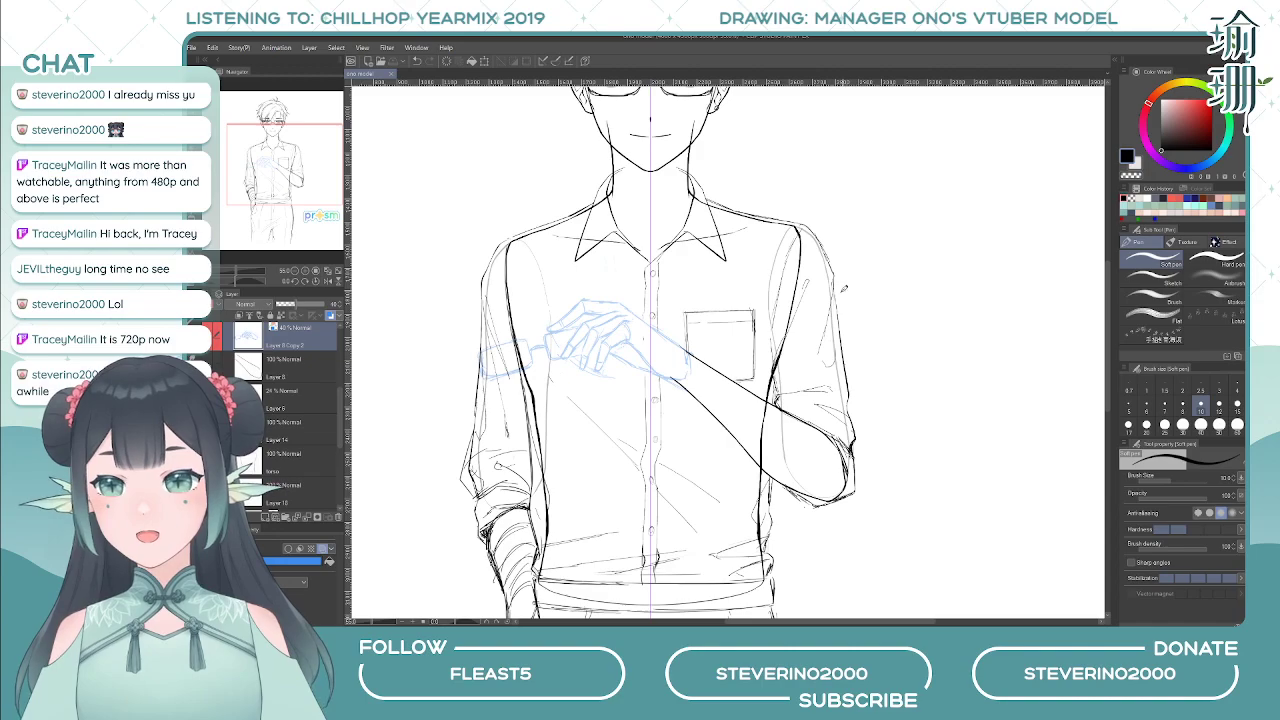
{"action": "left_click_drag", "start_coordinate": [533, 316], "coordinate": [536, 350]}
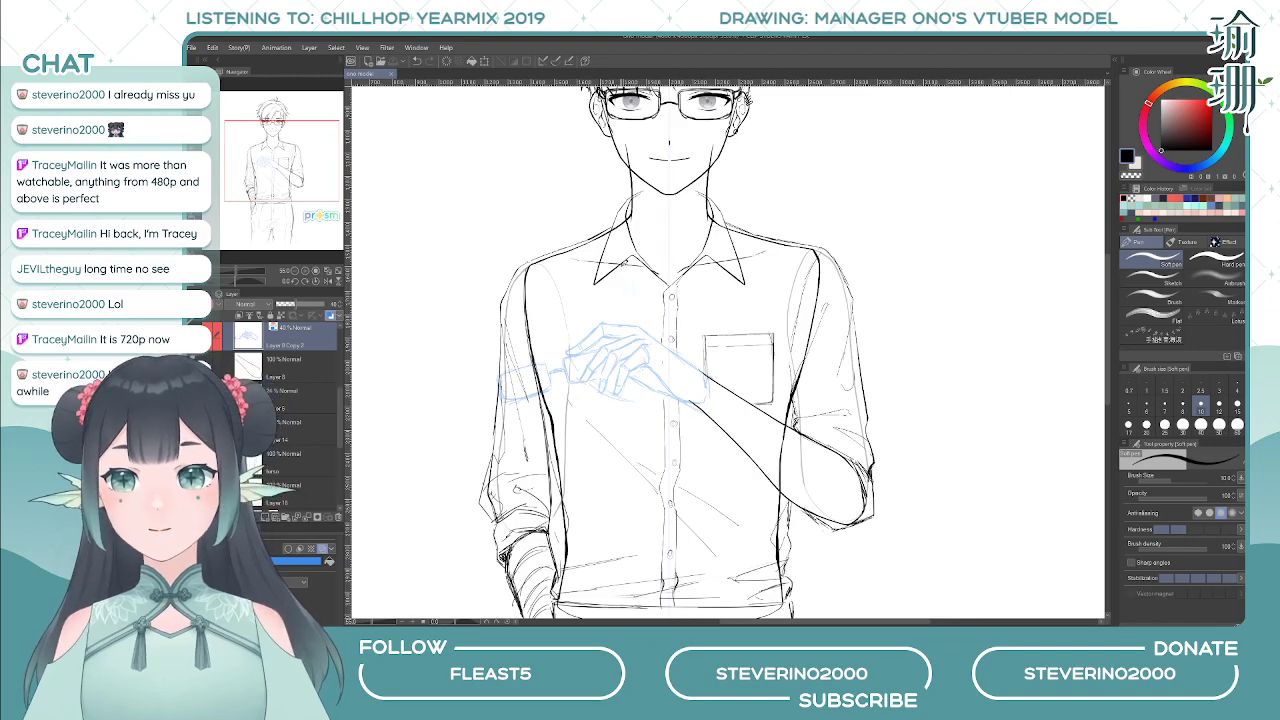
{"action": "left_click_drag", "start_coordinate": [557, 258], "coordinate": [549, 317]}
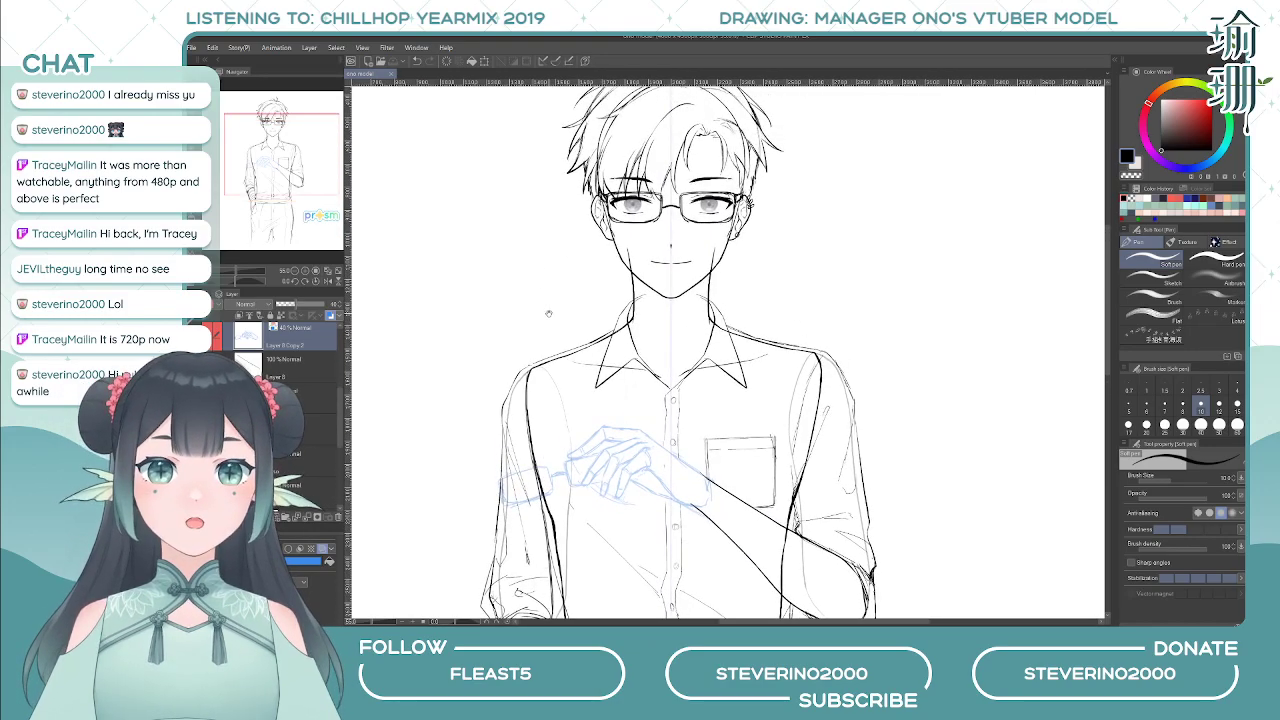
{"action": "left_click_drag", "start_coordinate": [564, 431], "coordinate": [528, 213]}
{"action": "left_click_drag", "start_coordinate": [509, 299], "coordinate": [531, 427]}
{"action": "mouse_move", "coordinate": [522, 264]}
{"action": "left_mouse_down"}
{"action": "mouse_move", "coordinate": [534, 346]}
{"action": "mouse_move", "coordinate": [498, 298]}
{"action": "mouse_move", "coordinate": [531, 343]}
{"action": "left_mouse_up"}
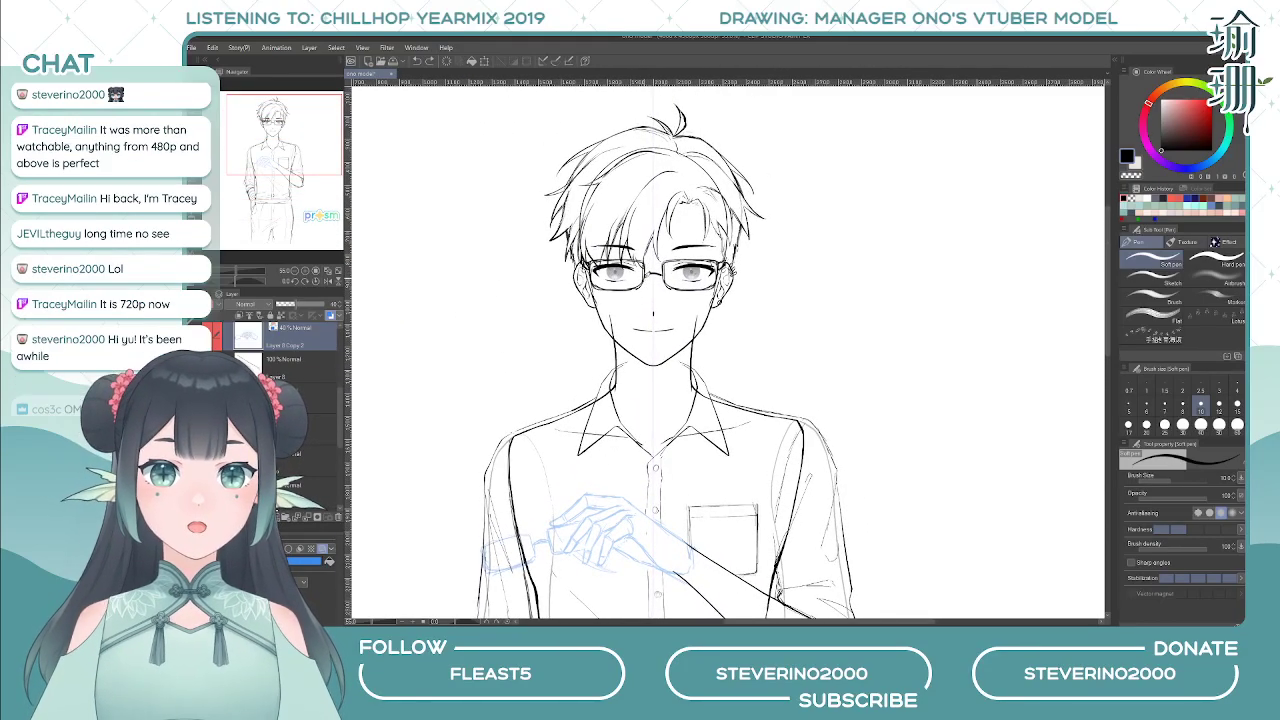
{"action": "left_click_drag", "start_coordinate": [712, 424], "coordinate": [744, 361]}
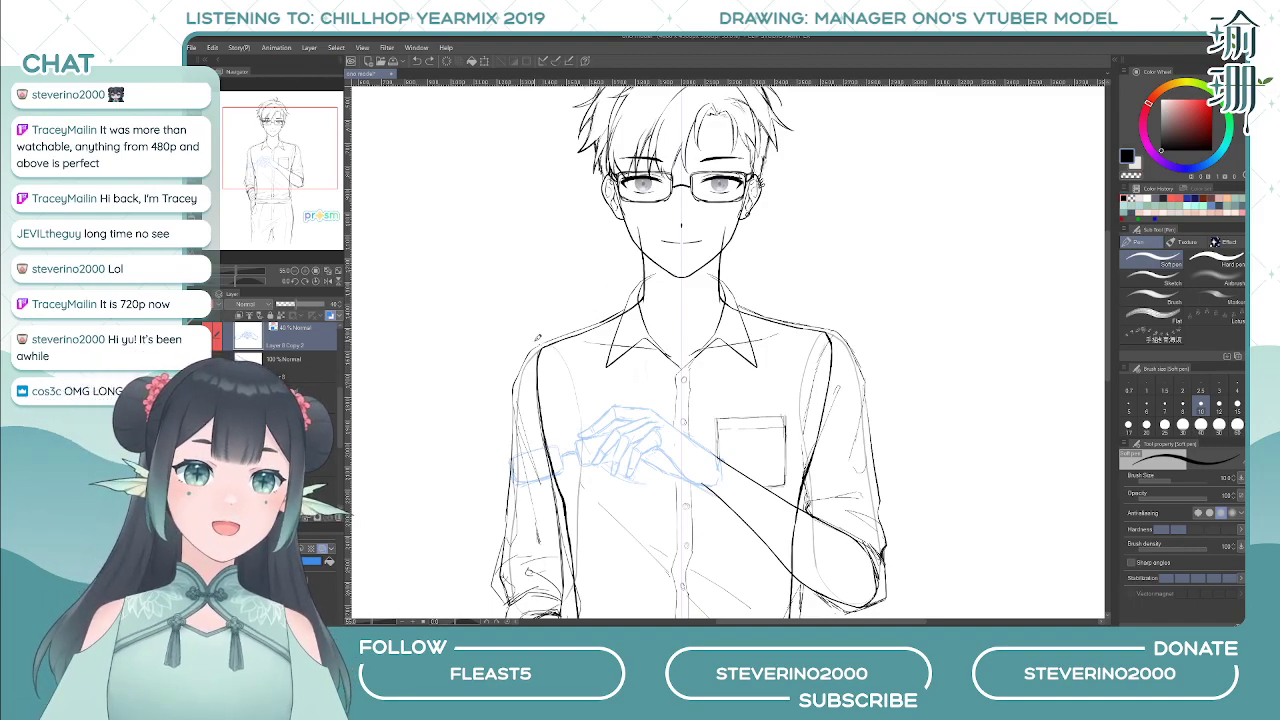
{"action": "left_click_drag", "start_coordinate": [532, 302], "coordinate": [536, 311]}
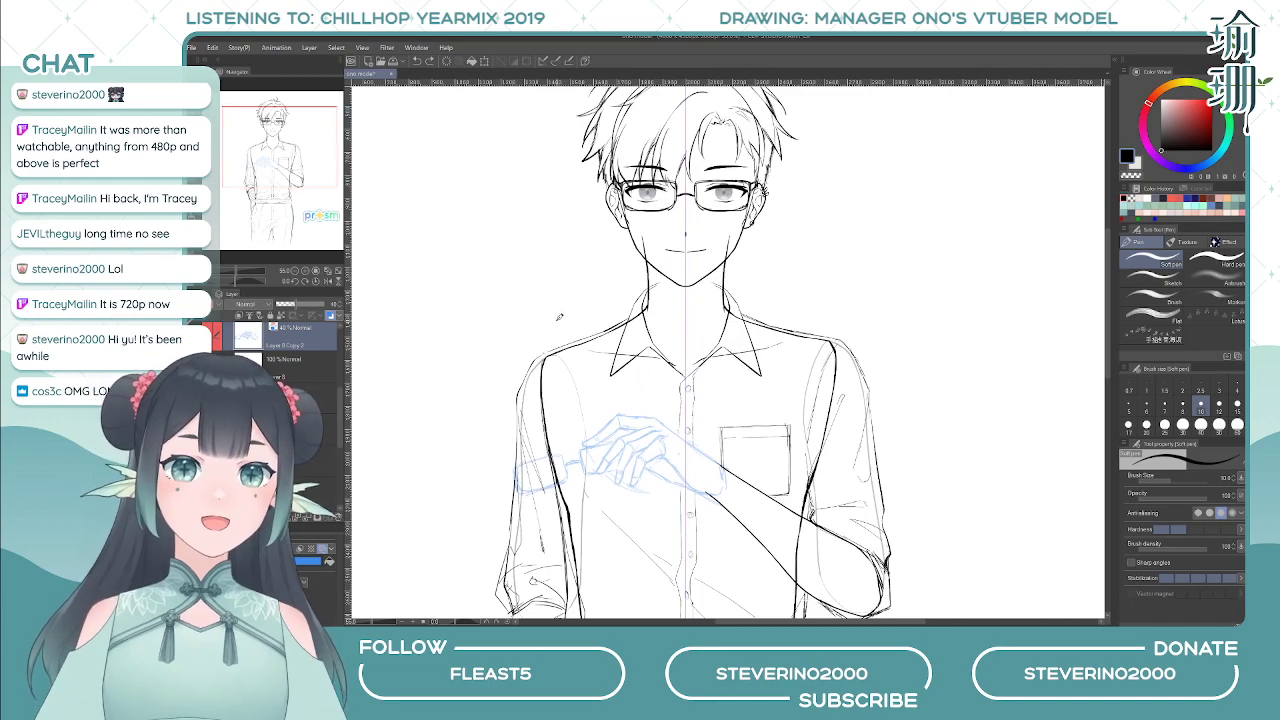
{"action": "left_click_drag", "start_coordinate": [534, 298], "coordinate": [515, 334]}
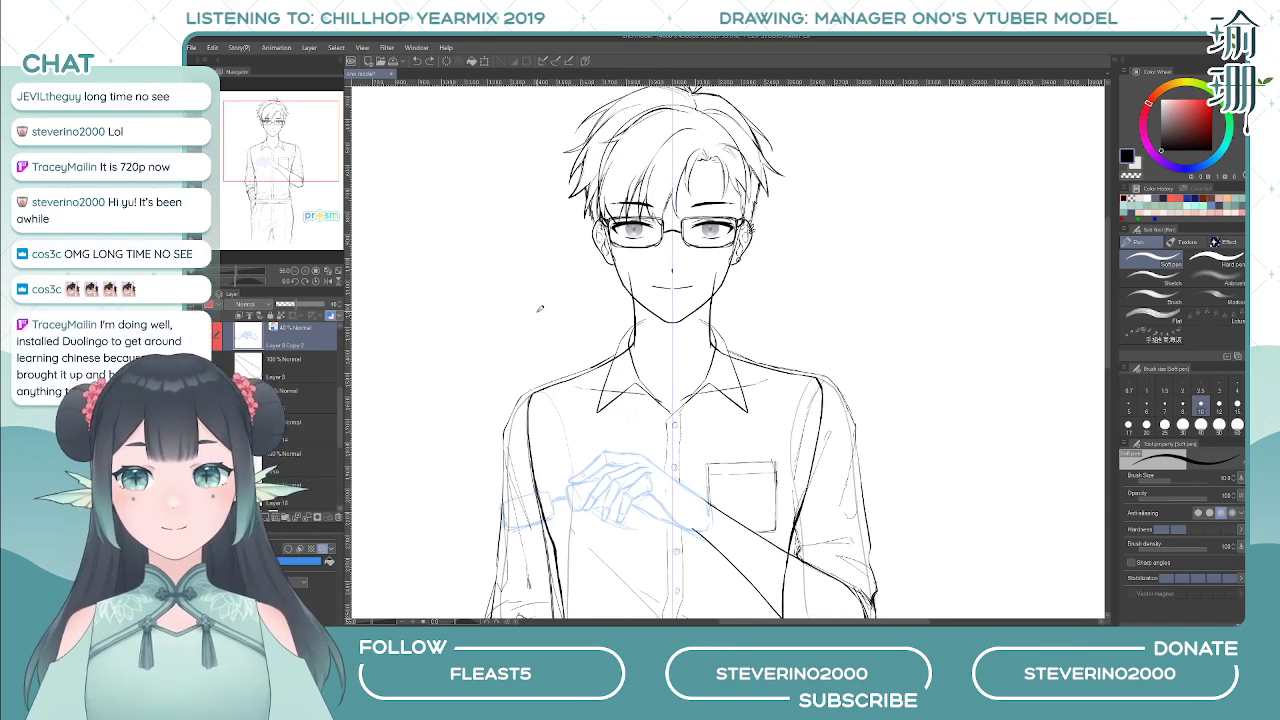
- Remove the empty layer at the top of the bangs folder inside the Head folder
{"action": "scroll", "coordinate": [287, 420], "scroll_direction": "up", "scroll_amount": 2}
{"action": "scroll", "coordinate": [287, 420], "scroll_direction": "up", "scroll_amount": 3}
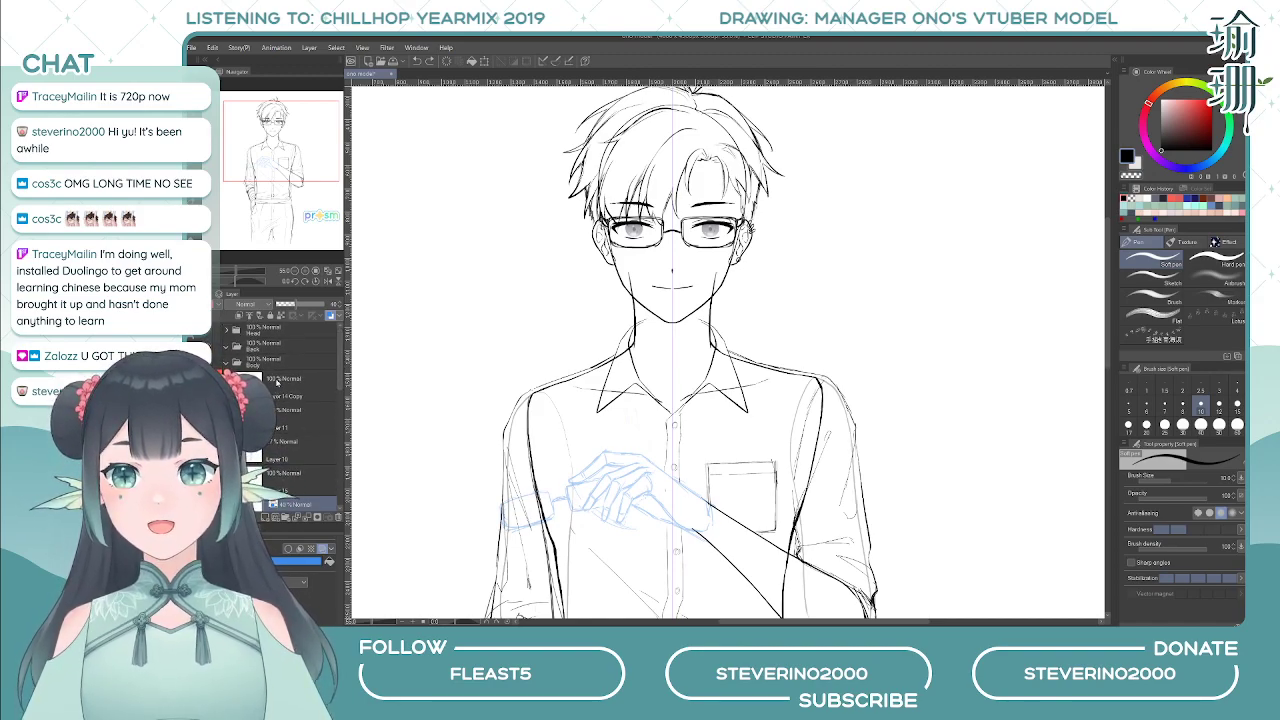
{"action": "left_click", "coordinate": [265, 360]}
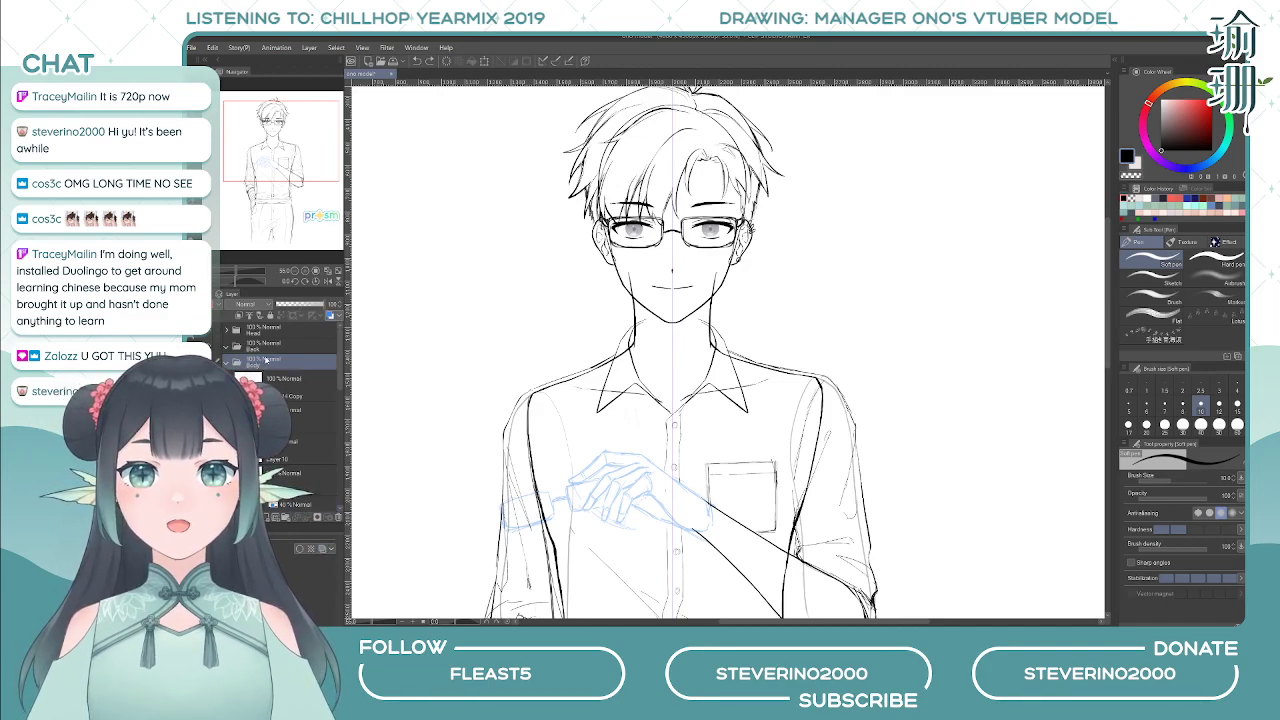
{"action": "left_click", "coordinate": [278, 415]}
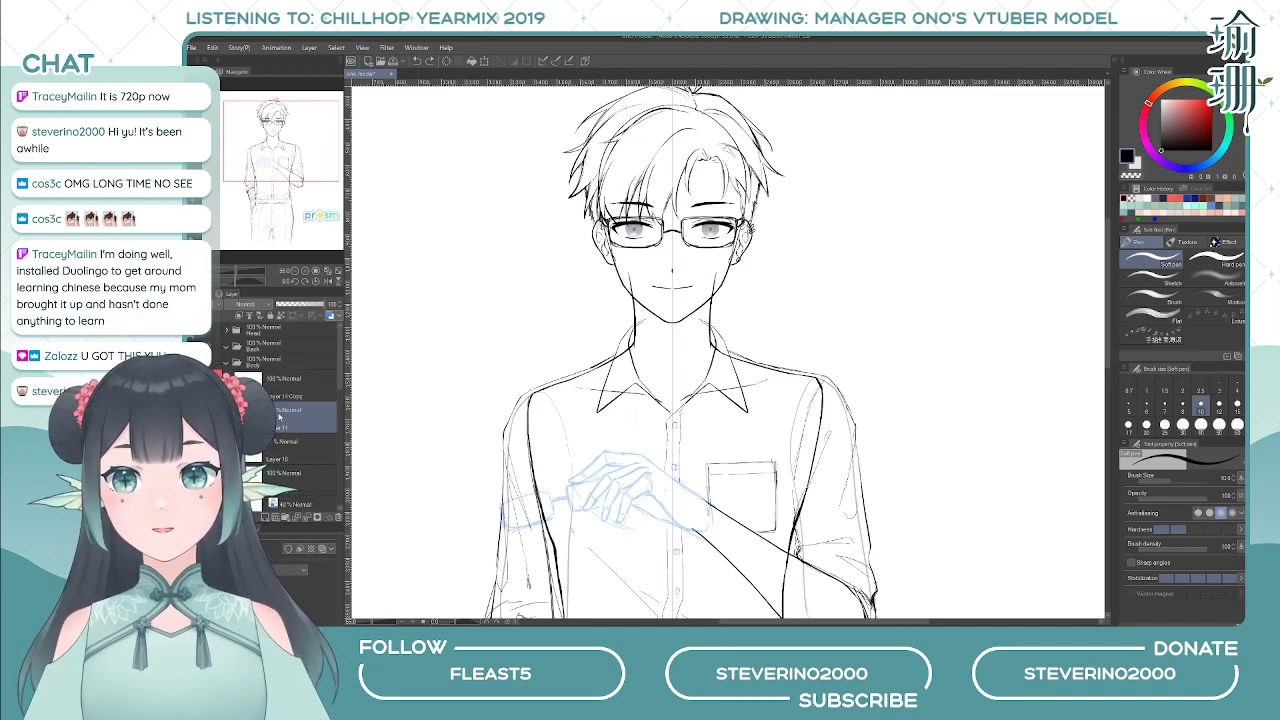
{"action": "left_click", "coordinate": [226, 332]}
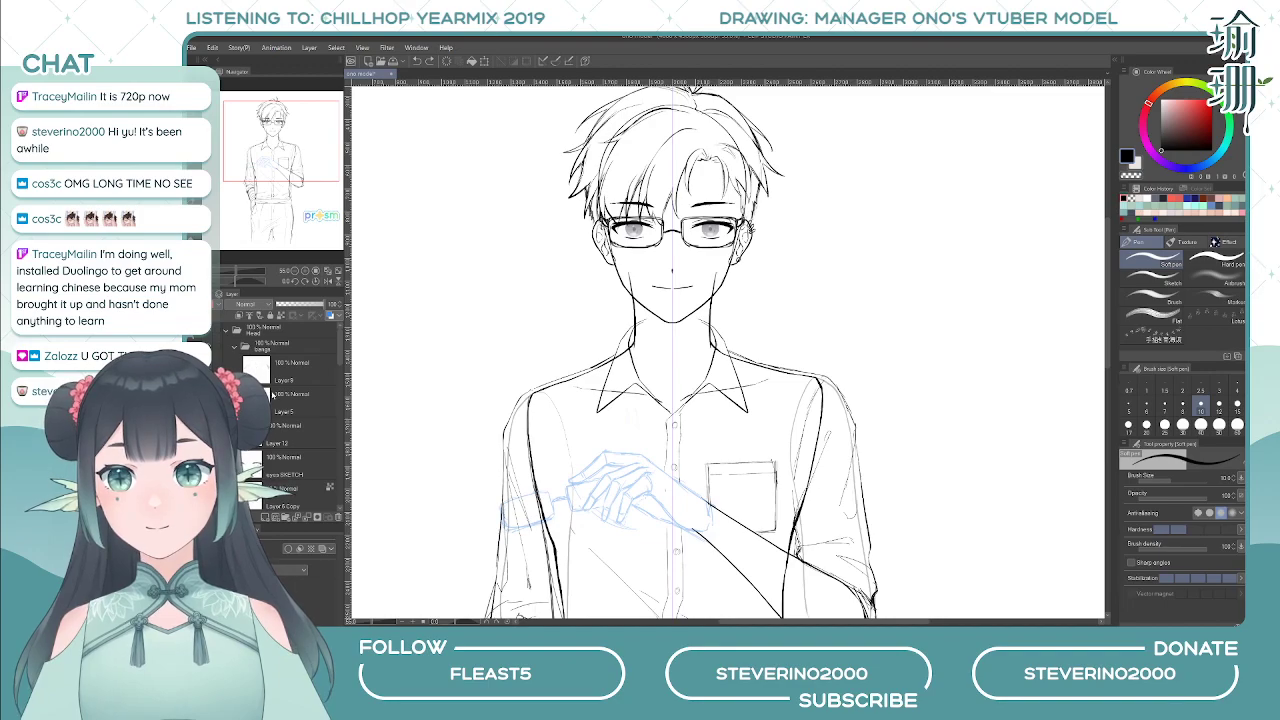
{"action": "left_click", "coordinate": [261, 364]}
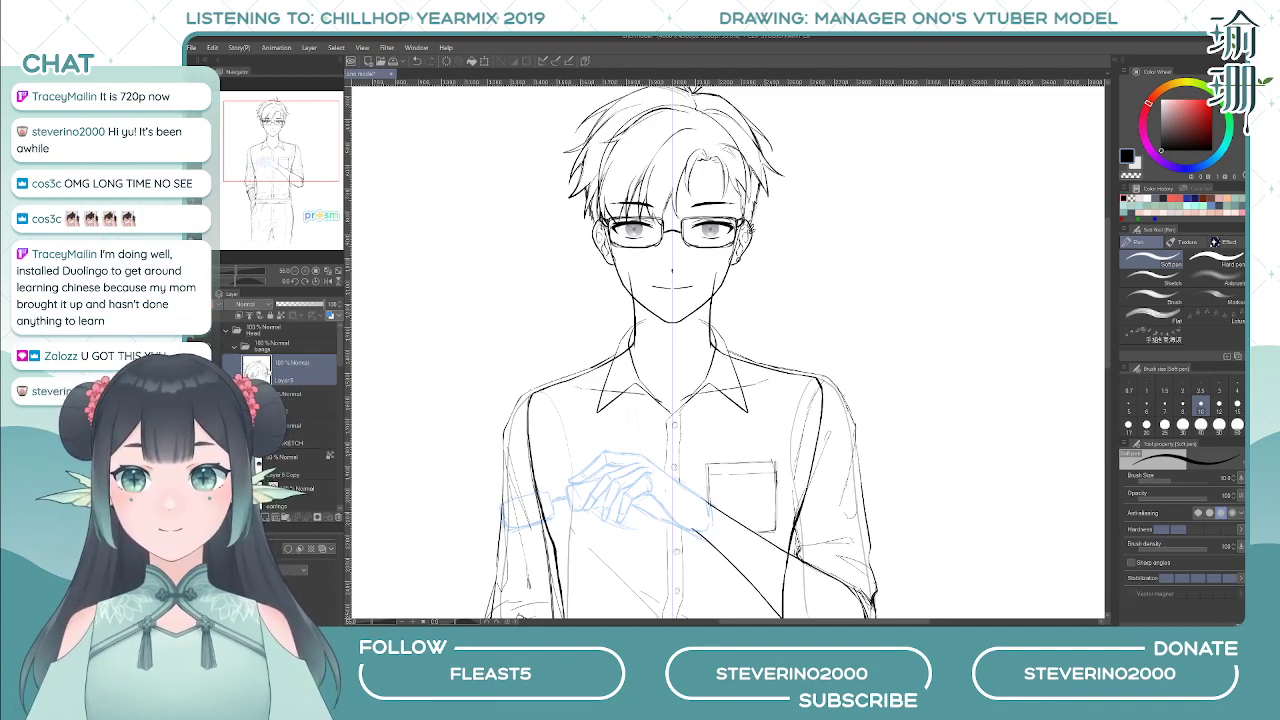
- Erase the inner side edges of both glasses lenses on Layer 12 with the Hard eraser
{"action": "mouse_move", "coordinate": [267, 347]}
{"action": "left_mouse_down"}
{"action": "mouse_move", "coordinate": [274, 382]}
{"action": "mouse_move", "coordinate": [272, 349]}
{"action": "left_mouse_up"}
{"action": "left_click", "coordinate": [275, 371]}
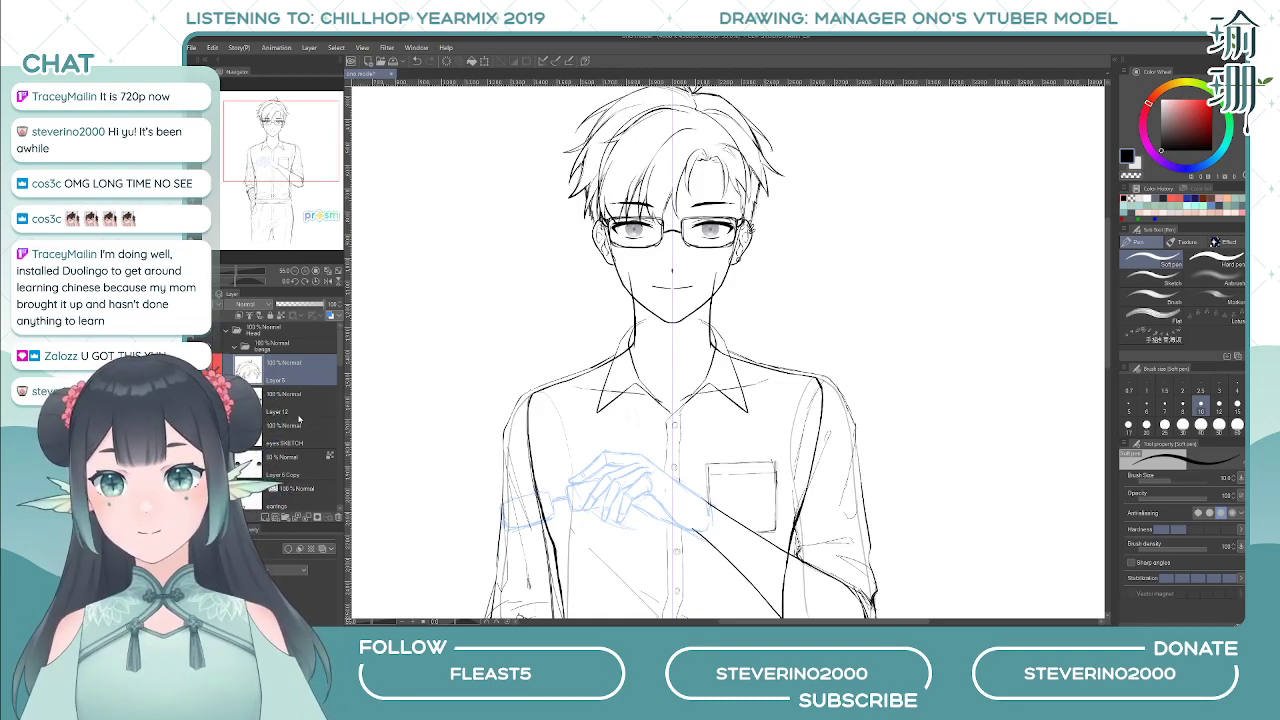
{"action": "key", "text": "e"}
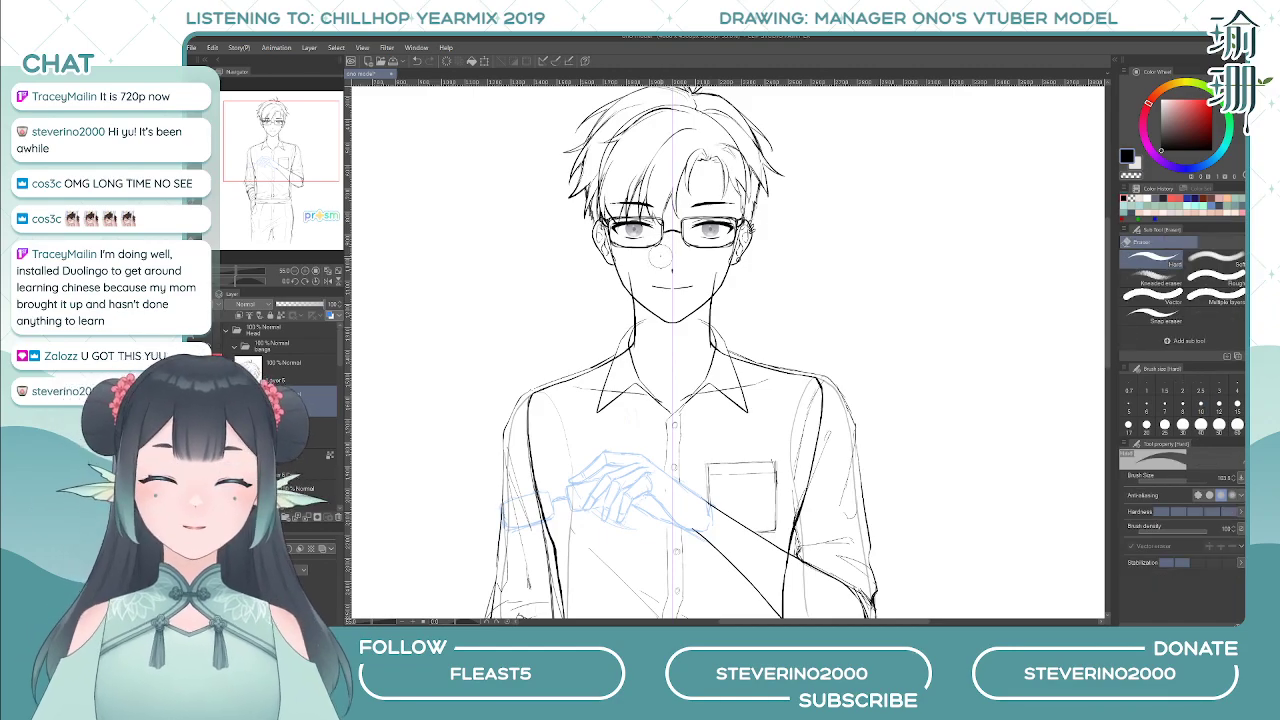
{"action": "scroll", "coordinate": [661, 253], "scroll_direction": "up", "scroll_amount": 2}
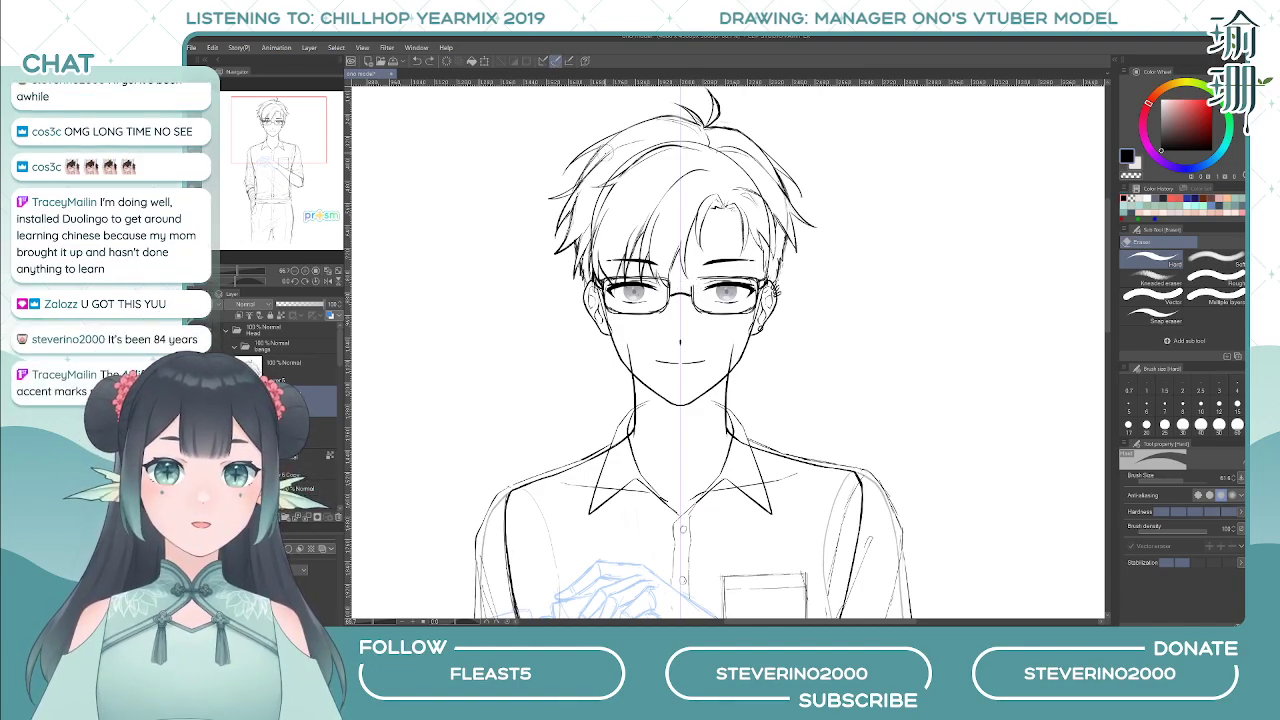
{"action": "left_click_drag", "start_coordinate": [769, 342], "coordinate": [740, 347]}
{"action": "left_click_drag", "start_coordinate": [650, 294], "coordinate": [639, 288]}
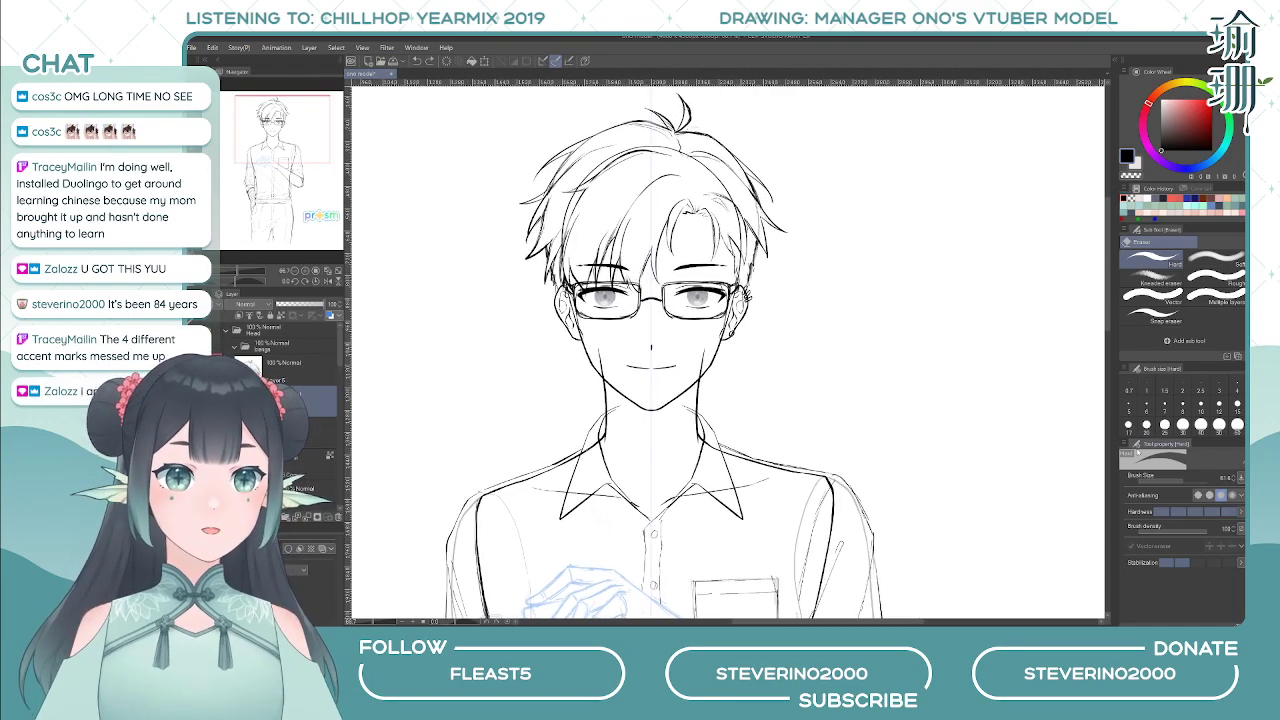
{"action": "left_click", "coordinate": [1215, 262]}
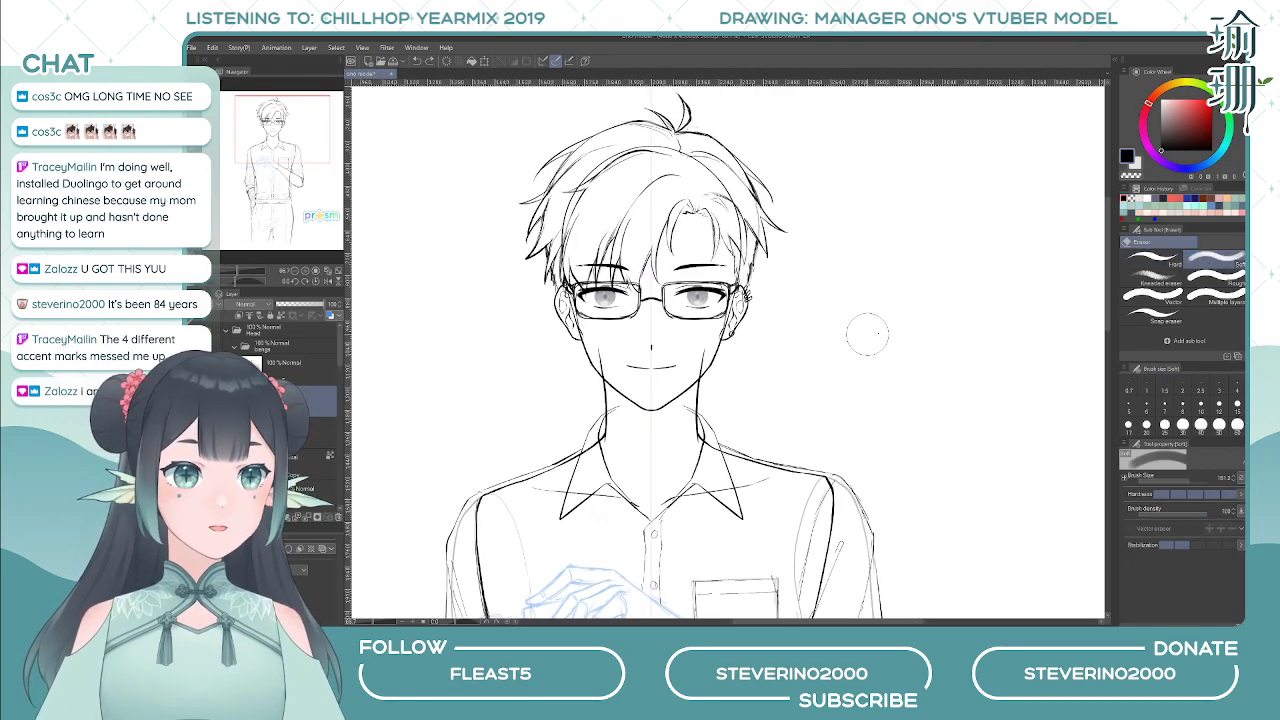
{"action": "left_click", "coordinate": [1139, 259]}
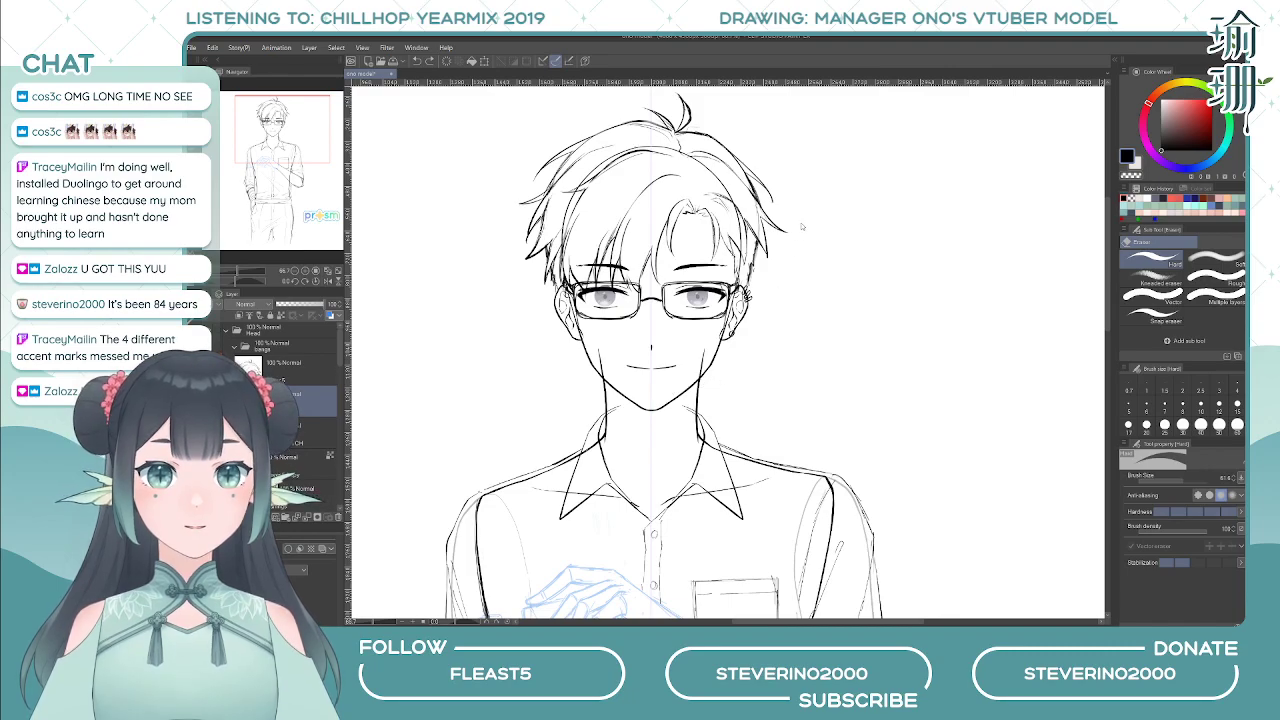
{"action": "left_click_drag", "start_coordinate": [638, 287], "coordinate": [640, 311]}
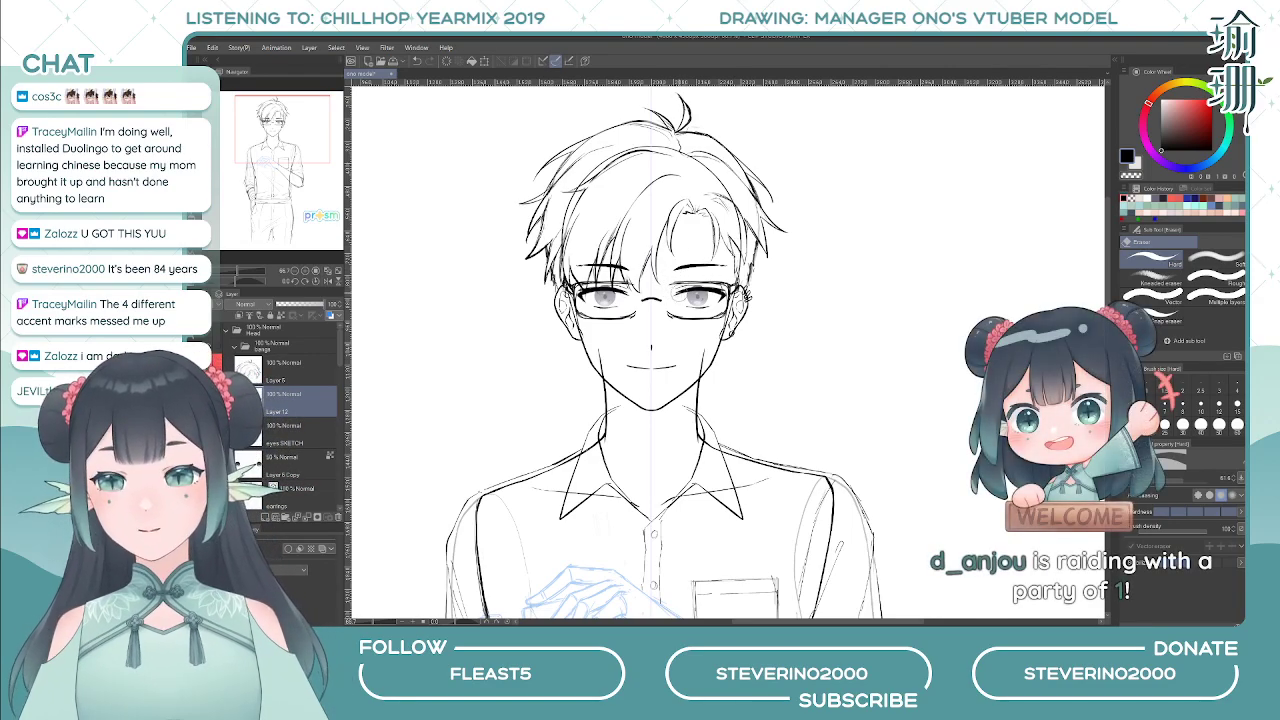
{"action": "left_click_drag", "start_coordinate": [757, 267], "coordinate": [754, 259]}
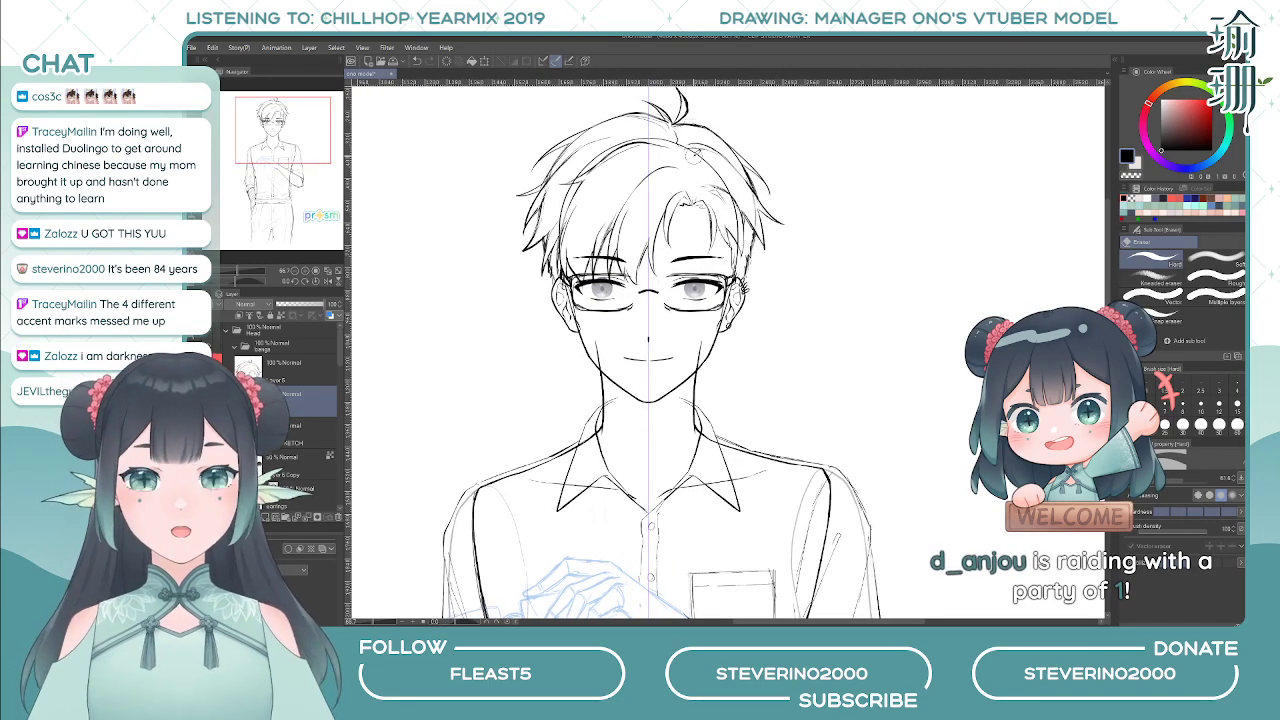
- Redraw the inner side edges of both glasses lenses beside the nose bridge with the Soft pen
{"action": "key", "text": "p"}
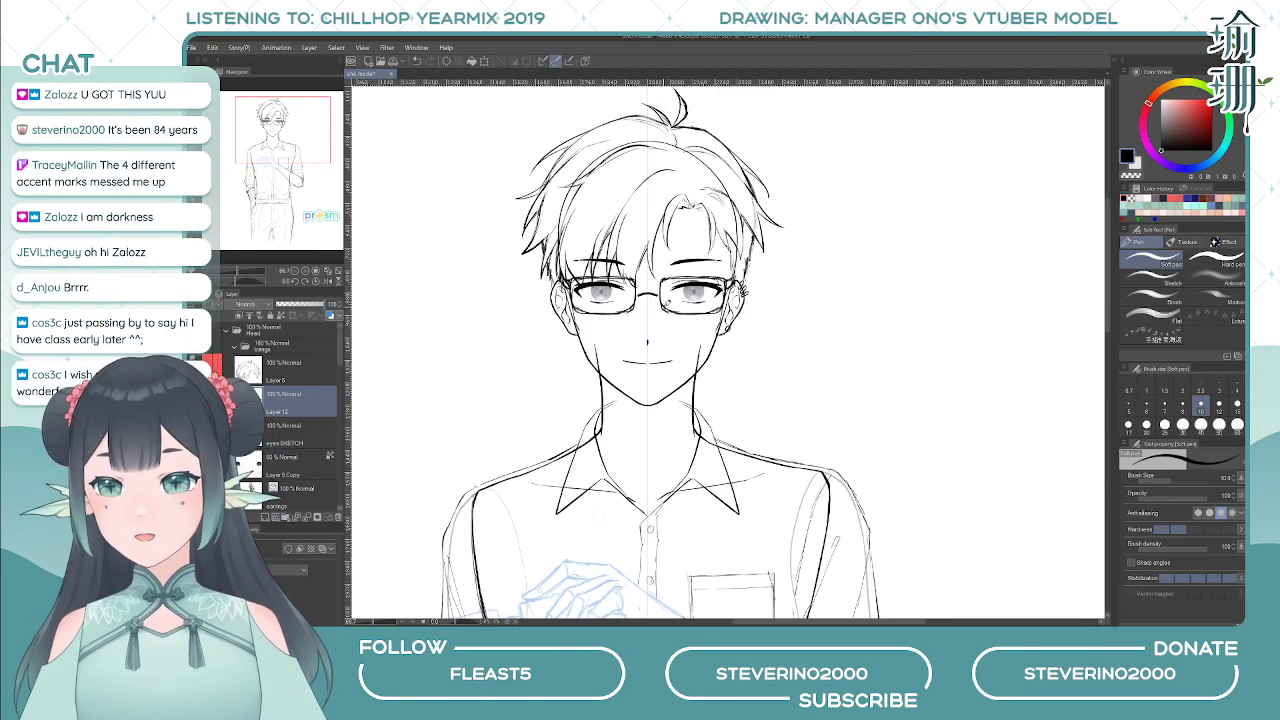
{"action": "left_click_drag", "start_coordinate": [599, 517], "coordinate": [595, 522]}
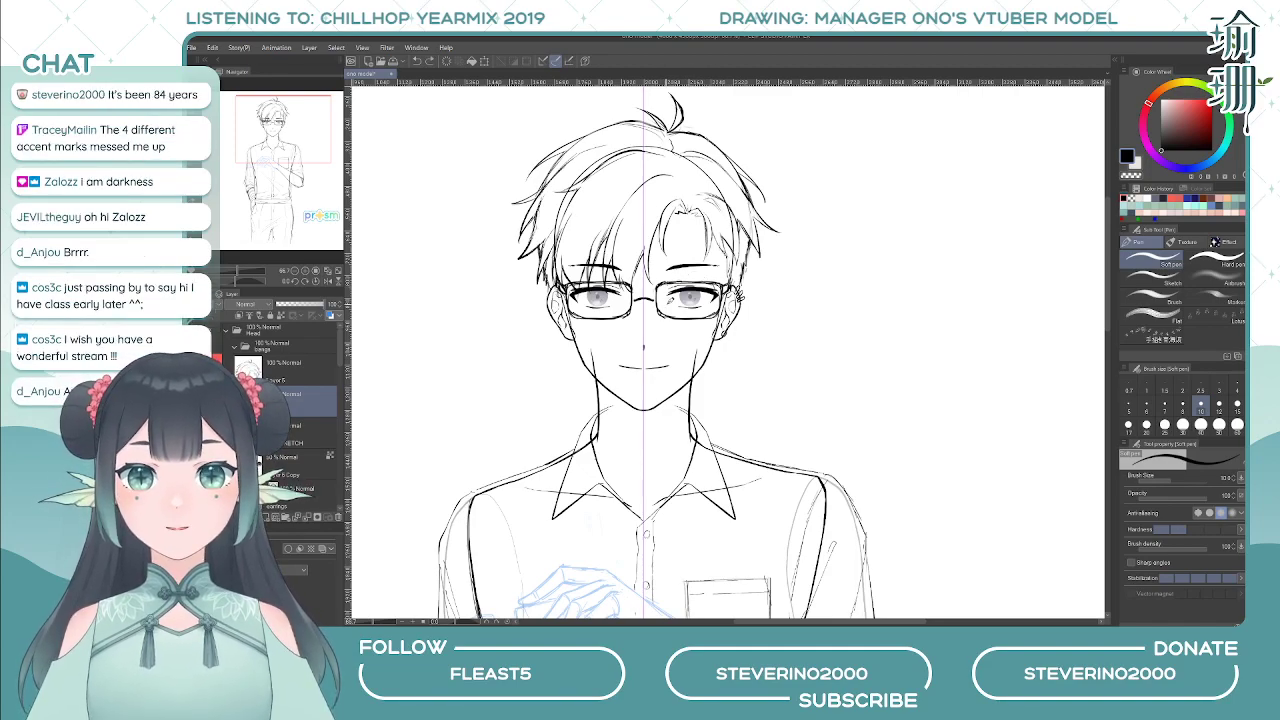
{"action": "left_click_drag", "start_coordinate": [673, 251], "coordinate": [685, 261]}
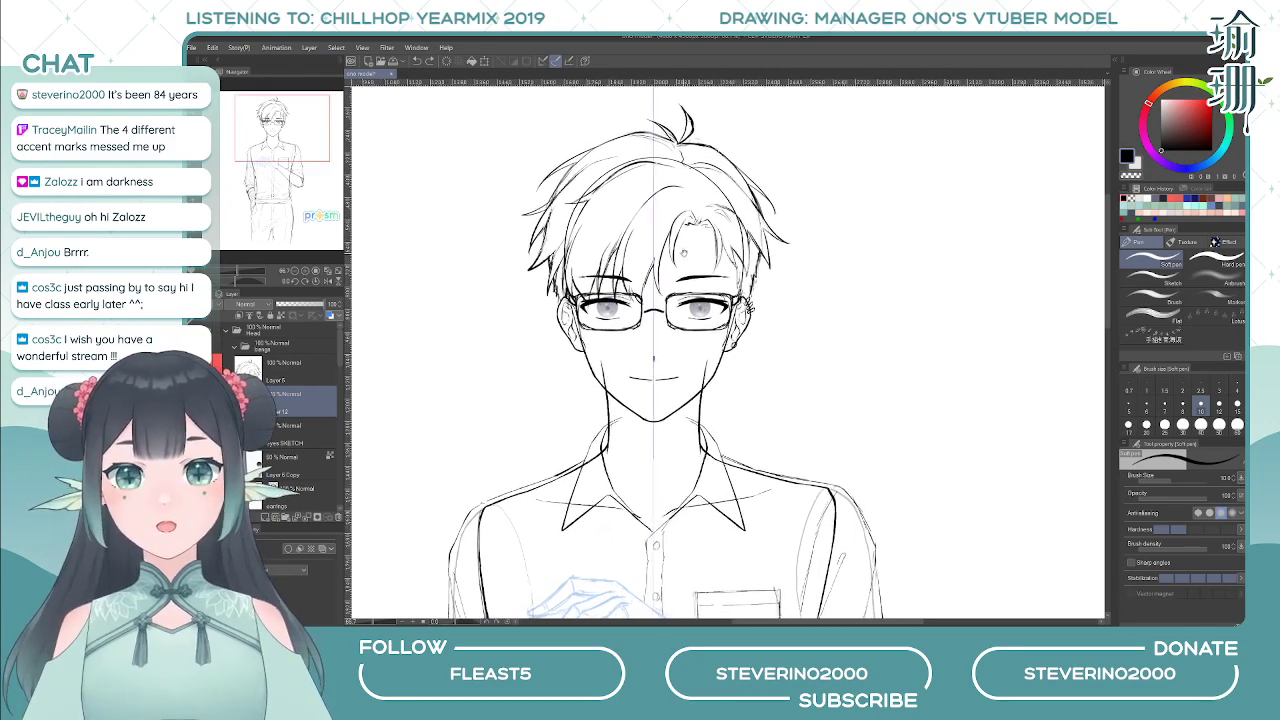
- Check the glasses in a mirrored view and clean up the lower lens frame with the Soft pen in transparent colour
{"action": "key", "text": "h"}
{"action": "key", "text": "c"}
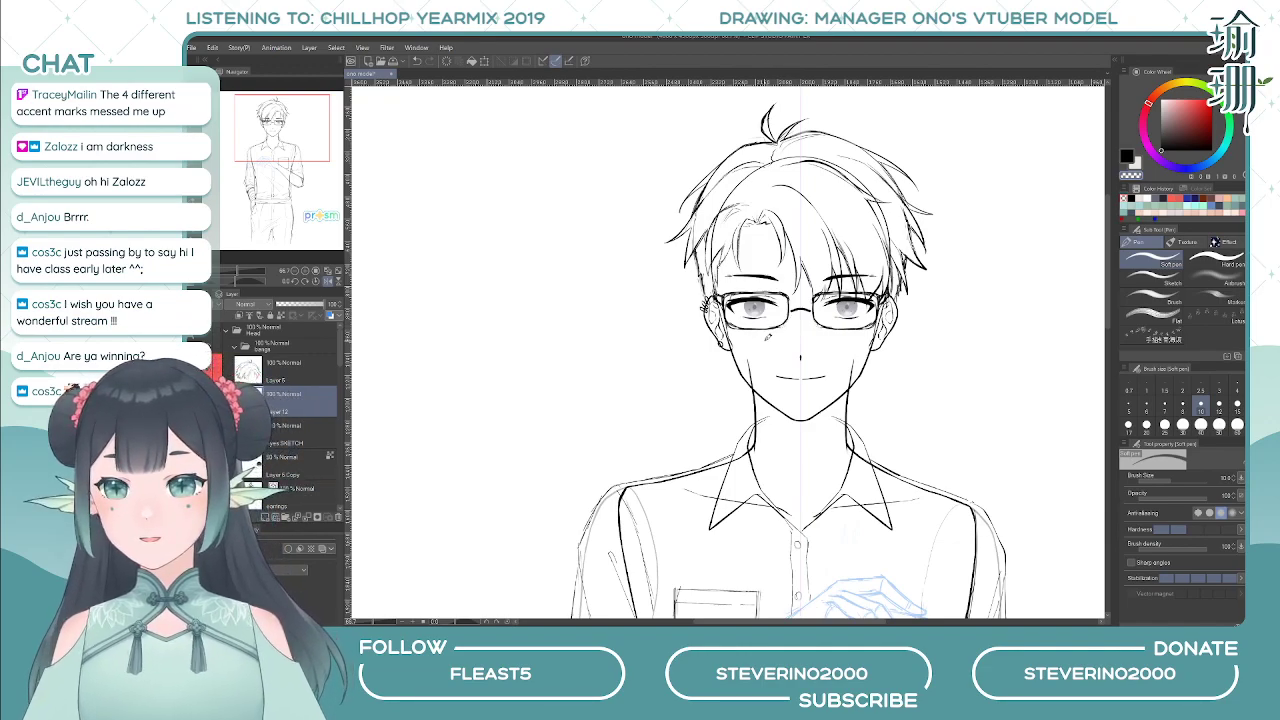
{"action": "key", "text": "h"}
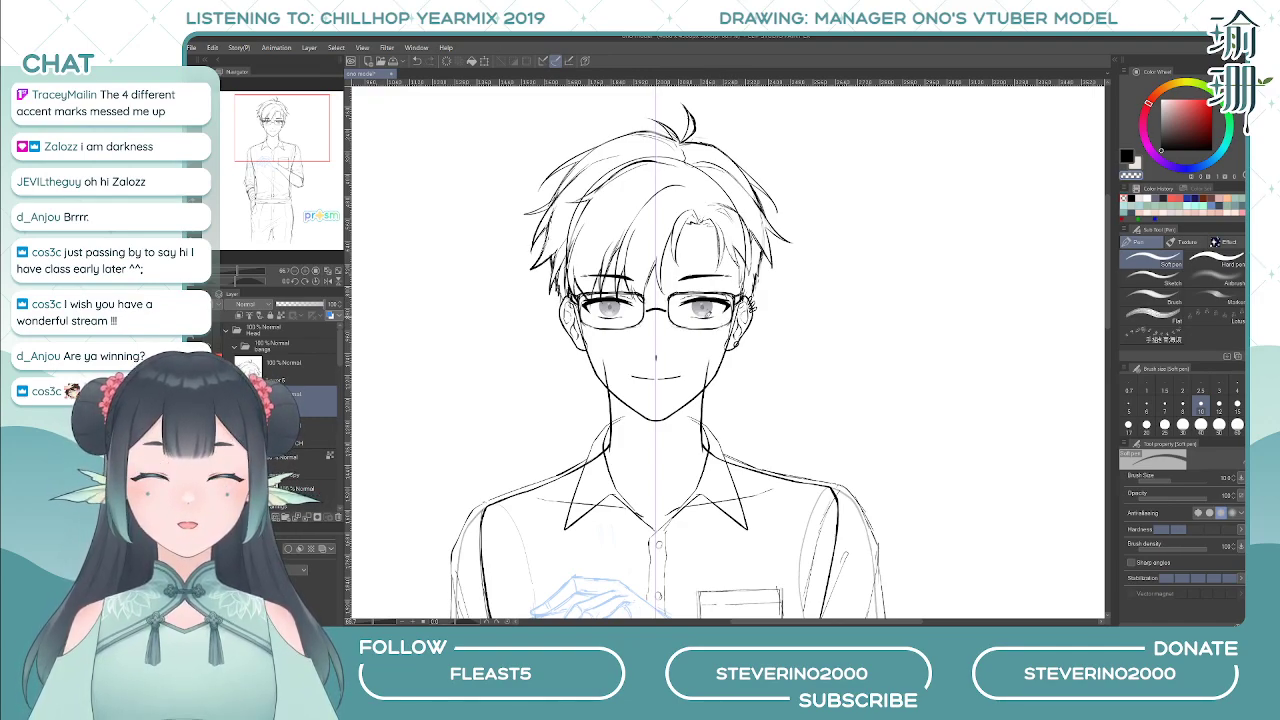
{"action": "left_click_drag", "start_coordinate": [600, 328], "coordinate": [628, 326]}
{"action": "key", "text": "c"}
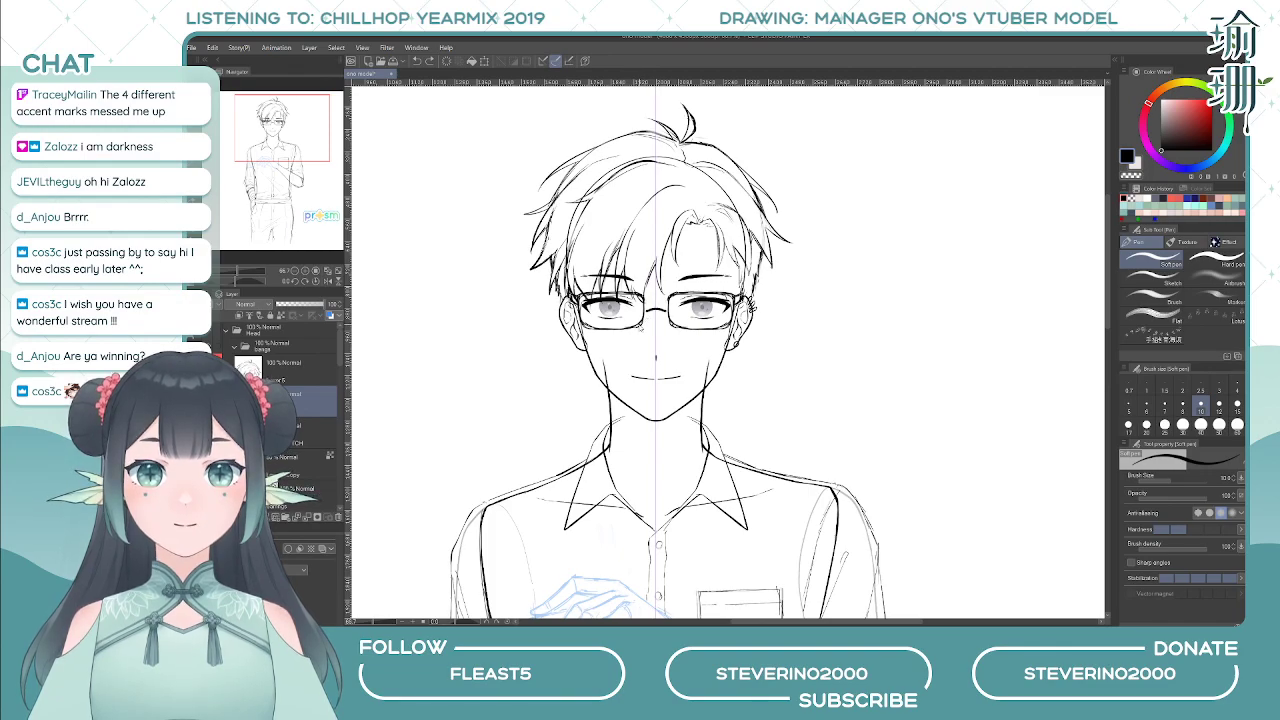
{"action": "key", "text": "c"}
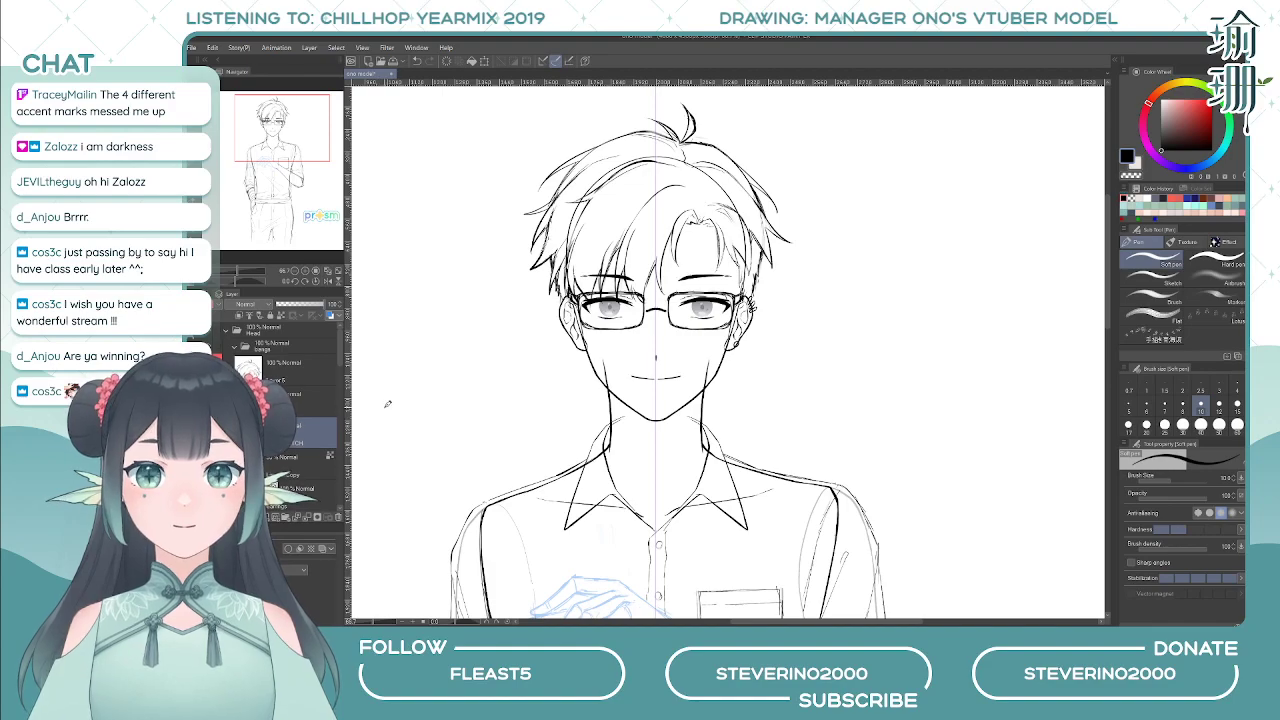
- Collapse the Head folder and add a new layer directly above the blue hand sketch layer in the Body folder
{"action": "scroll", "coordinate": [607, 268], "scroll_direction": "down", "scroll_amount": 2}
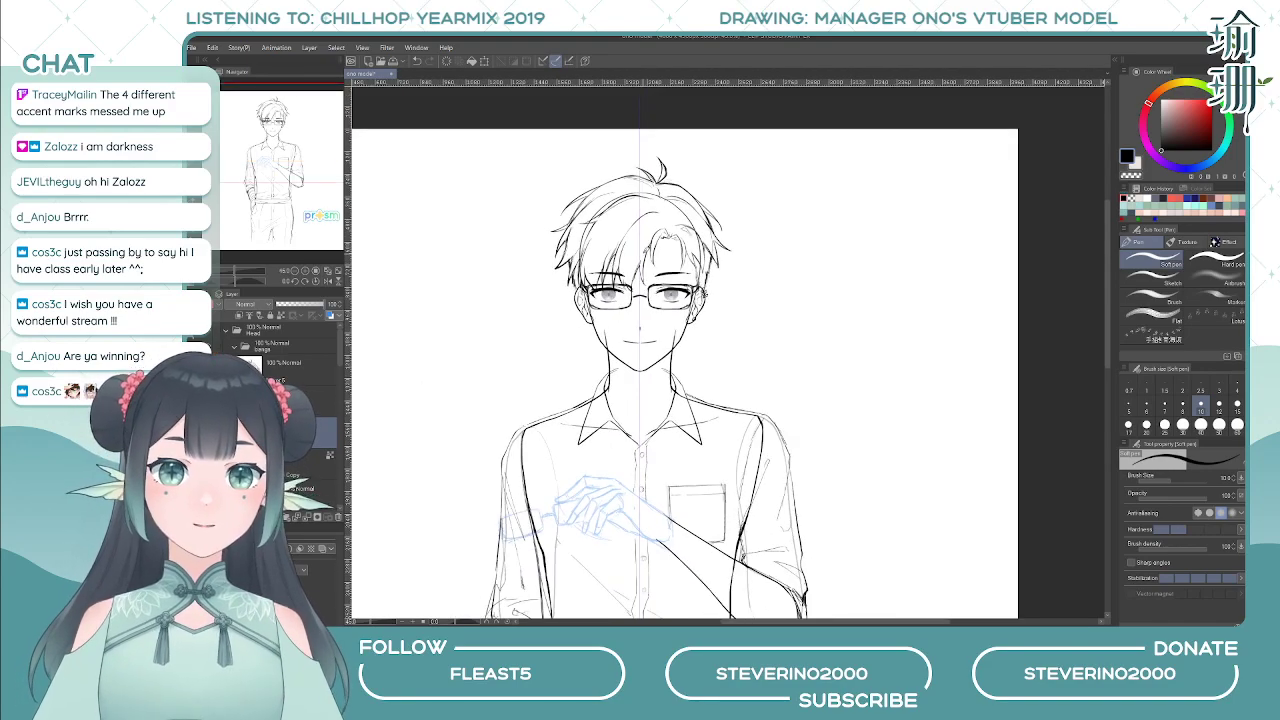
{"action": "scroll", "coordinate": [598, 287], "scroll_direction": "down", "scroll_amount": 2}
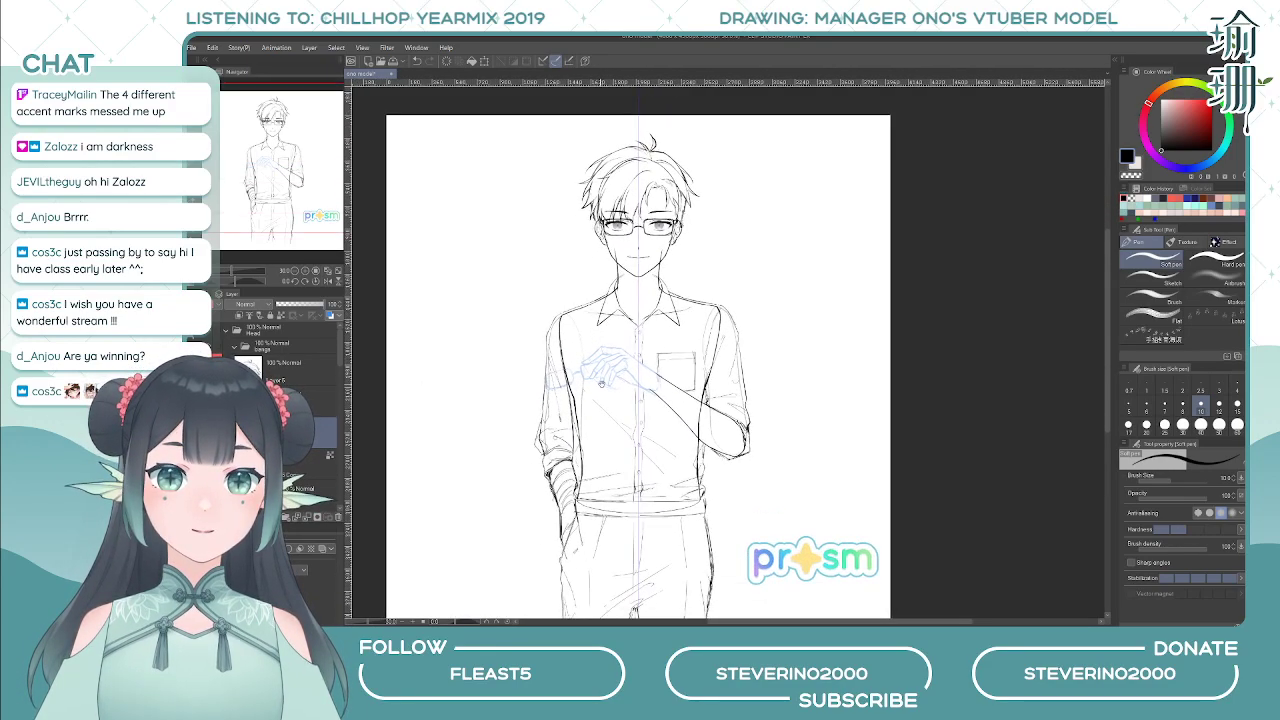
{"action": "scroll", "coordinate": [599, 384], "scroll_direction": "up", "scroll_amount": 2}
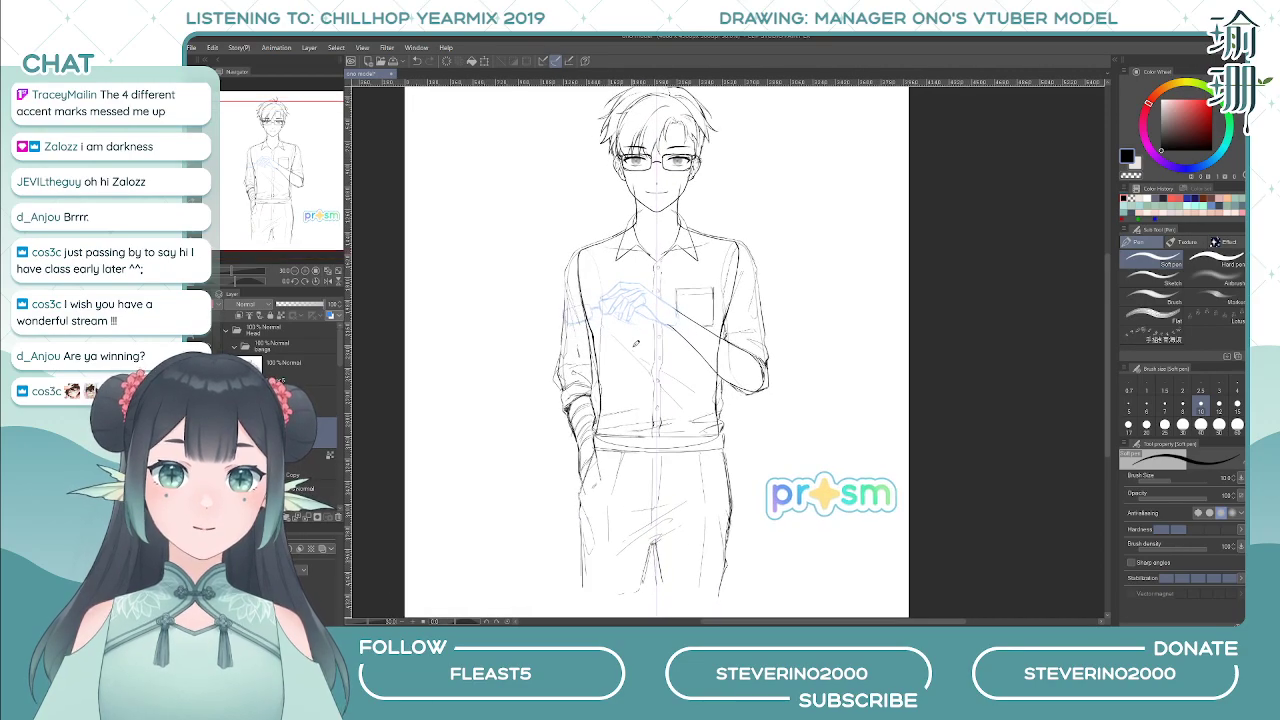
{"action": "scroll", "coordinate": [634, 343], "scroll_direction": "up", "scroll_amount": 1}
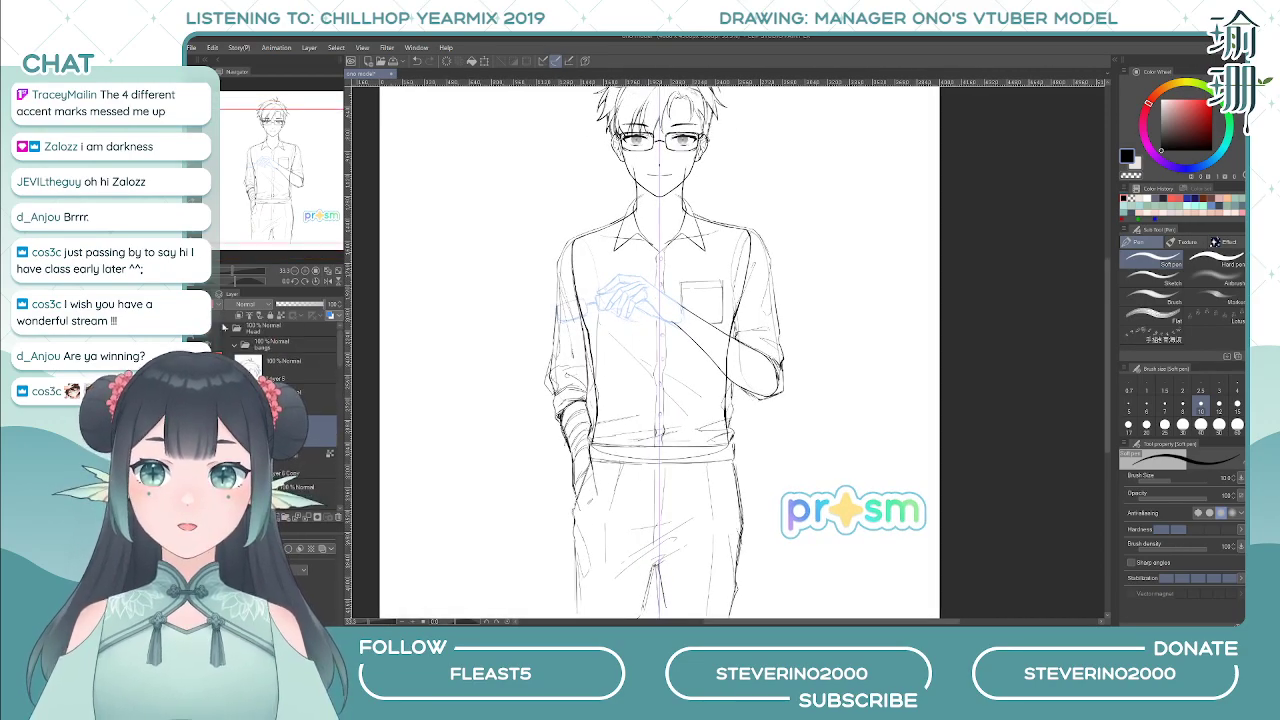
{"action": "left_click", "coordinate": [228, 331]}
{"action": "scroll", "coordinate": [302, 369], "scroll_direction": "down", "scroll_amount": 3}
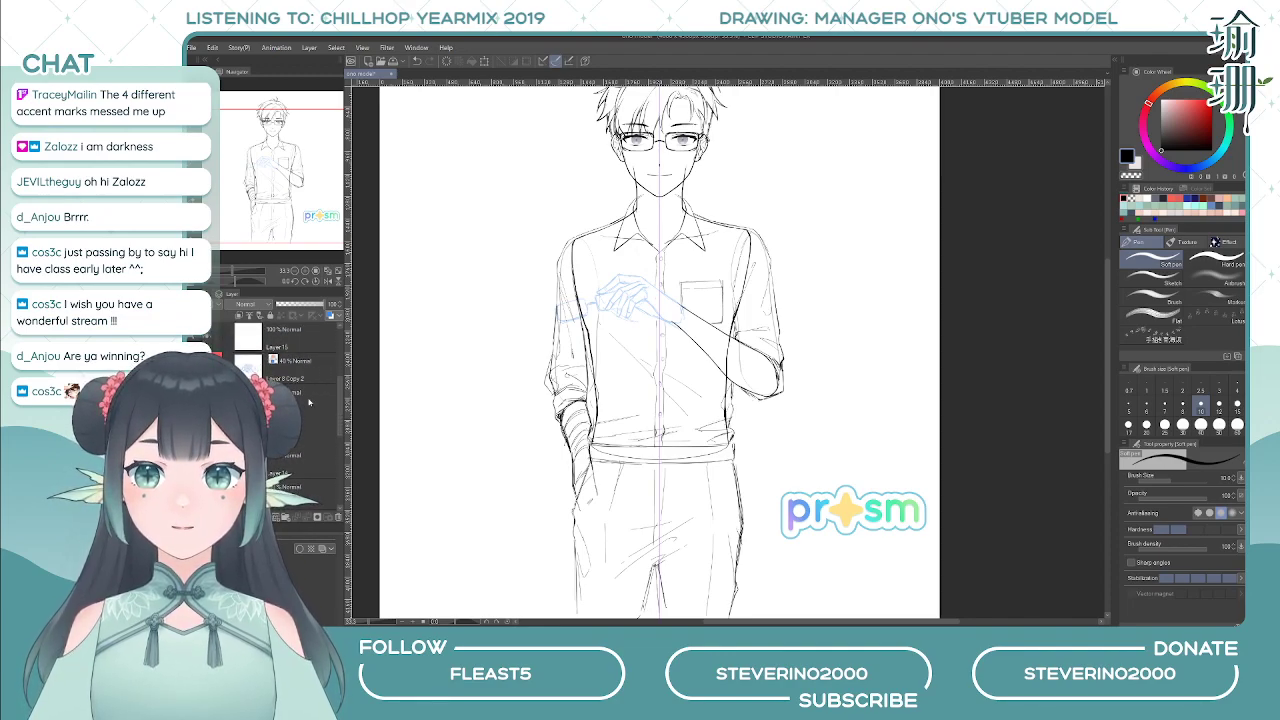
{"action": "left_click", "coordinate": [305, 400]}
{"action": "left_click", "coordinate": [289, 374]}
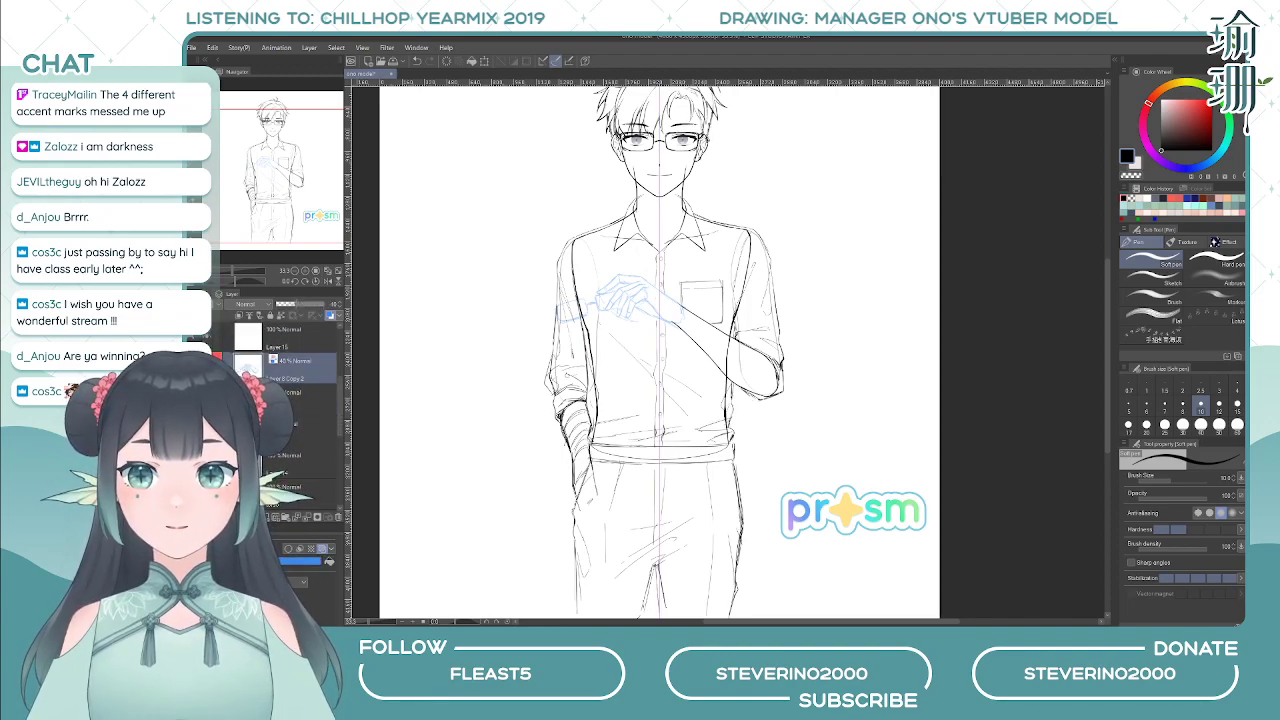
{"action": "key", "text": "ctrl+shift+n"}
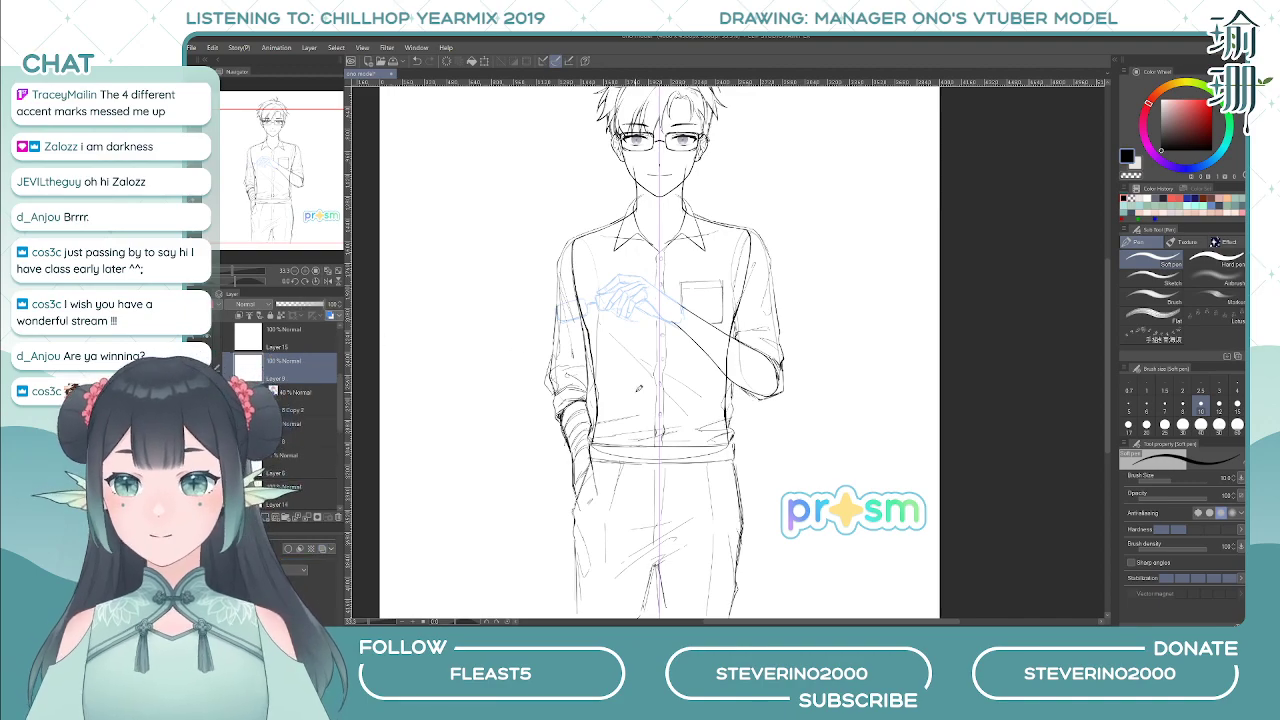
- Draw the upper contour of the wrist and back of the raised hand over the blue sketch, continuing the forearm line to the knuckles
{"action": "scroll", "coordinate": [628, 344], "scroll_direction": "up", "scroll_amount": 5}
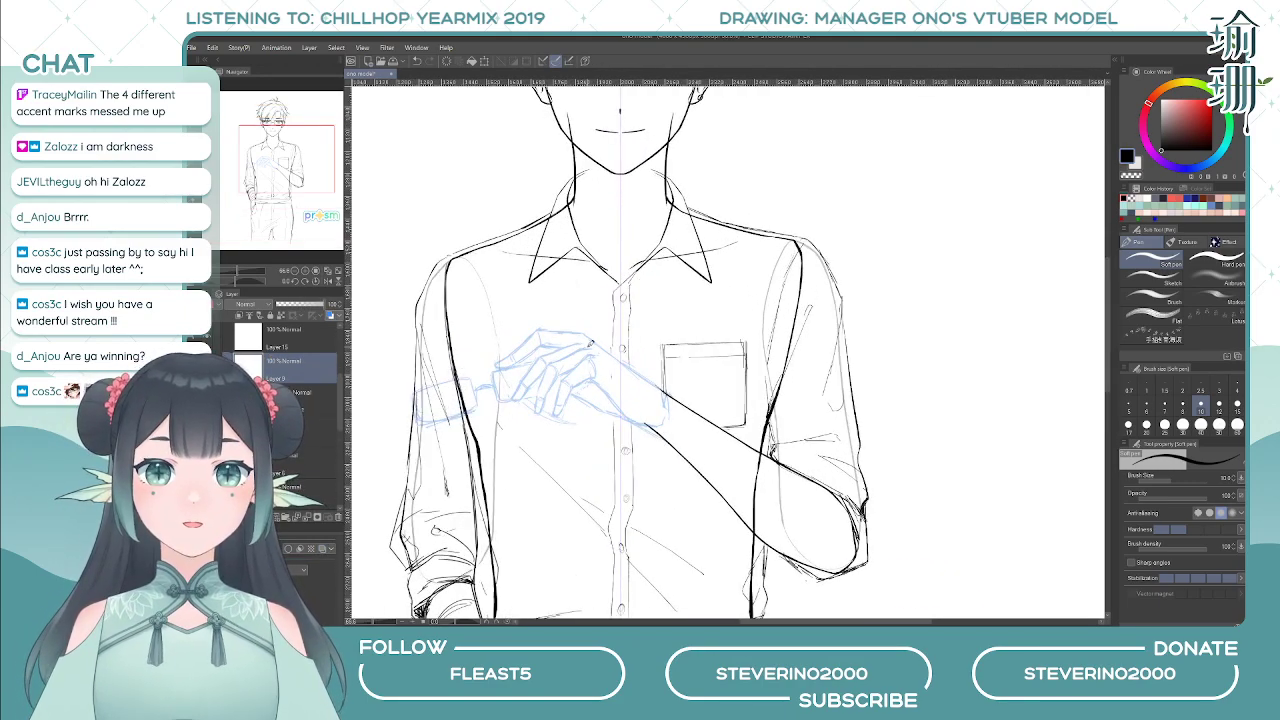
{"action": "key", "text": "h"}
{"action": "left_click_drag", "start_coordinate": [751, 359], "coordinate": [524, 375]}
{"action": "scroll", "coordinate": [675, 342], "scroll_direction": "up", "scroll_amount": 1}
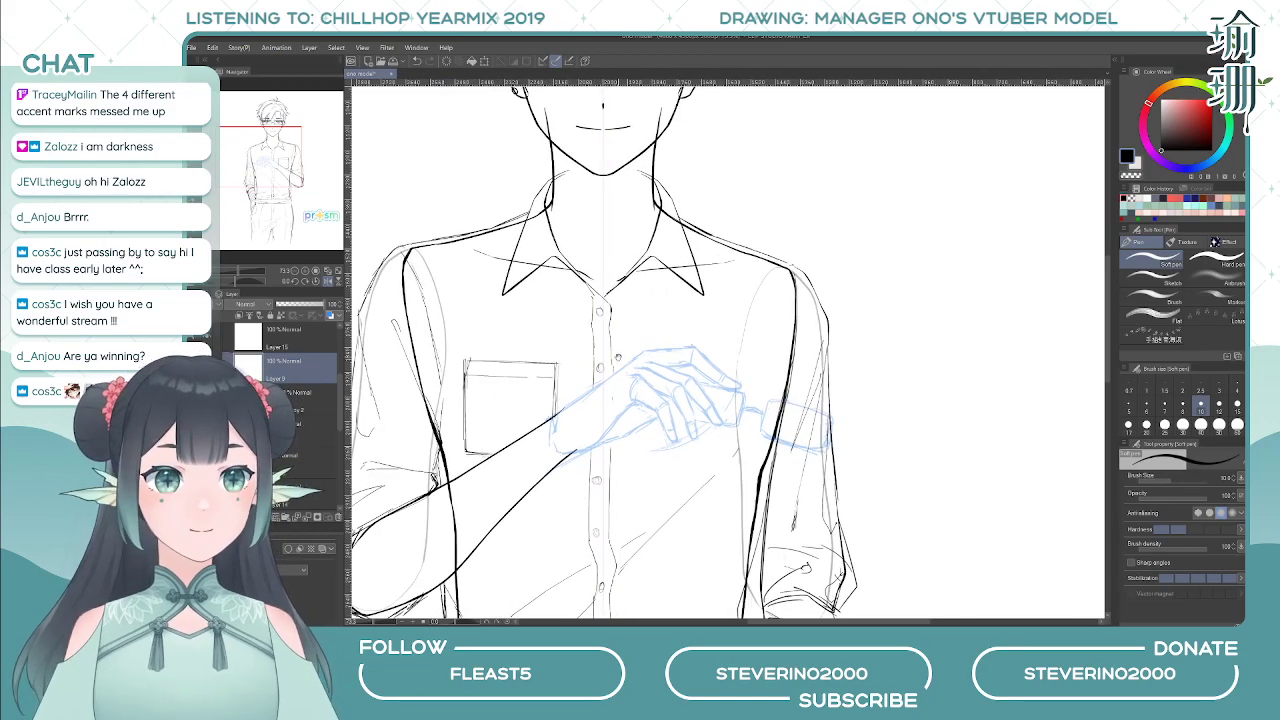
{"action": "left_click_drag", "start_coordinate": [621, 360], "coordinate": [633, 350]}
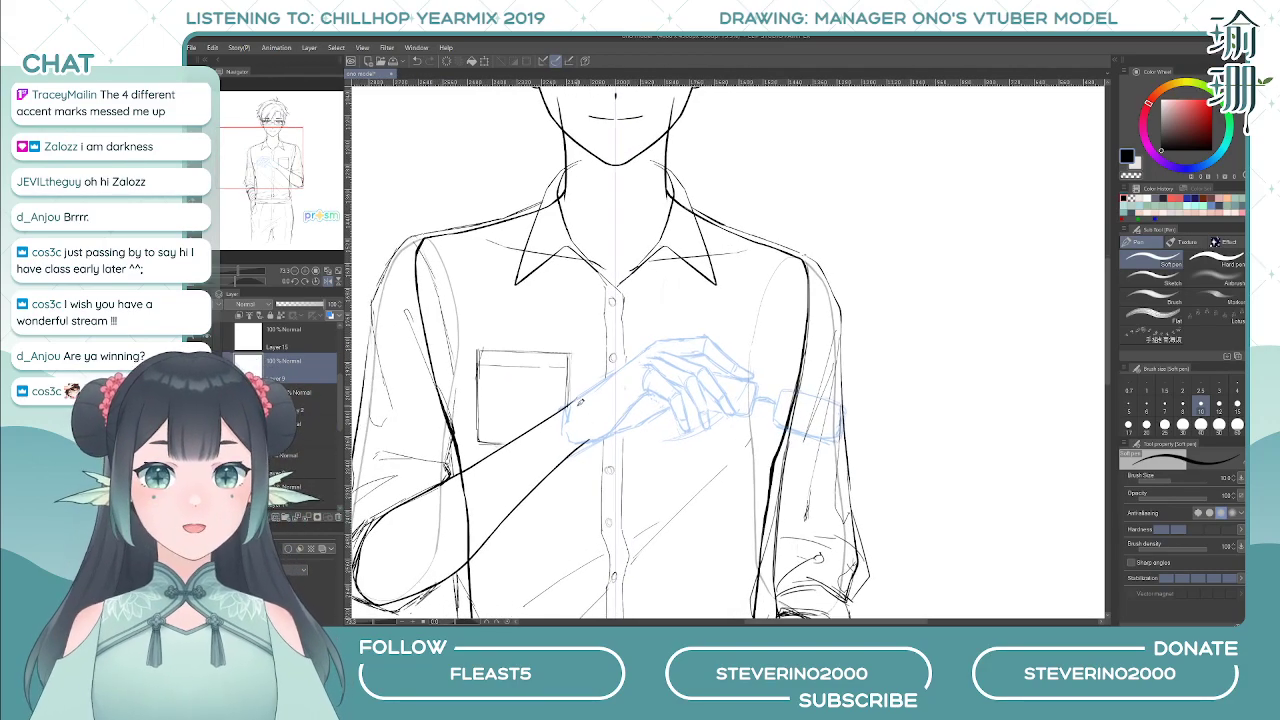
{"action": "left_click_drag", "start_coordinate": [657, 371], "coordinate": [640, 389]}
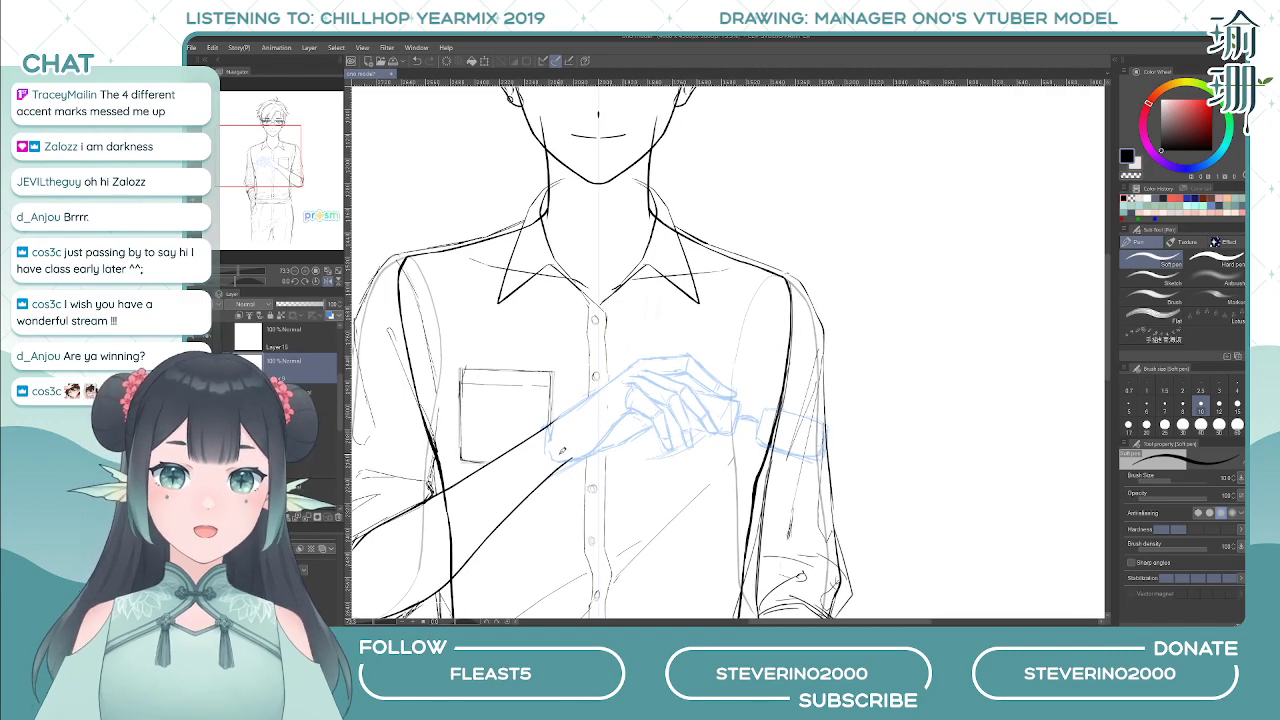
{"action": "scroll", "coordinate": [628, 356], "scroll_direction": "up", "scroll_amount": 1}
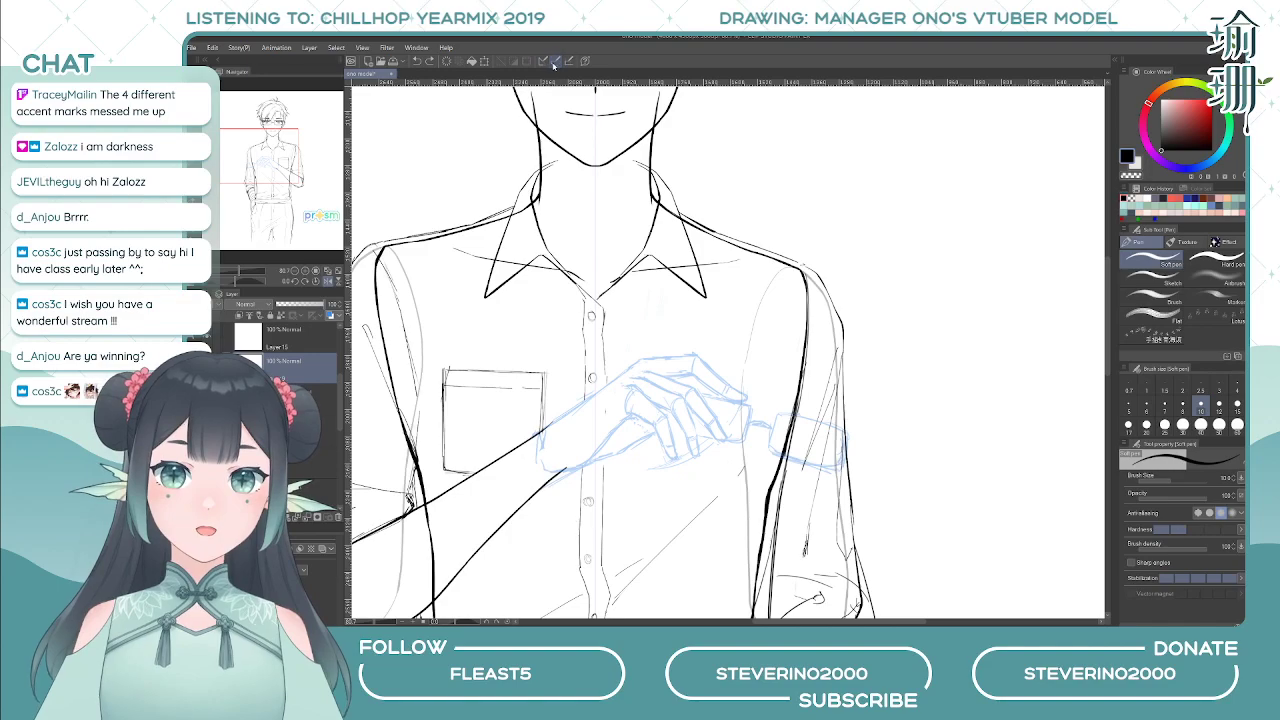
{"action": "left_click_drag", "start_coordinate": [646, 358], "coordinate": [660, 314]}
{"action": "scroll", "coordinate": [641, 350], "scroll_direction": "up", "scroll_amount": 1}
{"action": "left_click_drag", "start_coordinate": [643, 357], "coordinate": [683, 367]}
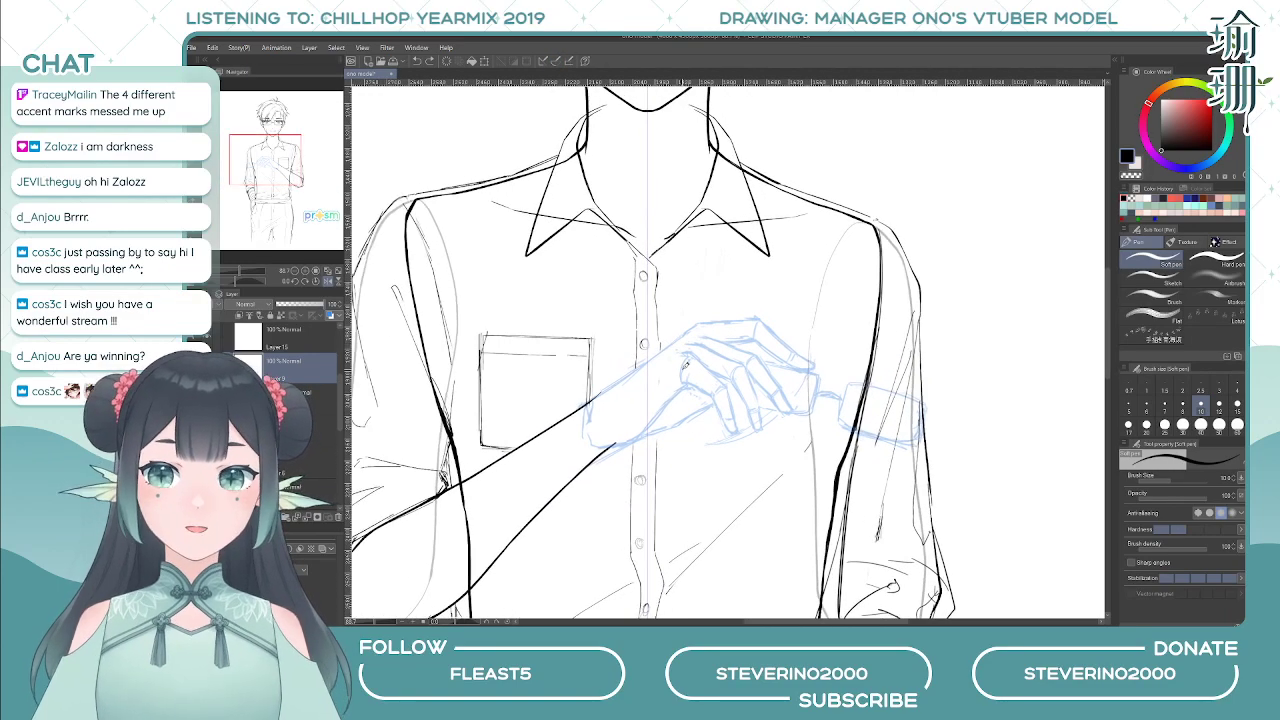
{"action": "left_click_drag", "start_coordinate": [698, 324], "coordinate": [619, 381]}
{"action": "key", "text": "ctrl+z"}
{"action": "key", "text": "ctrl+z"}
{"action": "key", "text": "ctrl+z"}
{"action": "mouse_move", "coordinate": [688, 330]}
{"action": "left_mouse_down"}
{"action": "mouse_move", "coordinate": [588, 404]}
{"action": "mouse_move", "coordinate": [597, 395]}
{"action": "left_mouse_up"}
{"action": "key", "text": "ctrl+z"}
{"action": "key", "text": "ctrl+z"}
{"action": "key", "text": "ctrl+z"}
{"action": "key", "text": "ctrl+z"}
{"action": "key", "text": "ctrl+z"}
{"action": "key", "text": "ctrl+z"}
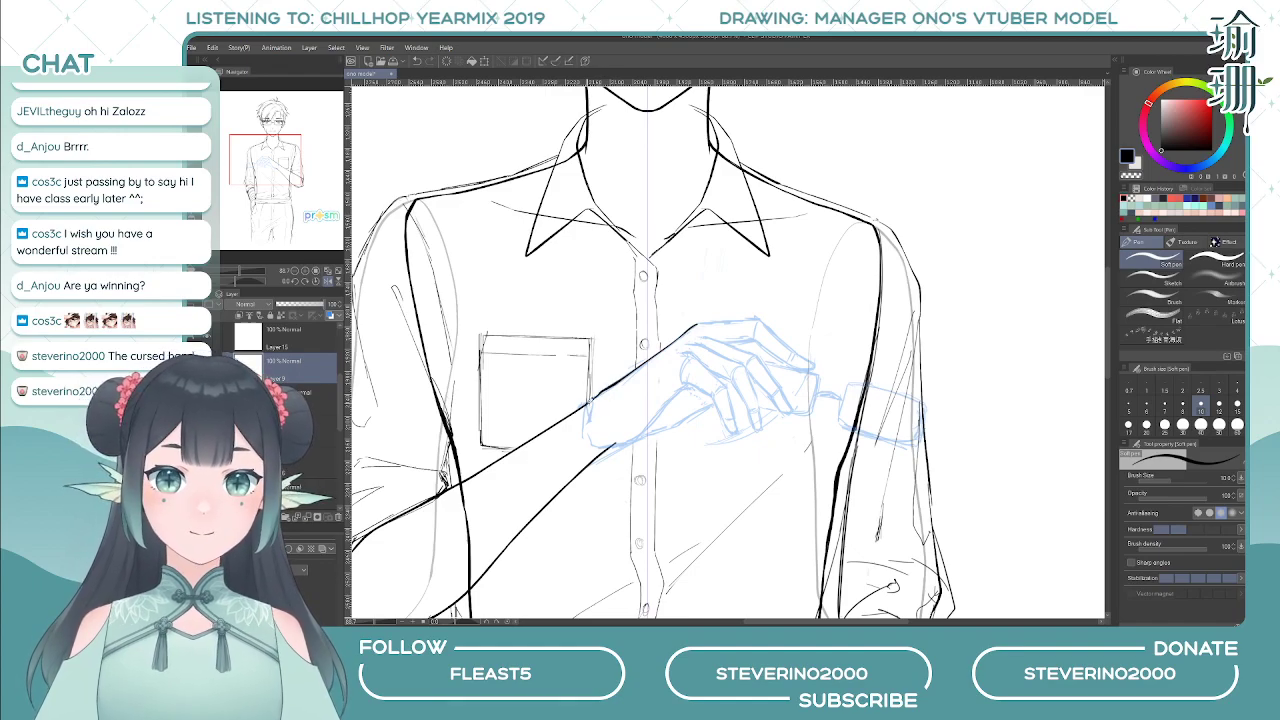
- Check the wrist line in mirrored view and draw the raised hand's top edge from the knuckle along the first finger
{"action": "left_click_drag", "start_coordinate": [661, 357], "coordinate": [666, 354]}
{"action": "key", "text": "h"}
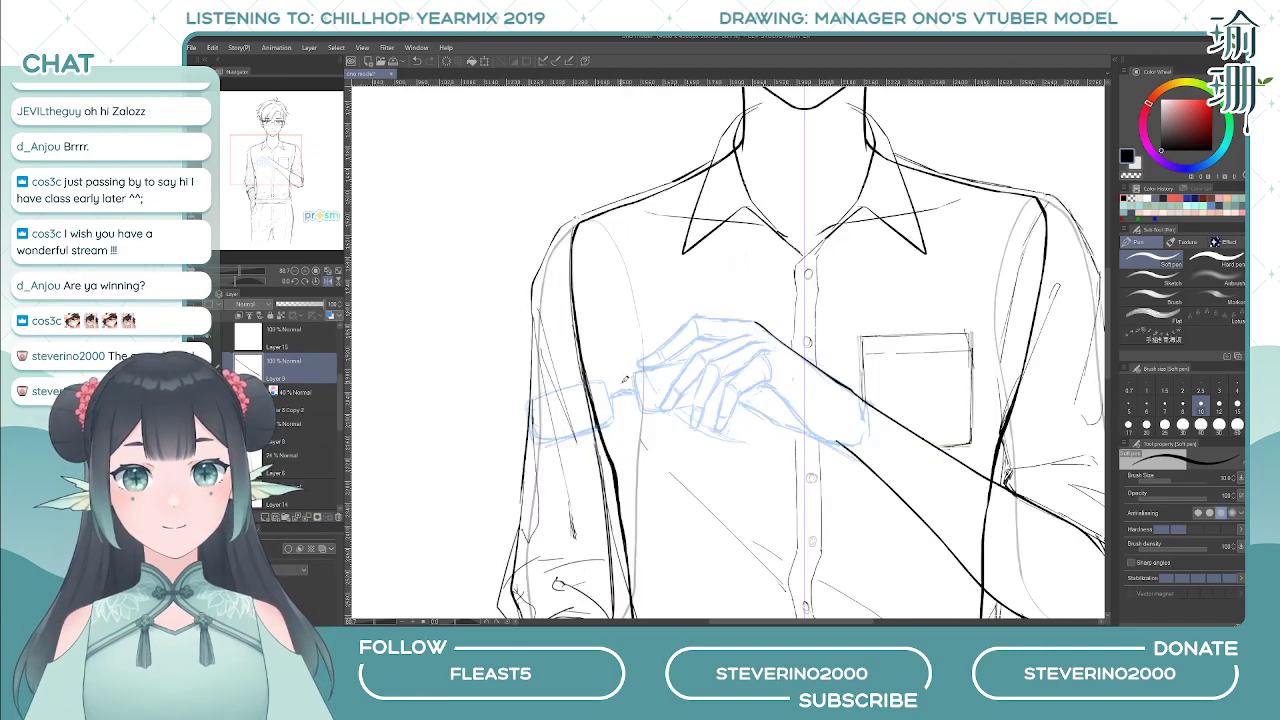
{"action": "key", "text": "h"}
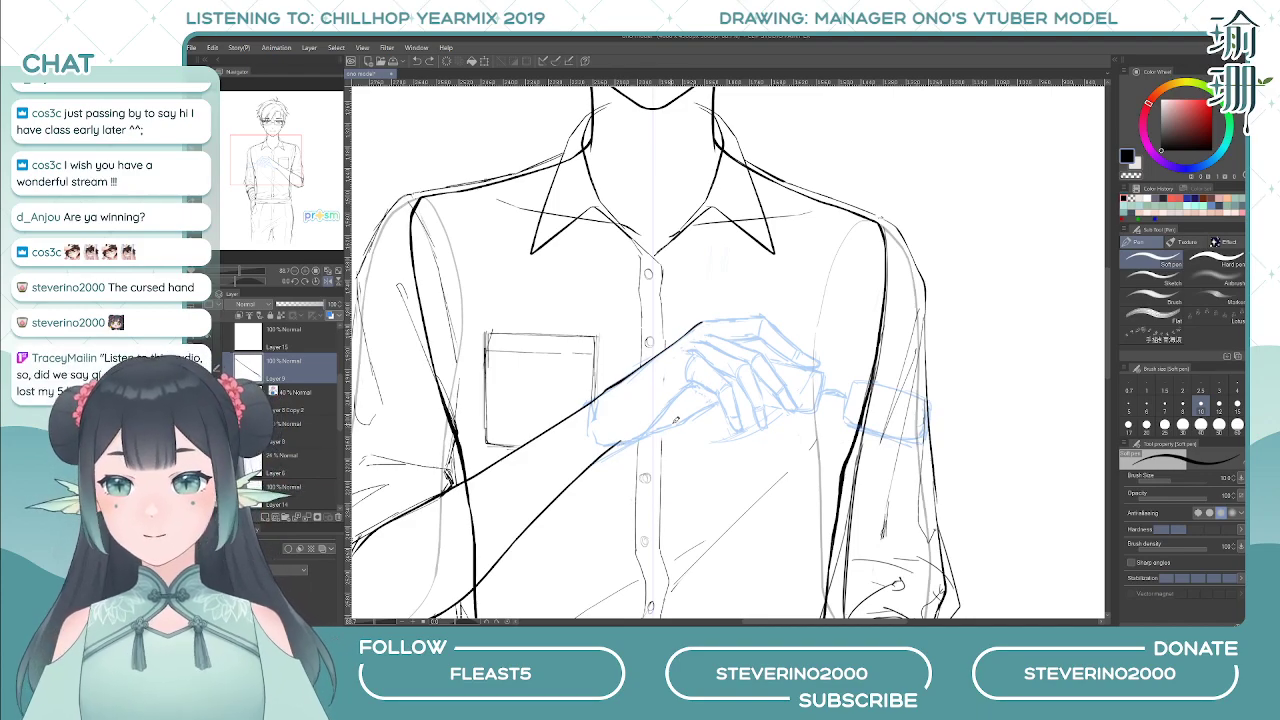
{"action": "left_click_drag", "start_coordinate": [649, 381], "coordinate": [681, 404]}
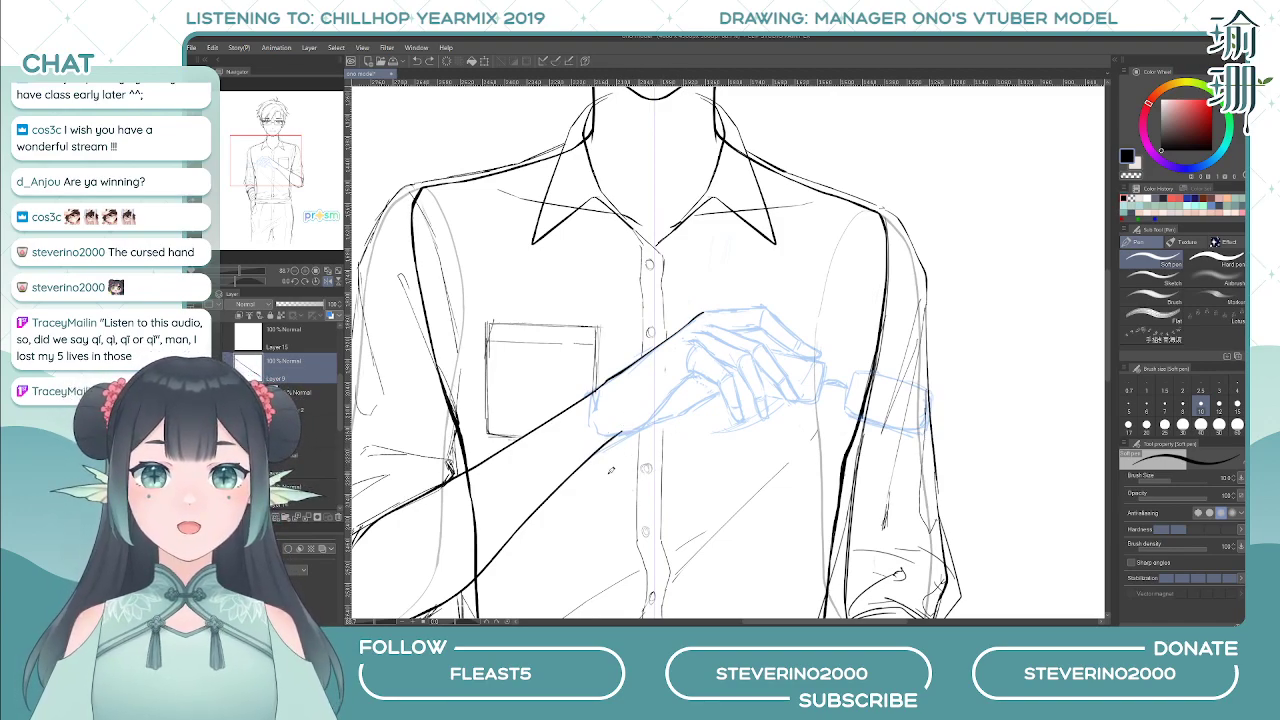
{"action": "left_click_drag", "start_coordinate": [746, 335], "coordinate": [744, 336]}
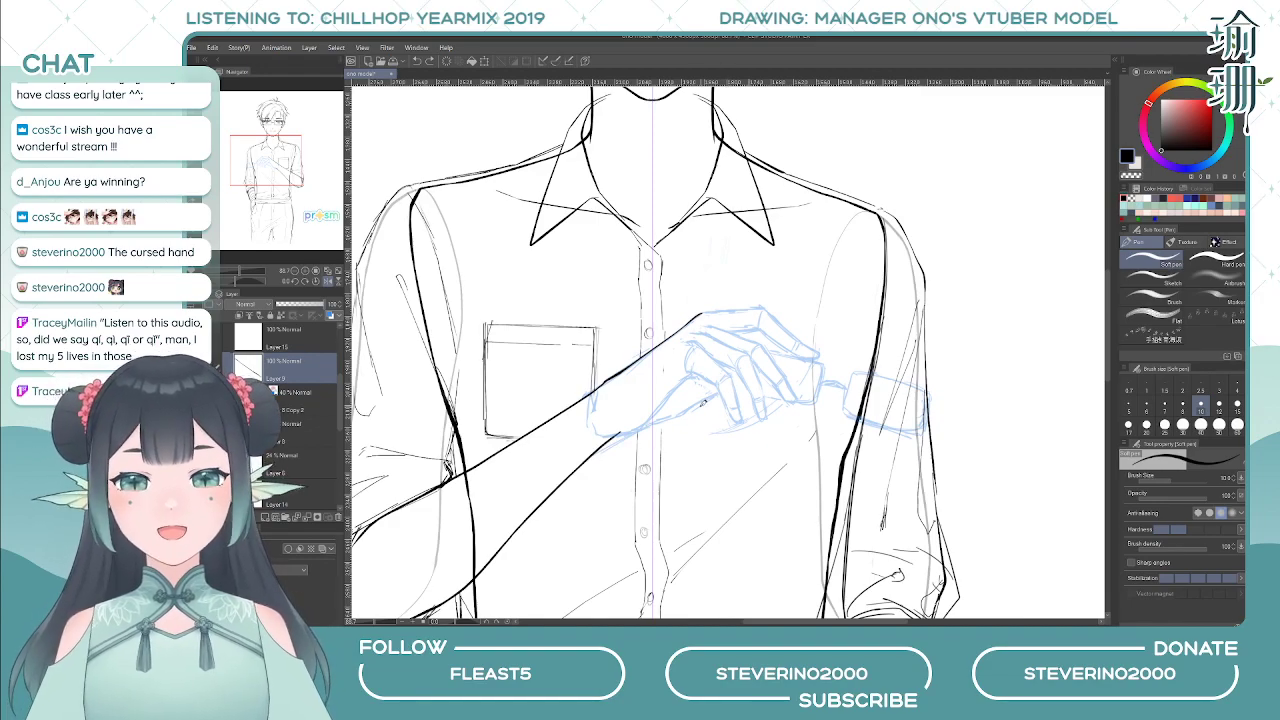
{"action": "key", "text": "h"}
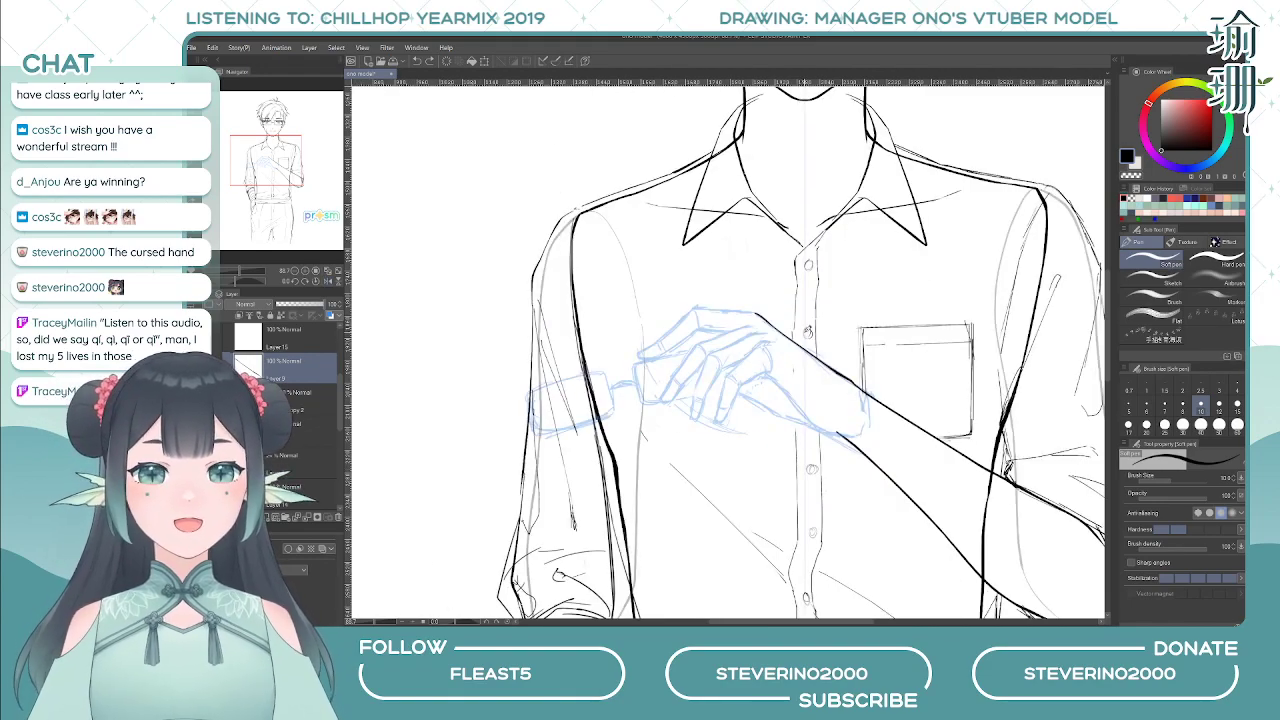
{"action": "left_click_drag", "start_coordinate": [748, 306], "coordinate": [722, 300]}
{"action": "left_click_drag", "start_coordinate": [808, 328], "coordinate": [792, 295]}
{"action": "key", "text": "minus"}
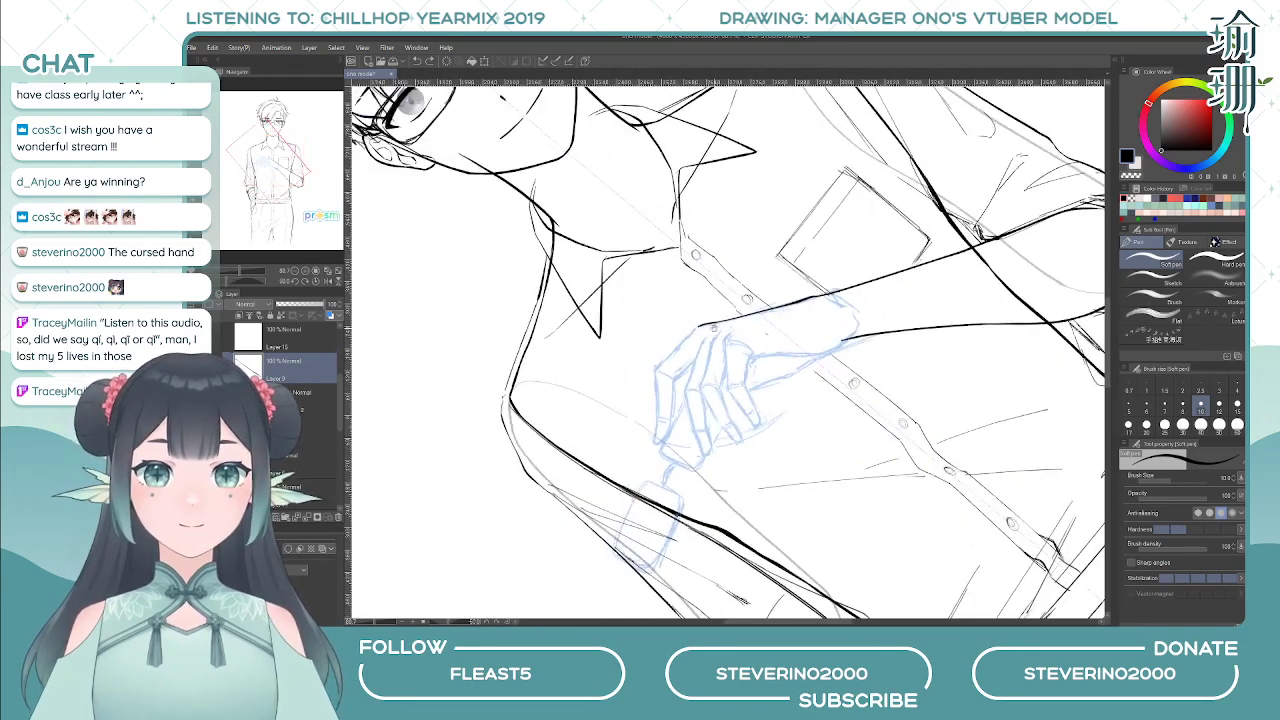
{"action": "key", "text": "minus"}
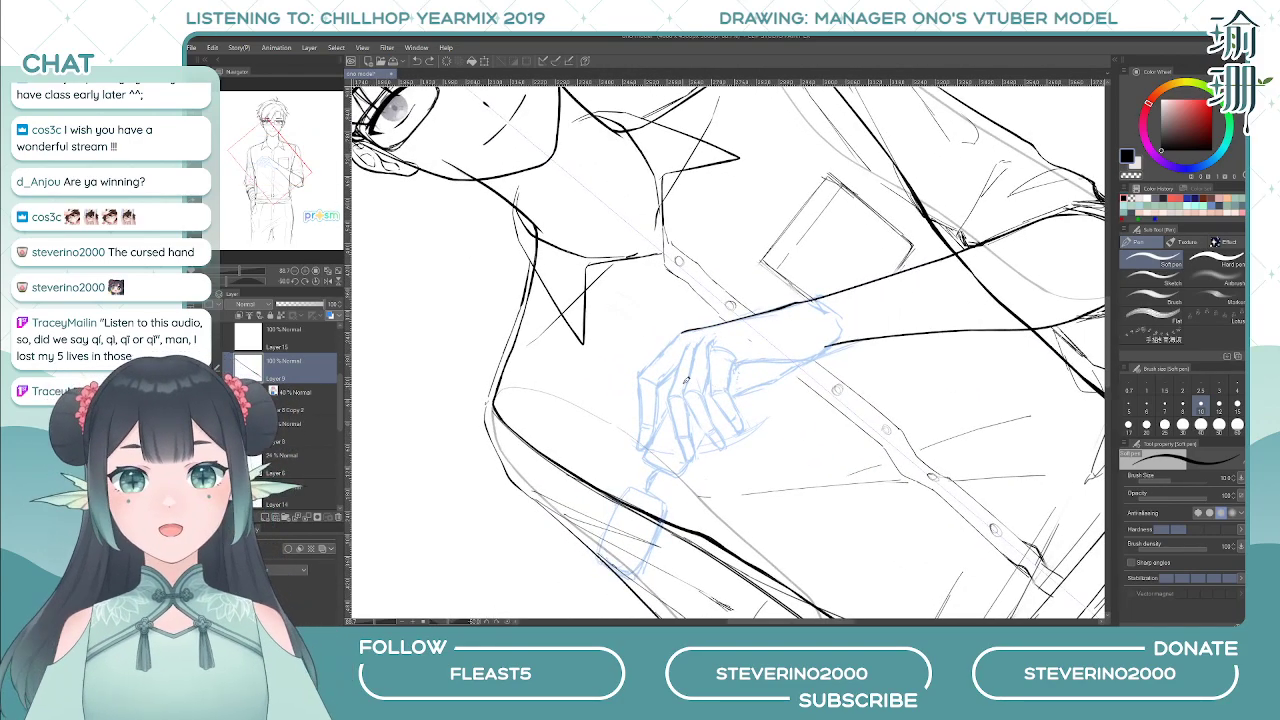
{"action": "key", "text": "asciicircum"}
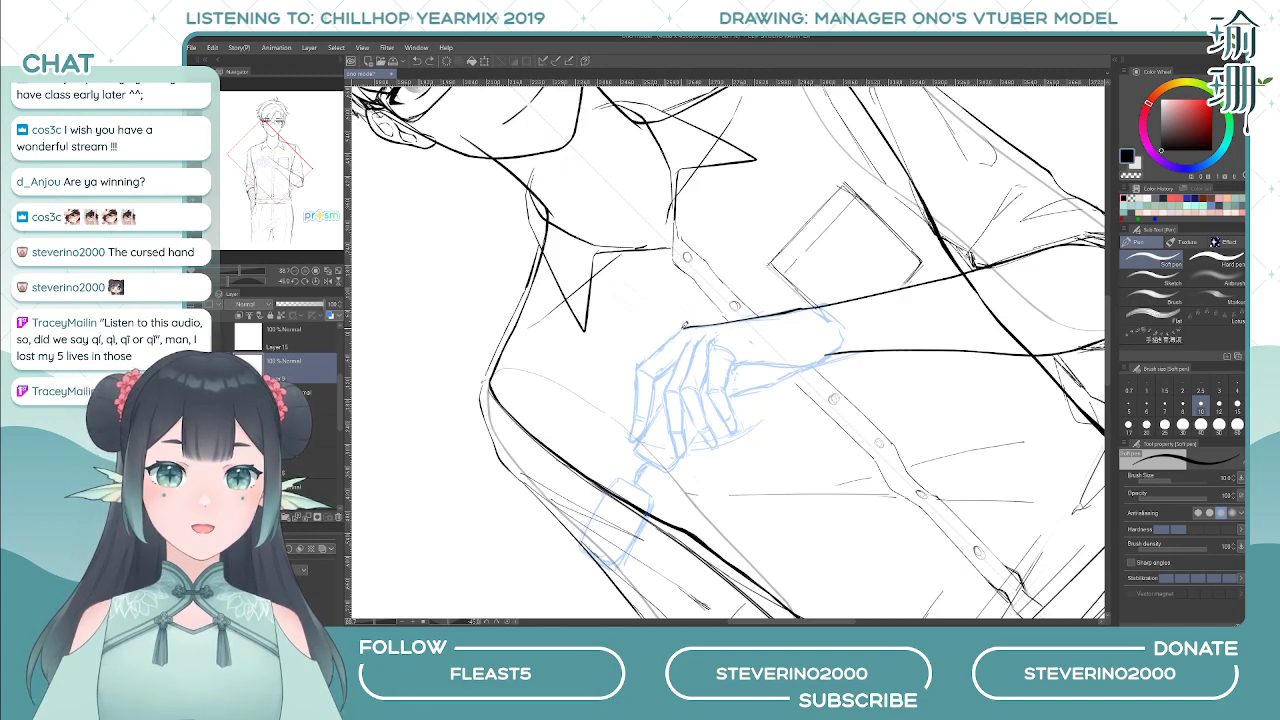
{"action": "left_click_drag", "start_coordinate": [666, 344], "coordinate": [640, 364]}
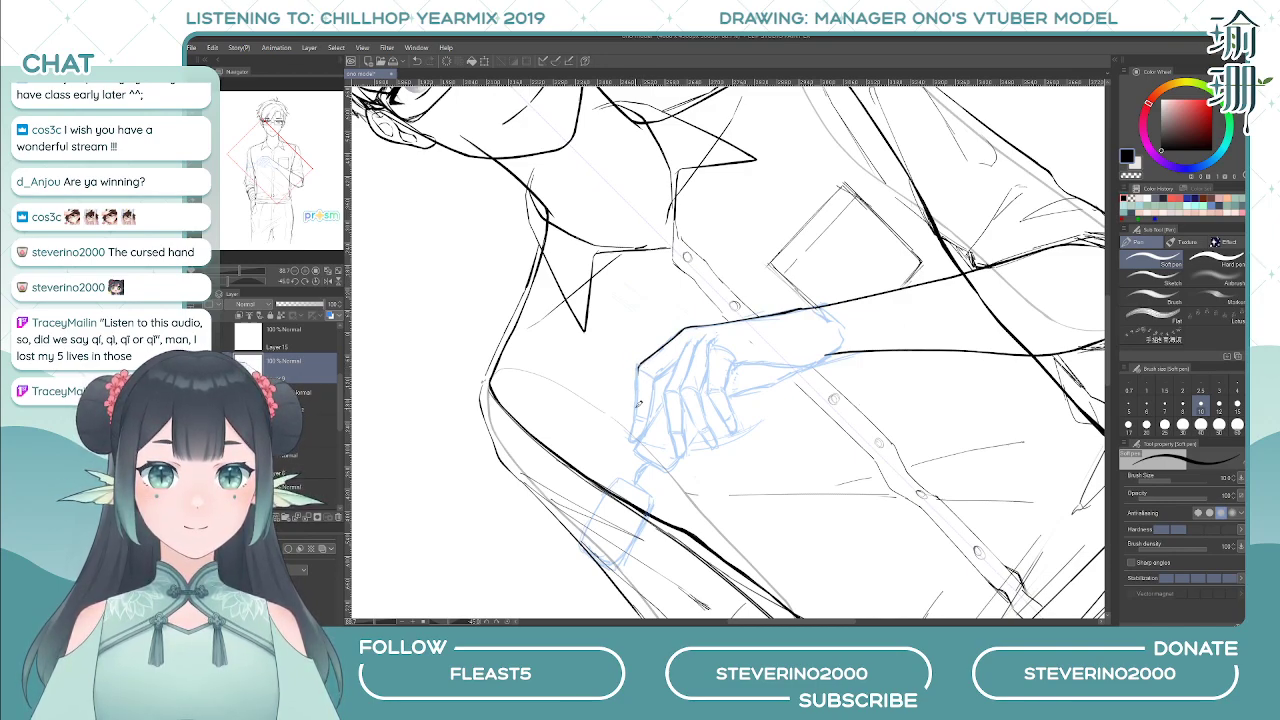
{"action": "left_click_drag", "start_coordinate": [640, 369], "coordinate": [637, 433]}
{"action": "key", "text": "ctrl+z"}
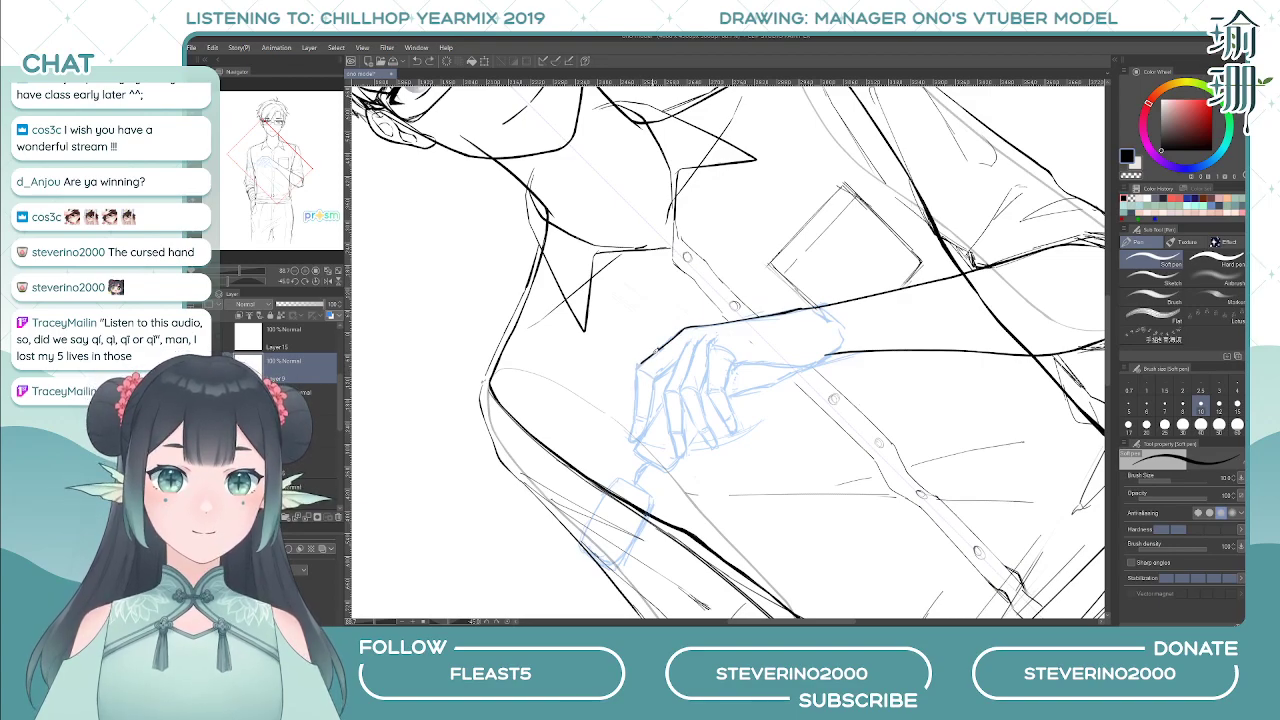
- Examine the raised hand and forearm lines in normal and mirrored views at several canvas rotations
{"action": "key", "text": "asciicircum"}
{"action": "key", "text": "asciicircum"}
{"action": "key", "text": "asciicircum"}
{"action": "key", "text": "asciicircum"}
{"action": "key", "text": "asciicircum"}
{"action": "key", "text": "asciicircum"}
{"action": "key", "text": "asciicircum"}
{"action": "key", "text": "asciicircum"}
{"action": "key", "text": "asciicircum"}
{"action": "key", "text": "asciicircum"}
{"action": "key", "text": "asciicircum"}
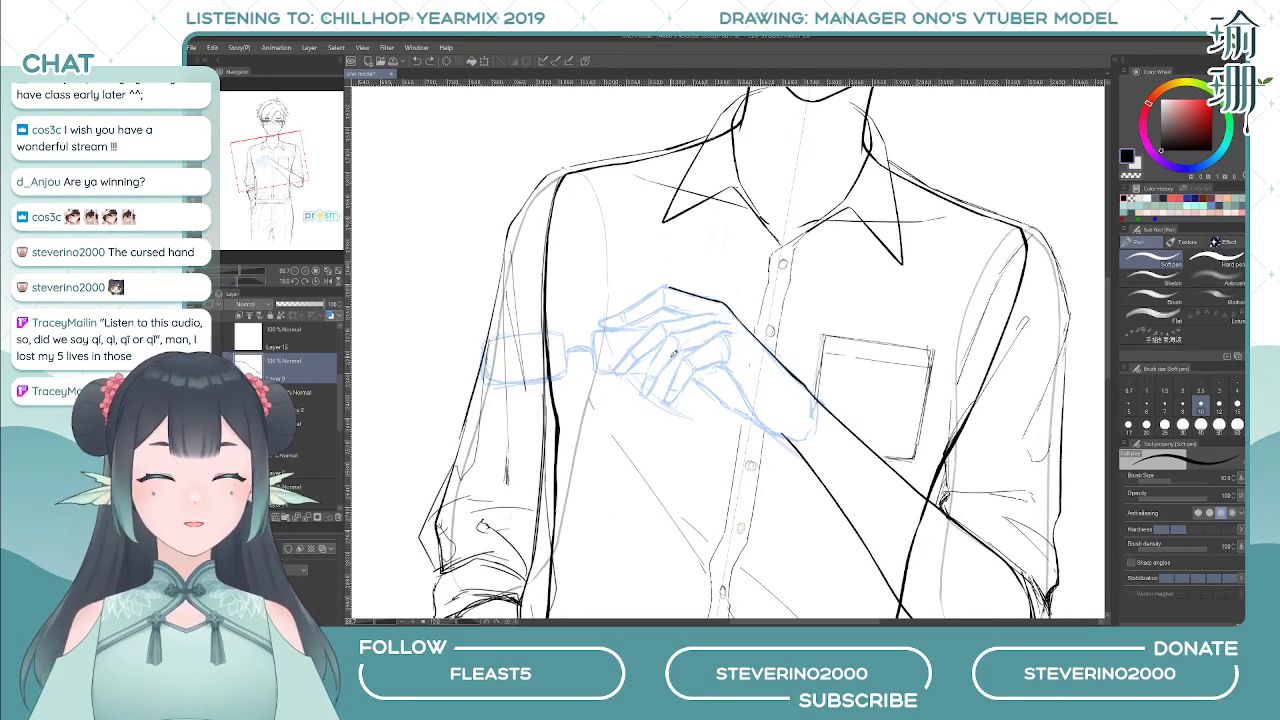
{"action": "key", "text": "h"}
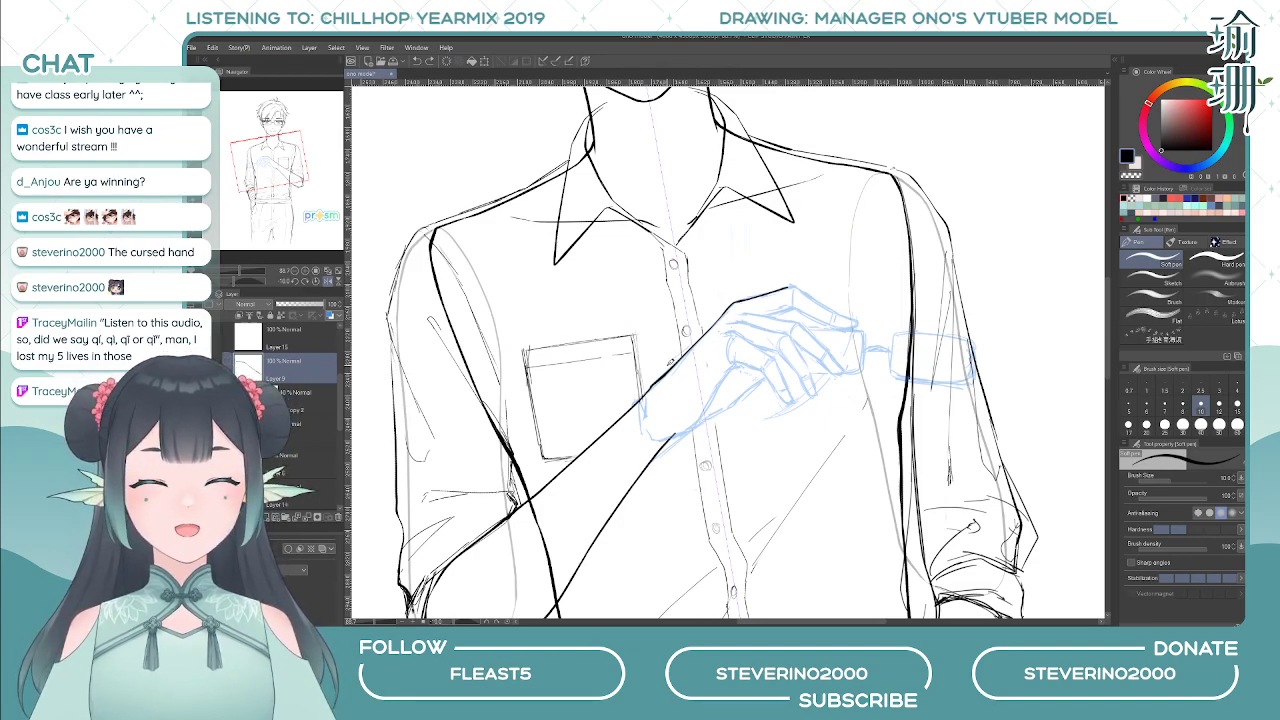
{"action": "left_click_drag", "start_coordinate": [713, 426], "coordinate": [677, 413]}
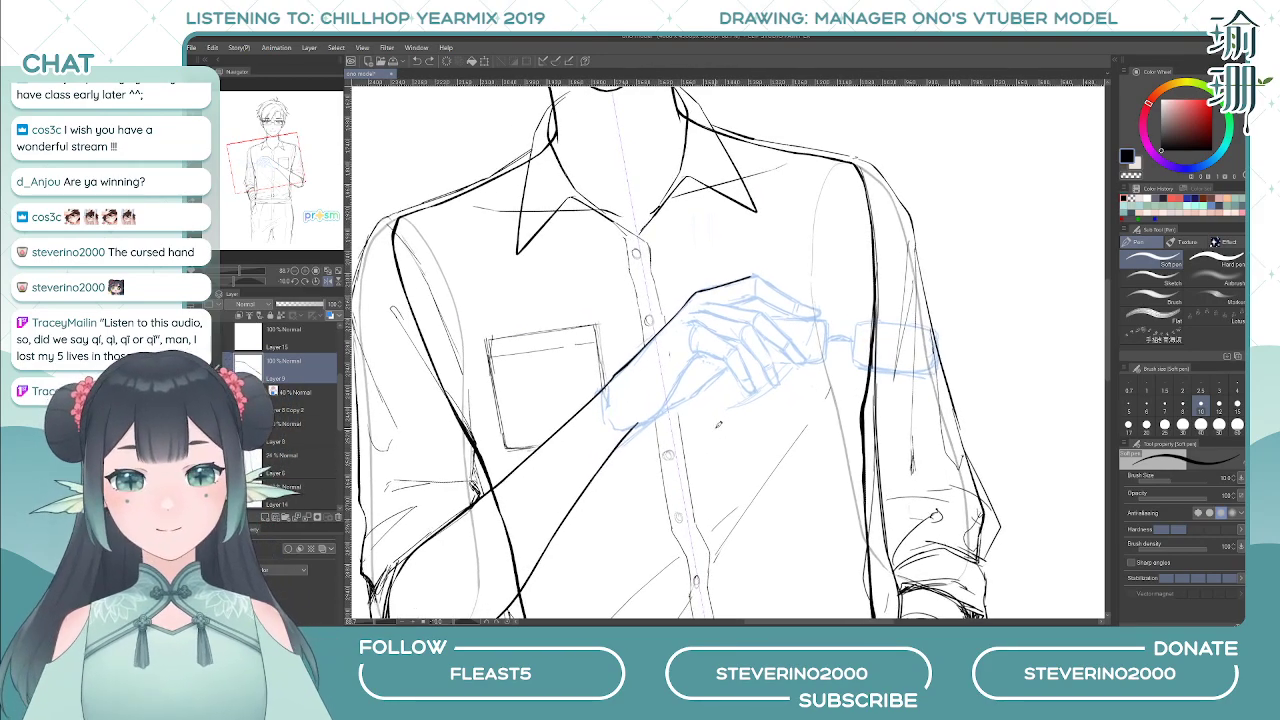
{"action": "key", "text": "asciicircum"}
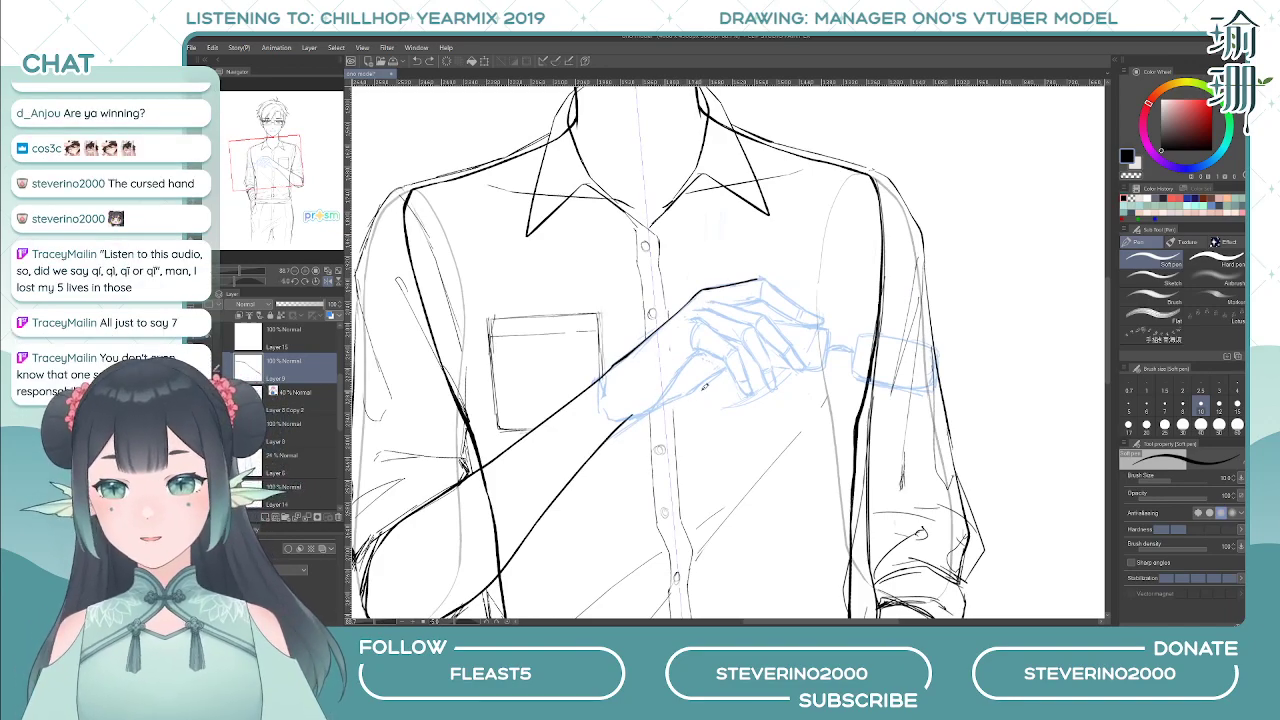
{"action": "mouse_move", "coordinate": [742, 402]}
{"action": "left_mouse_down"}
{"action": "mouse_move", "coordinate": [755, 406]}
{"action": "mouse_move", "coordinate": [705, 385]}
{"action": "left_mouse_up"}
{"action": "key", "text": "minus"}
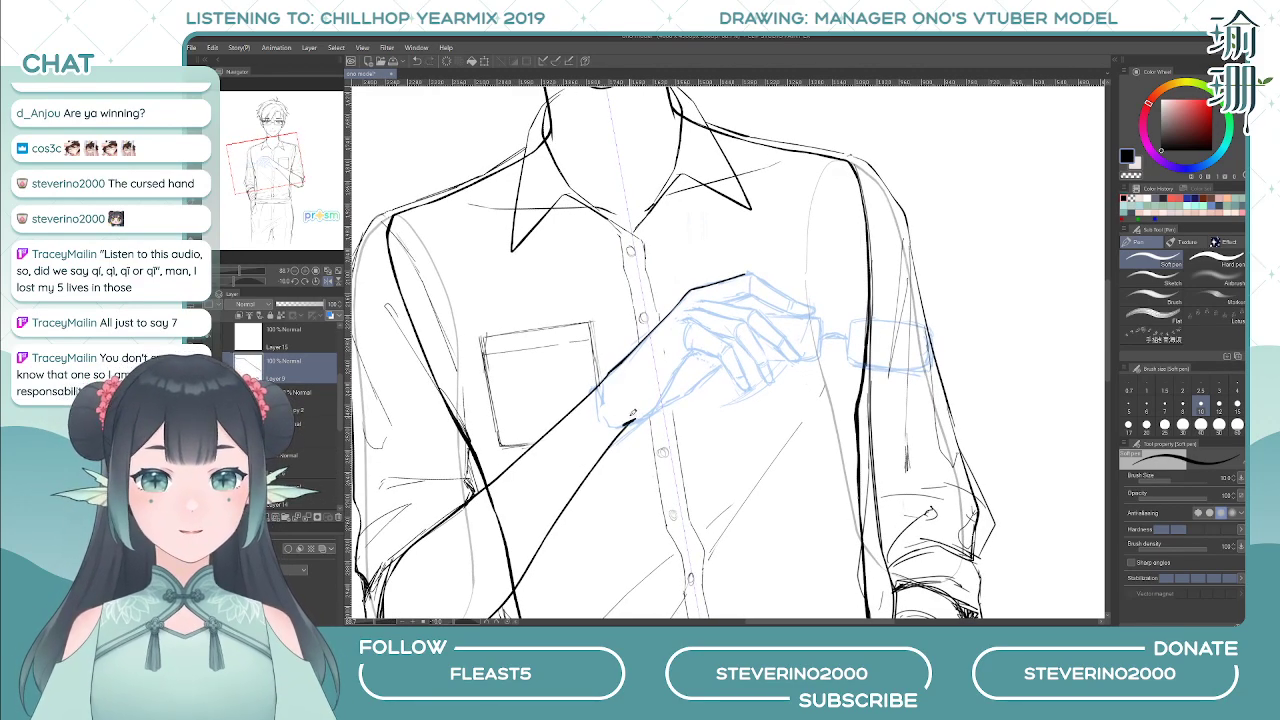
{"action": "key", "text": "c"}
{"action": "key", "text": "h"}
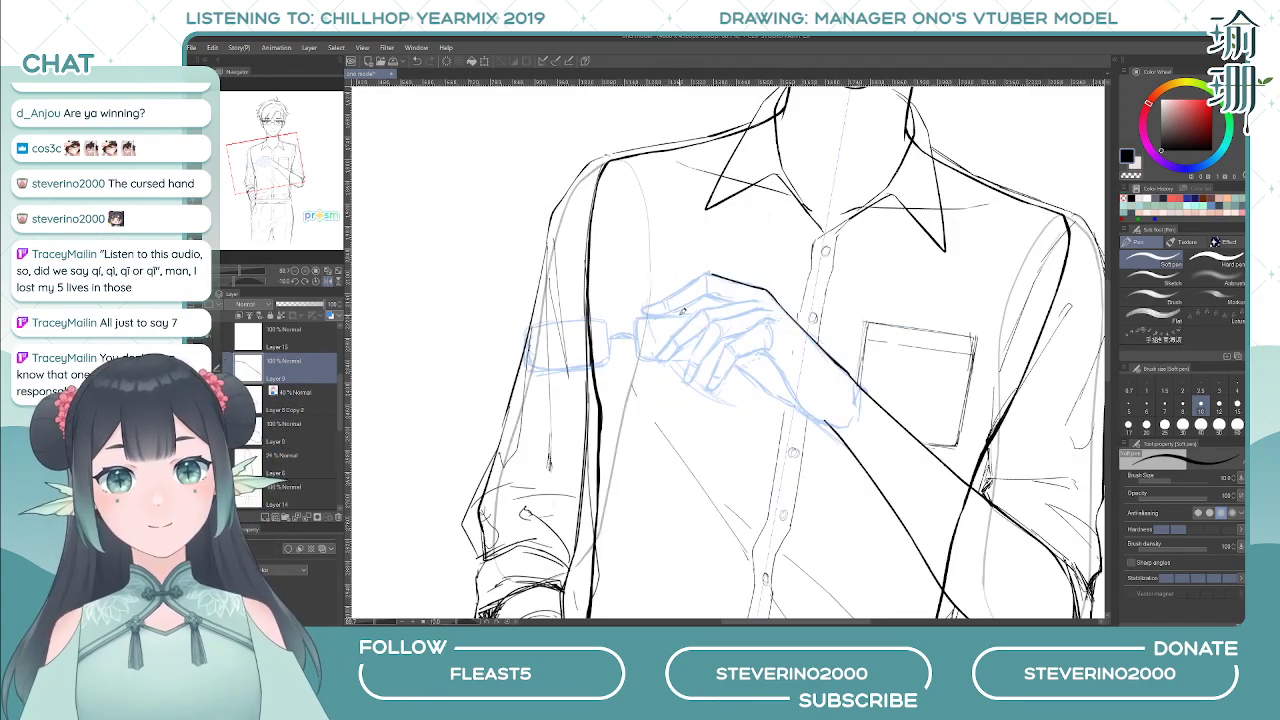
{"action": "key", "text": "minus"}
{"action": "key", "text": "minus"}
{"action": "key", "text": "minus"}
{"action": "key", "text": "minus"}
{"action": "key", "text": "minus"}
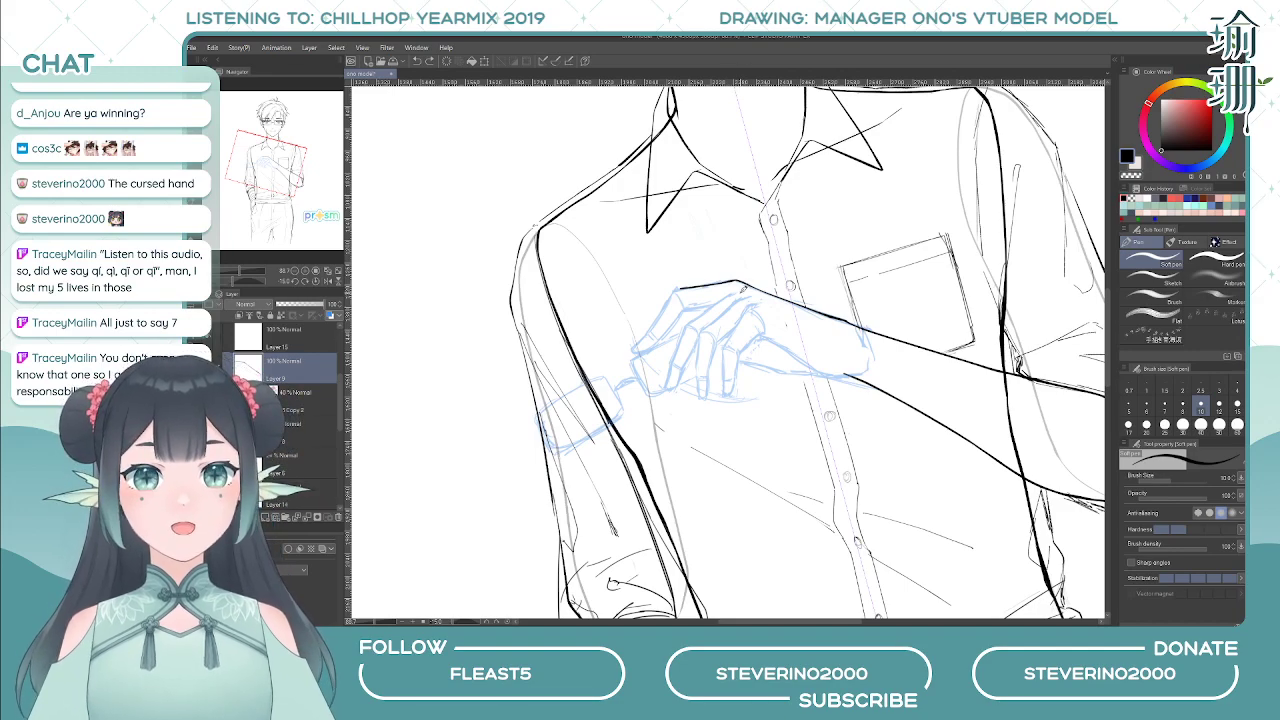
{"action": "key", "text": "h"}
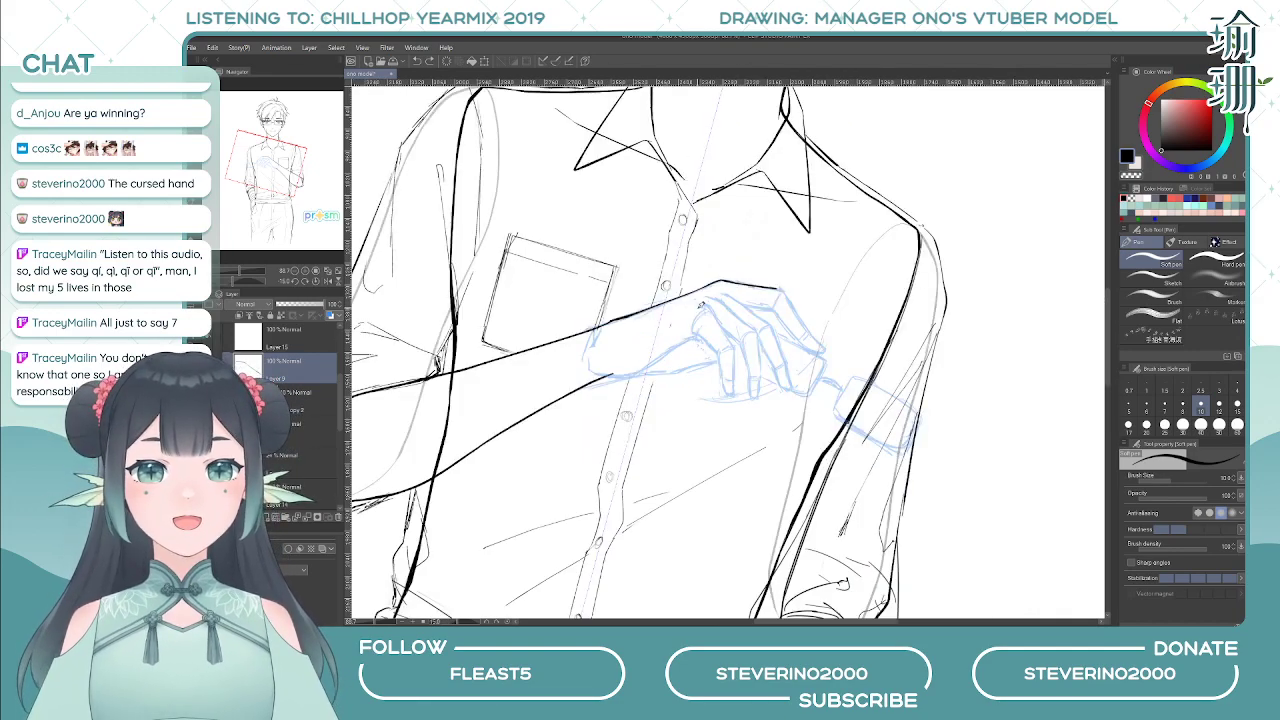
- Draw the outer edge of the second finger from the knuckle down over the blue sketch, retrying the stroke until it fits
{"action": "key", "text": "minus"}
{"action": "key", "text": "asciicircum"}
{"action": "key", "text": "asciicircum"}
{"action": "key", "text": "asciicircum"}
{"action": "key", "text": "asciicircum"}
{"action": "key", "text": "asciicircum"}
{"action": "key", "text": "asciicircum"}
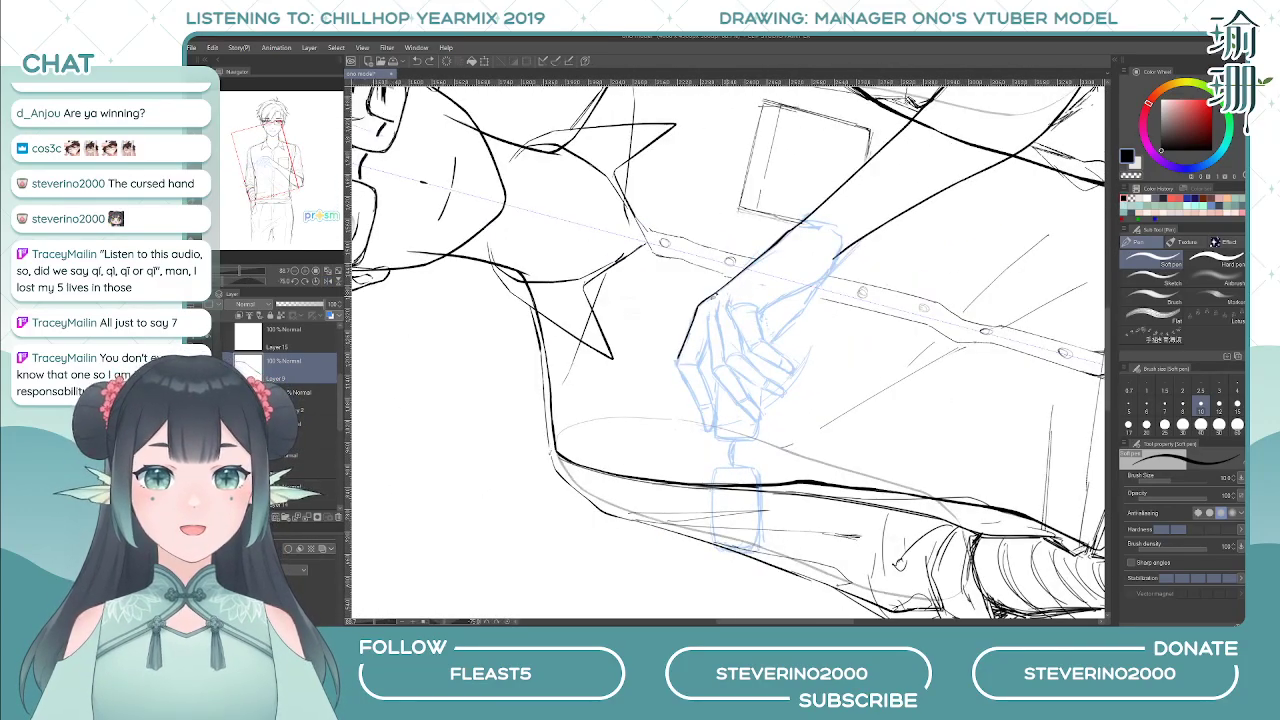
{"action": "key", "text": "minus"}
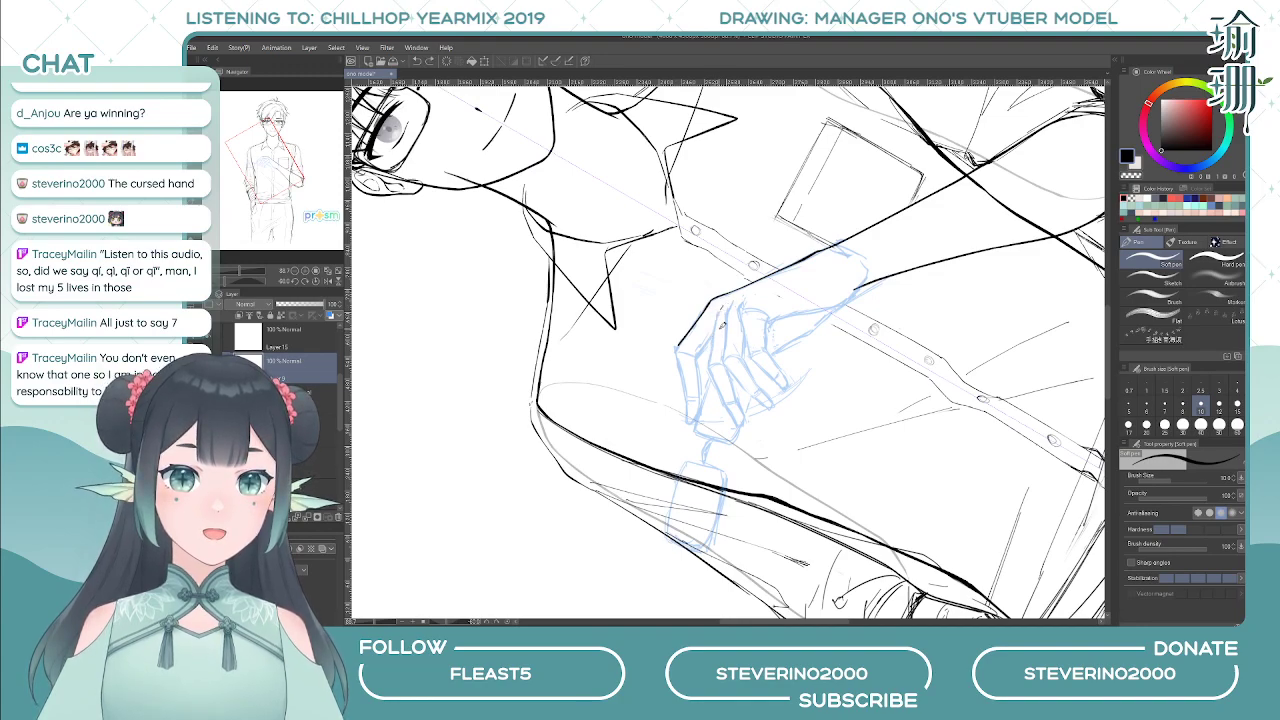
{"action": "left_click_drag", "start_coordinate": [718, 311], "coordinate": [713, 360]}
{"action": "key", "text": "ctrl+z"}
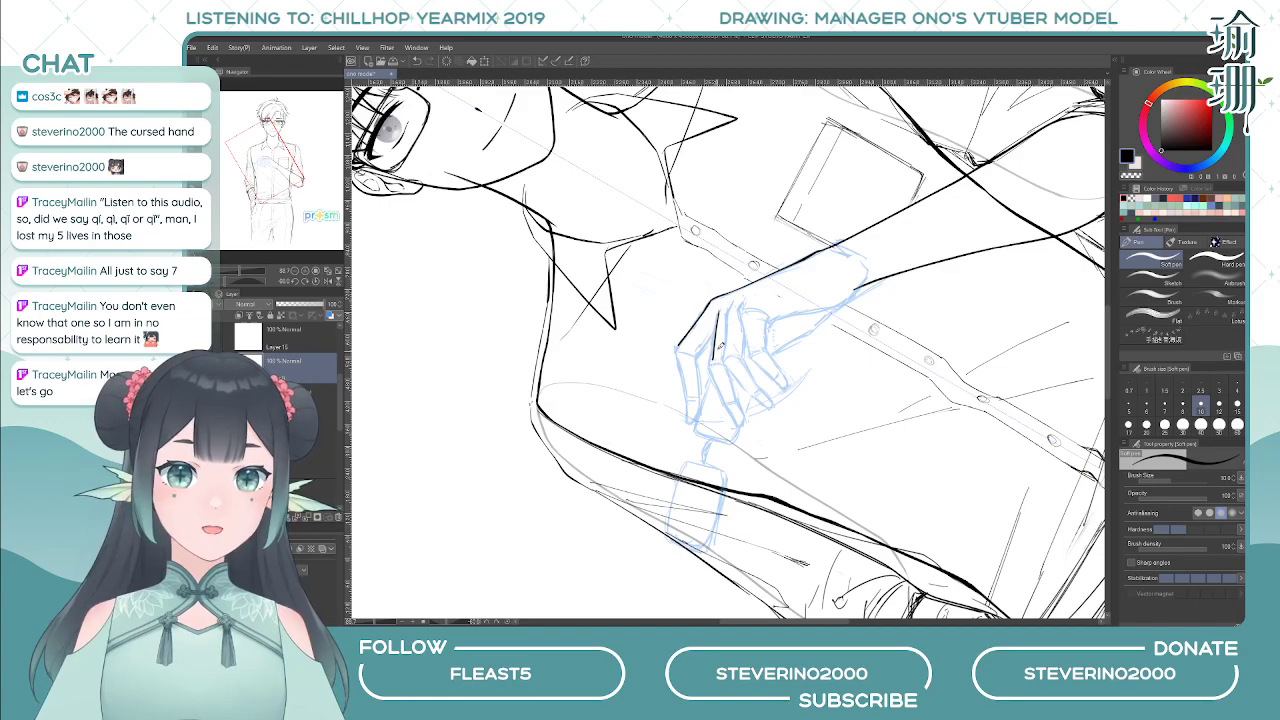
{"action": "key", "text": "ctrl+z"}
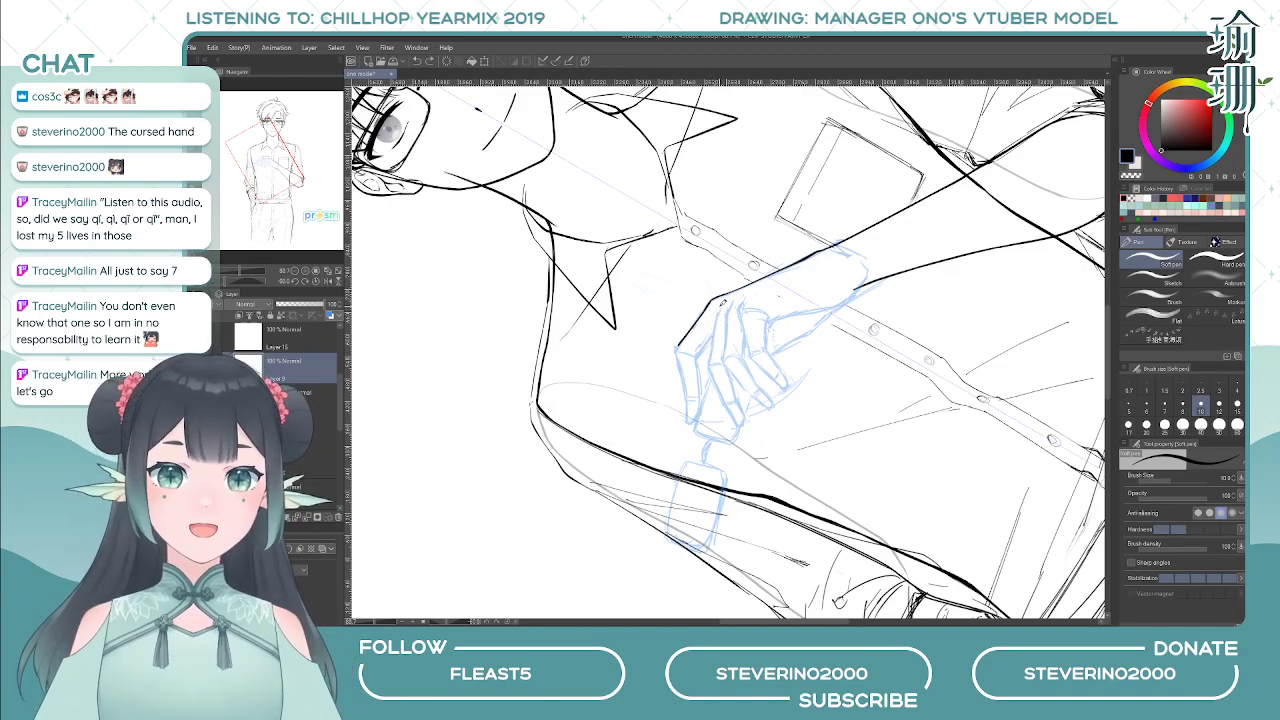
{"action": "left_click_drag", "start_coordinate": [717, 308], "coordinate": [711, 363]}
{"action": "key", "text": "ctrl+z"}
{"action": "key", "text": "ctrl+z"}
{"action": "left_click_drag", "start_coordinate": [718, 308], "coordinate": [710, 372]}
{"action": "key", "text": "ctrl+z"}
{"action": "left_click_drag", "start_coordinate": [716, 380], "coordinate": [727, 404]}
{"action": "key", "text": "ctrl+z"}
- Continue the second finger's outer line down to the fingertip and undo the surplus strokes around the tip
{"action": "key", "text": "asciicircum"}
{"action": "key", "text": "asciicircum"}
{"action": "key", "text": "asciicircum"}
{"action": "key", "text": "asciicircum"}
{"action": "key", "text": "asciicircum"}
{"action": "key", "text": "asciicircum"}
{"action": "key", "text": "asciicircum"}
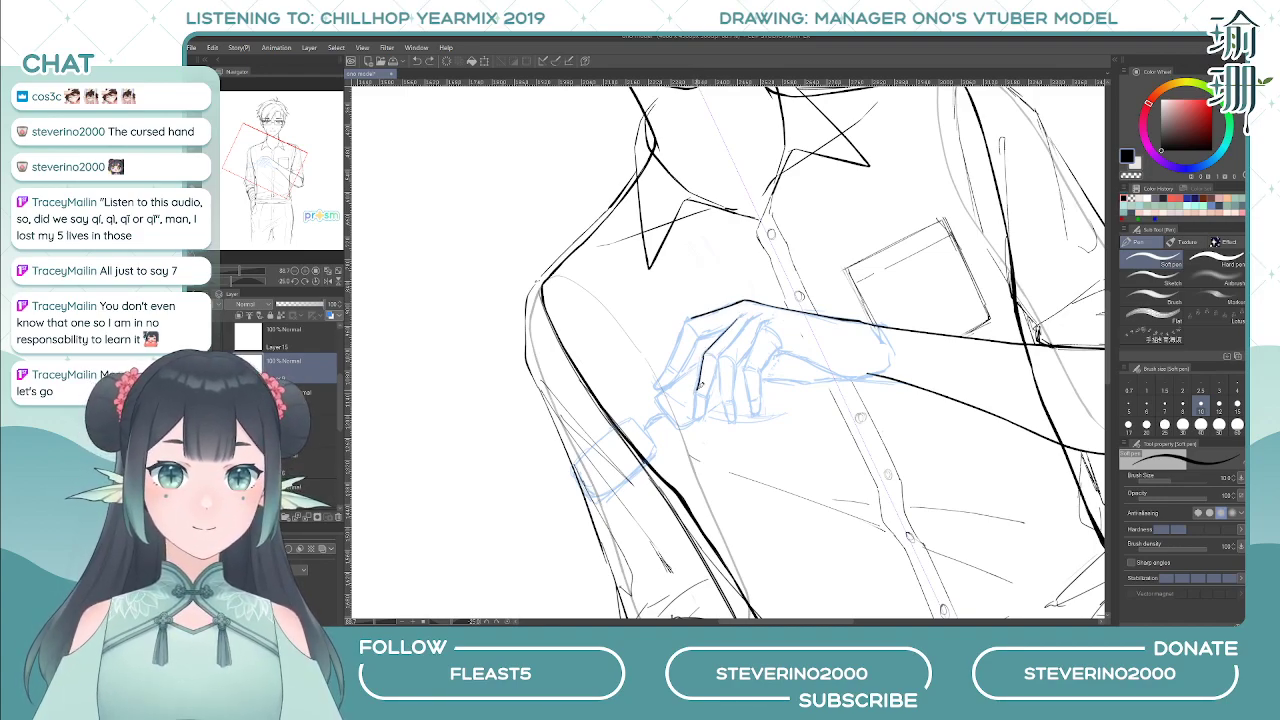
{"action": "left_click_drag", "start_coordinate": [707, 350], "coordinate": [706, 413]}
{"action": "key", "text": "ctrl+z"}
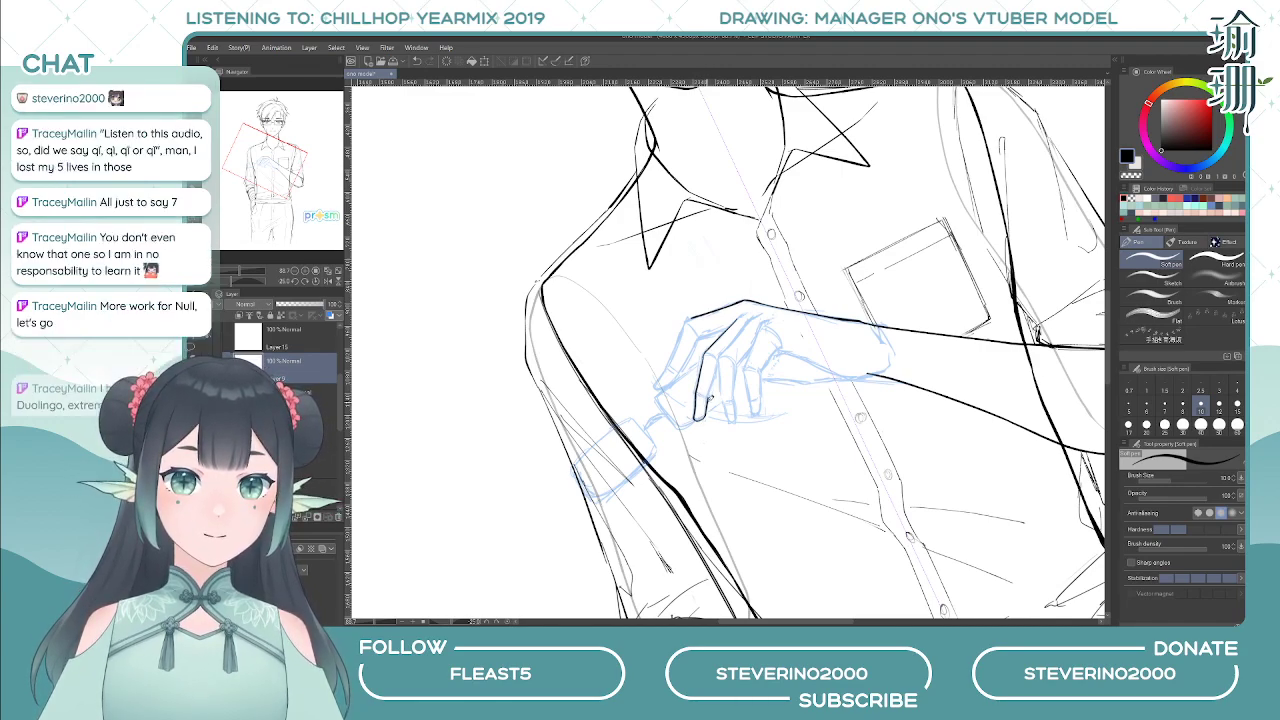
{"action": "mouse_move", "coordinate": [711, 398]}
{"action": "left_mouse_down"}
{"action": "mouse_move", "coordinate": [716, 387]}
{"action": "mouse_move", "coordinate": [649, 370]}
{"action": "left_mouse_up"}
{"action": "key", "text": "ctrl+z"}
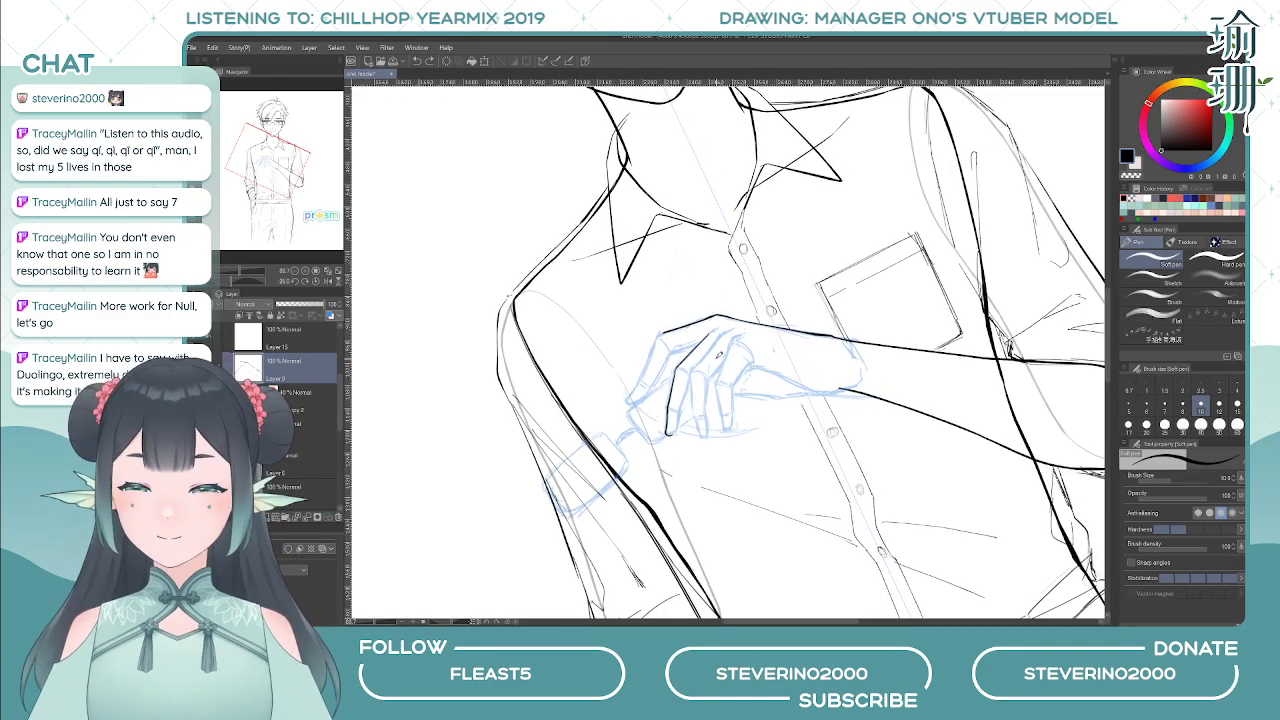
- Extend the second finger's outer line up toward the knuckle over the blue sketch and undo the surplus stroke
{"action": "key", "text": "asciicircum"}
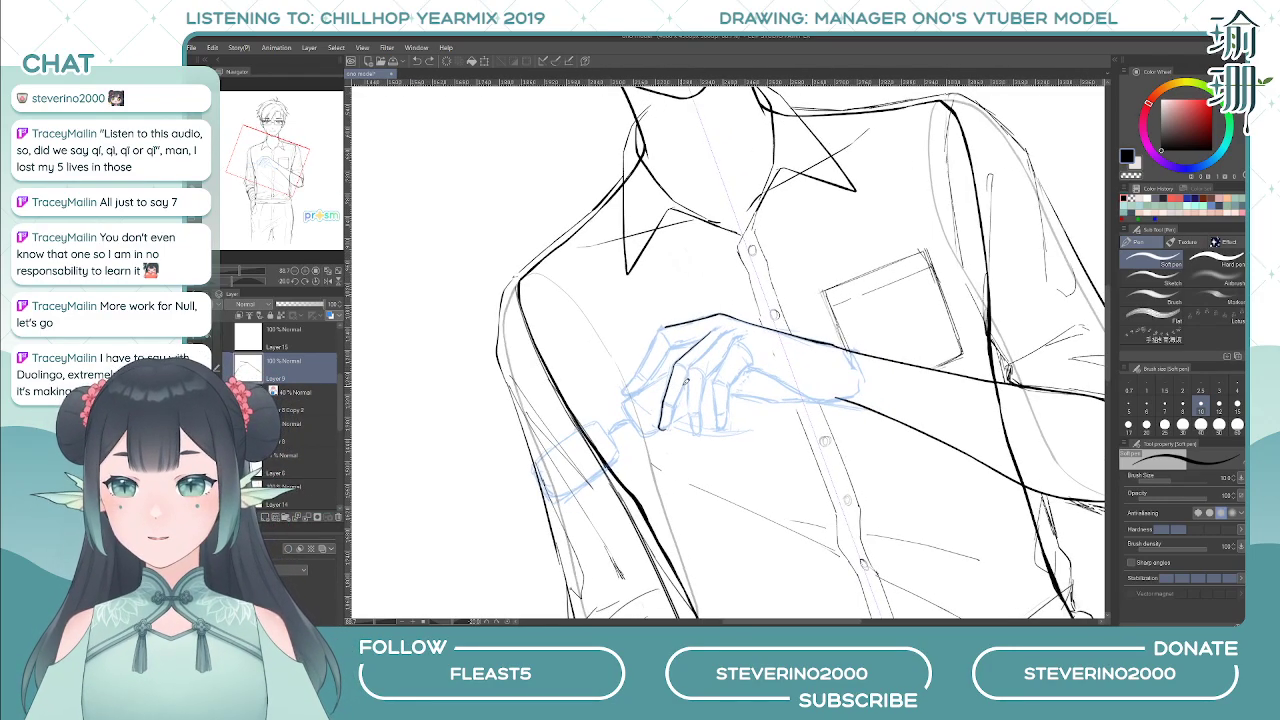
{"action": "scroll", "coordinate": [676, 401], "scroll_direction": "up", "scroll_amount": 1}
{"action": "mouse_move", "coordinate": [699, 352]}
{"action": "left_mouse_down"}
{"action": "mouse_move", "coordinate": [710, 342]}
{"action": "mouse_move", "coordinate": [699, 364]}
{"action": "left_mouse_up"}
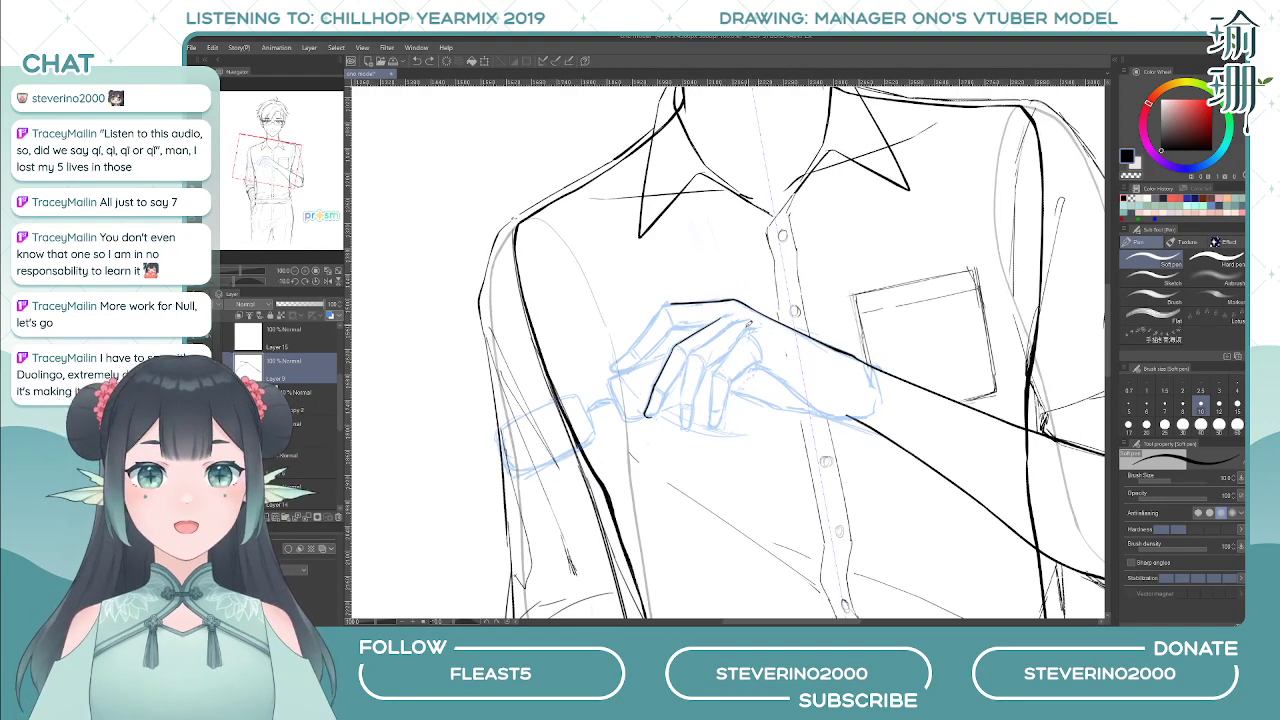
{"action": "key", "text": "minus"}
{"action": "key", "text": "minus"}
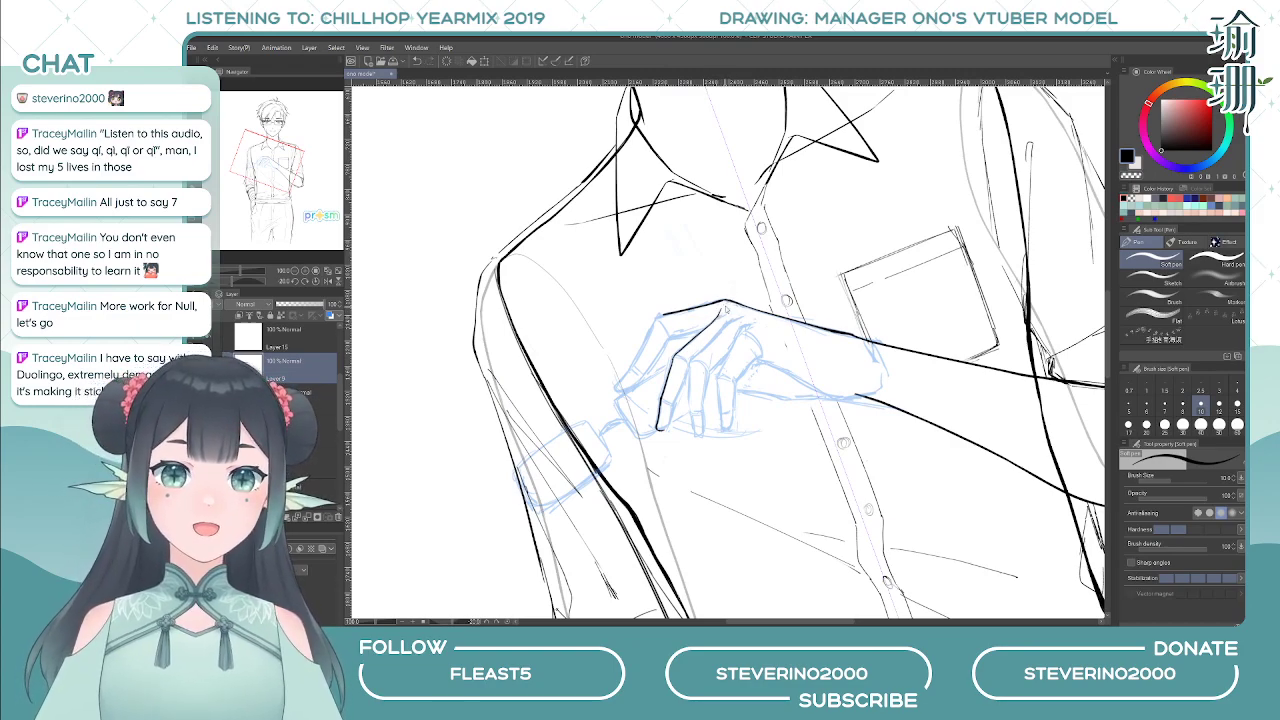
{"action": "key", "text": "ctrl+z"}
- Round off the second fingertip and start its inner edge, checking the shape in mirrored view and undoing the last stroke
{"action": "key", "text": "h"}
{"action": "key", "text": "h"}
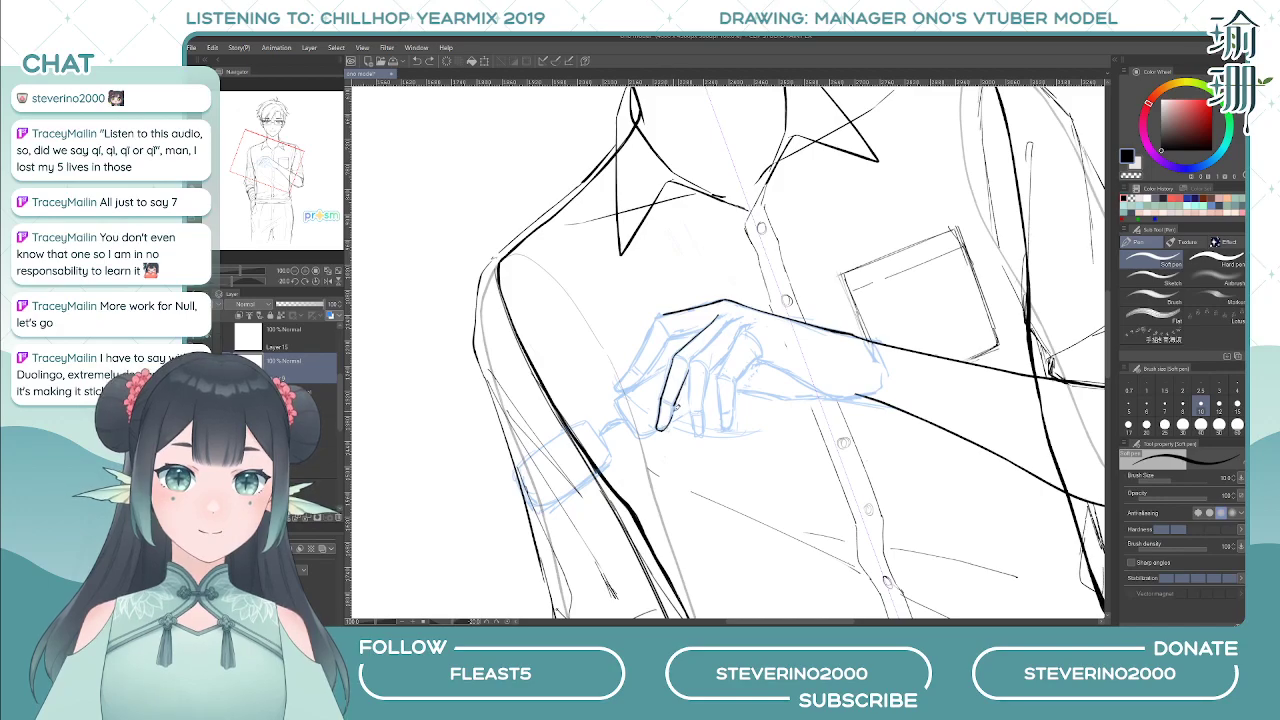
{"action": "key", "text": "h"}
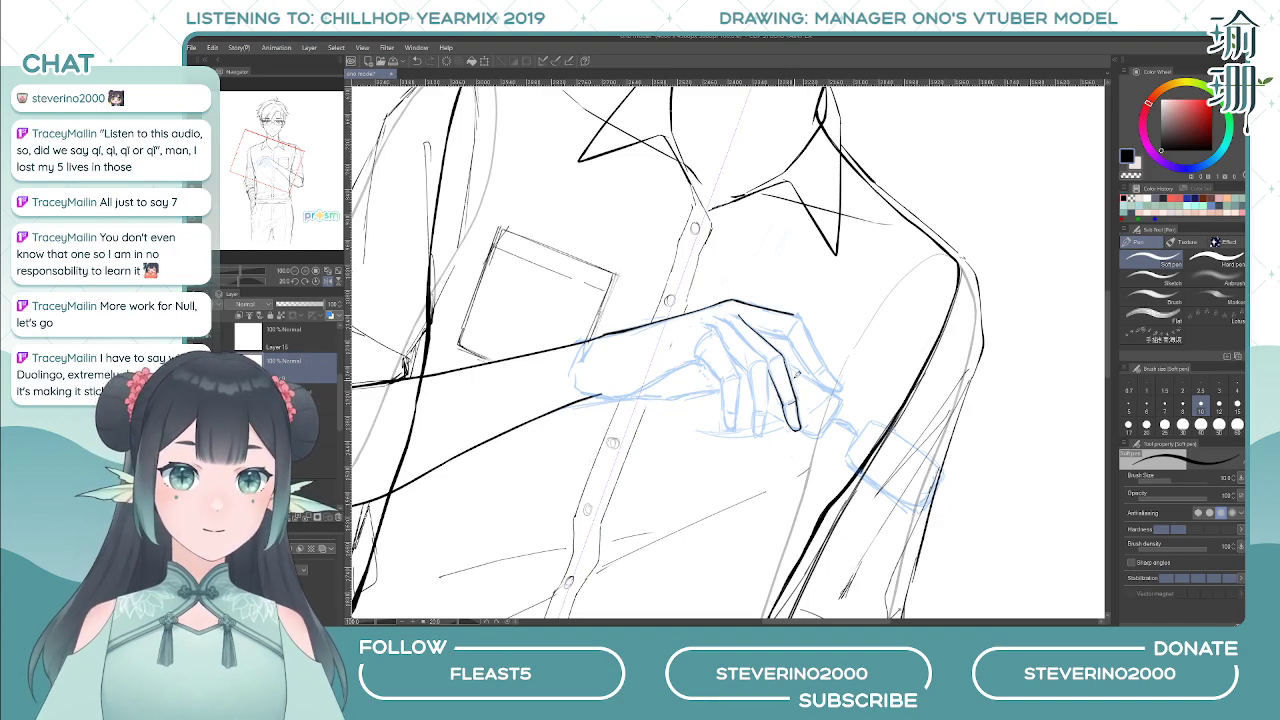
{"action": "key", "text": "h"}
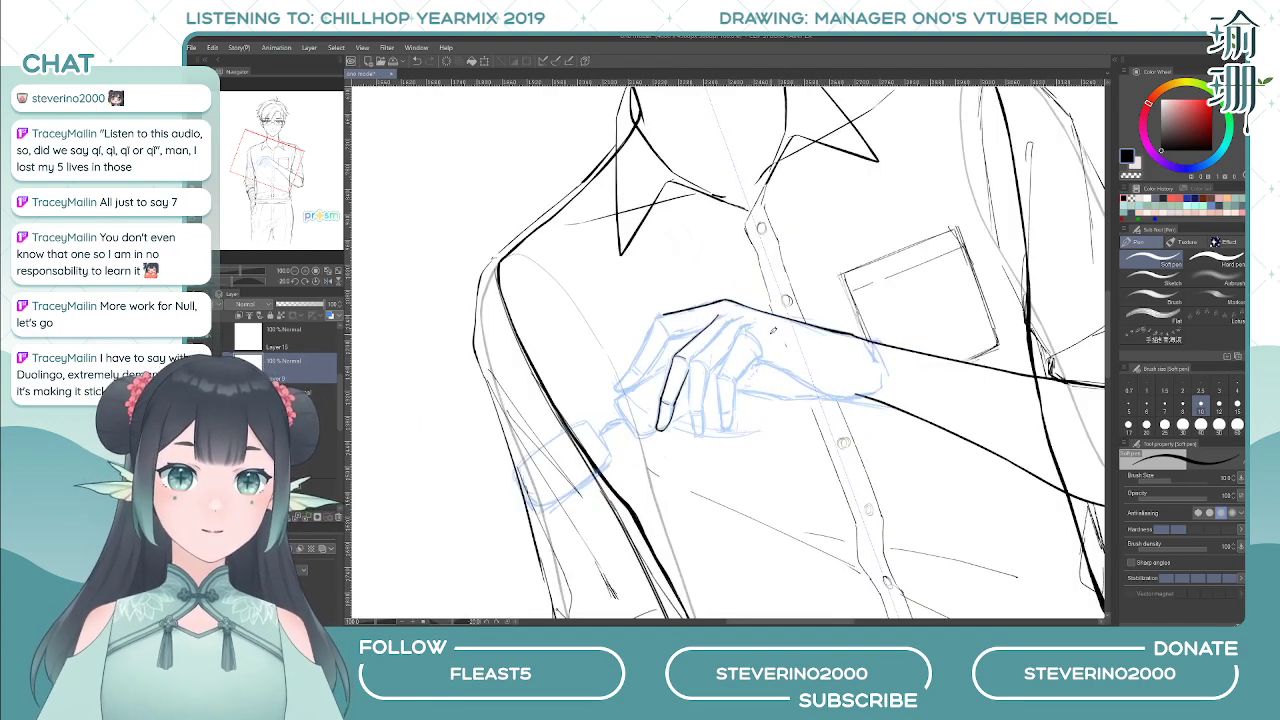
{"action": "key", "text": "ctrl+z"}
{"action": "key", "text": "asciicircum"}
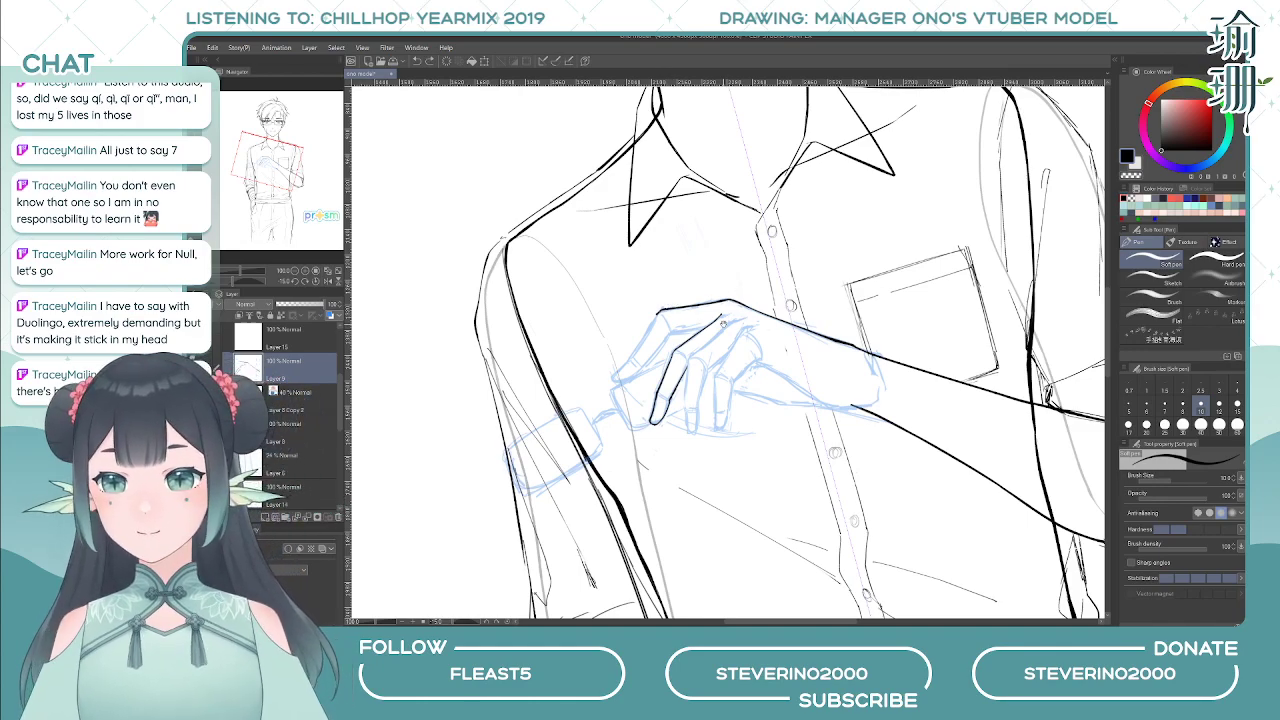
- Outline the first finger's tip and underside over the blue sketch, trimming the line with the transparent colour
{"action": "scroll", "coordinate": [726, 325], "scroll_direction": "down", "scroll_amount": 3}
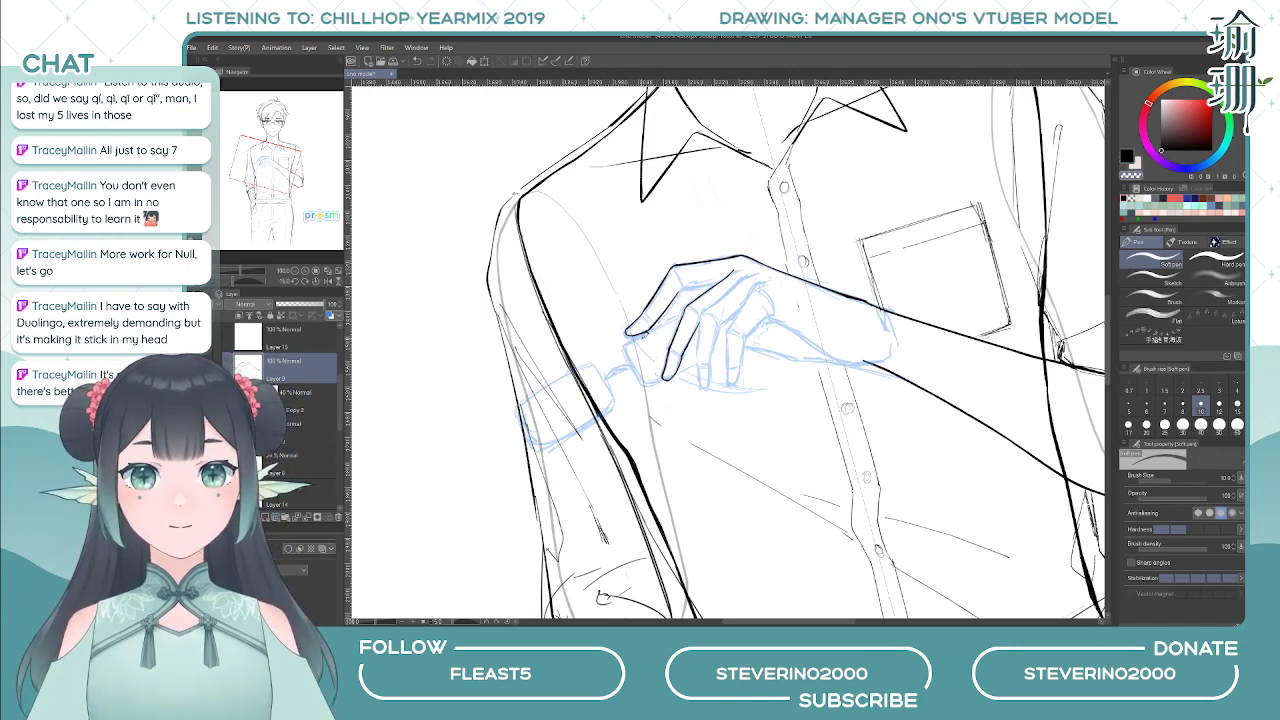
{"action": "left_click_drag", "start_coordinate": [648, 329], "coordinate": [651, 324]}
{"action": "key", "text": "c"}
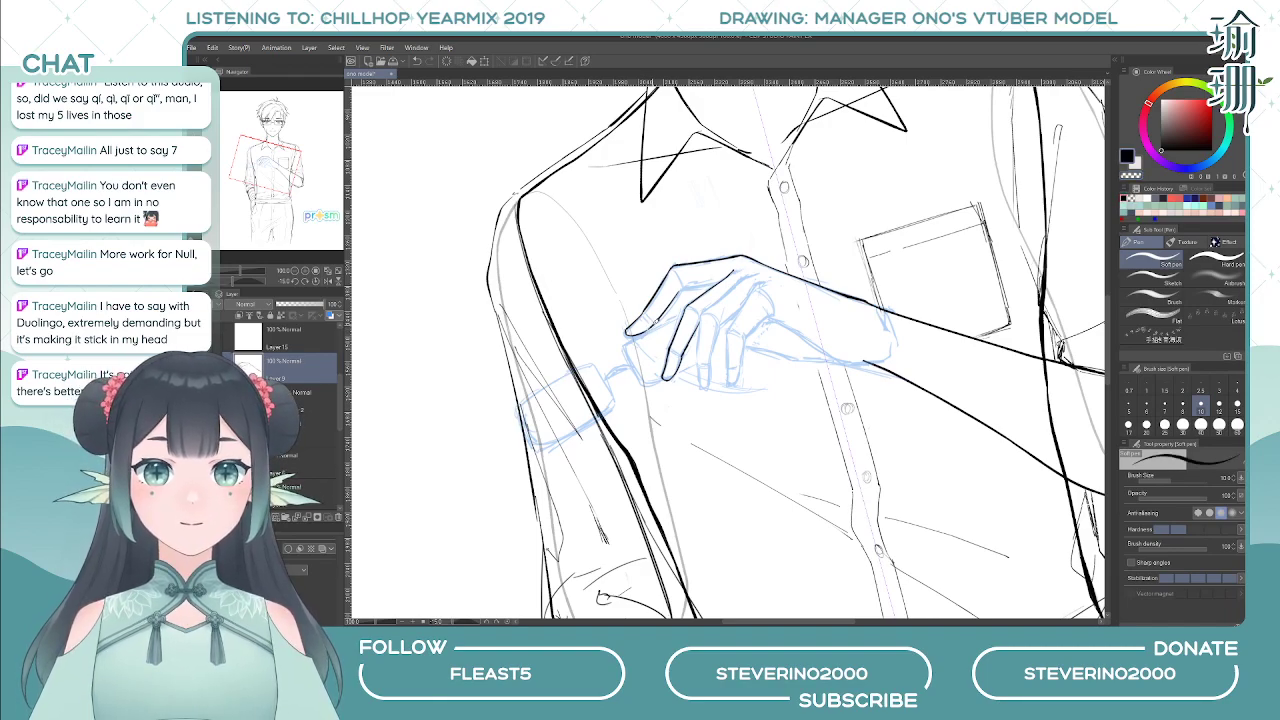
- Work on the first finger's underside toward the knuckle in a mirrored, rotated view and undo the last stroke
{"action": "key", "text": "h"}
{"action": "key", "text": "minus"}
{"action": "key", "text": "minus"}
{"action": "key", "text": "minus"}
{"action": "key", "text": "minus"}
{"action": "key", "text": "minus"}
{"action": "key", "text": "minus"}
{"action": "key", "text": "minus"}
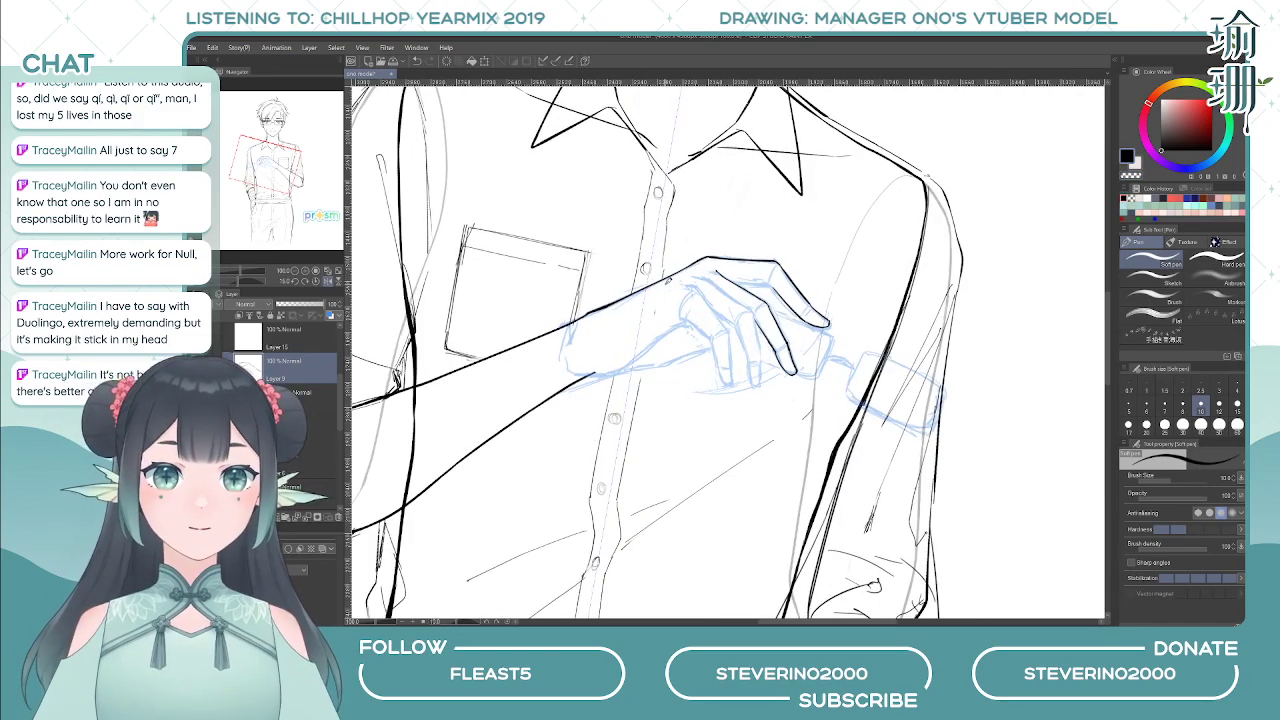
{"action": "left_click_drag", "start_coordinate": [729, 263], "coordinate": [720, 271]}
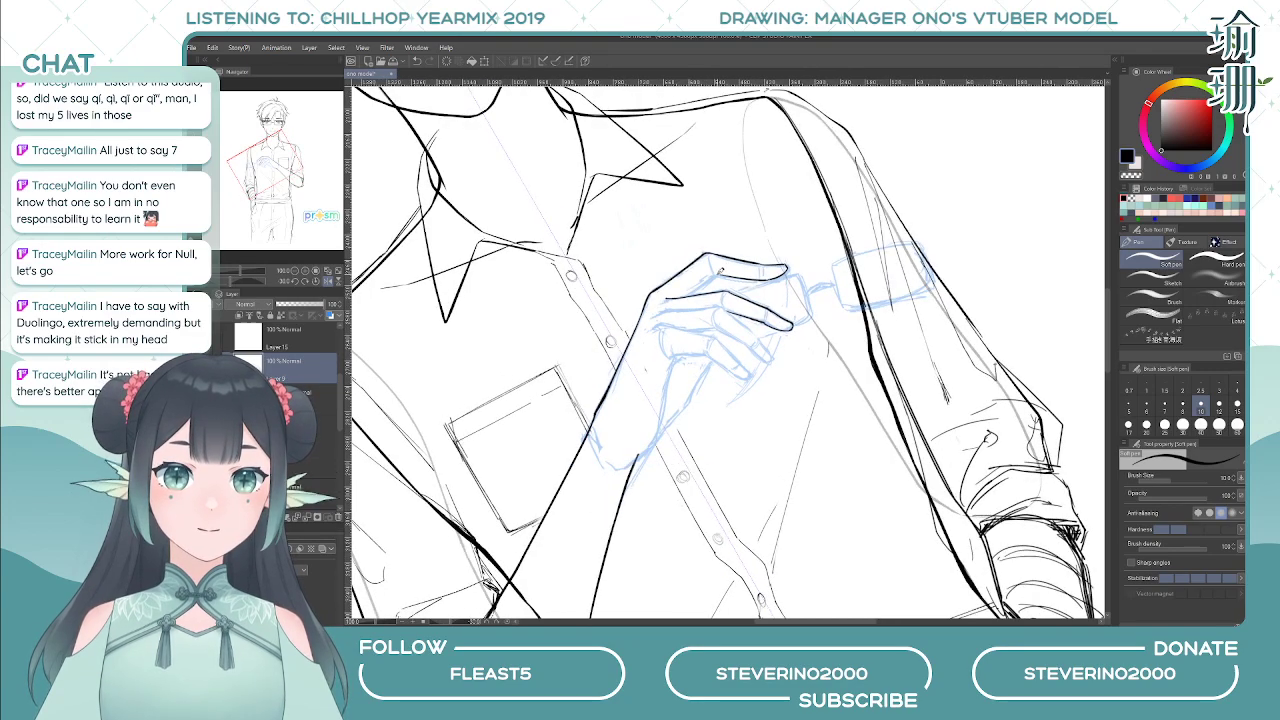
{"action": "left_click_drag", "start_coordinate": [694, 289], "coordinate": [685, 296]}
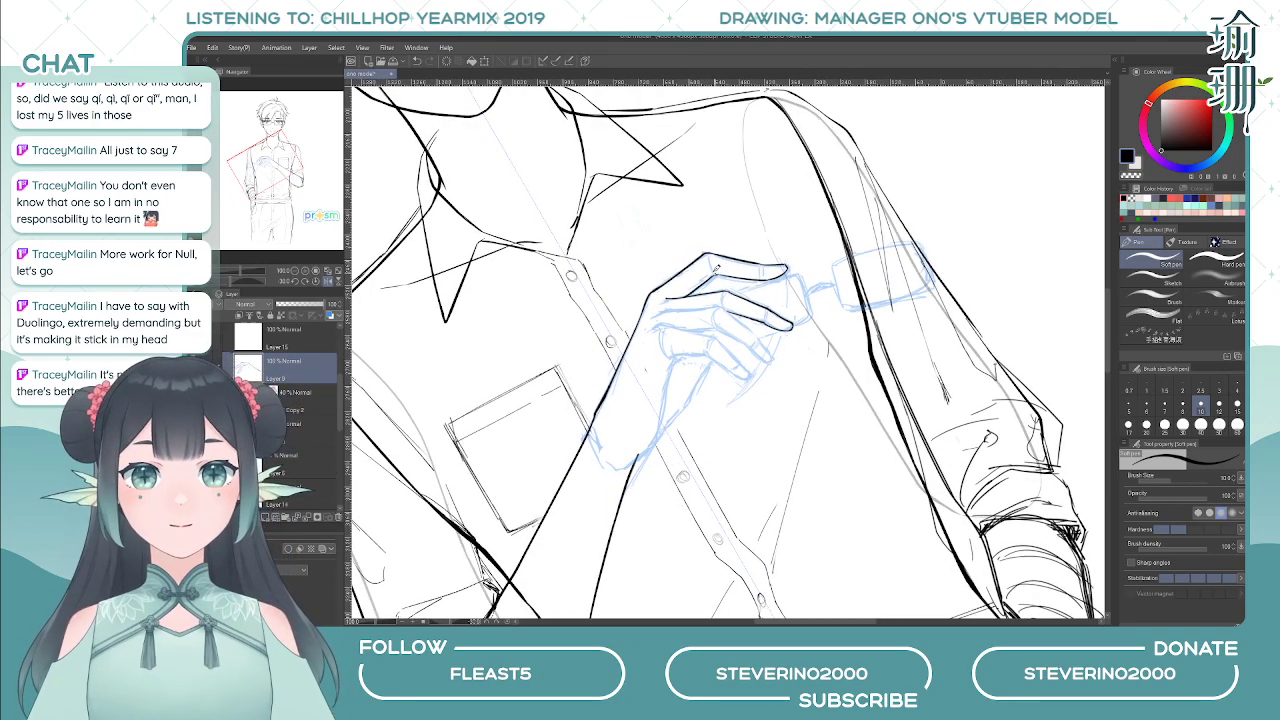
{"action": "key", "text": "ctrl+z"}
- Extend the first finger's lower edge back to where it meets the second finger, comparing mirrored and normal views
{"action": "key", "text": "asciicircum"}
{"action": "key", "text": "asciicircum"}
{"action": "key", "text": "asciicircum"}
{"action": "key", "text": "asciicircum"}
{"action": "key", "text": "asciicircum"}
{"action": "key", "text": "asciicircum"}
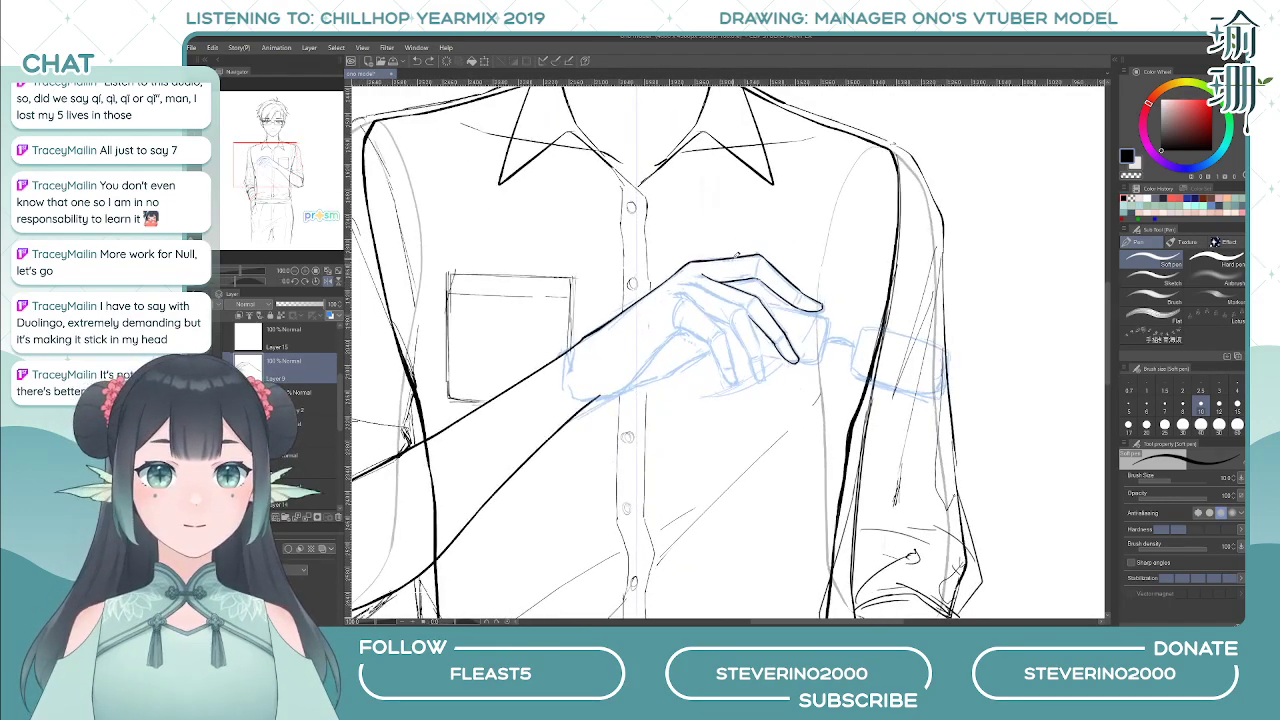
{"action": "key", "text": "h"}
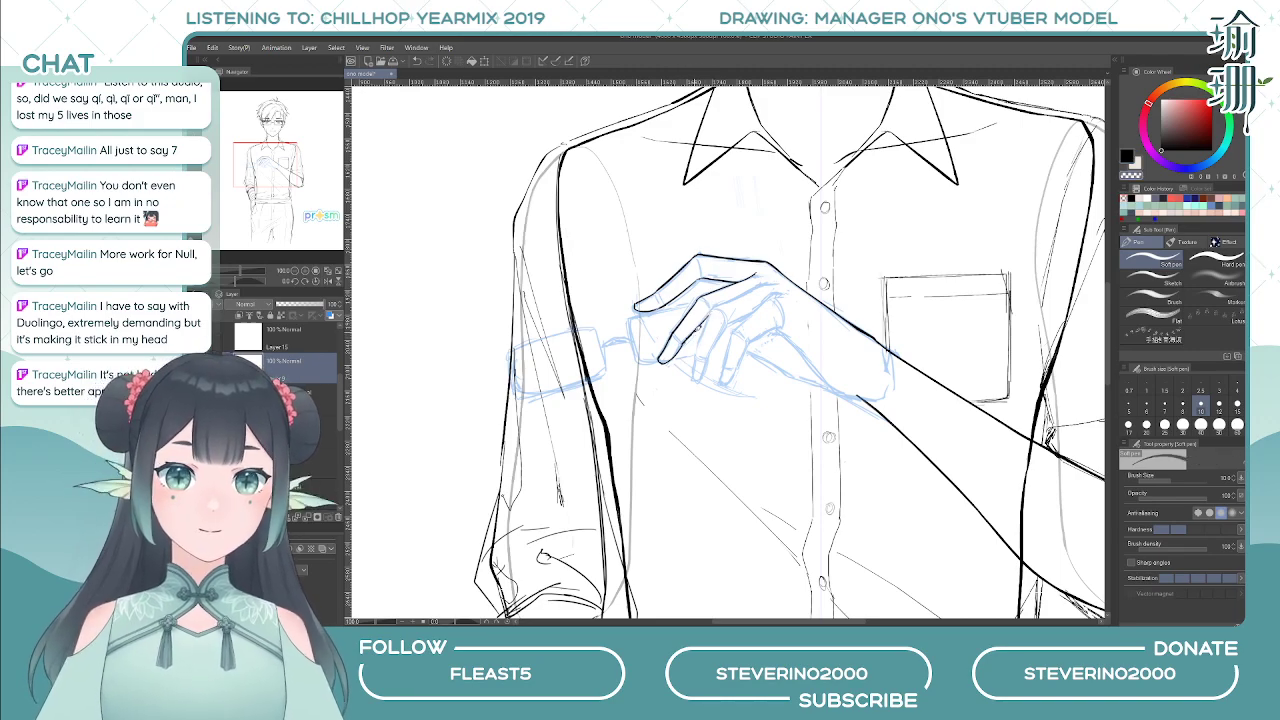
{"action": "left_click_drag", "start_coordinate": [784, 308], "coordinate": [776, 314]}
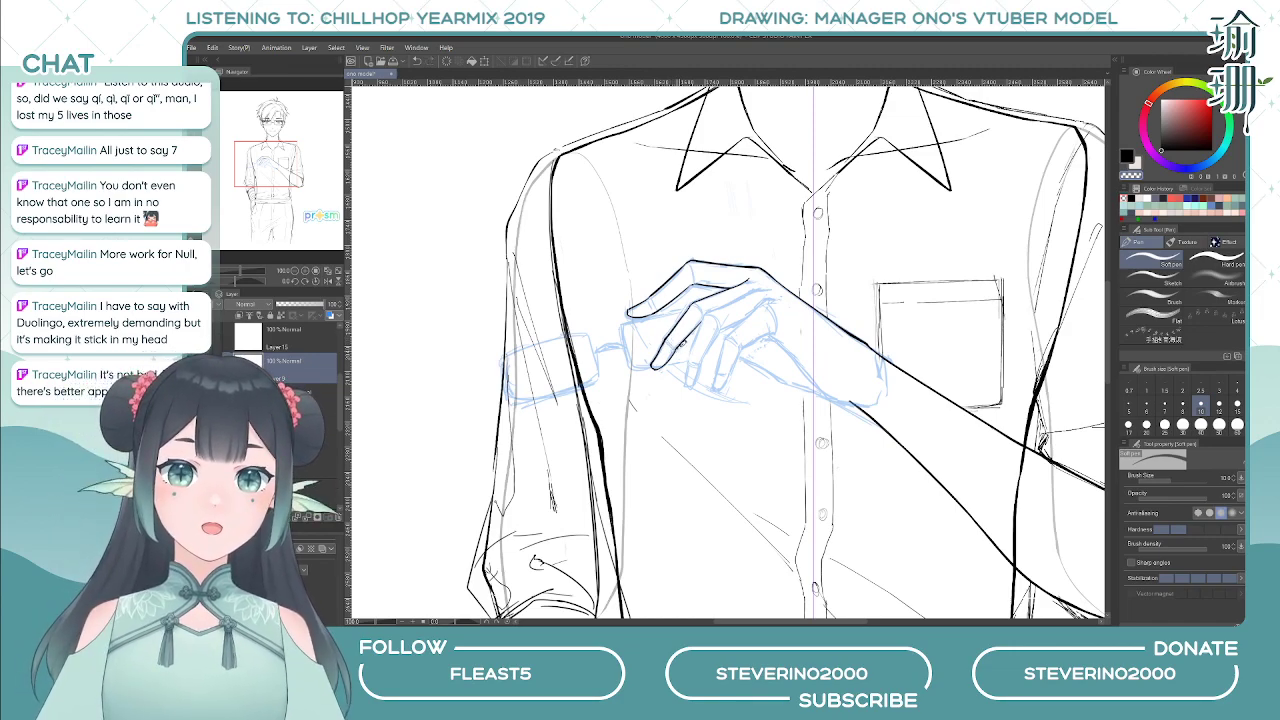
{"action": "scroll", "coordinate": [689, 337], "scroll_direction": "up", "scroll_amount": 2}
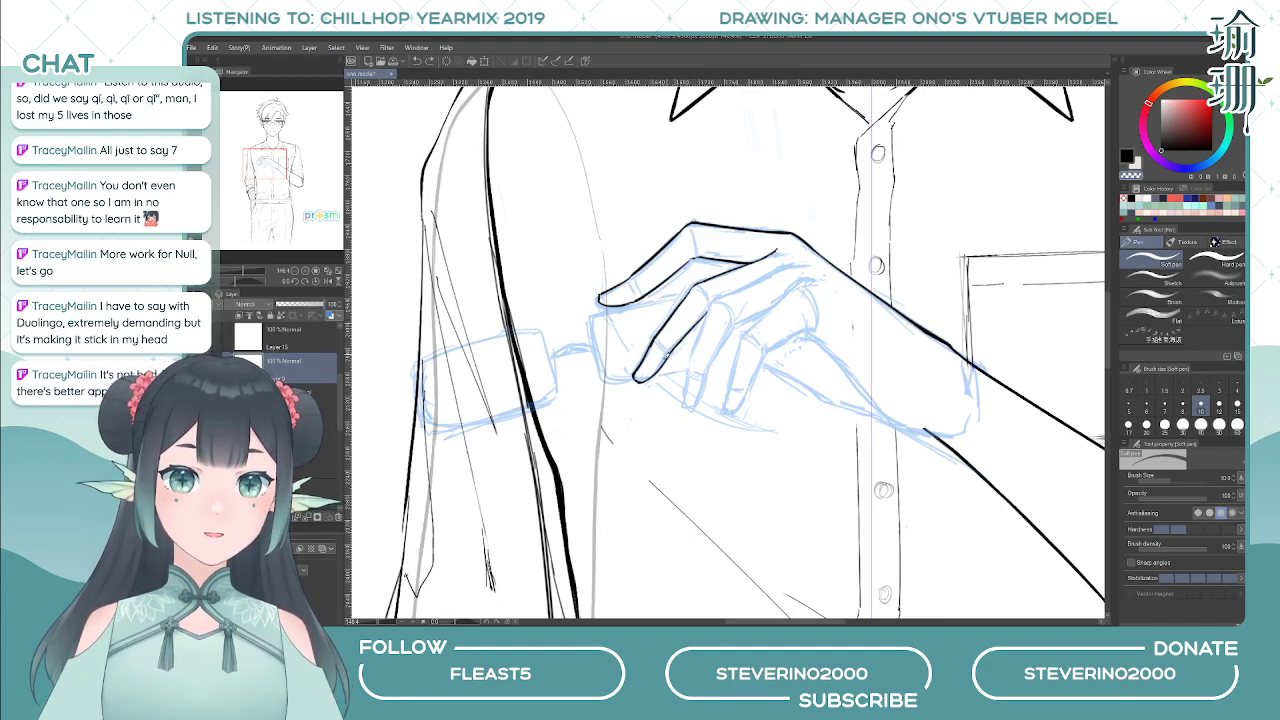
- Refine the second finger's inner edge, then trim and redraw the outline of its fingertip
{"action": "key", "text": "c"}
{"action": "left_click_drag", "start_coordinate": [664, 357], "coordinate": [675, 346]}
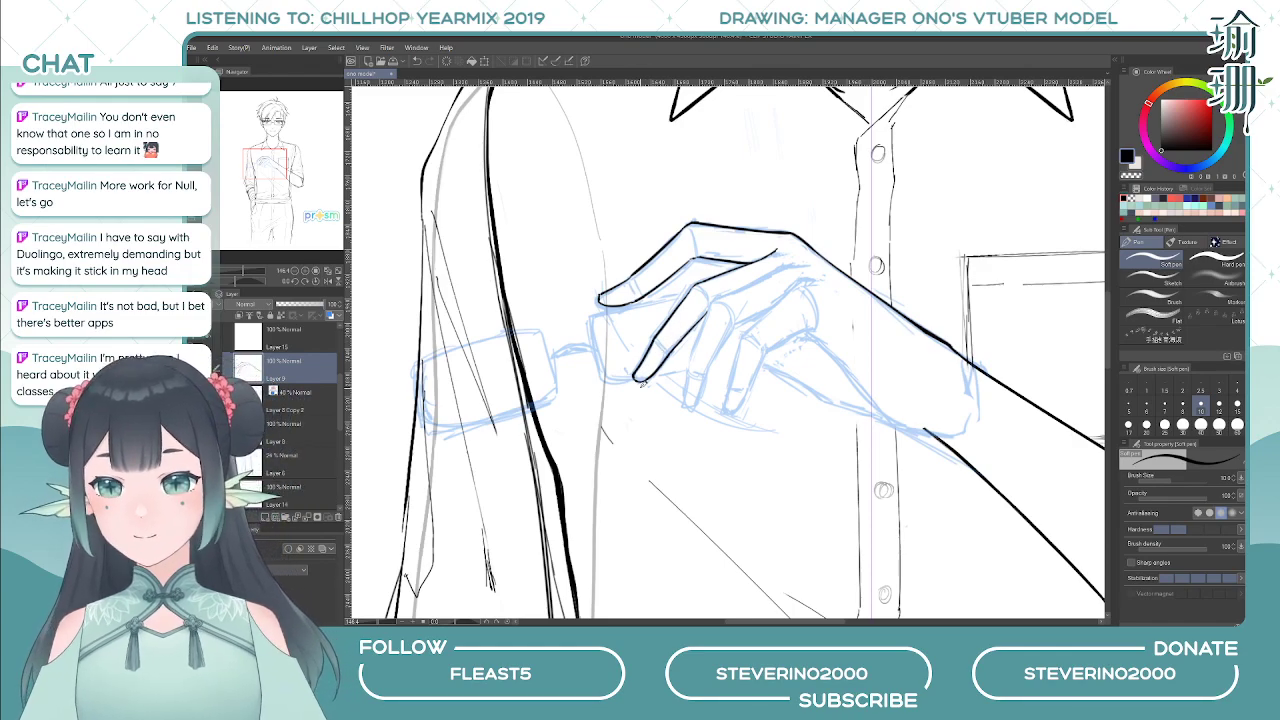
{"action": "key", "text": "h"}
{"action": "key", "text": "h"}
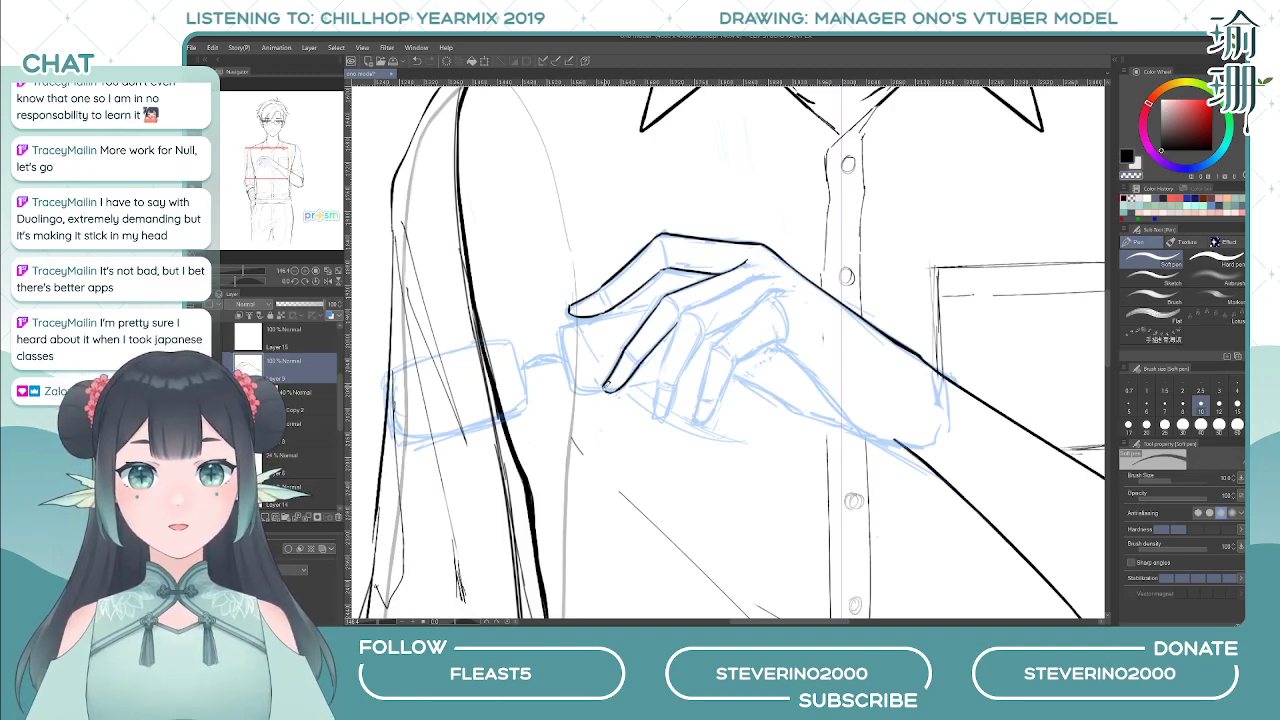
{"action": "key", "text": "c"}
{"action": "left_click_drag", "start_coordinate": [603, 386], "coordinate": [612, 390]}
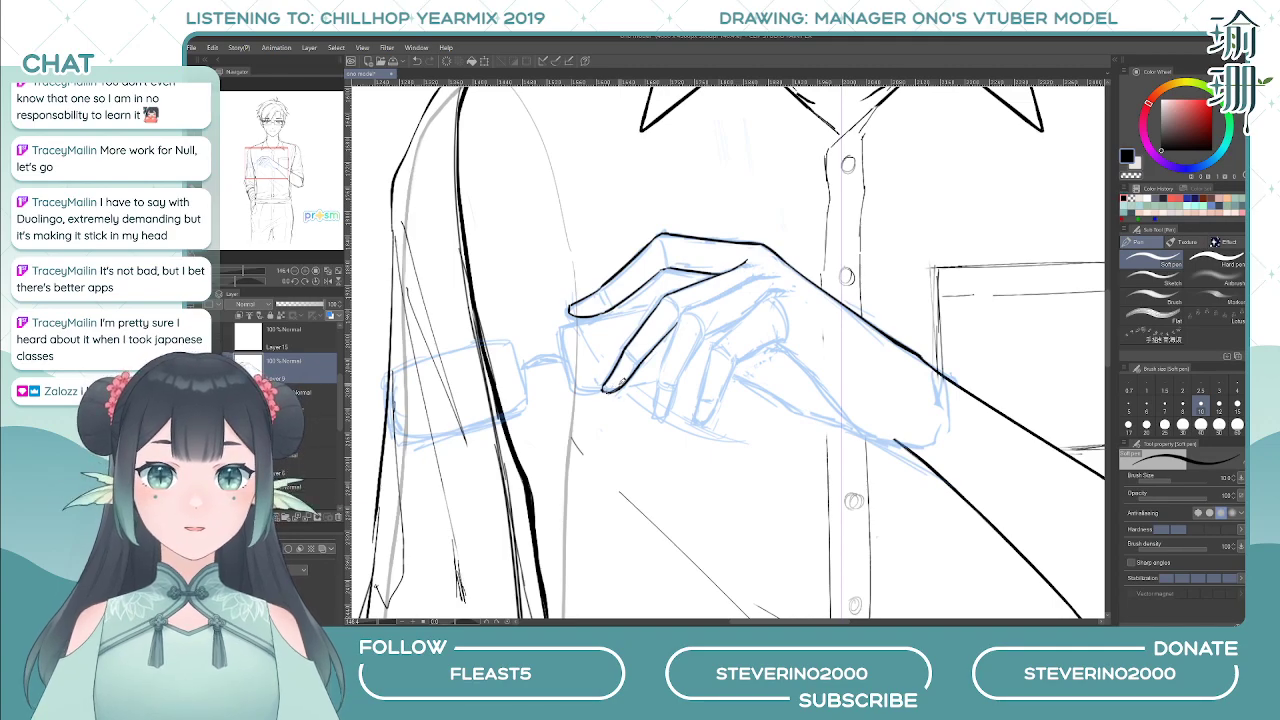
- Erase and redraw the rounded end of the second fingertip, comparing it in mirrored and normal views
{"action": "key", "text": "h"}
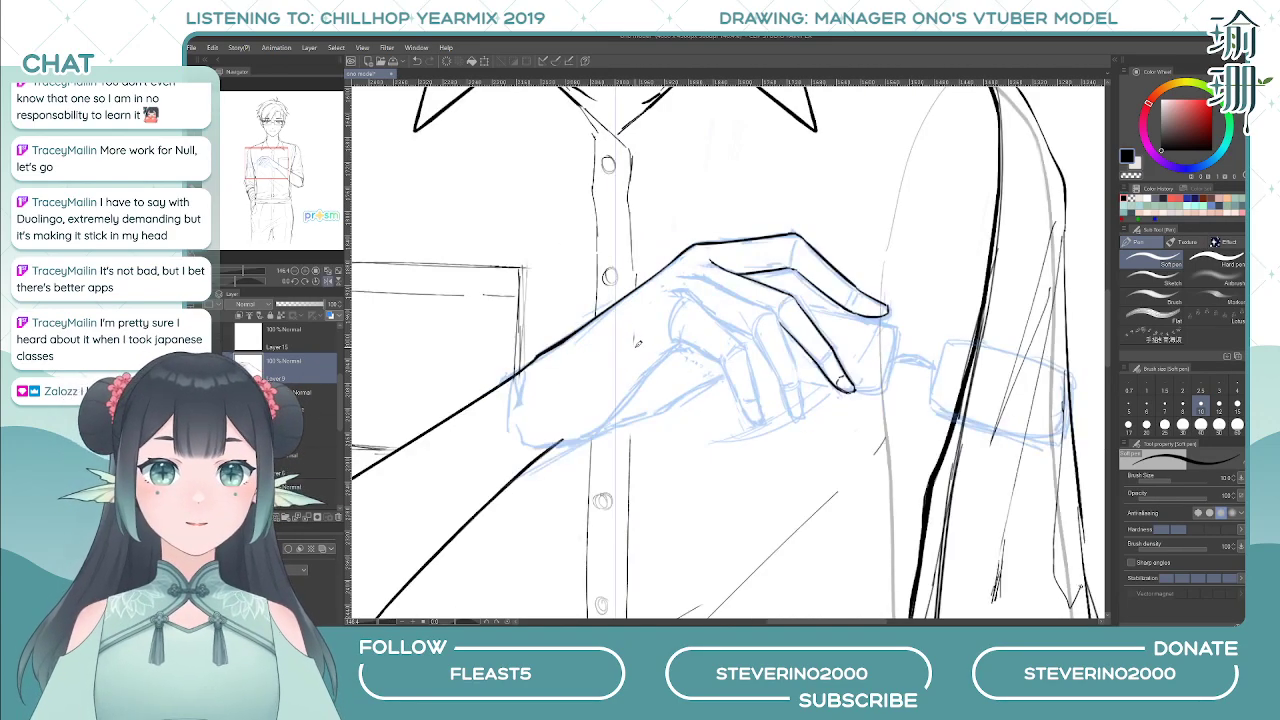
{"action": "key", "text": "h"}
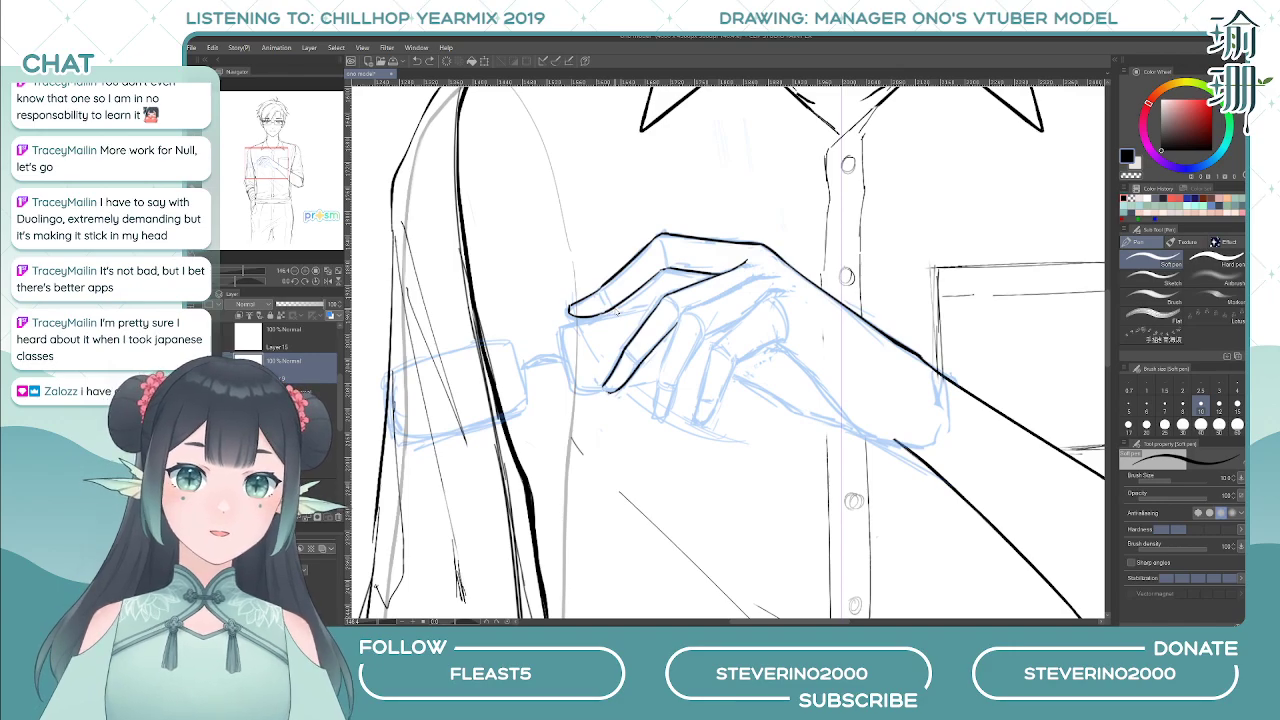
{"action": "key", "text": "h"}
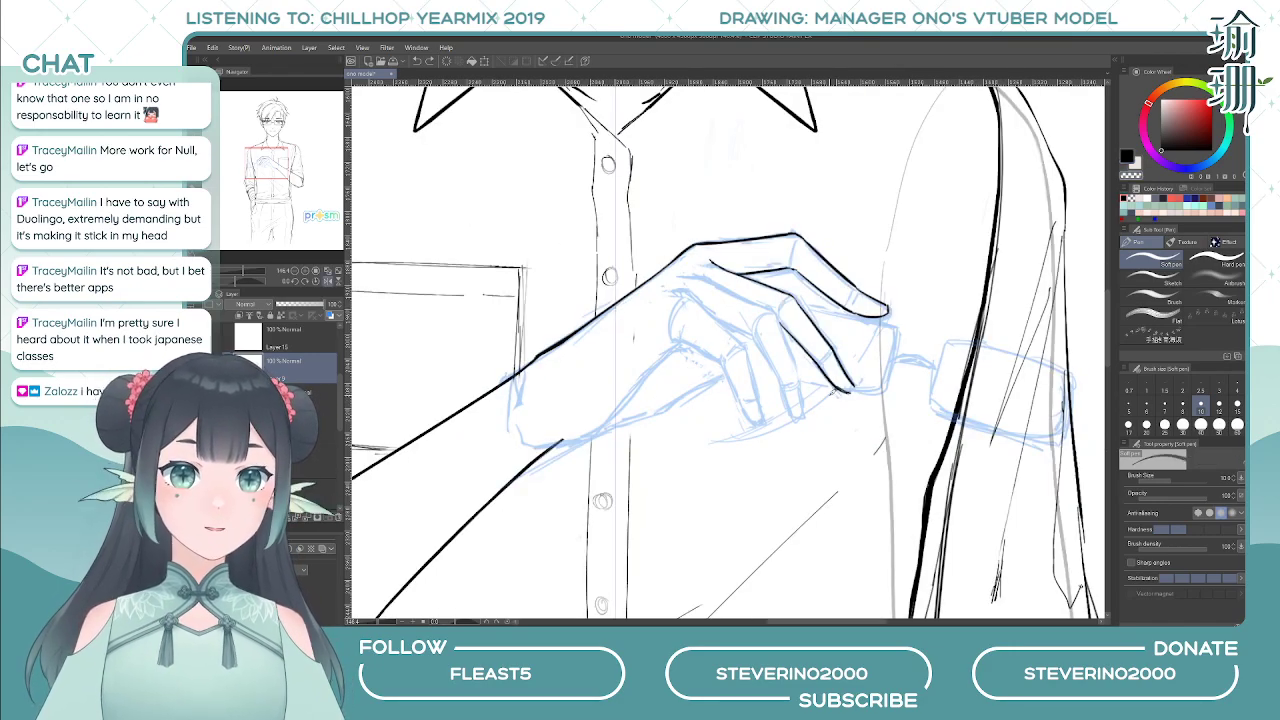
{"action": "key", "text": "h"}
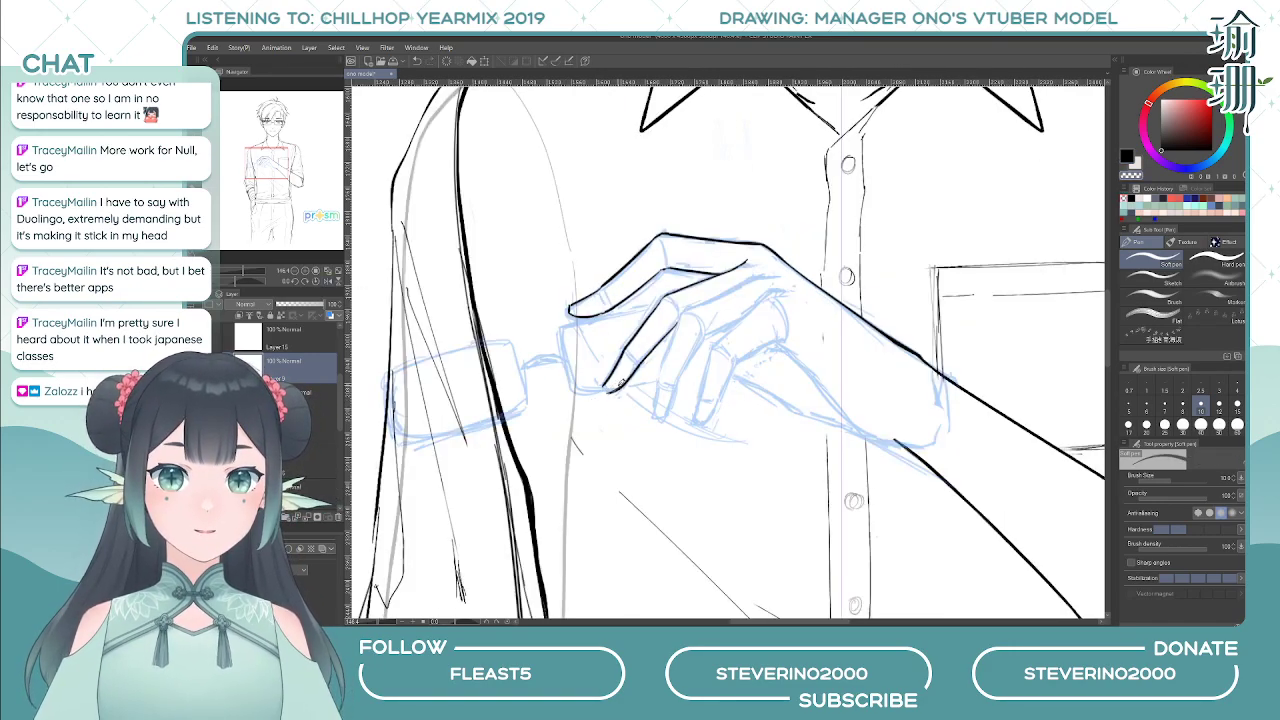
{"action": "key", "text": "h"}
{"action": "key", "text": "h"}
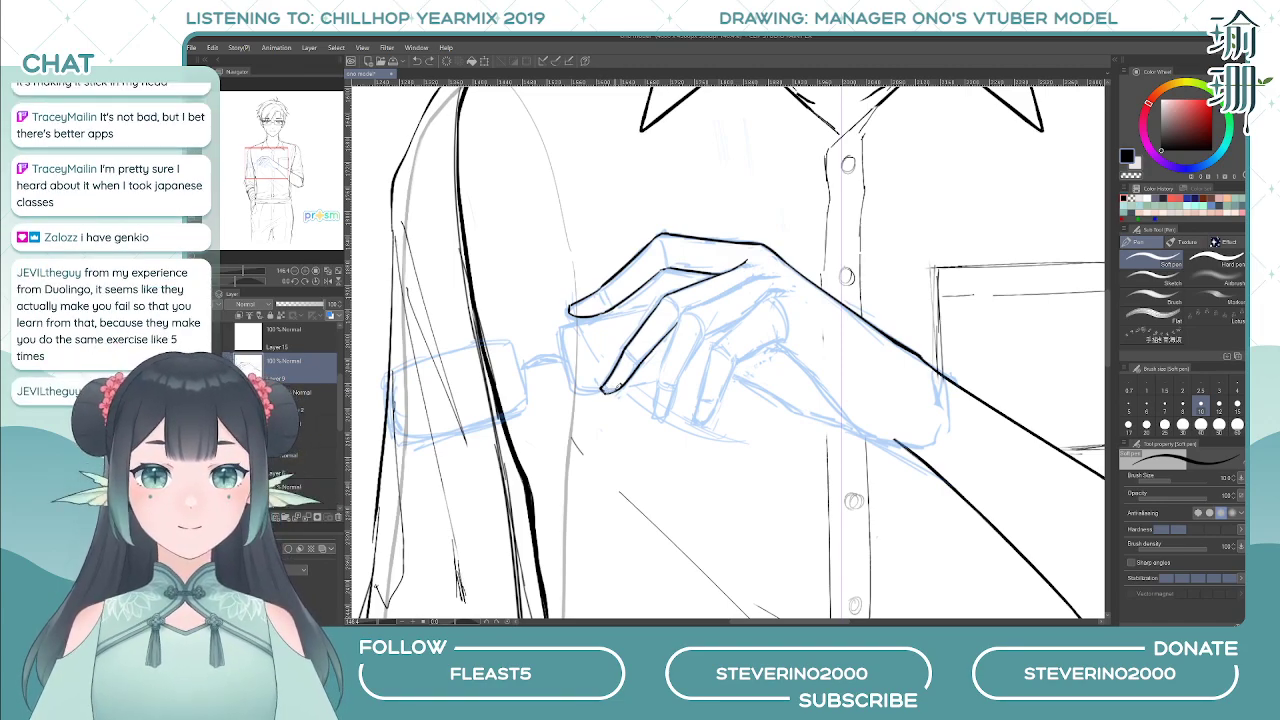
- Clean up the second finger's inner edge near the tip with the Hard eraser and check it in mirrored view
{"action": "left_click_drag", "start_coordinate": [707, 319], "coordinate": [709, 321]}
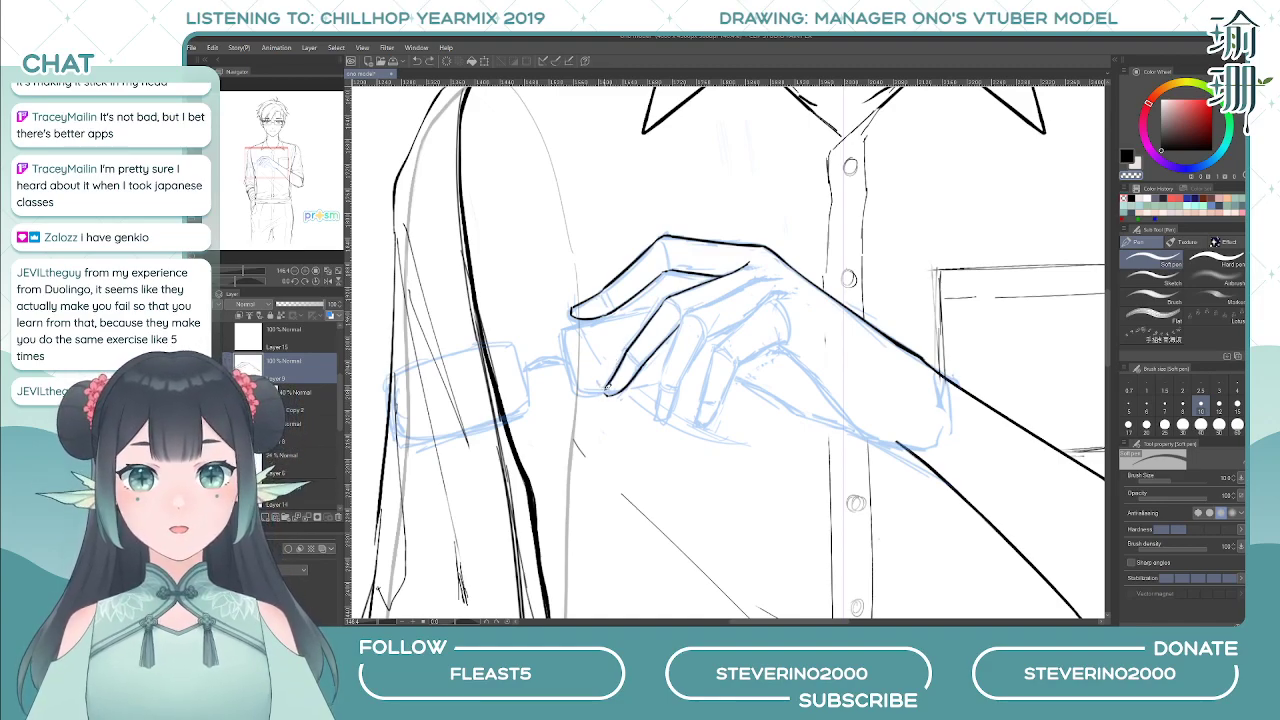
{"action": "key", "text": "c"}
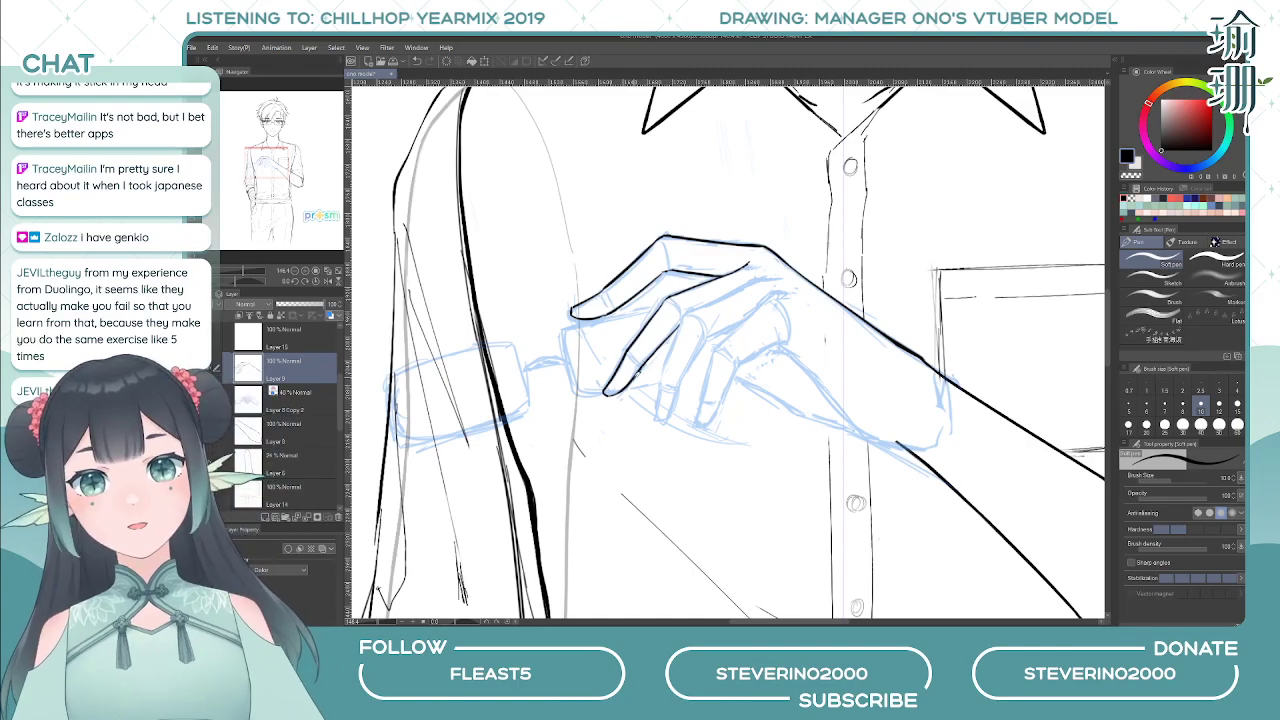
{"action": "key", "text": "e"}
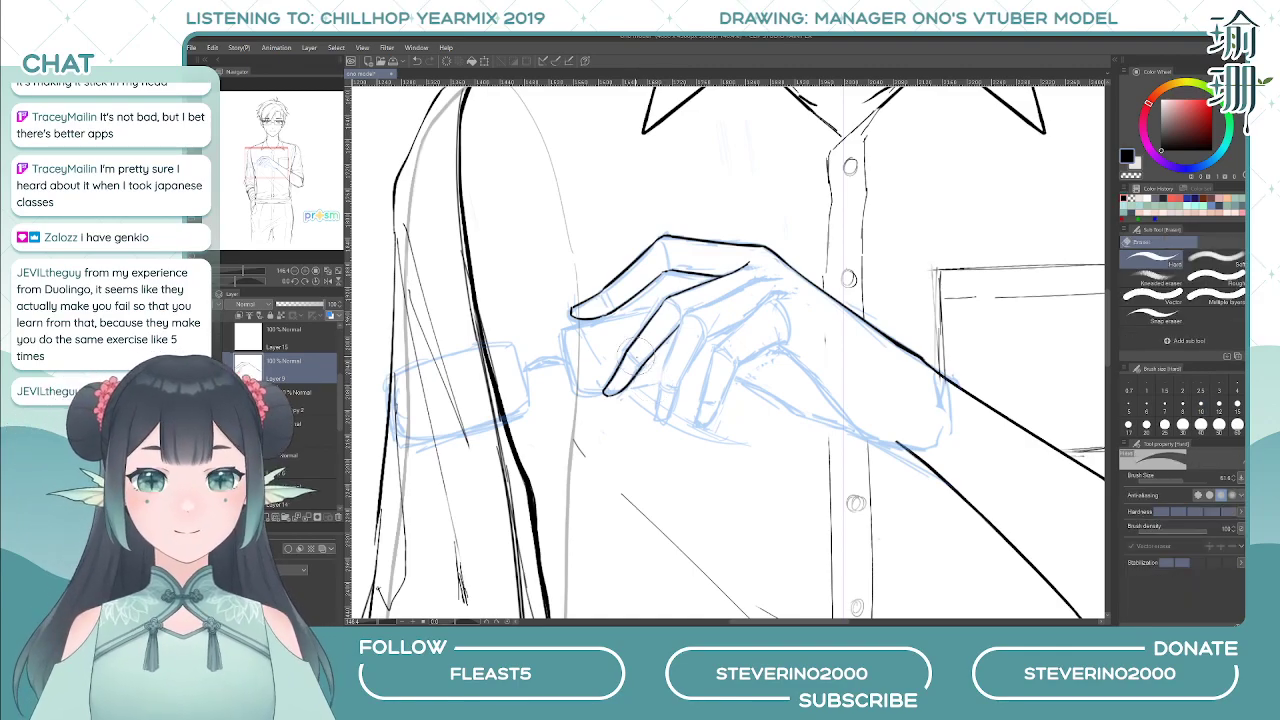
{"action": "left_click_drag", "start_coordinate": [657, 387], "coordinate": [647, 380]}
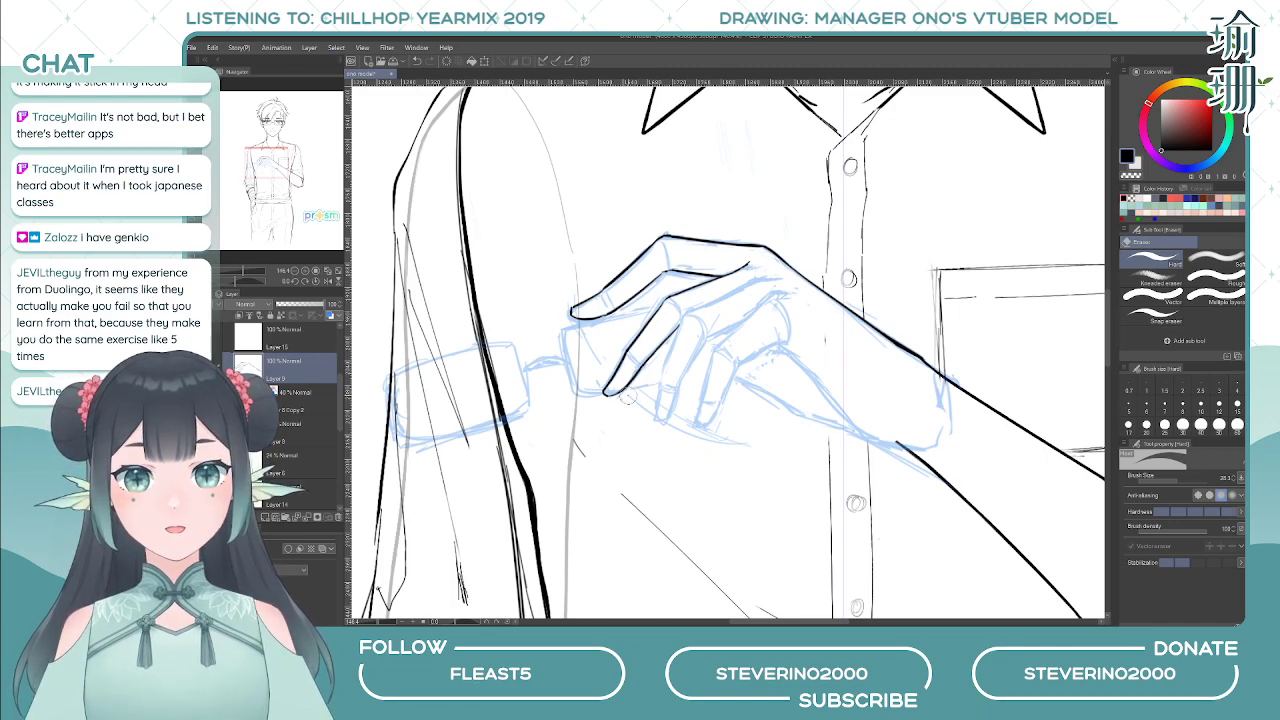
{"action": "left_click_drag", "start_coordinate": [632, 388], "coordinate": [637, 374]}
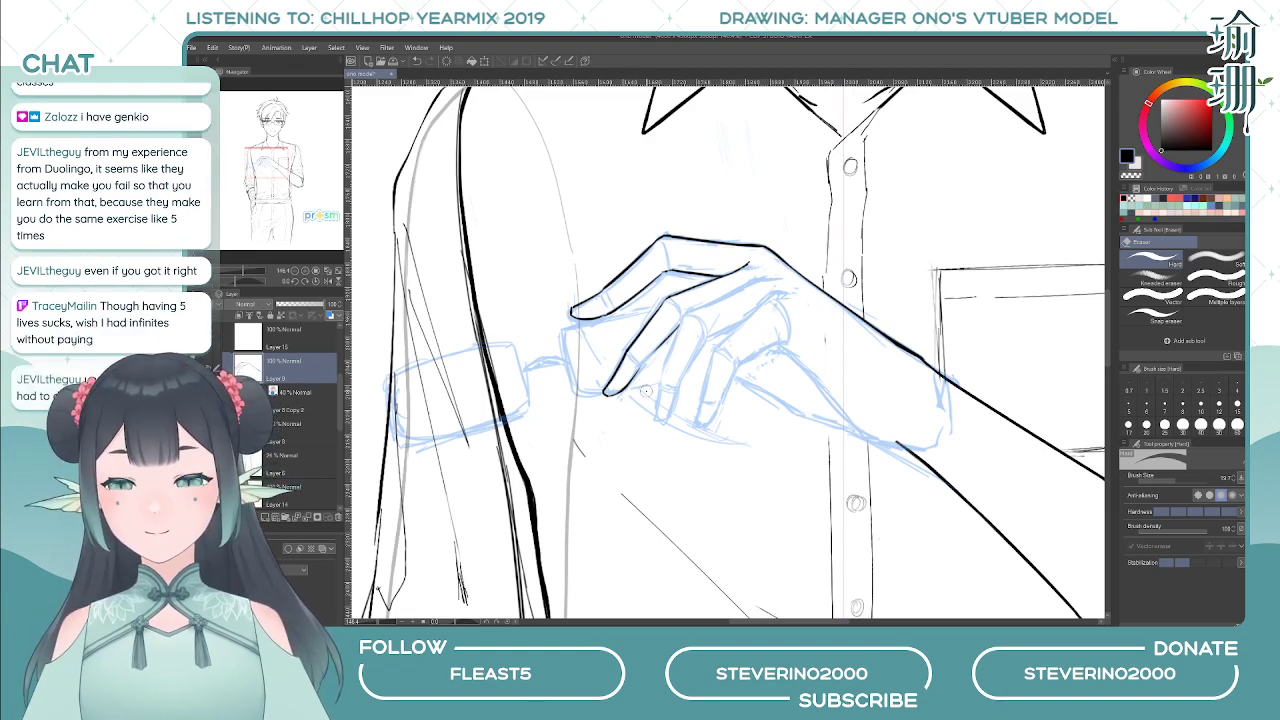
{"action": "key", "text": "h"}
{"action": "key", "text": "h"}
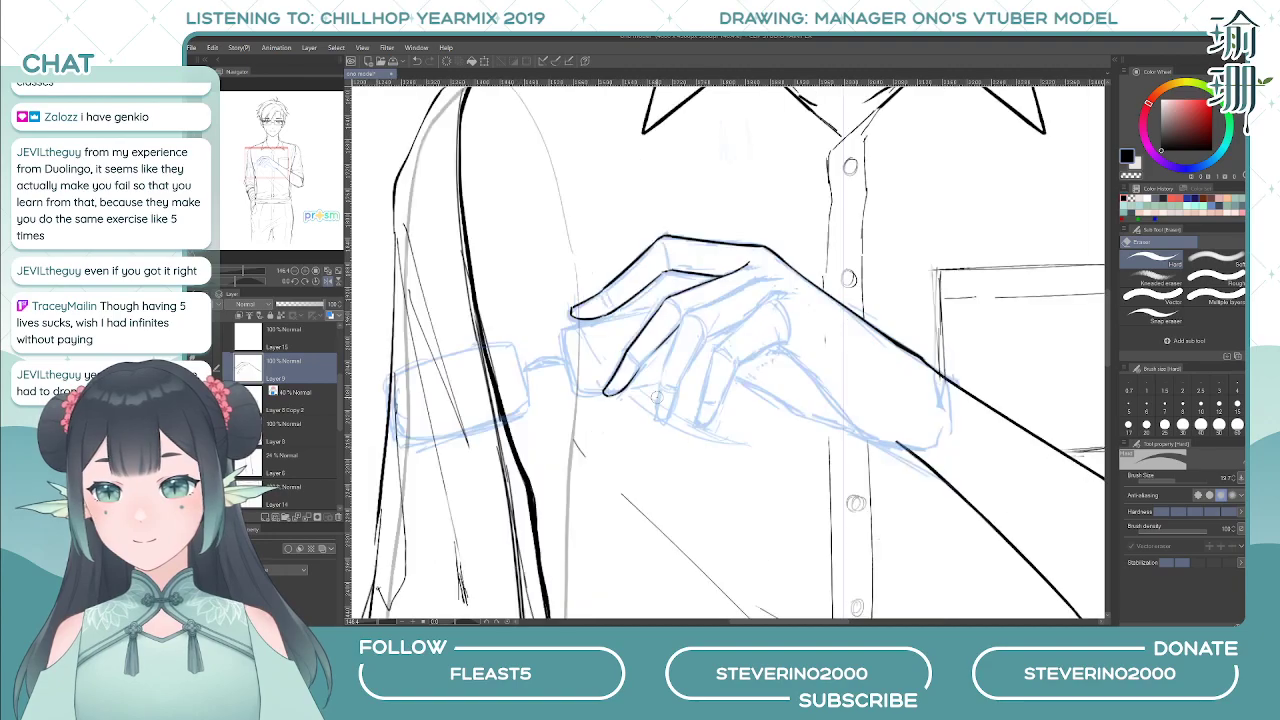
- Draw the second finger's inner edge up from the tip with the Soft pen in a mirrored, rotated view, undoing the surplus stroke
{"action": "key", "text": "p"}
{"action": "key", "text": "h"}
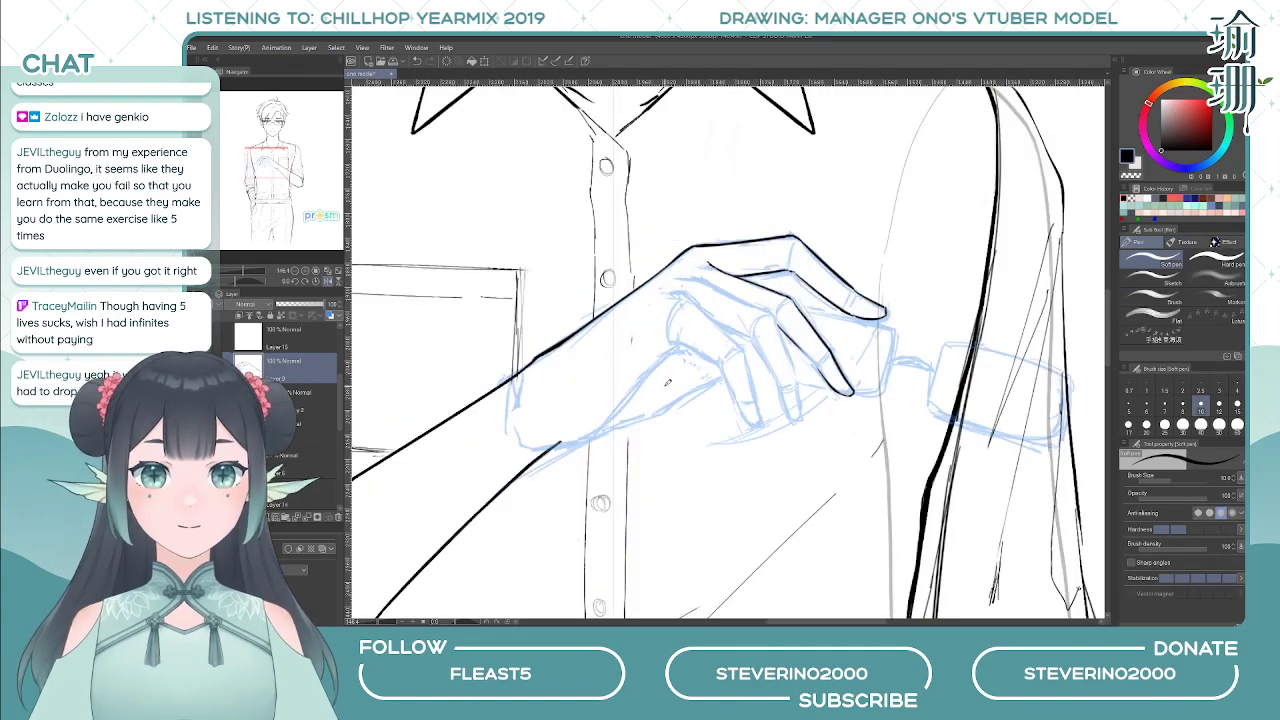
{"action": "key", "text": "asciicircum"}
{"action": "key", "text": "asciicircum"}
{"action": "left_click_drag", "start_coordinate": [780, 368], "coordinate": [731, 353]}
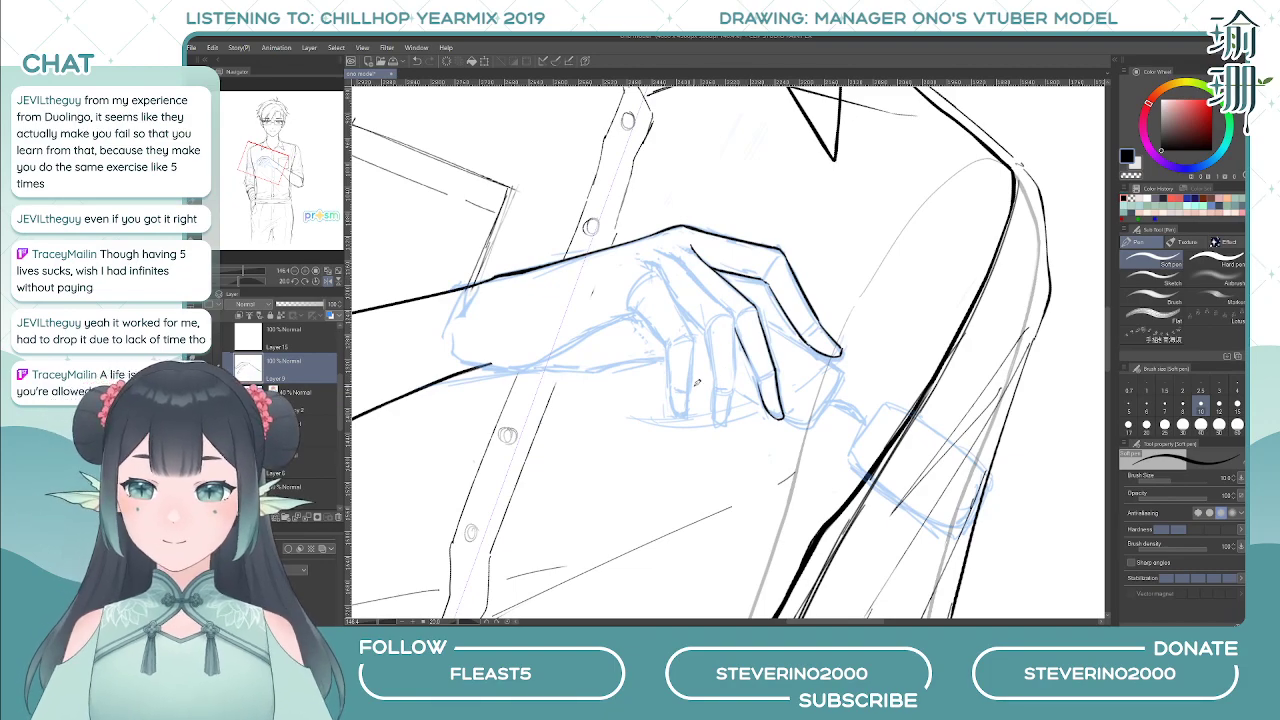
{"action": "mouse_move", "coordinate": [761, 380]}
{"action": "left_mouse_down"}
{"action": "mouse_move", "coordinate": [740, 336]}
{"action": "mouse_move", "coordinate": [747, 353]}
{"action": "left_mouse_up"}
{"action": "key", "text": "ctrl+z"}
{"action": "key", "text": "asciicircum"}
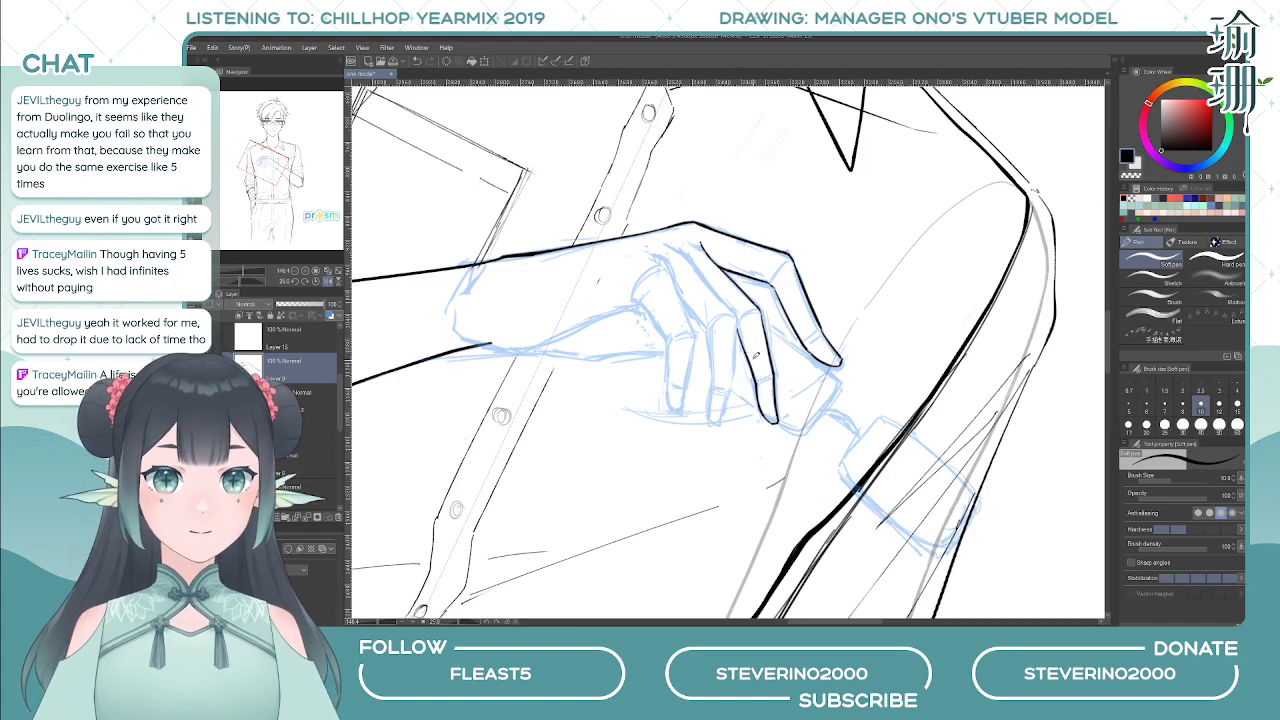
- Erase the second finger's inner edge below the middle joint and redraw it down toward the tip in normal view
{"action": "key", "text": "h"}
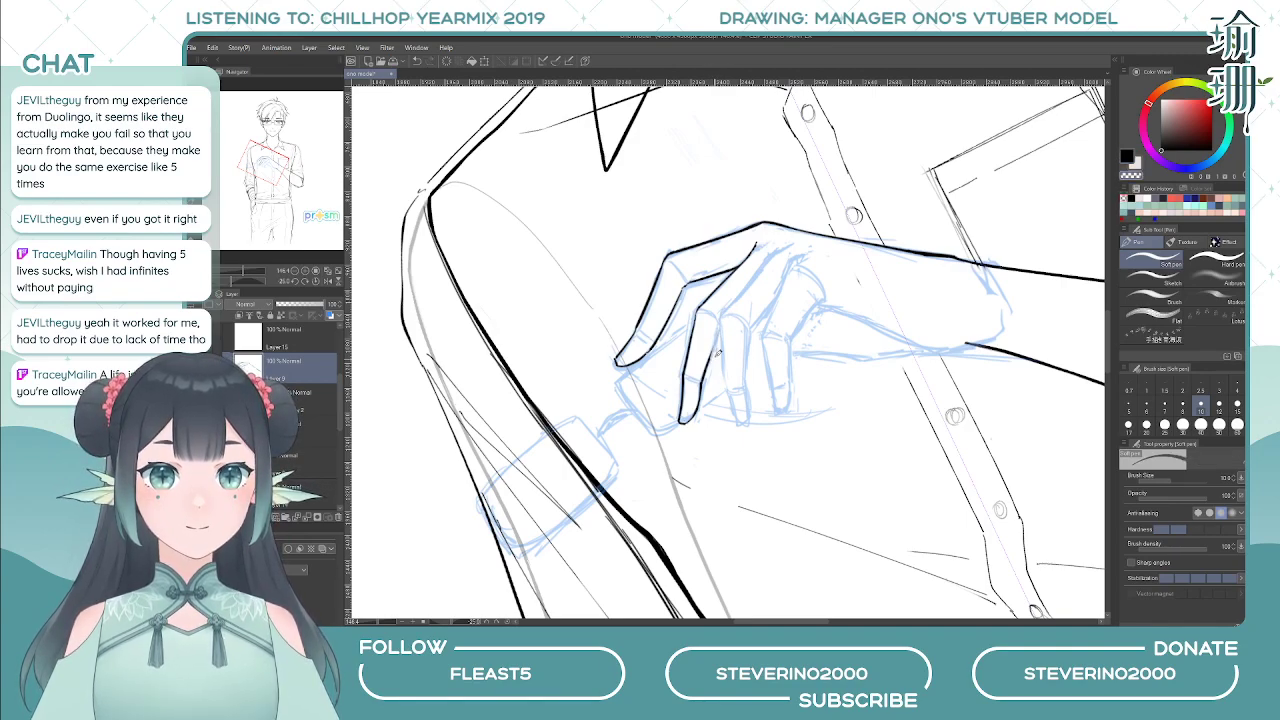
{"action": "left_click_drag", "start_coordinate": [719, 338], "coordinate": [708, 378]}
{"action": "key", "text": "c"}
{"action": "left_click_drag", "start_coordinate": [720, 334], "coordinate": [706, 376]}
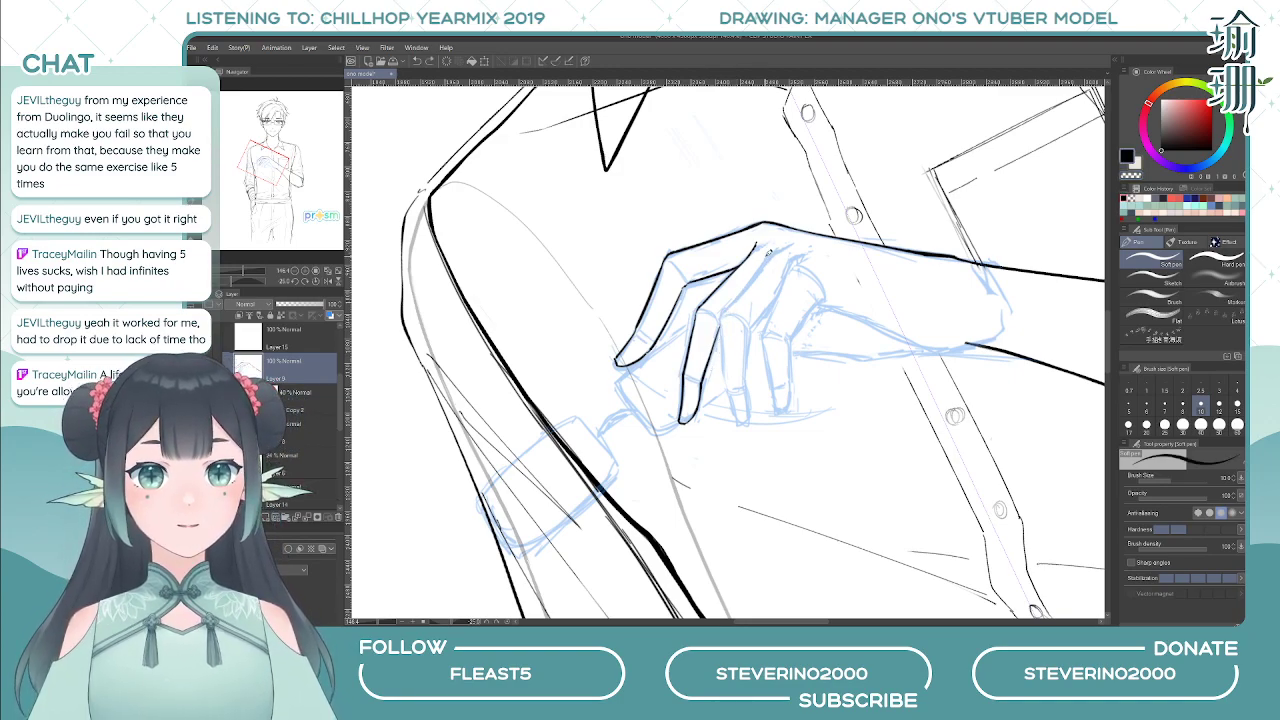
- Draw the third finger's outer edge from the middle joint down toward the tip, undoing the unsatisfactory strokes
{"action": "left_click_drag", "start_coordinate": [780, 247], "coordinate": [730, 305]}
{"action": "key", "text": "ctrl+z"}
{"action": "key", "text": "ctrl+z"}
{"action": "left_click_drag", "start_coordinate": [774, 252], "coordinate": [725, 310]}
{"action": "key", "text": "ctrl+z"}
{"action": "mouse_move", "coordinate": [771, 252]}
{"action": "left_mouse_down"}
{"action": "mouse_move", "coordinate": [723, 317]}
{"action": "mouse_move", "coordinate": [727, 387]}
{"action": "left_mouse_up"}
{"action": "key", "text": "ctrl+z"}
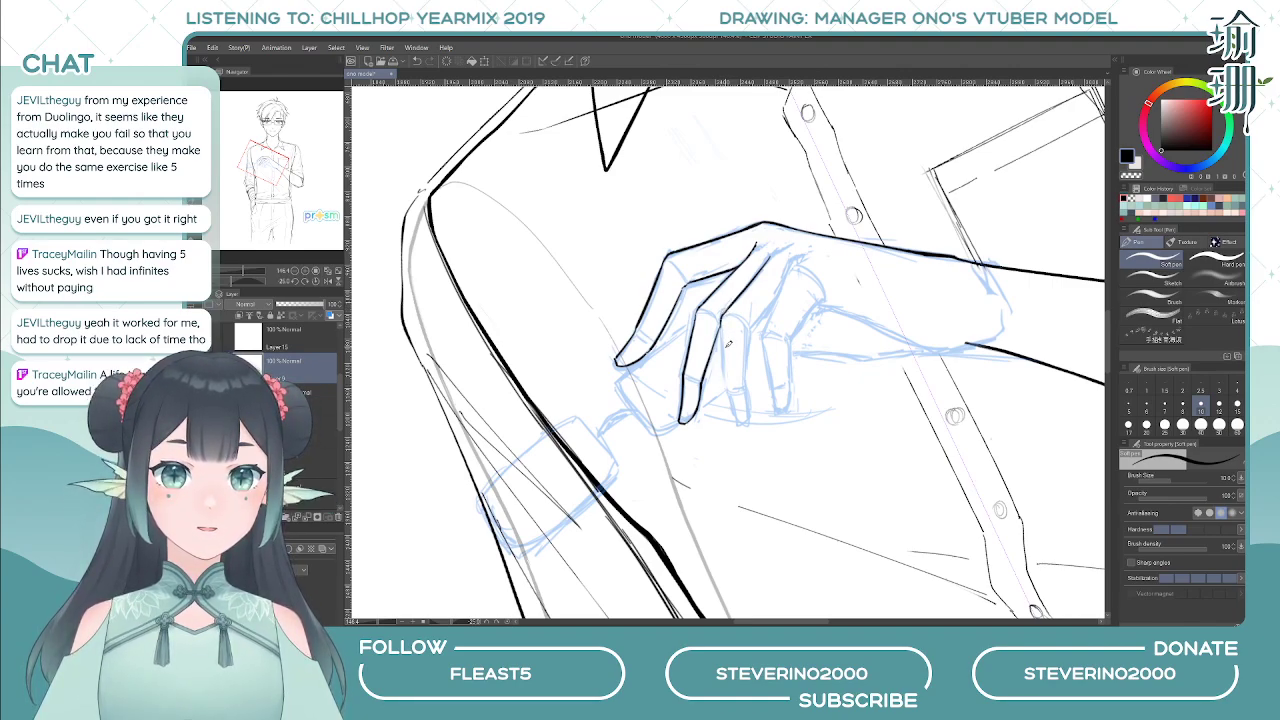
{"action": "left_click_drag", "start_coordinate": [721, 318], "coordinate": [724, 386]}
{"action": "key", "text": "ctrl+z"}
{"action": "left_click_drag", "start_coordinate": [721, 317], "coordinate": [726, 381]}
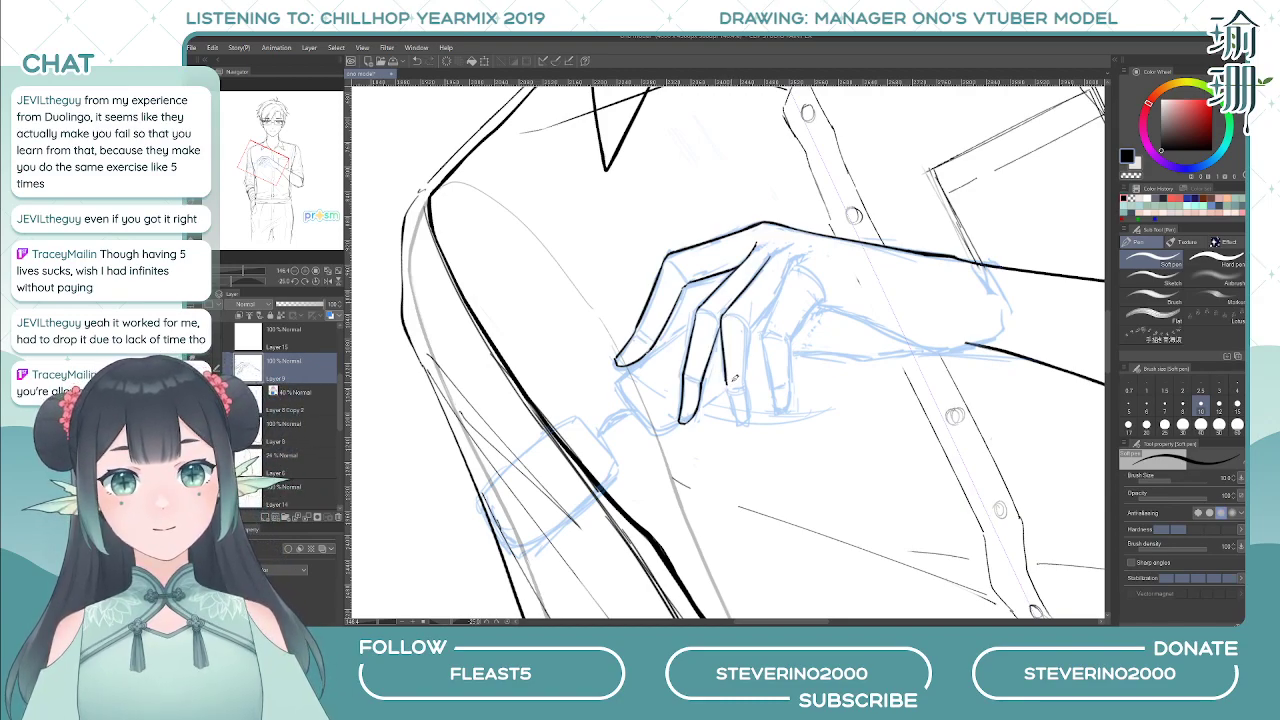
- Outline the third finger's rounded tip and inner edge up to the middle joint, checking the shape in mirrored view
{"action": "mouse_move", "coordinate": [749, 325]}
{"action": "left_mouse_down"}
{"action": "mouse_move", "coordinate": [752, 415]}
{"action": "mouse_move", "coordinate": [731, 382]}
{"action": "mouse_move", "coordinate": [739, 417]}
{"action": "mouse_move", "coordinate": [752, 413]}
{"action": "left_mouse_up"}
{"action": "key", "text": "ctrl+z"}
{"action": "key", "text": "c"}
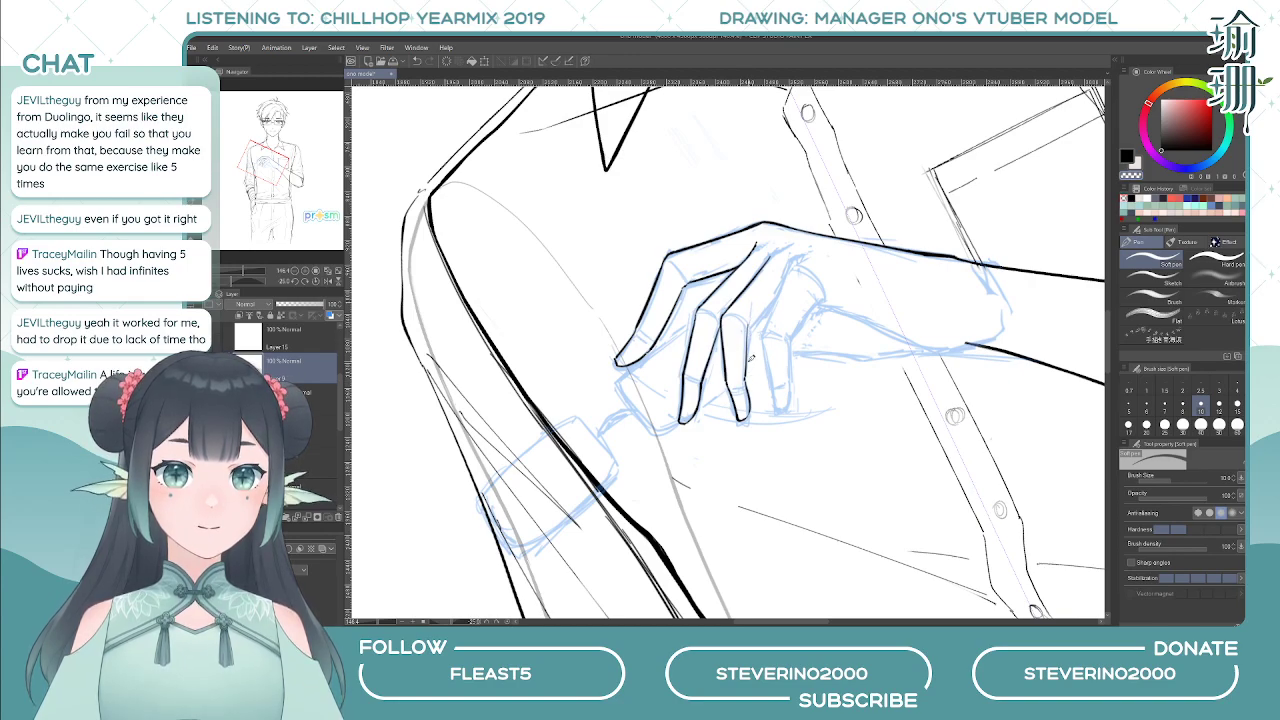
{"action": "key", "text": "c"}
{"action": "left_click_drag", "start_coordinate": [747, 333], "coordinate": [747, 373]}
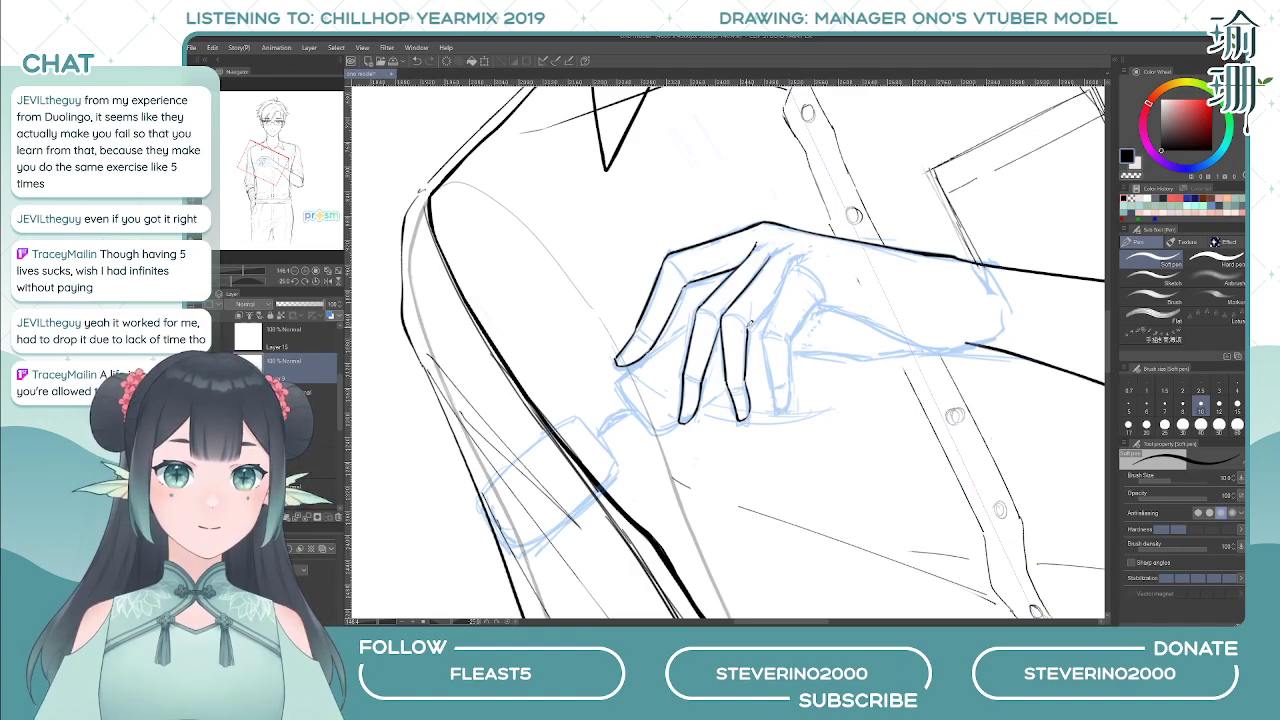
{"action": "key", "text": "h"}
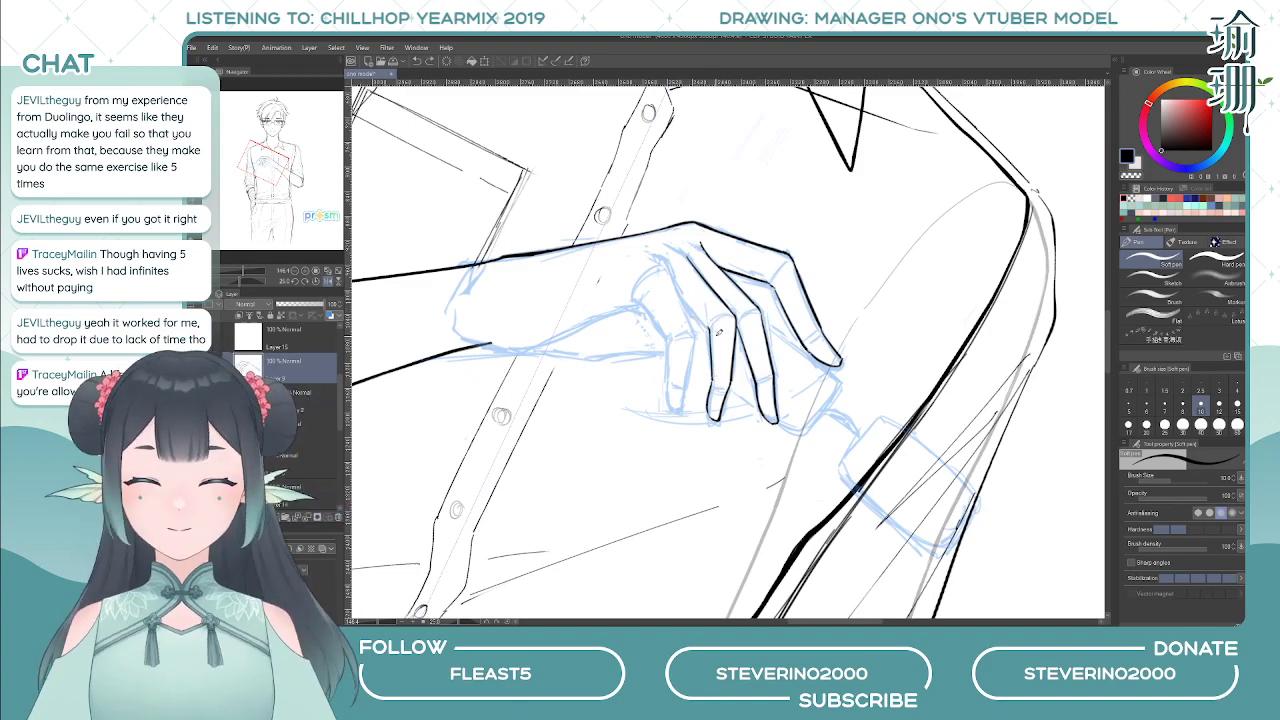
{"action": "key", "text": "h"}
- Extend the third finger's inner edge past the middle joint toward the knuckle and check it in mirrored view
{"action": "mouse_move", "coordinate": [766, 314]}
{"action": "left_mouse_down"}
{"action": "mouse_move", "coordinate": [762, 344]}
{"action": "mouse_move", "coordinate": [751, 303]}
{"action": "left_mouse_up"}
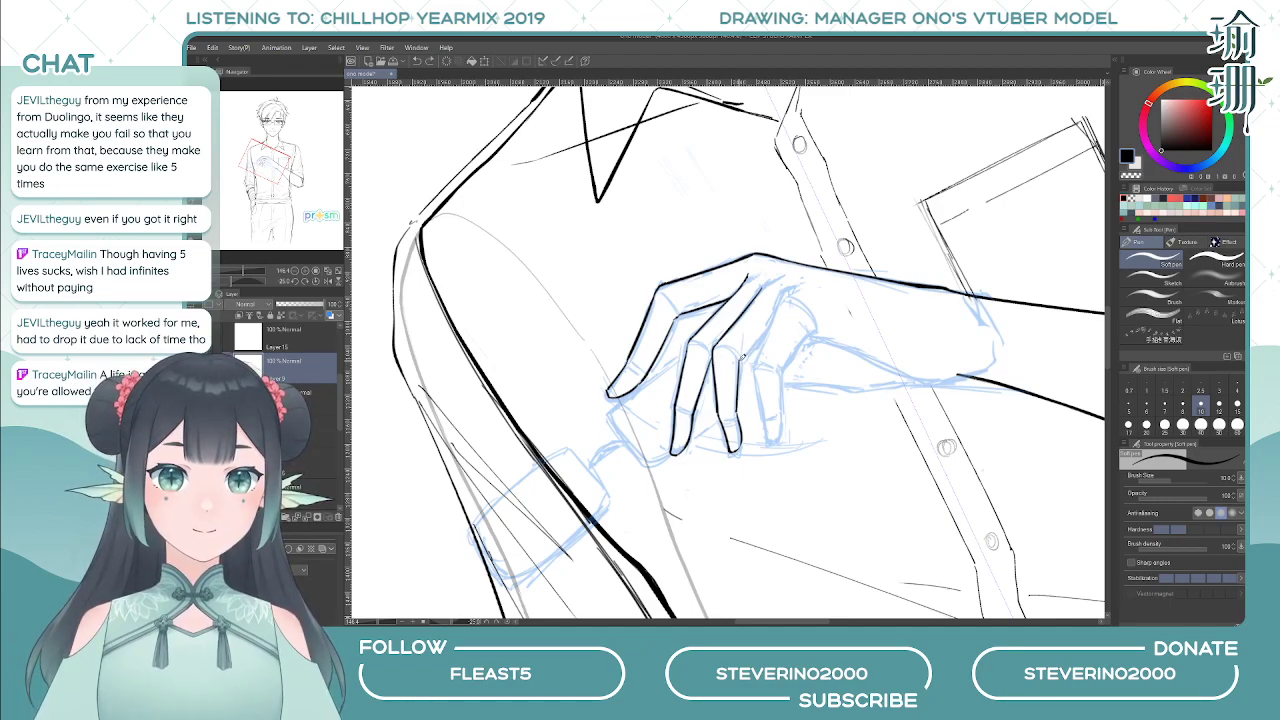
{"action": "mouse_move", "coordinate": [742, 355]}
{"action": "left_mouse_down"}
{"action": "mouse_move", "coordinate": [766, 328]}
{"action": "mouse_move", "coordinate": [740, 363]}
{"action": "left_mouse_up"}
{"action": "key", "text": "ctrl+z"}
{"action": "key", "text": "ctrl+z"}
{"action": "key", "text": "ctrl+z"}
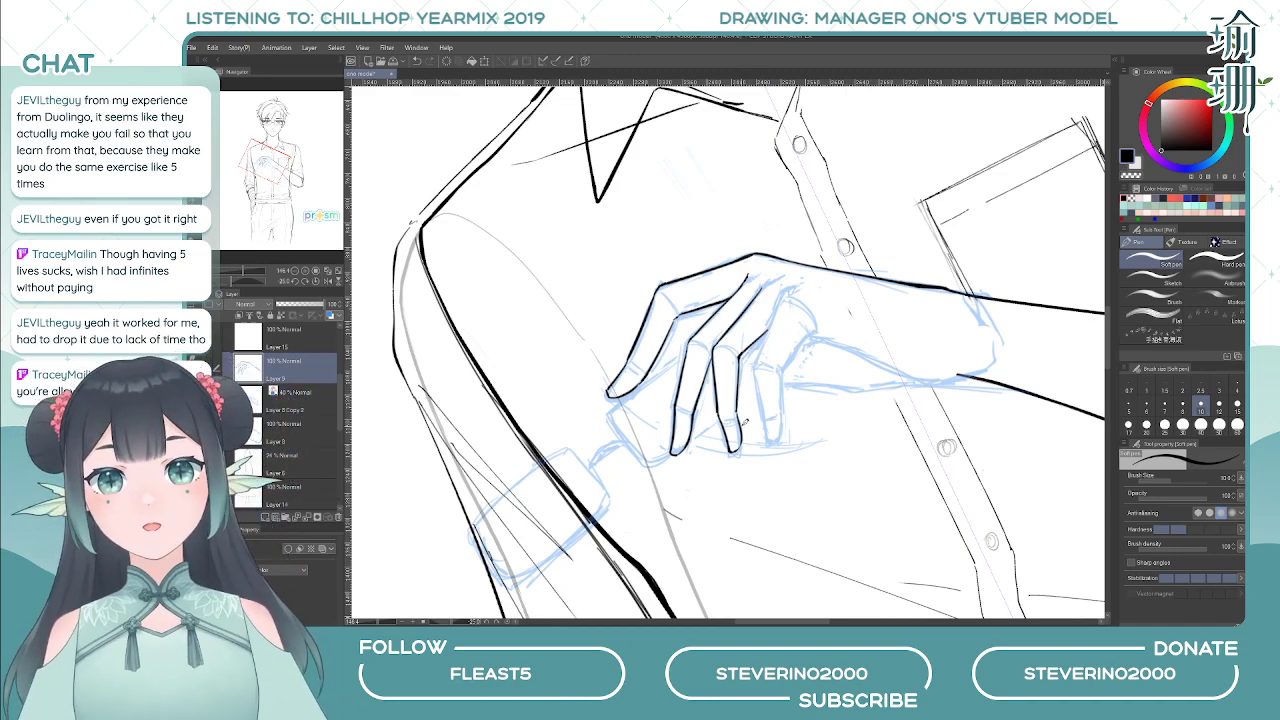
{"action": "key", "text": "h"}
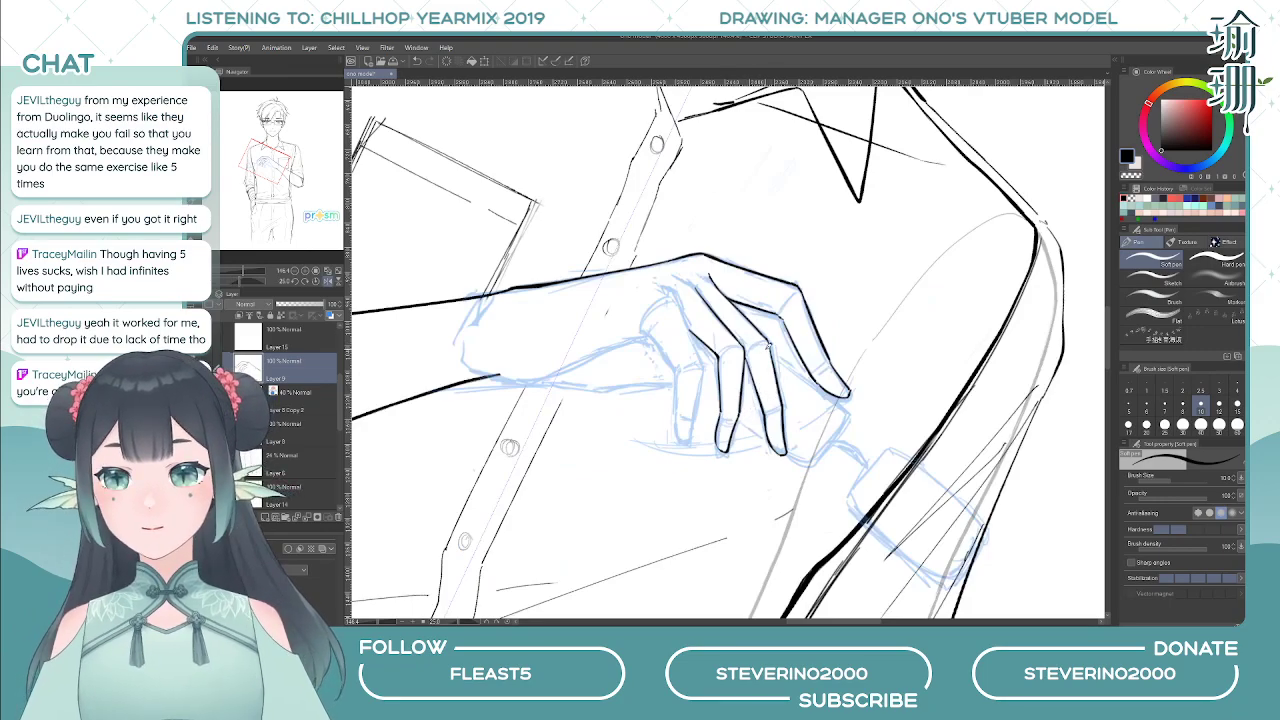
{"action": "key", "text": "h"}
- Clean up the finger lines near the knuckles with the Hard eraser and return to the Soft pen
{"action": "key", "text": "asciicircum"}
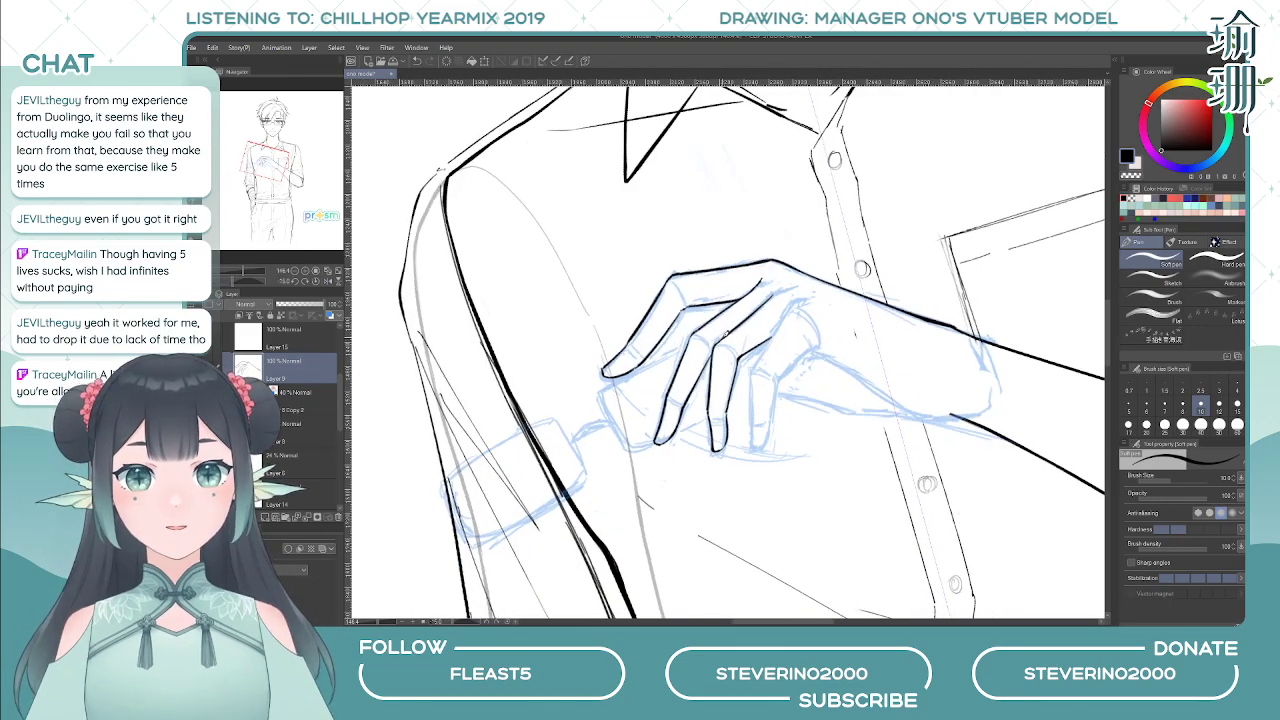
{"action": "key", "text": "h"}
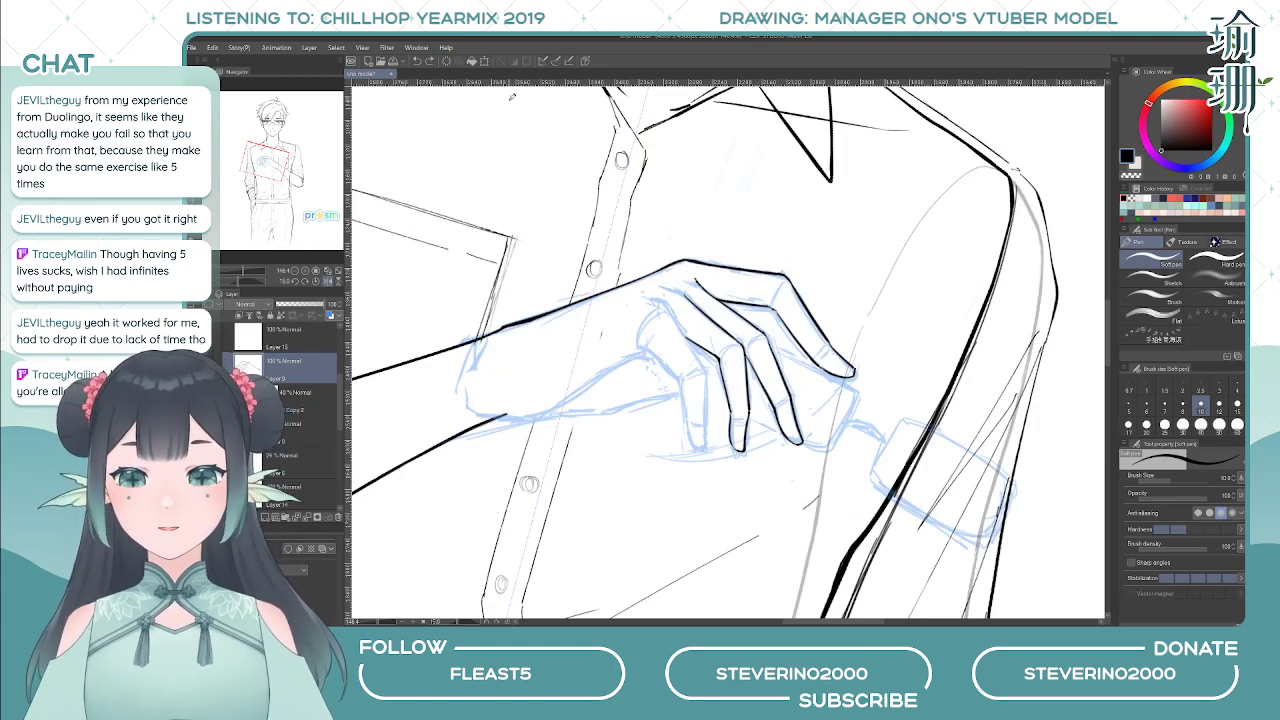
{"action": "key", "text": "e"}
{"action": "key", "text": "h"}
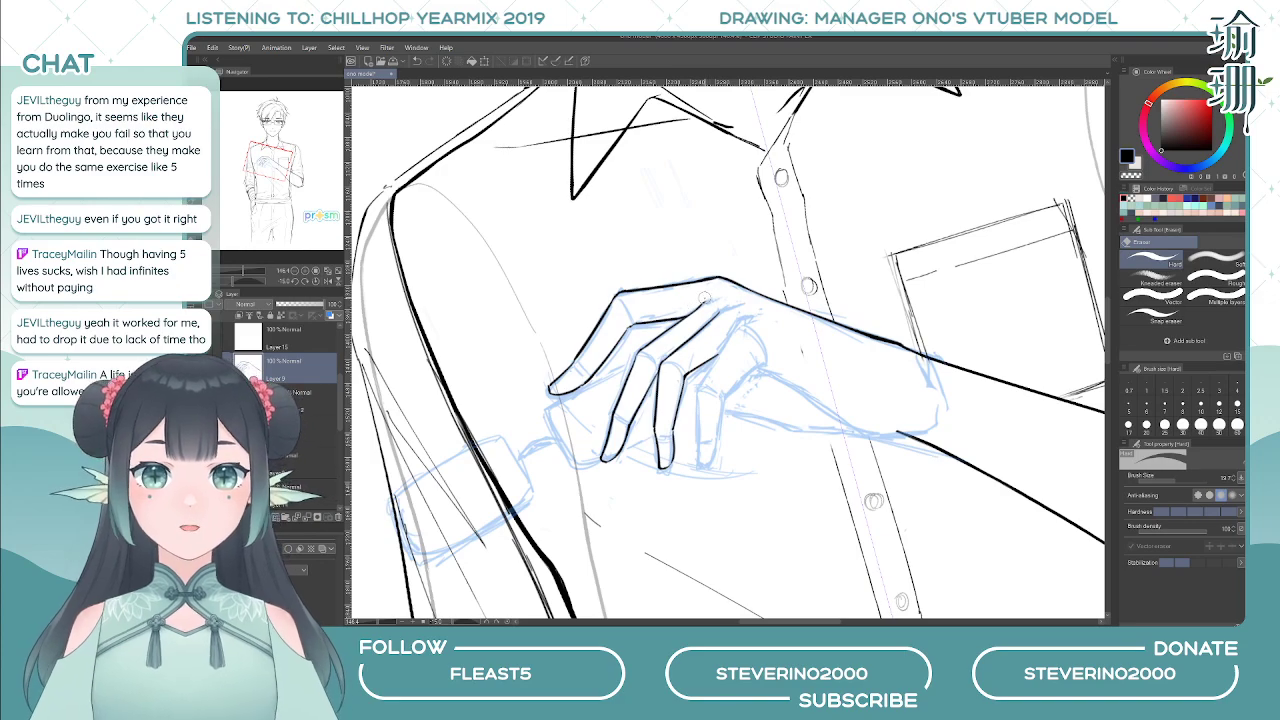
{"action": "key", "text": "p"}
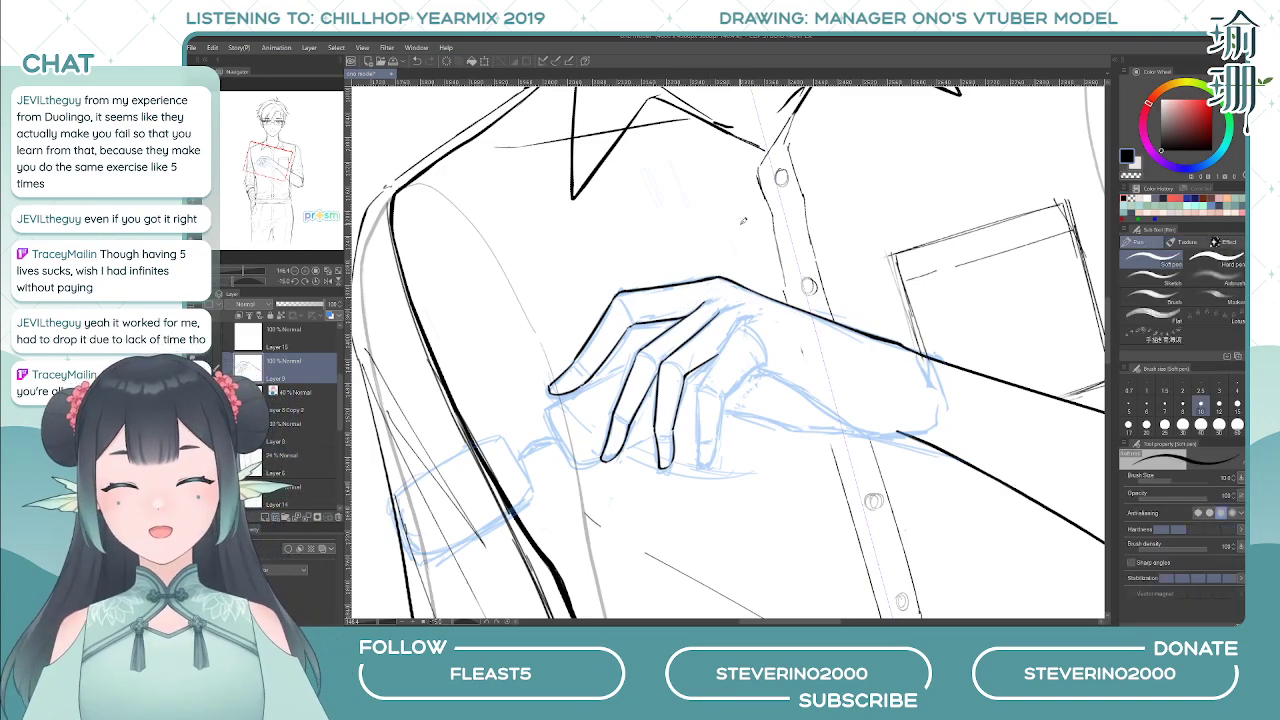
- Examine the hand's outline at several canvas rotations in both mirrored and normal views
{"action": "key", "text": "h"}
{"action": "key", "text": "minus"}
{"action": "key", "text": "asciicircum"}
{"action": "key", "text": "asciicircum"}
{"action": "key", "text": "asciicircum"}
{"action": "key", "text": "asciicircum"}
{"action": "key", "text": "asciicircum"}
{"action": "key", "text": "asciicircum"}
{"action": "key", "text": "asciicircum"}
{"action": "key", "text": "asciicircum"}
{"action": "key", "text": "asciicircum"}
{"action": "key", "text": "asciicircum"}
{"action": "key", "text": "asciicircum"}
{"action": "key", "text": "asciicircum"}
{"action": "key", "text": "asciicircum"}
{"action": "key", "text": "asciicircum"}
{"action": "key", "text": "asciicircum"}
{"action": "key", "text": "asciicircum"}
{"action": "key", "text": "asciicircum"}
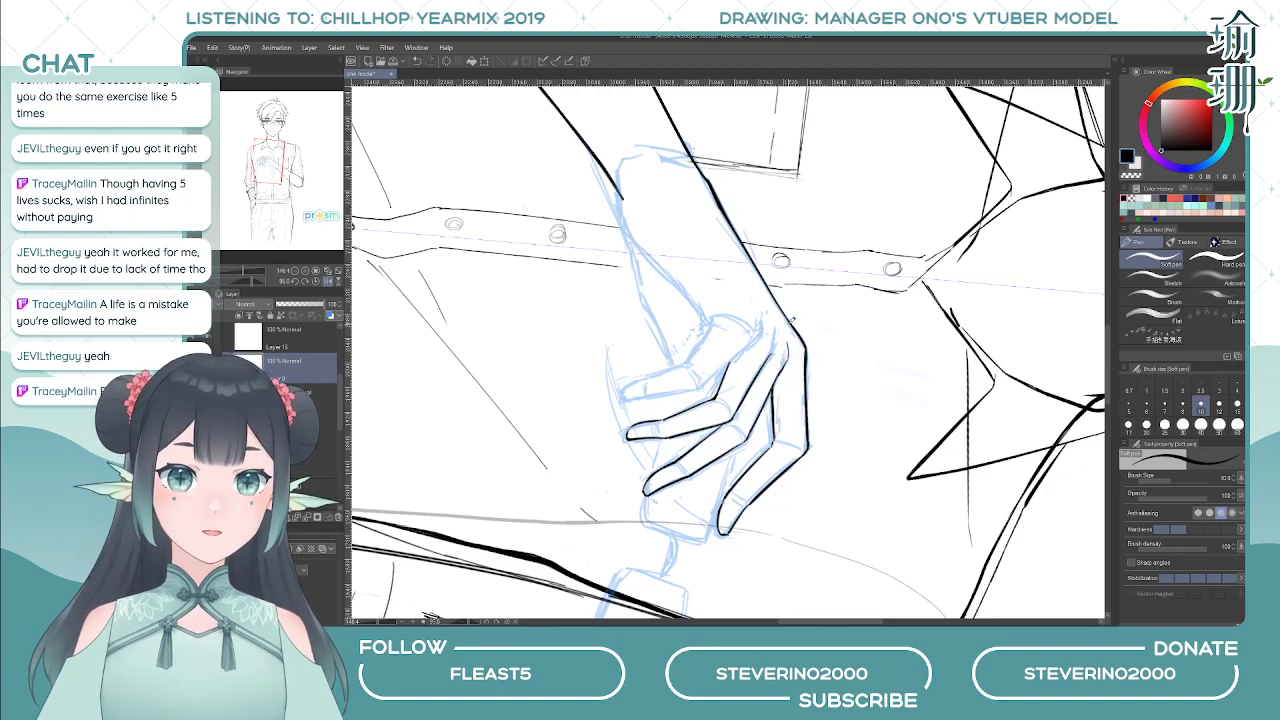
{"action": "key", "text": "h"}
{"action": "key", "text": "asciicircum"}
{"action": "key", "text": "asciicircum"}
{"action": "key", "text": "asciicircum"}
{"action": "key", "text": "asciicircum"}
{"action": "key", "text": "asciicircum"}
{"action": "key", "text": "asciicircum"}
{"action": "key", "text": "asciicircum"}
{"action": "key", "text": "asciicircum"}
{"action": "key", "text": "asciicircum"}
{"action": "key", "text": "asciicircum"}
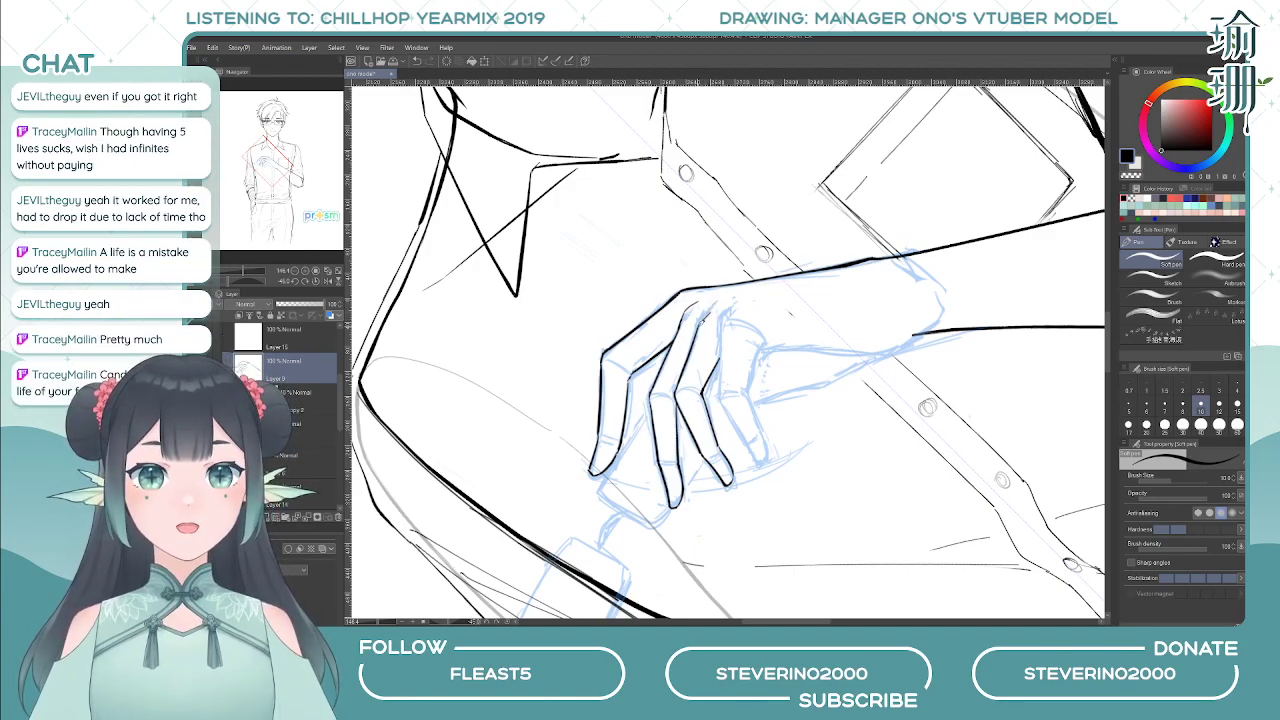
{"action": "key", "text": "h"}
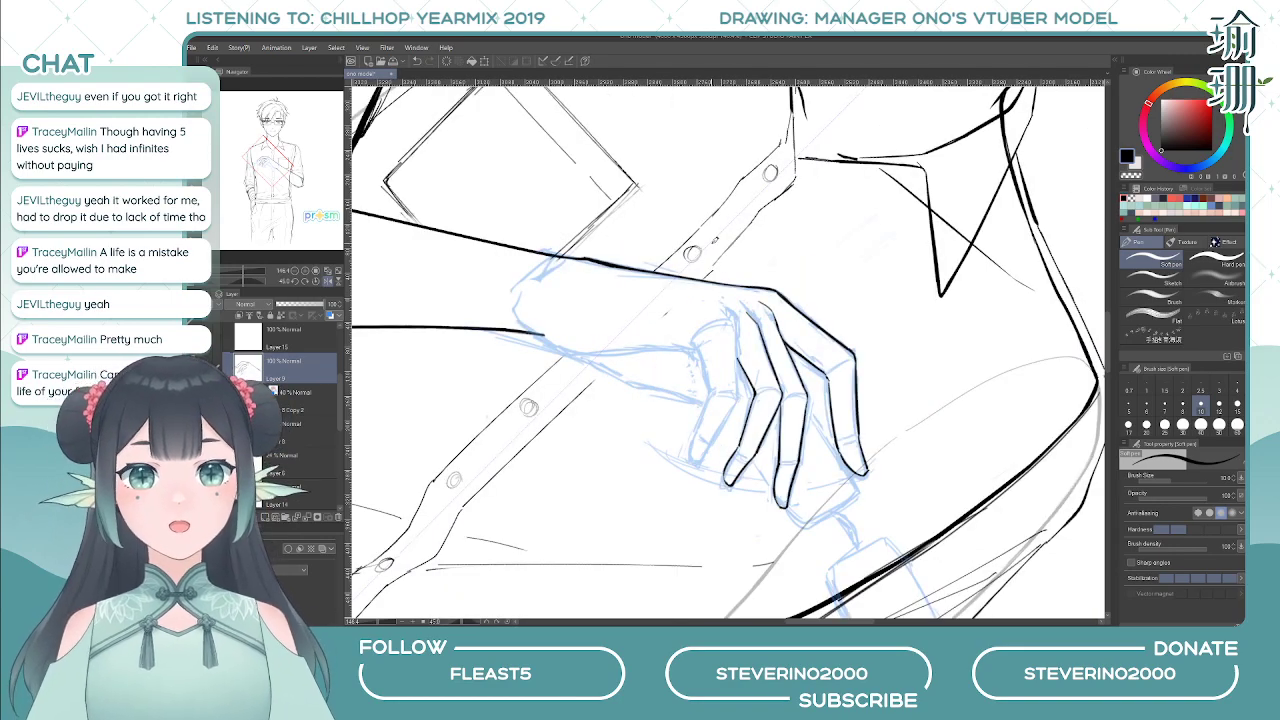
{"action": "key", "text": "minus"}
{"action": "key", "text": "minus"}
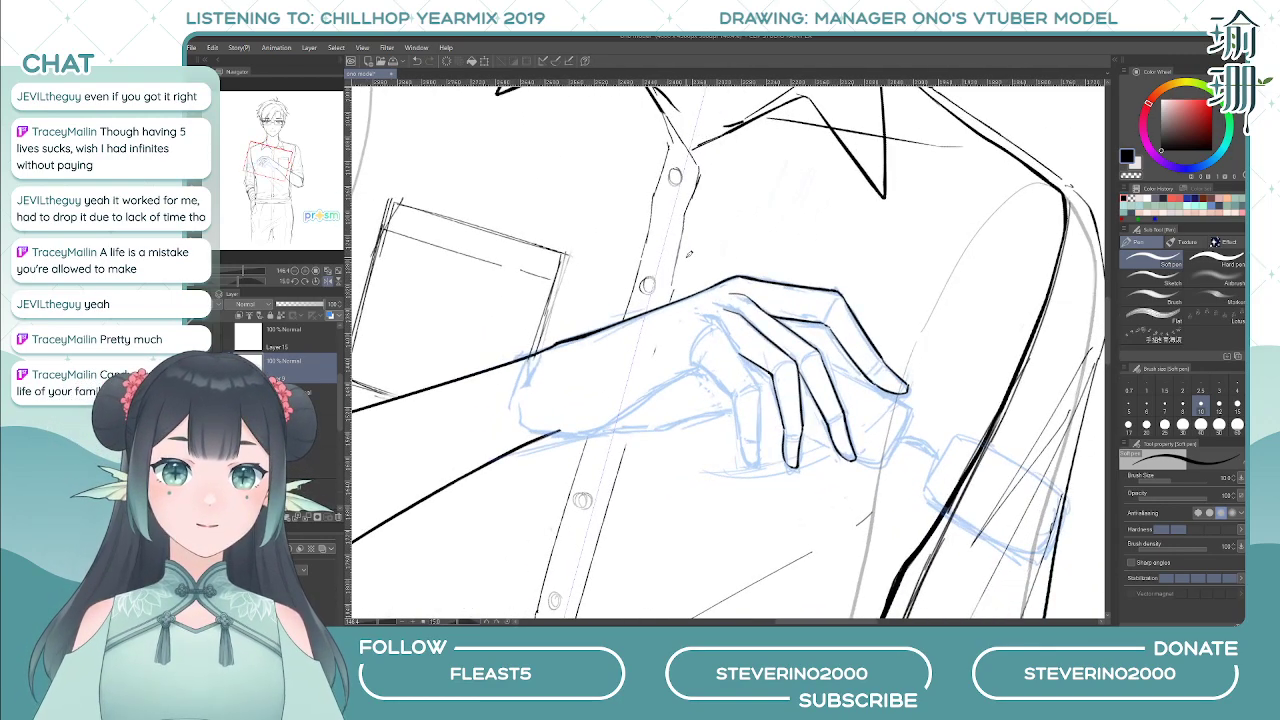
{"action": "key", "text": "h"}
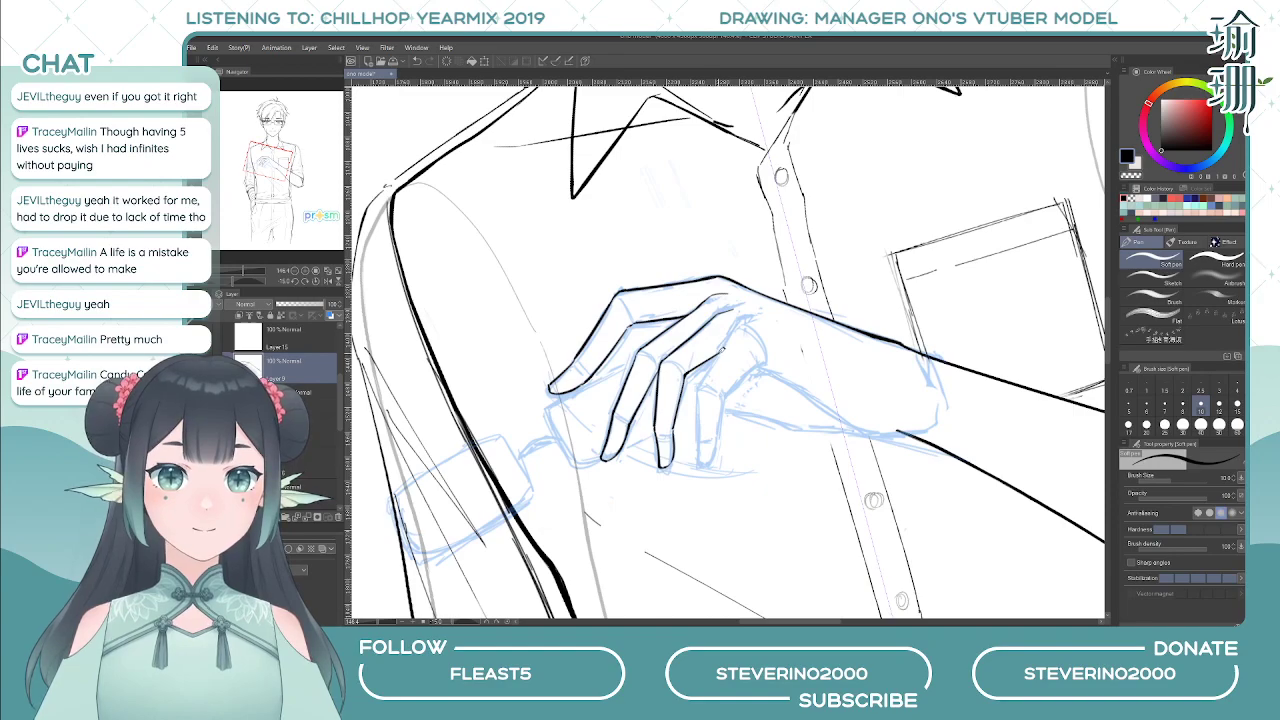
- Try to draw the fourth finger's outer edge from the knuckle down to its middle joint in normal view
{"action": "left_click_drag", "start_coordinate": [748, 316], "coordinate": [708, 367]}
{"action": "key", "text": "ctrl+z"}
{"action": "key", "text": "ctrl+z"}
{"action": "left_click_drag", "start_coordinate": [738, 325], "coordinate": [697, 384]}
{"action": "key", "text": "ctrl+z"}
{"action": "left_click_drag", "start_coordinate": [731, 336], "coordinate": [698, 383]}
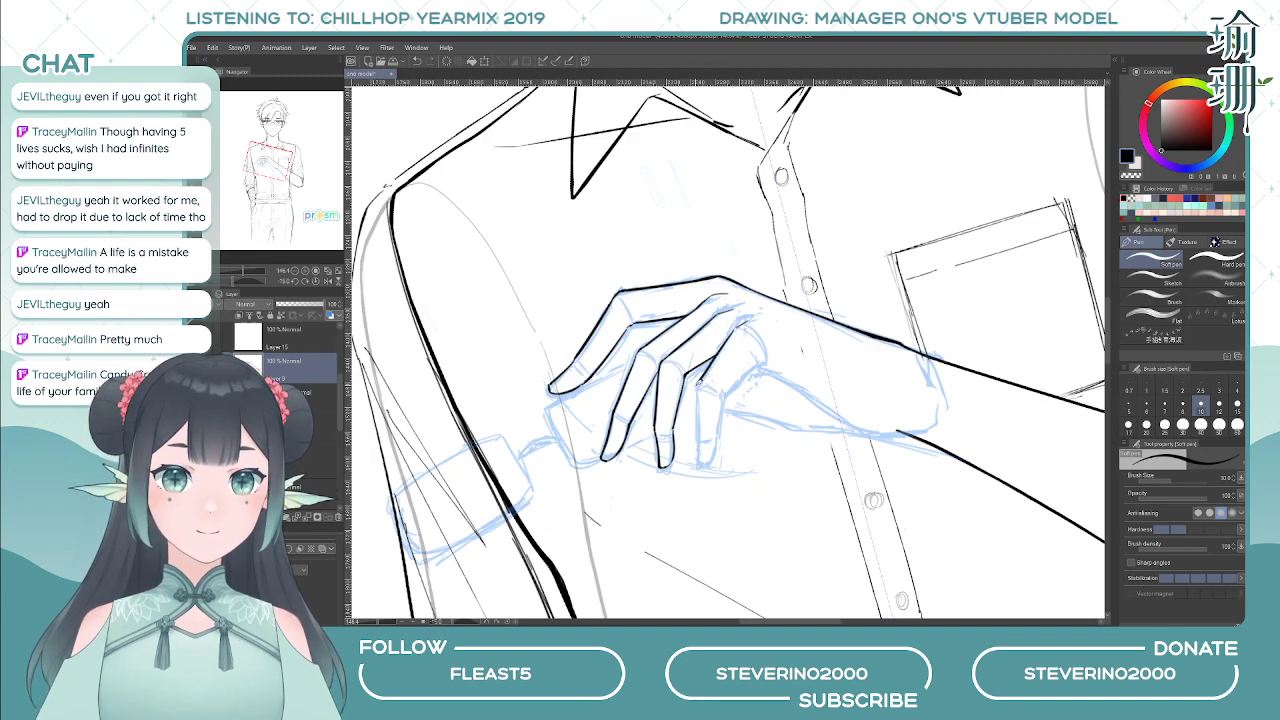
{"action": "key", "text": "ctrl+z"}
{"action": "left_click_drag", "start_coordinate": [736, 330], "coordinate": [704, 388]}
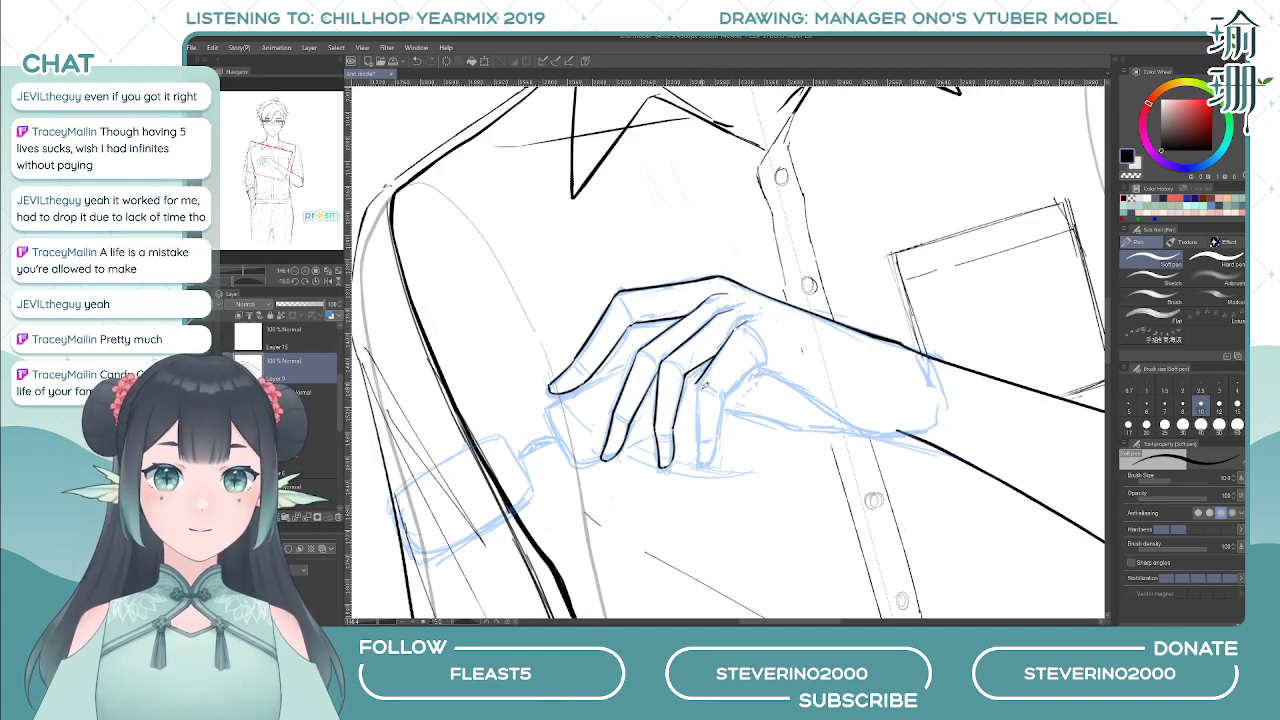
{"action": "key", "text": "ctrl+z"}
- Draw the fourth finger's outer edge from the knuckle to the middle joint in a mirrored, rotated view
{"action": "key", "text": "h"}
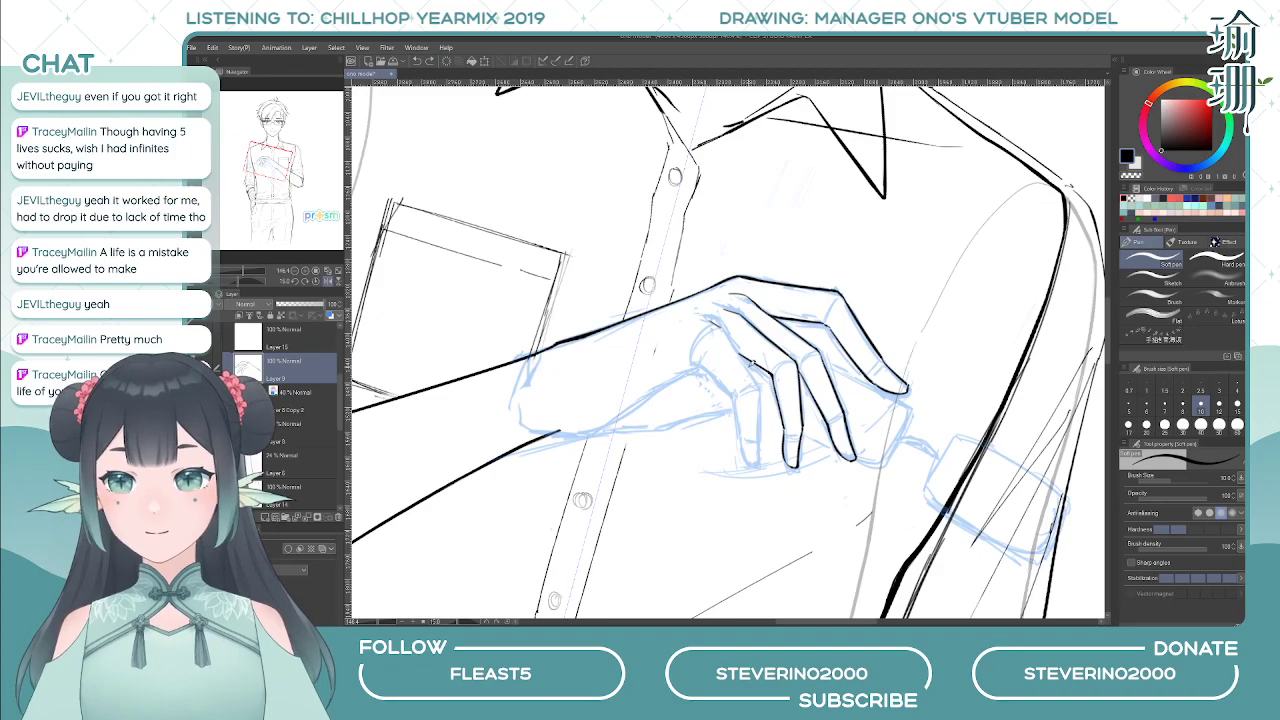
{"action": "key", "text": "^"}
{"action": "left_click_drag", "start_coordinate": [761, 296], "coordinate": [787, 257]}
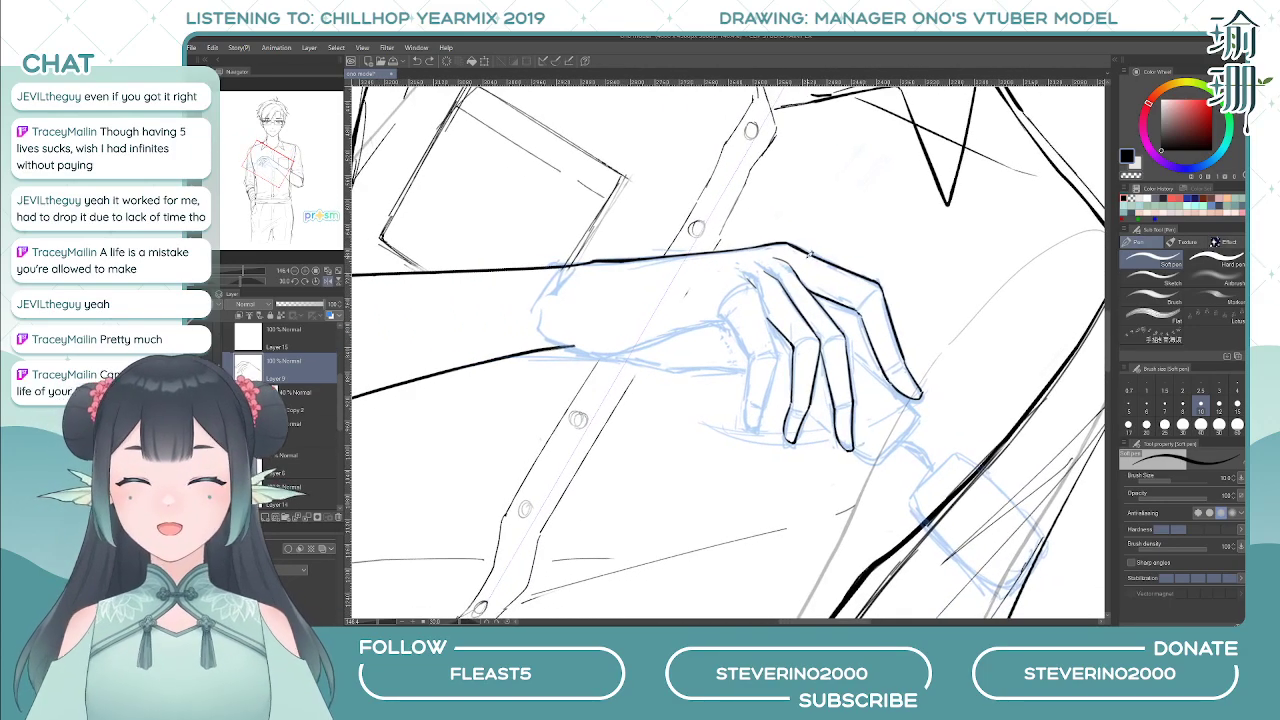
{"action": "left_click_drag", "start_coordinate": [757, 284], "coordinate": [783, 346]}
{"action": "key", "text": "ctrl+z"}
{"action": "key", "text": "ctrl+z"}
{"action": "left_click_drag", "start_coordinate": [758, 289], "coordinate": [781, 358]}
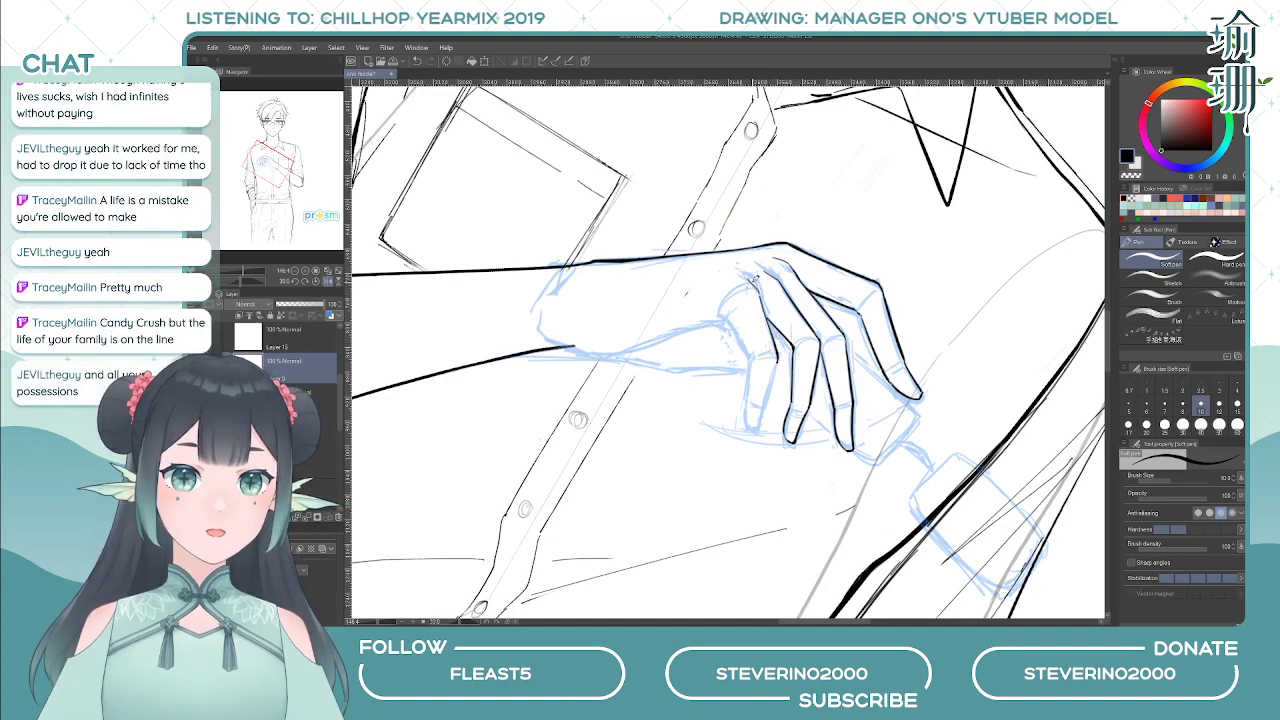
- Draw the fourth finger's inner edge and continue its outer edge from the middle joint down to the tip
{"action": "left_click_drag", "start_coordinate": [731, 314], "coordinate": [756, 357]}
{"action": "key", "text": "ctrl+z"}
{"action": "mouse_move", "coordinate": [731, 313]}
{"action": "left_mouse_down"}
{"action": "mouse_move", "coordinate": [759, 356]}
{"action": "mouse_move", "coordinate": [746, 408]}
{"action": "left_mouse_up"}
{"action": "left_click_drag", "start_coordinate": [778, 361], "coordinate": [761, 419]}
{"action": "key", "text": "ctrl+z"}
{"action": "left_click_drag", "start_coordinate": [778, 360], "coordinate": [753, 426]}
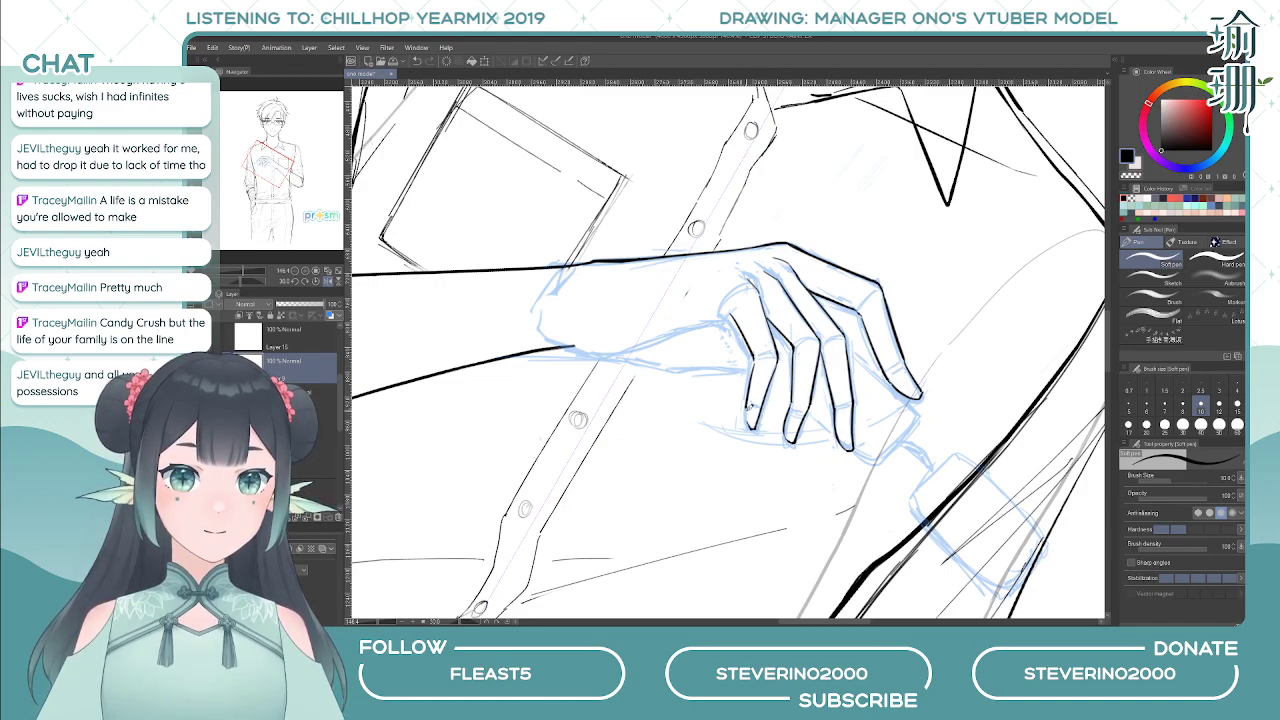
- Compare the four outlined fingers in rotated, mirrored and normal views
{"action": "key", "text": "^"}
{"action": "key", "text": "^"}
{"action": "key", "text": "^"}
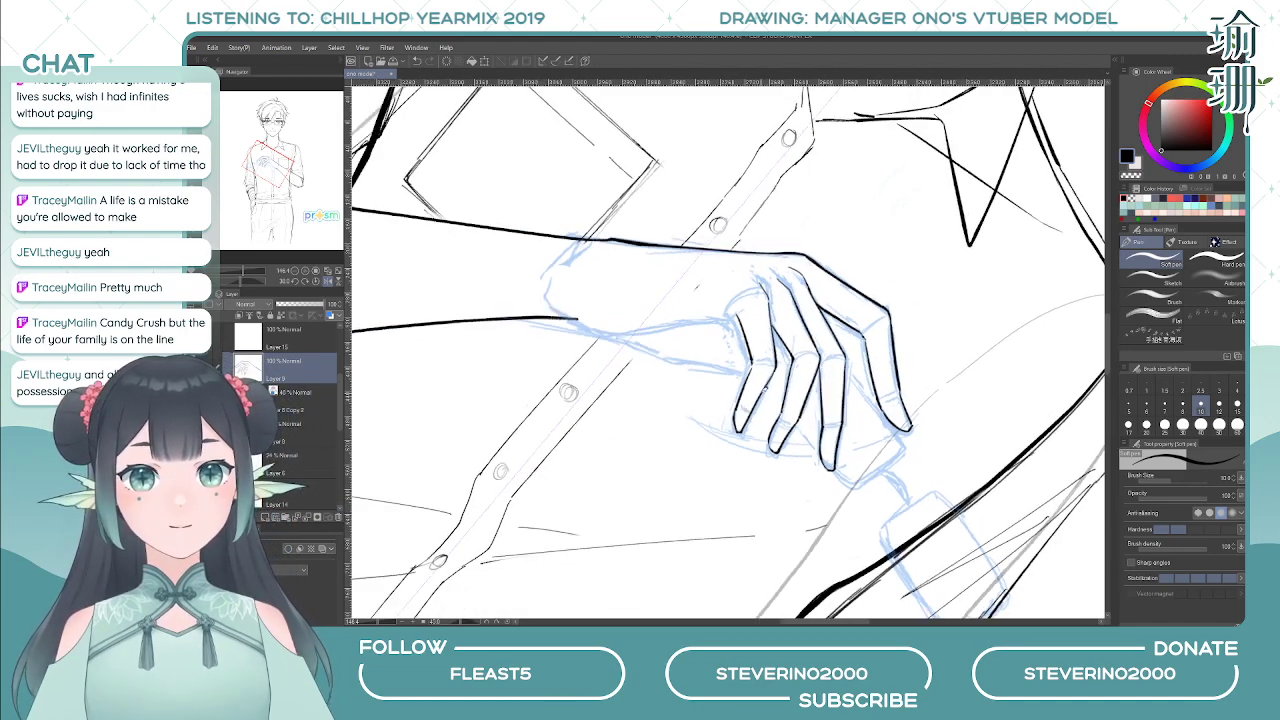
{"action": "key", "text": "h"}
{"action": "key", "text": "^"}
{"action": "key", "text": "^"}
{"action": "key", "text": "^"}
{"action": "key", "text": "^"}
{"action": "key", "text": "^"}
{"action": "key", "text": "^"}
{"action": "key", "text": "^"}
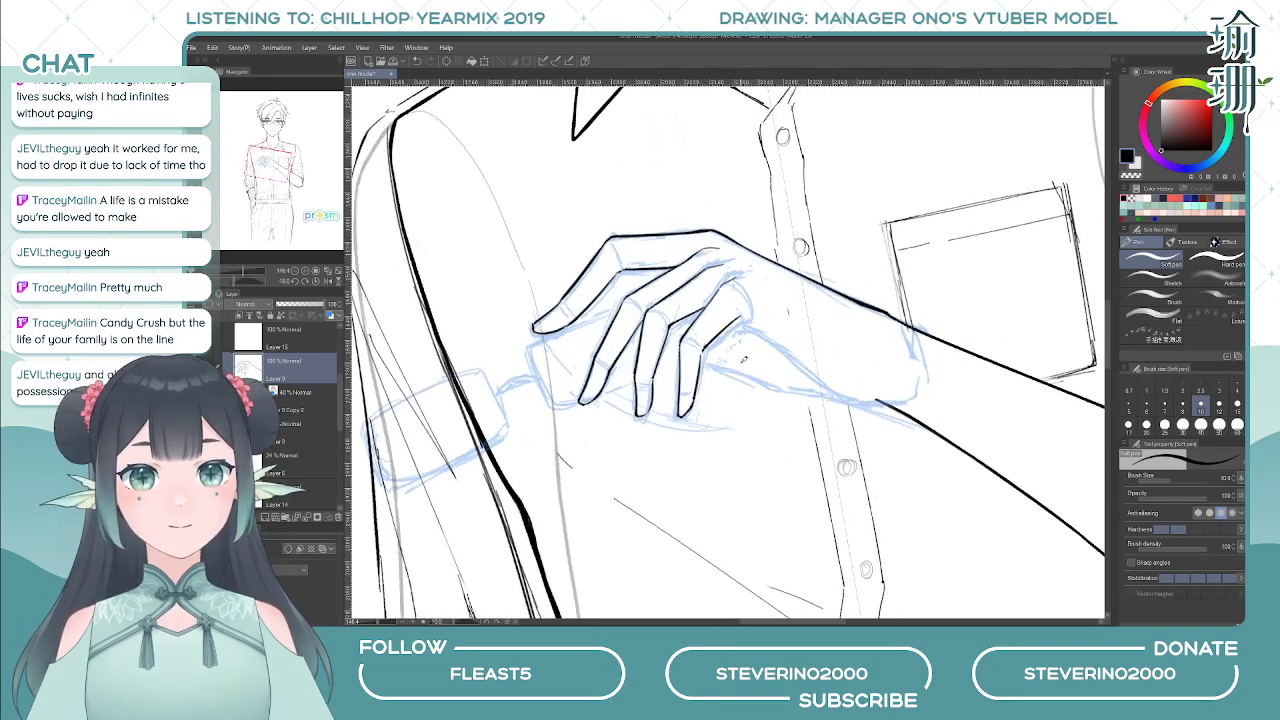
- Lasso-select the fourth finger, adjust its size slightly with a transform, deselect it and compare the hand in mirrored view
{"action": "key", "text": "m"}
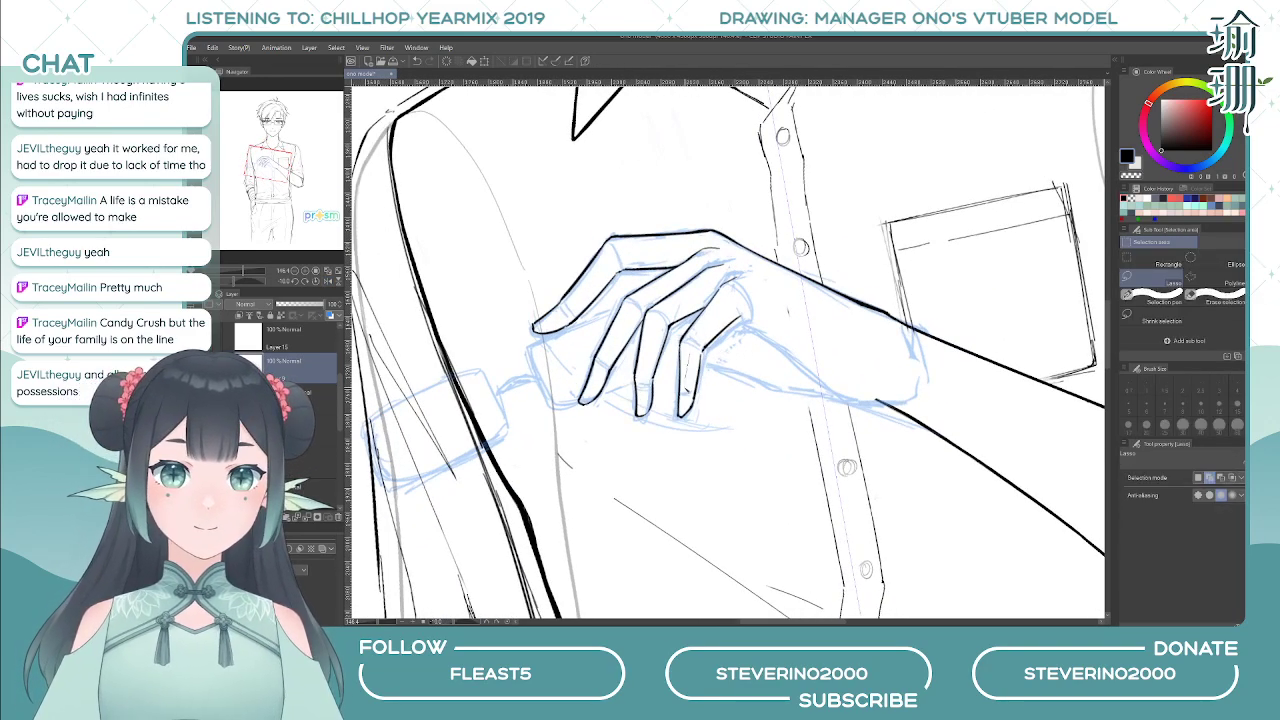
{"action": "mouse_move", "coordinate": [706, 396]}
{"action": "left_mouse_down"}
{"action": "mouse_move", "coordinate": [760, 300]}
{"action": "mouse_move", "coordinate": [703, 400]}
{"action": "left_mouse_up"}
{"action": "key", "text": "ctrl+t"}
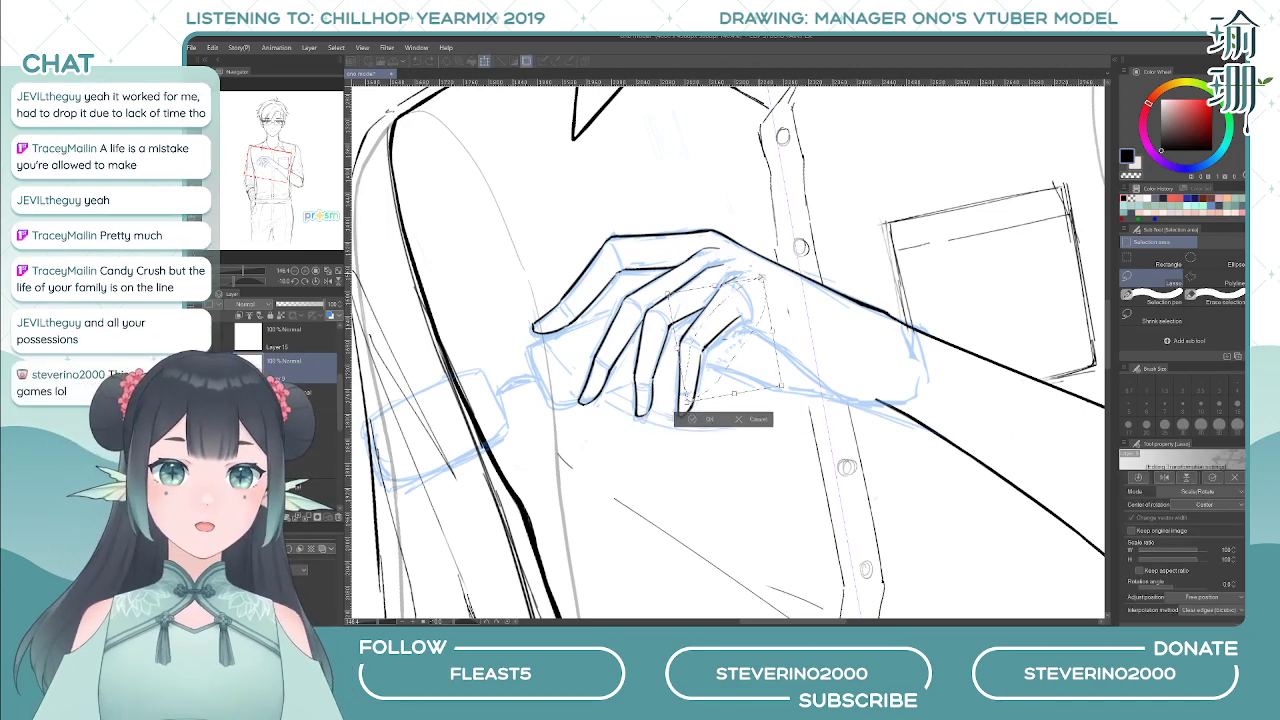
{"action": "left_click_drag", "start_coordinate": [763, 278], "coordinate": [760, 274]}
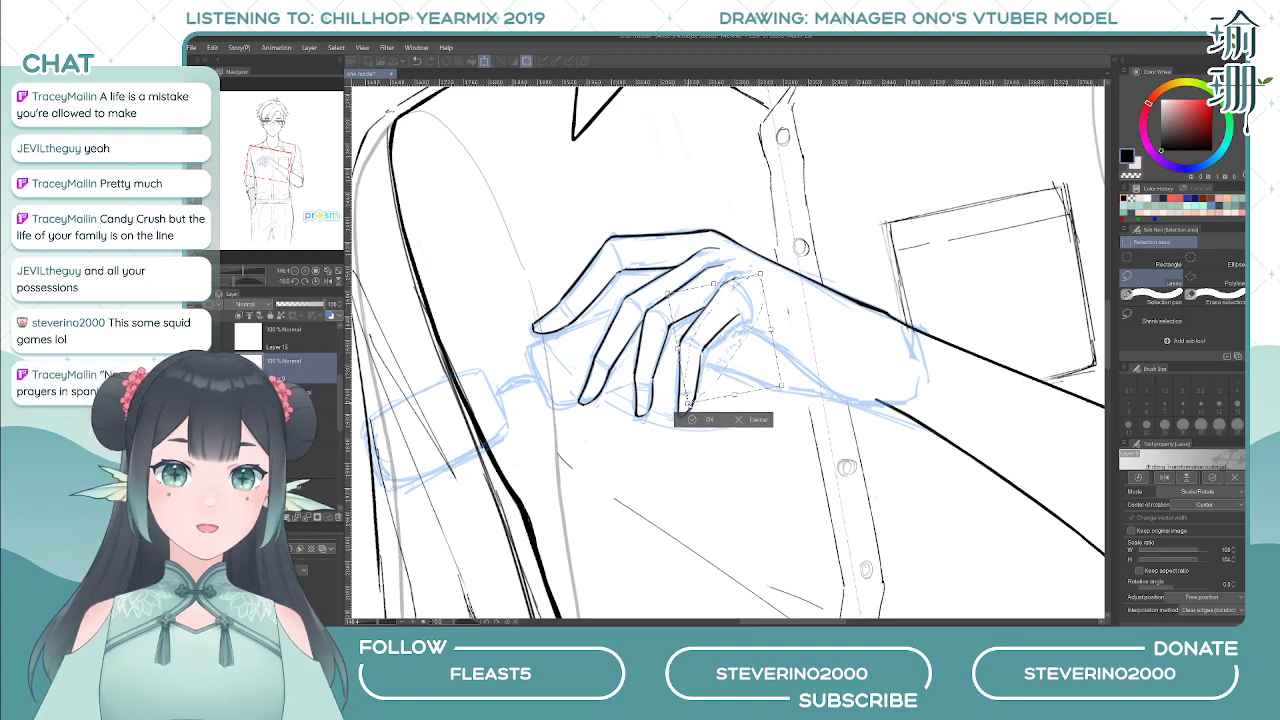
{"action": "key", "text": "Return"}
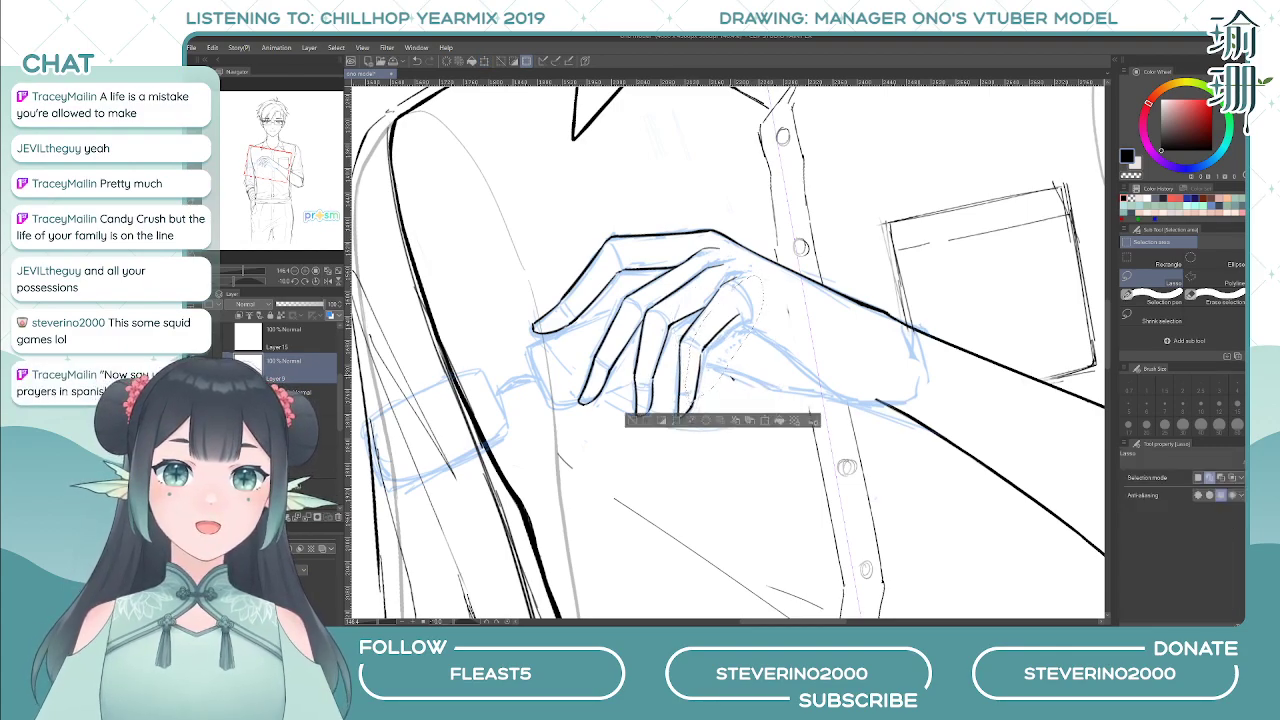
{"action": "key", "text": "ctrl+d"}
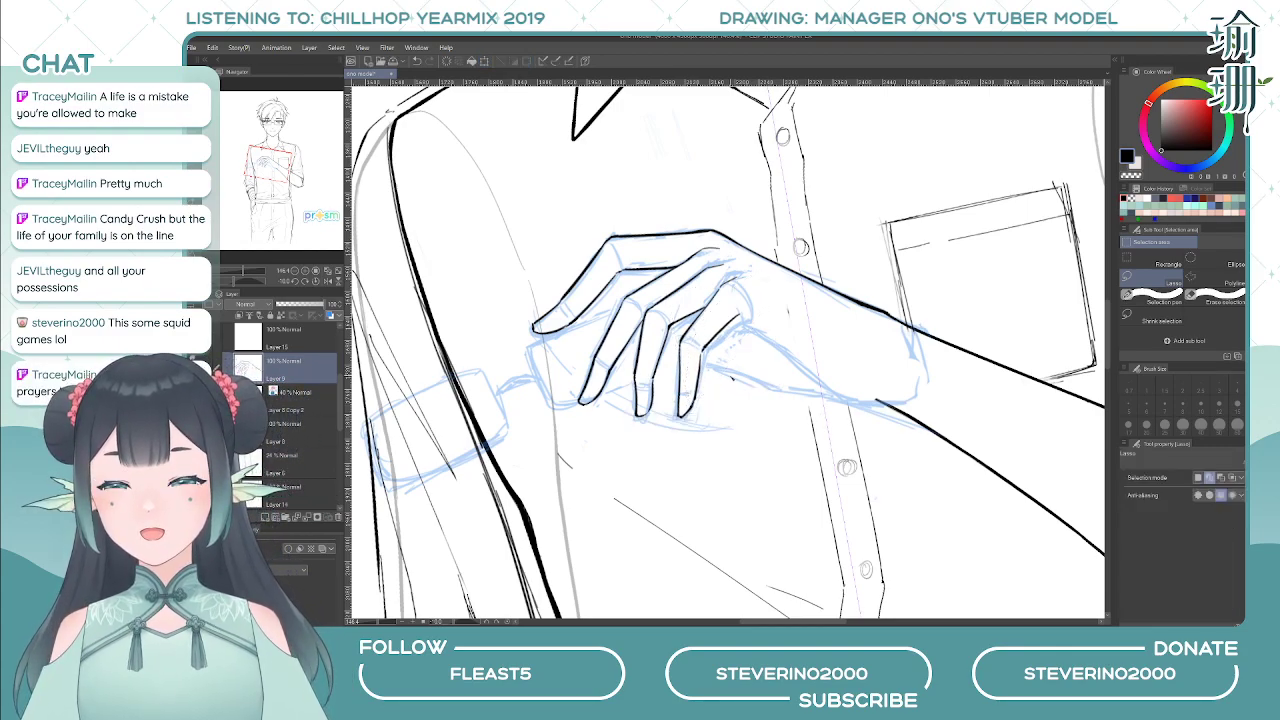
{"action": "key", "text": "p"}
{"action": "key", "text": "h"}
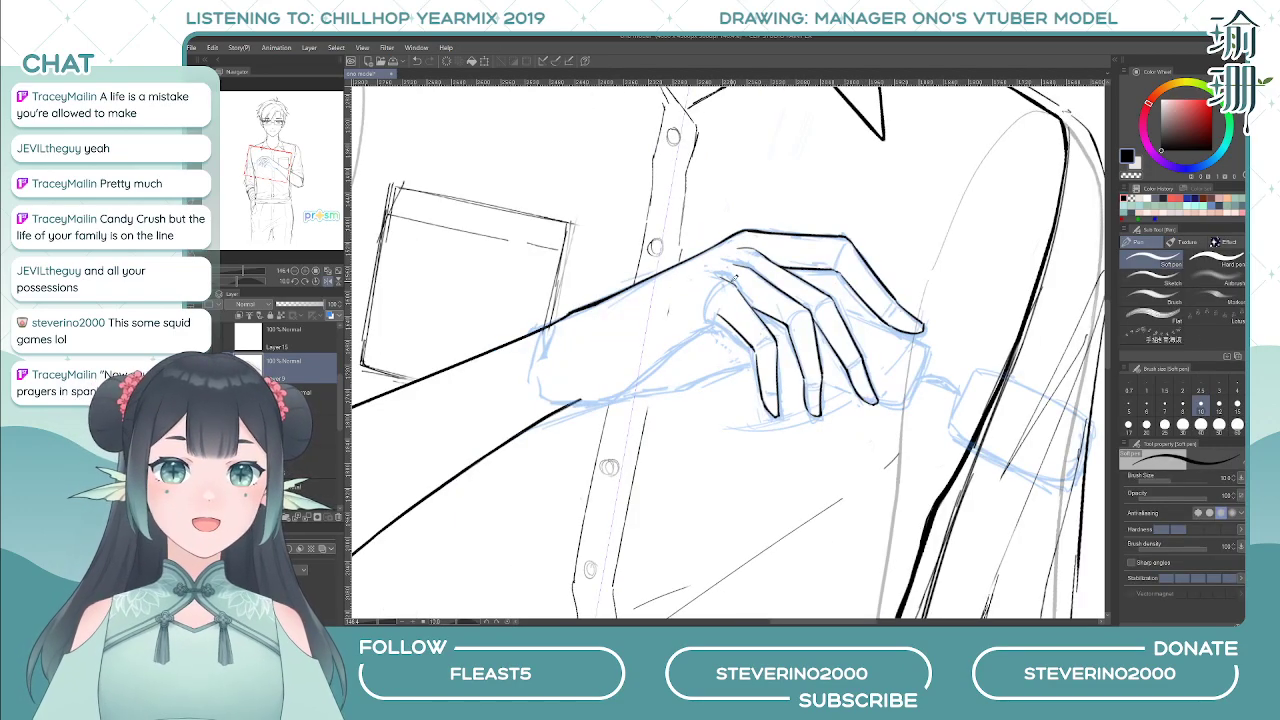
{"action": "key", "text": "h"}
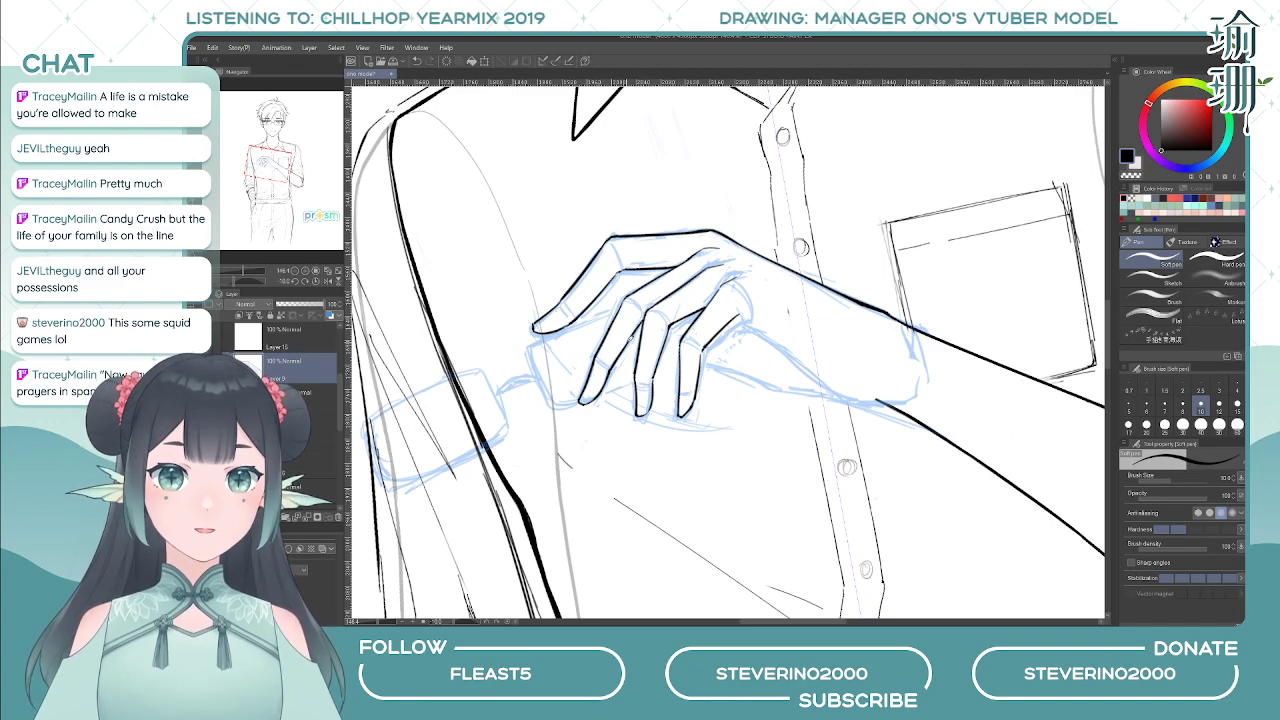
{"action": "key", "text": "h"}
{"action": "key", "text": "h"}
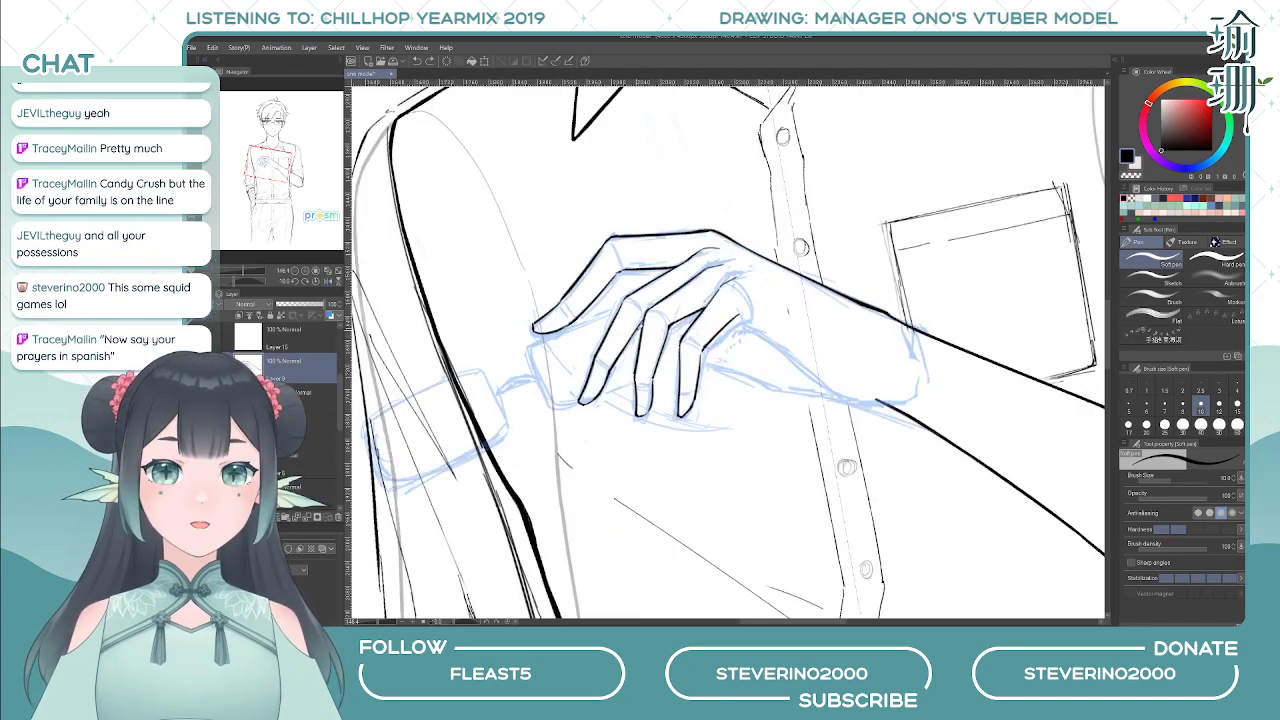
- Draw the palm's lower edge from the base of the fourth finger to the wrist line in mirrored view
{"action": "key", "text": "h"}
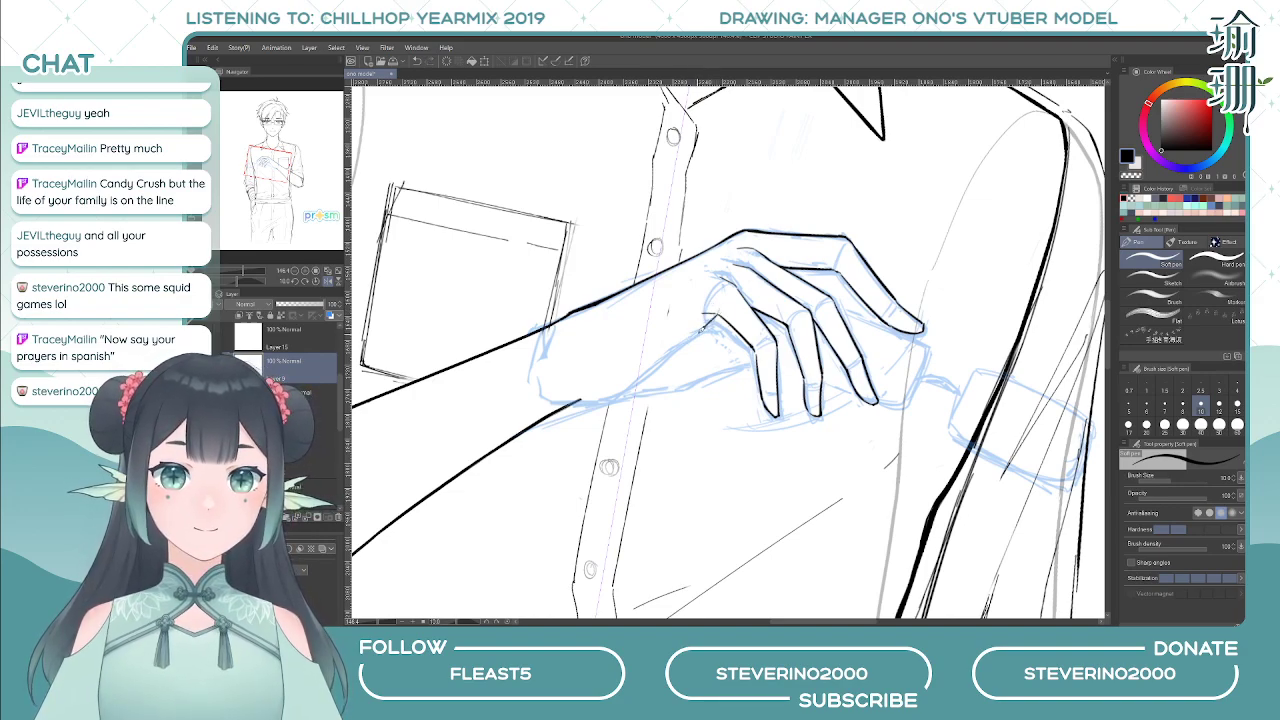
{"action": "mouse_move", "coordinate": [707, 322]}
{"action": "left_mouse_down"}
{"action": "mouse_move", "coordinate": [640, 385]}
{"action": "mouse_move", "coordinate": [586, 401]}
{"action": "left_mouse_up"}
{"action": "key", "text": "ctrl+z"}
{"action": "mouse_move", "coordinate": [670, 351]}
{"action": "left_mouse_down"}
{"action": "mouse_move", "coordinate": [697, 333]}
{"action": "mouse_move", "coordinate": [654, 361]}
{"action": "left_mouse_up"}
{"action": "key", "text": "ctrl+z"}
{"action": "key", "text": "ctrl+z"}
{"action": "left_click_drag", "start_coordinate": [704, 327], "coordinate": [580, 402]}
{"action": "key", "text": "ctrl+z"}
{"action": "key", "text": "ctrl+z"}
{"action": "left_click_drag", "start_coordinate": [684, 340], "coordinate": [578, 402]}
{"action": "key", "text": "ctrl+z"}
{"action": "left_click_drag", "start_coordinate": [688, 338], "coordinate": [580, 402]}
{"action": "key", "text": "h"}
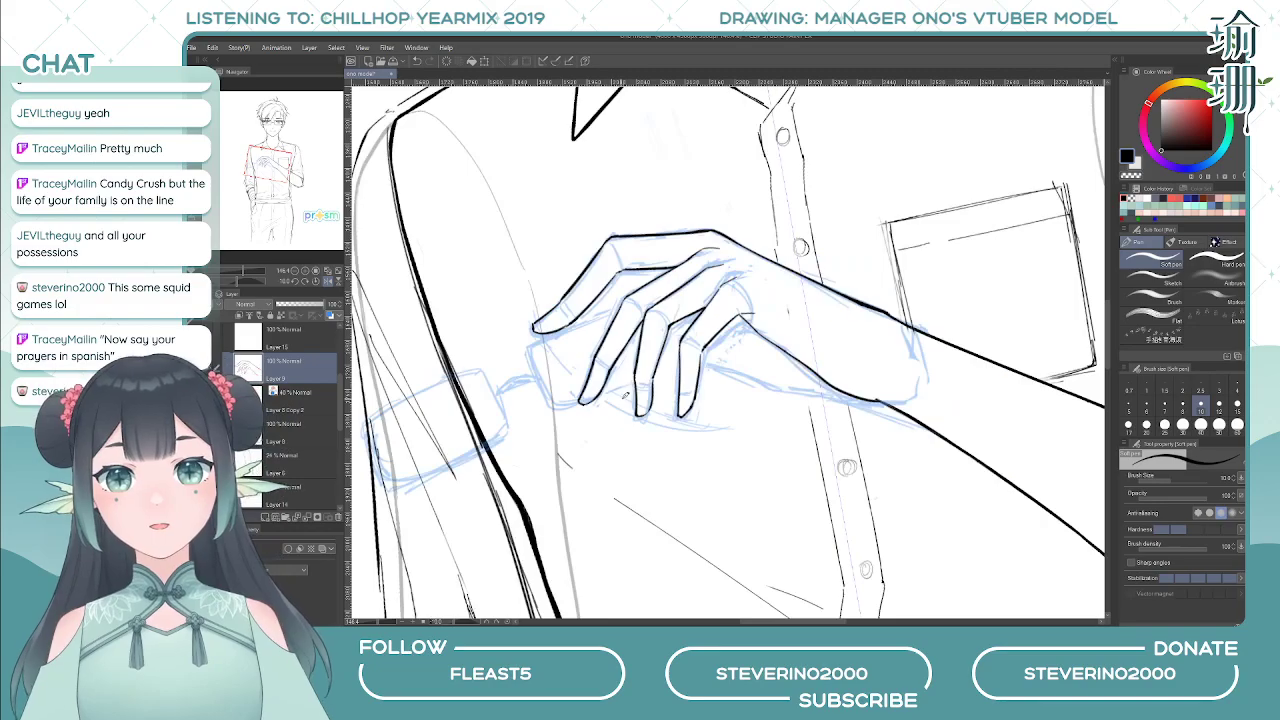
- Try to draw the curved heel of the palm below the wrist in a rotated view, undoing each stroke
{"action": "key", "text": "asciicircum"}
{"action": "key", "text": "asciicircum"}
{"action": "key", "text": "asciicircum"}
{"action": "key", "text": "asciicircum"}
{"action": "key", "text": "asciicircum"}
{"action": "key", "text": "asciicircum"}
{"action": "key", "text": "asciicircum"}
{"action": "left_click_drag", "start_coordinate": [723, 376], "coordinate": [690, 285]}
{"action": "key", "text": "asciicircum"}
{"action": "key", "text": "asciicircum"}
{"action": "key", "text": "asciicircum"}
{"action": "left_click_drag", "start_coordinate": [782, 414], "coordinate": [740, 350]}
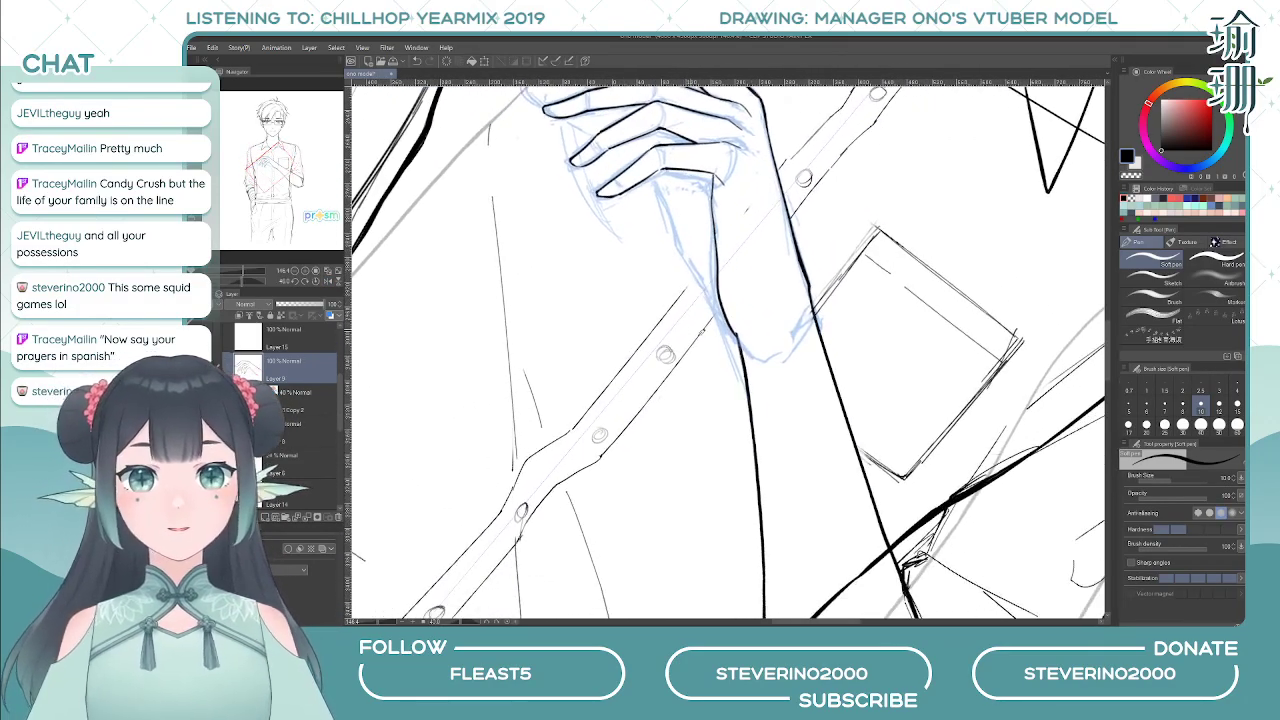
{"action": "key", "text": "asciicircum"}
{"action": "key", "text": "asciicircum"}
{"action": "key", "text": "asciicircum"}
{"action": "left_click_drag", "start_coordinate": [809, 323], "coordinate": [753, 352]}
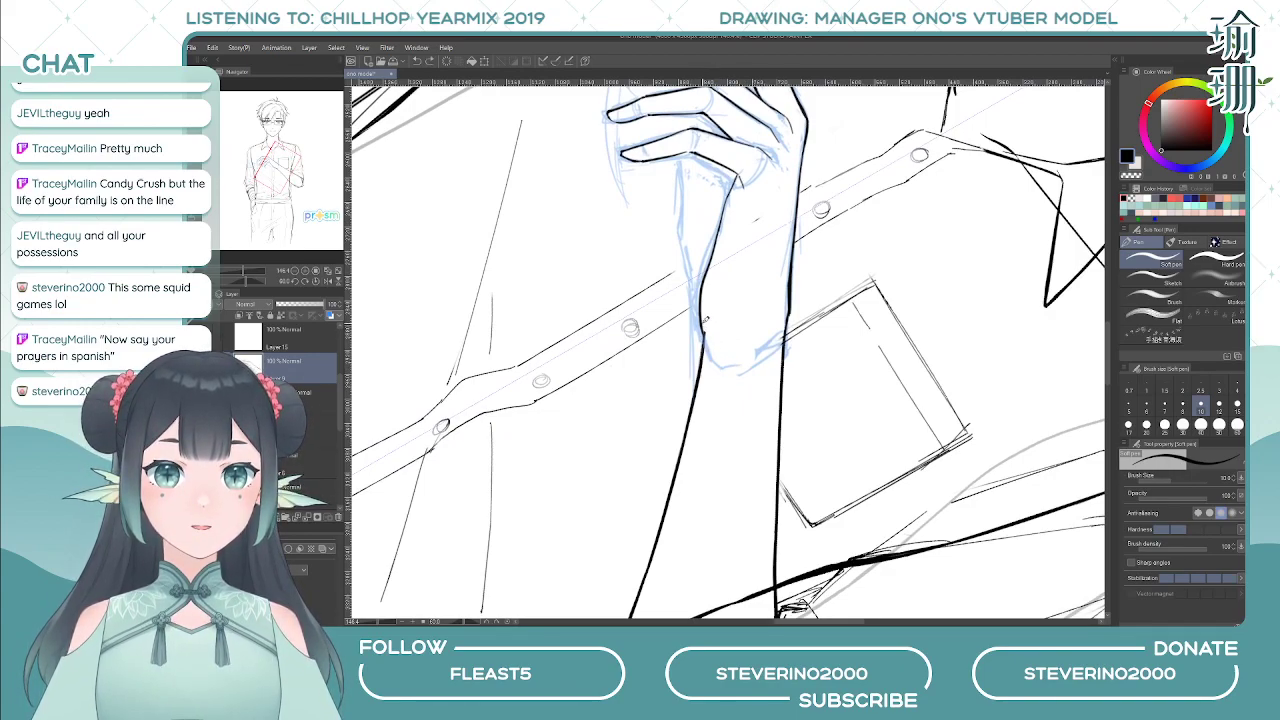
{"action": "mouse_move", "coordinate": [705, 318]}
{"action": "left_mouse_down"}
{"action": "mouse_move", "coordinate": [706, 345]}
{"action": "mouse_move", "coordinate": [737, 370]}
{"action": "left_mouse_up"}
{"action": "key", "text": "ctrl+z"}
{"action": "left_click_drag", "start_coordinate": [703, 320], "coordinate": [729, 368]}
{"action": "key", "text": "ctrl+z"}
{"action": "mouse_move", "coordinate": [704, 320]}
{"action": "left_mouse_down"}
{"action": "mouse_move", "coordinate": [722, 360]}
{"action": "mouse_move", "coordinate": [741, 357]}
{"action": "mouse_move", "coordinate": [724, 367]}
{"action": "left_mouse_up"}
{"action": "key", "text": "ctrl+z"}
- Try the palm's heel curve in a mirrored, rotated view and undo the stroke
{"action": "key", "text": "h"}
{"action": "key", "text": "asciicircum"}
{"action": "key", "text": "ctrl+z"}
{"action": "key", "text": "asciicircum"}
{"action": "key", "text": "ctrl+z"}
{"action": "left_click_drag", "start_coordinate": [763, 327], "coordinate": [713, 367]}
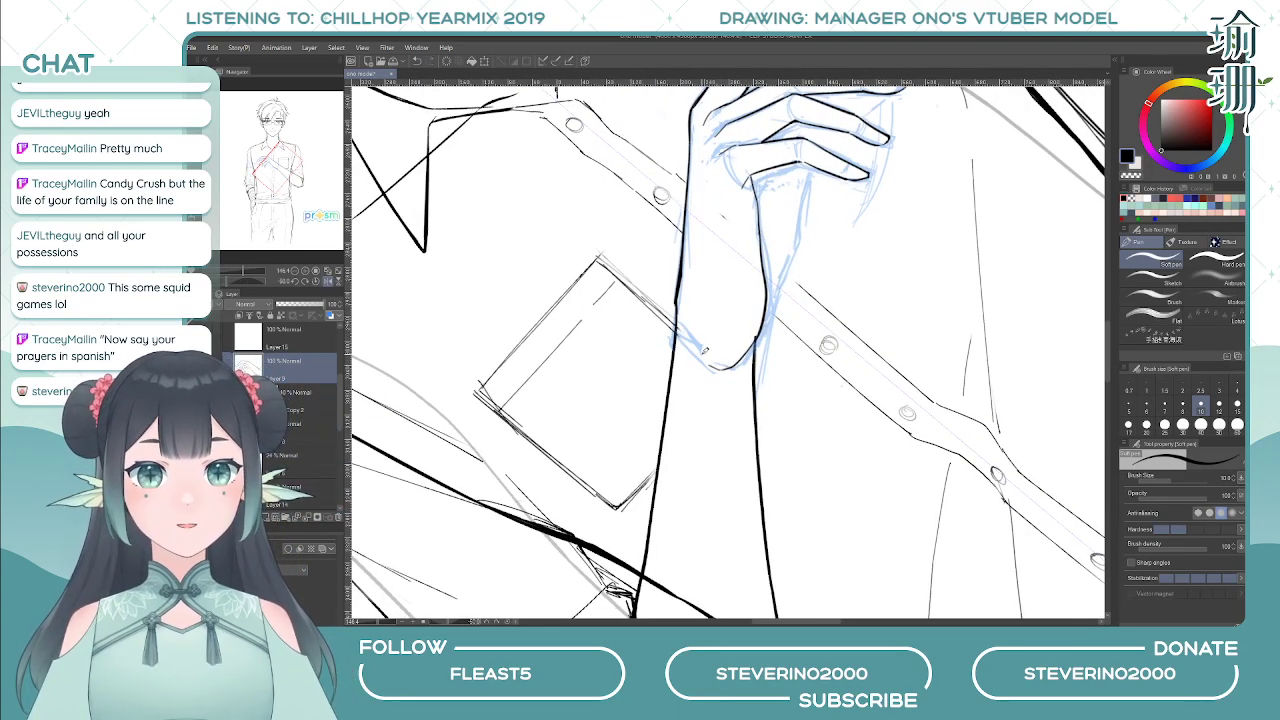
{"action": "key", "text": "asciicircum"}
{"action": "key", "text": "asciicircum"}
{"action": "key", "text": "asciicircum"}
{"action": "key", "text": "asciicircum"}
{"action": "key", "text": "asciicircum"}
{"action": "key", "text": "asciicircum"}
{"action": "key", "text": "asciicircum"}
{"action": "key", "text": "asciicircum"}
{"action": "left_click_drag", "start_coordinate": [745, 337], "coordinate": [652, 410]}
{"action": "key", "text": "ctrl+z"}
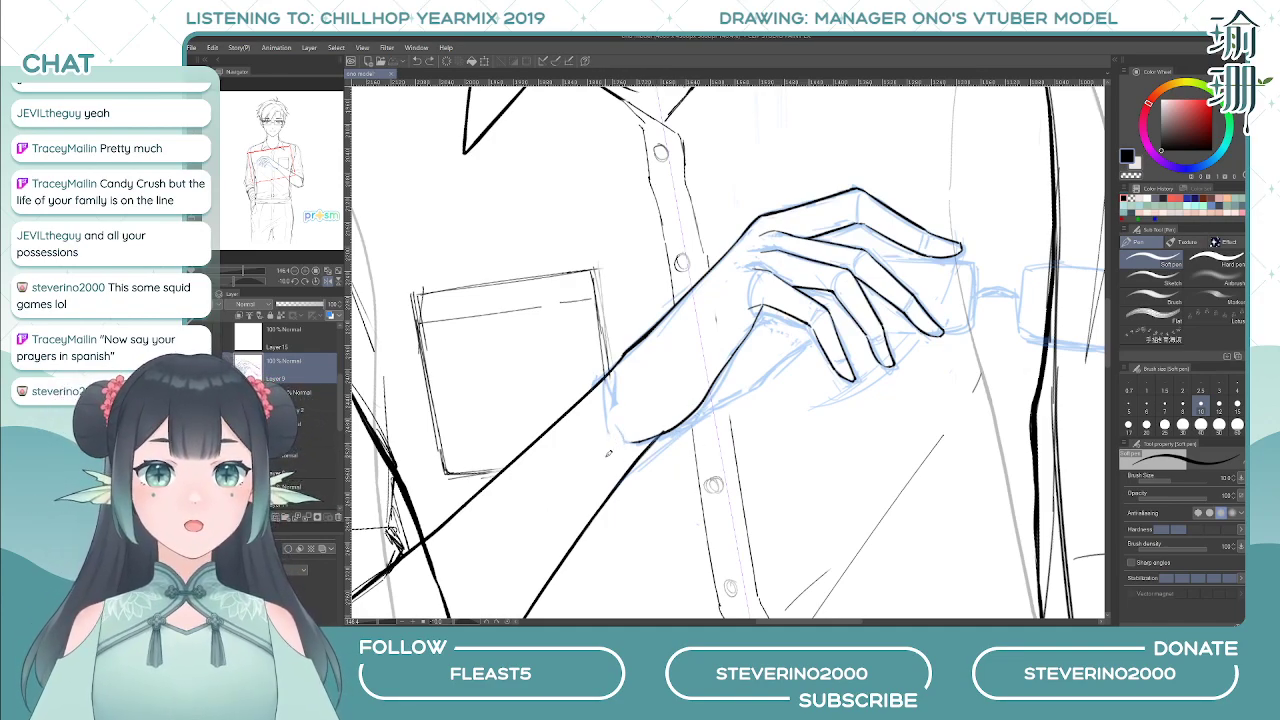
- Draw the palm's heel curve and the thumb's lower edge up to the fourth finger, then compare in mirrored view
{"action": "key", "text": "h"}
{"action": "key", "text": "h"}
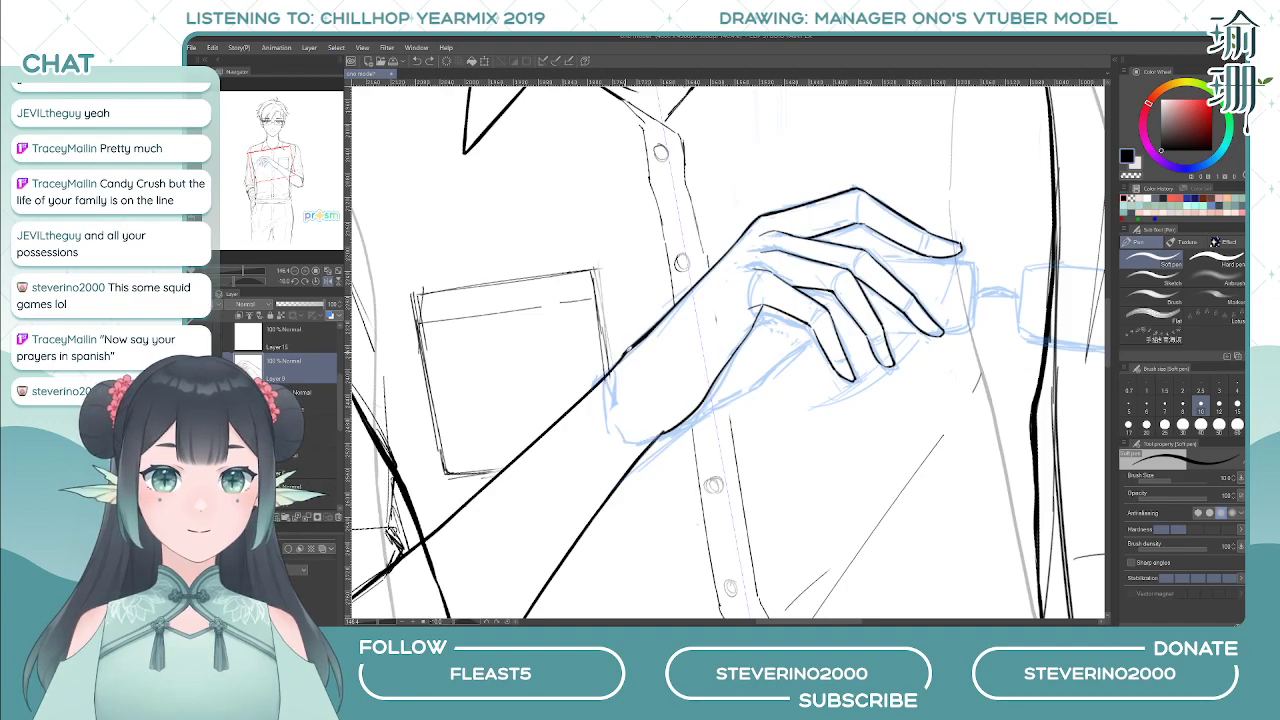
{"action": "left_click_drag", "start_coordinate": [680, 425], "coordinate": [622, 432]}
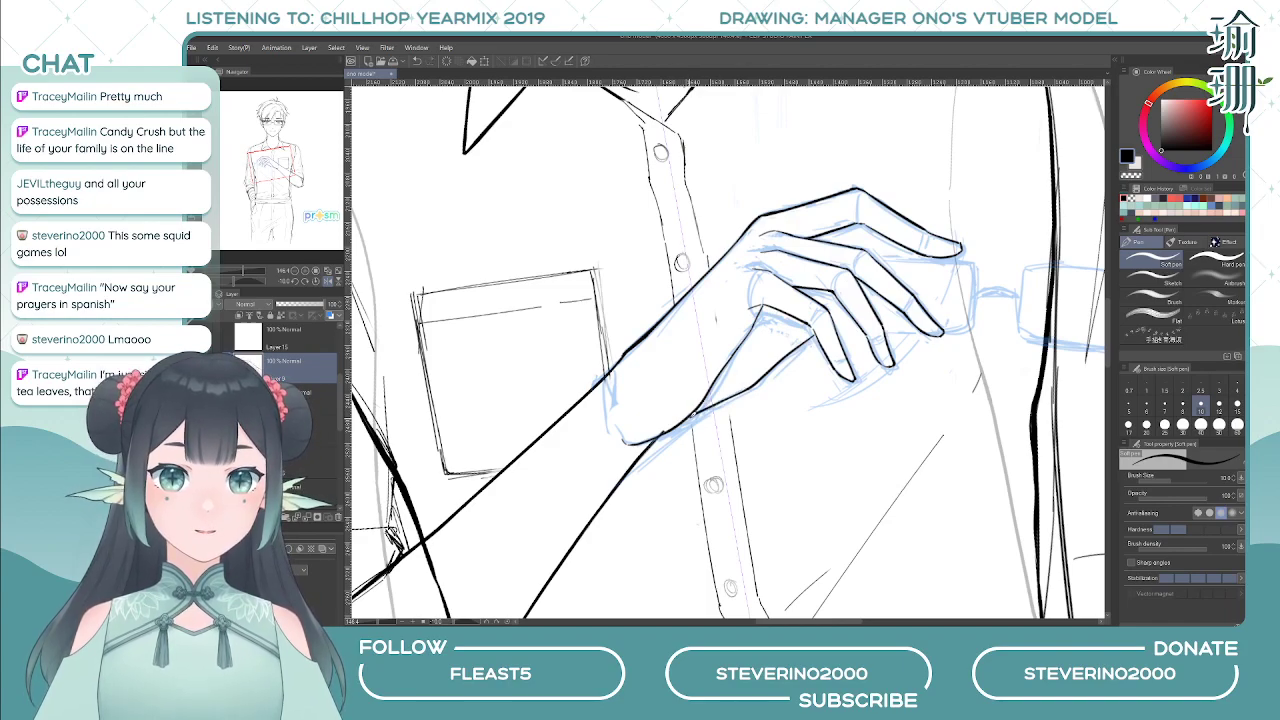
{"action": "key", "text": "h"}
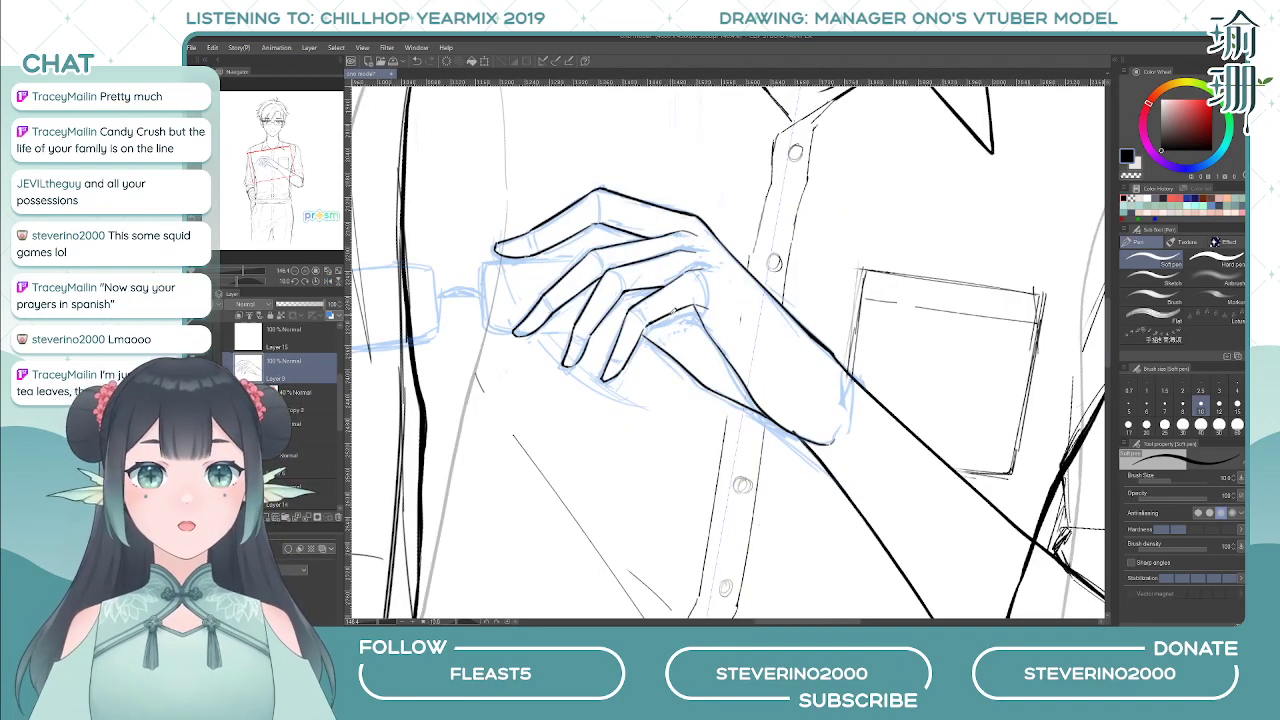
{"action": "key", "text": "h"}
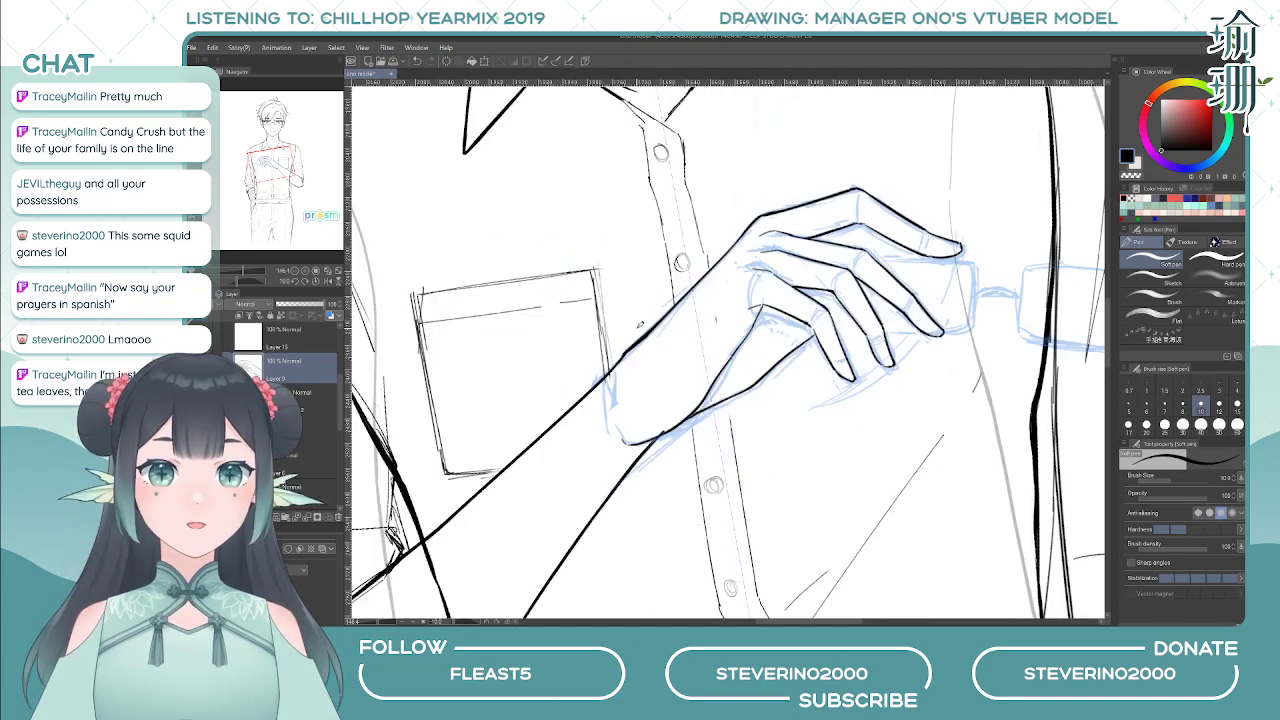
- Draw the parts of the thumb showing between the fingers and compare the whole arm in mirrored and normal views
{"action": "left_click_drag", "start_coordinate": [738, 354], "coordinate": [662, 349]}
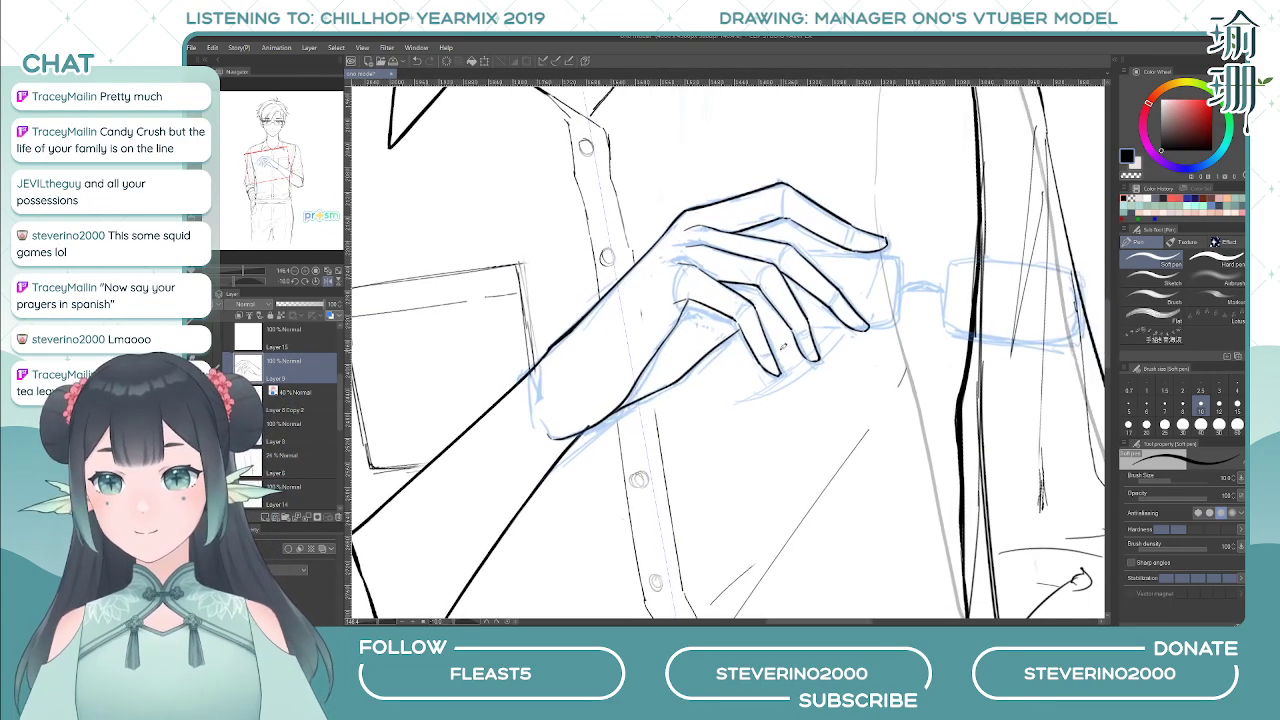
{"action": "key", "text": "c"}
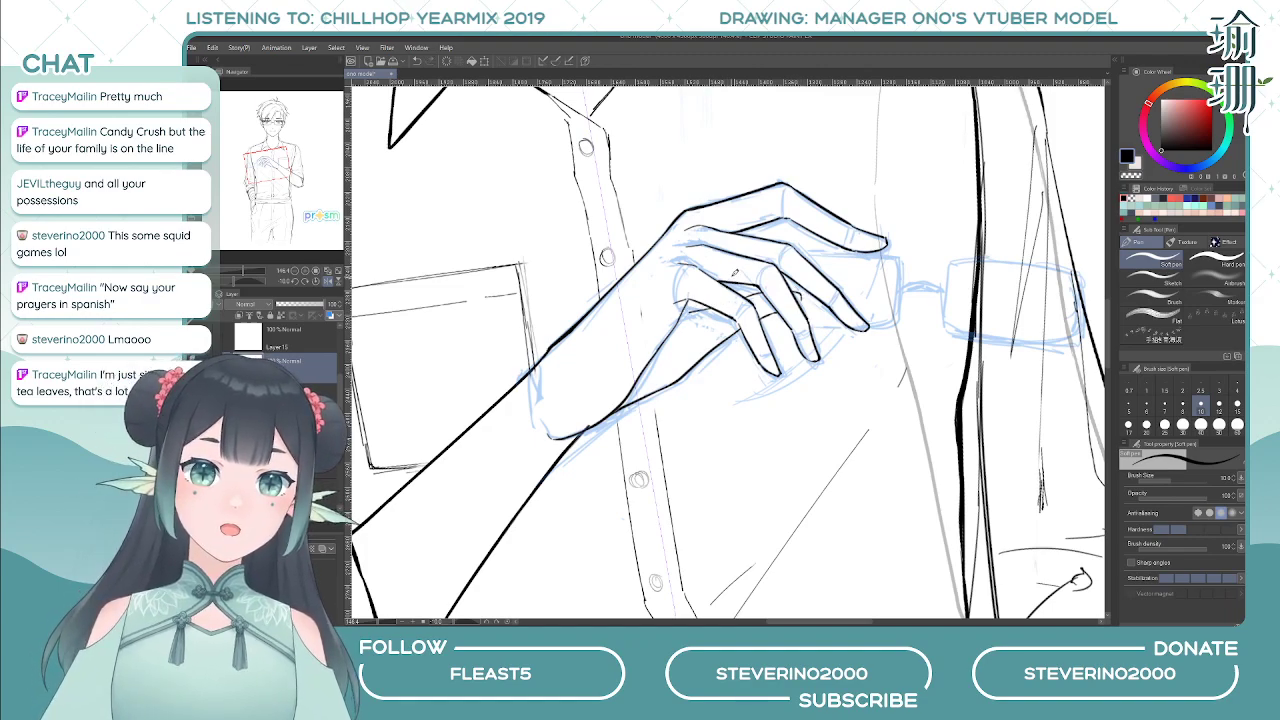
{"action": "key", "text": "h"}
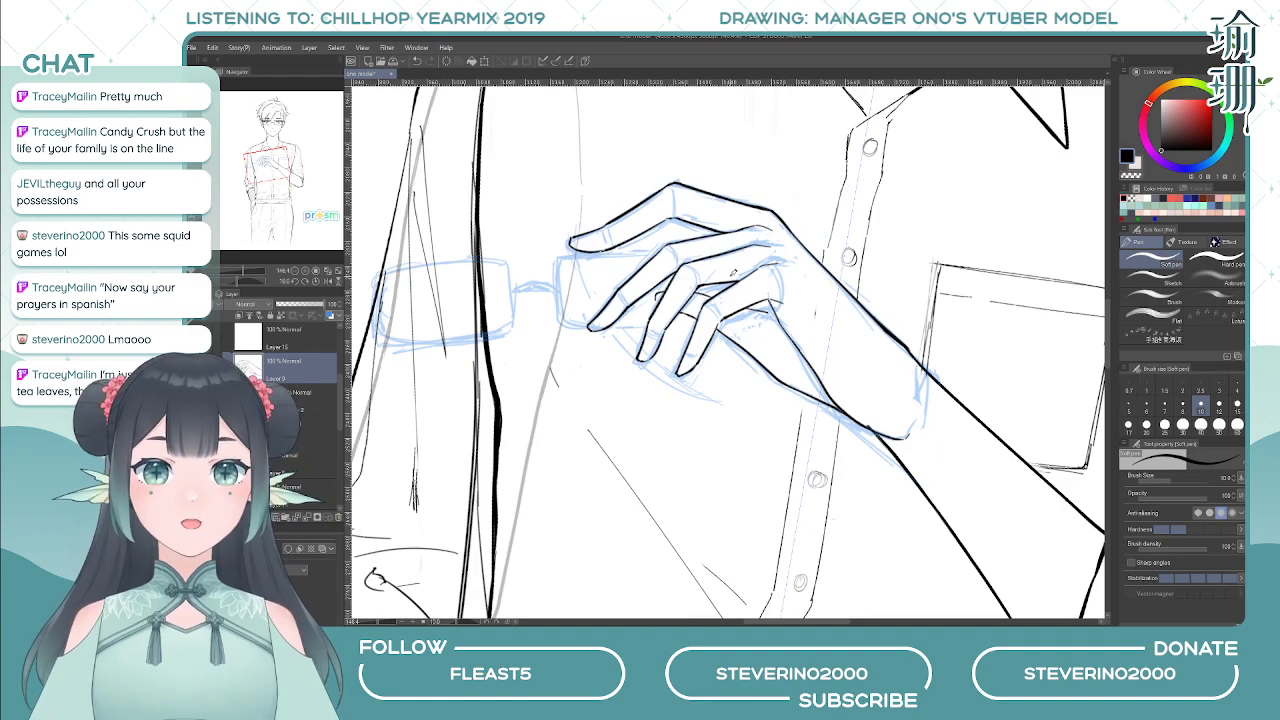
{"action": "scroll", "coordinate": [737, 275], "scroll_direction": "down", "scroll_amount": 4}
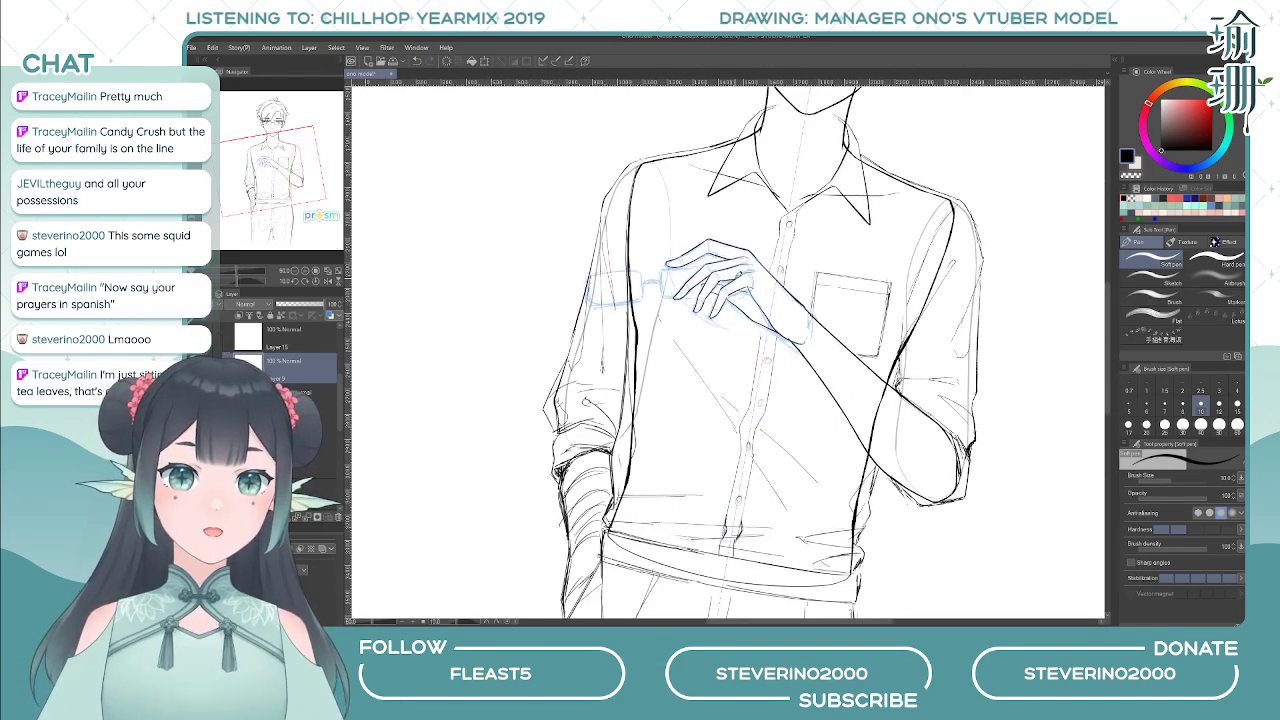
{"action": "key", "text": "h"}
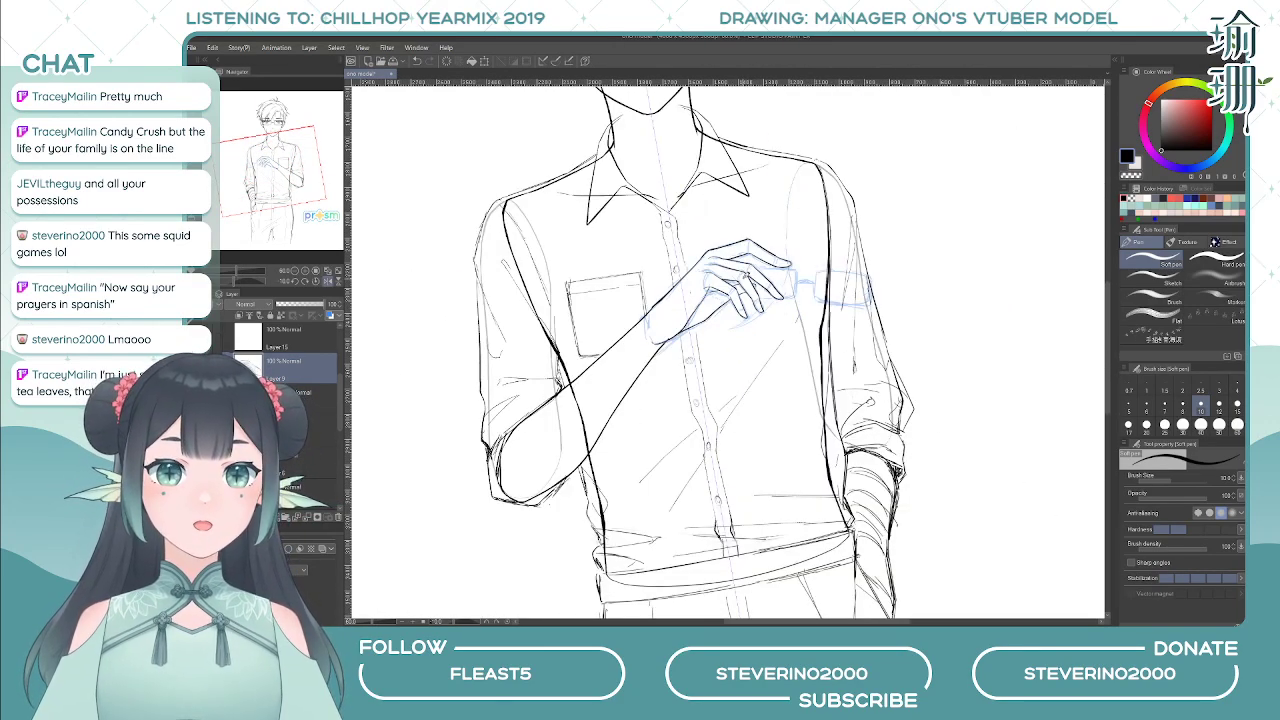
- Hide the blue sketch and check the outlined hand against the torso in mirrored and rotated views
{"action": "left_click", "coordinate": [216, 400]}
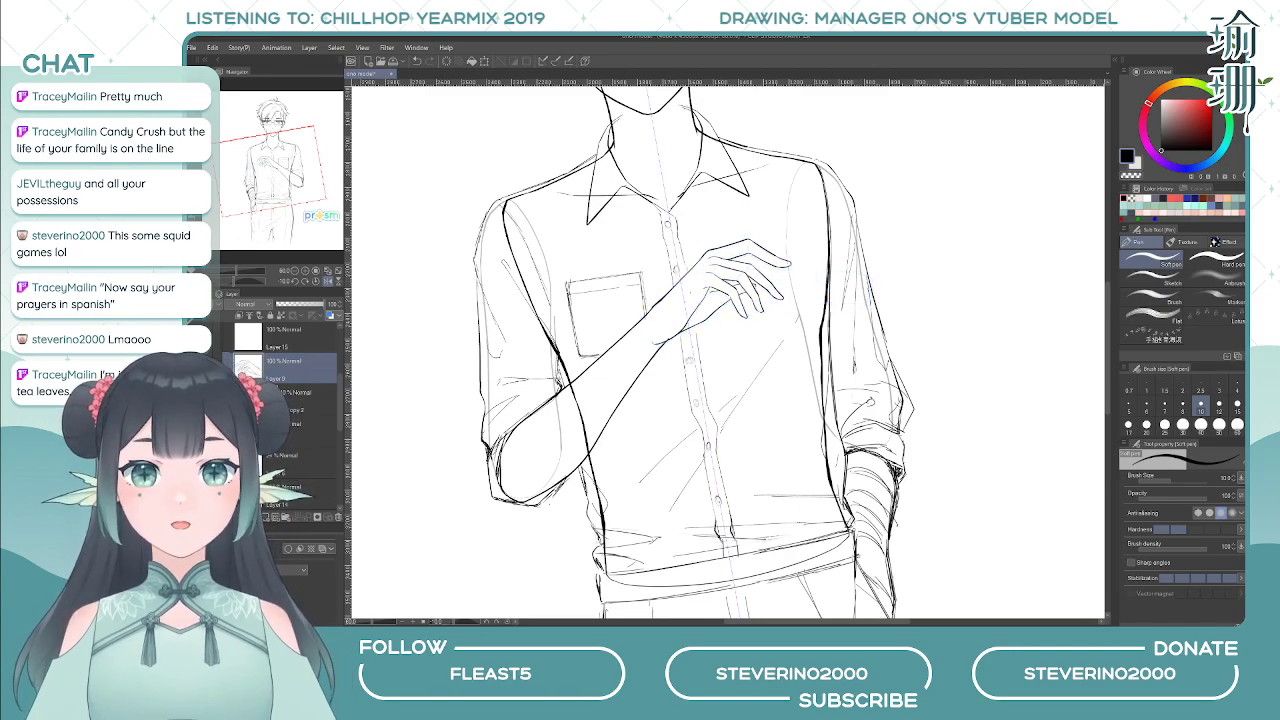
{"action": "key", "text": "h"}
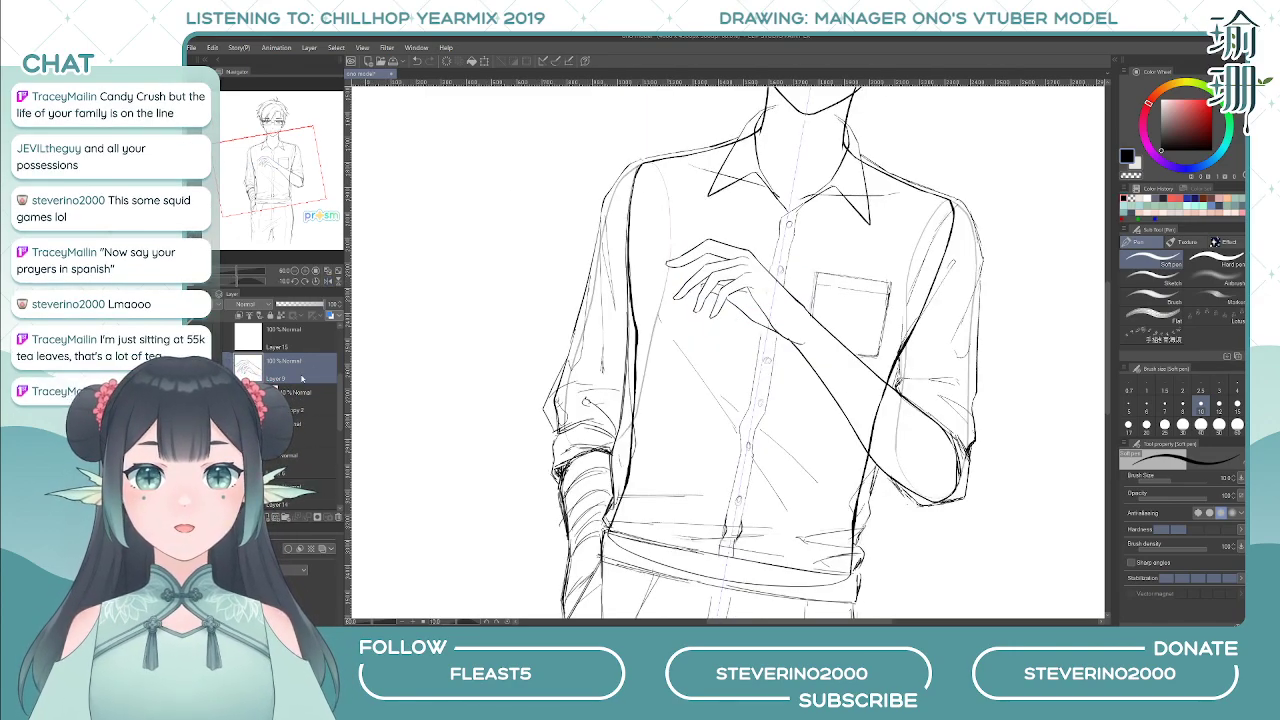
{"action": "key", "text": "minus"}
{"action": "left_click_drag", "start_coordinate": [546, 256], "coordinate": [500, 273]}
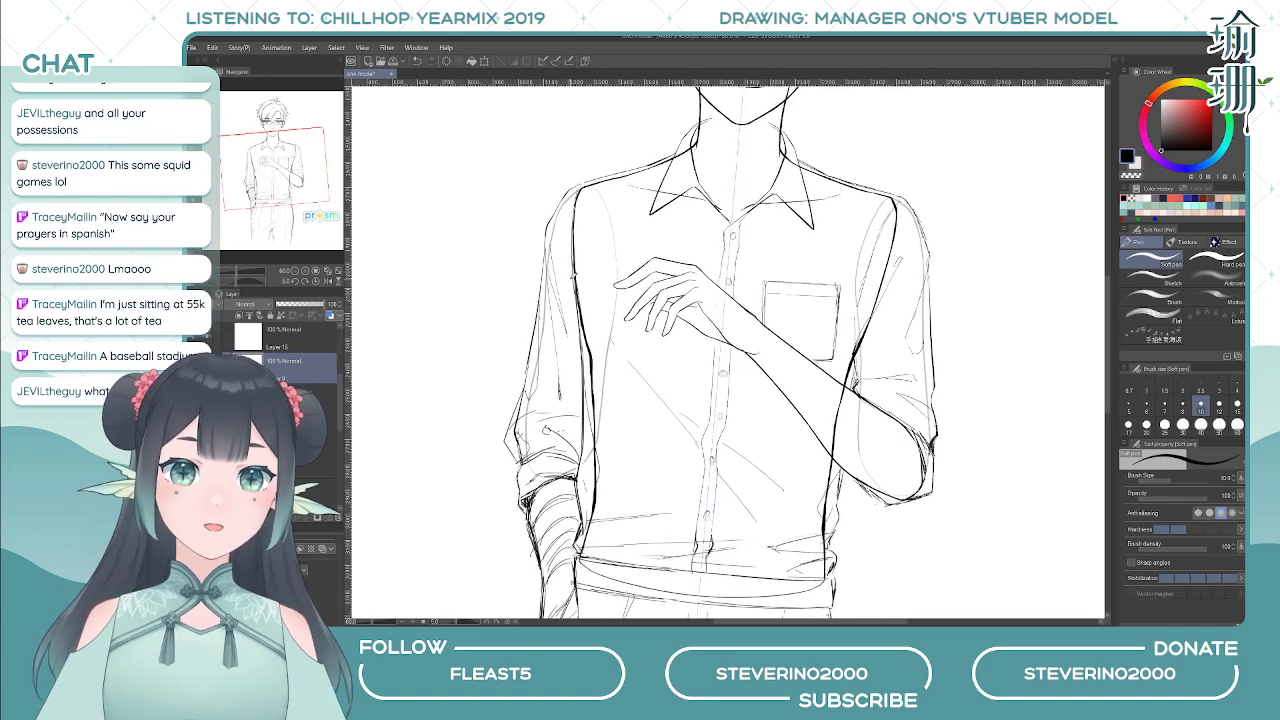
{"action": "key", "text": "minus"}
{"action": "key", "text": "minus"}
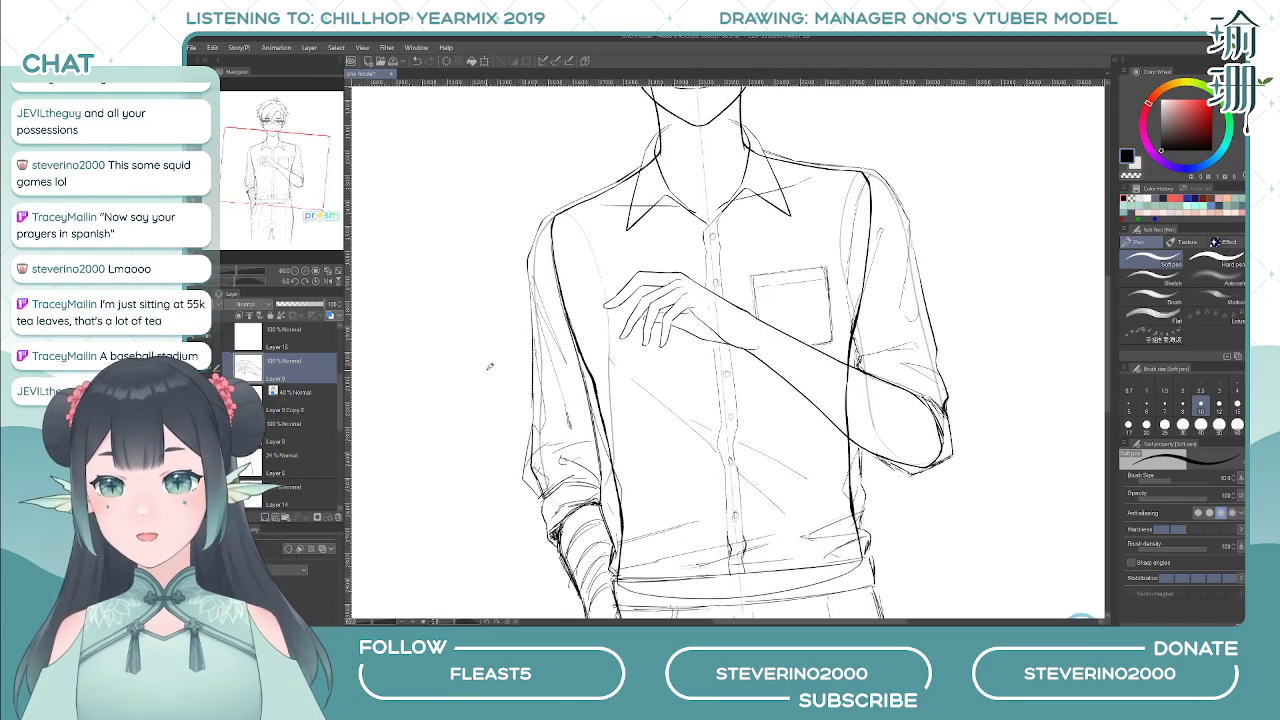
{"action": "scroll", "coordinate": [644, 241], "scroll_direction": "up", "scroll_amount": 4}
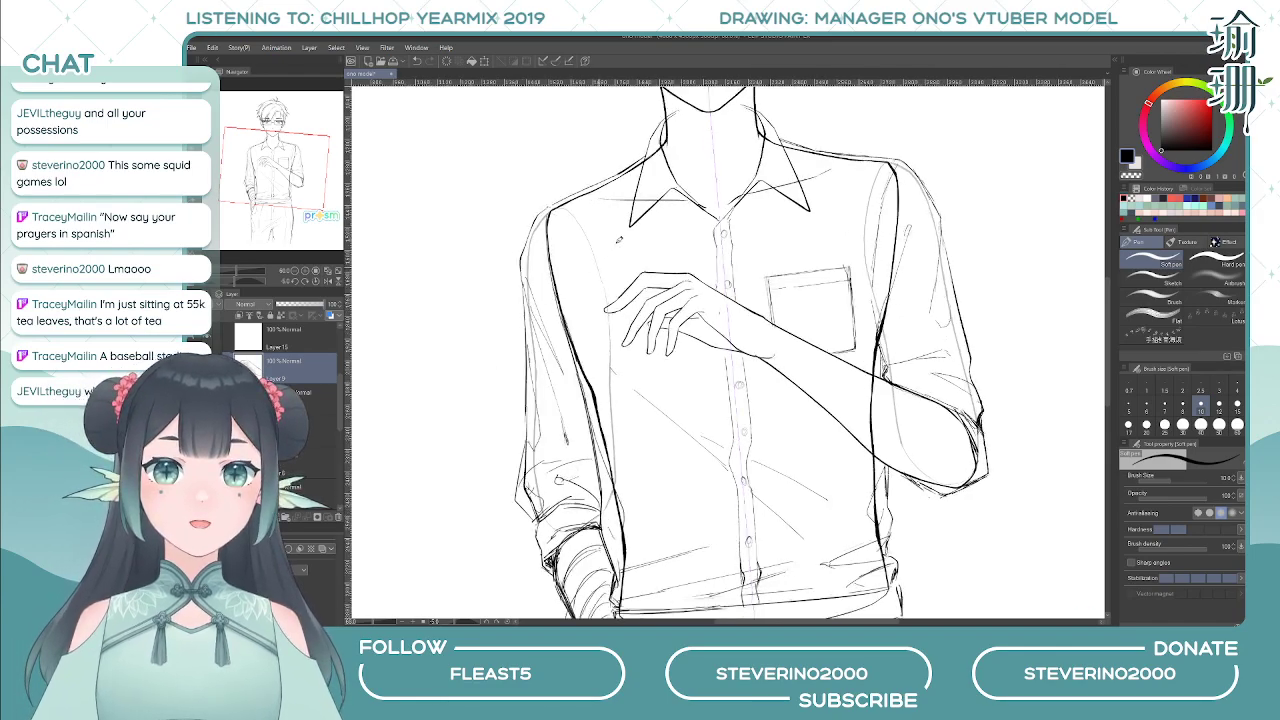
- Lasso-select the first finger and adjust it slightly with a scale/rotate transform
{"action": "key", "text": "m"}
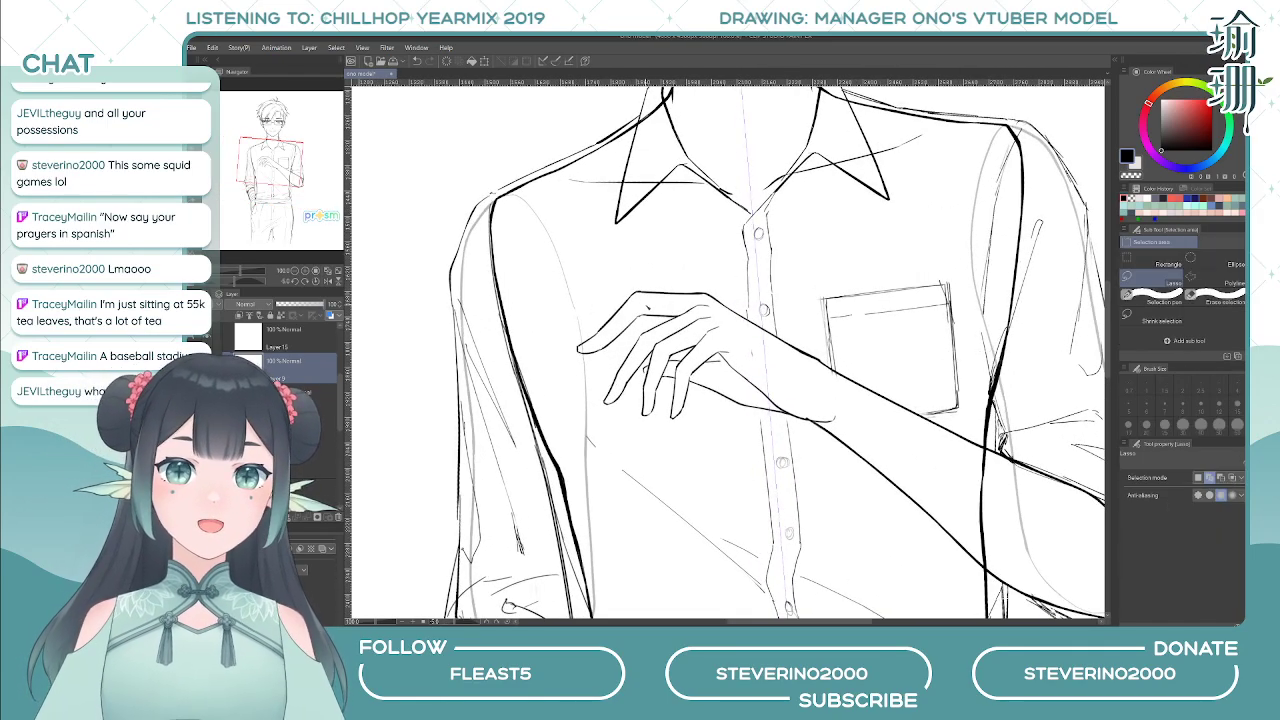
{"action": "mouse_move", "coordinate": [641, 303]}
{"action": "left_mouse_down"}
{"action": "mouse_move", "coordinate": [706, 298]}
{"action": "mouse_move", "coordinate": [611, 293]}
{"action": "mouse_move", "coordinate": [560, 350]}
{"action": "mouse_move", "coordinate": [641, 309]}
{"action": "left_mouse_up"}
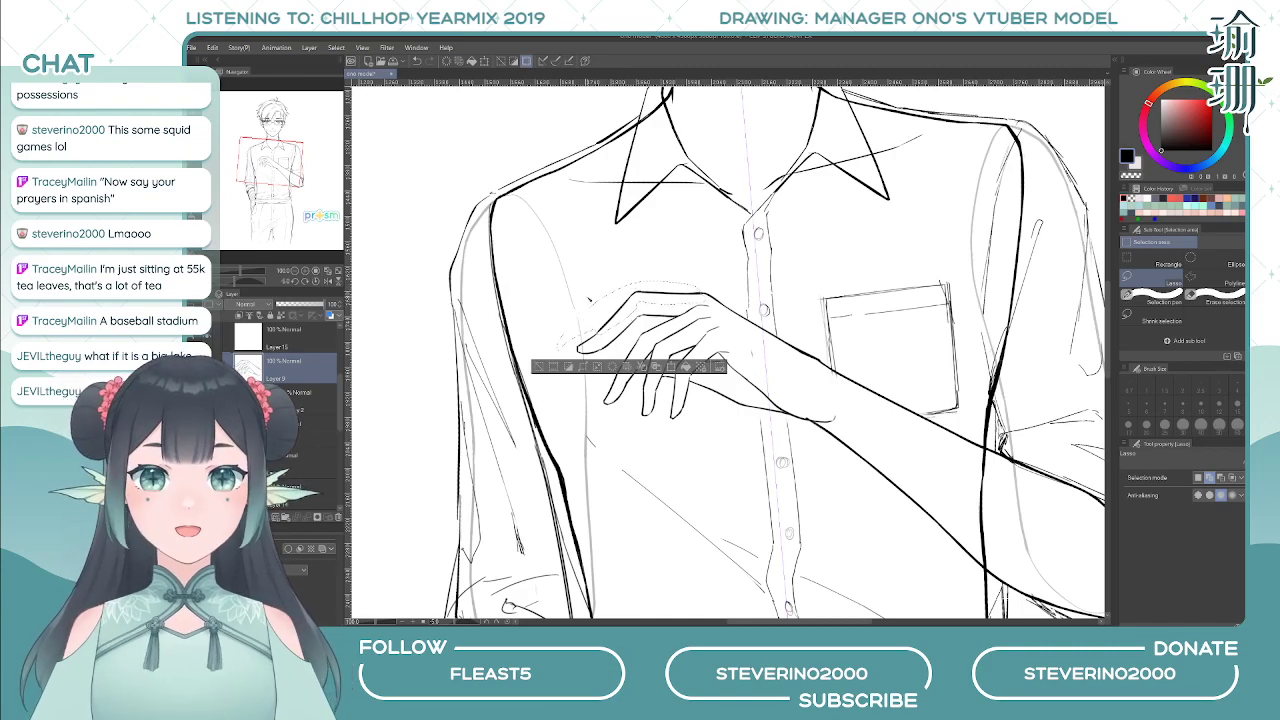
{"action": "key", "text": "ctrl+t"}
{"action": "left_click_drag", "start_coordinate": [628, 283], "coordinate": [627, 285]}
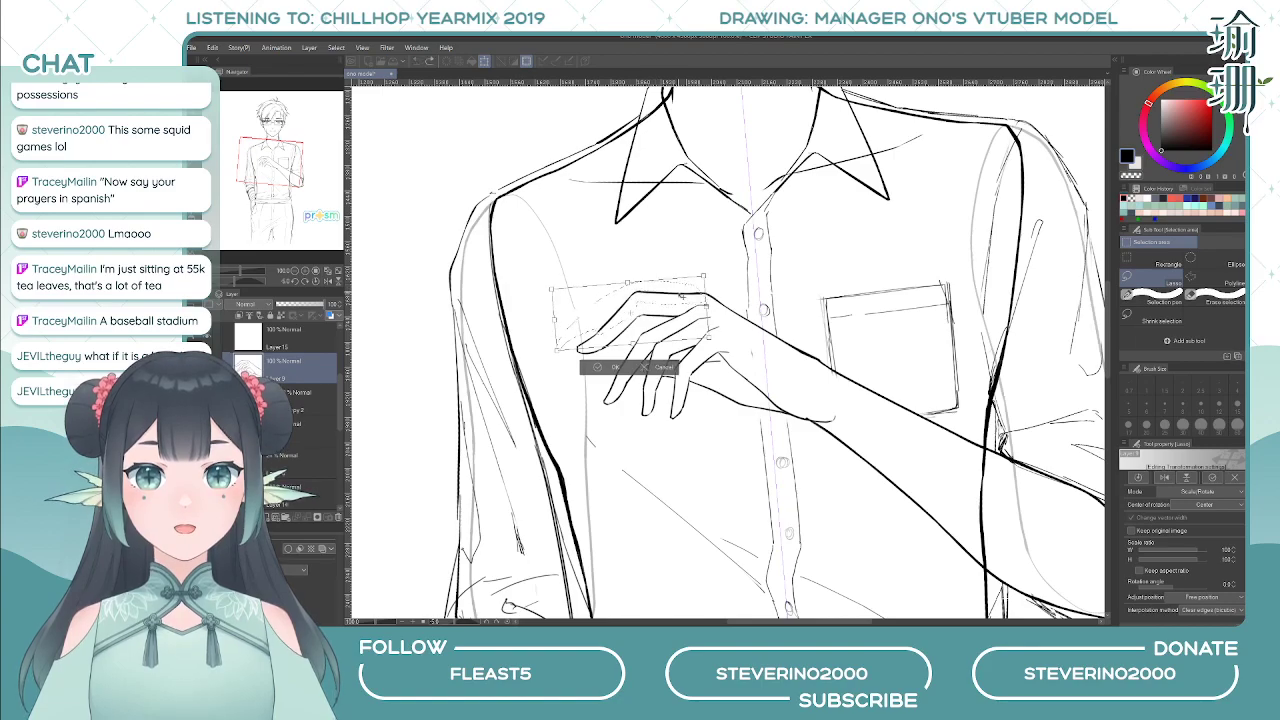
{"action": "key", "text": "Return"}
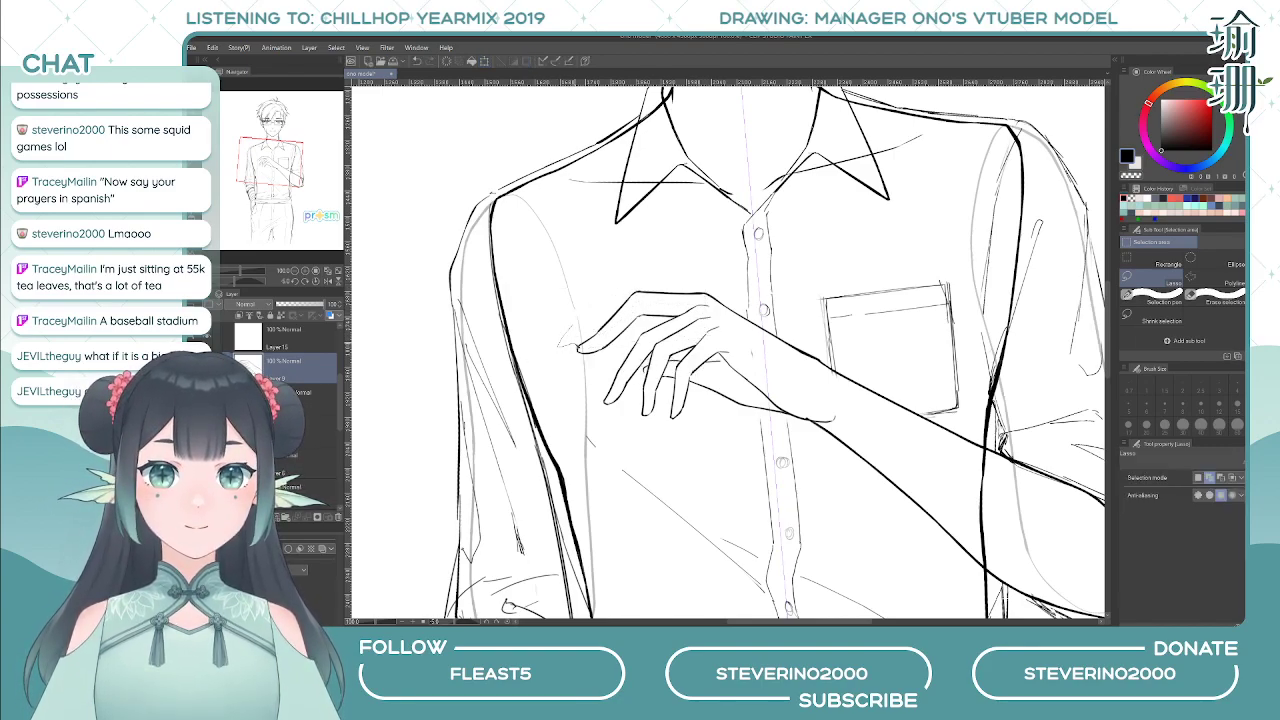
- Lasso-select the first finger again, reshape its bend with a mesh transformation and deselect it
{"action": "mouse_move", "coordinate": [574, 326]}
{"action": "left_mouse_down"}
{"action": "mouse_move", "coordinate": [622, 272]}
{"action": "mouse_move", "coordinate": [706, 295]}
{"action": "left_mouse_up"}
{"action": "left_click", "coordinate": [212, 48]}
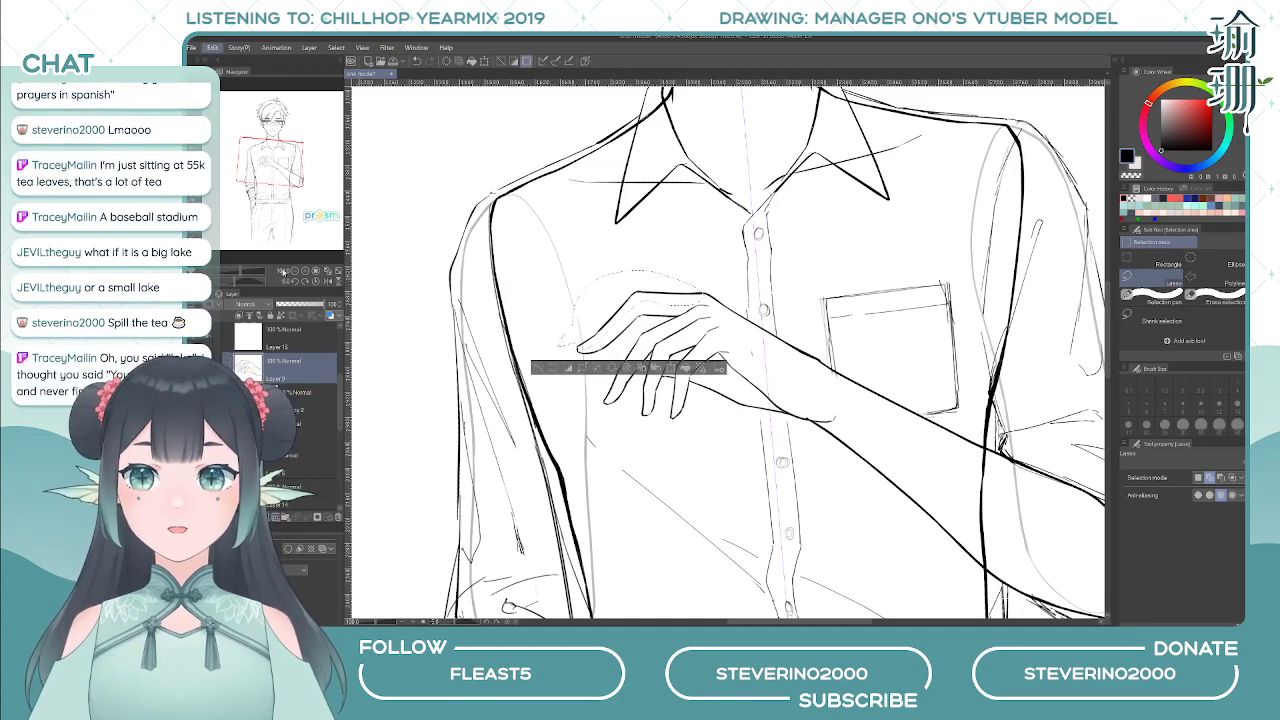
{"action": "left_click", "coordinate": [414, 412]}
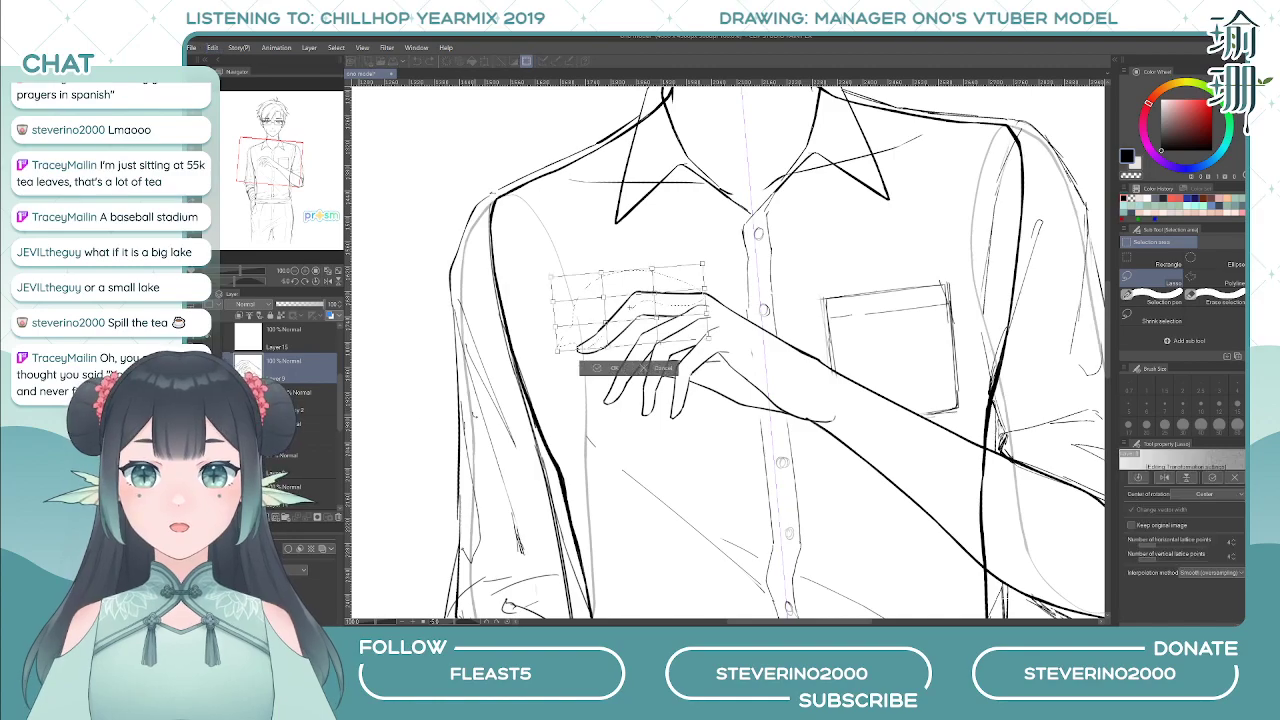
{"action": "left_click_drag", "start_coordinate": [657, 297], "coordinate": [641, 300]}
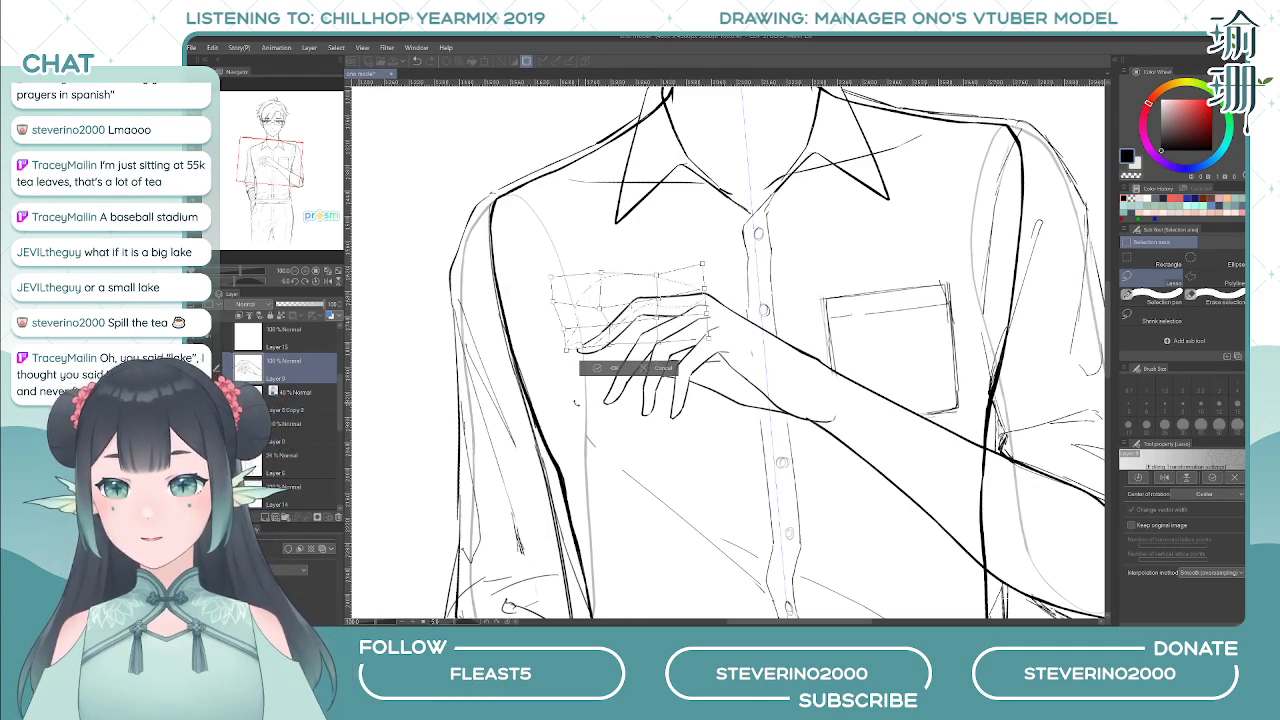
{"action": "left_click", "coordinate": [663, 368]}
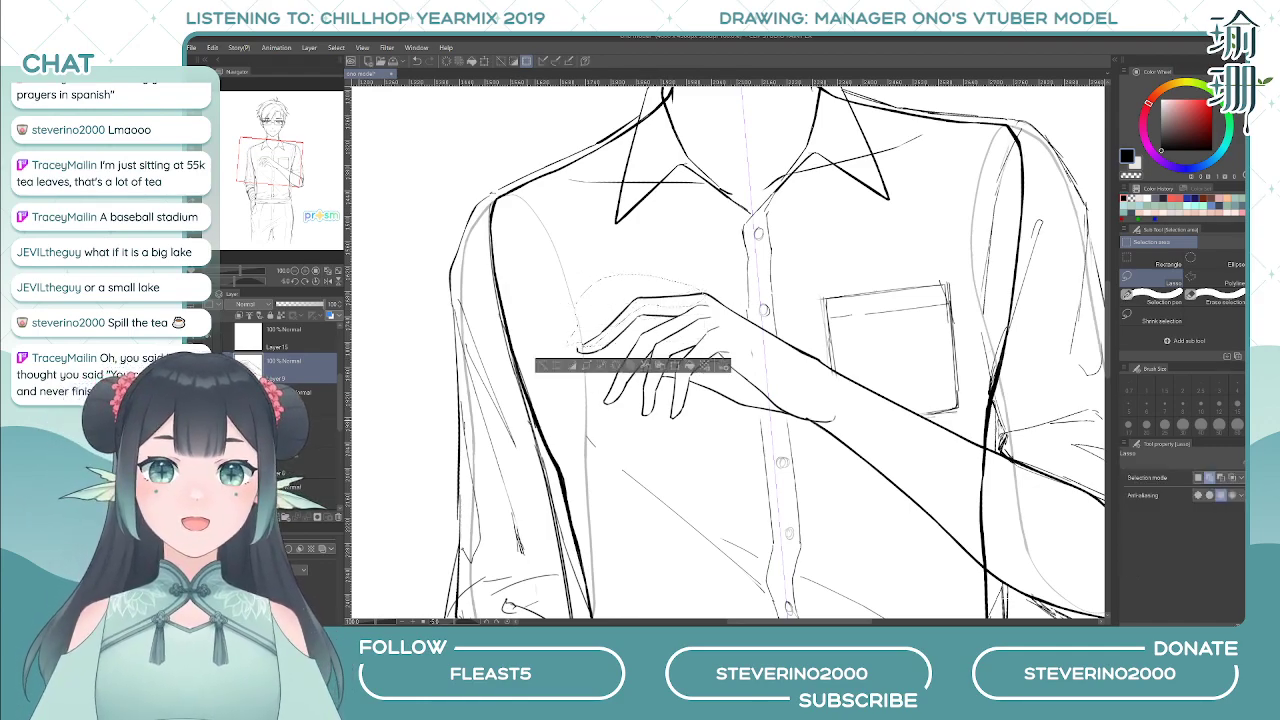
{"action": "key", "text": "ctrl+d"}
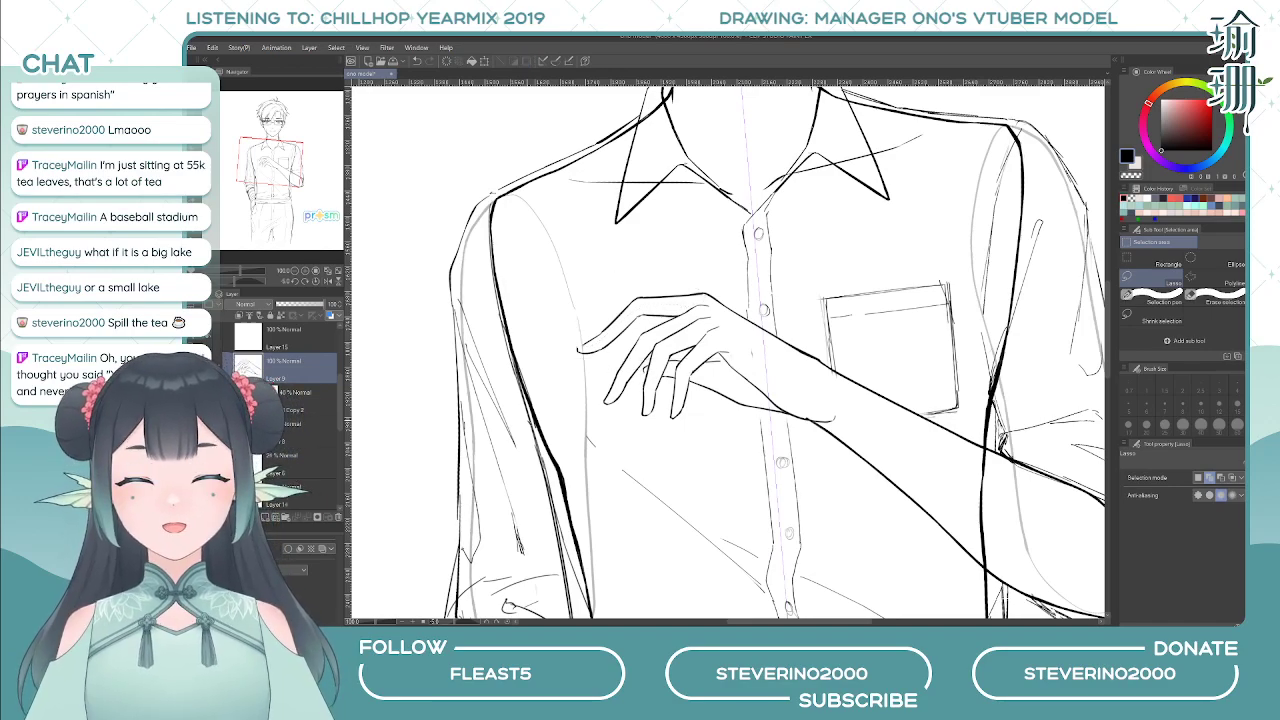
- Erase the first finger's tip and redraw it shorter with the soft pen, comparing in mirrored view
{"action": "key", "text": "e"}
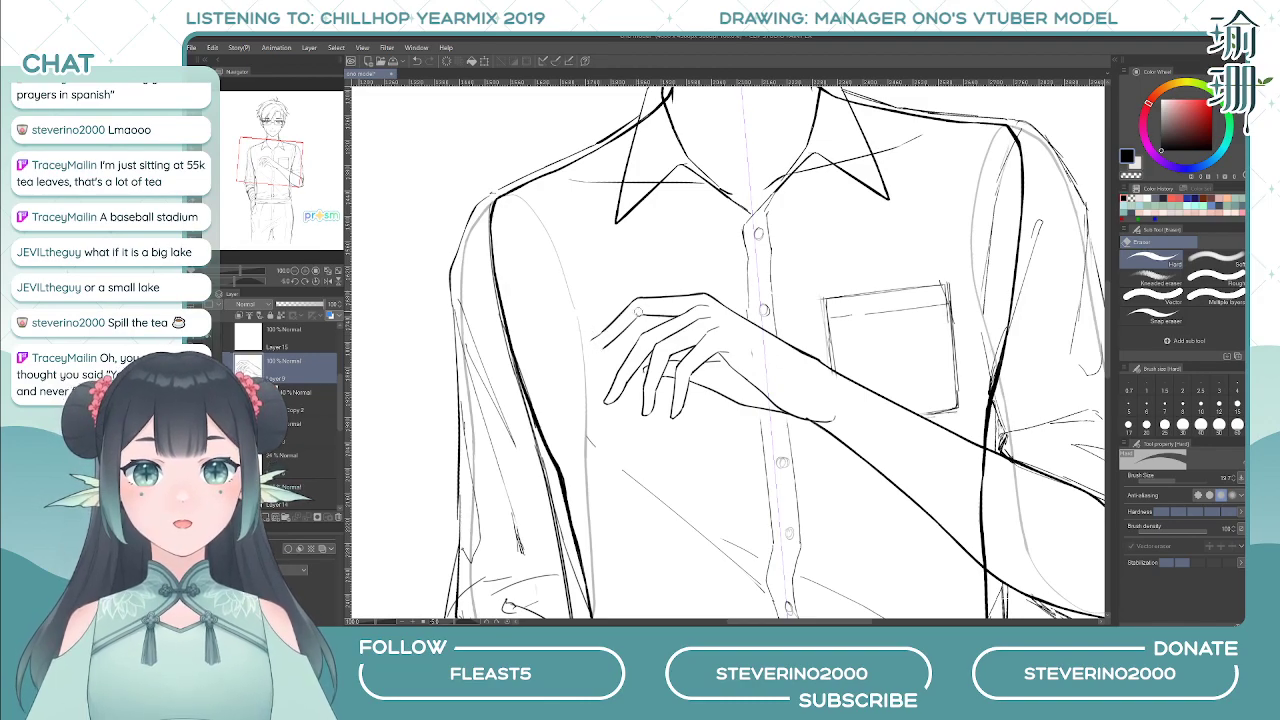
{"action": "key", "text": "h"}
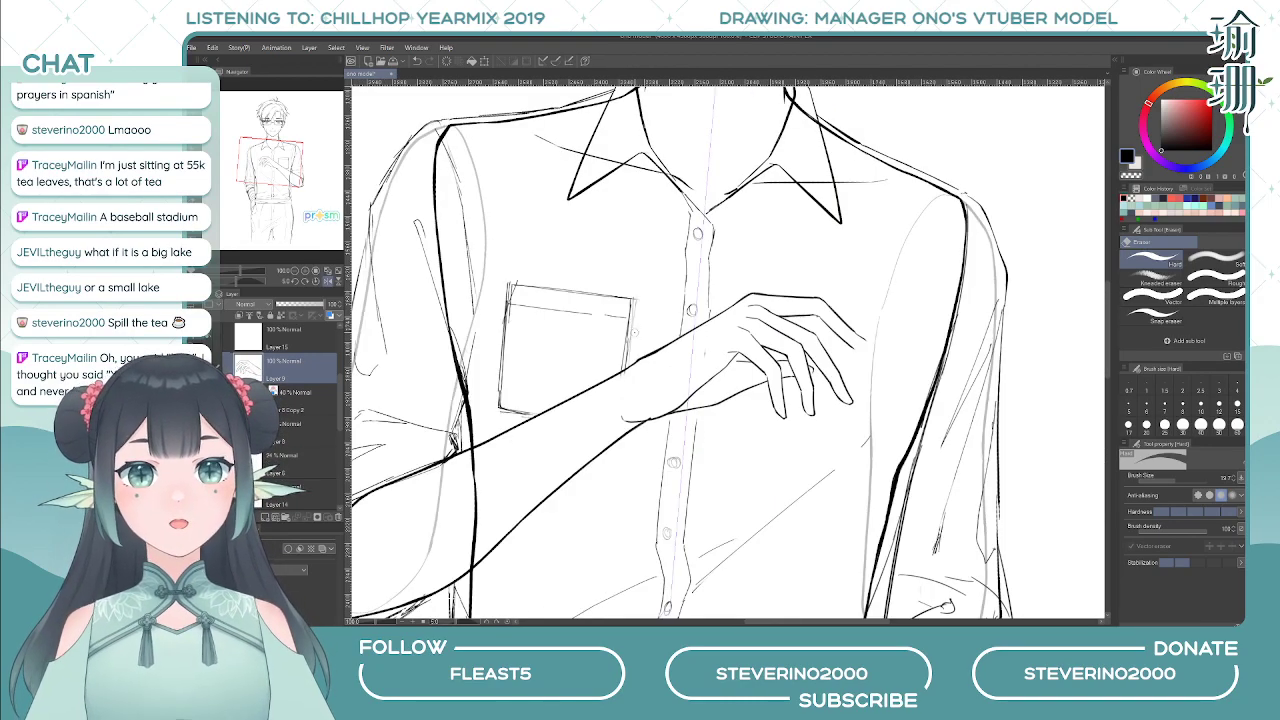
{"action": "key", "text": "h"}
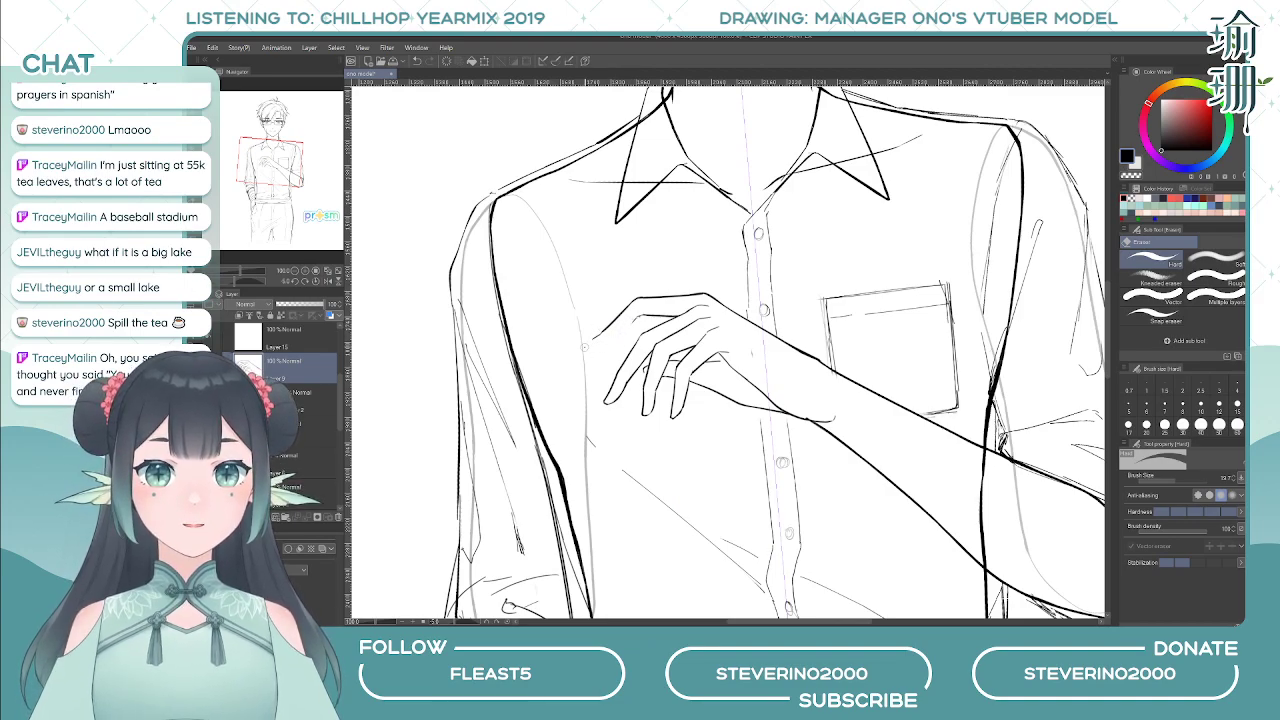
{"action": "key", "text": "p"}
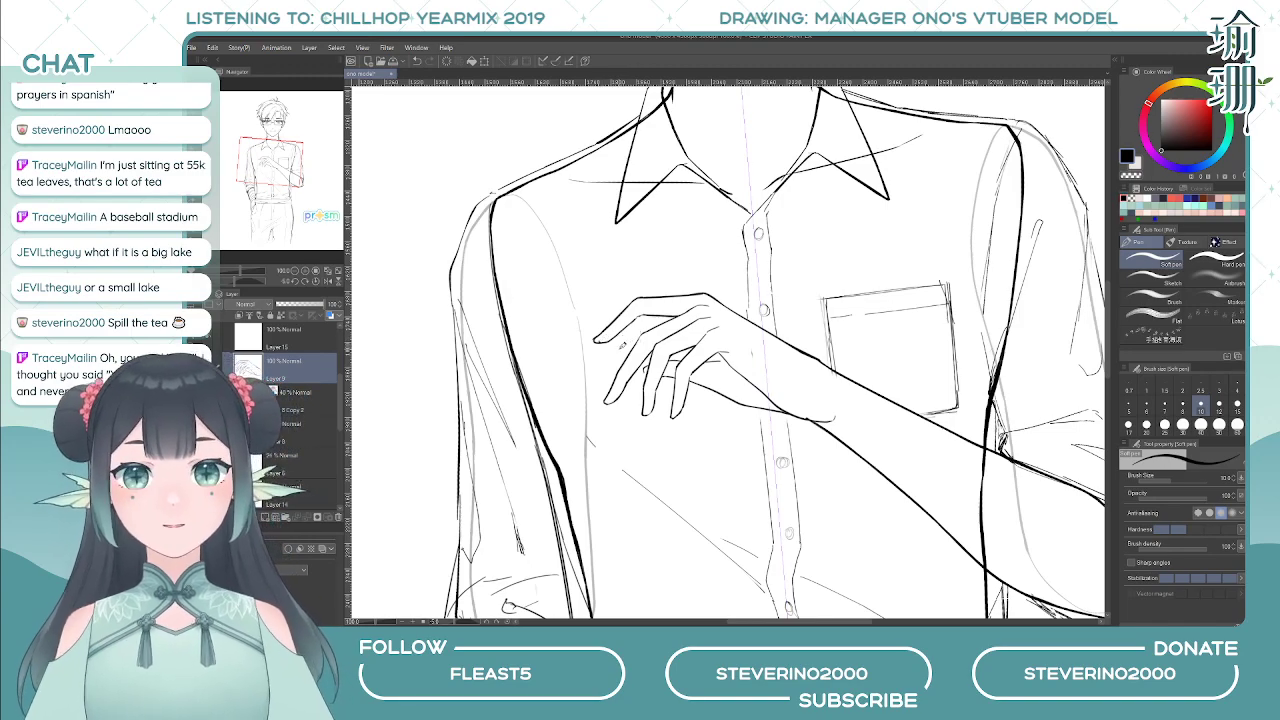
- Compare the shortened first finger with the other fingers in mirrored and normal close-up views
{"action": "key", "text": "h"}
{"action": "key", "text": "e"}
{"action": "key", "text": "h"}
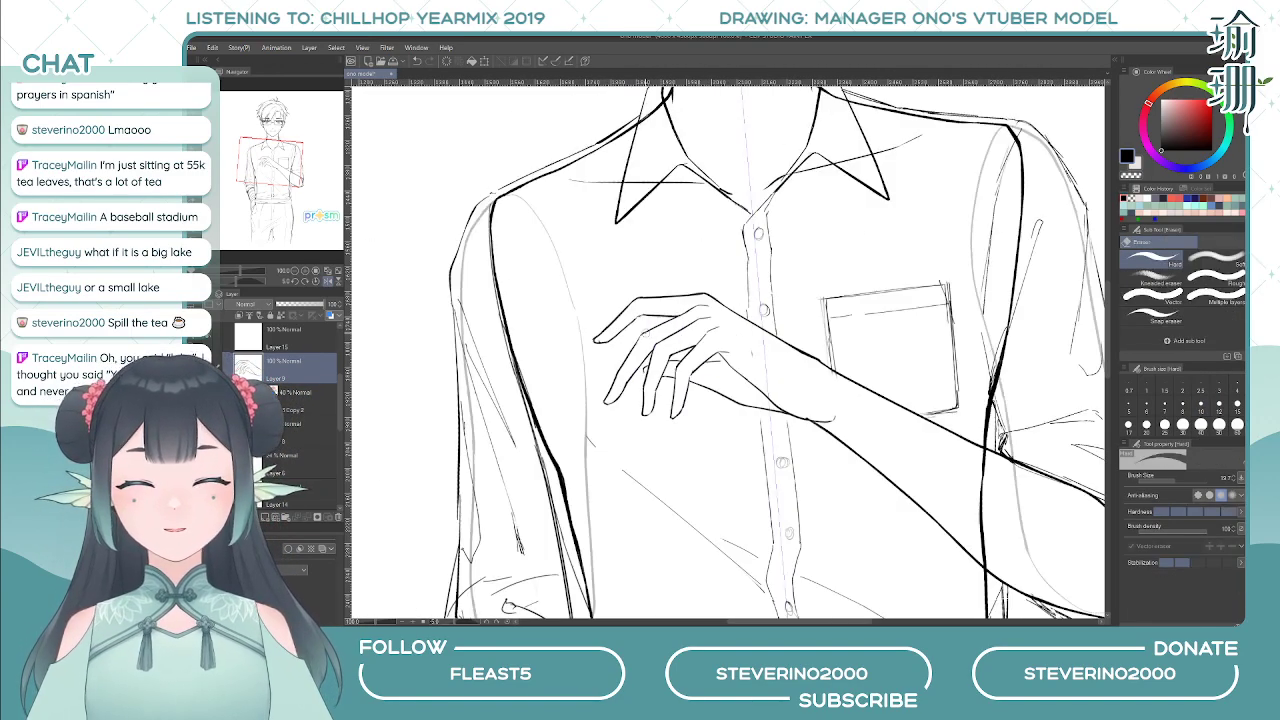
{"action": "scroll", "coordinate": [607, 326], "scroll_direction": "up", "scroll_amount": 1}
{"action": "scroll", "coordinate": [606, 326], "scroll_direction": "up", "scroll_amount": 1}
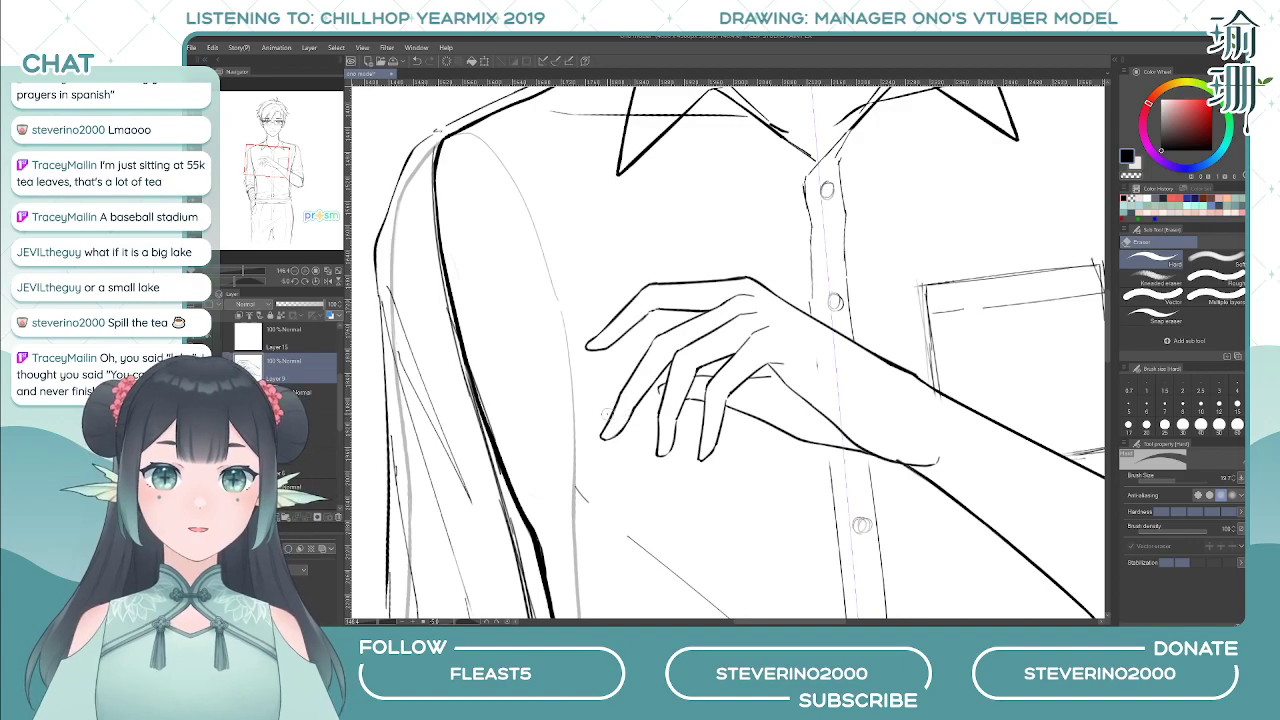
{"action": "key", "text": "p"}
{"action": "key", "text": "h"}
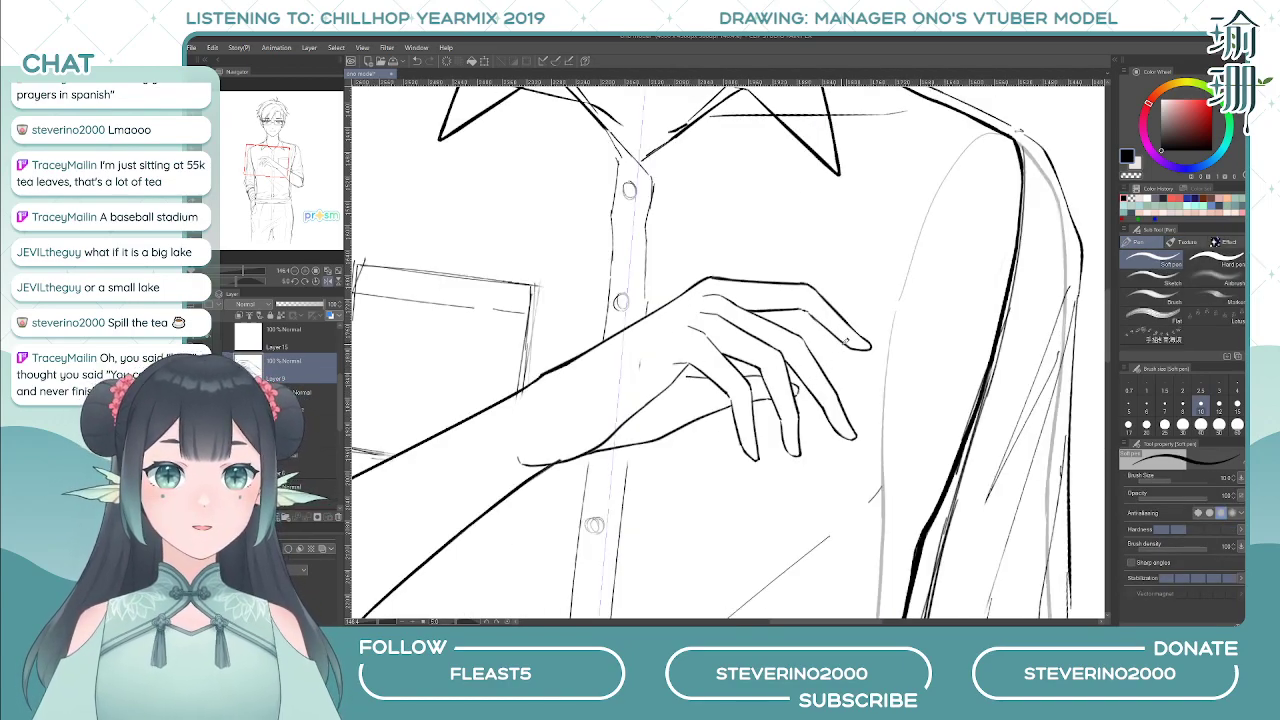
{"action": "key", "text": "h"}
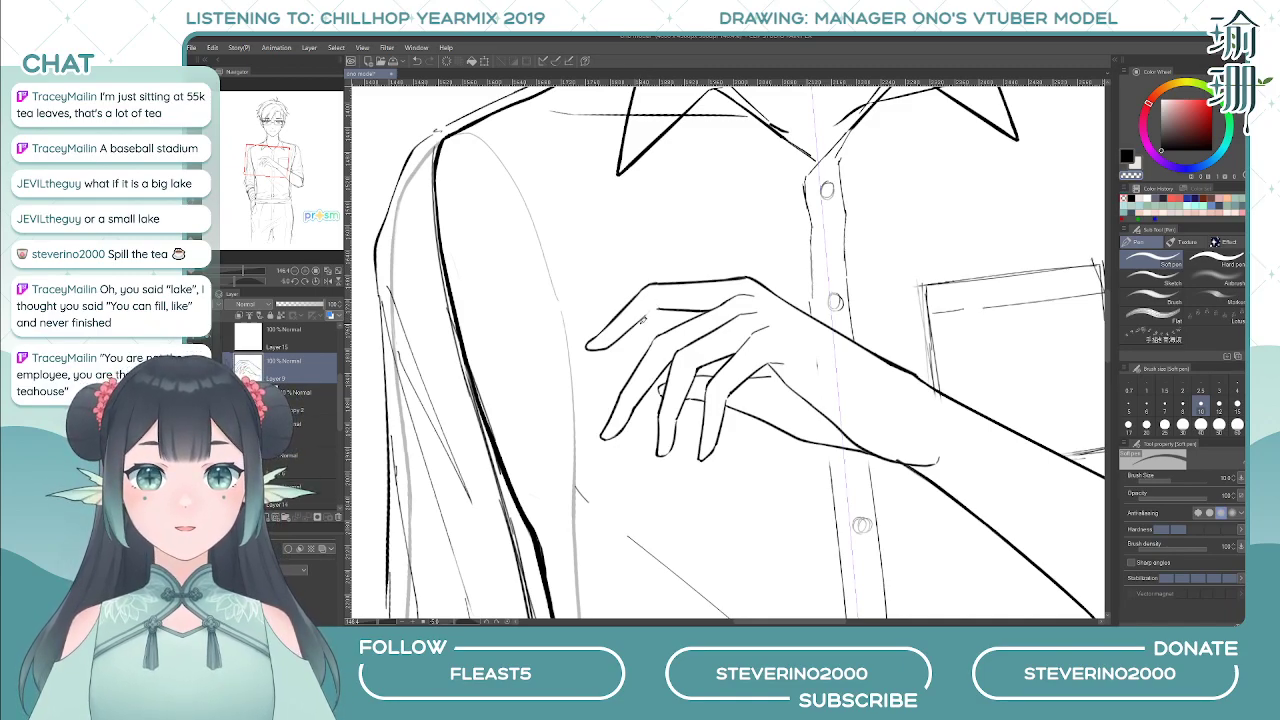
- Touch up the first finger's upper outline near its middle joint in the mirrored view
{"action": "key", "text": "h"}
{"action": "key", "text": "minus"}
{"action": "key", "text": "minus"}
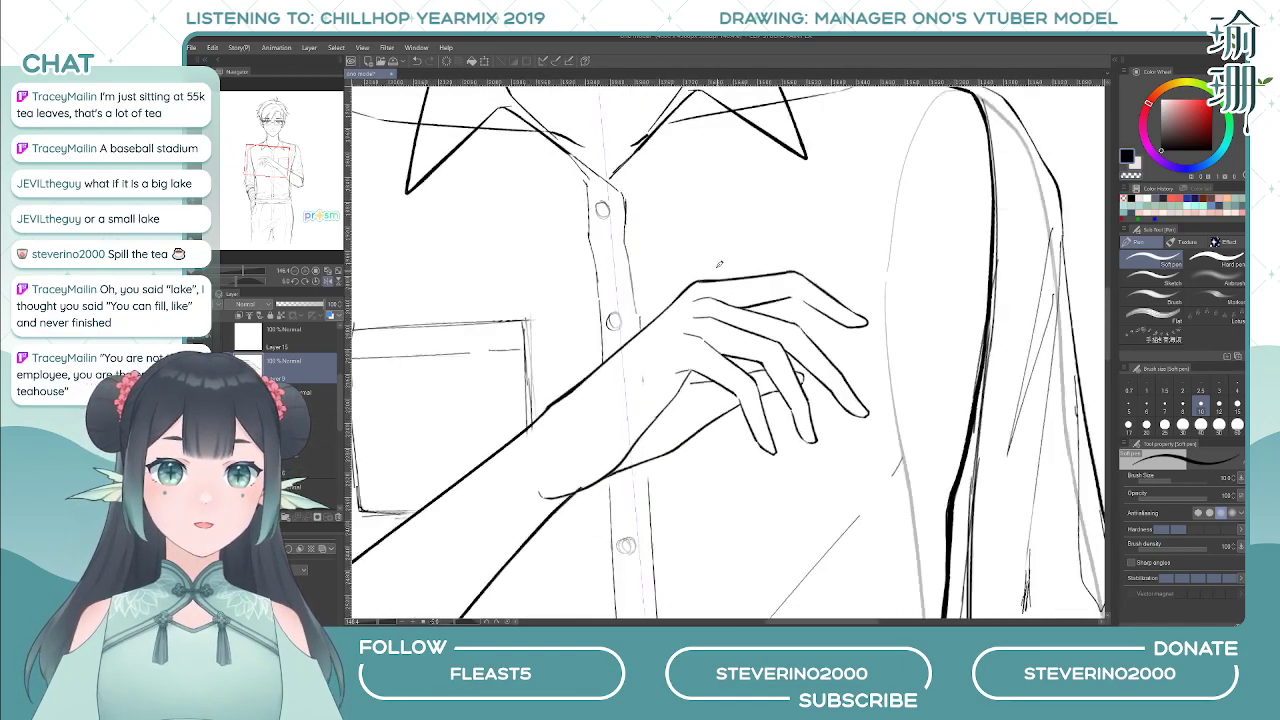
{"action": "left_click_drag", "start_coordinate": [646, 264], "coordinate": [633, 309]}
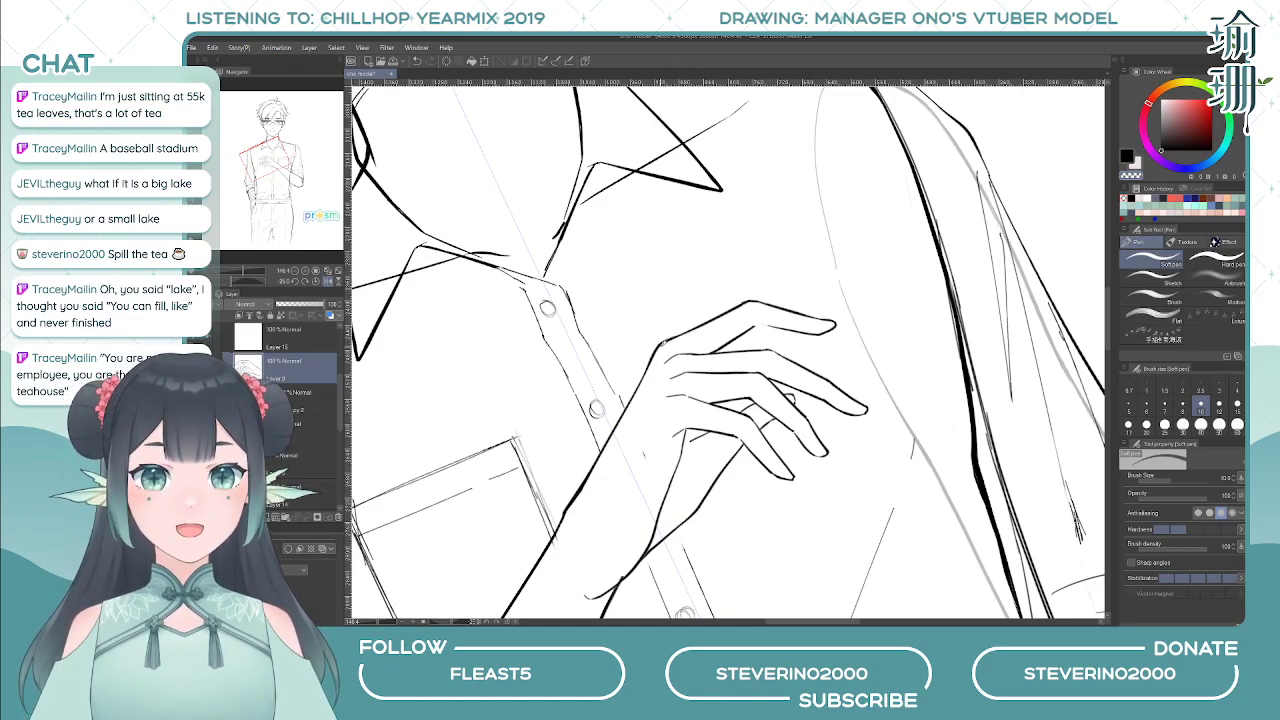
{"action": "key", "text": "c"}
{"action": "left_click_drag", "start_coordinate": [728, 310], "coordinate": [746, 299]}
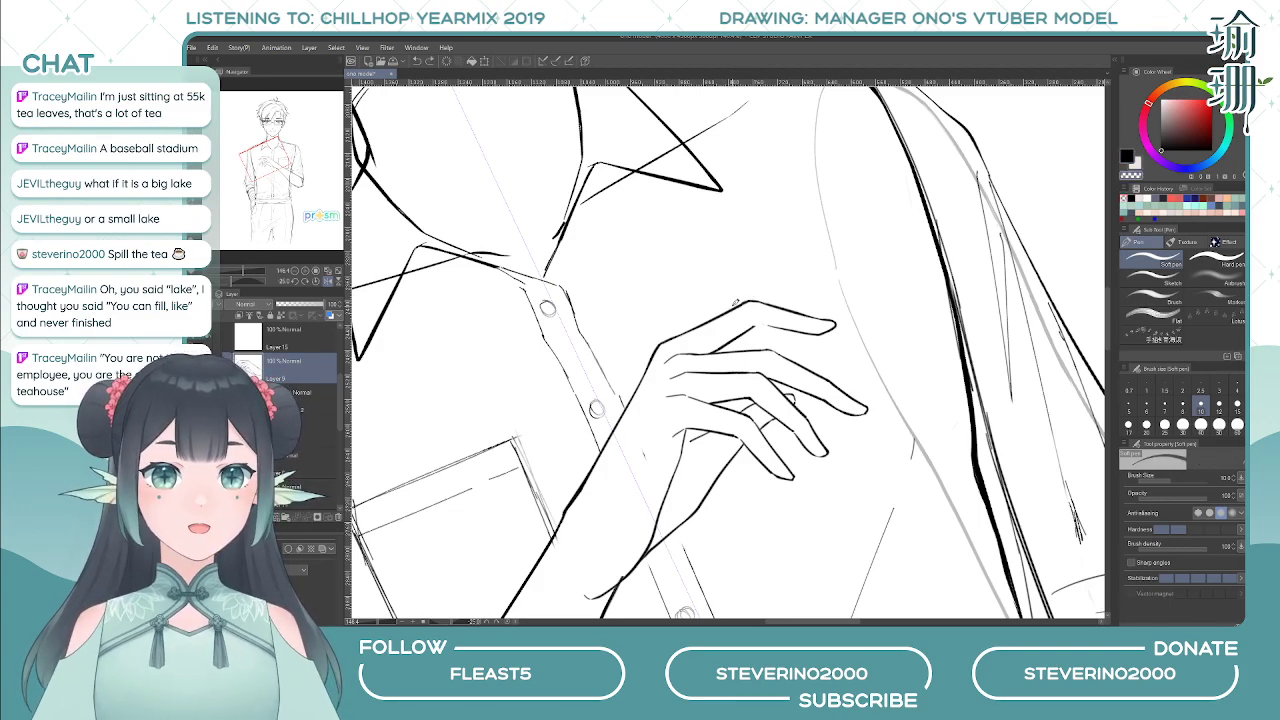
- Clean up the first finger's lower line at its bend, checking it in normal and mirrored views
{"action": "key", "text": "h"}
{"action": "key", "text": "minus"}
{"action": "key", "text": "minus"}
{"action": "key", "text": "minus"}
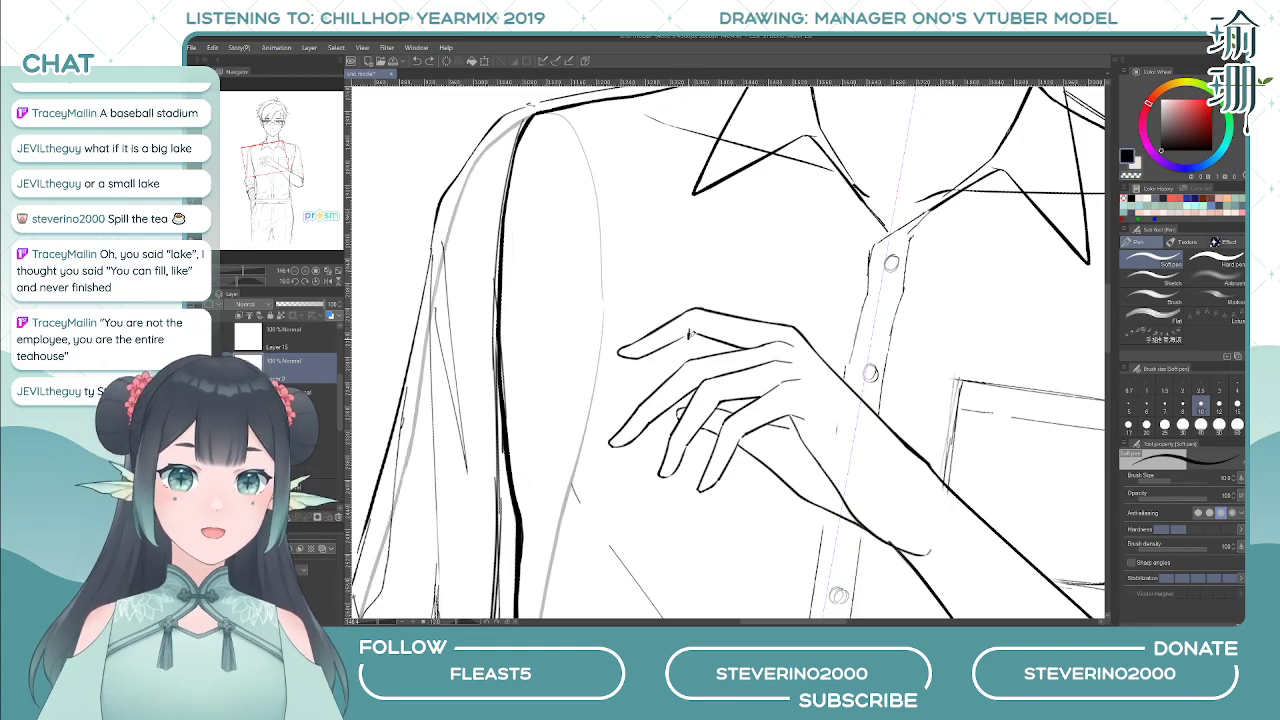
{"action": "key", "text": "c"}
{"action": "left_click_drag", "start_coordinate": [690, 332], "coordinate": [687, 340]}
{"action": "key", "text": "h"}
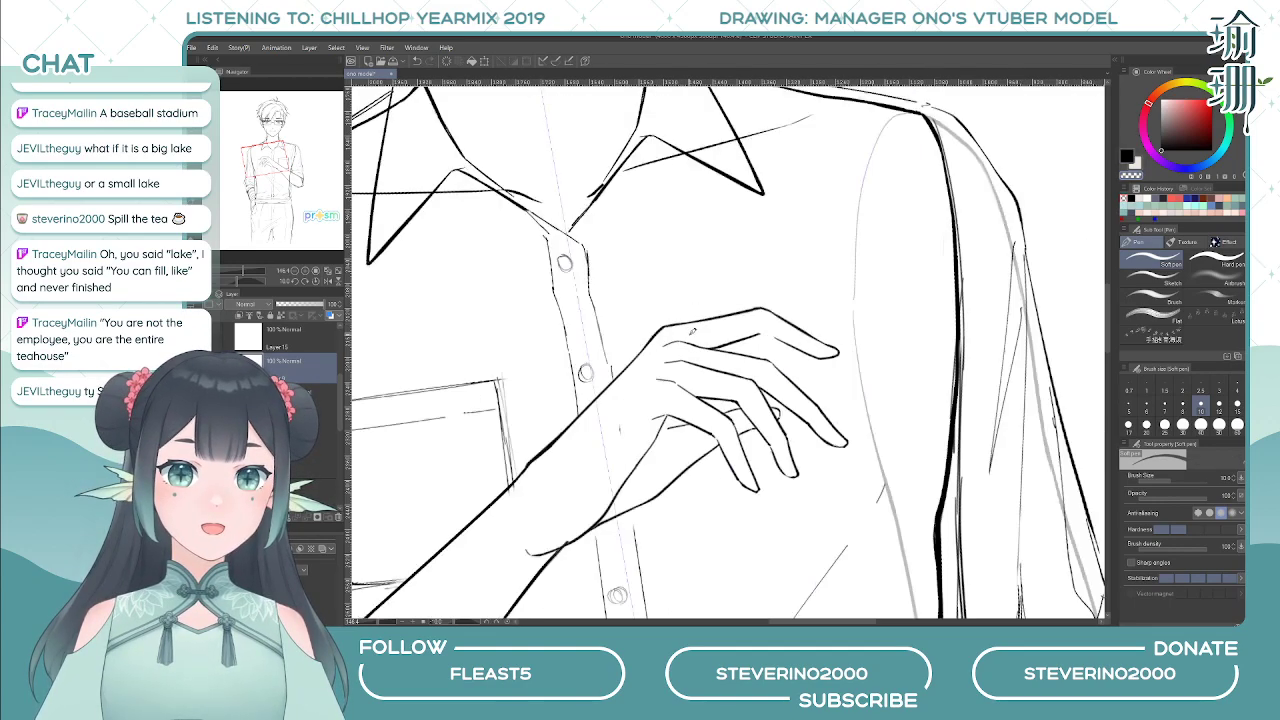
{"action": "key", "text": "h"}
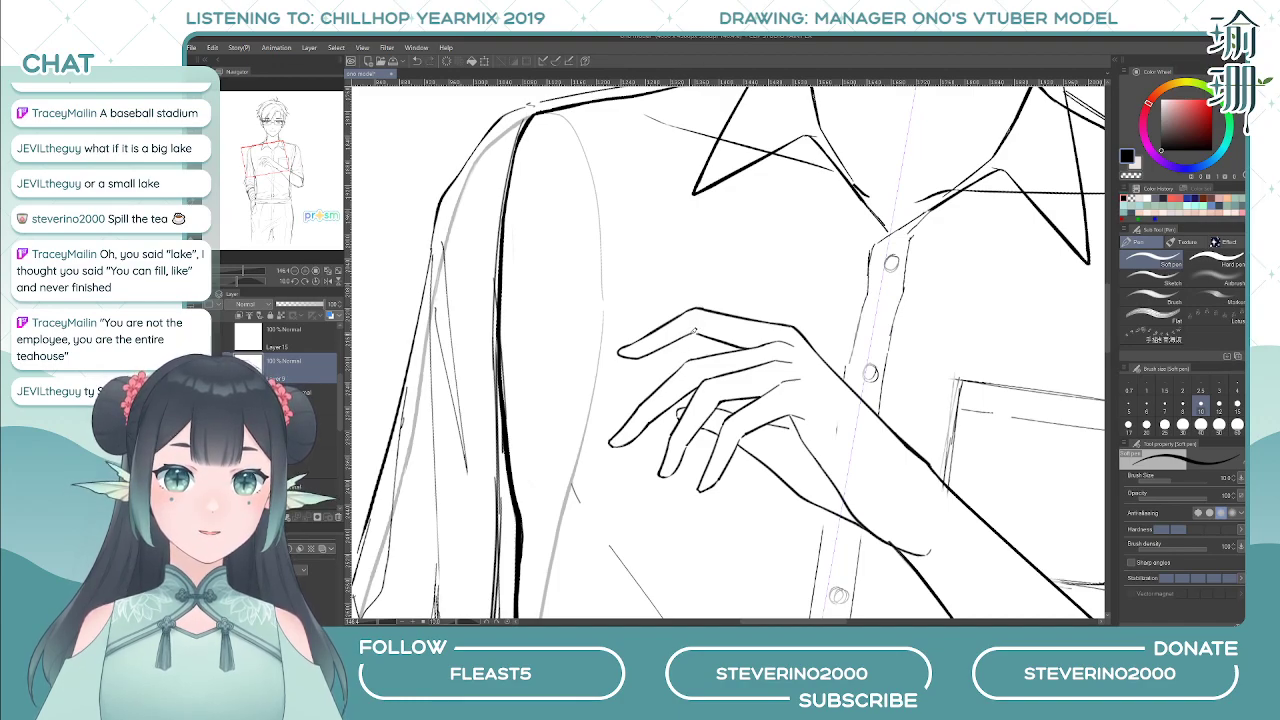
{"action": "key", "text": "h"}
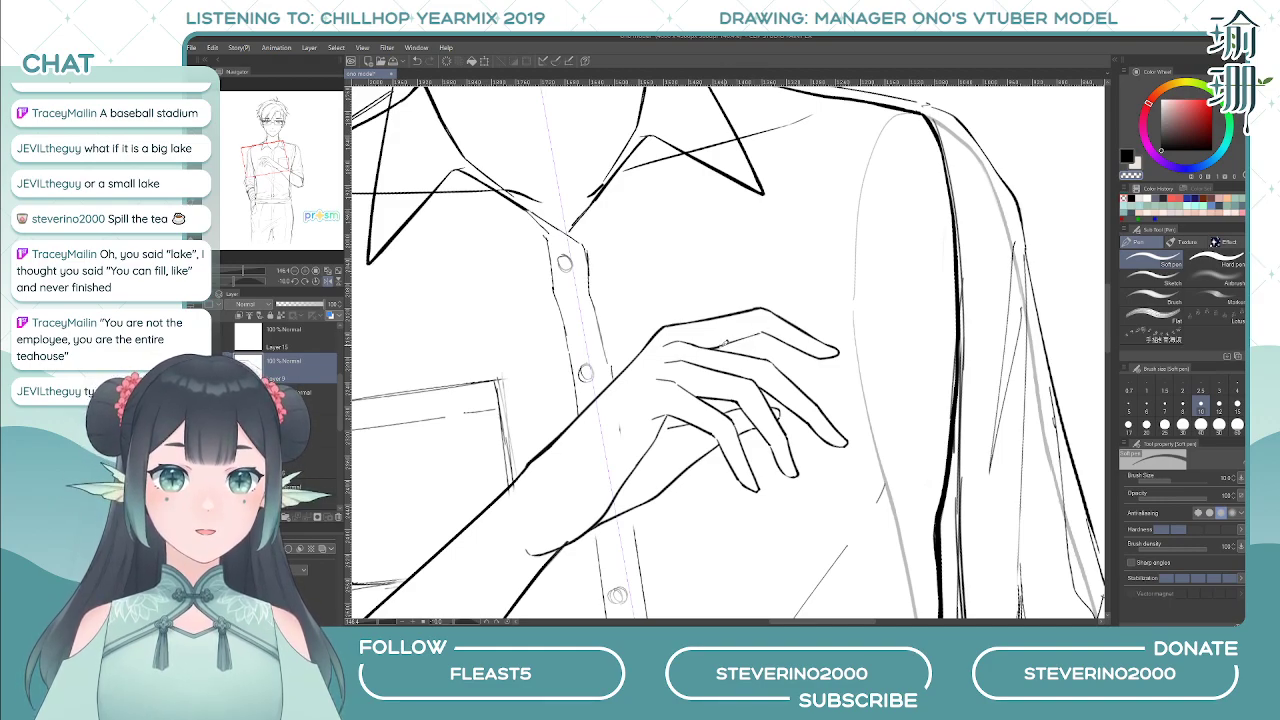
- Undo the last stroke and retouch the first finger's lower line behind its bend
{"action": "key", "text": "ctrl+z"}
{"action": "key", "text": "minus"}
{"action": "key", "text": "minus"}
{"action": "key", "text": "minus"}
{"action": "key", "text": "minus"}
{"action": "key", "text": "minus"}
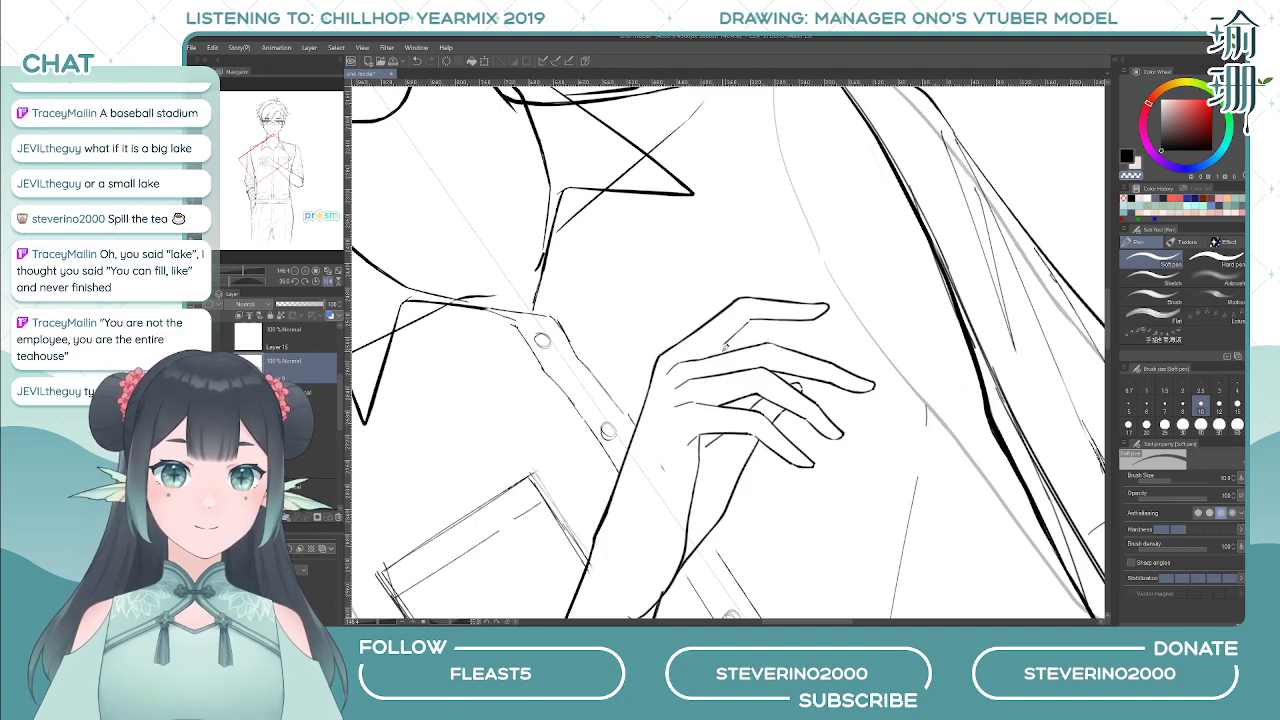
{"action": "key", "text": "c"}
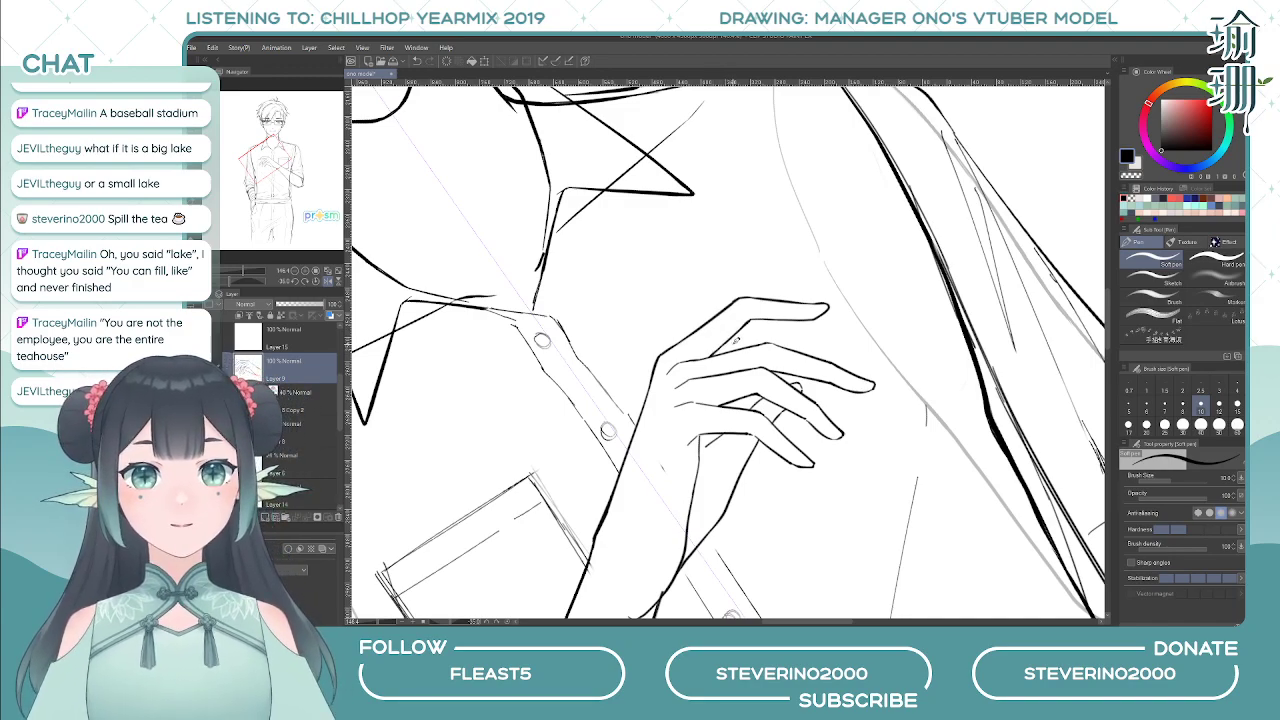
- Erase and redraw the first finger's lower line between the bend and the palm with the soft pen
{"action": "key", "text": "h"}
{"action": "key", "text": "minus"}
{"action": "key", "text": "minus"}
{"action": "key", "text": "minus"}
{"action": "key", "text": "minus"}
{"action": "key", "text": "minus"}
{"action": "key", "text": "asciicircum"}
{"action": "key", "text": "asciicircum"}
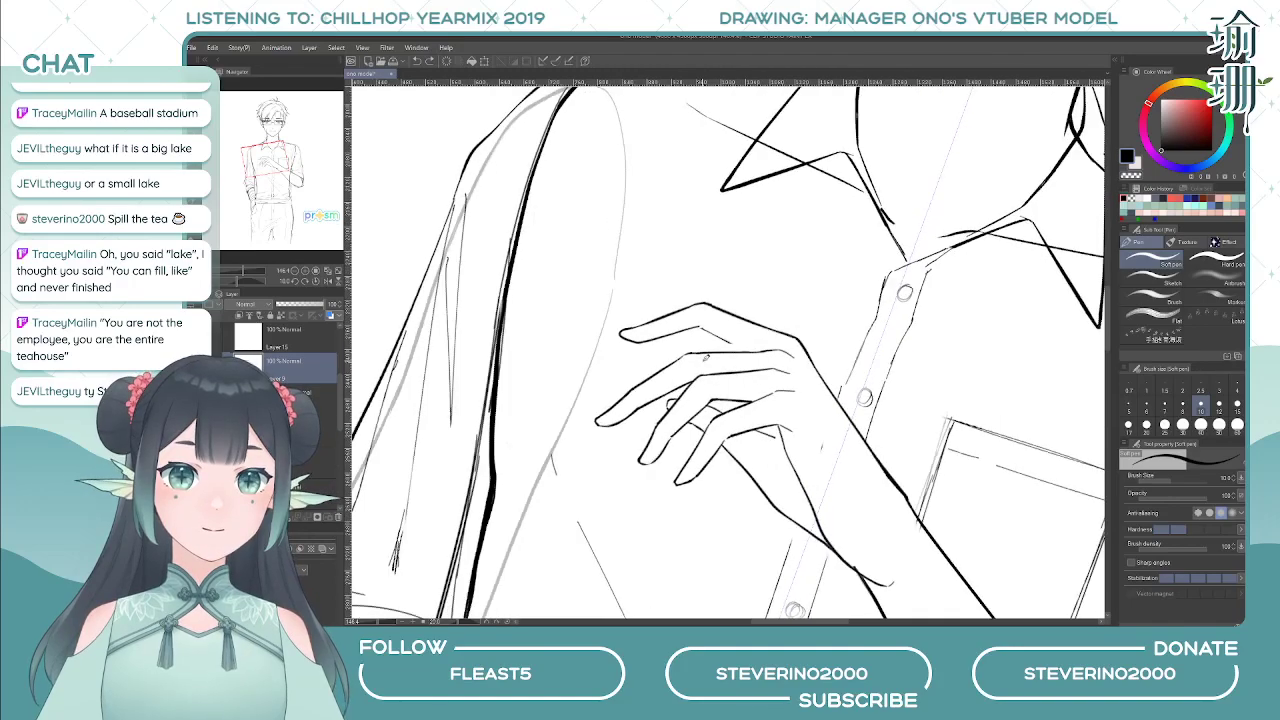
{"action": "key", "text": "asciicircum"}
{"action": "key", "text": "asciicircum"}
{"action": "key", "text": "asciicircum"}
{"action": "key", "text": "asciicircum"}
{"action": "key", "text": "e"}
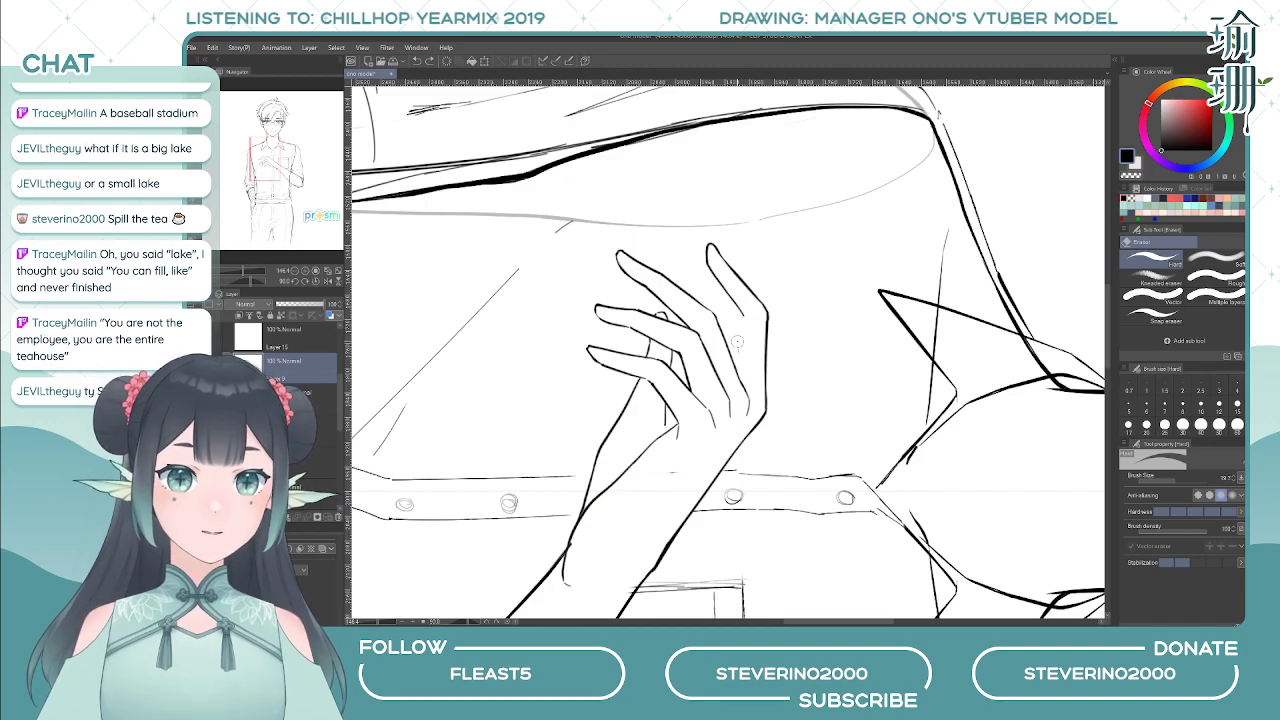
{"action": "key", "text": "p"}
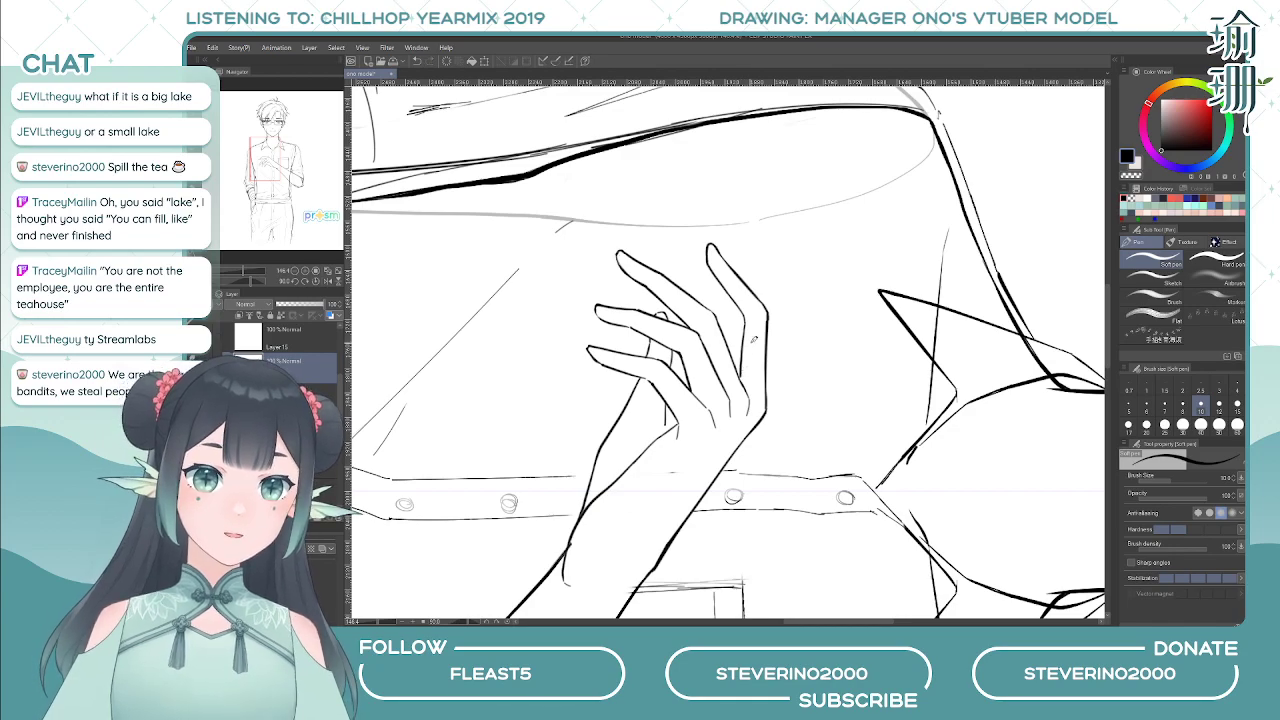
- Compare the first finger's bend and length with the other fingers in mirrored and normal views at several rotations
{"action": "key", "text": "h"}
{"action": "key", "text": "asciicircum"}
{"action": "key", "text": "asciicircum"}
{"action": "key", "text": "asciicircum"}
{"action": "key", "text": "asciicircum"}
{"action": "key", "text": "asciicircum"}
{"action": "key", "text": "asciicircum"}
{"action": "key", "text": "asciicircum"}
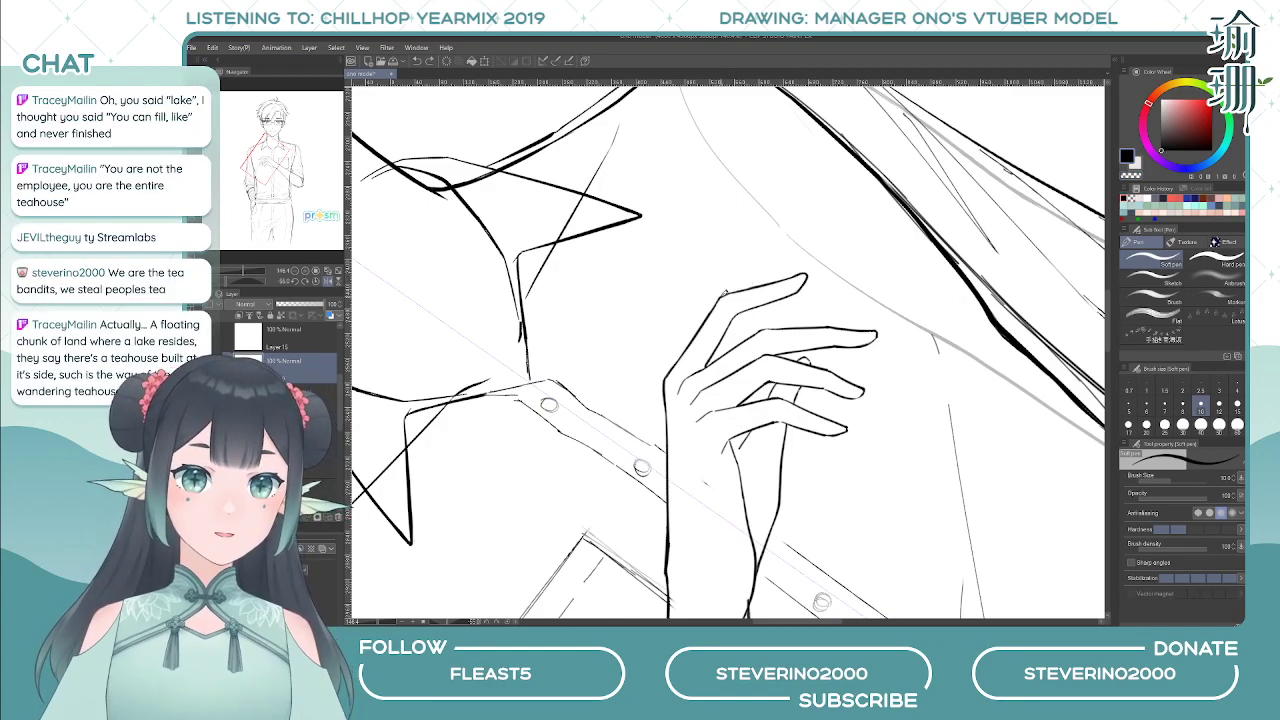
{"action": "key", "text": "asciicircum"}
{"action": "key", "text": "asciicircum"}
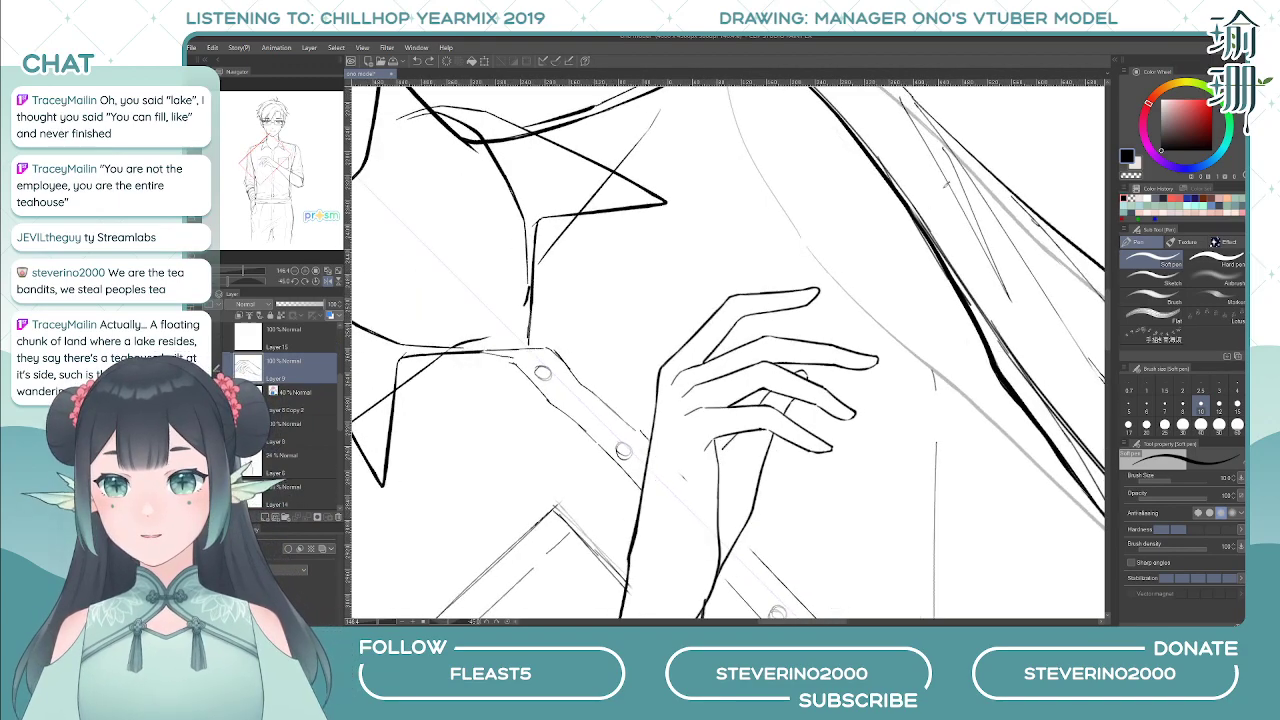
{"action": "left_click_drag", "start_coordinate": [718, 277], "coordinate": [698, 299]}
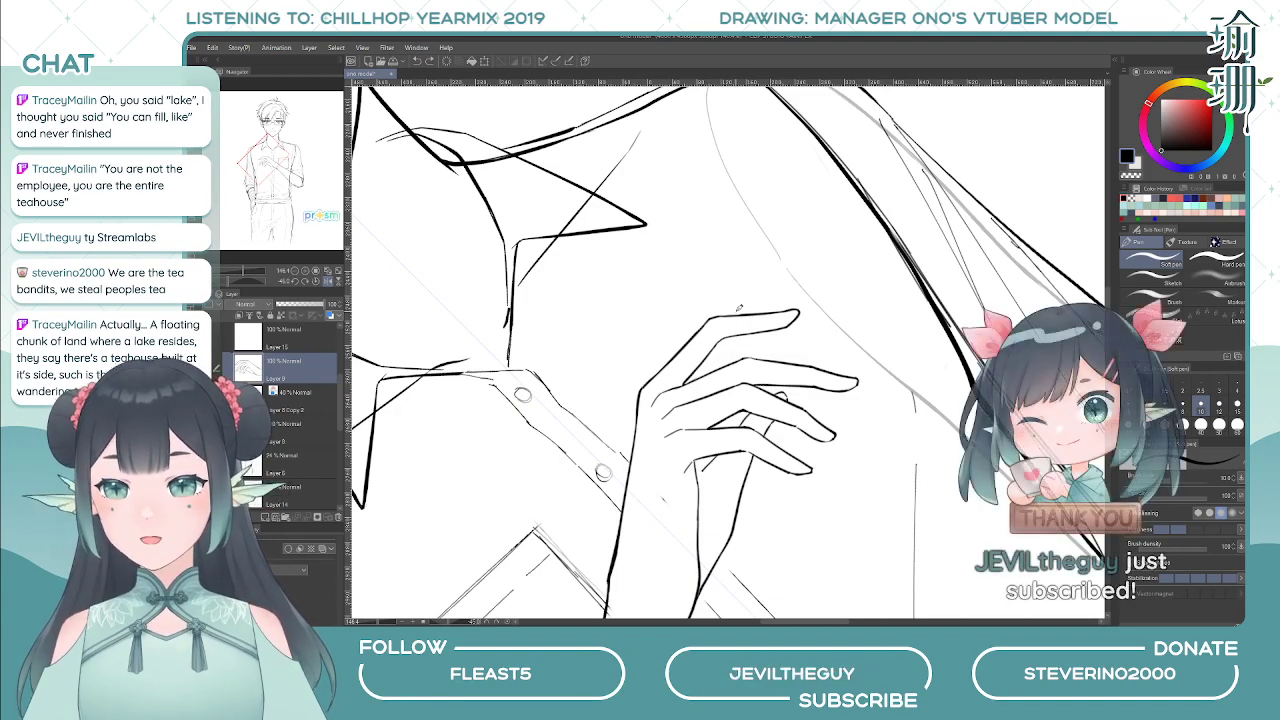
{"action": "left_click_drag", "start_coordinate": [691, 273], "coordinate": [683, 277]}
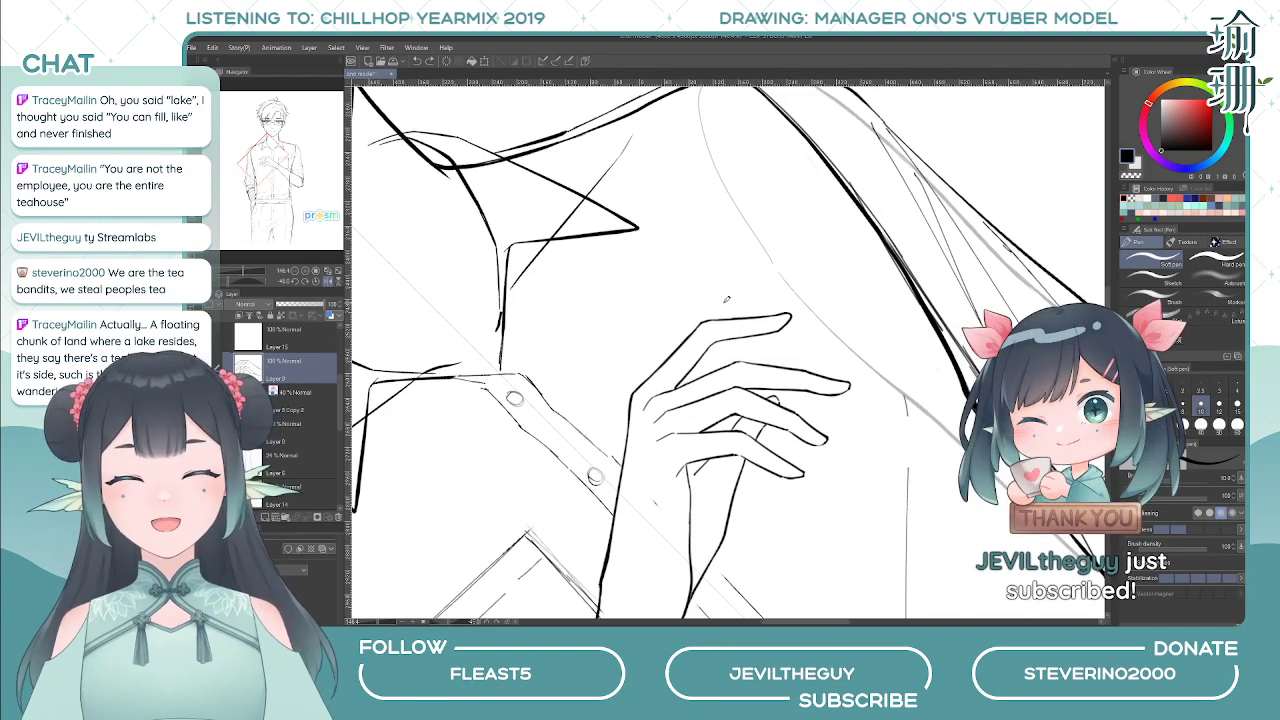
{"action": "key", "text": "h"}
{"action": "key", "text": "minus"}
{"action": "key", "text": "minus"}
{"action": "key", "text": "minus"}
{"action": "key", "text": "minus"}
{"action": "key", "text": "minus"}
{"action": "key", "text": "minus"}
{"action": "key", "text": "minus"}
{"action": "key", "text": "minus"}
{"action": "key", "text": "minus"}
{"action": "key", "text": "minus"}
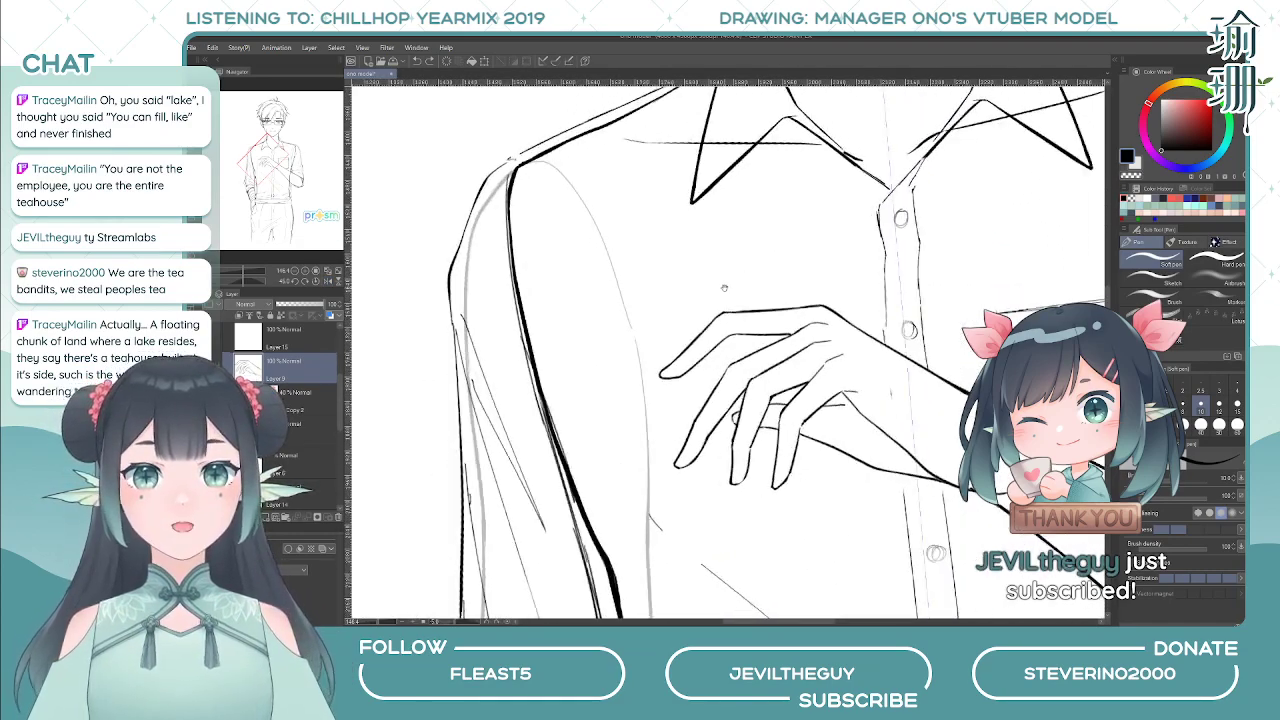
{"action": "left_click_drag", "start_coordinate": [723, 286], "coordinate": [721, 276]}
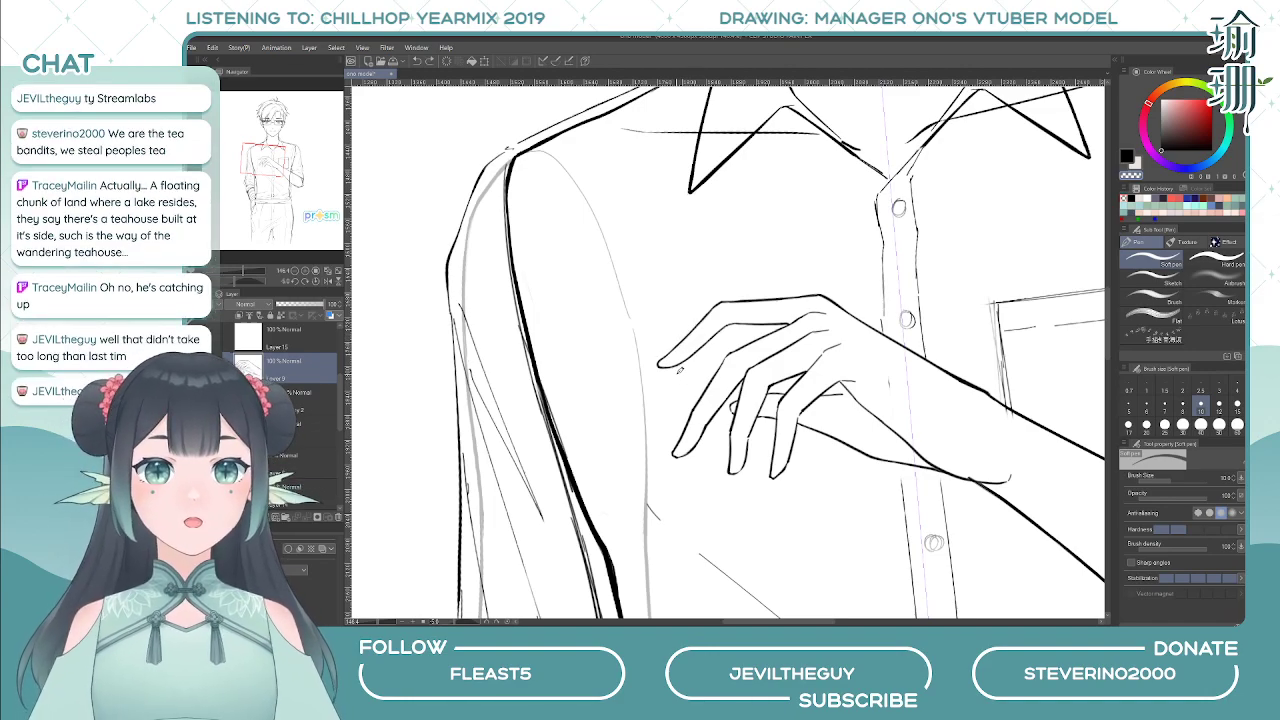
- Erase the first finger's tip and redraw it with the soft pen, checking its shape in mirrored and normal views
{"action": "key", "text": "e"}
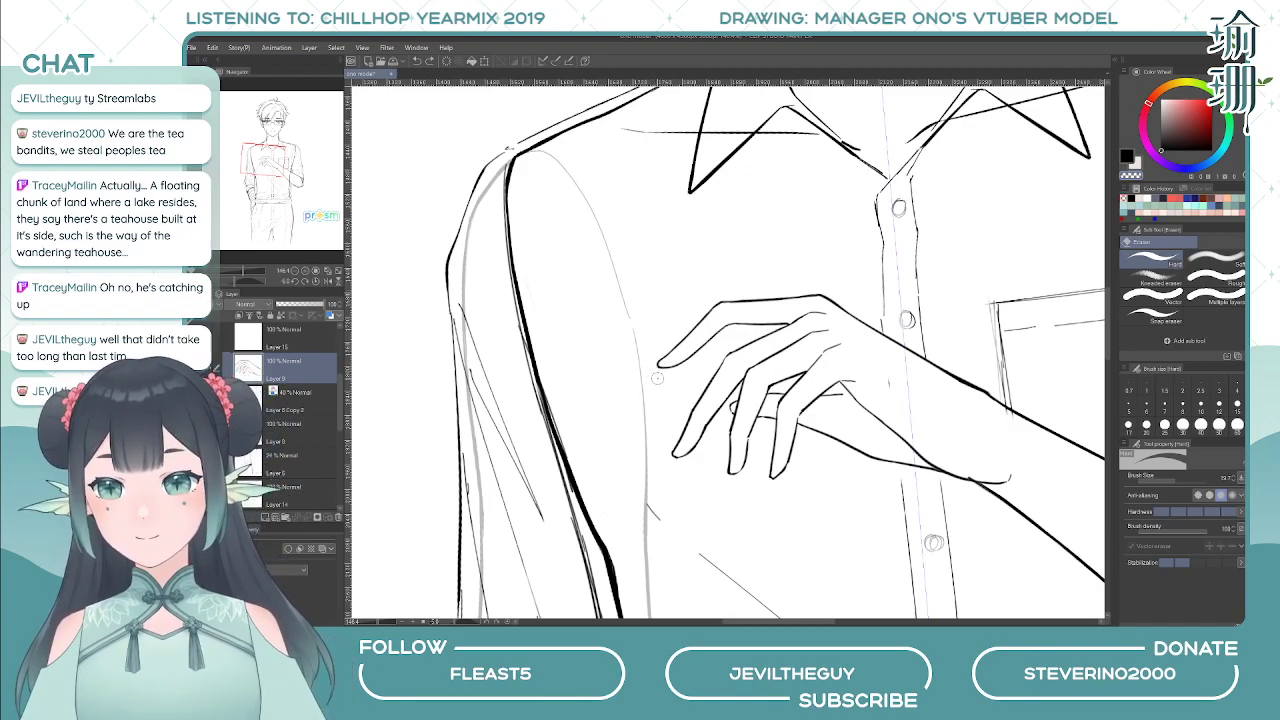
{"action": "mouse_move", "coordinate": [672, 373]}
{"action": "left_mouse_down"}
{"action": "mouse_move", "coordinate": [682, 355]}
{"action": "mouse_move", "coordinate": [670, 363]}
{"action": "left_mouse_up"}
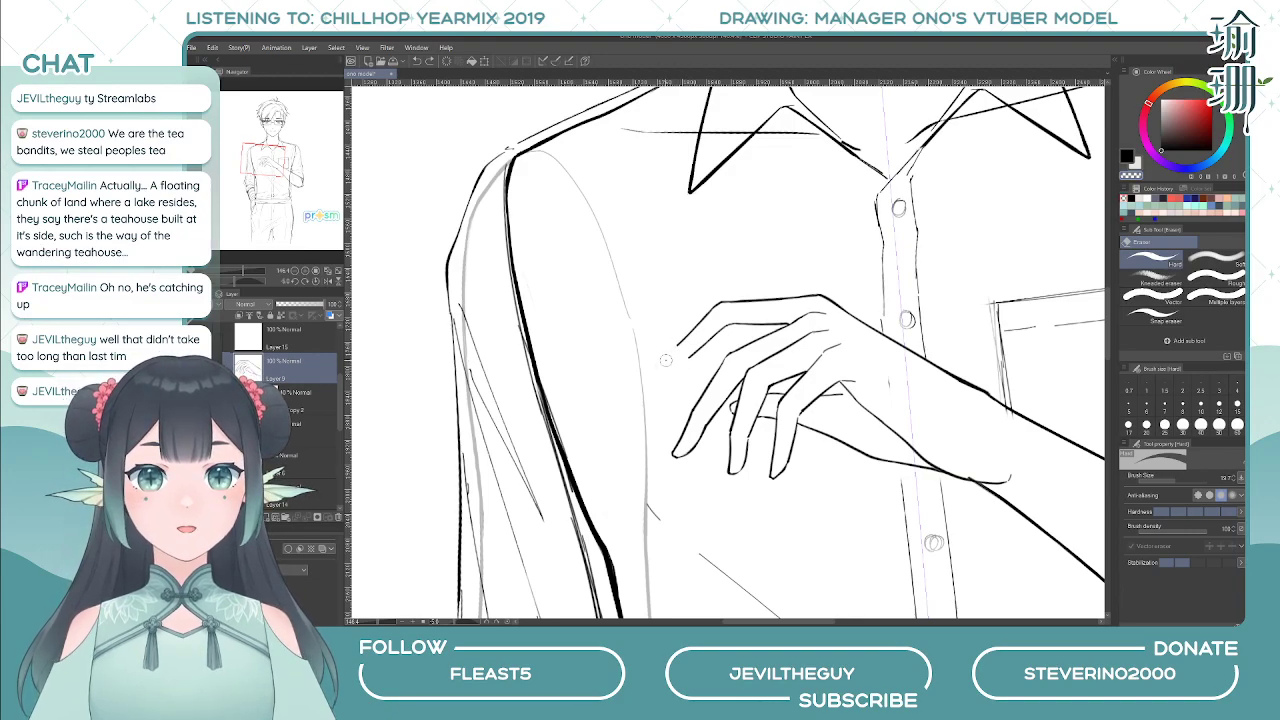
{"action": "key", "text": "p"}
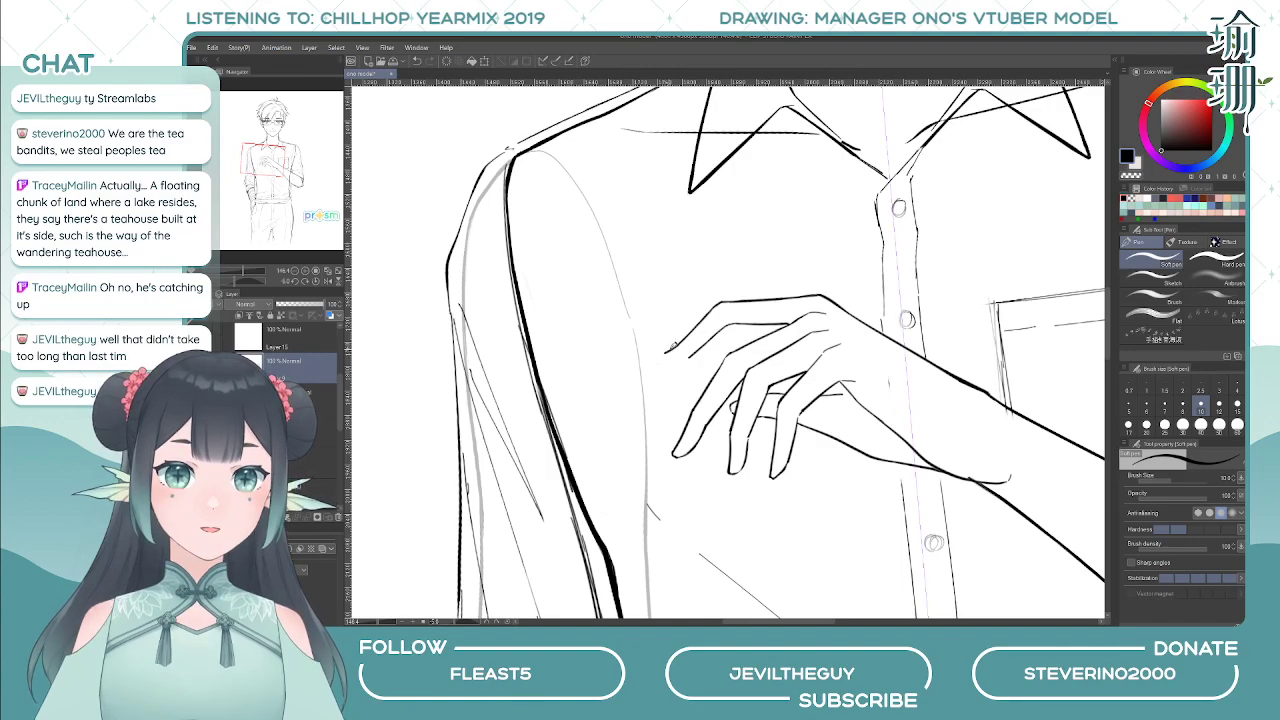
{"action": "mouse_move", "coordinate": [680, 344]}
{"action": "left_mouse_down"}
{"action": "mouse_move", "coordinate": [657, 357]}
{"action": "mouse_move", "coordinate": [690, 355]}
{"action": "mouse_move", "coordinate": [662, 362]}
{"action": "left_mouse_up"}
{"action": "key", "text": "ctrl+z"}
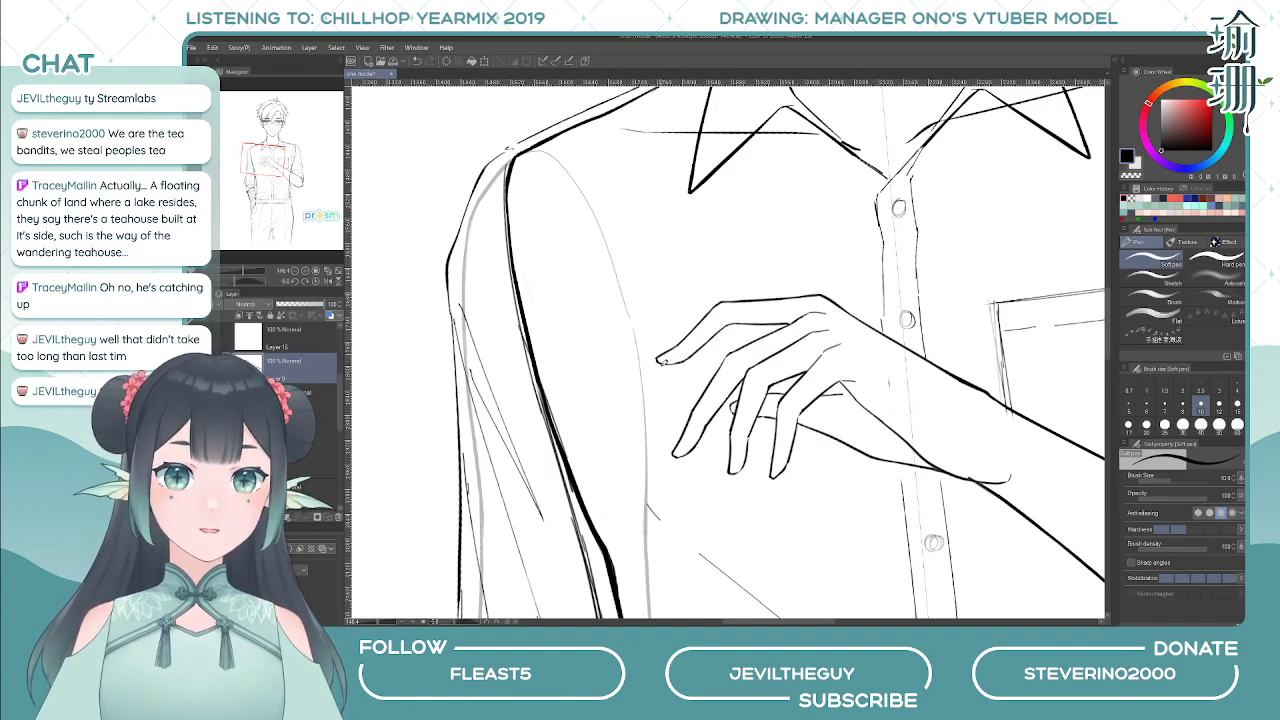
{"action": "key", "text": "h"}
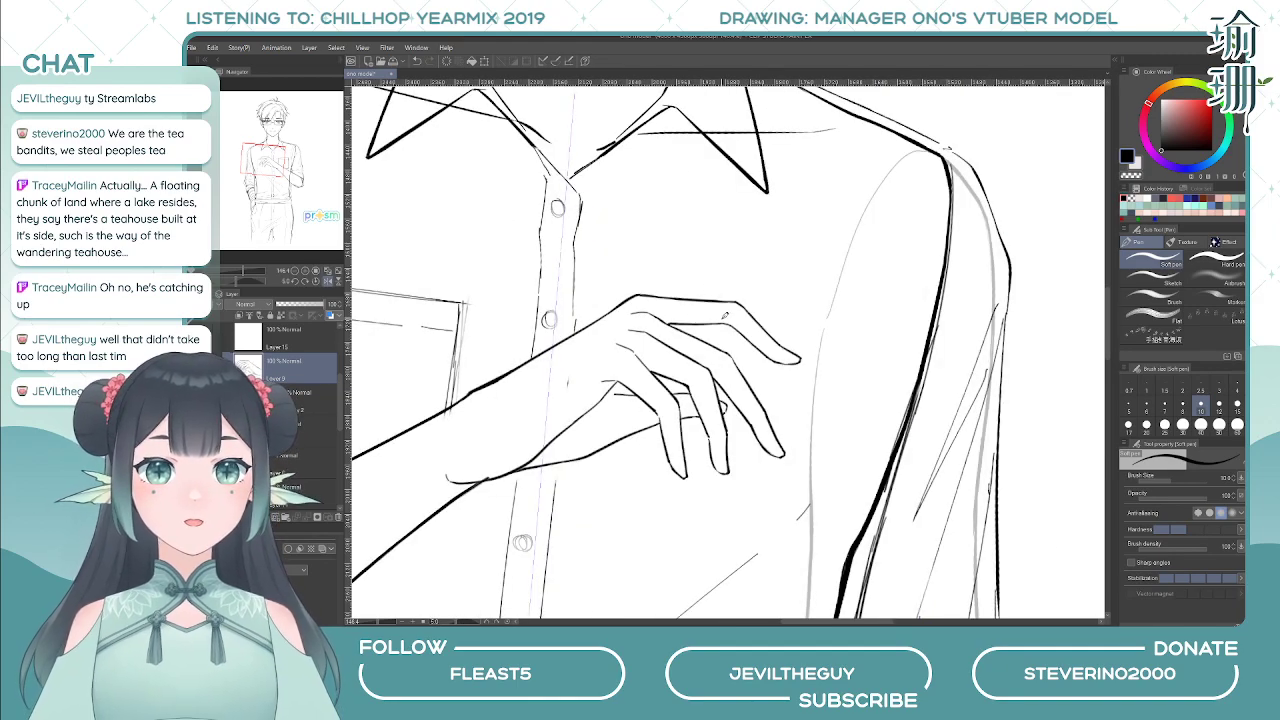
{"action": "key", "text": "h"}
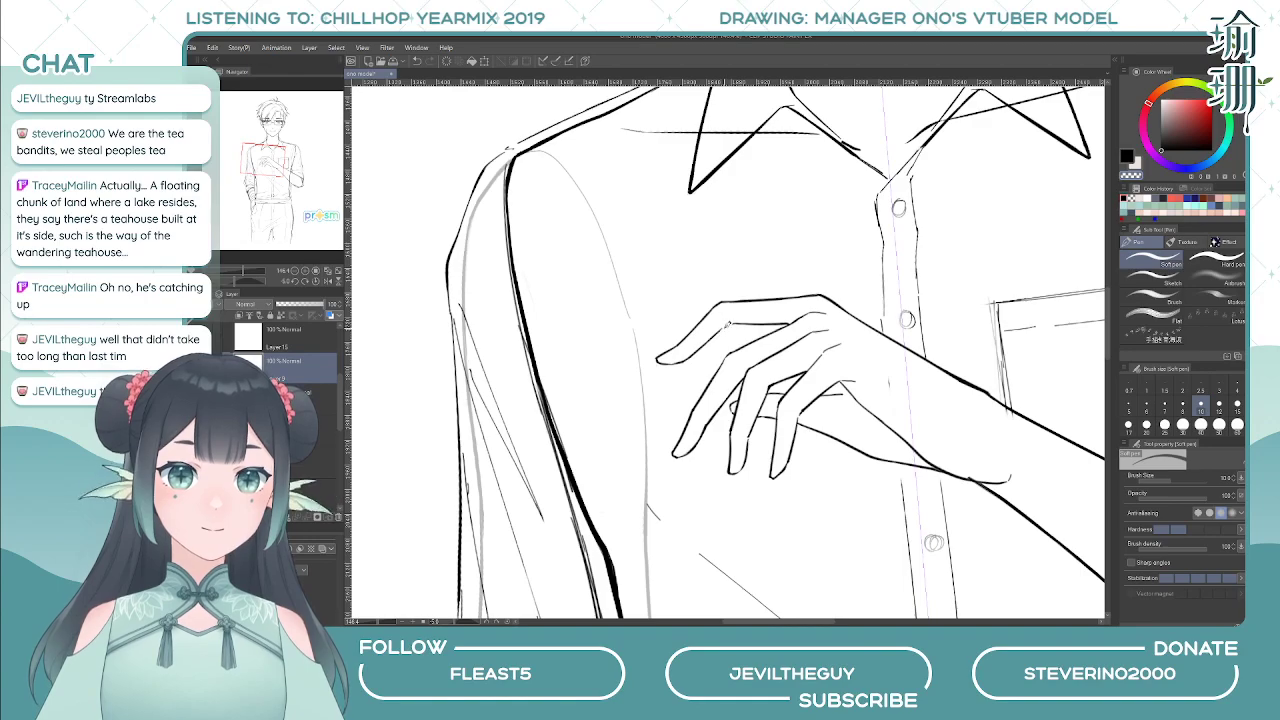
{"action": "key", "text": "h"}
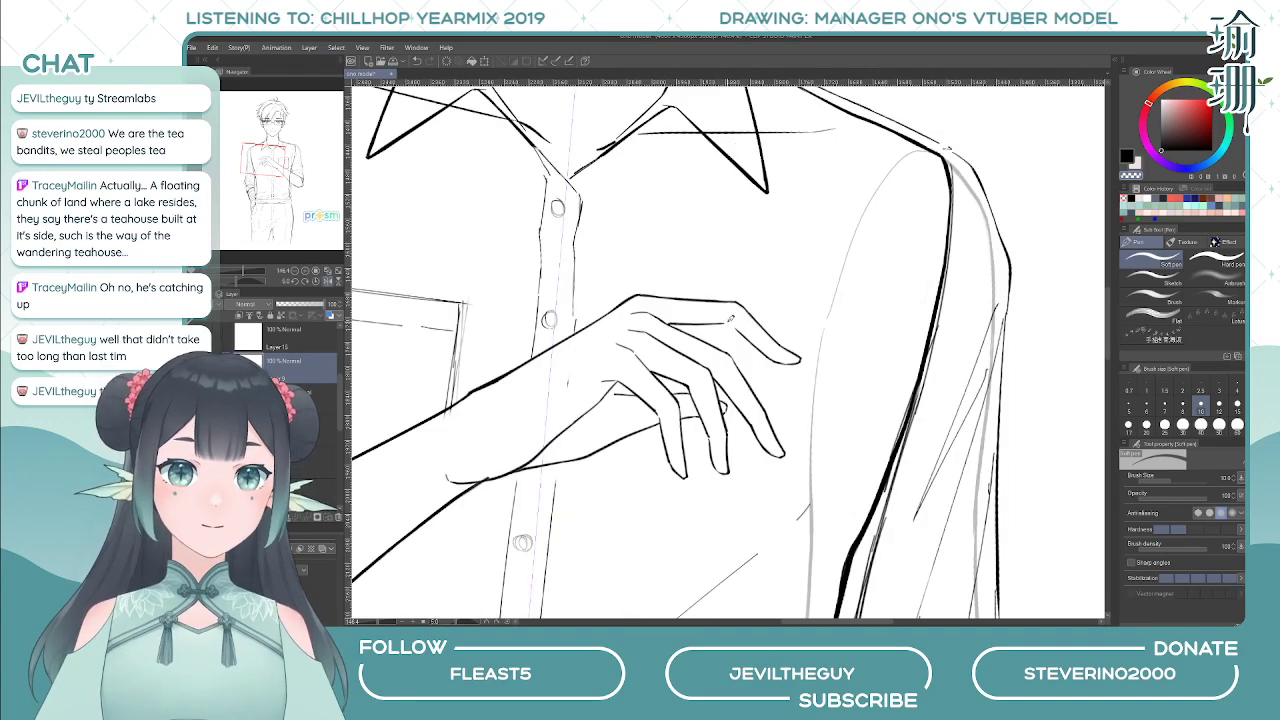
{"action": "key", "text": "h"}
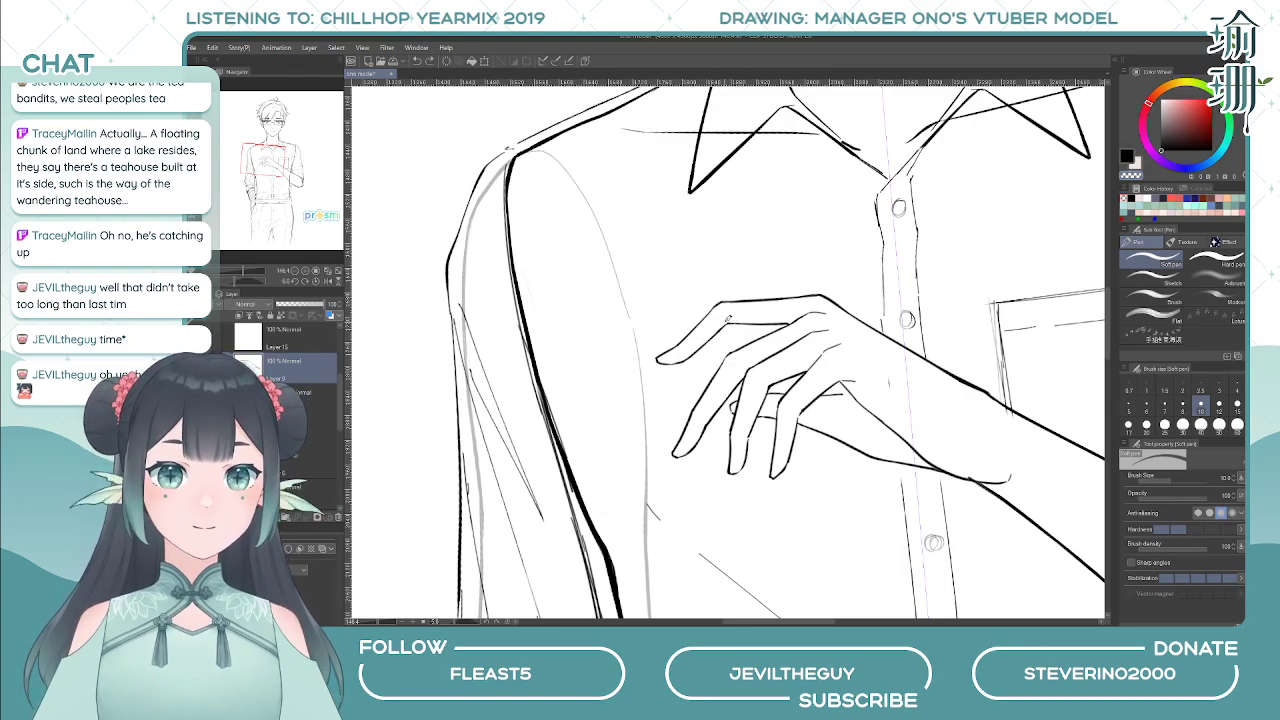
{"action": "key", "text": "h"}
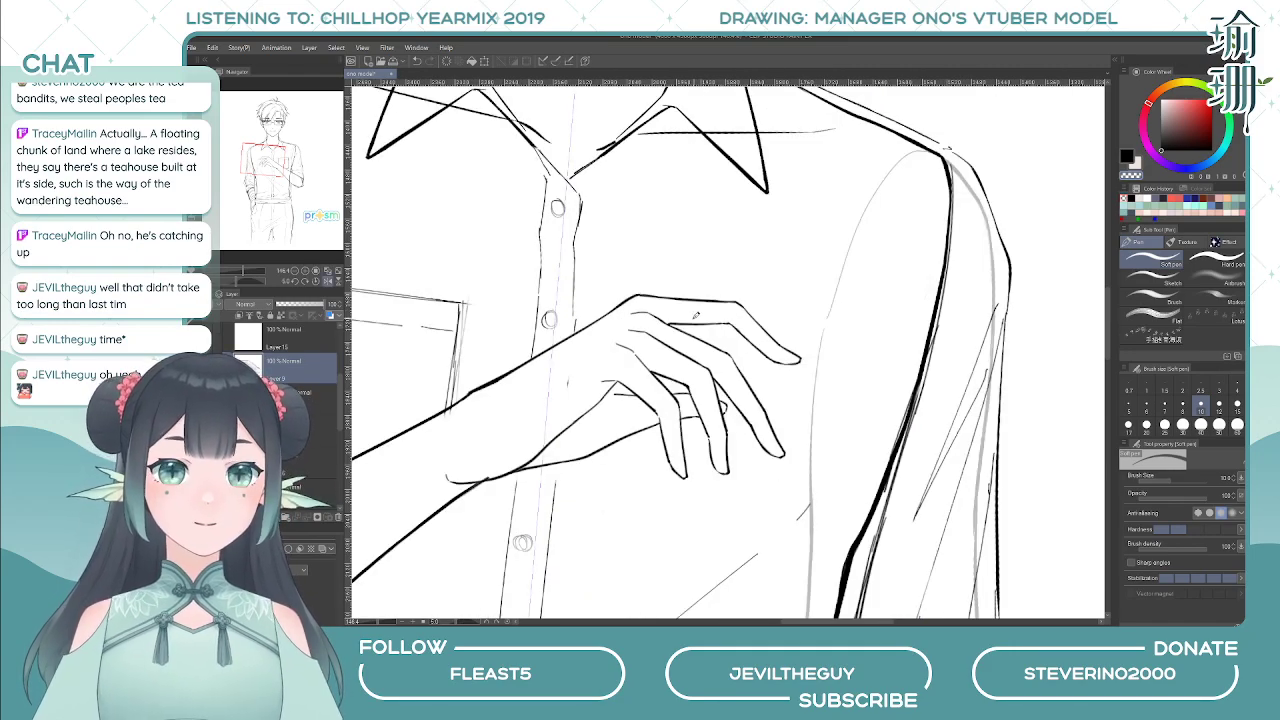
{"action": "key", "text": "h"}
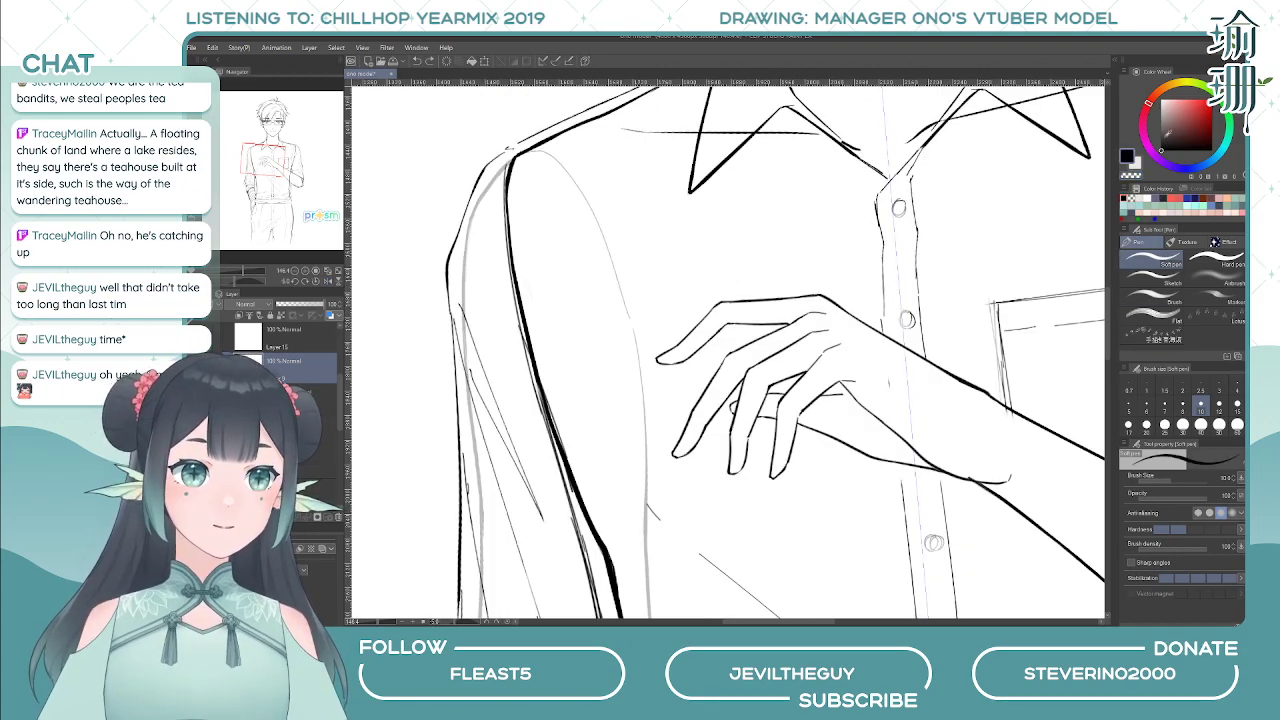
- Set the soft pen's brush size to 5 and check the hand against the whole upper body
{"action": "left_click", "coordinate": [1128, 404]}
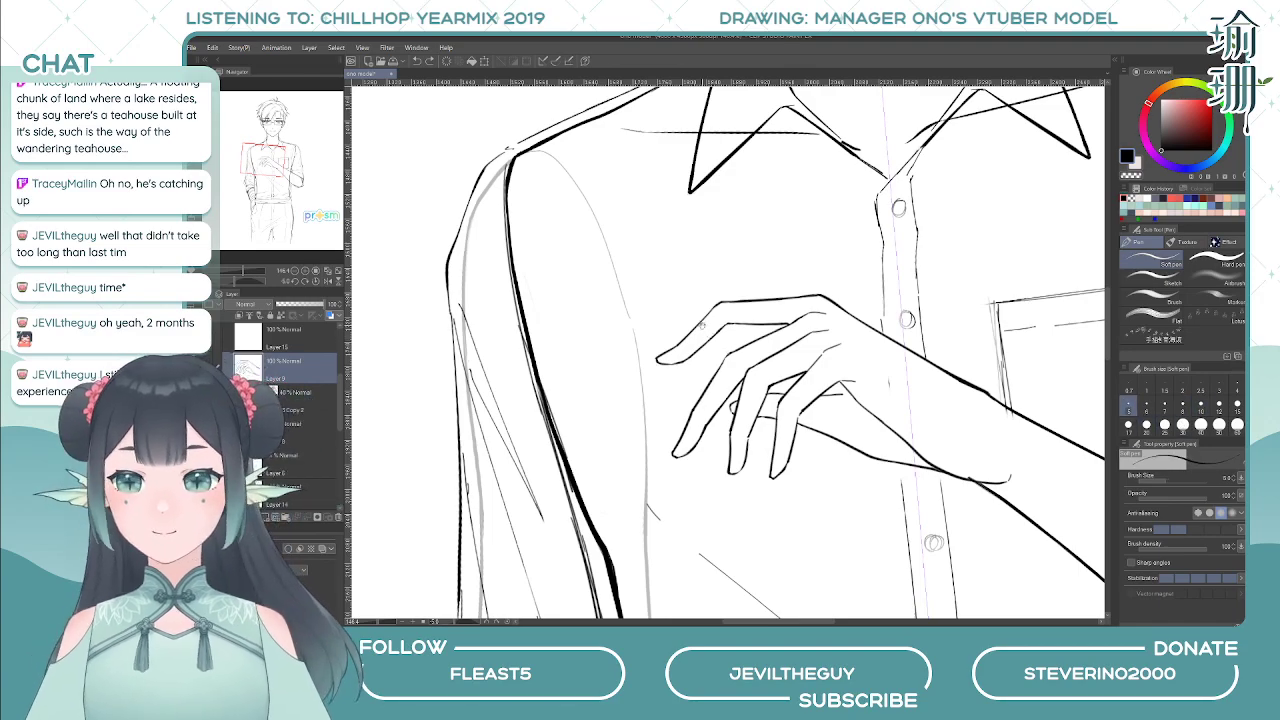
{"action": "left_click_drag", "start_coordinate": [705, 330], "coordinate": [705, 318]}
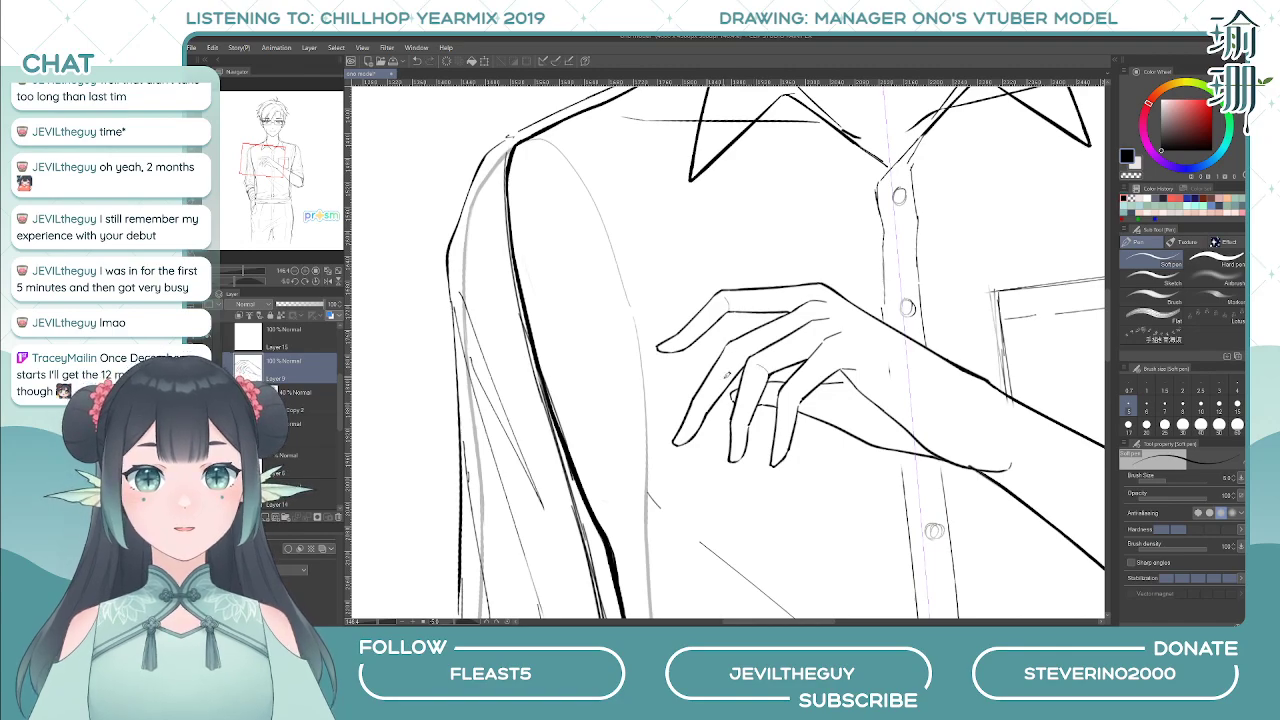
{"action": "scroll", "coordinate": [720, 301], "scroll_direction": "down", "scroll_amount": 3}
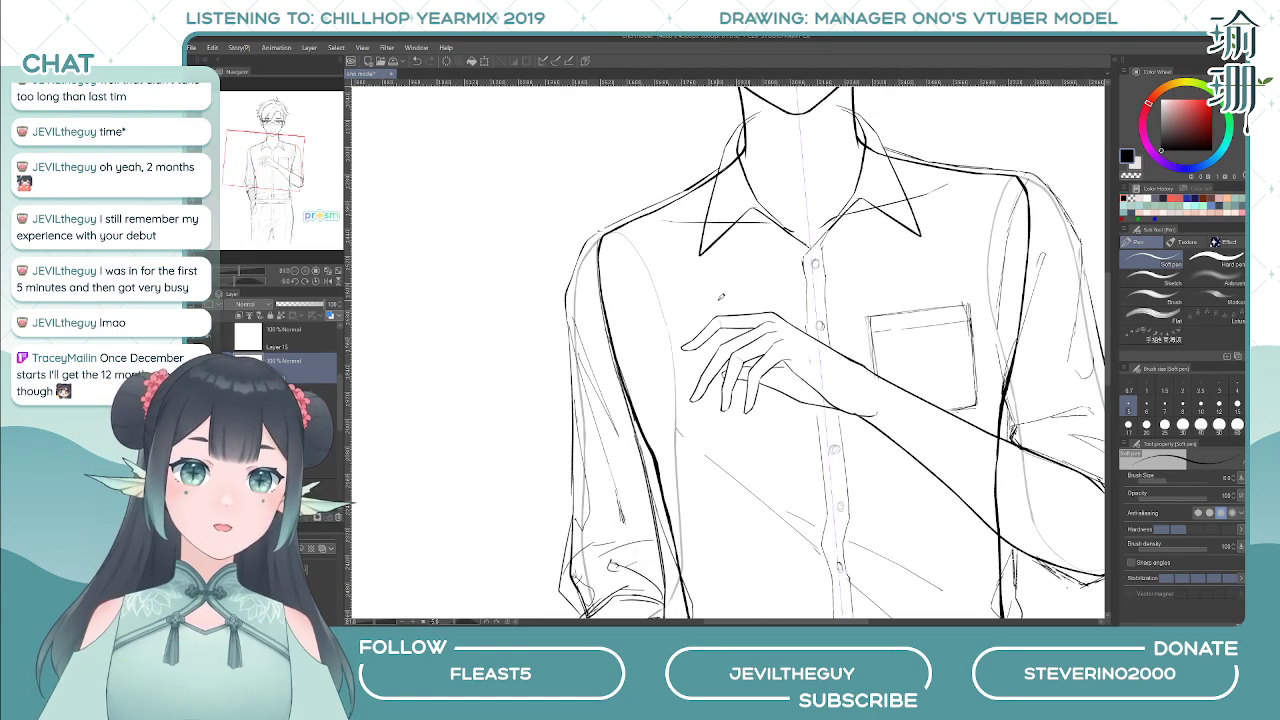
{"action": "key", "text": "e"}
{"action": "scroll", "coordinate": [731, 280], "scroll_direction": "up", "scroll_amount": 3}
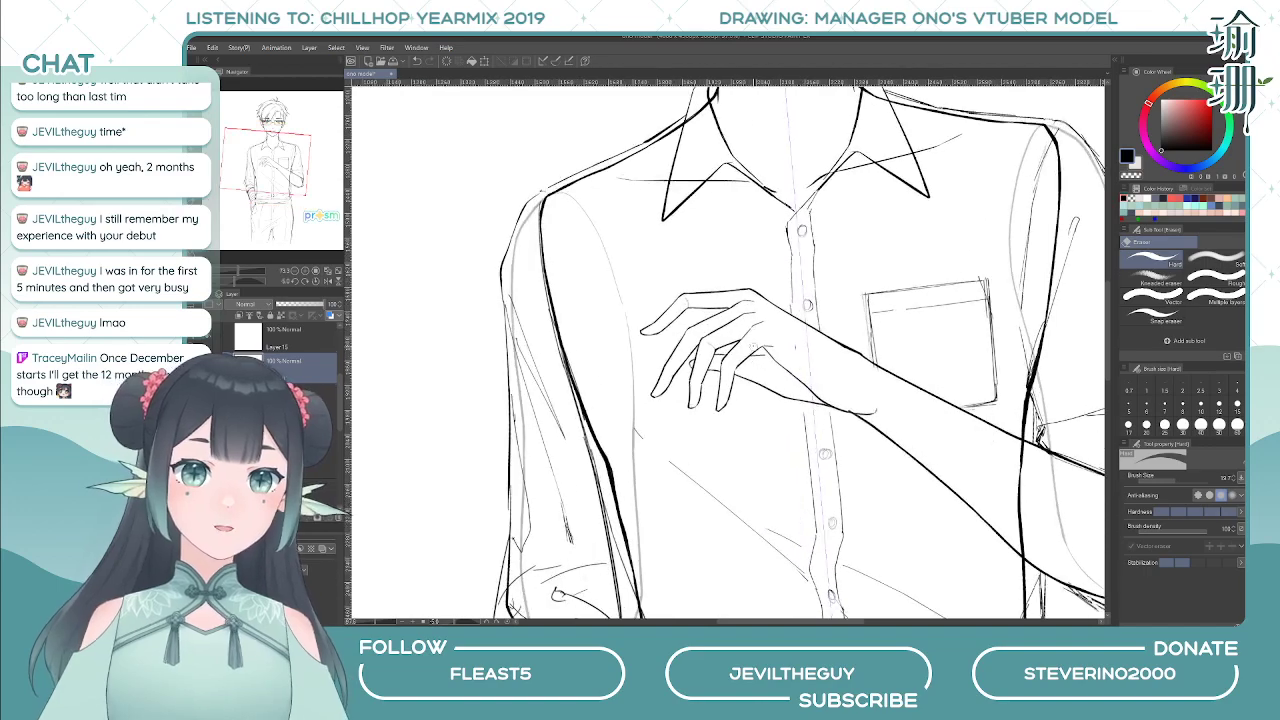
{"action": "scroll", "coordinate": [712, 320], "scroll_direction": "up", "scroll_amount": 2}
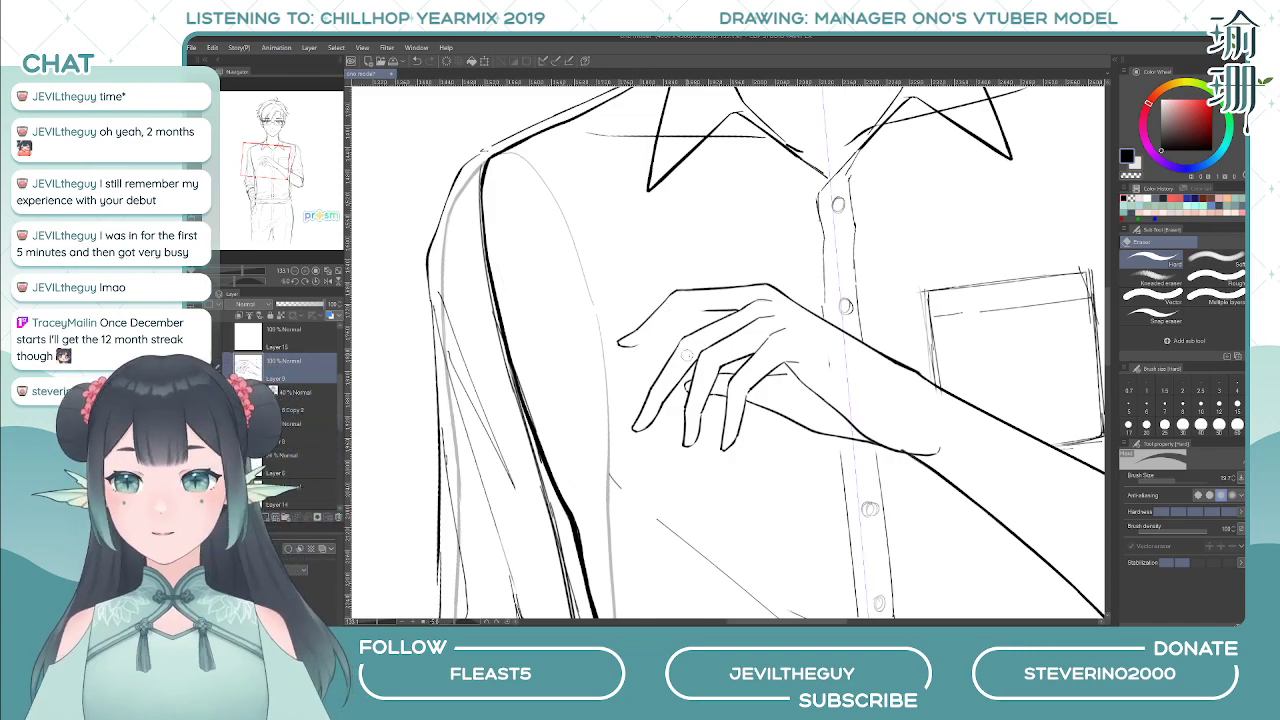
- Return to the soft pen and set its brush size to 10 for work on the fingers
{"action": "key", "text": "p"}
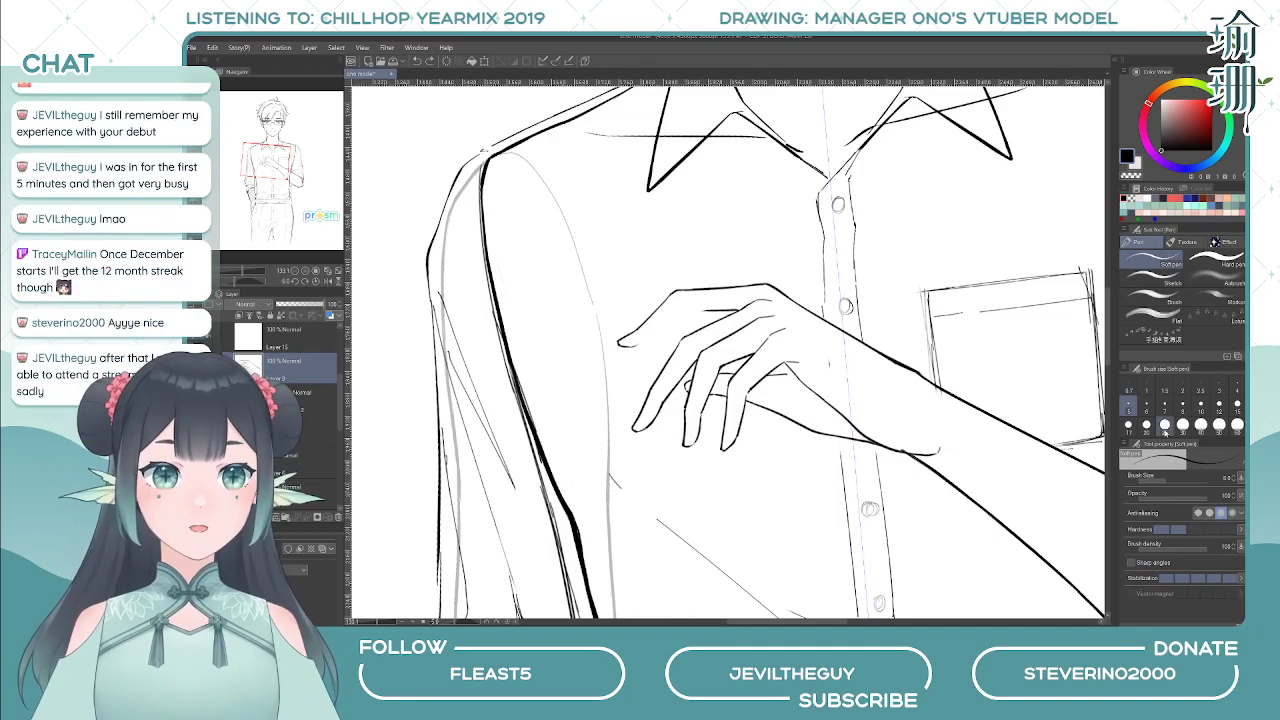
{"action": "left_click", "coordinate": [1201, 404]}
{"action": "left_click_drag", "start_coordinate": [720, 313], "coordinate": [726, 320]}
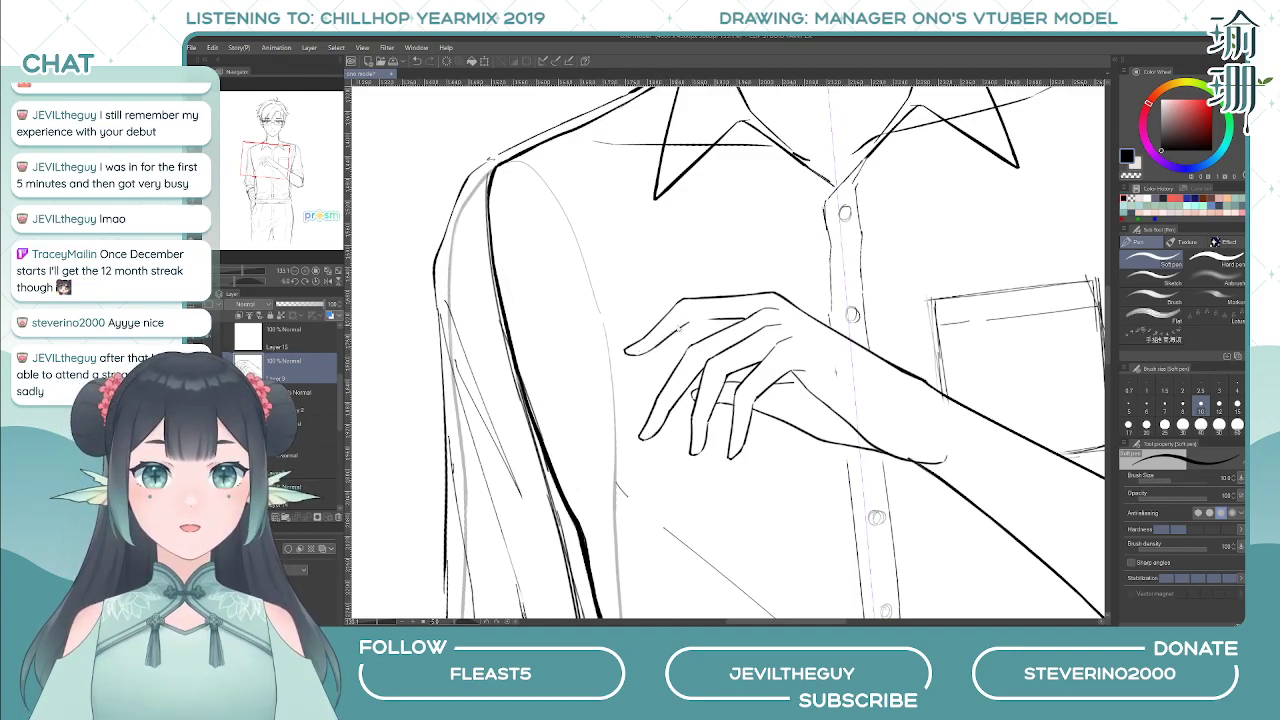
- Undo the last strokes at the first finger's tip and compare the hand in mirrored and normal views
{"action": "key", "text": "ctrl+z"}
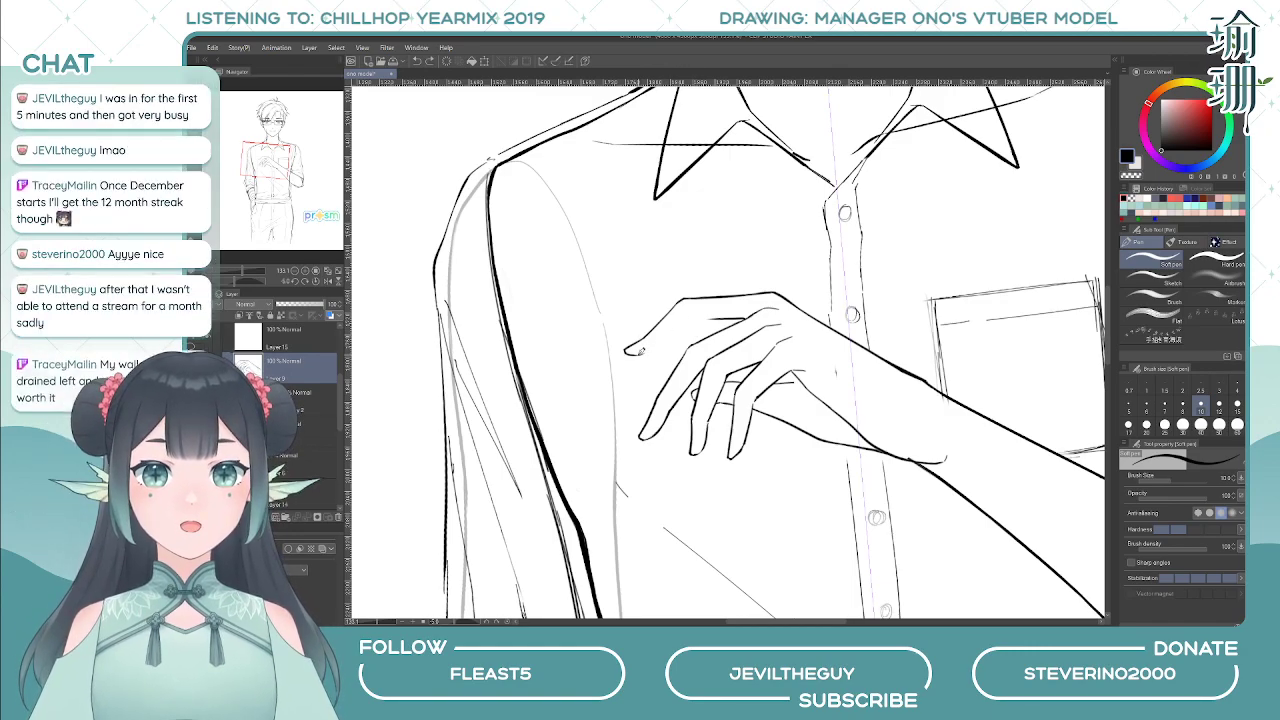
{"action": "mouse_move", "coordinate": [657, 345]}
{"action": "left_mouse_down"}
{"action": "mouse_move", "coordinate": [687, 319]}
{"action": "mouse_move", "coordinate": [658, 346]}
{"action": "left_mouse_up"}
{"action": "key", "text": "ctrl+z"}
{"action": "key", "text": "ctrl+y"}
{"action": "key", "text": "ctrl+z"}
{"action": "key", "text": "ctrl+z"}
{"action": "key", "text": "h"}
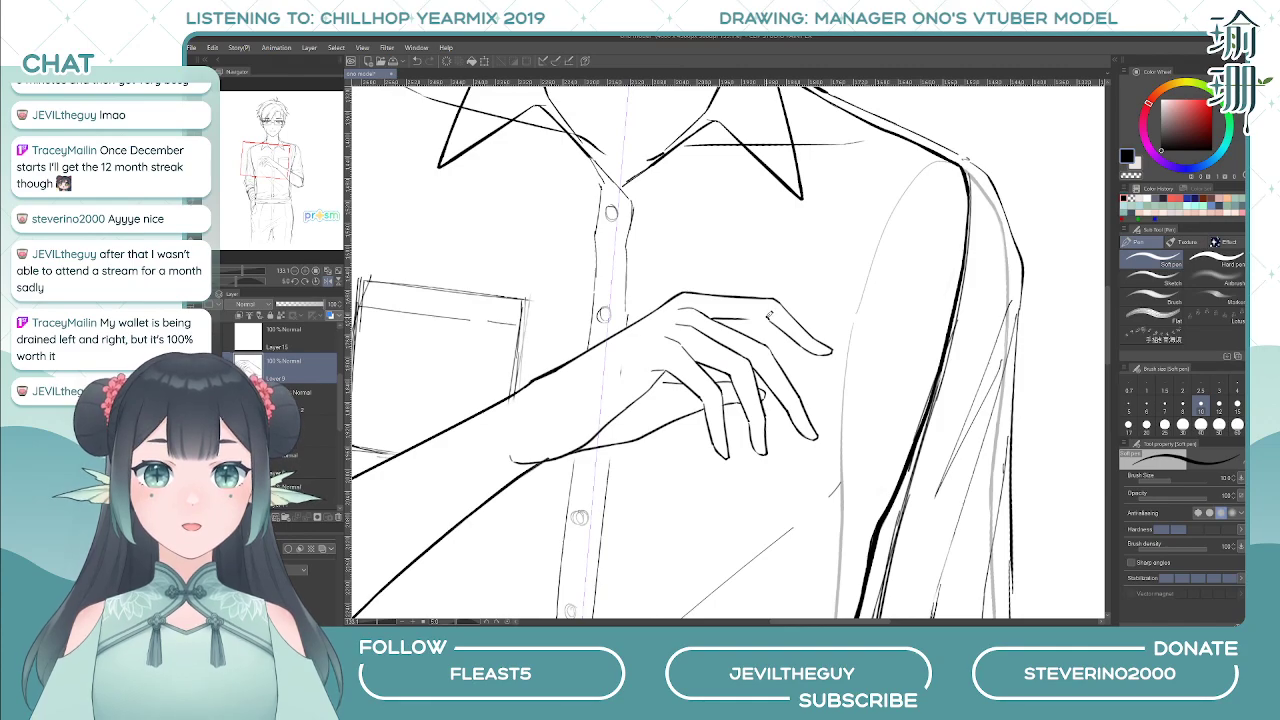
{"action": "key", "text": "h"}
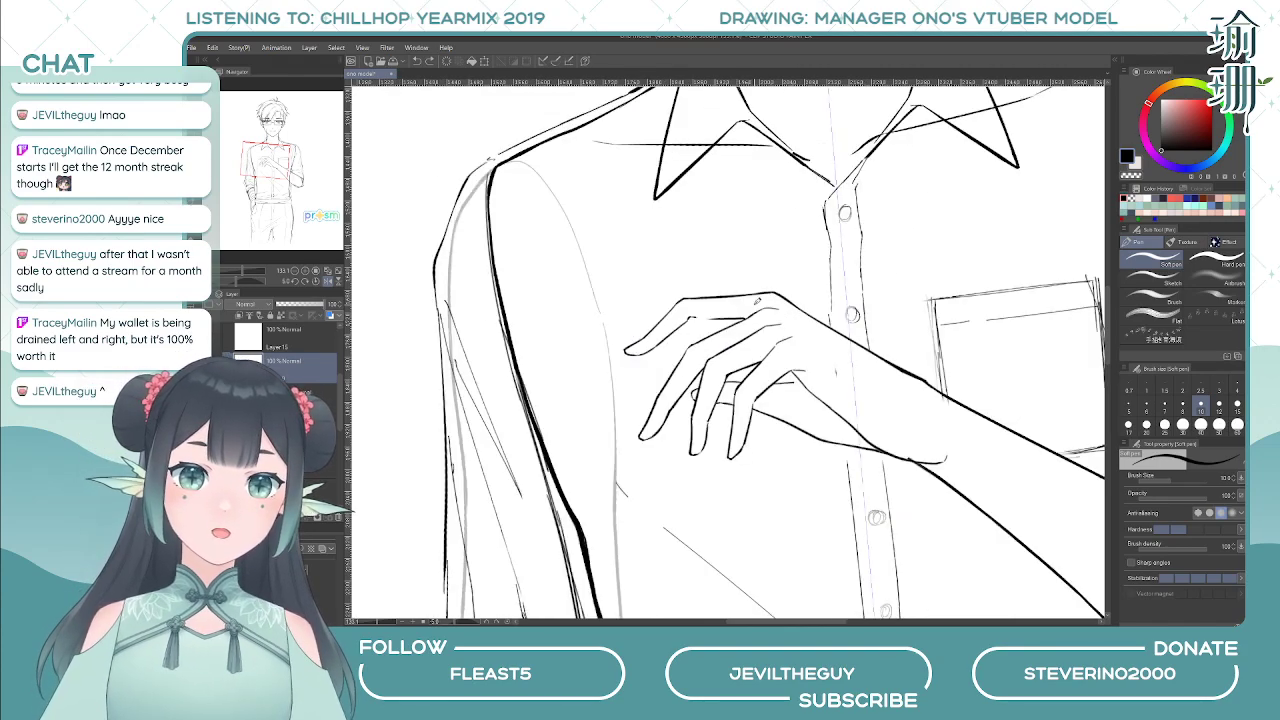
- Undo the last stroke on the first finger, erase its inner edge and redraw it with the soft pen
{"action": "key", "text": "minus"}
{"action": "key", "text": "minus"}
{"action": "key", "text": "minus"}
{"action": "key", "text": "minus"}
{"action": "key", "text": "minus"}
{"action": "key", "text": "minus"}
{"action": "key", "text": "minus"}
{"action": "key", "text": "minus"}
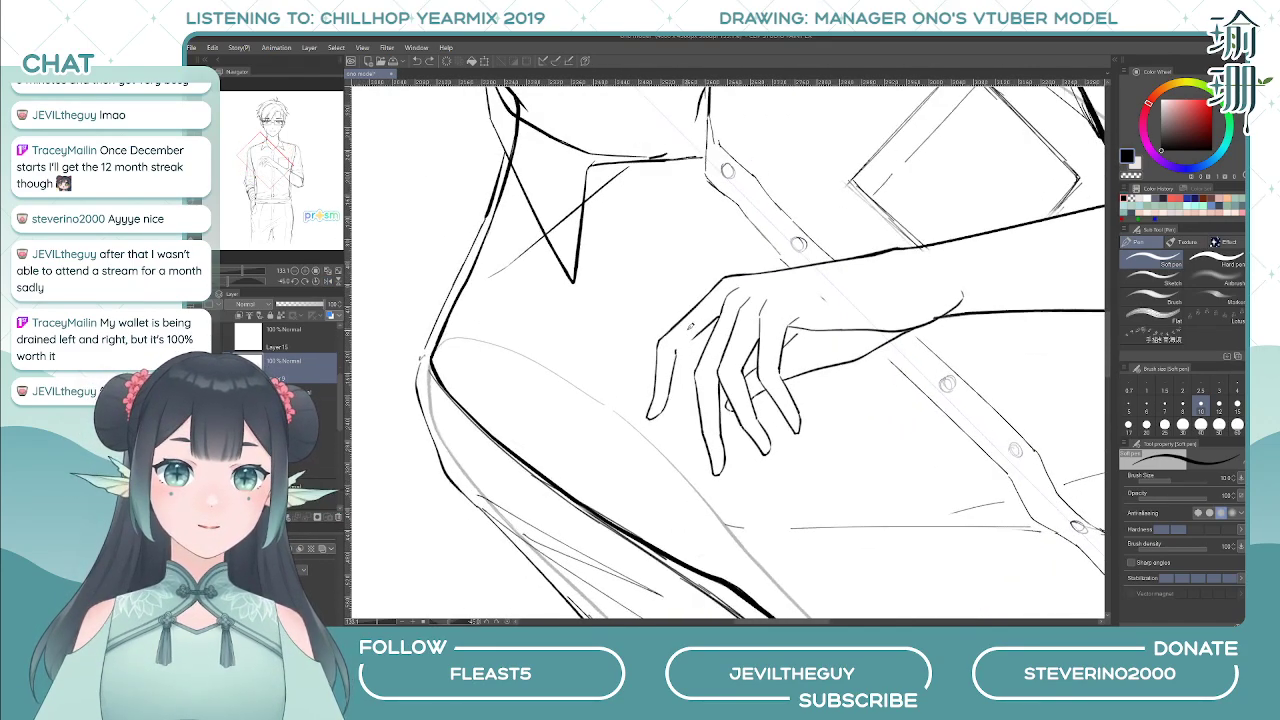
{"action": "key", "text": "ctrl+z"}
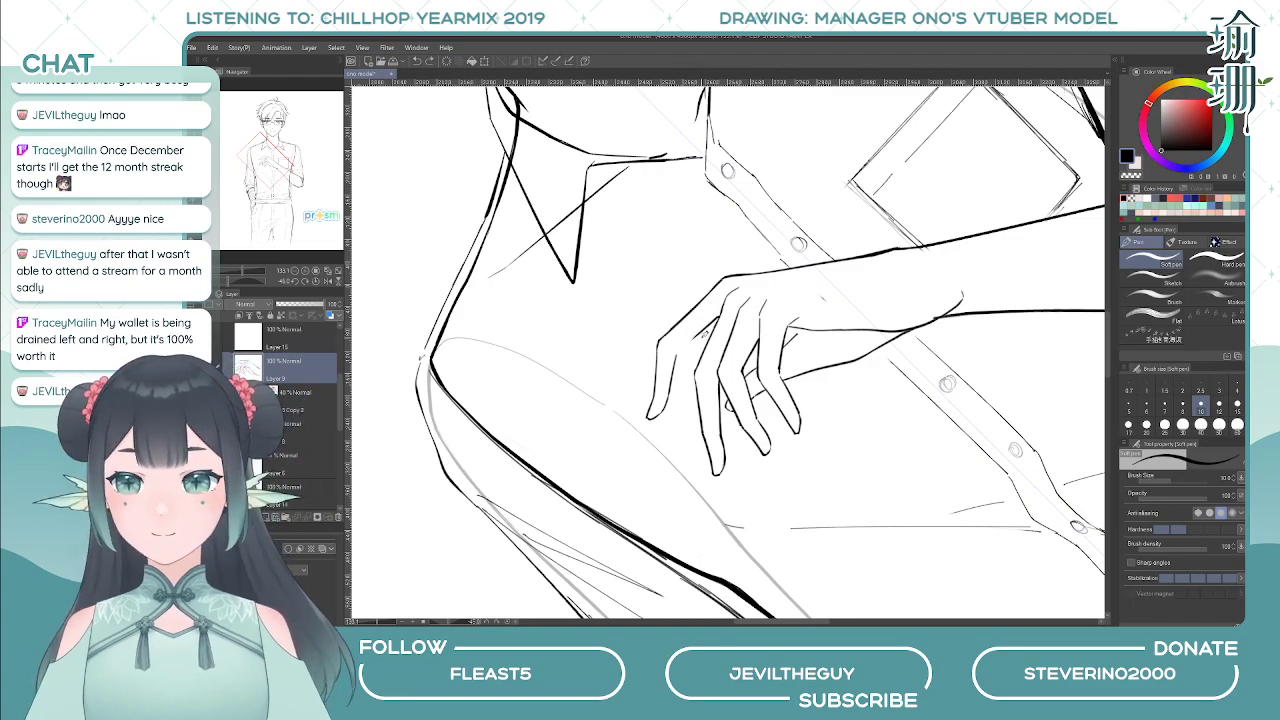
{"action": "left_click_drag", "start_coordinate": [726, 295], "coordinate": [718, 284]}
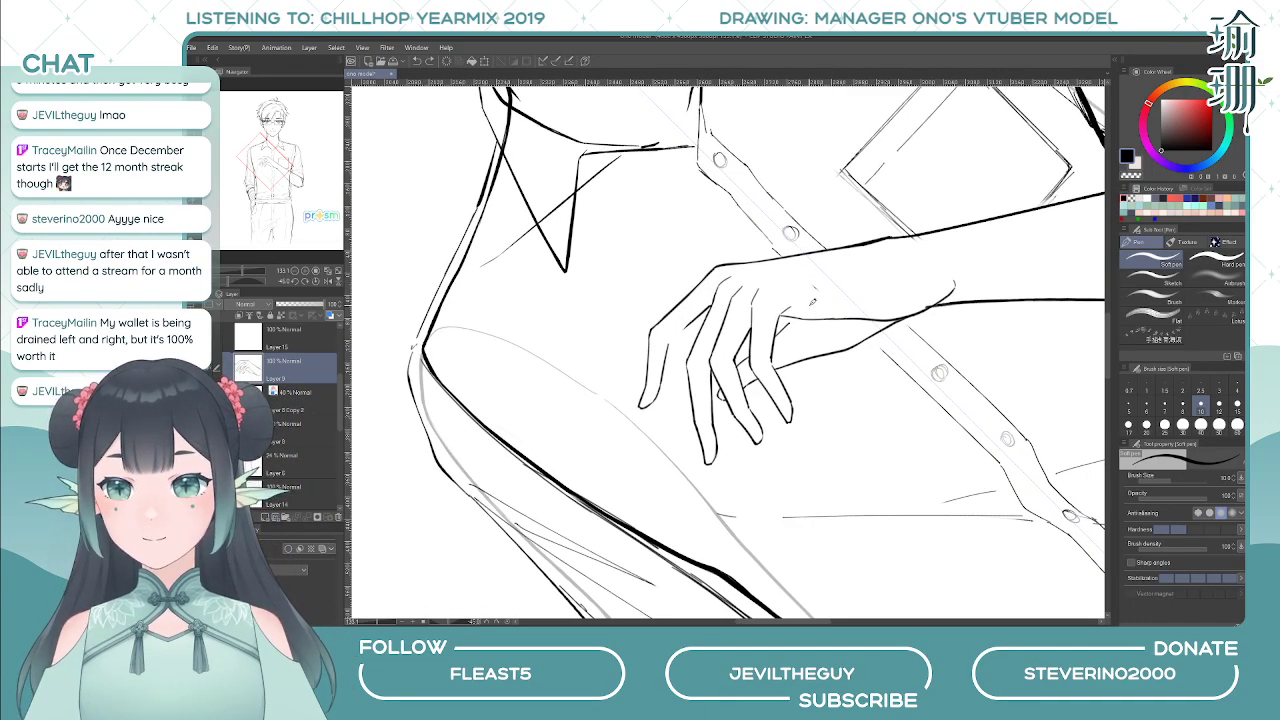
{"action": "key", "text": "e"}
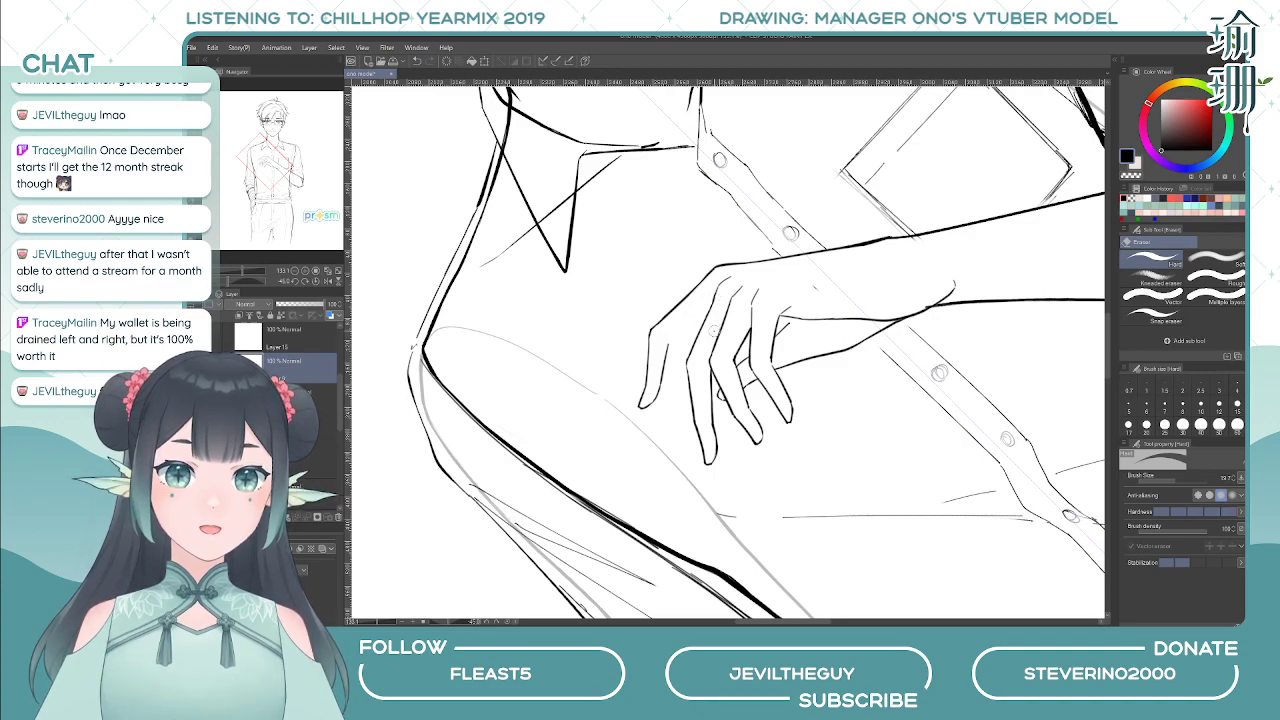
{"action": "key", "text": "p"}
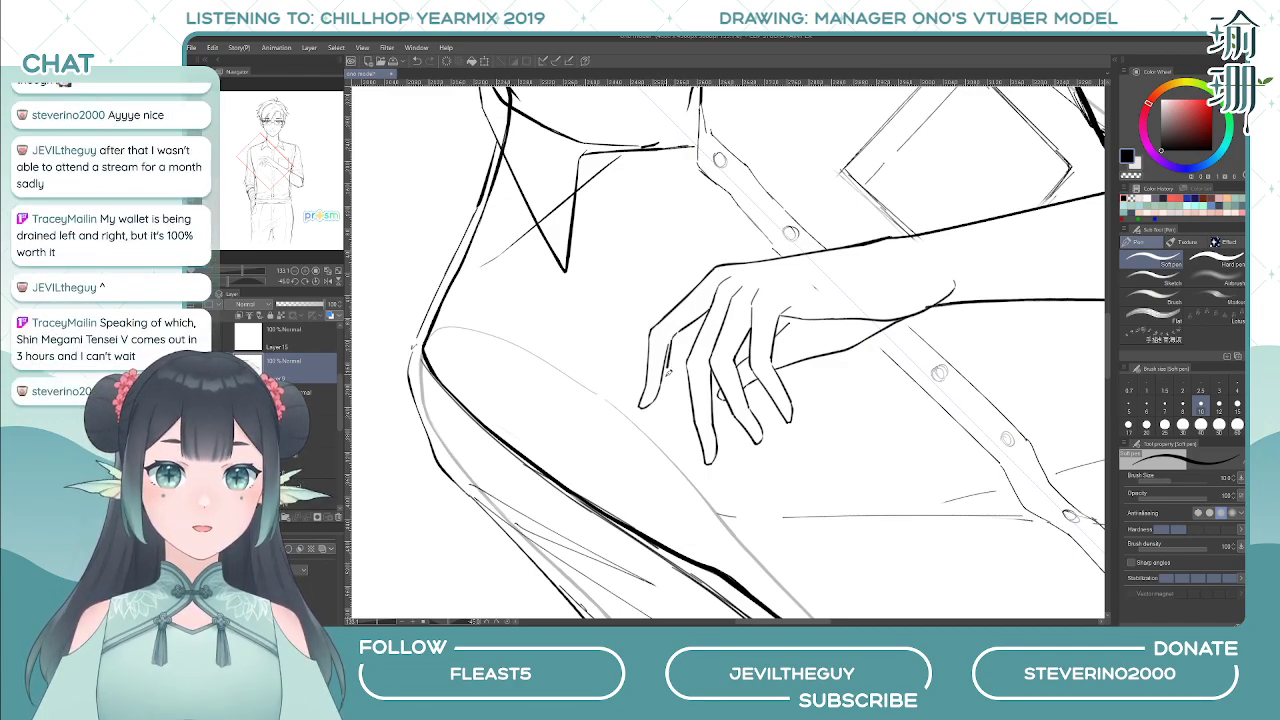
- Erase the lower part of the first finger's inner edge and redraw it down to the tip with the soft pen
{"action": "key", "text": "e"}
{"action": "mouse_move", "coordinate": [641, 376]}
{"action": "left_mouse_down"}
{"action": "mouse_move", "coordinate": [626, 366]}
{"action": "mouse_move", "coordinate": [621, 320]}
{"action": "left_mouse_up"}
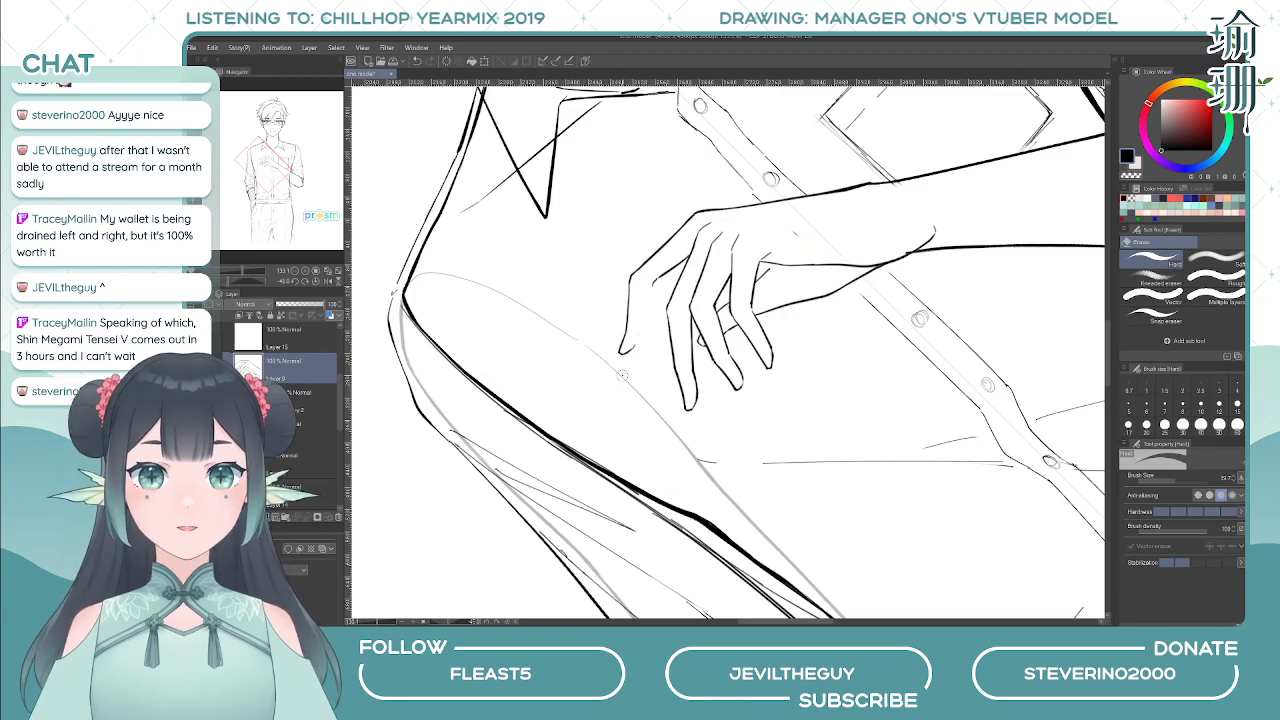
{"action": "key", "text": "p"}
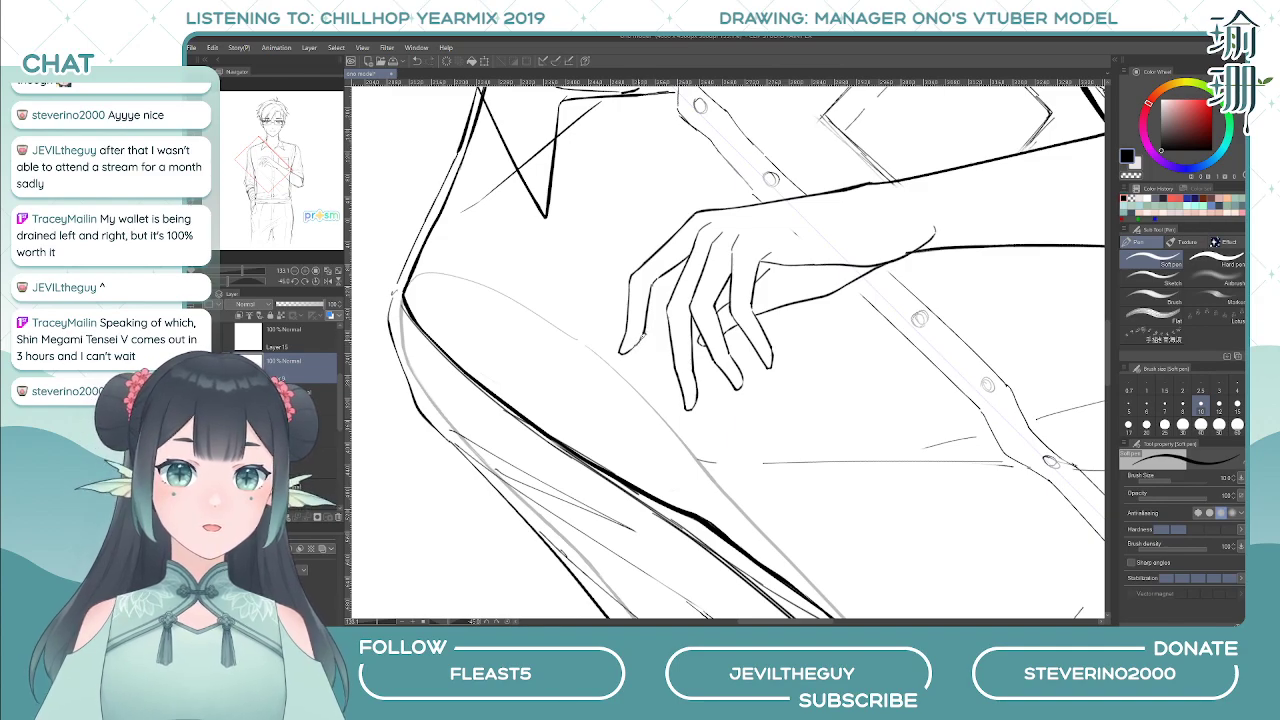
{"action": "key", "text": "^"}
{"action": "key", "text": "^"}
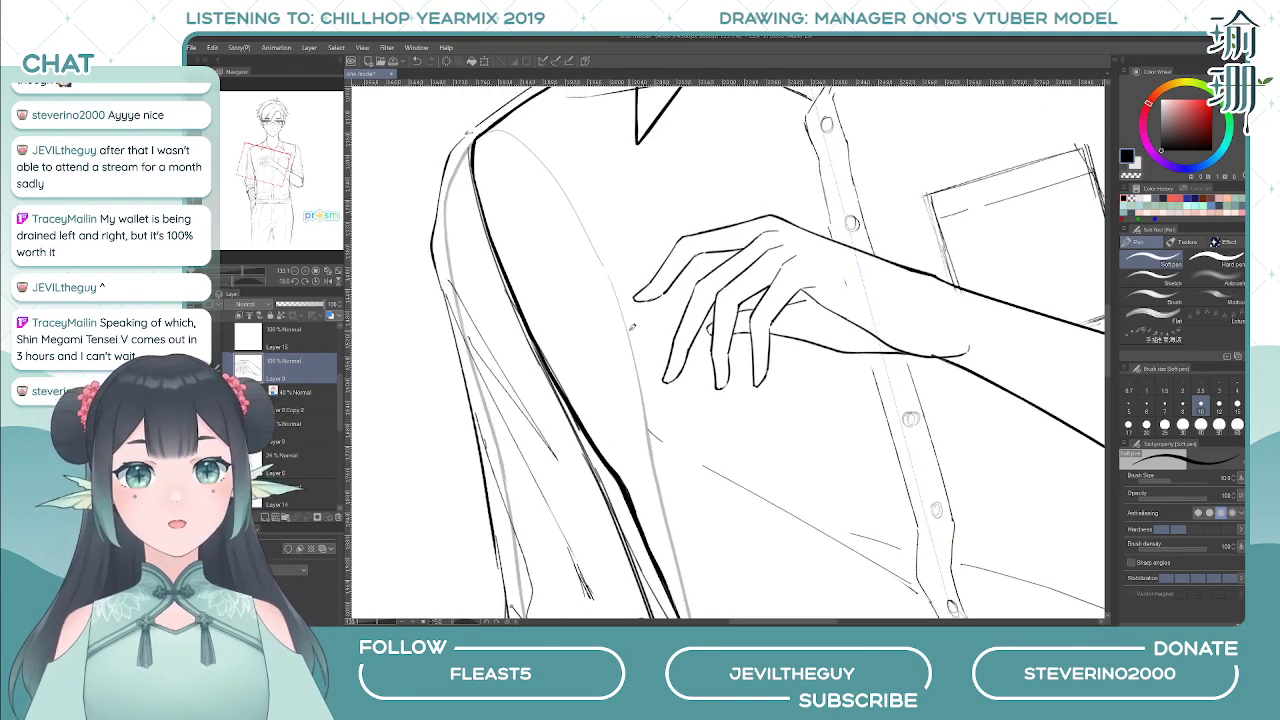
- Trim the first finger's tip with the transparent colour in mirrored view, and touch up its edge in black
{"action": "key", "text": "h"}
{"action": "key", "text": "minus"}
{"action": "key", "text": "minus"}
{"action": "key", "text": "minus"}
{"action": "key", "text": "minus"}
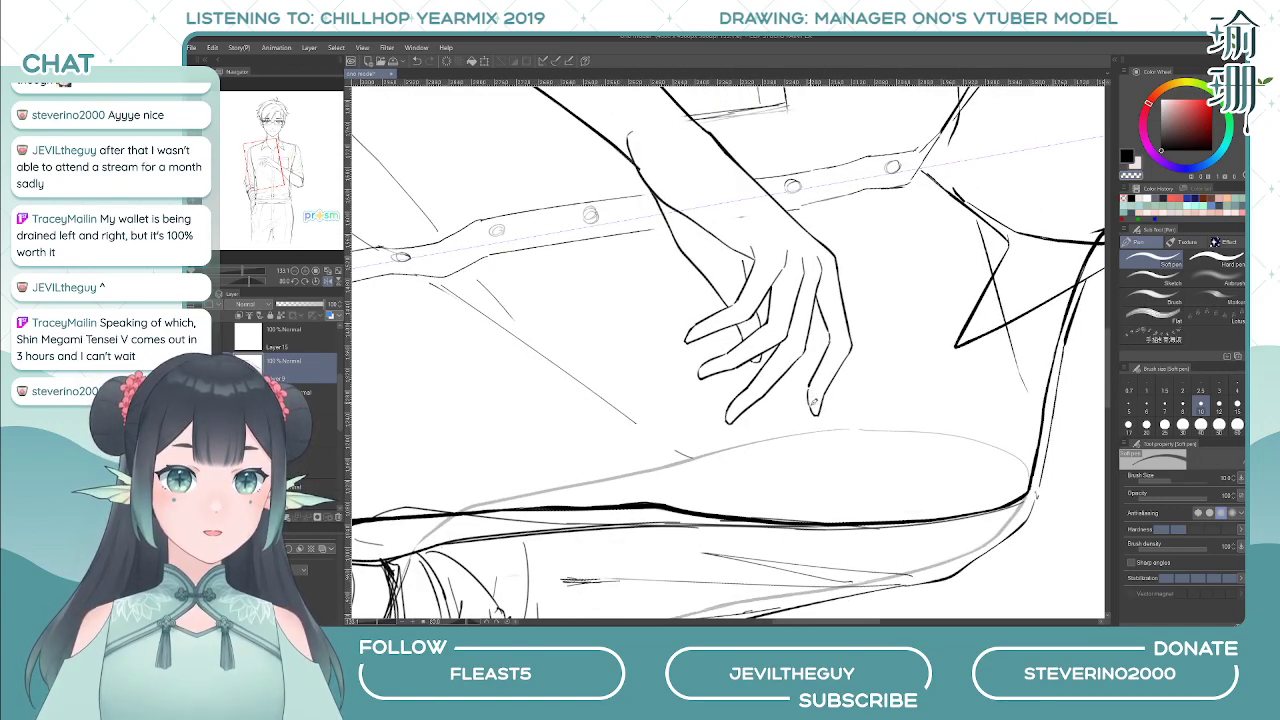
{"action": "key", "text": "h"}
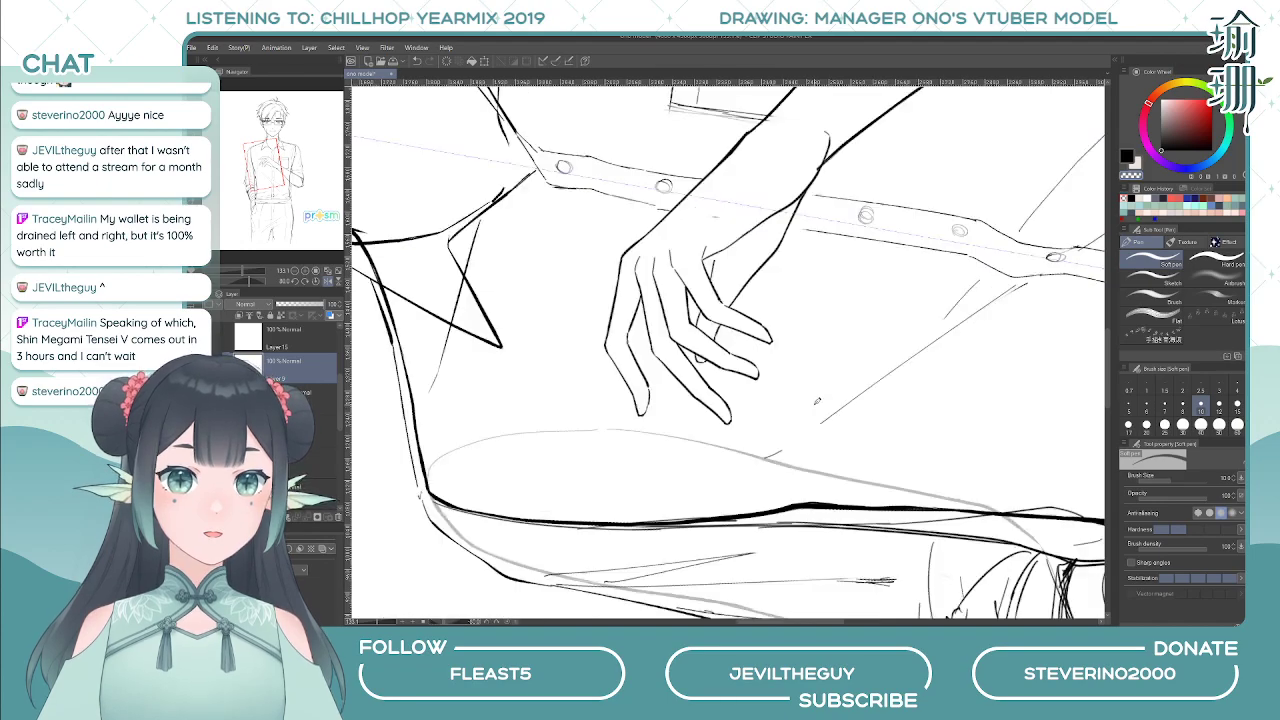
{"action": "key", "text": "c"}
{"action": "left_click_drag", "start_coordinate": [643, 414], "coordinate": [649, 397]}
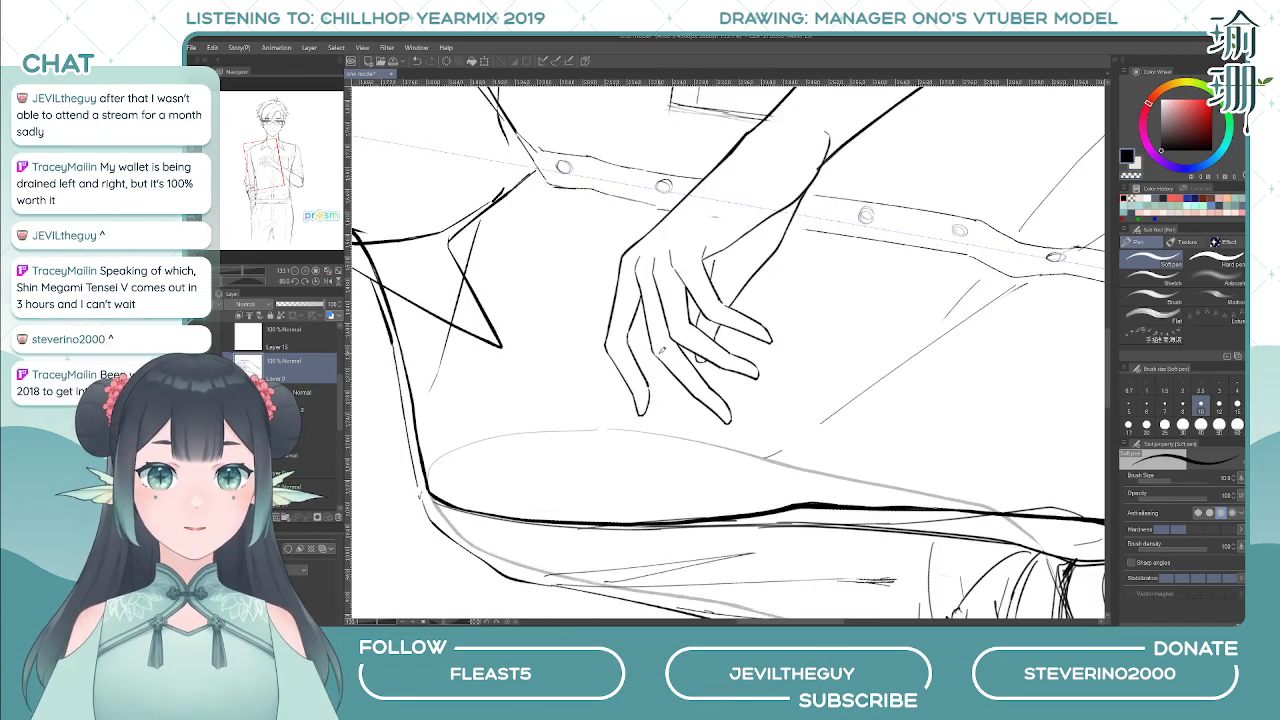
- Examine the bends and spacing of the fingers in normal and mirrored views at different canvas rotations
{"action": "key", "text": "asciicircum"}
{"action": "key", "text": "asciicircum"}
{"action": "key", "text": "asciicircum"}
{"action": "key", "text": "asciicircum"}
{"action": "key", "text": "asciicircum"}
{"action": "key", "text": "asciicircum"}
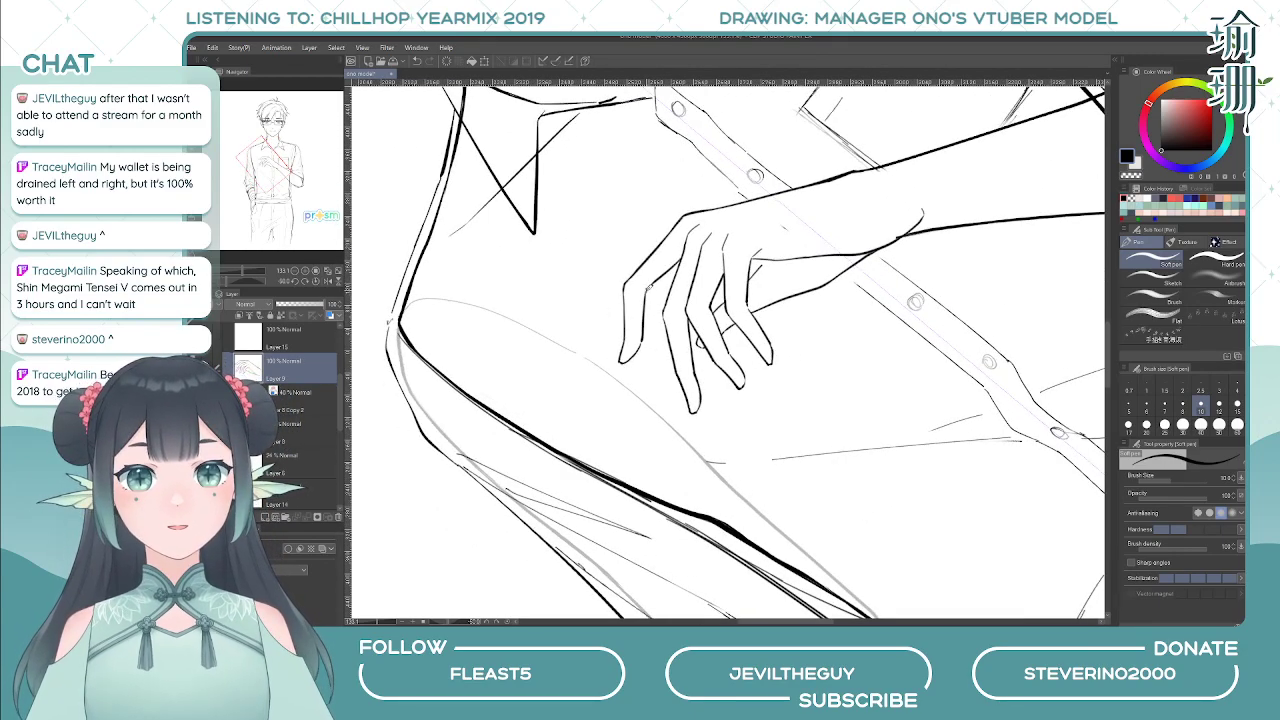
{"action": "key", "text": "h"}
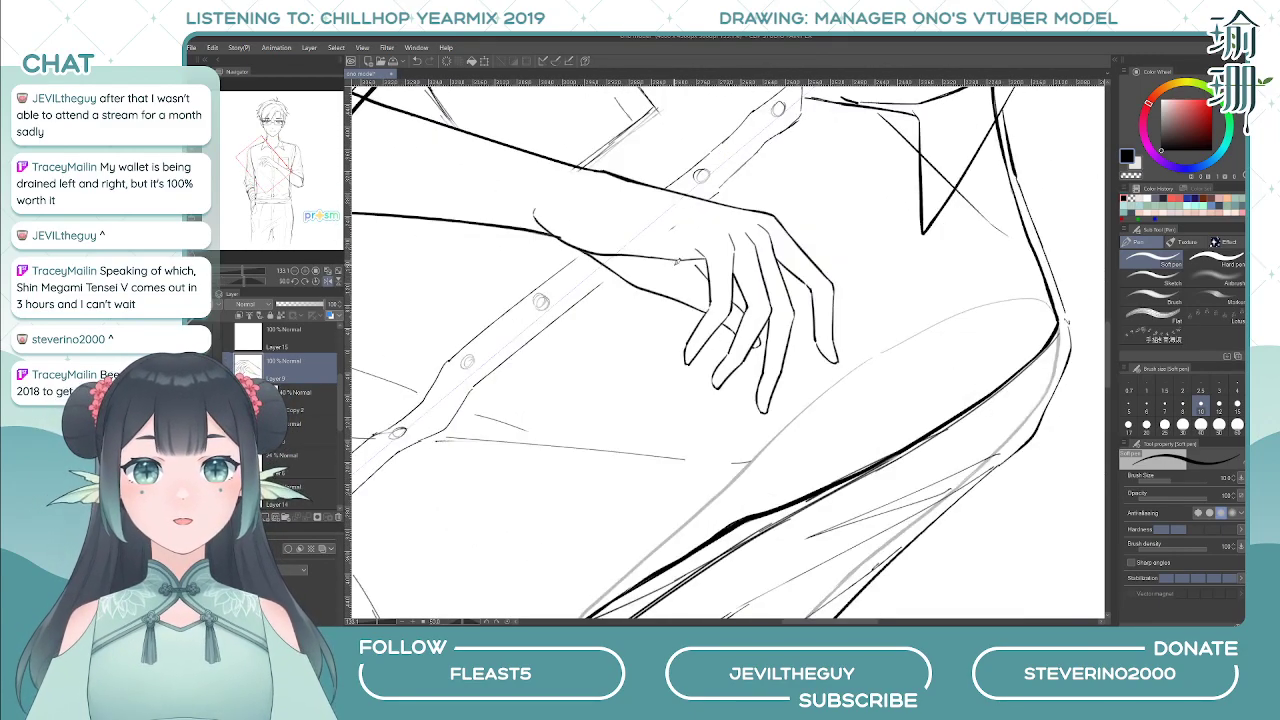
{"action": "key", "text": "minus"}
{"action": "key", "text": "minus"}
{"action": "key", "text": "minus"}
{"action": "key", "text": "minus"}
{"action": "key", "text": "minus"}
{"action": "key", "text": "minus"}
{"action": "key", "text": "minus"}
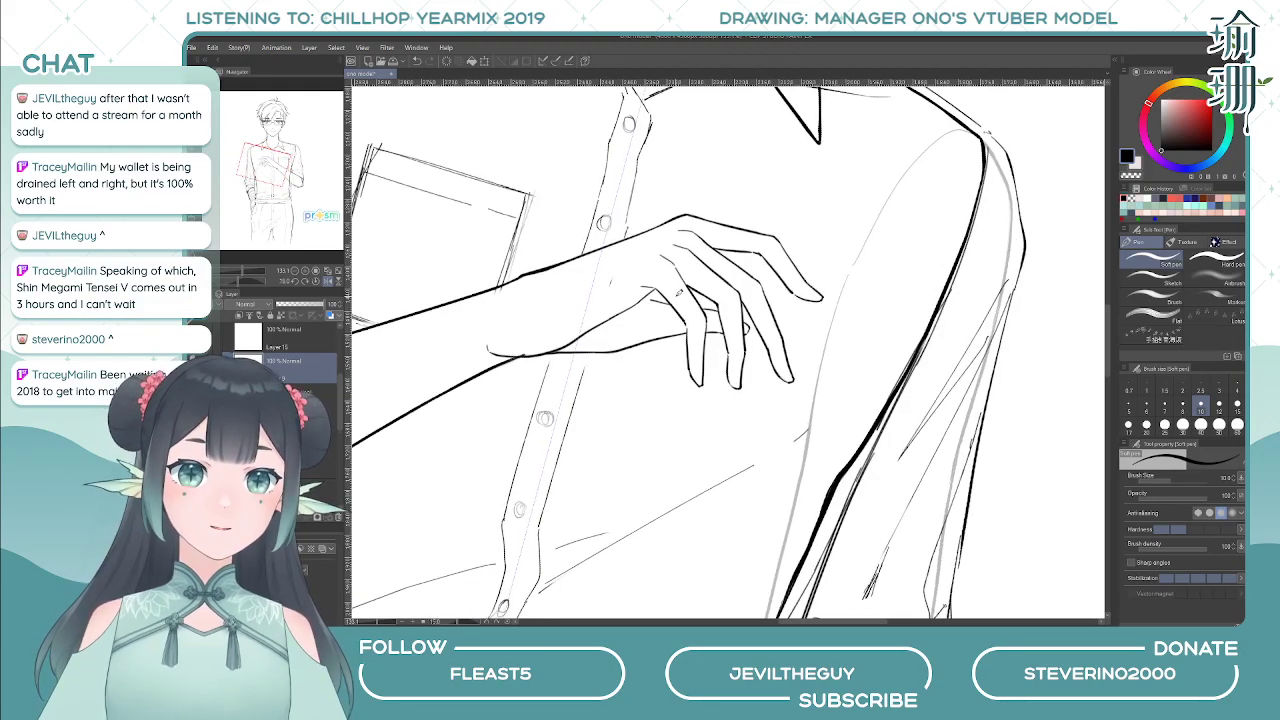
- Check the hand's size and finger lengths against the upper body at close and distant zoom, mirrored and normal
{"action": "key", "text": "ctrl+minus"}
{"action": "key", "text": "ctrl+minus"}
{"action": "key", "text": "ctrl+minus"}
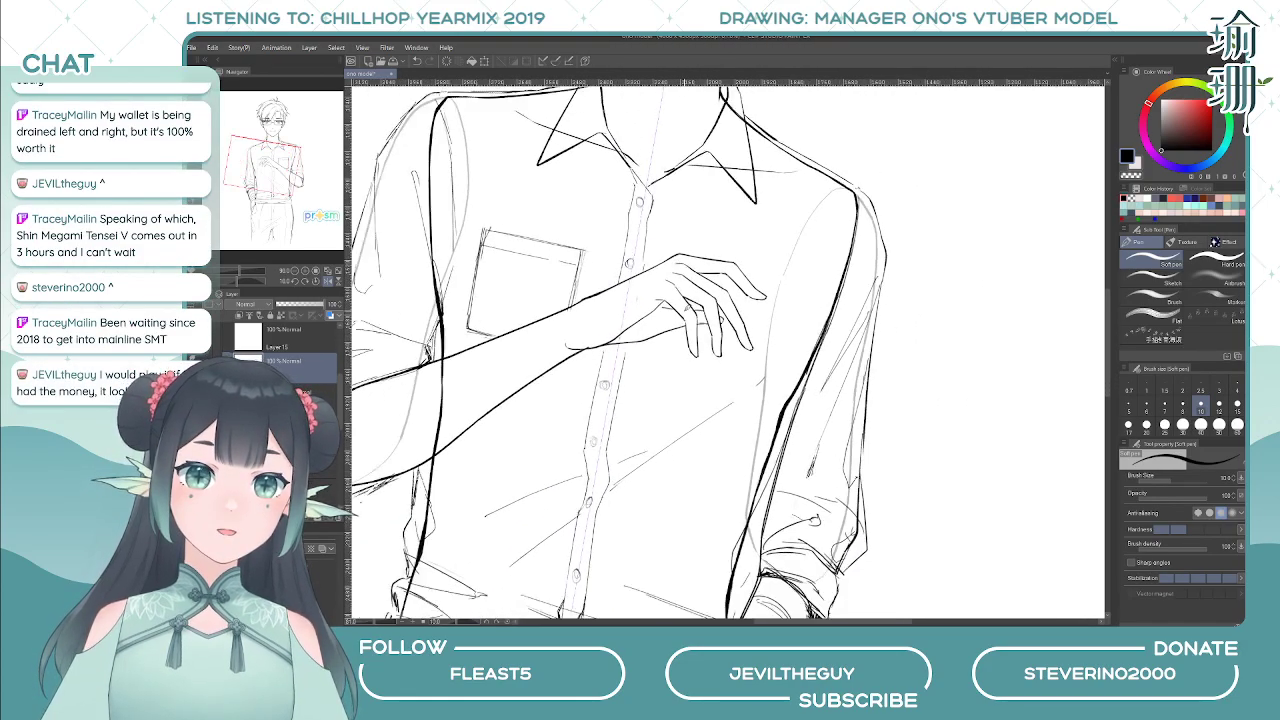
{"action": "key", "text": "ctrl+plus"}
{"action": "key", "text": "ctrl+plus"}
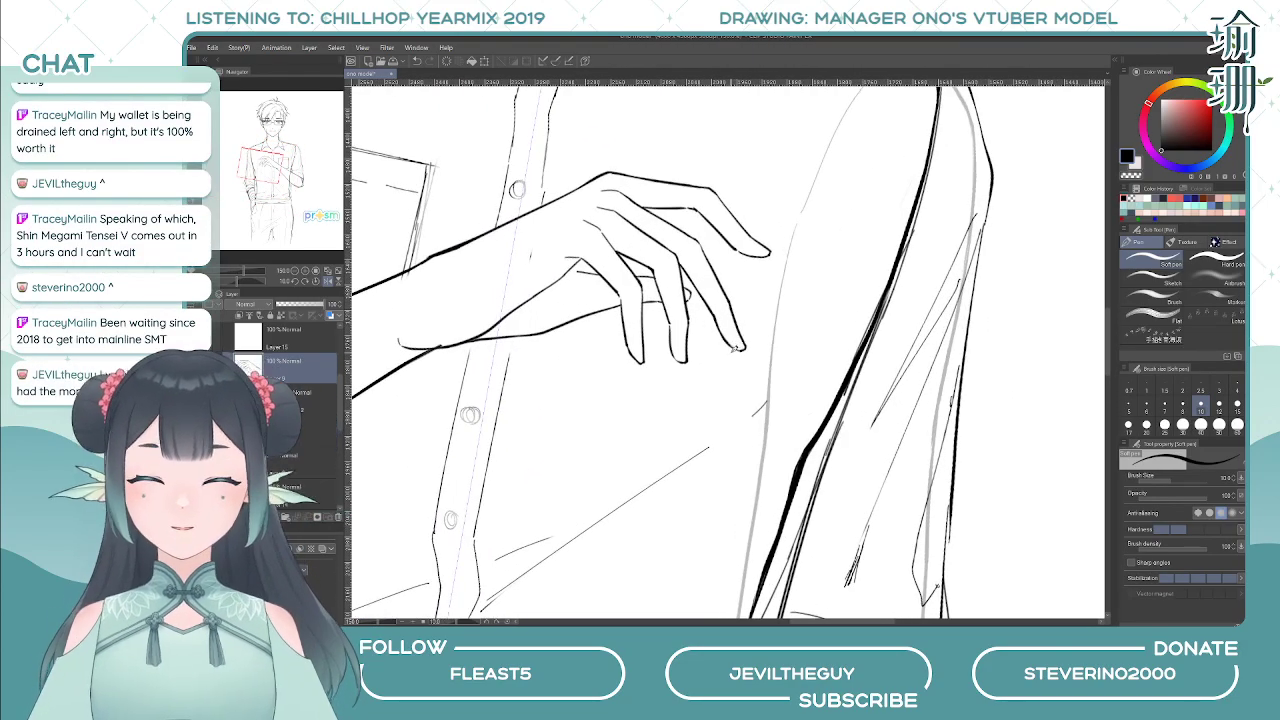
{"action": "key", "text": "h"}
{"action": "left_click_drag", "start_coordinate": [676, 364], "coordinate": [621, 404]}
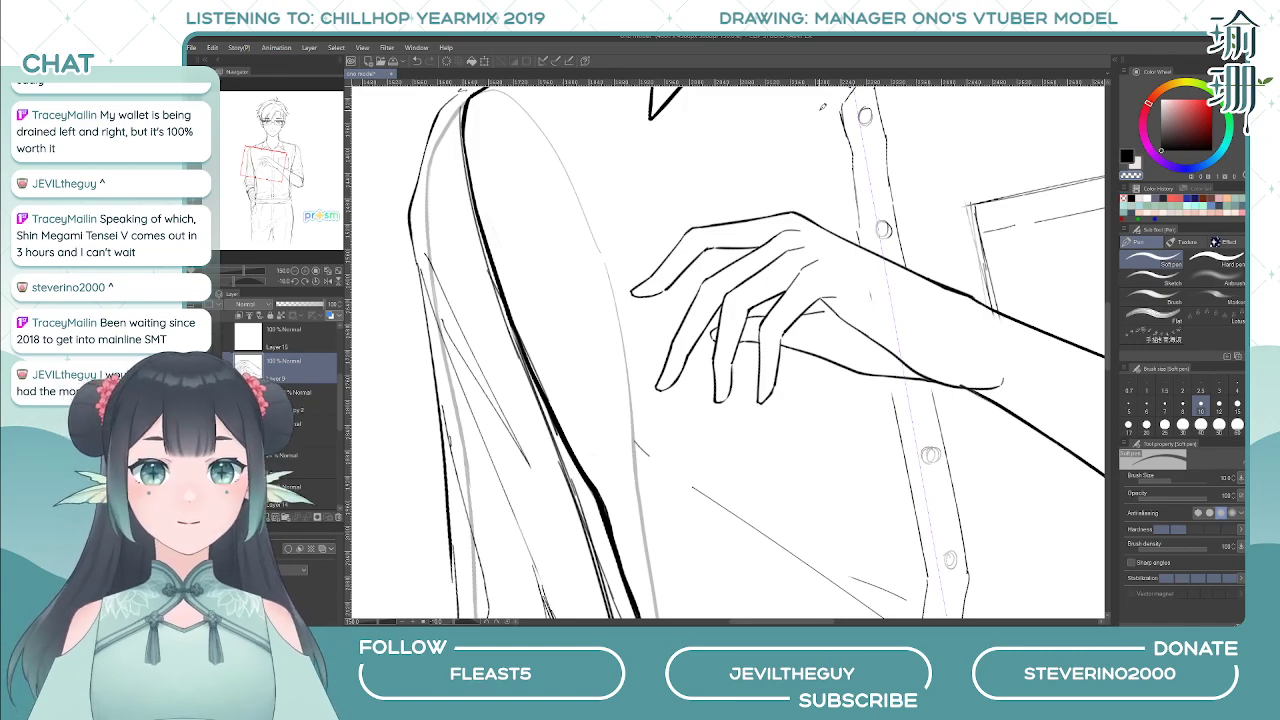
{"action": "scroll", "coordinate": [823, 107], "scroll_direction": "down", "scroll_amount": 1}
{"action": "left_click_drag", "start_coordinate": [798, 336], "coordinate": [654, 443]}
{"action": "left_click_drag", "start_coordinate": [662, 262], "coordinate": [687, 313]}
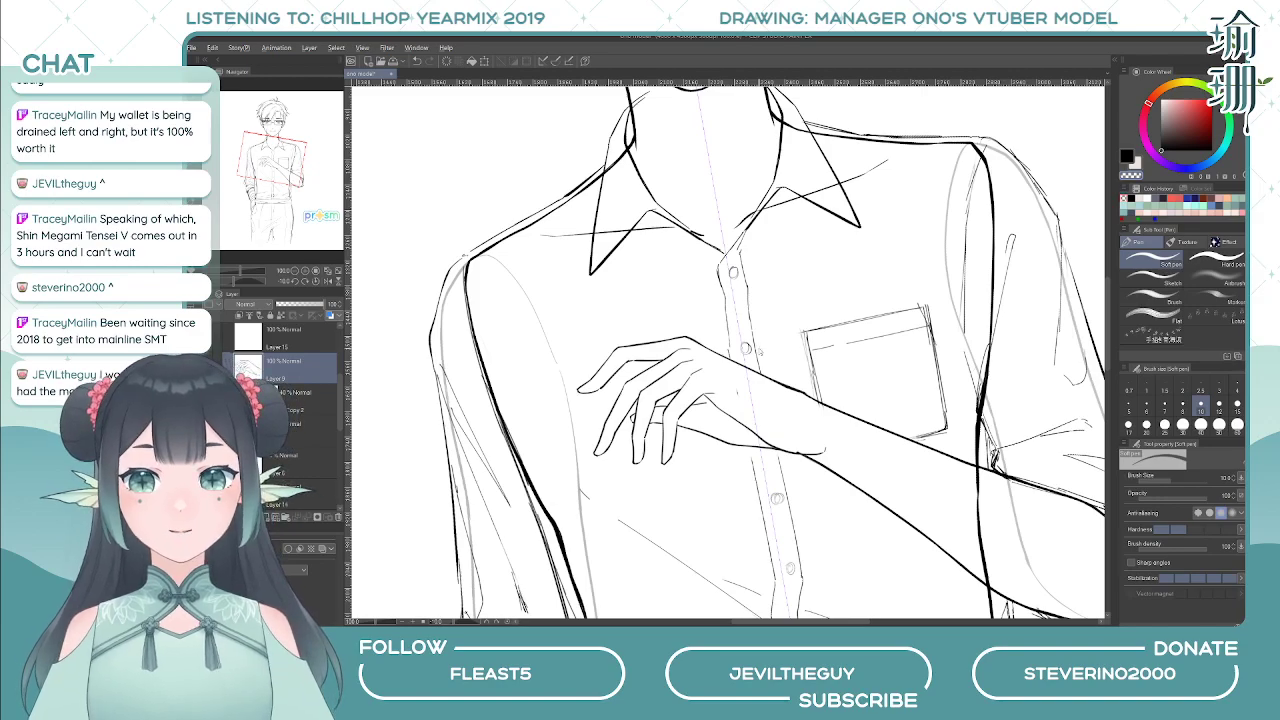
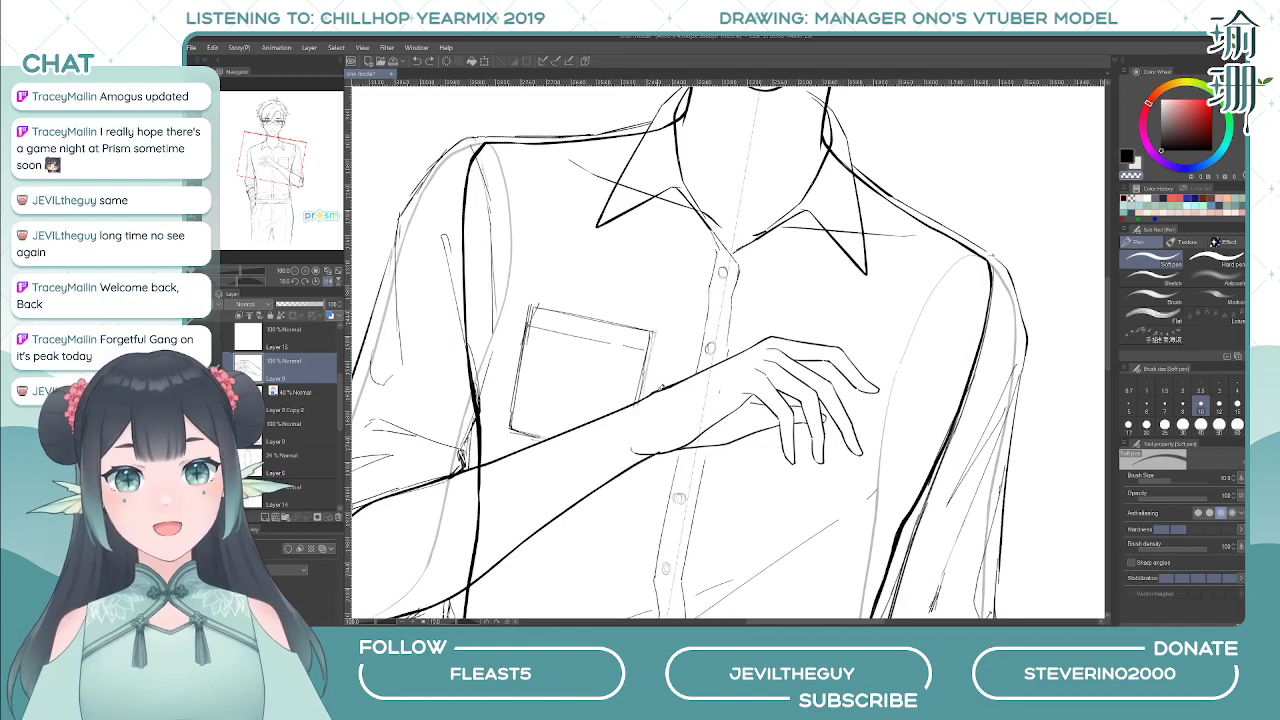
- Restore the soft pen's black colour and rework the palm line below the base of the last finger
{"action": "key", "text": "h"}
{"action": "key", "text": "h"}
{"action": "key", "text": "c"}
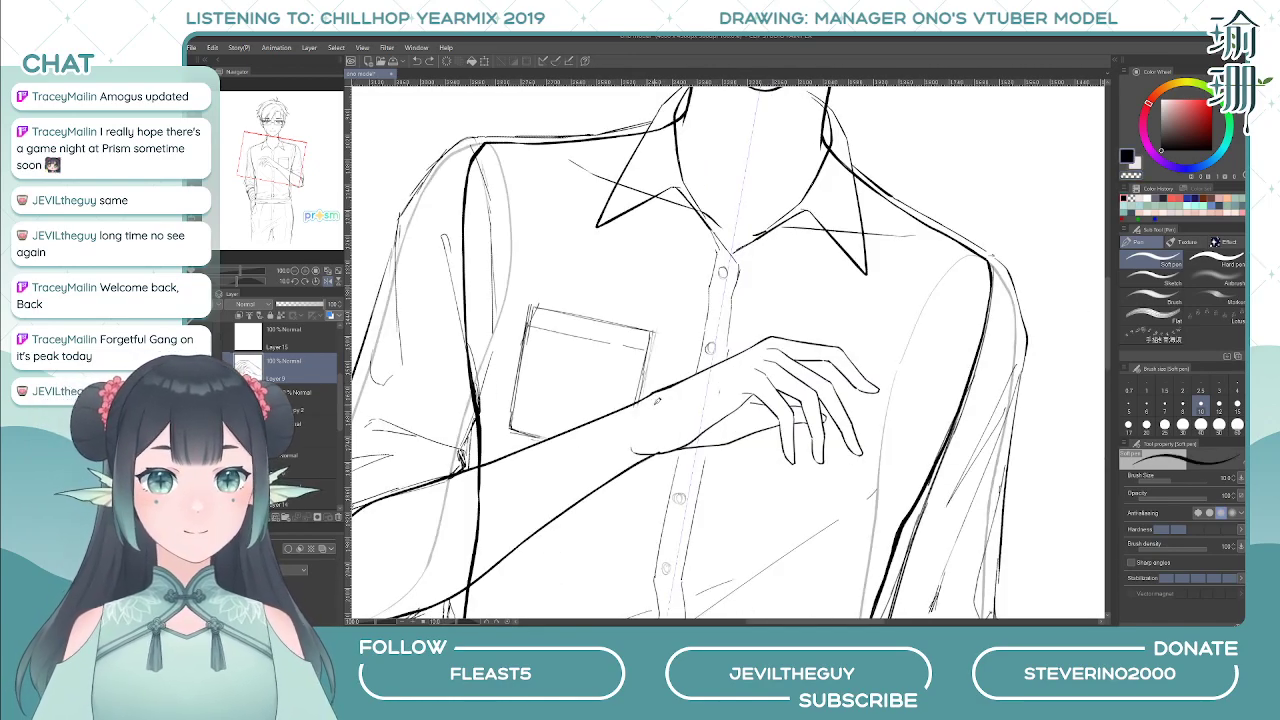
{"action": "scroll", "coordinate": [751, 404], "scroll_direction": "up", "scroll_amount": 3}
{"action": "key", "text": "h"}
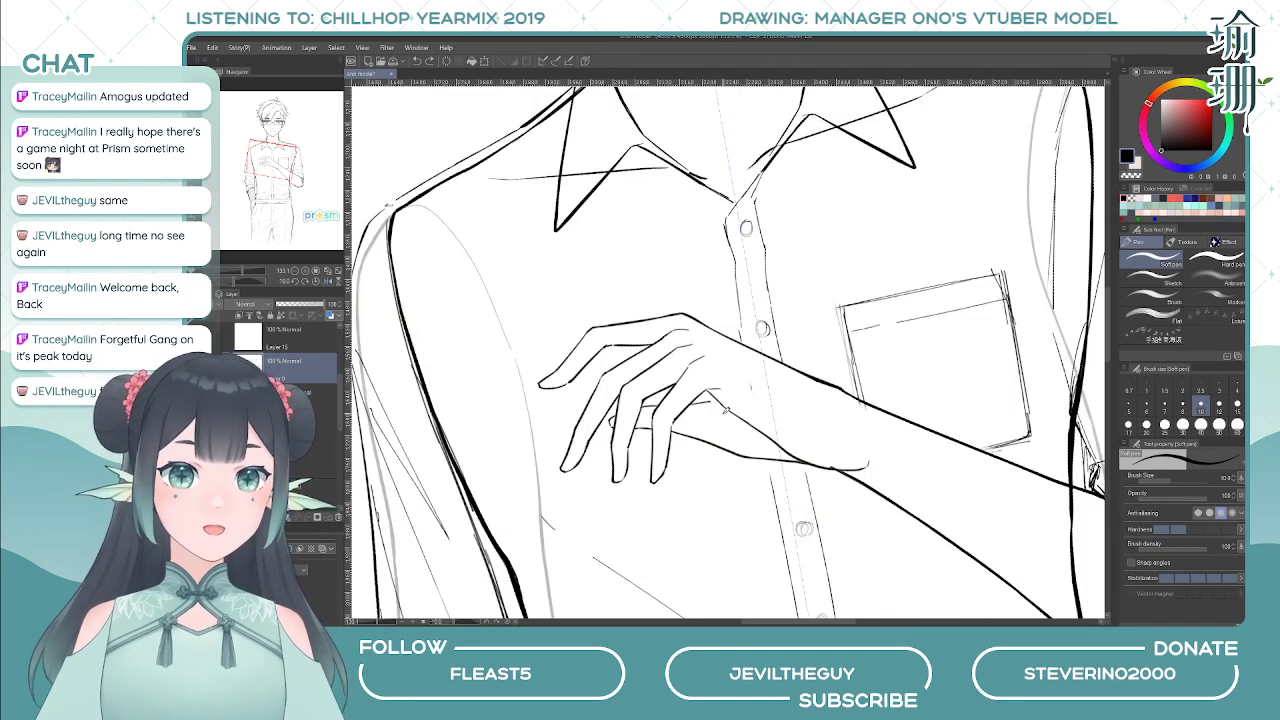
{"action": "key", "text": "c"}
{"action": "key", "text": "asciicircum"}
{"action": "key", "text": "asciicircum"}
{"action": "key", "text": "asciicircum"}
{"action": "key", "text": "asciicircum"}
{"action": "key", "text": "asciicircum"}
{"action": "key", "text": "asciicircum"}
{"action": "key", "text": "asciicircum"}
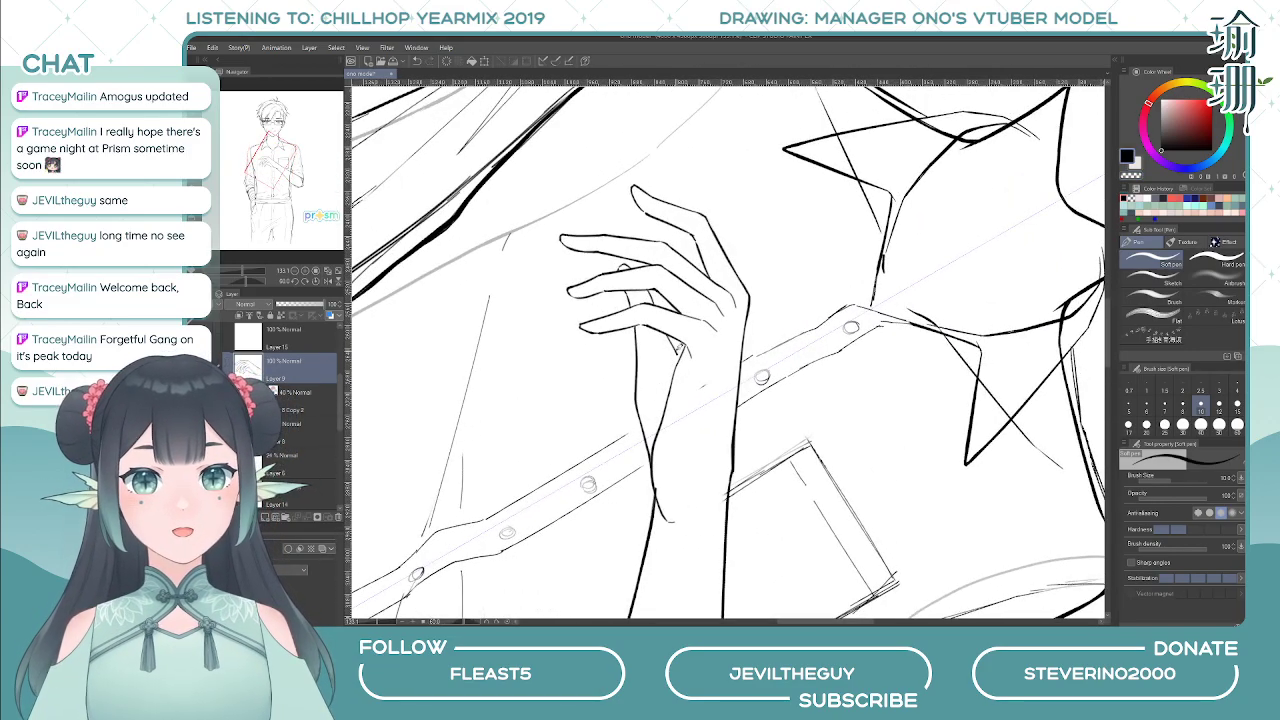
- Refine the join between the last finger's base and the palm, checking it in mirrored and normal views
{"action": "key", "text": "h"}
{"action": "key", "text": "asciicircum"}
{"action": "key", "text": "asciicircum"}
{"action": "key", "text": "minus"}
{"action": "key", "text": "minus"}
{"action": "key", "text": "minus"}
{"action": "key", "text": "minus"}
{"action": "key", "text": "minus"}
{"action": "key", "text": "minus"}
{"action": "key", "text": "minus"}
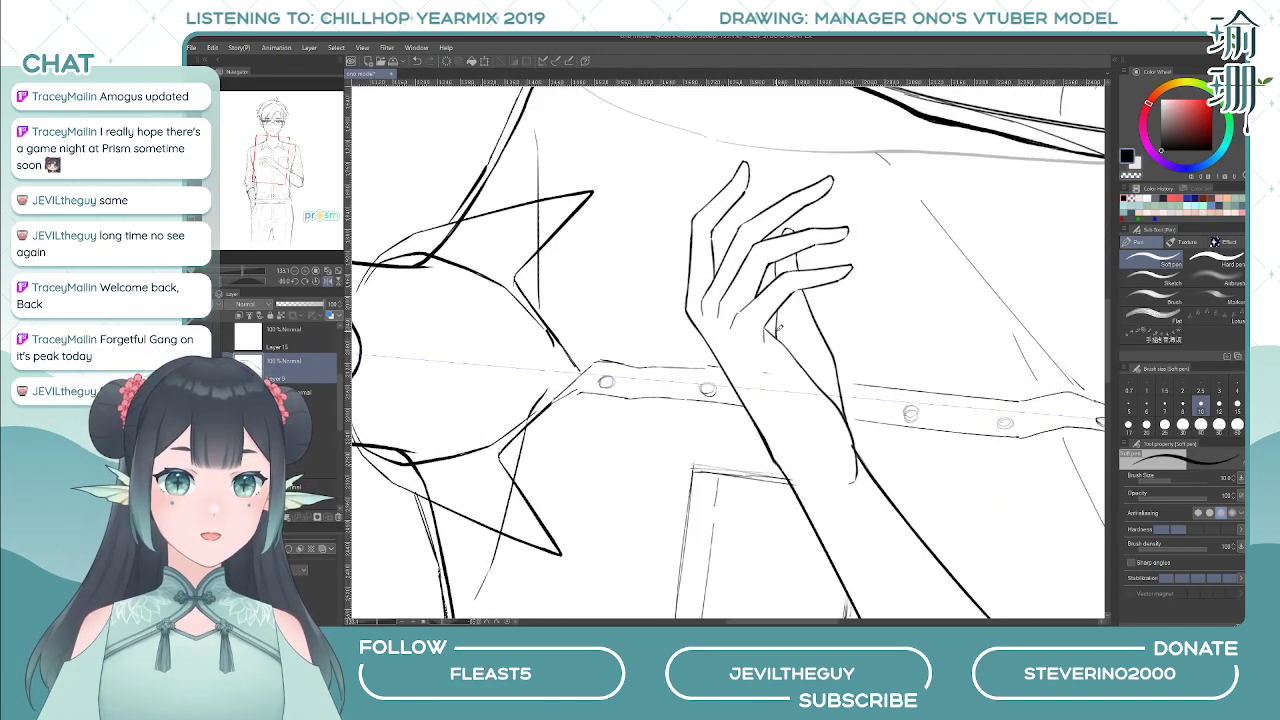
{"action": "key", "text": "h"}
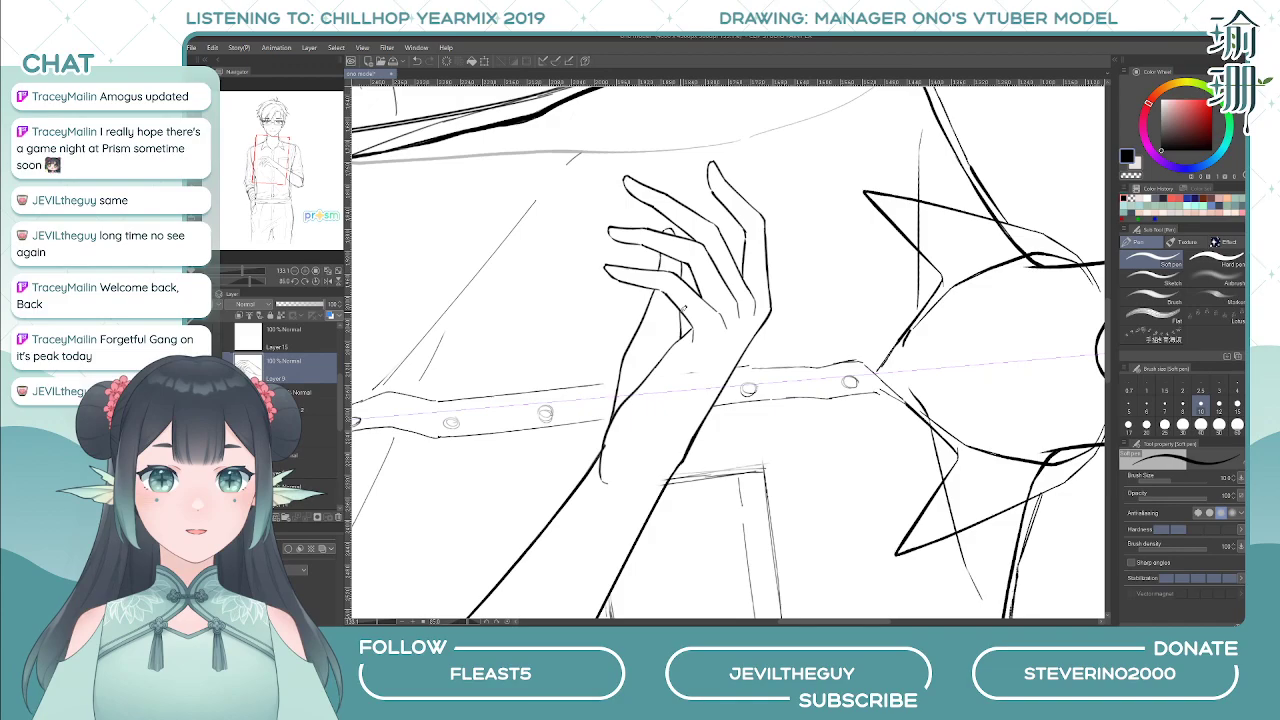
{"action": "key", "text": "h"}
{"action": "key", "text": "h"}
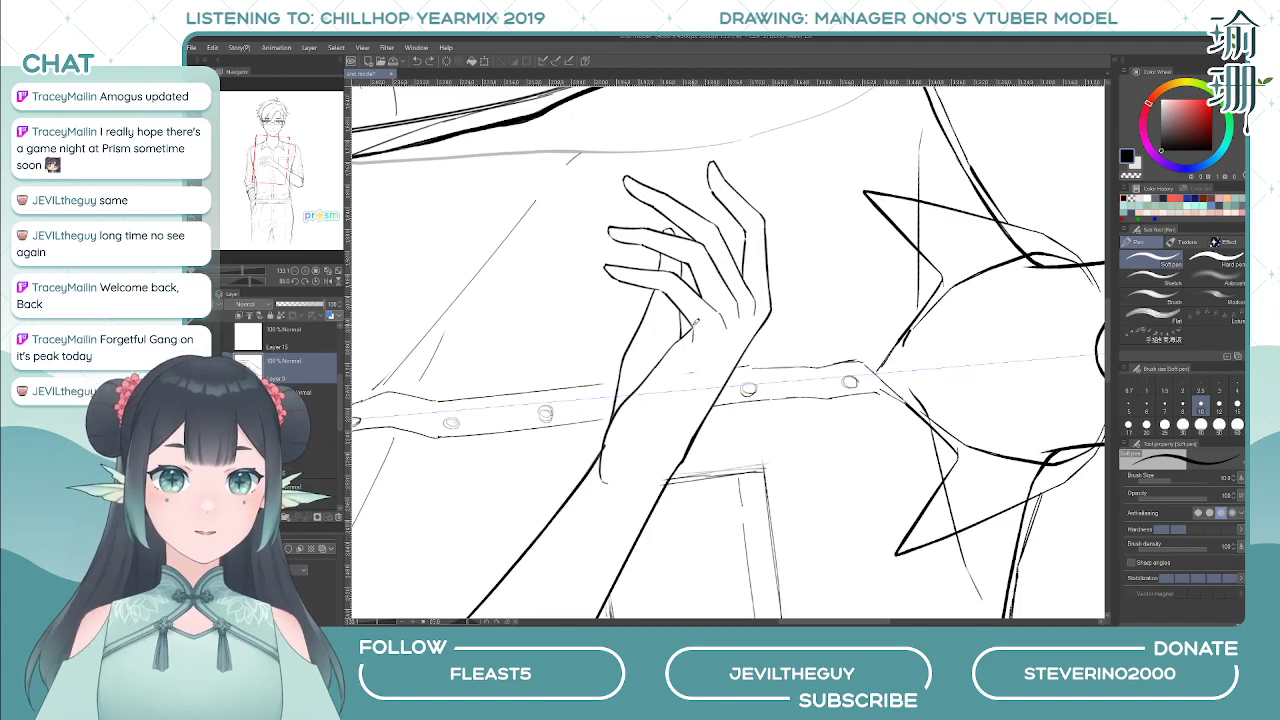
{"action": "key", "text": "h"}
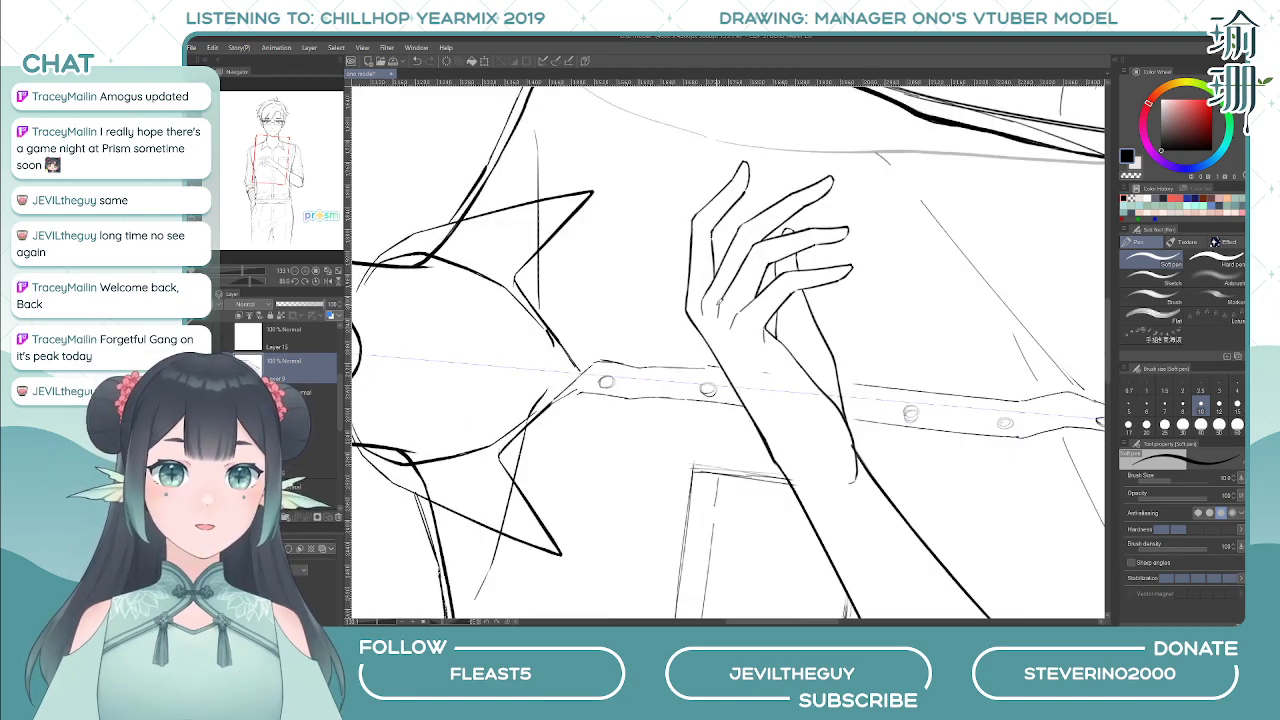
- Touch up the first finger's inner edge near its middle joint, alternating between transparent and black
{"action": "key", "text": "^"}
{"action": "key", "text": "^"}
{"action": "key", "text": "c"}
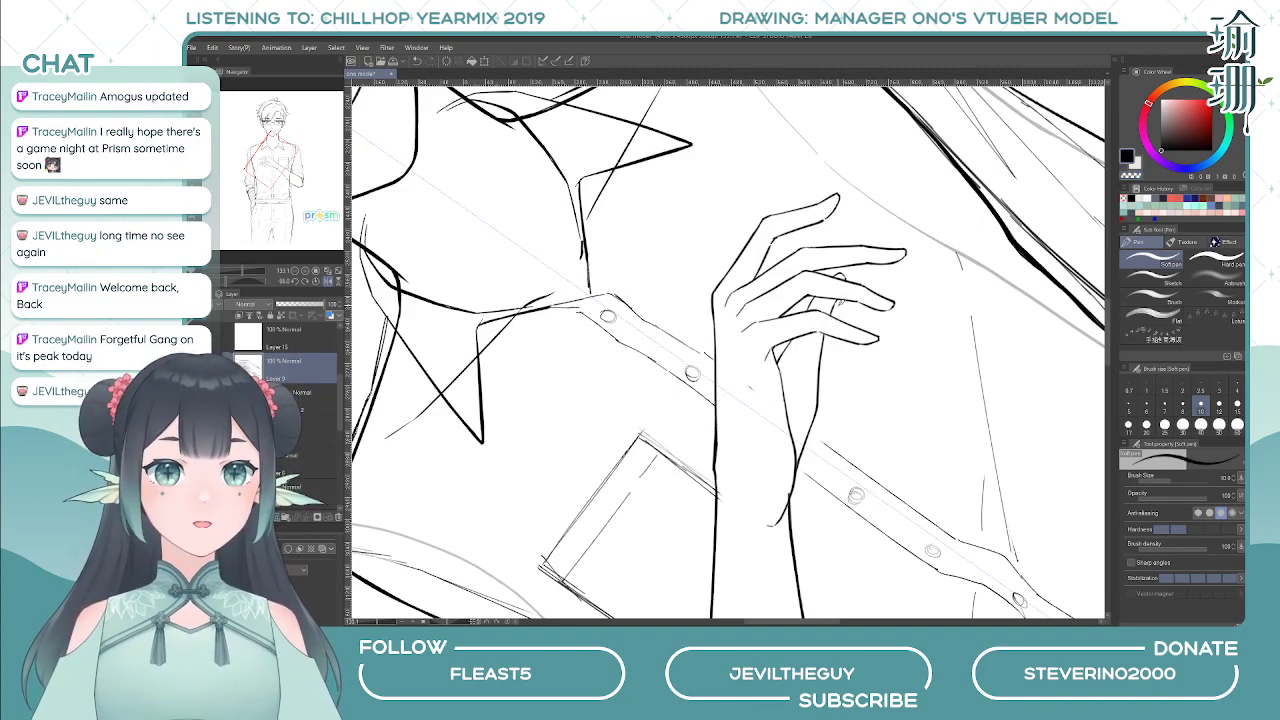
{"action": "key", "text": "h"}
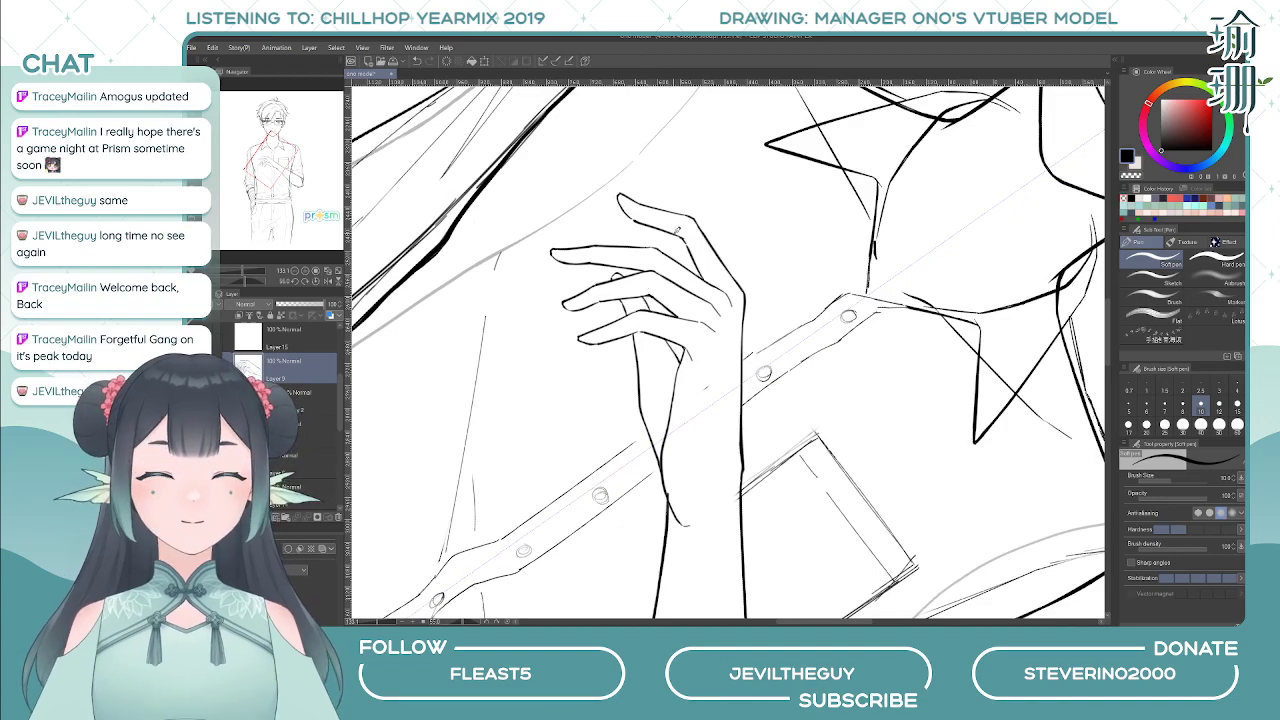
{"action": "key", "text": "asciicircum"}
{"action": "key", "text": "asciicircum"}
{"action": "key", "text": "c"}
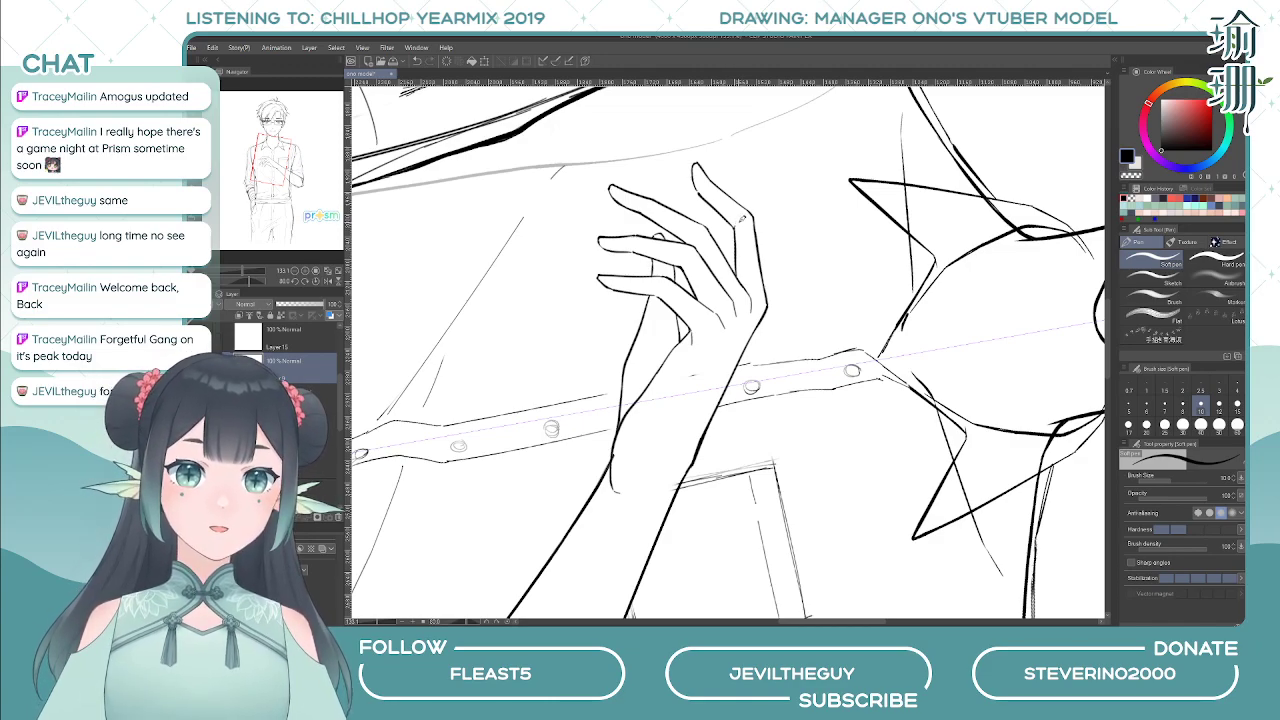
- Touch up the outline of the first finger's tip from a rotated, flipped view, undoing the last stroke there
{"action": "key", "text": "h"}
{"action": "key", "text": "asciicircum"}
{"action": "key", "text": "asciicircum"}
{"action": "key", "text": "asciicircum"}
{"action": "key", "text": "asciicircum"}
{"action": "key", "text": "asciicircum"}
{"action": "key", "text": "asciicircum"}
{"action": "key", "text": "asciicircum"}
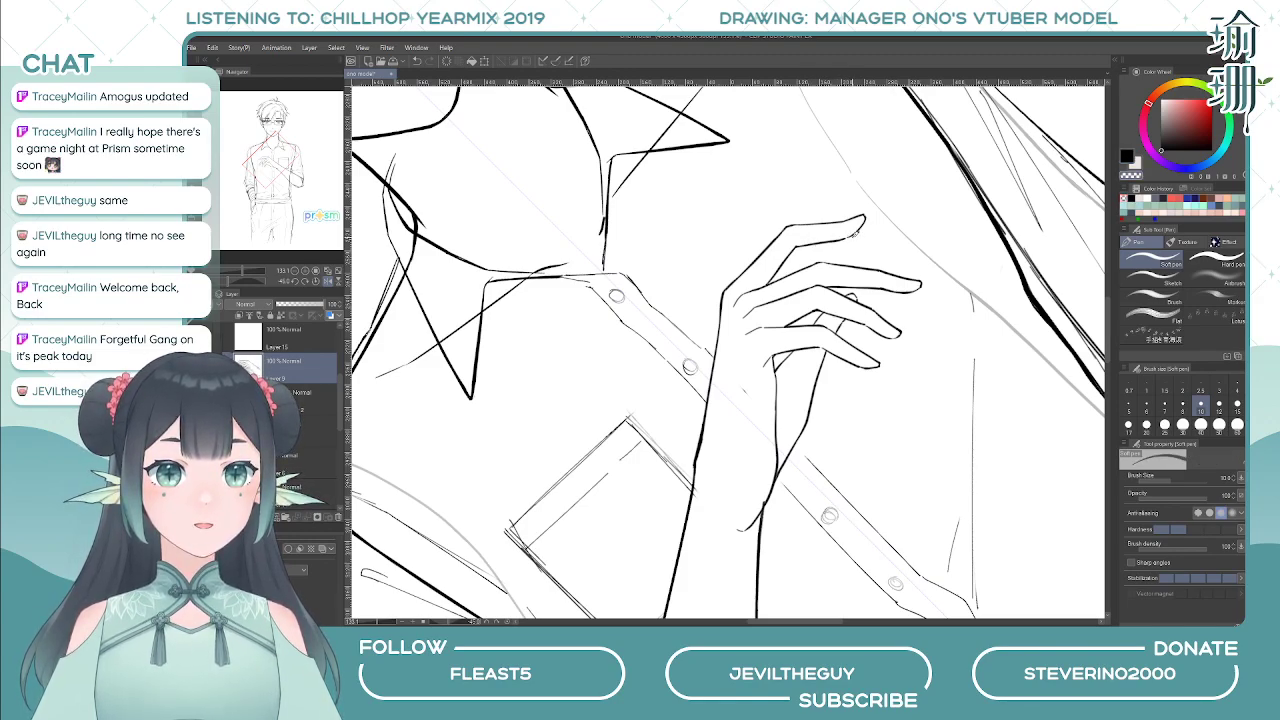
{"action": "key", "text": "ctrl+z"}
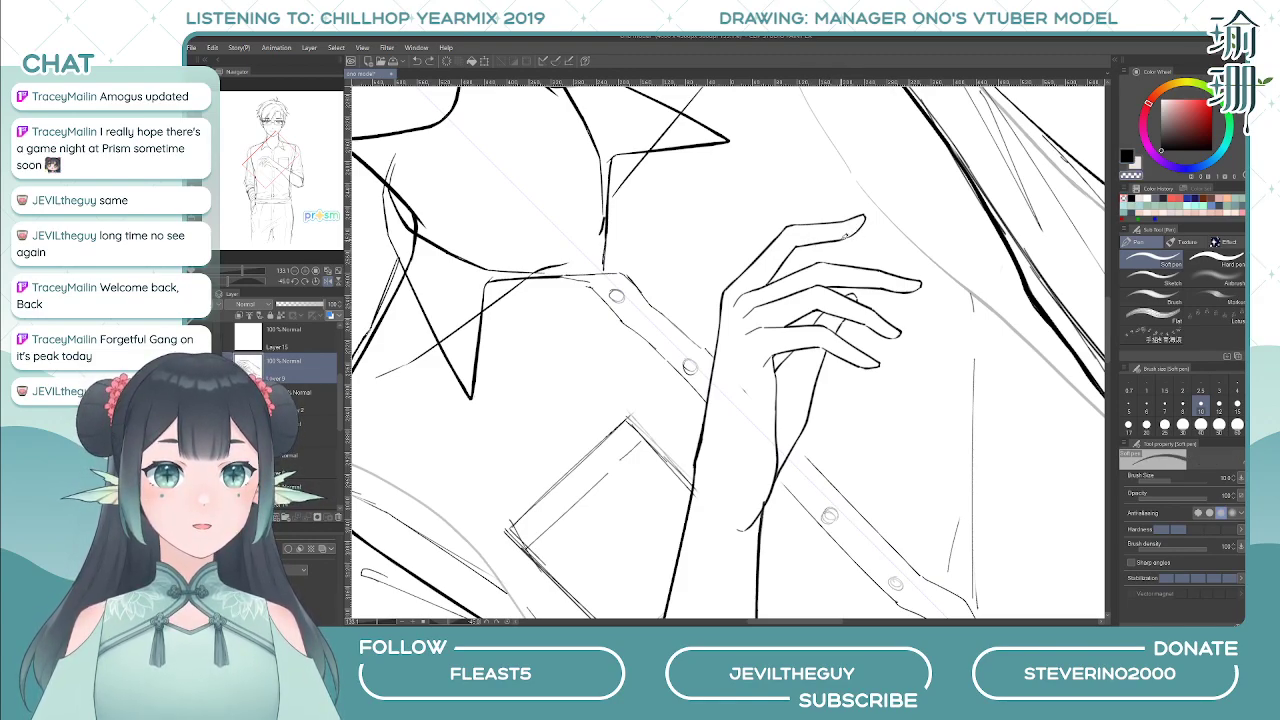
{"action": "key", "text": "c"}
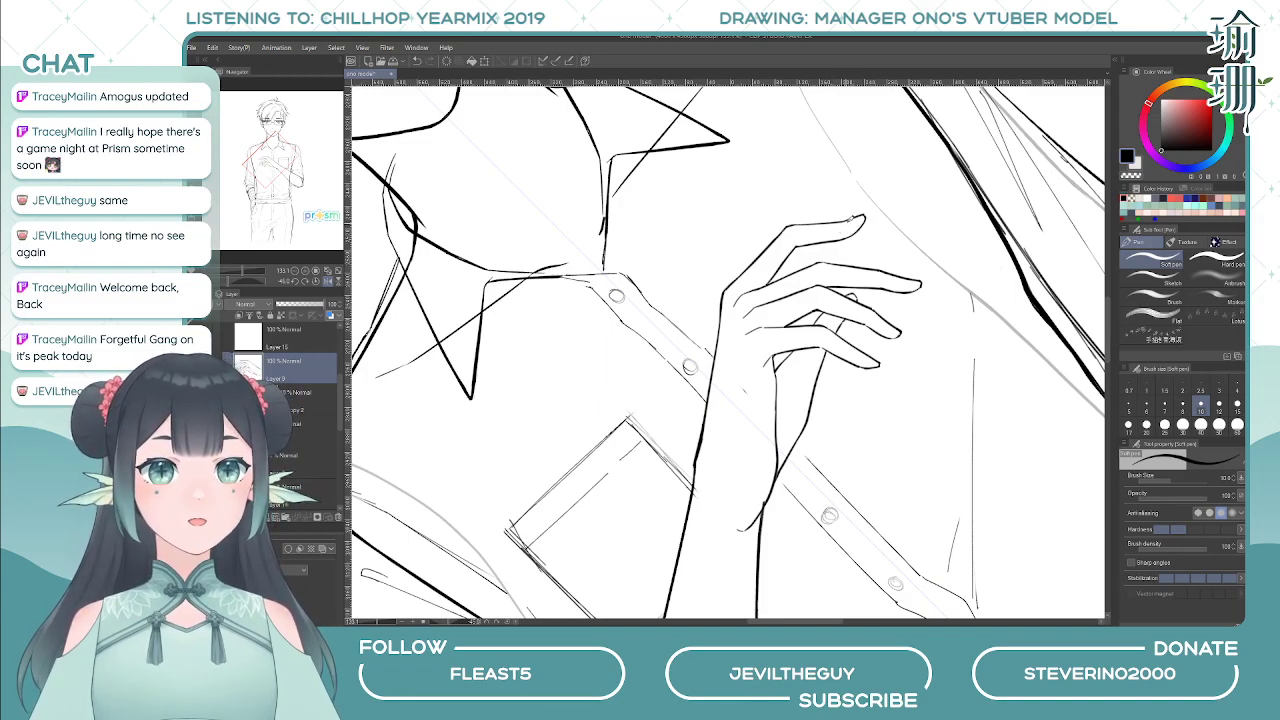
- Refine the third finger's tip from rotated views, alternating the soft pen between black and transparent
{"action": "key", "text": "^"}
{"action": "key", "text": "^"}
{"action": "key", "text": "^"}
{"action": "key", "text": "^"}
{"action": "key", "text": "^"}
{"action": "key", "text": "^"}
{"action": "key", "text": "^"}
{"action": "key", "text": "^"}
{"action": "key", "text": "^"}
{"action": "key", "text": "^"}
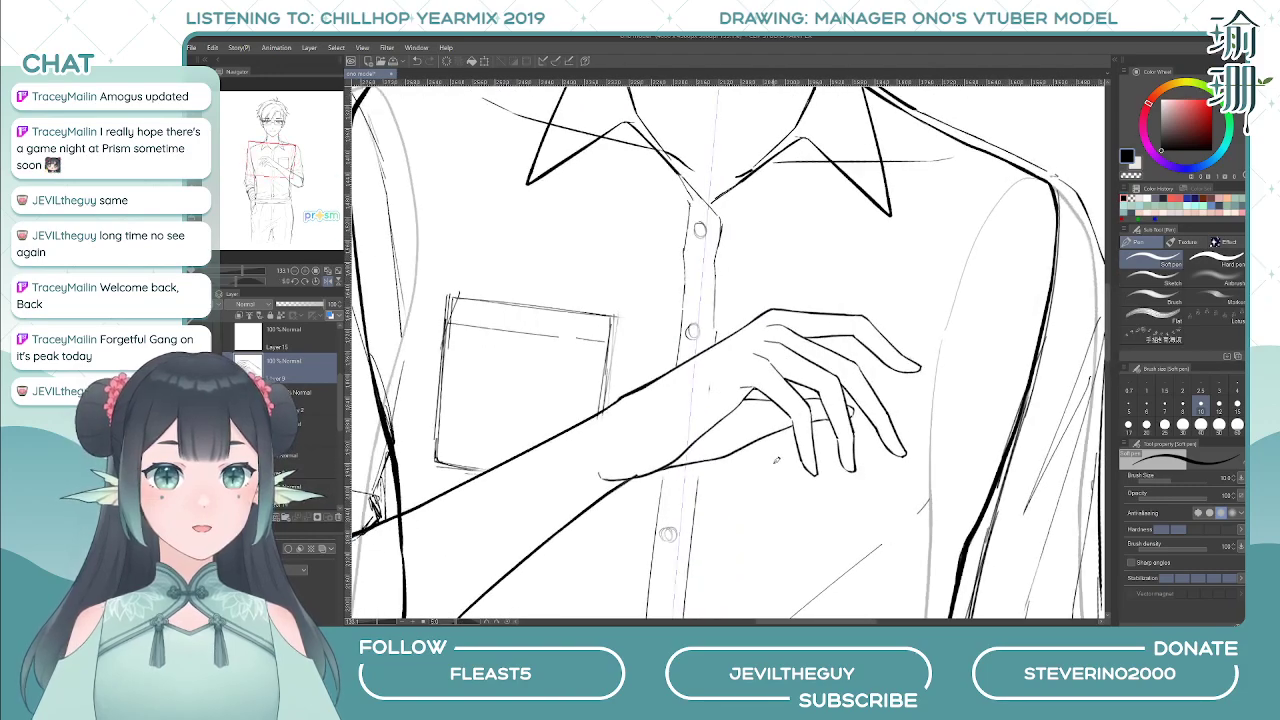
{"action": "key", "text": "^"}
{"action": "key", "text": "^"}
{"action": "key", "text": "^"}
{"action": "key", "text": "^"}
{"action": "key", "text": "^"}
{"action": "key", "text": "^"}
{"action": "key", "text": "^"}
{"action": "key", "text": "^"}
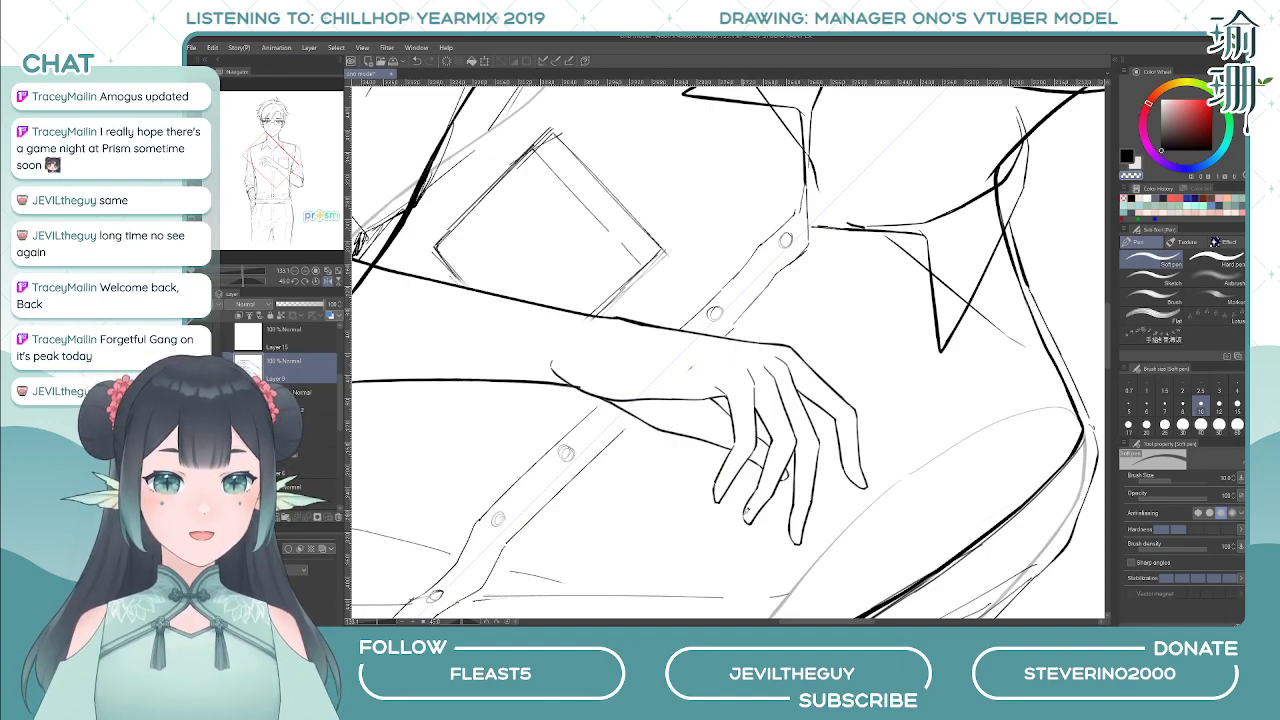
{"action": "key", "text": "c"}
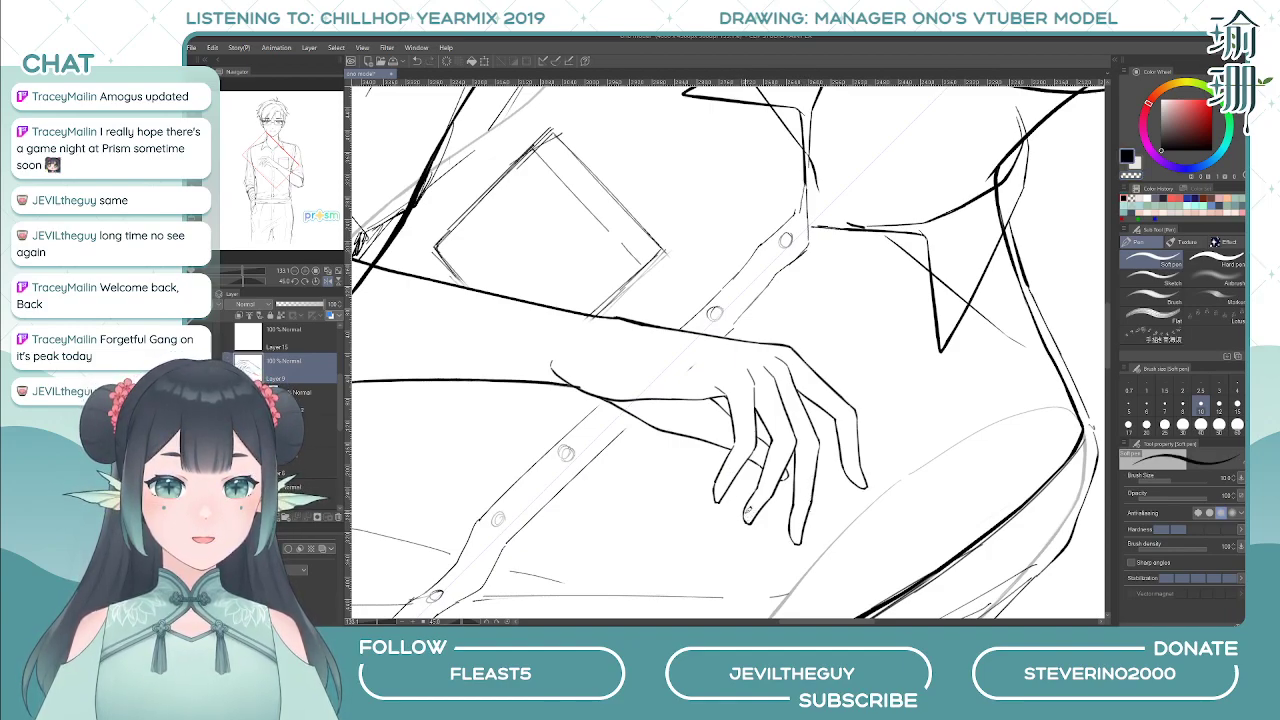
- Flip the view and clean up the third finger's tip with short strokes in transparent and black
{"action": "key", "text": "h"}
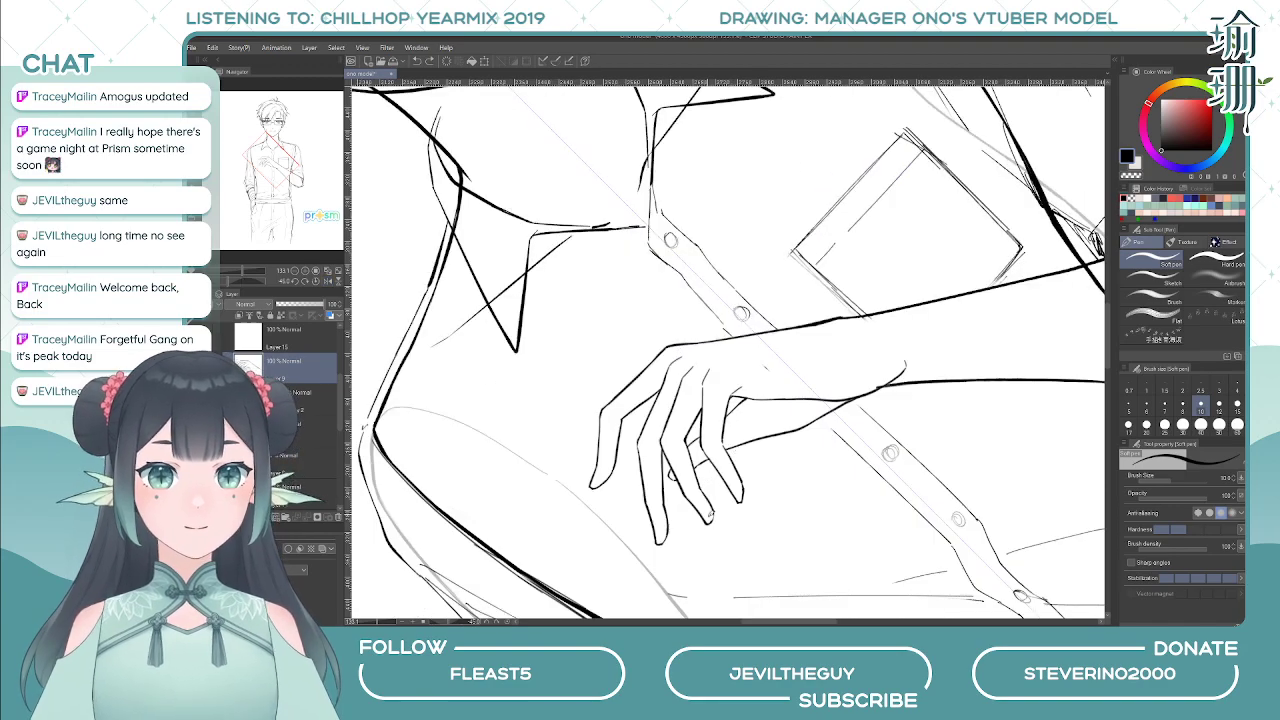
{"action": "key", "text": "^"}
{"action": "key", "text": "^"}
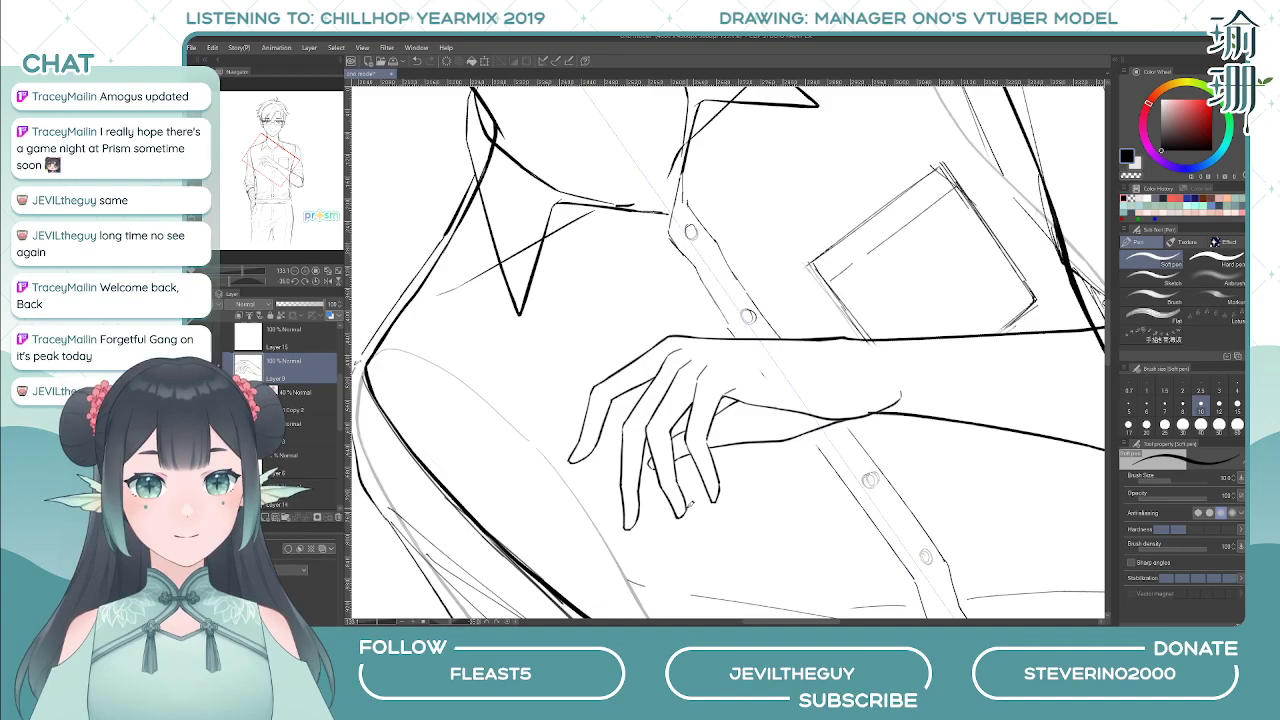
{"action": "key", "text": "-"}
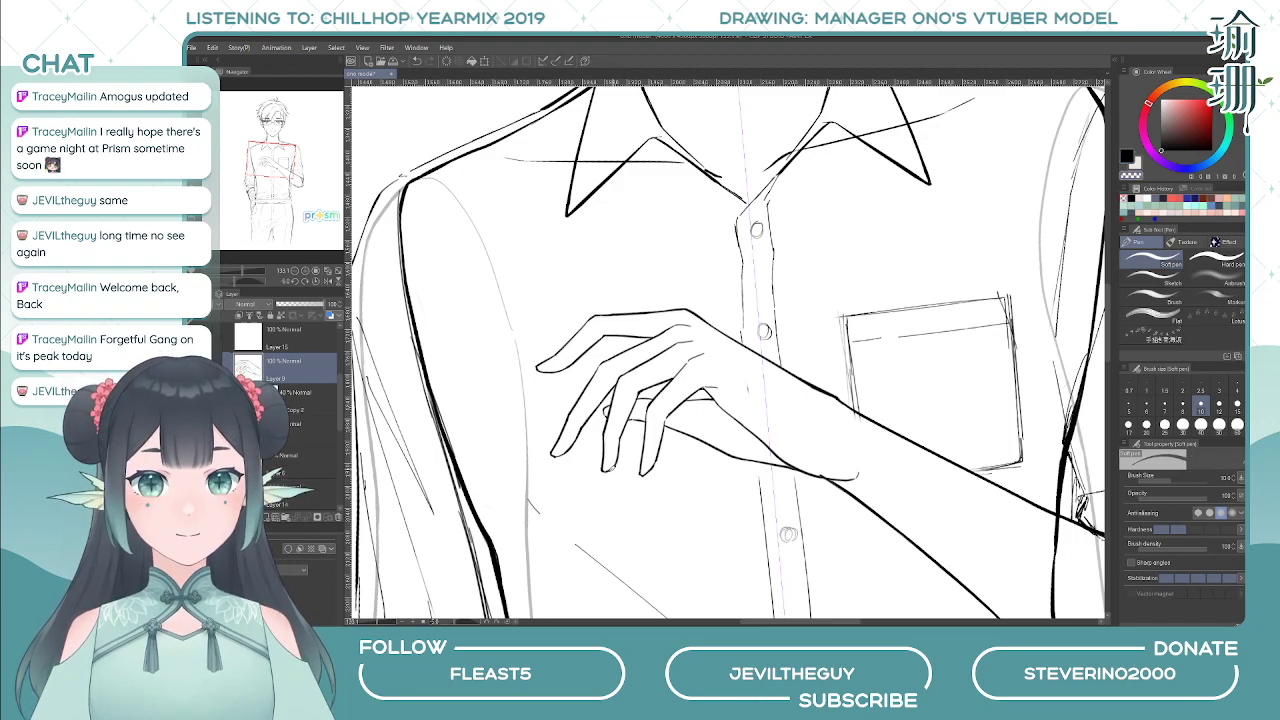
{"action": "key", "text": "c"}
{"action": "left_click_drag", "start_coordinate": [603, 469], "coordinate": [619, 462]}
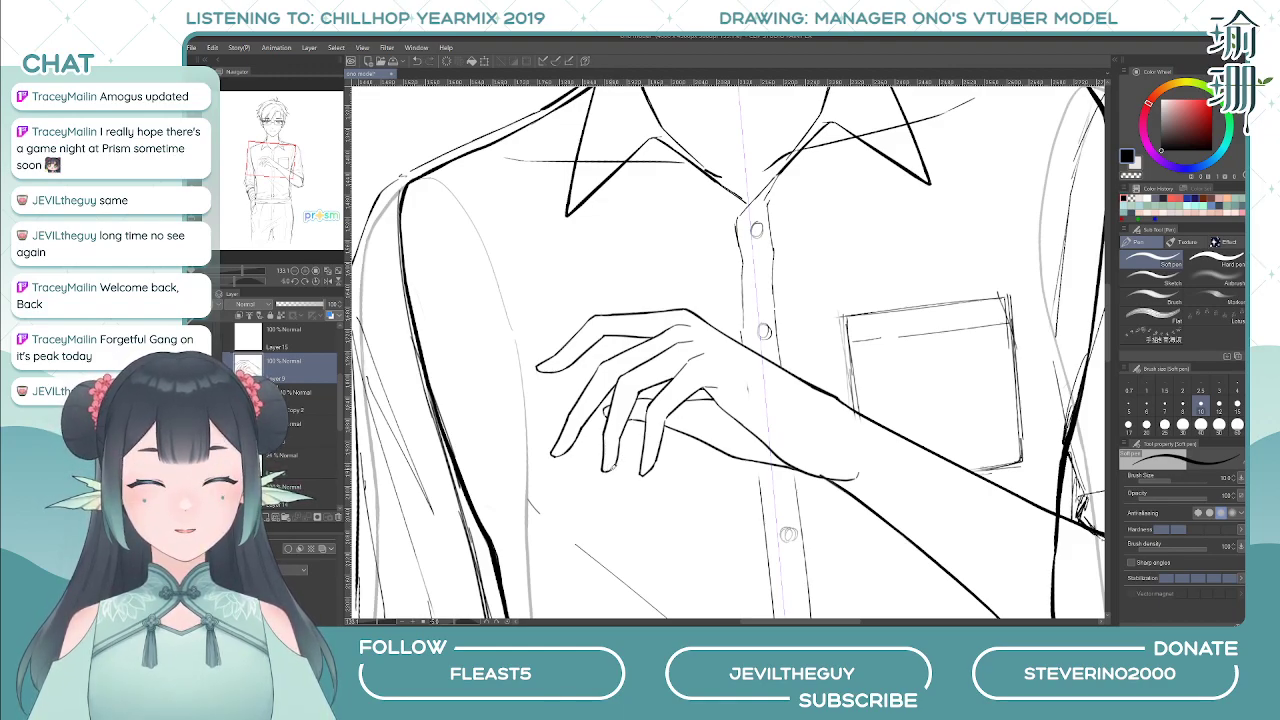
{"action": "key", "text": "c"}
{"action": "left_click_drag", "start_coordinate": [615, 466], "coordinate": [613, 465]}
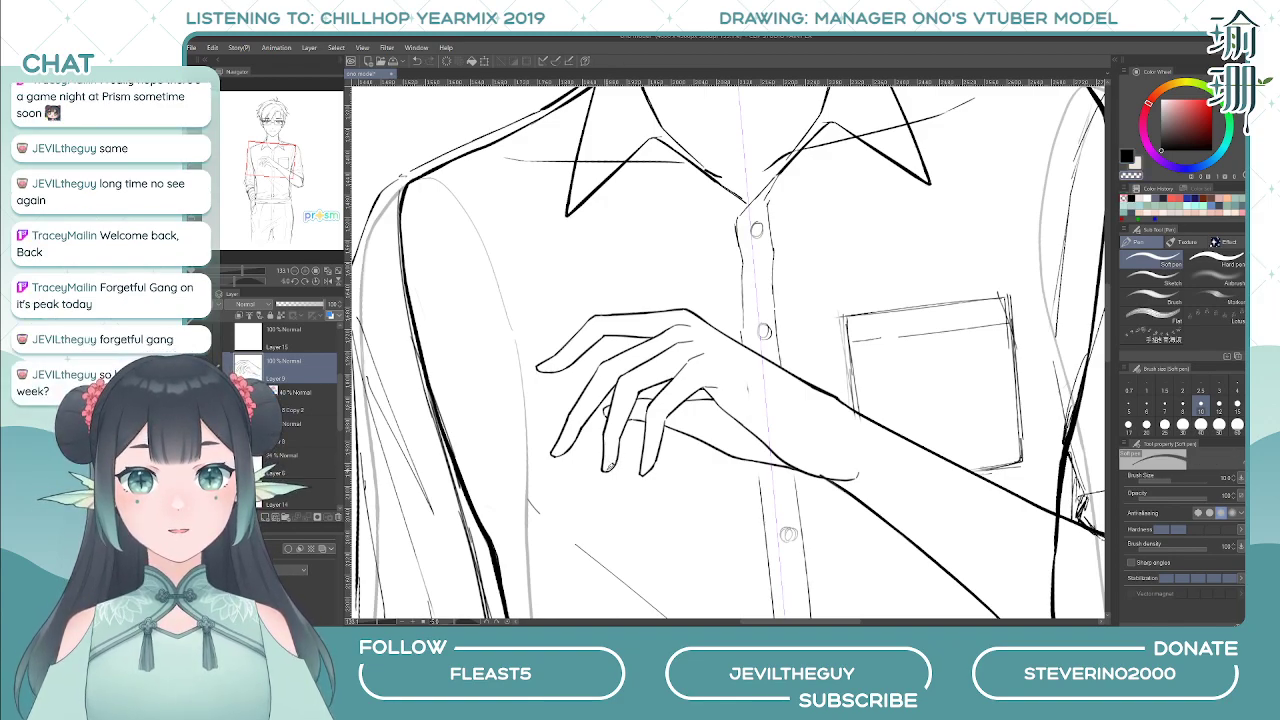
- Compare the hand in mirrored and normal views and redraw the last finger's tip, undoing the first attempt
{"action": "key", "text": "h"}
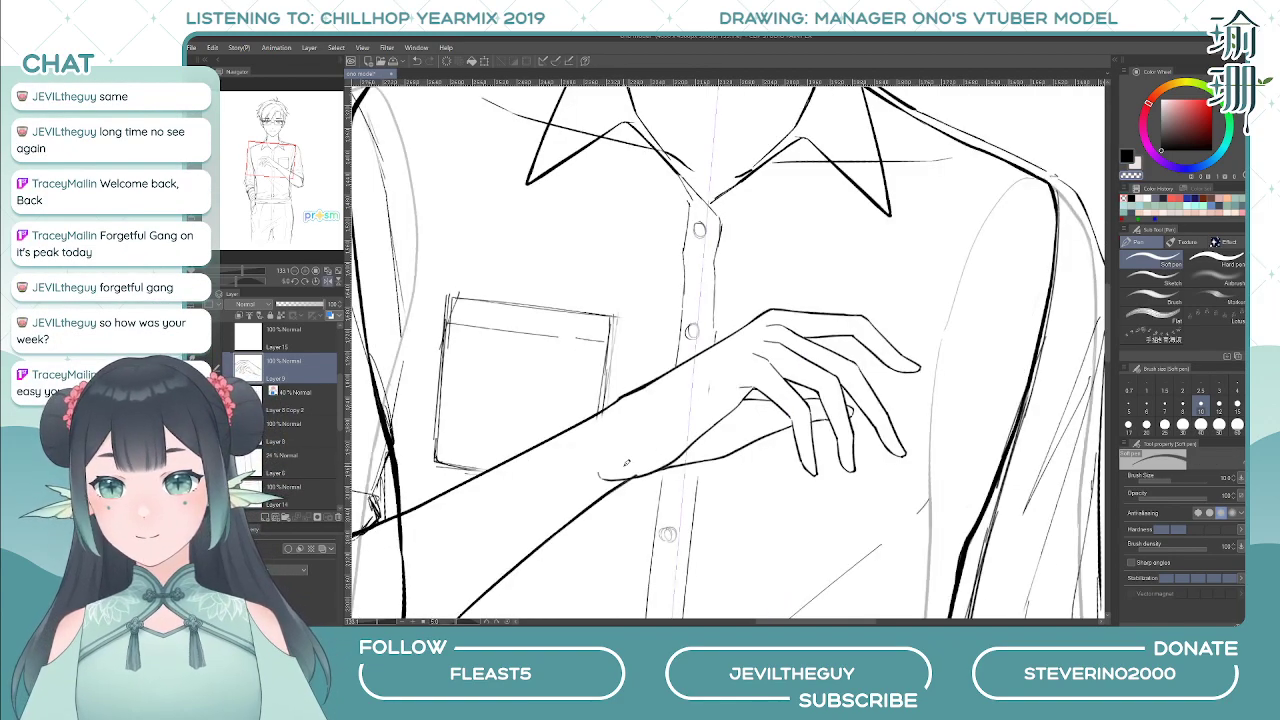
{"action": "key", "text": "c"}
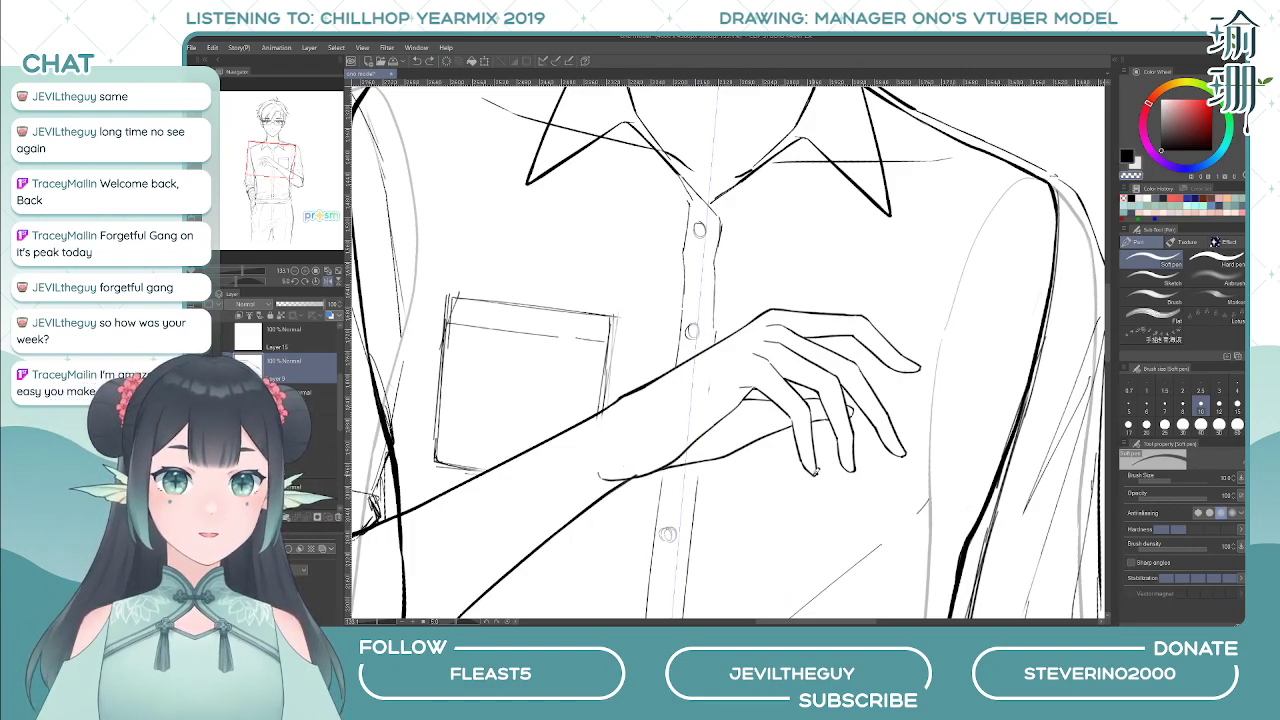
{"action": "key", "text": "h"}
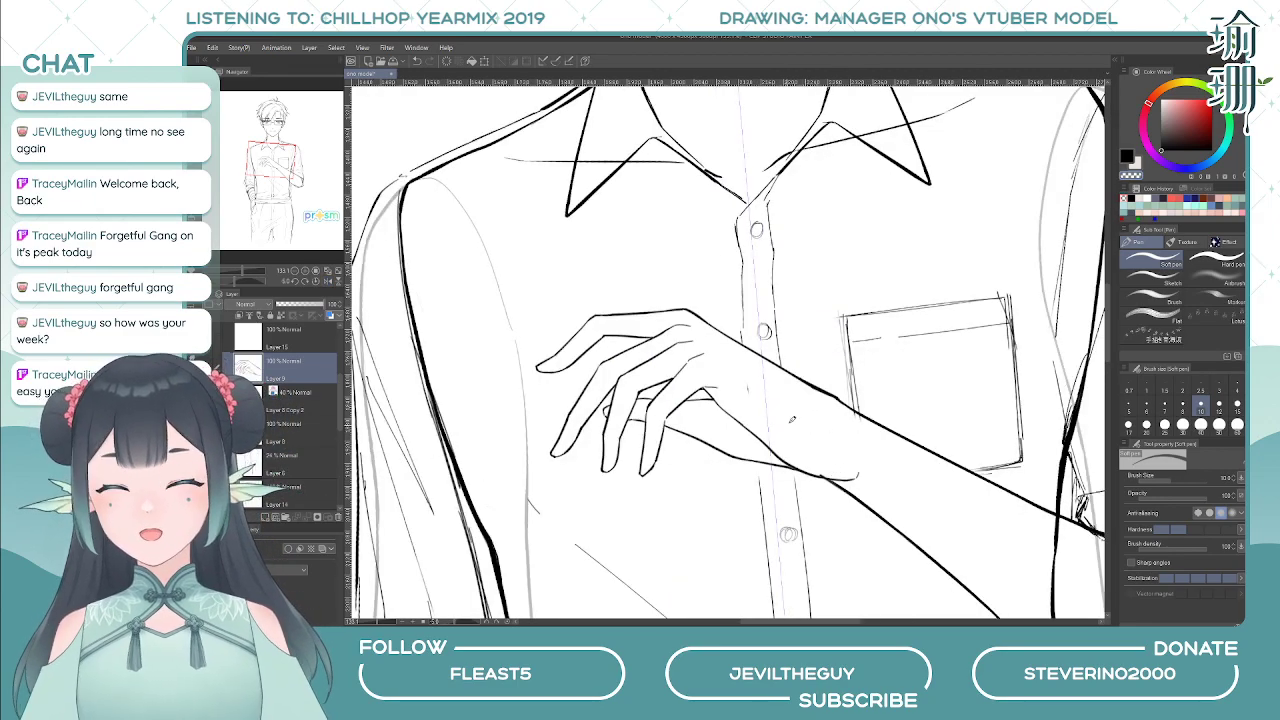
{"action": "key", "text": "c"}
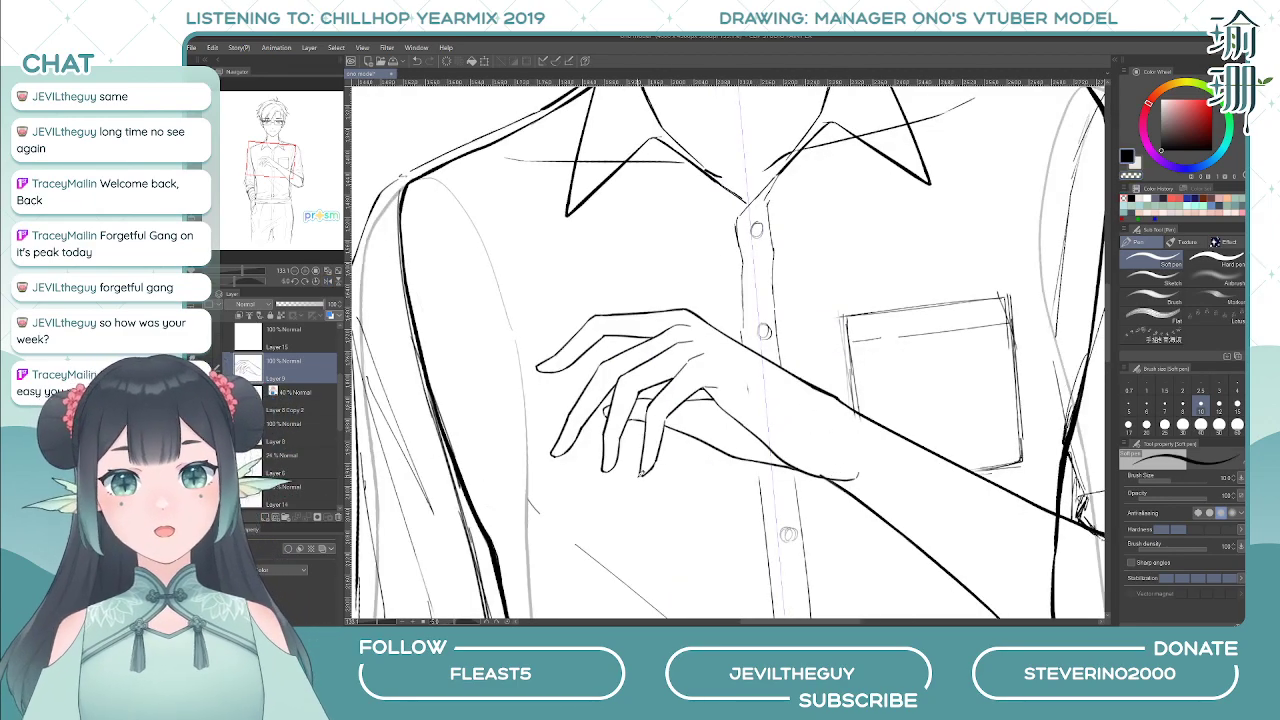
{"action": "left_click_drag", "start_coordinate": [644, 474], "coordinate": [649, 468]}
{"action": "key", "text": "ctrl+z"}
{"action": "key", "text": "c"}
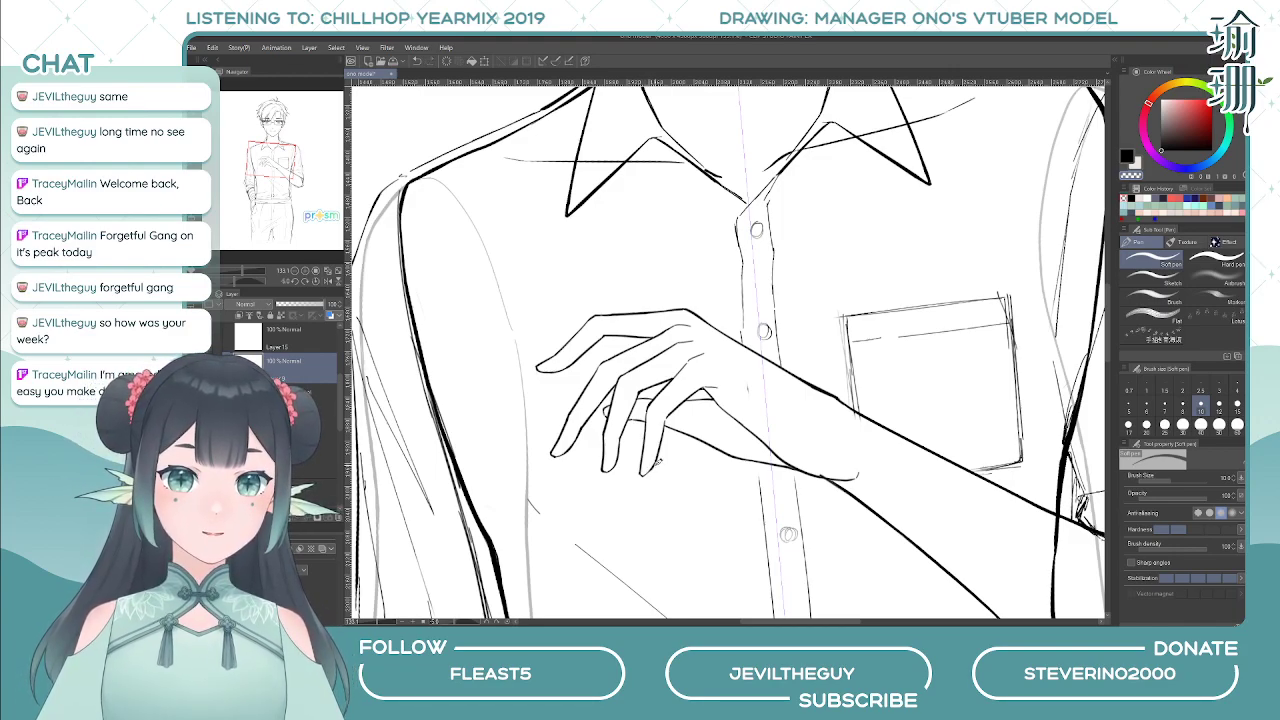
{"action": "key", "text": "c"}
{"action": "left_click_drag", "start_coordinate": [645, 474], "coordinate": [657, 464]}
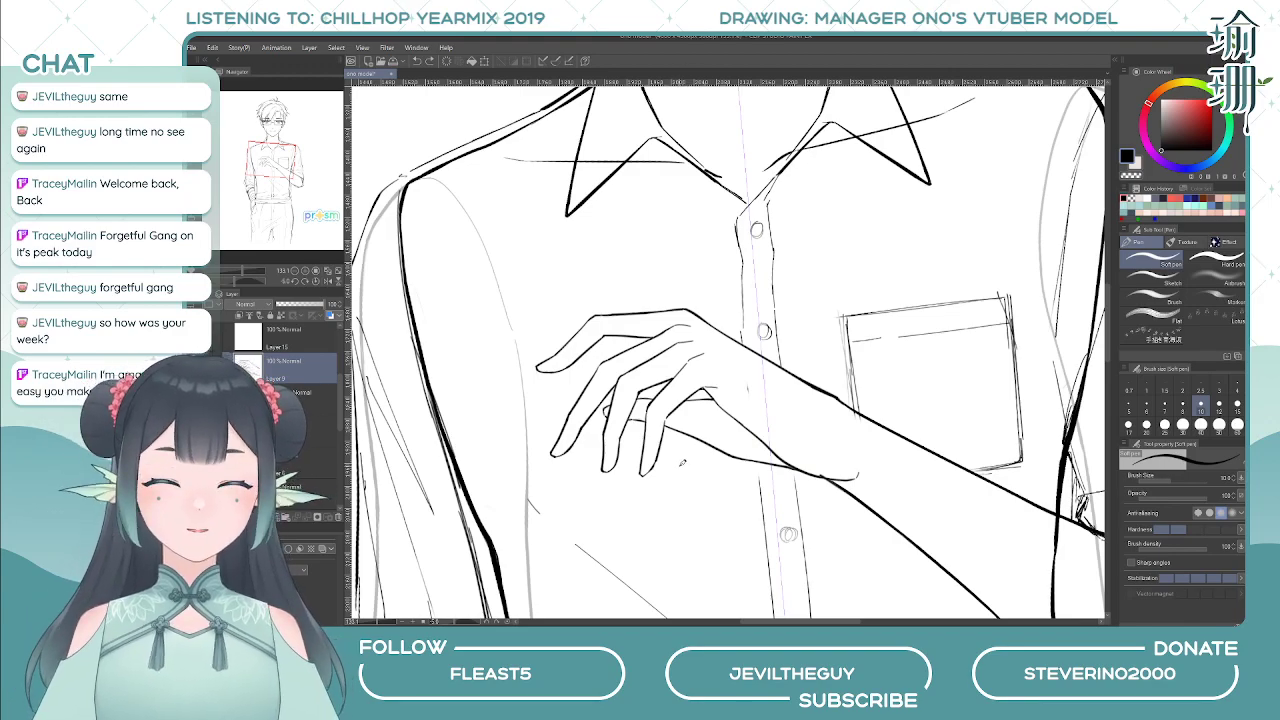
- Check the last fingertip in the flipped view and retouch its inner edge, undoing the latest stroke
{"action": "key", "text": "h"}
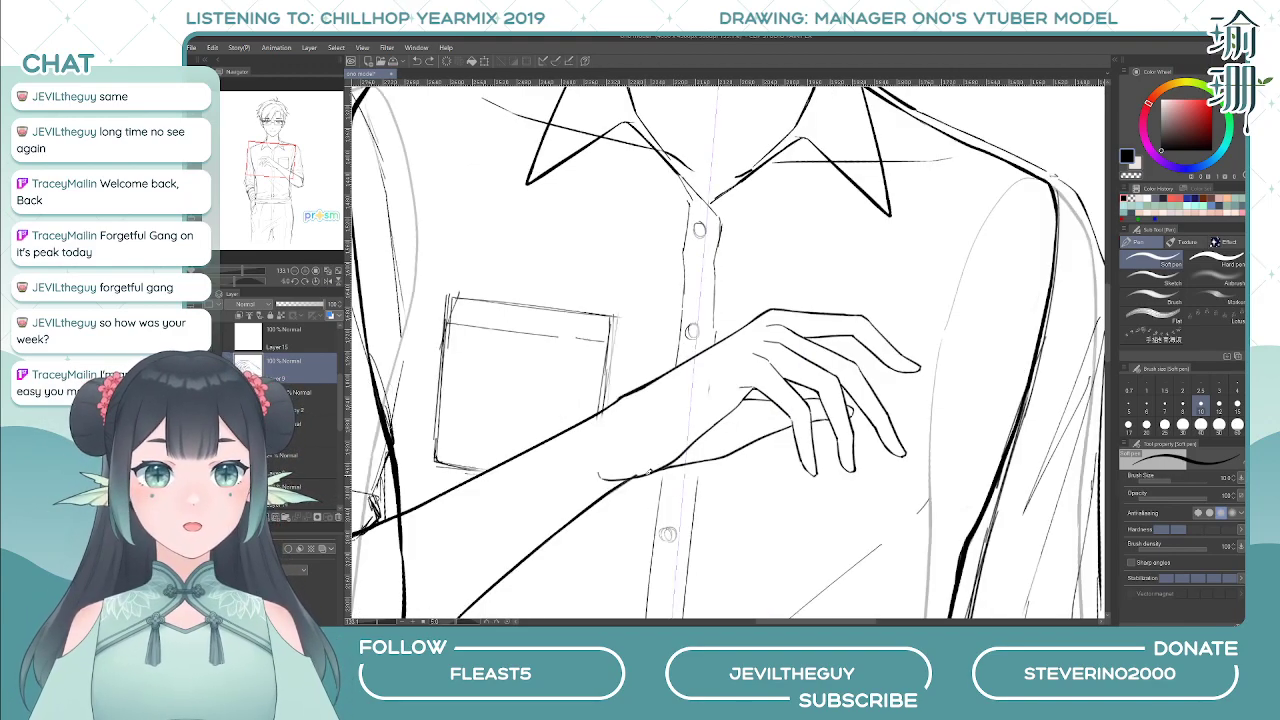
{"action": "key", "text": "h"}
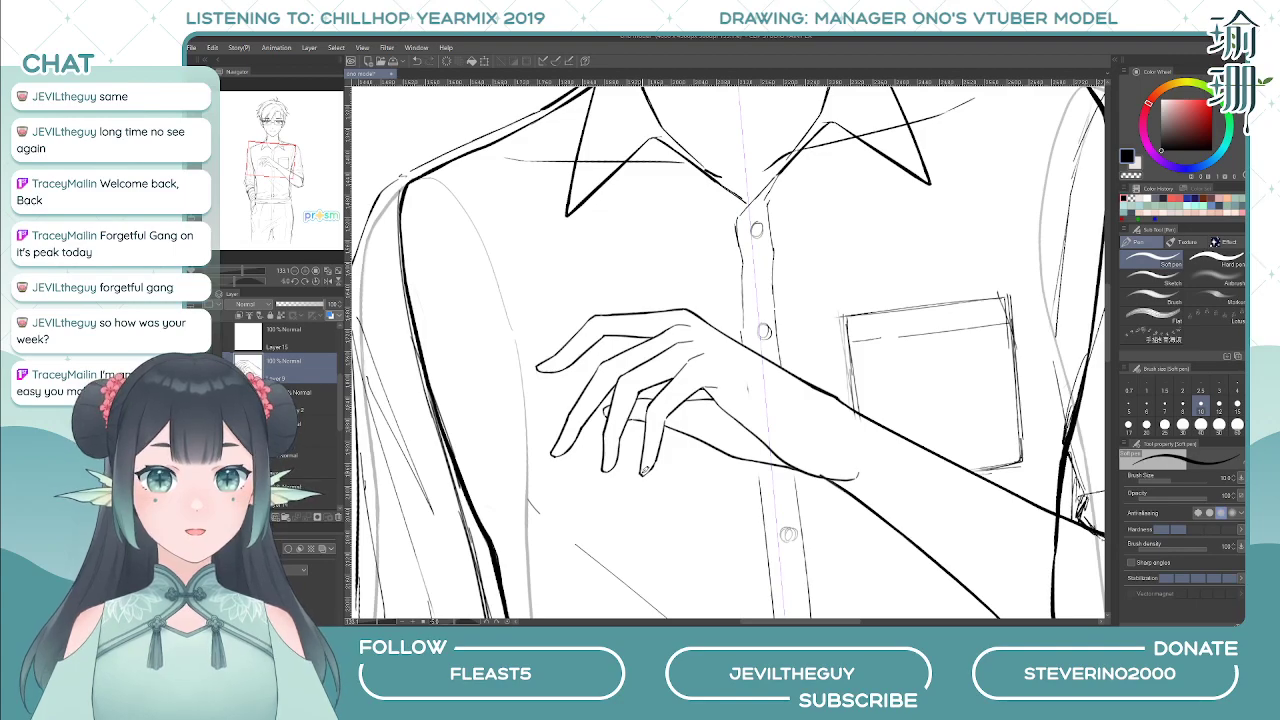
{"action": "left_click_drag", "start_coordinate": [645, 470], "coordinate": [648, 465]}
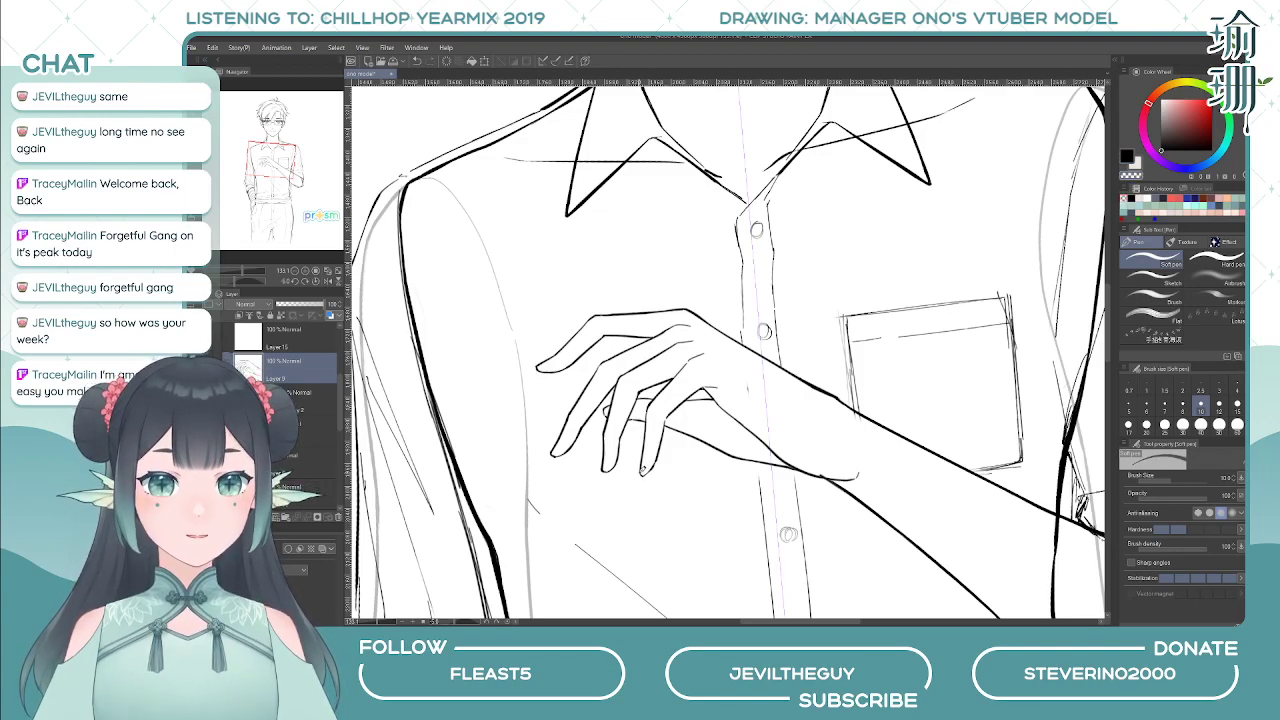
{"action": "key", "text": "c"}
{"action": "key", "text": "ctrl+z"}
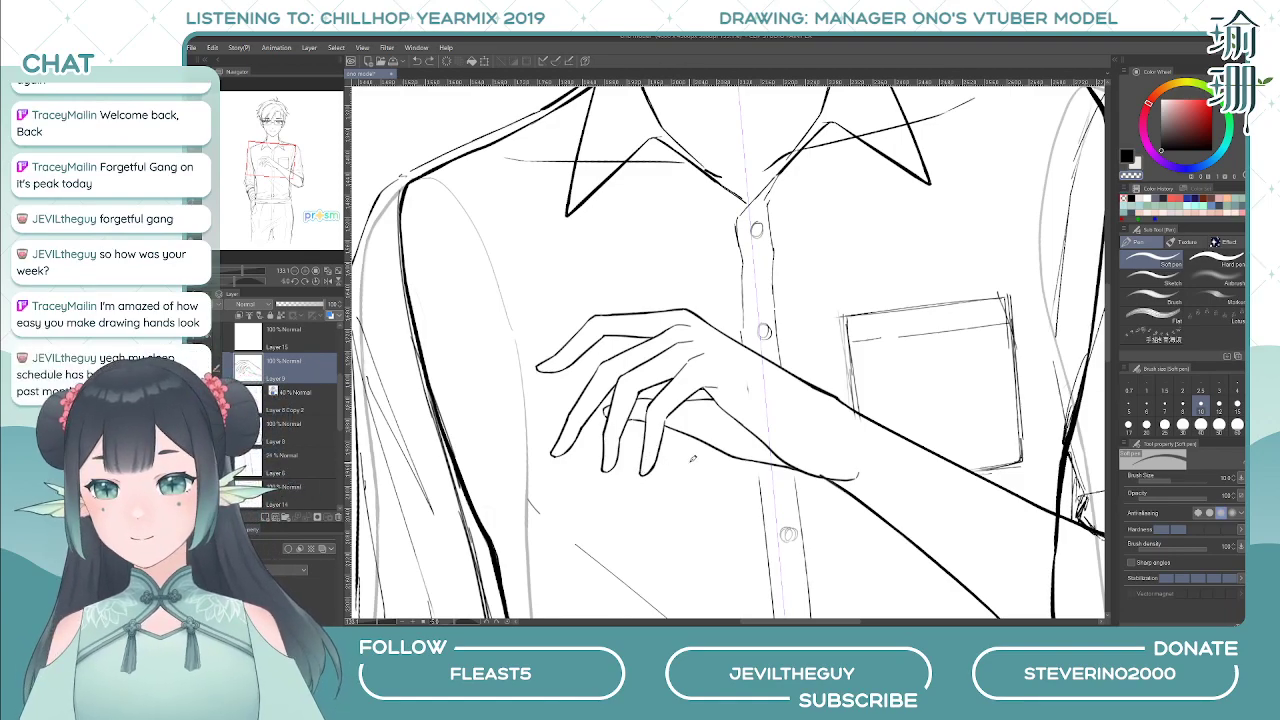
- Try a small black correction on the last finger's tip from a rotated view, undo it and restore transparent
{"action": "key", "text": "asciicircum"}
{"action": "key", "text": "asciicircum"}
{"action": "key", "text": "asciicircum"}
{"action": "key", "text": "asciicircum"}
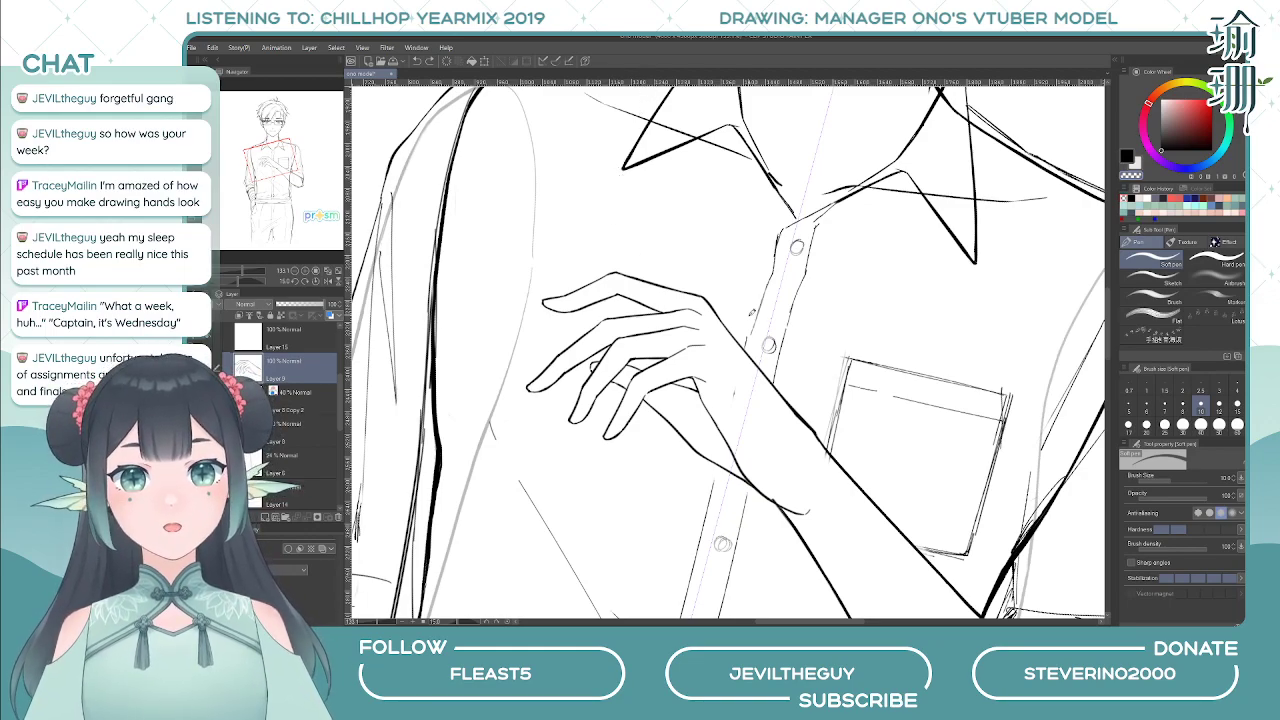
{"action": "key", "text": "c"}
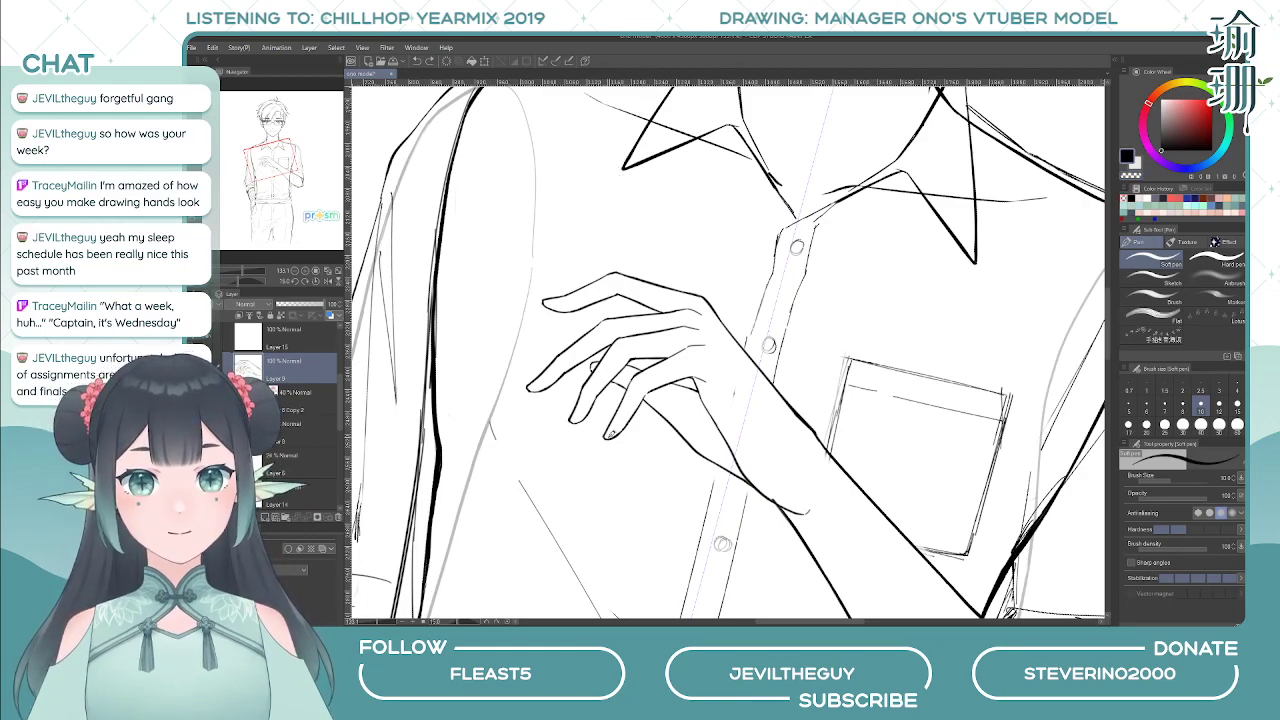
{"action": "mouse_move", "coordinate": [611, 435]}
{"action": "left_mouse_down"}
{"action": "mouse_move", "coordinate": [622, 424]}
{"action": "mouse_move", "coordinate": [611, 436]}
{"action": "left_mouse_up"}
{"action": "key", "text": "ctrl+z"}
{"action": "key", "text": "c"}
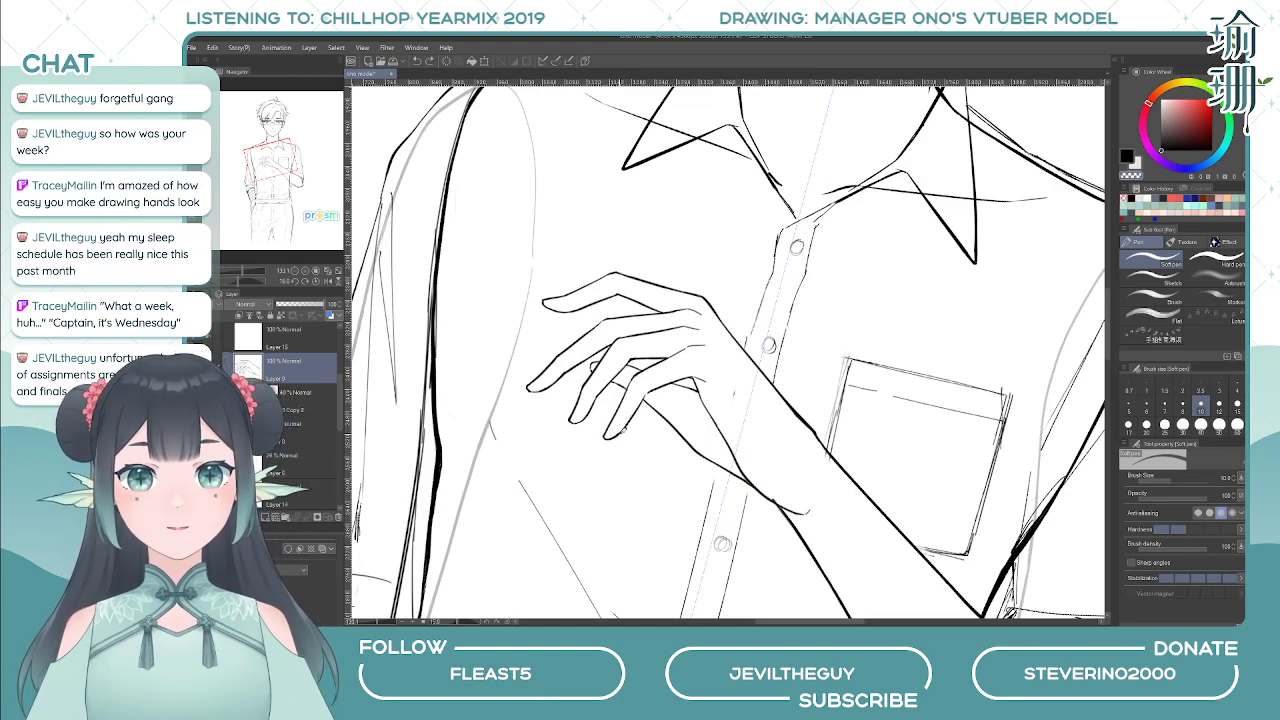
- Rework the end of the third finger in black and transparent, checking the fingertip in the flipped view
{"action": "key", "text": "x"}
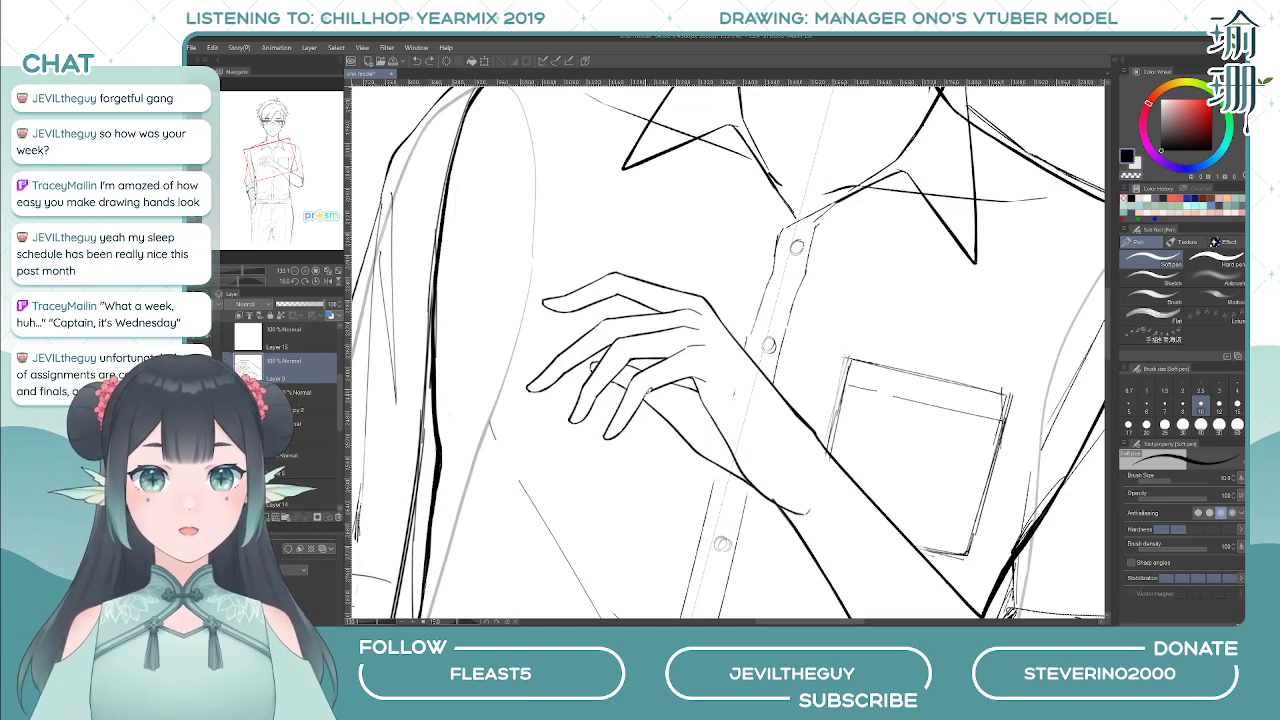
{"action": "left_click_drag", "start_coordinate": [651, 389], "coordinate": [584, 418]}
{"action": "key", "text": "ctrl+z"}
{"action": "key", "text": "c"}
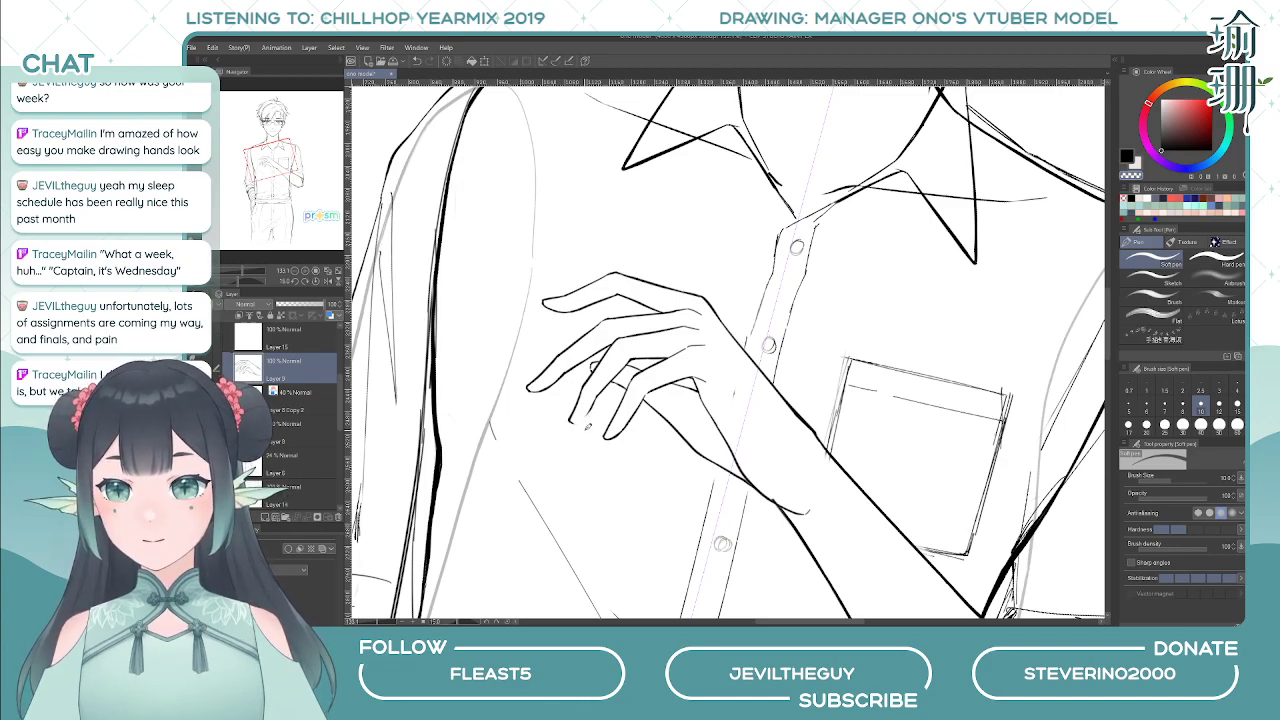
{"action": "key", "text": "c"}
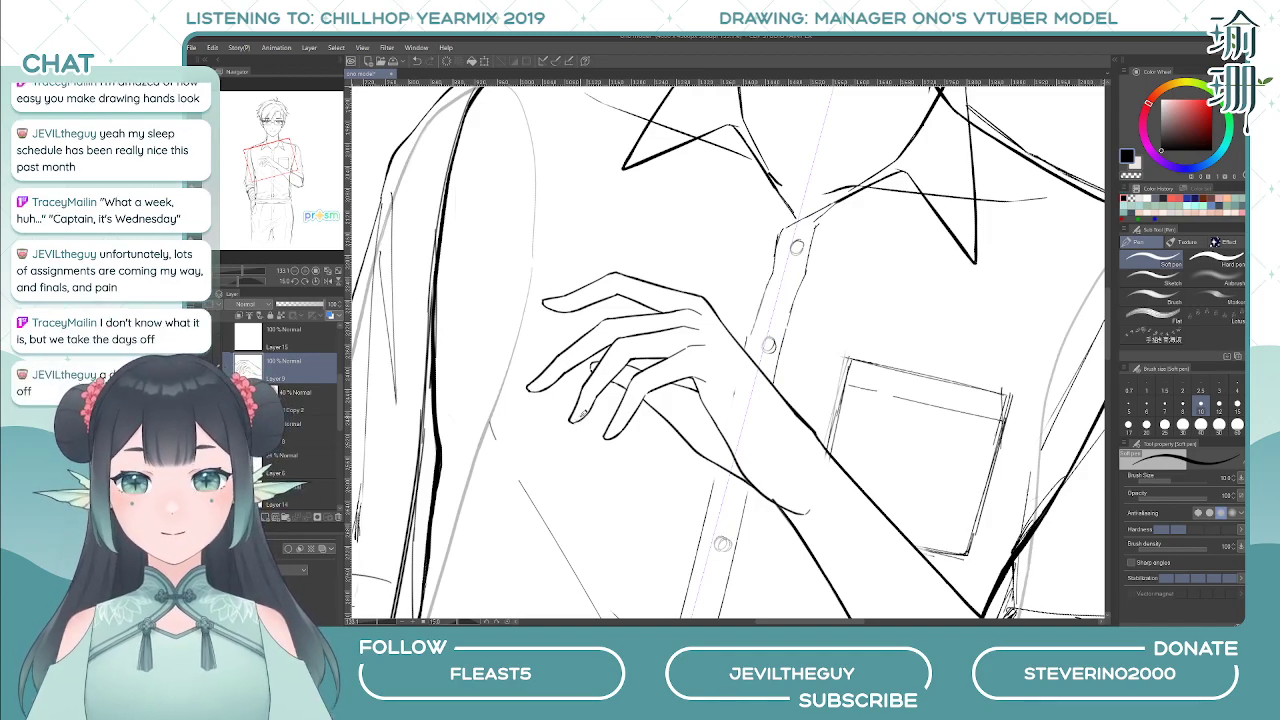
{"action": "key", "text": "h"}
{"action": "key", "text": "h"}
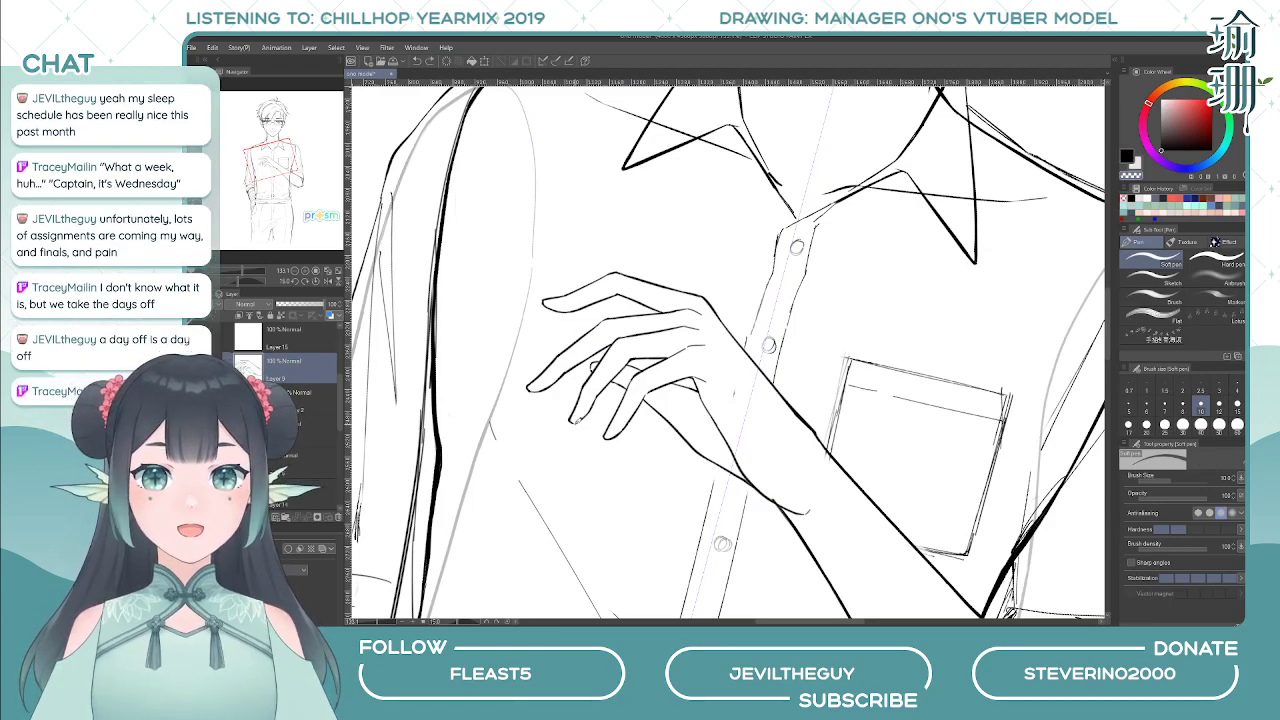
{"action": "key", "text": "c"}
{"action": "left_click_drag", "start_coordinate": [574, 421], "coordinate": [582, 418]}
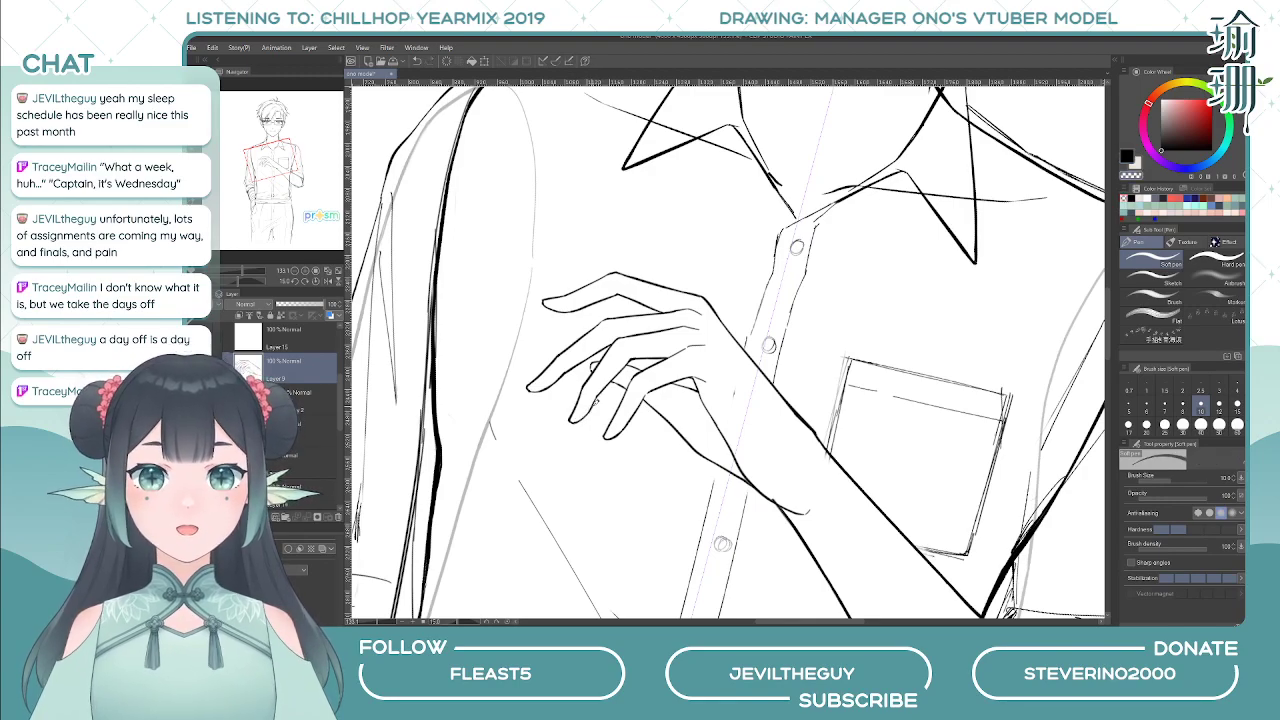
- Show the blue rough hand sketch layer against the whole upper body and make it the active layer
{"action": "key", "text": "h"}
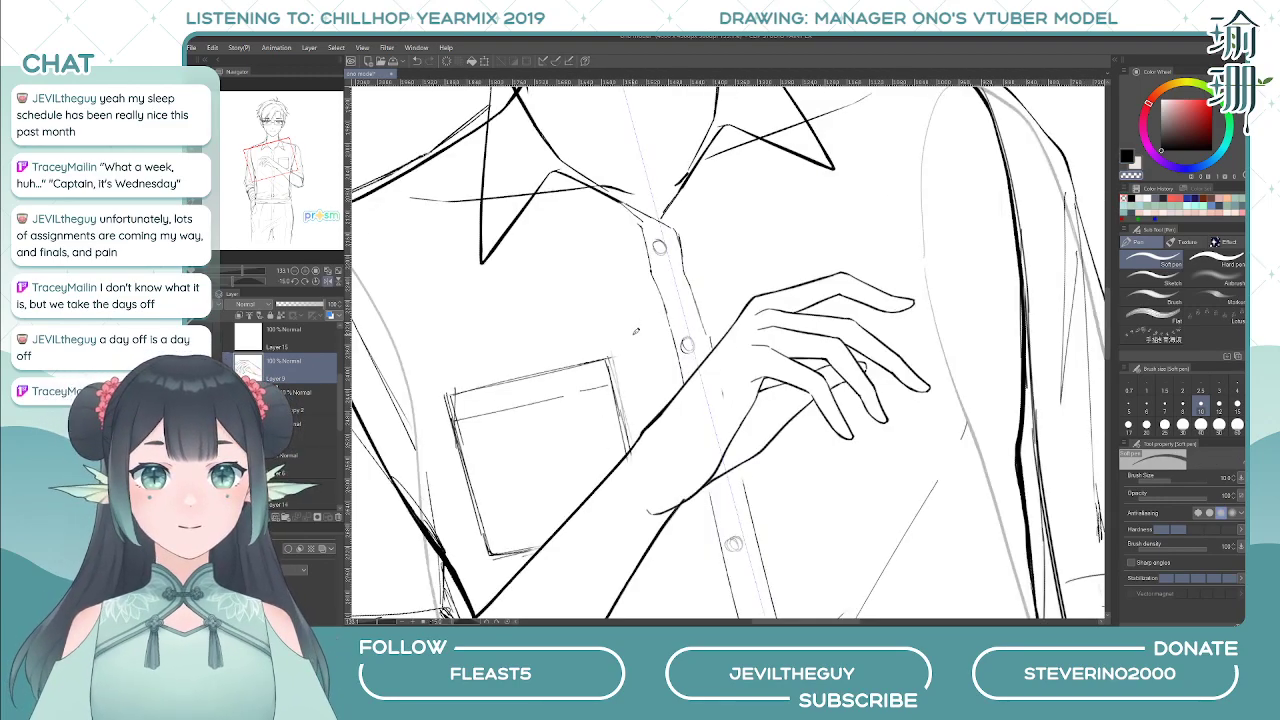
{"action": "key", "text": "^"}
{"action": "key", "text": "^"}
{"action": "scroll", "coordinate": [647, 350], "scroll_direction": "down", "scroll_amount": 7}
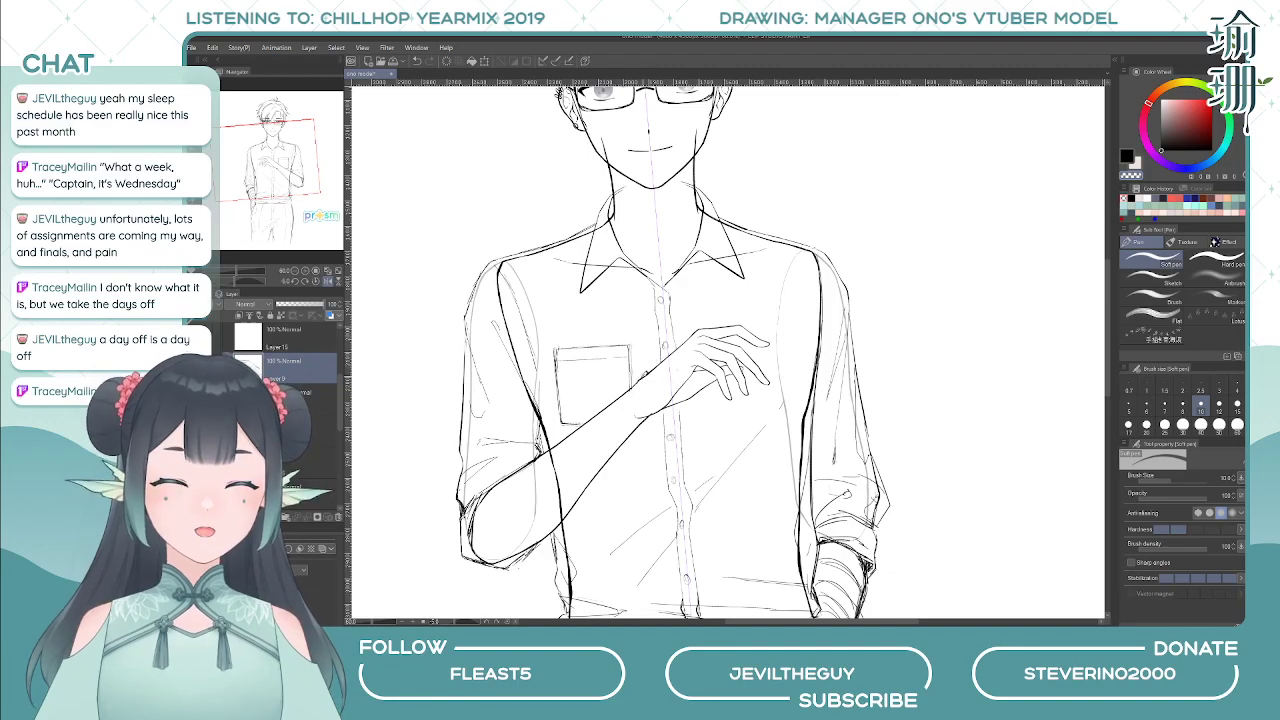
{"action": "left_click", "coordinate": [201, 398]}
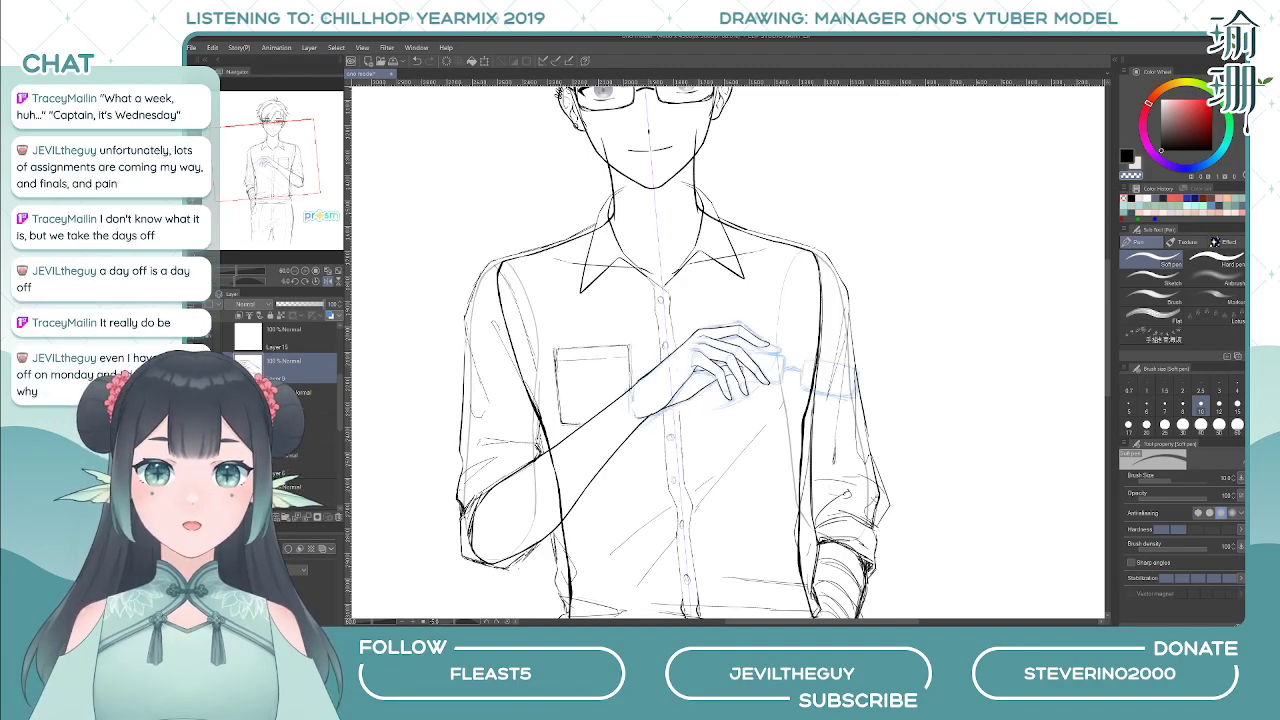
{"action": "left_click", "coordinate": [310, 401]}
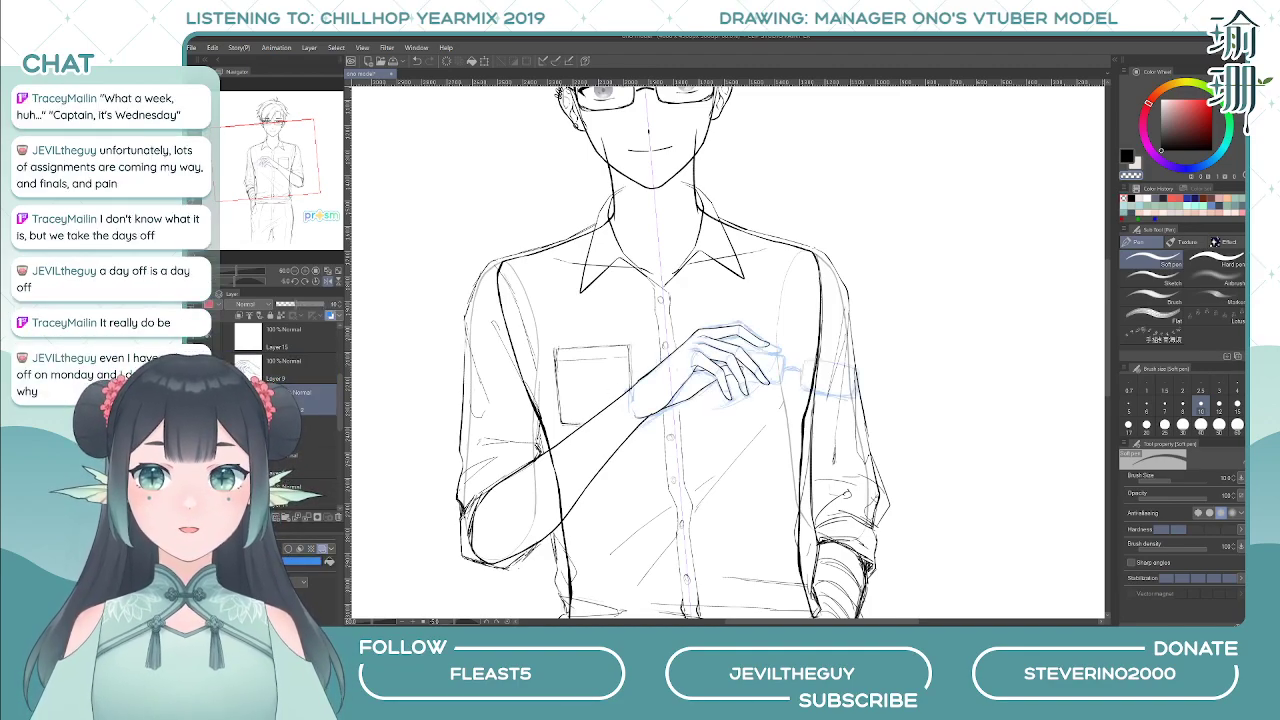
- Transform the blue rough sketch layer, rotating it slightly and shifting it a little beside the raised hand
{"action": "key", "text": "ctrl+t"}
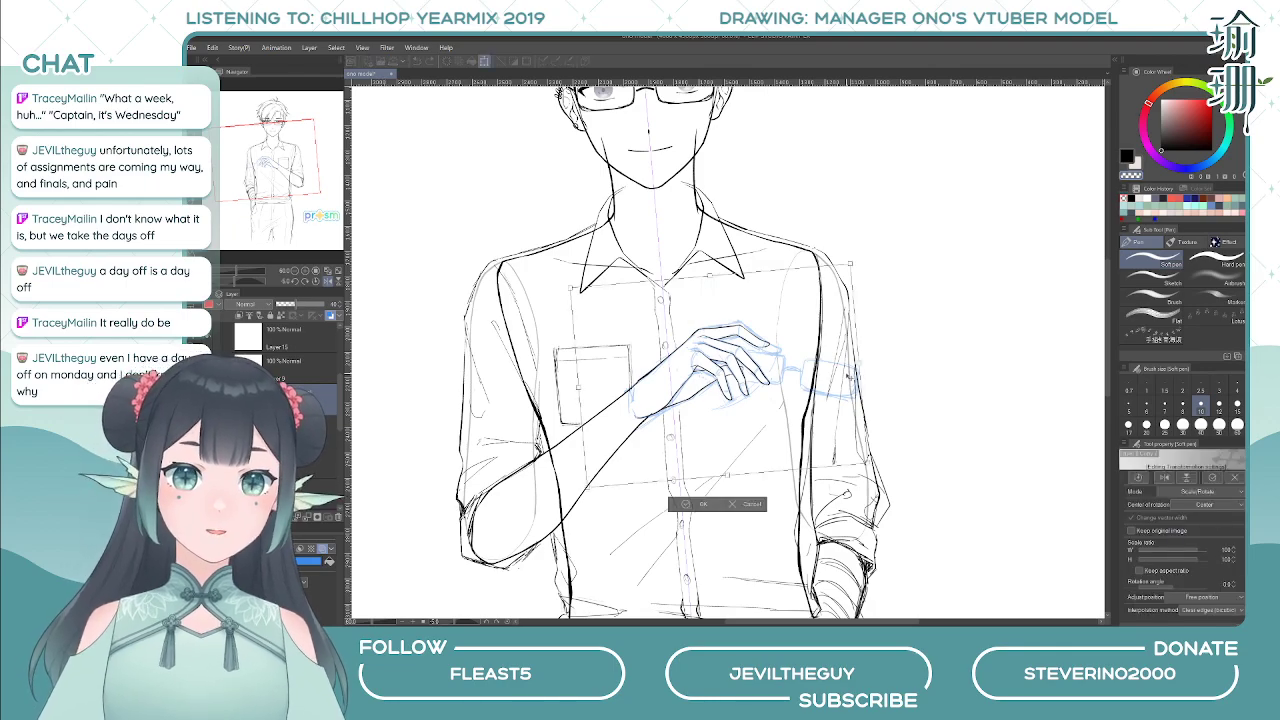
{"action": "left_click_drag", "start_coordinate": [923, 393], "coordinate": [922, 405]}
{"action": "left_click_drag", "start_coordinate": [743, 415], "coordinate": [740, 412]}
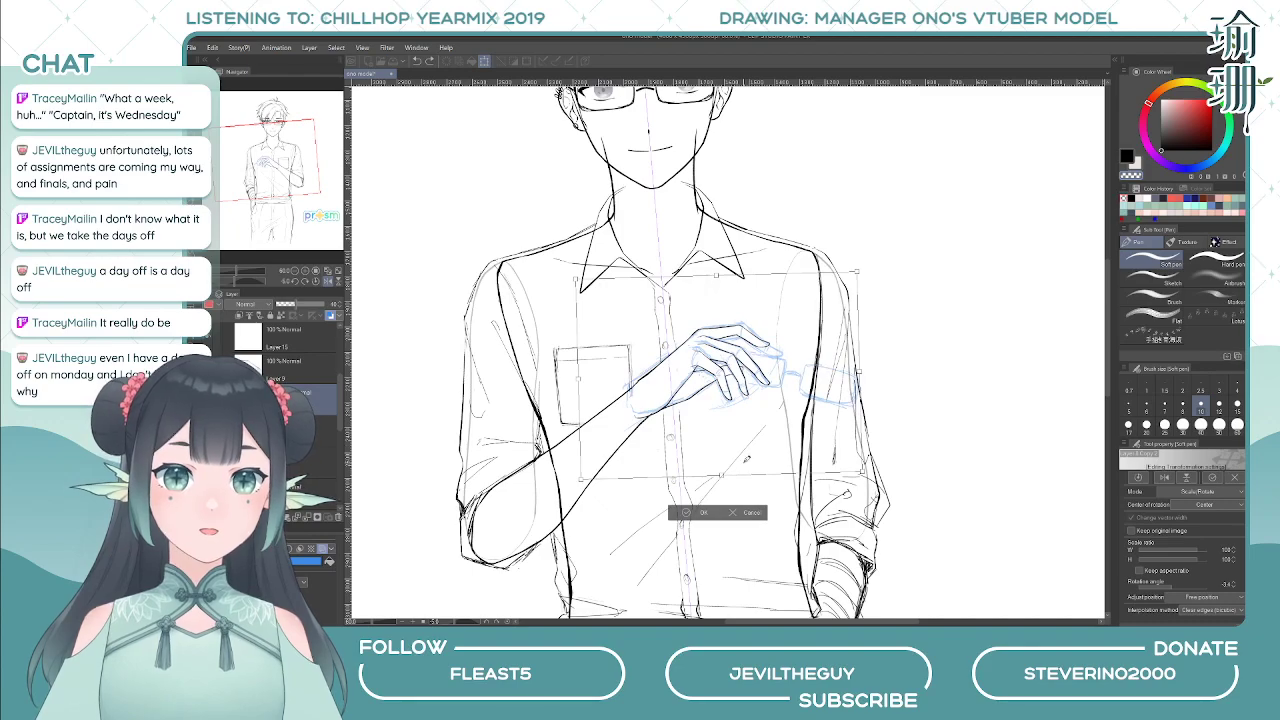
{"action": "key", "text": "Return"}
- Erase the blue rough hand lines around the raised hand, keeping the held glasses, and compare the flipped view
{"action": "key", "text": "e"}
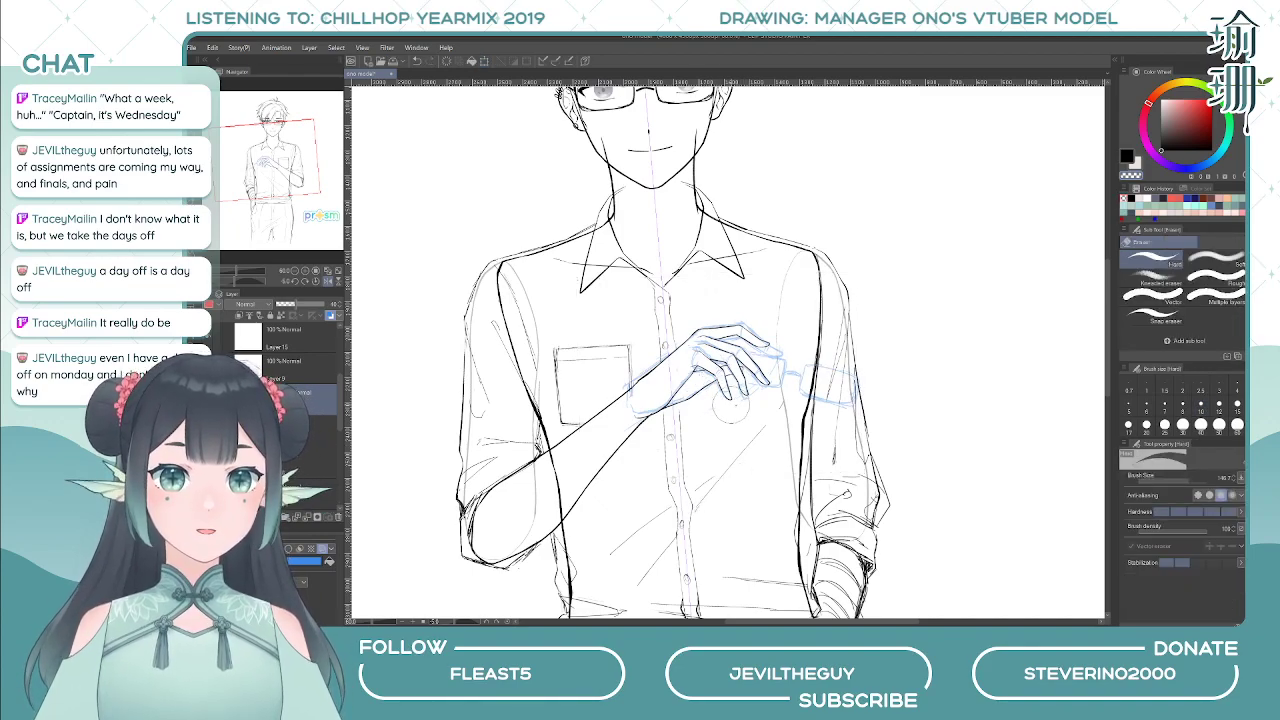
{"action": "mouse_move", "coordinate": [704, 312]}
{"action": "left_mouse_down"}
{"action": "mouse_move", "coordinate": [684, 372]}
{"action": "mouse_move", "coordinate": [638, 399]}
{"action": "mouse_move", "coordinate": [661, 379]}
{"action": "mouse_move", "coordinate": [693, 383]}
{"action": "mouse_move", "coordinate": [674, 391]}
{"action": "mouse_move", "coordinate": [716, 374]}
{"action": "mouse_move", "coordinate": [752, 315]}
{"action": "mouse_move", "coordinate": [793, 343]}
{"action": "mouse_move", "coordinate": [738, 383]}
{"action": "mouse_move", "coordinate": [769, 404]}
{"action": "mouse_move", "coordinate": [739, 391]}
{"action": "mouse_move", "coordinate": [747, 416]}
{"action": "left_mouse_up"}
{"action": "key", "text": "h"}
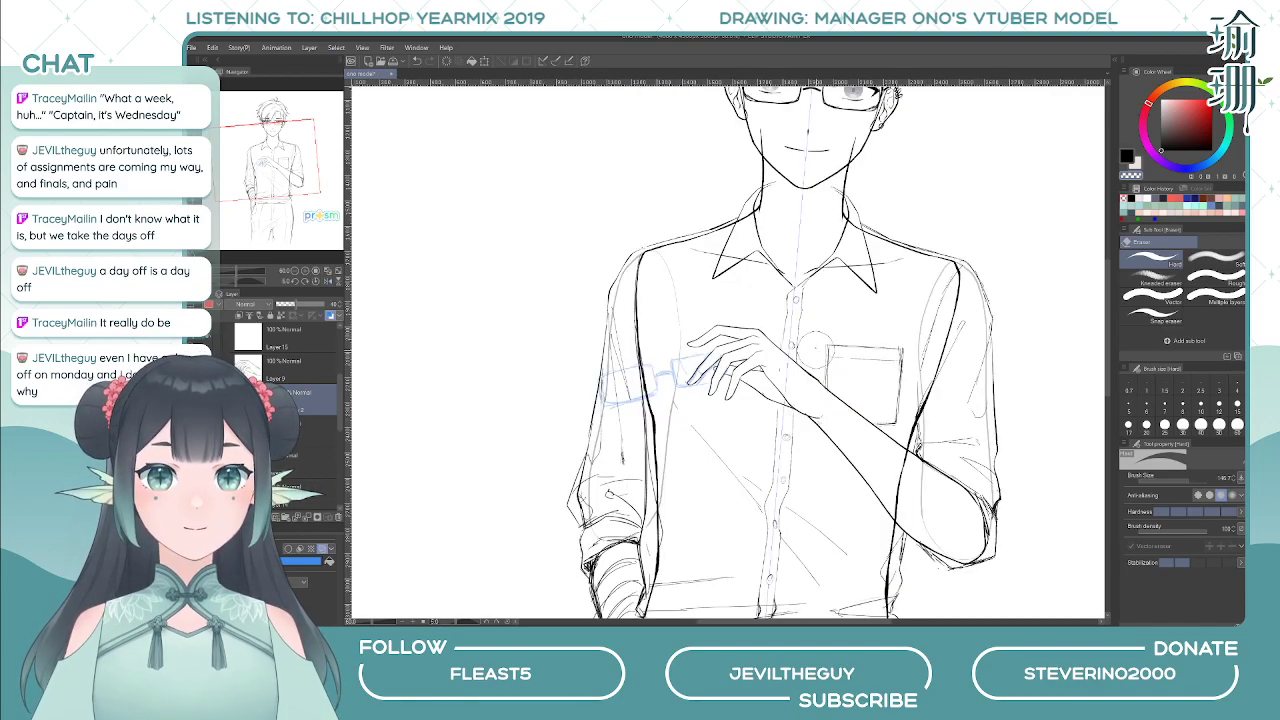
{"action": "left_click_drag", "start_coordinate": [700, 328], "coordinate": [642, 358]}
{"action": "key", "text": "minus"}
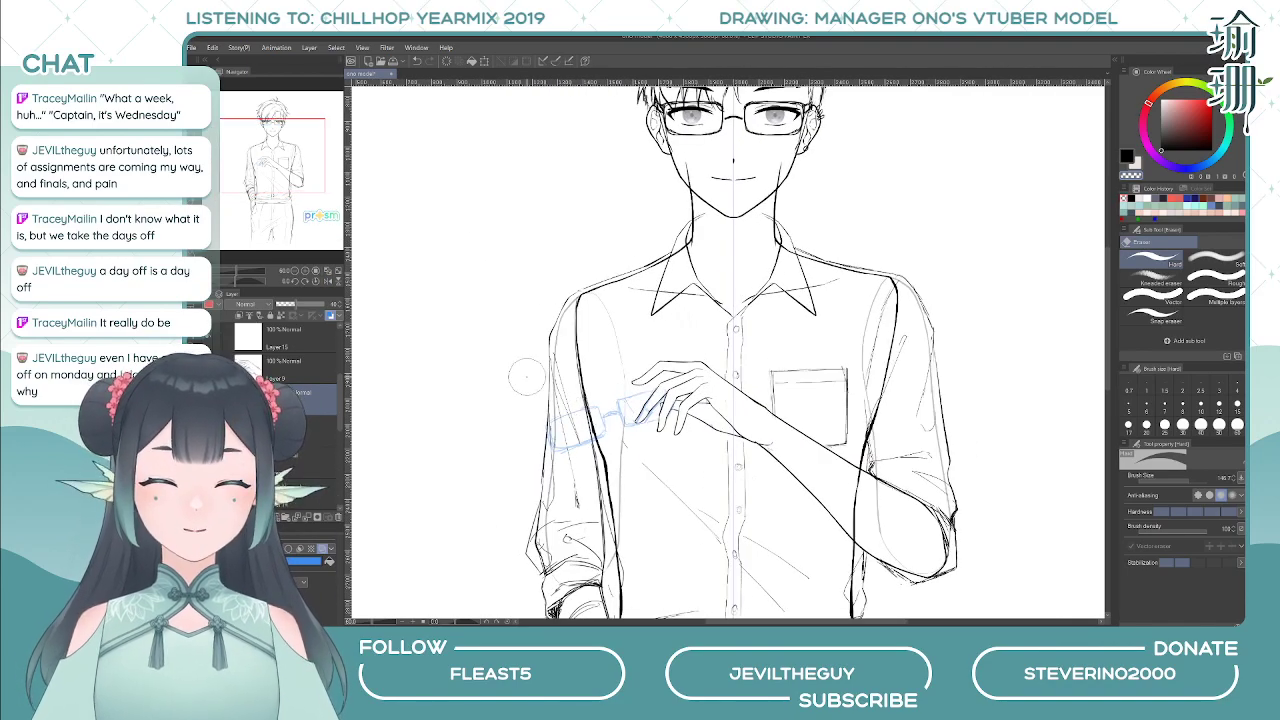
- Transform the blue glasses sketch, moving it slightly upward and closer to the fingertips
{"action": "key", "text": "ctrl+t"}
{"action": "left_click_drag", "start_coordinate": [601, 435], "coordinate": [603, 424]}
{"action": "key", "text": "Return"}
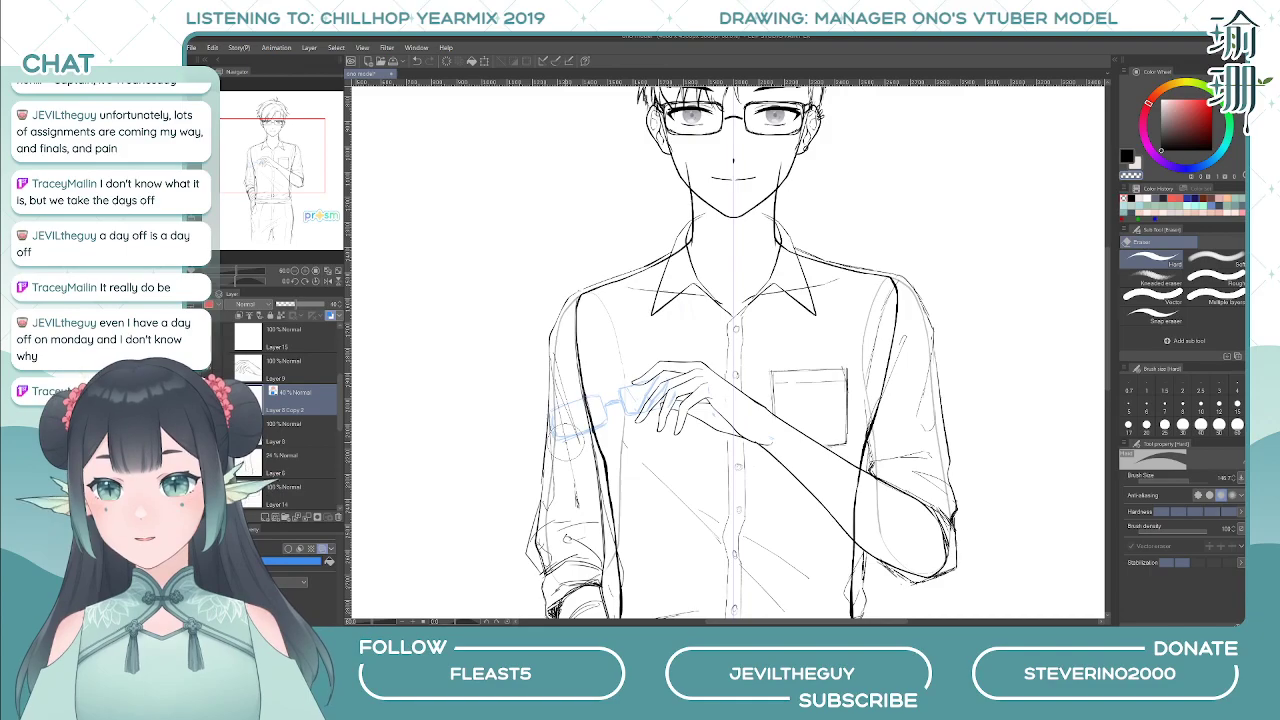
- Reduce the eraser size and remove the blue lens lines that run across the fingers
{"action": "left_click_drag", "start_coordinate": [728, 350], "coordinate": [728, 366]}
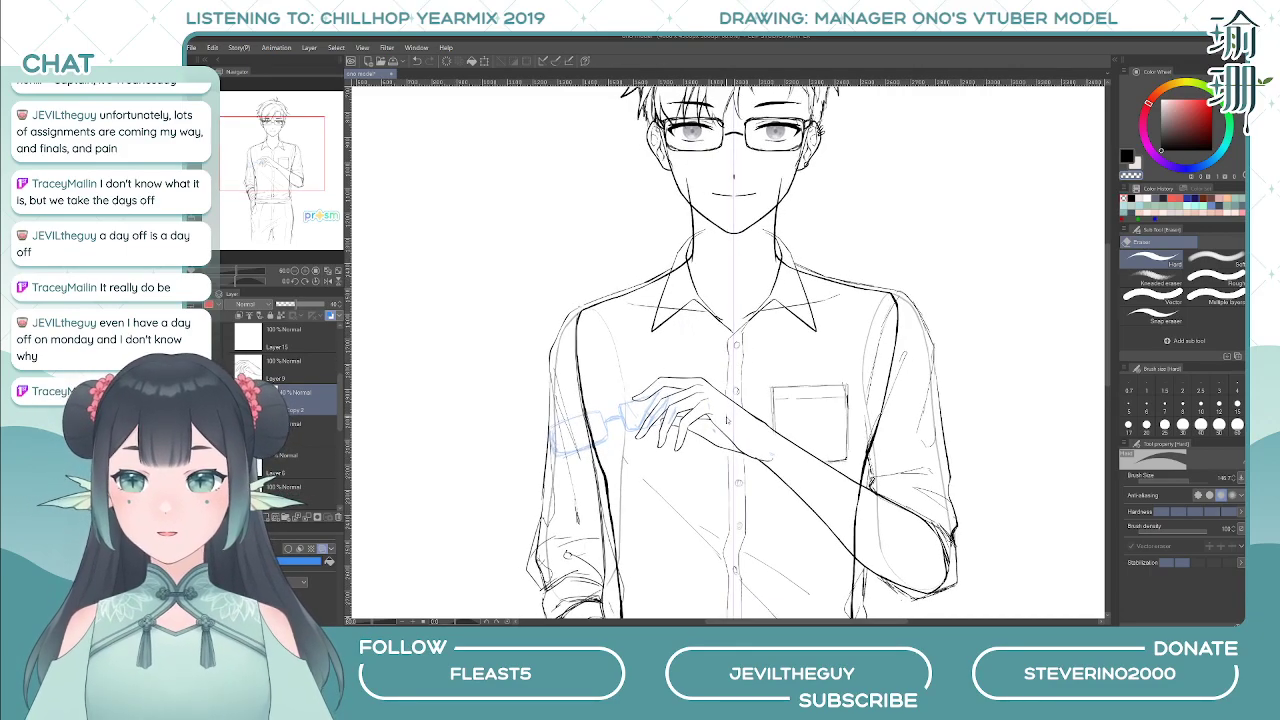
{"action": "key", "text": "bracketleft"}
{"action": "key", "text": "bracketleft"}
{"action": "key", "text": "bracketleft"}
{"action": "left_click_drag", "start_coordinate": [642, 424], "coordinate": [662, 407]}
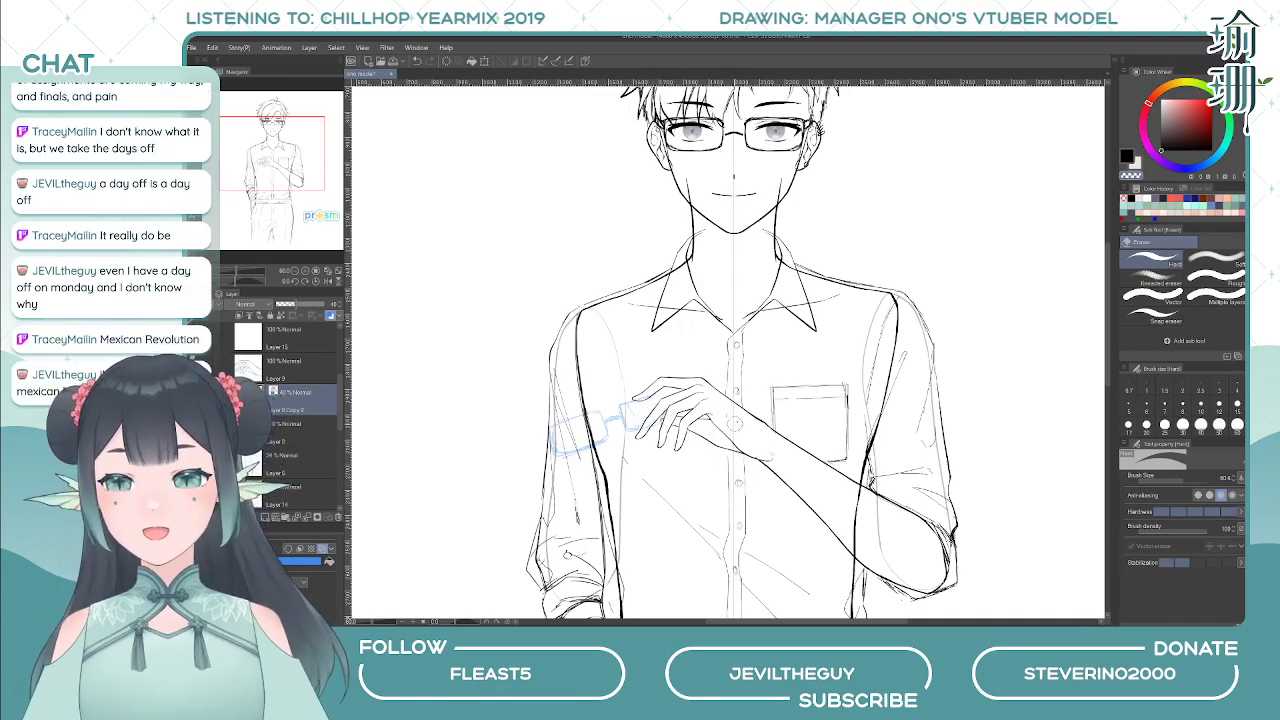
- Retouch the near lens of the held glasses beside the fingertips with the soft pen in black and transparent
{"action": "key", "text": "h"}
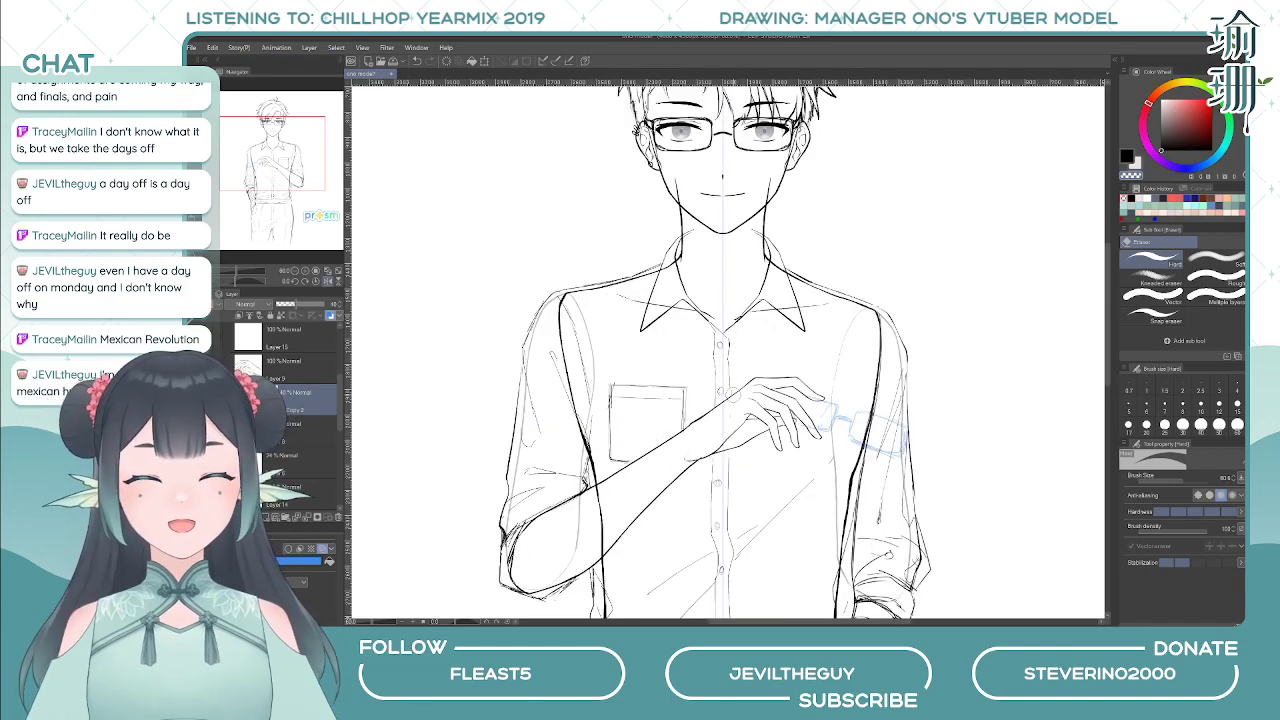
{"action": "key", "text": "p"}
{"action": "key", "text": "h"}
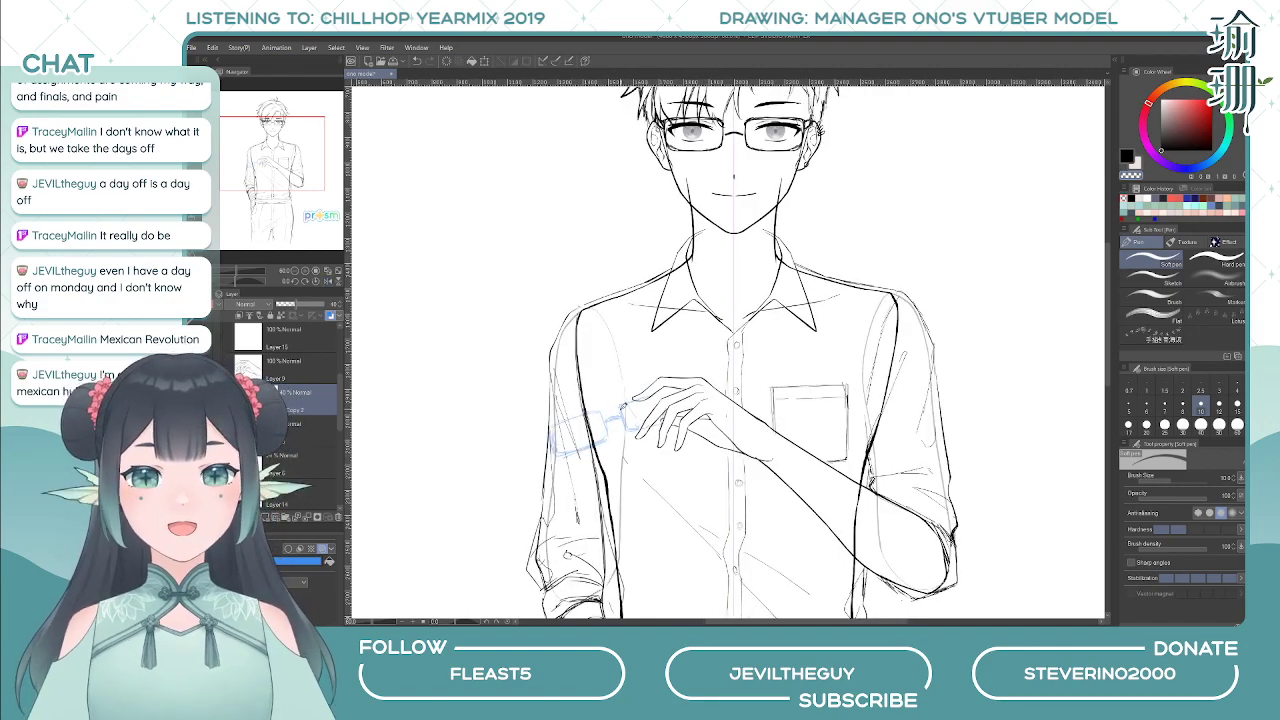
{"action": "key", "text": "c"}
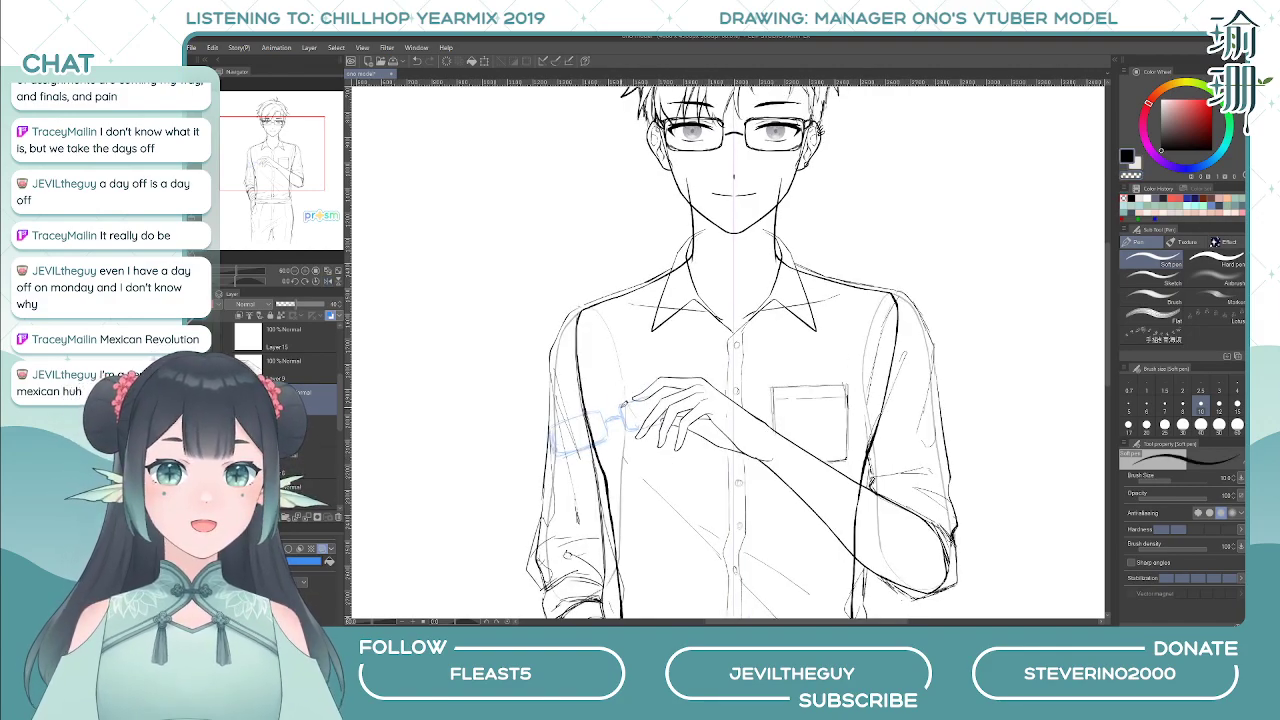
{"action": "key", "text": "c"}
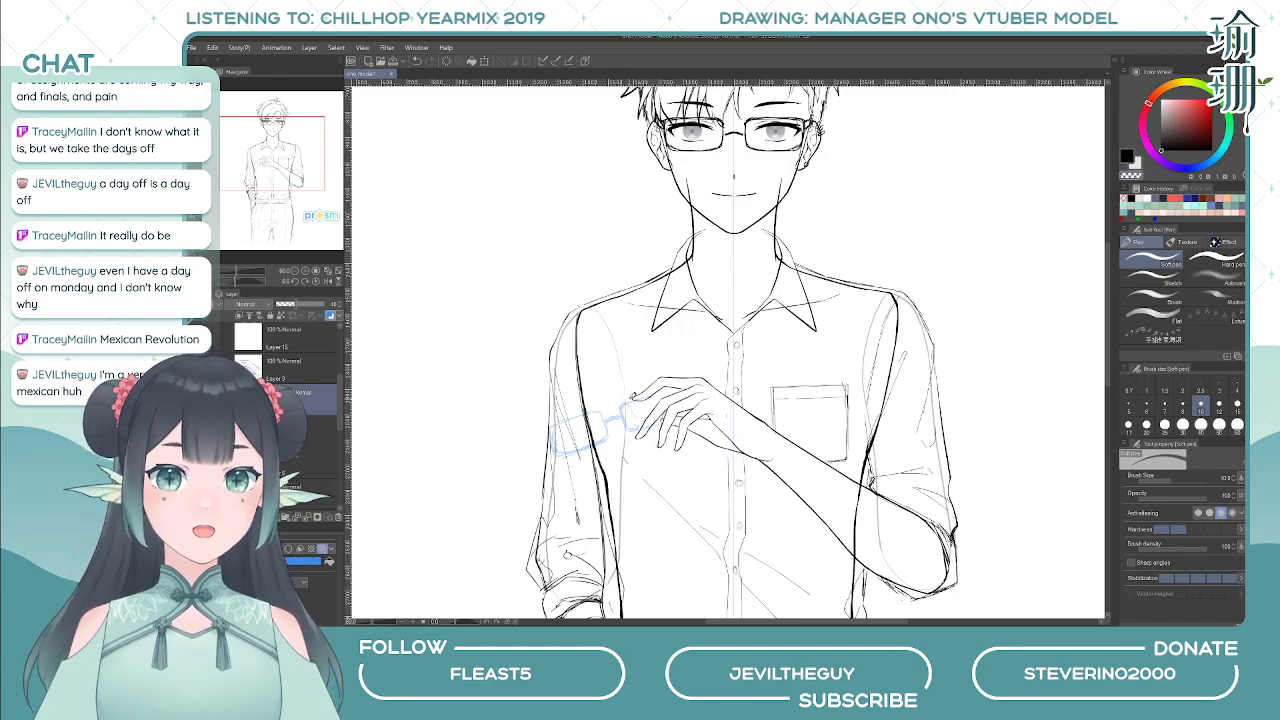
{"action": "key", "text": "c"}
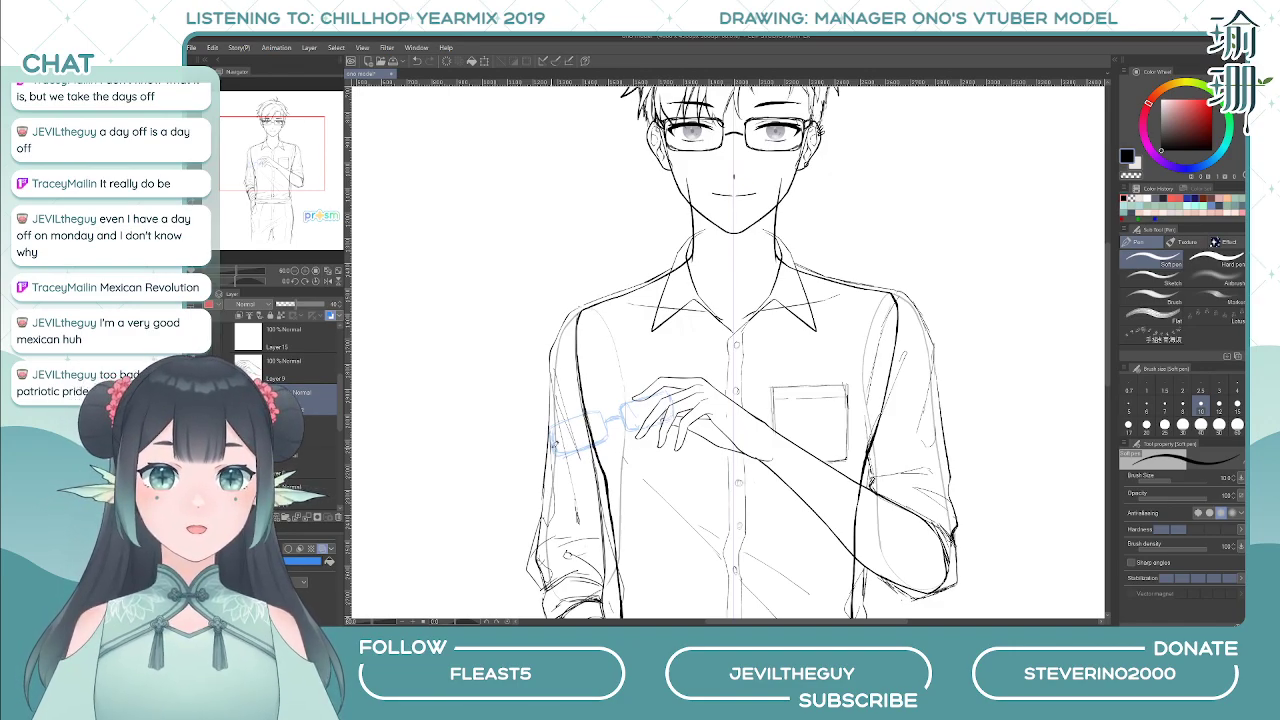
- Rotate the held glasses slightly so the outer lens tilts downward, and shift them toward the hand
{"action": "key", "text": "ctrl+t"}
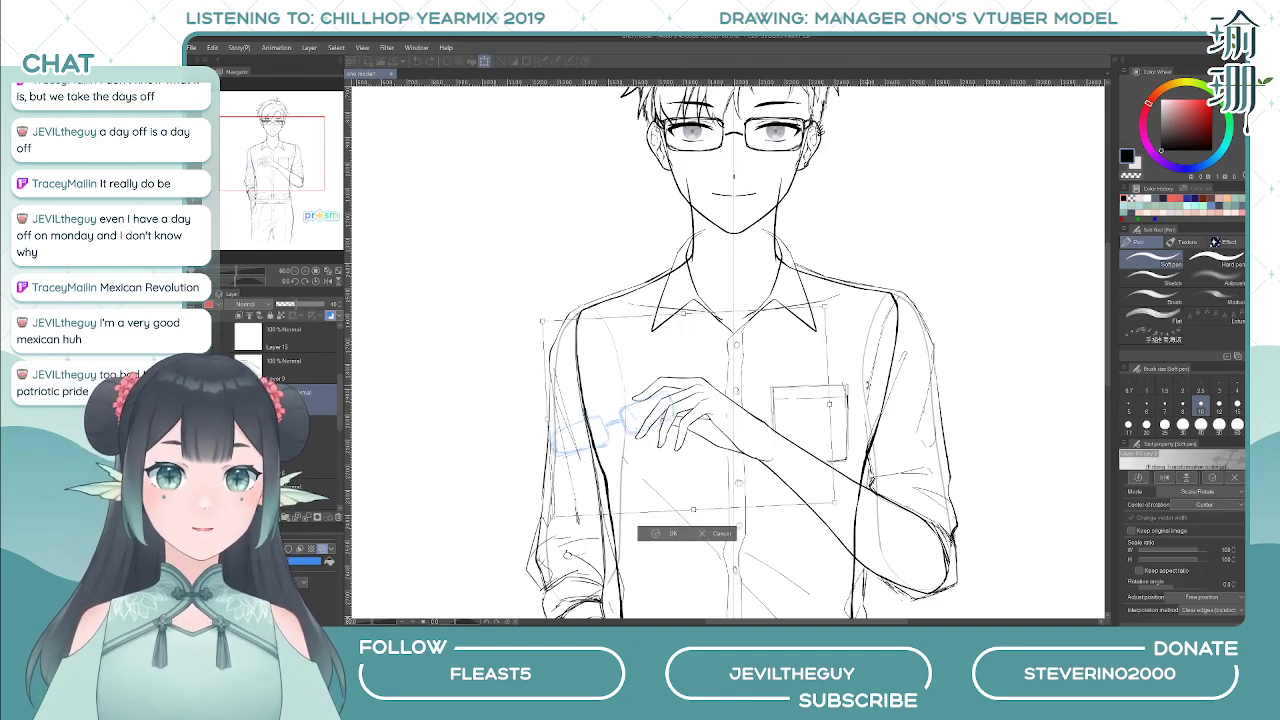
{"action": "left_click_drag", "start_coordinate": [767, 415], "coordinate": [767, 412]}
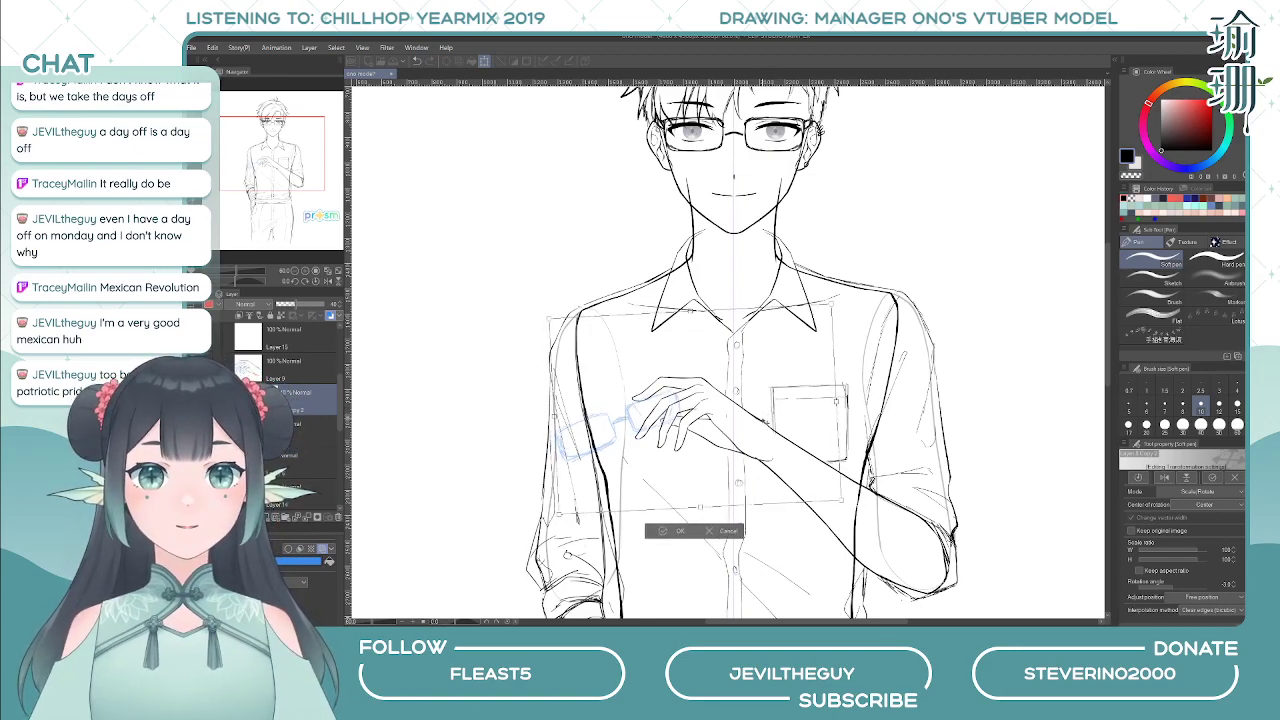
{"action": "key", "text": "Return"}
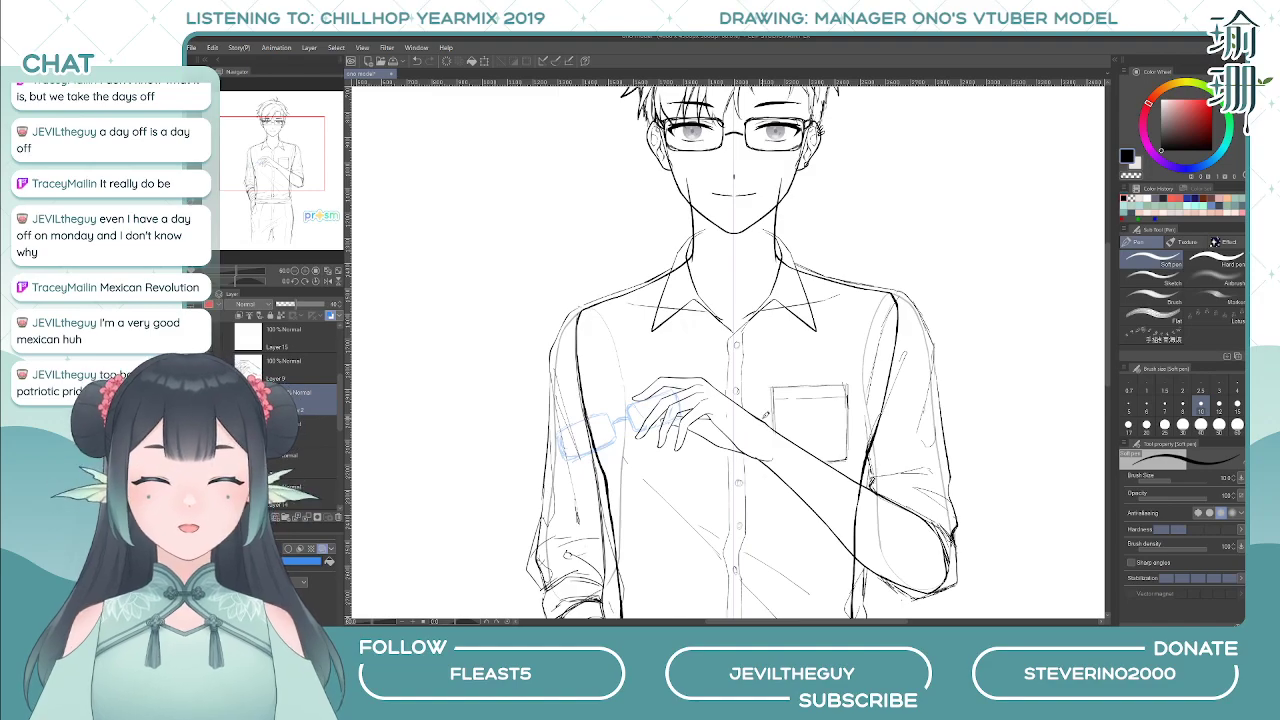
- Erase the blue lens lines overlapping the fingers, restore the soft pen and check the held glasses in the flipped view
{"action": "key", "text": "e"}
{"action": "left_click_drag", "start_coordinate": [648, 360], "coordinate": [654, 363]}
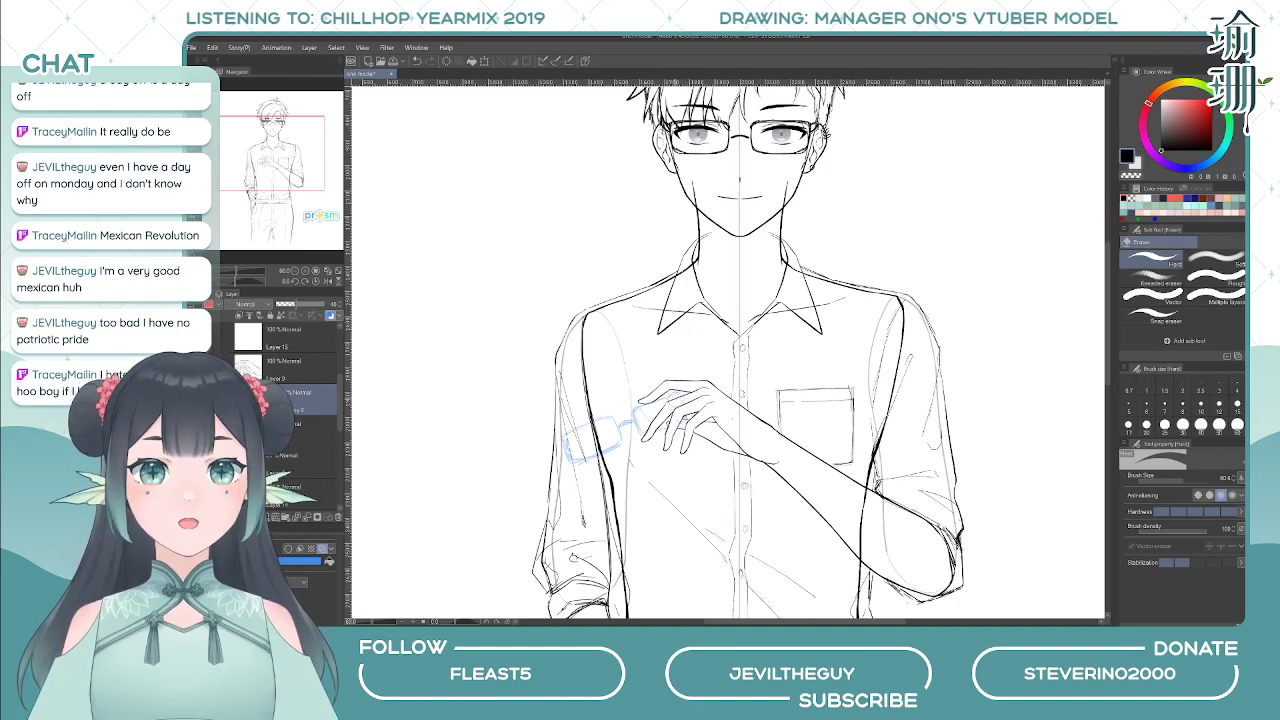
{"action": "key", "text": "p"}
{"action": "key", "text": "h"}
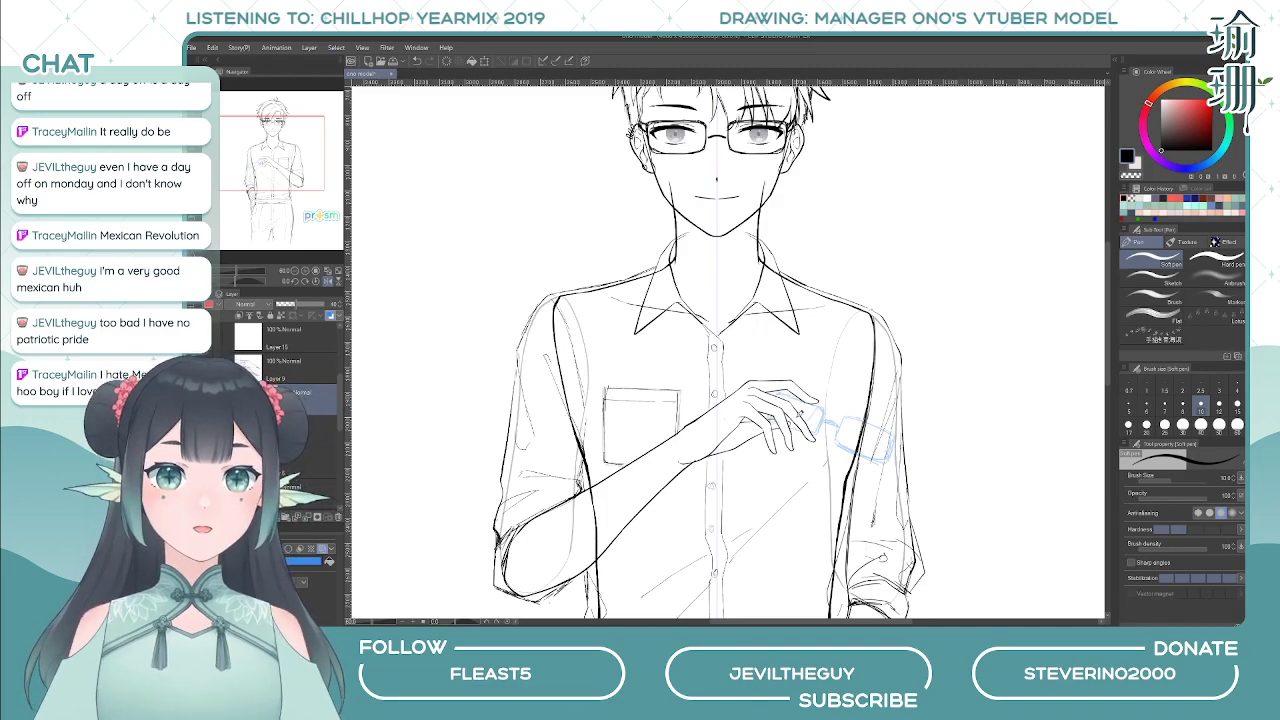
{"action": "key", "text": "h"}
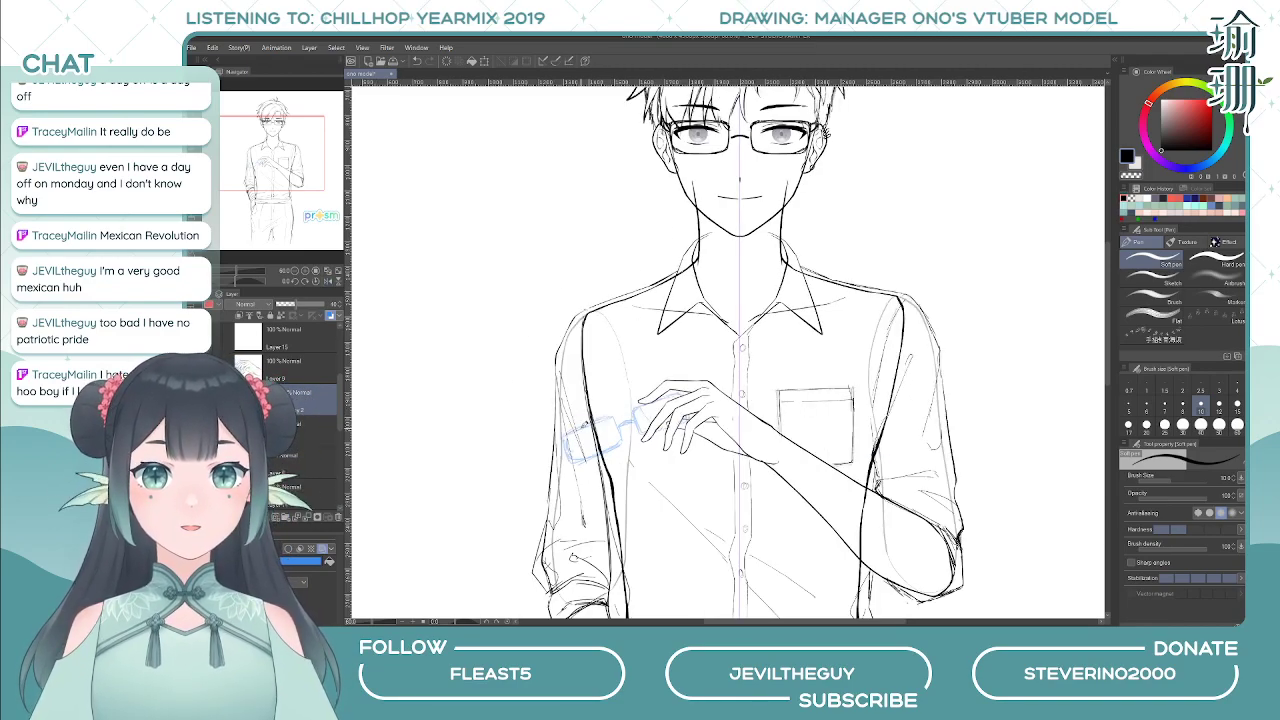
- Compare the upper body with and without the glasses on the face by hiding and reshowing their layer in the Head folder
{"action": "scroll", "coordinate": [668, 372], "scroll_direction": "down", "scroll_amount": 2}
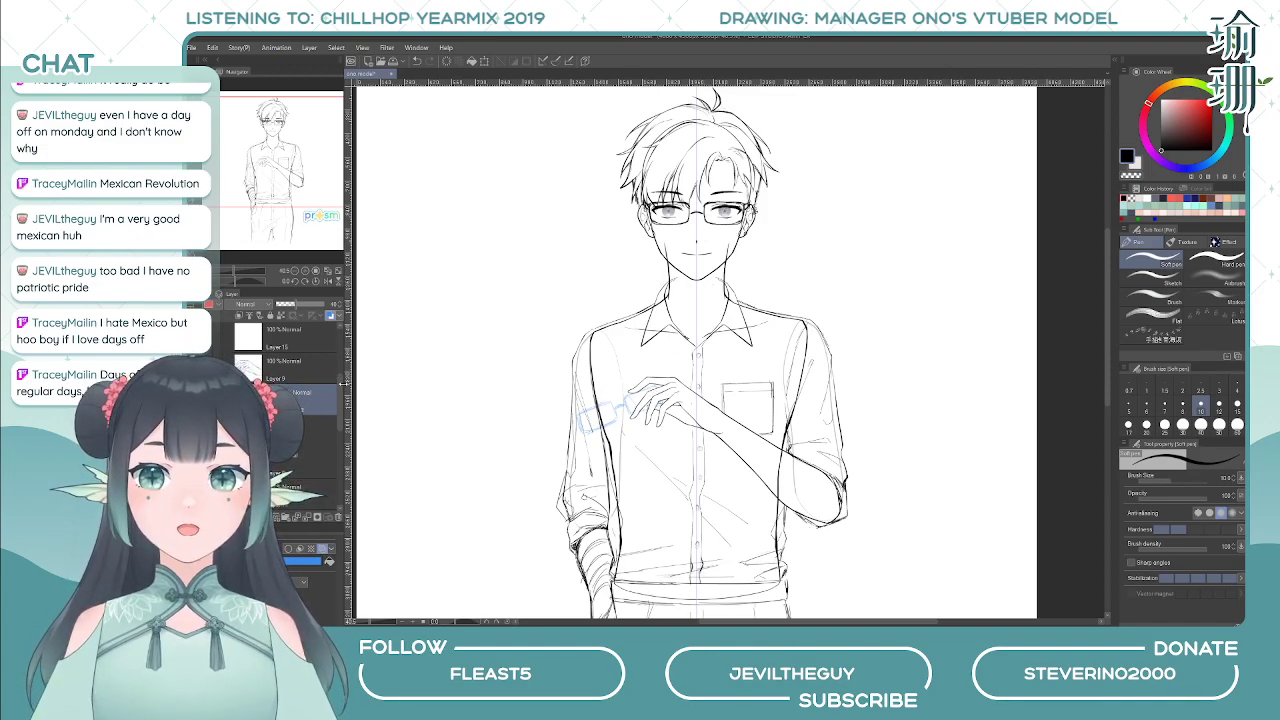
{"action": "scroll", "coordinate": [317, 343], "scroll_direction": "up", "scroll_amount": 5}
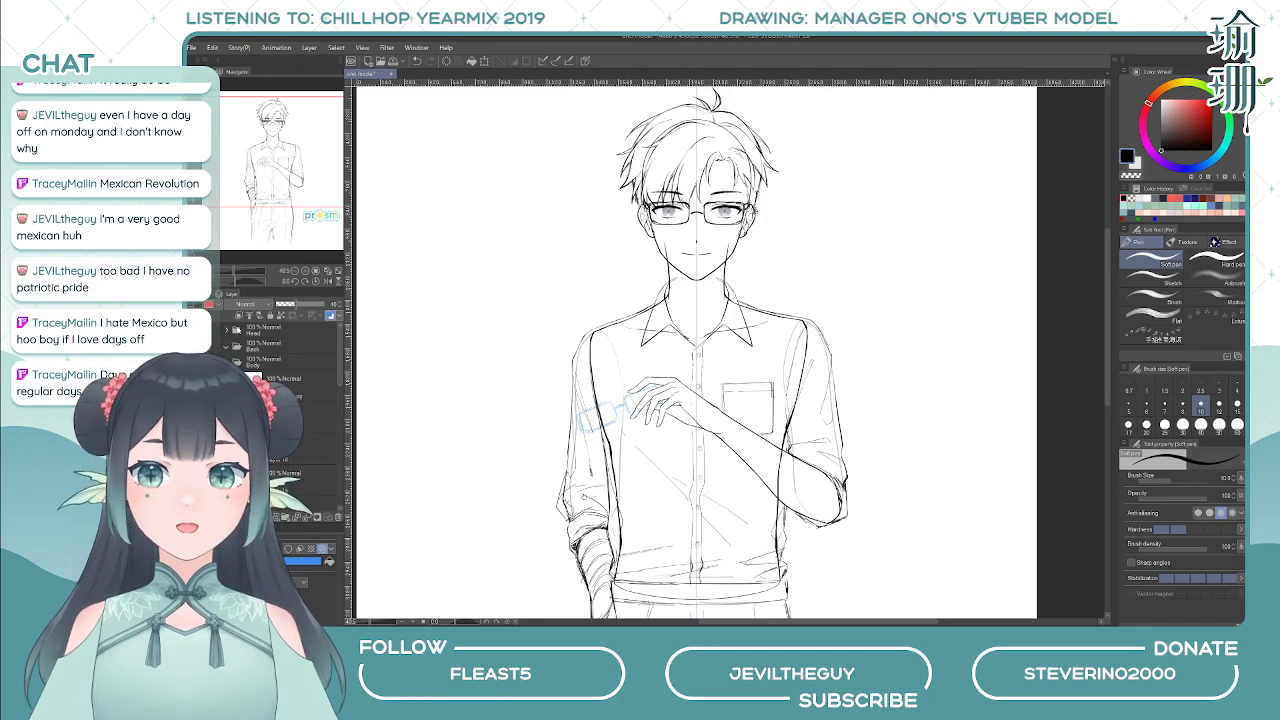
{"action": "left_click", "coordinate": [229, 332]}
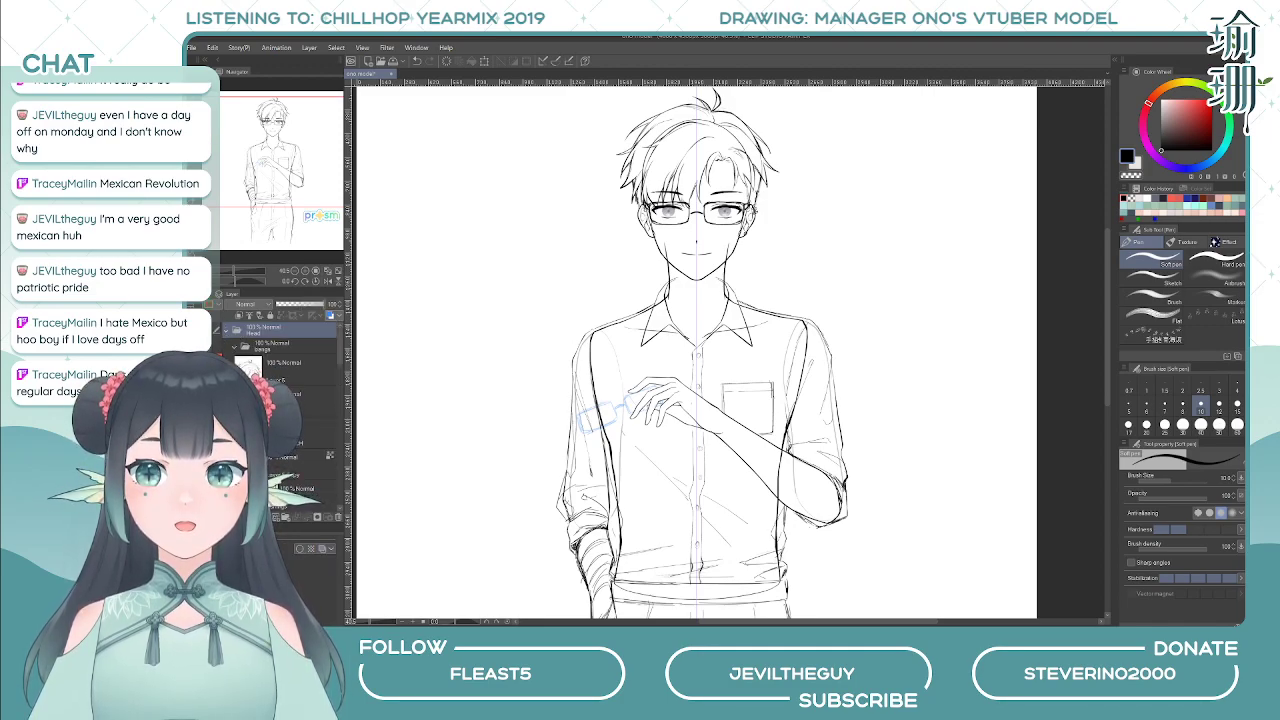
{"action": "left_click", "coordinate": [205, 443]}
{"action": "left_click", "coordinate": [205, 443]}
{"action": "left_click", "coordinate": [205, 443]}
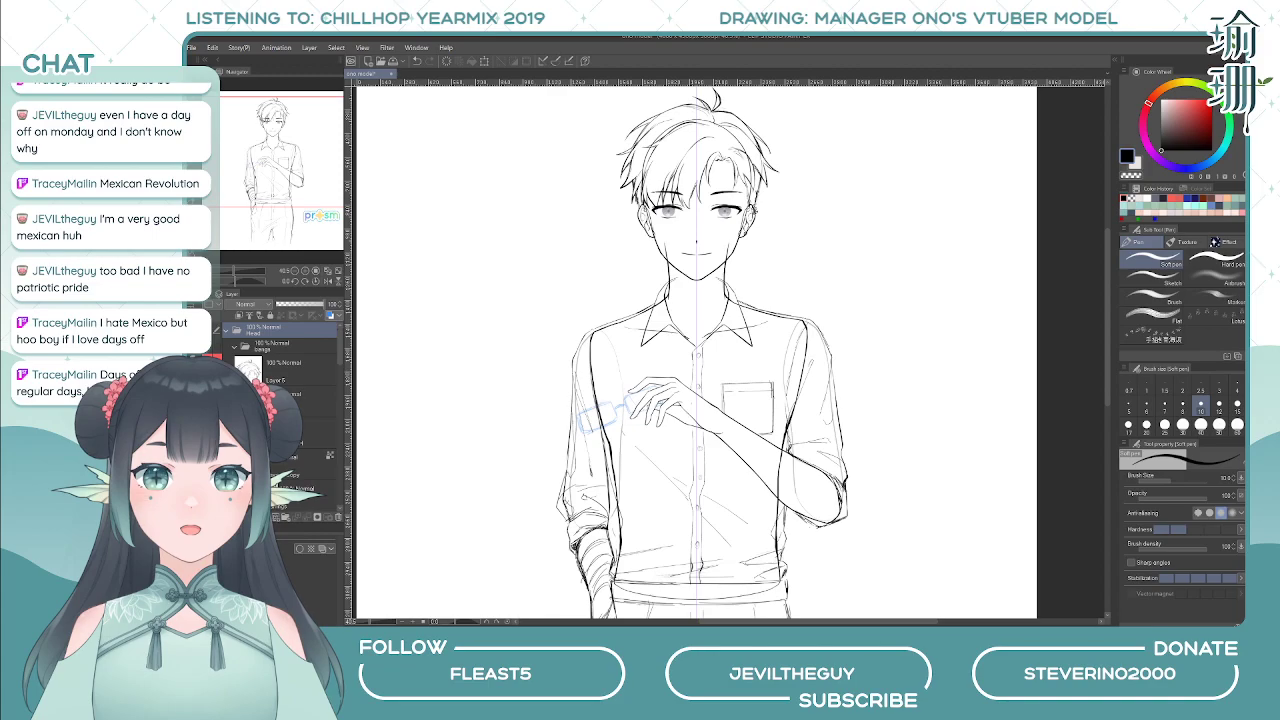
{"action": "left_click", "coordinate": [226, 356]}
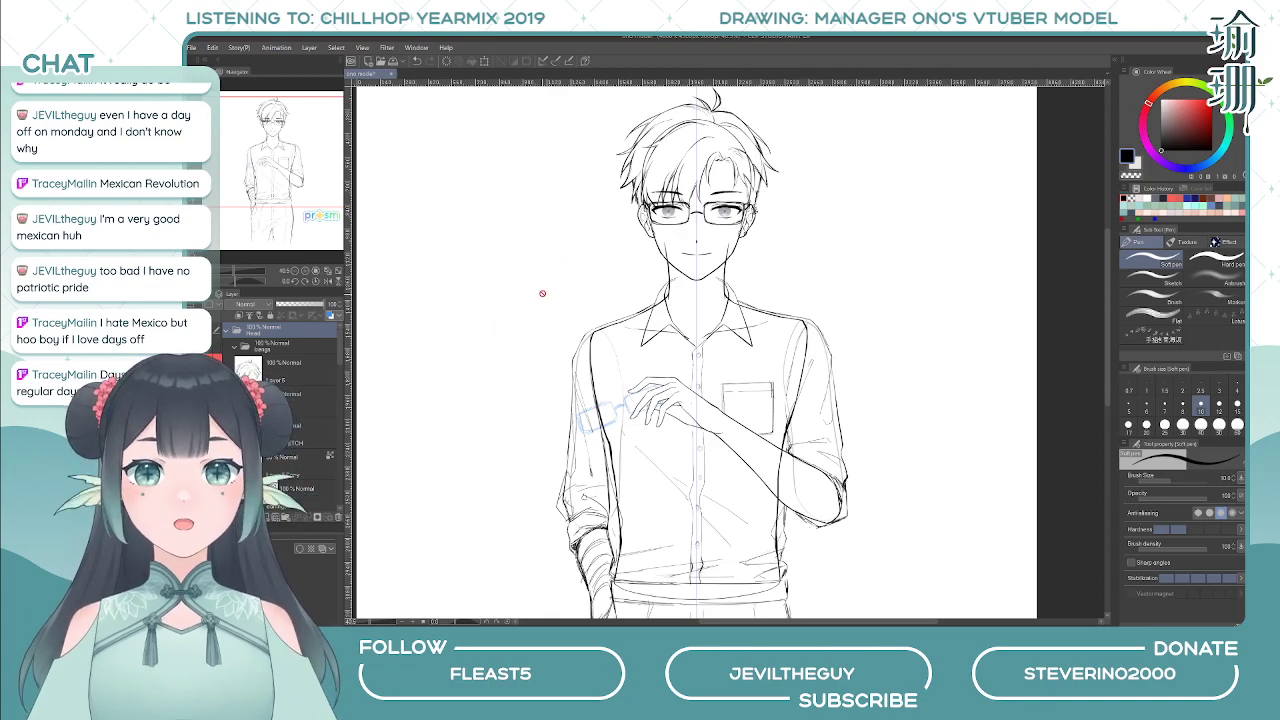
- Make Layer 10 in the Body folder the active layer and show the base outline of the hips and upper thighs
{"action": "scroll", "coordinate": [598, 400], "scroll_direction": "down", "scroll_amount": 1}
{"action": "mouse_move", "coordinate": [567, 475]}
{"action": "left_mouse_down"}
{"action": "mouse_move", "coordinate": [553, 395]}
{"action": "mouse_move", "coordinate": [576, 344]}
{"action": "left_mouse_up"}
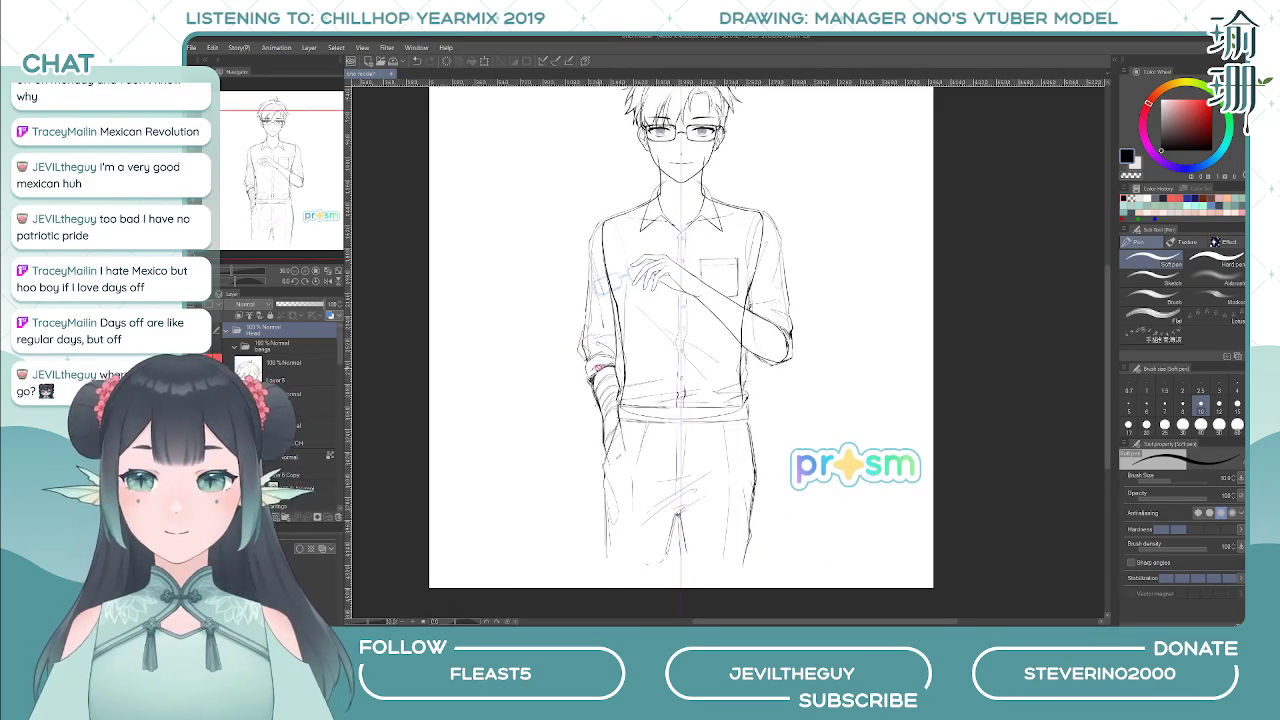
{"action": "scroll", "coordinate": [324, 431], "scroll_direction": "down", "scroll_amount": 3}
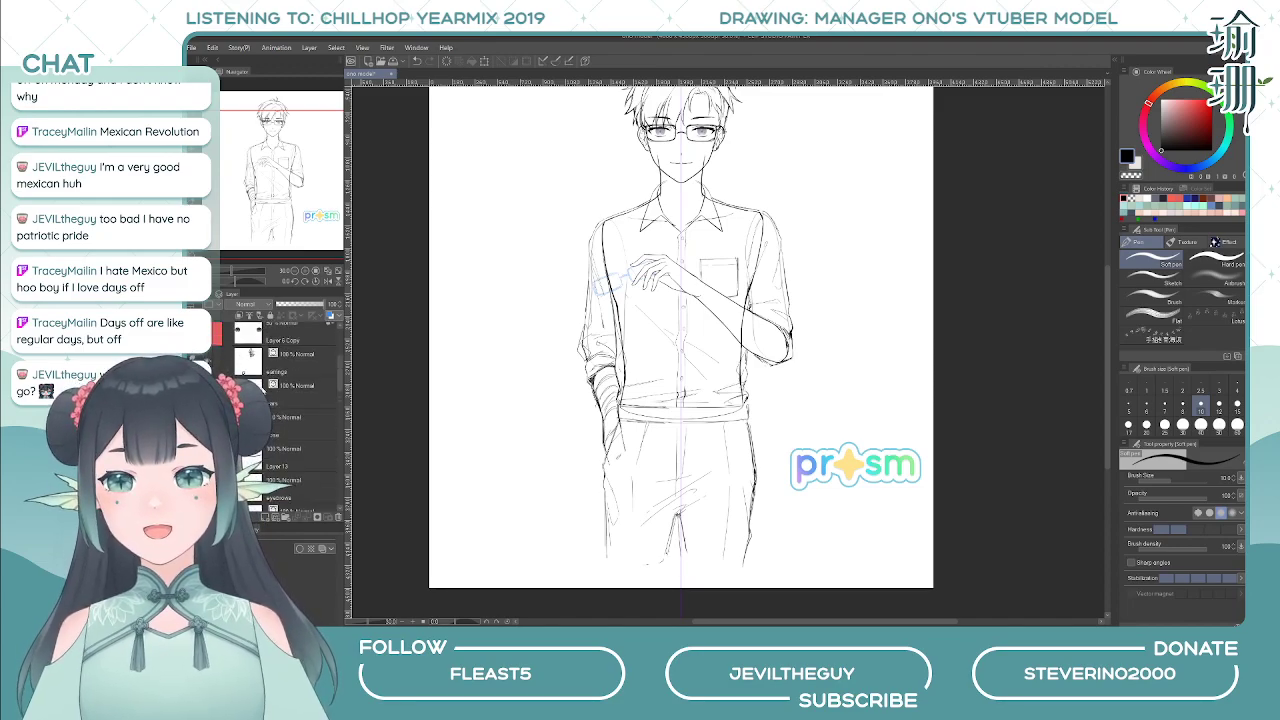
{"action": "scroll", "coordinate": [290, 420], "scroll_direction": "up", "scroll_amount": 3}
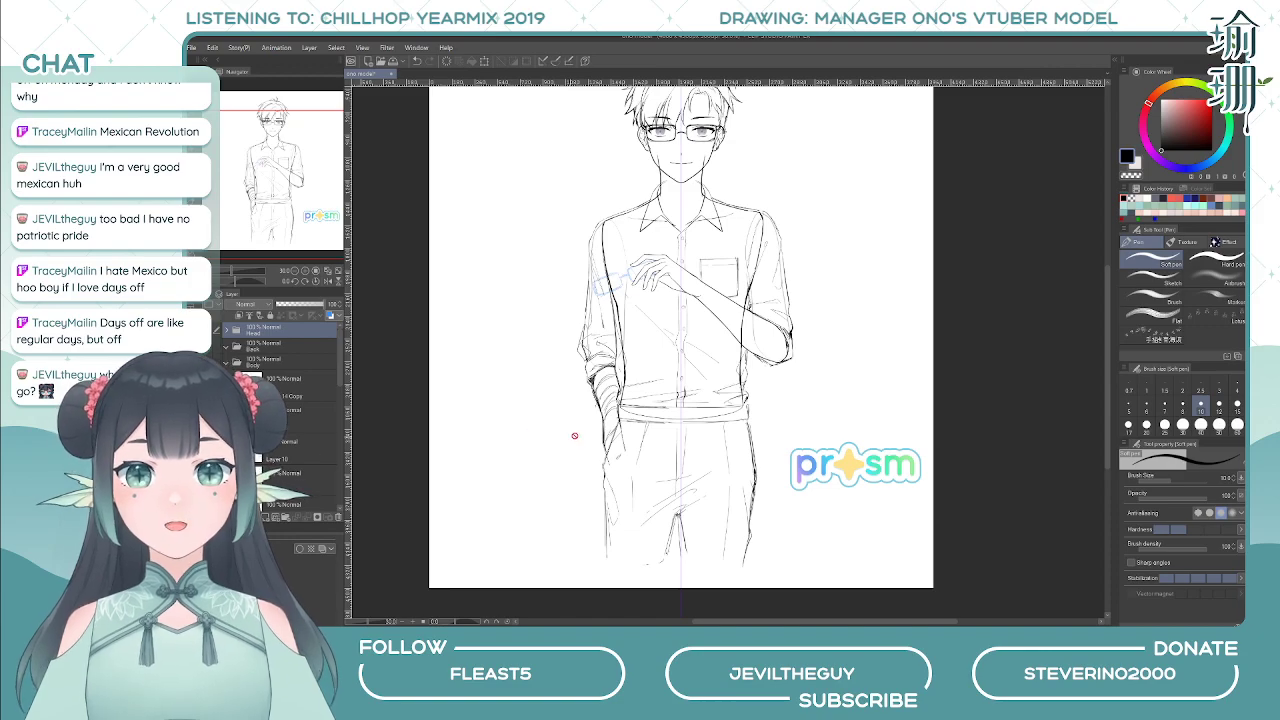
{"action": "left_click_drag", "start_coordinate": [574, 422], "coordinate": [591, 343]}
{"action": "scroll", "coordinate": [591, 345], "scroll_direction": "up", "scroll_amount": 2}
{"action": "left_click_drag", "start_coordinate": [679, 318], "coordinate": [626, 322]}
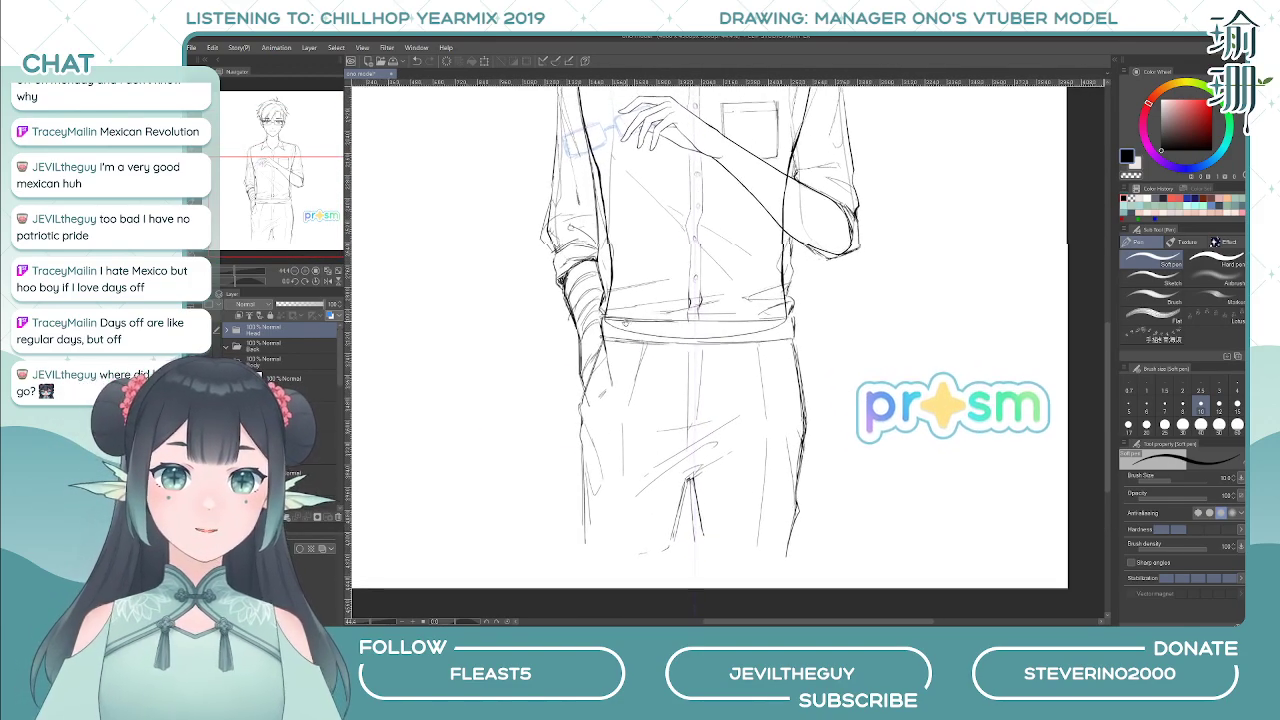
{"action": "scroll", "coordinate": [293, 423], "scroll_direction": "down", "scroll_amount": 3}
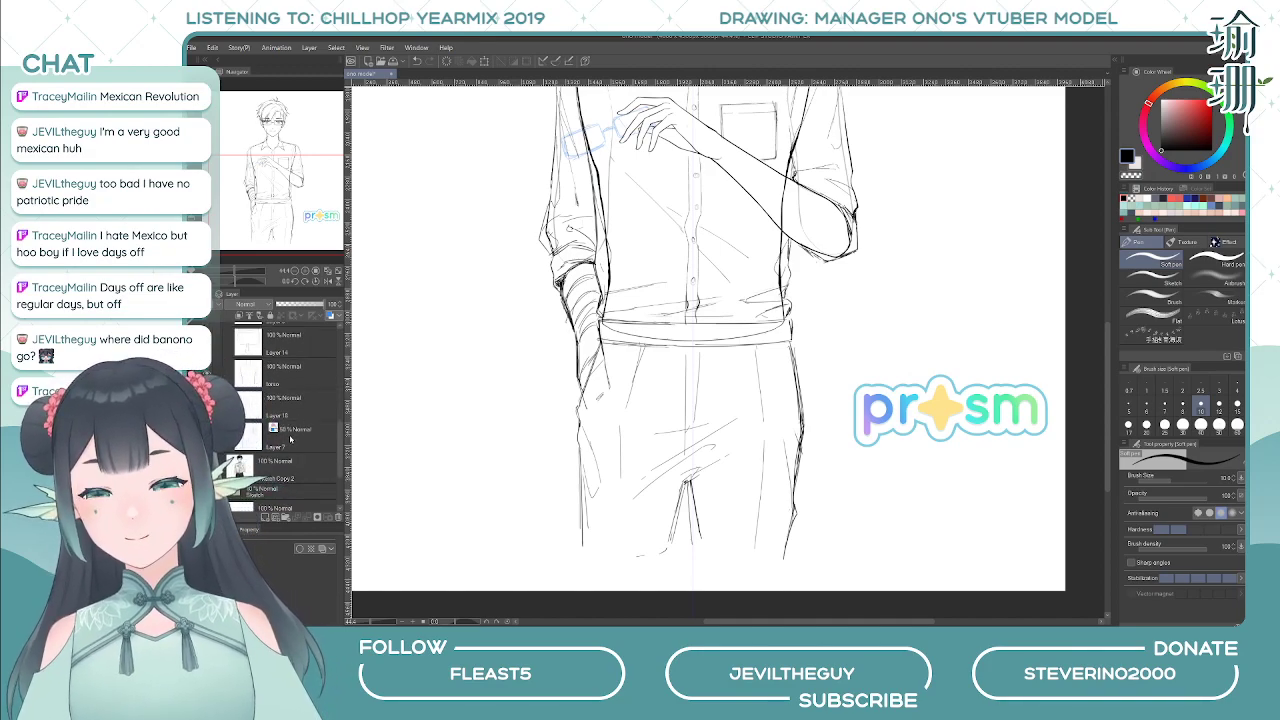
{"action": "left_click", "coordinate": [309, 412]}
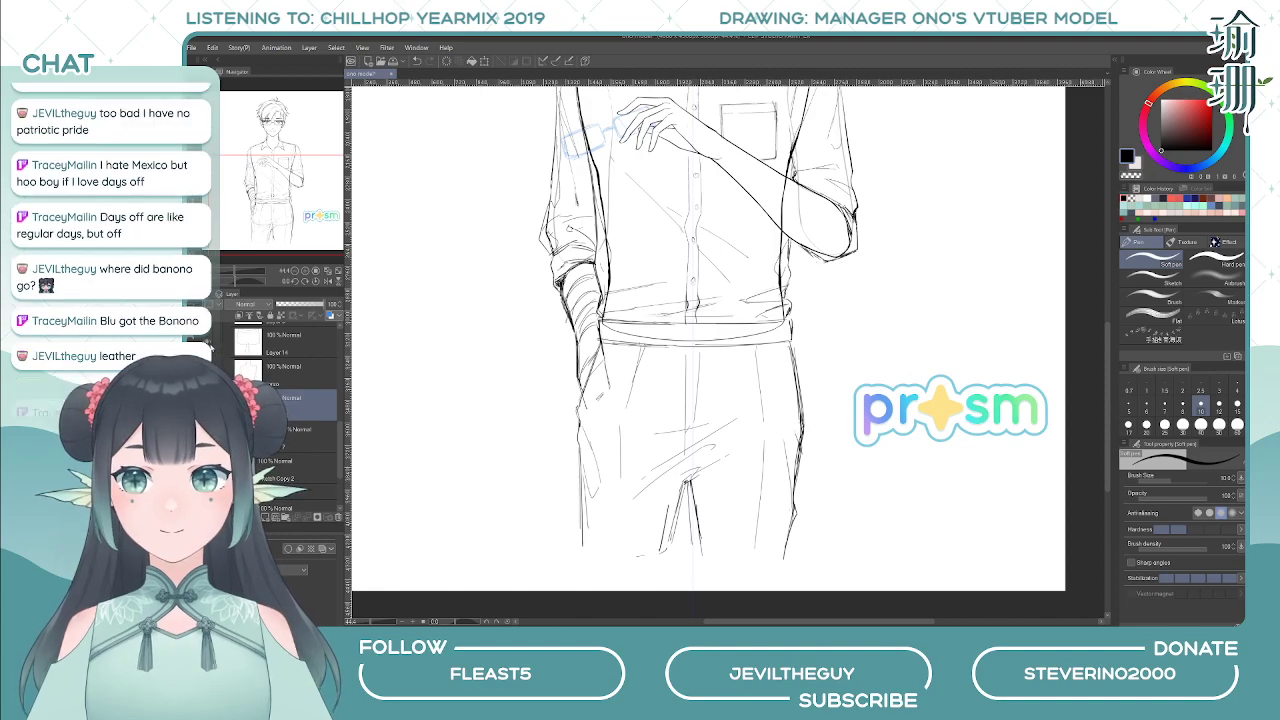
{"action": "left_click", "coordinate": [211, 350]}
{"action": "left_click_drag", "start_coordinate": [472, 342], "coordinate": [470, 373]}
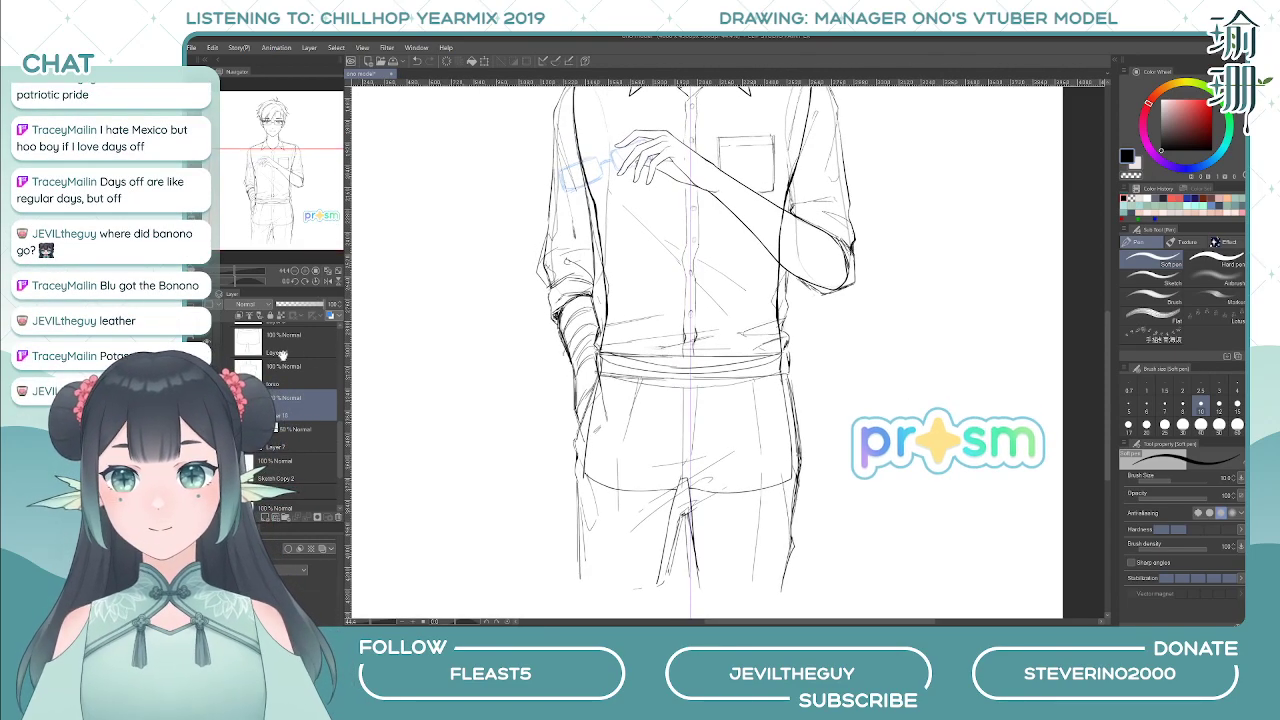
- Hide the Body folder's rough clothing sketch and the rolled sleeve and forearm fold sketch
{"action": "scroll", "coordinate": [286, 377], "scroll_direction": "up", "scroll_amount": 2}
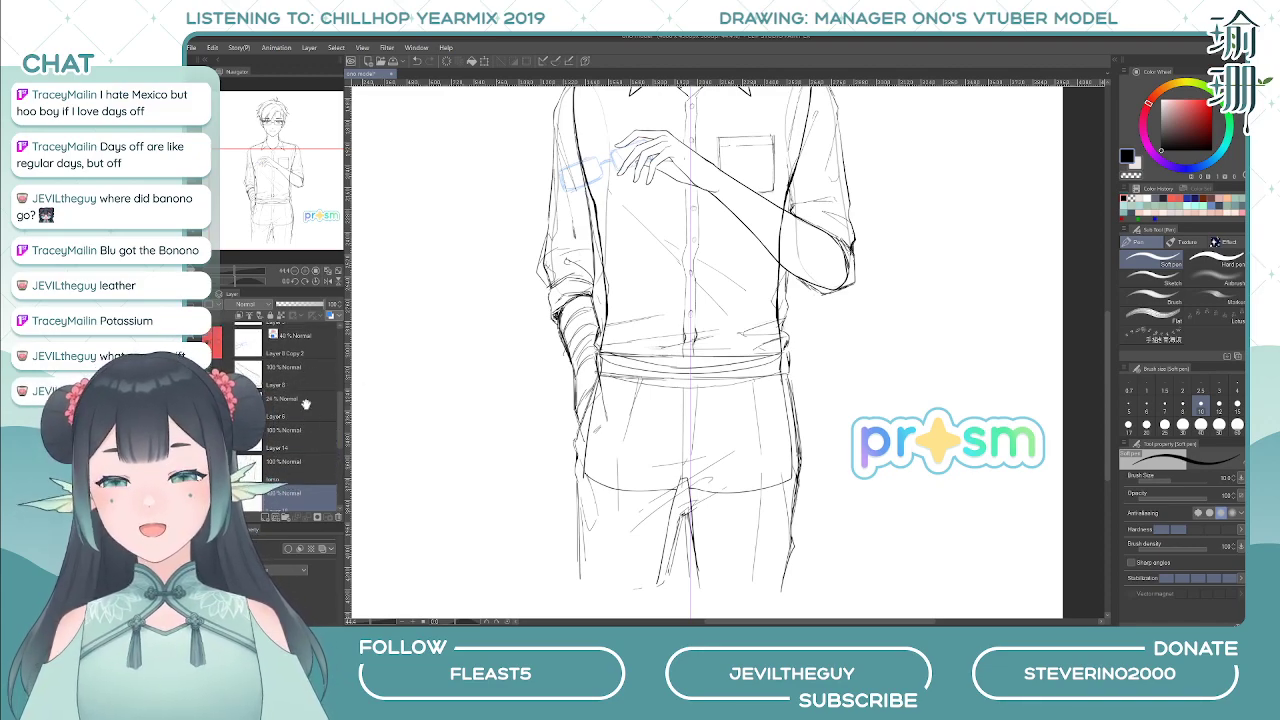
{"action": "scroll", "coordinate": [297, 430], "scroll_direction": "up", "scroll_amount": 2}
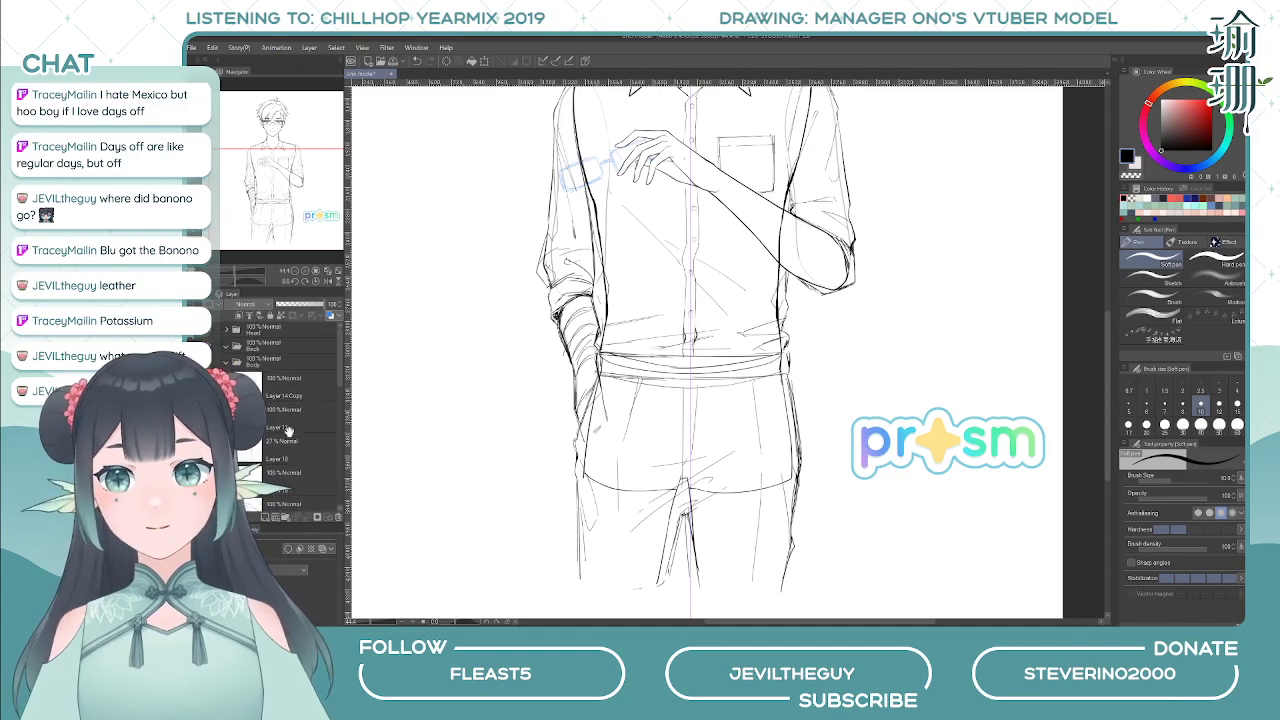
{"action": "left_click", "coordinate": [207, 379]}
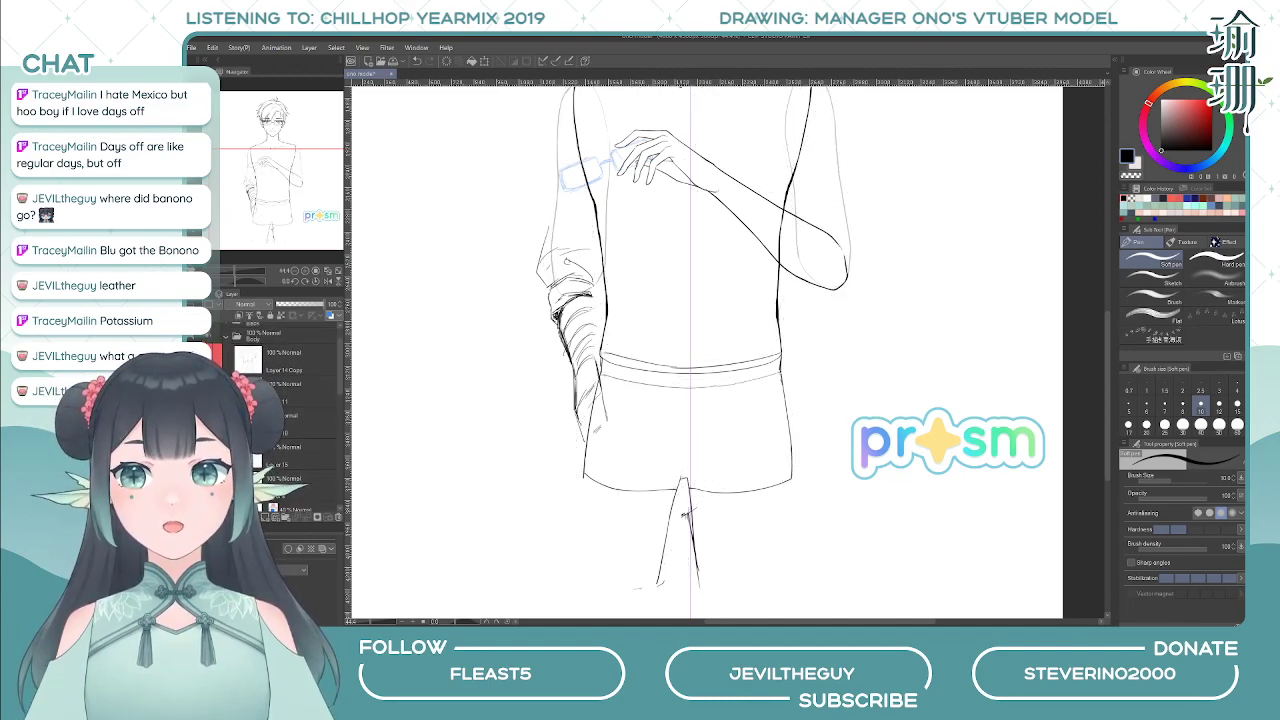
{"action": "left_click", "coordinate": [207, 360]}
{"action": "scroll", "coordinate": [297, 430], "scroll_direction": "down", "scroll_amount": 1}
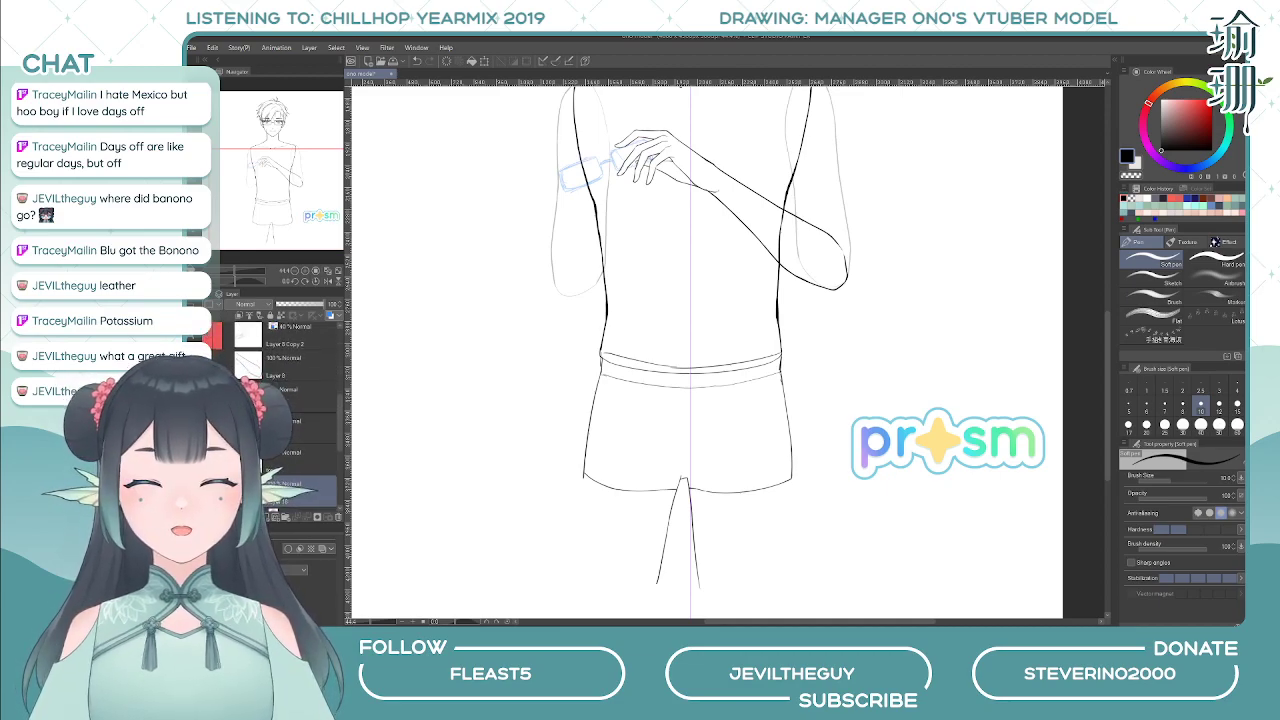
- Erase the extra waistband lines and the overlapping hip line ends at the waist, leaving a single waist curve on Layer 14
{"action": "key", "text": "e"}
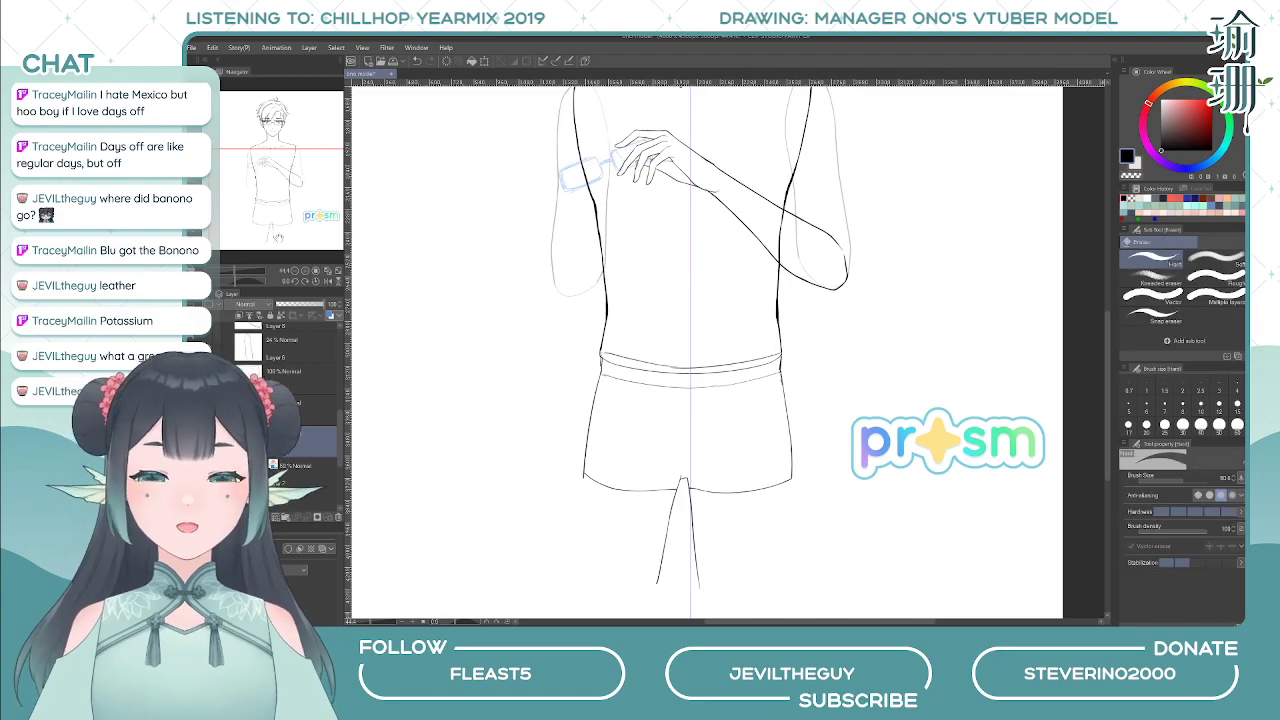
{"action": "left_click_drag", "start_coordinate": [517, 411], "coordinate": [497, 405]}
{"action": "scroll", "coordinate": [595, 339], "scroll_direction": "up", "scroll_amount": 1}
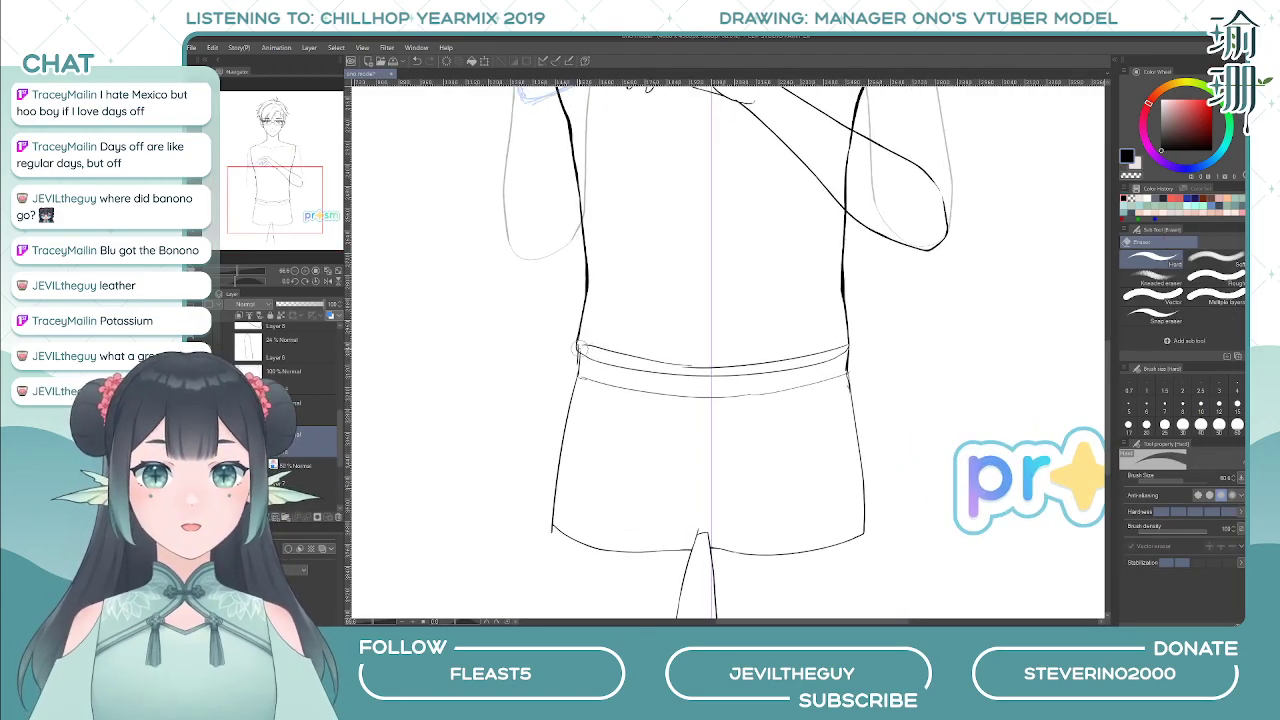
{"action": "left_click", "coordinate": [584, 351]}
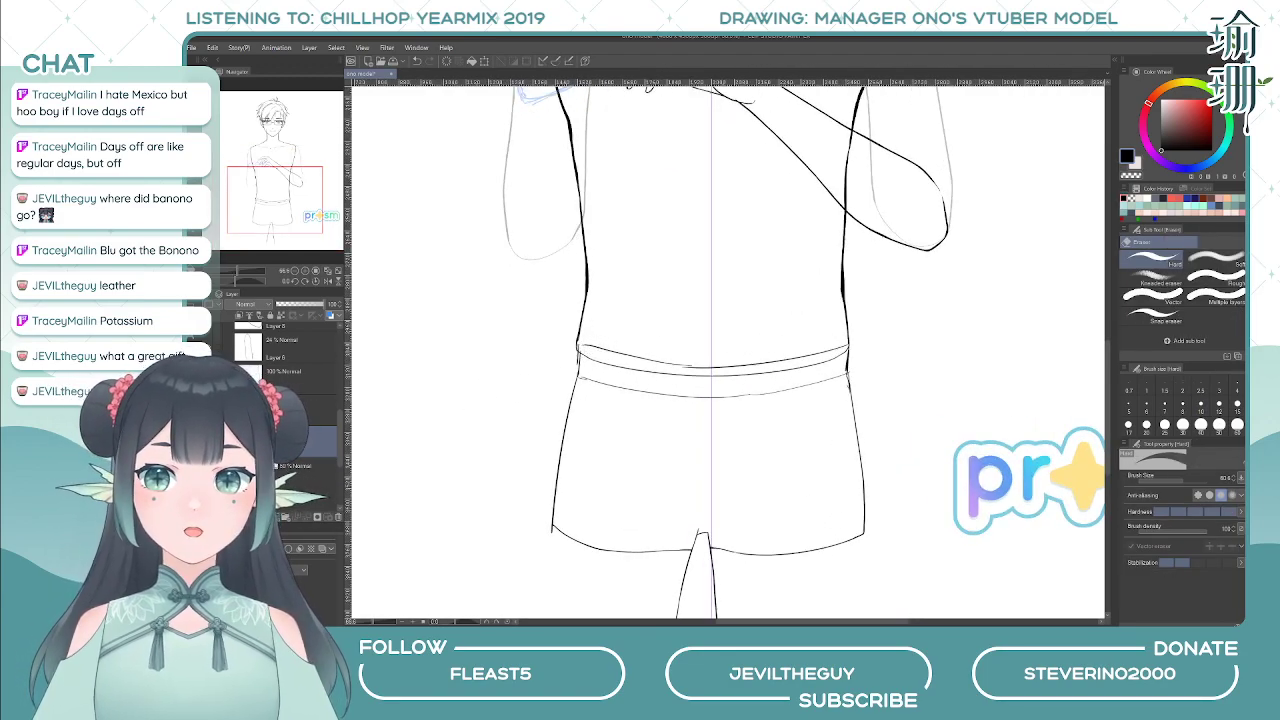
{"action": "left_click_drag", "start_coordinate": [724, 355], "coordinate": [691, 370]}
{"action": "left_click_drag", "start_coordinate": [805, 370], "coordinate": [680, 383]}
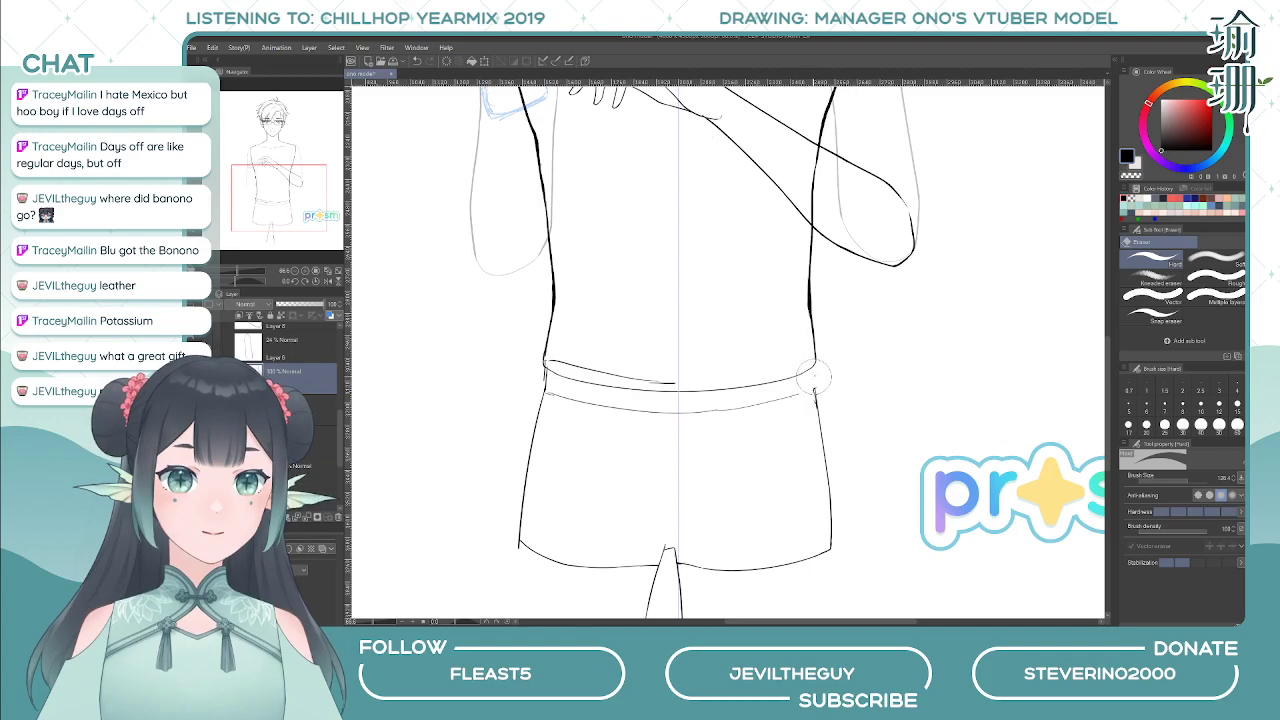
{"action": "mouse_move", "coordinate": [812, 376]}
{"action": "left_mouse_down"}
{"action": "mouse_move", "coordinate": [810, 442]}
{"action": "mouse_move", "coordinate": [780, 403]}
{"action": "mouse_move", "coordinate": [760, 415]}
{"action": "mouse_move", "coordinate": [638, 412]}
{"action": "mouse_move", "coordinate": [580, 400]}
{"action": "left_mouse_up"}
{"action": "mouse_move", "coordinate": [657, 383]}
{"action": "left_mouse_down"}
{"action": "mouse_move", "coordinate": [600, 408]}
{"action": "mouse_move", "coordinate": [562, 360]}
{"action": "mouse_move", "coordinate": [540, 355]}
{"action": "mouse_move", "coordinate": [559, 400]}
{"action": "left_mouse_up"}
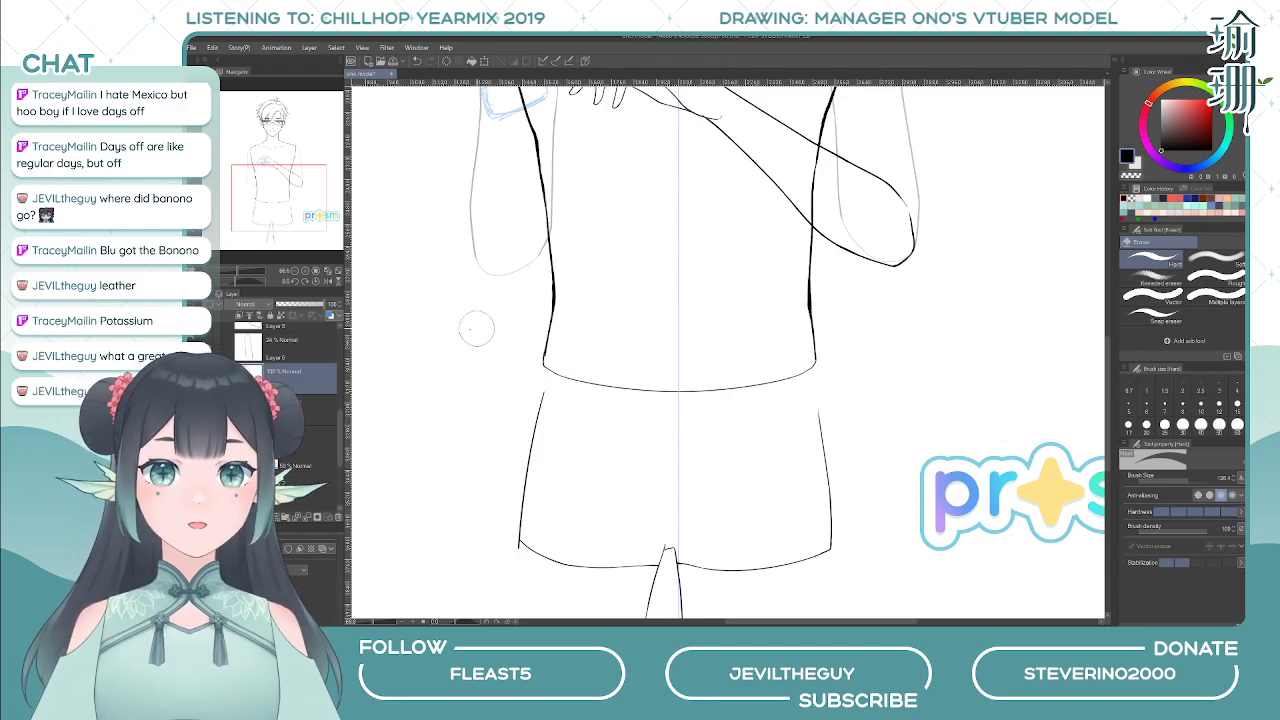
- Make the torso layer active and erase the lower ends of the torso side lines just above the waist curve
{"action": "left_click", "coordinate": [318, 406]}
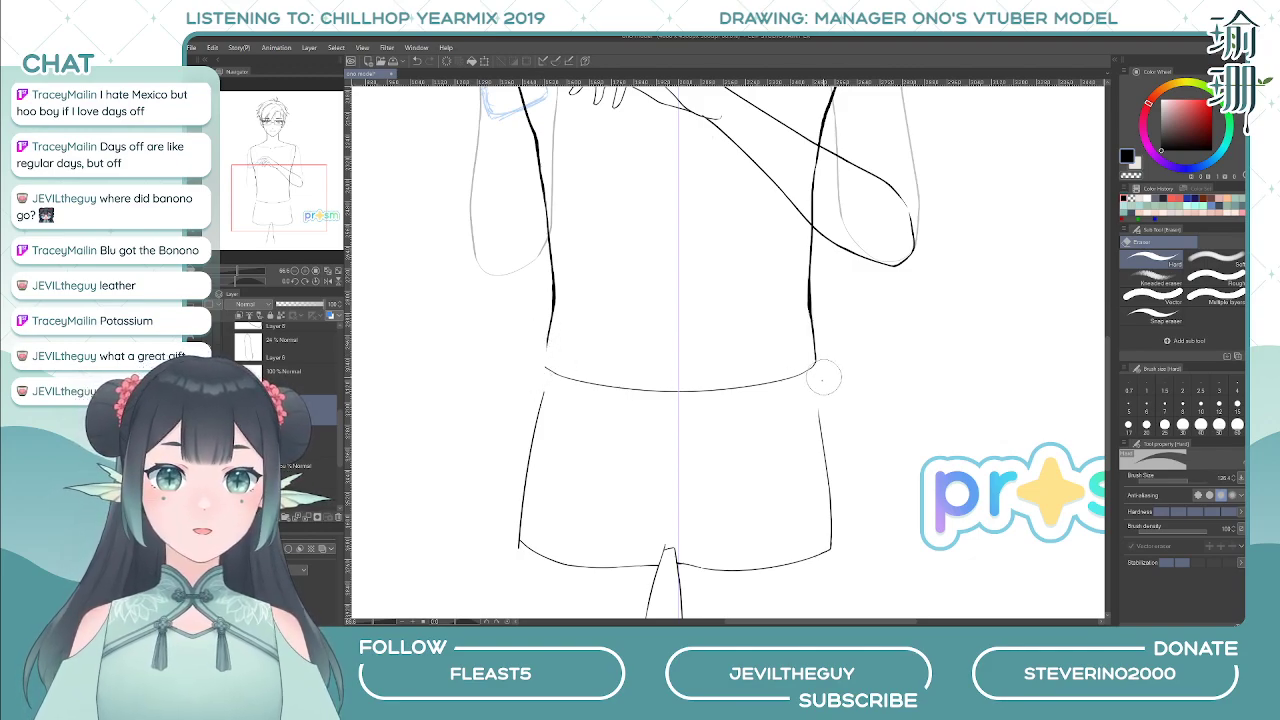
{"action": "mouse_move", "coordinate": [821, 343]}
{"action": "left_mouse_down"}
{"action": "mouse_move", "coordinate": [816, 310]}
{"action": "mouse_move", "coordinate": [824, 386]}
{"action": "mouse_move", "coordinate": [839, 327]}
{"action": "left_mouse_up"}
{"action": "key", "text": "p"}
{"action": "key", "text": "h"}
{"action": "left_click_drag", "start_coordinate": [647, 329], "coordinate": [648, 342]}
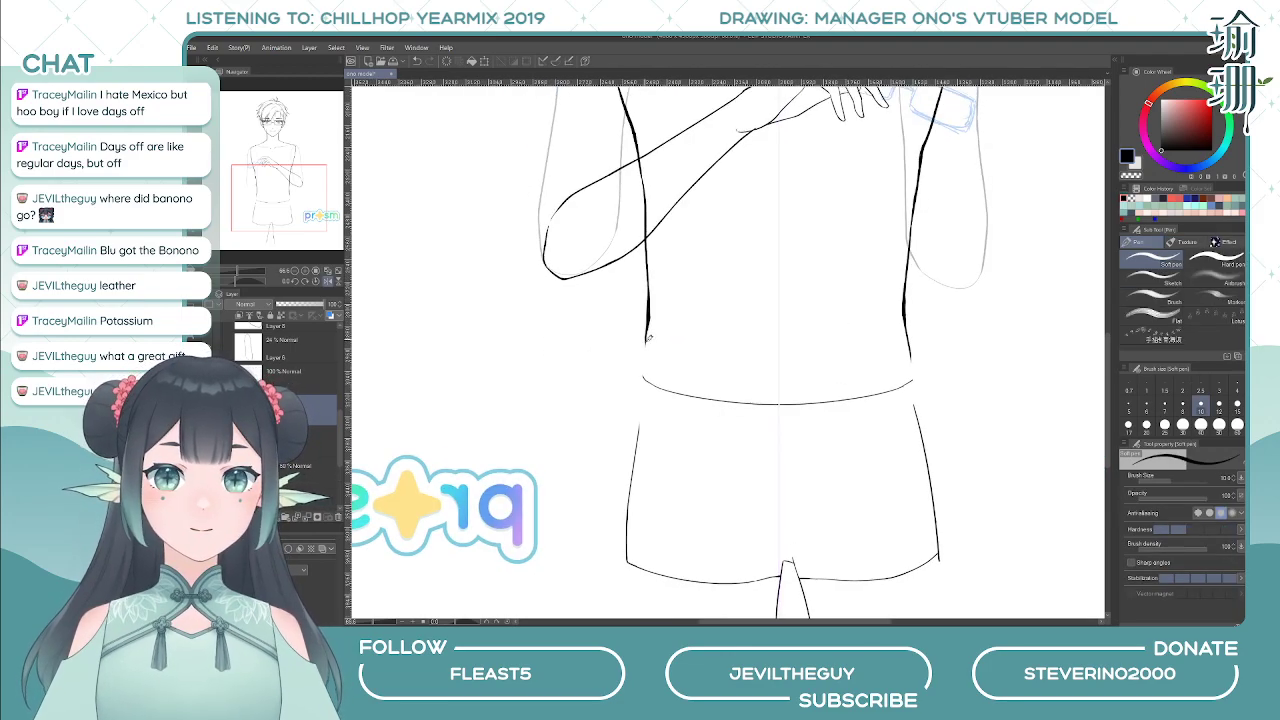
{"action": "key", "text": "e"}
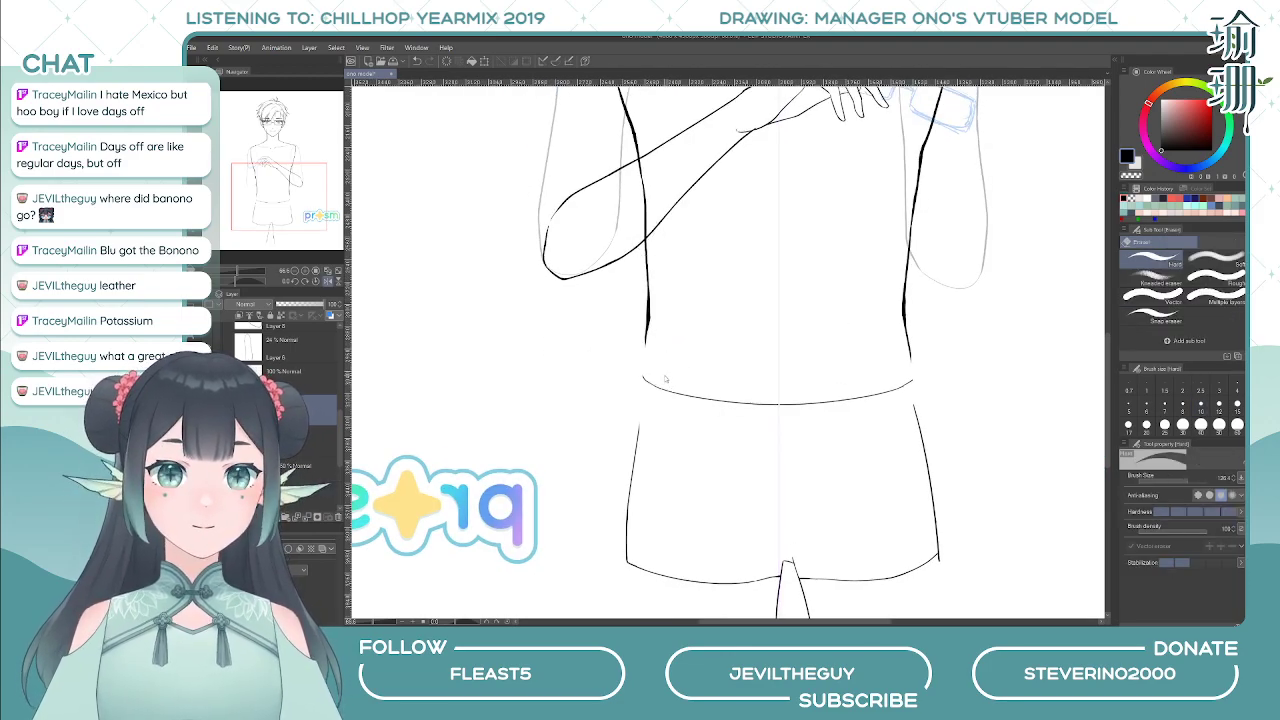
{"action": "mouse_move", "coordinate": [643, 300]}
{"action": "left_mouse_down"}
{"action": "mouse_move", "coordinate": [644, 341]}
{"action": "mouse_move", "coordinate": [656, 316]}
{"action": "mouse_move", "coordinate": [650, 356]}
{"action": "left_mouse_up"}
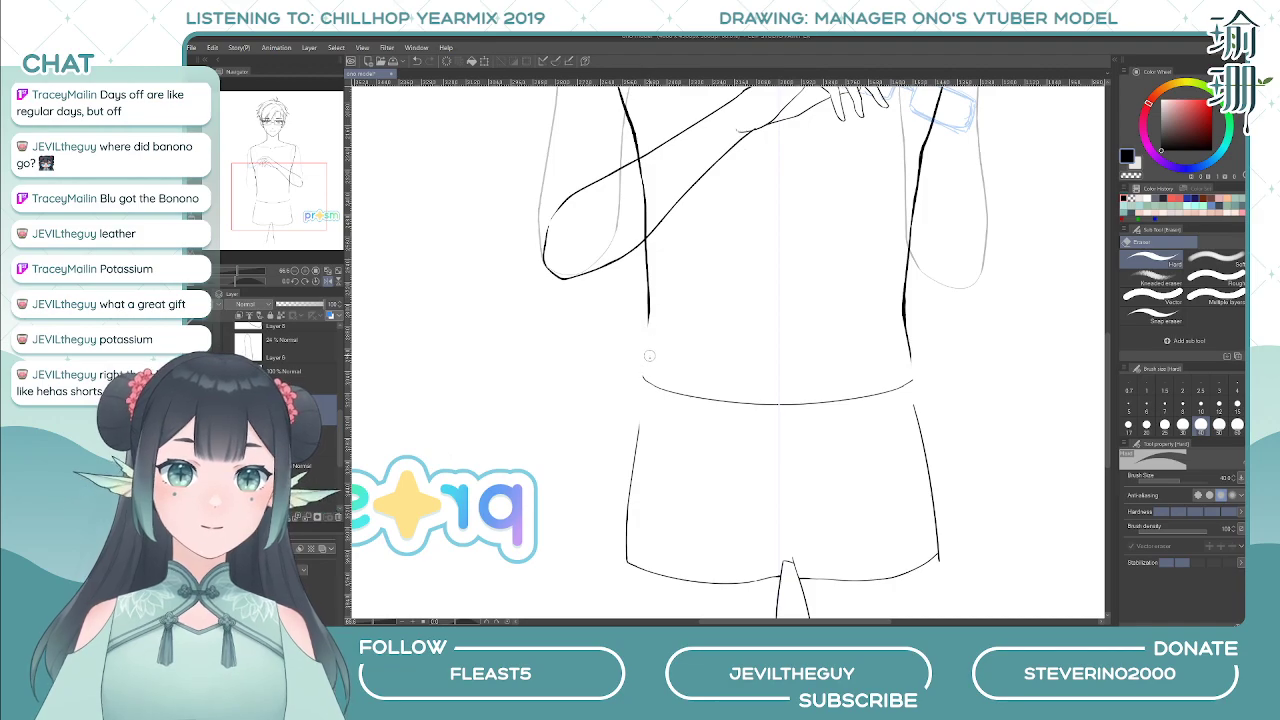
- Redraw the lower torso line on the bent-elbow side with the soft pen, ending at the waist curve, working in the flipped view
{"action": "key", "text": "c"}
{"action": "key", "text": "p"}
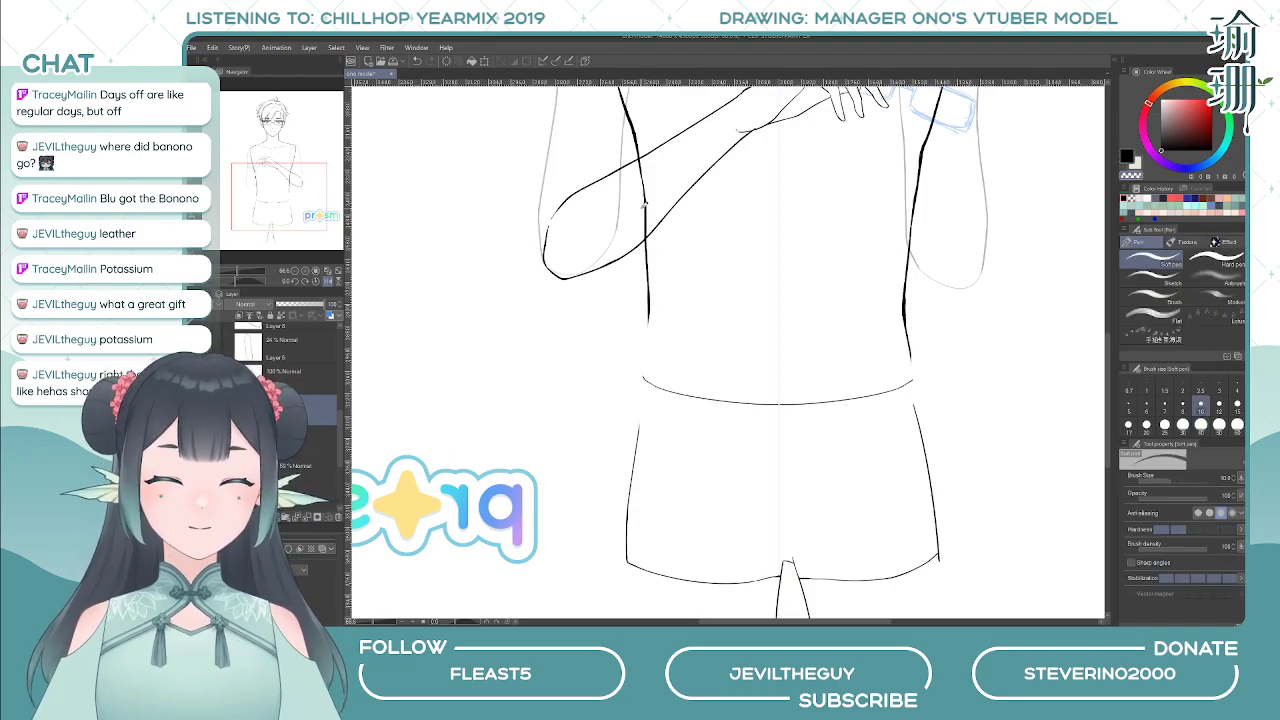
{"action": "left_click_drag", "start_coordinate": [648, 298], "coordinate": [645, 360]}
{"action": "key", "text": "ctrl+z"}
{"action": "key", "text": "c"}
{"action": "key", "text": "ctrl+z"}
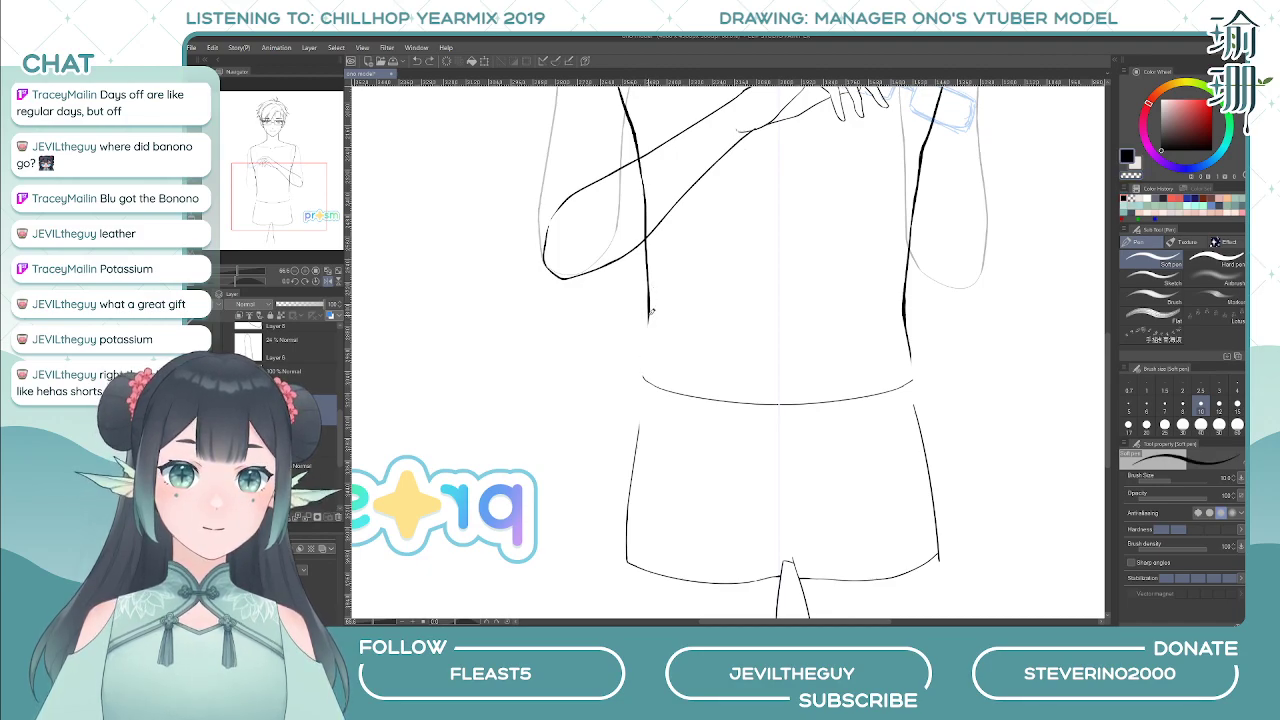
{"action": "left_click_drag", "start_coordinate": [649, 314], "coordinate": [641, 370]}
{"action": "key", "text": "ctrl+z"}
{"action": "left_click_drag", "start_coordinate": [648, 318], "coordinate": [644, 377]}
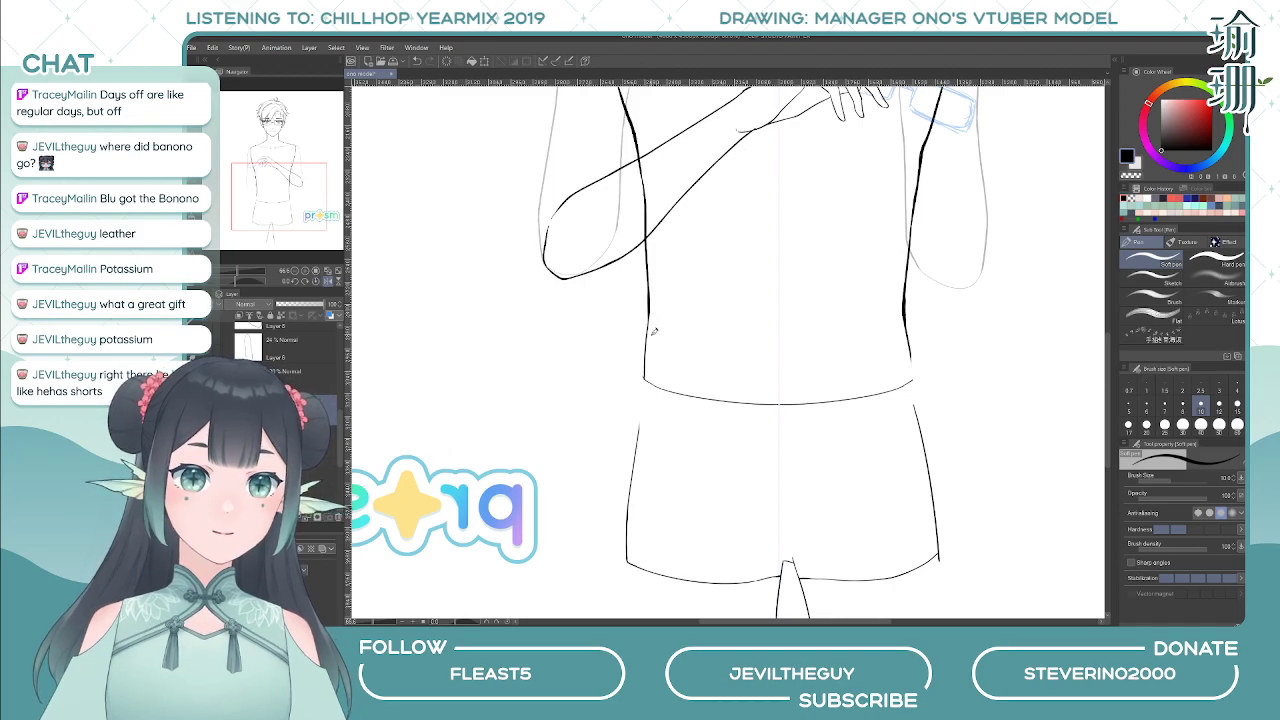
{"action": "key", "text": "h"}
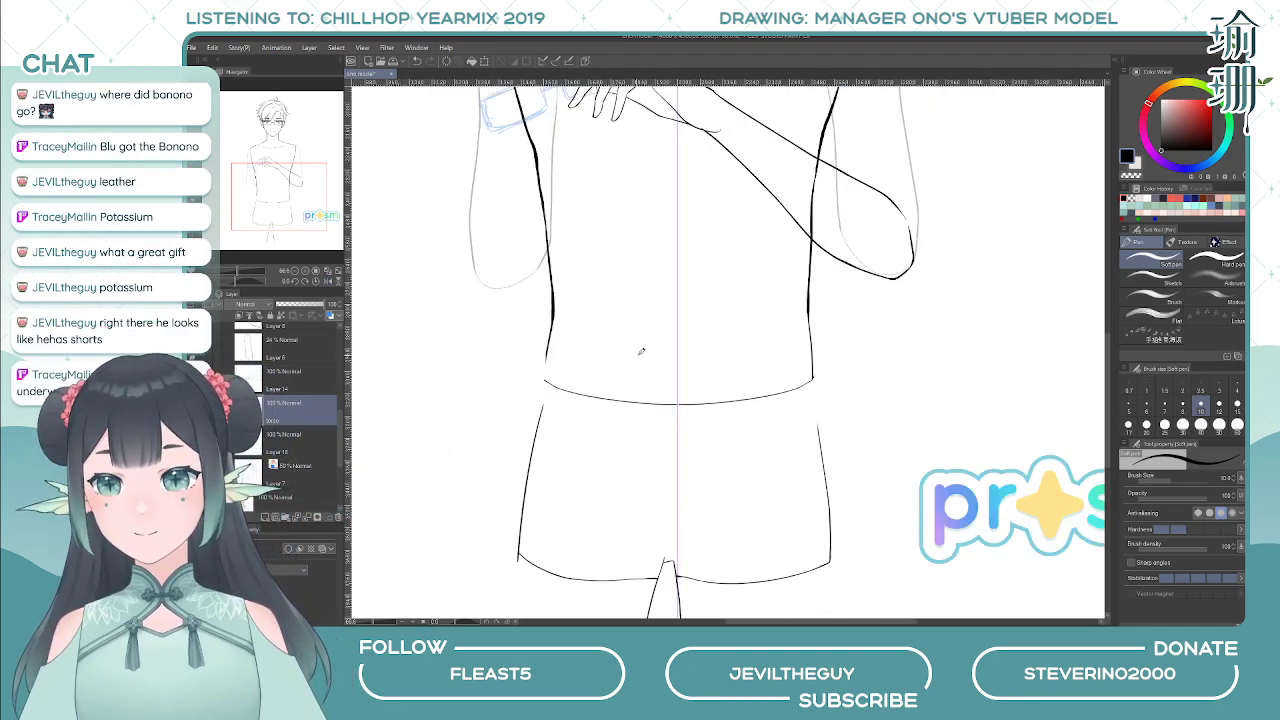
- Trim the lower end of the torso line on the glasses side and inspect the waist in the flipped view
{"action": "left_click_drag", "start_coordinate": [659, 296], "coordinate": [629, 323]}
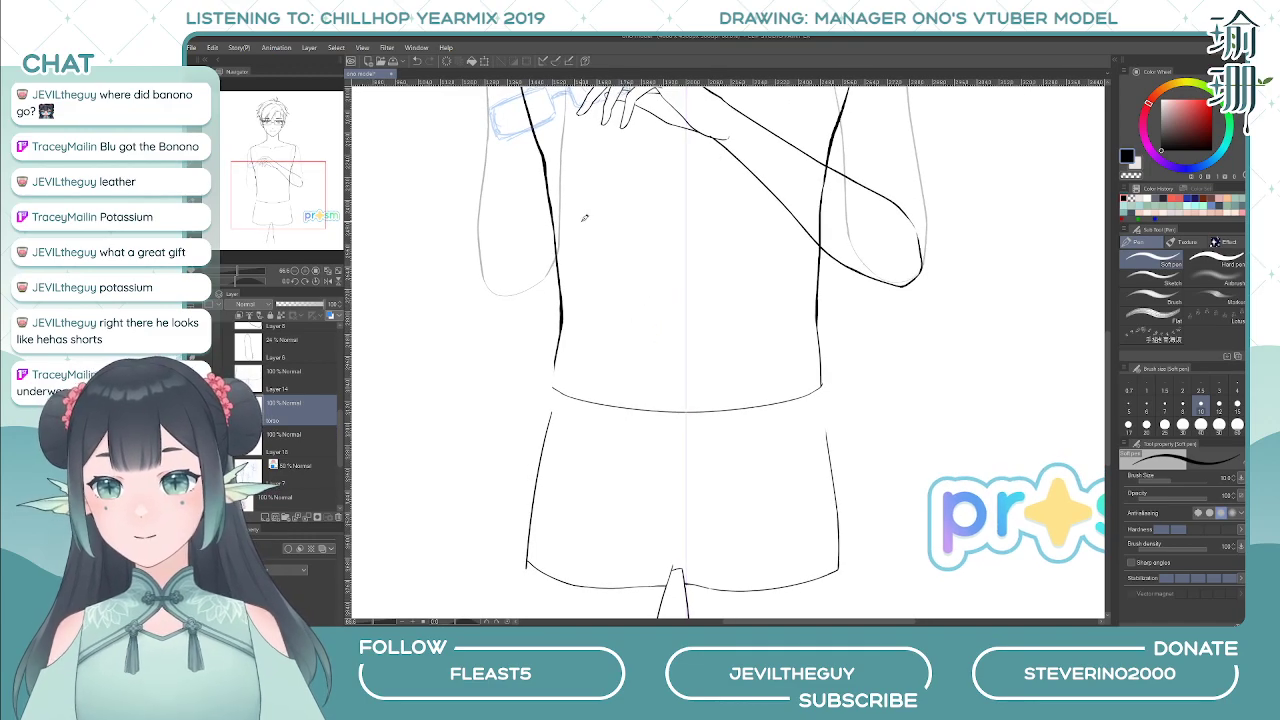
{"action": "key", "text": "e"}
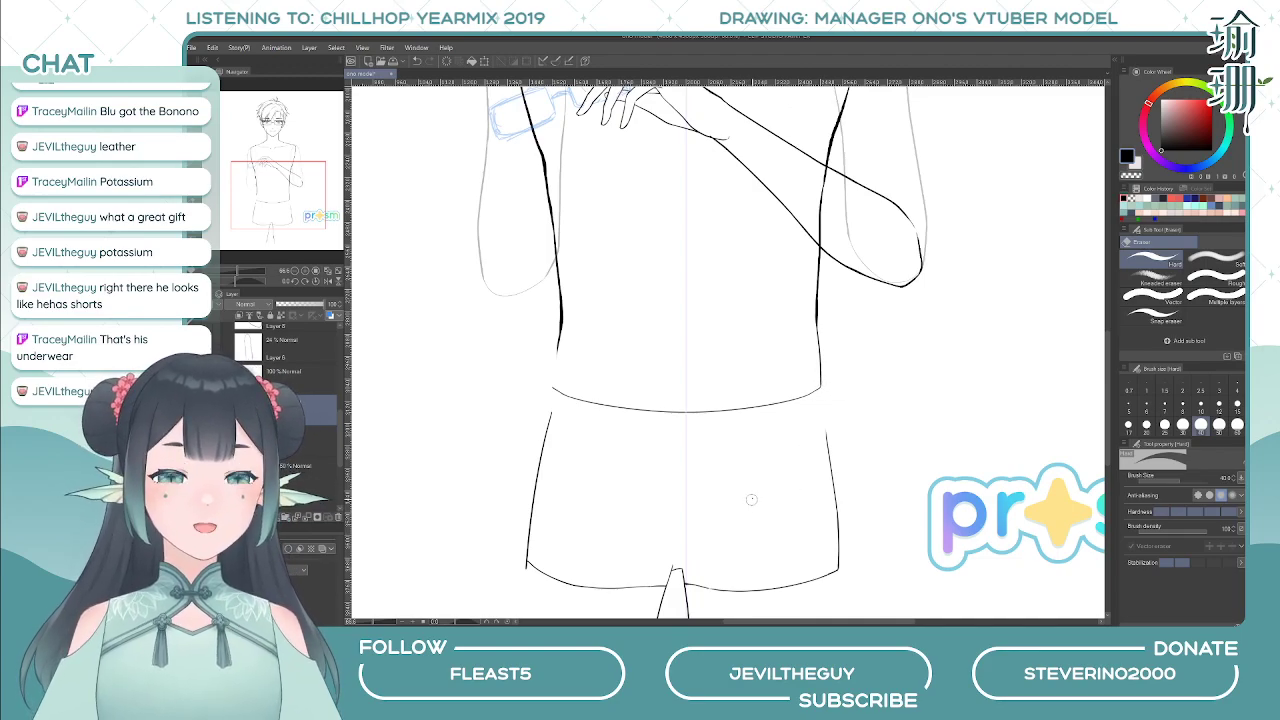
{"action": "key", "text": "p"}
{"action": "key", "text": "h"}
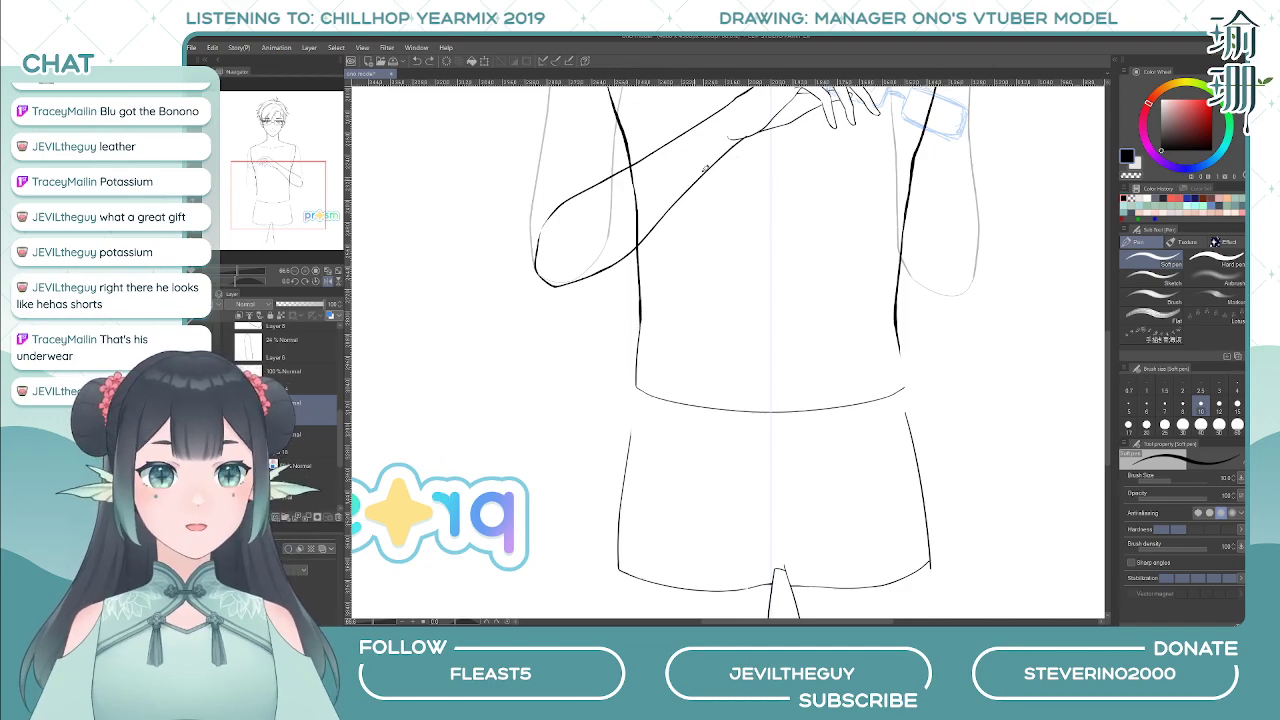
{"action": "left_click_drag", "start_coordinate": [657, 214], "coordinate": [675, 243]}
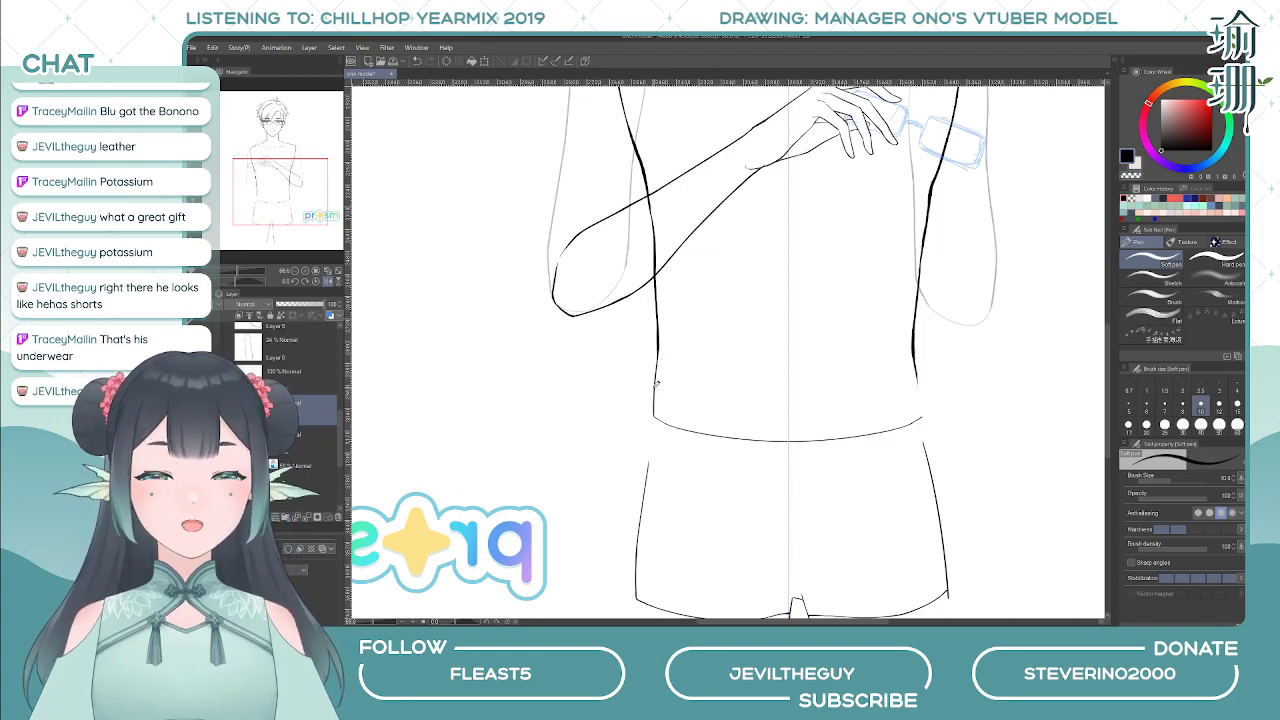
{"action": "scroll", "coordinate": [659, 364], "scroll_direction": "up", "scroll_amount": 1}
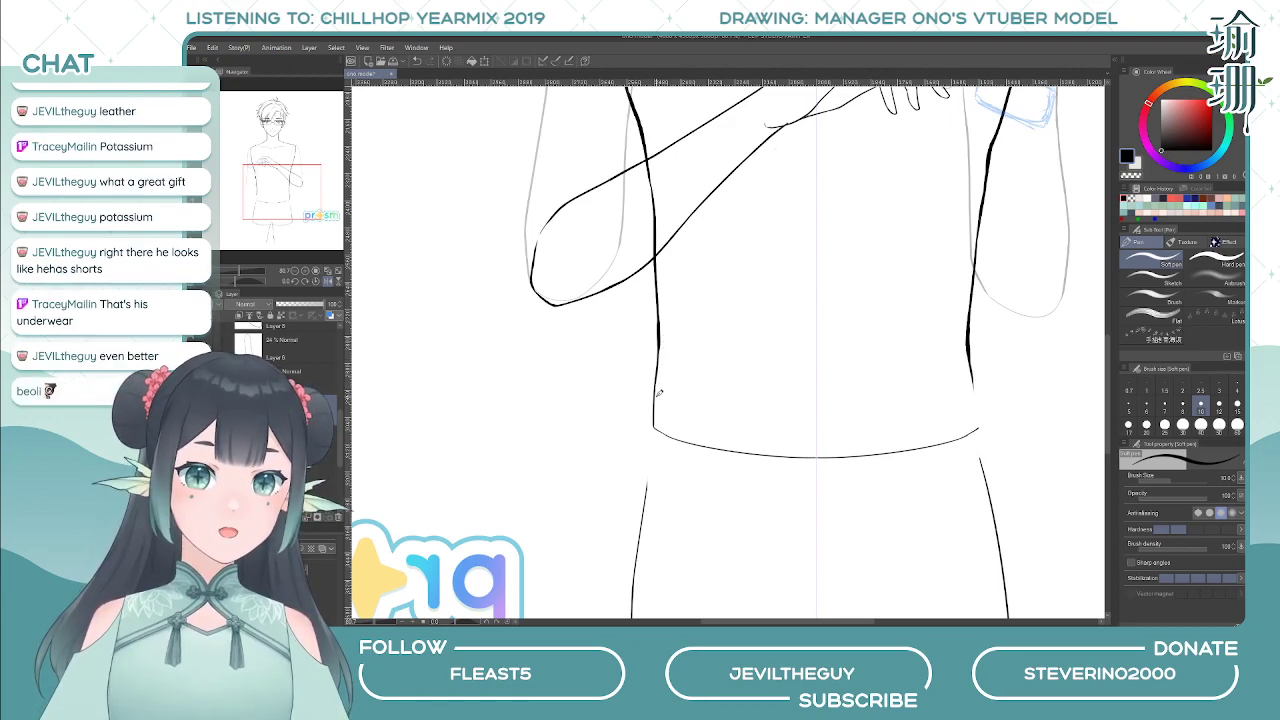
{"action": "mouse_move", "coordinate": [722, 431]}
{"action": "left_mouse_down"}
{"action": "mouse_move", "coordinate": [711, 414]}
{"action": "mouse_move", "coordinate": [674, 411]}
{"action": "left_mouse_up"}
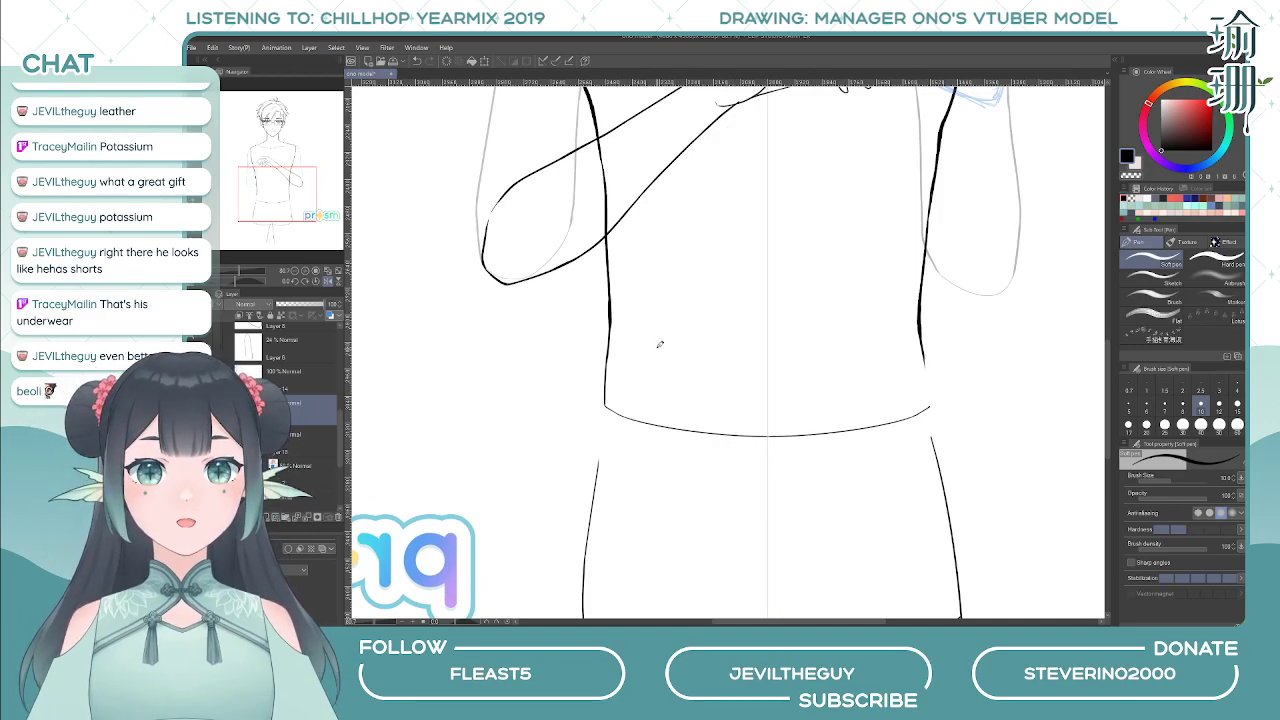
- Redraw the lower torso line on the glasses side down to the waist curve and compare both sides in the flipped view
{"action": "key", "text": "h"}
{"action": "key", "text": "c"}
{"action": "left_click_drag", "start_coordinate": [539, 308], "coordinate": [608, 350]}
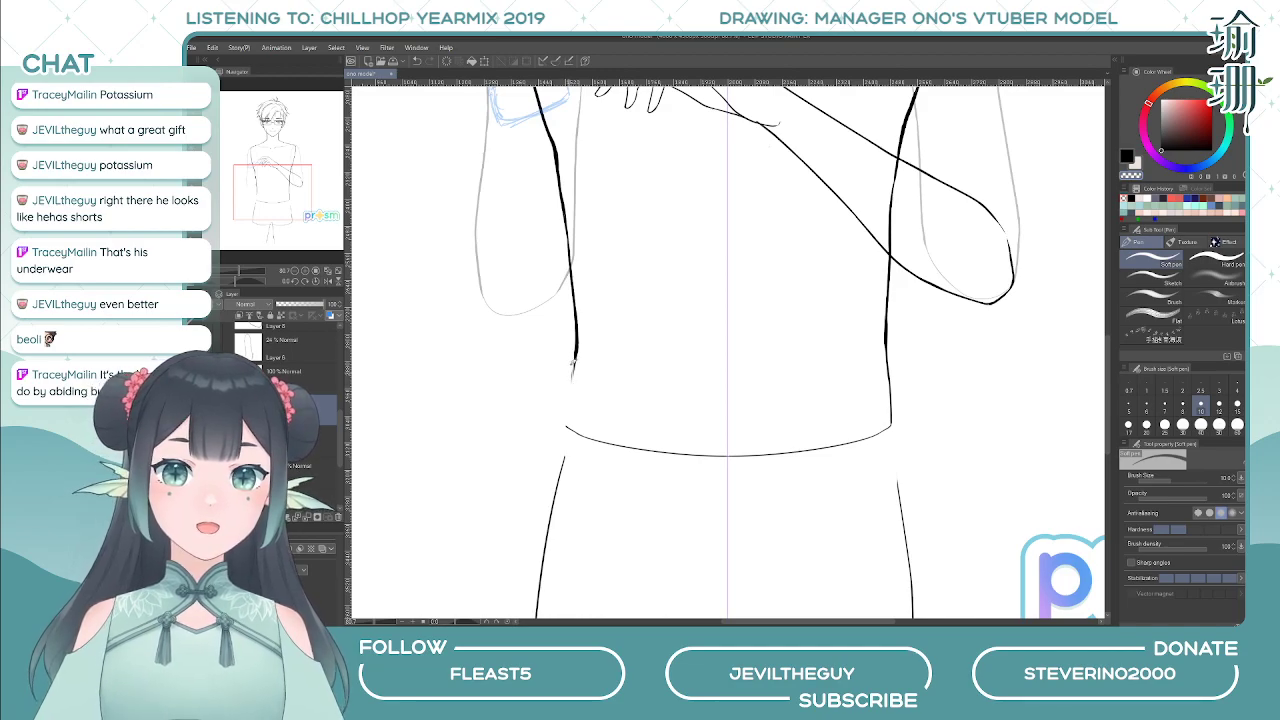
{"action": "key", "text": "c"}
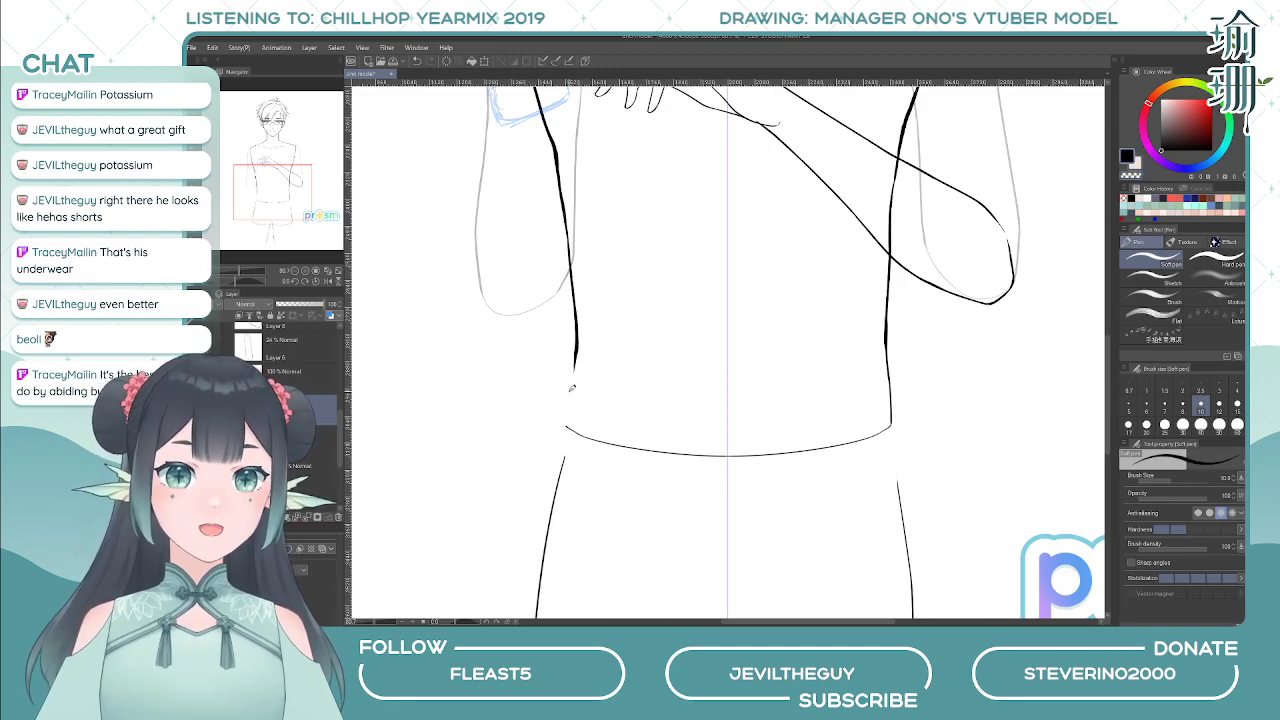
{"action": "left_click_drag", "start_coordinate": [576, 352], "coordinate": [571, 405]}
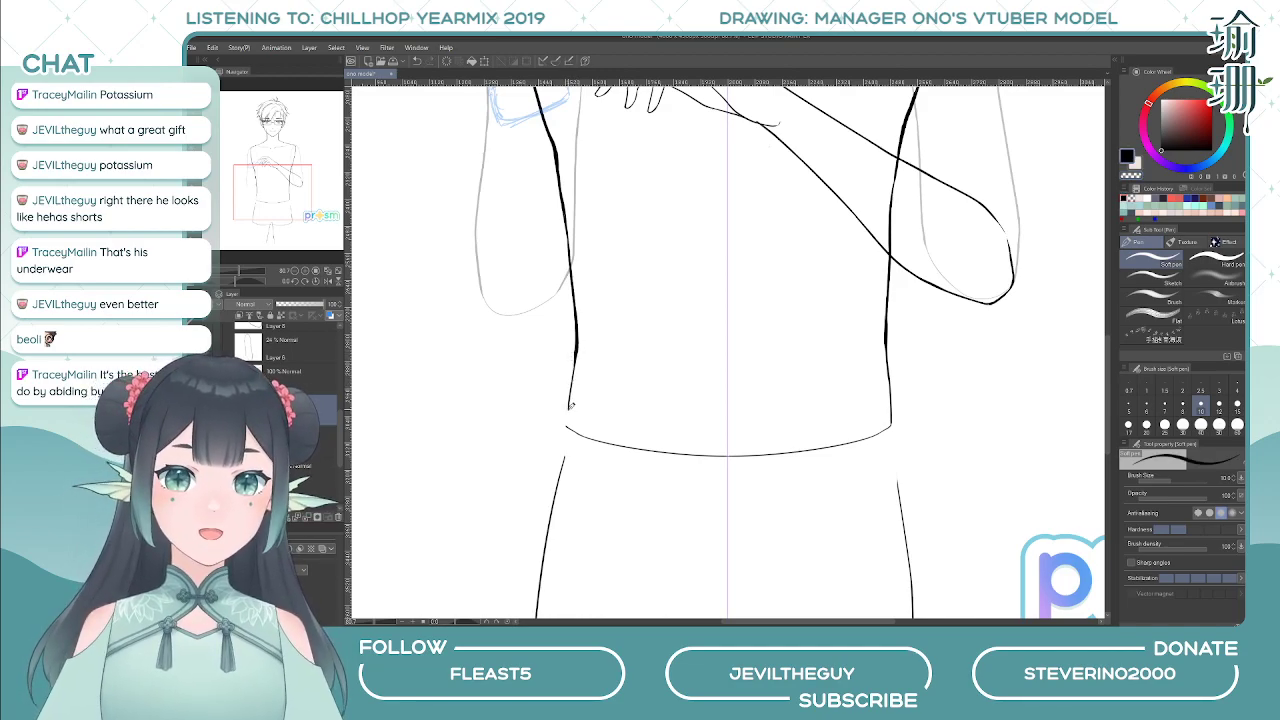
{"action": "key", "text": "ctrl+z"}
{"action": "left_click_drag", "start_coordinate": [578, 345], "coordinate": [572, 418]}
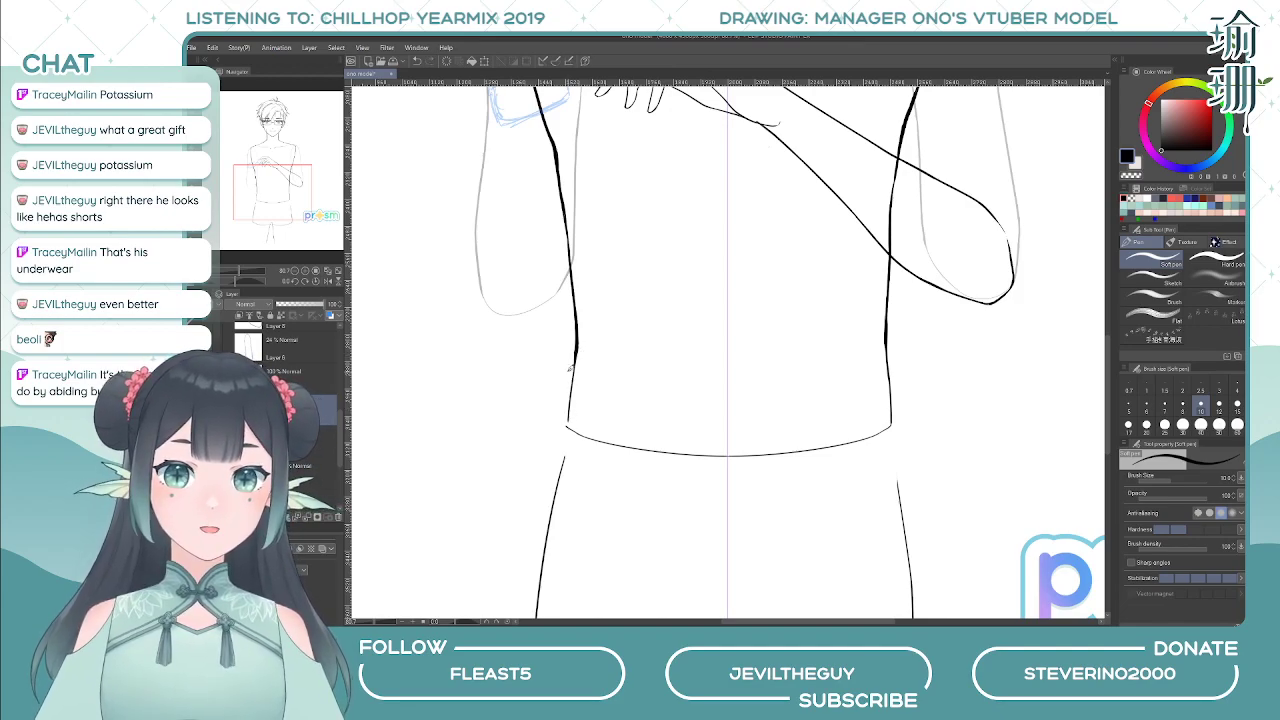
{"action": "key", "text": "ctrl+z"}
{"action": "left_click_drag", "start_coordinate": [578, 345], "coordinate": [572, 420]}
{"action": "key", "text": "ctrl+z"}
{"action": "left_click_drag", "start_coordinate": [578, 345], "coordinate": [572, 422]}
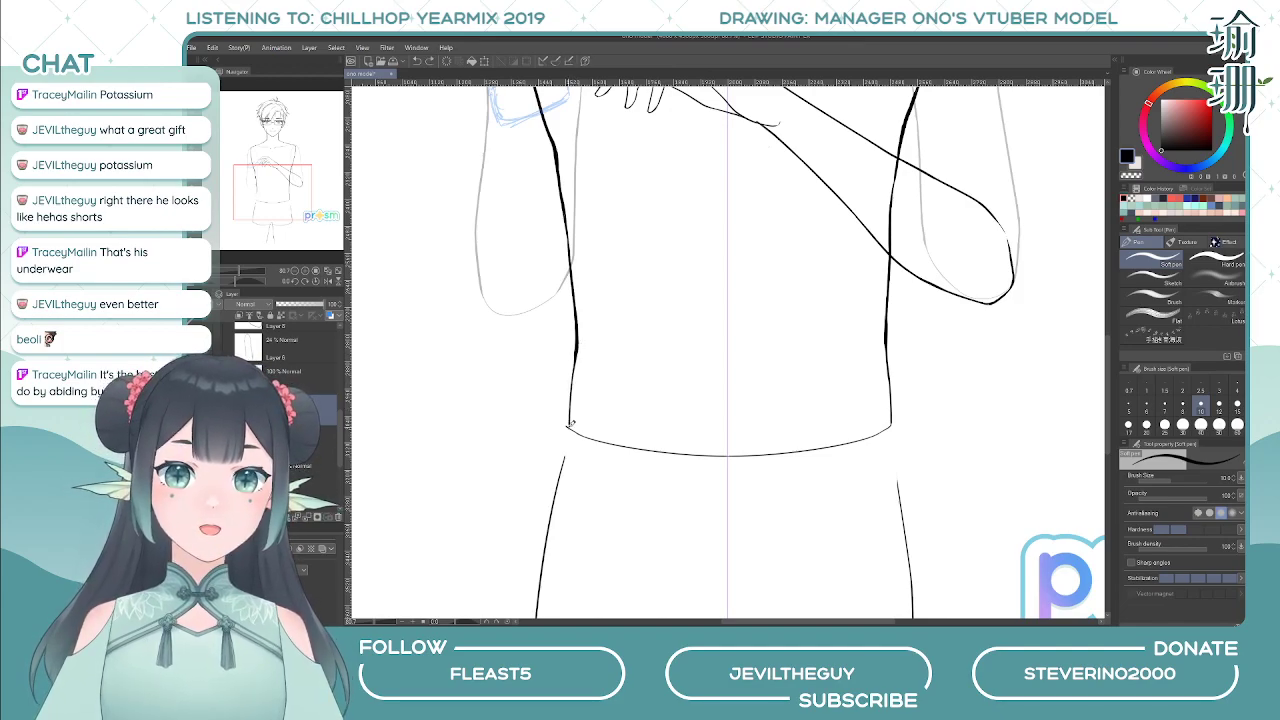
{"action": "key", "text": "ctrl+z"}
{"action": "left_click_drag", "start_coordinate": [578, 345], "coordinate": [570, 421]}
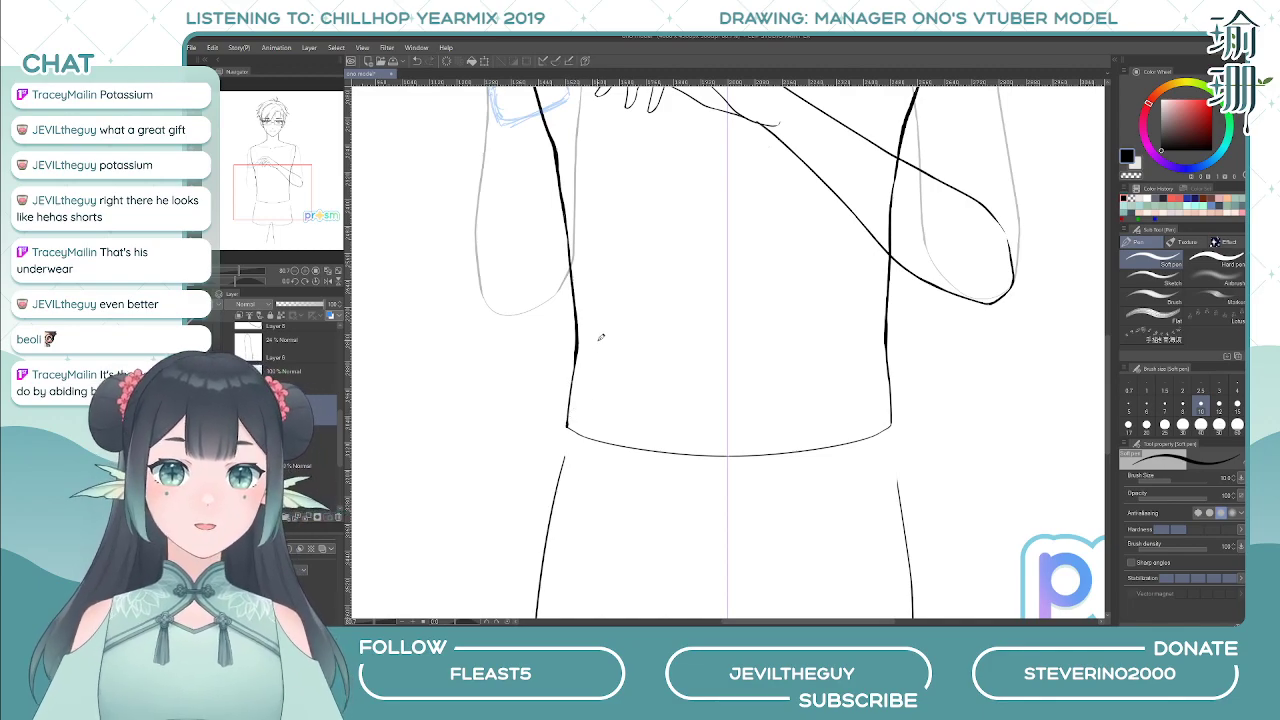
{"action": "key", "text": "h"}
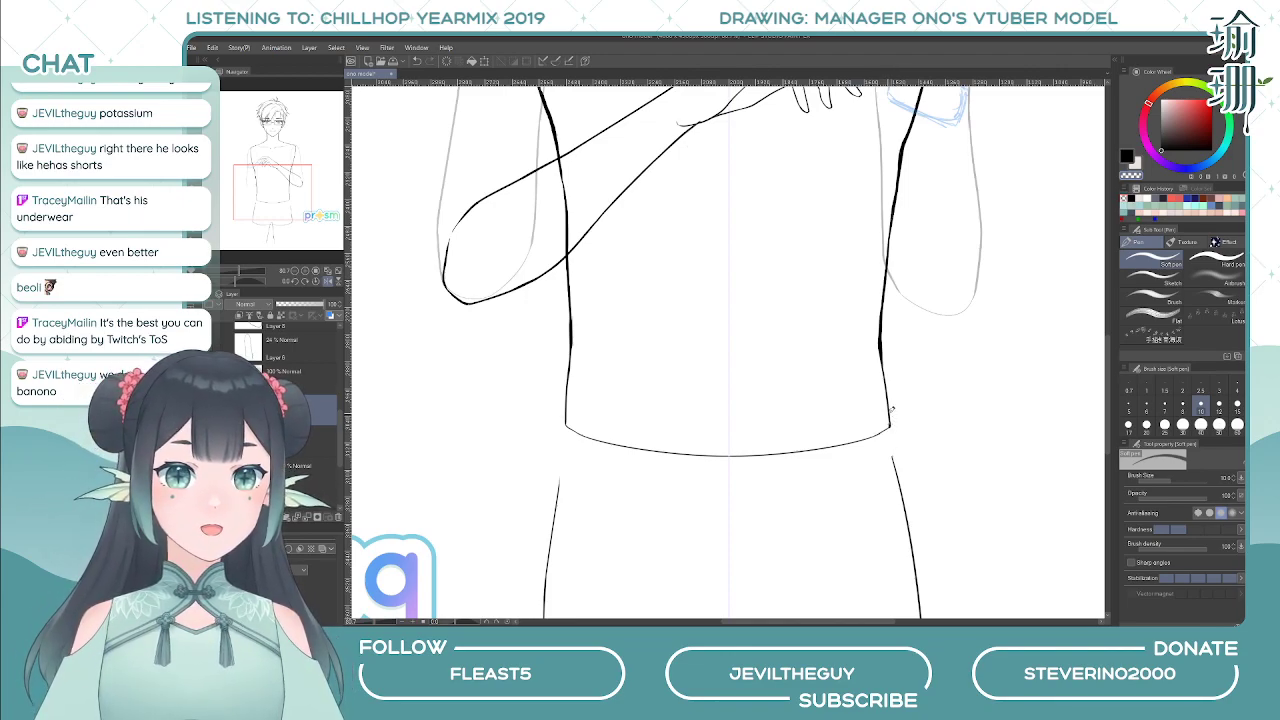
{"action": "key", "text": "h"}
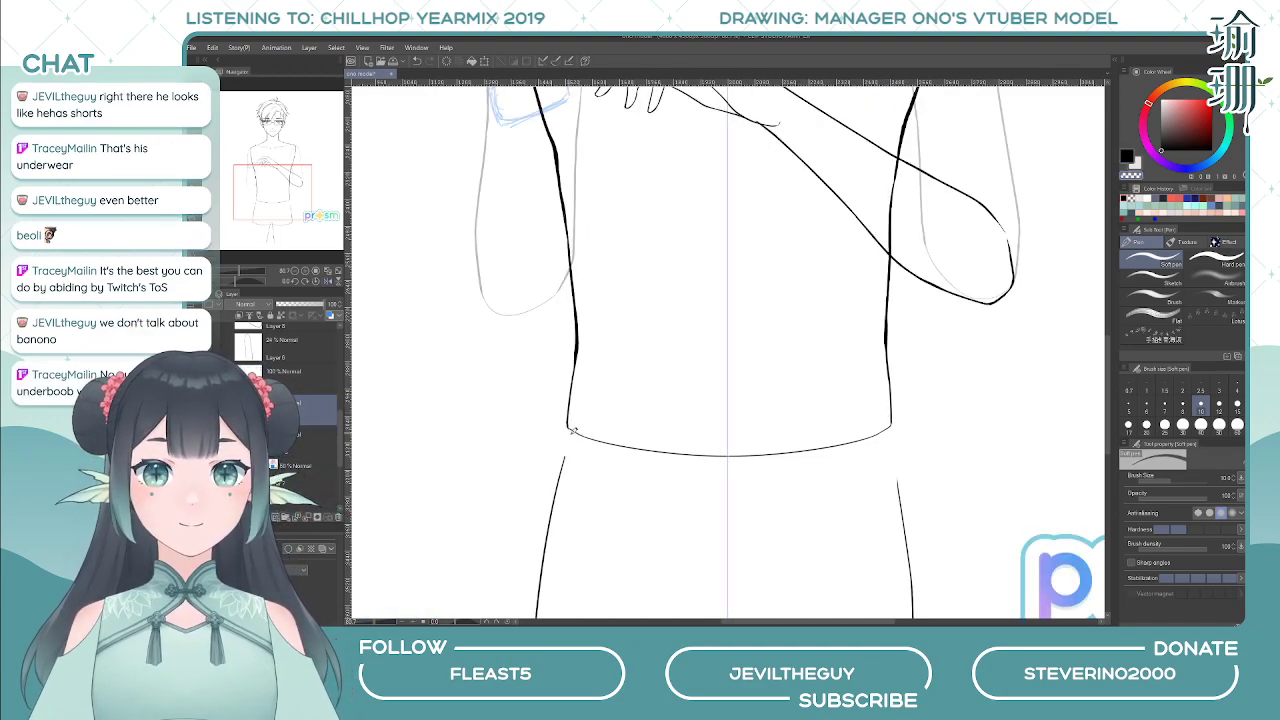
- Try to extend the hip line on the bent-elbow side up to the waist curve while on the torso layer
{"action": "scroll", "coordinate": [647, 402], "scroll_direction": "down", "scroll_amount": 2}
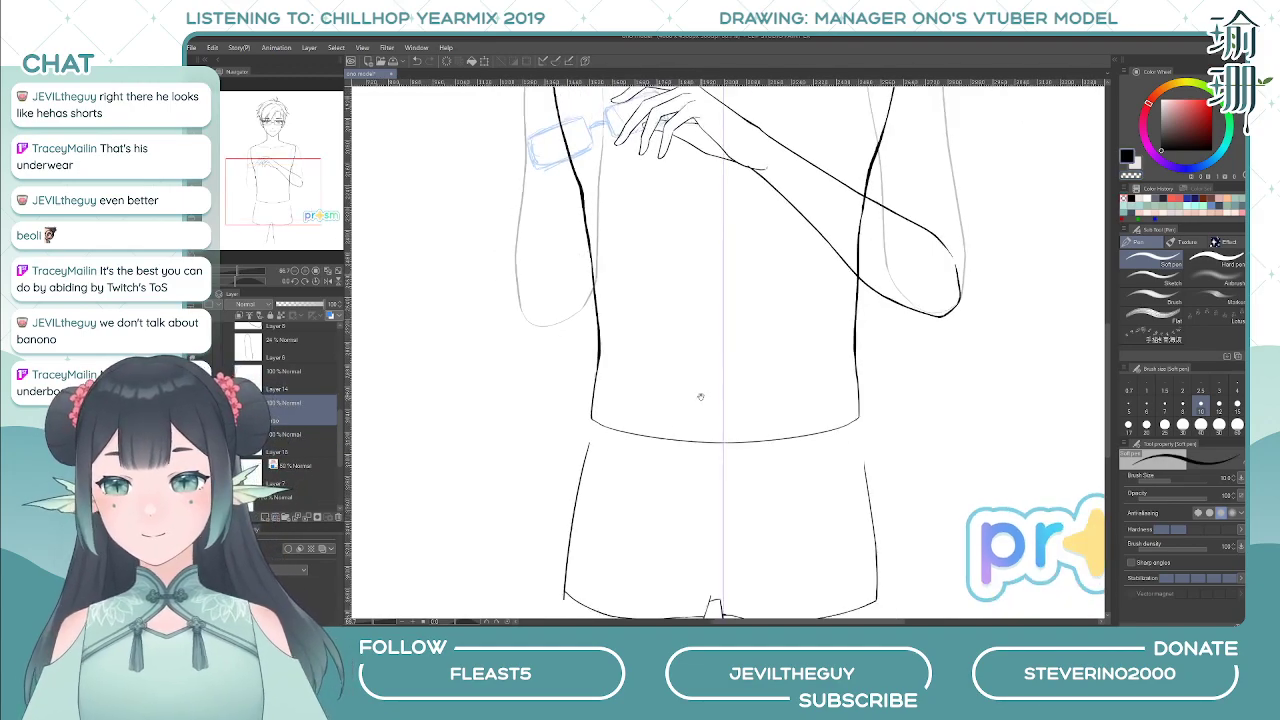
{"action": "left_click_drag", "start_coordinate": [646, 394], "coordinate": [650, 409]}
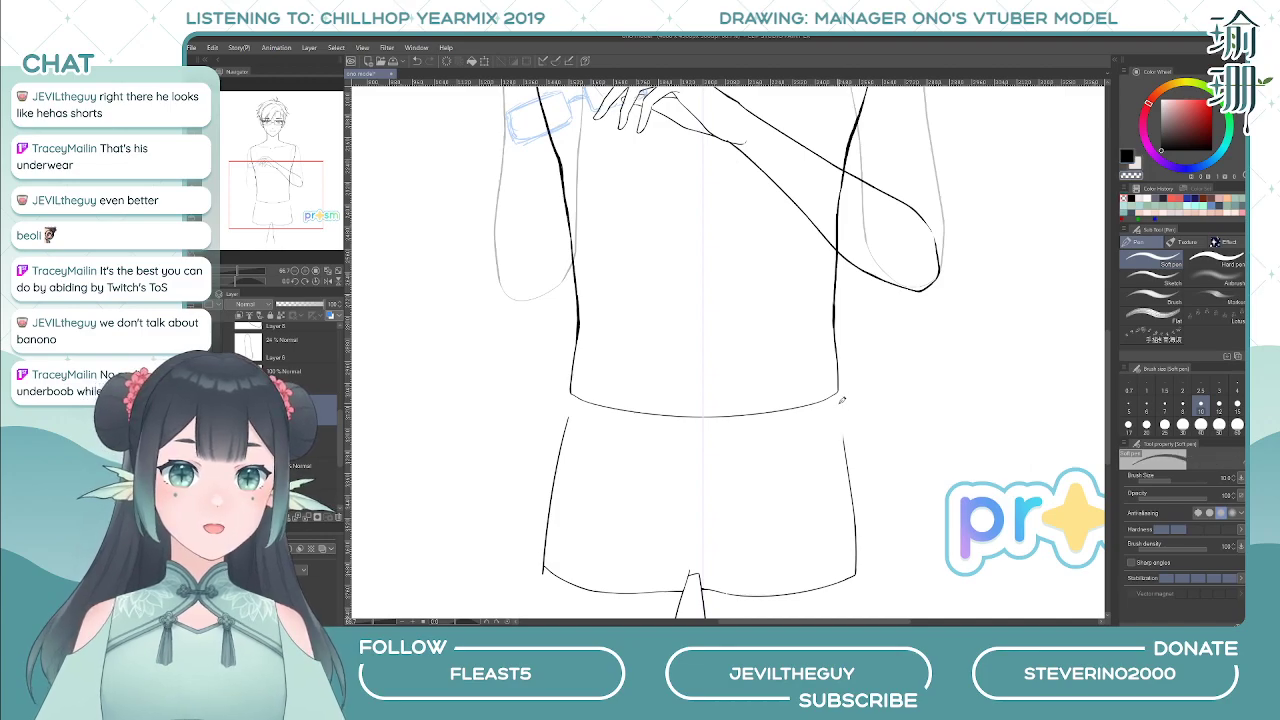
{"action": "key", "text": "c"}
{"action": "left_click_drag", "start_coordinate": [840, 401], "coordinate": [846, 446]}
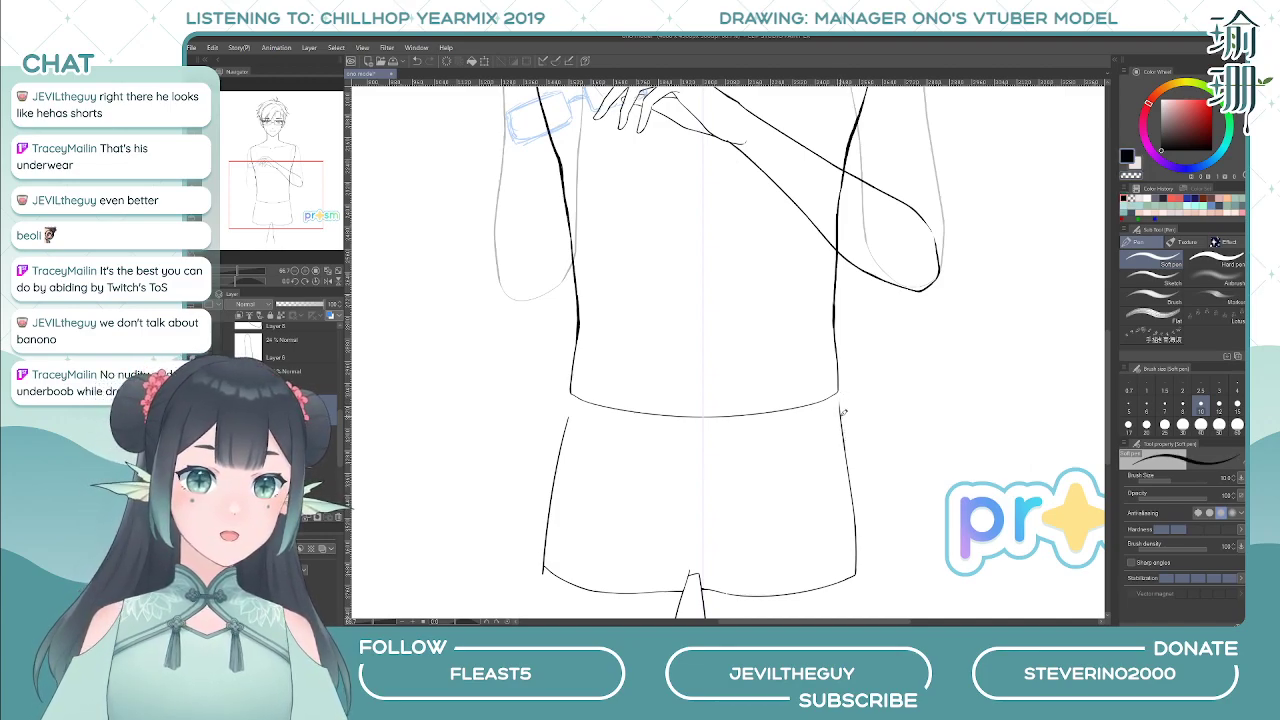
{"action": "key", "text": "ctrl+z"}
{"action": "left_click_drag", "start_coordinate": [840, 402], "coordinate": [846, 447]}
{"action": "key", "text": "ctrl+z"}
{"action": "left_click_drag", "start_coordinate": [840, 402], "coordinate": [846, 443]}
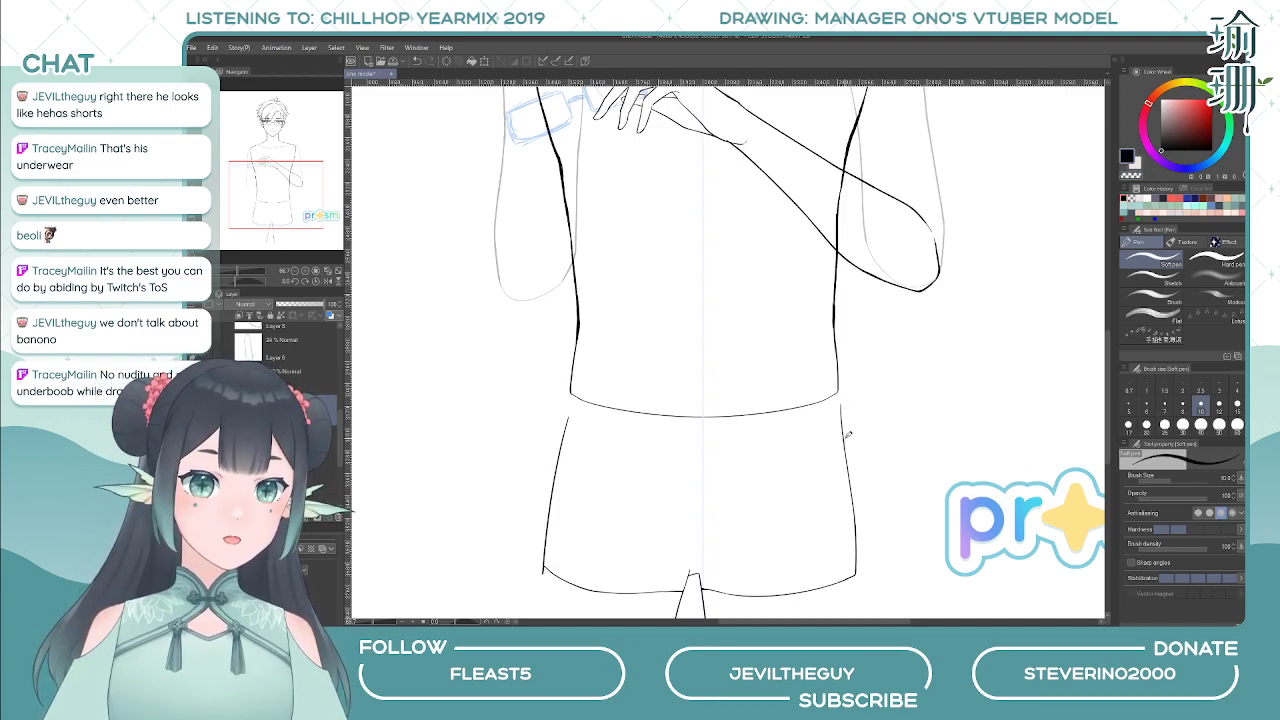
{"action": "key", "text": "ctrl+z"}
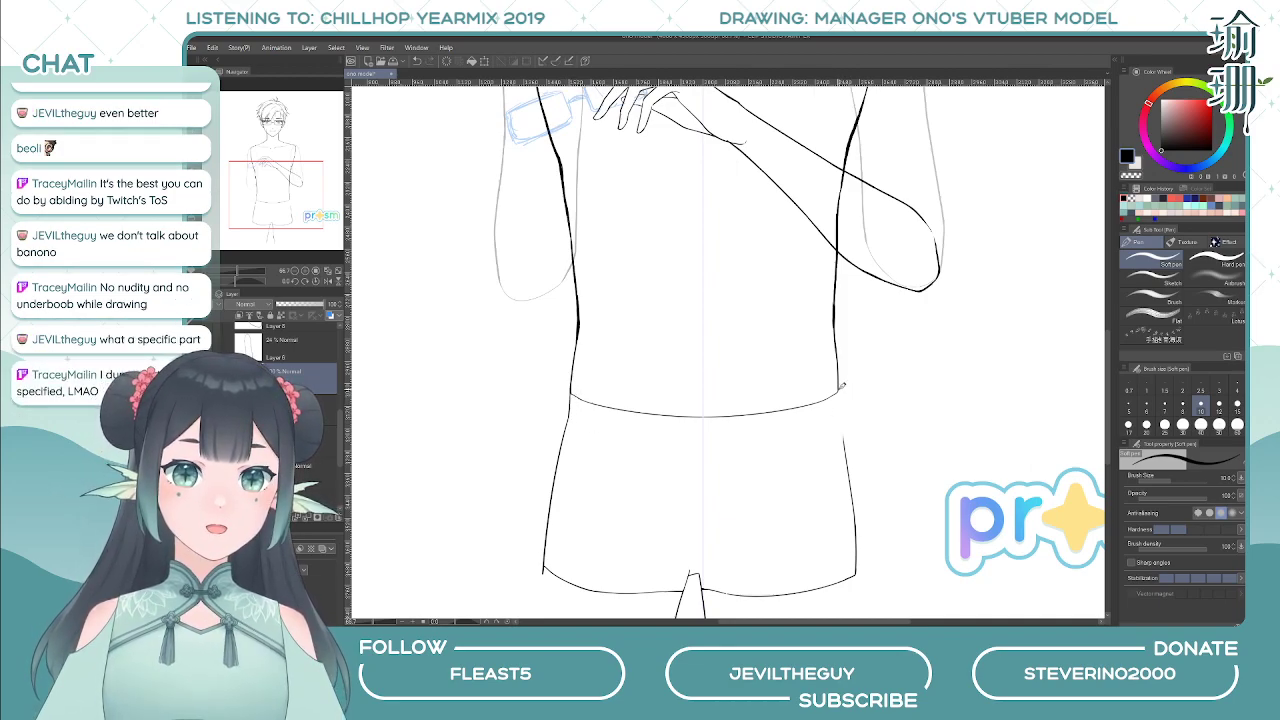
- Try to bridge the gap between the waist curve and the hip line on the bent-elbow side, checking it in the flipped view
{"action": "left_click_drag", "start_coordinate": [842, 385], "coordinate": [849, 447]}
{"action": "key", "text": "ctrl+z"}
{"action": "key", "text": "ctrl+z"}
{"action": "key", "text": "ctrl+z"}
{"action": "key", "text": "h"}
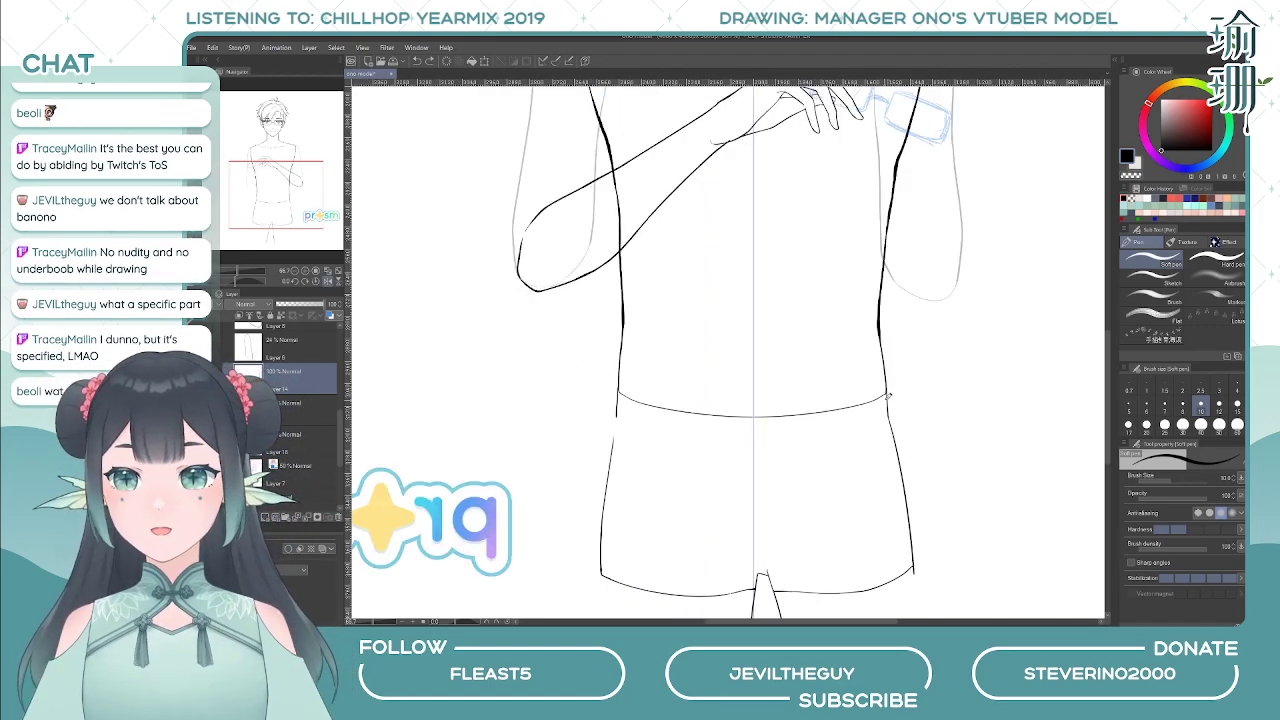
{"action": "left_click_drag", "start_coordinate": [641, 359], "coordinate": [658, 340]}
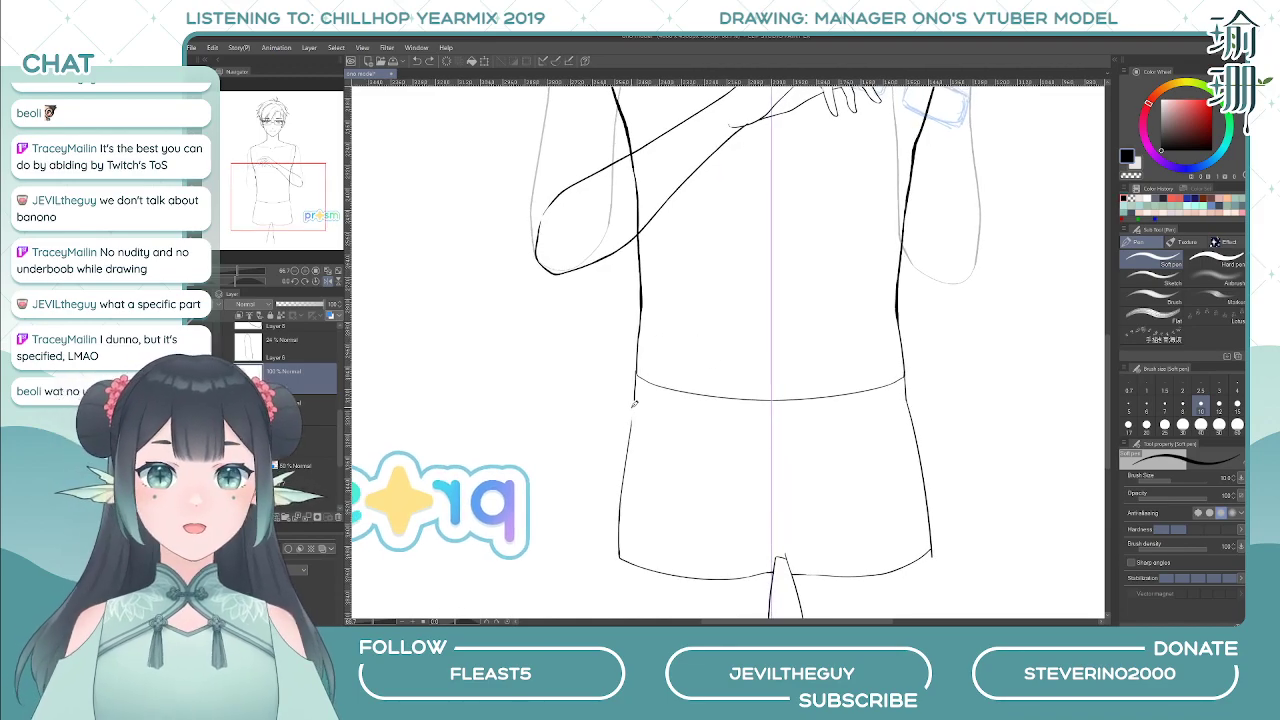
{"action": "left_click_drag", "start_coordinate": [633, 406], "coordinate": [629, 444]}
{"action": "key", "text": "ctrl+z"}
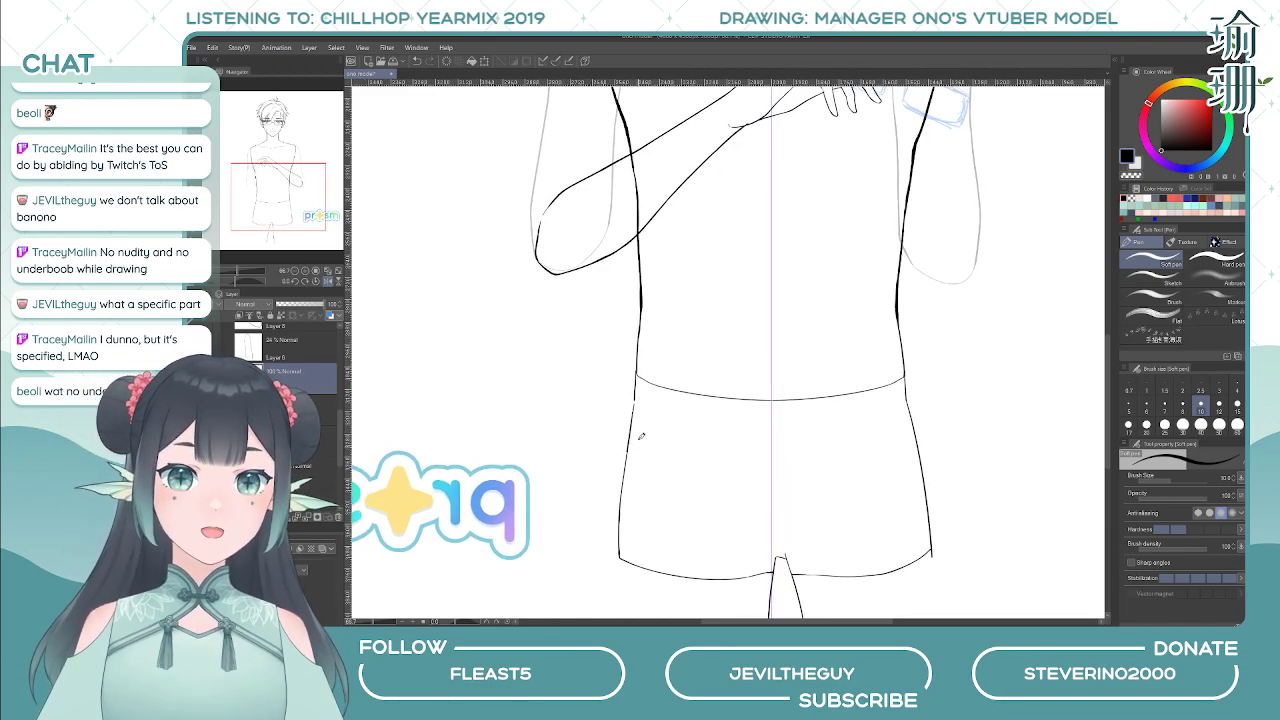
{"action": "key", "text": "ctrl+z"}
{"action": "key", "text": "e"}
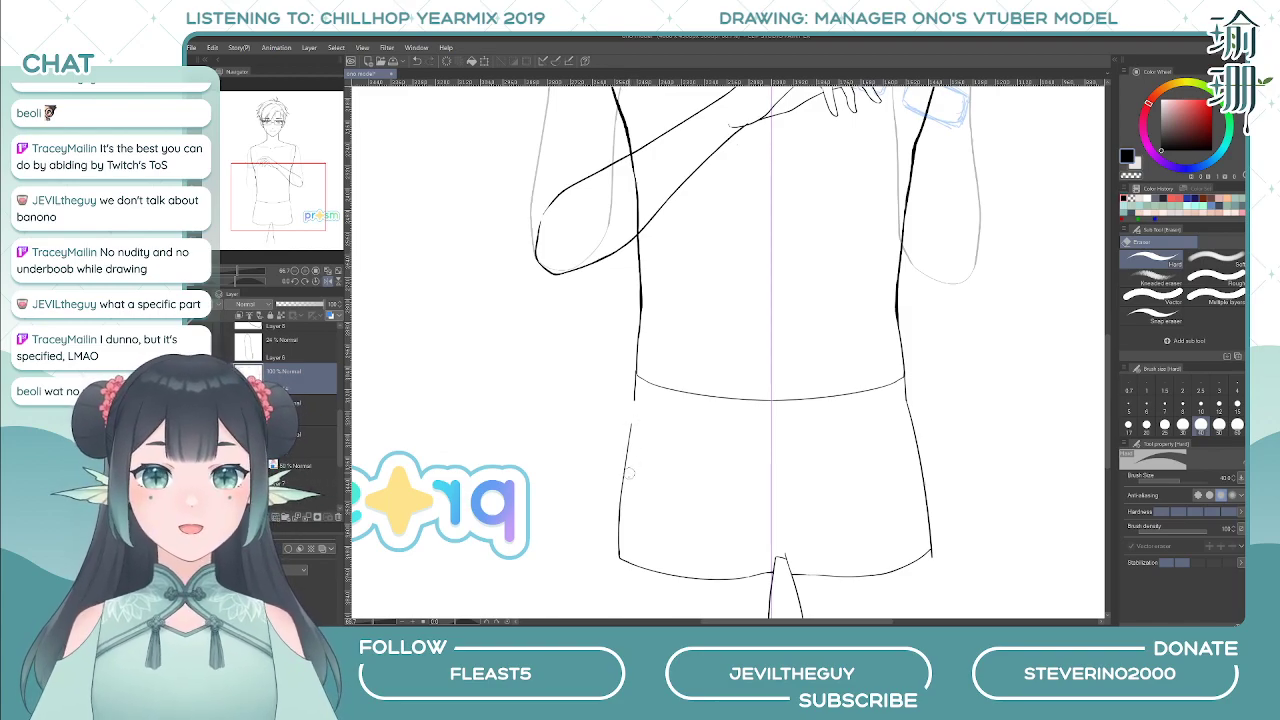
- Connect the bent-elbow side's hip line up to the waist curve with a short soft pen stroke
{"action": "key", "text": "p"}
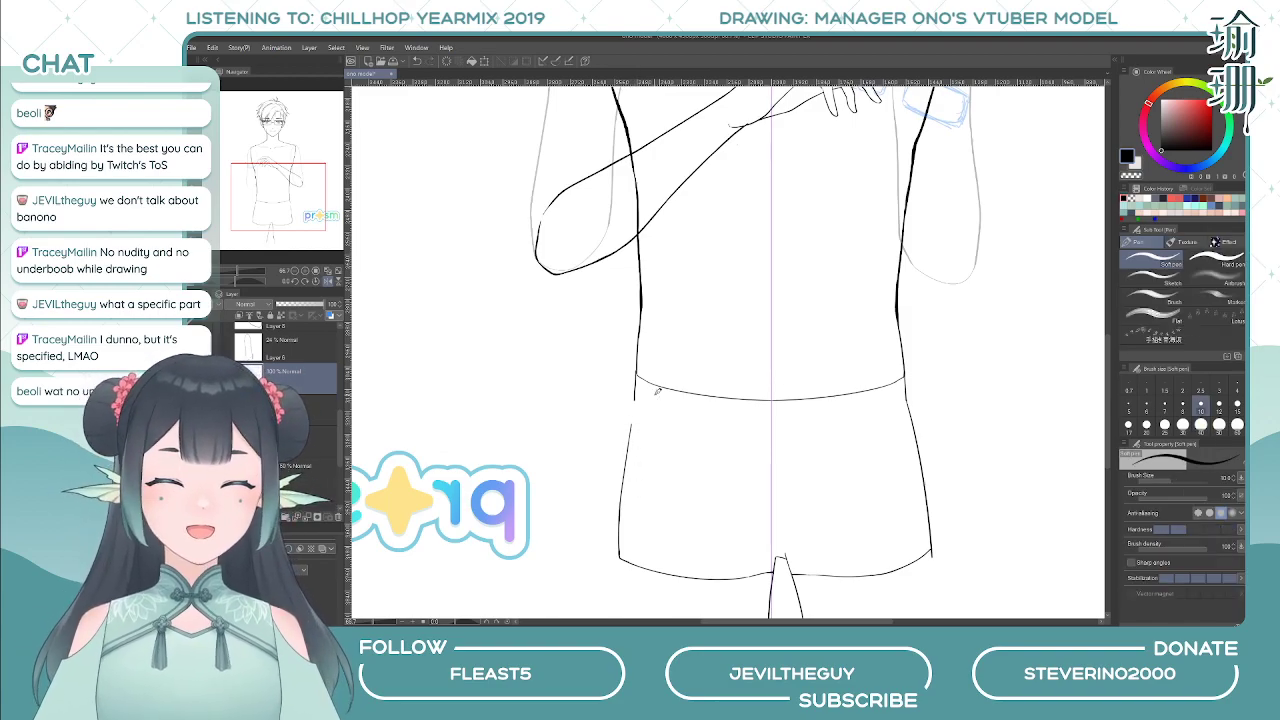
{"action": "mouse_move", "coordinate": [635, 399]}
{"action": "left_mouse_down"}
{"action": "mouse_move", "coordinate": [629, 438]}
{"action": "mouse_move", "coordinate": [633, 427]}
{"action": "left_mouse_up"}
{"action": "key", "text": "ctrl+z"}
{"action": "key", "text": "ctrl+z"}
{"action": "key", "text": "ctrl+z"}
{"action": "key", "text": "ctrl+z"}
{"action": "key", "text": "ctrl+z"}
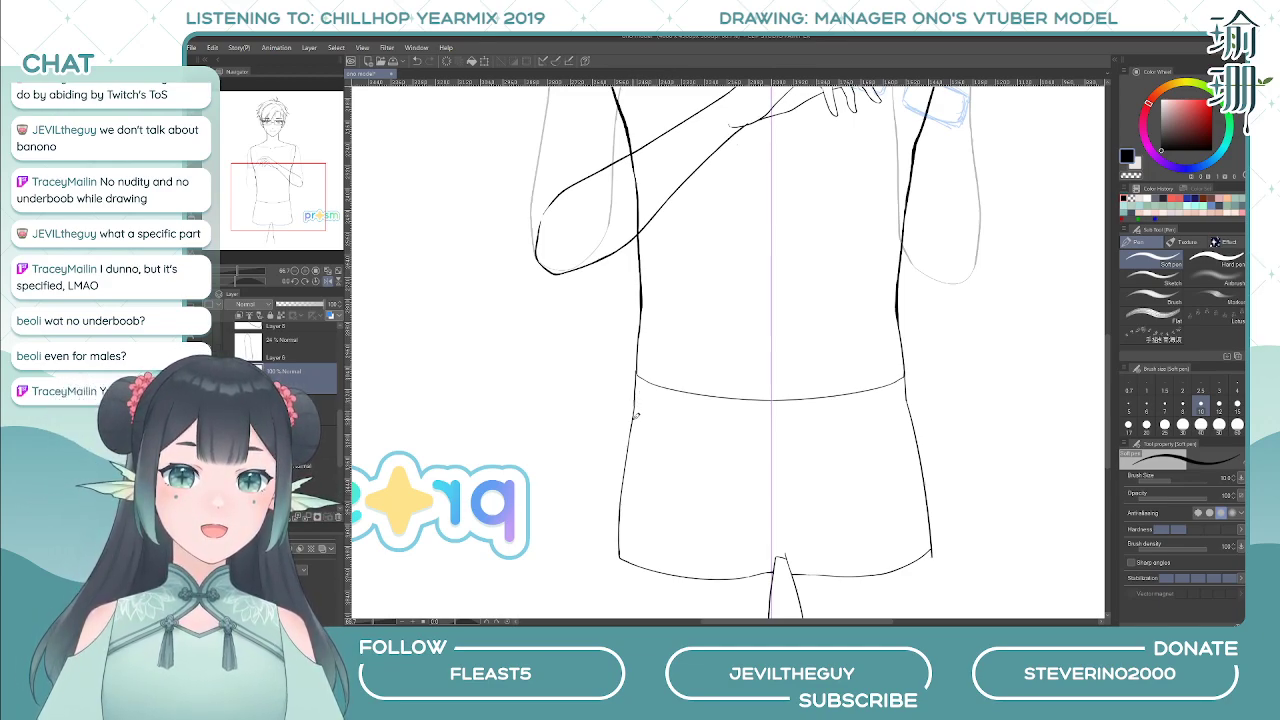
- Try to draw a second curve across the hips just below the waist curve, working in a rotated view
{"action": "key", "text": "minus"}
{"action": "key", "text": "minus"}
{"action": "key", "text": "minus"}
{"action": "key", "text": "minus"}
{"action": "key", "text": "minus"}
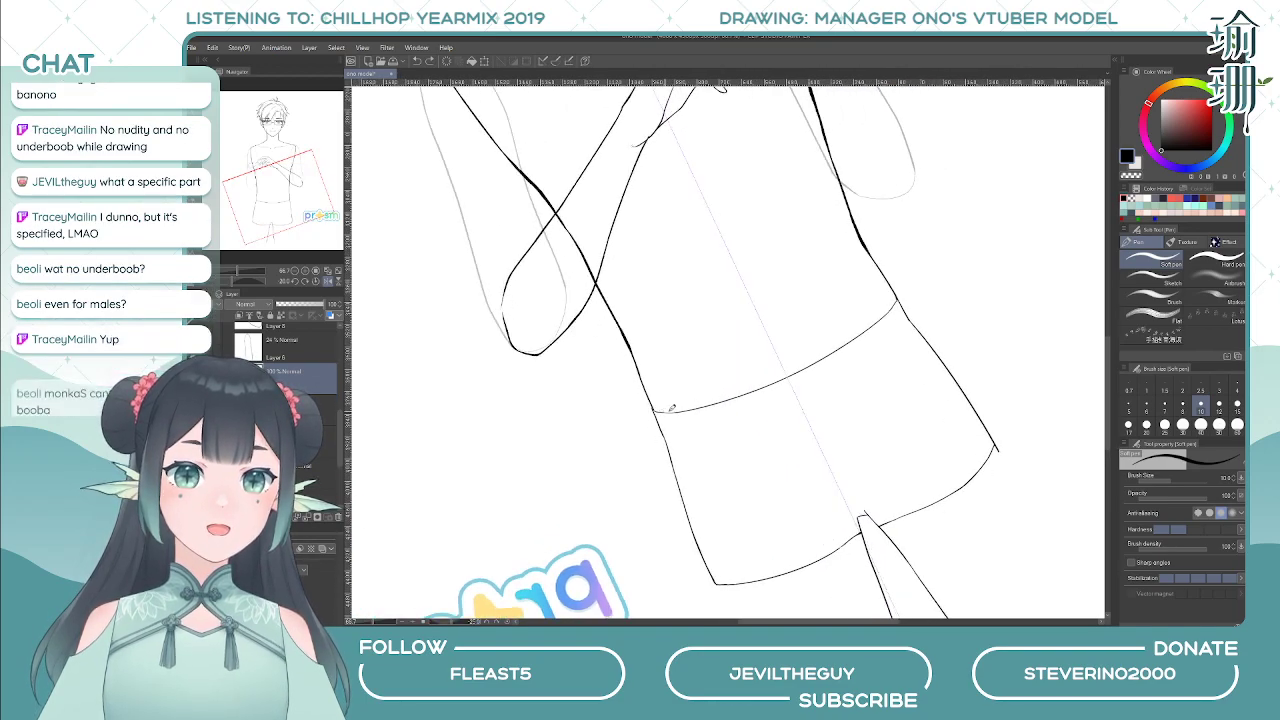
{"action": "left_click_drag", "start_coordinate": [671, 408], "coordinate": [716, 403]}
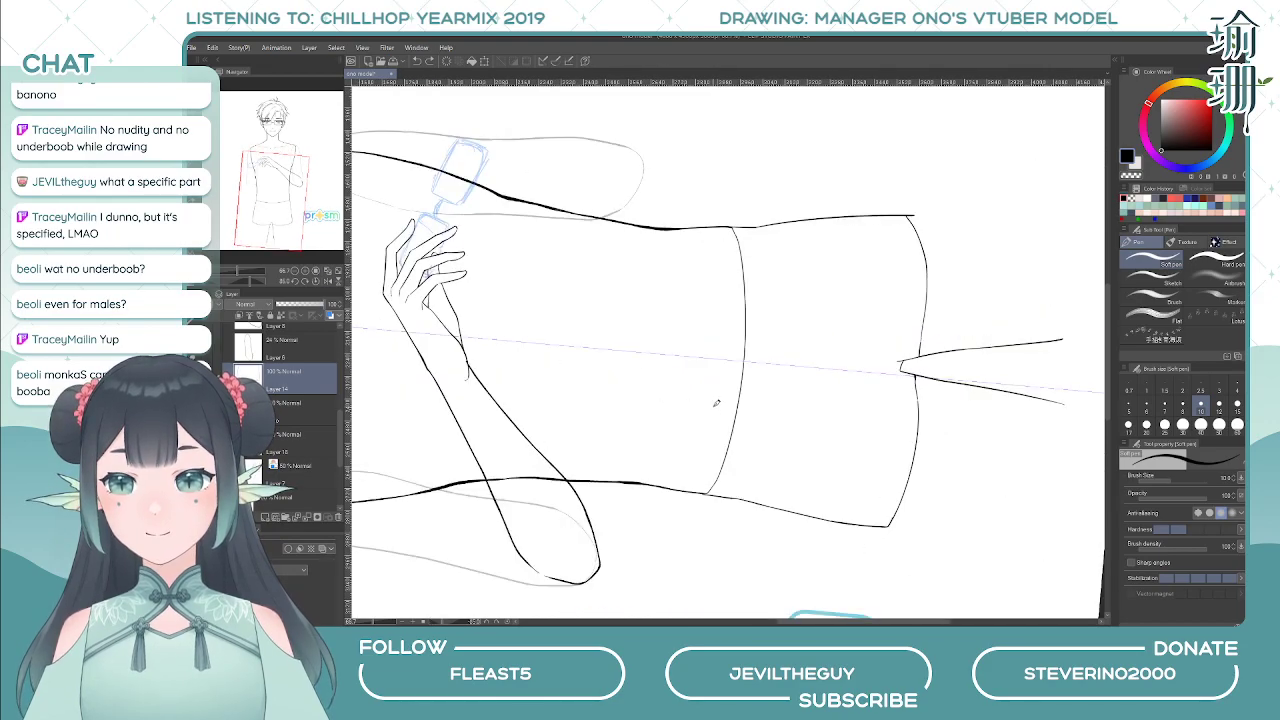
{"action": "mouse_move", "coordinate": [757, 228]}
{"action": "left_mouse_down"}
{"action": "mouse_move", "coordinate": [768, 316]}
{"action": "mouse_move", "coordinate": [756, 452]}
{"action": "mouse_move", "coordinate": [761, 297]}
{"action": "mouse_move", "coordinate": [742, 231]}
{"action": "mouse_move", "coordinate": [773, 340]}
{"action": "mouse_move", "coordinate": [767, 398]}
{"action": "left_mouse_up"}
{"action": "key", "text": "ctrl+z"}
{"action": "key", "text": "ctrl+z"}
{"action": "key", "text": "ctrl+z"}
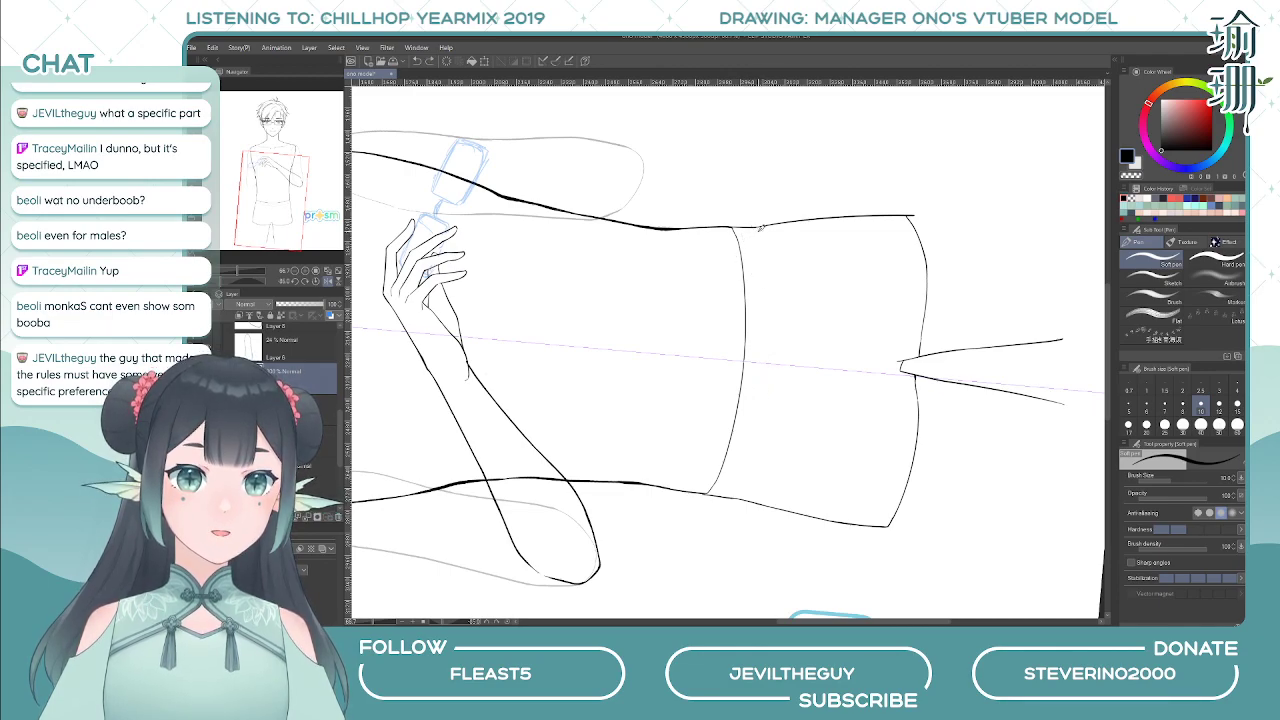
{"action": "mouse_move", "coordinate": [757, 226]}
{"action": "left_mouse_down"}
{"action": "mouse_move", "coordinate": [762, 411]}
{"action": "mouse_move", "coordinate": [743, 488]}
{"action": "mouse_move", "coordinate": [773, 380]}
{"action": "mouse_move", "coordinate": [761, 244]}
{"action": "mouse_move", "coordinate": [716, 510]}
{"action": "left_mouse_up"}
{"action": "key", "text": "ctrl+z"}
{"action": "key", "text": "ctrl+z"}
{"action": "key", "text": "ctrl+z"}
- Sketch a second curve just below and parallel to the waist curve, spanning both hip lines
{"action": "scroll", "coordinate": [805, 320], "scroll_direction": "down", "scroll_amount": 4}
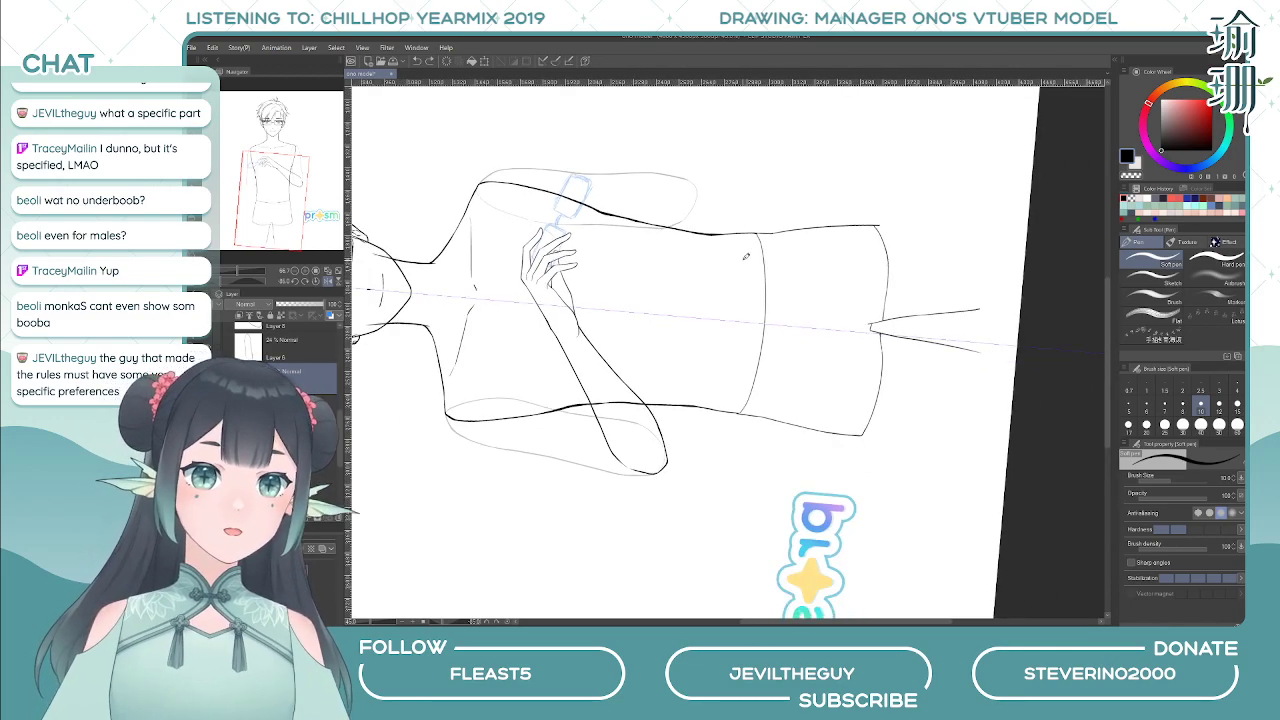
{"action": "key", "text": "minus"}
{"action": "key", "text": "minus"}
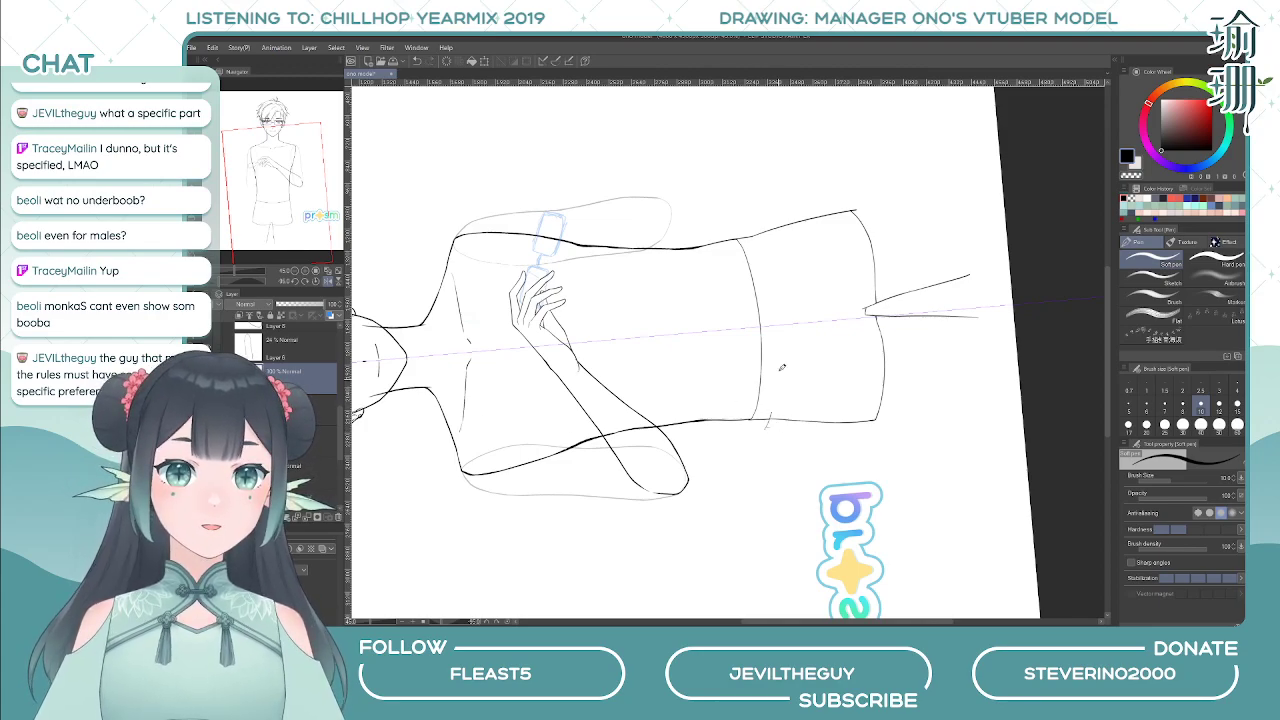
{"action": "left_click_drag", "start_coordinate": [782, 367], "coordinate": [764, 240]}
{"action": "key", "text": "ctrl+z"}
{"action": "mouse_move", "coordinate": [765, 430]}
{"action": "left_mouse_down"}
{"action": "mouse_move", "coordinate": [770, 307]}
{"action": "mouse_move", "coordinate": [758, 440]}
{"action": "left_mouse_up"}
{"action": "key", "text": "ctrl+z"}
{"action": "mouse_move", "coordinate": [776, 350]}
{"action": "left_mouse_down"}
{"action": "mouse_move", "coordinate": [751, 208]}
{"action": "mouse_move", "coordinate": [776, 325]}
{"action": "left_mouse_up"}
{"action": "key", "text": "ctrl+z"}
{"action": "key", "text": "asciicircum"}
{"action": "key", "text": "asciicircum"}
{"action": "key", "text": "asciicircum"}
{"action": "key", "text": "asciicircum"}
{"action": "key", "text": "asciicircum"}
{"action": "key", "text": "asciicircum"}
{"action": "key", "text": "asciicircum"}
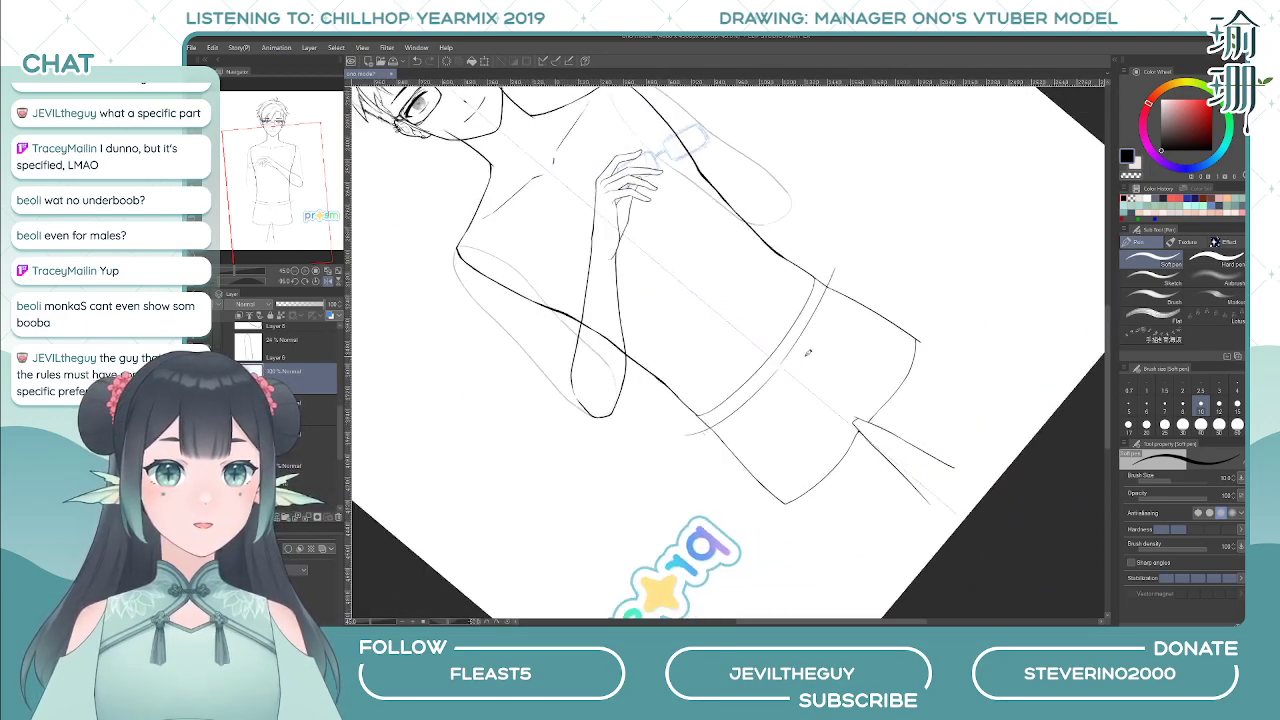
- Redraw the glasses-side half of the lower waist curve from the hip line to the centre line
{"action": "key", "text": "ctrl+z"}
{"action": "left_click_drag", "start_coordinate": [829, 279], "coordinate": [780, 370]}
{"action": "key", "text": "ctrl+z"}
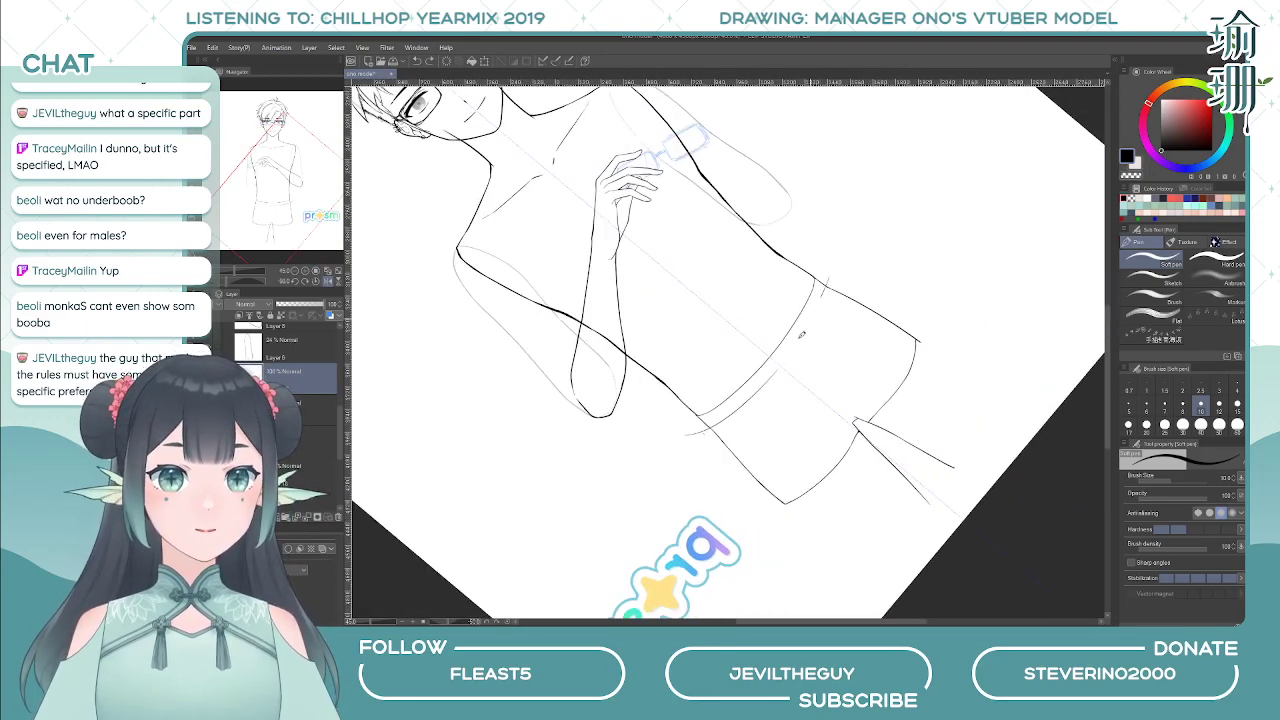
{"action": "left_click_drag", "start_coordinate": [824, 288], "coordinate": [774, 369]}
{"action": "key", "text": "ctrl+z"}
{"action": "left_click_drag", "start_coordinate": [829, 278], "coordinate": [760, 390]}
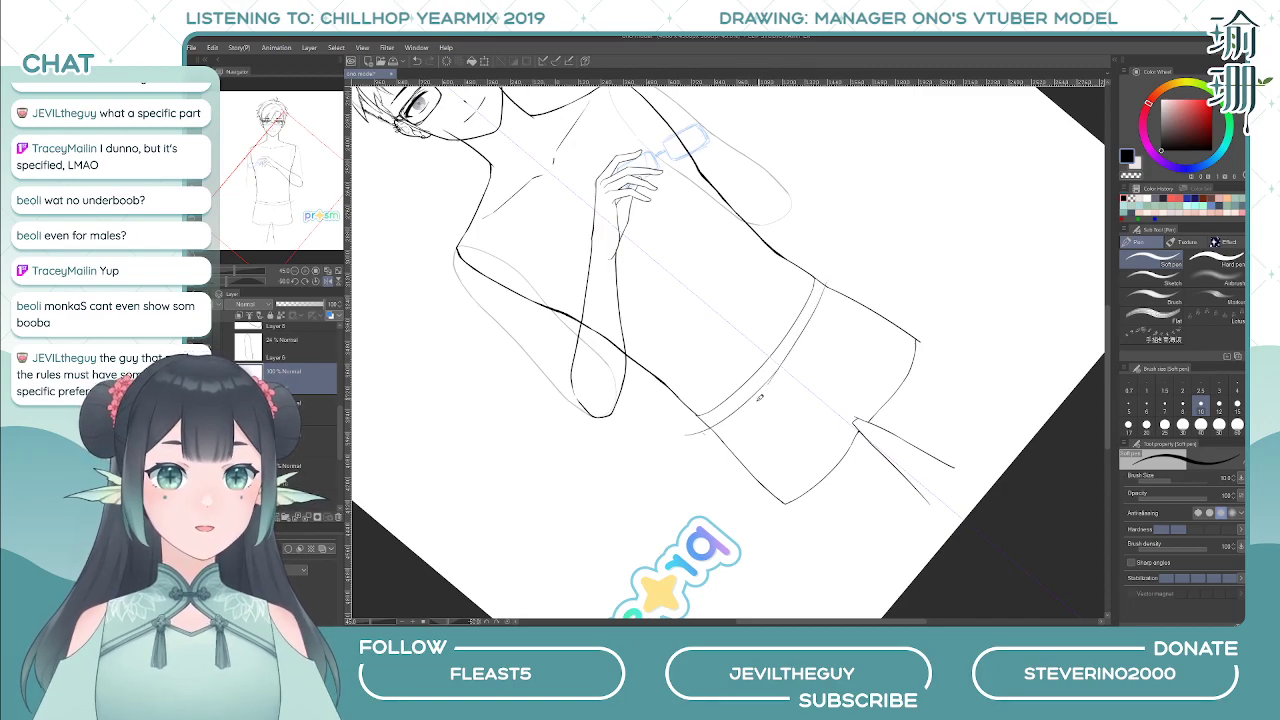
- Erase the end of the lower waist curve that sticks out past the hip line on the bent-elbow side
{"action": "key", "text": "asciicircum"}
{"action": "key", "text": "asciicircum"}
{"action": "key", "text": "asciicircum"}
{"action": "key", "text": "asciicircum"}
{"action": "key", "text": "asciicircum"}
{"action": "key", "text": "asciicircum"}
{"action": "key", "text": "asciicircum"}
{"action": "key", "text": "asciicircum"}
{"action": "key", "text": "e"}
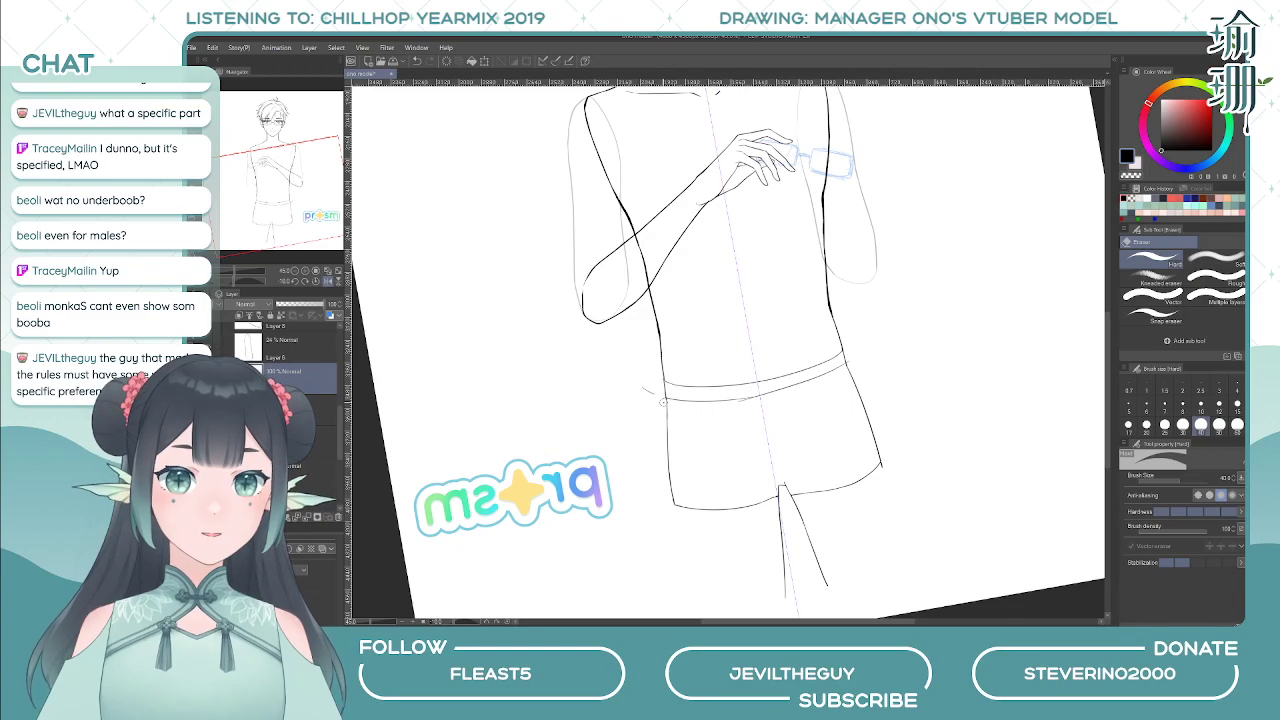
{"action": "left_click_drag", "start_coordinate": [663, 403], "coordinate": [644, 384]}
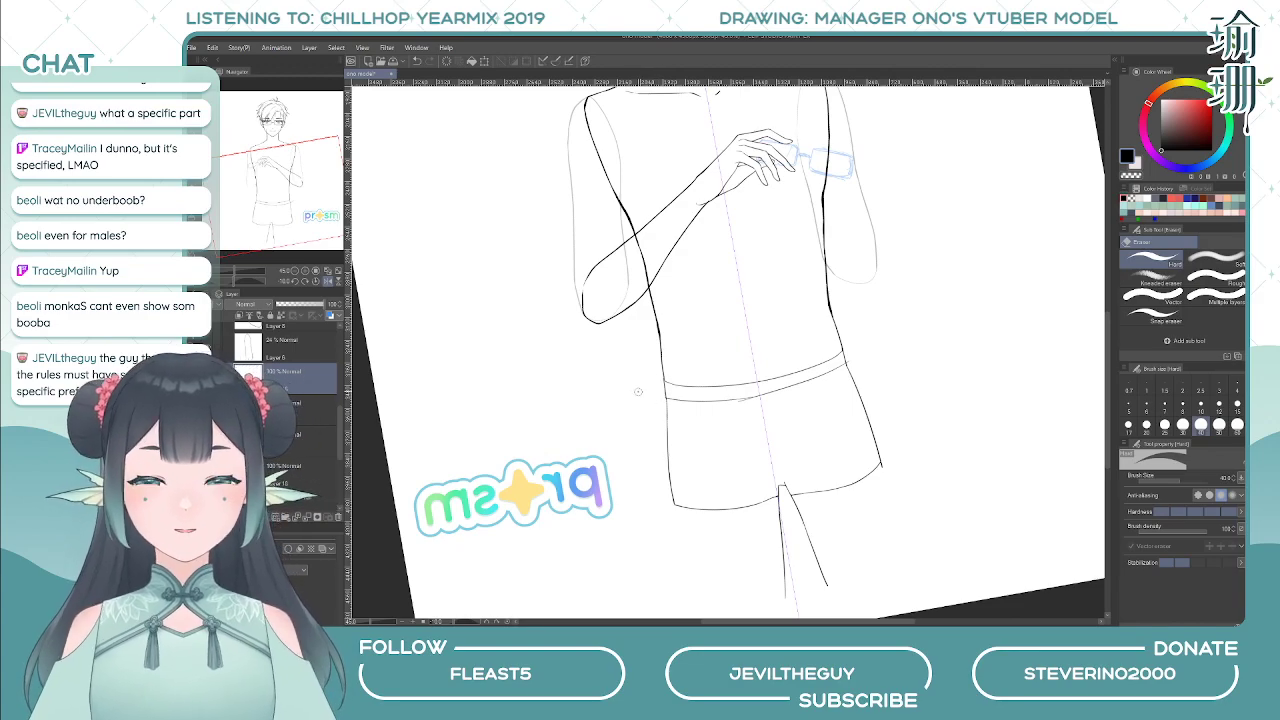
- Erase the overlapping stroke end where the two halves of the lower waist curve meet near the centre line
{"action": "left_click_drag", "start_coordinate": [720, 454], "coordinate": [654, 449]}
{"action": "key", "text": "asciicircum"}
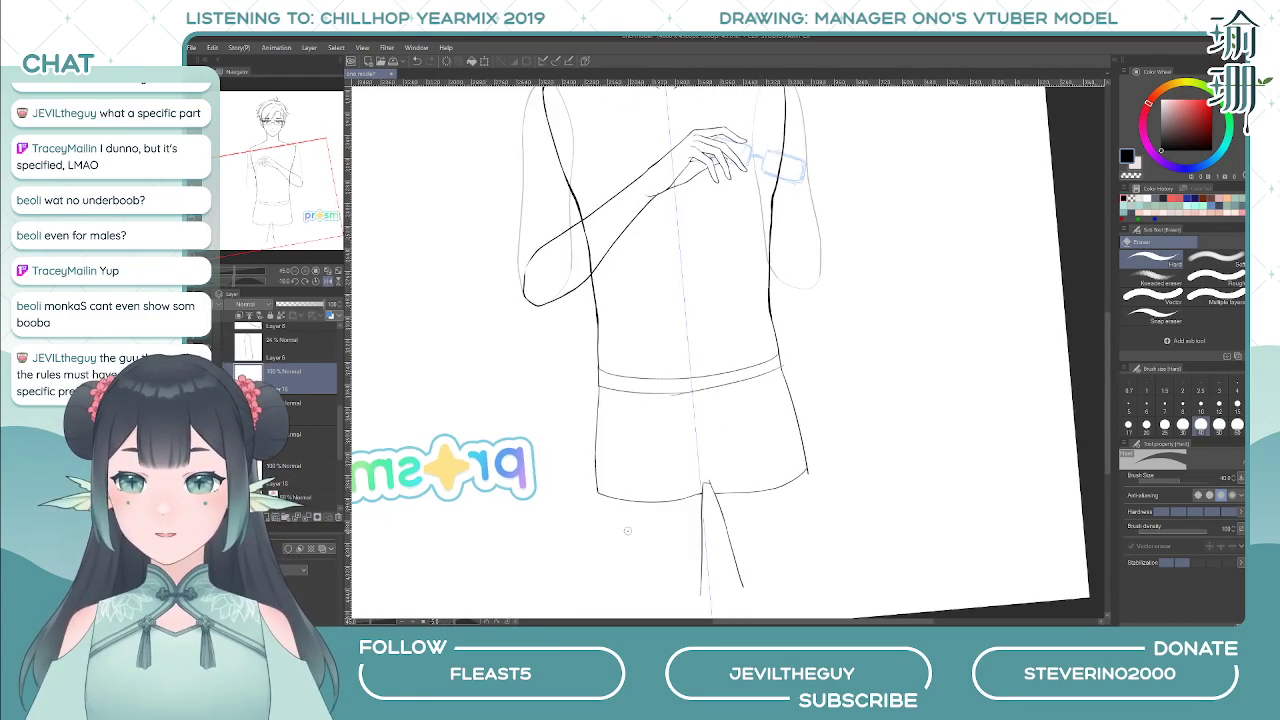
{"action": "key", "text": "-"}
{"action": "scroll", "coordinate": [639, 509], "scroll_direction": "up", "scroll_amount": 5}
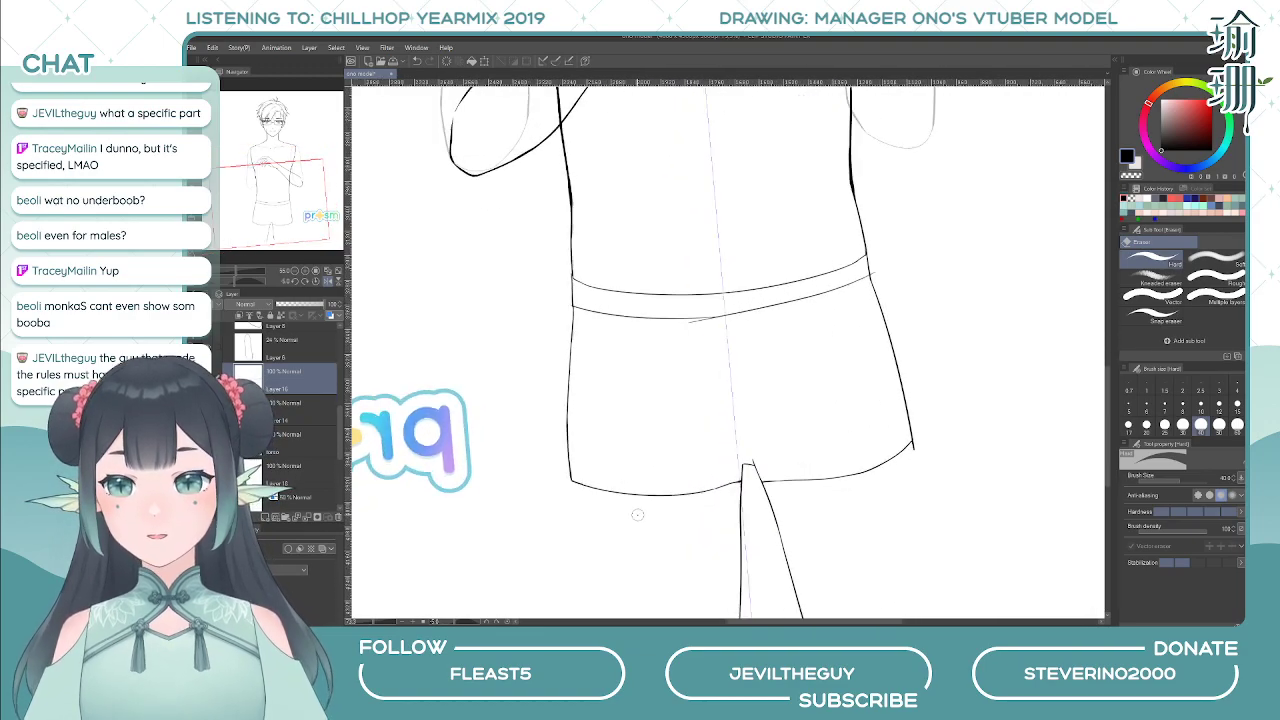
{"action": "key", "text": "minus"}
{"action": "key", "text": "minus"}
{"action": "key", "text": "minus"}
{"action": "key", "text": "minus"}
{"action": "key", "text": "minus"}
{"action": "key", "text": "minus"}
{"action": "key", "text": "minus"}
{"action": "key", "text": "minus"}
{"action": "key", "text": "minus"}
{"action": "left_click_drag", "start_coordinate": [679, 281], "coordinate": [654, 385]}
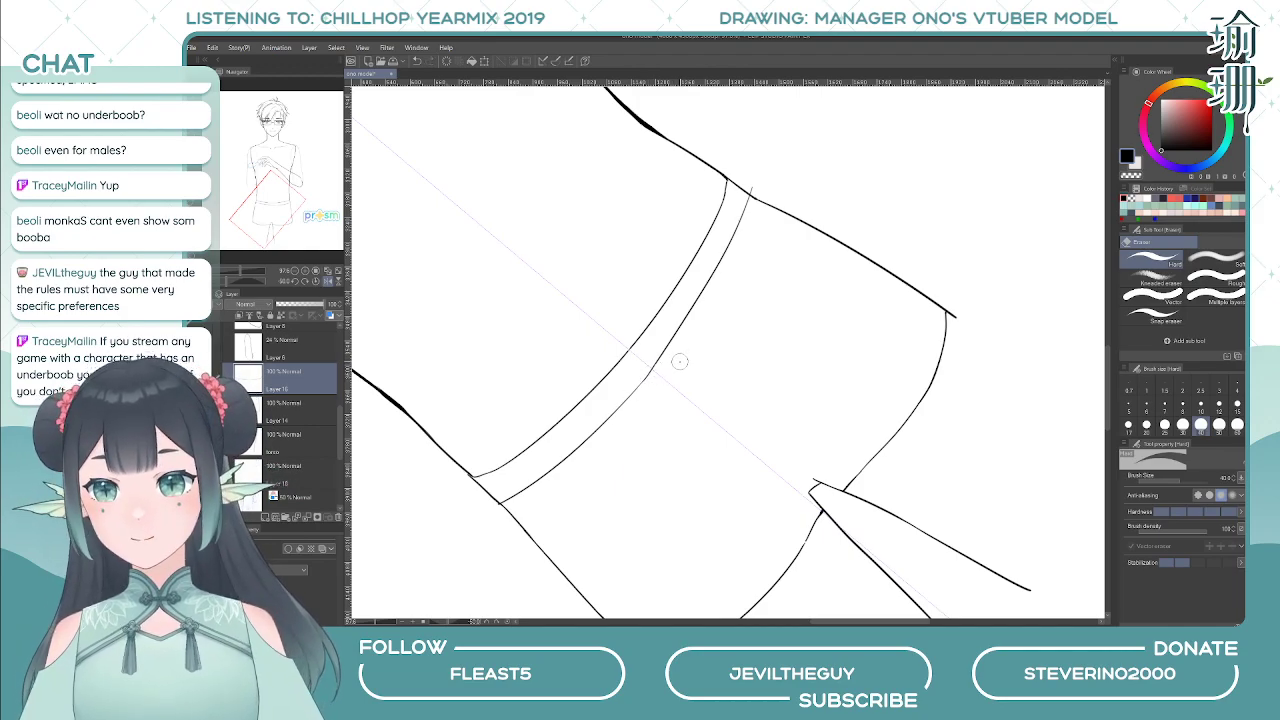
- Smooth the join of the lower waist curve at the centre line with short soft pen strokes in the mirrored view
{"action": "key", "text": "p"}
{"action": "key", "text": "h"}
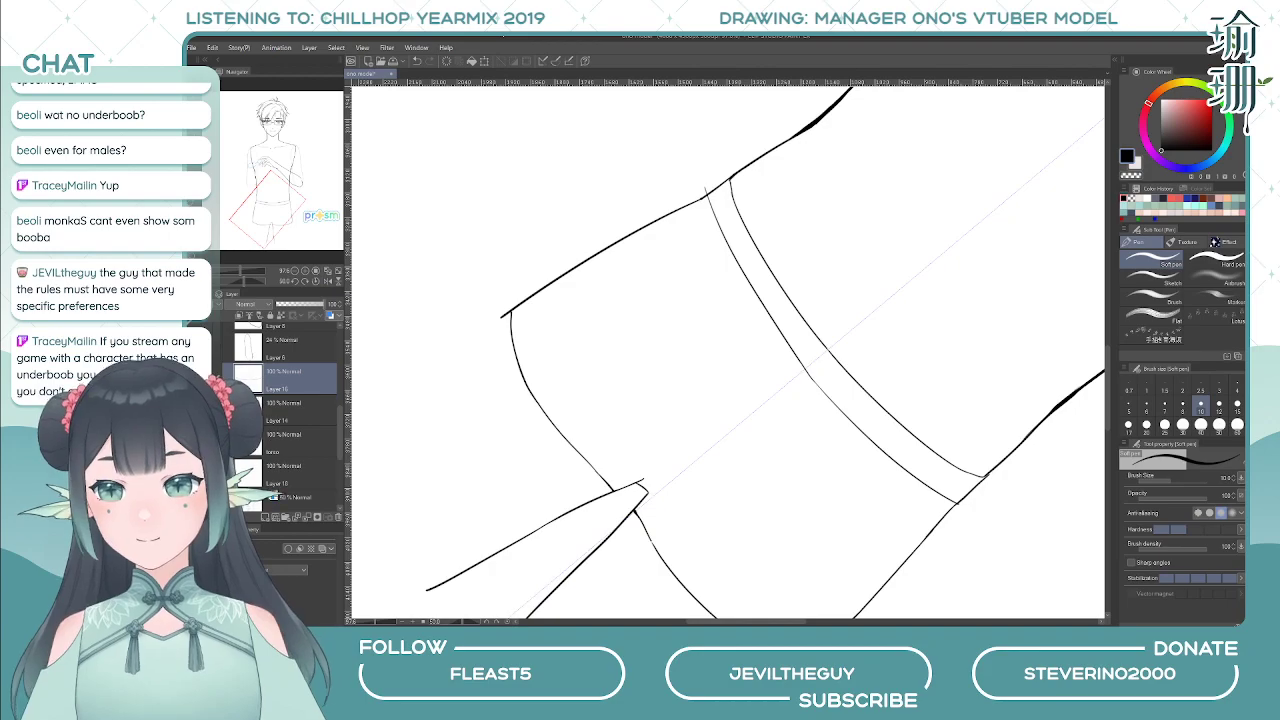
{"action": "key", "text": "asciicircum"}
{"action": "key", "text": "asciicircum"}
{"action": "left_click_drag", "start_coordinate": [757, 434], "coordinate": [748, 413]}
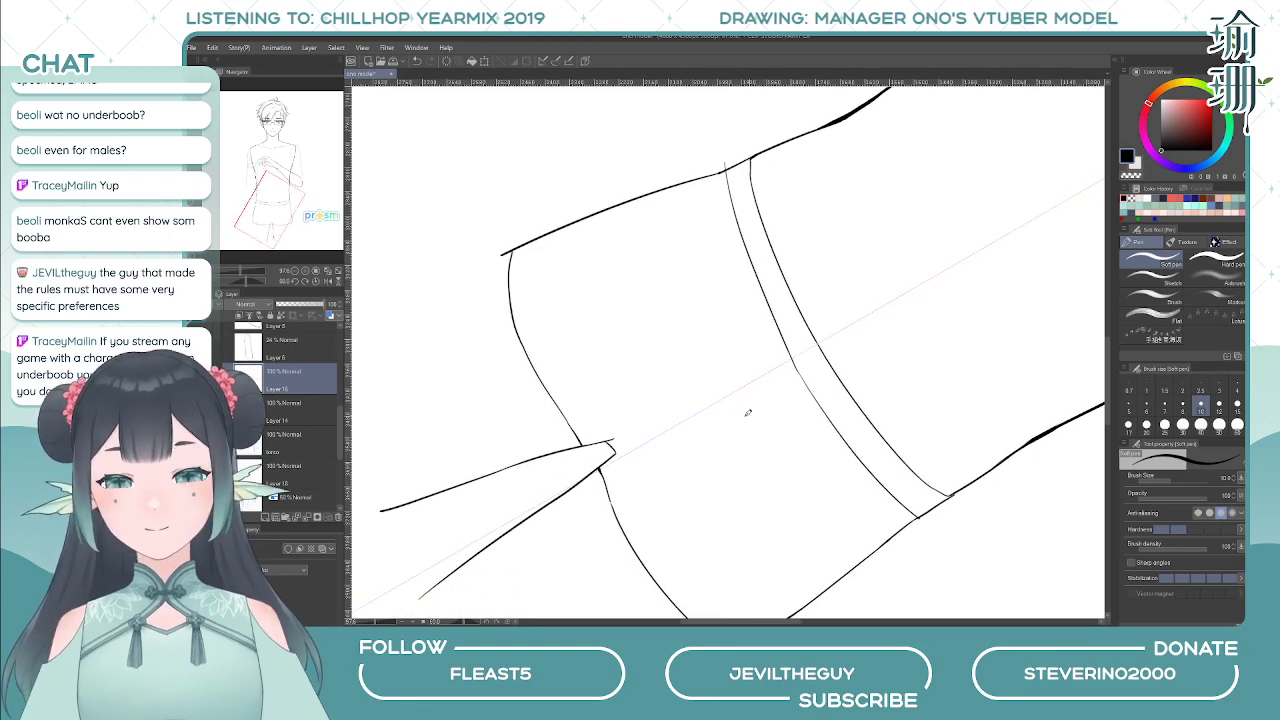
{"action": "key", "text": "asciicircum"}
{"action": "key", "text": "asciicircum"}
{"action": "key", "text": "asciicircum"}
{"action": "left_click_drag", "start_coordinate": [742, 357], "coordinate": [668, 322]}
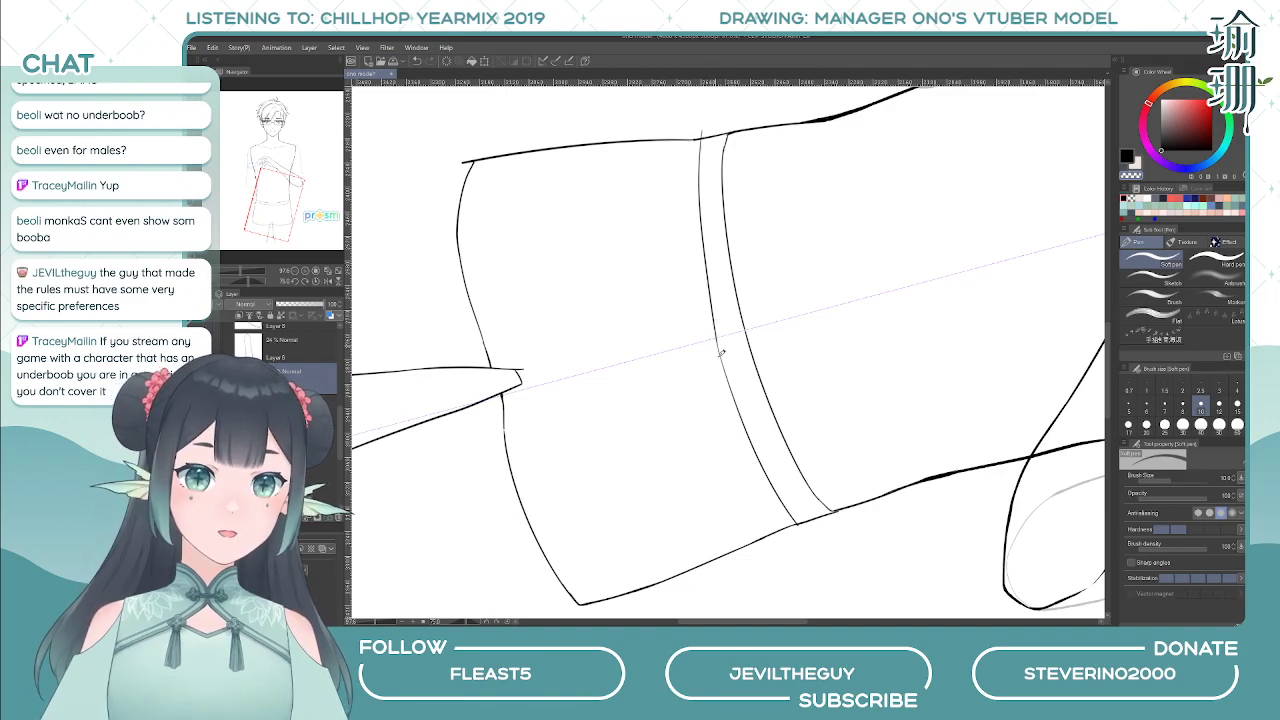
{"action": "left_click_drag", "start_coordinate": [714, 326], "coordinate": [727, 375]}
{"action": "key", "text": "c"}
{"action": "key", "text": "ctrl+z"}
{"action": "left_click_drag", "start_coordinate": [715, 323], "coordinate": [727, 370]}
{"action": "key", "text": "ctrl+z"}
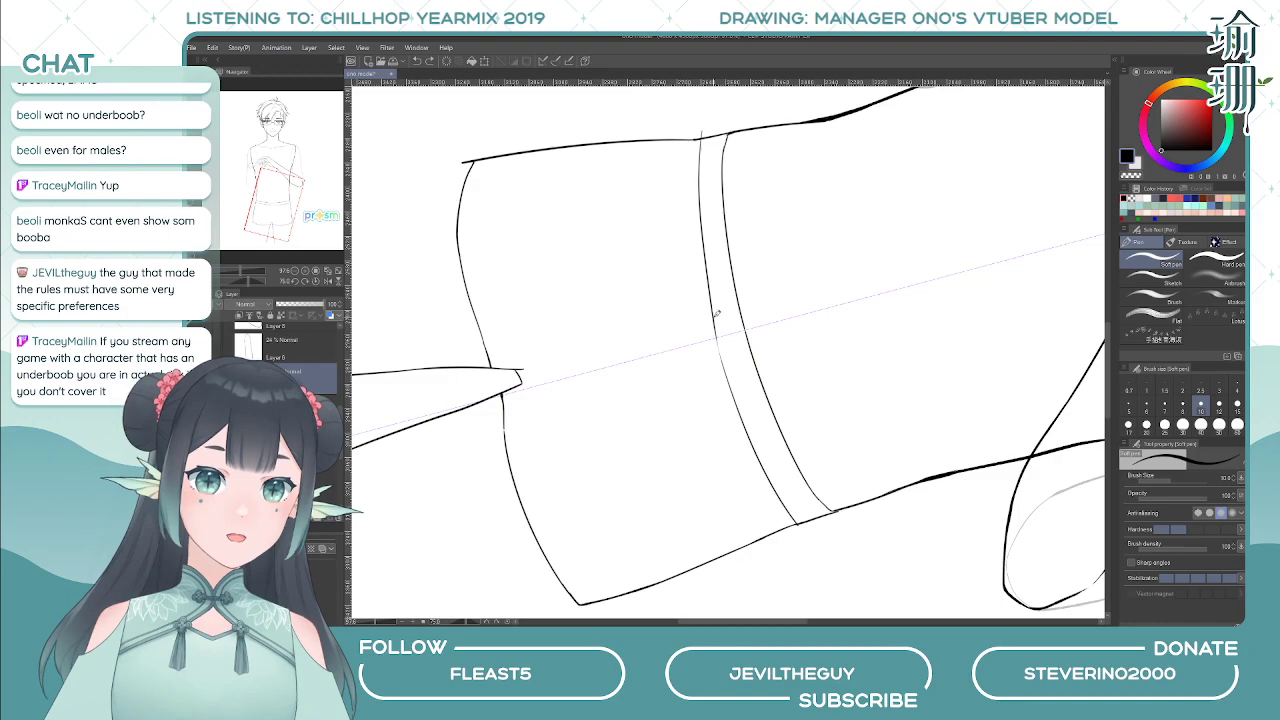
{"action": "left_click_drag", "start_coordinate": [715, 324], "coordinate": [729, 384]}
{"action": "key", "text": "ctrl+z"}
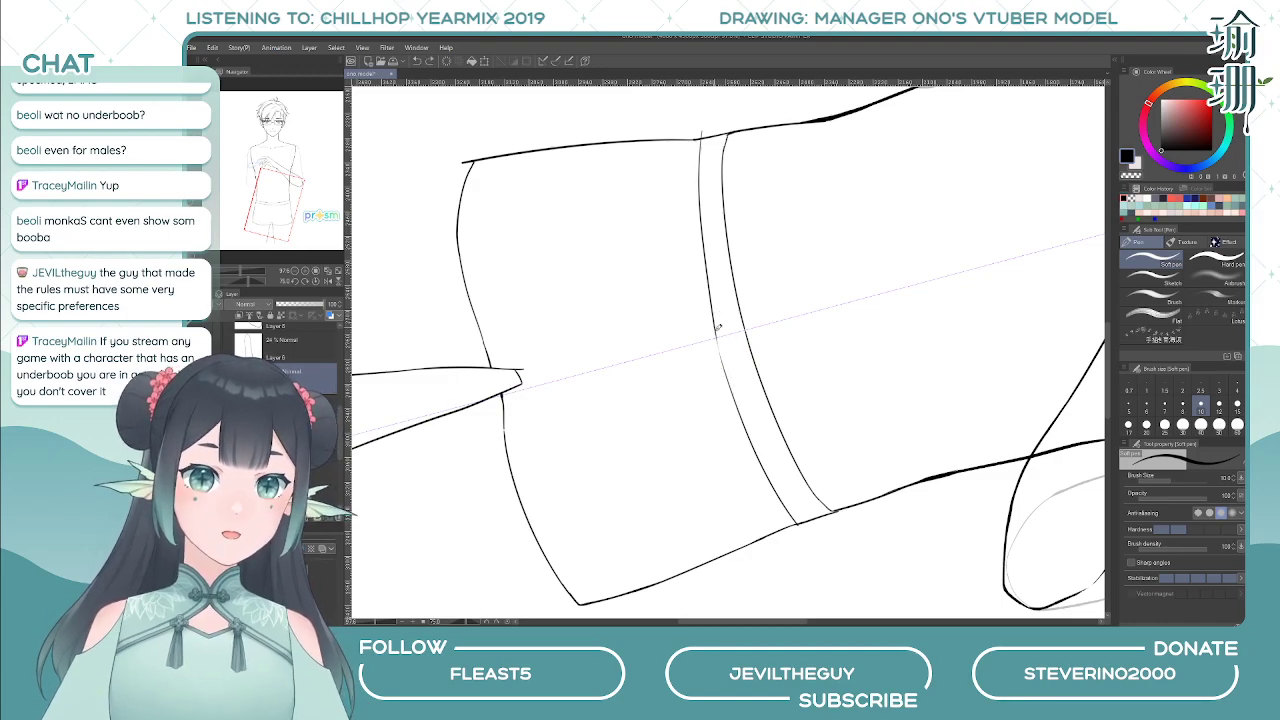
{"action": "left_click_drag", "start_coordinate": [717, 318], "coordinate": [732, 388]}
- Lasso the glasses-side half of the lower waist curve, rotate its outer end slightly downward, and trim the overhang past the hip line
{"action": "key", "text": "h"}
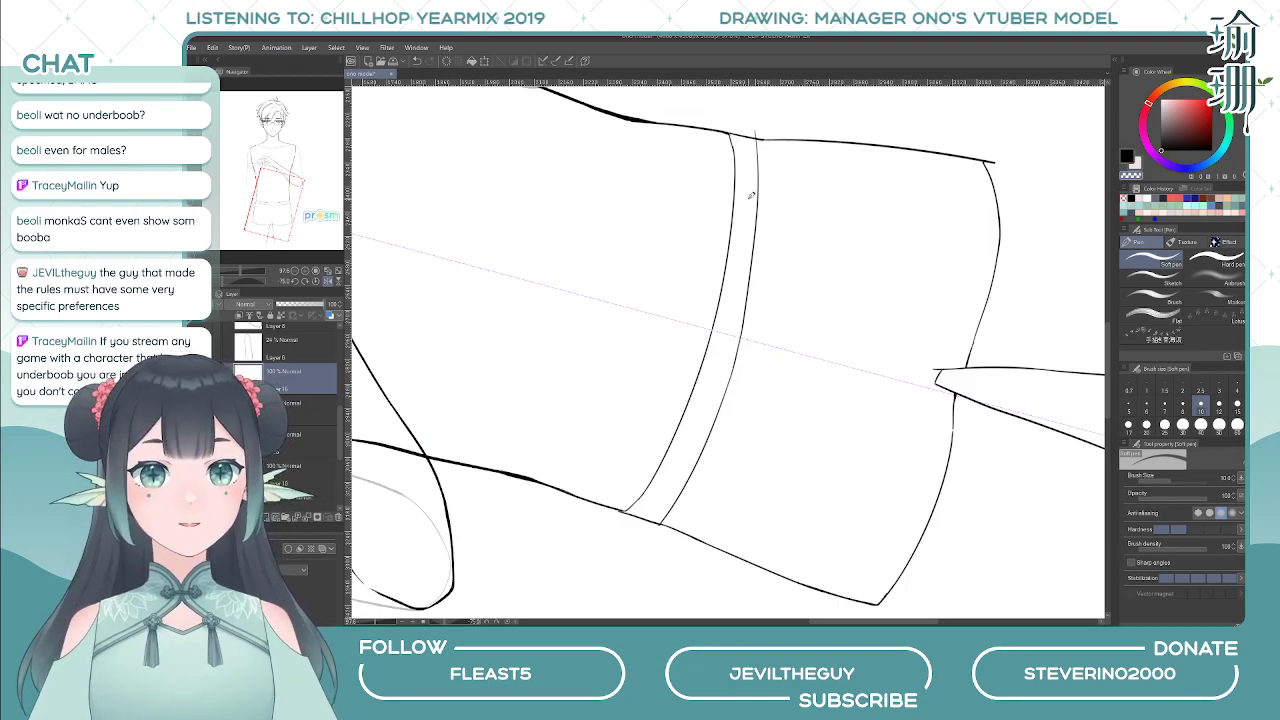
{"action": "left_click_drag", "start_coordinate": [749, 197], "coordinate": [686, 465]}
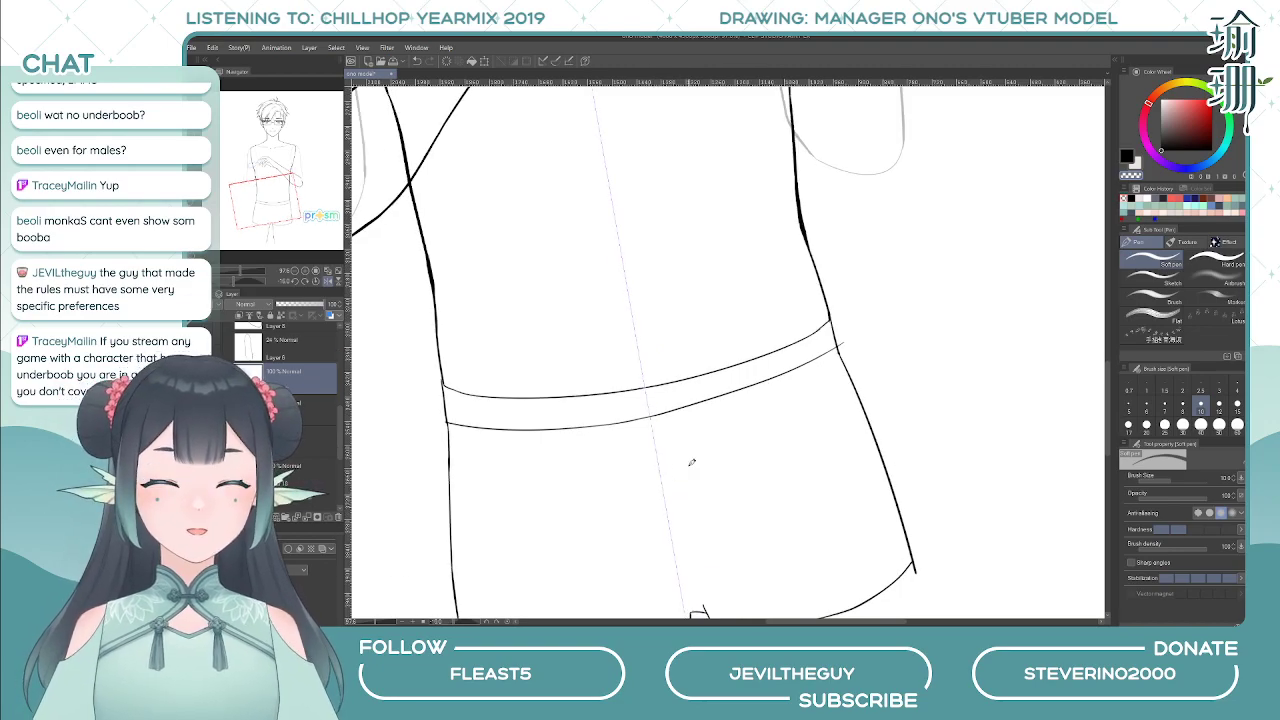
{"action": "key", "text": "m"}
{"action": "mouse_move", "coordinate": [651, 421]}
{"action": "left_mouse_down"}
{"action": "mouse_move", "coordinate": [866, 354]}
{"action": "mouse_move", "coordinate": [760, 360]}
{"action": "mouse_move", "coordinate": [652, 424]}
{"action": "left_mouse_up"}
{"action": "key", "text": "ctrl+t"}
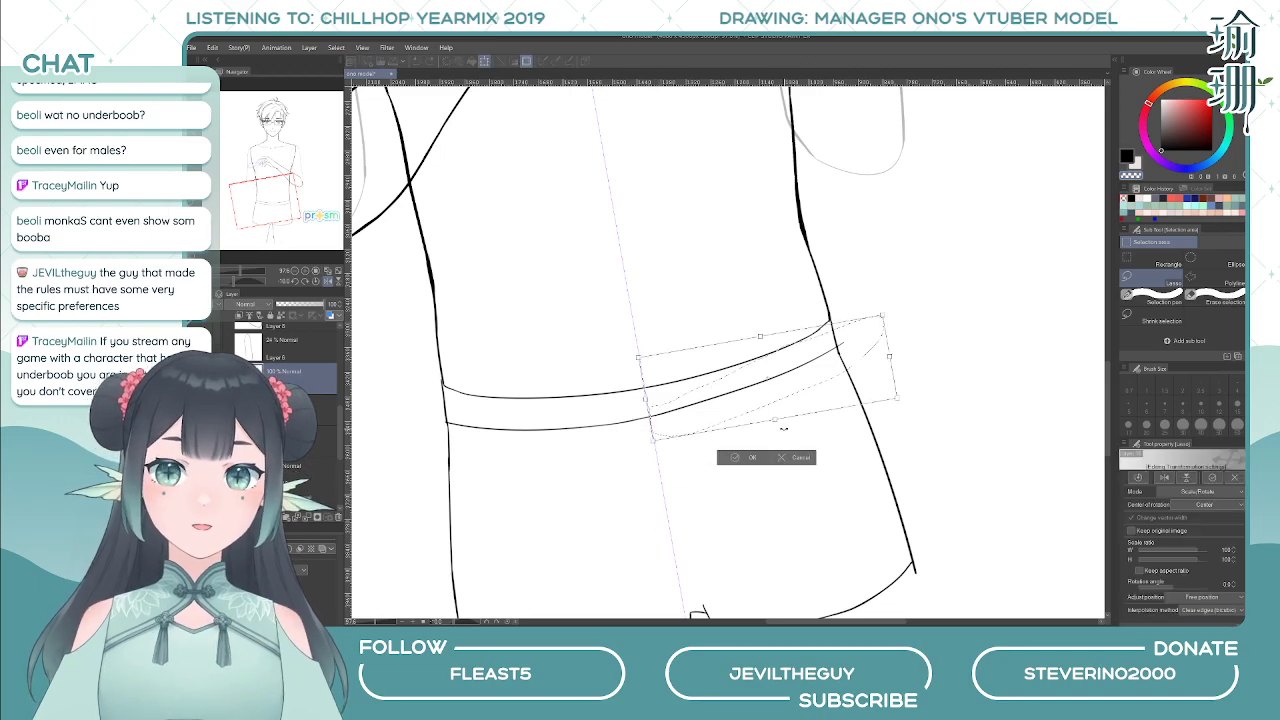
{"action": "left_click_drag", "start_coordinate": [880, 328], "coordinate": [884, 323]}
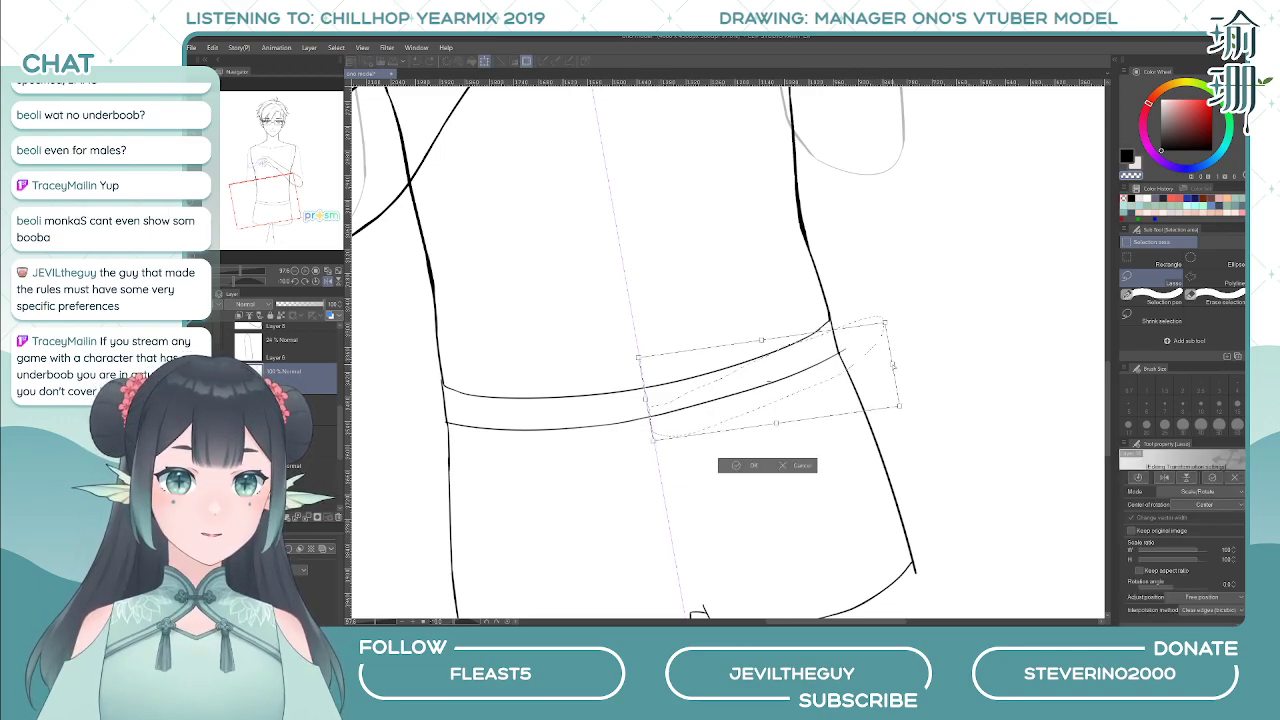
{"action": "left_click_drag", "start_coordinate": [893, 366], "coordinate": [890, 384]}
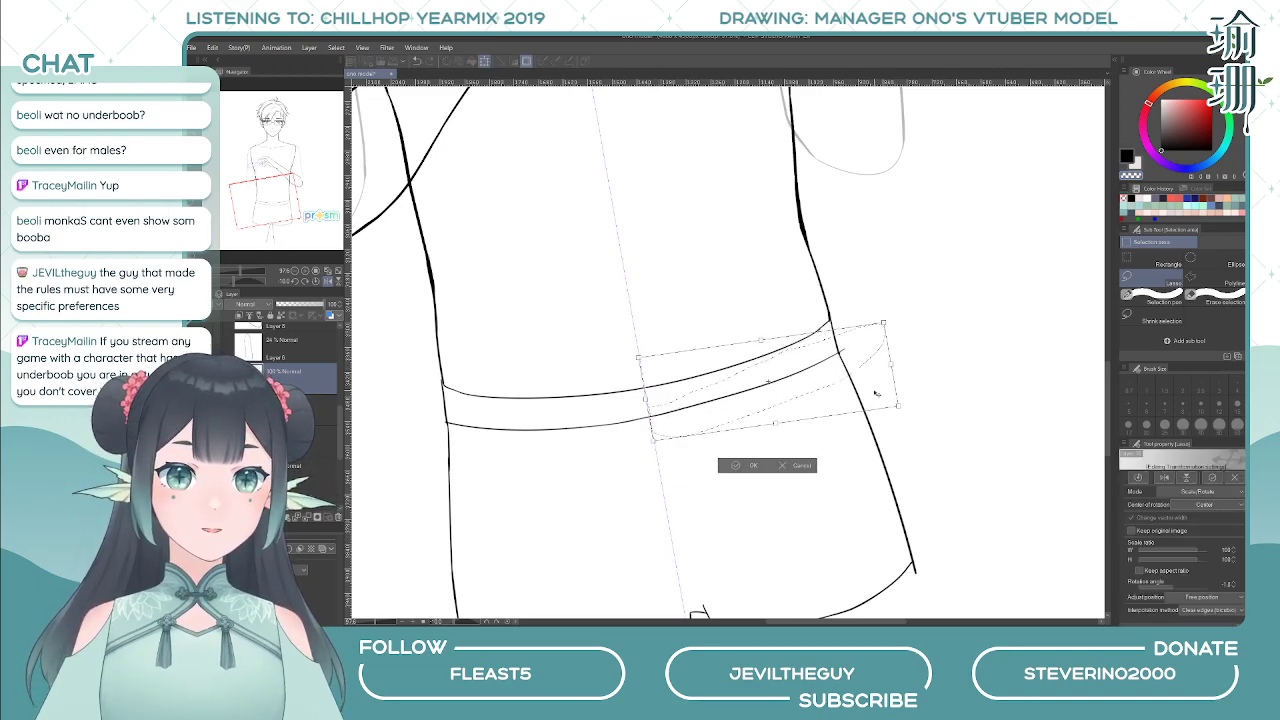
{"action": "key", "text": "Return"}
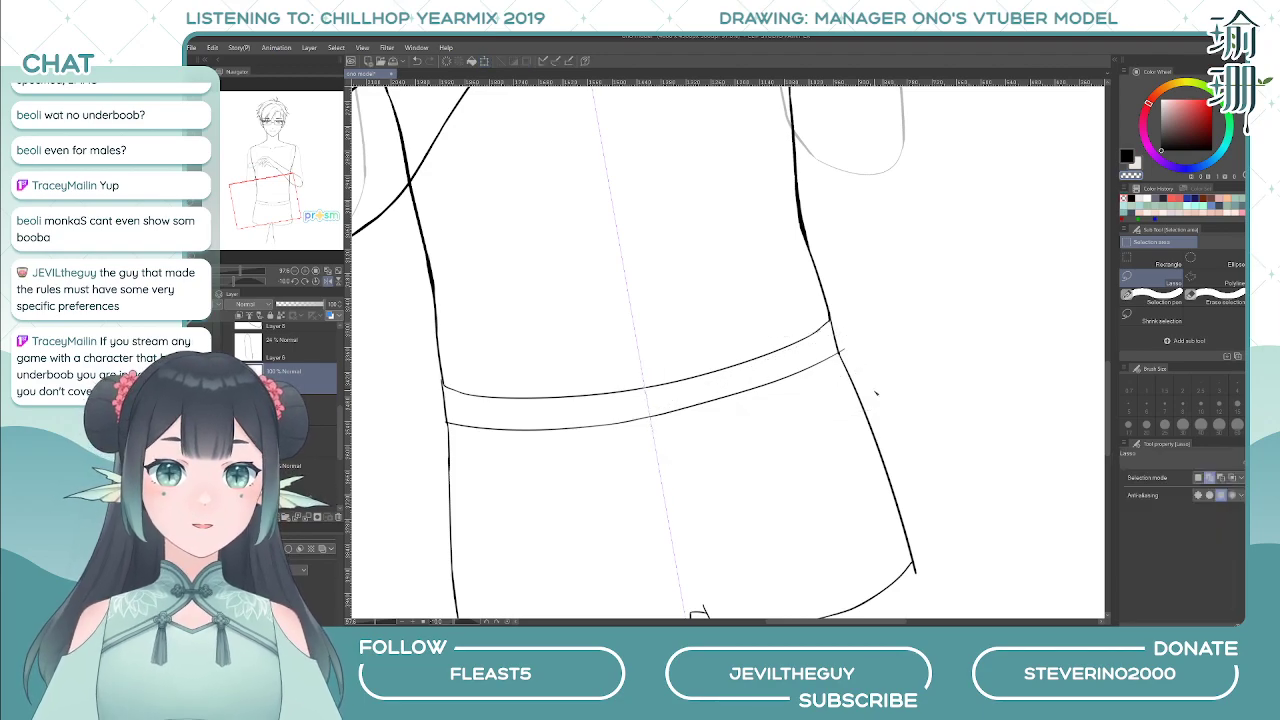
{"action": "key", "text": "e"}
{"action": "key", "text": "asciicircum"}
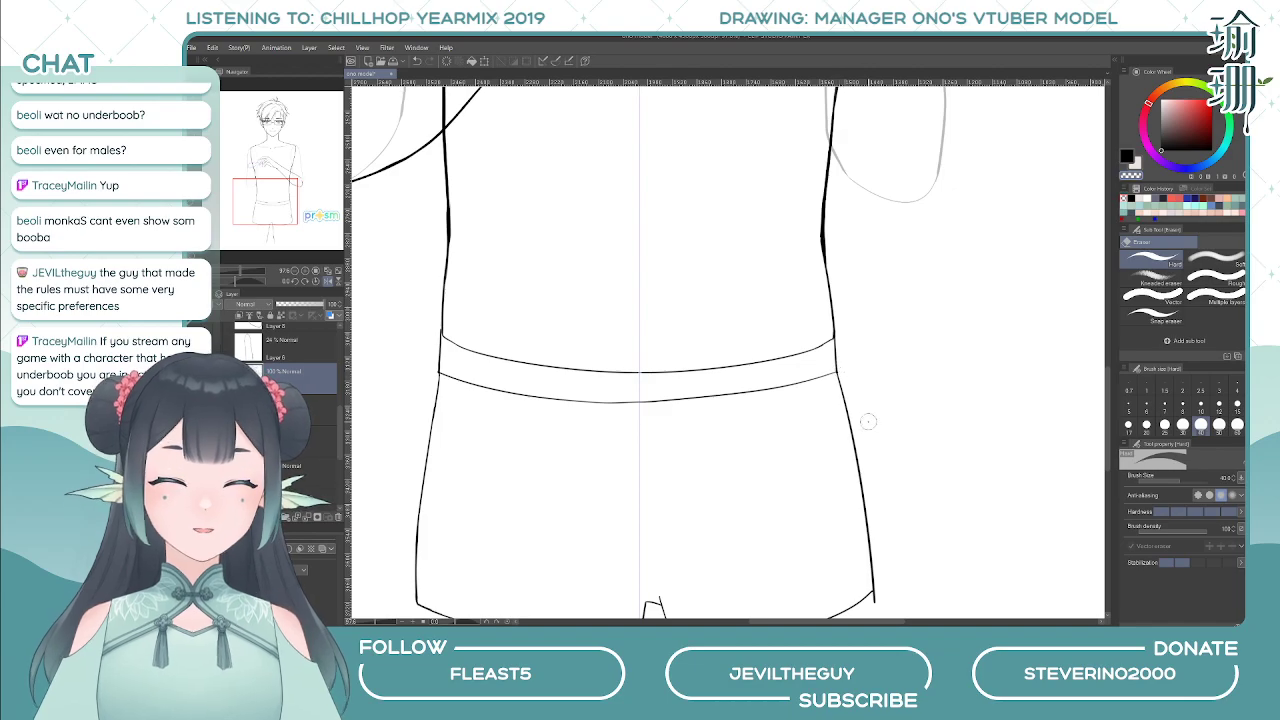
- Hide the torso layer so that the shorts' outline can be edited on its own
{"action": "key", "text": "p"}
{"action": "key", "text": "minus"}
{"action": "left_click", "coordinate": [210, 411]}
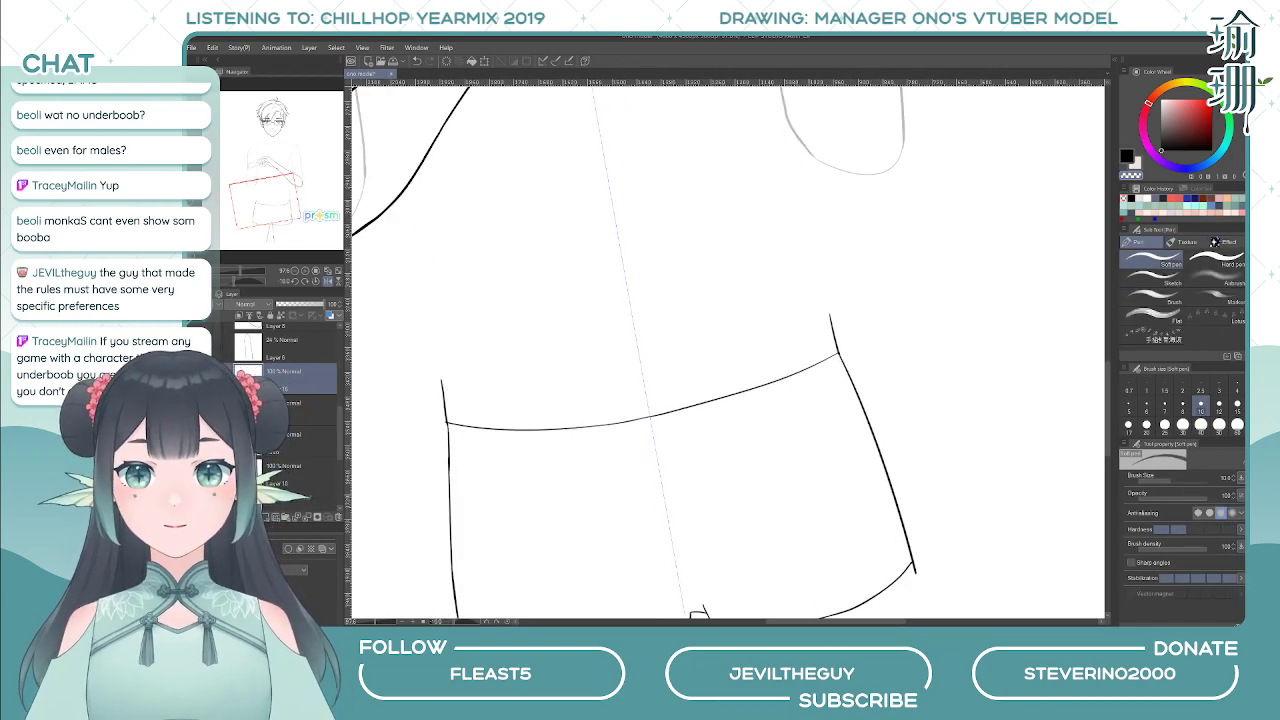
{"action": "key", "text": "minus"}
{"action": "key", "text": "minus"}
{"action": "key", "text": "minus"}
{"action": "left_click_drag", "start_coordinate": [596, 467], "coordinate": [681, 410]}
{"action": "key", "text": "minus"}
{"action": "key", "text": "minus"}
{"action": "key", "text": "minus"}
{"action": "key", "text": "minus"}
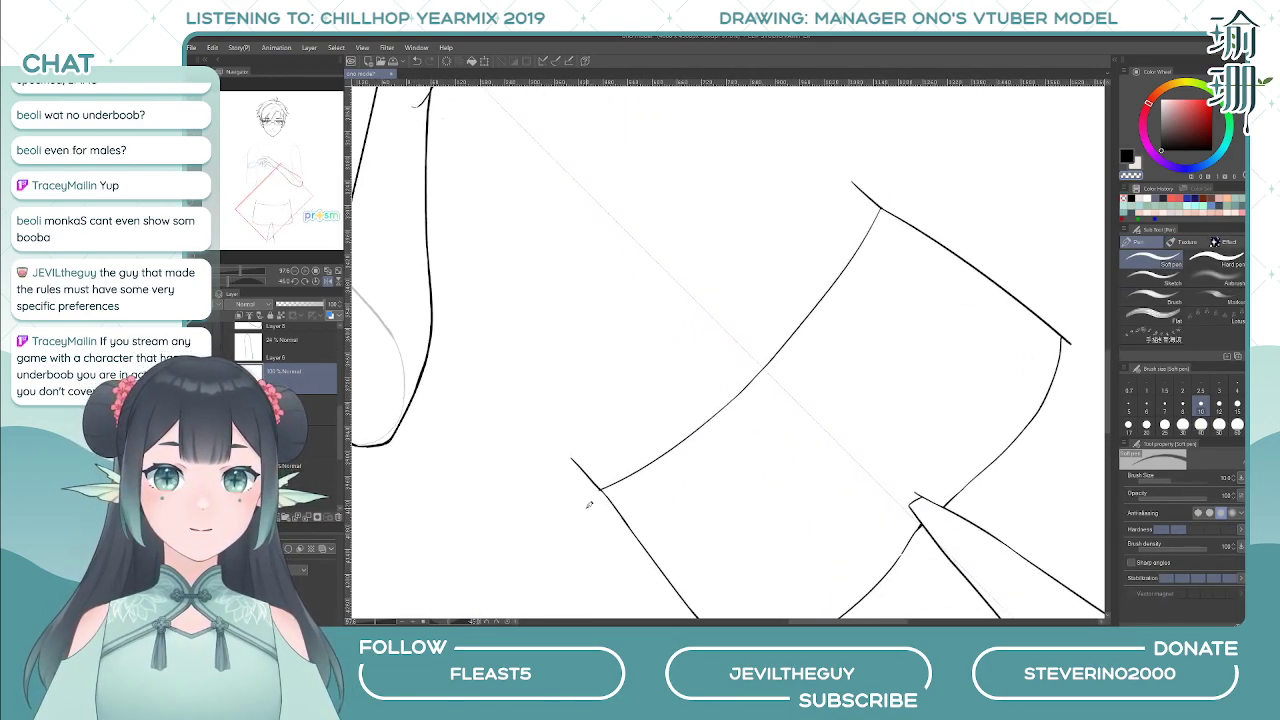
{"action": "key", "text": "asciicircum"}
{"action": "key", "text": "asciicircum"}
{"action": "key", "text": "asciicircum"}
{"action": "key", "text": "asciicircum"}
{"action": "key", "text": "asciicircum"}
{"action": "key", "text": "e"}
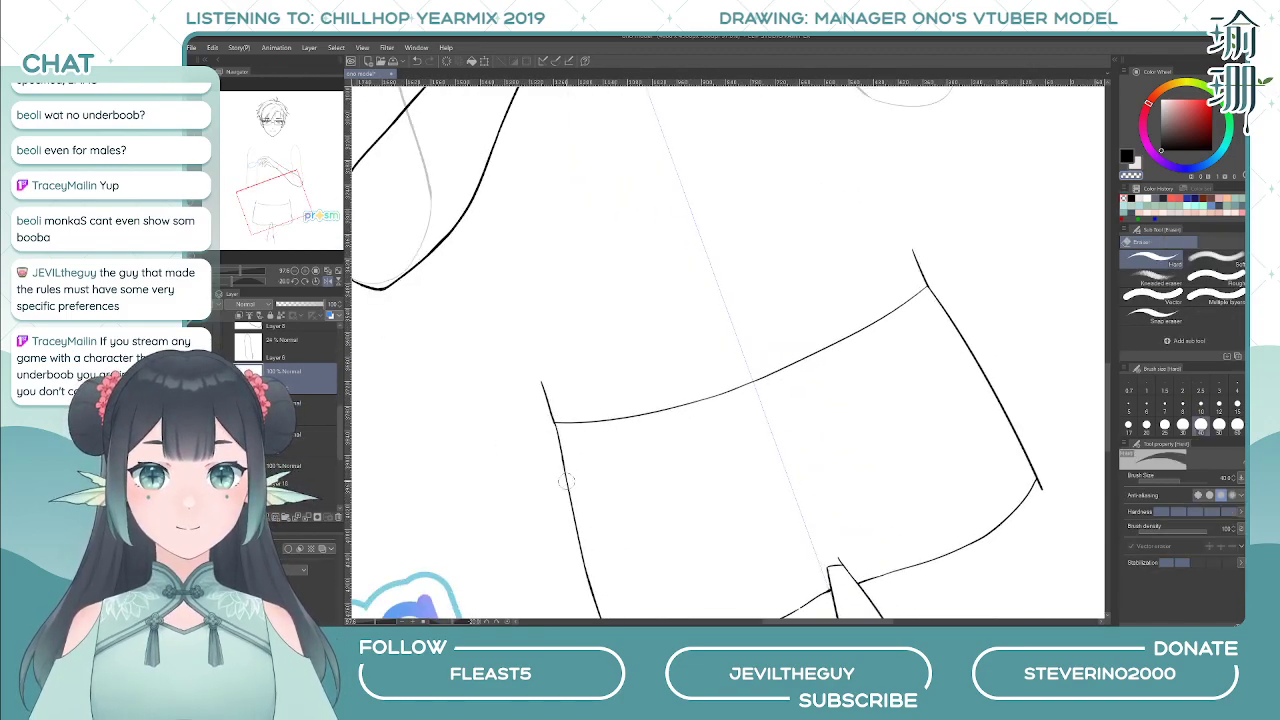
{"action": "key", "text": "p"}
{"action": "key", "text": "minus"}
{"action": "key", "text": "minus"}
{"action": "key", "text": "minus"}
{"action": "key", "text": "minus"}
{"action": "key", "text": "minus"}
{"action": "key", "text": "minus"}
{"action": "key", "text": "minus"}
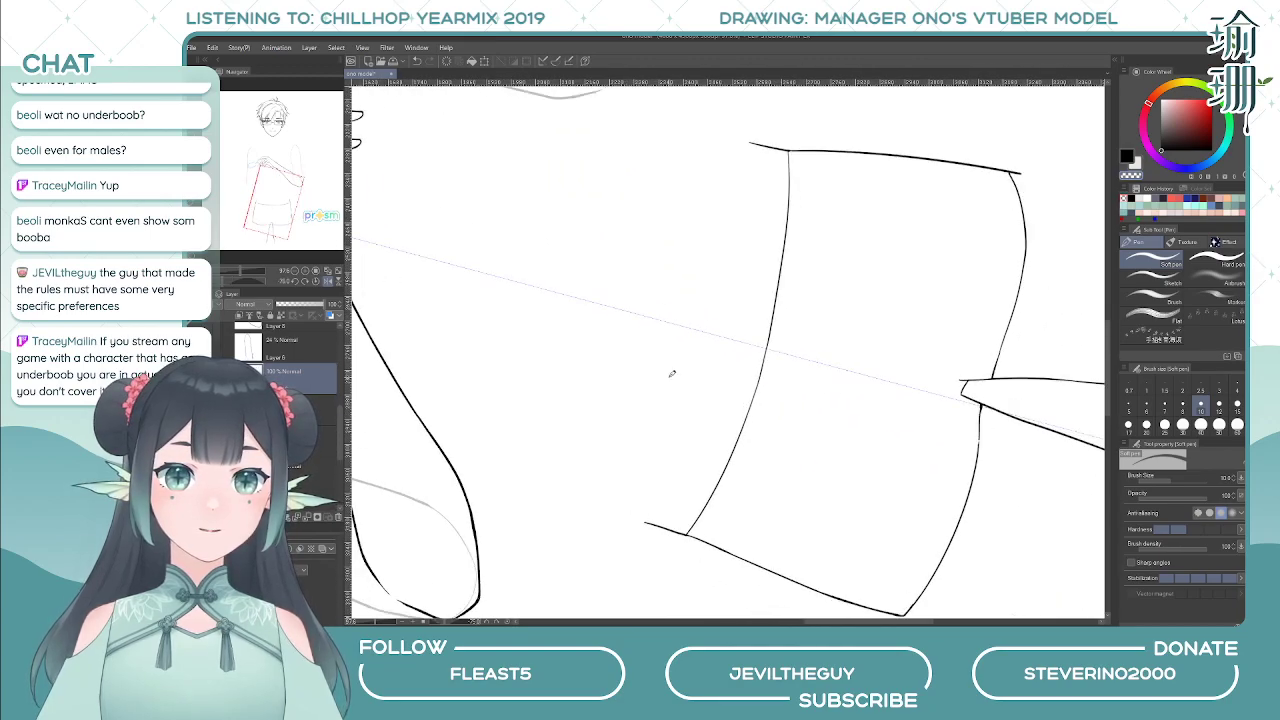
{"action": "scroll", "coordinate": [678, 343], "scroll_direction": "down", "scroll_amount": 4}
{"action": "key", "text": "minus"}
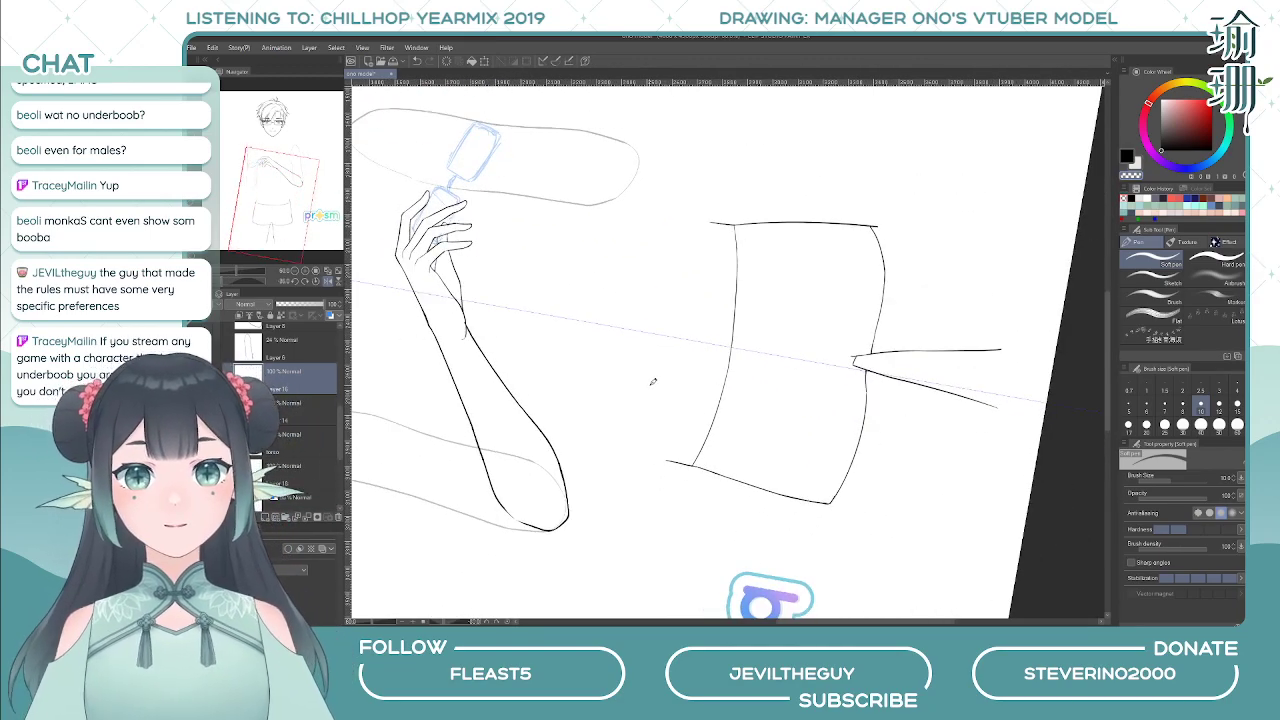
- Duplicate the shorts' waist line and move the copy up to the side lines' upper ends as the waistband's top edge
{"action": "key", "text": "asciicircum"}
{"action": "key", "text": "asciicircum"}
{"action": "key", "text": "asciicircum"}
{"action": "key", "text": "asciicircum"}
{"action": "key", "text": "asciicircum"}
{"action": "key", "text": "asciicircum"}
{"action": "key", "text": "asciicircum"}
{"action": "key", "text": "asciicircum"}
{"action": "key", "text": "asciicircum"}
{"action": "key", "text": "asciicircum"}
{"action": "key", "text": "asciicircum"}
{"action": "key", "text": "asciicircum"}
{"action": "key", "text": "asciicircum"}
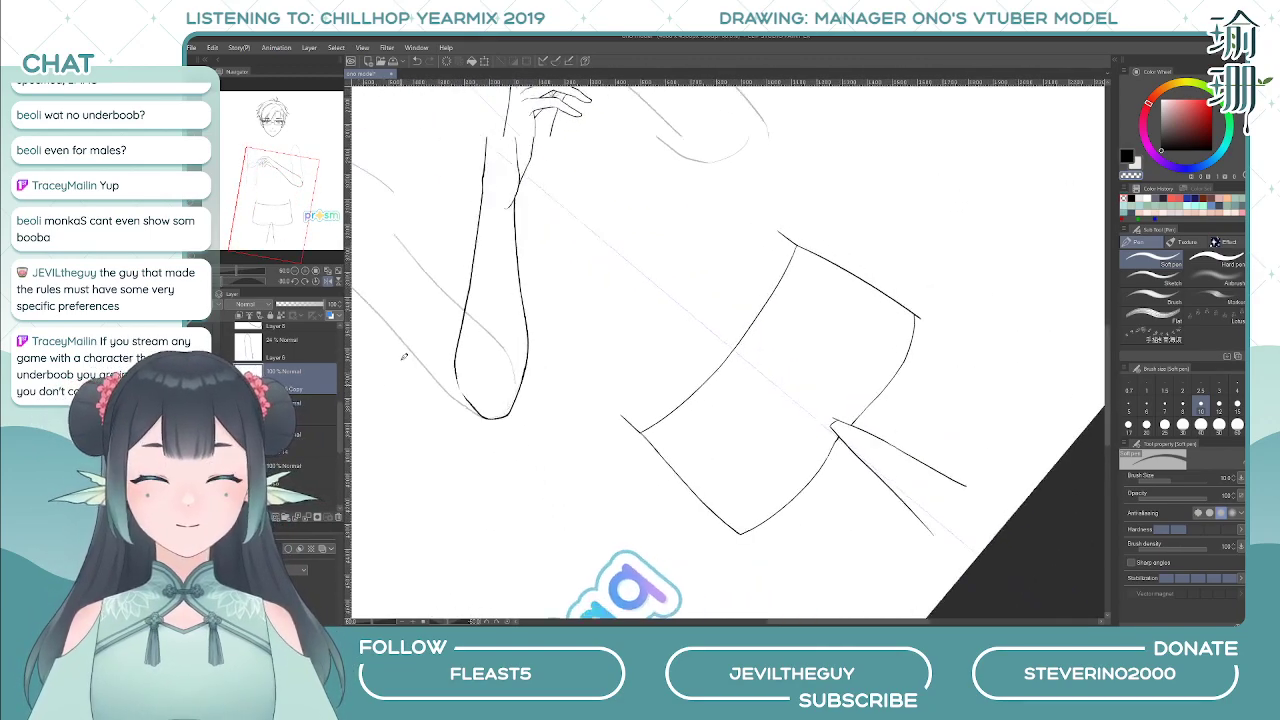
{"action": "key", "text": "asciicircum"}
{"action": "key", "text": "asciicircum"}
{"action": "key", "text": "asciicircum"}
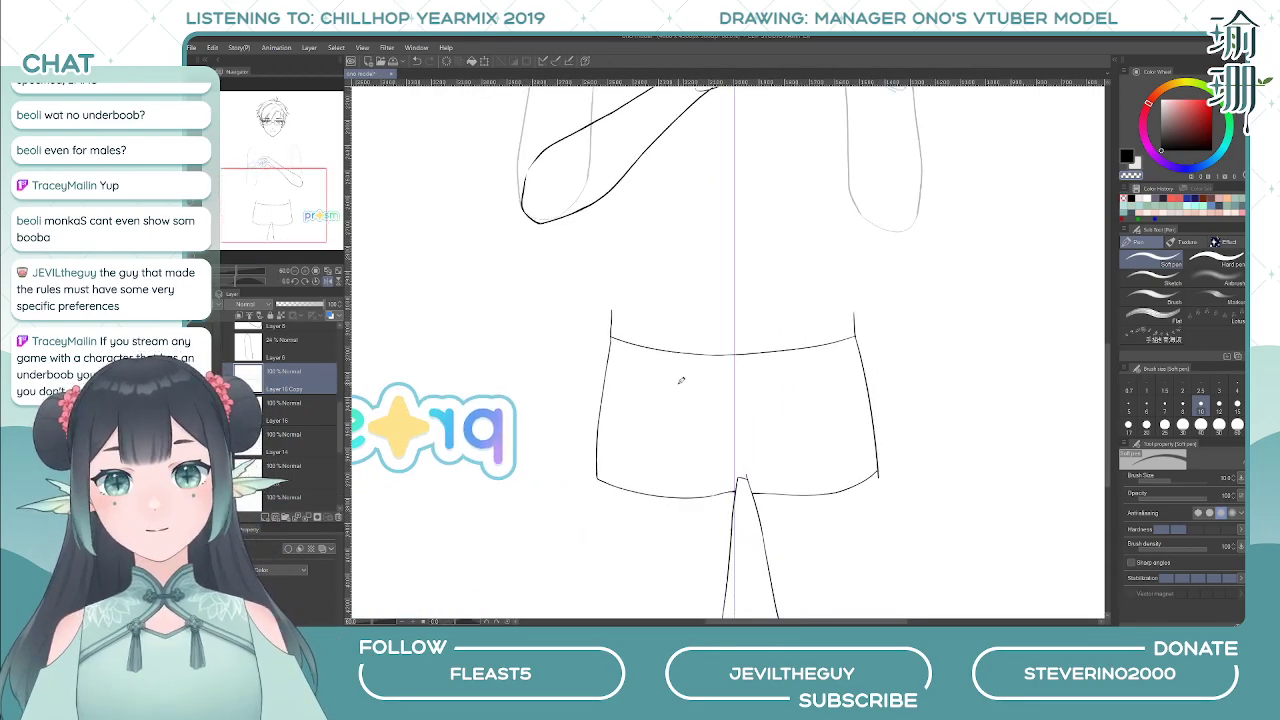
{"action": "left_click_drag", "start_coordinate": [669, 352], "coordinate": [651, 449]}
{"action": "key", "text": "ctrl+t"}
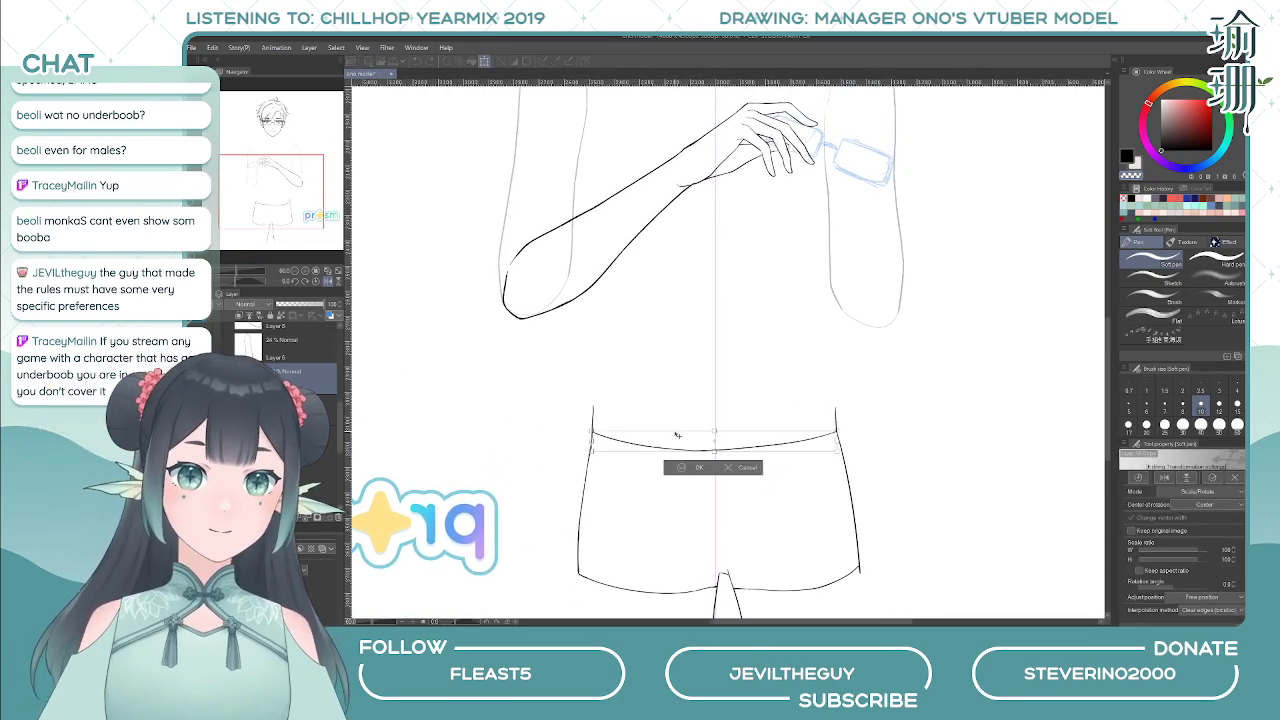
{"action": "key", "text": "shift+Up"}
{"action": "key", "text": "shift+Up"}
{"action": "key", "text": "shift+Up"}
{"action": "key", "text": "shift+Up"}
{"action": "key", "text": "shift+Up"}
{"action": "key", "text": "shift+Up"}
{"action": "key", "text": "shift+Up"}
{"action": "key", "text": "shift+Up"}
{"action": "key", "text": "shift+Up"}
{"action": "key", "text": "shift+Up"}
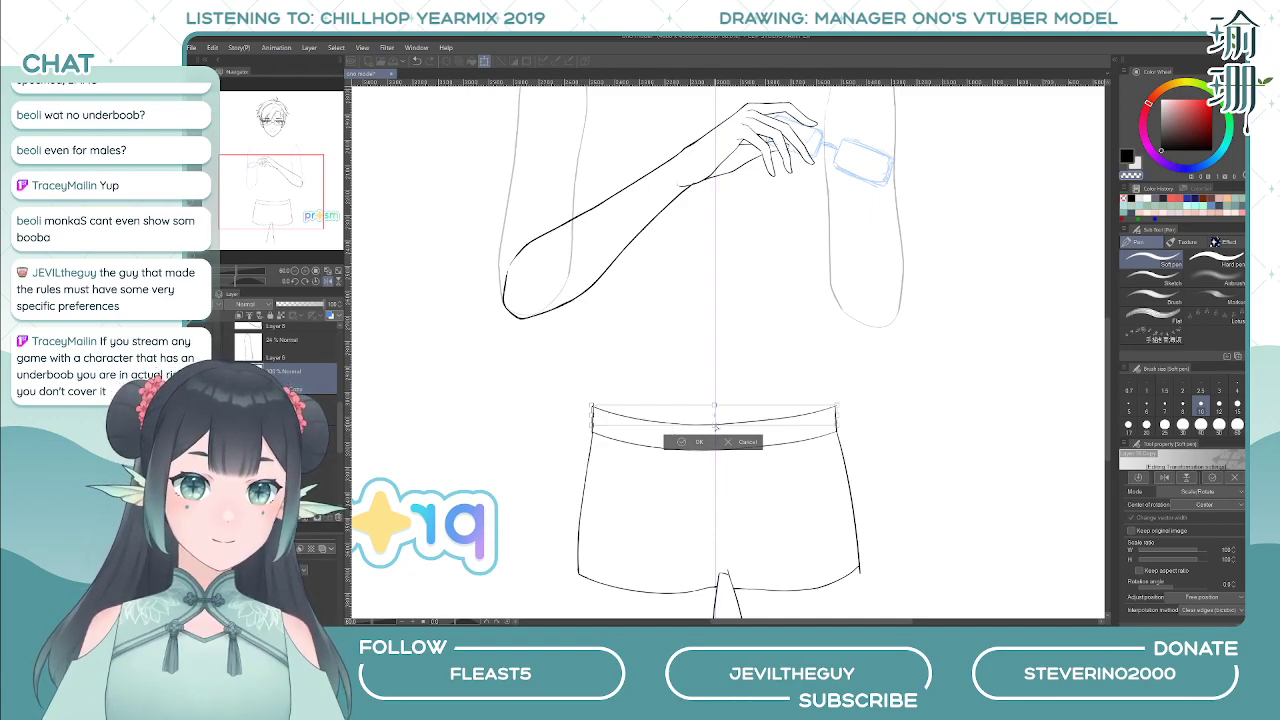
{"action": "key", "text": "Up"}
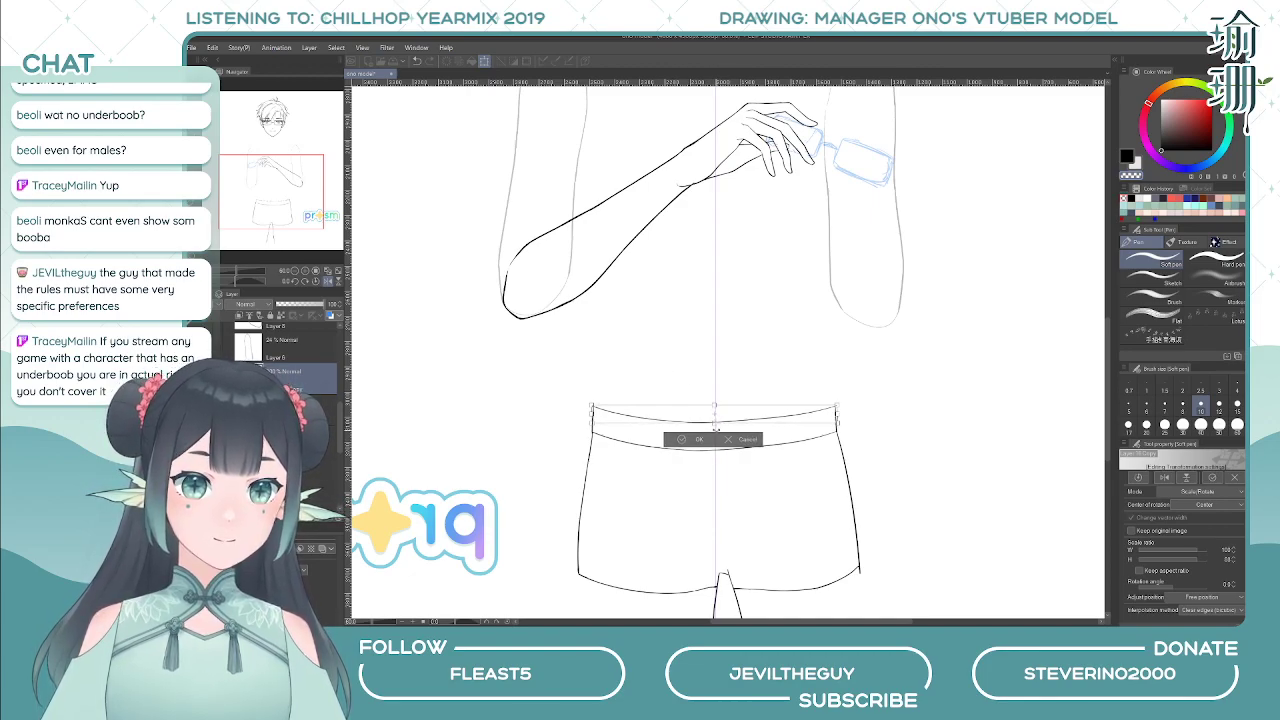
{"action": "key", "text": "Down"}
{"action": "key", "text": "Down"}
{"action": "key", "text": "Down"}
{"action": "key", "text": "Down"}
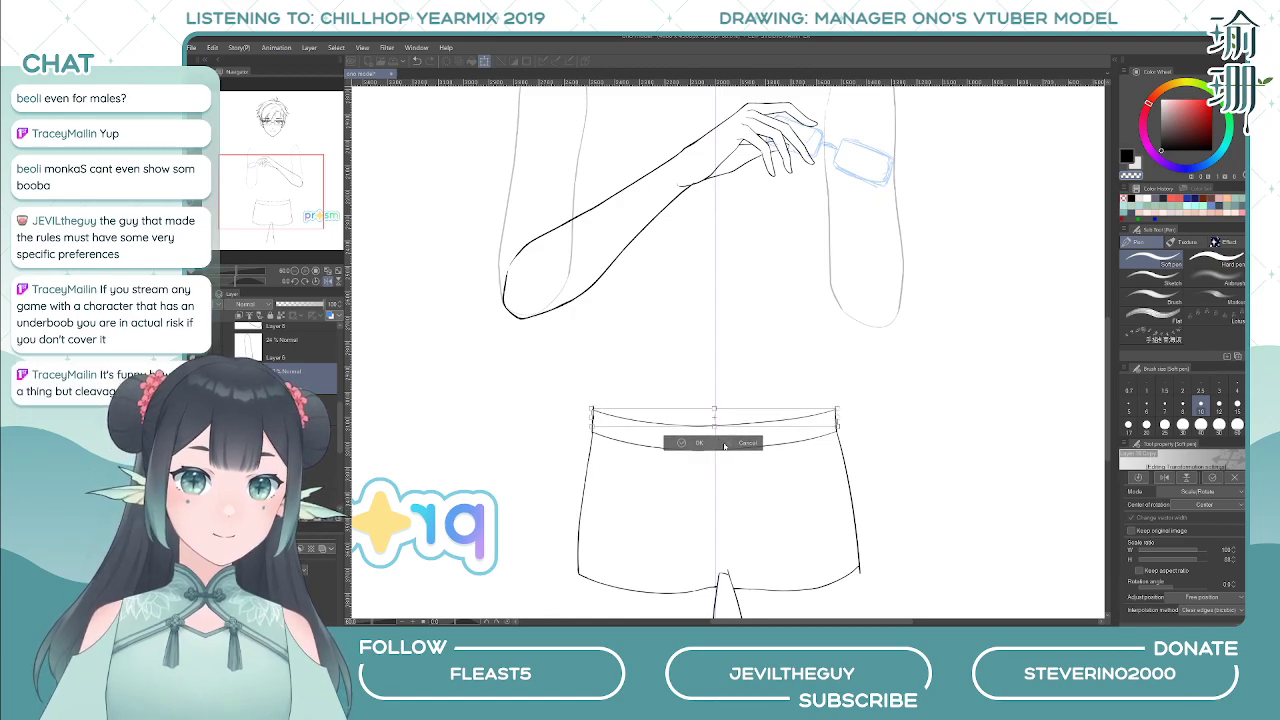
{"action": "key", "text": "Return"}
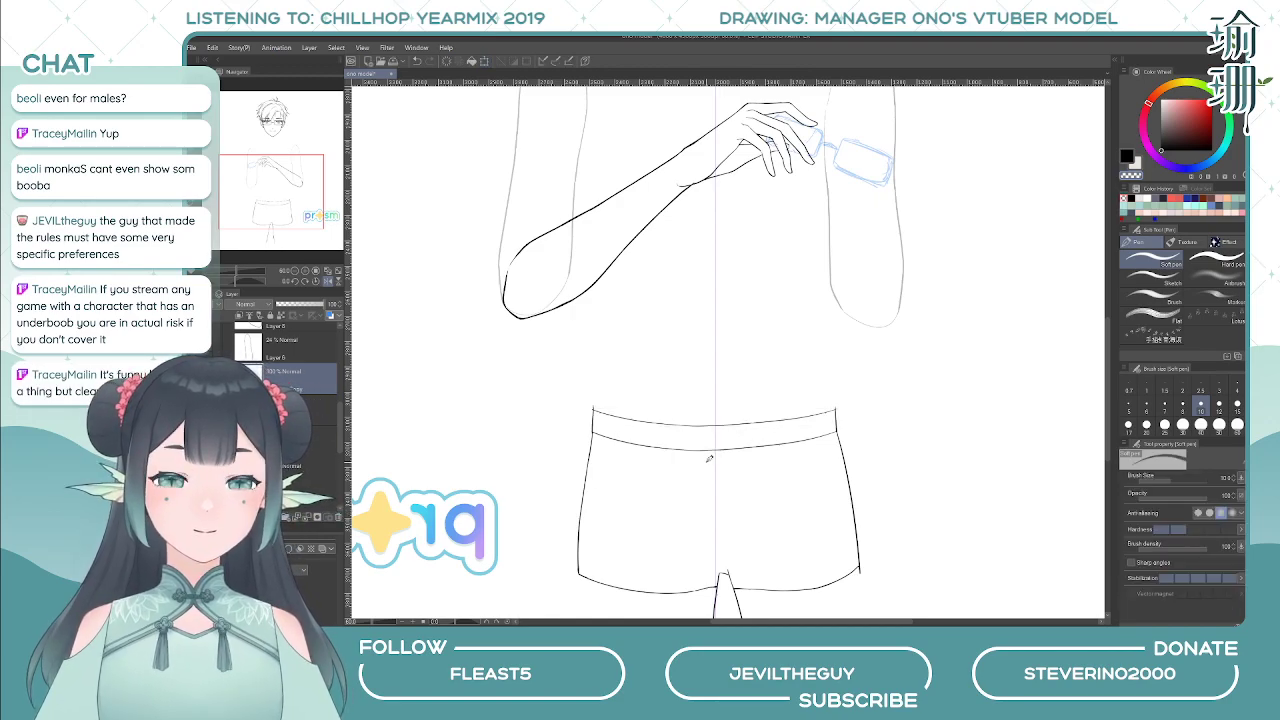
- Show the torso layer and compare the waistband by undoing and redoing the last move
{"action": "left_click", "coordinate": [217, 475]}
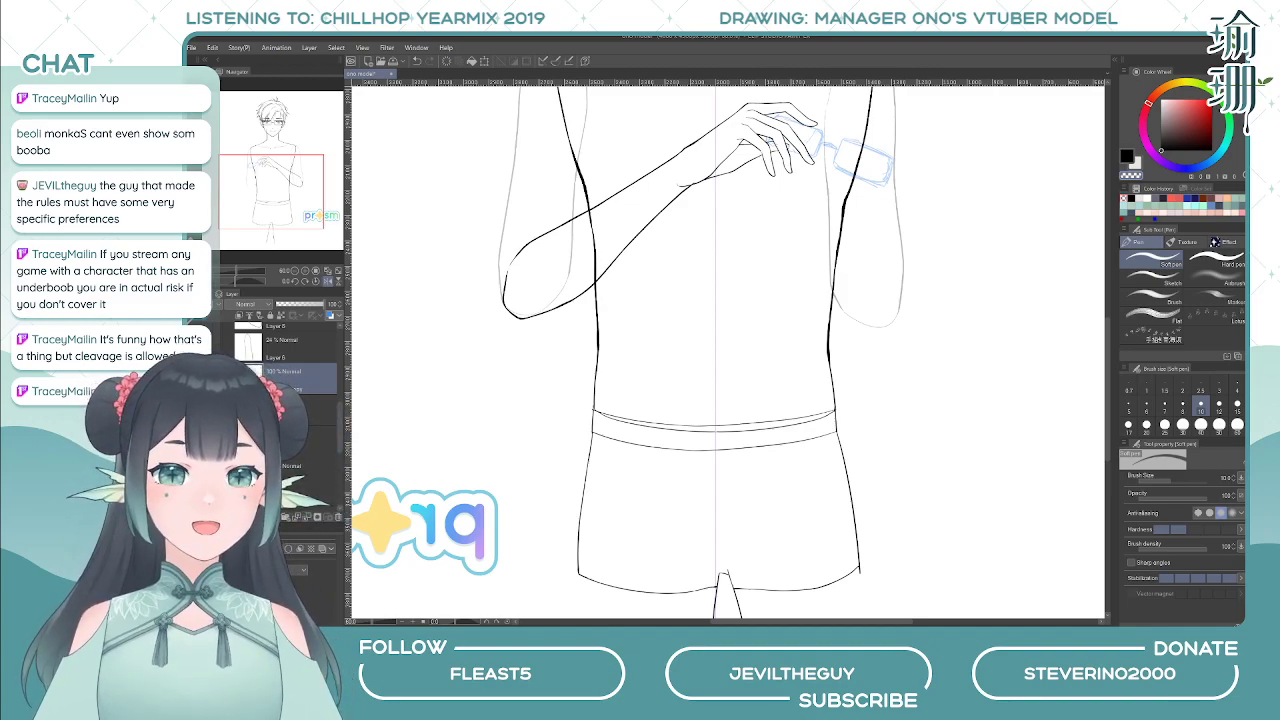
{"action": "key", "text": "ctrl+z"}
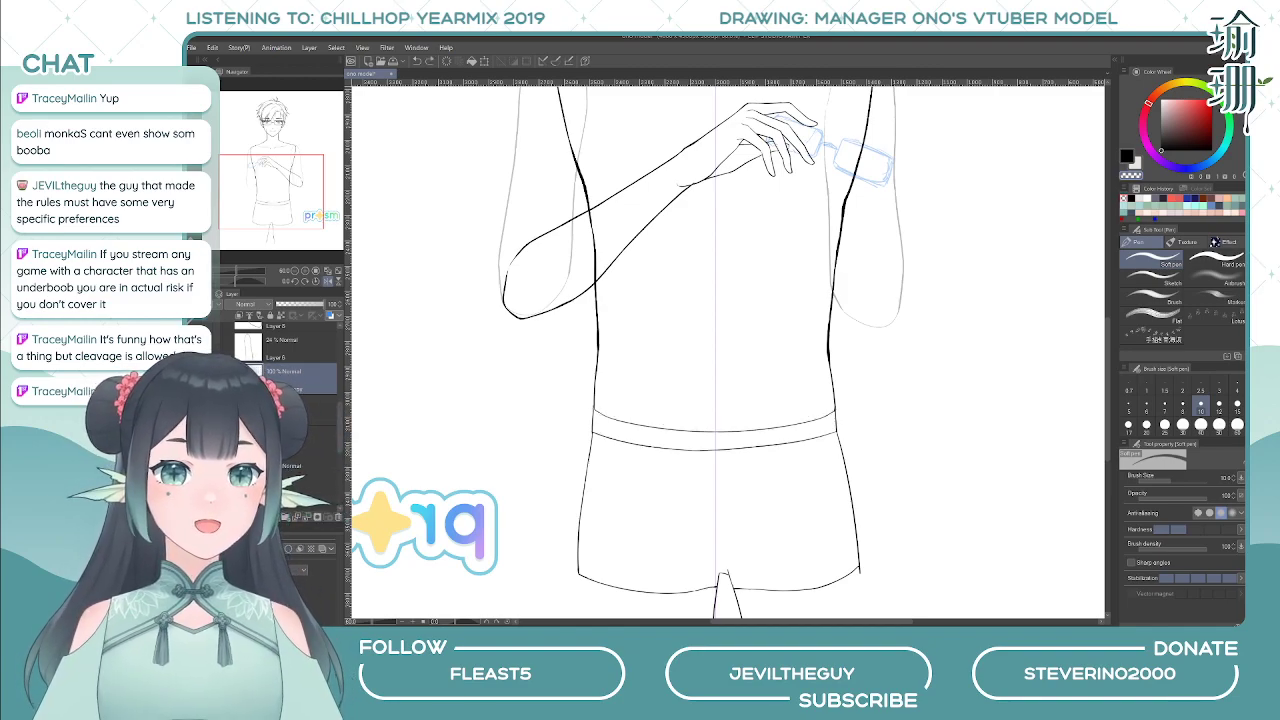
{"action": "key", "text": "ctrl+y"}
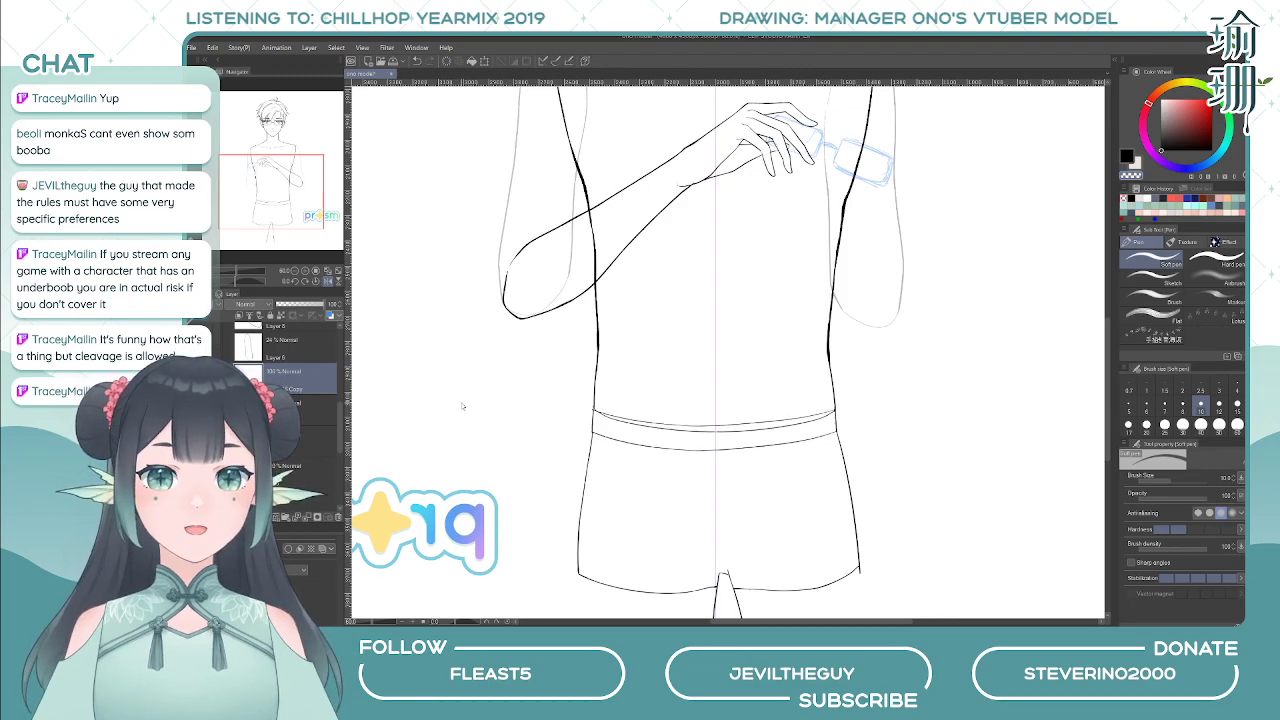
- Nudge the copied waistband line slightly upward with a transform
{"action": "key", "text": "ctrl+t"}
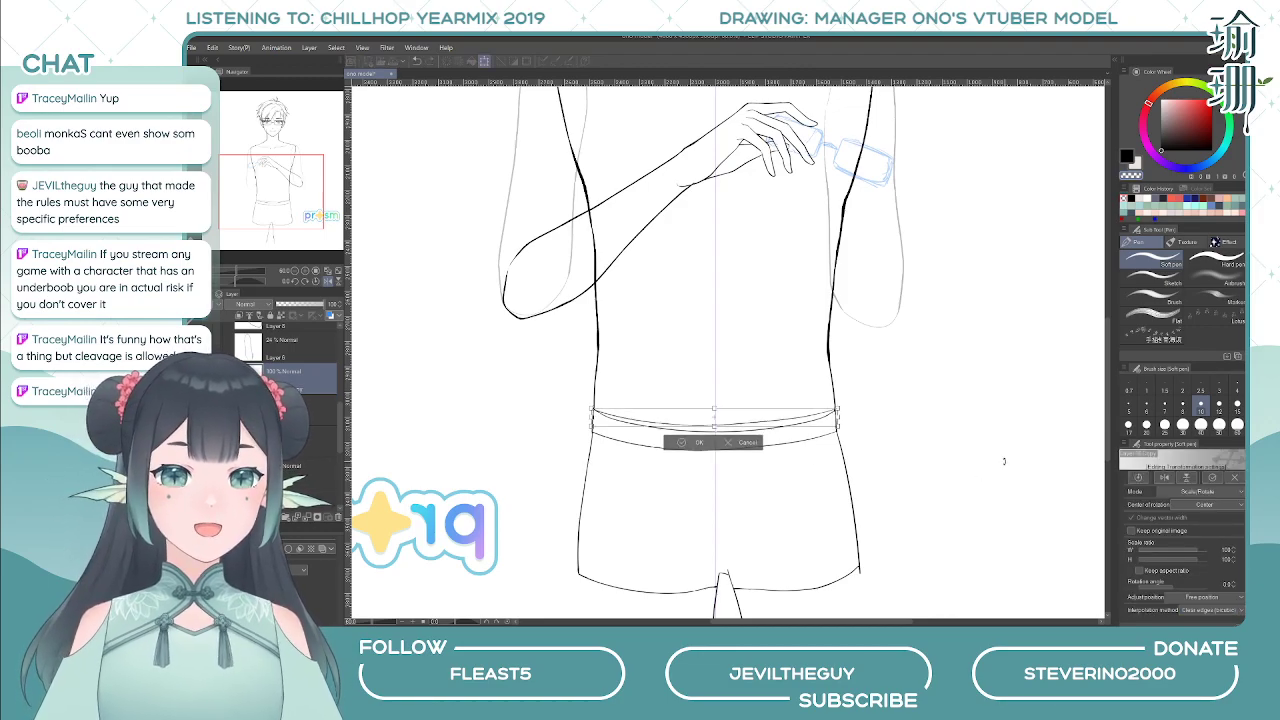
{"action": "key", "text": "Up"}
{"action": "key", "text": "Up"}
{"action": "key", "text": "Up"}
{"action": "key", "text": "Up"}
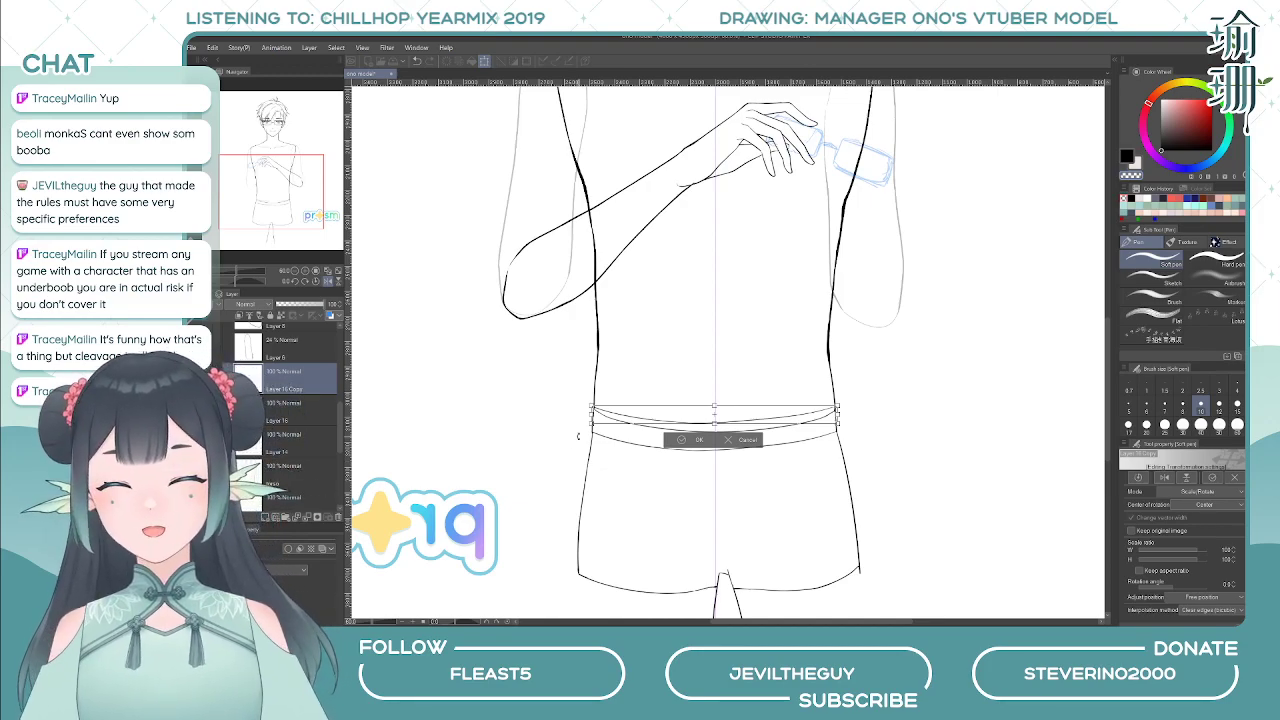
{"action": "key", "text": "Return"}
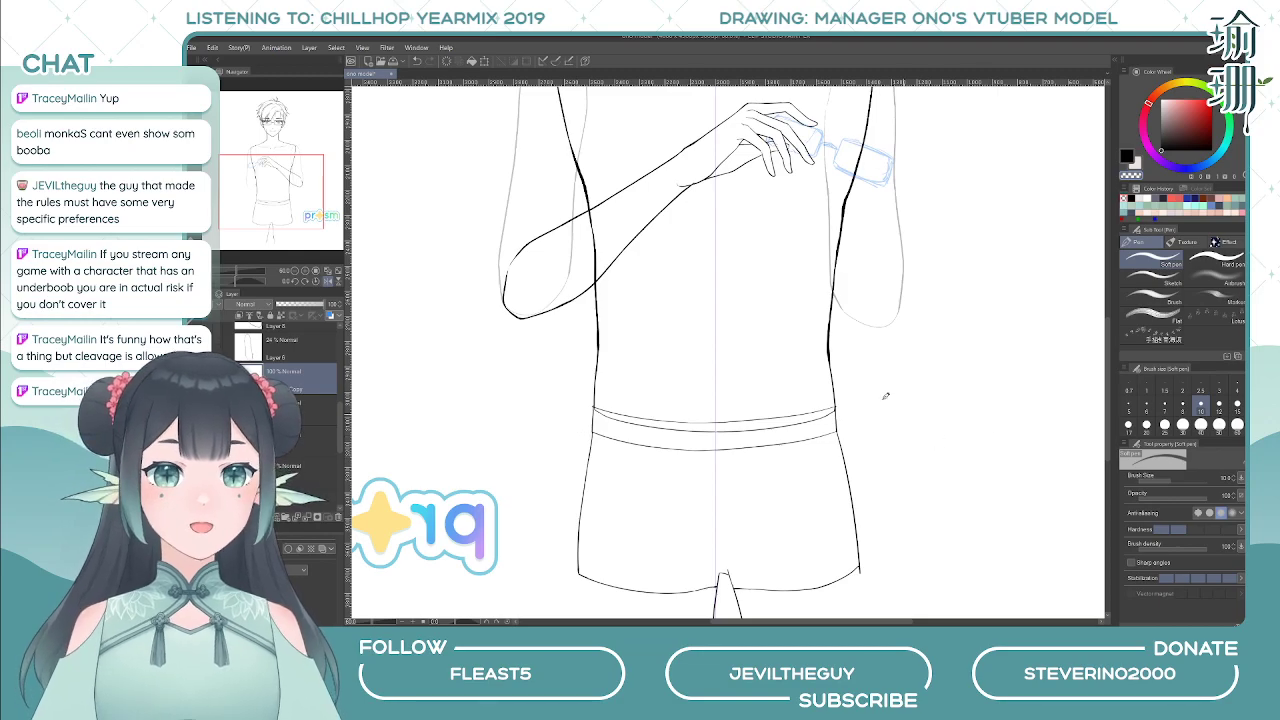
{"action": "scroll", "coordinate": [885, 396], "scroll_direction": "up", "scroll_amount": 2}
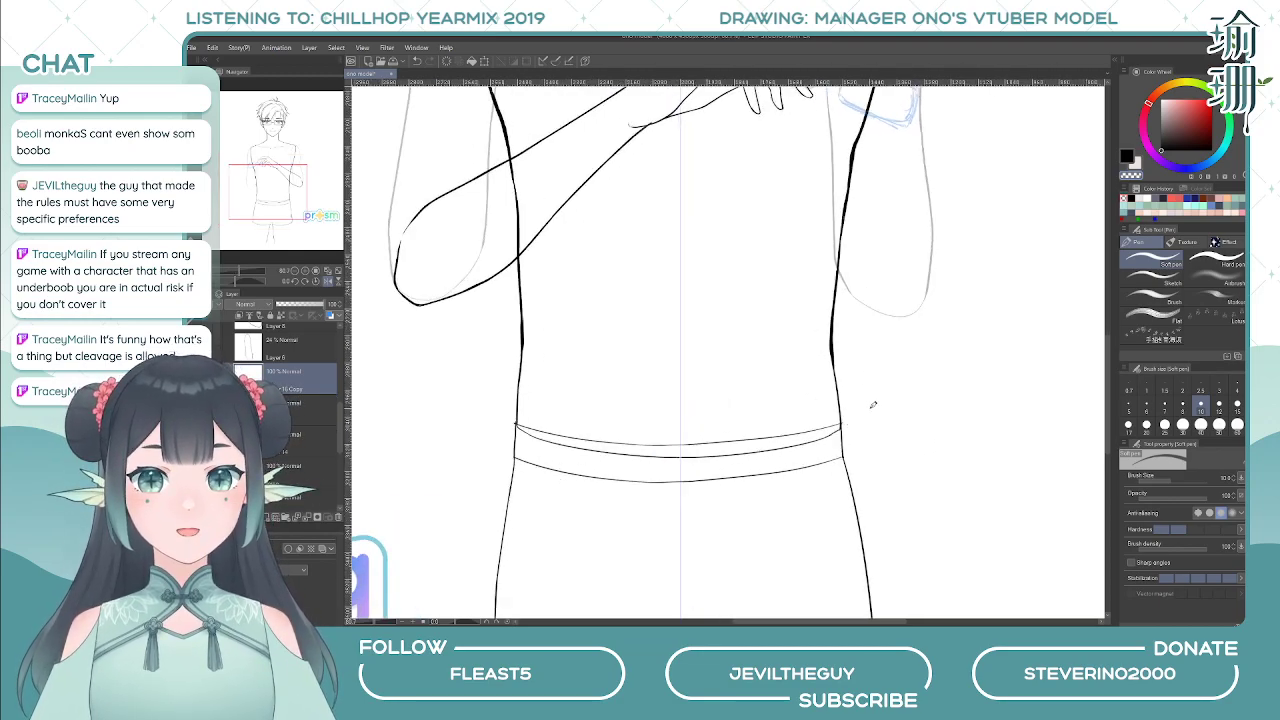
{"action": "scroll", "coordinate": [873, 404], "scroll_direction": "down", "scroll_amount": 3}
{"action": "scroll", "coordinate": [844, 398], "scroll_direction": "up", "scroll_amount": 1}
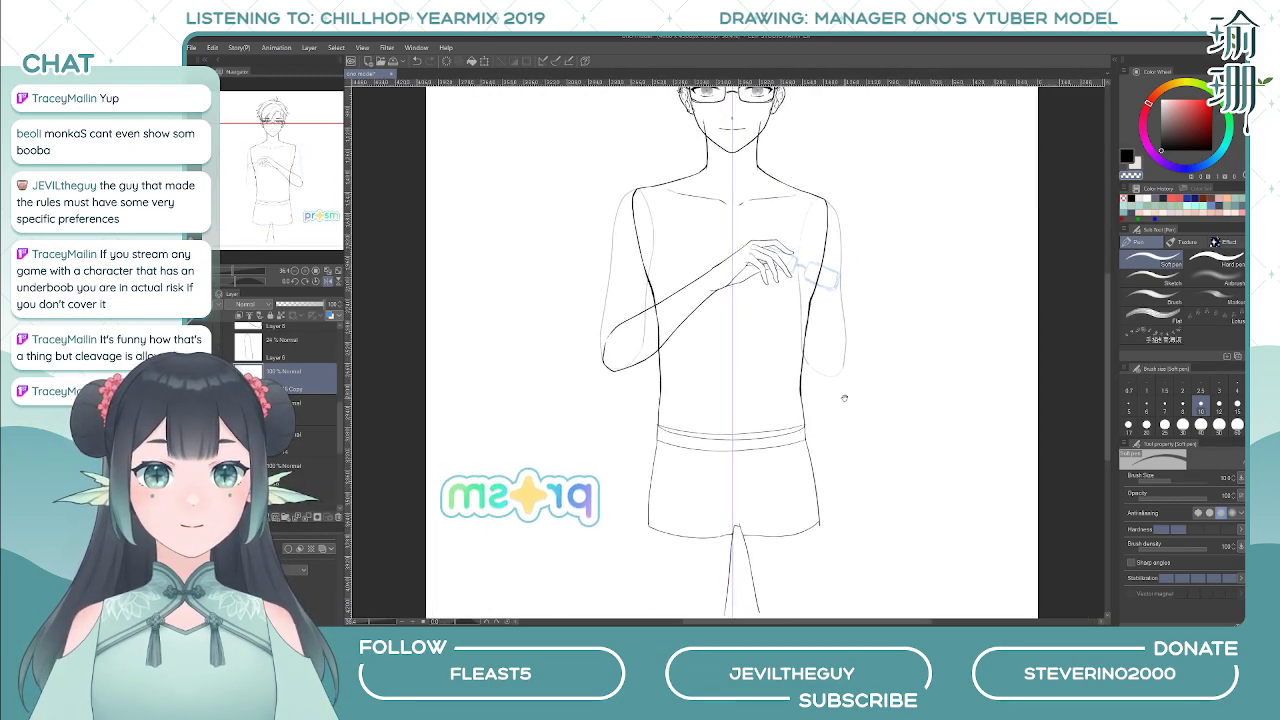
{"action": "scroll", "coordinate": [860, 398], "scroll_direction": "up", "scroll_amount": 1}
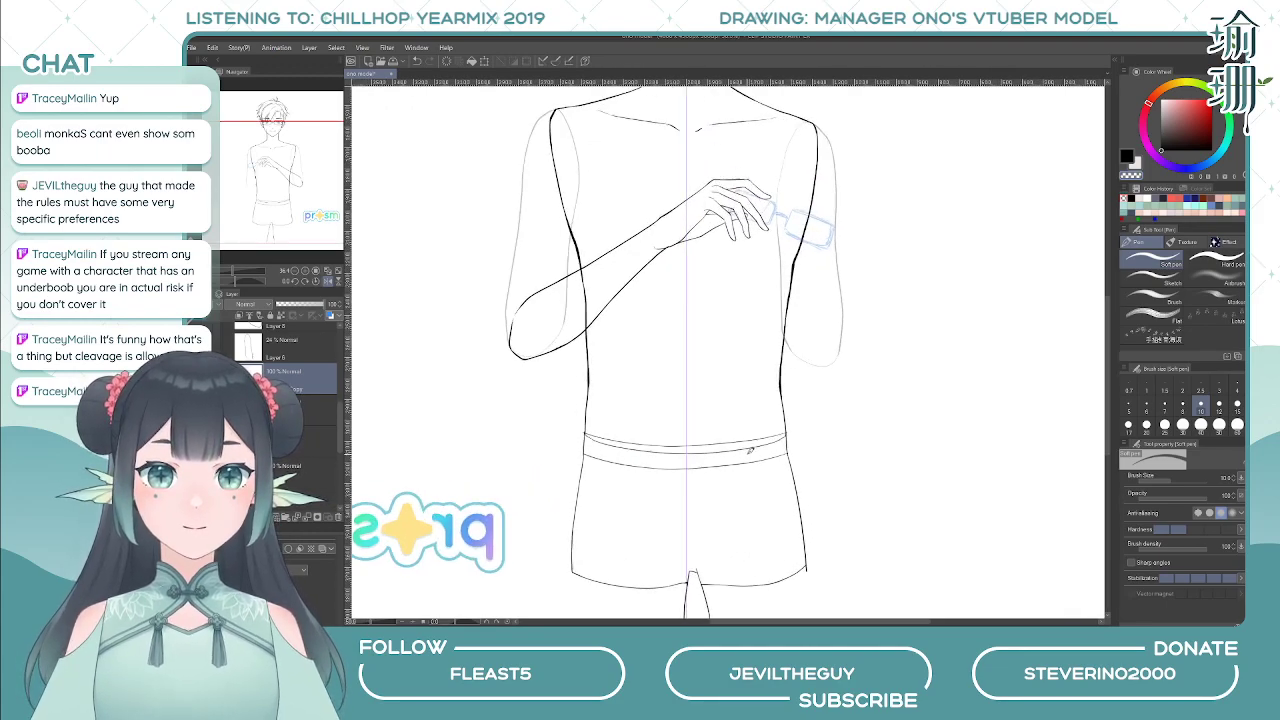
{"action": "scroll", "coordinate": [750, 450], "scroll_direction": "up", "scroll_amount": 1}
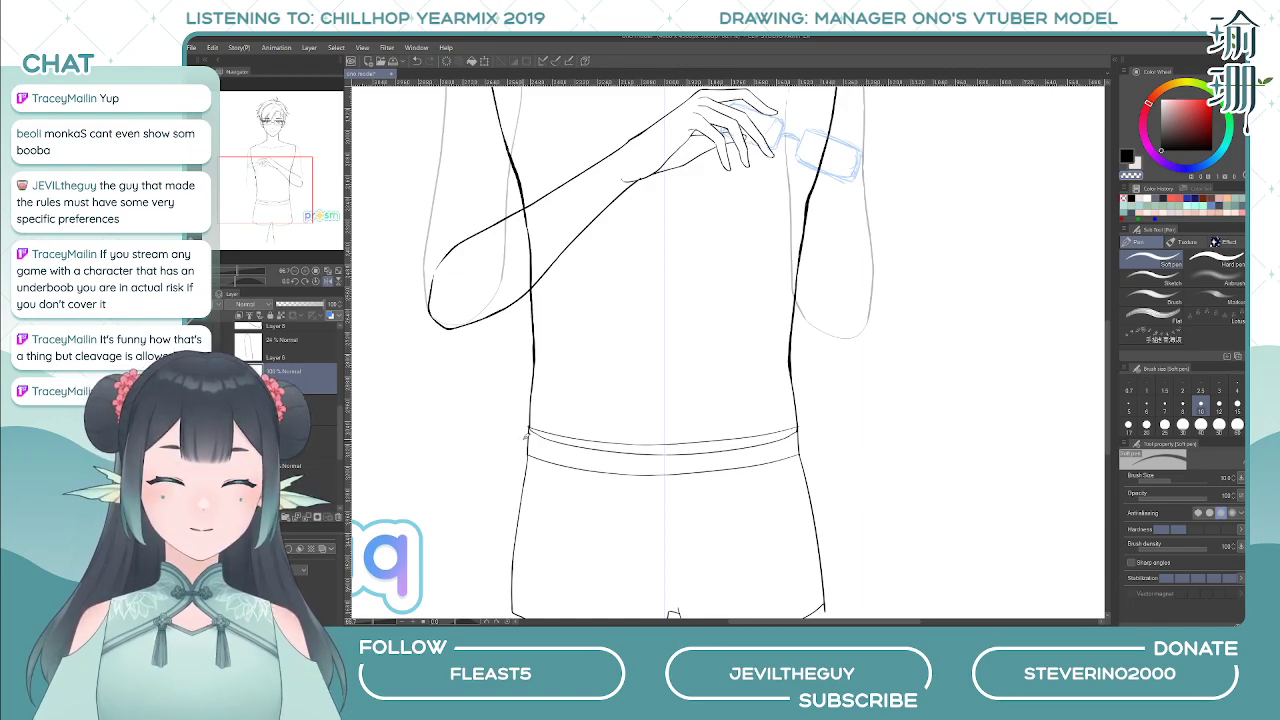
{"action": "key", "text": "m"}
{"action": "mouse_move", "coordinate": [530, 437]}
{"action": "left_mouse_down"}
{"action": "mouse_move", "coordinate": [654, 467]}
{"action": "mouse_move", "coordinate": [743, 465]}
{"action": "mouse_move", "coordinate": [803, 456]}
{"action": "mouse_move", "coordinate": [816, 423]}
{"action": "mouse_move", "coordinate": [733, 411]}
{"action": "mouse_move", "coordinate": [513, 427]}
{"action": "left_mouse_up"}
{"action": "key", "text": "ctrl+z"}
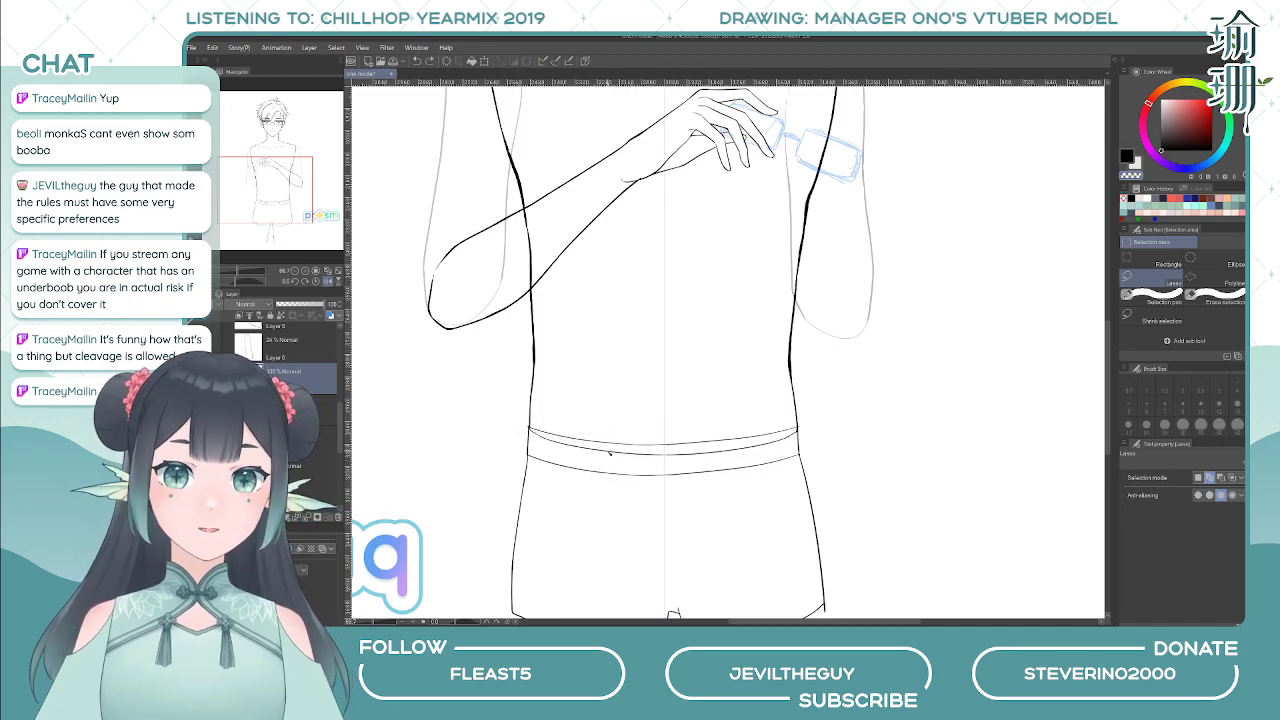
- Adjust the upper waistband line slightly downward with a transform and clean up its corners with the hard eraser
{"action": "key", "text": "ctrl+t"}
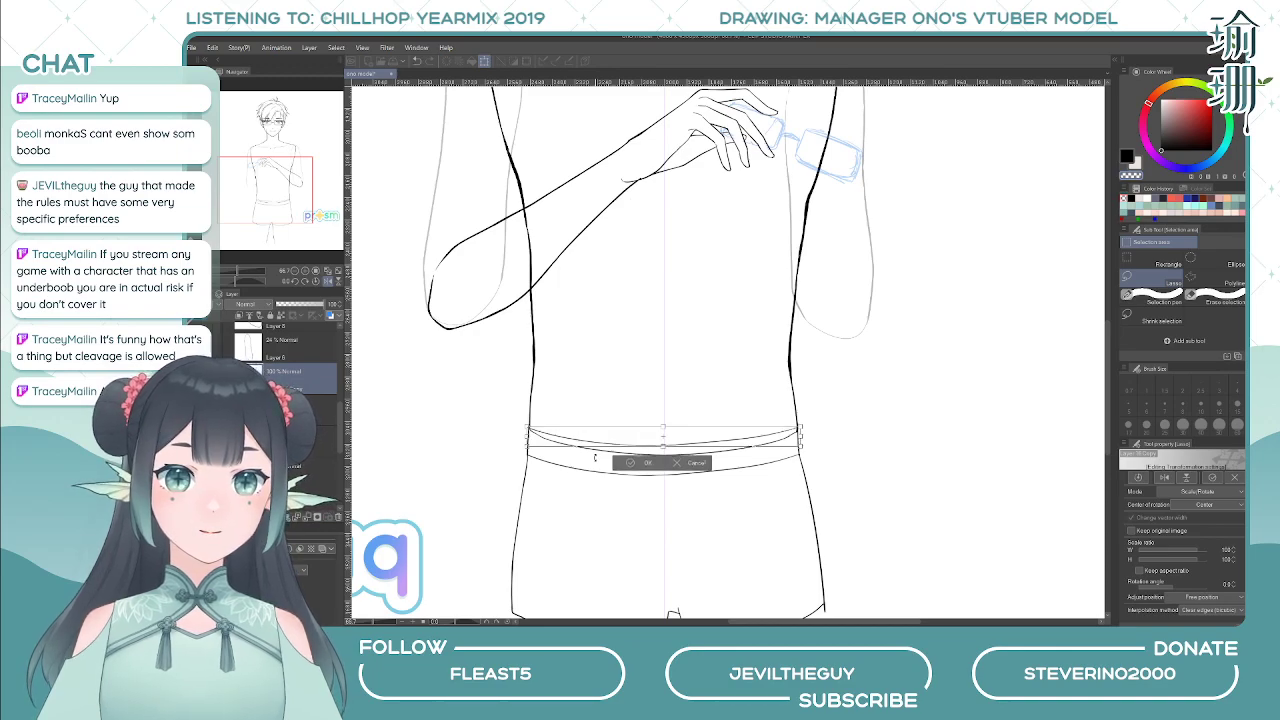
{"action": "key", "text": "Return"}
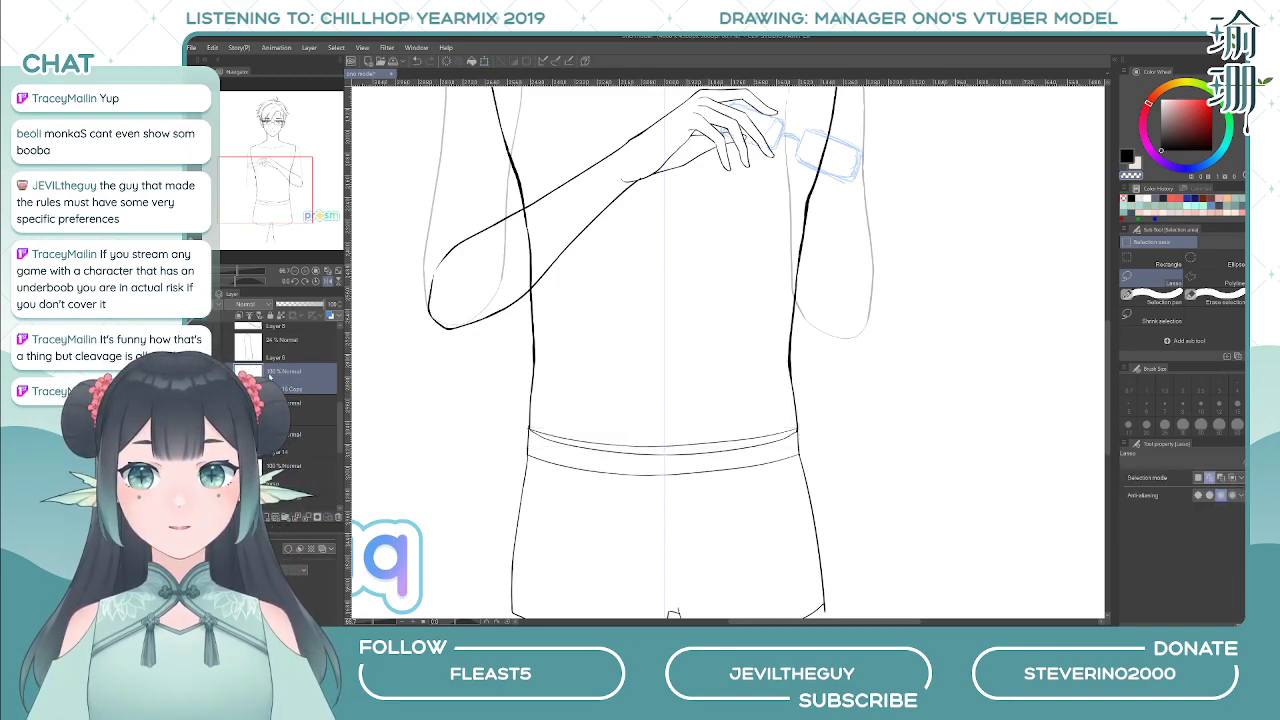
{"action": "key", "text": "e"}
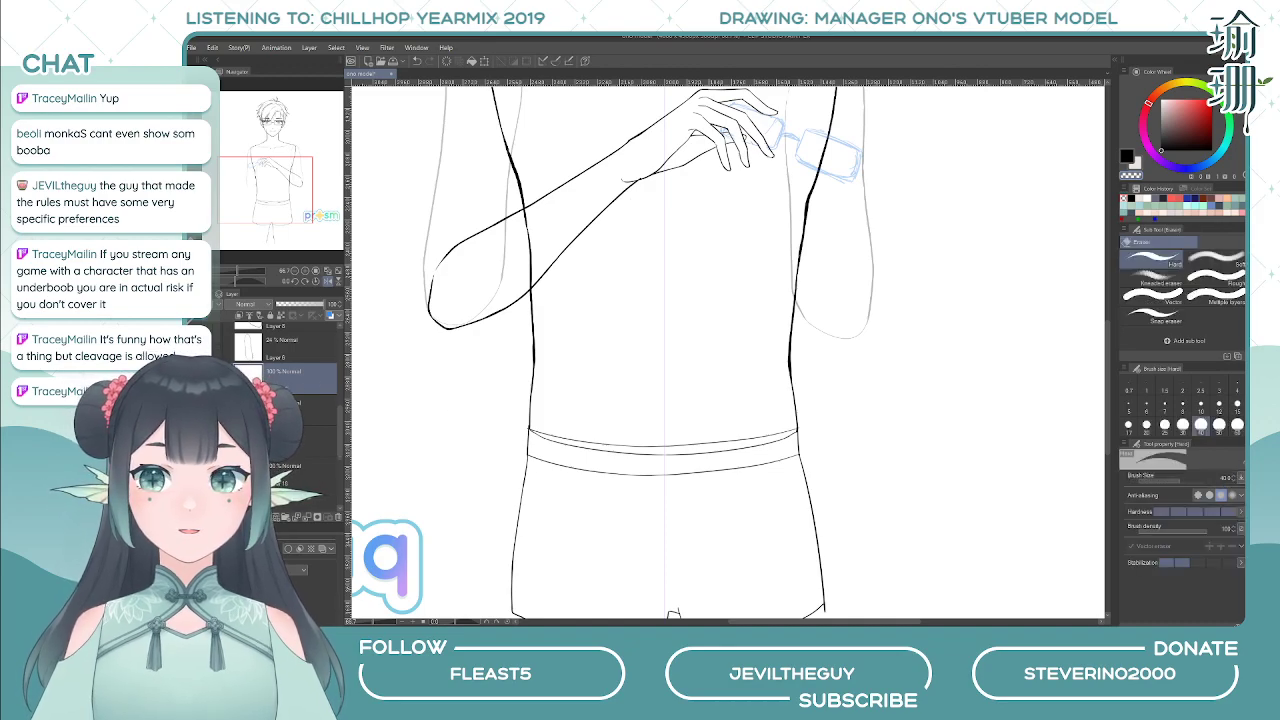
{"action": "scroll", "coordinate": [580, 418], "scroll_direction": "up", "scroll_amount": 1}
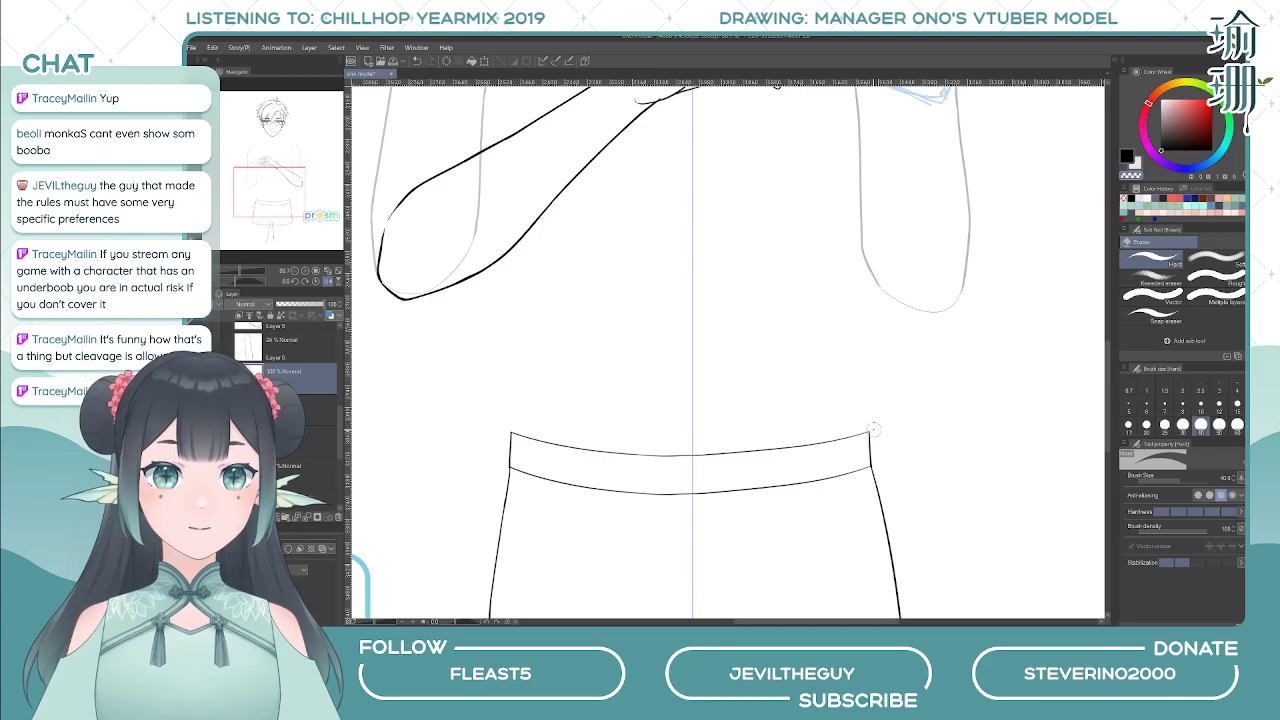
- Flip the canvas view horizontally to check the figure unmirrored
{"action": "scroll", "coordinate": [806, 396], "scroll_direction": "down", "scroll_amount": 5}
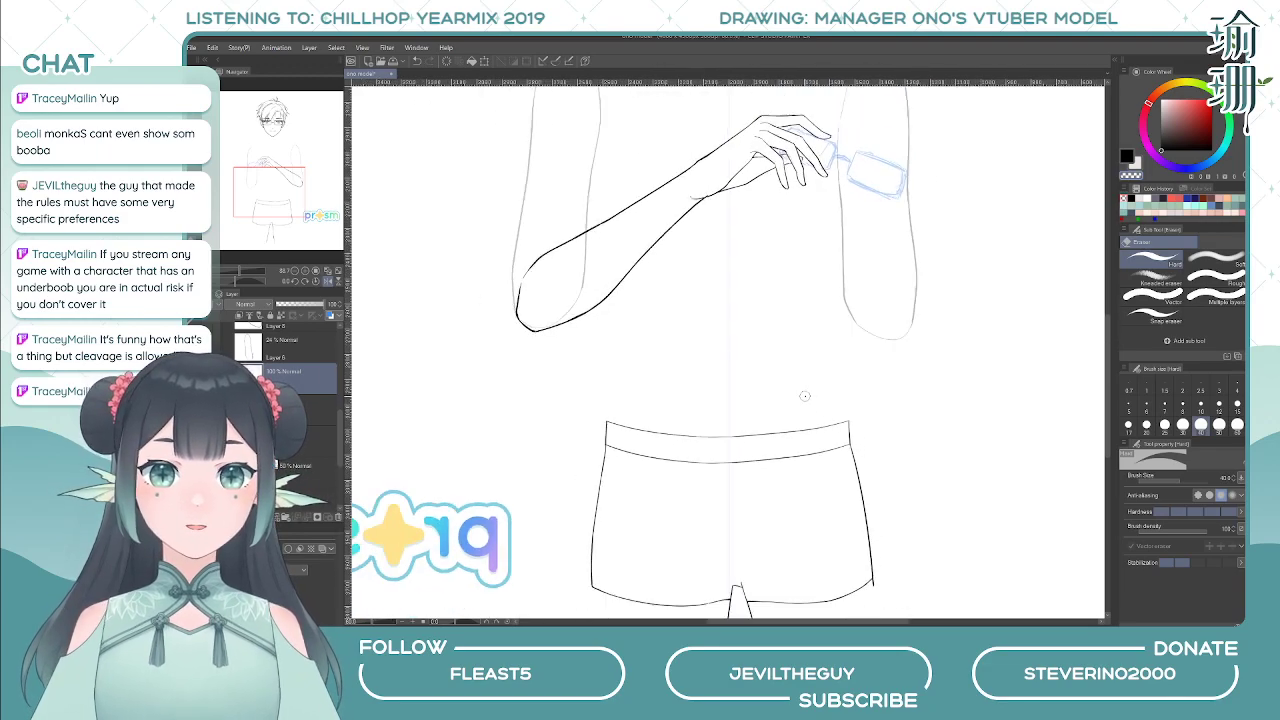
{"action": "left_click_drag", "start_coordinate": [821, 397], "coordinate": [785, 360]}
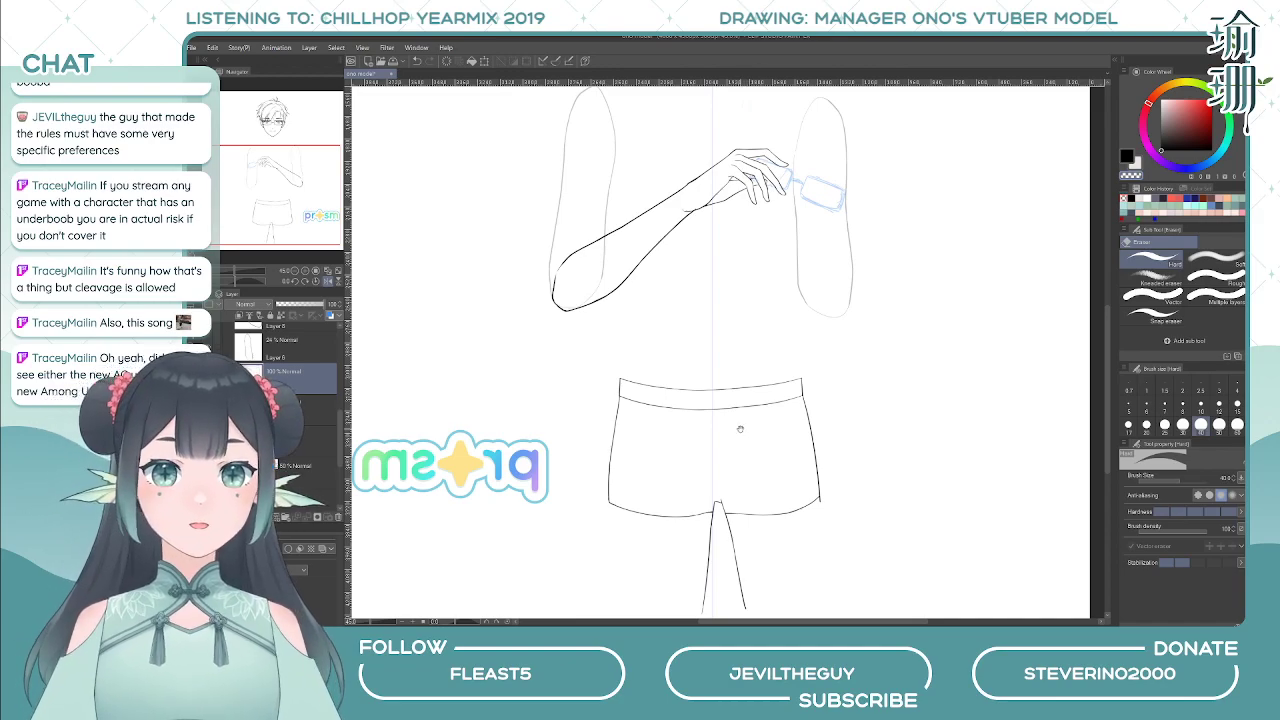
{"action": "left_click_drag", "start_coordinate": [746, 433], "coordinate": [766, 407]}
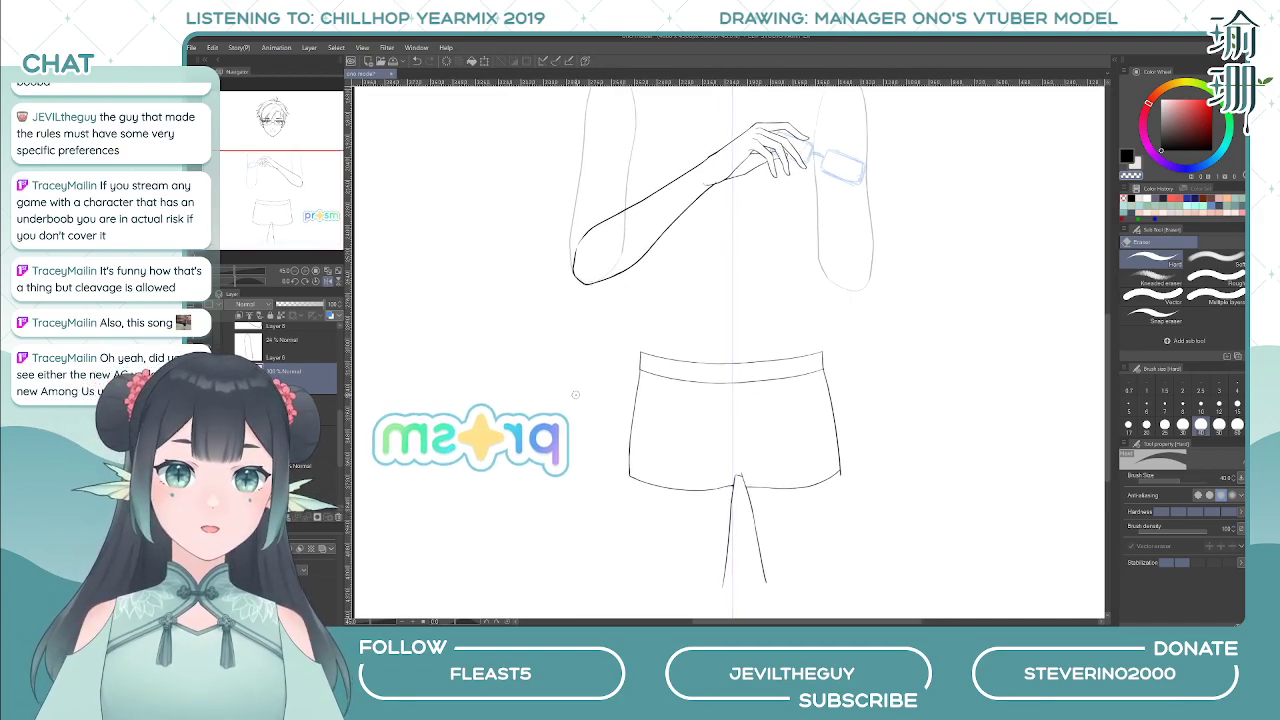
{"action": "key", "text": "h"}
{"action": "left_click_drag", "start_coordinate": [753, 440], "coordinate": [740, 441]}
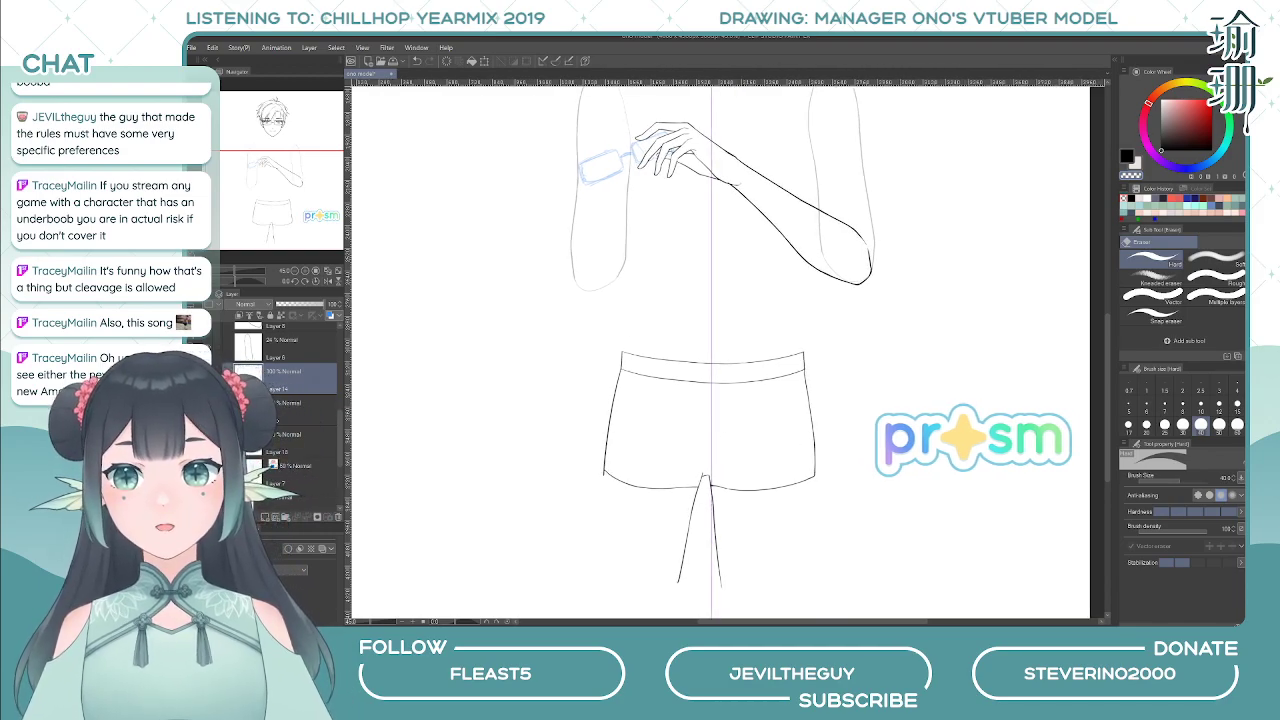
- Show the torso layer and check the shorts' fit against it with a transform of the shorts layer
{"action": "left_click", "coordinate": [209, 410]}
{"action": "scroll", "coordinate": [893, 358], "scroll_direction": "up", "scroll_amount": 1}
{"action": "scroll", "coordinate": [869, 391], "scroll_direction": "down", "scroll_amount": 2}
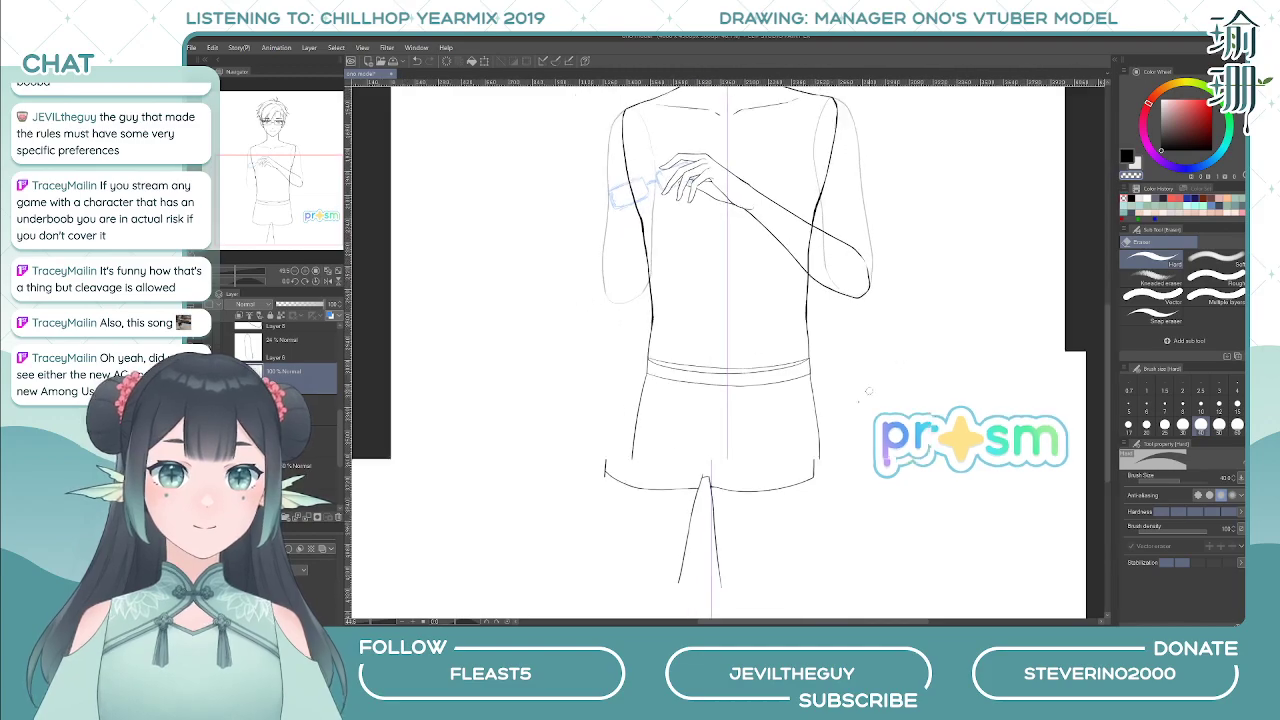
{"action": "scroll", "coordinate": [286, 385], "scroll_direction": "up", "scroll_amount": 1}
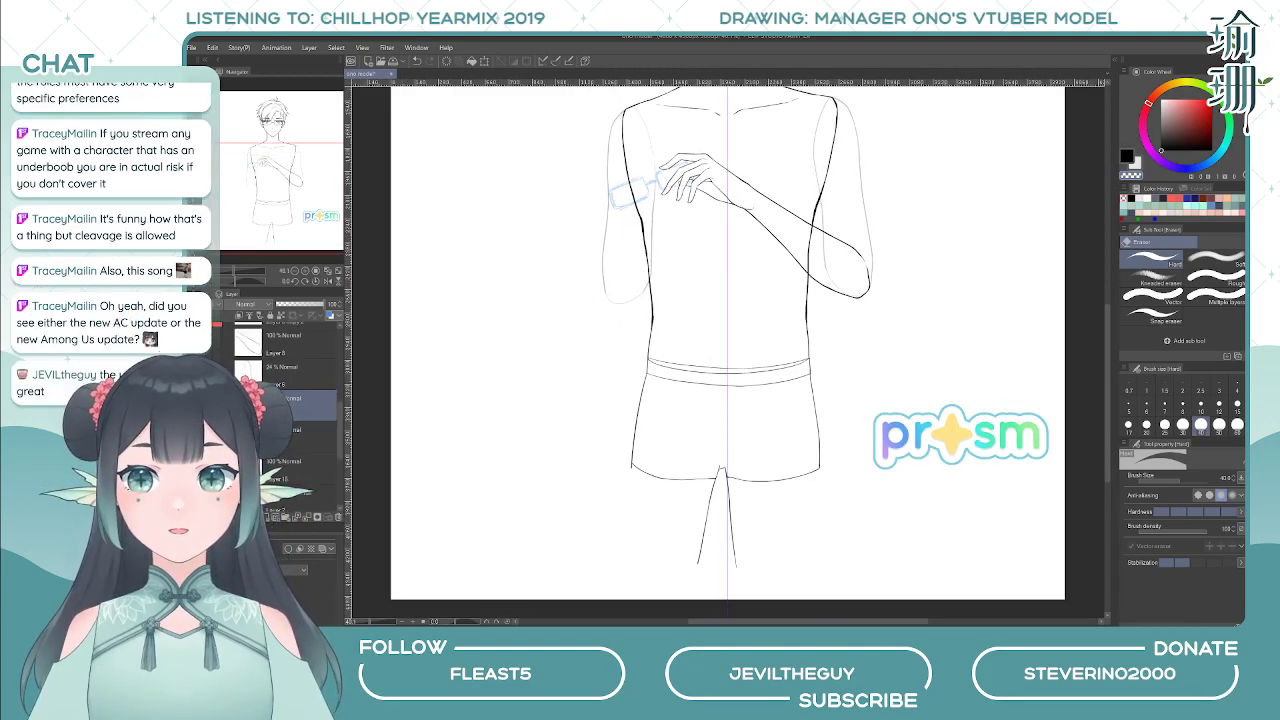
{"action": "scroll", "coordinate": [290, 400], "scroll_direction": "down", "scroll_amount": 2}
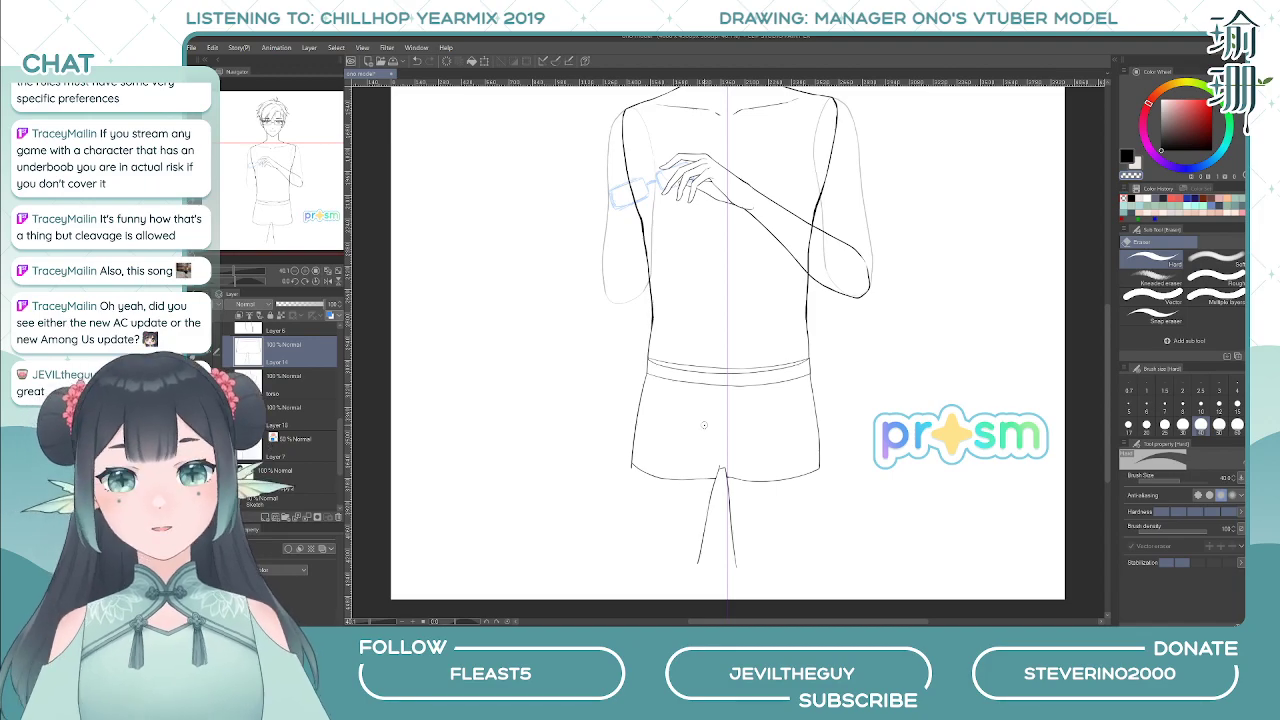
{"action": "key", "text": "ctrl+t"}
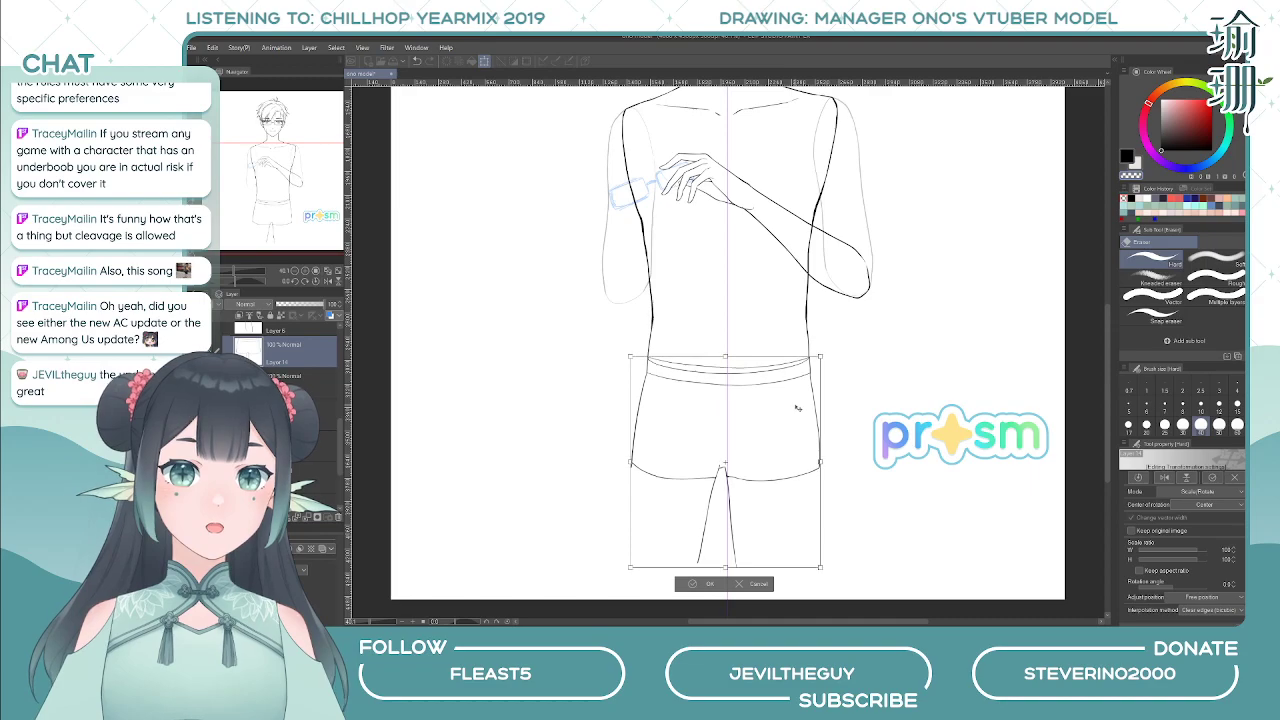
{"action": "key", "text": "Return"}
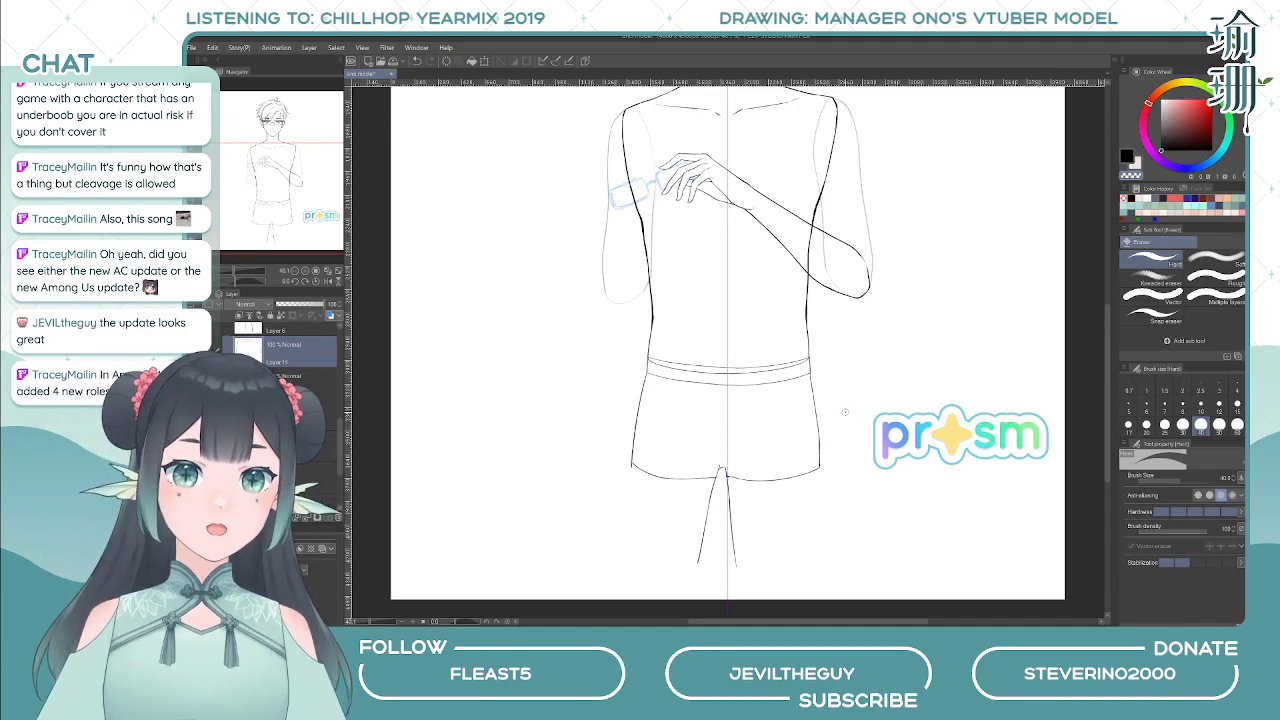
- Draw a short fold line rising from the crotch of the shorts with the Soft pen
{"action": "key", "text": "p"}
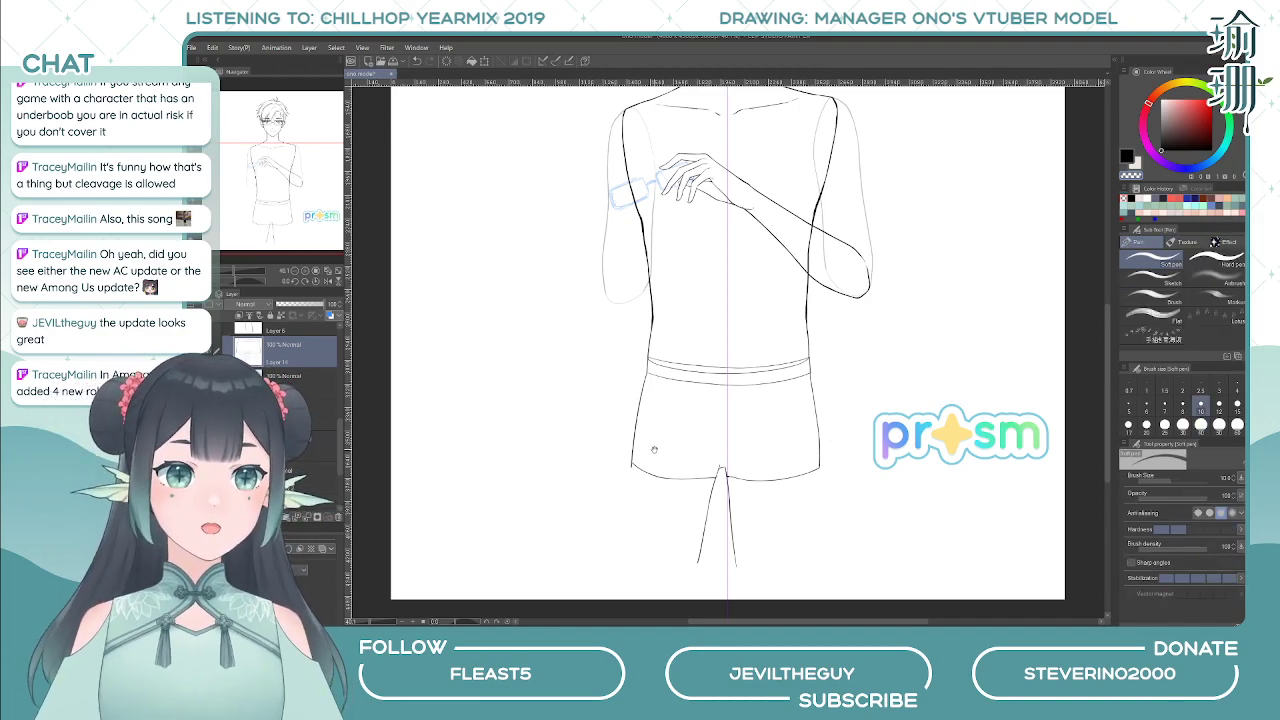
{"action": "left_click_drag", "start_coordinate": [745, 420], "coordinate": [745, 385]}
{"action": "scroll", "coordinate": [745, 385], "scroll_direction": "up", "scroll_amount": 1}
{"action": "scroll", "coordinate": [745, 385], "scroll_direction": "up", "scroll_amount": 1}
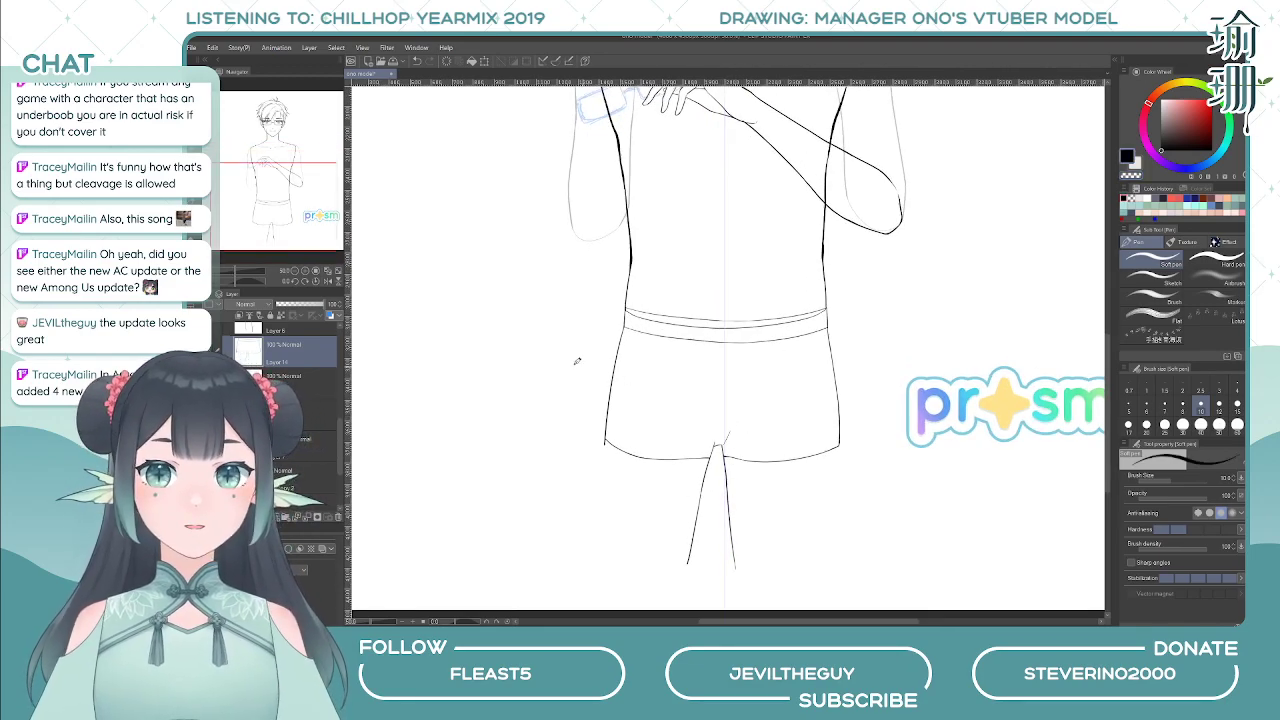
- Hide the torso layer and show it again to compare the waist with the shorts' outline
{"action": "left_click", "coordinate": [281, 383]}
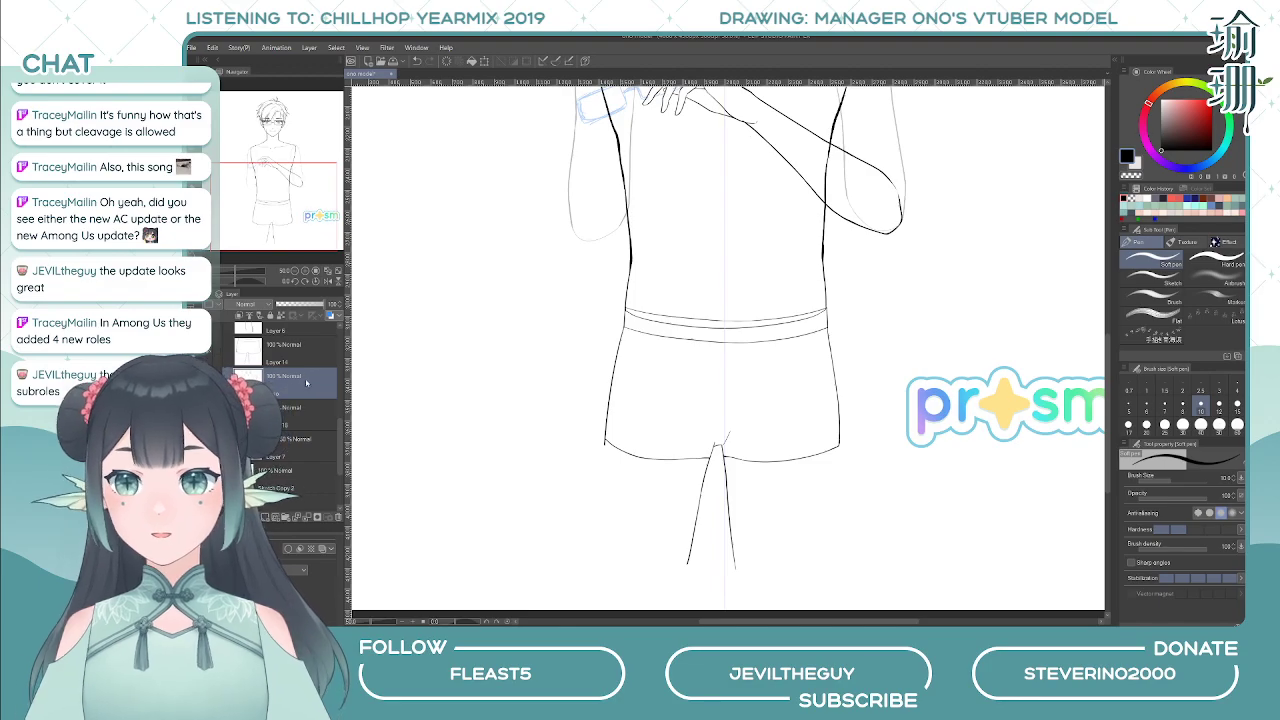
{"action": "key", "text": "e"}
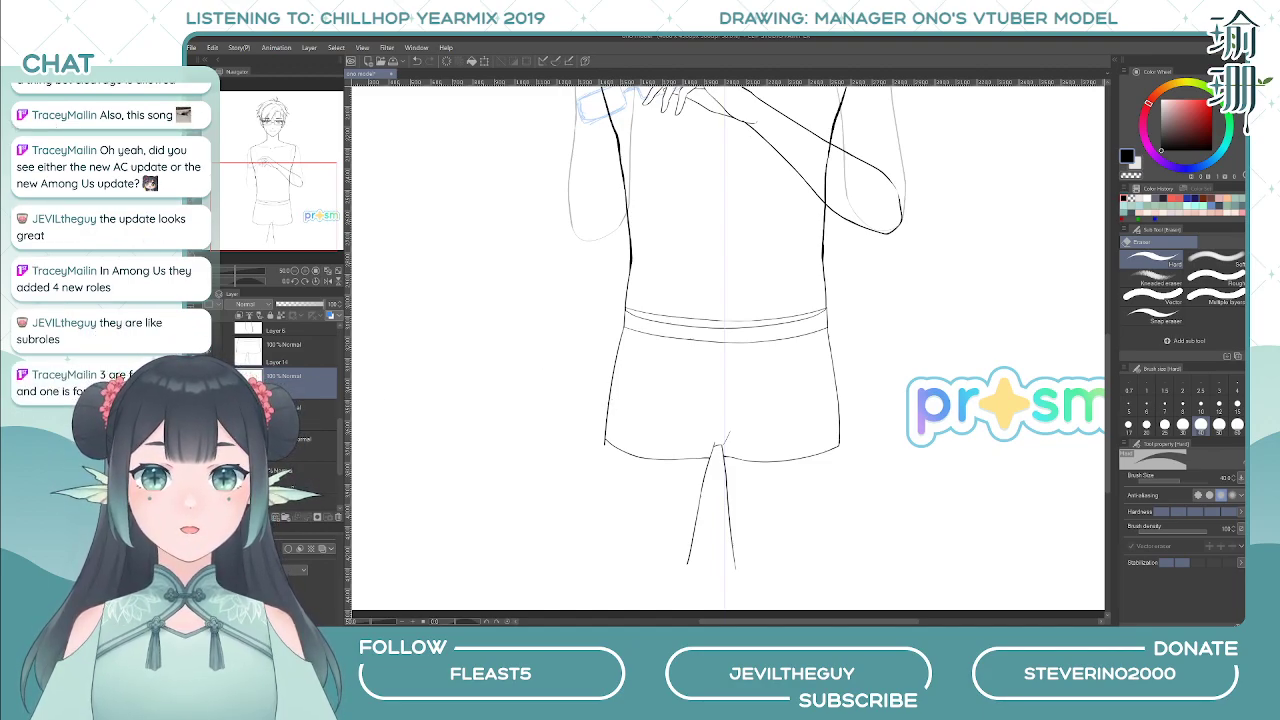
{"action": "left_click", "coordinate": [213, 383]}
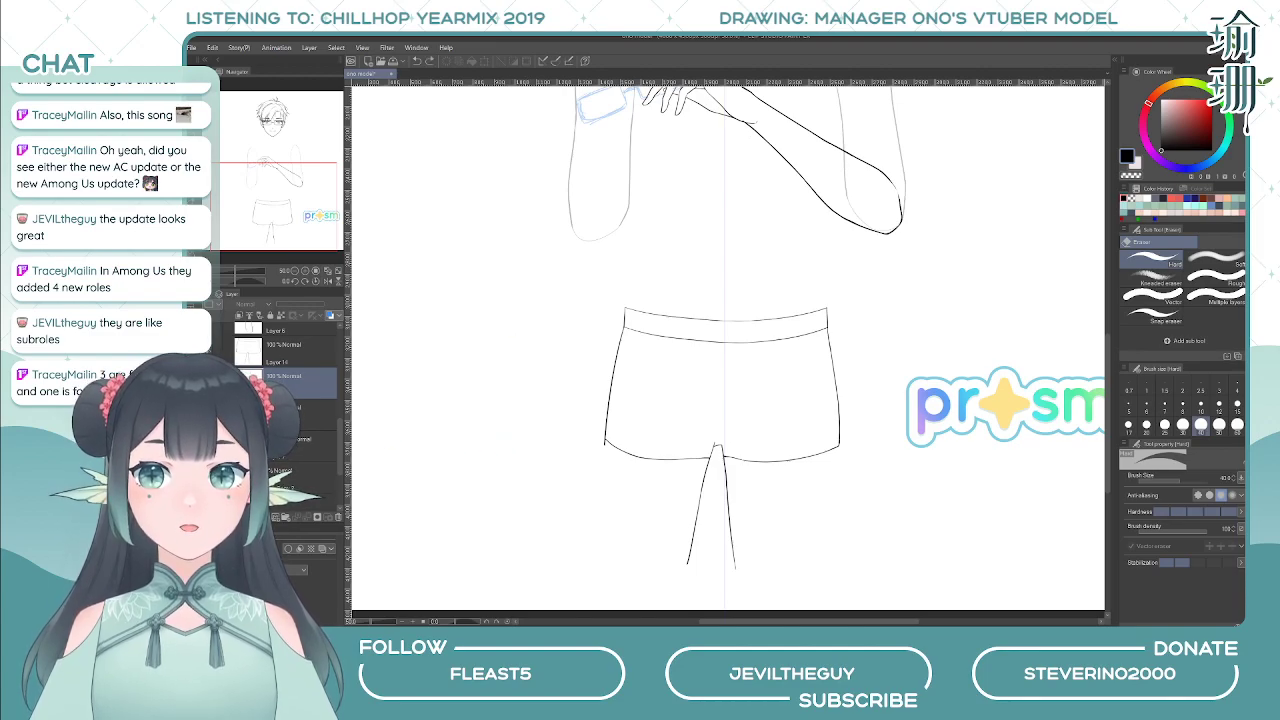
{"action": "key", "text": "ctrl+z"}
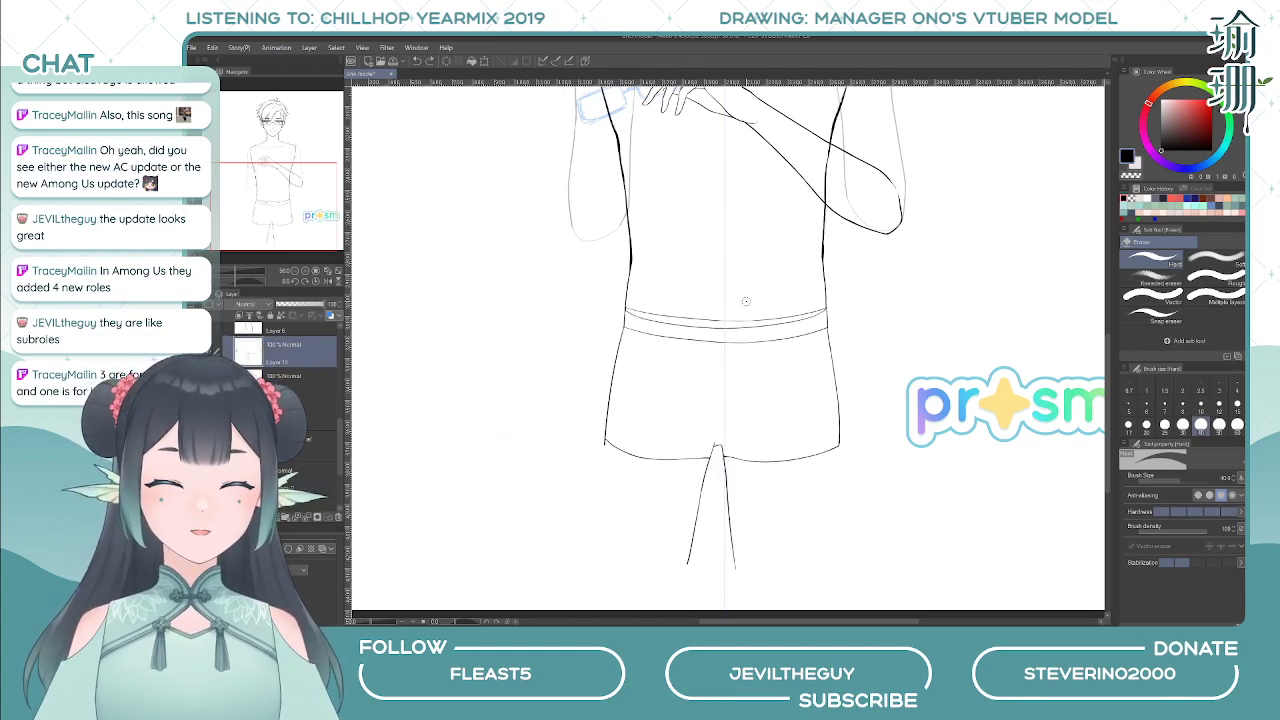
{"action": "key", "text": "p"}
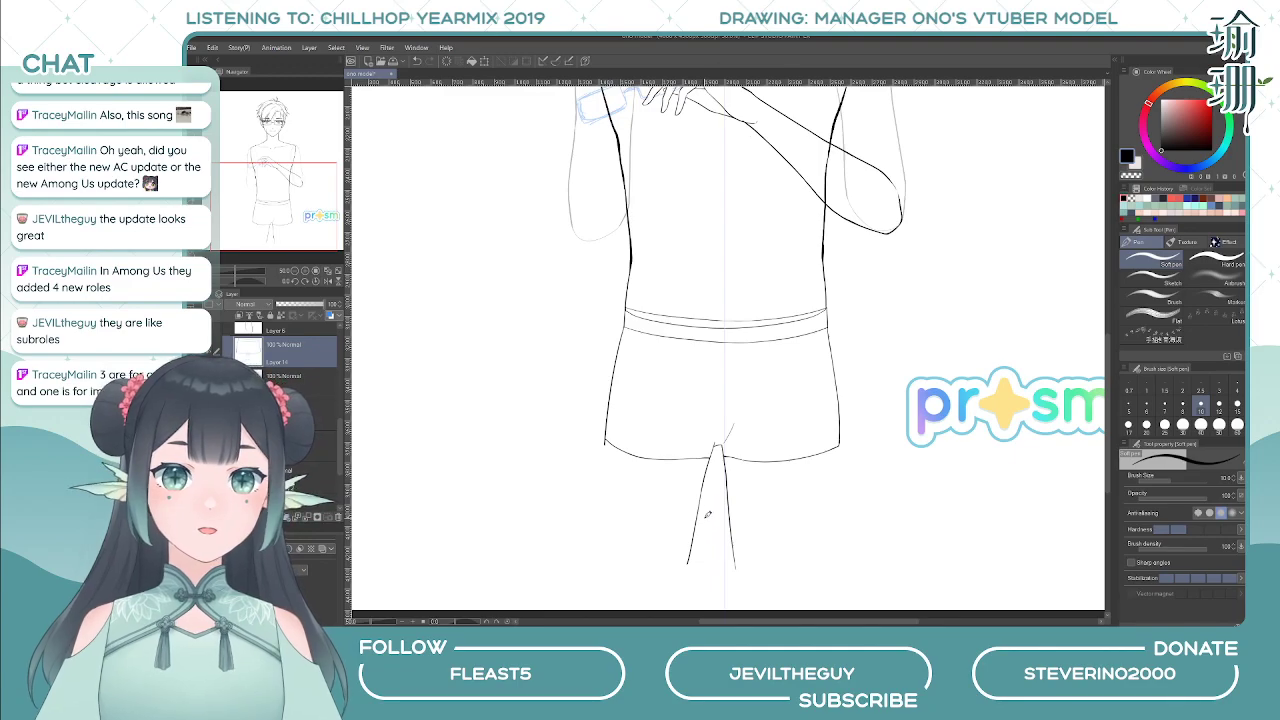
{"action": "scroll", "coordinate": [712, 475], "scroll_direction": "down", "scroll_amount": 3}
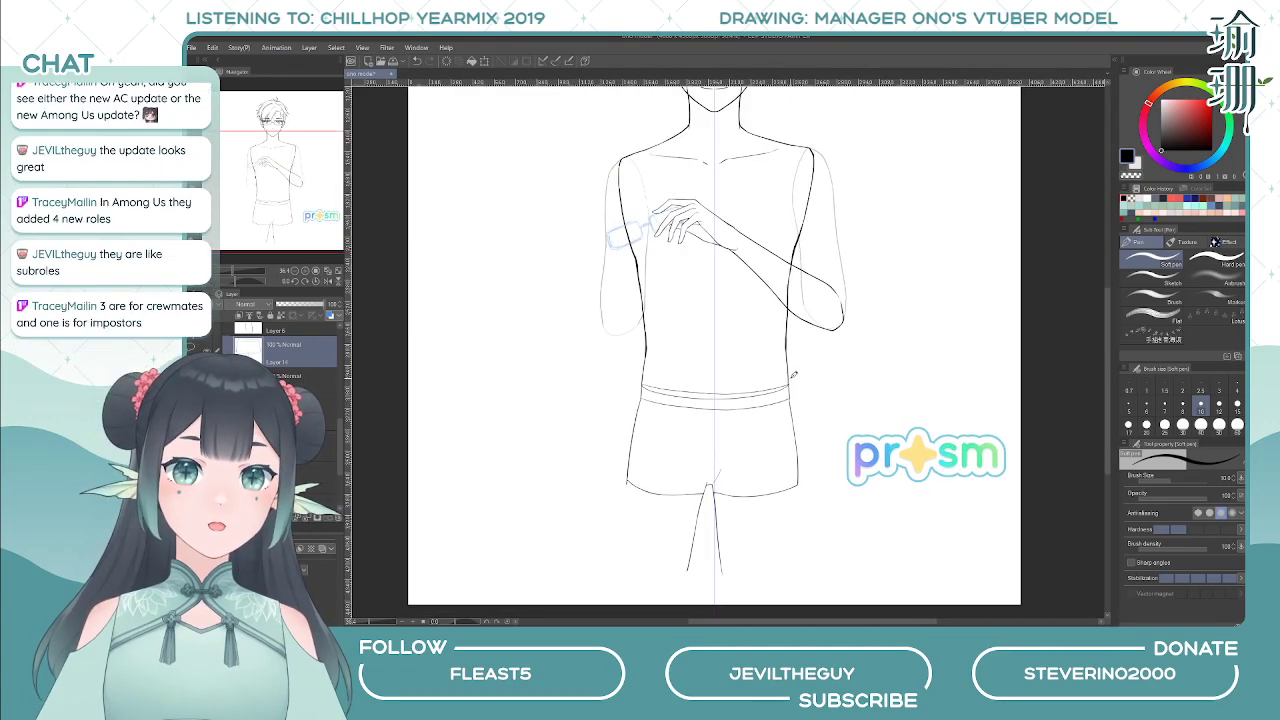
- Erase the lower end of the torso's side line above the waistband, on the glasses side, on the torso layer
{"action": "key", "text": "e"}
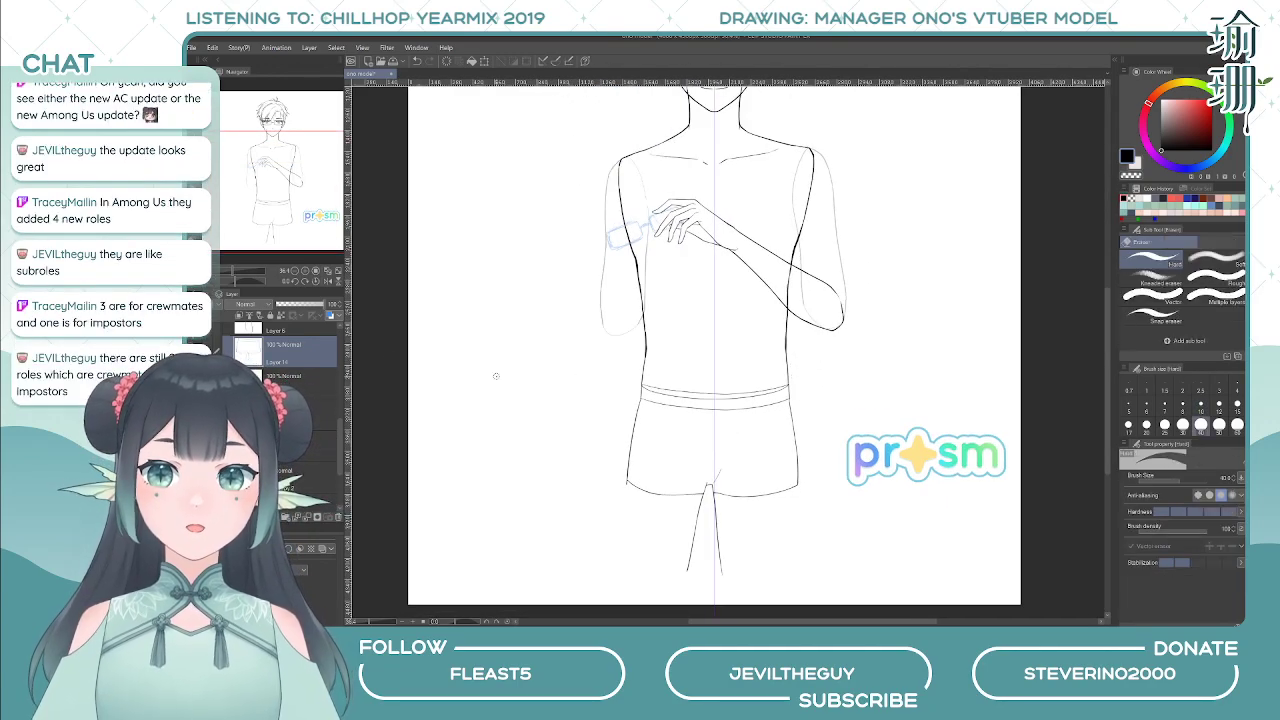
{"action": "left_click", "coordinate": [310, 386]}
{"action": "scroll", "coordinate": [657, 378], "scroll_direction": "up", "scroll_amount": 3}
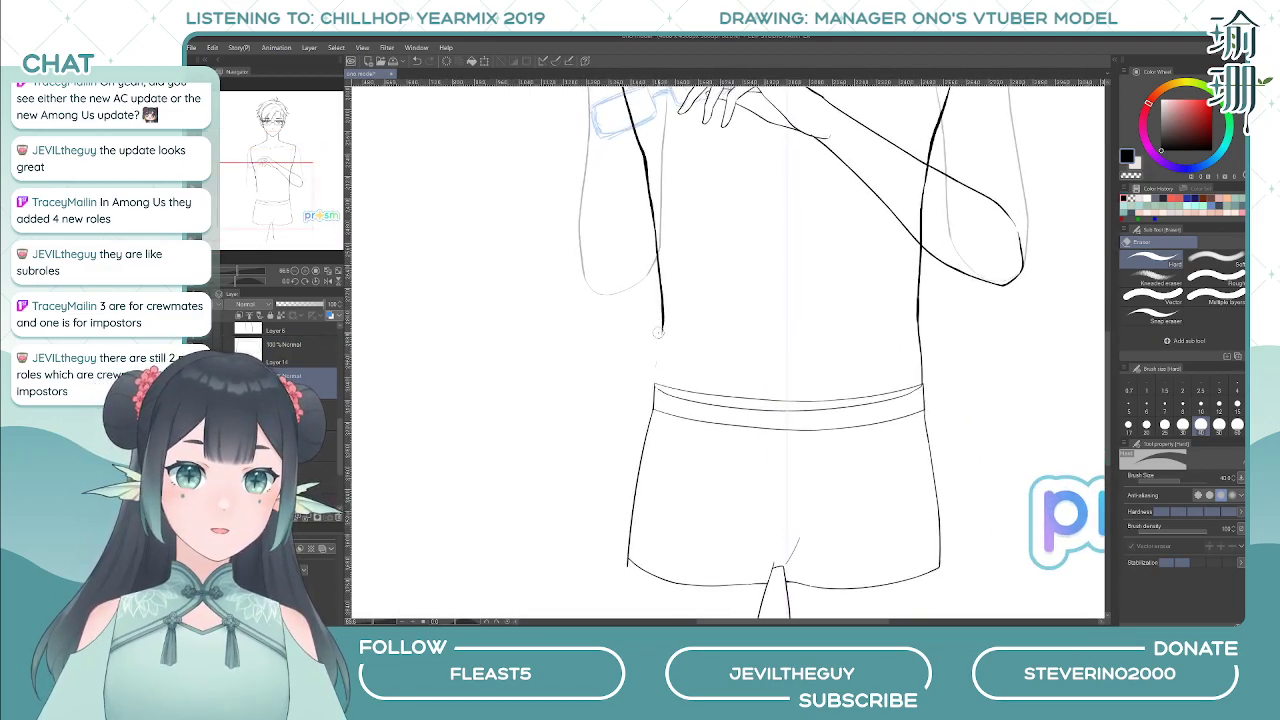
- Try to redraw the erased torso side line down to the waistband corner with the Soft pen
{"action": "key", "text": "p"}
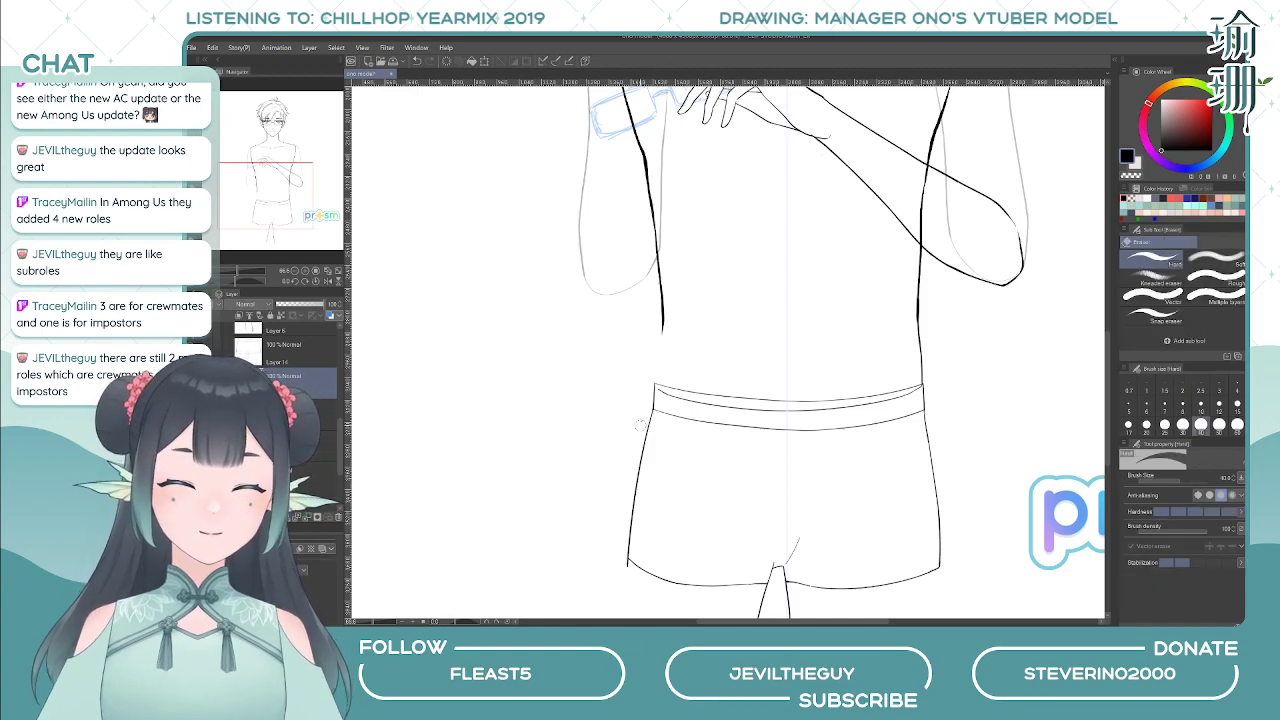
{"action": "left_click_drag", "start_coordinate": [666, 328], "coordinate": [658, 390]}
{"action": "key", "text": "ctrl+z"}
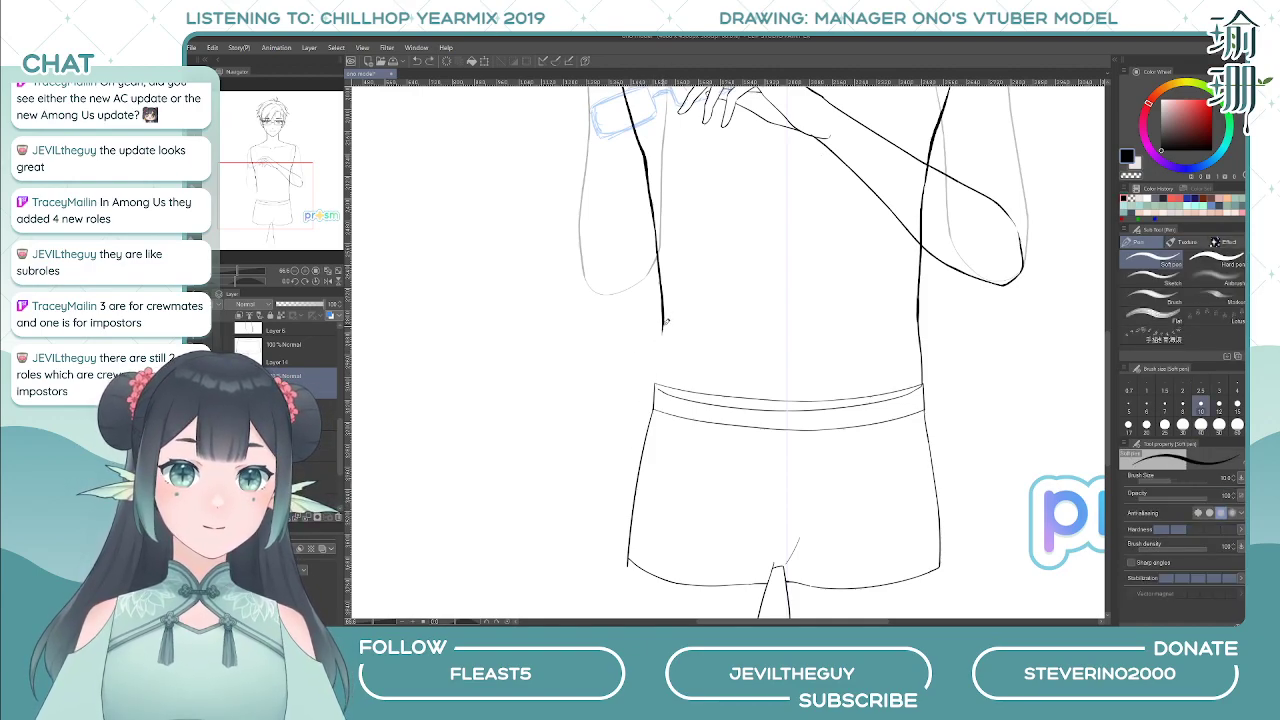
{"action": "left_click_drag", "start_coordinate": [665, 324], "coordinate": [659, 386]}
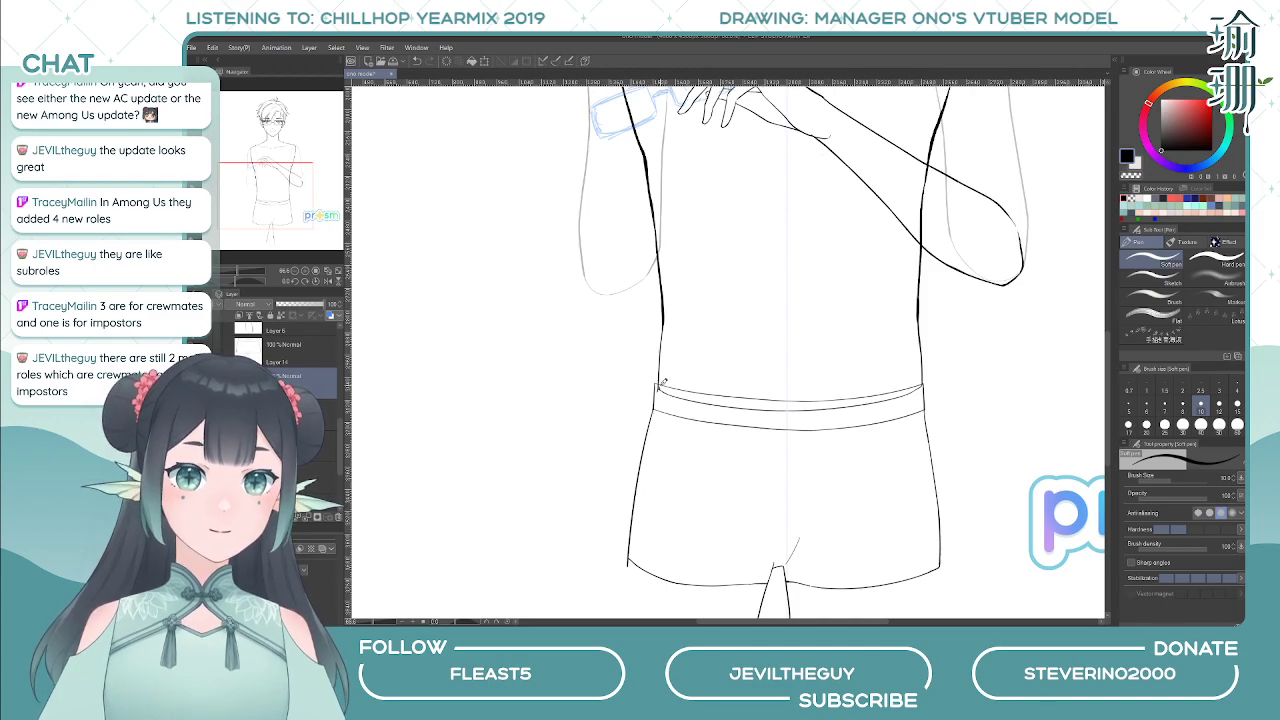
{"action": "key", "text": "ctrl+z"}
- Flip the canvas horizontally and redraw the glasses-side torso line from the waist down into the waistband
{"action": "key", "text": "h"}
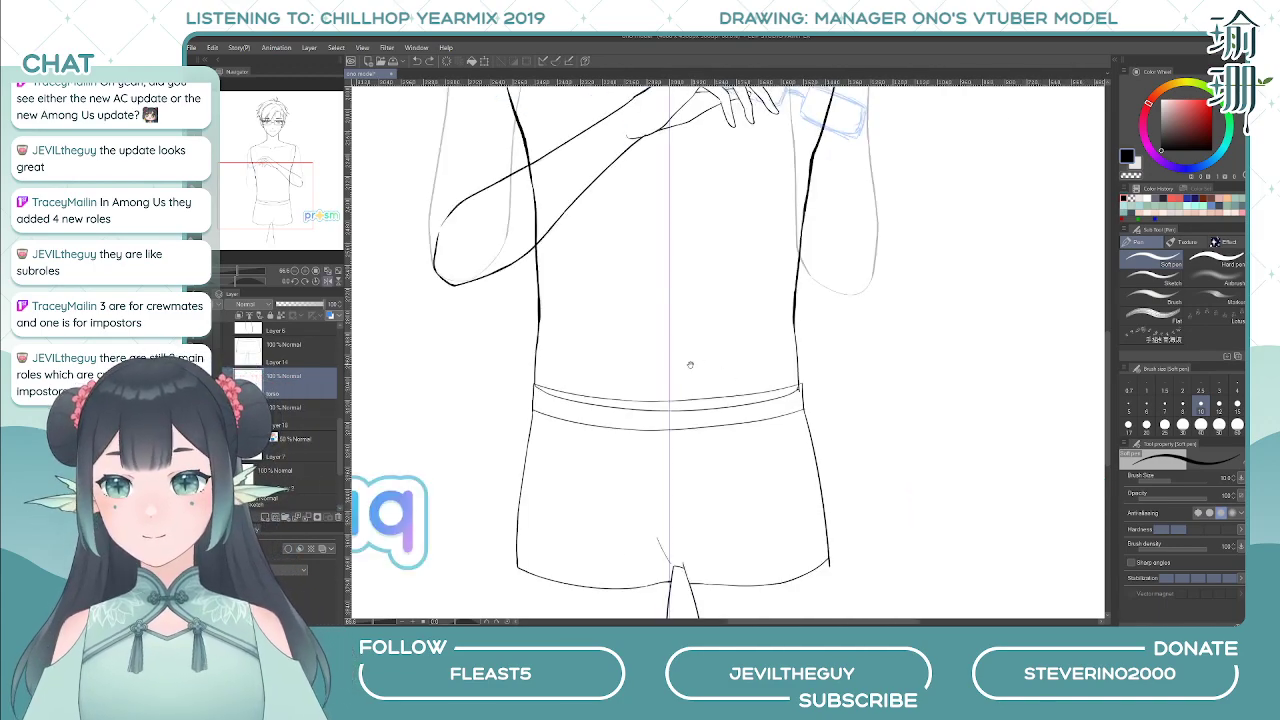
{"action": "left_click_drag", "start_coordinate": [690, 365], "coordinate": [695, 350]}
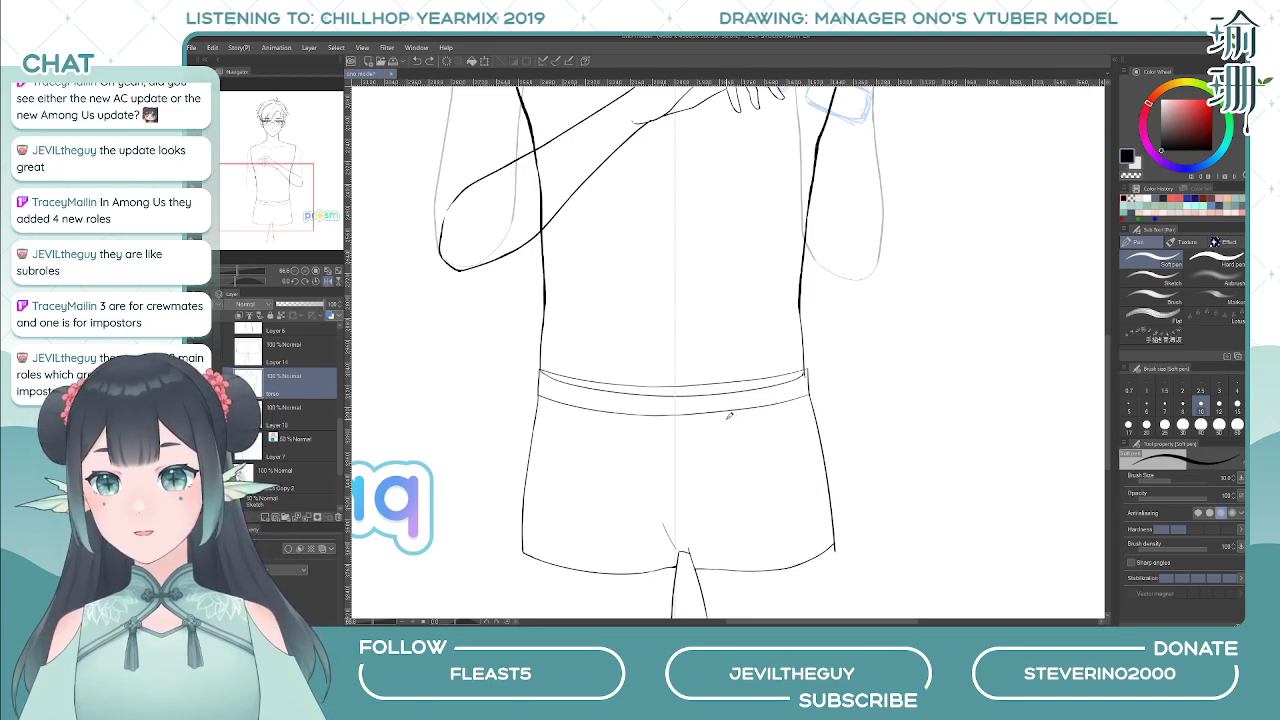
{"action": "key", "text": "ctrl+z"}
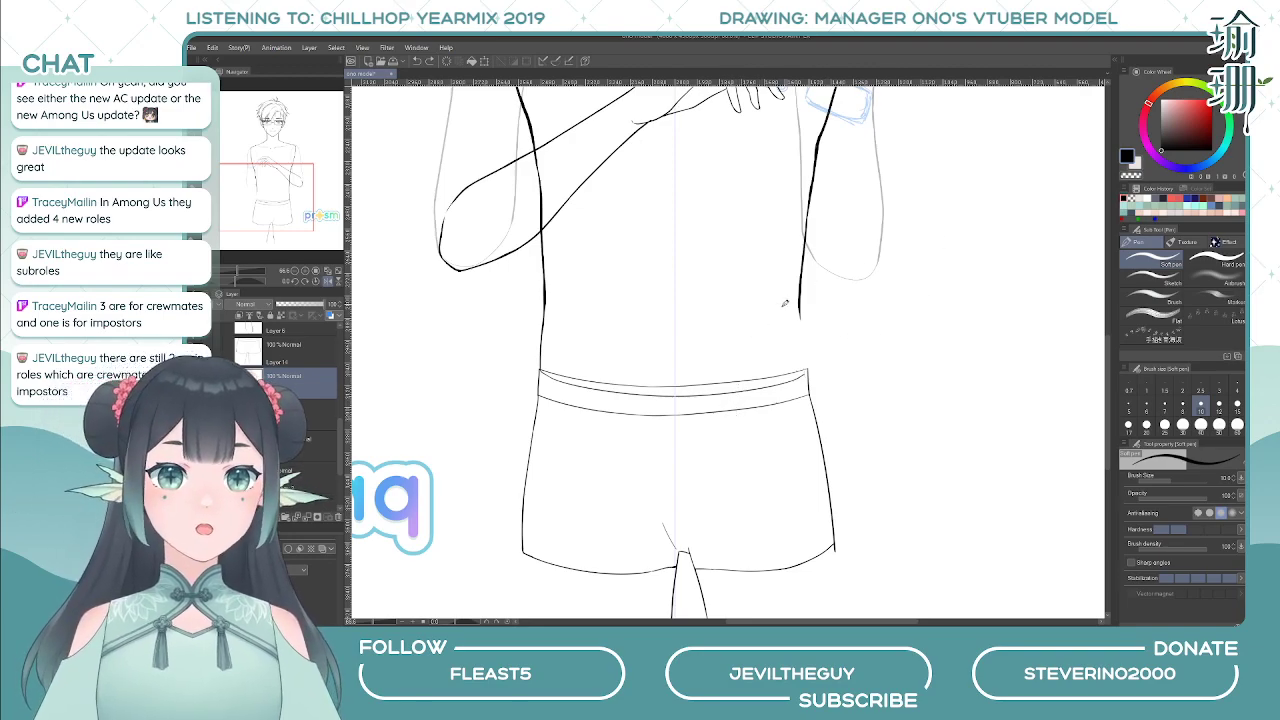
{"action": "left_click_drag", "start_coordinate": [800, 310], "coordinate": [808, 371]}
{"action": "key", "text": "ctrl+z"}
{"action": "left_click_drag", "start_coordinate": [800, 310], "coordinate": [808, 372]}
{"action": "key", "text": "ctrl+z"}
{"action": "left_click_drag", "start_coordinate": [800, 302], "coordinate": [808, 380]}
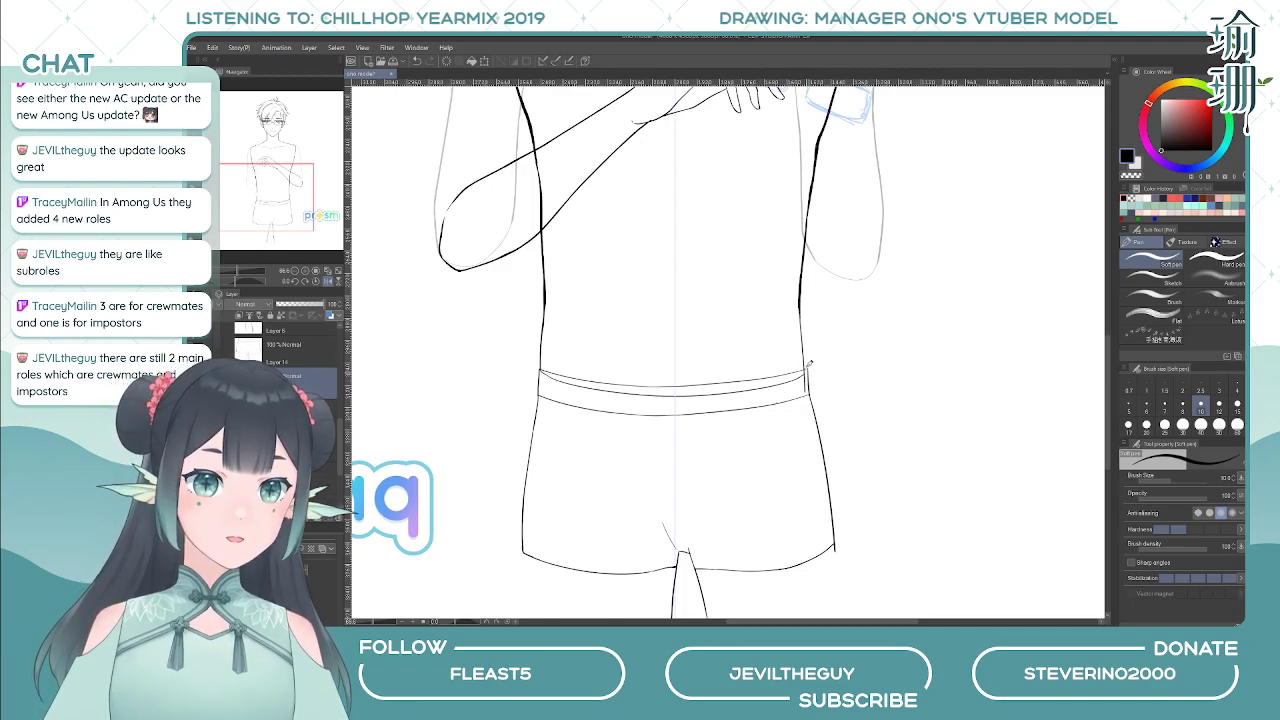
{"action": "key", "text": "ctrl+z"}
{"action": "left_click_drag", "start_coordinate": [803, 301], "coordinate": [809, 378]}
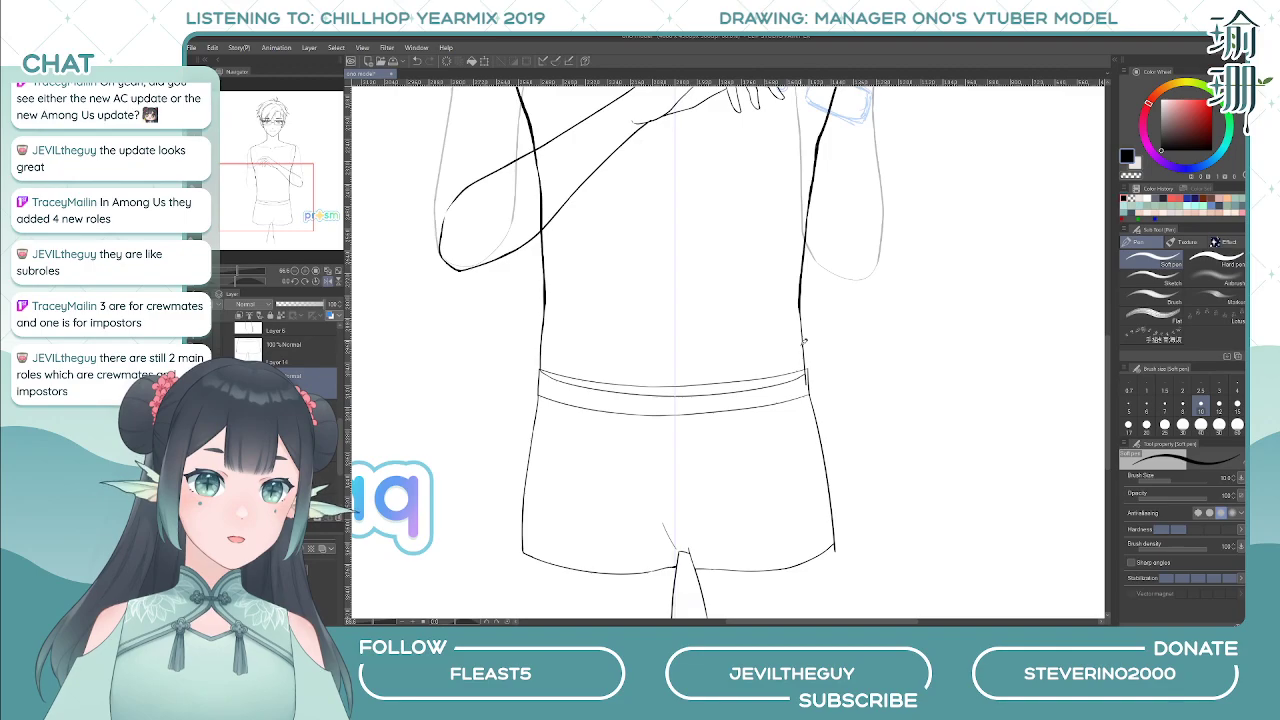
- Trim the end of the redrawn torso line that overshoots into the waistband with the hard eraser
{"action": "scroll", "coordinate": [826, 361], "scroll_direction": "up", "scroll_amount": 3}
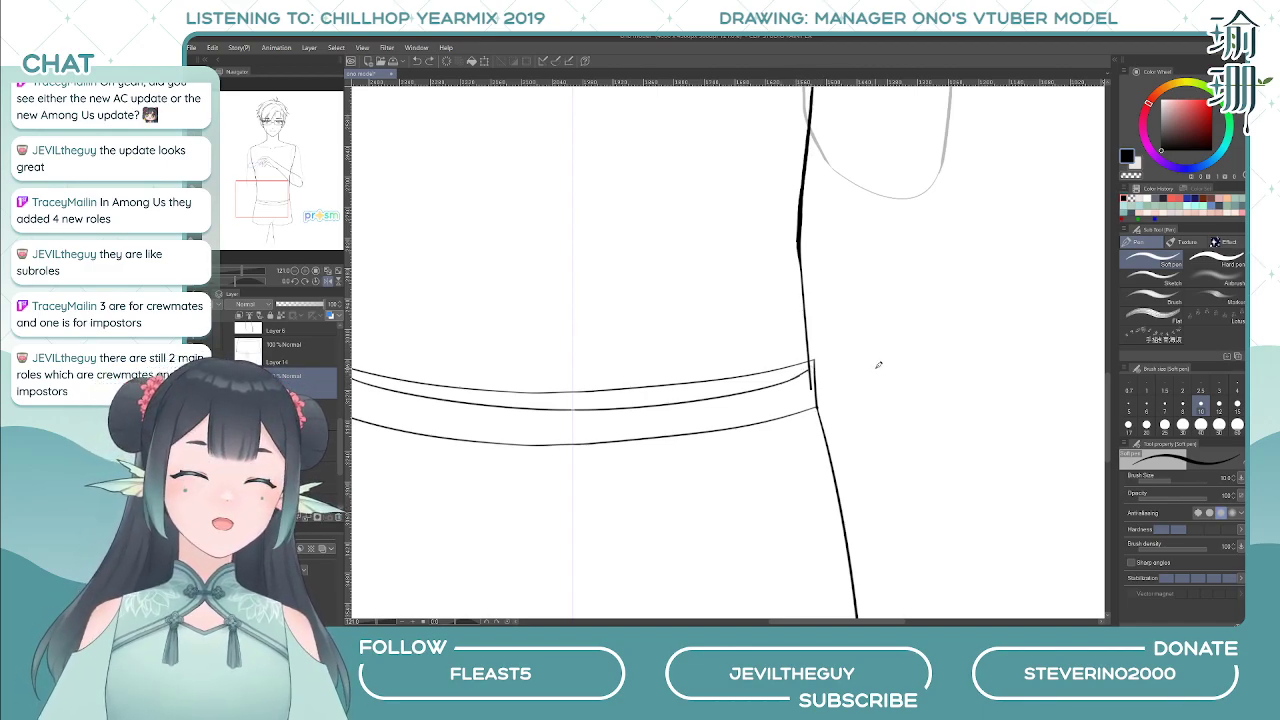
{"action": "key", "text": "e"}
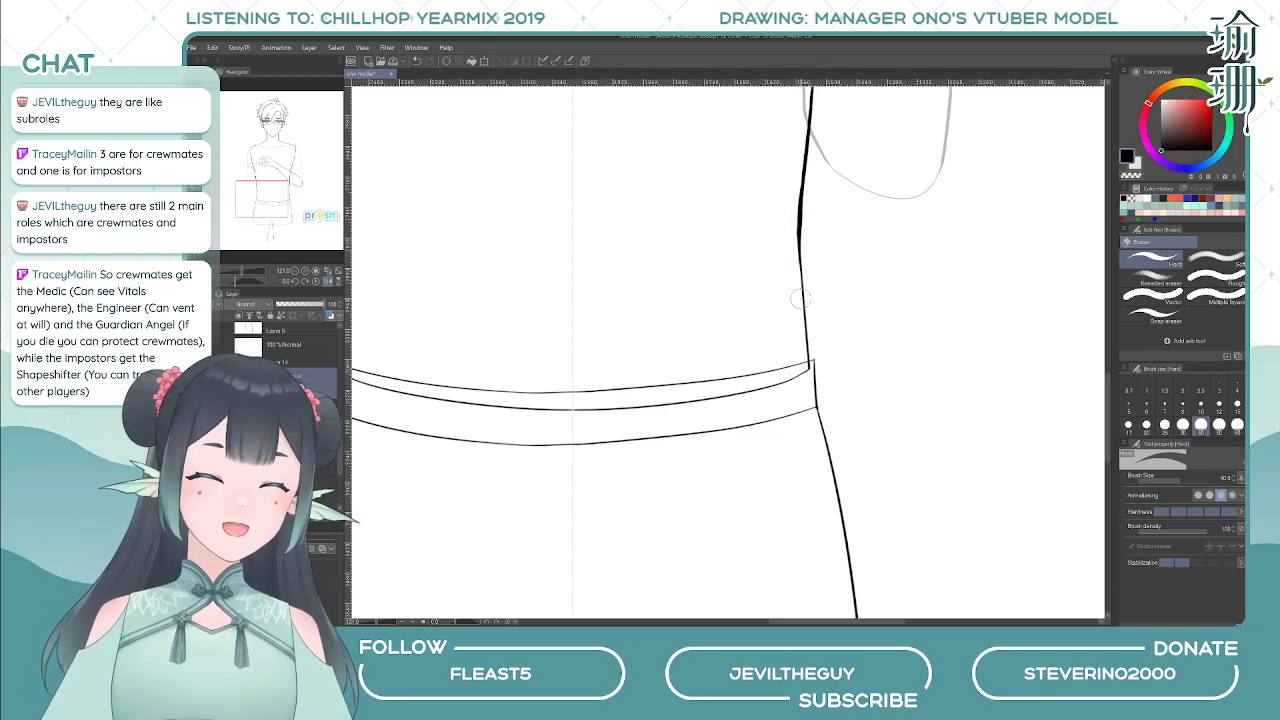
{"action": "key", "text": "p"}
{"action": "scroll", "coordinate": [715, 482], "scroll_direction": "down", "scroll_amount": 2}
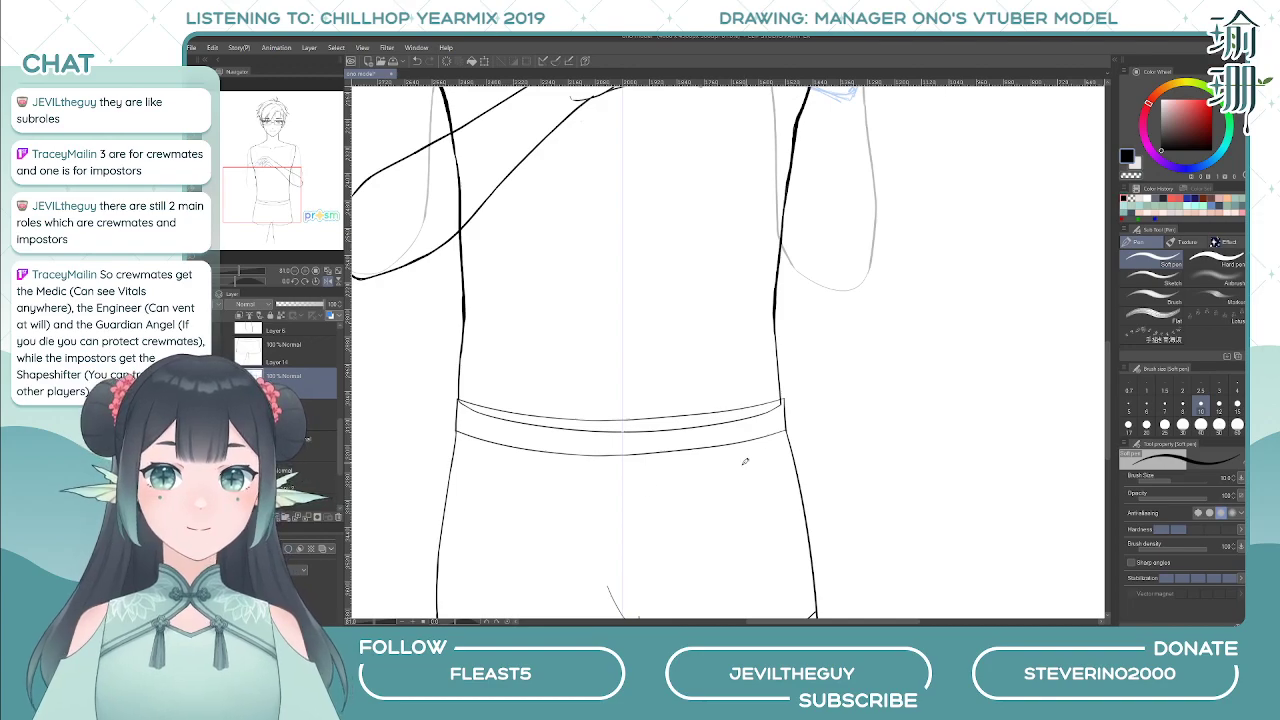
{"action": "scroll", "coordinate": [745, 461], "scroll_direction": "down", "scroll_amount": 3}
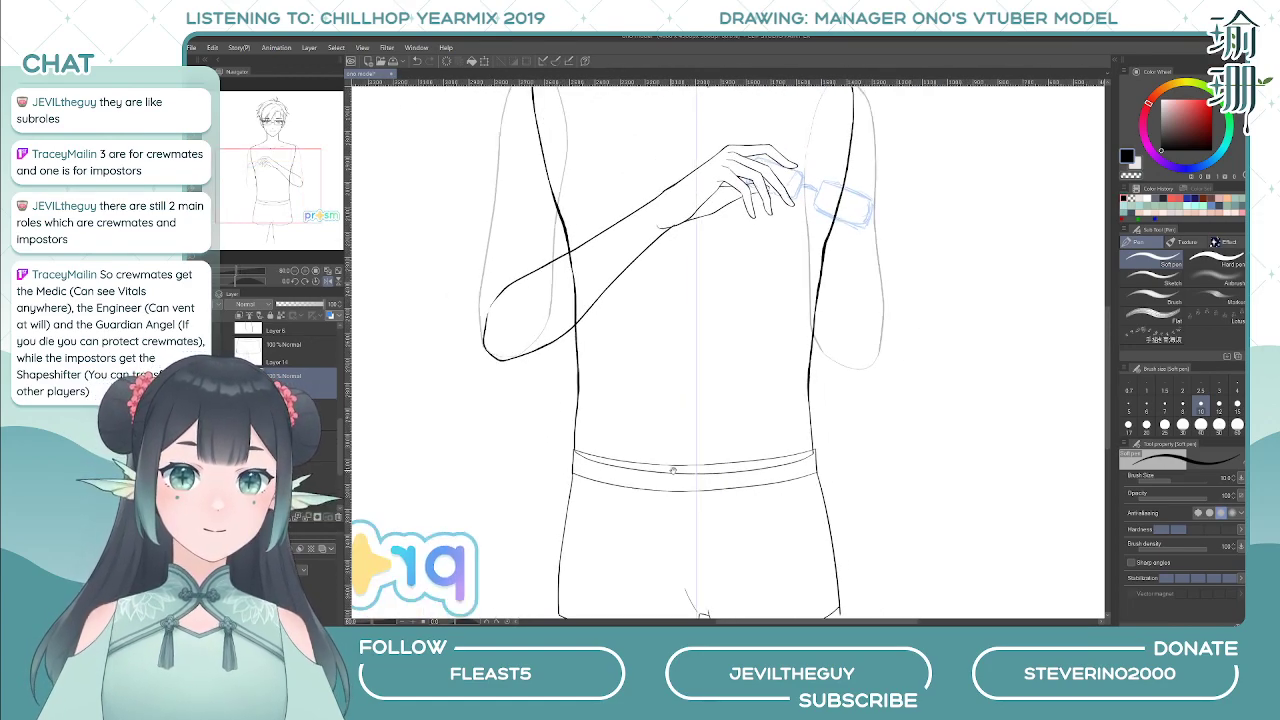
- Erase the lower end of the opposite torso side line, between the bent elbow and the waistband
{"action": "scroll", "coordinate": [673, 470], "scroll_direction": "up", "scroll_amount": 3}
{"action": "key", "text": "e"}
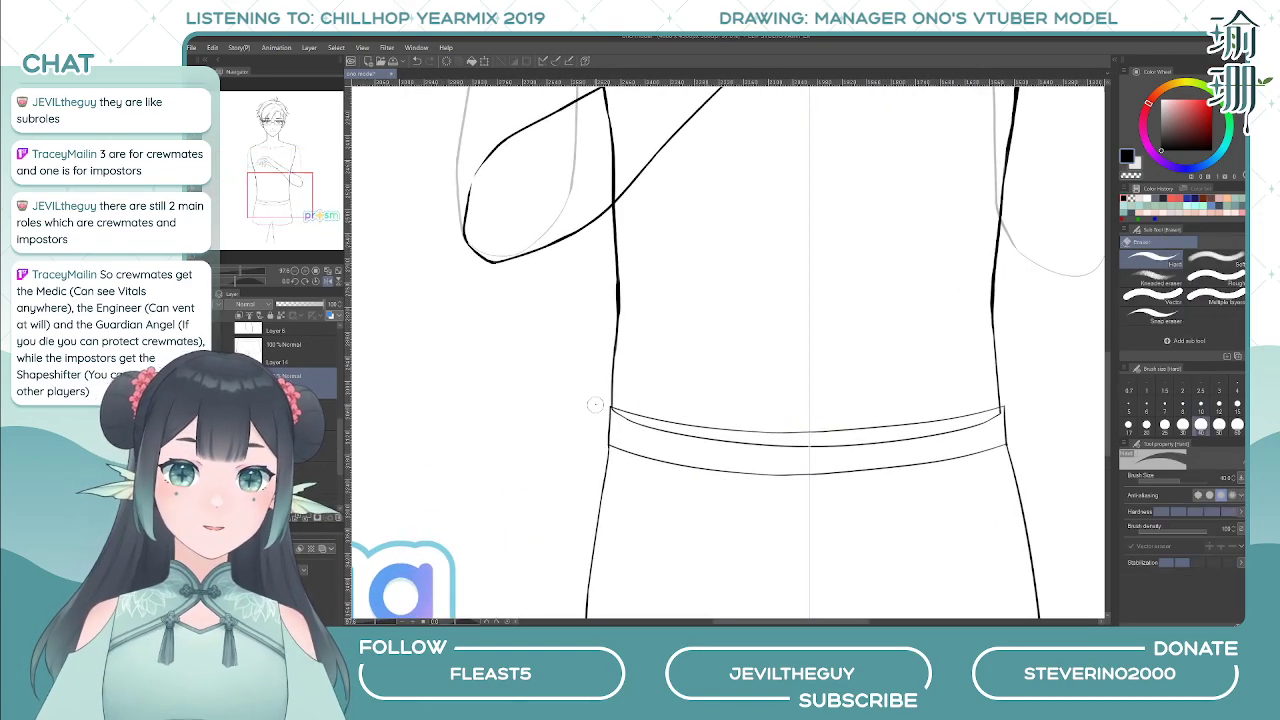
{"action": "left_click_drag", "start_coordinate": [611, 344], "coordinate": [607, 420]}
{"action": "mouse_move", "coordinate": [608, 315]}
{"action": "left_mouse_down"}
{"action": "mouse_move", "coordinate": [604, 437]}
{"action": "mouse_move", "coordinate": [609, 323]}
{"action": "mouse_move", "coordinate": [604, 403]}
{"action": "left_mouse_up"}
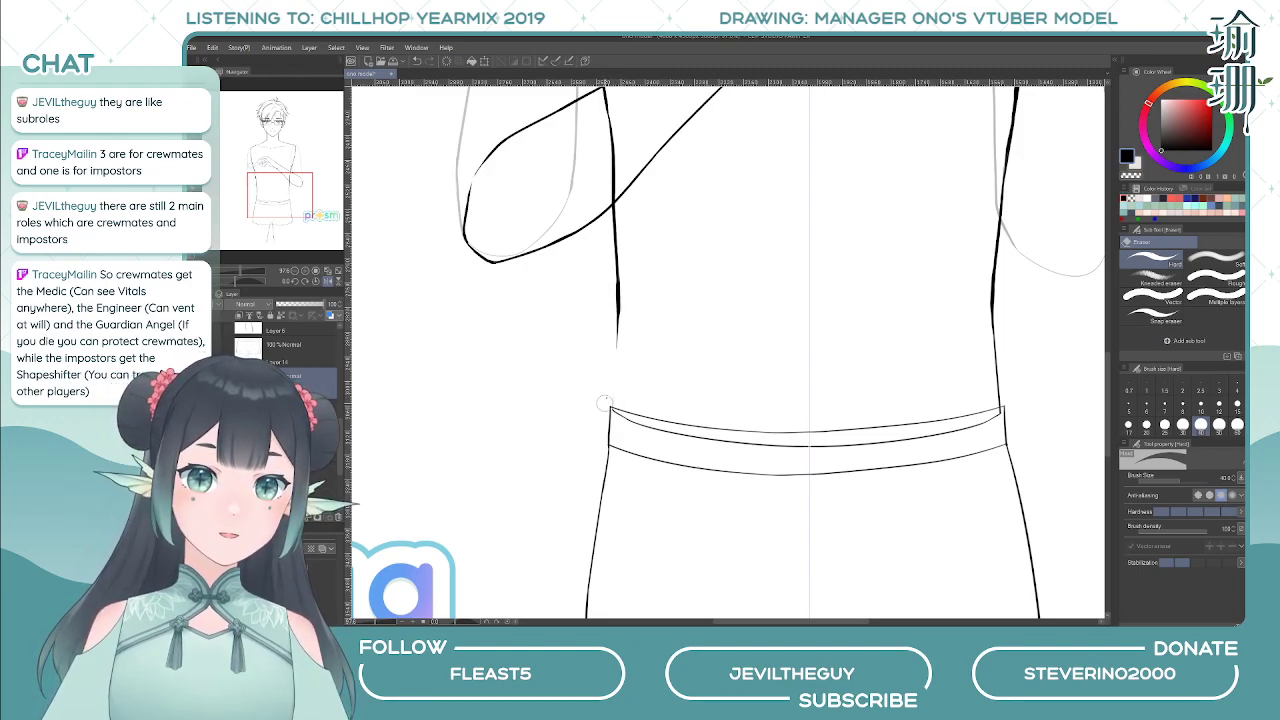
- Flip the canvas back and redraw the elbow-side torso line down into the waistband, retrying the stroke until it fits
{"action": "key", "text": "p"}
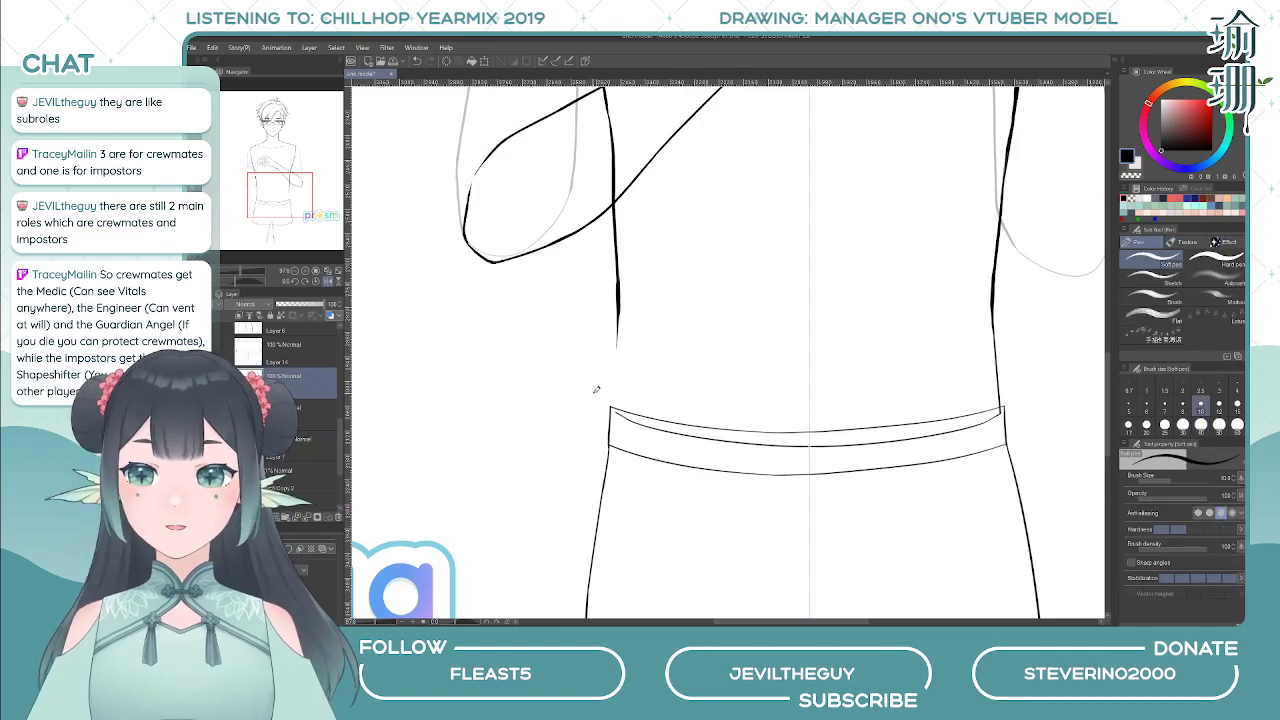
{"action": "key", "text": "h"}
{"action": "left_click_drag", "start_coordinate": [840, 318], "coordinate": [846, 408]}
{"action": "key", "text": "ctrl+z"}
{"action": "key", "text": "ctrl+z"}
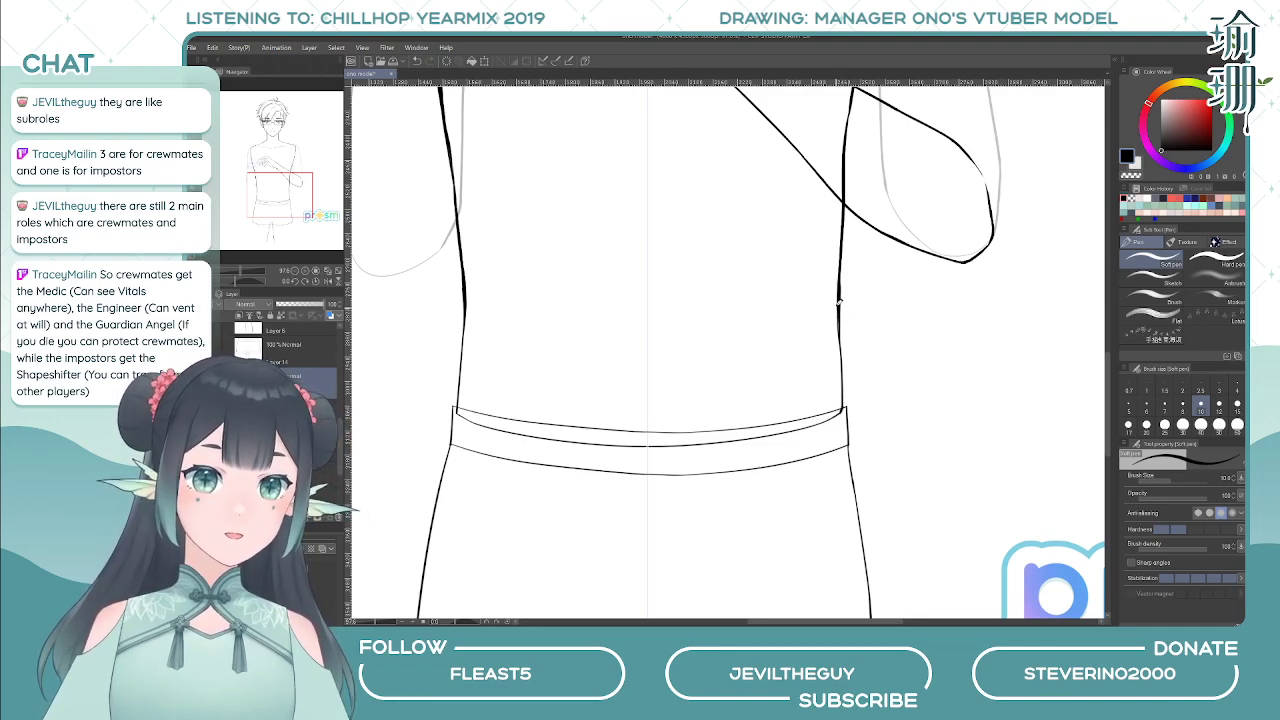
{"action": "key", "text": "ctrl+z"}
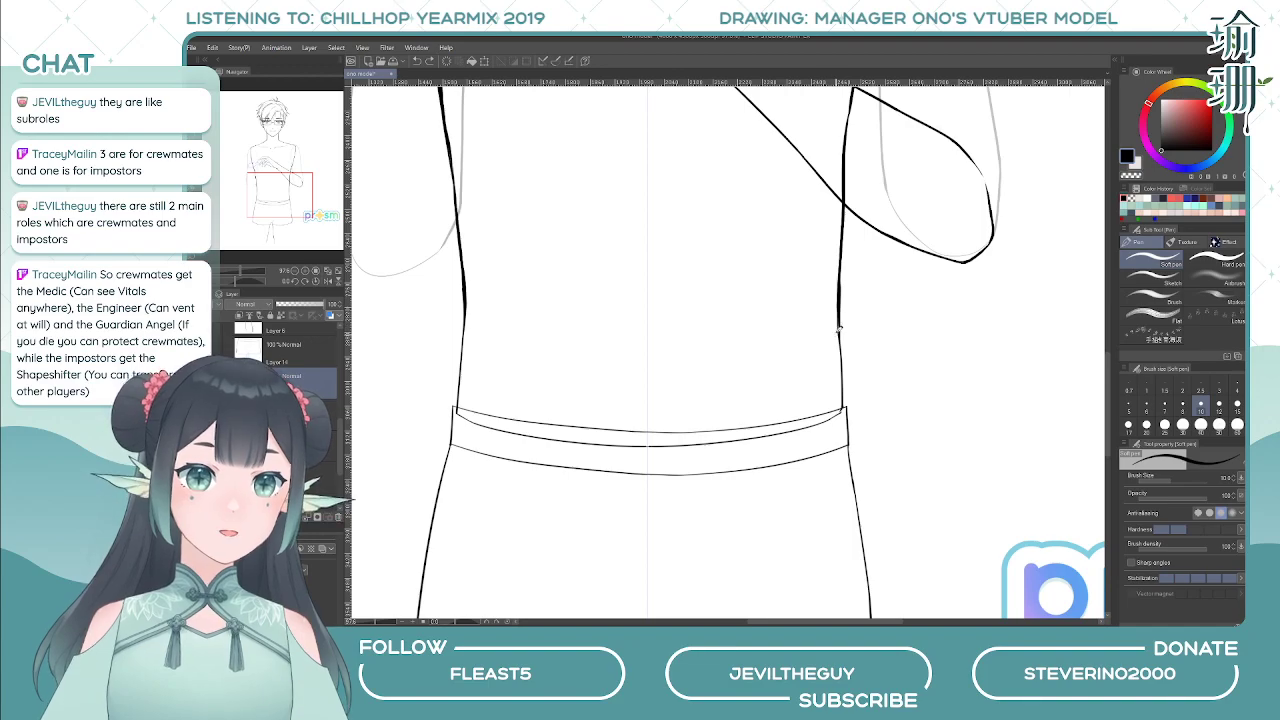
{"action": "key", "text": "ctrl+z"}
{"action": "key", "text": "ctrl+z"}
{"action": "left_click_drag", "start_coordinate": [839, 318], "coordinate": [845, 387]}
{"action": "key", "text": "ctrl+z"}
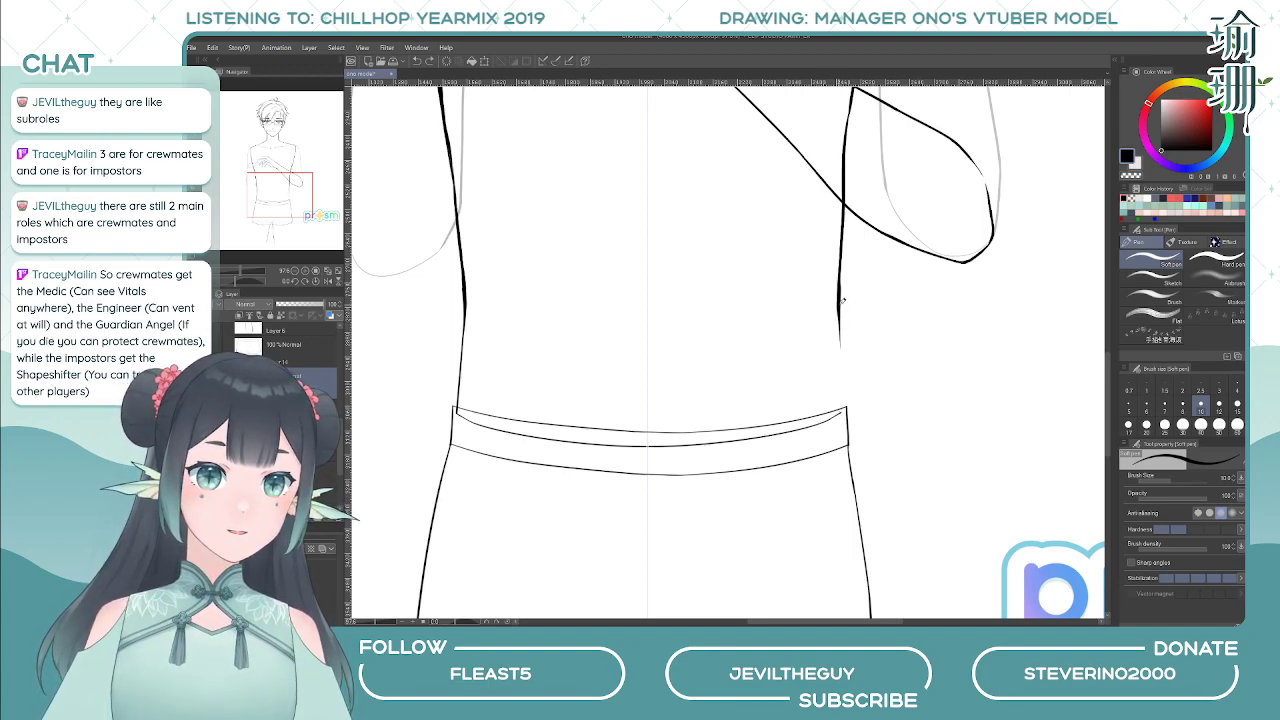
{"action": "left_click_drag", "start_coordinate": [839, 310], "coordinate": [846, 410]}
{"action": "key", "text": "ctrl+z"}
{"action": "left_click_drag", "start_coordinate": [840, 314], "coordinate": [848, 428]}
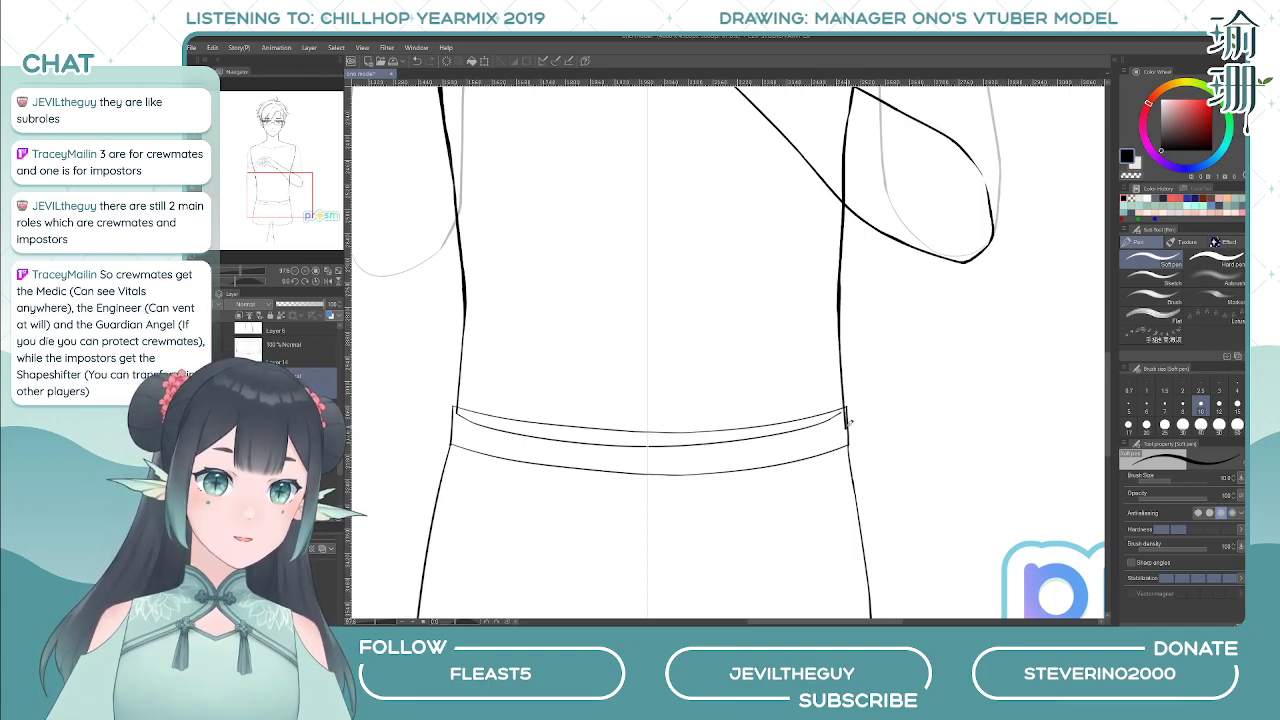
{"action": "key", "text": "ctrl+z"}
{"action": "left_click_drag", "start_coordinate": [840, 314], "coordinate": [847, 424]}
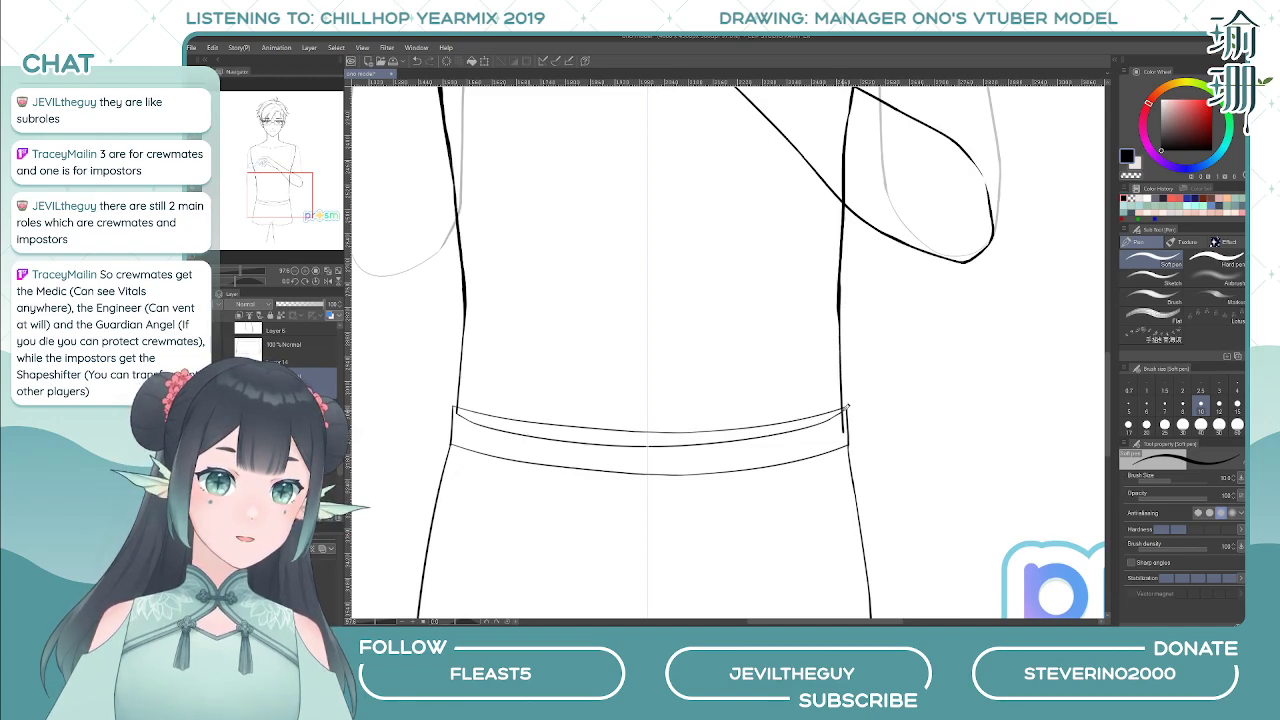
- Thin the elbow-side torso line around the waist by erasing along its edge with the transparent colour, checking it in the flipped view
{"action": "key", "text": "c"}
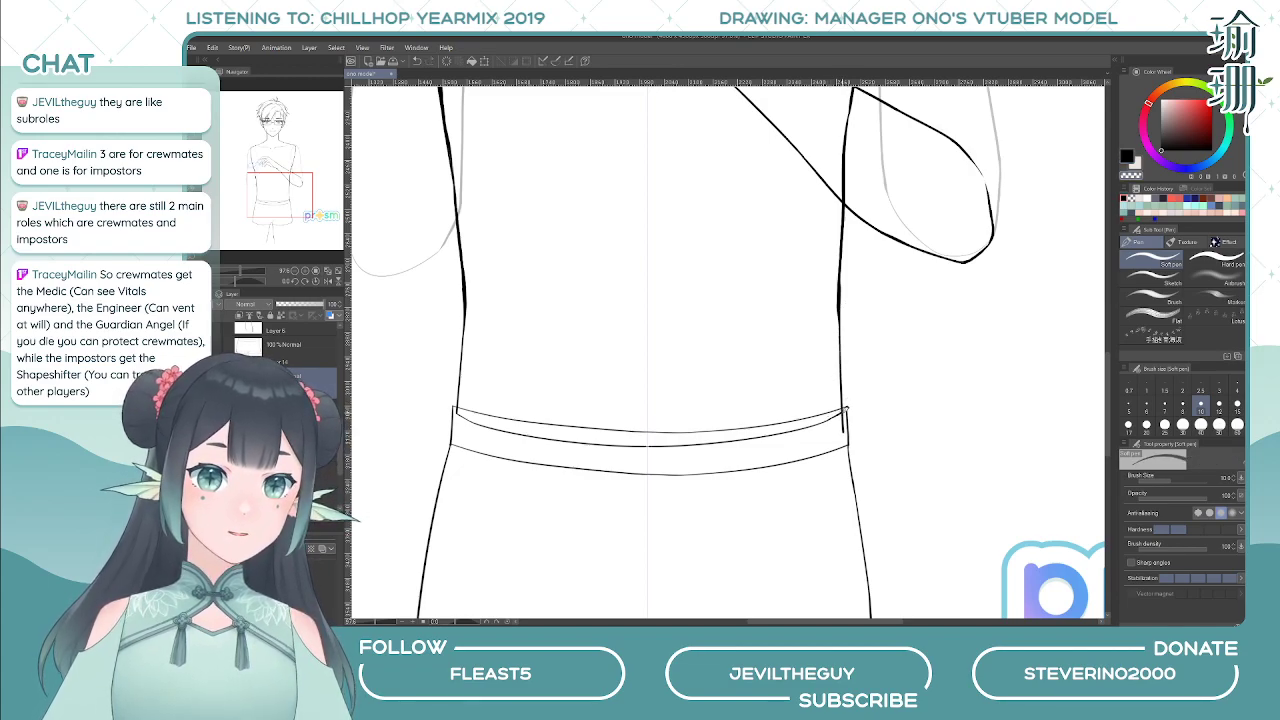
{"action": "left_click_drag", "start_coordinate": [842, 285], "coordinate": [842, 318]}
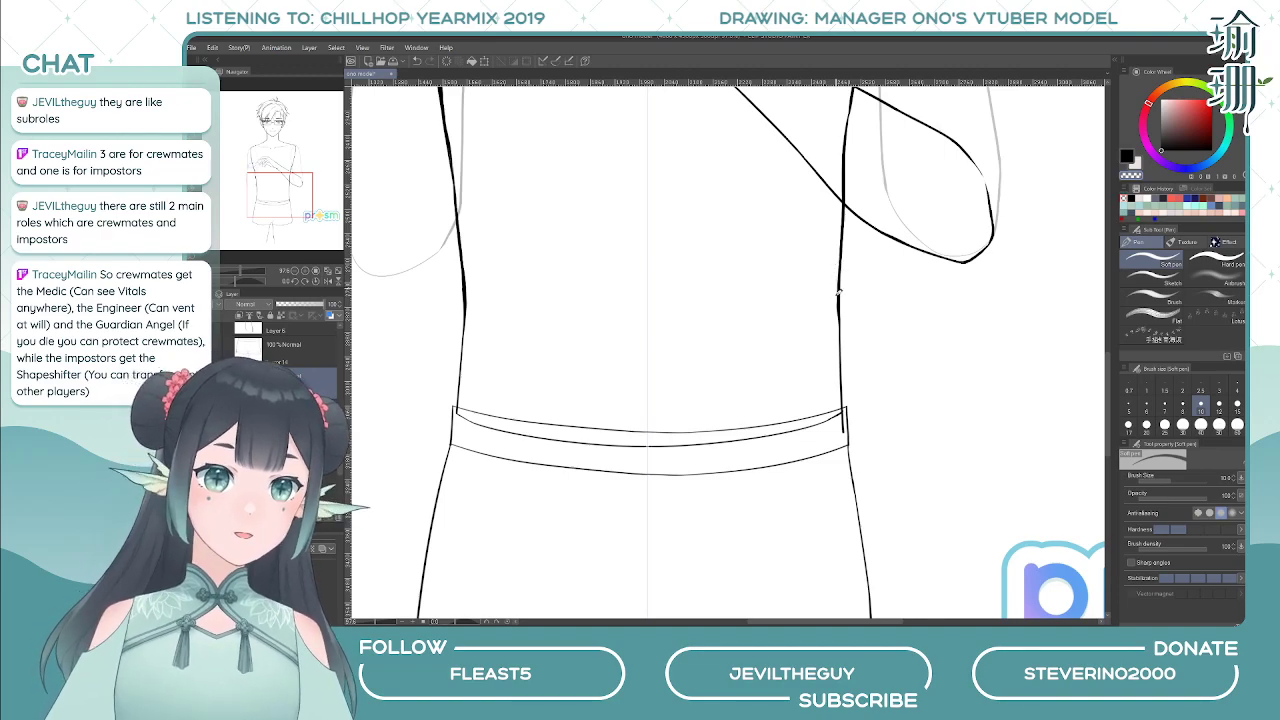
{"action": "left_click_drag", "start_coordinate": [840, 265], "coordinate": [838, 316]}
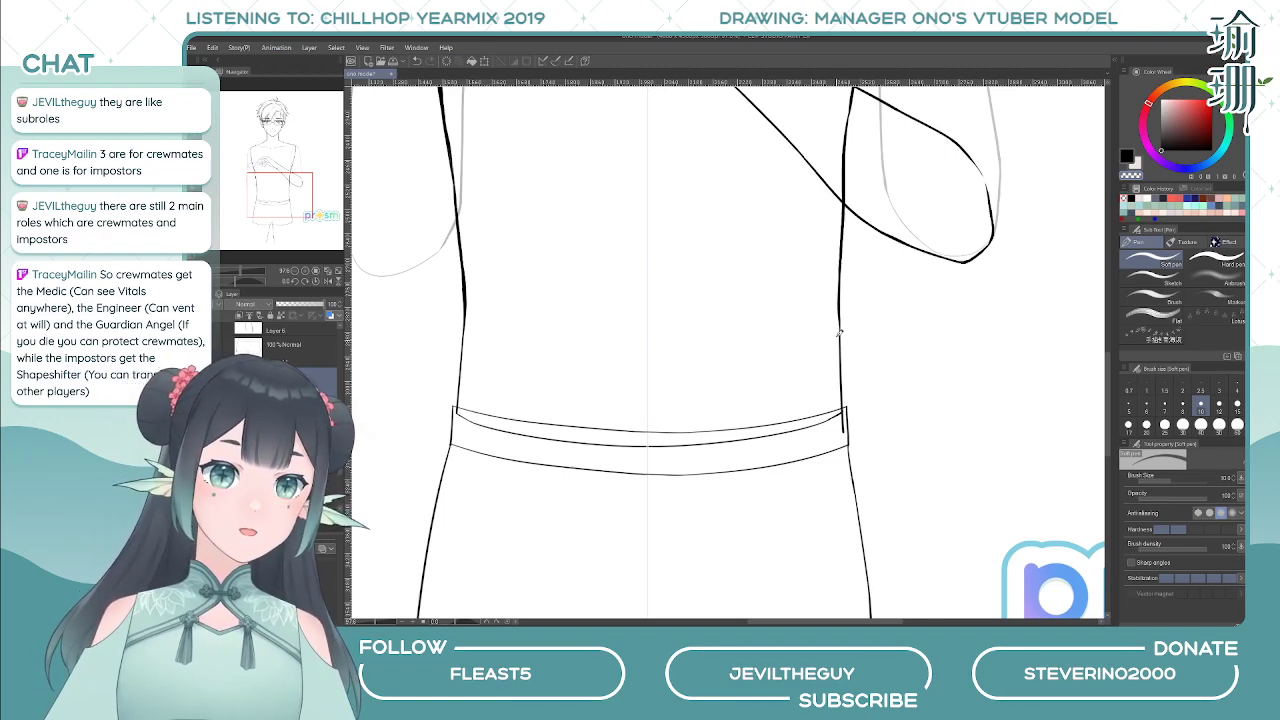
{"action": "key", "text": "h"}
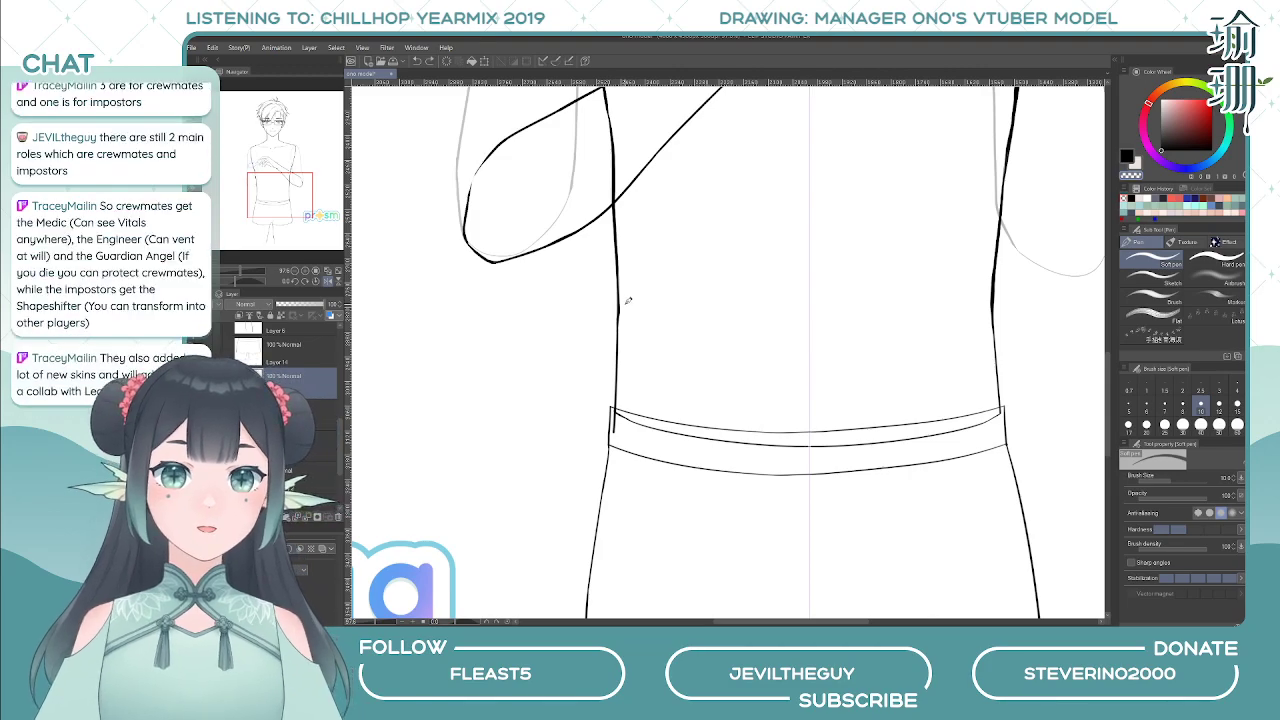
{"action": "left_click_drag", "start_coordinate": [620, 287], "coordinate": [620, 315]}
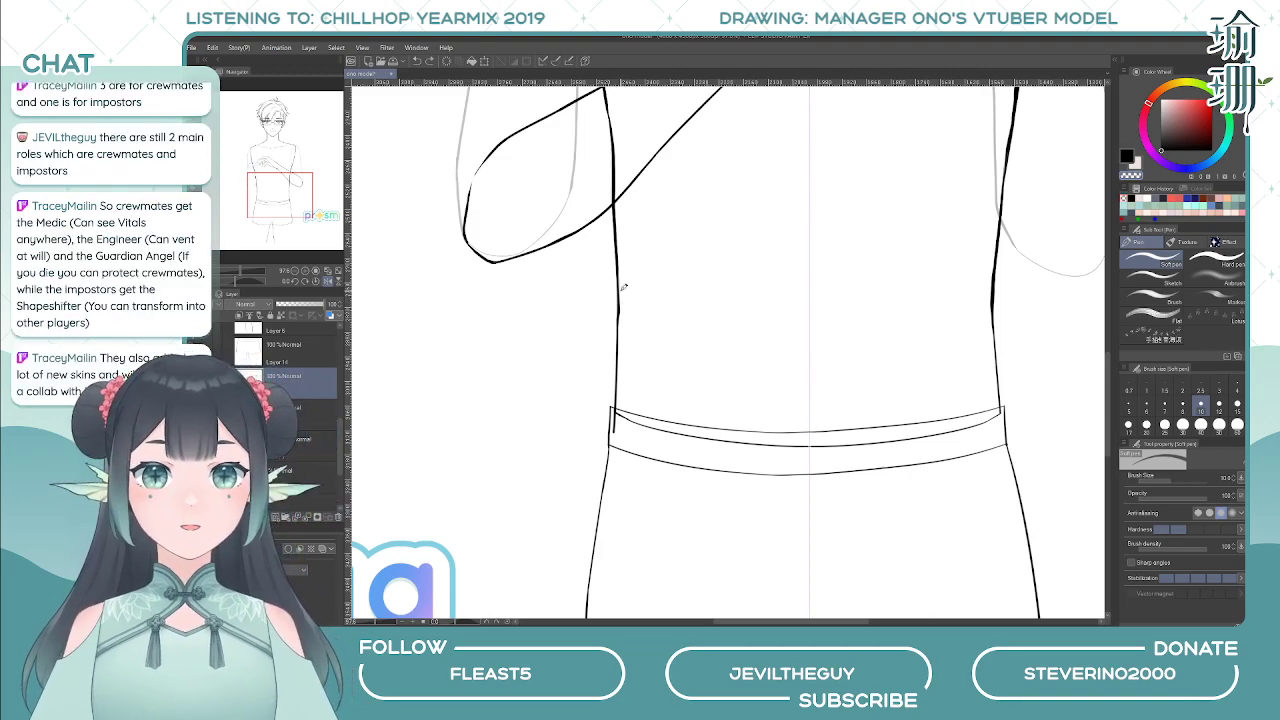
{"action": "key", "text": "c"}
{"action": "left_click_drag", "start_coordinate": [619, 286], "coordinate": [616, 307]}
{"action": "key", "text": "ctrl+z"}
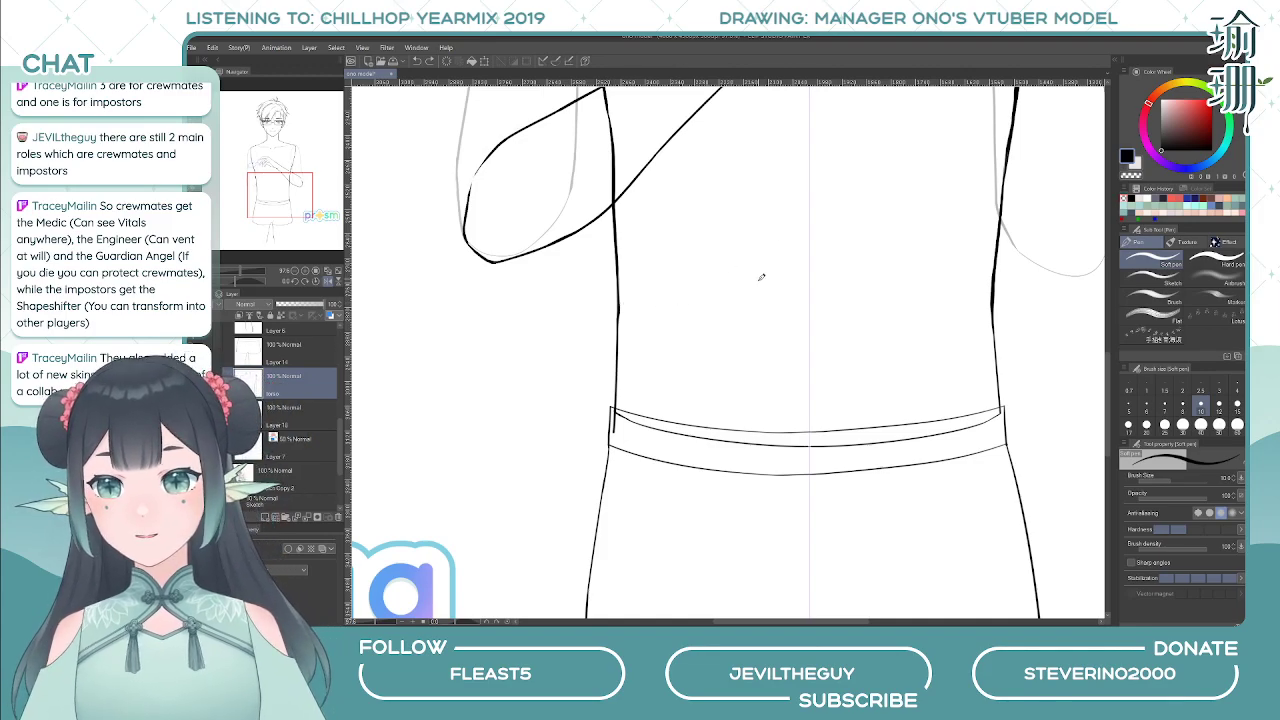
- Try to thicken the elbow-side torso line from the waist down towards the waistband, in both the normal and flipped views
{"action": "key", "text": "h"}
{"action": "left_click_drag", "start_coordinate": [689, 308], "coordinate": [670, 322]}
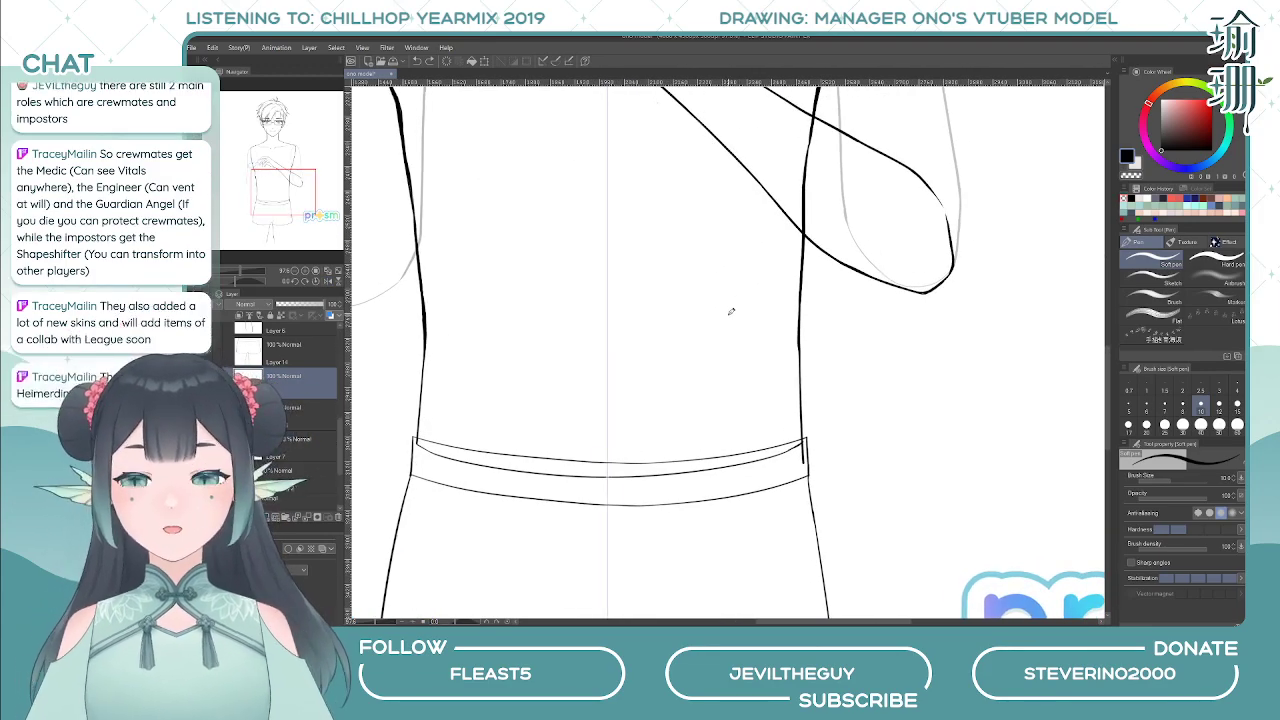
{"action": "left_click_drag", "start_coordinate": [680, 275], "coordinate": [637, 254]}
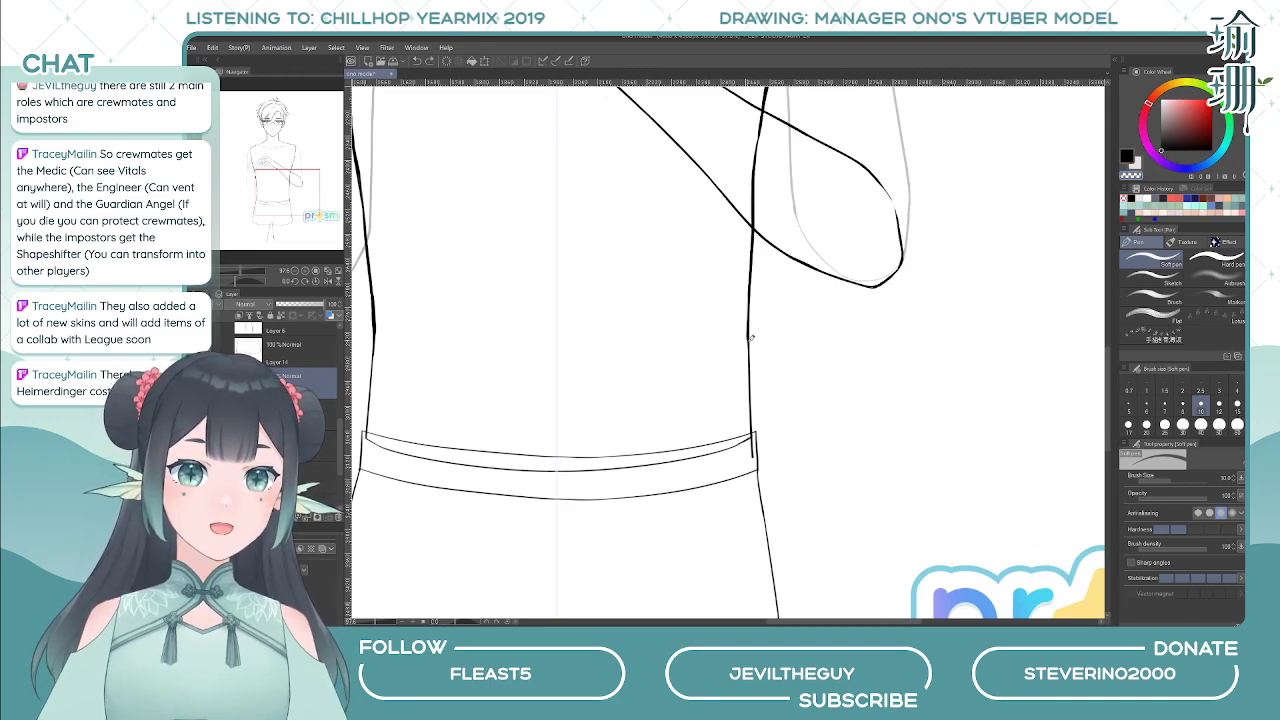
{"action": "key", "text": "c"}
{"action": "left_click_drag", "start_coordinate": [748, 340], "coordinate": [751, 397]}
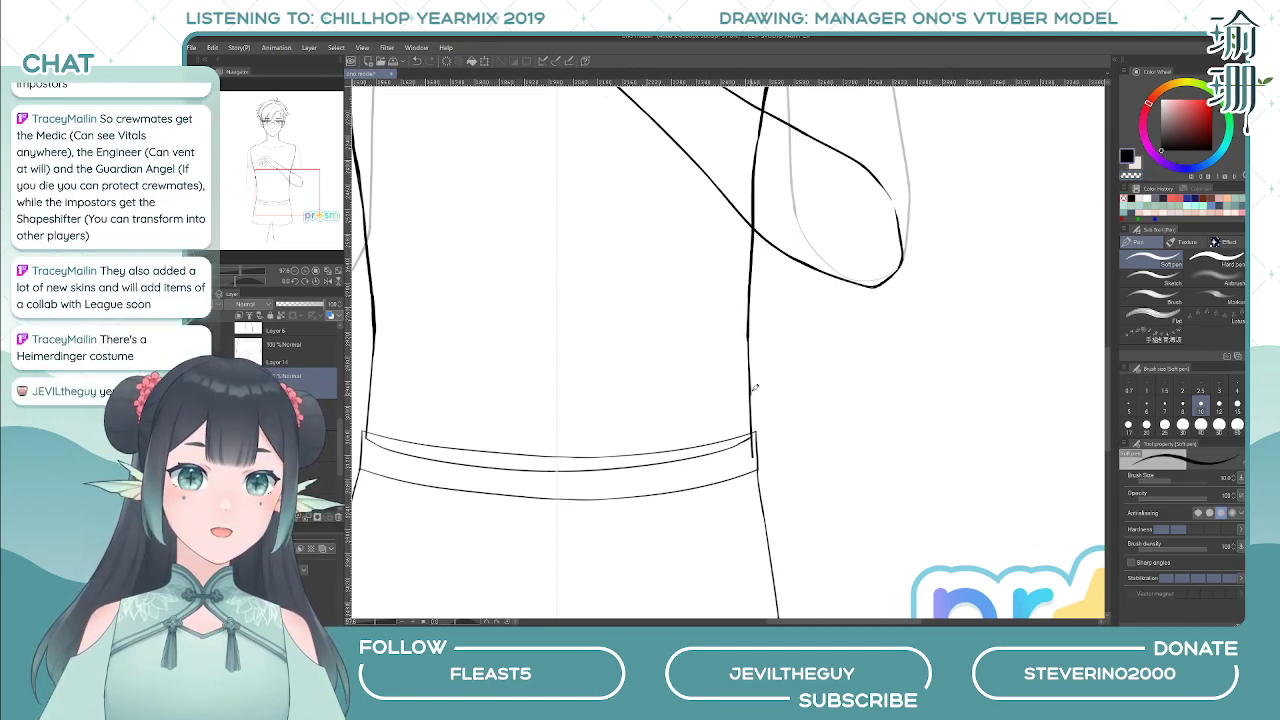
{"action": "key", "text": "ctrl+z"}
{"action": "left_click_drag", "start_coordinate": [748, 335], "coordinate": [751, 398]}
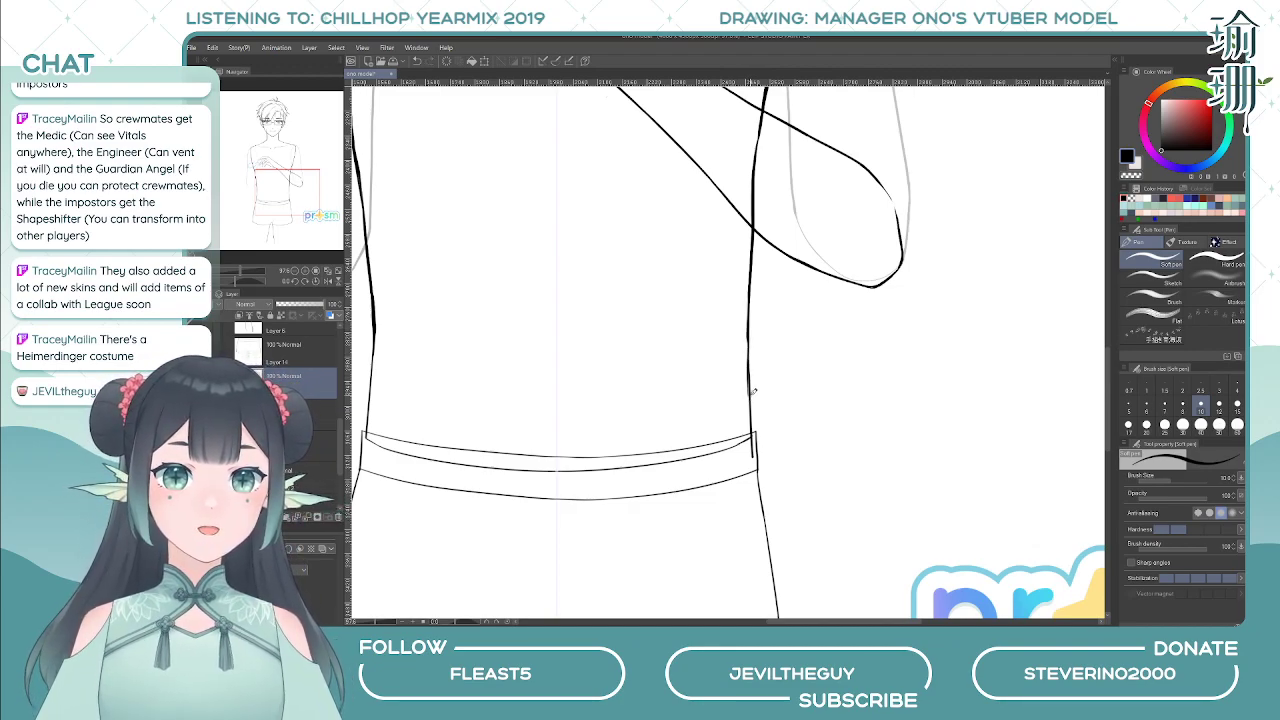
{"action": "key", "text": "h"}
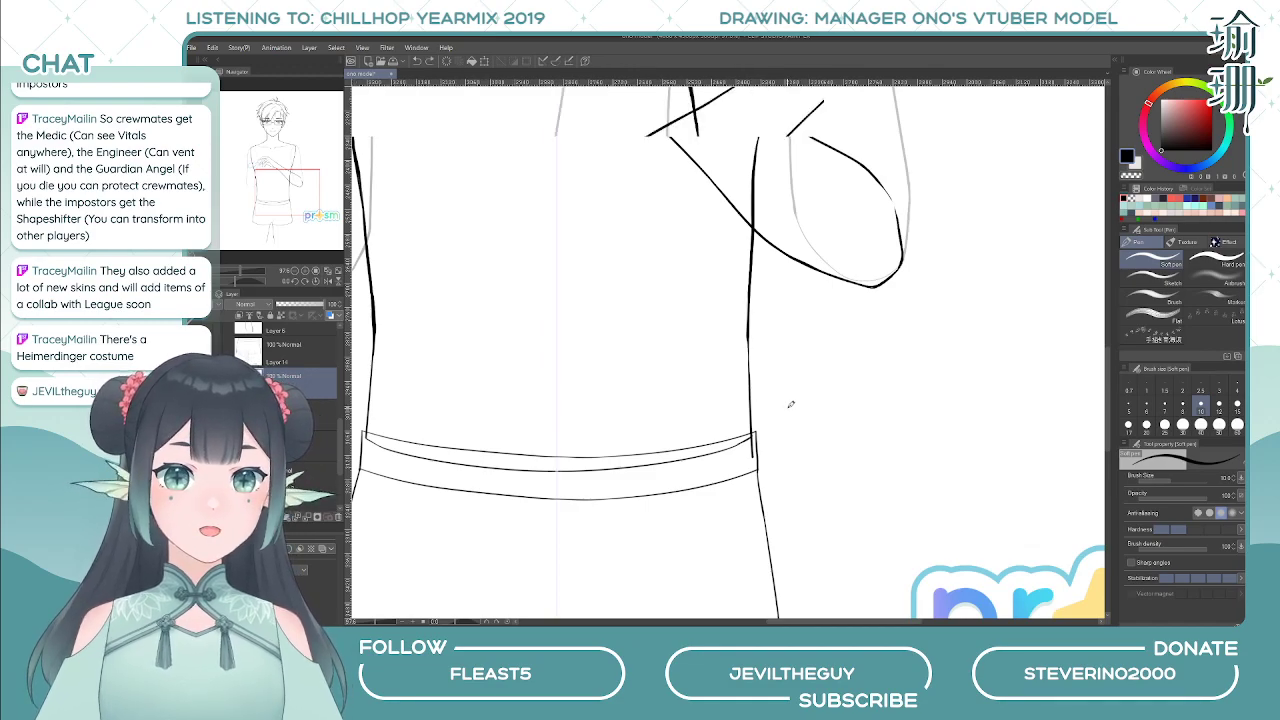
{"action": "left_click_drag", "start_coordinate": [679, 359], "coordinate": [704, 412]}
{"action": "key", "text": "ctrl+z"}
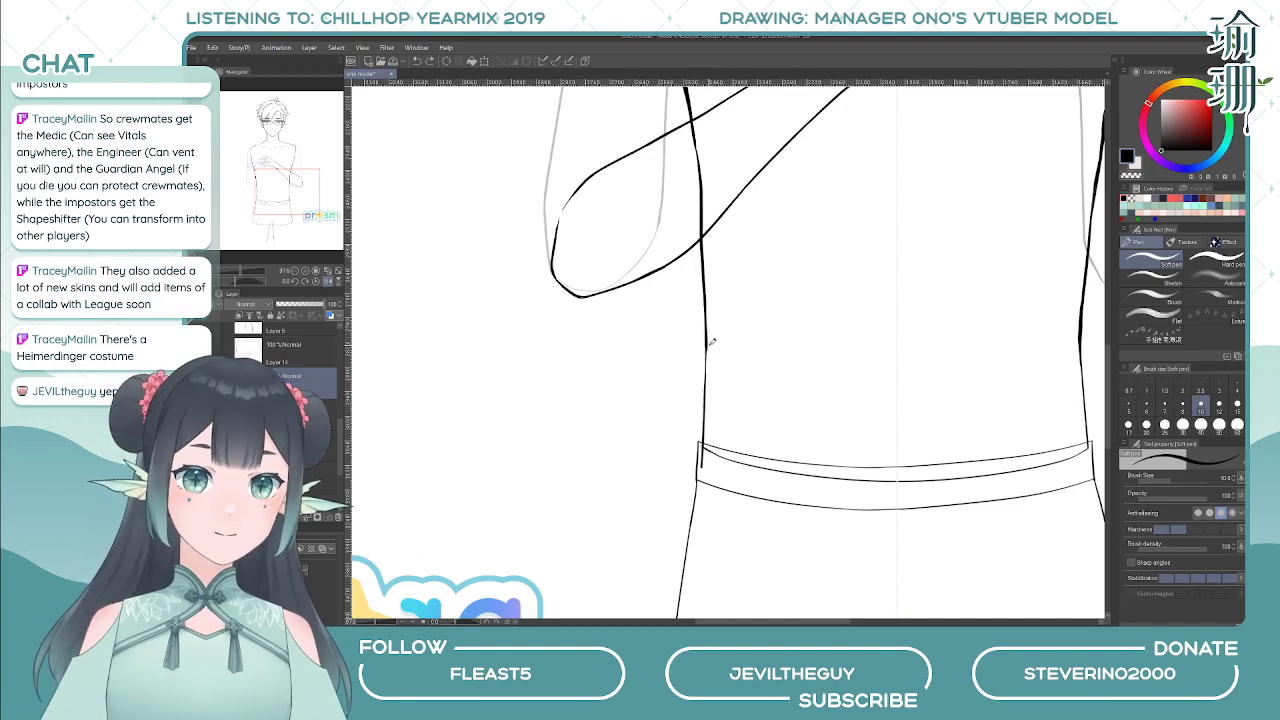
{"action": "left_click_drag", "start_coordinate": [706, 347], "coordinate": [704, 409]}
{"action": "key", "text": "ctrl+z"}
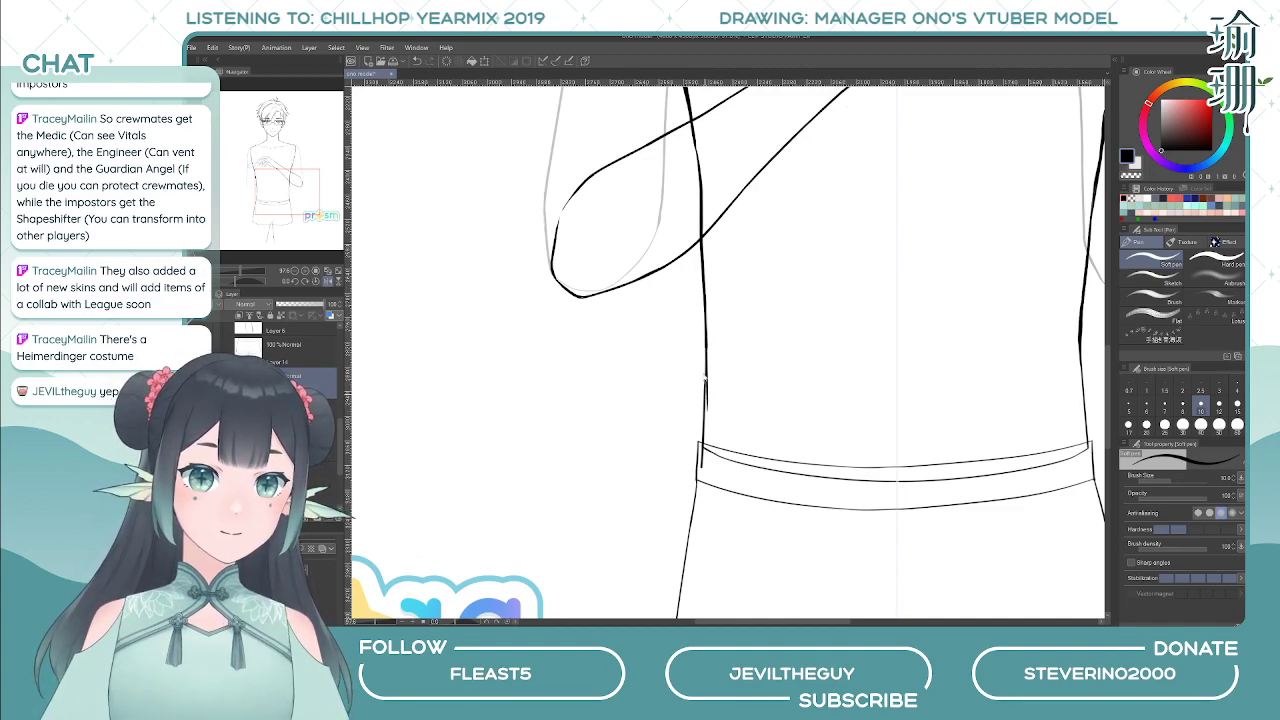
{"action": "key", "text": "ctrl+z"}
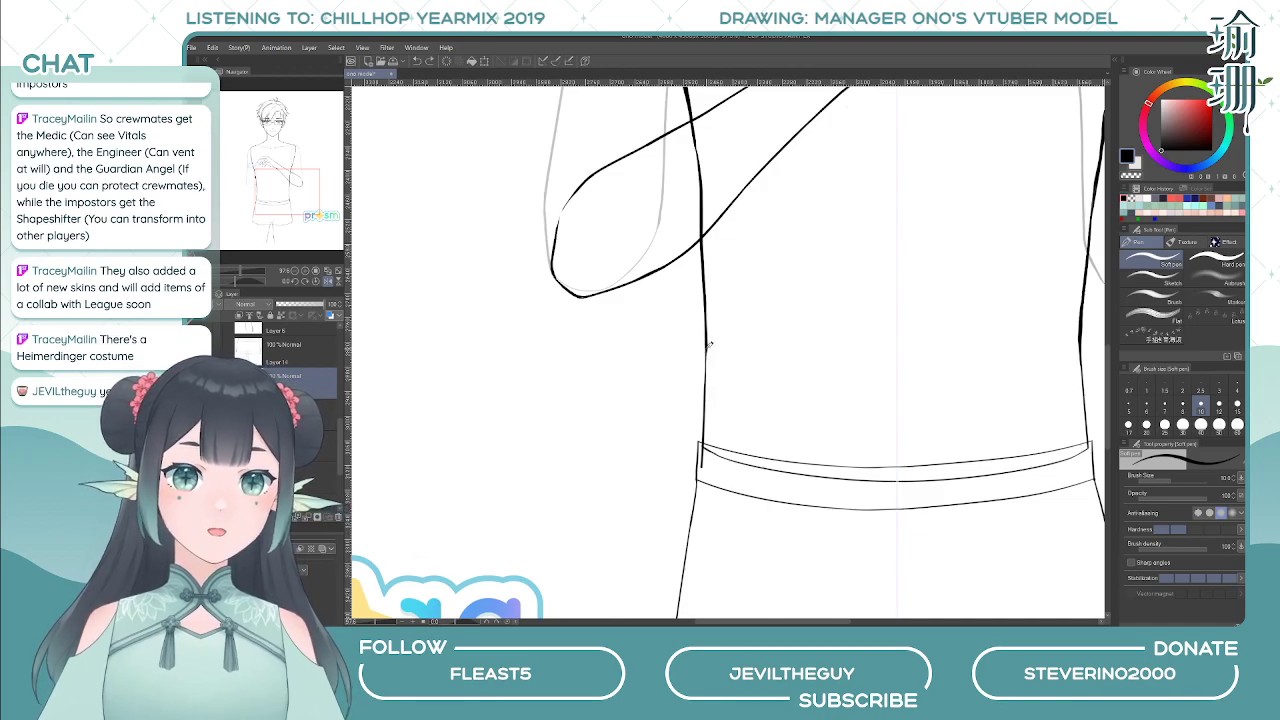
{"action": "left_click_drag", "start_coordinate": [705, 348], "coordinate": [705, 408]}
{"action": "key", "text": "ctrl+z"}
- Restore the normal canvas orientation and redraw the elbow-side torso line from the waist down to the waistband with a thicker stroke
{"action": "key", "text": "h"}
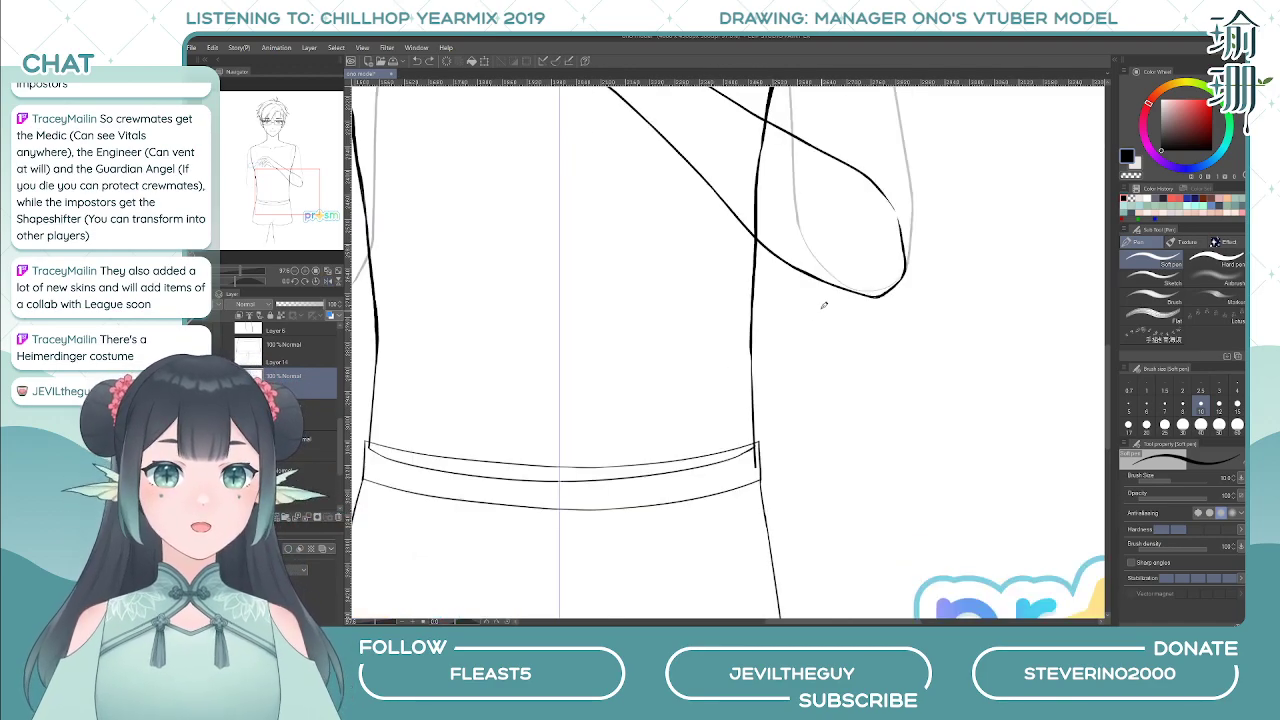
{"action": "key", "text": "minus"}
{"action": "left_click_drag", "start_coordinate": [754, 350], "coordinate": [765, 414]}
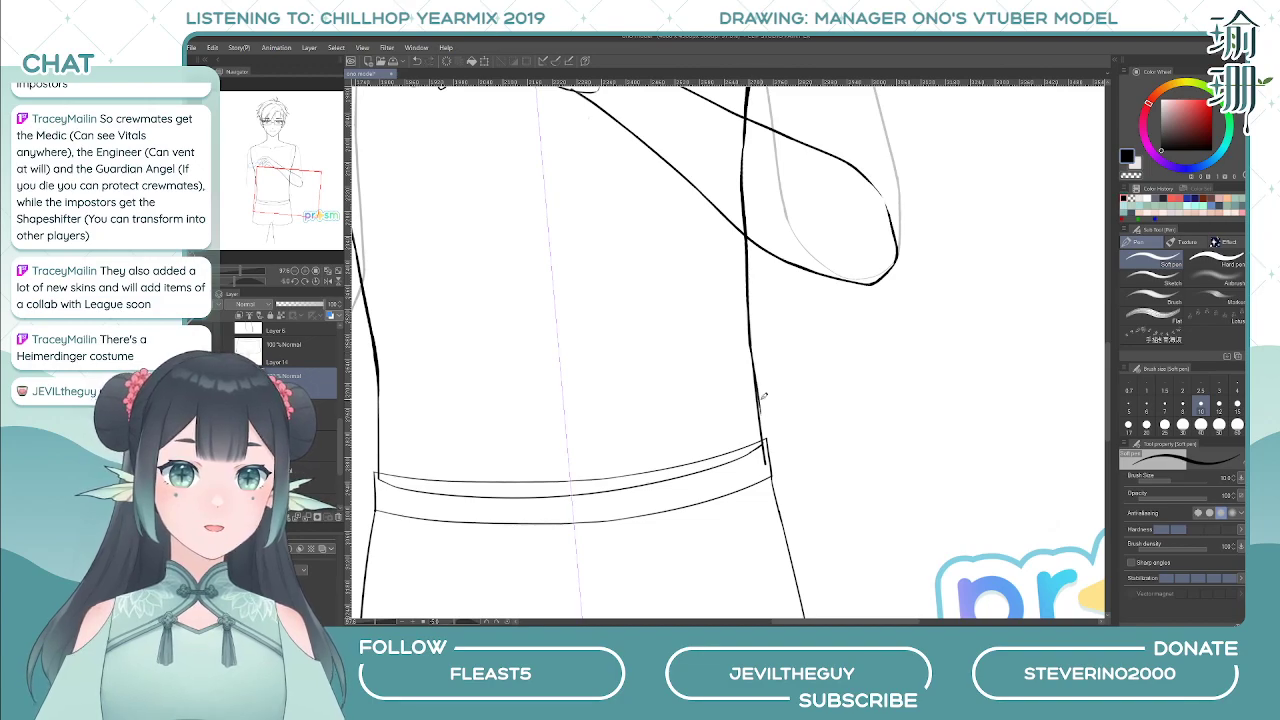
{"action": "key", "text": "ctrl+z"}
{"action": "left_click_drag", "start_coordinate": [750, 340], "coordinate": [764, 422]}
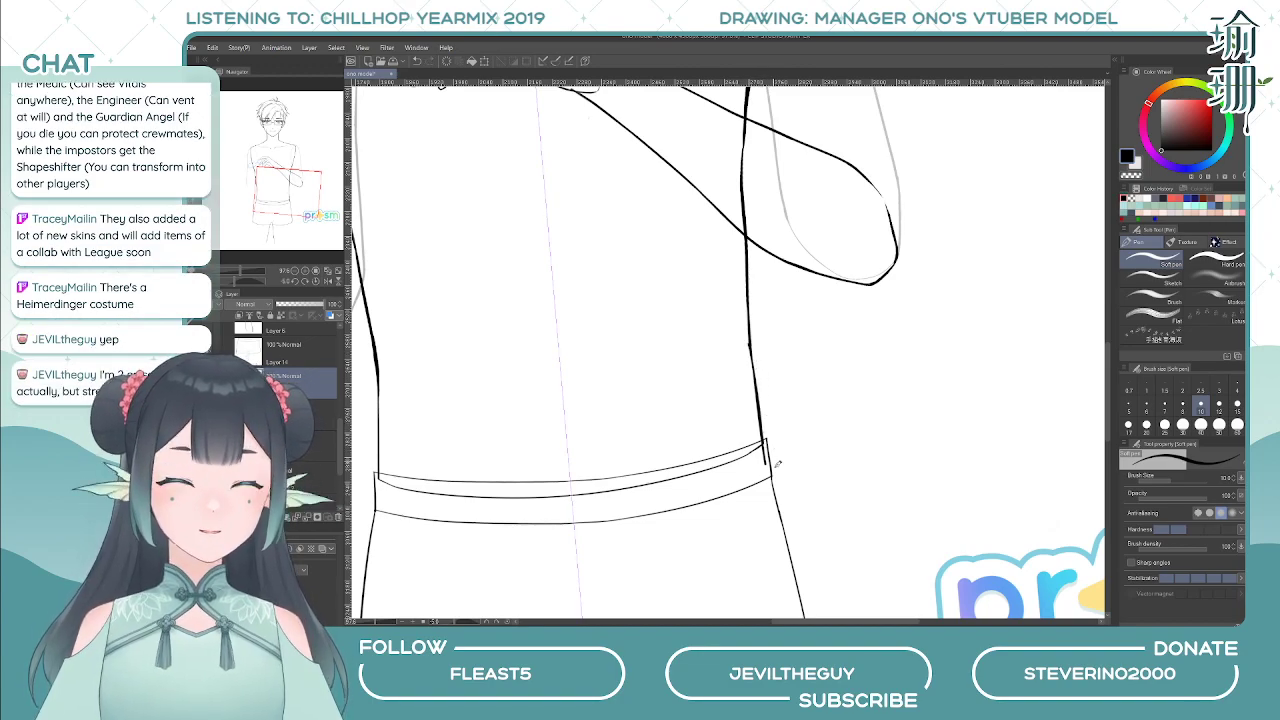
- Erase the end of the elbow-side torso line that overshoots into the waistband with the hard eraser
{"action": "key", "text": "e"}
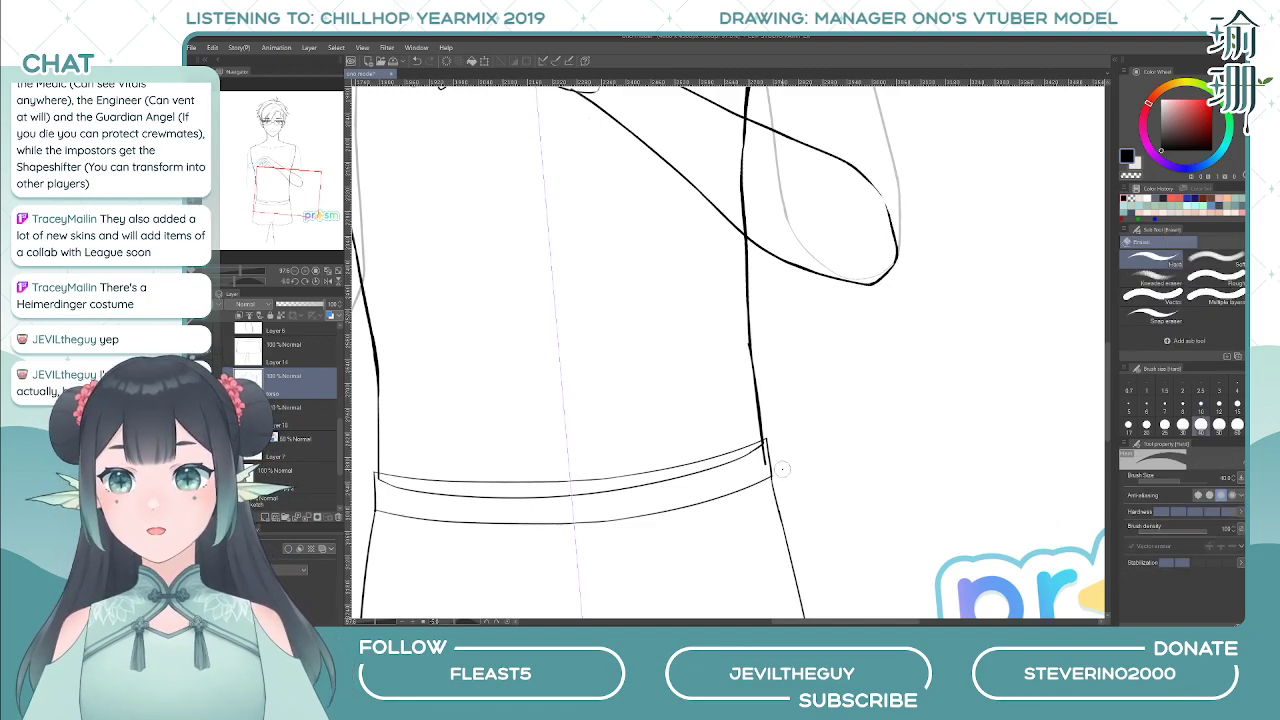
{"action": "key", "text": "asciicircum"}
{"action": "key", "text": "asciicircum"}
{"action": "key", "text": "asciicircum"}
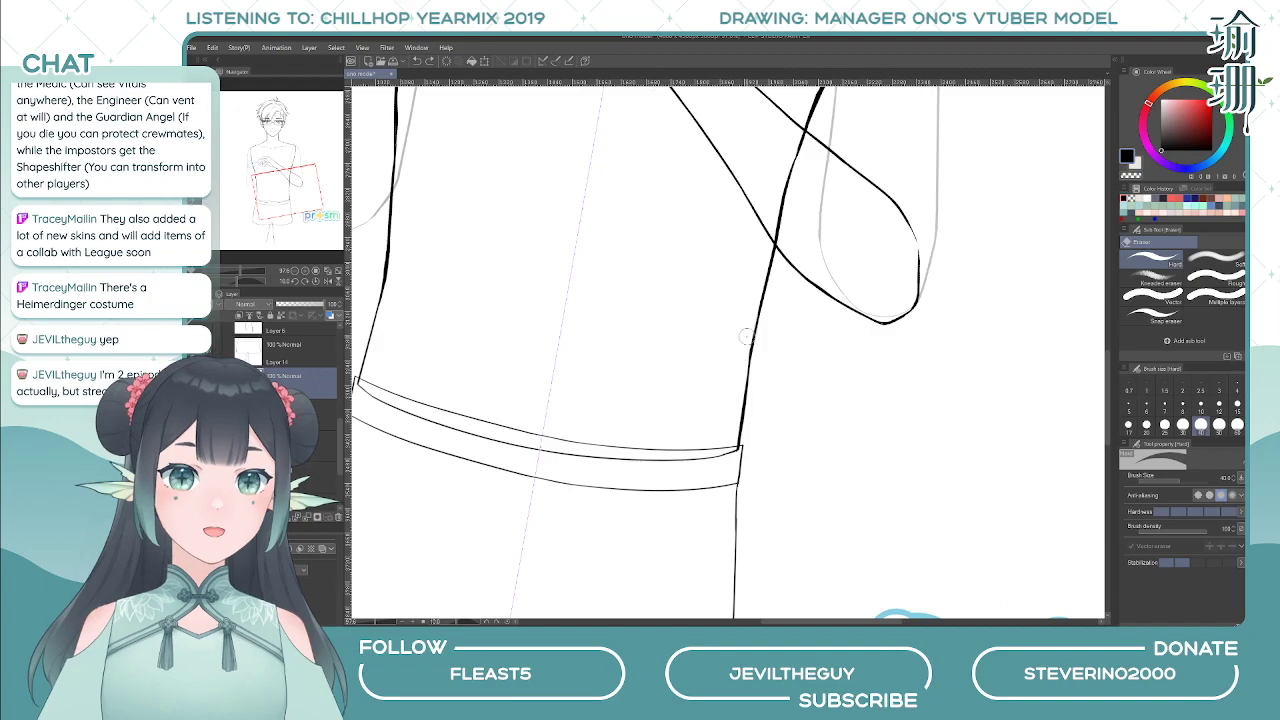
{"action": "key", "text": "h"}
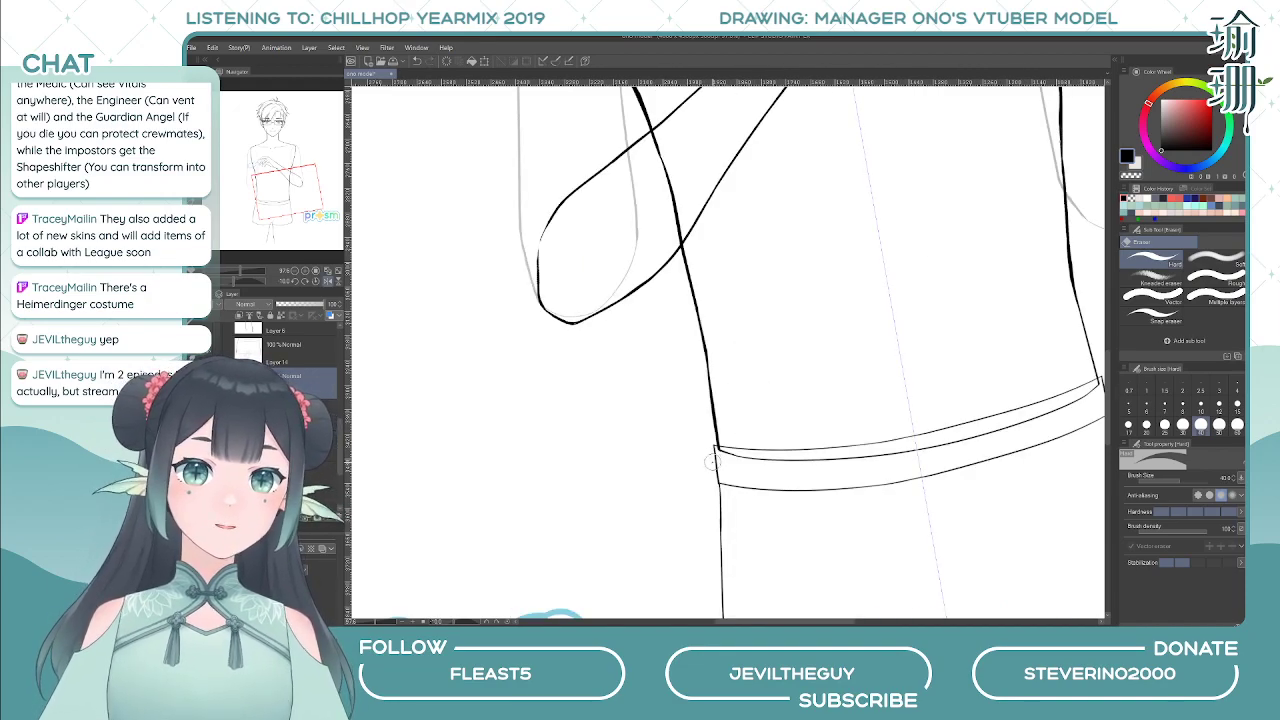
{"action": "key", "text": "^"}
{"action": "key", "text": "^"}
{"action": "key", "text": "^"}
{"action": "key", "text": "h"}
{"action": "left_click_drag", "start_coordinate": [717, 389], "coordinate": [703, 394]}
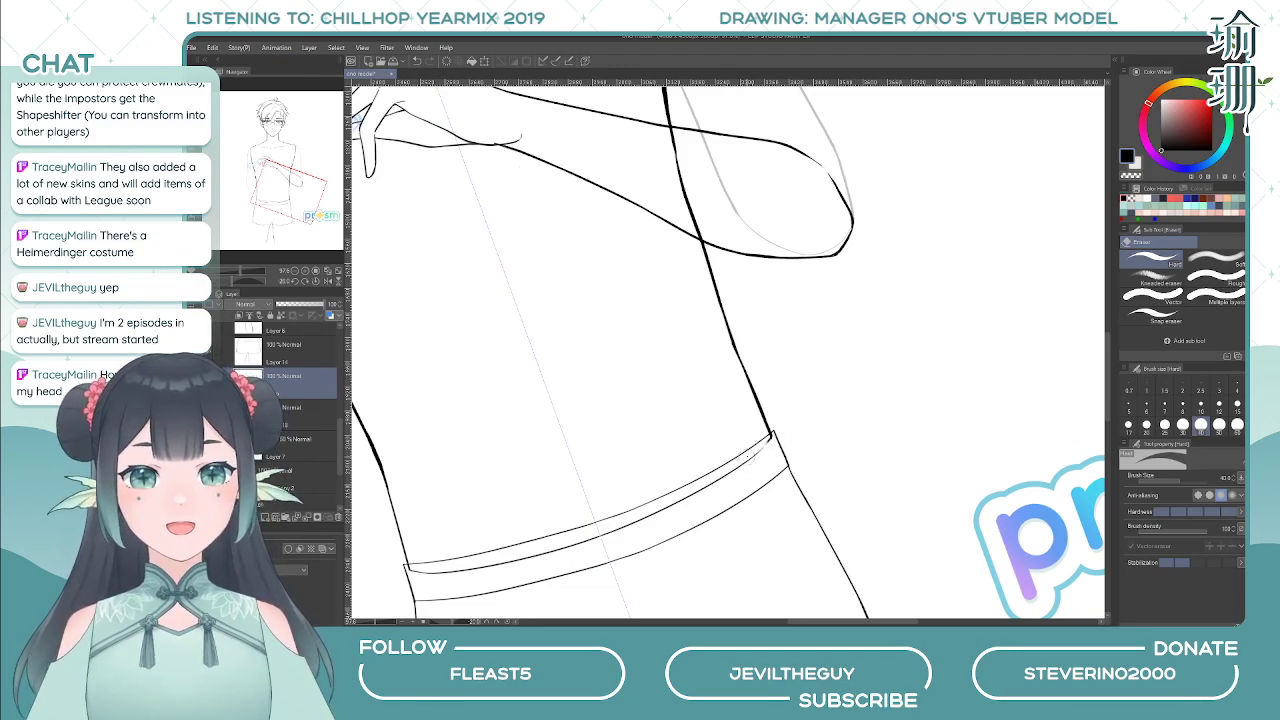
{"action": "key", "text": "^"}
{"action": "key", "text": "^"}
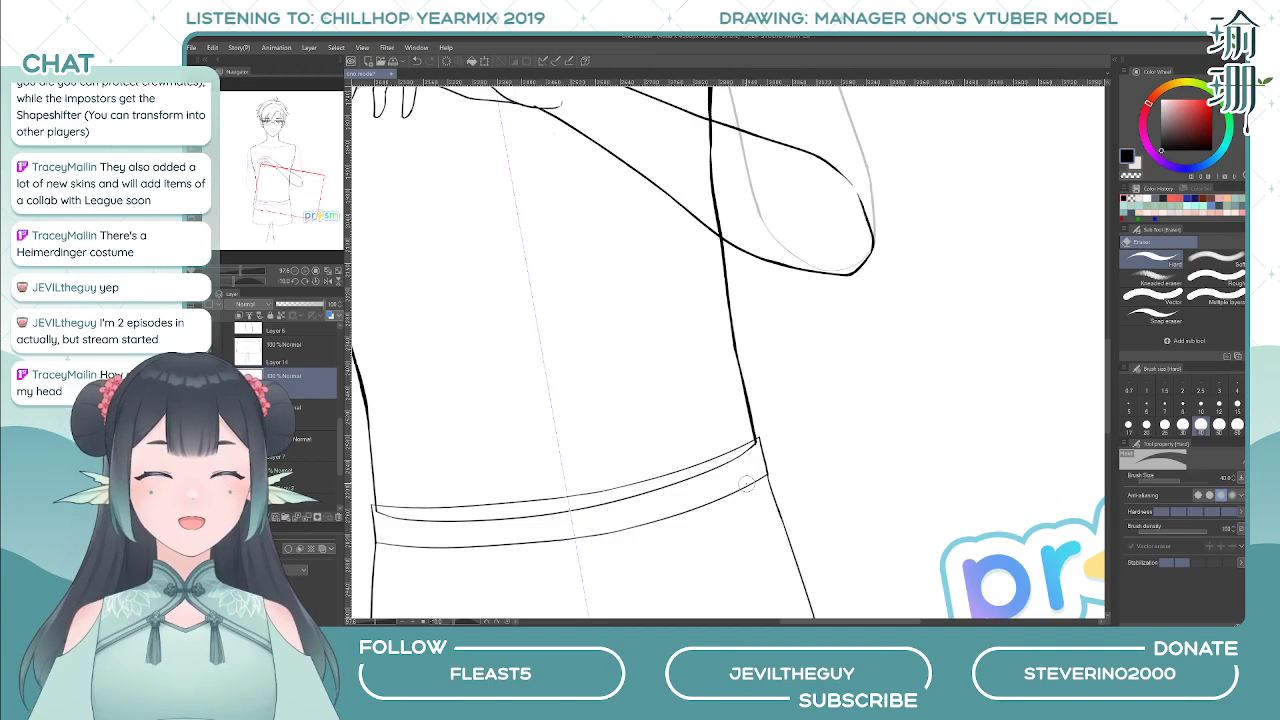
{"action": "key", "text": "p"}
{"action": "key", "text": "^"}
{"action": "key", "text": "^"}
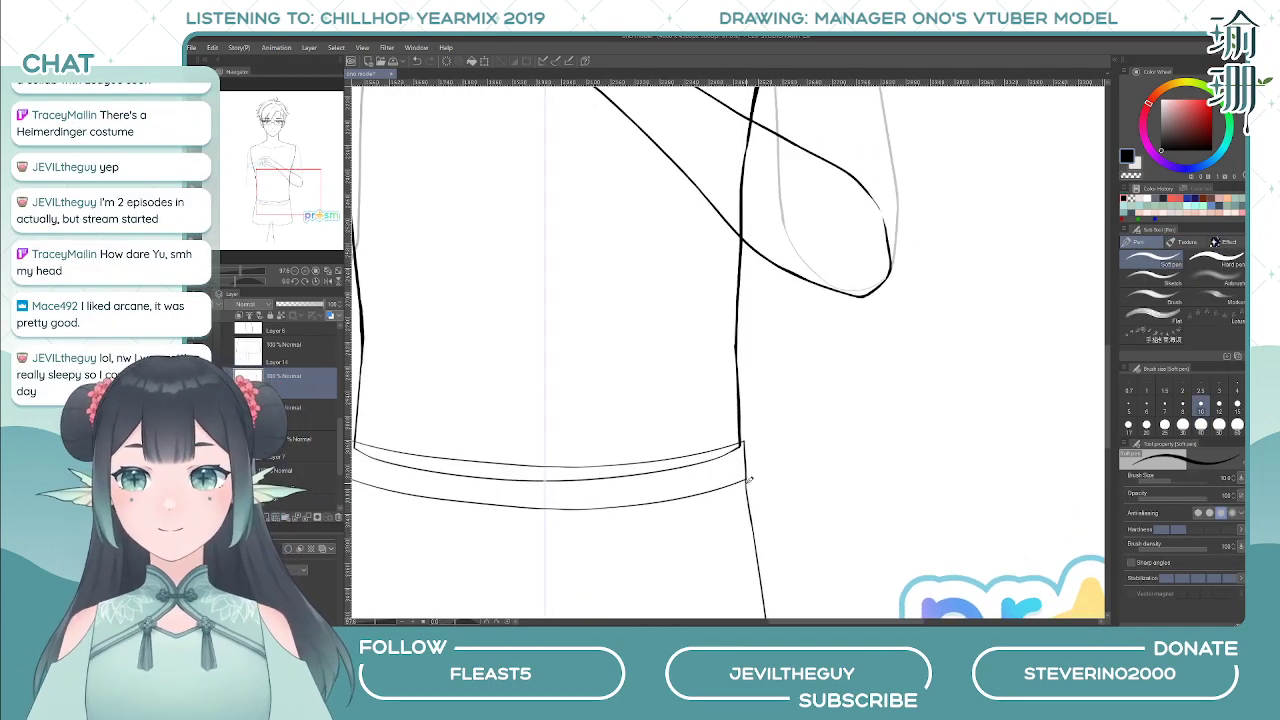
- On Layer 11, refine the waistband's upper corners where the torso side lines meet them
{"action": "scroll", "coordinate": [748, 480], "scroll_direction": "down", "scroll_amount": 2}
{"action": "scroll", "coordinate": [748, 480], "scroll_direction": "down", "scroll_amount": 2}
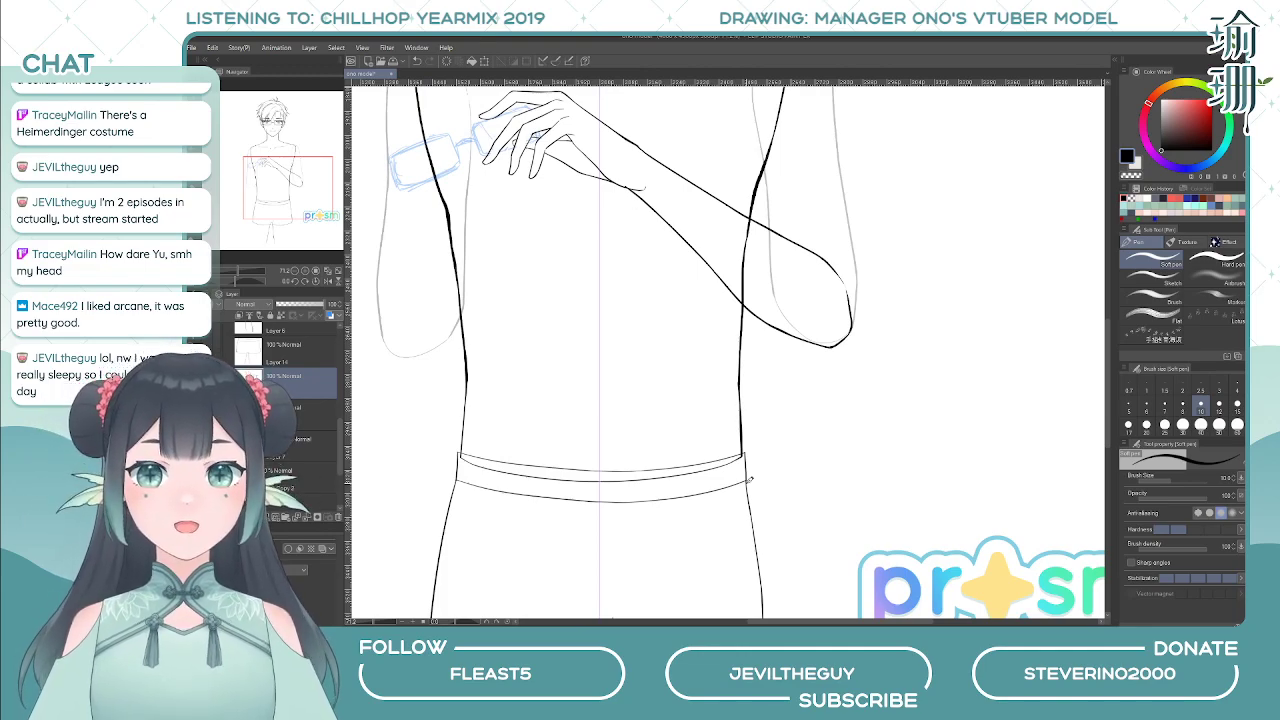
{"action": "left_click_drag", "start_coordinate": [553, 502], "coordinate": [600, 405]}
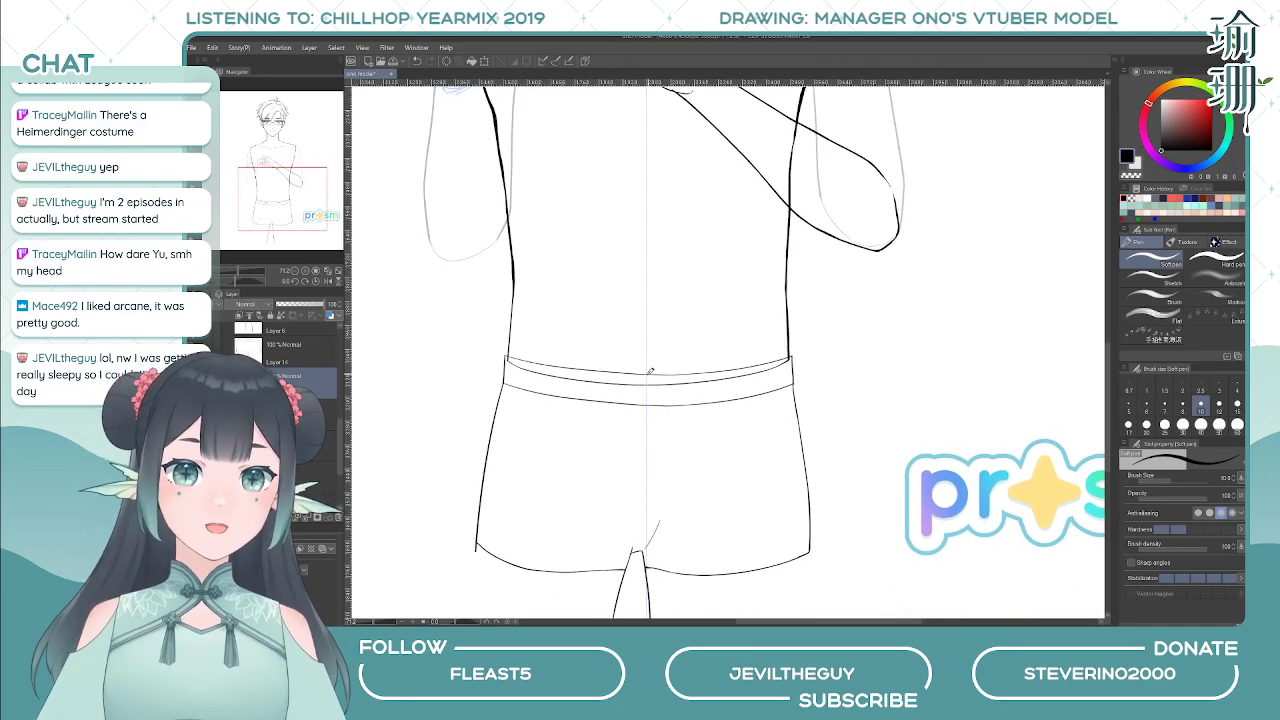
{"action": "scroll", "coordinate": [632, 374], "scroll_direction": "down", "scroll_amount": 2}
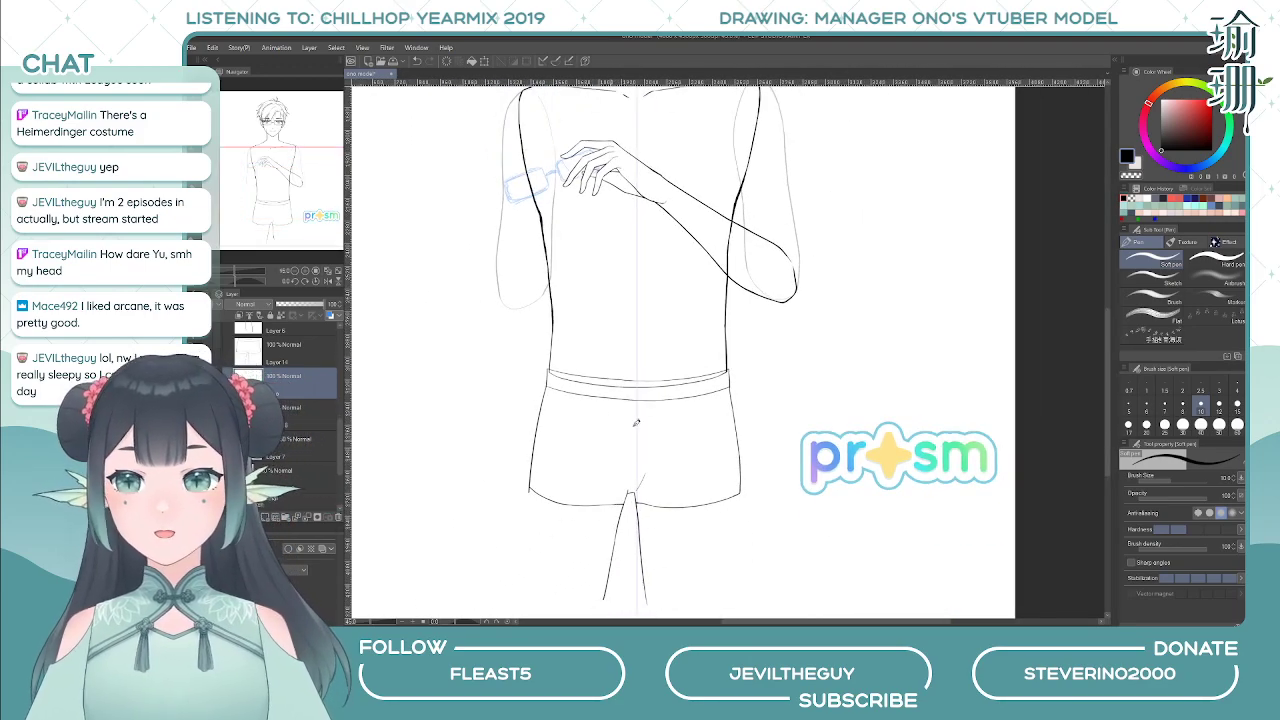
{"action": "scroll", "coordinate": [600, 427], "scroll_direction": "up", "scroll_amount": 3}
{"action": "scroll", "coordinate": [585, 357], "scroll_direction": "down", "scroll_amount": 1}
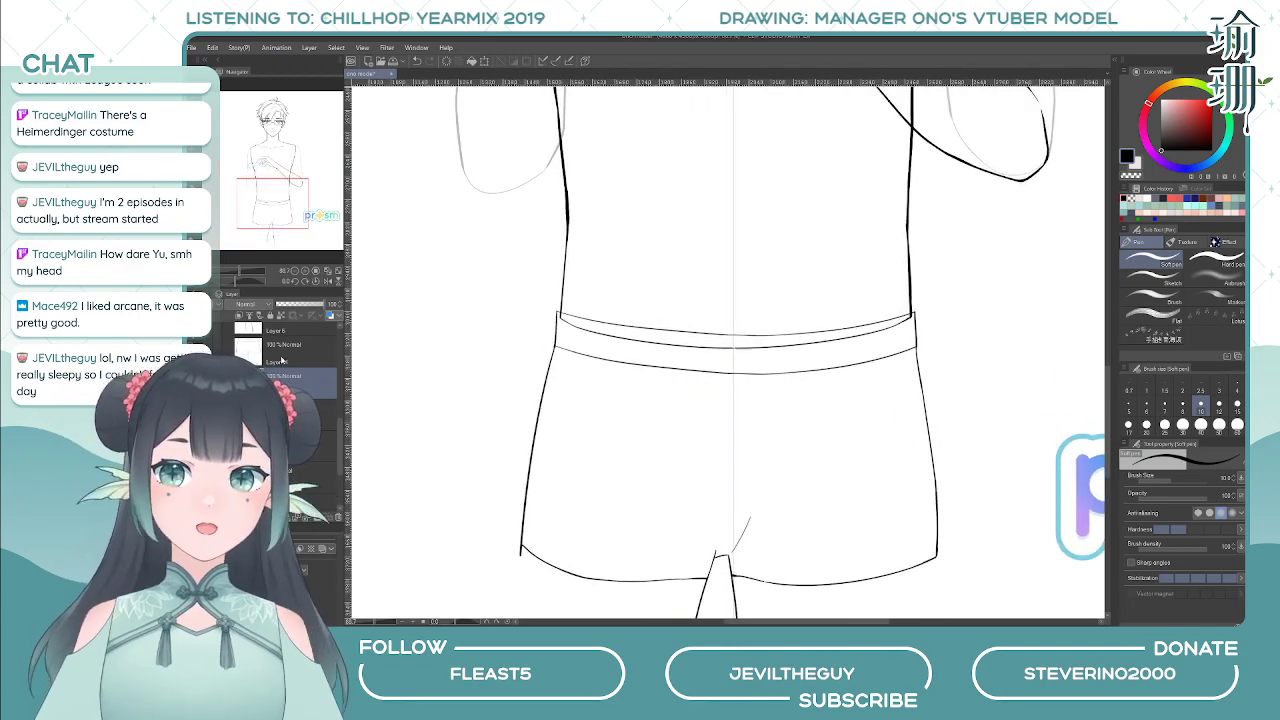
{"action": "scroll", "coordinate": [600, 282], "scroll_direction": "up", "scroll_amount": 2}
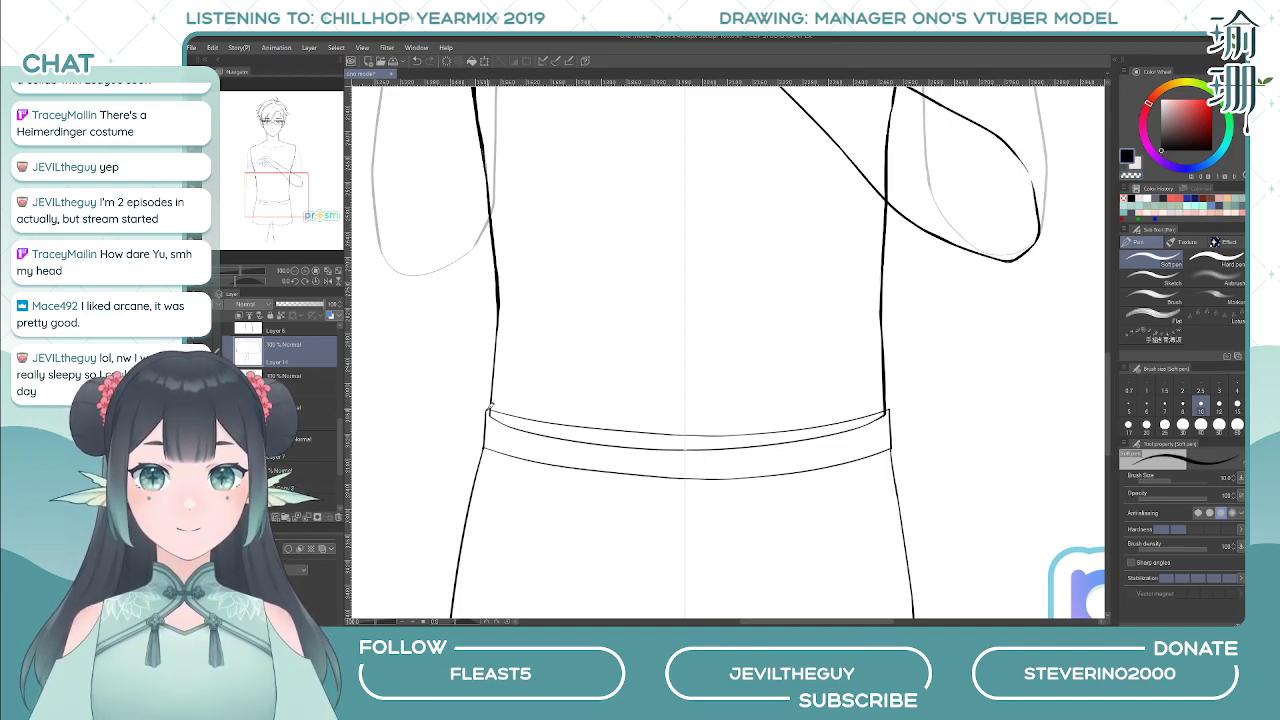
{"action": "scroll", "coordinate": [490, 405], "scroll_direction": "up", "scroll_amount": 2}
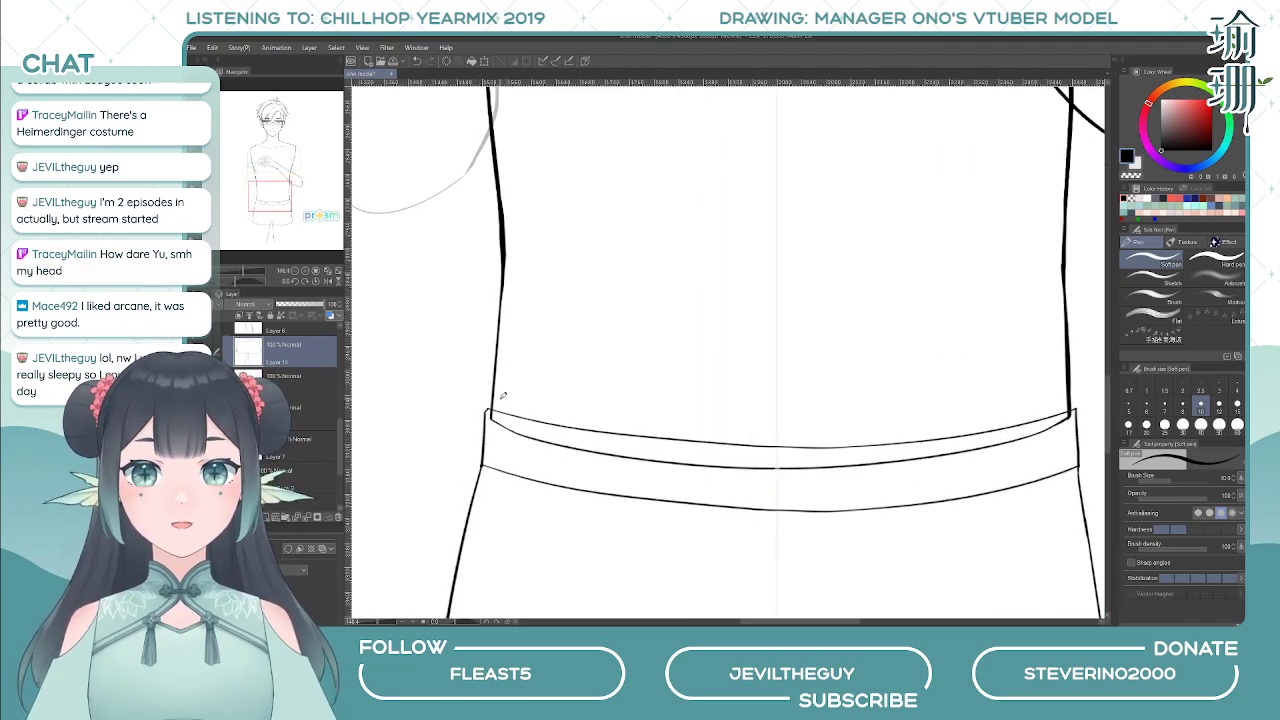
{"action": "key", "text": "h"}
{"action": "key", "text": "c"}
{"action": "left_click_drag", "start_coordinate": [491, 374], "coordinate": [568, 334]}
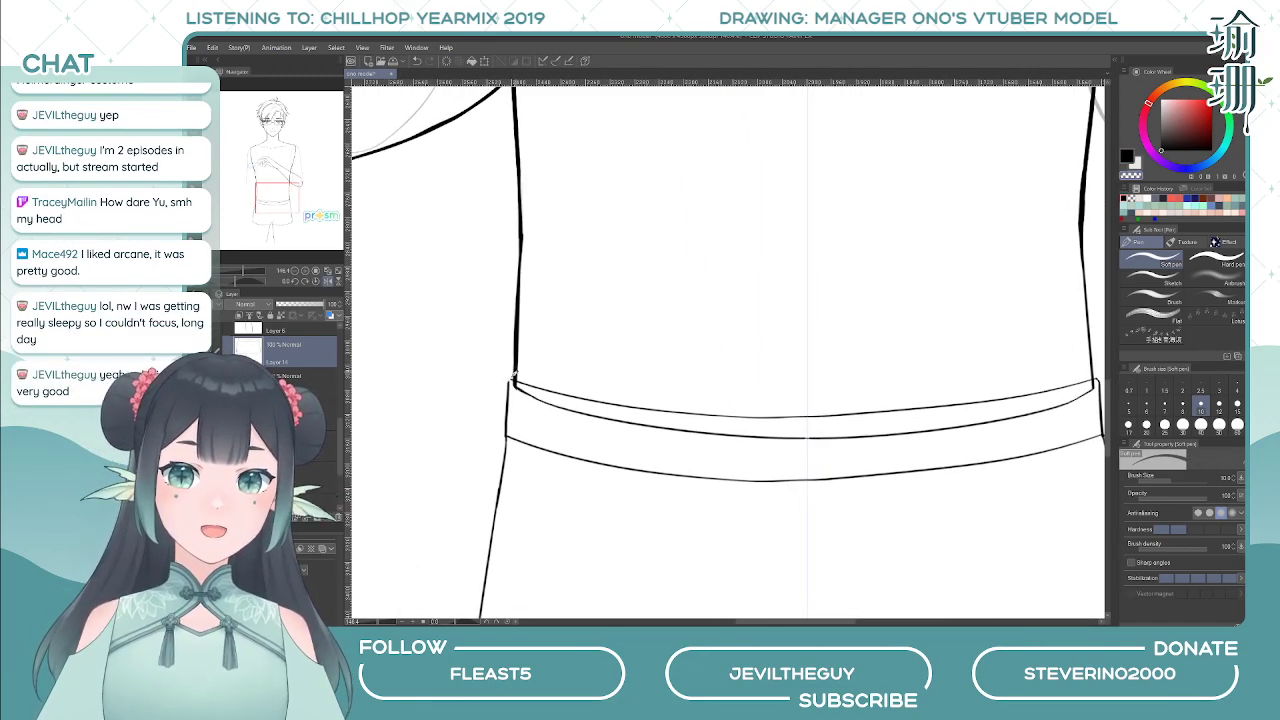
{"action": "key", "text": "c"}
{"action": "left_click_drag", "start_coordinate": [514, 376], "coordinate": [514, 383]}
{"action": "key", "text": "ctrl+z"}
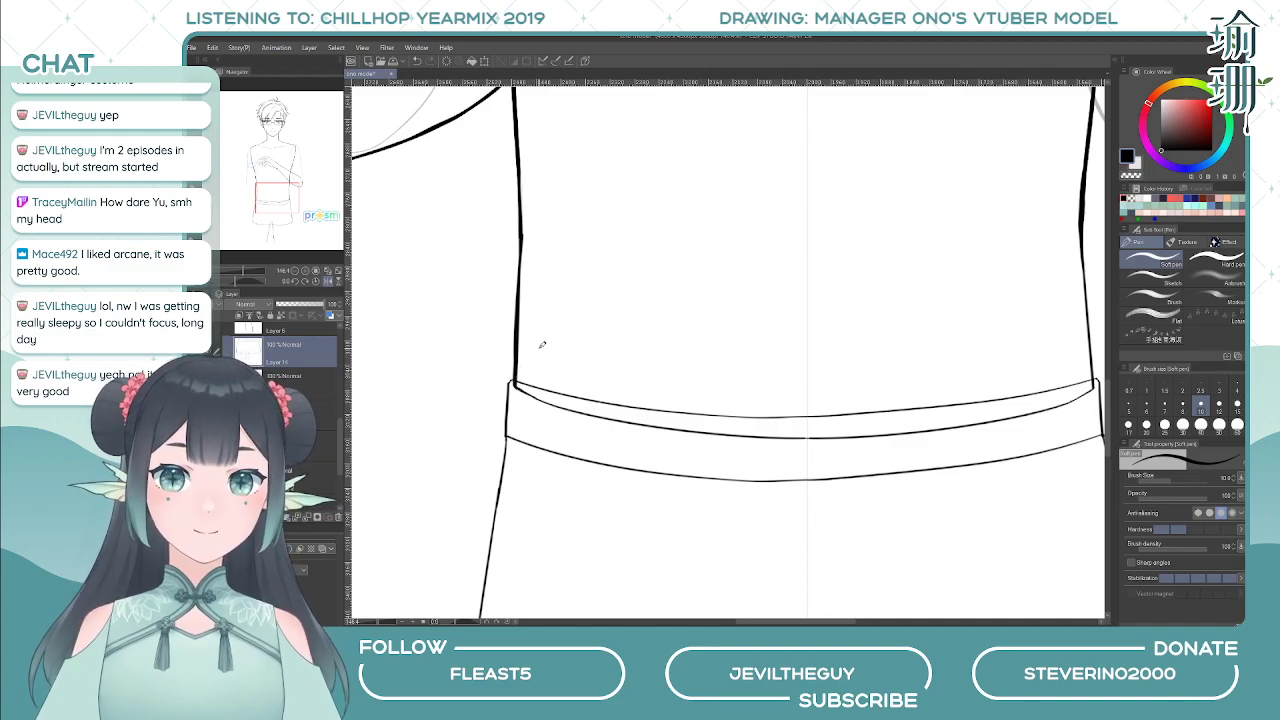
- Restore the normal canvas orientation and examine the torso and shorts line art as a whole
{"action": "scroll", "coordinate": [535, 352], "scroll_direction": "down", "scroll_amount": 4}
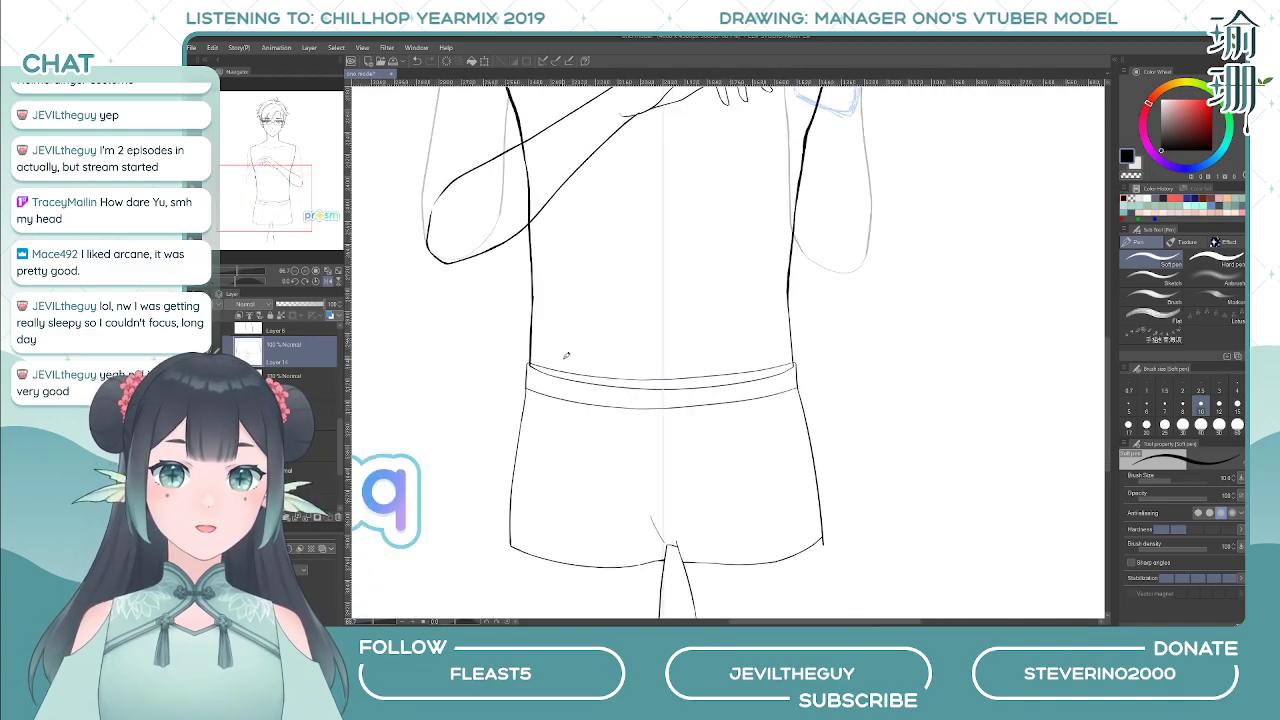
{"action": "scroll", "coordinate": [582, 402], "scroll_direction": "down", "scroll_amount": 2}
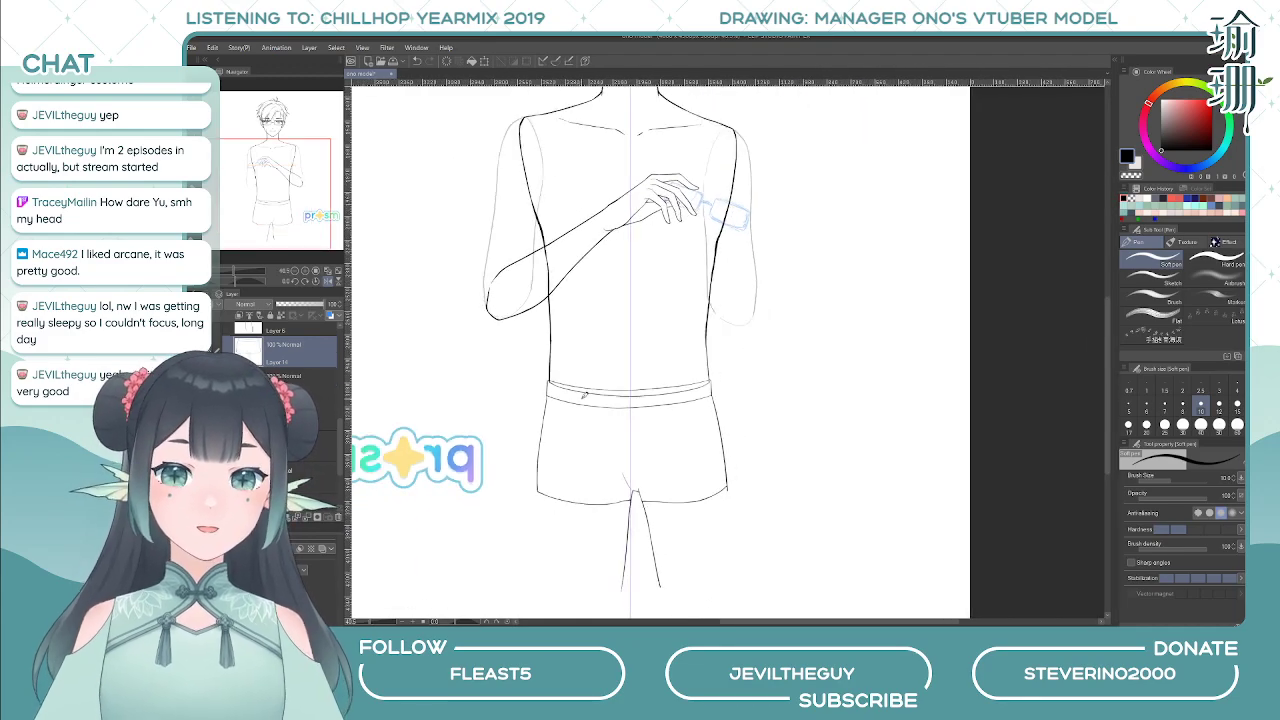
{"action": "key", "text": "e"}
{"action": "key", "text": "h"}
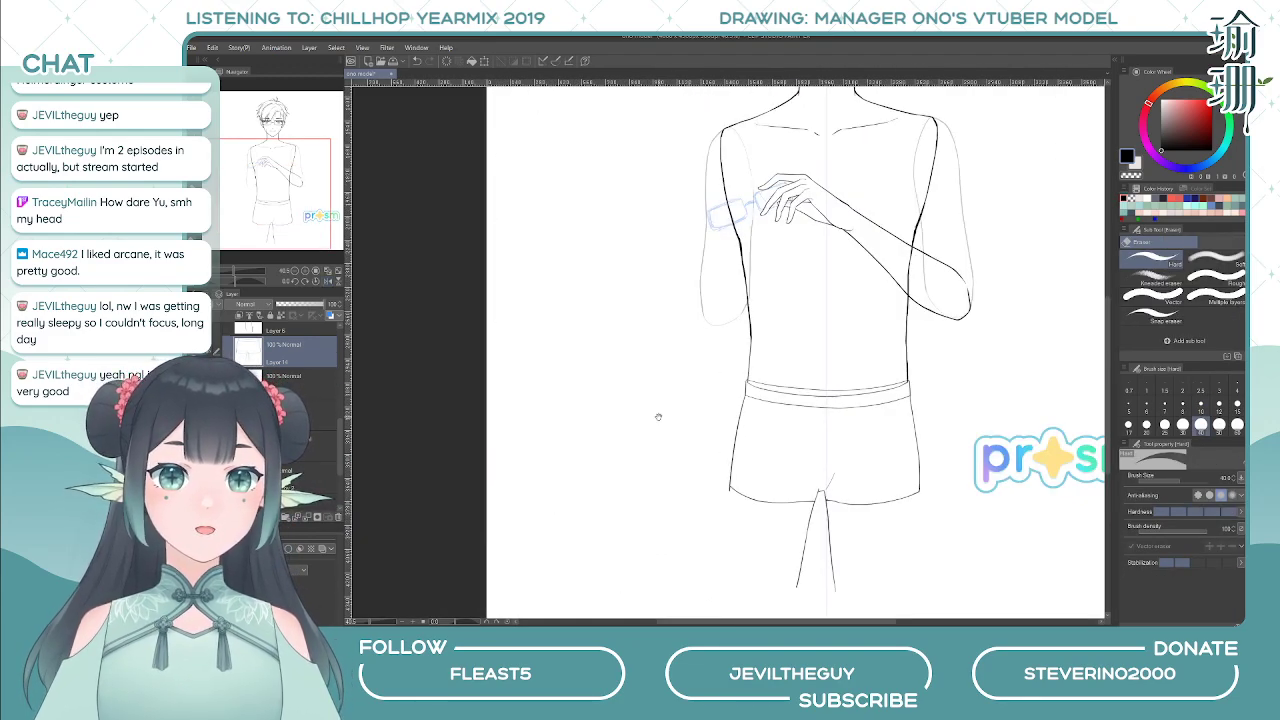
{"action": "left_click_drag", "start_coordinate": [664, 397], "coordinate": [586, 382]}
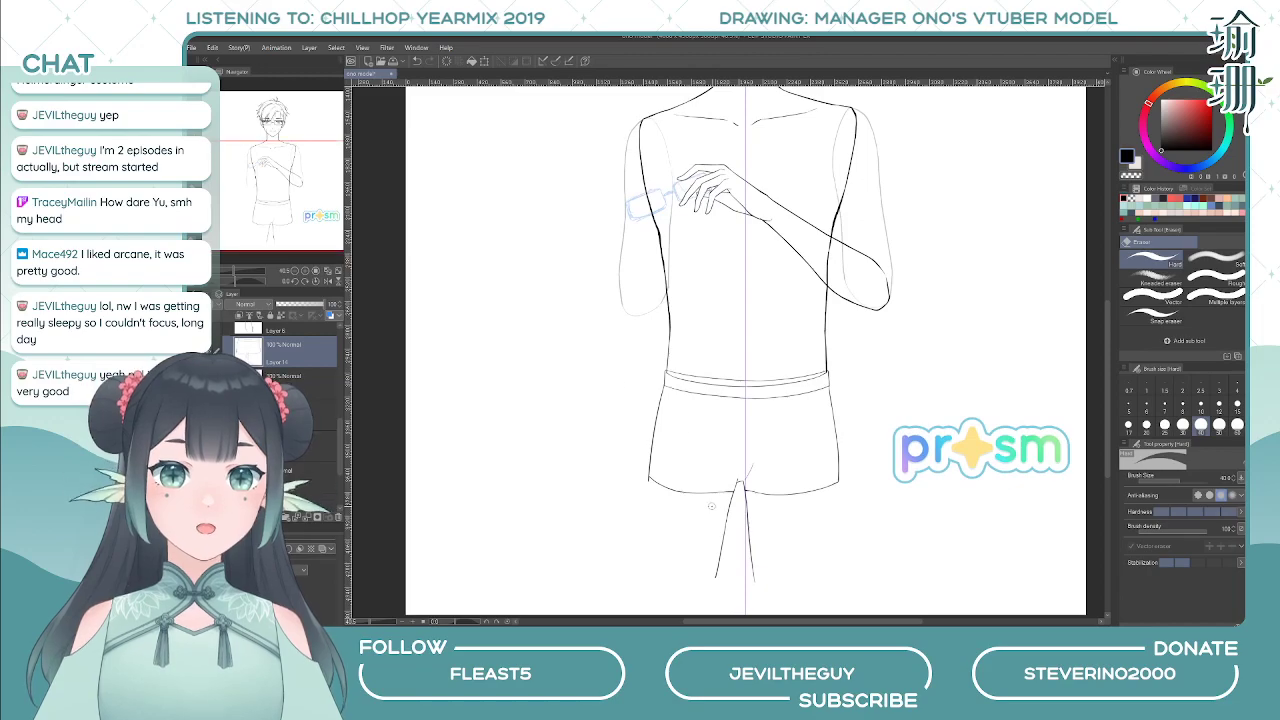
{"action": "key", "text": "p"}
{"action": "left_click_drag", "start_coordinate": [750, 457], "coordinate": [740, 447]}
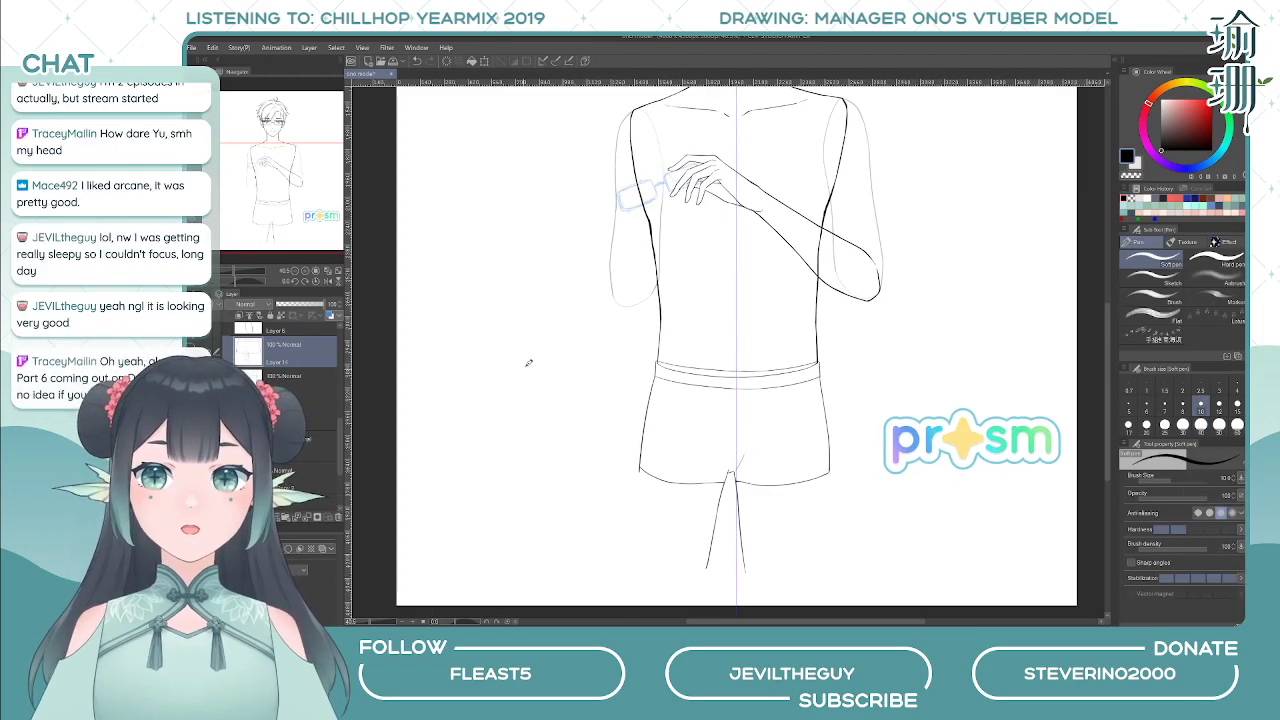
{"action": "left_click_drag", "start_coordinate": [571, 420], "coordinate": [572, 408]}
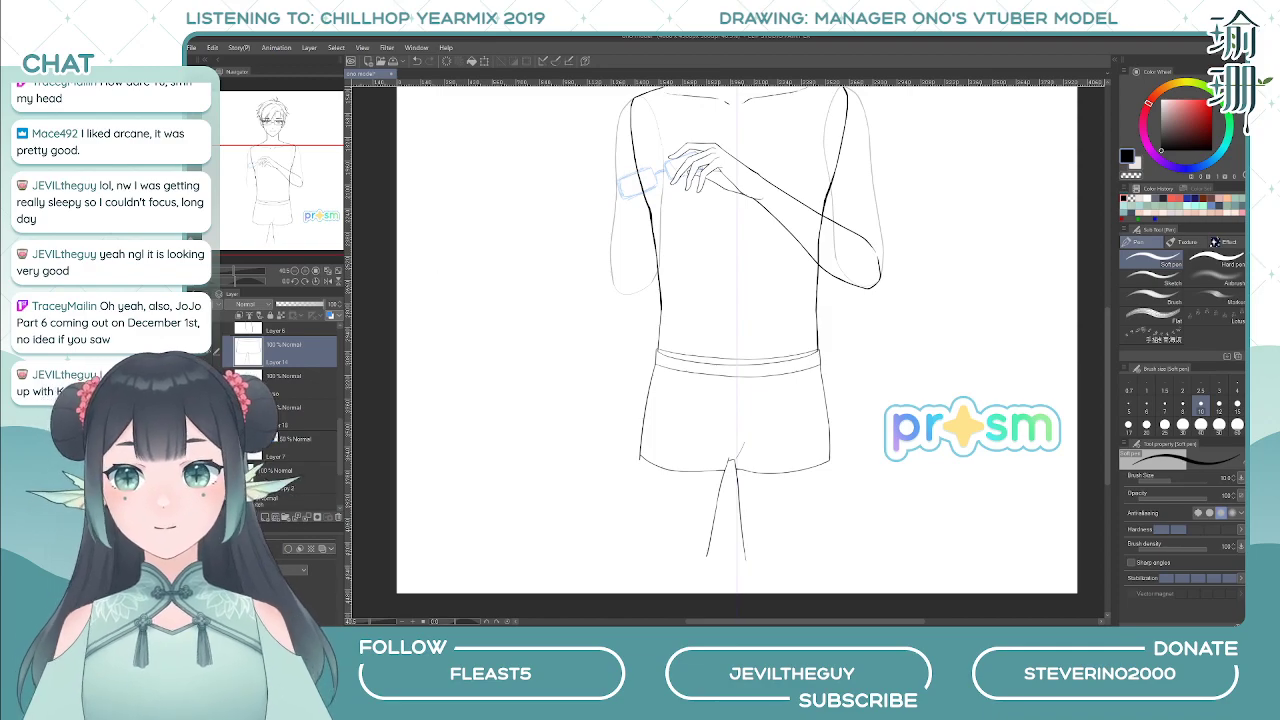
- Show the blue rough sketch beneath the line art around the shorts and legs
{"action": "left_click", "coordinate": [205, 501]}
{"action": "left_click_drag", "start_coordinate": [498, 445], "coordinate": [488, 414]}
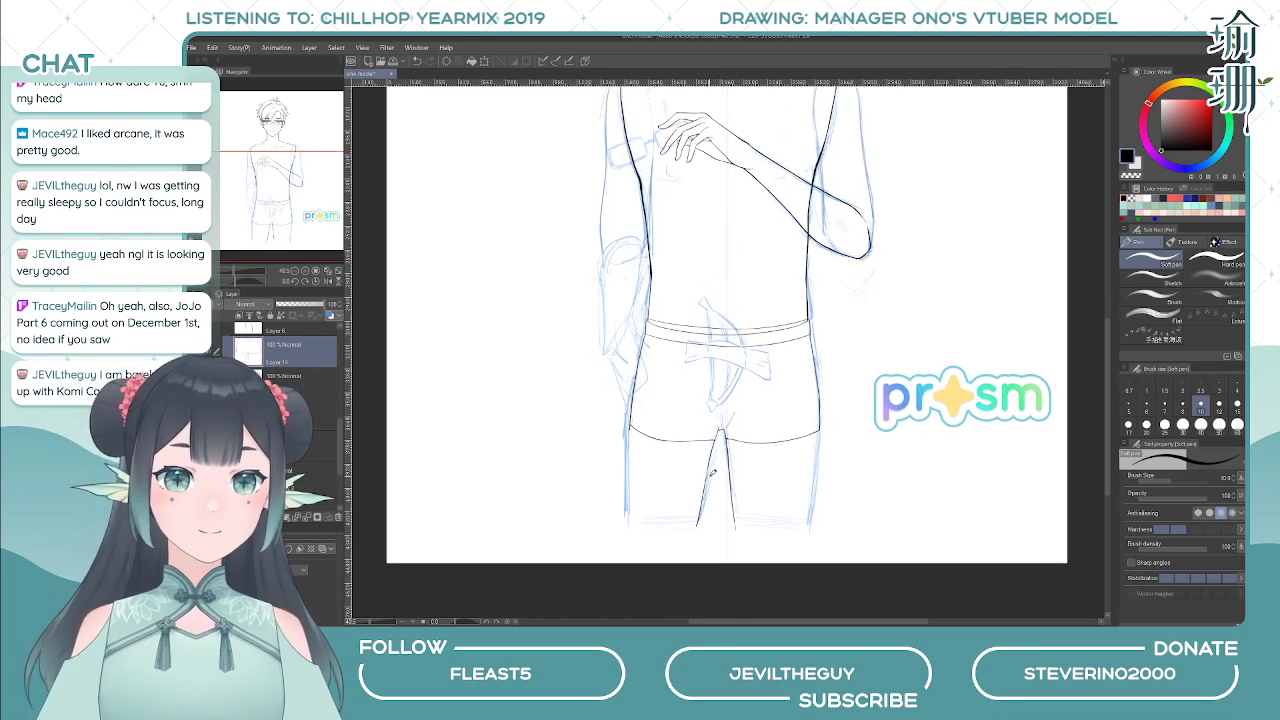
{"action": "scroll", "coordinate": [710, 462], "scroll_direction": "up", "scroll_amount": 1}
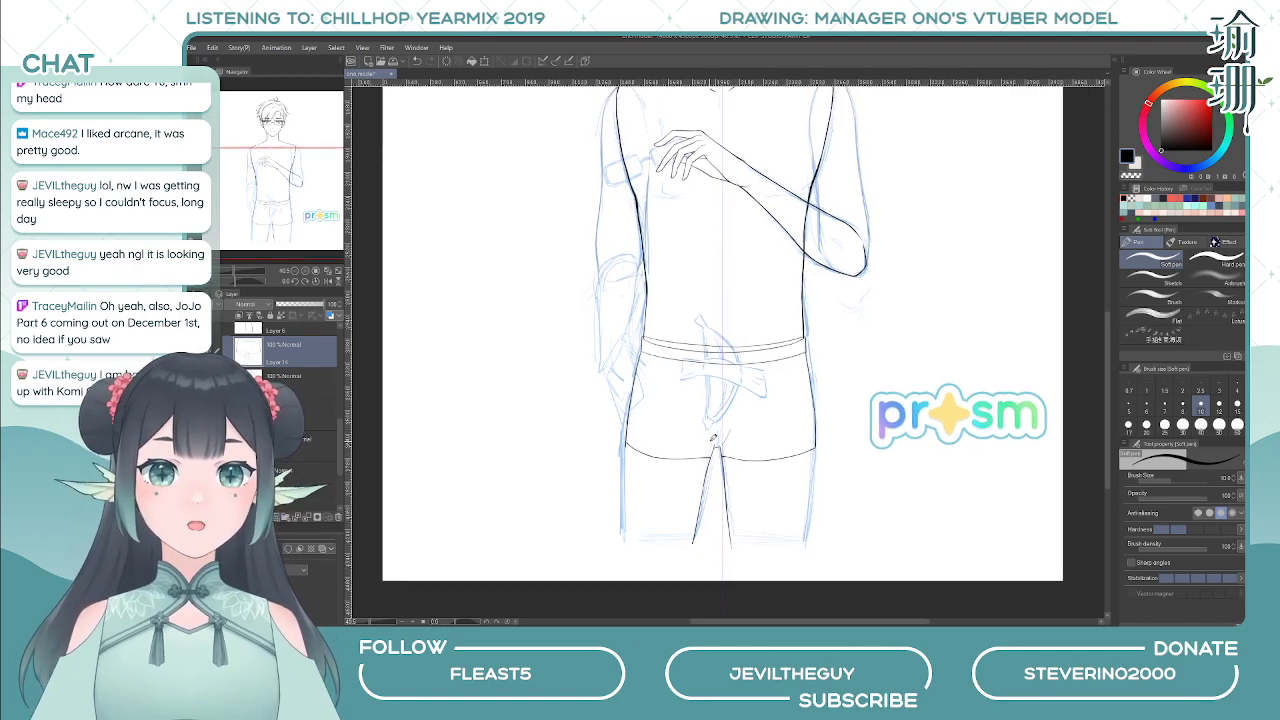
{"action": "left_click_drag", "start_coordinate": [682, 399], "coordinate": [685, 397]}
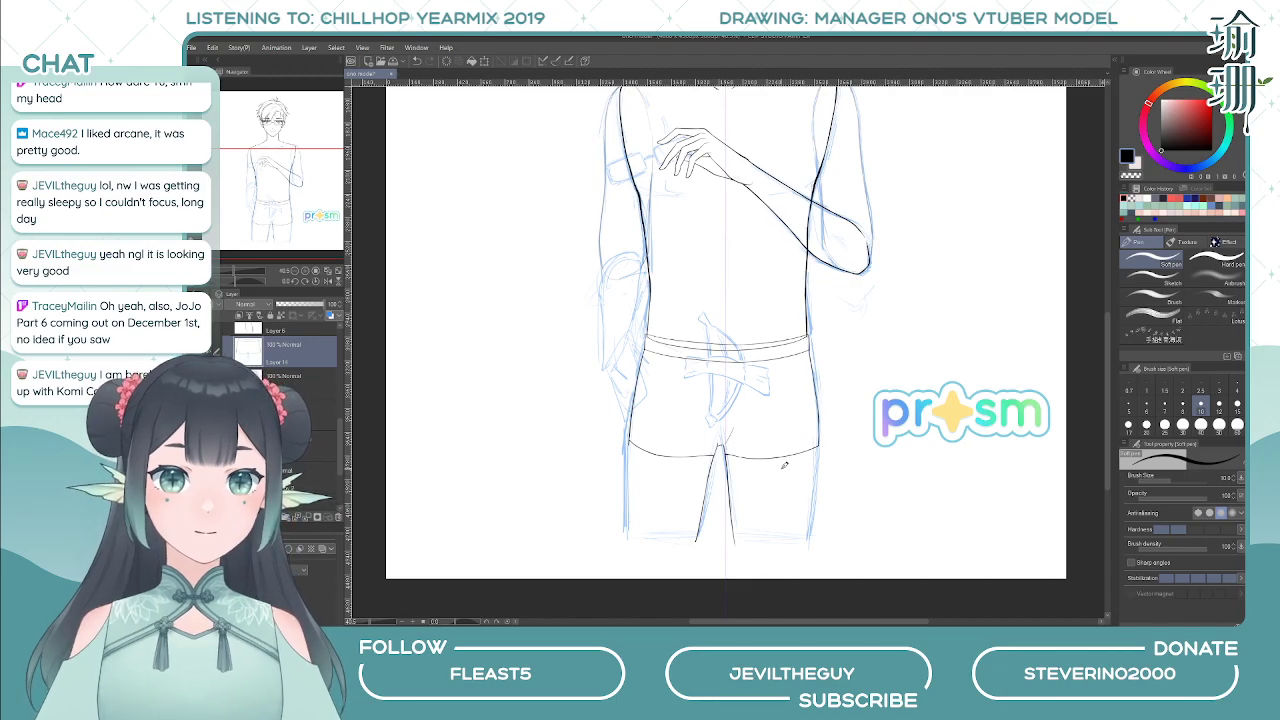
- Lasso the elbow-side lower part of the shorts and transform it slightly smaller, including the side line and hem
{"action": "key", "text": "m"}
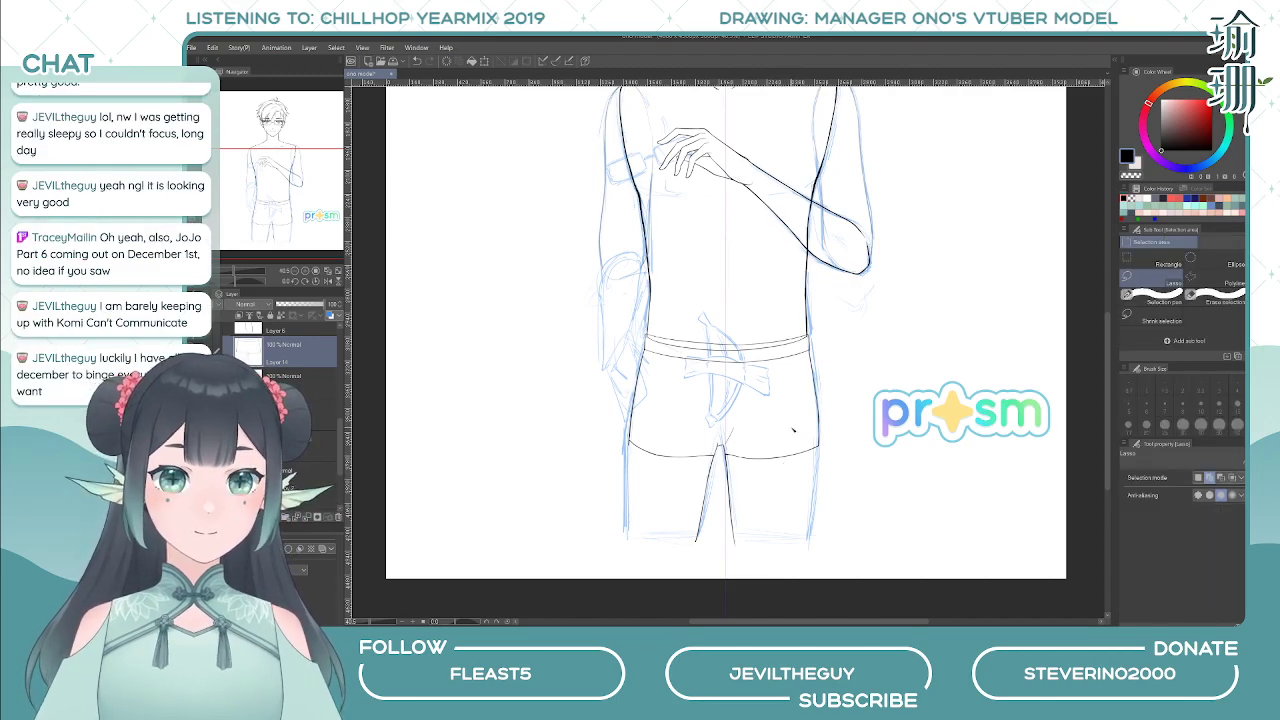
{"action": "mouse_move", "coordinate": [815, 352]}
{"action": "left_mouse_down"}
{"action": "mouse_move", "coordinate": [844, 374]}
{"action": "mouse_move", "coordinate": [831, 484]}
{"action": "mouse_move", "coordinate": [761, 514]}
{"action": "mouse_move", "coordinate": [763, 450]}
{"action": "mouse_move", "coordinate": [797, 393]}
{"action": "left_mouse_up"}
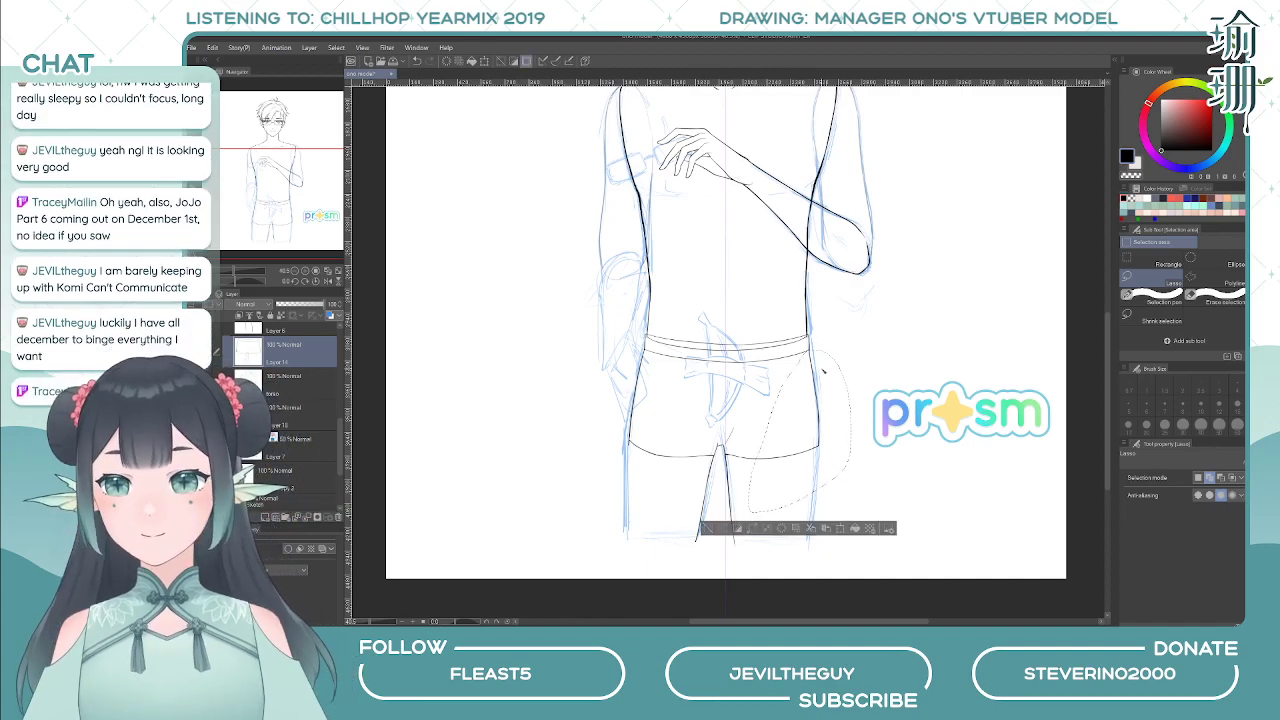
{"action": "key", "text": "ctrl+t"}
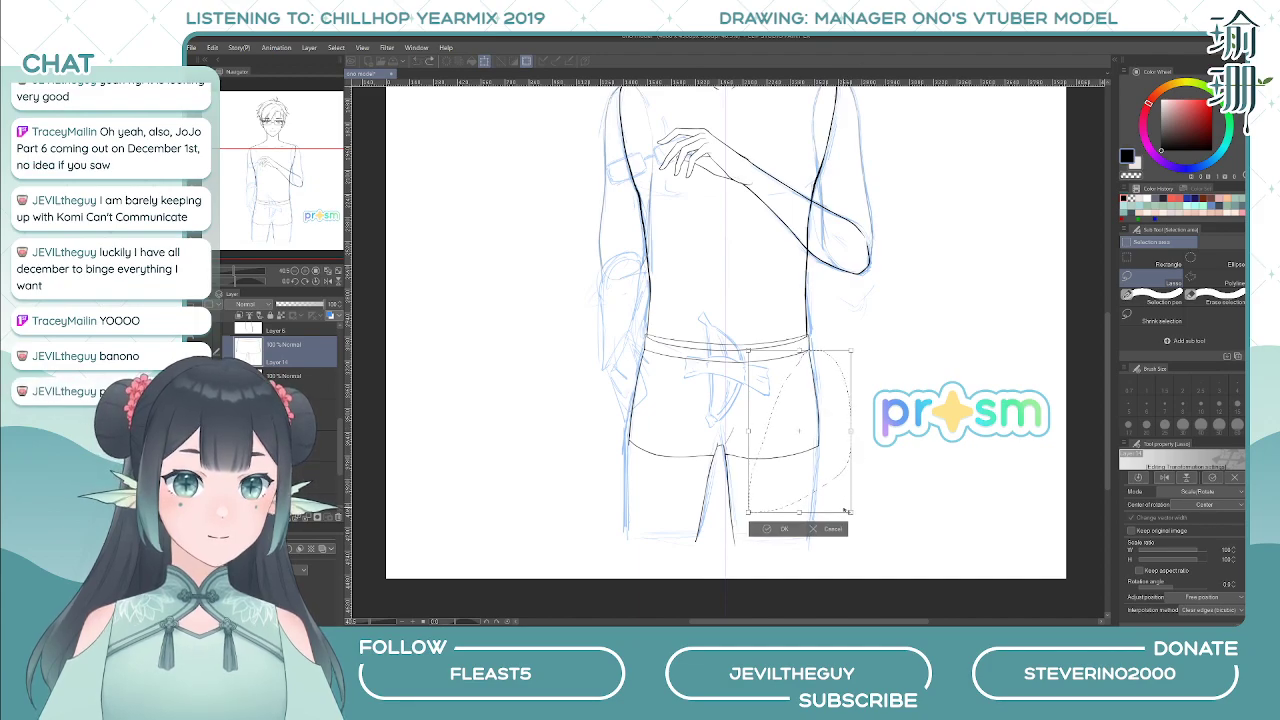
{"action": "left_click_drag", "start_coordinate": [850, 512], "coordinate": [848, 507]}
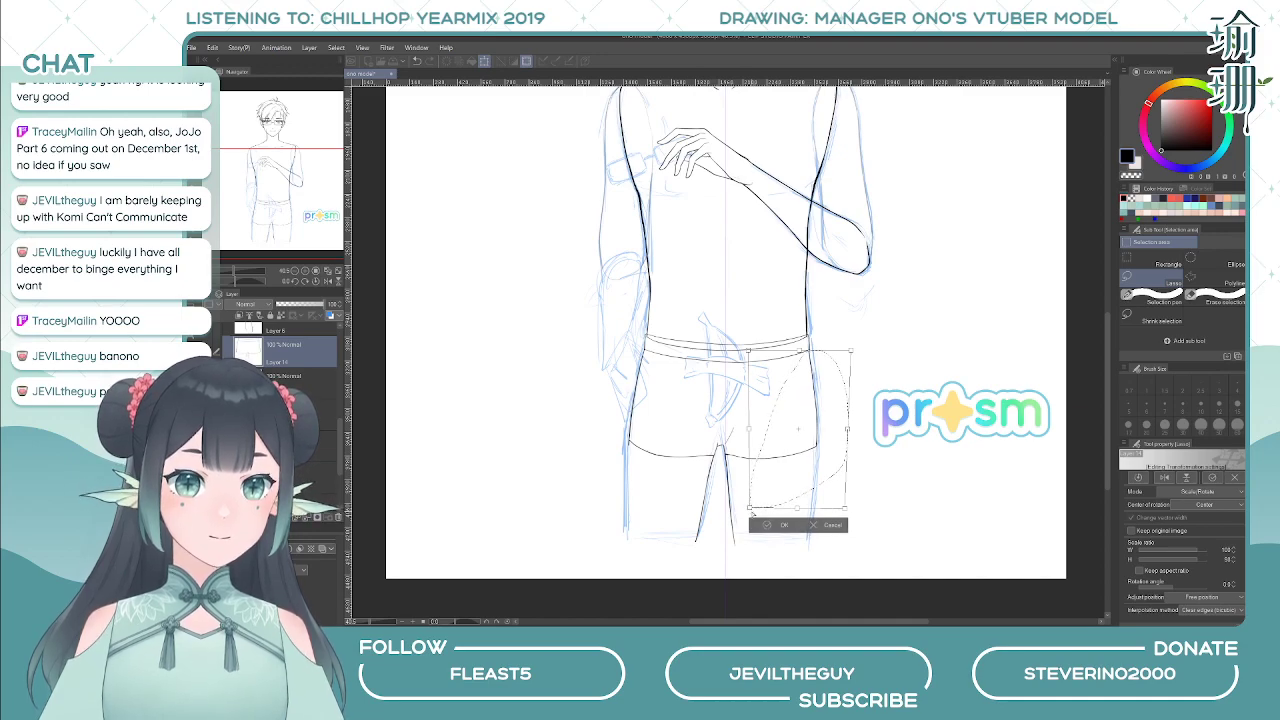
{"action": "key", "text": "Return"}
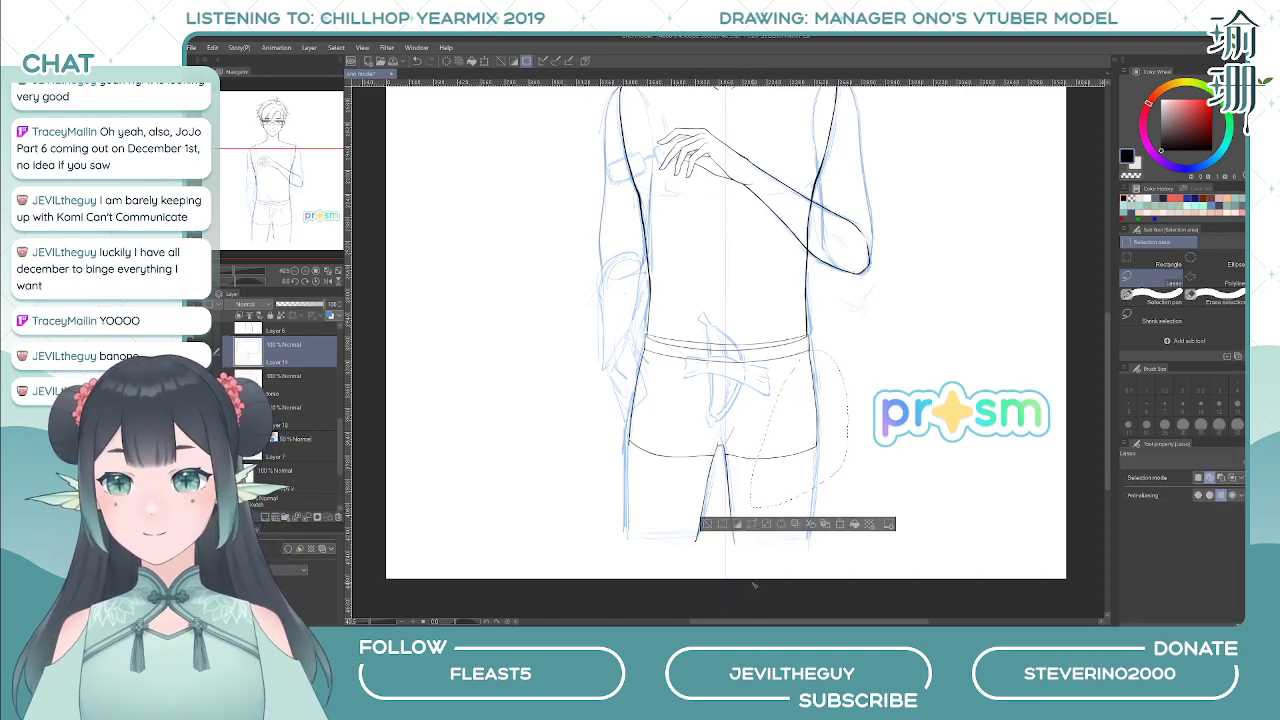
{"action": "key", "text": "ctrl+d"}
- Smooth the shorts' hem on the elbow-side leg by redrawing its uneven part and removing the excess ink
{"action": "scroll", "coordinate": [777, 425], "scroll_direction": "up", "scroll_amount": 2}
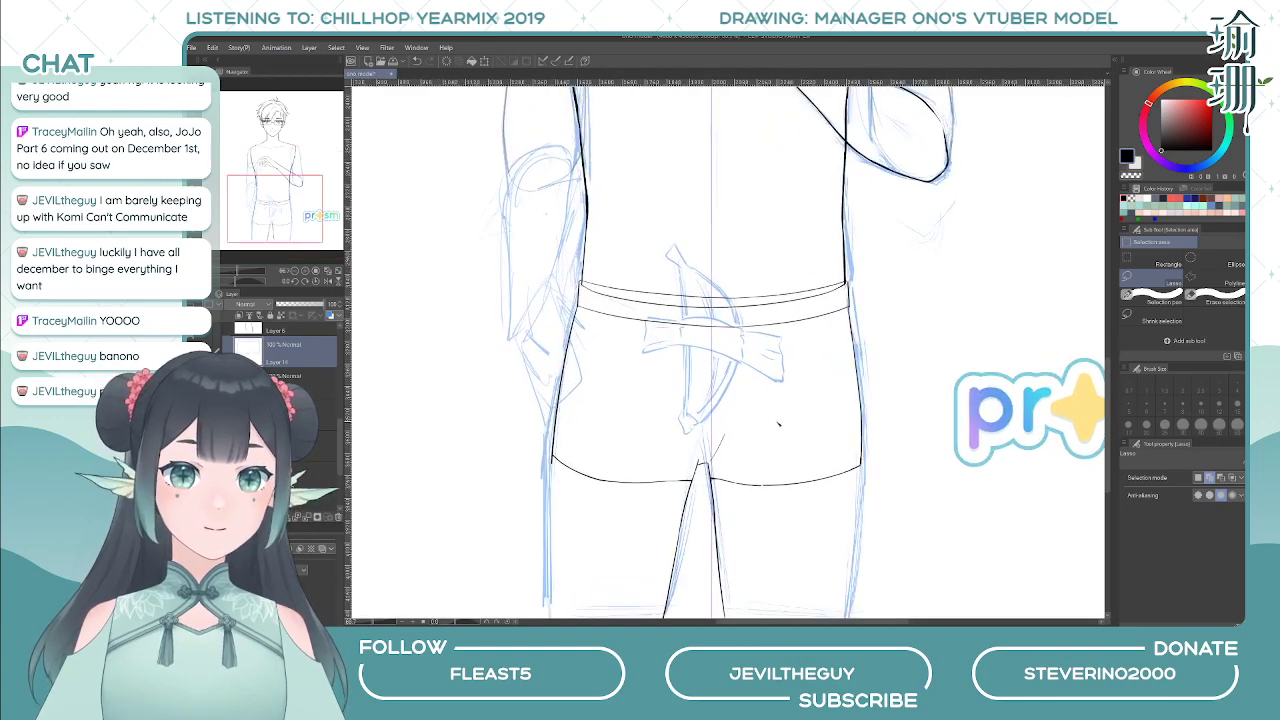
{"action": "key", "text": "e"}
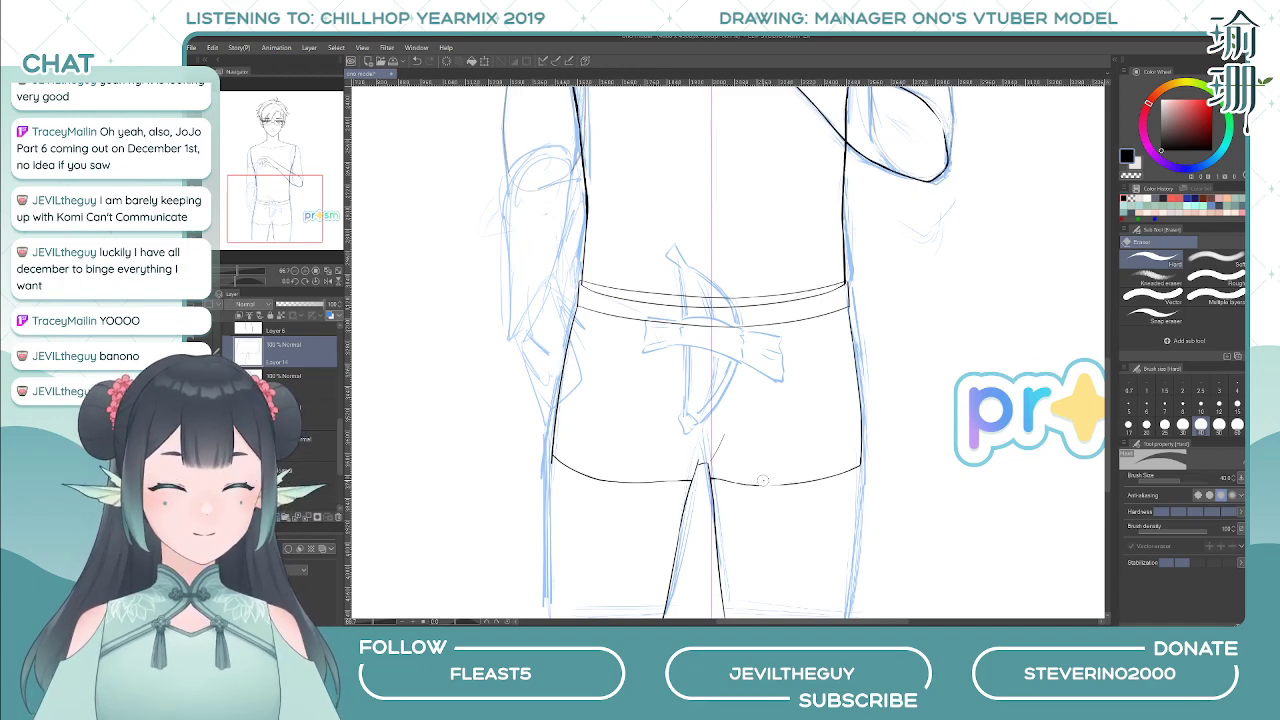
{"action": "key", "text": "p"}
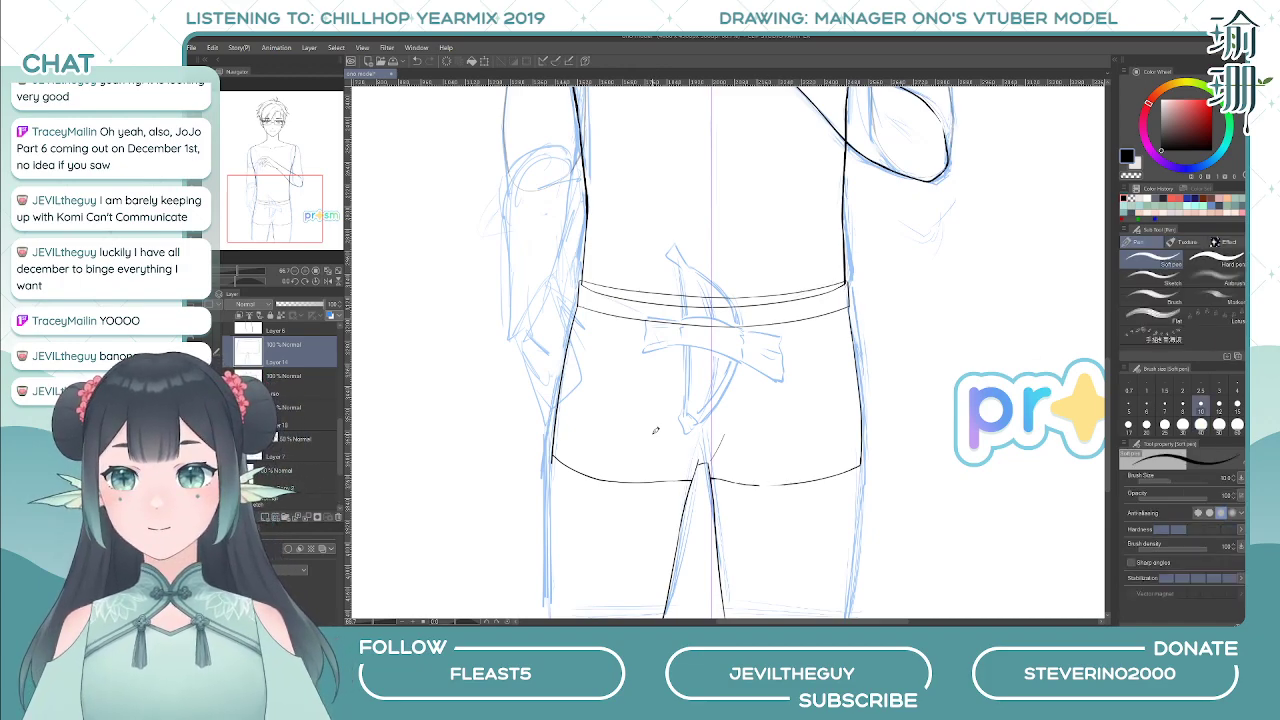
{"action": "key", "text": "minus"}
{"action": "key", "text": "minus"}
{"action": "key", "text": "minus"}
{"action": "key", "text": "minus"}
{"action": "key", "text": "minus"}
{"action": "left_click_drag", "start_coordinate": [673, 479], "coordinate": [620, 440]}
{"action": "left_click_drag", "start_coordinate": [674, 400], "coordinate": [594, 434]}
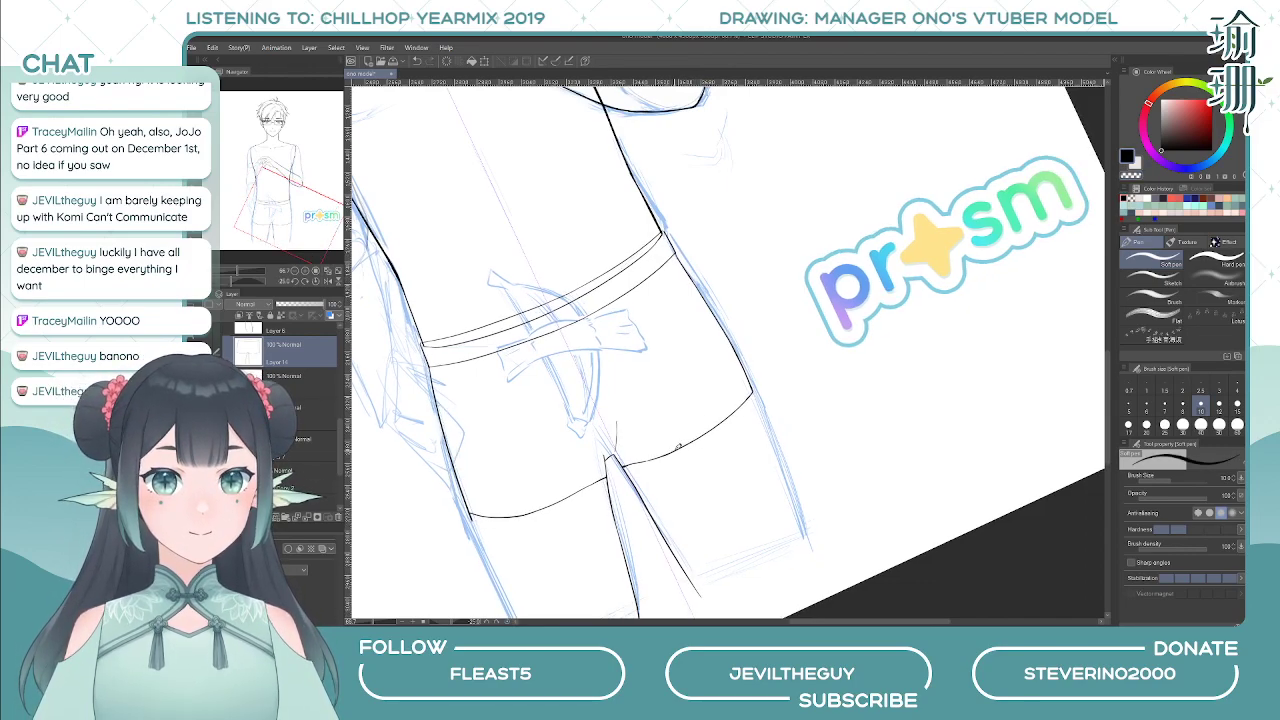
{"action": "key", "text": "c"}
{"action": "left_click_drag", "start_coordinate": [667, 455], "coordinate": [675, 450]}
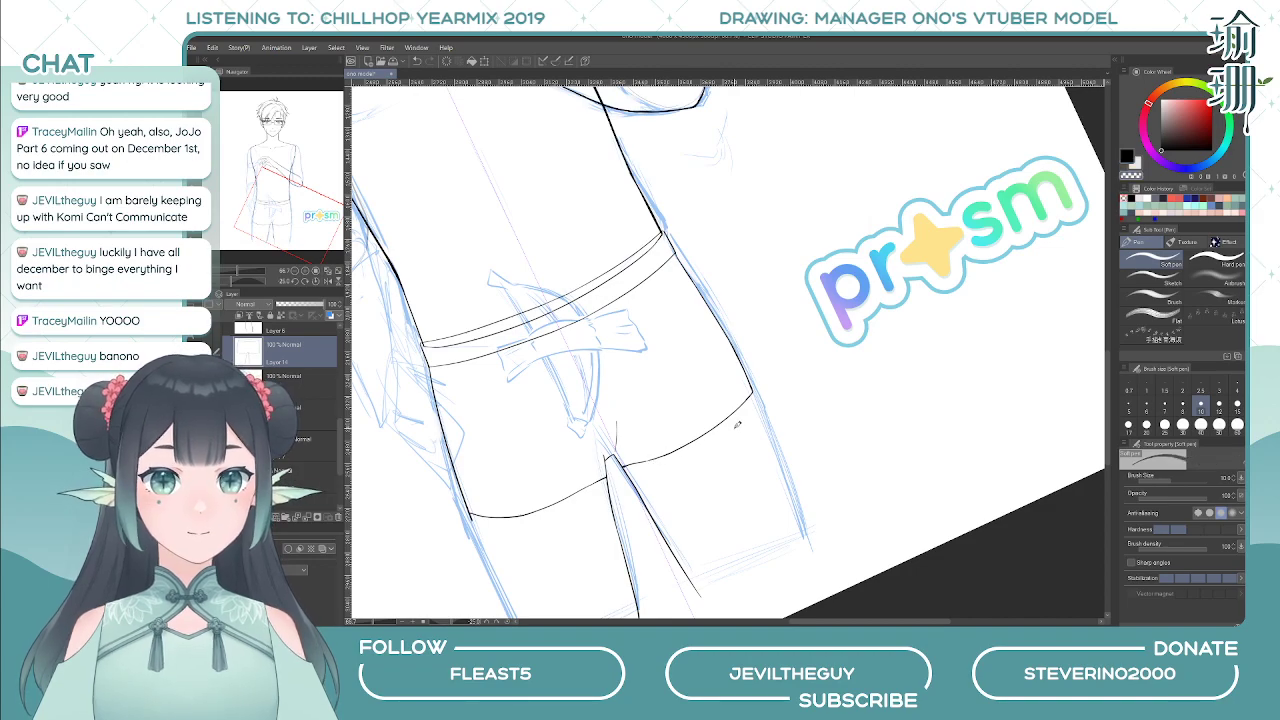
- Try to draw the elbow-side outer leg line from the shorts' hem down, following the blue sketch
{"action": "key", "text": "asciicircum"}
{"action": "key", "text": "asciicircum"}
{"action": "key", "text": "asciicircum"}
{"action": "key", "text": "asciicircum"}
{"action": "mouse_move", "coordinate": [795, 392]}
{"action": "left_mouse_down"}
{"action": "mouse_move", "coordinate": [825, 387]}
{"action": "mouse_move", "coordinate": [780, 488]}
{"action": "mouse_move", "coordinate": [783, 570]}
{"action": "left_mouse_up"}
{"action": "key", "text": "minus"}
{"action": "key", "text": "c"}
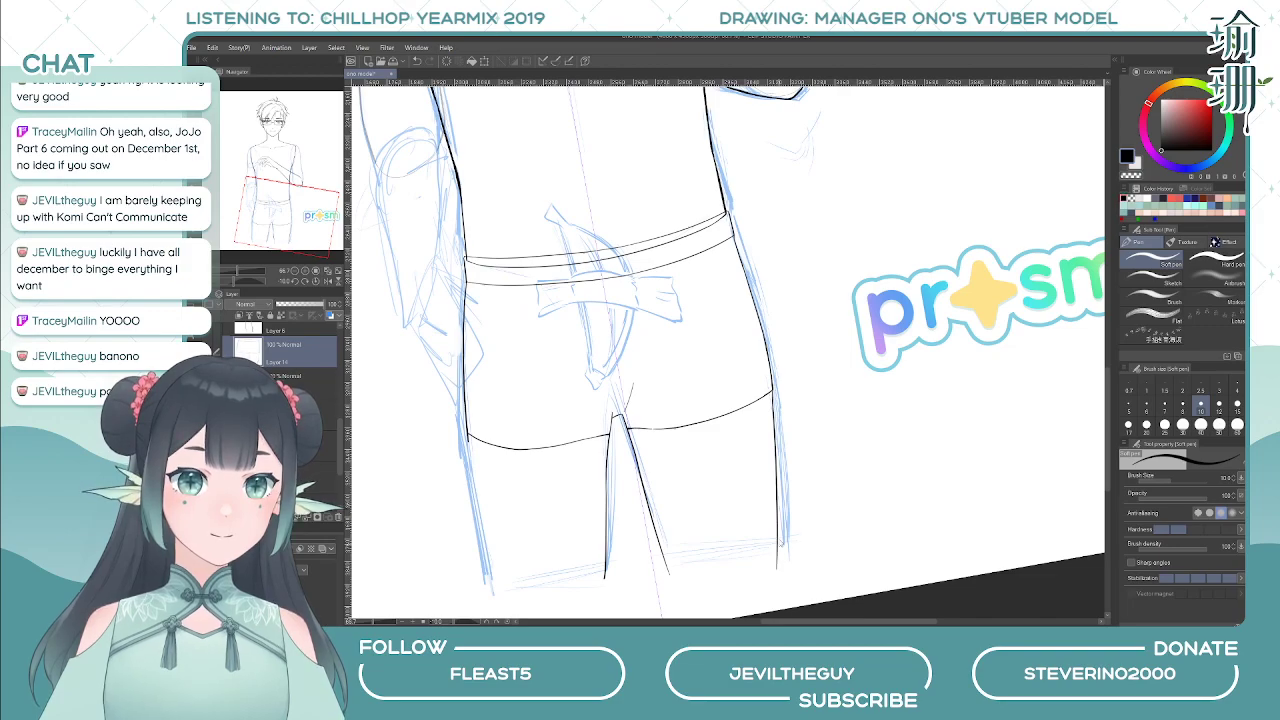
{"action": "key", "text": "ctrl+z"}
{"action": "left_click_drag", "start_coordinate": [775, 388], "coordinate": [781, 547]}
{"action": "key", "text": "ctrl+z"}
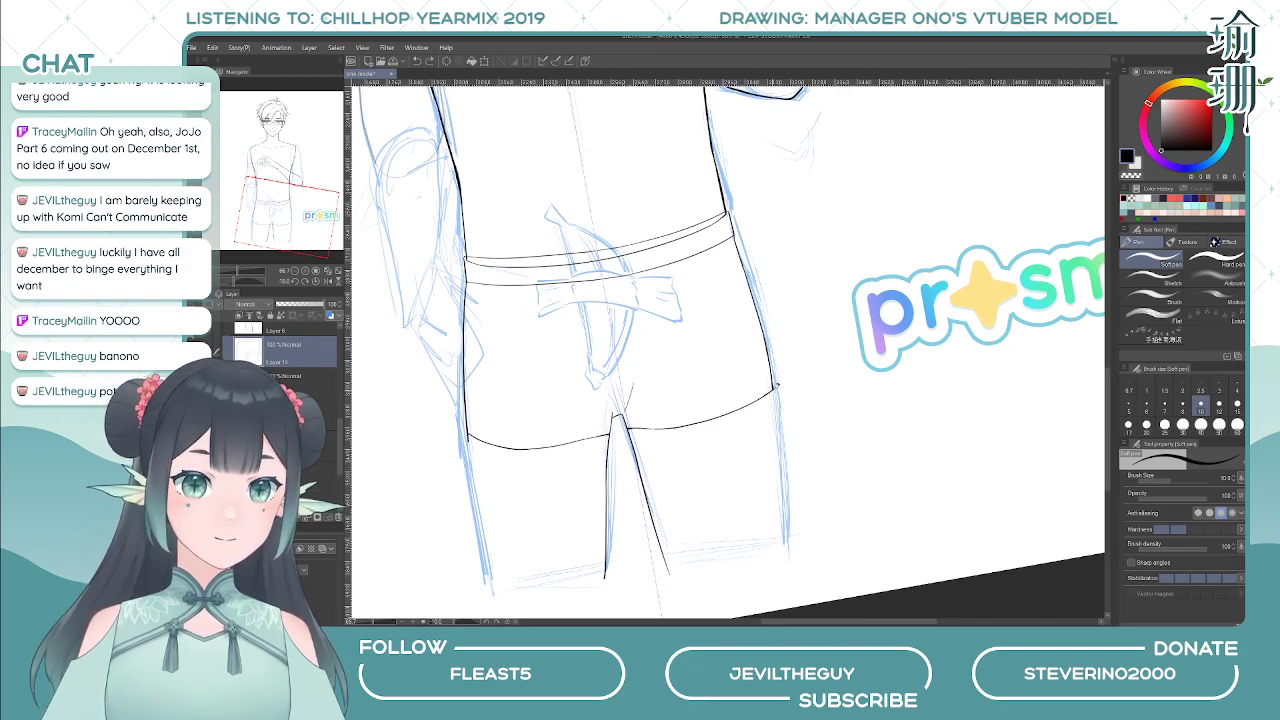
{"action": "left_click_drag", "start_coordinate": [776, 386], "coordinate": [781, 546]}
{"action": "key", "text": "ctrl+z"}
{"action": "left_click_drag", "start_coordinate": [775, 386], "coordinate": [785, 565]}
{"action": "key", "text": "ctrl+z"}
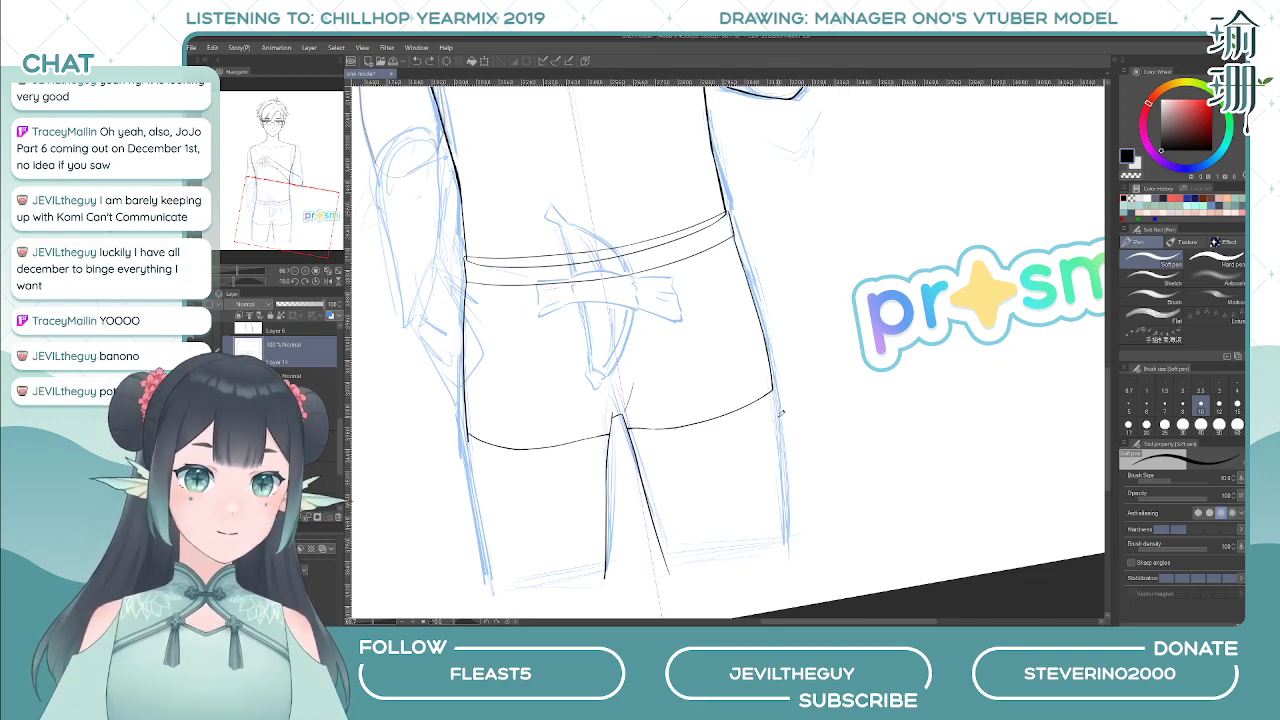
{"action": "left_click_drag", "start_coordinate": [778, 381], "coordinate": [787, 566]}
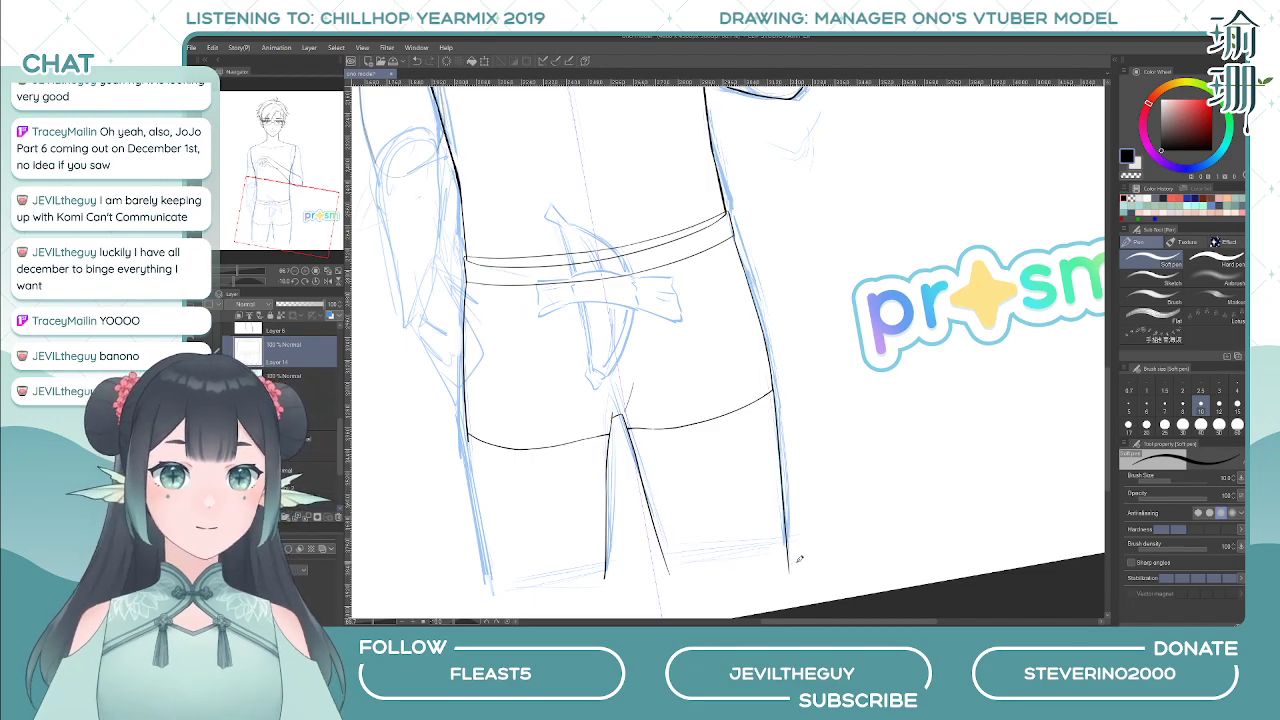
- Check the new leg line in the flipped view and try to draw the opposite outer leg line below the hem
{"action": "key", "text": "h"}
{"action": "scroll", "coordinate": [774, 502], "scroll_direction": "down", "scroll_amount": 2}
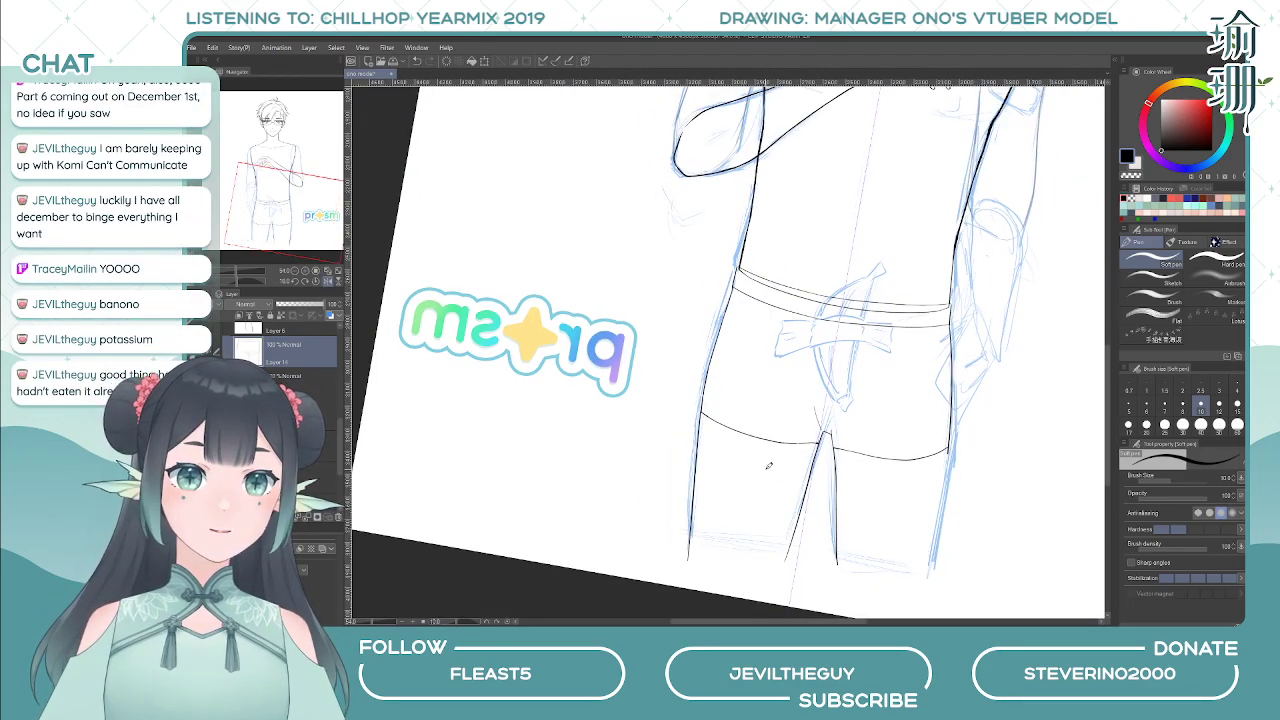
{"action": "key", "text": "h"}
{"action": "left_click_drag", "start_coordinate": [606, 425], "coordinate": [743, 361]}
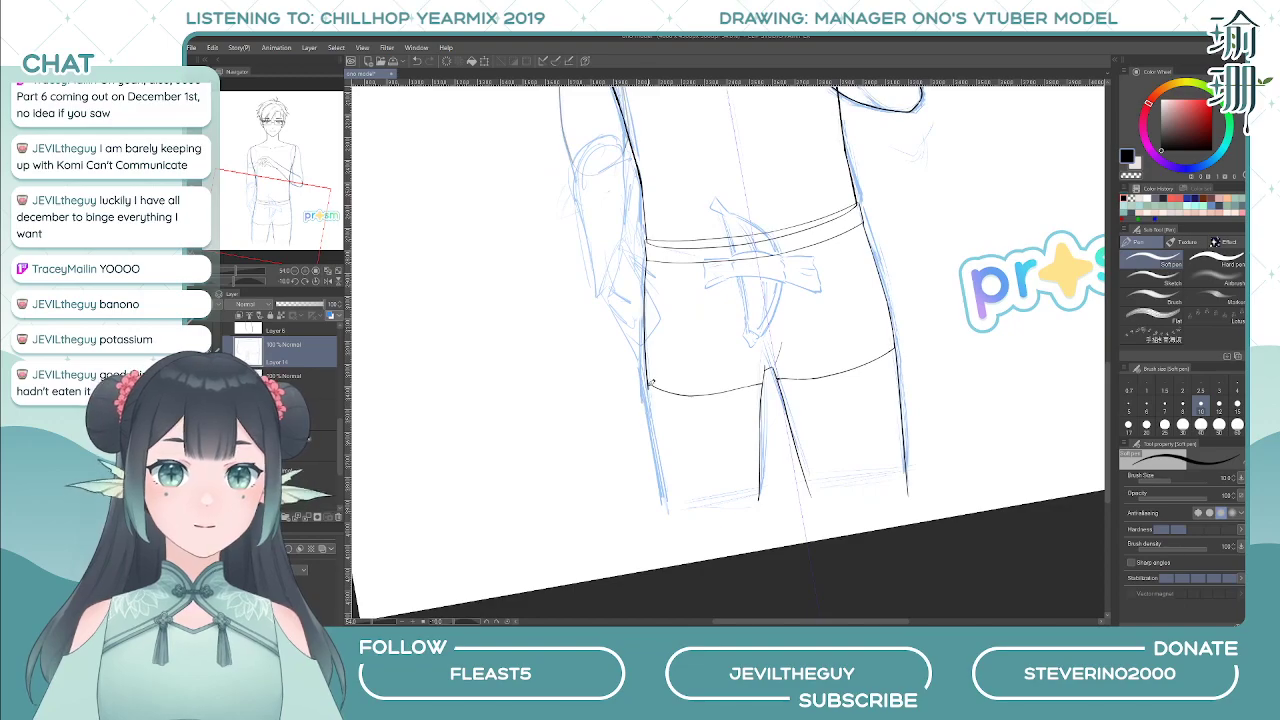
{"action": "left_click_drag", "start_coordinate": [649, 385], "coordinate": [669, 520]}
{"action": "key", "text": "ctrl+z"}
{"action": "left_click_drag", "start_coordinate": [648, 383], "coordinate": [667, 516]}
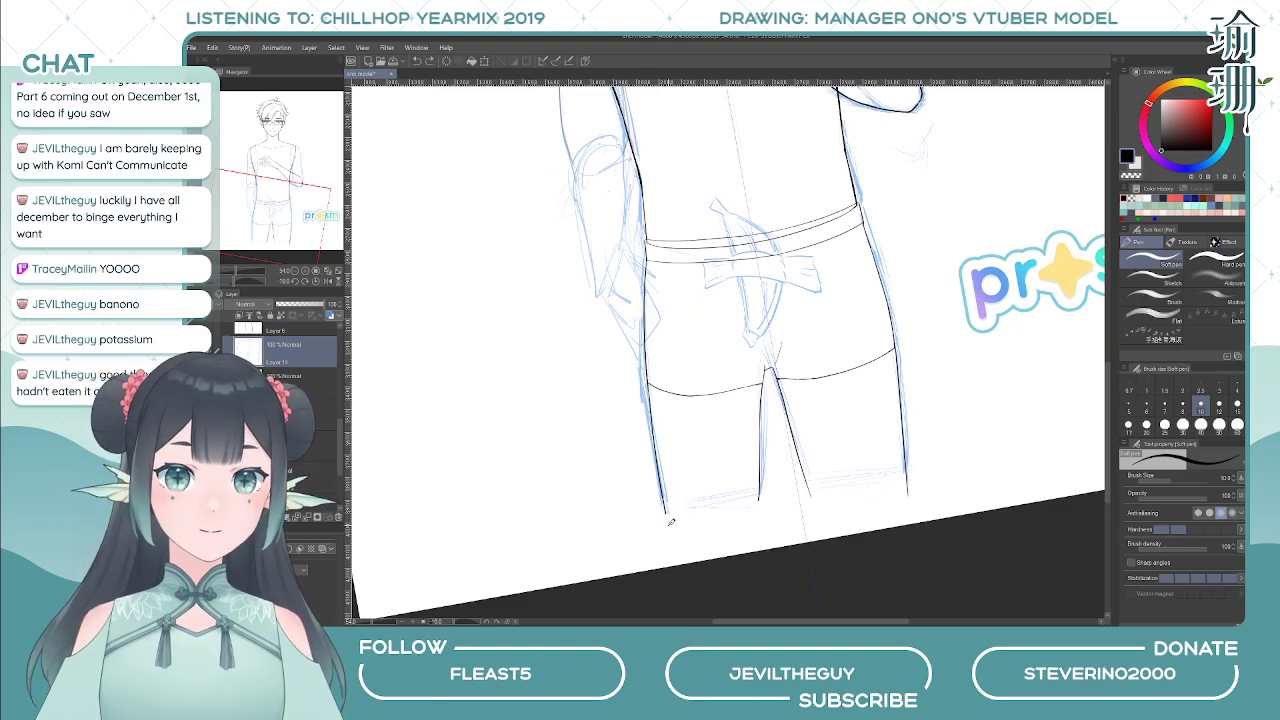
{"action": "key", "text": "ctrl+z"}
{"action": "left_click_drag", "start_coordinate": [649, 373], "coordinate": [670, 527]}
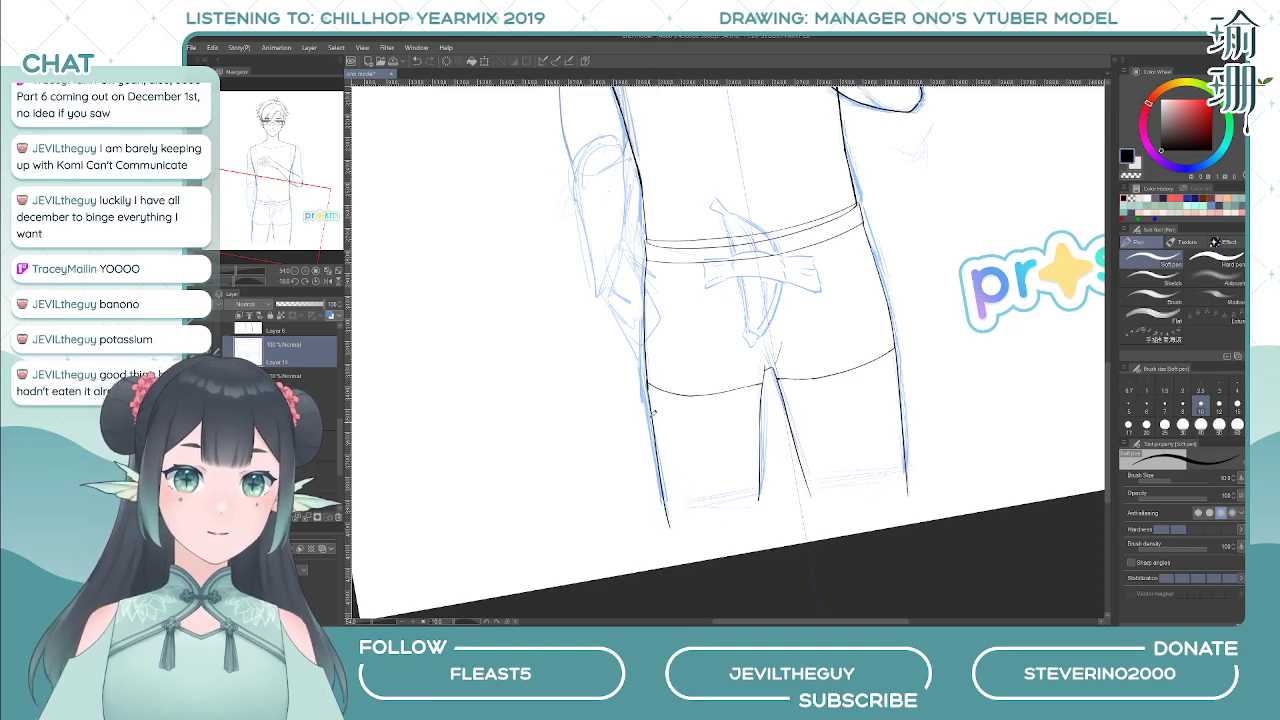
{"action": "key", "text": "ctrl+z"}
{"action": "left_click_drag", "start_coordinate": [649, 376], "coordinate": [672, 527]}
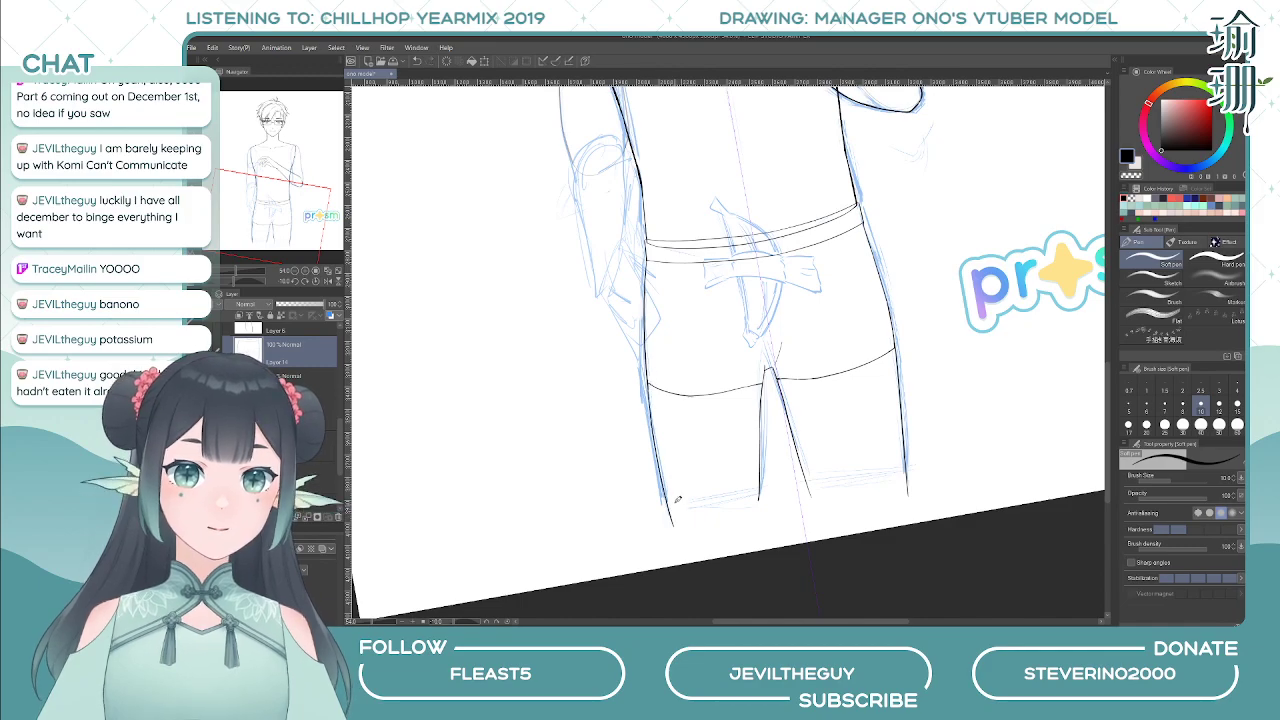
- Compare the legs in the flipped and normal views and undo the outer leg lines below the hem
{"action": "key", "text": "h"}
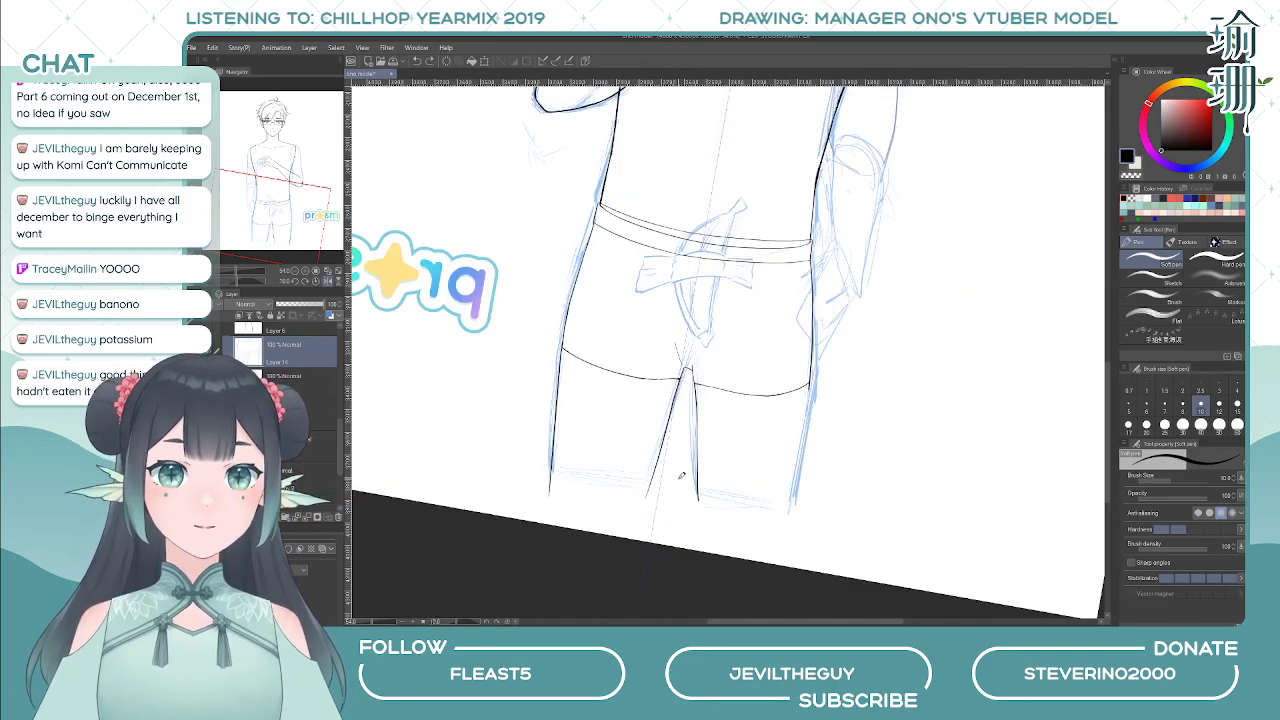
{"action": "key", "text": "h"}
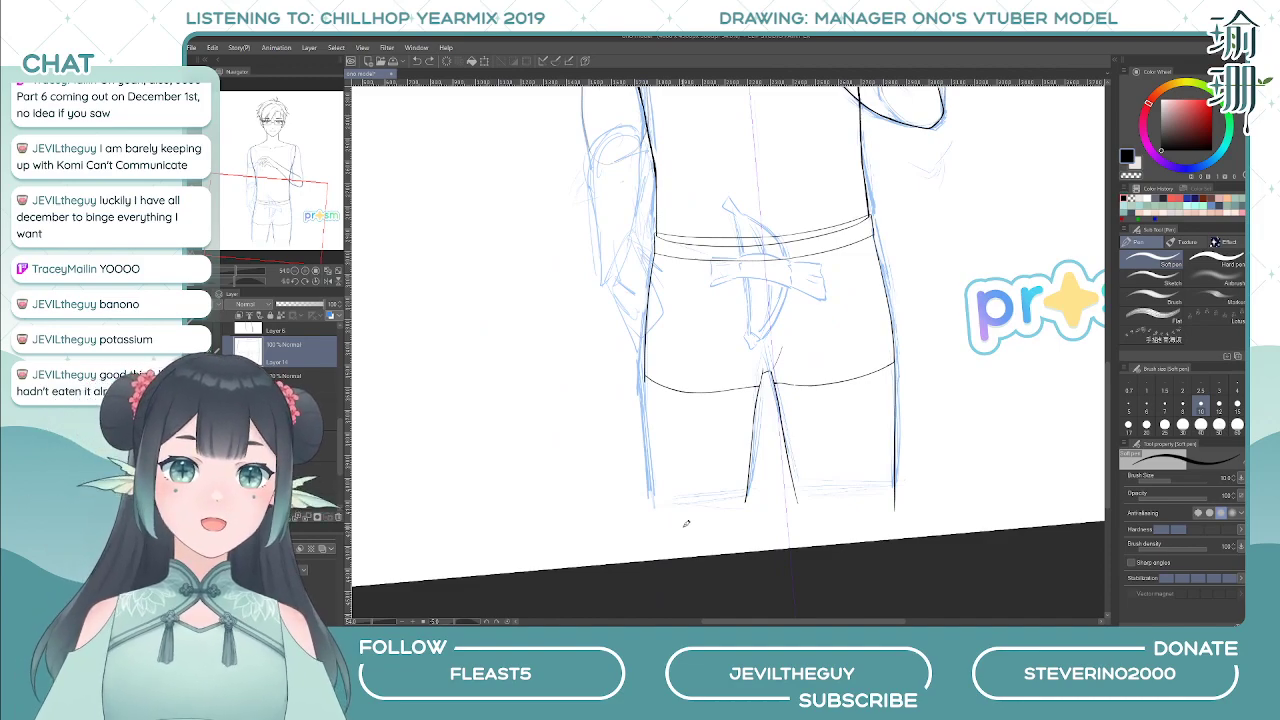
{"action": "key", "text": "ctrl+z"}
{"action": "left_click_drag", "start_coordinate": [803, 403], "coordinate": [765, 411]}
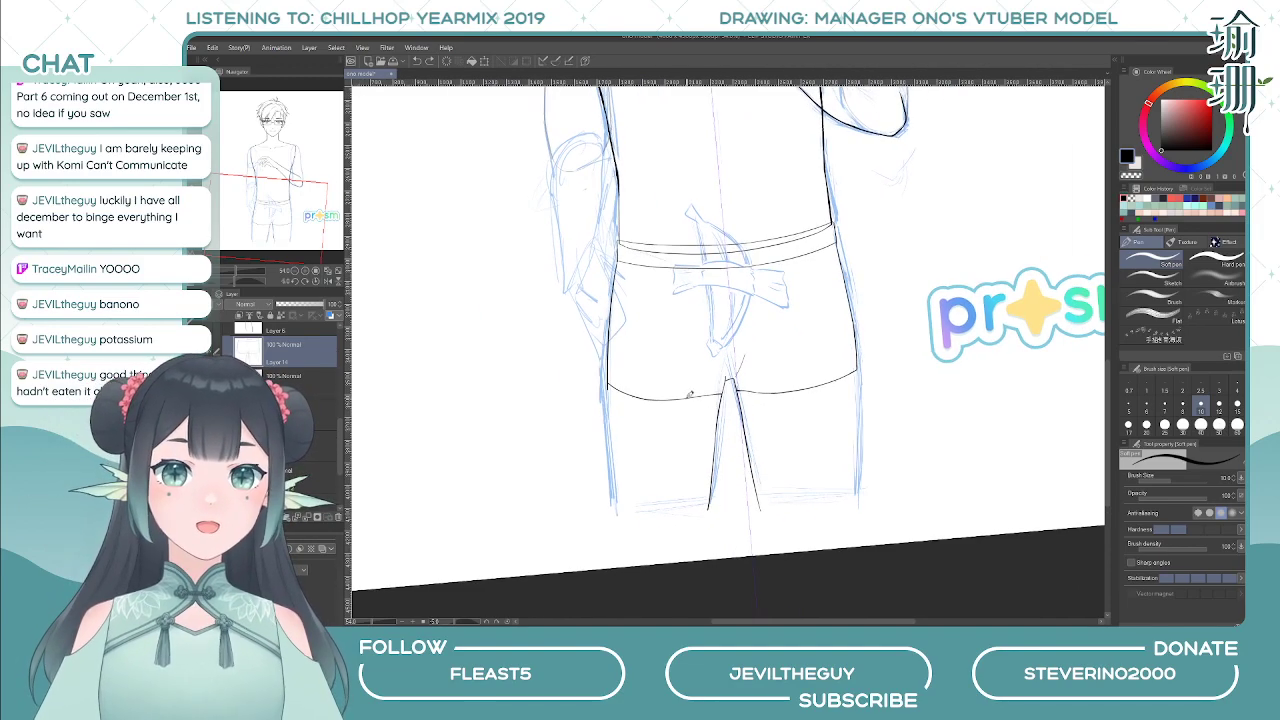
{"action": "key", "text": "e"}
{"action": "scroll", "coordinate": [633, 402], "scroll_direction": "up", "scroll_amount": 3}
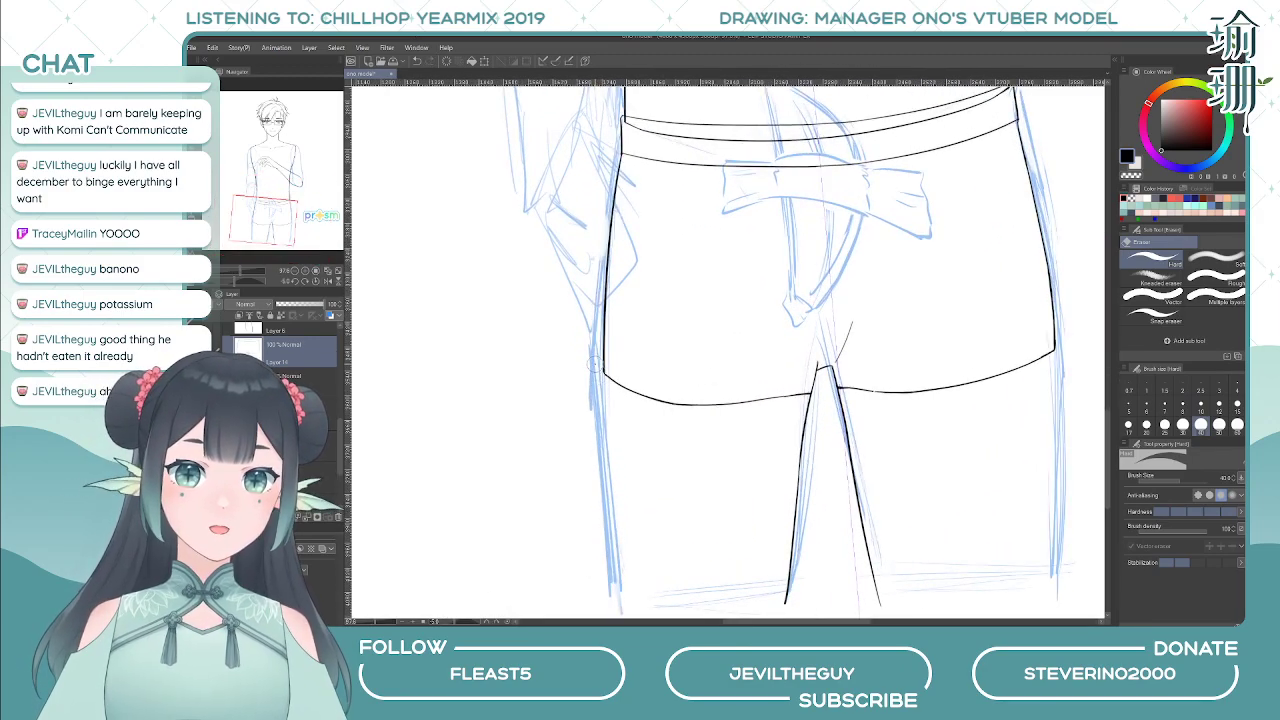
{"action": "scroll", "coordinate": [606, 436], "scroll_direction": "down", "scroll_amount": 2}
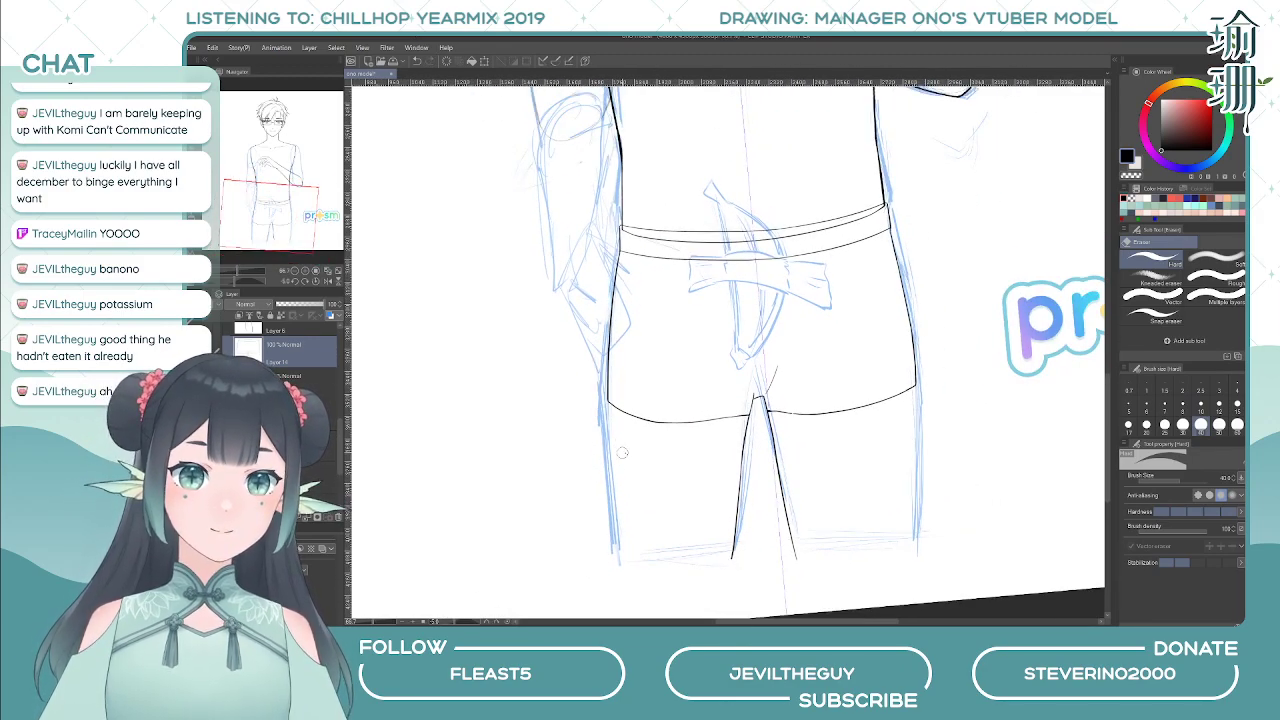
{"action": "key", "text": "p"}
{"action": "left_click_drag", "start_coordinate": [754, 350], "coordinate": [757, 367]}
{"action": "scroll", "coordinate": [755, 368], "scroll_direction": "down", "scroll_amount": 1}
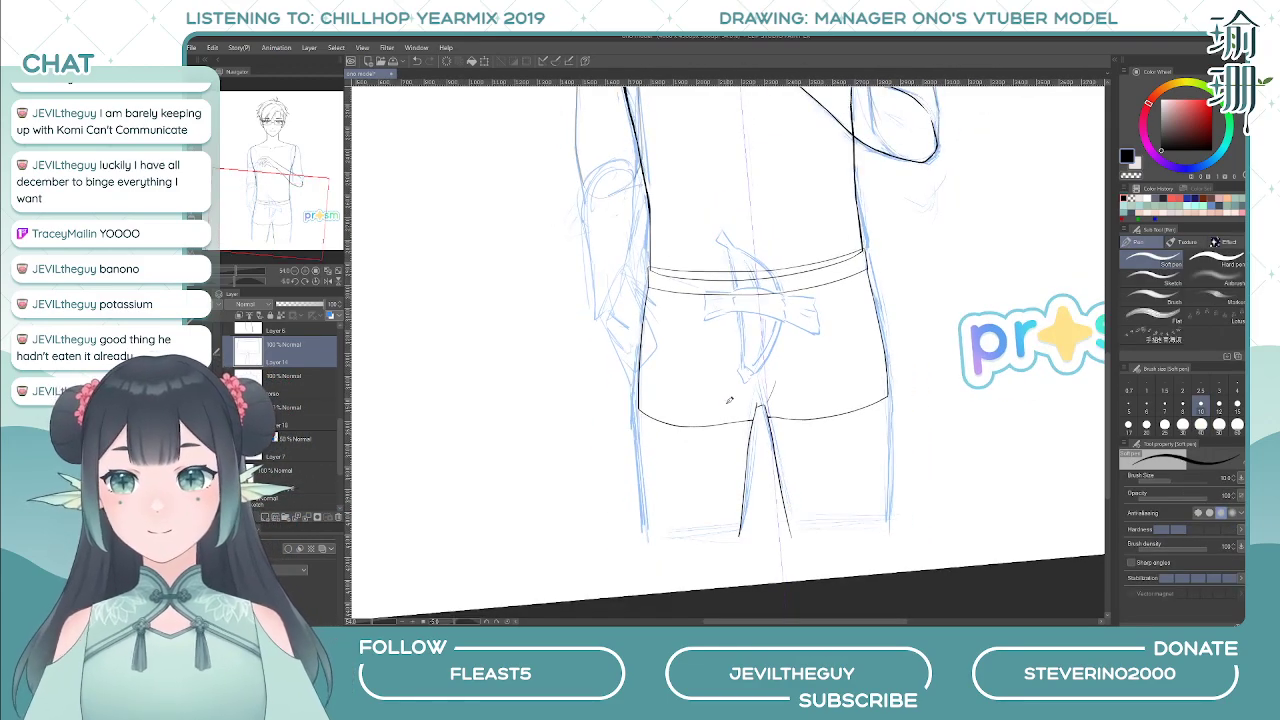
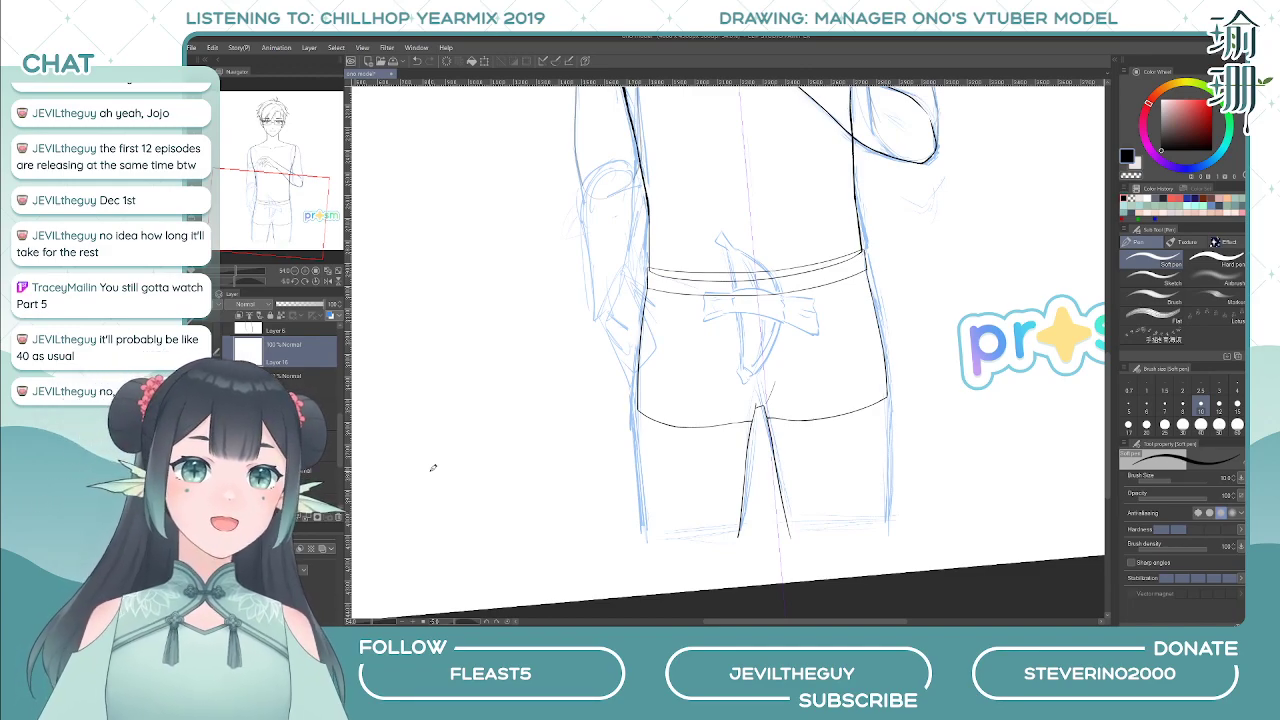
- Draw the elbow-side outer leg line below the shorts' hem along the blue sketch and check it in the flipped view
{"action": "mouse_move", "coordinate": [732, 371]}
{"action": "left_mouse_down"}
{"action": "mouse_move", "coordinate": [714, 386]}
{"action": "mouse_move", "coordinate": [741, 367]}
{"action": "left_mouse_up"}
{"action": "key", "text": "h"}
{"action": "key", "text": "h"}
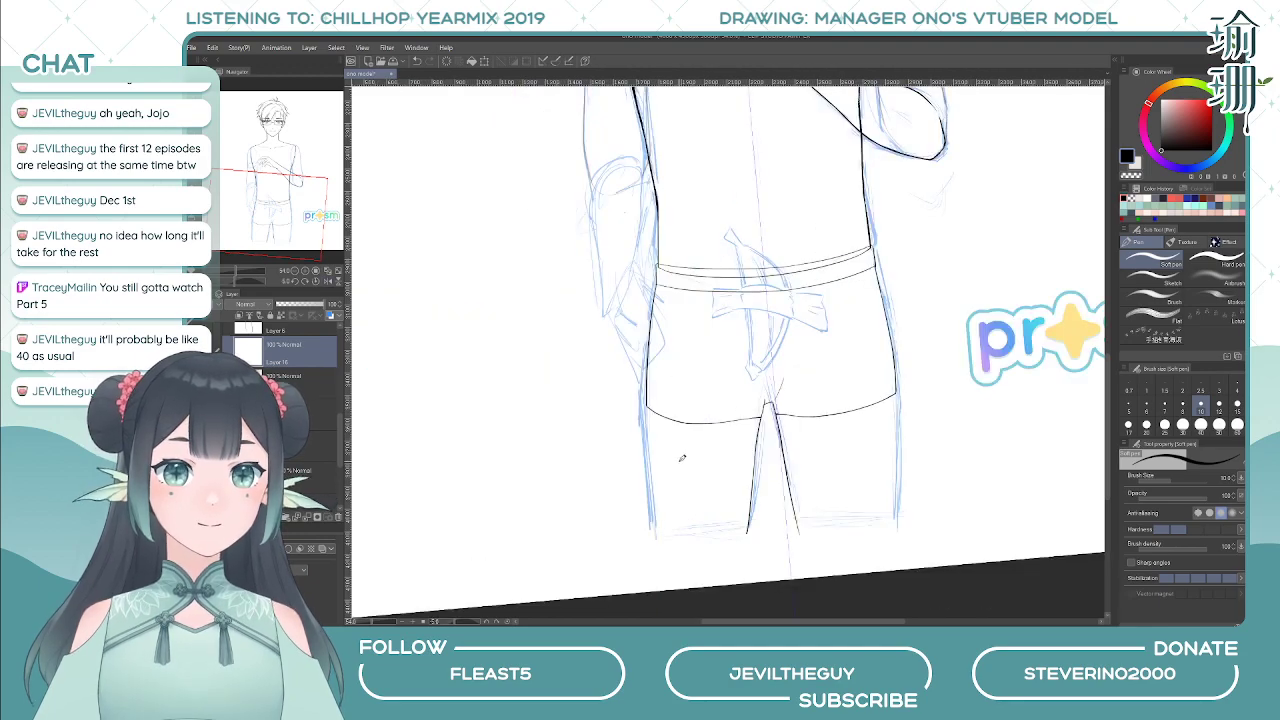
{"action": "left_click_drag", "start_coordinate": [898, 398], "coordinate": [893, 534]}
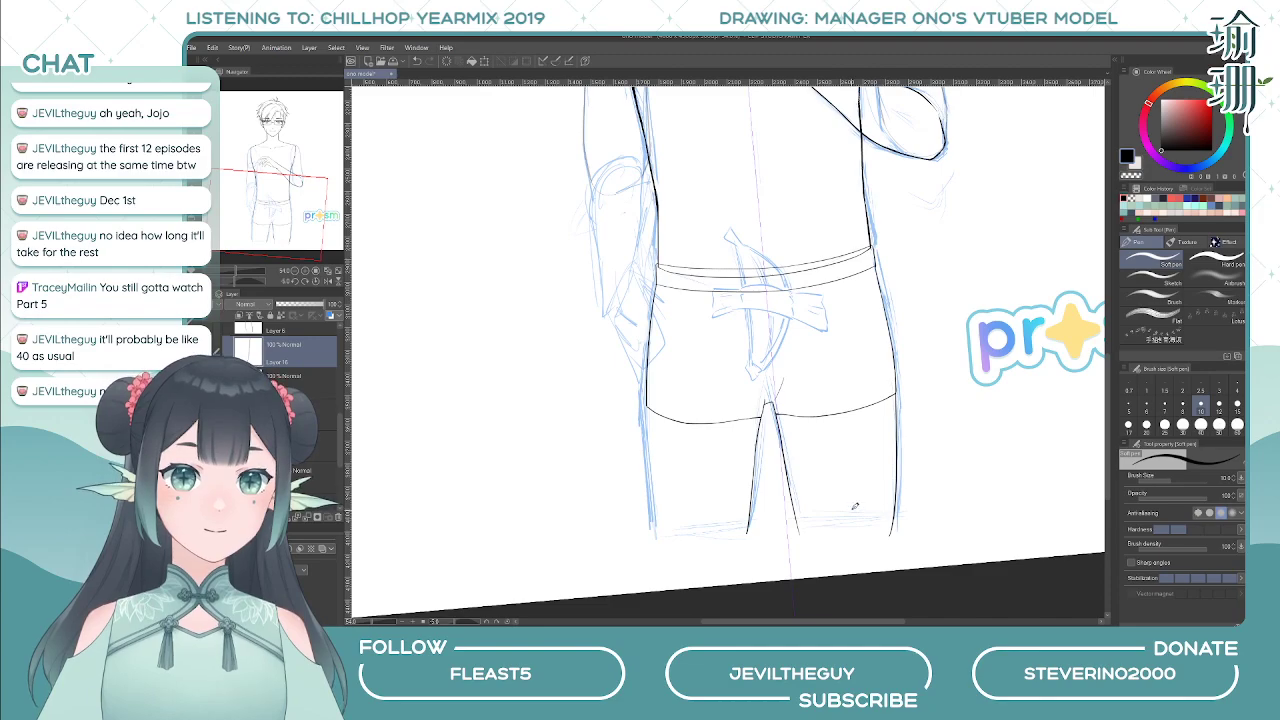
{"action": "key", "text": "h"}
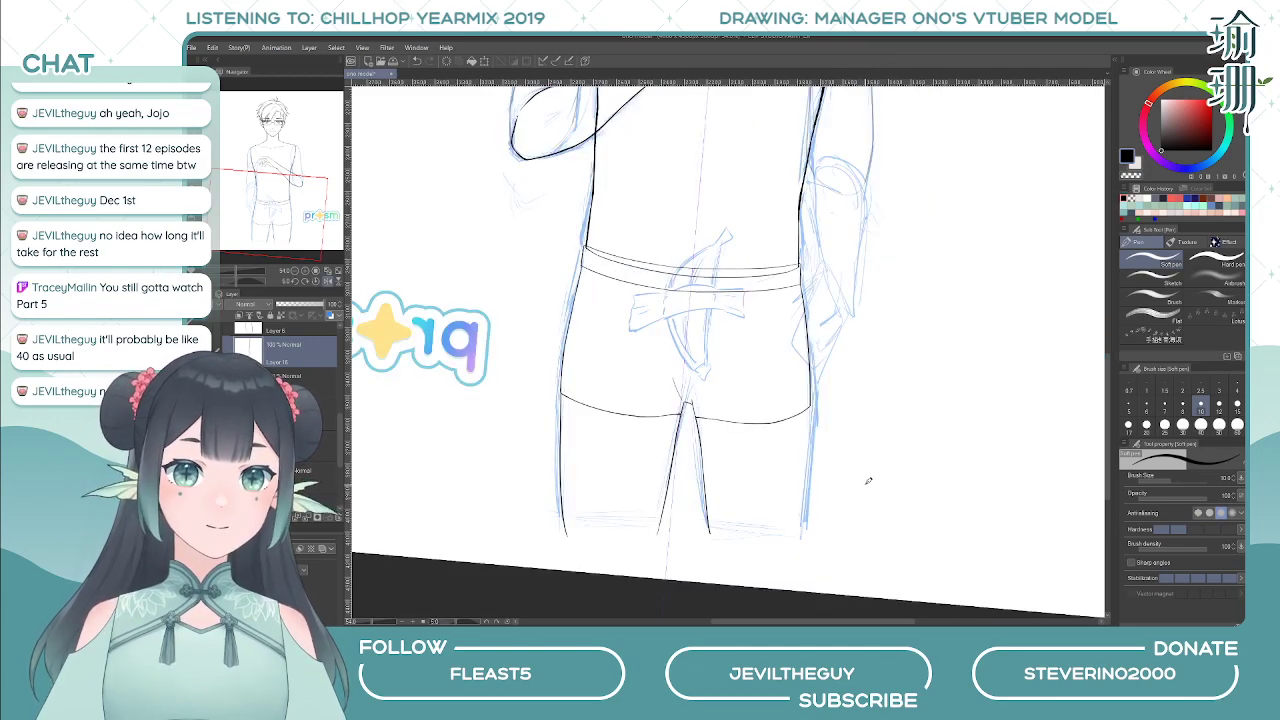
{"action": "key", "text": "h"}
- Draw the opposite outer leg line from the shorts' hem down along the sketch, redoing the stroke until it fits
{"action": "left_click_drag", "start_coordinate": [648, 398], "coordinate": [656, 522]}
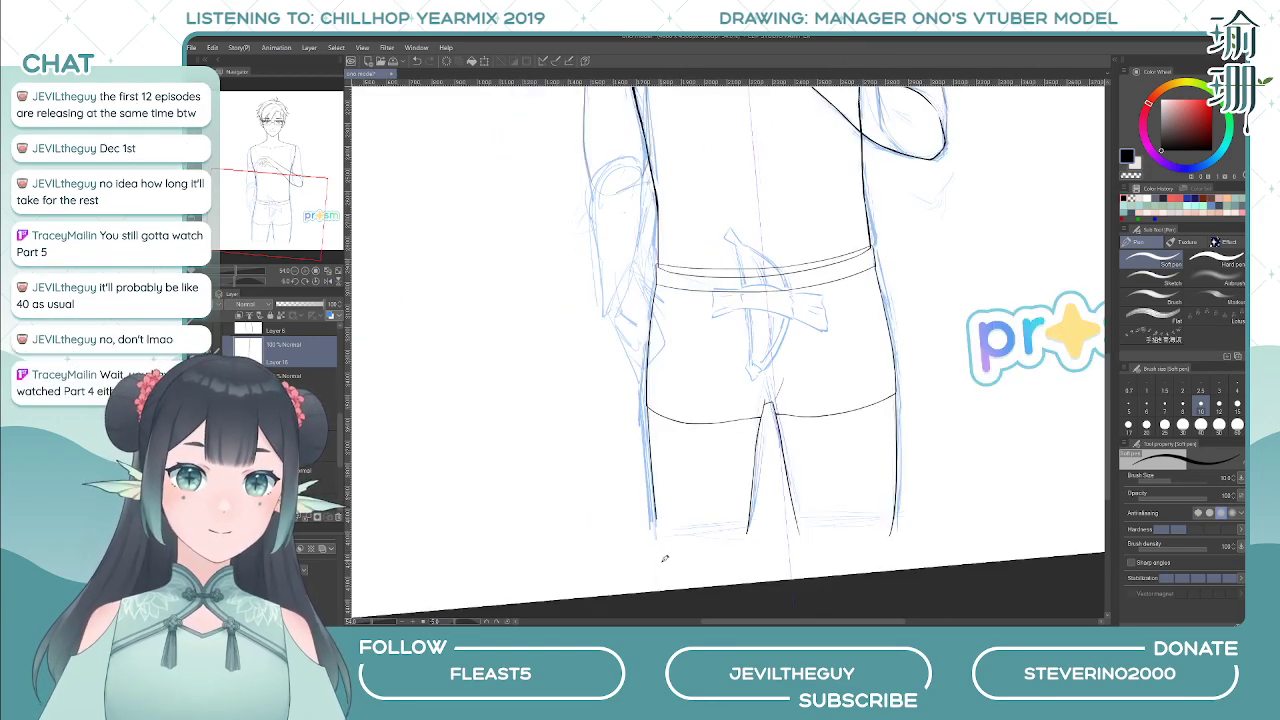
{"action": "key", "text": "ctrl+z"}
{"action": "left_click_drag", "start_coordinate": [647, 402], "coordinate": [656, 532]}
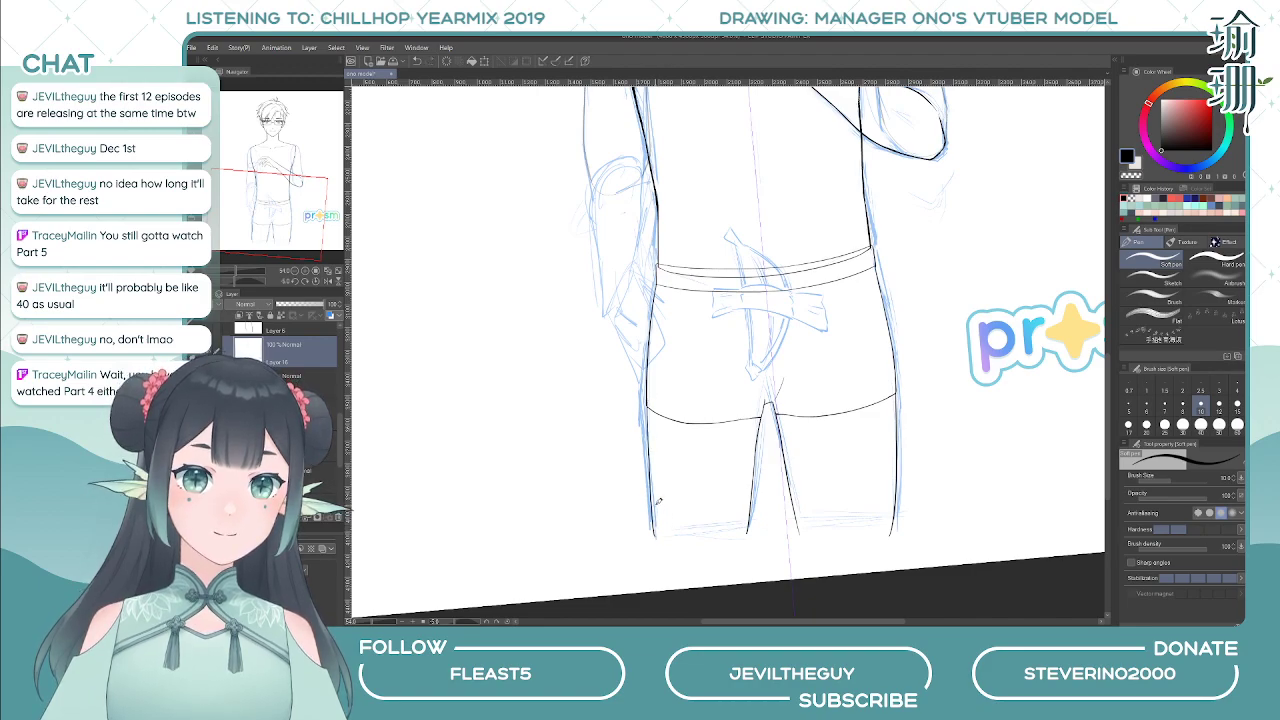
{"action": "key", "text": "ctrl+z"}
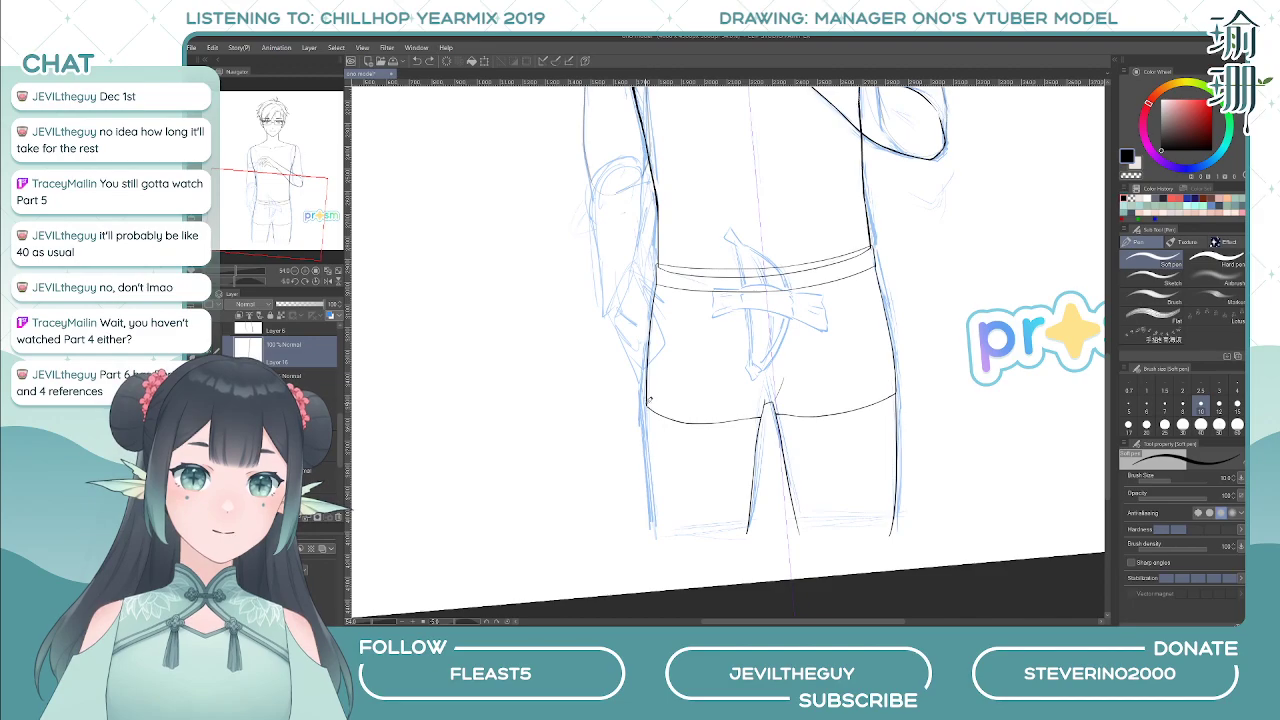
{"action": "left_click_drag", "start_coordinate": [647, 404], "coordinate": [662, 522]}
{"action": "key", "text": "ctrl+z"}
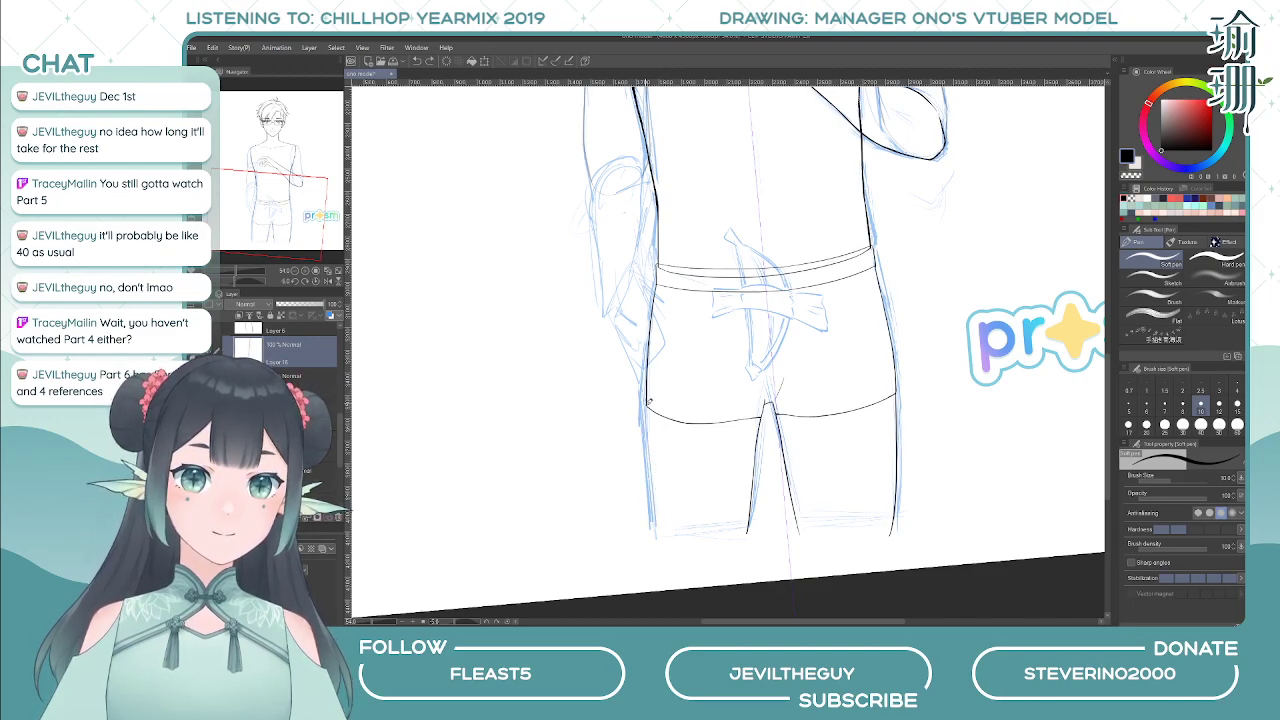
{"action": "left_click_drag", "start_coordinate": [645, 398], "coordinate": [658, 532]}
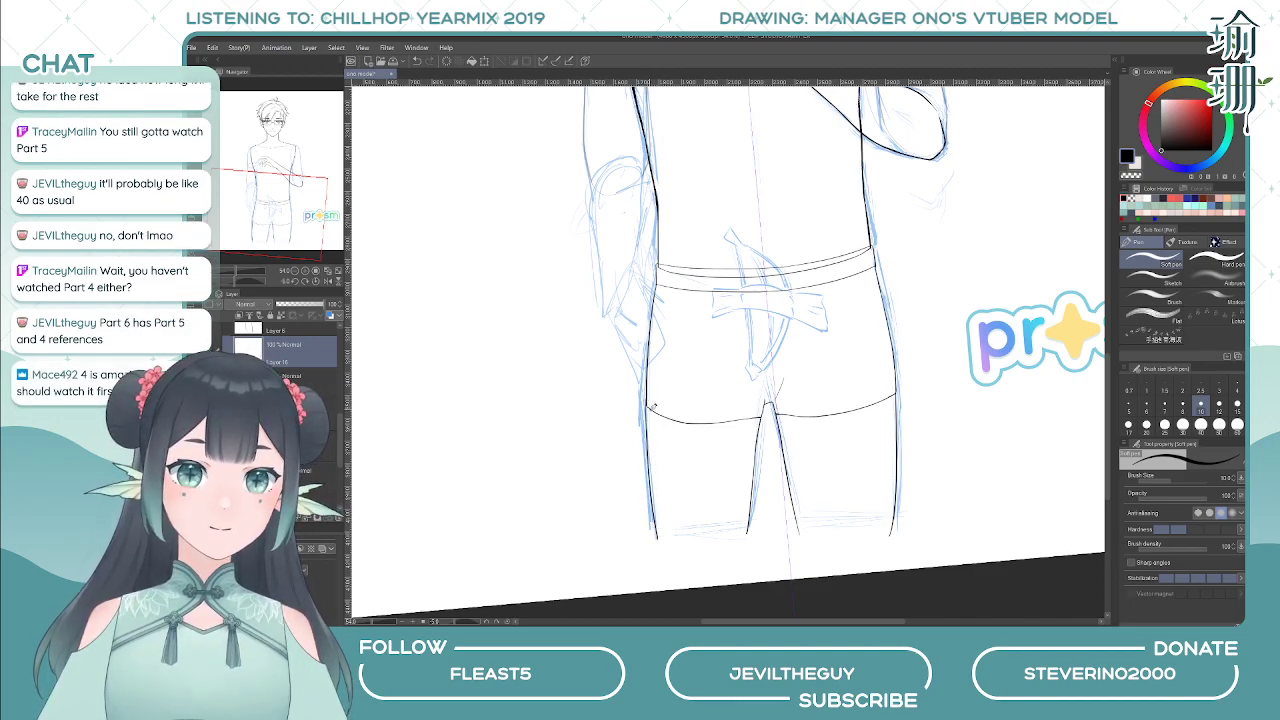
- Hide the blue rough sketch and straighten the canvas to review the line art of the whole figure
{"action": "scroll", "coordinate": [650, 452], "scroll_direction": "down", "scroll_amount": 4}
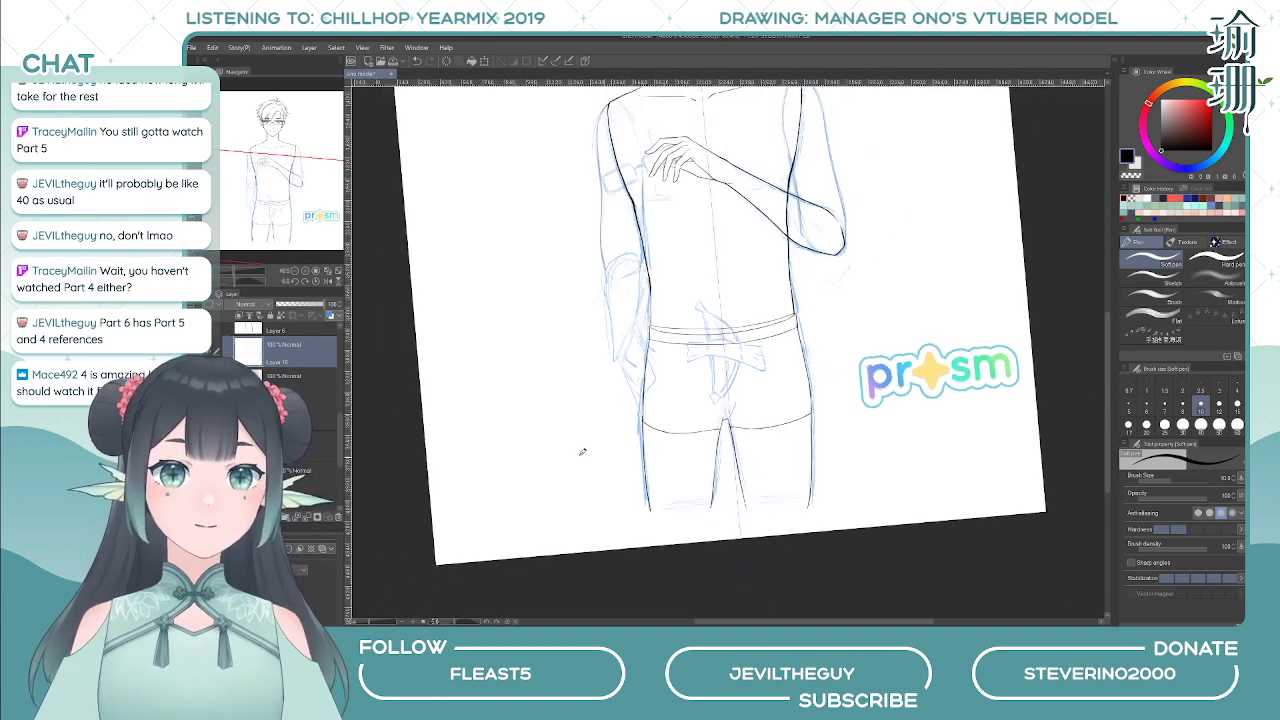
{"action": "left_click", "coordinate": [206, 477]}
{"action": "key", "text": "asciicircum"}
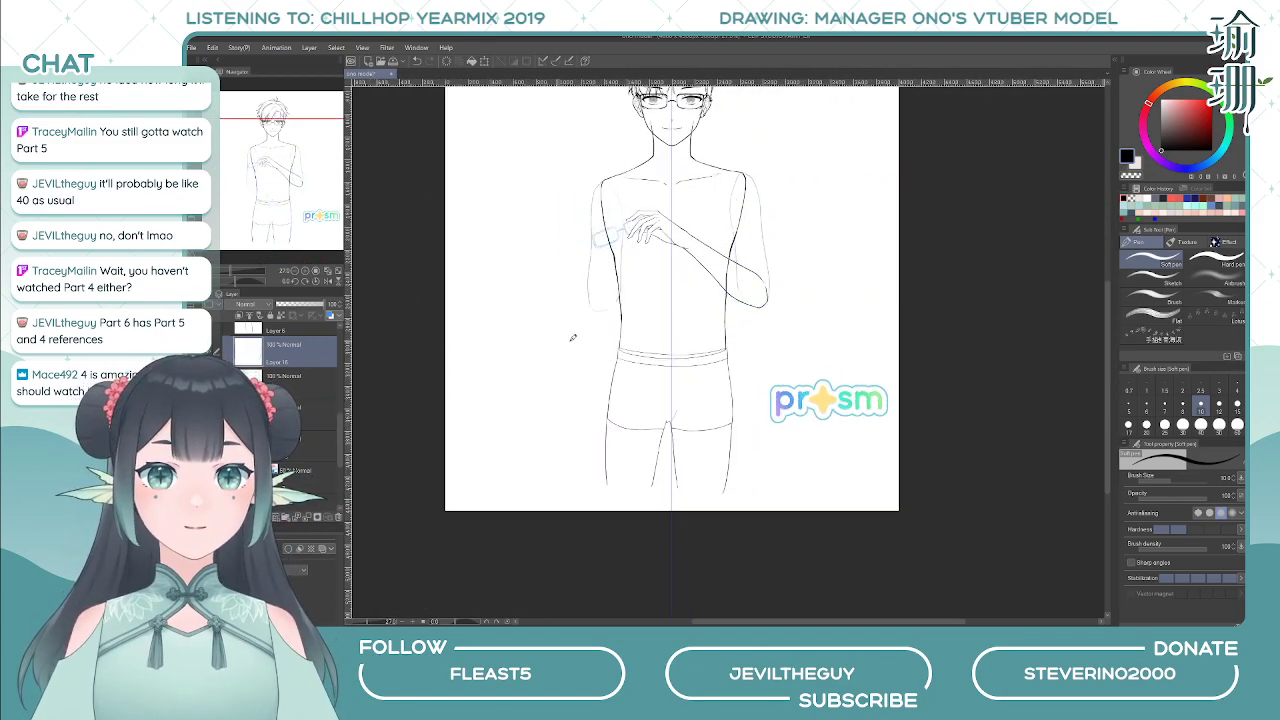
{"action": "mouse_move", "coordinate": [562, 311]}
{"action": "left_mouse_down"}
{"action": "mouse_move", "coordinate": [575, 370]}
{"action": "mouse_move", "coordinate": [591, 341]}
{"action": "left_mouse_up"}
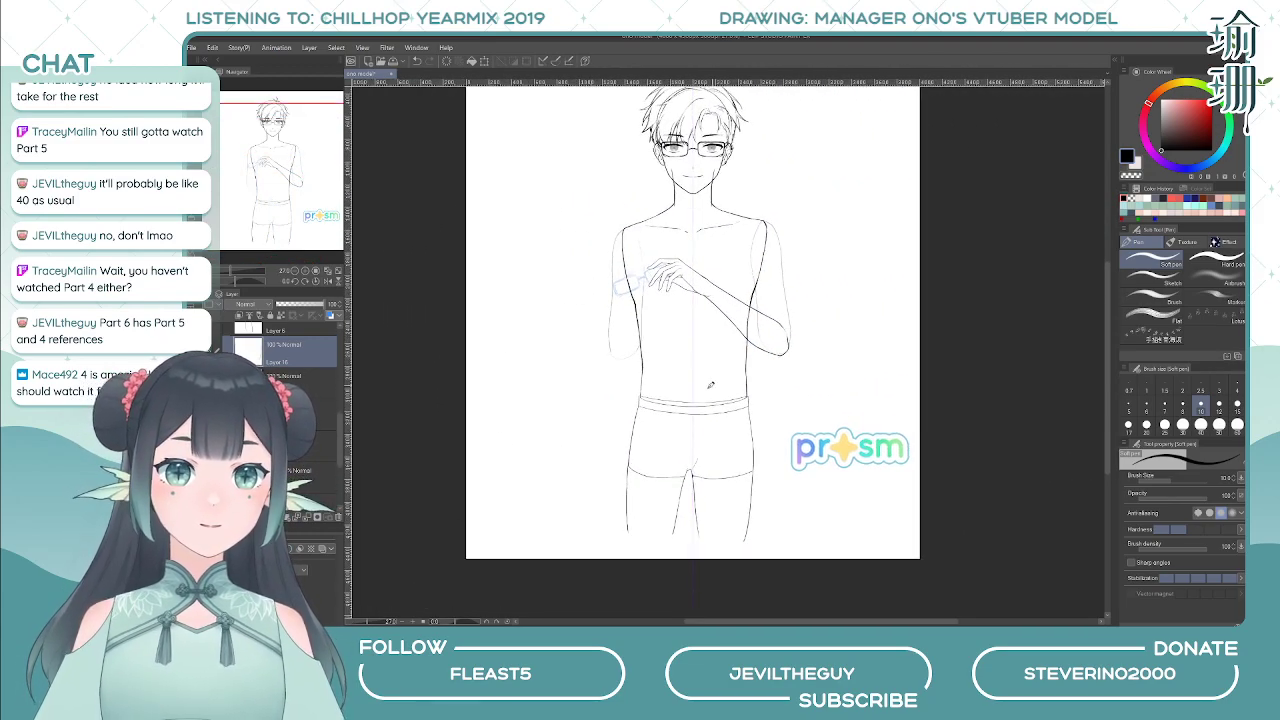
{"action": "scroll", "coordinate": [695, 405], "scroll_direction": "up", "scroll_amount": 2}
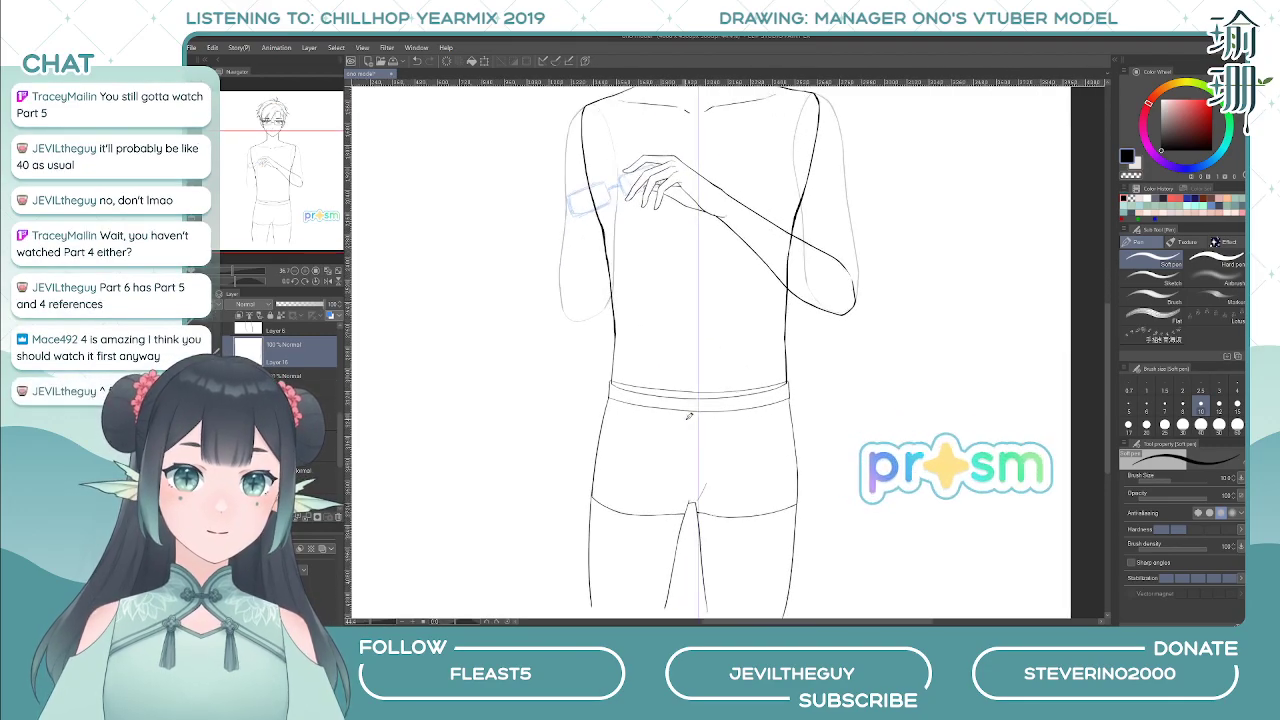
{"action": "left_click_drag", "start_coordinate": [719, 452], "coordinate": [715, 394]}
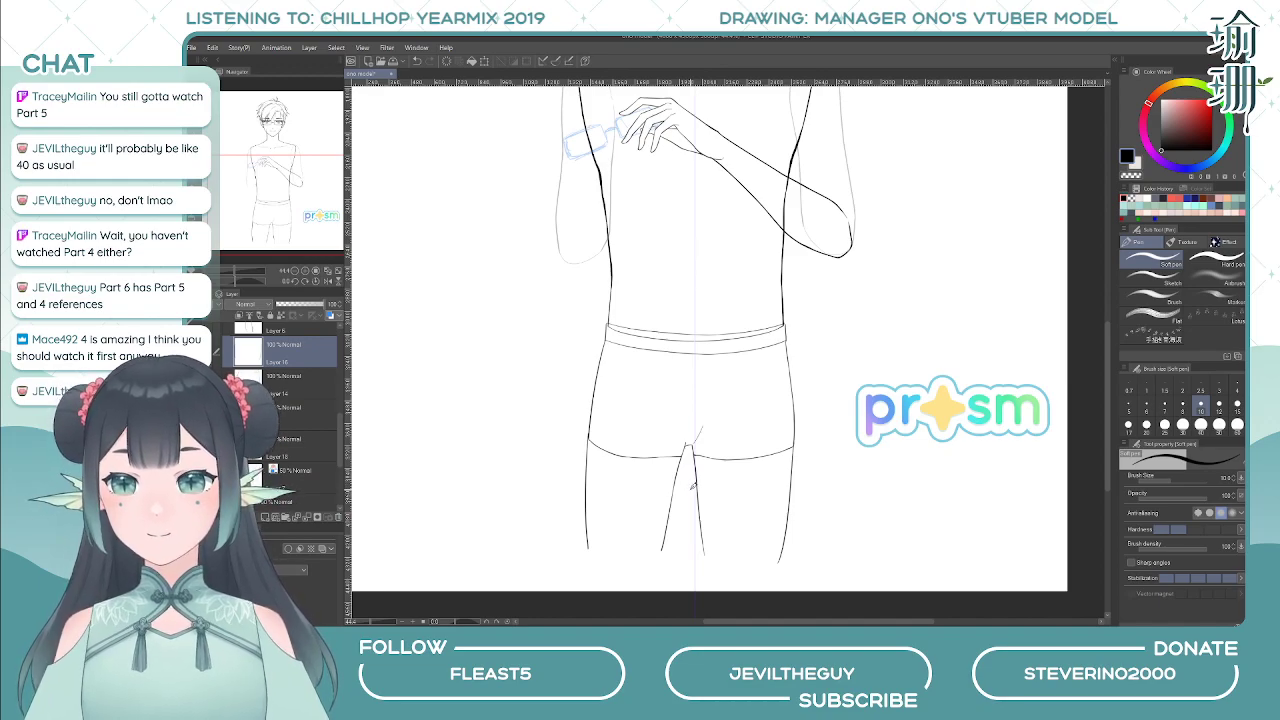
- Lasso the elbow-side inner leg line on its layer and transform it to sit slightly farther from the centre line
{"action": "key", "text": "m"}
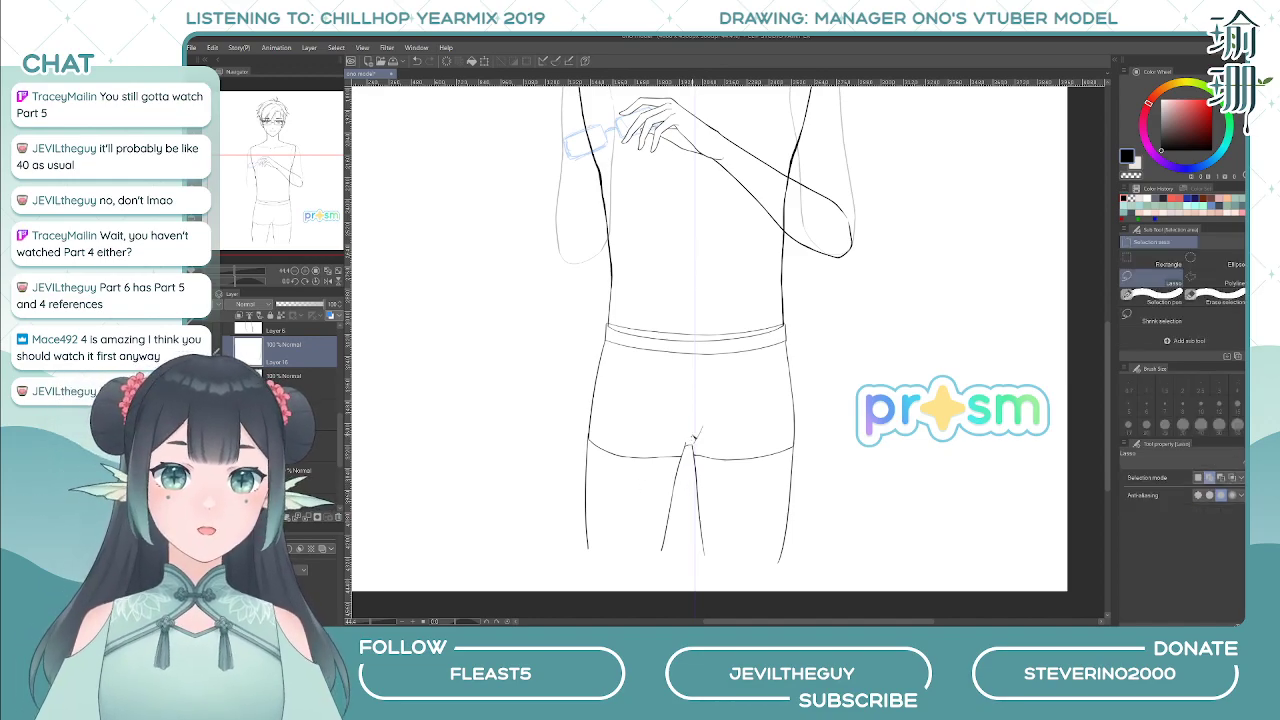
{"action": "mouse_move", "coordinate": [685, 507]}
{"action": "left_mouse_down"}
{"action": "mouse_move", "coordinate": [690, 582]}
{"action": "mouse_move", "coordinate": [721, 569]}
{"action": "mouse_move", "coordinate": [713, 470]}
{"action": "mouse_move", "coordinate": [737, 478]}
{"action": "mouse_move", "coordinate": [710, 400]}
{"action": "mouse_move", "coordinate": [697, 530]}
{"action": "left_mouse_up"}
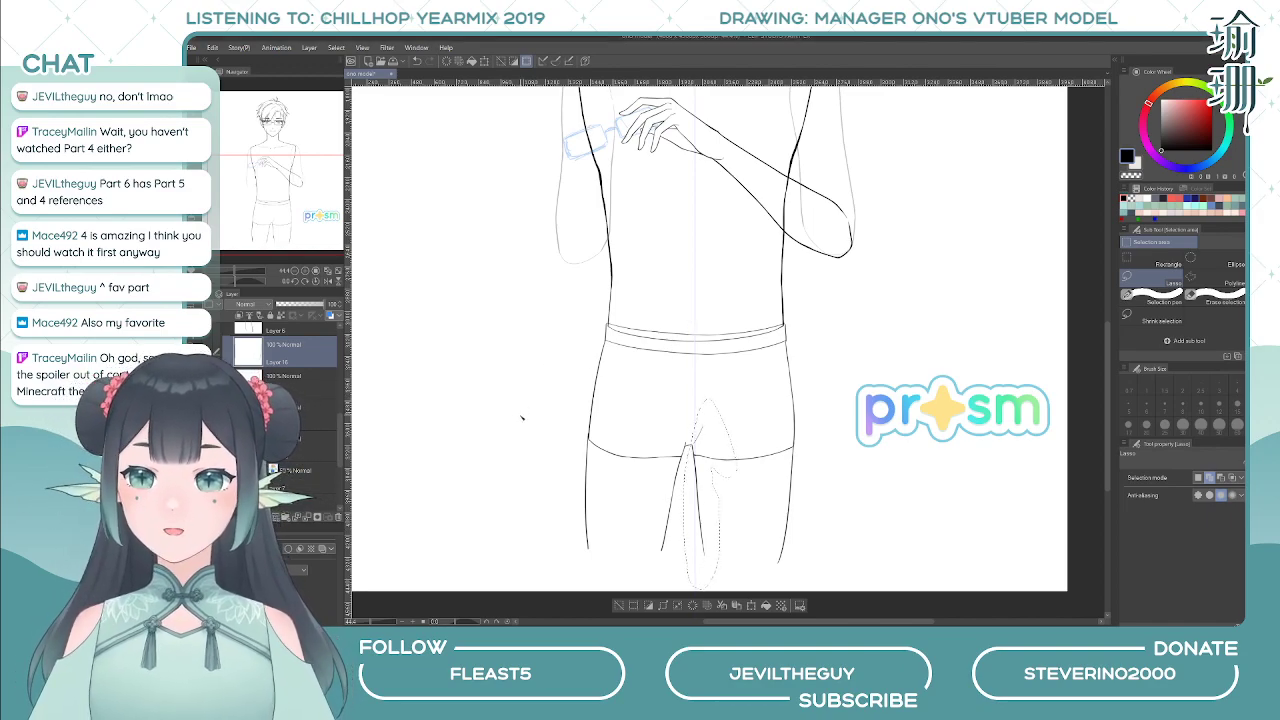
{"action": "scroll", "coordinate": [312, 422], "scroll_direction": "up", "scroll_amount": 1}
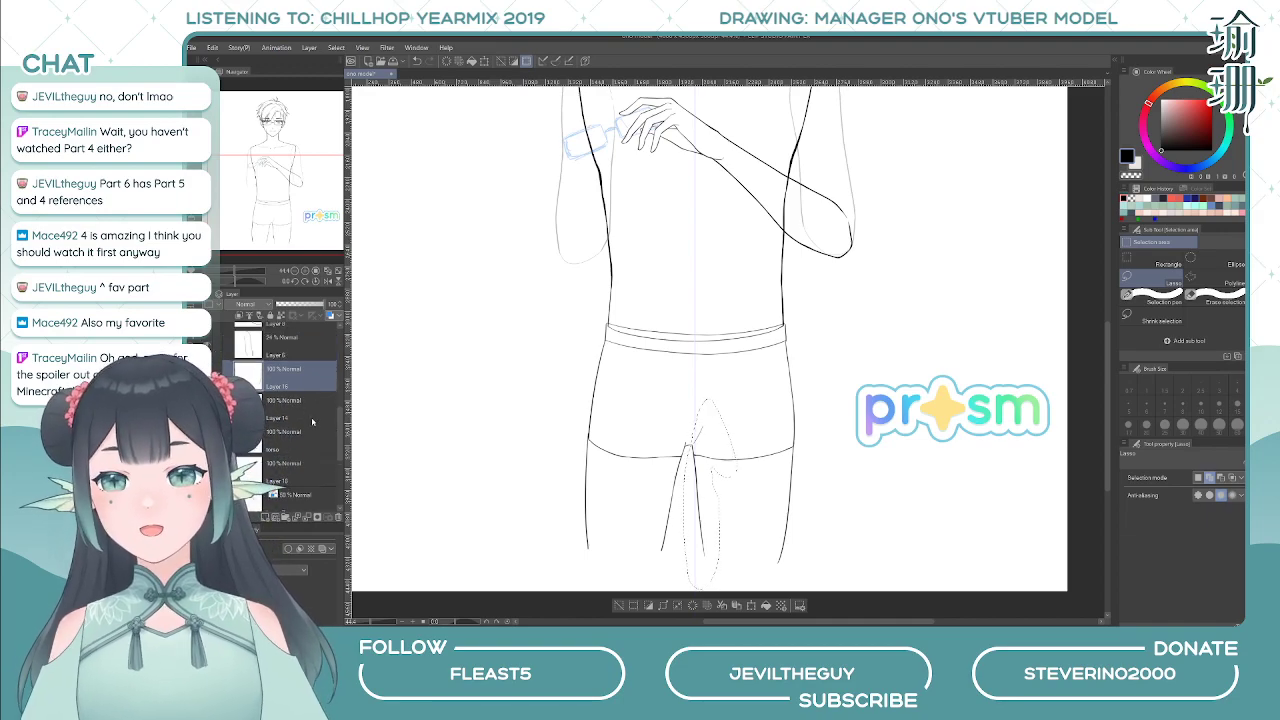
{"action": "key", "text": "ctrl+t"}
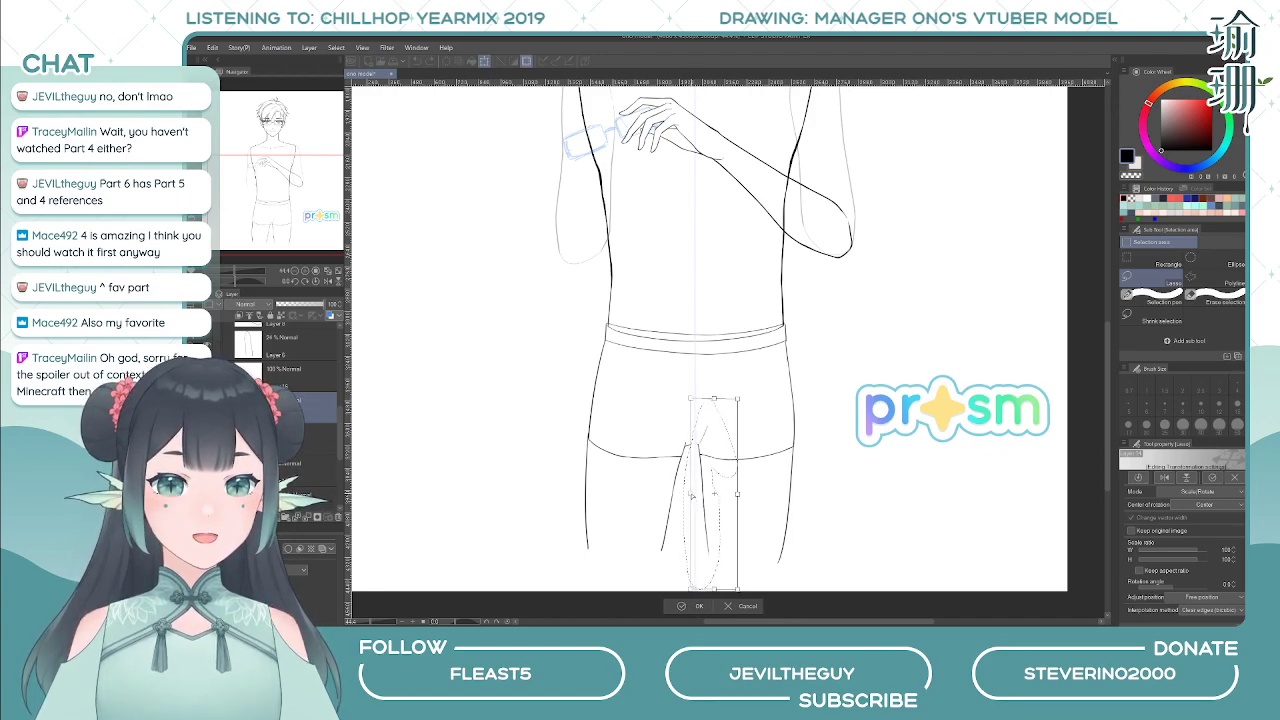
{"action": "left_click_drag", "start_coordinate": [692, 494], "coordinate": [692, 496]}
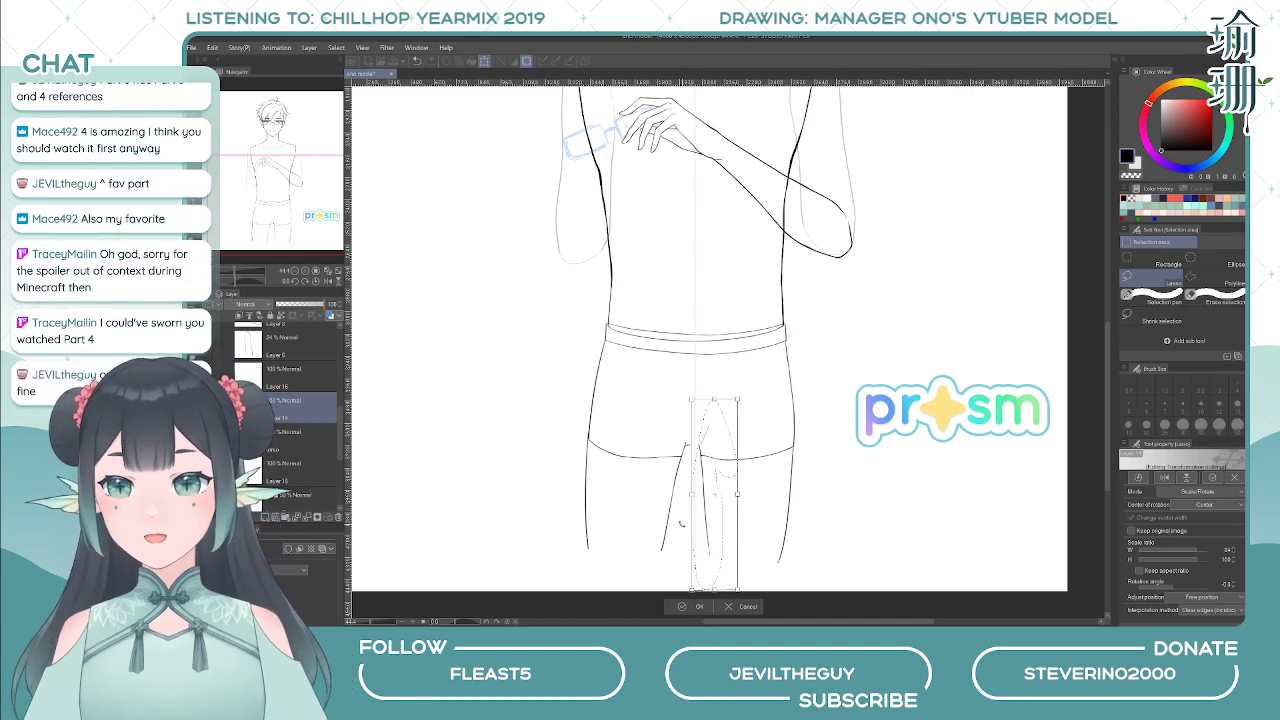
{"action": "key", "text": "Return"}
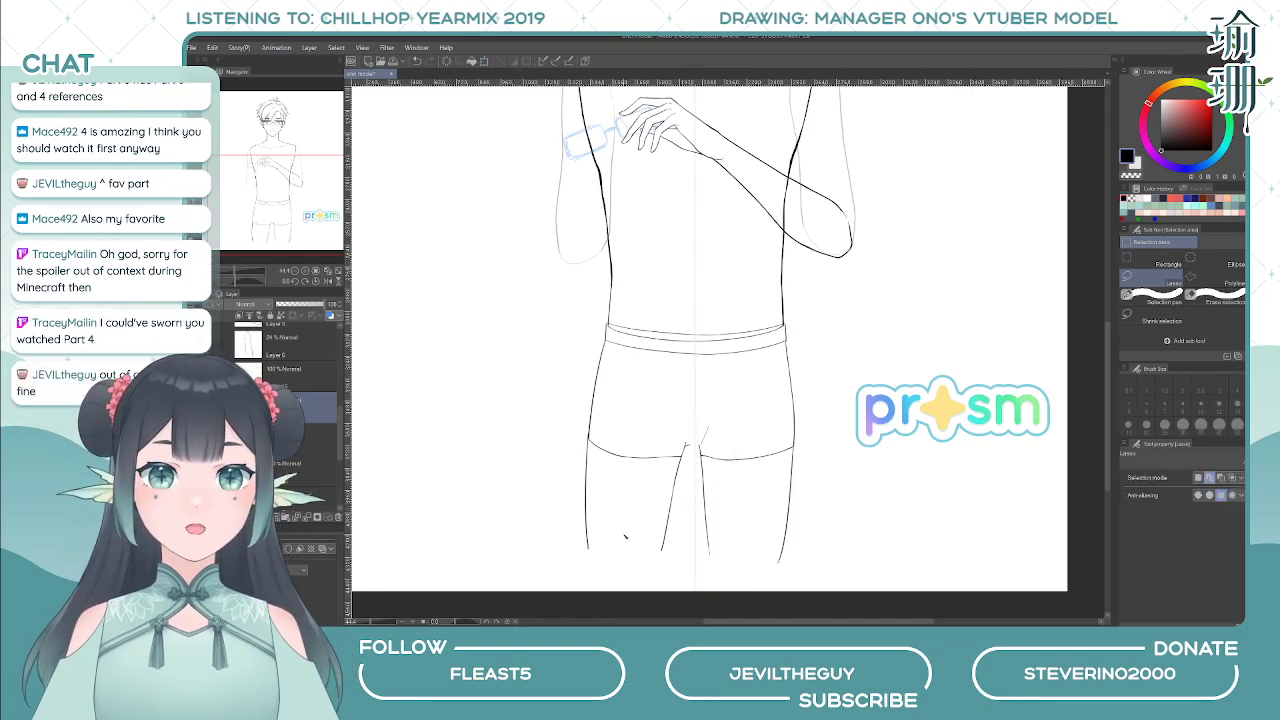
- Draw a short line at the crotch to join the tops of the two inner leg lines
{"action": "key", "text": "e"}
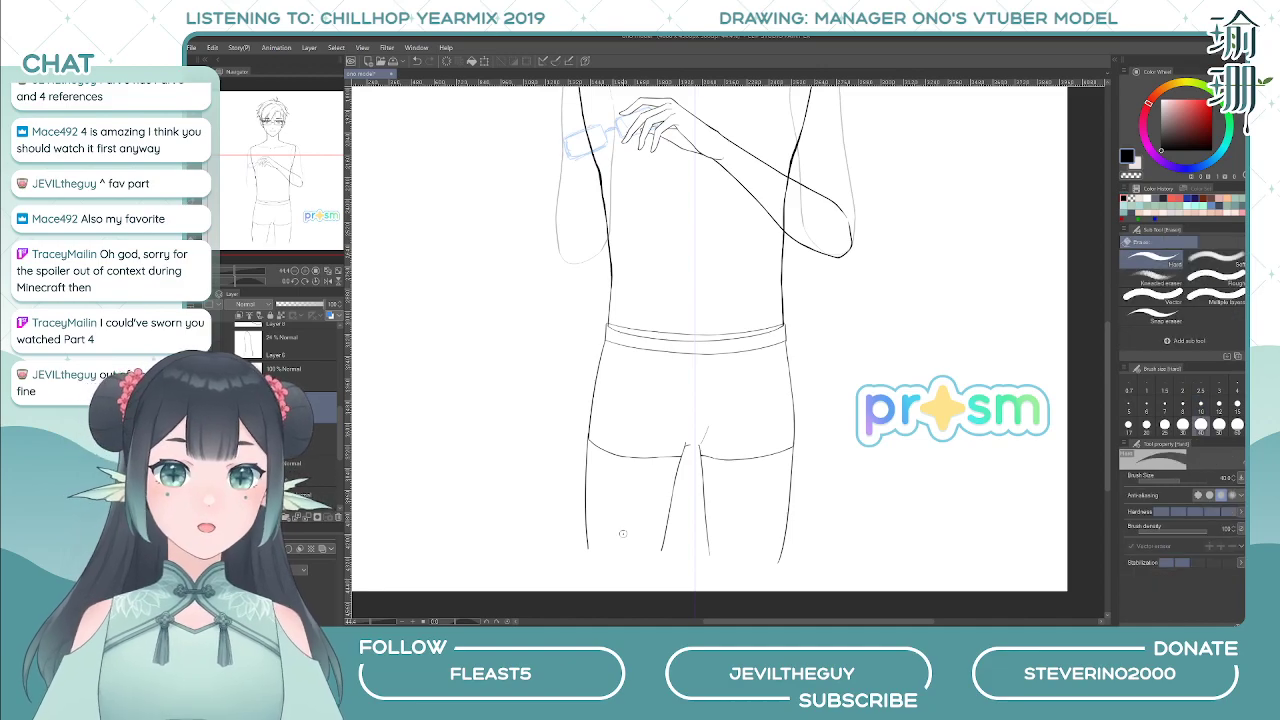
{"action": "scroll", "coordinate": [699, 453], "scroll_direction": "up", "scroll_amount": 2}
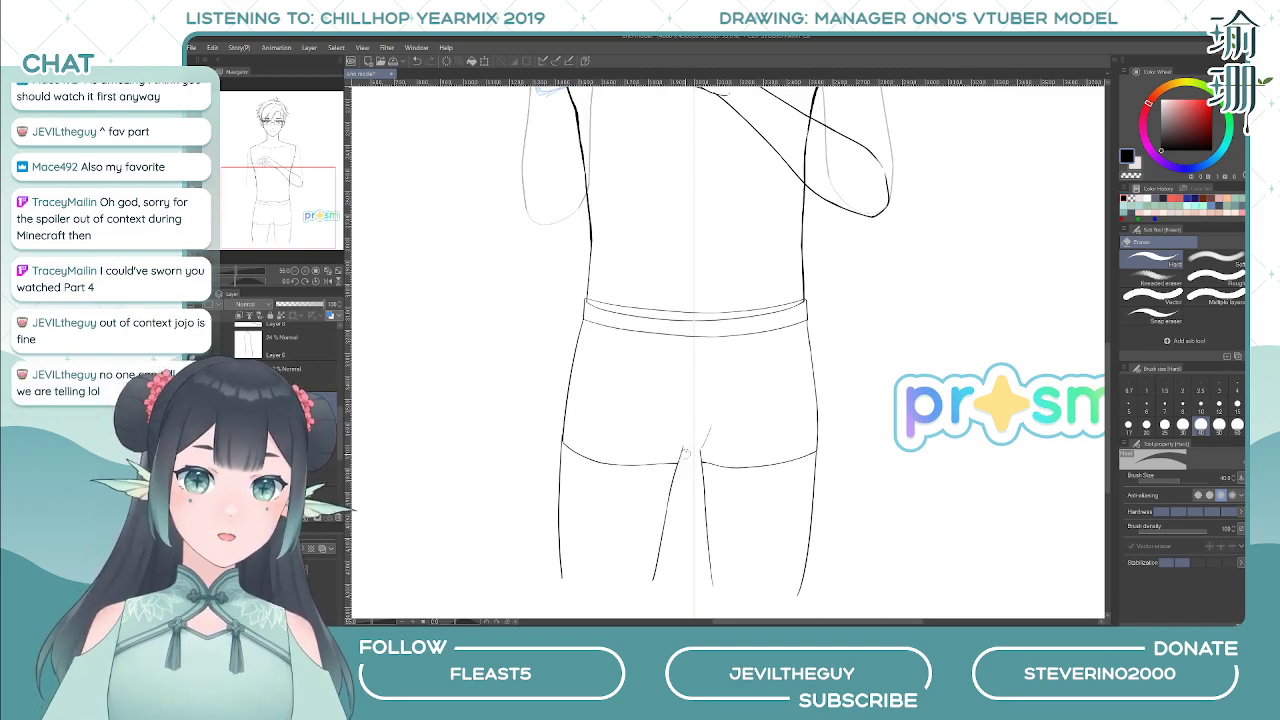
{"action": "key", "text": "p"}
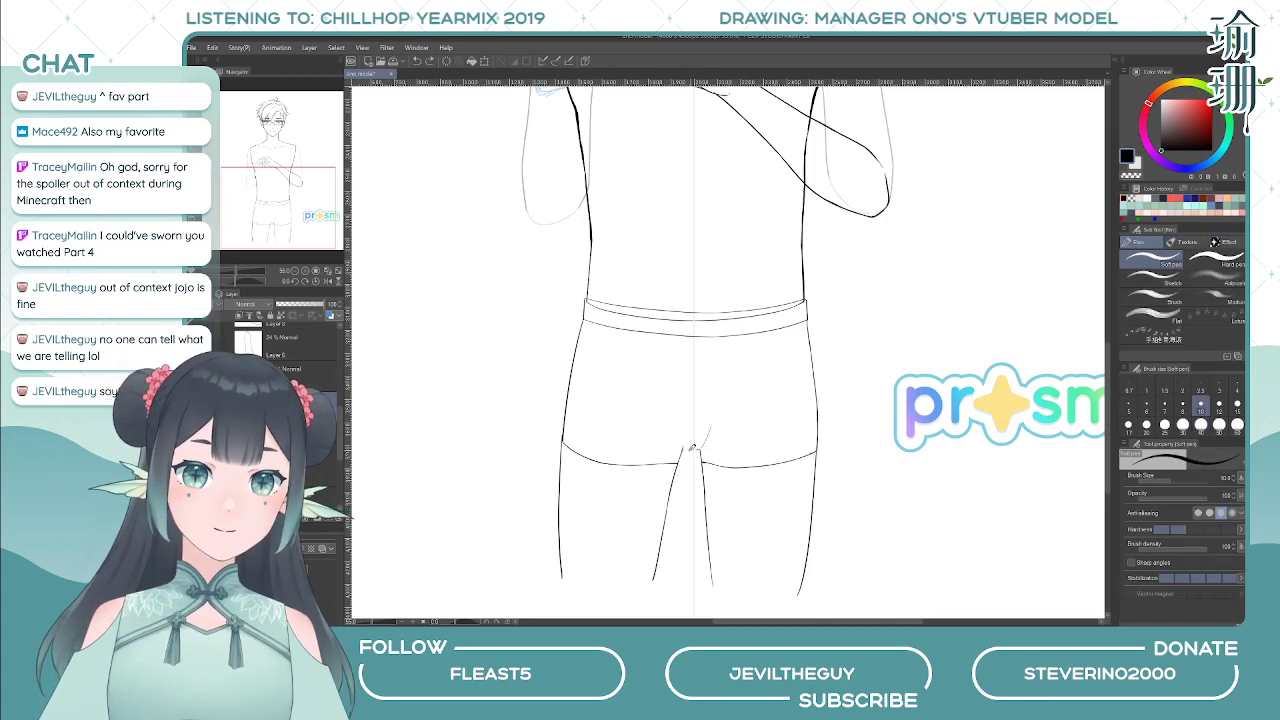
{"action": "scroll", "coordinate": [683, 440], "scroll_direction": "up", "scroll_amount": 3}
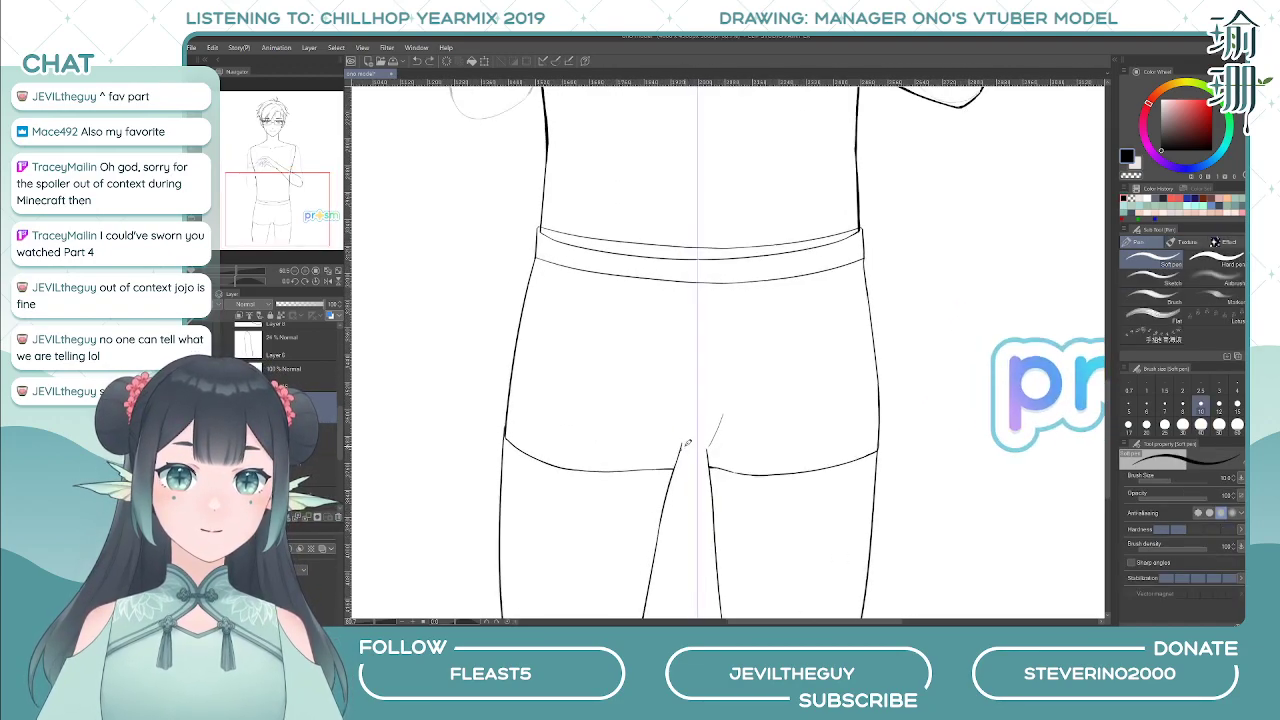
{"action": "key", "text": "ctrl+z"}
{"action": "left_click_drag", "start_coordinate": [706, 449], "coordinate": [682, 451]}
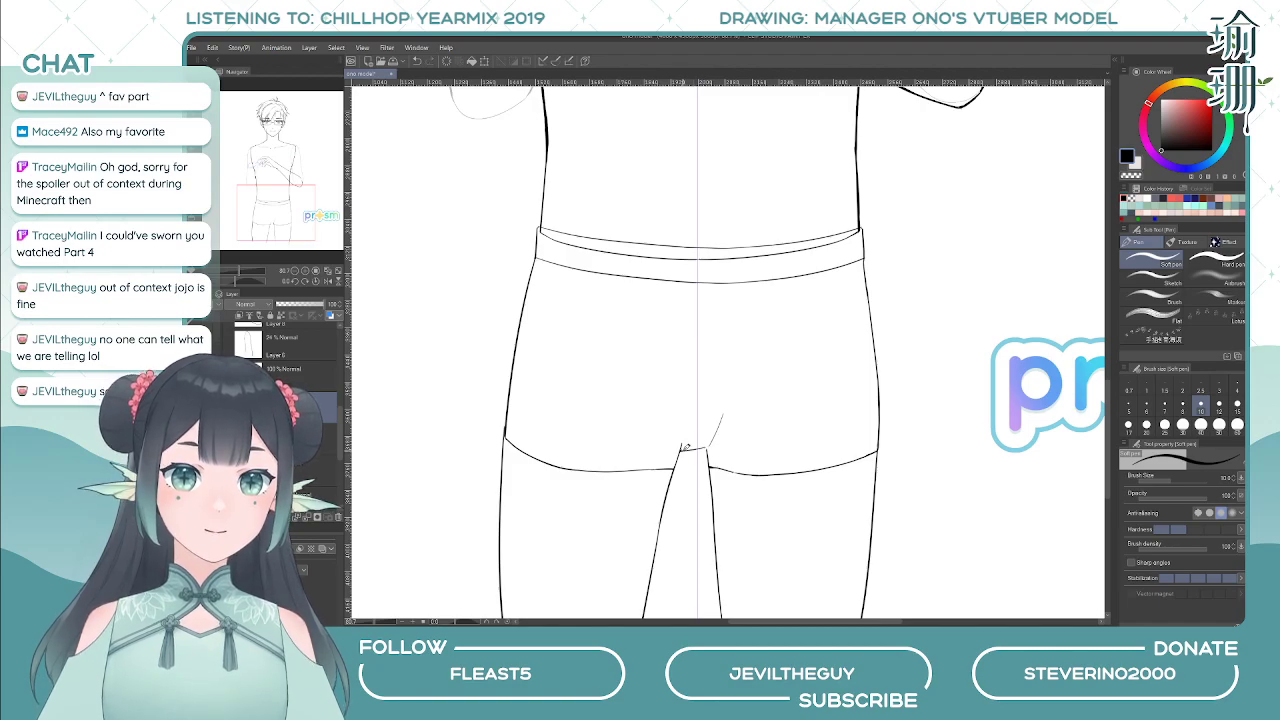
{"action": "scroll", "coordinate": [686, 446], "scroll_direction": "up", "scroll_amount": 2}
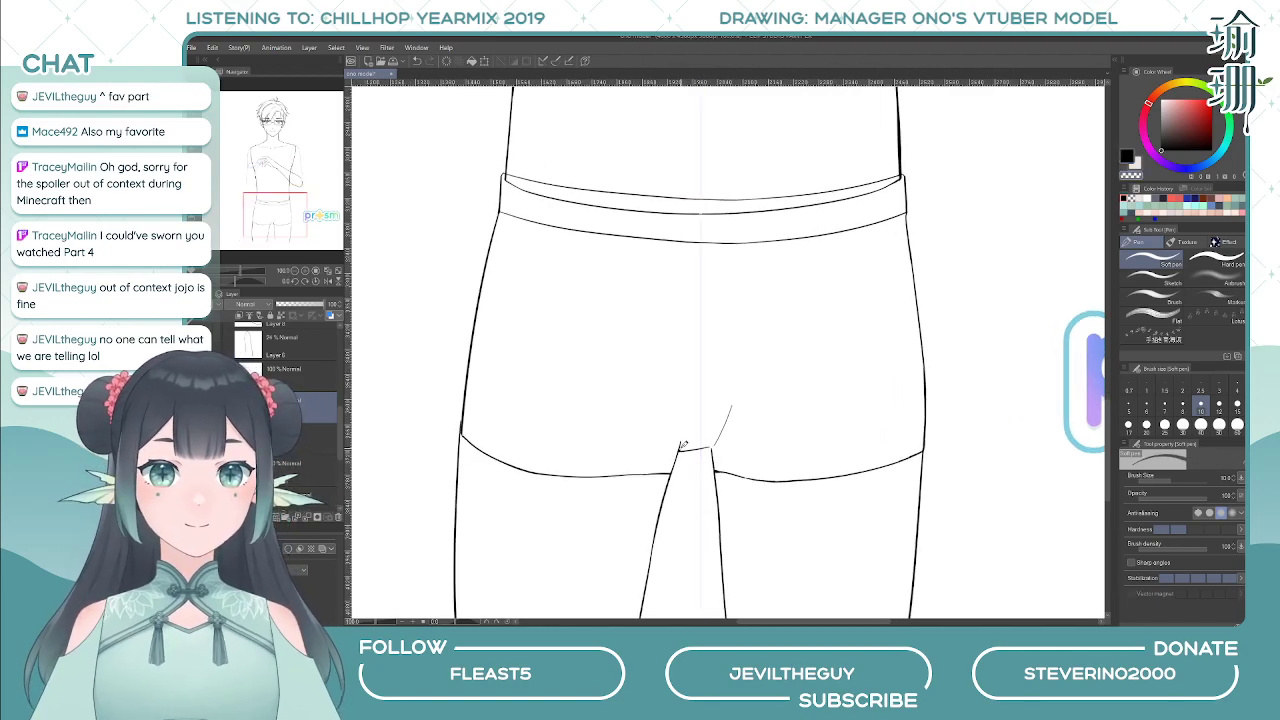
{"action": "left_click_drag", "start_coordinate": [682, 449], "coordinate": [684, 445]}
{"action": "key", "text": "c"}
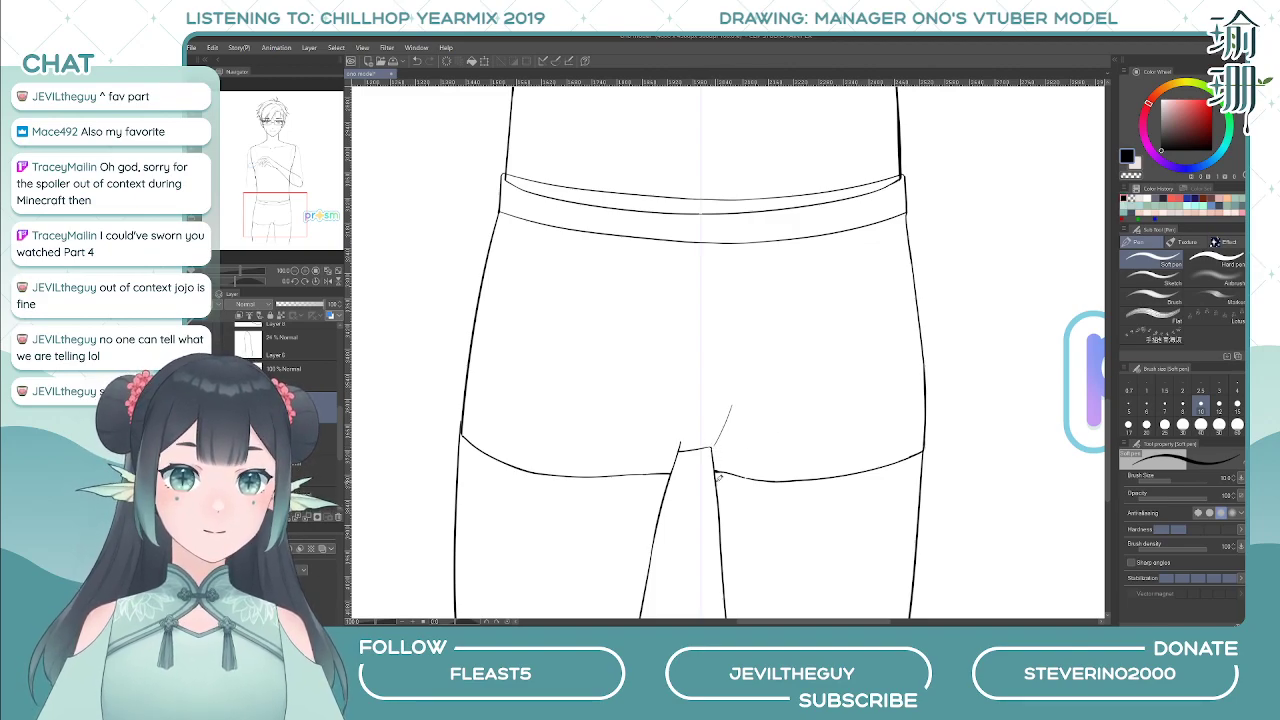
- Trim the overlong lower end of the elbow-side outer leg line with the eraser
{"action": "scroll", "coordinate": [714, 445], "scroll_direction": "down", "scroll_amount": 1}
{"action": "scroll", "coordinate": [798, 471], "scroll_direction": "down", "scroll_amount": 1}
{"action": "left_click_drag", "start_coordinate": [804, 374], "coordinate": [802, 386]}
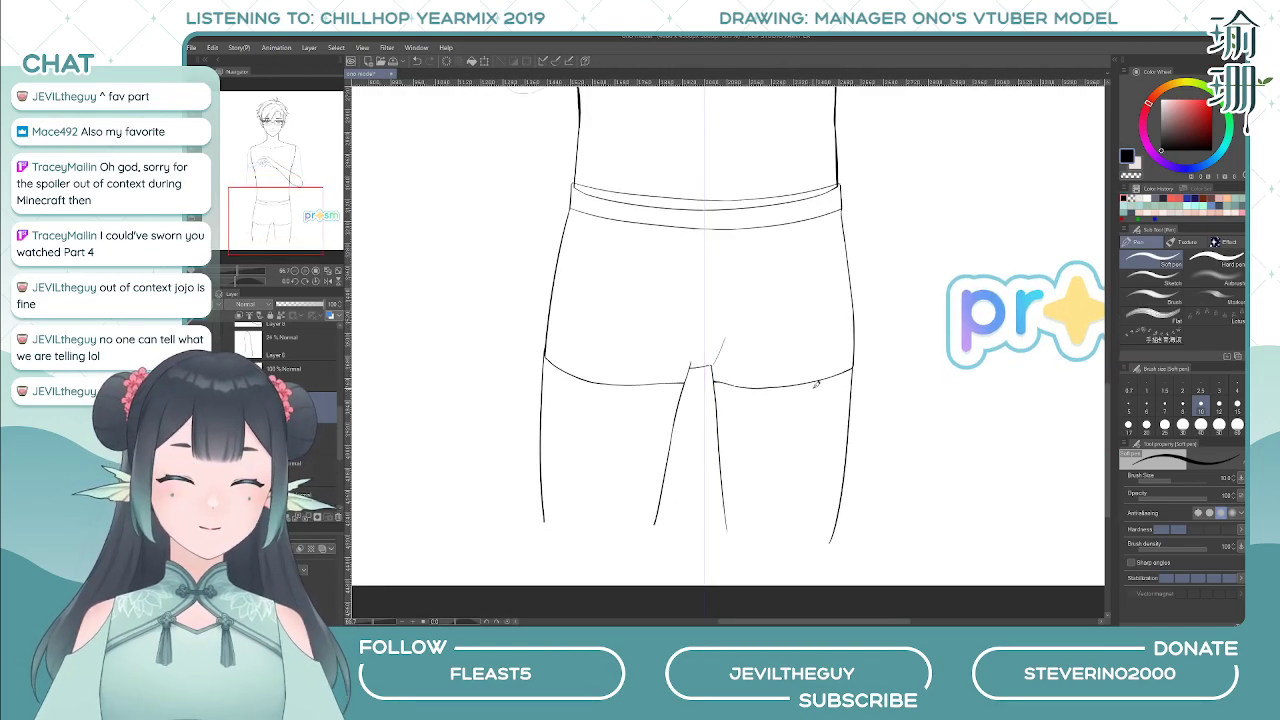
{"action": "key", "text": "e"}
{"action": "left_click_drag", "start_coordinate": [799, 519], "coordinate": [790, 527]}
{"action": "scroll", "coordinate": [789, 527], "scroll_direction": "up", "scroll_amount": 1}
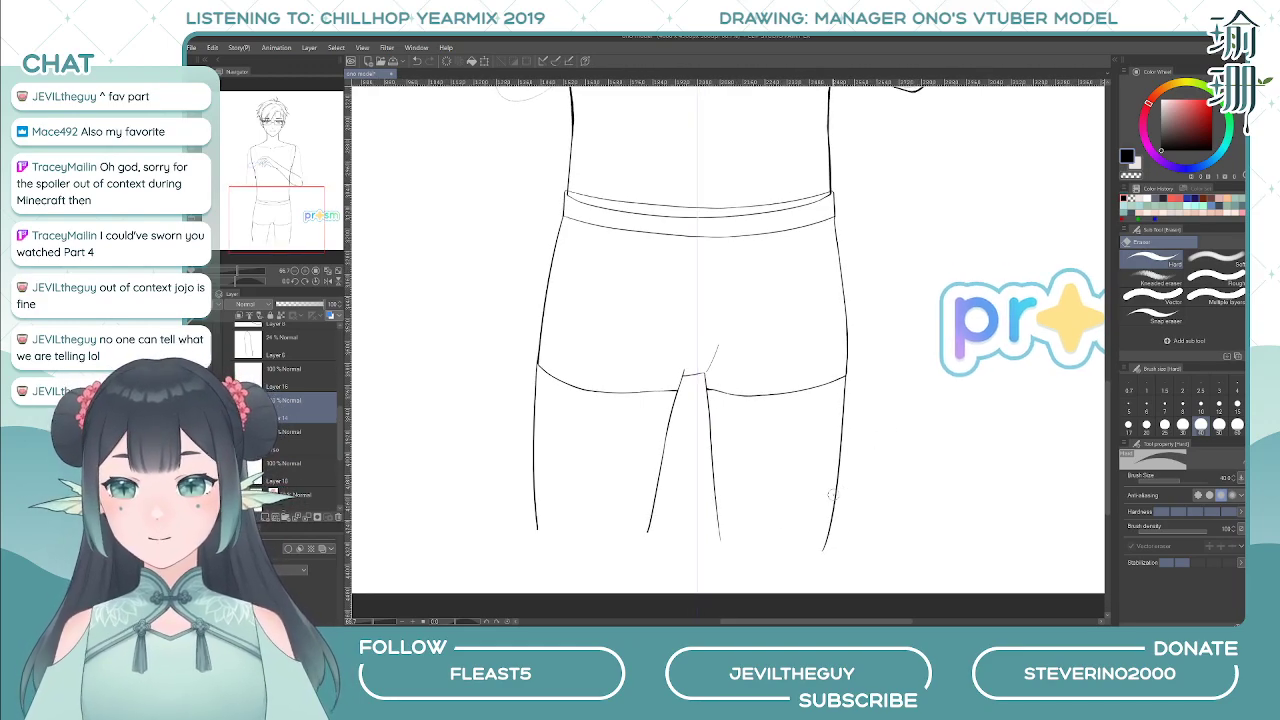
{"action": "scroll", "coordinate": [845, 500], "scroll_direction": "down", "scroll_amount": 1}
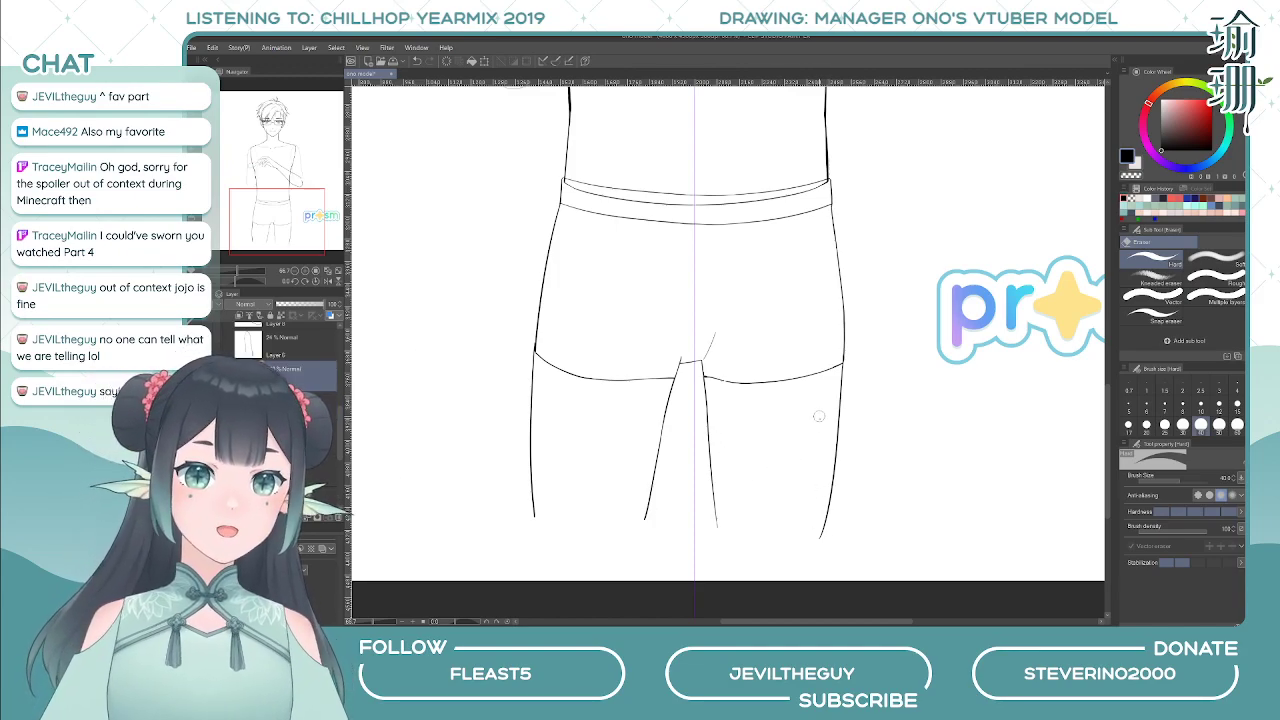
{"action": "mouse_move", "coordinate": [822, 507]}
{"action": "left_mouse_down"}
{"action": "mouse_move", "coordinate": [821, 542]}
{"action": "mouse_move", "coordinate": [828, 495]}
{"action": "left_mouse_up"}
{"action": "key", "text": "ctrl+z"}
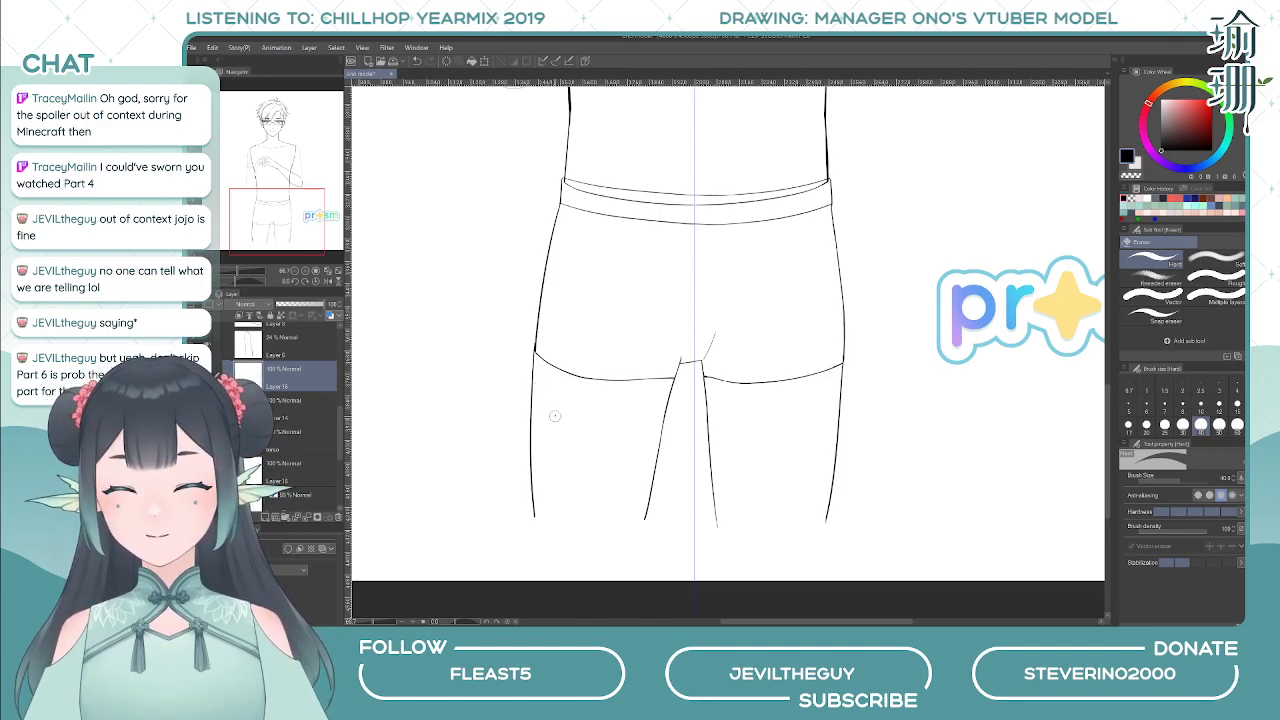
- Lasso the outer line of the leg opposite the elbow, adjust its position slightly with a transform, and clear the selection
{"action": "key", "text": "m"}
{"action": "left_click_drag", "start_coordinate": [552, 329], "coordinate": [548, 526]}
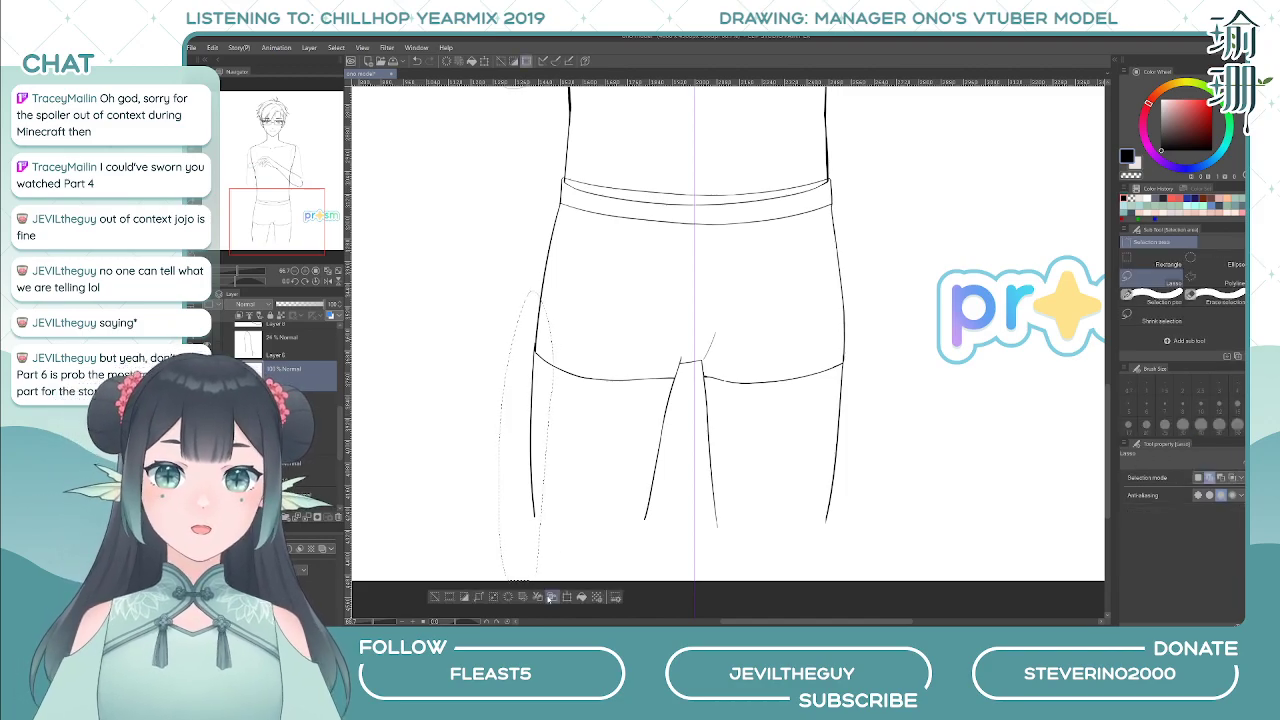
{"action": "left_click", "coordinate": [538, 597]}
{"action": "left_click_drag", "start_coordinate": [606, 452], "coordinate": [607, 462]}
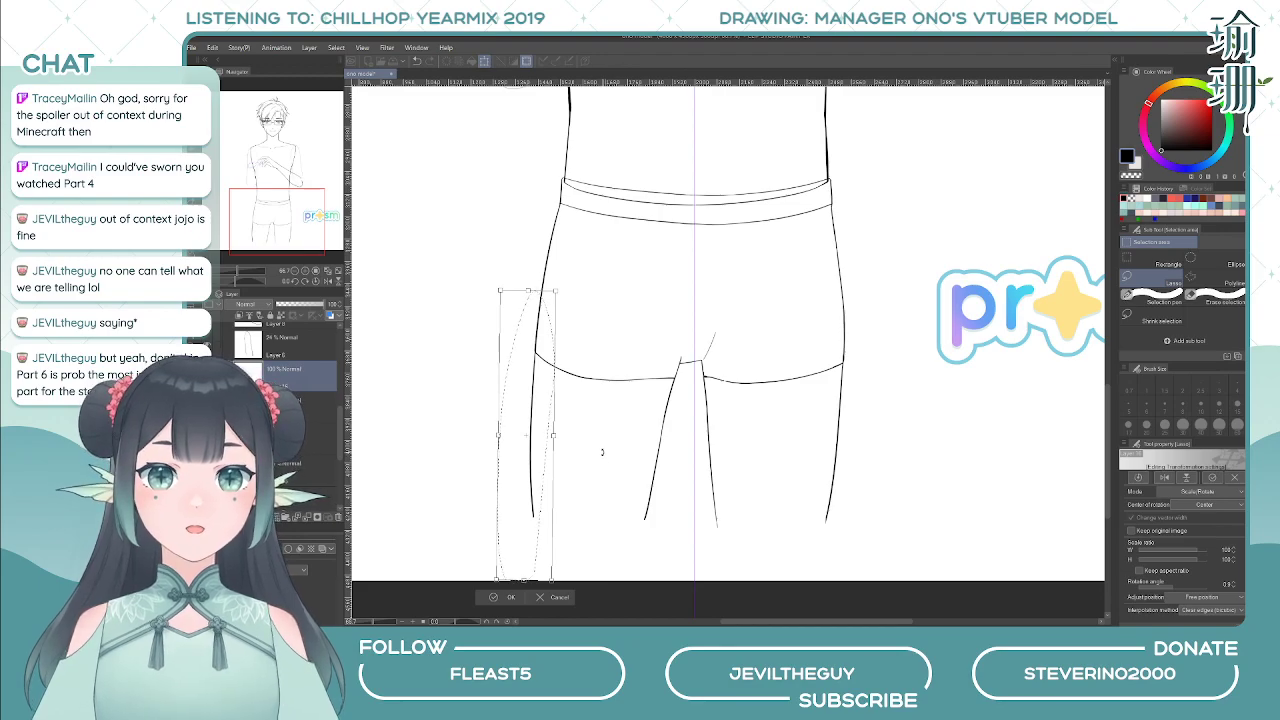
{"action": "mouse_move", "coordinate": [502, 492]}
{"action": "left_mouse_down"}
{"action": "mouse_move", "coordinate": [546, 485]}
{"action": "mouse_move", "coordinate": [541, 476]}
{"action": "left_mouse_up"}
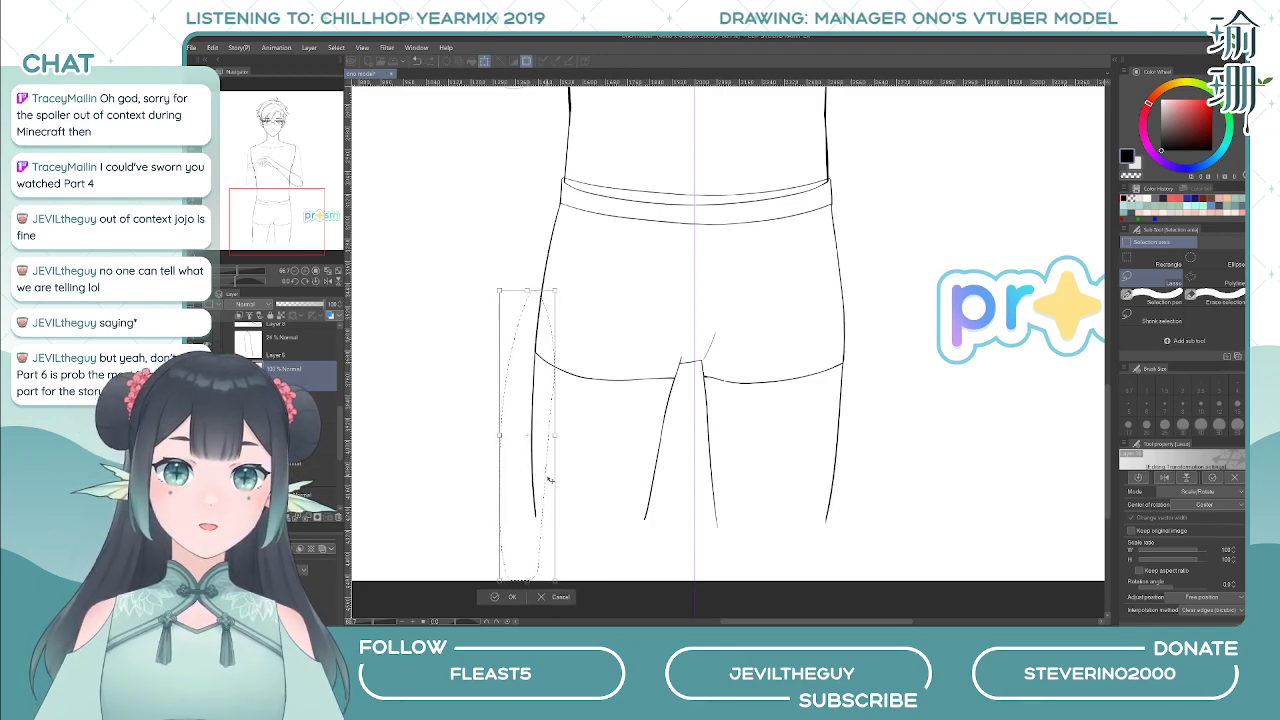
{"action": "key", "text": "Return"}
{"action": "scroll", "coordinate": [656, 416], "scroll_direction": "down", "scroll_amount": 2}
{"action": "key", "text": "ctrl+d"}
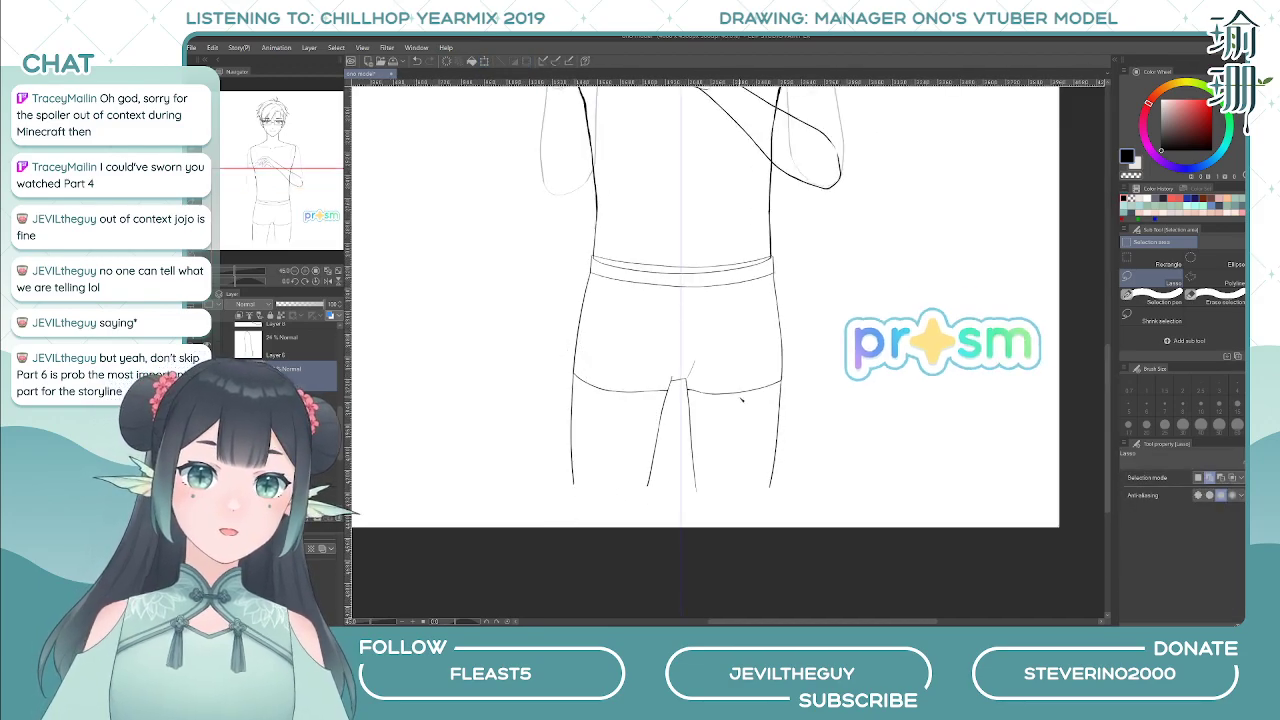
- Trim the lower end of the elbow-side inner leg line on its own layer with the hard eraser
{"action": "left_click_drag", "start_coordinate": [712, 377], "coordinate": [742, 448]}
{"action": "key", "text": "e"}
{"action": "scroll", "coordinate": [738, 520], "scroll_direction": "up", "scroll_amount": 3}
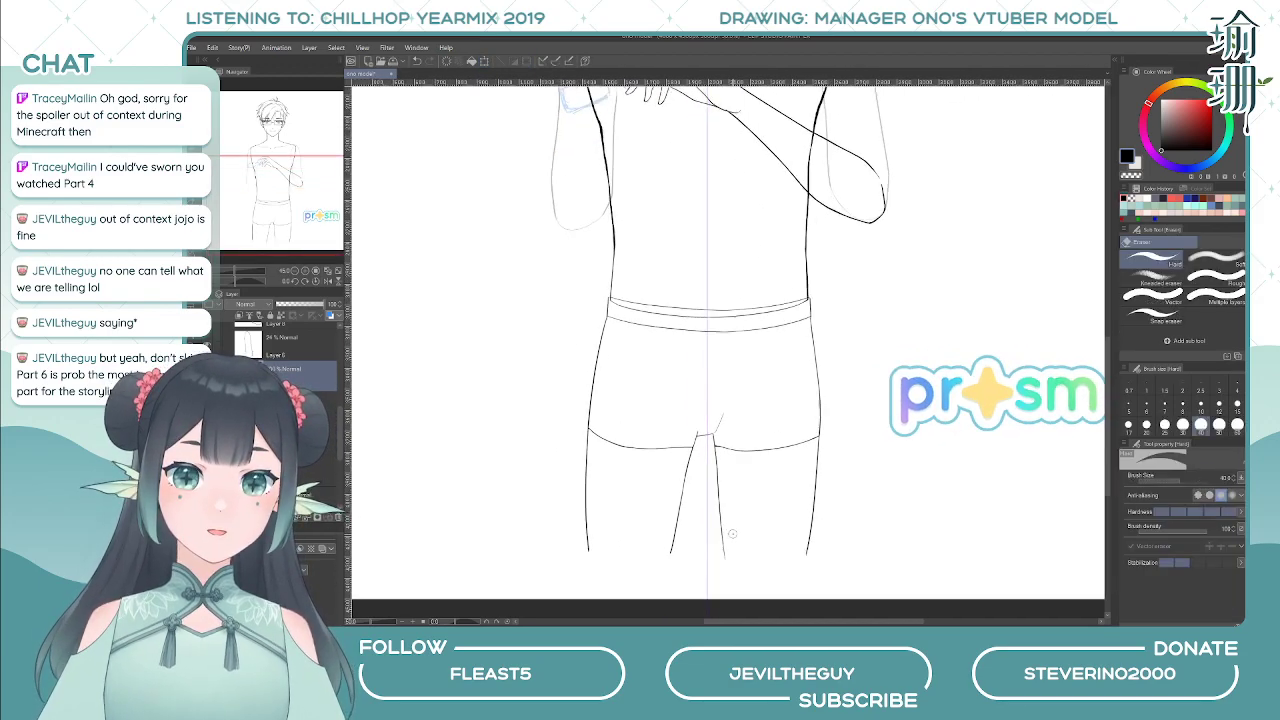
{"action": "left_click", "coordinate": [668, 620]}
{"action": "mouse_move", "coordinate": [934, 444]}
{"action": "left_mouse_down"}
{"action": "mouse_move", "coordinate": [566, 403]}
{"action": "mouse_move", "coordinate": [451, 412]}
{"action": "left_mouse_up"}
{"action": "mouse_move", "coordinate": [826, 432]}
{"action": "left_mouse_down"}
{"action": "mouse_move", "coordinate": [617, 466]}
{"action": "mouse_move", "coordinate": [530, 443]}
{"action": "left_mouse_up"}
{"action": "scroll", "coordinate": [685, 526], "scroll_direction": "up", "scroll_amount": 1}
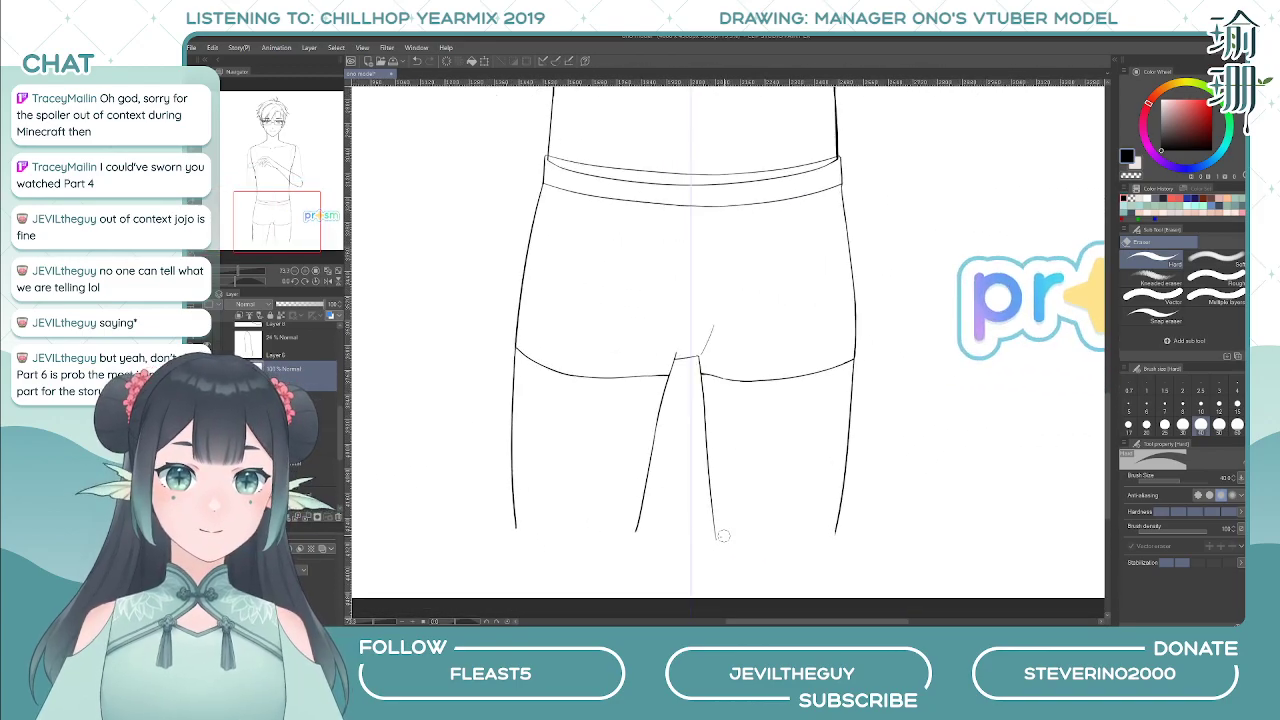
{"action": "left_click", "coordinate": [318, 407]}
{"action": "left_click_drag", "start_coordinate": [717, 539], "coordinate": [703, 544]}
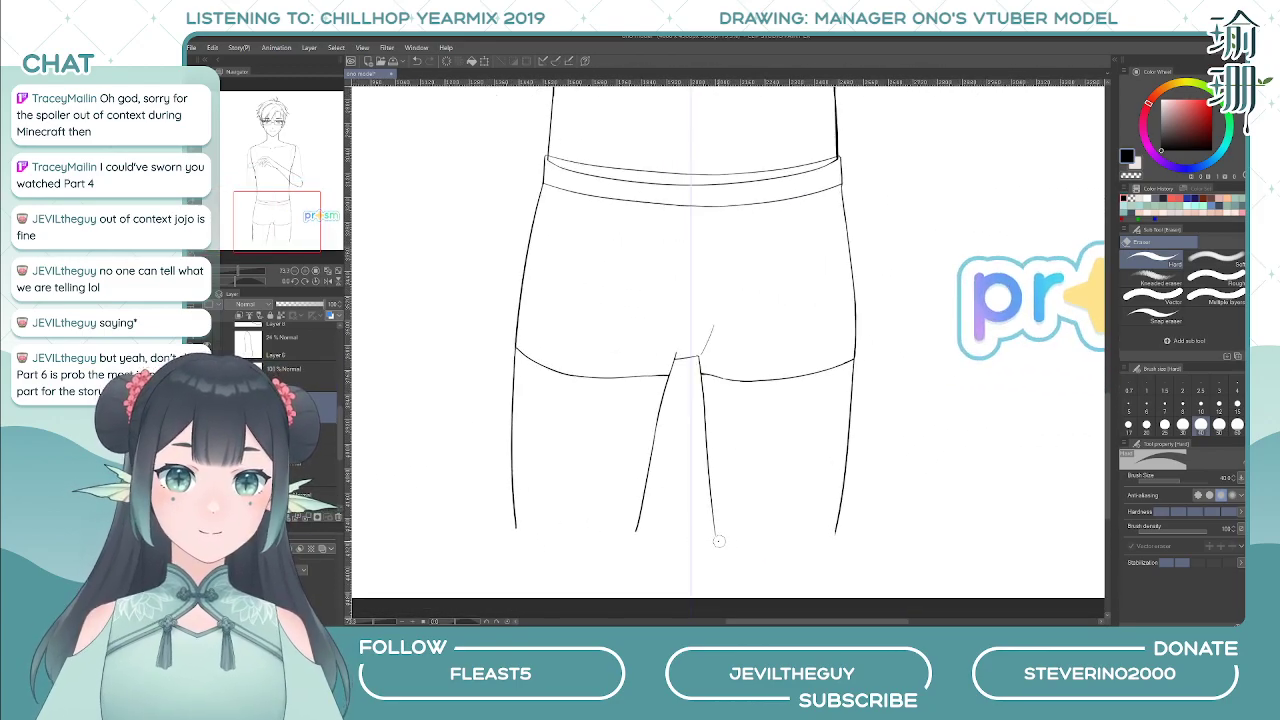
- Taper the lower ends of the leg lines with the soft eraser at a reduced brush size, undoing unwanted strokes
{"action": "key", "text": "p"}
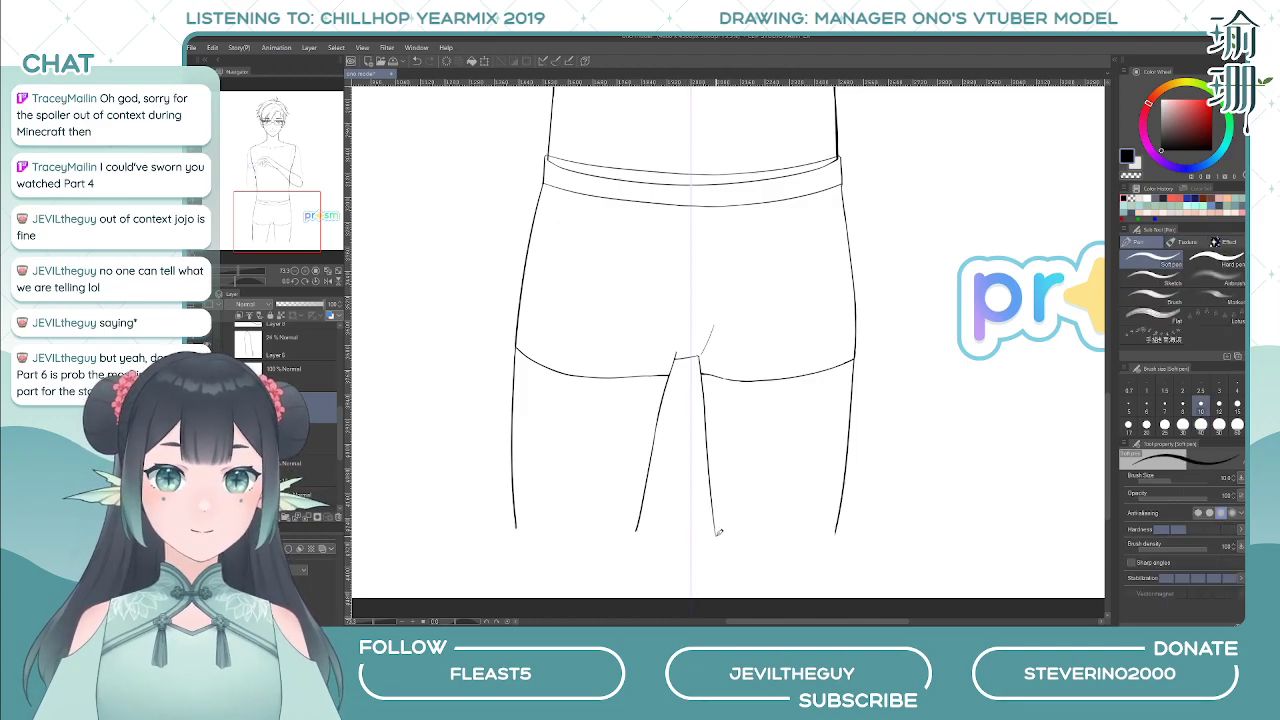
{"action": "key", "text": "h"}
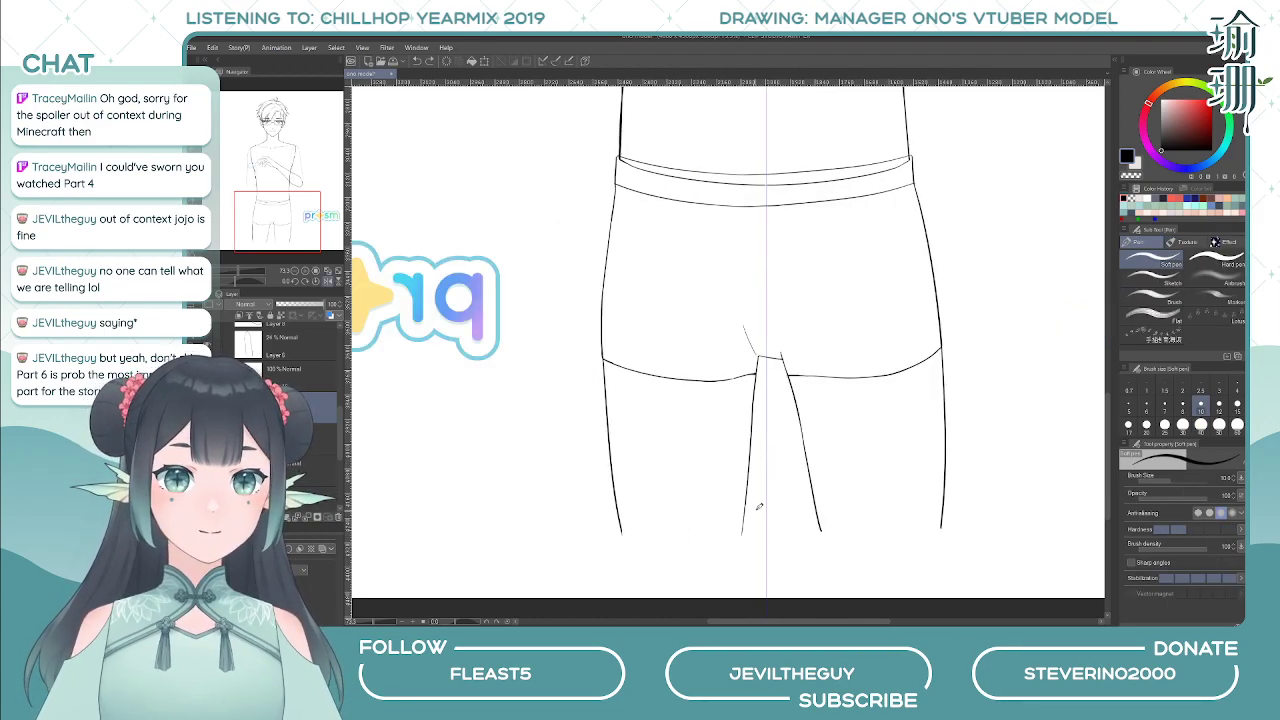
{"action": "key", "text": "e"}
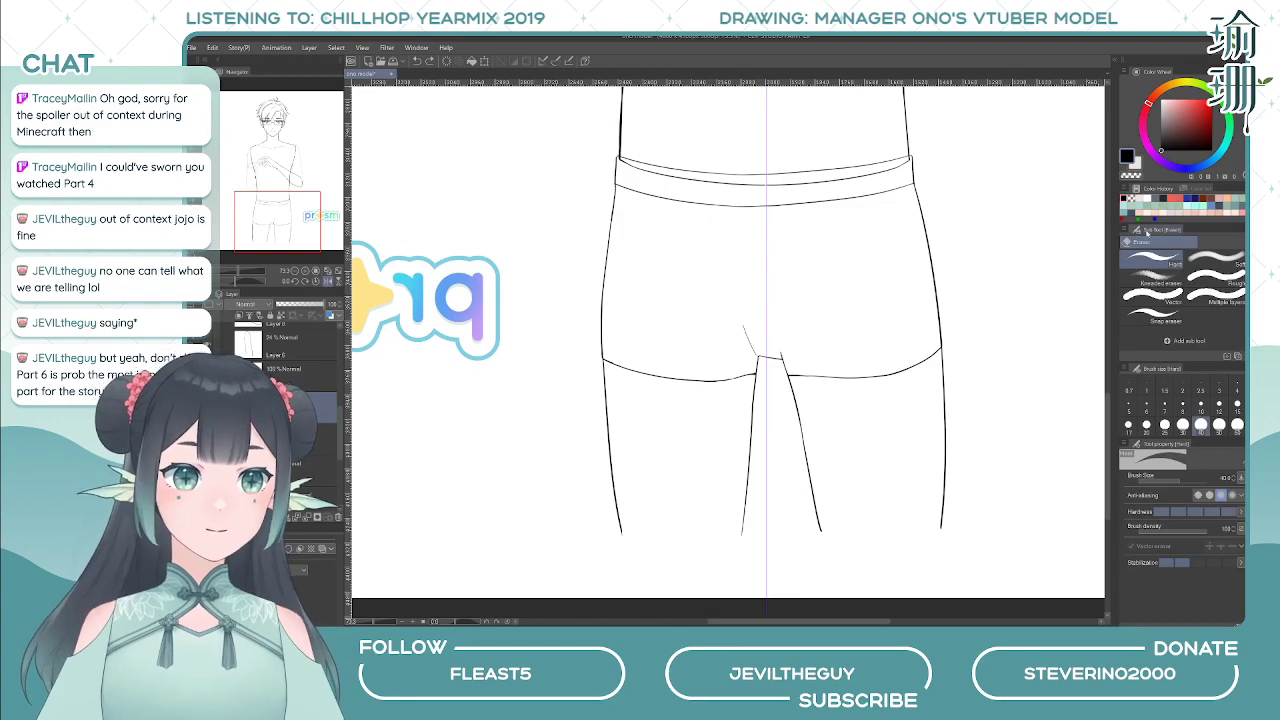
{"action": "left_click", "coordinate": [1198, 264]}
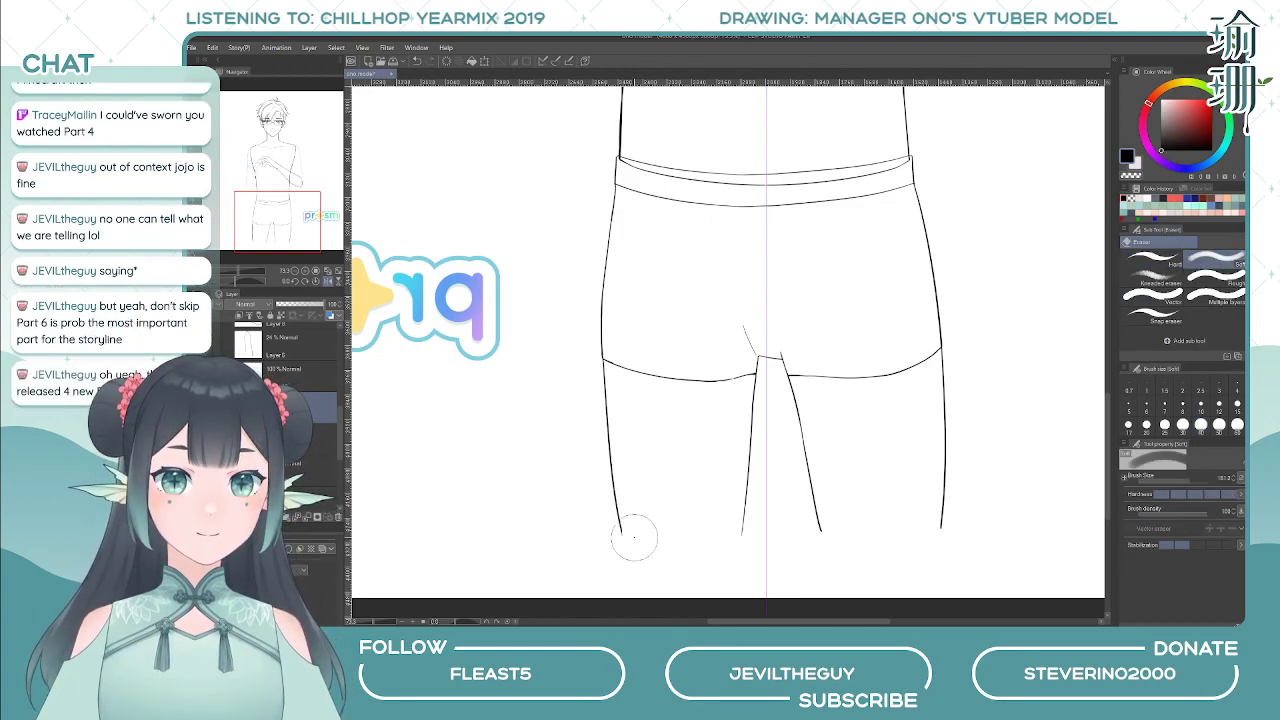
{"action": "left_click", "coordinate": [270, 365]}
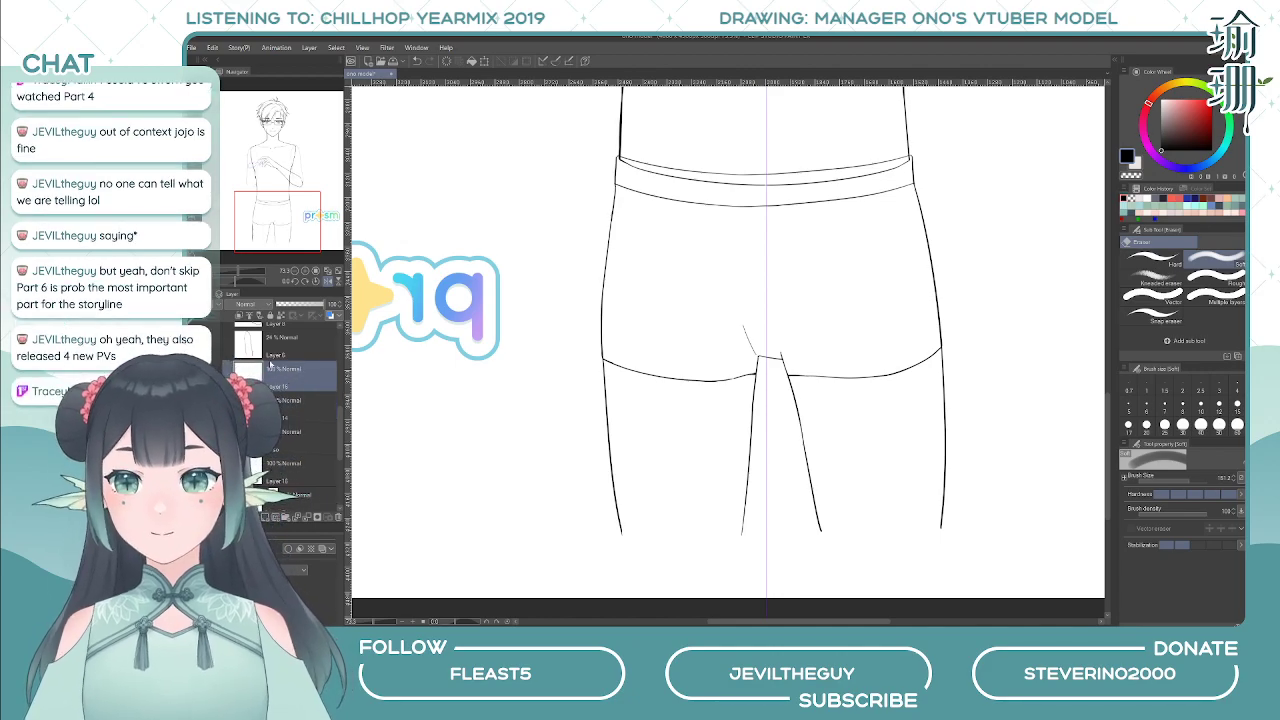
{"action": "mouse_move", "coordinate": [664, 489]}
{"action": "left_mouse_down"}
{"action": "mouse_move", "coordinate": [663, 476]}
{"action": "mouse_move", "coordinate": [623, 495]}
{"action": "mouse_move", "coordinate": [626, 534]}
{"action": "left_mouse_up"}
{"action": "key", "text": "ctrl+z"}
{"action": "key", "text": "bracketleft"}
{"action": "key", "text": "bracketleft"}
{"action": "key", "text": "bracketleft"}
{"action": "key", "text": "bracketleft"}
{"action": "key", "text": "ctrl+z"}
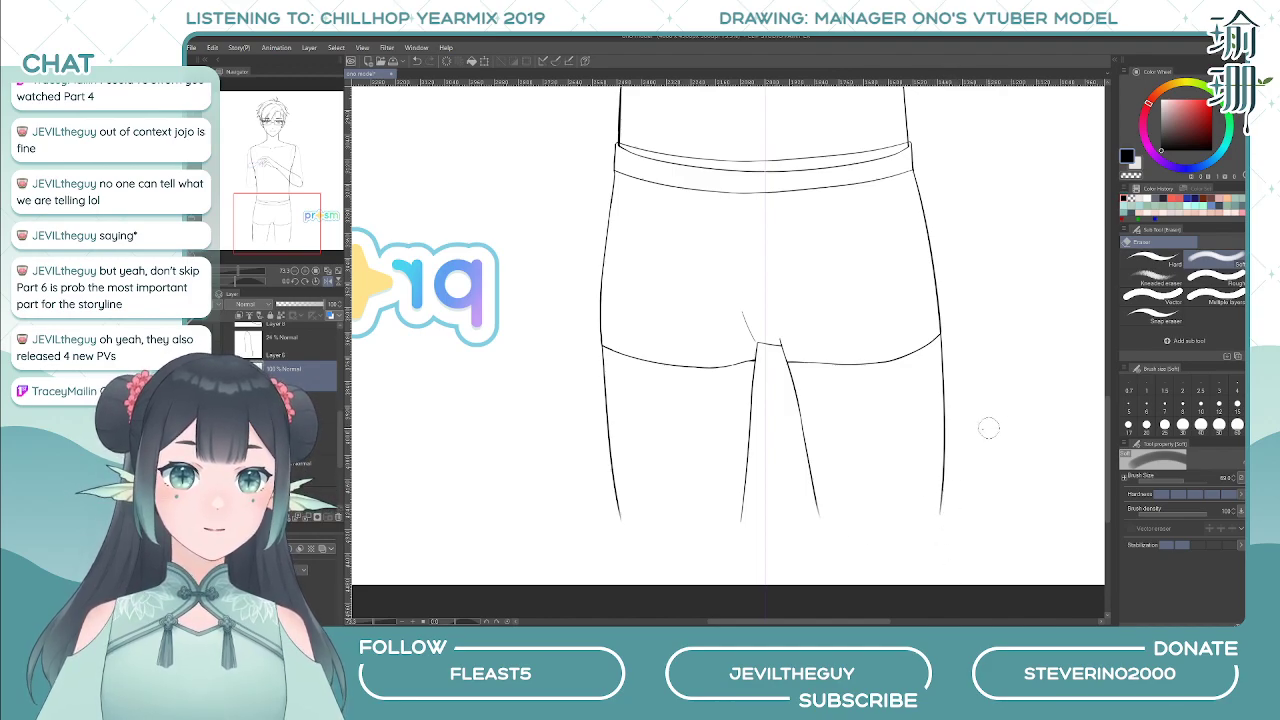
- Review the whole figure unmirrored, toggling the lower-body lines off and on and comparing the body with the rough clothing sketch
{"action": "scroll", "coordinate": [820, 377], "scroll_direction": "down", "scroll_amount": 3}
{"action": "scroll", "coordinate": [828, 502], "scroll_direction": "down", "scroll_amount": 2}
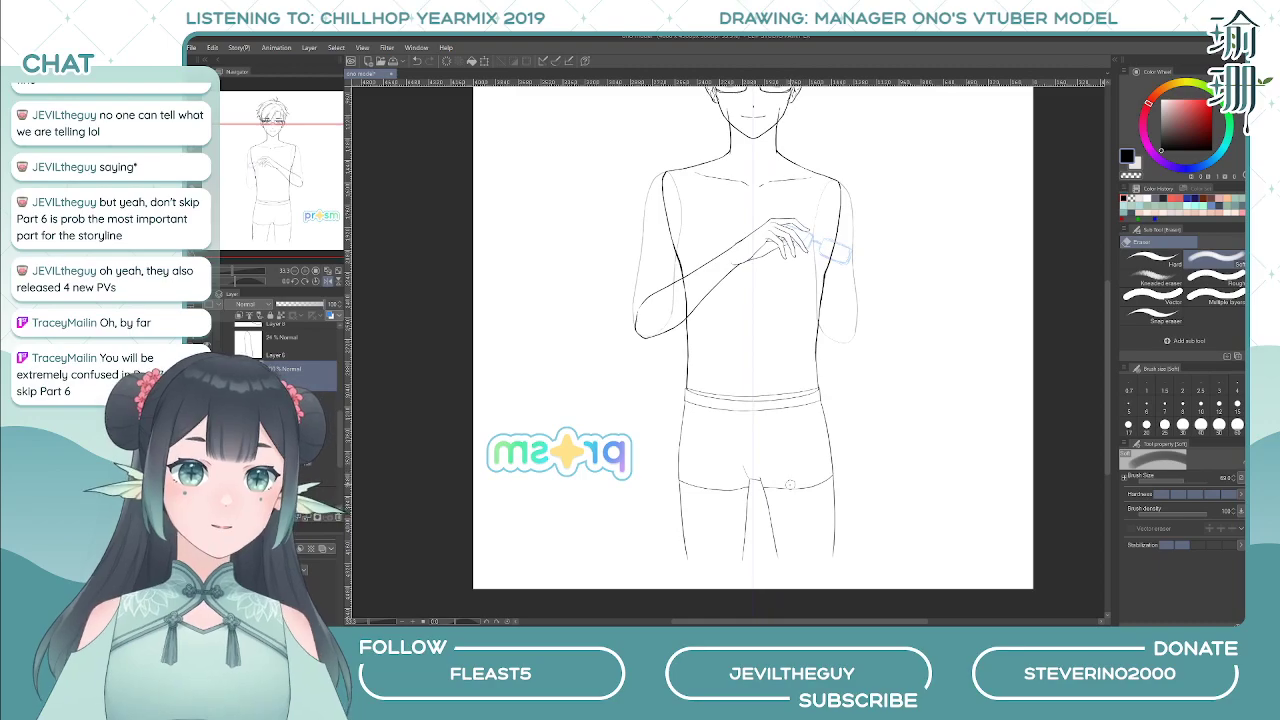
{"action": "key", "text": "h"}
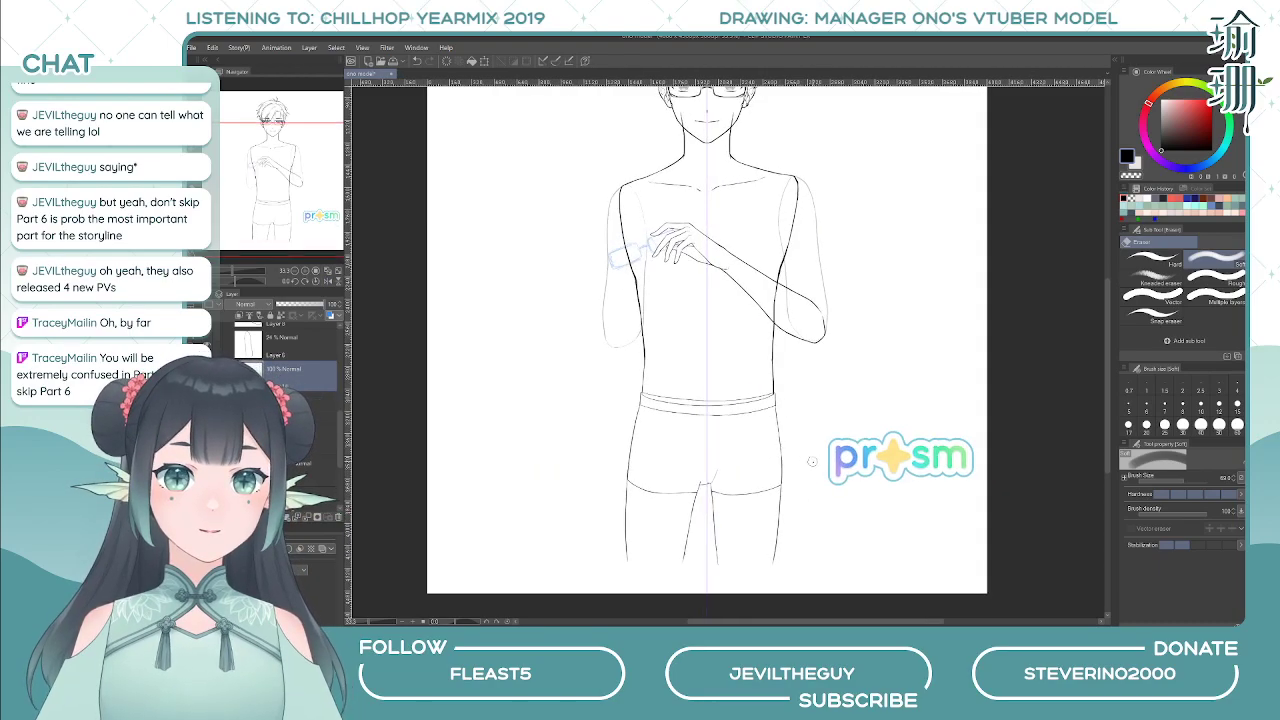
{"action": "left_click_drag", "start_coordinate": [790, 374], "coordinate": [822, 358]}
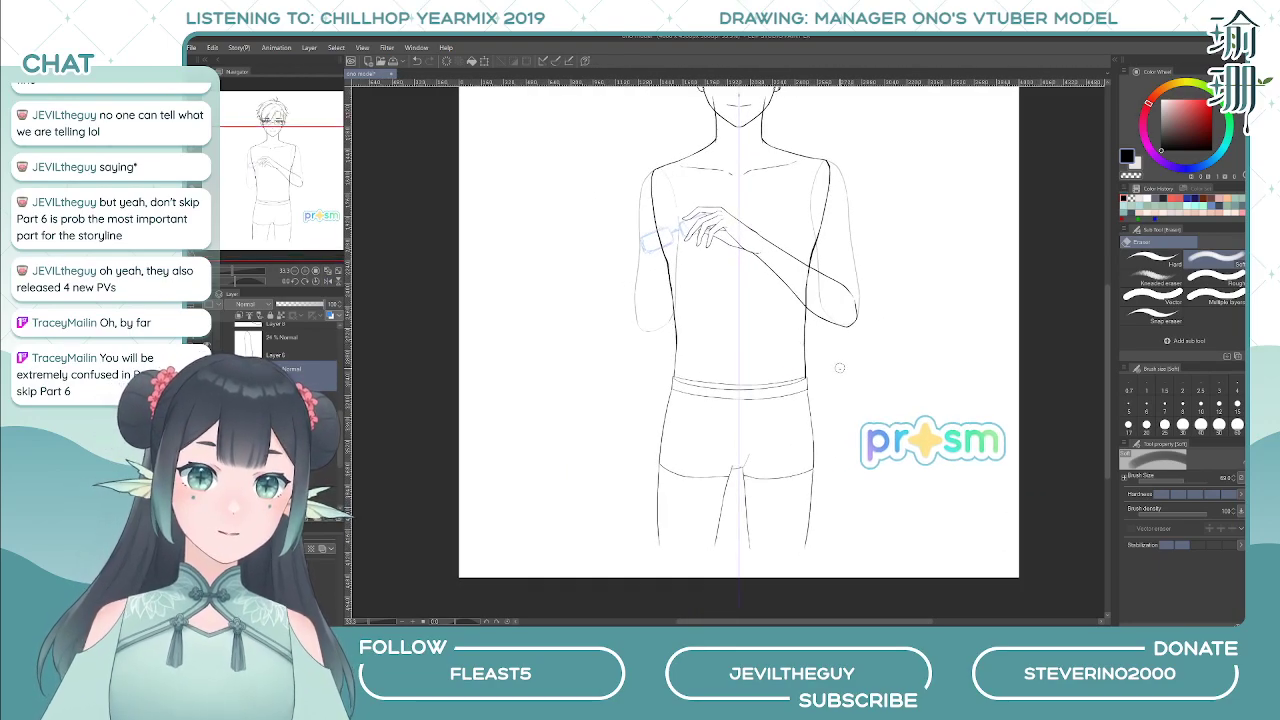
{"action": "left_click", "coordinate": [209, 376]}
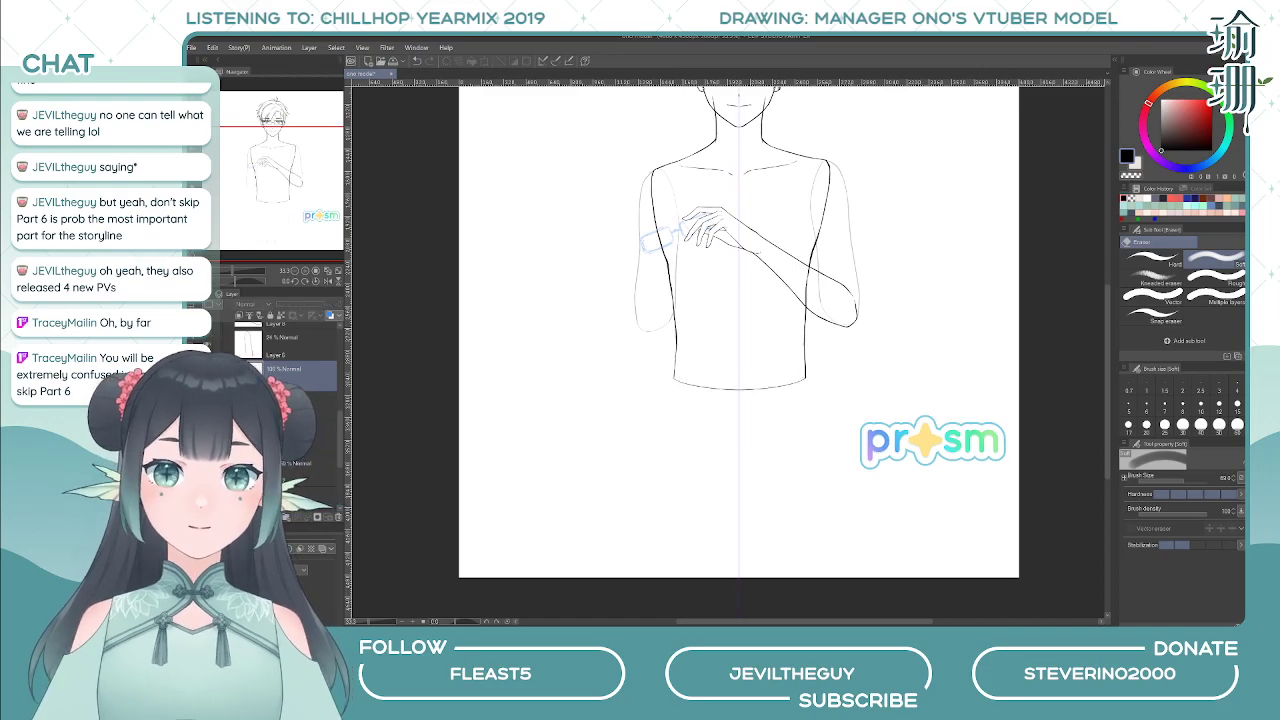
{"action": "left_click", "coordinate": [209, 376]}
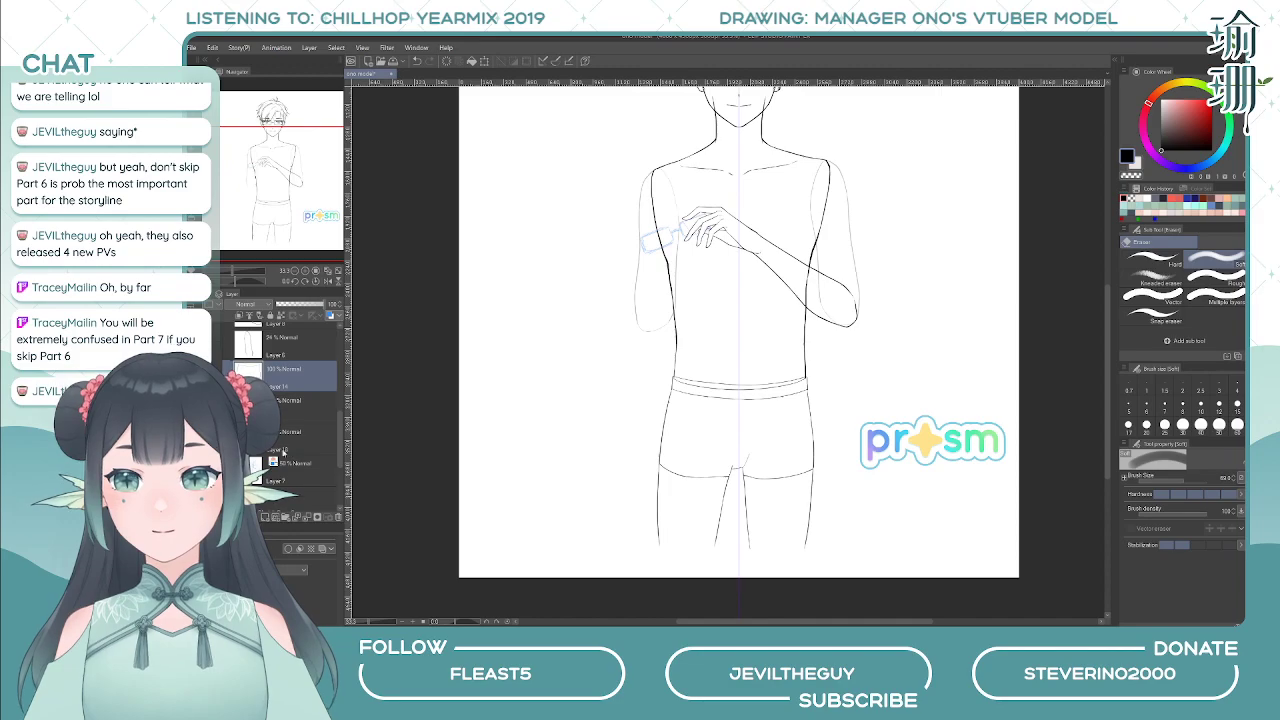
{"action": "scroll", "coordinate": [265, 452], "scroll_direction": "down", "scroll_amount": 5}
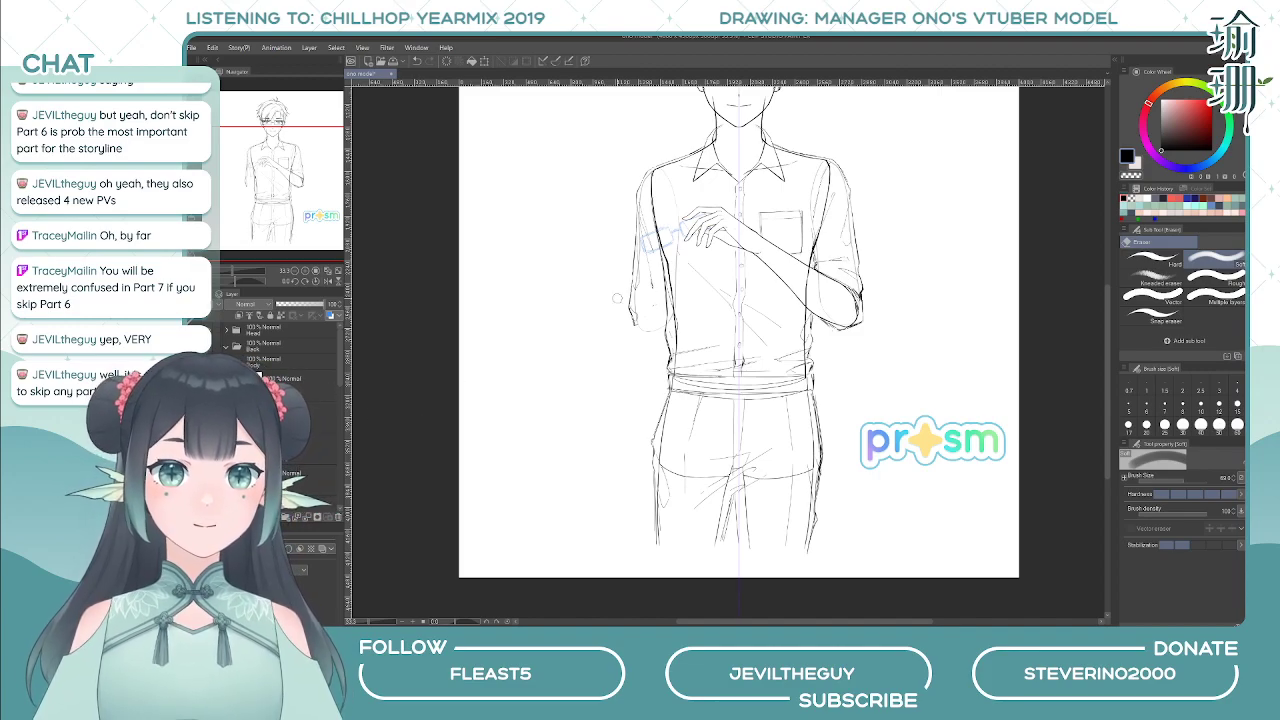
{"action": "scroll", "coordinate": [721, 251], "scroll_direction": "down", "scroll_amount": 1}
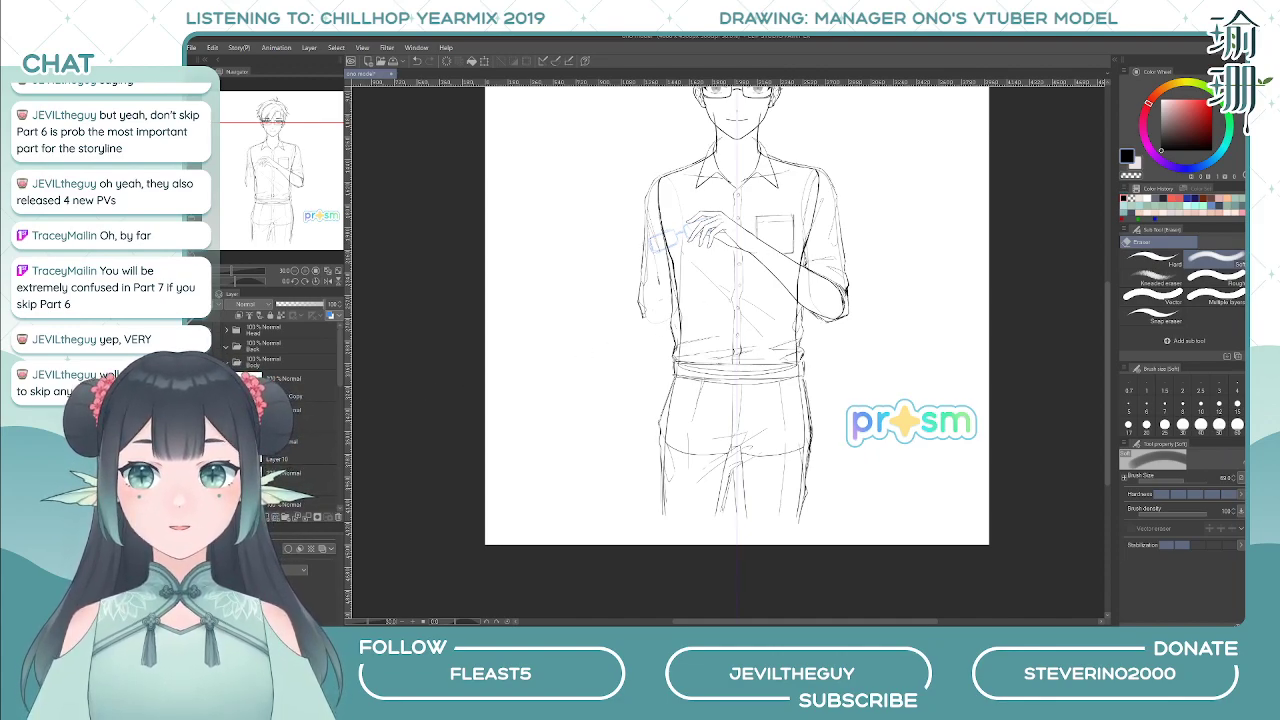
{"action": "left_click", "coordinate": [207, 394]}
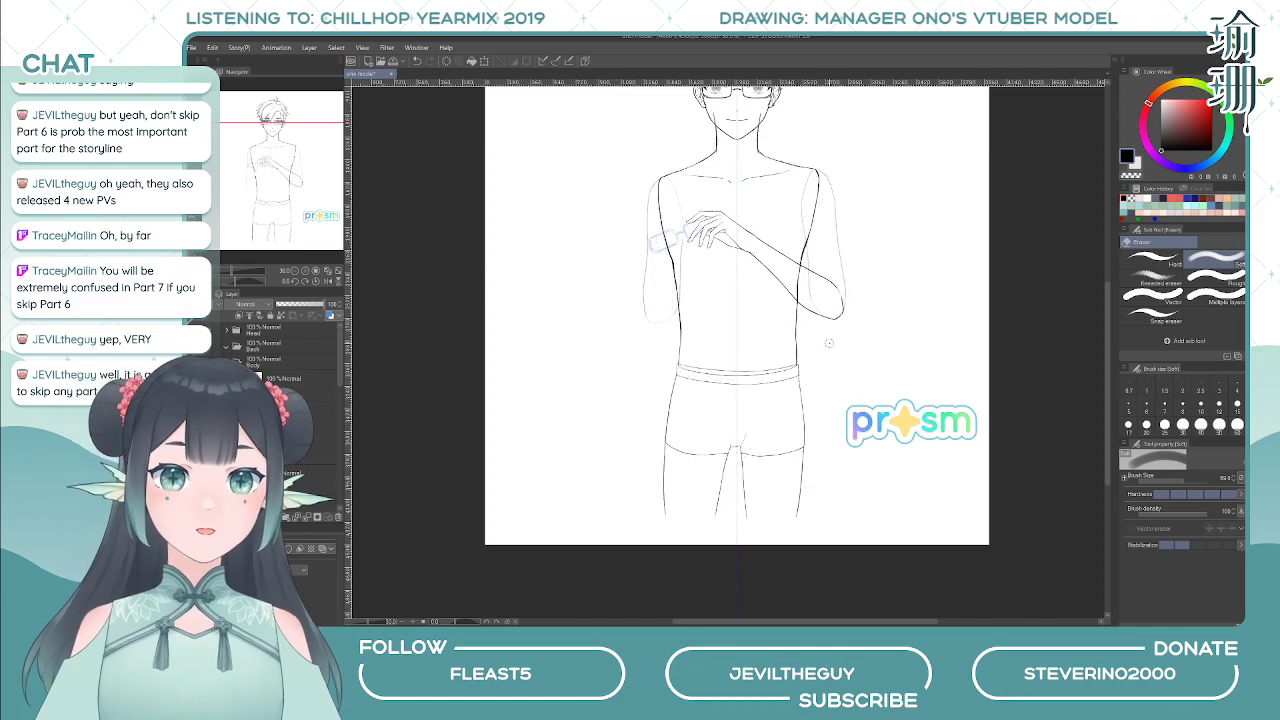
{"action": "left_click_drag", "start_coordinate": [812, 232], "coordinate": [800, 268]}
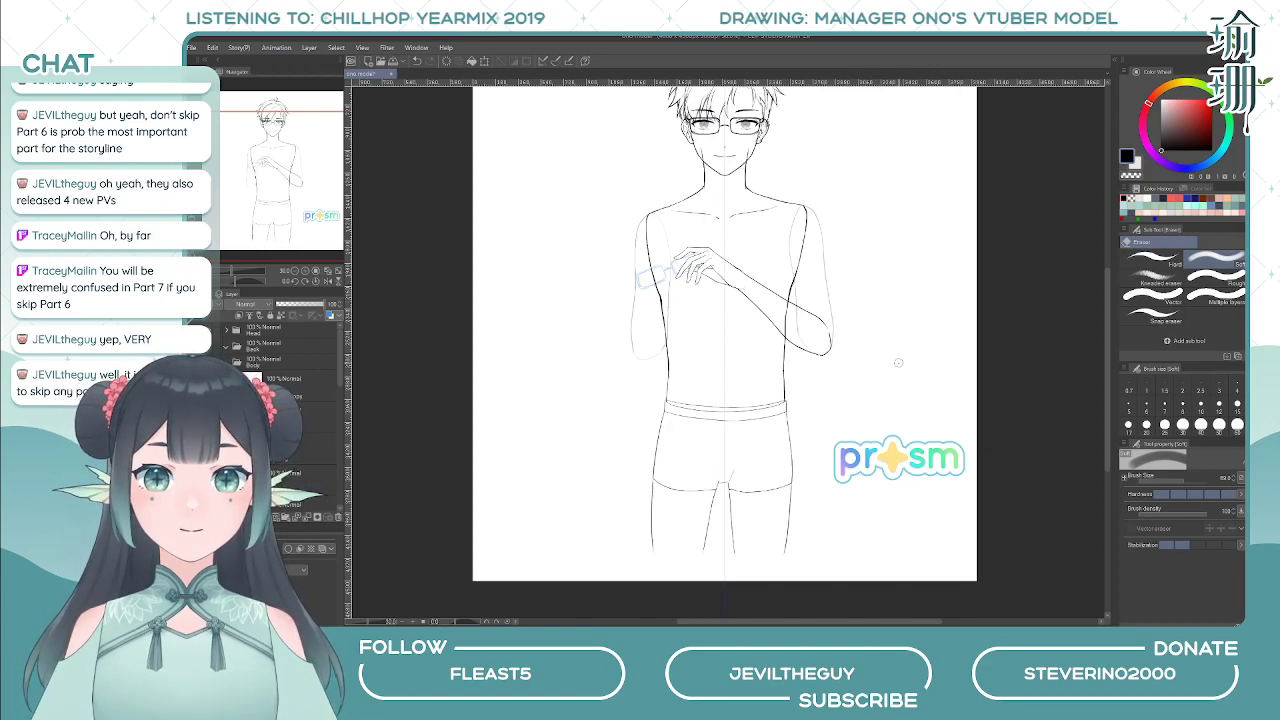
- Erase the upper part of the shorts' outer line opposite the elbow, cleaning up just below the waistband with the hard eraser
{"action": "scroll", "coordinate": [288, 412], "scroll_direction": "down", "scroll_amount": 1}
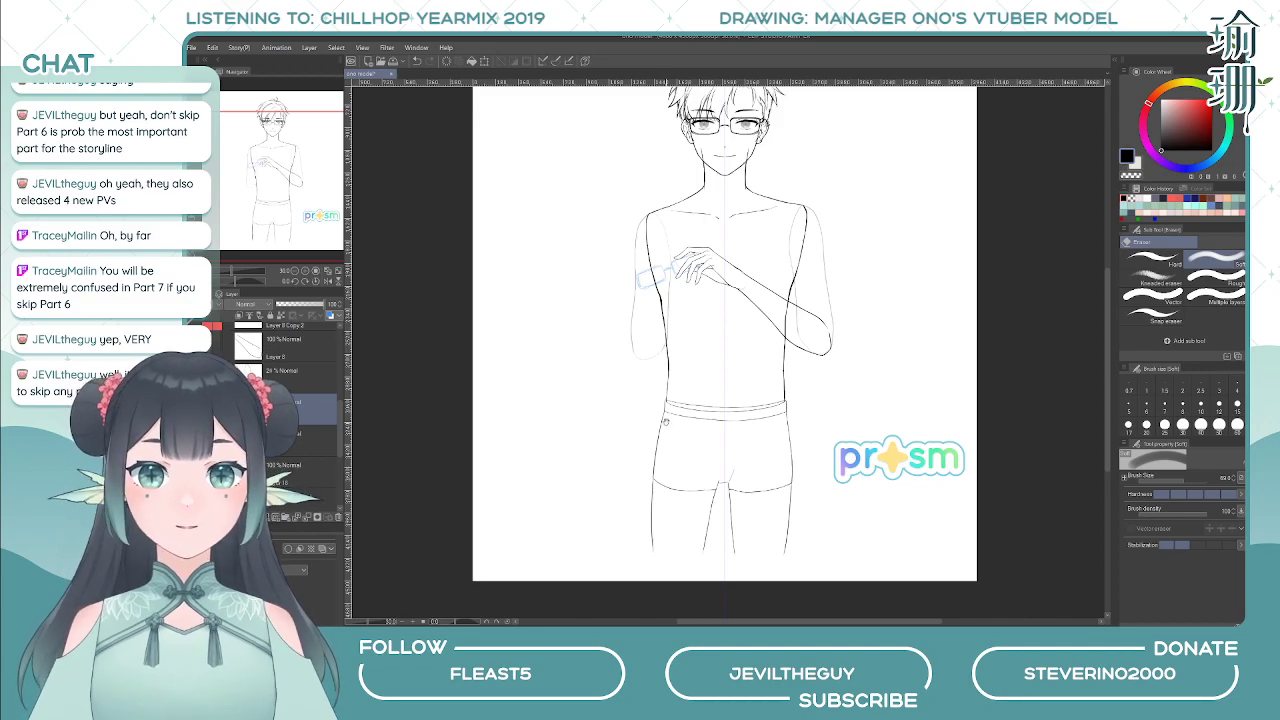
{"action": "scroll", "coordinate": [666, 422], "scroll_direction": "up", "scroll_amount": 3}
{"action": "key", "text": "p"}
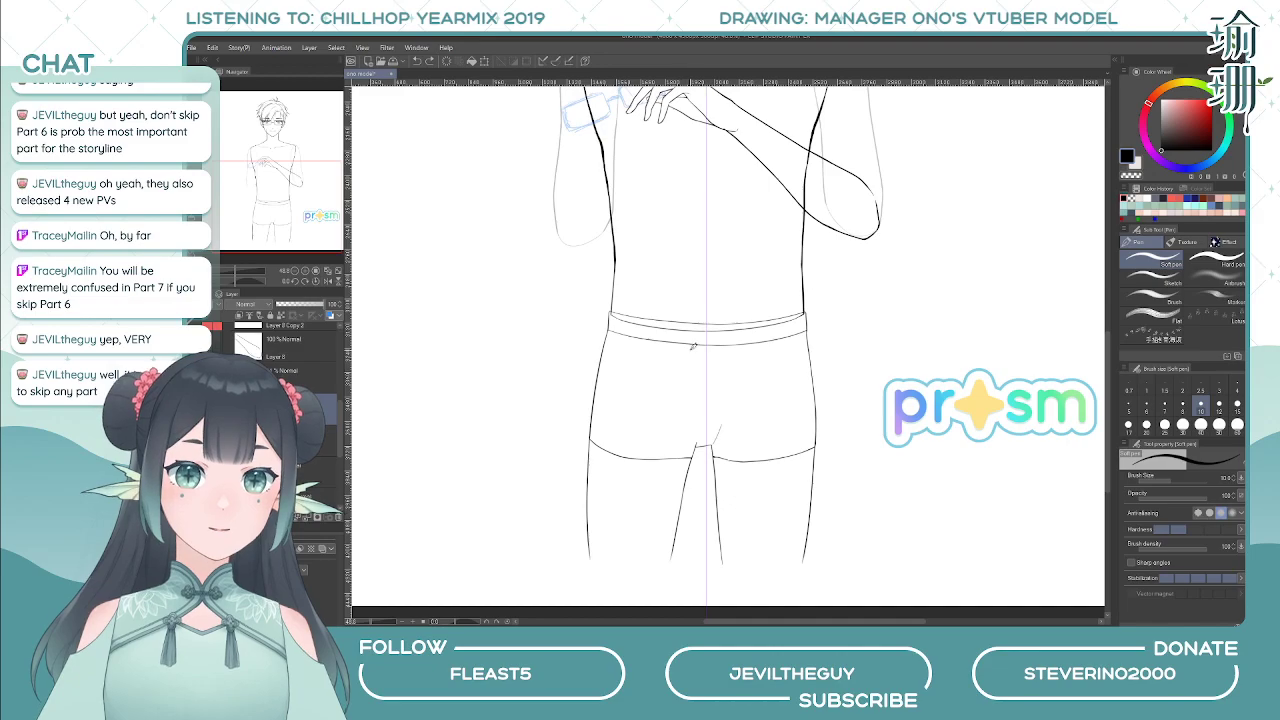
{"action": "key", "text": "e"}
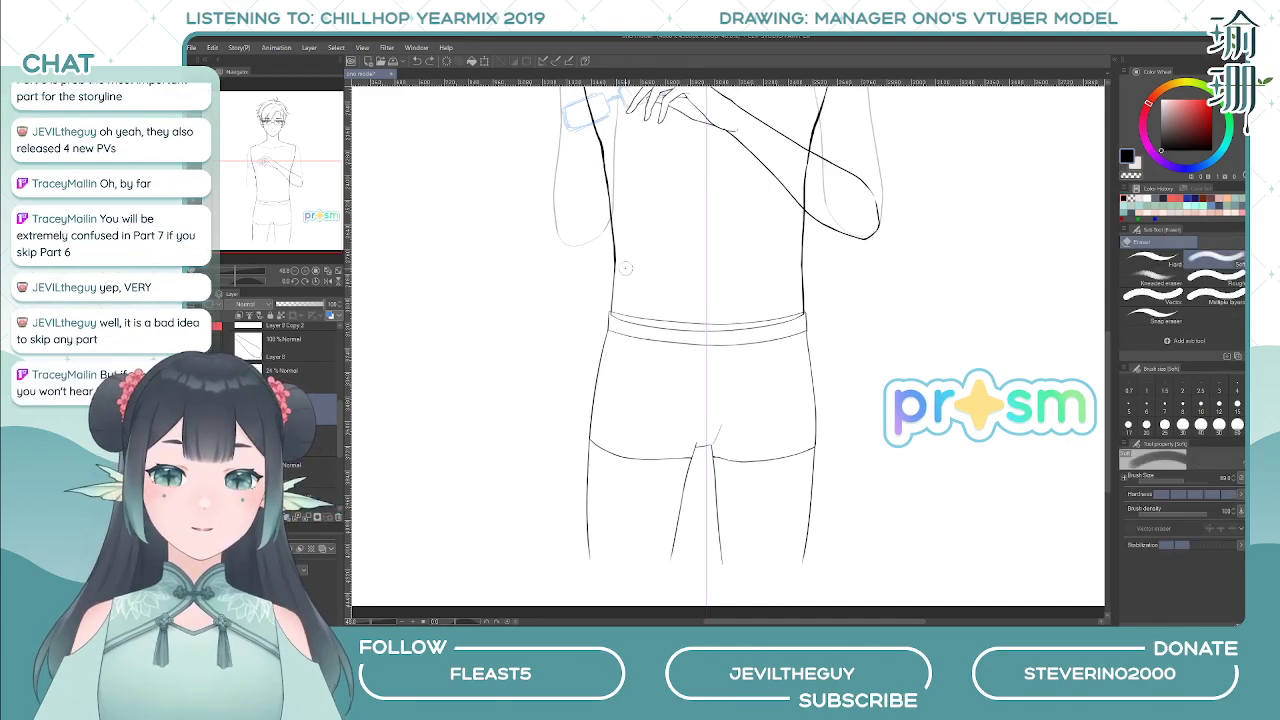
{"action": "scroll", "coordinate": [635, 378], "scroll_direction": "down", "scroll_amount": 1}
{"action": "scroll", "coordinate": [603, 389], "scroll_direction": "down", "scroll_amount": 1}
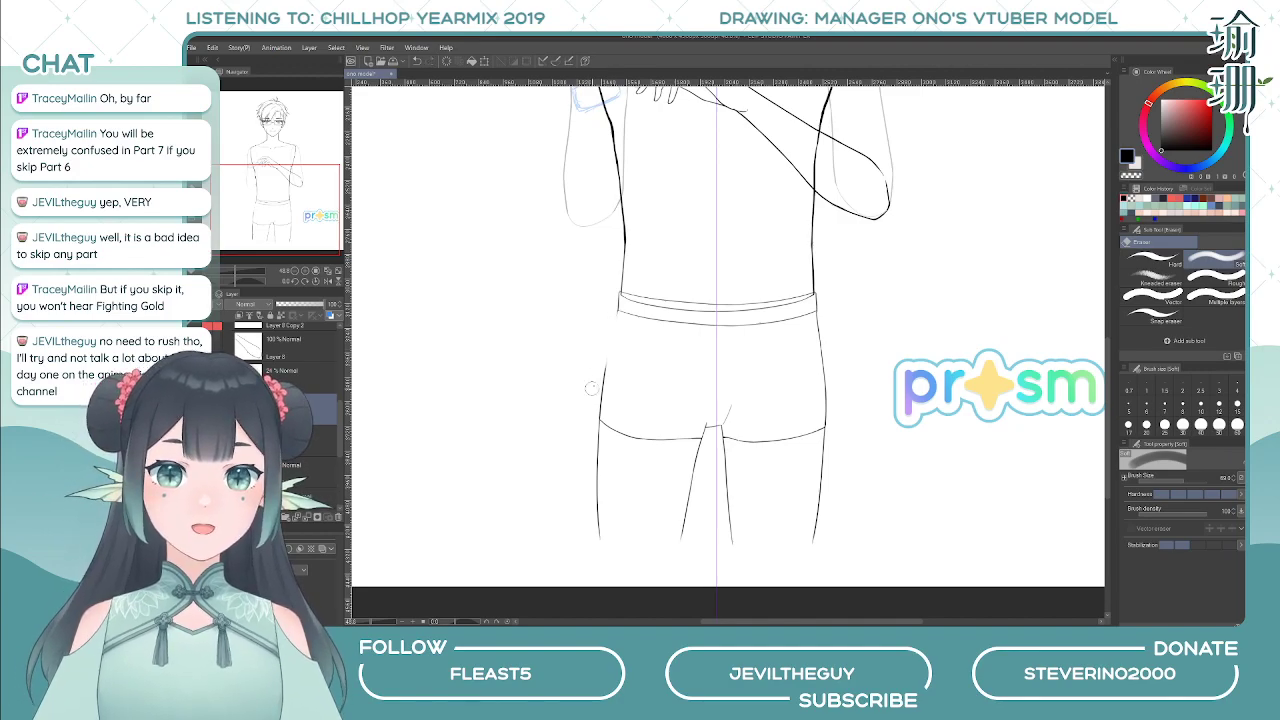
{"action": "left_click", "coordinate": [1152, 262]}
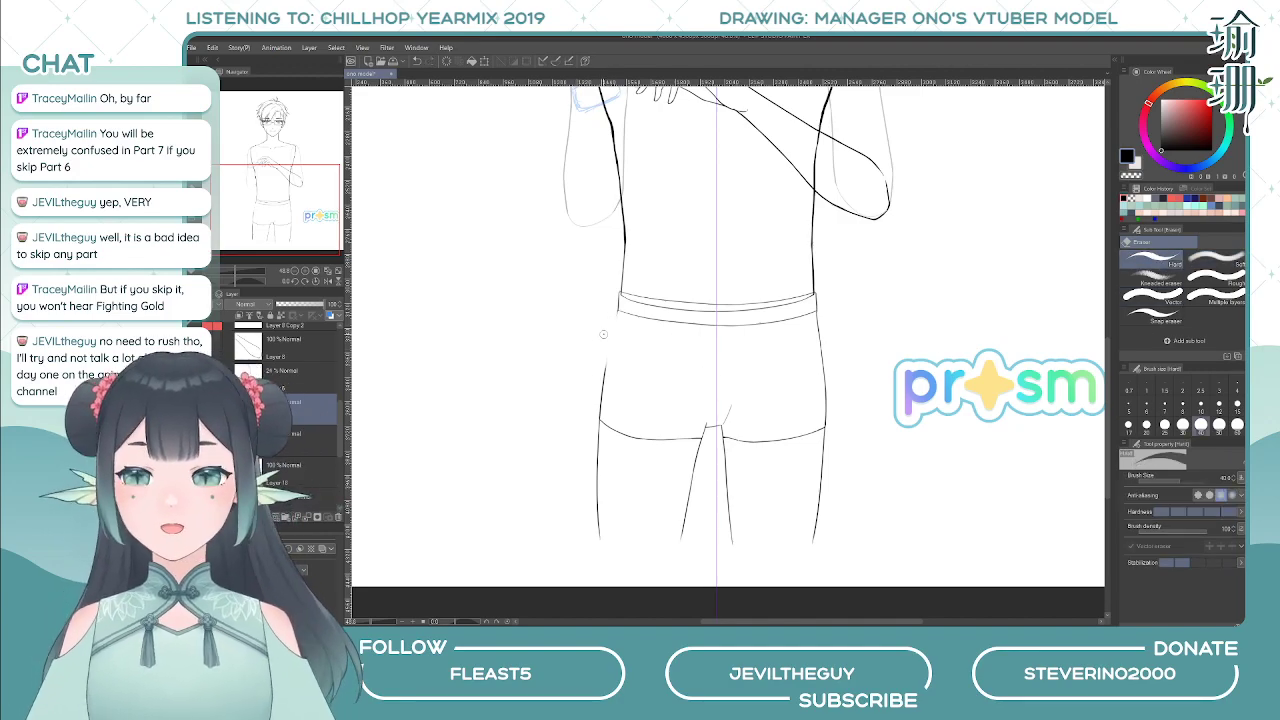
{"action": "scroll", "coordinate": [603, 334], "scroll_direction": "up", "scroll_amount": 3}
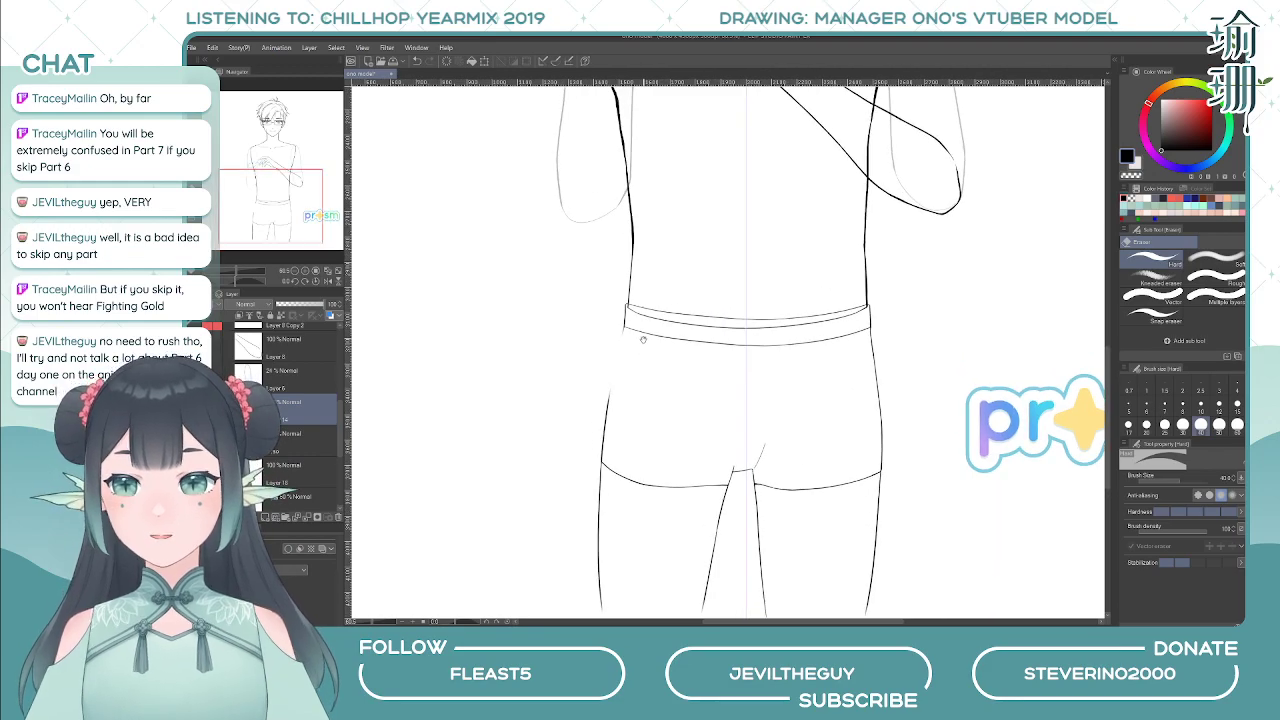
{"action": "scroll", "coordinate": [643, 339], "scroll_direction": "up", "scroll_amount": 1}
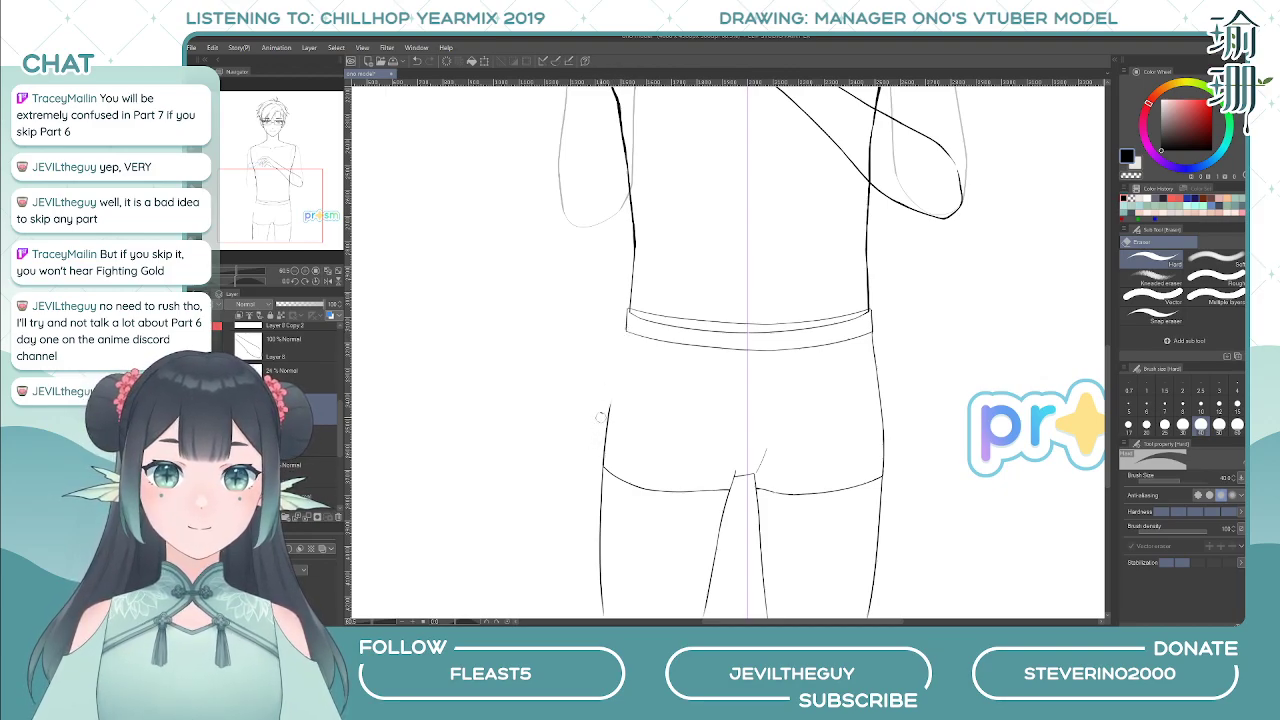
- Compare the gap in the shorts' outer line with the opposite hip by mirroring the canvas view back and forth
{"action": "key", "text": "p"}
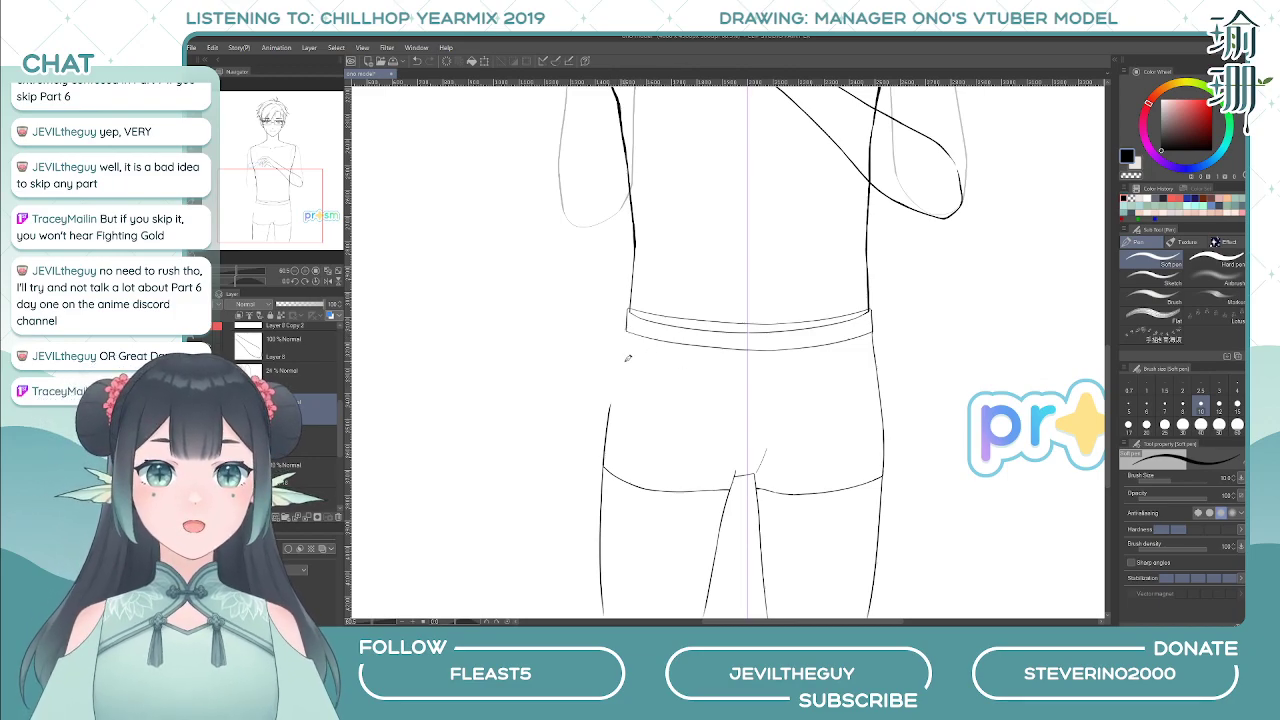
{"action": "scroll", "coordinate": [630, 352], "scroll_direction": "up", "scroll_amount": 3}
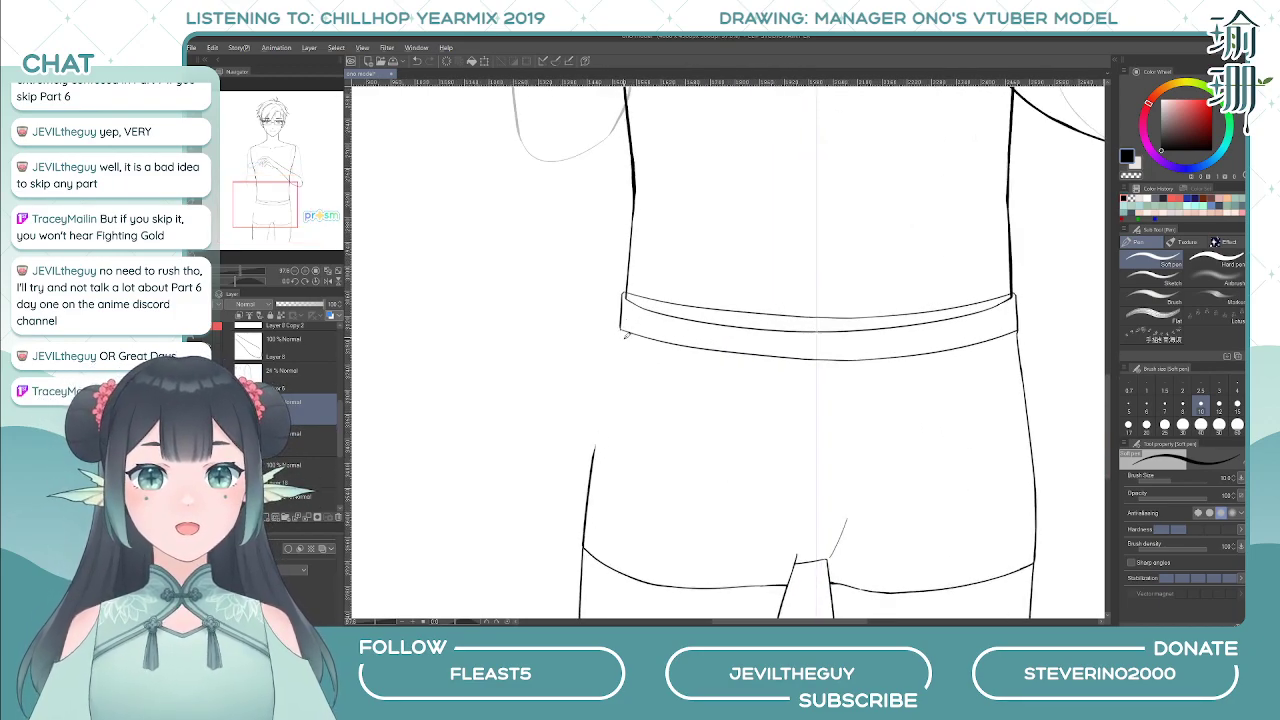
{"action": "key", "text": "h"}
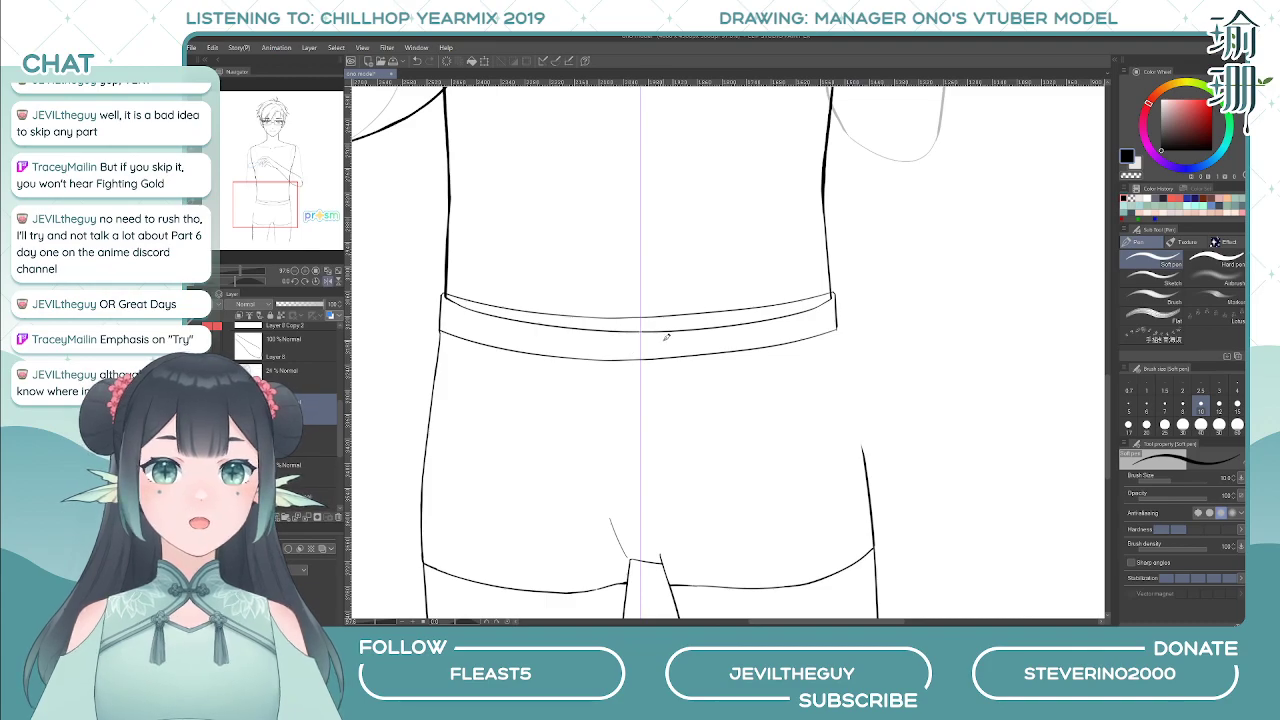
{"action": "key", "text": "h"}
{"action": "key", "text": "h"}
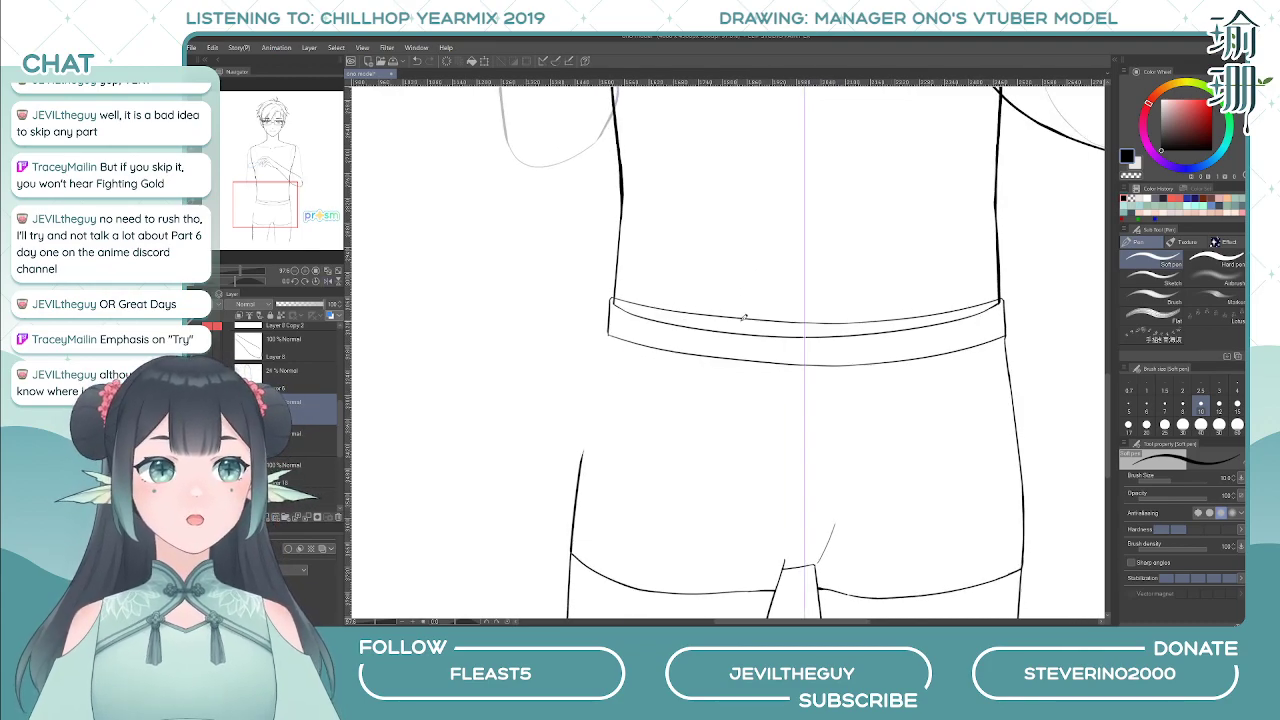
{"action": "key", "text": "h"}
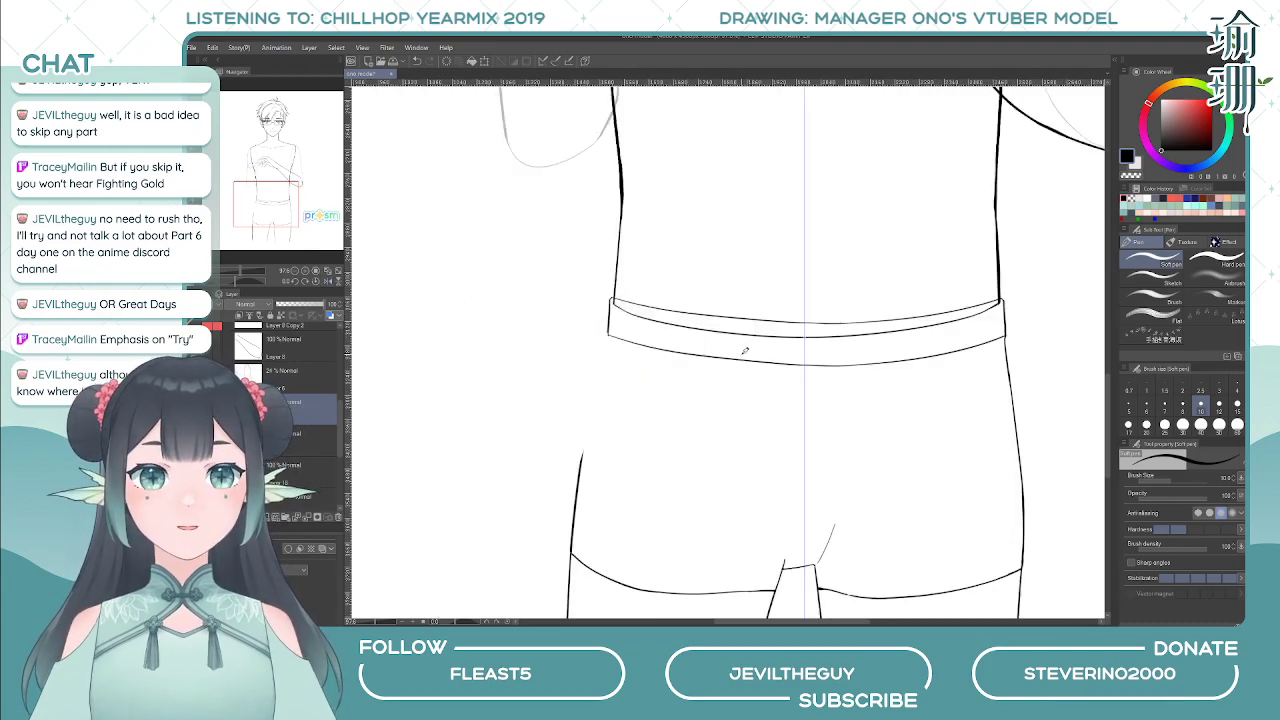
{"action": "key", "text": "h"}
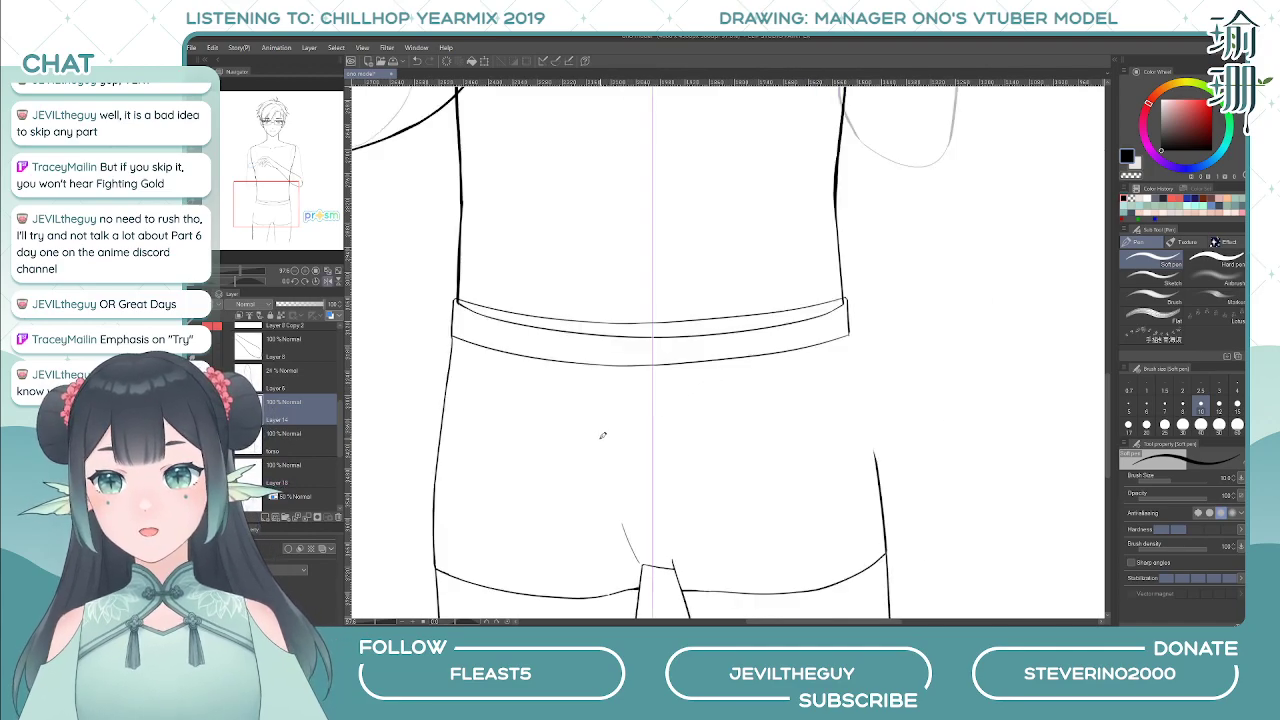
{"action": "key", "text": "h"}
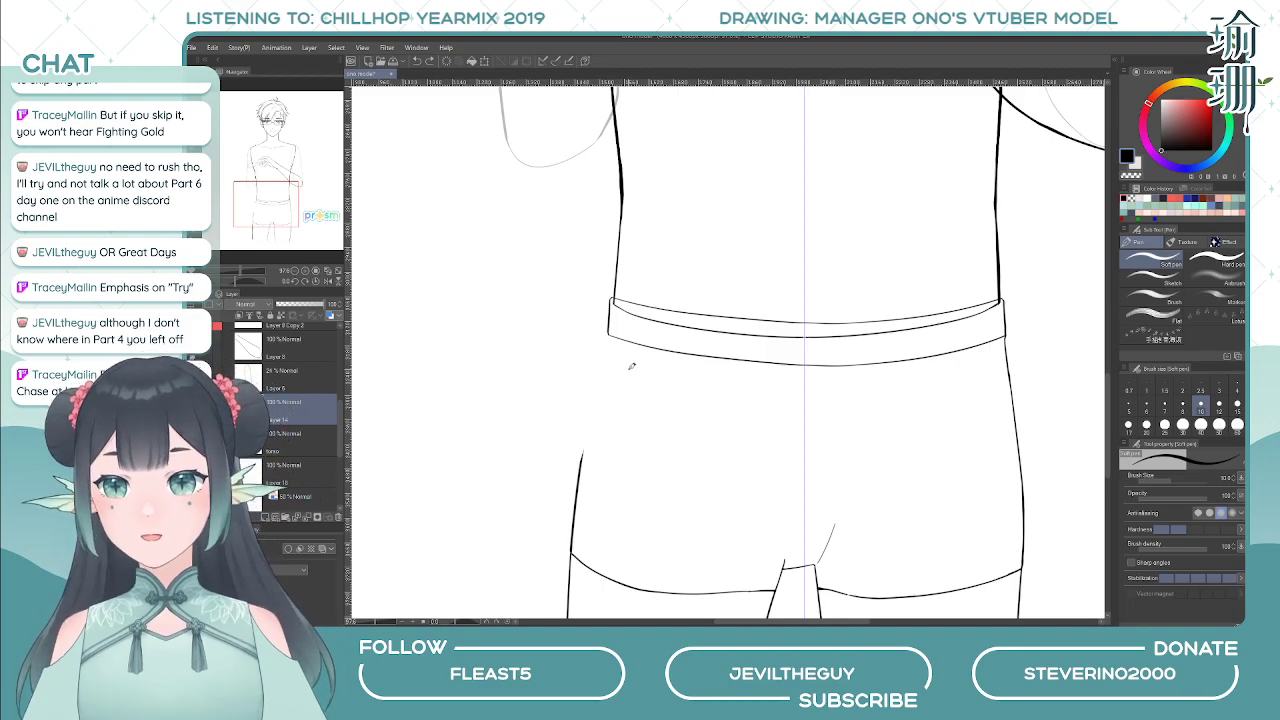
- Try short strokes for the upper part of the shorts' outer line, starting at the waistband corner in a tilted view
{"action": "scroll", "coordinate": [631, 366], "scroll_direction": "down", "scroll_amount": 1}
{"action": "left_click_drag", "start_coordinate": [668, 308], "coordinate": [688, 304]}
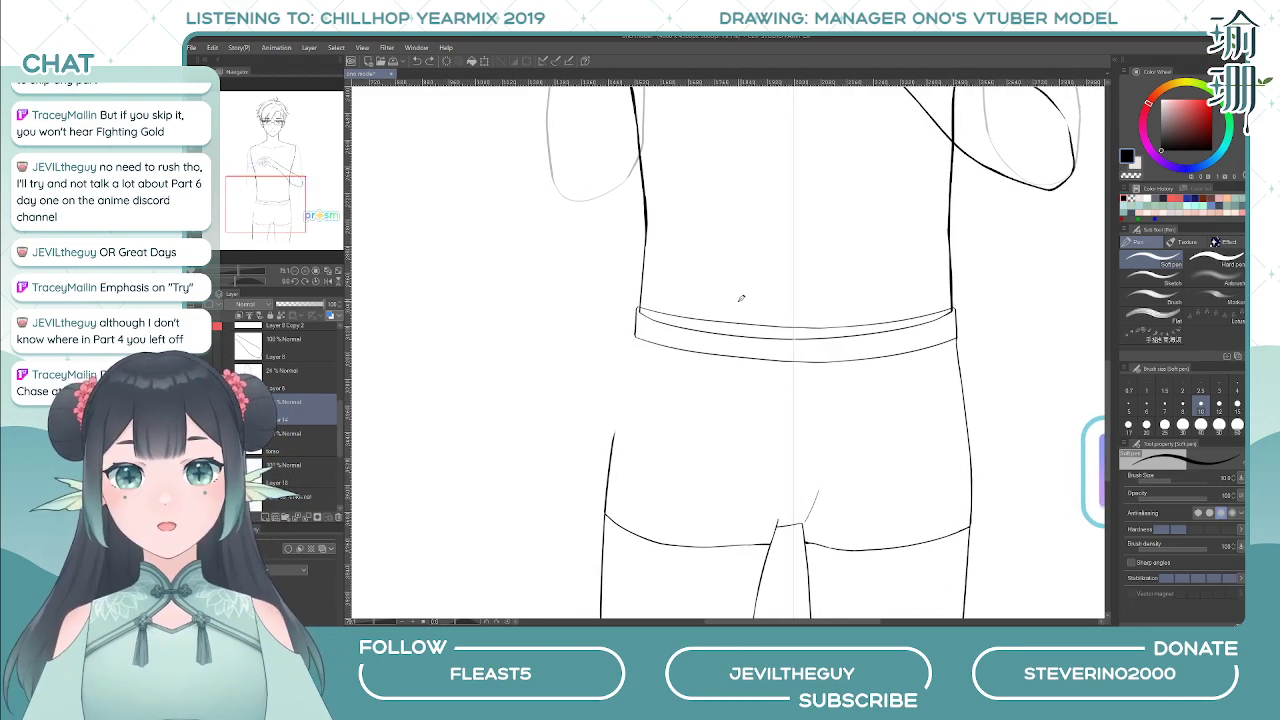
{"action": "key", "text": "minus"}
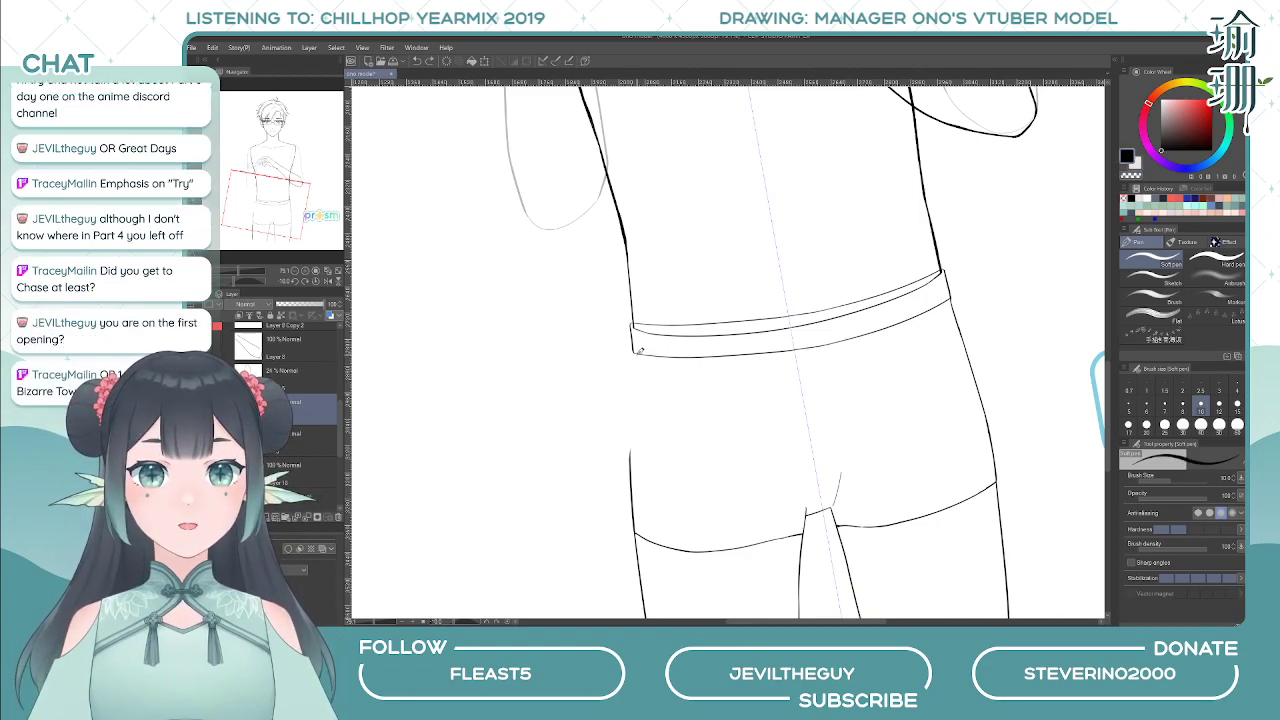
{"action": "left_click_drag", "start_coordinate": [635, 353], "coordinate": [631, 462]}
{"action": "key", "text": "ctrl+z"}
{"action": "left_click_drag", "start_coordinate": [637, 349], "coordinate": [636, 479]}
{"action": "key", "text": "ctrl+z"}
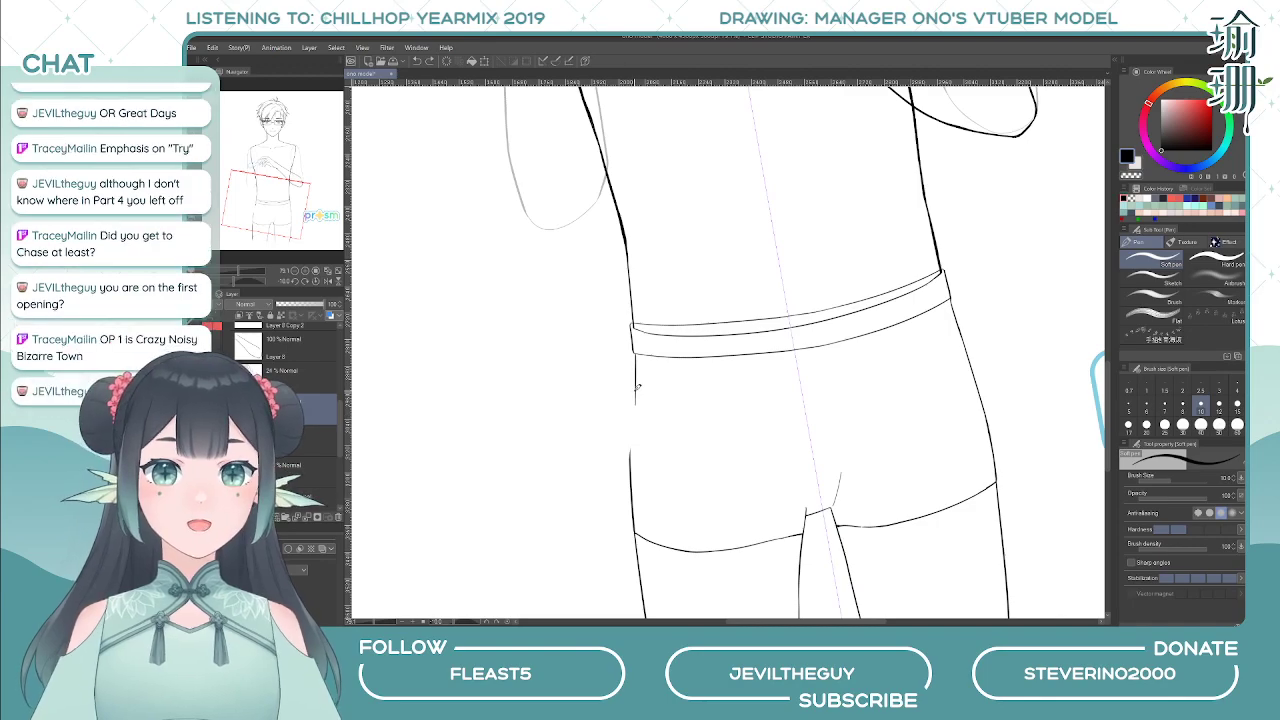
- Try to extend the short hip stroke down to meet the remaining outer line above the shorts' hem
{"action": "left_click_drag", "start_coordinate": [635, 391], "coordinate": [636, 486]}
{"action": "key", "text": "ctrl+z"}
{"action": "left_click_drag", "start_coordinate": [636, 390], "coordinate": [637, 492]}
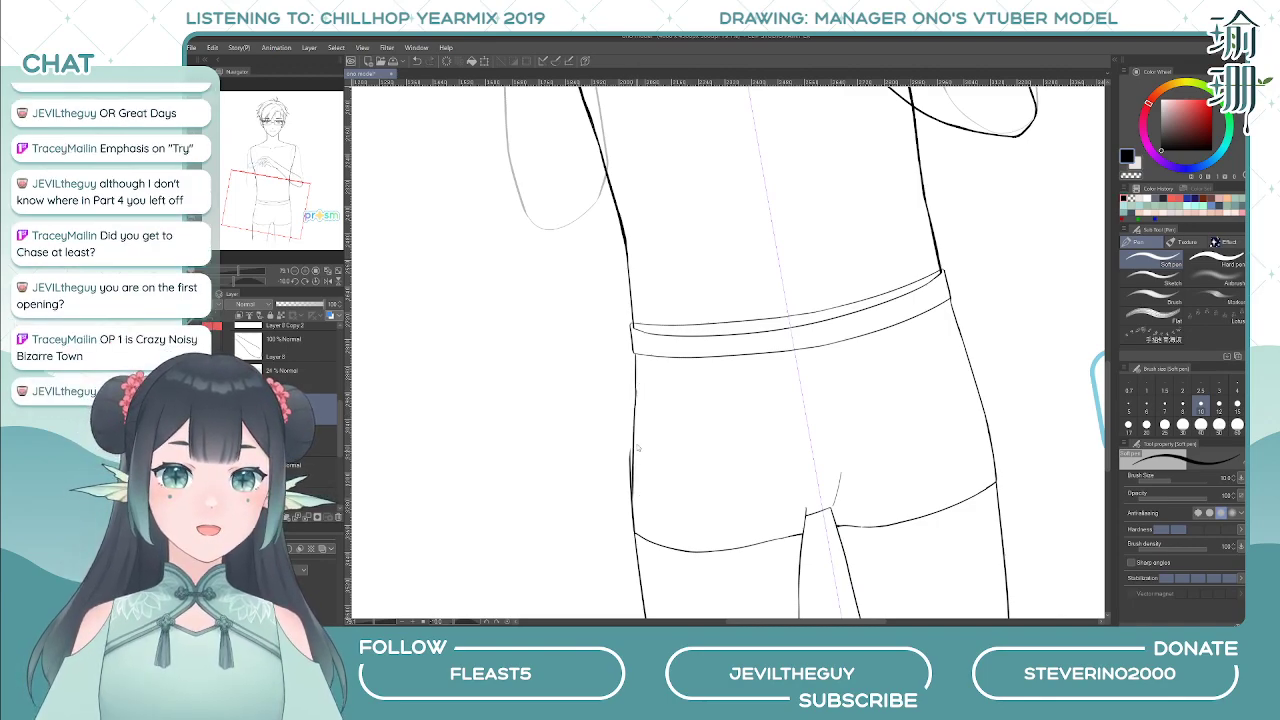
{"action": "key", "text": "ctrl+z"}
{"action": "left_click_drag", "start_coordinate": [636, 388], "coordinate": [637, 490]}
{"action": "key", "text": "ctrl+z"}
{"action": "left_click_drag", "start_coordinate": [636, 390], "coordinate": [633, 515]}
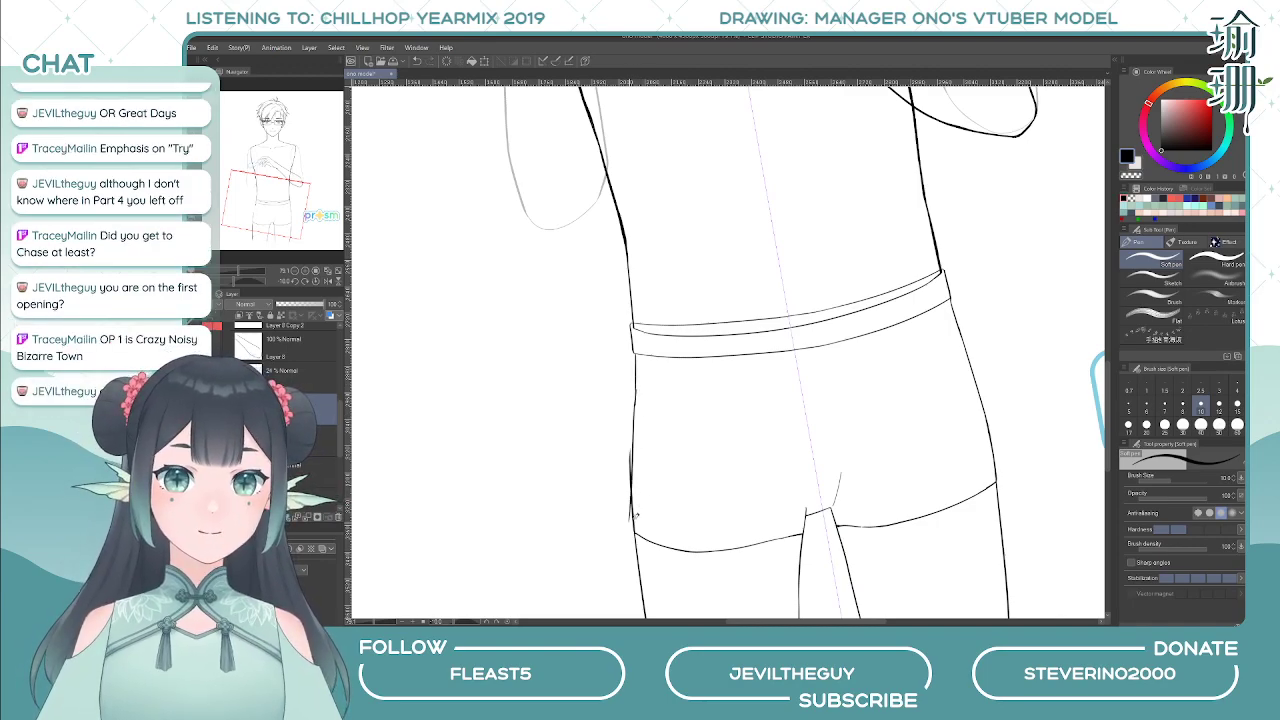
{"action": "key", "text": "ctrl+z"}
{"action": "left_click_drag", "start_coordinate": [637, 380], "coordinate": [633, 510]}
{"action": "key", "text": "ctrl+z"}
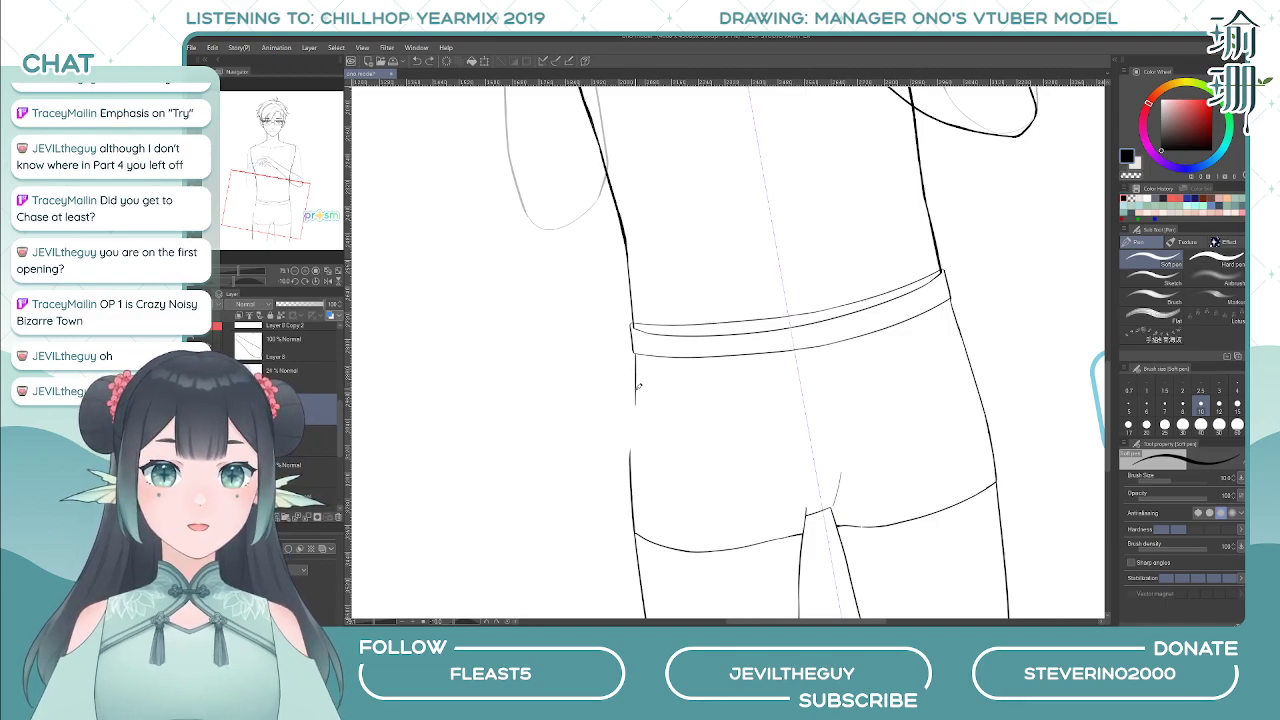
{"action": "left_click_drag", "start_coordinate": [637, 384], "coordinate": [638, 508]}
{"action": "key", "text": "ctrl+z"}
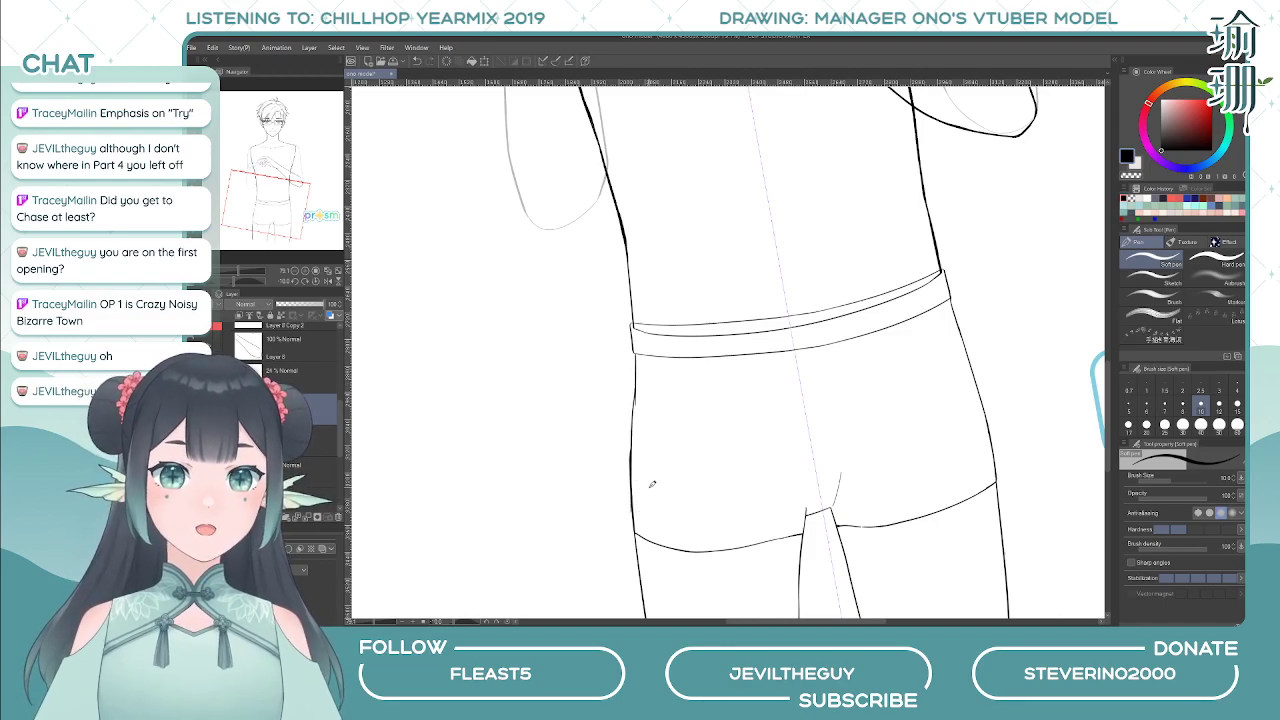
- Undo the joined hip strokes and compare both hips in mirrored and unmirrored views with the canvas rotation straightened
{"action": "key", "text": "h"}
{"action": "key", "text": "ctrl+z"}
{"action": "key", "text": "ctrl+z"}
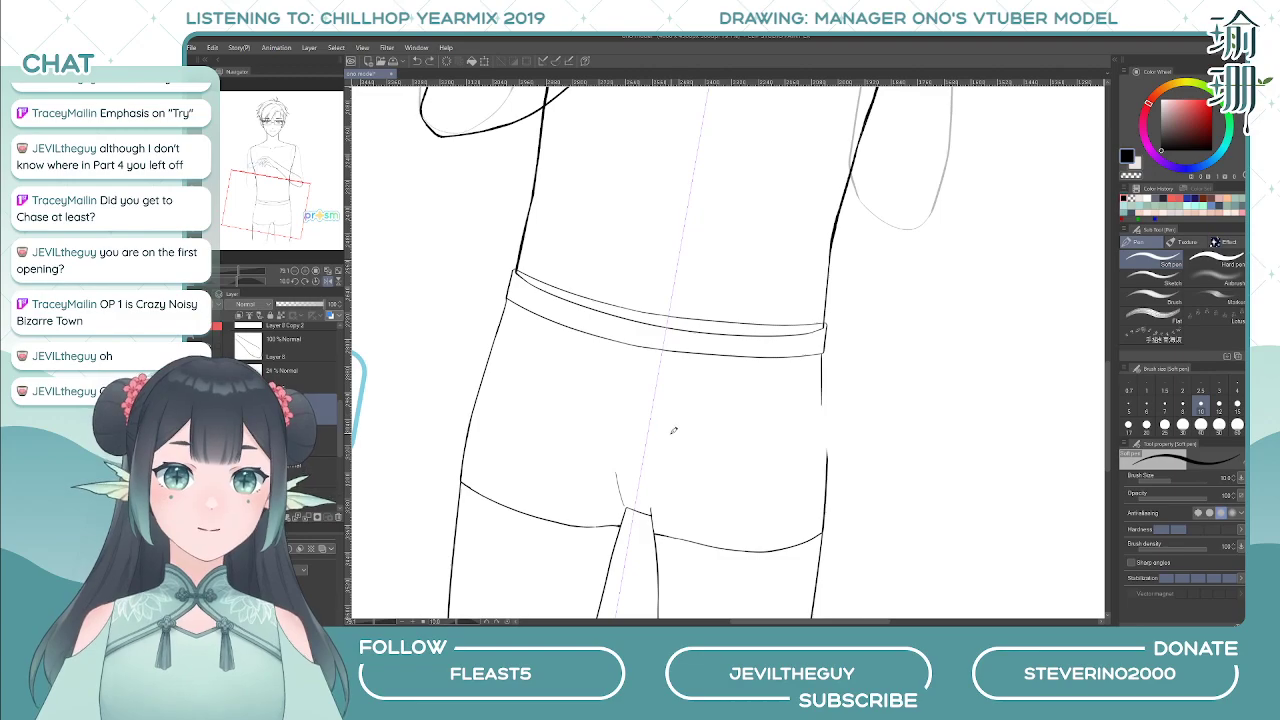
{"action": "key", "text": "h"}
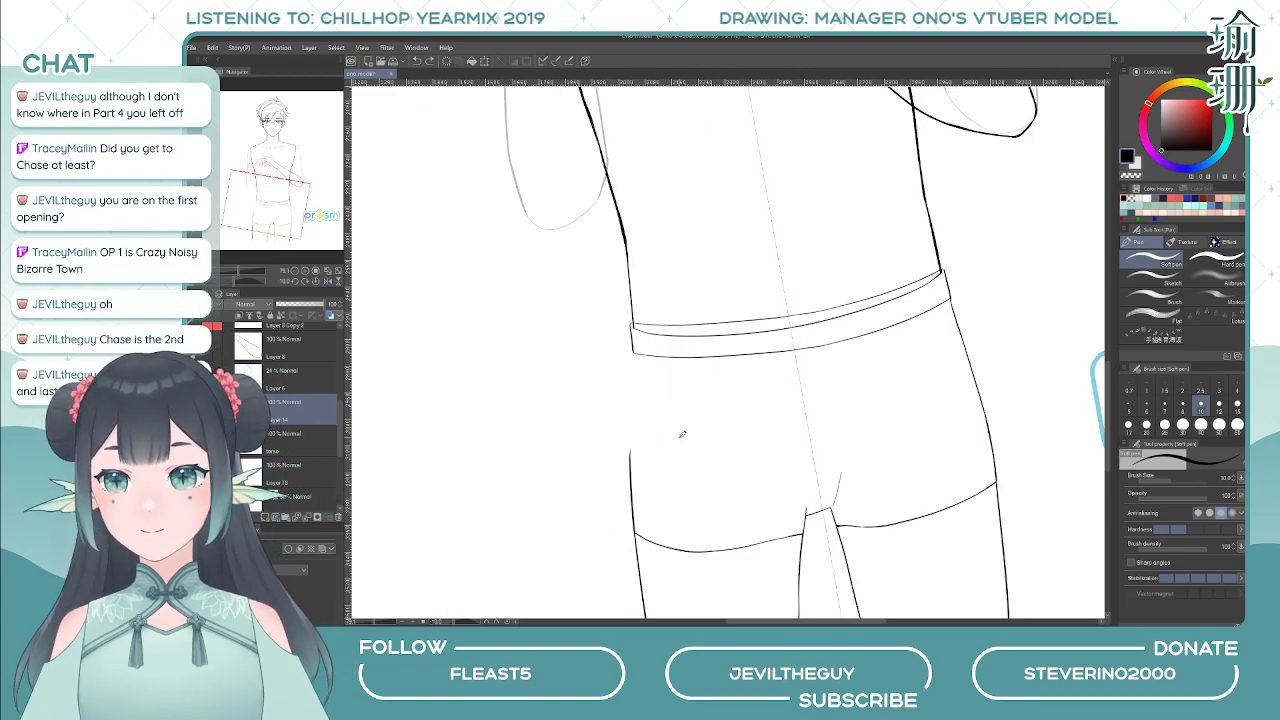
{"action": "key", "text": "asciicircum"}
{"action": "key", "text": "asciicircum"}
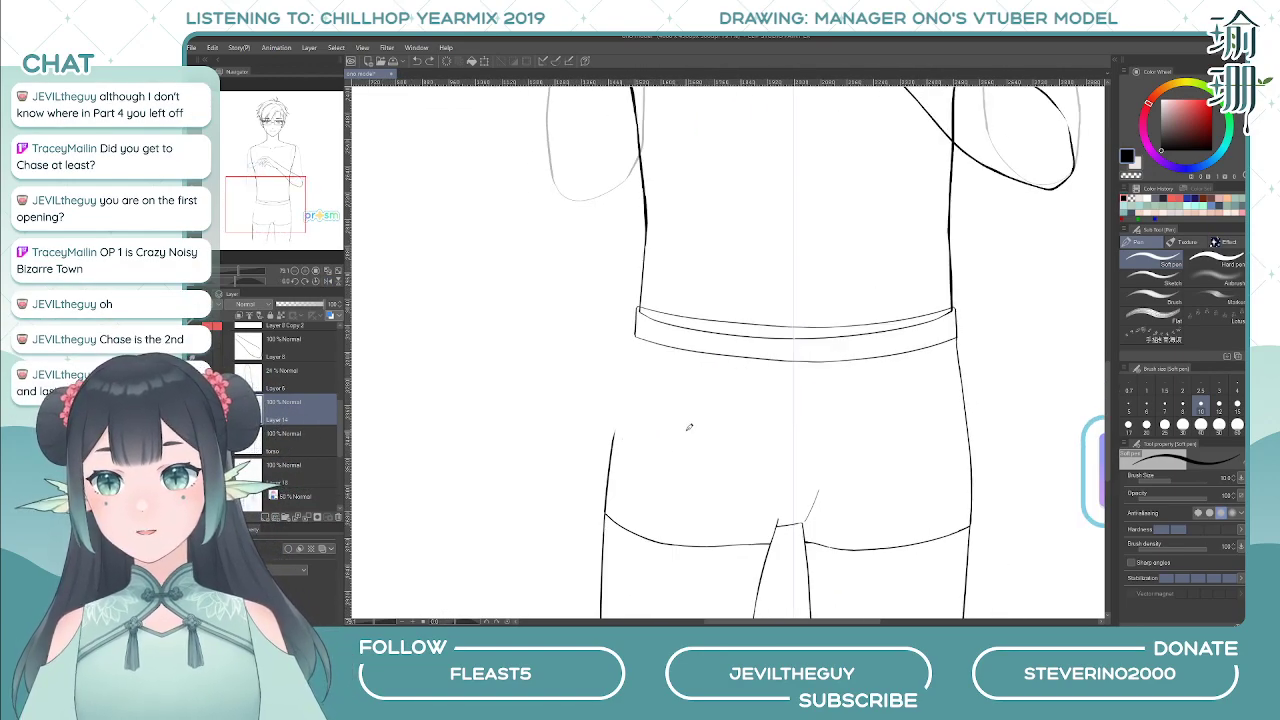
{"action": "key", "text": "h"}
{"action": "key", "text": "h"}
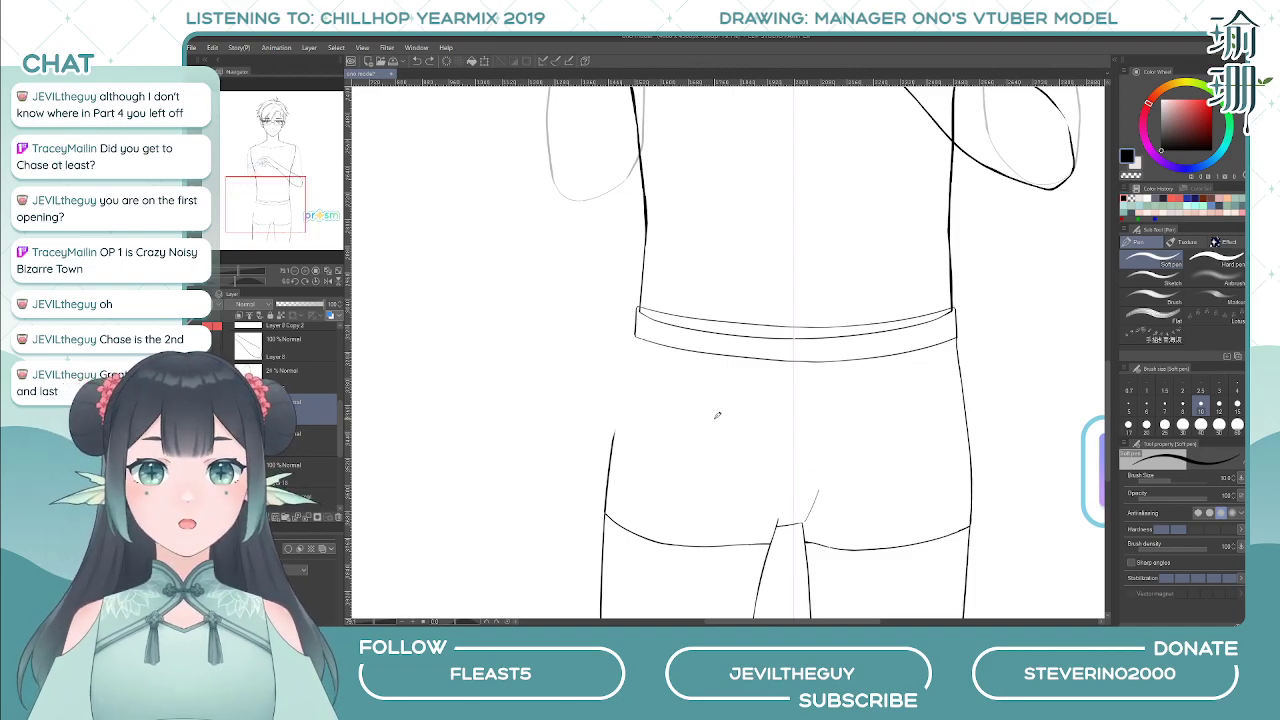
- Erase the leftover piece of the shorts' outer line down to the hem with the hard eraser
{"action": "key", "text": "ctrl+minus"}
{"action": "key", "text": "e"}
{"action": "key", "text": "ctrl+minus"}
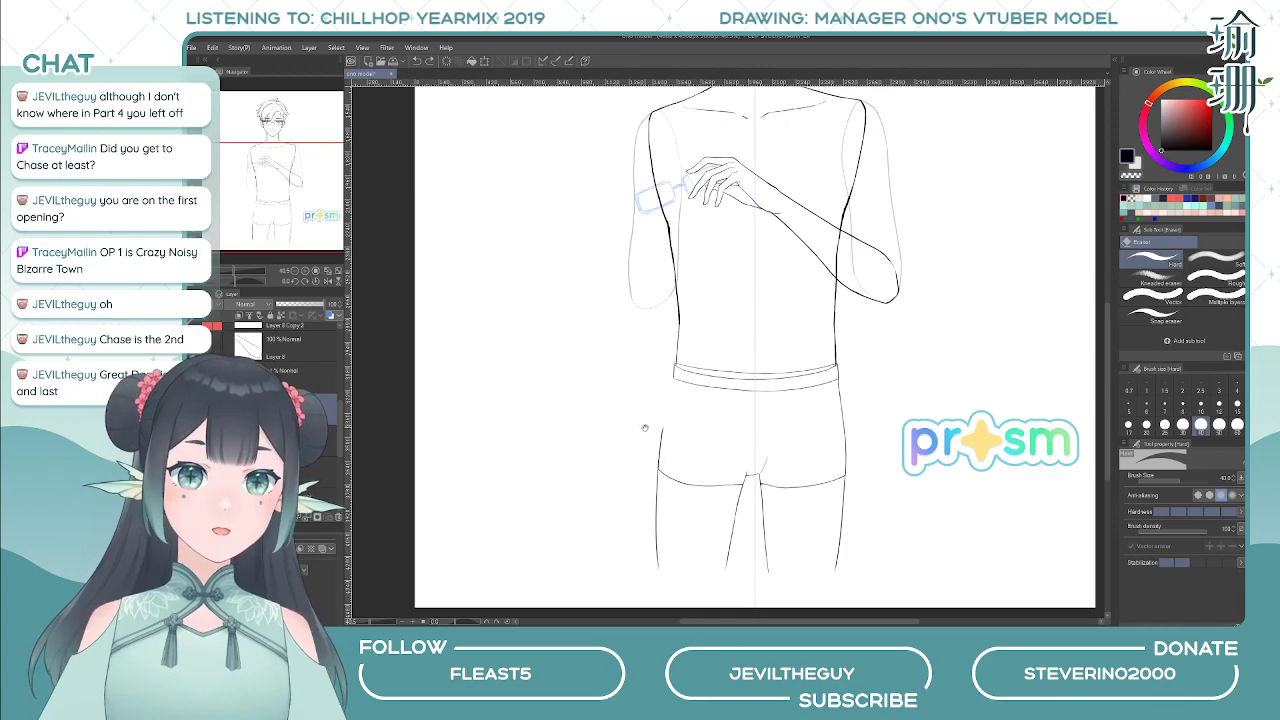
{"action": "left_click_drag", "start_coordinate": [645, 428], "coordinate": [638, 374]}
{"action": "key", "text": "ctrl+plus"}
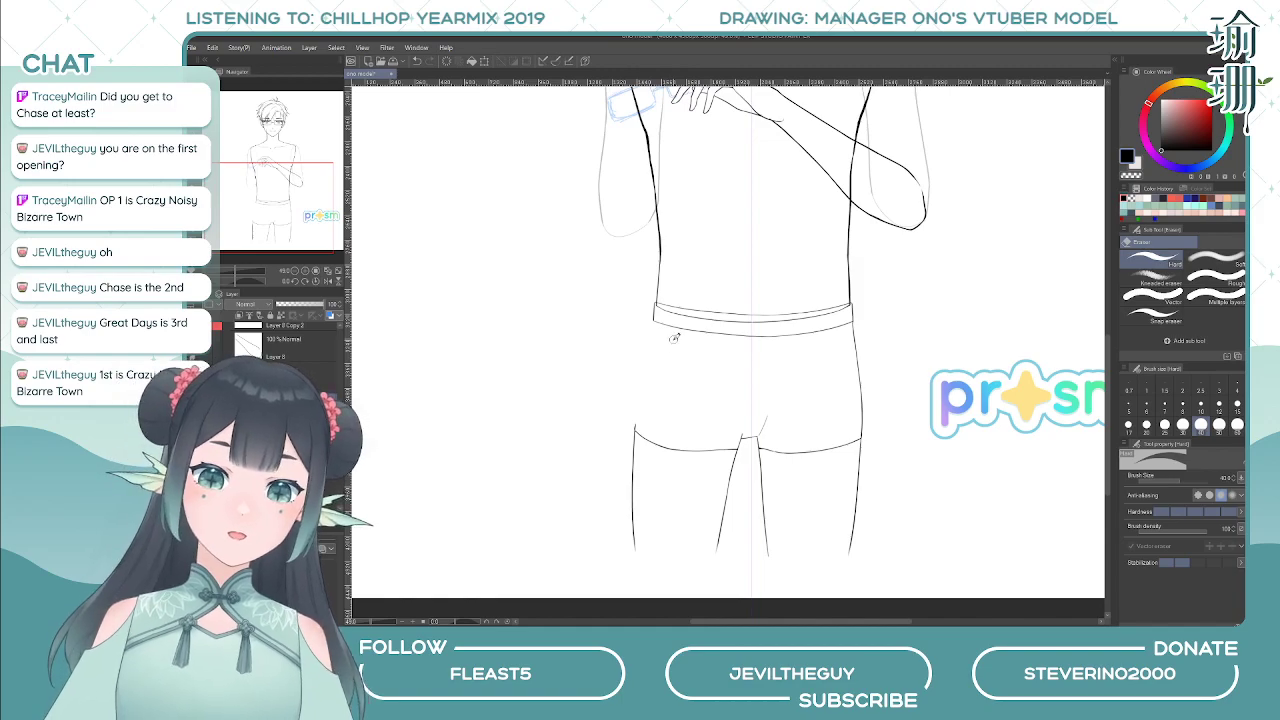
- Add a new layer and draw the shorts' outer line on it from the waistband to the hem with the soft pen
{"action": "key", "text": "p"}
{"action": "left_click_drag", "start_coordinate": [632, 321], "coordinate": [637, 350]}
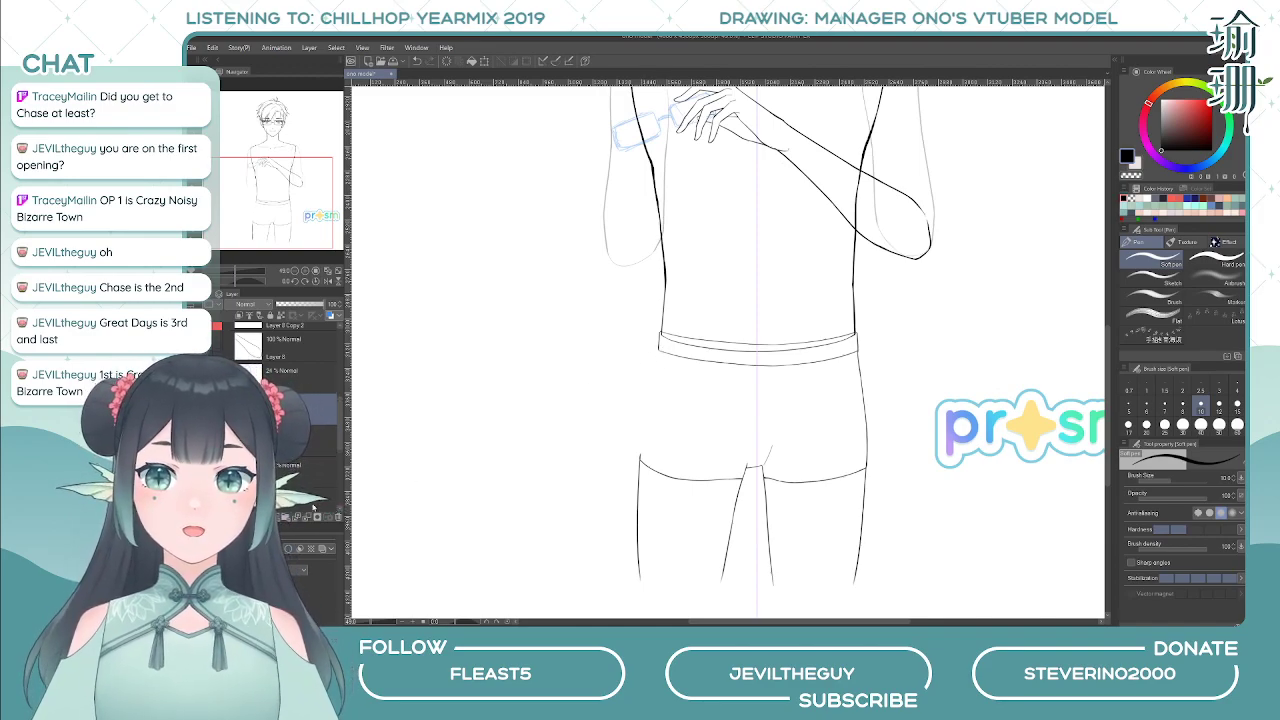
{"action": "left_click_drag", "start_coordinate": [661, 348], "coordinate": [647, 457]}
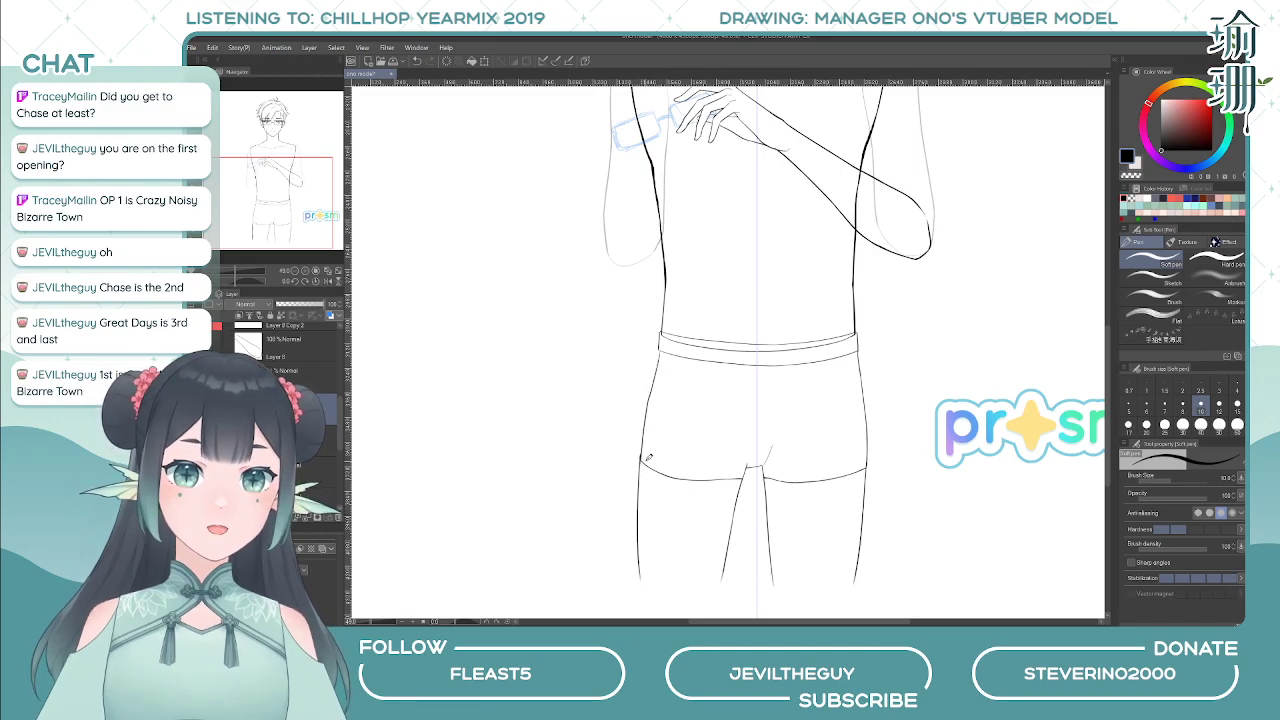
{"action": "key", "text": "ctrl+z"}
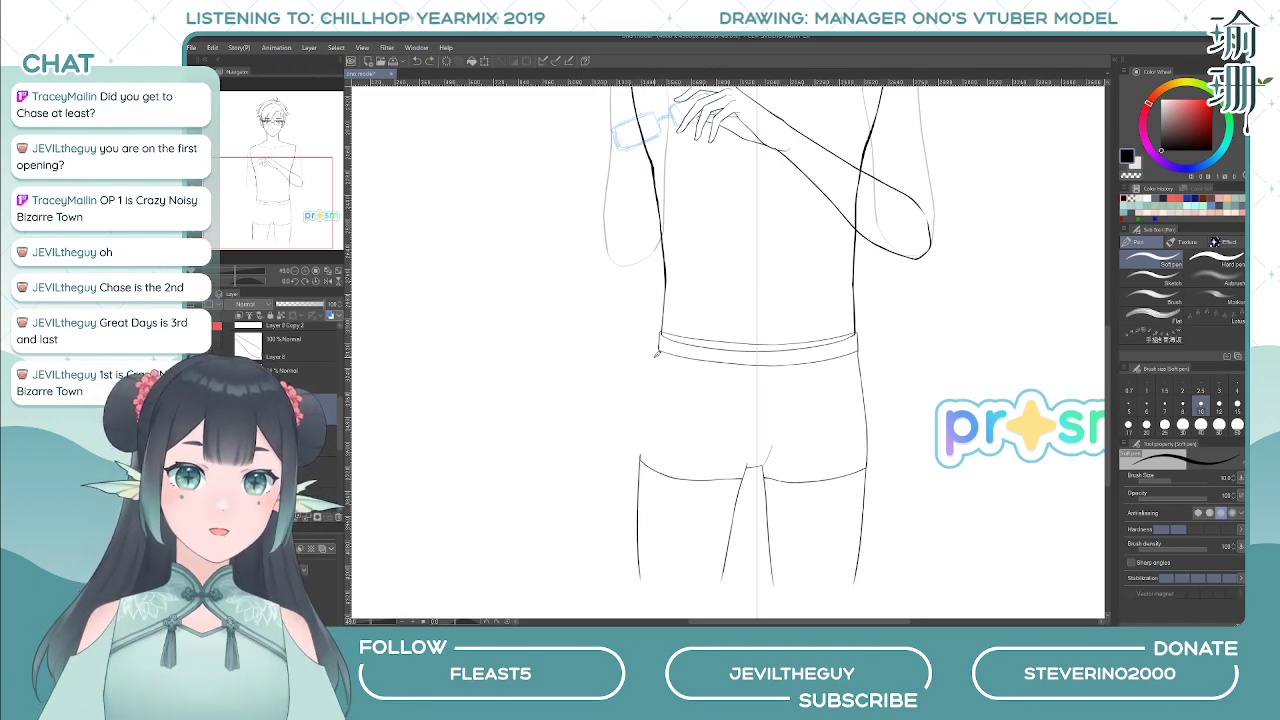
{"action": "left_click_drag", "start_coordinate": [660, 353], "coordinate": [641, 468]}
{"action": "key", "text": "ctrl+z"}
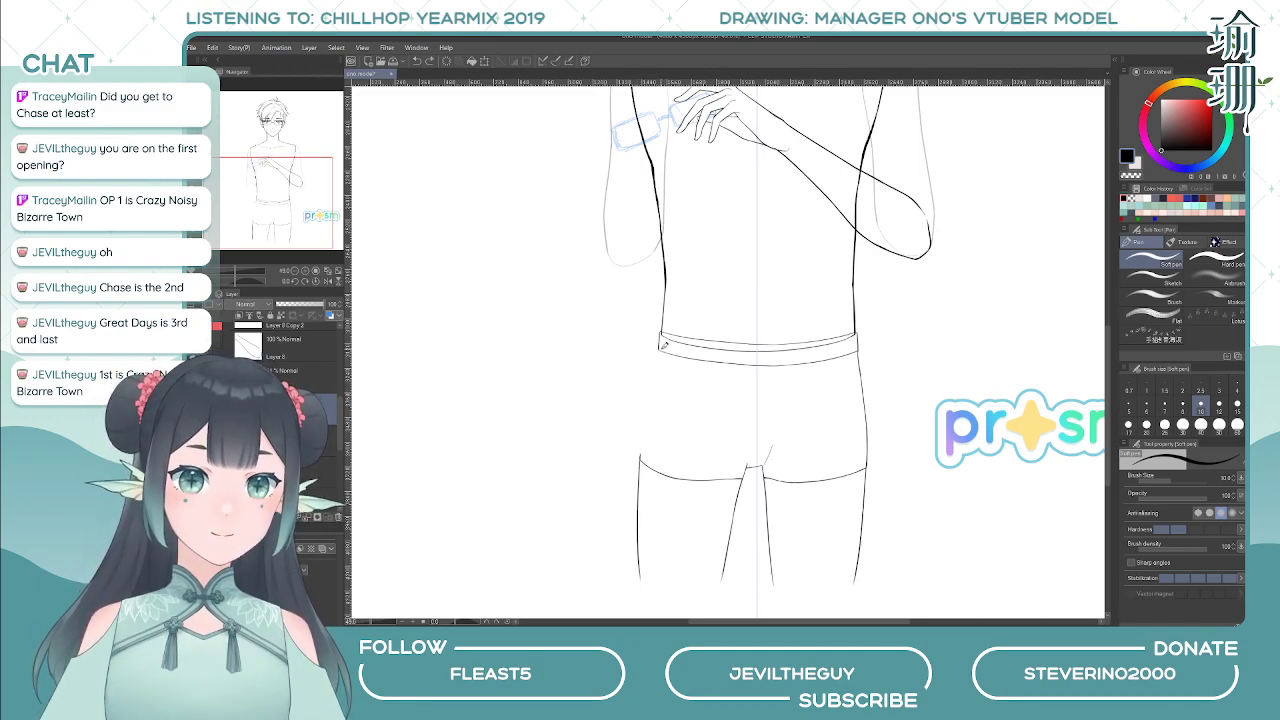
{"action": "left_click_drag", "start_coordinate": [660, 351], "coordinate": [641, 470]}
{"action": "key", "text": "ctrl+z"}
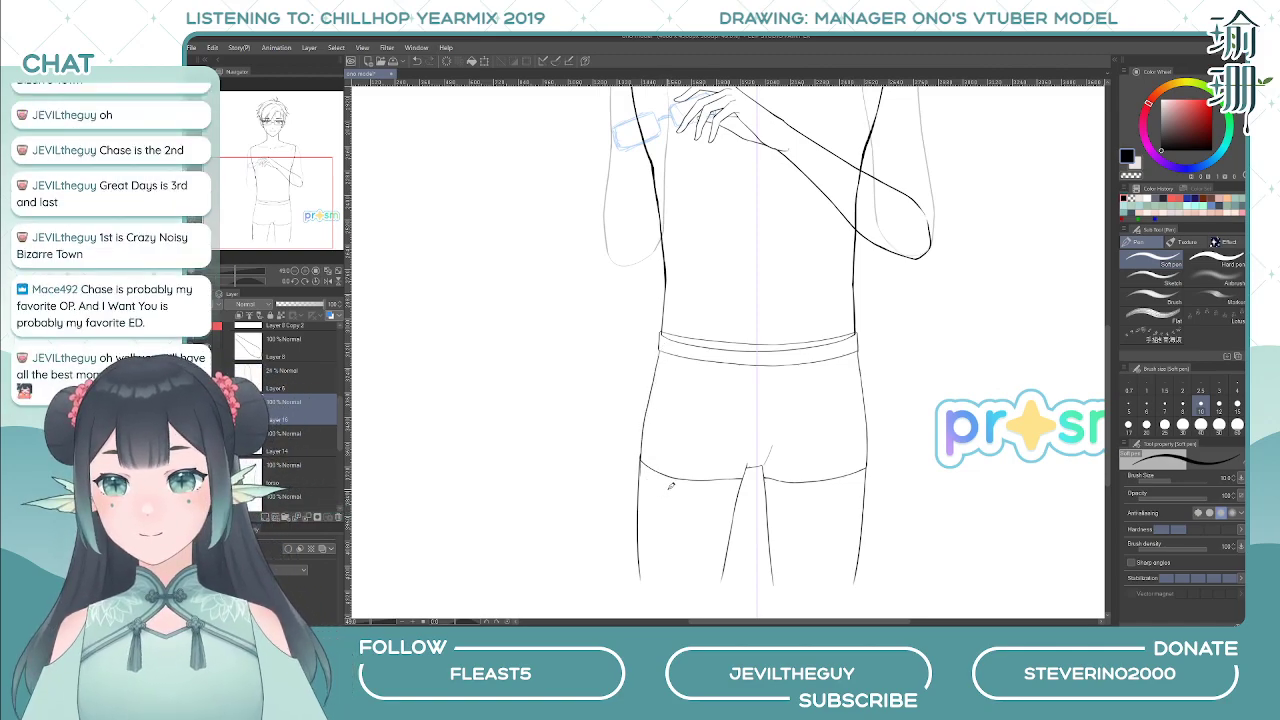
- Undo the hip line and try new strokes from the waistband down to the hem with the canvas mirrored
{"action": "key", "text": "h"}
{"action": "left_click_drag", "start_coordinate": [721, 384], "coordinate": [712, 371]}
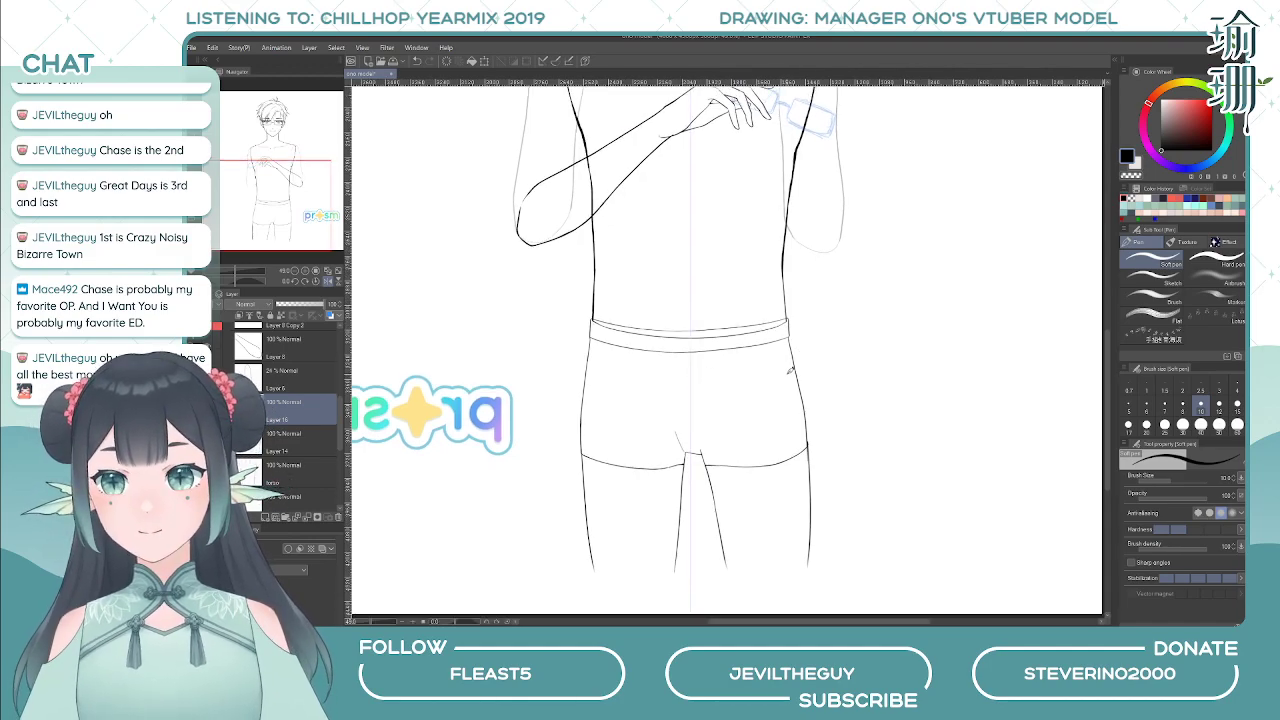
{"action": "key", "text": "asciicircum"}
{"action": "scroll", "coordinate": [757, 358], "scroll_direction": "up", "scroll_amount": 3}
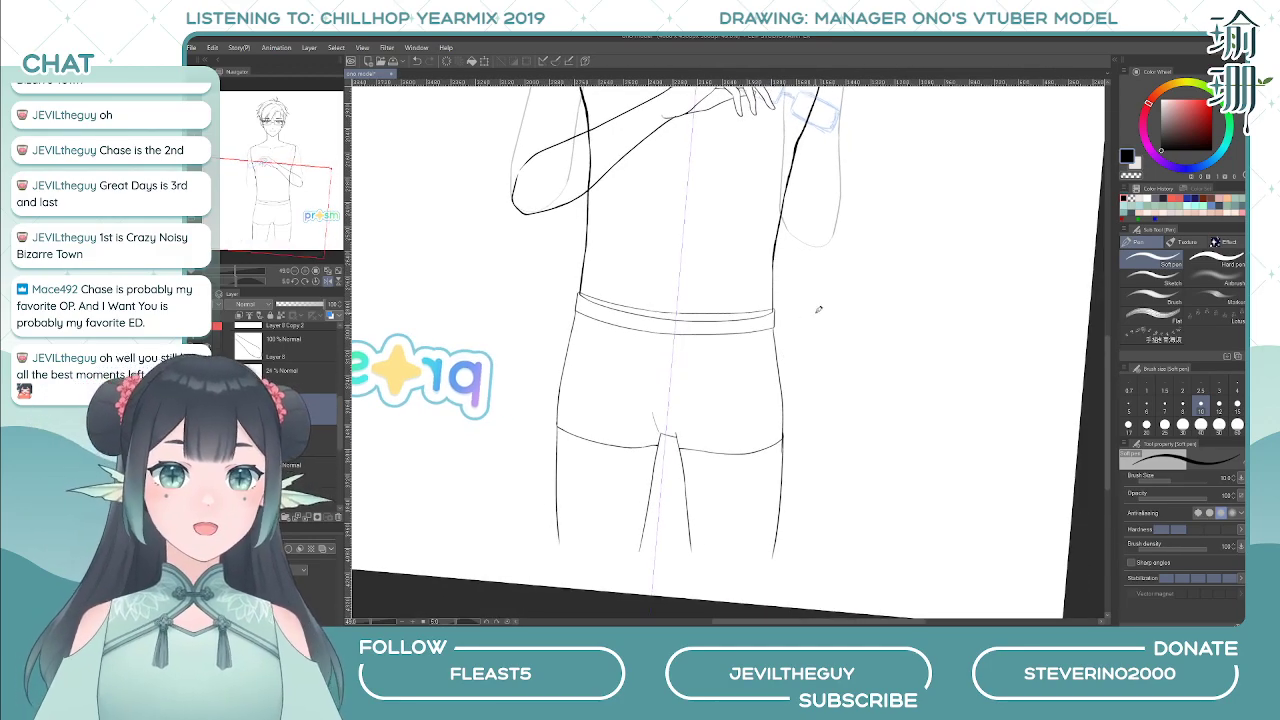
{"action": "key", "text": "minus"}
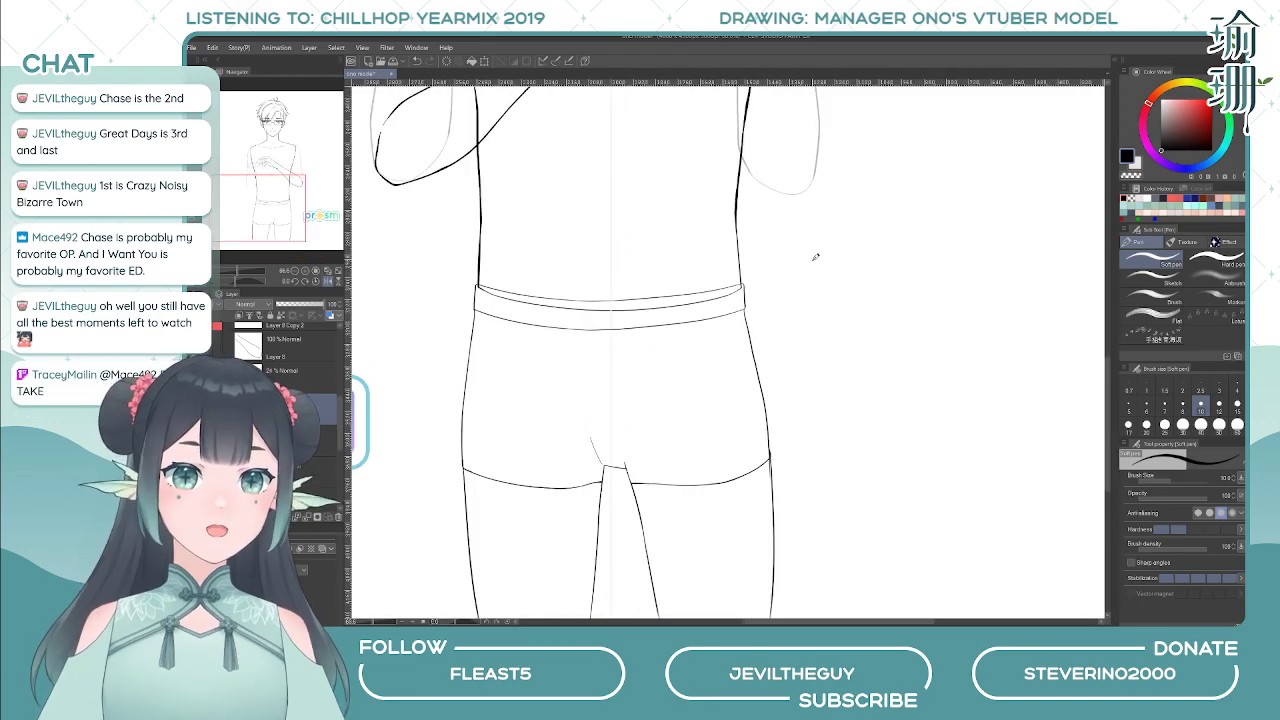
{"action": "key", "text": "ctrl+z"}
{"action": "left_click_drag", "start_coordinate": [745, 307], "coordinate": [760, 390]}
{"action": "key", "text": "ctrl+z"}
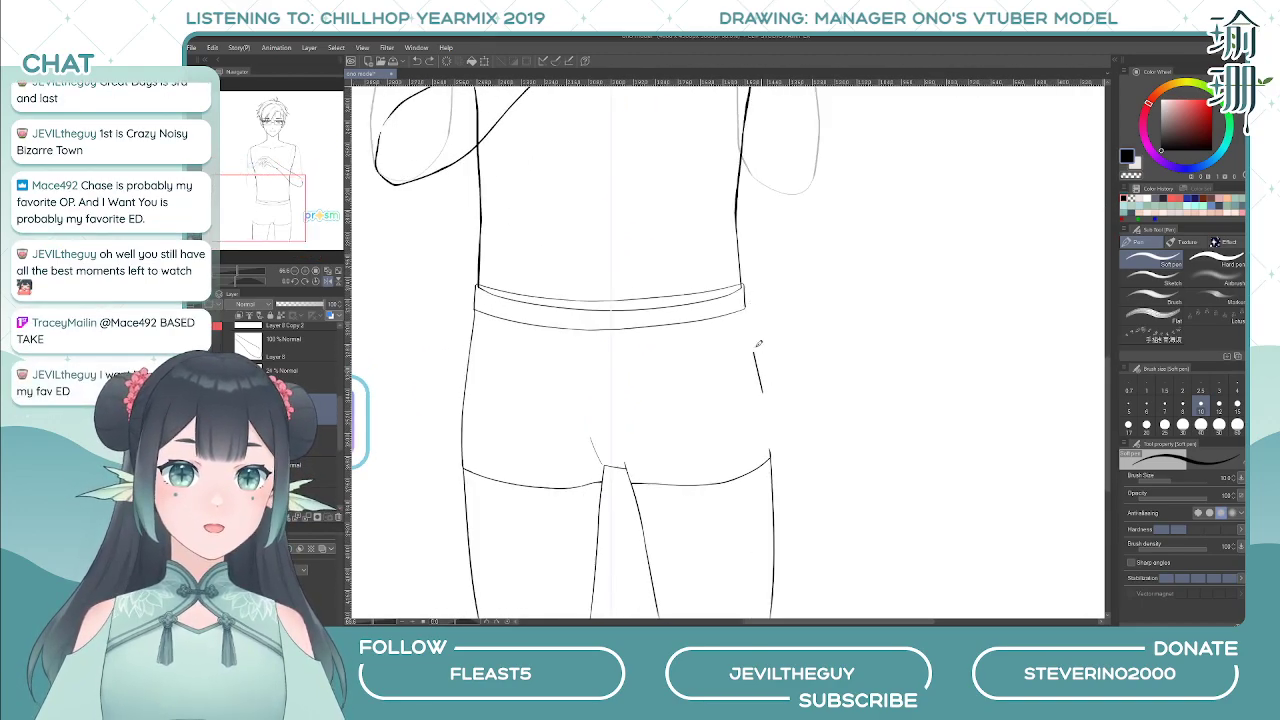
{"action": "left_click_drag", "start_coordinate": [744, 306], "coordinate": [770, 457]}
{"action": "key", "text": "ctrl+z"}
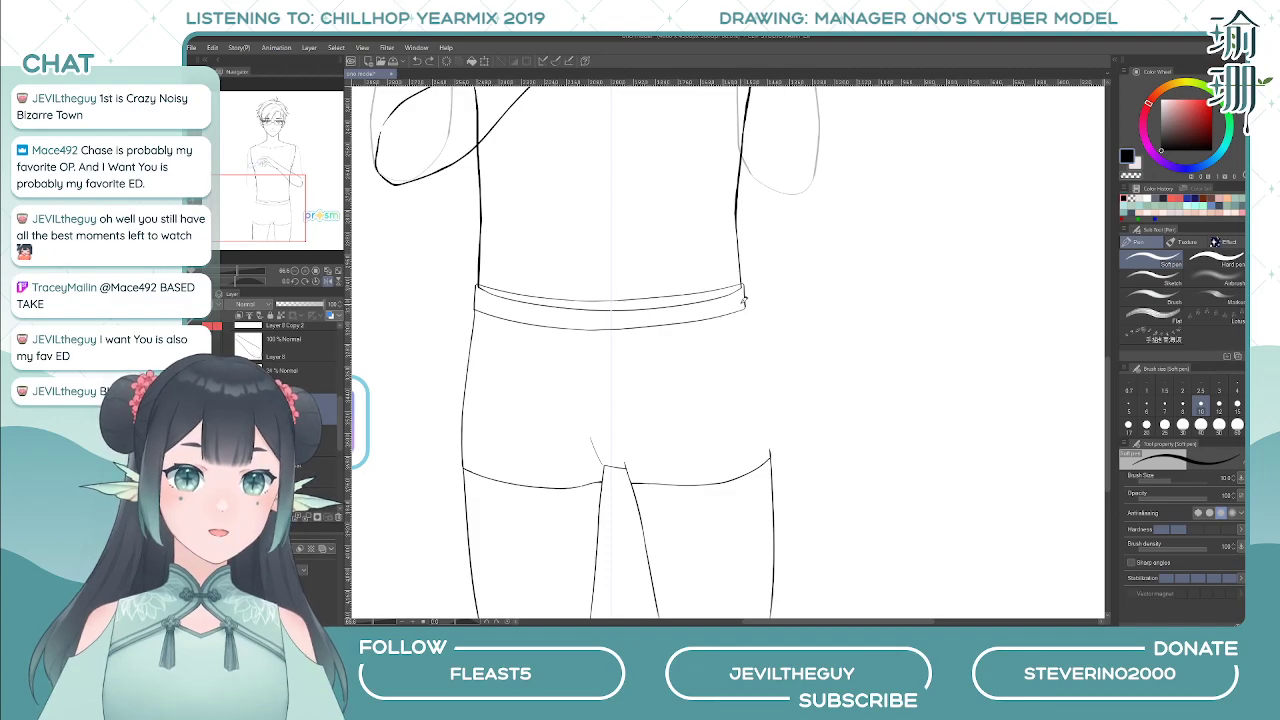
- Try longer outer hip strokes running from the waistband past the hem onto the thigh line
{"action": "left_click_drag", "start_coordinate": [744, 302], "coordinate": [772, 486]}
{"action": "key", "text": "ctrl+z"}
{"action": "key", "text": "ctrl+z"}
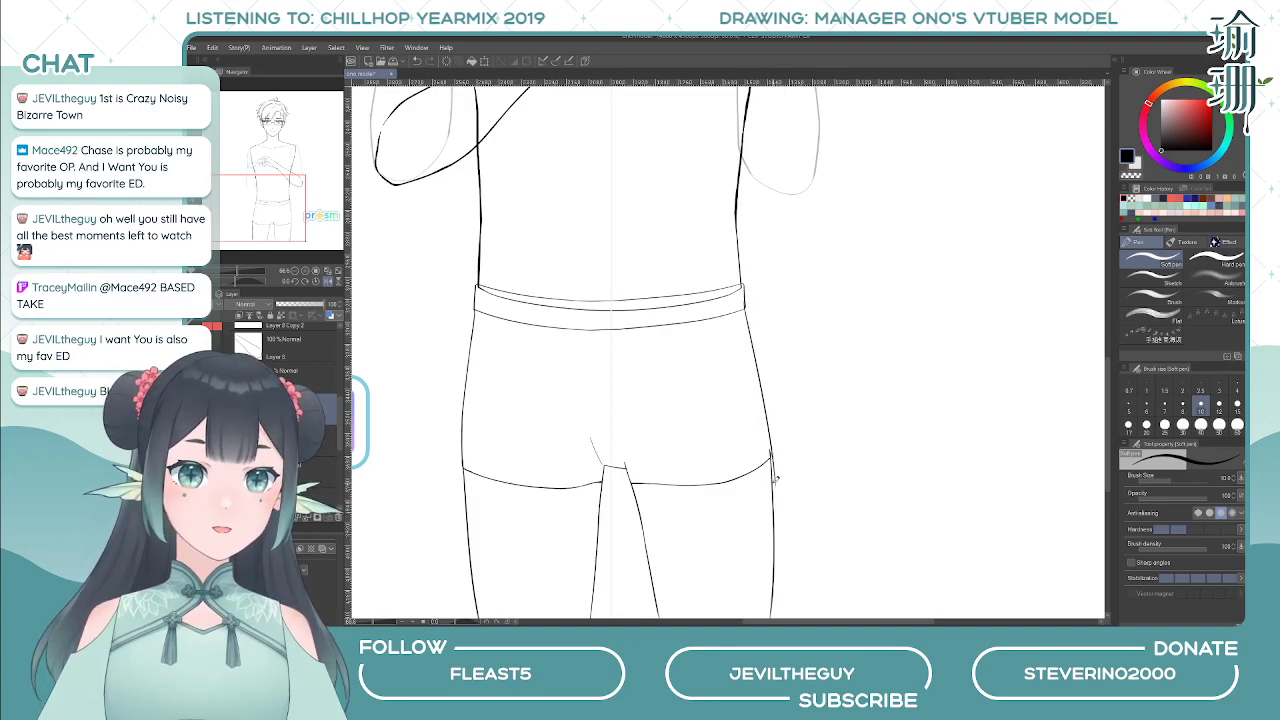
{"action": "key", "text": "ctrl+z"}
{"action": "left_click_drag", "start_coordinate": [745, 303], "coordinate": [773, 484]}
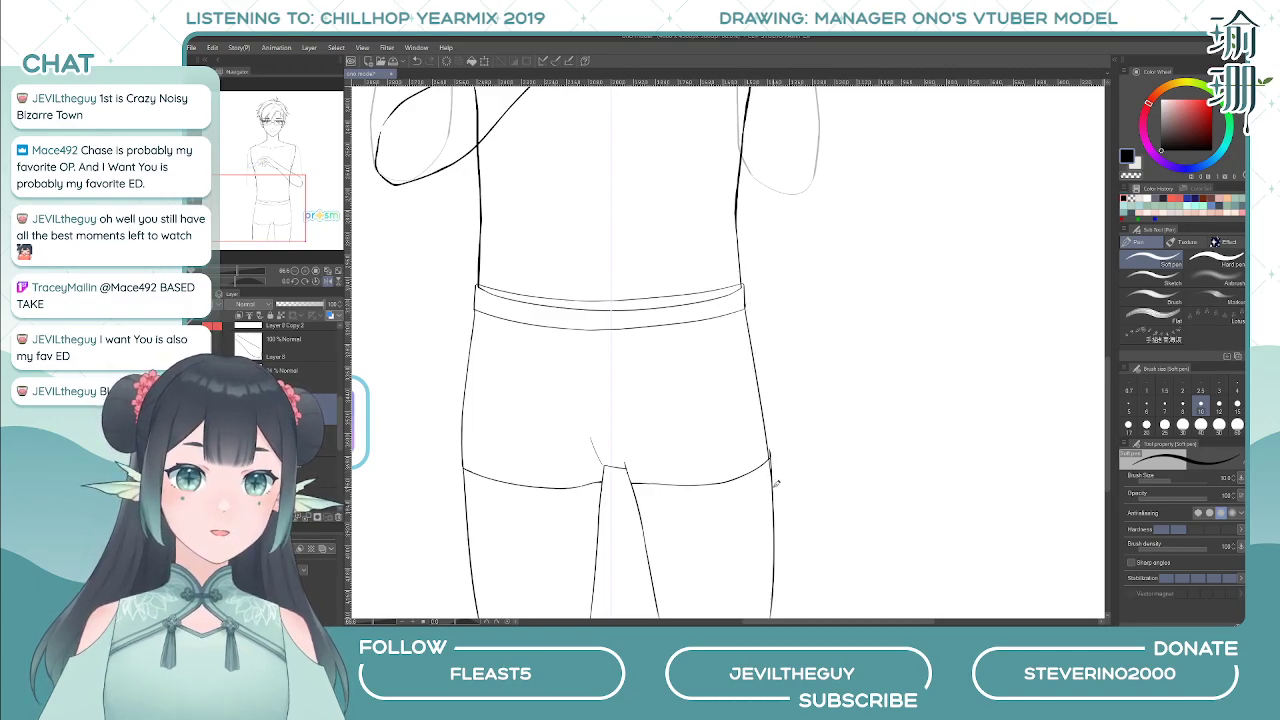
{"action": "key", "text": "ctrl+z"}
{"action": "left_click_drag", "start_coordinate": [745, 303], "coordinate": [754, 356]}
{"action": "key", "text": "ctrl+z"}
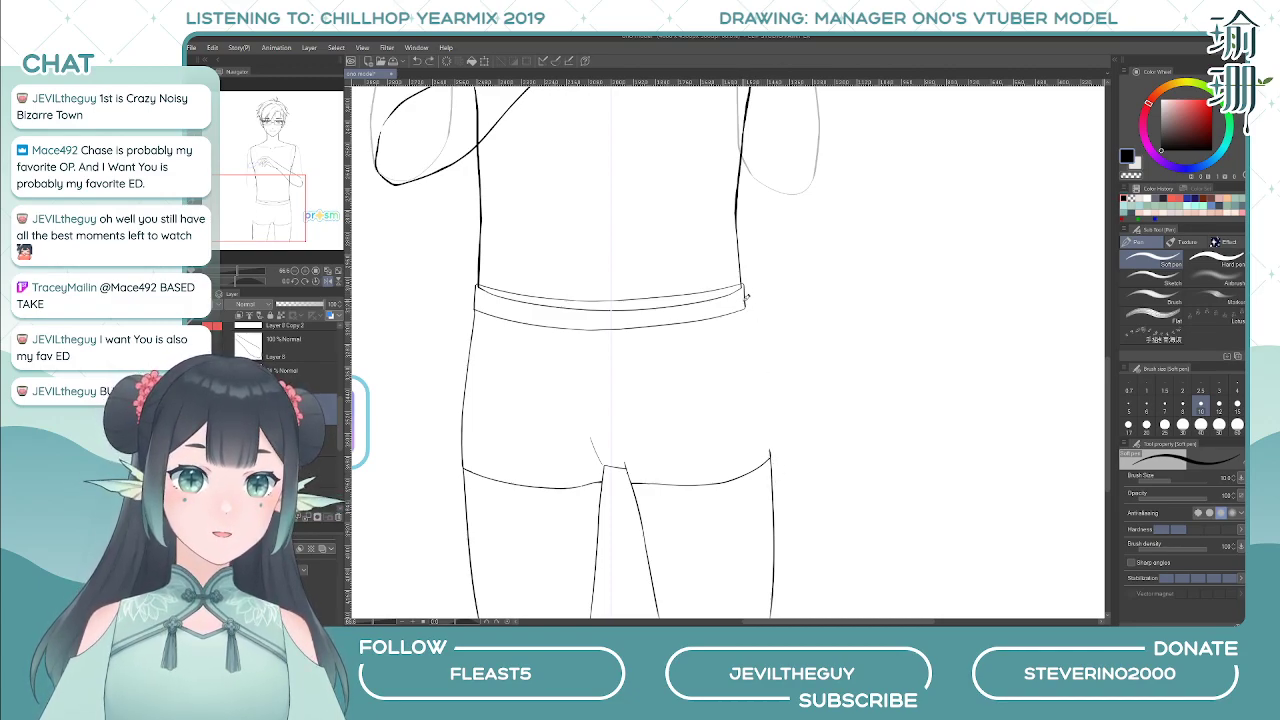
{"action": "left_click_drag", "start_coordinate": [745, 302], "coordinate": [772, 491]}
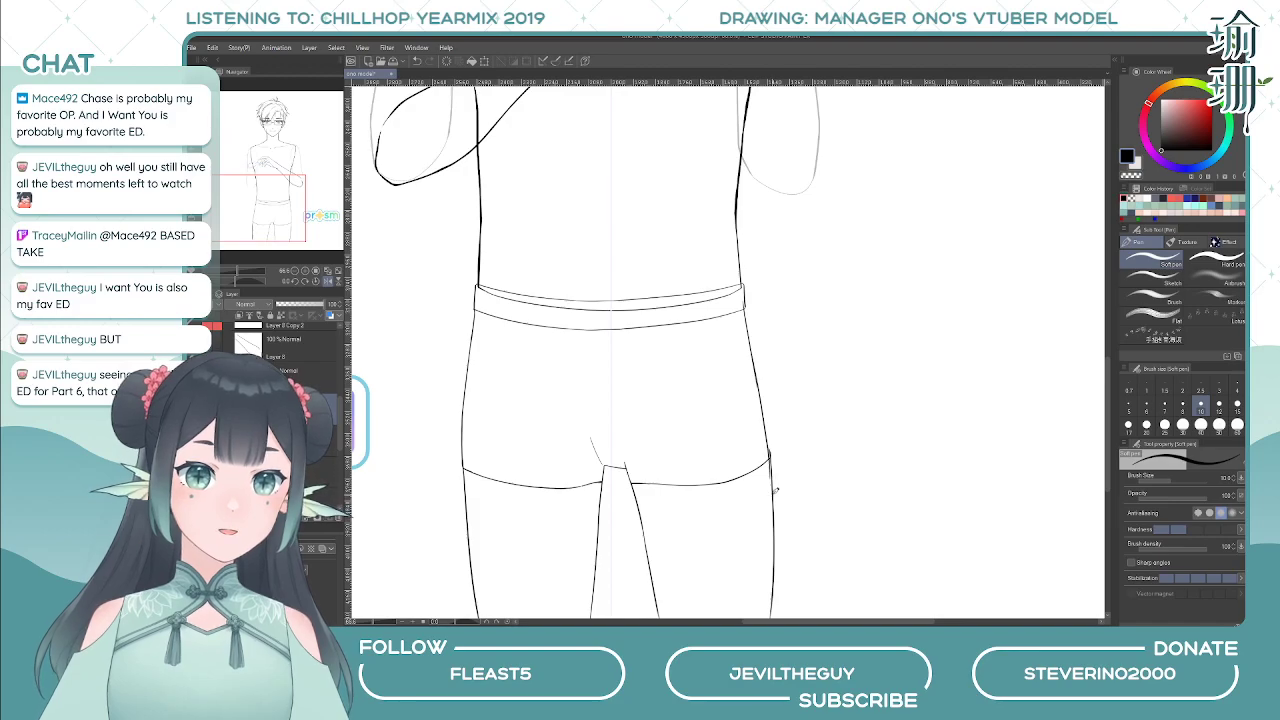
- Redraw the outer hip line from the waistband to the hem in the unmirrored view and check it on the whole figure
{"action": "key", "text": "h"}
{"action": "key", "text": "ctrl+z"}
{"action": "left_click_drag", "start_coordinate": [712, 328], "coordinate": [689, 456]}
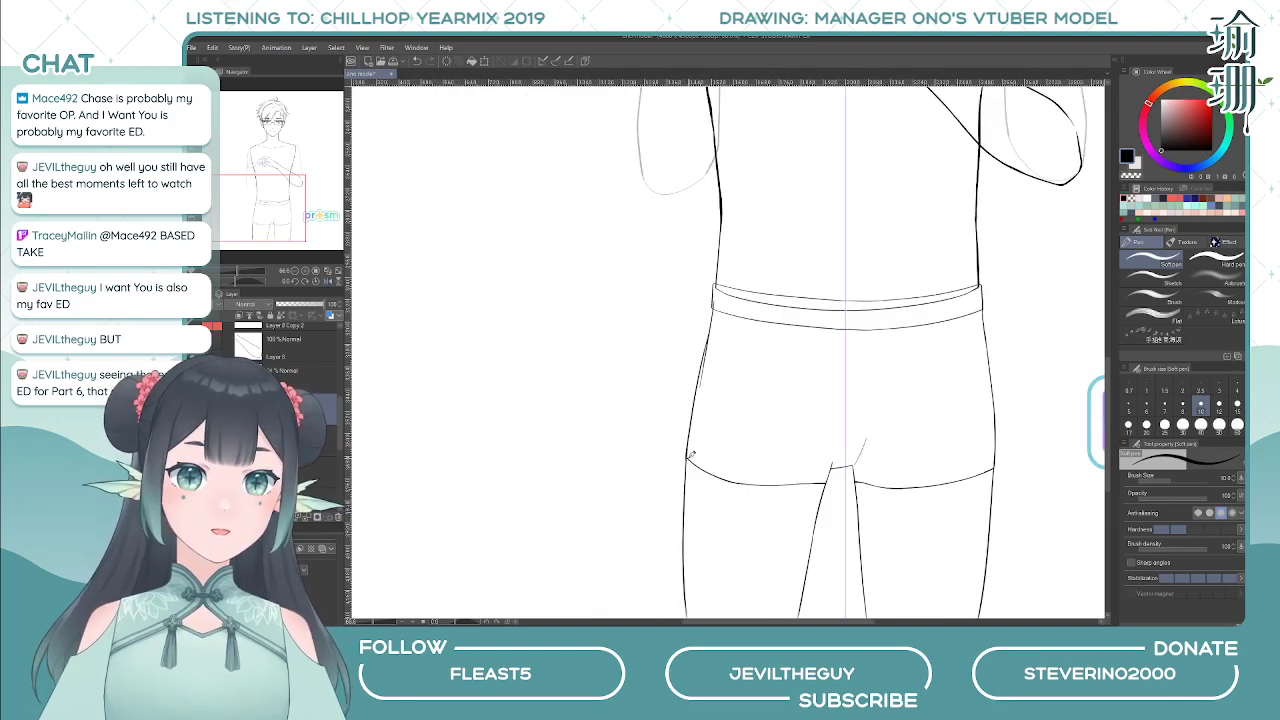
{"action": "key", "text": "h"}
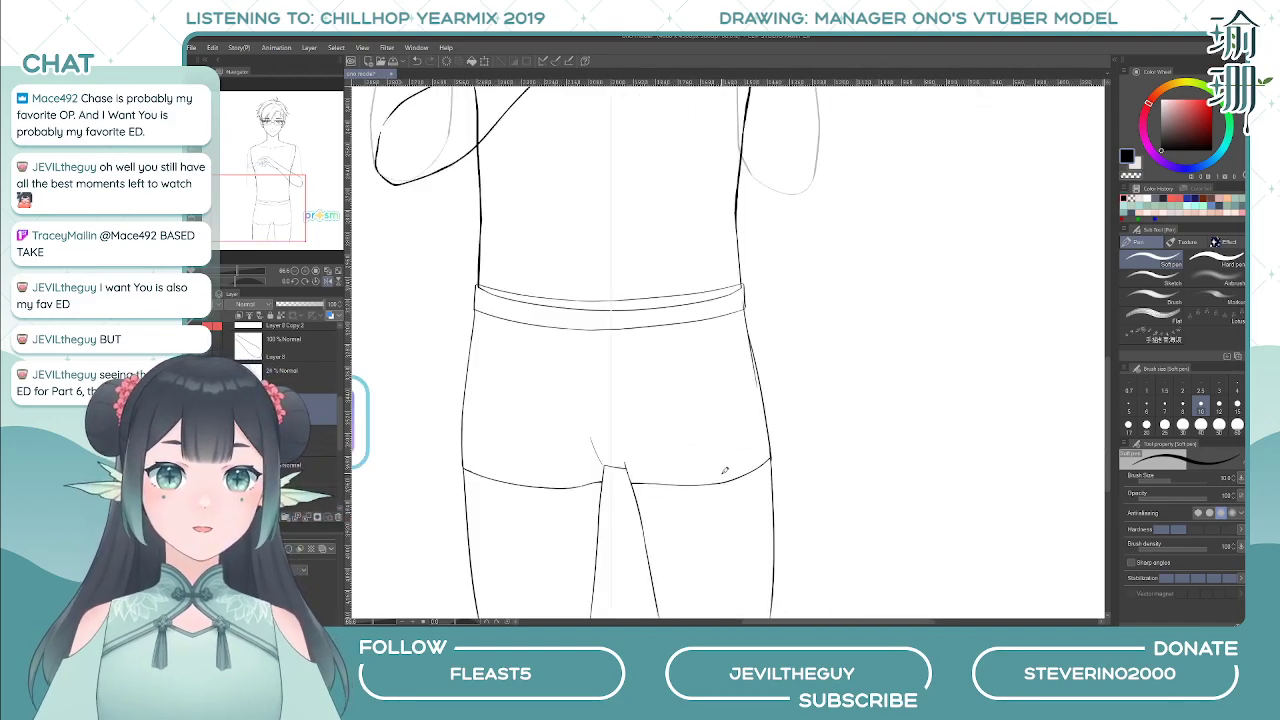
{"action": "scroll", "coordinate": [729, 467], "scroll_direction": "down", "scroll_amount": 2}
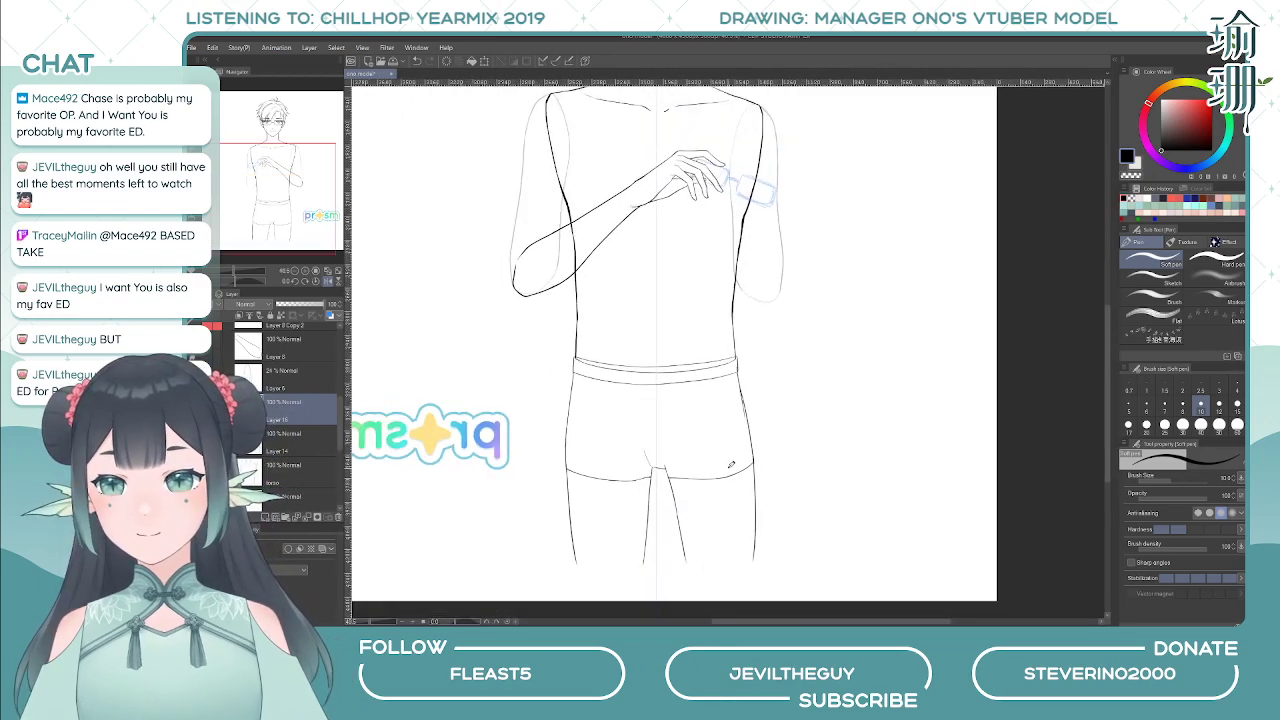
{"action": "key", "text": "h"}
{"action": "left_click_drag", "start_coordinate": [727, 380], "coordinate": [677, 360]}
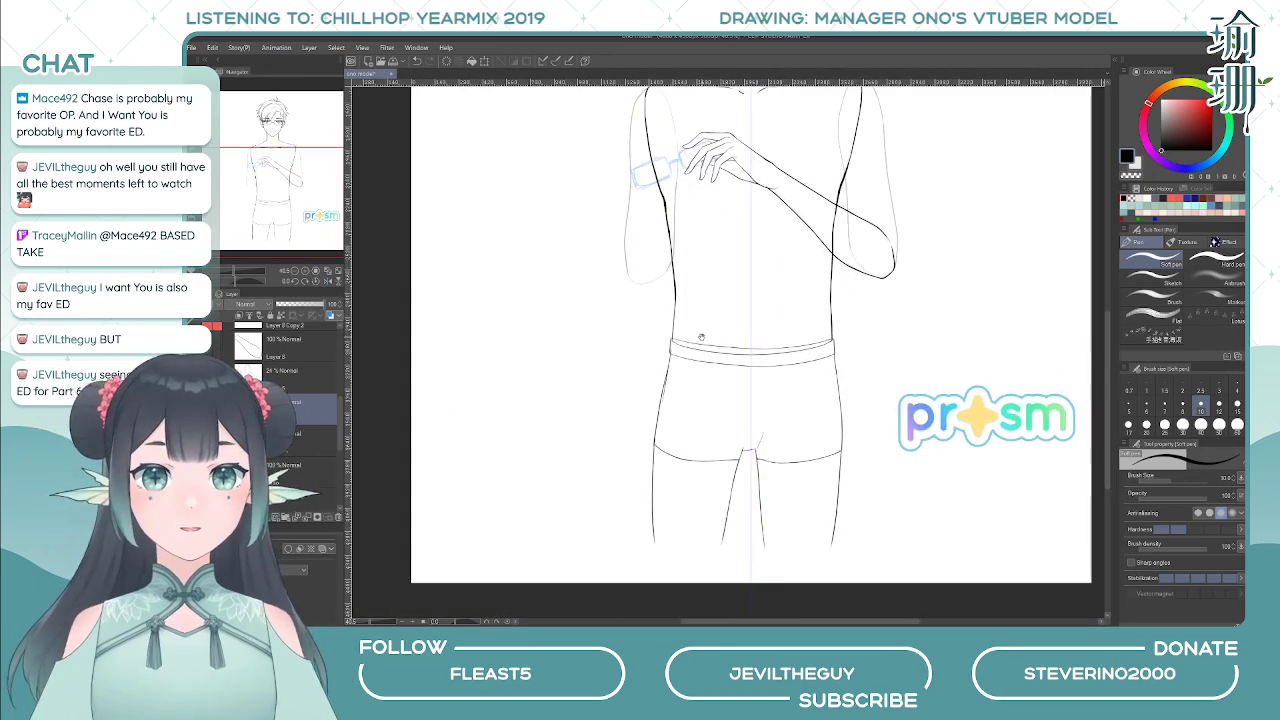
{"action": "left_click_drag", "start_coordinate": [729, 328], "coordinate": [703, 341]}
- Erase the outer leg line below the redrawn hip on the original lower-body layer using an enlarged hard eraser
{"action": "key", "text": "e"}
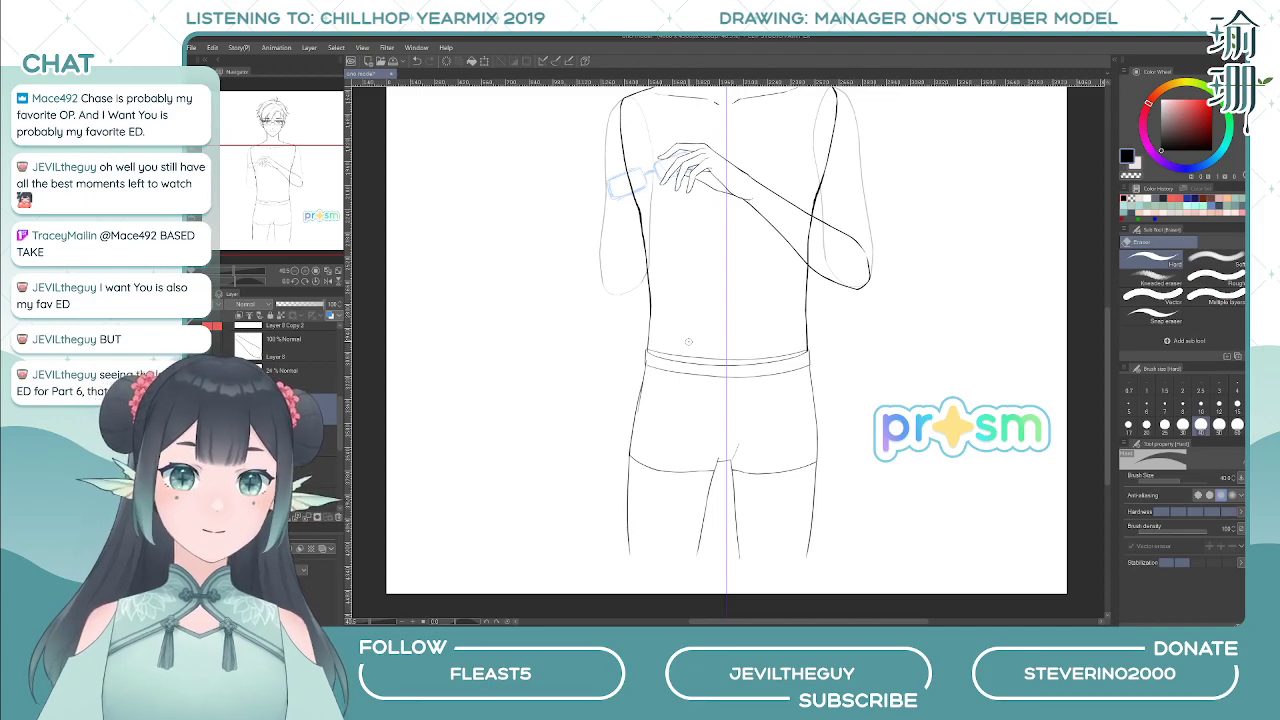
{"action": "key", "text": "]"}
{"action": "key", "text": "]"}
{"action": "key", "text": "]"}
{"action": "key", "text": "]"}
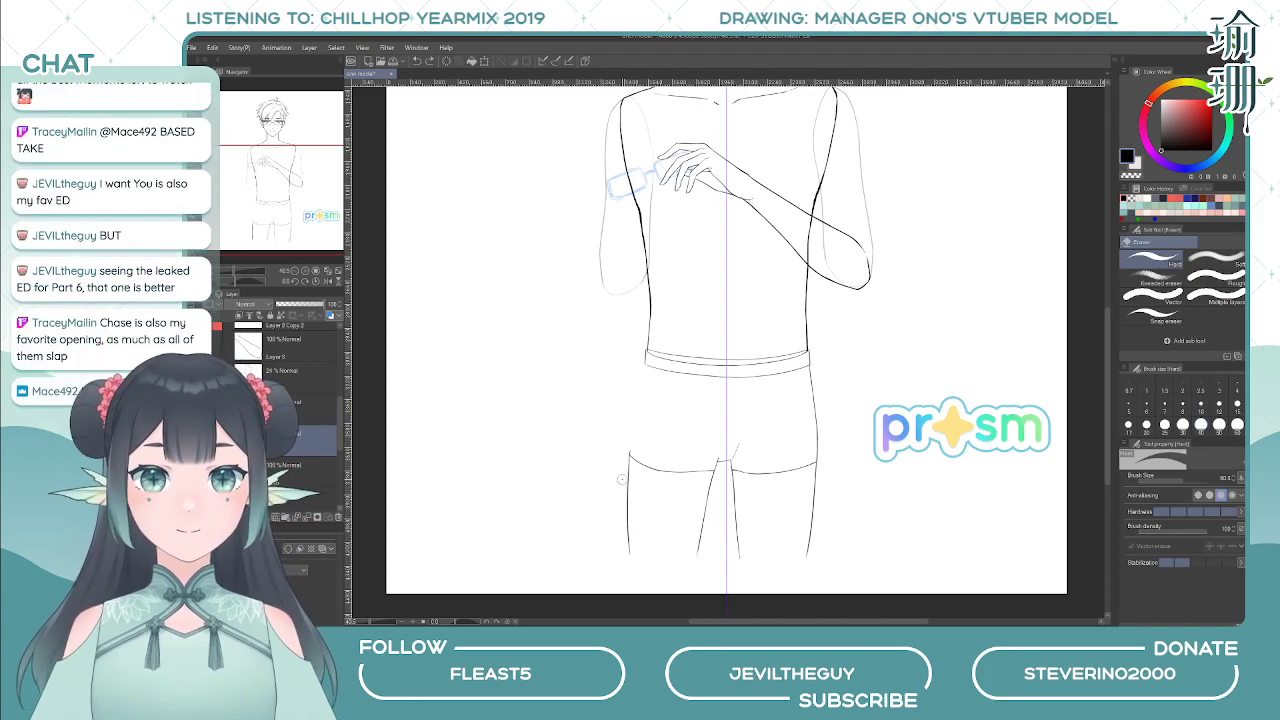
{"action": "mouse_move", "coordinate": [624, 477]}
{"action": "left_mouse_down"}
{"action": "mouse_move", "coordinate": [628, 455]}
{"action": "mouse_move", "coordinate": [628, 564]}
{"action": "left_mouse_up"}
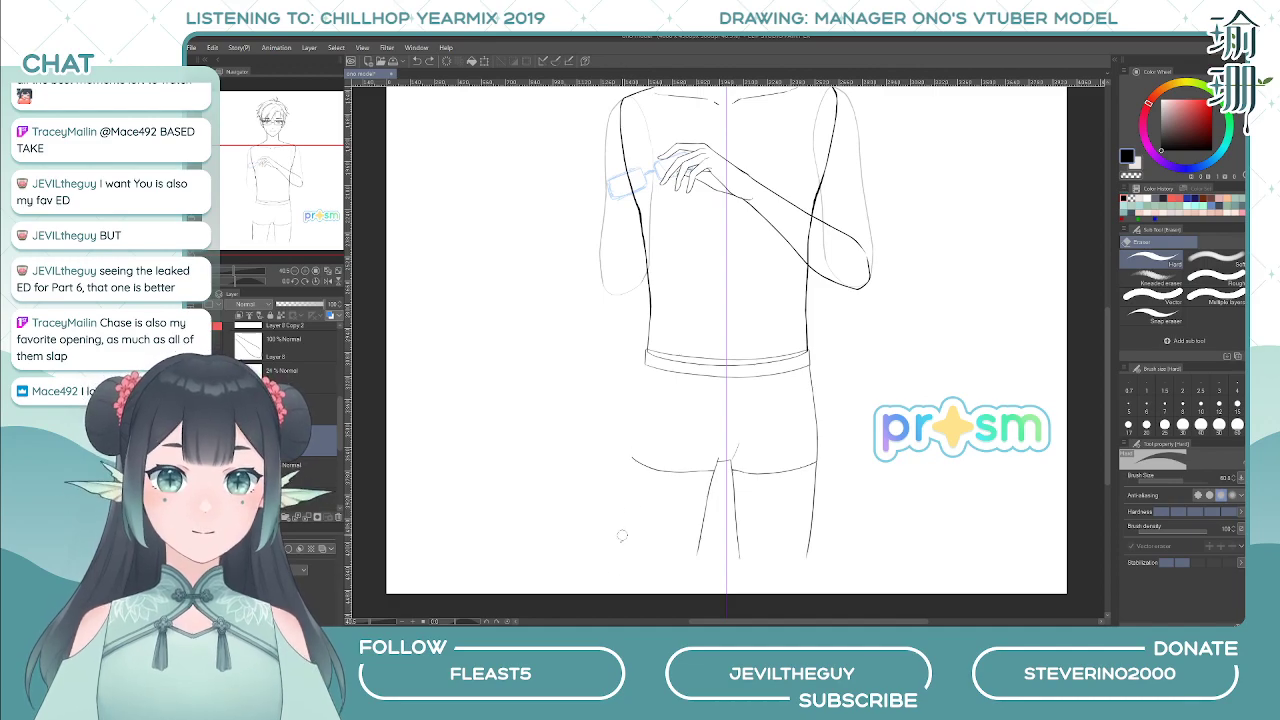
{"action": "left_click", "coordinate": [628, 446]}
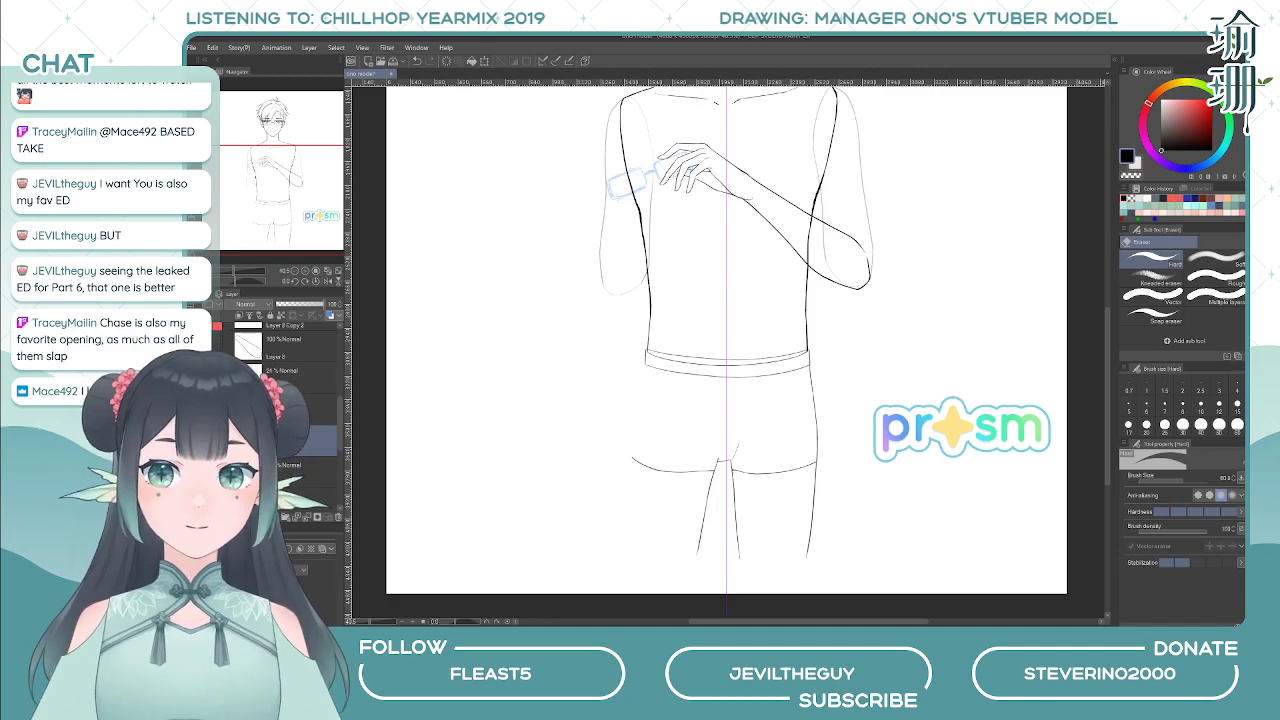
- Select the hip line's layer and try outer hip strokes from the waistband past the hem with the canvas mirrored
{"action": "left_click", "coordinate": [318, 409]}
{"action": "key", "text": "p"}
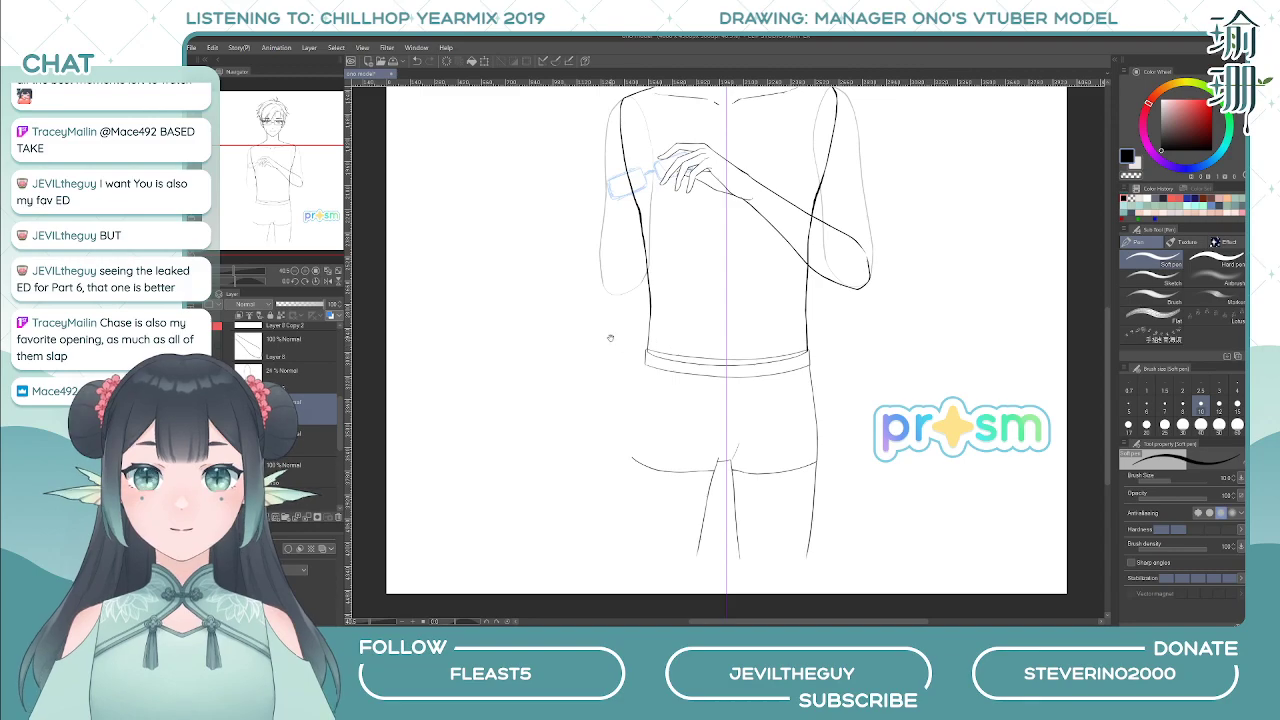
{"action": "left_click_drag", "start_coordinate": [610, 338], "coordinate": [610, 320]}
{"action": "key", "text": "h"}
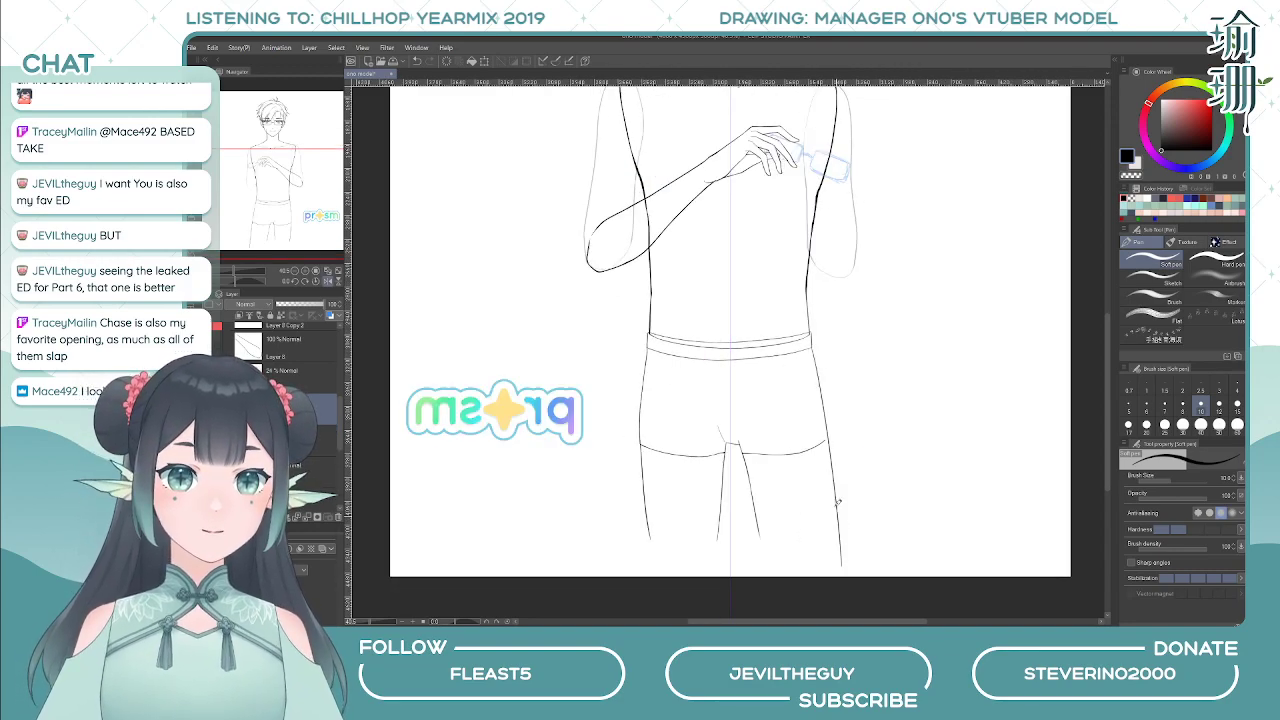
{"action": "left_click_drag", "start_coordinate": [812, 342], "coordinate": [828, 530]}
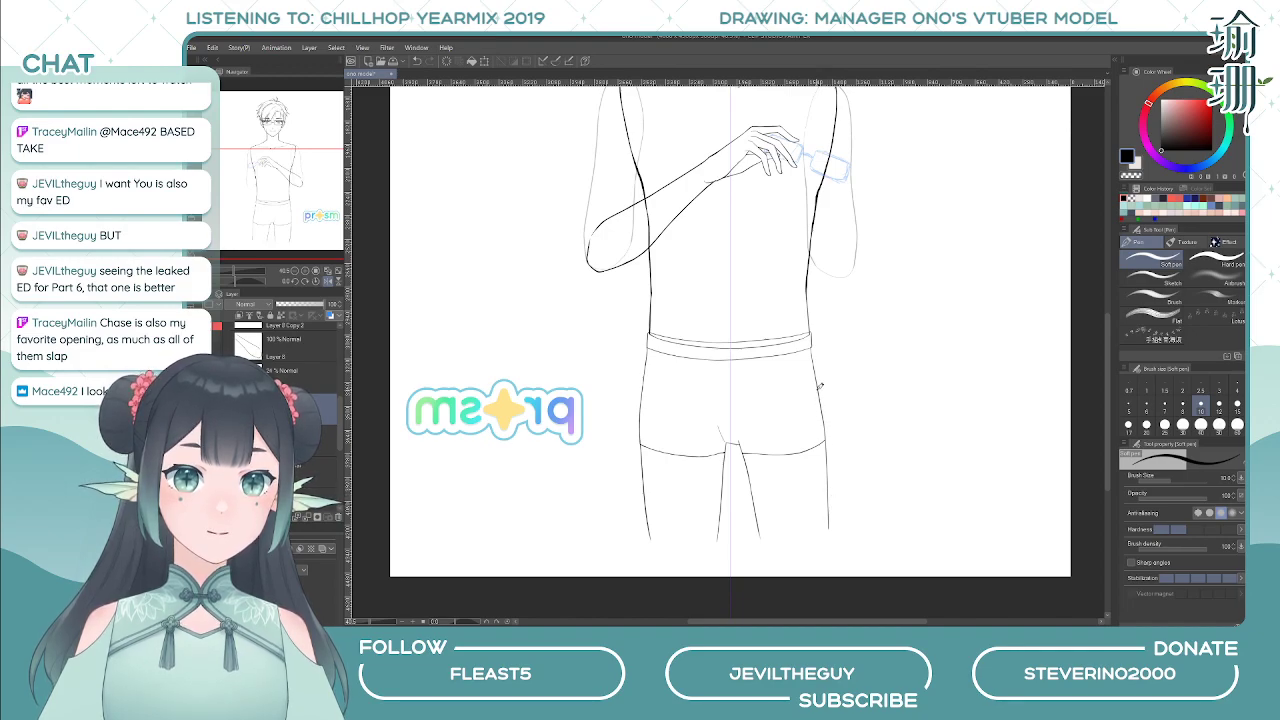
{"action": "key", "text": "ctrl+z"}
{"action": "left_click_drag", "start_coordinate": [814, 356], "coordinate": [826, 432]}
{"action": "key", "text": "ctrl+z"}
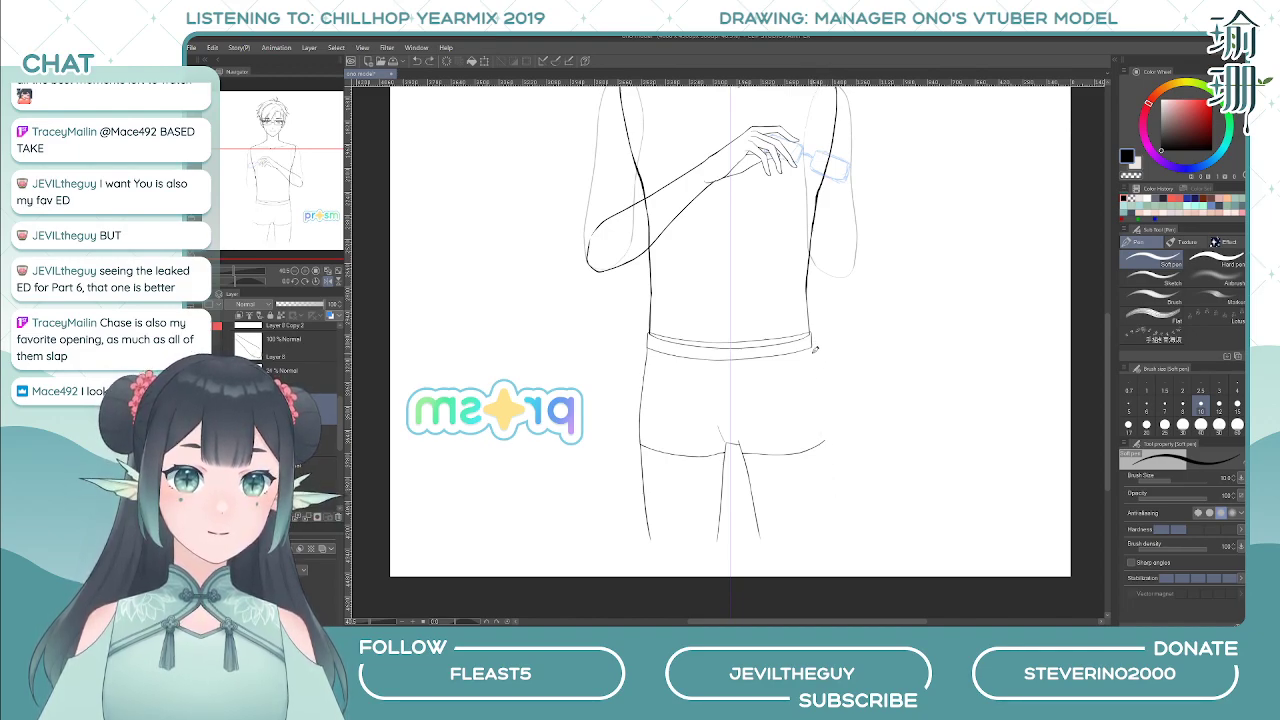
{"action": "left_click_drag", "start_coordinate": [815, 355], "coordinate": [837, 560]}
{"action": "key", "text": "ctrl+z"}
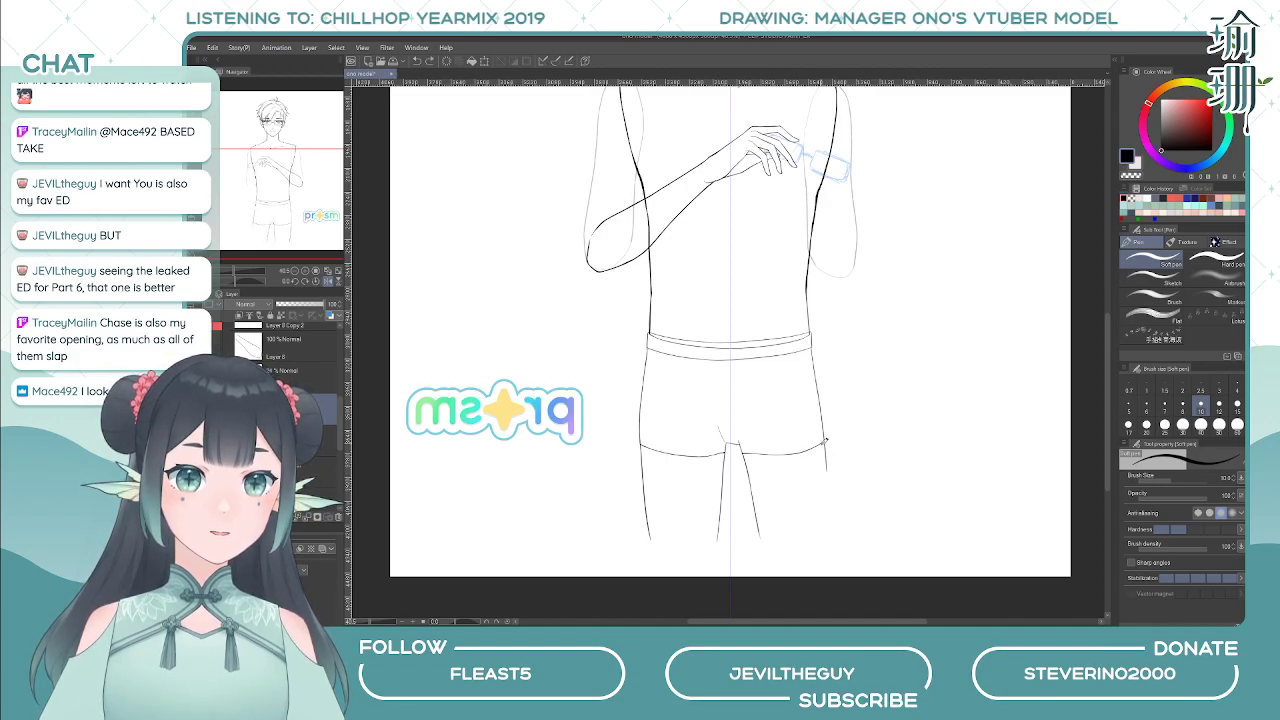
- Try outer thigh strokes continuing the hip line below the shorts' hem in the mirrored view
{"action": "left_click_drag", "start_coordinate": [823, 441], "coordinate": [829, 547]}
{"action": "key", "text": "ctrl+z"}
{"action": "left_click_drag", "start_coordinate": [825, 450], "coordinate": [833, 536]}
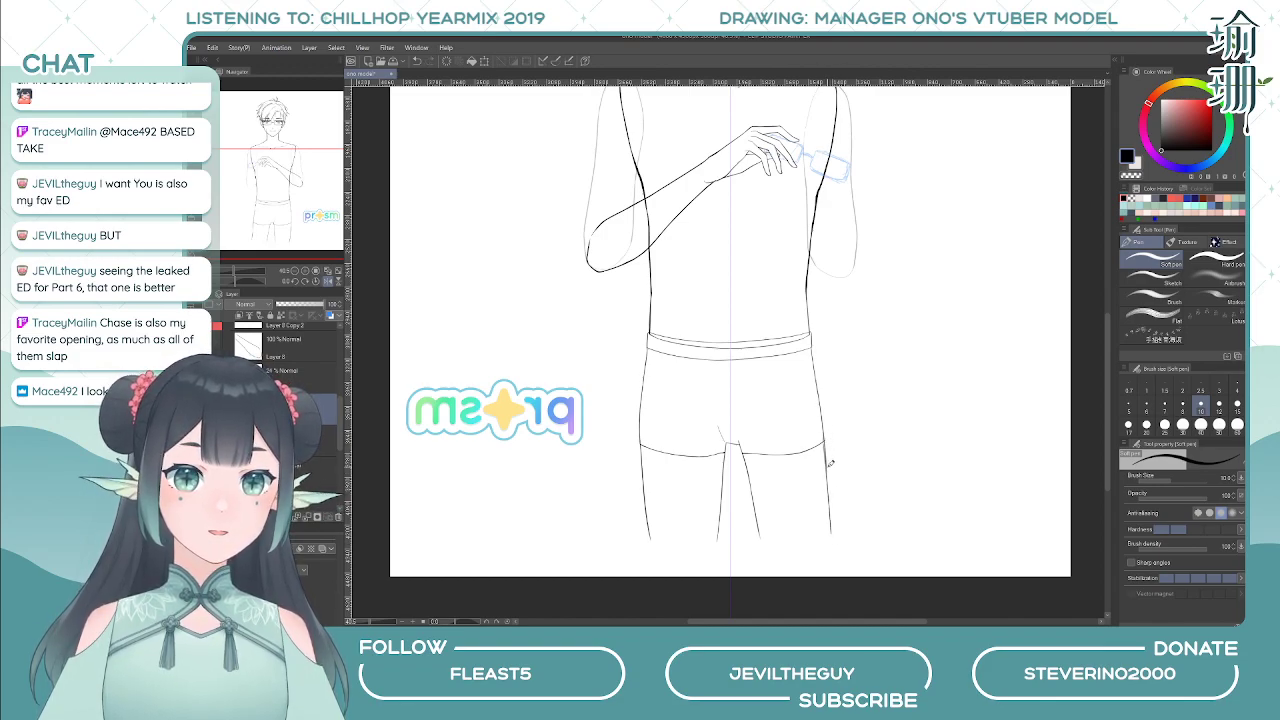
{"action": "key", "text": "ctrl+z"}
{"action": "left_click_drag", "start_coordinate": [825, 448], "coordinate": [830, 542]}
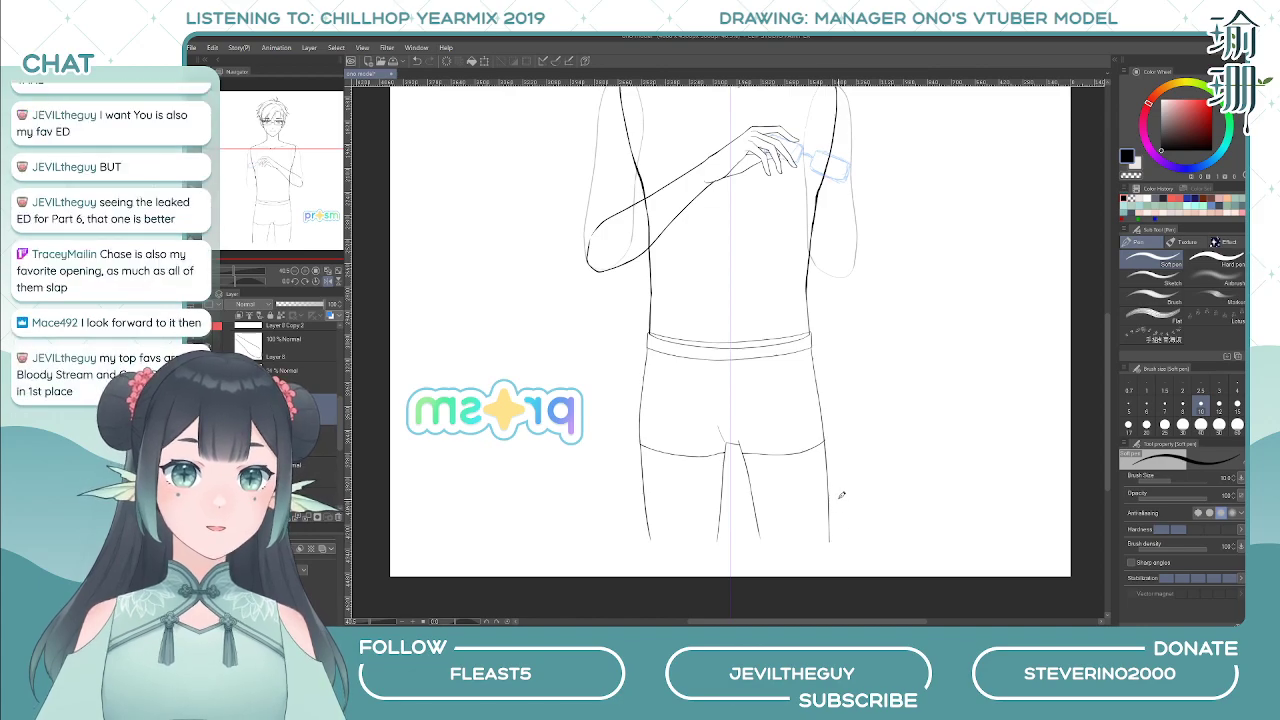
- Retry the outer thigh line below the hem with the canvas unmirrored
{"action": "key", "text": "h"}
{"action": "key", "text": "ctrl+z"}
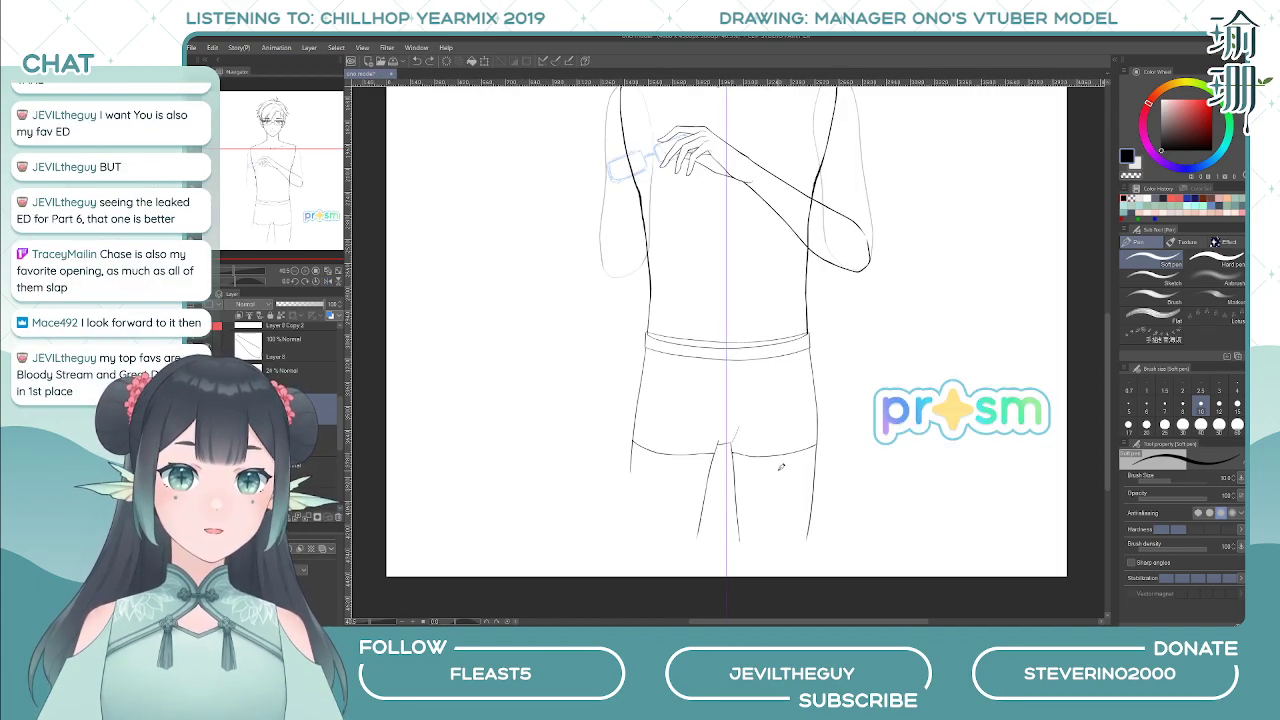
{"action": "left_click_drag", "start_coordinate": [632, 440], "coordinate": [627, 537]}
{"action": "key", "text": "ctrl+z"}
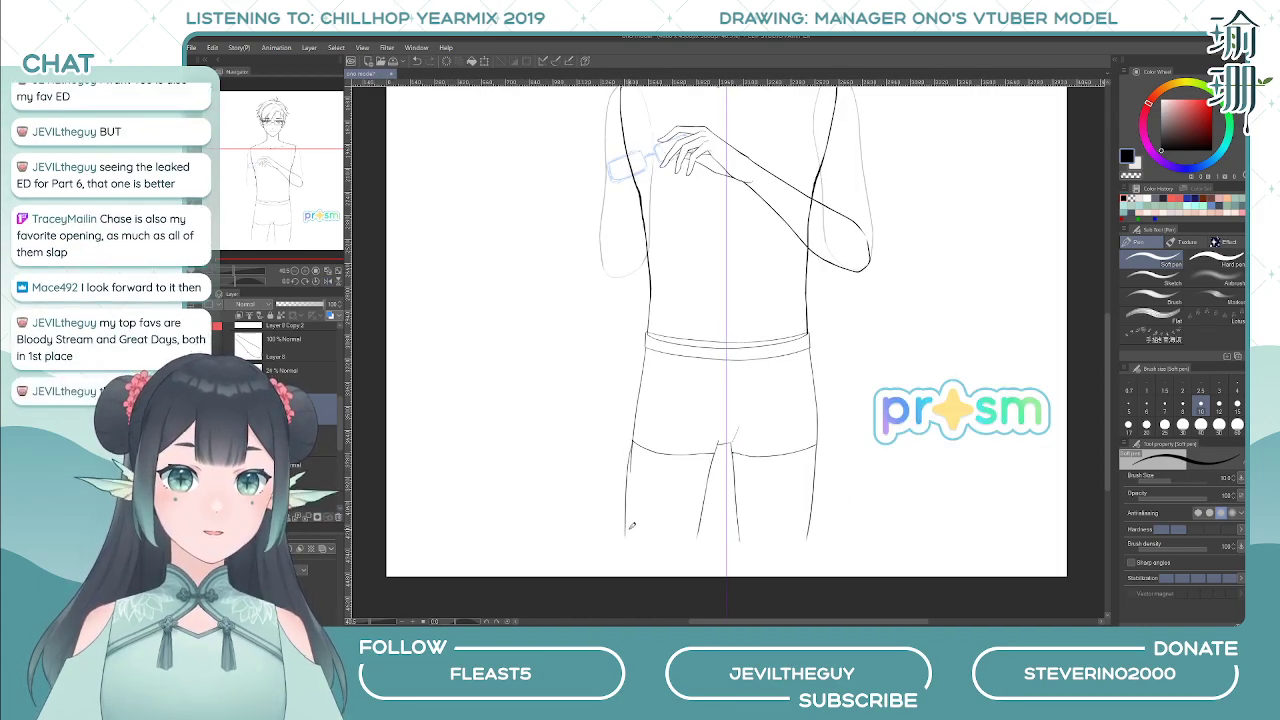
{"action": "key", "text": "ctrl+z"}
{"action": "left_click_drag", "start_coordinate": [633, 438], "coordinate": [625, 537]}
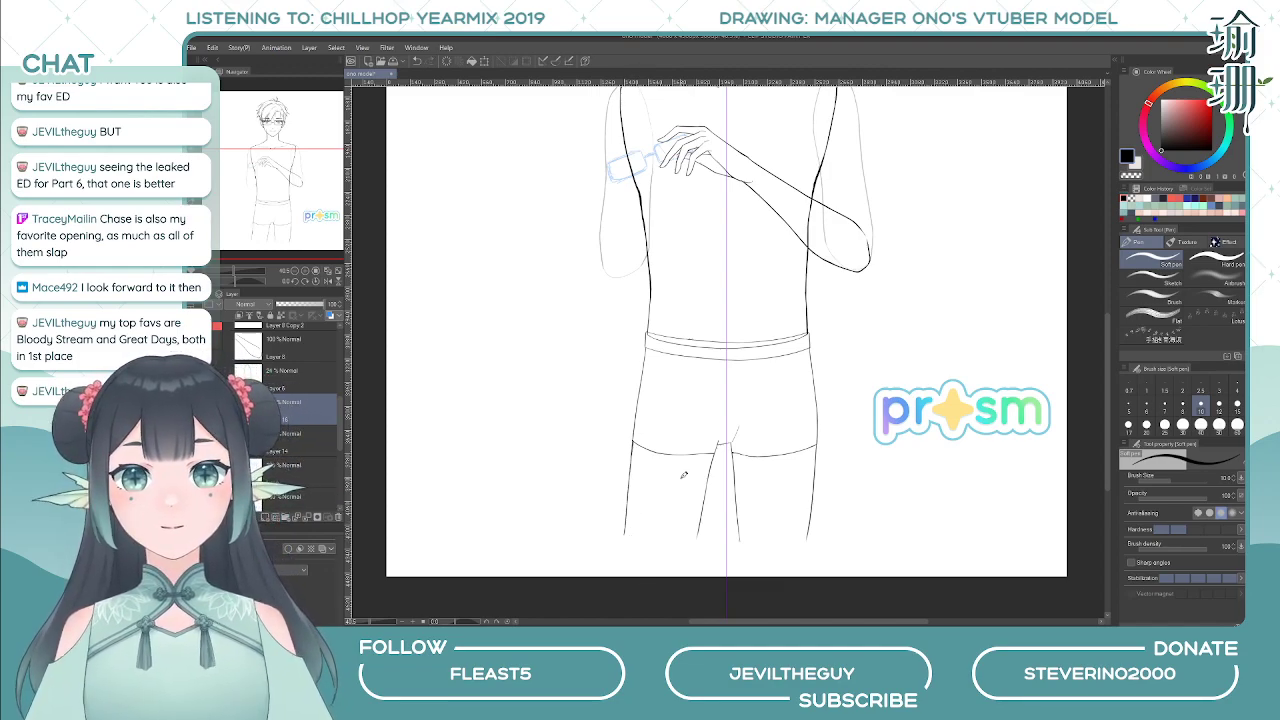
- Check the leg in the mirrored view and undo the outer thigh and hip strokes back towards the waistband
{"action": "key", "text": "h"}
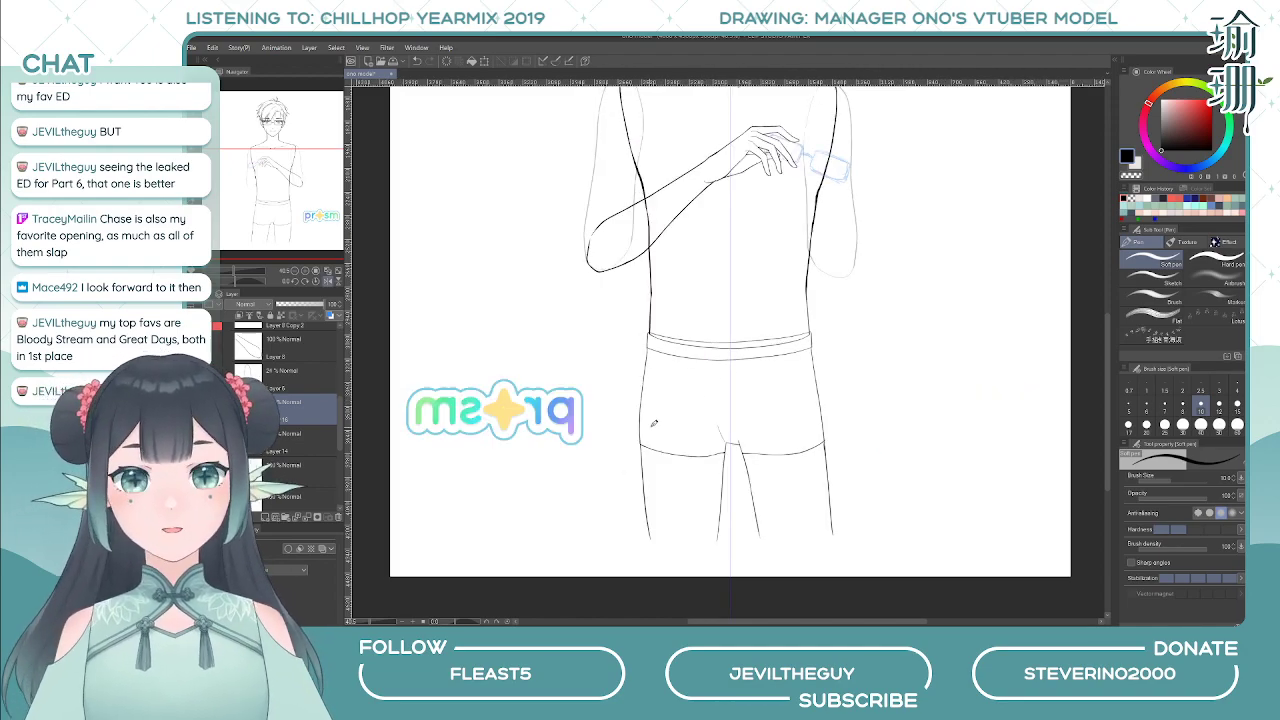
{"action": "key", "text": "ctrl+z"}
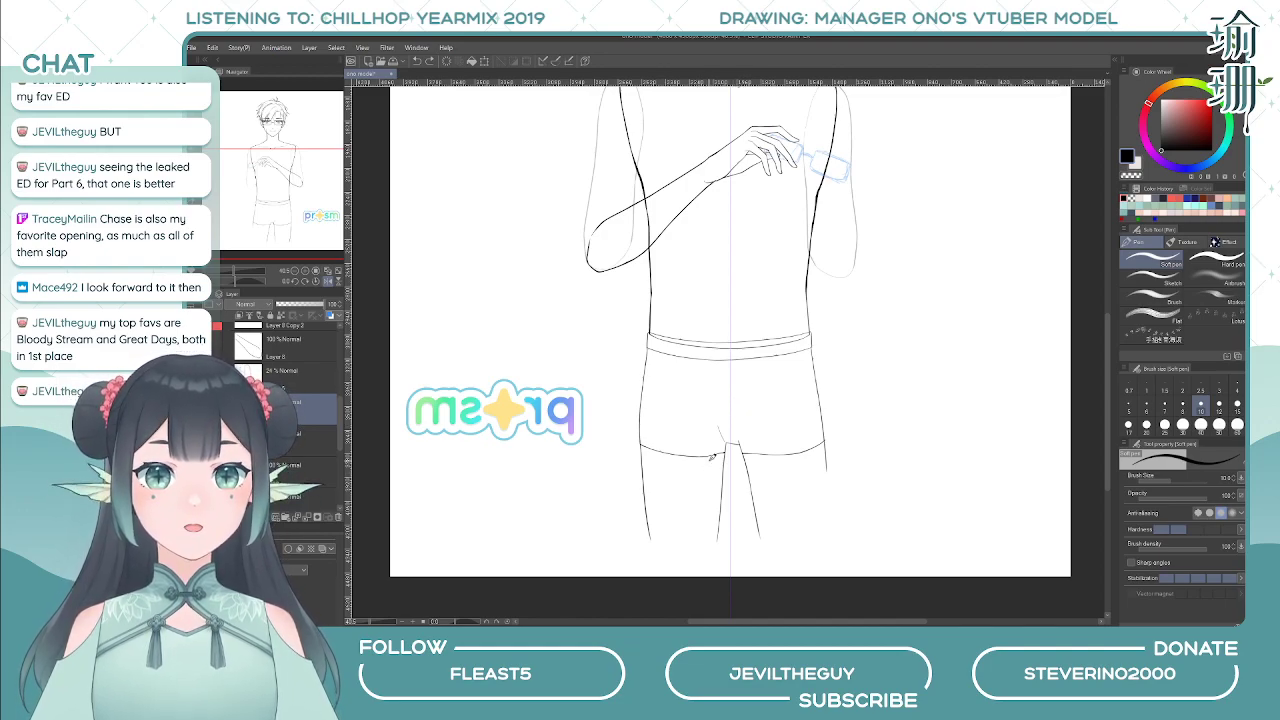
{"action": "key", "text": "ctrl+z"}
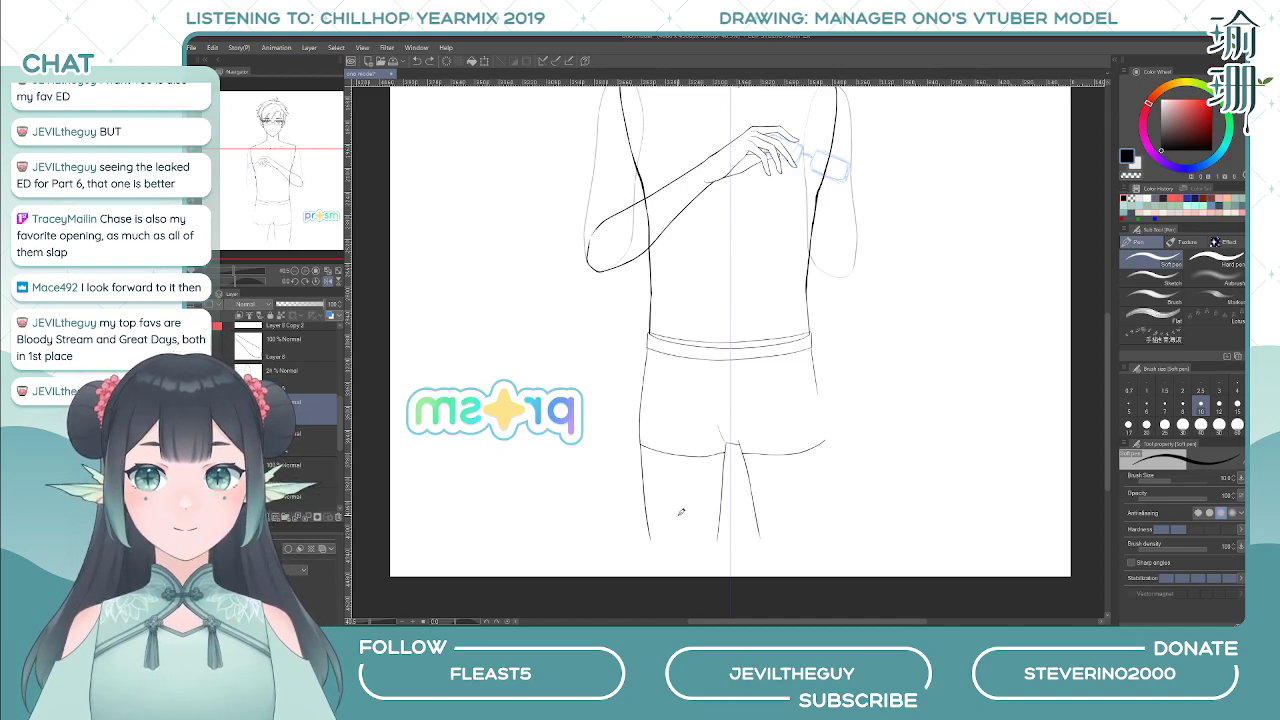
{"action": "key", "text": "h"}
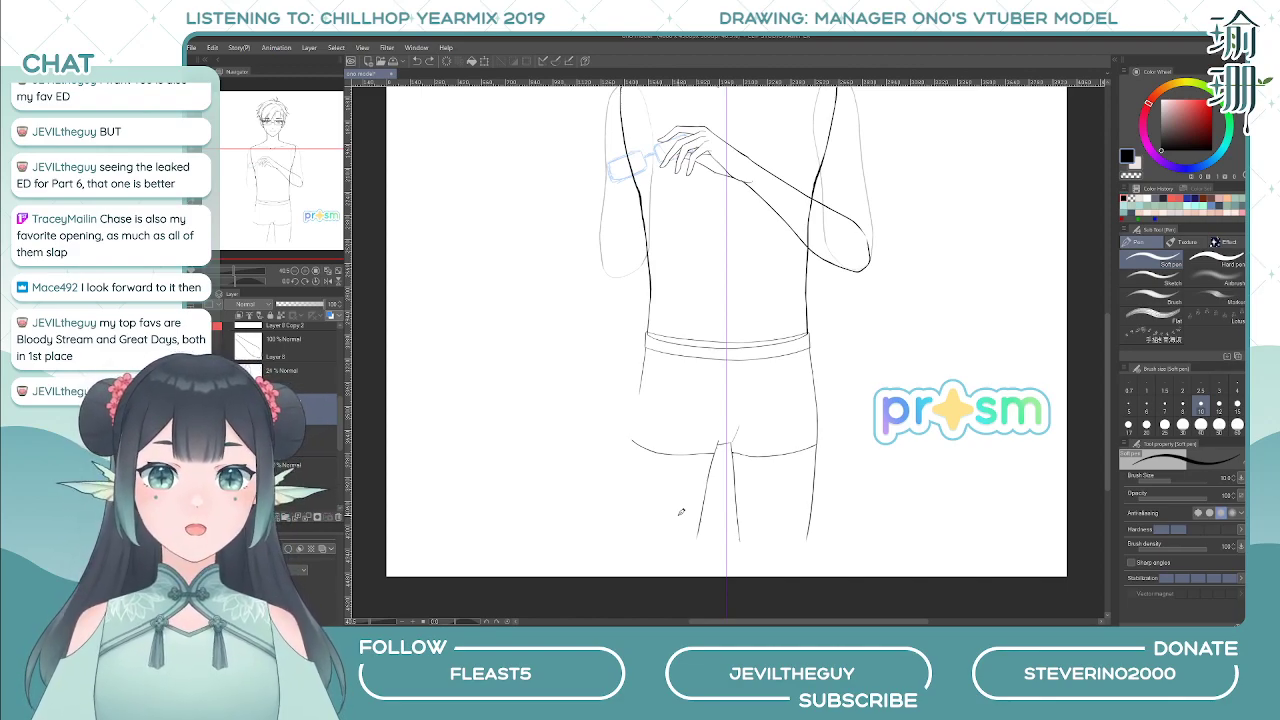
- Erase the leftover hip stub below the waistband and the same leg's inner thigh line with the hard eraser
{"action": "key", "text": "e"}
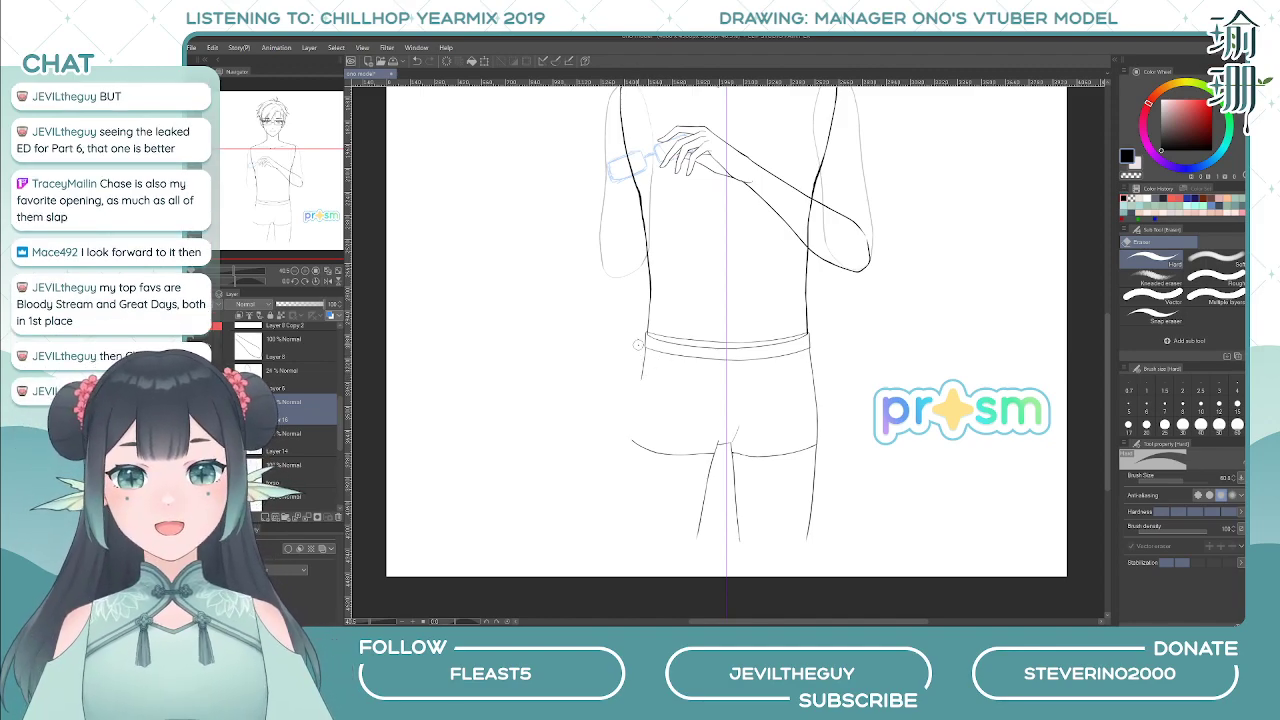
{"action": "left_click_drag", "start_coordinate": [643, 353], "coordinate": [642, 376]}
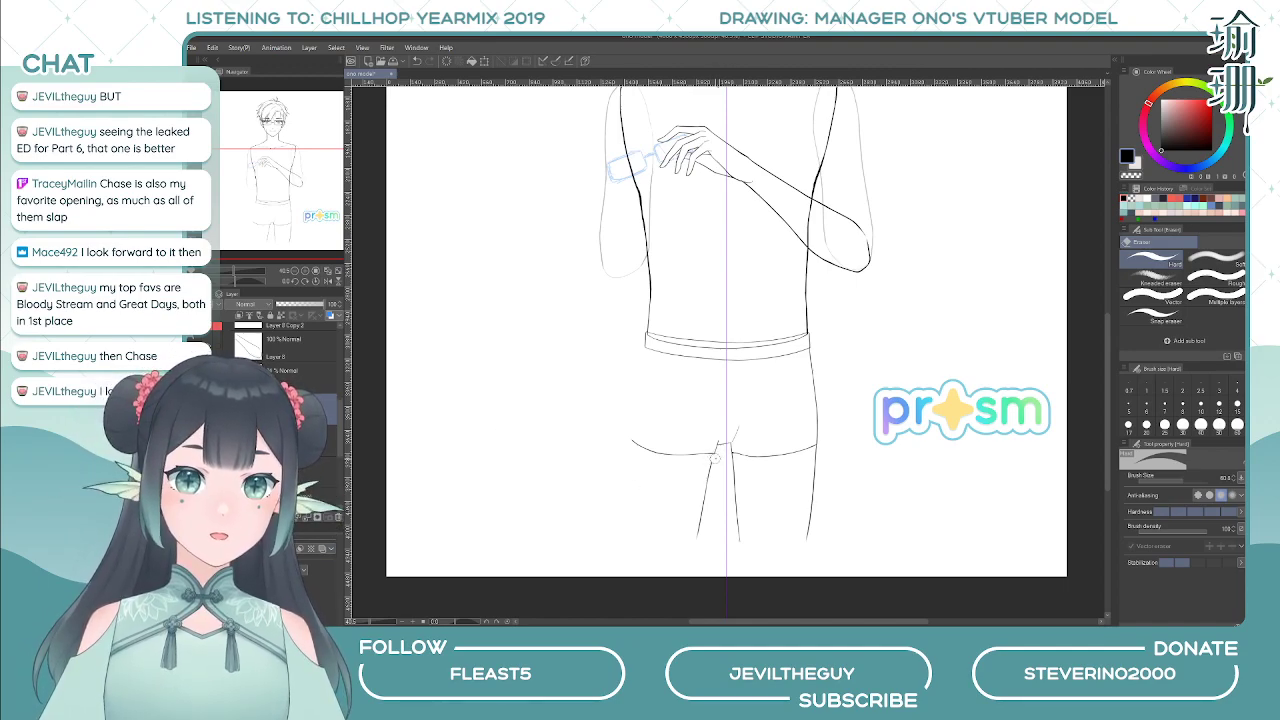
{"action": "left_click_drag", "start_coordinate": [712, 460], "coordinate": [700, 535]}
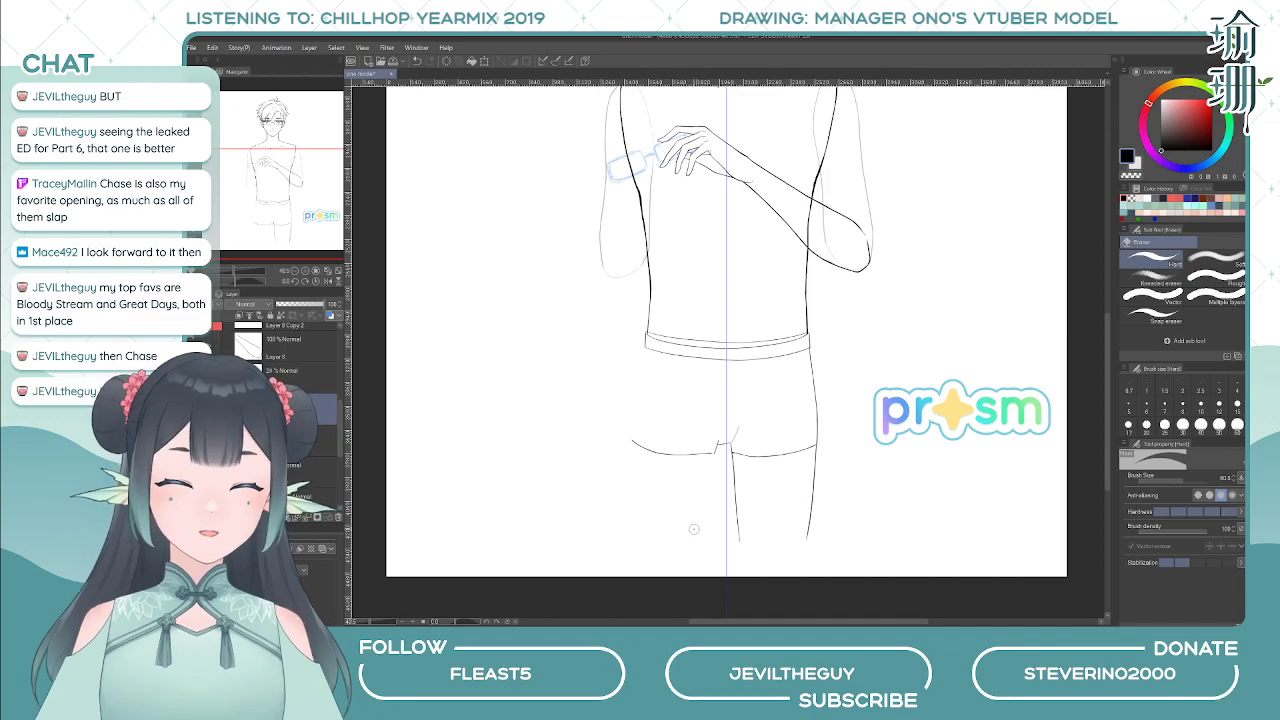
- Retouch the shorts' hem corner beside the crotch with small pen strokes and switch to the transparent colour for cleanup
{"action": "key", "text": "p"}
{"action": "scroll", "coordinate": [712, 450], "scroll_direction": "up", "scroll_amount": 5}
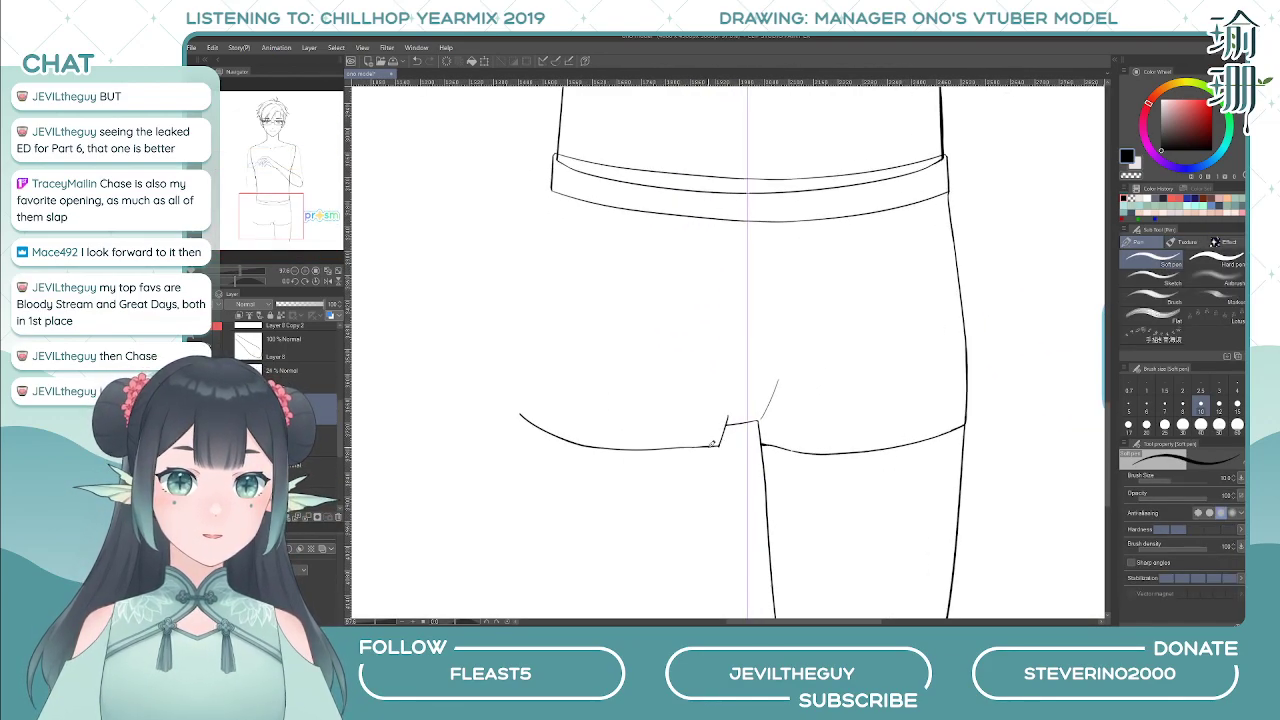
{"action": "key", "text": "ctrl+z"}
{"action": "left_click_drag", "start_coordinate": [719, 446], "coordinate": [706, 446]}
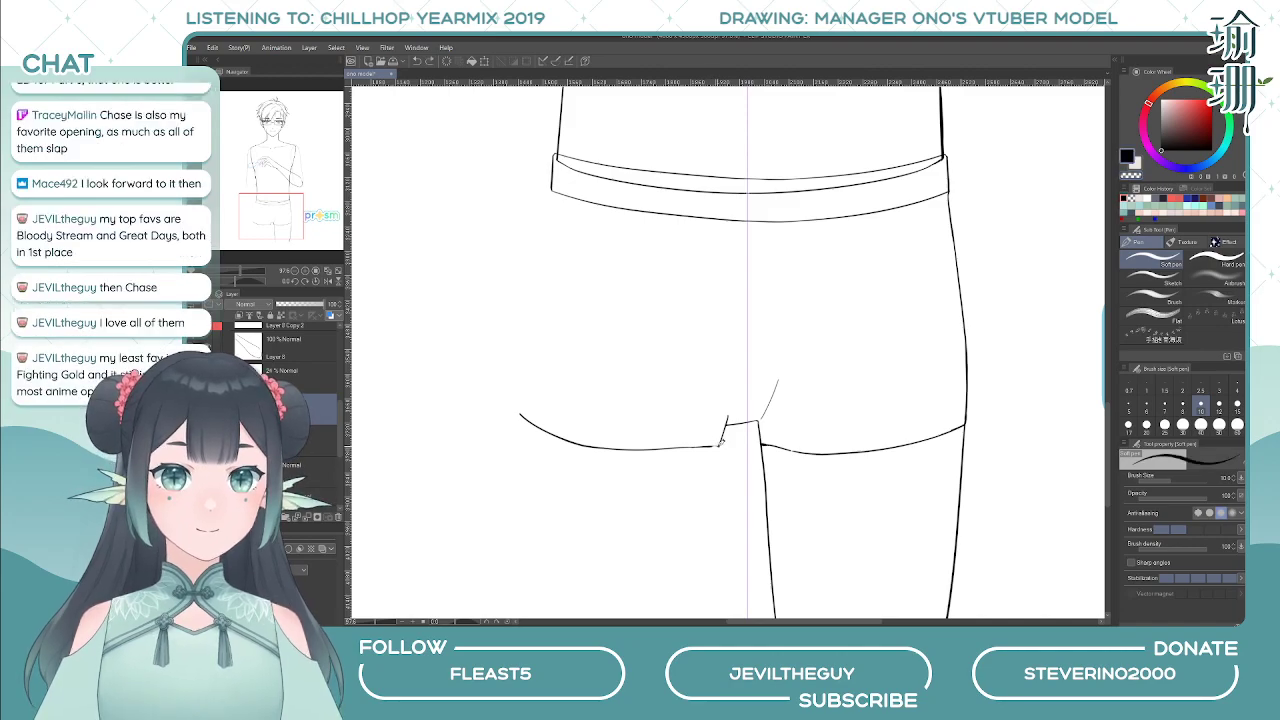
{"action": "key", "text": "ctrl+z"}
{"action": "mouse_move", "coordinate": [720, 446]}
{"action": "left_mouse_down"}
{"action": "mouse_move", "coordinate": [705, 447]}
{"action": "mouse_move", "coordinate": [721, 448]}
{"action": "left_mouse_up"}
{"action": "key", "text": "c"}
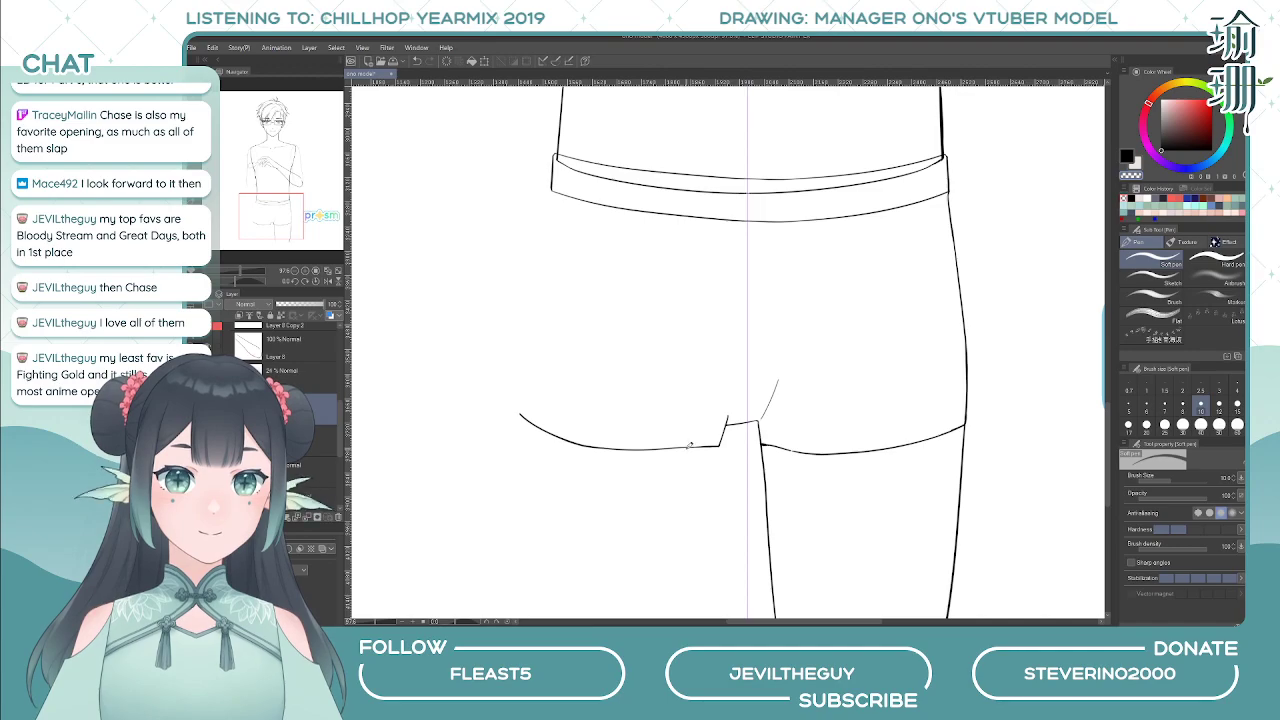
- Redraw the outer hip line from the waistband to the hem corner in the mirrored view and check it unmirrored
{"action": "scroll", "coordinate": [708, 462], "scroll_direction": "down", "scroll_amount": 2}
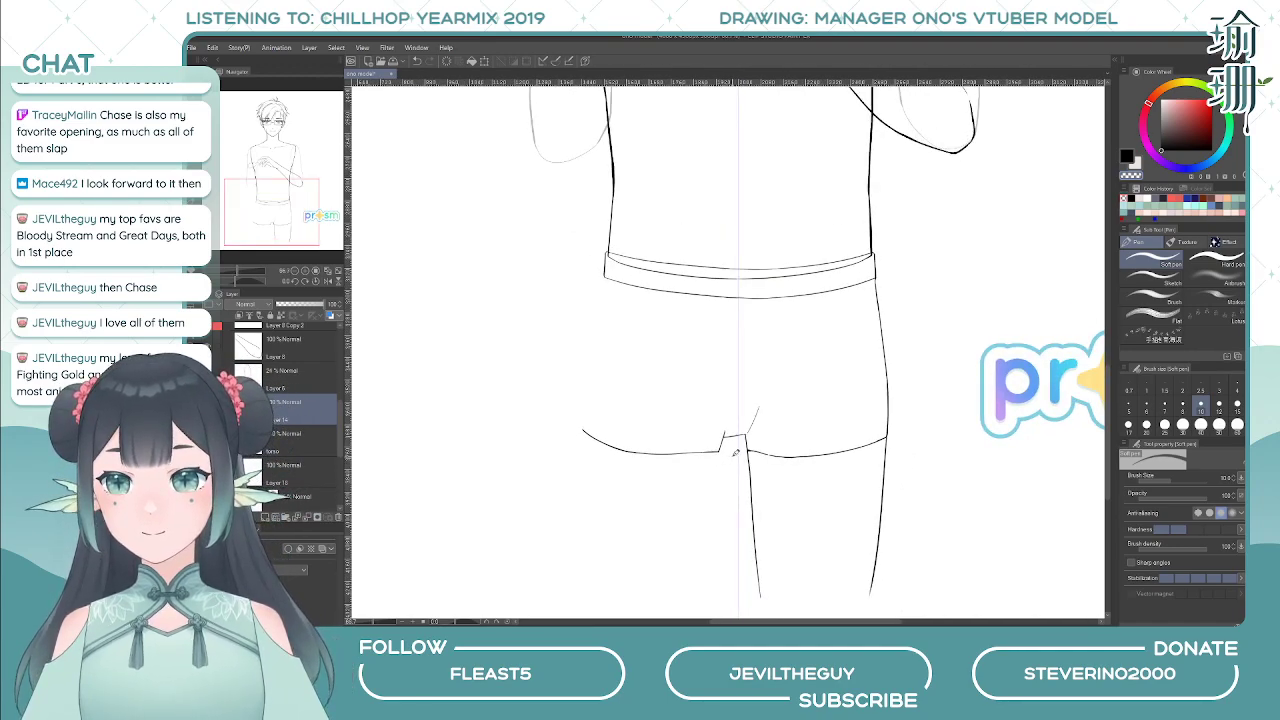
{"action": "scroll", "coordinate": [720, 455], "scroll_direction": "down", "scroll_amount": 1}
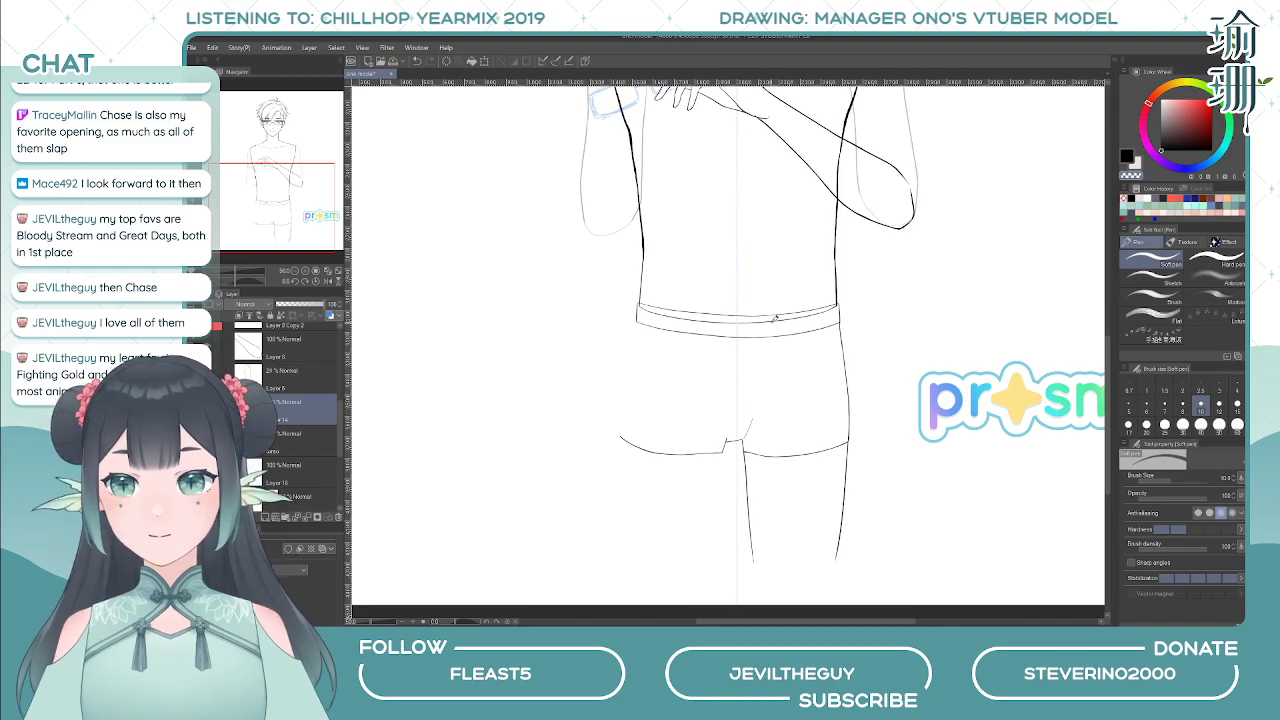
{"action": "key", "text": "h"}
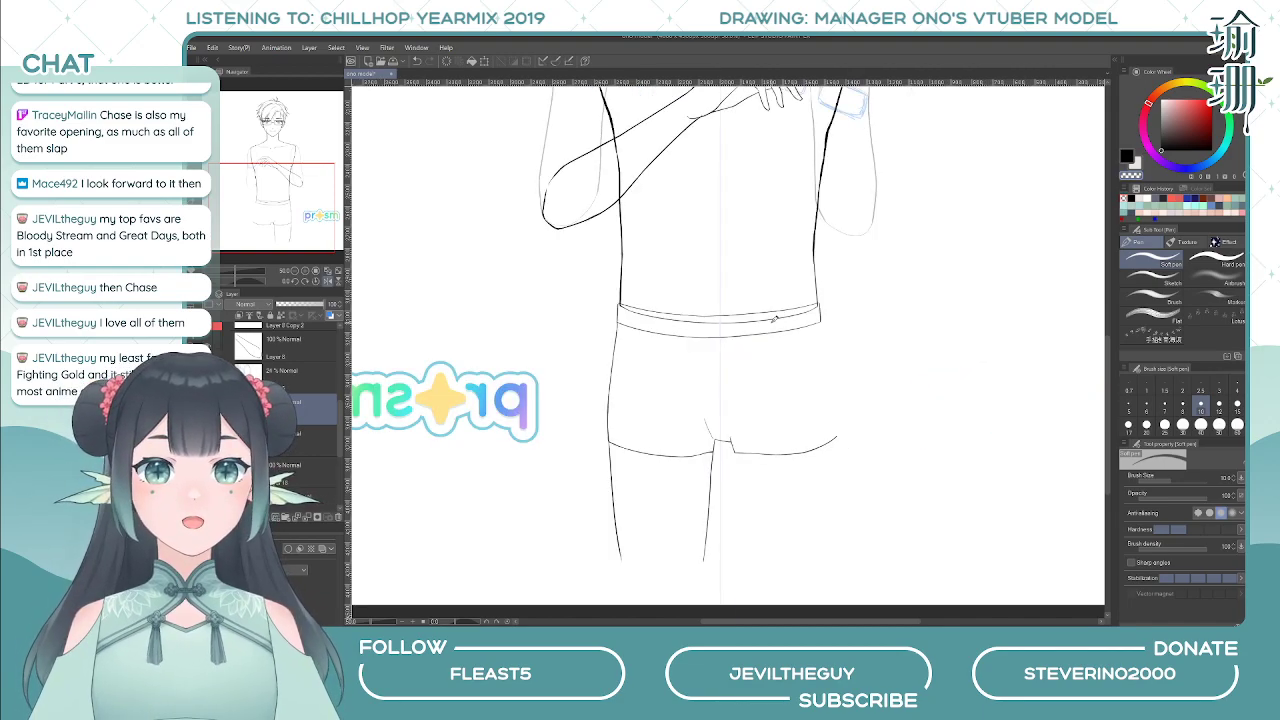
{"action": "key", "text": "c"}
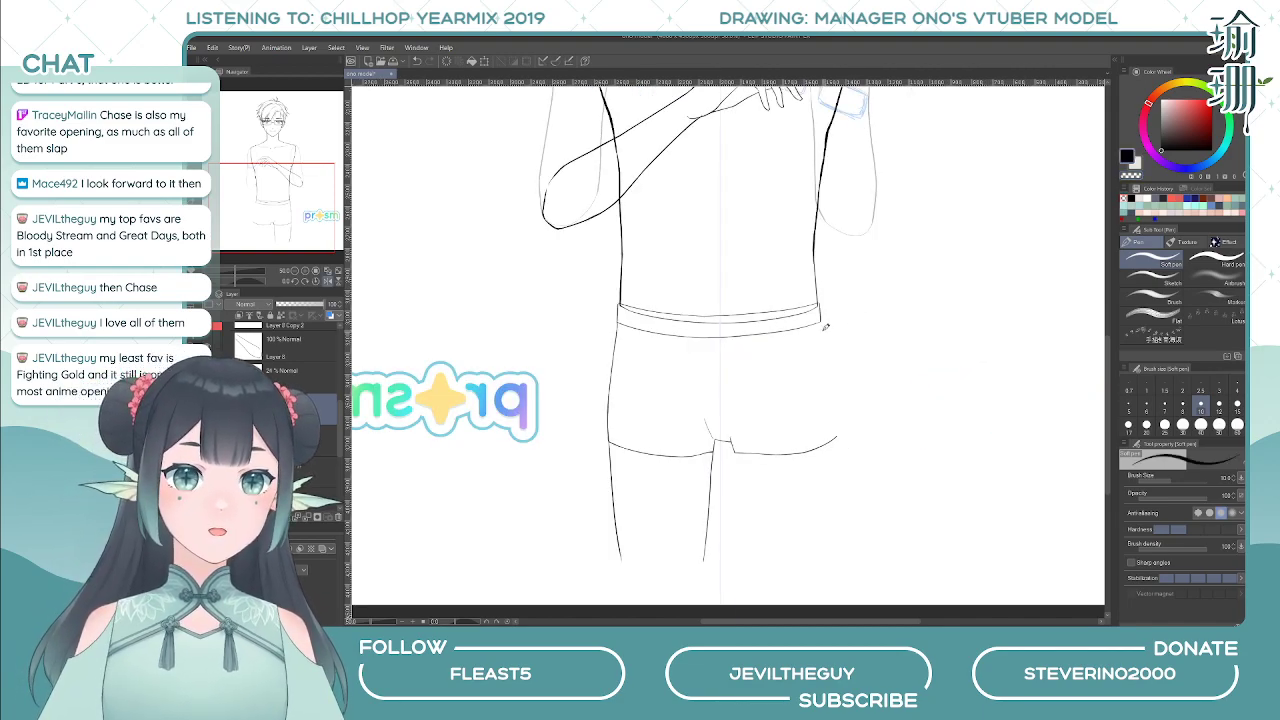
{"action": "left_click_drag", "start_coordinate": [820, 318], "coordinate": [841, 437]}
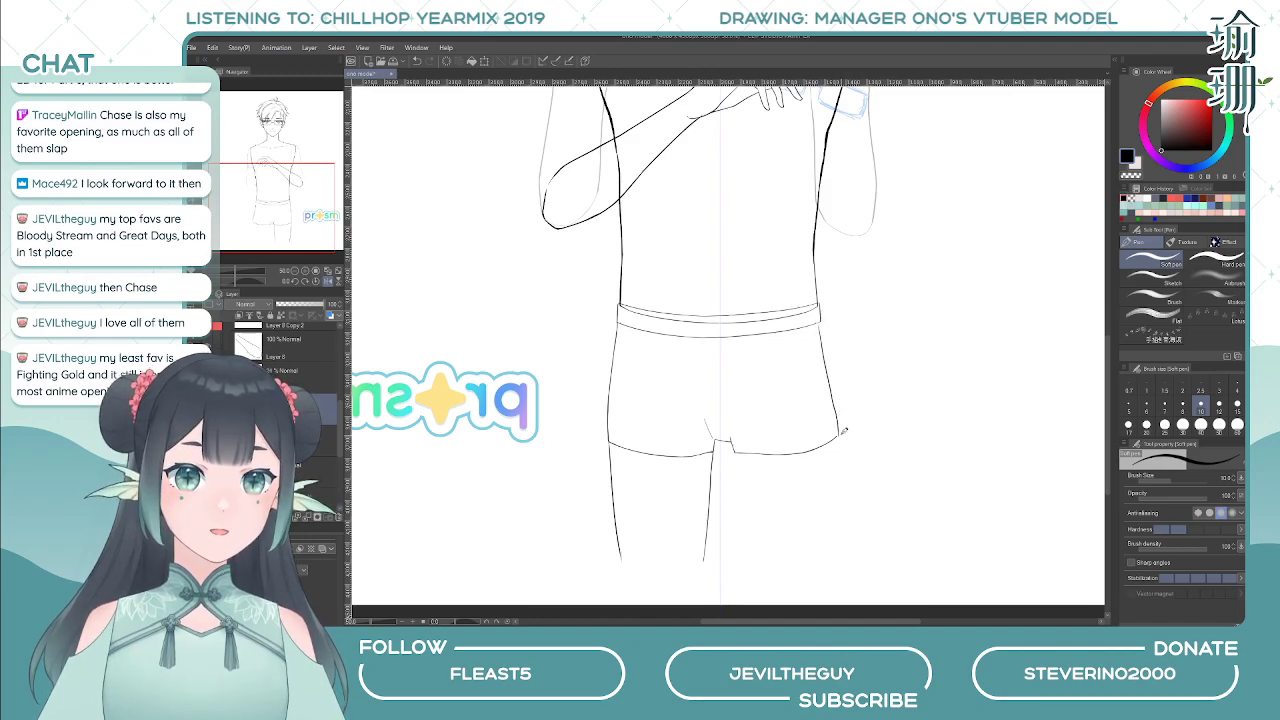
{"action": "key", "text": "ctrl+z"}
{"action": "left_click_drag", "start_coordinate": [821, 320], "coordinate": [830, 367]}
{"action": "key", "text": "ctrl+z"}
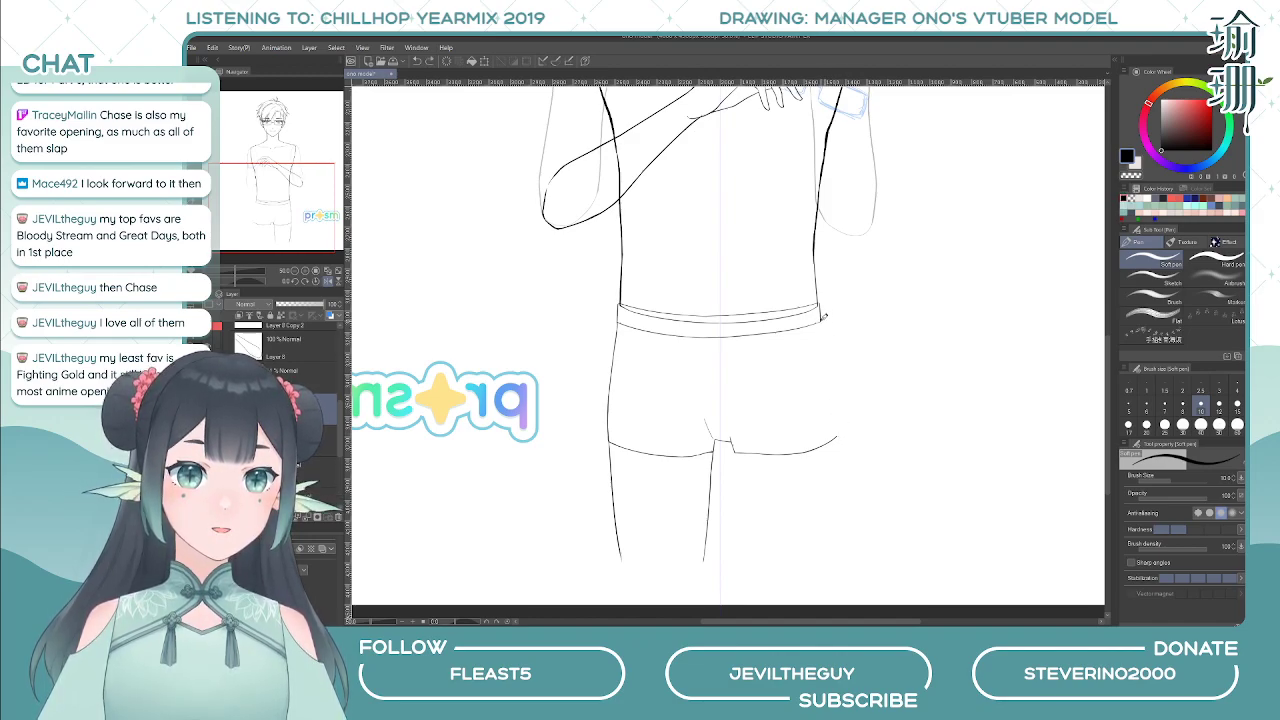
{"action": "mouse_move", "coordinate": [821, 320]}
{"action": "left_mouse_down"}
{"action": "mouse_move", "coordinate": [842, 433]}
{"action": "mouse_move", "coordinate": [821, 325]}
{"action": "left_mouse_up"}
{"action": "key", "text": "ctrl+z"}
{"action": "key", "text": "ctrl+z"}
{"action": "left_click_drag", "start_coordinate": [842, 425], "coordinate": [830, 362]}
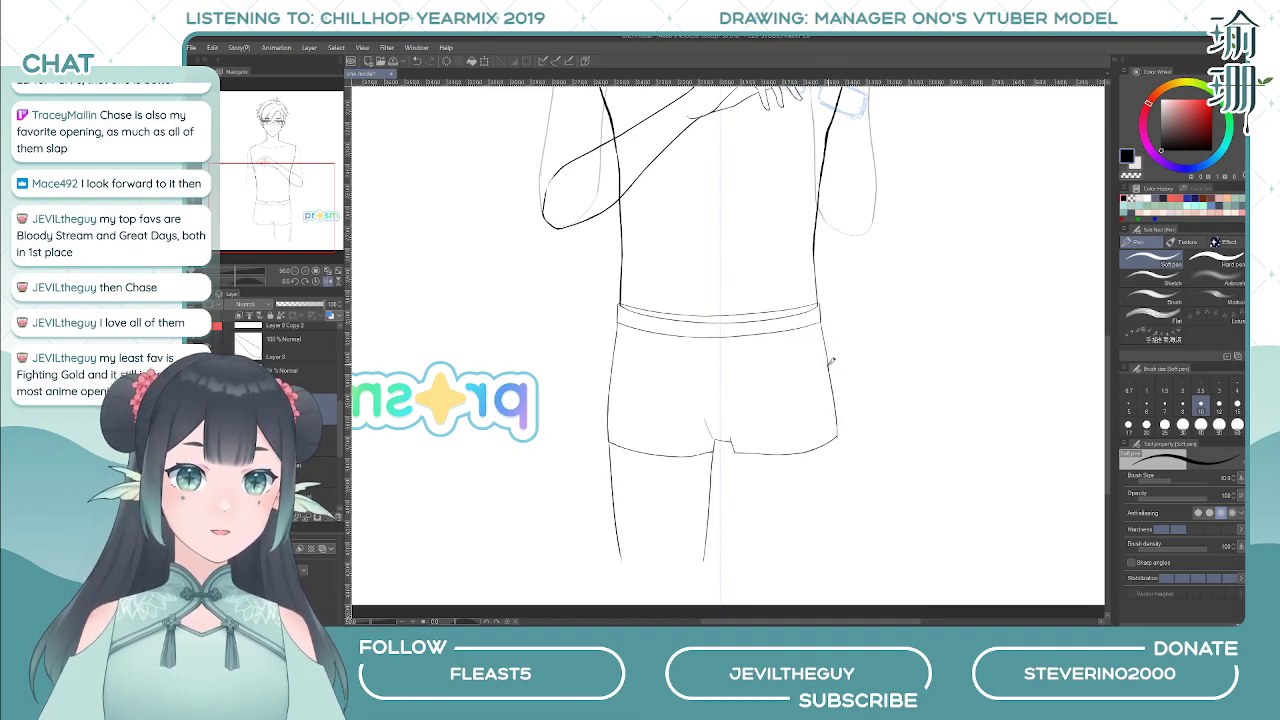
{"action": "key", "text": "h"}
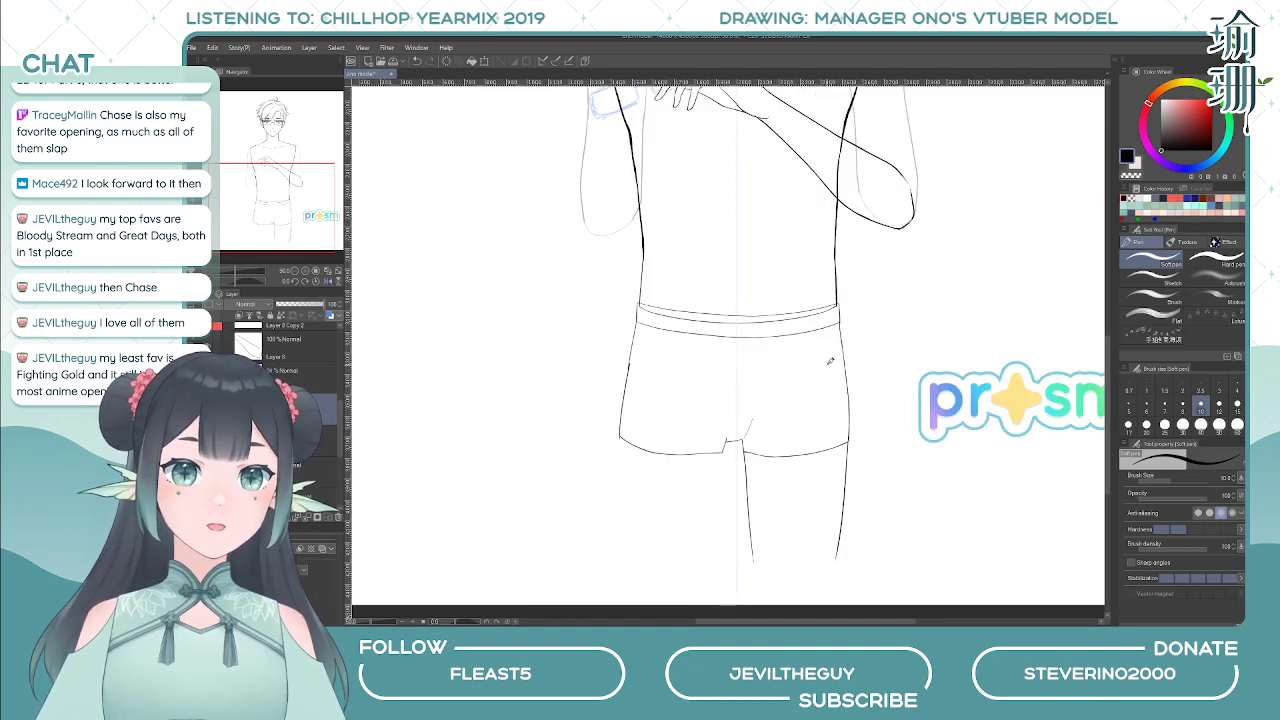
- Redraw the inner thigh line below the crotch and the outer leg line from mid-hip past the hem, retrying the outer stroke
{"action": "scroll", "coordinate": [712, 457], "scroll_direction": "down", "scroll_amount": 3}
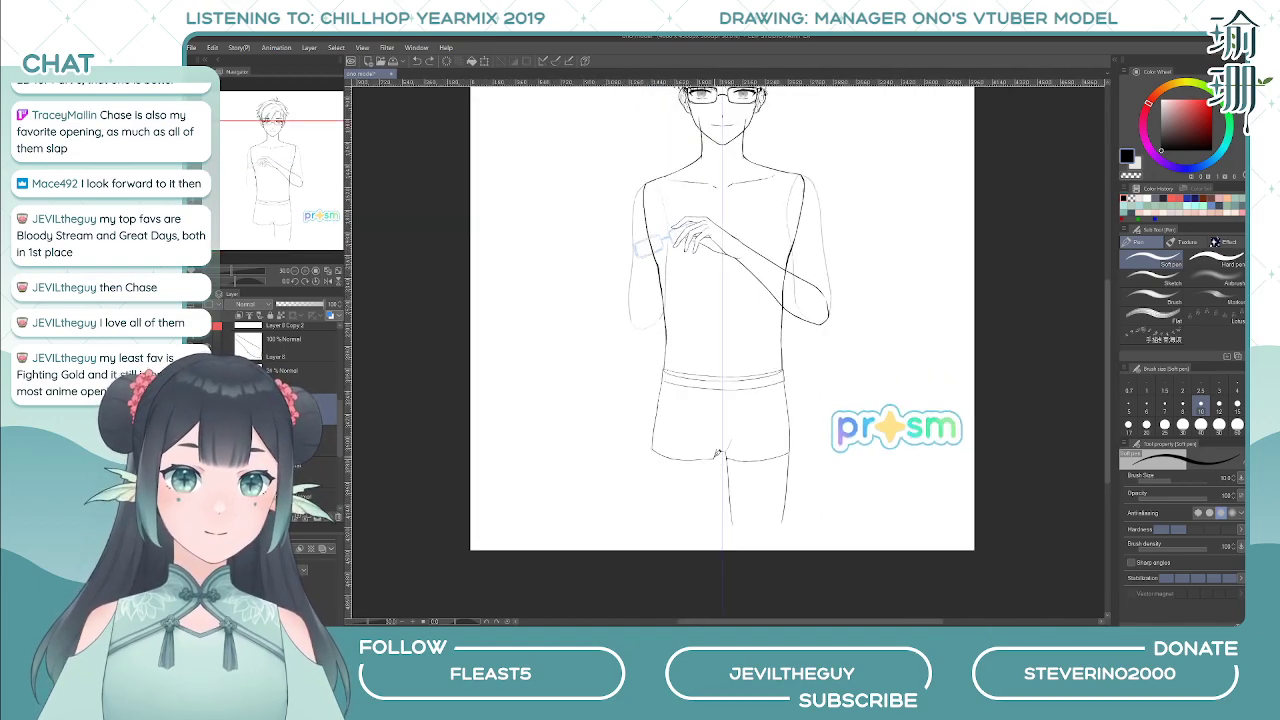
{"action": "left_click_drag", "start_coordinate": [716, 455], "coordinate": [700, 520]}
{"action": "left_click_drag", "start_coordinate": [660, 396], "coordinate": [650, 507]}
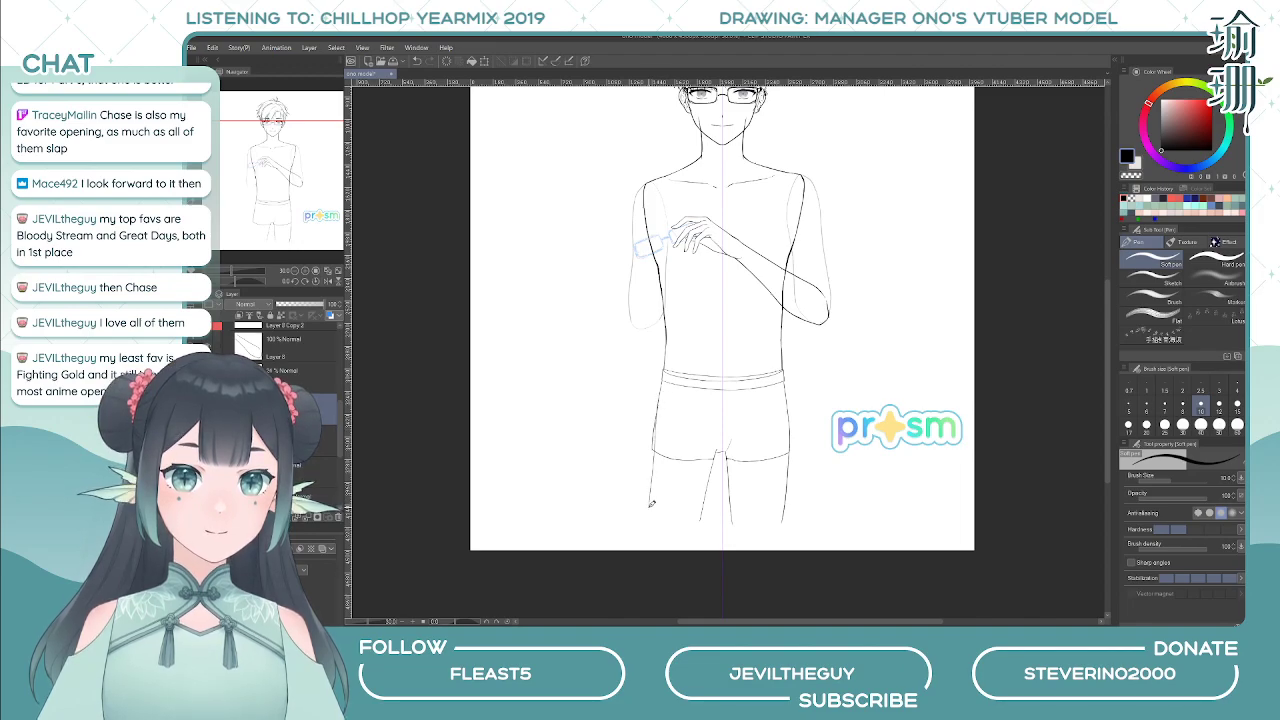
{"action": "key", "text": "ctrl+z"}
{"action": "left_click_drag", "start_coordinate": [660, 406], "coordinate": [650, 514]}
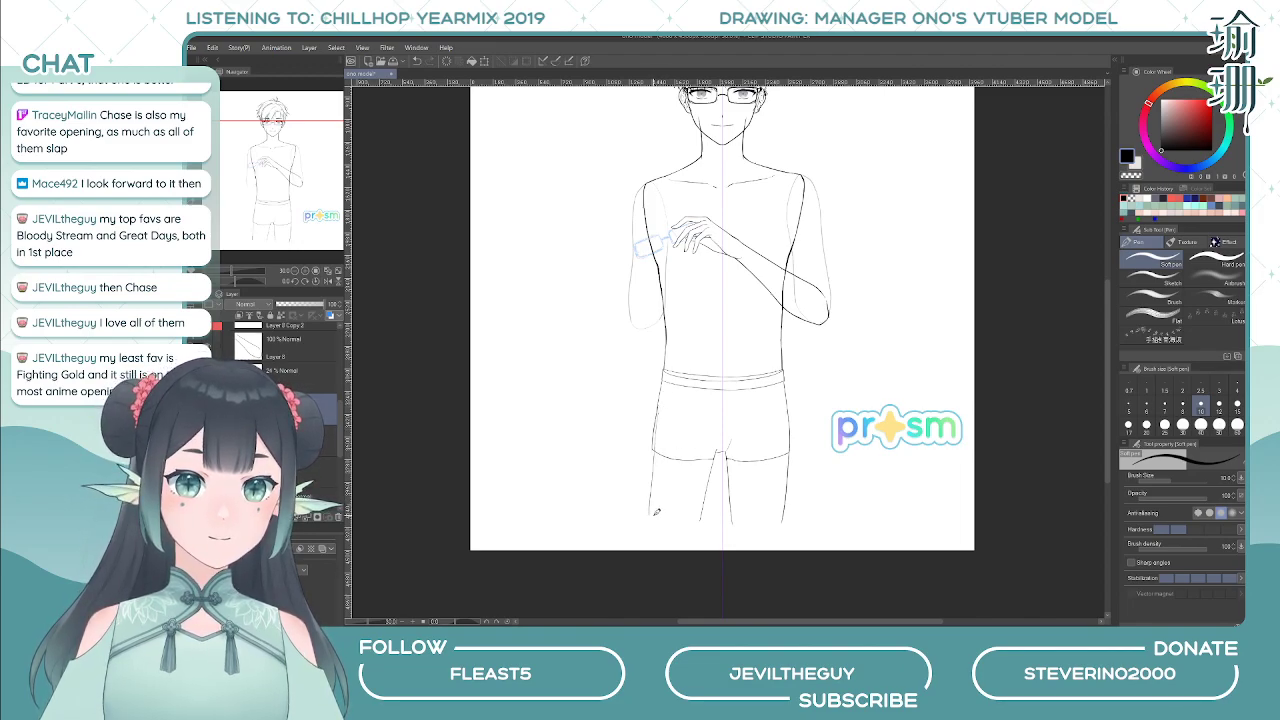
{"action": "key", "text": "ctrl+z"}
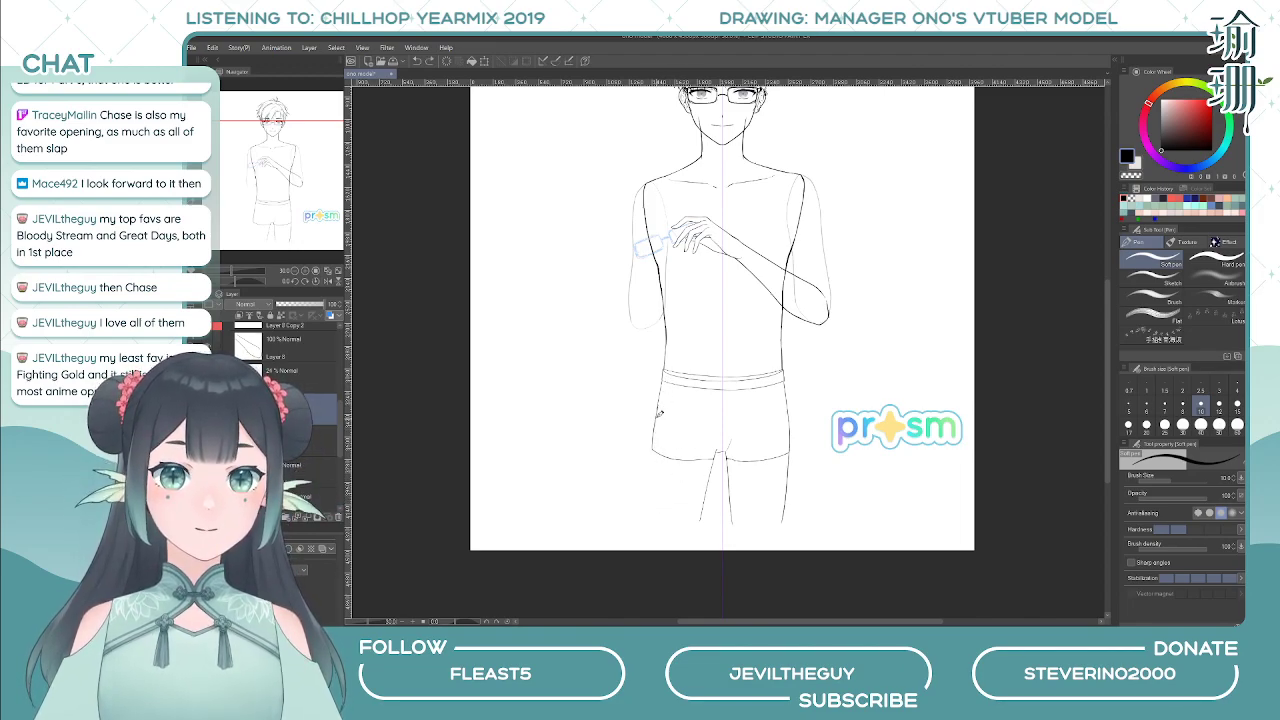
{"action": "left_click_drag", "start_coordinate": [660, 414], "coordinate": [657, 510]}
{"action": "key", "text": "ctrl+z"}
{"action": "left_click_drag", "start_coordinate": [658, 410], "coordinate": [650, 522]}
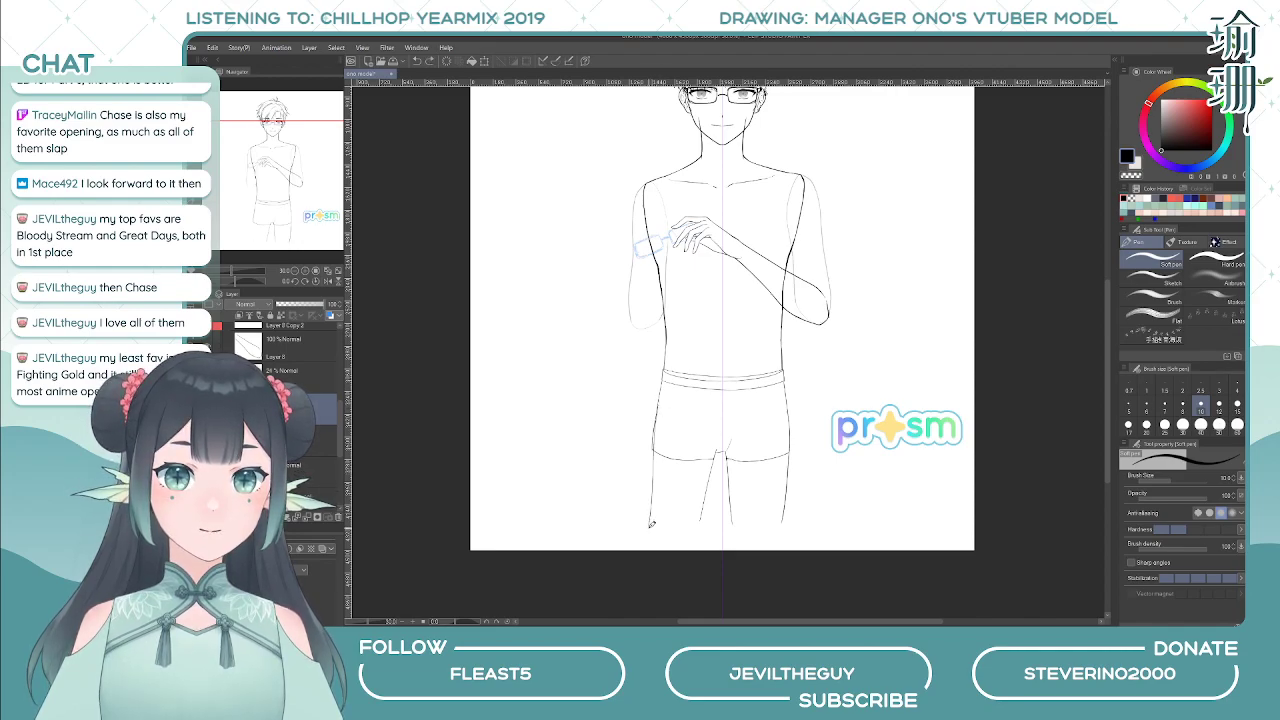
{"action": "key", "text": "ctrl+z"}
{"action": "left_click_drag", "start_coordinate": [659, 424], "coordinate": [653, 510]}
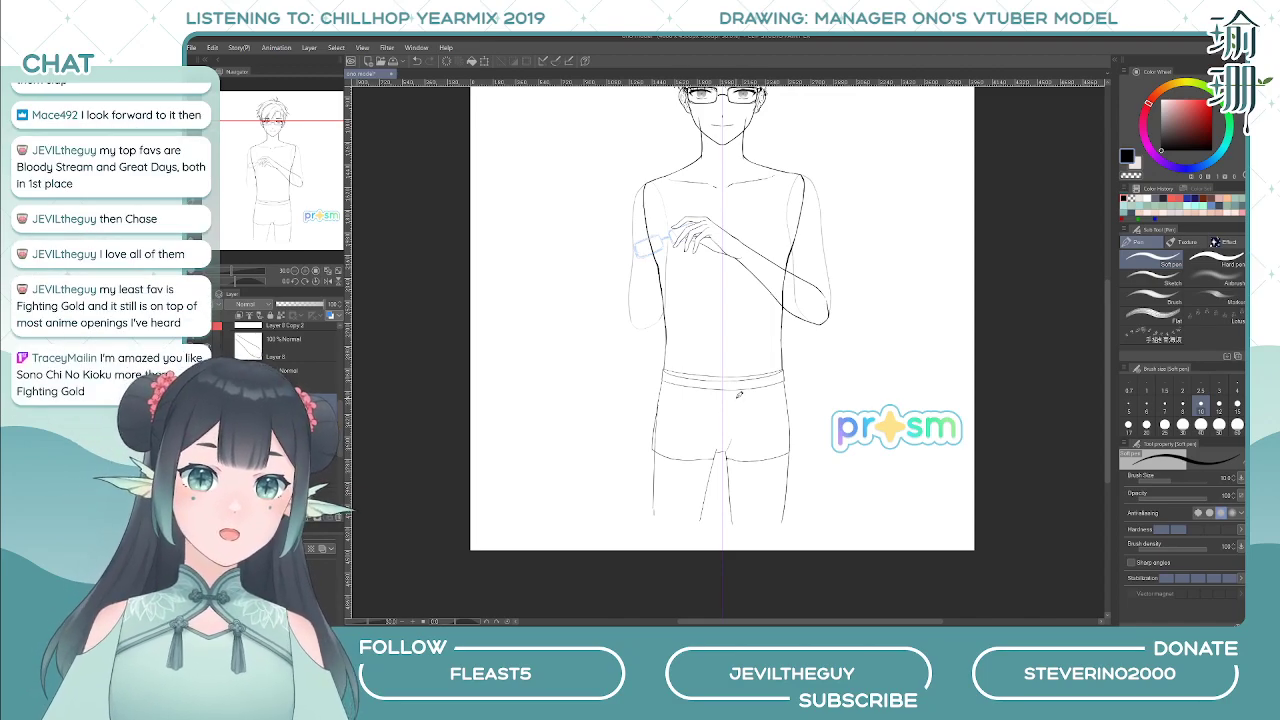
{"action": "scroll", "coordinate": [656, 382], "scroll_direction": "up", "scroll_amount": 2}
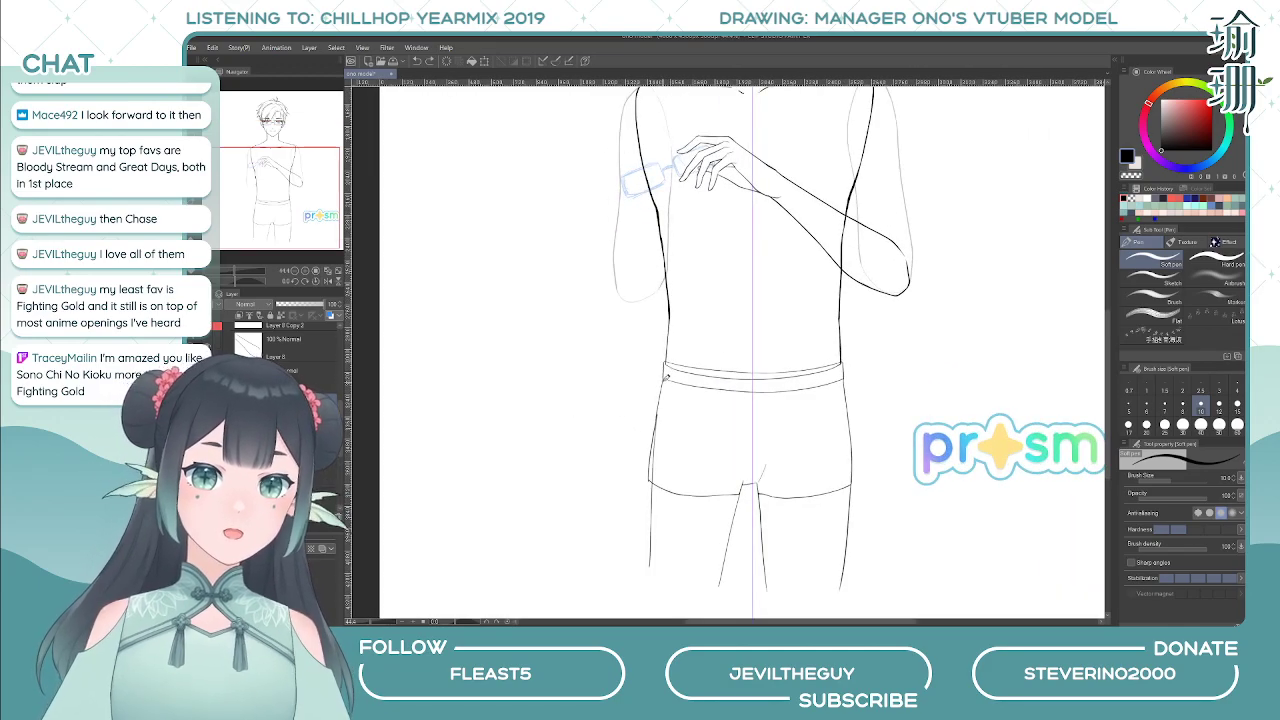
- Sketch a small waist, hip and leg proportion study in the blank canvas area beside the figure
{"action": "scroll", "coordinate": [738, 430], "scroll_direction": "down", "scroll_amount": 3}
{"action": "left_click_drag", "start_coordinate": [622, 374], "coordinate": [663, 417]}
{"action": "scroll", "coordinate": [608, 426], "scroll_direction": "up", "scroll_amount": 4}
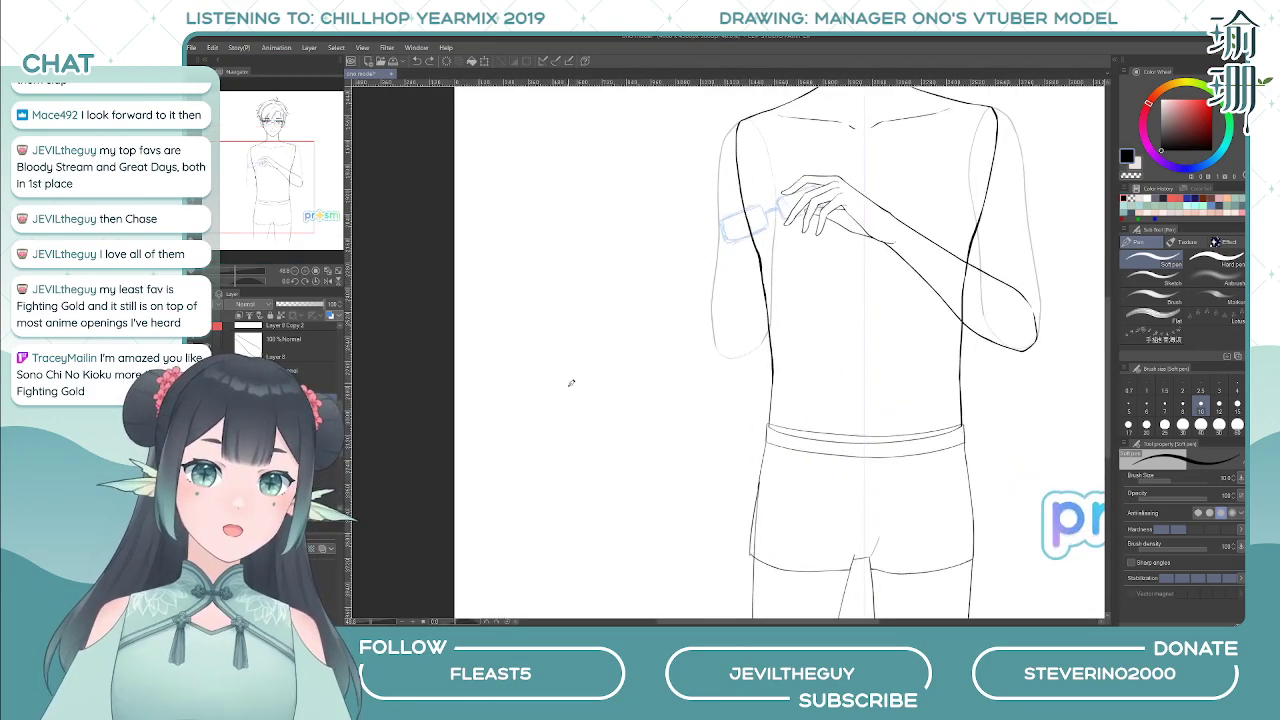
{"action": "left_click_drag", "start_coordinate": [560, 326], "coordinate": [570, 506]}
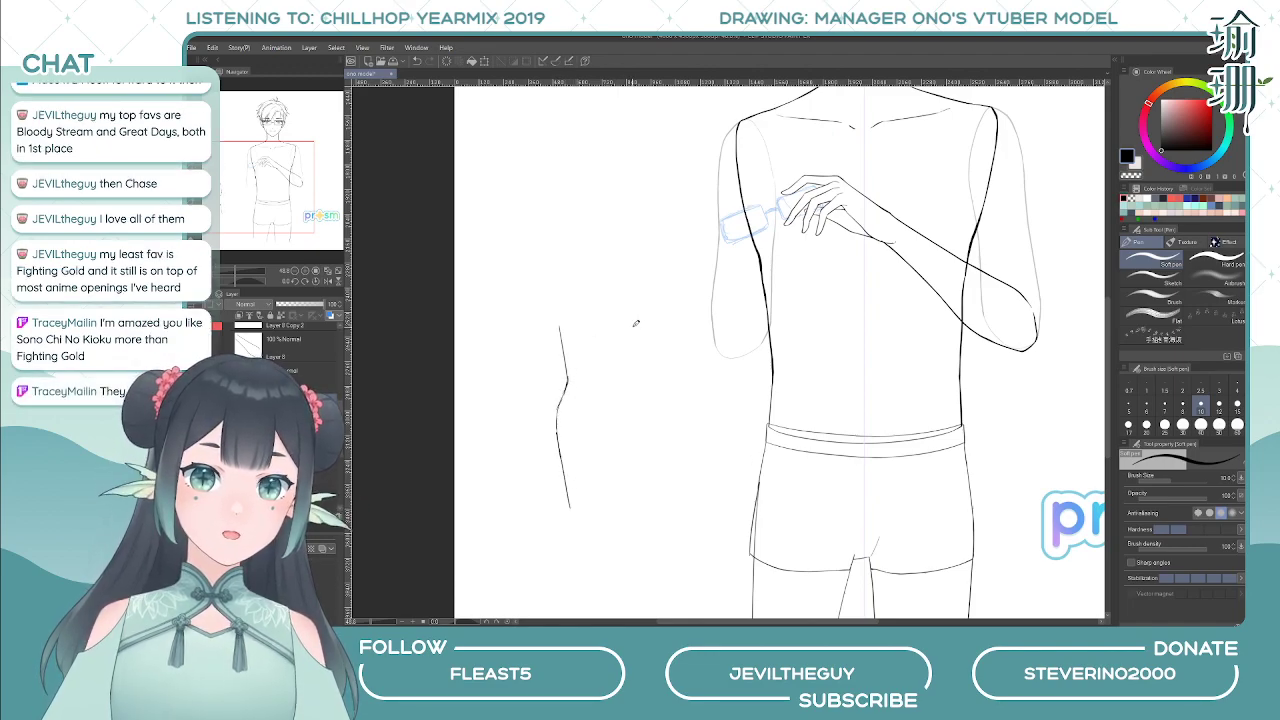
{"action": "left_click_drag", "start_coordinate": [635, 323], "coordinate": [611, 512]}
{"action": "left_click_drag", "start_coordinate": [600, 430], "coordinate": [585, 505]}
{"action": "key", "text": "ctrl+z"}
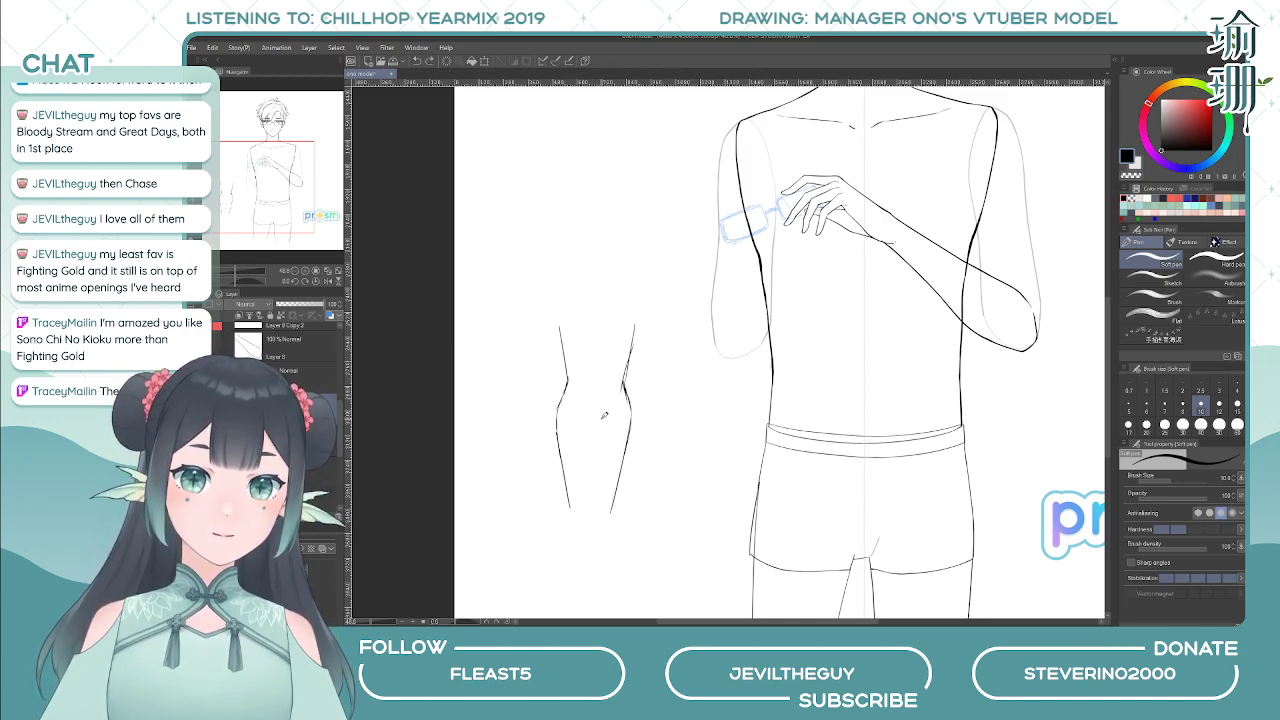
{"action": "left_click_drag", "start_coordinate": [601, 423], "coordinate": [588, 513]}
{"action": "left_click_drag", "start_coordinate": [590, 425], "coordinate": [589, 496]}
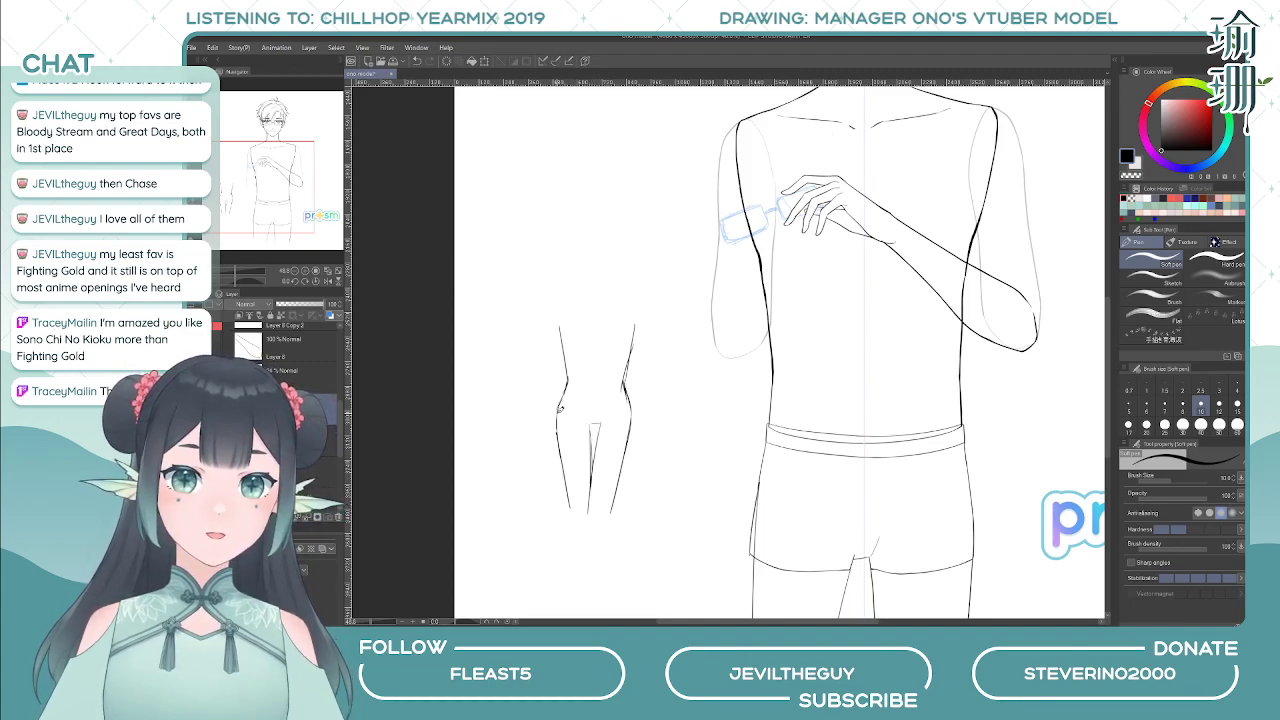
{"action": "mouse_move", "coordinate": [559, 408]}
{"action": "left_mouse_down"}
{"action": "mouse_move", "coordinate": [570, 508]}
{"action": "mouse_move", "coordinate": [618, 535]}
{"action": "mouse_move", "coordinate": [609, 585]}
{"action": "left_mouse_up"}
{"action": "left_click_drag", "start_coordinate": [592, 491], "coordinate": [590, 574]}
- Undo every stroke of the small proportion study beside the figure
{"action": "key", "text": "ctrl+z"}
{"action": "key", "text": "ctrl+z"}
{"action": "key", "text": "ctrl+z"}
{"action": "key", "text": "ctrl+z"}
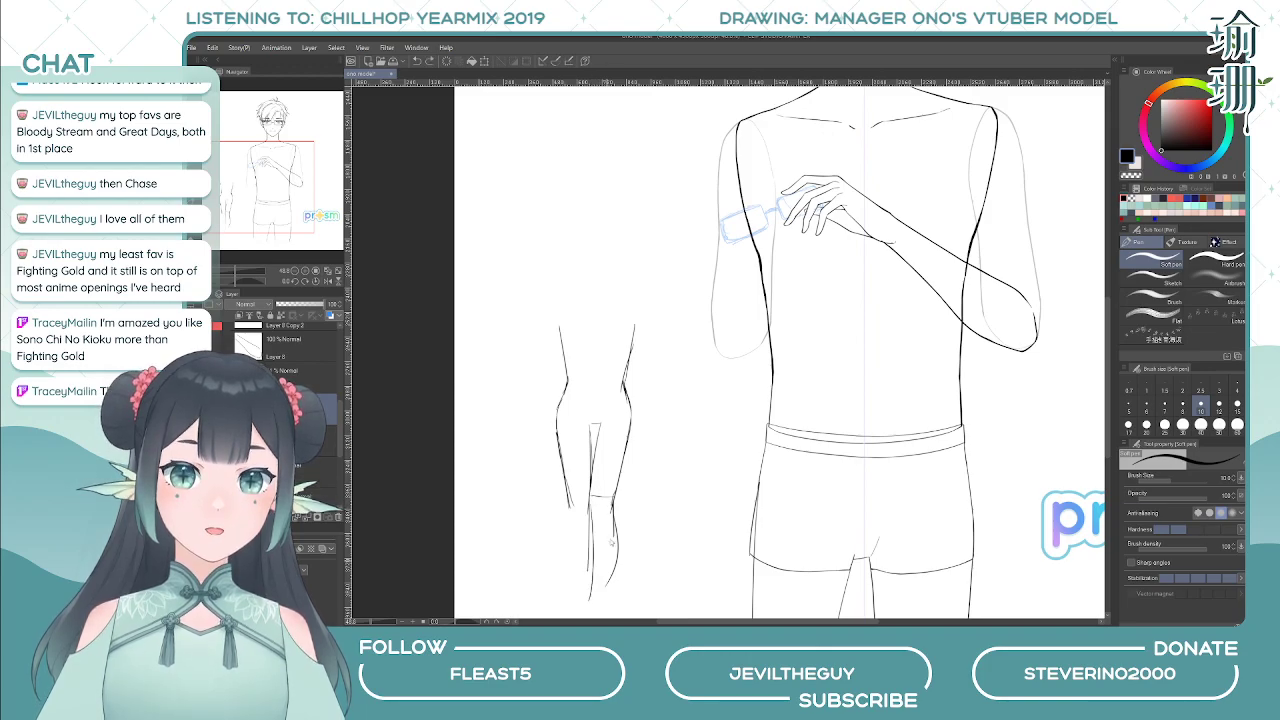
{"action": "key", "text": "ctrl+z"}
{"action": "key", "text": "ctrl+z"}
{"action": "key", "text": "ctrl+z"}
{"action": "key", "text": "ctrl+z"}
{"action": "key", "text": "ctrl+z"}
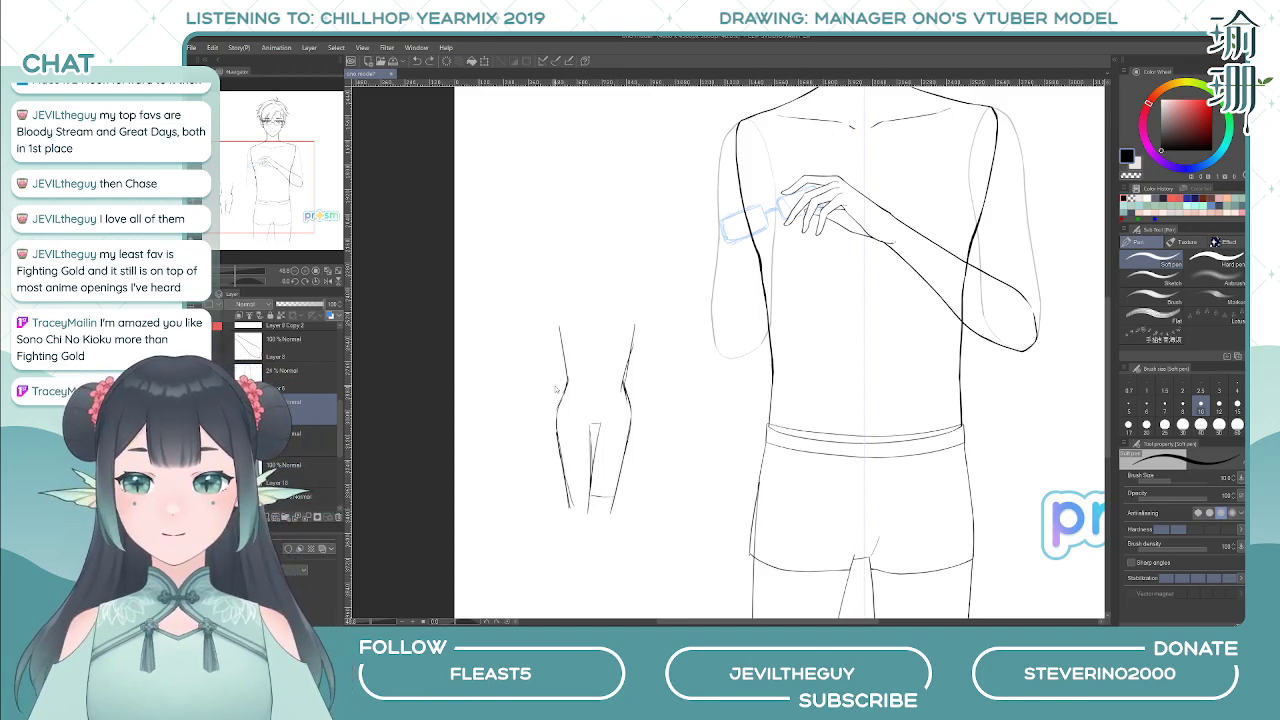
{"action": "key", "text": "ctrl+z"}
{"action": "key", "text": "ctrl+z"}
{"action": "key", "text": "ctrl+z"}
{"action": "key", "text": "ctrl+z"}
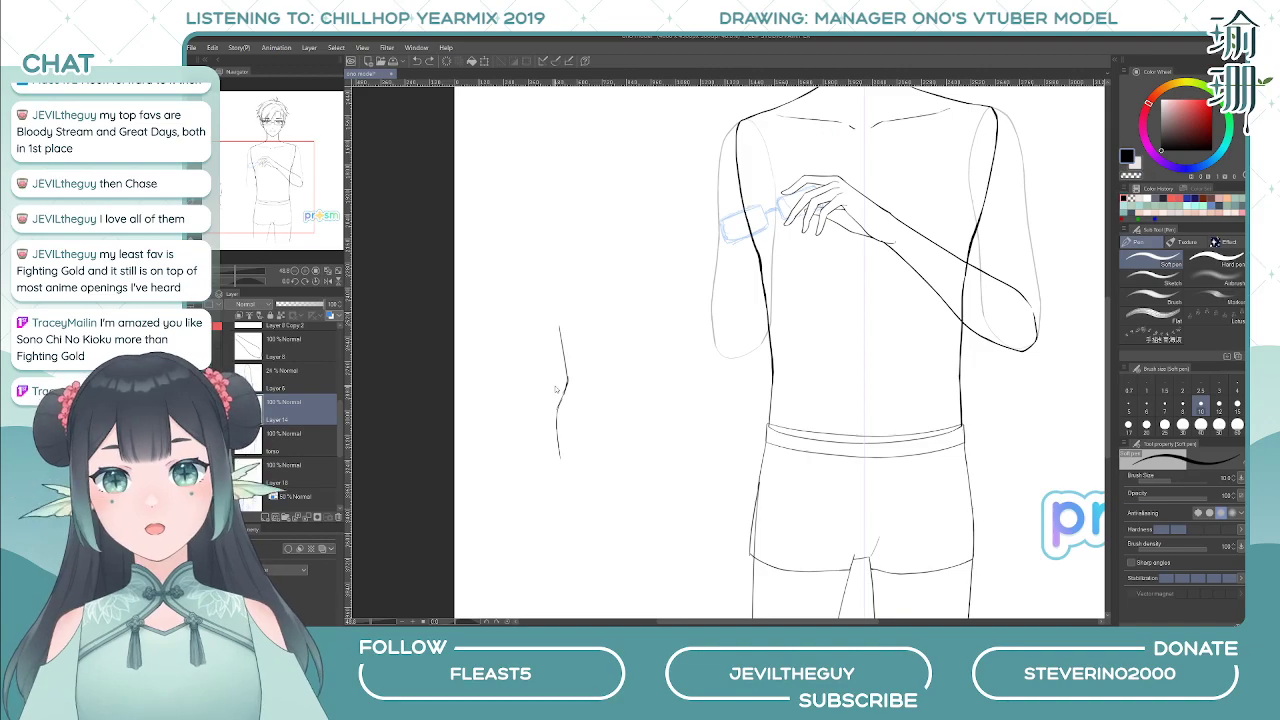
{"action": "key", "text": "ctrl+z"}
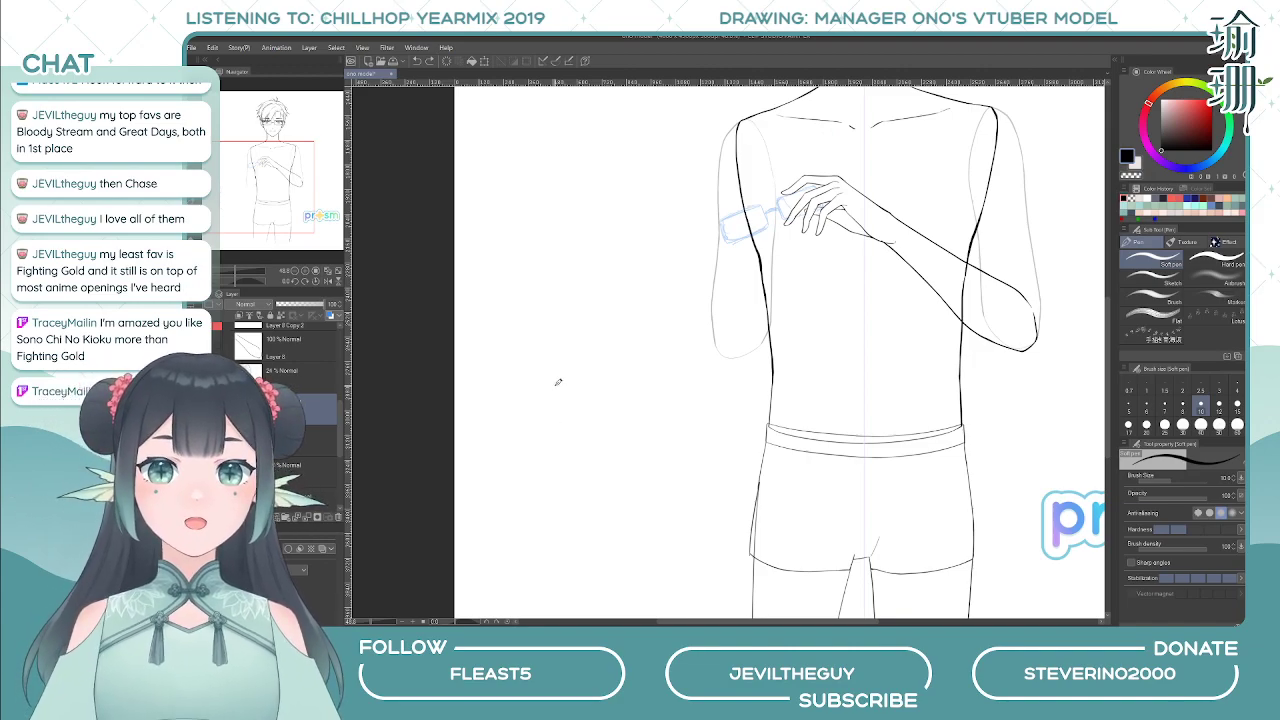
- Undo the outer leg line, the inner thigh line and the outer hip line on the leg being redrawn
{"action": "scroll", "coordinate": [680, 290], "scroll_direction": "down", "scroll_amount": 3}
{"action": "scroll", "coordinate": [680, 290], "scroll_direction": "up", "scroll_amount": 2}
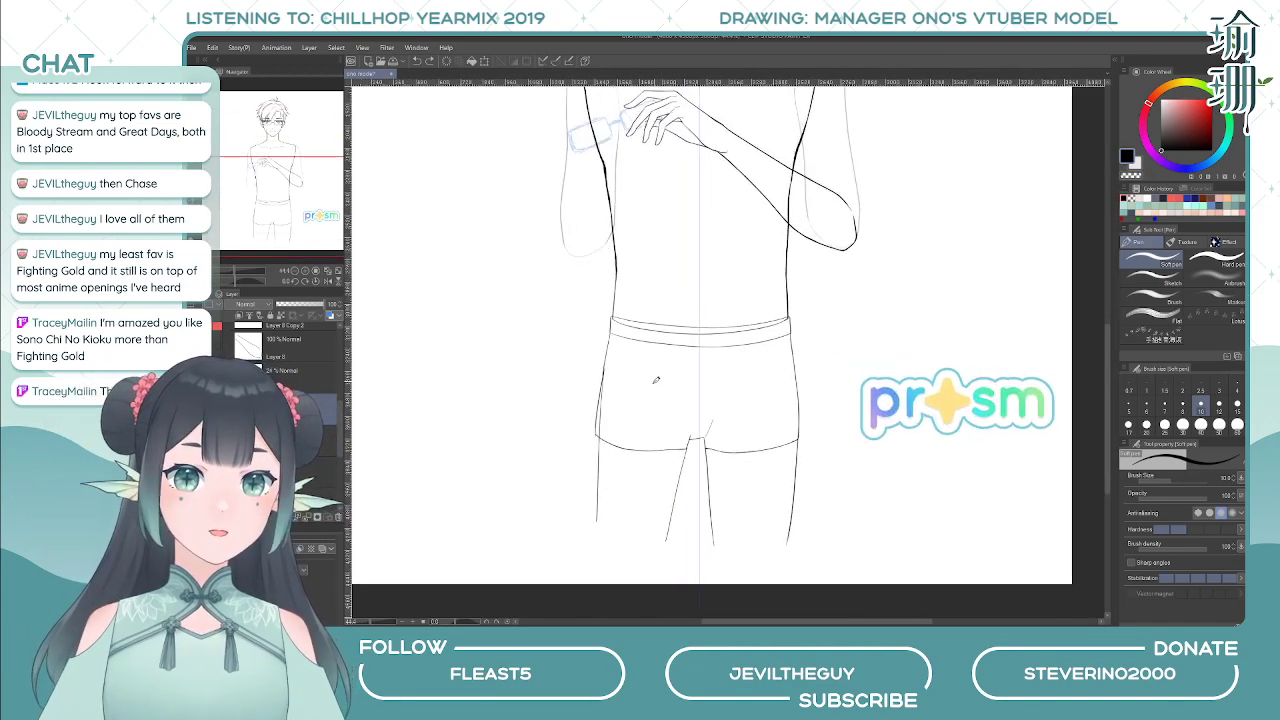
{"action": "key", "text": "ctrl+z"}
{"action": "key", "text": "ctrl+z"}
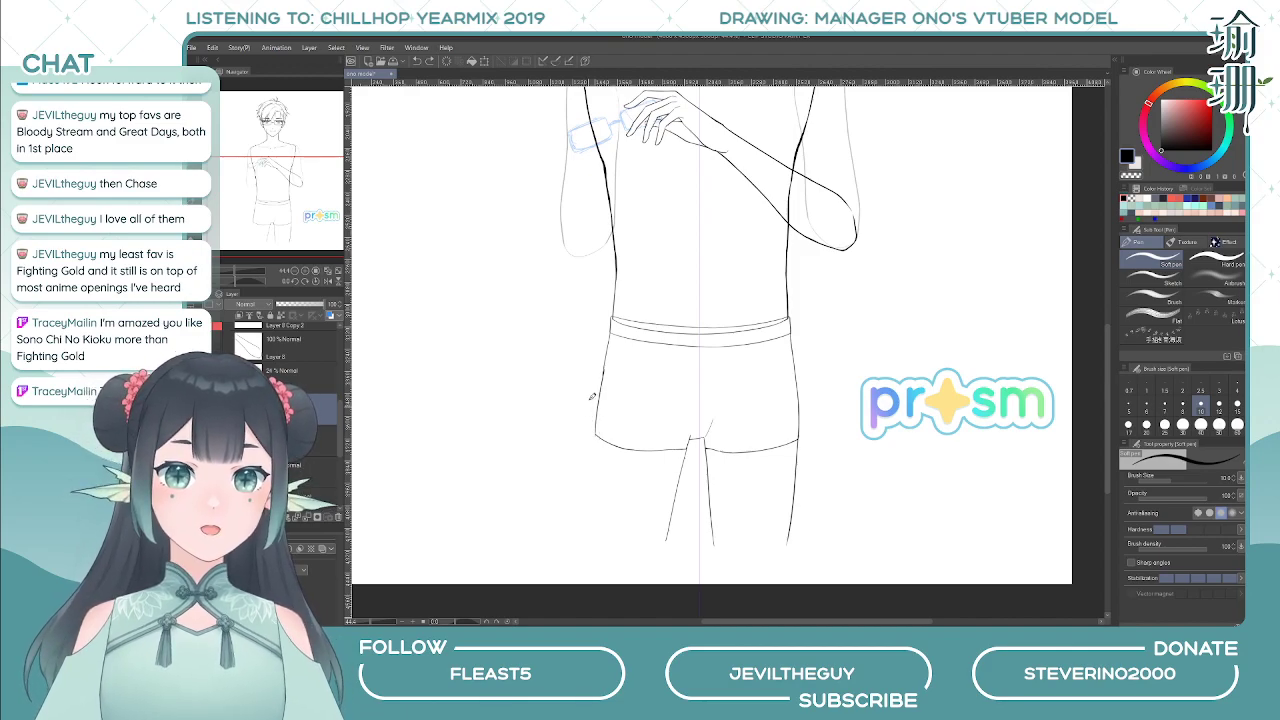
{"action": "key", "text": "ctrl+z"}
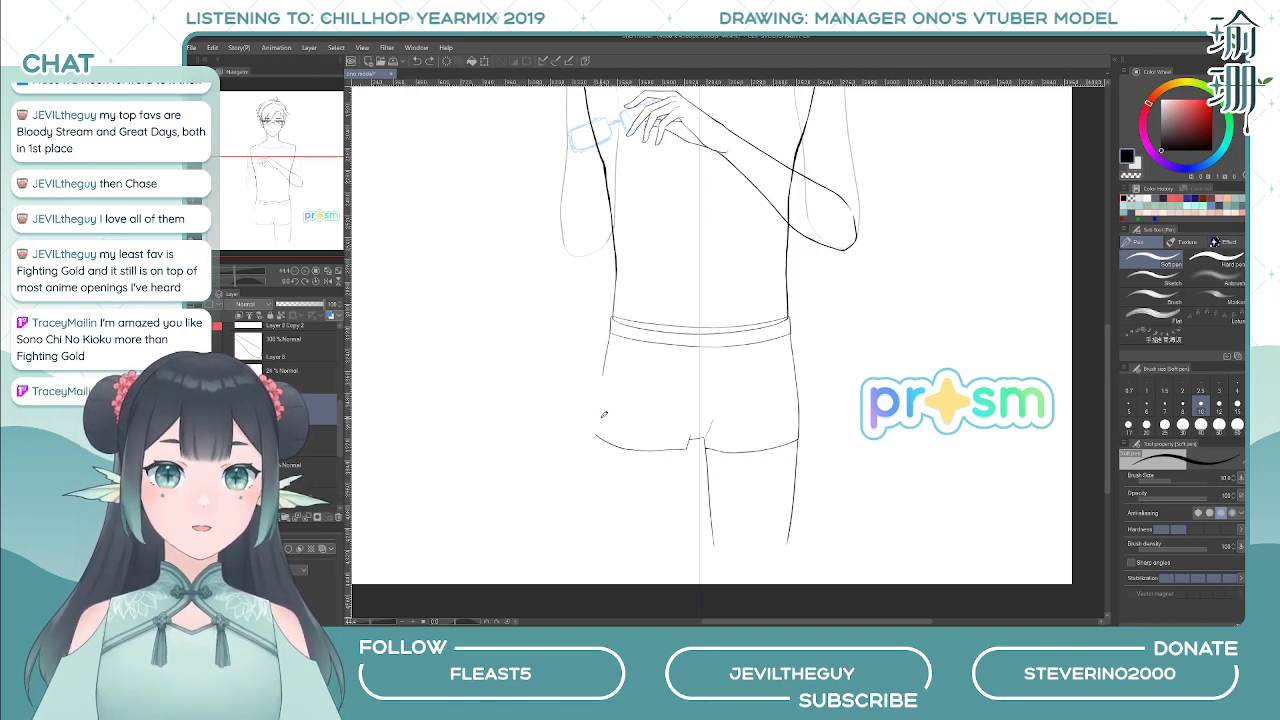
{"action": "key", "text": "ctrl+z"}
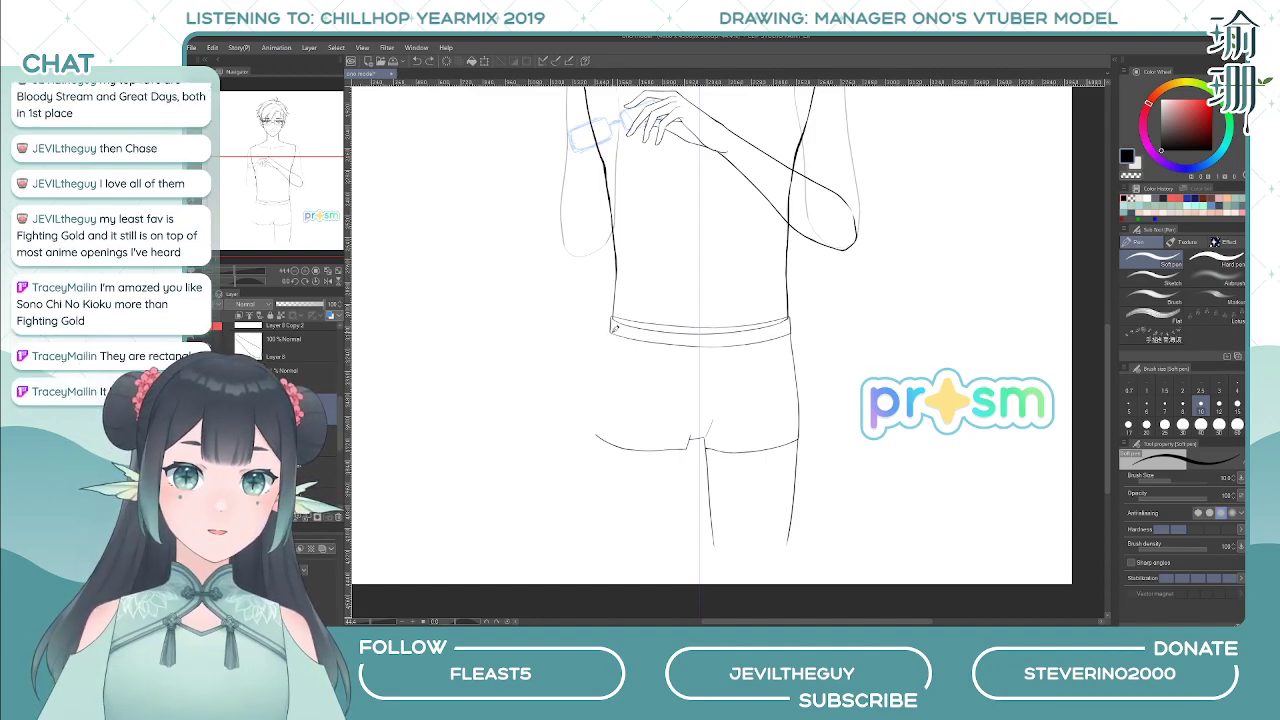
- Try to redraw the outer hip line from the waistband to the shorts' hem corner and compare it mirrored
{"action": "left_click_drag", "start_coordinate": [614, 328], "coordinate": [596, 434]}
{"action": "key", "text": "ctrl+z"}
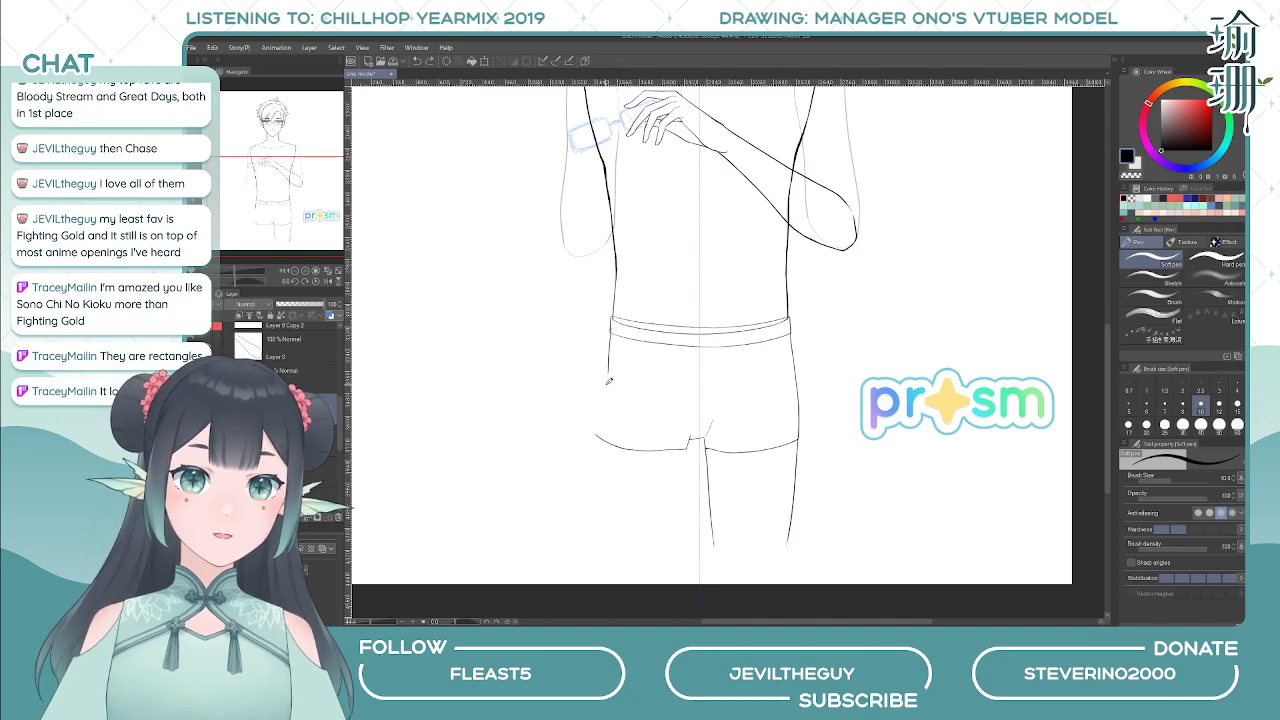
{"action": "left_click_drag", "start_coordinate": [610, 356], "coordinate": [595, 435]}
{"action": "scroll", "coordinate": [620, 456], "scroll_direction": "down", "scroll_amount": 3}
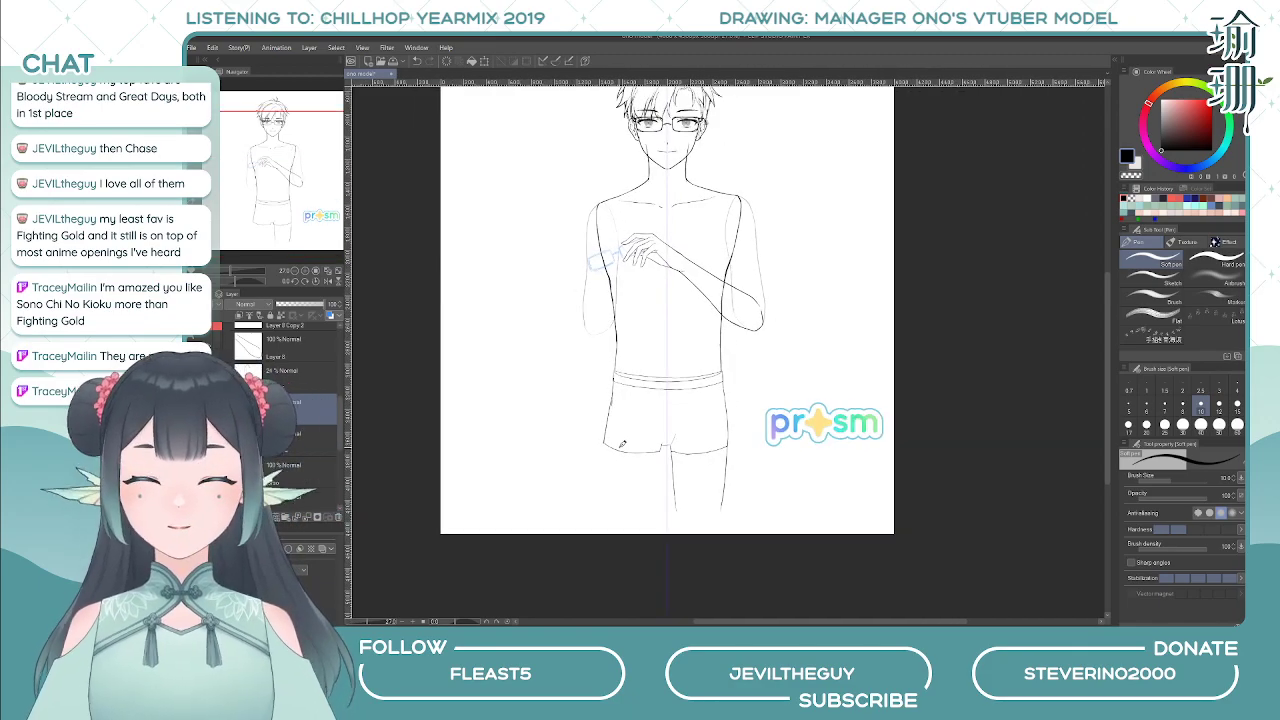
{"action": "key", "text": "ctrl+z"}
{"action": "key", "text": "h"}
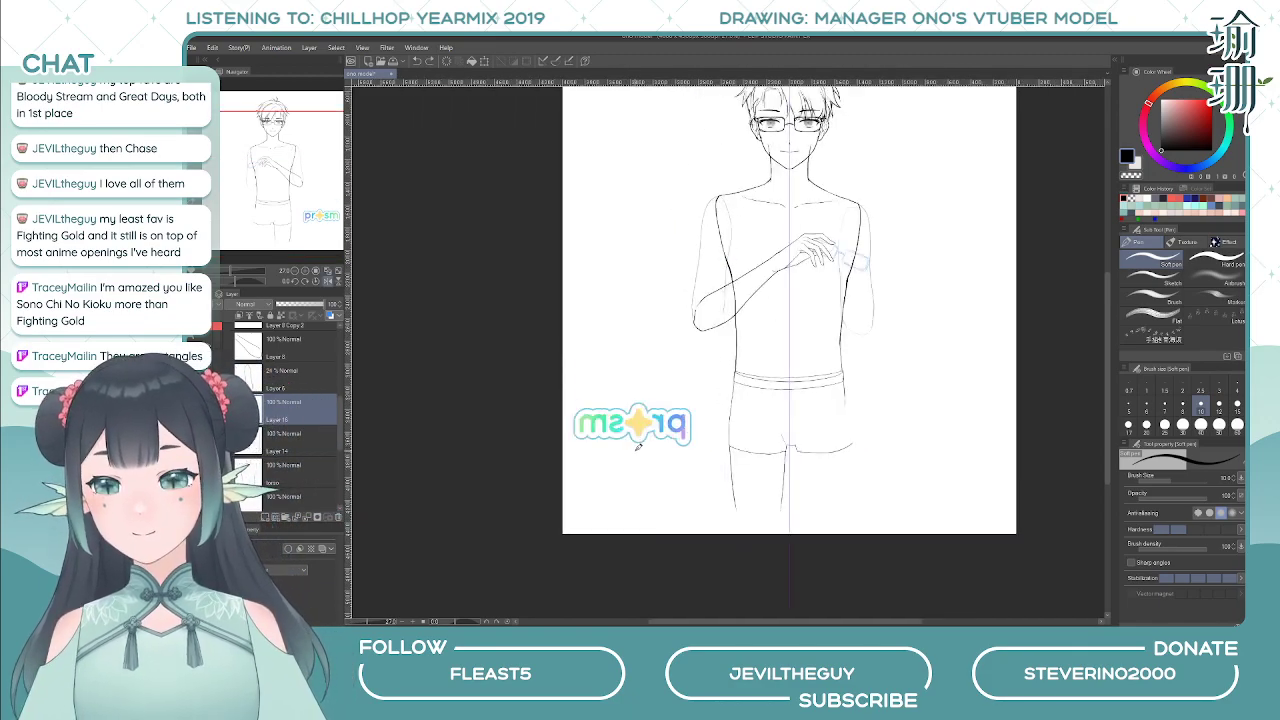
{"action": "key", "text": "ctrl+z"}
{"action": "left_click_drag", "start_coordinate": [721, 330], "coordinate": [664, 291]}
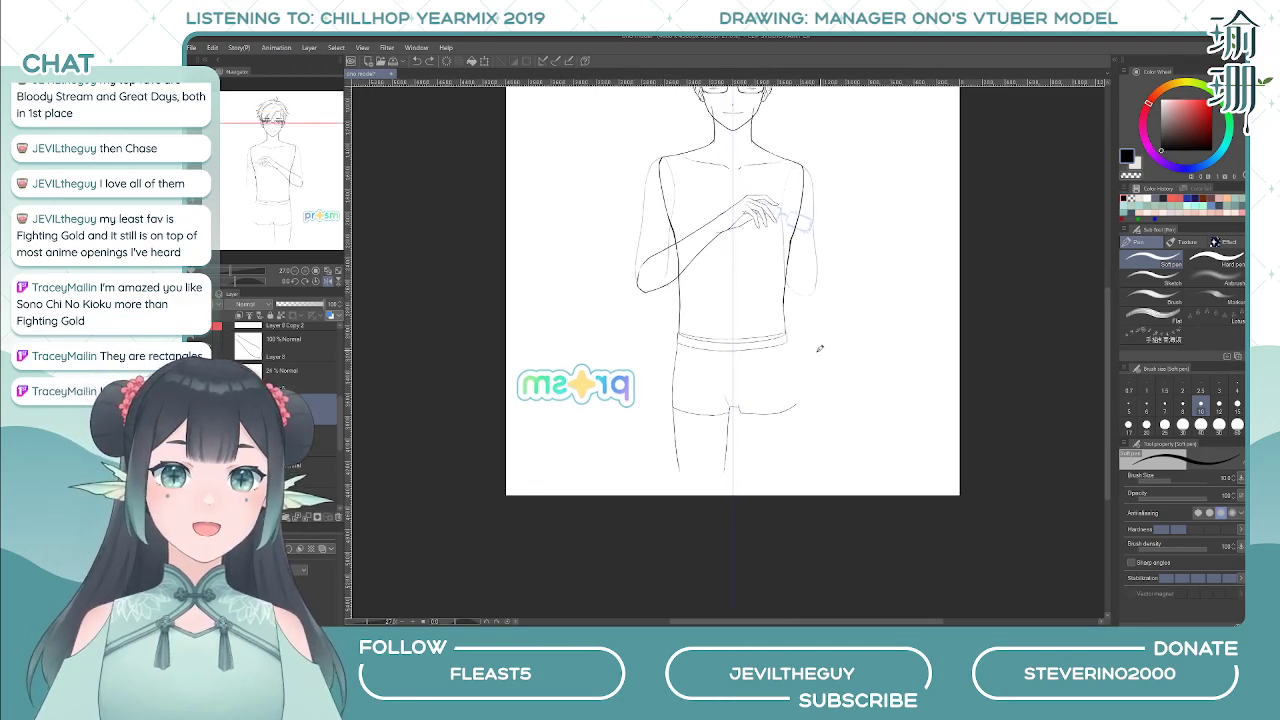
- Try the outer hip line in the mirrored view, stroking upward from below the hem to the waistband, and check it unmirrored
{"action": "scroll", "coordinate": [763, 407], "scroll_direction": "up", "scroll_amount": 2}
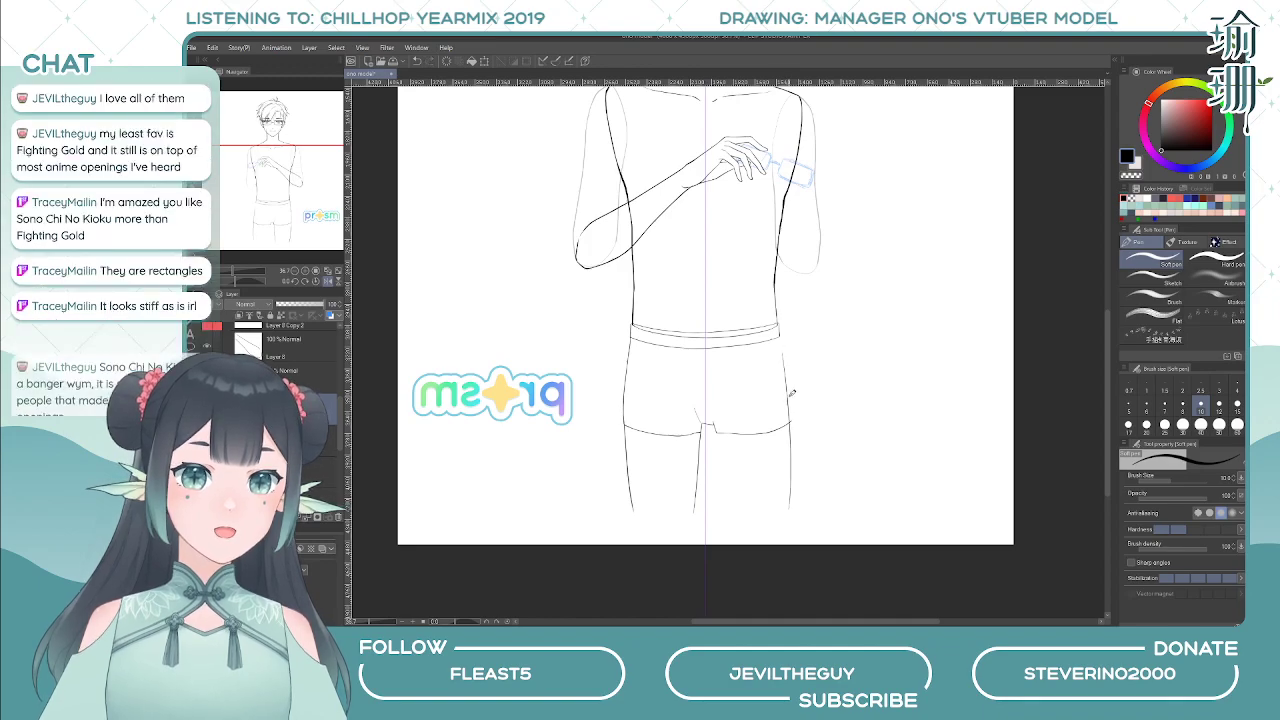
{"action": "left_click_drag", "start_coordinate": [788, 438], "coordinate": [783, 360]}
{"action": "key", "text": "ctrl+z"}
{"action": "left_click_drag", "start_coordinate": [787, 445], "coordinate": [783, 361]}
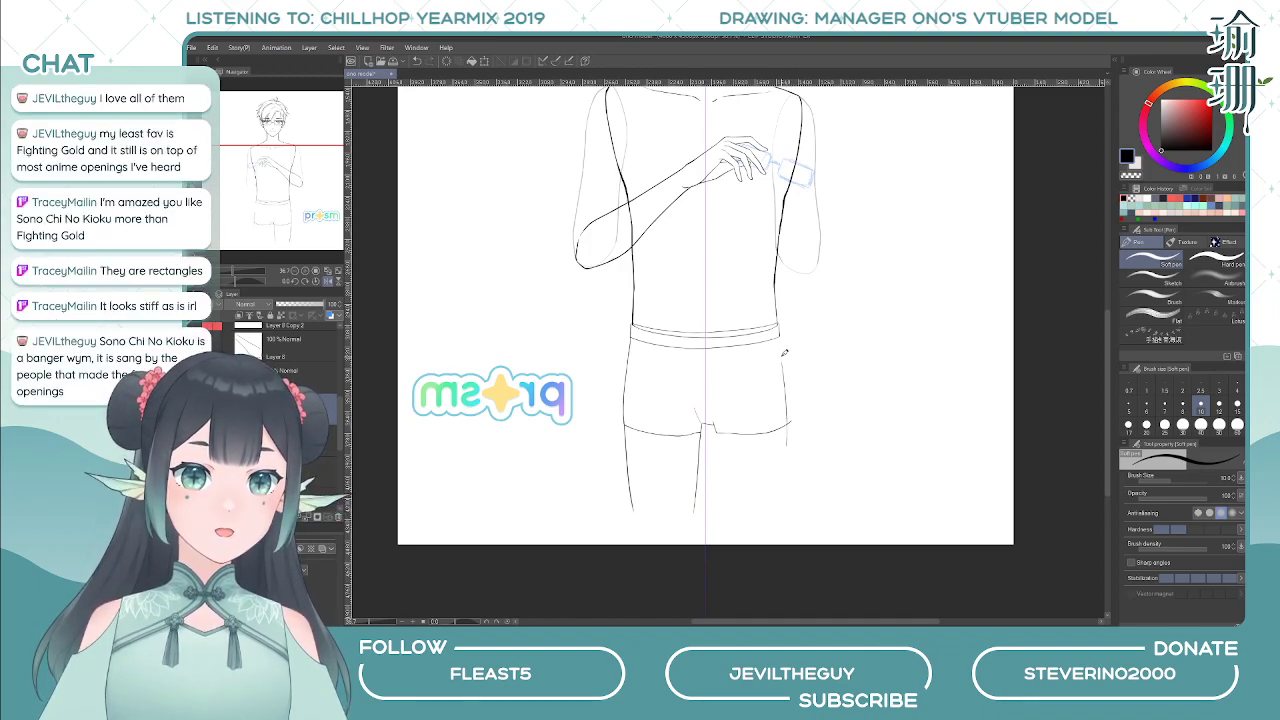
{"action": "key", "text": "ctrl+z"}
{"action": "left_click_drag", "start_coordinate": [790, 447], "coordinate": [783, 360]}
{"action": "key", "text": "ctrl+z"}
{"action": "left_click_drag", "start_coordinate": [789, 460], "coordinate": [780, 335]}
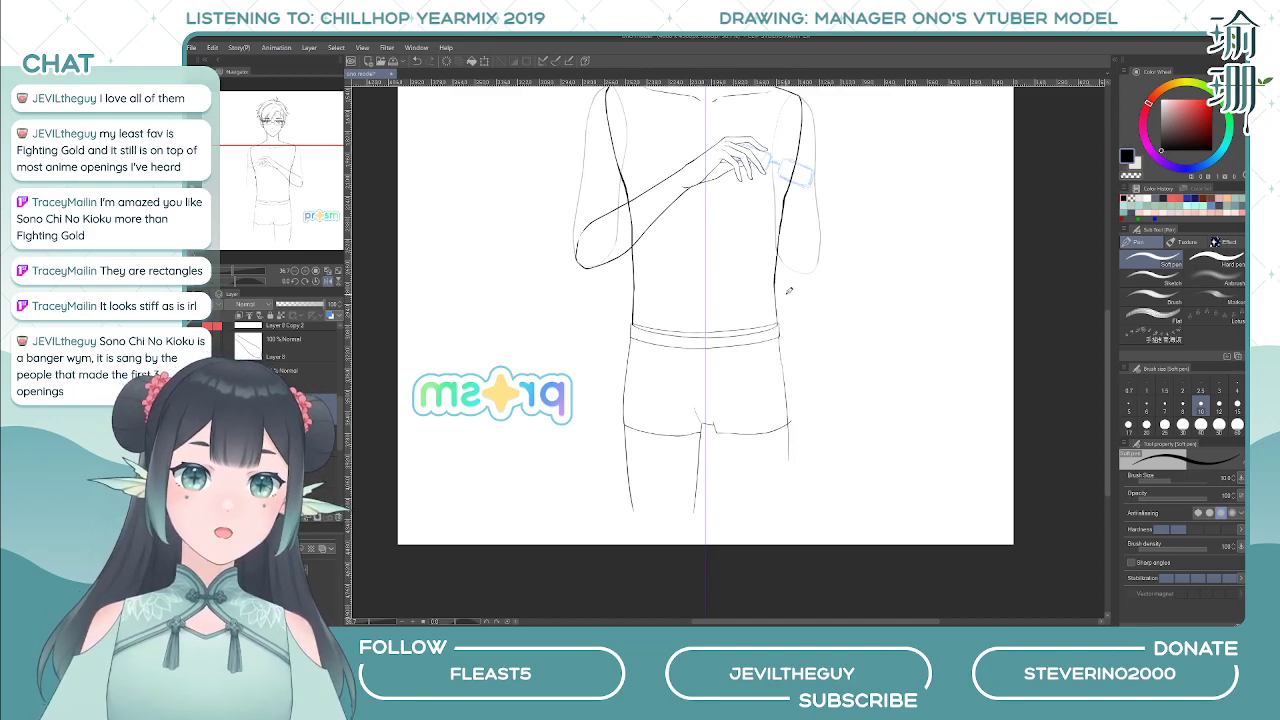
{"action": "key", "text": "h"}
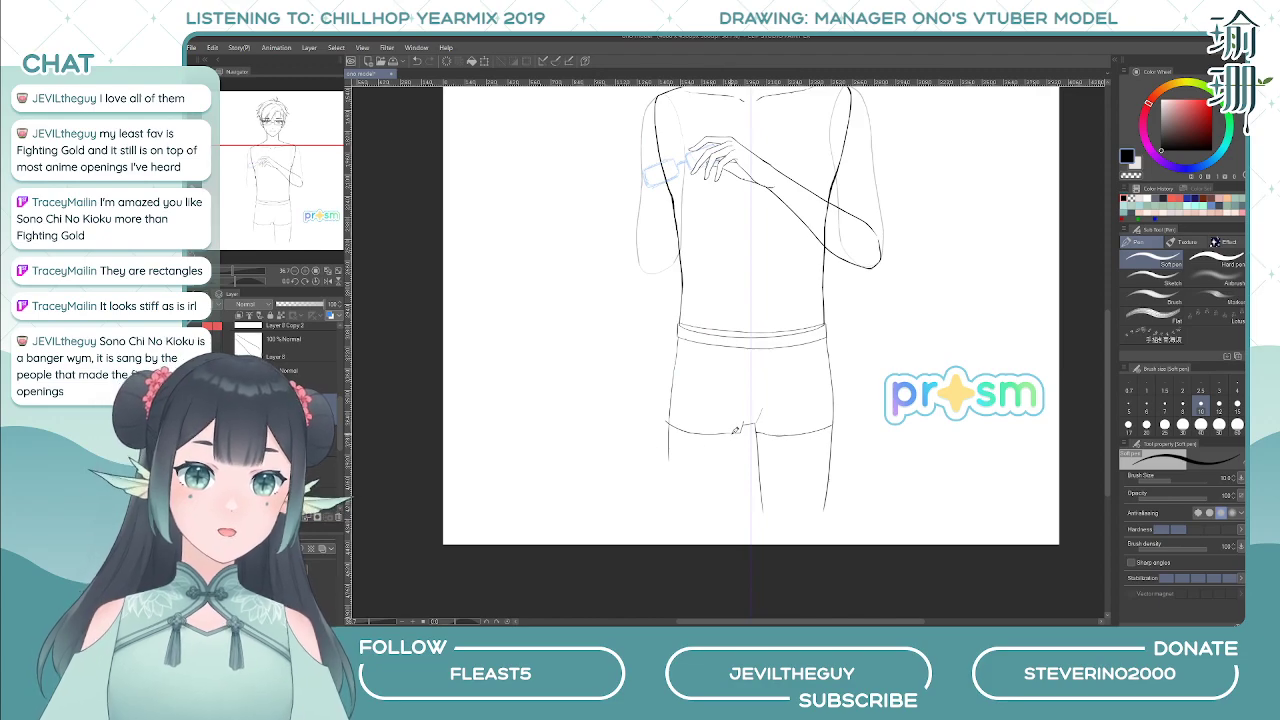
{"action": "scroll", "coordinate": [670, 380], "scroll_direction": "up", "scroll_amount": 2}
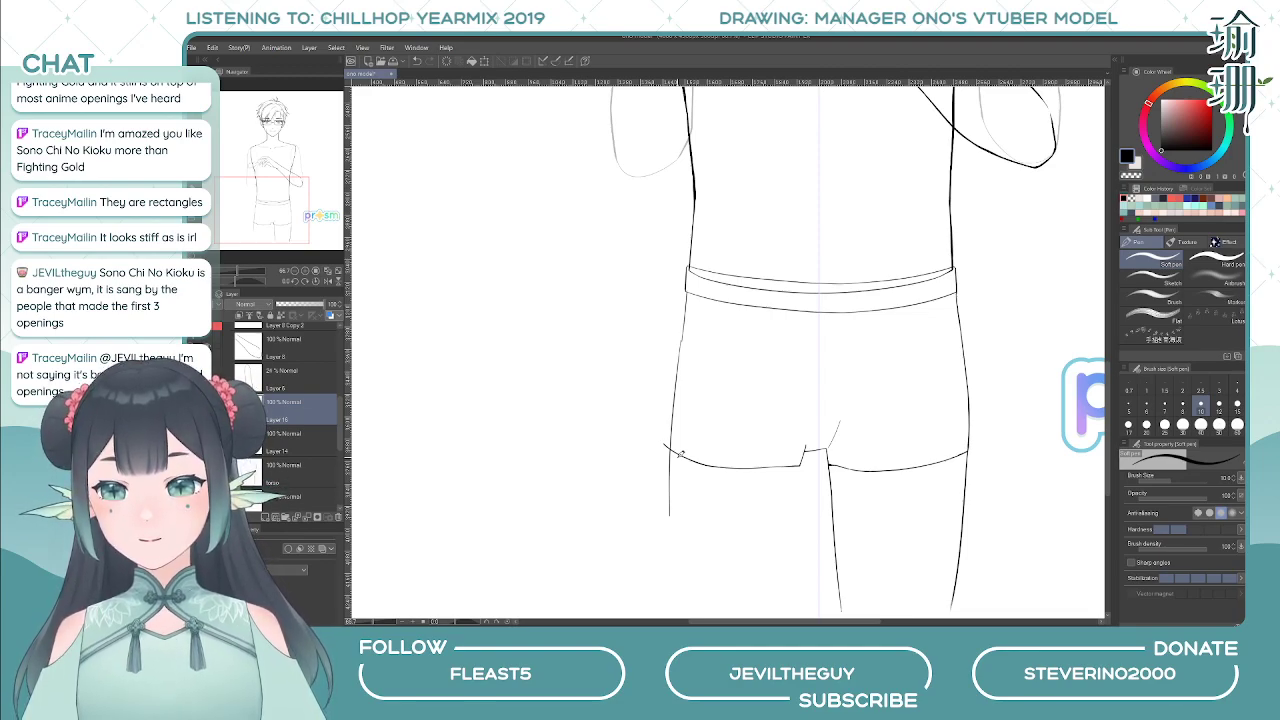
{"action": "left_click_drag", "start_coordinate": [691, 433], "coordinate": [660, 446]}
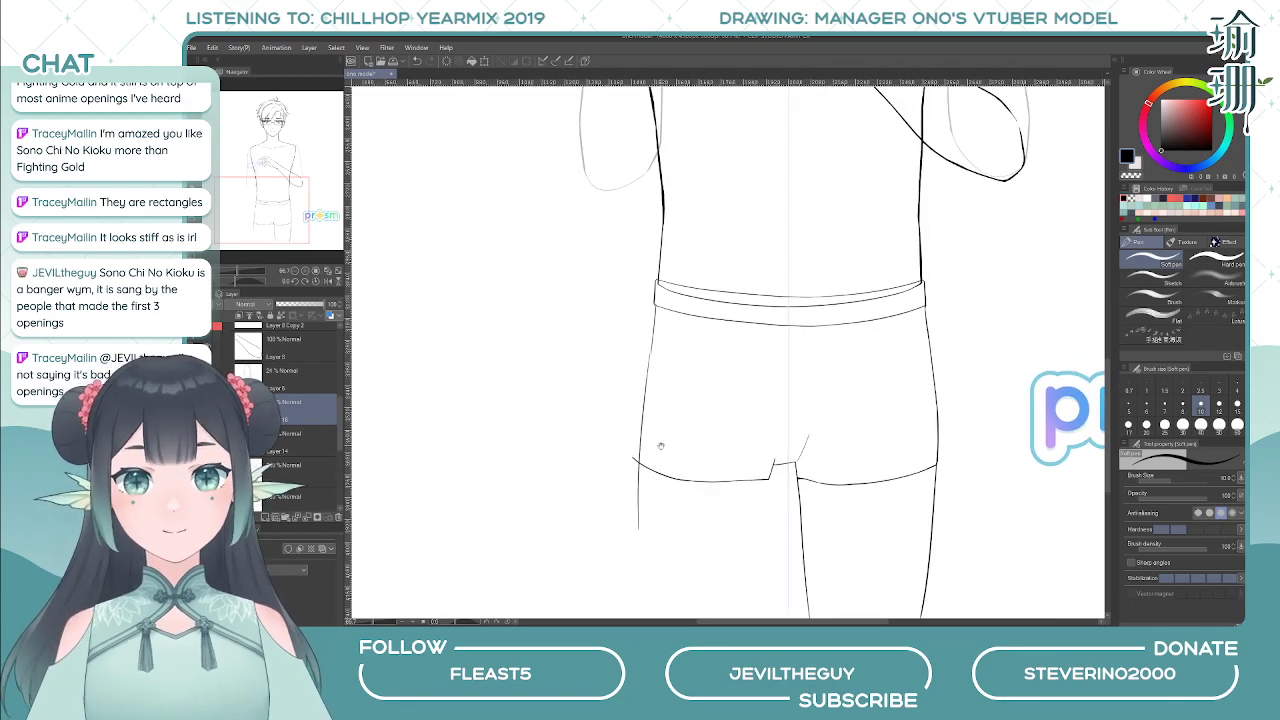
{"action": "key", "text": "m"}
{"action": "left_click_drag", "start_coordinate": [658, 388], "coordinate": [659, 356]}
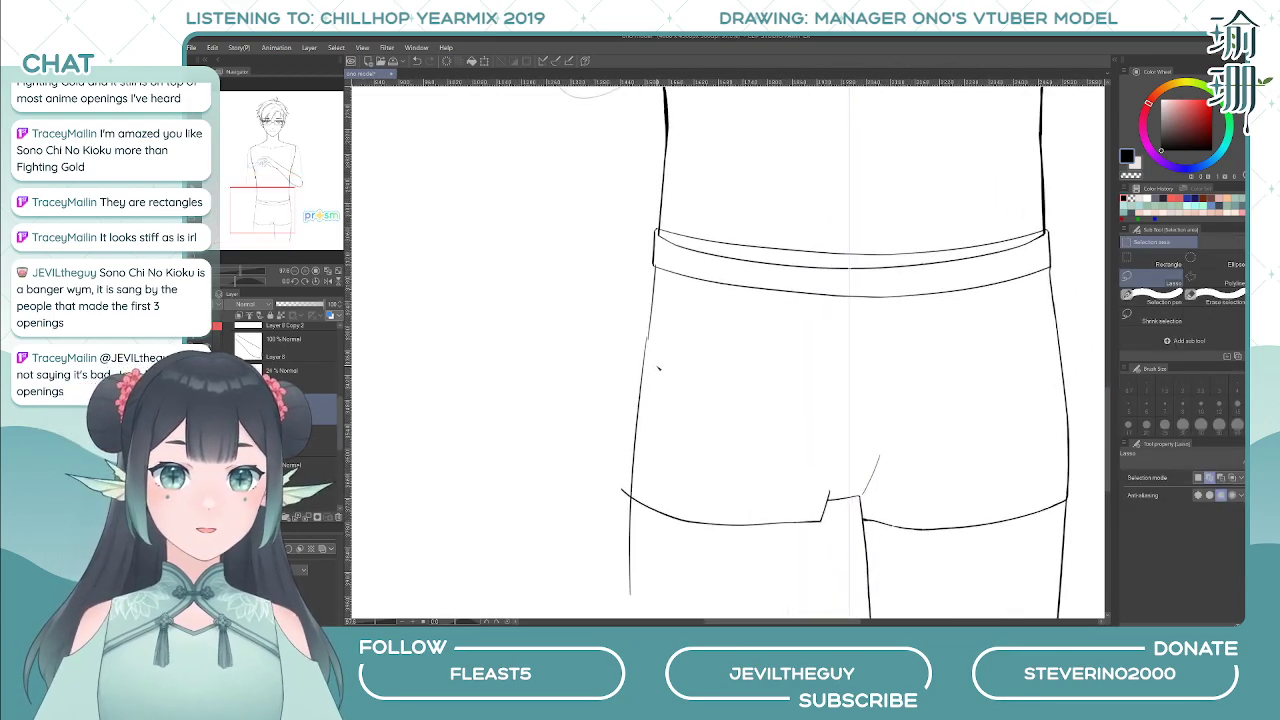
{"action": "scroll", "coordinate": [646, 302], "scroll_direction": "up", "scroll_amount": 3}
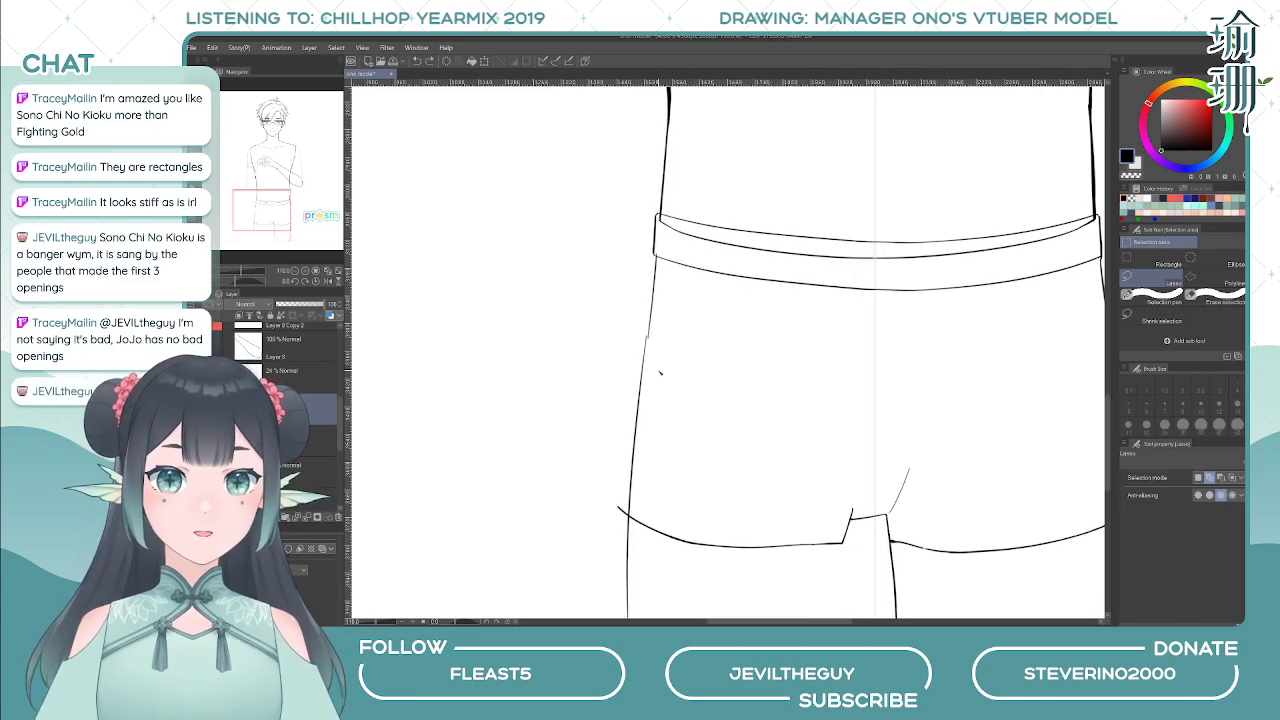
{"action": "key", "text": "ctrl+z"}
{"action": "key", "text": "p"}
- Try a new lower hip stroke from mid-hip to the hem corner with the canvas rotated
{"action": "mouse_move", "coordinate": [688, 363]}
{"action": "left_mouse_down"}
{"action": "mouse_move", "coordinate": [744, 321]}
{"action": "mouse_move", "coordinate": [687, 311]}
{"action": "mouse_move", "coordinate": [692, 273]}
{"action": "mouse_move", "coordinate": [699, 292]}
{"action": "mouse_move", "coordinate": [721, 279]}
{"action": "mouse_move", "coordinate": [712, 524]}
{"action": "left_mouse_up"}
{"action": "key", "text": "minus"}
{"action": "key", "text": "minus"}
{"action": "key", "text": "ctrl+z"}
{"action": "left_click_drag", "start_coordinate": [675, 332], "coordinate": [714, 517]}
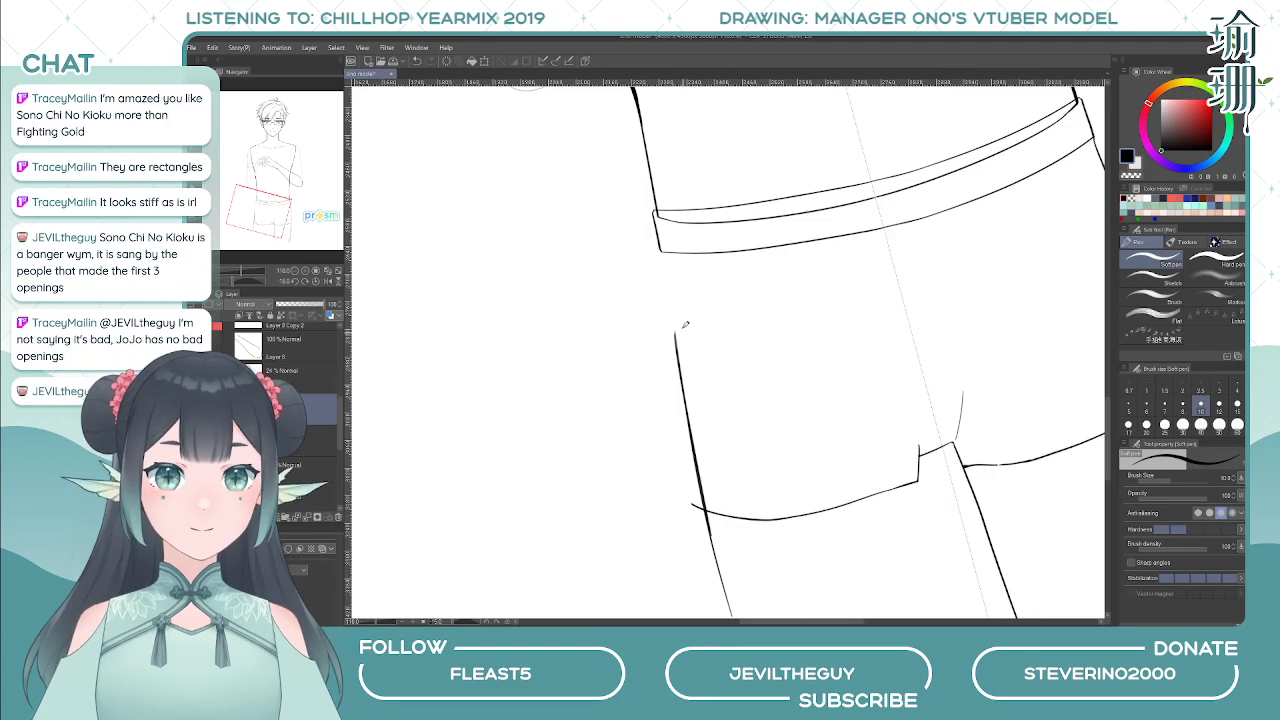
{"action": "key", "text": "ctrl+z"}
- Try to smooth the upper hip line directly below the waistband with repeated pen strokes
{"action": "left_click_drag", "start_coordinate": [664, 250], "coordinate": [680, 332]}
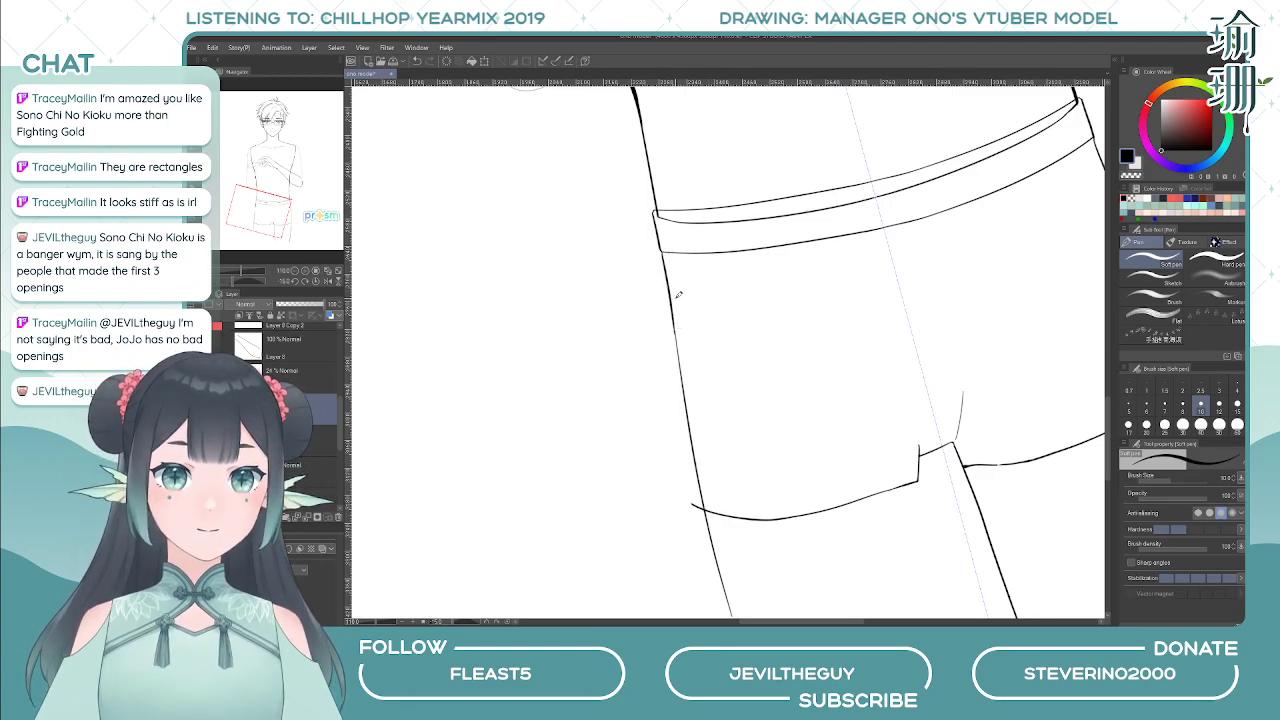
{"action": "key", "text": "ctrl+z"}
{"action": "left_click_drag", "start_coordinate": [665, 250], "coordinate": [680, 330]}
{"action": "key", "text": "ctrl+z"}
{"action": "left_click_drag", "start_coordinate": [665, 250], "coordinate": [704, 512]}
{"action": "key", "text": "ctrl+z"}
{"action": "key", "text": "ctrl+z"}
{"action": "key", "text": "ctrl+z"}
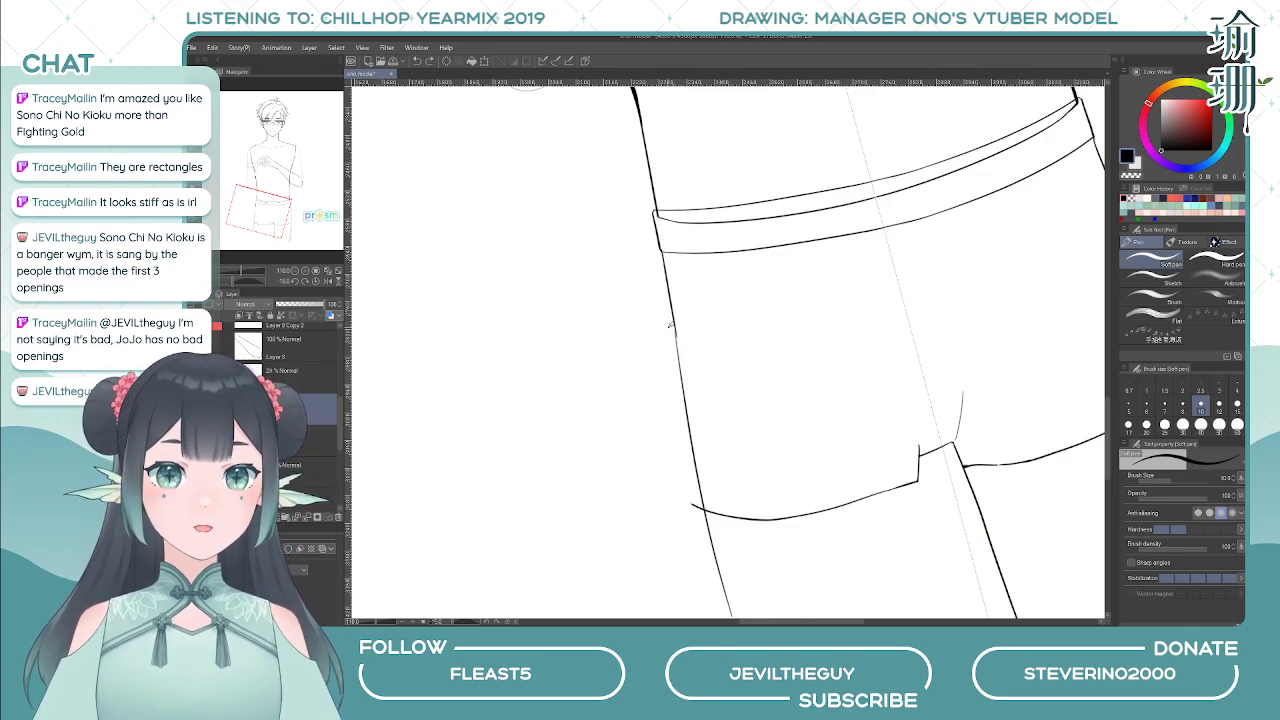
- Retry the long hip stroke from mid-hip to just past the hem
{"action": "left_click_drag", "start_coordinate": [675, 322], "coordinate": [712, 563]}
{"action": "key", "text": "ctrl+z"}
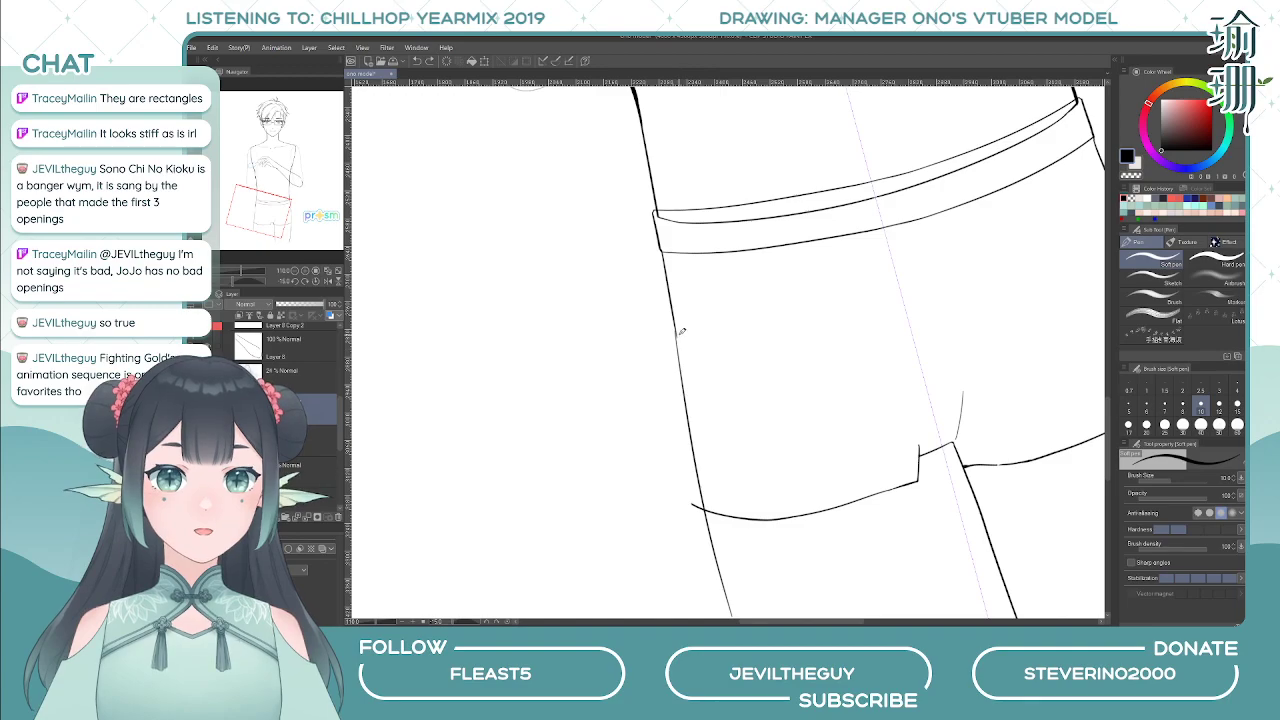
{"action": "left_click_drag", "start_coordinate": [677, 320], "coordinate": [716, 536]}
{"action": "key", "text": "ctrl+z"}
{"action": "left_click_drag", "start_coordinate": [676, 320], "coordinate": [715, 534]}
- Undo the hip strokes down to the bare hem line and rotate the canvas back
{"action": "key", "text": "ctrl+z"}
{"action": "key", "text": "ctrl+z"}
{"action": "key", "text": "asciicircum"}
{"action": "key", "text": "asciicircum"}
{"action": "scroll", "coordinate": [721, 402], "scroll_direction": "down", "scroll_amount": 7}
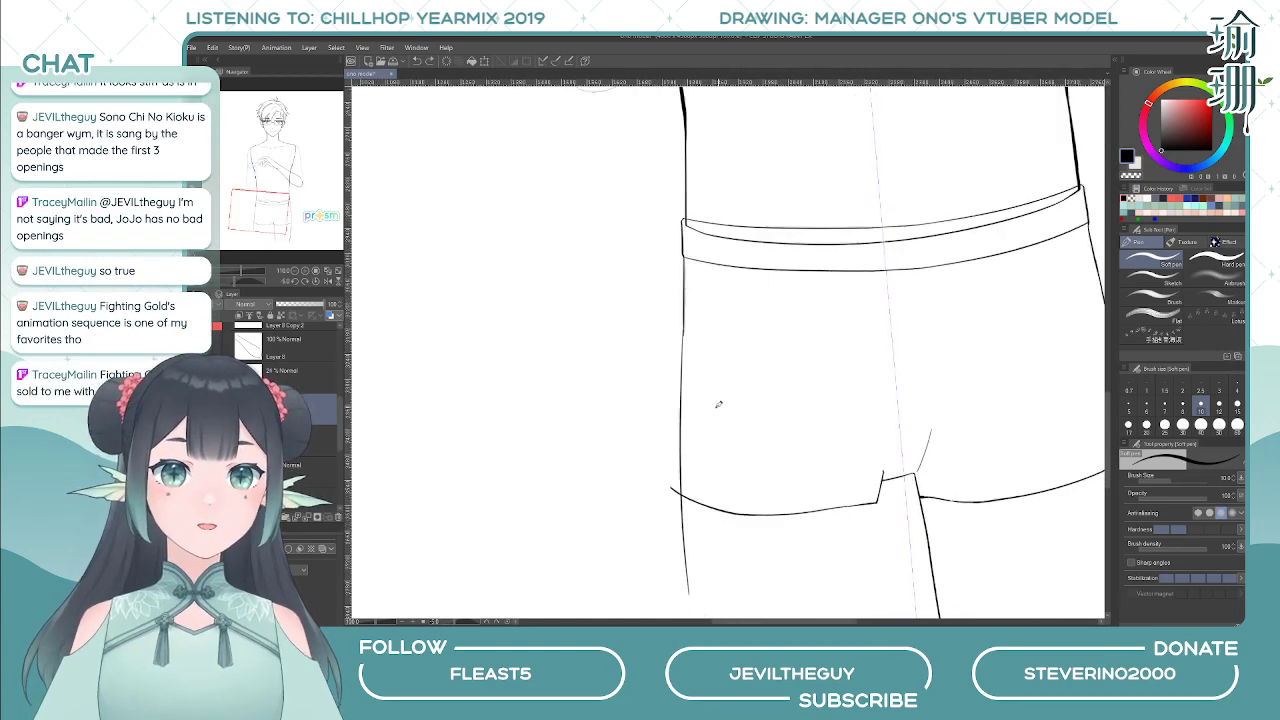
{"action": "key", "text": "ctrl+z"}
{"action": "key", "text": "asciicircum"}
{"action": "key", "text": "asciicircum"}
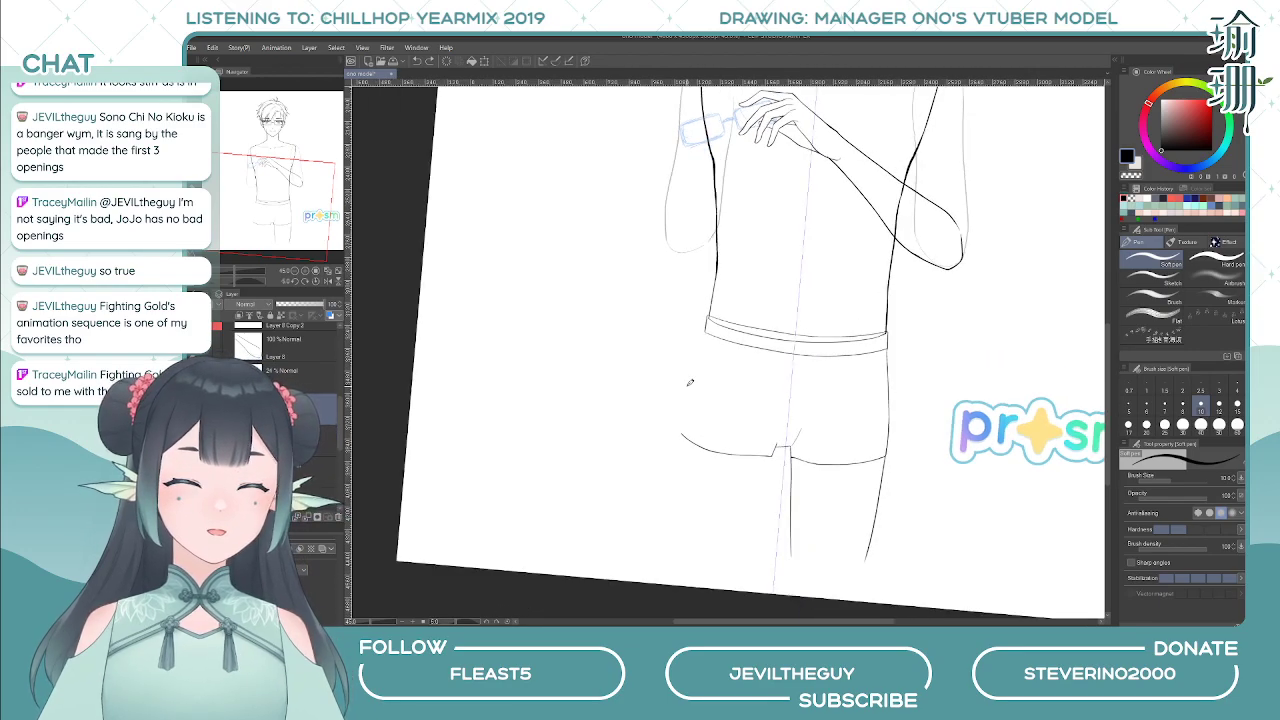
- Draw the outer leg line from the upper hip to just past the hem corner and check it mirrored
{"action": "left_click_drag", "start_coordinate": [697, 366], "coordinate": [681, 482]}
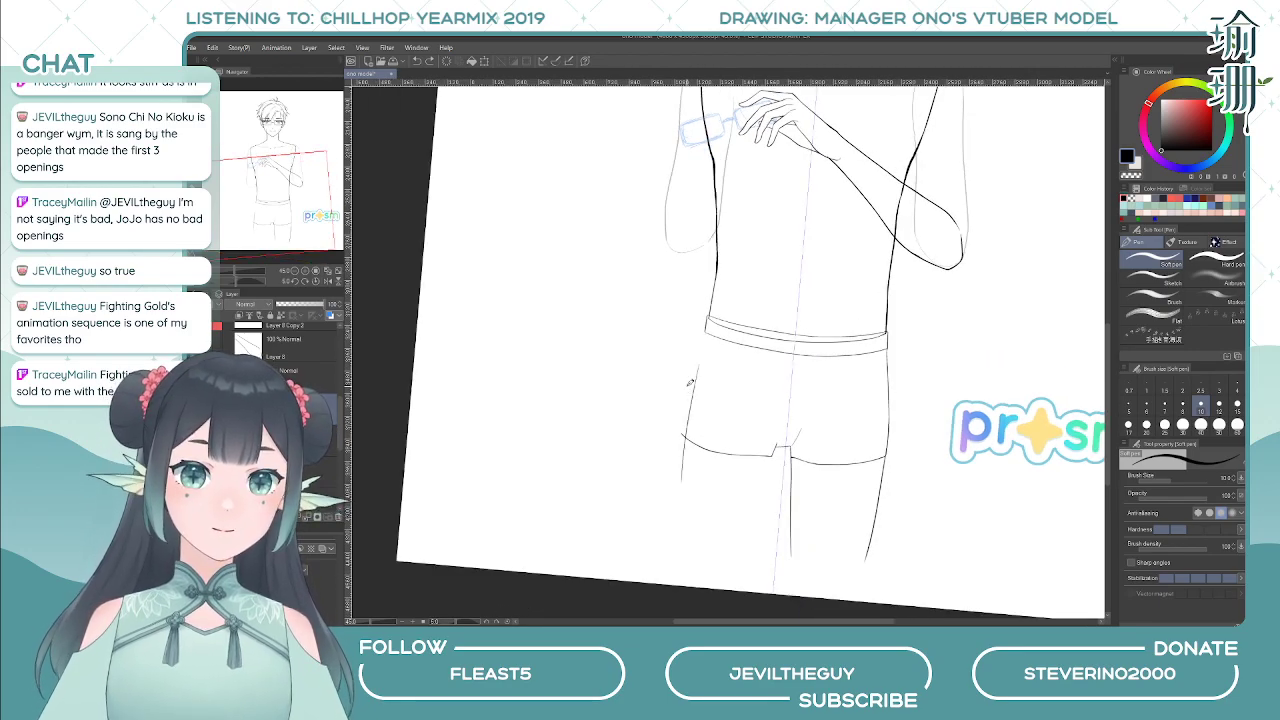
{"action": "key", "text": "h"}
{"action": "left_click_drag", "start_coordinate": [763, 392], "coordinate": [789, 376]}
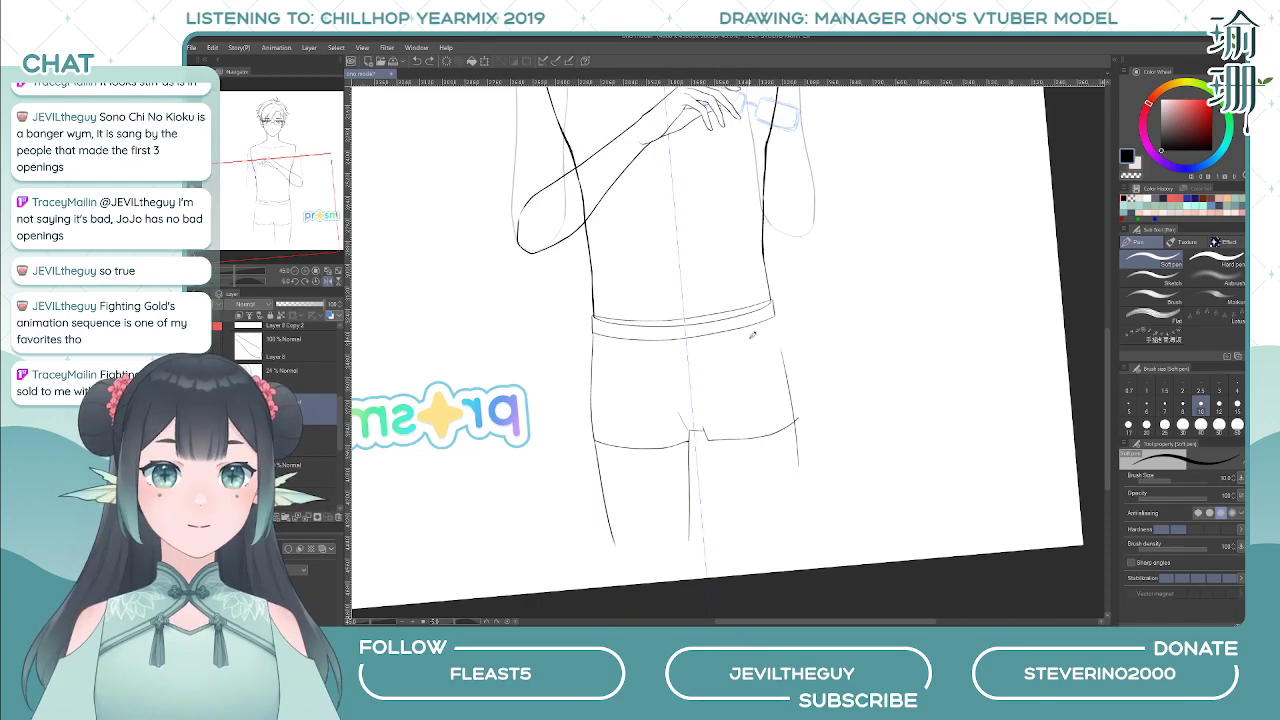
- Connect the outer leg line to the waistband with a short hip stroke, checking it unmirrored and retrying the join
{"action": "left_click_drag", "start_coordinate": [775, 316], "coordinate": [784, 356]}
{"action": "key", "text": "ctrl+z"}
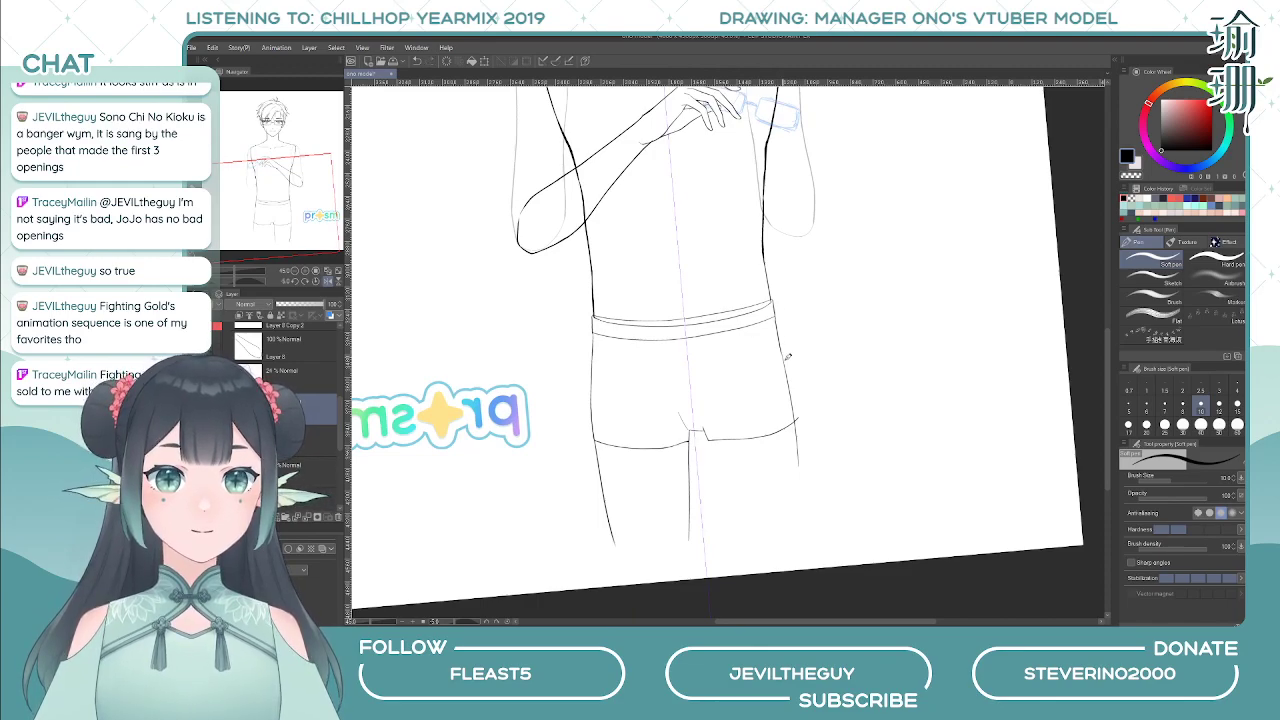
{"action": "key", "text": "h"}
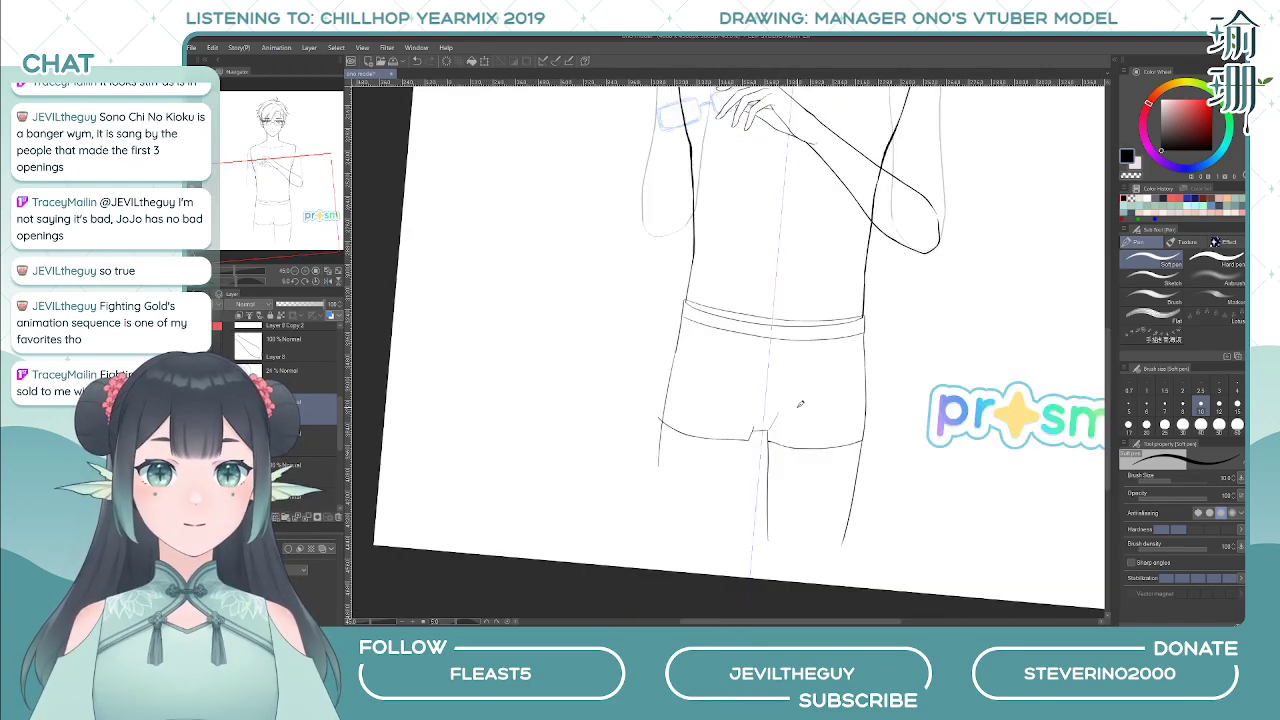
{"action": "key", "text": "ctrl+z"}
{"action": "left_click_drag", "start_coordinate": [684, 316], "coordinate": [678, 360]}
{"action": "key", "text": "ctrl+z"}
{"action": "key", "text": "ctrl+z"}
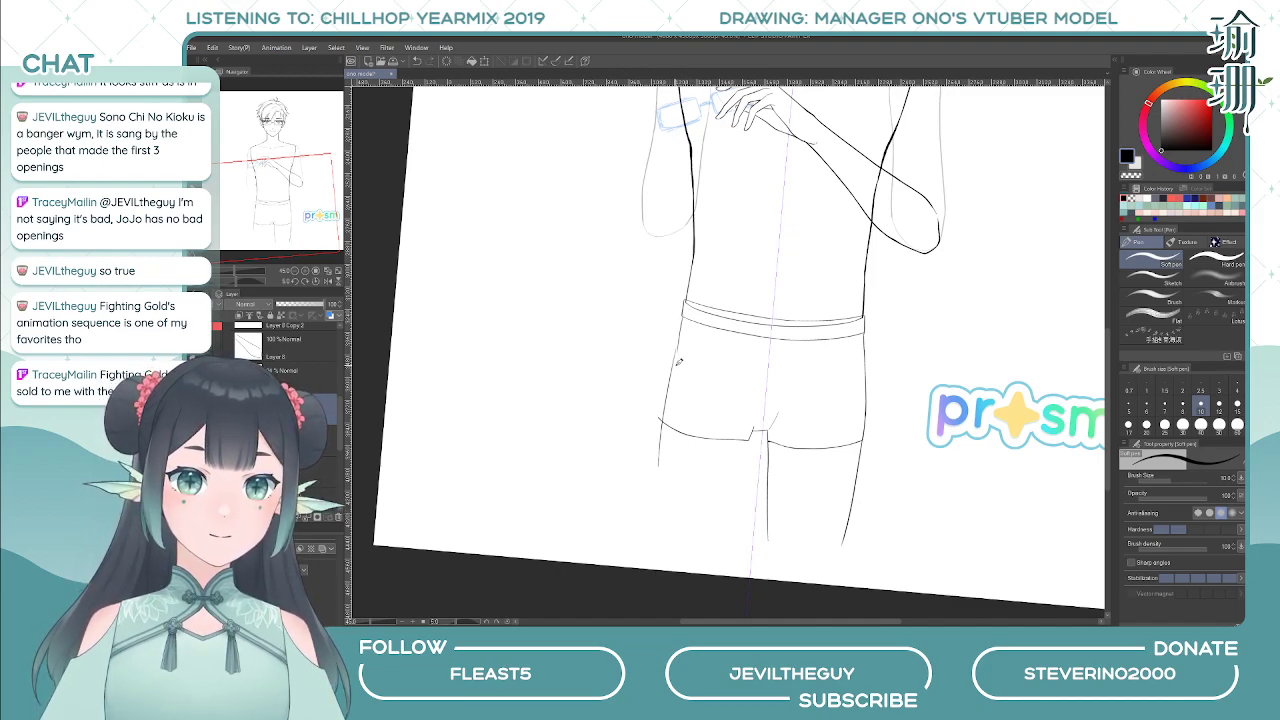
- Redraw the outer hip line from the waistband to the hem corner and compare it in mirrored and normal view
{"action": "key", "text": "ctrl+z"}
{"action": "left_click_drag", "start_coordinate": [685, 316], "coordinate": [662, 412]}
{"action": "key", "text": "h"}
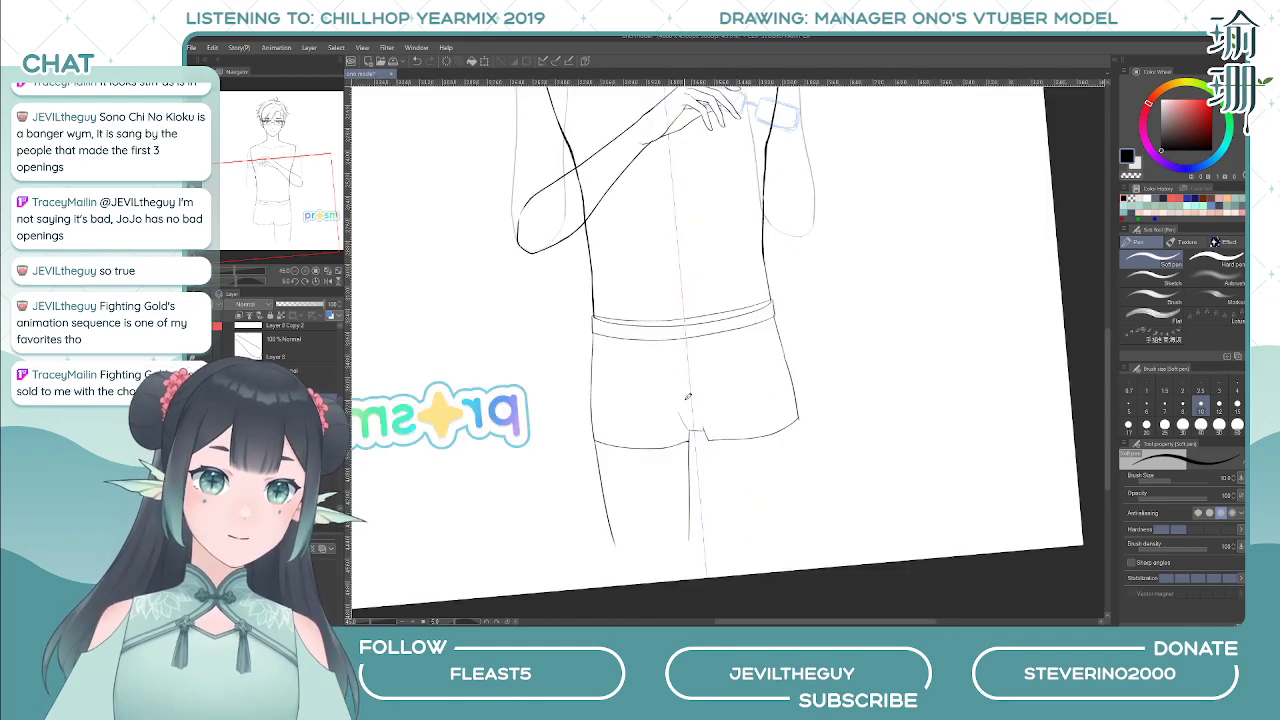
{"action": "key", "text": "h"}
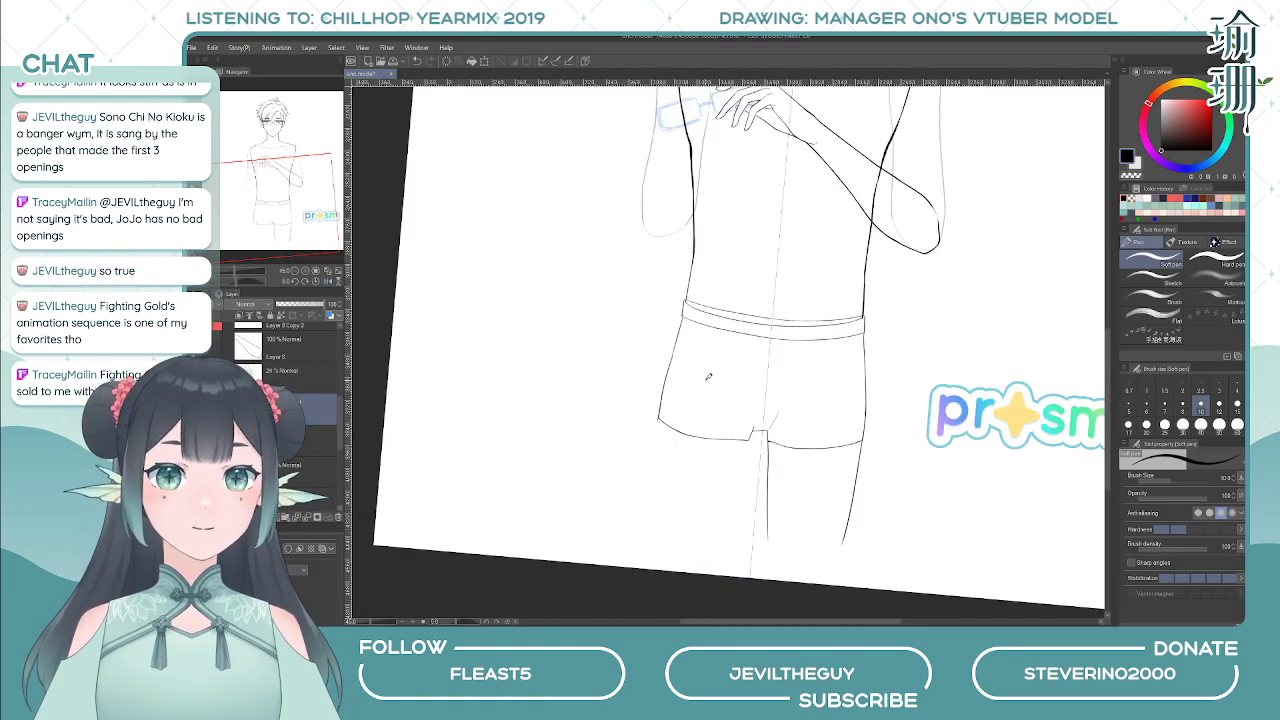
{"action": "key", "text": "e"}
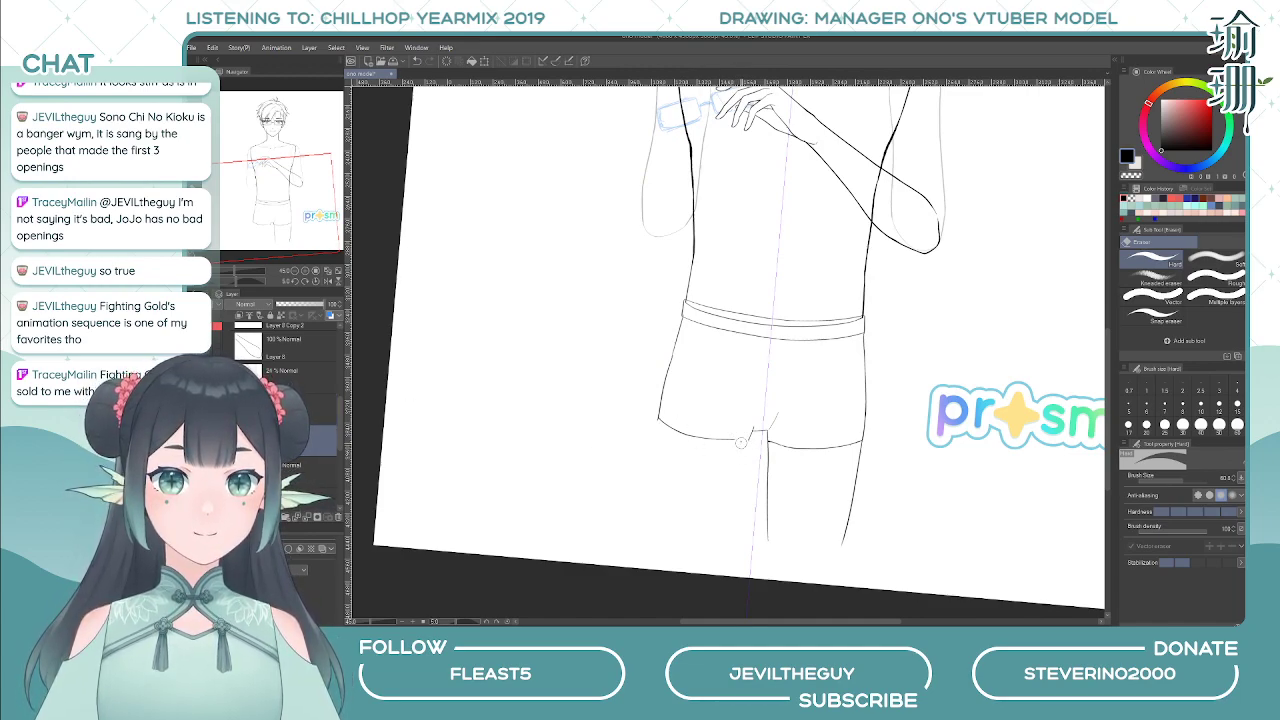
{"action": "key", "text": "p"}
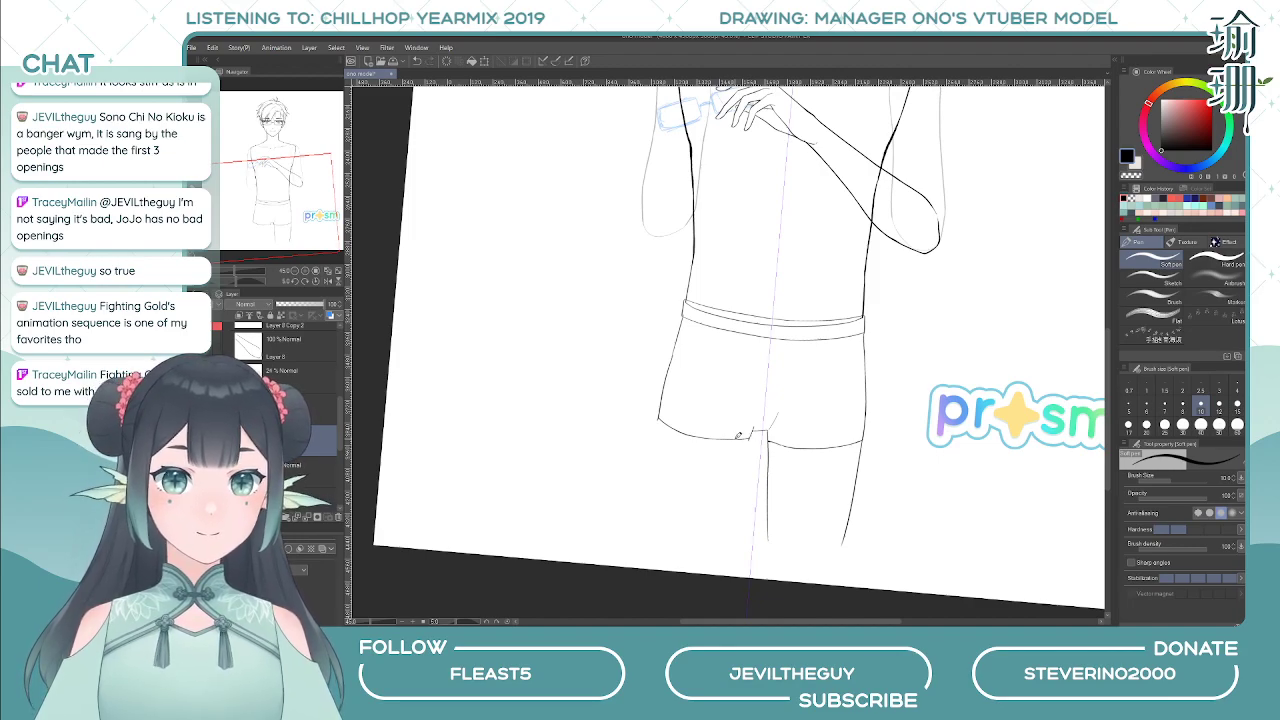
{"action": "key", "text": "h"}
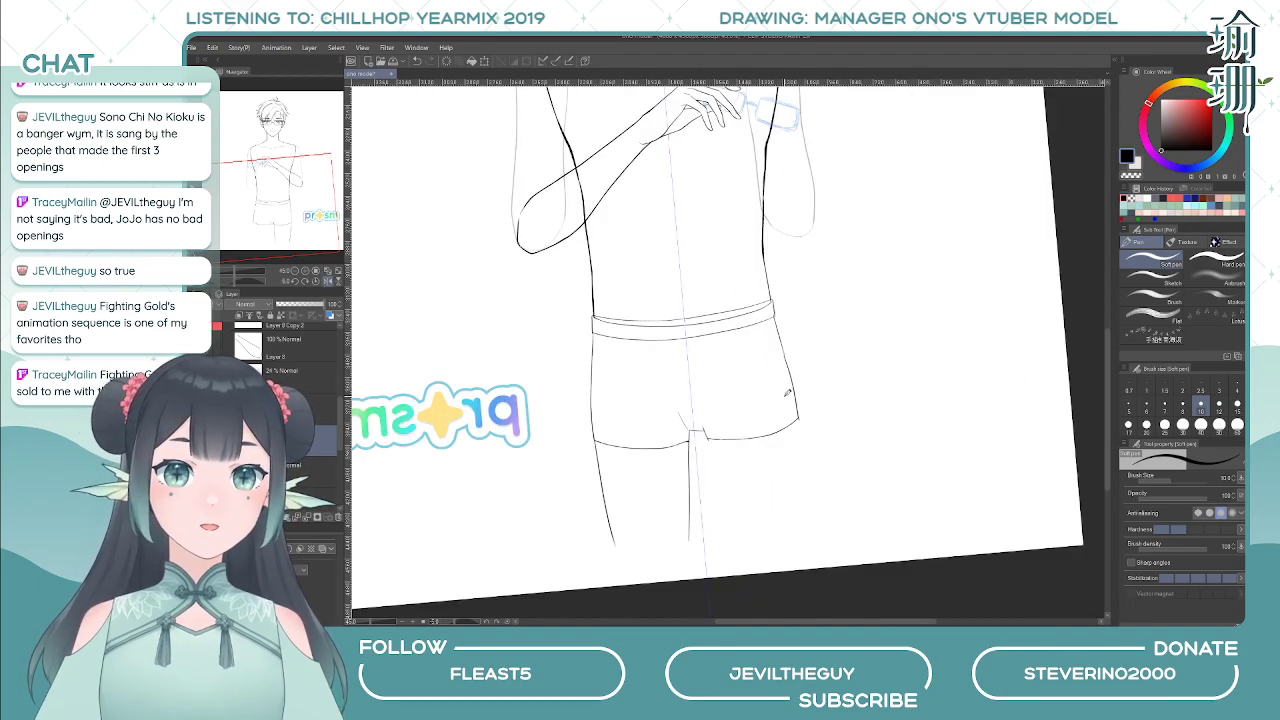
{"action": "key", "text": "h"}
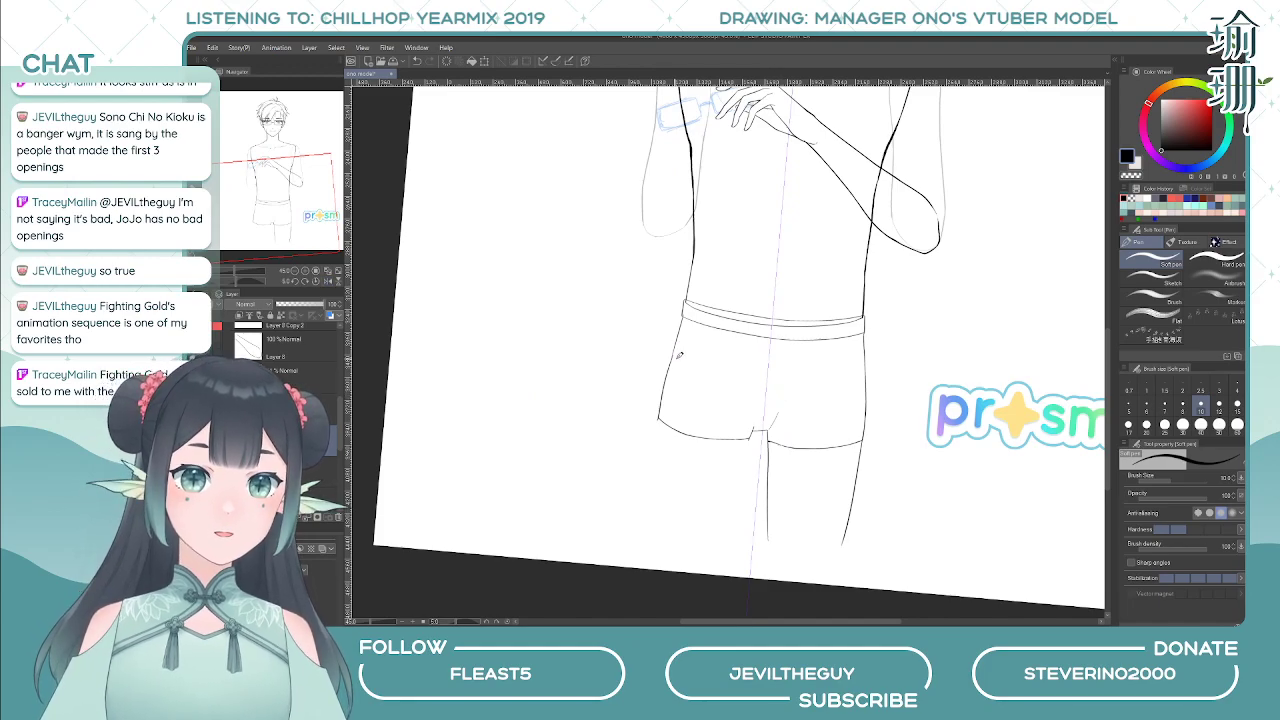
- Erase a gap in the upper part of the outer hip line and redraw the joining stroke on the mirrored, straightened canvas
{"action": "key", "text": "e"}
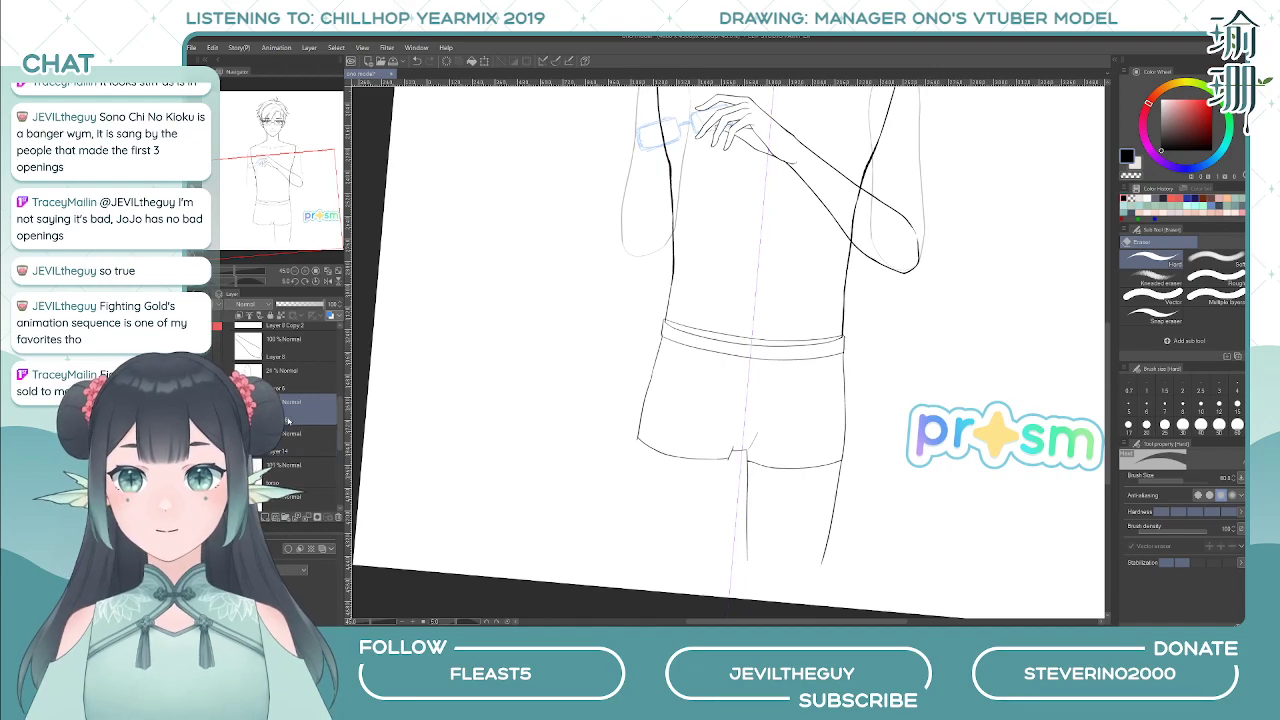
{"action": "scroll", "coordinate": [639, 361], "scroll_direction": "up", "scroll_amount": 1}
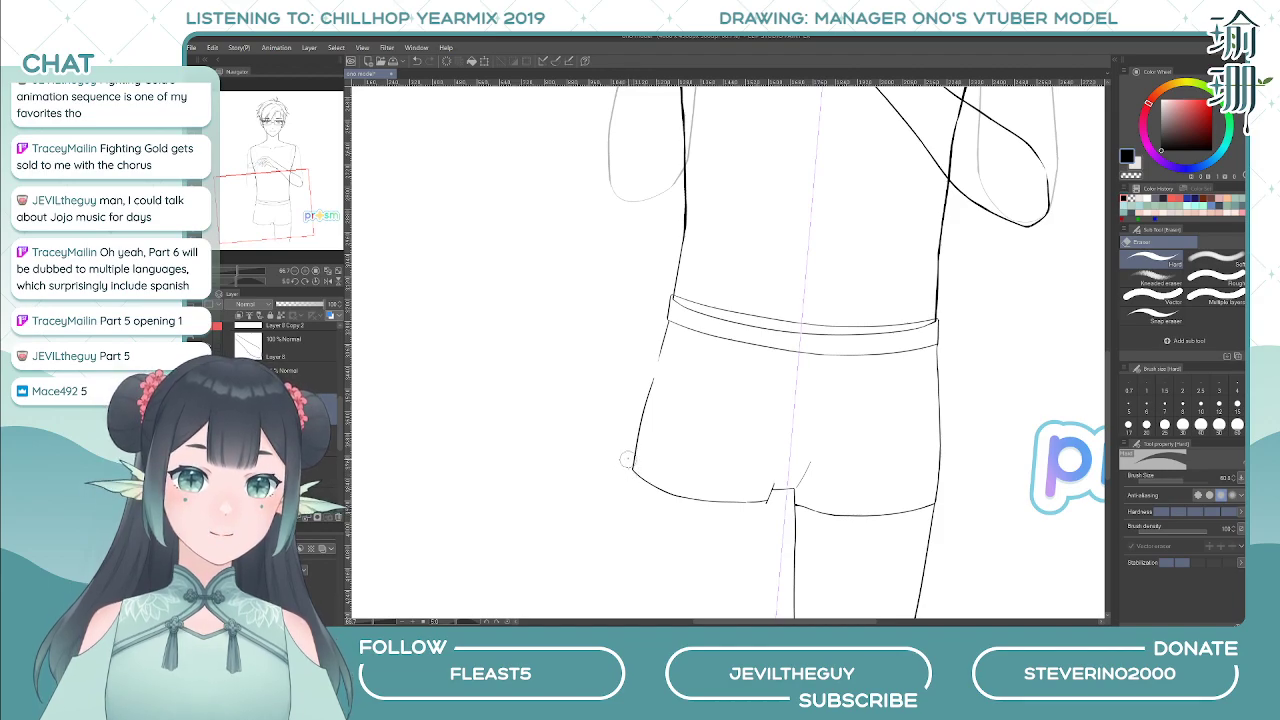
{"action": "key", "text": "p"}
{"action": "key", "text": "h"}
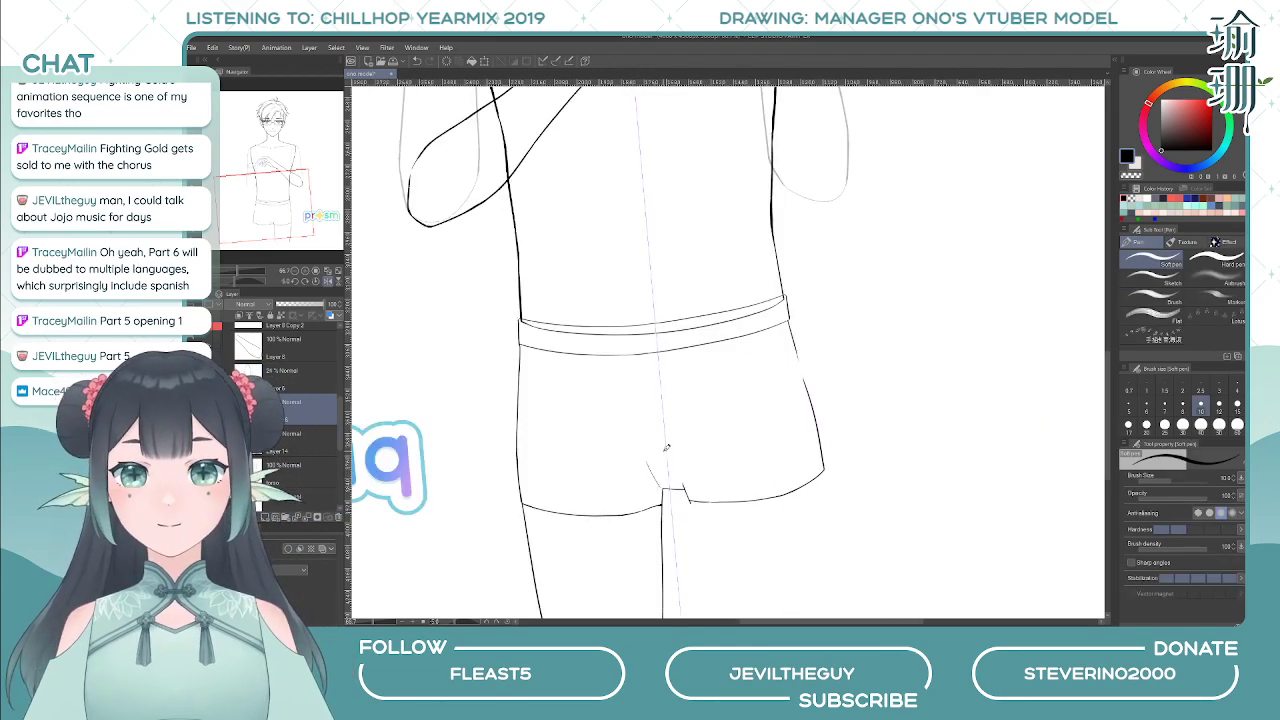
{"action": "key", "text": "asciicircum"}
{"action": "left_click_drag", "start_coordinate": [792, 327], "coordinate": [805, 400]}
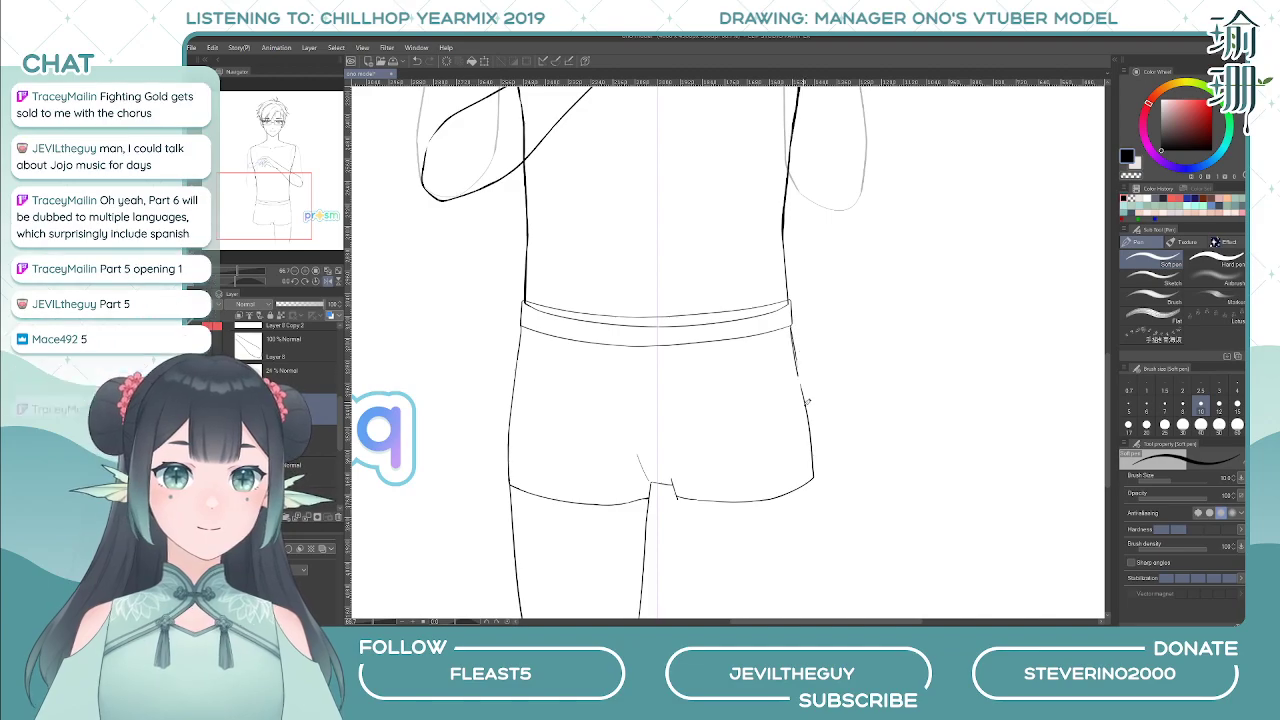
{"action": "key", "text": "ctrl+z"}
{"action": "mouse_move", "coordinate": [795, 349]}
{"action": "left_mouse_down"}
{"action": "mouse_move", "coordinate": [815, 445]}
{"action": "mouse_move", "coordinate": [796, 348]}
{"action": "mouse_move", "coordinate": [812, 439]}
{"action": "left_mouse_up"}
{"action": "key", "text": "ctrl+z"}
- Clean up the rejoined outer hip line with the eraser, from mid-hip up to just below the waistband
{"action": "key", "text": "e"}
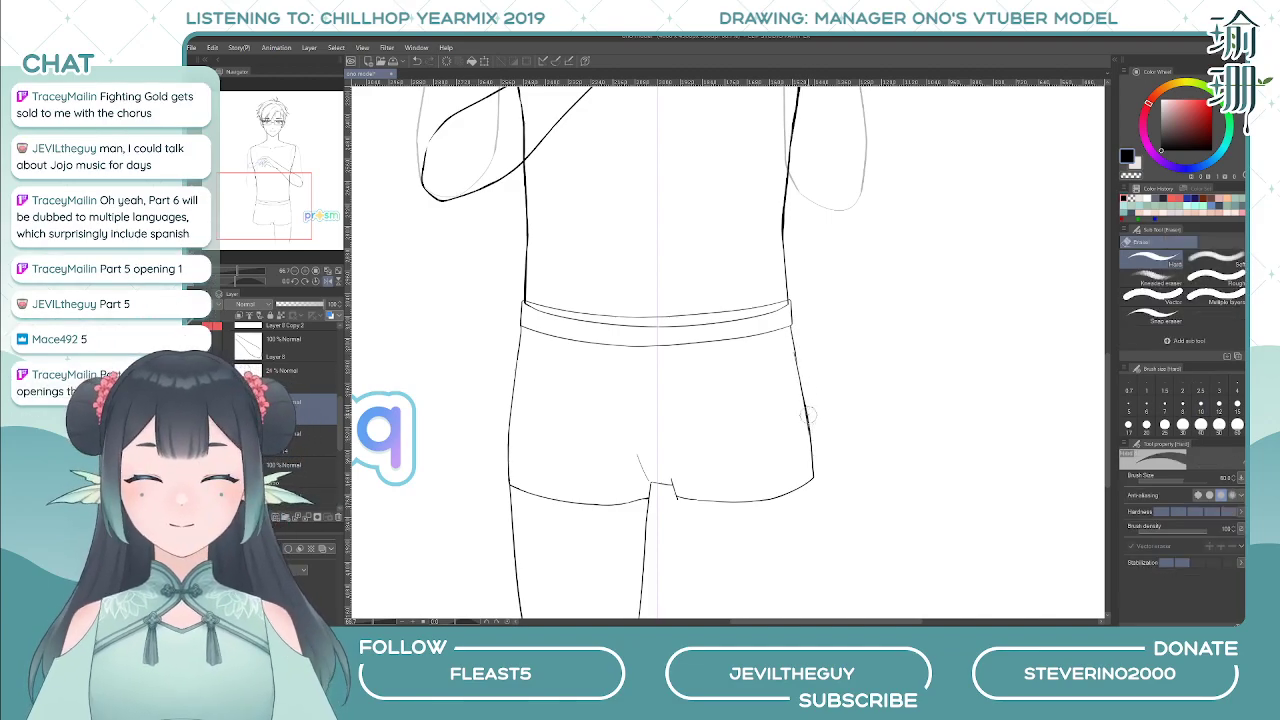
{"action": "key", "text": "h"}
{"action": "left_click_drag", "start_coordinate": [667, 407], "coordinate": [674, 365]}
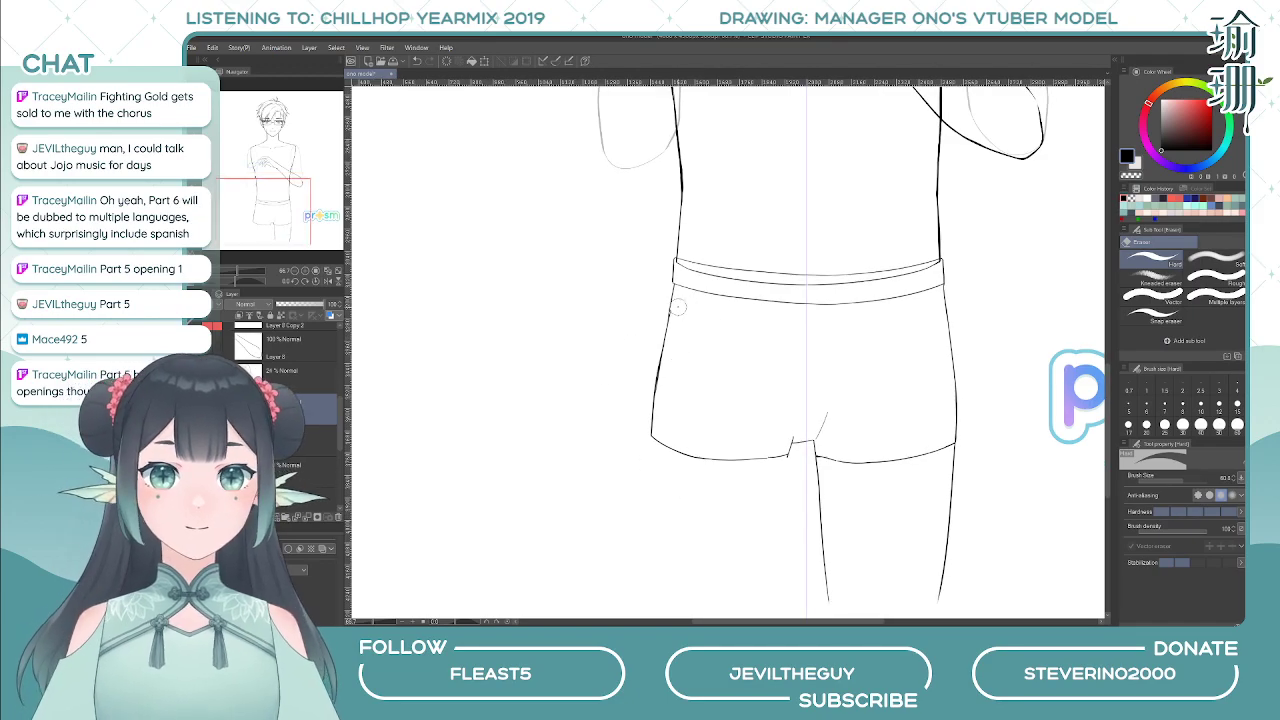
{"action": "left_click_drag", "start_coordinate": [678, 318], "coordinate": [673, 326]}
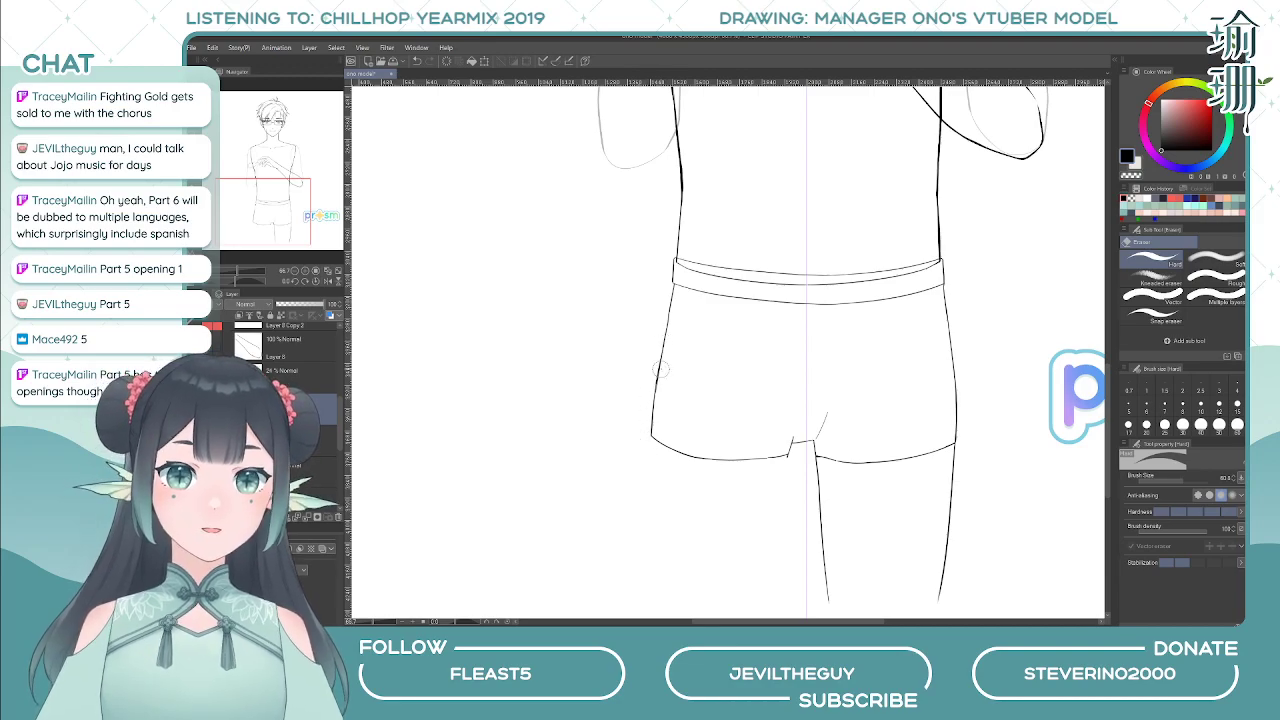
{"action": "scroll", "coordinate": [688, 366], "scroll_direction": "down", "scroll_amount": 1}
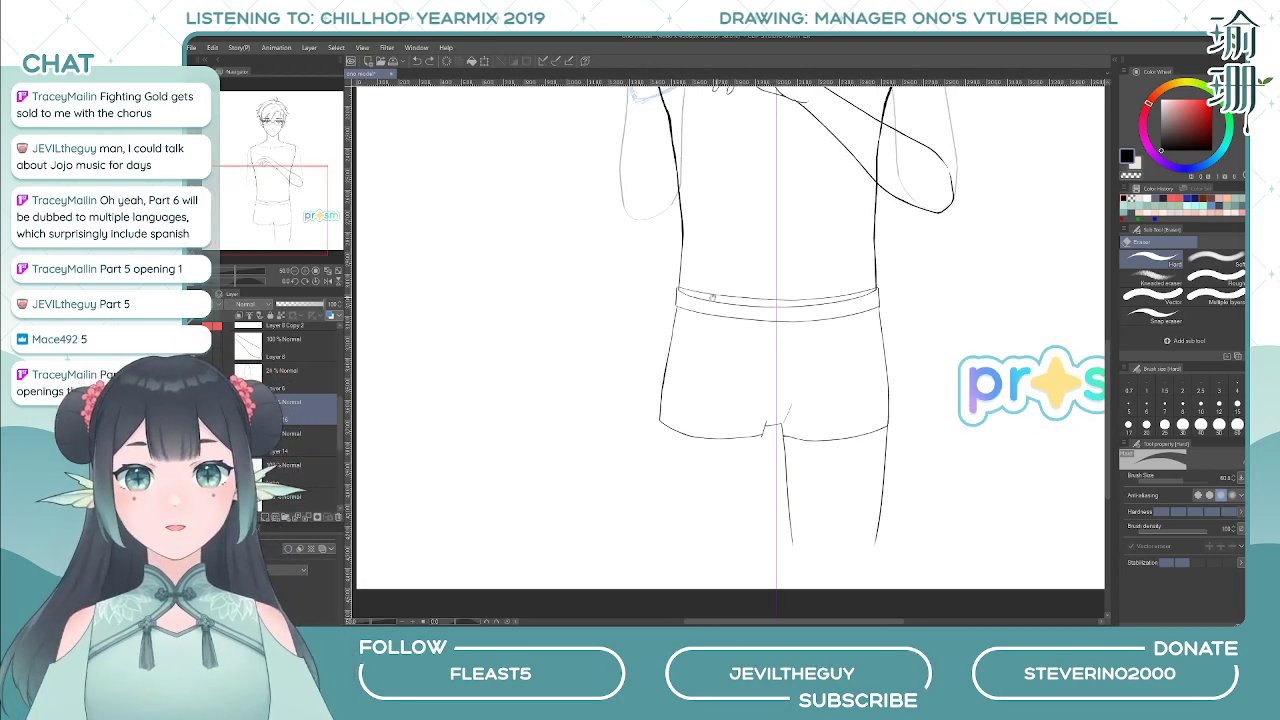
{"action": "scroll", "coordinate": [712, 356], "scroll_direction": "up", "scroll_amount": 2}
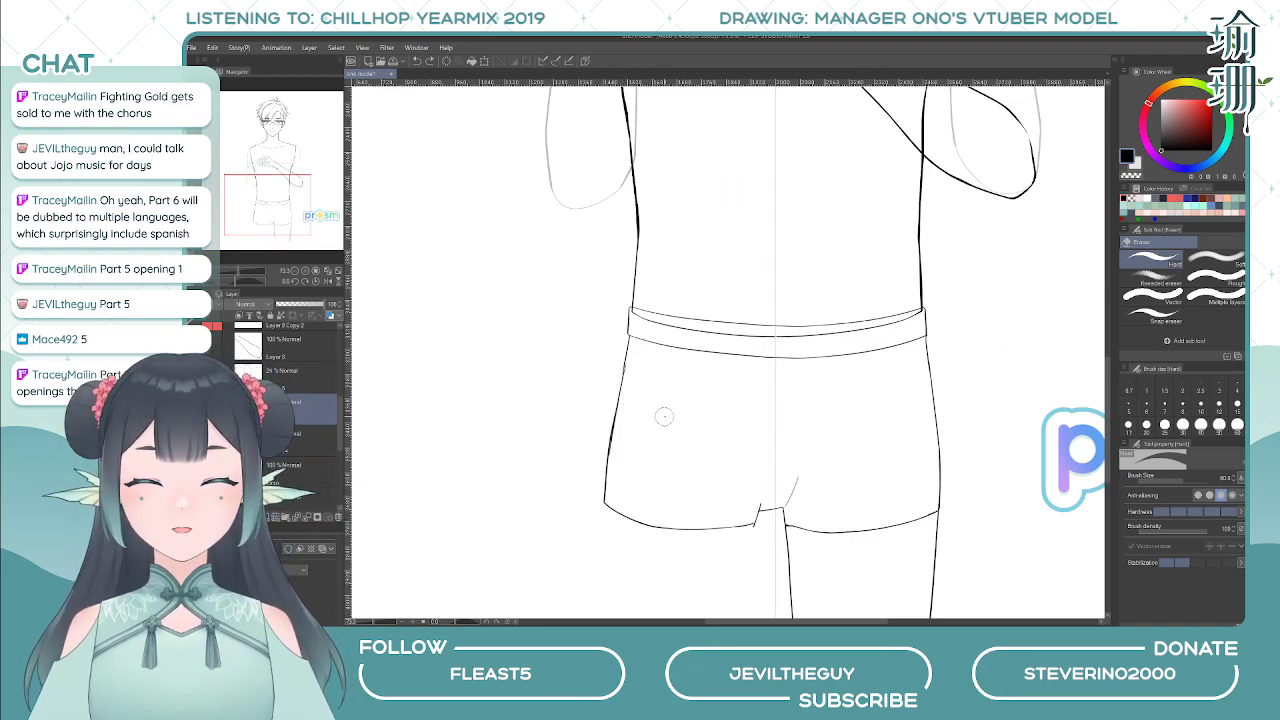
- Delete the outer hip line with a lasso selection and erase the leftover stub below the waistband
{"action": "key", "text": "m"}
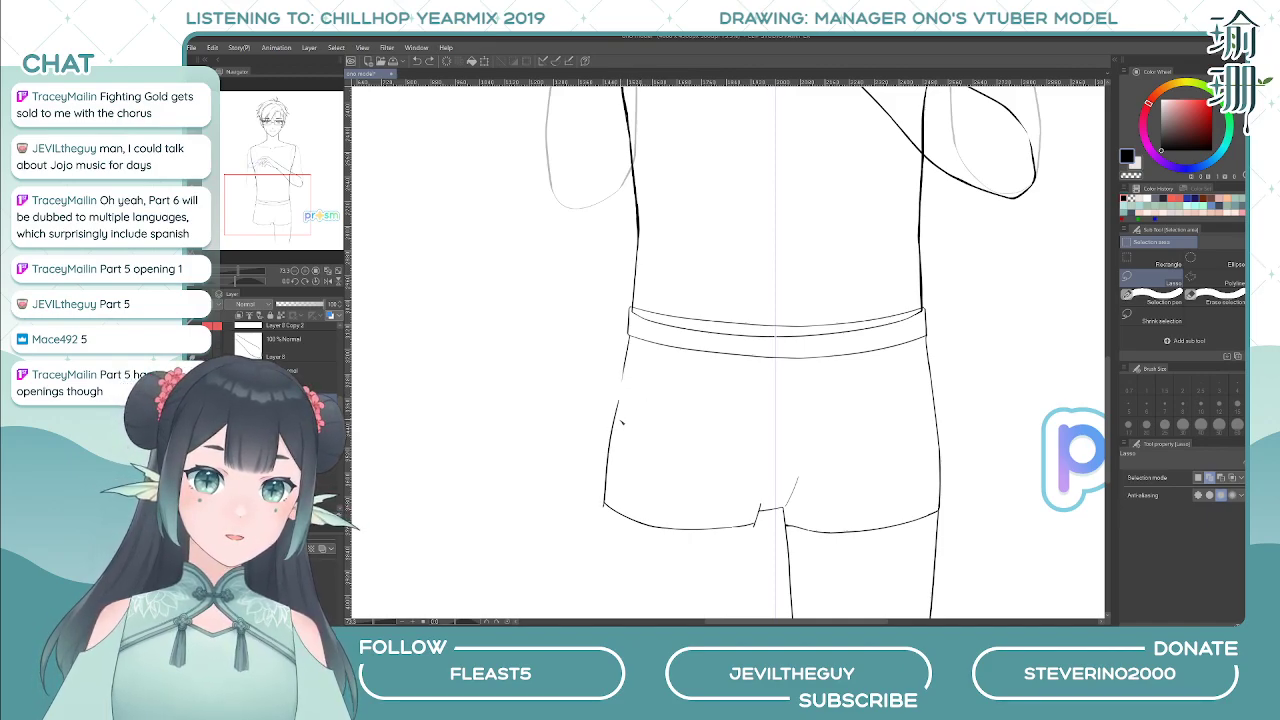
{"action": "mouse_move", "coordinate": [620, 422]}
{"action": "left_mouse_down"}
{"action": "mouse_move", "coordinate": [628, 380]}
{"action": "mouse_move", "coordinate": [628, 456]}
{"action": "left_mouse_up"}
{"action": "key", "text": "Delete"}
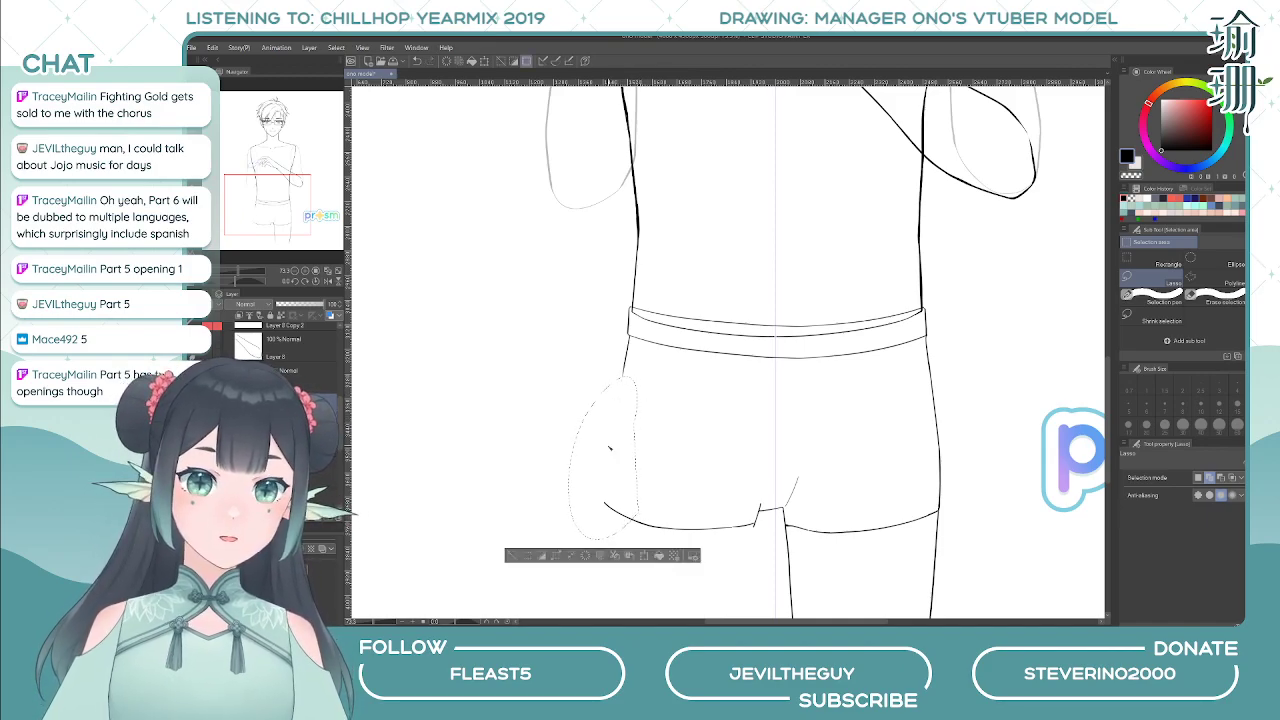
{"action": "key", "text": "ctrl+d"}
{"action": "key", "text": "p"}
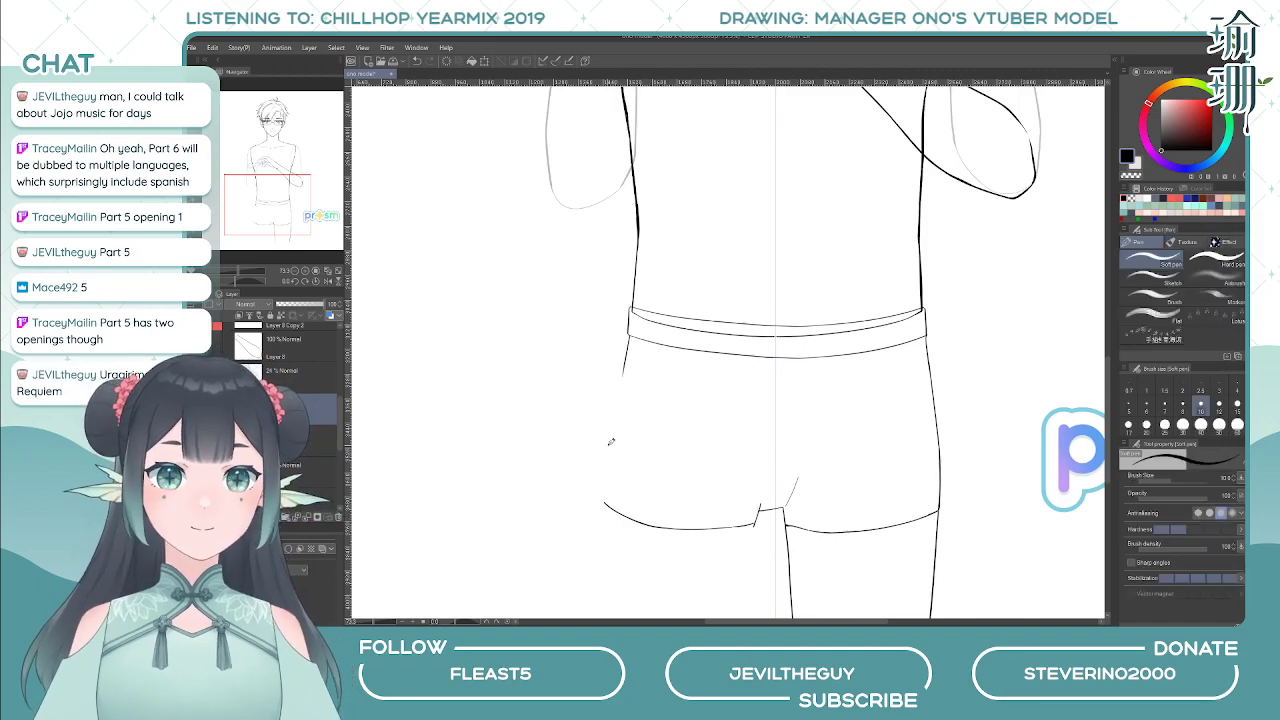
{"action": "key", "text": "e"}
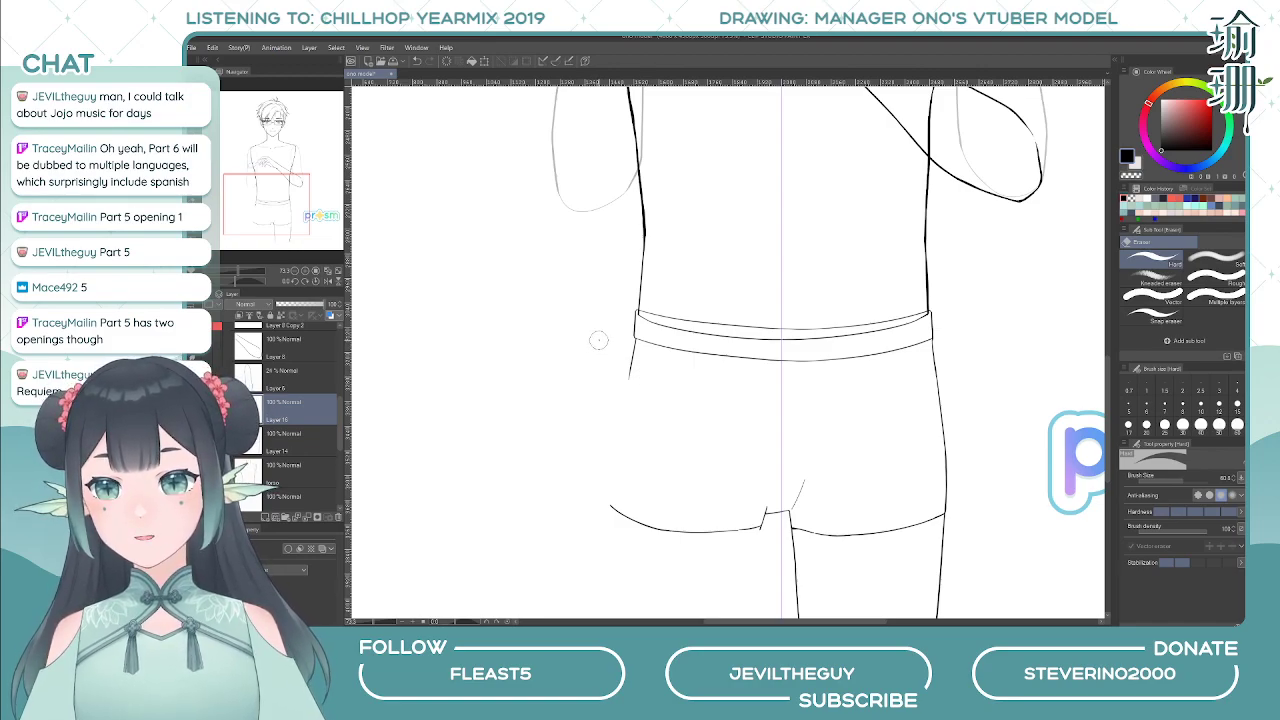
{"action": "left_click_drag", "start_coordinate": [630, 345], "coordinate": [632, 312]}
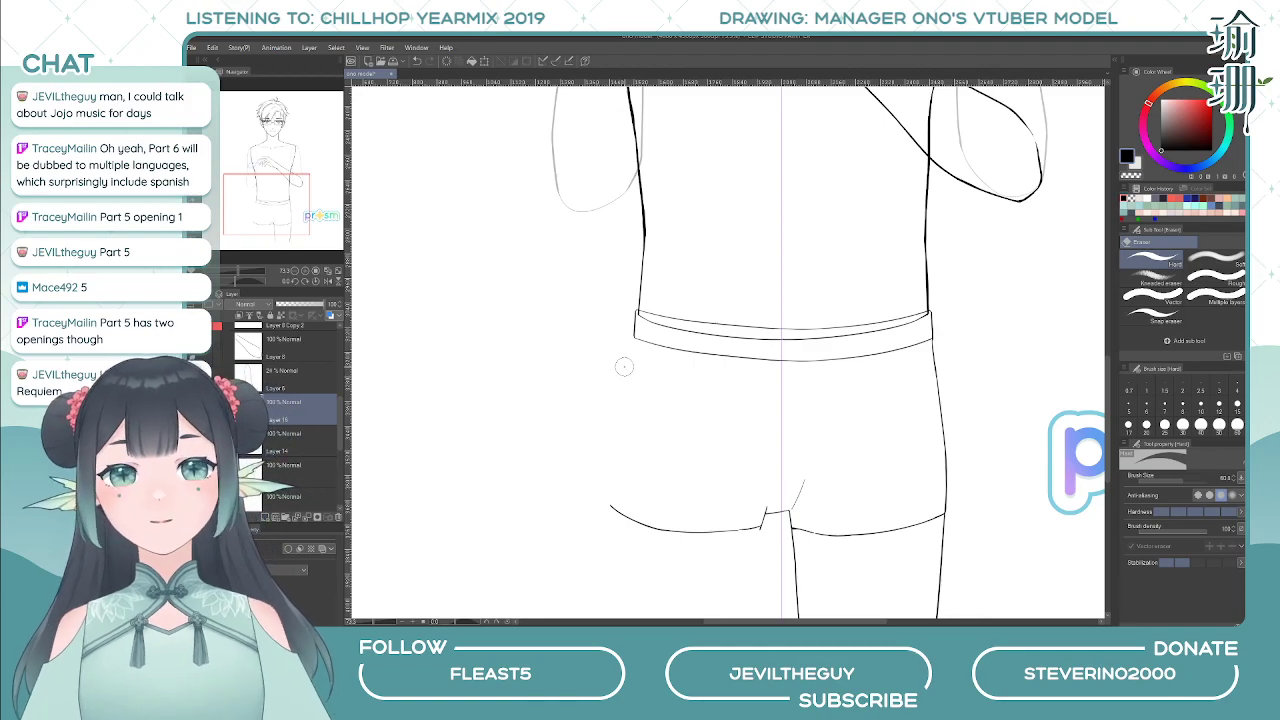
- Draw a short upper hip stroke down from the waistband corner and try continuing it to the hem corner
{"action": "key", "text": "p"}
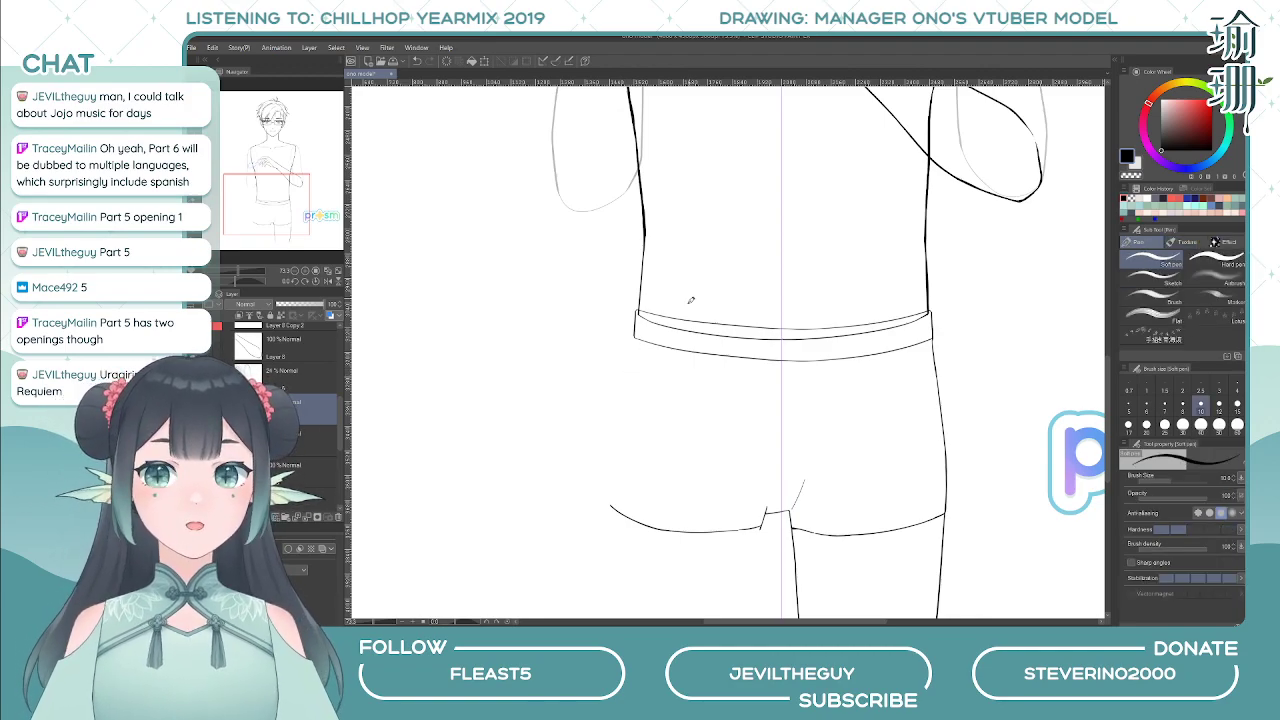
{"action": "scroll", "coordinate": [689, 320], "scroll_direction": "up", "scroll_amount": 1}
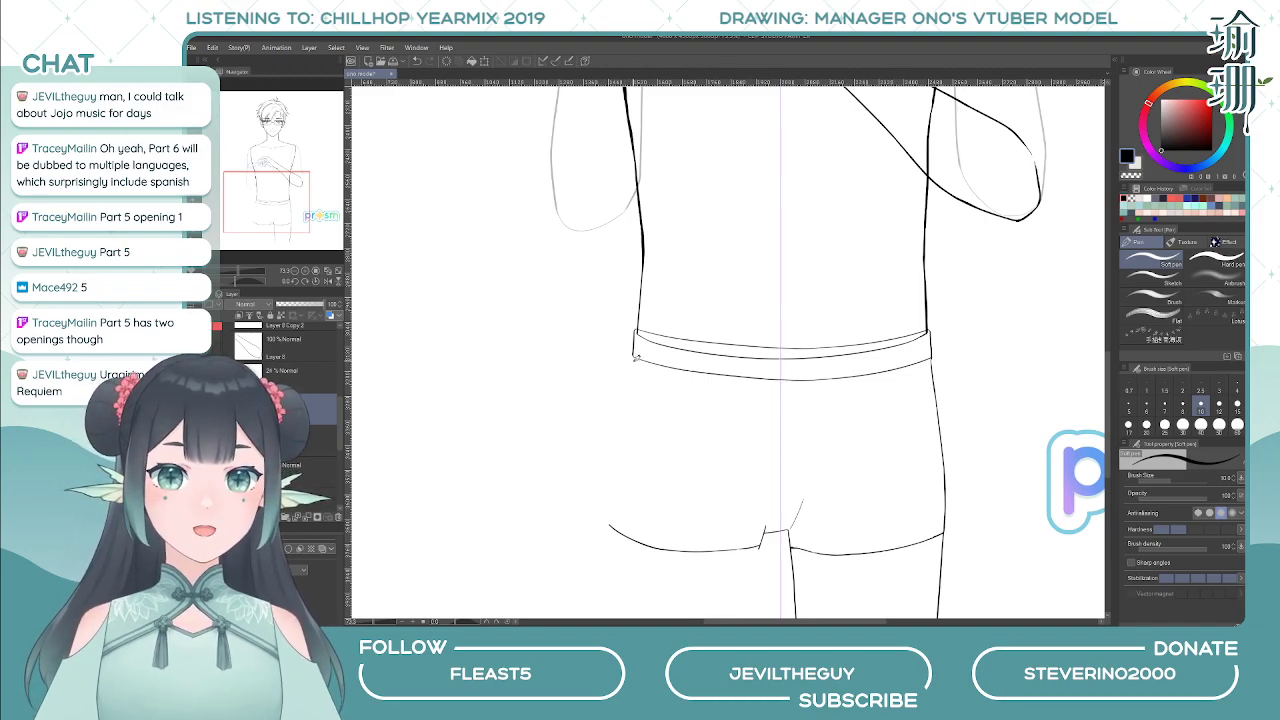
{"action": "left_click_drag", "start_coordinate": [634, 357], "coordinate": [601, 524]}
{"action": "key", "text": "ctrl+z"}
{"action": "left_click_drag", "start_coordinate": [628, 400], "coordinate": [606, 528]}
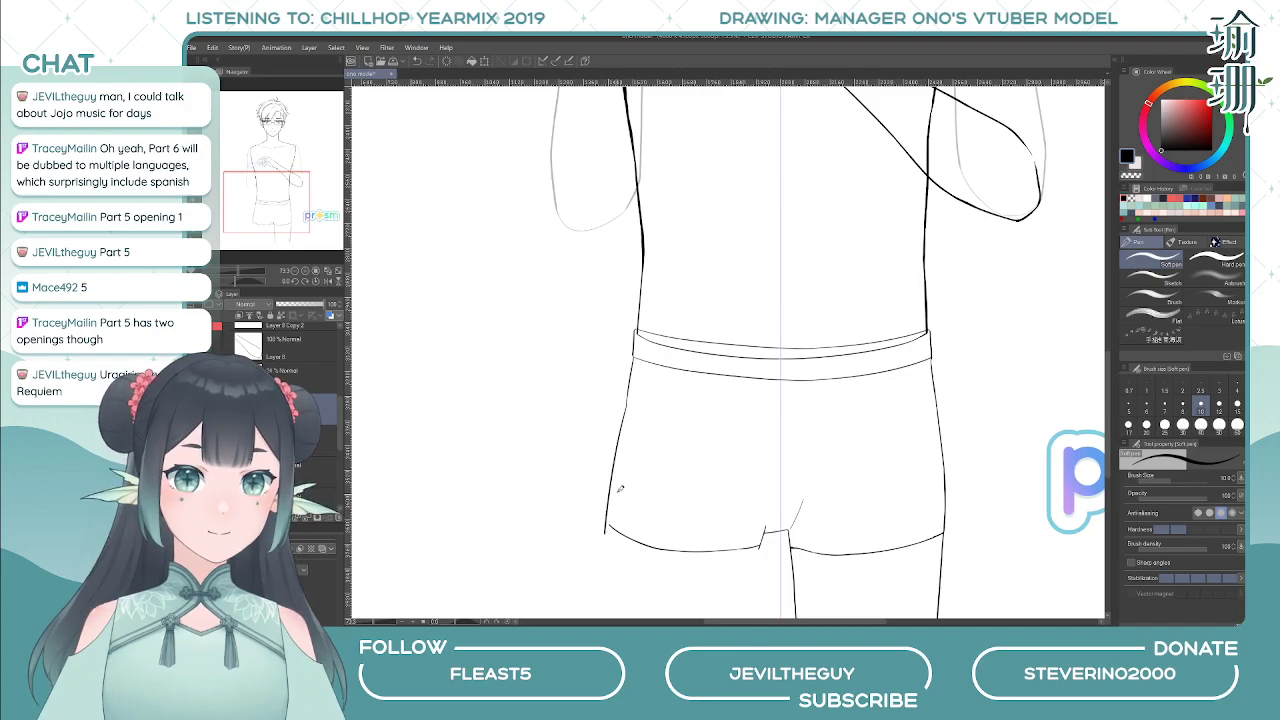
- Retry the lower hip stroke from the end of the upper hip stroke down to the hem corner
{"action": "key", "text": "ctrl+z"}
{"action": "left_click_drag", "start_coordinate": [628, 402], "coordinate": [605, 514]}
{"action": "key", "text": "ctrl+z"}
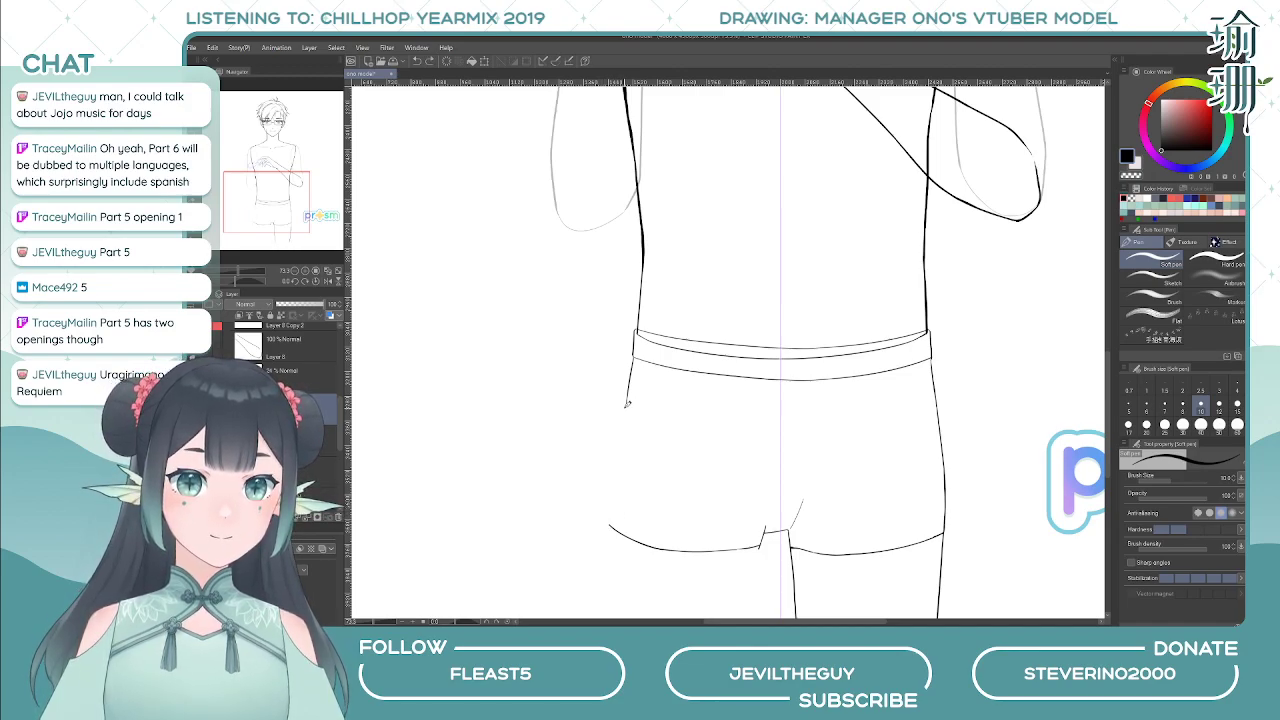
{"action": "left_click_drag", "start_coordinate": [627, 403], "coordinate": [605, 518]}
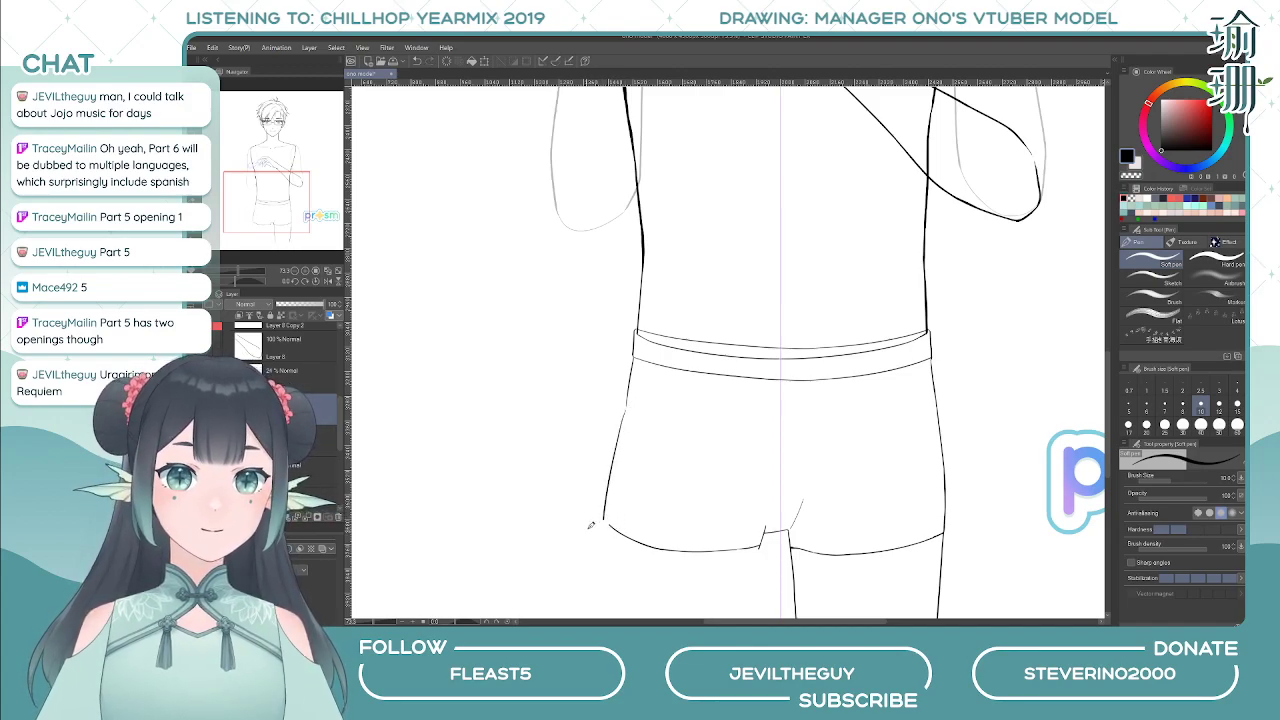
{"action": "key", "text": "ctrl+z"}
- Try drawing the hip stroke upward from the hem corner on the mirrored canvas and review it against the whole figure
{"action": "key", "text": "h"}
{"action": "left_click_drag", "start_coordinate": [765, 404], "coordinate": [753, 389]}
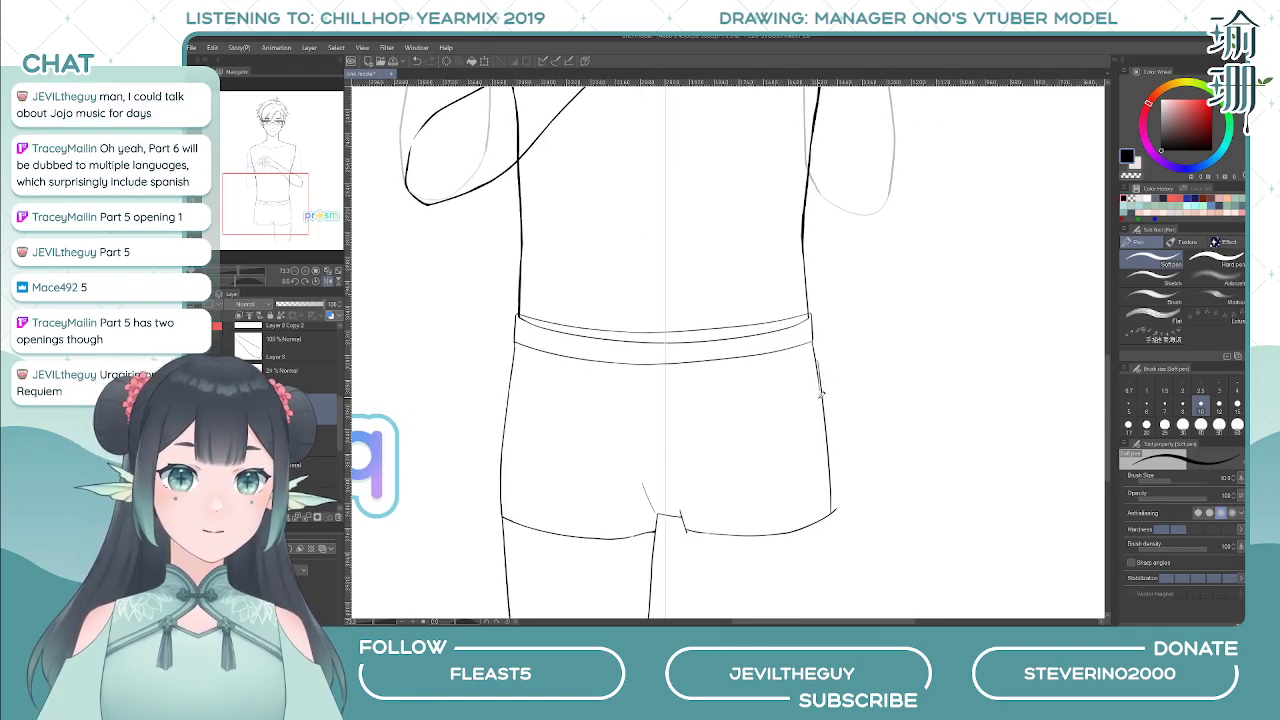
{"action": "left_click_drag", "start_coordinate": [829, 526], "coordinate": [813, 345]}
{"action": "key", "text": "ctrl+z"}
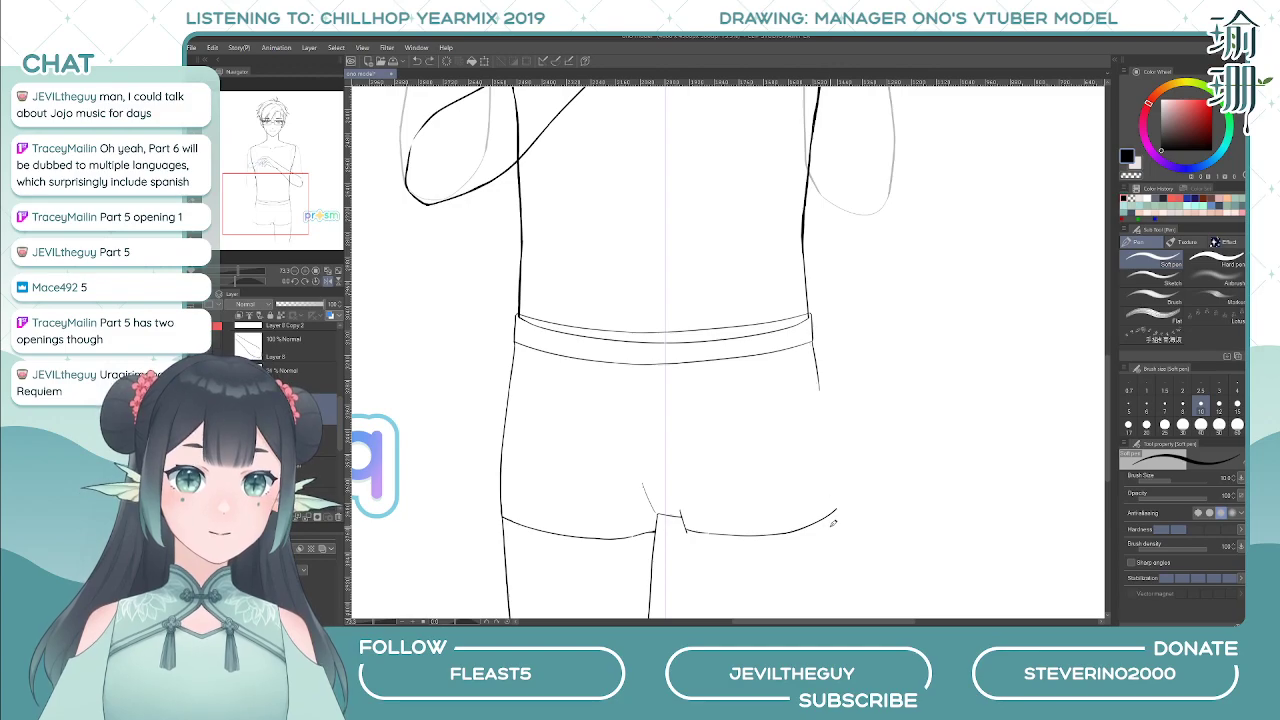
{"action": "left_click_drag", "start_coordinate": [830, 525], "coordinate": [814, 345]}
{"action": "key", "text": "ctrl+minus"}
{"action": "key", "text": "ctrl+minus"}
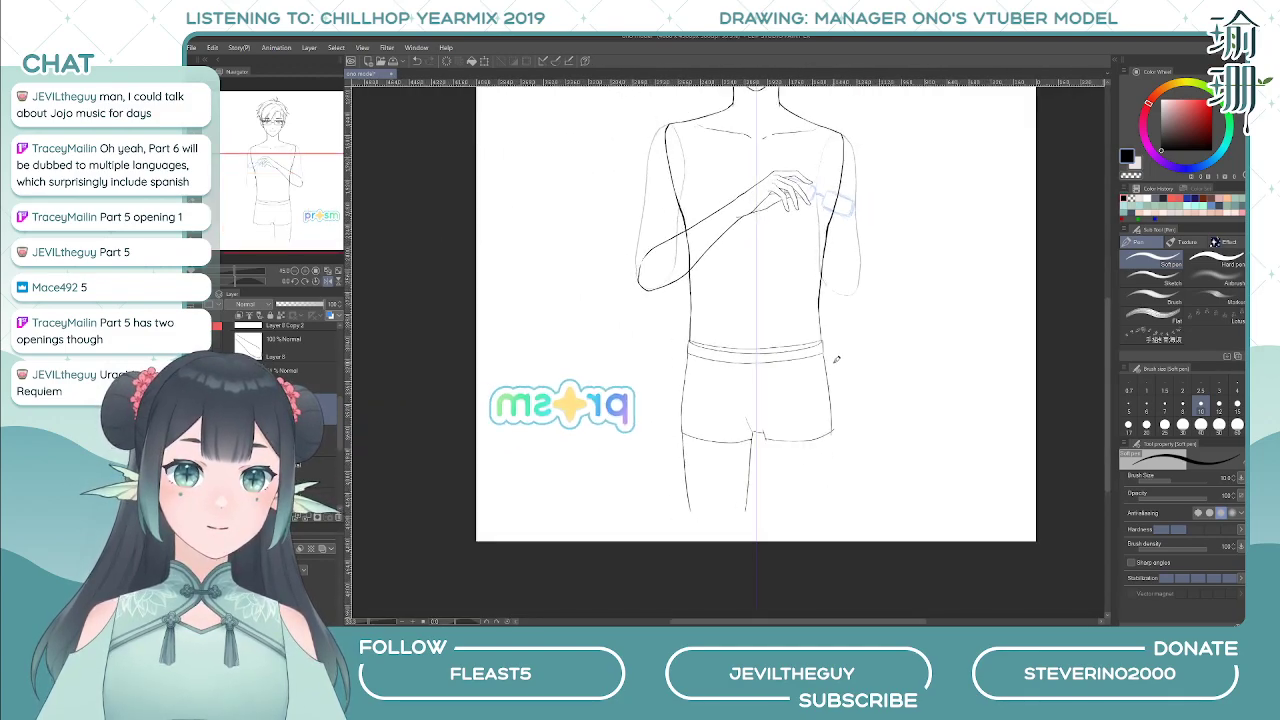
{"action": "key", "text": "h"}
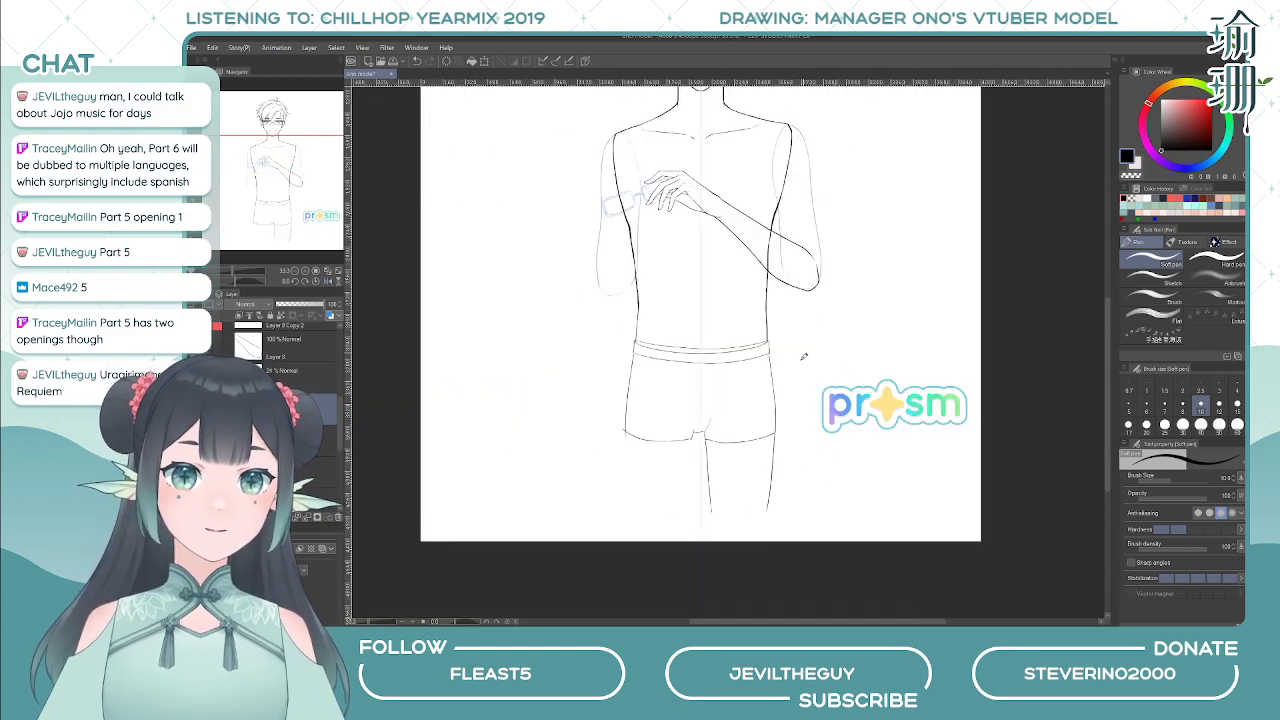
{"action": "scroll", "coordinate": [628, 416], "scroll_direction": "up", "scroll_amount": 3}
{"action": "key", "text": "ctrl+z"}
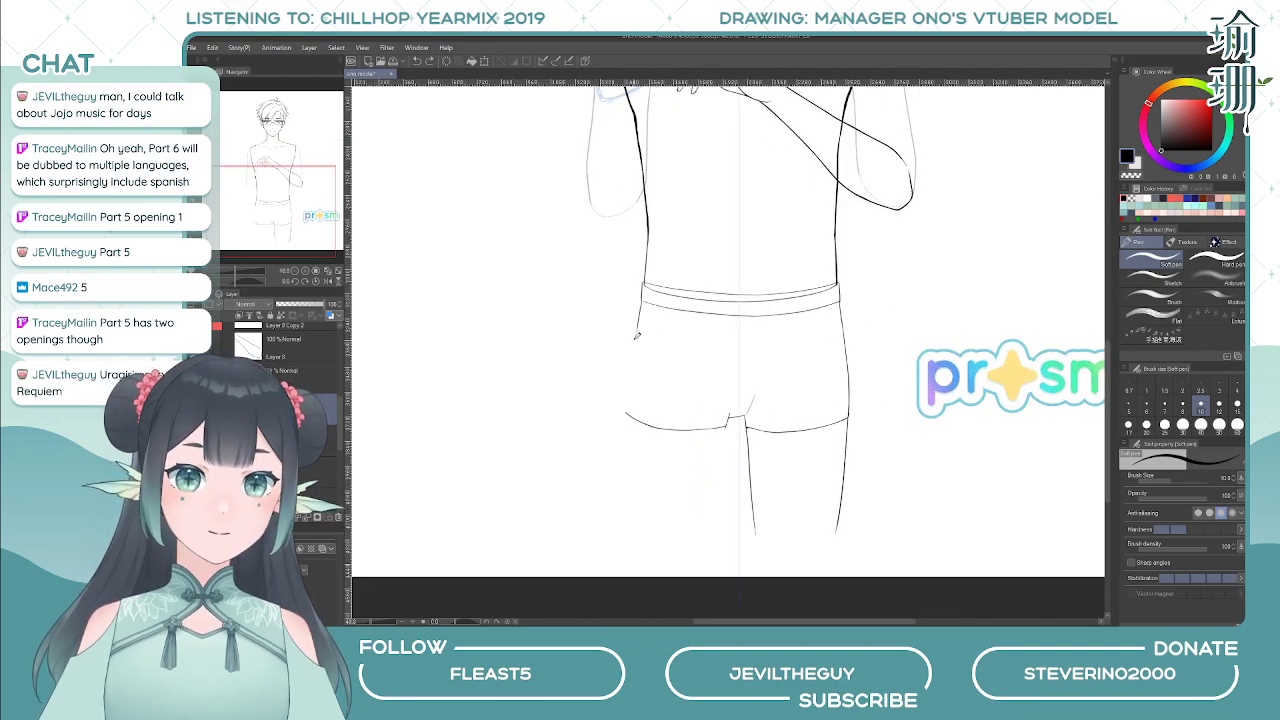
- Try several outer hip strokes from the upper hip down to and past the hem on the unmirrored canvas
{"action": "left_click_drag", "start_coordinate": [636, 336], "coordinate": [626, 416]}
{"action": "key", "text": "ctrl+z"}
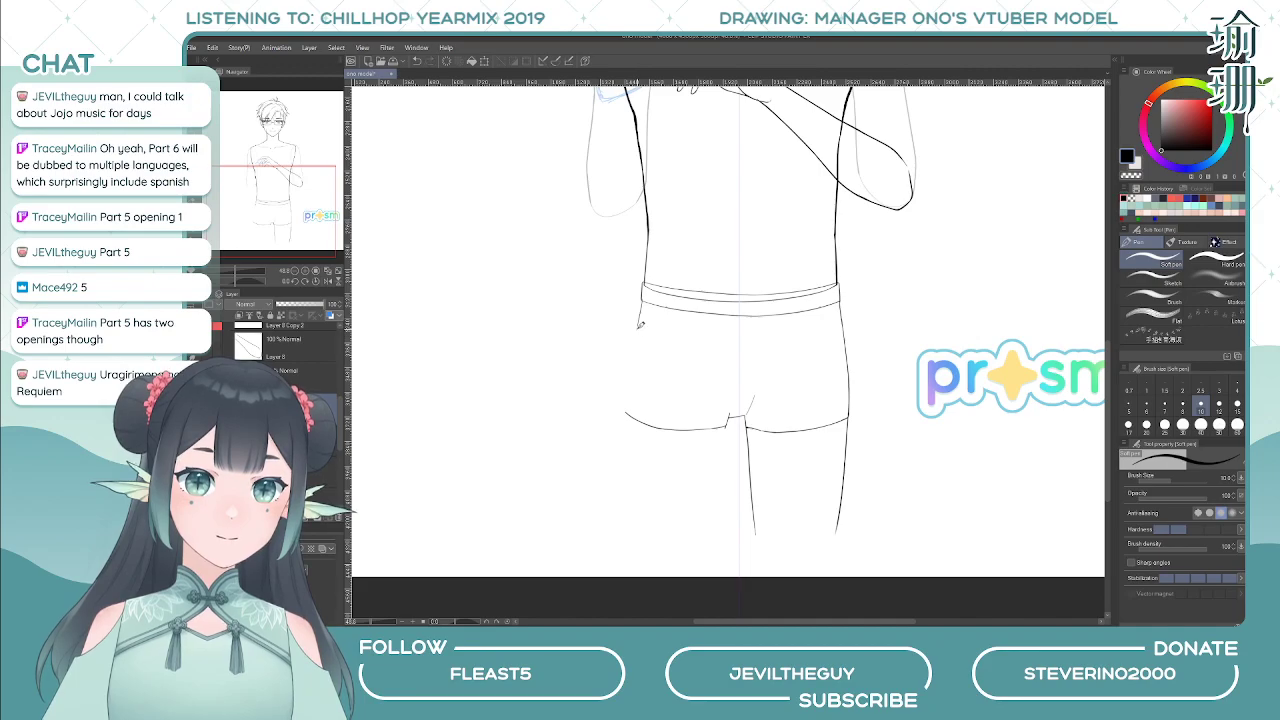
{"action": "left_click_drag", "start_coordinate": [636, 346], "coordinate": [636, 456]}
{"action": "key", "text": "ctrl+z"}
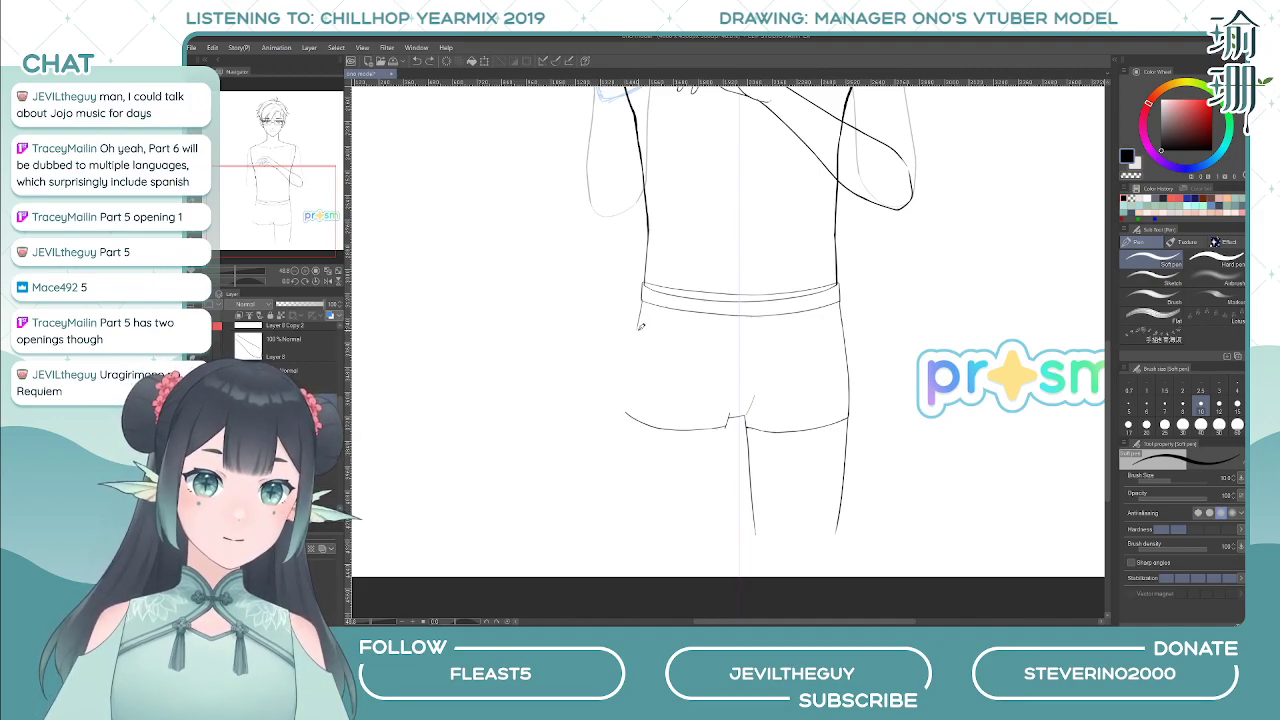
{"action": "left_click_drag", "start_coordinate": [639, 329], "coordinate": [628, 424]}
{"action": "key", "text": "ctrl+z"}
{"action": "left_click_drag", "start_coordinate": [640, 320], "coordinate": [634, 446]}
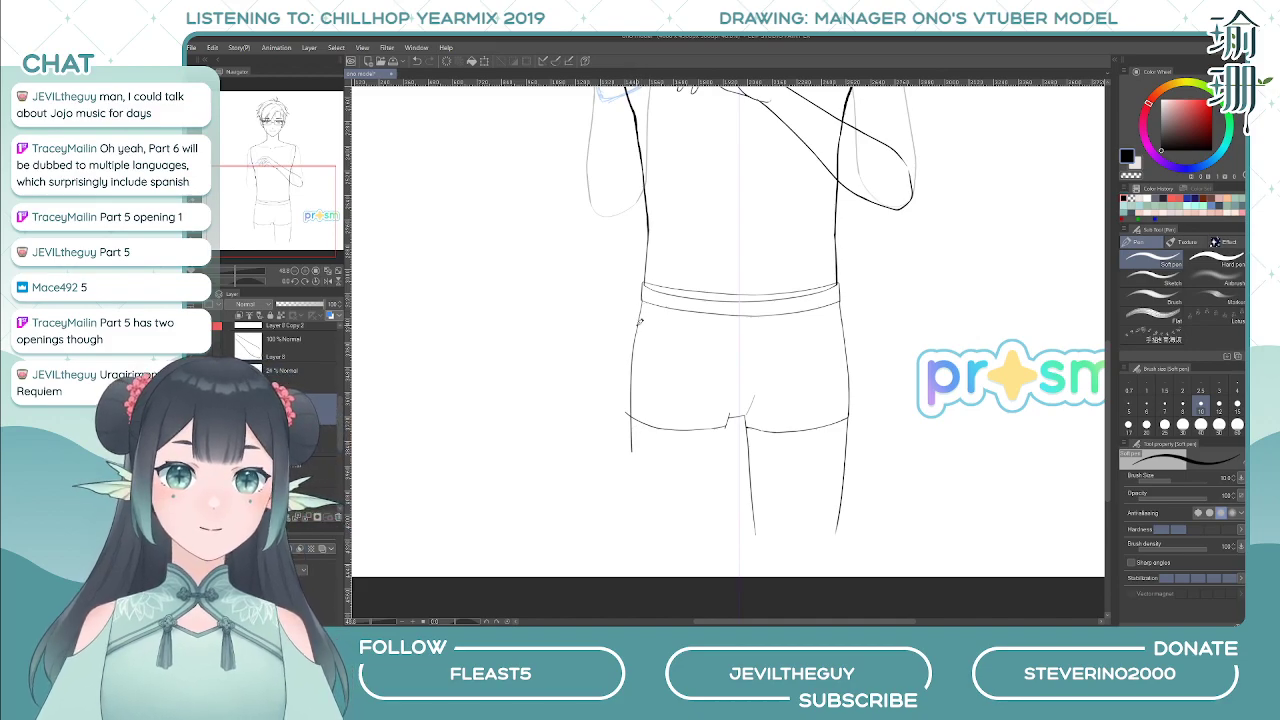
- Redraw the outer leg line at closer zoom, from the upper hip stroke straight down to just past the hem
{"action": "scroll", "coordinate": [640, 320], "scroll_direction": "up", "scroll_amount": 2}
{"action": "key", "text": "ctrl+z"}
{"action": "left_click_drag", "start_coordinate": [630, 368], "coordinate": [627, 545]}
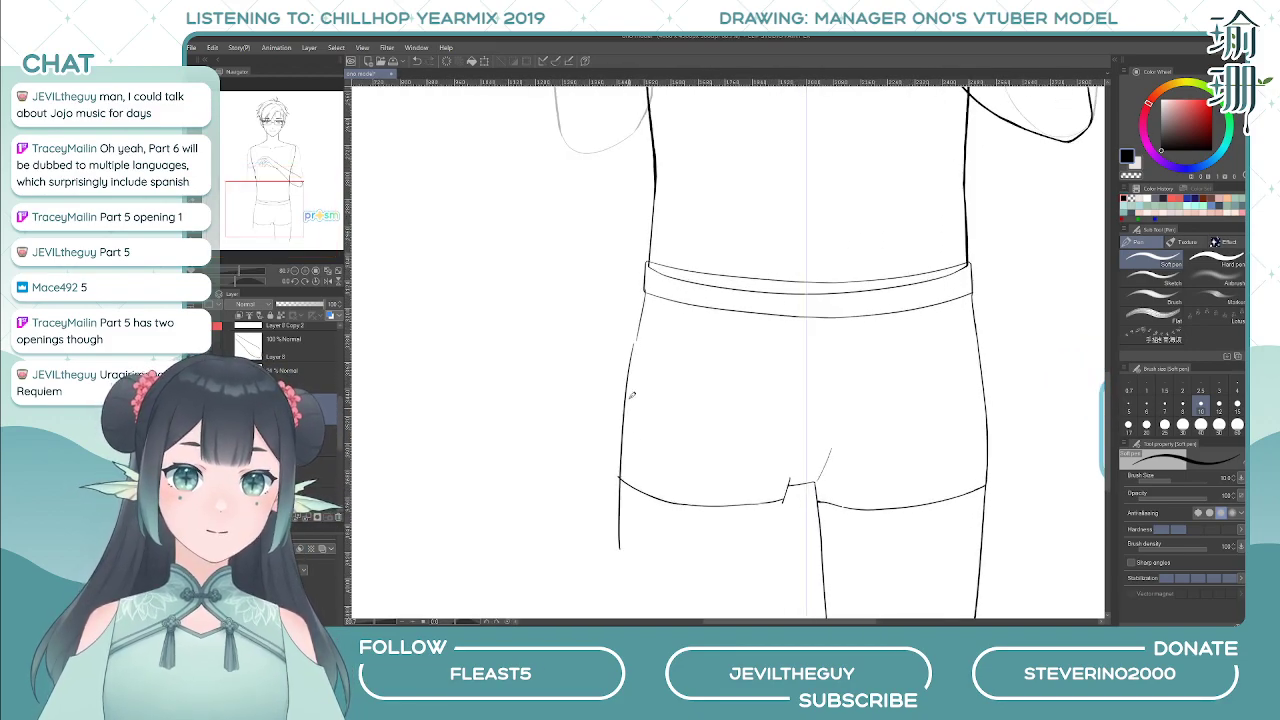
{"action": "key", "text": "ctrl+z"}
{"action": "left_click_drag", "start_coordinate": [632, 352], "coordinate": [629, 520]}
{"action": "scroll", "coordinate": [633, 388], "scroll_direction": "down", "scroll_amount": 2}
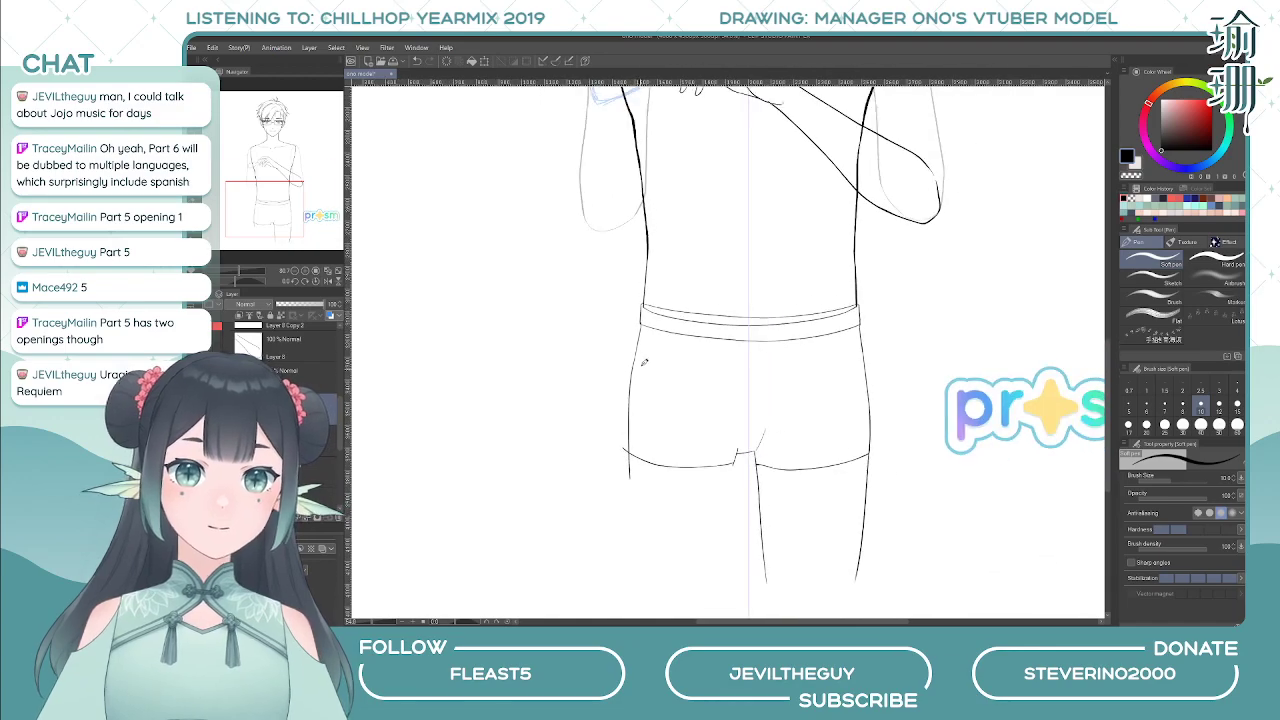
- Undo the outer leg line and try several new strokes from the upper hip down past the hem
{"action": "key", "text": "ctrl+z"}
{"action": "scroll", "coordinate": [640, 346], "scroll_direction": "up", "scroll_amount": 1}
{"action": "mouse_move", "coordinate": [638, 352]}
{"action": "left_mouse_down"}
{"action": "mouse_move", "coordinate": [627, 429]}
{"action": "mouse_move", "coordinate": [623, 545]}
{"action": "left_mouse_up"}
{"action": "key", "text": "ctrl+z"}
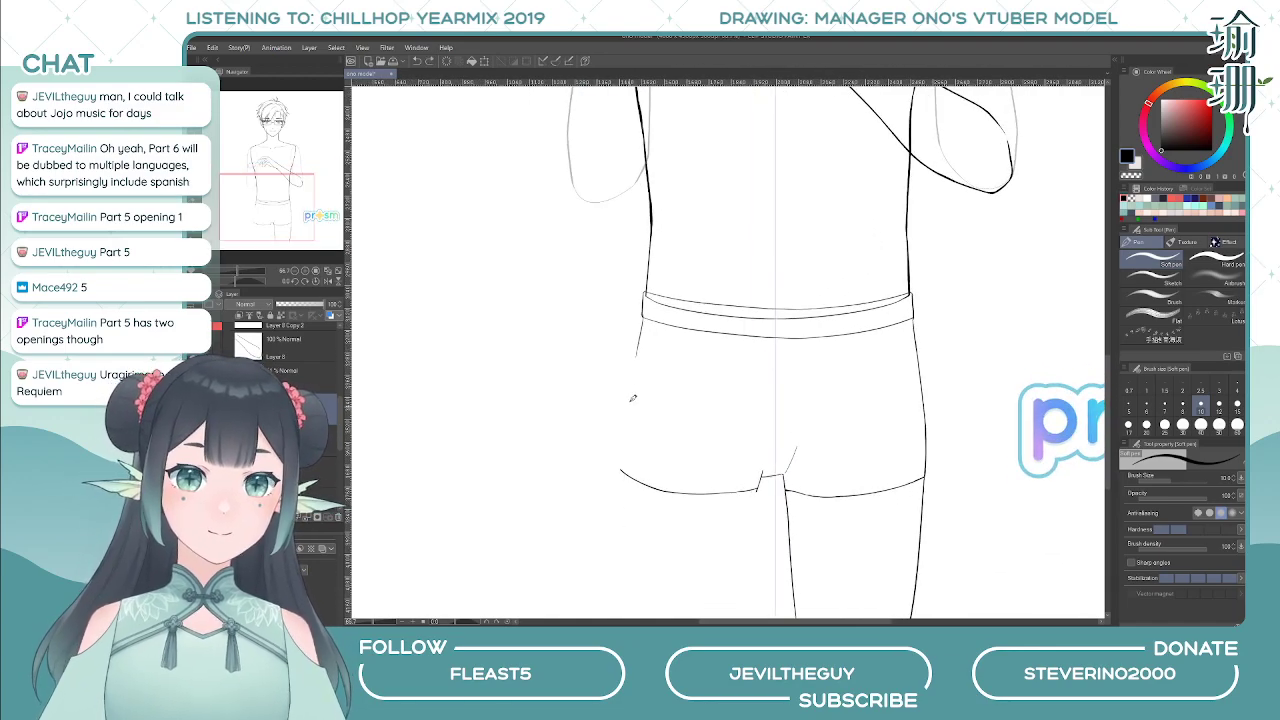
{"action": "key", "text": "ctrl+z"}
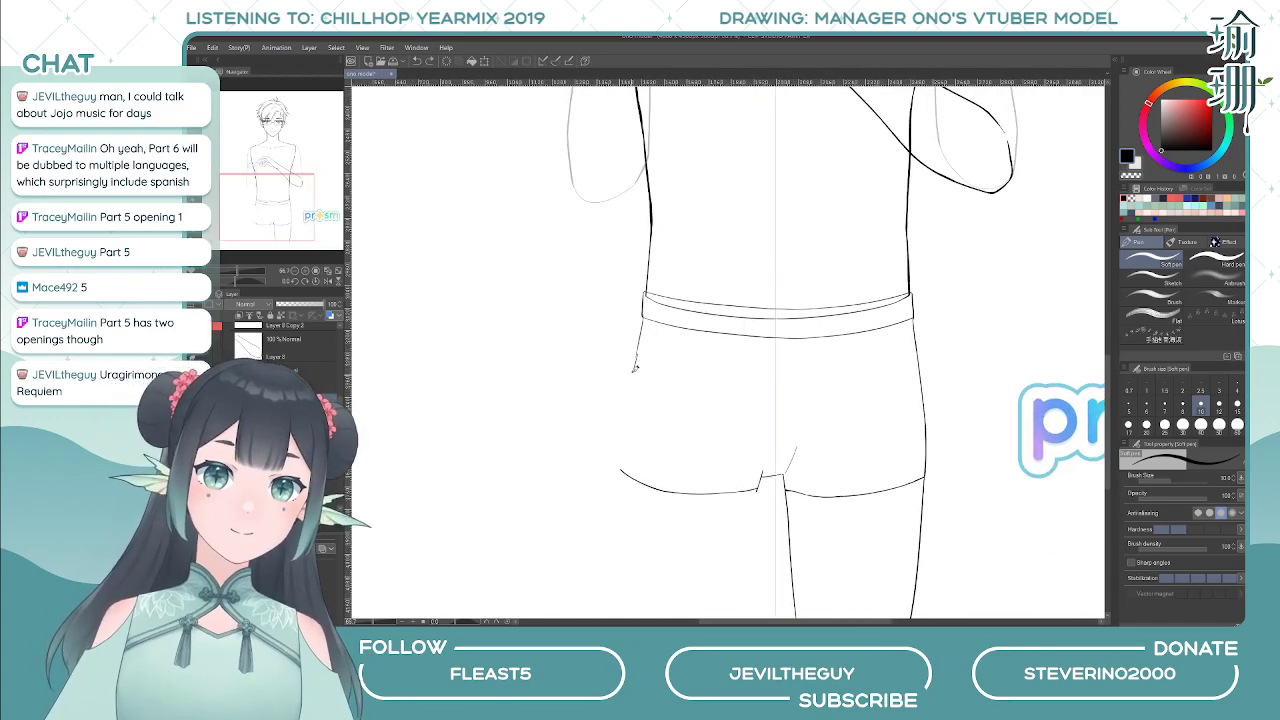
{"action": "left_click_drag", "start_coordinate": [635, 356], "coordinate": [630, 530]}
{"action": "key", "text": "ctrl+z"}
{"action": "left_click_drag", "start_coordinate": [633, 366], "coordinate": [637, 524]}
{"action": "key", "text": "ctrl+z"}
{"action": "left_click_drag", "start_coordinate": [633, 369], "coordinate": [638, 582]}
{"action": "scroll", "coordinate": [642, 575], "scroll_direction": "down", "scroll_amount": 2}
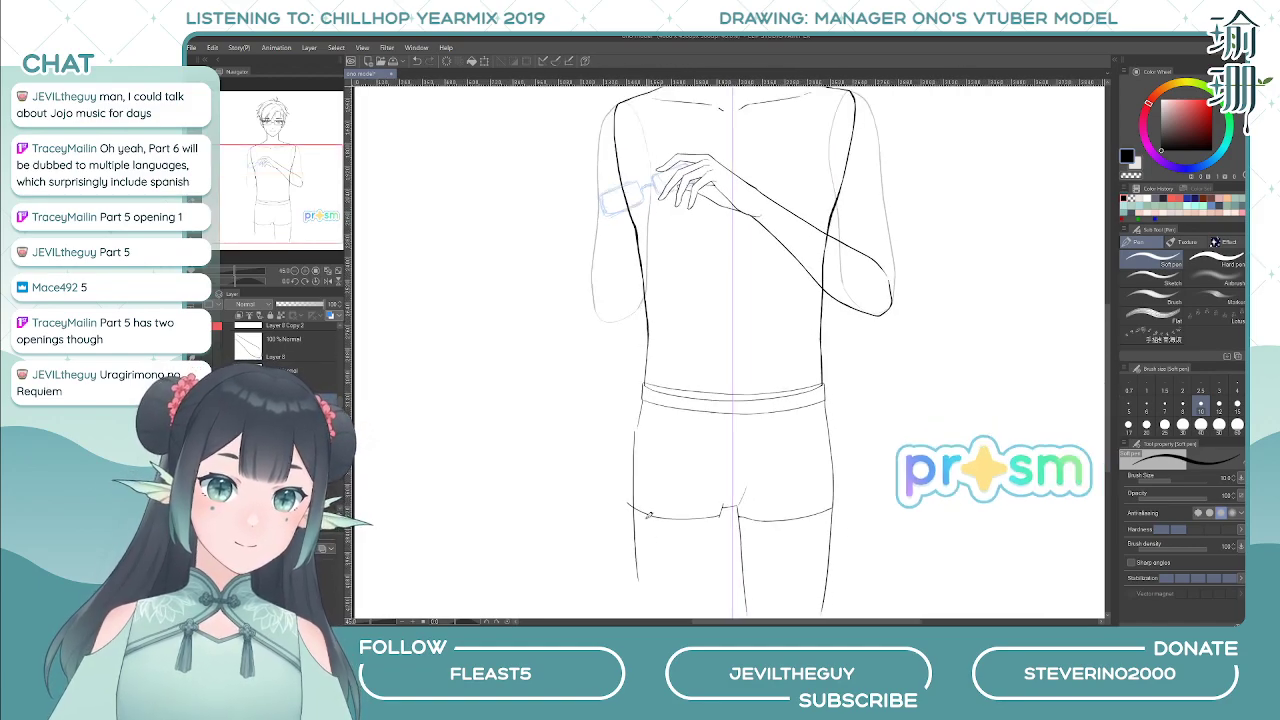
{"action": "left_click_drag", "start_coordinate": [698, 485], "coordinate": [710, 346]}
{"action": "key", "text": "ctrl+z"}
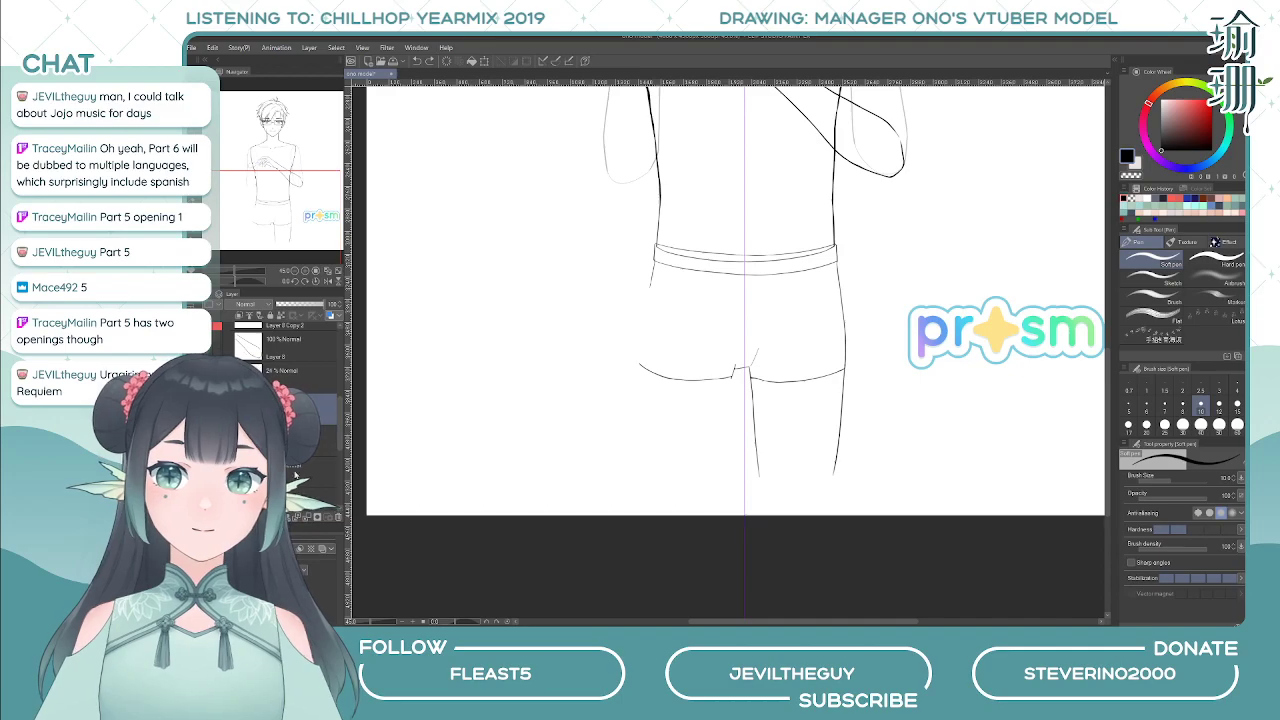
- Show the rough blue sketch beneath the line art as a guide for the hips and legs
{"action": "left_click", "coordinate": [196, 482]}
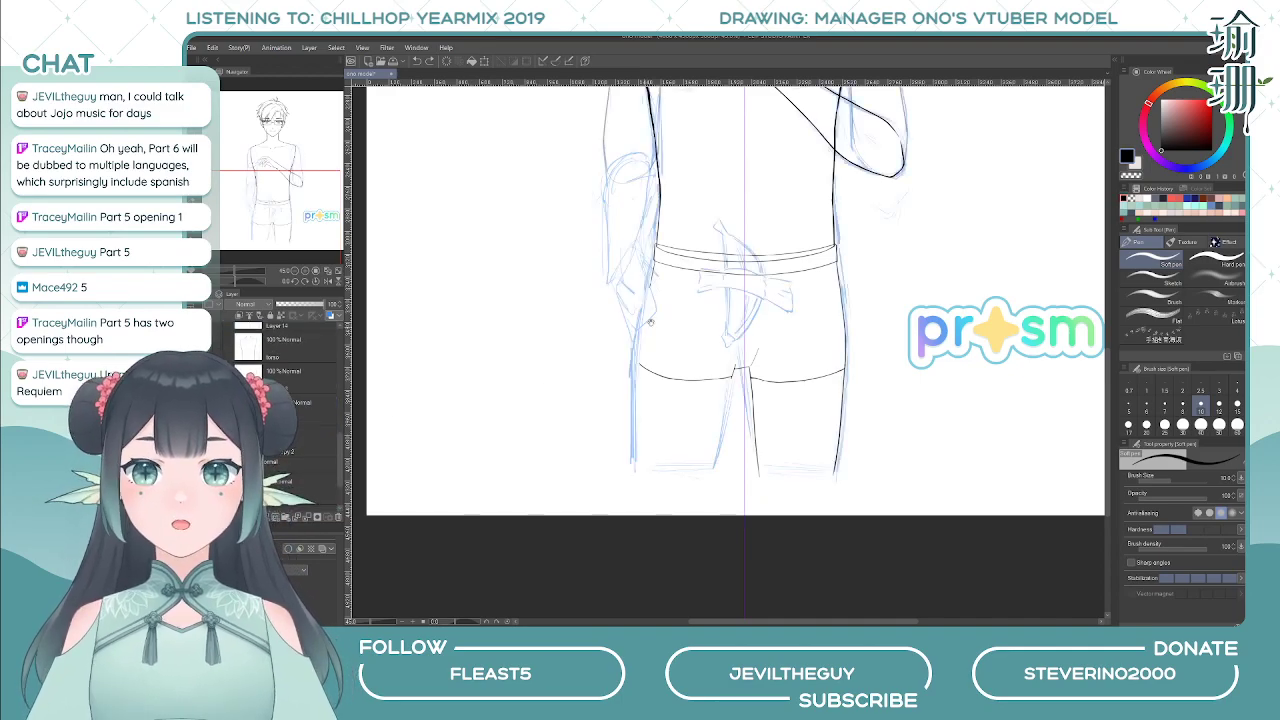
{"action": "left_click_drag", "start_coordinate": [681, 320], "coordinate": [683, 348]}
{"action": "scroll", "coordinate": [653, 328], "scroll_direction": "down", "scroll_amount": 1}
{"action": "scroll", "coordinate": [652, 326], "scroll_direction": "up", "scroll_amount": 2}
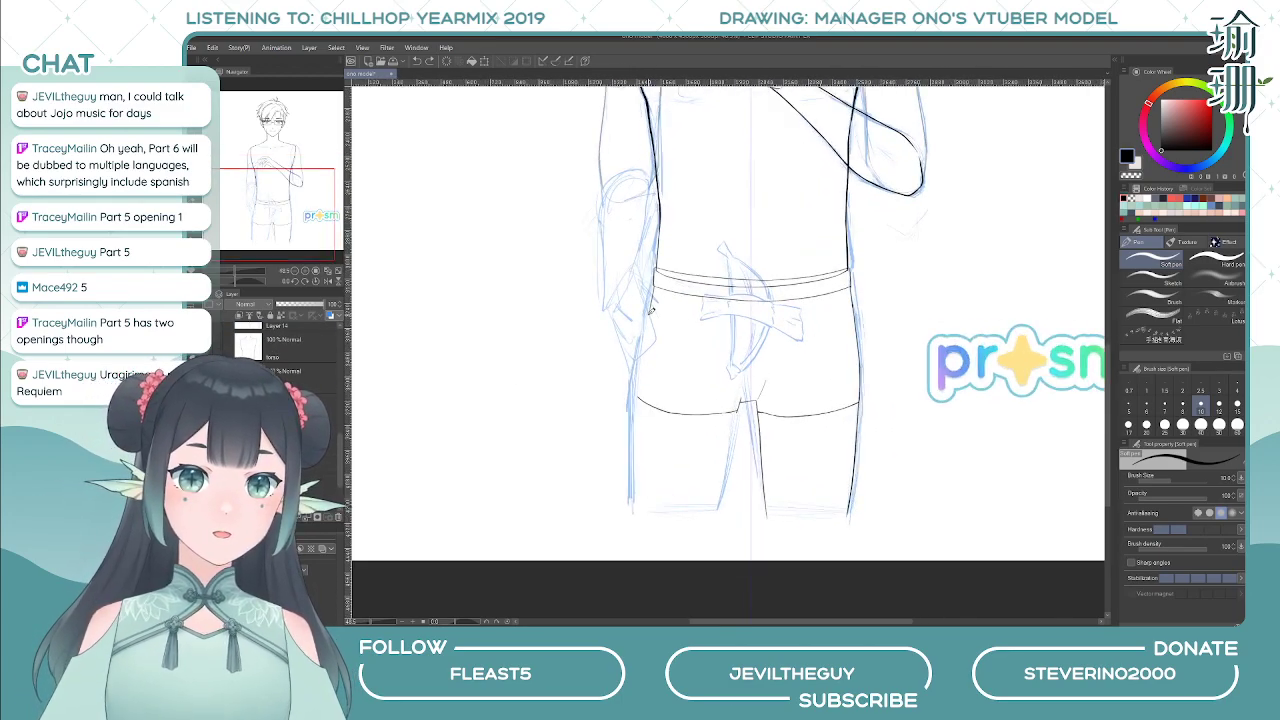
- Try long outer leg strokes over the sketch, from the upper hip down to the leg's lower end
{"action": "left_click_drag", "start_coordinate": [651, 312], "coordinate": [636, 513]}
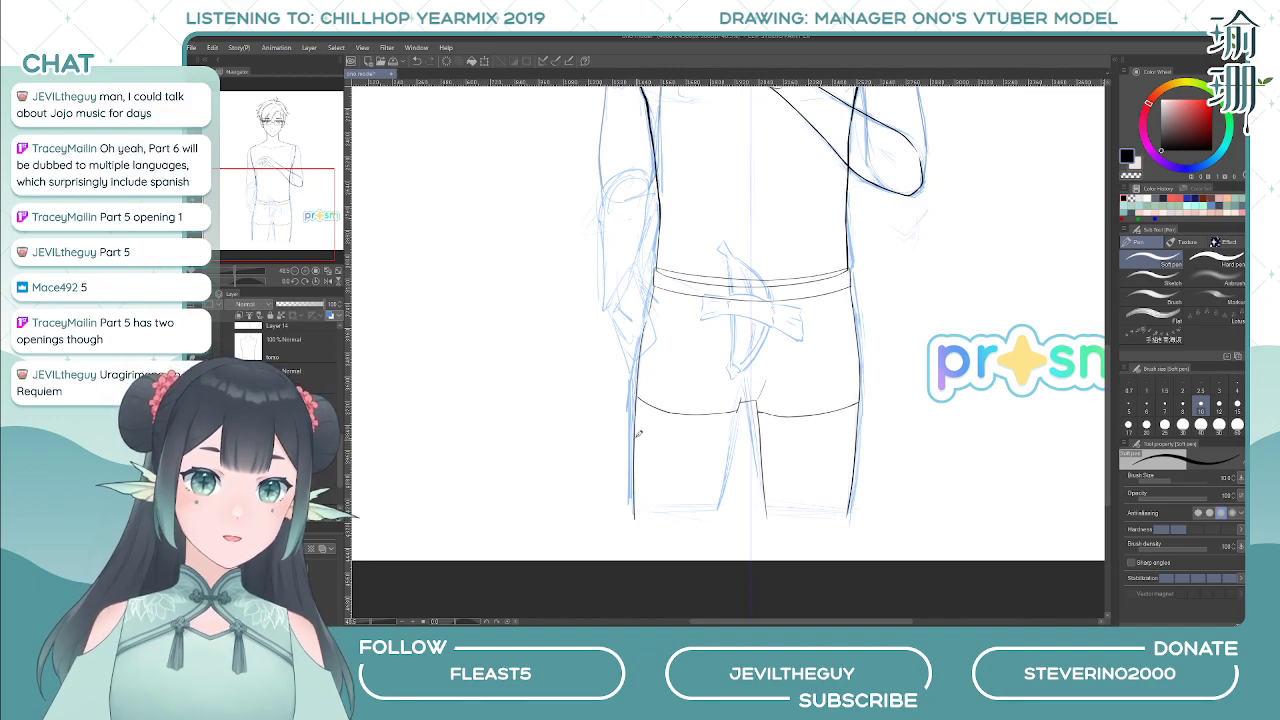
{"action": "key", "text": "ctrl+z"}
{"action": "left_click_drag", "start_coordinate": [648, 314], "coordinate": [642, 508]}
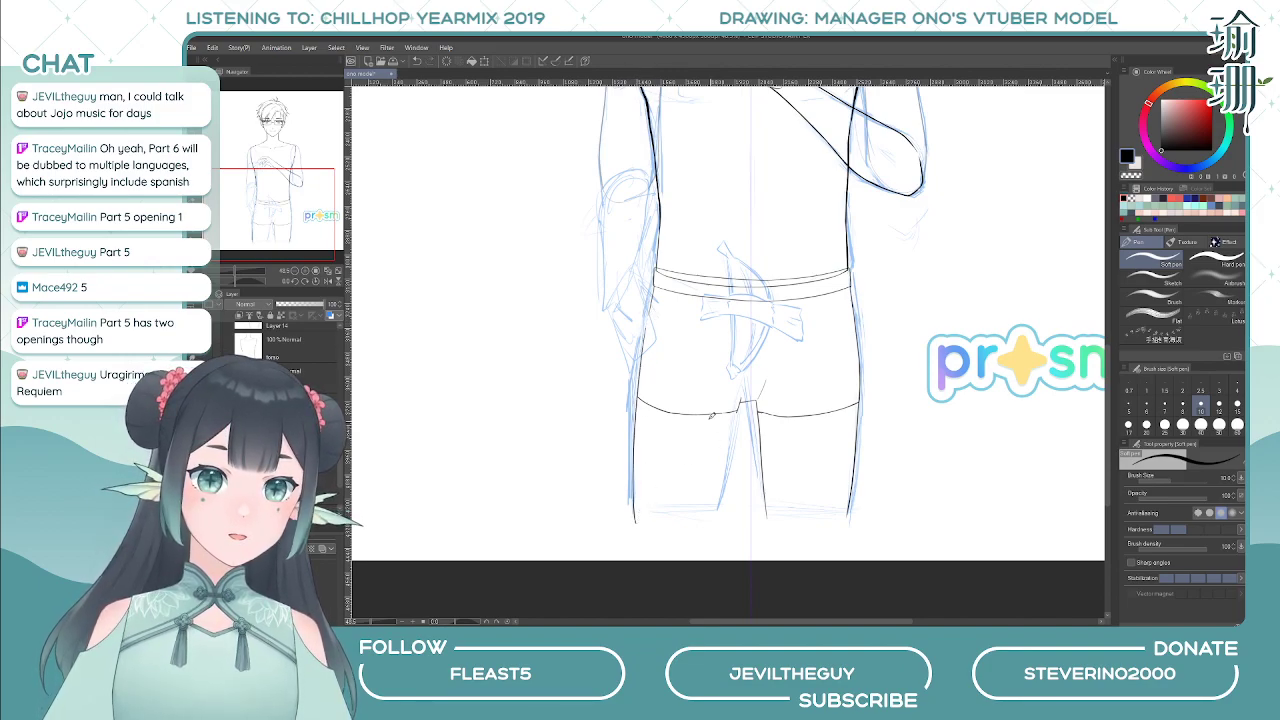
{"action": "key", "text": "ctrl+z"}
{"action": "left_click_drag", "start_coordinate": [647, 332], "coordinate": [634, 492]}
{"action": "key", "text": "ctrl+z"}
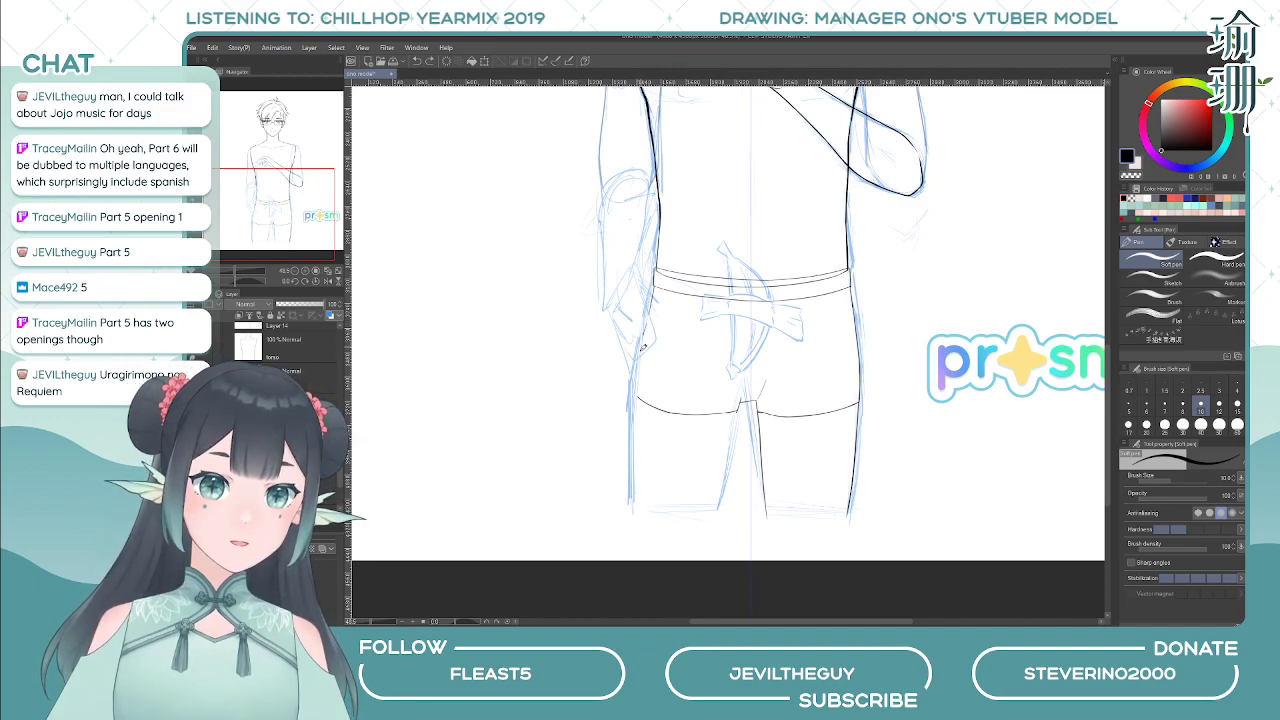
- Try short hip strokes above the hem and a long outer leg line that ends further inward
{"action": "left_click_drag", "start_coordinate": [643, 348], "coordinate": [637, 403]}
{"action": "key", "text": "ctrl+z"}
{"action": "left_click_drag", "start_coordinate": [648, 323], "coordinate": [639, 384]}
{"action": "key", "text": "ctrl+z"}
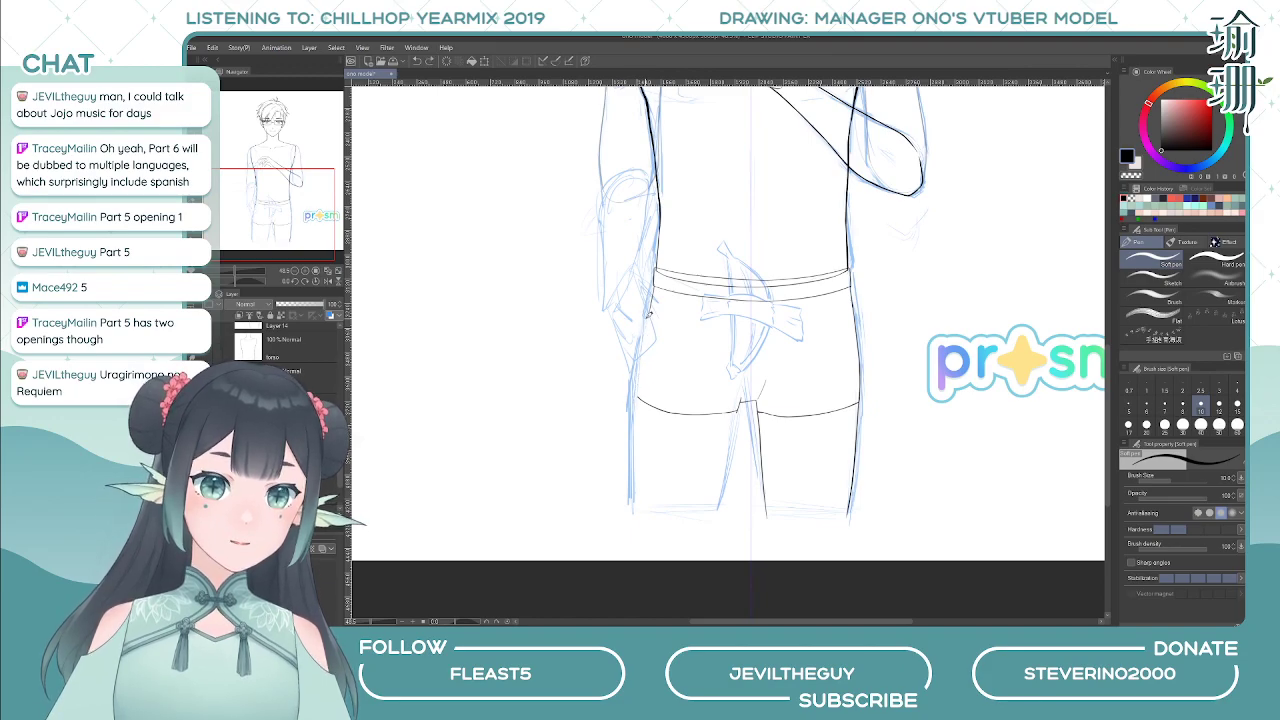
{"action": "left_click_drag", "start_coordinate": [647, 316], "coordinate": [646, 532]}
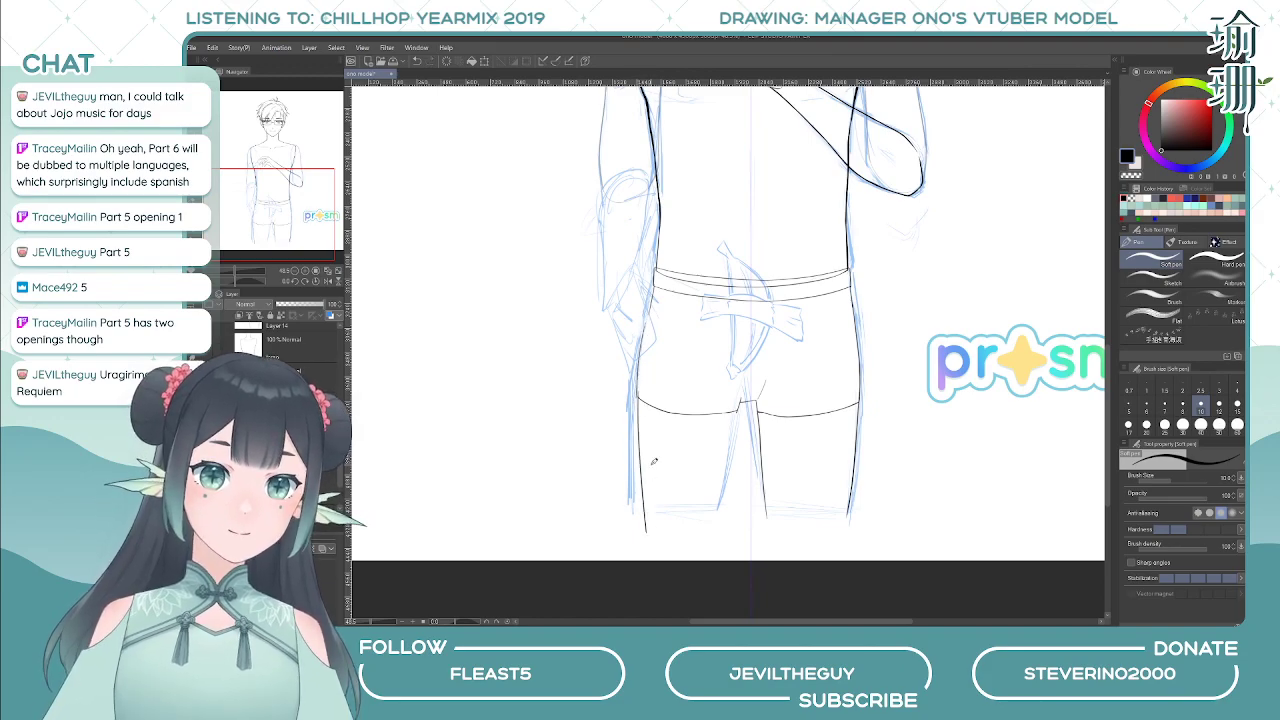
- Undo the last outer leg stroke and trace the same leg's inner line along the sketch on the mirrored canvas
{"action": "key", "text": "h"}
{"action": "key", "text": "ctrl+z"}
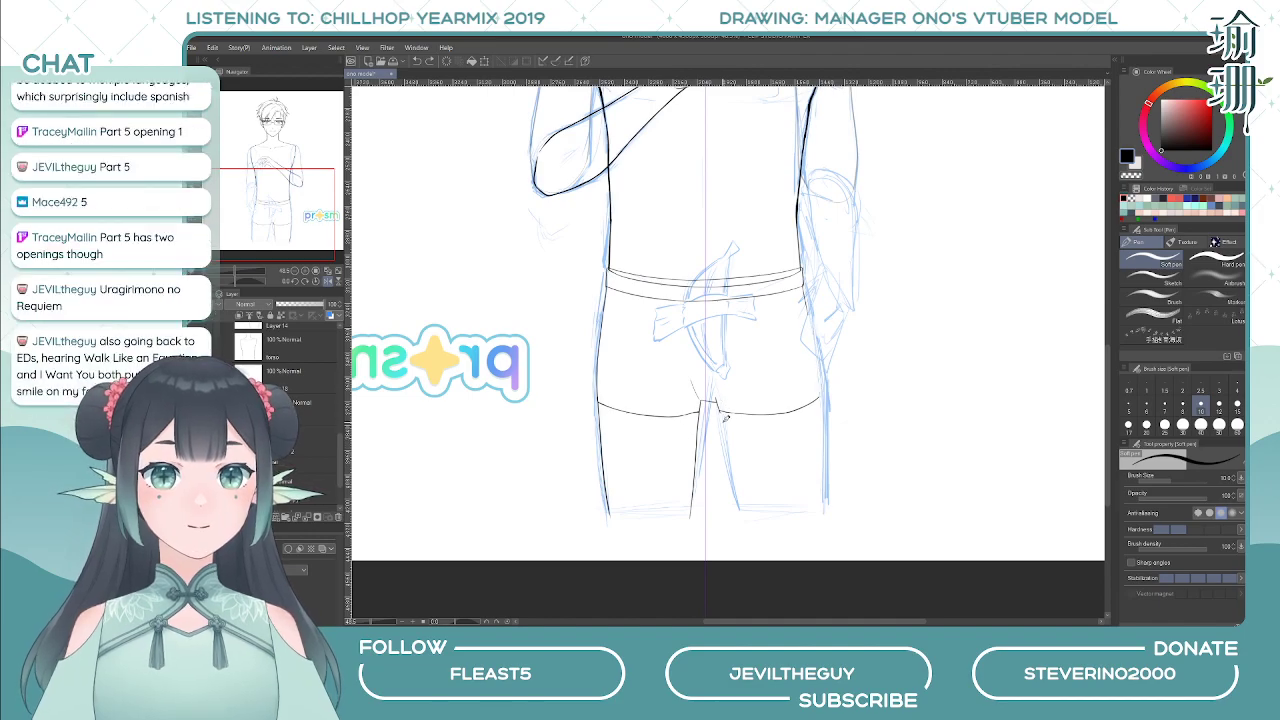
{"action": "left_click_drag", "start_coordinate": [718, 403], "coordinate": [738, 517]}
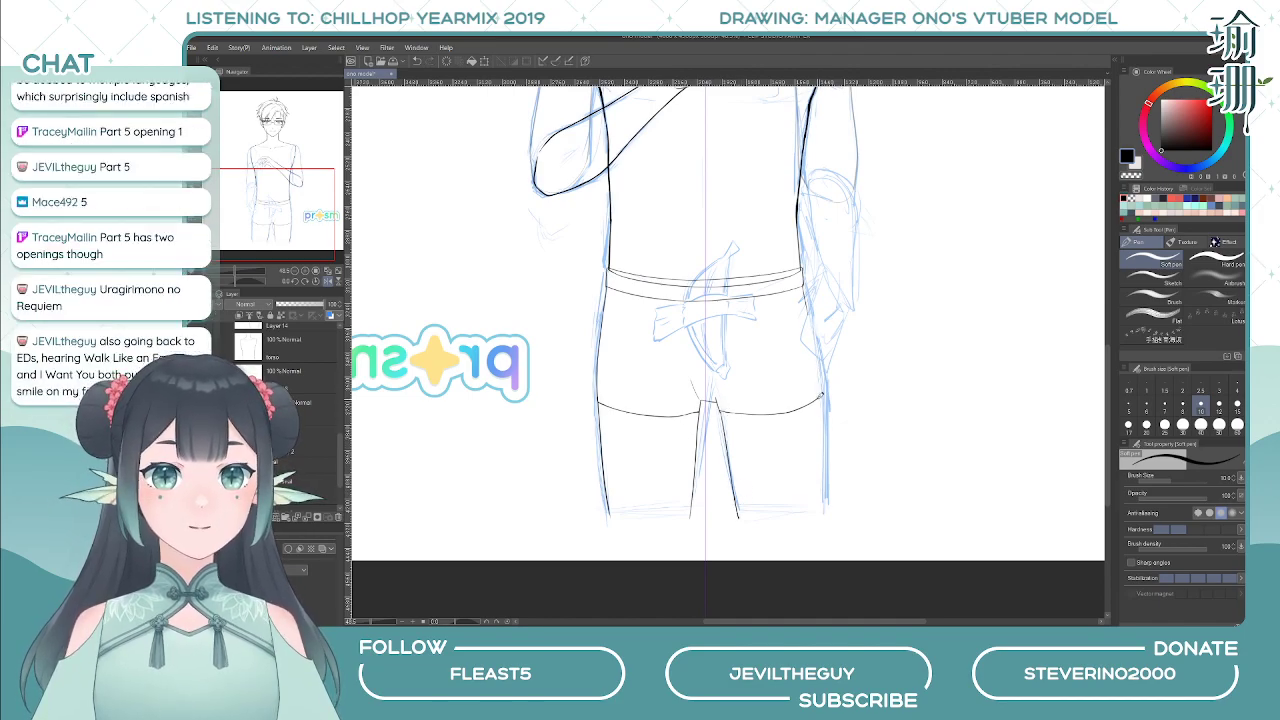
- Draw the outer leg line upward from the leg's lower end to the hip on the mirrored canvas, retrying until it fits
{"action": "left_click_drag", "start_coordinate": [826, 503], "coordinate": [818, 378]}
{"action": "key", "text": "ctrl+z"}
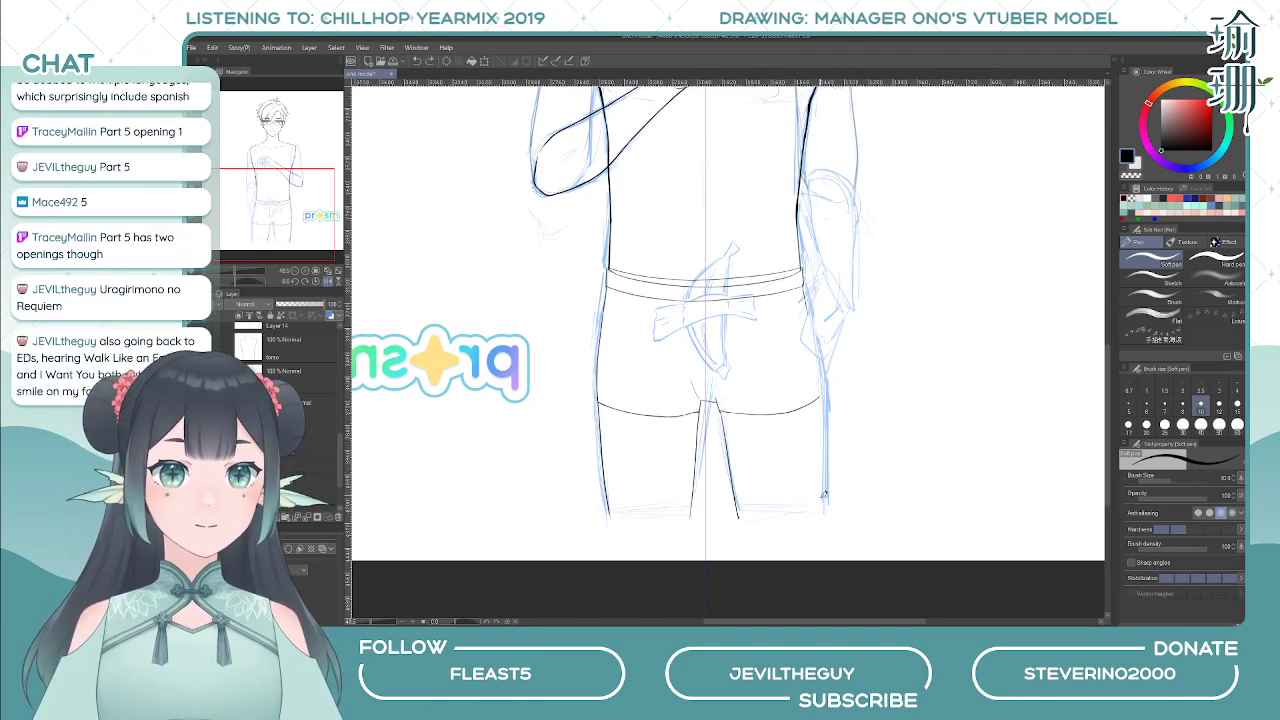
{"action": "left_click_drag", "start_coordinate": [825, 508], "coordinate": [815, 307]}
{"action": "key", "text": "ctrl+z"}
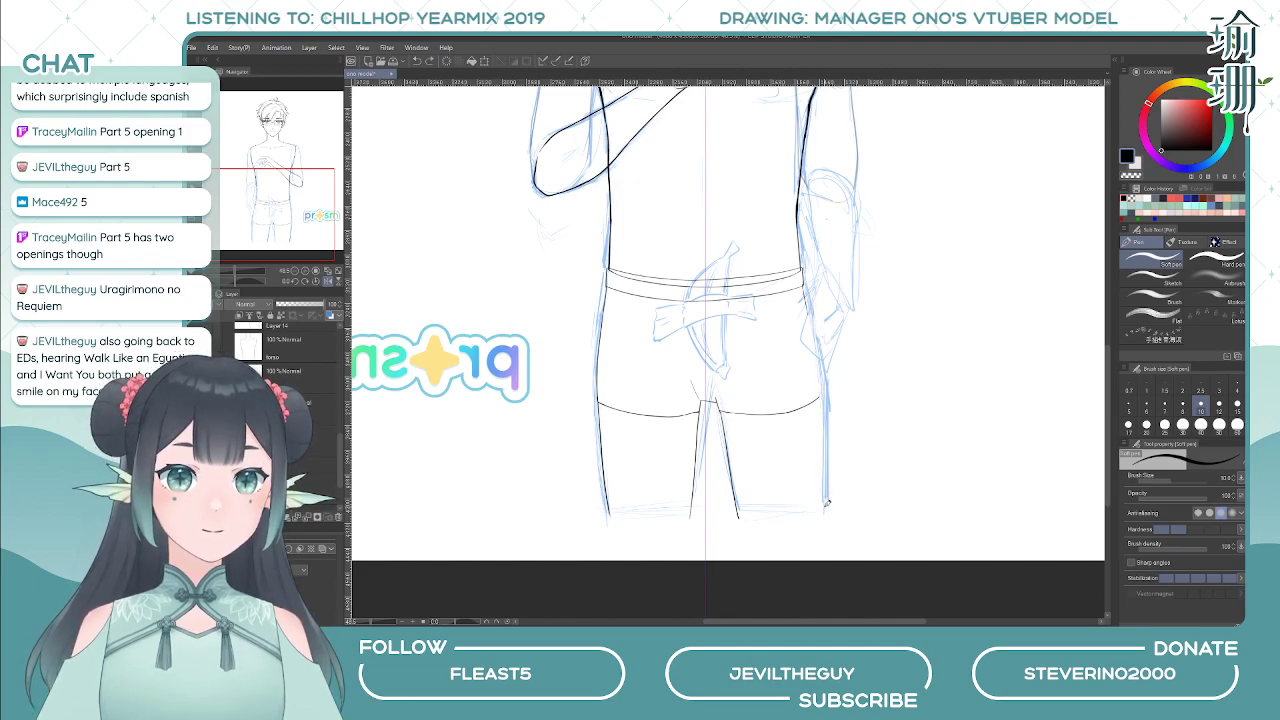
{"action": "left_click_drag", "start_coordinate": [825, 512], "coordinate": [814, 332]}
{"action": "key", "text": "ctrl+z"}
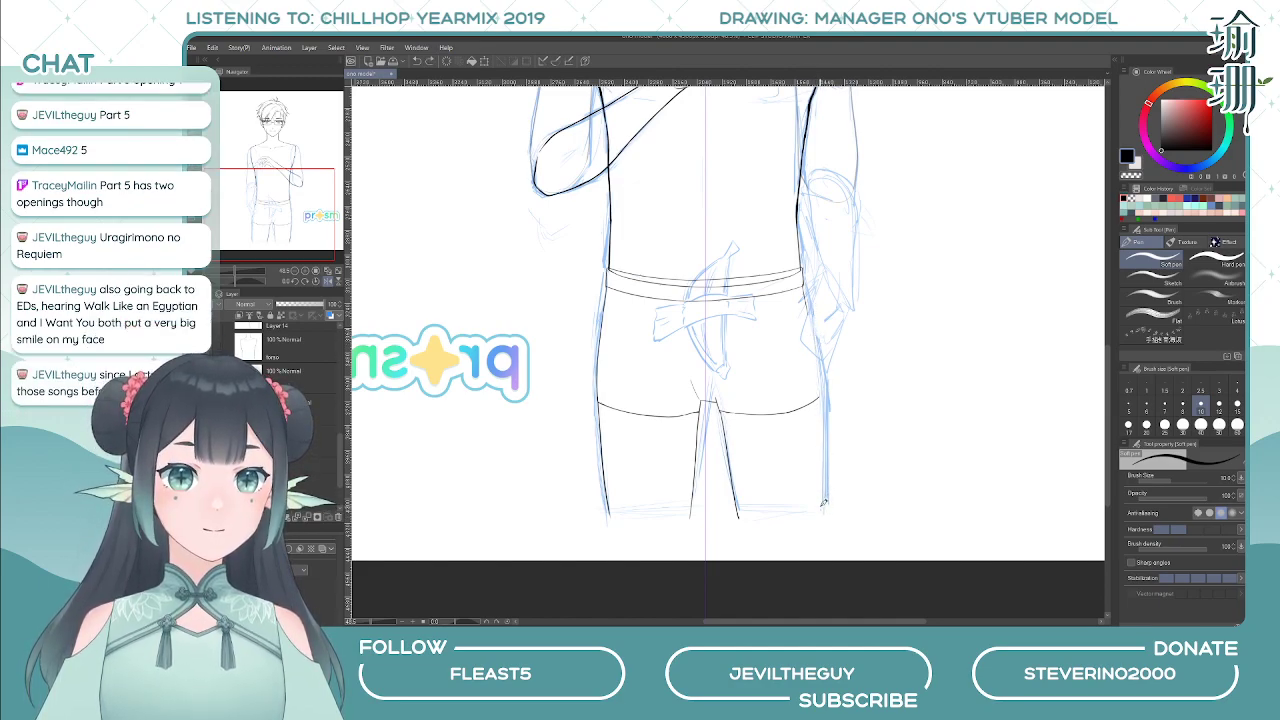
{"action": "left_click_drag", "start_coordinate": [824, 503], "coordinate": [806, 296]}
{"action": "key", "text": "ctrl+z"}
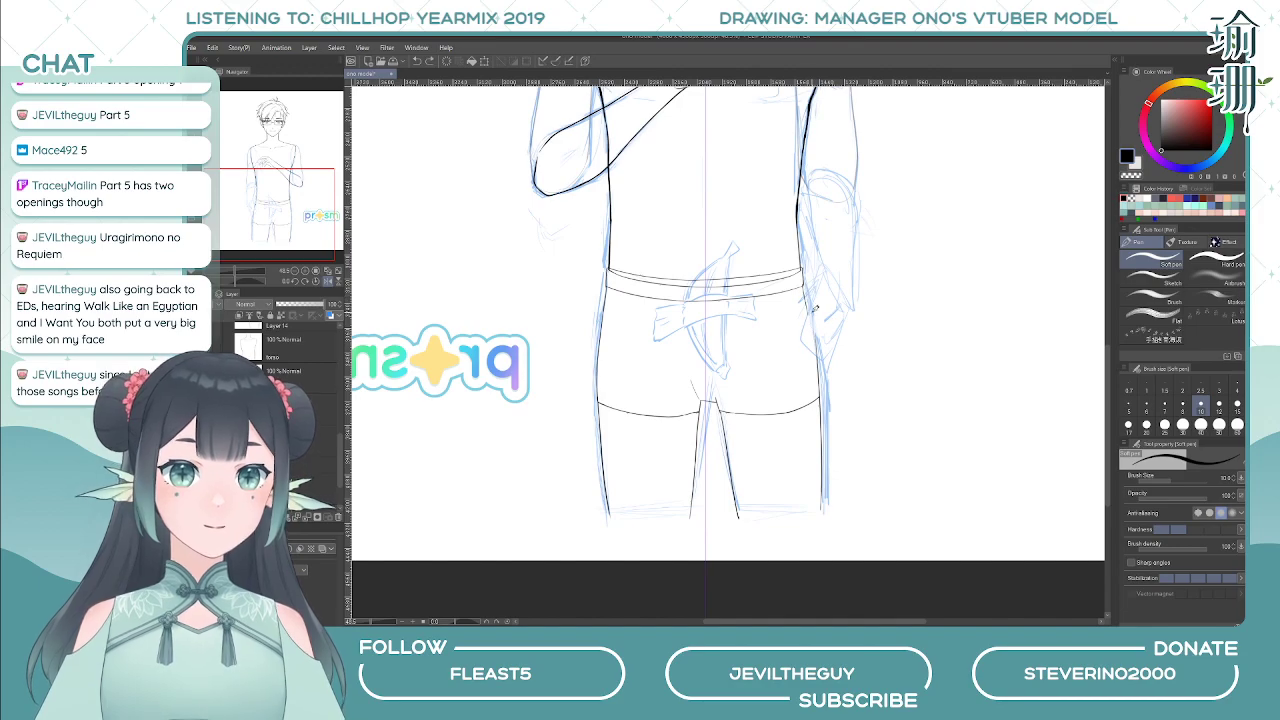
{"action": "key", "text": "h"}
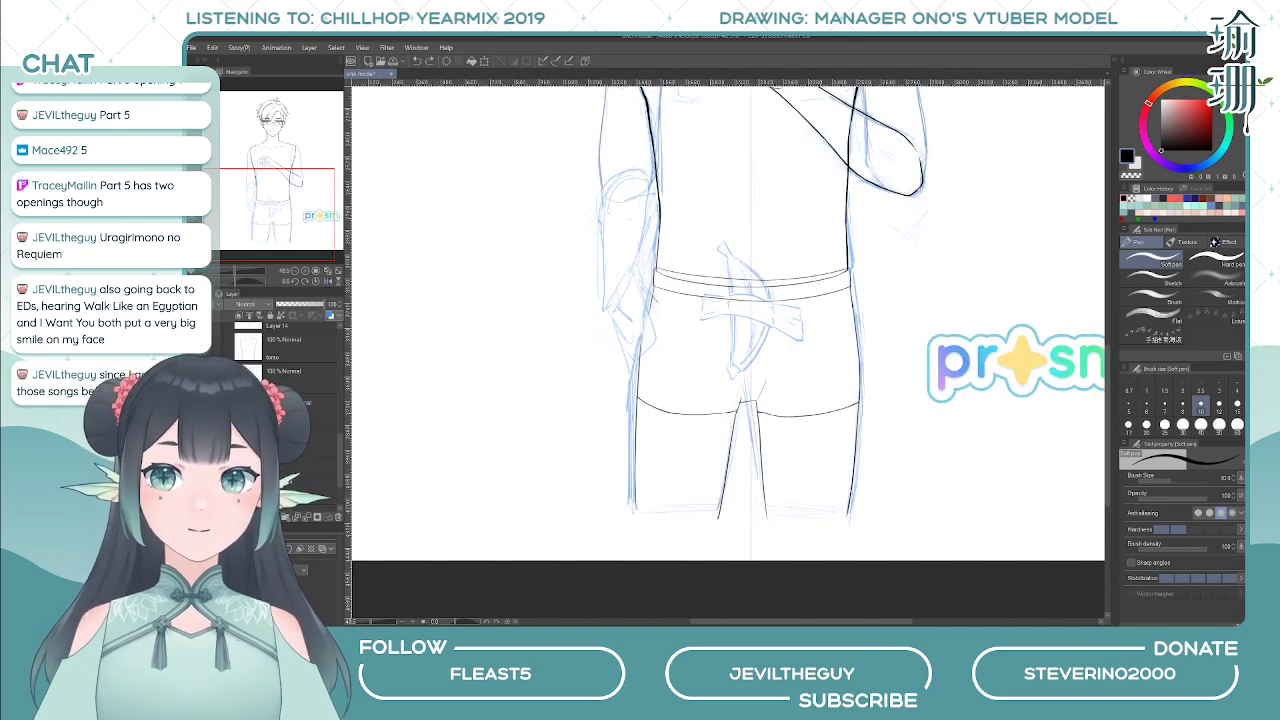
- Hide the blue sketch and erase the short upper hip stroke below the waistband
{"action": "left_click", "coordinate": [212, 464]}
{"action": "left_click_drag", "start_coordinate": [583, 369], "coordinate": [576, 384]}
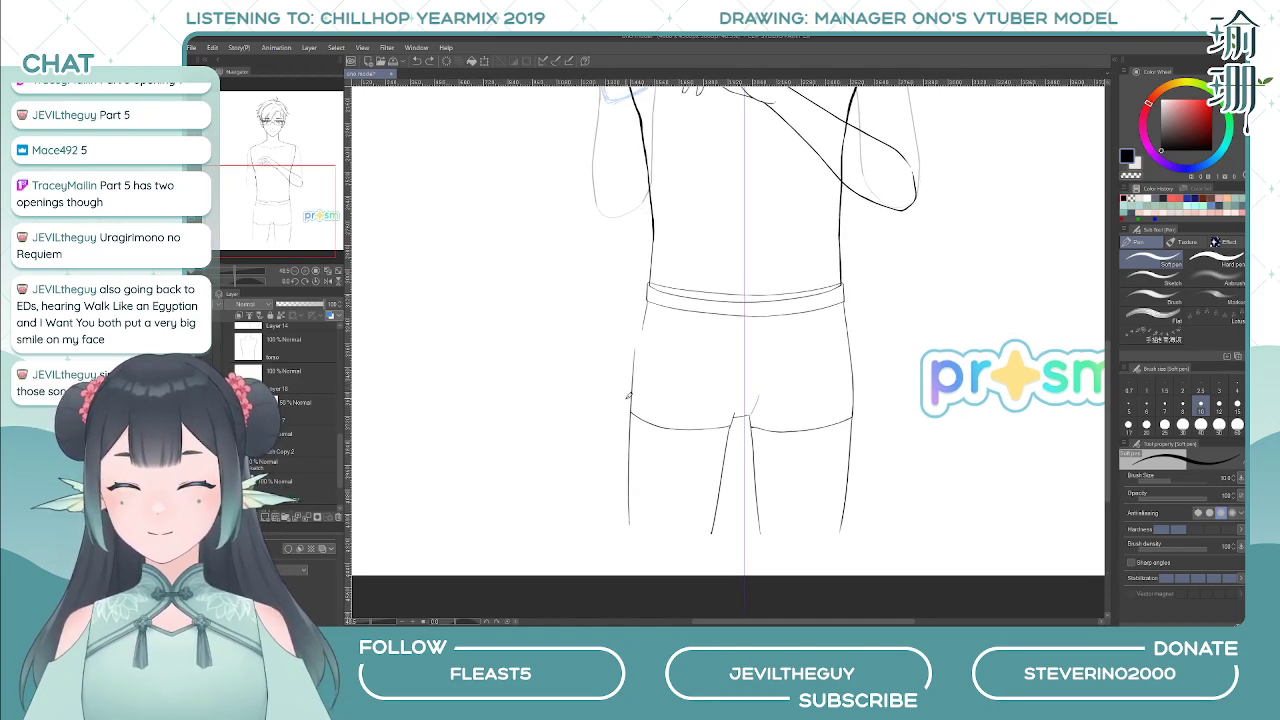
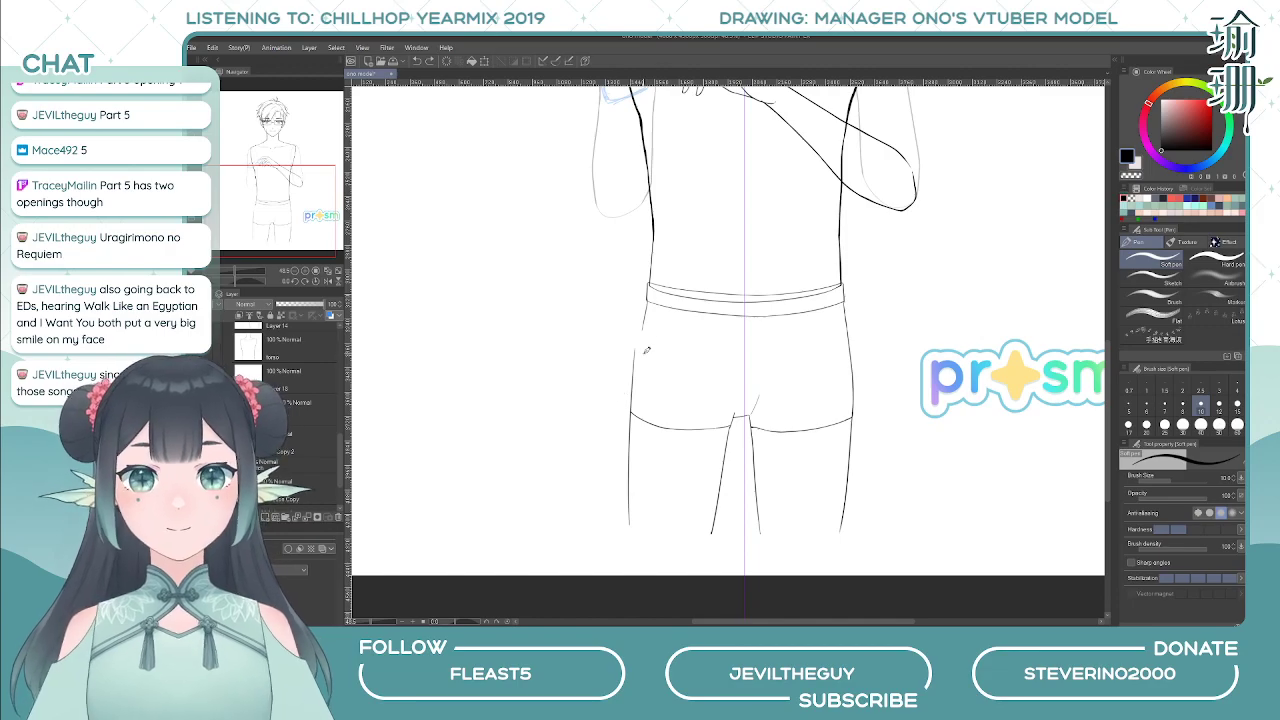
{"action": "scroll", "coordinate": [668, 337], "scroll_direction": "up", "scroll_amount": 2}
{"action": "left_click_drag", "start_coordinate": [617, 324], "coordinate": [572, 272]}
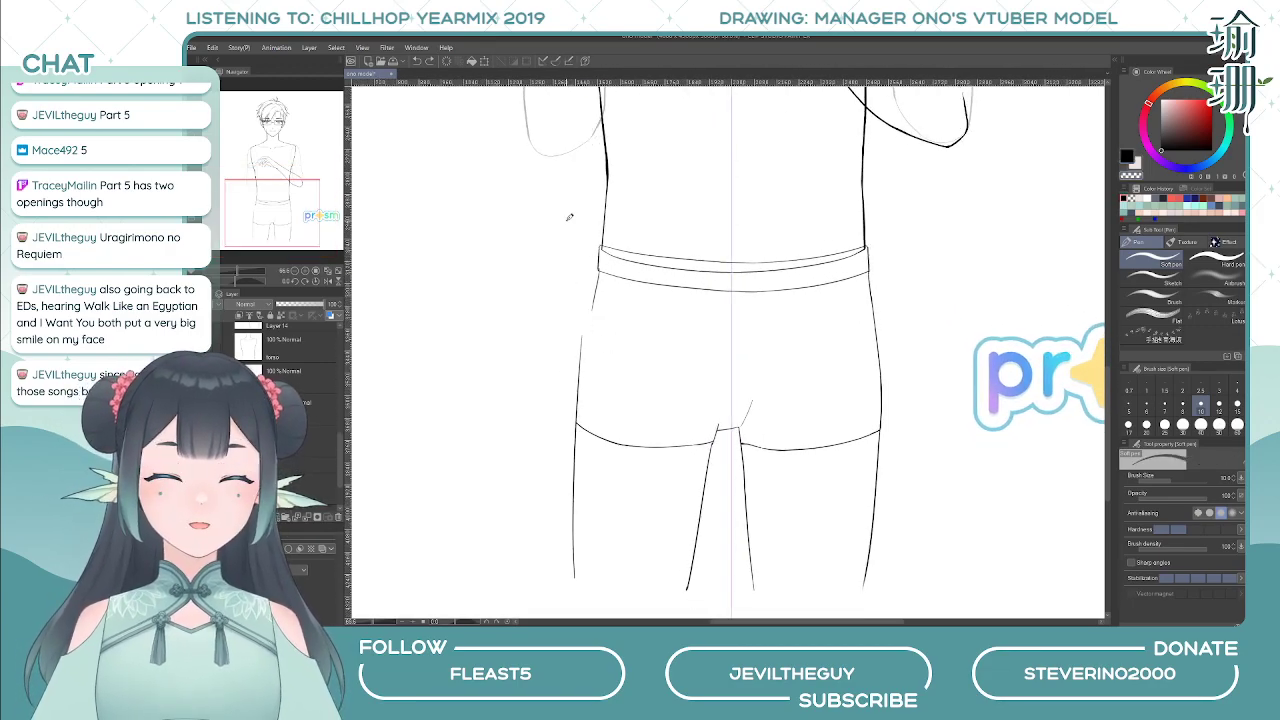
{"action": "key", "text": "e"}
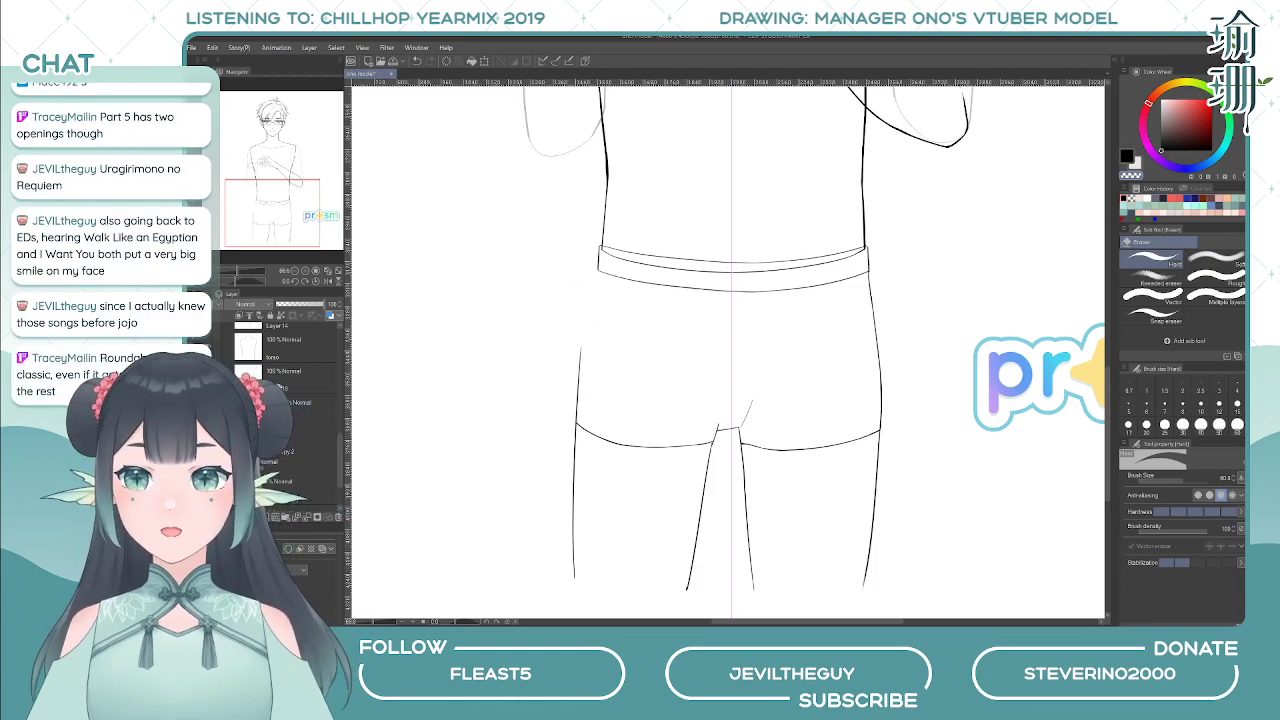
- Lasso the inner line of the redrawn leg, apply a scale/rotate transform to it and clear the selection
{"action": "scroll", "coordinate": [290, 420], "scroll_direction": "up", "scroll_amount": 2}
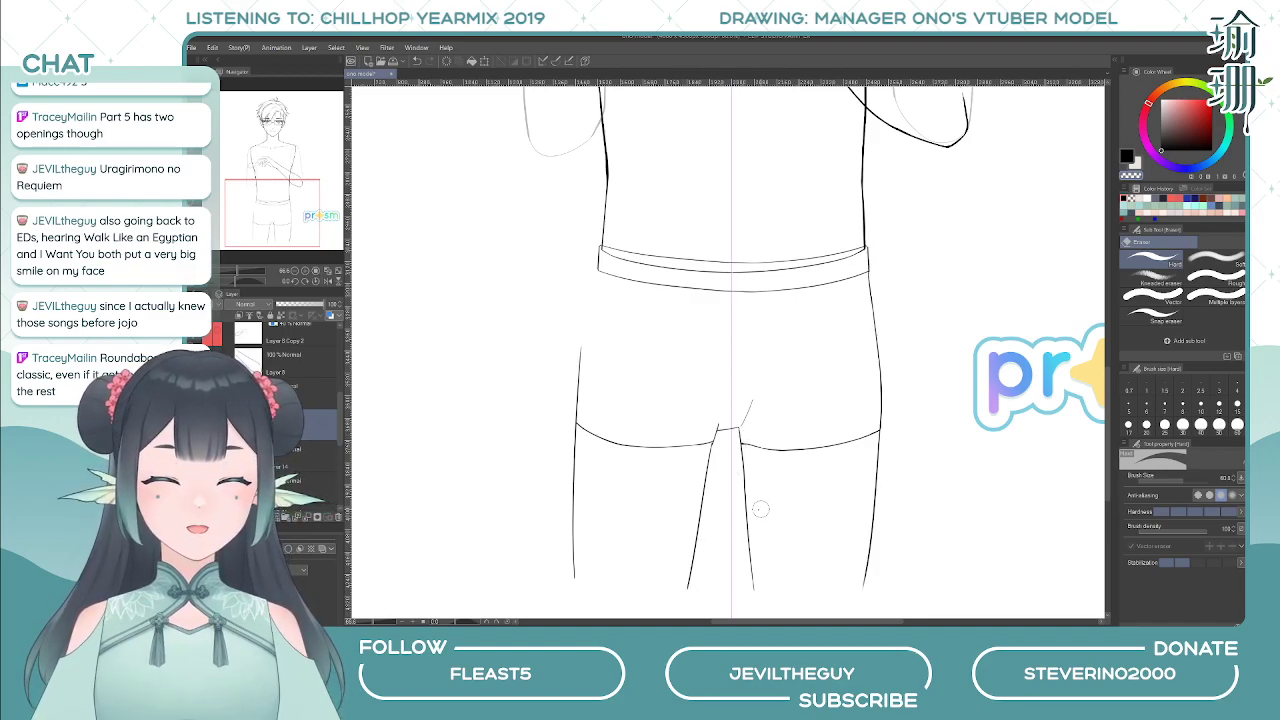
{"action": "key", "text": "m"}
{"action": "mouse_move", "coordinate": [722, 494]}
{"action": "left_mouse_down"}
{"action": "mouse_move", "coordinate": [657, 619]}
{"action": "mouse_move", "coordinate": [724, 538]}
{"action": "left_mouse_up"}
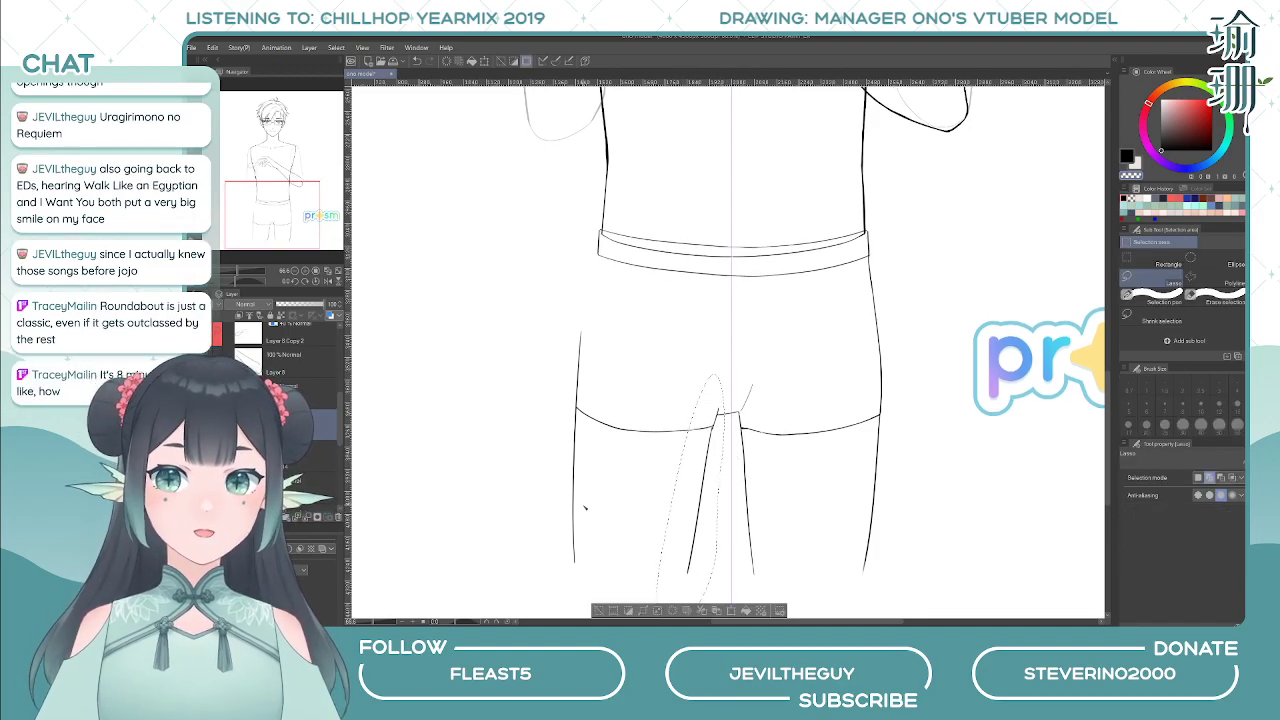
{"action": "key", "text": "ctrl+t"}
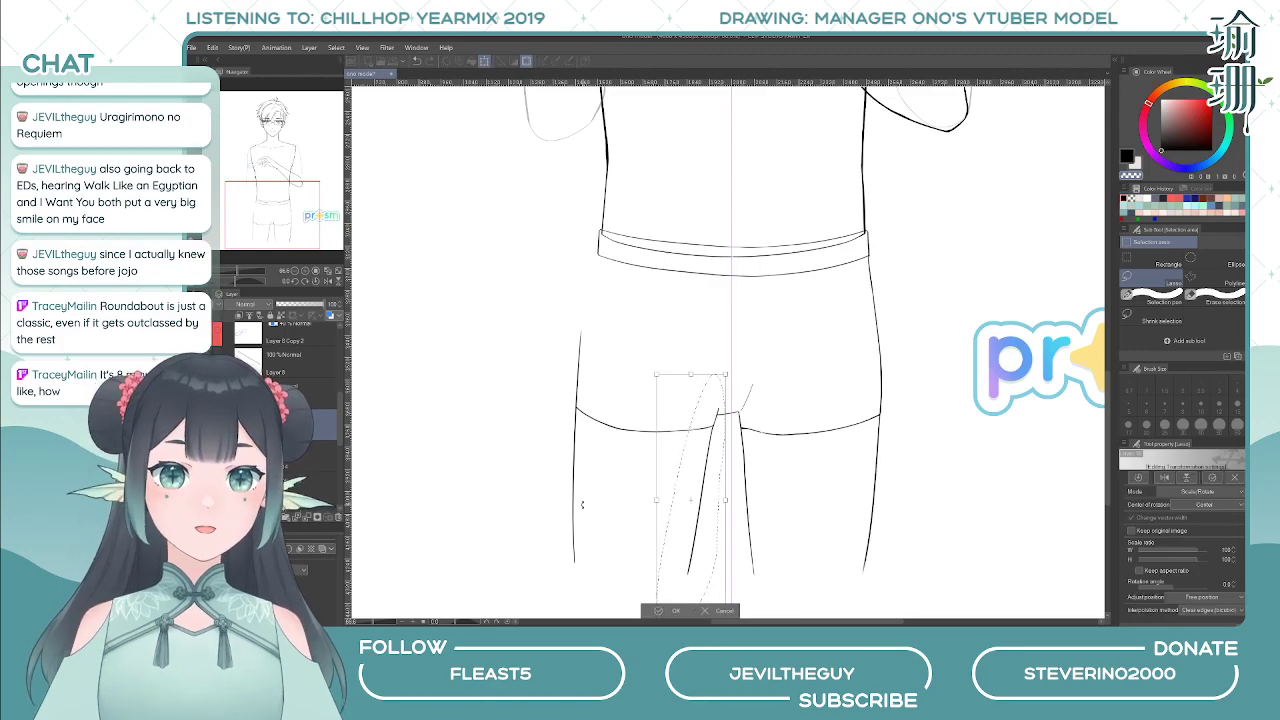
{"action": "key", "text": "Return"}
{"action": "key", "text": "ctrl+d"}
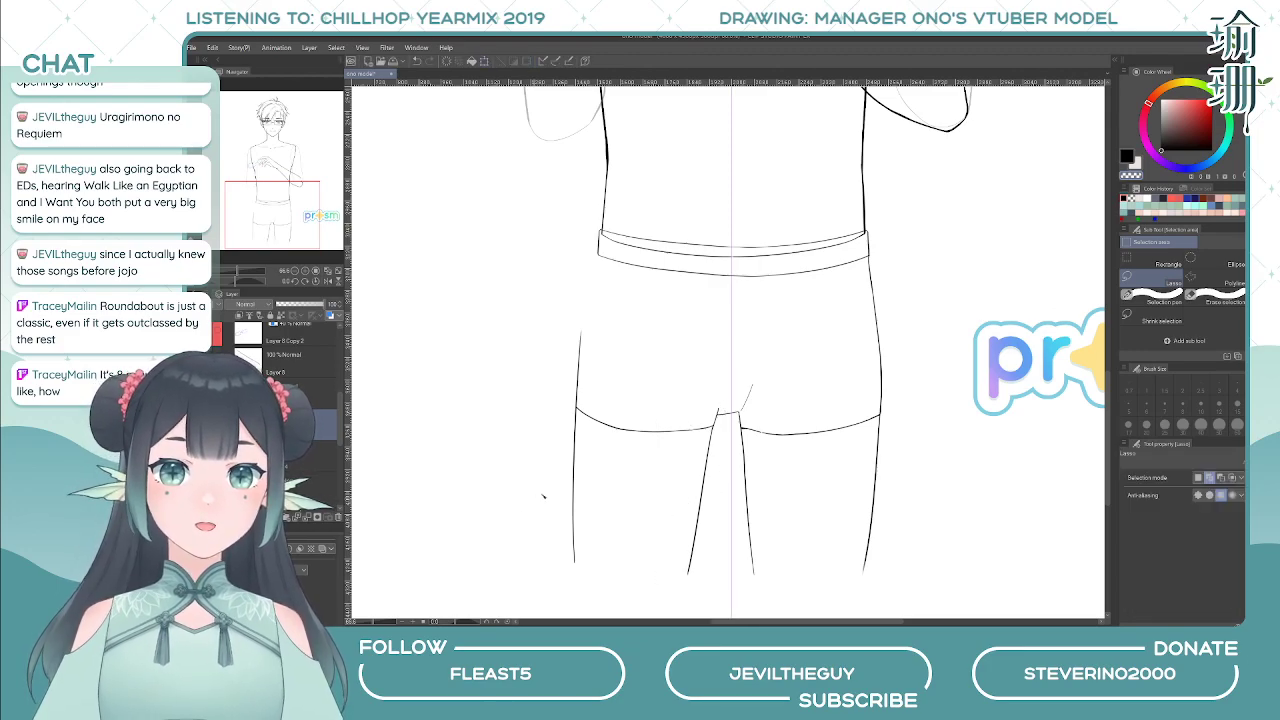
- Lasso the outer leg line and shift it slightly inward with a transform
{"action": "mouse_move", "coordinate": [543, 496]}
{"action": "left_mouse_down"}
{"action": "mouse_move", "coordinate": [595, 484]}
{"action": "mouse_move", "coordinate": [601, 515]}
{"action": "mouse_move", "coordinate": [578, 490]}
{"action": "left_mouse_up"}
{"action": "key", "text": "ctrl+t"}
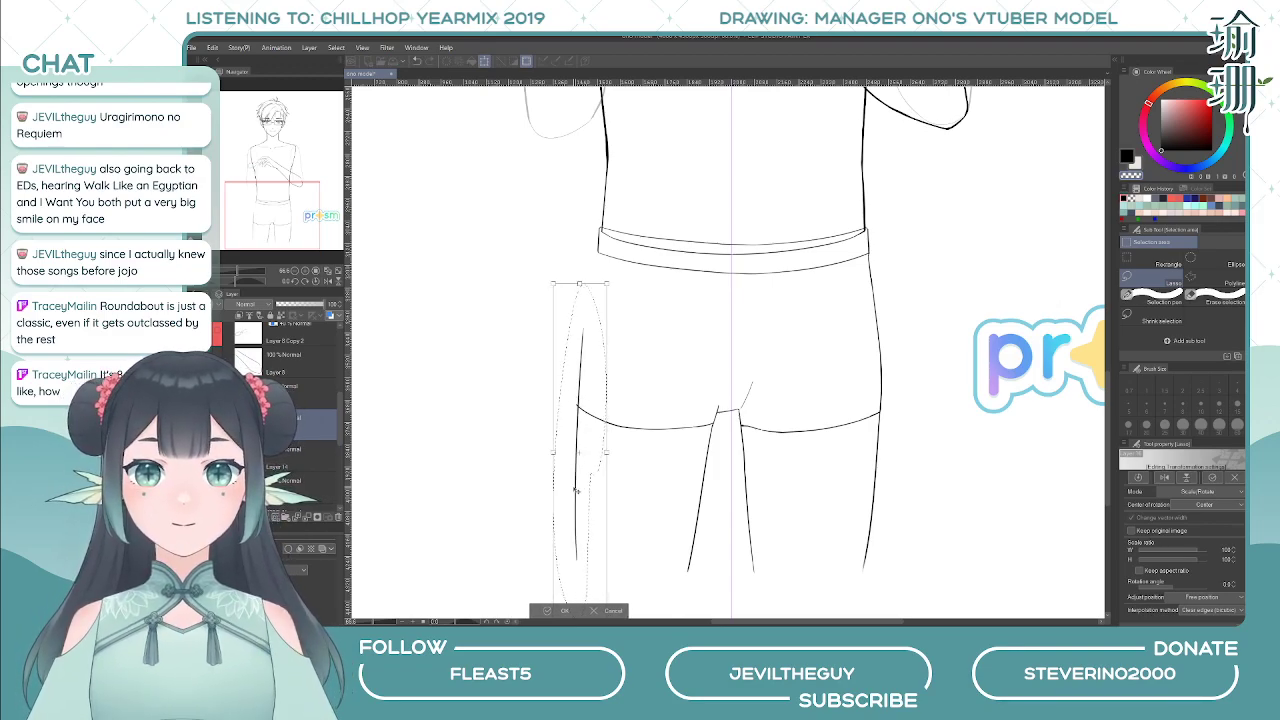
{"action": "key", "text": "Return"}
- Redraw the upper hip stroke with the soft pen from the waistband corner down toward the outer leg line
{"action": "key", "text": "e"}
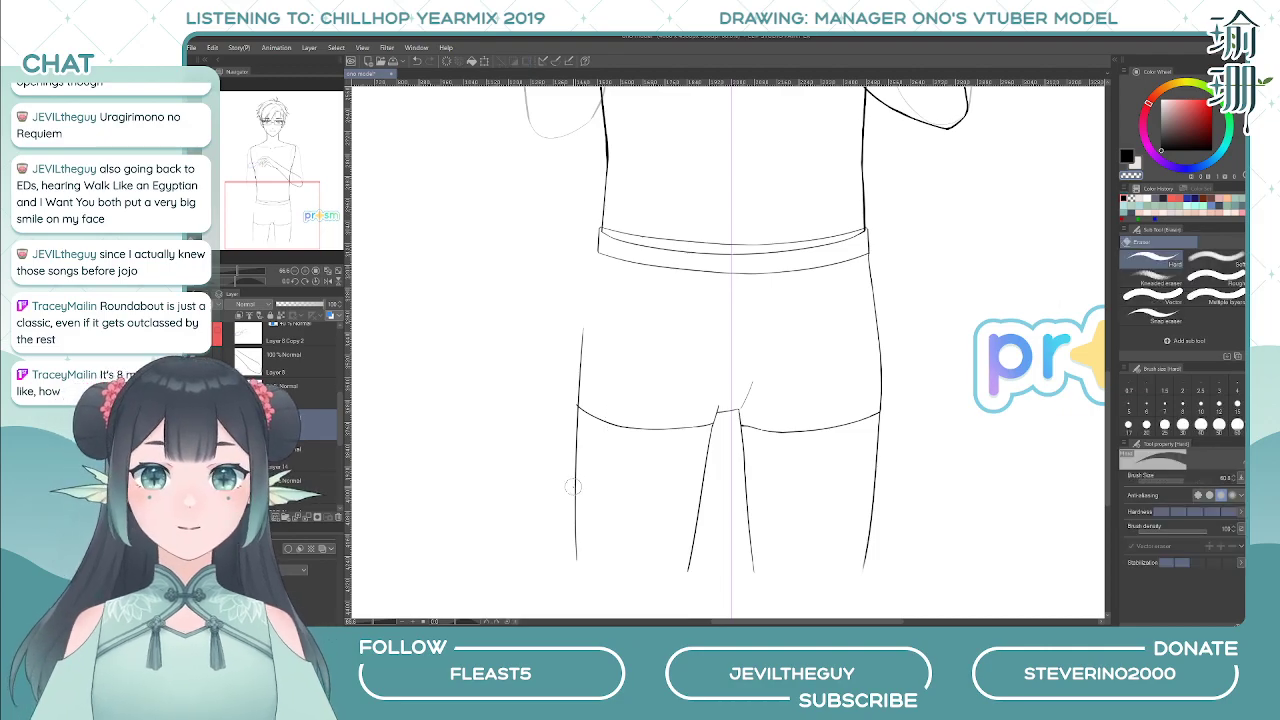
{"action": "key", "text": "p"}
{"action": "left_click_drag", "start_coordinate": [664, 320], "coordinate": [669, 364]}
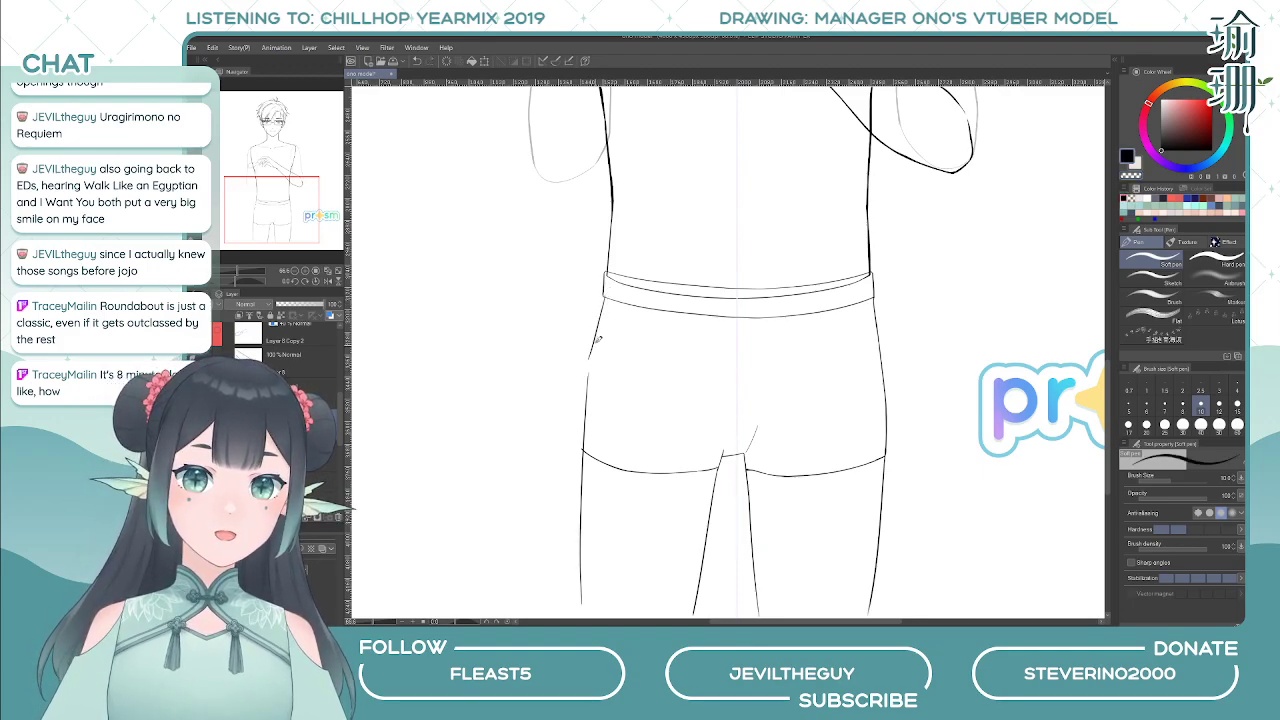
{"action": "left_click_drag", "start_coordinate": [604, 298], "coordinate": [591, 356]}
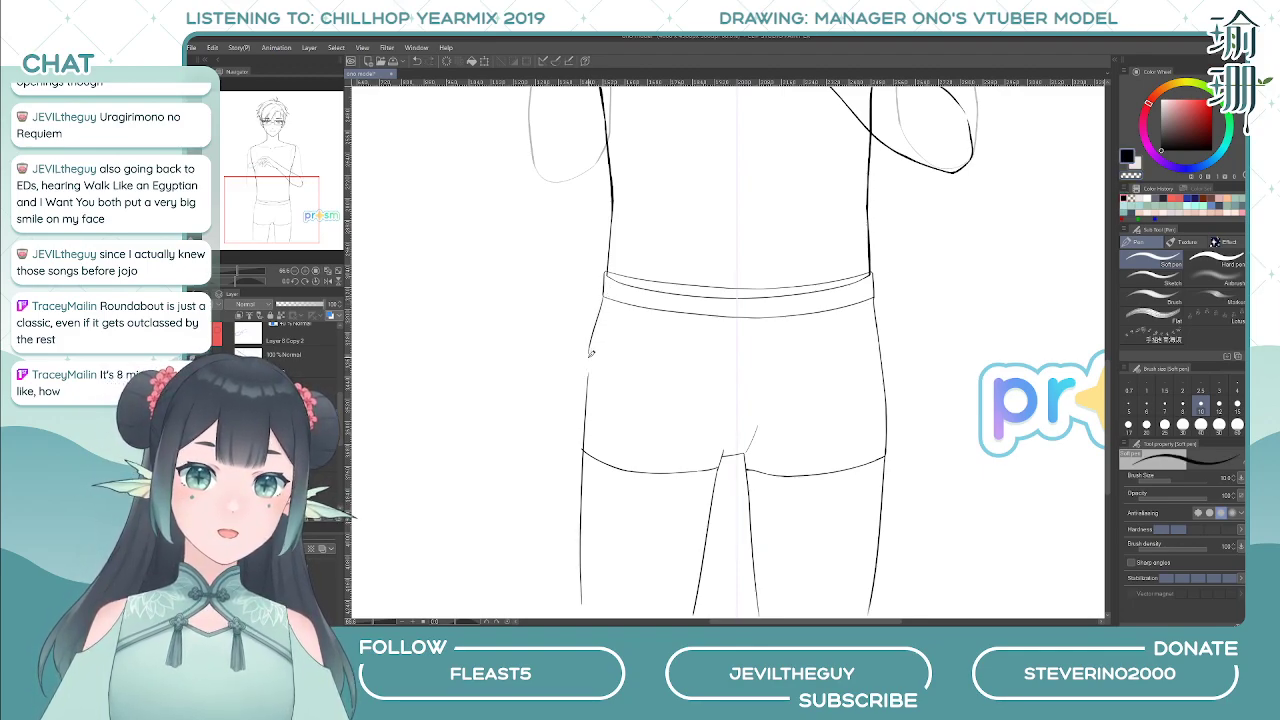
- Redraw the figure's outer hip line from the waistband down to the shorts' side, working in a horizontally flipped view
{"action": "key", "text": "ctrl+z"}
{"action": "left_click_drag", "start_coordinate": [604, 297], "coordinate": [588, 398]}
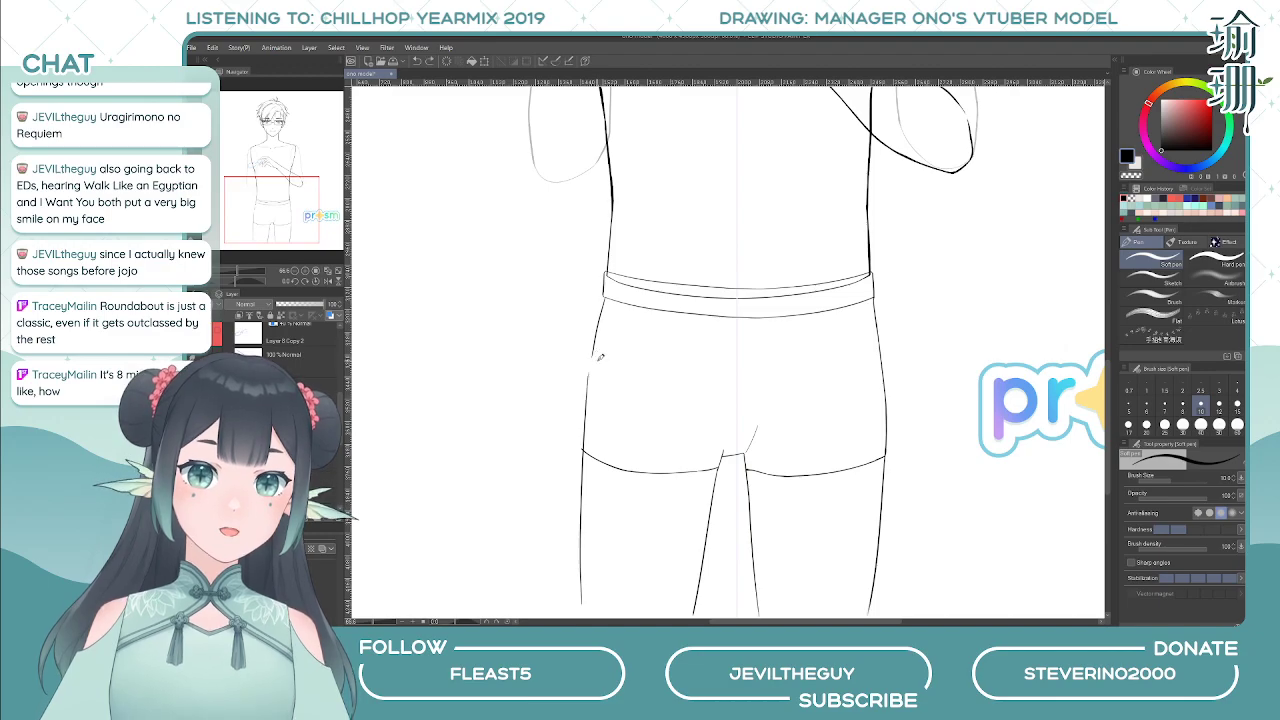
{"action": "key", "text": "ctrl+z"}
{"action": "key", "text": "h"}
{"action": "left_click_drag", "start_coordinate": [848, 326], "coordinate": [809, 338]}
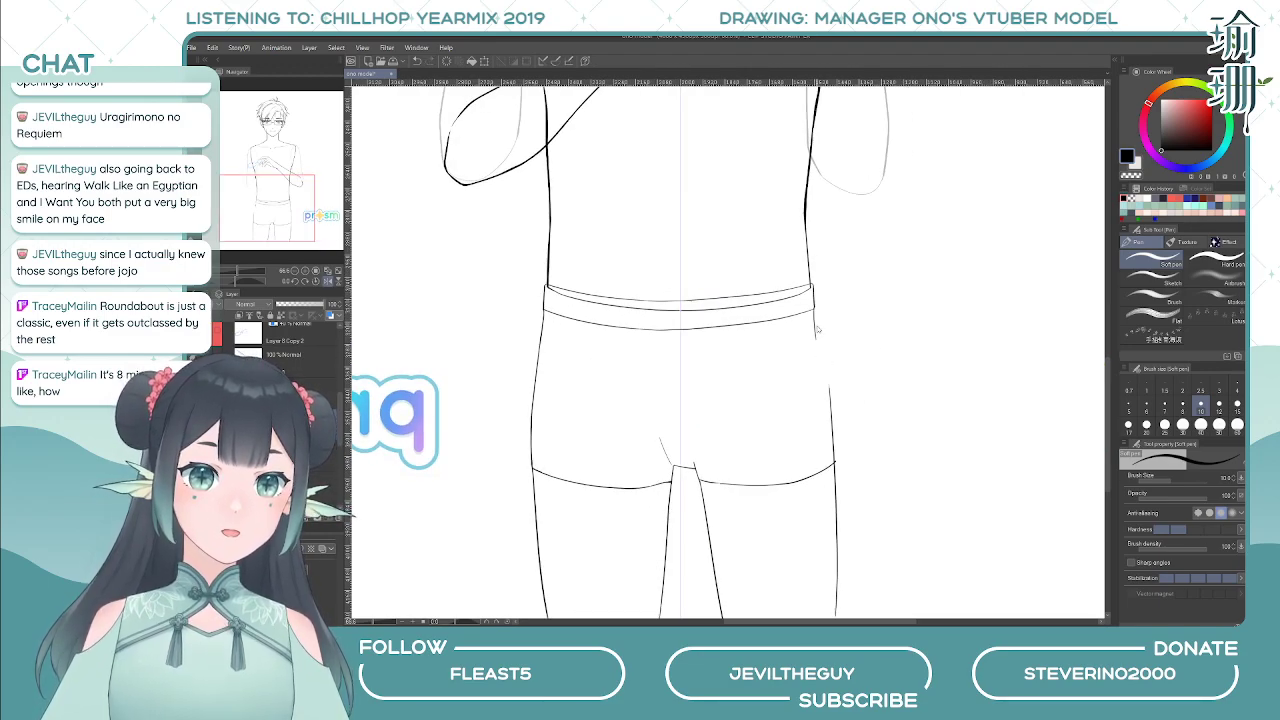
{"action": "left_click_drag", "start_coordinate": [814, 300], "coordinate": [834, 404]}
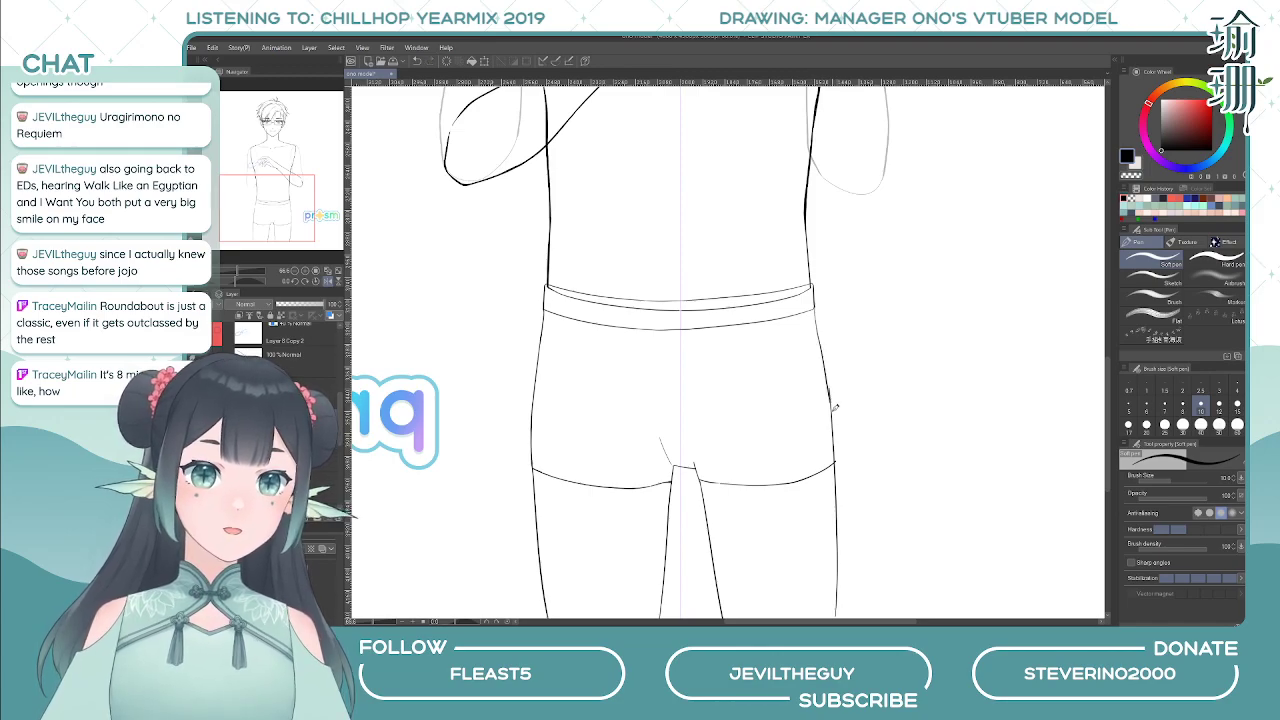
{"action": "key", "text": "ctrl+z"}
{"action": "left_click_drag", "start_coordinate": [819, 324], "coordinate": [832, 396]}
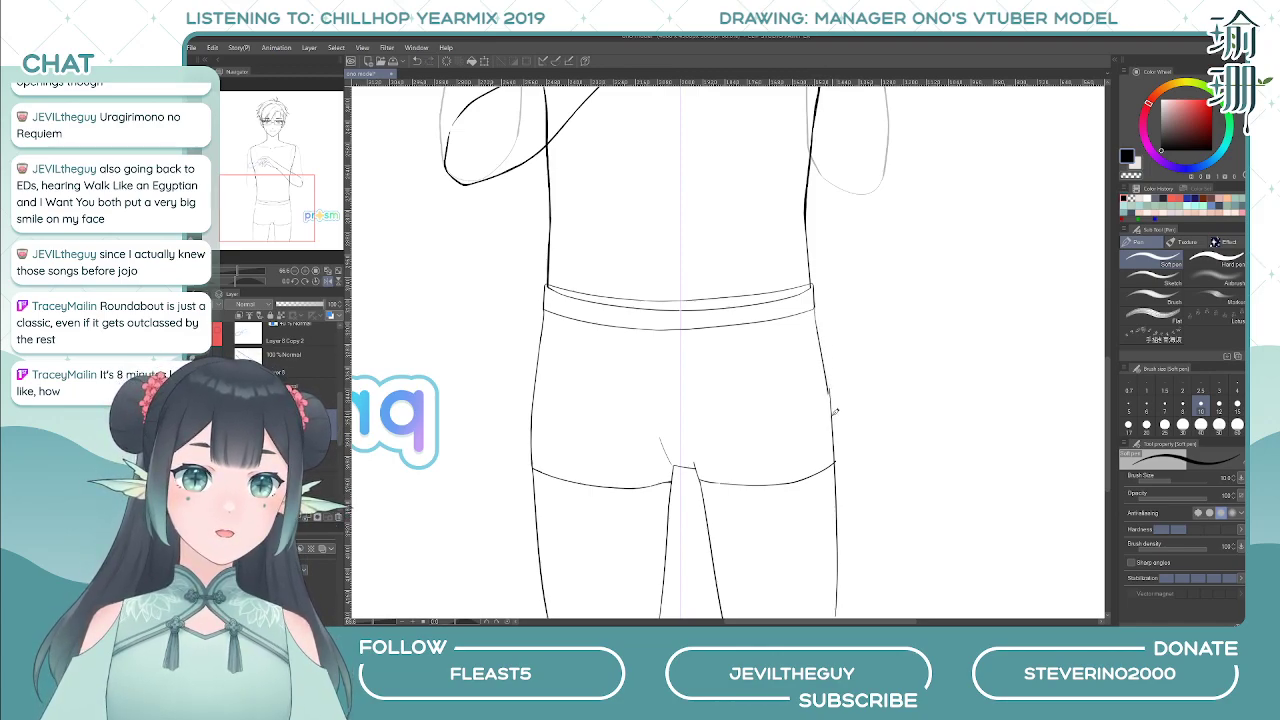
{"action": "key", "text": "ctrl+z"}
{"action": "left_click_drag", "start_coordinate": [820, 326], "coordinate": [837, 416]}
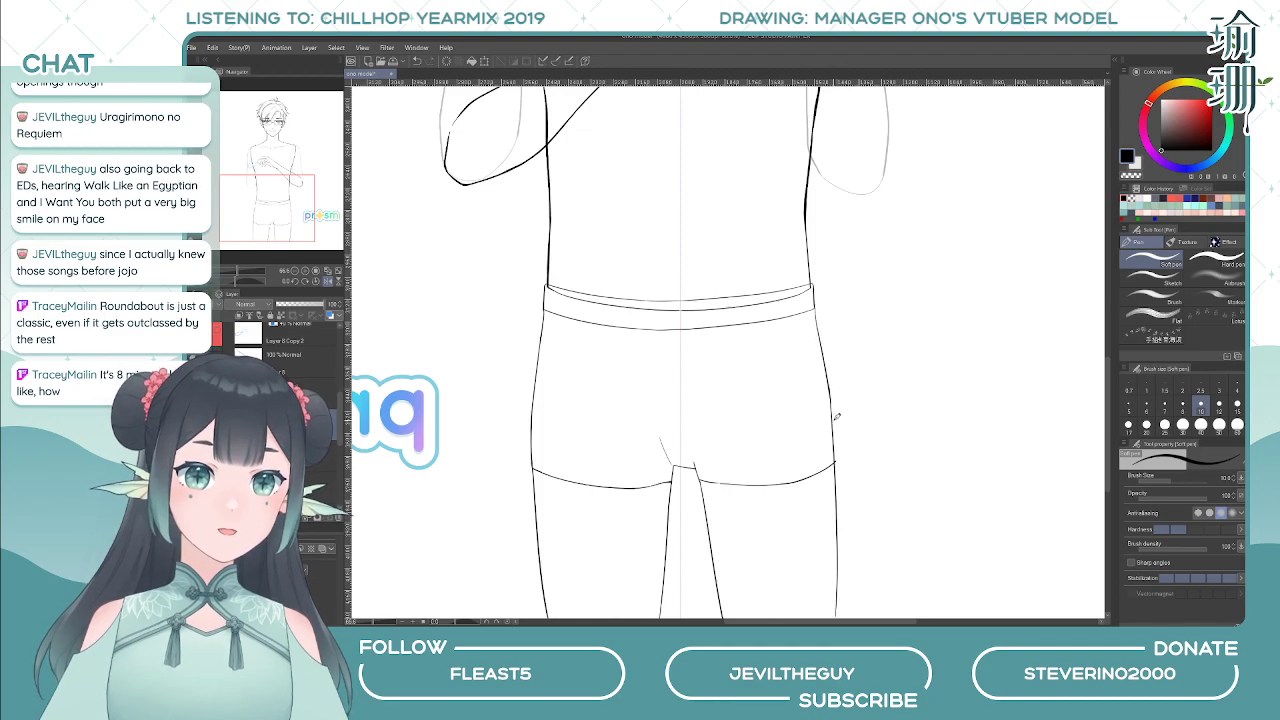
{"action": "key", "text": "h"}
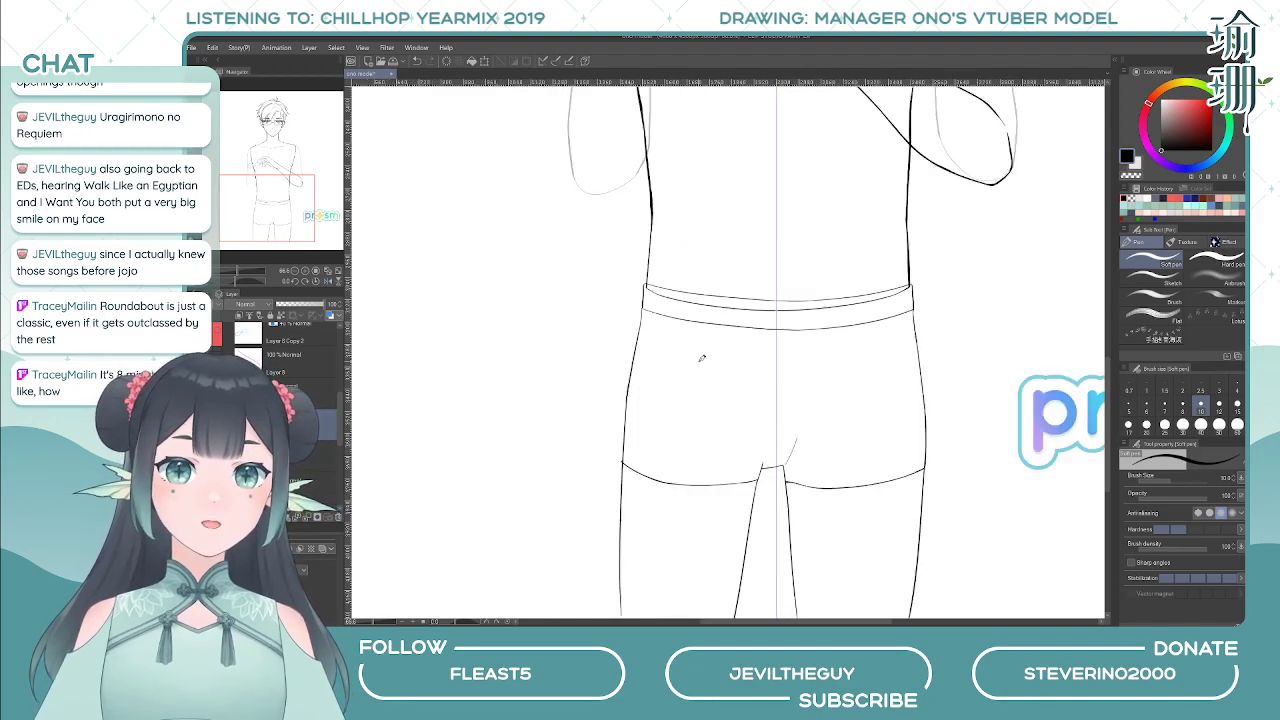
- Clean up the top end of the redrawn hip line so it joins the waistband's lower corner
{"action": "key", "text": "e"}
{"action": "scroll", "coordinate": [701, 357], "scroll_direction": "up", "scroll_amount": 2}
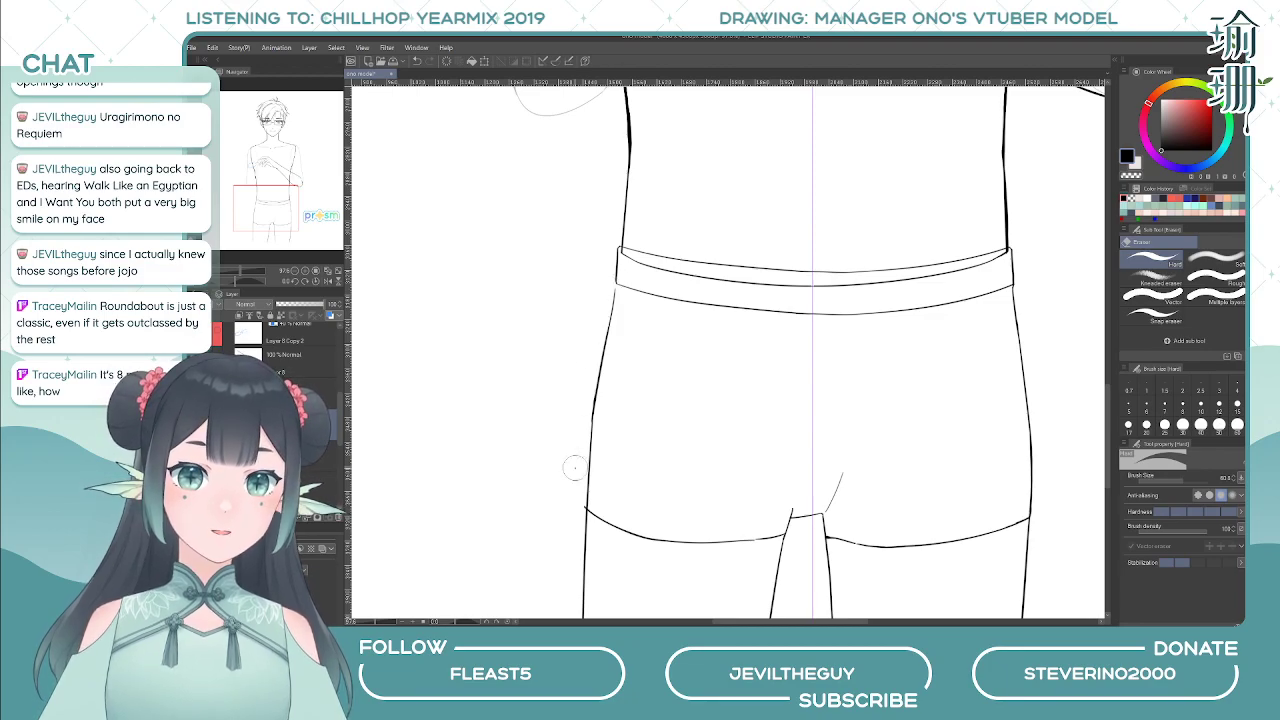
{"action": "key", "text": "p"}
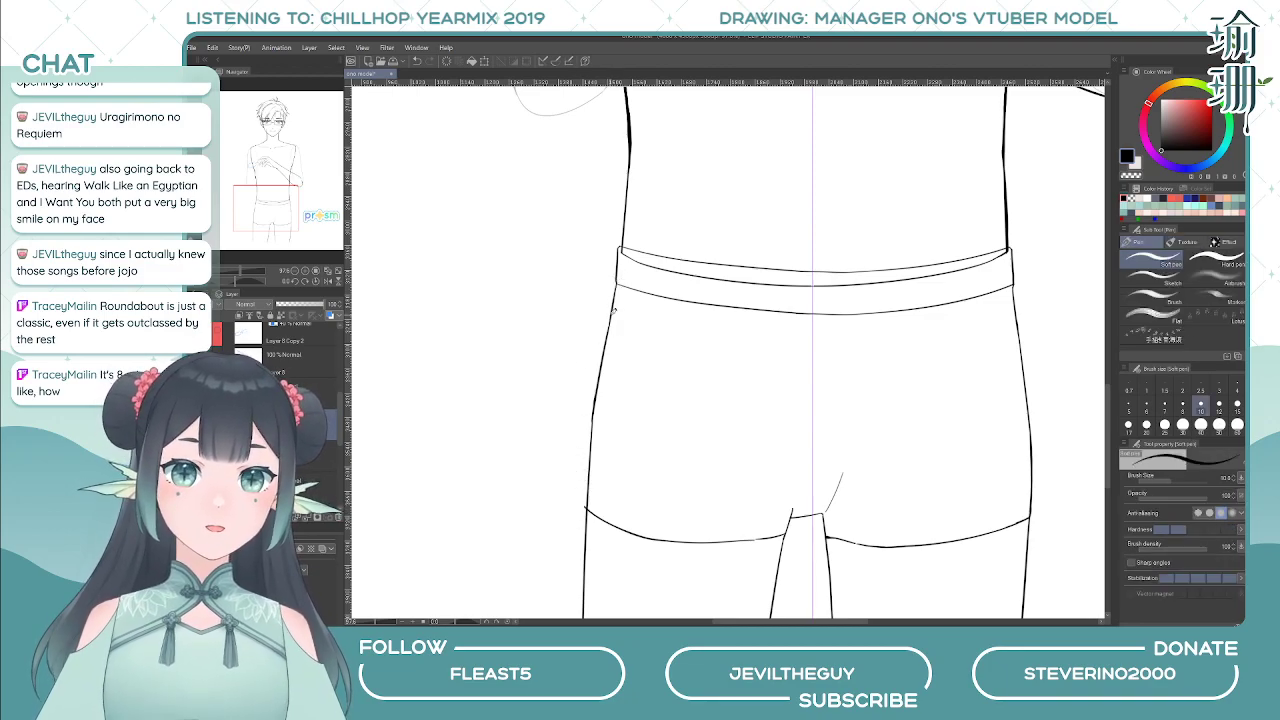
{"action": "key", "text": "ctrl+z"}
{"action": "key", "text": "c"}
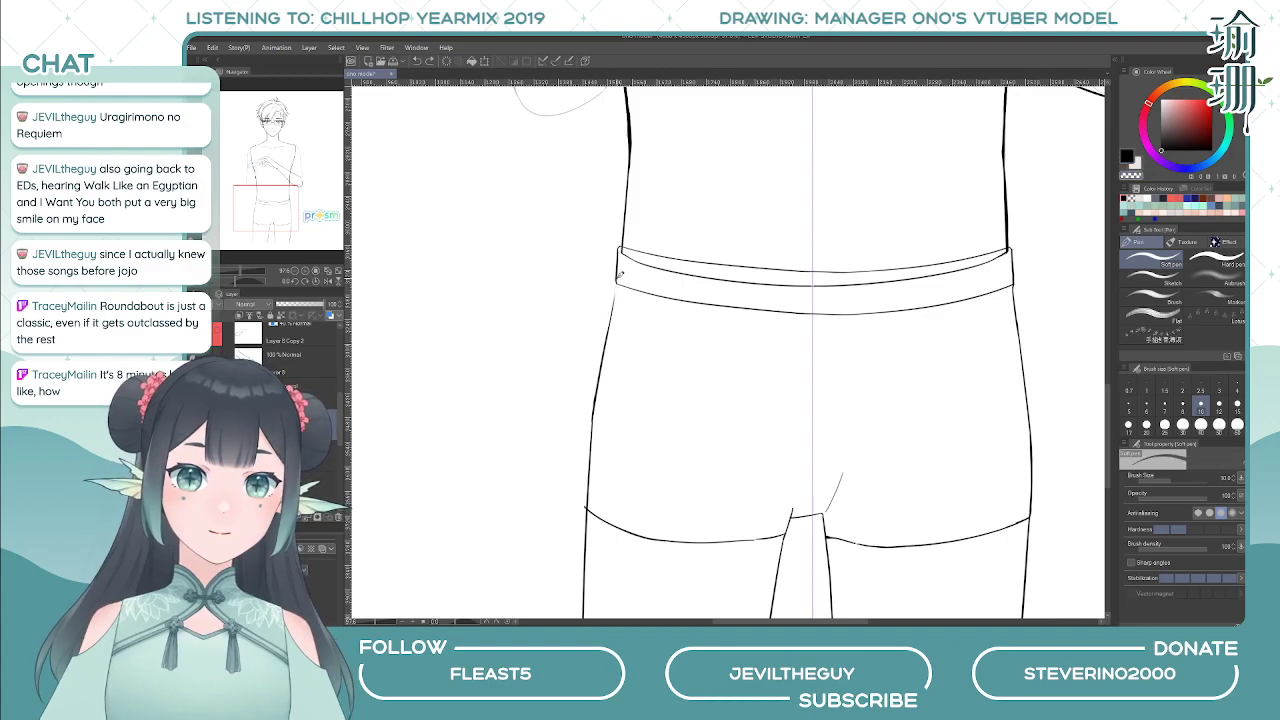
{"action": "left_click_drag", "start_coordinate": [605, 336], "coordinate": [612, 303]}
{"action": "key", "text": "c"}
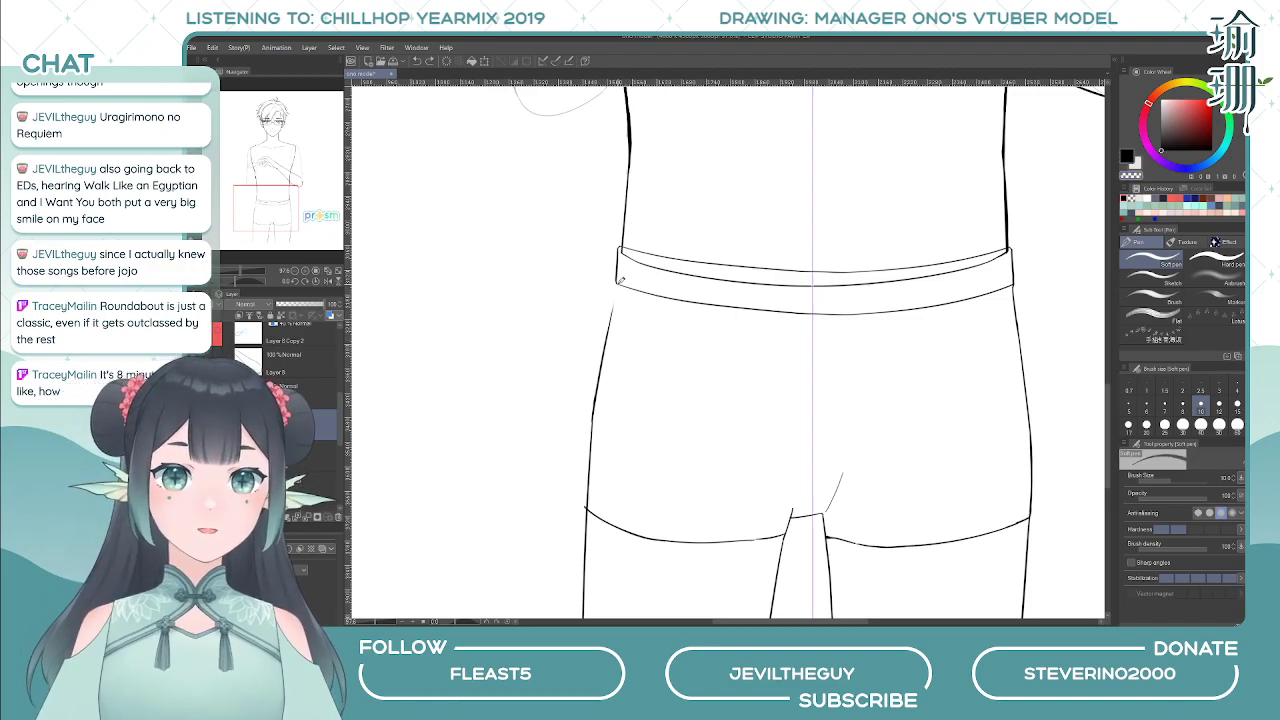
{"action": "left_click", "coordinate": [618, 283]}
{"action": "key", "text": "ctrl+z"}
{"action": "key", "text": "c"}
{"action": "mouse_move", "coordinate": [609, 317]}
{"action": "left_mouse_down"}
{"action": "mouse_move", "coordinate": [617, 288]}
{"action": "mouse_move", "coordinate": [610, 327]}
{"action": "left_mouse_up"}
{"action": "key", "text": "ctrl+z"}
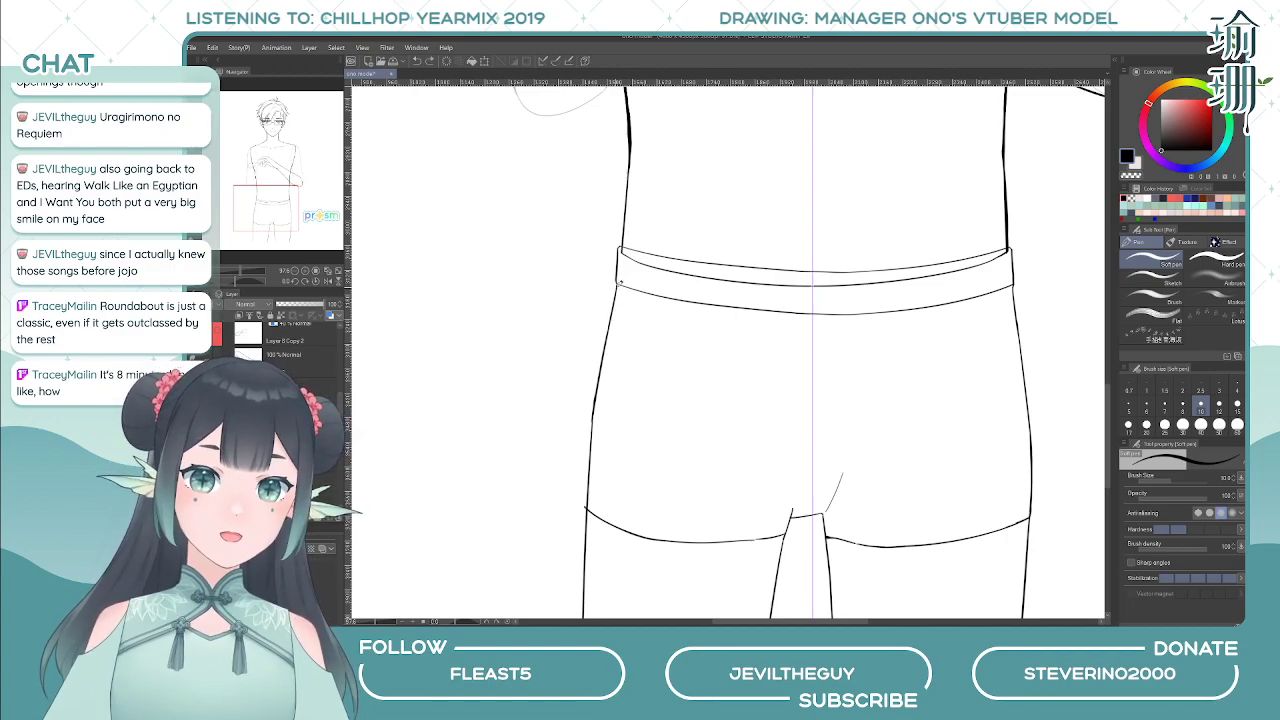
- Draw a short crease line rising from the crotch opposite the existing one, and check it in a horizontally flipped view
{"action": "scroll", "coordinate": [620, 275], "scroll_direction": "right", "scroll_amount": 3}
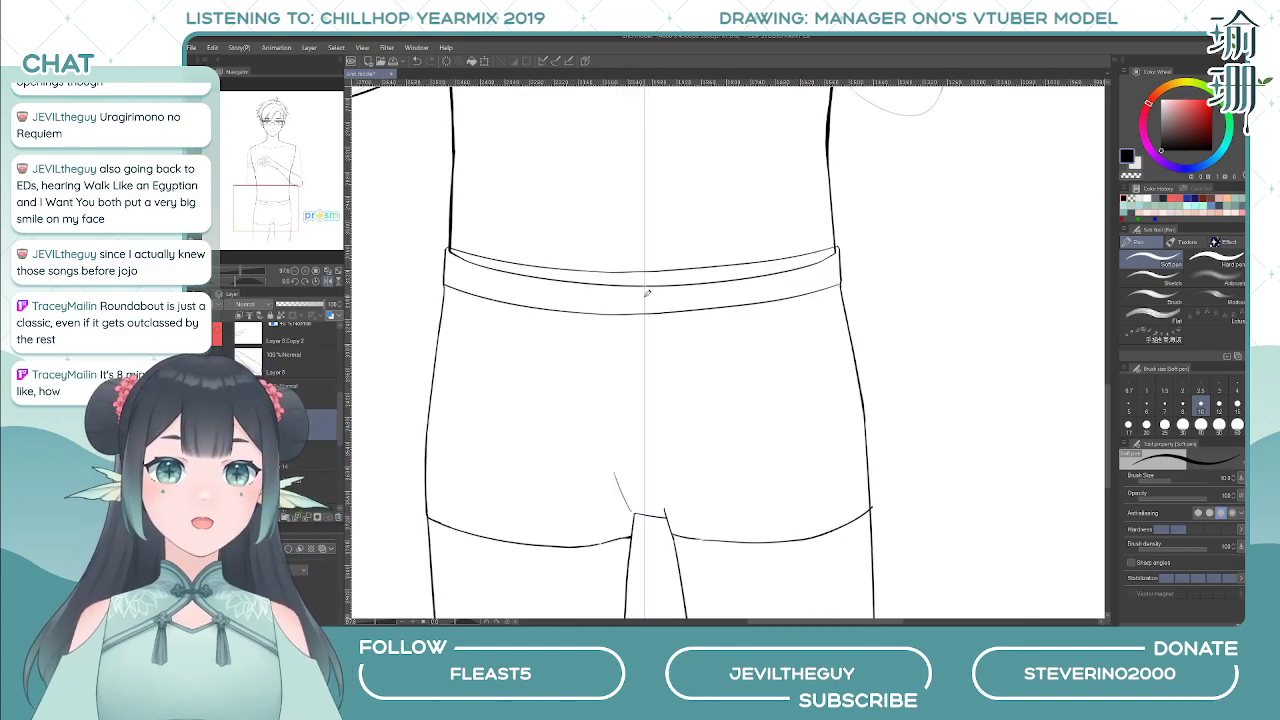
{"action": "scroll", "coordinate": [646, 293], "scroll_direction": "down", "scroll_amount": 4}
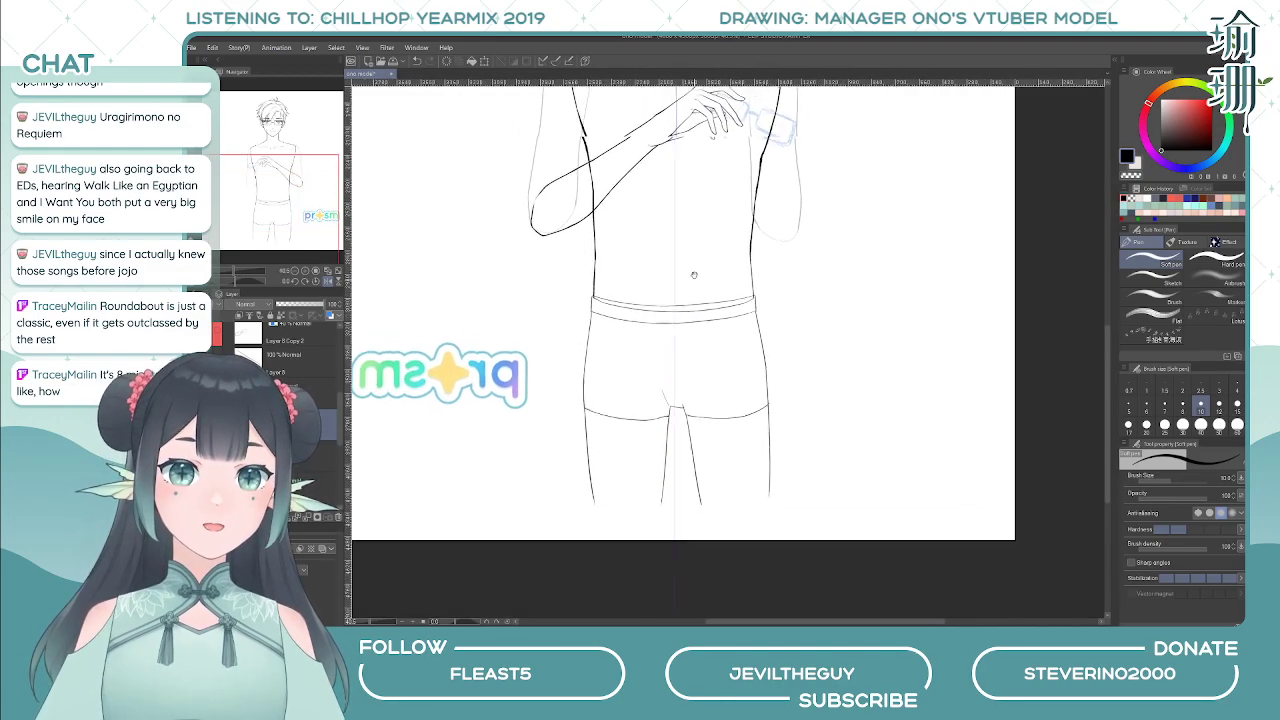
{"action": "scroll", "coordinate": [693, 274], "scroll_direction": "down", "scroll_amount": 2}
{"action": "scroll", "coordinate": [440, 388], "scroll_direction": "up", "scroll_amount": 3}
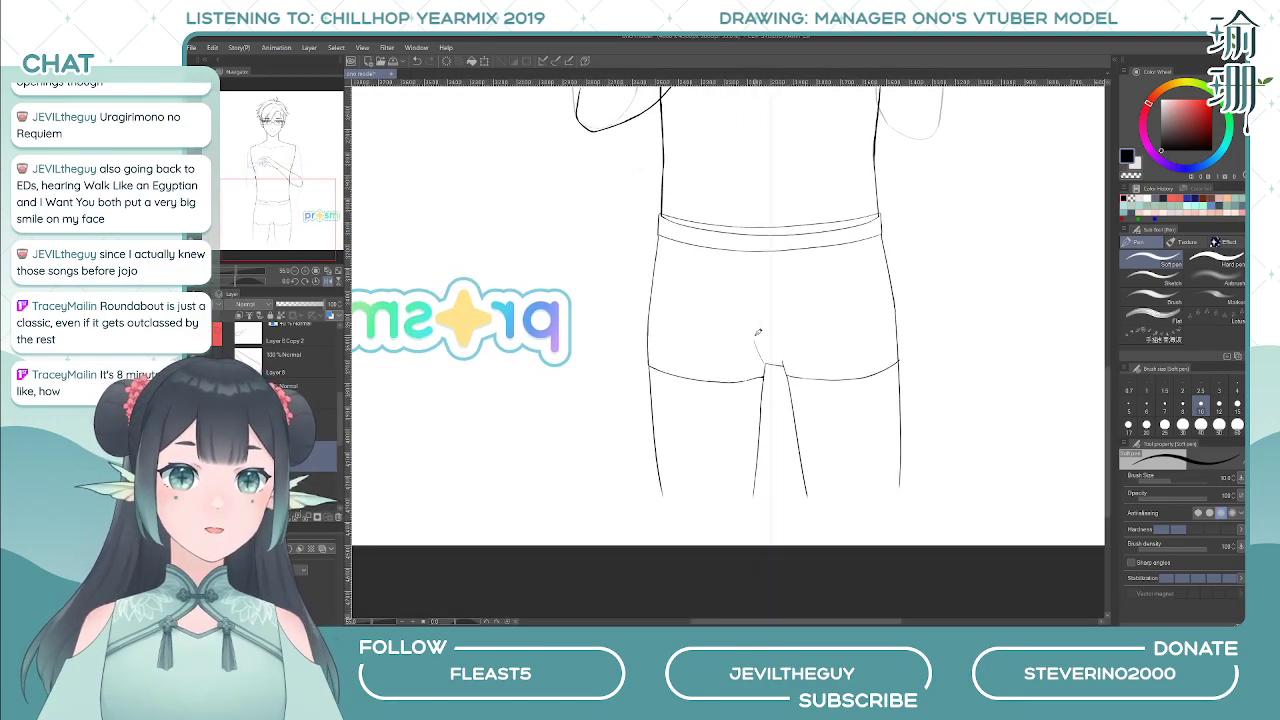
{"action": "key", "text": "h"}
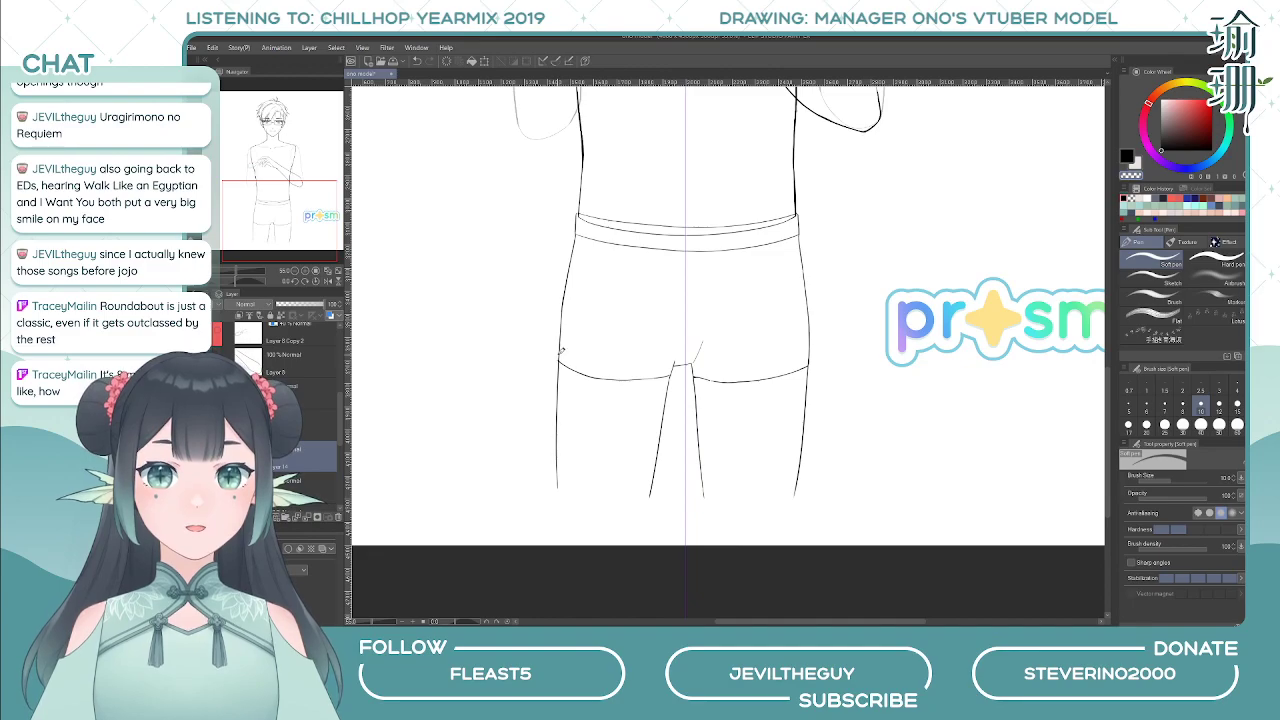
{"action": "scroll", "coordinate": [681, 352], "scroll_direction": "up", "scroll_amount": 1}
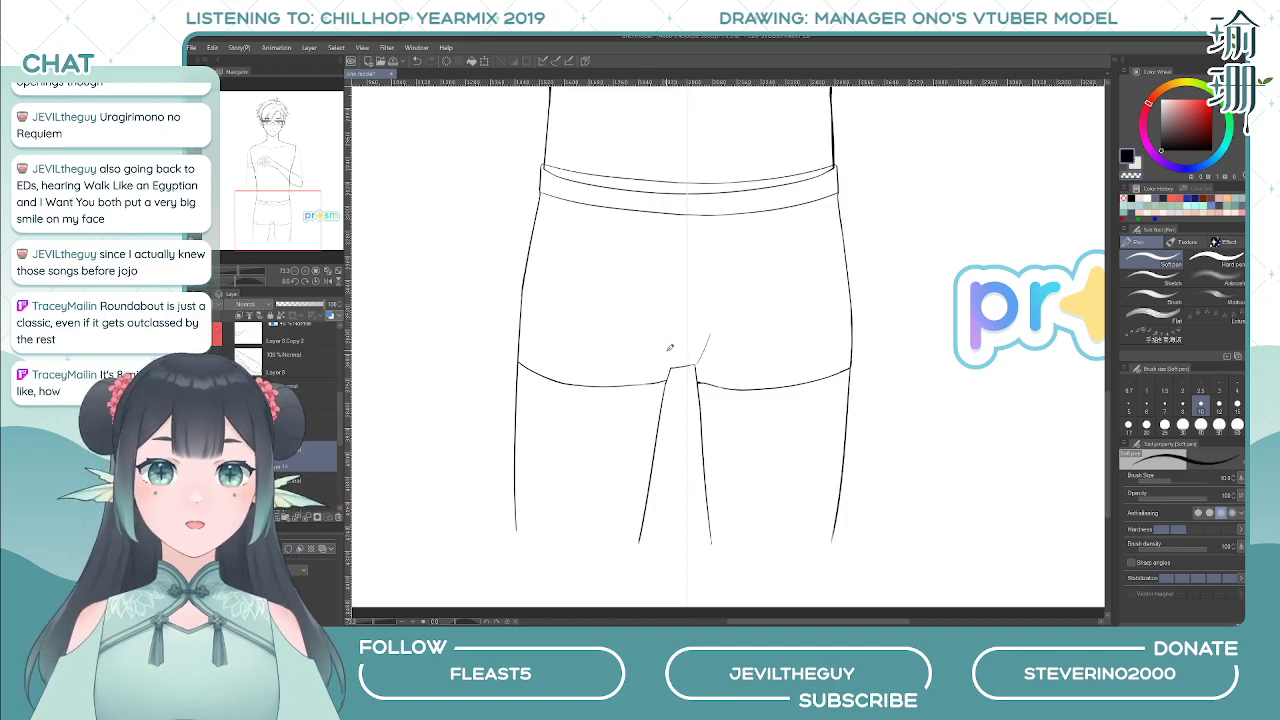
{"action": "left_click_drag", "start_coordinate": [660, 324], "coordinate": [666, 362]}
{"action": "scroll", "coordinate": [680, 298], "scroll_direction": "down", "scroll_amount": 1}
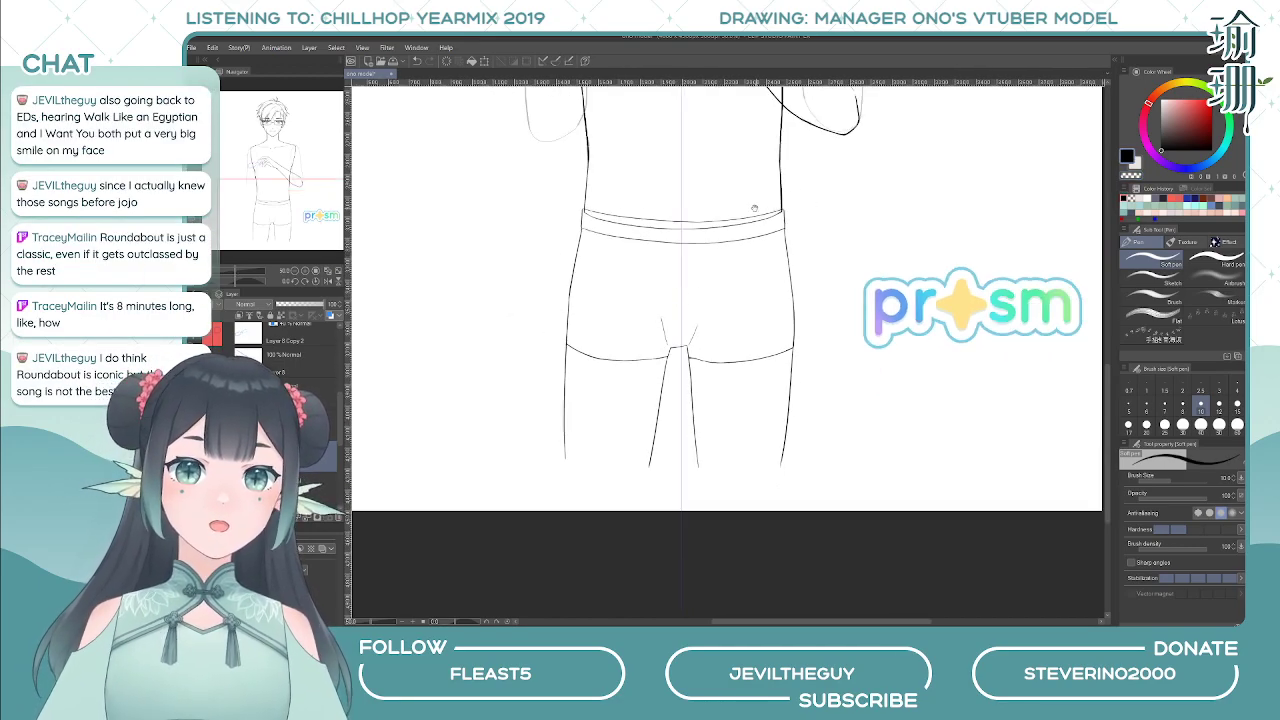
{"action": "scroll", "coordinate": [660, 350], "scroll_direction": "down", "scroll_amount": 1}
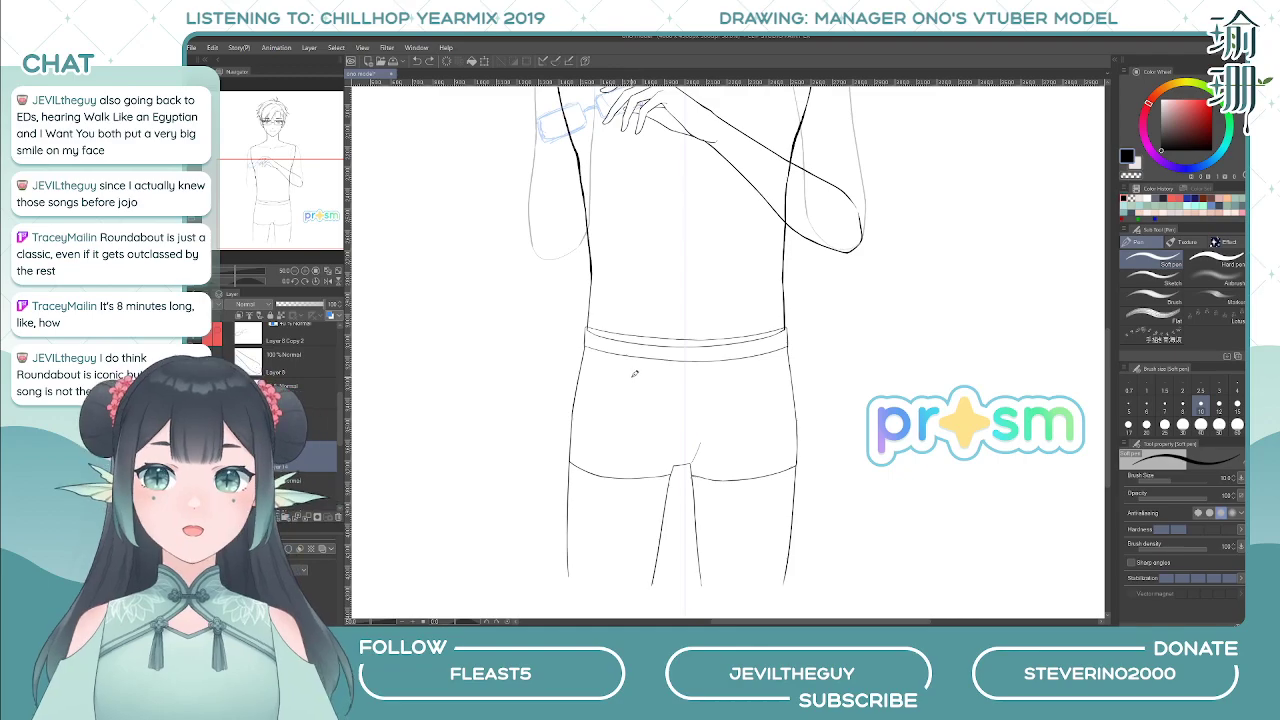
{"action": "key", "text": "h"}
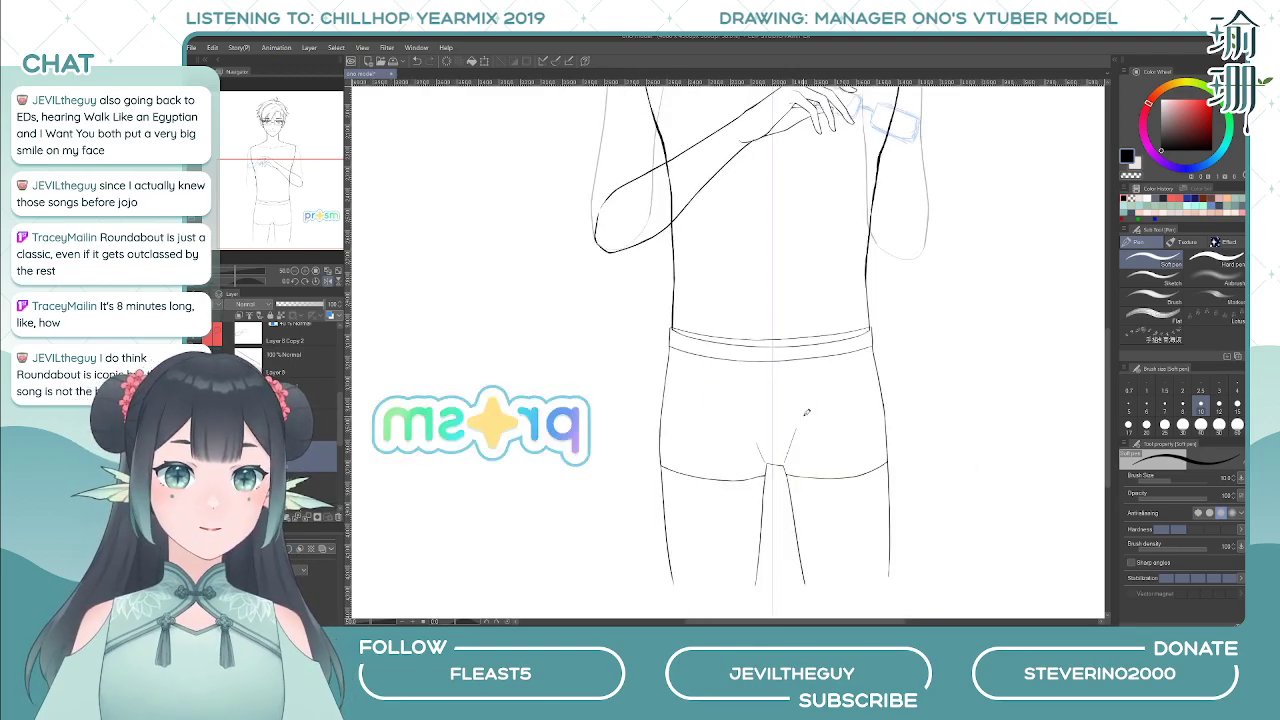
{"action": "key", "text": "h"}
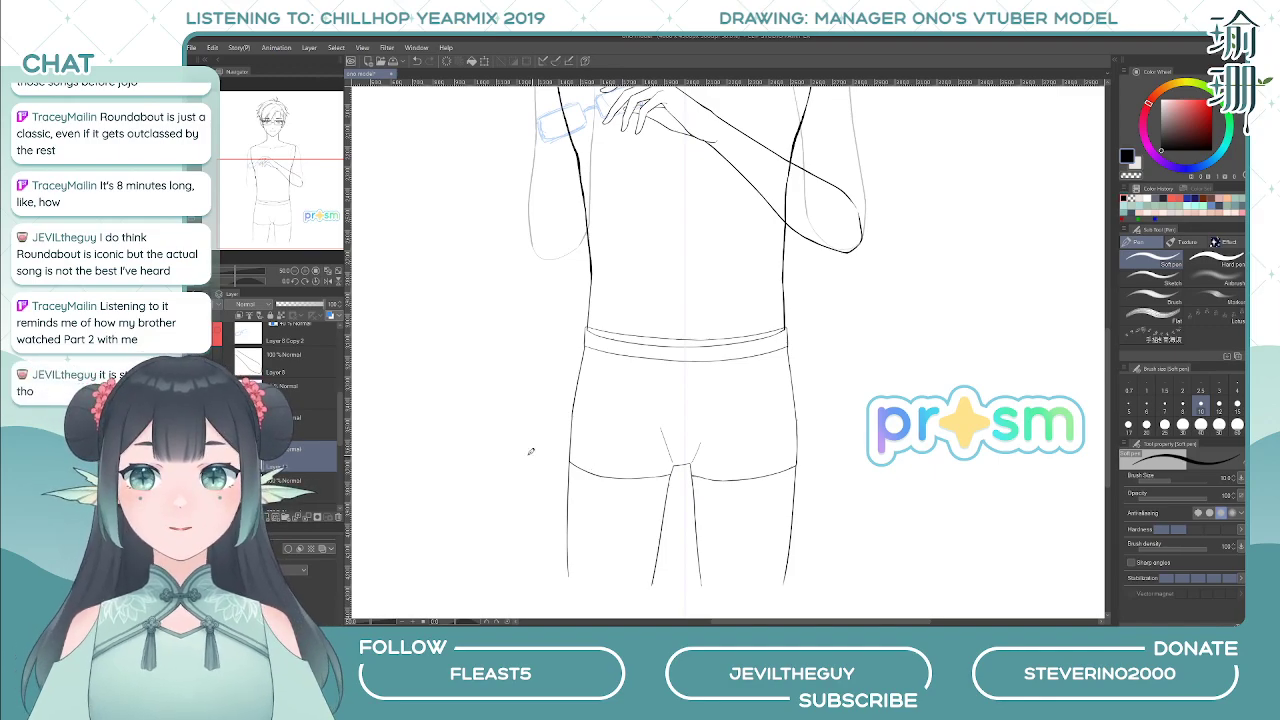
- Erase the tip of the new crotch crease and rework it into a shorter line set slightly farther outward
{"action": "left_click", "coordinate": [318, 426]}
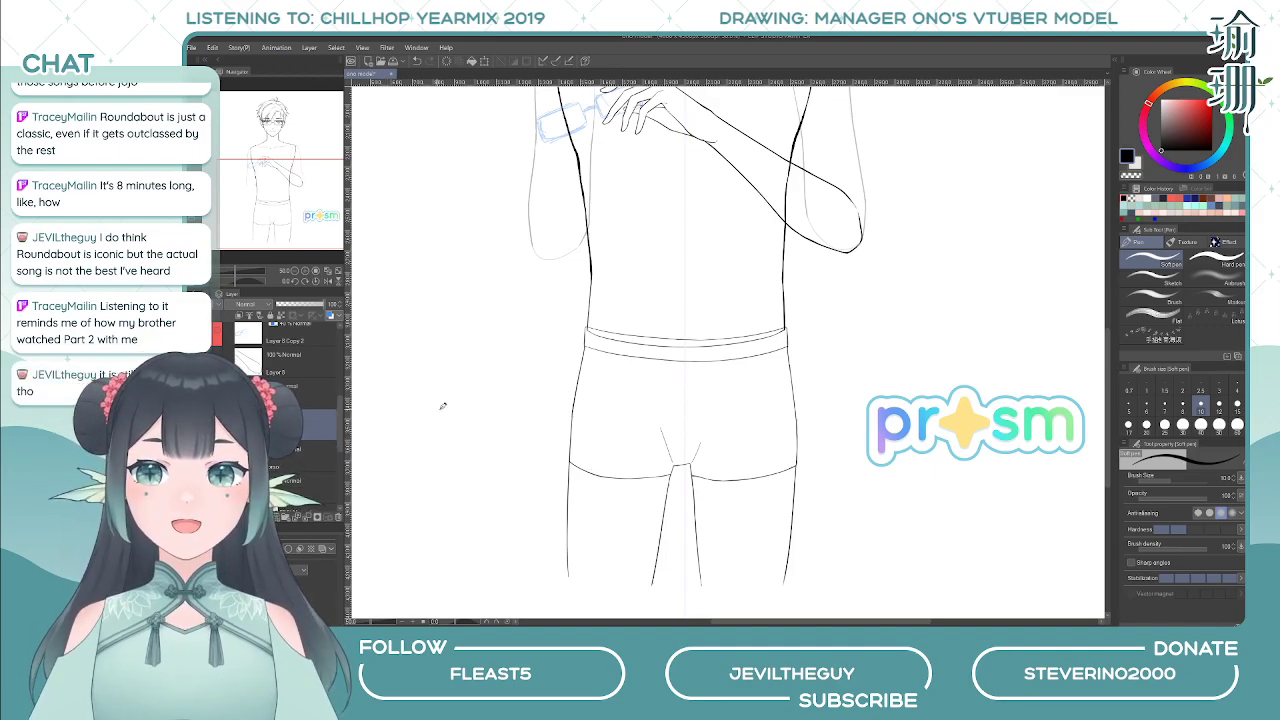
{"action": "scroll", "coordinate": [710, 400], "scroll_direction": "down", "scroll_amount": 1}
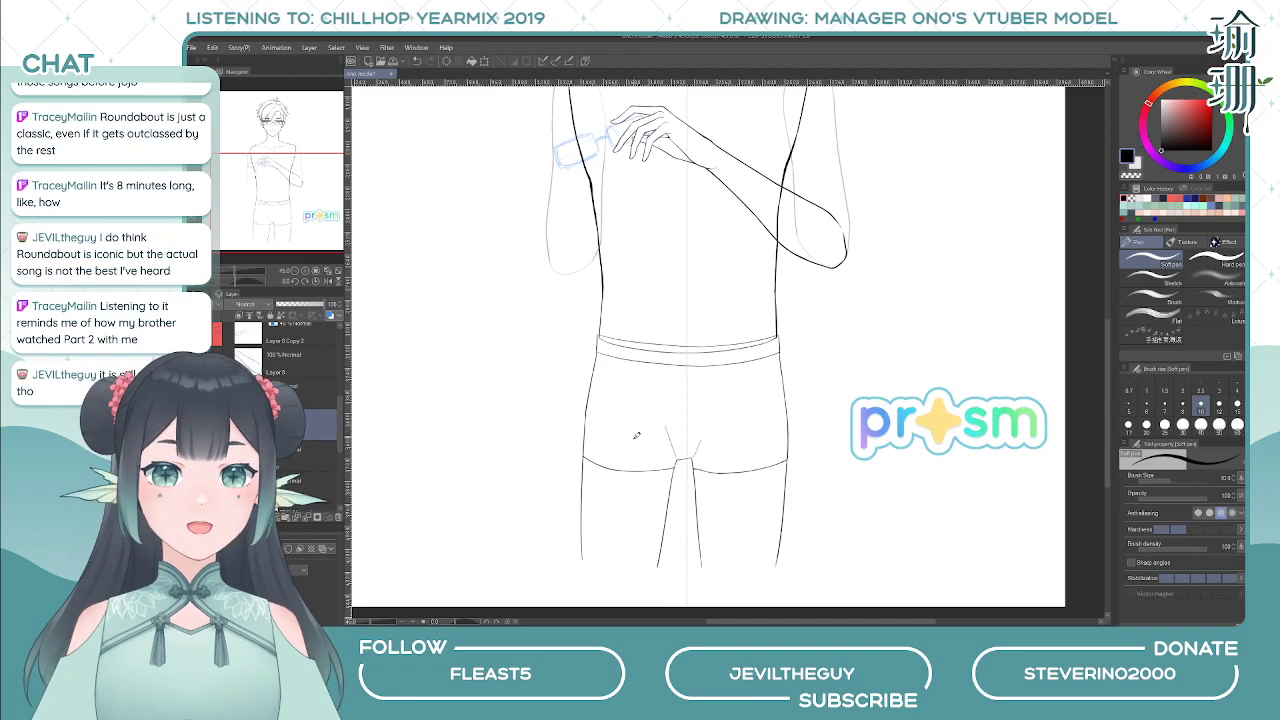
{"action": "key", "text": "e"}
{"action": "scroll", "coordinate": [683, 452], "scroll_direction": "up", "scroll_amount": 2}
{"action": "scroll", "coordinate": [684, 452], "scroll_direction": "up", "scroll_amount": 1}
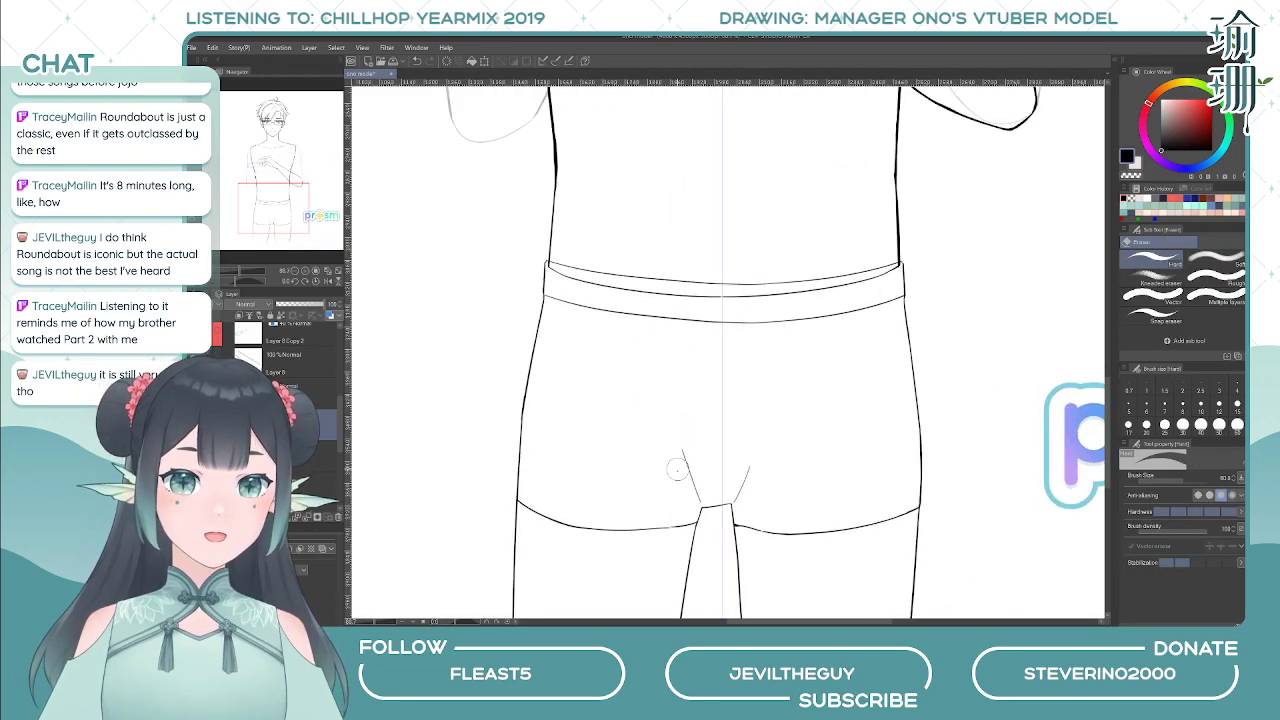
{"action": "mouse_move", "coordinate": [682, 452]}
{"action": "left_mouse_down"}
{"action": "mouse_move", "coordinate": [700, 500]}
{"action": "mouse_move", "coordinate": [673, 525]}
{"action": "mouse_move", "coordinate": [698, 502]}
{"action": "mouse_move", "coordinate": [676, 409]}
{"action": "mouse_move", "coordinate": [678, 456]}
{"action": "left_mouse_up"}
{"action": "key", "text": "p"}
{"action": "key", "text": "ctrl+z"}
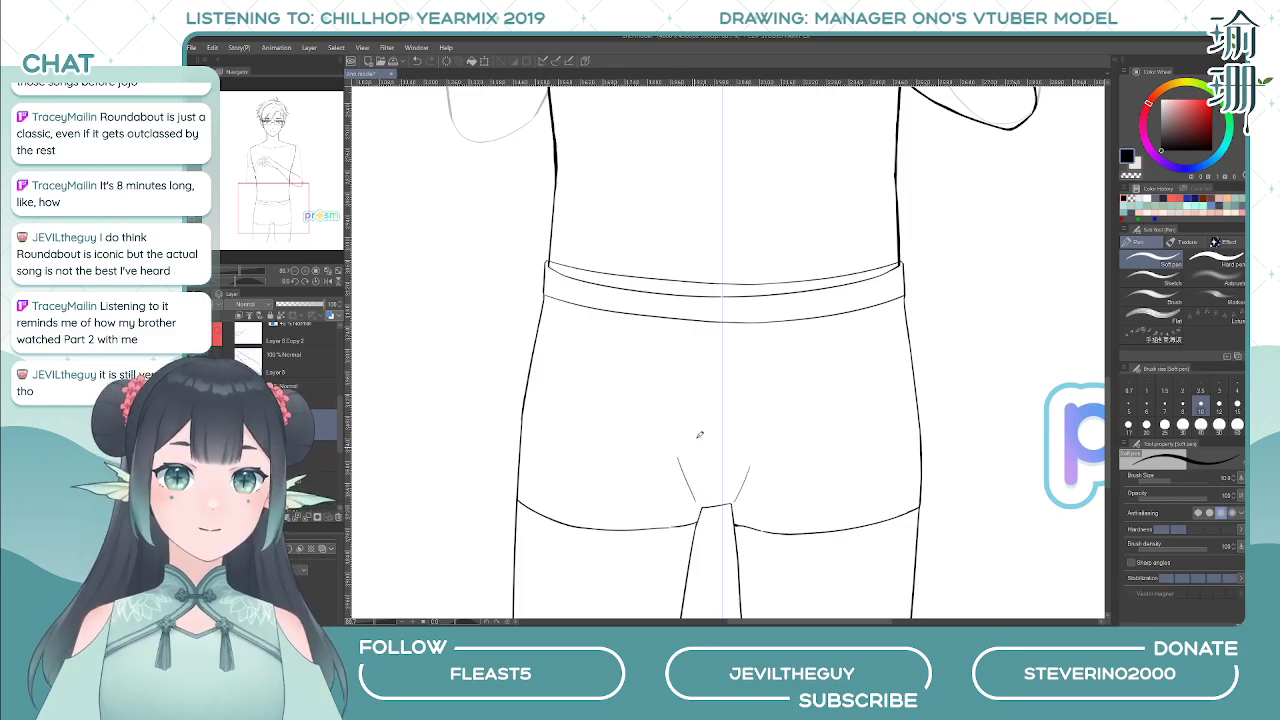
- Erase the loose lower end of the outer leg line on the logo's side of the figure
{"action": "scroll", "coordinate": [742, 355], "scroll_direction": "down", "scroll_amount": 4}
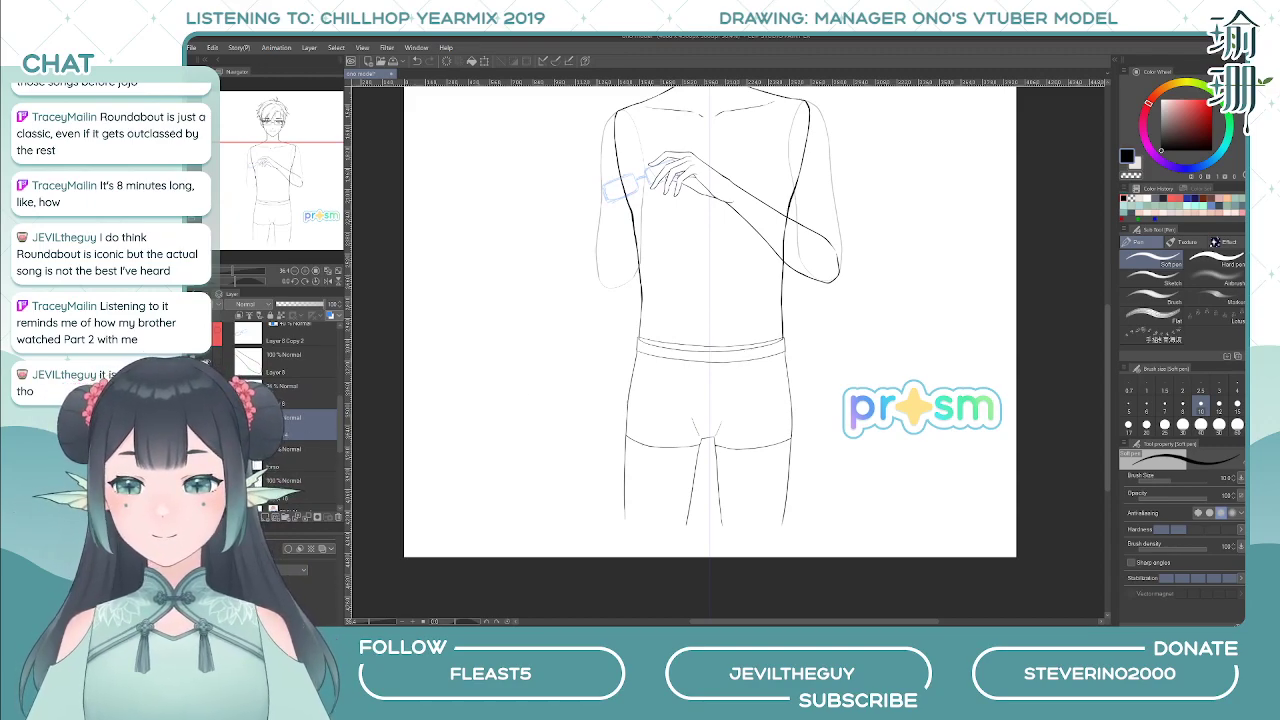
{"action": "scroll", "coordinate": [586, 361], "scroll_direction": "down", "scroll_amount": 1}
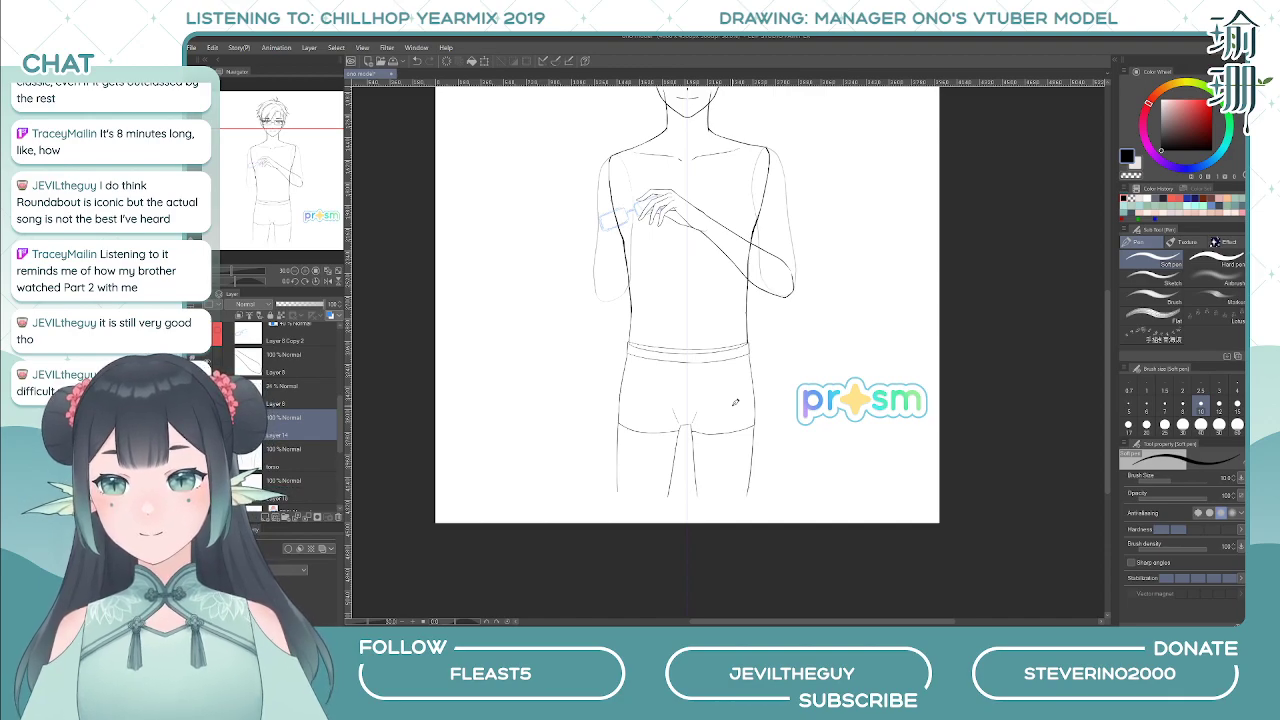
{"action": "scroll", "coordinate": [735, 402], "scroll_direction": "up", "scroll_amount": 1}
{"action": "scroll", "coordinate": [757, 390], "scroll_direction": "up", "scroll_amount": 2}
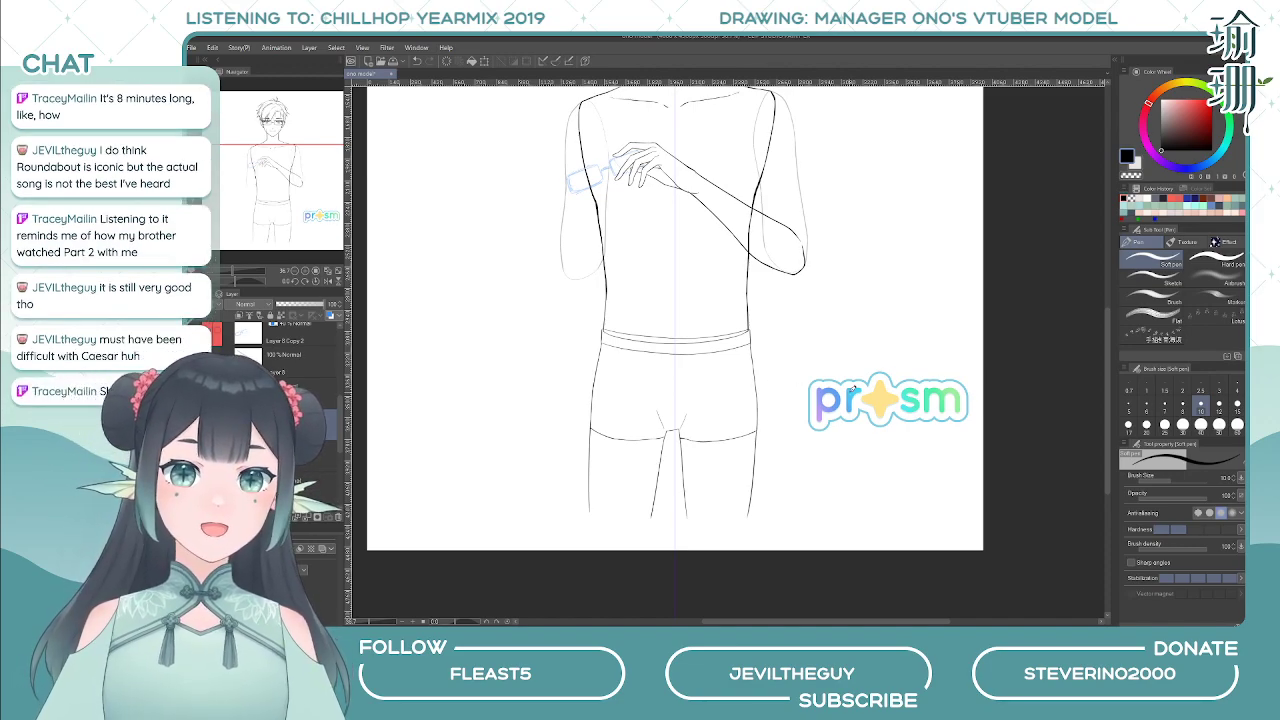
{"action": "scroll", "coordinate": [730, 480], "scroll_direction": "up", "scroll_amount": 1}
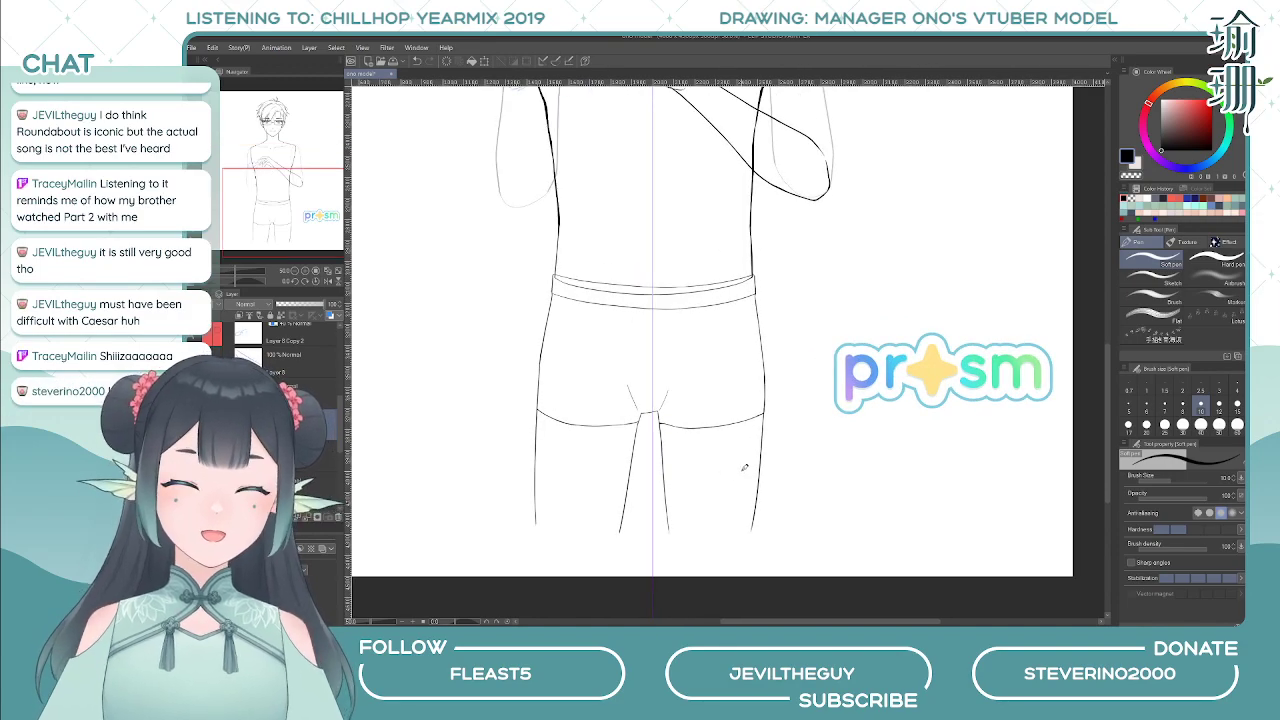
{"action": "key", "text": "e"}
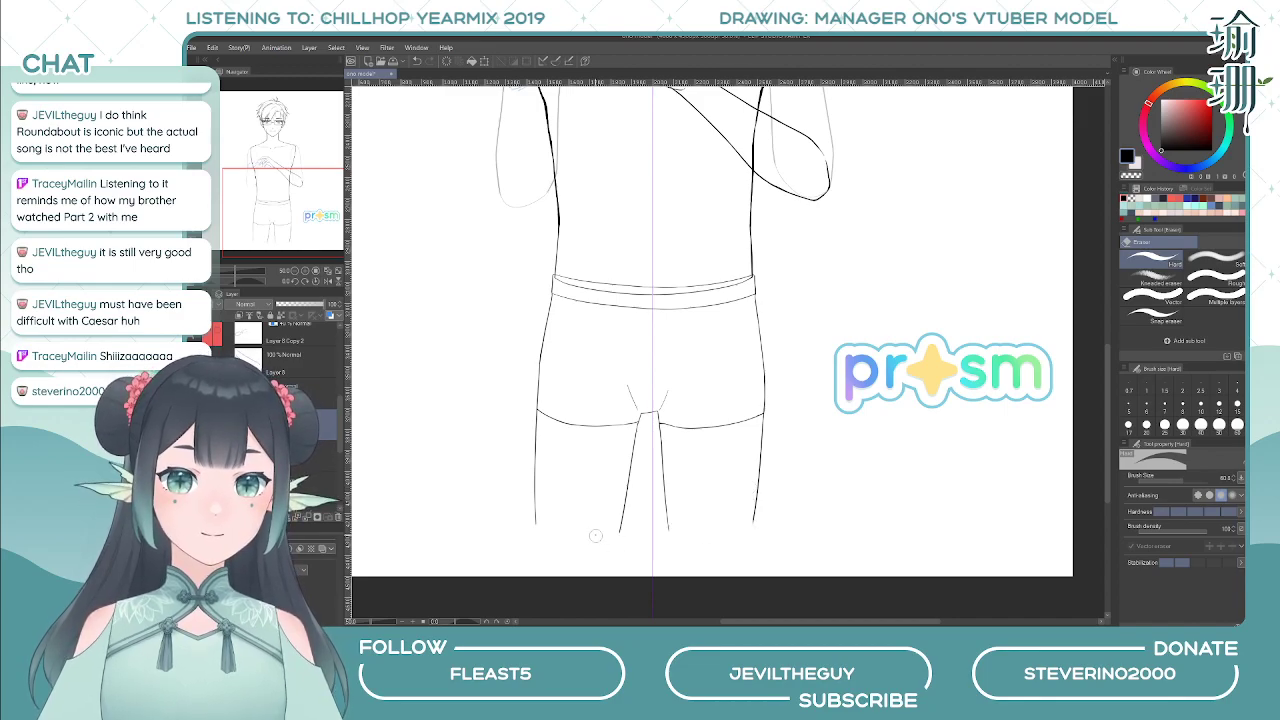
{"action": "scroll", "coordinate": [597, 356], "scroll_direction": "down", "scroll_amount": 2}
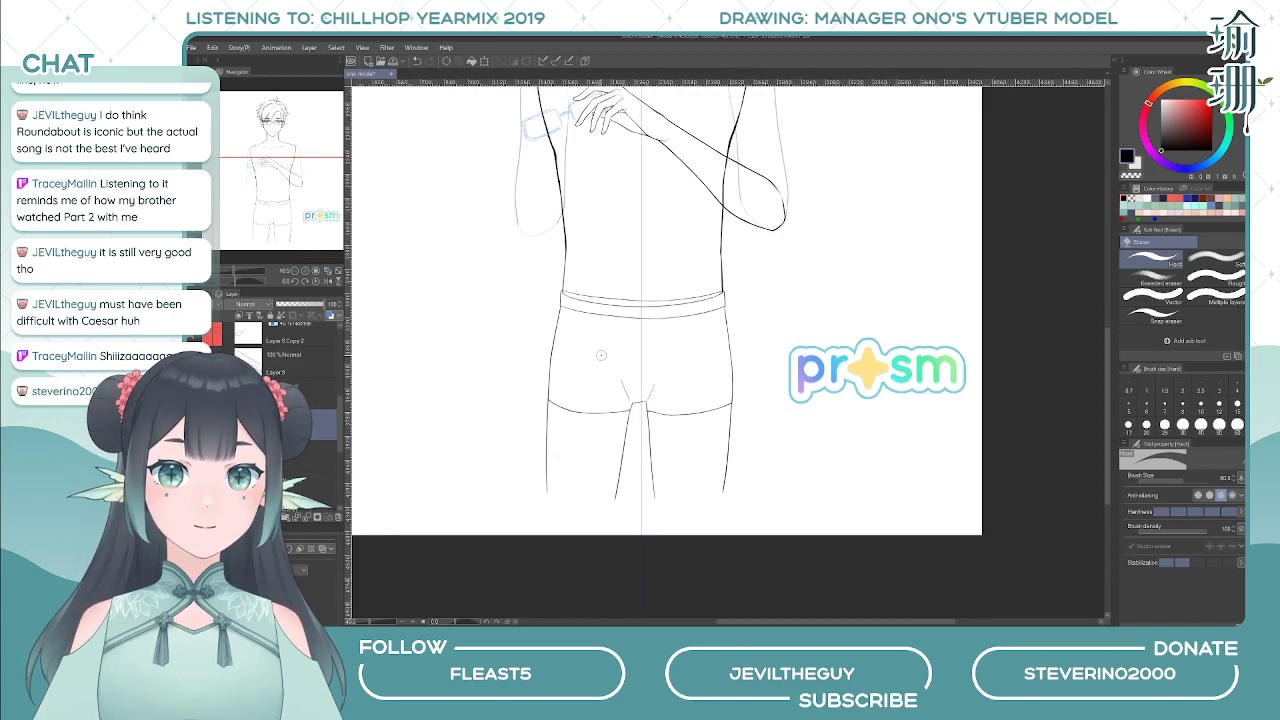
- Examine the full figure's line art and the head with its hair, ears and glasses up close
{"action": "left_click_drag", "start_coordinate": [671, 243], "coordinate": [719, 298]}
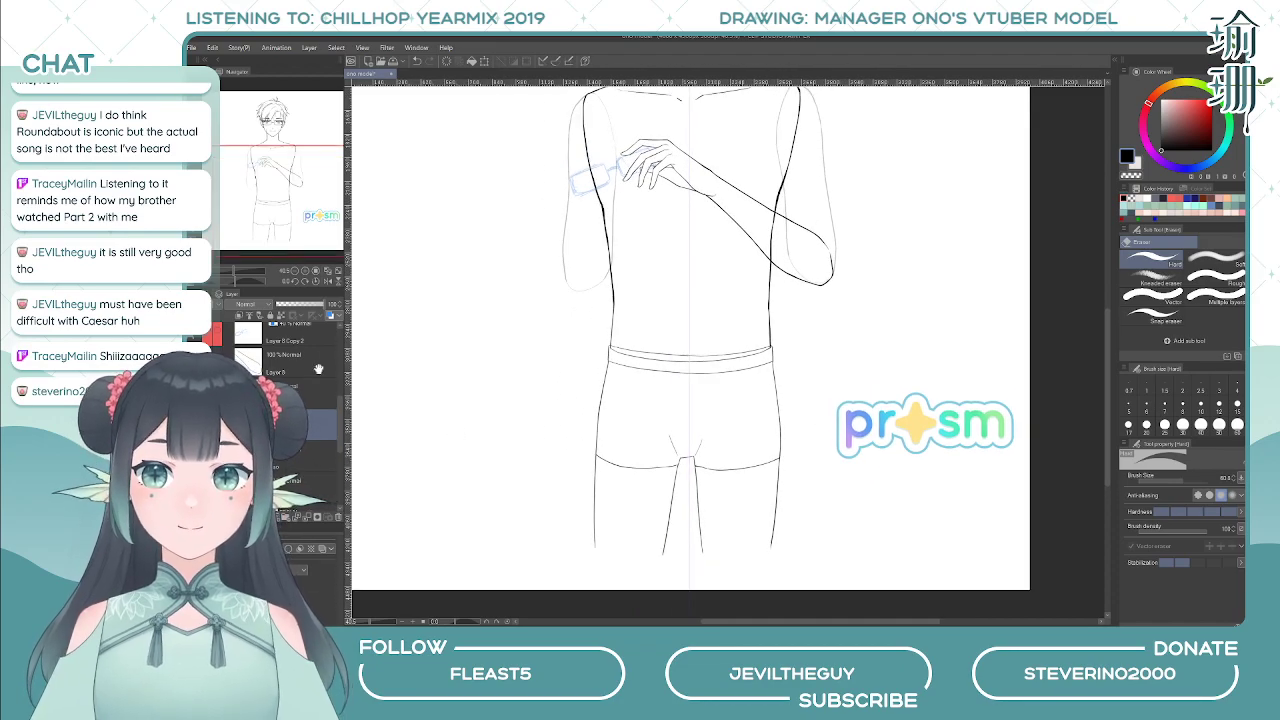
{"action": "left_click_drag", "start_coordinate": [294, 415], "coordinate": [292, 379]}
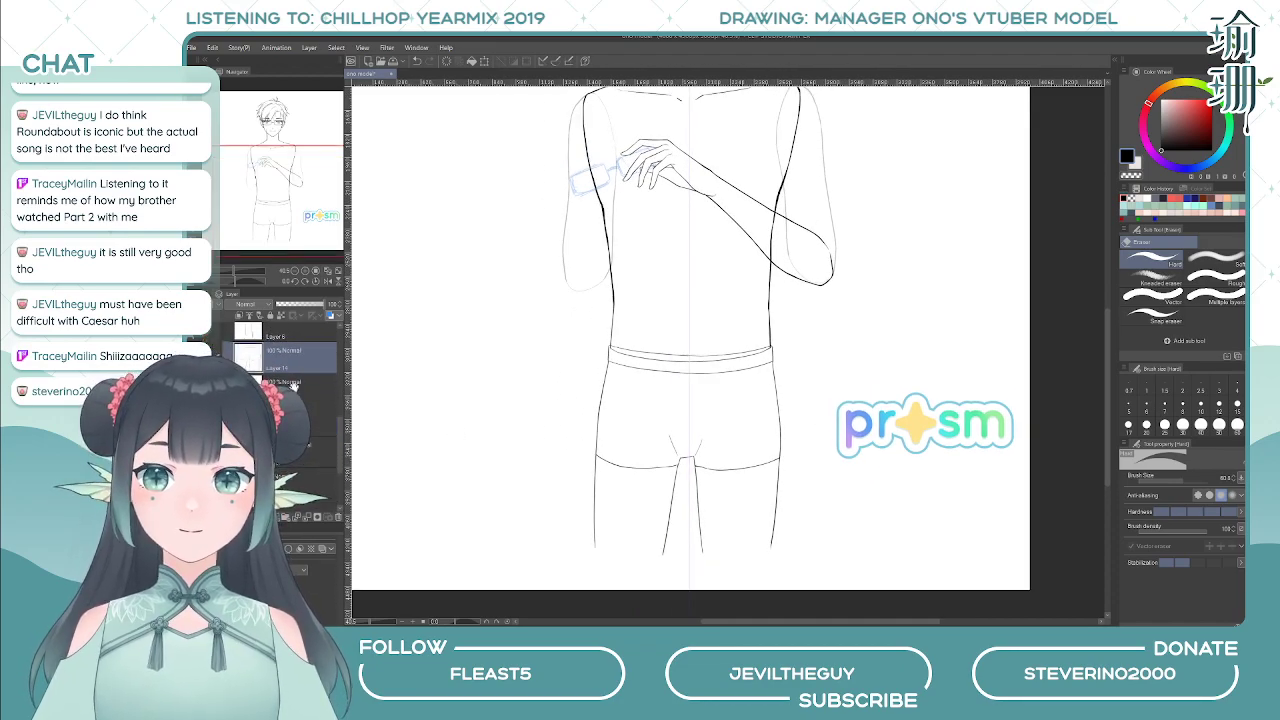
{"action": "scroll", "coordinate": [474, 398], "scroll_direction": "down", "scroll_amount": 3}
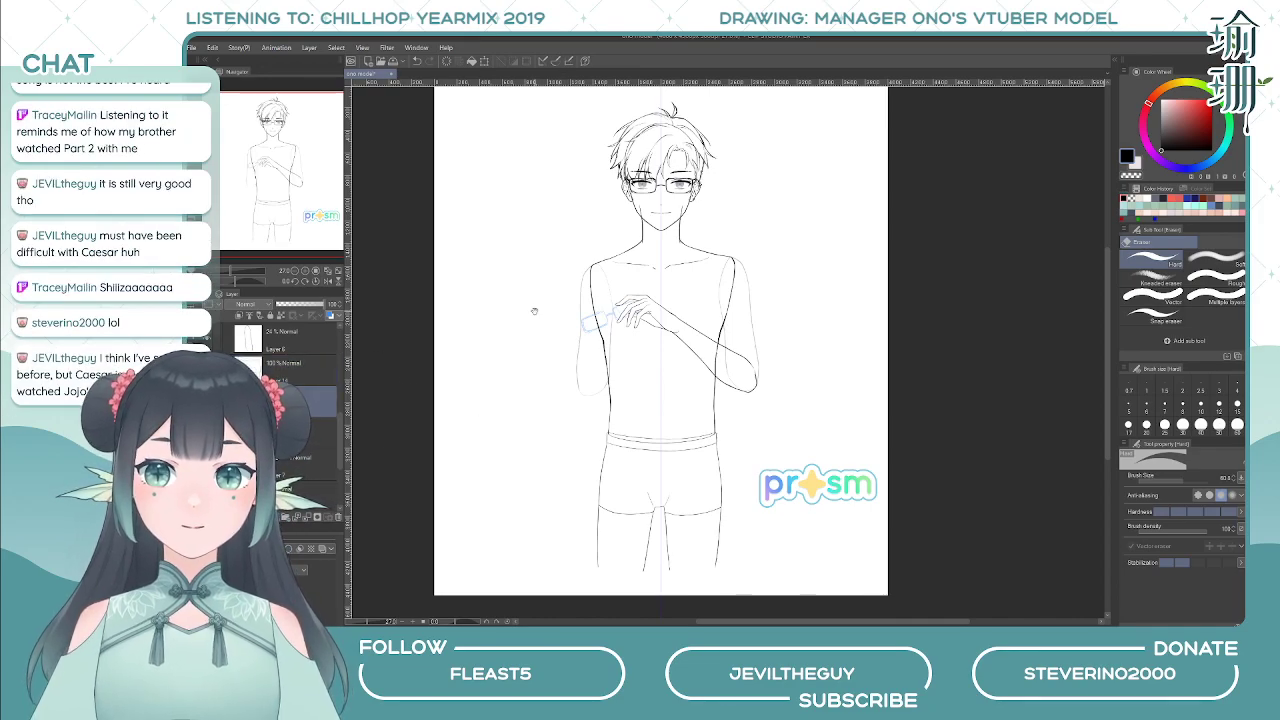
{"action": "left_click_drag", "start_coordinate": [534, 311], "coordinate": [534, 438]}
{"action": "scroll", "coordinate": [652, 256], "scroll_direction": "up", "scroll_amount": 5}
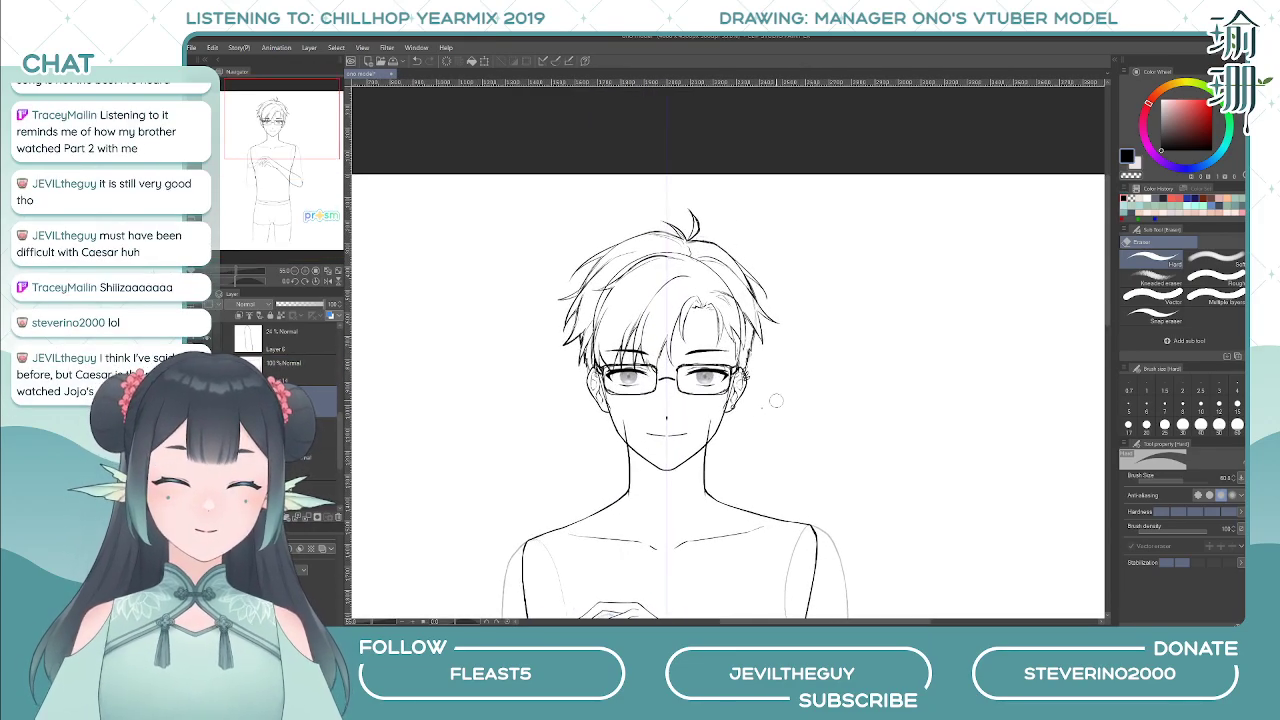
{"action": "scroll", "coordinate": [706, 415], "scroll_direction": "up", "scroll_amount": 1}
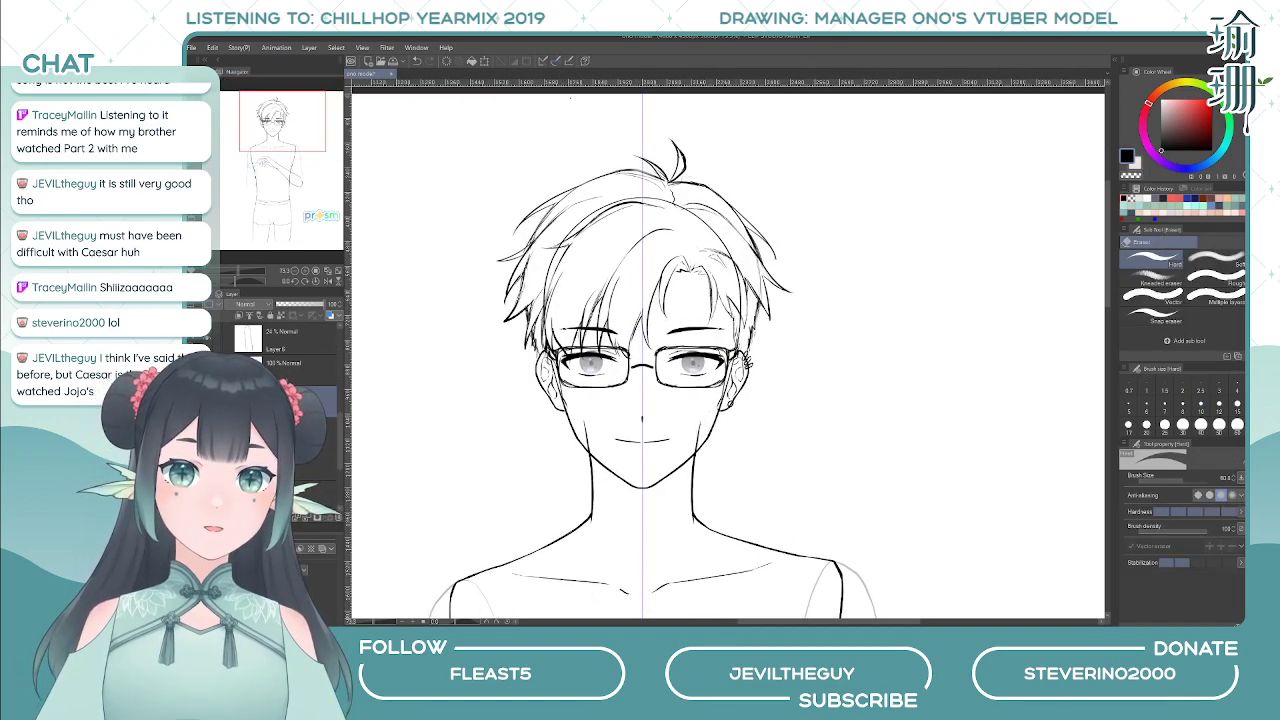
- Rework the mirrored pair of cheek lines into thin strokes slanting down from below the glasses to the jaw
{"action": "left_click", "coordinate": [556, 61]}
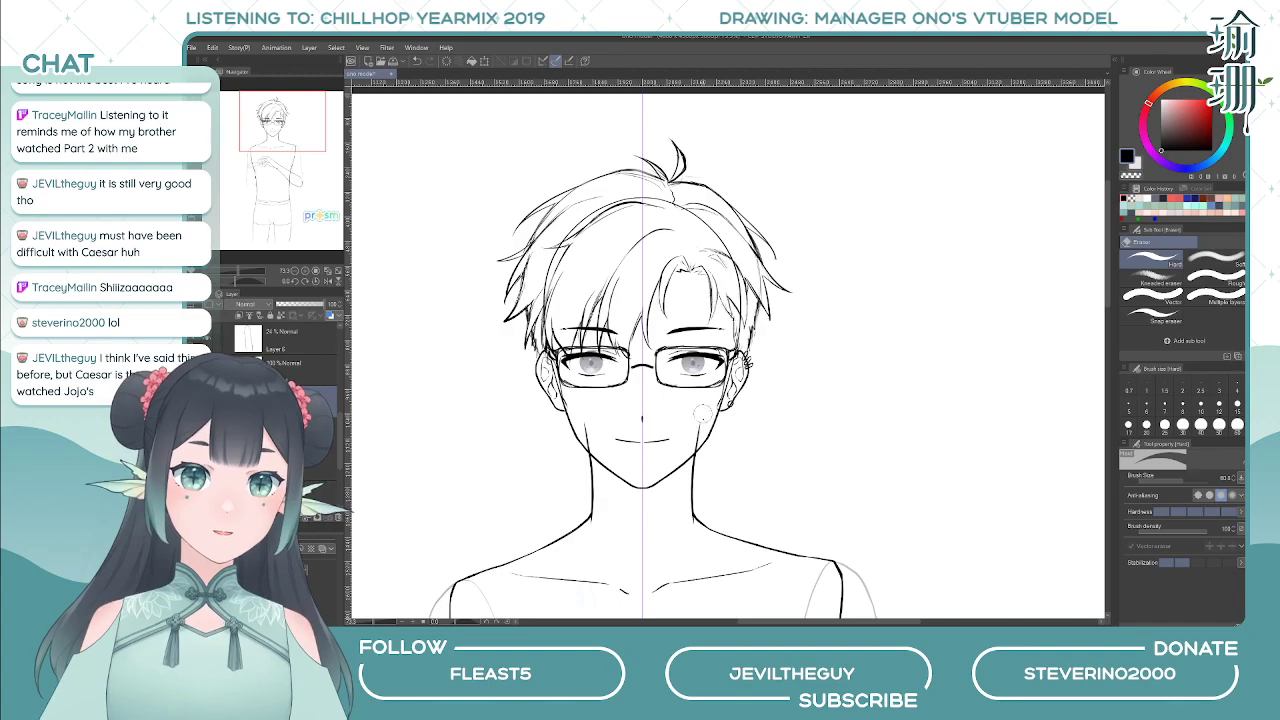
{"action": "key", "text": "p"}
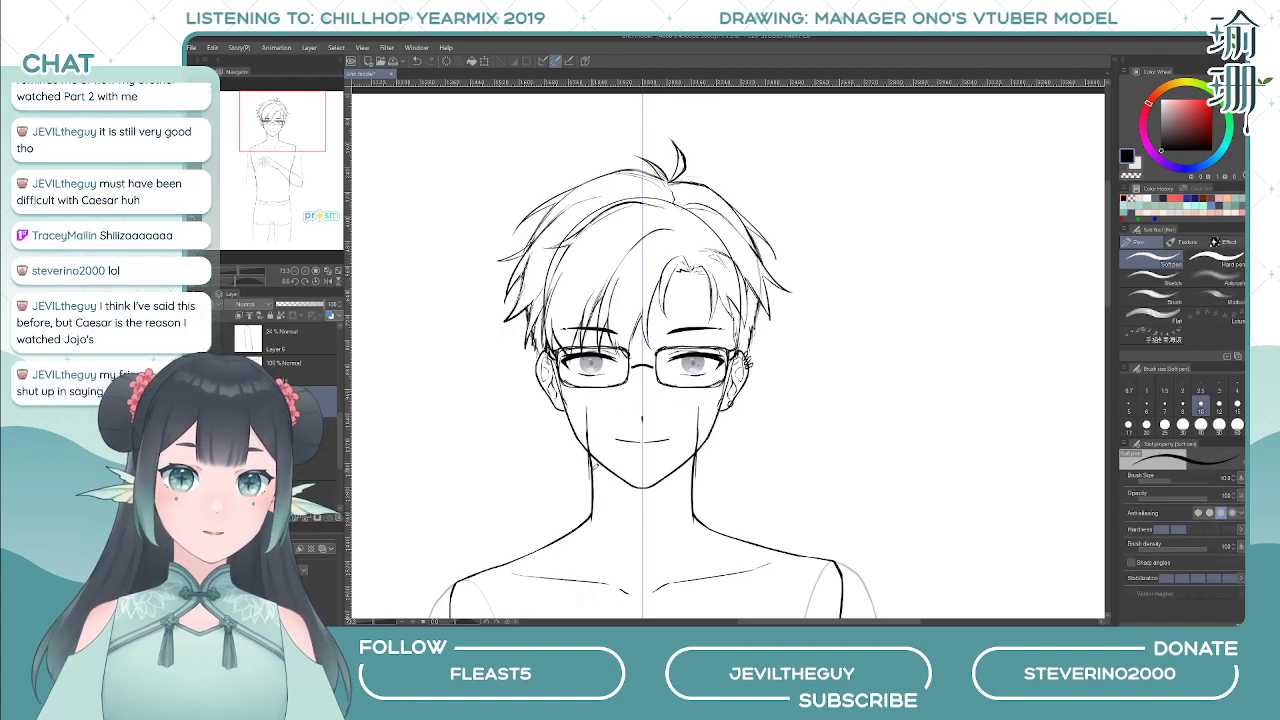
{"action": "key", "text": "ctrl+z"}
{"action": "mouse_move", "coordinate": [587, 406]}
{"action": "left_mouse_down"}
{"action": "mouse_move", "coordinate": [593, 473]}
{"action": "mouse_move", "coordinate": [588, 427]}
{"action": "mouse_move", "coordinate": [591, 452]}
{"action": "left_mouse_up"}
{"action": "key", "text": "ctrl+z"}
{"action": "key", "text": "ctrl+z"}
{"action": "key", "text": "ctrl+z"}
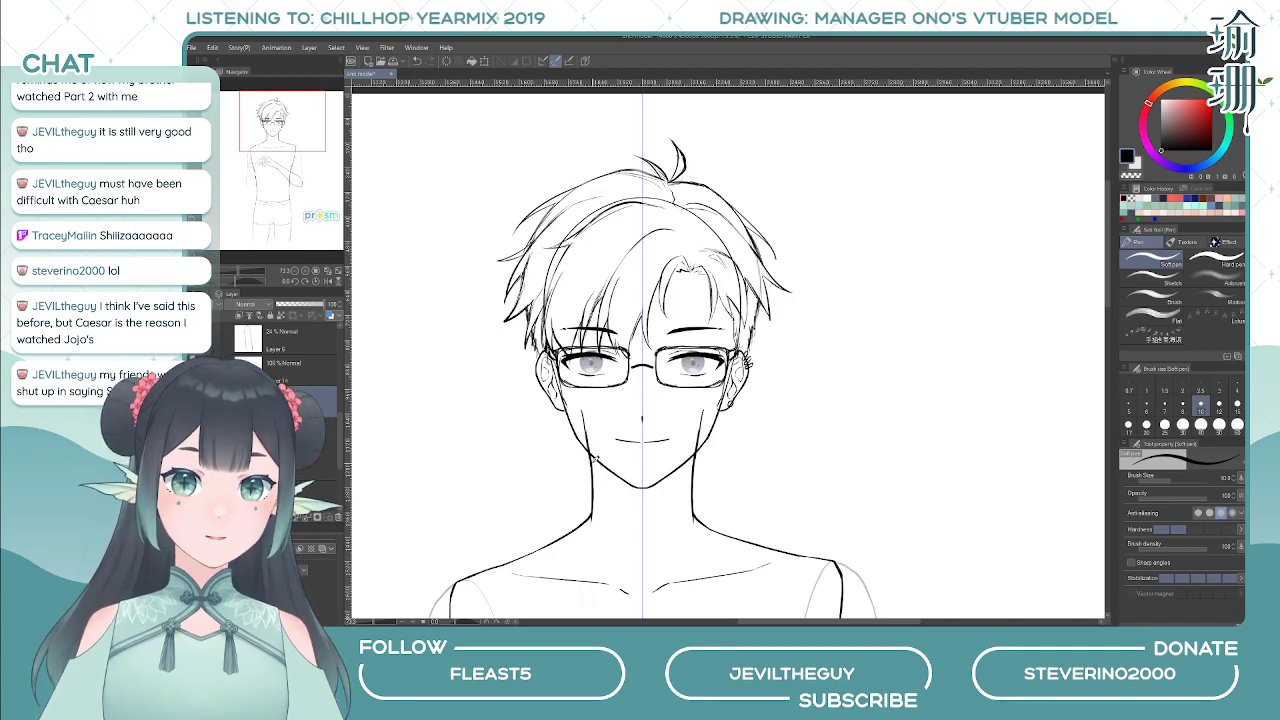
{"action": "key", "text": "ctrl+z"}
{"action": "mouse_move", "coordinate": [583, 402]}
{"action": "left_mouse_down"}
{"action": "mouse_move", "coordinate": [597, 452]}
{"action": "mouse_move", "coordinate": [594, 391]}
{"action": "left_mouse_up"}
{"action": "key", "text": "ctrl+z"}
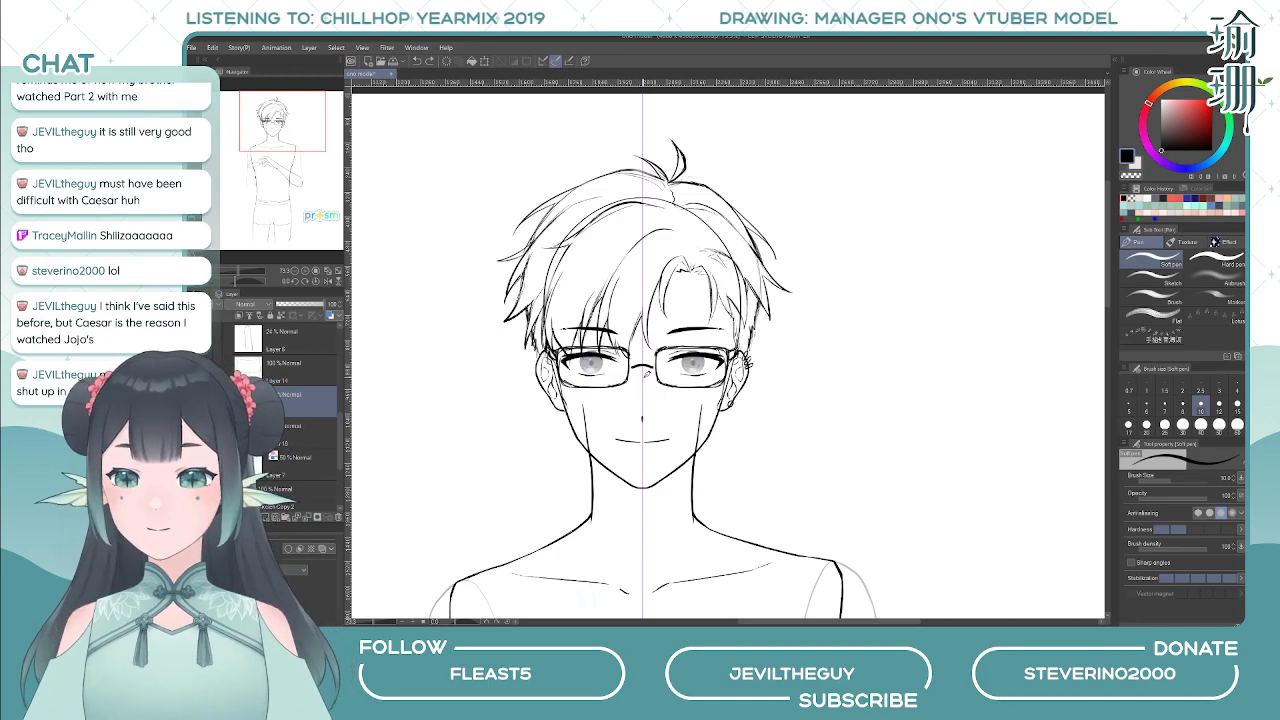
- Clean up and redraw the inner end of the collarbone line on the hand-held glasses' side, checking it in a flipped view
{"action": "key", "text": "h"}
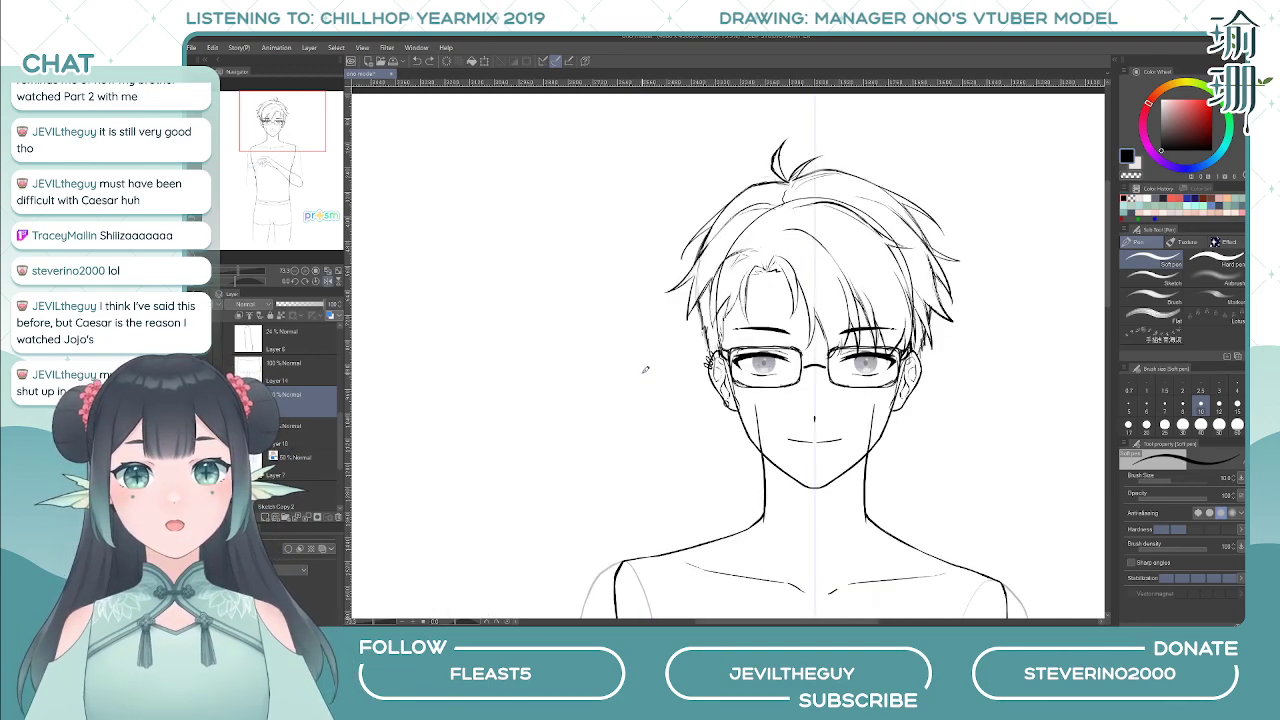
{"action": "scroll", "coordinate": [777, 264], "scroll_direction": "down", "scroll_amount": 3}
{"action": "left_click_drag", "start_coordinate": [773, 298], "coordinate": [713, 144]}
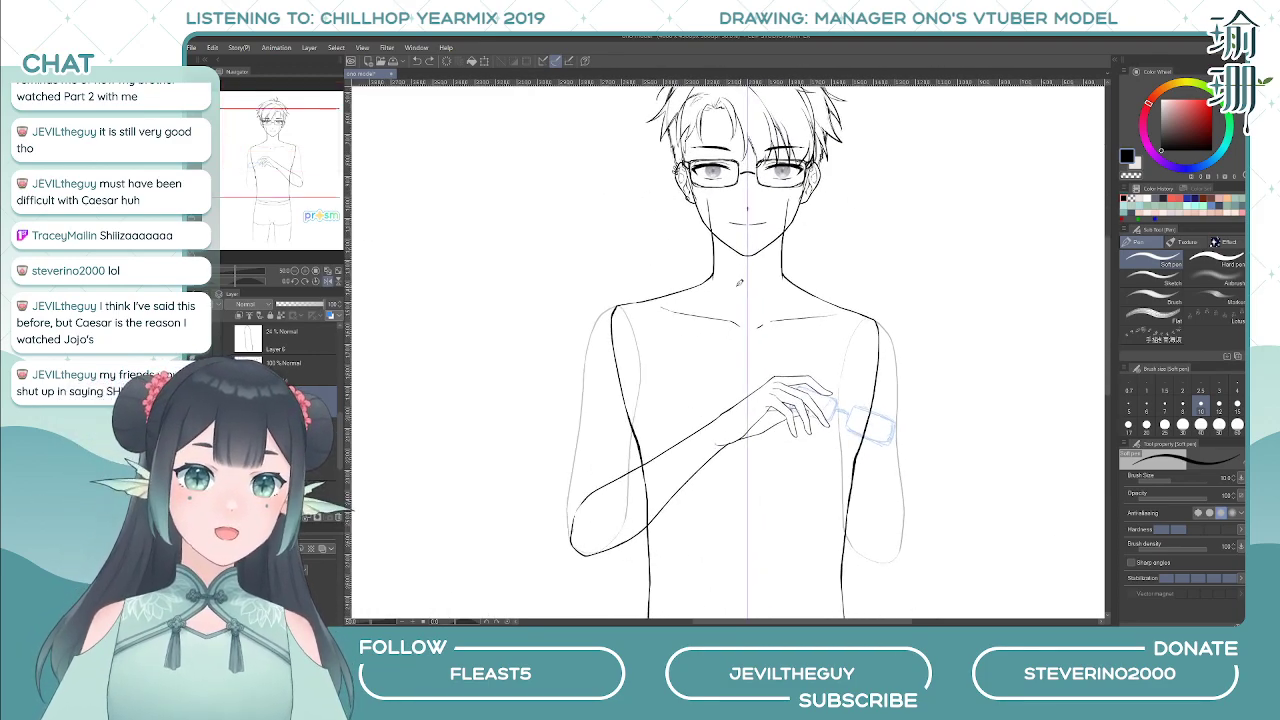
{"action": "mouse_move", "coordinate": [740, 283]}
{"action": "left_mouse_down"}
{"action": "mouse_move", "coordinate": [698, 291]}
{"action": "mouse_move", "coordinate": [693, 362]}
{"action": "mouse_move", "coordinate": [642, 397]}
{"action": "left_mouse_up"}
{"action": "scroll", "coordinate": [699, 291], "scroll_direction": "down", "scroll_amount": 3}
{"action": "scroll", "coordinate": [705, 293], "scroll_direction": "up", "scroll_amount": 5}
{"action": "key", "text": "c"}
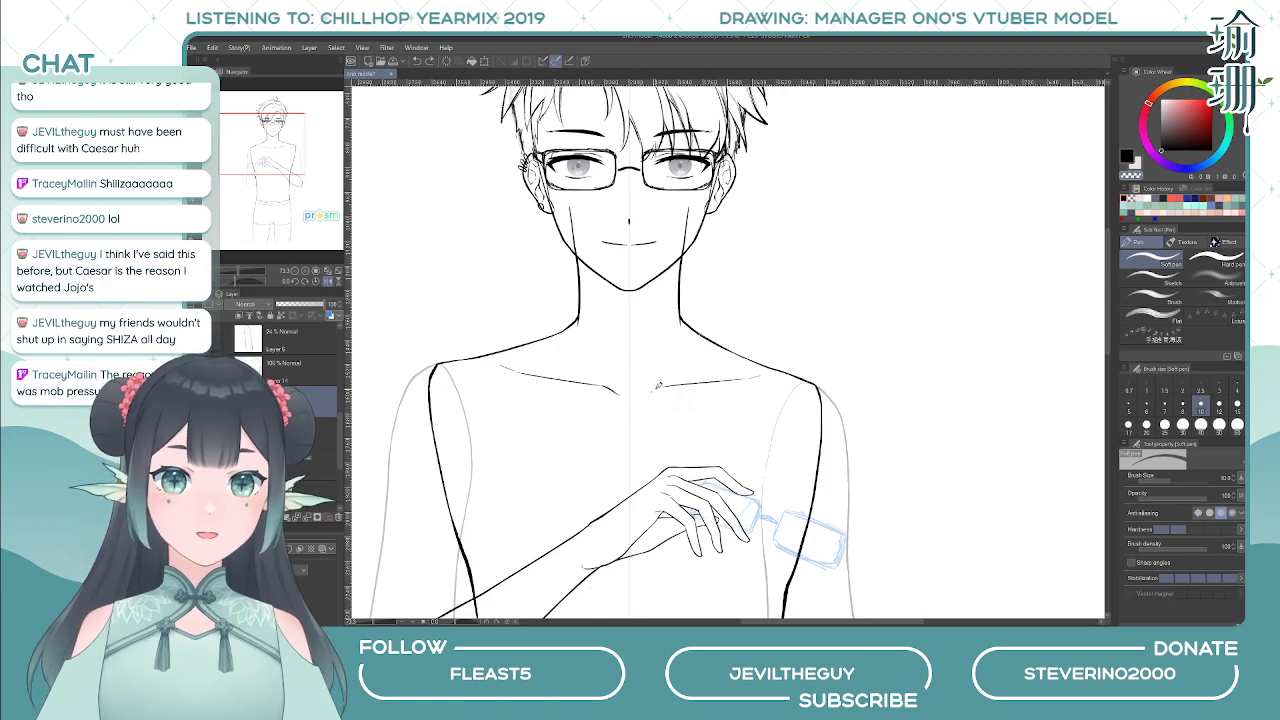
{"action": "key", "text": "c"}
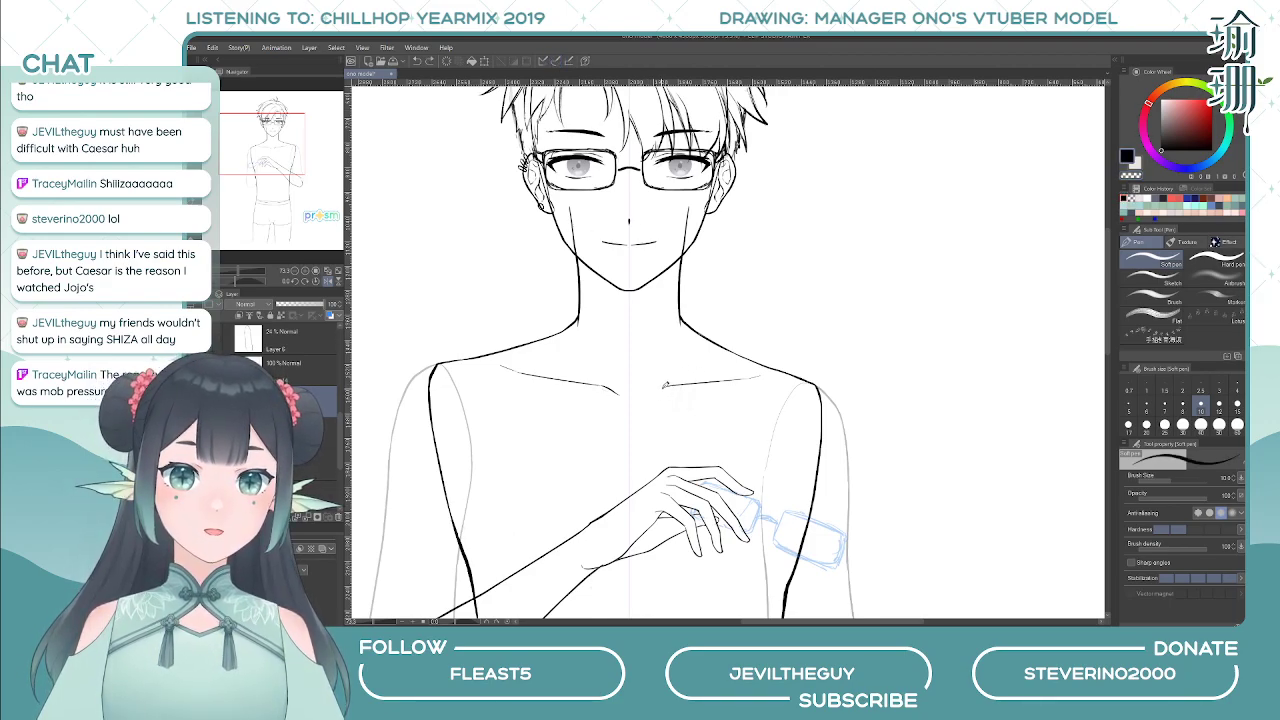
{"action": "left_click_drag", "start_coordinate": [665, 386], "coordinate": [647, 392]}
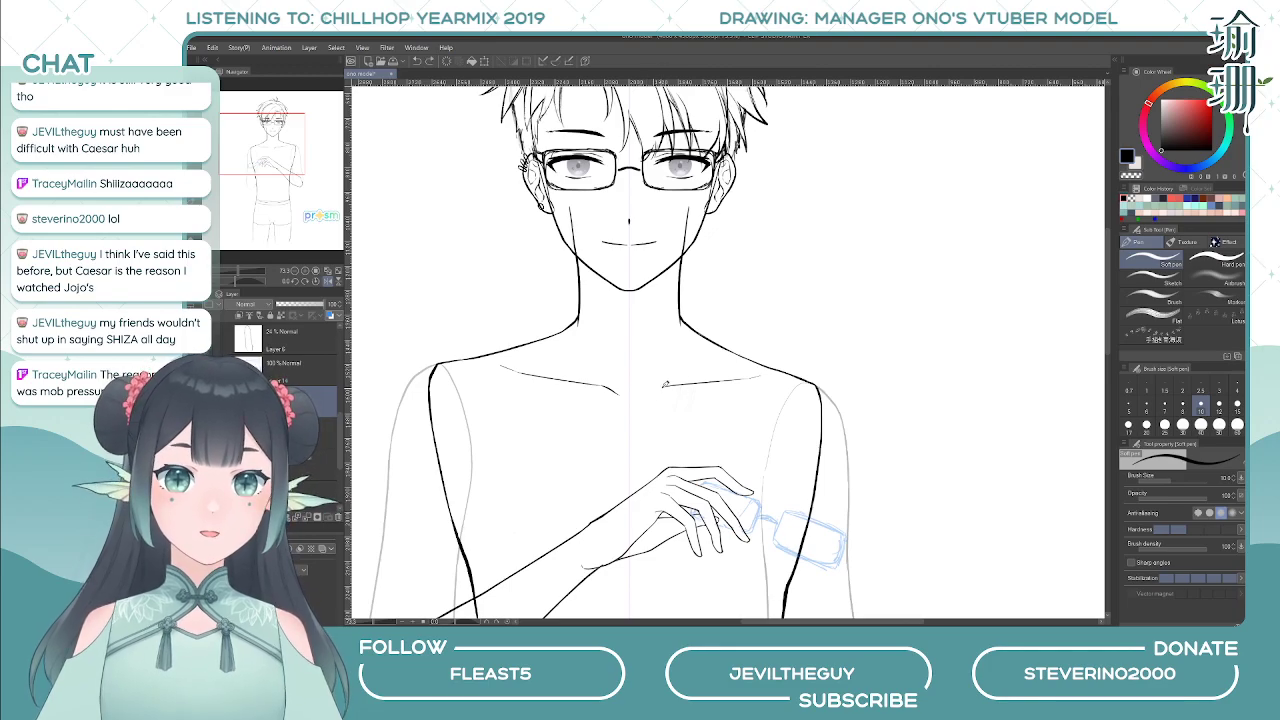
{"action": "key", "text": "h"}
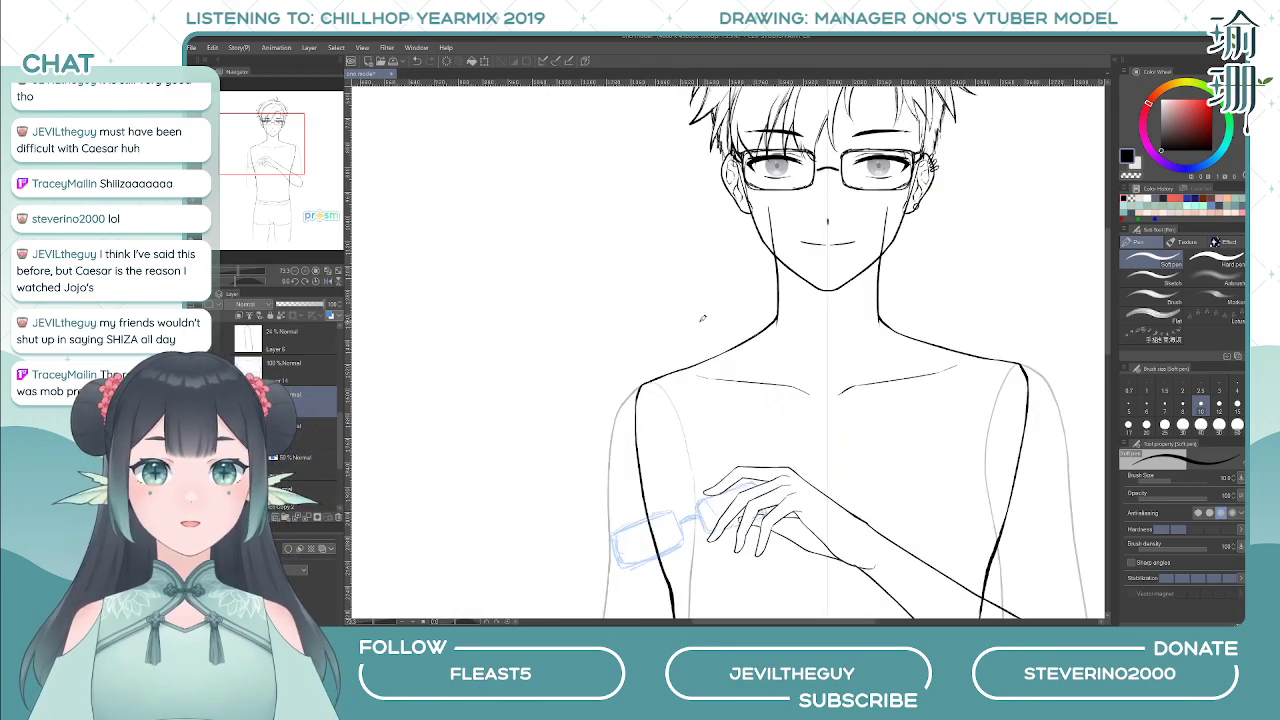
- Draw a mirrored pair of slanted neck muscle lines running down towards the collarbones, and check them in a horizontally flipped view
{"action": "key", "text": "c"}
{"action": "key", "text": "c"}
{"action": "left_click_drag", "start_coordinate": [870, 296], "coordinate": [842, 382]}
{"action": "key", "text": "ctrl+z"}
{"action": "left_click_drag", "start_coordinate": [861, 328], "coordinate": [846, 374]}
{"action": "key", "text": "ctrl+z"}
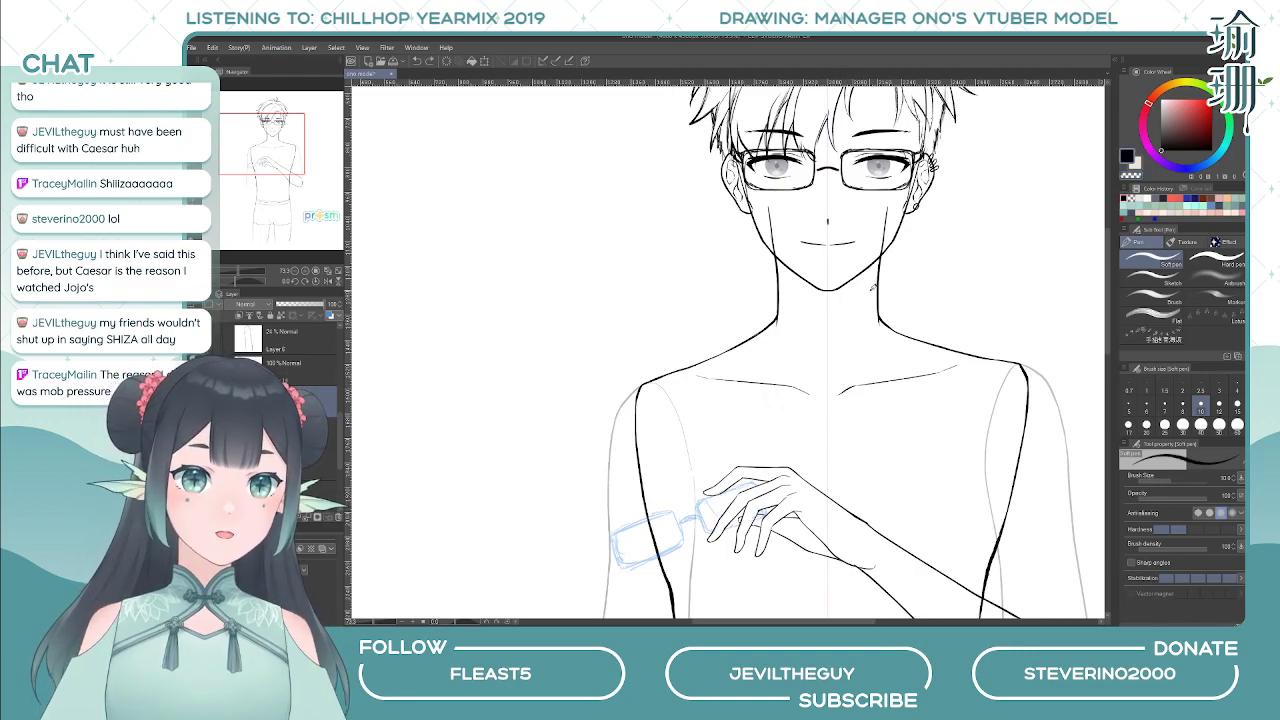
{"action": "mouse_move", "coordinate": [869, 298]}
{"action": "left_mouse_down"}
{"action": "mouse_move", "coordinate": [848, 364]}
{"action": "mouse_move", "coordinate": [800, 372]}
{"action": "left_mouse_up"}
{"action": "scroll", "coordinate": [826, 299], "scroll_direction": "down", "scroll_amount": 2}
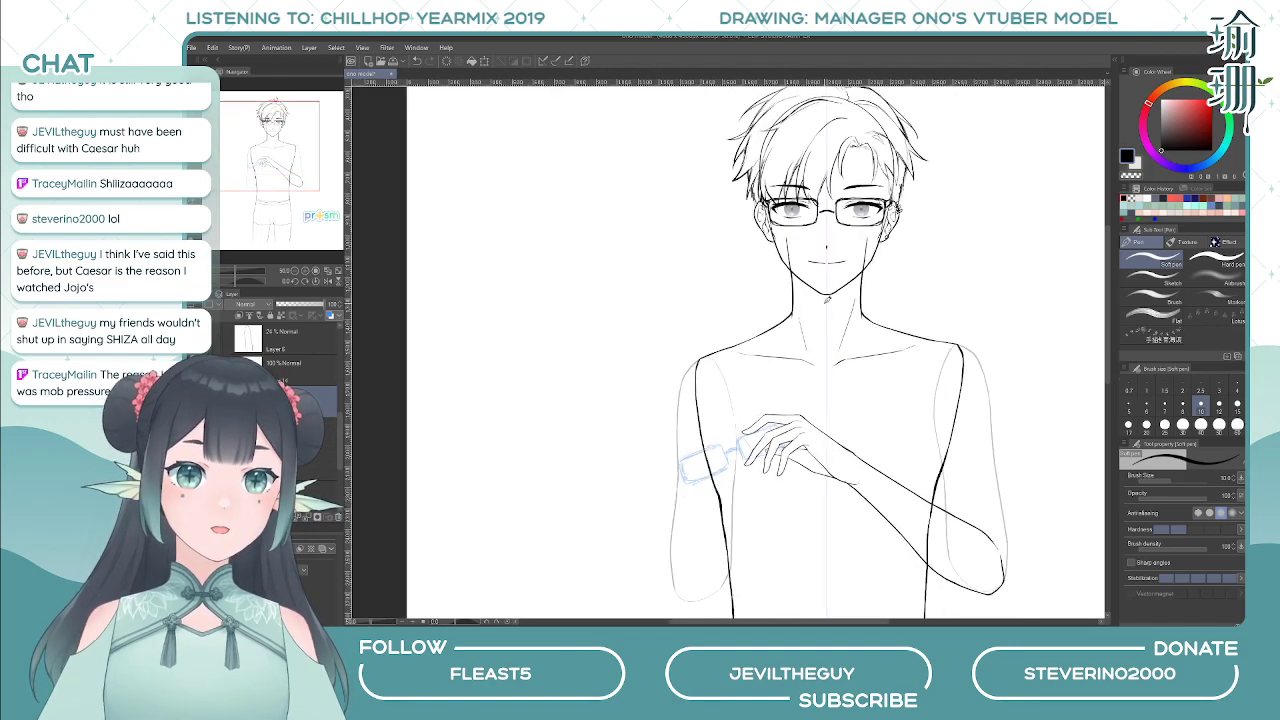
{"action": "left_click_drag", "start_coordinate": [809, 281], "coordinate": [671, 343]}
{"action": "key", "text": "ctrl+z"}
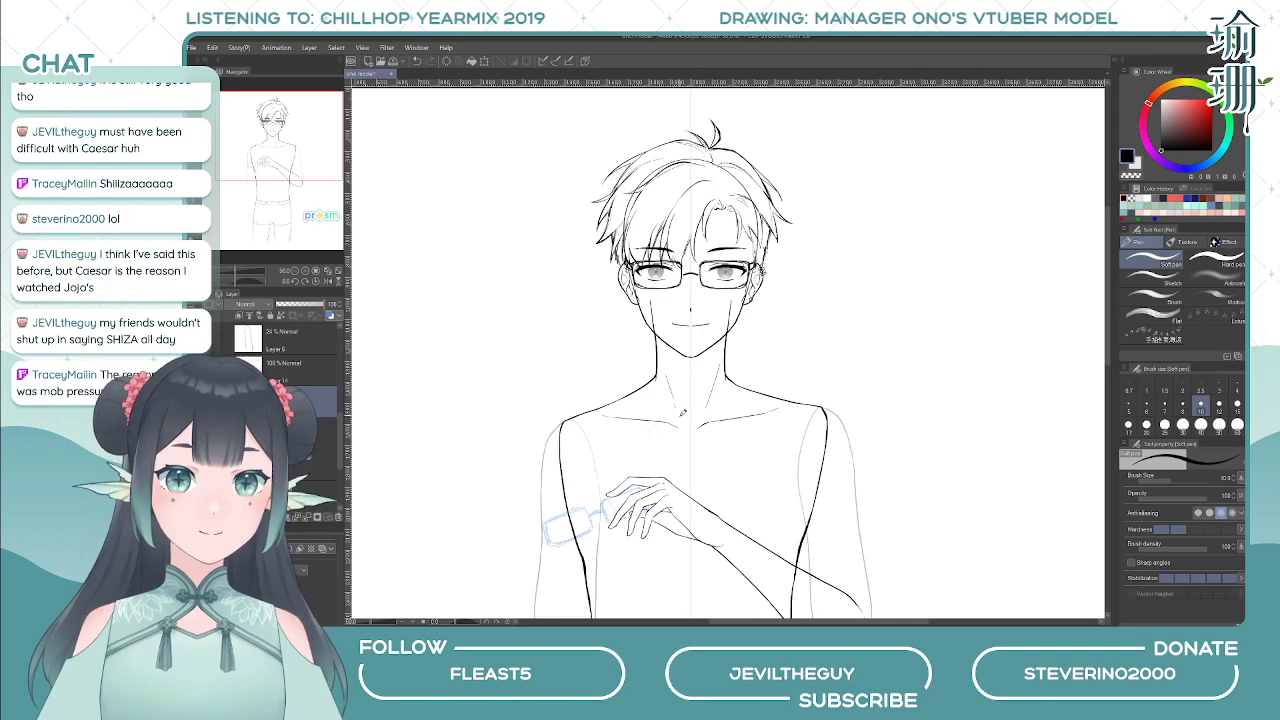
{"action": "key", "text": "h"}
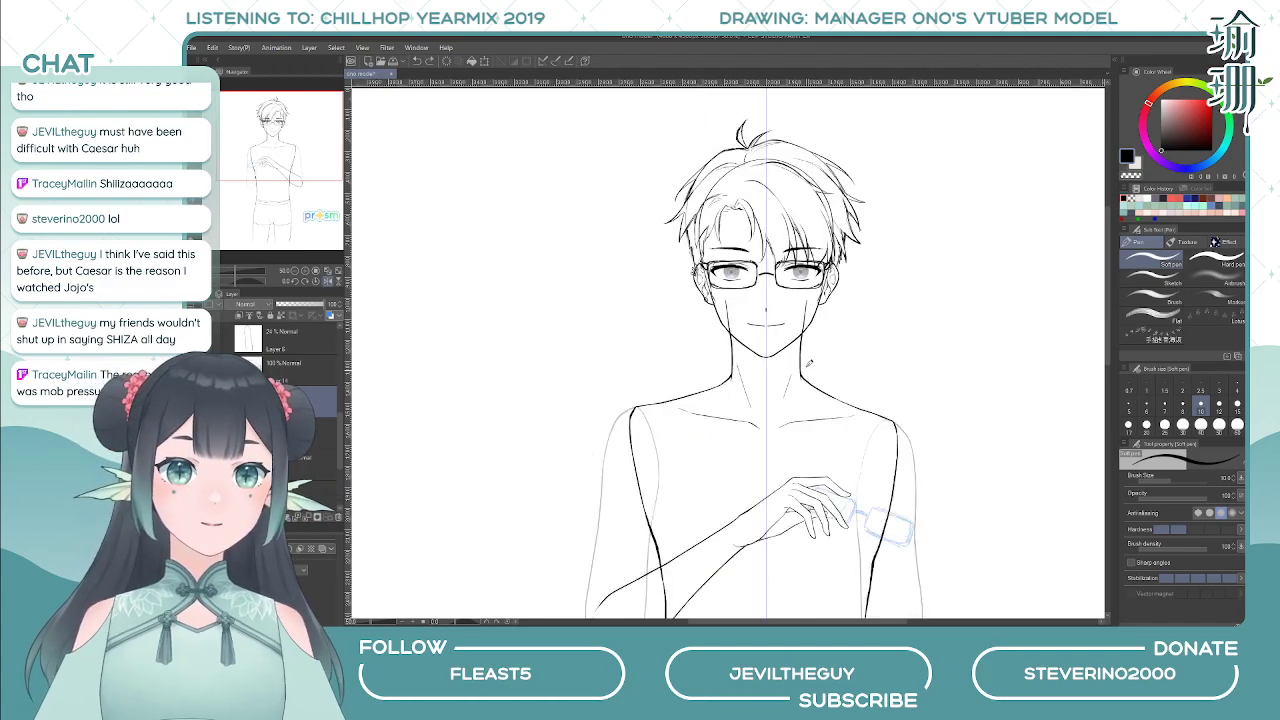
{"action": "scroll", "coordinate": [805, 360], "scroll_direction": "down", "scroll_amount": 1}
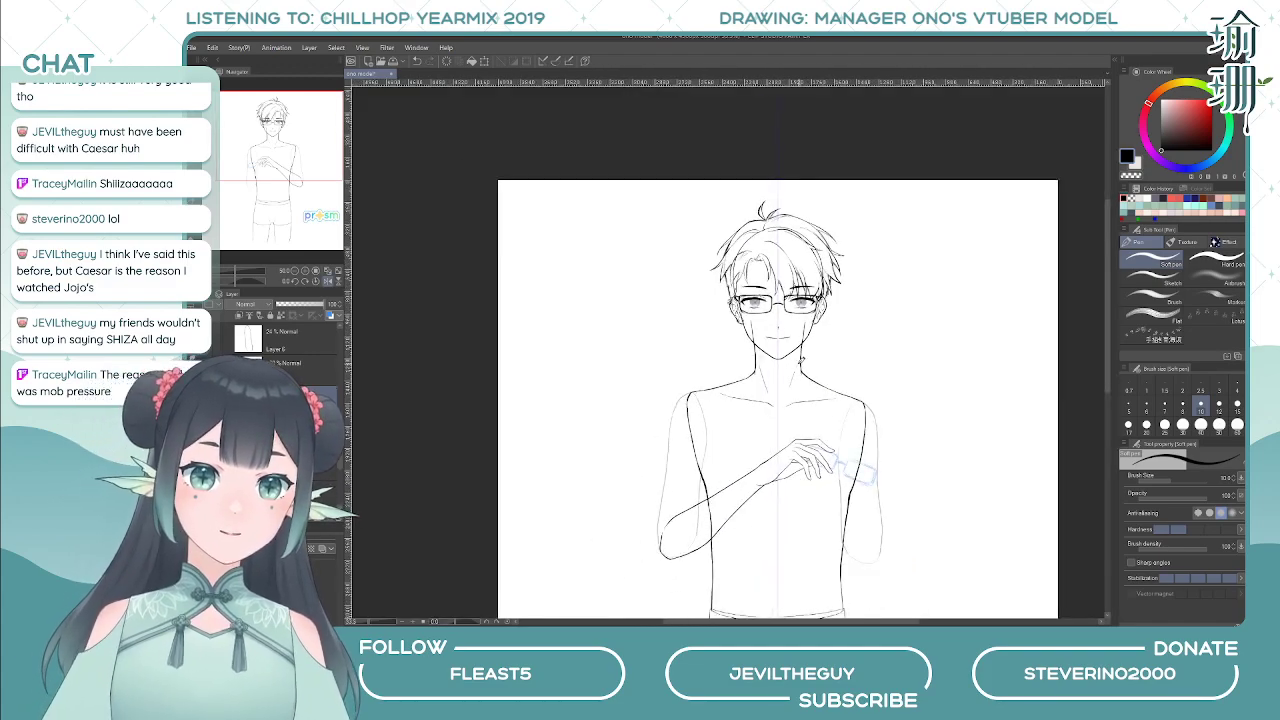
{"action": "left_click_drag", "start_coordinate": [800, 362], "coordinate": [755, 290]}
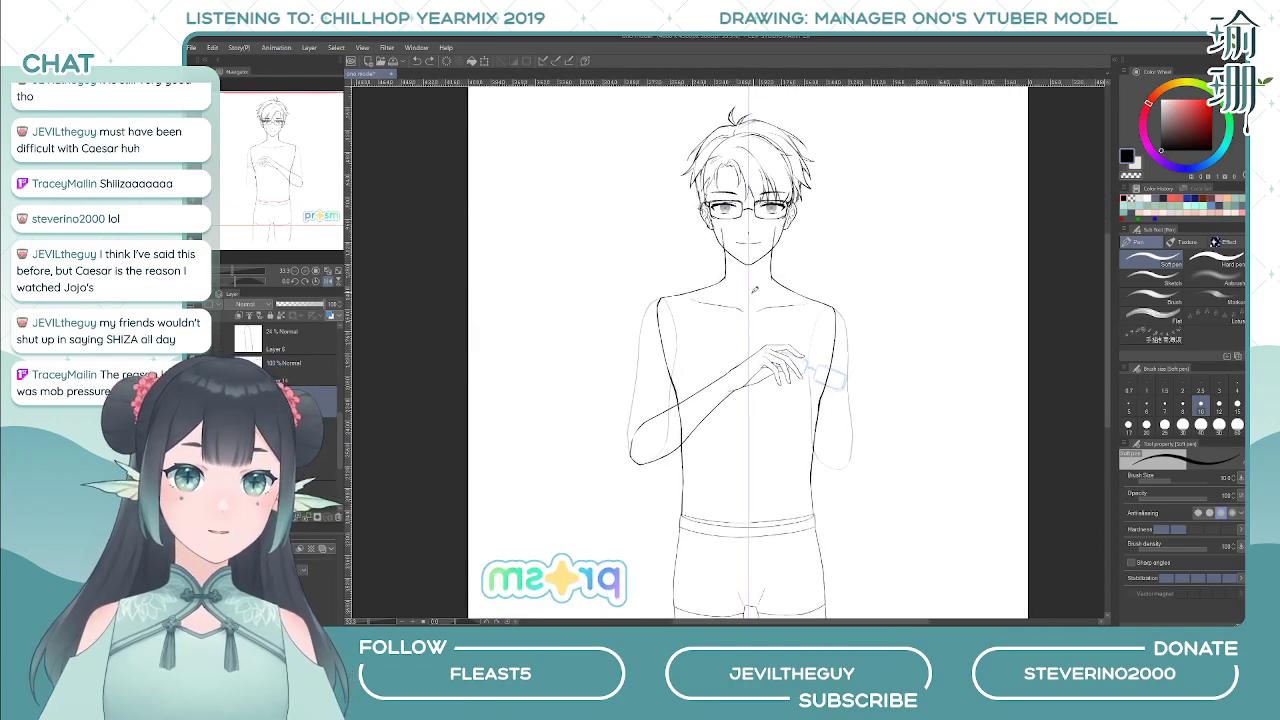
{"action": "key", "text": "h"}
{"action": "left_click_drag", "start_coordinate": [831, 365], "coordinate": [797, 323]}
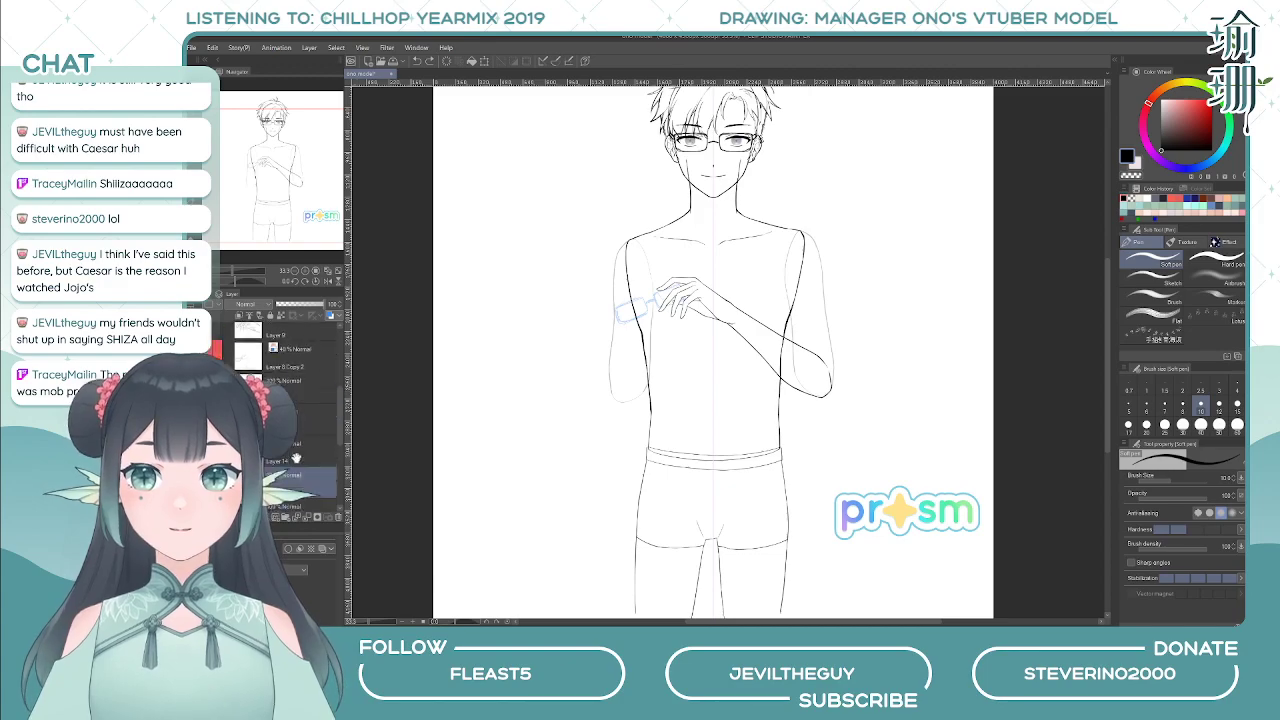
- Show the sketch layers for the lowered sleeved arm, shirt and trousers over the base body
{"action": "left_click", "coordinate": [207, 376]}
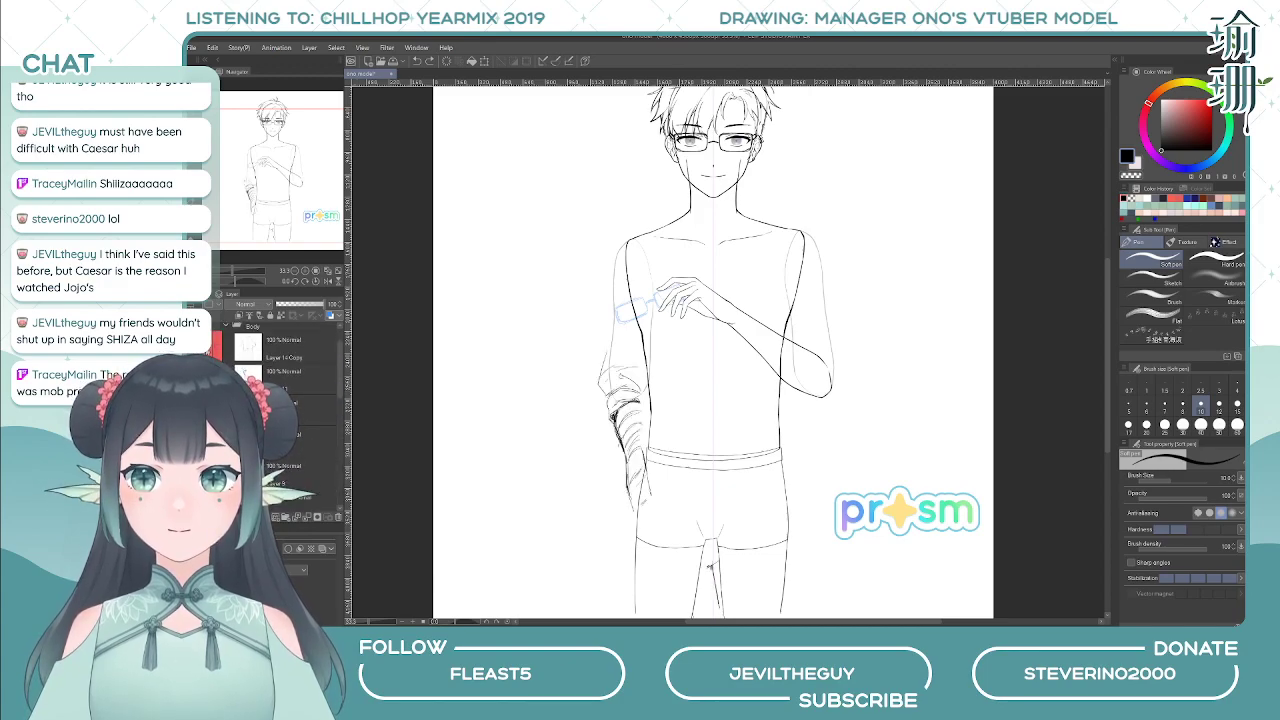
{"action": "left_click", "coordinate": [209, 350]}
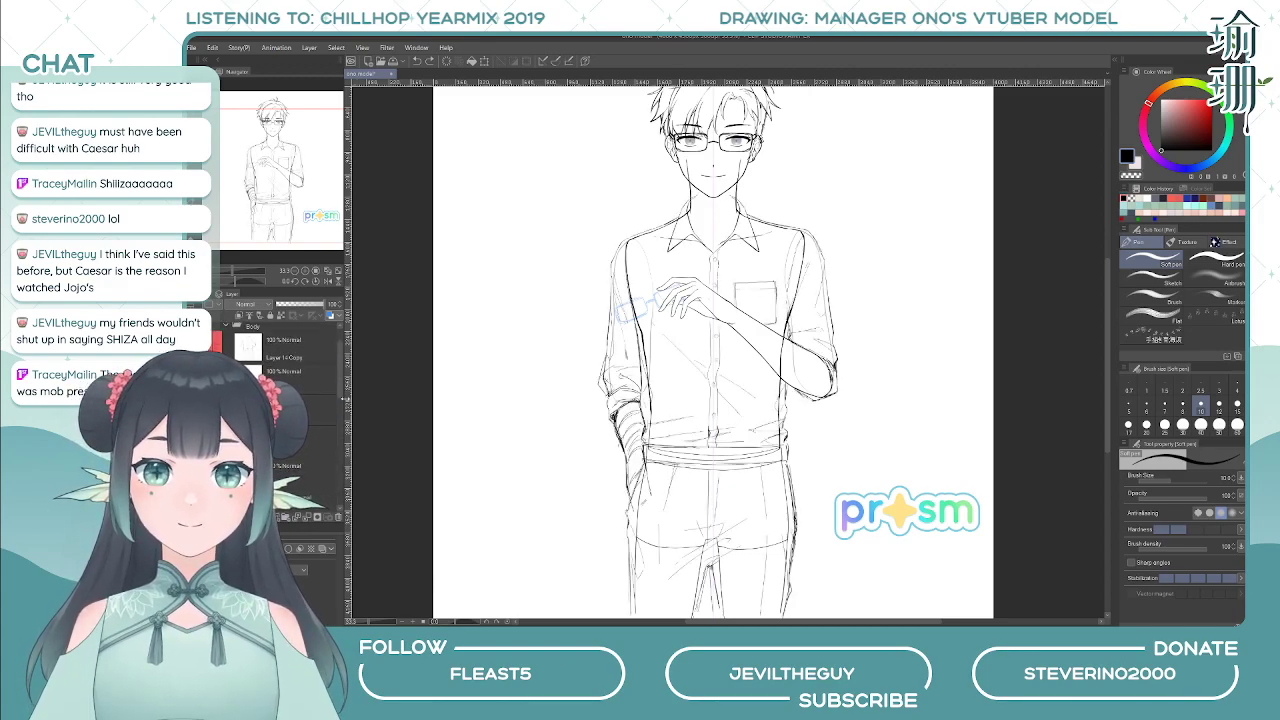
{"action": "scroll", "coordinate": [575, 377], "scroll_direction": "down", "scroll_amount": 3}
{"action": "left_click_drag", "start_coordinate": [581, 383], "coordinate": [591, 391]}
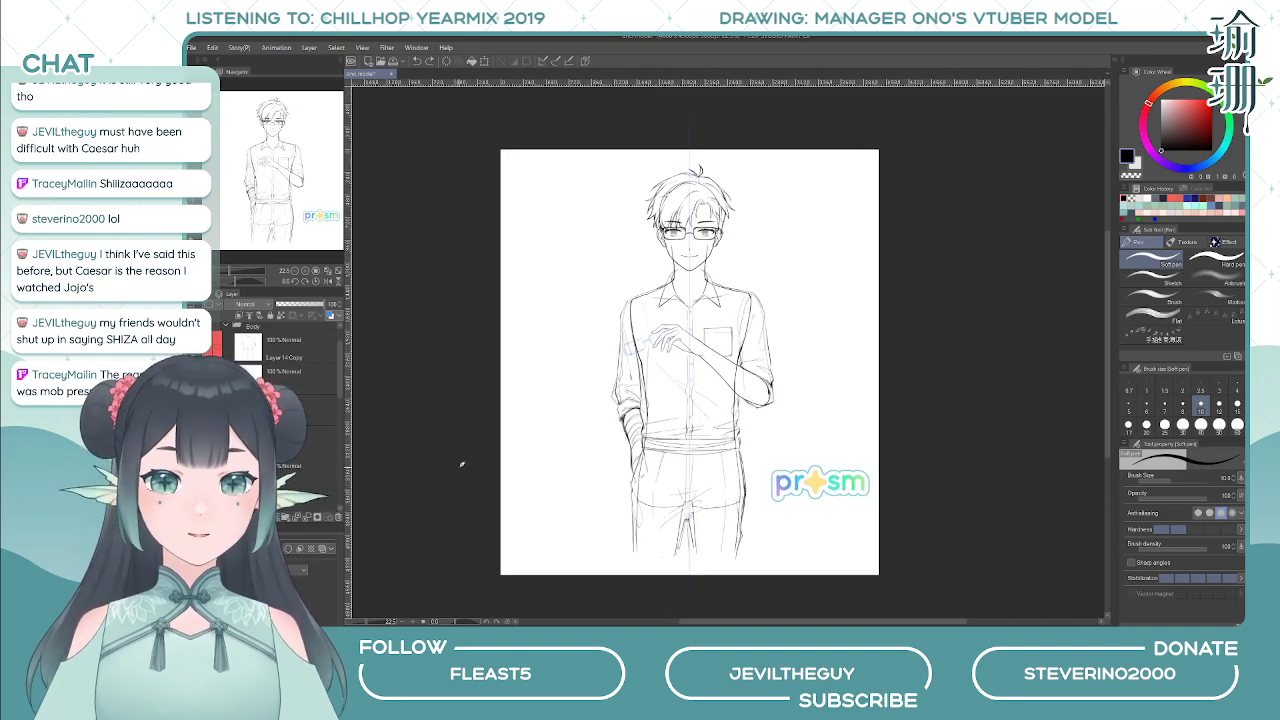
- Delete the empty layer among the body's line art layers
{"action": "left_click", "coordinate": [310, 357]}
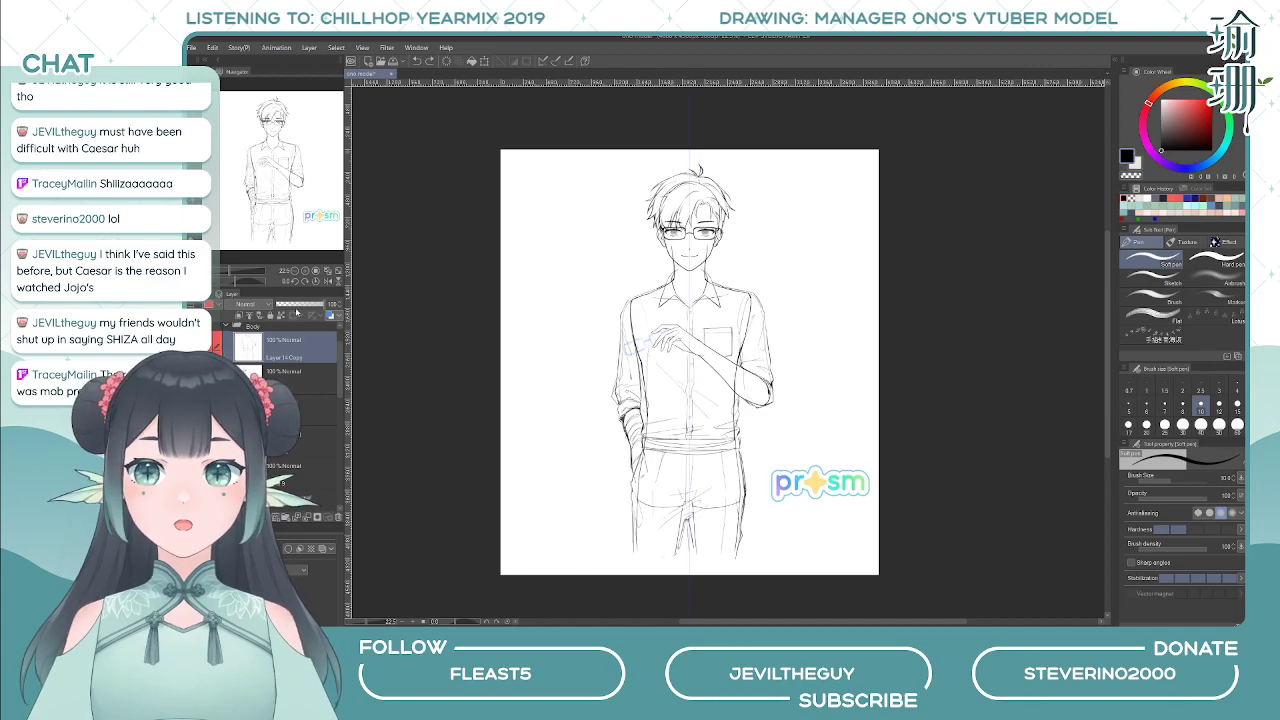
{"action": "scroll", "coordinate": [268, 468], "scroll_direction": "down", "scroll_amount": 2}
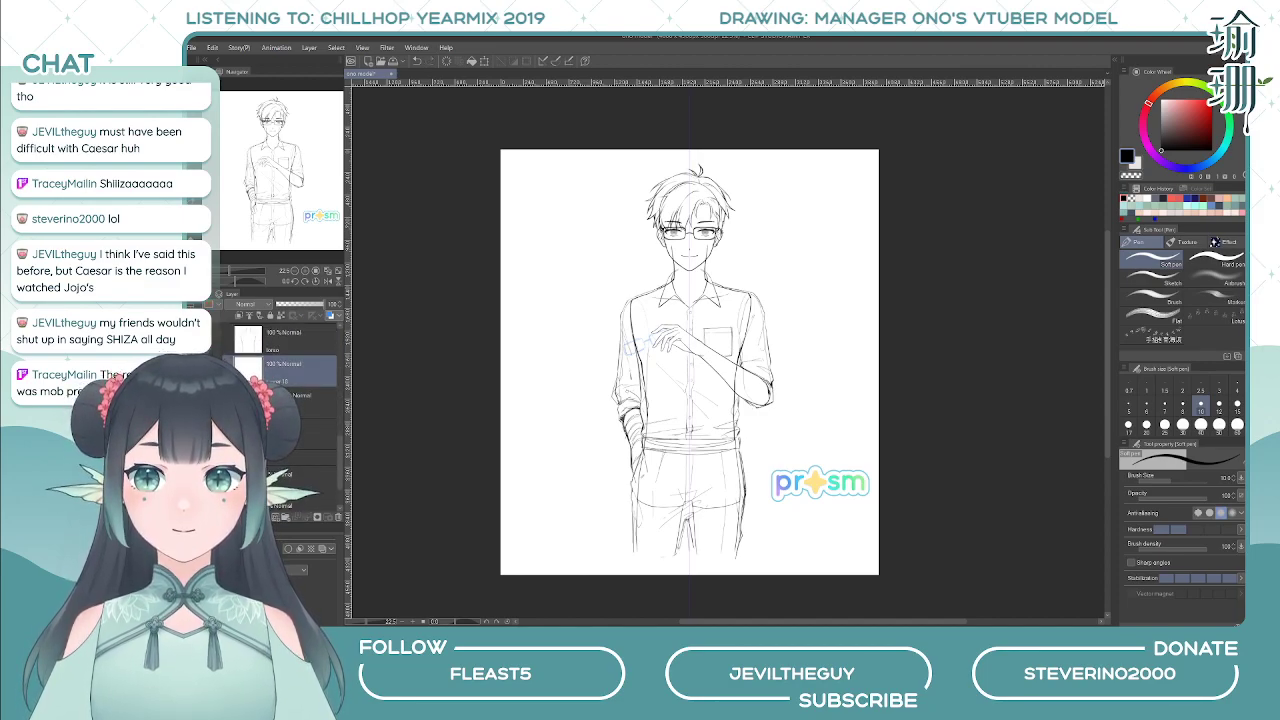
{"action": "left_click", "coordinate": [334, 517]}
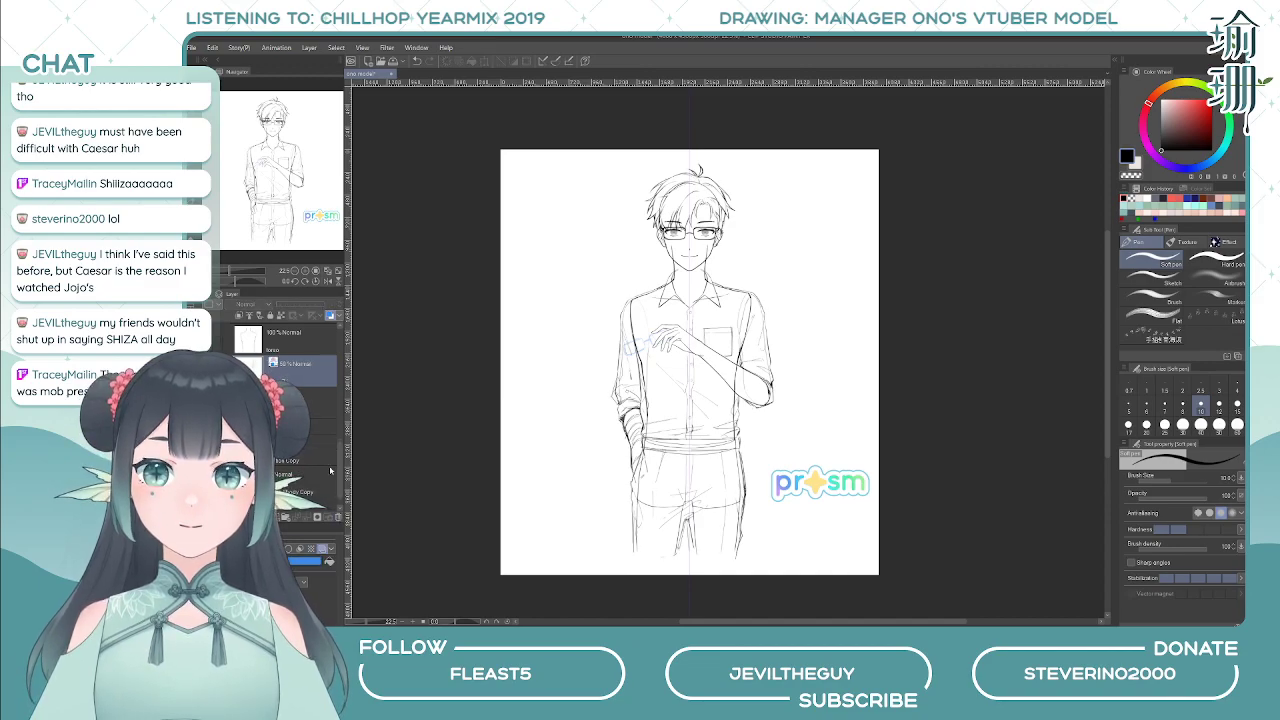
- Apply a blue layer colour to the base body's torso, shorts and leg line layers and lower their opacity
{"action": "left_click", "coordinate": [318, 429]}
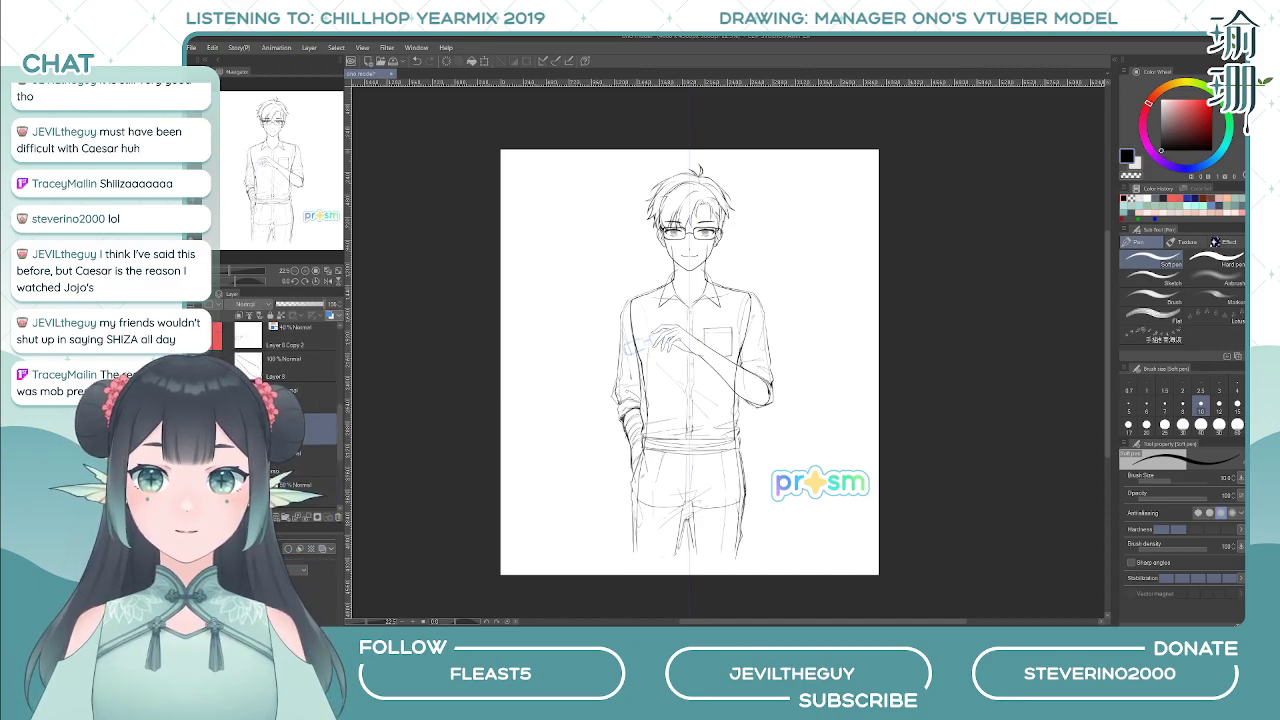
{"action": "left_click", "coordinate": [330, 316]}
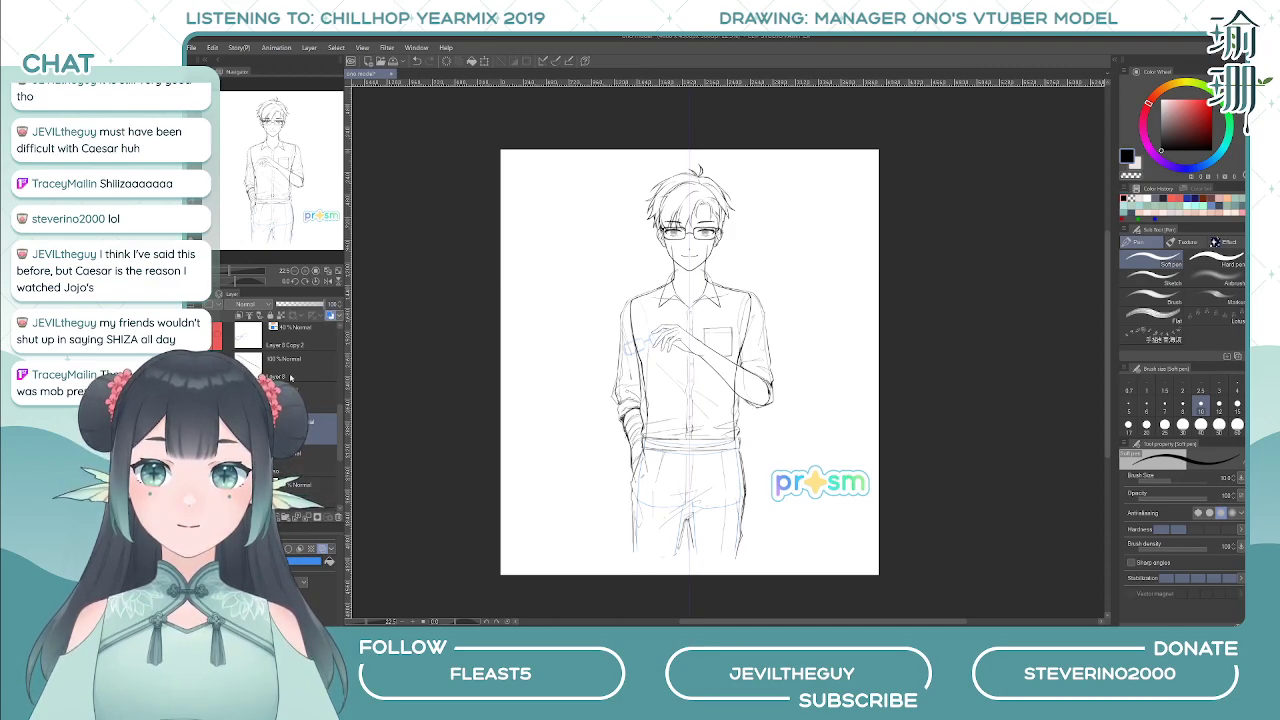
{"action": "left_click", "coordinate": [197, 429]}
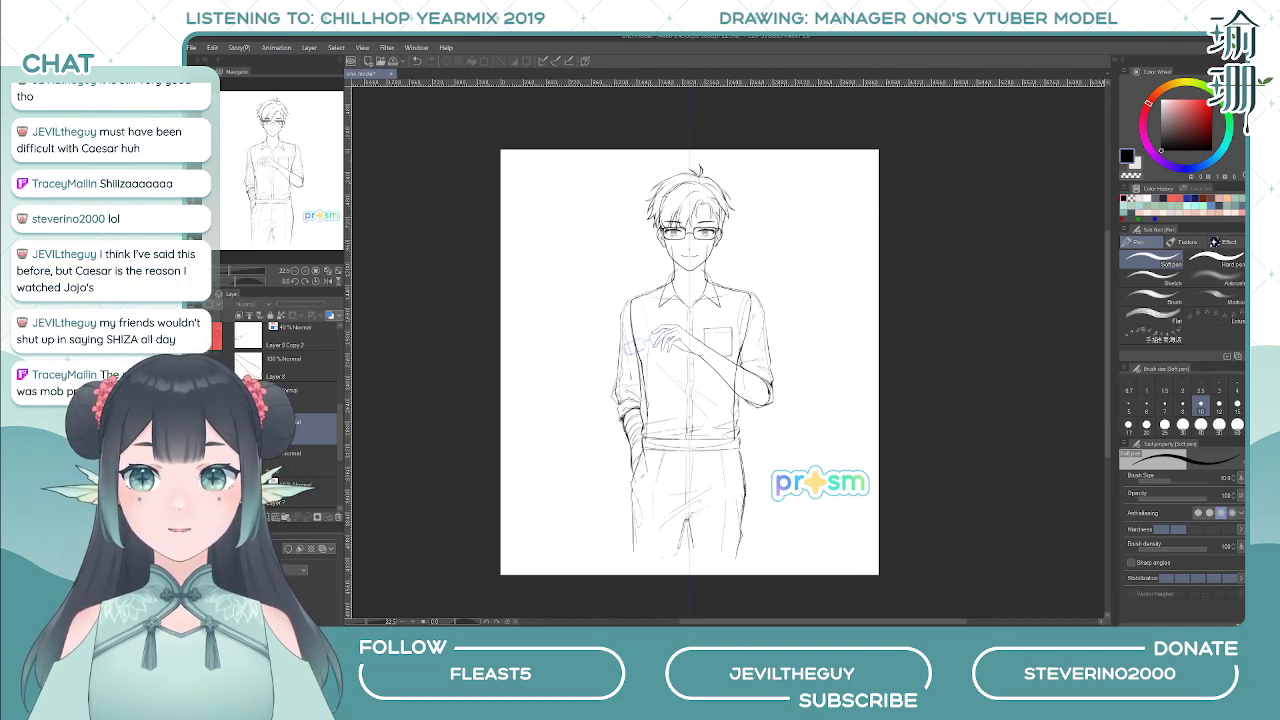
{"action": "left_click", "coordinate": [195, 428]}
{"action": "left_click", "coordinate": [330, 316]}
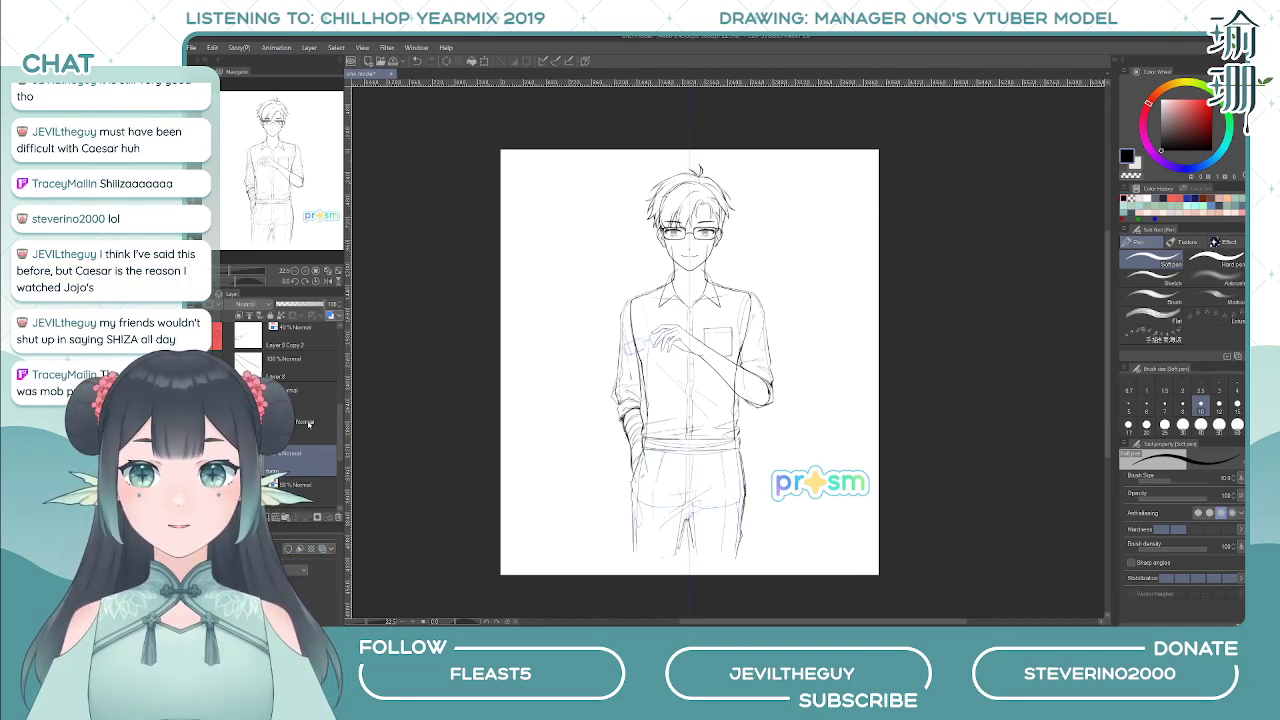
{"action": "left_click", "coordinate": [329, 316]}
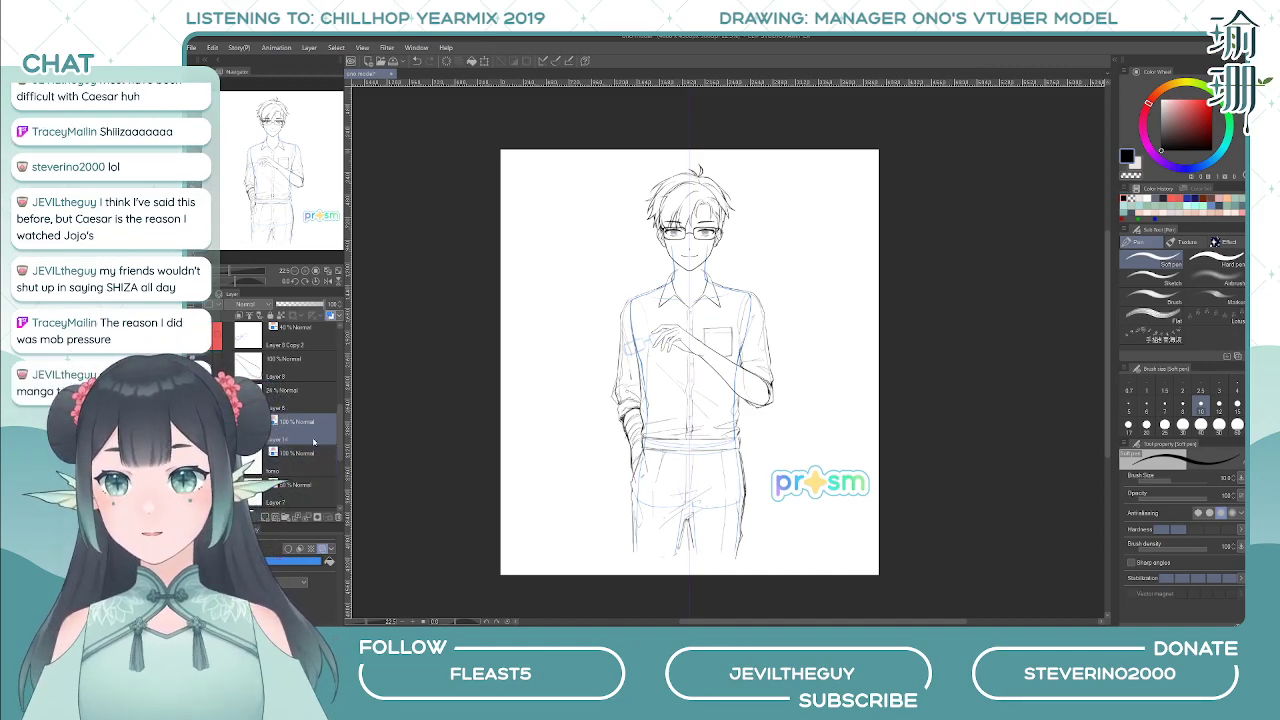
{"action": "left_click_drag", "start_coordinate": [305, 306], "coordinate": [300, 306]}
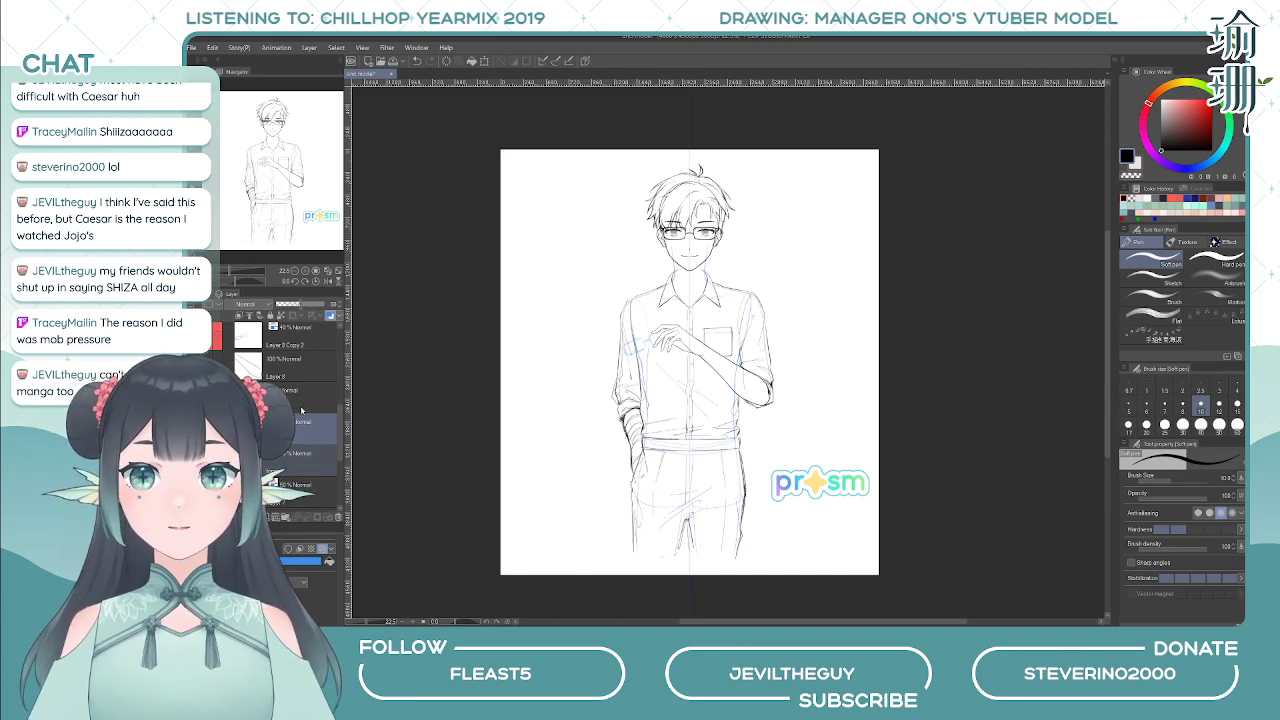
- Hide the line art of the raised hand and its forearm
{"action": "scroll", "coordinate": [303, 395], "scroll_direction": "up", "scroll_amount": 3}
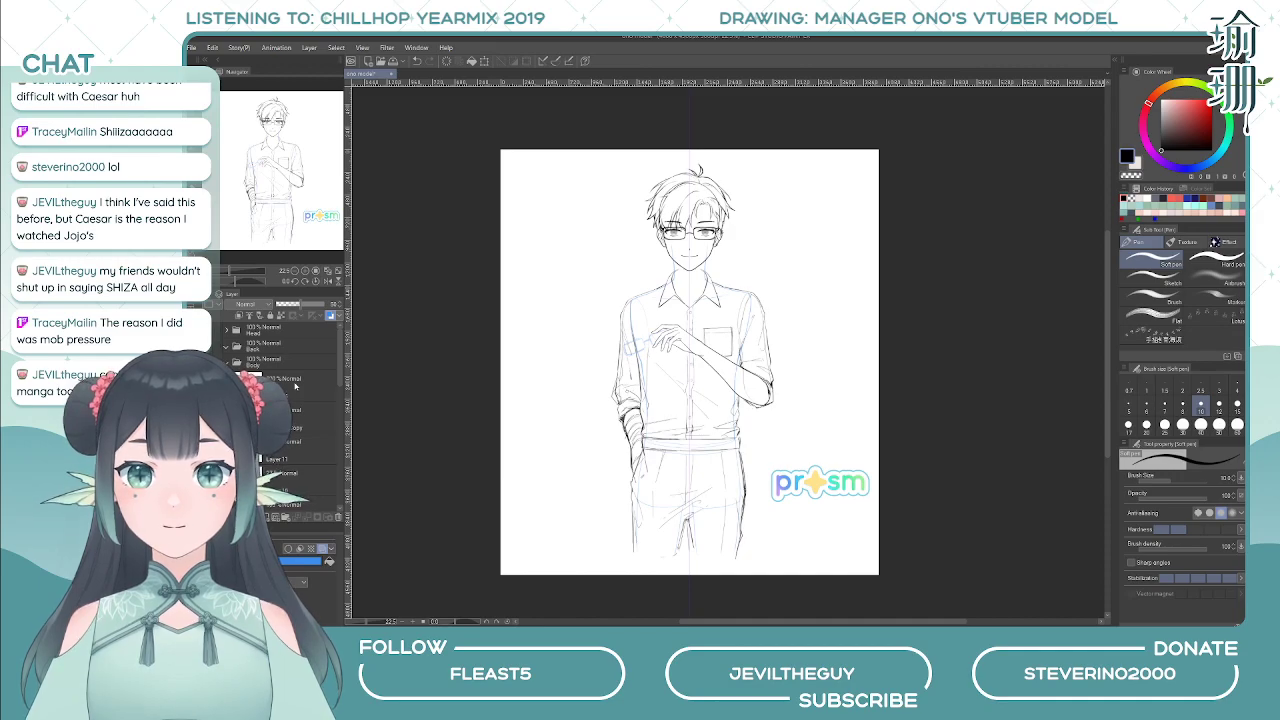
{"action": "scroll", "coordinate": [295, 386], "scroll_direction": "down", "scroll_amount": 4}
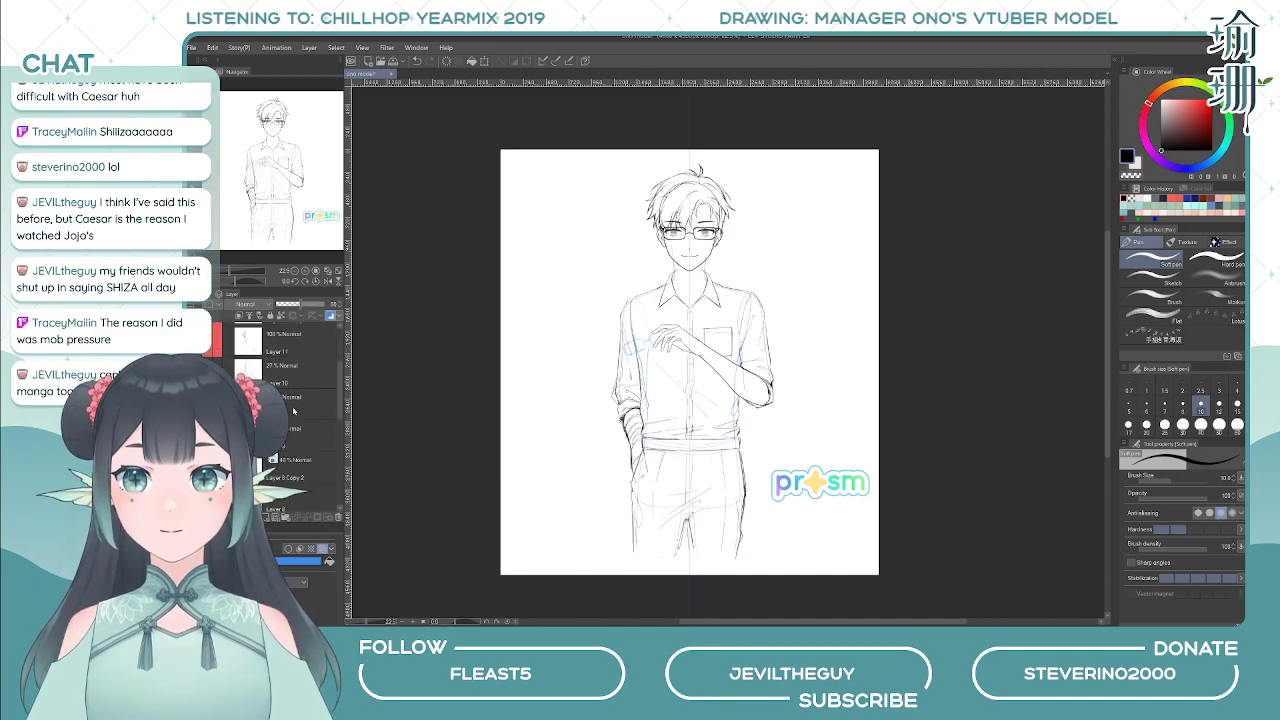
{"action": "left_click", "coordinate": [197, 341]}
{"action": "left_click", "coordinate": [197, 341]}
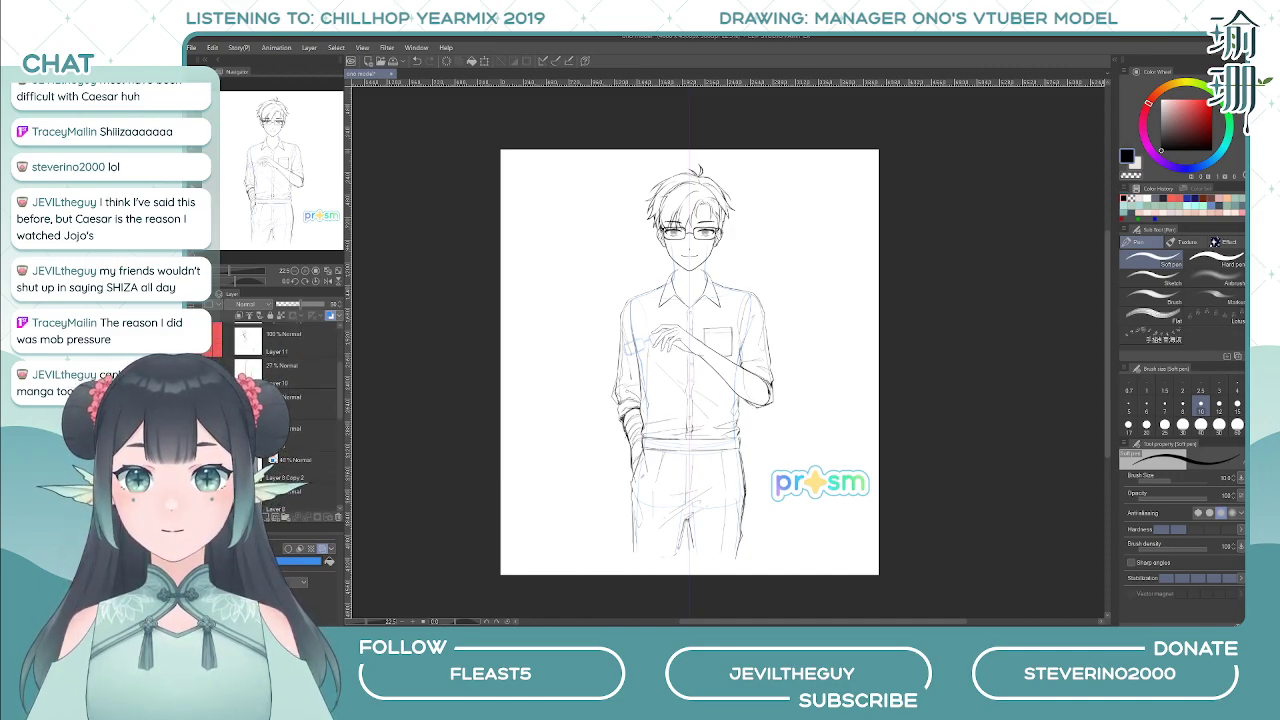
{"action": "left_click", "coordinate": [197, 341]}
{"action": "scroll", "coordinate": [295, 400], "scroll_direction": "down", "scroll_amount": 2}
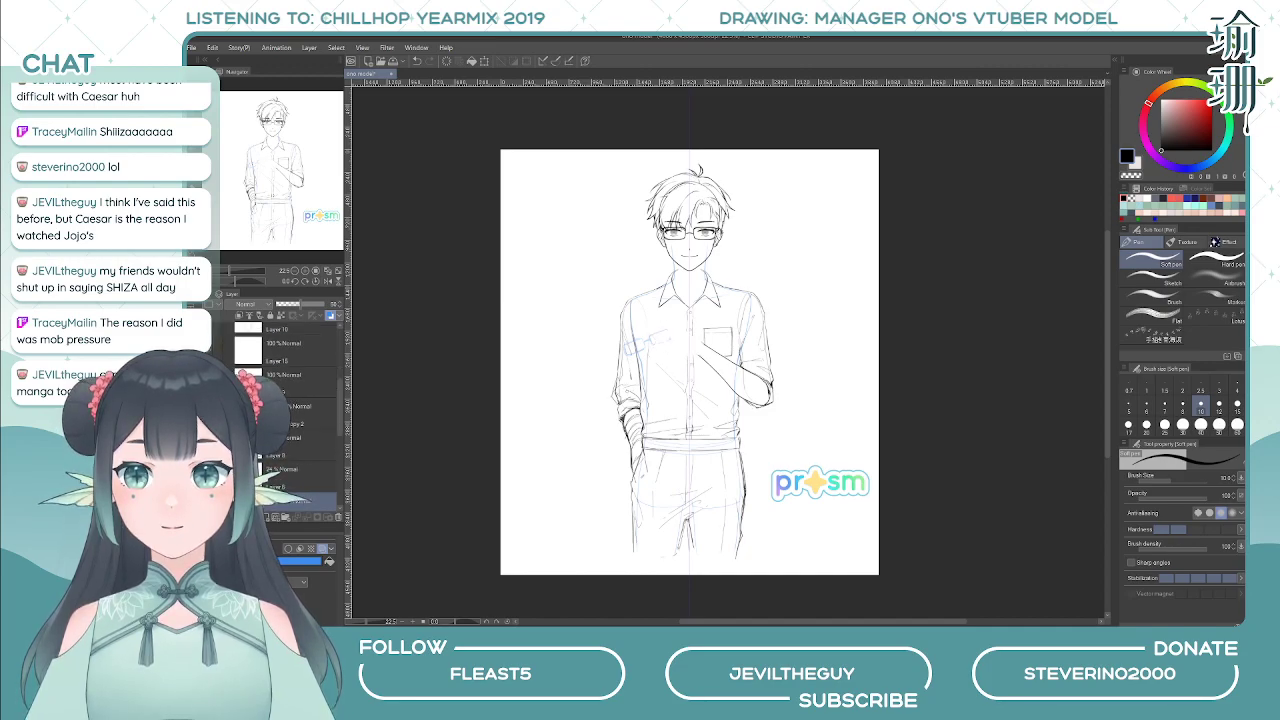
{"action": "key", "text": "ctrl+z"}
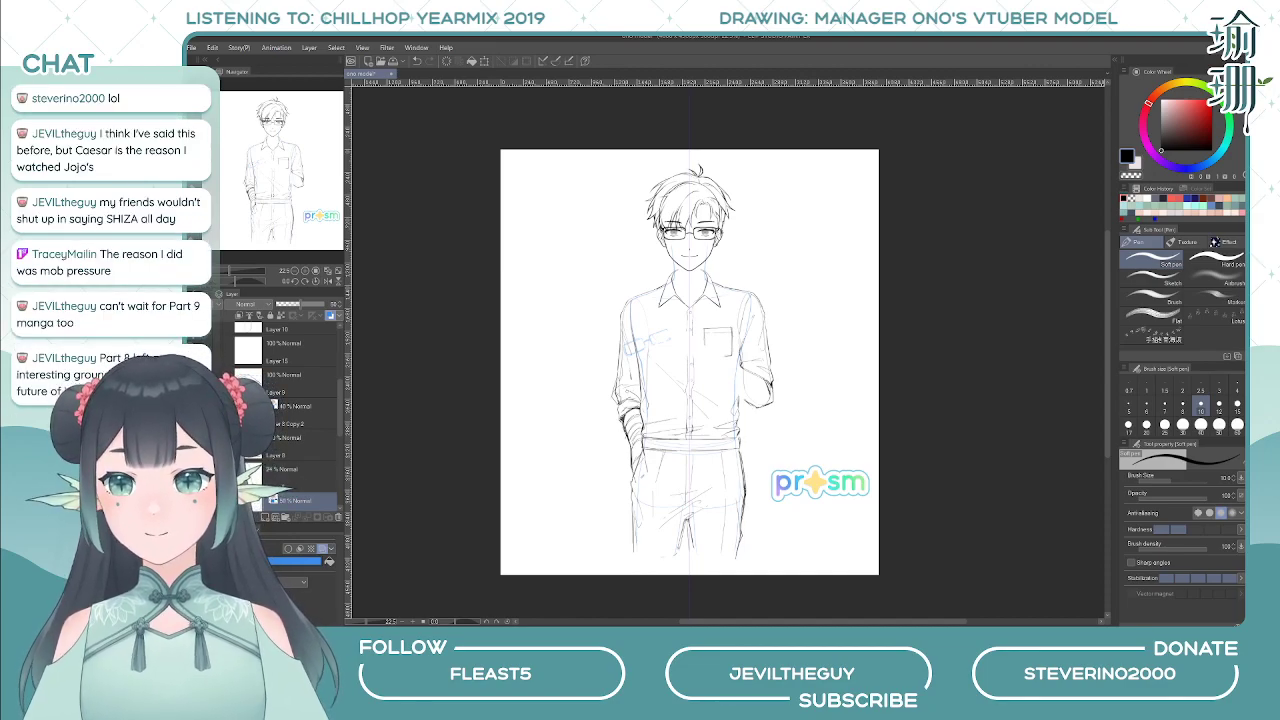
{"action": "scroll", "coordinate": [290, 420], "scroll_direction": "up", "scroll_amount": 4}
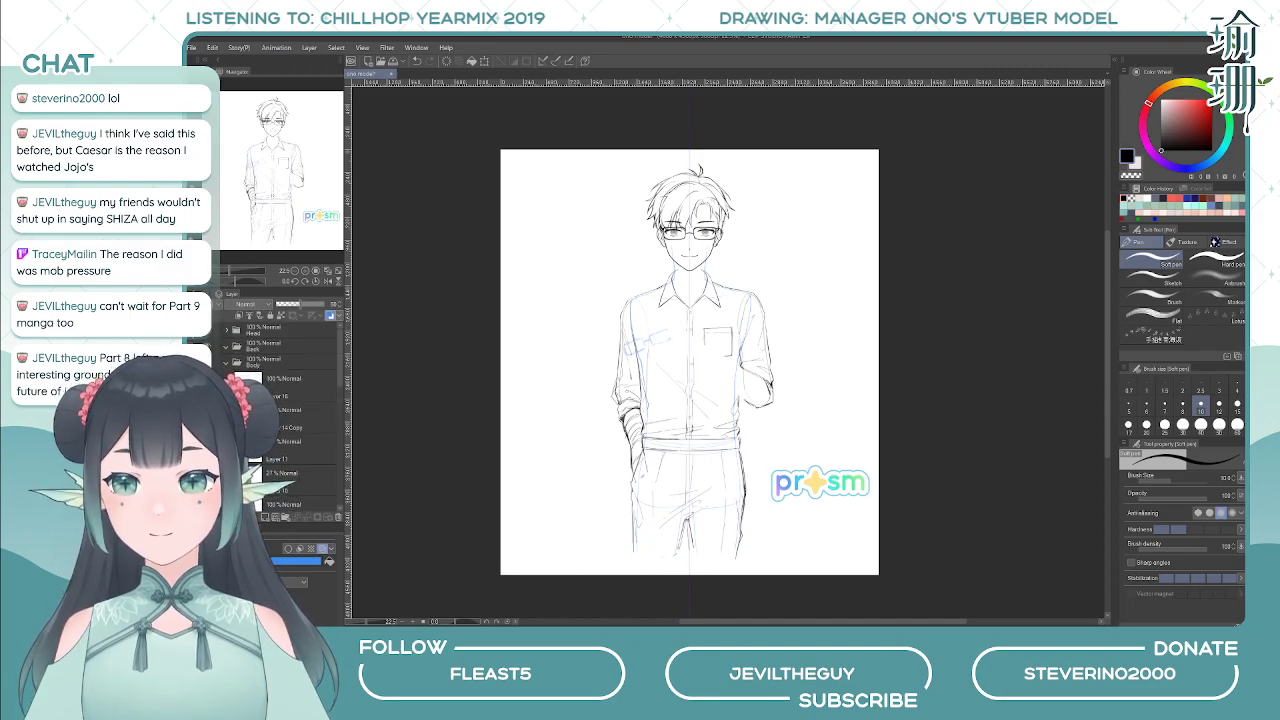
- Apply a blue layer colour to the clothing sketch layer and lower its opacity
{"action": "left_click", "coordinate": [306, 419]}
{"action": "left_click", "coordinate": [330, 316]}
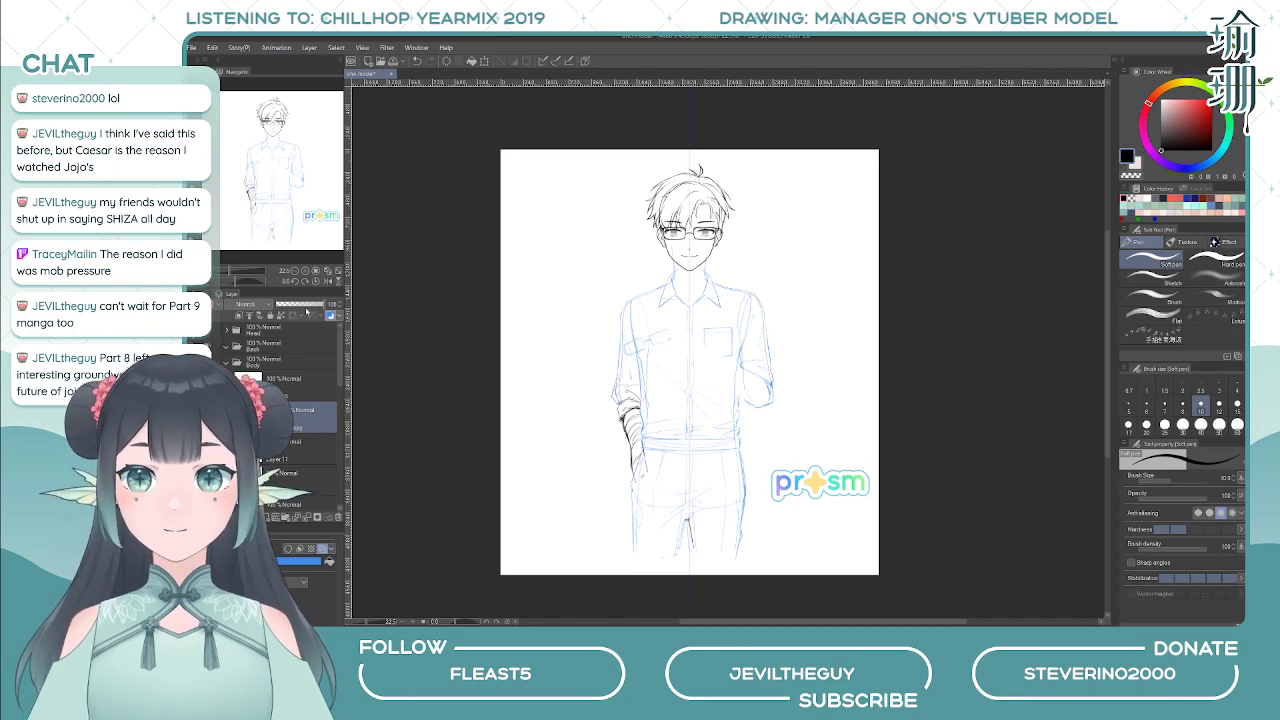
{"action": "left_click", "coordinate": [306, 305]}
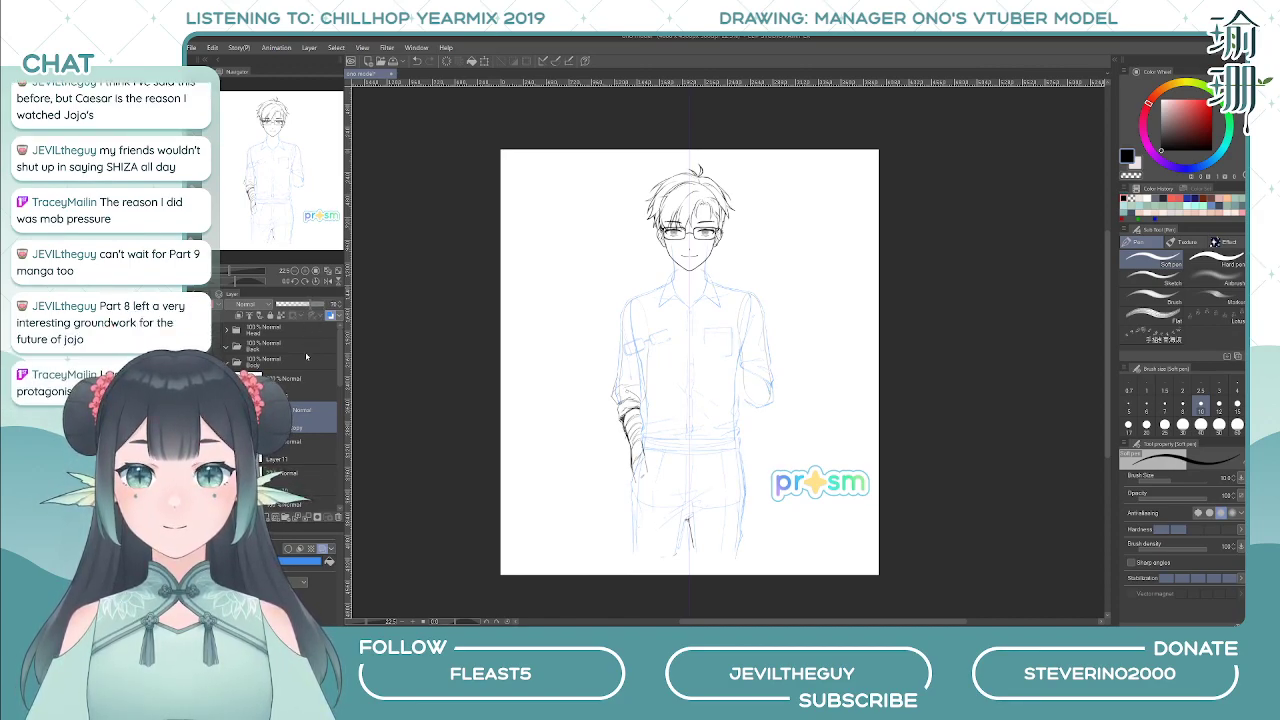
- On the empty layer above the clothing sketch, ink the shirt collar's front edge down to the centre line
{"action": "left_click", "coordinate": [291, 388]}
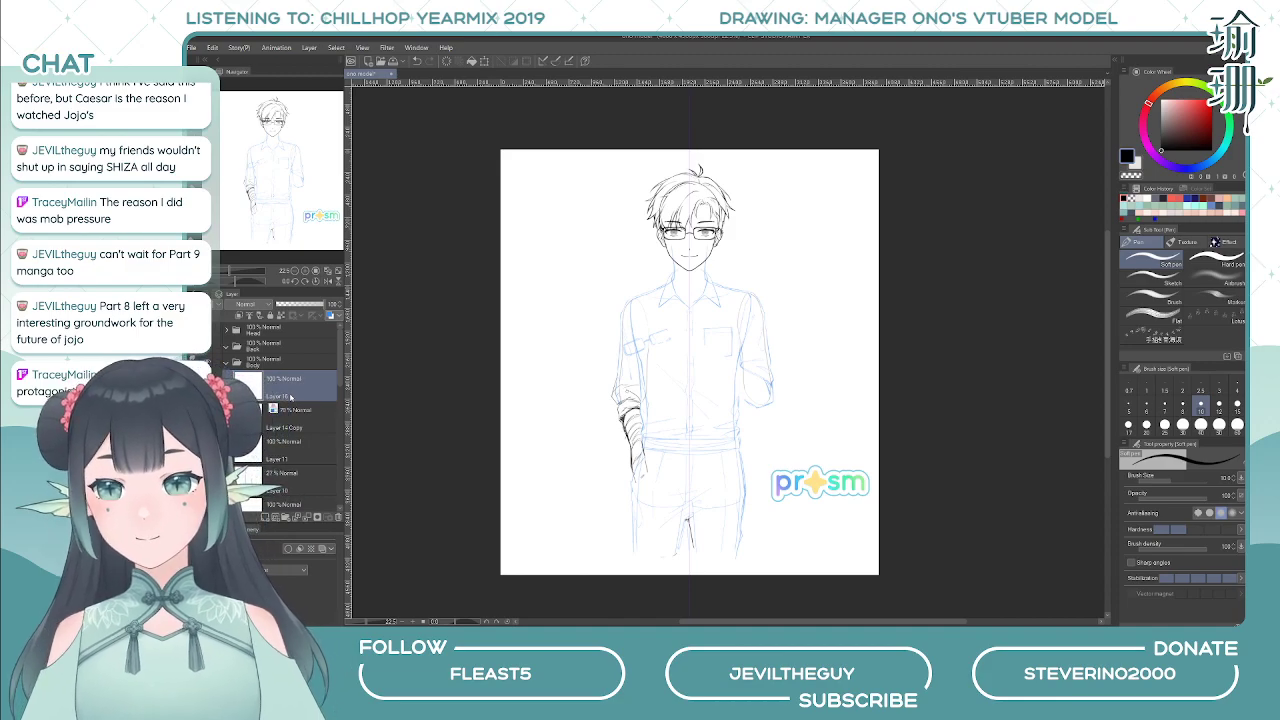
{"action": "scroll", "coordinate": [700, 262], "scroll_direction": "up", "scroll_amount": 5}
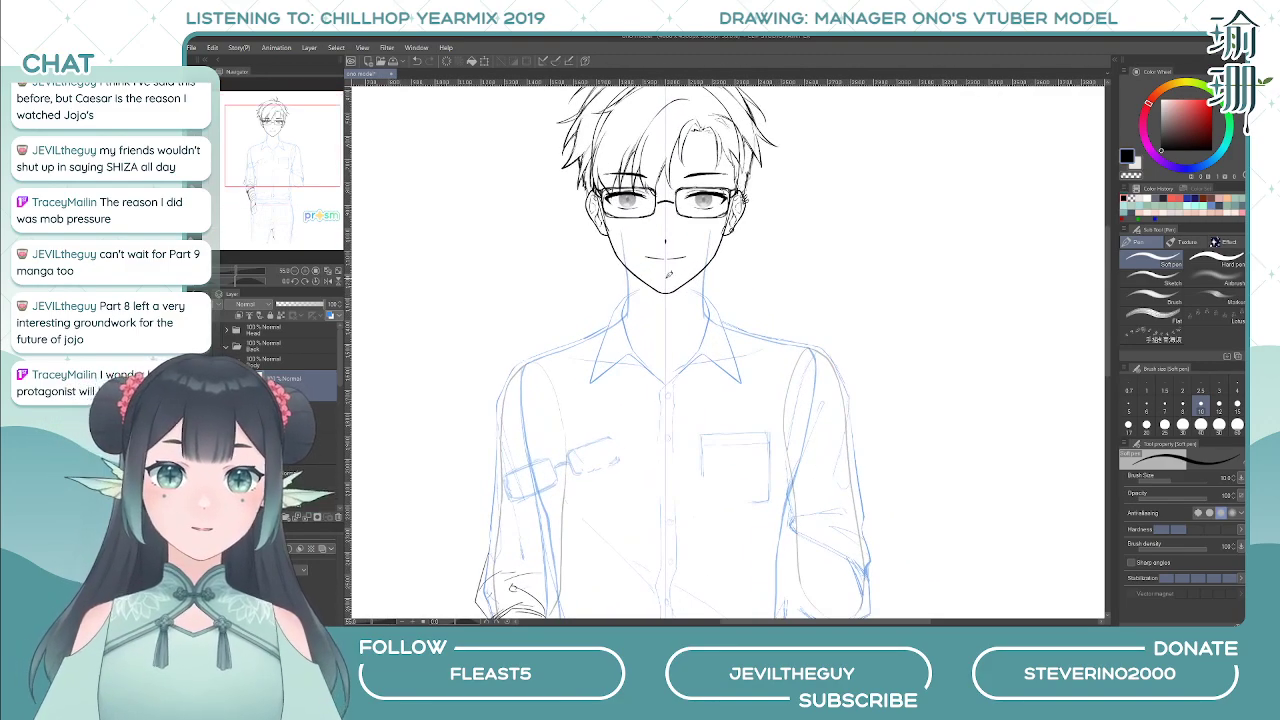
{"action": "scroll", "coordinate": [582, 385], "scroll_direction": "up", "scroll_amount": 3}
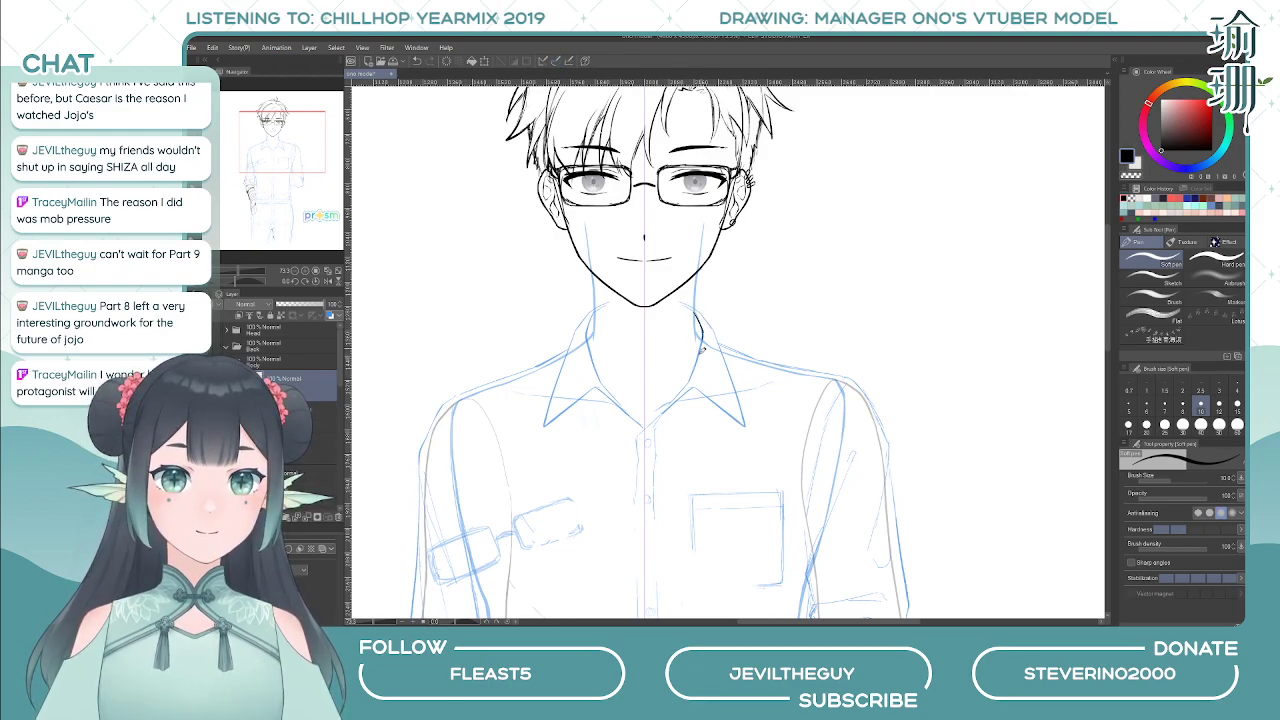
{"action": "left_click_drag", "start_coordinate": [688, 386], "coordinate": [648, 422]}
{"action": "key", "text": "ctrl+z"}
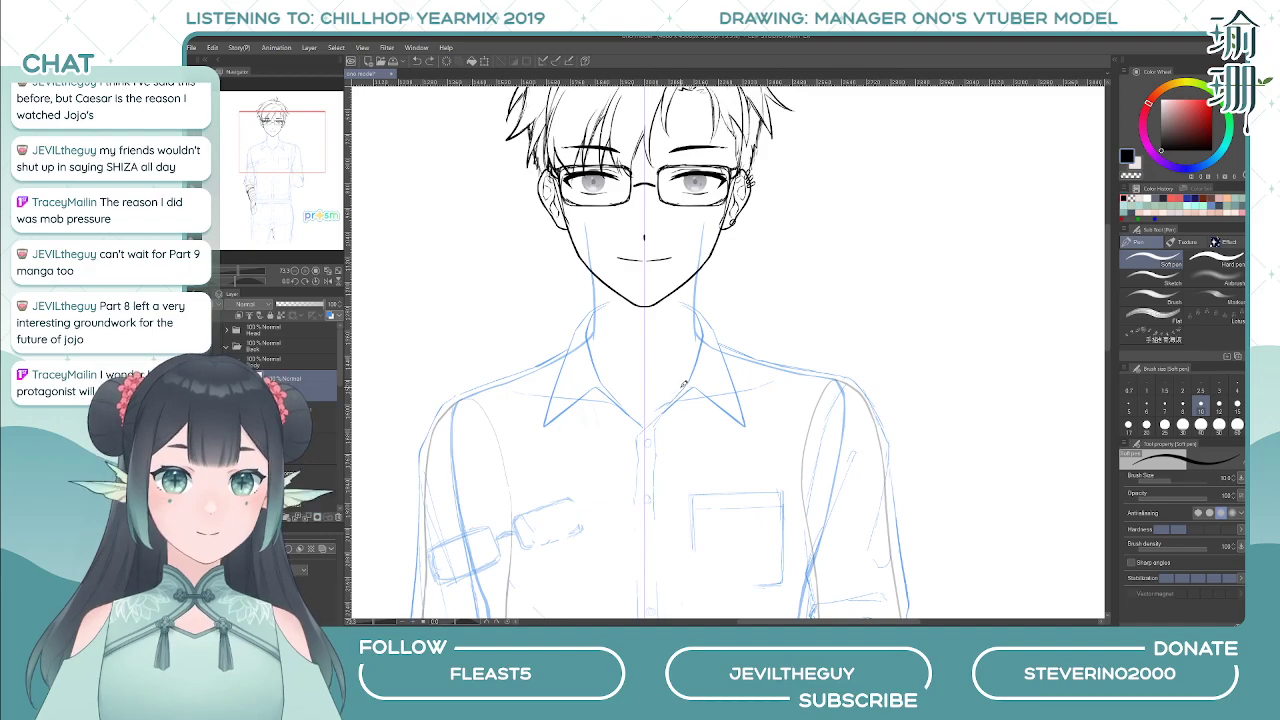
{"action": "mouse_move", "coordinate": [693, 379]}
{"action": "left_mouse_down"}
{"action": "mouse_move", "coordinate": [647, 426]}
{"action": "mouse_move", "coordinate": [690, 376]}
{"action": "mouse_move", "coordinate": [704, 330]}
{"action": "mouse_move", "coordinate": [687, 389]}
{"action": "left_mouse_up"}
{"action": "key", "text": "ctrl+z"}
{"action": "key", "text": "ctrl+z"}
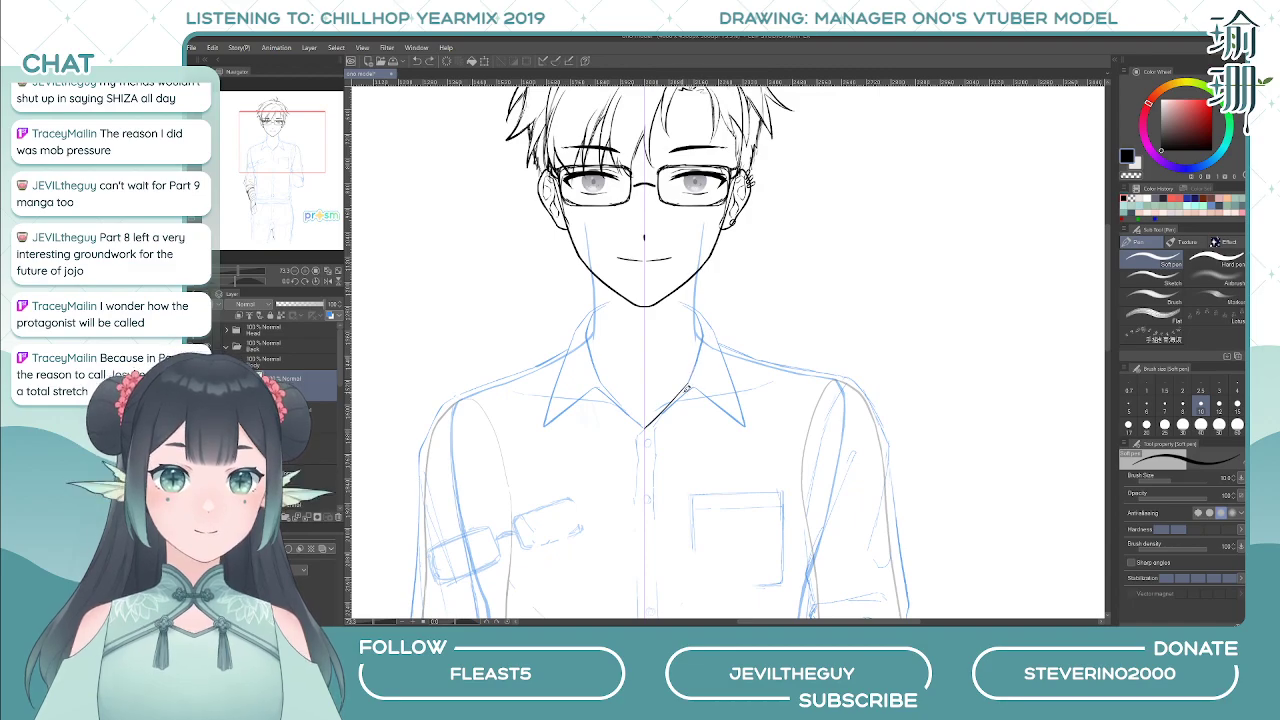
- Ink the outline of the pointed collar flap from the neck to its tip and back to the front edge, working in mirrored view
{"action": "key", "text": "h"}
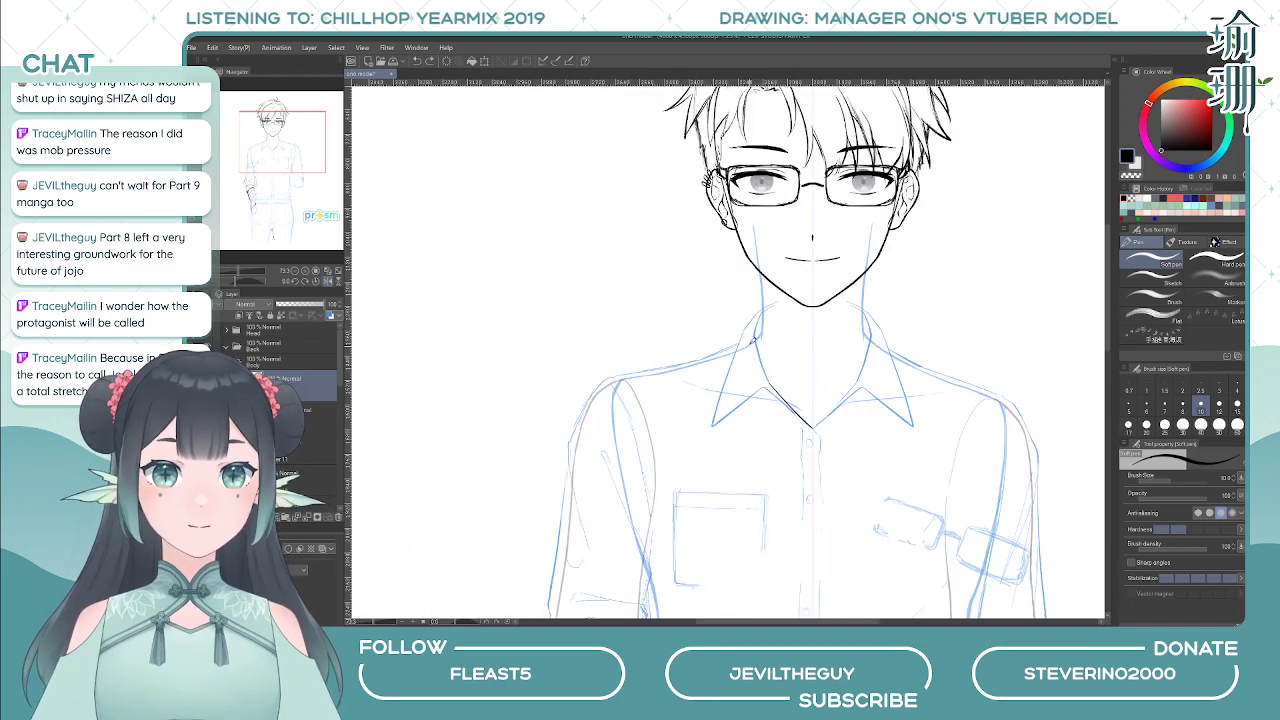
{"action": "mouse_move", "coordinate": [762, 308]}
{"action": "left_mouse_down"}
{"action": "mouse_move", "coordinate": [720, 437]}
{"action": "mouse_move", "coordinate": [766, 393]}
{"action": "left_mouse_up"}
{"action": "key", "text": "ctrl+z"}
{"action": "key", "text": "ctrl+z"}
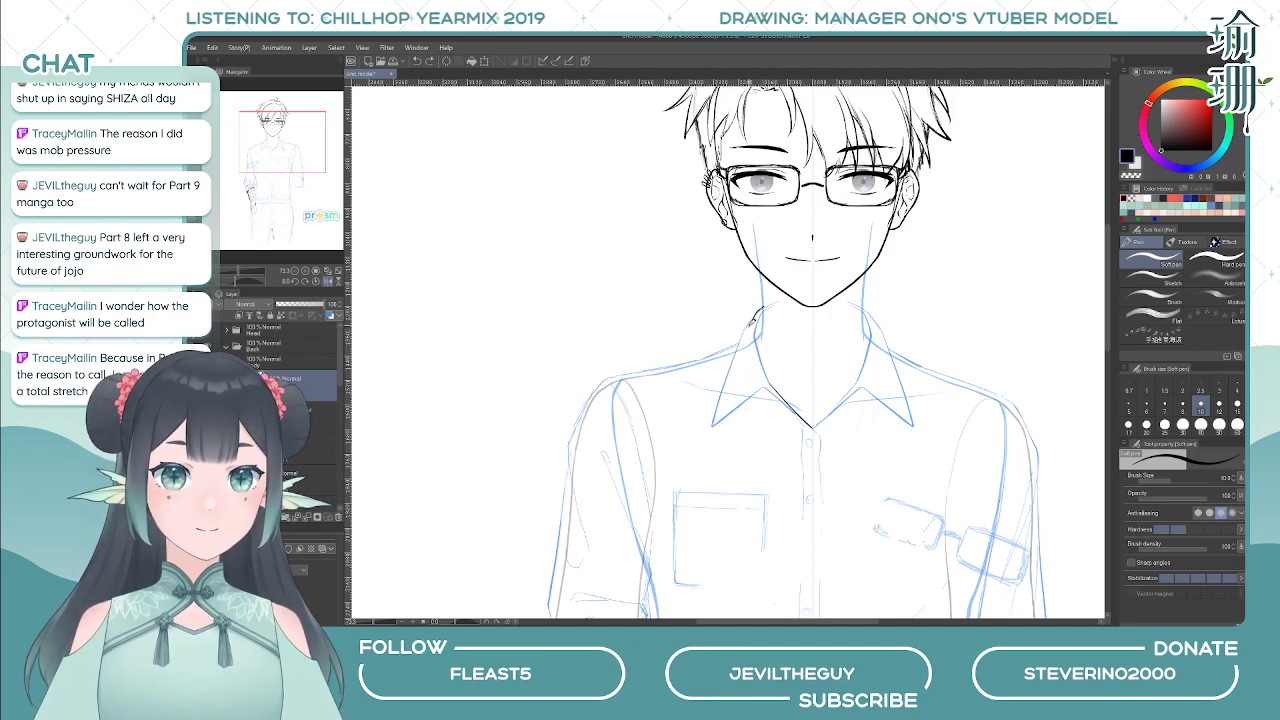
{"action": "mouse_move", "coordinate": [752, 322]}
{"action": "left_mouse_down"}
{"action": "mouse_move", "coordinate": [729, 432]}
{"action": "mouse_move", "coordinate": [769, 388]}
{"action": "left_mouse_up"}
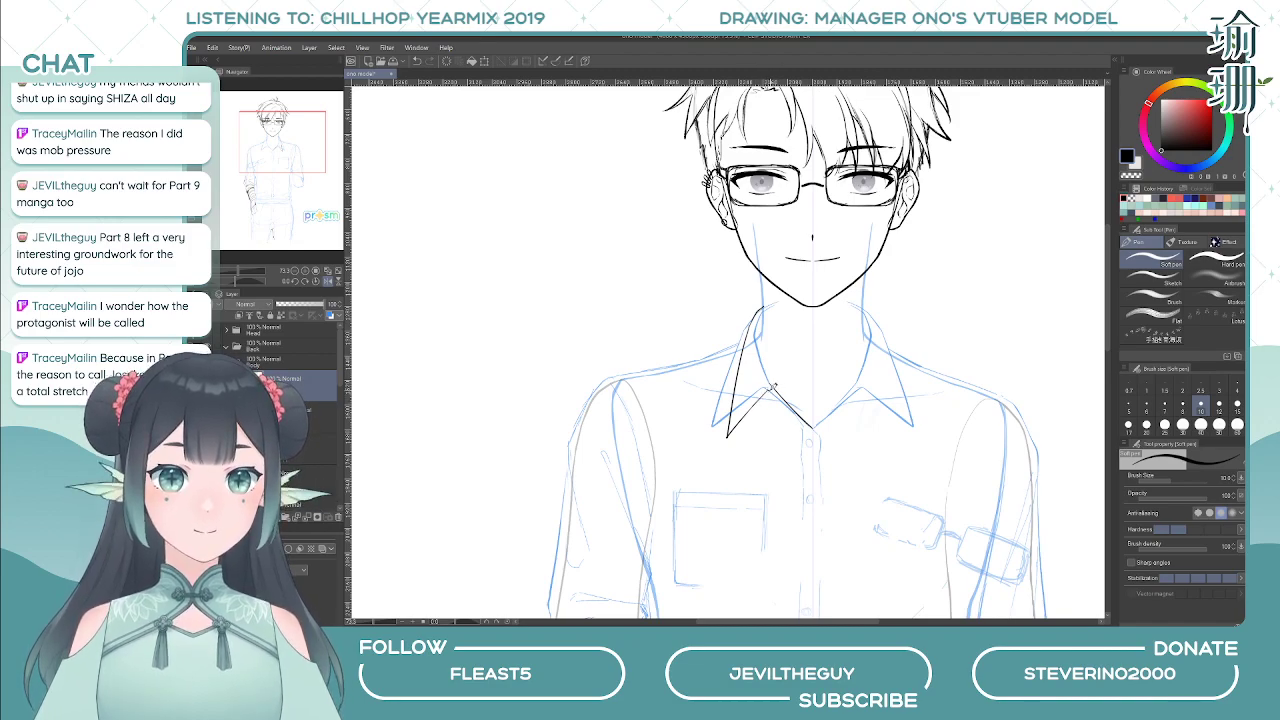
{"action": "key", "text": "h"}
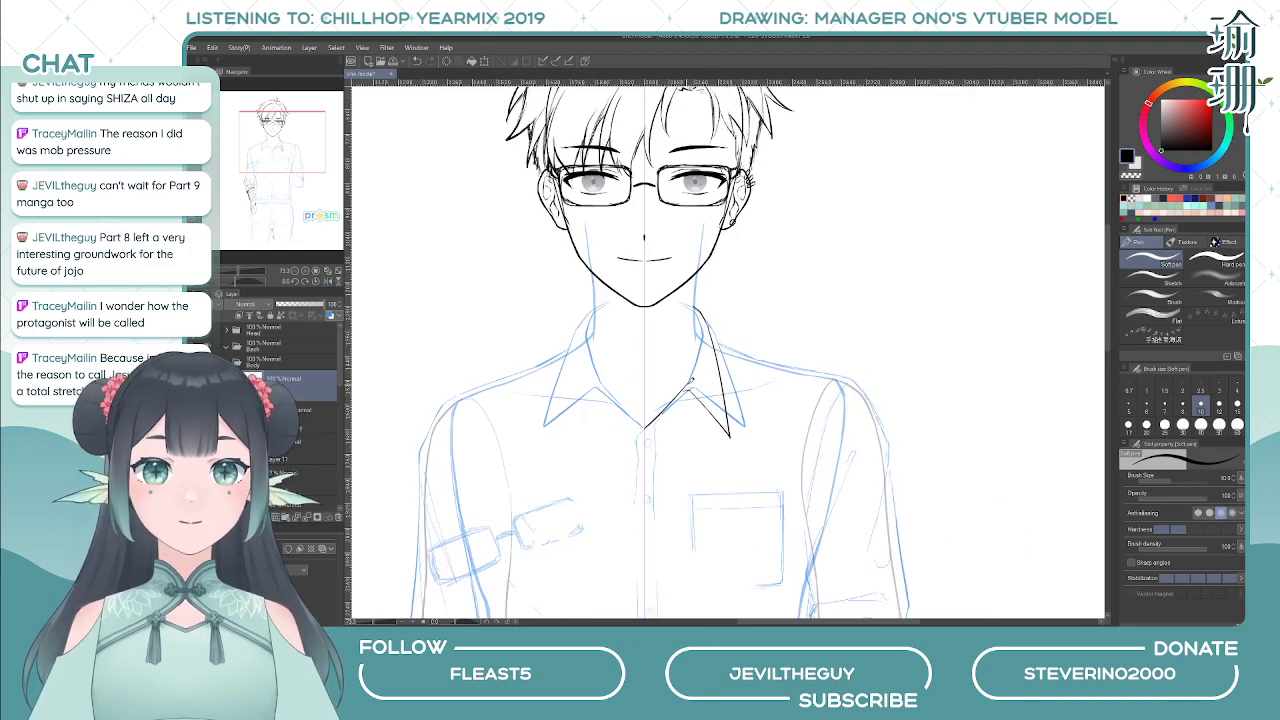
- Ink the collar's curved inner edge along the neck and tidy the line ends
{"action": "left_click_drag", "start_coordinate": [689, 385], "coordinate": [709, 328]}
{"action": "key", "text": "ctrl+z"}
{"action": "left_click_drag", "start_coordinate": [689, 385], "coordinate": [708, 322]}
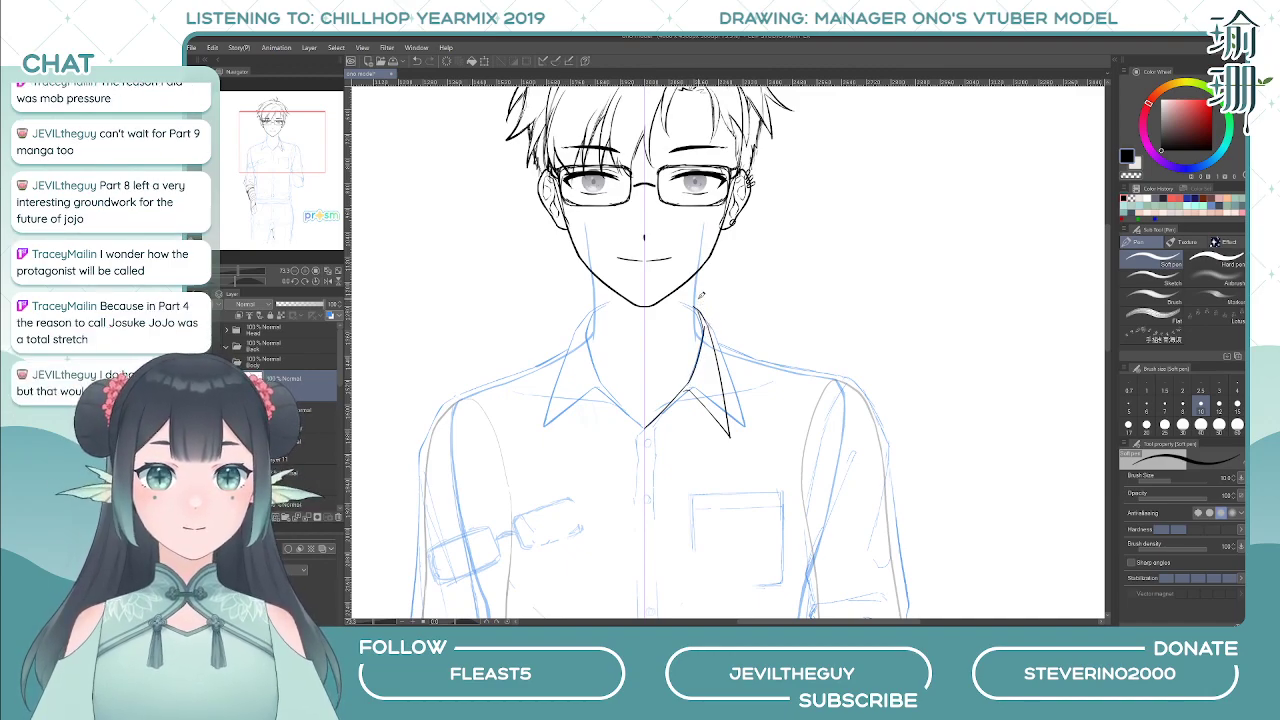
{"action": "key", "text": "ctrl+z"}
{"action": "key", "text": "h"}
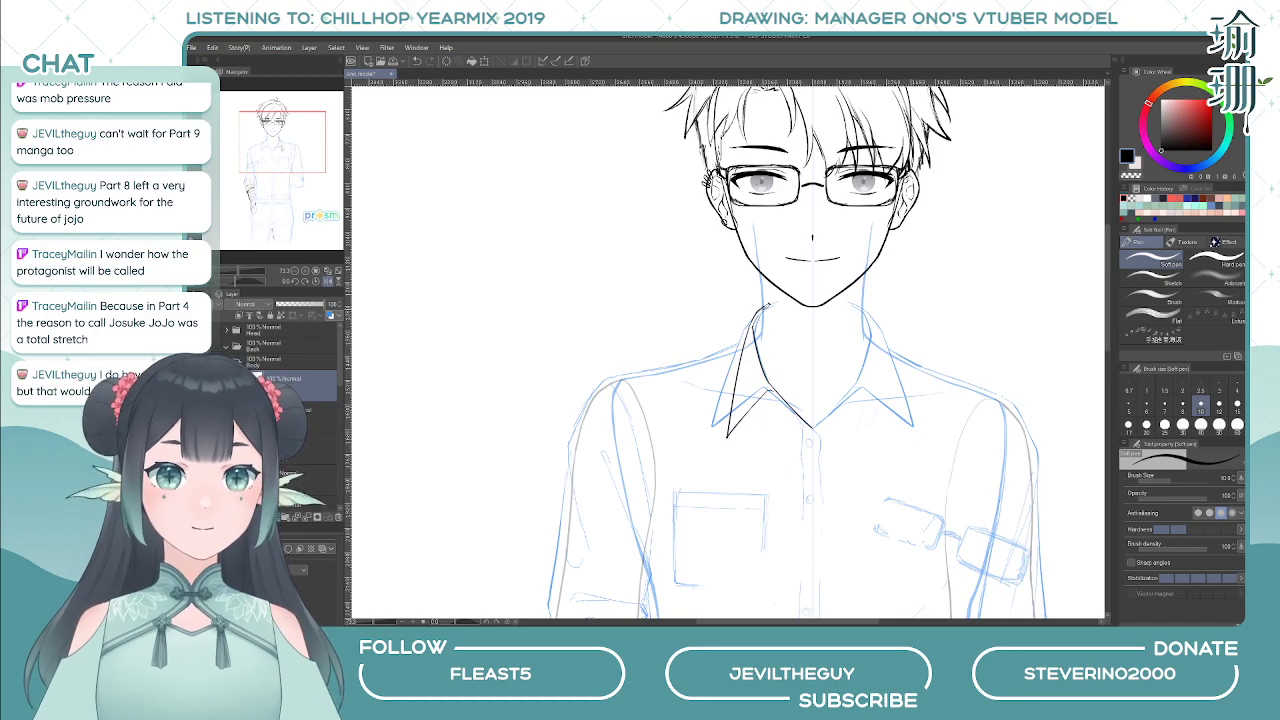
{"action": "key", "text": "c"}
{"action": "key", "text": "h"}
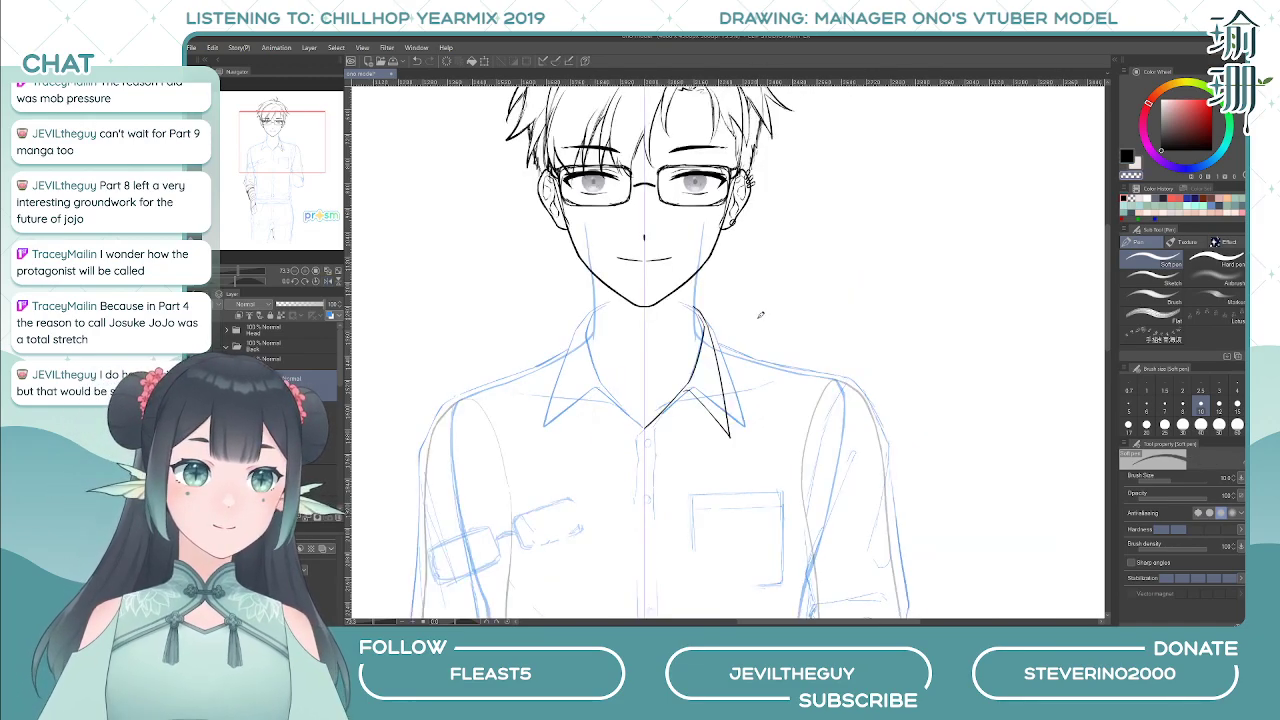
{"action": "key", "text": "h"}
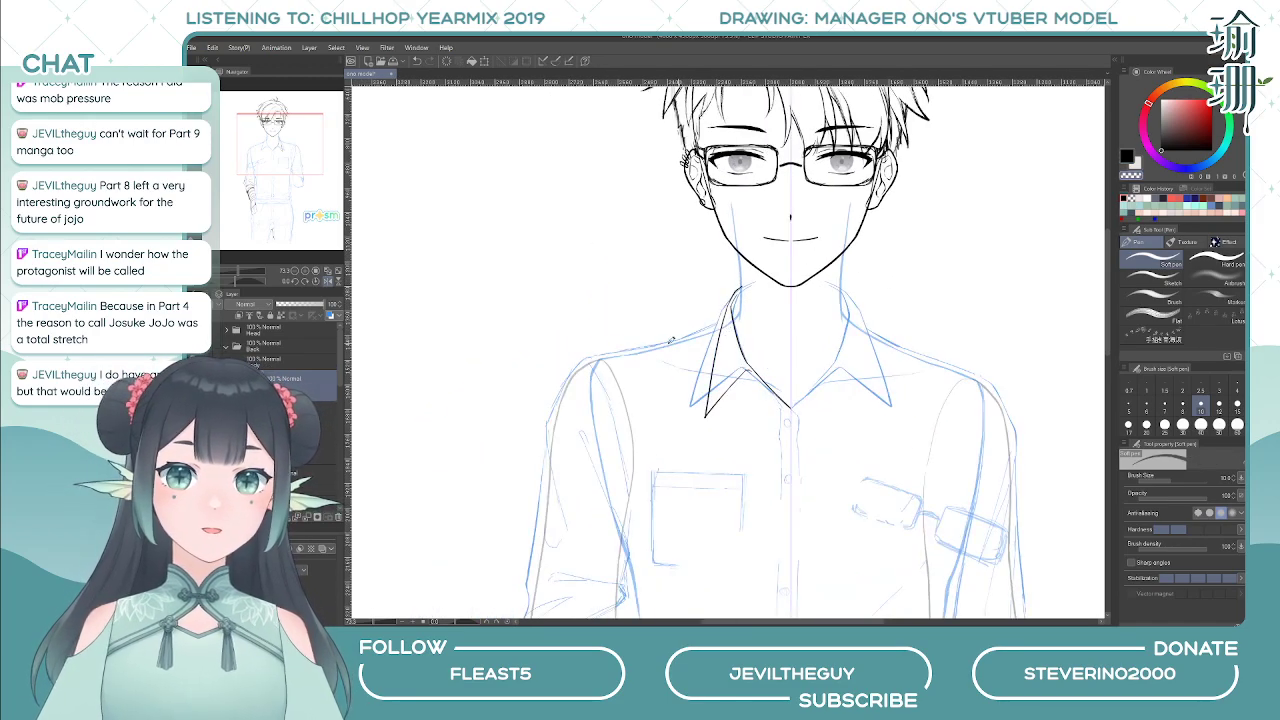
- Lower the clothing sketch layer's opacity further and return to the clothing line art layer
{"action": "left_click", "coordinate": [304, 418]}
{"action": "left_click", "coordinate": [287, 305]}
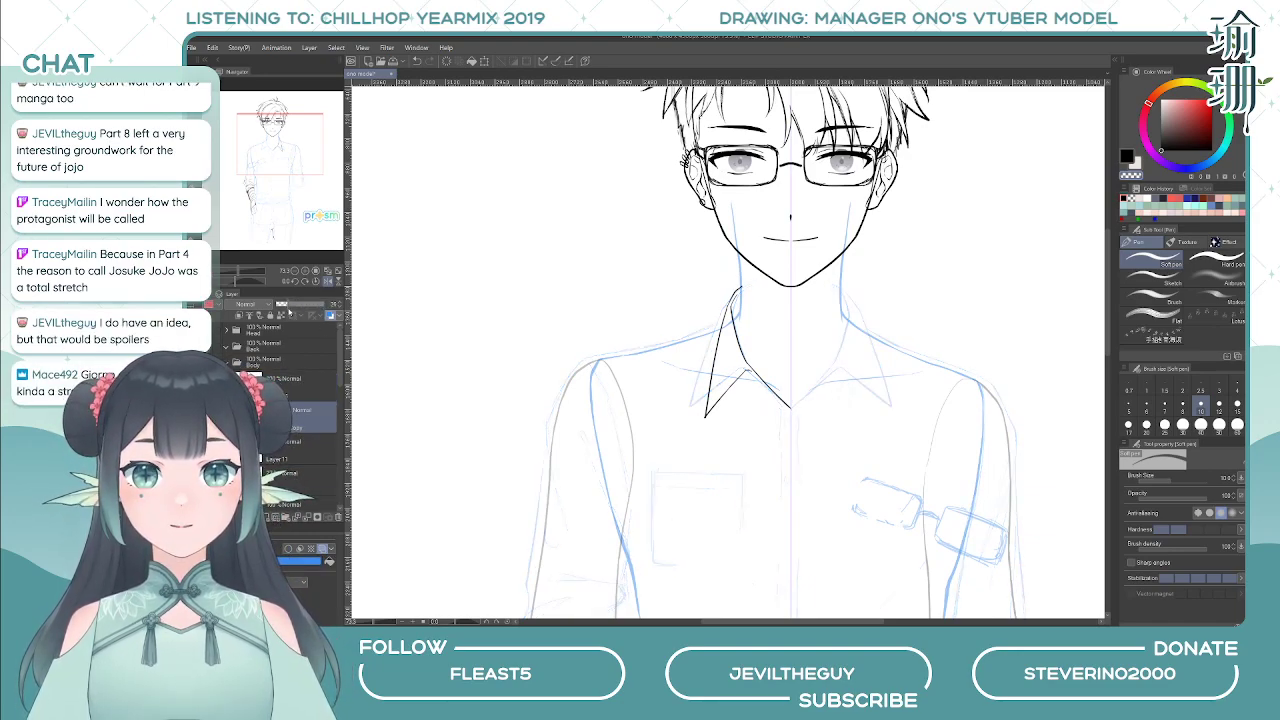
{"action": "left_click", "coordinate": [286, 397]}
- Clean up the line ends at the top of the inked collar beside the neck
{"action": "key", "text": "h"}
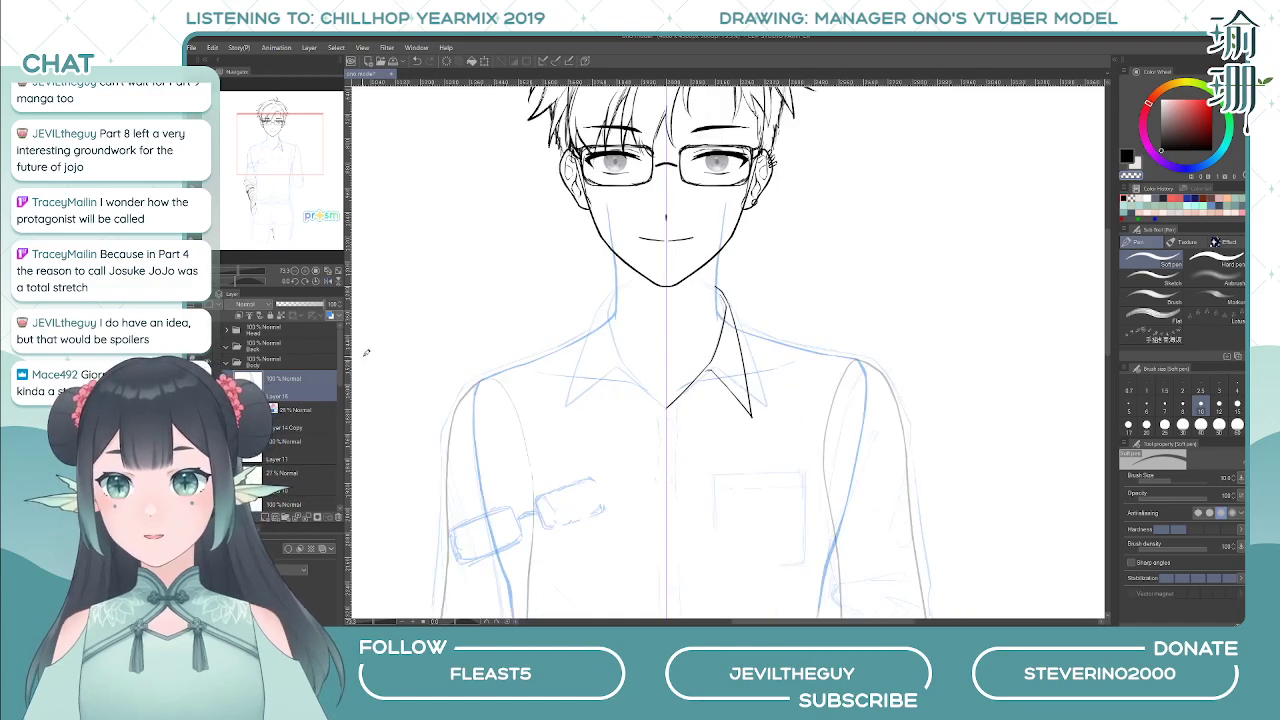
{"action": "left_click_drag", "start_coordinate": [551, 400], "coordinate": [558, 408]}
{"action": "key", "text": "h"}
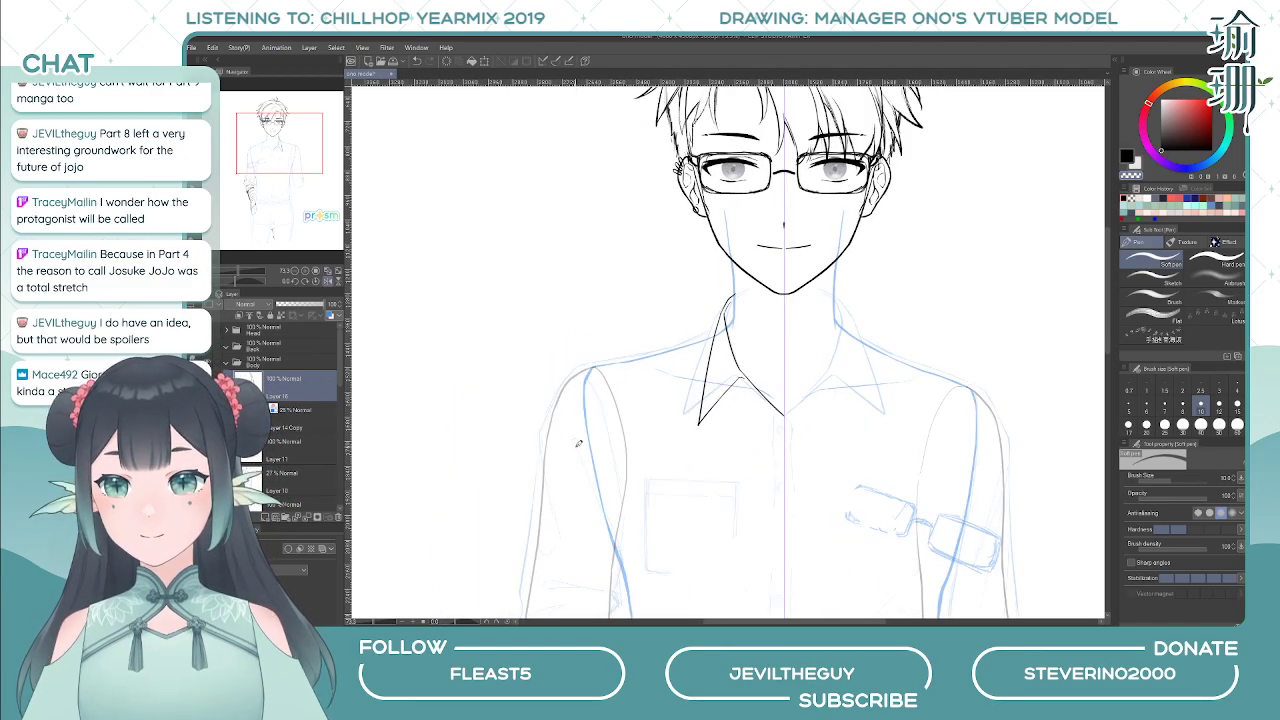
{"action": "scroll", "coordinate": [560, 445], "scroll_direction": "down", "scroll_amount": 2}
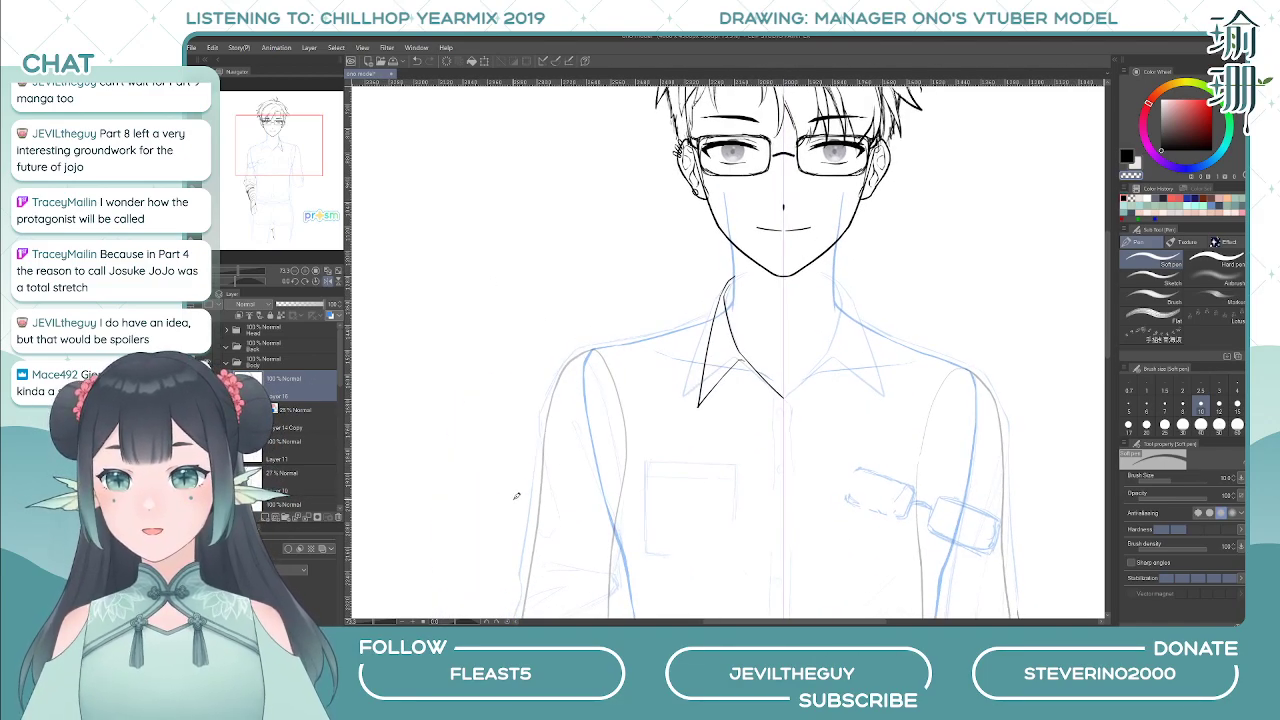
{"action": "left_click_drag", "start_coordinate": [558, 424], "coordinate": [543, 427]}
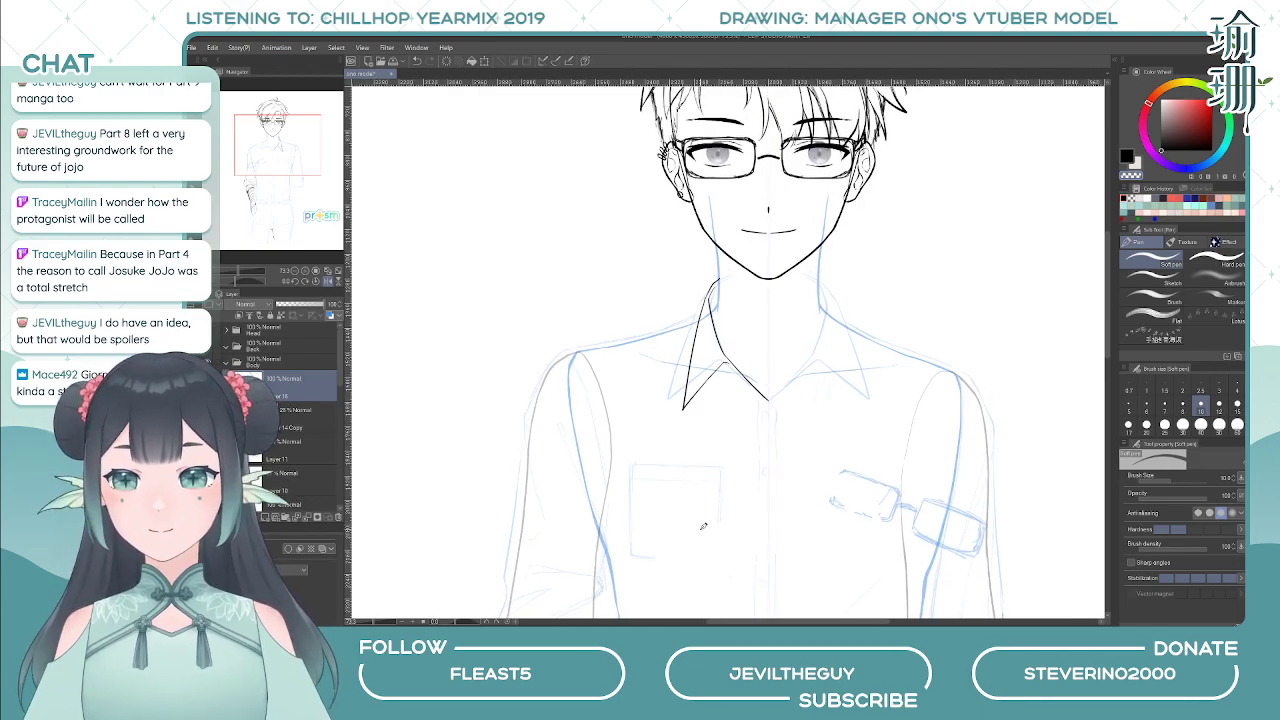
{"action": "scroll", "coordinate": [764, 310], "scroll_direction": "up", "scroll_amount": 2}
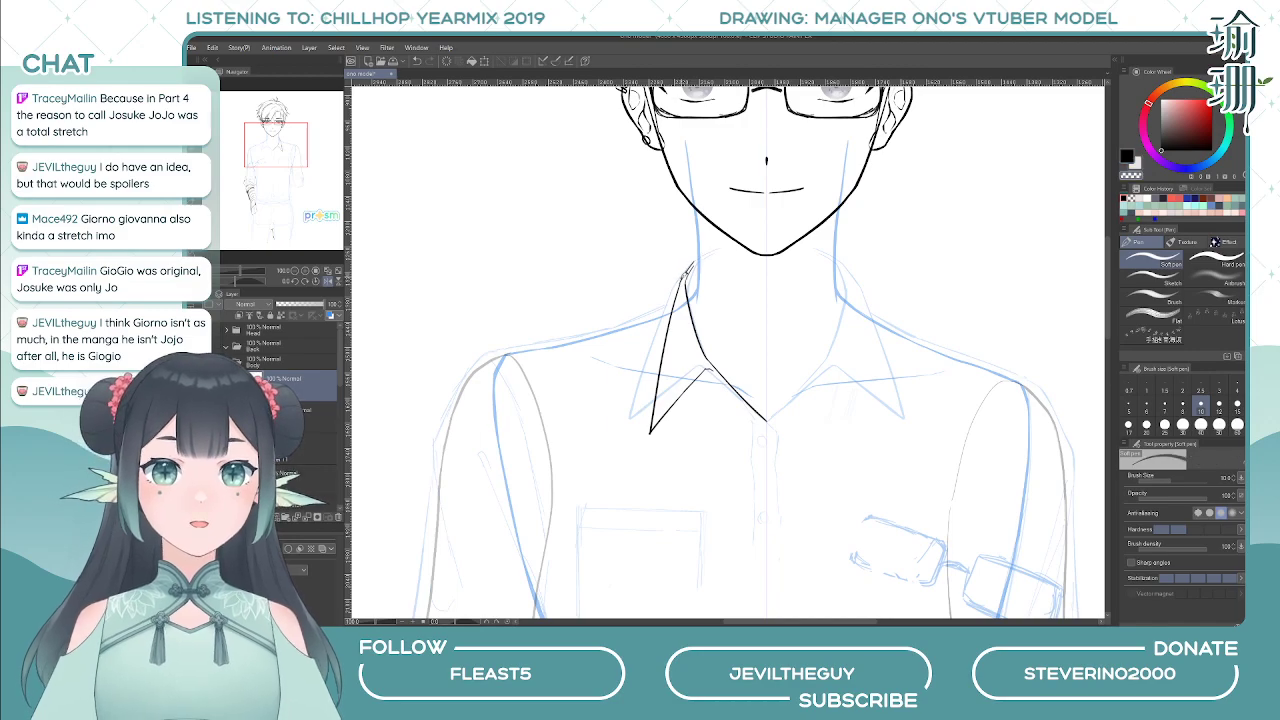
{"action": "left_click_drag", "start_coordinate": [680, 285], "coordinate": [690, 267]}
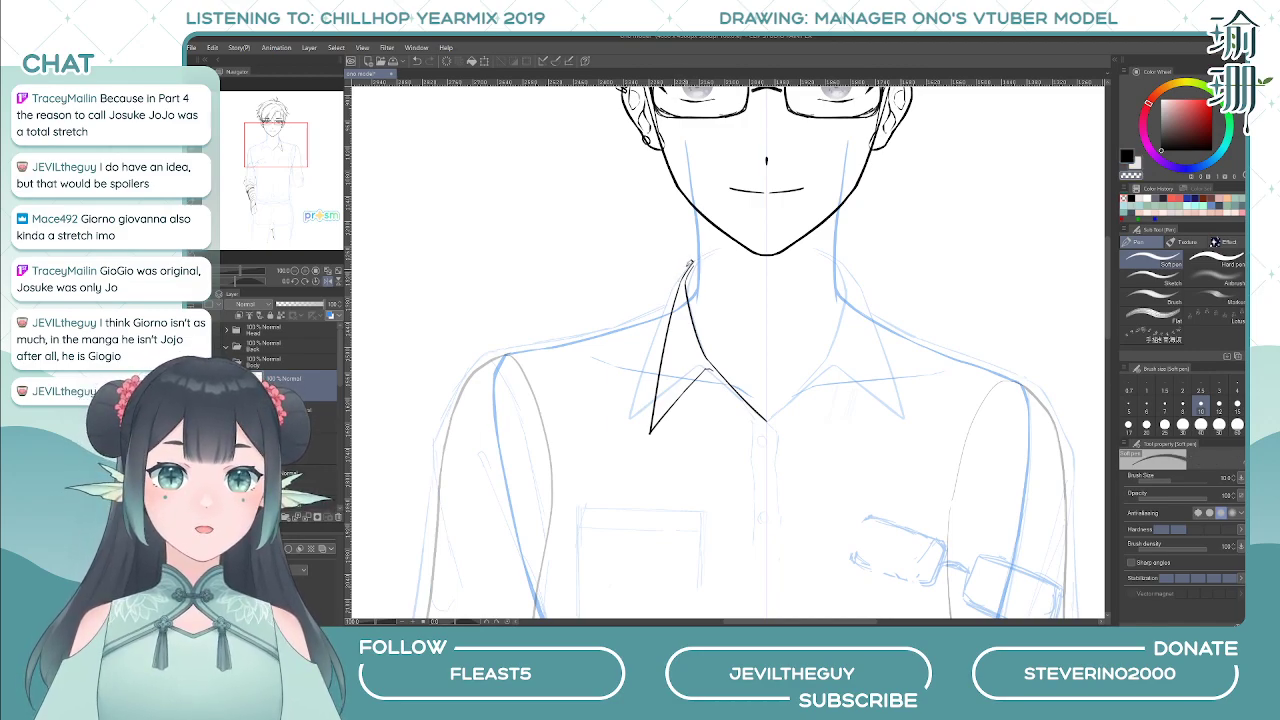
{"action": "key", "text": "h"}
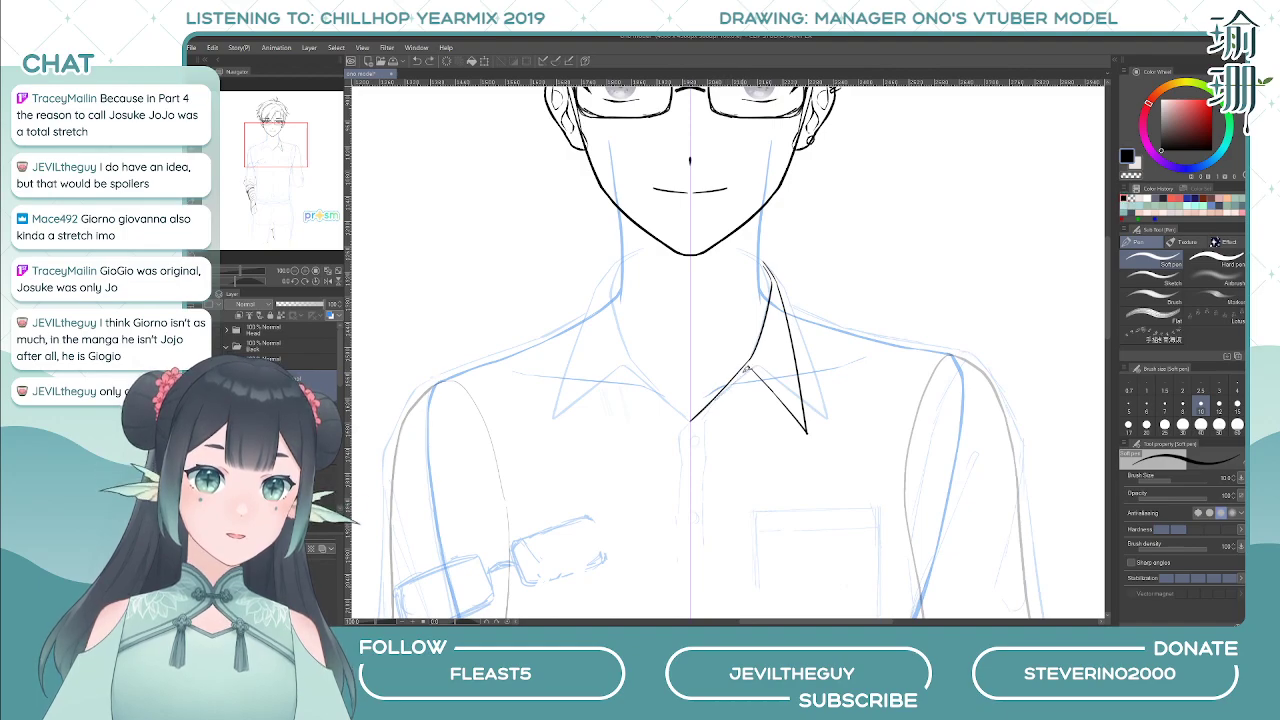
- Try to redraw the corner where the collar flap meets the inner neckline
{"action": "mouse_move", "coordinate": [749, 367]}
{"action": "left_mouse_down"}
{"action": "mouse_move", "coordinate": [710, 408]}
{"action": "mouse_move", "coordinate": [756, 353]}
{"action": "left_mouse_up"}
{"action": "key", "text": "ctrl+z"}
{"action": "key", "text": "ctrl+z"}
{"action": "key", "text": "ctrl+z"}
{"action": "key", "text": "ctrl+z"}
{"action": "key", "text": "ctrl+z"}
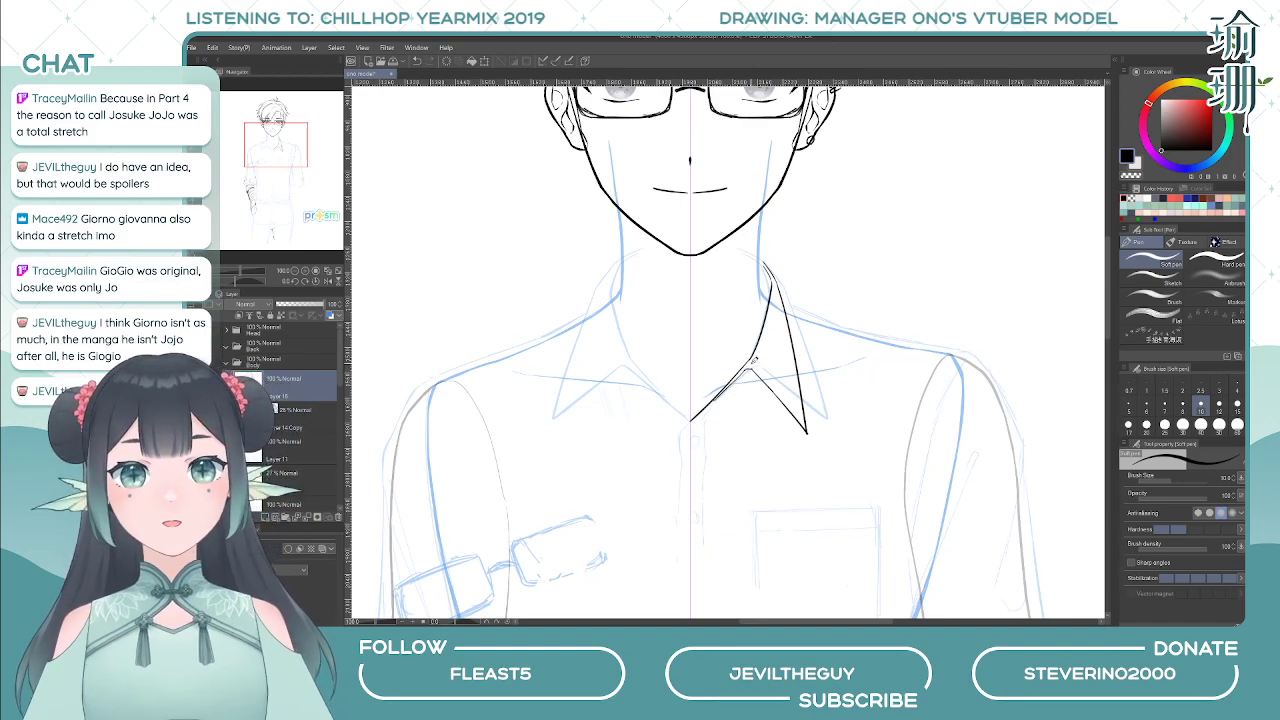
{"action": "key", "text": "ctrl+z"}
{"action": "key", "text": "ctrl+z"}
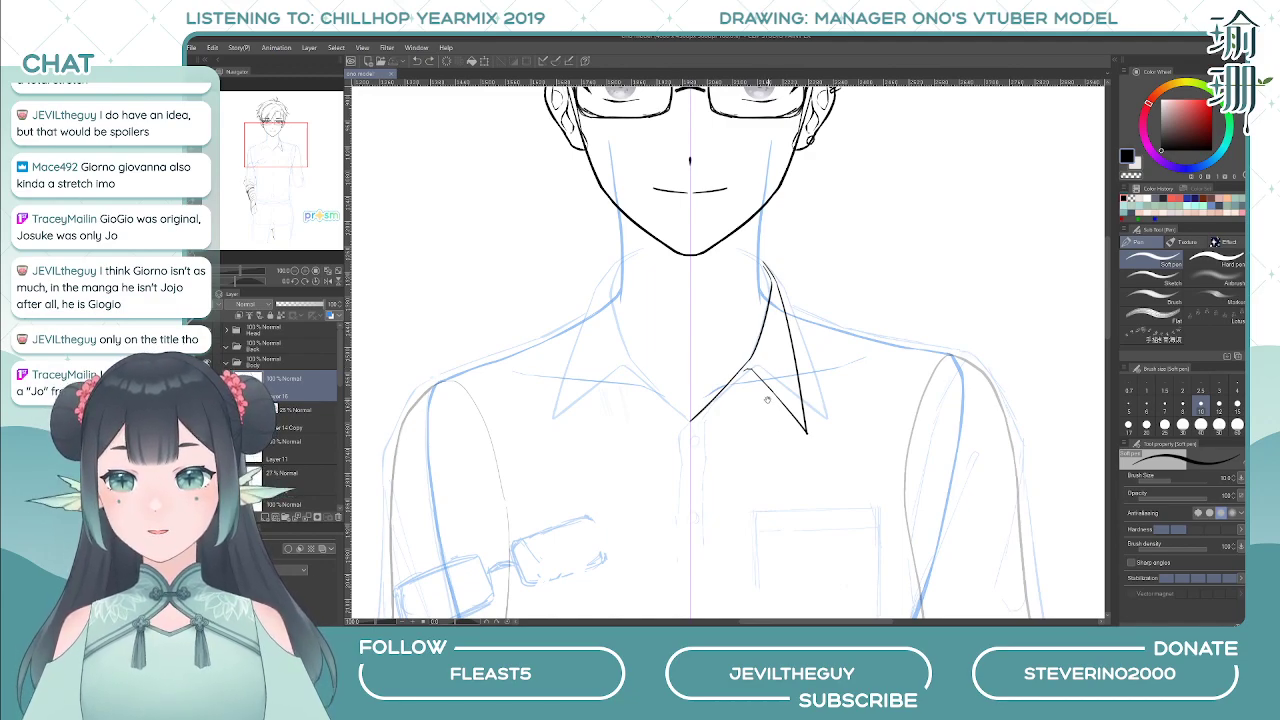
- Try to ink a second line along the collar's front edge and the start of the button placket below it
{"action": "scroll", "coordinate": [768, 400], "scroll_direction": "down", "scroll_amount": 1}
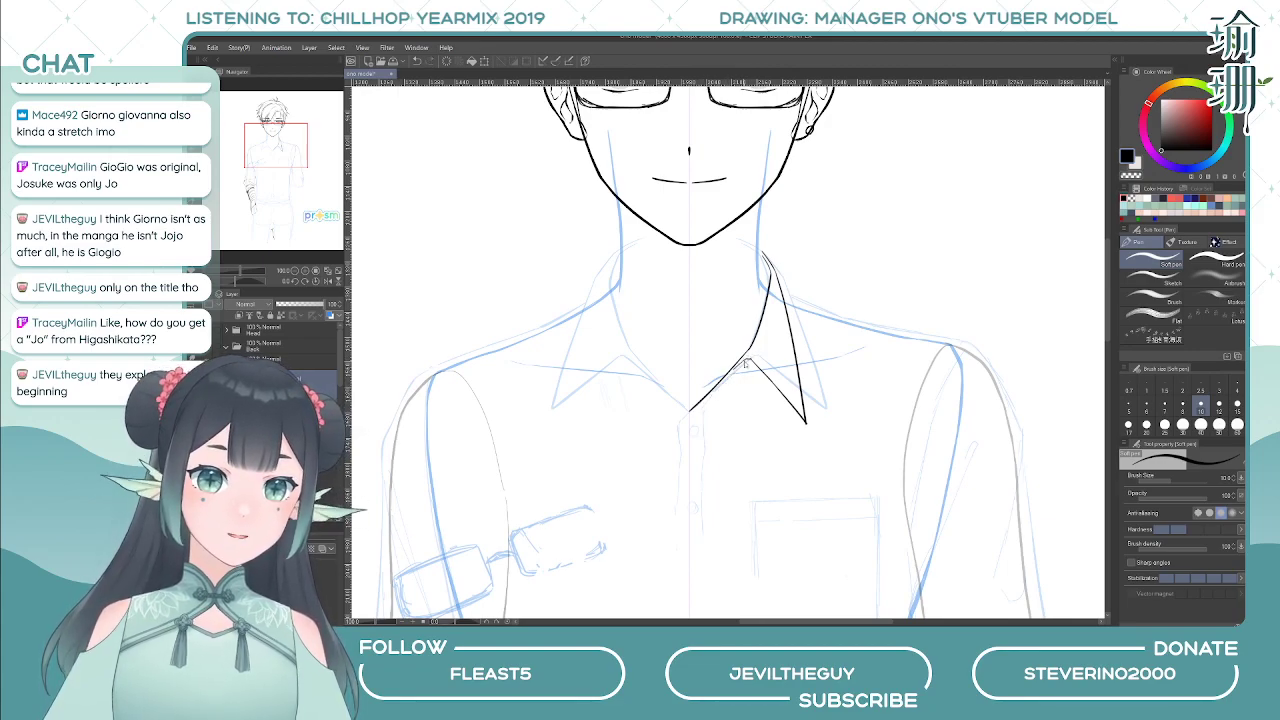
{"action": "left_click_drag", "start_coordinate": [746, 358], "coordinate": [705, 397]}
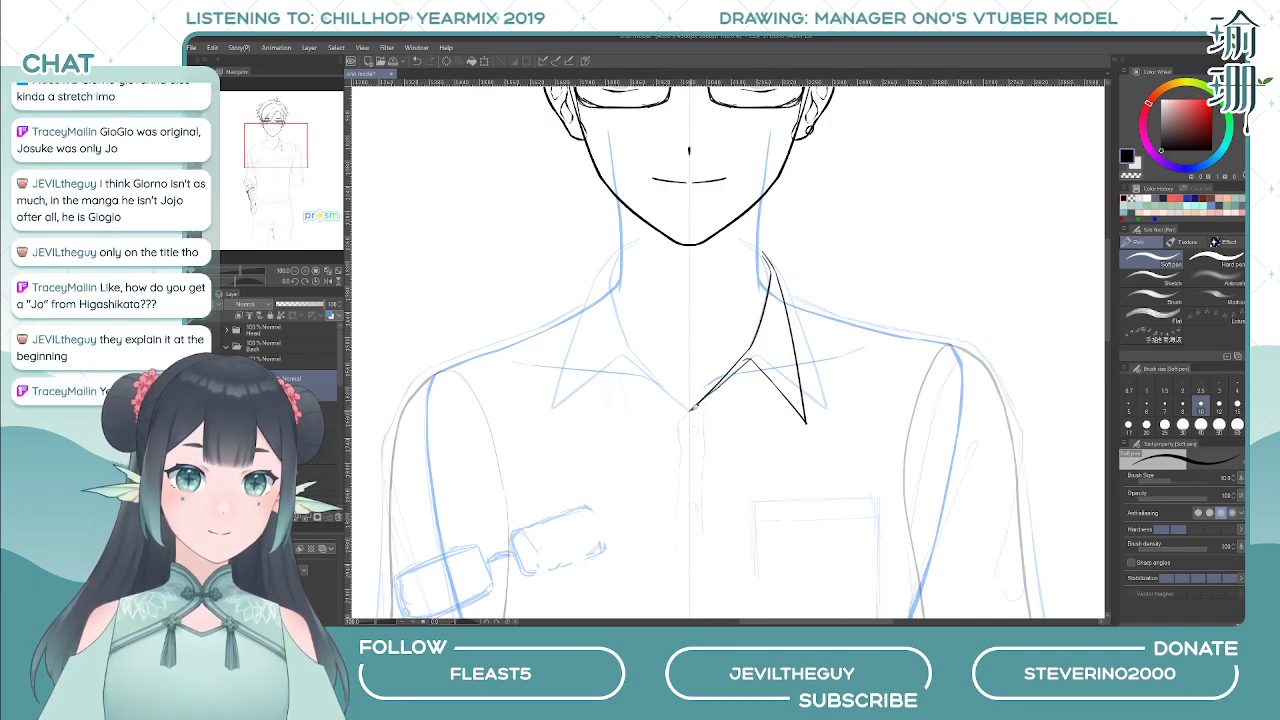
{"action": "mouse_move", "coordinate": [703, 404]}
{"action": "left_mouse_down"}
{"action": "mouse_move", "coordinate": [704, 436]}
{"action": "mouse_move", "coordinate": [678, 424]}
{"action": "mouse_move", "coordinate": [680, 456]}
{"action": "left_mouse_up"}
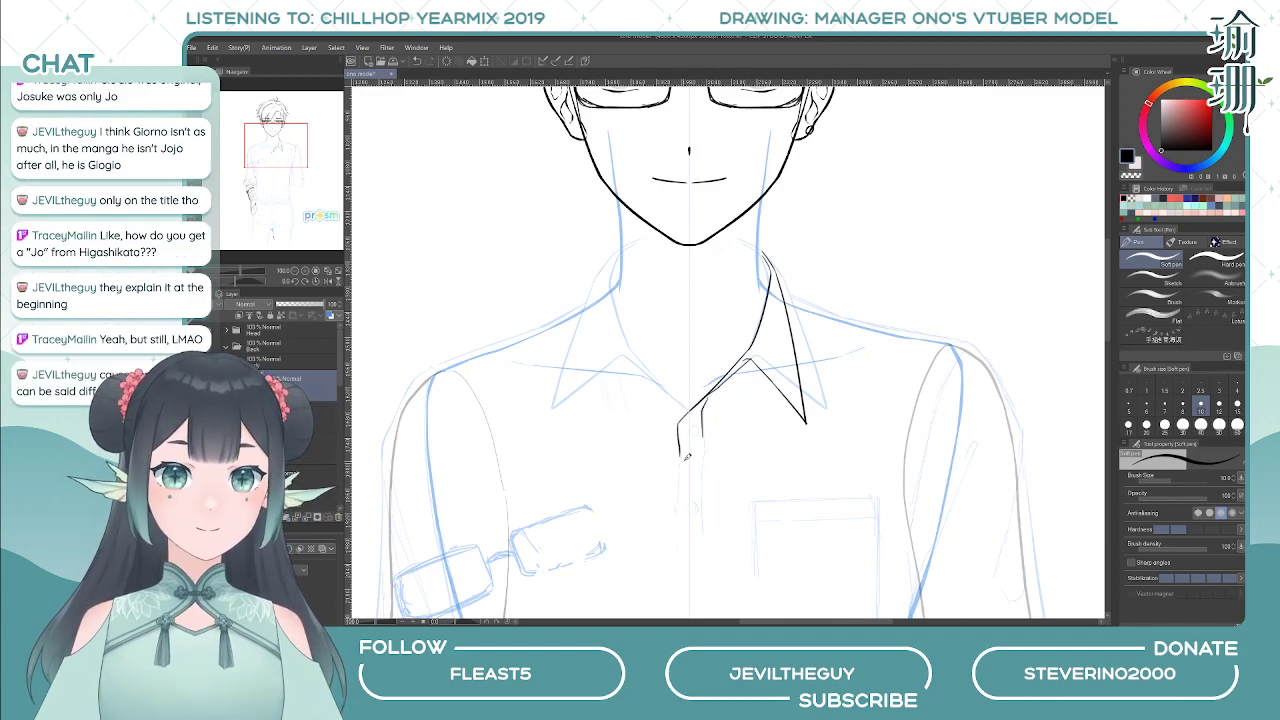
{"action": "key", "text": "ctrl+z"}
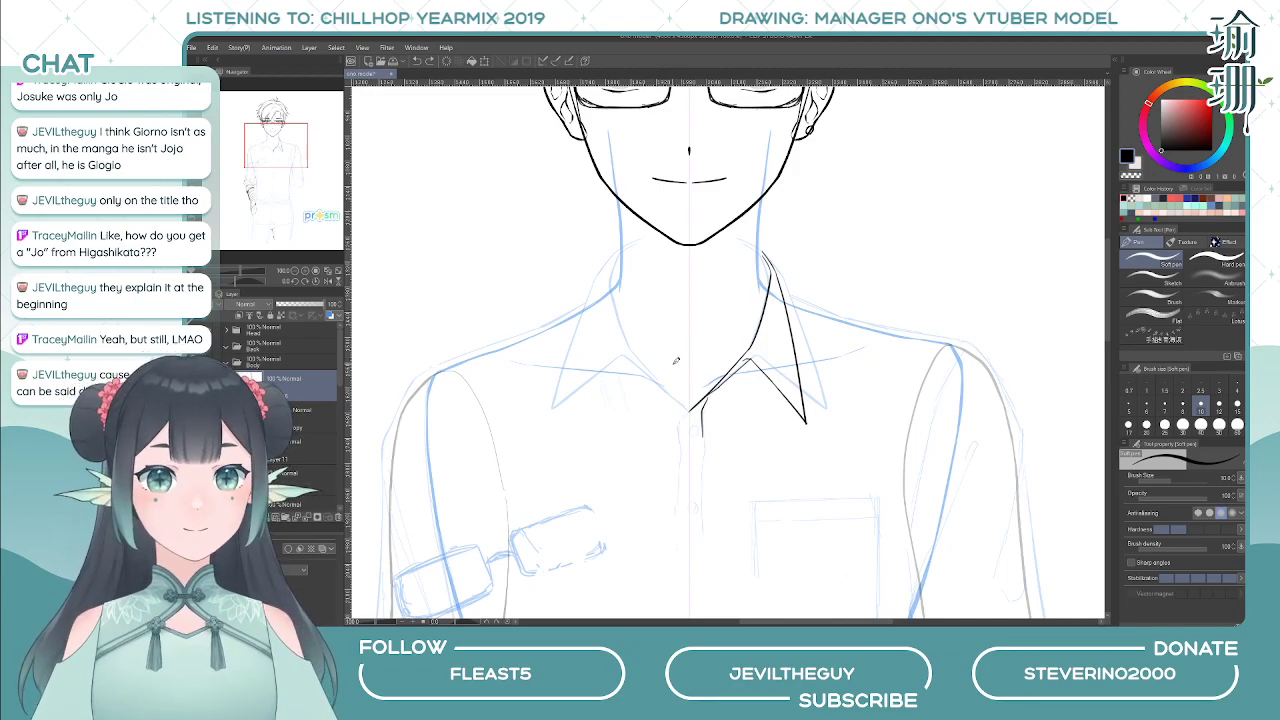
{"action": "key", "text": "ctrl+z"}
{"action": "key", "text": "ctrl+z"}
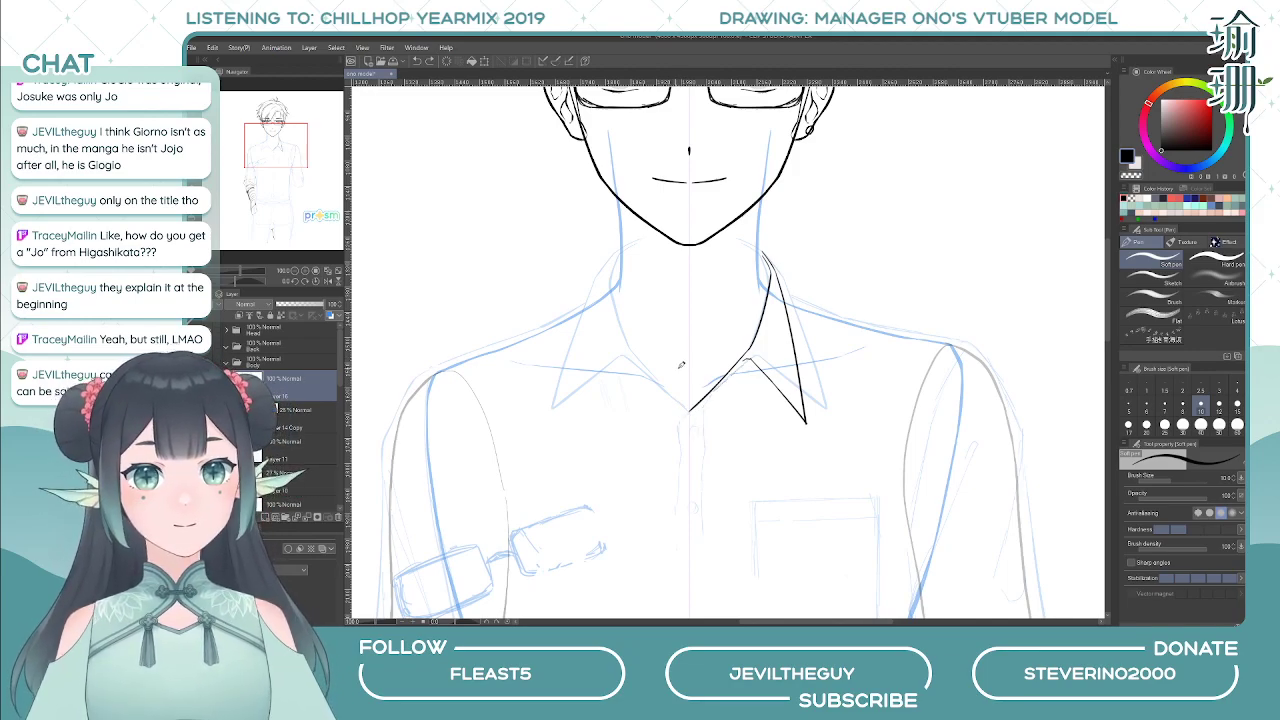
- Try to ink a short stroke at the corner where the collar flap meets the inner neckline
{"action": "key", "text": "c"}
{"action": "key", "text": "h"}
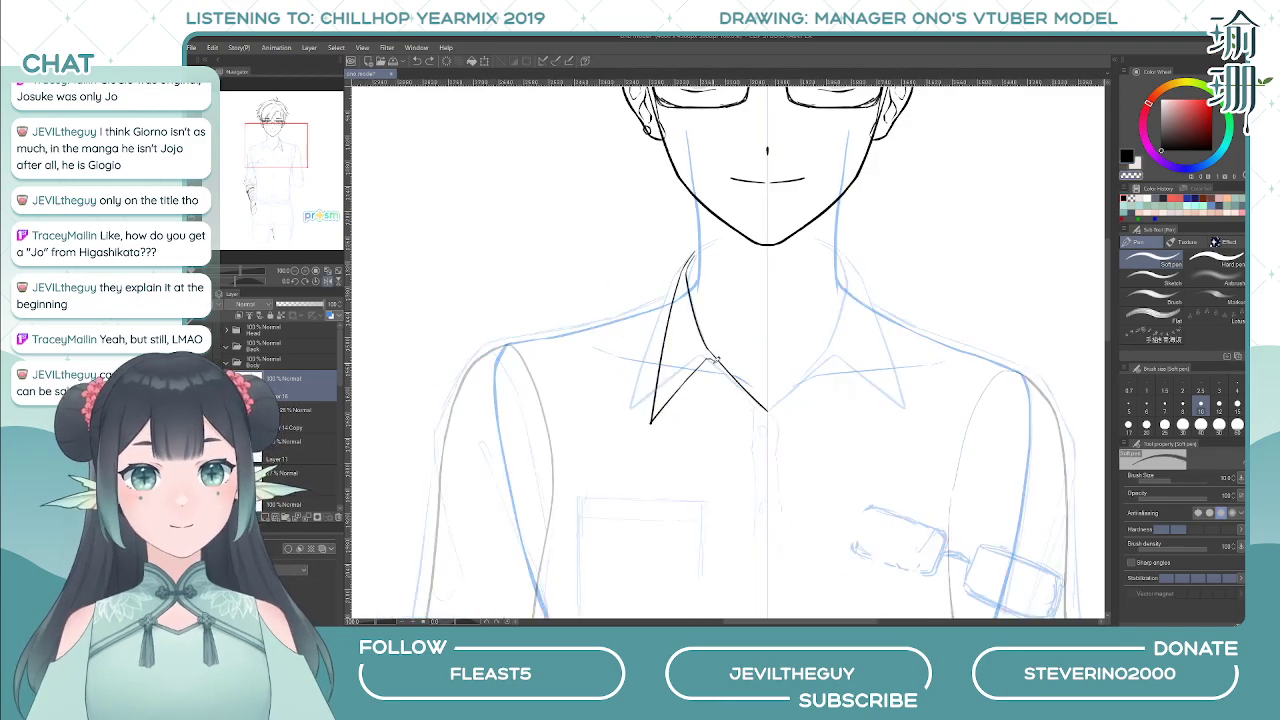
{"action": "key", "text": "c"}
{"action": "key", "text": "h"}
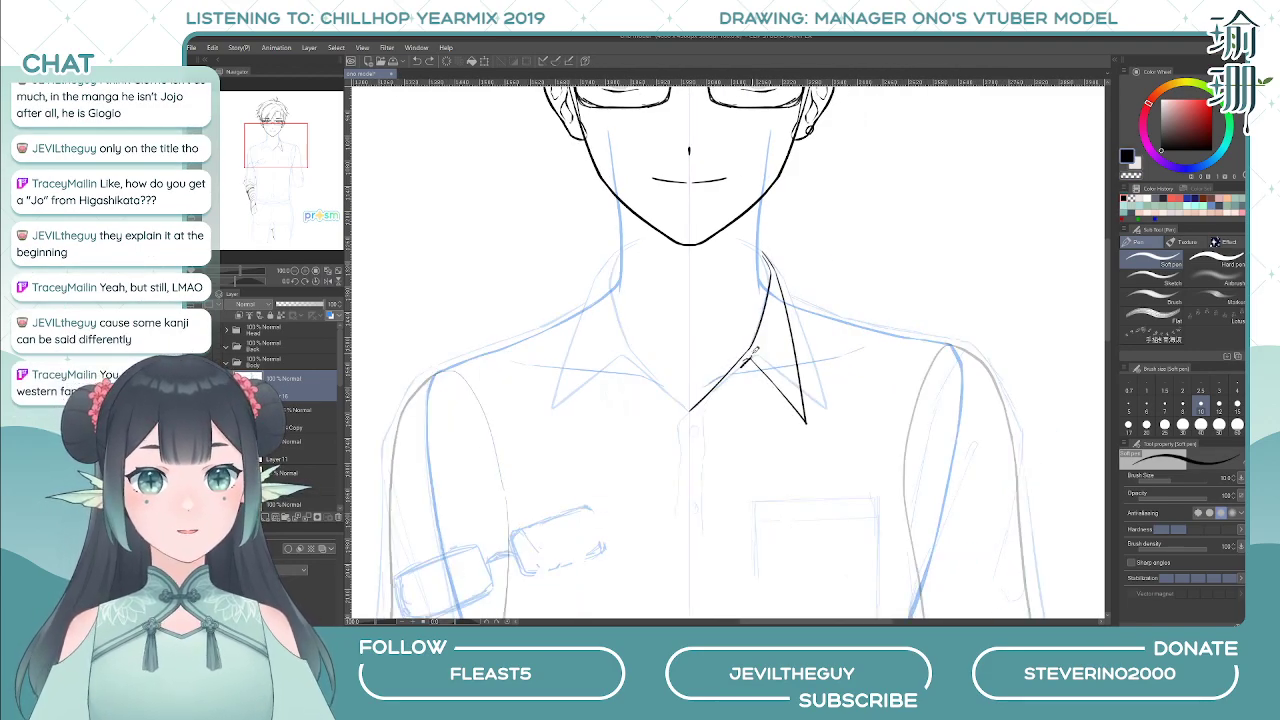
{"action": "left_click_drag", "start_coordinate": [743, 365], "coordinate": [755, 349]}
{"action": "key", "text": "ctrl+z"}
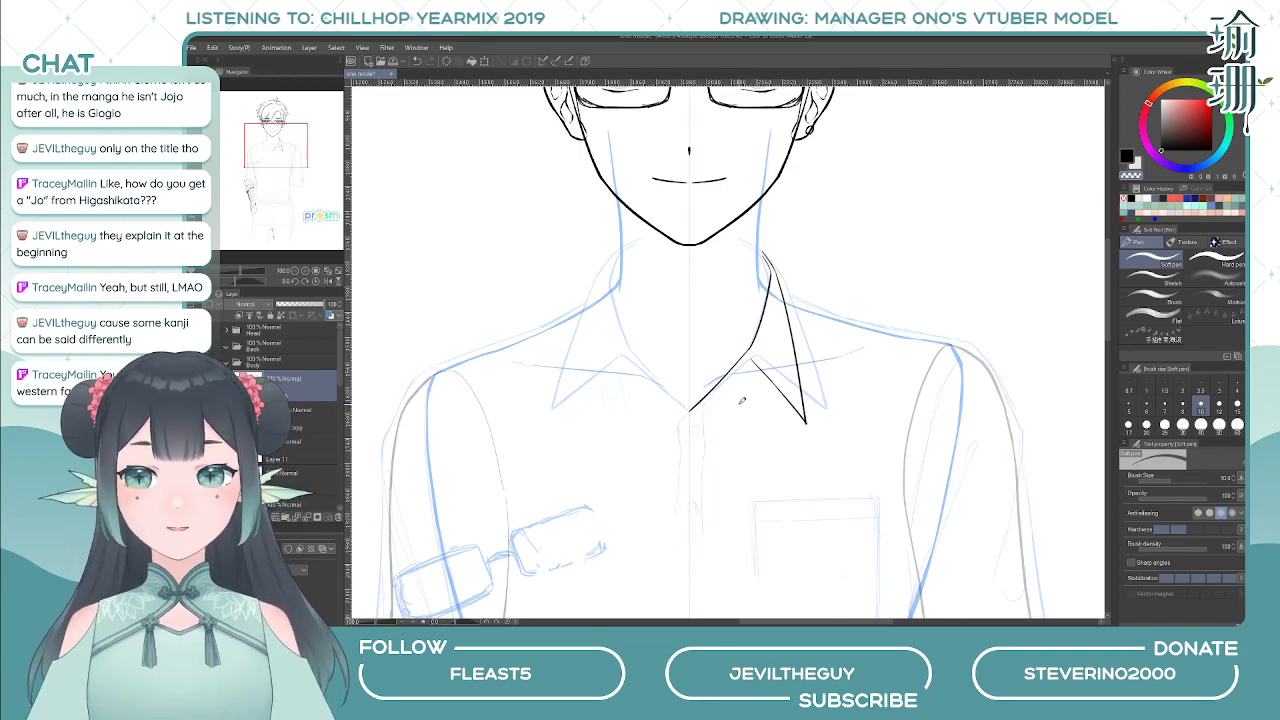
- Try to reshape the collar flap's inner corner by erasing and re-inking it, comparing it in the mirrored view
{"action": "key", "text": "h"}
{"action": "left_click_drag", "start_coordinate": [716, 313], "coordinate": [699, 311]}
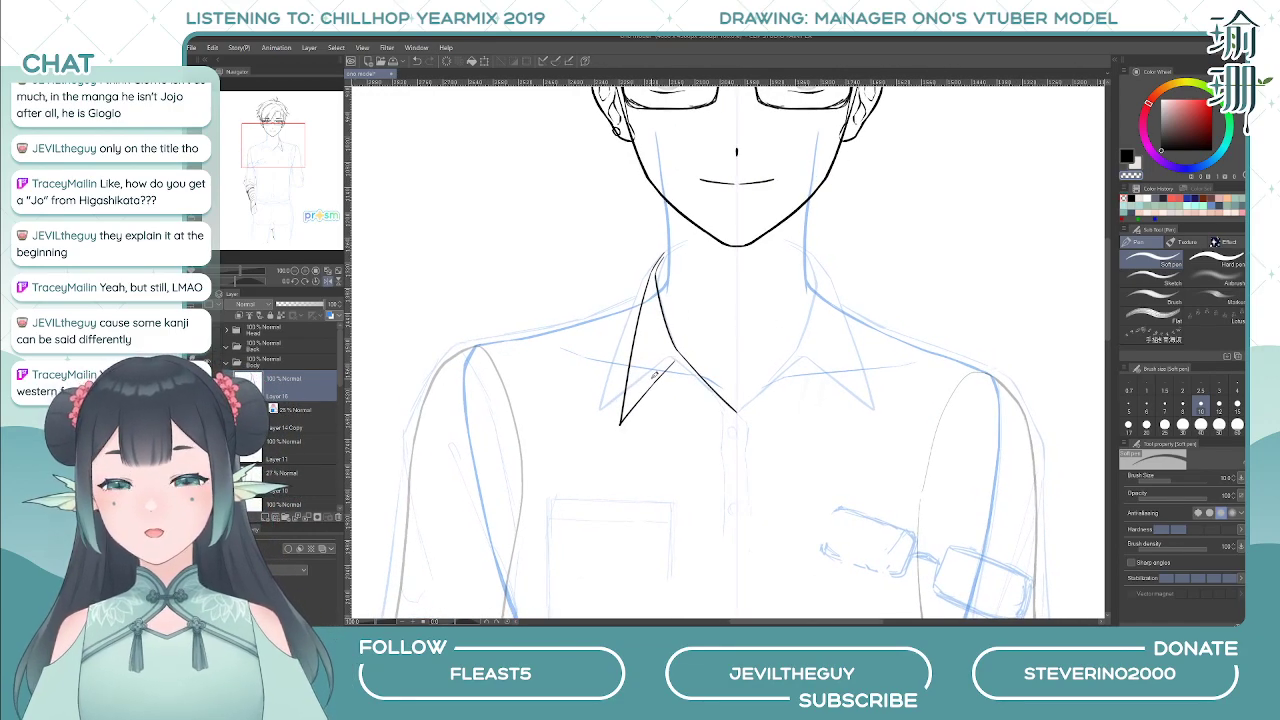
{"action": "key", "text": "c"}
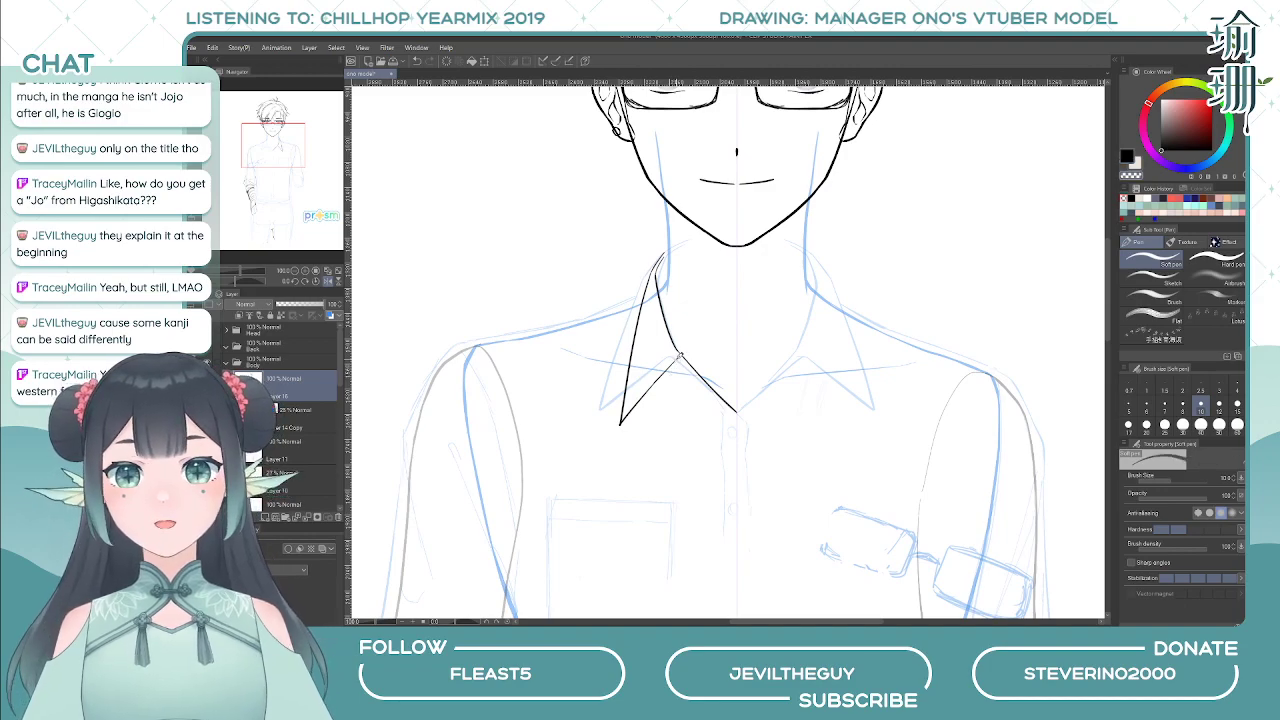
{"action": "key", "text": "c"}
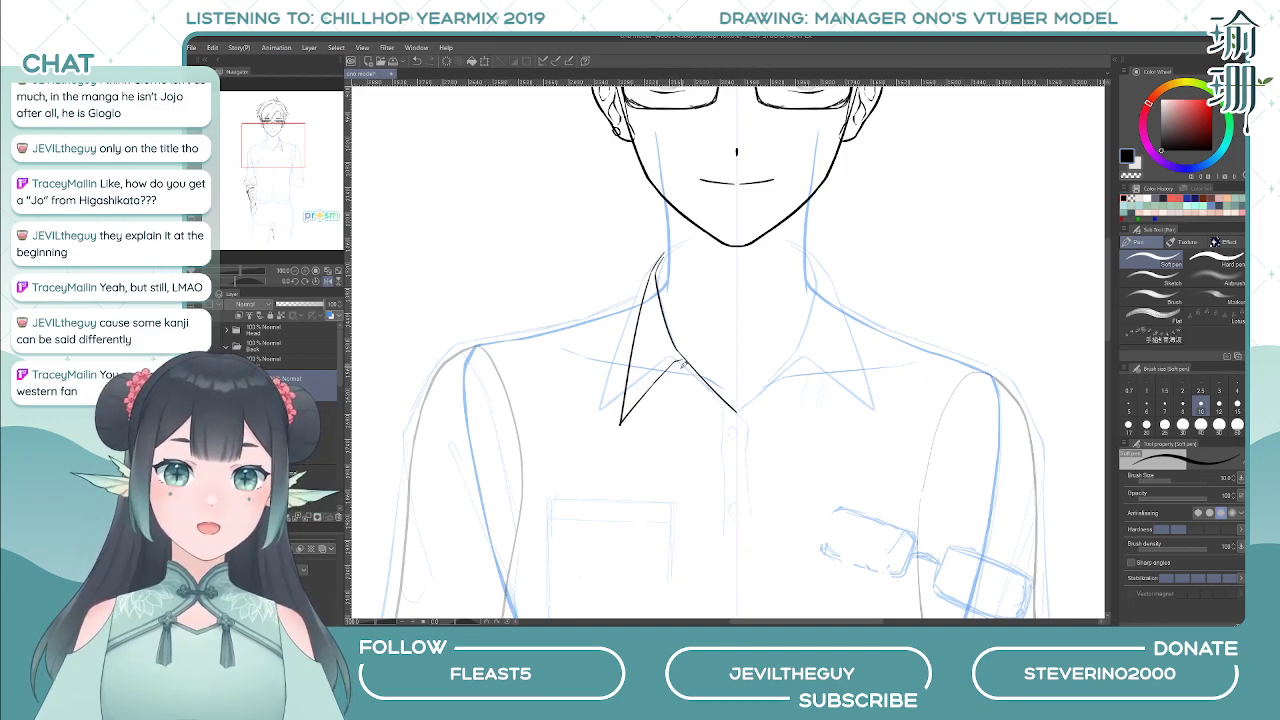
{"action": "key", "text": "h"}
{"action": "key", "text": "ctrl+z"}
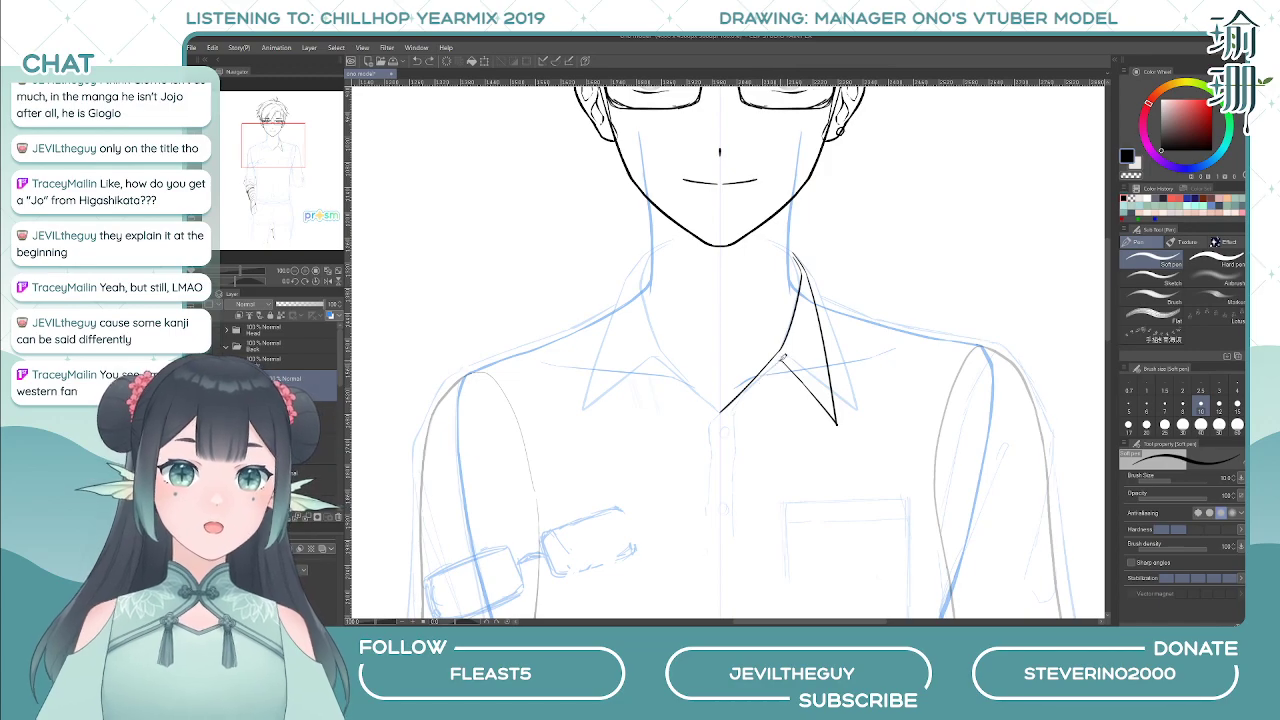
{"action": "key", "text": "h"}
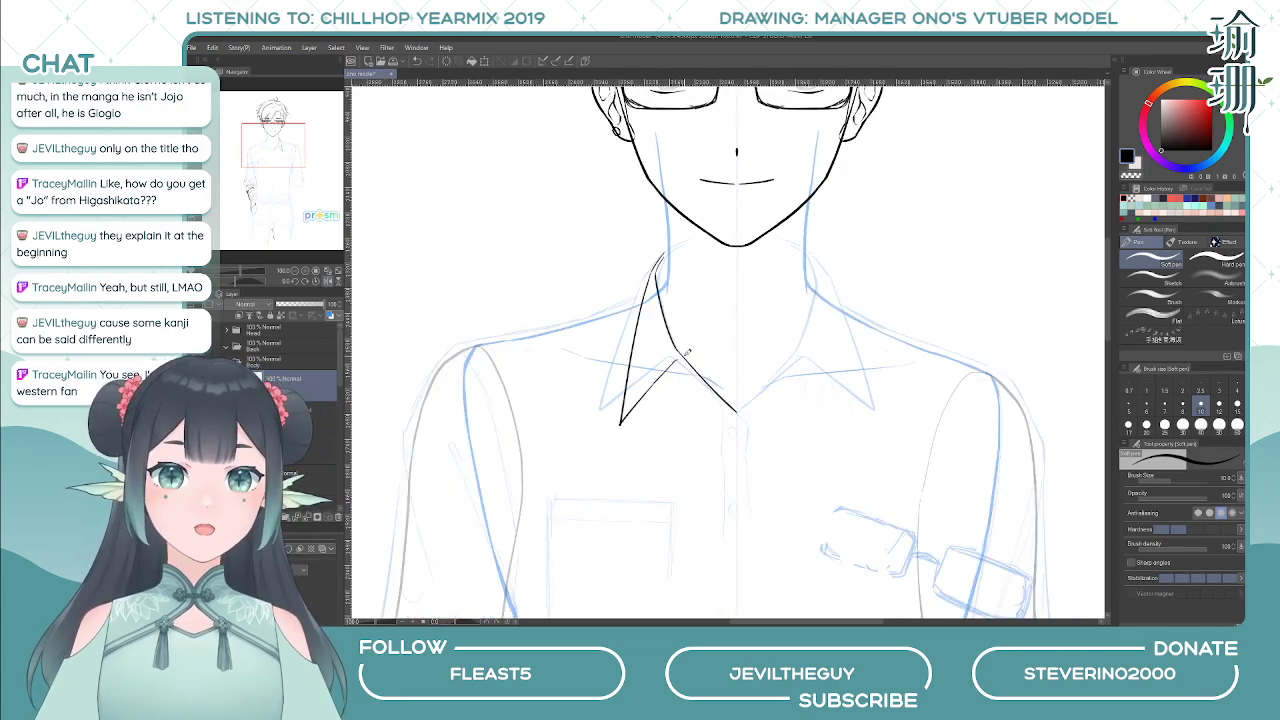
{"action": "key", "text": "h"}
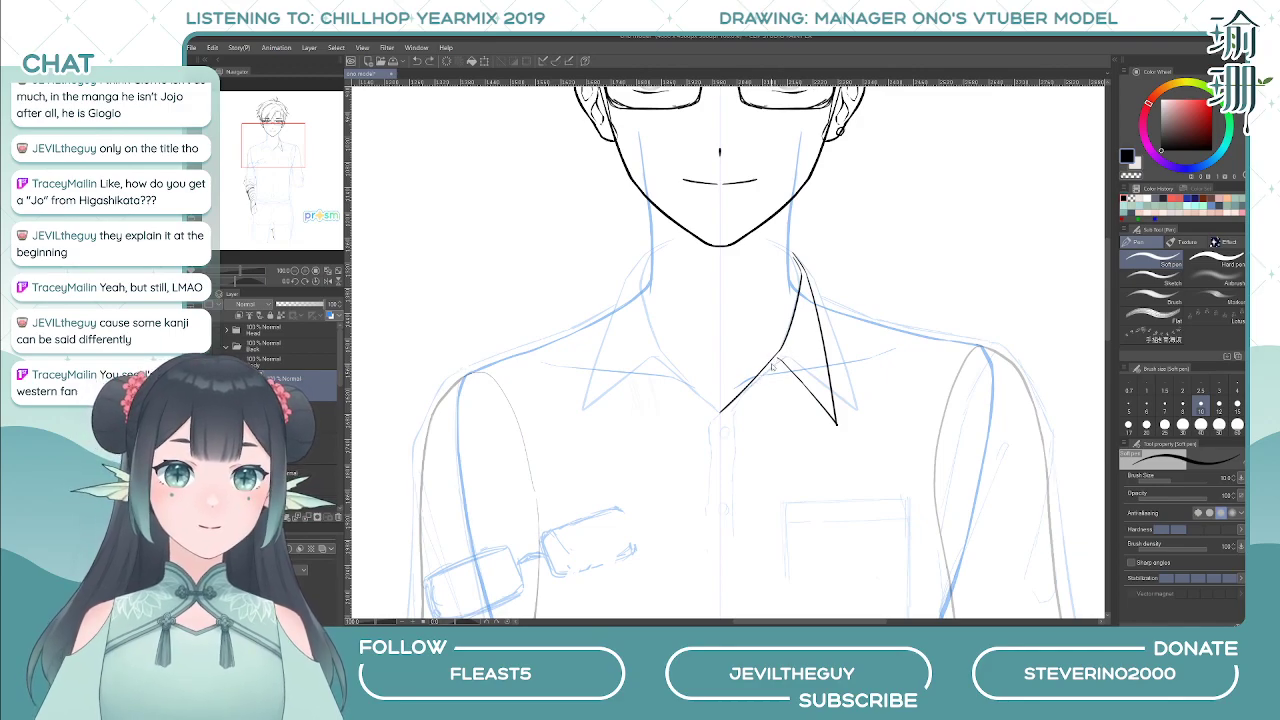
- Try to ink a second line from the flap's inner corner down along the collar's front edge
{"action": "key", "text": "h"}
{"action": "key", "text": "asciicircum"}
{"action": "key", "text": "asciicircum"}
{"action": "key", "text": "asciicircum"}
{"action": "key", "text": "asciicircum"}
{"action": "key", "text": "asciicircum"}
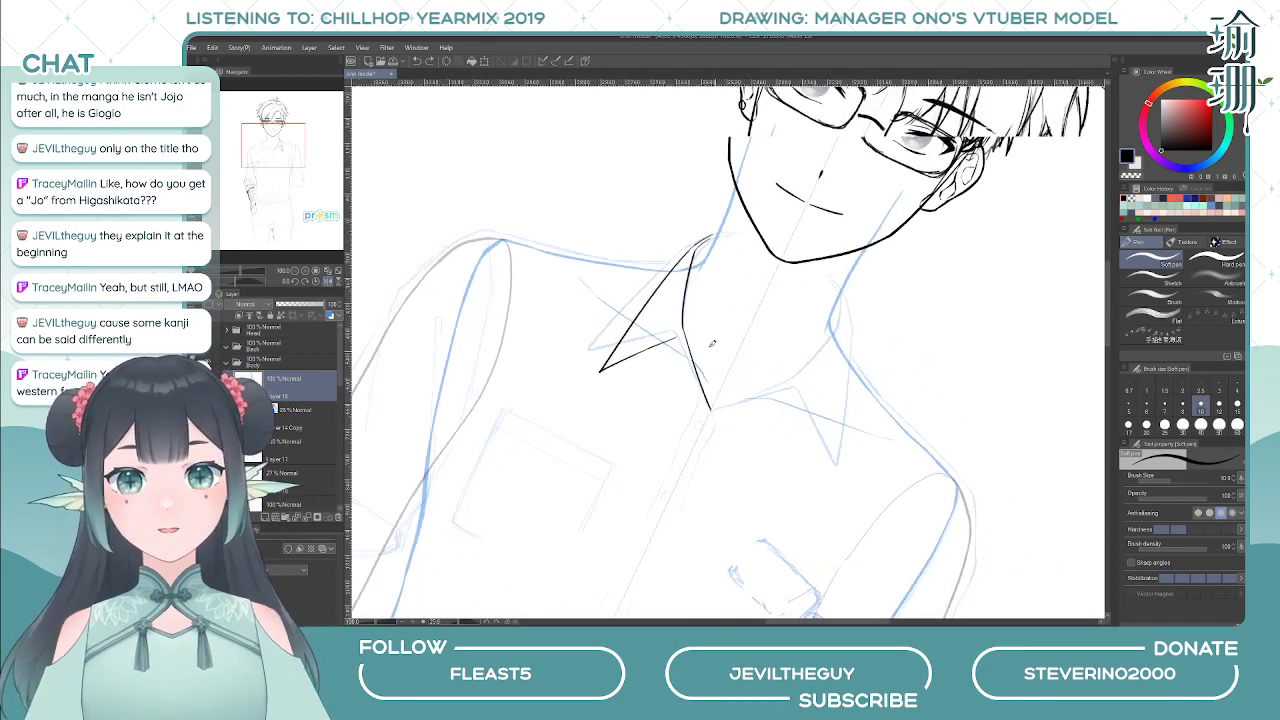
{"action": "key", "text": "asciicircum"}
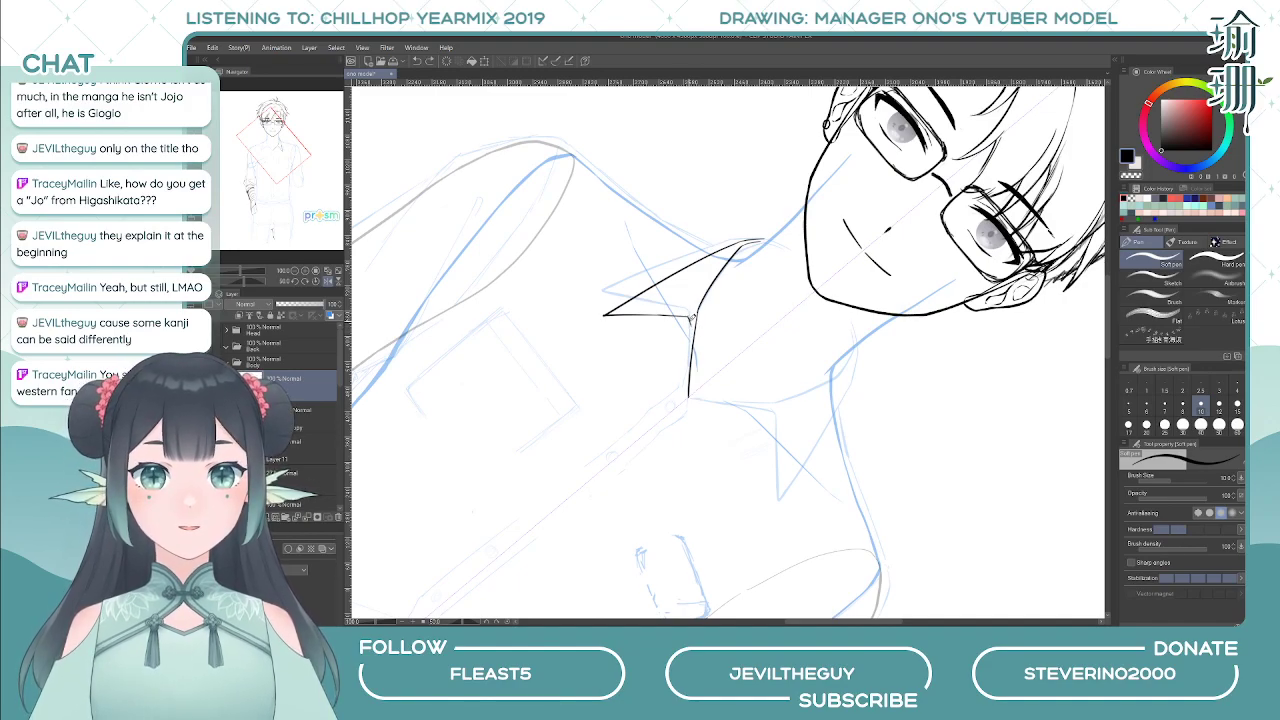
{"action": "left_click_drag", "start_coordinate": [690, 316], "coordinate": [694, 365]}
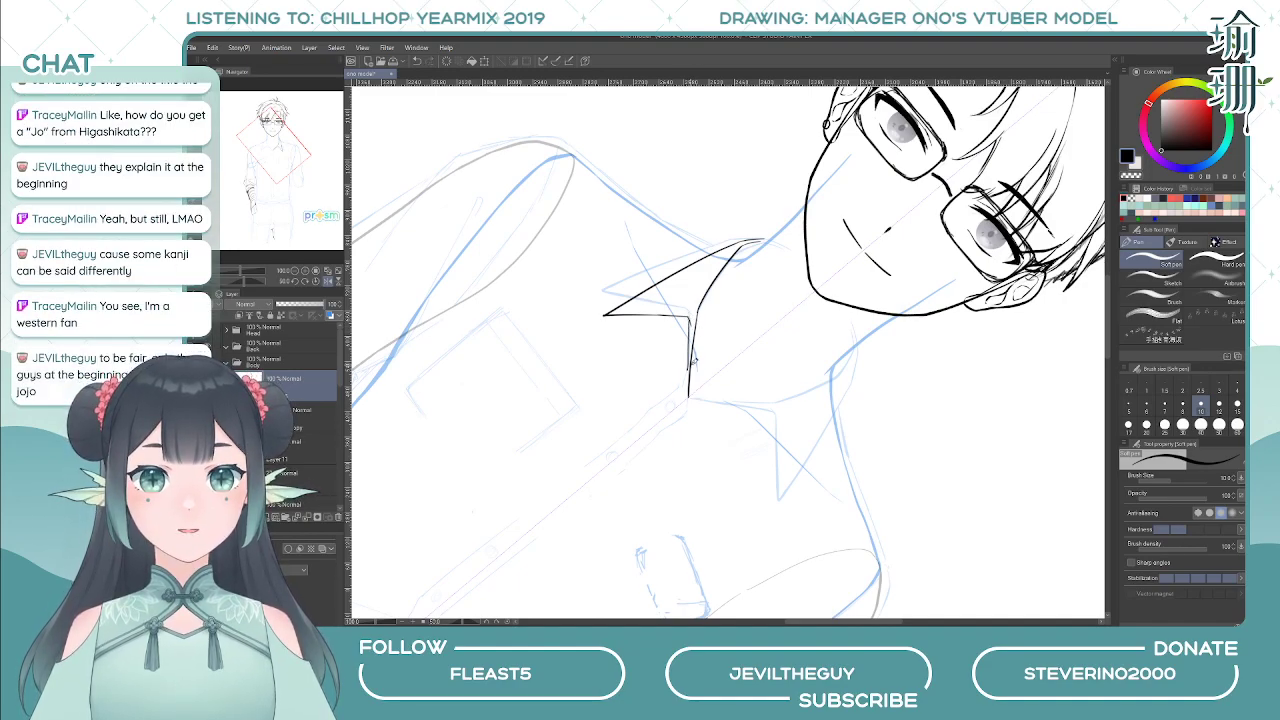
{"action": "key", "text": "ctrl+z"}
{"action": "key", "text": "h"}
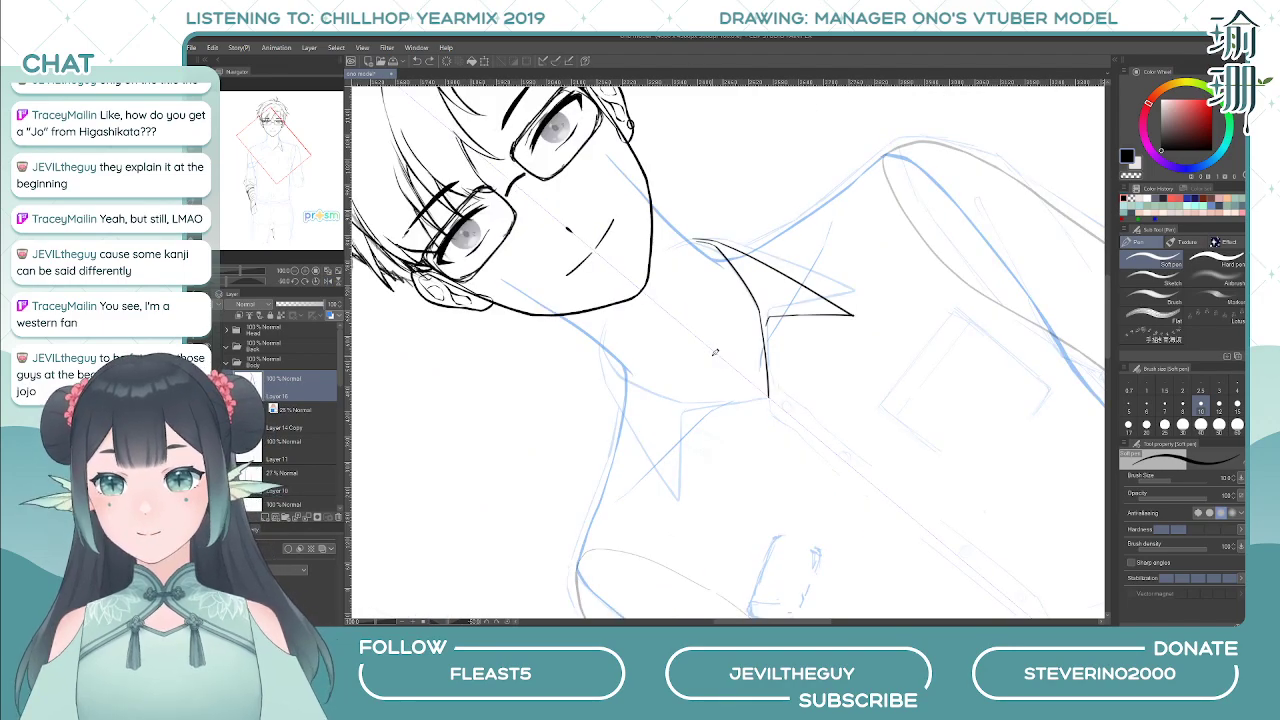
- Examine the shape of the inked collar corner and front edge with the canvas turned back towards upright
{"action": "key", "text": "asciicircum"}
{"action": "key", "text": "asciicircum"}
{"action": "key", "text": "asciicircum"}
{"action": "key", "text": "asciicircum"}
{"action": "key", "text": "asciicircum"}
{"action": "left_click_drag", "start_coordinate": [776, 244], "coordinate": [777, 266]}
{"action": "key", "text": "asciicircum"}
{"action": "key", "text": "asciicircum"}
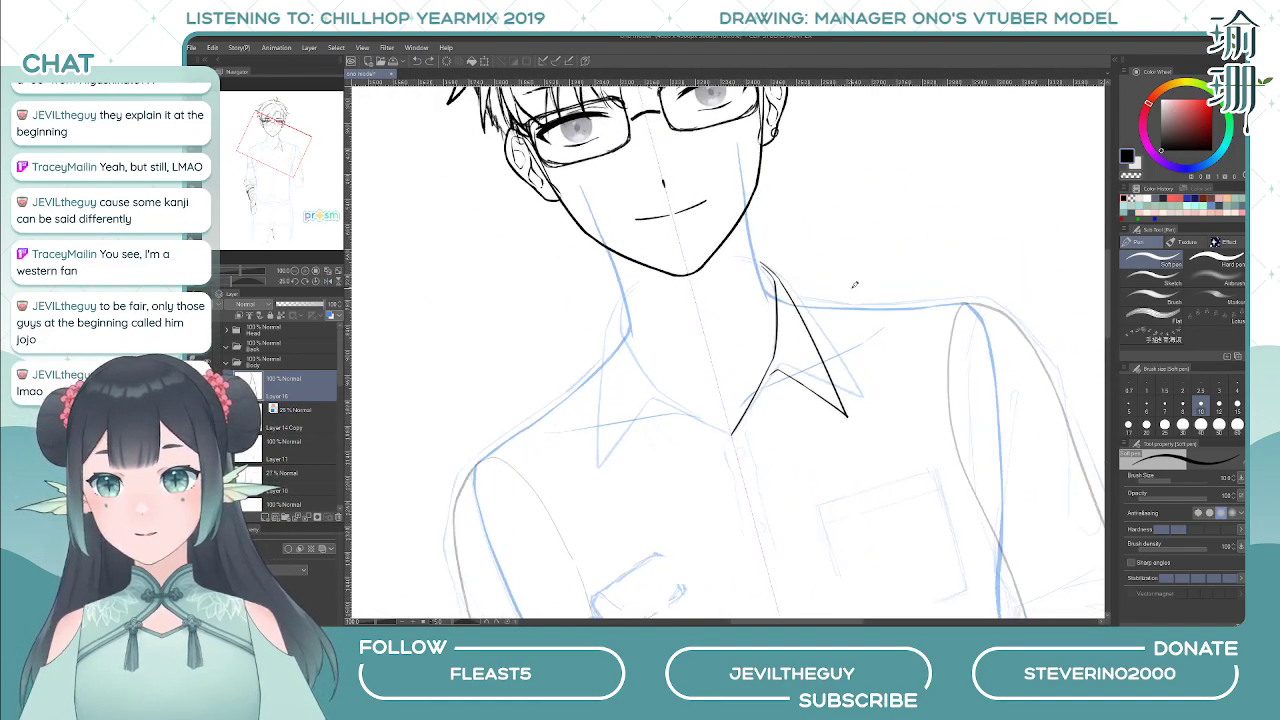
{"action": "key", "text": "asciicircum"}
{"action": "key", "text": "asciicircum"}
{"action": "left_click_drag", "start_coordinate": [752, 318], "coordinate": [744, 314]}
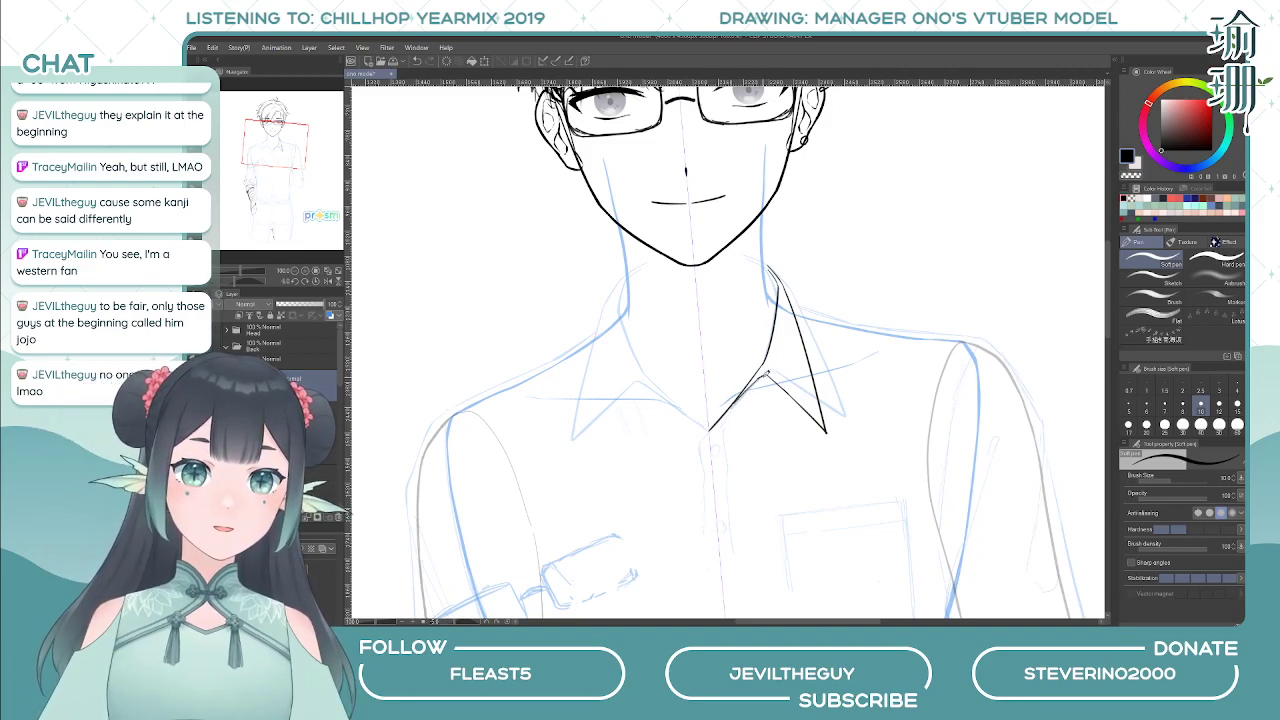
- Ink and trim a thin second line along the collar's front edge below the flap's inner corner
{"action": "key", "text": "h"}
{"action": "key", "text": "^"}
{"action": "key", "text": "^"}
{"action": "key", "text": "^"}
{"action": "key", "text": "^"}
{"action": "key", "text": "^"}
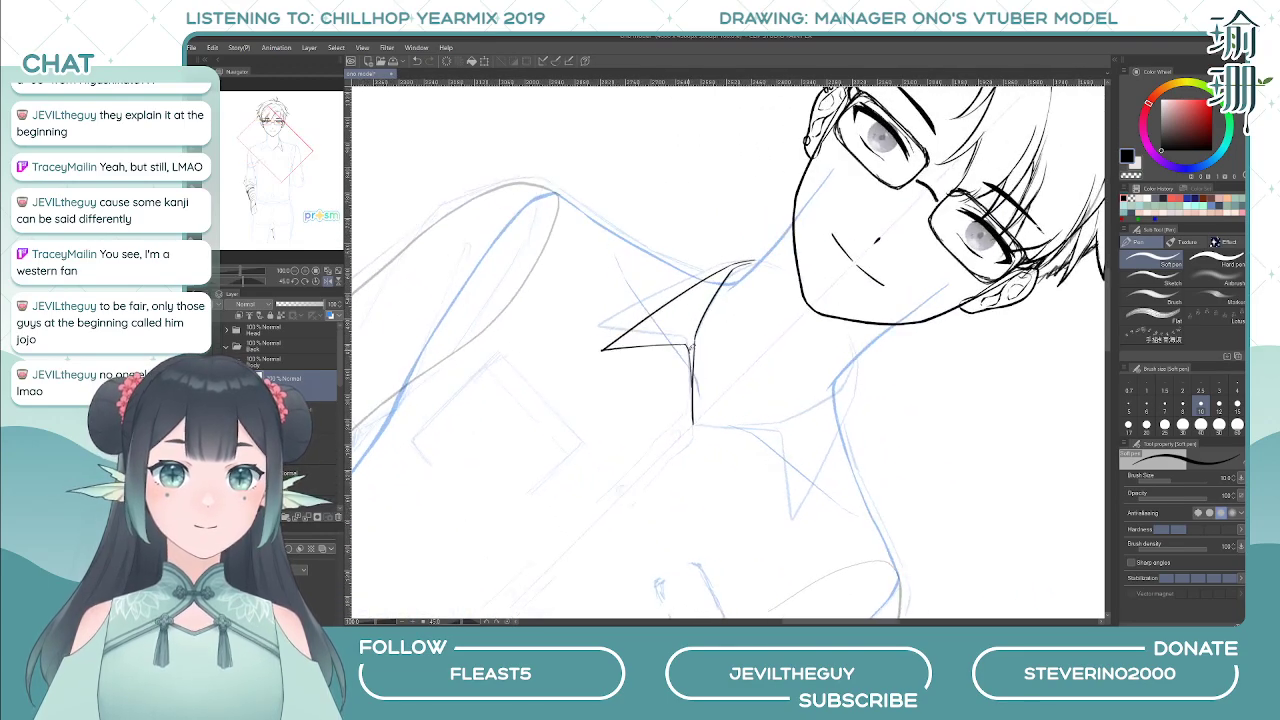
{"action": "key", "text": "c"}
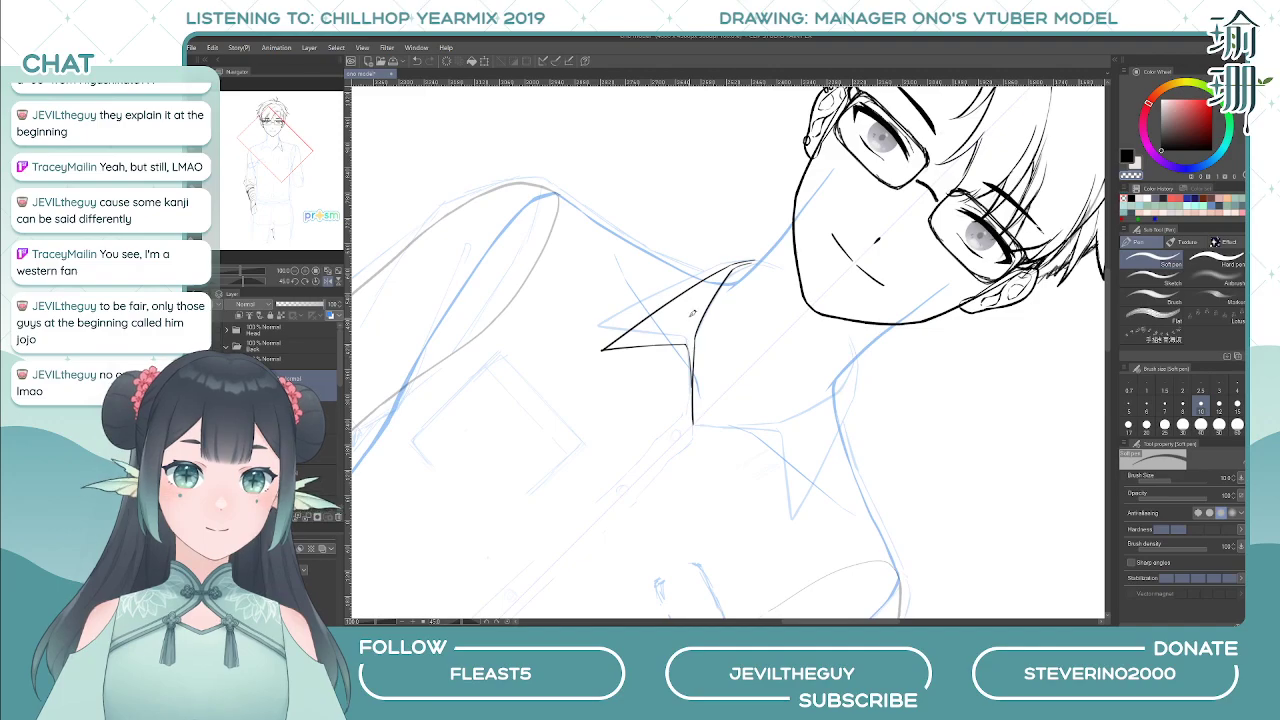
- Compare the inked collar half with the sketch upright, in both the normal and the mirrored view
{"action": "key", "text": "h"}
{"action": "key", "text": "^"}
{"action": "key", "text": "^"}
{"action": "key", "text": "^"}
{"action": "key", "text": "^"}
{"action": "key", "text": "^"}
{"action": "key", "text": "^"}
{"action": "key", "text": "^"}
{"action": "key", "text": "^"}
{"action": "key", "text": "^"}
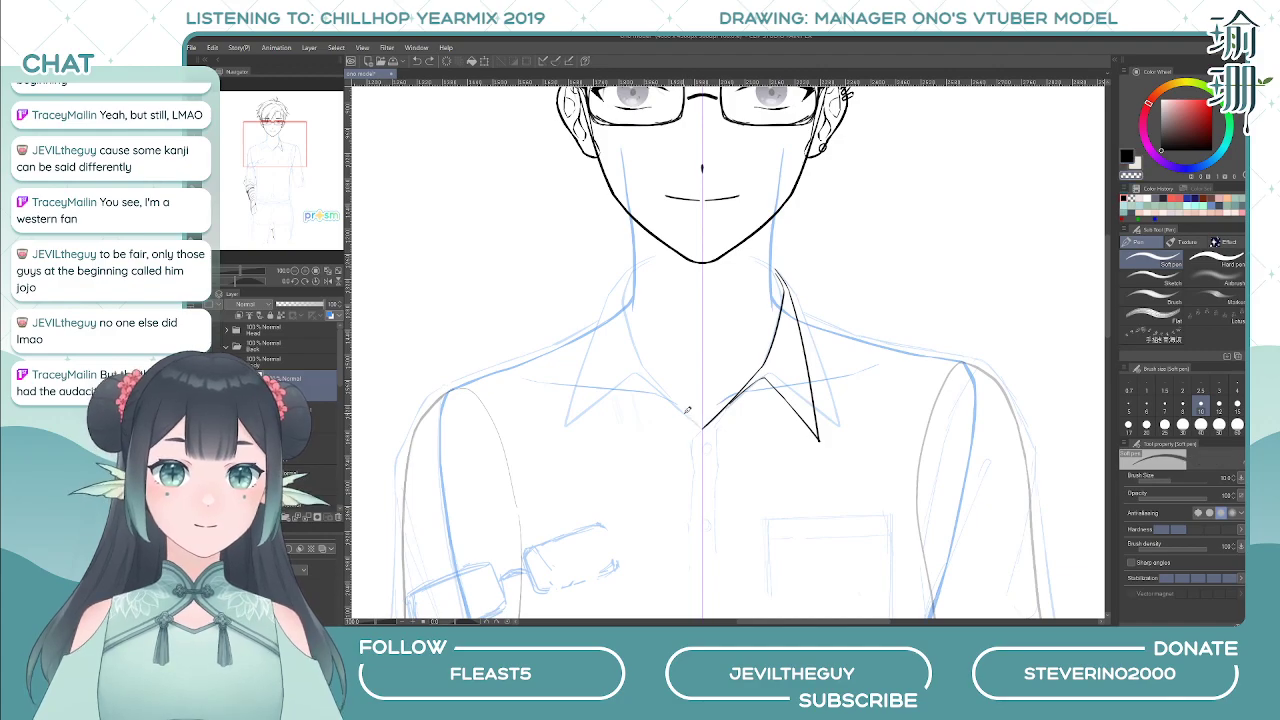
{"action": "key", "text": "h"}
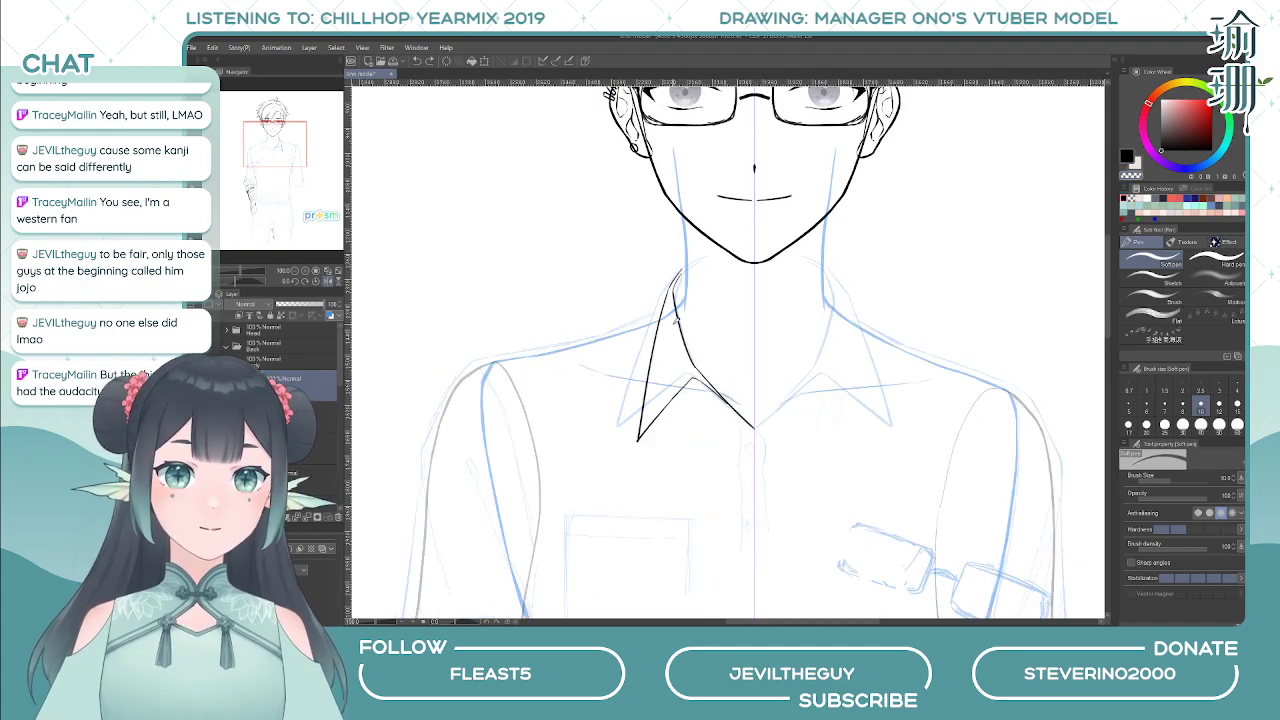
{"action": "key", "text": "h"}
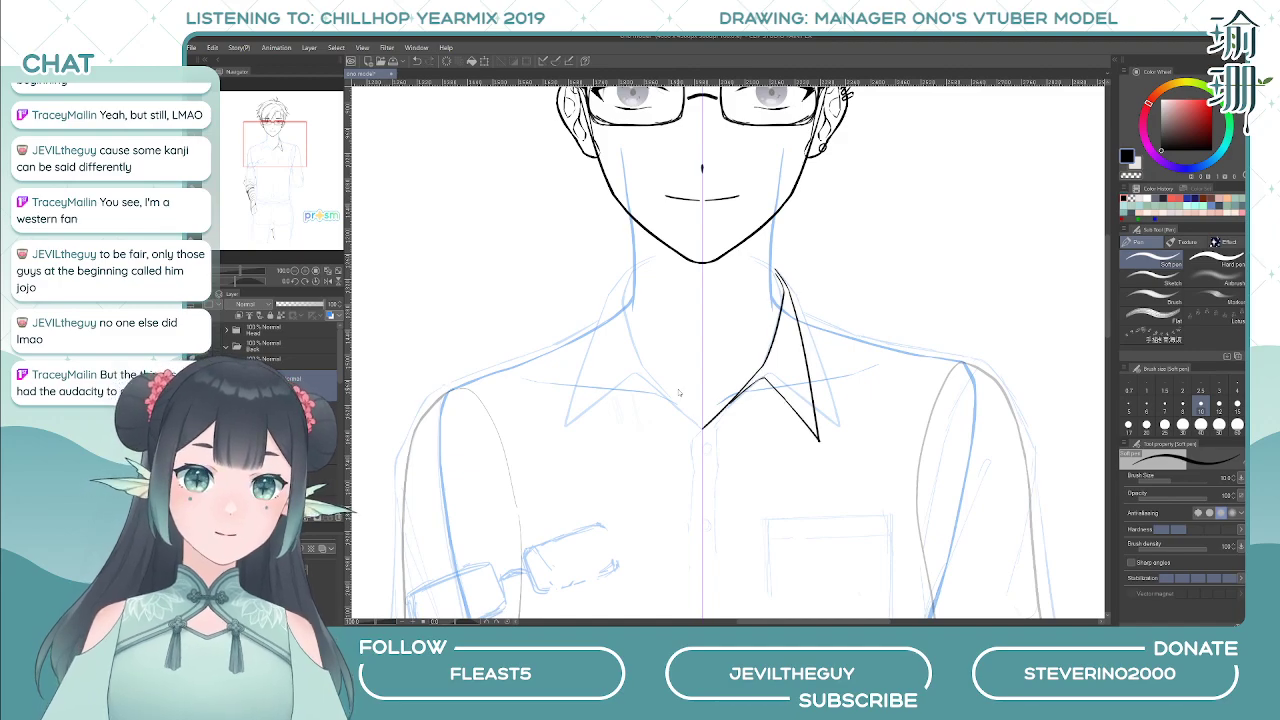
- Flip the copied collar half horizontally, place it on the opposite side of the neck and rotate it by 2.2 degrees
{"action": "key", "text": "ctrl+t"}
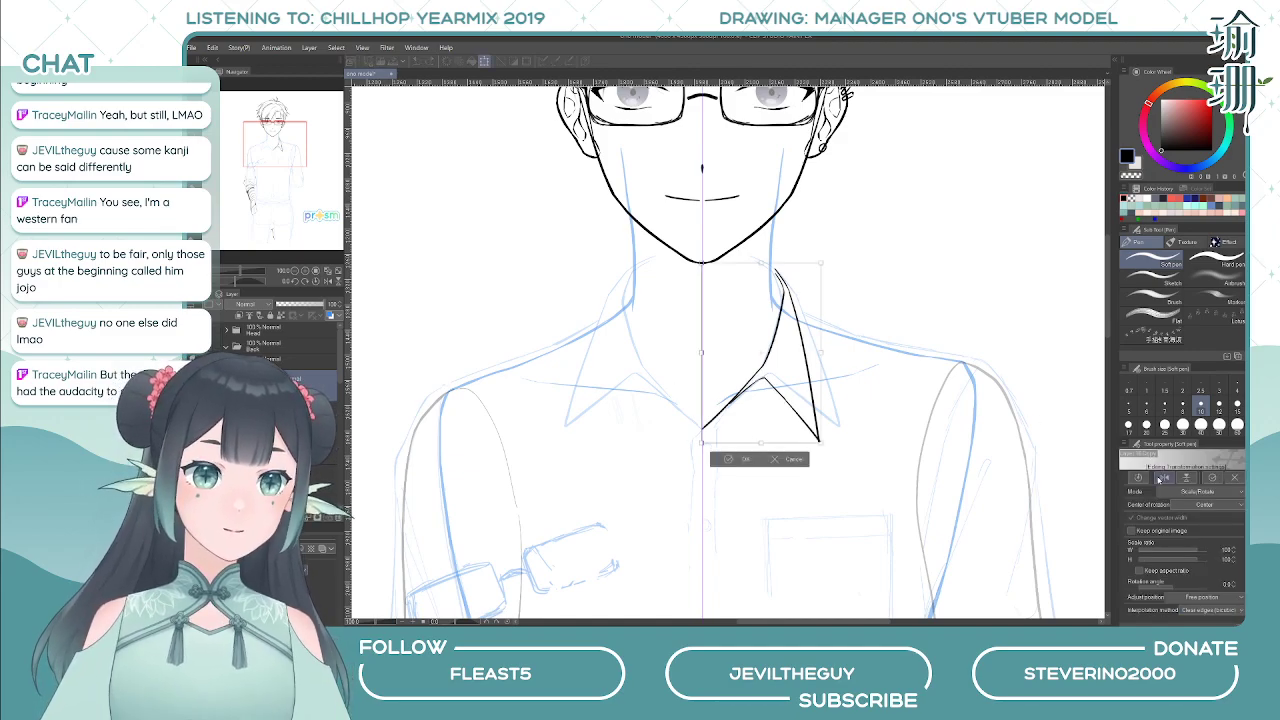
{"action": "left_click", "coordinate": [1160, 478]}
{"action": "left_click_drag", "start_coordinate": [777, 417], "coordinate": [659, 418]}
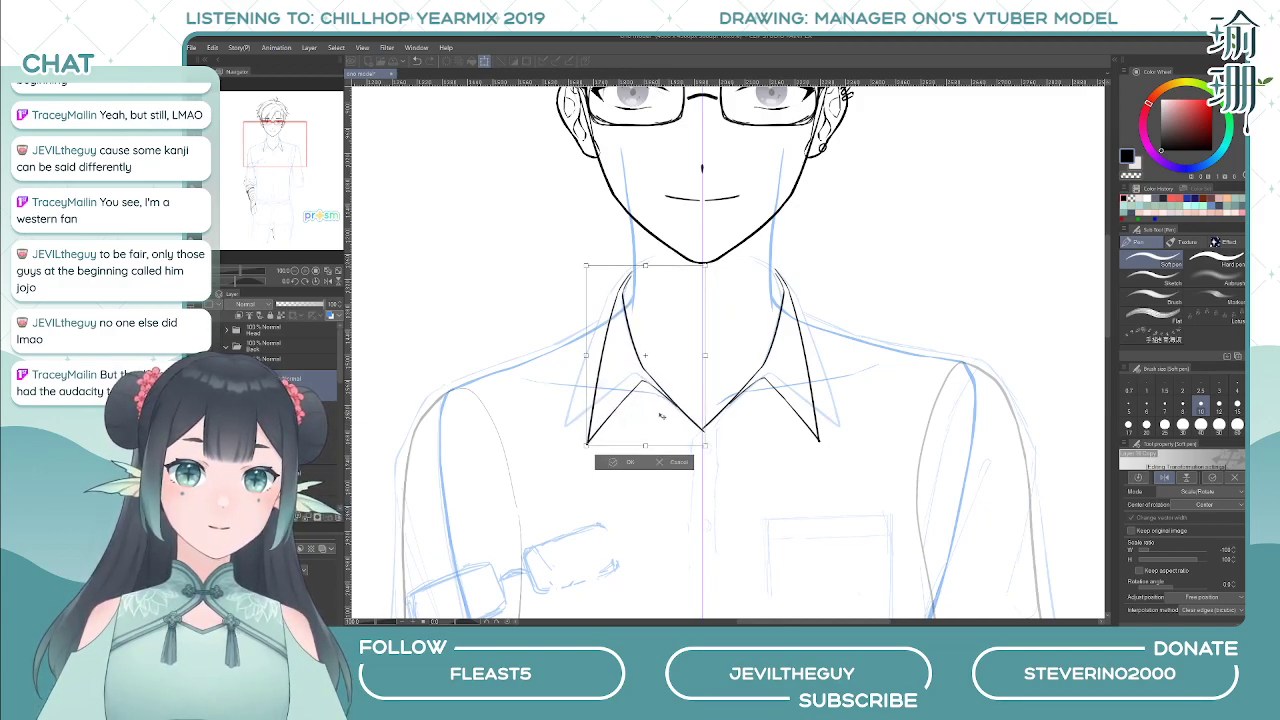
{"action": "left_click_drag", "start_coordinate": [629, 372], "coordinate": [639, 393]}
{"action": "left_click_drag", "start_coordinate": [760, 382], "coordinate": [745, 390]}
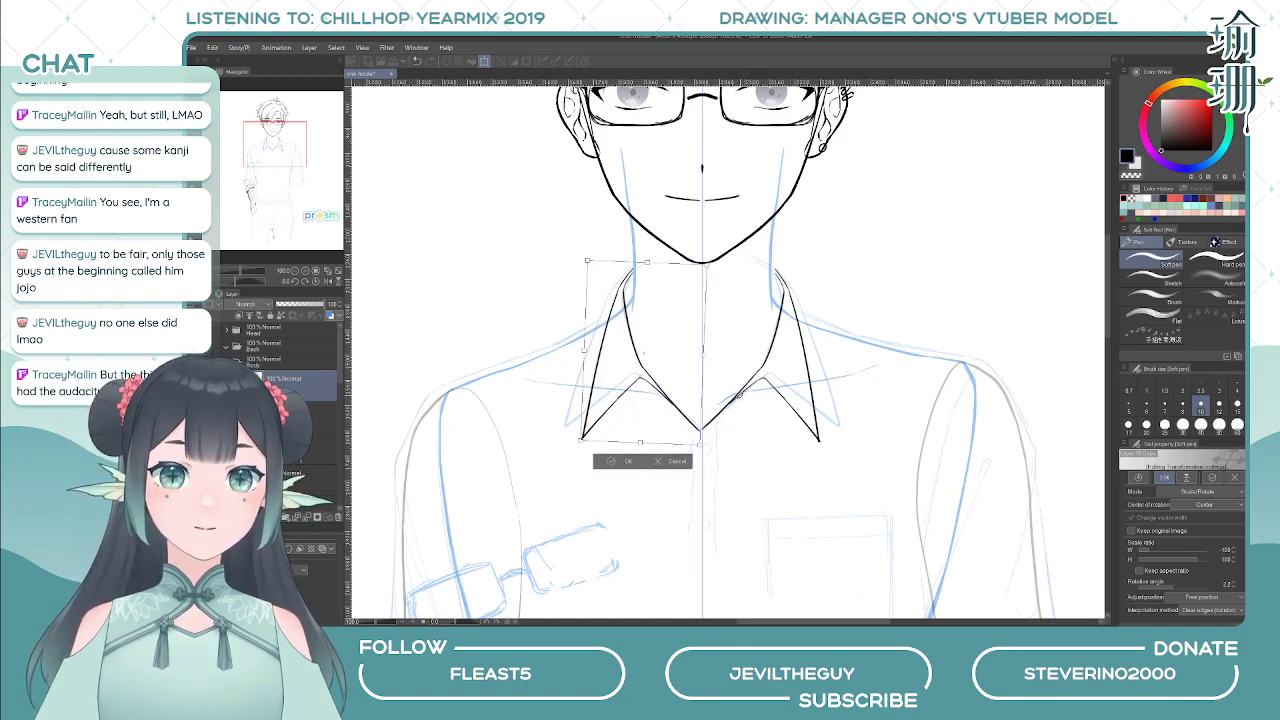
{"action": "key", "text": "Return"}
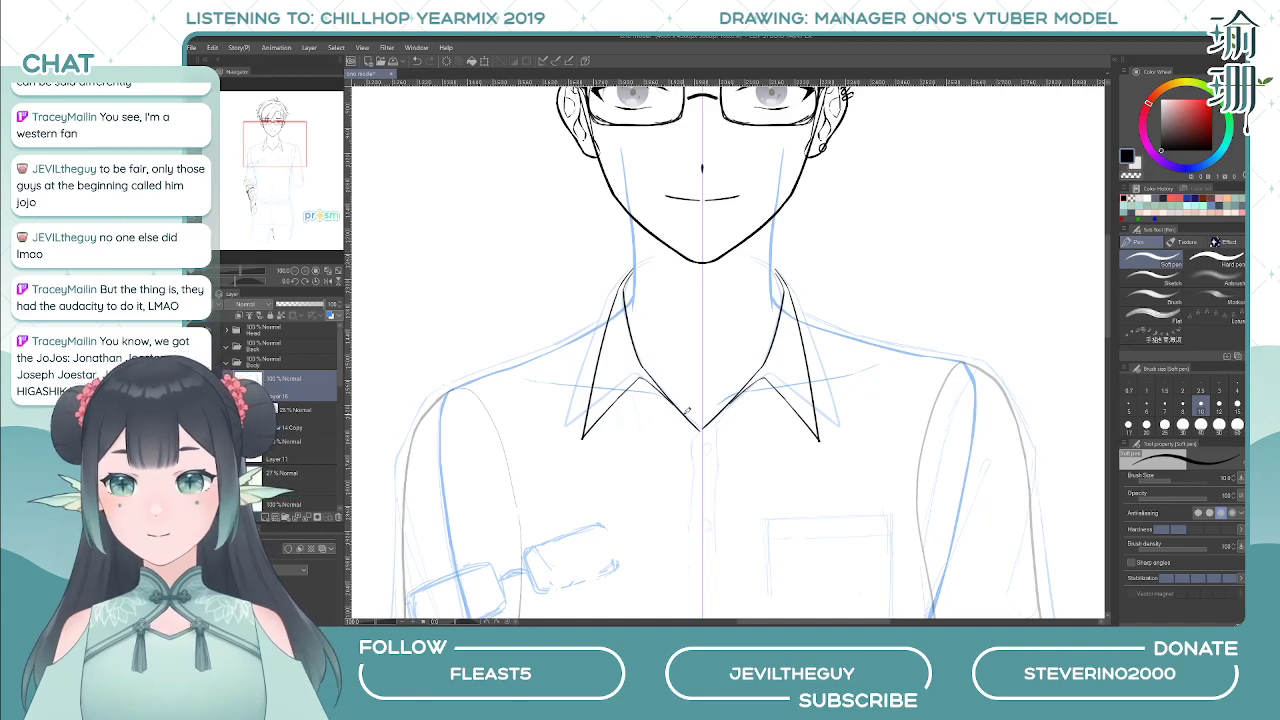
- Clean up the line ends where the two collar halves meet at the centre of the shirt
{"action": "scroll", "coordinate": [686, 411], "scroll_direction": "down", "scroll_amount": 2}
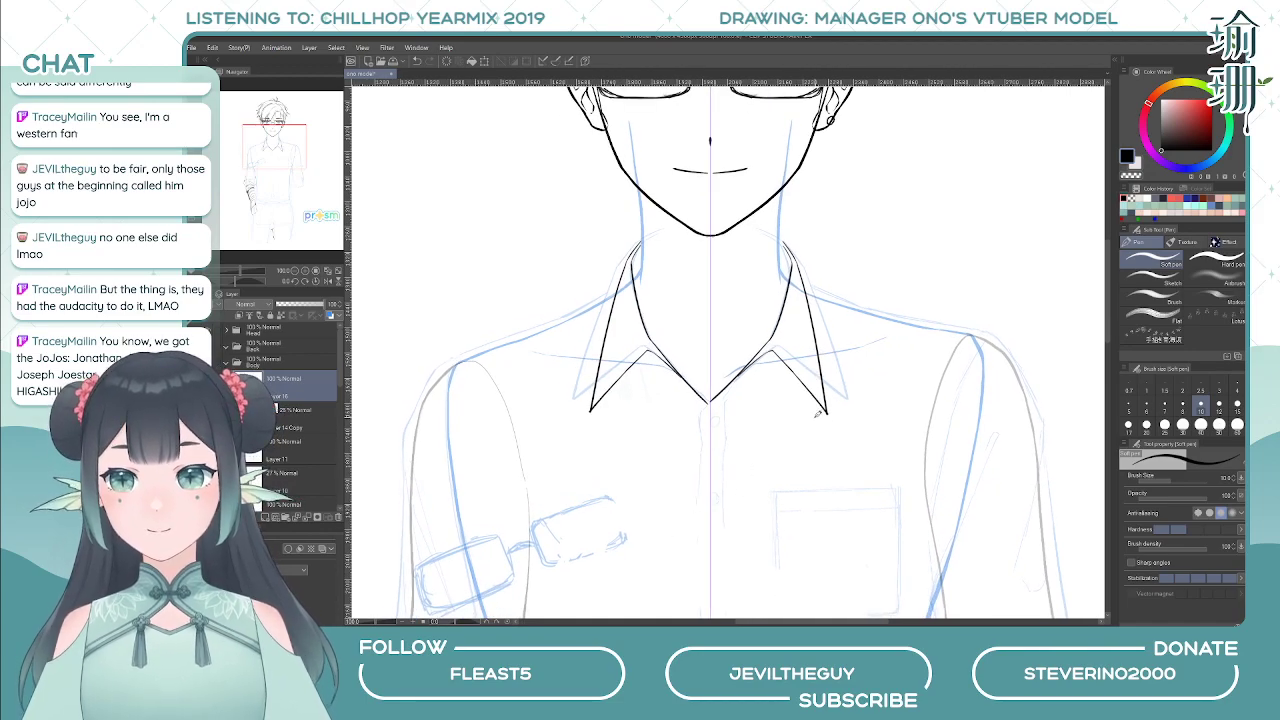
{"action": "scroll", "coordinate": [818, 412], "scroll_direction": "up", "scroll_amount": 1}
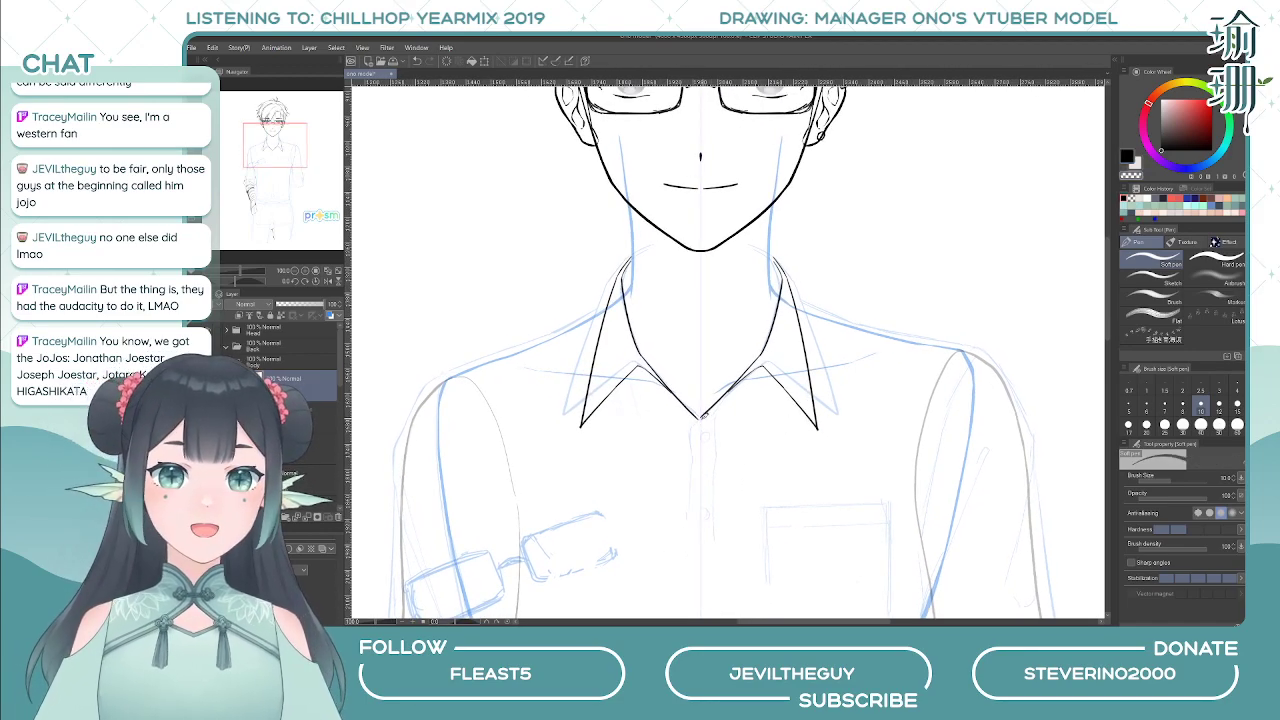
{"action": "key", "text": "c"}
{"action": "left_click_drag", "start_coordinate": [708, 410], "coordinate": [692, 460]}
{"action": "key", "text": "ctrl+z"}
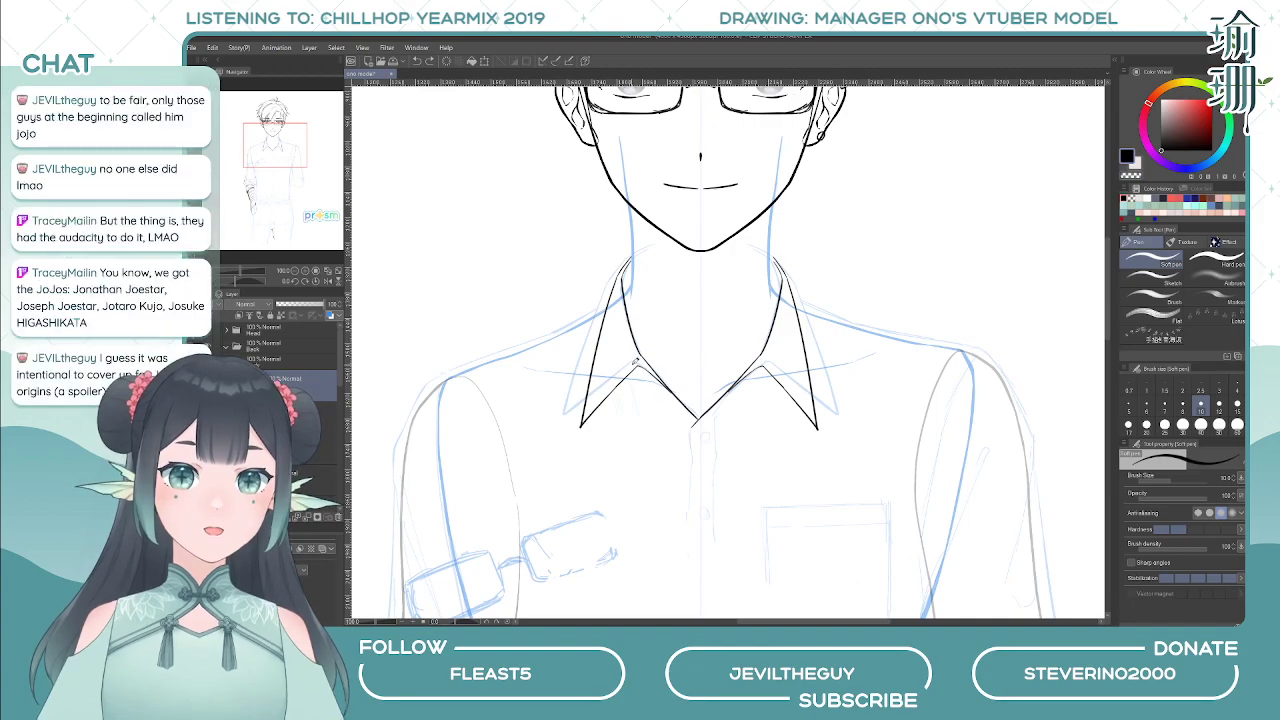
- Try to touch up the inner corner of the mirrored collar flap
{"action": "left_click_drag", "start_coordinate": [637, 364], "coordinate": [647, 365]}
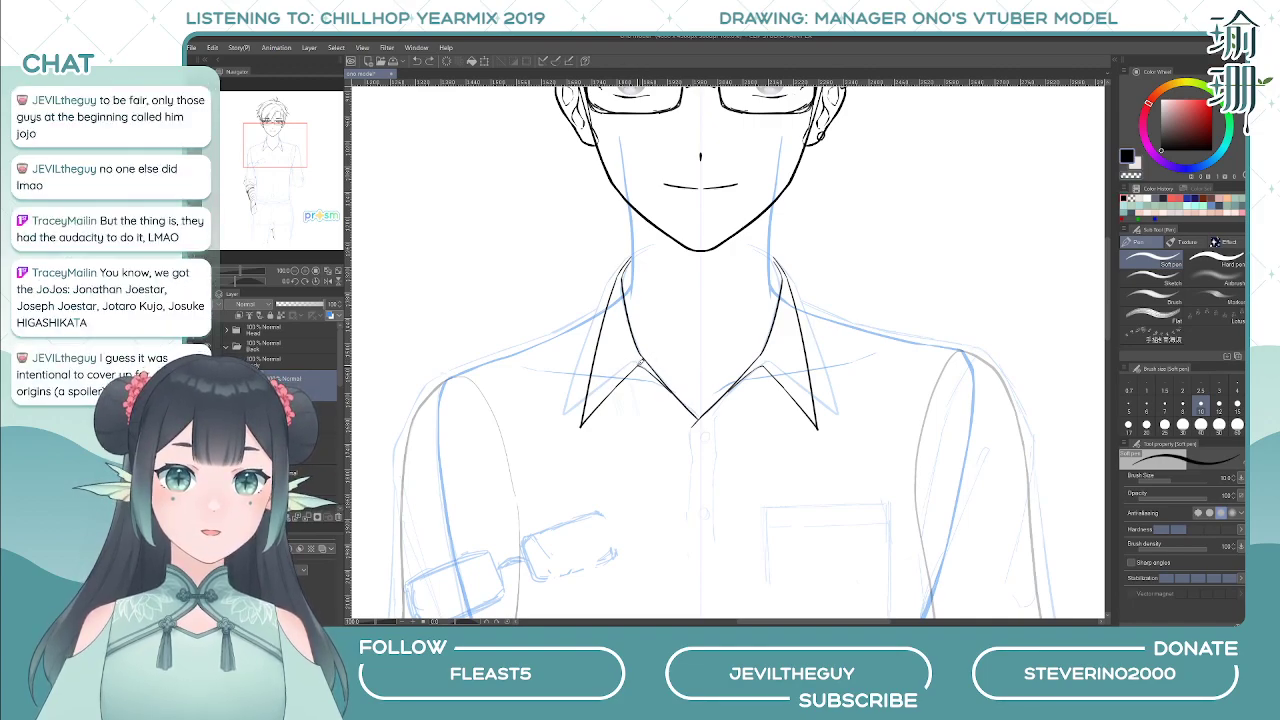
{"action": "left_click_drag", "start_coordinate": [643, 361], "coordinate": [647, 358]}
{"action": "key", "text": "ctrl+z"}
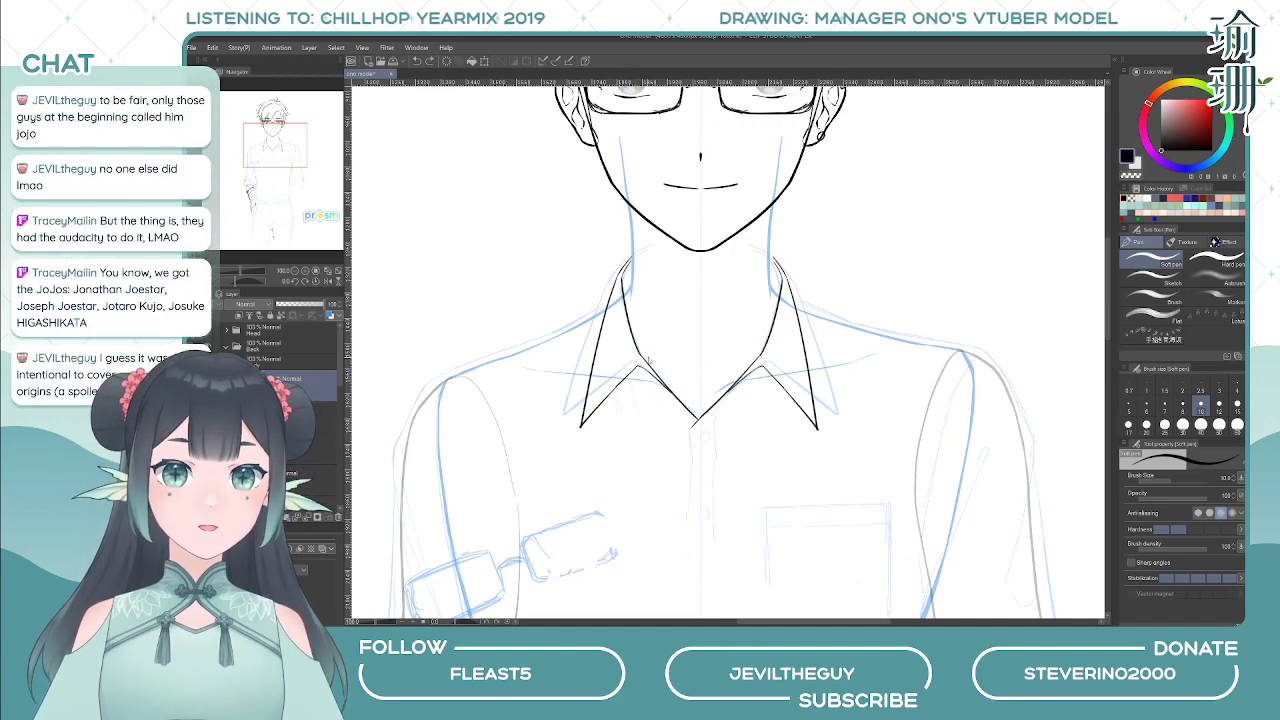
- Examine the symmetry and corners of both collar halves in mirrored and close-up views
{"action": "key", "text": "h"}
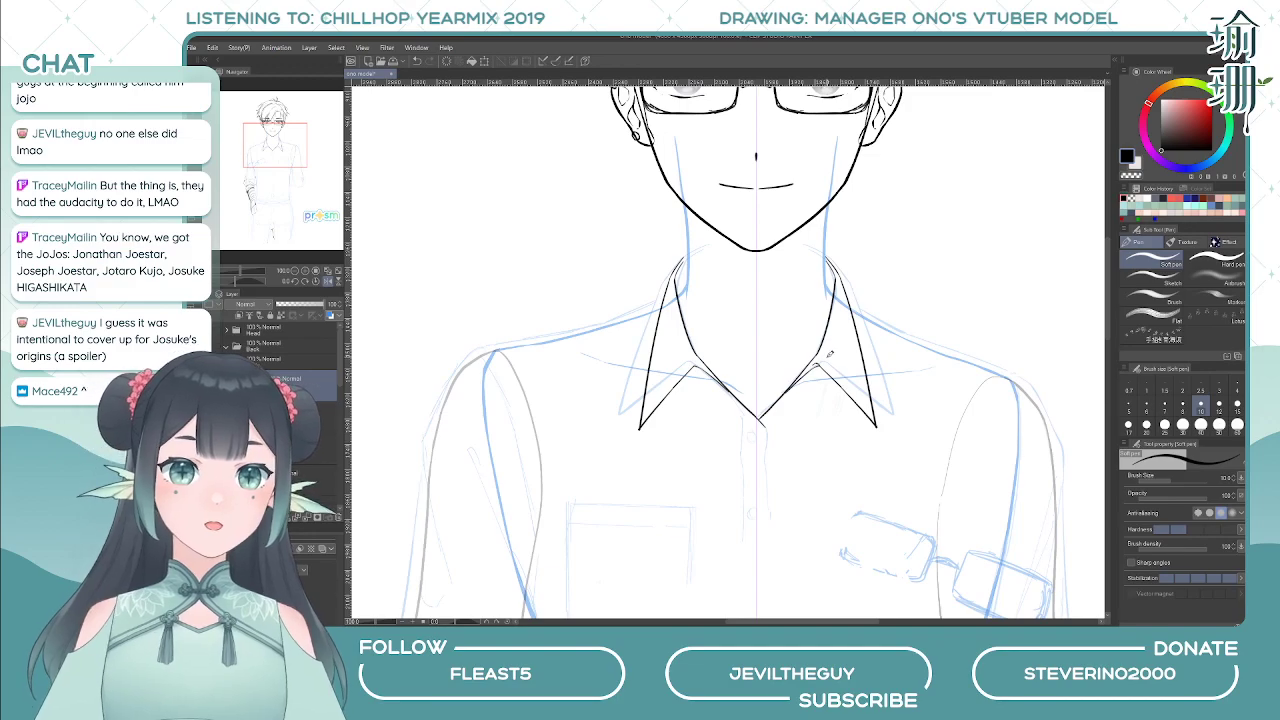
{"action": "key", "text": "h"}
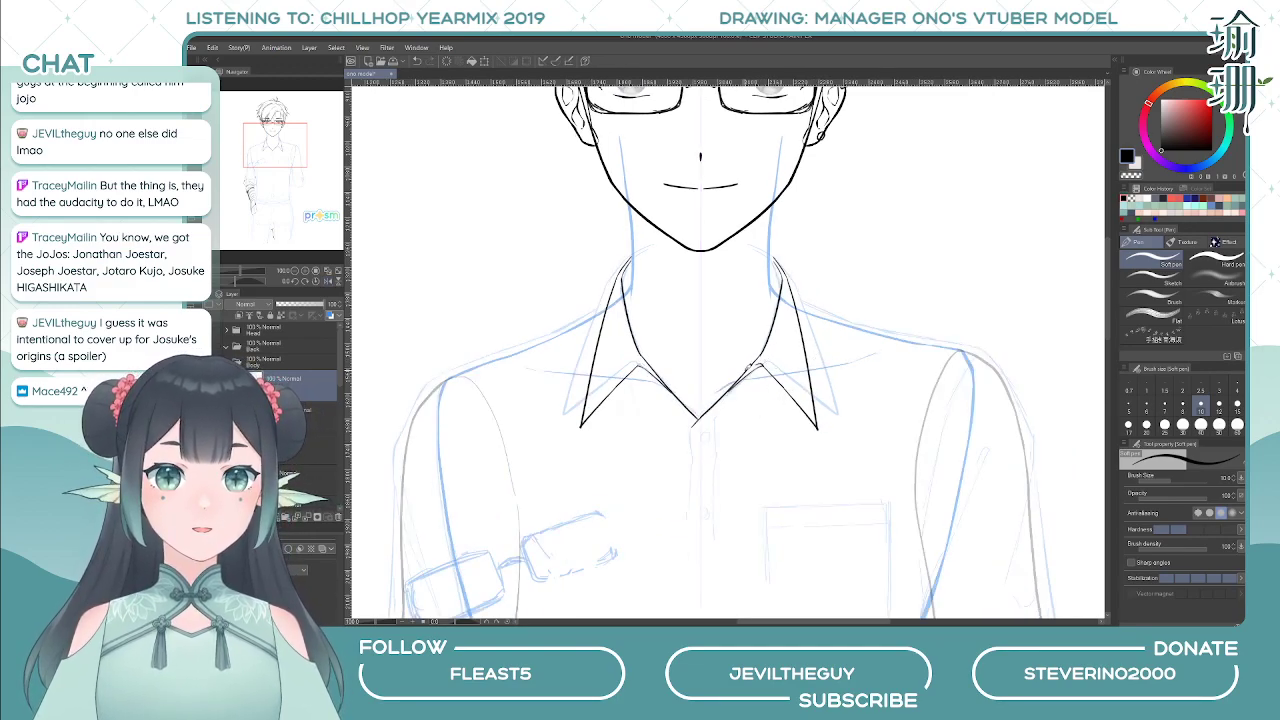
{"action": "key", "text": "h"}
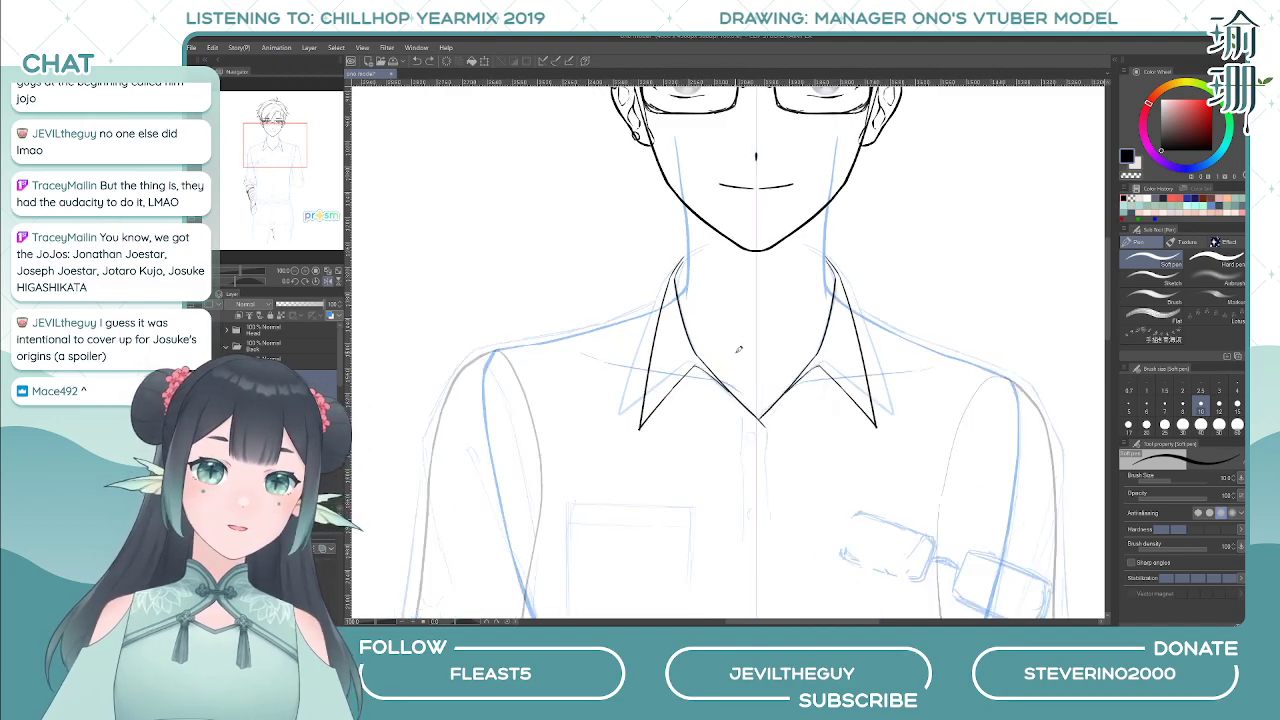
{"action": "key", "text": "h"}
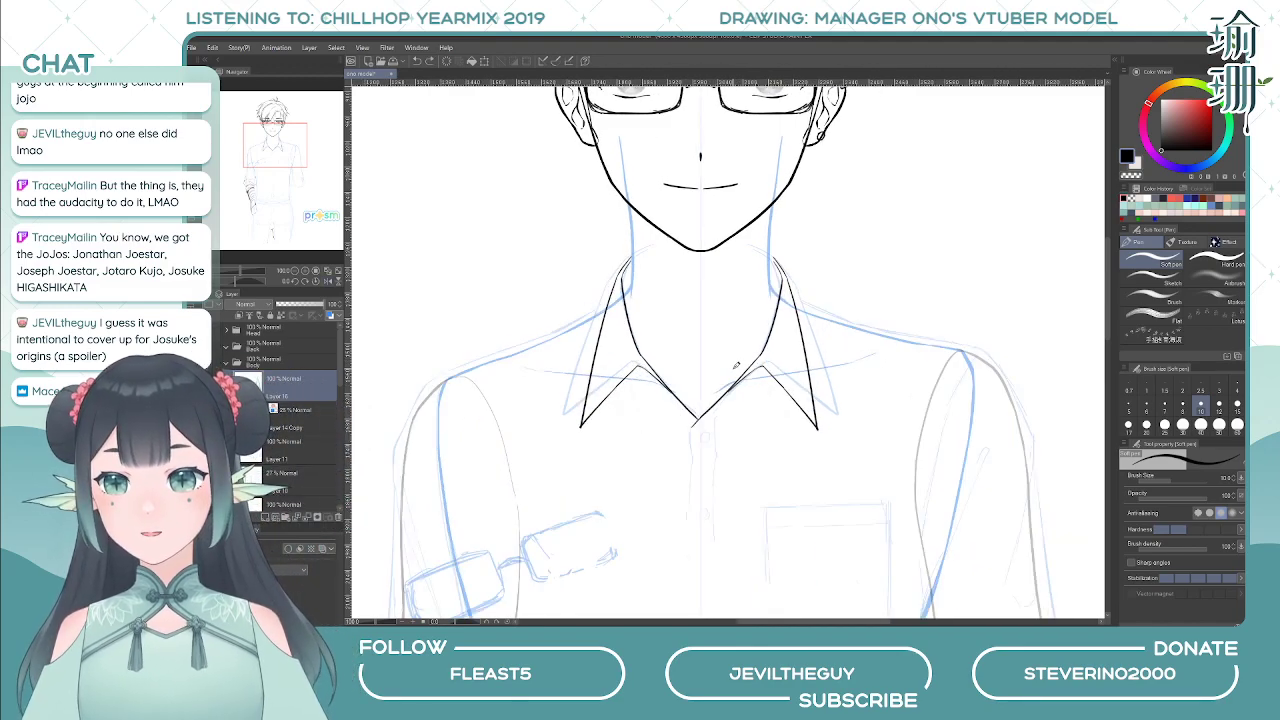
{"action": "key", "text": "h"}
{"action": "scroll", "coordinate": [741, 365], "scroll_direction": "up", "scroll_amount": 1}
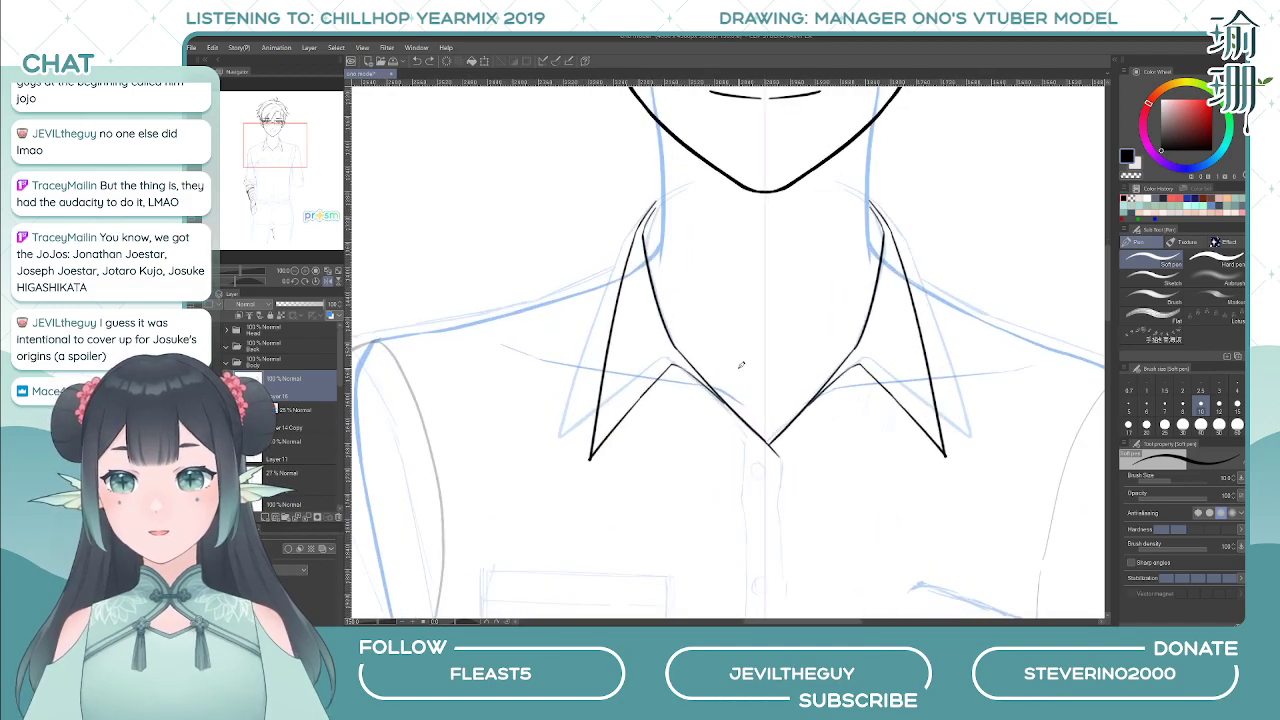
{"action": "left_click_drag", "start_coordinate": [819, 268], "coordinate": [622, 303]}
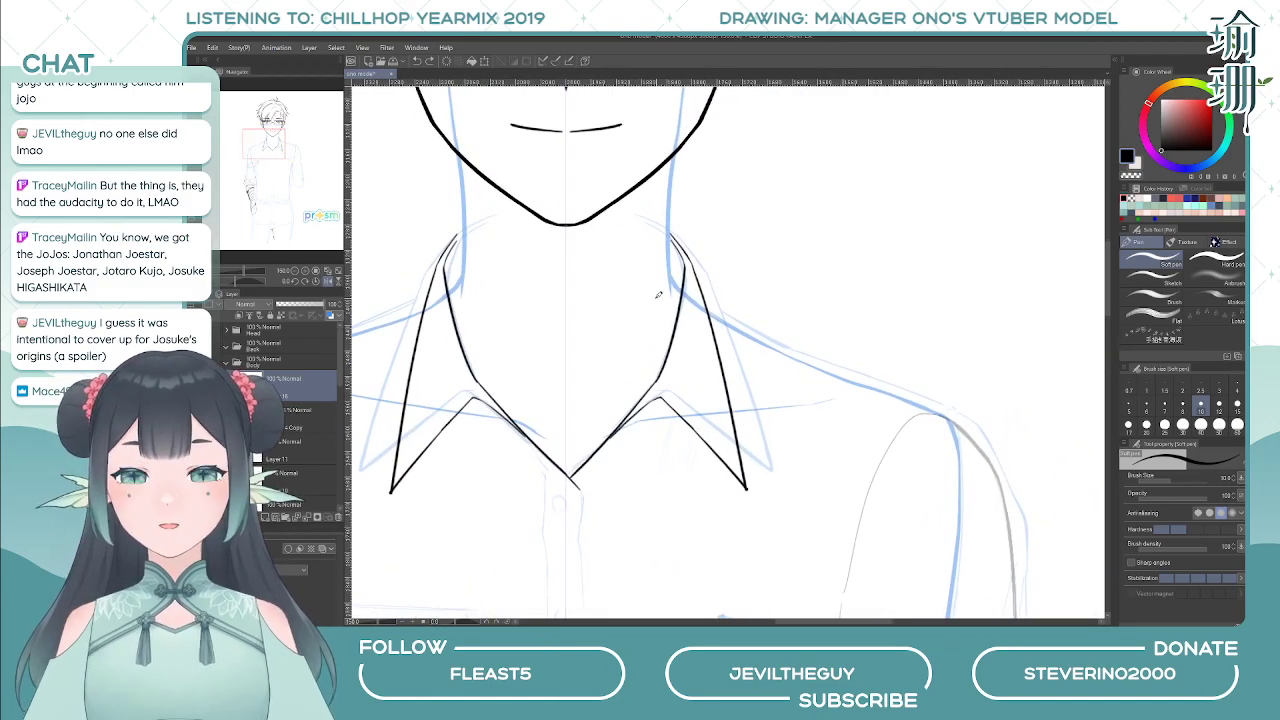
- Examine the collar line art in rotated, upright, full-torso and mirrored views
{"action": "left_click_drag", "start_coordinate": [632, 368], "coordinate": [717, 256]}
{"action": "left_click_drag", "start_coordinate": [656, 254], "coordinate": [650, 375]}
{"action": "key", "text": "minus"}
{"action": "key", "text": "asciicircum"}
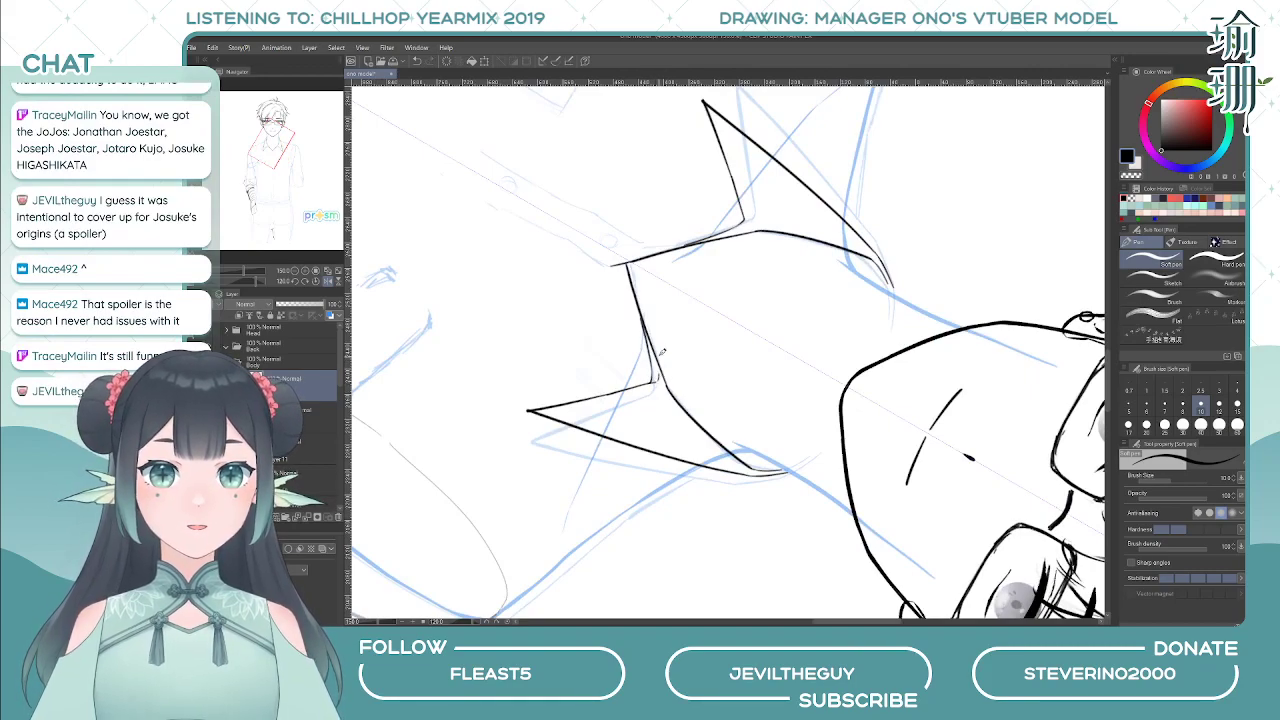
{"action": "key", "text": "minus"}
{"action": "key", "text": "minus"}
{"action": "key", "text": "minus"}
{"action": "key", "text": "minus"}
{"action": "key", "text": "minus"}
{"action": "key", "text": "minus"}
{"action": "key", "text": "minus"}
{"action": "key", "text": "minus"}
{"action": "key", "text": "minus"}
{"action": "key", "text": "minus"}
{"action": "key", "text": "minus"}
{"action": "key", "text": "minus"}
{"action": "key", "text": "minus"}
{"action": "key", "text": "minus"}
{"action": "key", "text": "minus"}
{"action": "key", "text": "minus"}
{"action": "key", "text": "minus"}
{"action": "key", "text": "minus"}
{"action": "key", "text": "minus"}
{"action": "key", "text": "minus"}
{"action": "key", "text": "minus"}
{"action": "key", "text": "minus"}
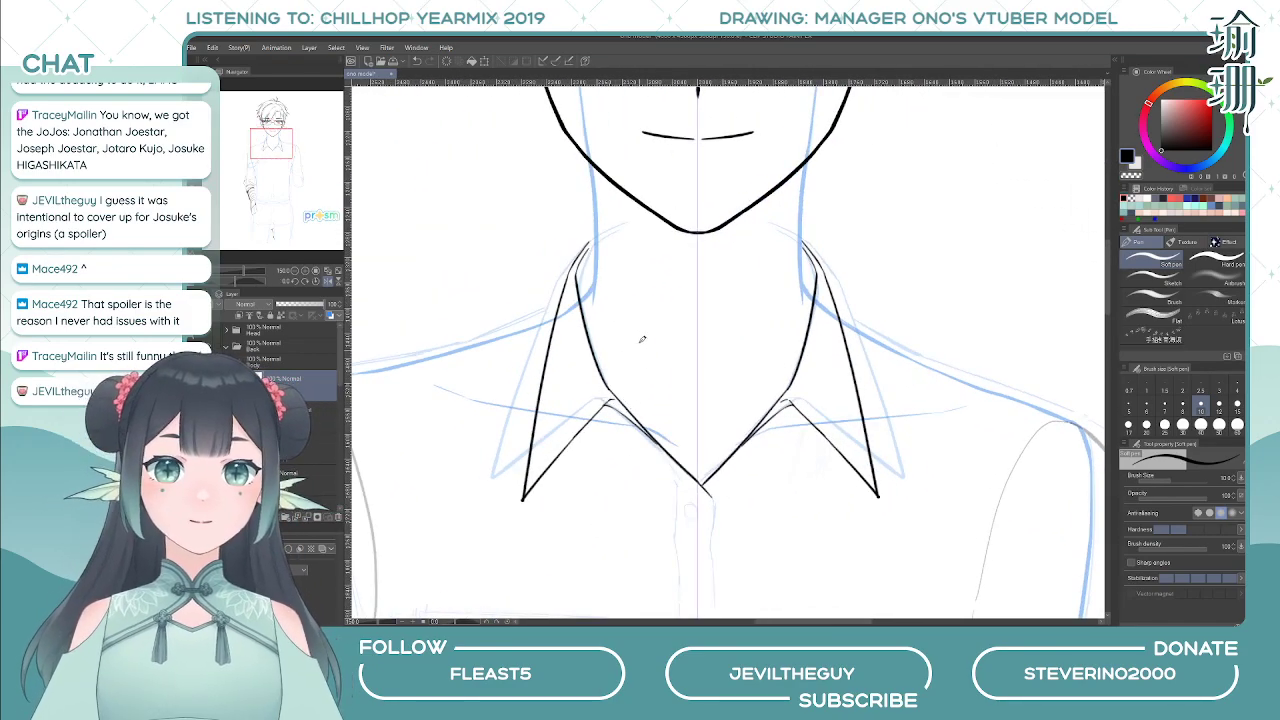
{"action": "scroll", "coordinate": [594, 243], "scroll_direction": "down", "scroll_amount": 6}
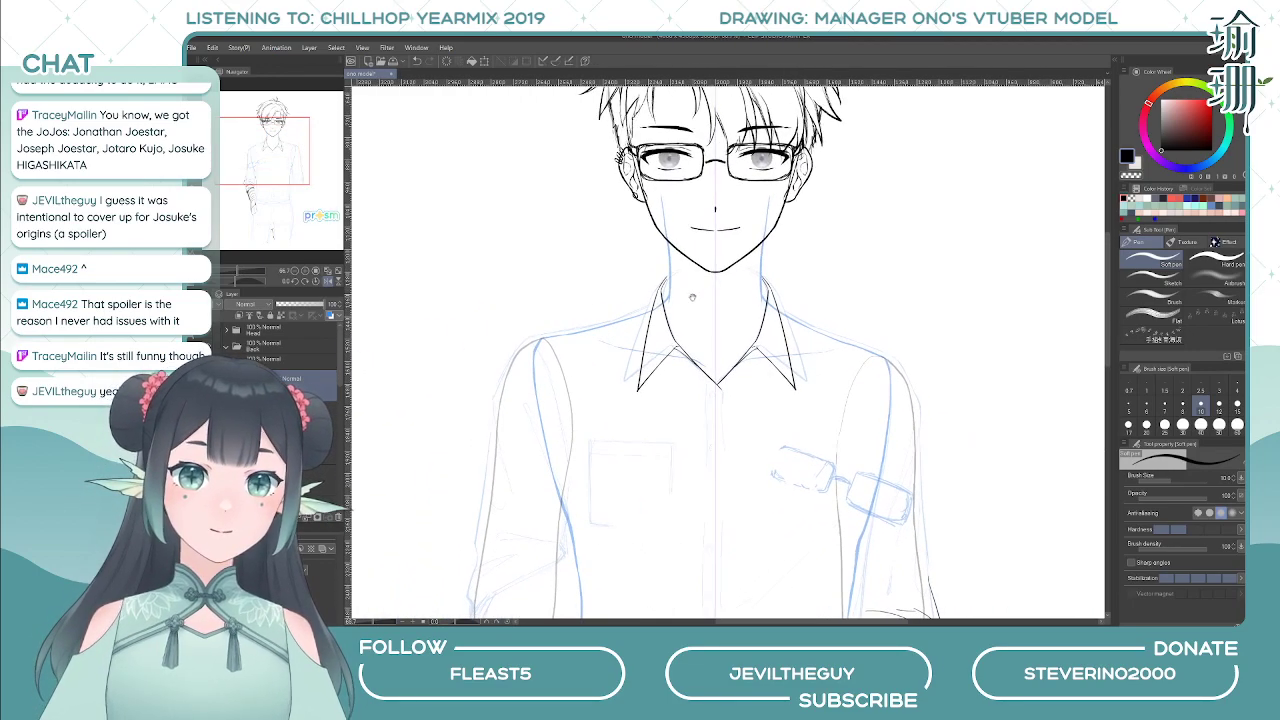
{"action": "left_click_drag", "start_coordinate": [697, 259], "coordinate": [696, 292]}
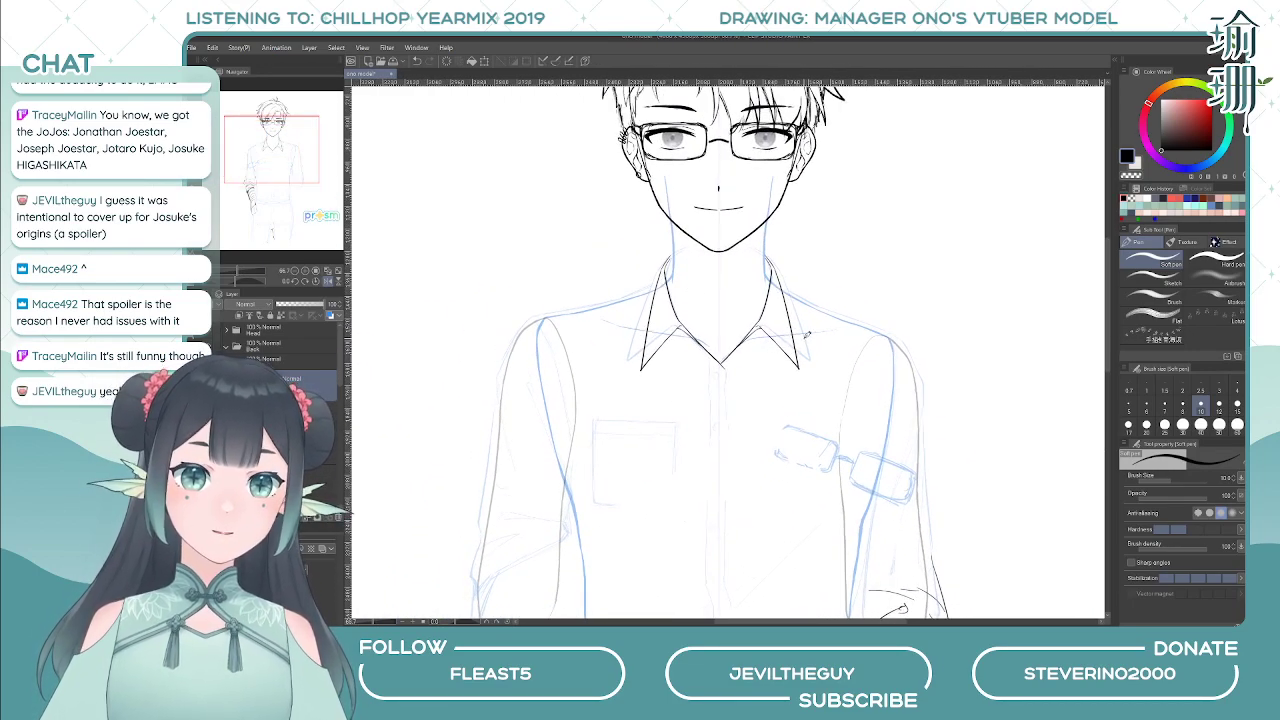
{"action": "left_click_drag", "start_coordinate": [800, 460], "coordinate": [775, 289]}
{"action": "mouse_move", "coordinate": [774, 335]}
{"action": "left_mouse_down"}
{"action": "mouse_move", "coordinate": [773, 301]}
{"action": "mouse_move", "coordinate": [765, 329]}
{"action": "mouse_move", "coordinate": [760, 299]}
{"action": "mouse_move", "coordinate": [770, 327]}
{"action": "mouse_move", "coordinate": [757, 328]}
{"action": "left_mouse_up"}
{"action": "key", "text": "h"}
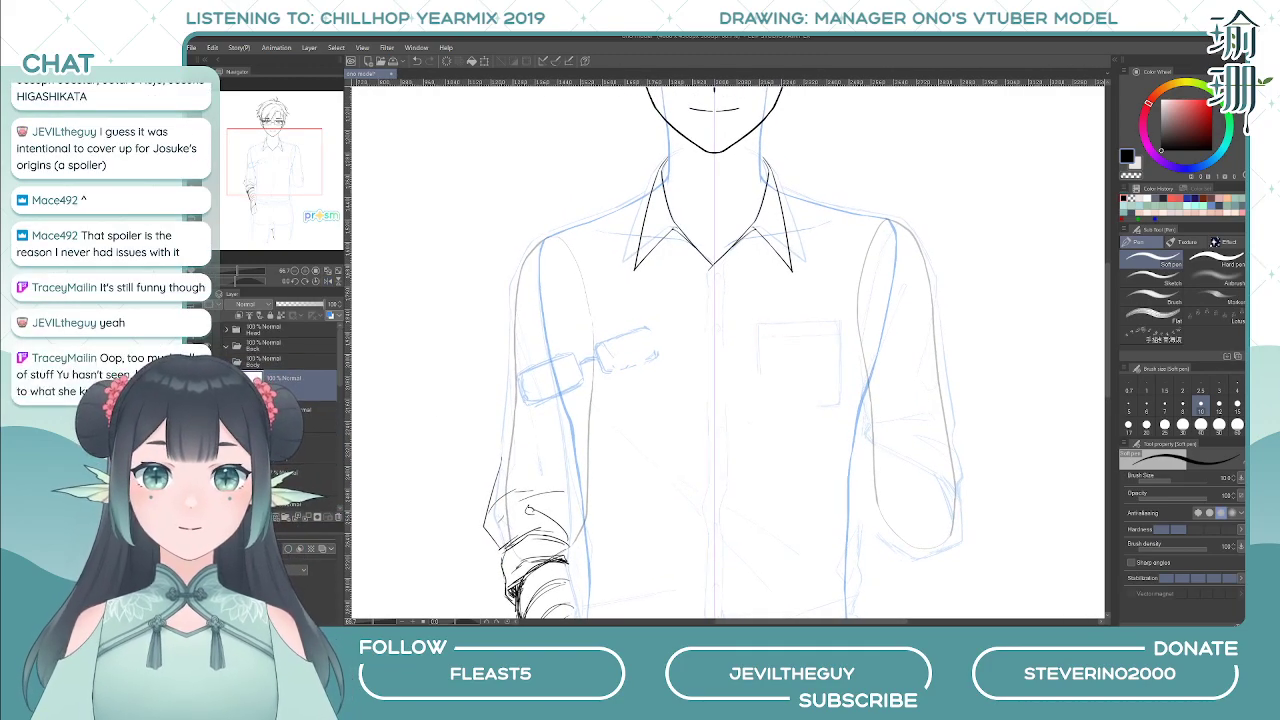
- Draw the curved back neckline of the collar across the chin on the layer beneath the collar flaps
{"action": "scroll", "coordinate": [308, 420], "scroll_direction": "down", "scroll_amount": 2}
{"action": "scroll", "coordinate": [275, 362], "scroll_direction": "down", "scroll_amount": 2}
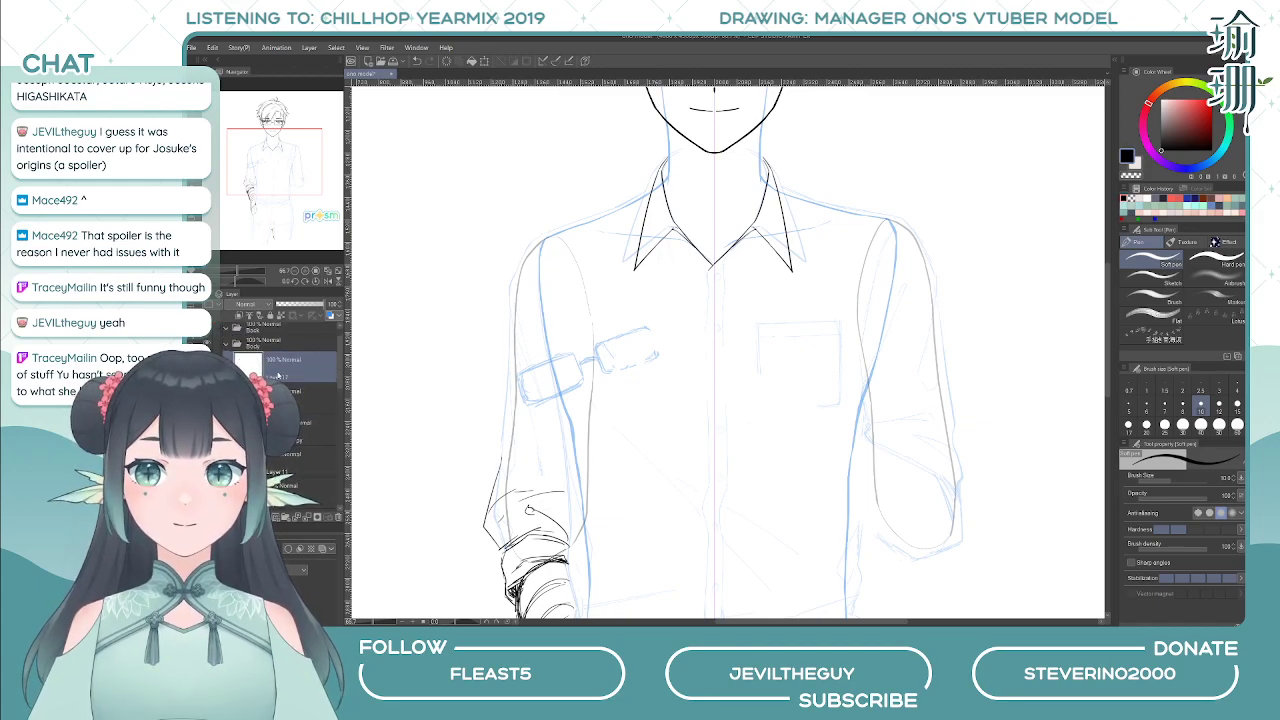
{"action": "left_click_drag", "start_coordinate": [656, 282], "coordinate": [632, 427]}
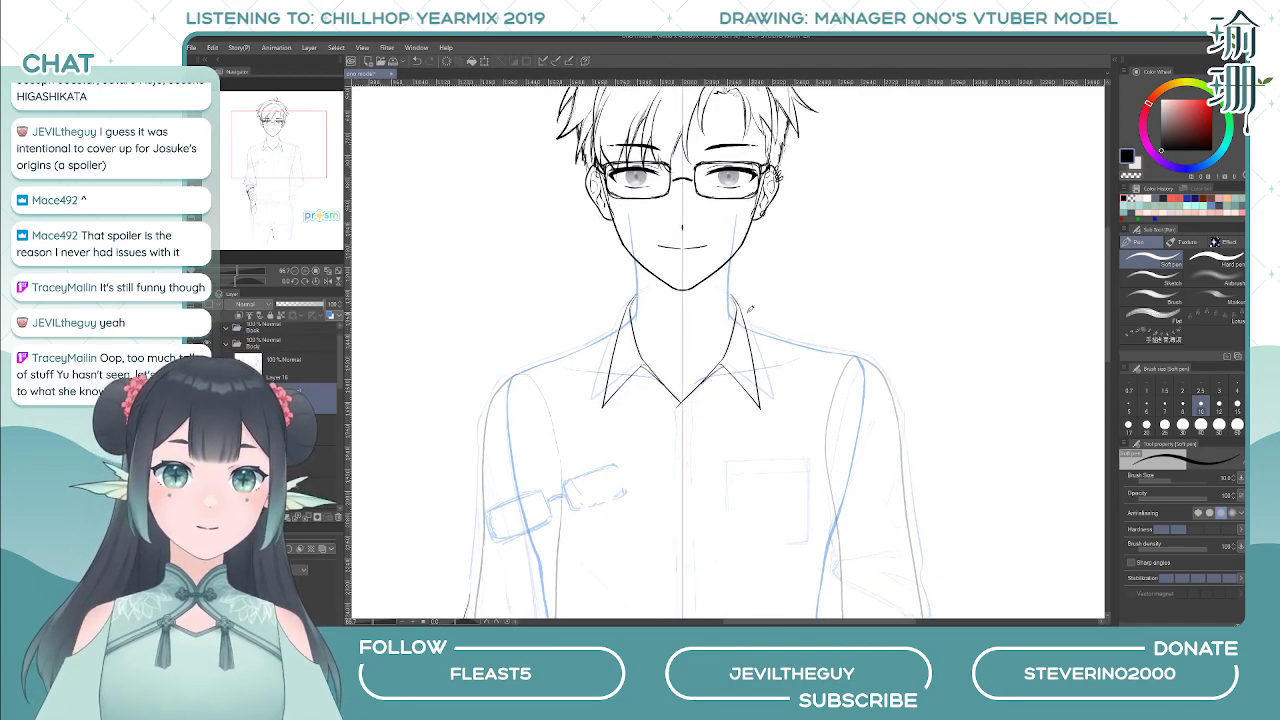
{"action": "scroll", "coordinate": [690, 320], "scroll_direction": "up", "scroll_amount": 4}
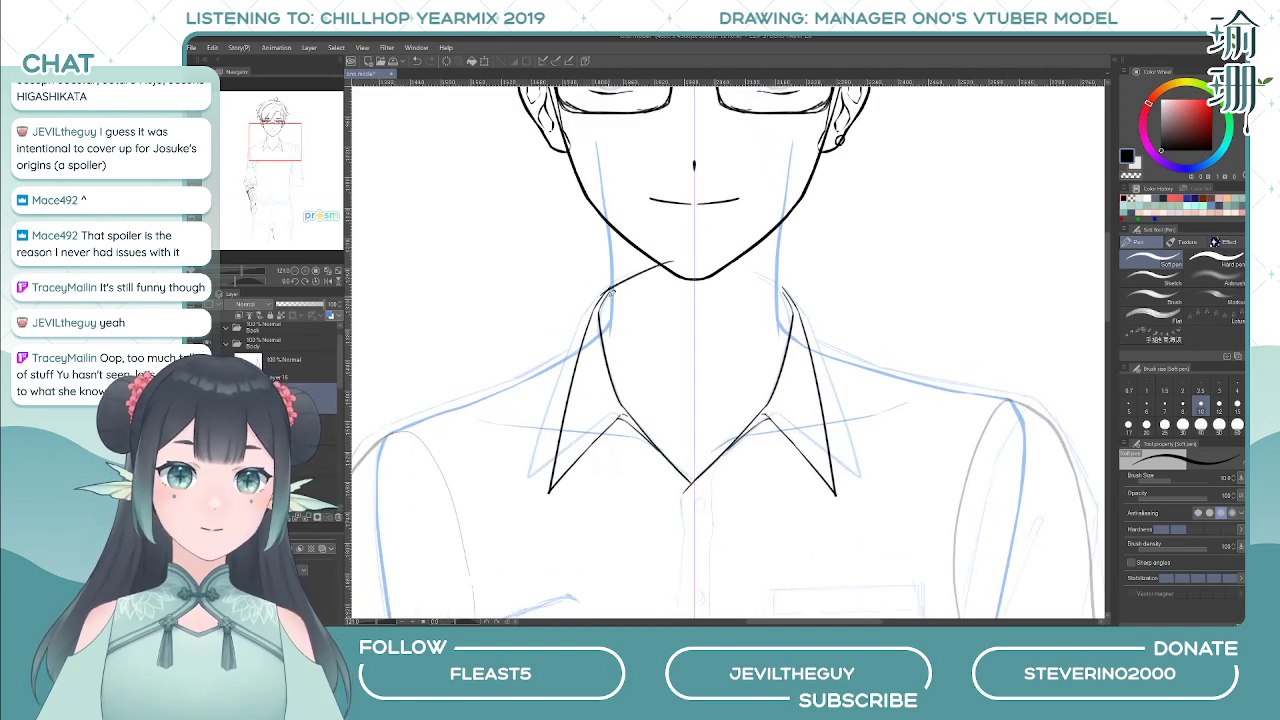
{"action": "key", "text": "h"}
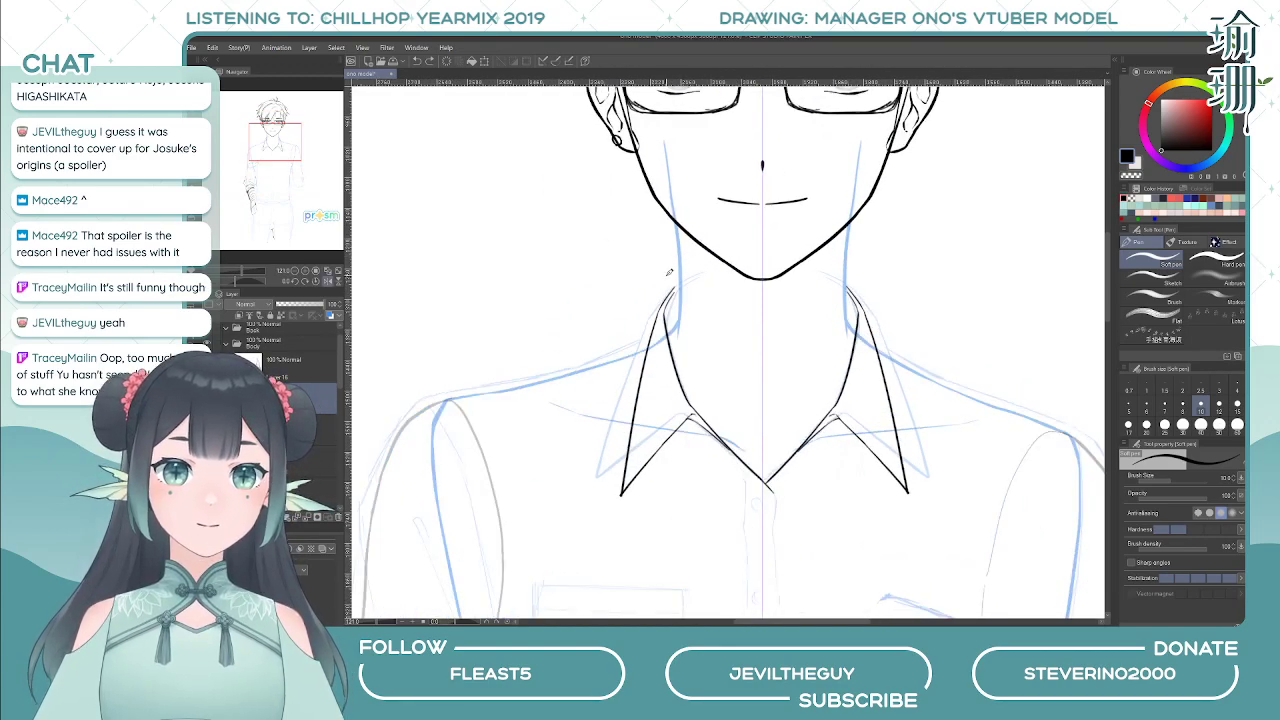
{"action": "key", "text": "minus"}
{"action": "key", "text": "minus"}
{"action": "key", "text": "minus"}
{"action": "key", "text": "minus"}
{"action": "key", "text": "minus"}
{"action": "left_click_drag", "start_coordinate": [701, 217], "coordinate": [653, 272]}
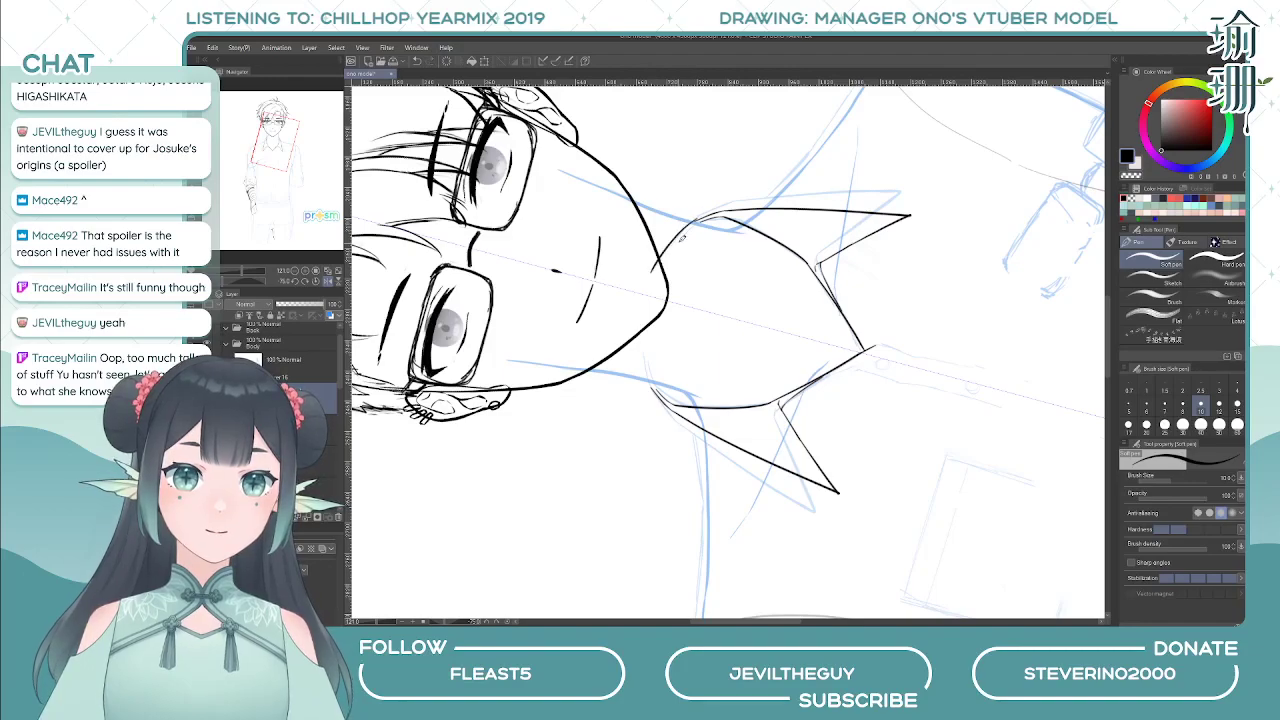
{"action": "key", "text": "ctrl+z"}
{"action": "left_click_drag", "start_coordinate": [702, 217], "coordinate": [655, 281]}
{"action": "key", "text": "ctrl+z"}
{"action": "mouse_move", "coordinate": [701, 217]}
{"action": "left_mouse_down"}
{"action": "mouse_move", "coordinate": [642, 297]}
{"action": "mouse_move", "coordinate": [652, 388]}
{"action": "left_mouse_up"}
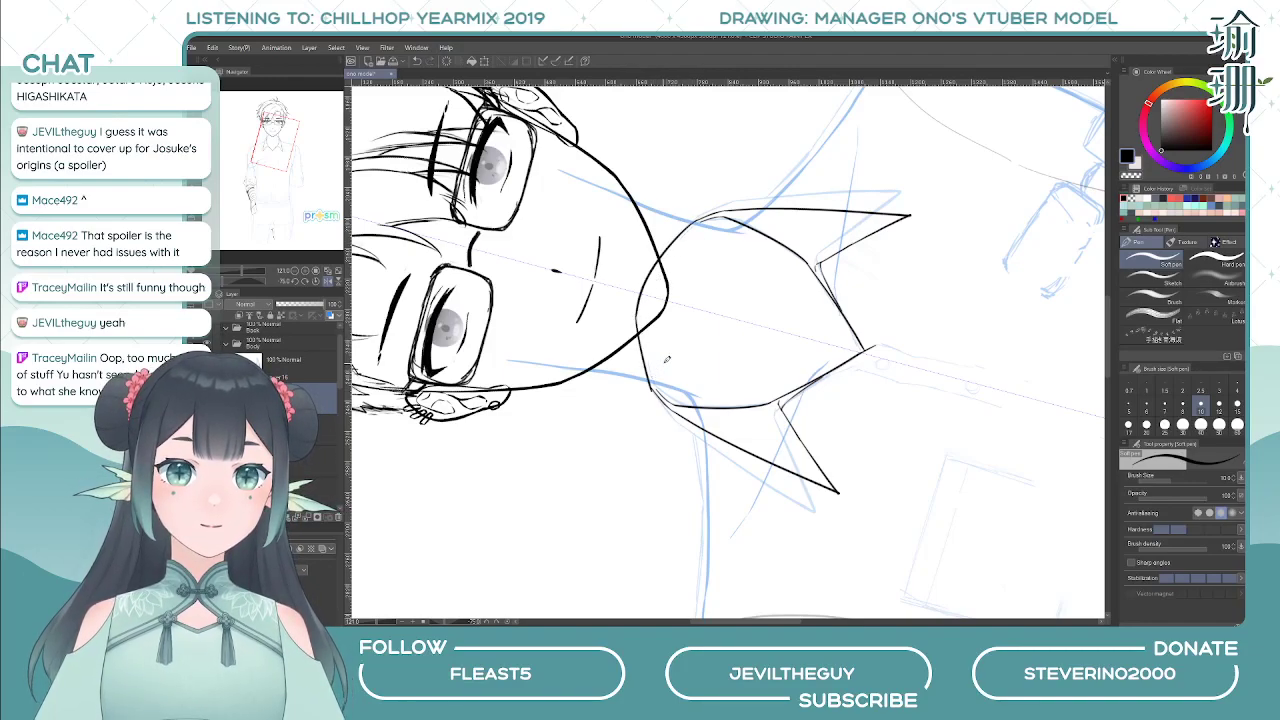
- Redraw the end of the back neckline so its curve joins the fold of the opposite collar flap
{"action": "key", "text": "asciicircum"}
{"action": "key", "text": "asciicircum"}
{"action": "key", "text": "asciicircum"}
{"action": "key", "text": "asciicircum"}
{"action": "key", "text": "asciicircum"}
{"action": "key", "text": "asciicircum"}
{"action": "key", "text": "asciicircum"}
{"action": "key", "text": "asciicircum"}
{"action": "key", "text": "asciicircum"}
{"action": "key", "text": "asciicircum"}
{"action": "key", "text": "asciicircum"}
{"action": "key", "text": "ctrl+z"}
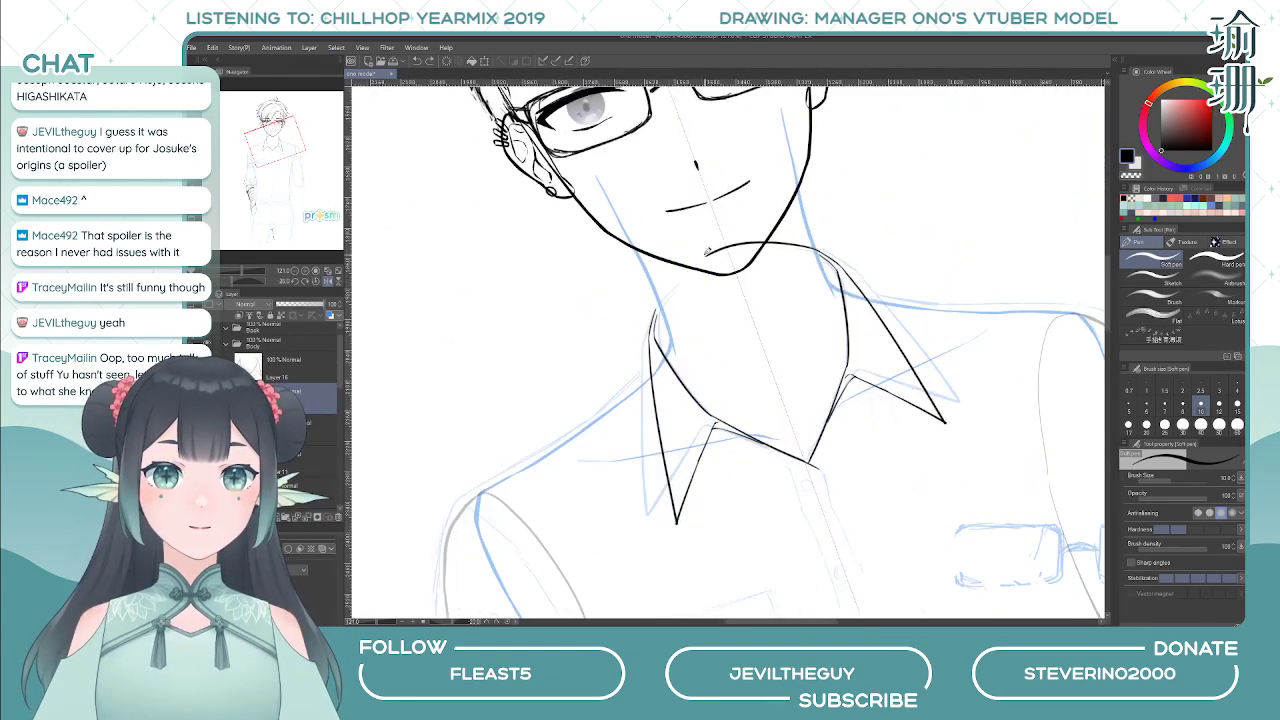
{"action": "left_click_drag", "start_coordinate": [705, 257], "coordinate": [661, 305]}
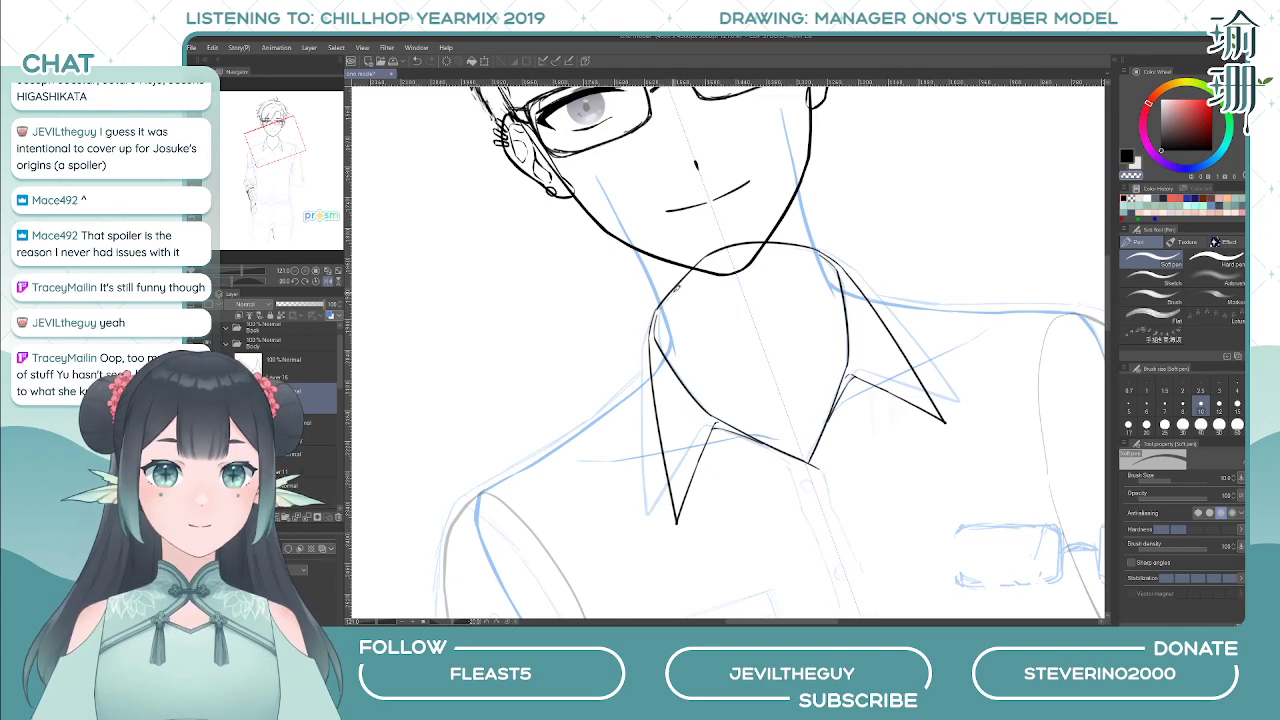
{"action": "key", "text": "c"}
{"action": "key", "text": "ctrl+z"}
{"action": "left_click_drag", "start_coordinate": [704, 258], "coordinate": [660, 304]}
{"action": "key", "text": "ctrl+z"}
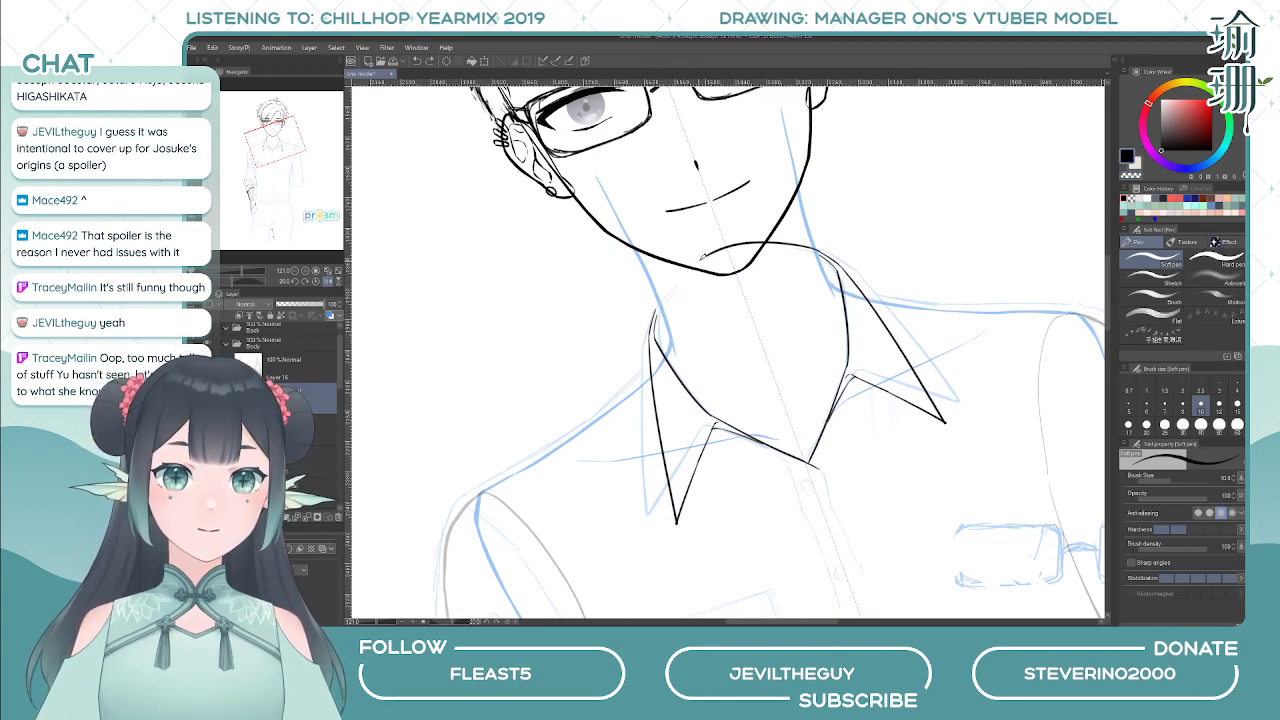
{"action": "left_click_drag", "start_coordinate": [712, 250], "coordinate": [672, 290]}
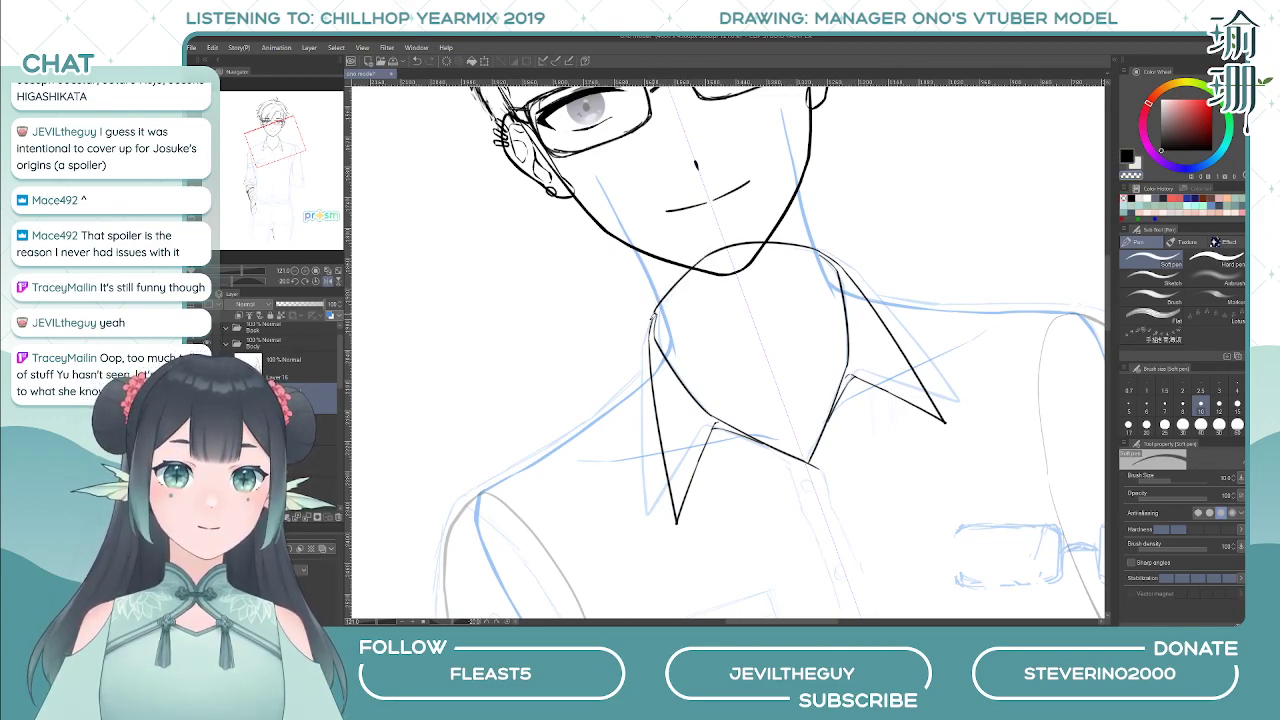
{"action": "key", "text": "c"}
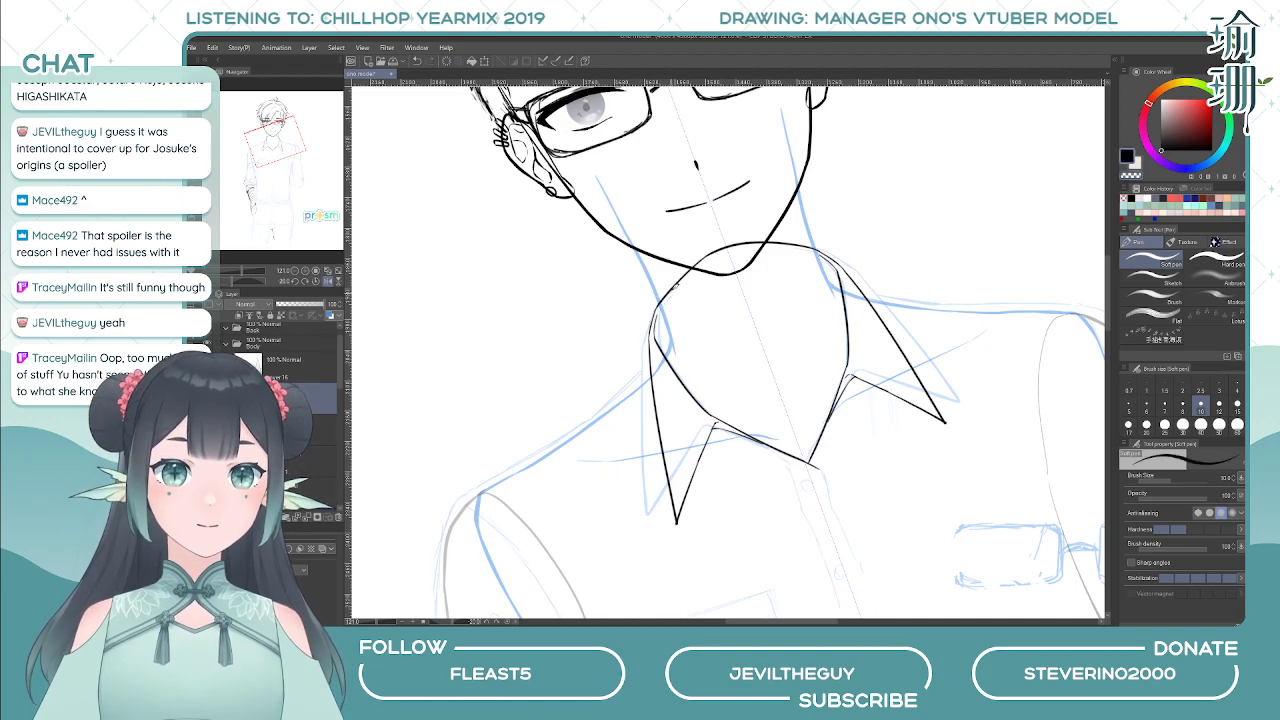
{"action": "key", "text": "asciicircum"}
{"action": "key", "text": "asciicircum"}
{"action": "key", "text": "asciicircum"}
{"action": "key", "text": "asciicircum"}
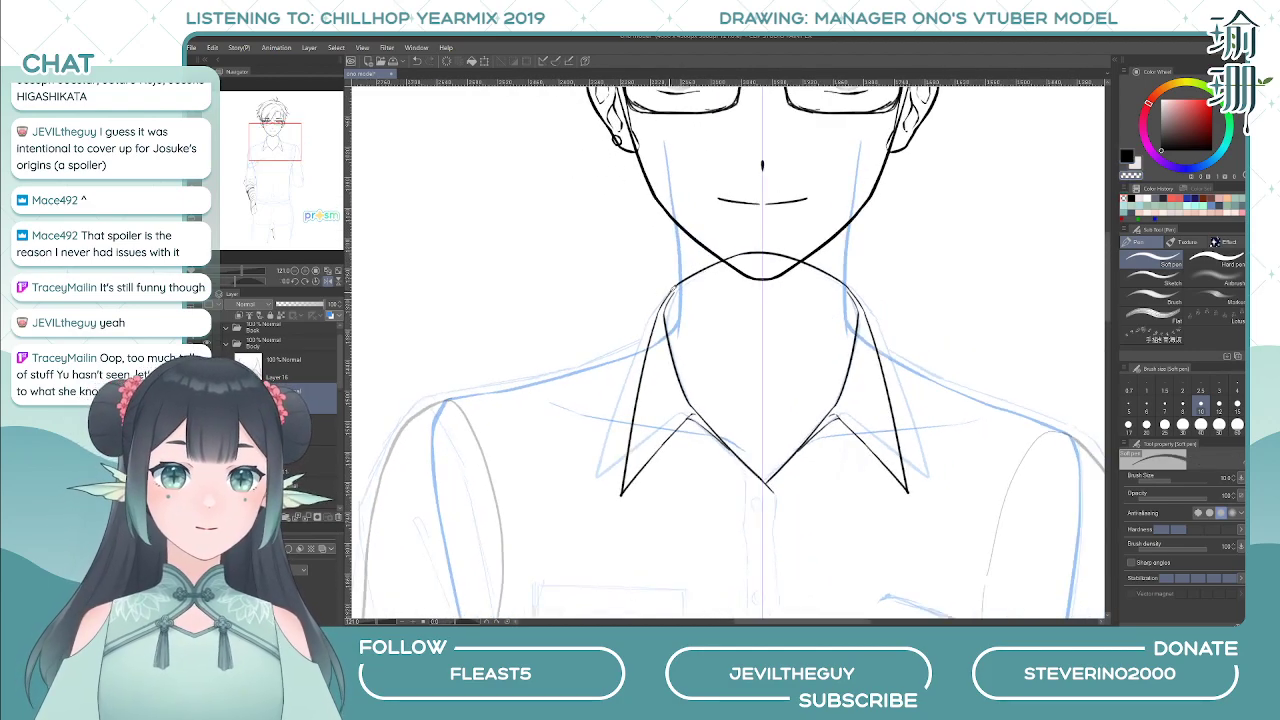
- Clean up the junctions where the back neckline meets the collar folds on both sides of the neck
{"action": "key", "text": "c"}
{"action": "left_click_drag", "start_coordinate": [678, 284], "coordinate": [667, 298]}
{"action": "key", "text": "ctrl+z"}
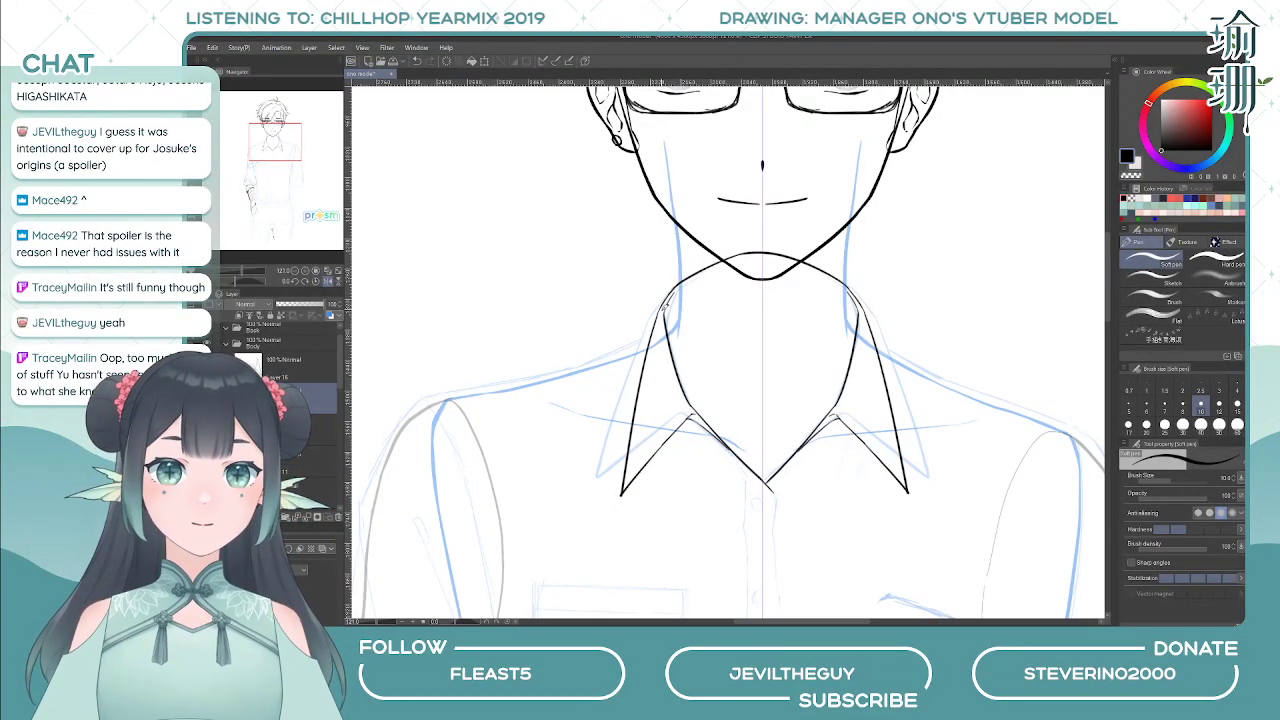
{"action": "key", "text": "h"}
{"action": "key", "text": "c"}
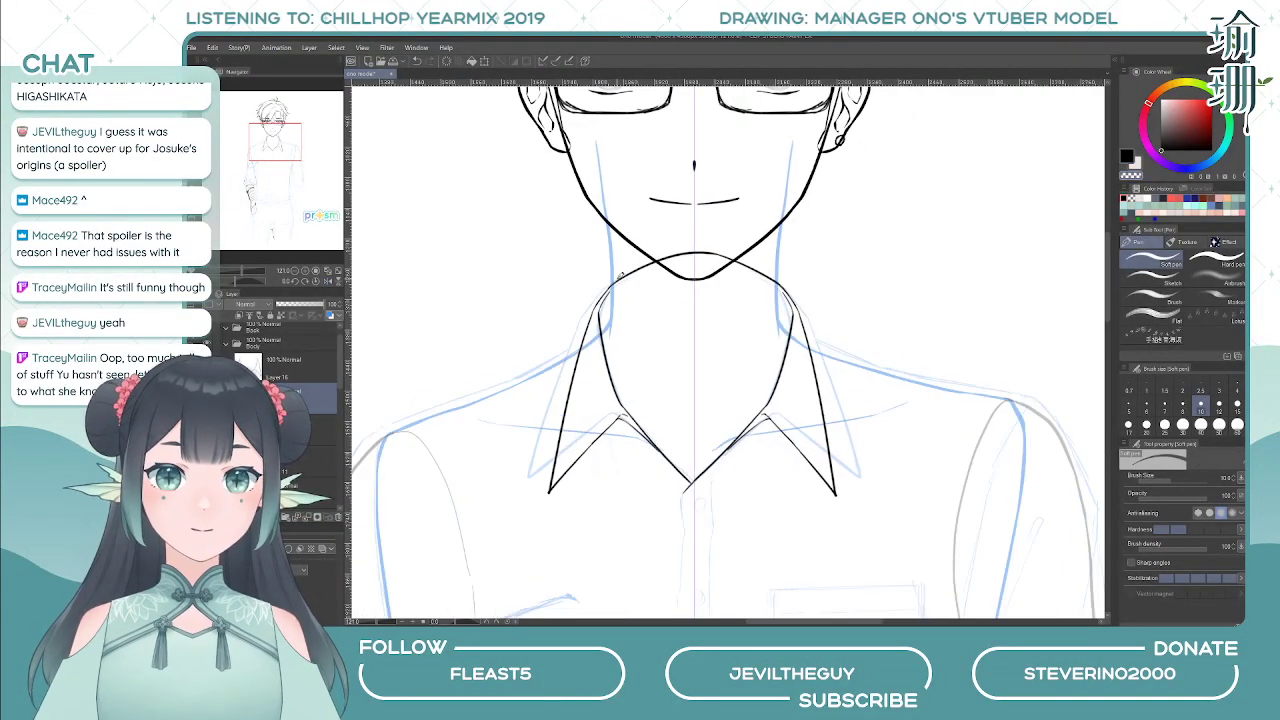
{"action": "left_click_drag", "start_coordinate": [624, 274], "coordinate": [616, 280]}
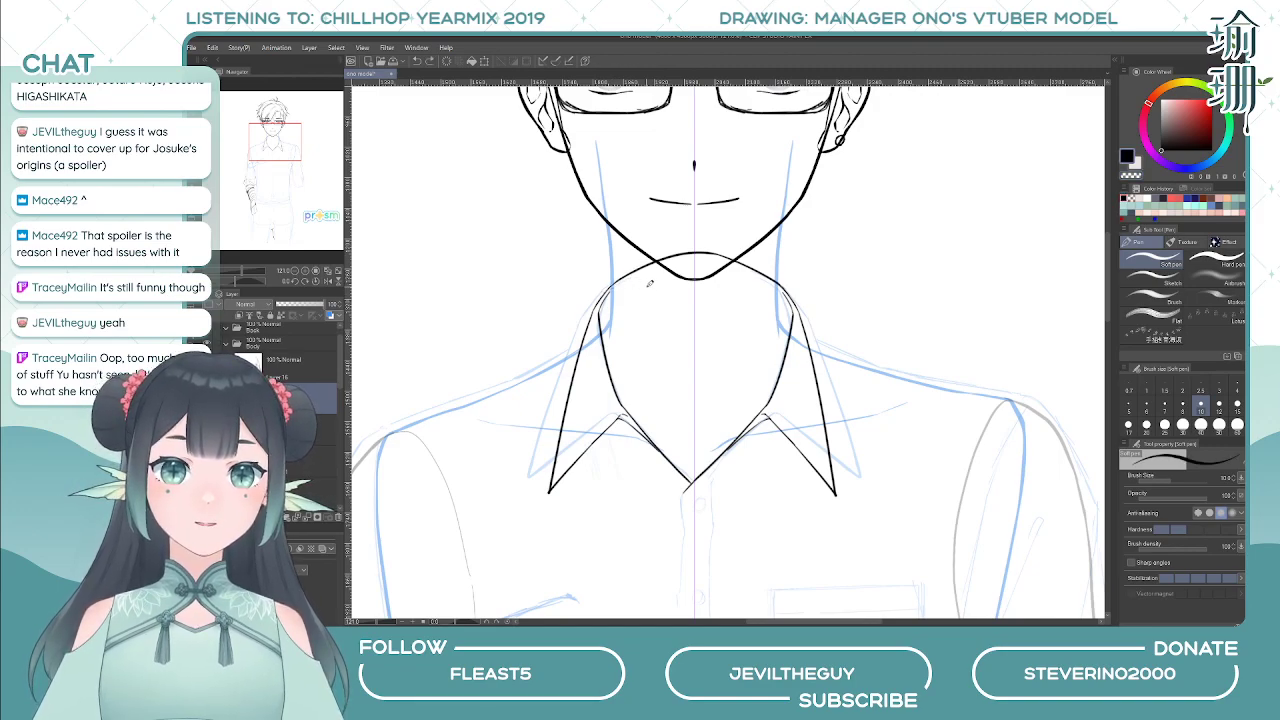
{"action": "scroll", "coordinate": [650, 284], "scroll_direction": "down", "scroll_amount": 3}
{"action": "scroll", "coordinate": [668, 270], "scroll_direction": "up", "scroll_amount": 3}
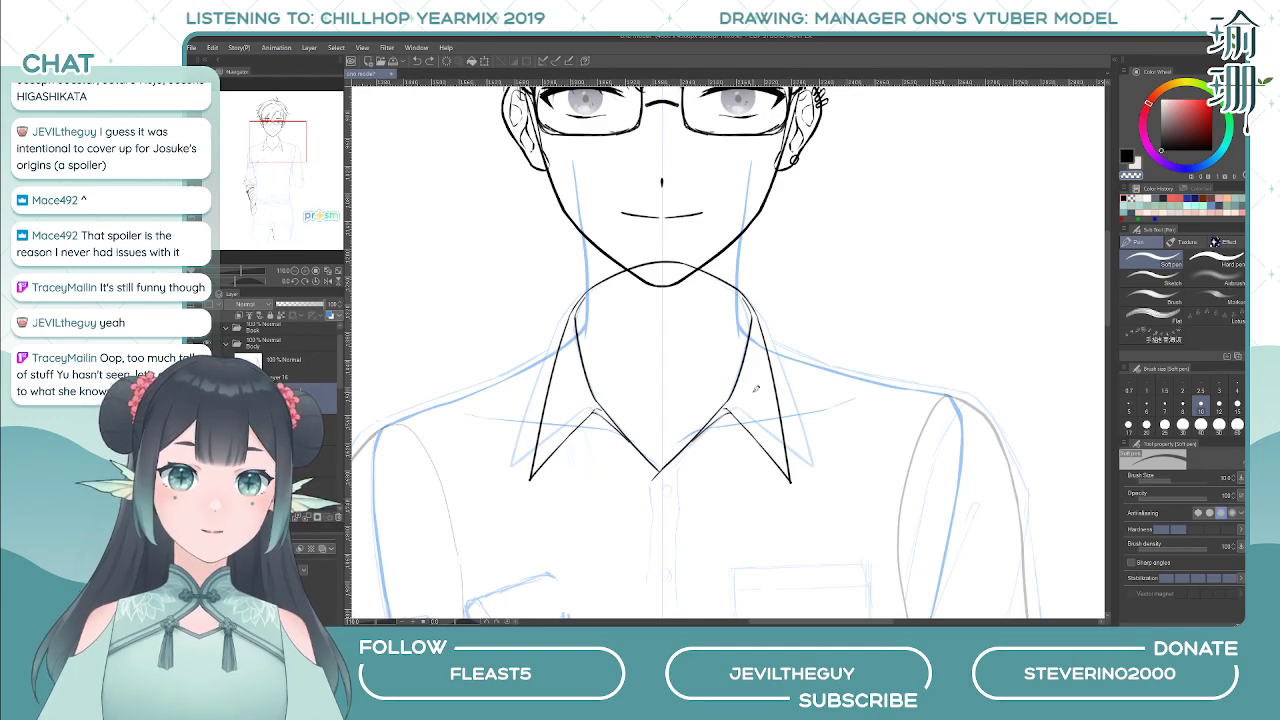
{"action": "left_click_drag", "start_coordinate": [755, 320], "coordinate": [752, 335]}
{"action": "key", "text": "c"}
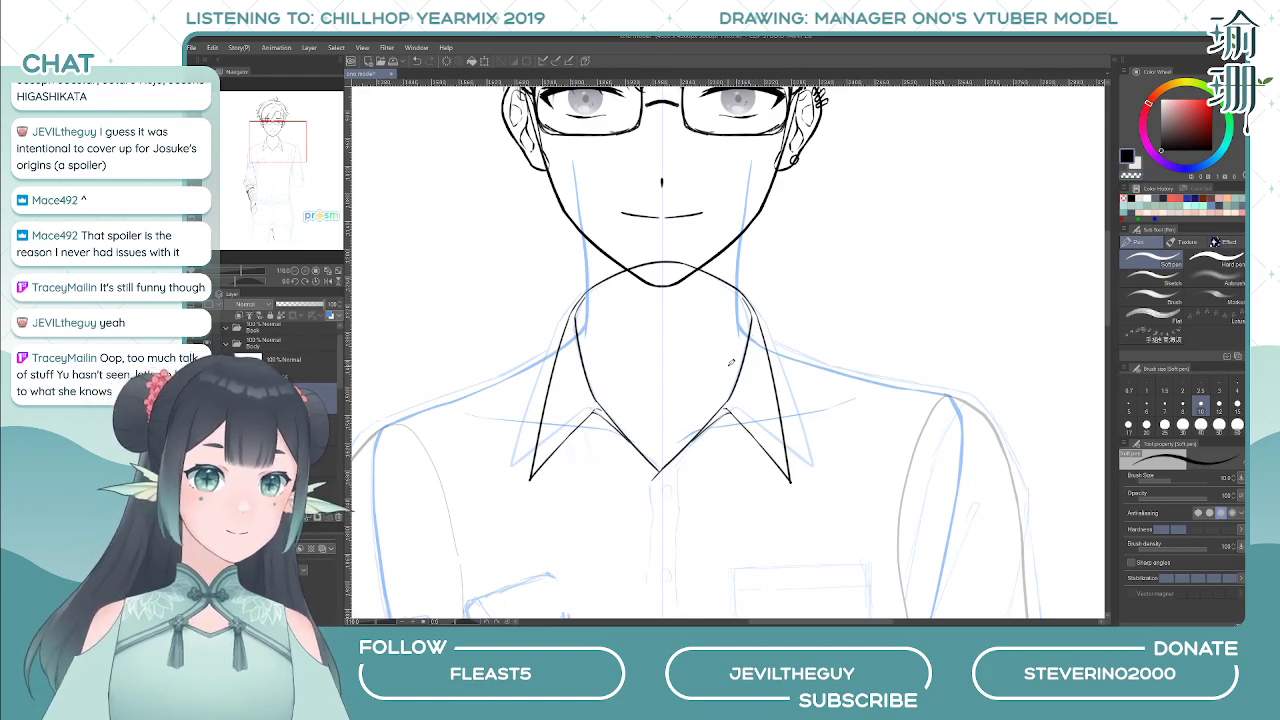
- Try to redraw the outer fold line of one collar flap near the shoulder on Layer 16
{"action": "scroll", "coordinate": [731, 363], "scroll_direction": "down", "scroll_amount": 2}
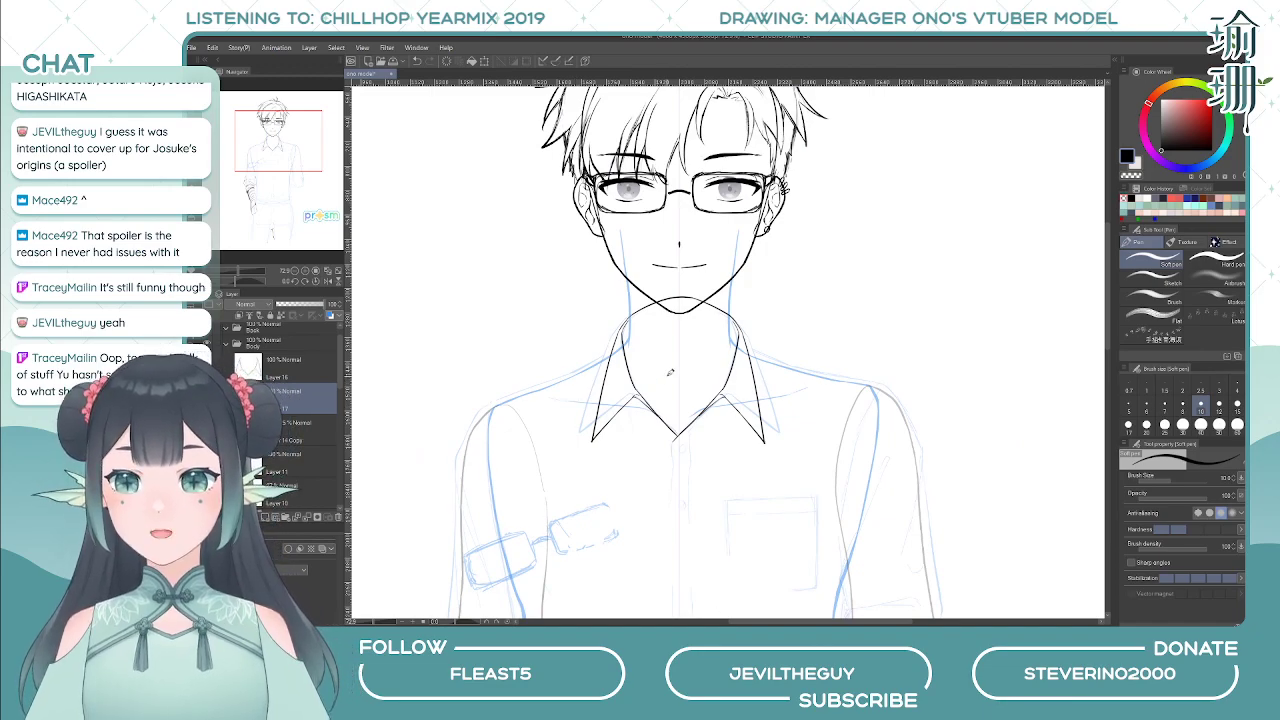
{"action": "scroll", "coordinate": [682, 352], "scroll_direction": "down", "scroll_amount": 3}
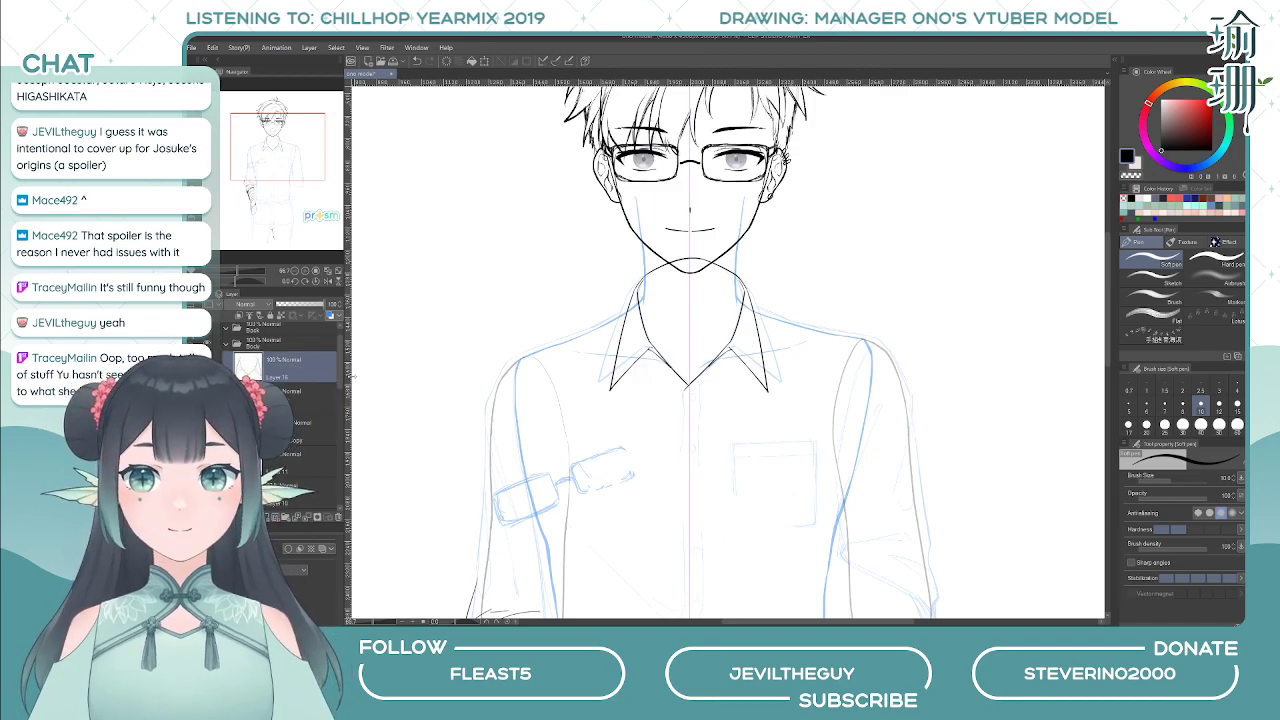
{"action": "scroll", "coordinate": [645, 331], "scroll_direction": "up", "scroll_amount": 3}
{"action": "left_click_drag", "start_coordinate": [657, 257], "coordinate": [661, 277]}
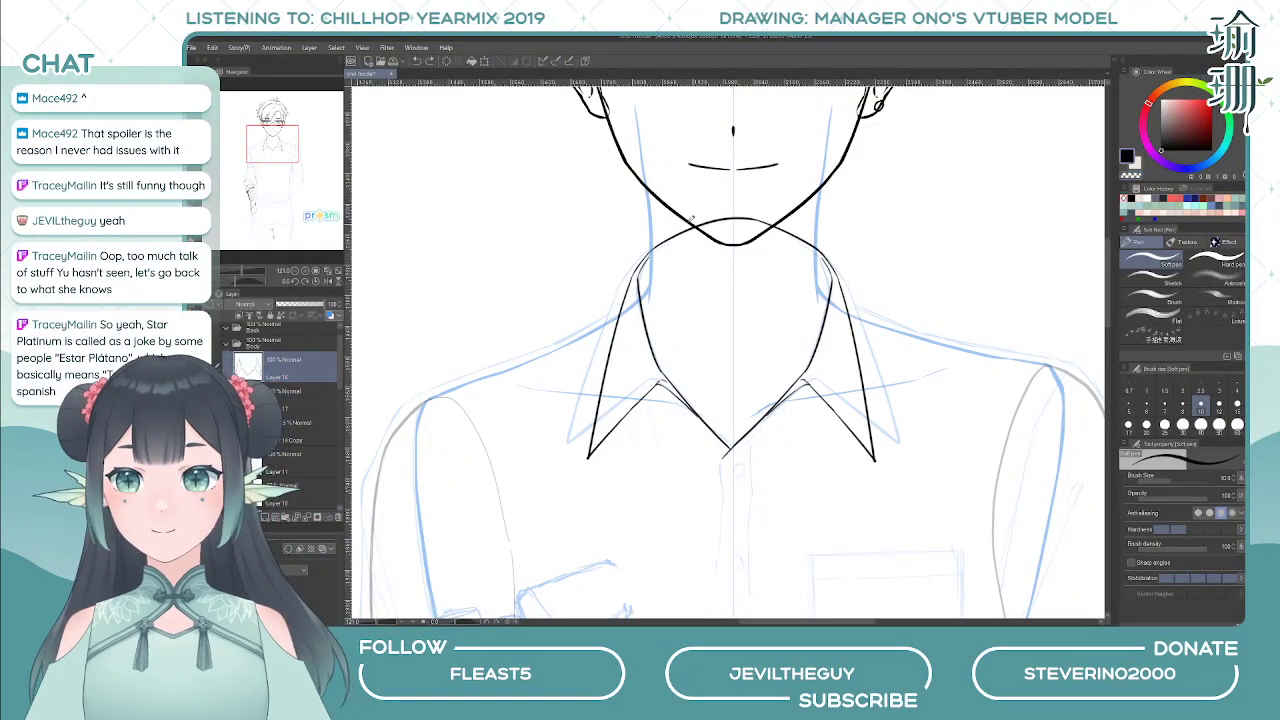
{"action": "left_click_drag", "start_coordinate": [634, 232], "coordinate": [638, 248]}
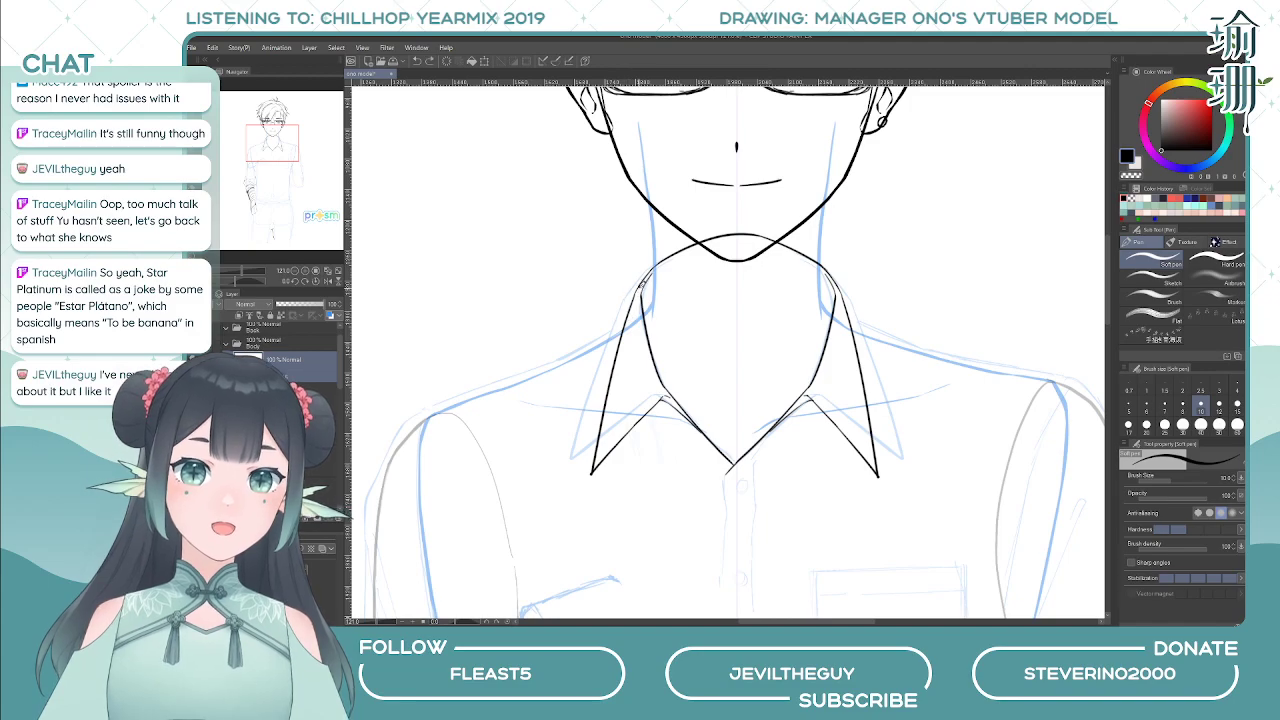
{"action": "left_click_drag", "start_coordinate": [638, 290], "coordinate": [621, 339]}
{"action": "key", "text": "ctrl+z"}
{"action": "key", "text": "h"}
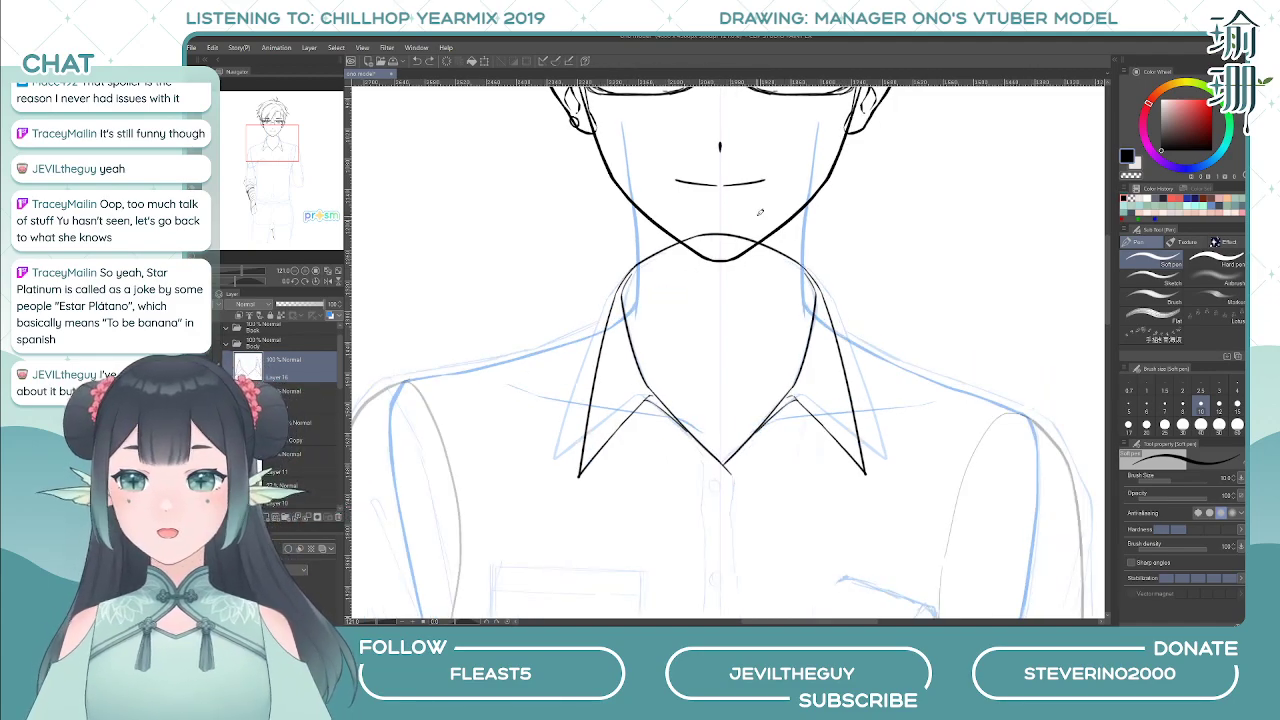
{"action": "left_click_drag", "start_coordinate": [749, 274], "coordinate": [707, 296]}
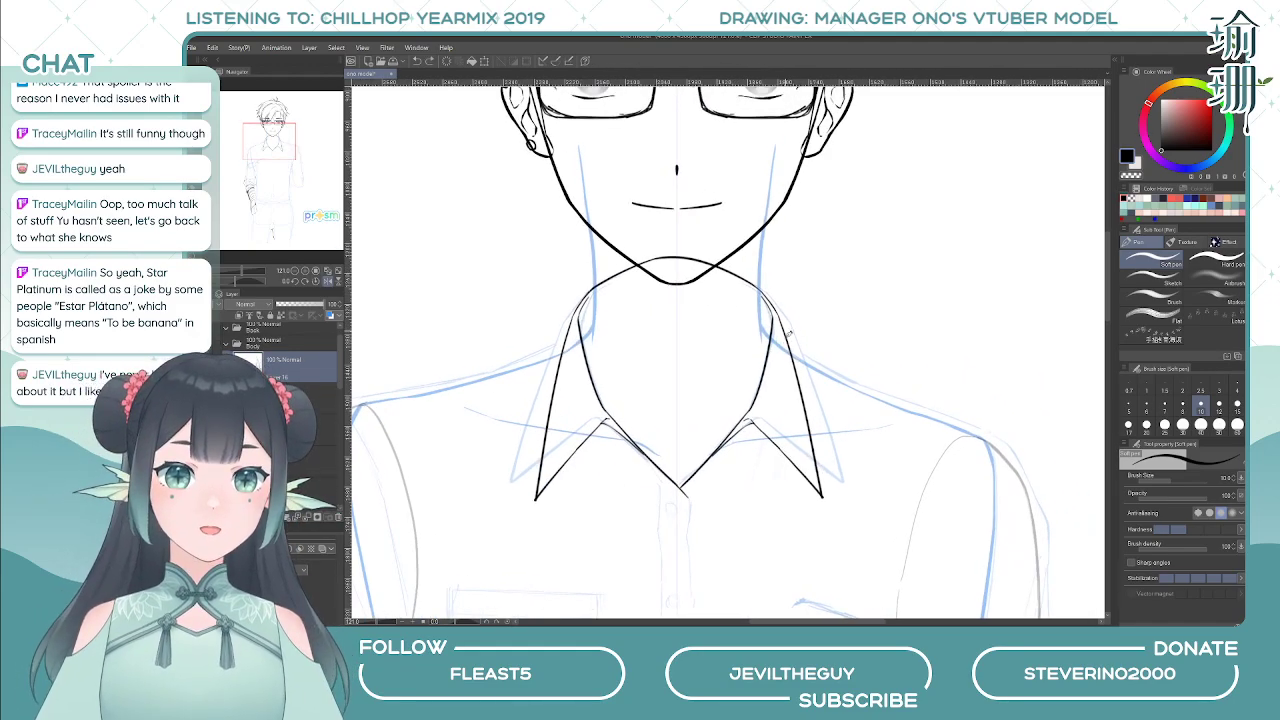
{"action": "mouse_move", "coordinate": [791, 347]}
{"action": "left_mouse_down"}
{"action": "mouse_move", "coordinate": [776, 304]}
{"action": "mouse_move", "coordinate": [786, 334]}
{"action": "left_mouse_up"}
{"action": "key", "text": "ctrl+z"}
{"action": "key", "text": "ctrl+z"}
{"action": "left_click_drag", "start_coordinate": [765, 292], "coordinate": [787, 332]}
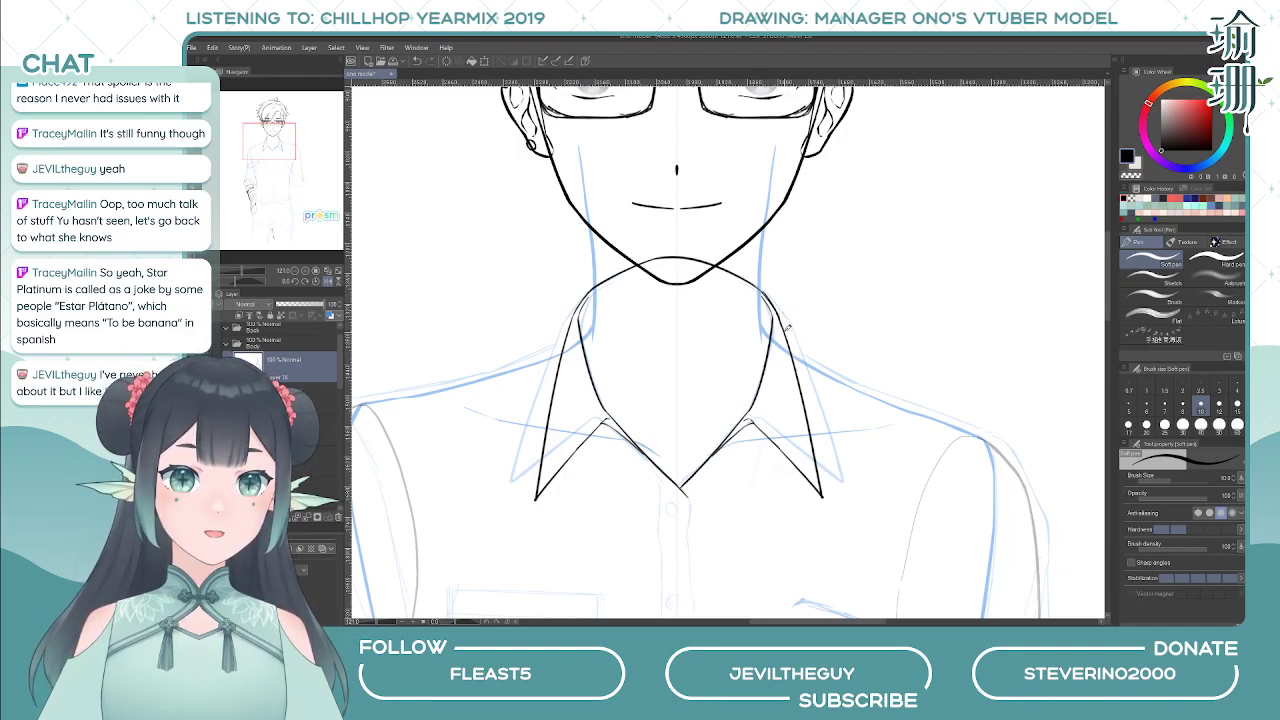
{"action": "key", "text": "ctrl+z"}
{"action": "left_click_drag", "start_coordinate": [760, 287], "coordinate": [794, 370]}
{"action": "key", "text": "ctrl+z"}
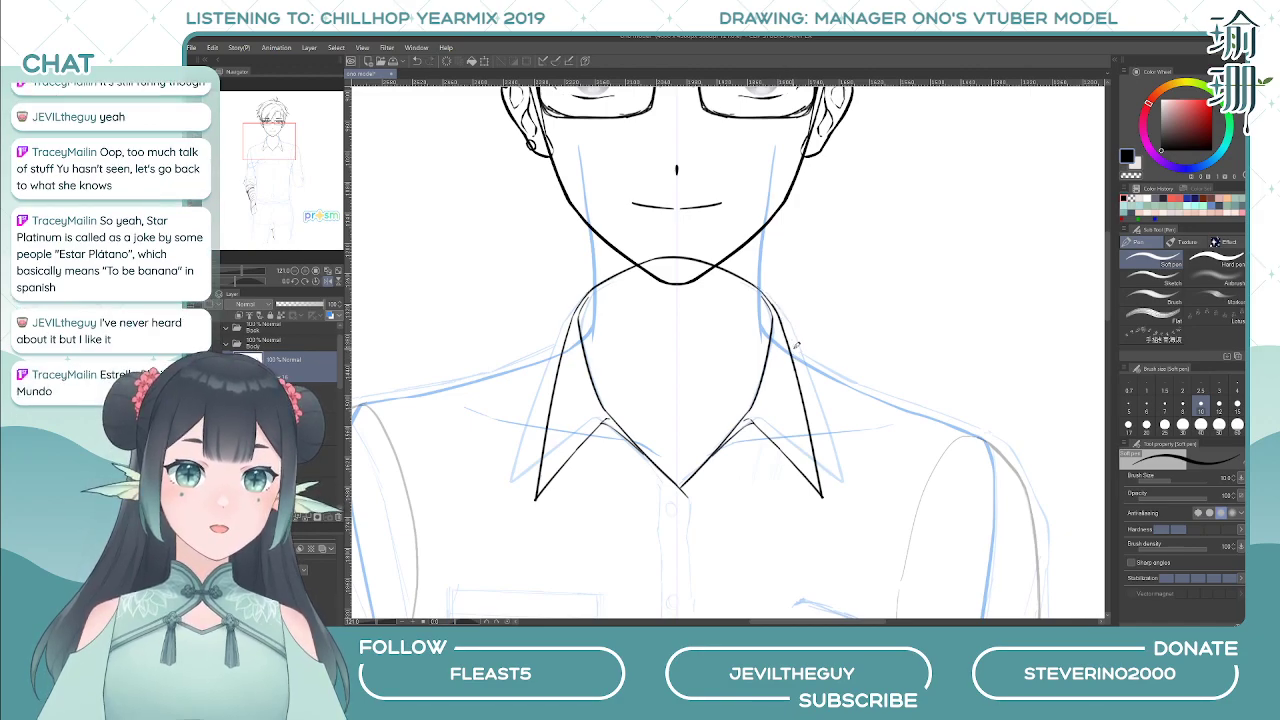
{"action": "key", "text": "ctrl+z"}
{"action": "key", "text": "h"}
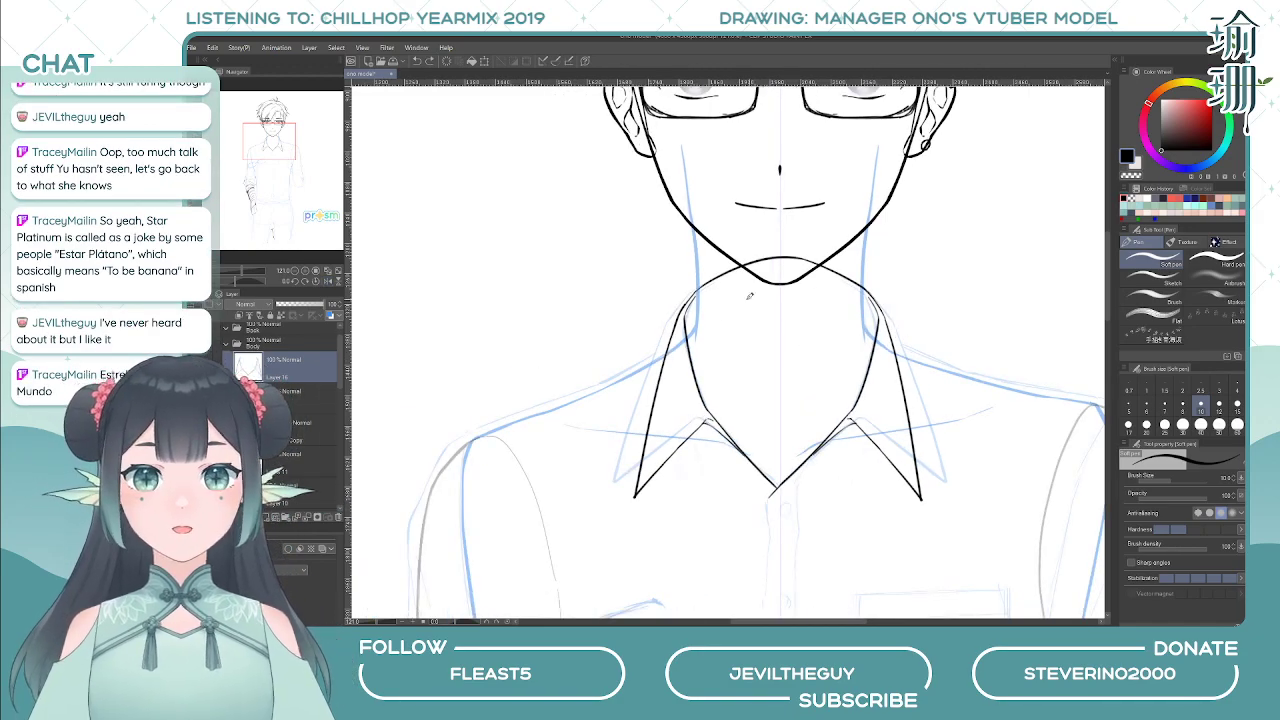
{"action": "mouse_move", "coordinate": [728, 312]}
{"action": "left_mouse_down"}
{"action": "mouse_move", "coordinate": [697, 331]}
{"action": "mouse_move", "coordinate": [650, 331]}
{"action": "mouse_move", "coordinate": [638, 378]}
{"action": "left_mouse_up"}
{"action": "key", "text": "ctrl+z"}
{"action": "key", "text": "ctrl+z"}
{"action": "left_click_drag", "start_coordinate": [654, 327], "coordinate": [634, 373]}
{"action": "key", "text": "ctrl+z"}
{"action": "key", "text": "ctrl+z"}
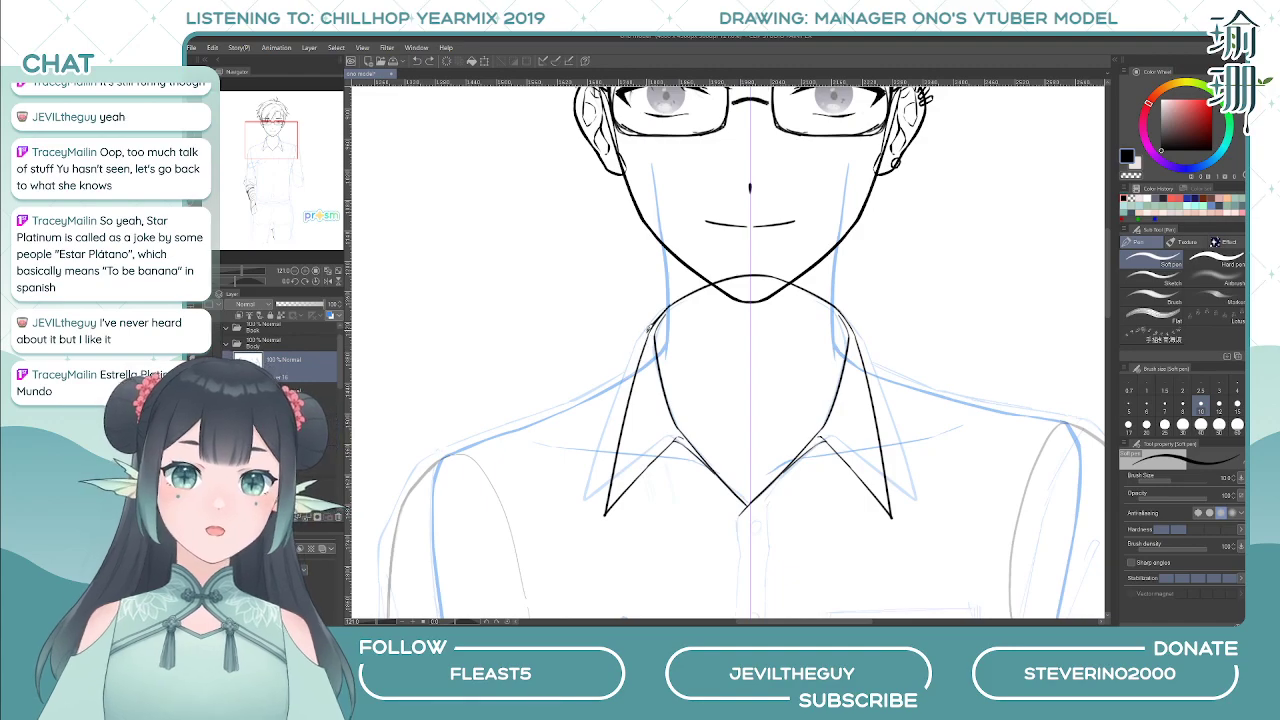
{"action": "key", "text": "ctrl+z"}
{"action": "left_click_drag", "start_coordinate": [654, 328], "coordinate": [636, 385]}
{"action": "key", "text": "c"}
{"action": "key", "text": "ctrl+z"}
{"action": "key", "text": "ctrl+z"}
{"action": "key", "text": "ctrl+z"}
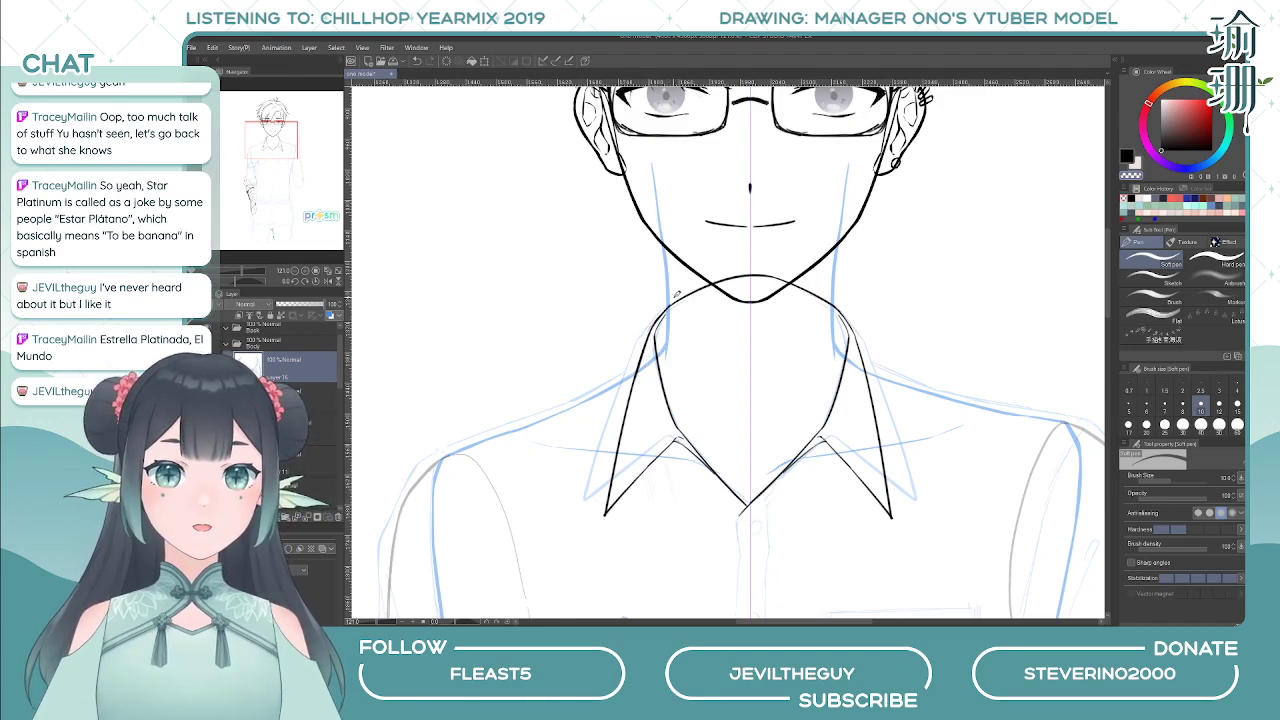
- Redraw the short line where the collar flap's outer fold meets the back neckline
{"action": "key", "text": "h"}
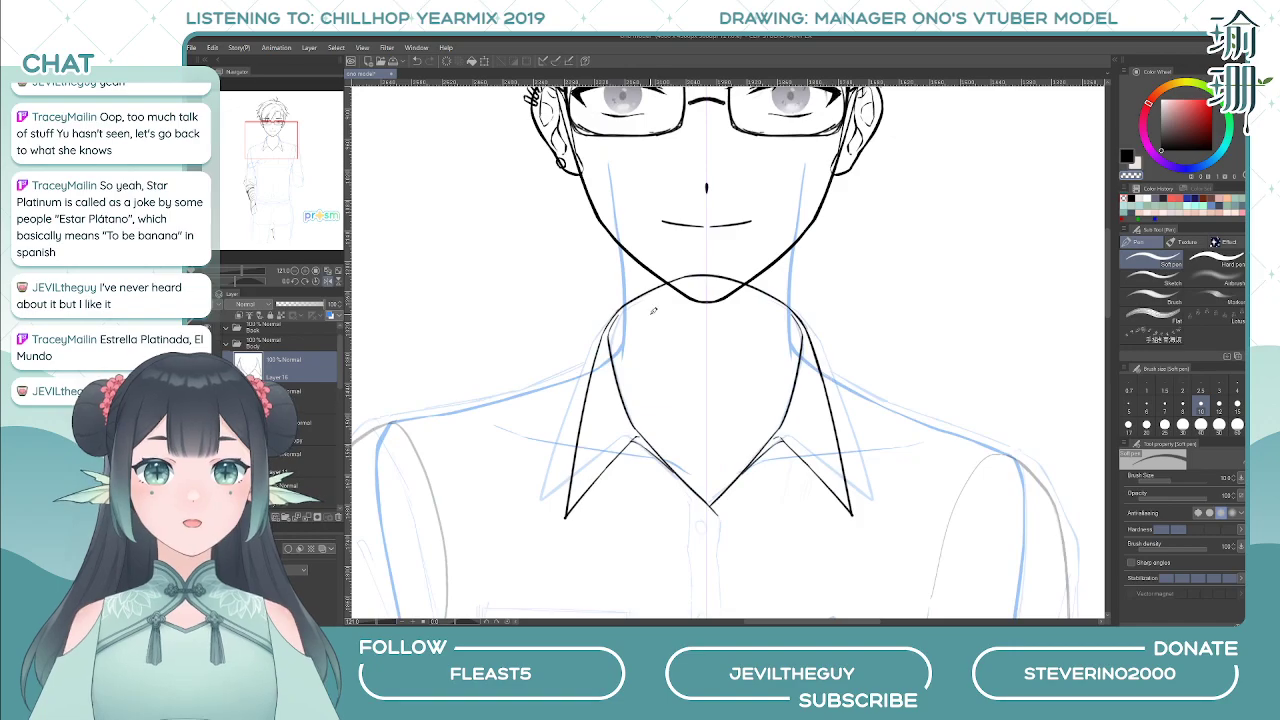
{"action": "key", "text": "h"}
{"action": "key", "text": "c"}
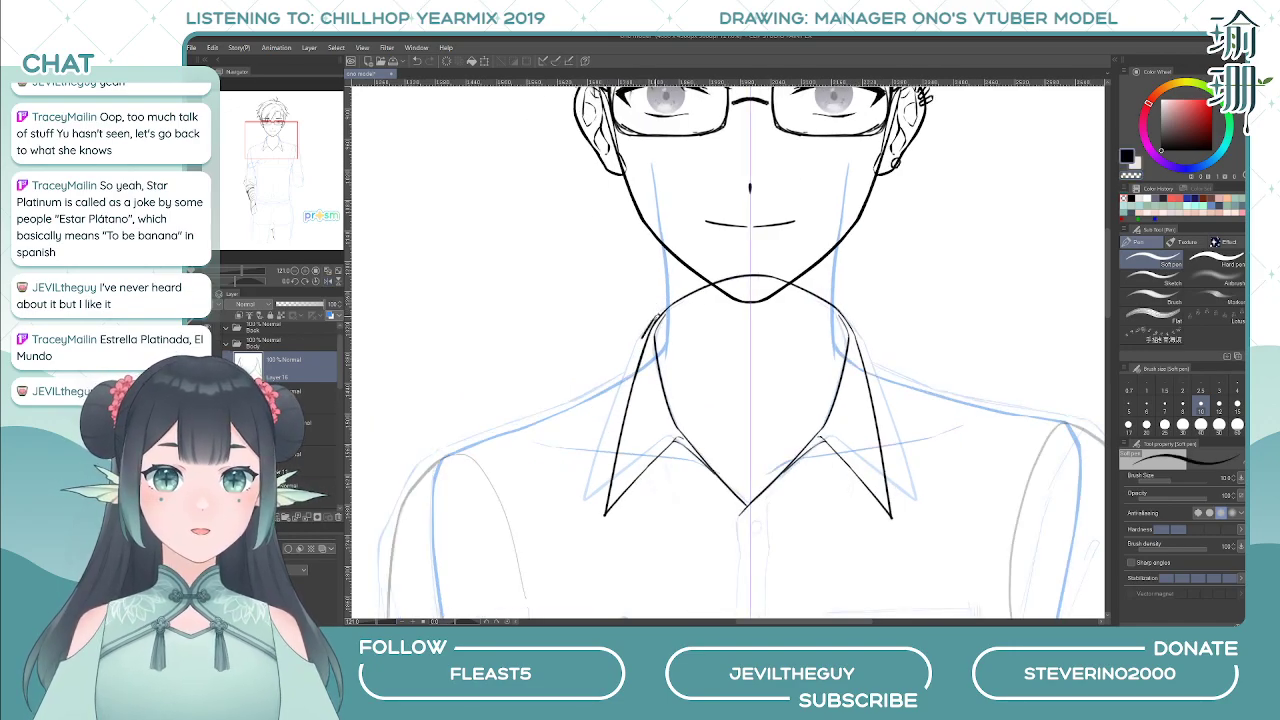
{"action": "key", "text": "ctrl+z"}
{"action": "left_click_drag", "start_coordinate": [645, 336], "coordinate": [659, 317]}
{"action": "key", "text": "c"}
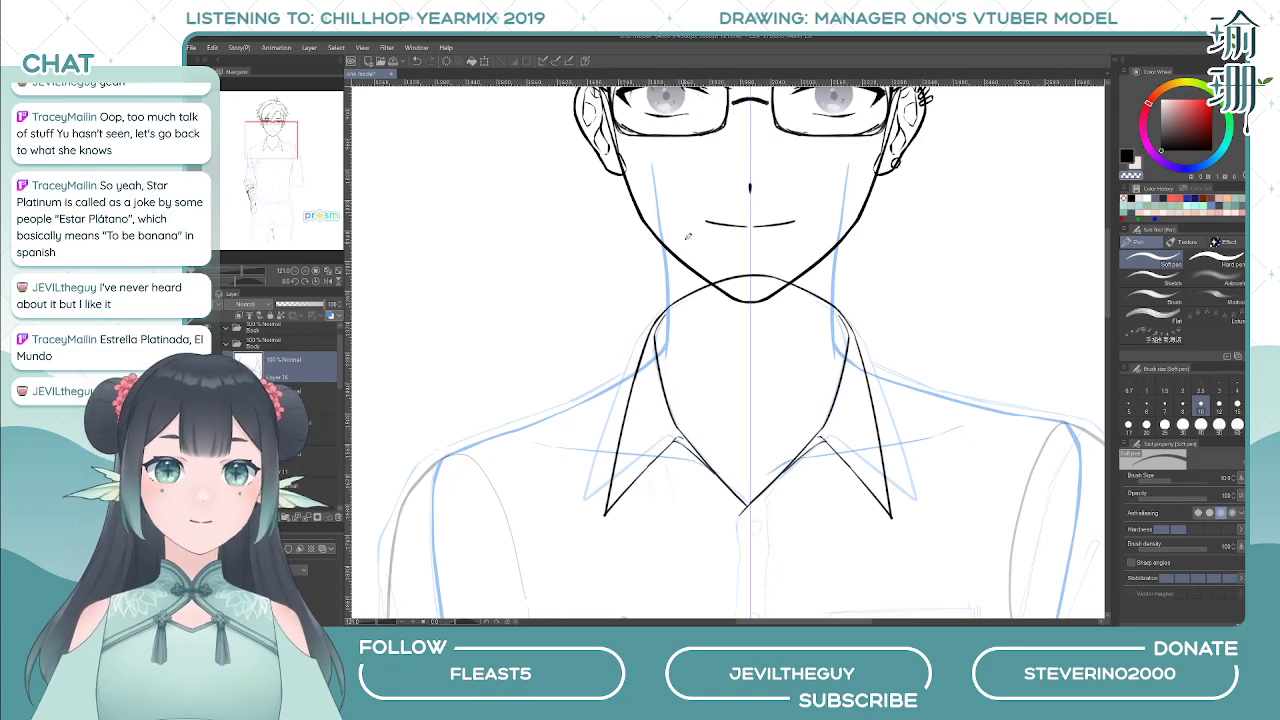
- Thicken the upper part of the collar flap's outer fold line just below its junction with the back neckline
{"action": "scroll", "coordinate": [687, 236], "scroll_direction": "down", "scroll_amount": 3}
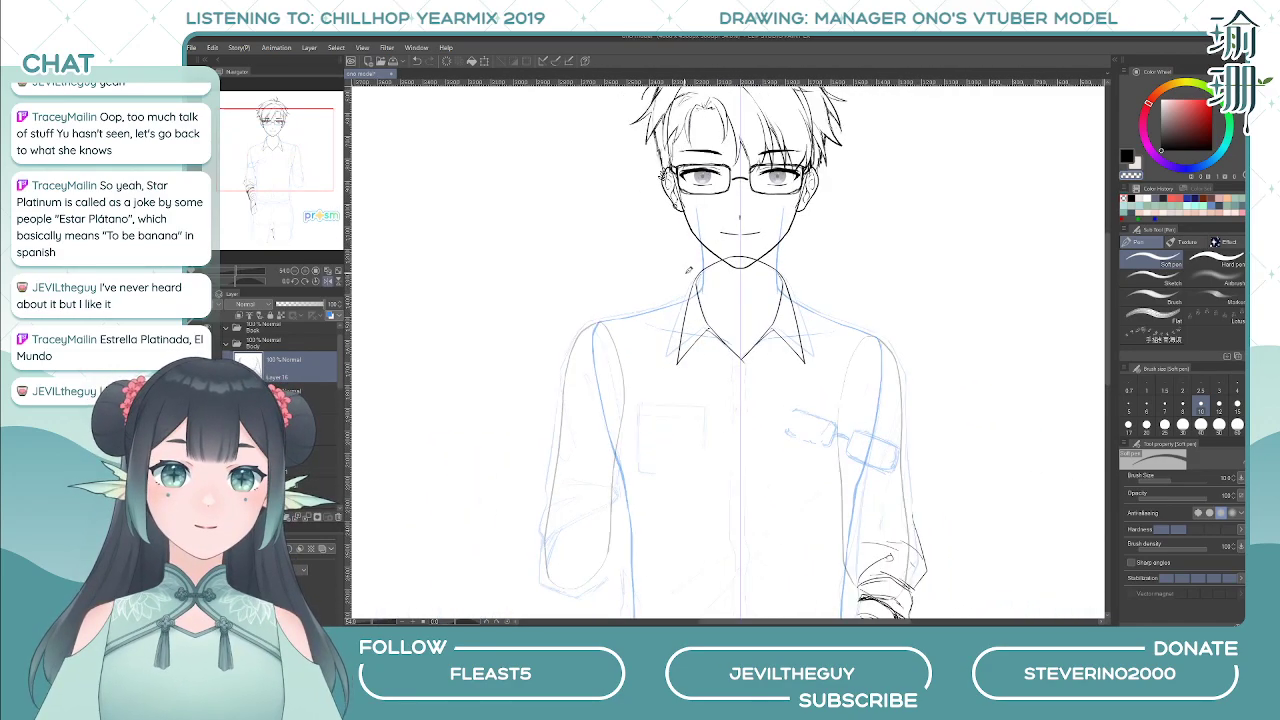
{"action": "scroll", "coordinate": [700, 258], "scroll_direction": "up", "scroll_amount": 3}
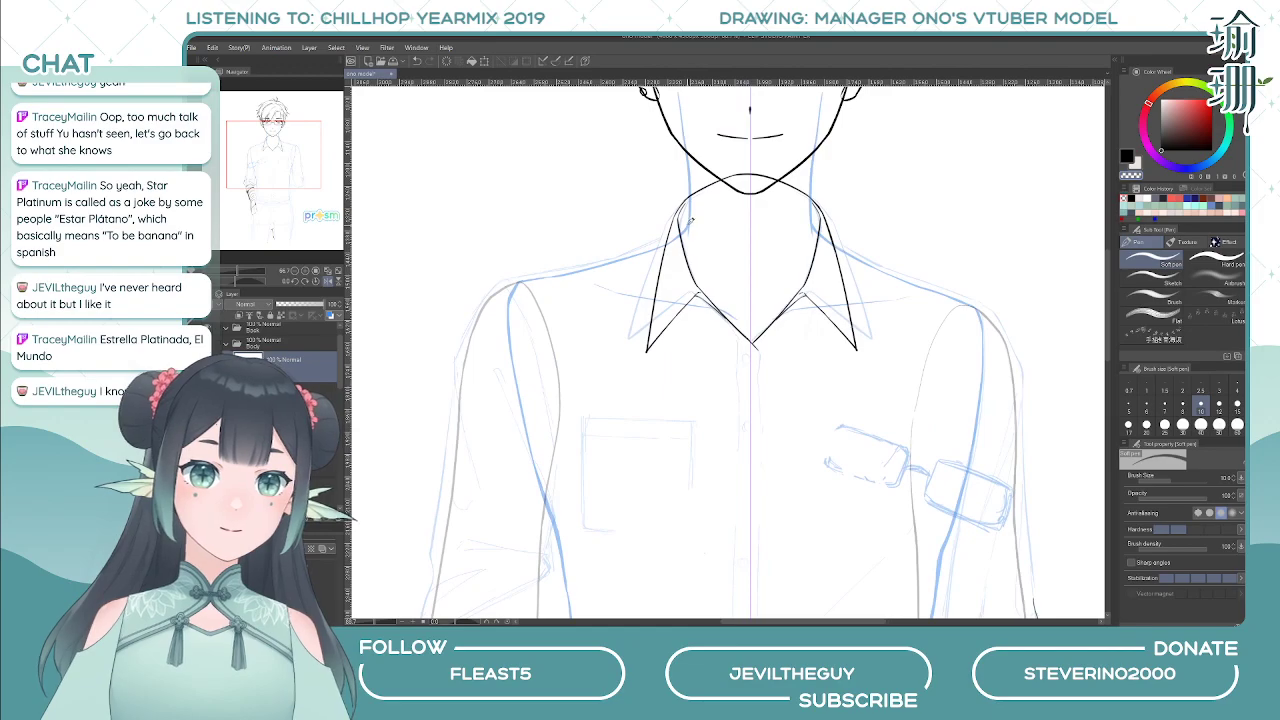
{"action": "scroll", "coordinate": [691, 220], "scroll_direction": "up", "scroll_amount": 2}
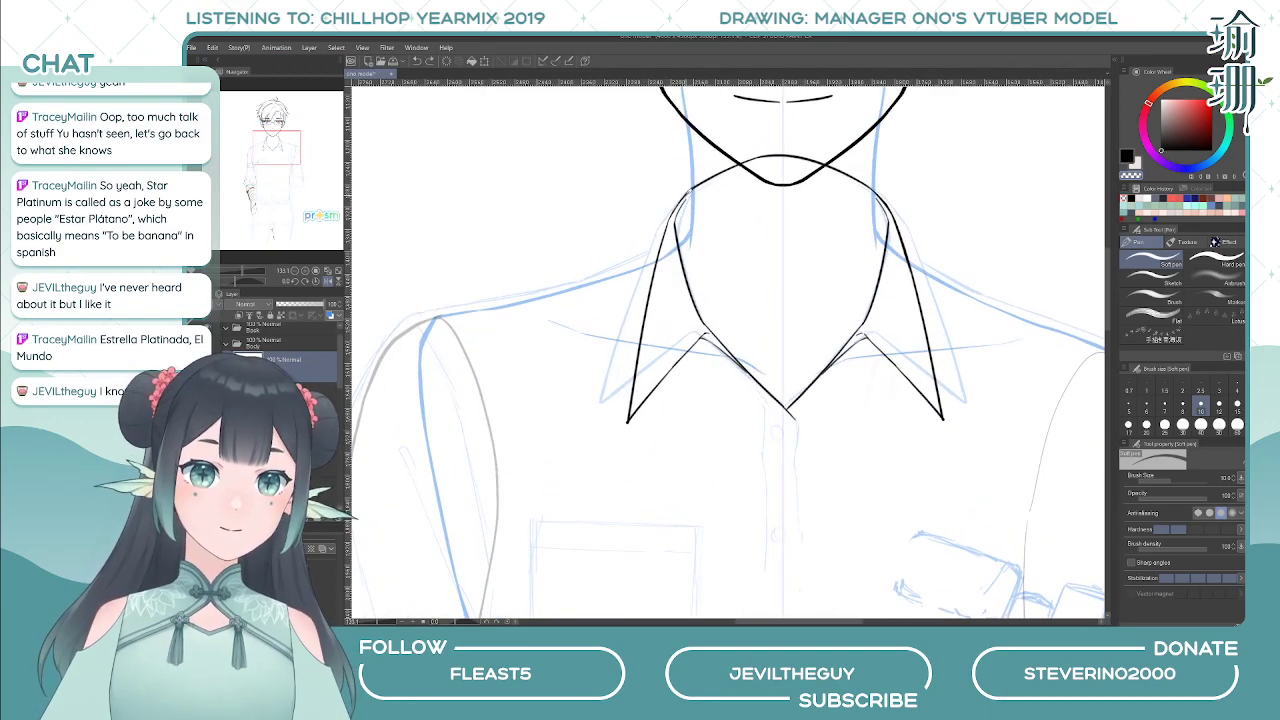
{"action": "key", "text": "c"}
{"action": "left_click_drag", "start_coordinate": [691, 188], "coordinate": [667, 220]}
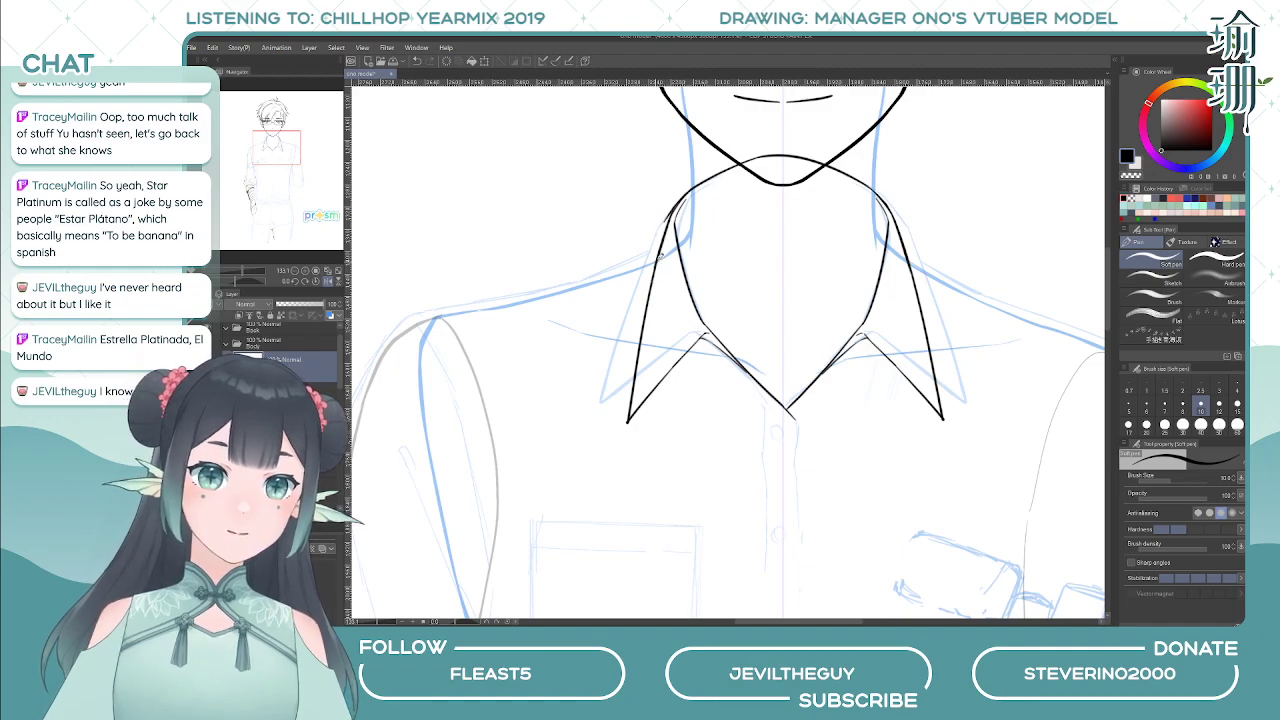
{"action": "key", "text": "c"}
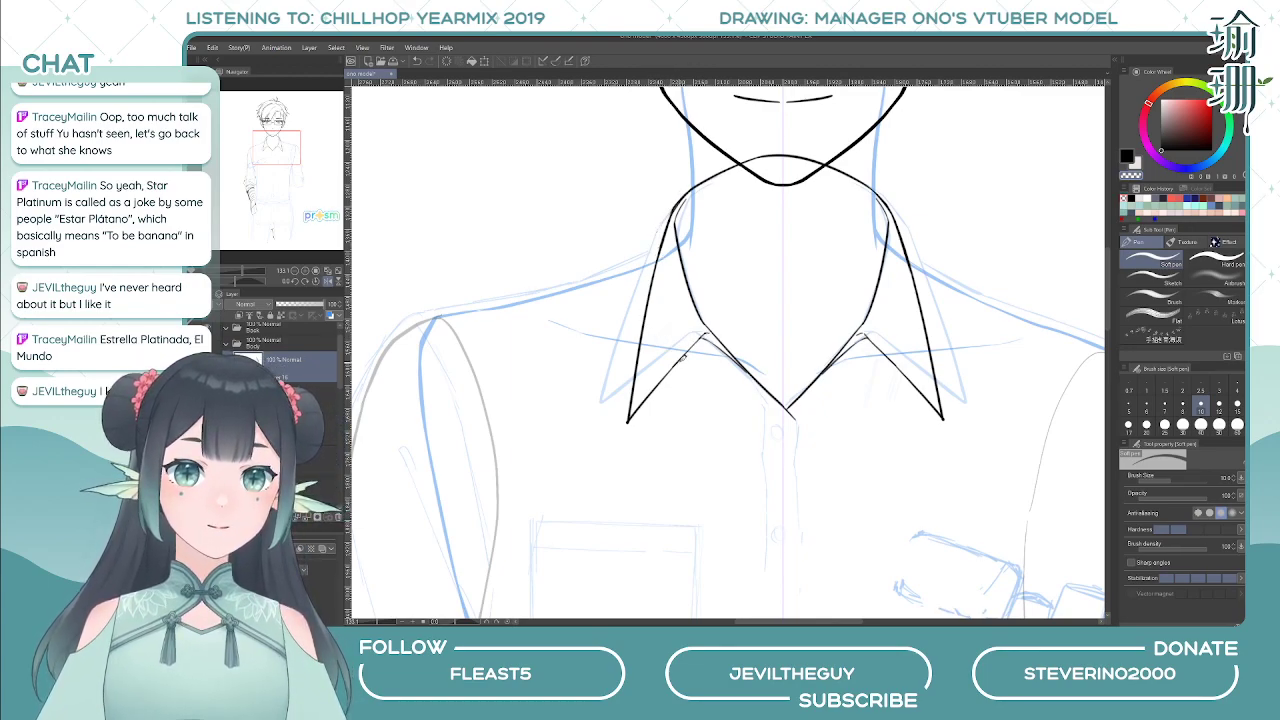
- Rework the lower edge of the collar flap from its inner corner towards the point
{"action": "key", "text": "c"}
{"action": "left_click_drag", "start_coordinate": [706, 334], "coordinate": [664, 377]}
{"action": "key", "text": "ctrl+z"}
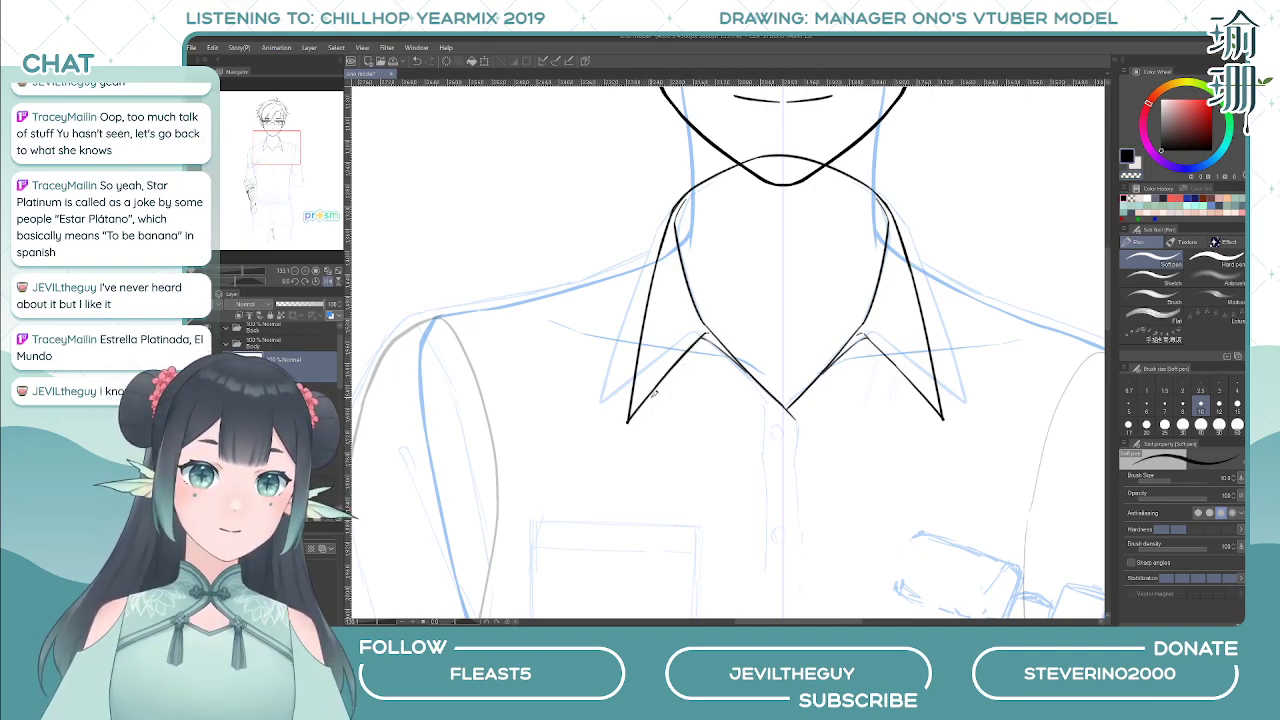
{"action": "left_click_drag", "start_coordinate": [697, 363], "coordinate": [552, 374]}
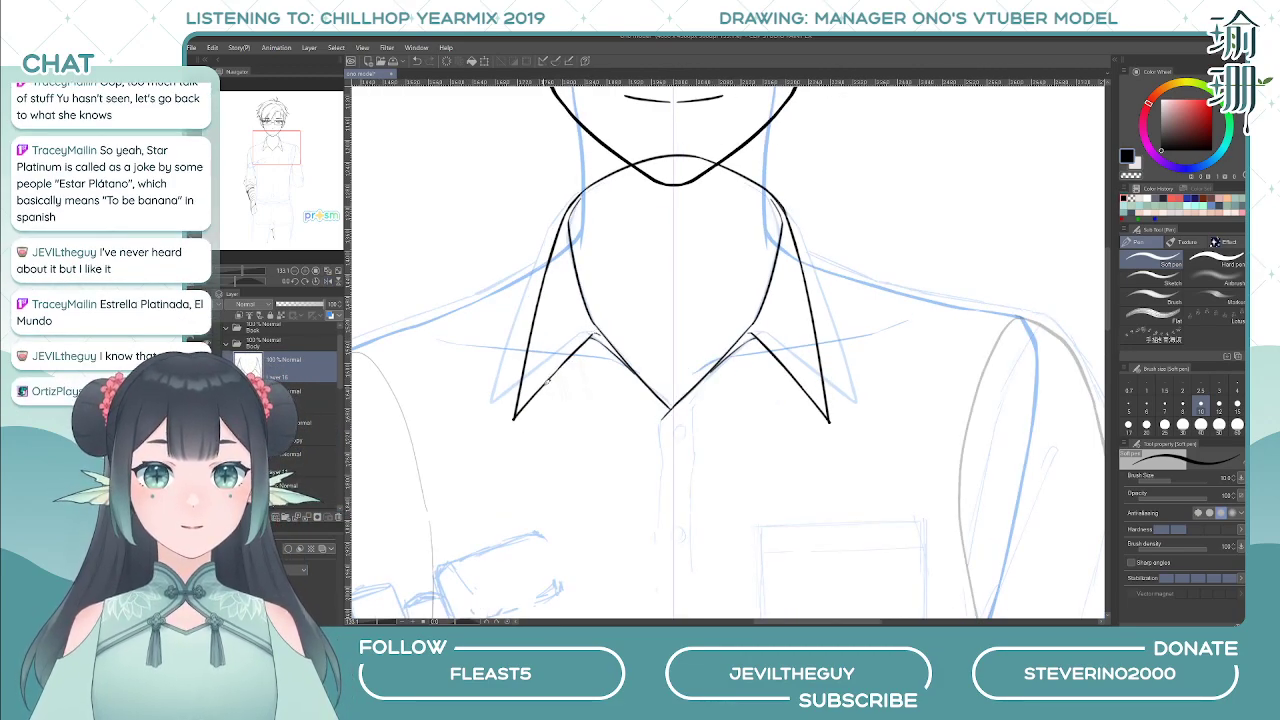
{"action": "key", "text": "ctrl+z"}
{"action": "left_click_drag", "start_coordinate": [593, 335], "coordinate": [557, 369]}
{"action": "key", "text": "ctrl+z"}
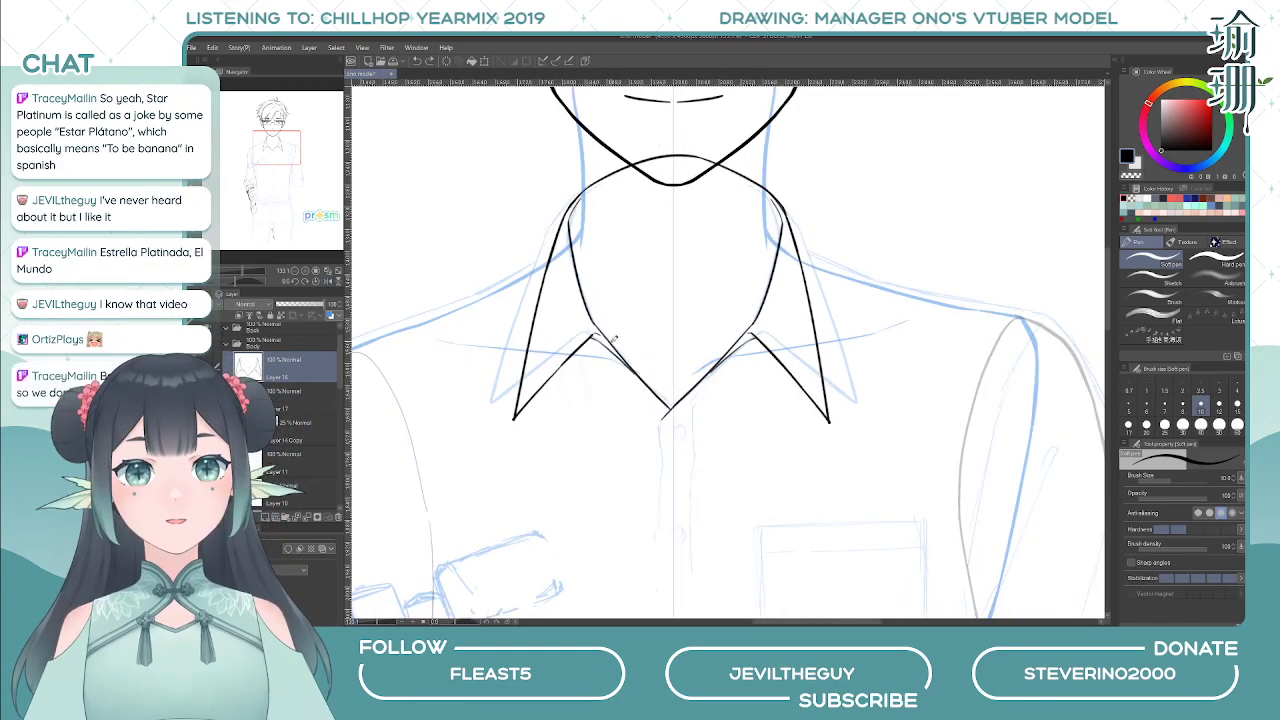
- Clean up the lower edges and pointed tips of both collar flaps
{"action": "key", "text": "minus"}
{"action": "left_click_drag", "start_coordinate": [657, 368], "coordinate": [691, 357]}
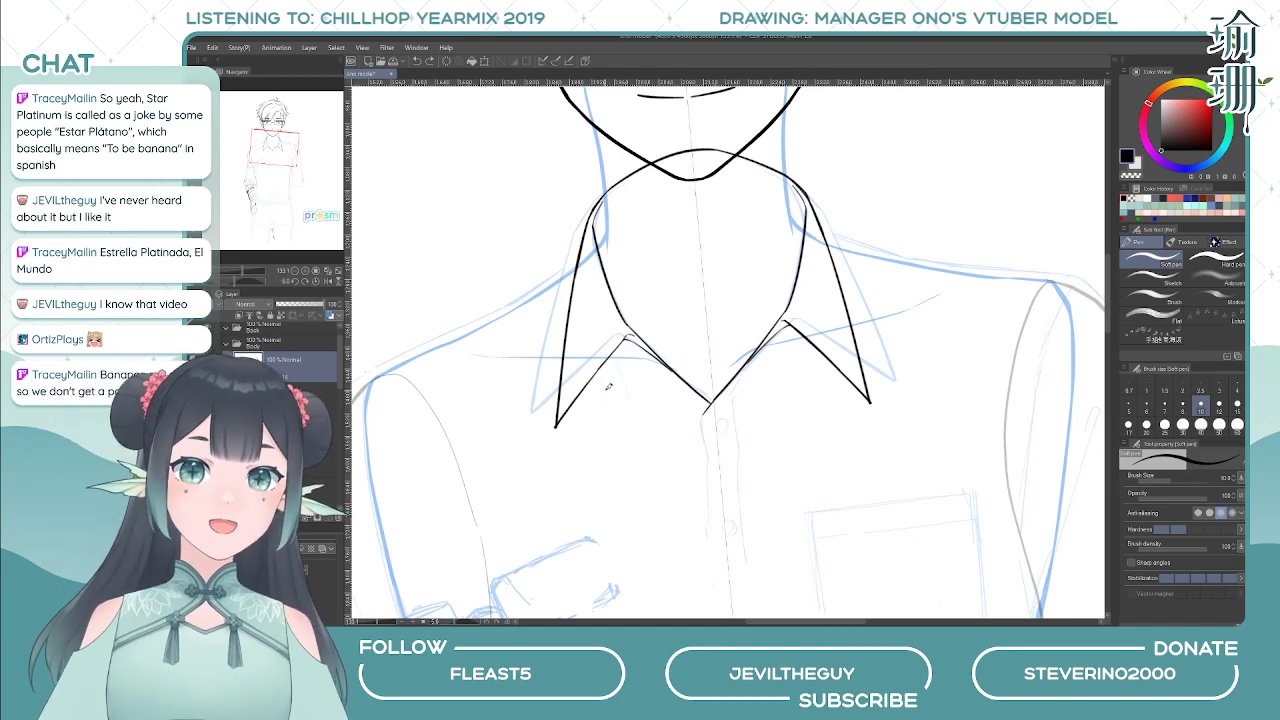
{"action": "key", "text": "h"}
{"action": "key", "text": "asciicircum"}
{"action": "key", "text": "asciicircum"}
{"action": "key", "text": "asciicircum"}
{"action": "key", "text": "asciicircum"}
{"action": "key", "text": "asciicircum"}
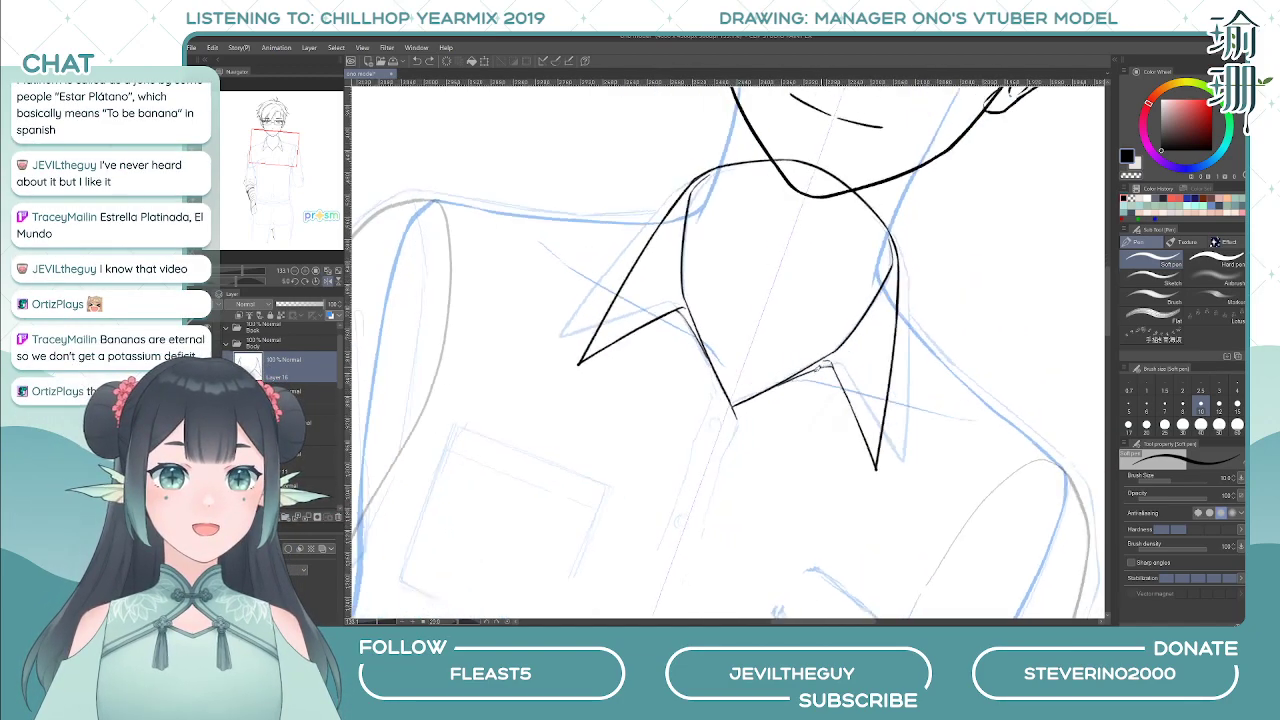
{"action": "left_click_drag", "start_coordinate": [809, 466], "coordinate": [780, 440]}
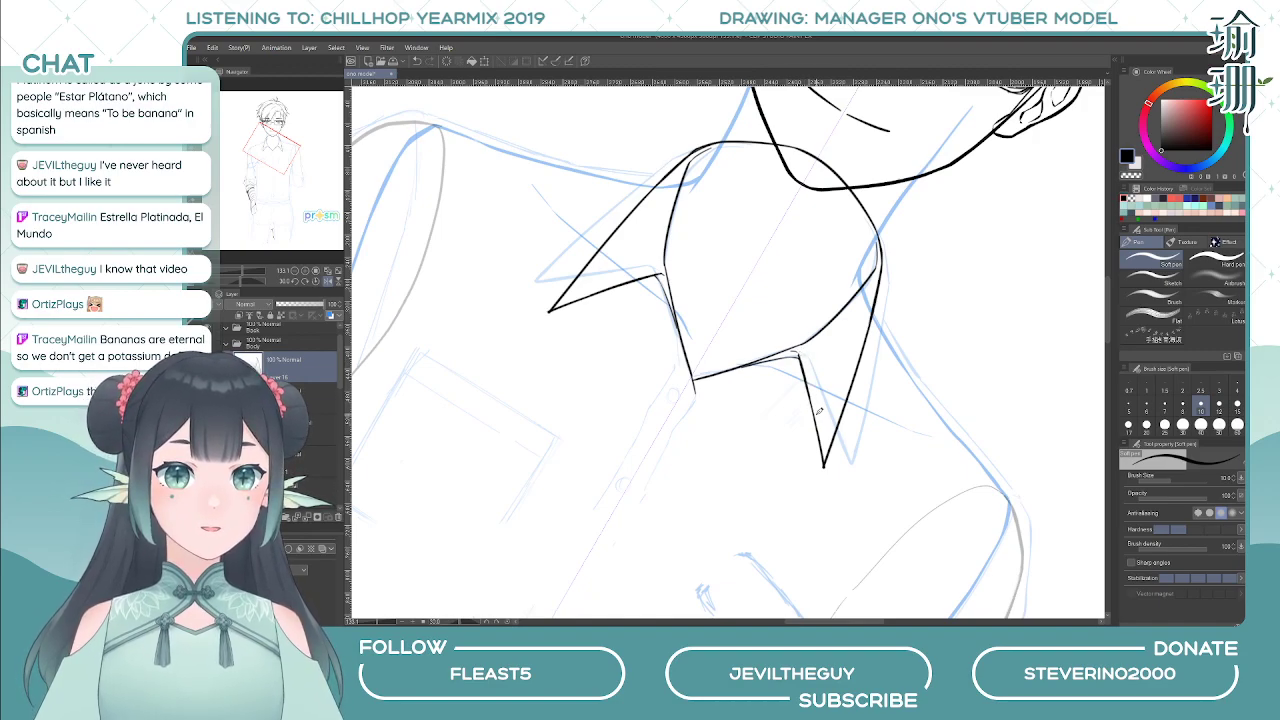
{"action": "key", "text": "h"}
{"action": "key", "text": "asciicircum"}
{"action": "key", "text": "asciicircum"}
{"action": "key", "text": "asciicircum"}
{"action": "key", "text": "asciicircum"}
{"action": "key", "text": "asciicircum"}
{"action": "key", "text": "asciicircum"}
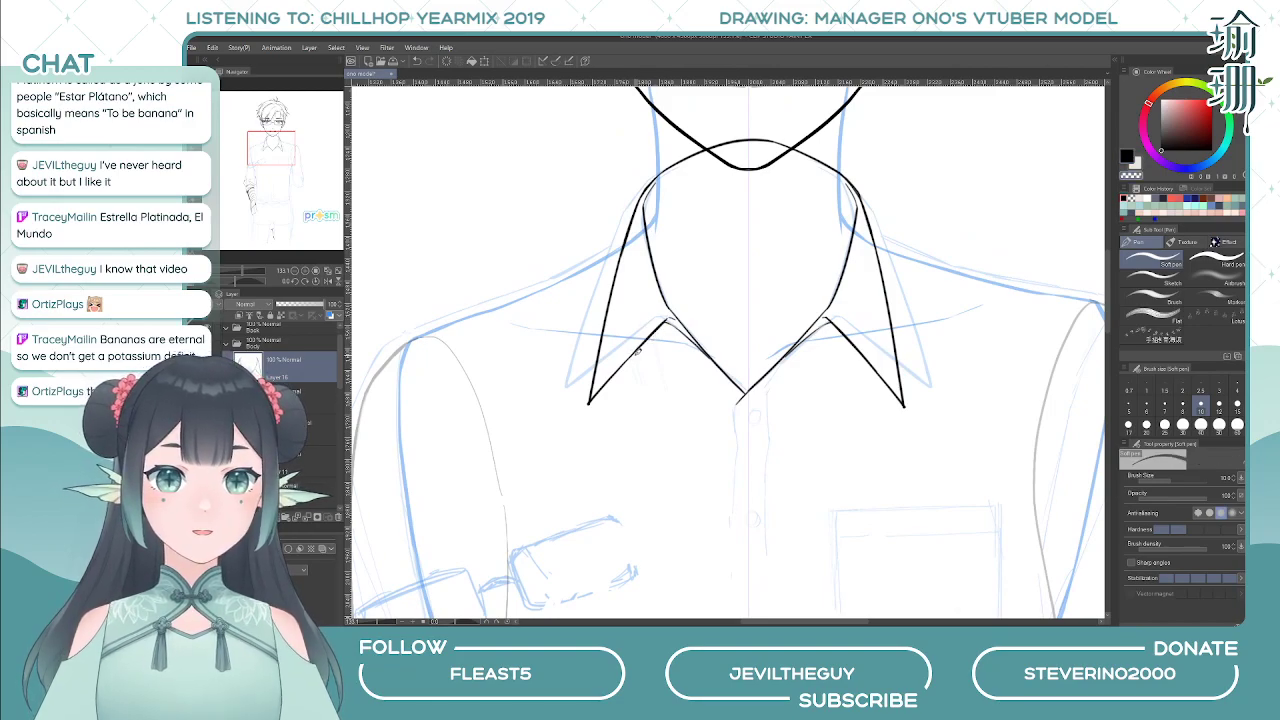
{"action": "key", "text": "c"}
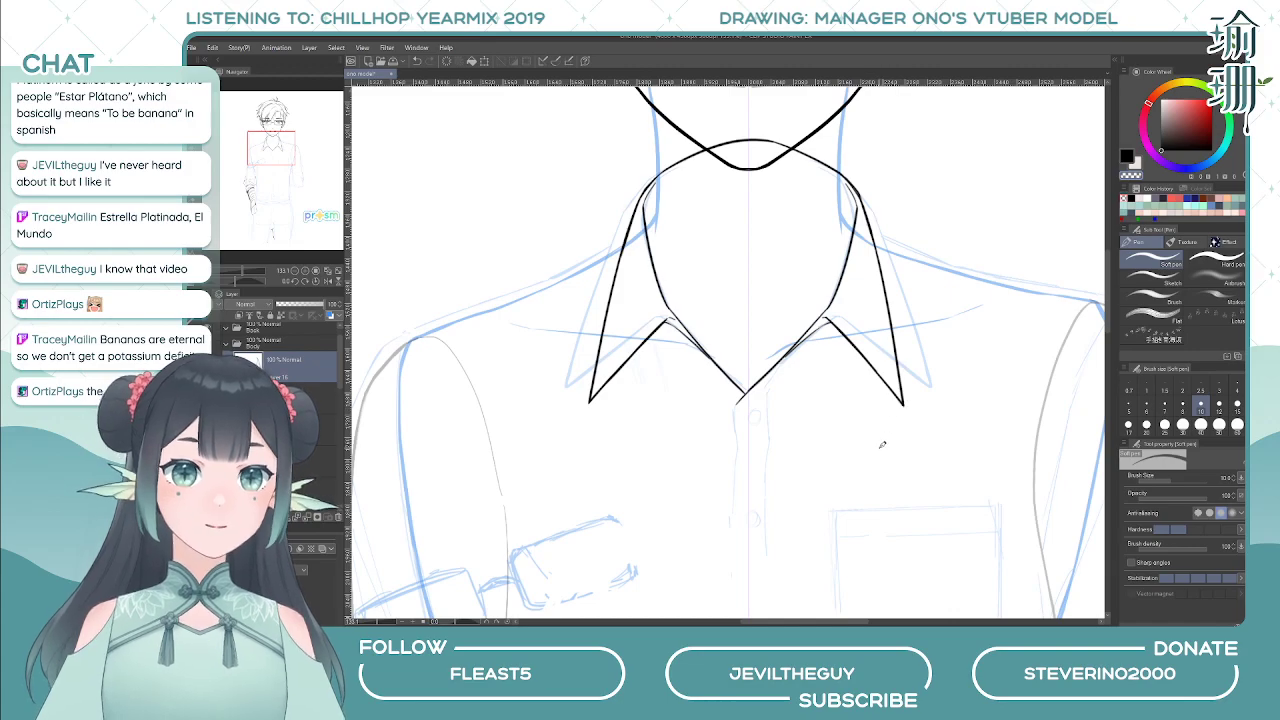
- Try to draw a straight vertical line freehand between the collar flap and the armhole
{"action": "scroll", "coordinate": [882, 446], "scroll_direction": "down", "scroll_amount": 11}
{"action": "mouse_move", "coordinate": [798, 432]}
{"action": "left_mouse_down"}
{"action": "mouse_move", "coordinate": [758, 311]}
{"action": "mouse_move", "coordinate": [724, 325]}
{"action": "mouse_move", "coordinate": [749, 312]}
{"action": "left_mouse_up"}
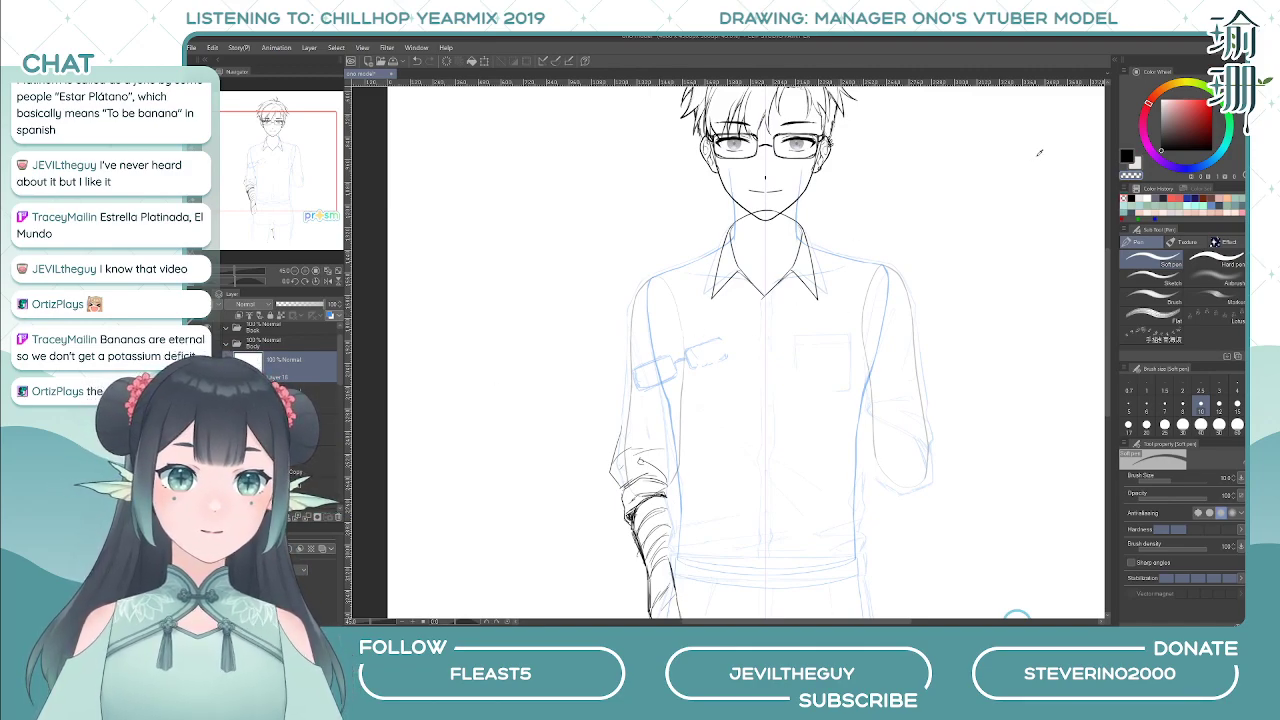
{"action": "scroll", "coordinate": [909, 244], "scroll_direction": "up", "scroll_amount": 5}
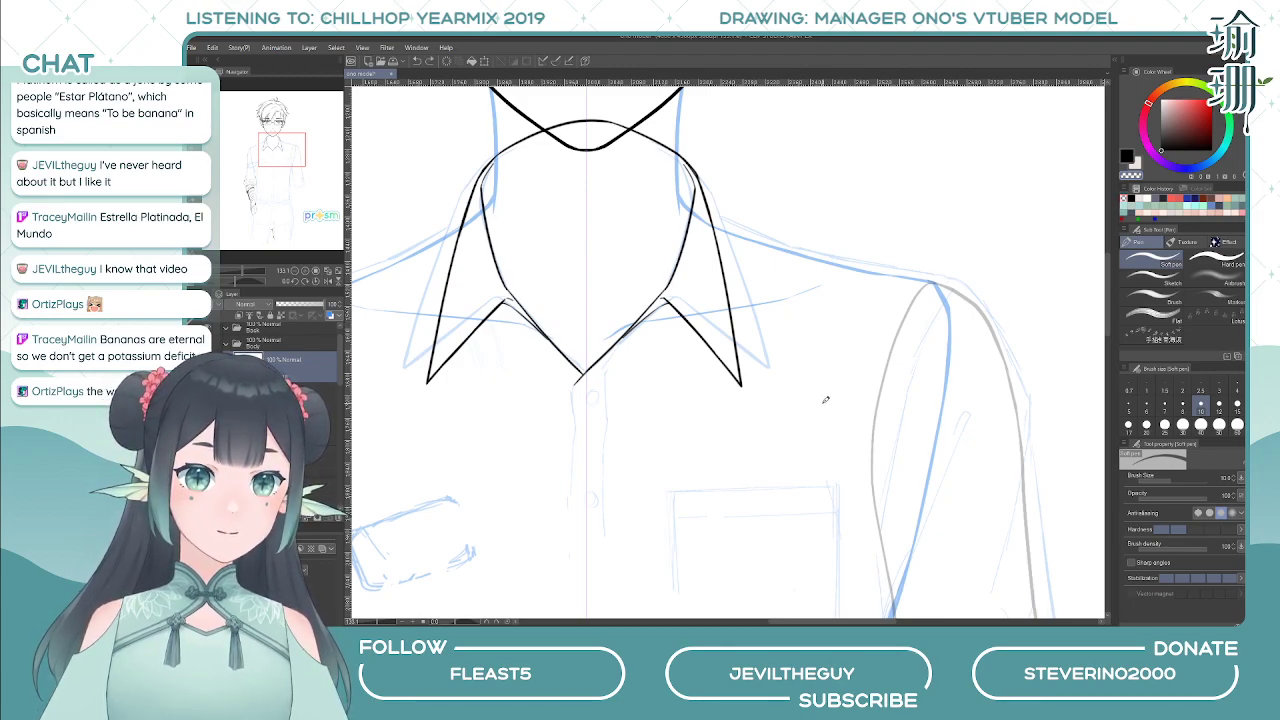
{"action": "key", "text": "c"}
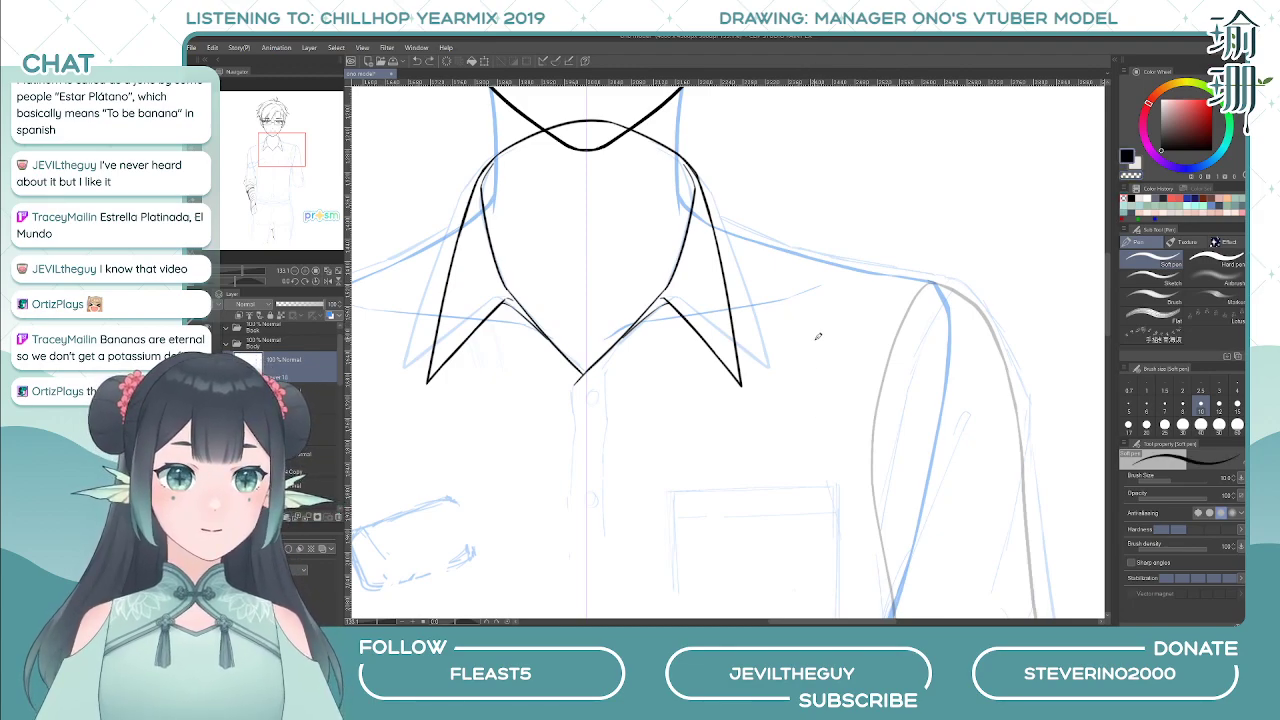
{"action": "mouse_move", "coordinate": [777, 292]}
{"action": "left_mouse_down"}
{"action": "mouse_move", "coordinate": [800, 320]}
{"action": "mouse_move", "coordinate": [782, 436]}
{"action": "left_mouse_up"}
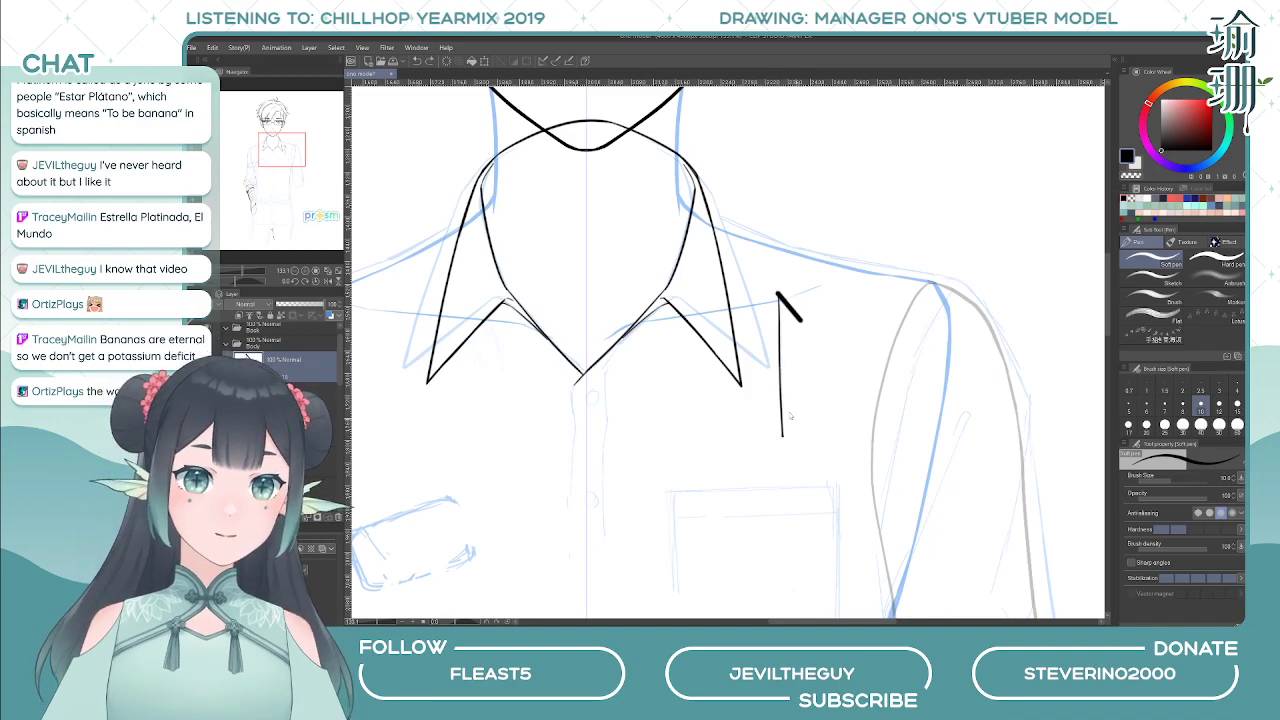
{"action": "key", "text": "ctrl+z"}
{"action": "key", "text": "ctrl+z"}
{"action": "left_click_drag", "start_coordinate": [784, 316], "coordinate": [791, 468]}
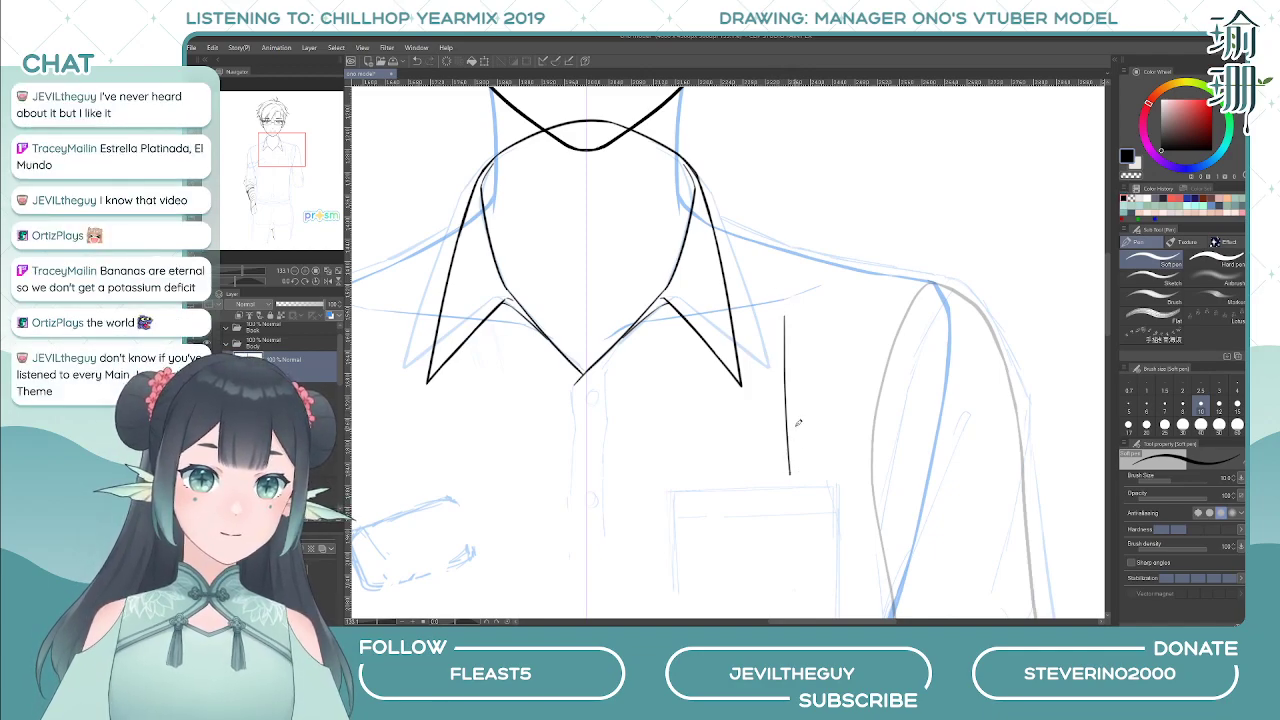
{"action": "key", "text": "ctrl+z"}
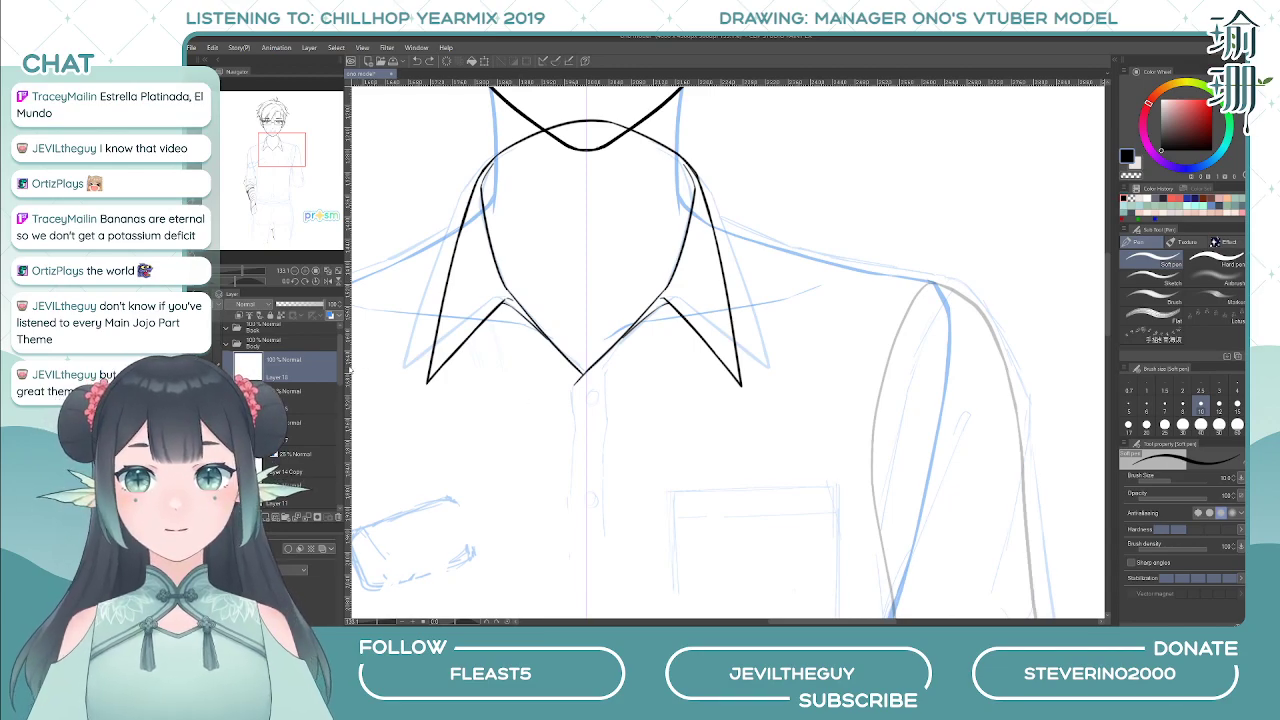
- Add a vertical ruler guide beside the collar flap and a horizontal guide level with its point, testing a stroke along the vertical one
{"action": "left_click_drag", "start_coordinate": [349, 370], "coordinate": [766, 240]}
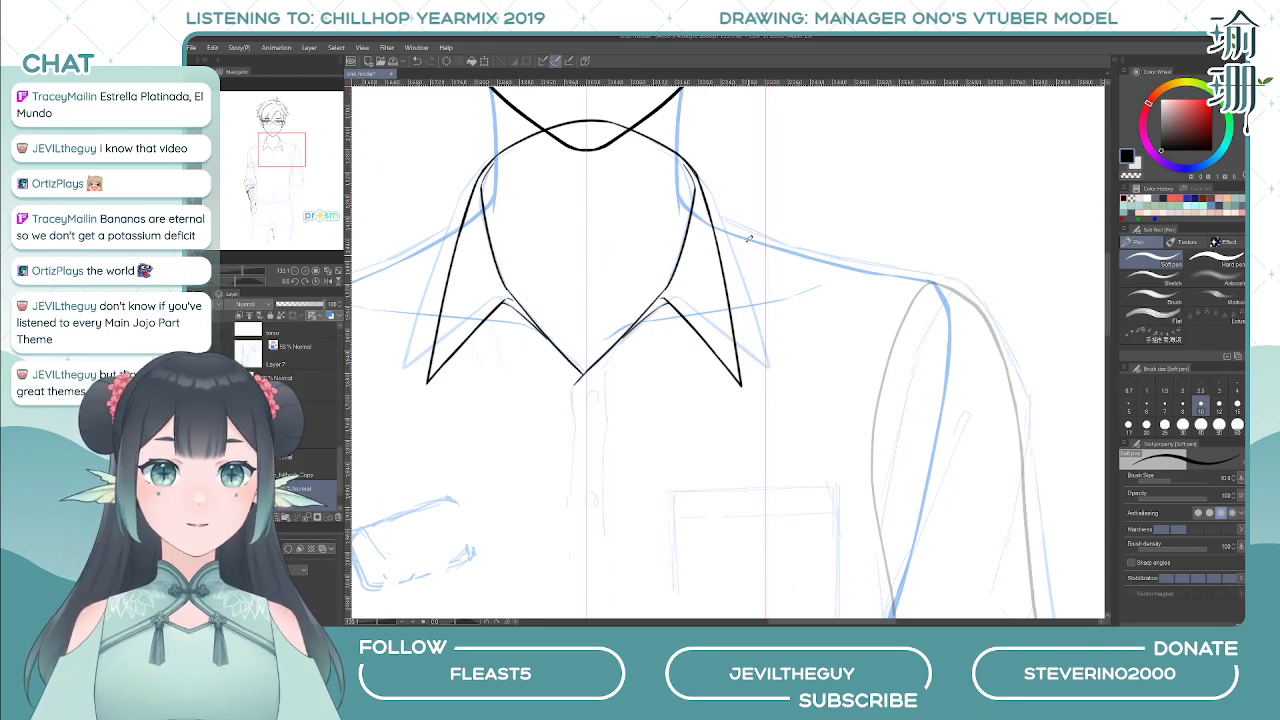
{"action": "left_click_drag", "start_coordinate": [728, 86], "coordinate": [768, 380]}
{"action": "left_click_drag", "start_coordinate": [766, 316], "coordinate": [766, 464]}
{"action": "key", "text": "ctrl+z"}
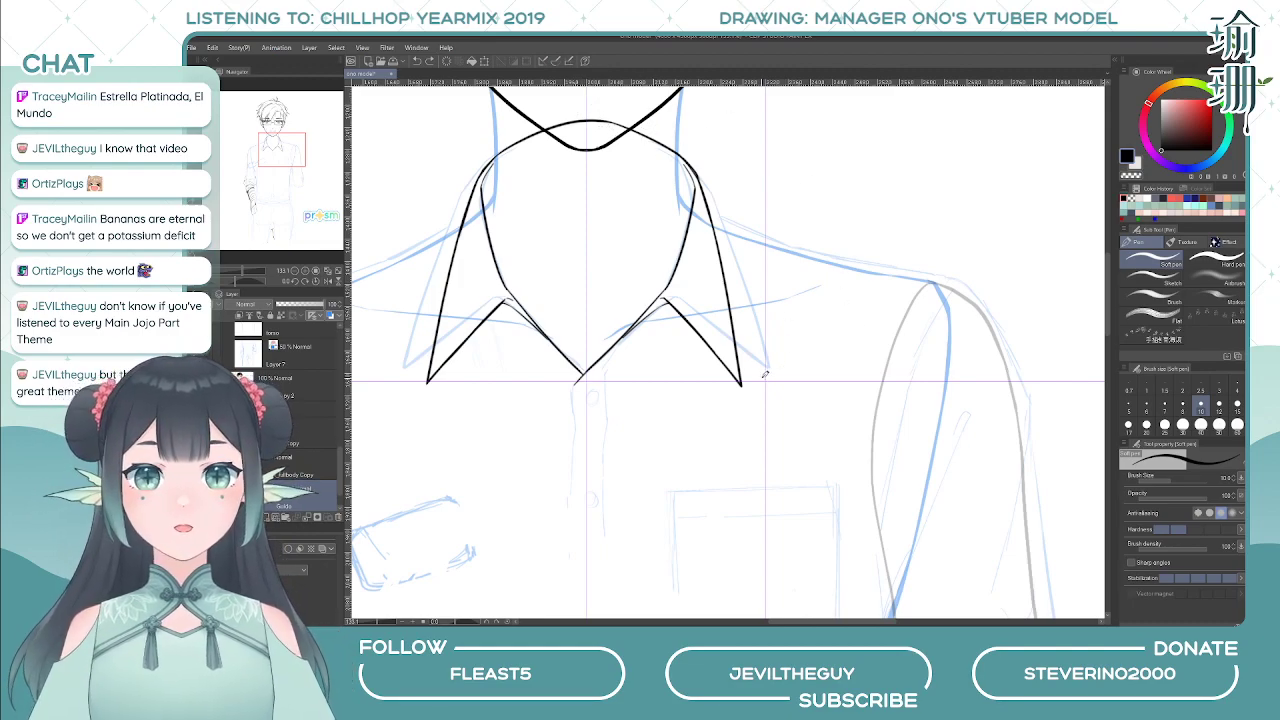
{"action": "mouse_move", "coordinate": [766, 383]}
{"action": "left_mouse_down"}
{"action": "mouse_move", "coordinate": [766, 298]}
{"action": "mouse_move", "coordinate": [766, 395]}
{"action": "left_mouse_up"}
{"action": "key", "text": "ctrl+z"}
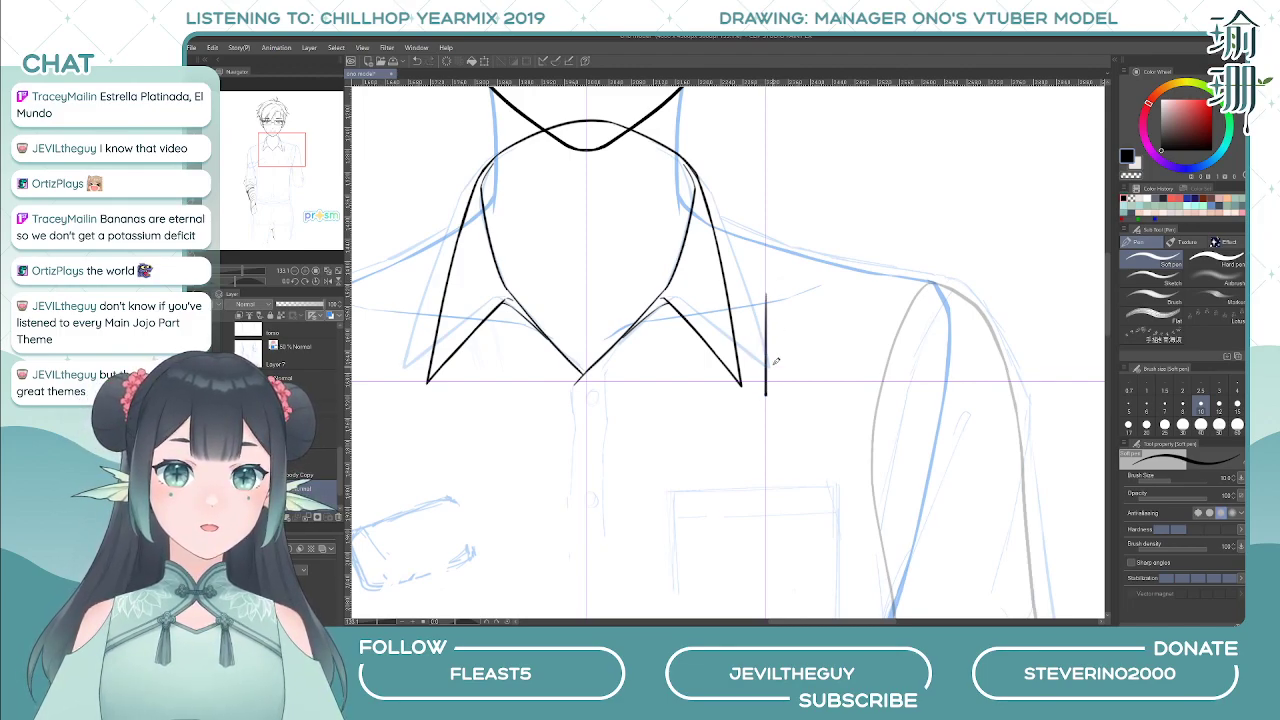
{"action": "key", "text": "ctrl+z"}
- Turn on special ruler snapping and draw mirrored vertical and horizontal lines along the guides beside both collar flaps
{"action": "left_click", "coordinate": [557, 62]}
{"action": "left_click_drag", "start_coordinate": [766, 320], "coordinate": [766, 422]}
{"action": "key", "text": "ctrl+z"}
{"action": "left_click_drag", "start_coordinate": [766, 306], "coordinate": [766, 452]}
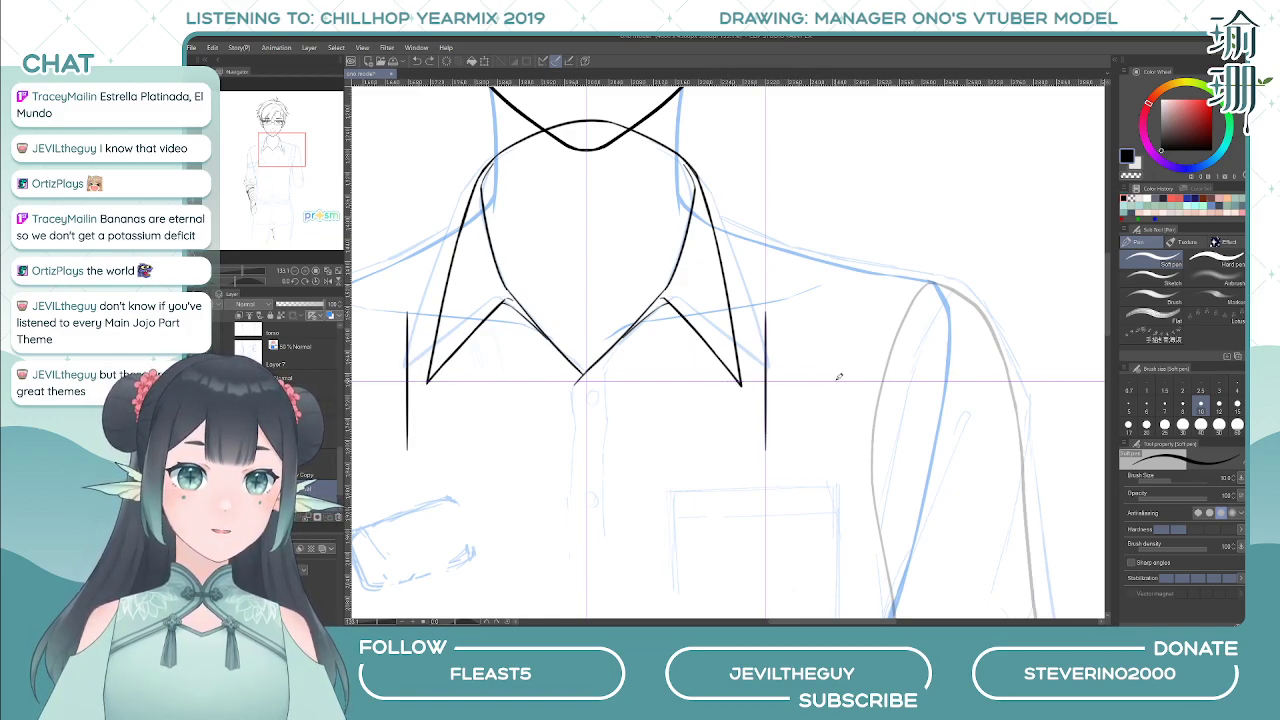
{"action": "left_click_drag", "start_coordinate": [818, 381], "coordinate": [706, 381]}
{"action": "key", "text": "ctrl+z"}
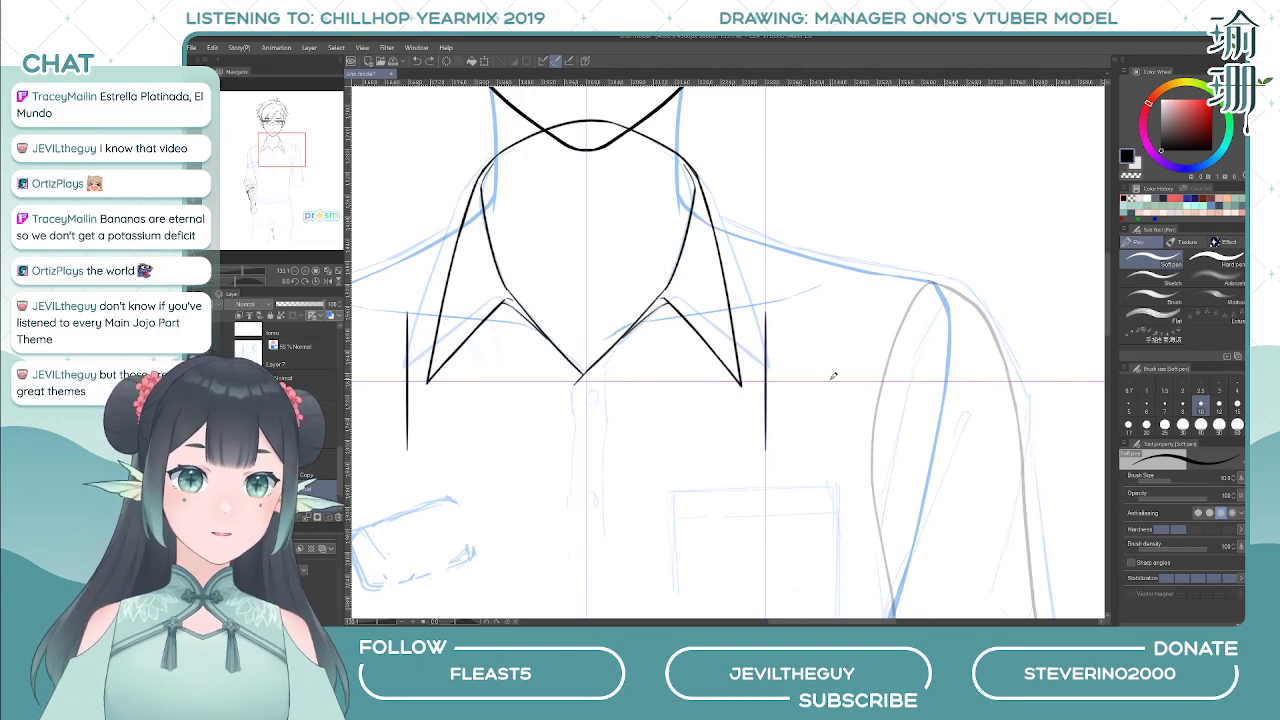
{"action": "left_click_drag", "start_coordinate": [830, 381], "coordinate": [706, 381]}
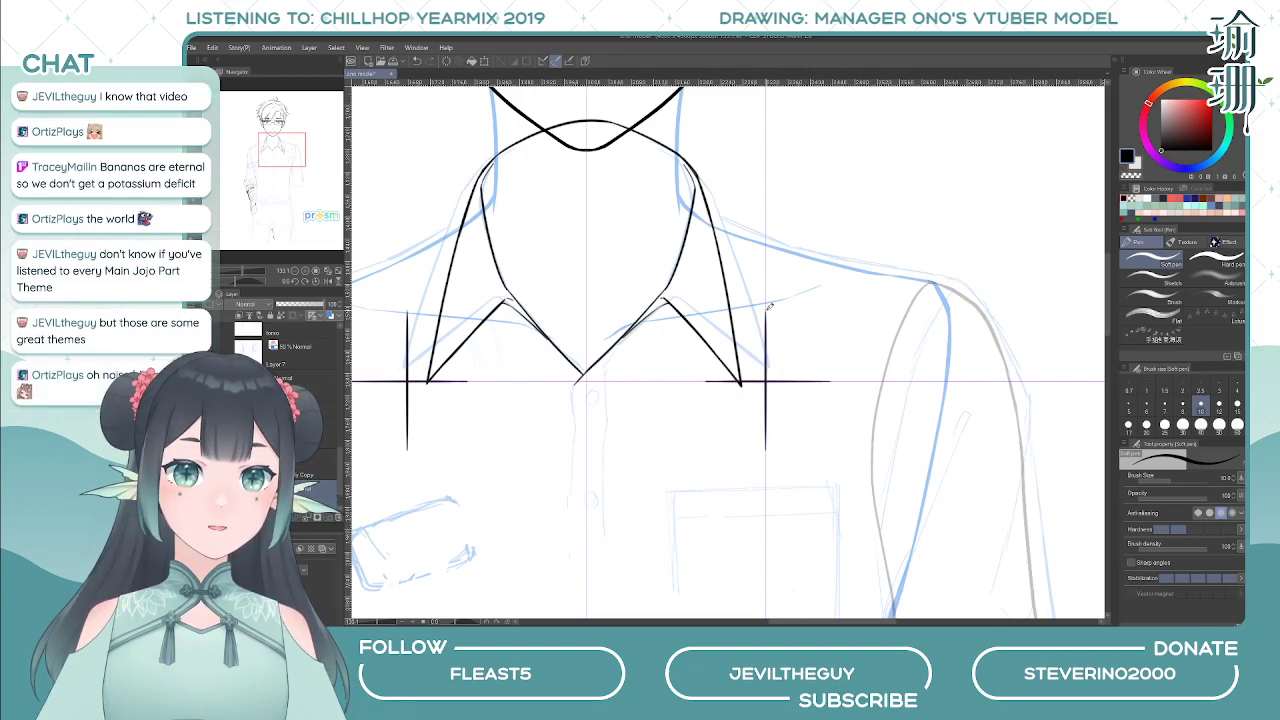
- Draw a slanted test stroke from the vertical guide line down to the horizontal guide line at the collar flap's point
{"action": "mouse_move", "coordinate": [766, 308]}
{"action": "left_mouse_down"}
{"action": "mouse_move", "coordinate": [766, 338]}
{"action": "mouse_move", "coordinate": [709, 318]}
{"action": "left_mouse_up"}
{"action": "key", "text": "ctrl+z"}
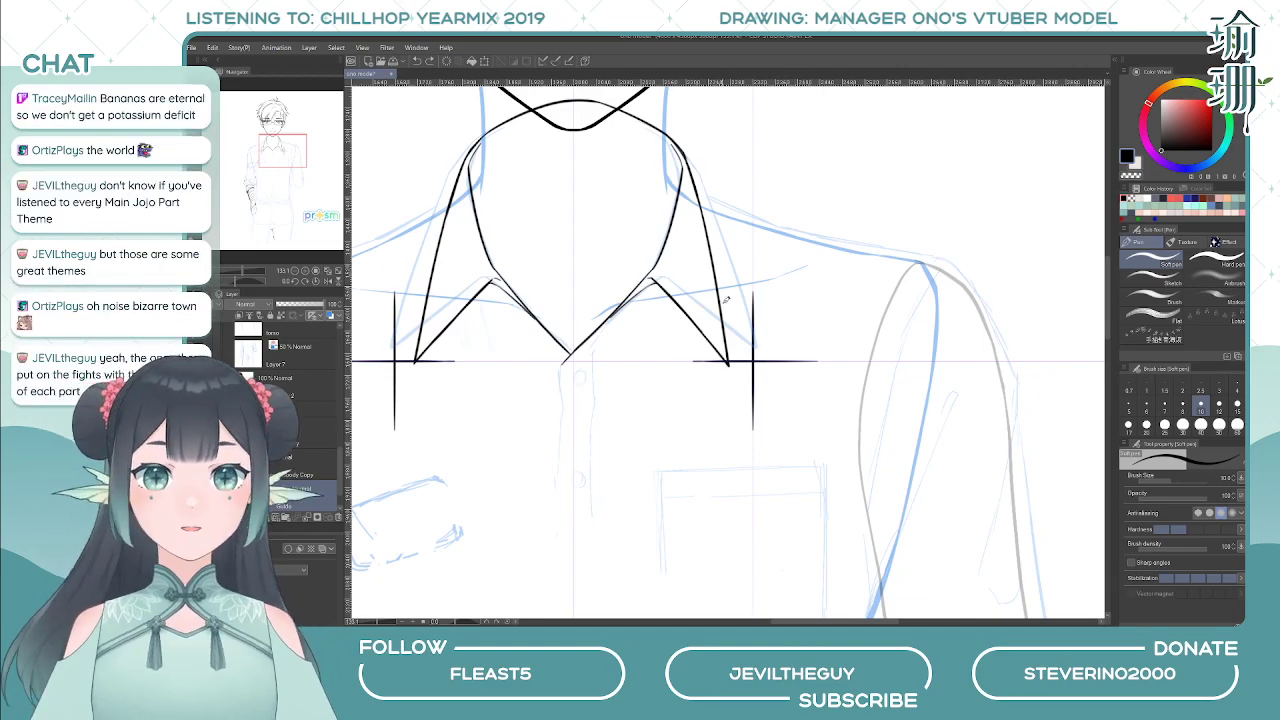
{"action": "mouse_move", "coordinate": [751, 295]}
{"action": "left_mouse_down"}
{"action": "mouse_move", "coordinate": [733, 346]}
{"action": "mouse_move", "coordinate": [693, 361]}
{"action": "mouse_move", "coordinate": [755, 358]}
{"action": "mouse_move", "coordinate": [695, 361]}
{"action": "left_mouse_up"}
{"action": "key", "text": "ctrl+z"}
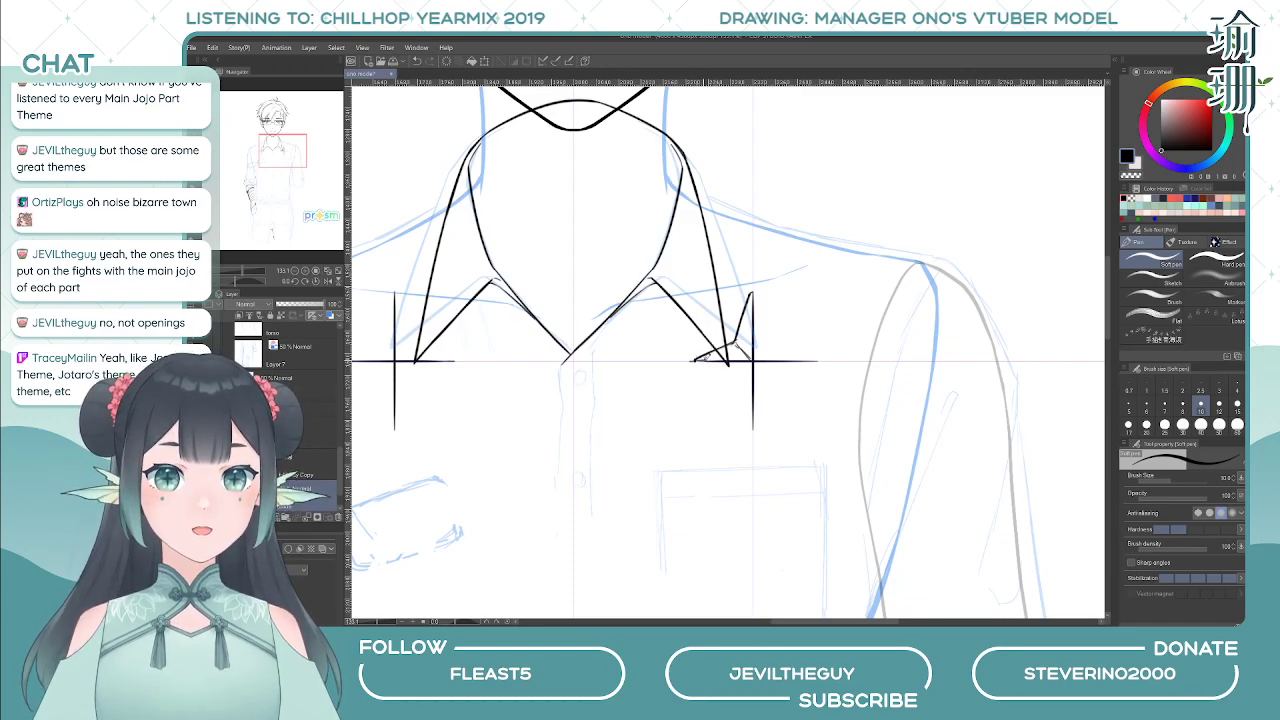
{"action": "key", "text": "ctrl+z"}
{"action": "left_click_drag", "start_coordinate": [694, 359], "coordinate": [705, 357]}
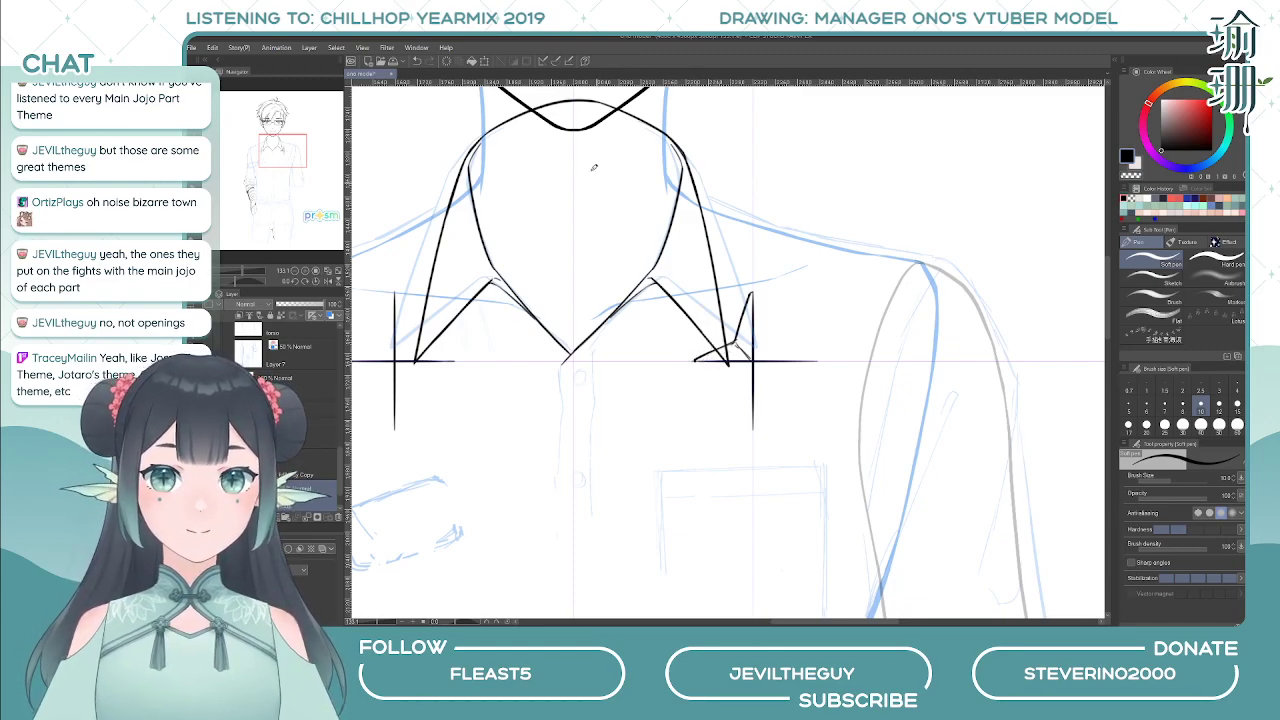
- Erase the mirrored vertical and horizontal guide lines beside the collar flap on the left half of the drawing
{"action": "key", "text": "e"}
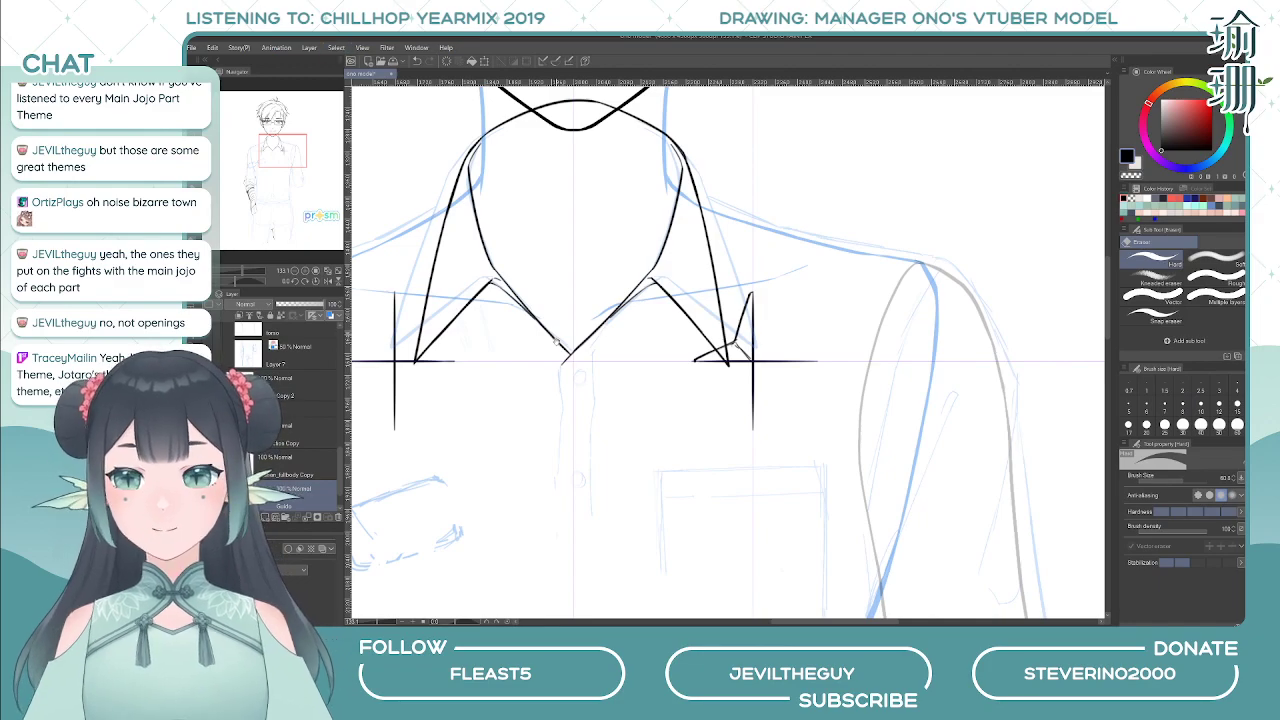
{"action": "left_click_drag", "start_coordinate": [575, 365], "coordinate": [582, 366]}
{"action": "mouse_move", "coordinate": [415, 302]}
{"action": "left_mouse_down"}
{"action": "mouse_move", "coordinate": [400, 351]}
{"action": "mouse_move", "coordinate": [394, 426]}
{"action": "left_mouse_up"}
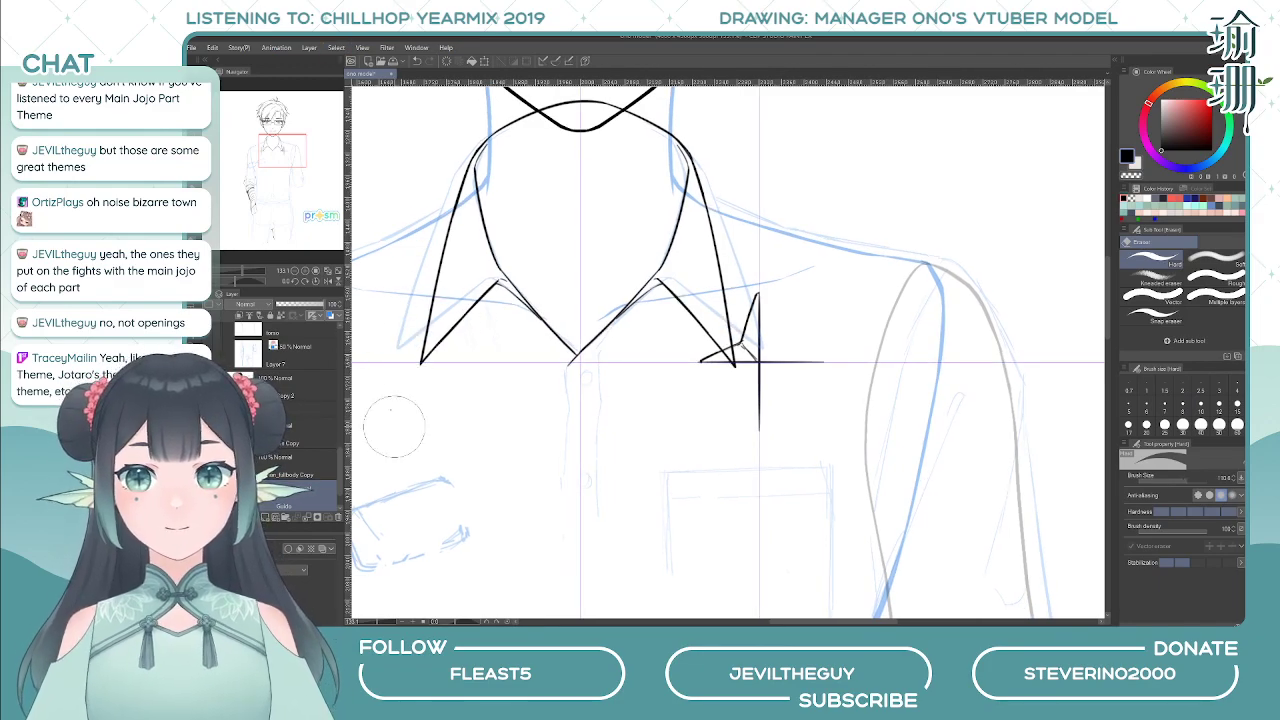
{"action": "mouse_move", "coordinate": [520, 349]}
{"action": "left_mouse_down"}
{"action": "mouse_move", "coordinate": [581, 386]}
{"action": "mouse_move", "coordinate": [574, 409]}
{"action": "mouse_move", "coordinate": [493, 368]}
{"action": "left_mouse_up"}
{"action": "left_click_drag", "start_coordinate": [745, 342], "coordinate": [758, 360]}
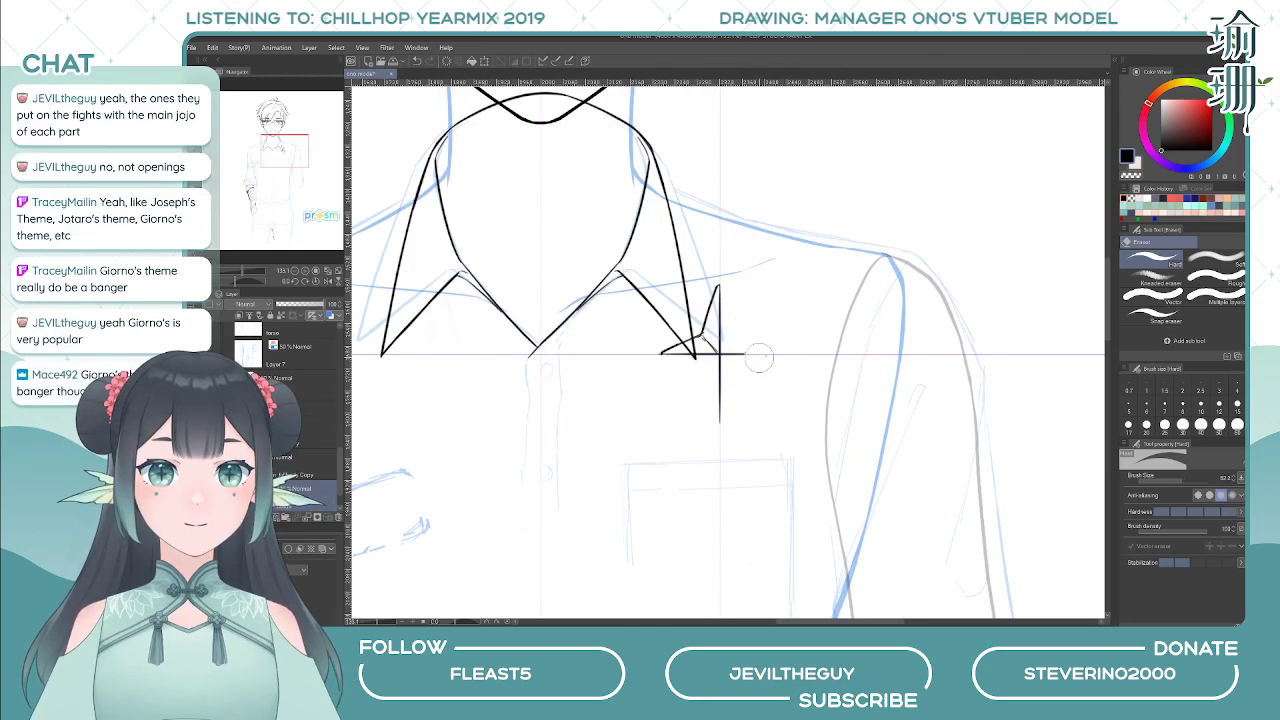
- Lasso the quarter-star strokes between the collar flap and the vertical line, and flip a copy of them horizontally
{"action": "key", "text": "m"}
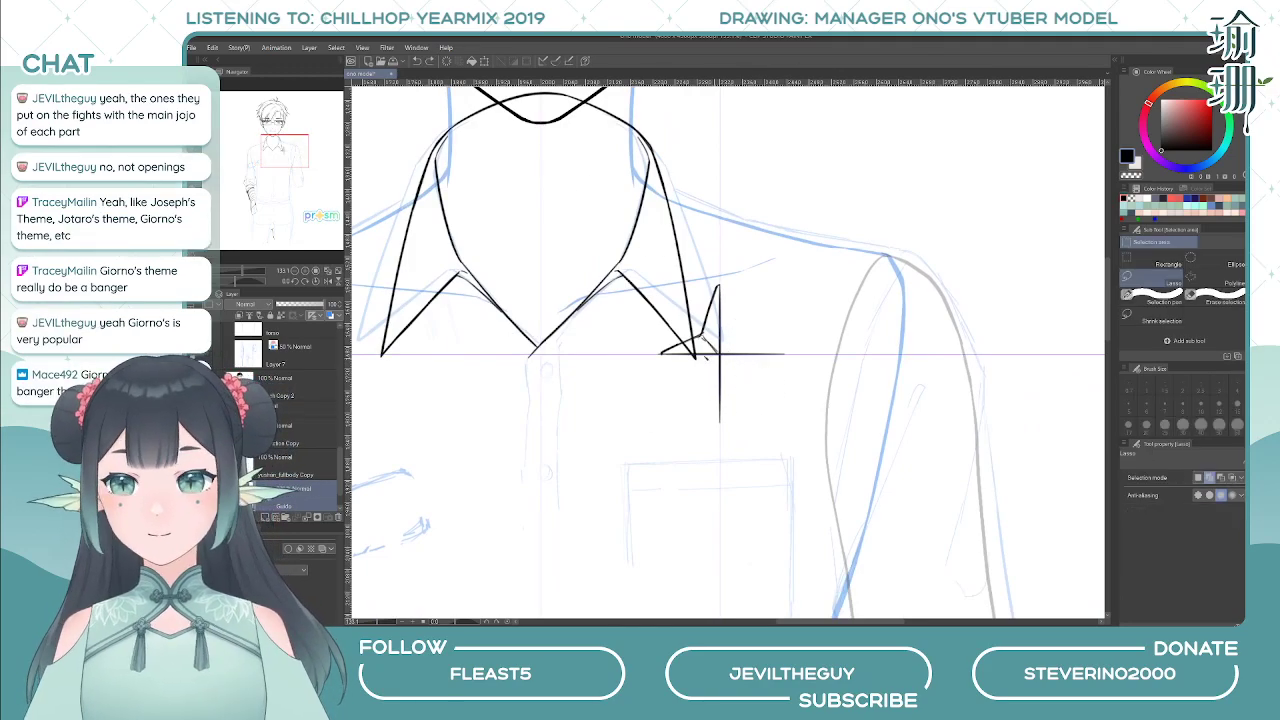
{"action": "left_click_drag", "start_coordinate": [785, 382], "coordinate": [804, 396]}
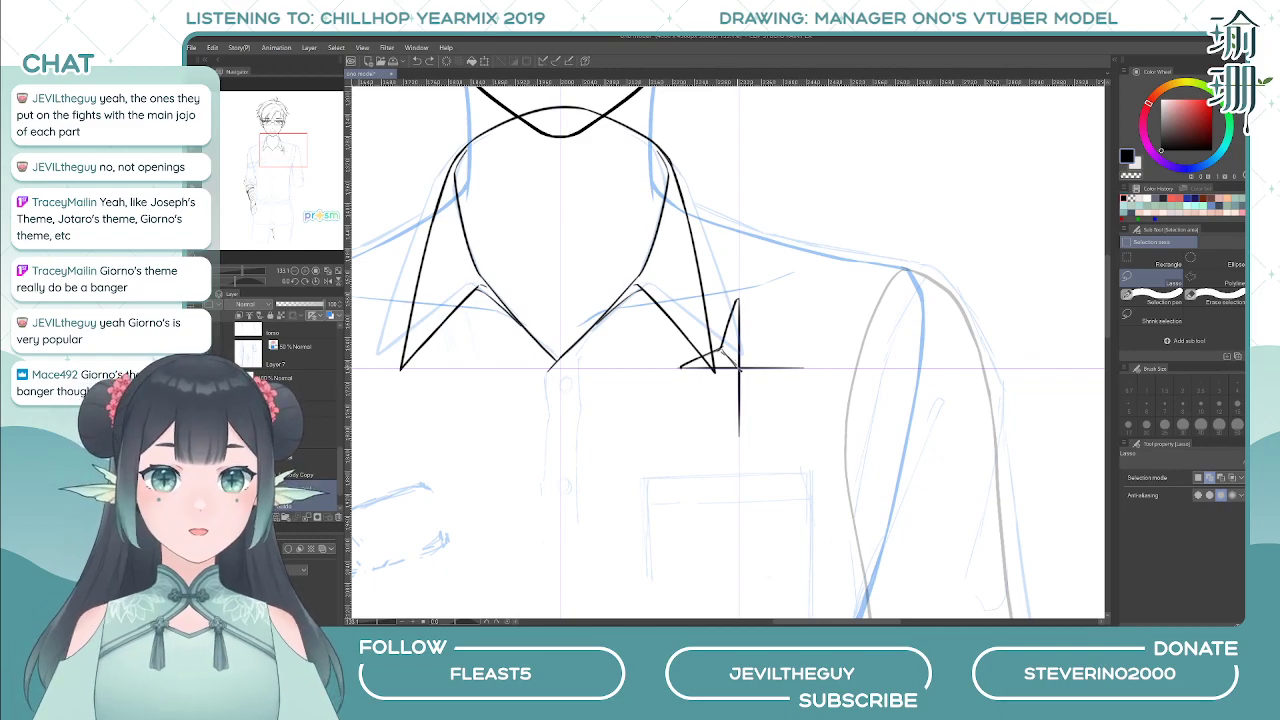
{"action": "mouse_move", "coordinate": [737, 288]}
{"action": "left_mouse_down"}
{"action": "mouse_move", "coordinate": [667, 323]}
{"action": "mouse_move", "coordinate": [643, 362]}
{"action": "left_mouse_up"}
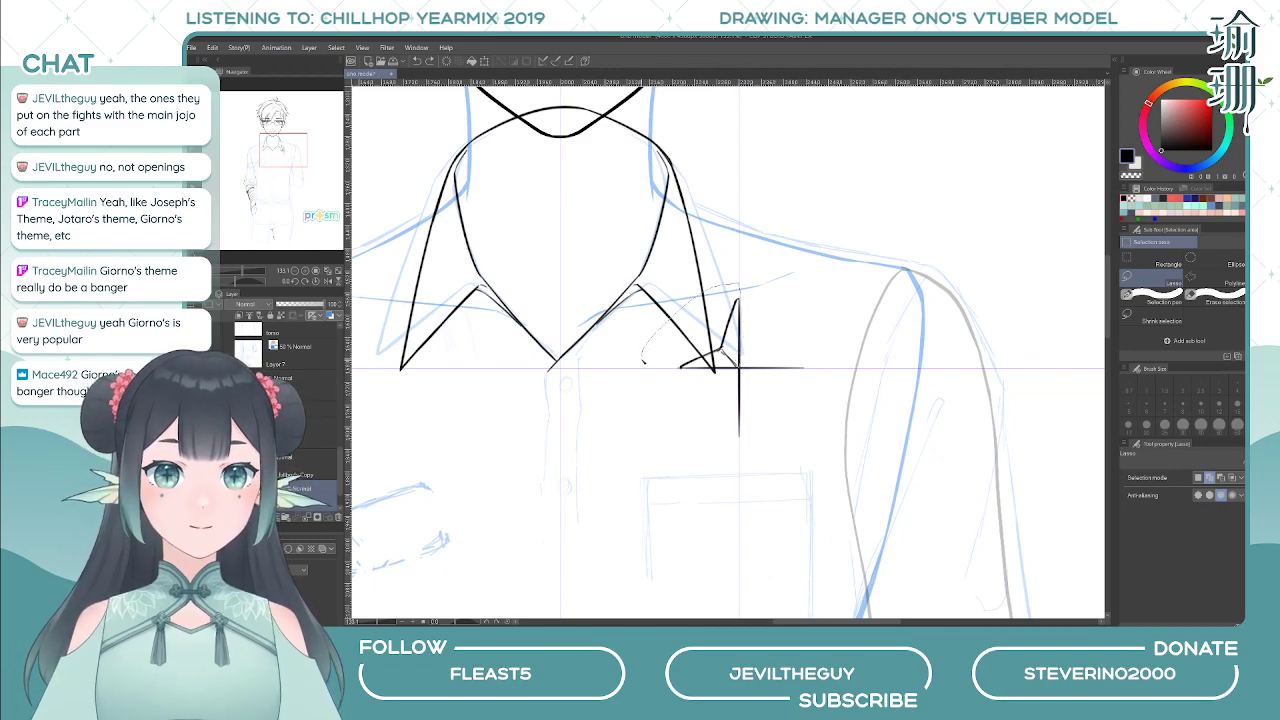
{"action": "left_click_drag", "start_coordinate": [735, 370], "coordinate": [736, 371]}
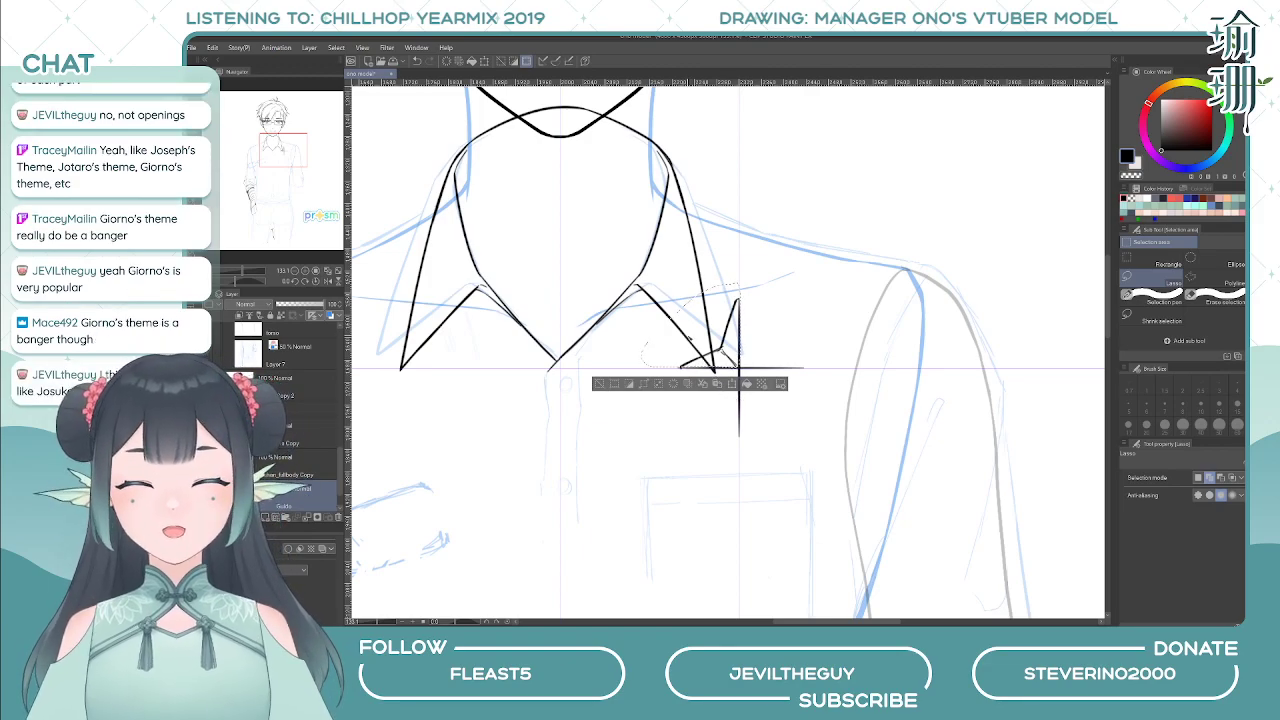
{"action": "left_click", "coordinate": [746, 383]}
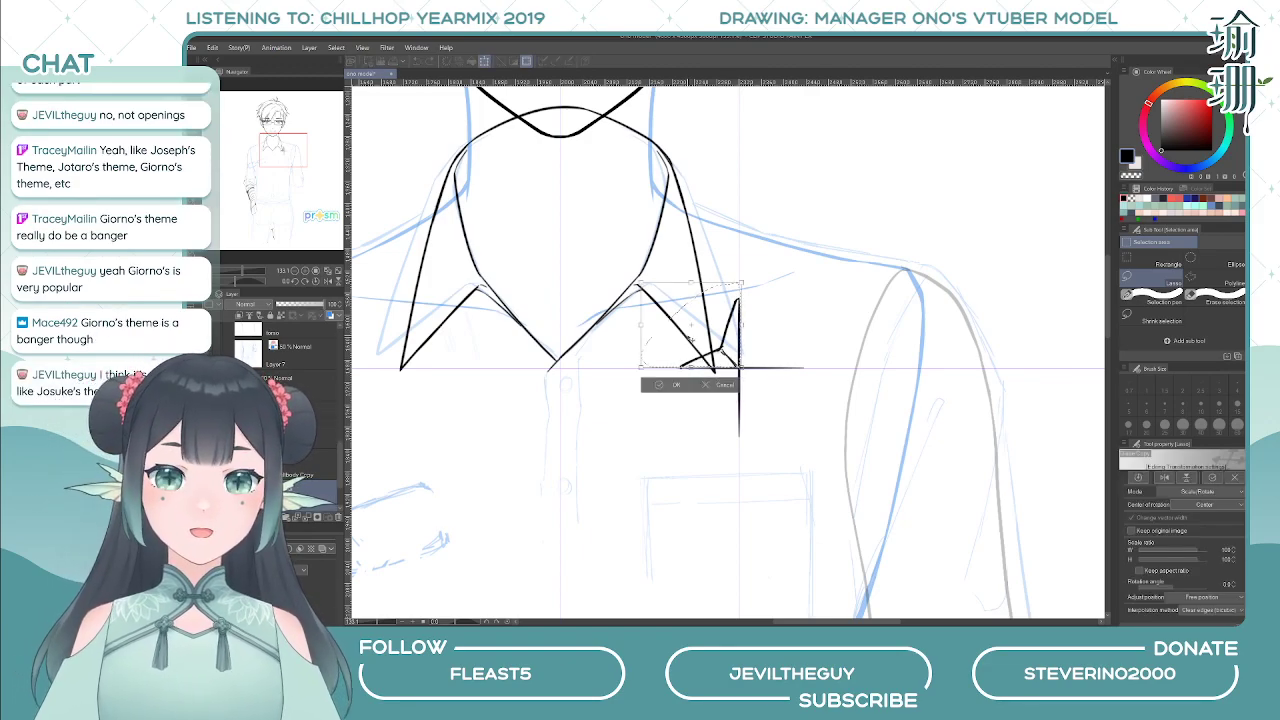
{"action": "left_click", "coordinate": [1164, 477]}
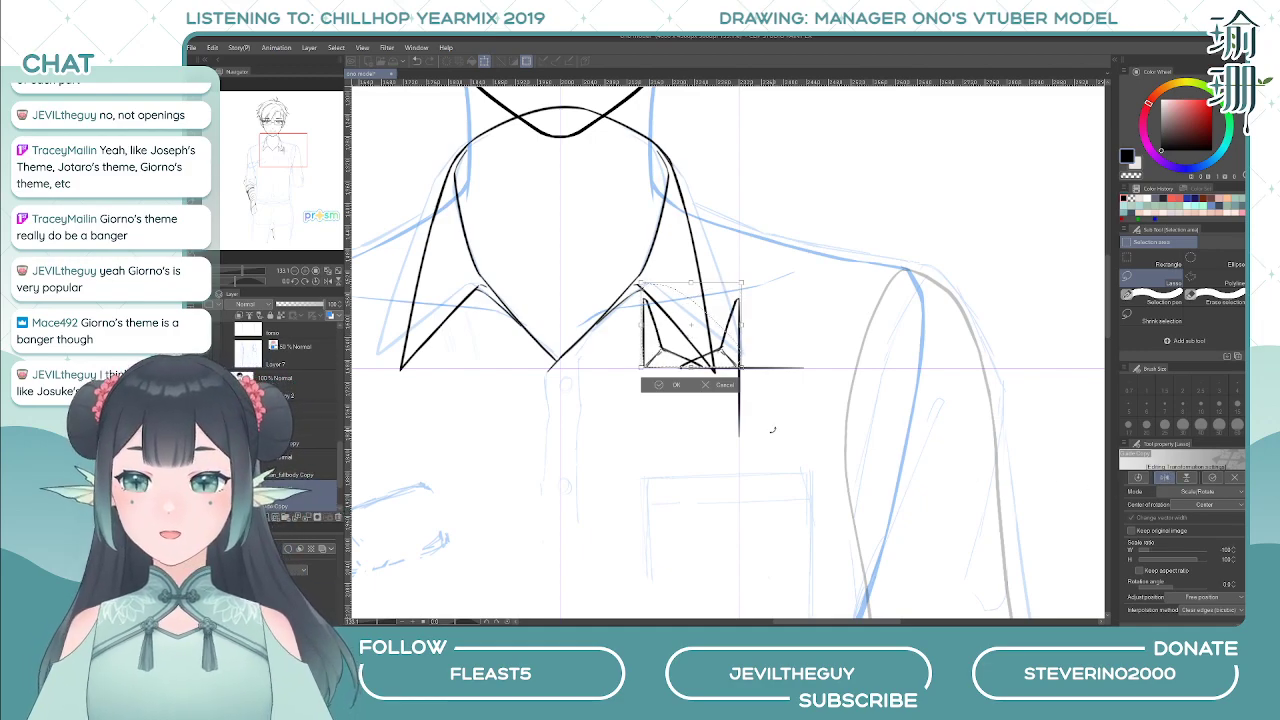
- Move the flipped copy right until it meets the vertical line, forming the star's upper half, and apply the transformation
{"action": "key", "text": "Right"}
{"action": "key", "text": "Right"}
{"action": "key", "text": "Right"}
{"action": "key", "text": "Right"}
{"action": "key", "text": "Right"}
{"action": "key", "text": "Right"}
{"action": "key", "text": "Right"}
{"action": "key", "text": "Right"}
{"action": "key", "text": "Right"}
{"action": "key", "text": "Right"}
{"action": "key", "text": "Right"}
{"action": "key", "text": "Right"}
{"action": "key", "text": "Right"}
{"action": "key", "text": "Right"}
{"action": "key", "text": "Right"}
{"action": "key", "text": "Right"}
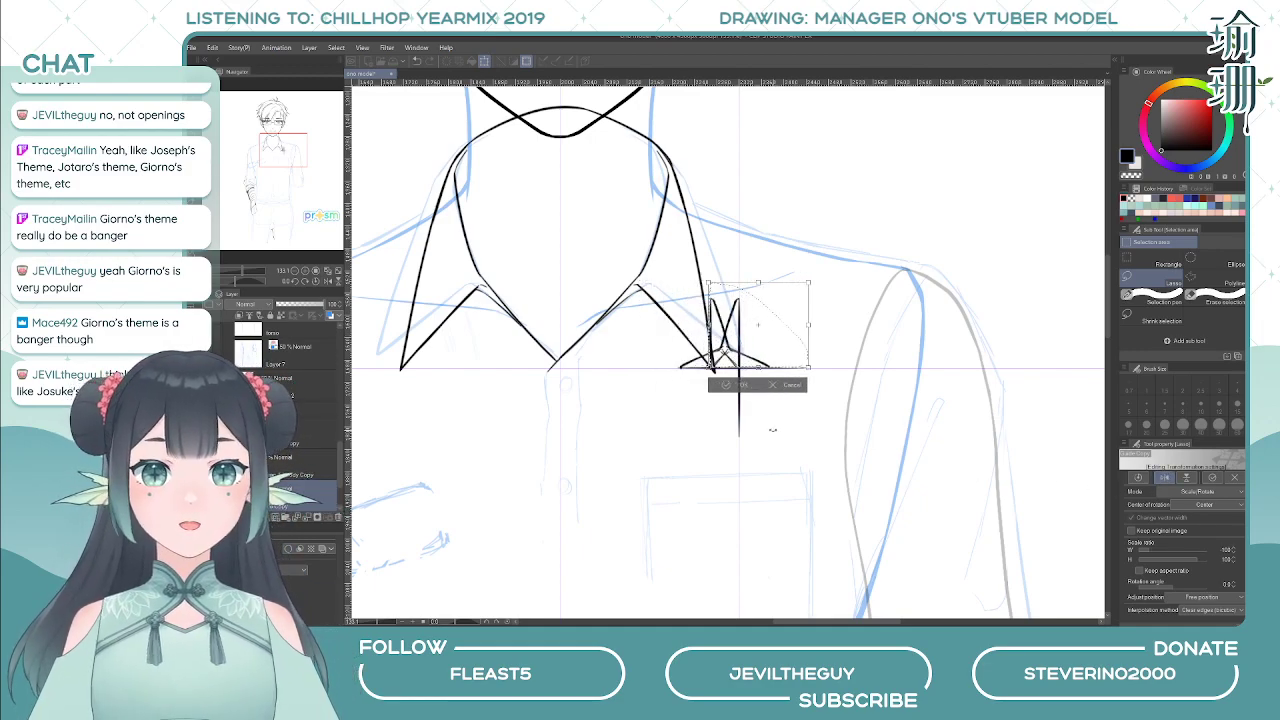
{"action": "key", "text": "Right"}
{"action": "key", "text": "Right"}
{"action": "key", "text": "Right"}
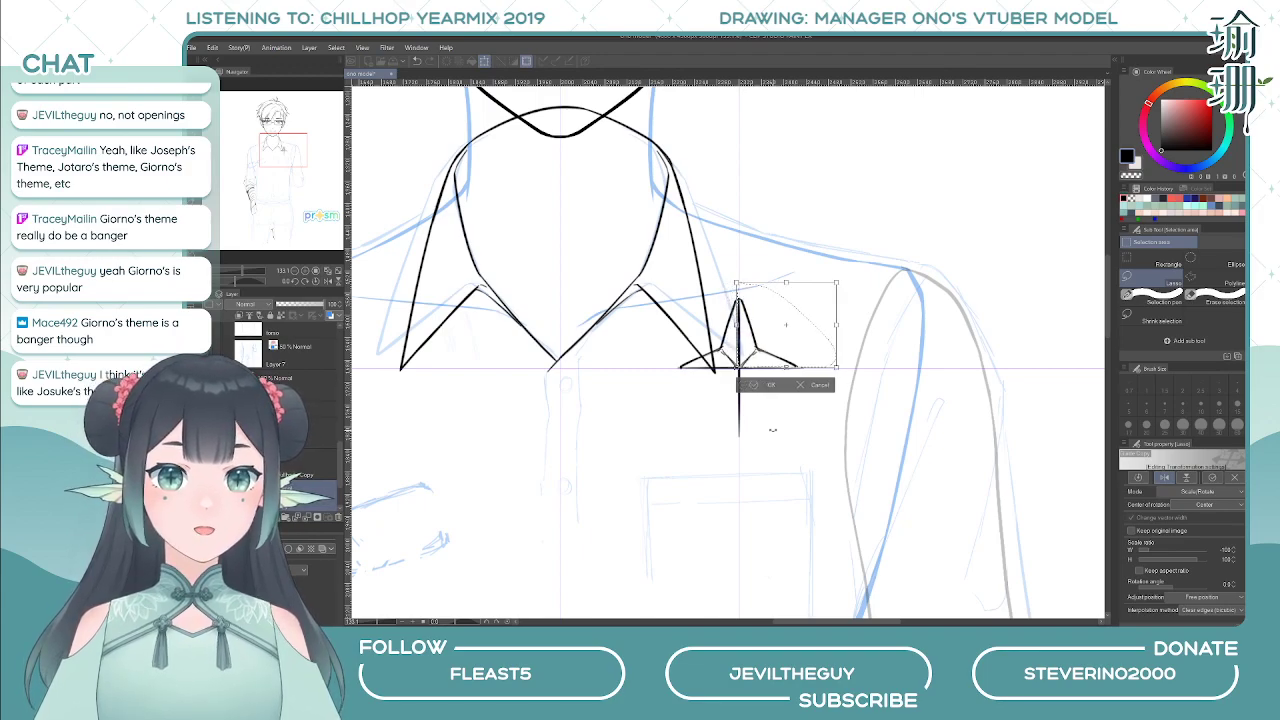
{"action": "key", "text": "Return"}
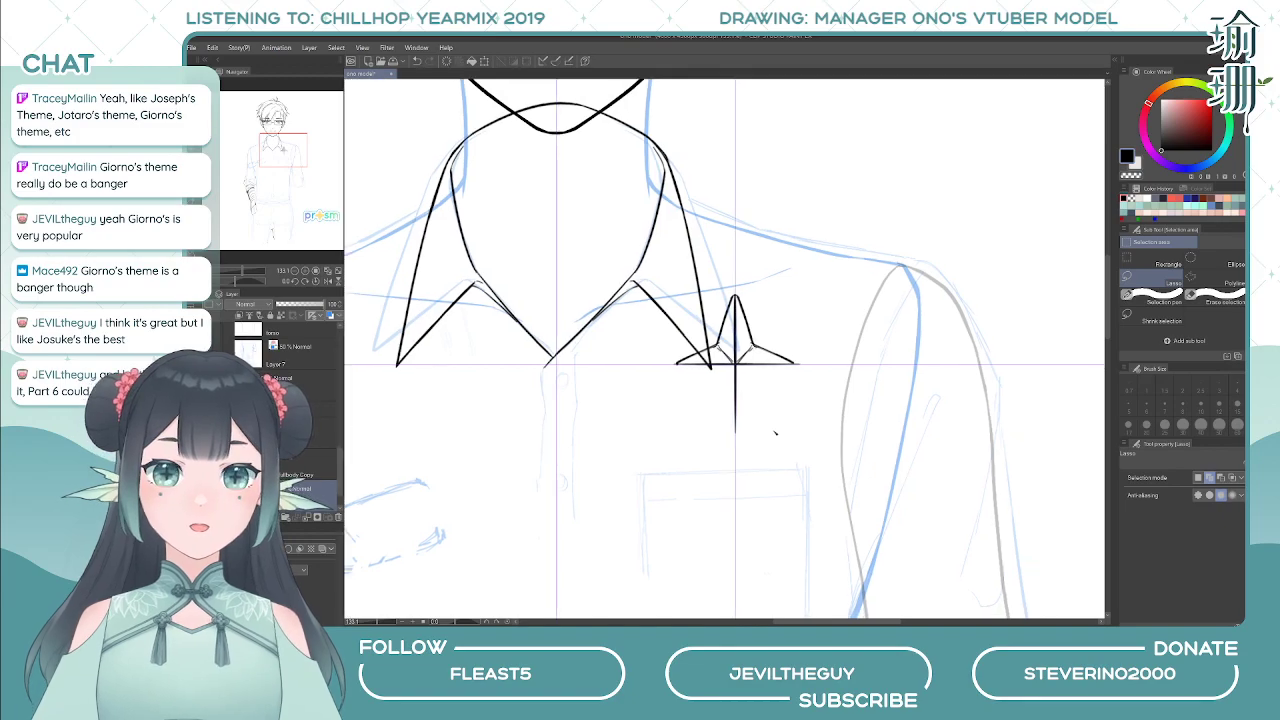
{"action": "key", "text": "ctrl+t"}
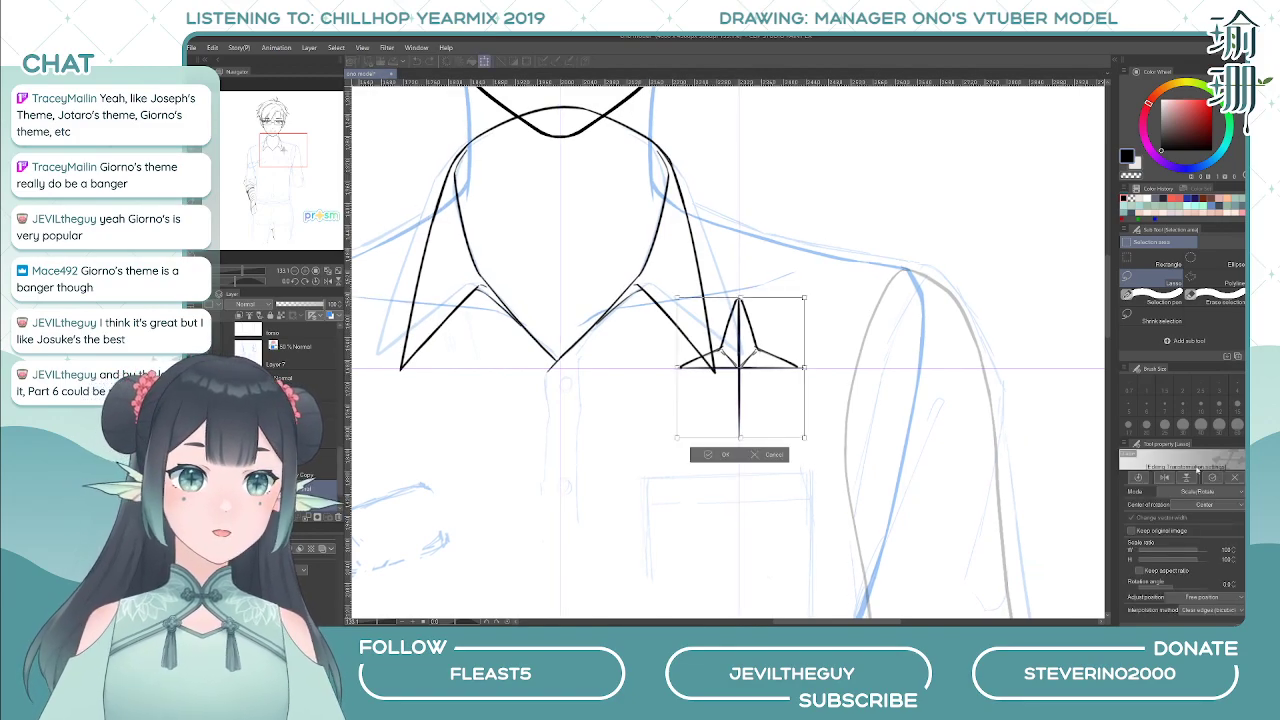
{"action": "left_click", "coordinate": [1186, 477]}
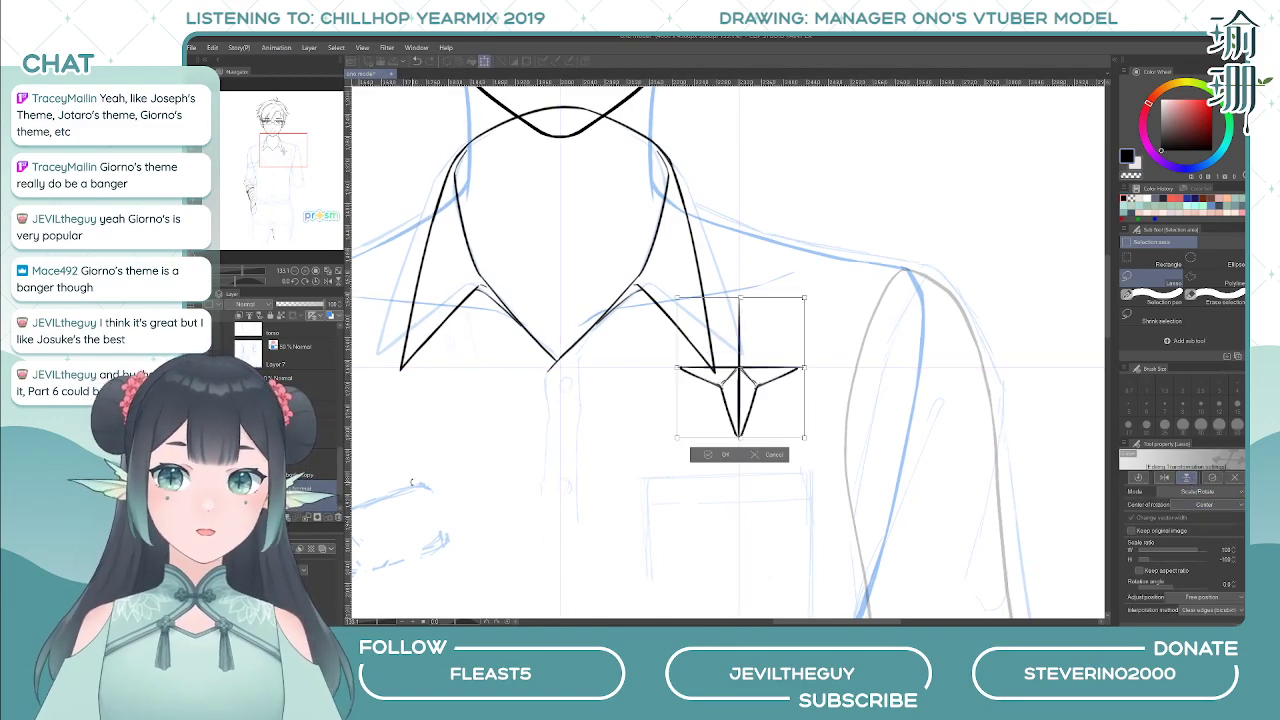
{"action": "key", "text": "ctrl+z"}
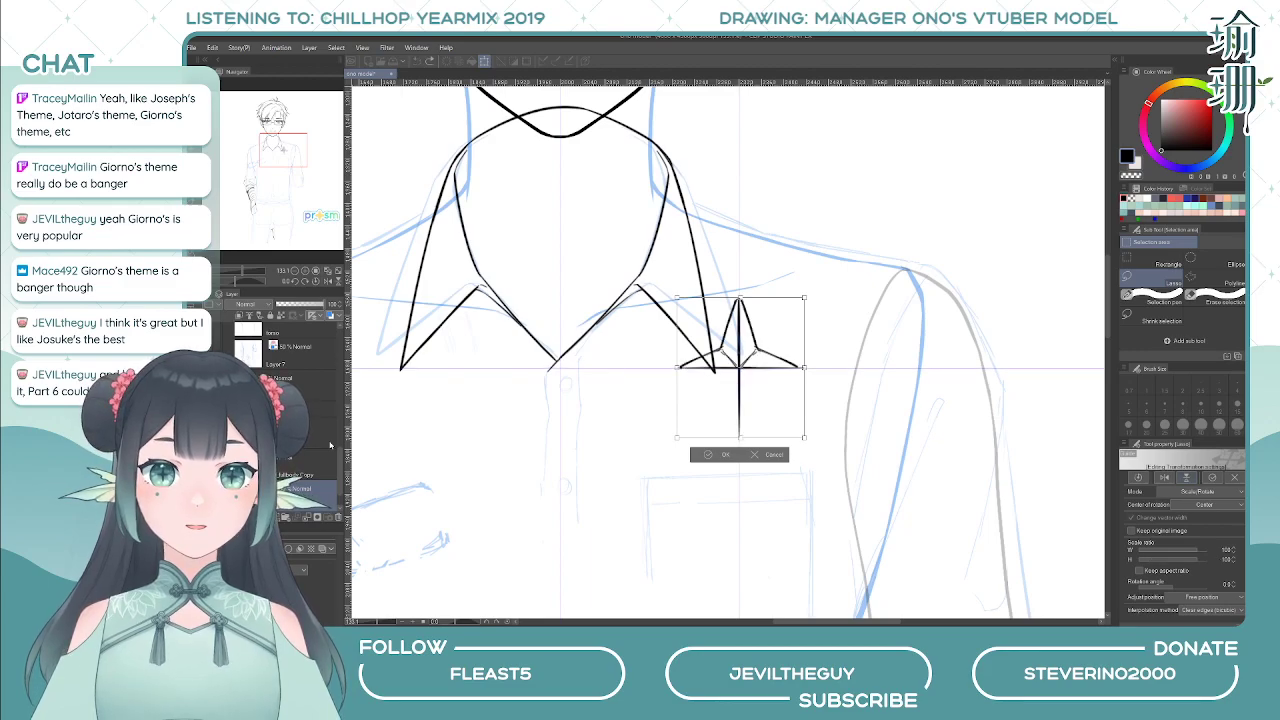
{"action": "key", "text": "Return"}
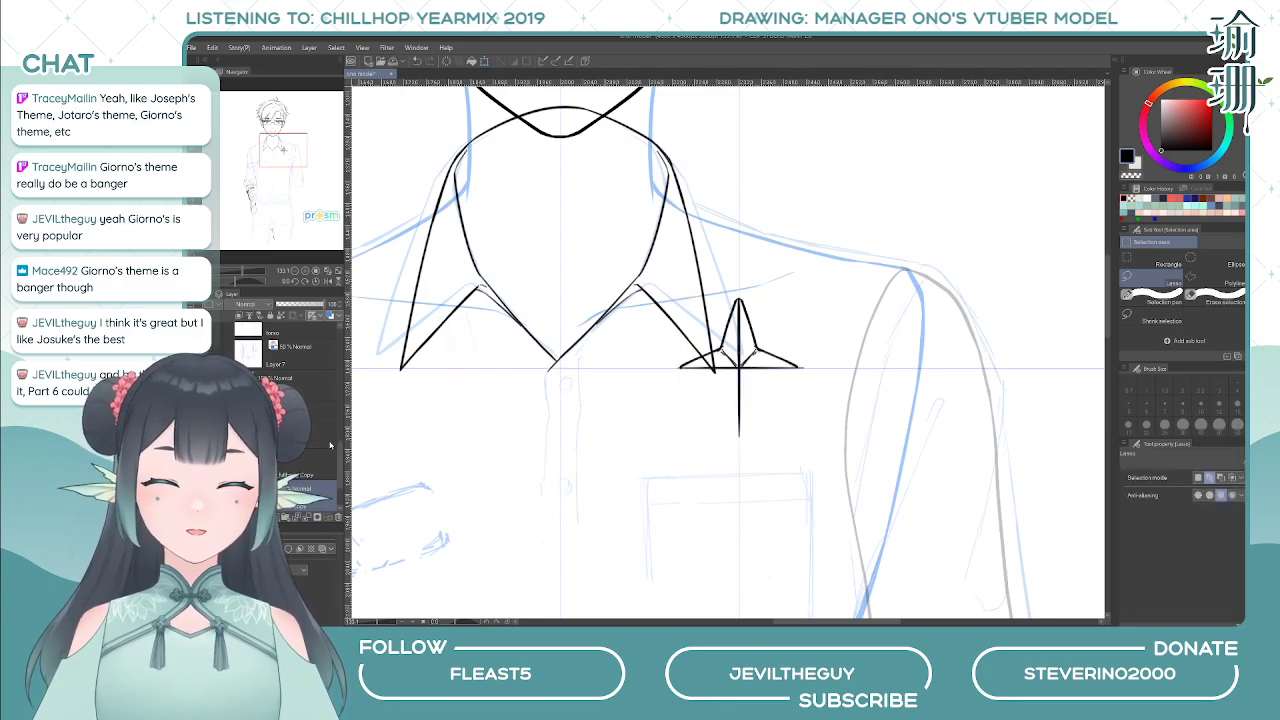
- Flip a copy of the upper half-star vertically in place to complete the four-pointed star
{"action": "key", "text": "ctrl+t"}
{"action": "left_click", "coordinate": [1185, 478]}
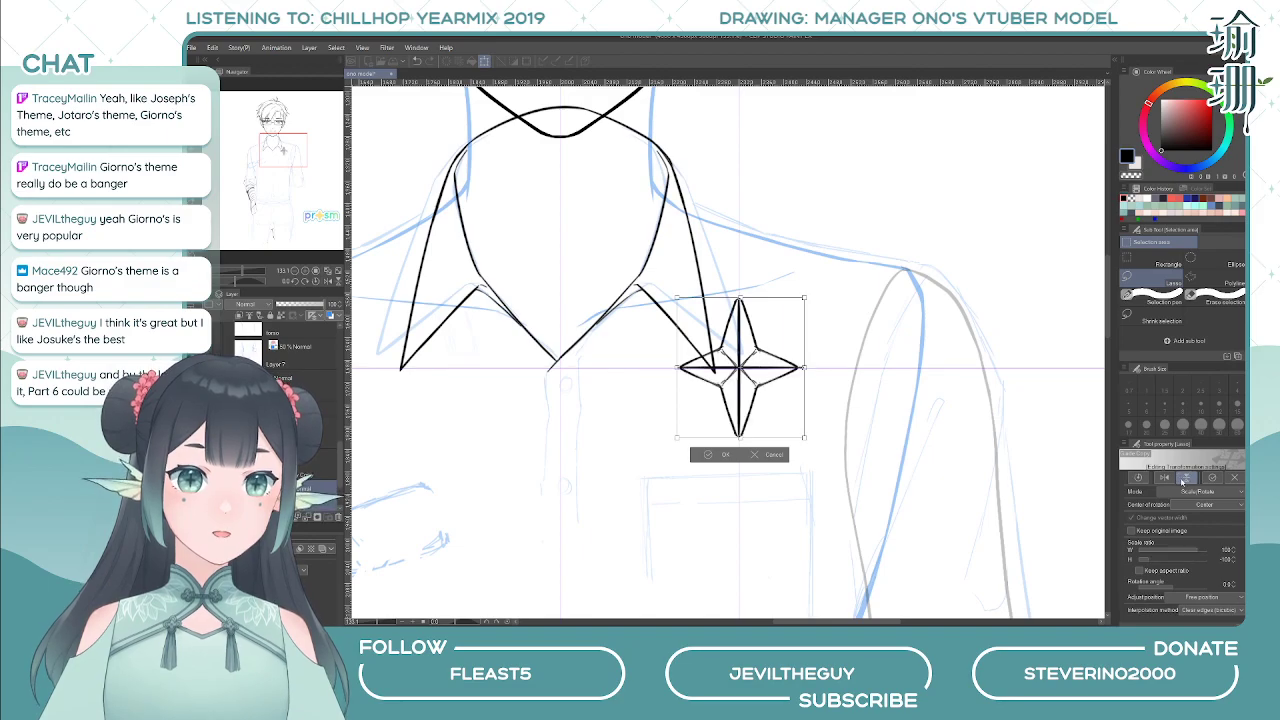
{"action": "key", "text": "Return"}
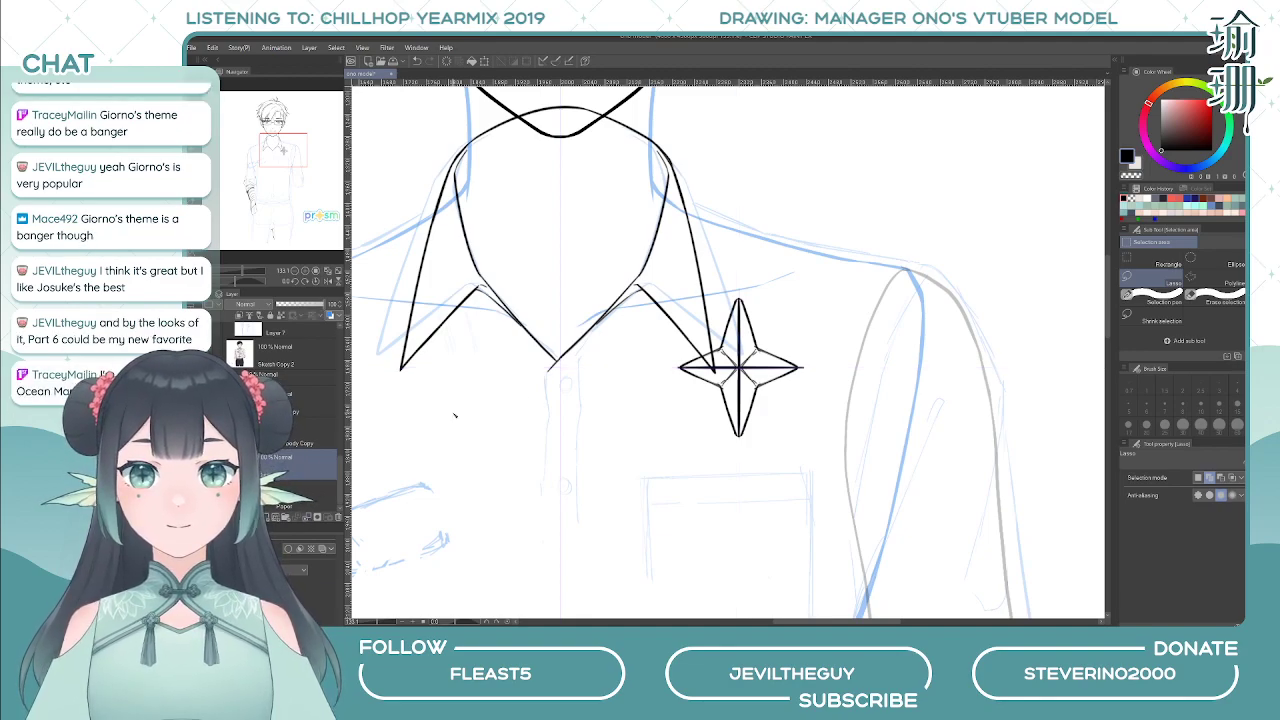
- Erase the uneven line ends at the tips of the four-pointed star
{"action": "scroll", "coordinate": [824, 291], "scroll_direction": "up", "scroll_amount": 4}
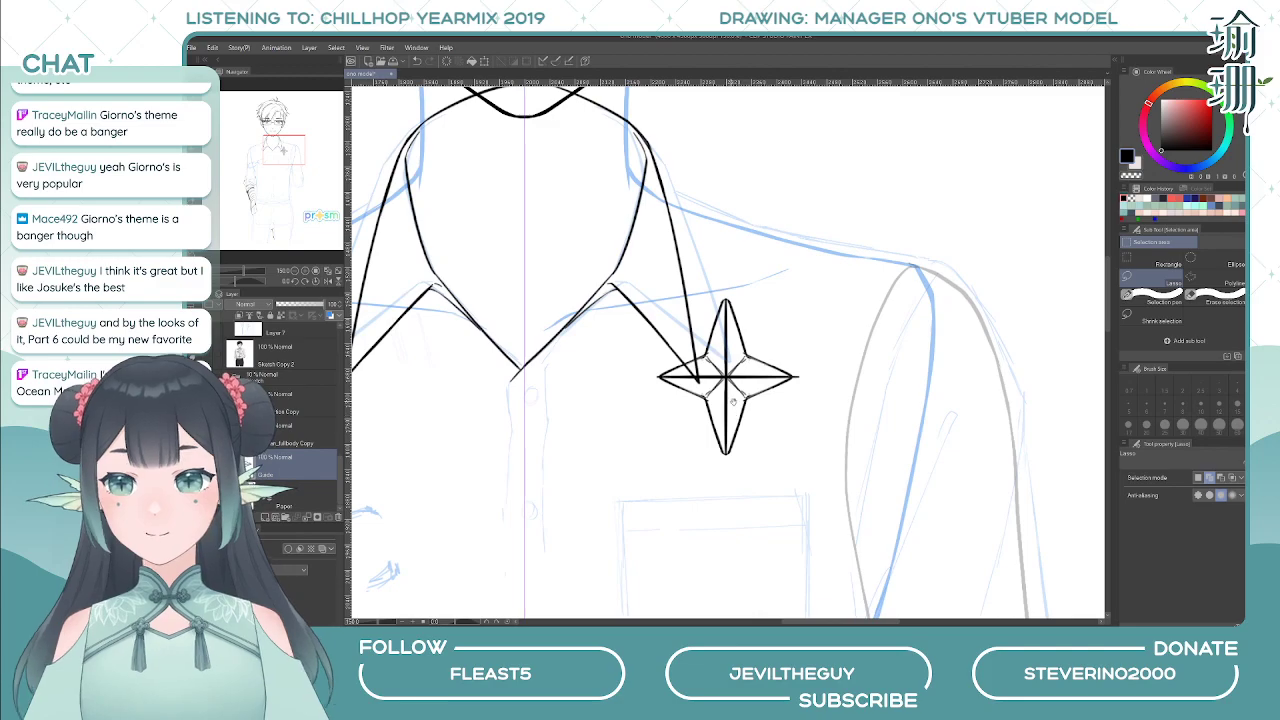
{"action": "key", "text": "e"}
{"action": "mouse_move", "coordinate": [718, 392]}
{"action": "left_mouse_down"}
{"action": "mouse_move", "coordinate": [731, 410]}
{"action": "mouse_move", "coordinate": [729, 389]}
{"action": "left_mouse_up"}
{"action": "key", "text": "ctrl+z"}
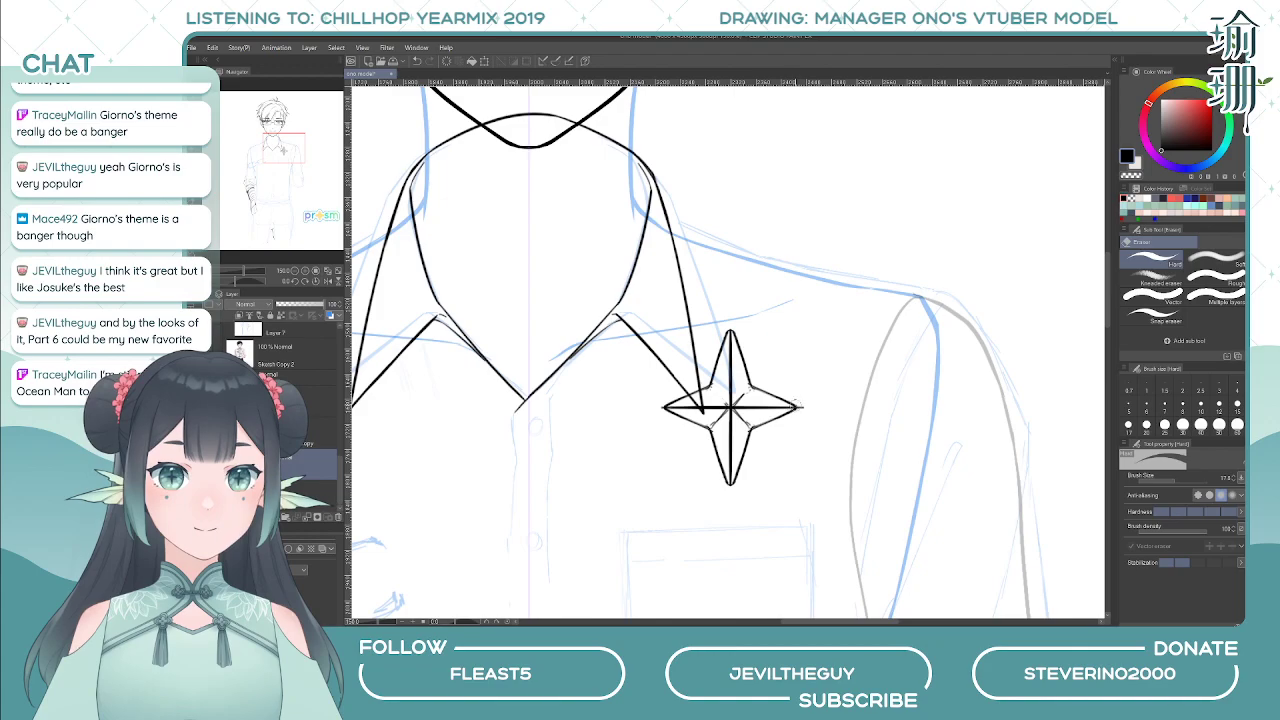
{"action": "left_click_drag", "start_coordinate": [797, 405], "coordinate": [799, 415]}
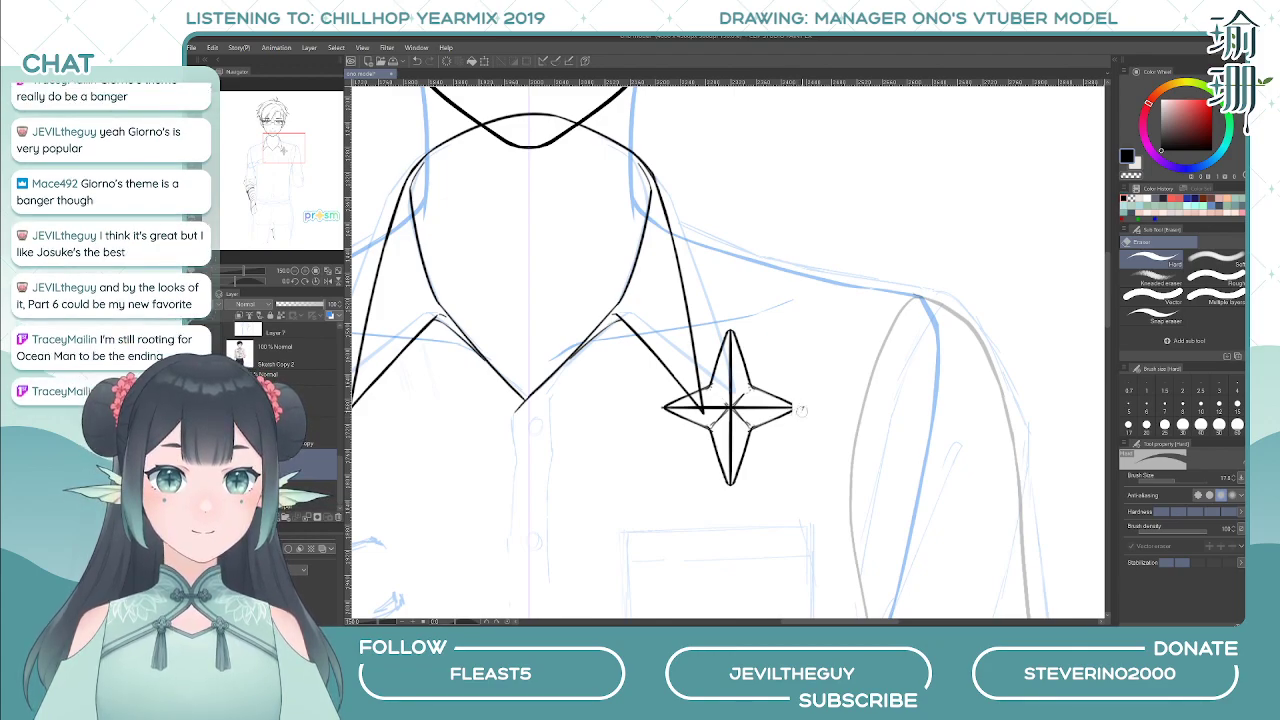
{"action": "left_click_drag", "start_coordinate": [663, 399], "coordinate": [663, 415]}
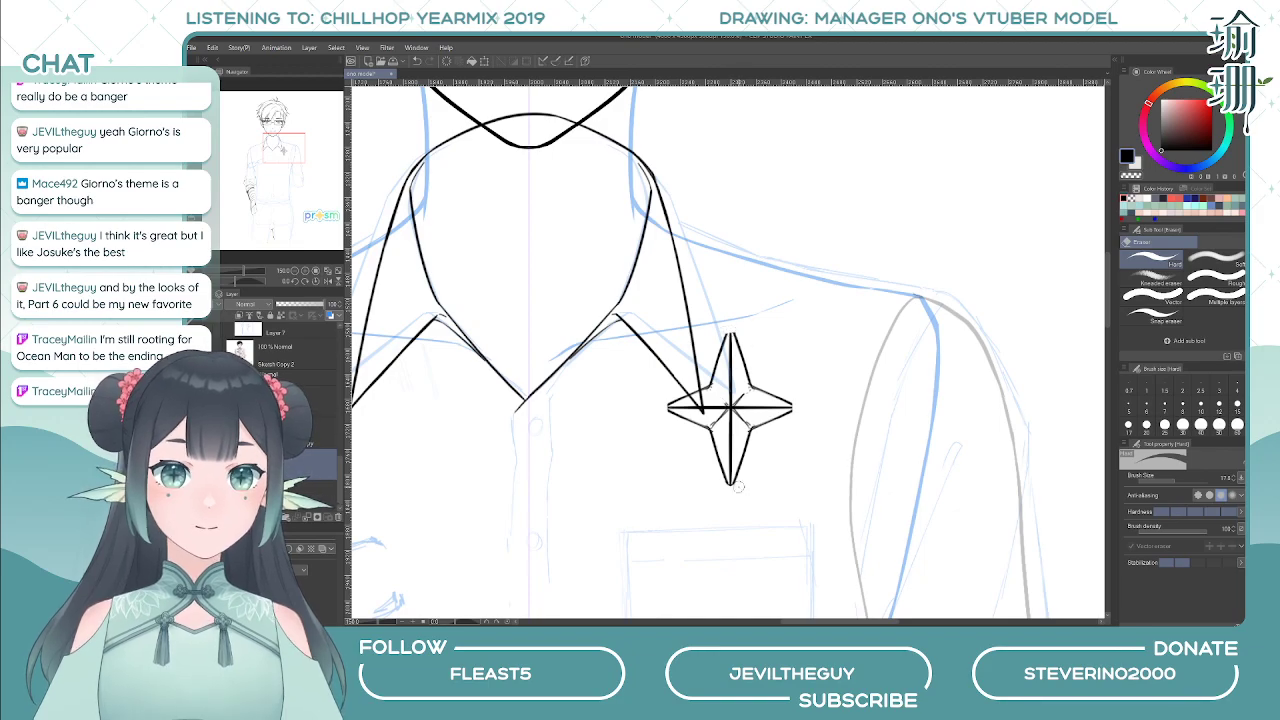
{"action": "left_click_drag", "start_coordinate": [720, 487], "coordinate": [731, 488]}
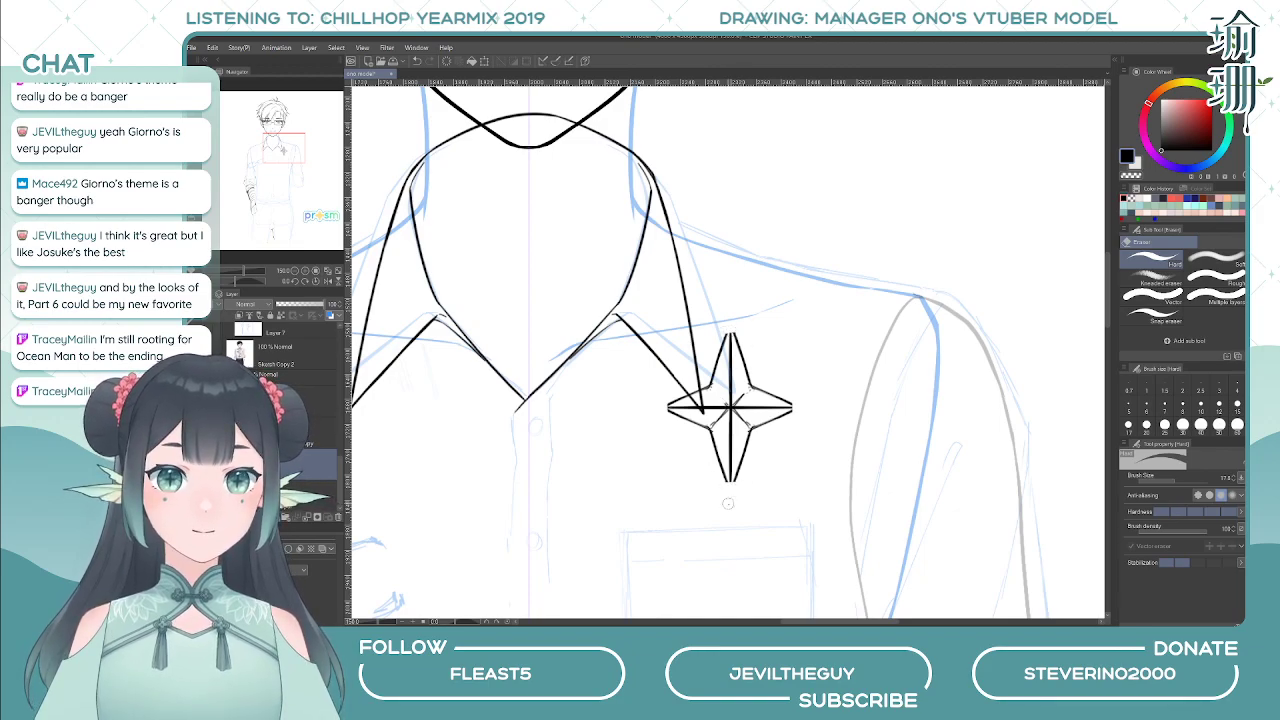
- Redraw the star's tips with the Soft pen so the outlines join in small rounded ends
{"action": "key", "text": "p"}
{"action": "left_click_drag", "start_coordinate": [785, 394], "coordinate": [771, 397]}
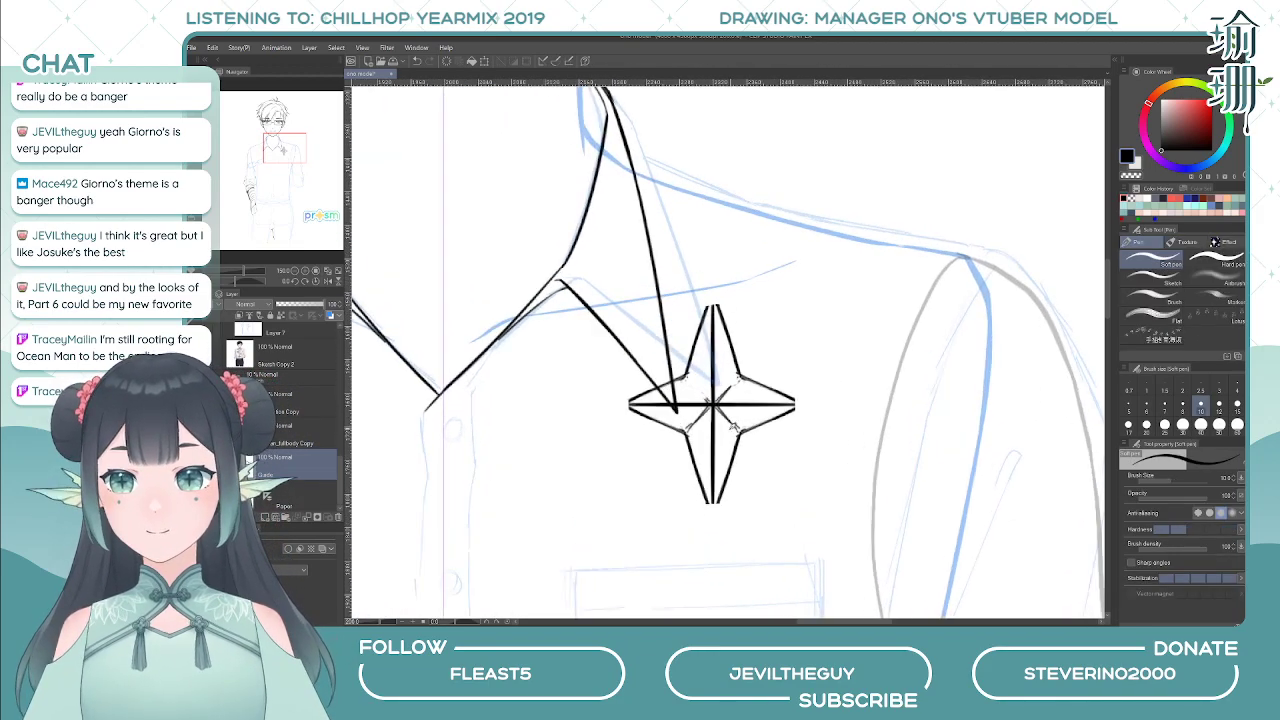
{"action": "scroll", "coordinate": [731, 425], "scroll_direction": "up", "scroll_amount": 1}
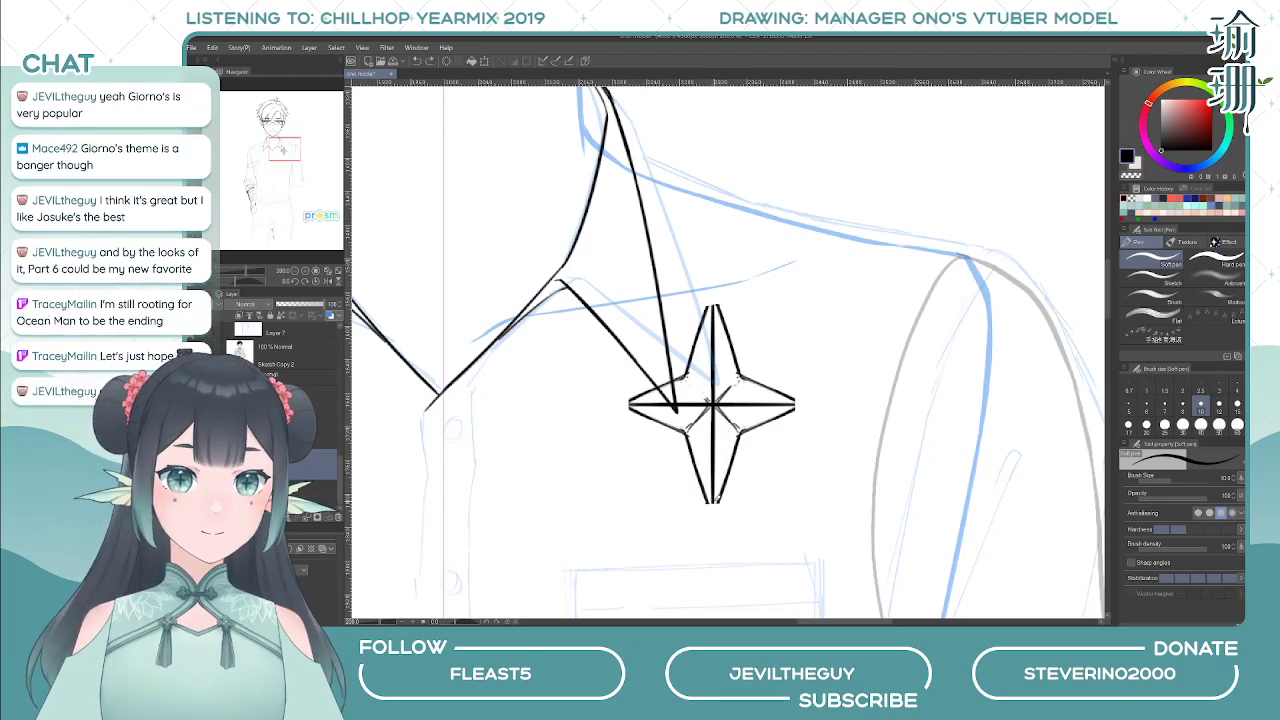
{"action": "left_click_drag", "start_coordinate": [713, 501], "coordinate": [716, 499]}
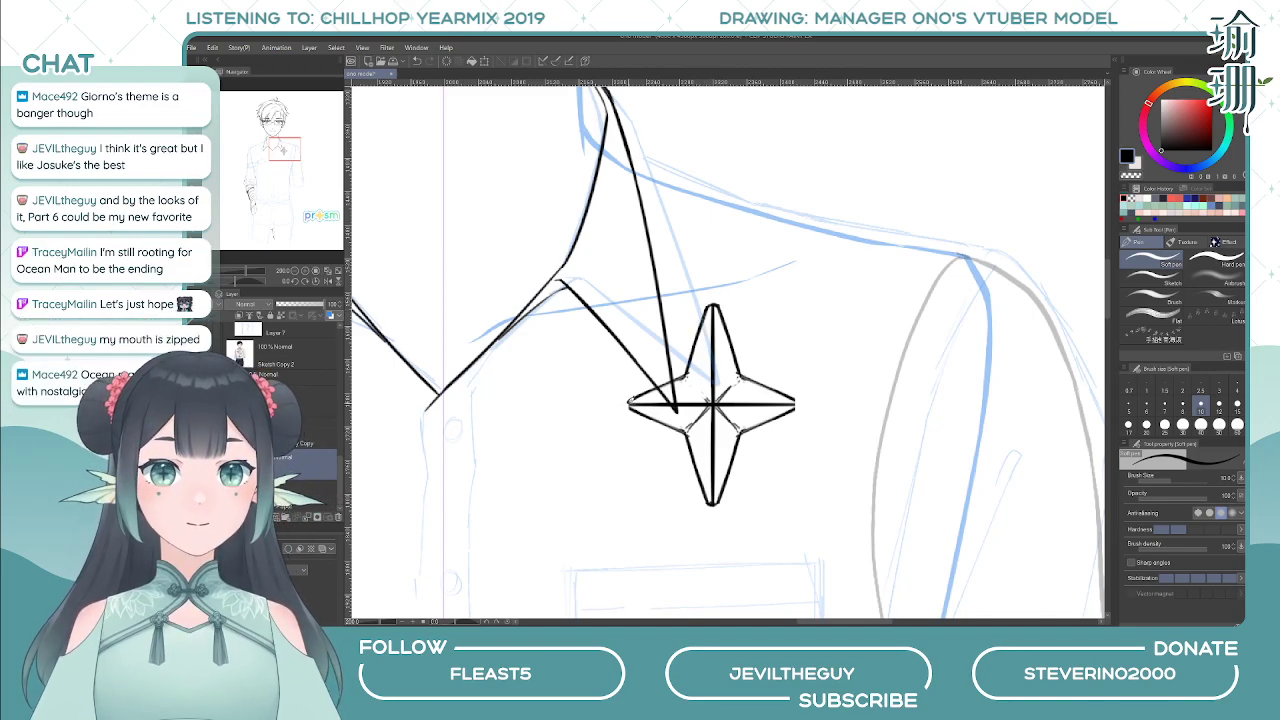
{"action": "left_click_drag", "start_coordinate": [631, 402], "coordinate": [629, 404]}
{"action": "key", "text": "h"}
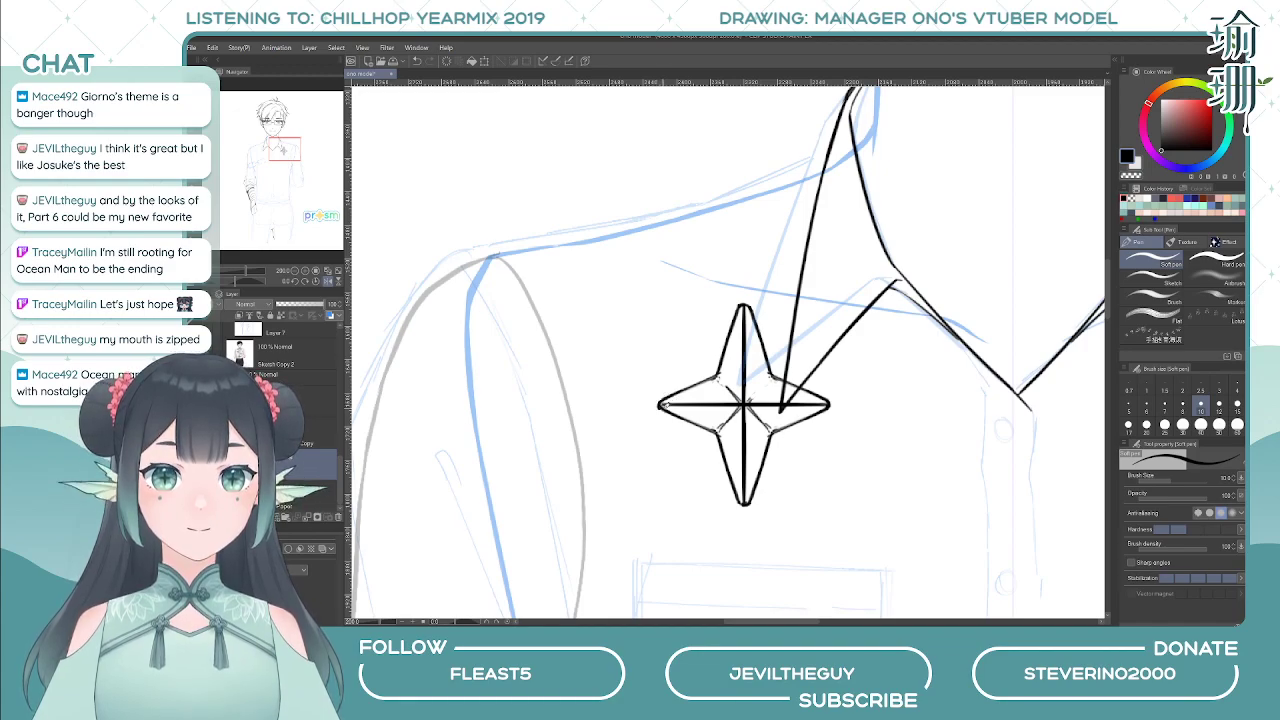
{"action": "left_click_drag", "start_coordinate": [660, 403], "coordinate": [664, 408]}
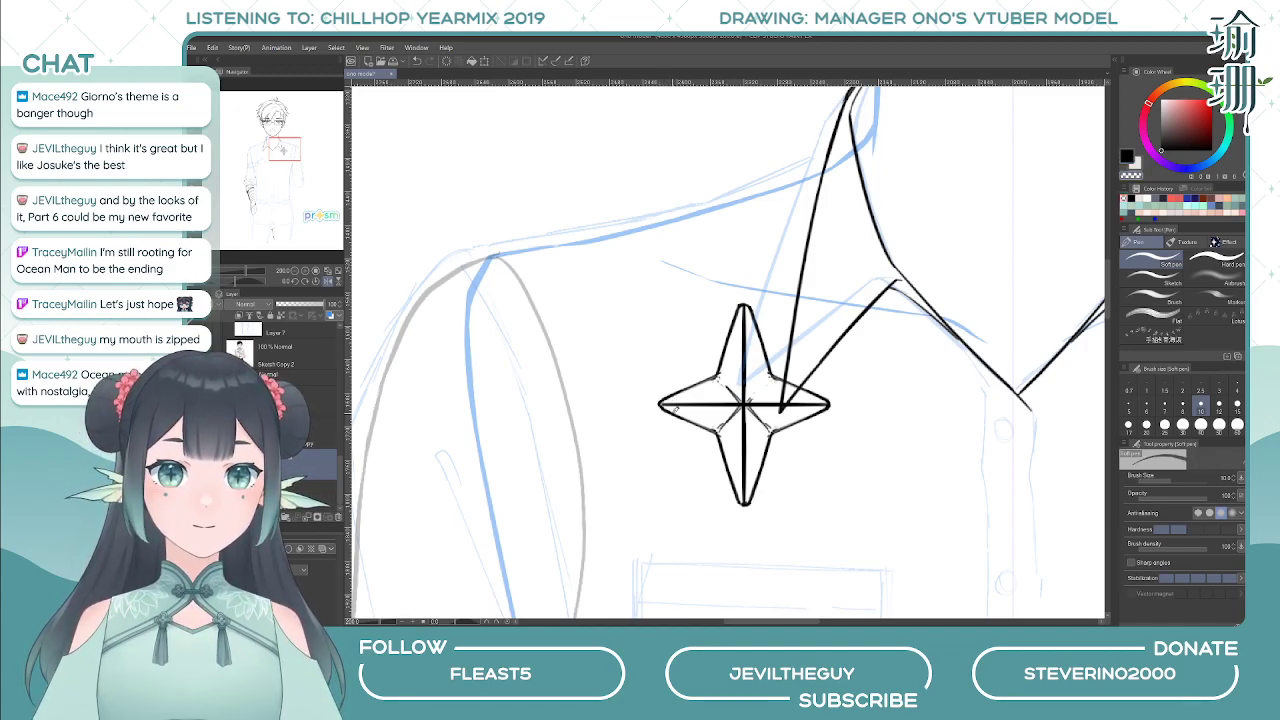
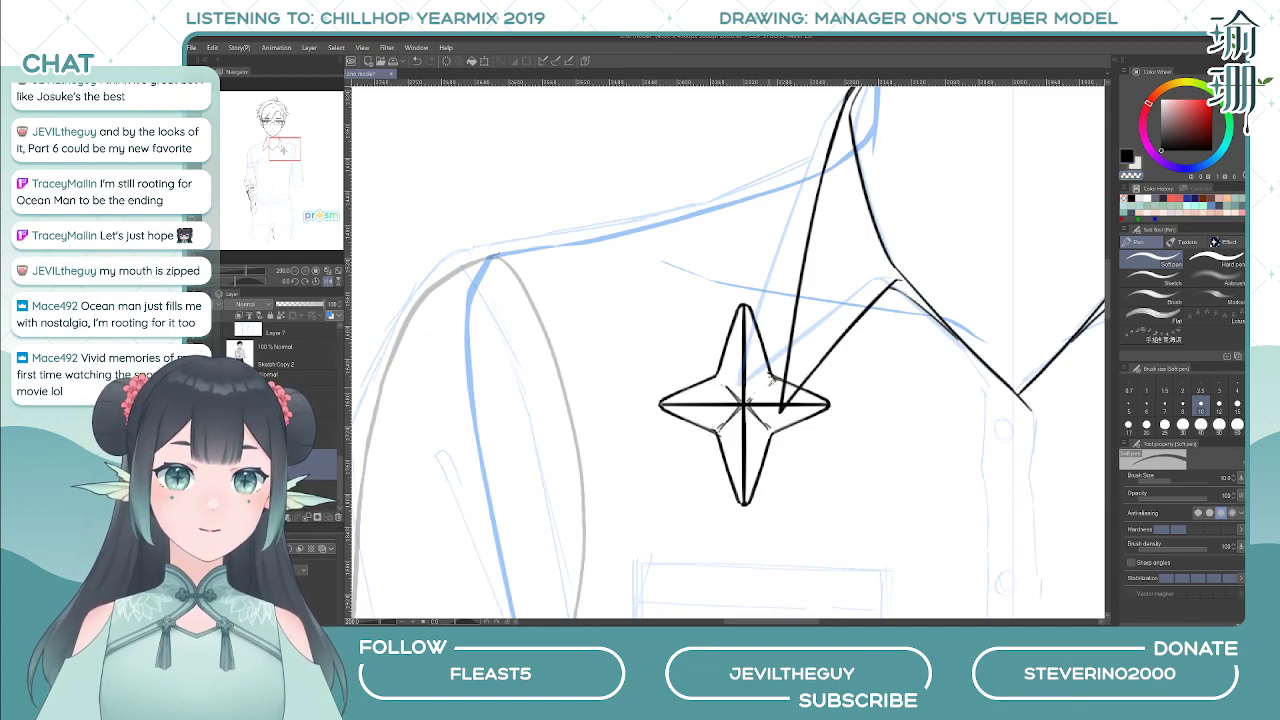
- Tidy the star outline at its inner corners, flipping the canvas horizontally to check the shape
{"action": "key", "text": "h"}
{"action": "key", "text": "ctrl+z"}
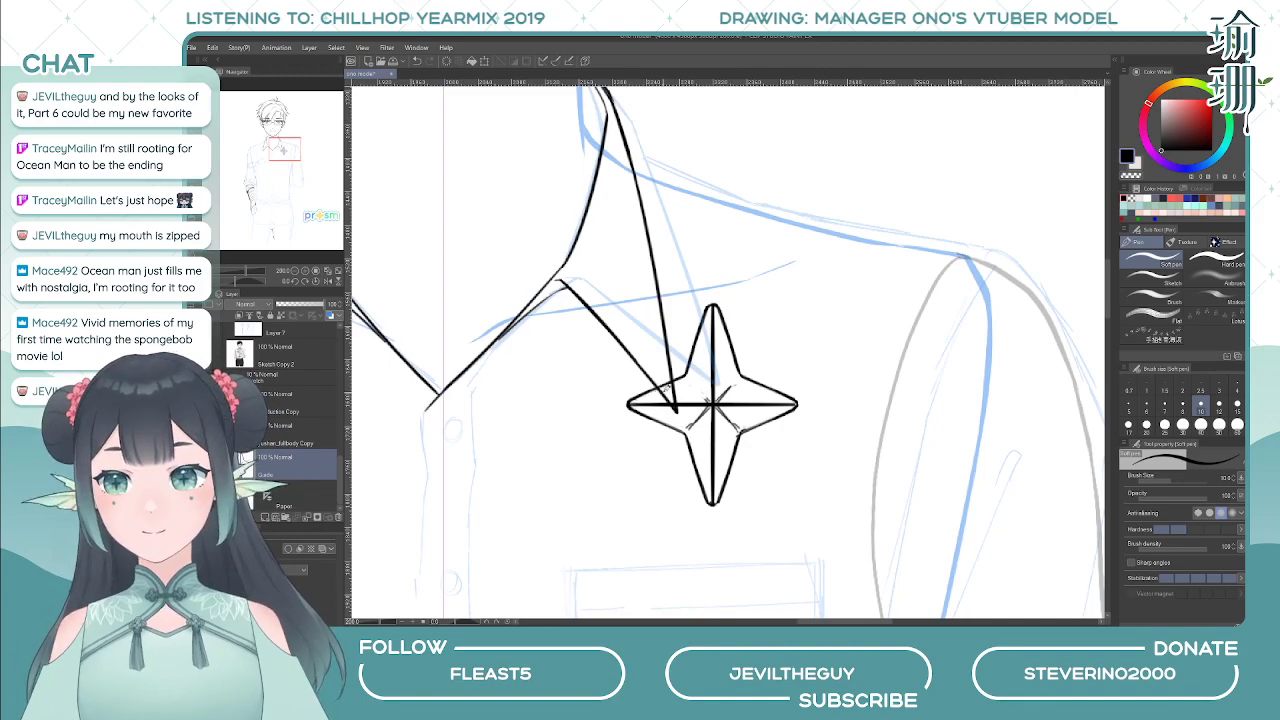
{"action": "key", "text": "h"}
{"action": "left_click_drag", "start_coordinate": [720, 335], "coordinate": [705, 348]}
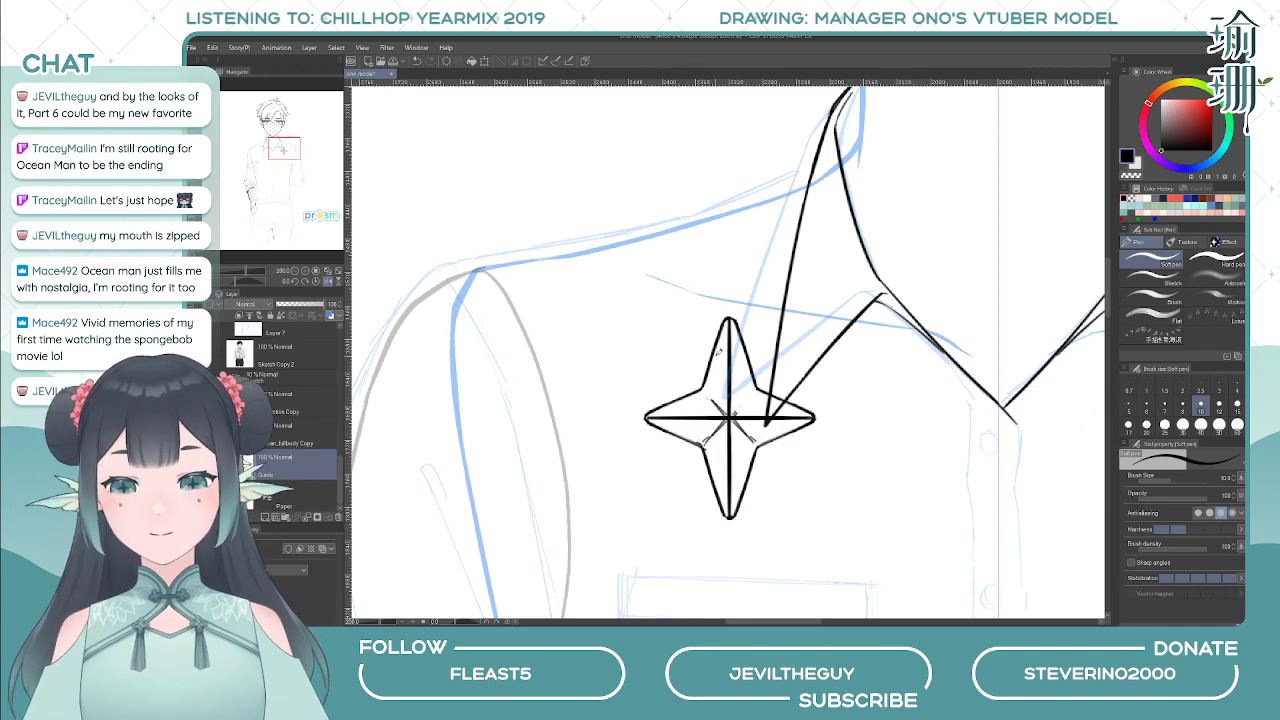
{"action": "key", "text": "e"}
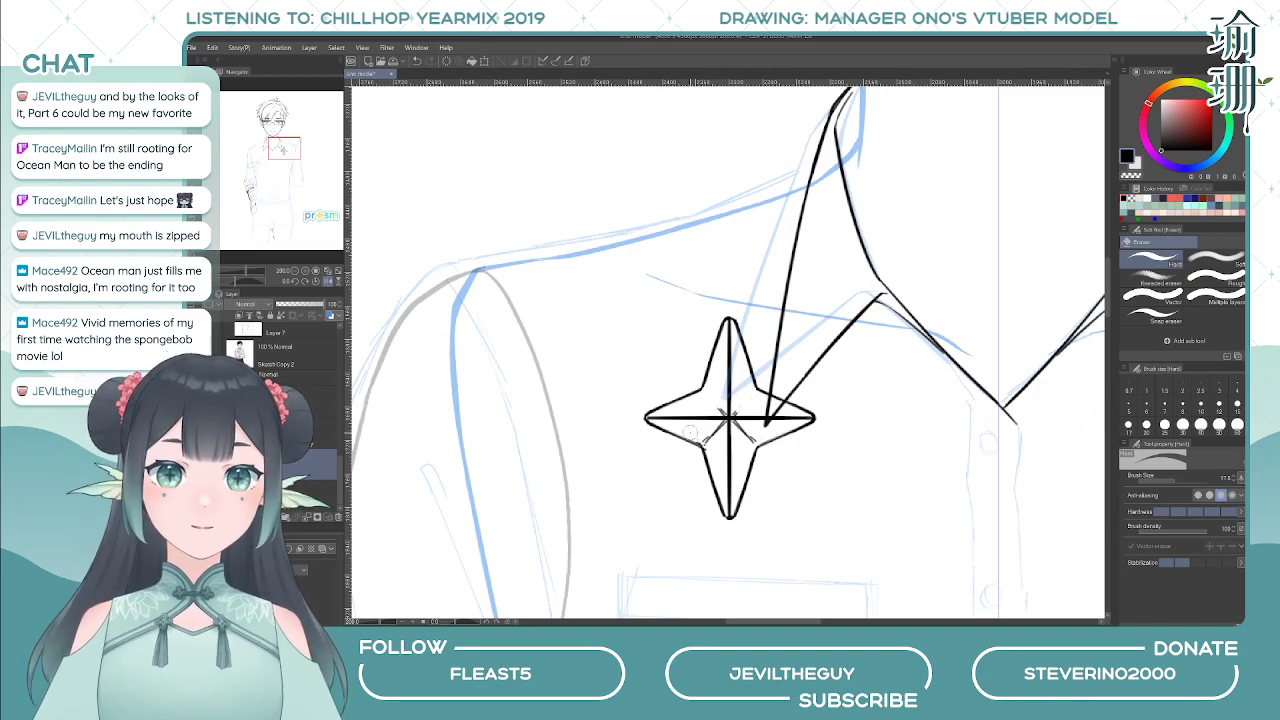
{"action": "key", "text": "p"}
{"action": "key", "text": "h"}
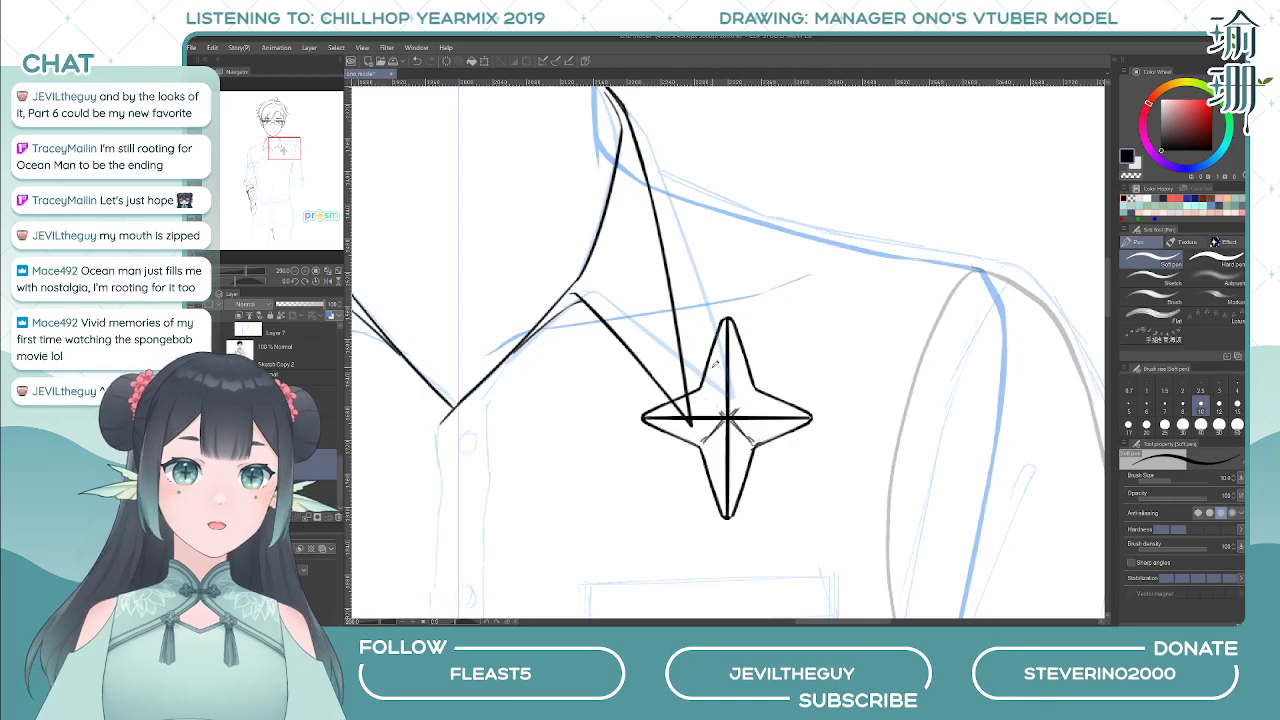
- Use the pen with transparent color to trim the upper end of the star's vertical centre line
{"action": "left_click_drag", "start_coordinate": [827, 294], "coordinate": [841, 296]}
{"action": "key", "text": "c"}
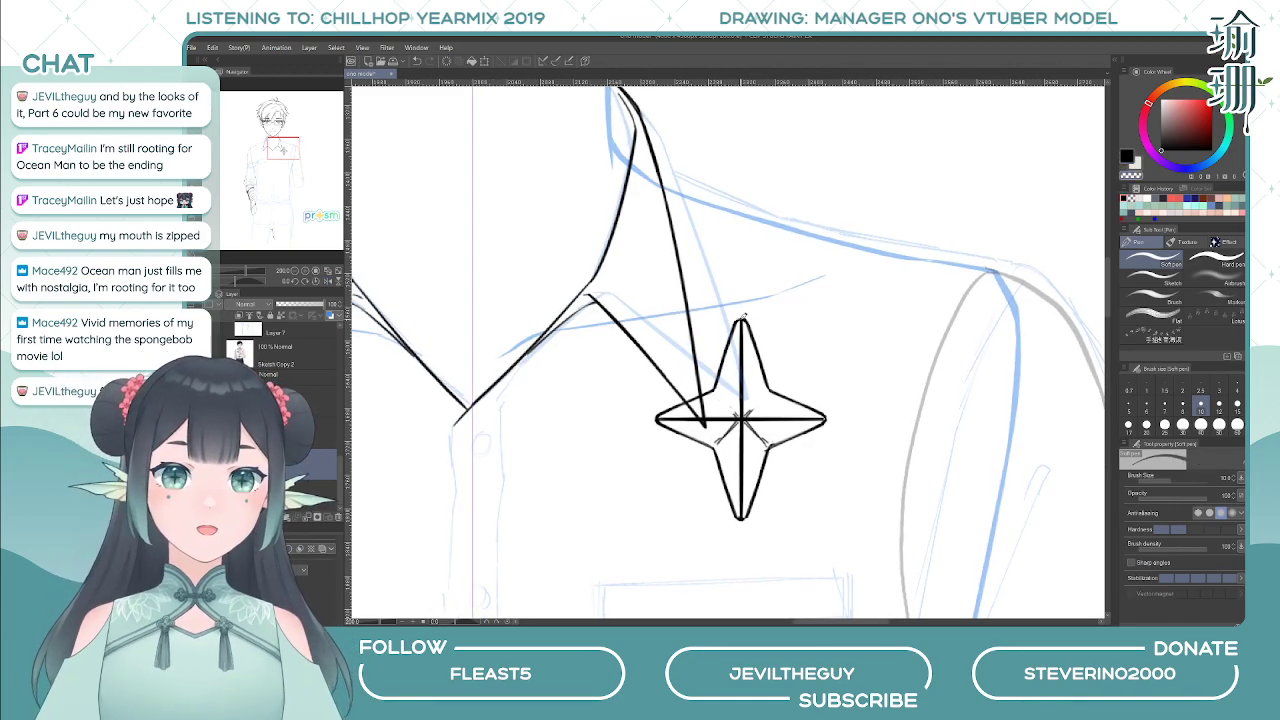
{"action": "left_click_drag", "start_coordinate": [739, 319], "coordinate": [743, 319]}
{"action": "key", "text": "ctrl+z"}
{"action": "key", "text": "c"}
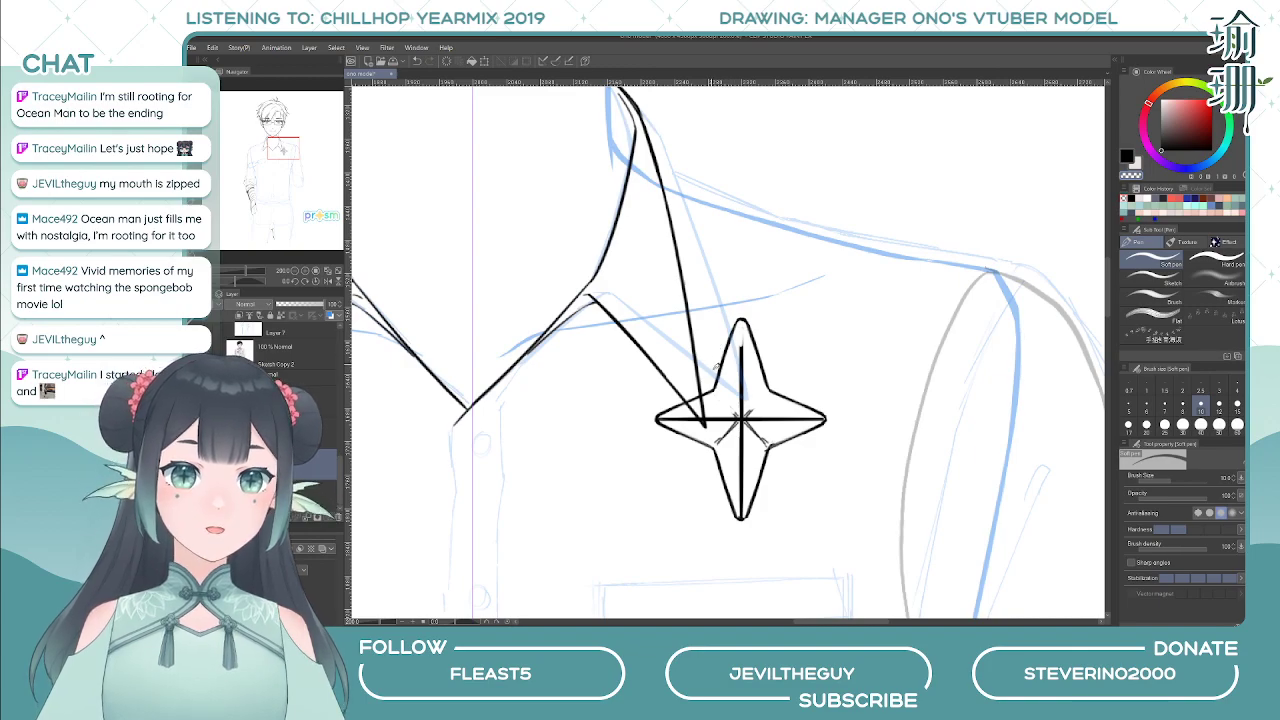
- Clean up the star's lower tip with the Soft pen, alternating between black and transparent color
{"action": "key", "text": "c"}
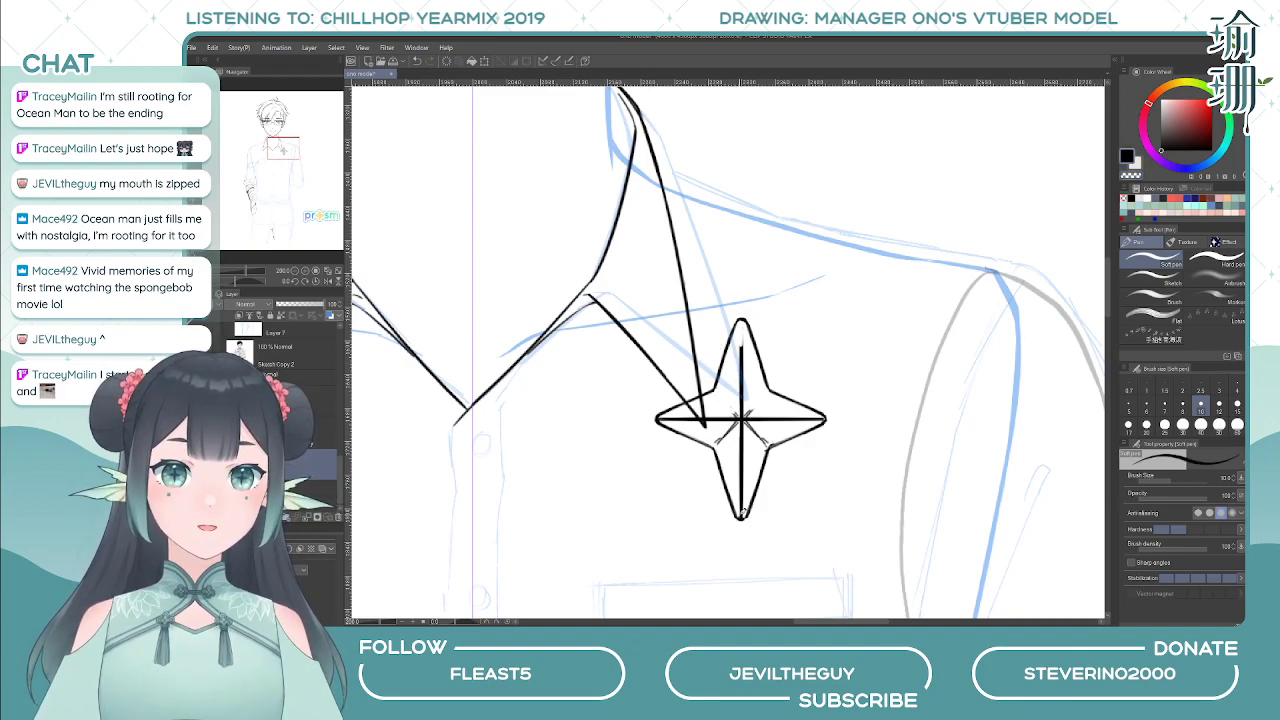
{"action": "key", "text": "ctrl+z"}
{"action": "key", "text": "c"}
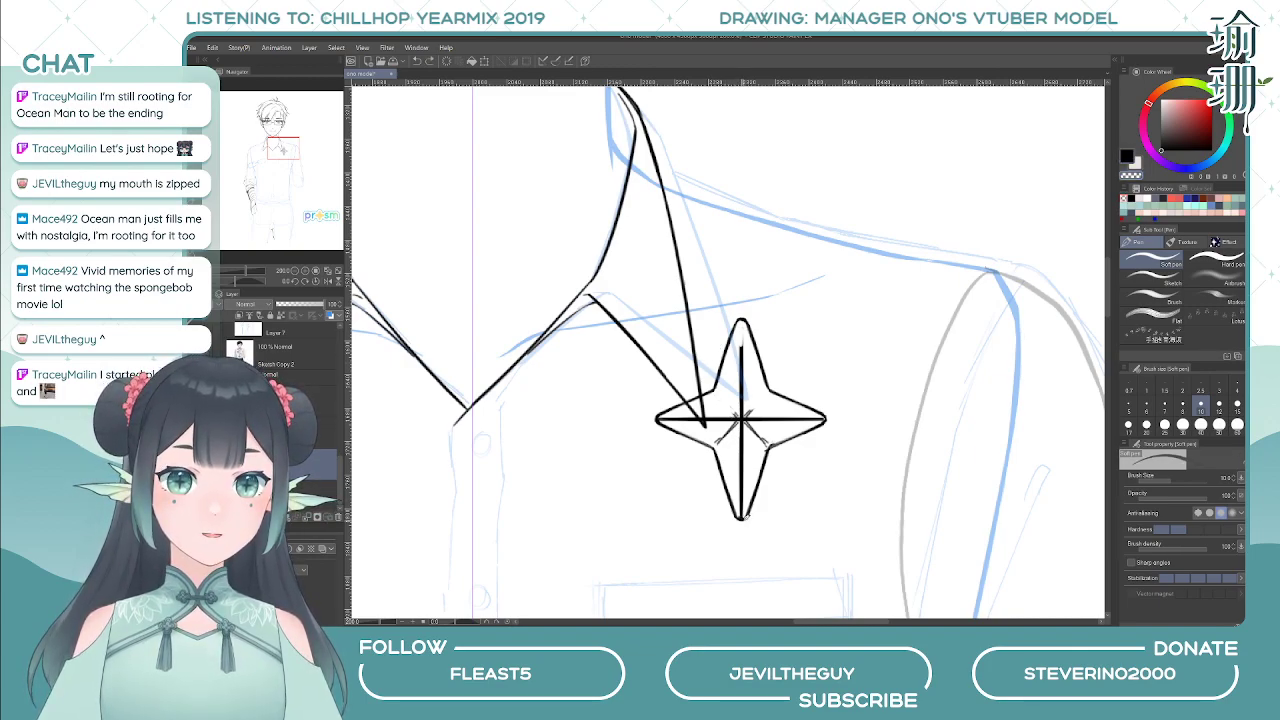
{"action": "key", "text": "c"}
{"action": "left_click_drag", "start_coordinate": [749, 511], "coordinate": [743, 519]}
{"action": "key", "text": "c"}
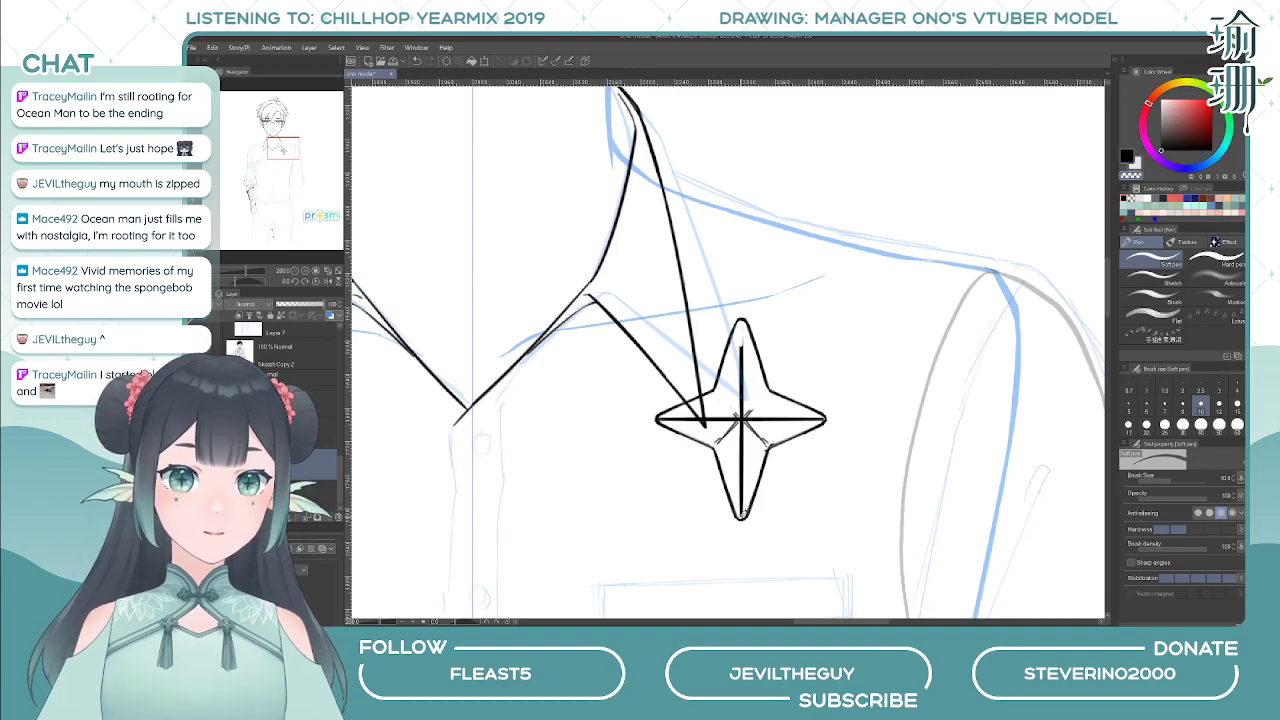
{"action": "left_click_drag", "start_coordinate": [745, 508], "coordinate": [748, 504]}
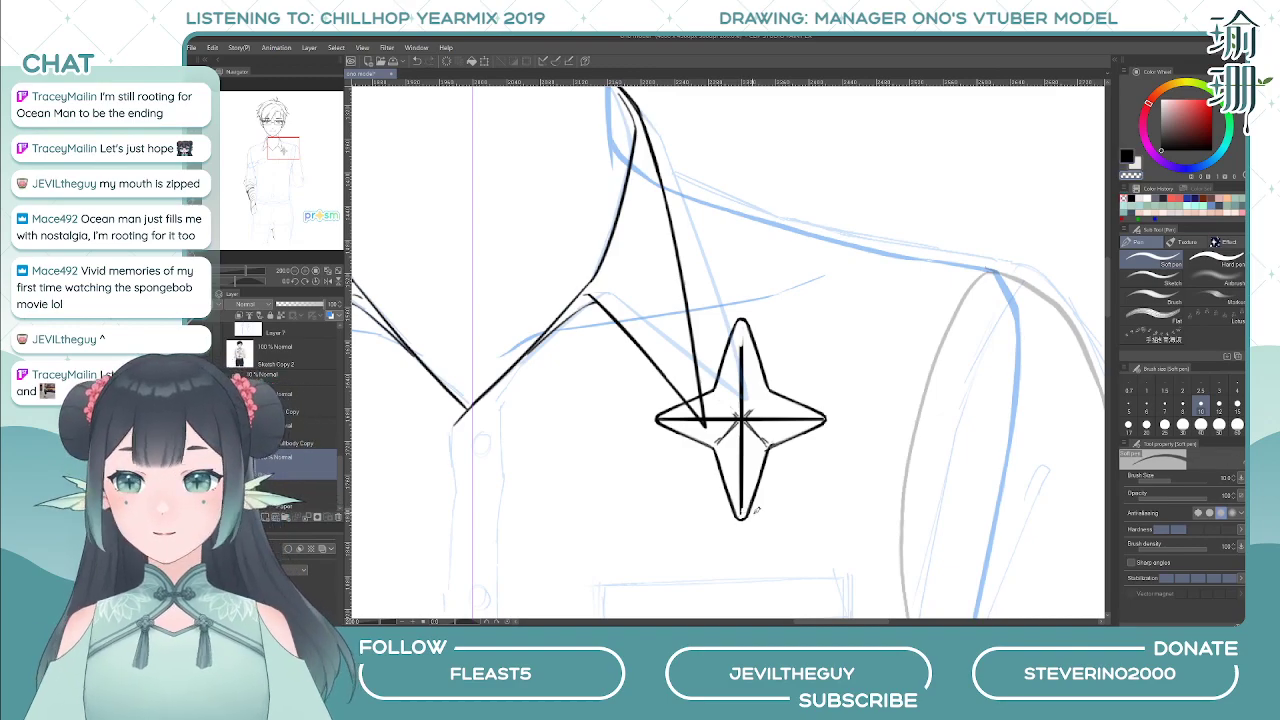
- Erase the crossing guide lines at the star's centre and inside its upper point with the Hard eraser
{"action": "key", "text": "e"}
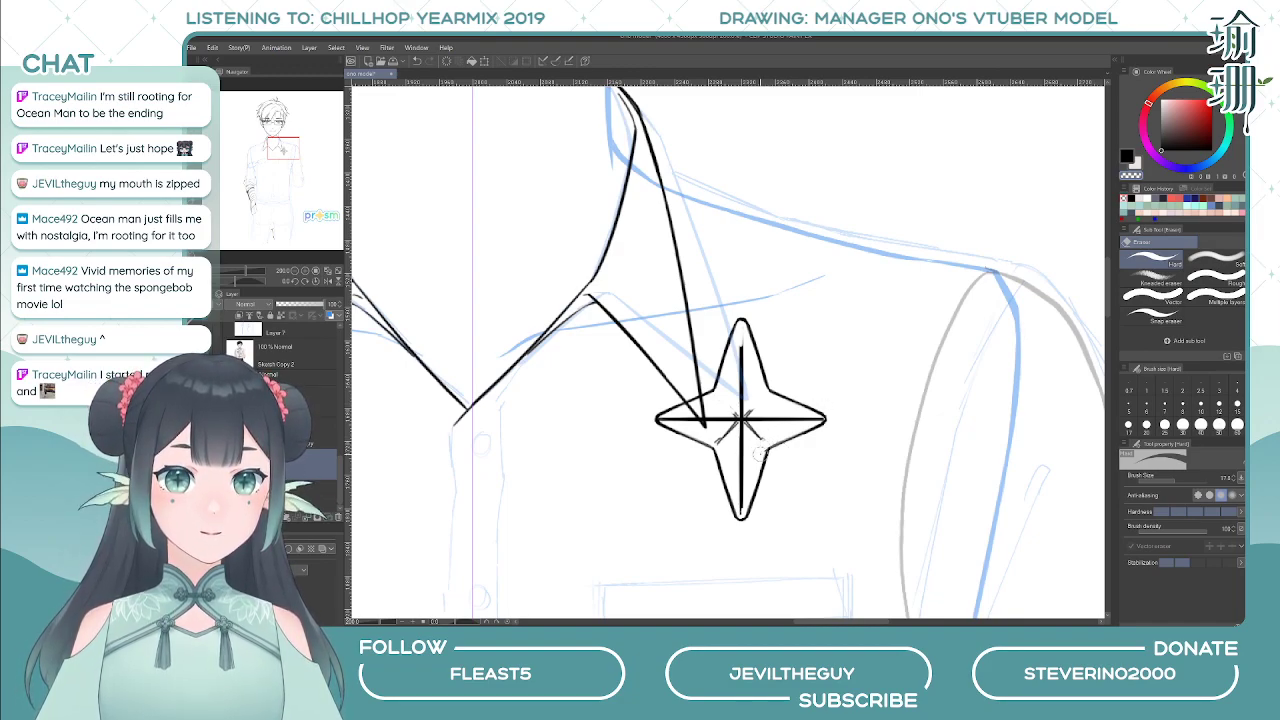
{"action": "left_click_drag", "start_coordinate": [762, 432], "coordinate": [742, 406]}
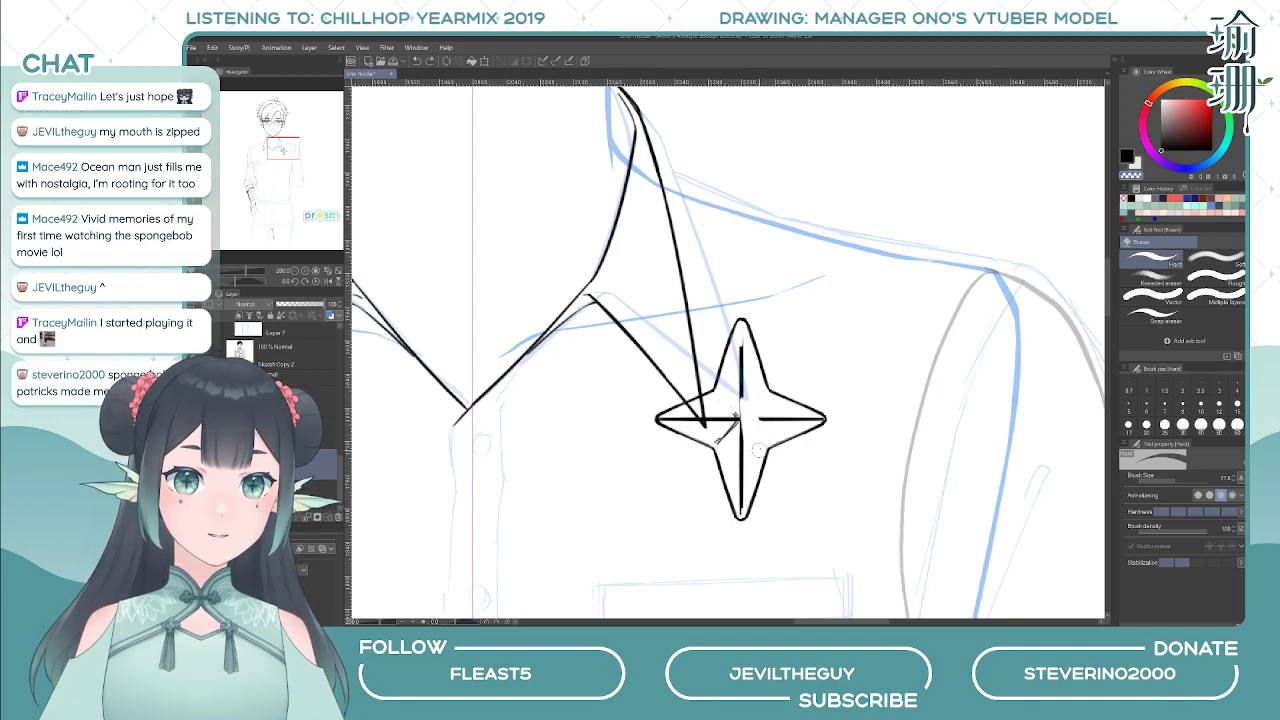
{"action": "left_click_drag", "start_coordinate": [757, 450], "coordinate": [738, 411]}
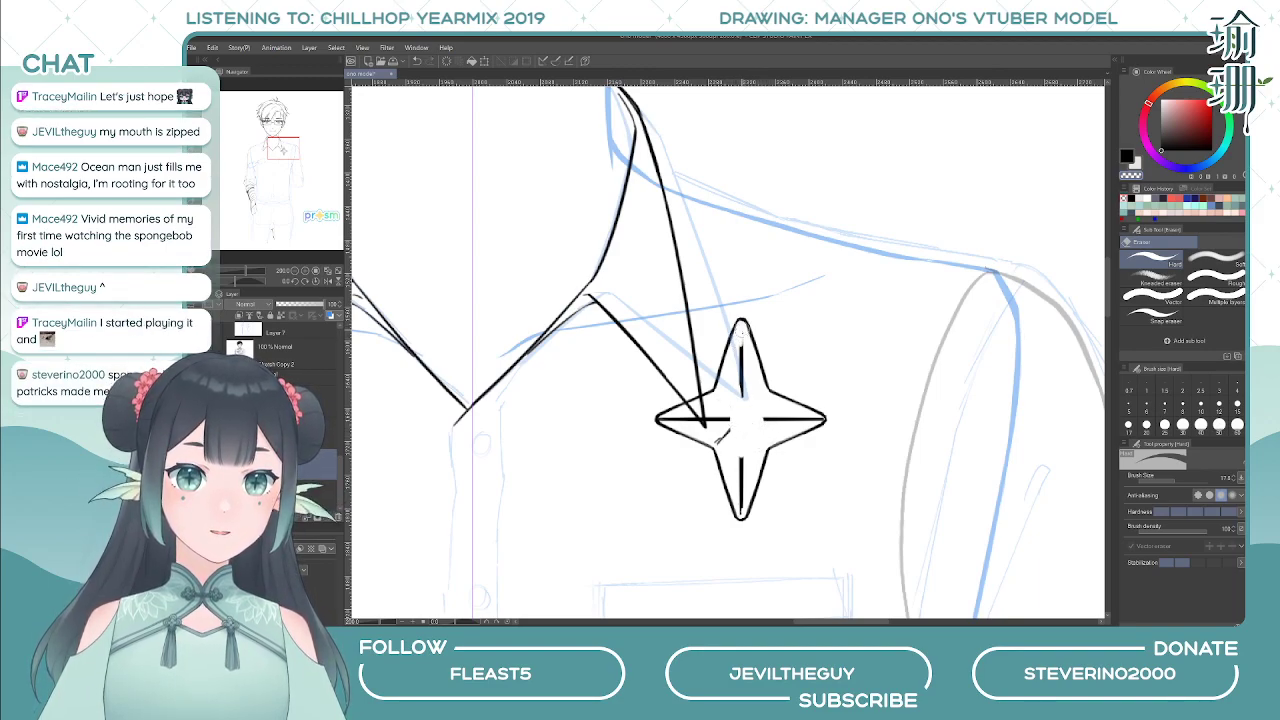
{"action": "mouse_move", "coordinate": [744, 333]}
{"action": "left_mouse_down"}
{"action": "mouse_move", "coordinate": [742, 396]}
{"action": "mouse_move", "coordinate": [738, 368]}
{"action": "mouse_move", "coordinate": [718, 398]}
{"action": "mouse_move", "coordinate": [733, 396]}
{"action": "left_mouse_up"}
- Erase the leftover short diagonal guide mark near the star's centre
{"action": "key", "text": "h"}
{"action": "key", "text": "asciicircum"}
{"action": "key", "text": "asciicircum"}
{"action": "key", "text": "asciicircum"}
{"action": "key", "text": "asciicircum"}
{"action": "key", "text": "asciicircum"}
{"action": "key", "text": "asciicircum"}
{"action": "key", "text": "asciicircum"}
{"action": "key", "text": "asciicircum"}
{"action": "key", "text": "asciicircum"}
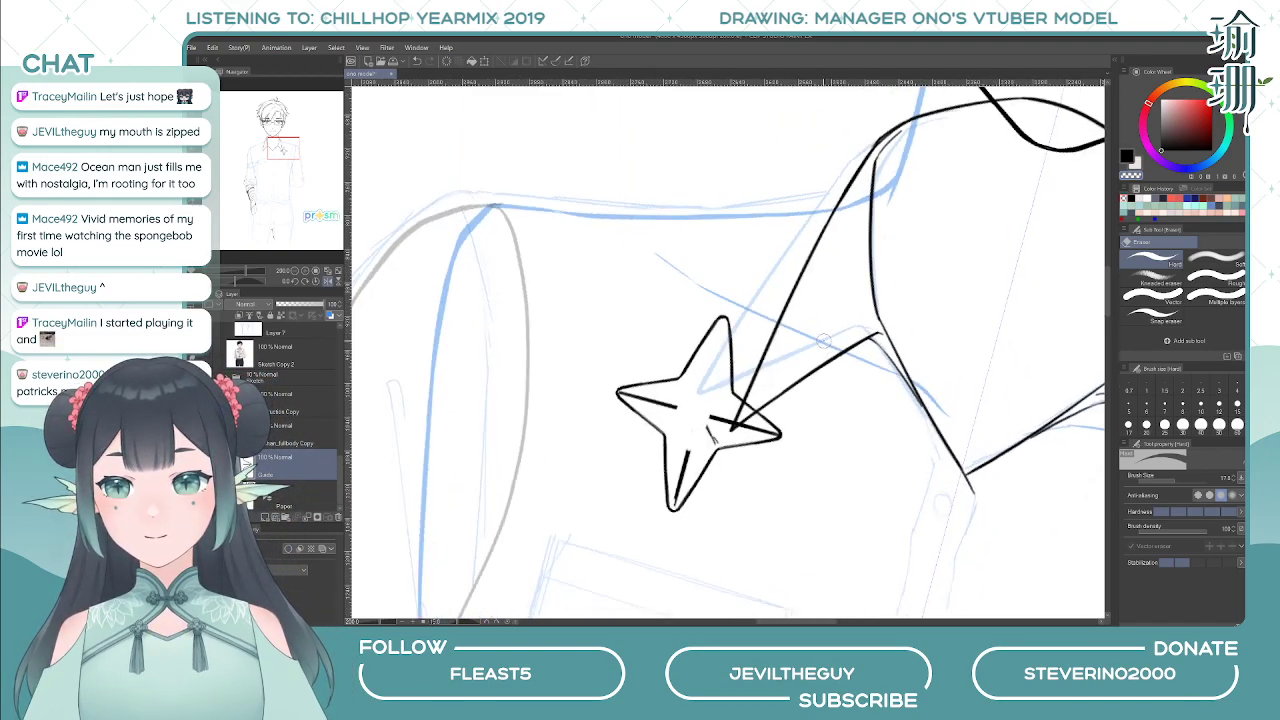
{"action": "key", "text": "-"}
{"action": "key", "text": "-"}
{"action": "key", "text": "-"}
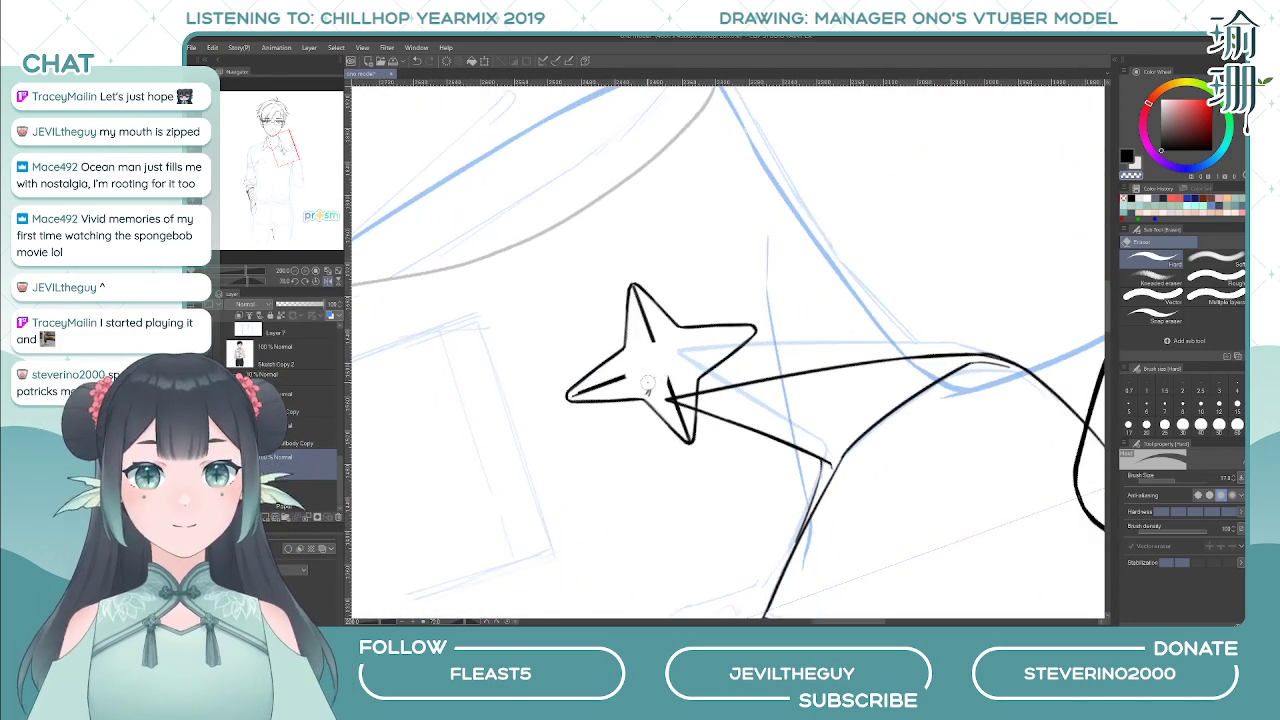
{"action": "left_click_drag", "start_coordinate": [638, 373], "coordinate": [652, 386]}
- Enlarge the Hard eraser and remove the horizontal guide line inside the star's two side points
{"action": "key", "text": "bracketright"}
{"action": "key", "text": "bracketright"}
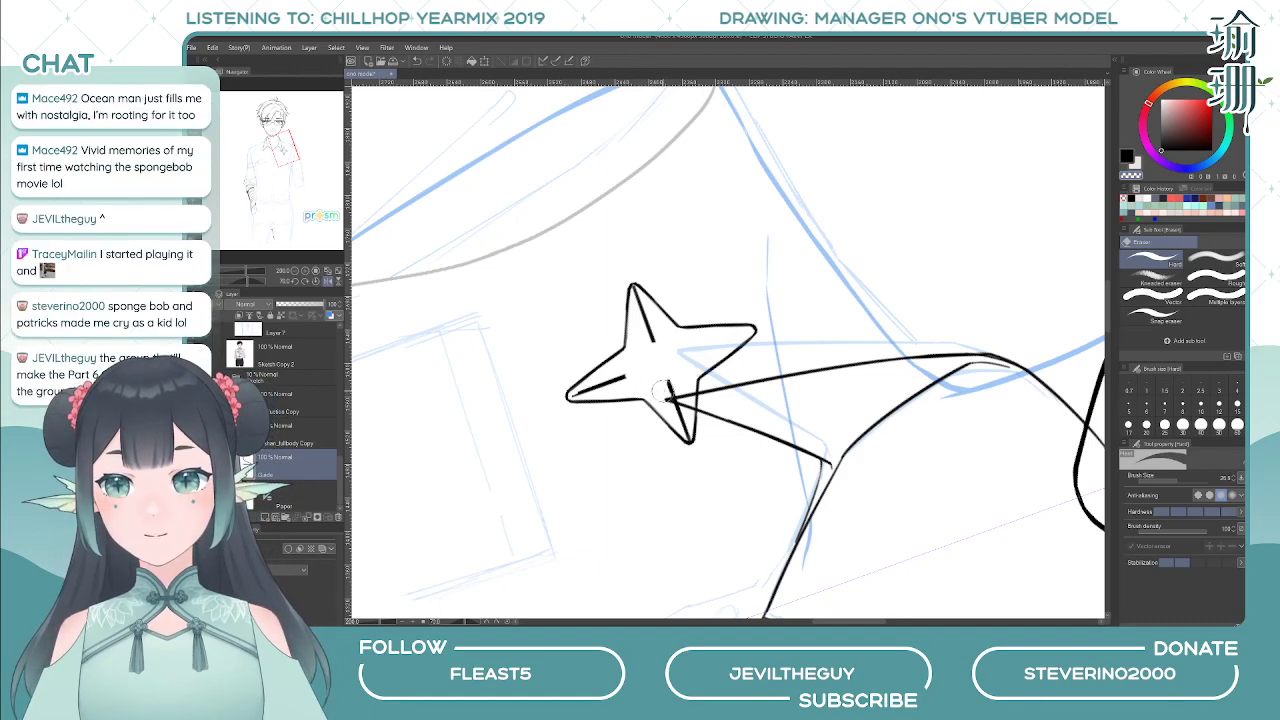
{"action": "key", "text": "-"}
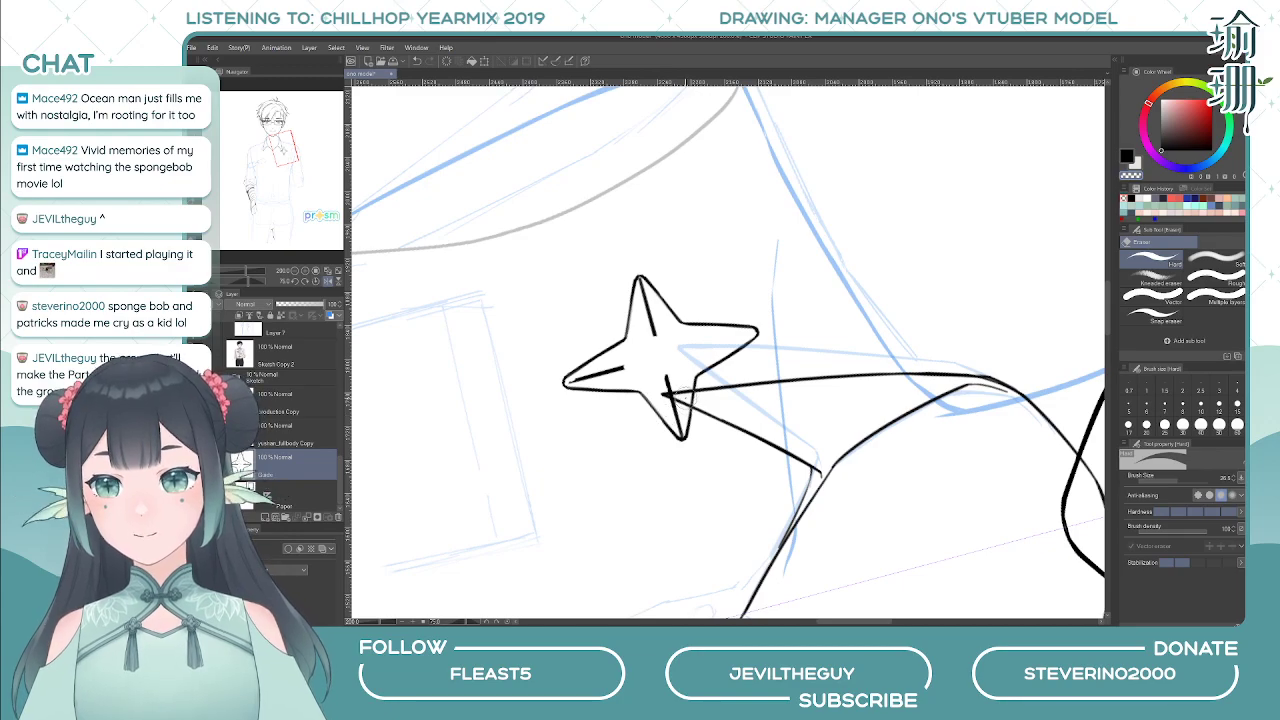
{"action": "key", "text": "bracketright"}
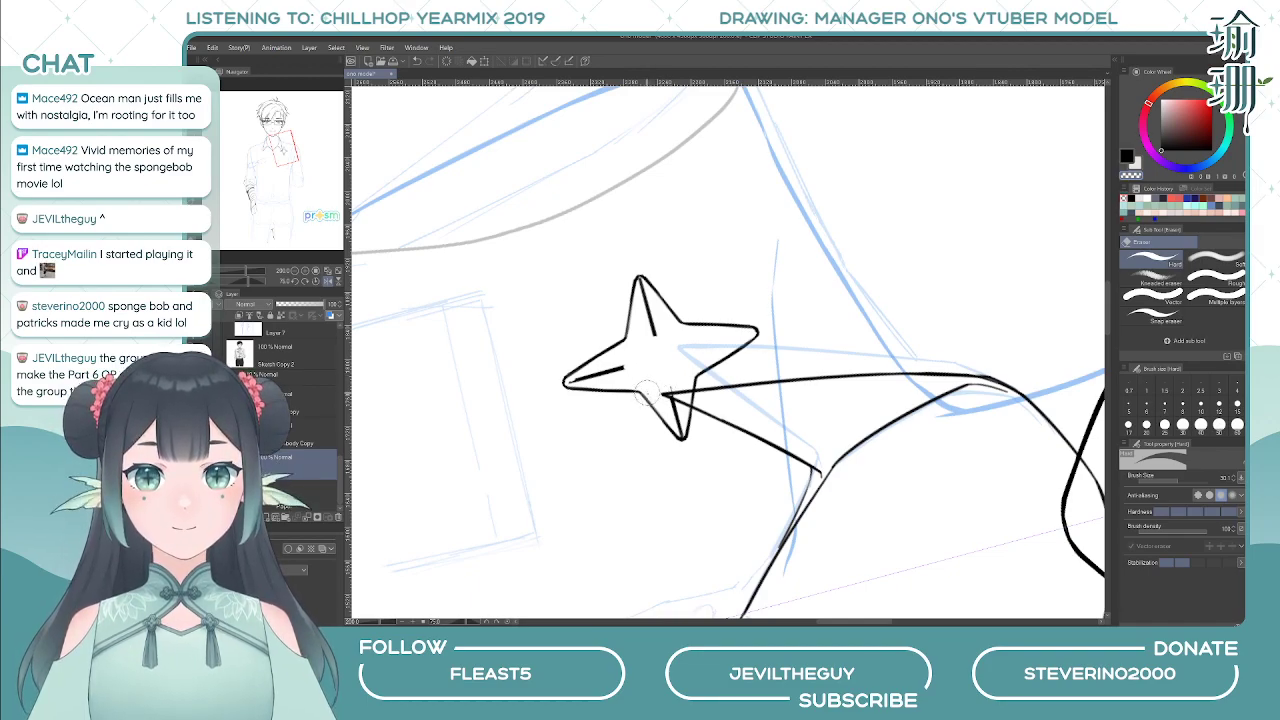
{"action": "left_click_drag", "start_coordinate": [671, 392], "coordinate": [680, 430]}
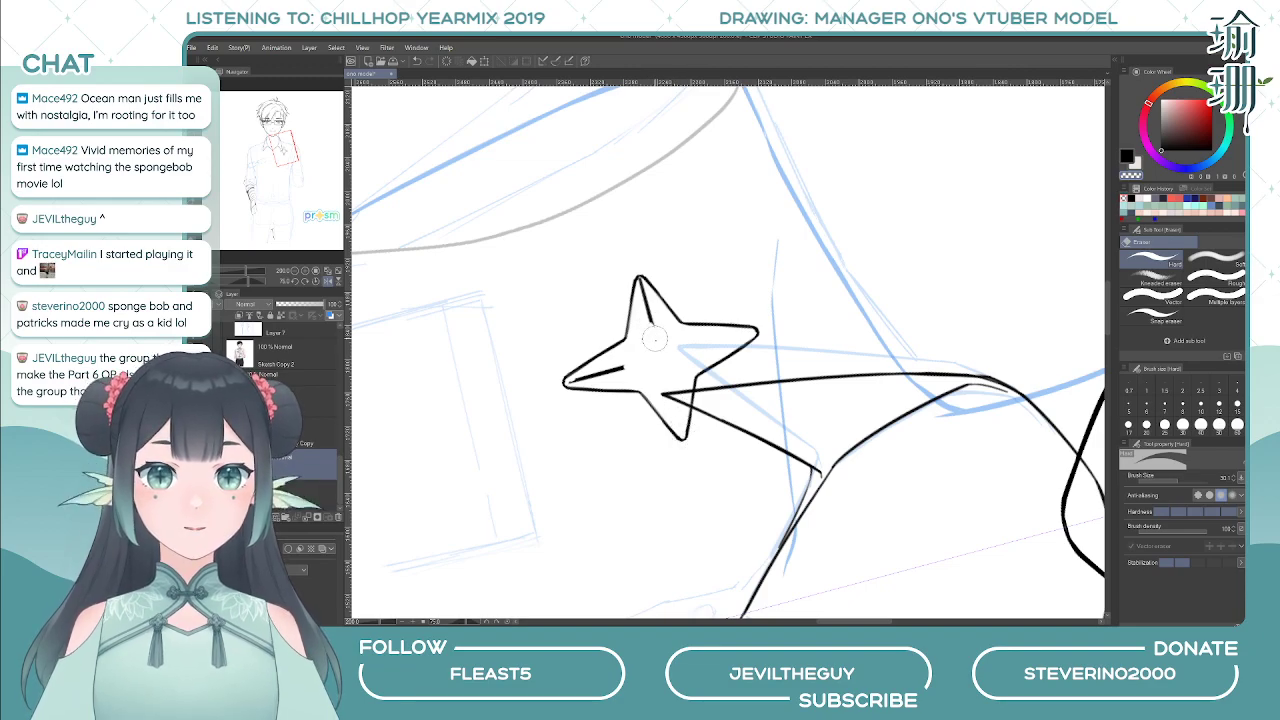
{"action": "left_click_drag", "start_coordinate": [656, 341], "coordinate": [643, 291]}
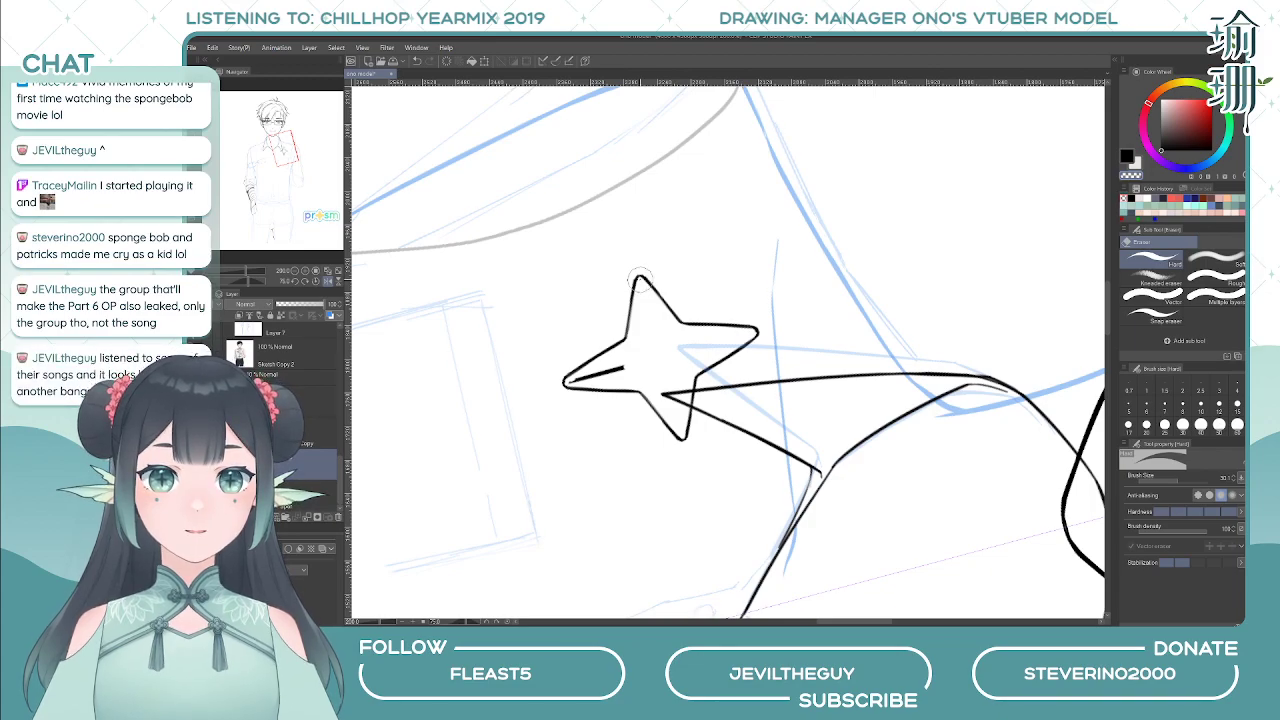
- Erase the last guide line inside the star's lower point, leaving only the outline
{"action": "key", "text": "minus"}
{"action": "key", "text": "minus"}
{"action": "key", "text": "minus"}
{"action": "key", "text": "minus"}
{"action": "key", "text": "minus"}
{"action": "key", "text": "minus"}
{"action": "key", "text": "minus"}
{"action": "key", "text": "minus"}
{"action": "key", "text": "minus"}
{"action": "key", "text": "minus"}
{"action": "key", "text": "minus"}
{"action": "key", "text": "minus"}
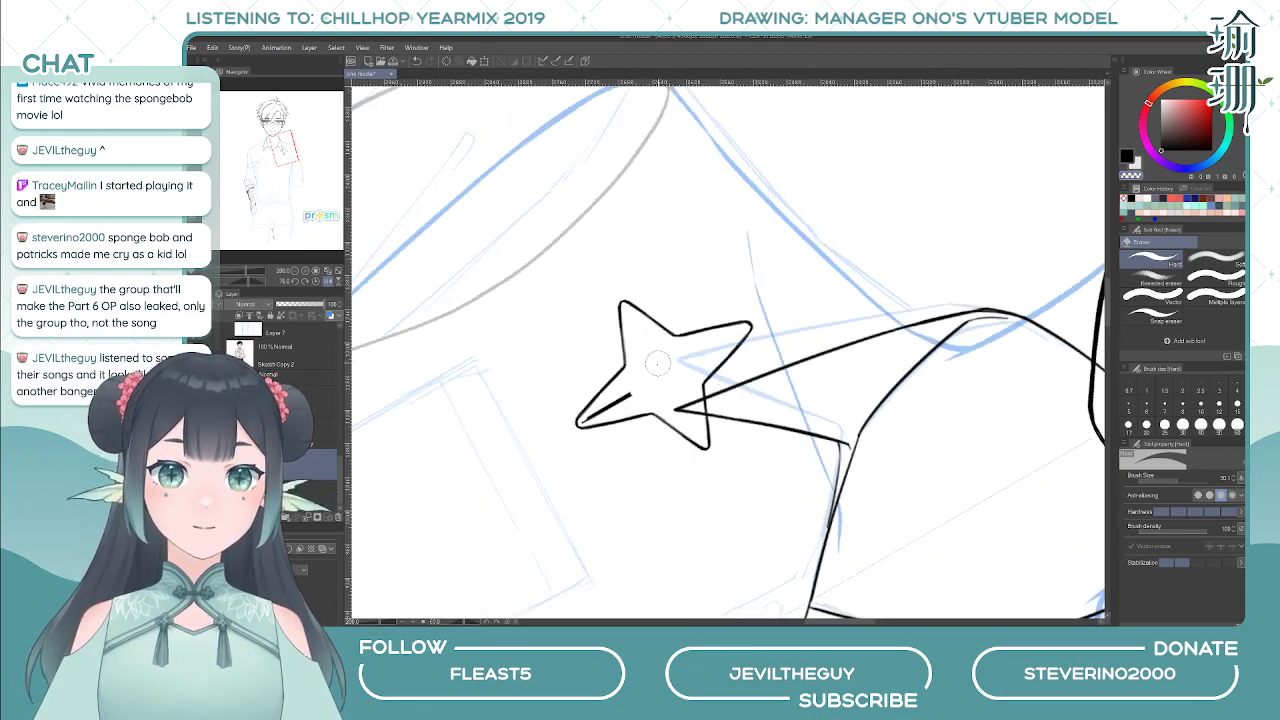
{"action": "left_click_drag", "start_coordinate": [688, 430], "coordinate": [675, 505]}
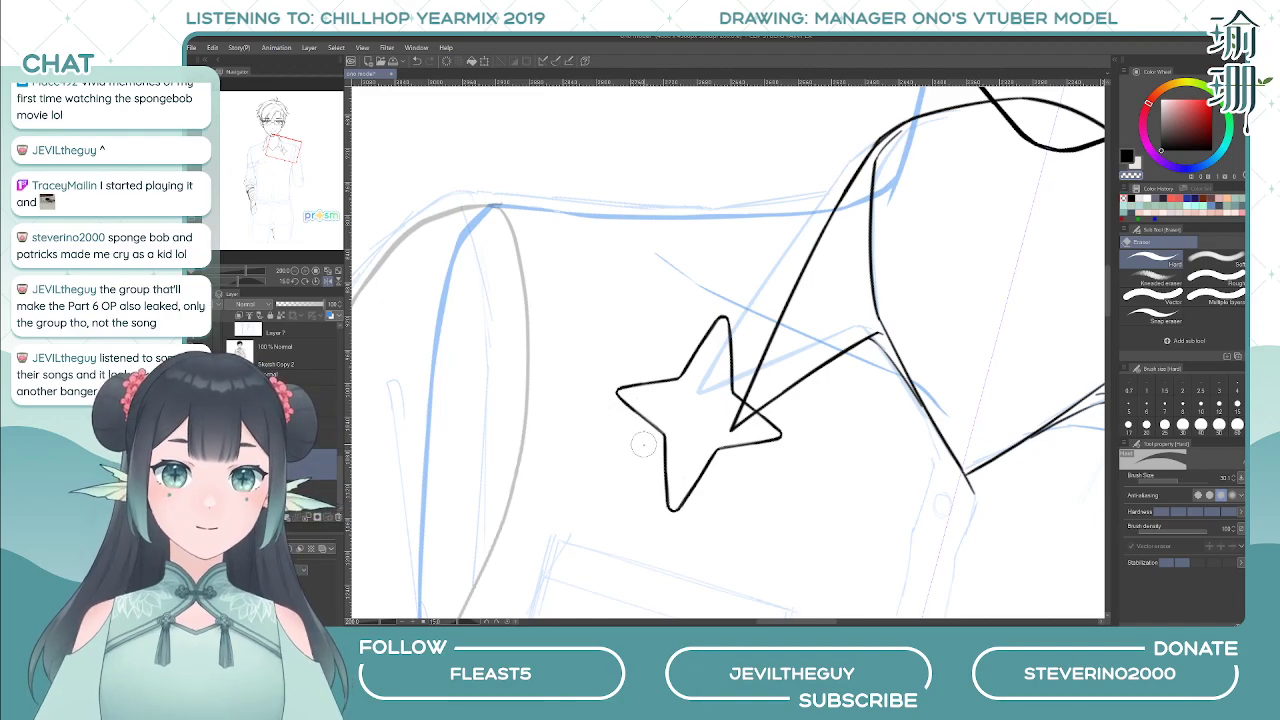
- Smooth the edges of the star outline with the Soft pen, switching between black and transparent color
{"action": "key", "text": "p"}
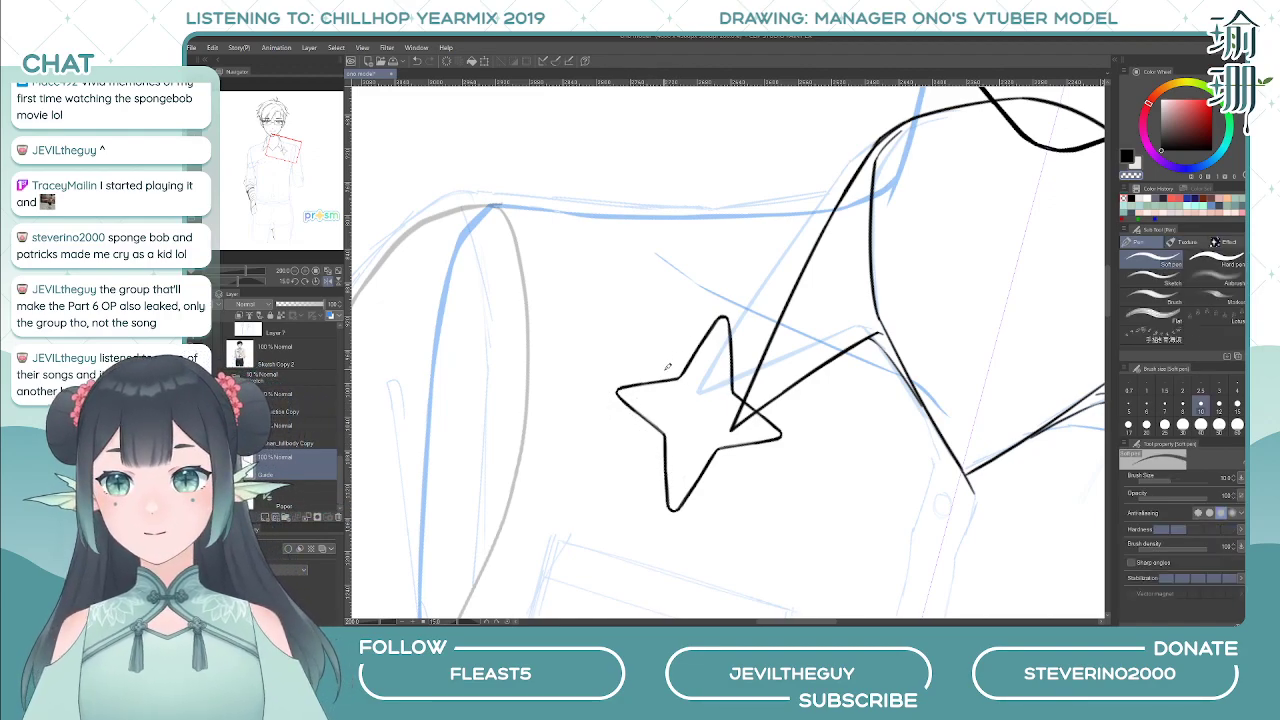
{"action": "key", "text": "h"}
{"action": "left_click_drag", "start_coordinate": [726, 278], "coordinate": [708, 304]}
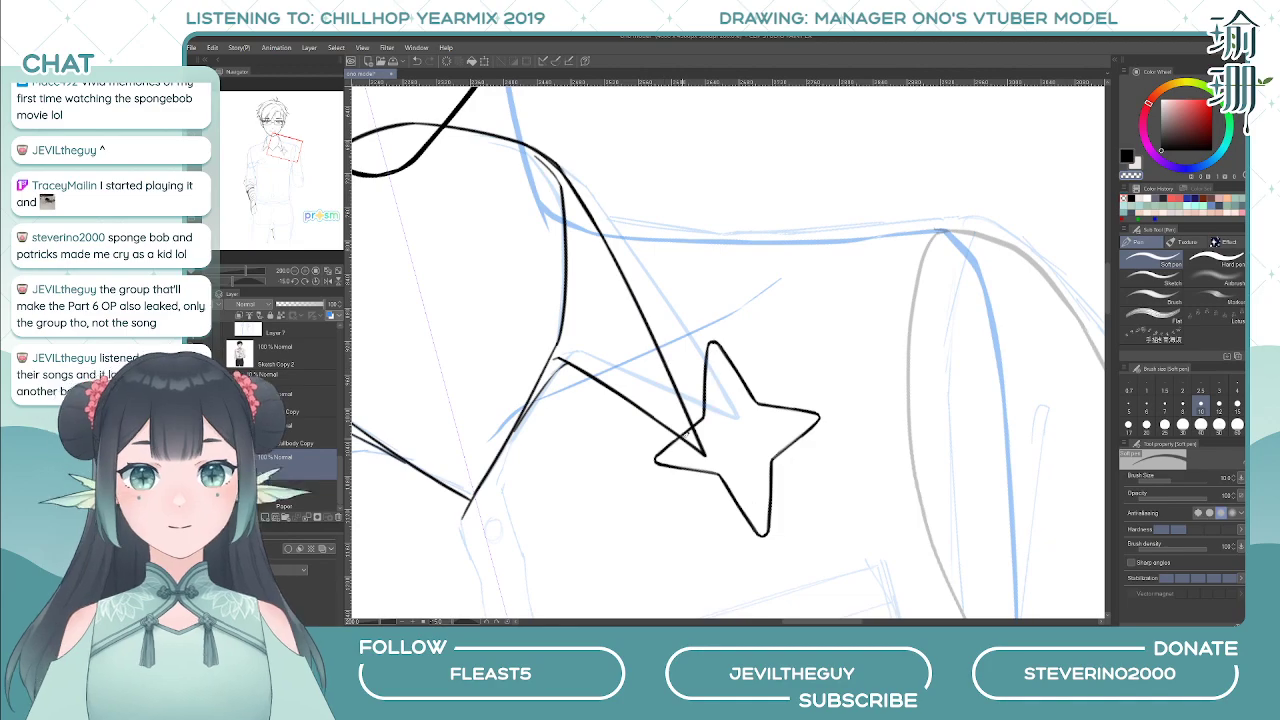
{"action": "key", "text": "minus"}
{"action": "key", "text": "minus"}
{"action": "key", "text": "minus"}
{"action": "key", "text": "minus"}
{"action": "key", "text": "minus"}
{"action": "key", "text": "minus"}
{"action": "key", "text": "c"}
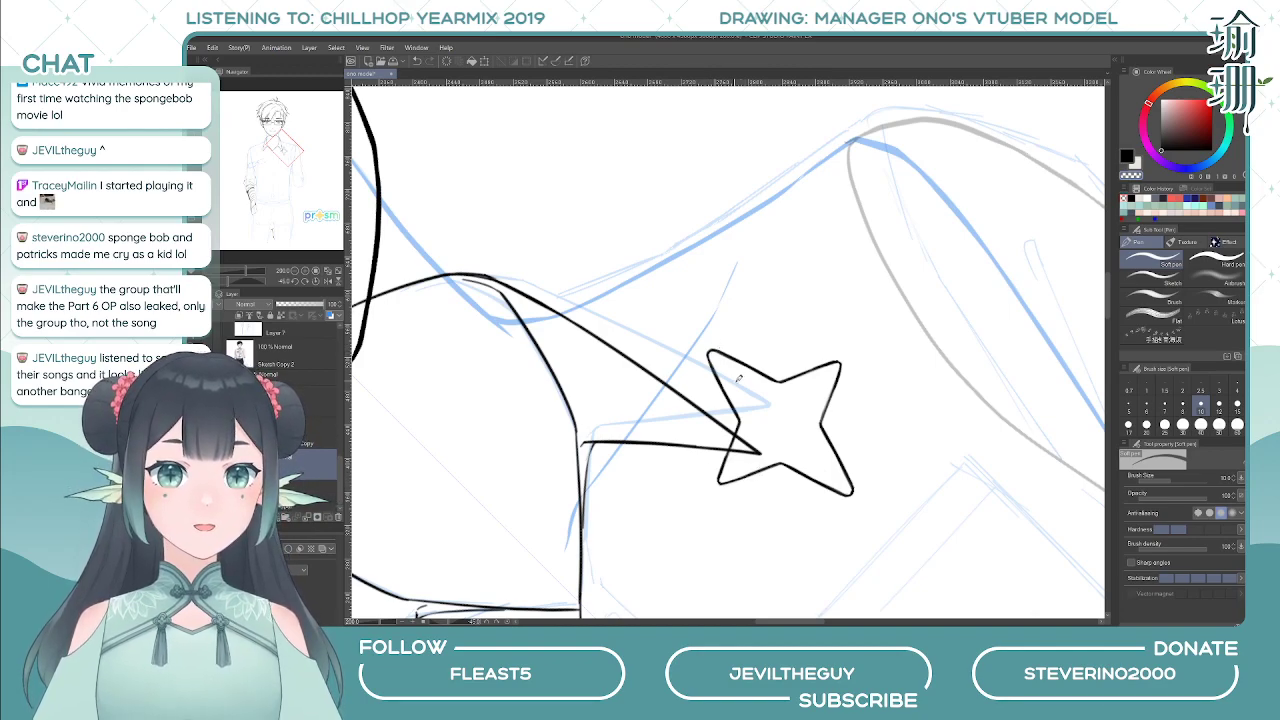
{"action": "key", "text": "^"}
{"action": "key", "text": "^"}
{"action": "key", "text": "^"}
{"action": "key", "text": "^"}
{"action": "key", "text": "^"}
{"action": "key", "text": "^"}
{"action": "key", "text": "^"}
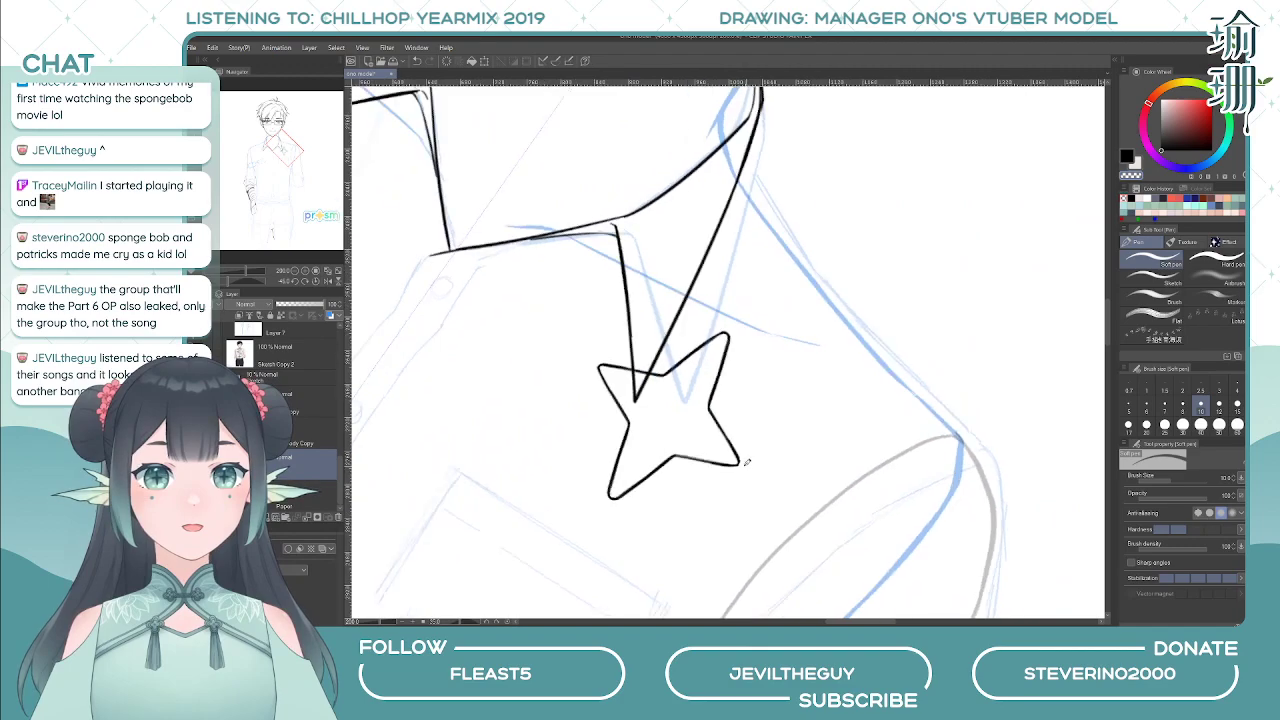
{"action": "key", "text": "c"}
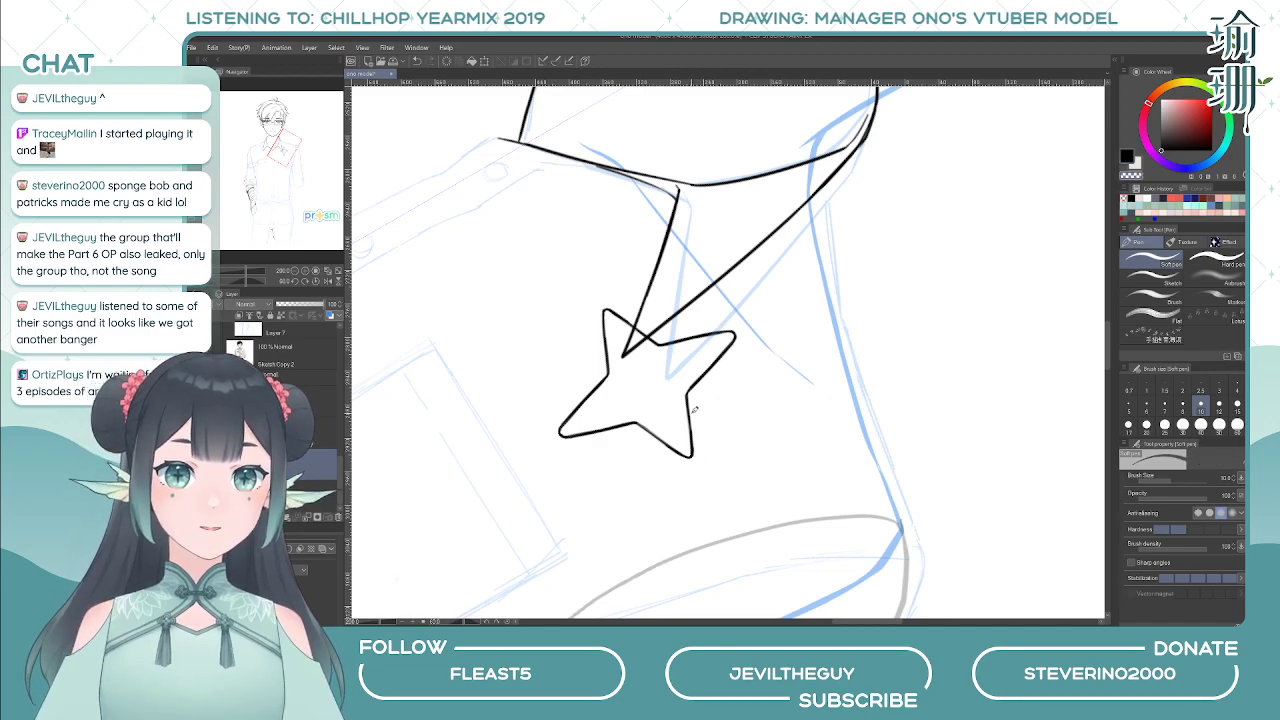
- Inspect the star's outline from several canvas angles and compare its shape and placement with the whole character
{"action": "key", "text": "minus"}
{"action": "key", "text": "minus"}
{"action": "key", "text": "minus"}
{"action": "key", "text": "minus"}
{"action": "key", "text": "minus"}
{"action": "key", "text": "minus"}
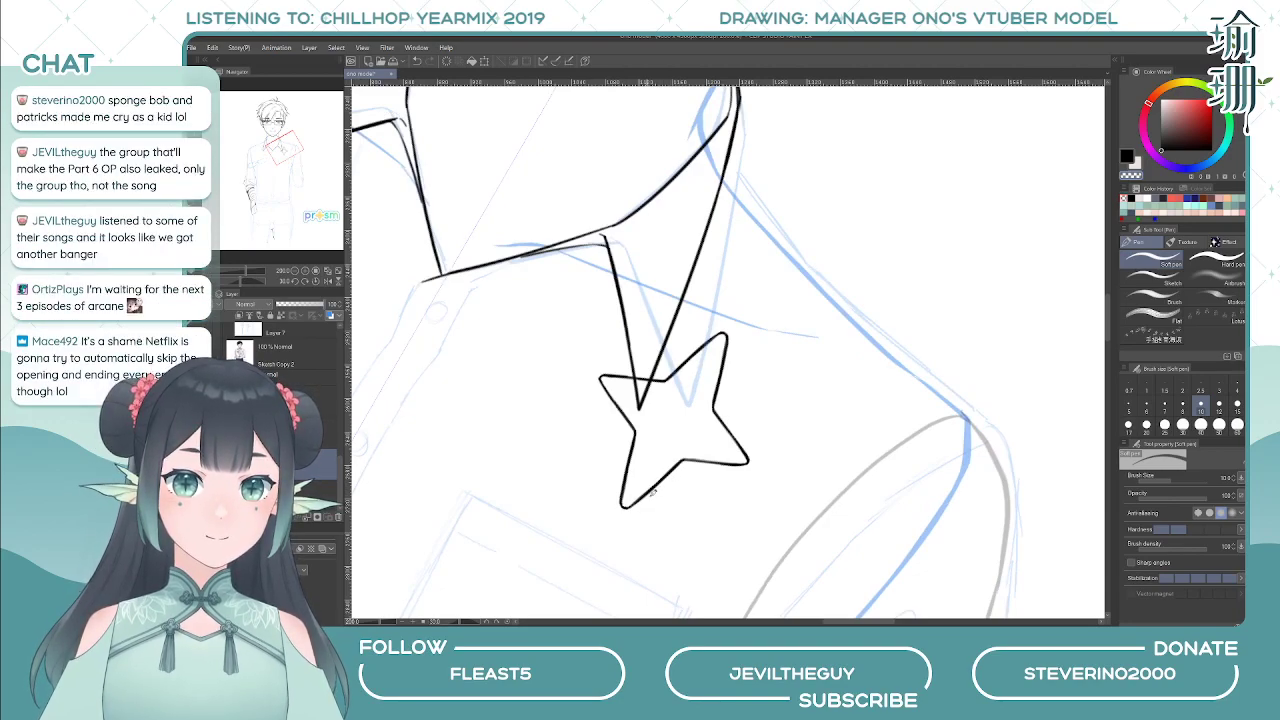
{"action": "key", "text": "minus"}
{"action": "key", "text": "minus"}
{"action": "key", "text": "minus"}
{"action": "key", "text": "minus"}
{"action": "key", "text": "minus"}
{"action": "key", "text": "minus"}
{"action": "key", "text": "minus"}
{"action": "key", "text": "minus"}
{"action": "key", "text": "minus"}
{"action": "key", "text": "minus"}
{"action": "key", "text": "minus"}
{"action": "key", "text": "minus"}
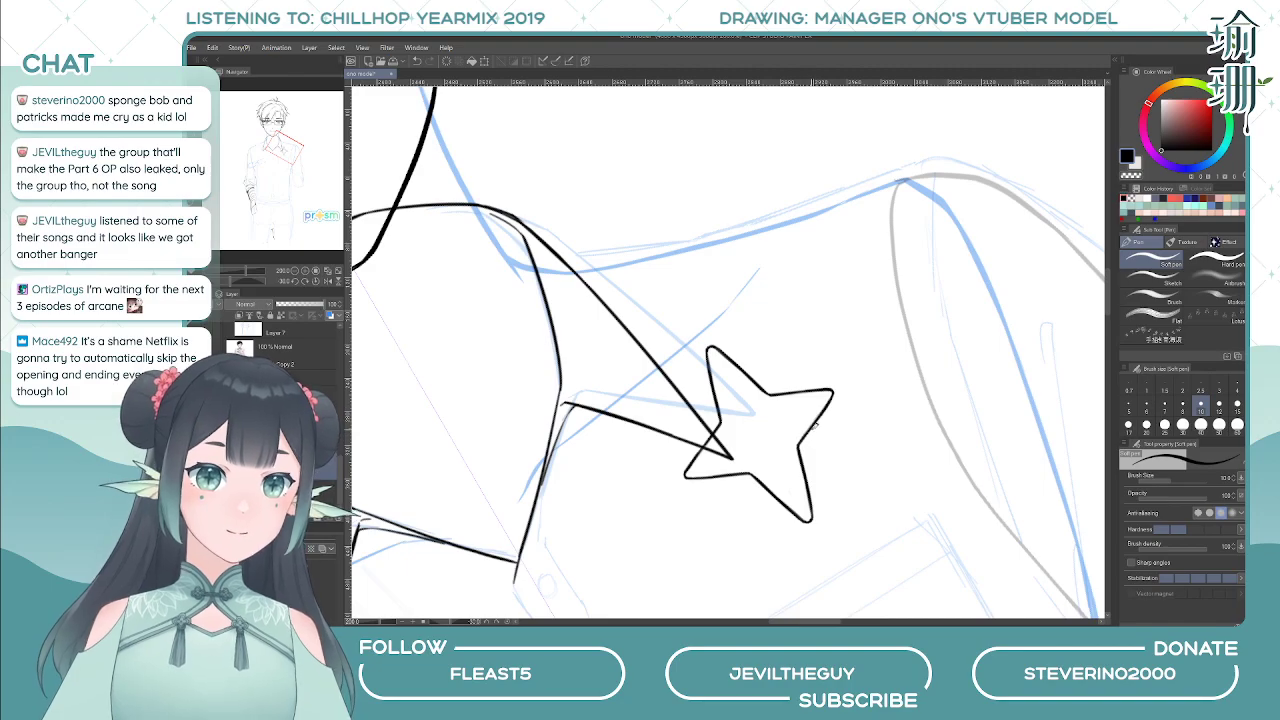
{"action": "scroll", "coordinate": [829, 402], "scroll_direction": "down", "scroll_amount": 3}
{"action": "scroll", "coordinate": [829, 402], "scroll_direction": "down", "scroll_amount": 15}
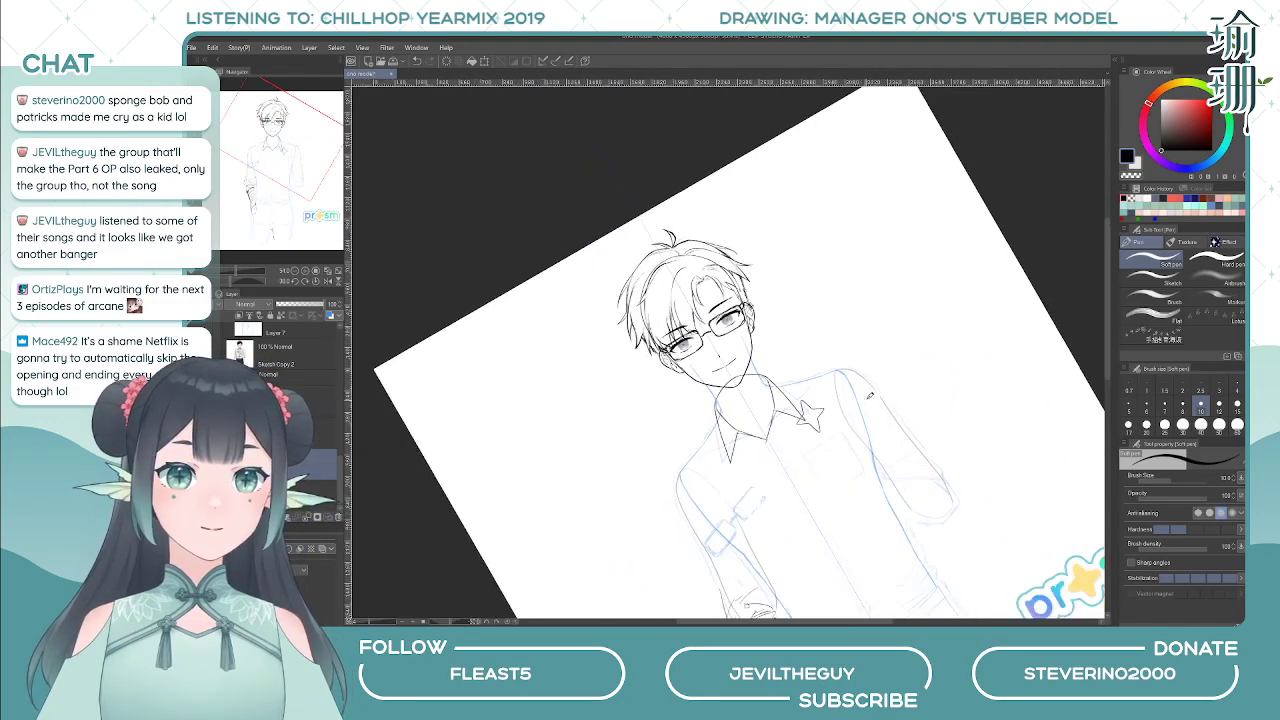
{"action": "scroll", "coordinate": [886, 352], "scroll_direction": "up", "scroll_amount": 2}
{"action": "scroll", "coordinate": [829, 401], "scroll_direction": "up", "scroll_amount": 16}
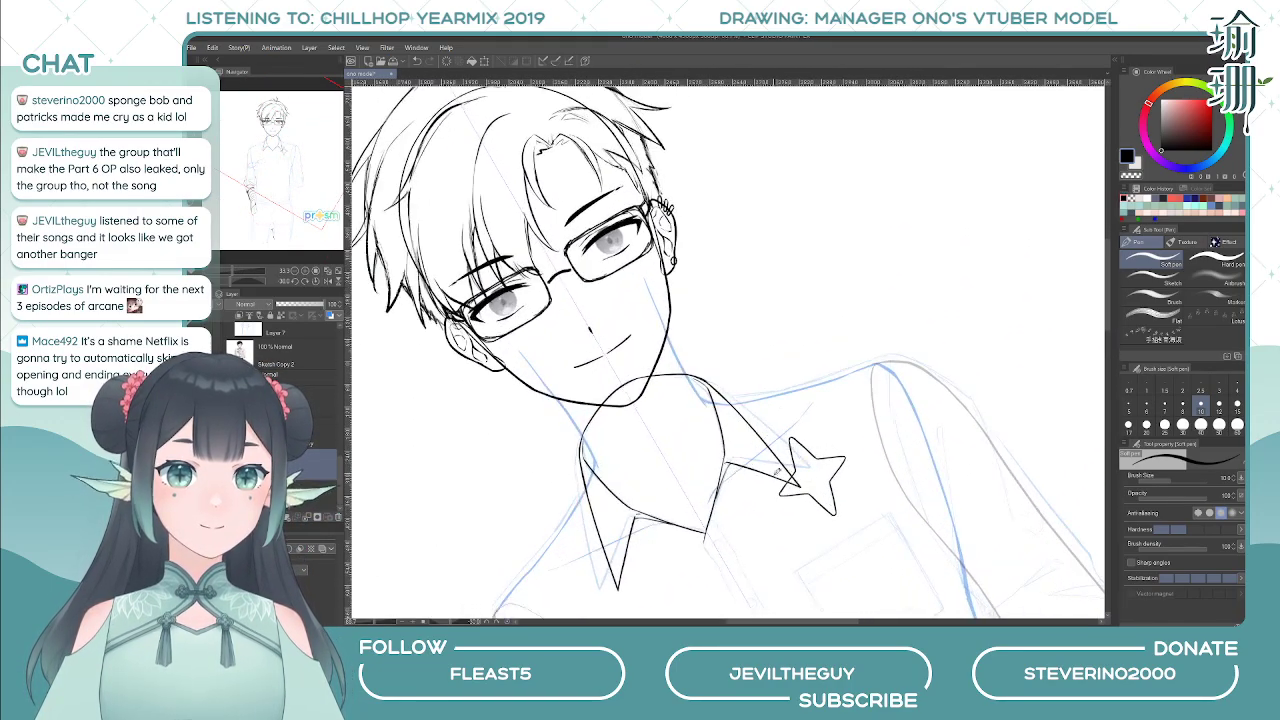
{"action": "left_click_drag", "start_coordinate": [822, 430], "coordinate": [857, 367]}
{"action": "scroll", "coordinate": [761, 389], "scroll_direction": "up", "scroll_amount": 1}
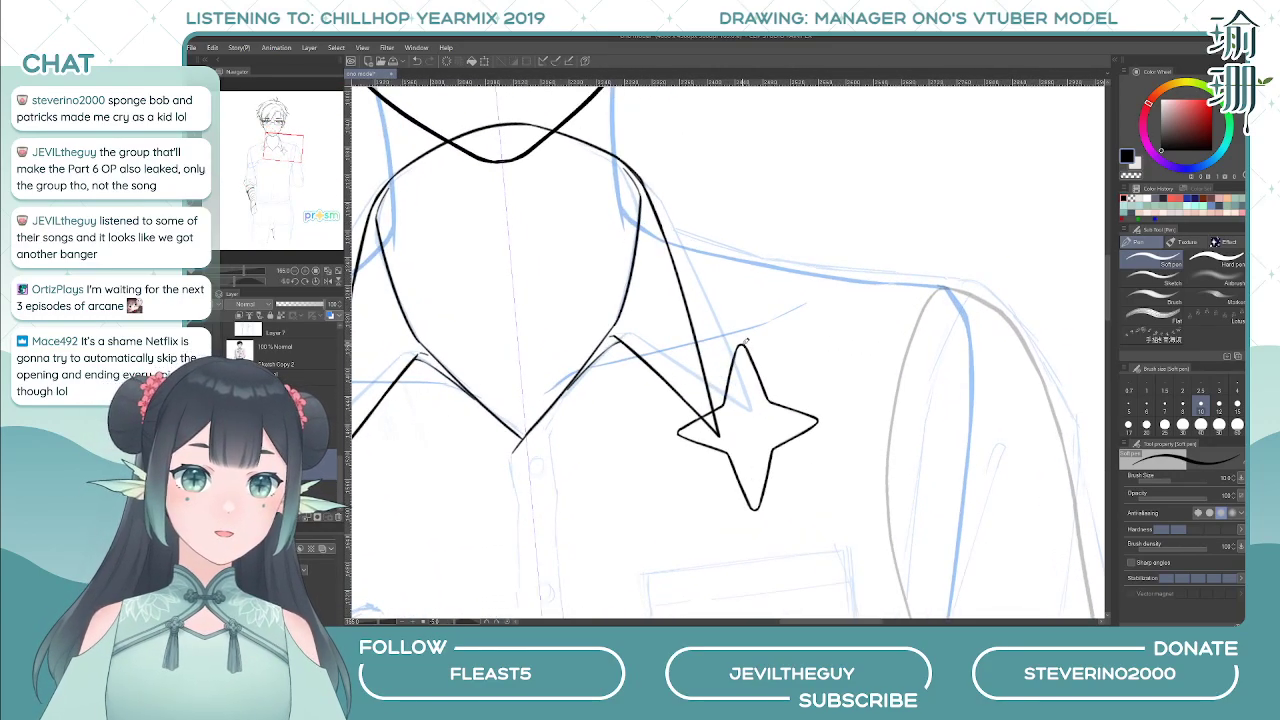
{"action": "key", "text": "c"}
{"action": "left_click_drag", "start_coordinate": [748, 380], "coordinate": [758, 416]}
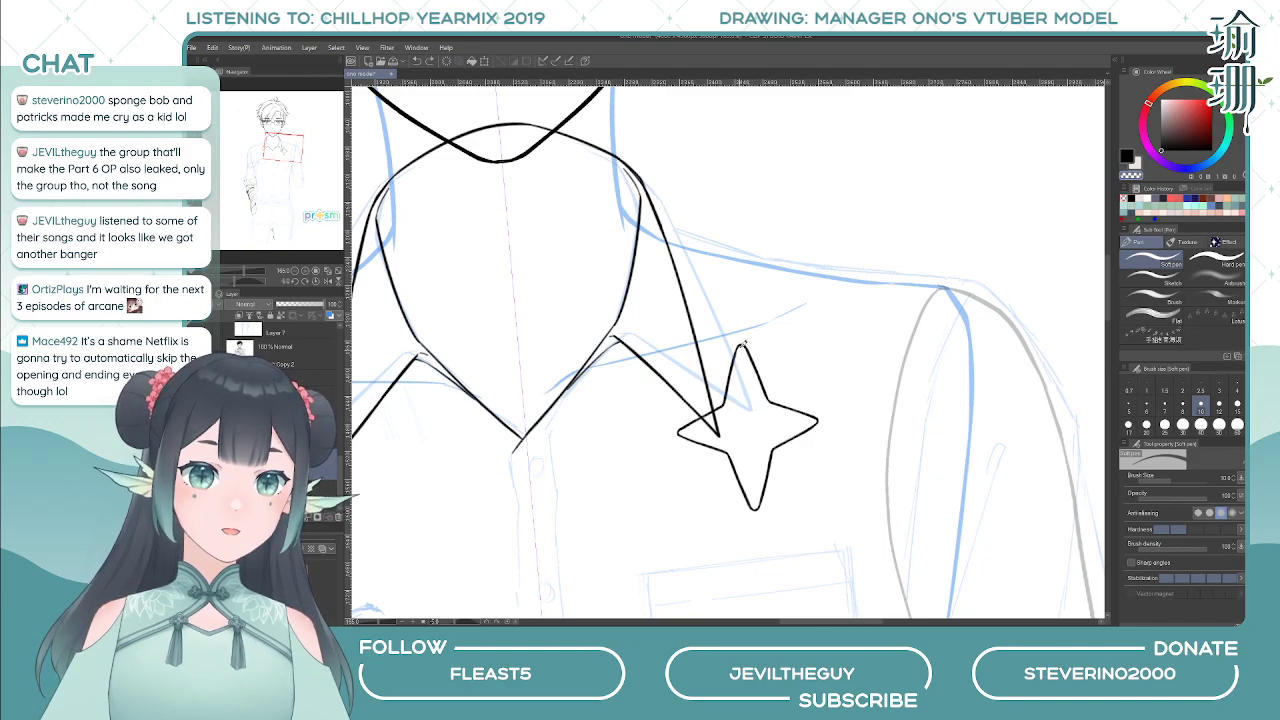
{"action": "left_click_drag", "start_coordinate": [743, 344], "coordinate": [759, 492]}
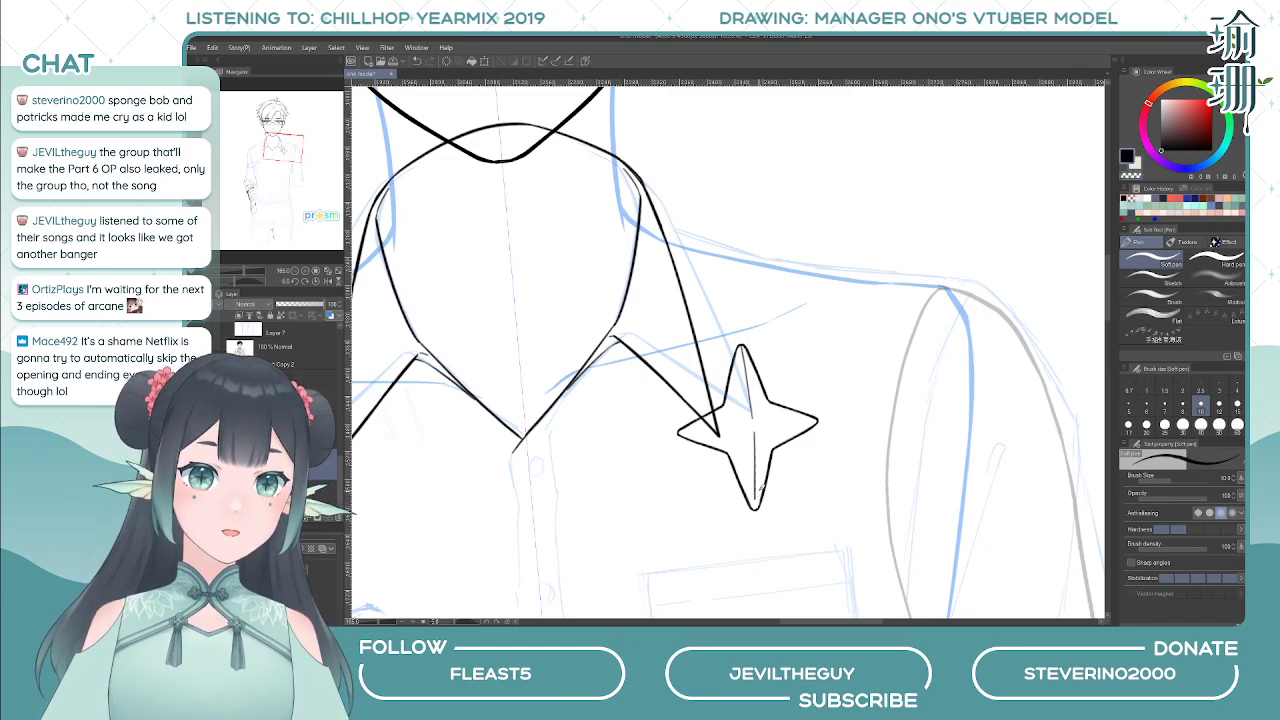
{"action": "key", "text": "ctrl+z"}
{"action": "left_click_drag", "start_coordinate": [756, 434], "coordinate": [757, 506]}
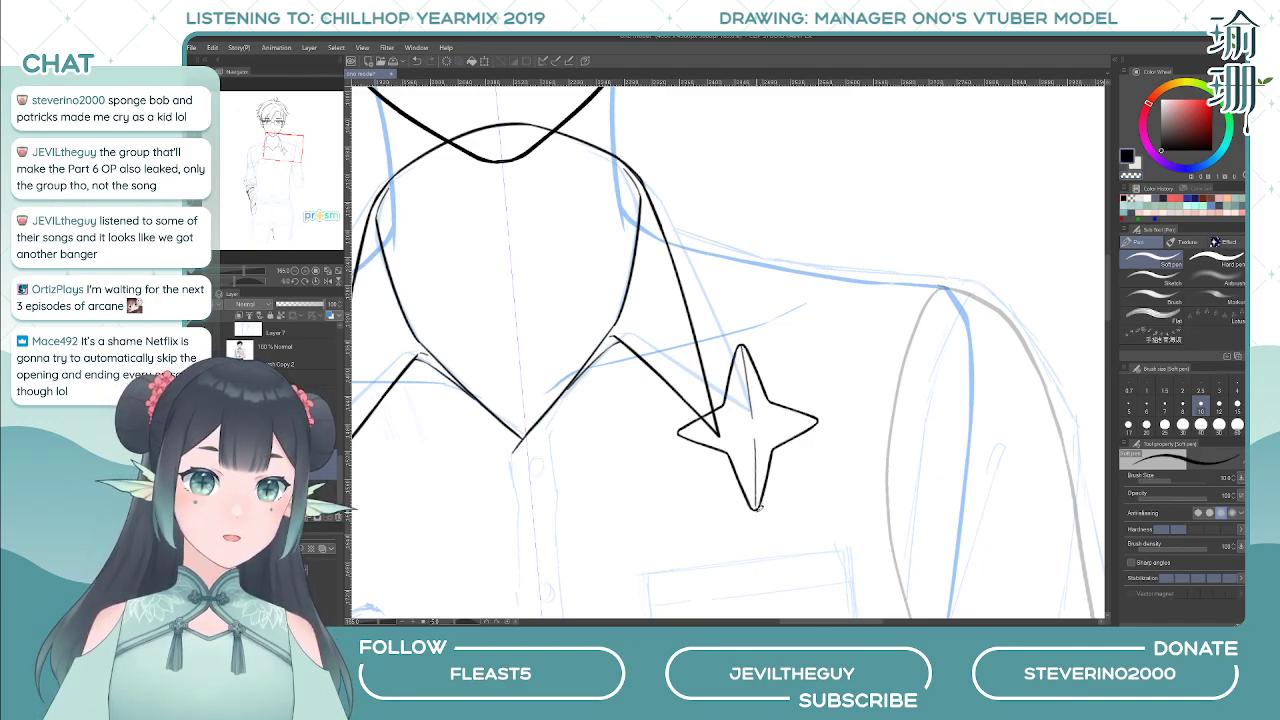
{"action": "key", "text": "ctrl+z"}
{"action": "key", "text": "ctrl+z"}
{"action": "left_click", "coordinate": [1128, 405]}
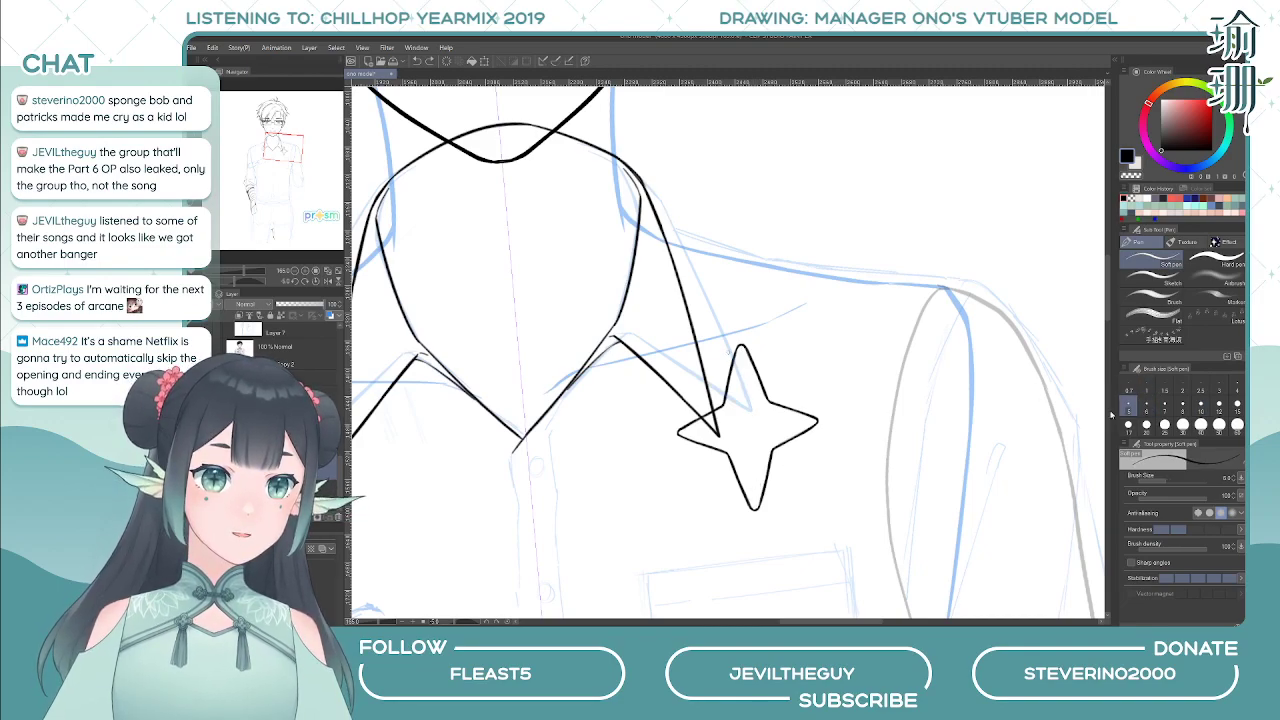
{"action": "left_click_drag", "start_coordinate": [742, 345], "coordinate": [757, 432]}
{"action": "key", "text": "ctrl+z"}
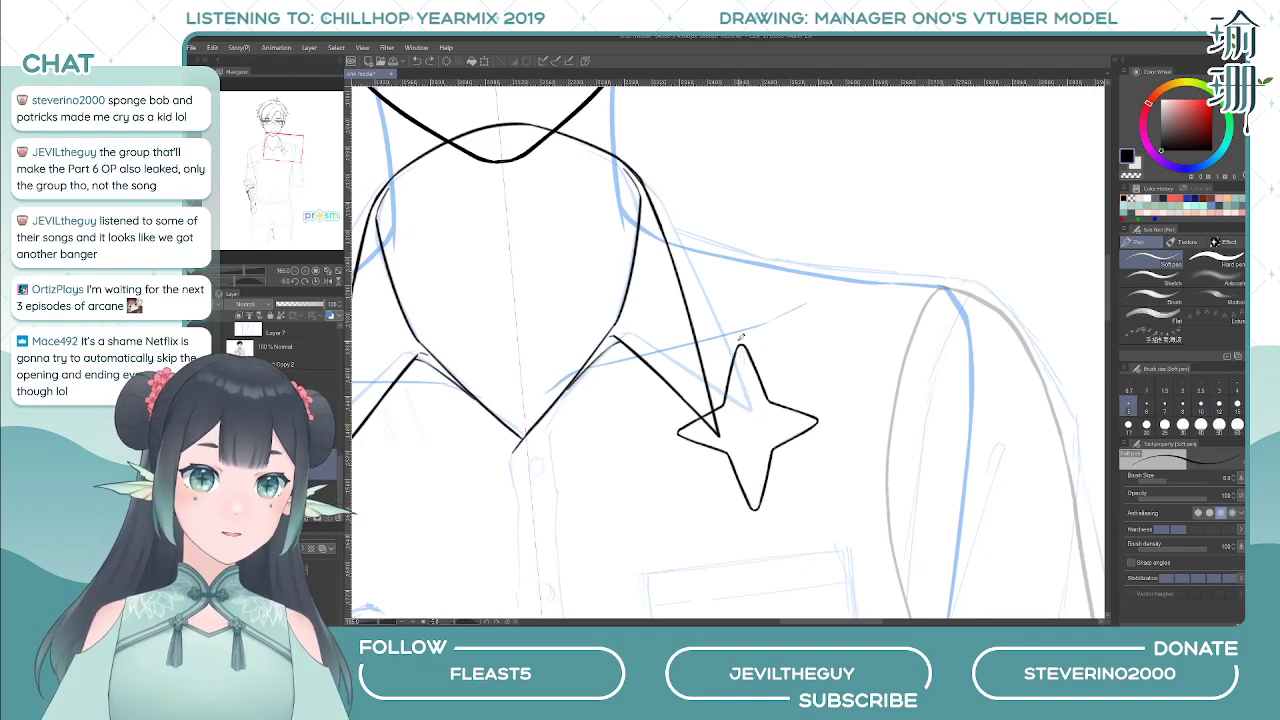
- Set the Soft pen size to 10 and try a centre crease line inside the star's upper point
{"action": "left_click", "coordinate": [1201, 405]}
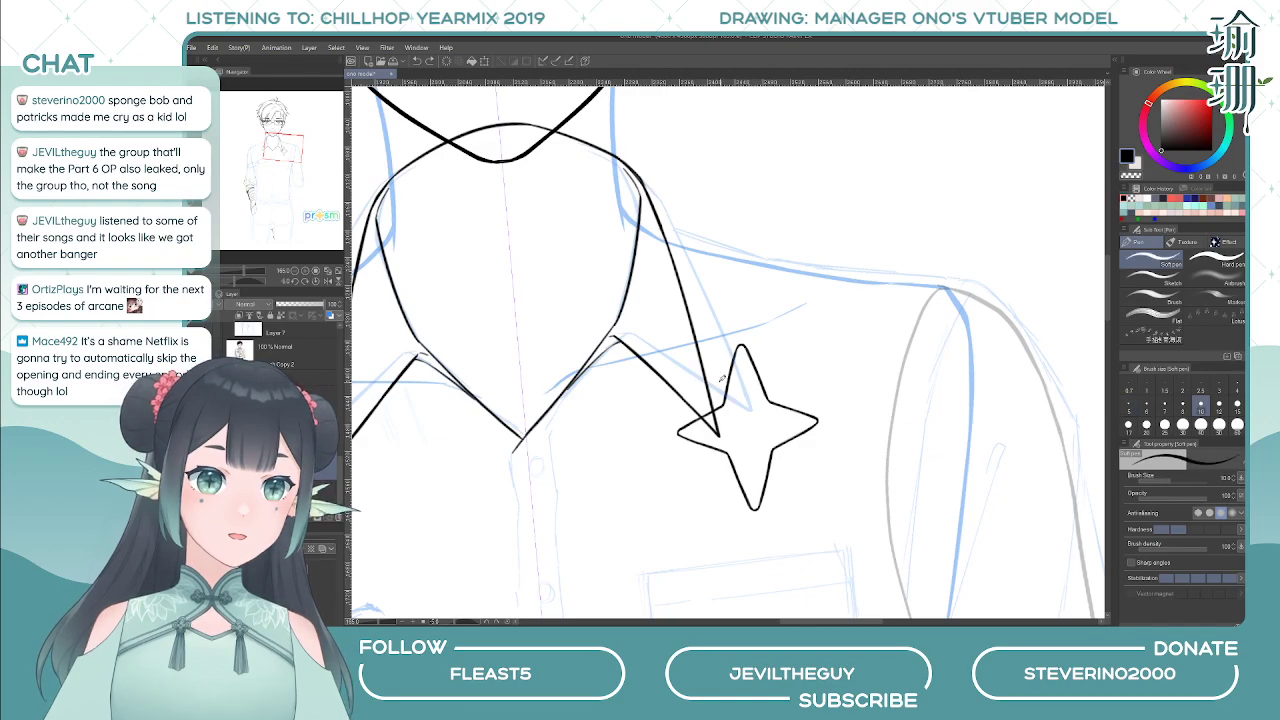
{"action": "left_click_drag", "start_coordinate": [742, 340], "coordinate": [757, 430]}
{"action": "key", "text": "ctrl+z"}
{"action": "left_click_drag", "start_coordinate": [741, 332], "coordinate": [755, 420]}
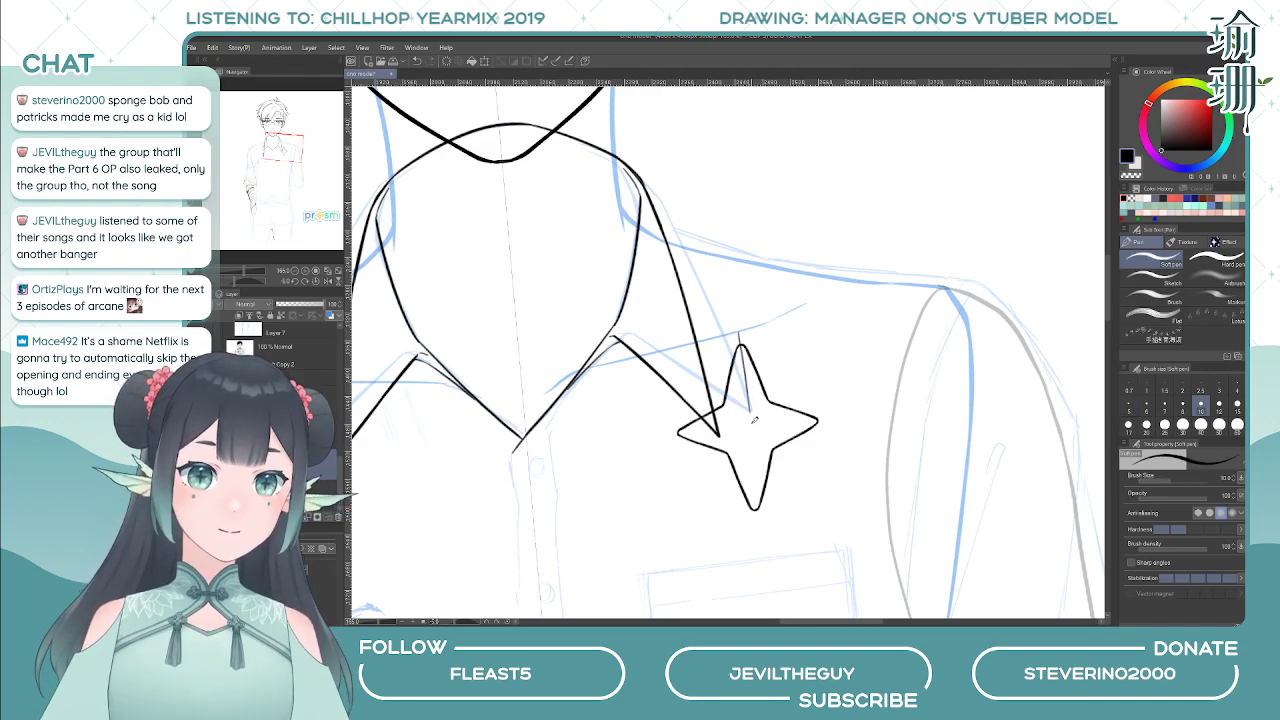
{"action": "key", "text": "ctrl+z"}
{"action": "left_click_drag", "start_coordinate": [742, 340], "coordinate": [757, 434]}
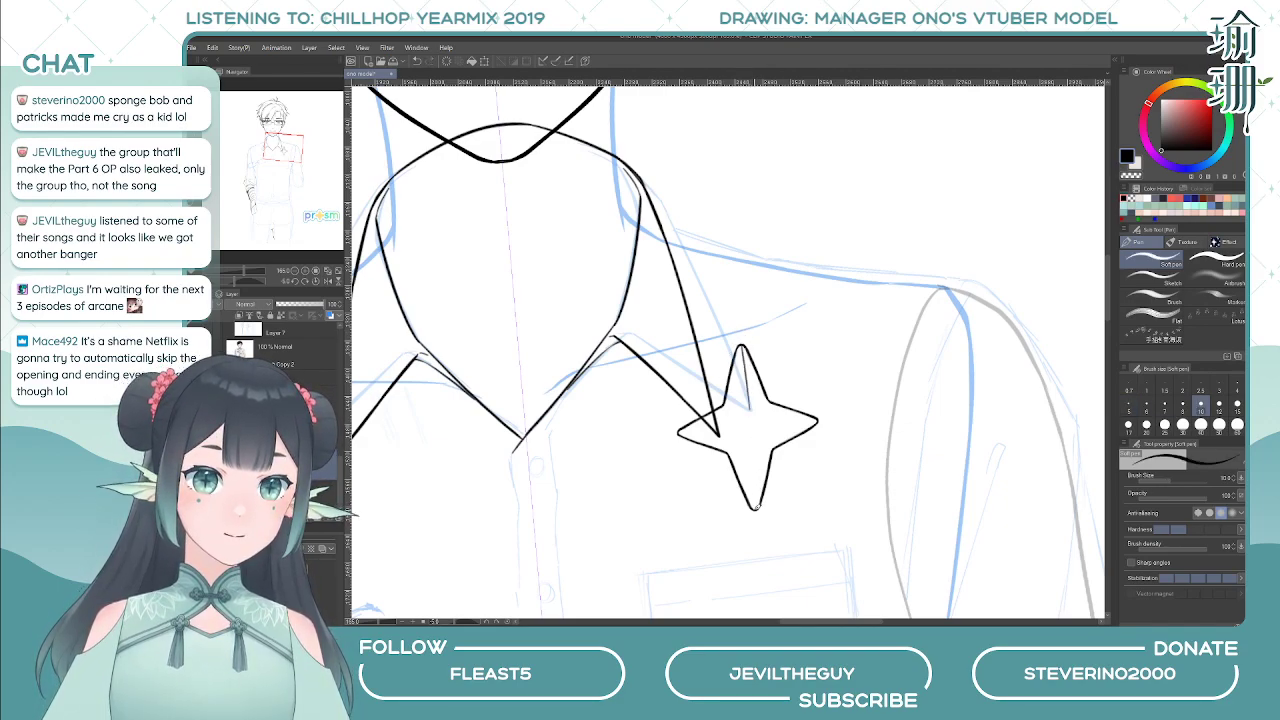
- Draw centre crease lines inside the star's lower and upper points, redoing strokes until they sit straight
{"action": "left_click_drag", "start_coordinate": [755, 507], "coordinate": [756, 428]}
{"action": "key", "text": "ctrl+z"}
{"action": "key", "text": "ctrl+z"}
{"action": "left_click_drag", "start_coordinate": [759, 511], "coordinate": [757, 428]}
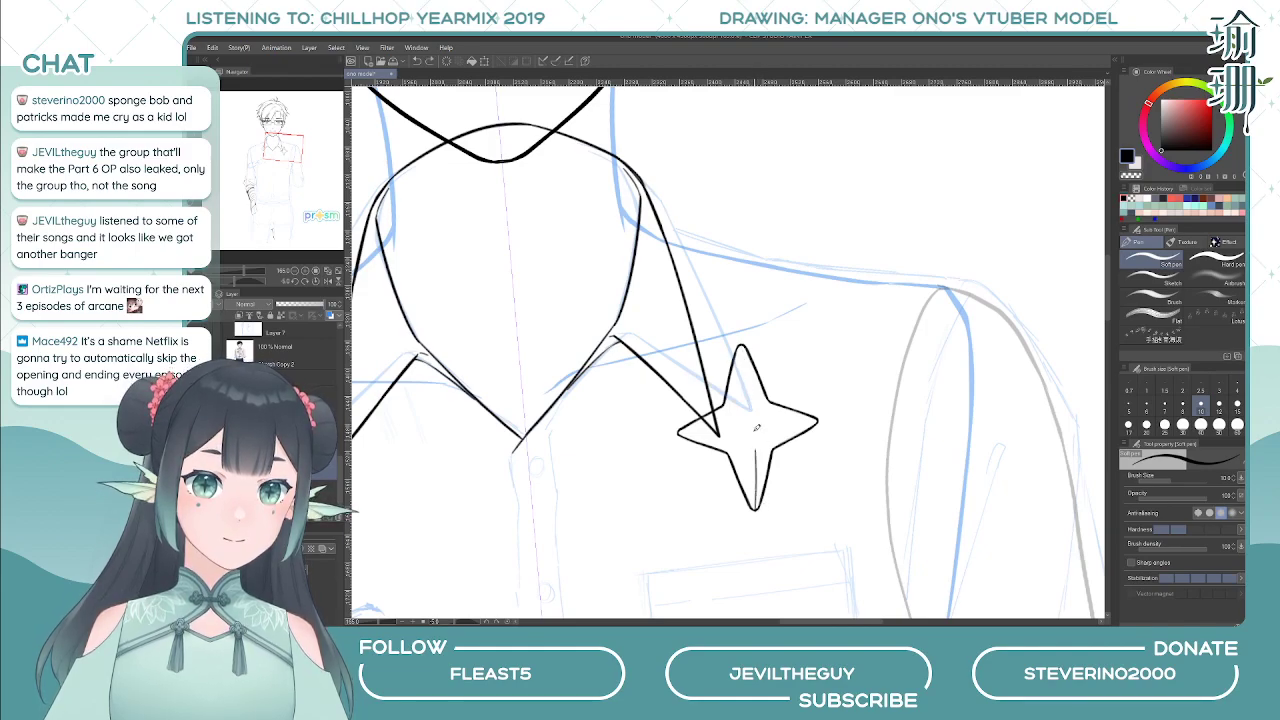
{"action": "key", "text": "ctrl+z"}
{"action": "left_click_drag", "start_coordinate": [757, 509], "coordinate": [758, 421]}
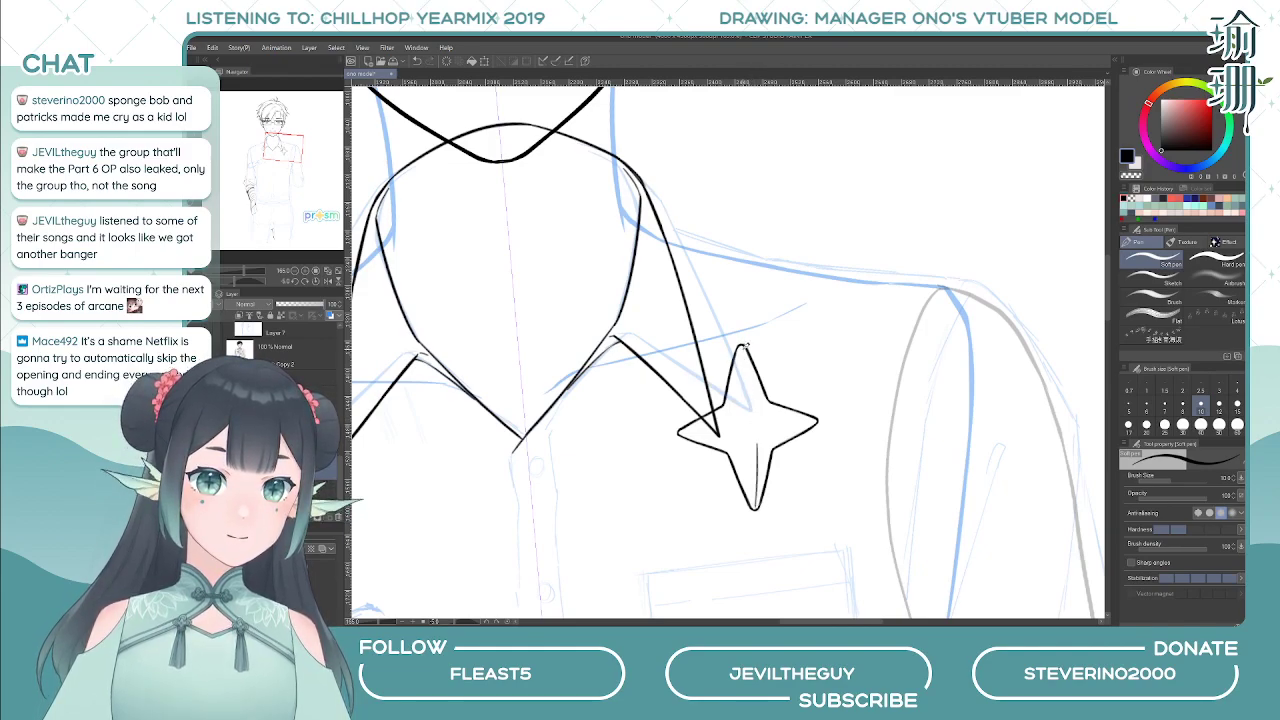
{"action": "left_click_drag", "start_coordinate": [745, 340], "coordinate": [758, 416]}
{"action": "key", "text": "ctrl+z"}
{"action": "left_click_drag", "start_coordinate": [743, 339], "coordinate": [761, 426]}
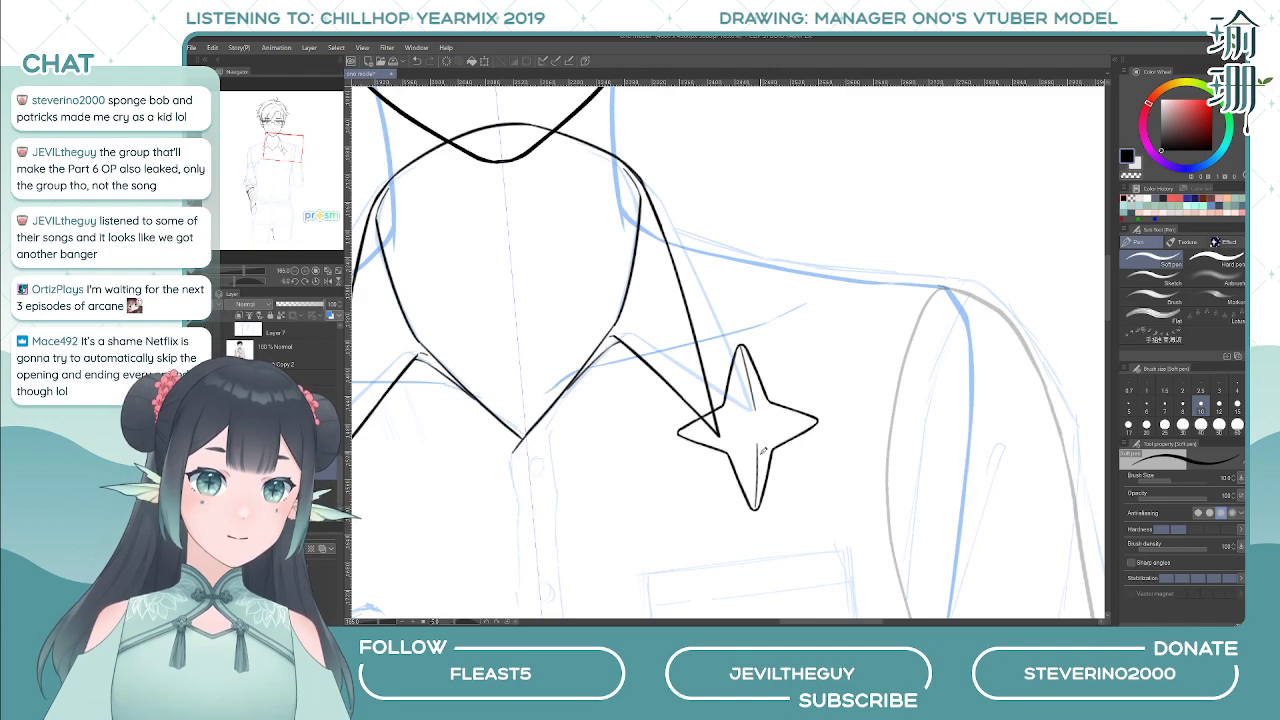
- Draw matching centre crease lines inside the star's two side points on a mirrored, rotated canvas
{"action": "key", "text": "h"}
{"action": "key", "text": "minus"}
{"action": "key", "text": "minus"}
{"action": "key", "text": "minus"}
{"action": "key", "text": "minus"}
{"action": "key", "text": "minus"}
{"action": "key", "text": "minus"}
{"action": "key", "text": "minus"}
{"action": "key", "text": "minus"}
{"action": "key", "text": "minus"}
{"action": "key", "text": "minus"}
{"action": "key", "text": "minus"}
{"action": "key", "text": "minus"}
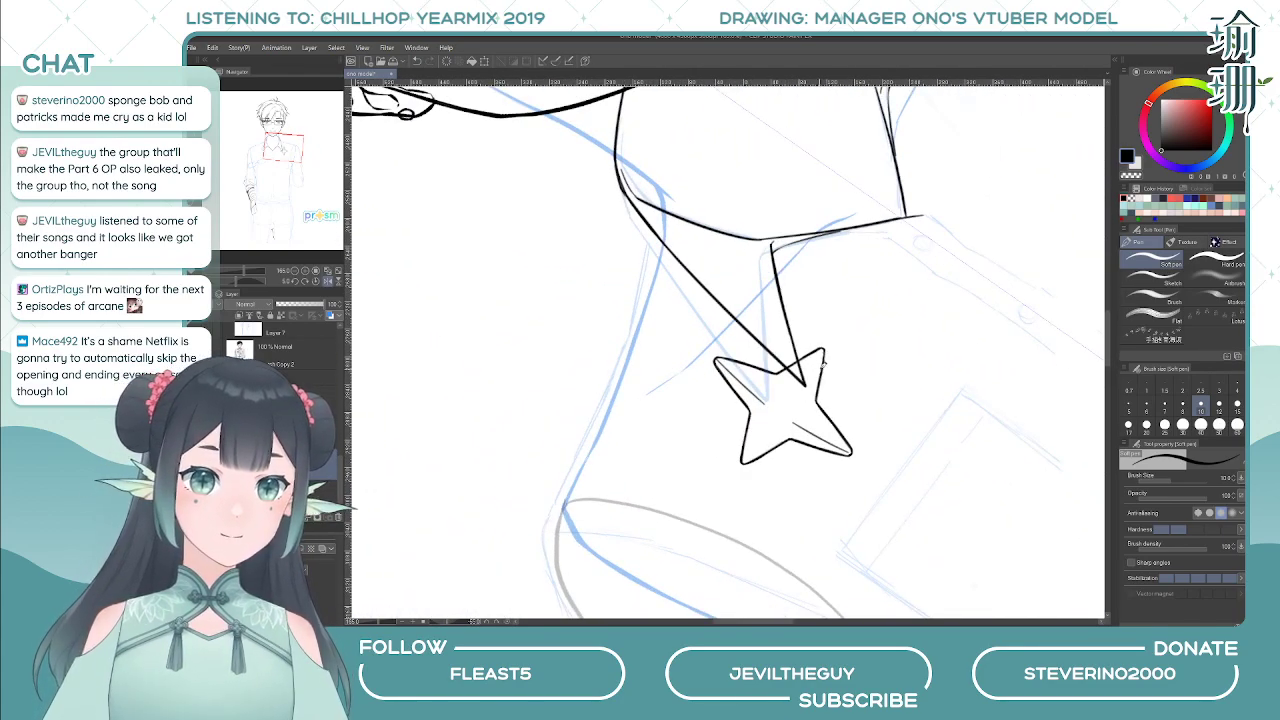
{"action": "left_click_drag", "start_coordinate": [821, 352], "coordinate": [782, 412]}
{"action": "key", "text": "ctrl+z"}
{"action": "left_click_drag", "start_coordinate": [821, 351], "coordinate": [741, 465]}
{"action": "key", "text": "ctrl+z"}
{"action": "left_click_drag", "start_coordinate": [770, 418], "coordinate": [742, 463]}
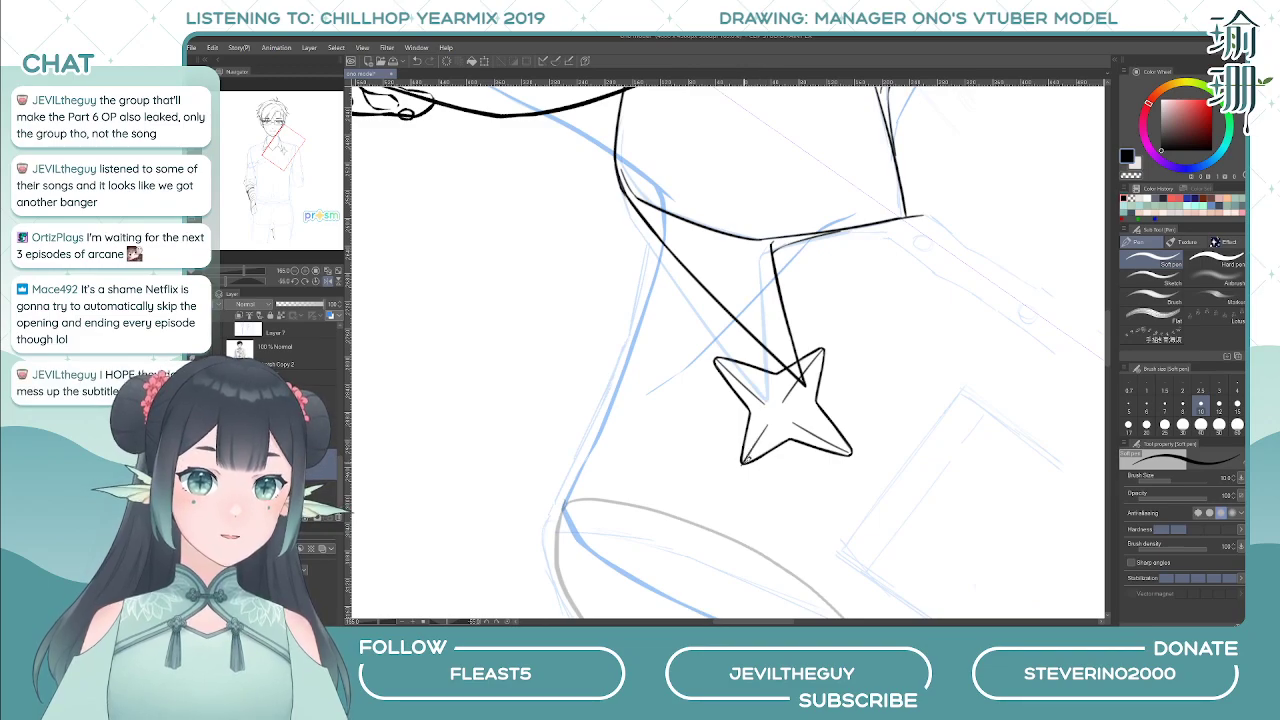
- Examine the creased star in unmirrored orientation from different canvas angles and at a wider view
{"action": "key", "text": "asciicircum"}
{"action": "key", "text": "asciicircum"}
{"action": "key", "text": "asciicircum"}
{"action": "key", "text": "asciicircum"}
{"action": "key", "text": "asciicircum"}
{"action": "key", "text": "asciicircum"}
{"action": "key", "text": "h"}
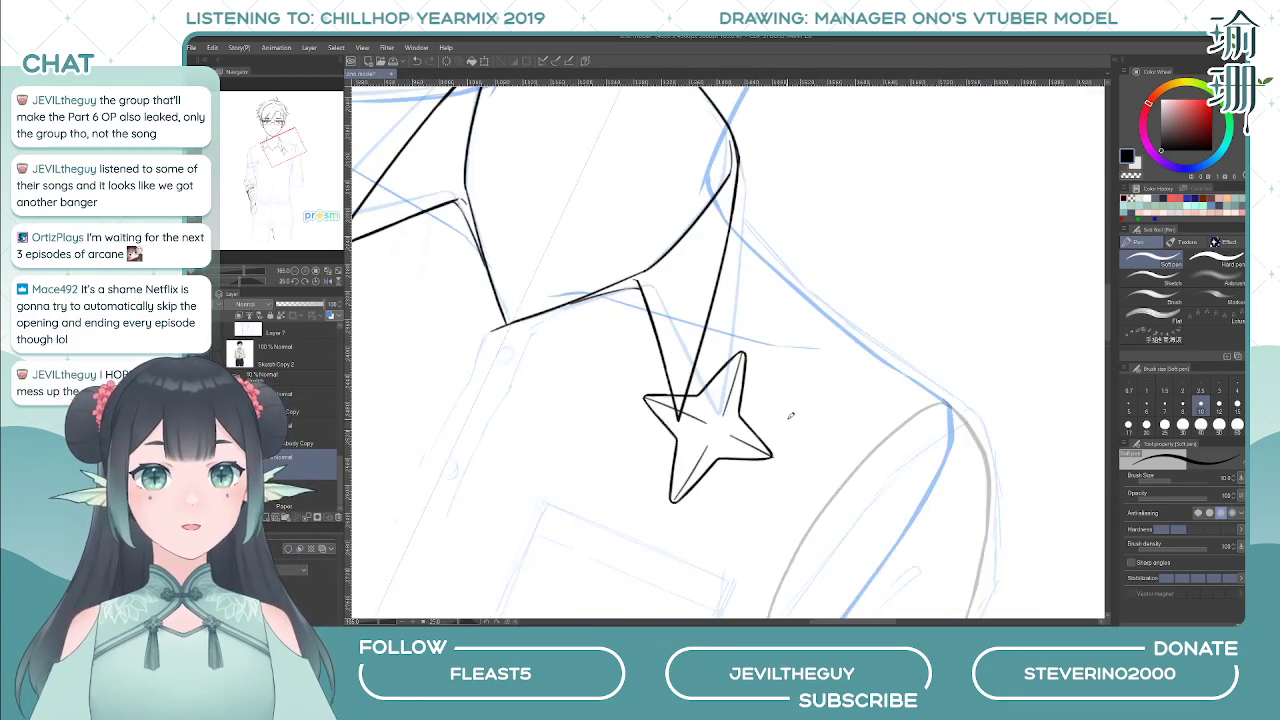
{"action": "key", "text": "minus"}
{"action": "key", "text": "minus"}
{"action": "key", "text": "minus"}
{"action": "key", "text": "minus"}
{"action": "key", "text": "c"}
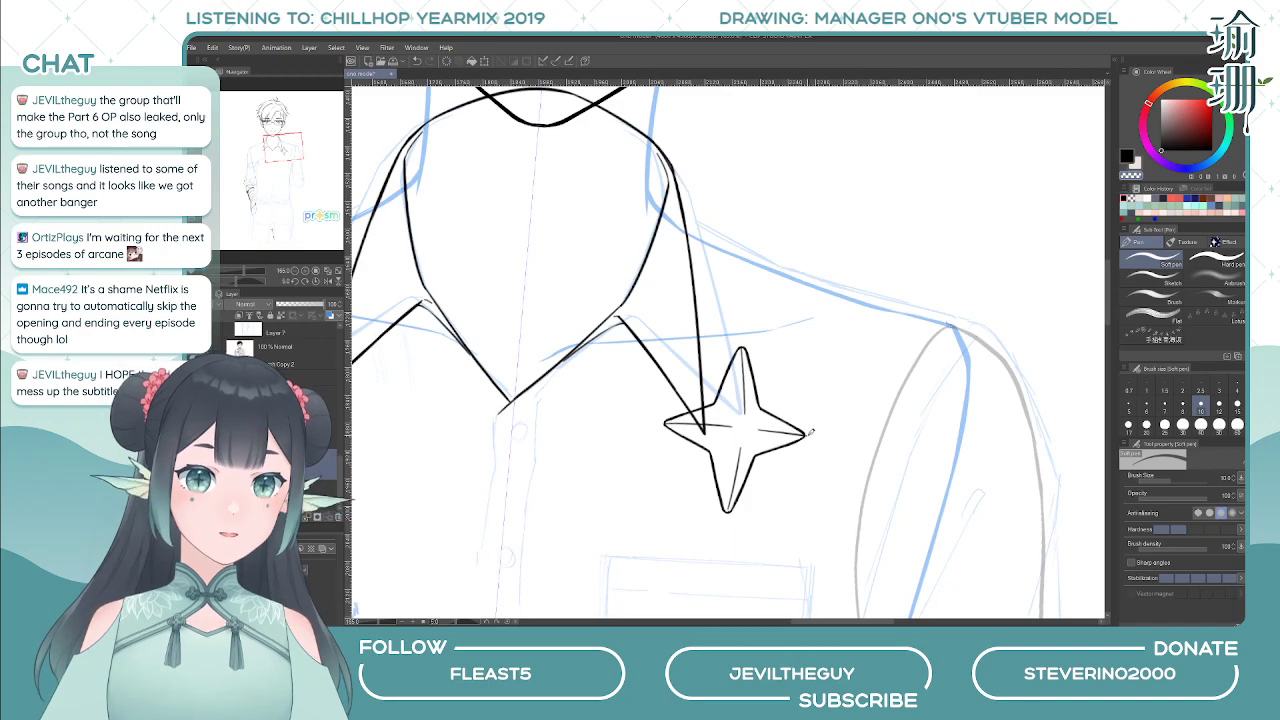
{"action": "scroll", "coordinate": [828, 444], "scroll_direction": "down", "scroll_amount": 1}
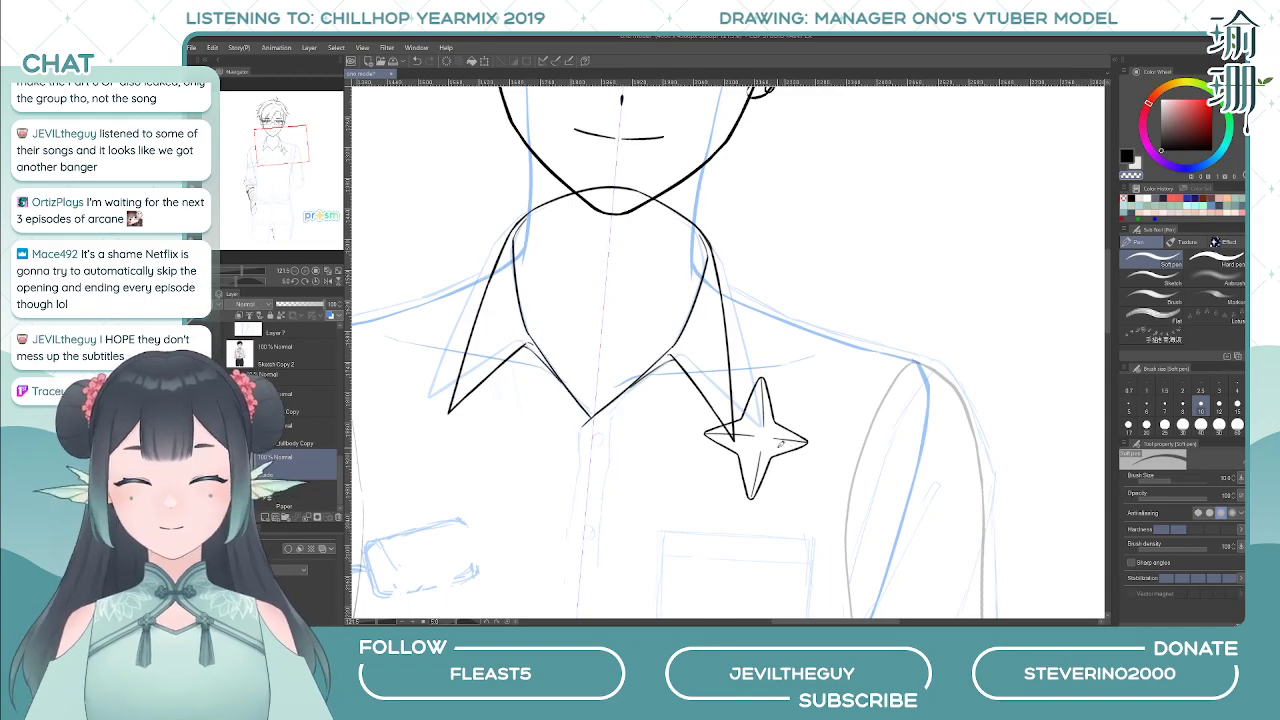
- Lasso the star's side point nearest the sleeve, shift it slightly inward with a transform, and clear the selection
{"action": "key", "text": "m"}
{"action": "scroll", "coordinate": [780, 430], "scroll_direction": "up", "scroll_amount": 2}
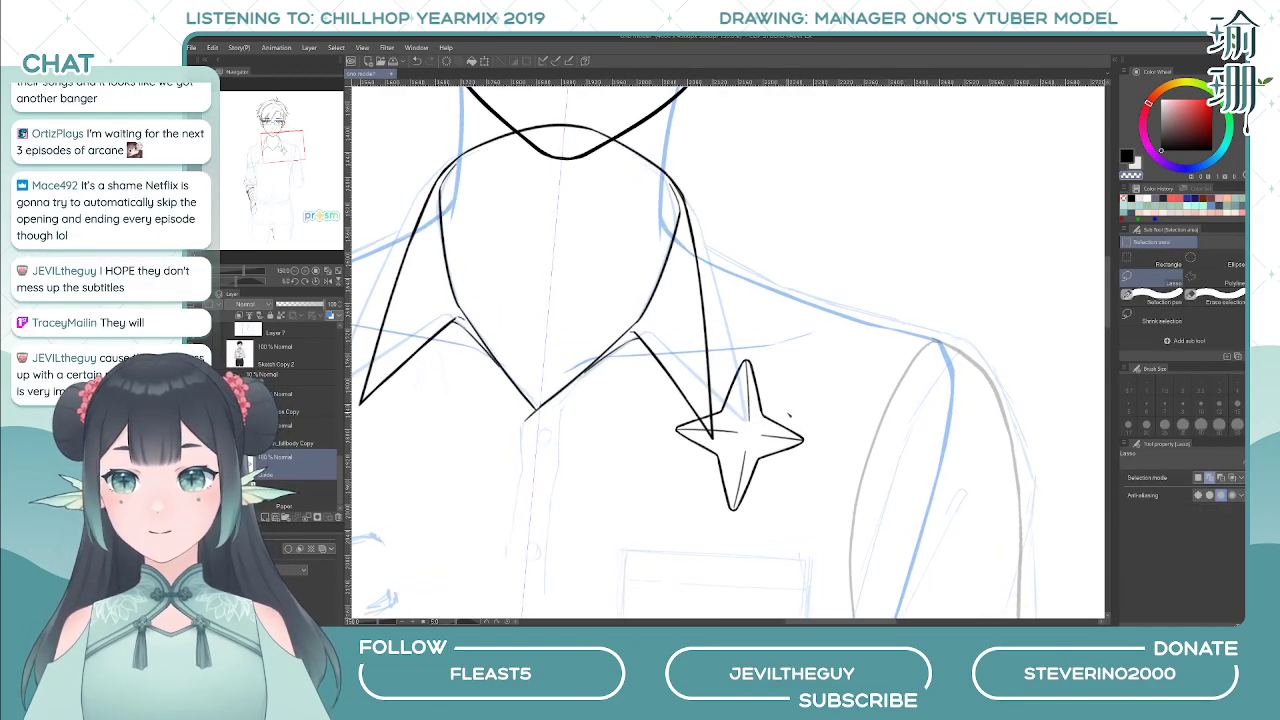
{"action": "scroll", "coordinate": [790, 414], "scroll_direction": "up", "scroll_amount": 1}
{"action": "key", "text": "minus"}
{"action": "key", "text": "minus"}
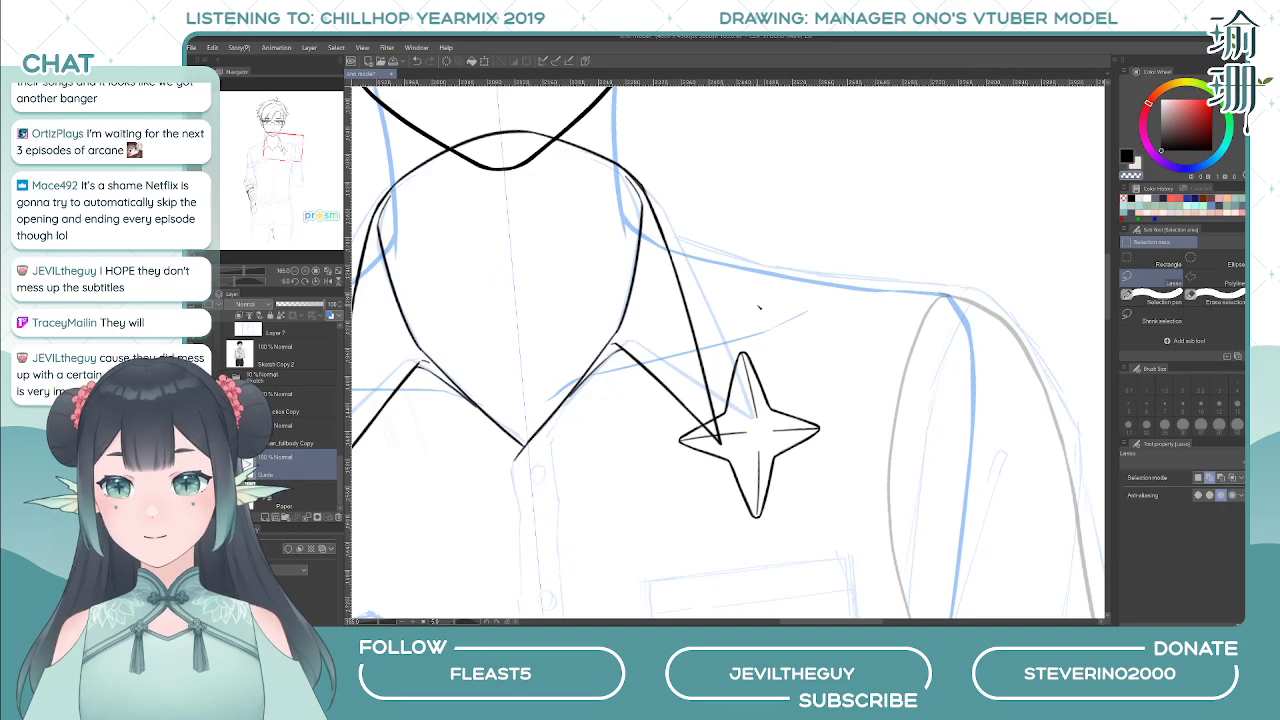
{"action": "key", "text": "asciicircum"}
{"action": "key", "text": "minus"}
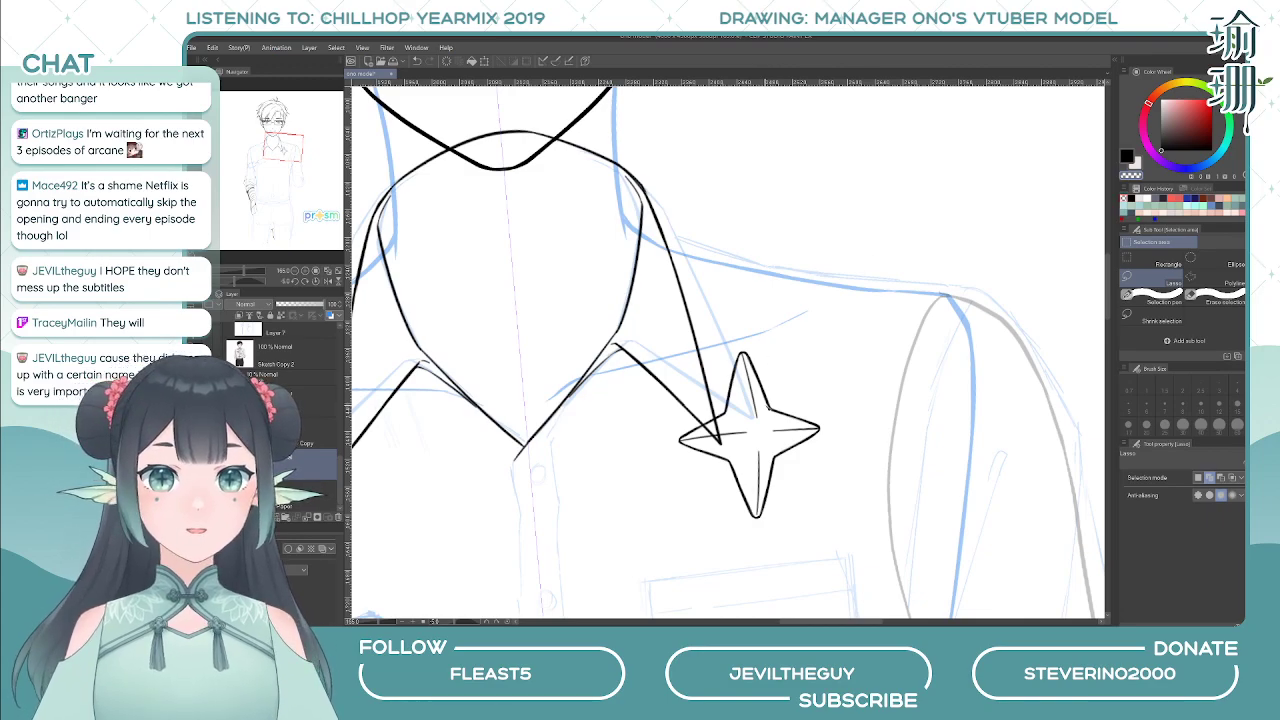
{"action": "mouse_move", "coordinate": [774, 403]}
{"action": "left_mouse_down"}
{"action": "mouse_move", "coordinate": [846, 450]}
{"action": "mouse_move", "coordinate": [813, 482]}
{"action": "mouse_move", "coordinate": [767, 425]}
{"action": "mouse_move", "coordinate": [770, 410]}
{"action": "left_mouse_up"}
{"action": "key", "text": "ctrl+t"}
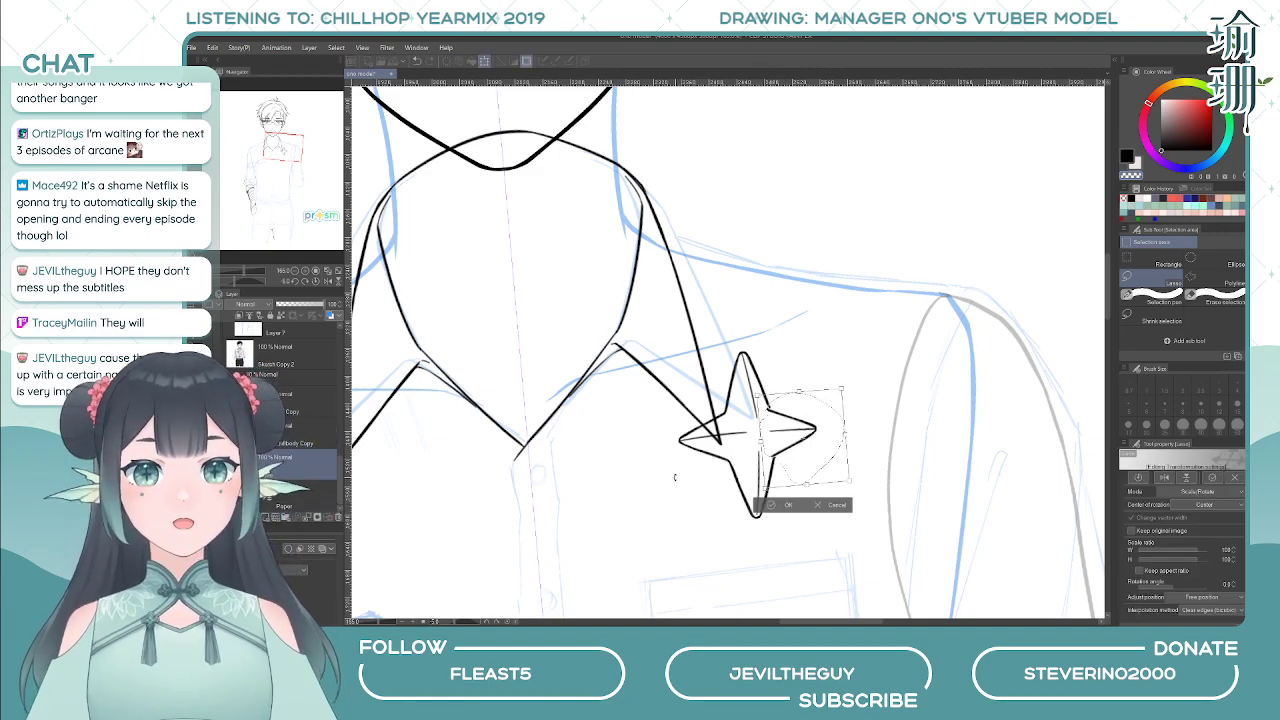
{"action": "key", "text": "Escape"}
{"action": "key", "text": "ctrl+d"}
- Patch and clean the star's outline around the shifted side point with the Soft pen, checking it on a mirrored canvas
{"action": "key", "text": "e"}
{"action": "scroll", "coordinate": [700, 440], "scroll_direction": "up", "scroll_amount": 1}
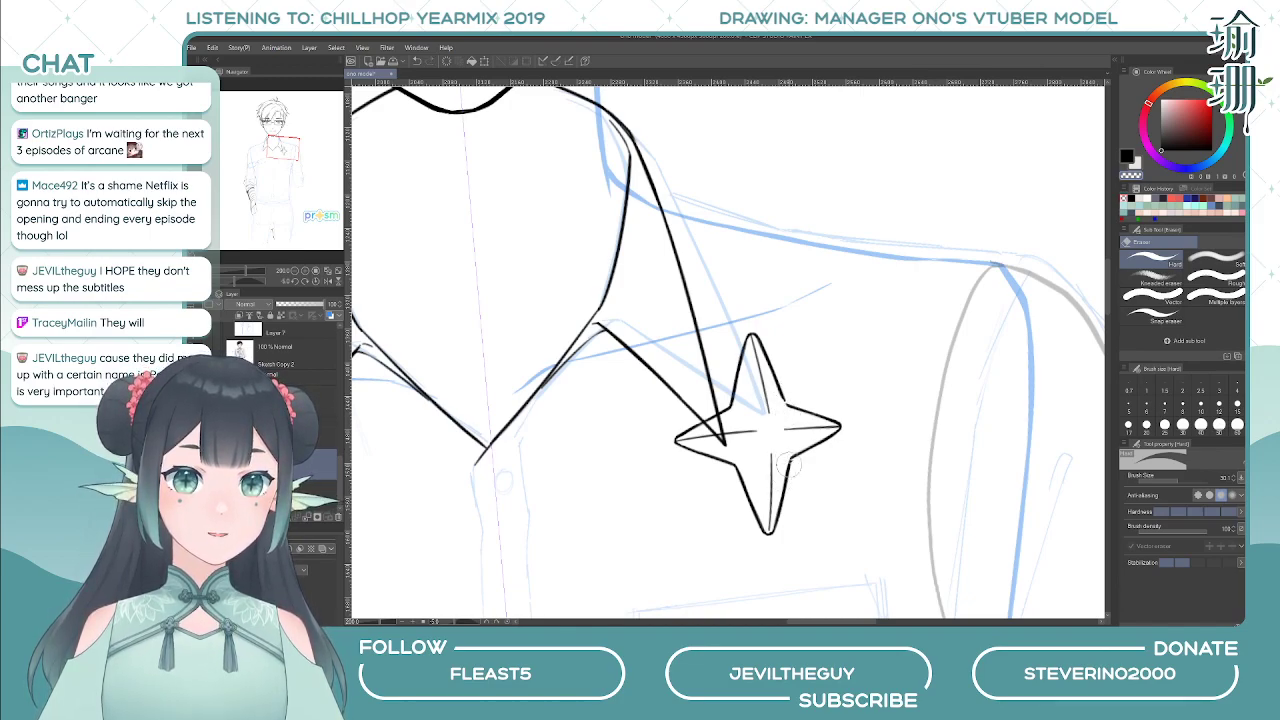
{"action": "key", "text": "p"}
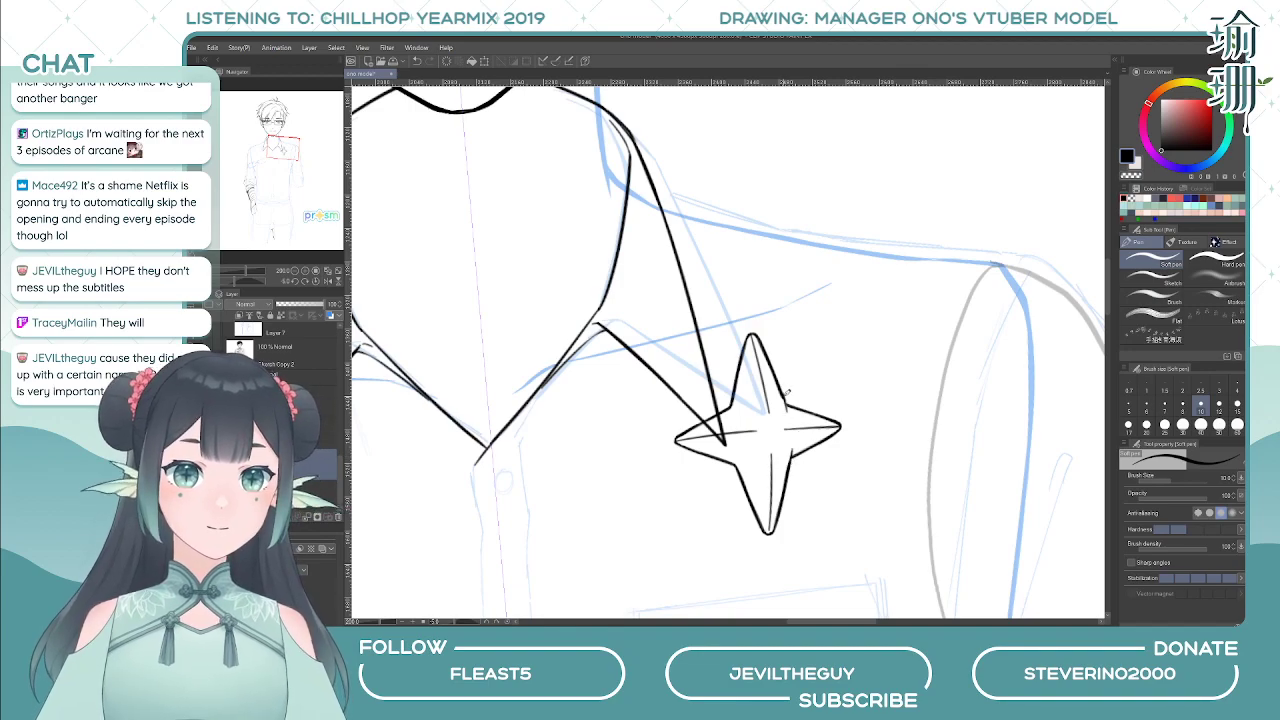
{"action": "key", "text": "h"}
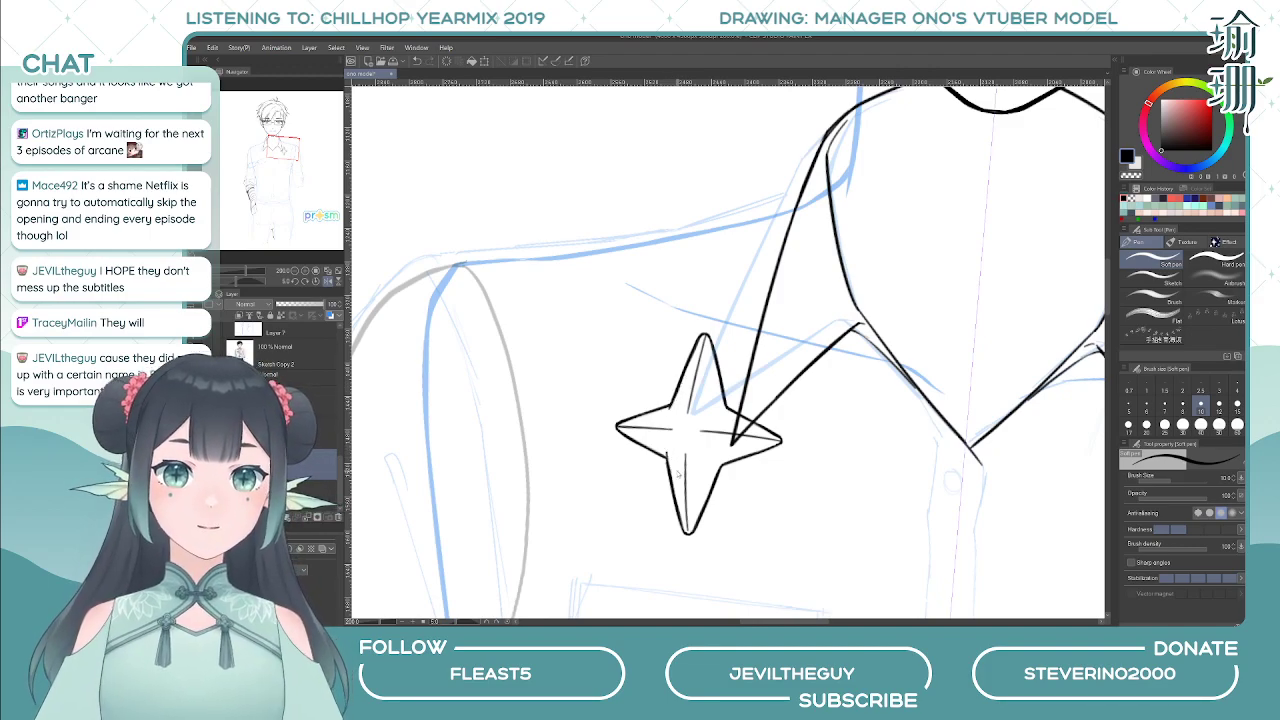
{"action": "left_click_drag", "start_coordinate": [665, 453], "coordinate": [671, 468]}
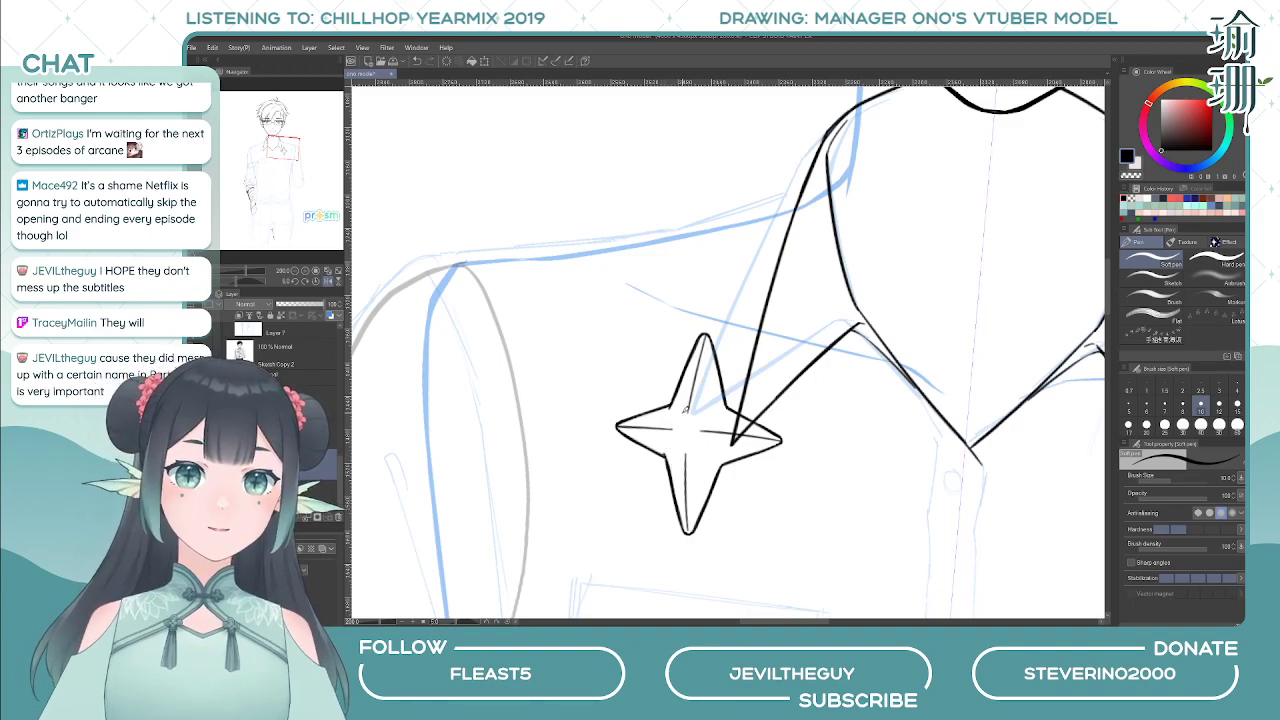
{"action": "key", "text": "h"}
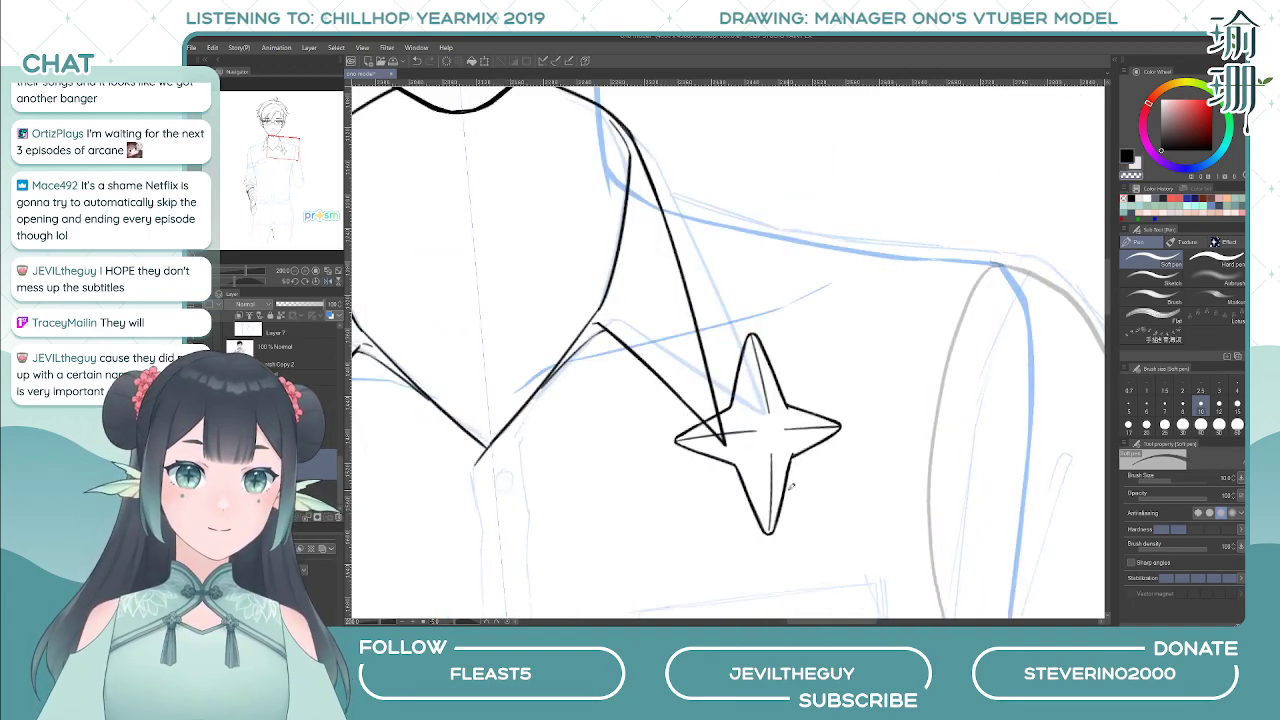
{"action": "left_click_drag", "start_coordinate": [787, 479], "coordinate": [774, 526]}
{"action": "key", "text": "ctrl+z"}
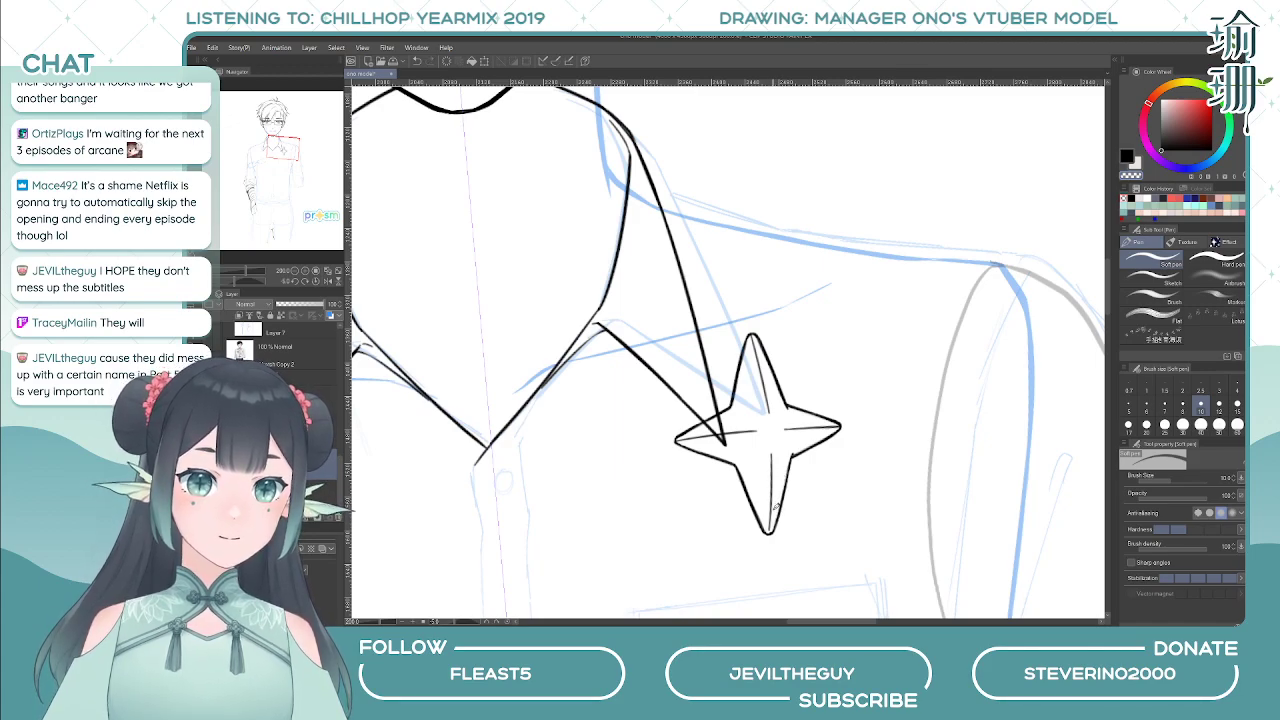
{"action": "key", "text": "h"}
{"action": "key", "text": "h"}
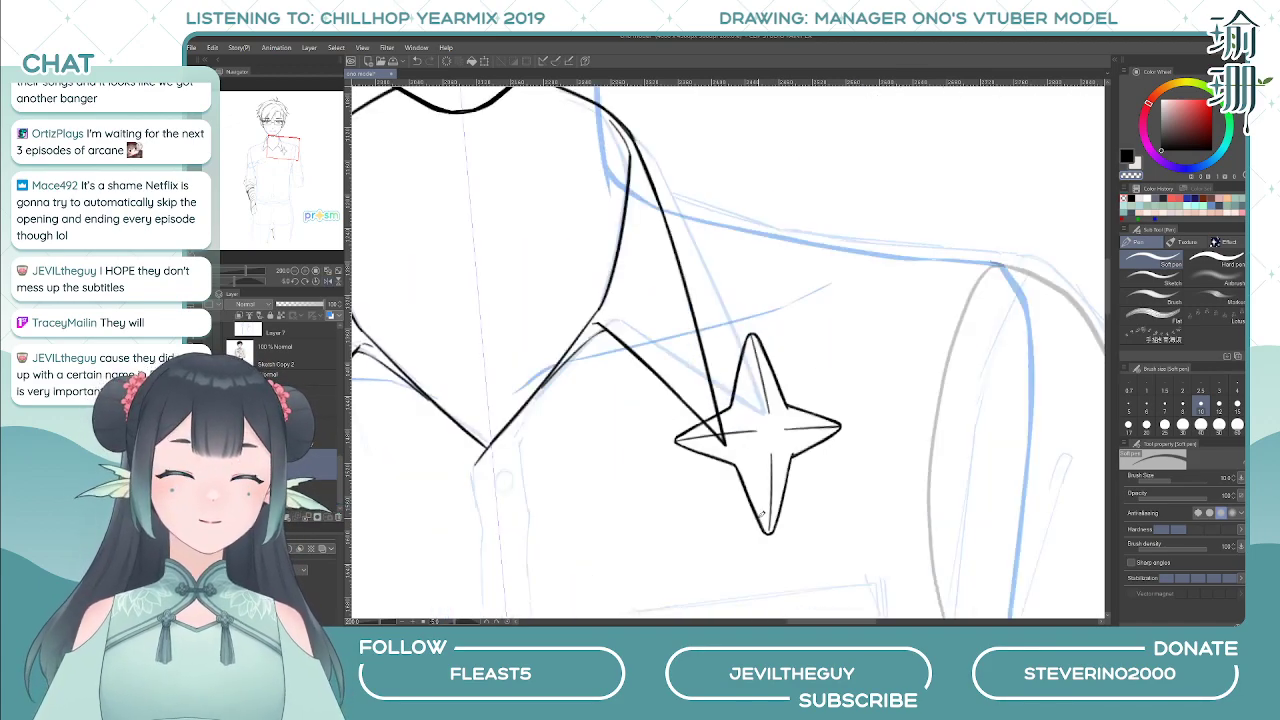
{"action": "key", "text": "ctrl+t"}
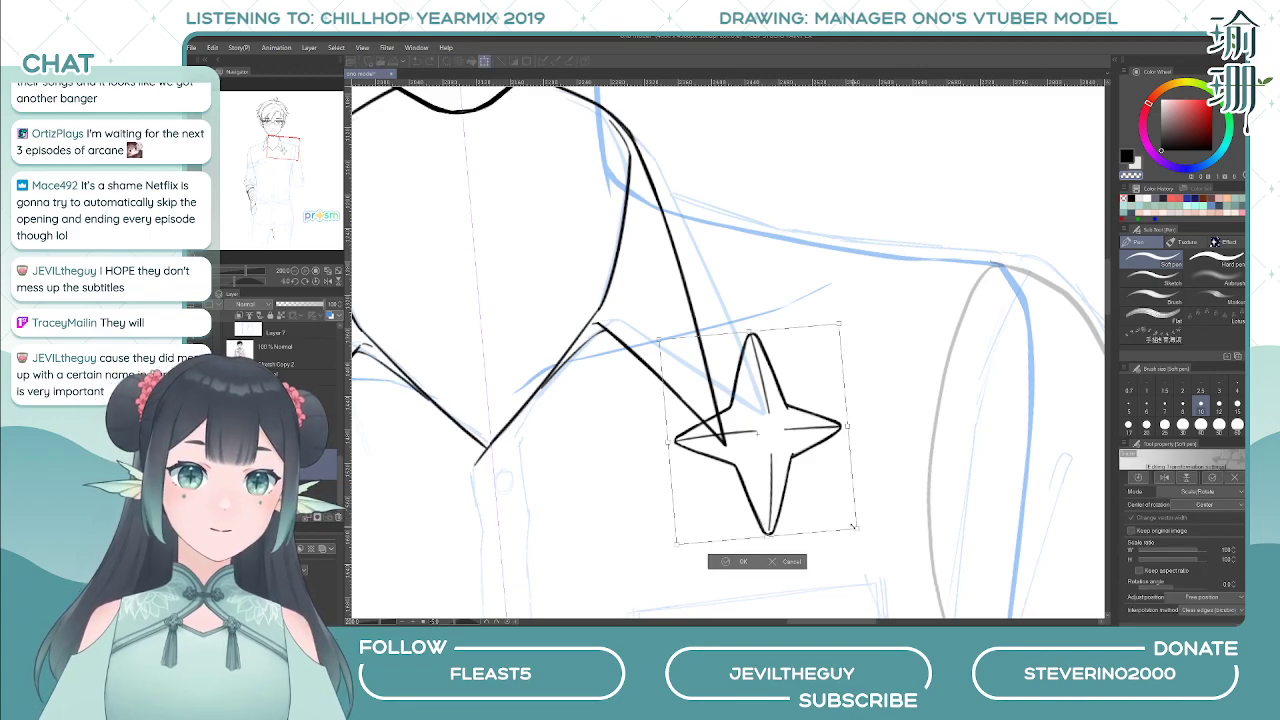
{"action": "left_click_drag", "start_coordinate": [853, 525], "coordinate": [766, 384]}
{"action": "key", "text": "ctrl+z"}
{"action": "key", "text": "ctrl+z"}
{"action": "key", "text": "ctrl+z"}
{"action": "key", "text": "ctrl+z"}
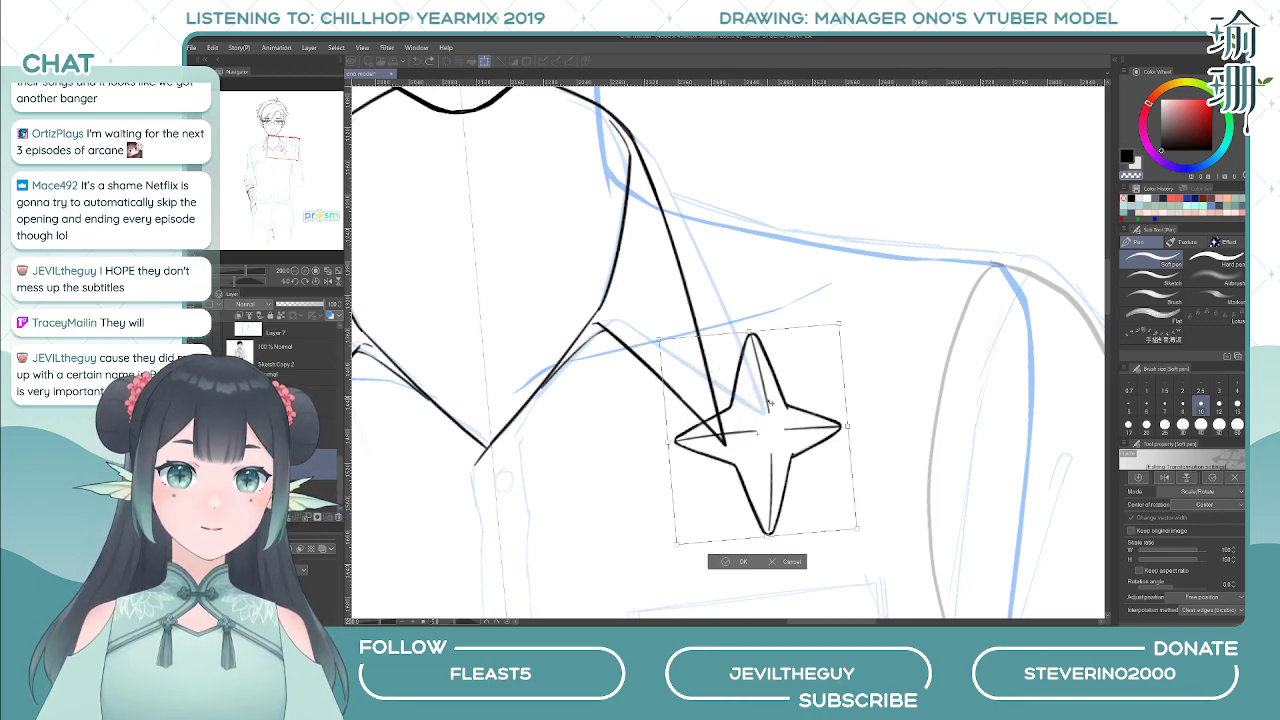
{"action": "key", "text": "Return"}
- Duplicate the star layer, scale the copy to about 66%, and rotate and place it over the collar's pointed tip
{"action": "scroll", "coordinate": [800, 400], "scroll_direction": "down", "scroll_amount": 5}
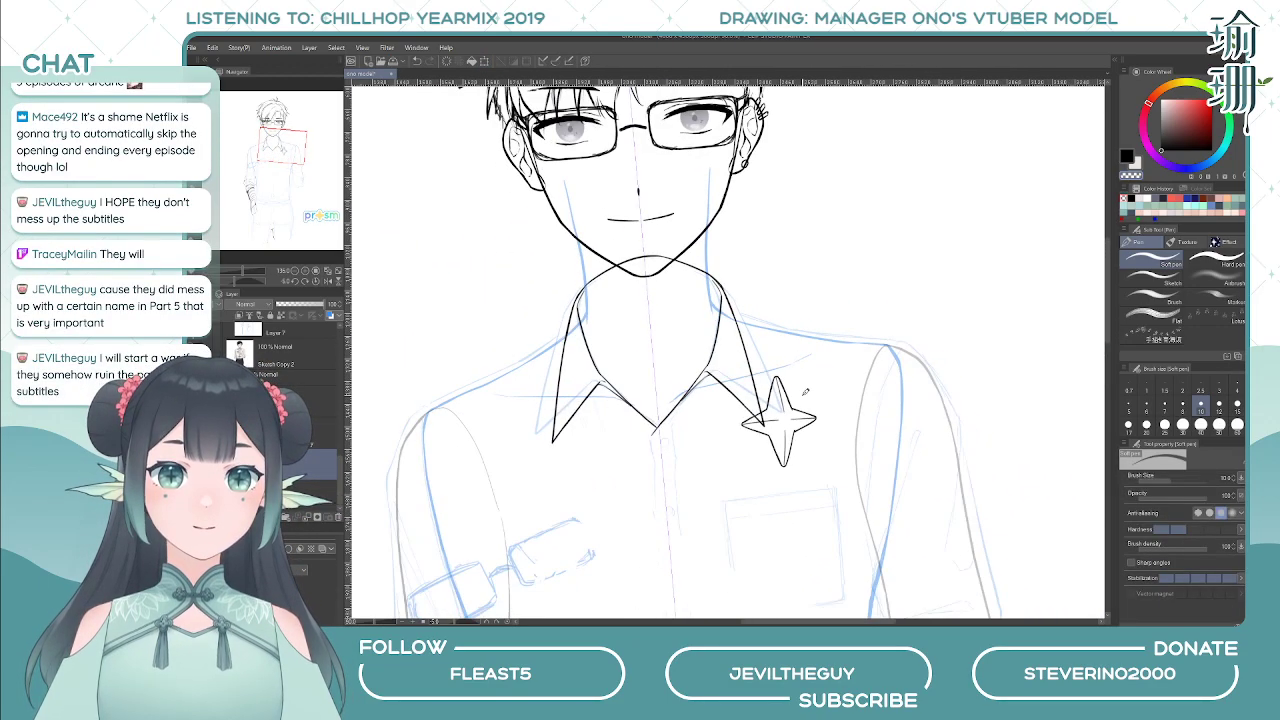
{"action": "key", "text": "ctrl+t"}
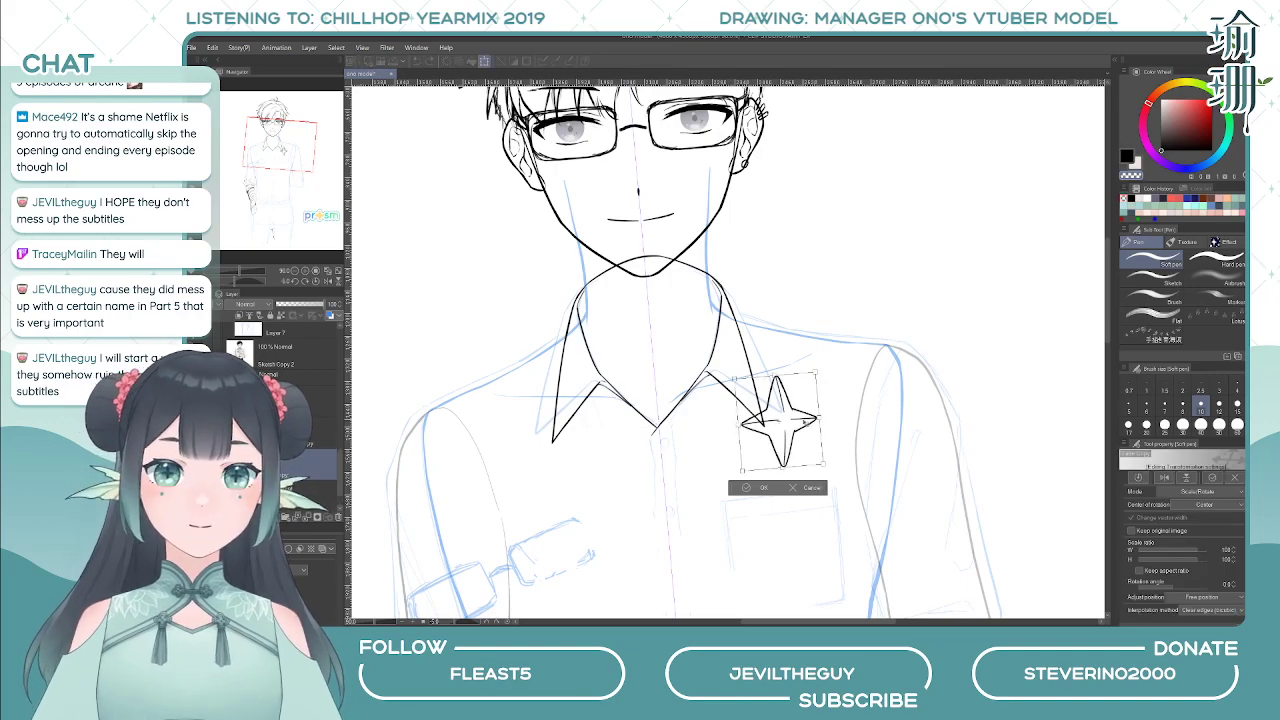
{"action": "scroll", "coordinate": [830, 425], "scroll_direction": "up", "scroll_amount": 5}
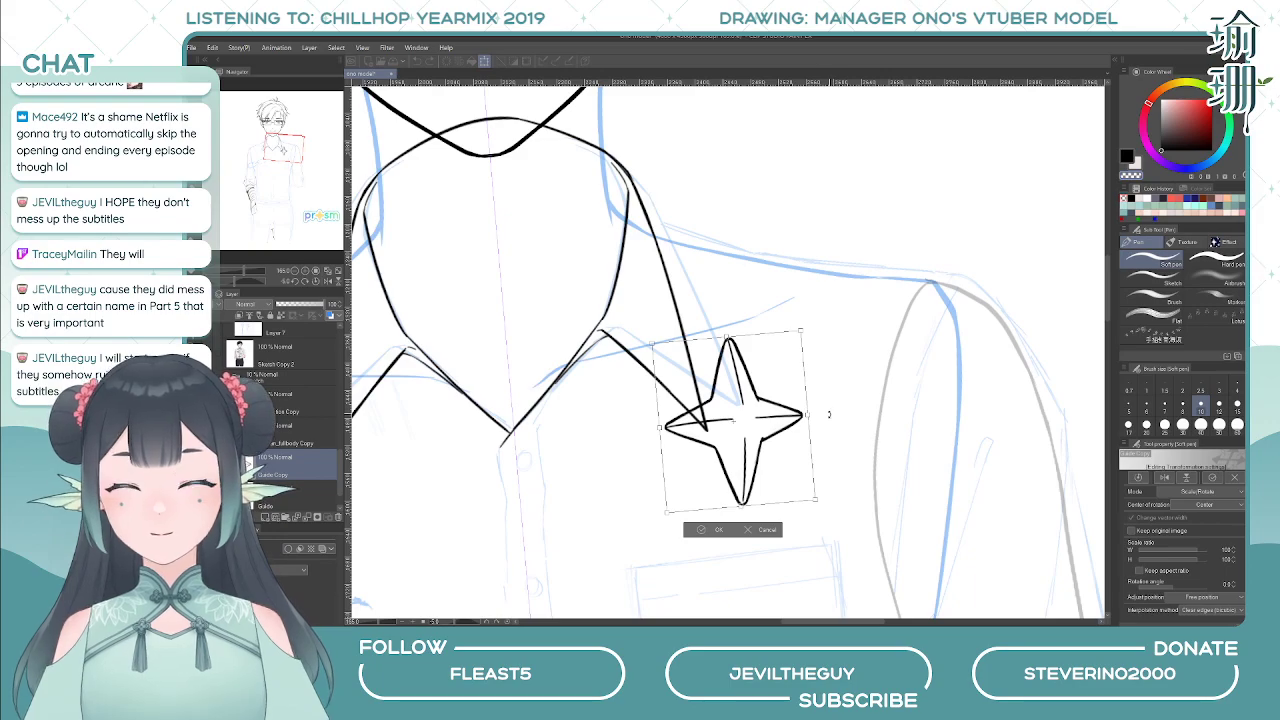
{"action": "left_click_drag", "start_coordinate": [812, 419], "coordinate": [799, 353]}
{"action": "left_click_drag", "start_coordinate": [727, 429], "coordinate": [707, 382]}
{"action": "left_click", "coordinate": [668, 469]}
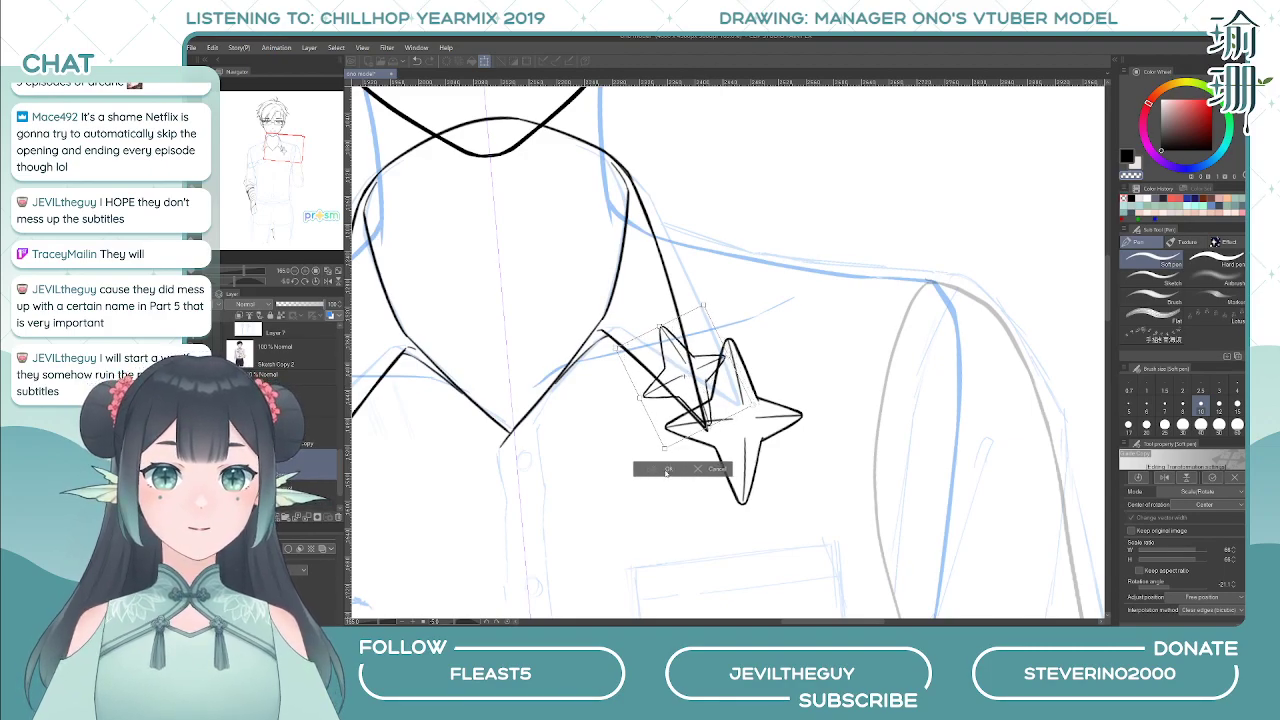
- Hide the full-size star's layer and scale the star copy down to about 54% inside the collar tip
{"action": "left_click", "coordinate": [196, 495]}
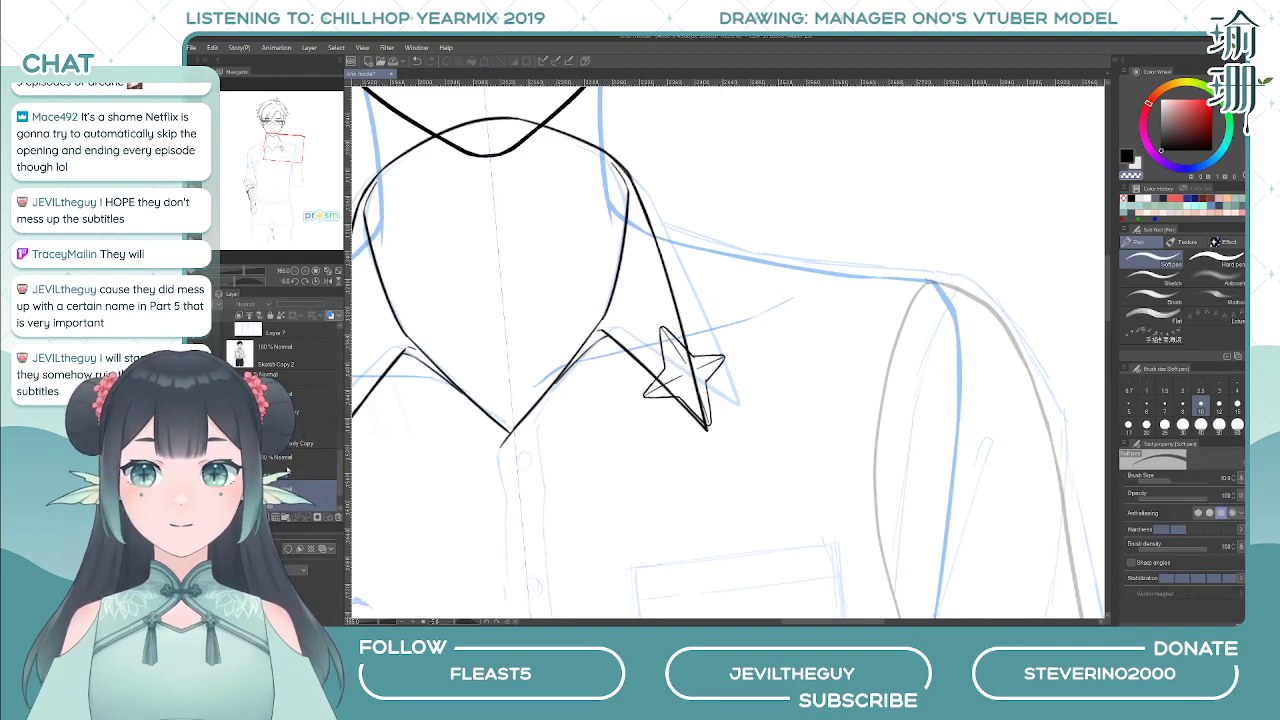
{"action": "left_click", "coordinate": [330, 465]}
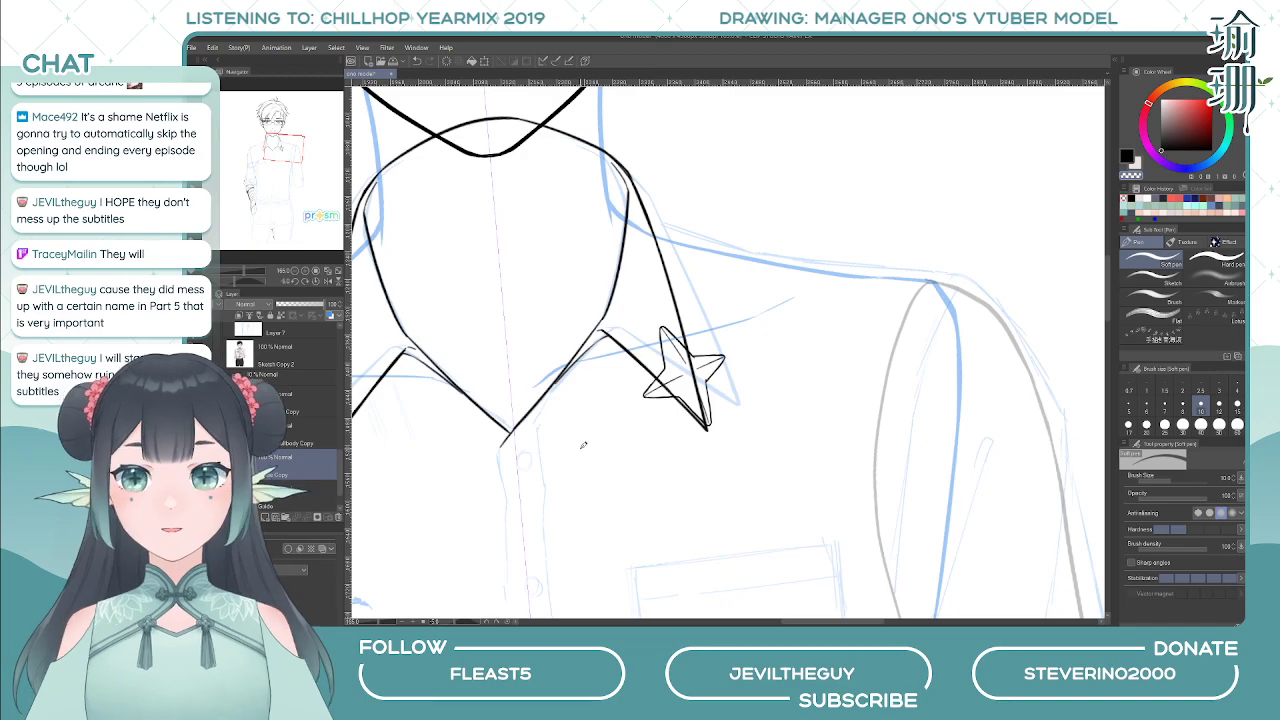
{"action": "key", "text": "ctrl+t"}
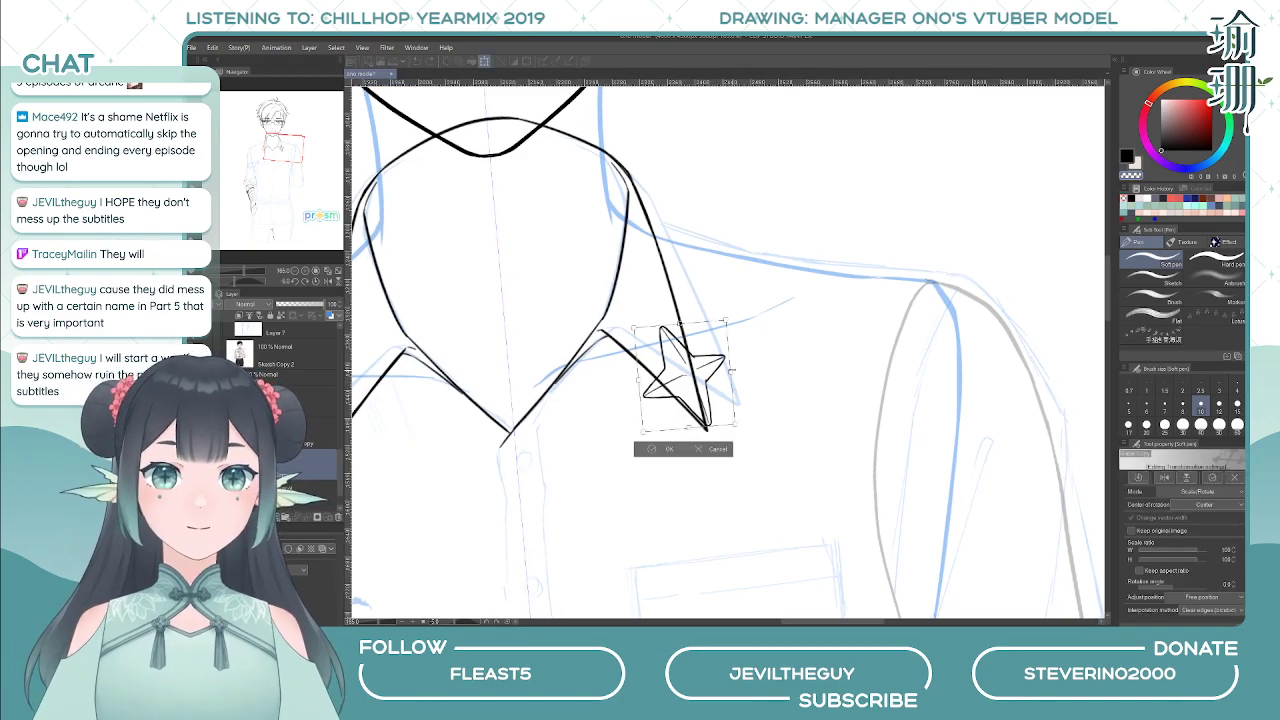
{"action": "left_click_drag", "start_coordinate": [724, 370], "coordinate": [685, 365]}
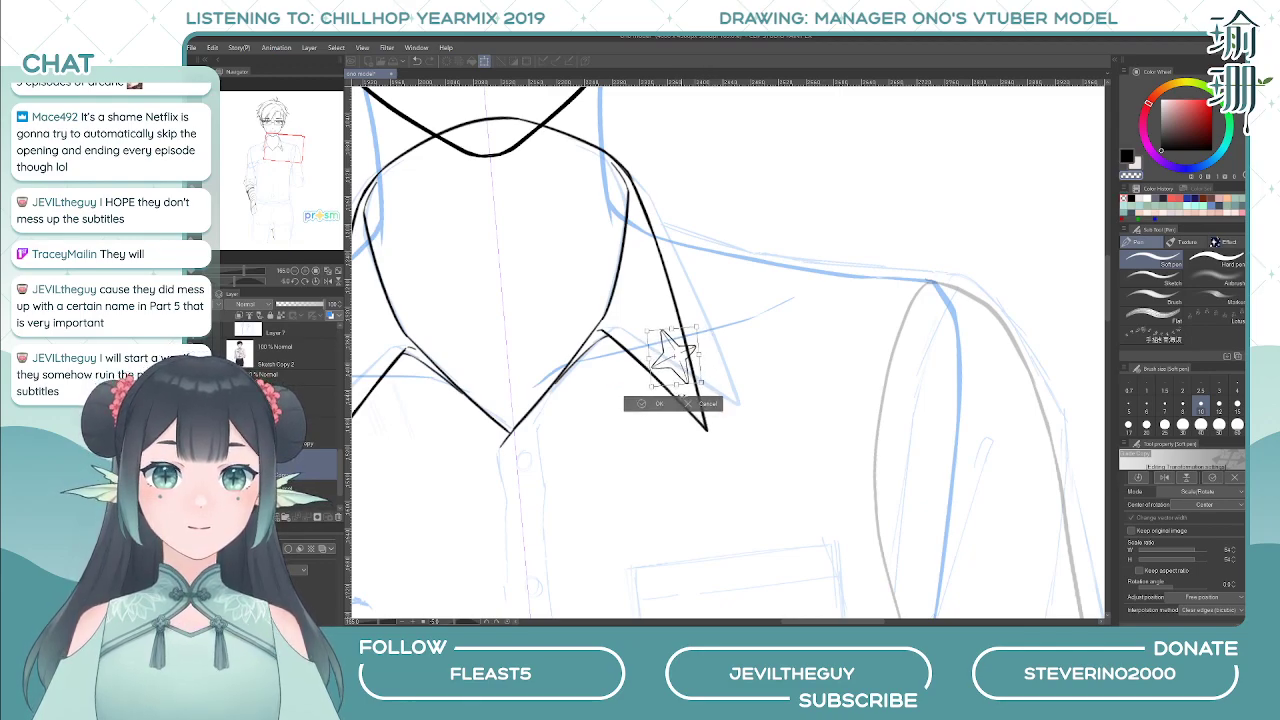
{"action": "left_click_drag", "start_coordinate": [752, 333], "coordinate": [751, 338]}
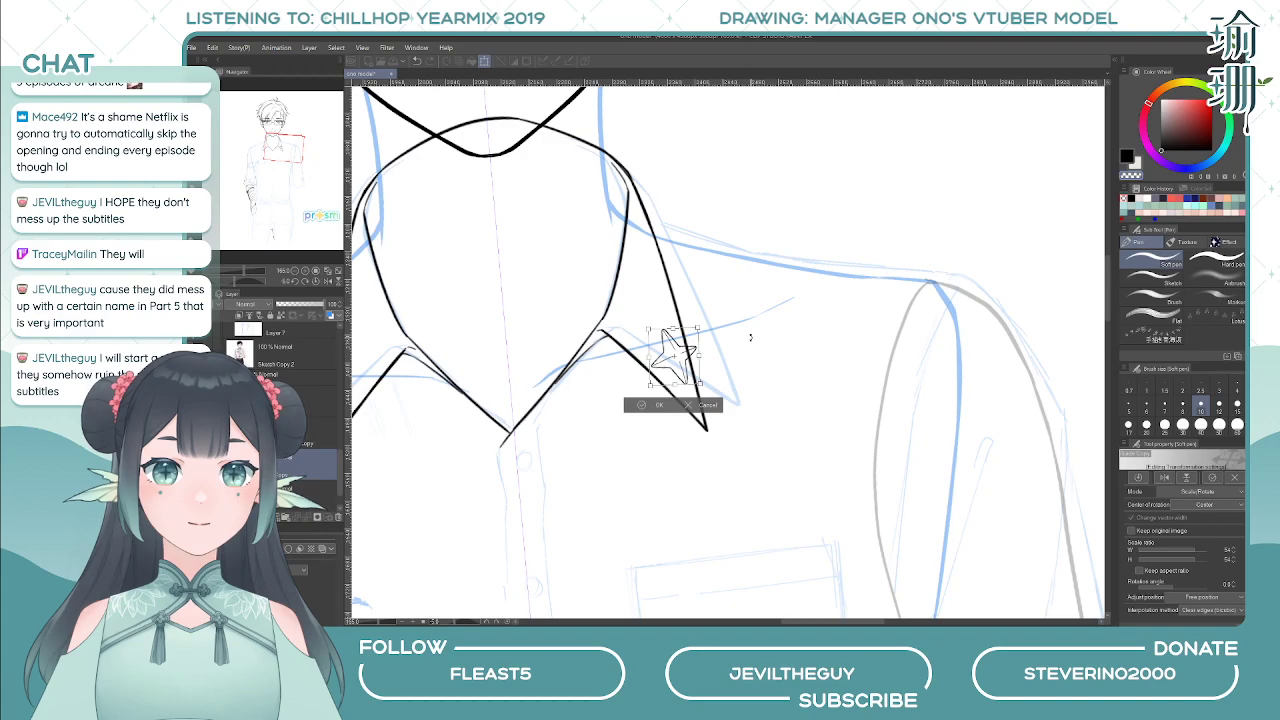
{"action": "left_click", "coordinate": [658, 405]}
{"action": "scroll", "coordinate": [755, 420], "scroll_direction": "down", "scroll_amount": 5}
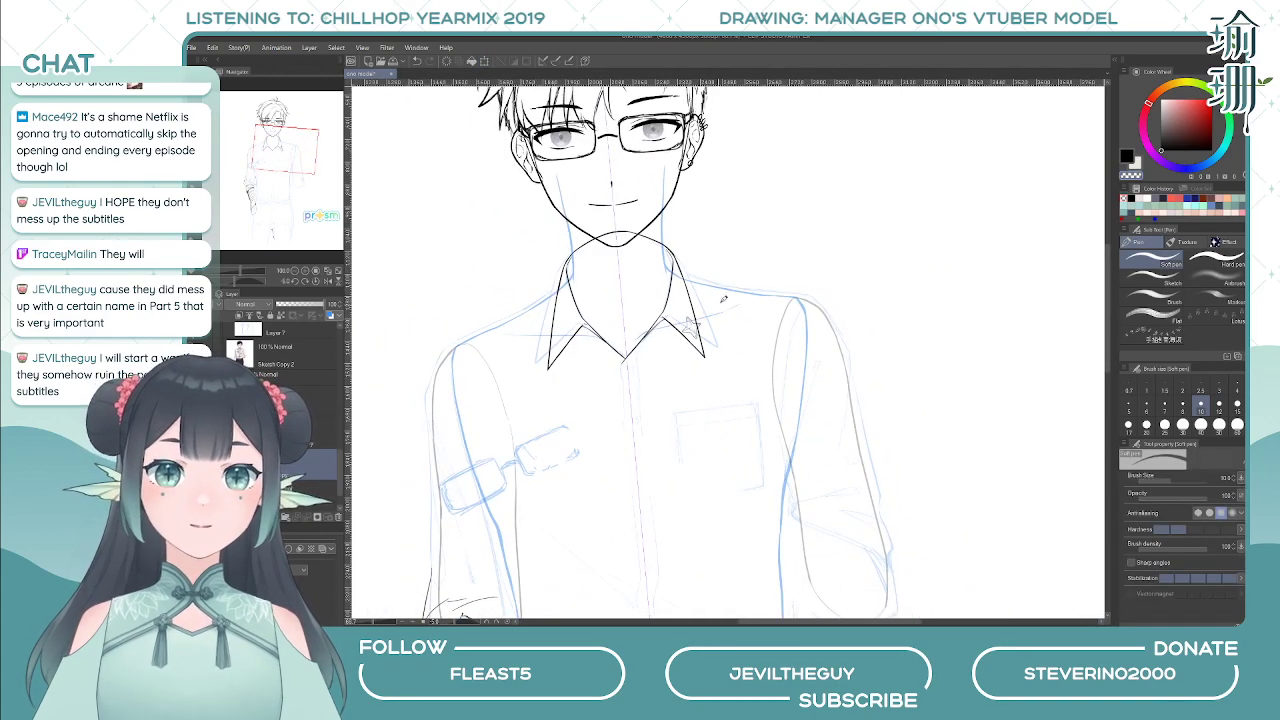
{"action": "key", "text": "^"}
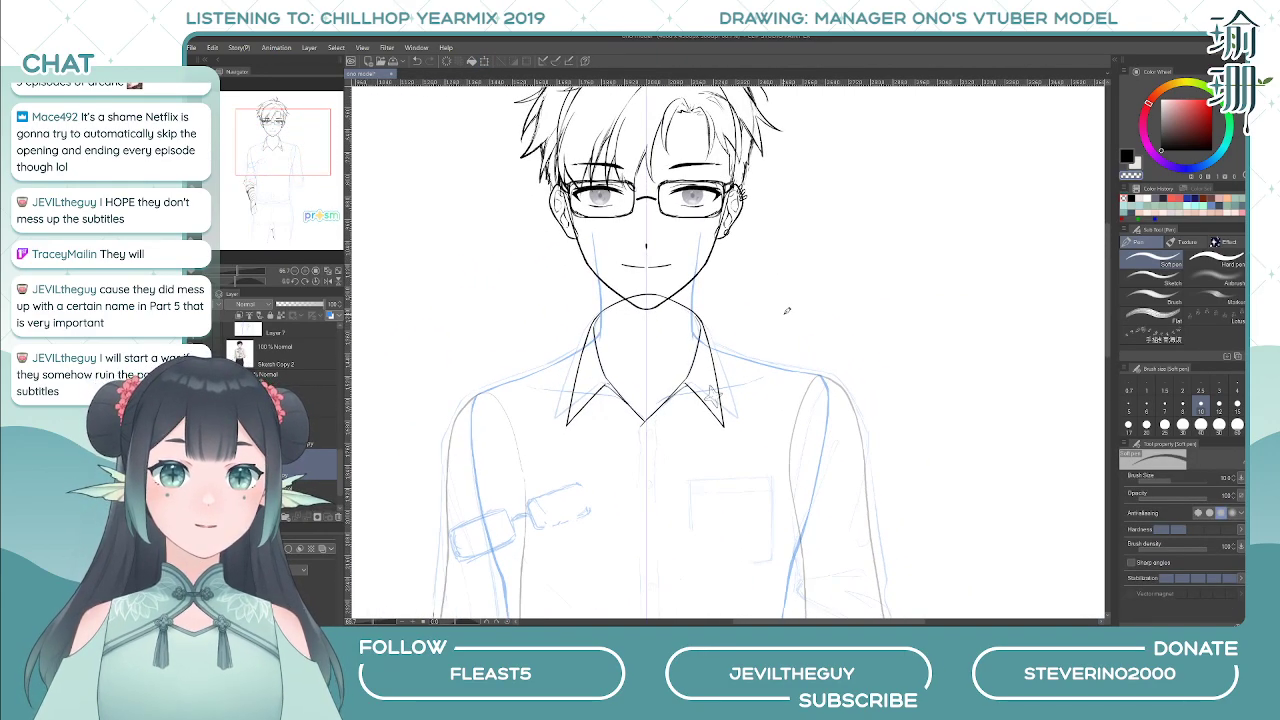
- Try scaling the creased star copy to about 91% with a tilt of about 6.2° inside the collar tip
{"action": "scroll", "coordinate": [668, 327], "scroll_direction": "up", "scroll_amount": 4}
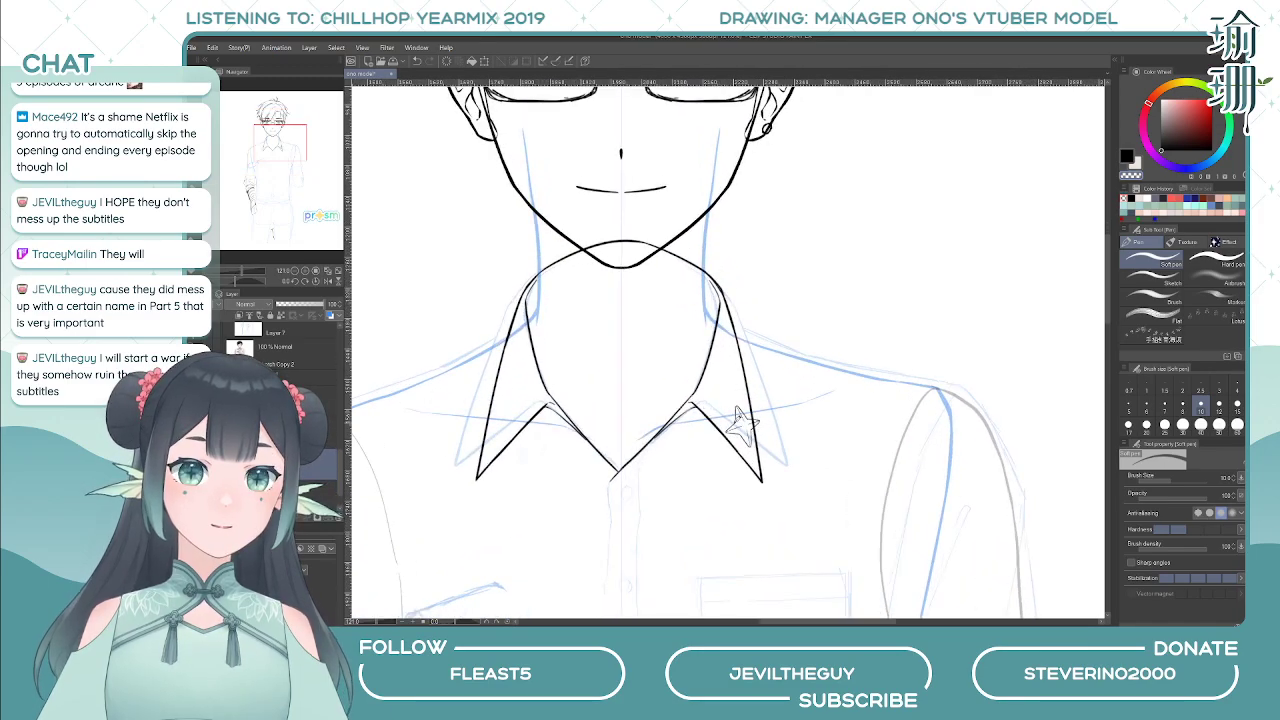
{"action": "key", "text": "ctrl+t"}
{"action": "scroll", "coordinate": [750, 425], "scroll_direction": "up", "scroll_amount": 2}
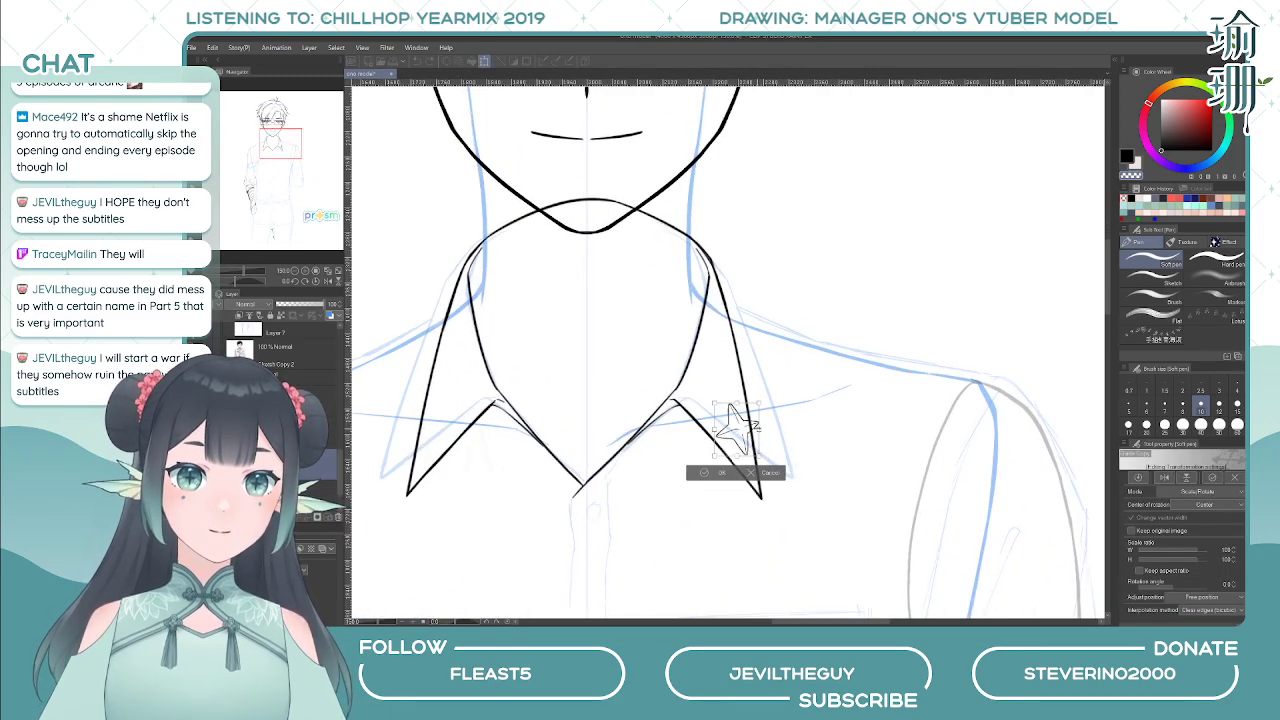
{"action": "left_click_drag", "start_coordinate": [758, 428], "coordinate": [749, 454]}
{"action": "left_click_drag", "start_coordinate": [812, 429], "coordinate": [814, 433]}
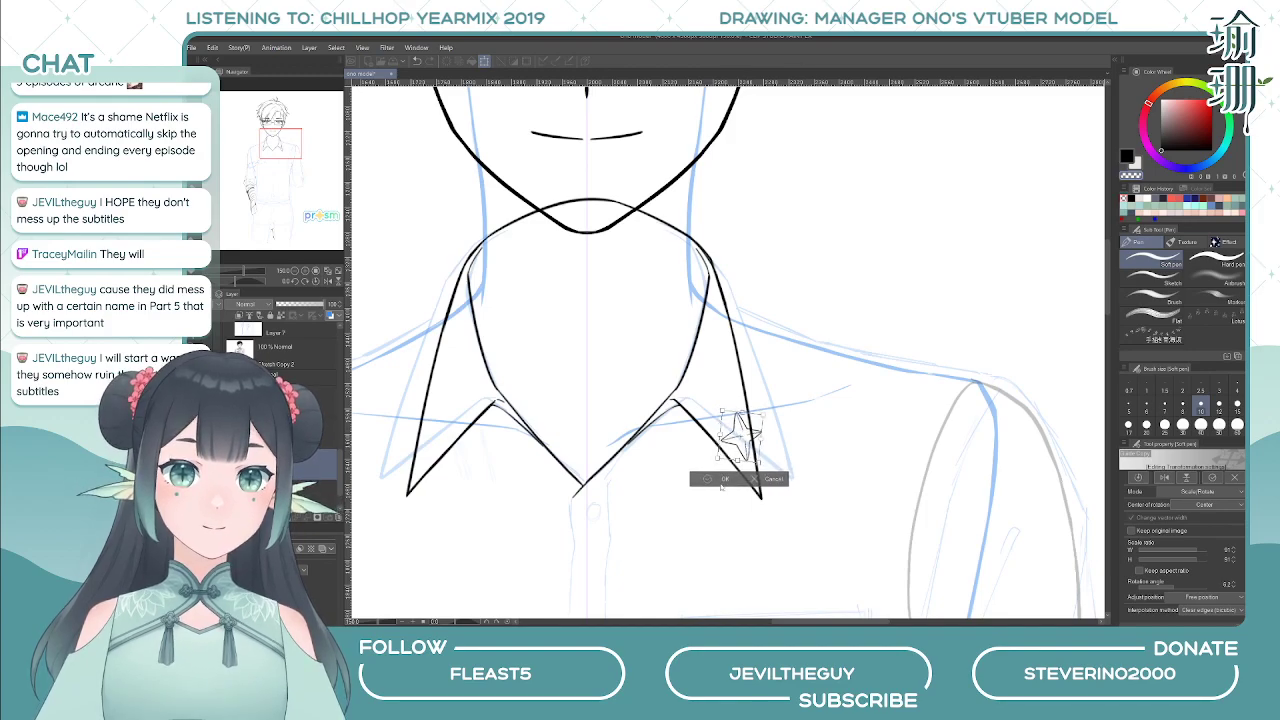
{"action": "left_click", "coordinate": [723, 481]}
{"action": "scroll", "coordinate": [802, 366], "scroll_direction": "down", "scroll_amount": 5}
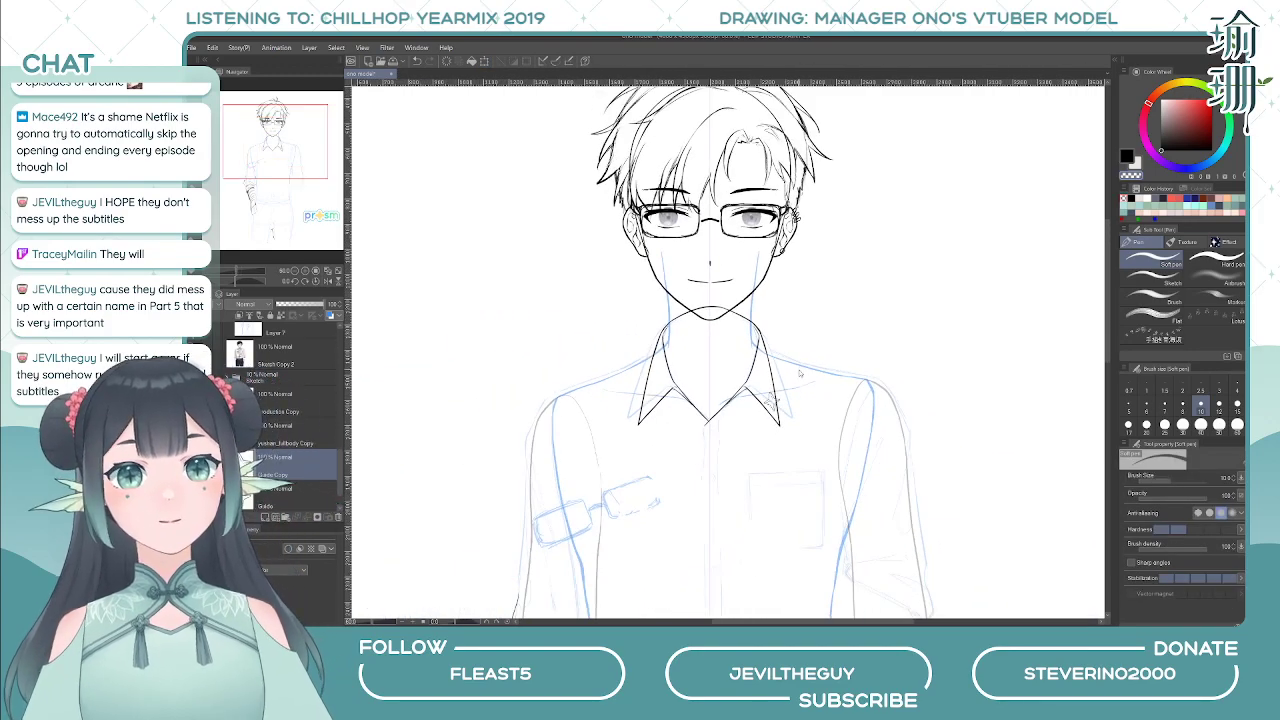
- Undo the star copy's scaling and placement and its inner crease lines, back to the plain full-size star outline
{"action": "key", "text": "ctrl+z"}
{"action": "key", "text": "ctrl+z"}
{"action": "key", "text": "ctrl+z"}
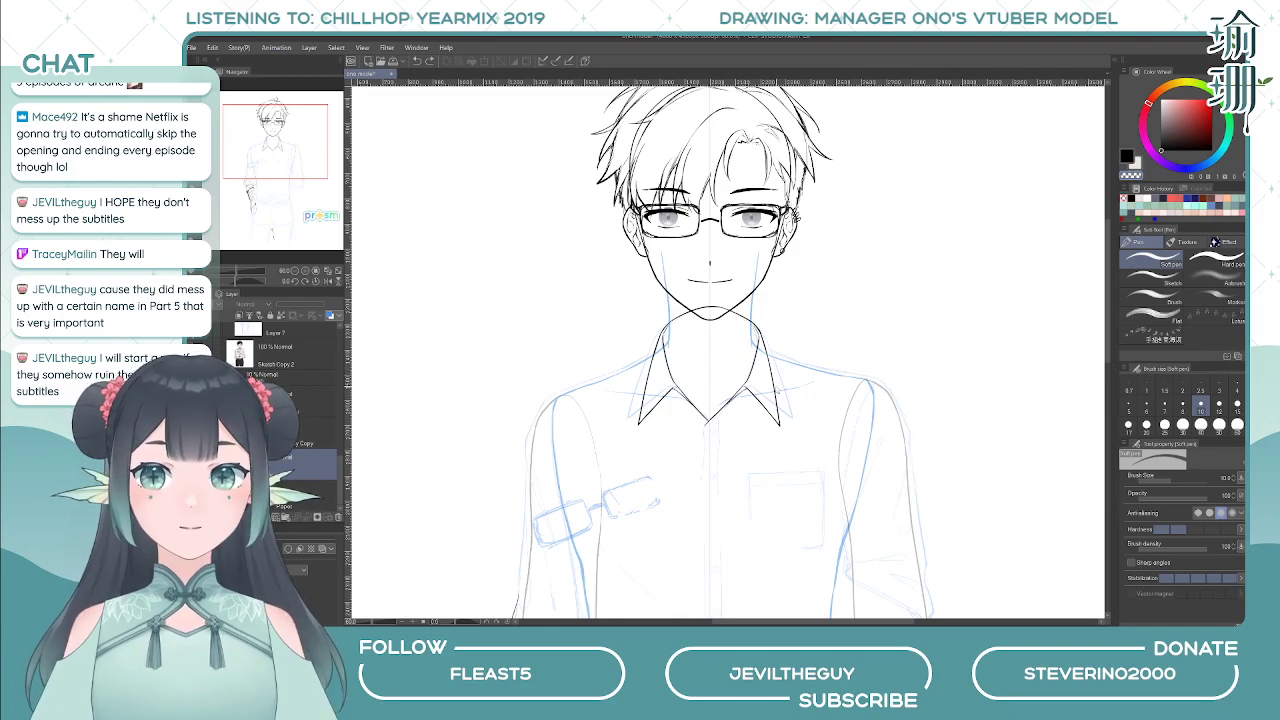
{"action": "key", "text": "ctrl+z"}
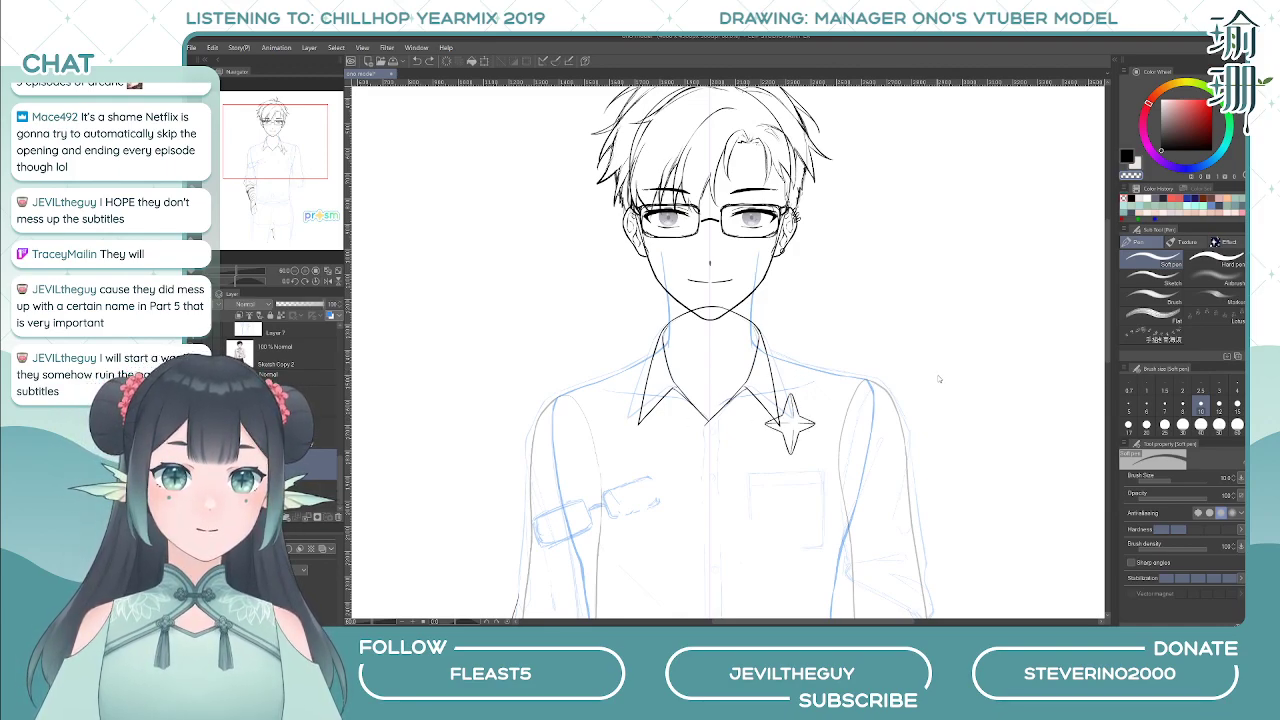
{"action": "key", "text": "ctrl+z"}
{"action": "key", "text": "ctrl+z"}
{"action": "key", "text": "ctrl+z"}
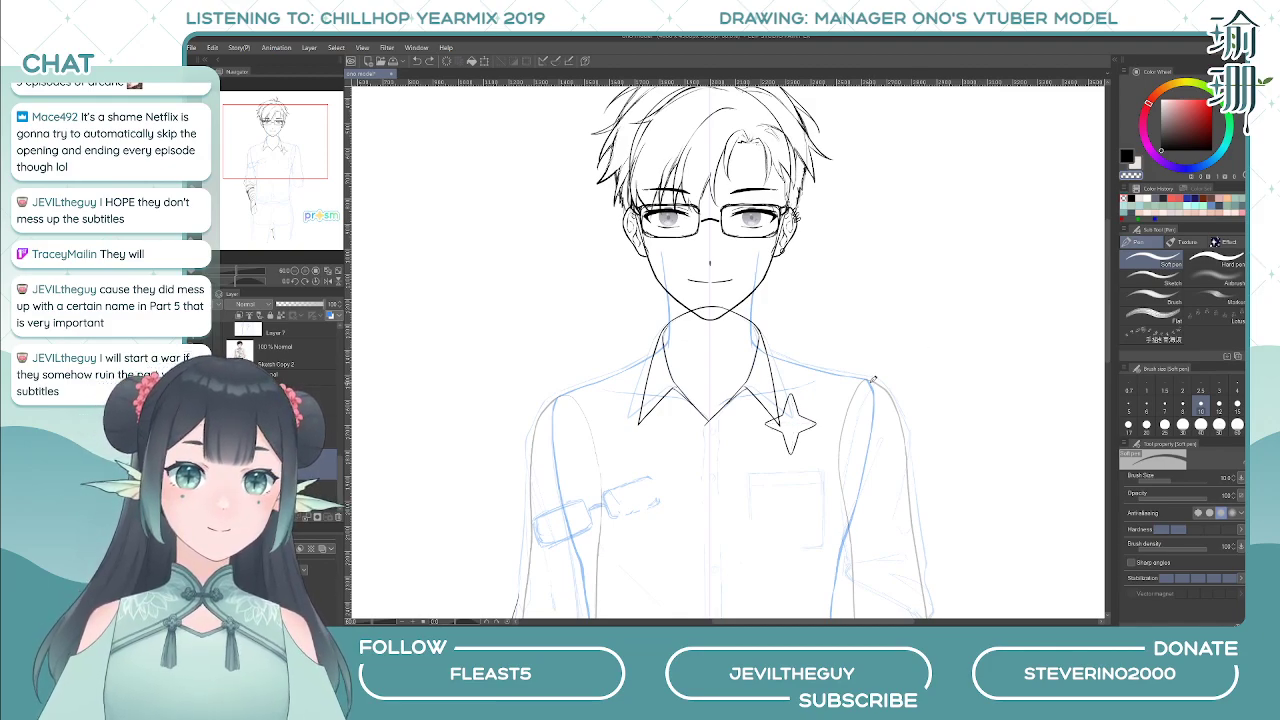
- Transform the plain star down to about 28% width and 33% height, rotate it about -11.1°, and place it inside the collar tip
{"action": "scroll", "coordinate": [846, 409], "scroll_direction": "up", "scroll_amount": 3}
{"action": "key", "text": "ctrl+t"}
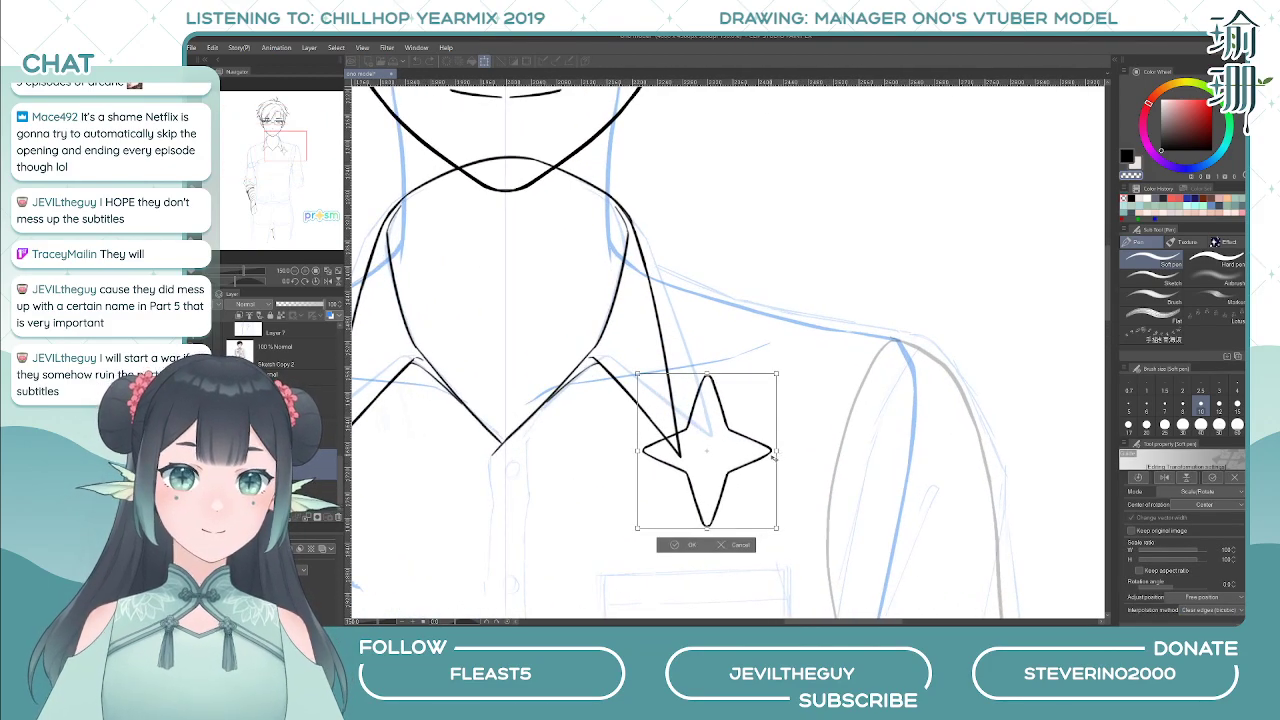
{"action": "left_click_drag", "start_coordinate": [777, 451], "coordinate": [638, 380]}
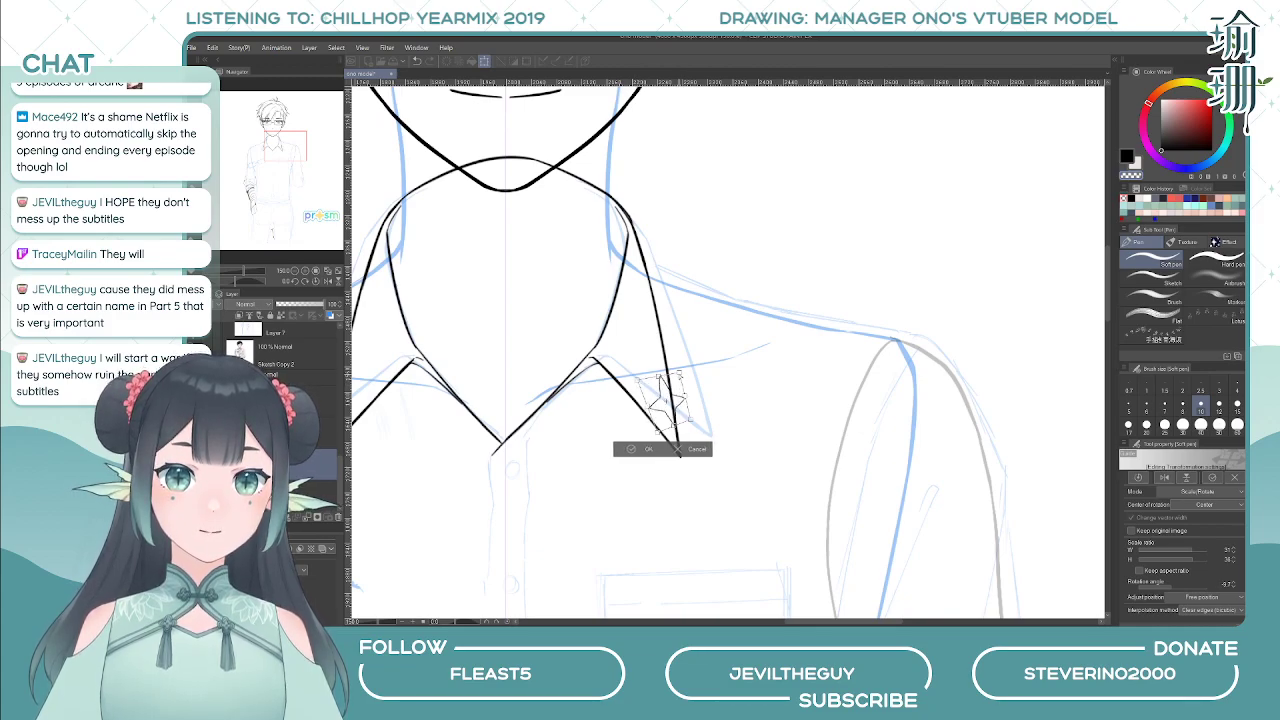
{"action": "left_click_drag", "start_coordinate": [679, 418], "coordinate": [632, 382]}
{"action": "left_click_drag", "start_coordinate": [655, 432], "coordinate": [652, 429]}
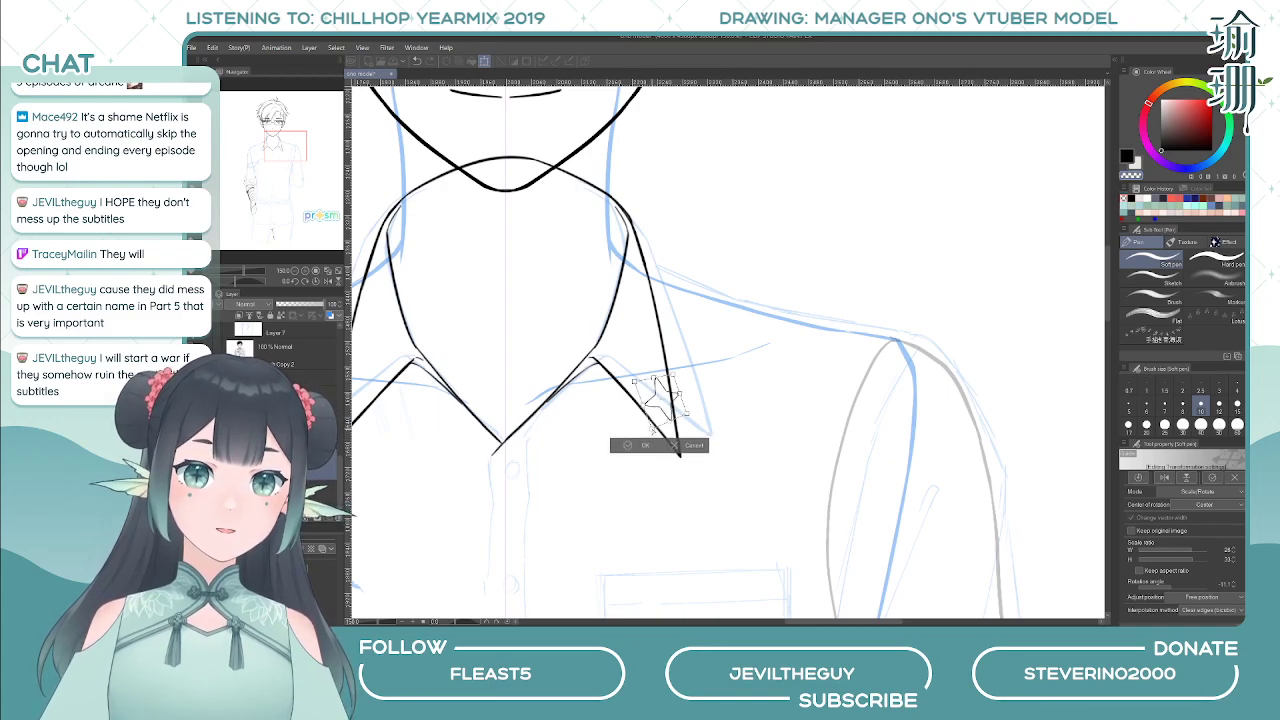
{"action": "left_click", "coordinate": [646, 445]}
- Nudge the small star slightly within the collar tip and check its placement on a mirrored canvas
{"action": "scroll", "coordinate": [734, 361], "scroll_direction": "down", "scroll_amount": 2}
{"action": "scroll", "coordinate": [735, 362], "scroll_direction": "up", "scroll_amount": 3}
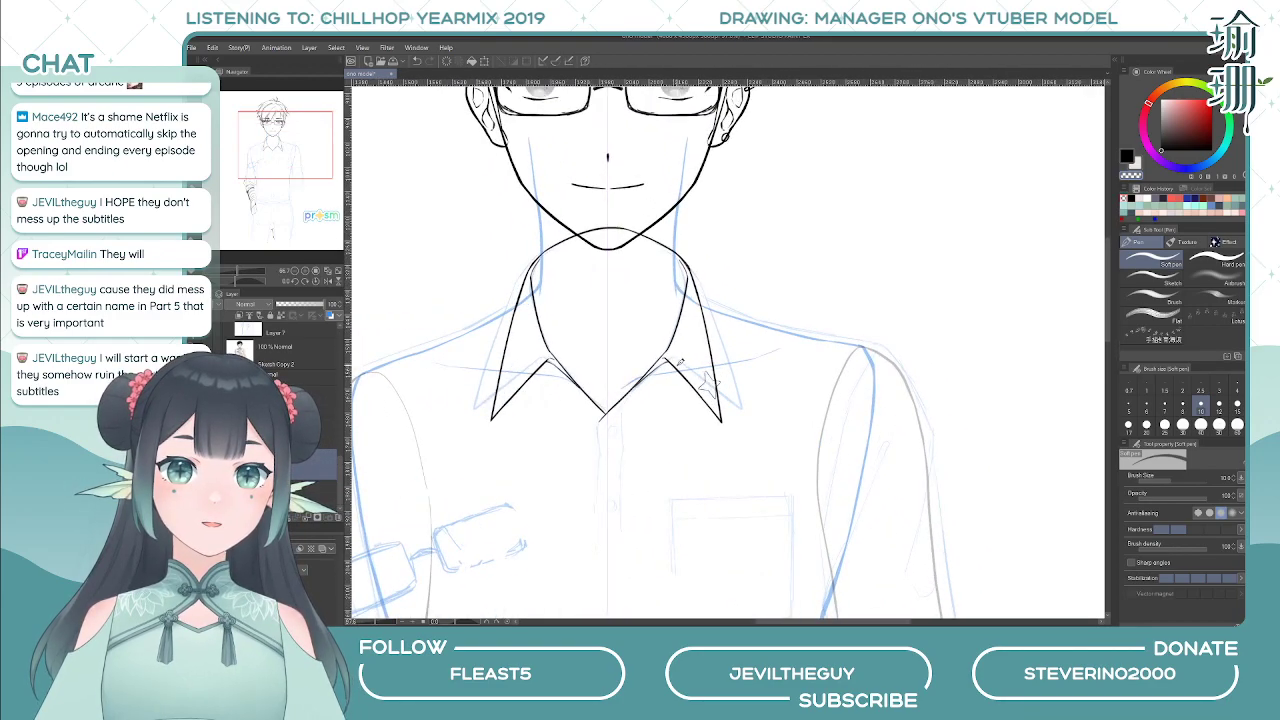
{"action": "key", "text": "ctrl+t"}
{"action": "left_click_drag", "start_coordinate": [712, 391], "coordinate": [709, 387]}
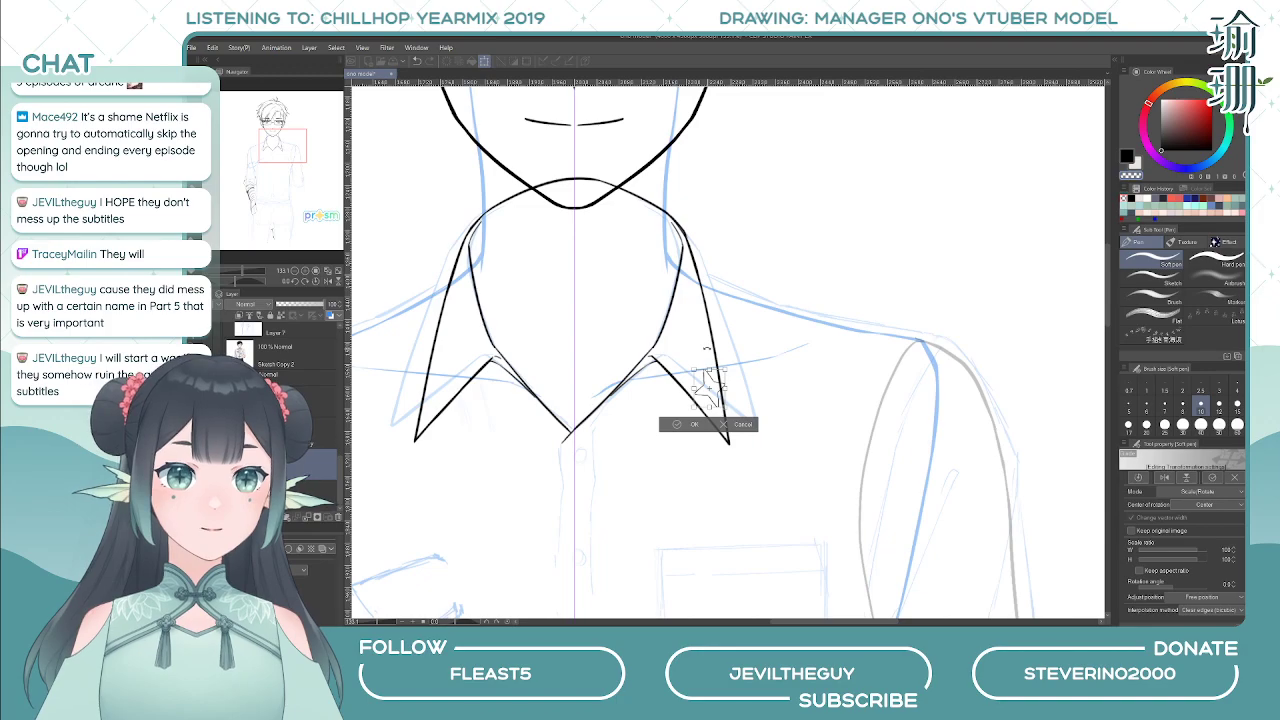
{"action": "key", "text": "Return"}
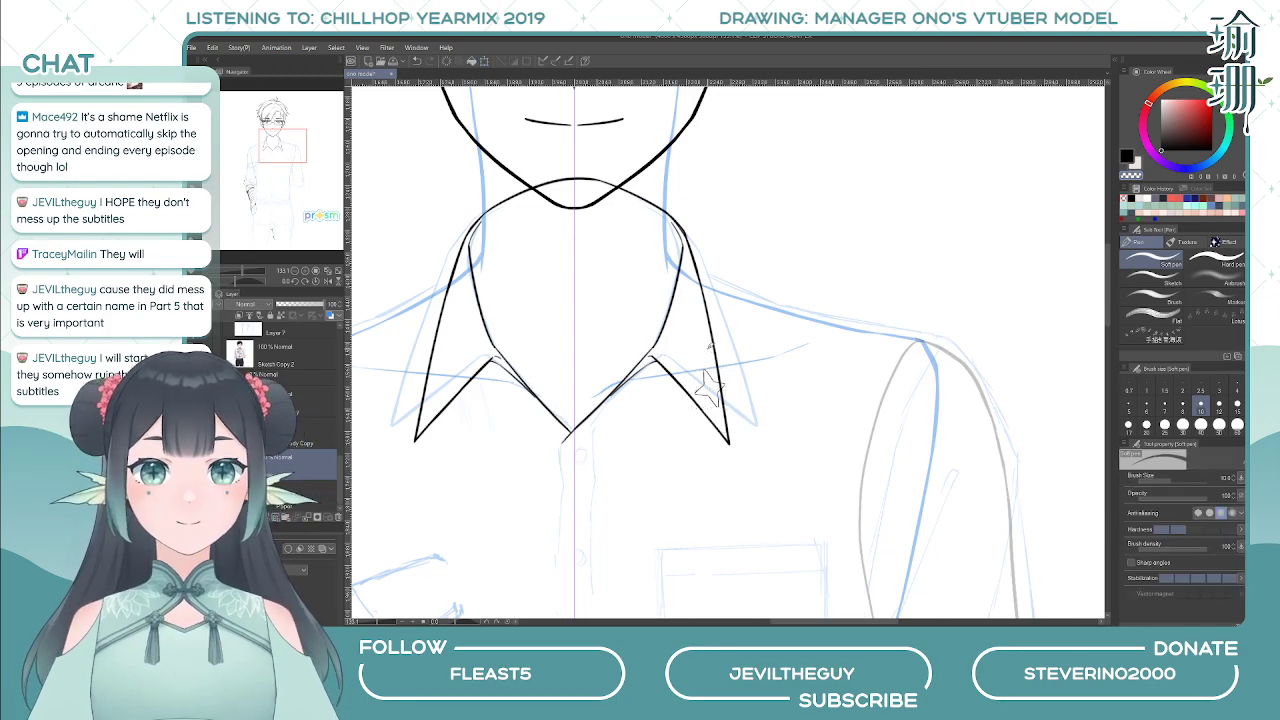
{"action": "key", "text": "h"}
{"action": "scroll", "coordinate": [849, 318], "scroll_direction": "down", "scroll_amount": 1}
{"action": "scroll", "coordinate": [849, 318], "scroll_direction": "down", "scroll_amount": 2}
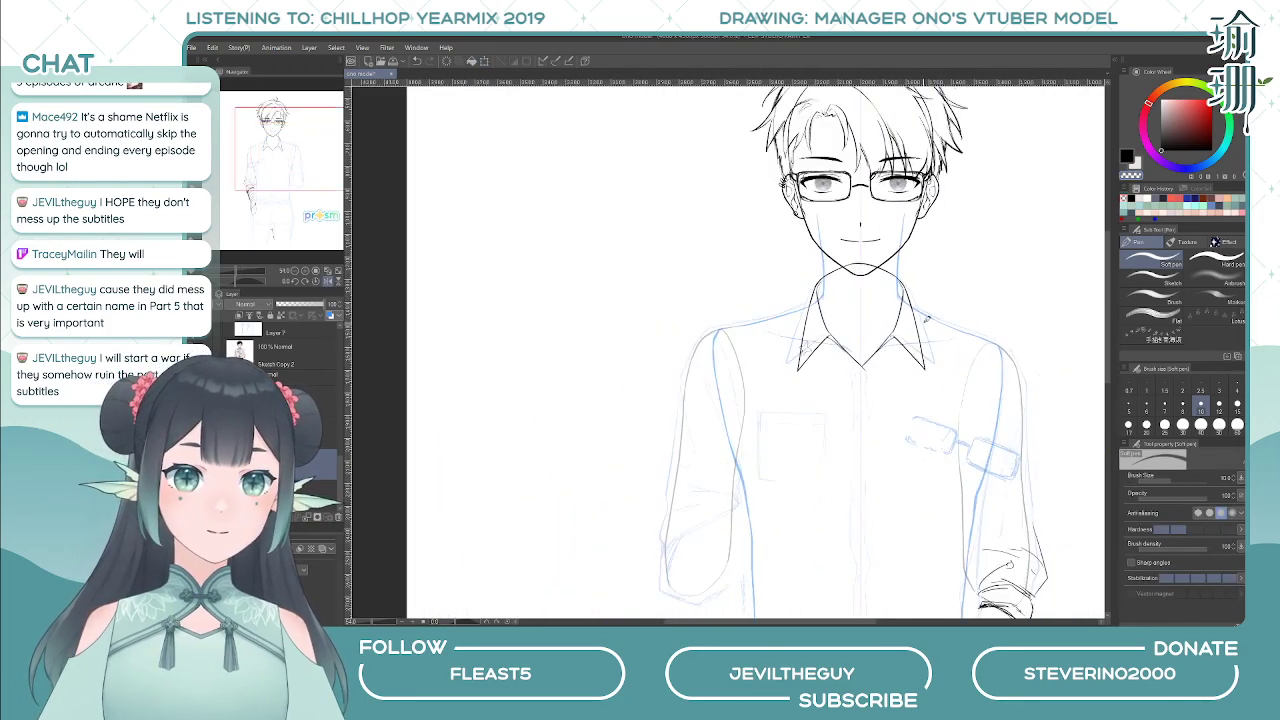
{"action": "key", "text": "h"}
{"action": "scroll", "coordinate": [664, 297], "scroll_direction": "up", "scroll_amount": 4}
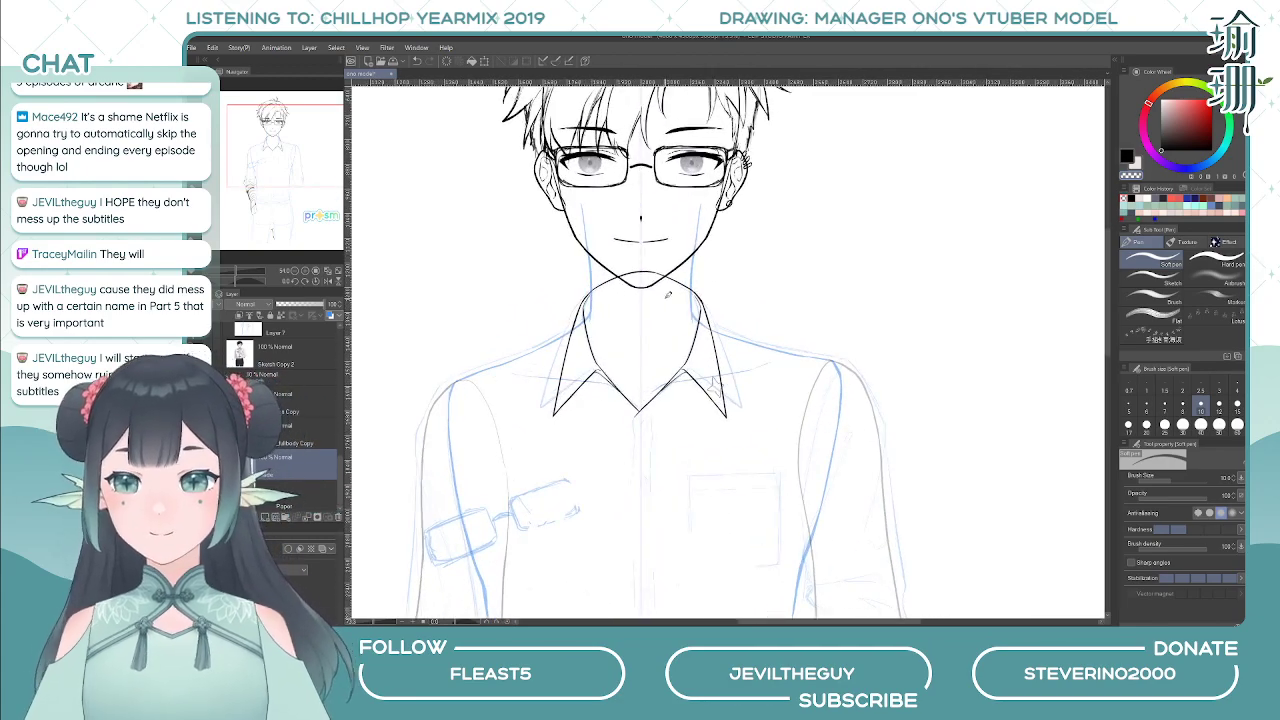
{"action": "scroll", "coordinate": [773, 418], "scroll_direction": "up", "scroll_amount": 1}
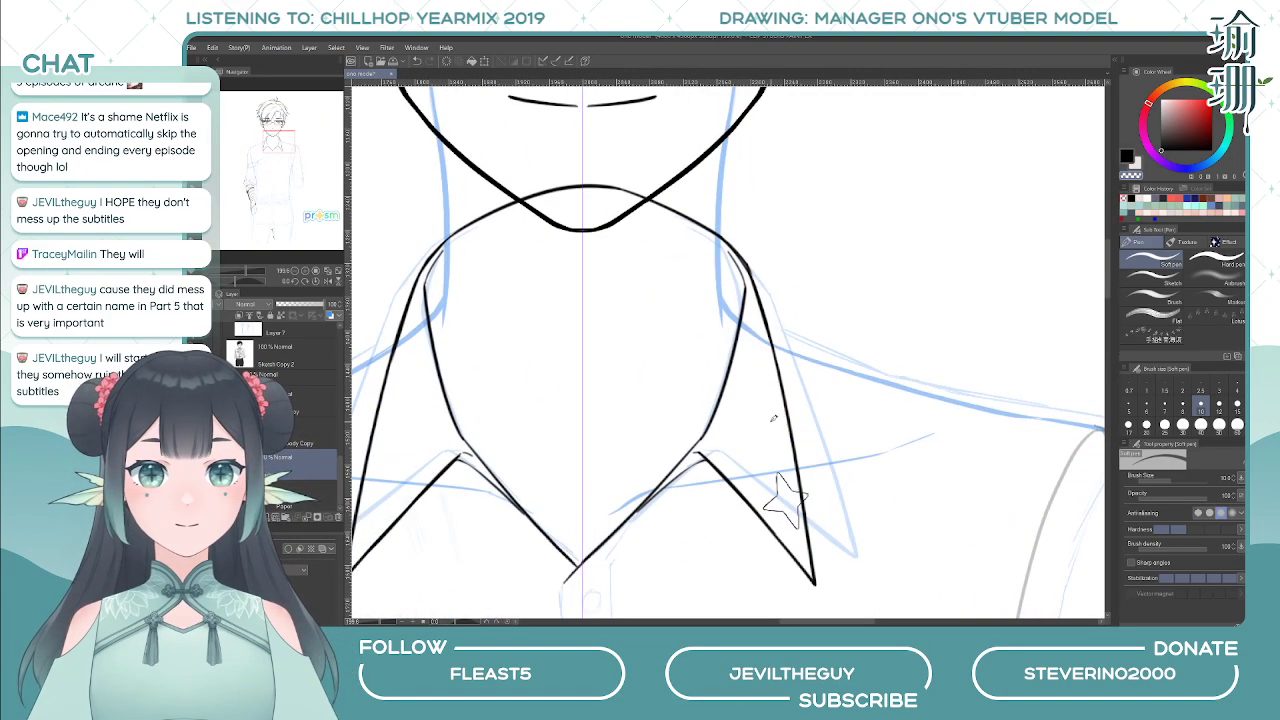
- Add a new layer and ink over the small star's thin outline with the Soft pen on a mirrored canvas
{"action": "left_click", "coordinate": [265, 519]}
{"action": "left_click_drag", "start_coordinate": [635, 424], "coordinate": [578, 357]}
{"action": "key", "text": "h"}
{"action": "left_click_drag", "start_coordinate": [676, 381], "coordinate": [684, 385]}
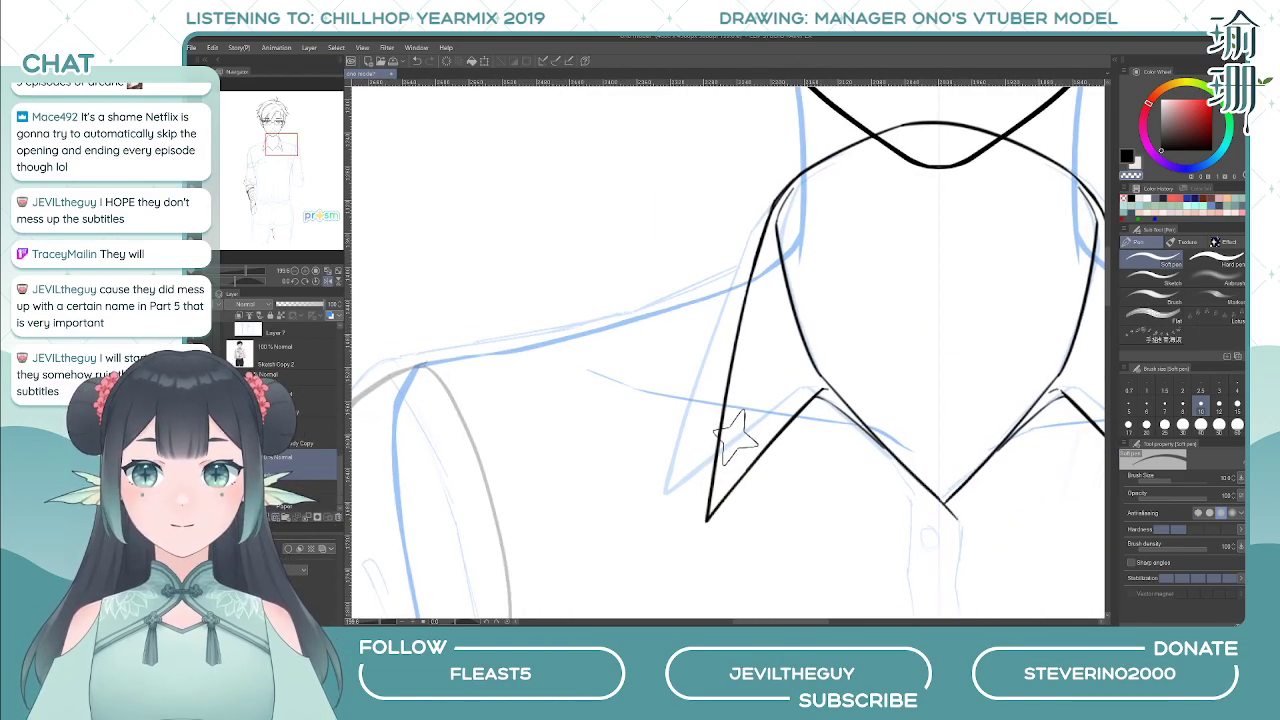
{"action": "left_click_drag", "start_coordinate": [340, 402], "coordinate": [340, 346]}
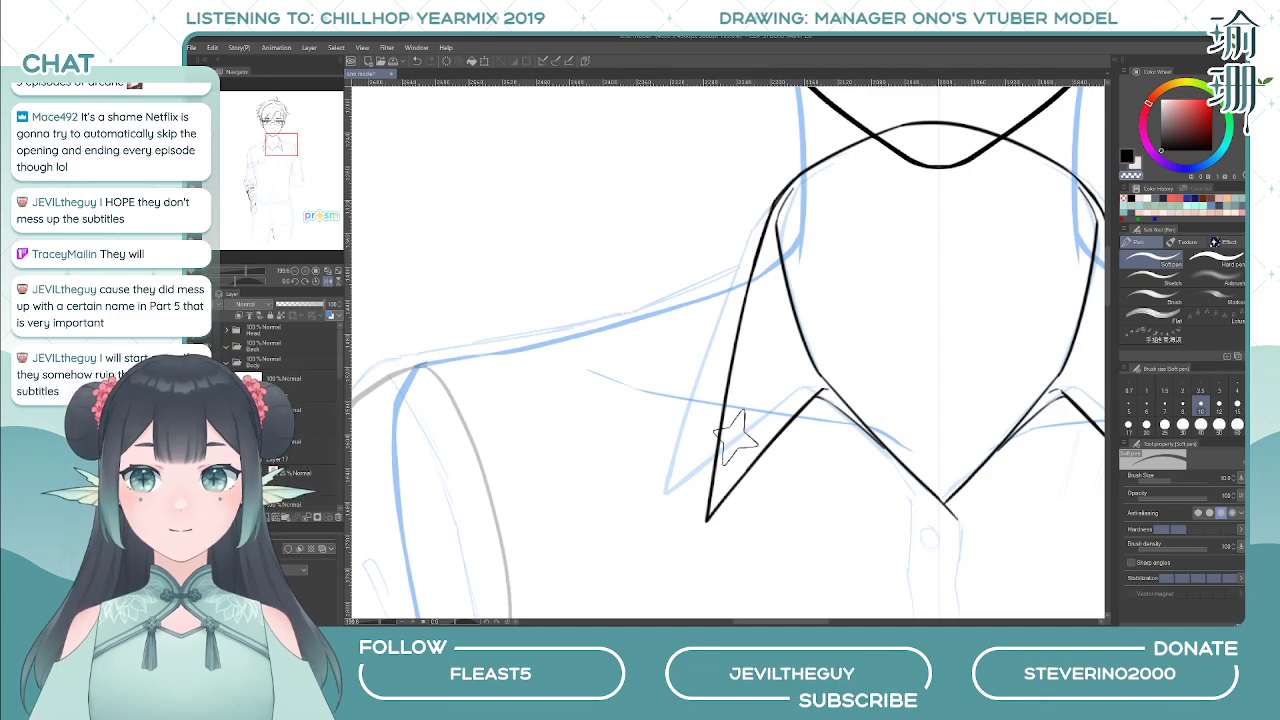
{"action": "scroll", "coordinate": [738, 437], "scroll_direction": "up", "scroll_amount": 2}
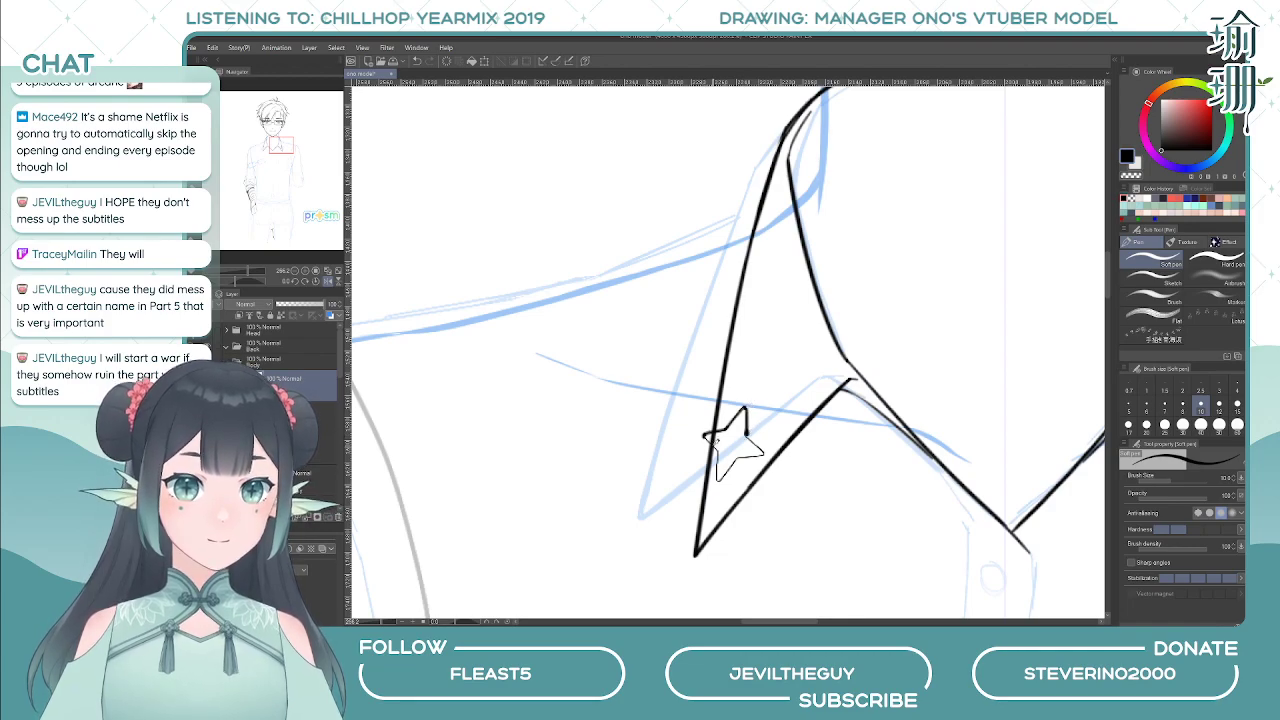
{"action": "left_click_drag", "start_coordinate": [747, 407], "coordinate": [748, 436]}
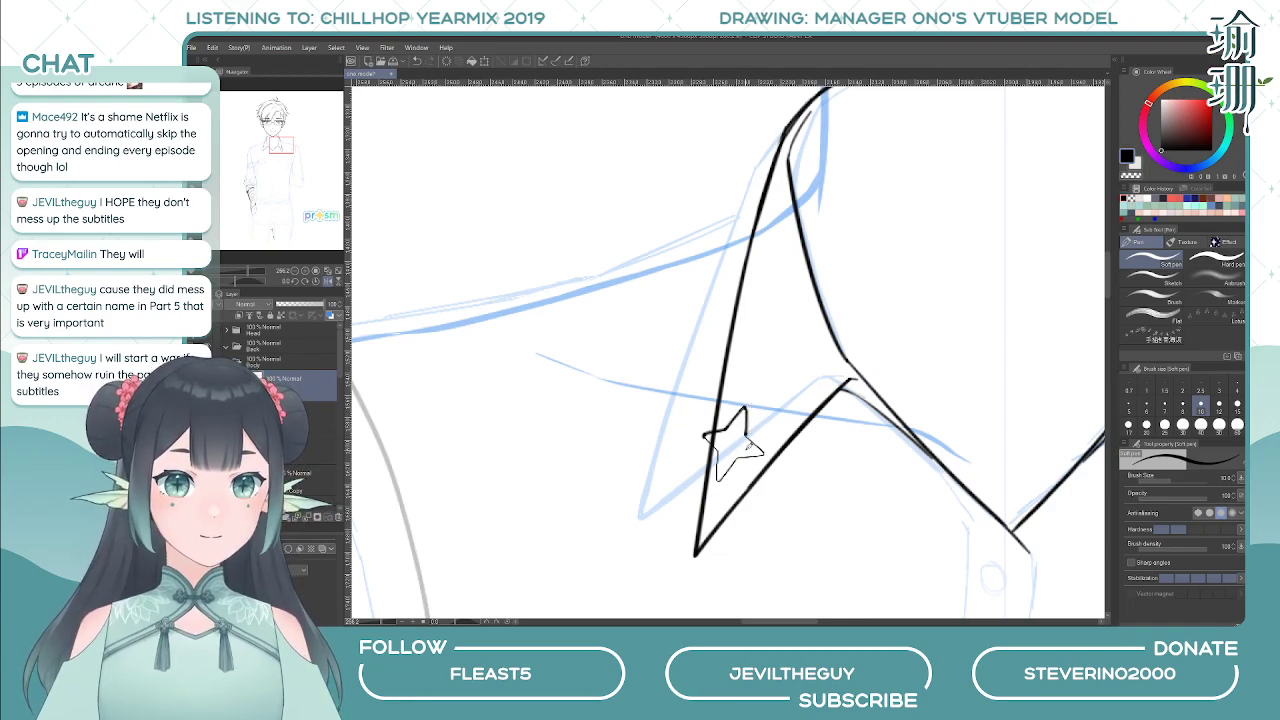
- Thicken and even out the remaining edges of the star's inked outline, checking its shape on the flipped canvas
{"action": "key", "text": "h"}
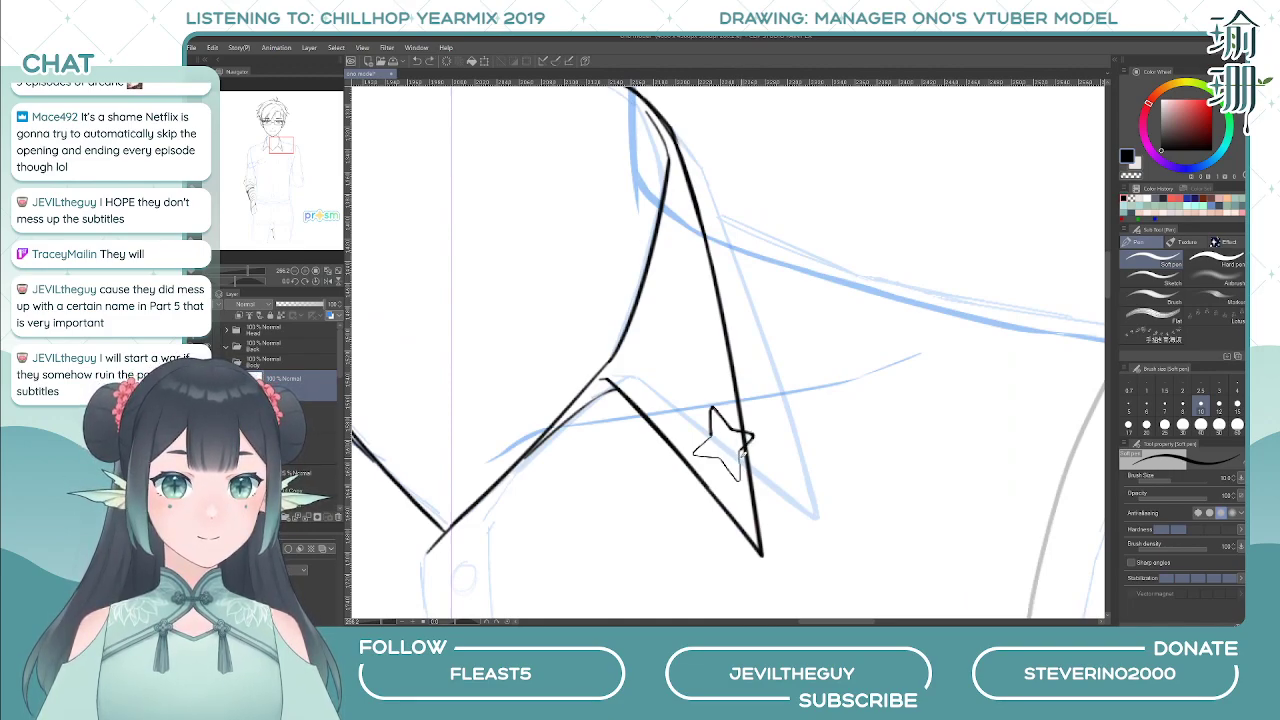
{"action": "key", "text": "h"}
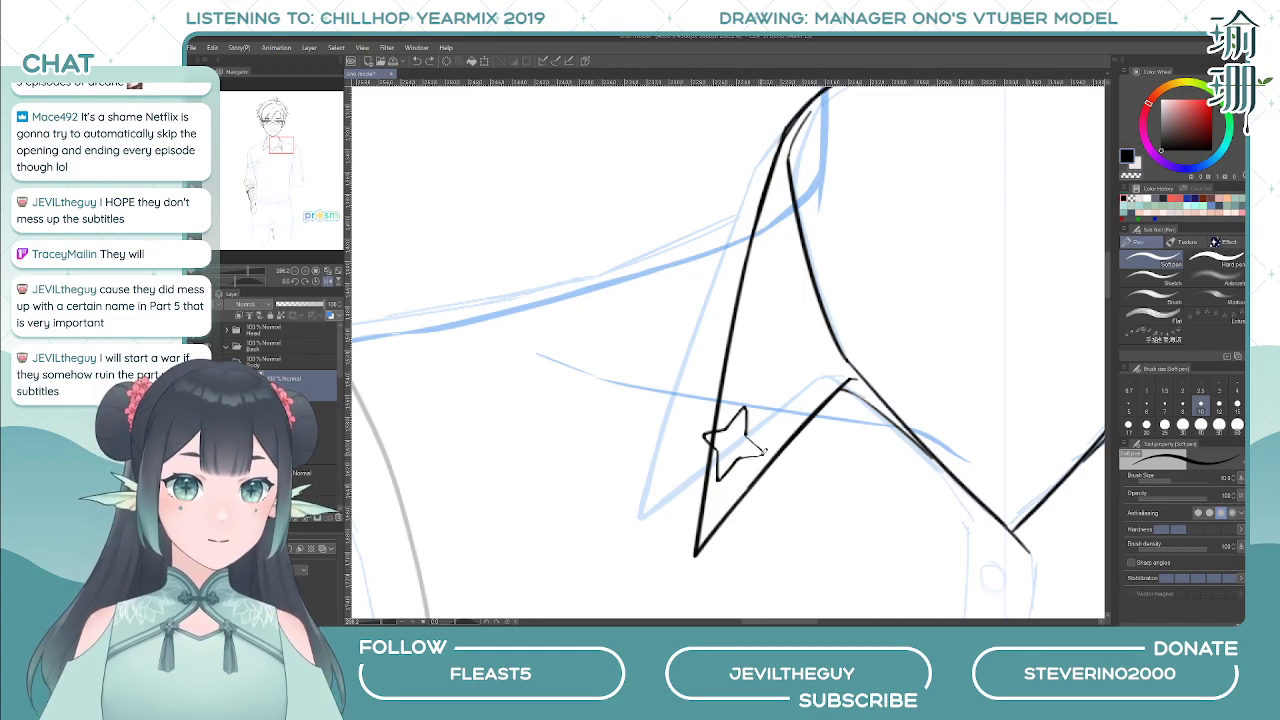
{"action": "key", "text": "h"}
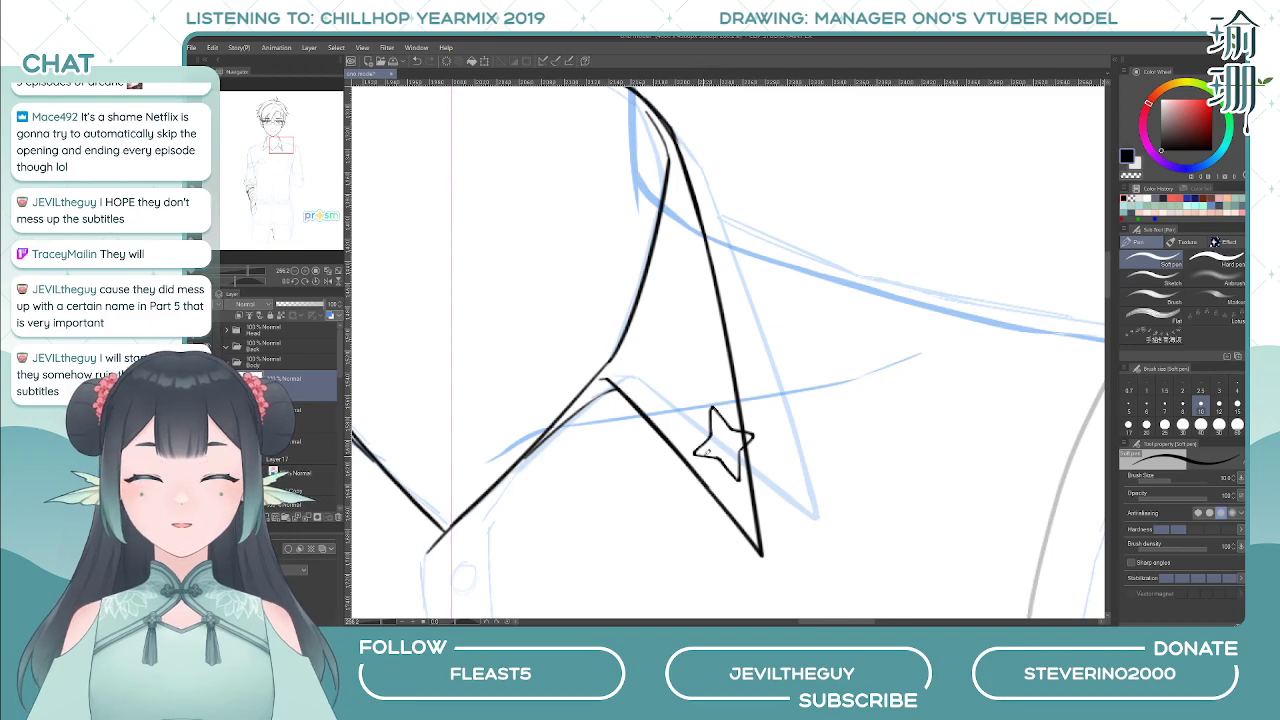
{"action": "key", "text": "h"}
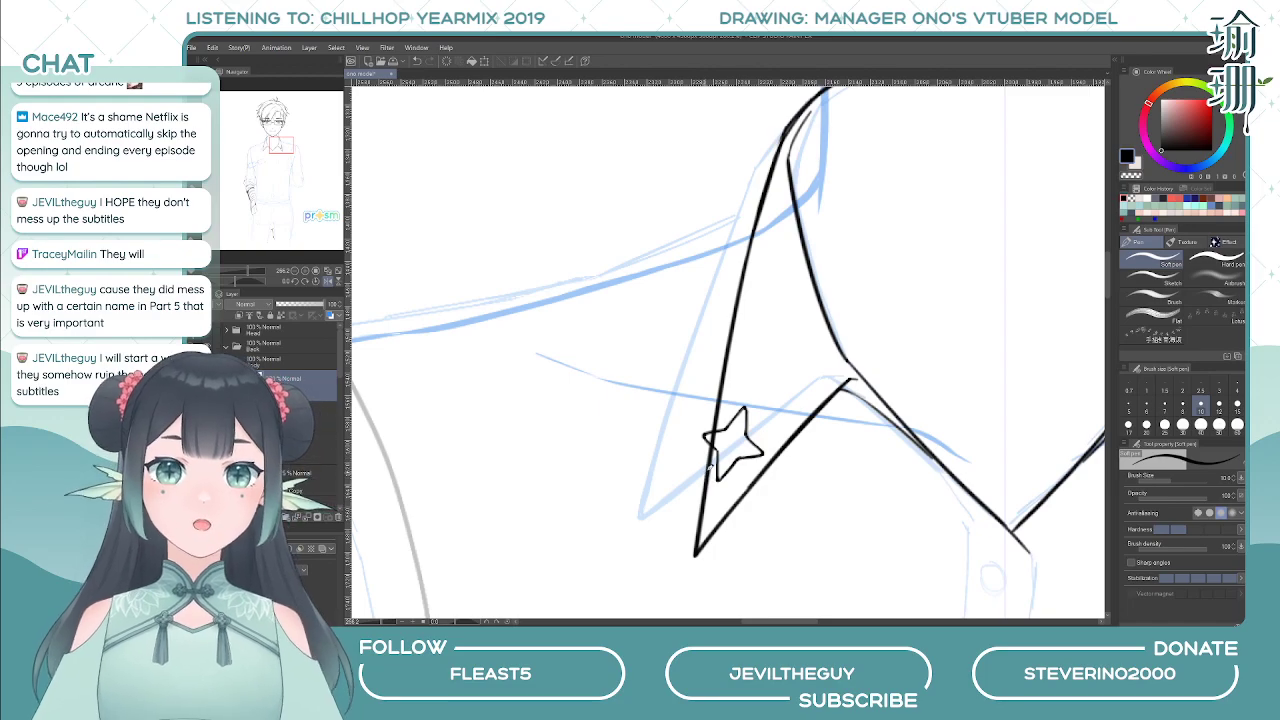
{"action": "scroll", "coordinate": [702, 440], "scroll_direction": "down", "scroll_amount": 1}
{"action": "scroll", "coordinate": [702, 440], "scroll_direction": "up", "scroll_amount": 3}
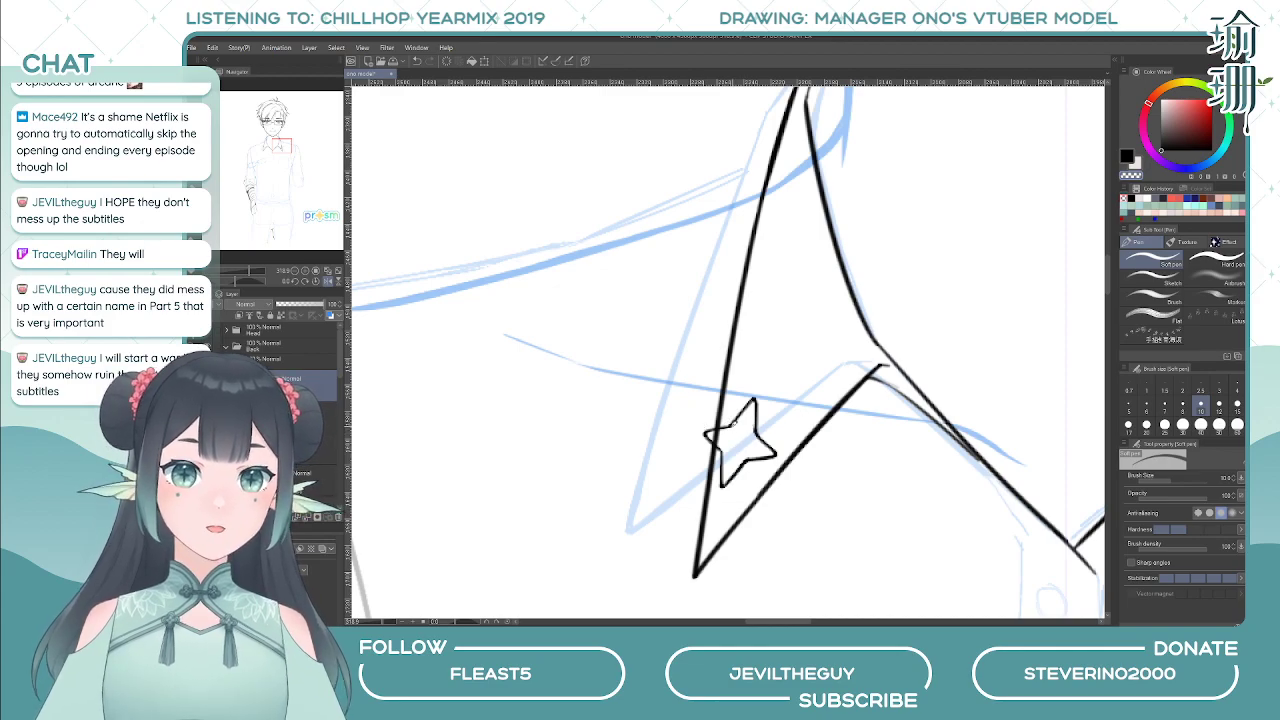
{"action": "key", "text": "h"}
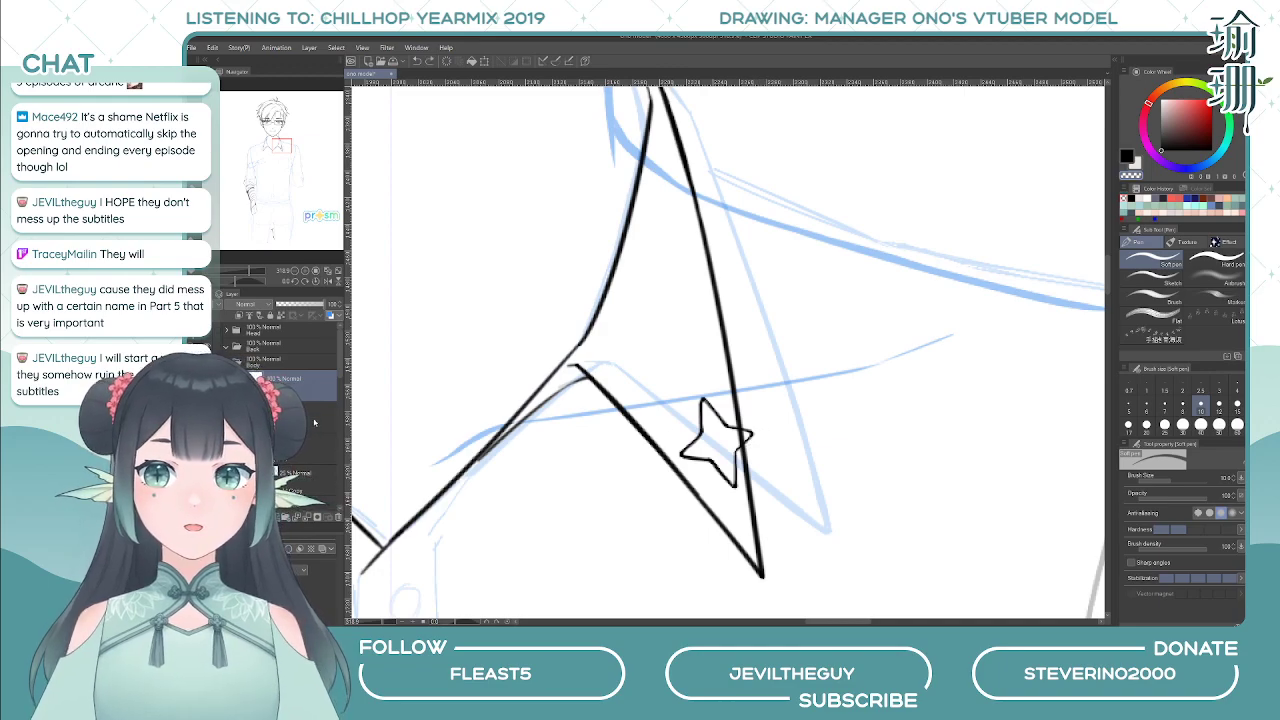
- Hide the thin scaled star's layer and refine the points of the newly inked star outline
{"action": "scroll", "coordinate": [290, 420], "scroll_direction": "down", "scroll_amount": 5}
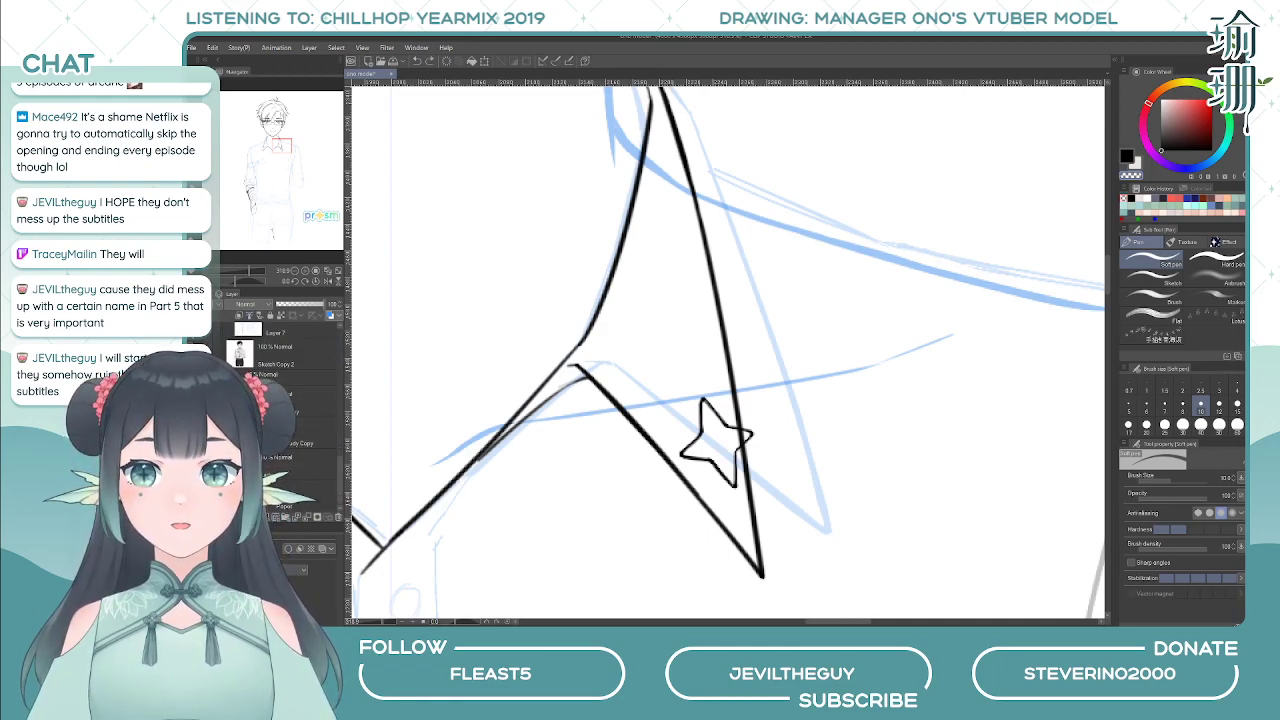
{"action": "scroll", "coordinate": [290, 420], "scroll_direction": "up", "scroll_amount": 1}
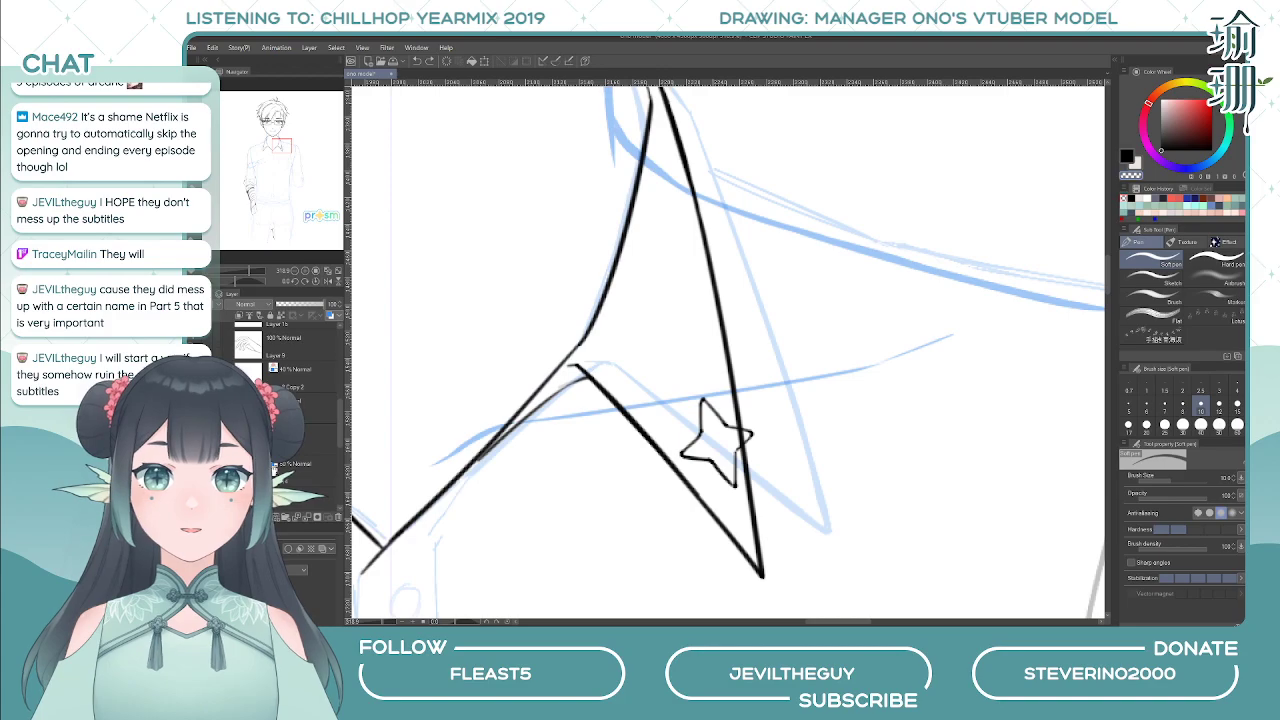
{"action": "scroll", "coordinate": [290, 420], "scroll_direction": "up", "scroll_amount": 3}
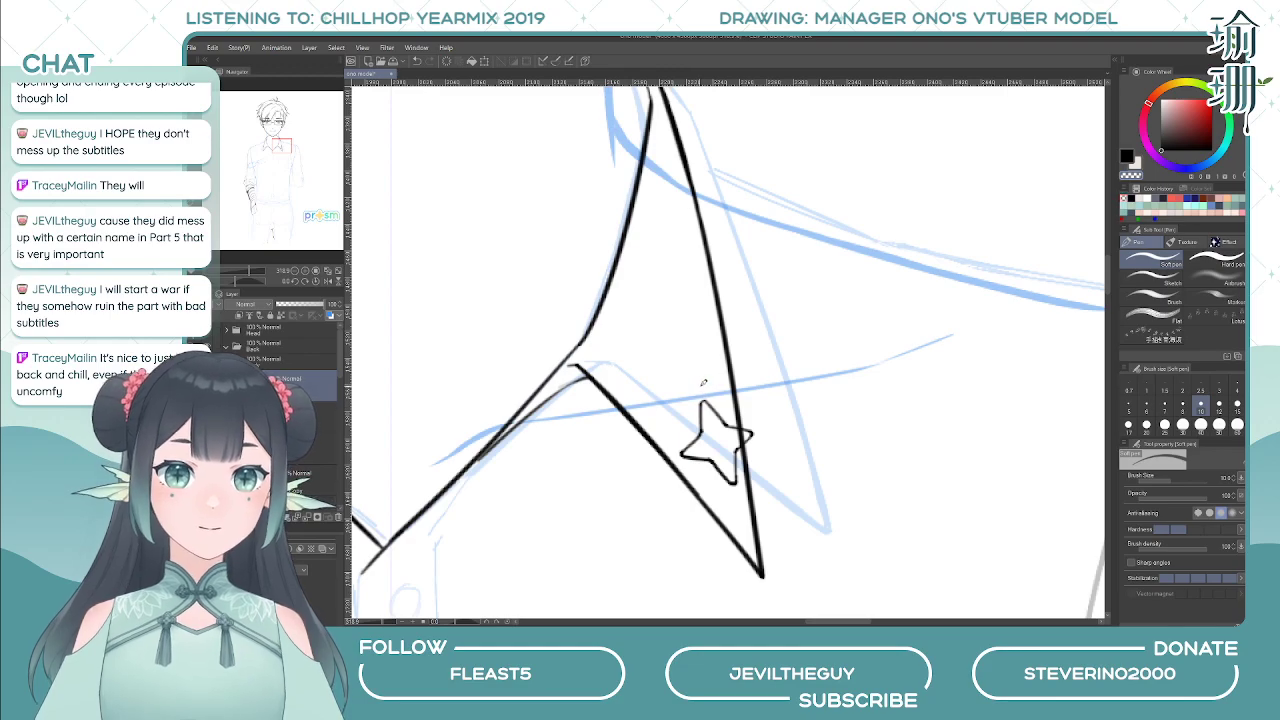
{"action": "key", "text": "h"}
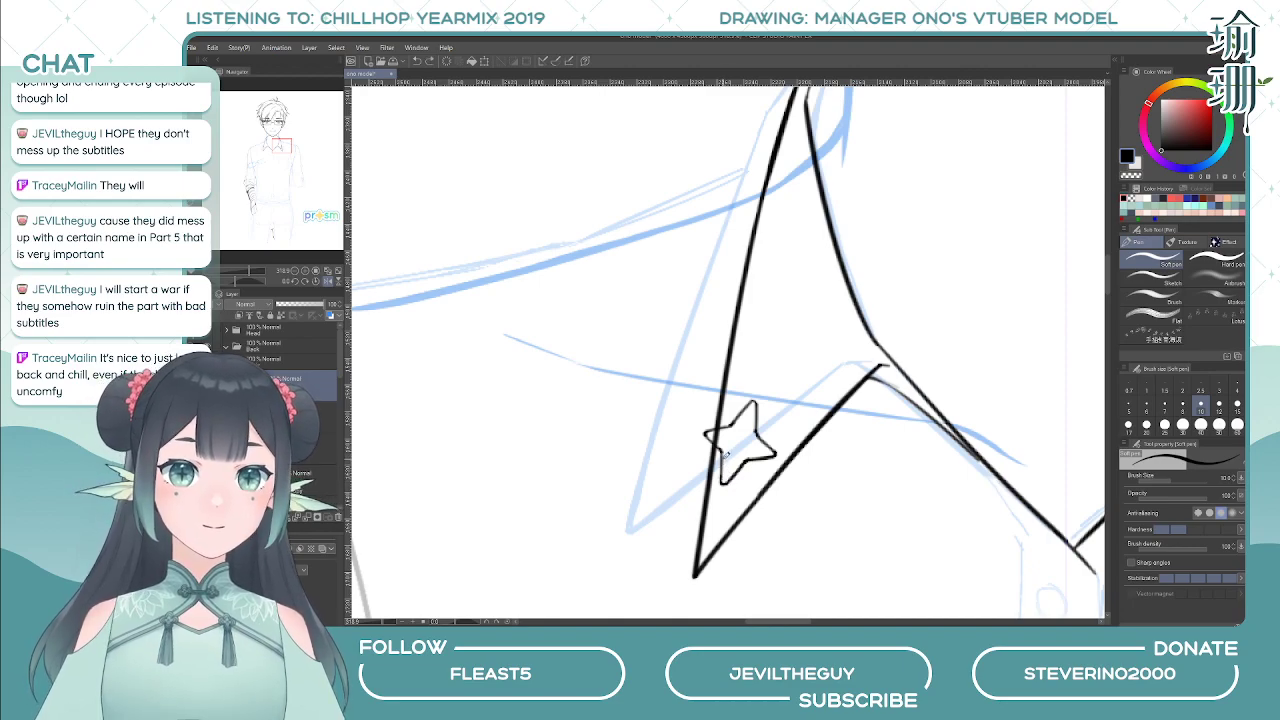
- Adjust the inked star's position within the collar tip with a transform and check it against the whole figure
{"action": "scroll", "coordinate": [741, 440], "scroll_direction": "down", "scroll_amount": 8}
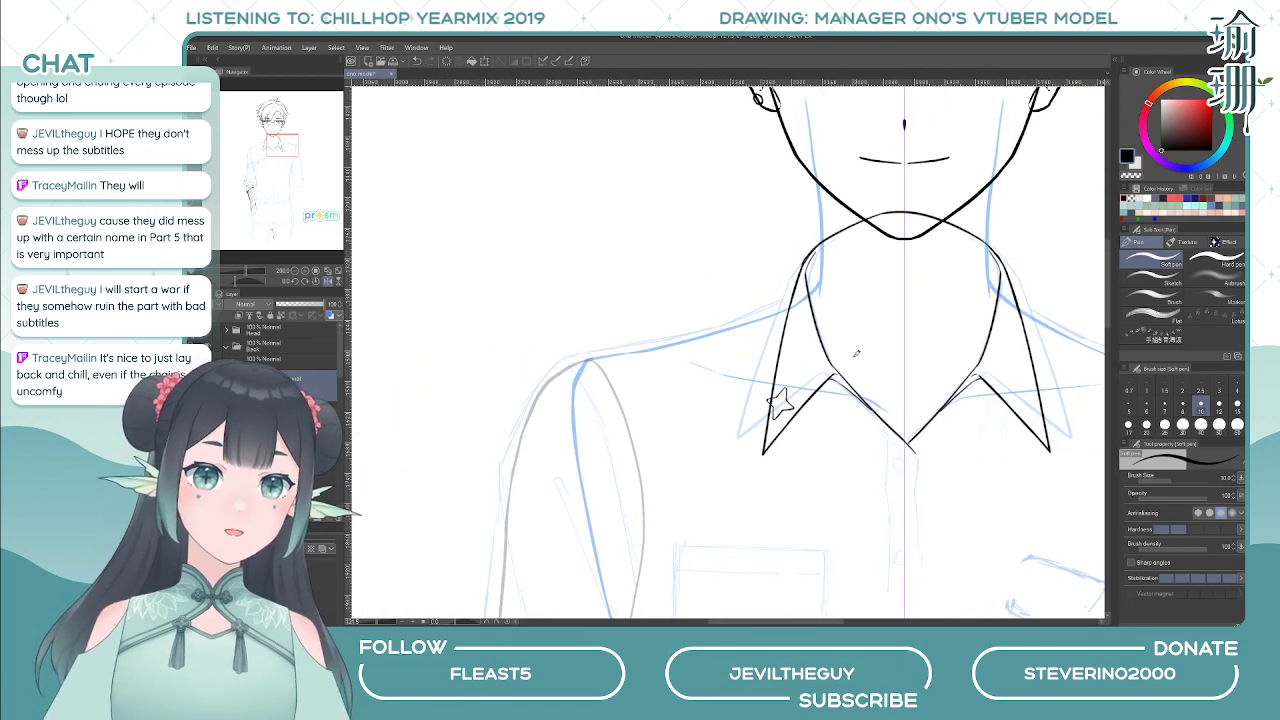
{"action": "scroll", "coordinate": [740, 400], "scroll_direction": "up", "scroll_amount": 6}
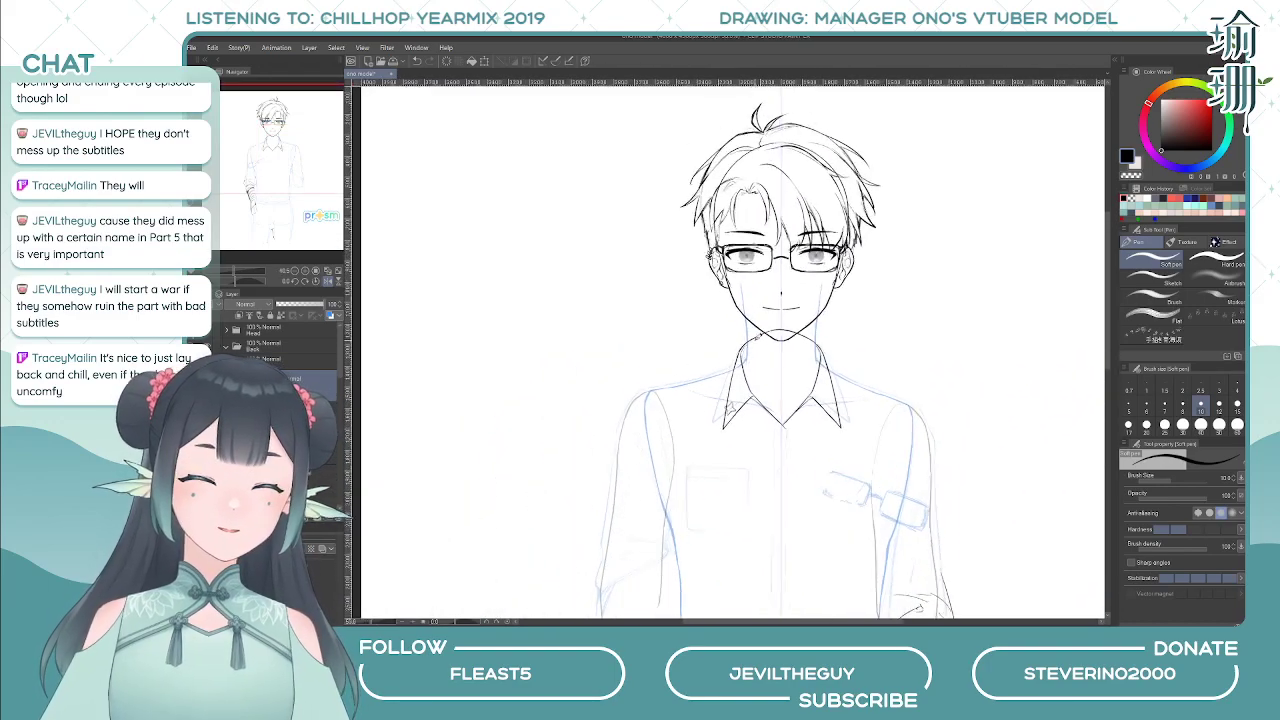
{"action": "key", "text": "ctrl+t"}
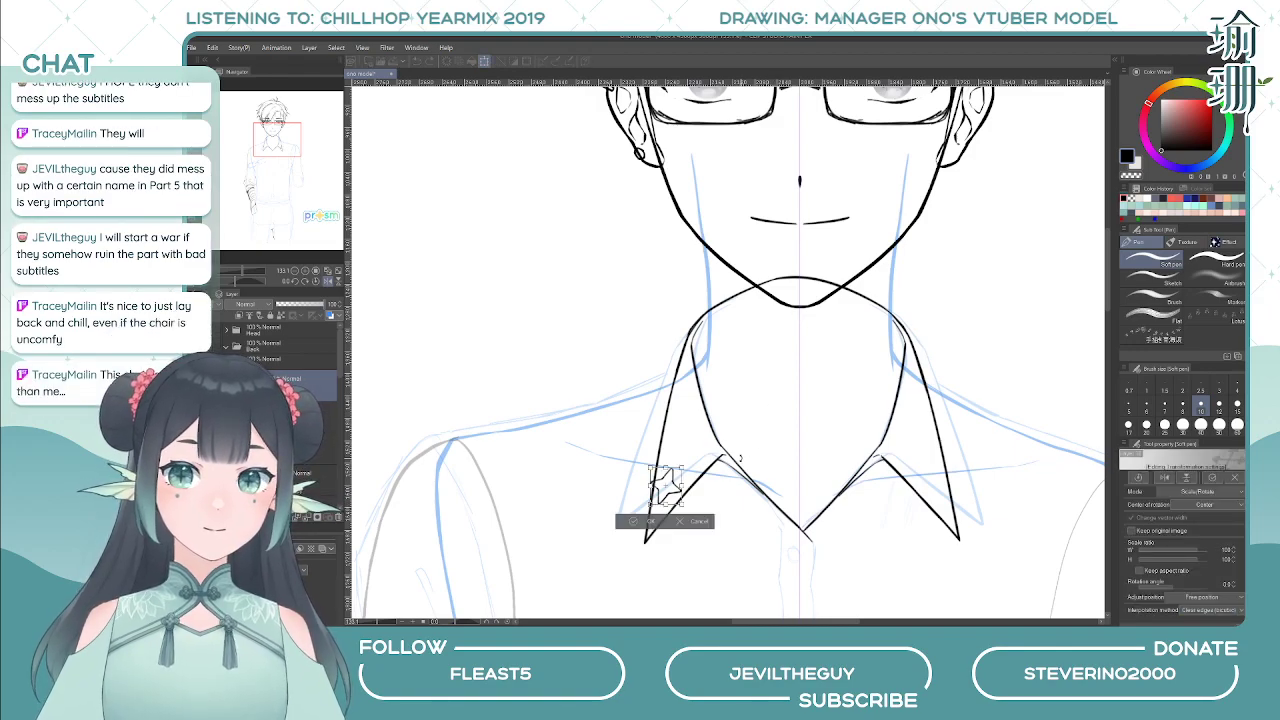
{"action": "key", "text": "Return"}
{"action": "scroll", "coordinate": [783, 380], "scroll_direction": "down", "scroll_amount": 3}
{"action": "scroll", "coordinate": [783, 380], "scroll_direction": "down", "scroll_amount": 5}
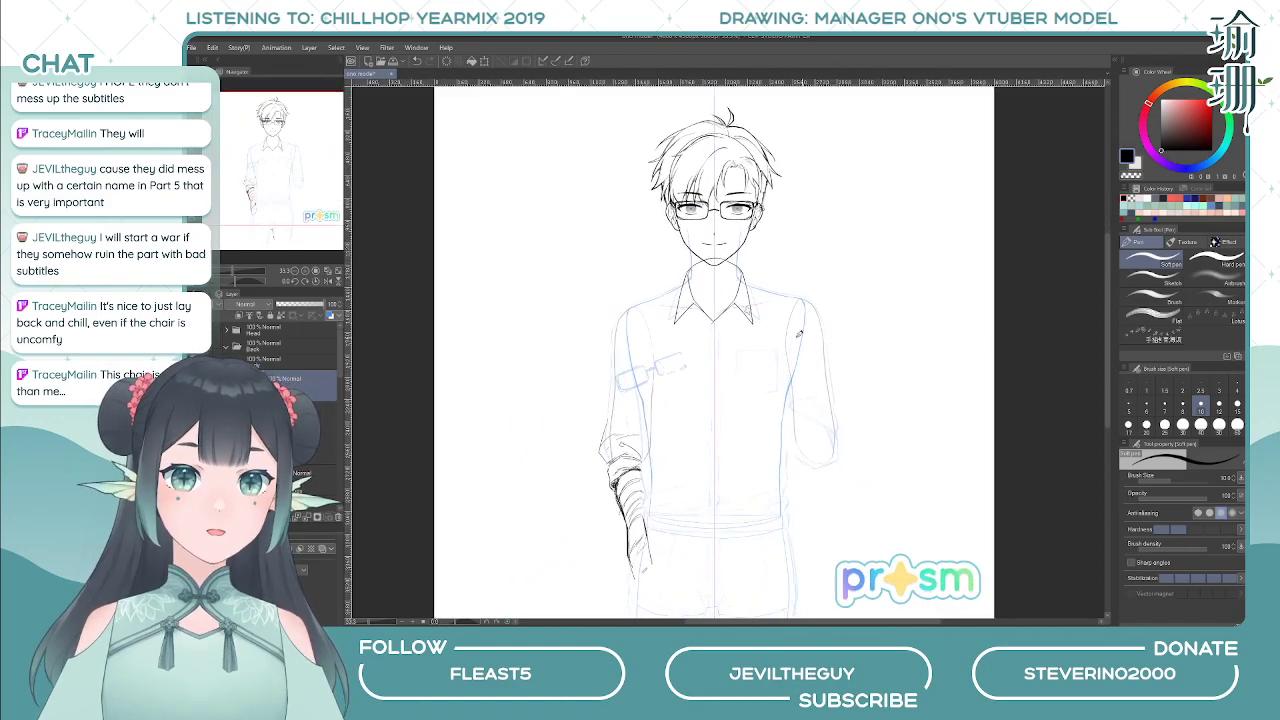
{"action": "scroll", "coordinate": [701, 337], "scroll_direction": "up", "scroll_amount": 4}
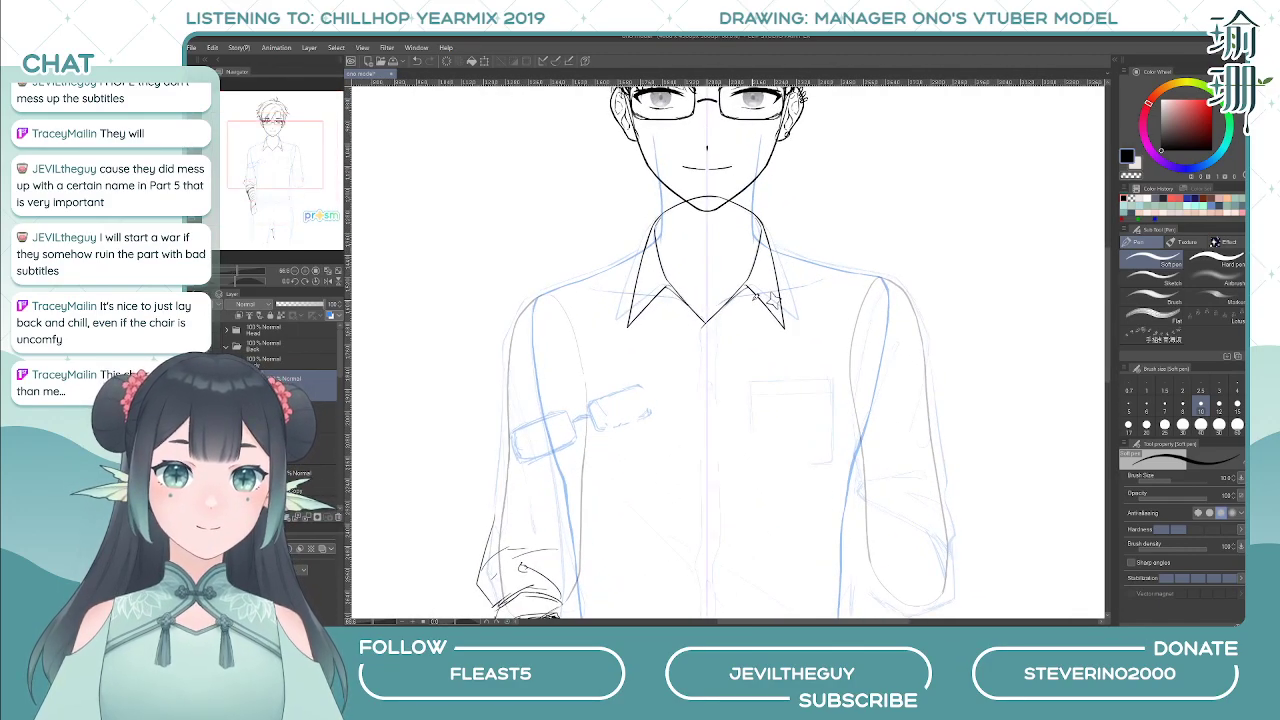
- Undo the rough black fold strokes drawn on the rolled-up sleeve at the figure's left side as viewed
{"action": "scroll", "coordinate": [310, 415], "scroll_direction": "down", "scroll_amount": 2}
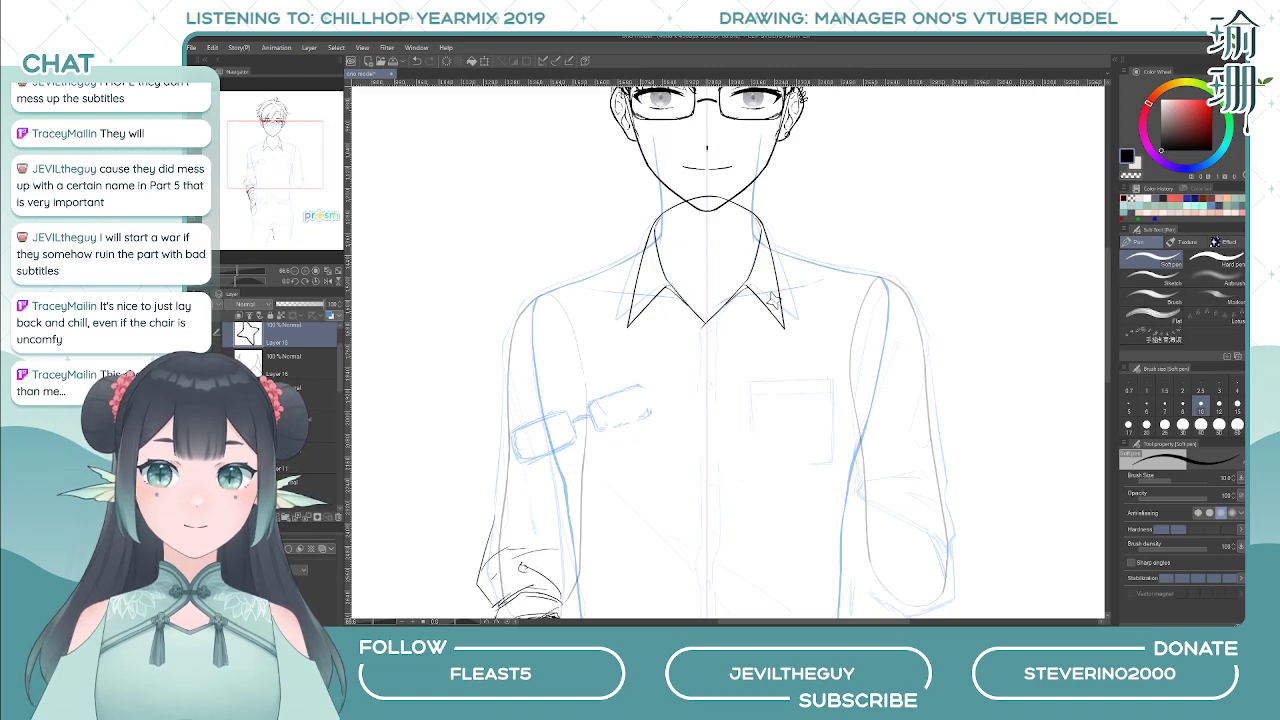
{"action": "key", "text": "ctrl+z"}
{"action": "key", "text": "ctrl+z"}
{"action": "key", "text": "ctrl+y"}
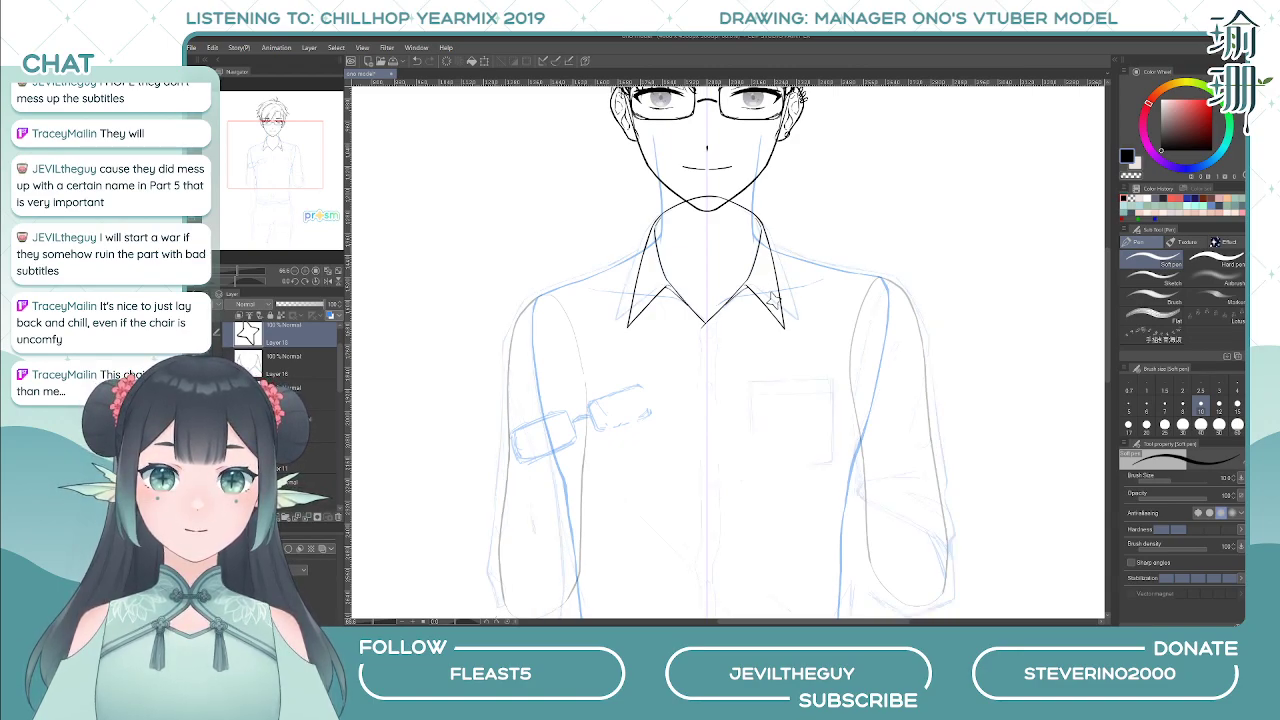
- Select the blue clothing sketch layer, raise its opacity, and check the sketch against the whole figure
{"action": "left_click", "coordinate": [320, 426]}
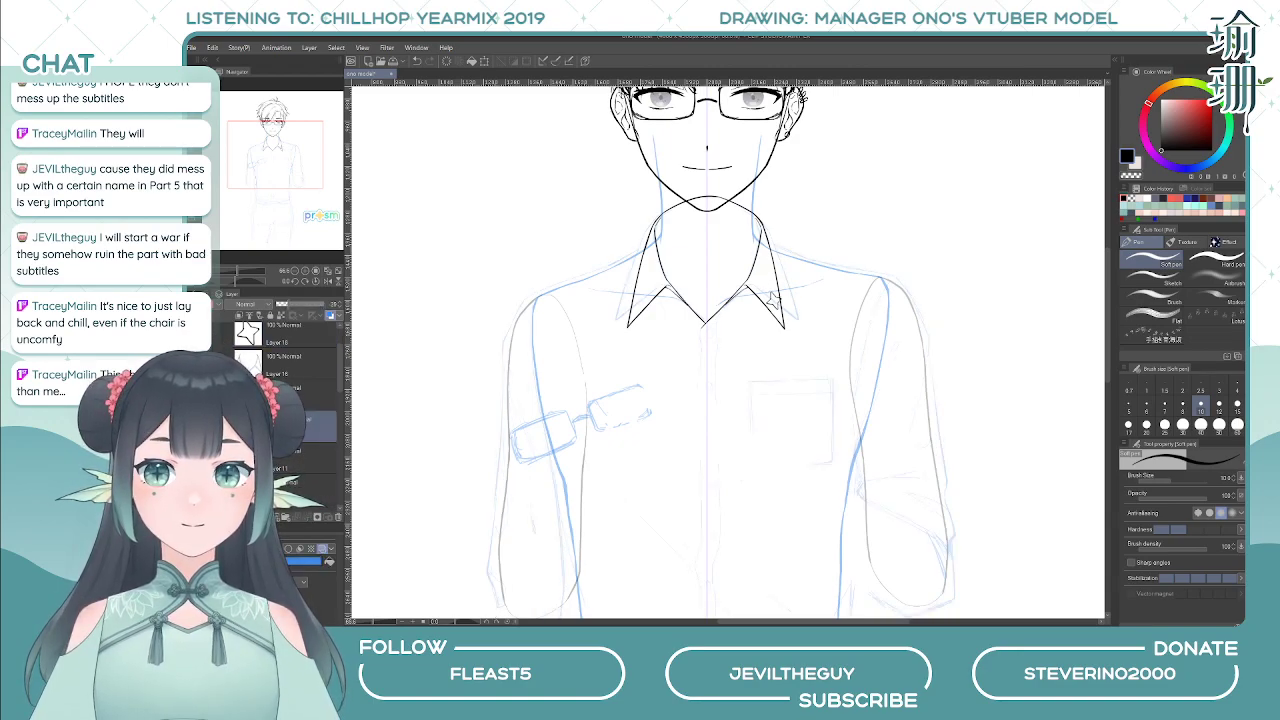
{"action": "left_click", "coordinate": [302, 305]}
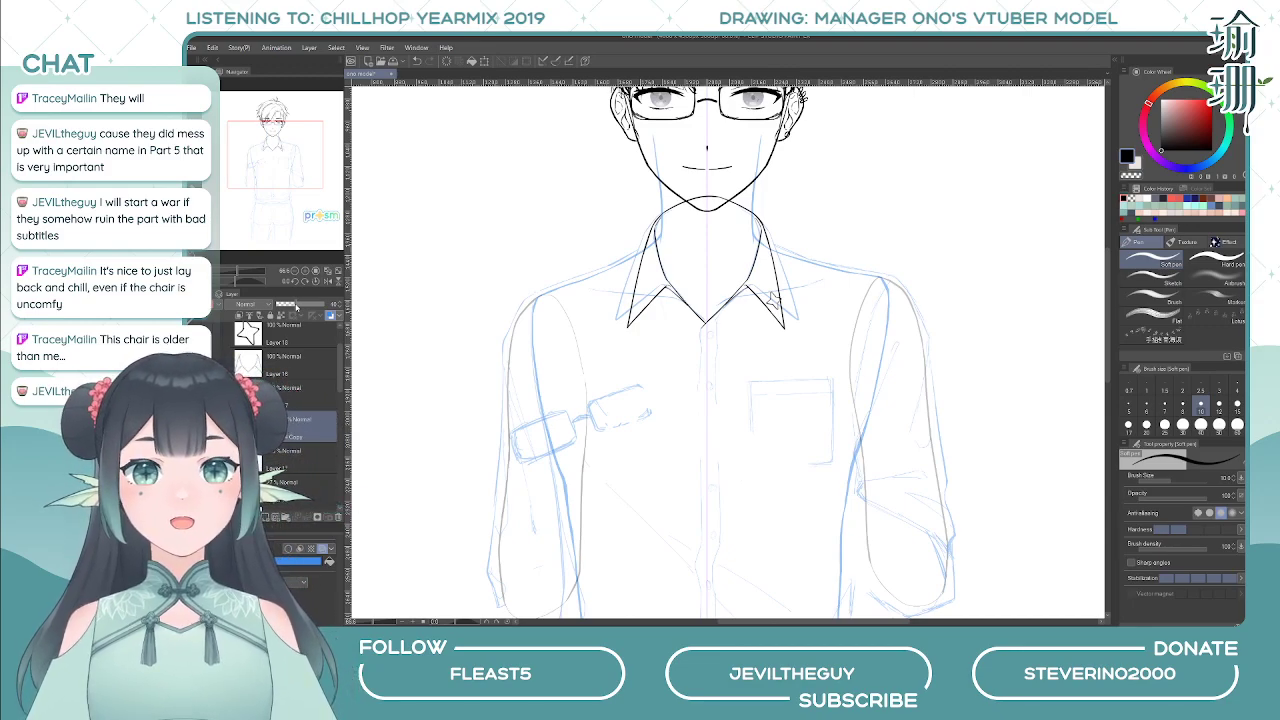
{"action": "scroll", "coordinate": [737, 366], "scroll_direction": "down", "scroll_amount": 3}
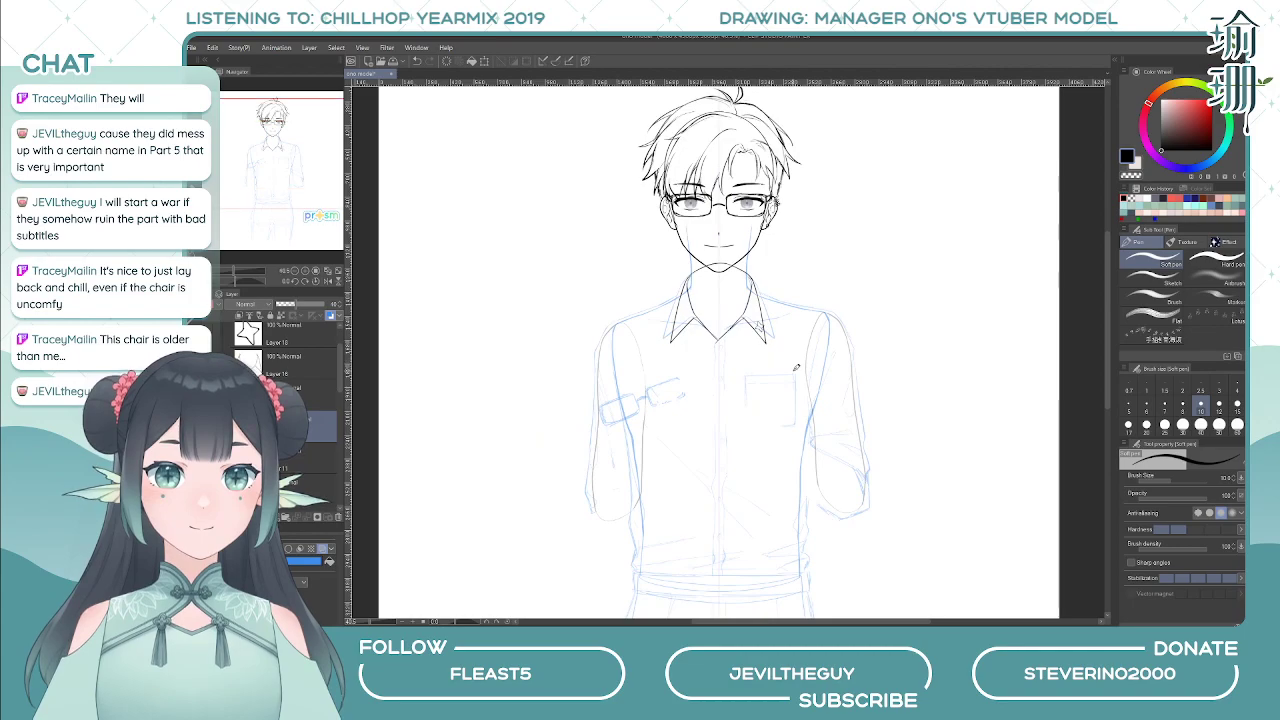
{"action": "scroll", "coordinate": [794, 368], "scroll_direction": "down", "scroll_amount": 2}
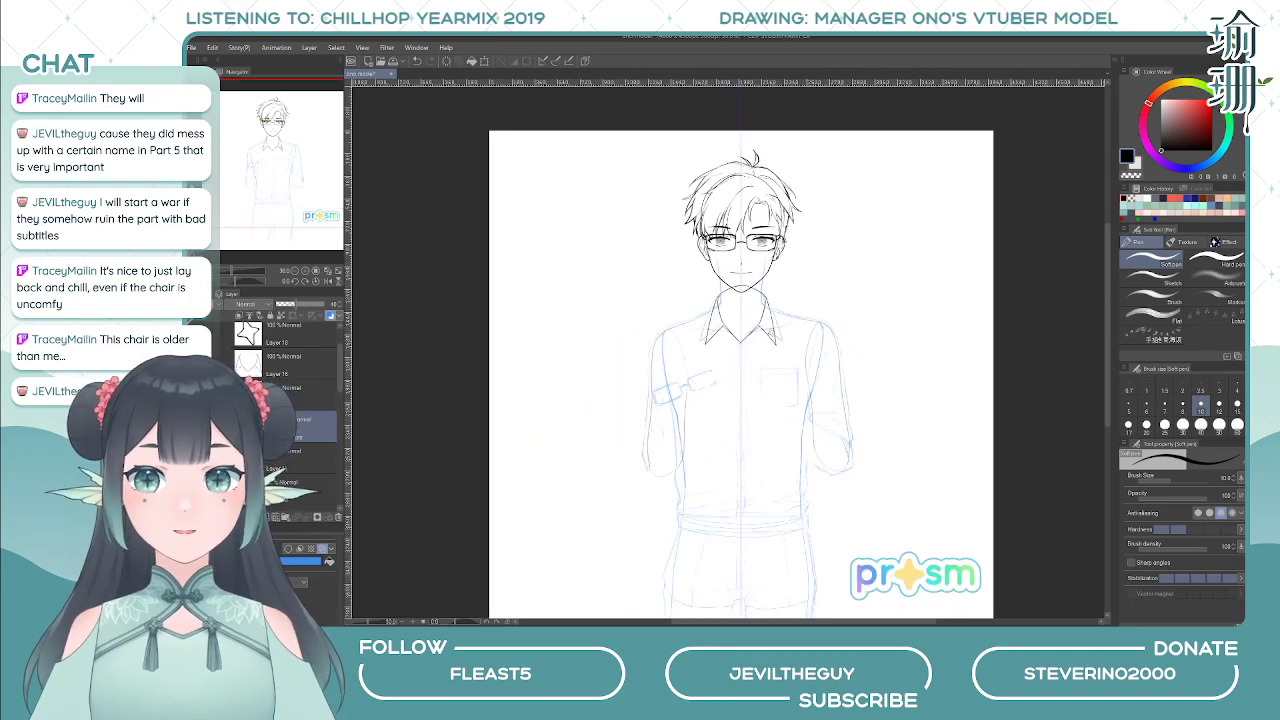
{"action": "scroll", "coordinate": [295, 400], "scroll_direction": "up", "scroll_amount": 2}
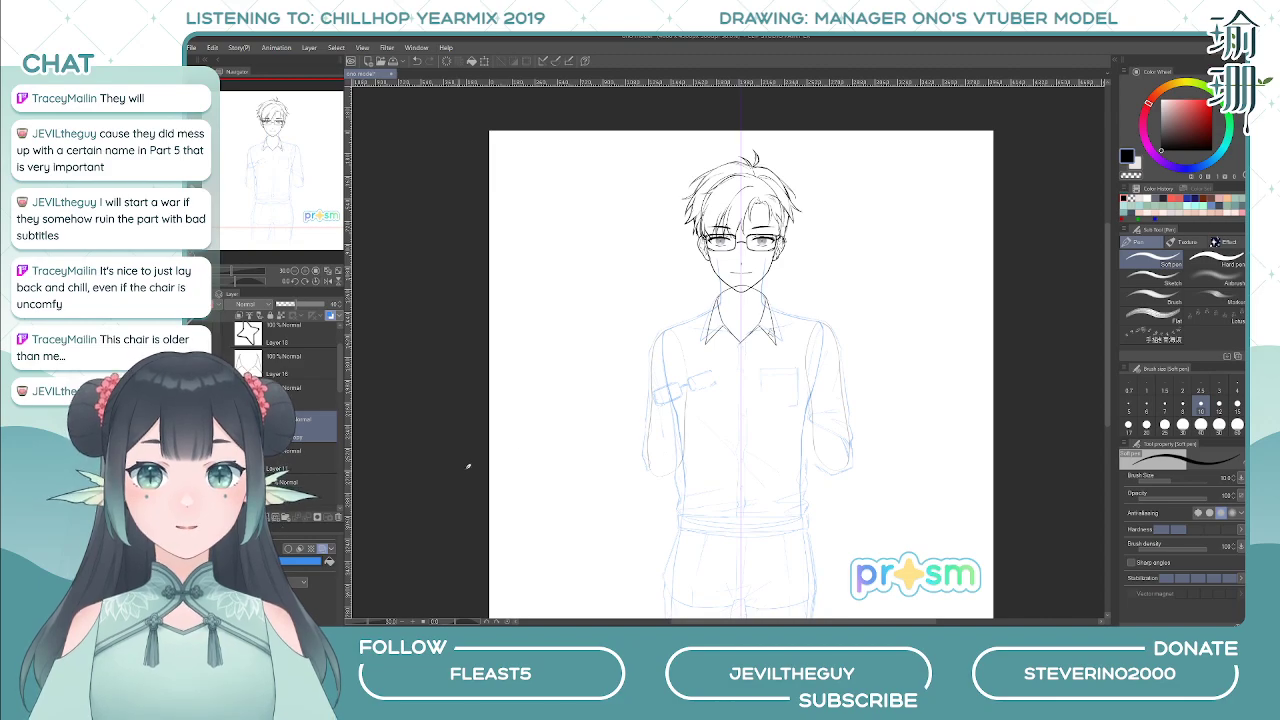
{"action": "scroll", "coordinate": [750, 350], "scroll_direction": "up", "scroll_amount": 2}
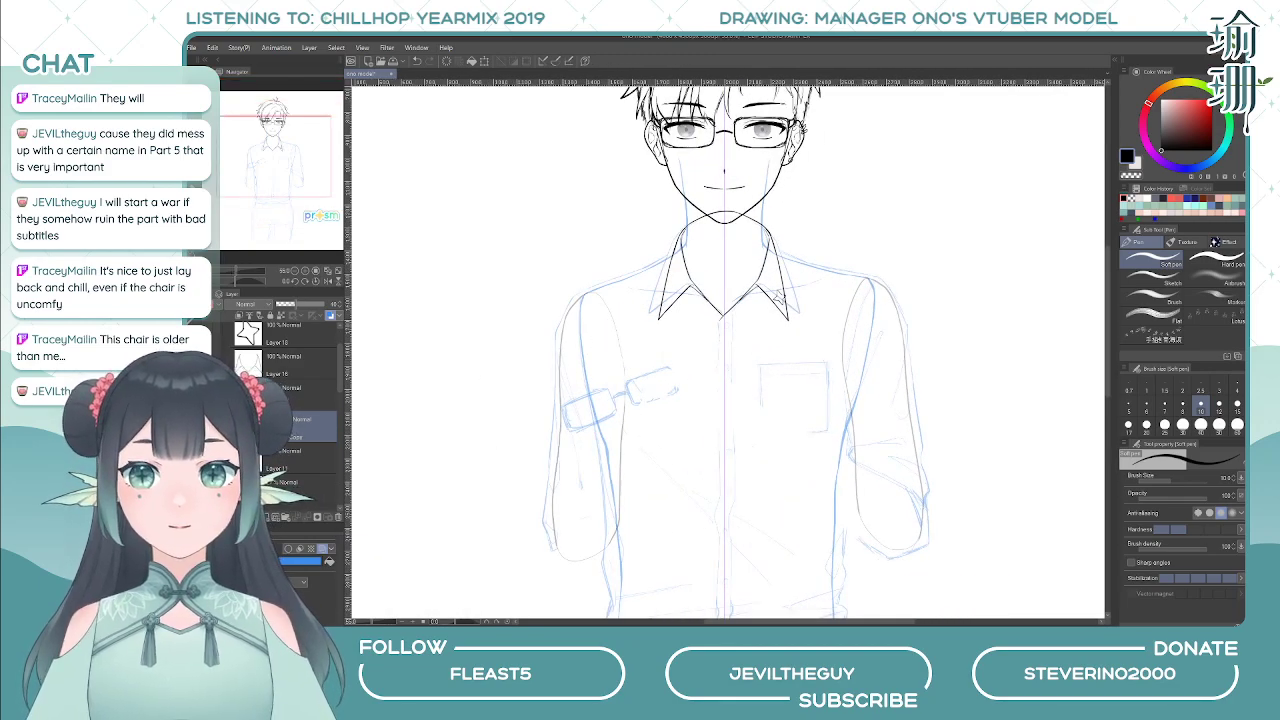
{"action": "scroll", "coordinate": [310, 417], "scroll_direction": "up", "scroll_amount": 2}
- Make the inked collar's layer active for inking the shirt's shoulder
{"action": "left_click", "coordinate": [310, 417]}
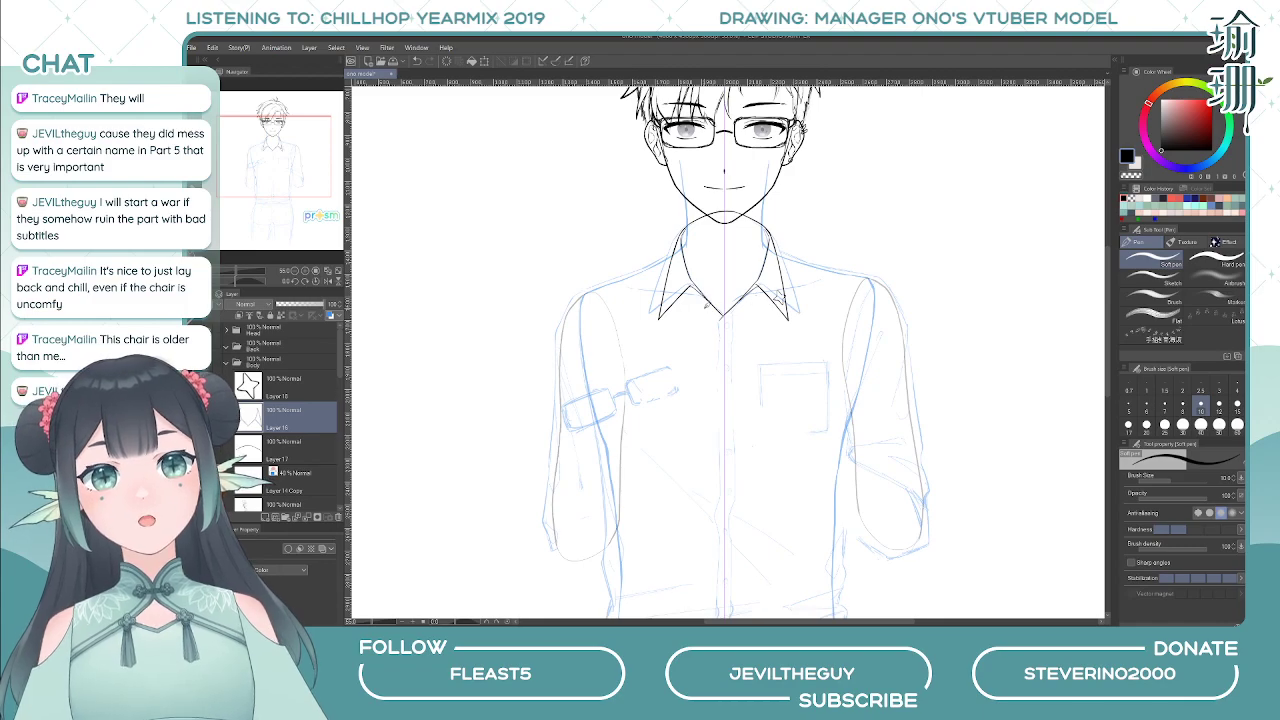
{"action": "scroll", "coordinate": [708, 305], "scroll_direction": "down", "scroll_amount": 2}
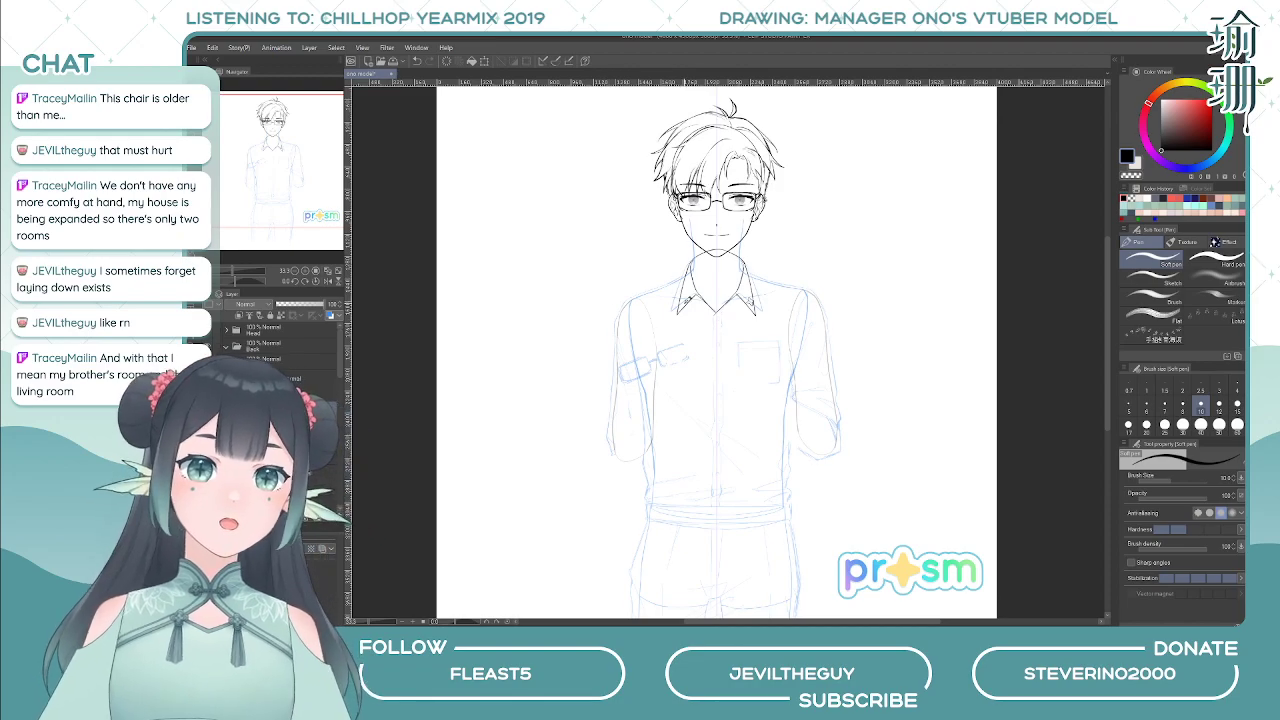
{"action": "scroll", "coordinate": [676, 294], "scroll_direction": "down", "scroll_amount": 1}
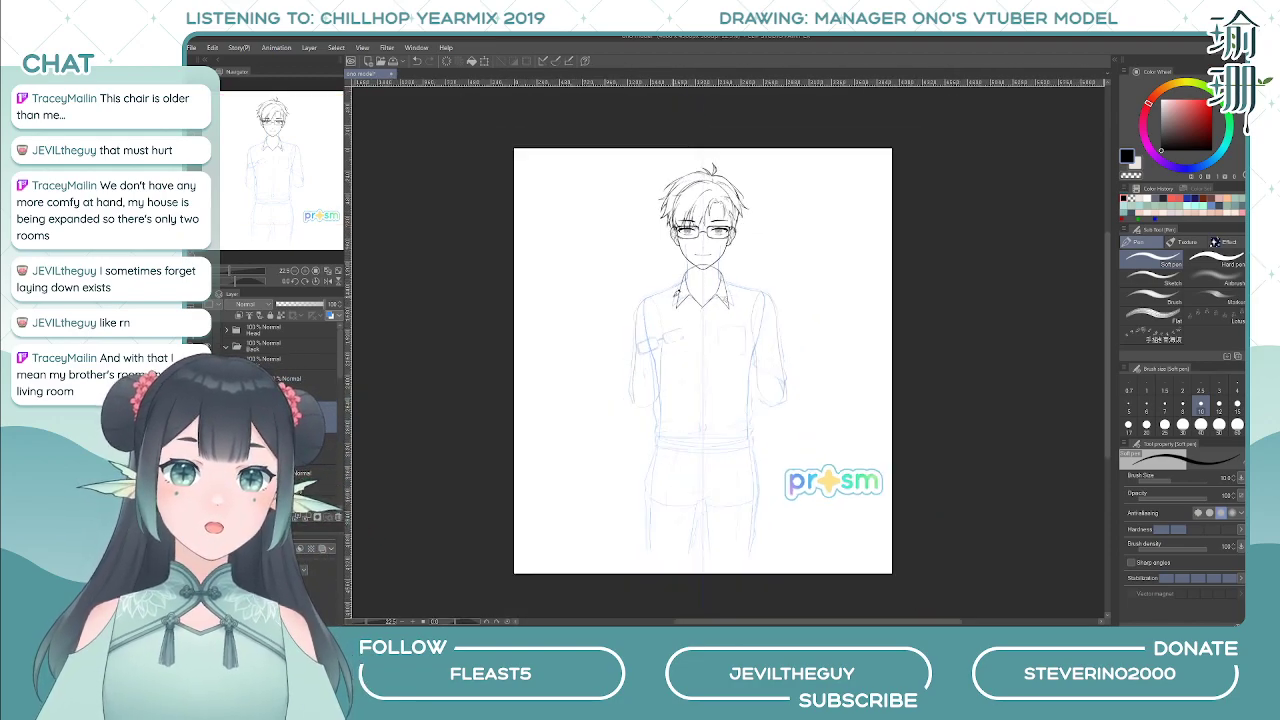
{"action": "scroll", "coordinate": [676, 293], "scroll_direction": "up", "scroll_amount": 2}
{"action": "scroll", "coordinate": [677, 287], "scroll_direction": "up", "scroll_amount": 3}
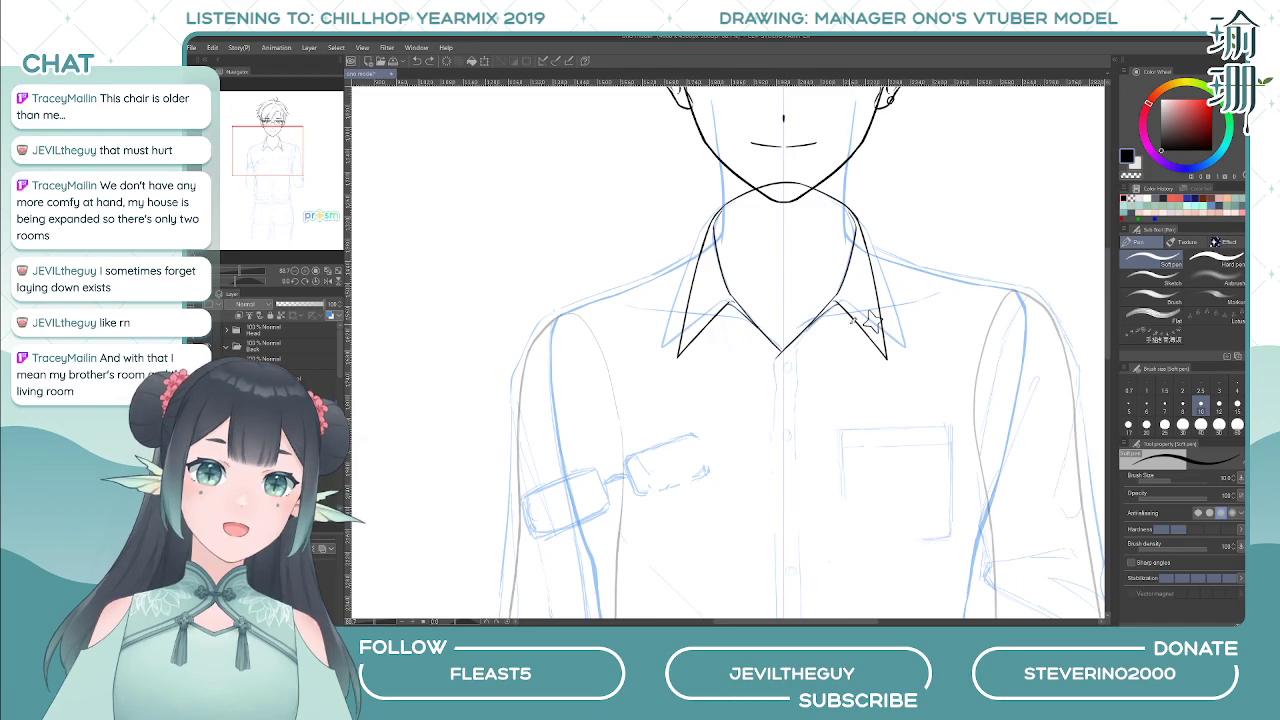
- Try to ink the start of the shoulder line from the collar's edge outward with short Soft pen strokes
{"action": "left_click_drag", "start_coordinate": [703, 243], "coordinate": [645, 283]}
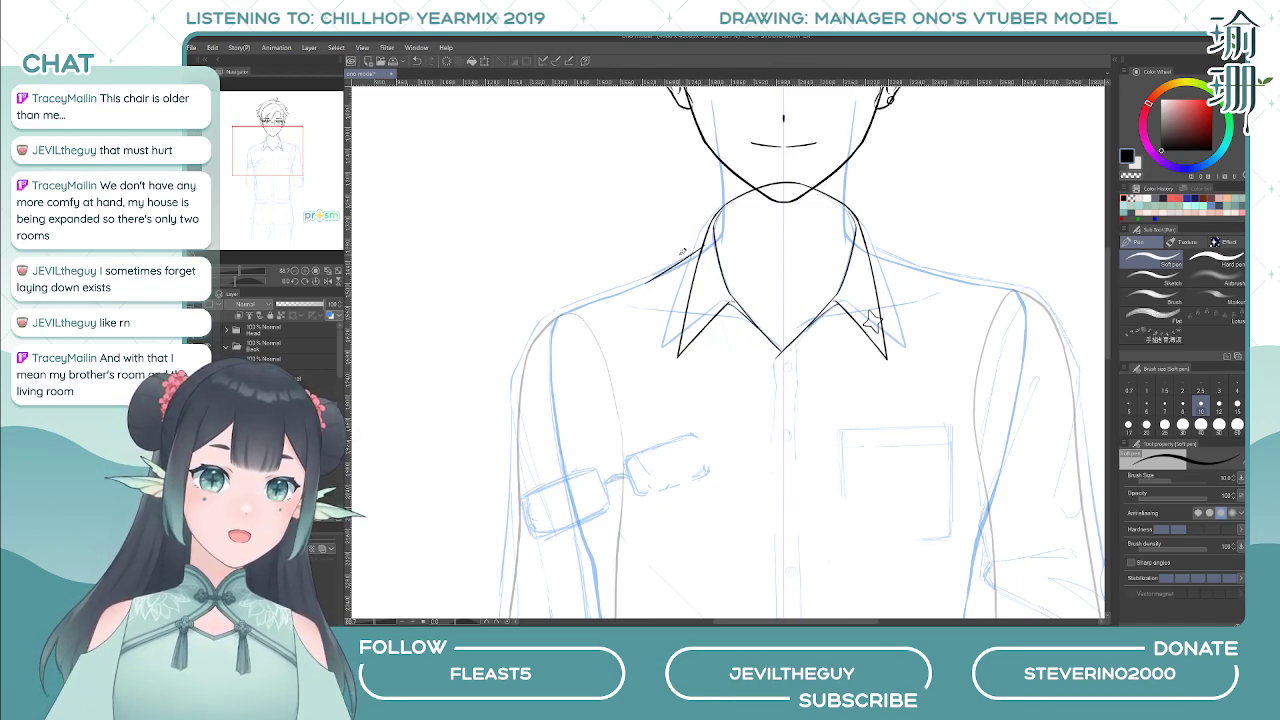
{"action": "key", "text": "ctrl+z"}
{"action": "left_click_drag", "start_coordinate": [705, 243], "coordinate": [646, 281]}
{"action": "key", "text": "ctrl+z"}
{"action": "left_click_drag", "start_coordinate": [709, 240], "coordinate": [648, 278]}
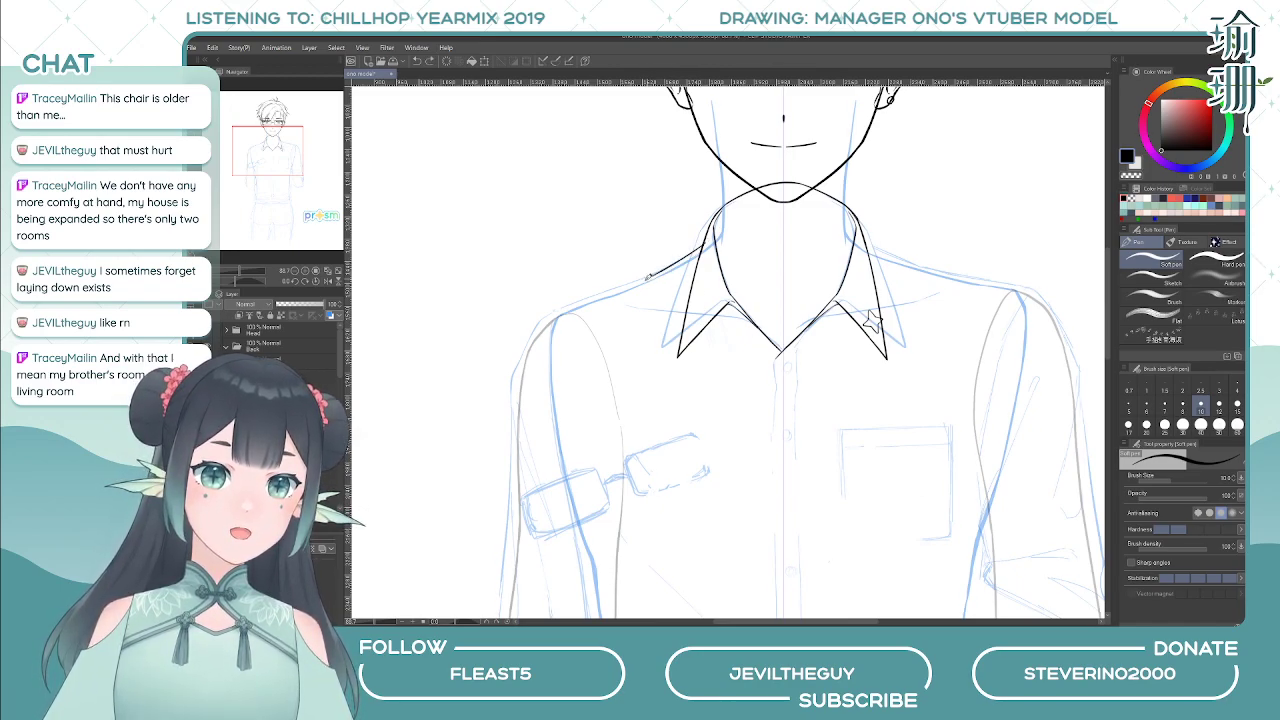
{"action": "key", "text": "ctrl+z"}
{"action": "left_click_drag", "start_coordinate": [707, 241], "coordinate": [648, 278]}
{"action": "key", "text": "ctrl+z"}
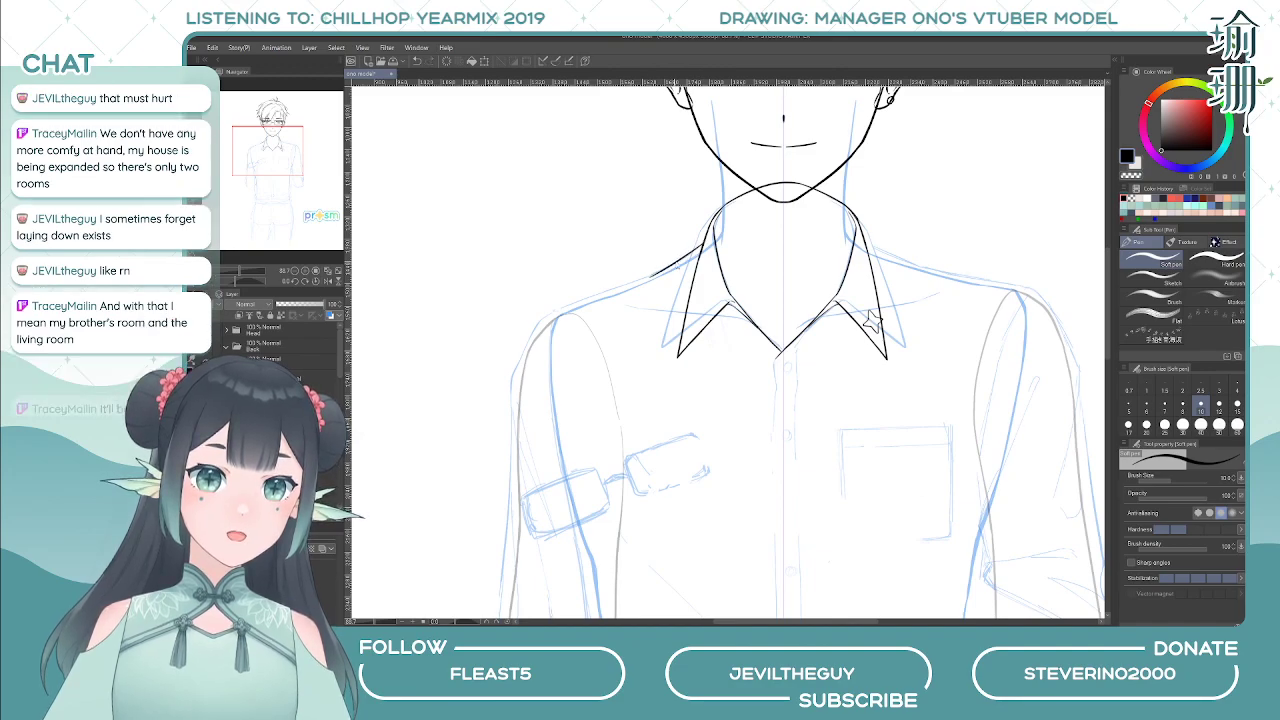
{"action": "left_click_drag", "start_coordinate": [706, 242], "coordinate": [652, 275]}
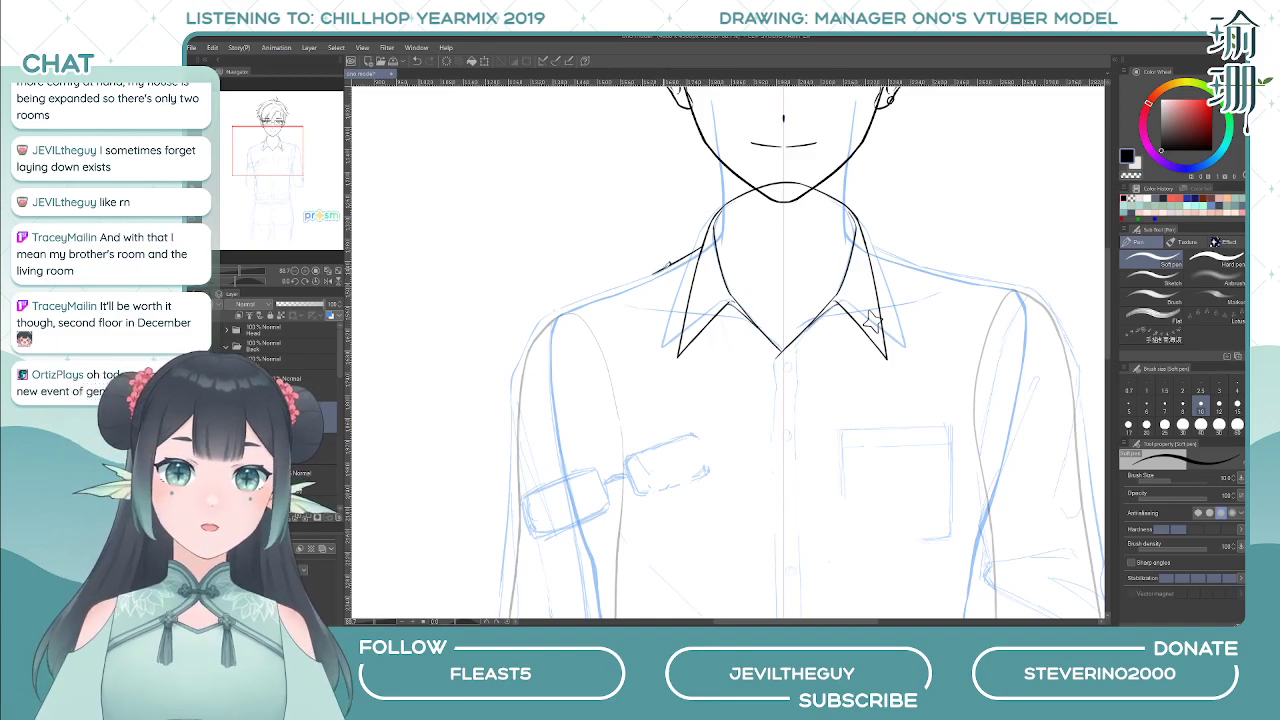
{"action": "left_click_drag", "start_coordinate": [655, 268], "coordinate": [633, 279]}
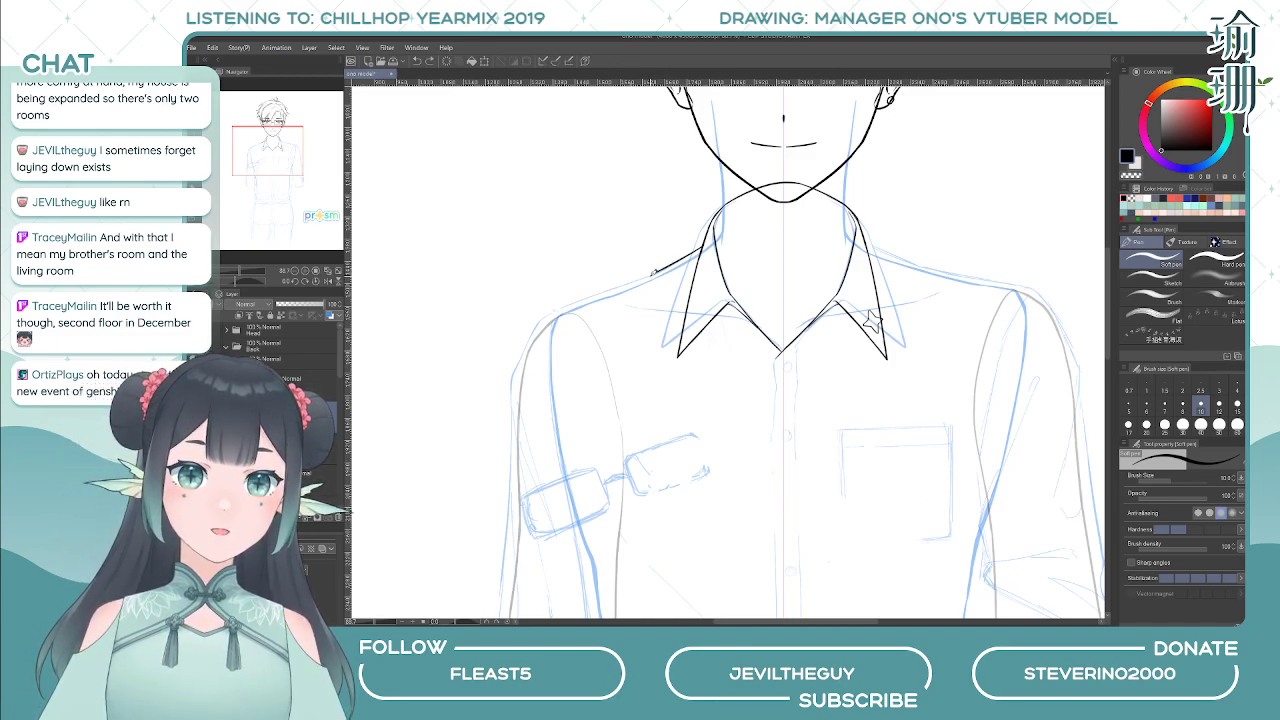
{"action": "key", "text": "ctrl+z"}
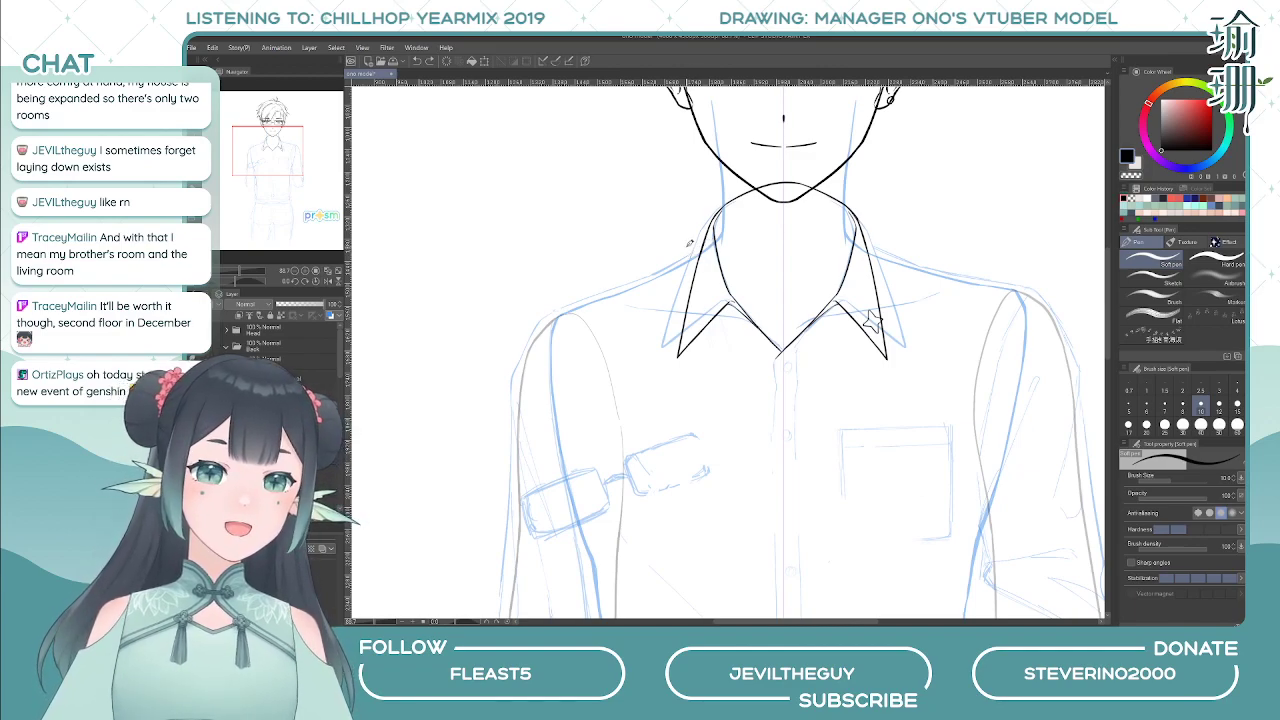
- Ink the shirt's left shoulder line as viewed, from the collar's edge out to the top of the sleeve, redrawing it until smooth
{"action": "left_click_drag", "start_coordinate": [708, 243], "coordinate": [652, 277]}
{"action": "key", "text": "ctrl+z"}
{"action": "left_click_drag", "start_coordinate": [708, 243], "coordinate": [582, 302]}
{"action": "key", "text": "ctrl+z"}
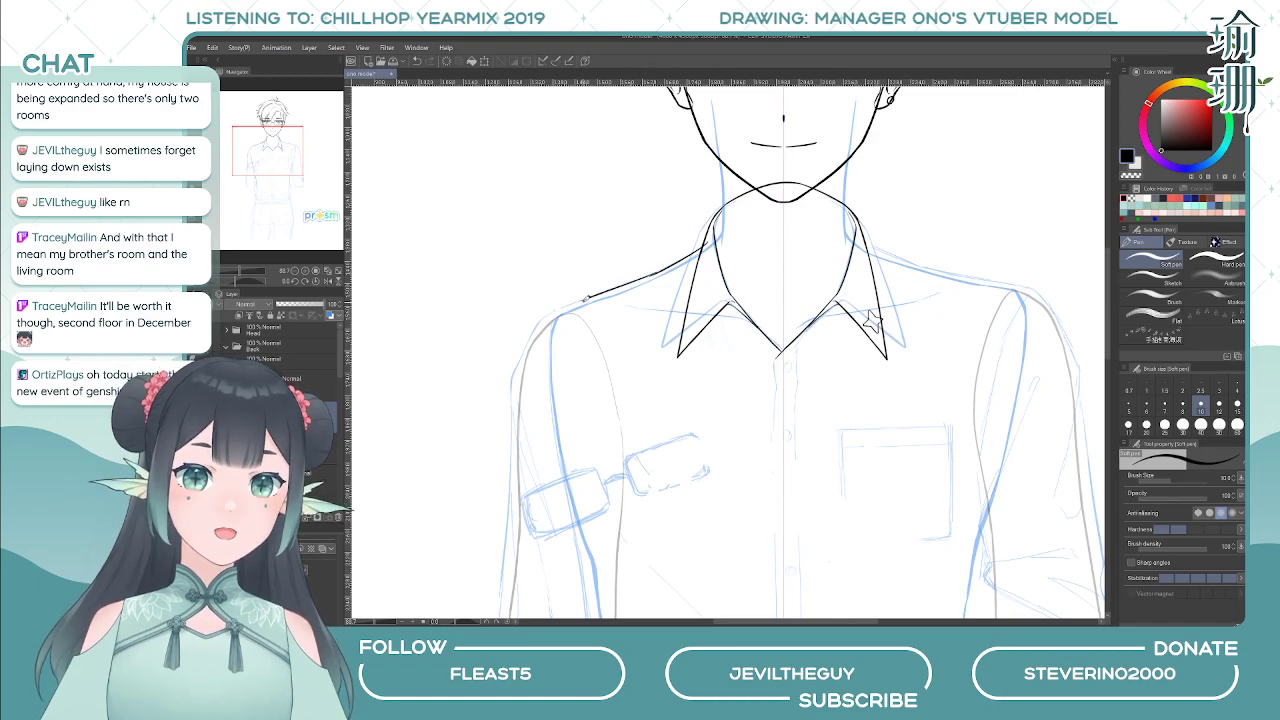
{"action": "key", "text": "ctrl+z"}
{"action": "left_click_drag", "start_coordinate": [652, 275], "coordinate": [540, 318]}
{"action": "key", "text": "ctrl+z"}
{"action": "key", "text": "ctrl+z"}
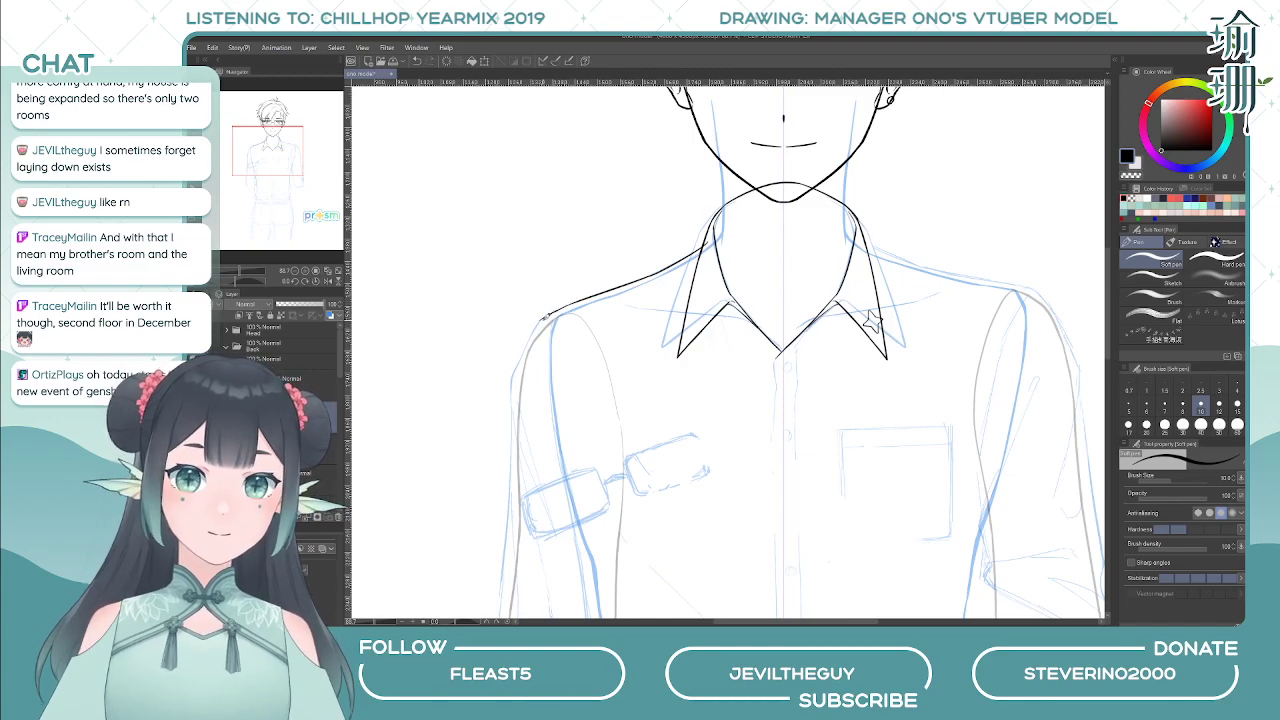
- Try to ink the outer sleeve curve downward from the end of the shoulder line
{"action": "left_click_drag", "start_coordinate": [630, 309], "coordinate": [651, 271]}
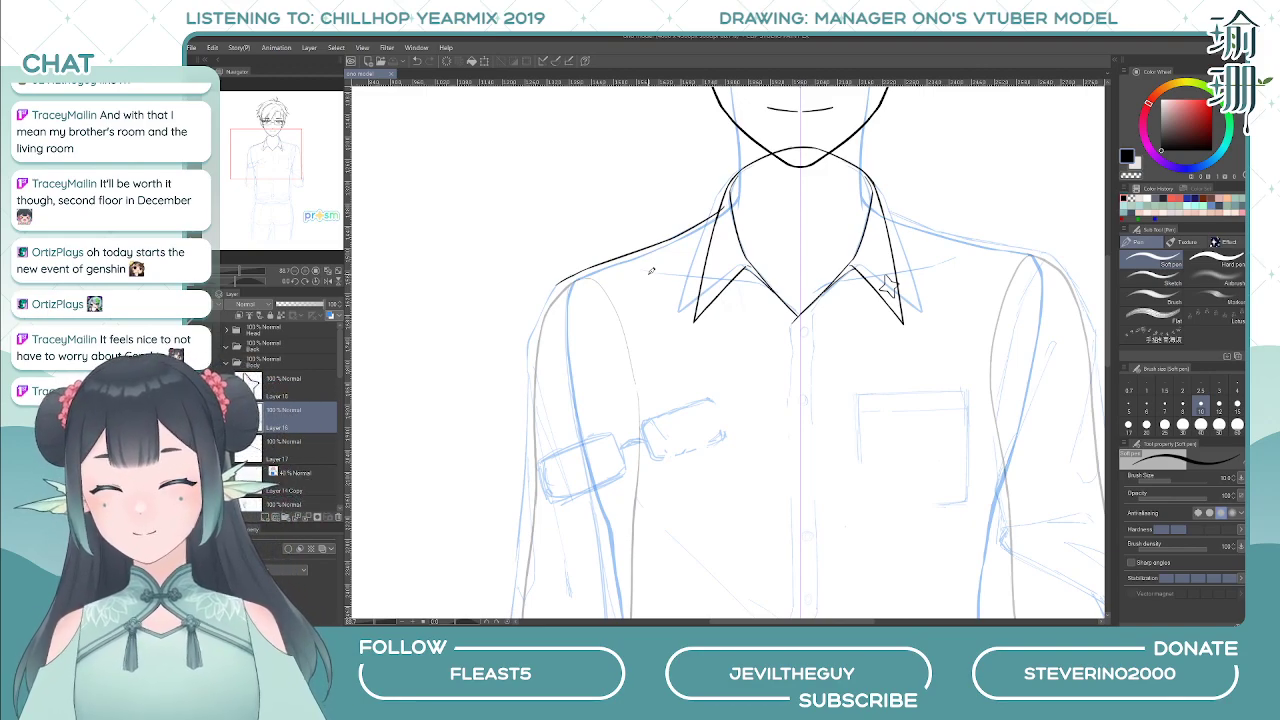
{"action": "left_click_drag", "start_coordinate": [688, 261], "coordinate": [680, 255]}
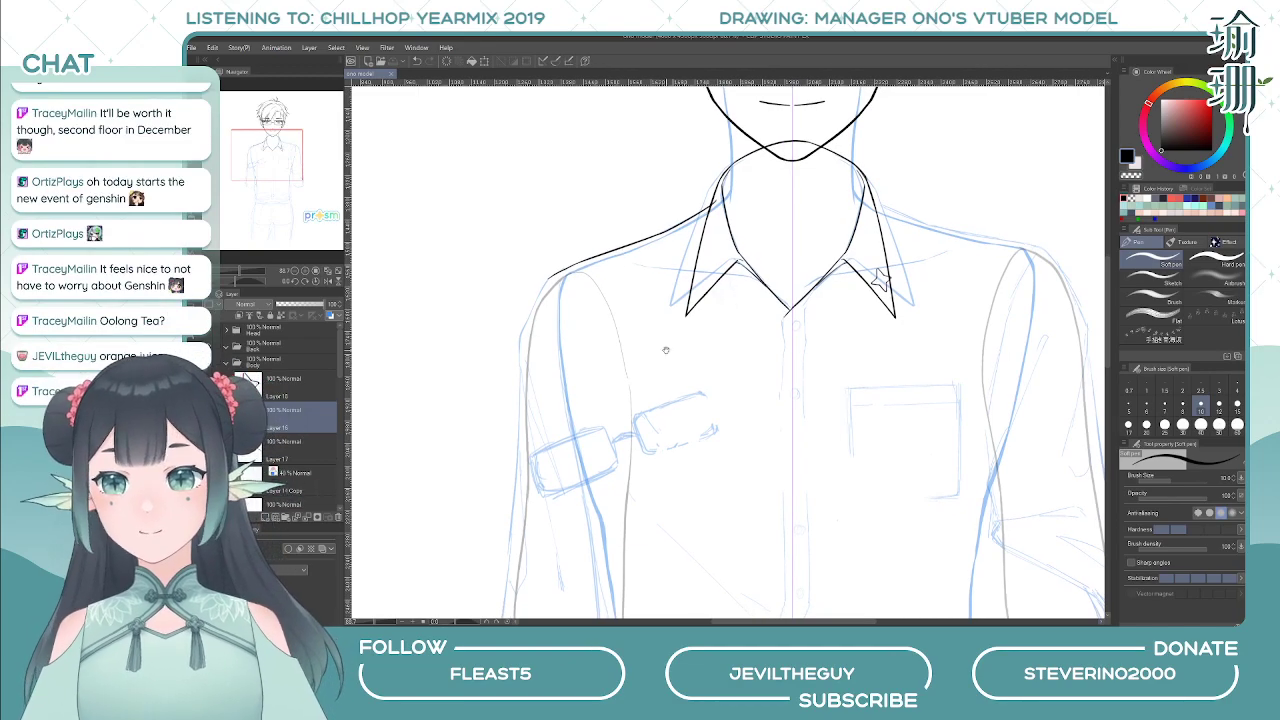
{"action": "left_click_drag", "start_coordinate": [666, 350], "coordinate": [671, 351]}
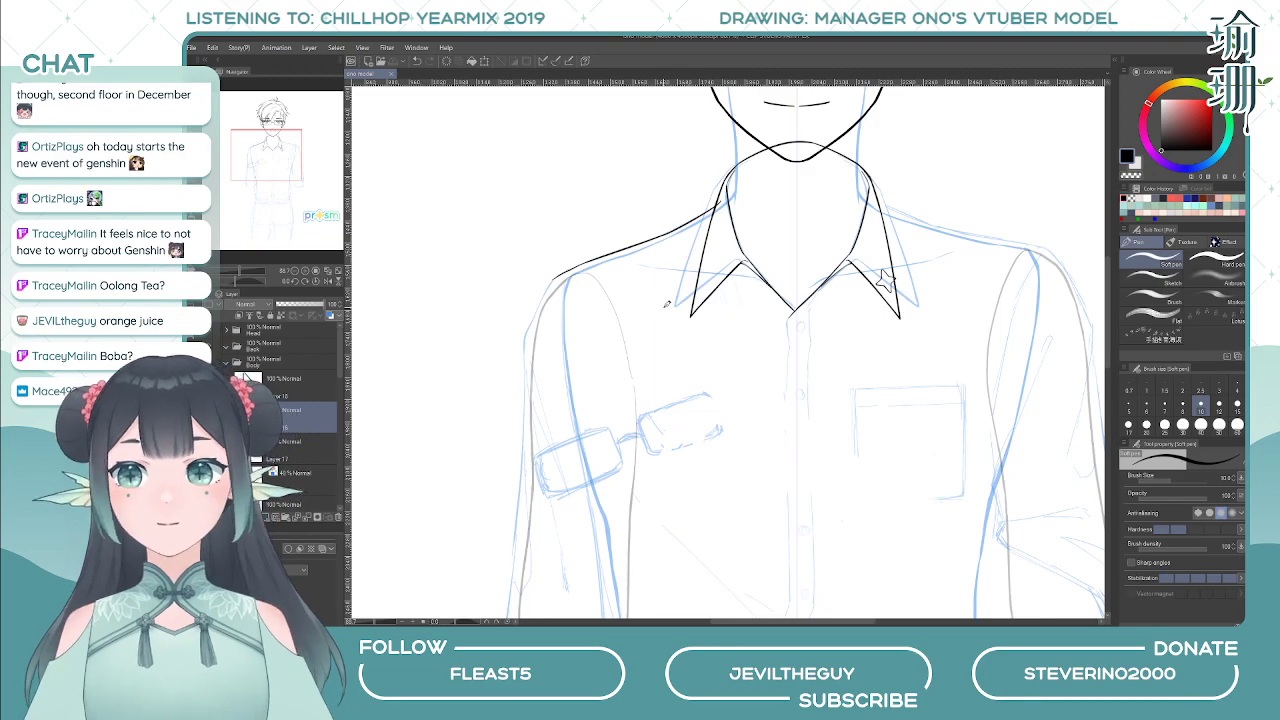
{"action": "left_click_drag", "start_coordinate": [647, 289], "coordinate": [645, 299]}
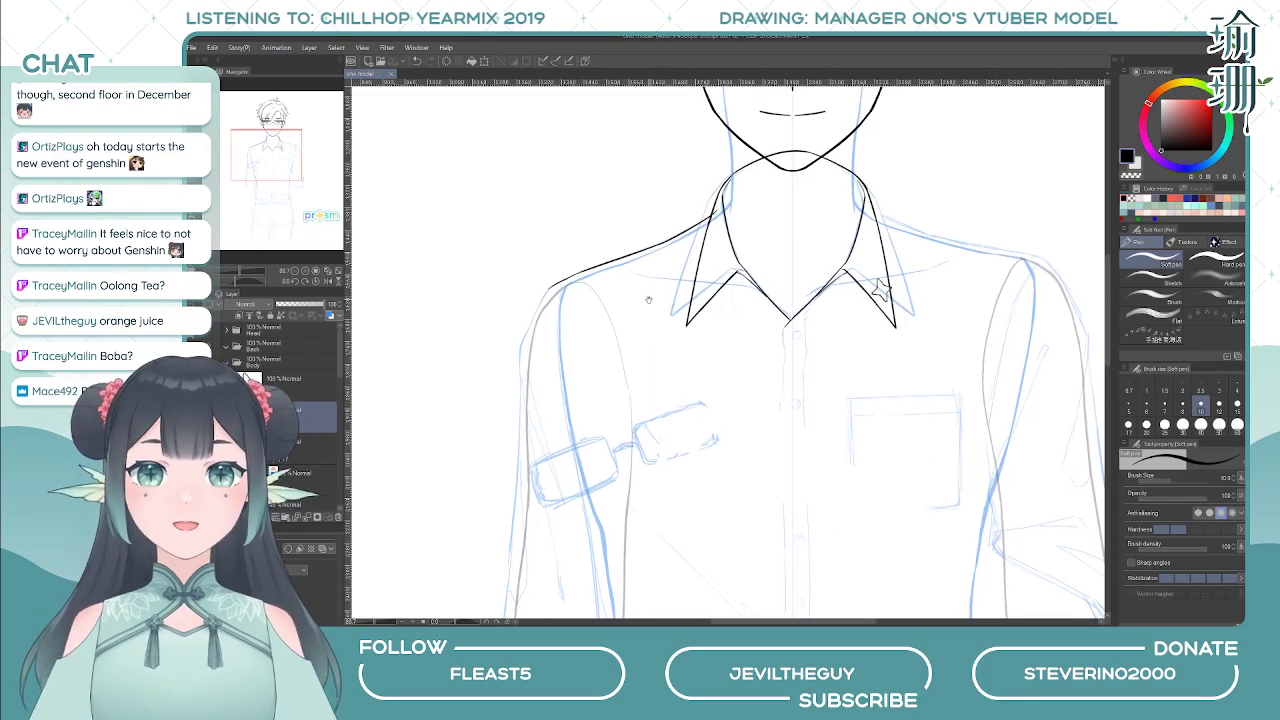
{"action": "key", "text": "c"}
{"action": "mouse_move", "coordinate": [540, 294]}
{"action": "left_mouse_down"}
{"action": "mouse_move", "coordinate": [561, 281]}
{"action": "mouse_move", "coordinate": [520, 342]}
{"action": "left_mouse_up"}
{"action": "key", "text": "c"}
{"action": "key", "text": "c"}
{"action": "key", "text": "c"}
{"action": "key", "text": "ctrl+z"}
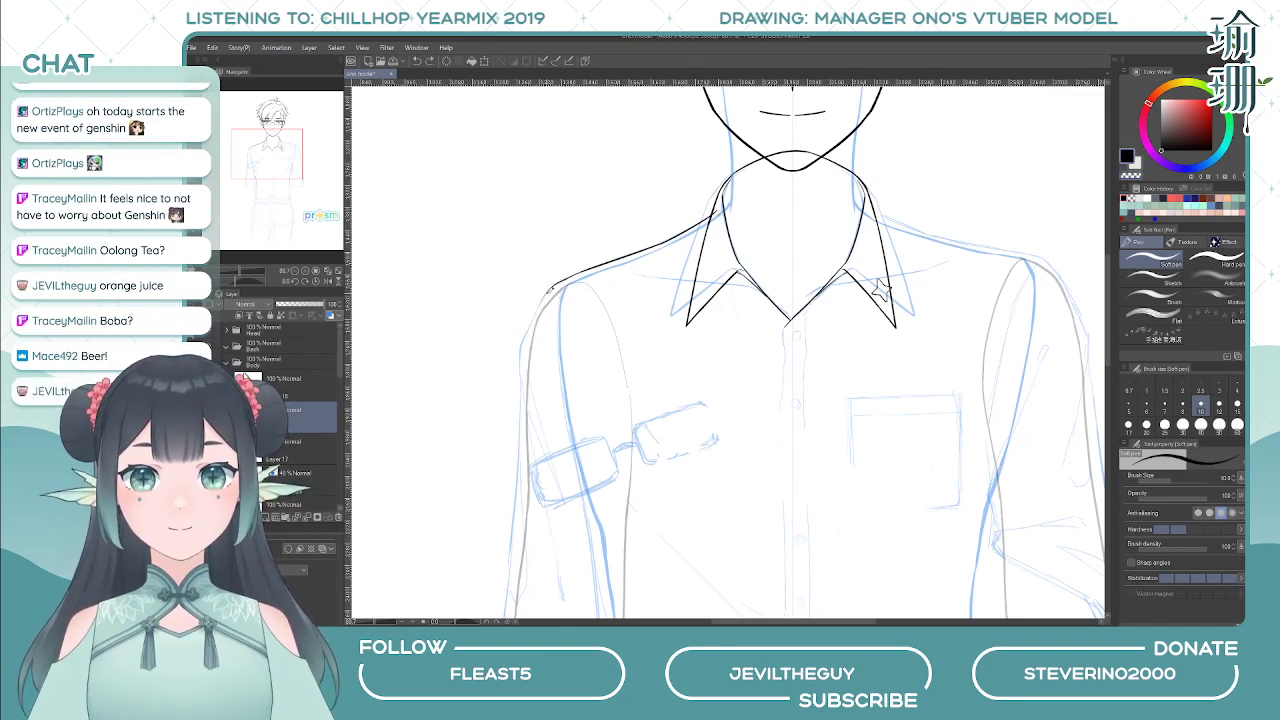
{"action": "left_click_drag", "start_coordinate": [551, 289], "coordinate": [538, 306]}
{"action": "key", "text": "ctrl+z"}
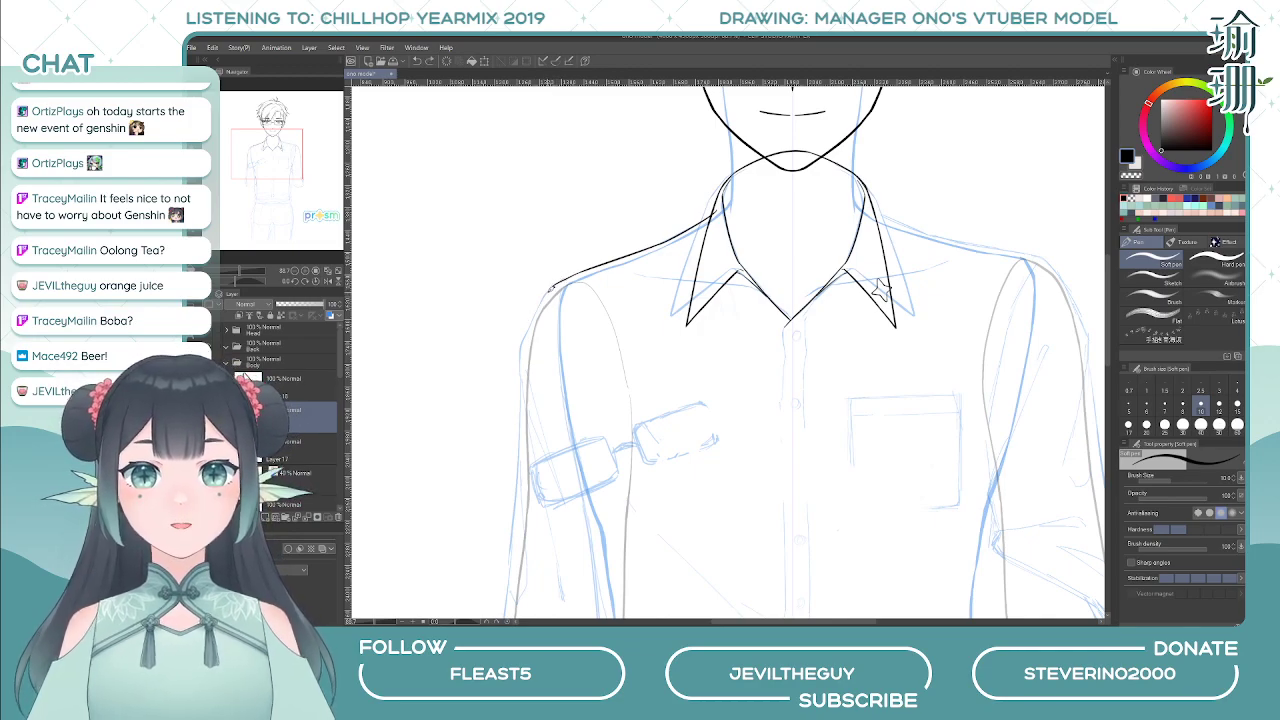
- Trim the outer end of the inked shoulder line with the transparent colour and return to black
{"action": "key", "text": "c"}
{"action": "left_click_drag", "start_coordinate": [550, 291], "coordinate": [570, 276]}
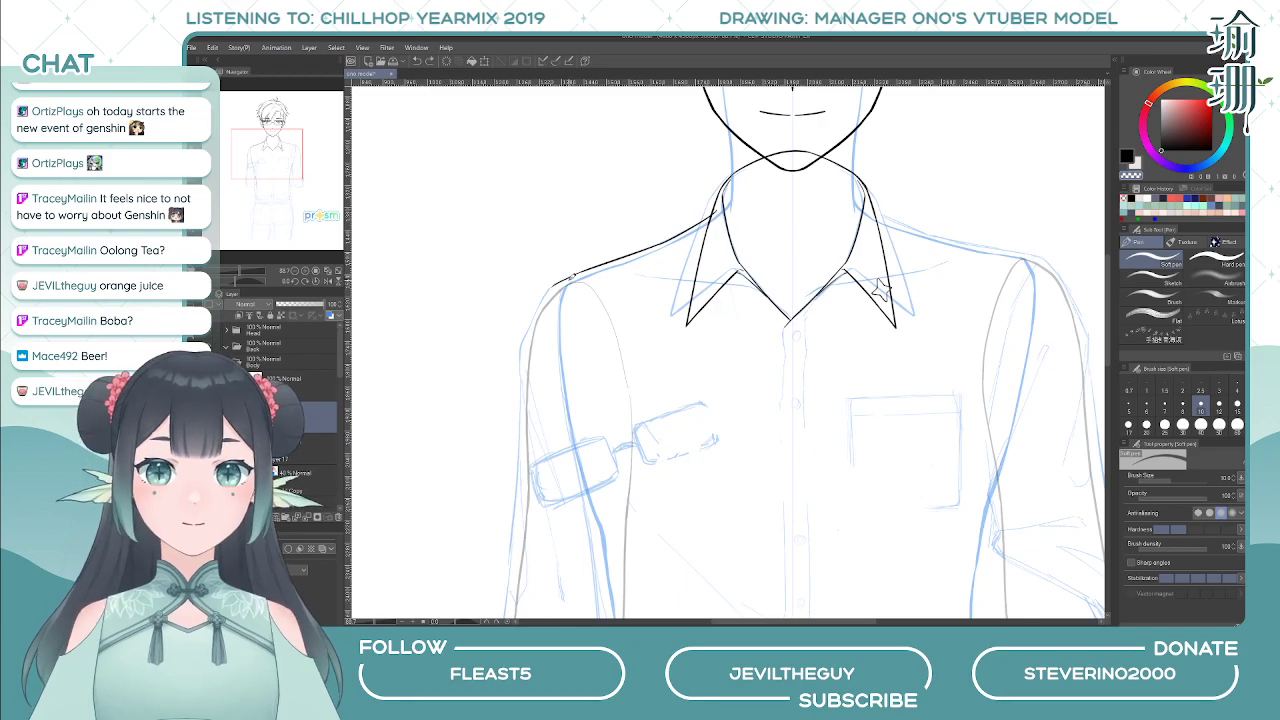
{"action": "key", "text": "c"}
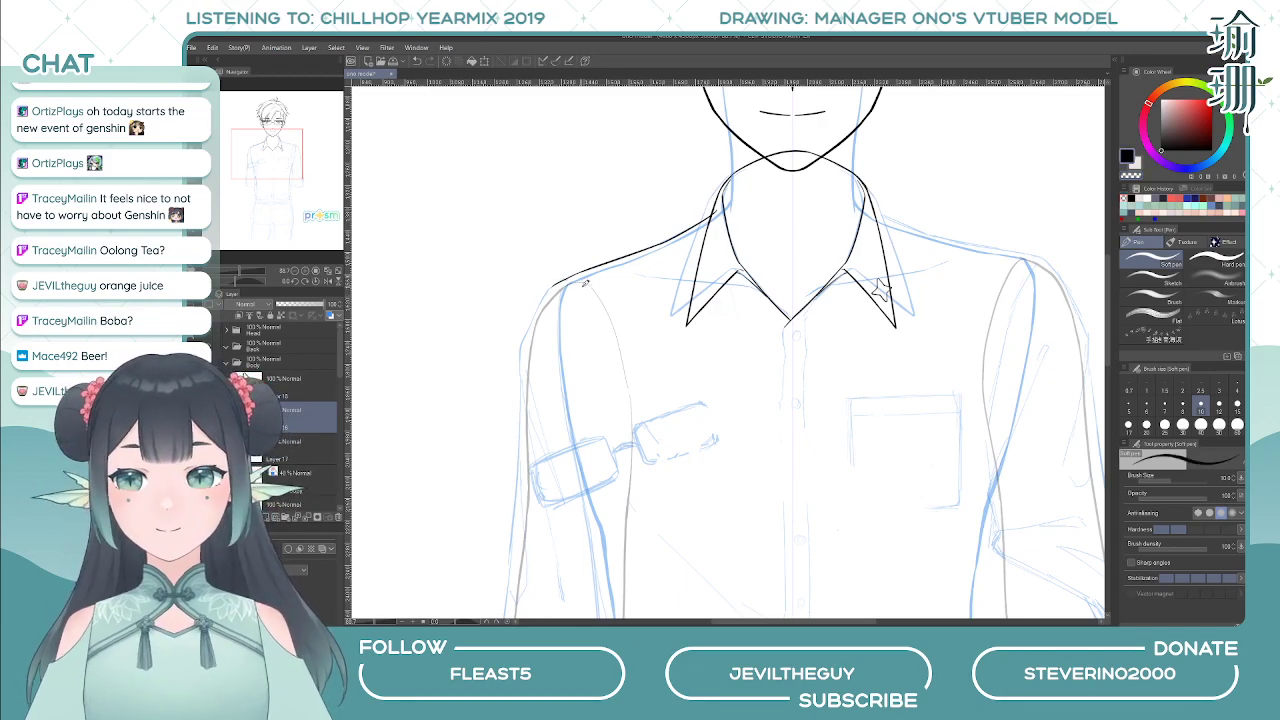
- Ink the rounded curve joining the shoulder line to the sleeve's outer edge and try extending it downward
{"action": "mouse_move", "coordinate": [608, 300]}
{"action": "left_mouse_down"}
{"action": "mouse_move", "coordinate": [635, 257]}
{"action": "mouse_move", "coordinate": [639, 290]}
{"action": "left_mouse_up"}
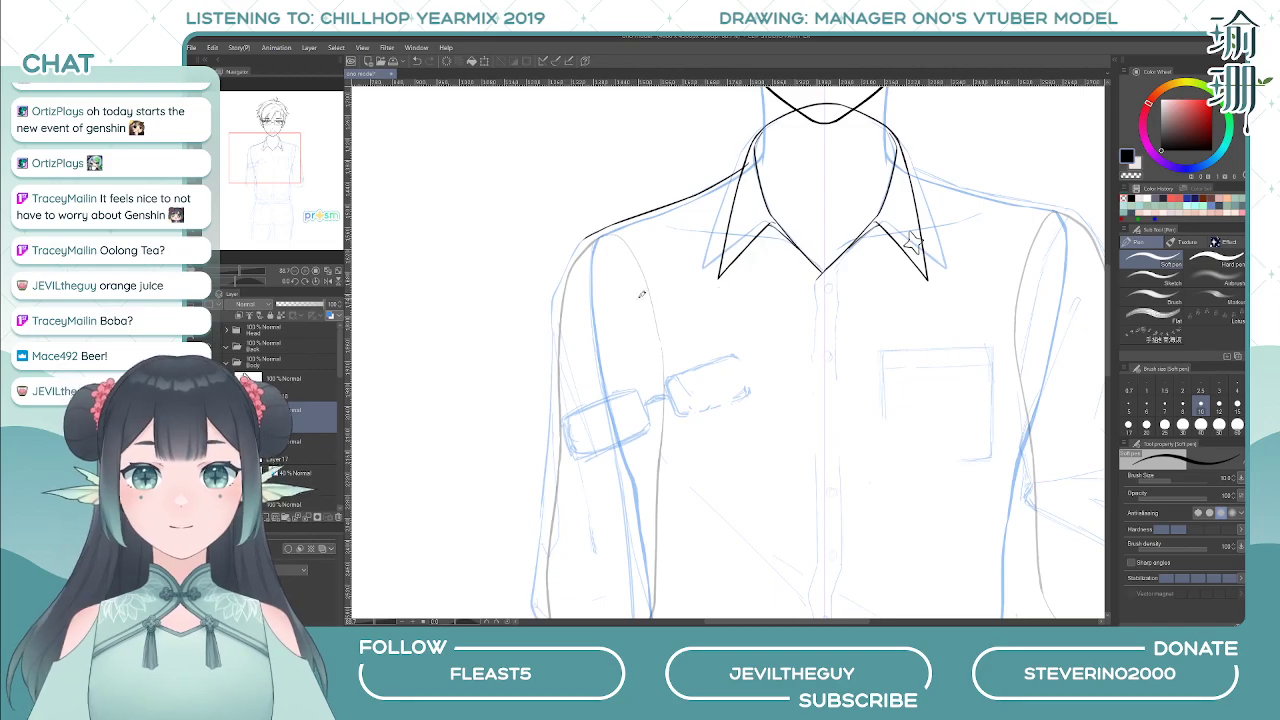
{"action": "key", "text": "ctrl+z"}
{"action": "left_click_drag", "start_coordinate": [589, 235], "coordinate": [561, 284]}
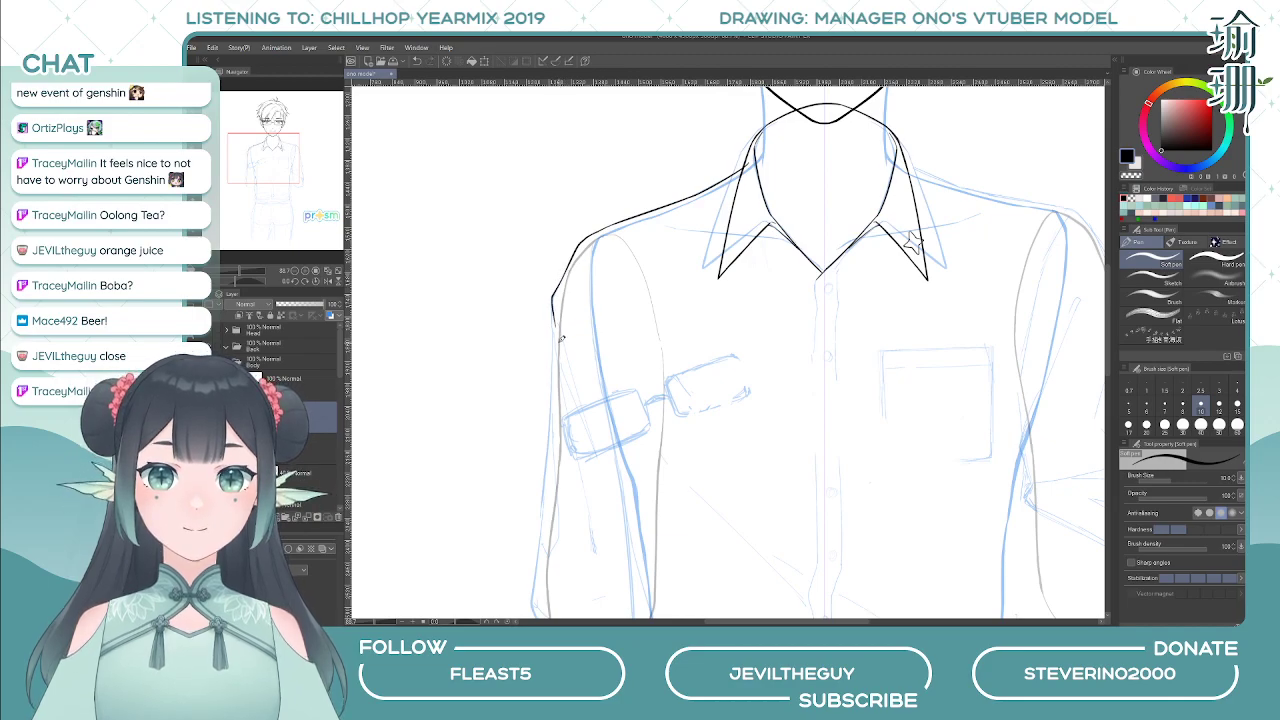
{"action": "left_click_drag", "start_coordinate": [558, 287], "coordinate": [553, 335]}
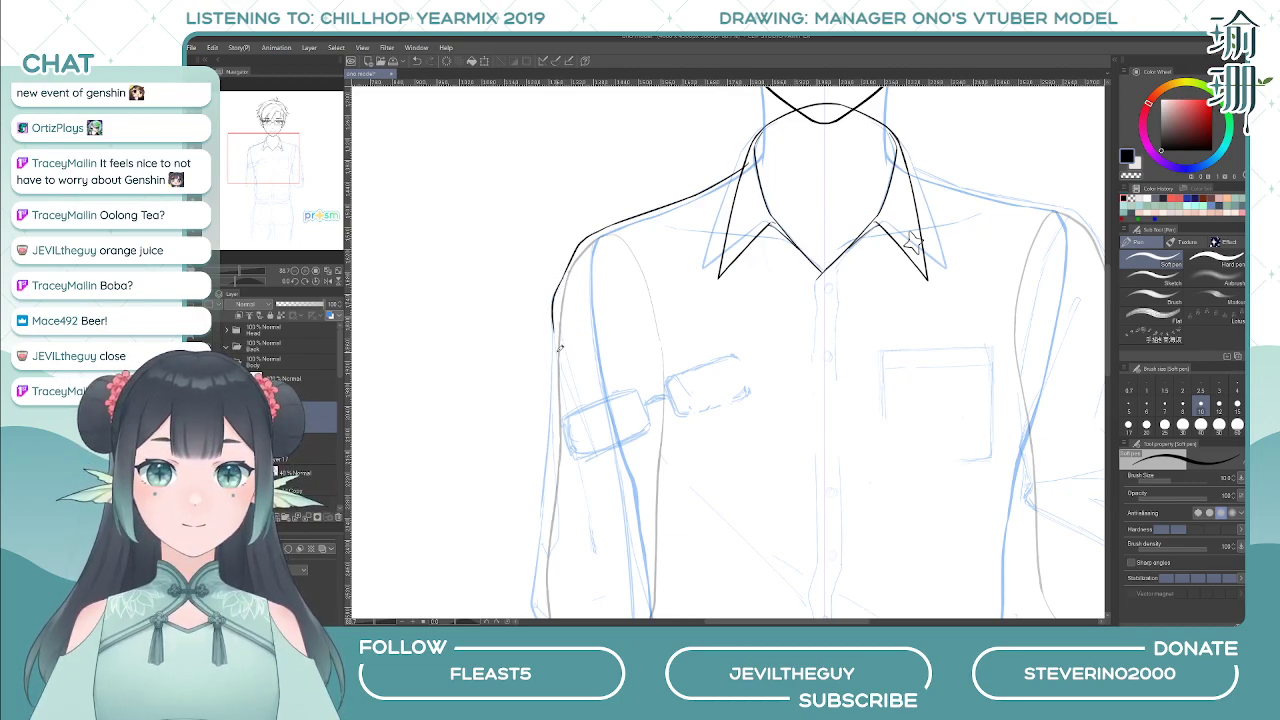
{"action": "key", "text": "ctrl+z"}
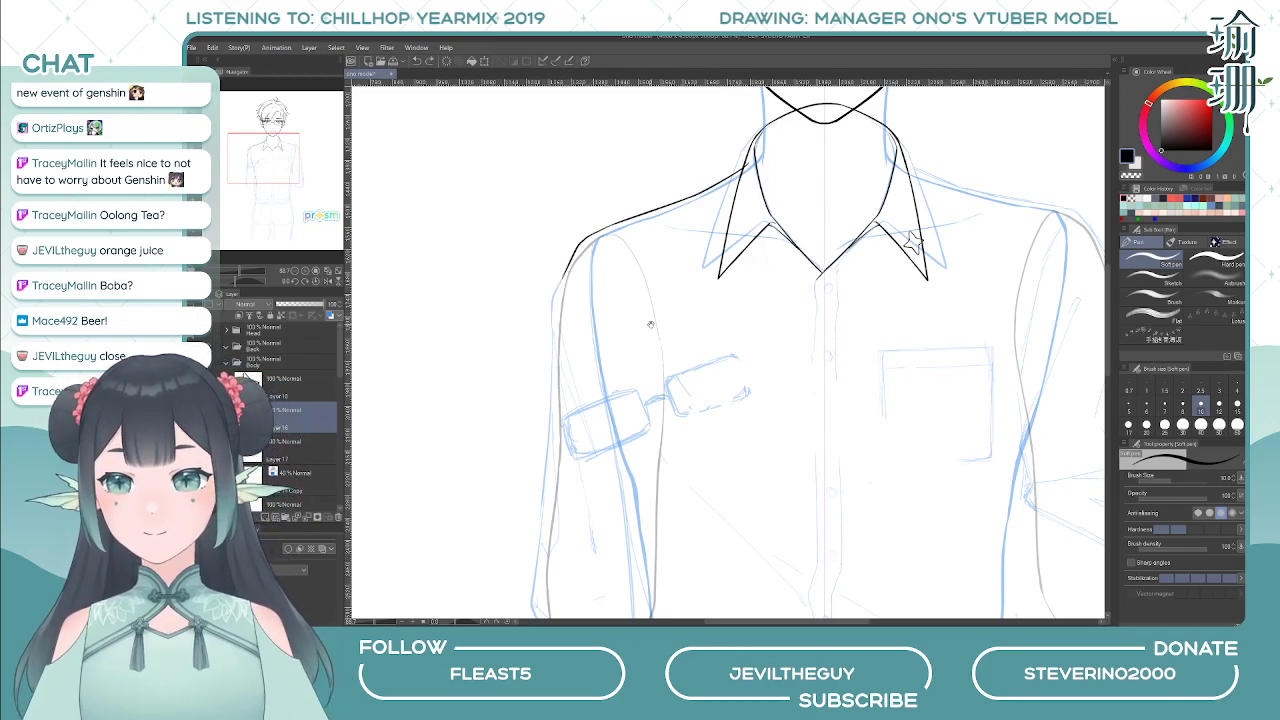
- Extend the outer sleeve outline further down the upper arm and clean its edge with the transparent colour
{"action": "left_click_drag", "start_coordinate": [651, 325], "coordinate": [657, 305]}
{"action": "left_click_drag", "start_coordinate": [571, 252], "coordinate": [559, 330]}
{"action": "key", "text": "ctrl+z"}
{"action": "key", "text": "c"}
{"action": "left_click_drag", "start_coordinate": [560, 272], "coordinate": [563, 364]}
{"action": "key", "text": "c"}
{"action": "key", "text": "ctrl+z"}
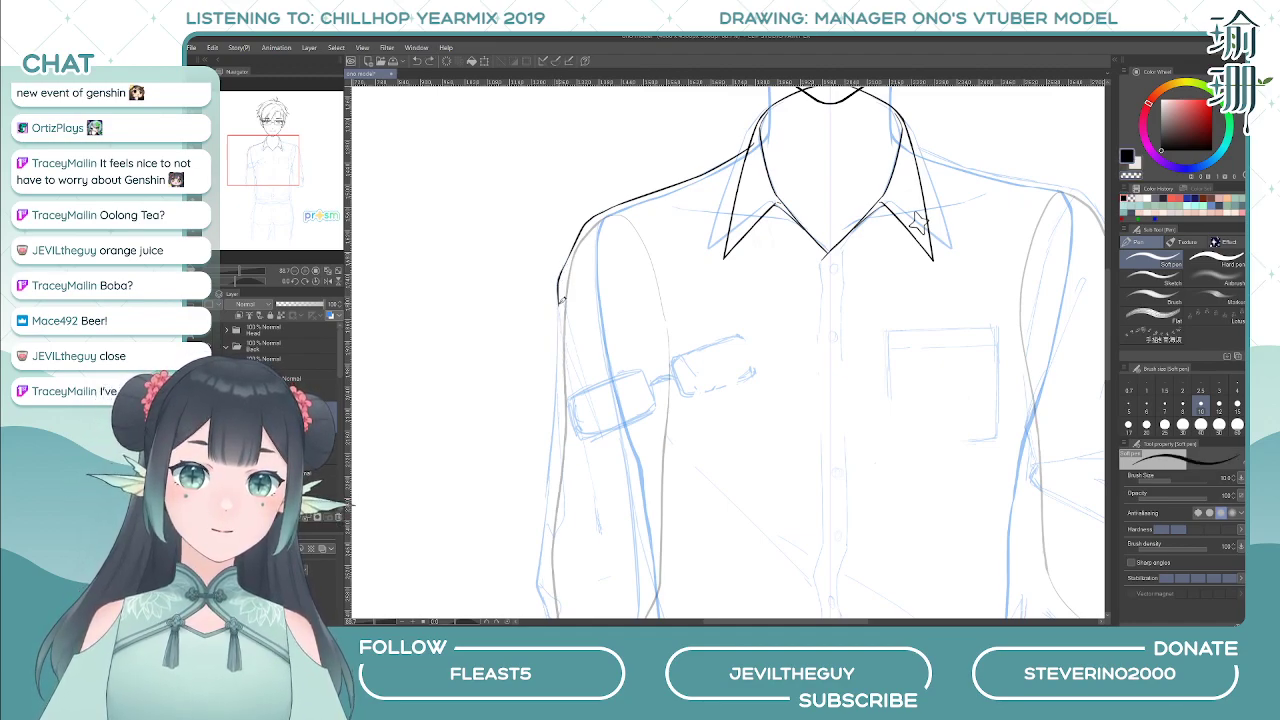
{"action": "left_click_drag", "start_coordinate": [559, 300], "coordinate": [560, 425]}
{"action": "key", "text": "ctrl+z"}
{"action": "left_click_drag", "start_coordinate": [559, 298], "coordinate": [548, 475]}
{"action": "key", "text": "h"}
{"action": "left_click_drag", "start_coordinate": [733, 400], "coordinate": [623, 325]}
{"action": "key", "text": "ctrl+z"}
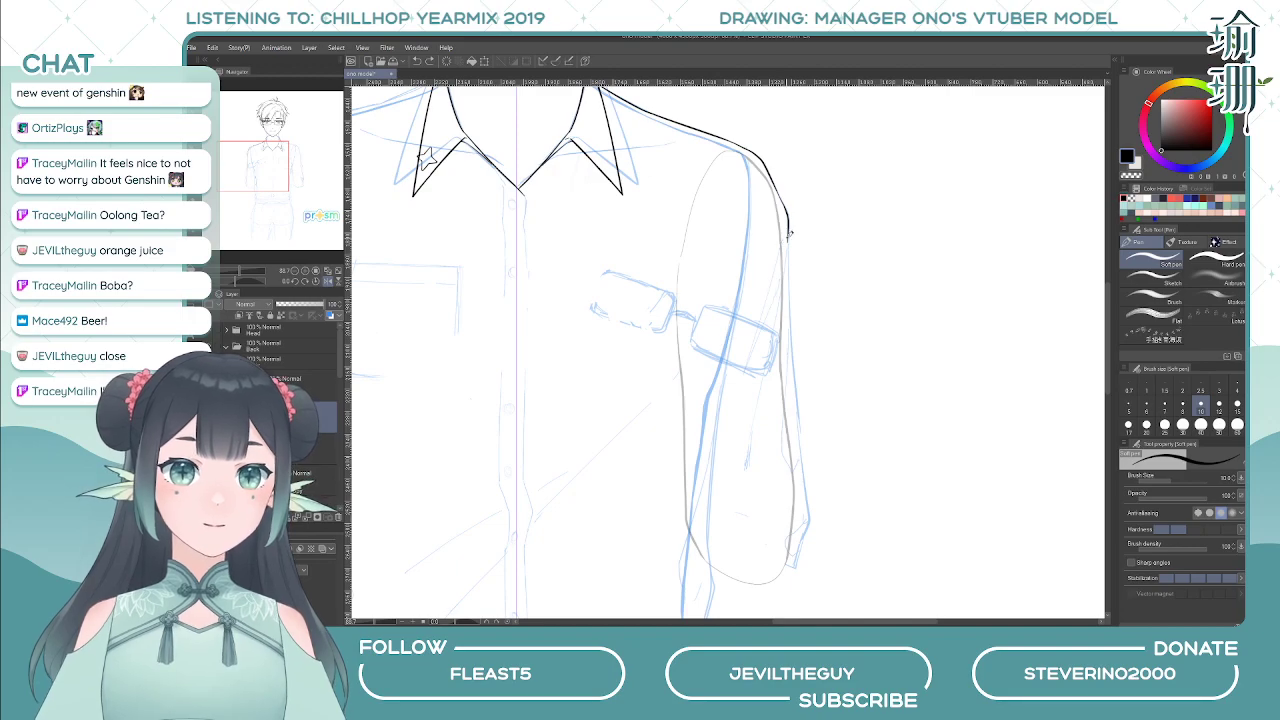
{"action": "left_click_drag", "start_coordinate": [789, 237], "coordinate": [788, 288]}
{"action": "key", "text": "ctrl+z"}
{"action": "left_click_drag", "start_coordinate": [789, 237], "coordinate": [790, 288]}
{"action": "key", "text": "ctrl+z"}
{"action": "key", "text": "ctrl+z"}
{"action": "key", "text": "ctrl+z"}
{"action": "key", "text": "ctrl+z"}
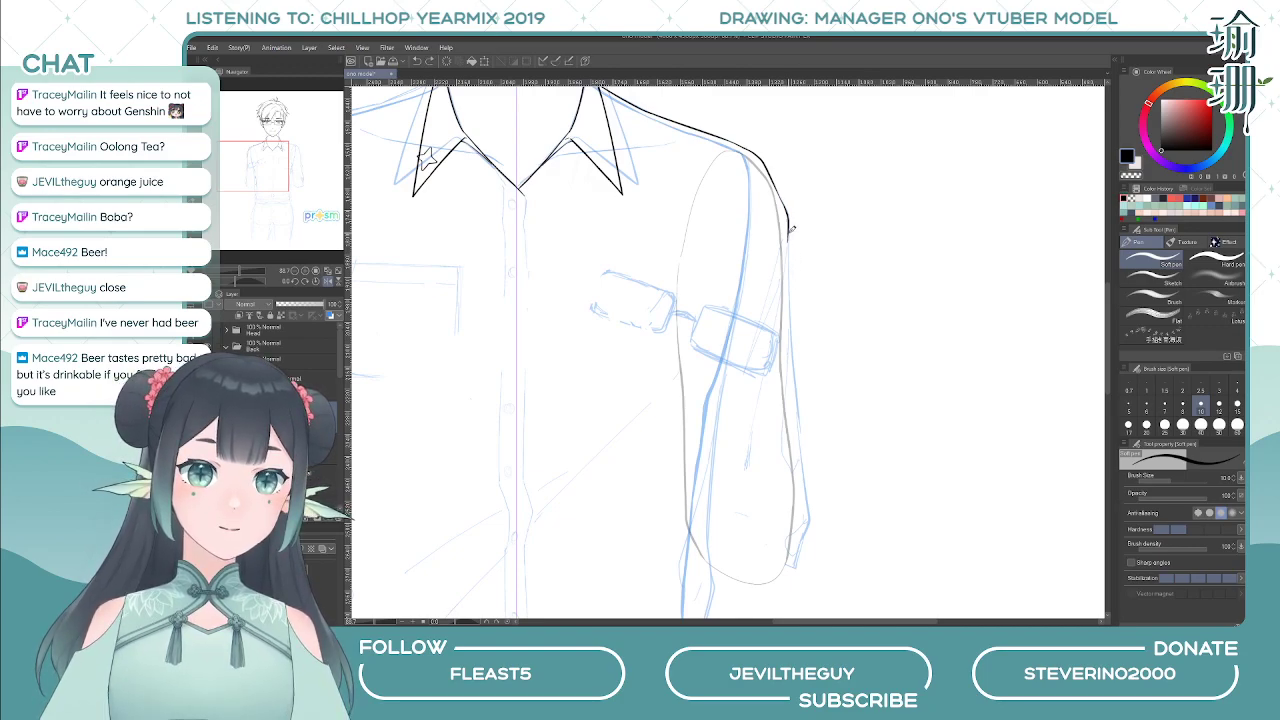
- Ink the outer outline of the character's right sleeve from the shoulder to the elbow, ending in a pointed cuff fold
{"action": "left_click_drag", "start_coordinate": [790, 230], "coordinate": [806, 530]}
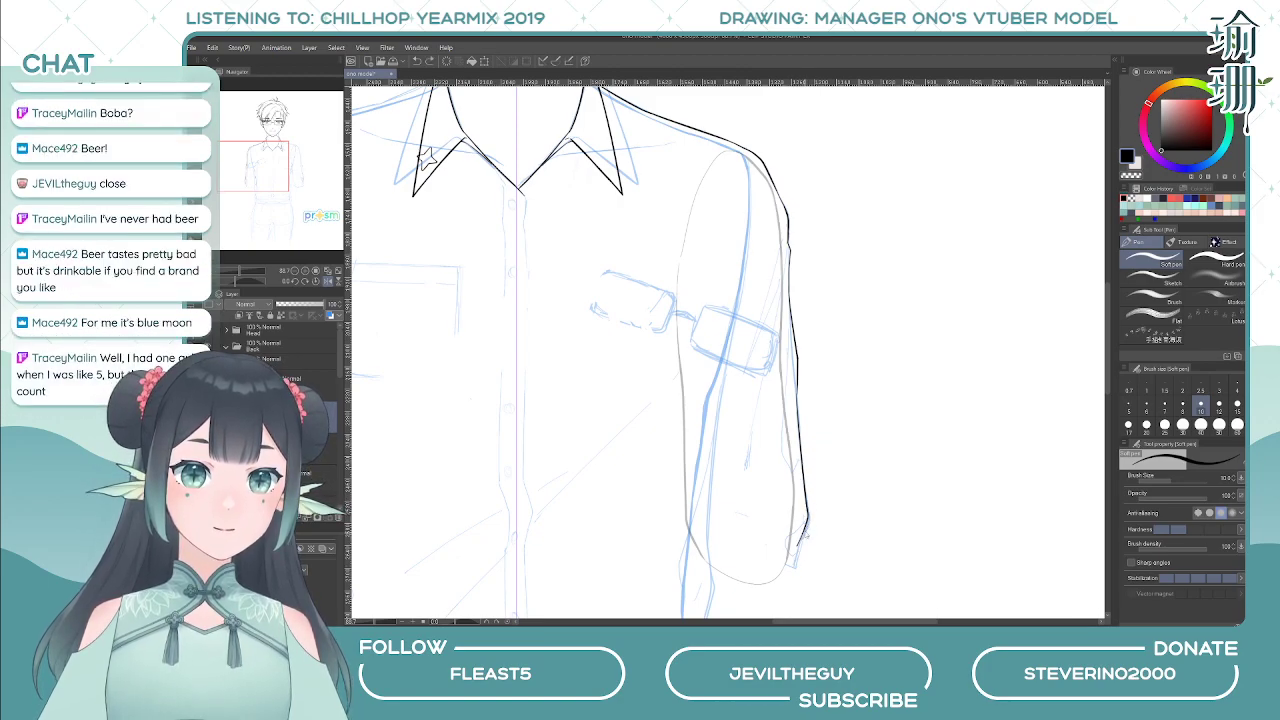
{"action": "key", "text": "ctrl+z"}
{"action": "left_click_drag", "start_coordinate": [799, 381], "coordinate": [808, 483]}
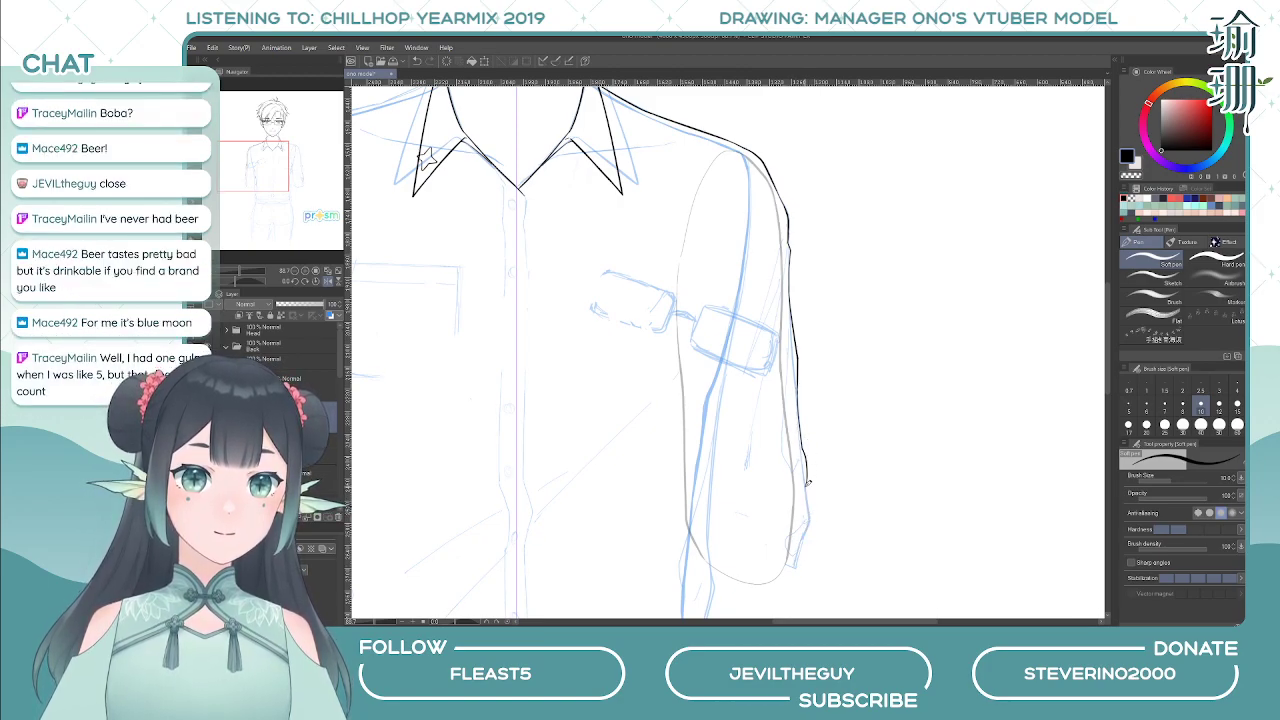
{"action": "key", "text": "ctrl+z"}
{"action": "mouse_move", "coordinate": [799, 382]}
{"action": "left_mouse_down"}
{"action": "mouse_move", "coordinate": [807, 476]}
{"action": "mouse_move", "coordinate": [747, 459]}
{"action": "left_mouse_up"}
{"action": "key", "text": "ctrl+z"}
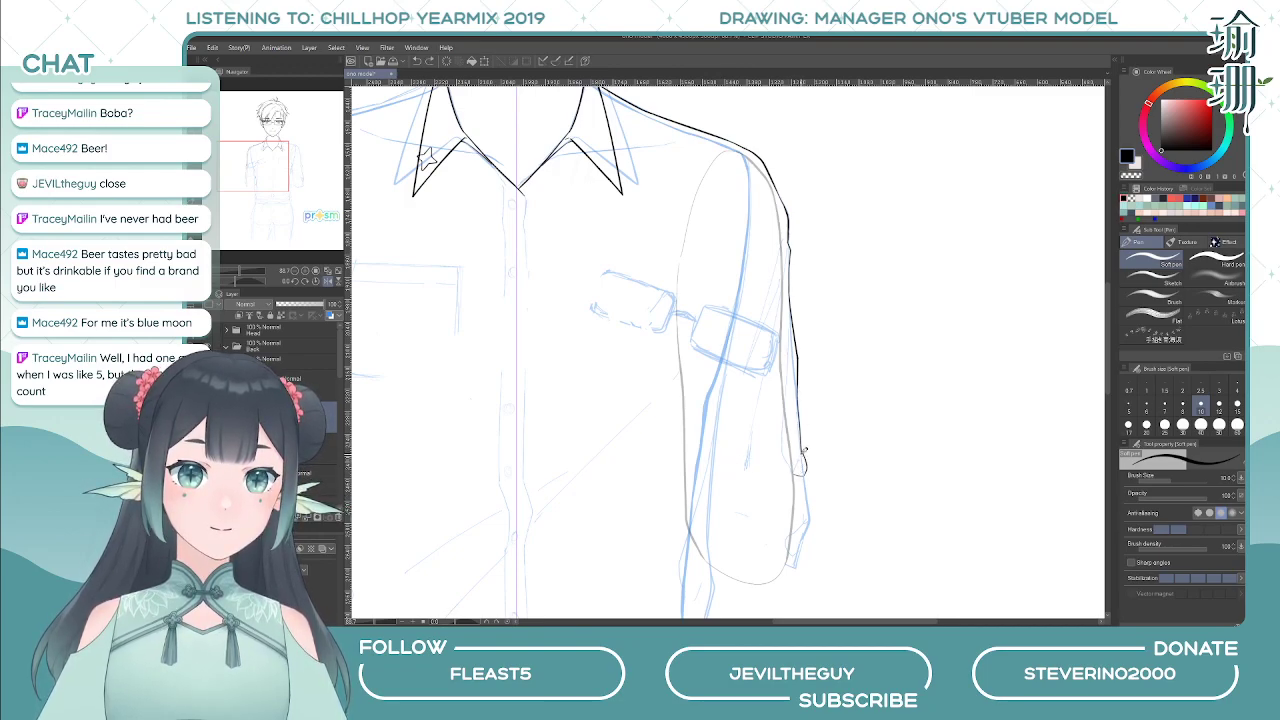
{"action": "key", "text": "ctrl+z"}
{"action": "left_click_drag", "start_coordinate": [800, 391], "coordinate": [812, 515]}
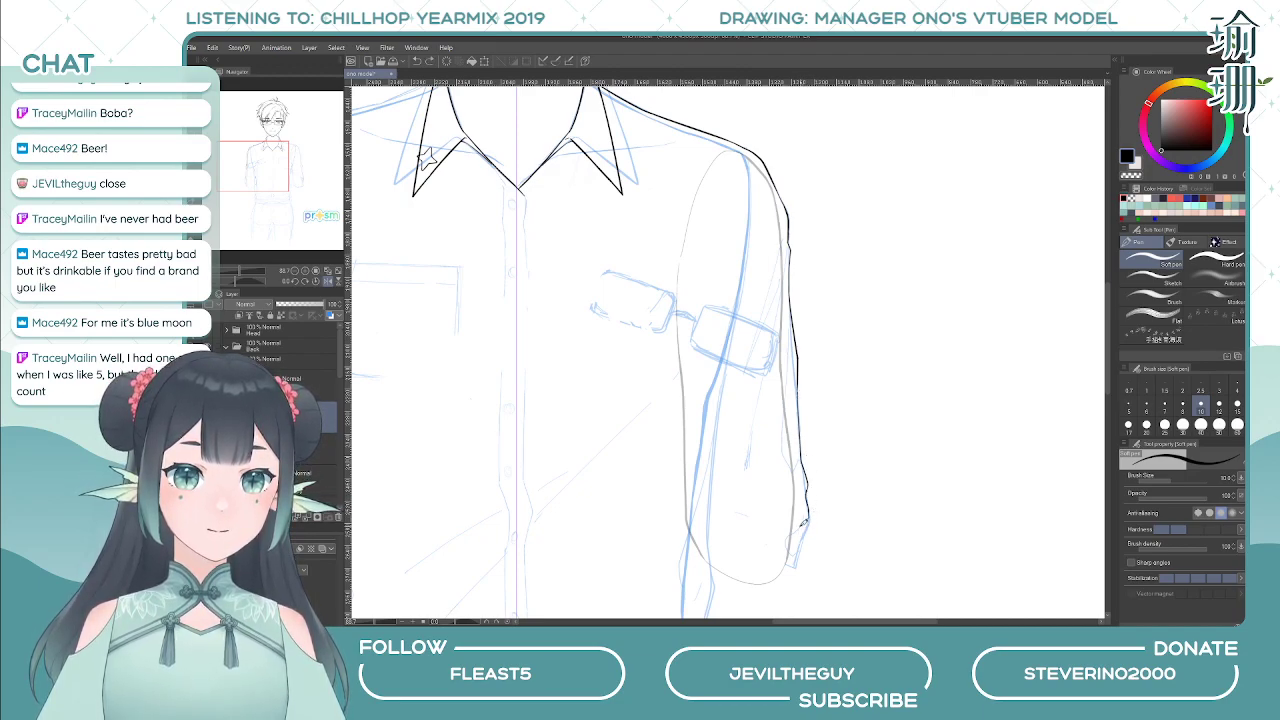
{"action": "left_click_drag", "start_coordinate": [803, 520], "coordinate": [802, 535]}
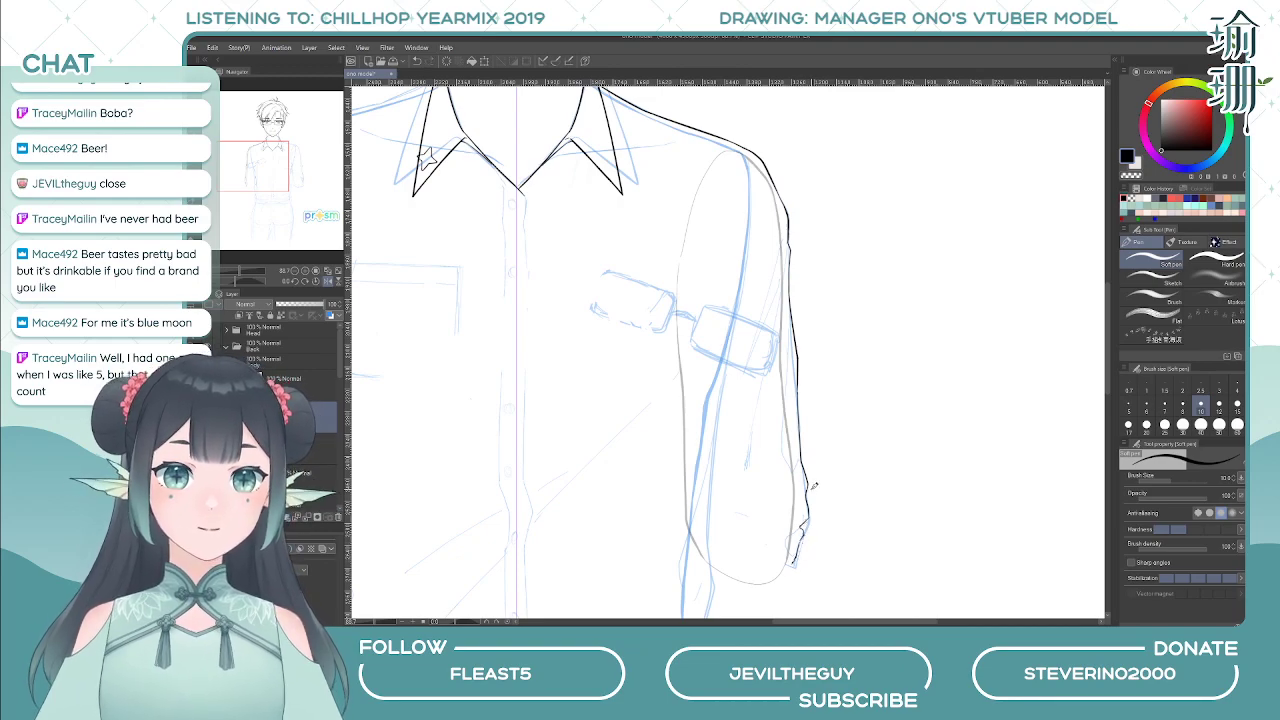
- Ink curved fold lines across the same sleeve at elbow height, starting from its outer edge
{"action": "key", "text": "h"}
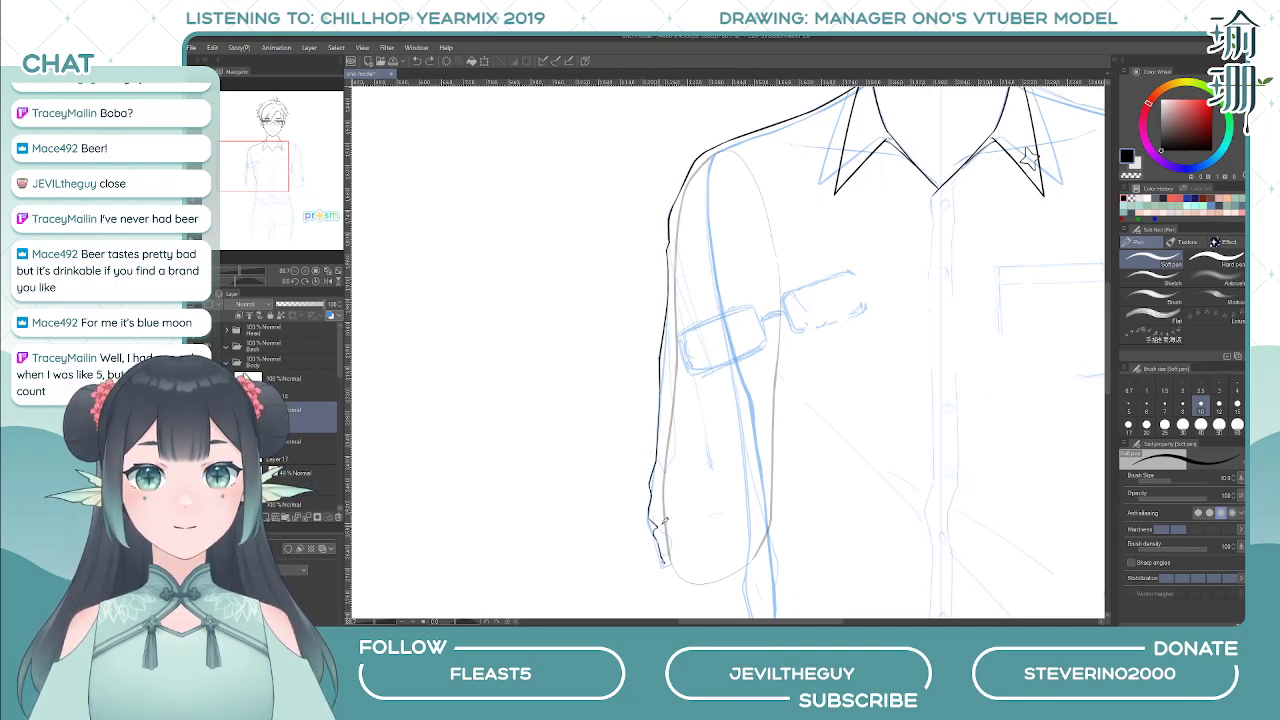
{"action": "left_click_drag", "start_coordinate": [662, 520], "coordinate": [726, 503]}
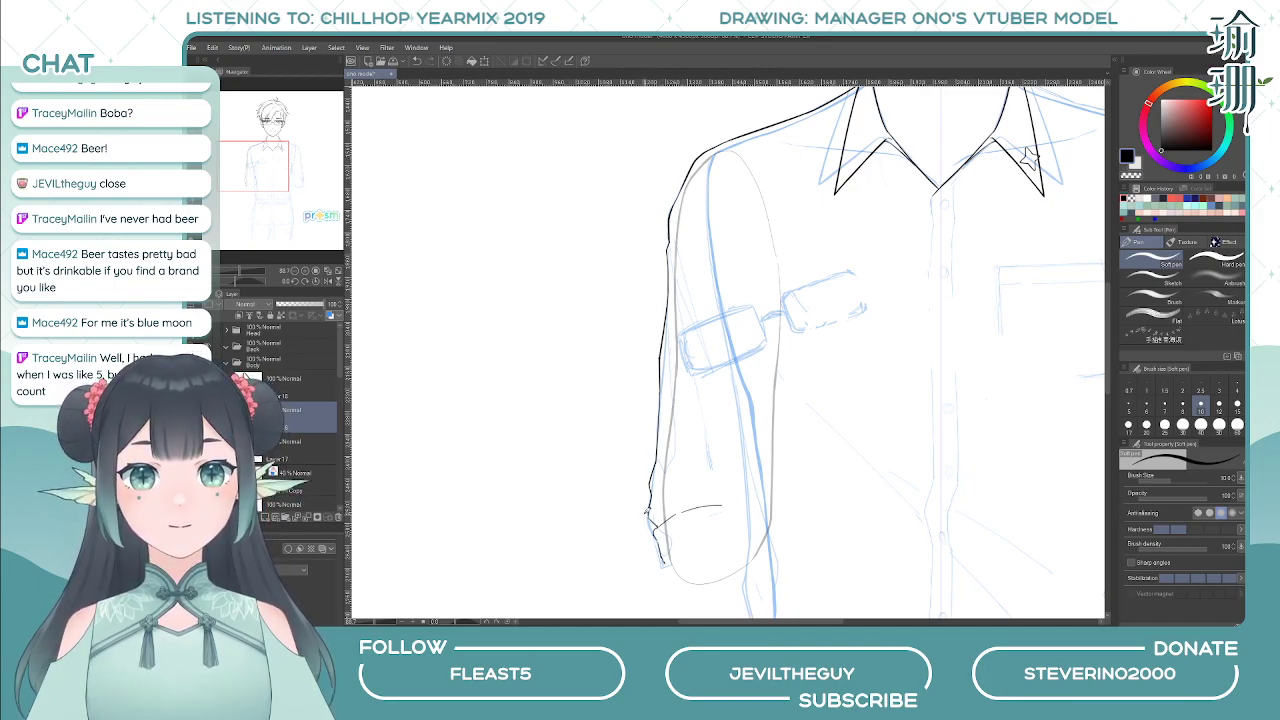
{"action": "key", "text": "ctrl+z"}
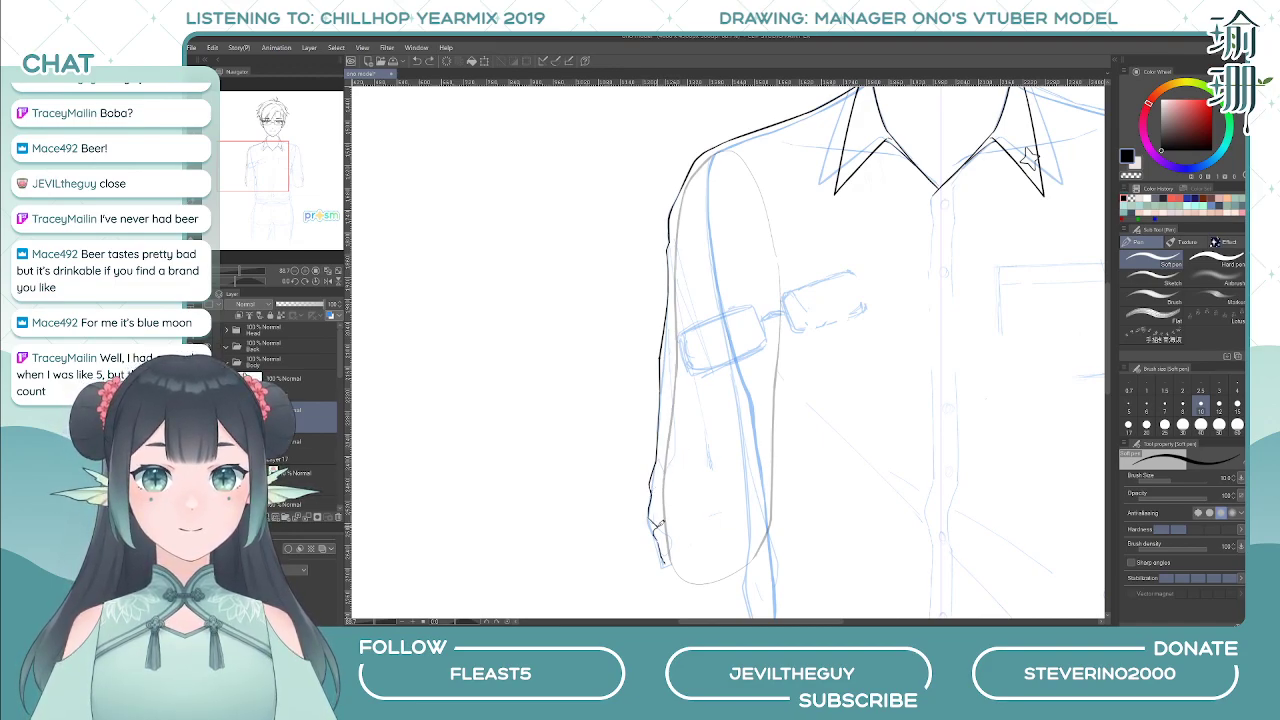
{"action": "mouse_move", "coordinate": [670, 513]}
{"action": "left_mouse_down"}
{"action": "mouse_move", "coordinate": [747, 495]}
{"action": "mouse_move", "coordinate": [680, 506]}
{"action": "left_mouse_up"}
{"action": "key", "text": "ctrl+z"}
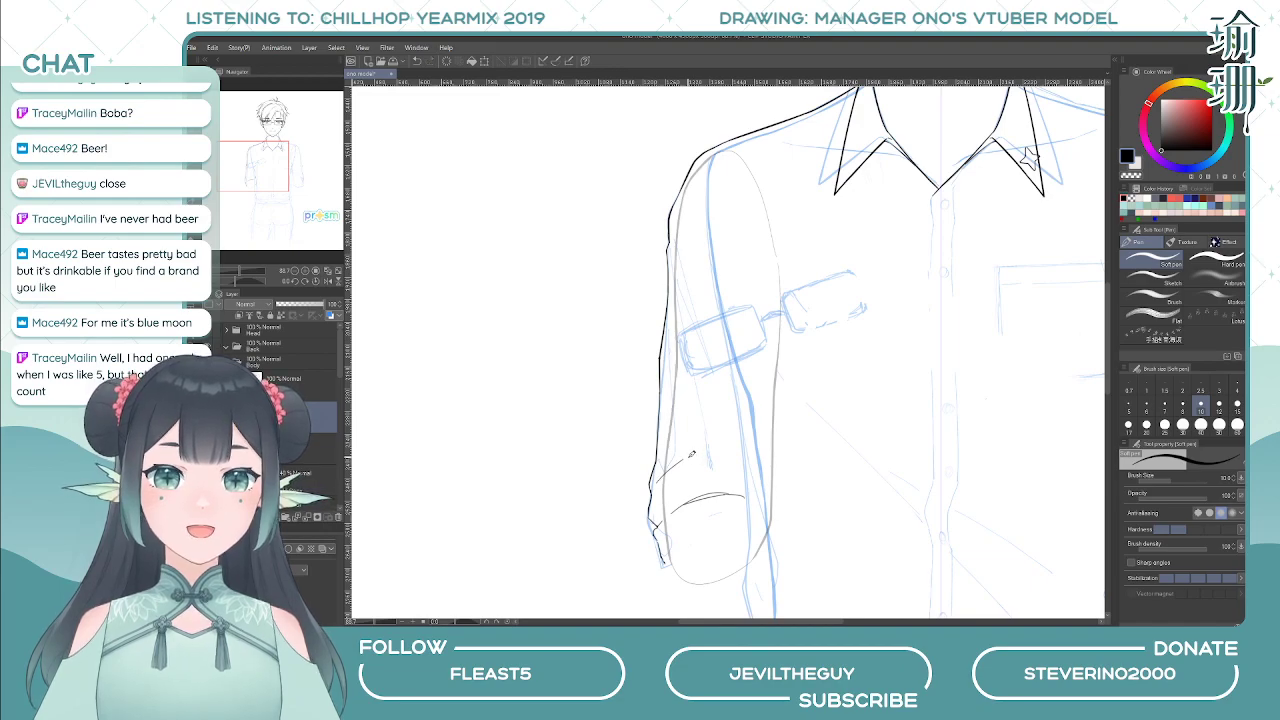
{"action": "left_click_drag", "start_coordinate": [688, 460], "coordinate": [745, 458]}
{"action": "key", "text": "ctrl+z"}
{"action": "key", "text": "ctrl+z"}
- Extend the upper elbow fold across the sleeve and down along its inner edge to form the cuff outline
{"action": "key", "text": "h"}
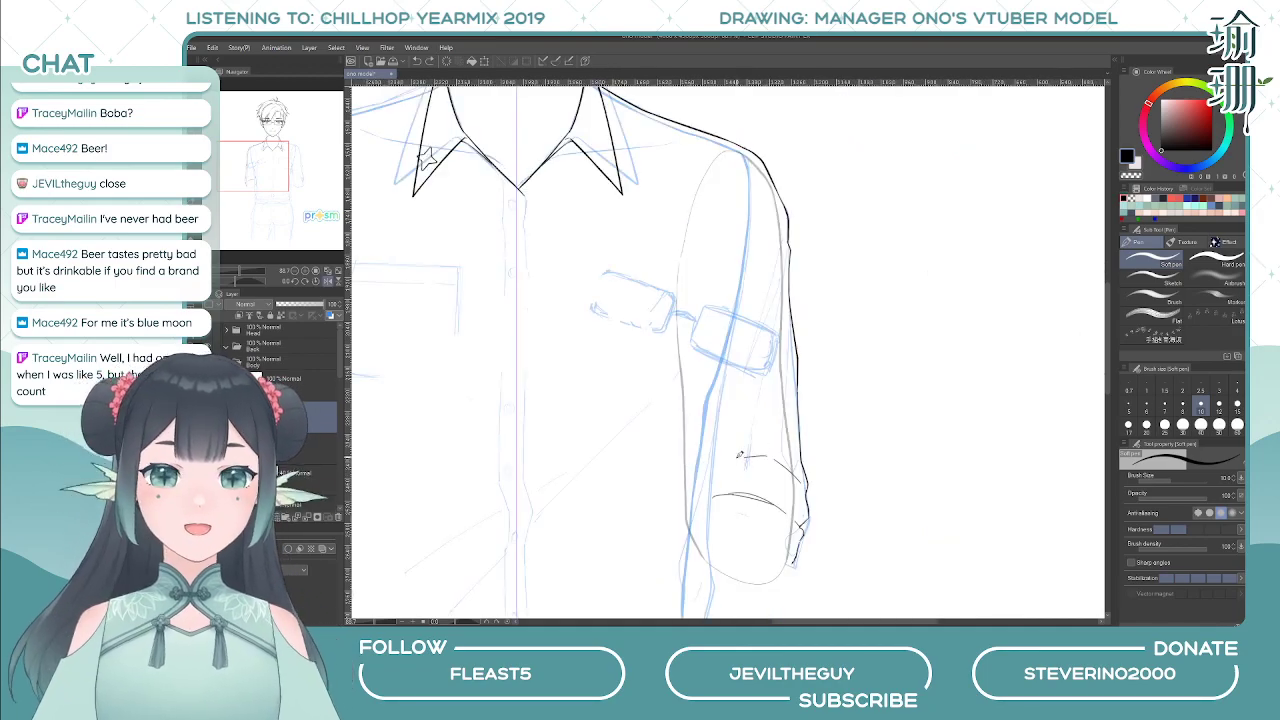
{"action": "key", "text": "ctrl+z"}
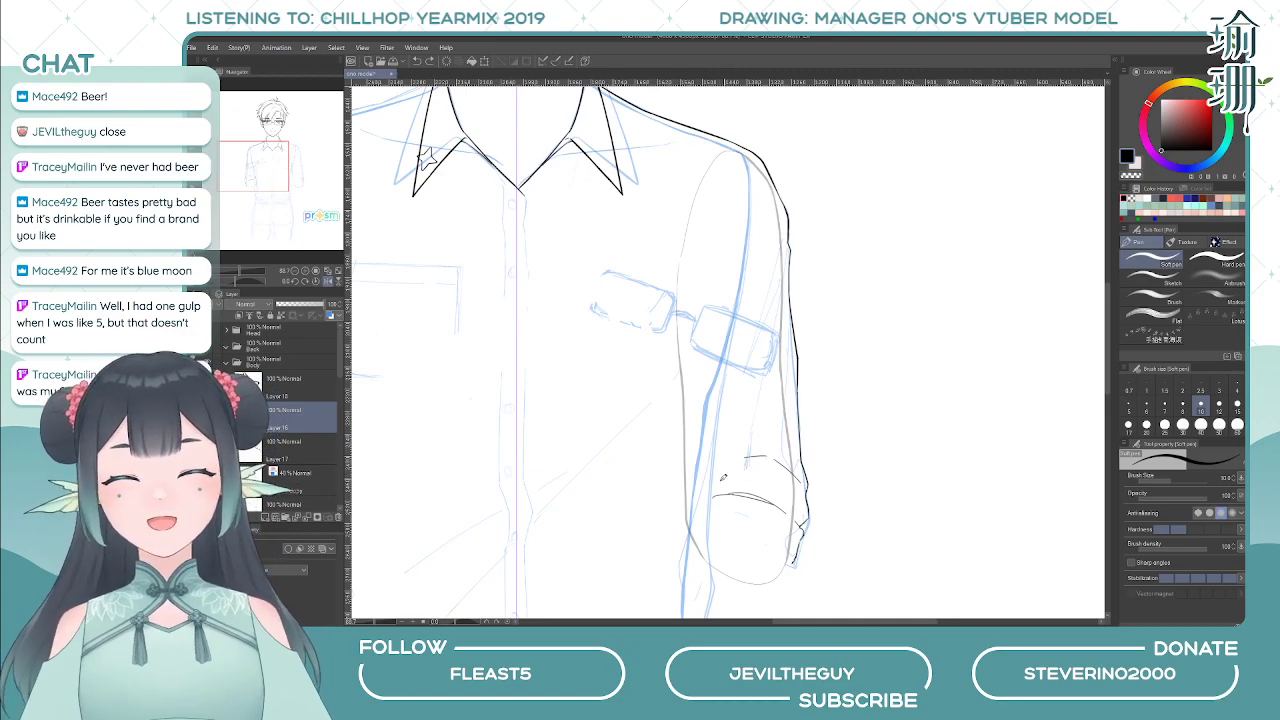
{"action": "key", "text": "ctrl+z"}
{"action": "mouse_move", "coordinate": [764, 454]}
{"action": "left_mouse_down"}
{"action": "mouse_move", "coordinate": [706, 475]}
{"action": "mouse_move", "coordinate": [700, 498]}
{"action": "left_mouse_up"}
{"action": "key", "text": "ctrl+z"}
{"action": "key", "text": "ctrl+z"}
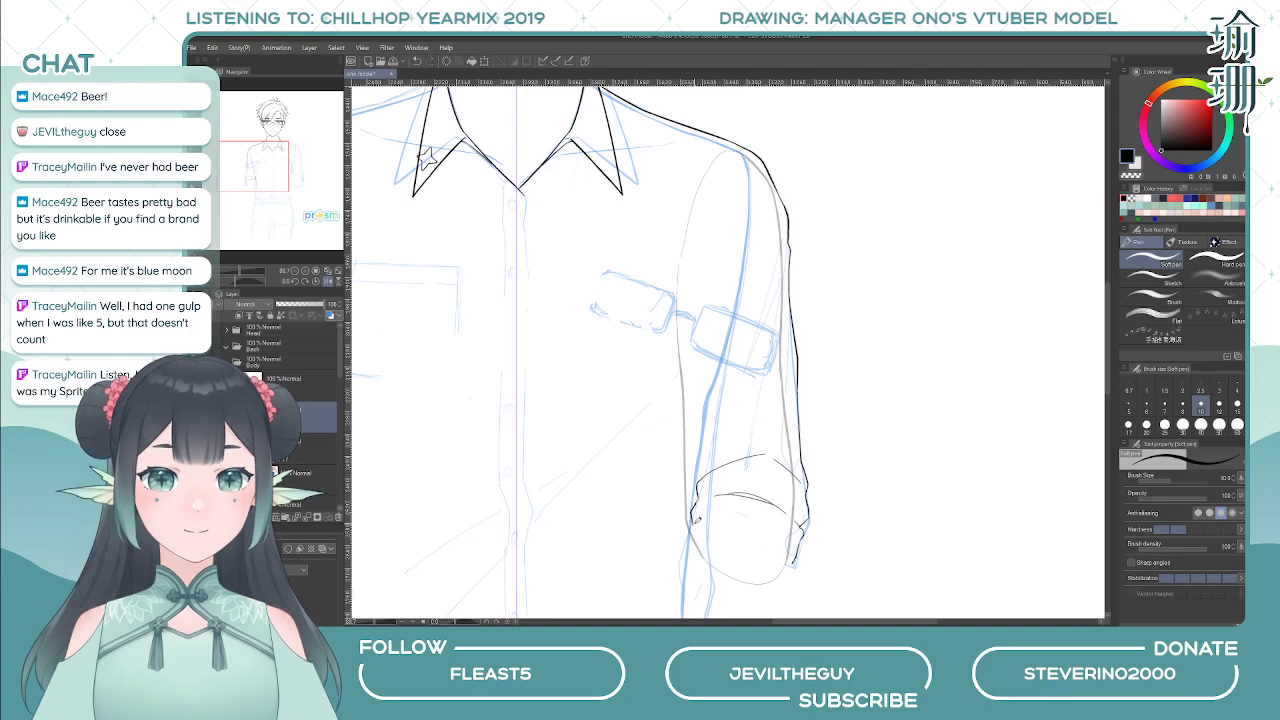
{"action": "mouse_move", "coordinate": [698, 508]}
{"action": "left_mouse_down"}
{"action": "mouse_move", "coordinate": [689, 535]}
{"action": "mouse_move", "coordinate": [736, 525]}
{"action": "left_mouse_up"}
{"action": "key", "text": "ctrl+z"}
{"action": "key", "text": "ctrl+z"}
- Show the rolled-sleeve arm sketch on Layer 11, tint it with the blue layer colour and lower its opacity
{"action": "key", "text": "h"}
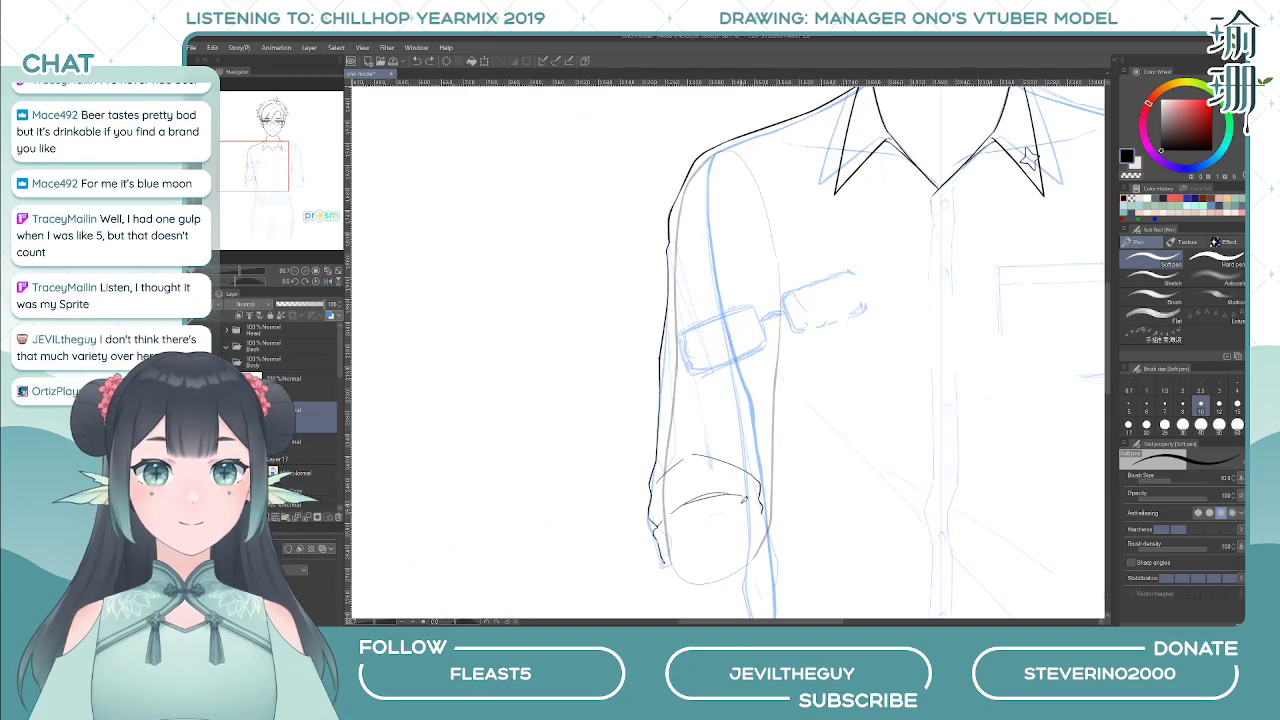
{"action": "left_click_drag", "start_coordinate": [706, 456], "coordinate": [661, 366]}
{"action": "left_click", "coordinate": [206, 386]}
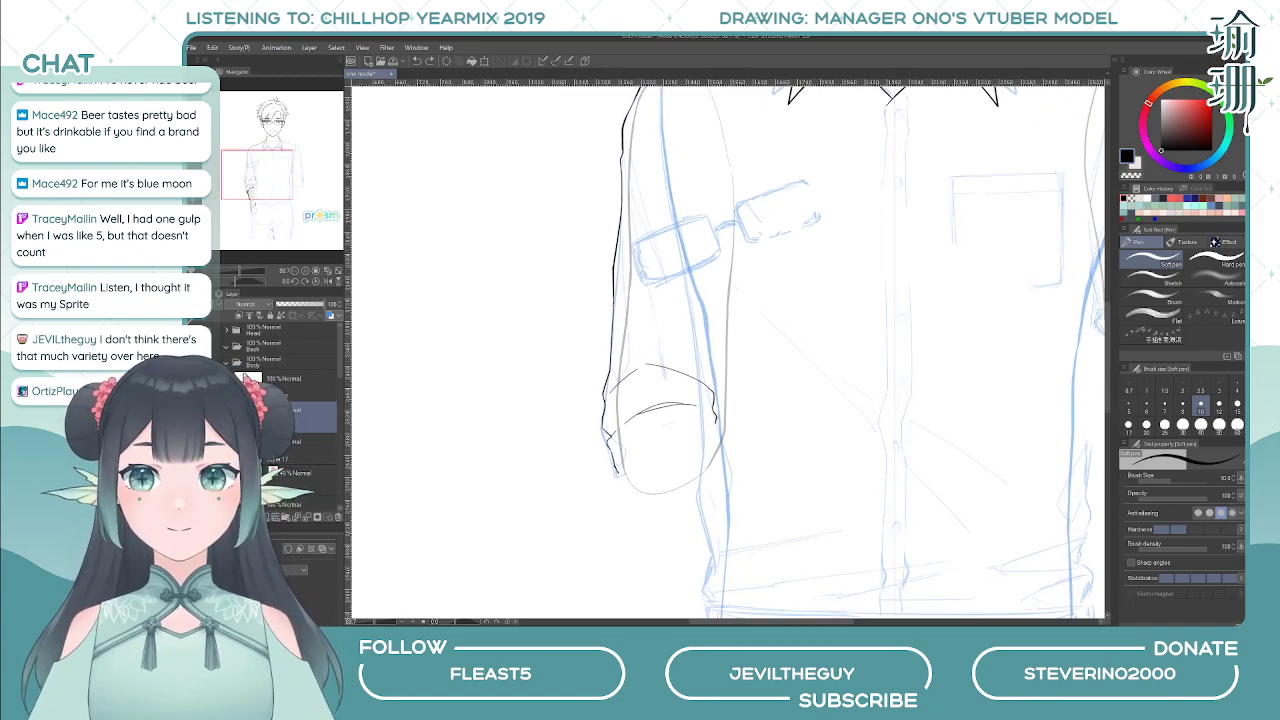
{"action": "left_click", "coordinate": [306, 503]}
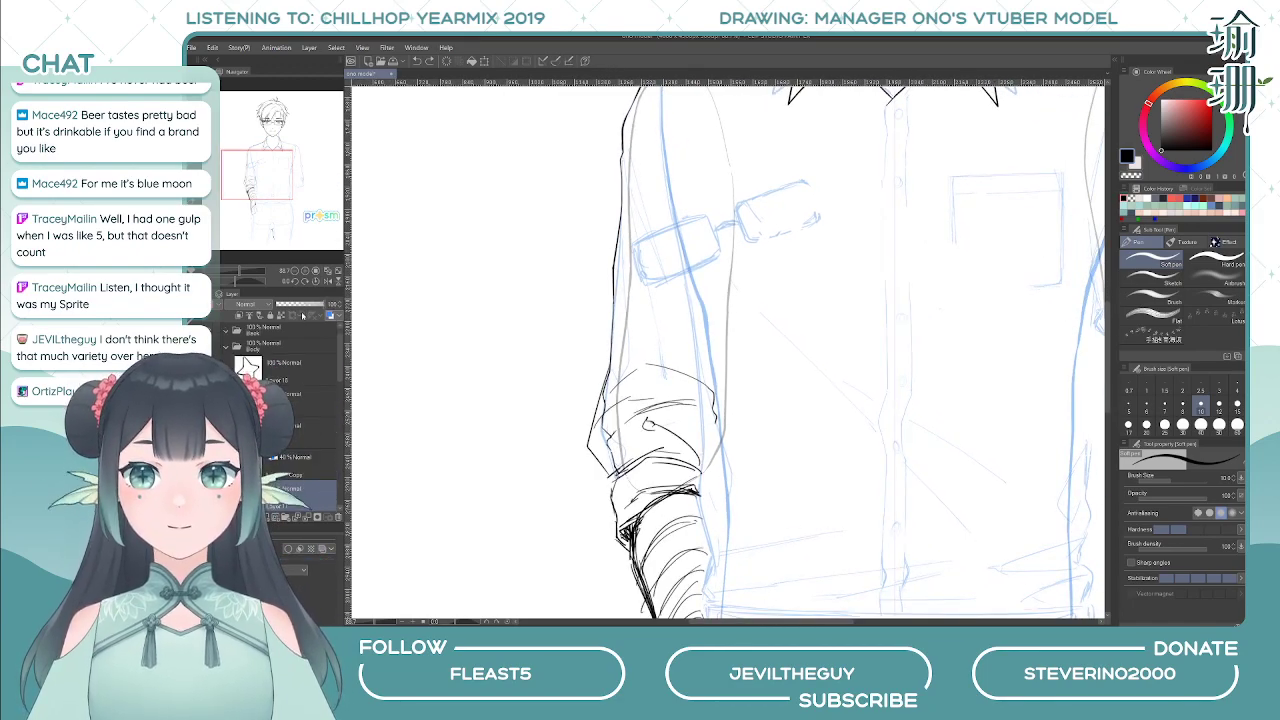
{"action": "left_click", "coordinate": [331, 315]}
{"action": "left_click_drag", "start_coordinate": [306, 301], "coordinate": [306, 304]}
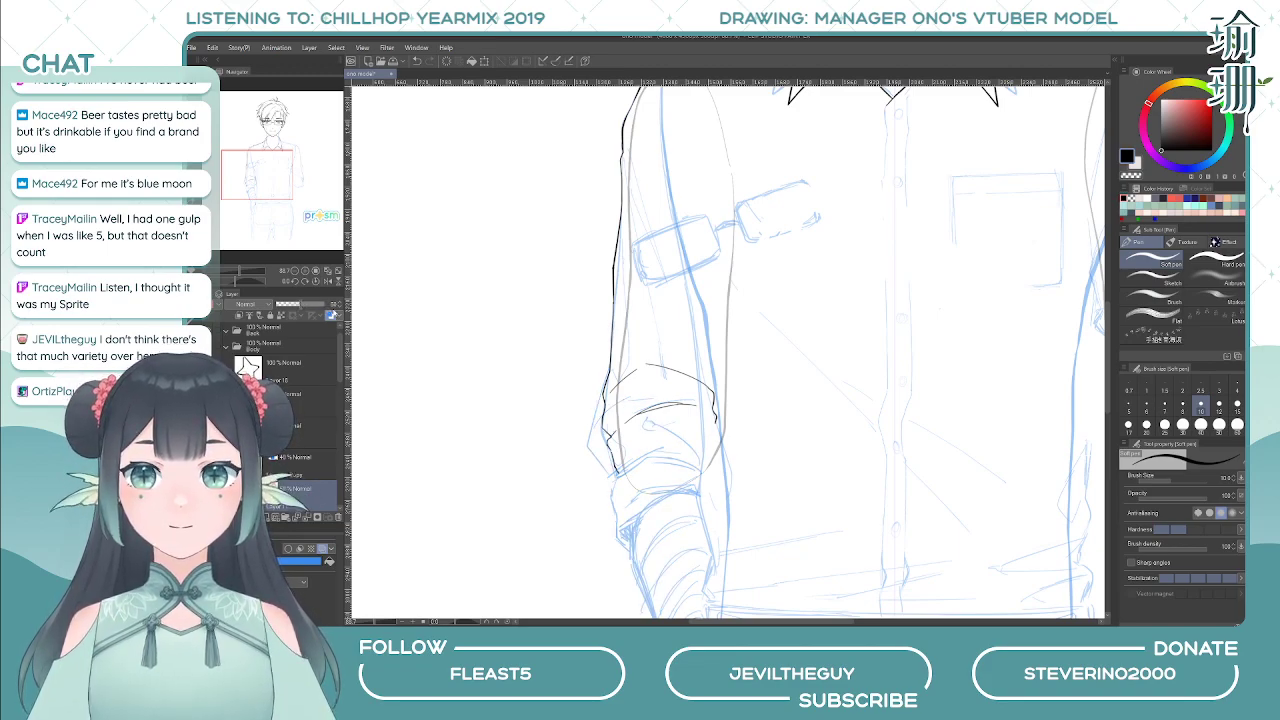
- Erase the inked elbow folds and cuff lines from the sleeve's line-art layer using an enlarged hard eraser
{"action": "key", "text": "e"}
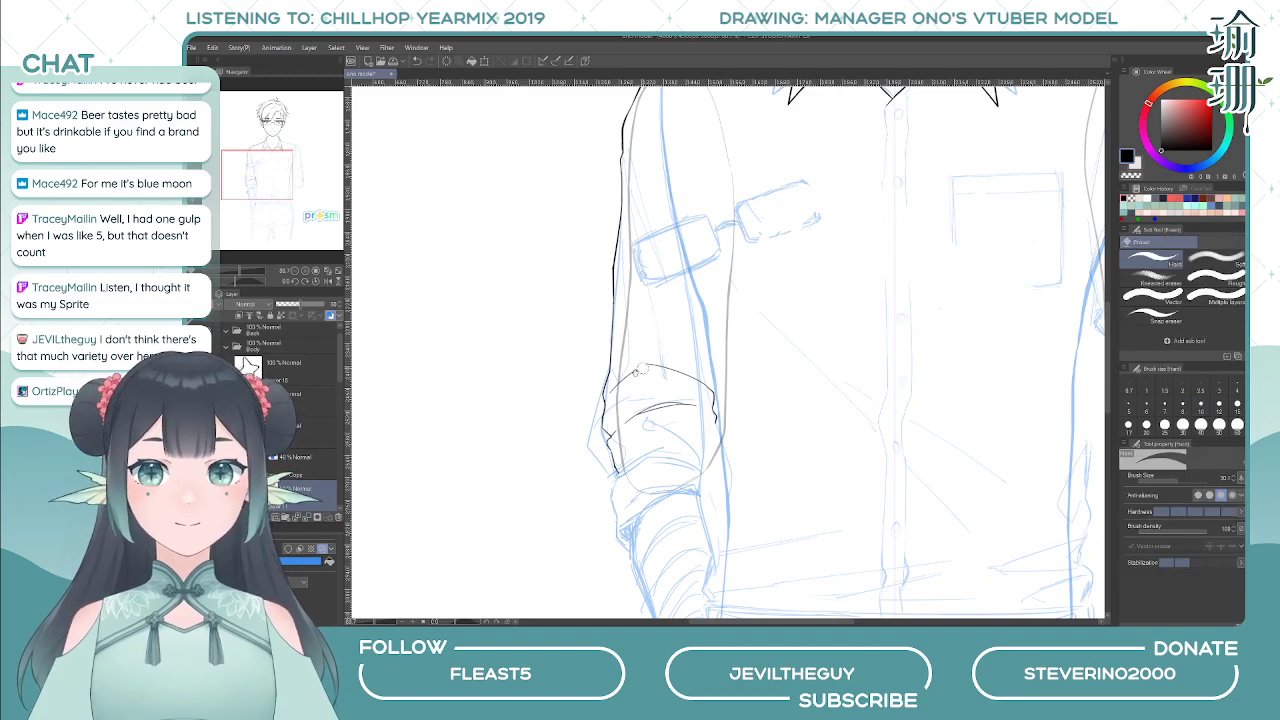
{"action": "left_click", "coordinate": [288, 411]}
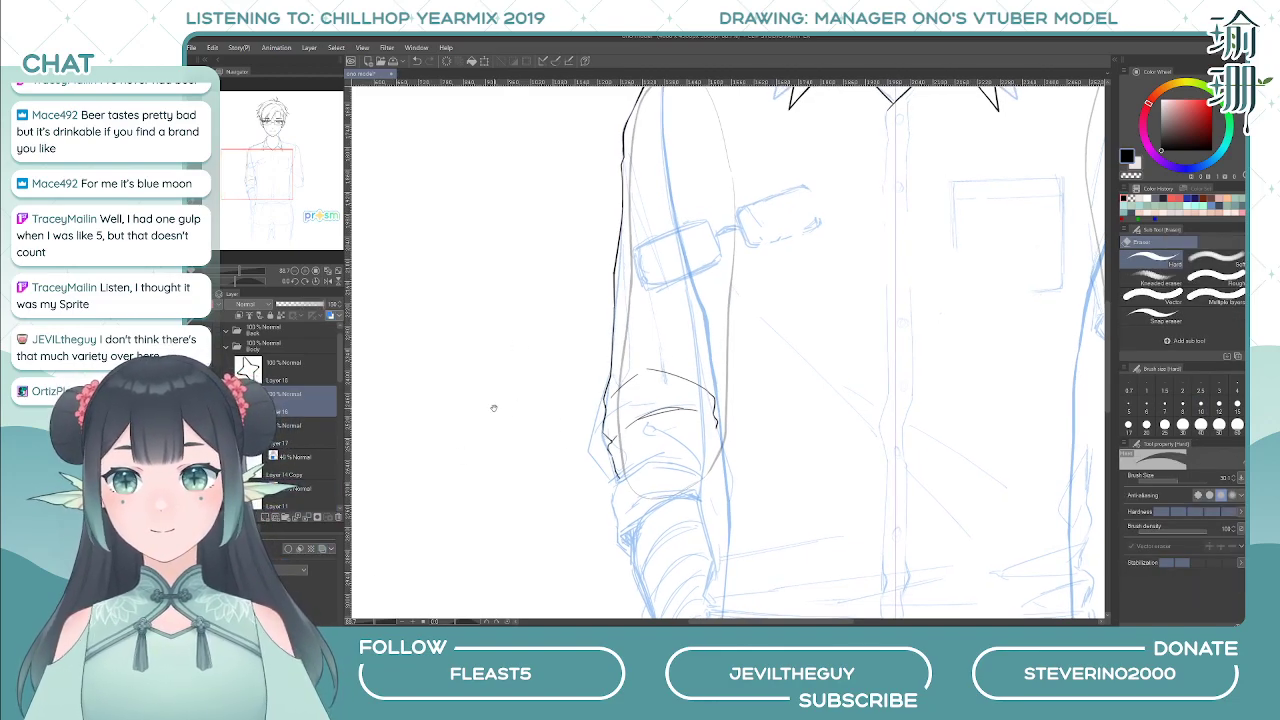
{"action": "scroll", "coordinate": [491, 408], "scroll_direction": "down", "scroll_amount": 1}
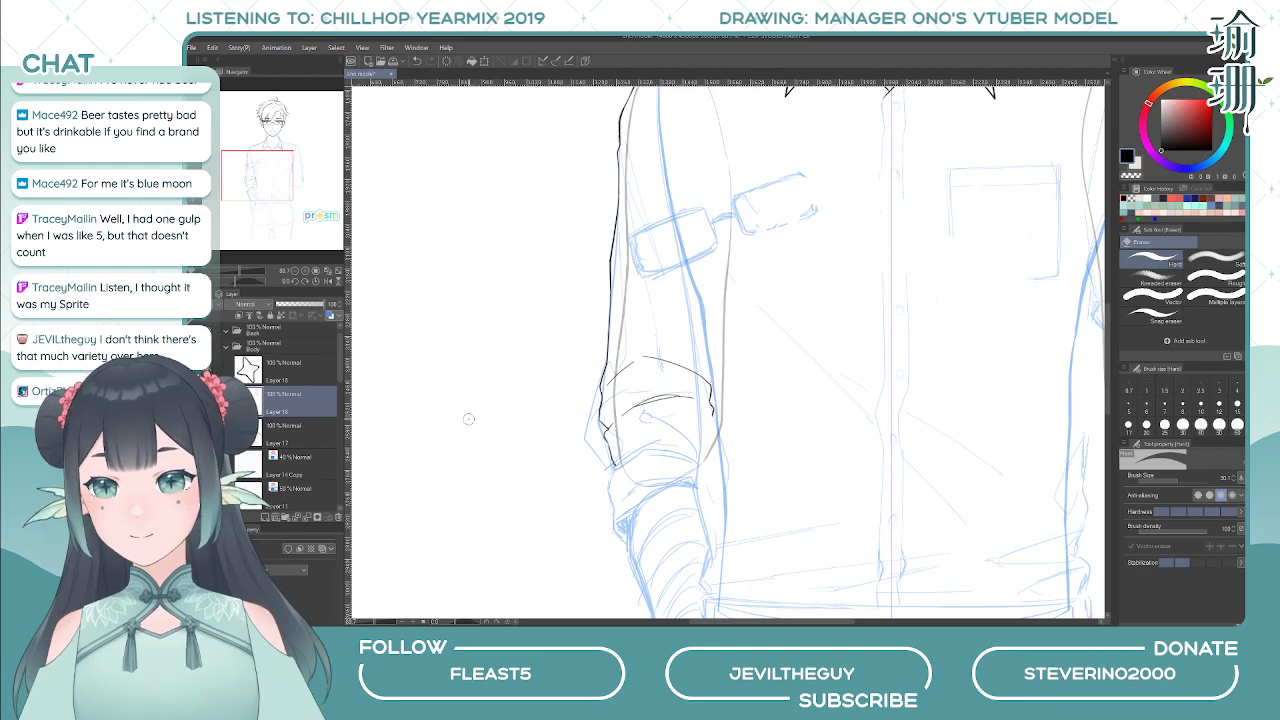
{"action": "scroll", "coordinate": [518, 348], "scroll_direction": "up", "scroll_amount": 2}
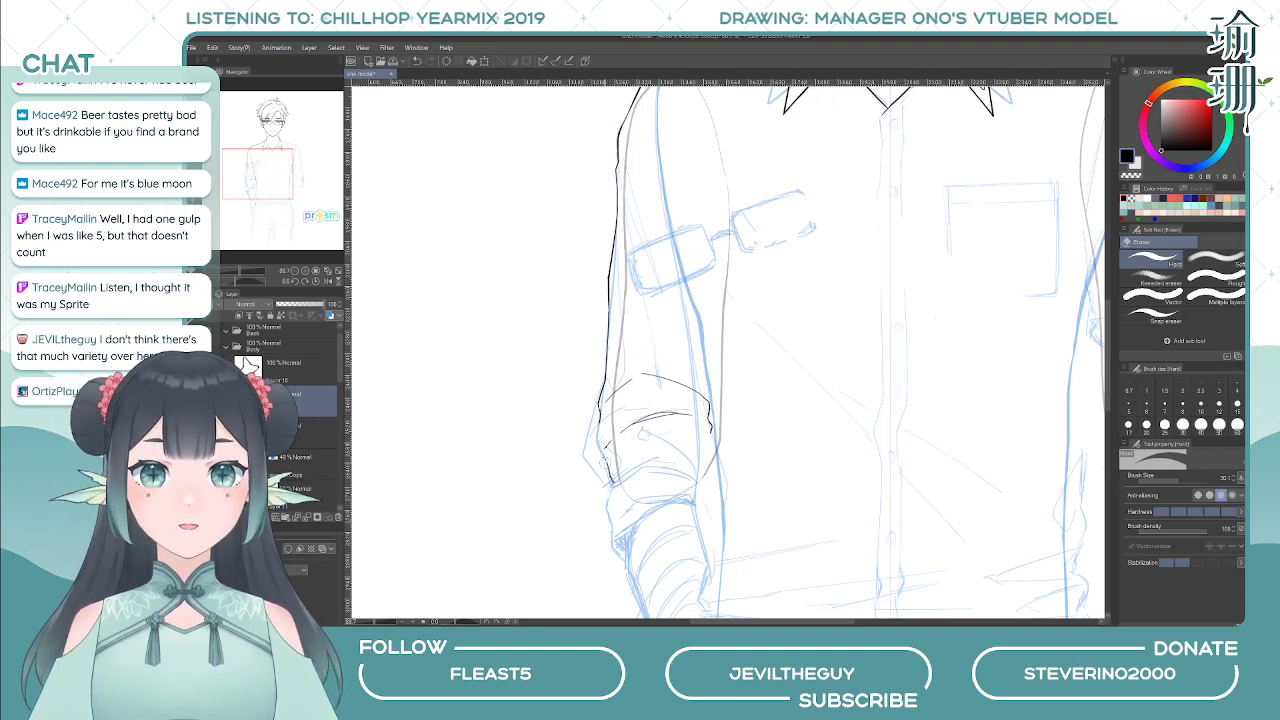
{"action": "key", "text": "bracketright"}
{"action": "key", "text": "bracketright"}
{"action": "key", "text": "bracketright"}
{"action": "key", "text": "bracketright"}
{"action": "key", "text": "bracketright"}
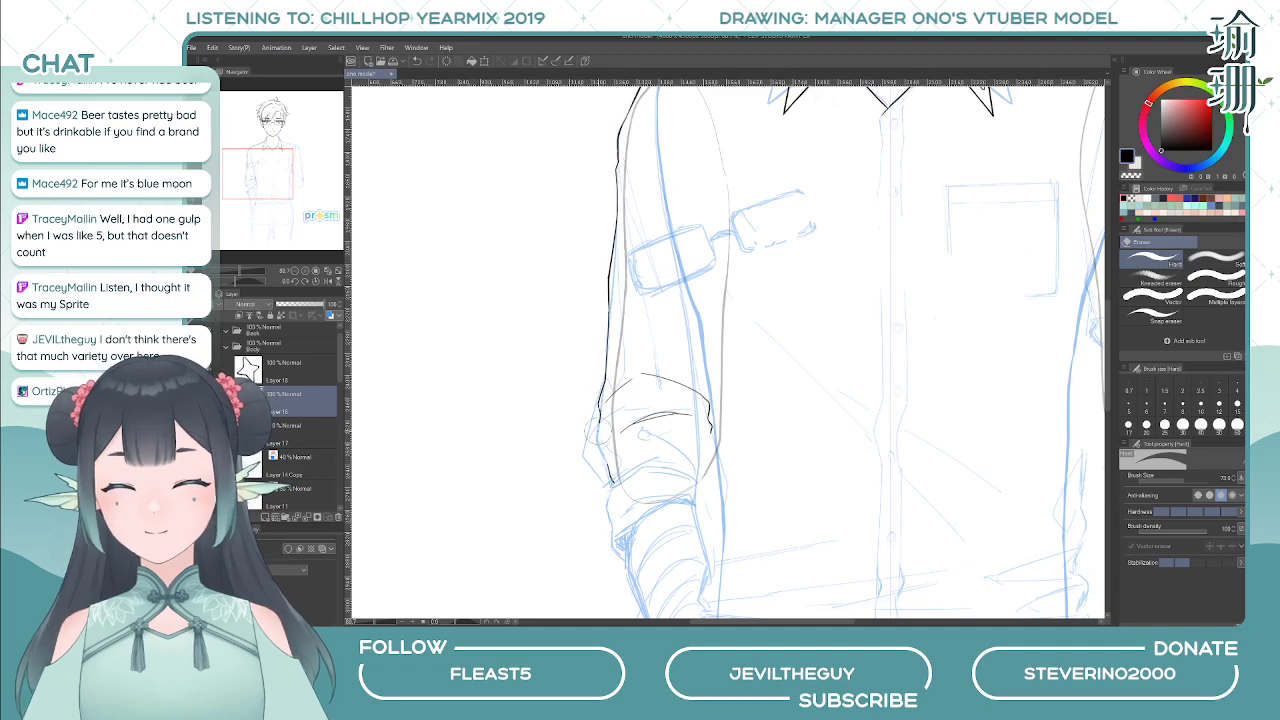
{"action": "mouse_move", "coordinate": [608, 396]}
{"action": "left_mouse_down"}
{"action": "mouse_move", "coordinate": [677, 344]}
{"action": "mouse_move", "coordinate": [664, 406]}
{"action": "mouse_move", "coordinate": [680, 377]}
{"action": "mouse_move", "coordinate": [695, 407]}
{"action": "mouse_move", "coordinate": [696, 351]}
{"action": "mouse_move", "coordinate": [704, 385]}
{"action": "mouse_move", "coordinate": [646, 395]}
{"action": "mouse_move", "coordinate": [625, 431]}
{"action": "mouse_move", "coordinate": [611, 503]}
{"action": "left_mouse_up"}
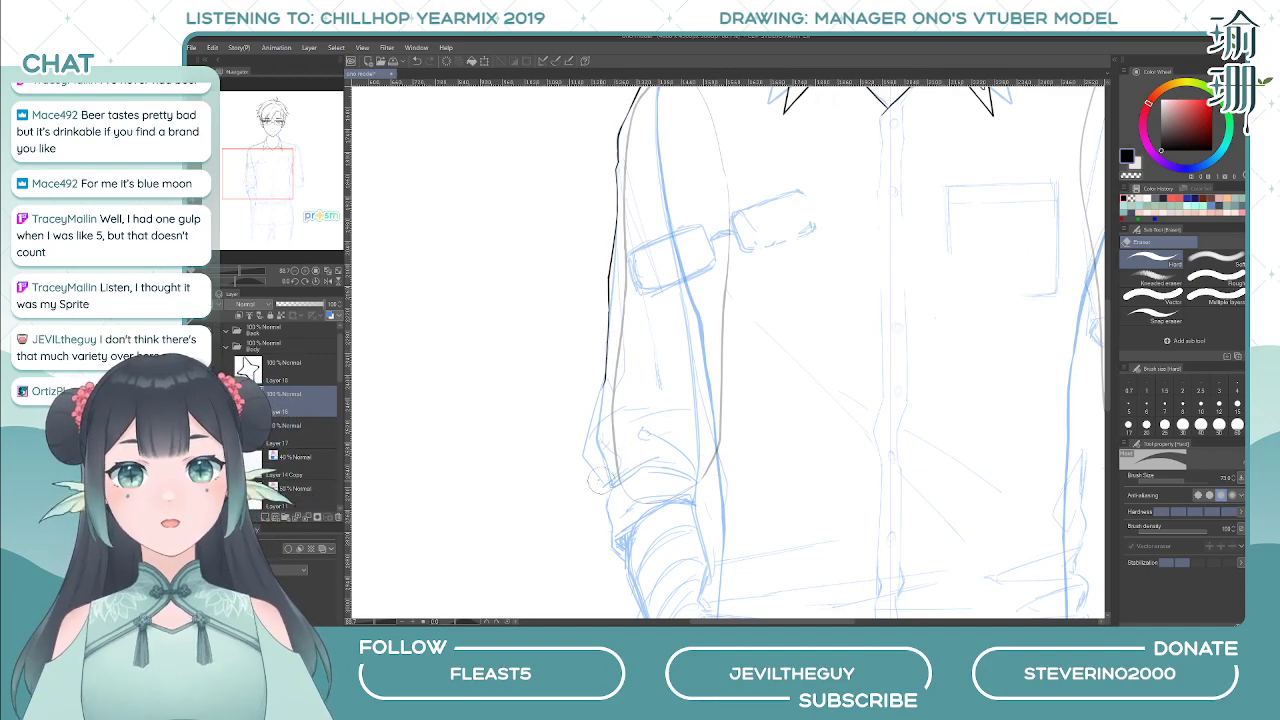
{"action": "key", "text": "p"}
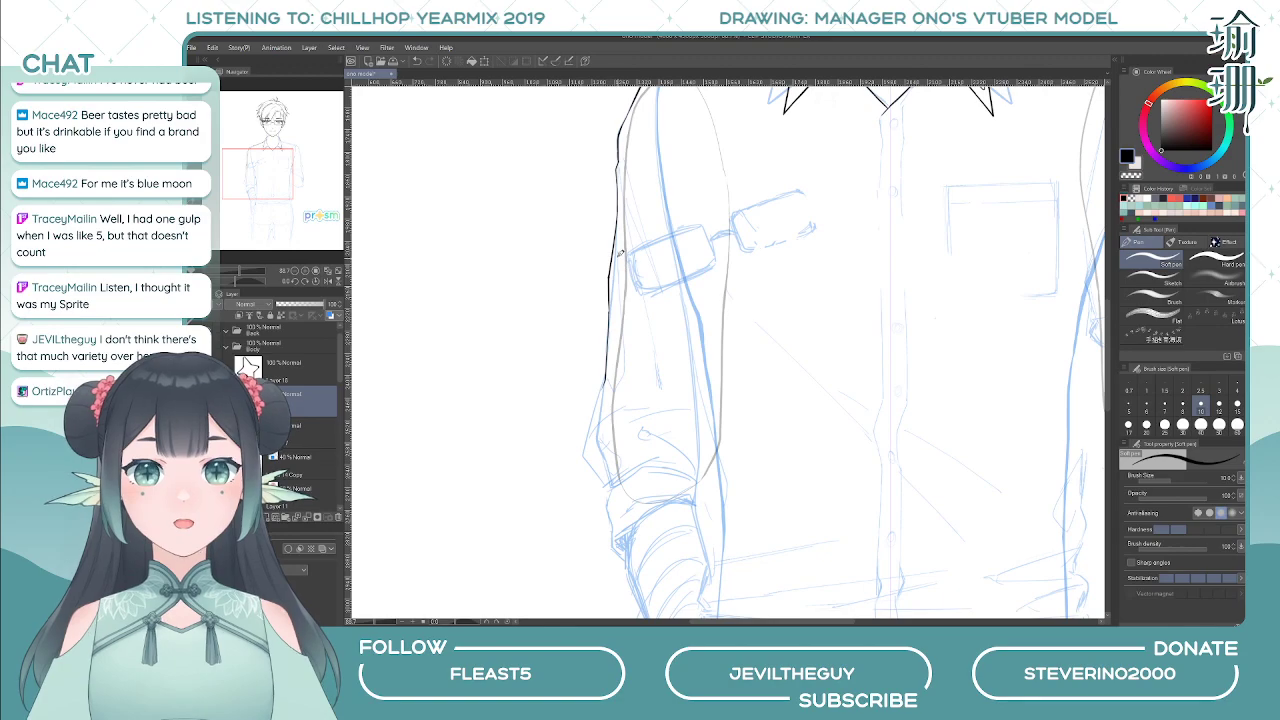
{"action": "left_click_drag", "start_coordinate": [620, 248], "coordinate": [638, 378]}
{"action": "key", "text": "ctrl+z"}
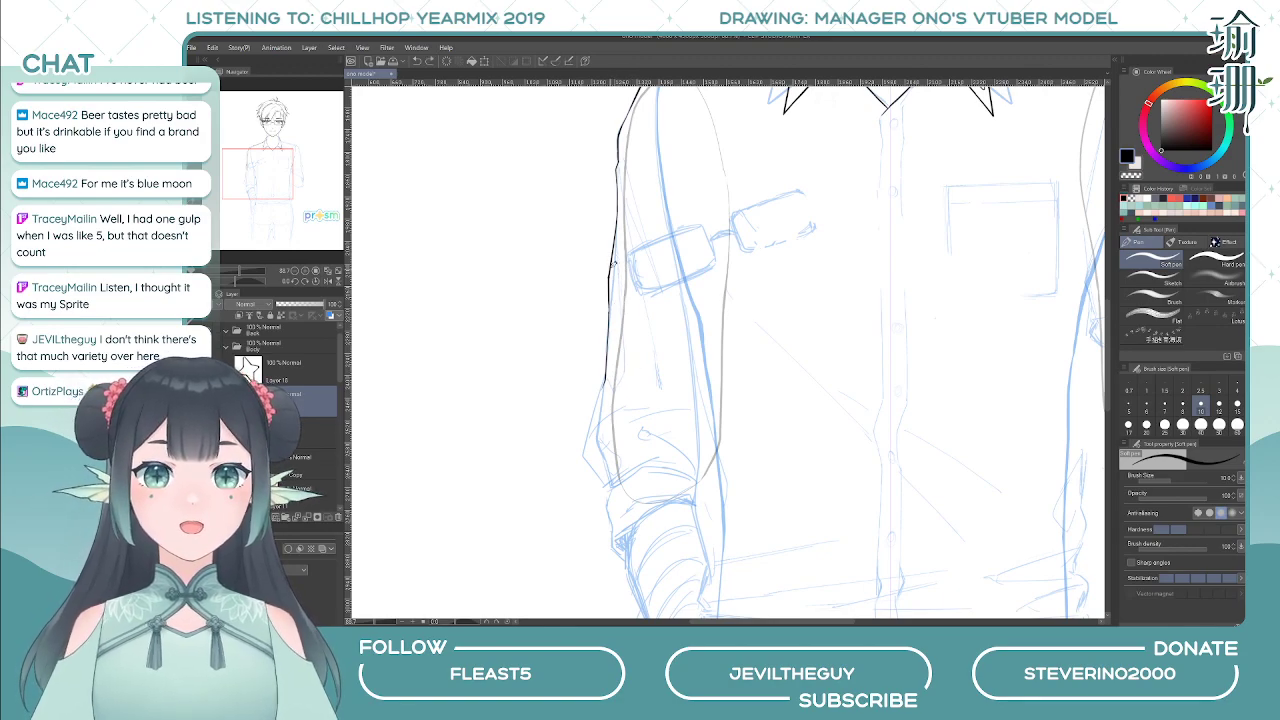
{"action": "left_click_drag", "start_coordinate": [618, 252], "coordinate": [632, 366]}
{"action": "key", "text": "ctrl+z"}
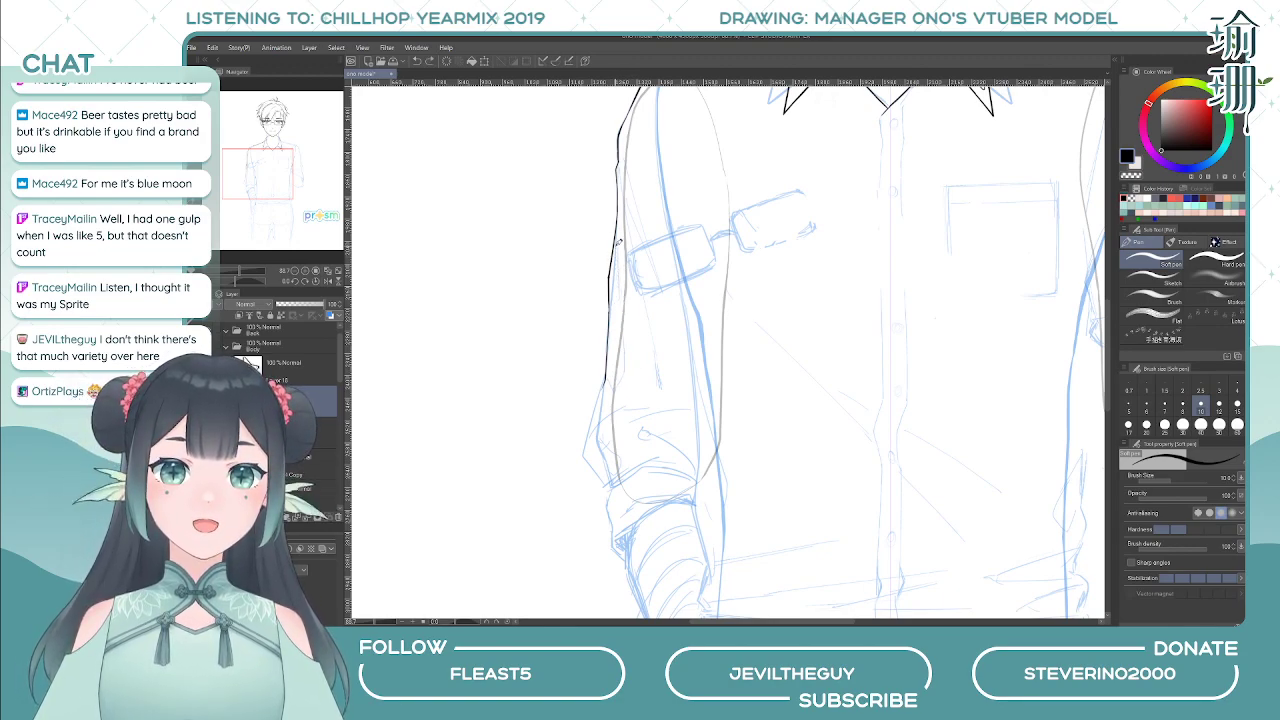
- Erase the sleeve's inked outer outline from the armband height down to the elbow
{"action": "key", "text": "e"}
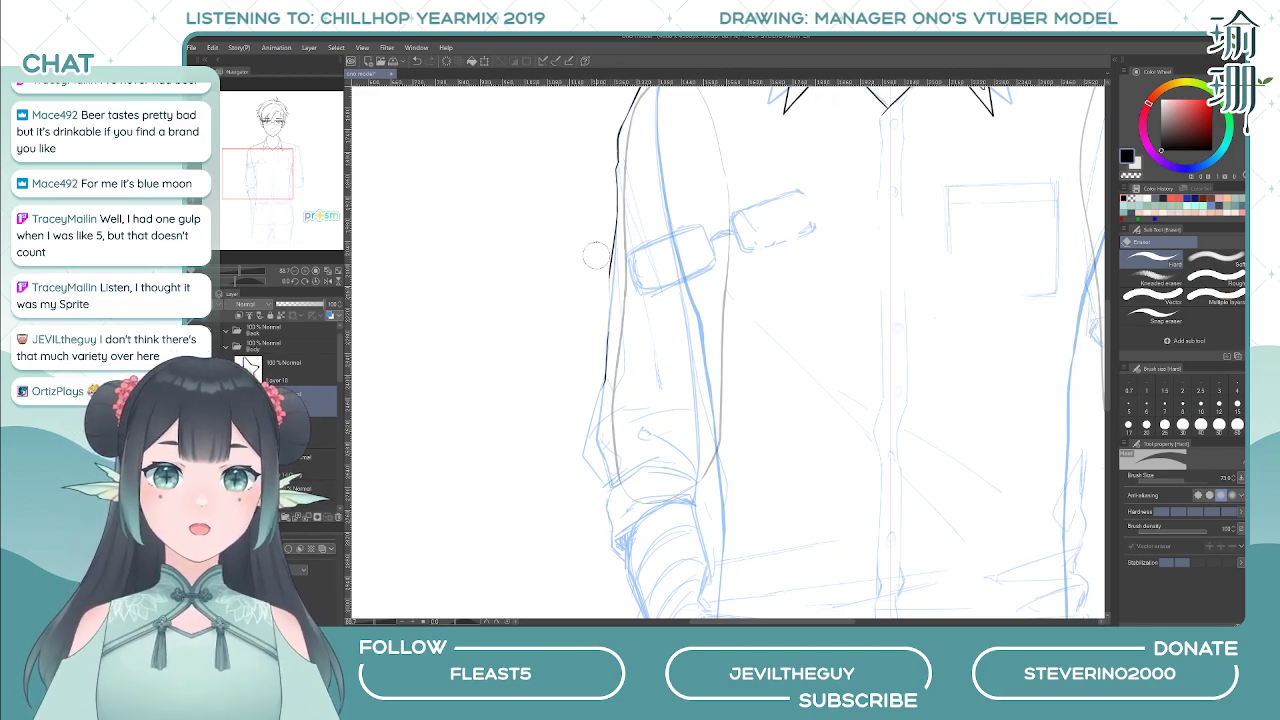
{"action": "mouse_move", "coordinate": [604, 240]}
{"action": "left_mouse_down"}
{"action": "mouse_move", "coordinate": [601, 339]}
{"action": "mouse_move", "coordinate": [599, 219]}
{"action": "mouse_move", "coordinate": [601, 439]}
{"action": "left_mouse_up"}
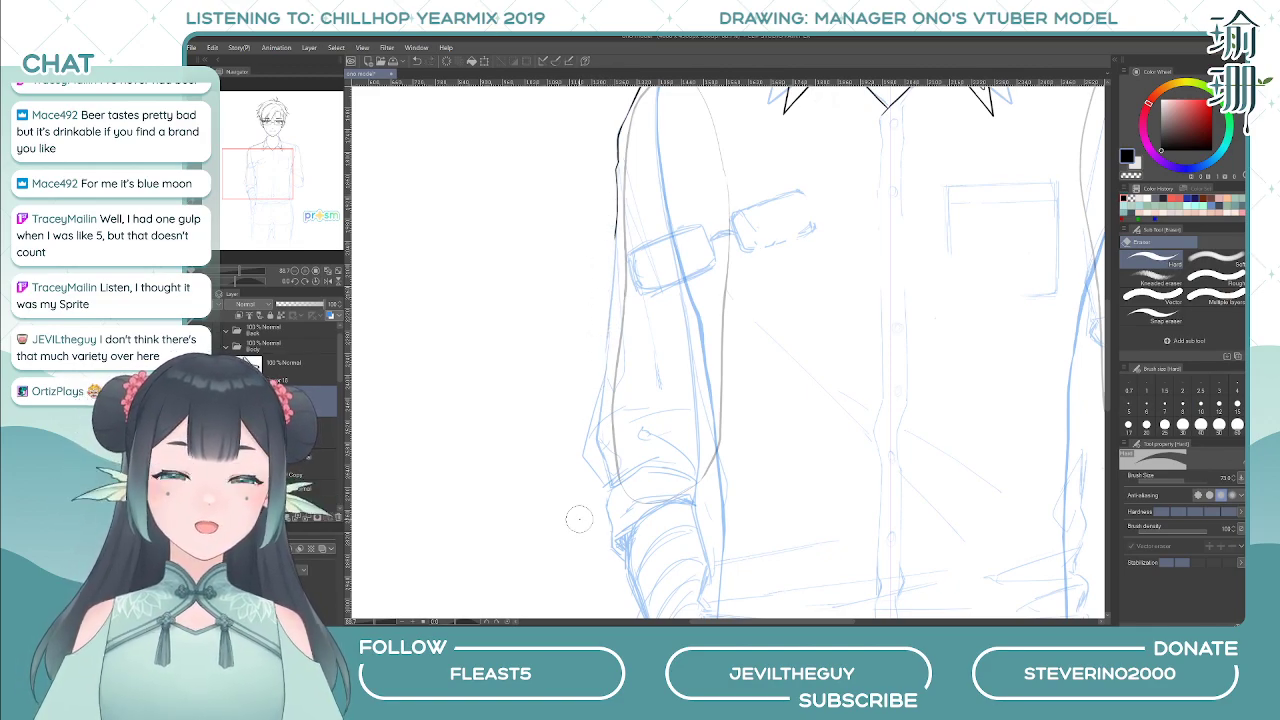
{"action": "key", "text": "p"}
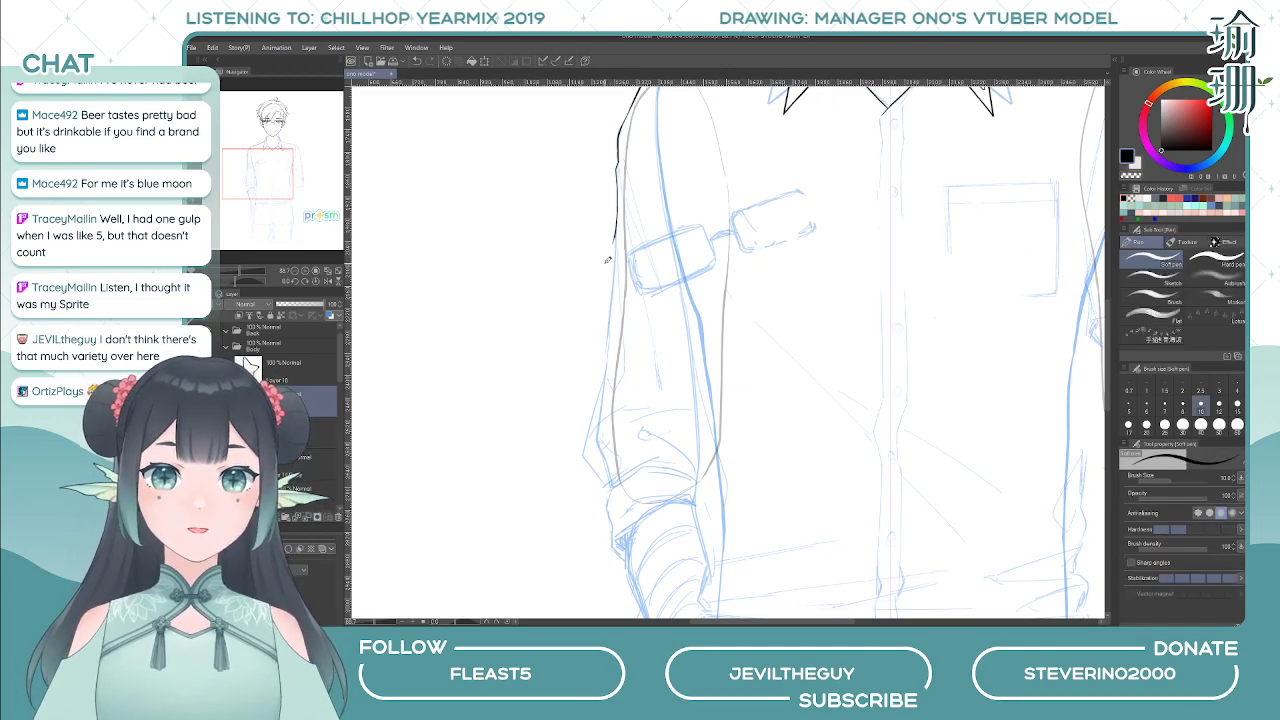
{"action": "key", "text": "e"}
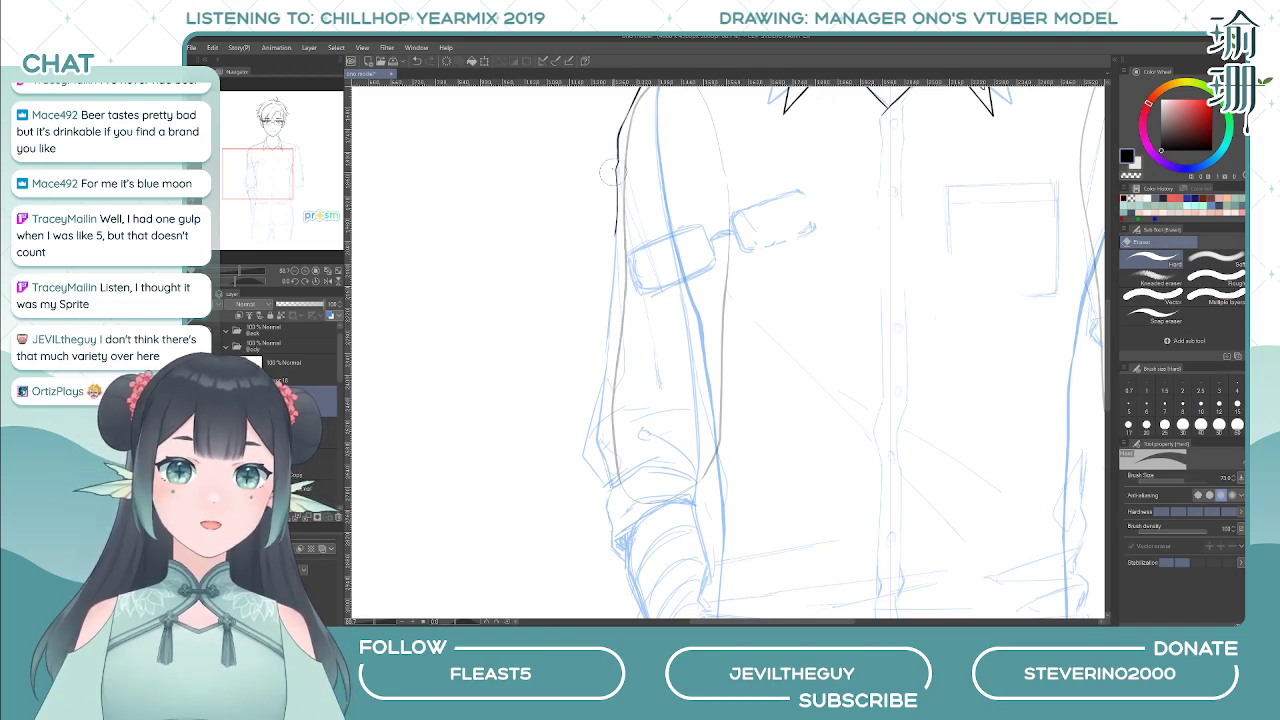
- Try several soft-pen strokes for the sleeve line running from the outer outline beside the armband down toward the elbow
{"action": "key", "text": "p"}
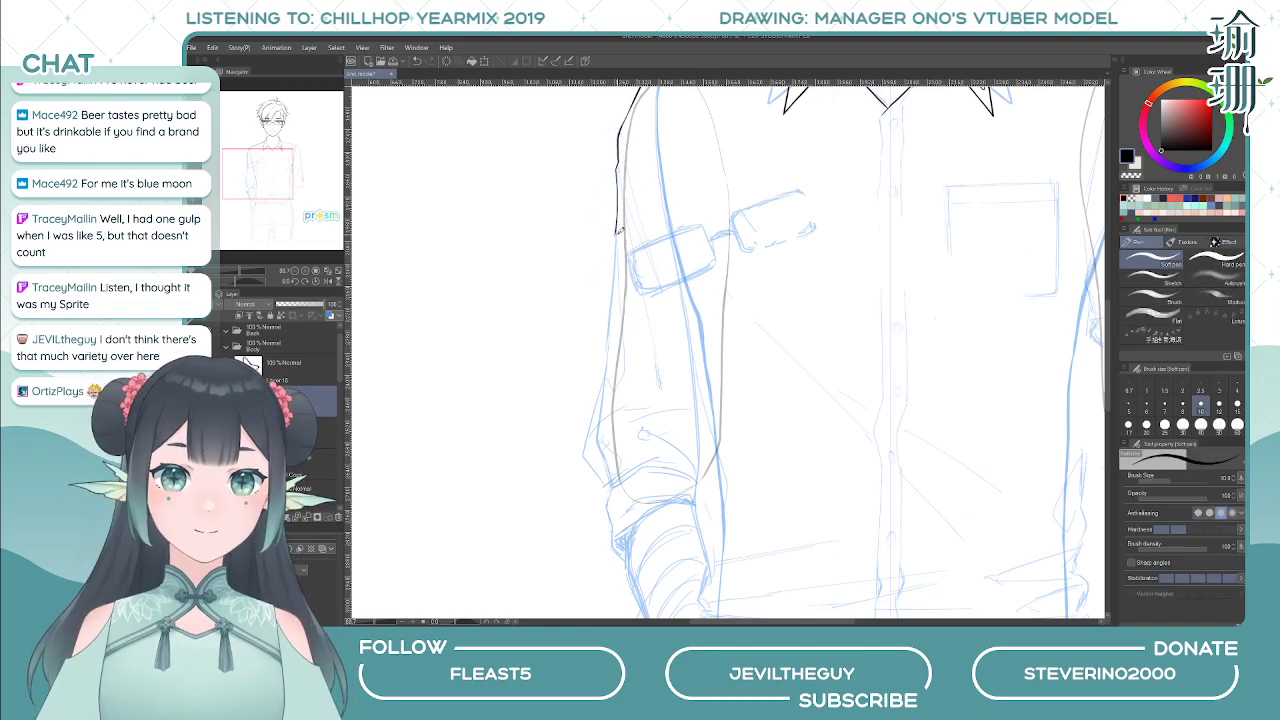
{"action": "left_click_drag", "start_coordinate": [616, 257], "coordinate": [640, 381]}
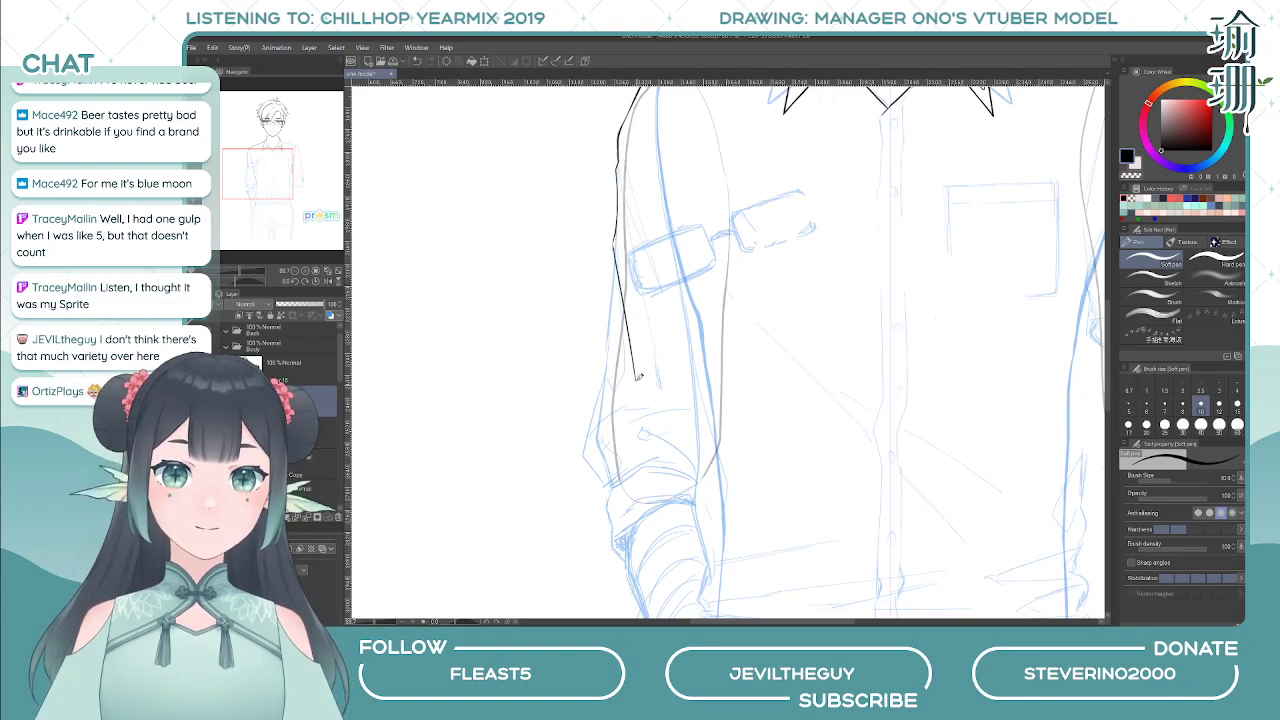
{"action": "key", "text": "ctrl+z"}
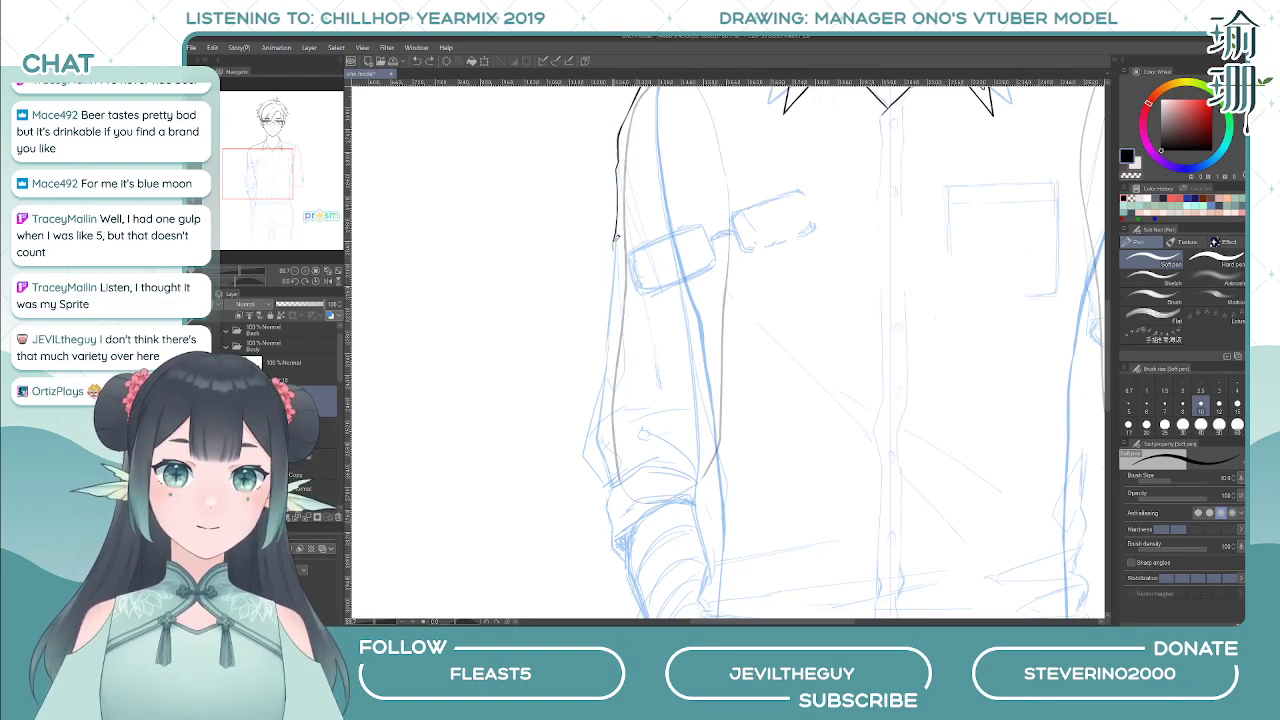
{"action": "left_click_drag", "start_coordinate": [616, 237], "coordinate": [634, 388]}
{"action": "key", "text": "ctrl+z"}
{"action": "left_click_drag", "start_coordinate": [615, 252], "coordinate": [621, 378]}
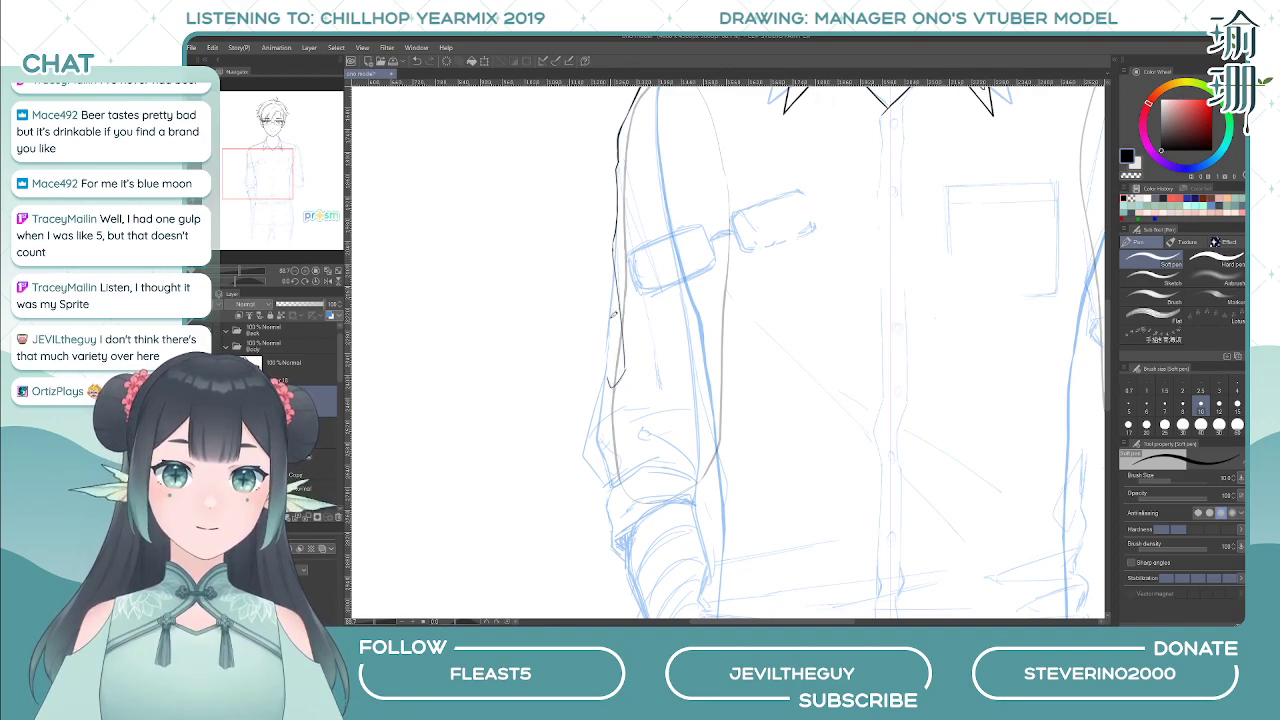
{"action": "key", "text": "ctrl+z"}
{"action": "left_click_drag", "start_coordinate": [617, 239], "coordinate": [624, 376]}
{"action": "key", "text": "ctrl+z"}
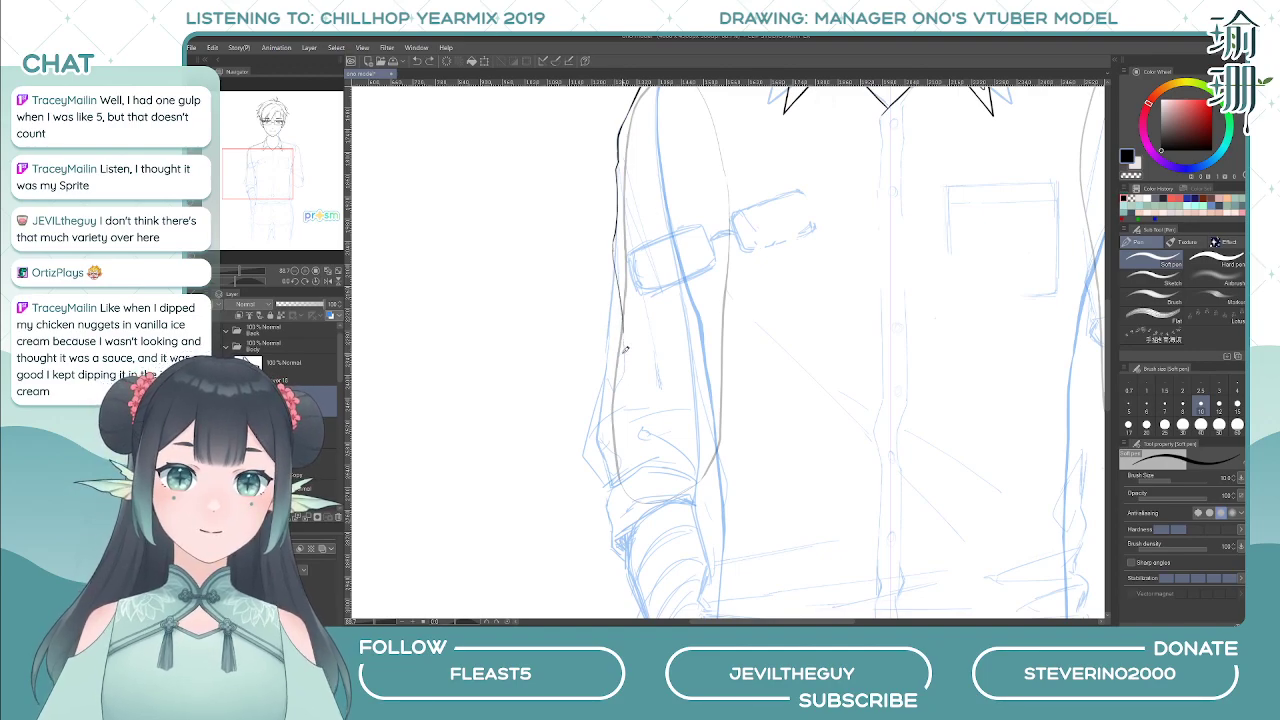
{"action": "key", "text": "ctrl+z"}
{"action": "key", "text": "h"}
{"action": "key", "text": "h"}
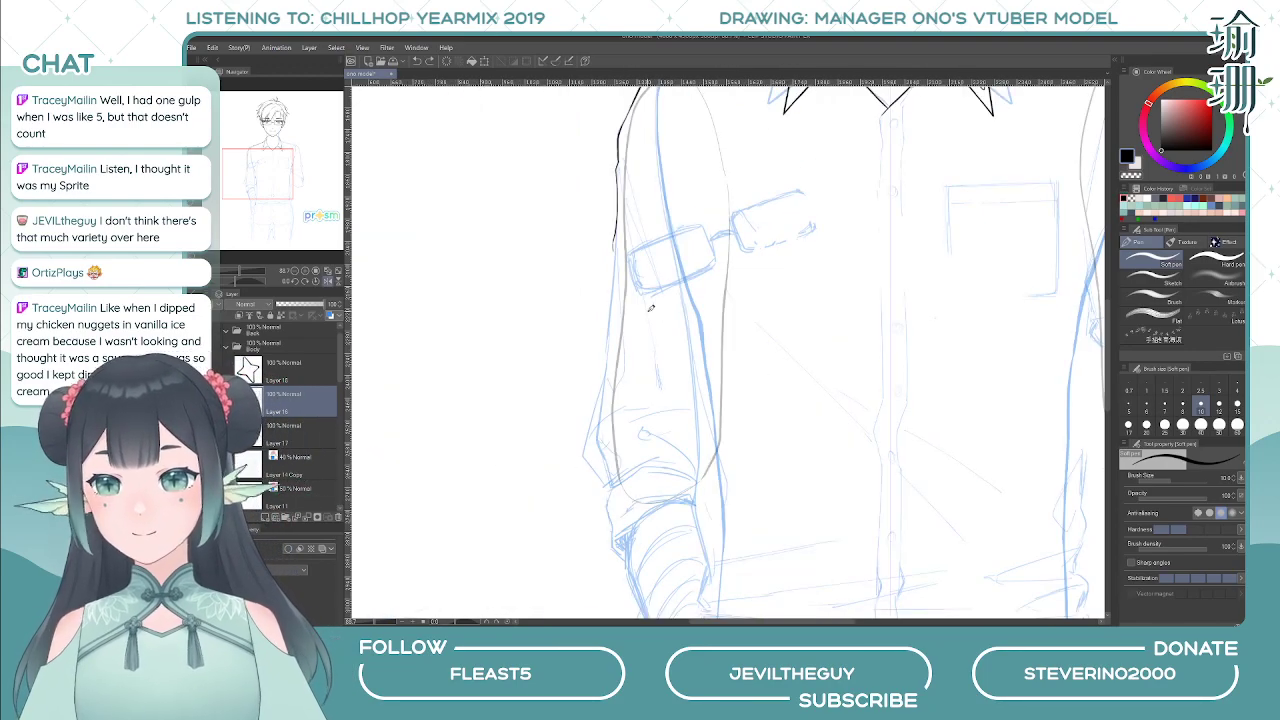
{"action": "left_click_drag", "start_coordinate": [693, 268], "coordinate": [702, 279]}
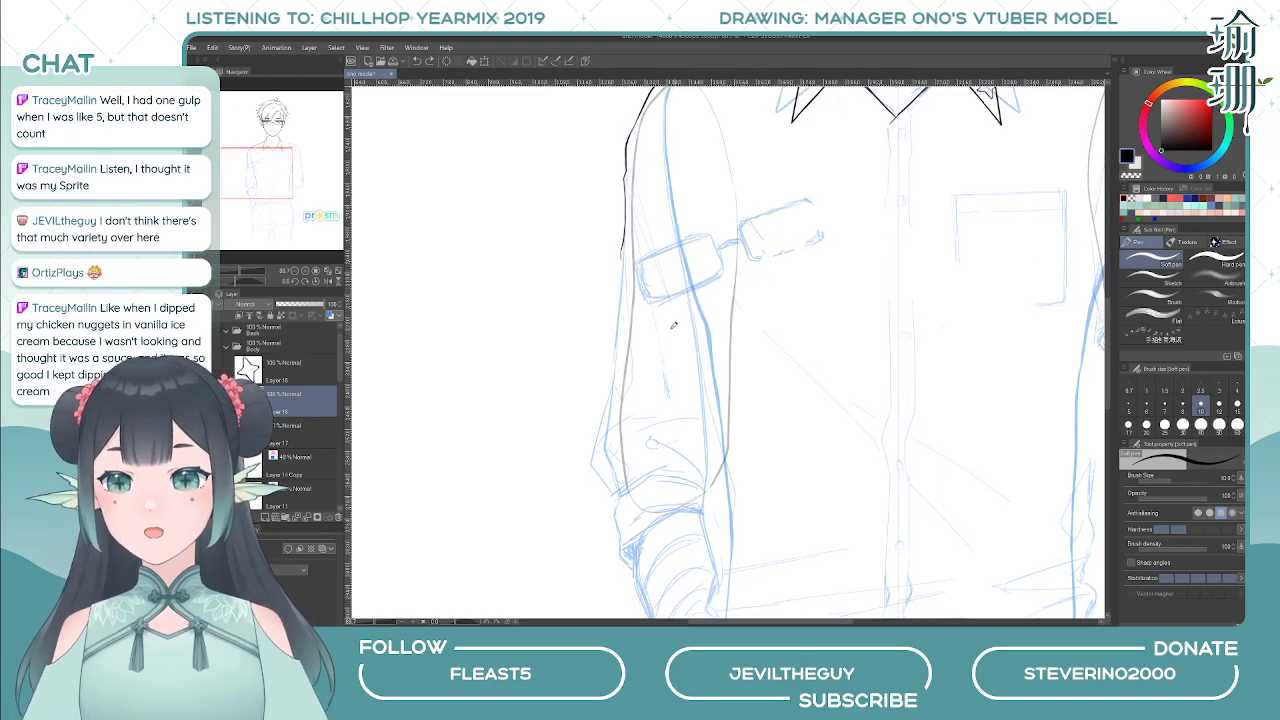
{"action": "left_click_drag", "start_coordinate": [622, 260], "coordinate": [640, 398]}
{"action": "key", "text": "ctrl+z"}
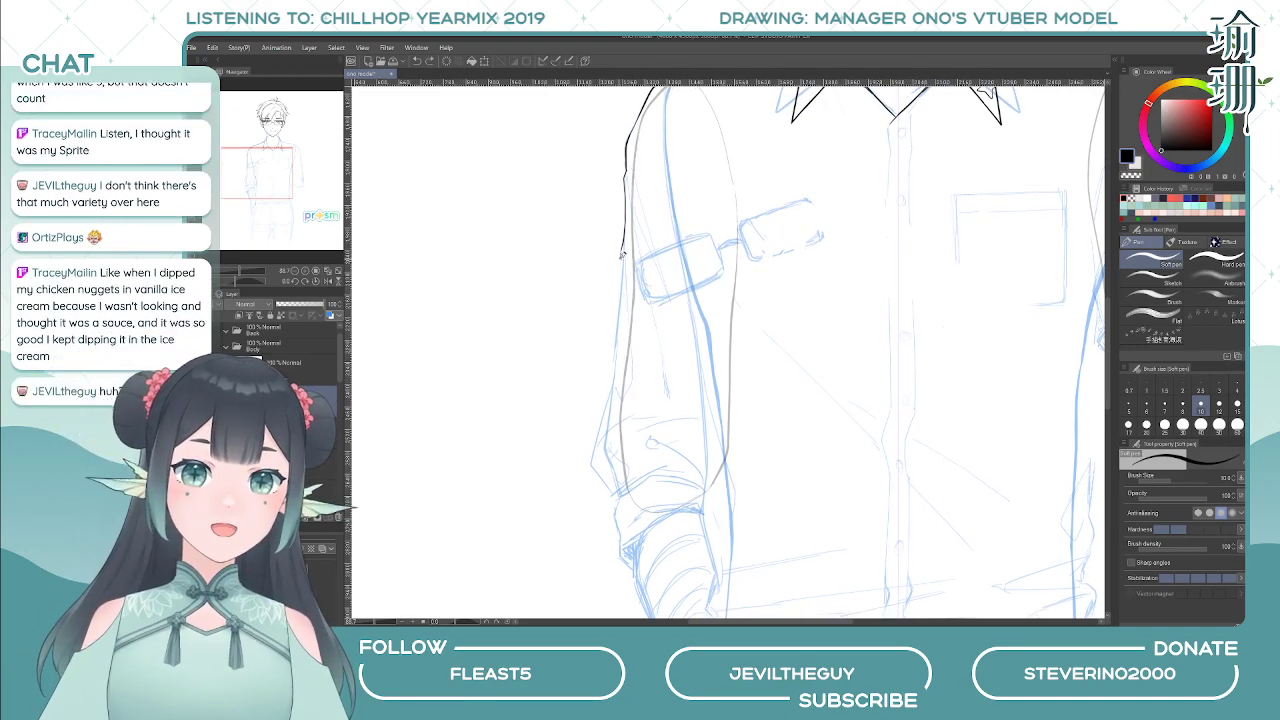
{"action": "left_click_drag", "start_coordinate": [622, 258], "coordinate": [633, 378]}
{"action": "key", "text": "ctrl+z"}
{"action": "left_click_drag", "start_coordinate": [622, 248], "coordinate": [637, 378]}
{"action": "key", "text": "ctrl+z"}
{"action": "left_click_drag", "start_coordinate": [621, 248], "coordinate": [636, 344]}
{"action": "key", "text": "ctrl+z"}
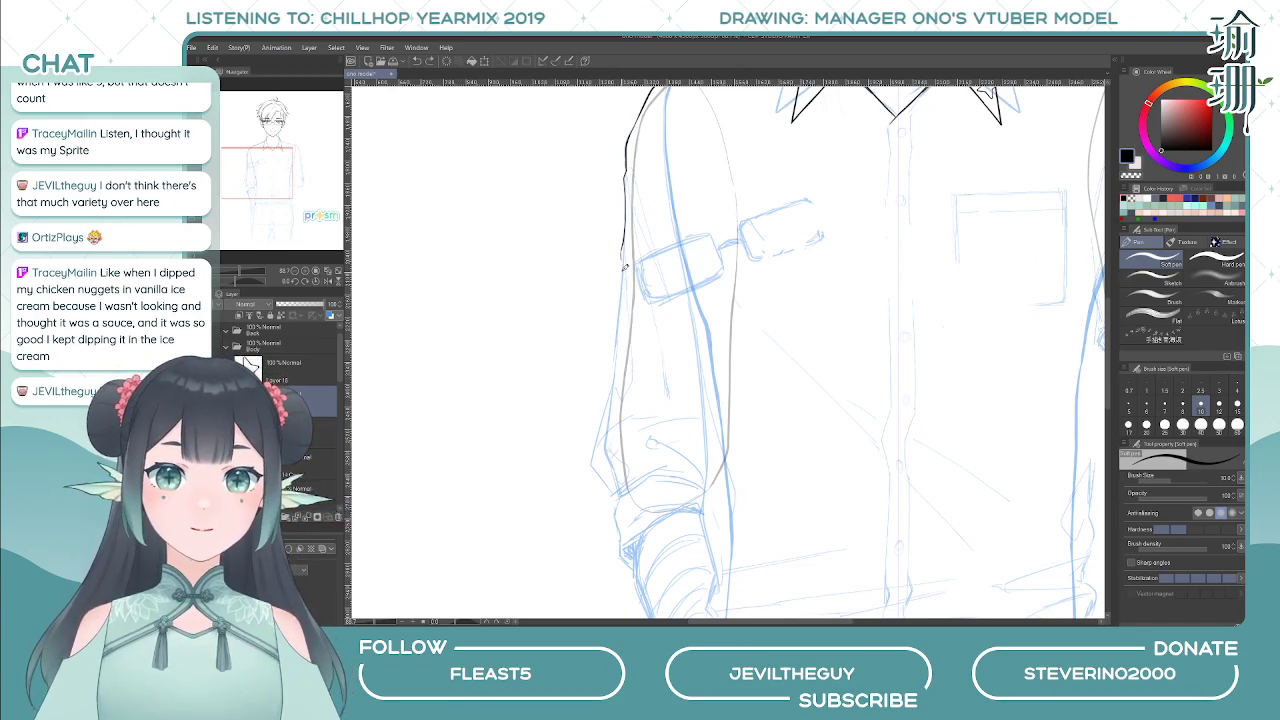
{"action": "mouse_move", "coordinate": [622, 268]}
{"action": "left_mouse_down"}
{"action": "mouse_move", "coordinate": [633, 378]}
{"action": "mouse_move", "coordinate": [618, 394]}
{"action": "left_mouse_up"}
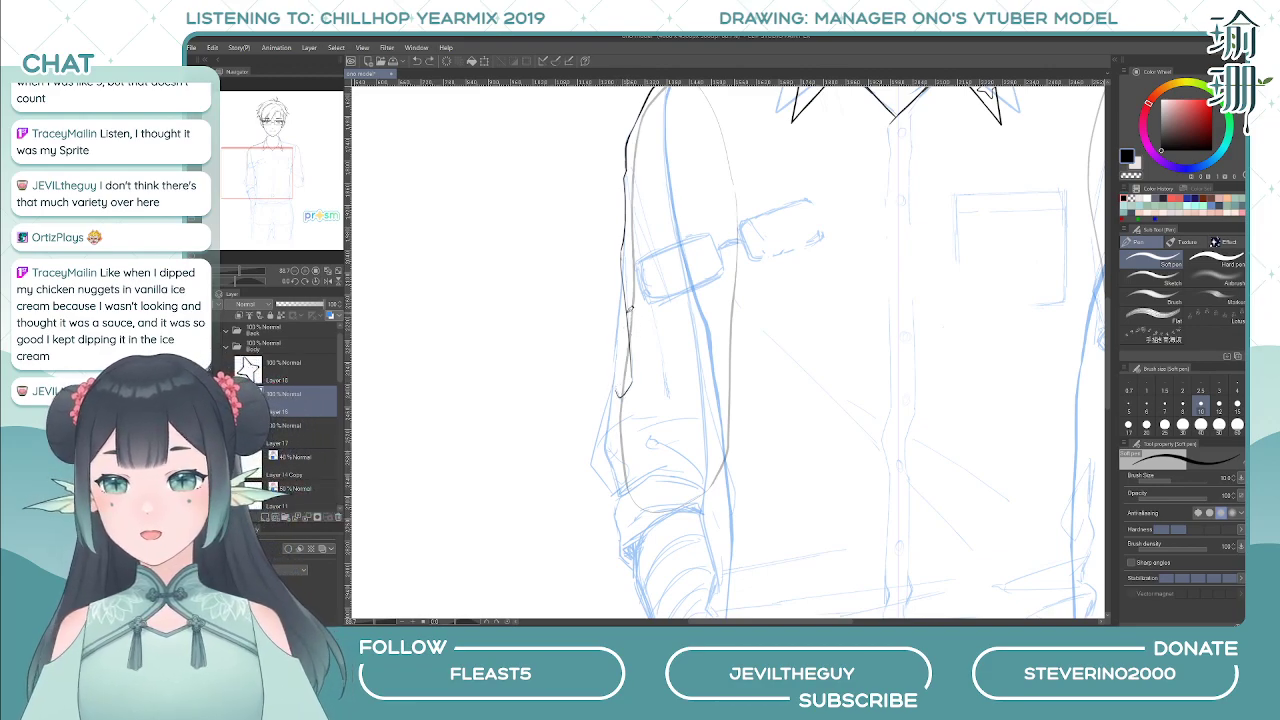
{"action": "key", "text": "ctrl+z"}
{"action": "key", "text": "ctrl+z"}
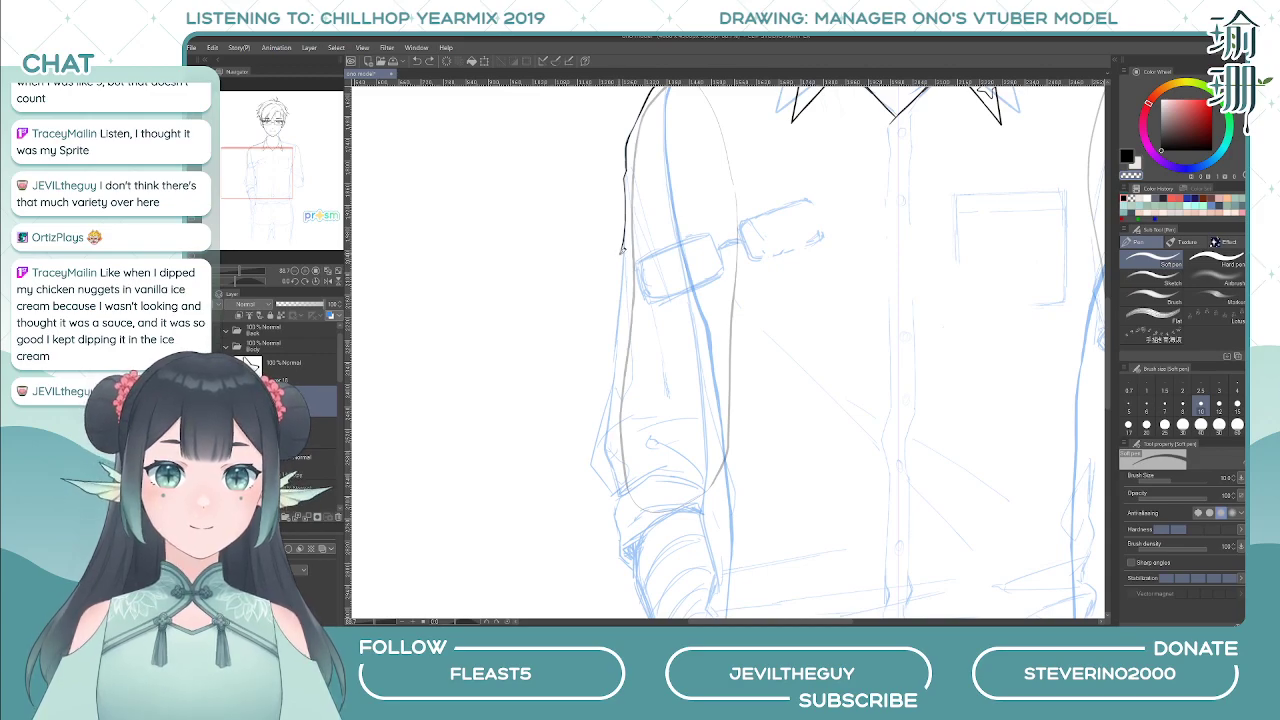
- Ink a narrow hooked fold line from the outer outline's end beside the armband down to just above the elbow
{"action": "key", "text": "c"}
{"action": "left_click_drag", "start_coordinate": [621, 246], "coordinate": [640, 421]}
{"action": "key", "text": "ctrl+z"}
{"action": "left_click_drag", "start_coordinate": [622, 249], "coordinate": [630, 388]}
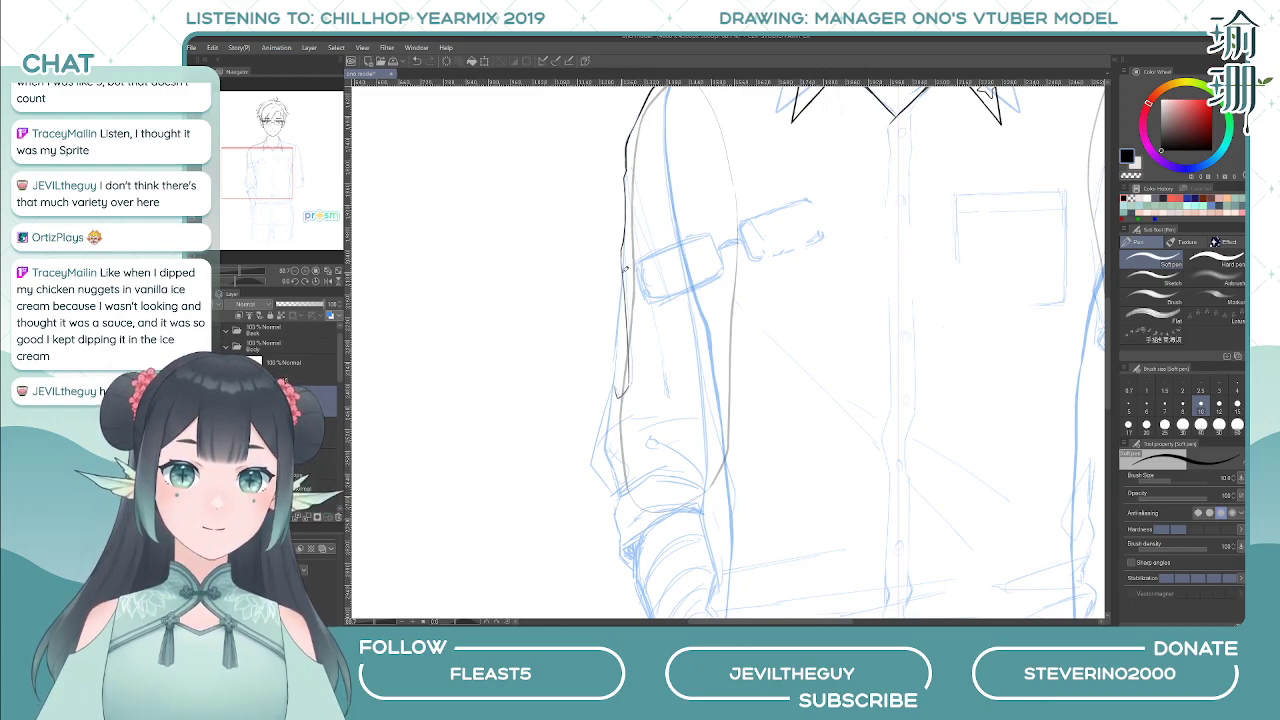
- Ink the sleeve's outer outline from beside the armband down to the outermost point of the elbow
{"action": "left_click_drag", "start_coordinate": [623, 270], "coordinate": [613, 362]}
{"action": "key", "text": "ctrl+z"}
{"action": "left_click_drag", "start_coordinate": [622, 266], "coordinate": [613, 402]}
{"action": "key", "text": "ctrl+z"}
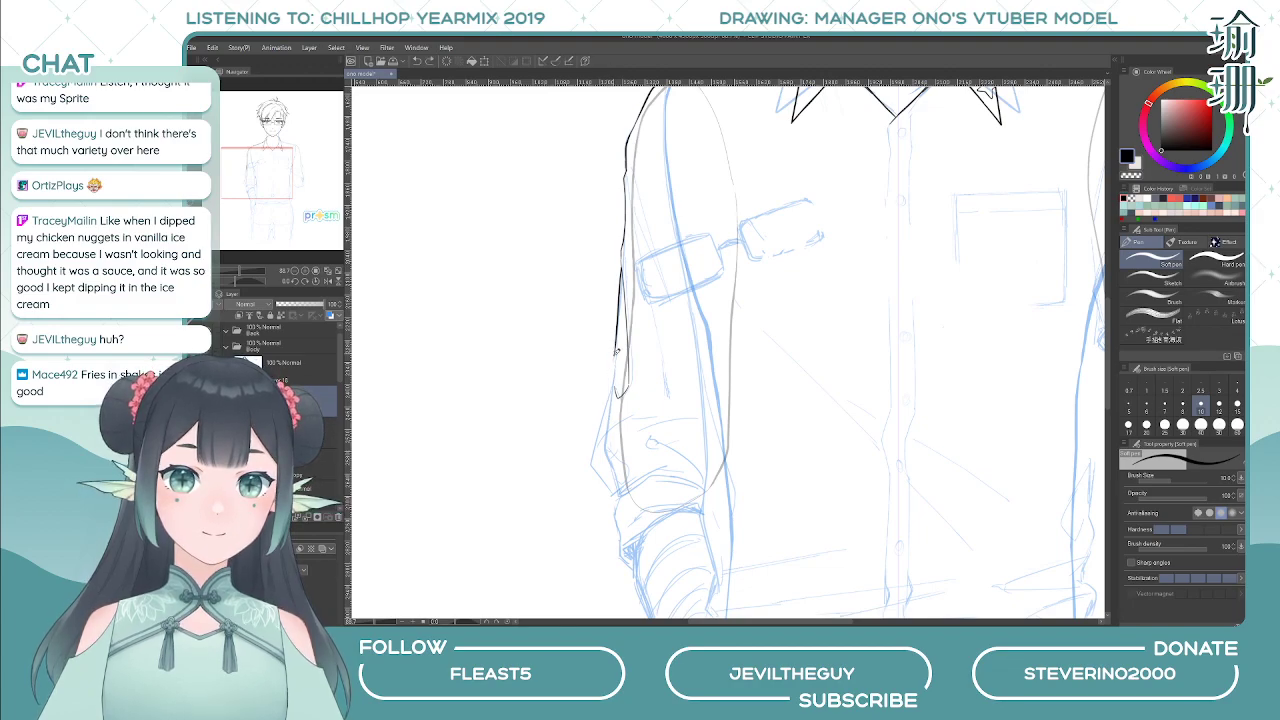
{"action": "left_click_drag", "start_coordinate": [617, 352], "coordinate": [609, 407]}
{"action": "key", "text": "ctrl+z"}
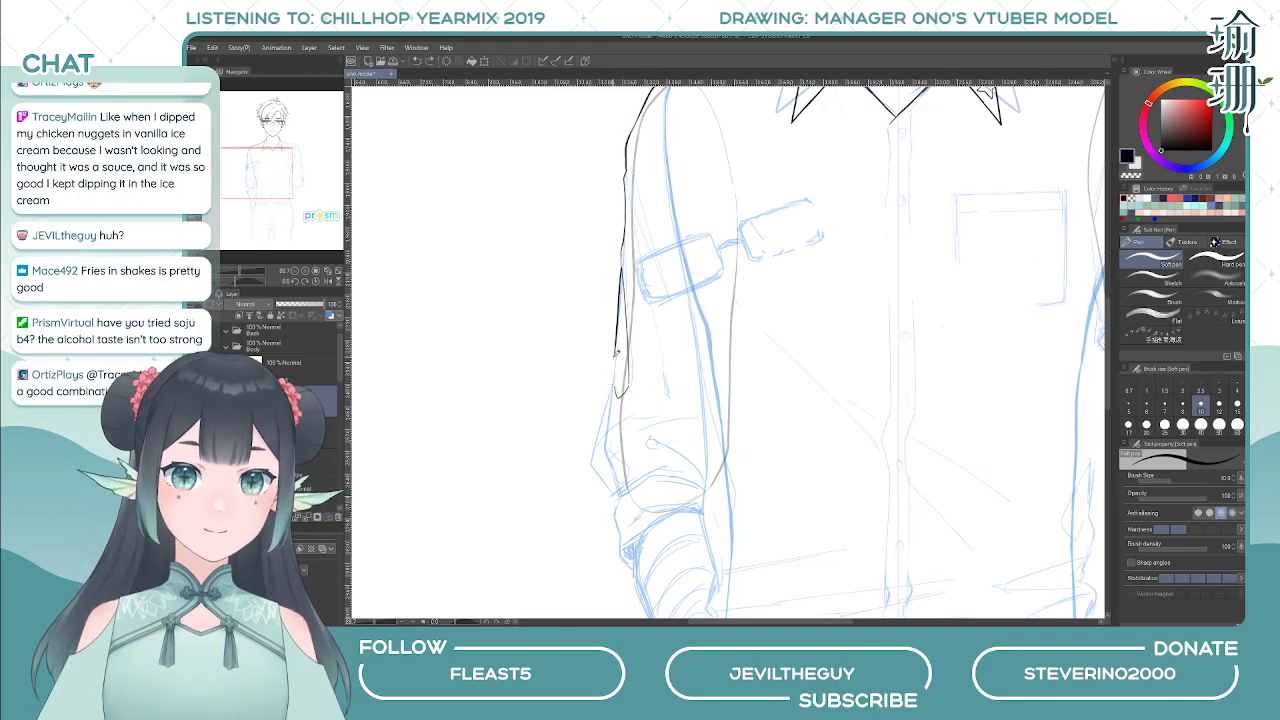
{"action": "left_click_drag", "start_coordinate": [618, 350], "coordinate": [607, 412]}
{"action": "key", "text": "ctrl+z"}
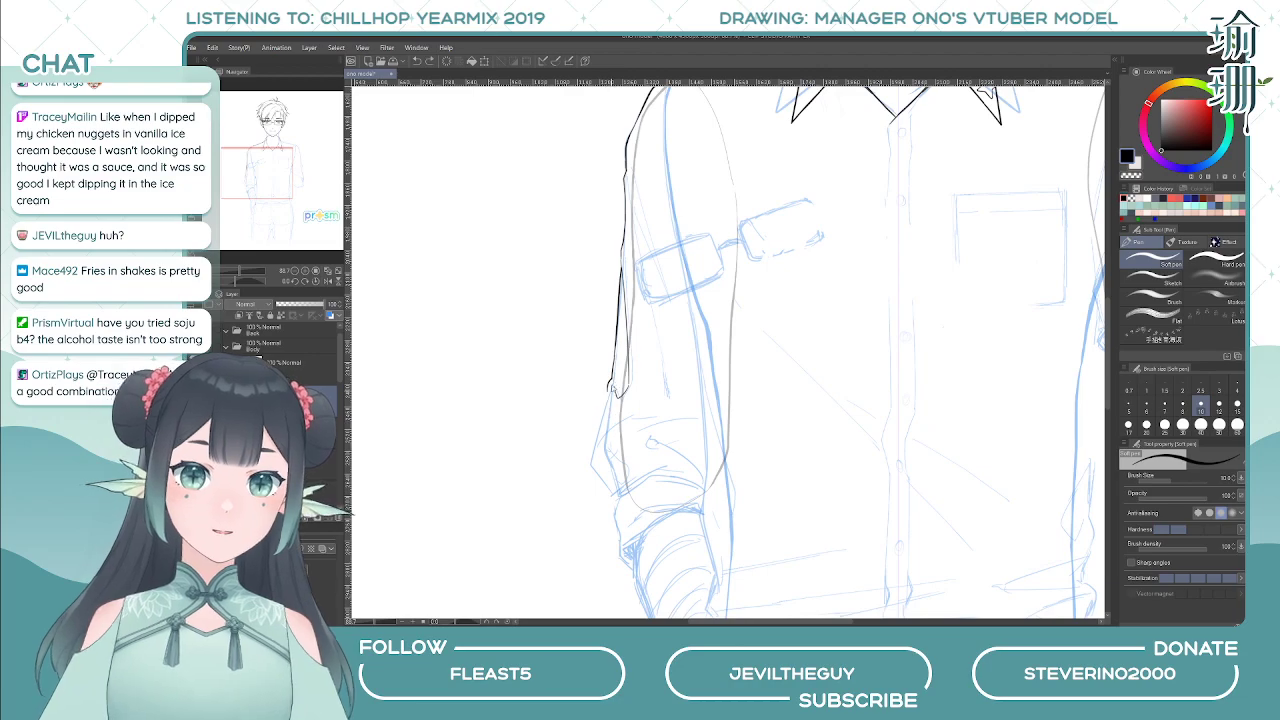
{"action": "mouse_move", "coordinate": [618, 346]}
{"action": "left_mouse_down"}
{"action": "mouse_move", "coordinate": [594, 452]}
{"action": "mouse_move", "coordinate": [628, 490]}
{"action": "left_mouse_up"}
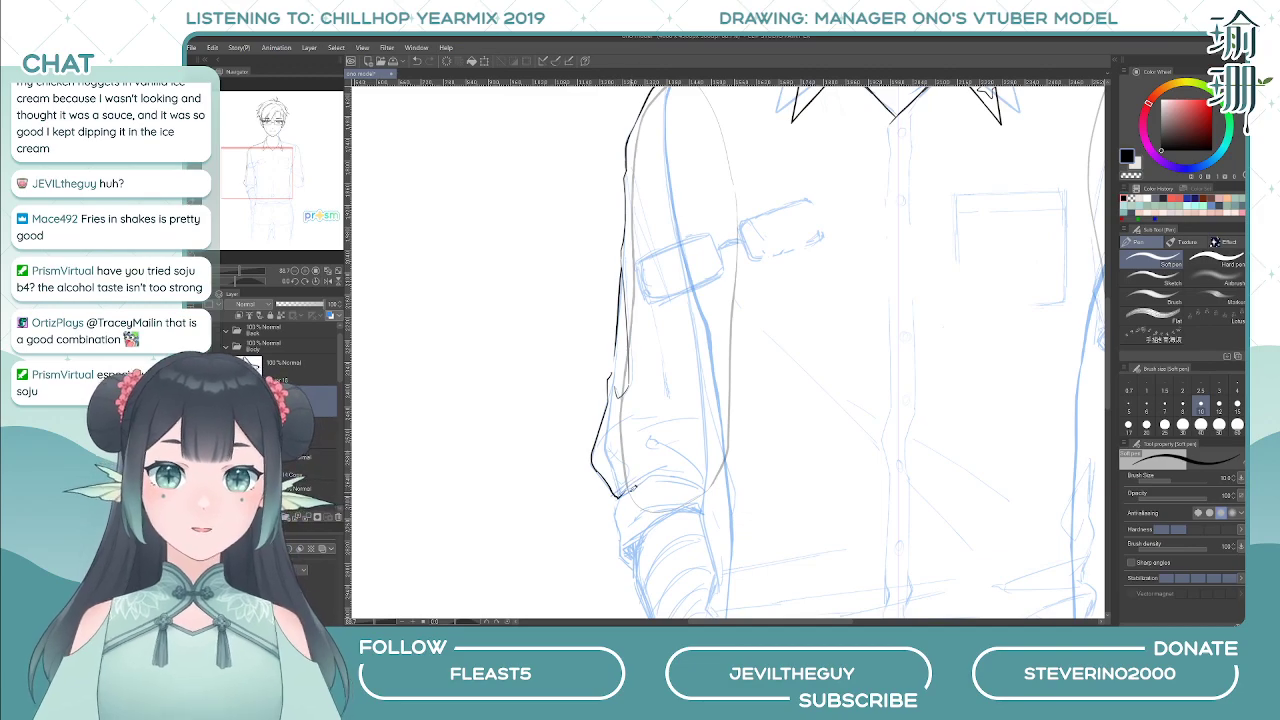
{"action": "key", "text": "ctrl+z"}
- Ink two diagonal fold lines from the upper outer outline across the sketched armband toward the sleeve's inner side
{"action": "key", "text": "h"}
{"action": "left_click_drag", "start_coordinate": [872, 340], "coordinate": [774, 395]}
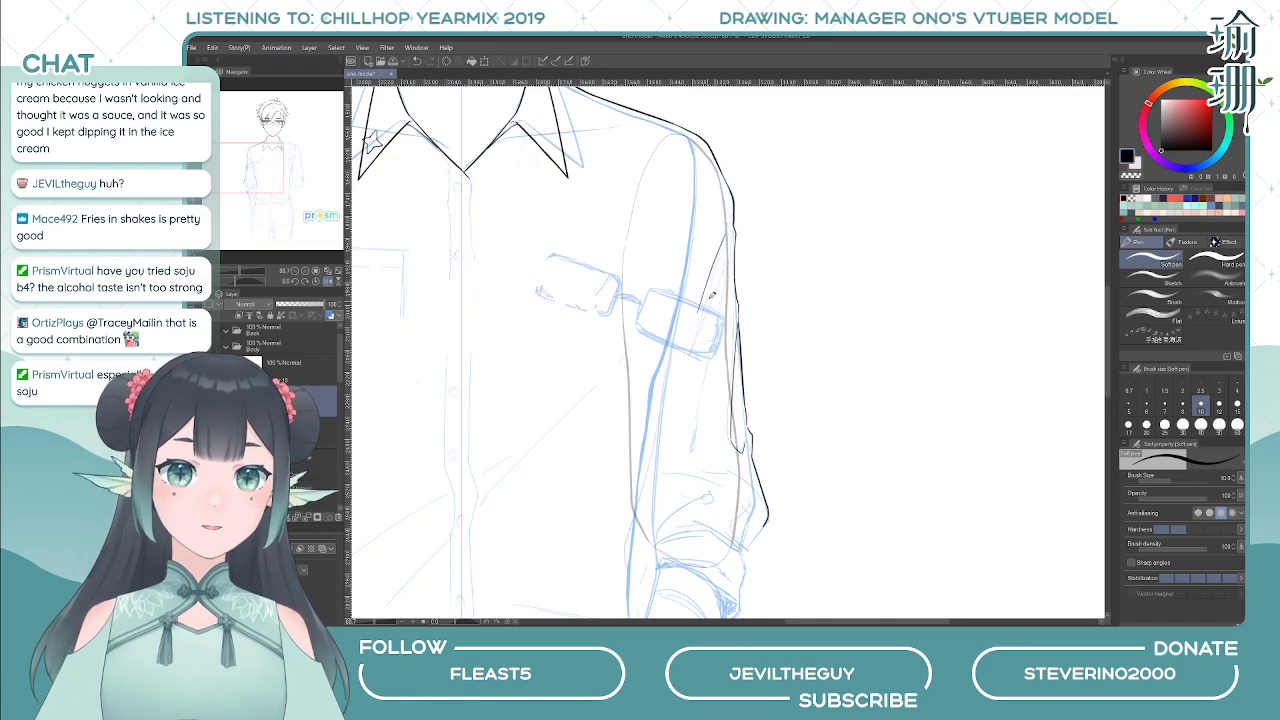
{"action": "left_click_drag", "start_coordinate": [733, 228], "coordinate": [674, 377]}
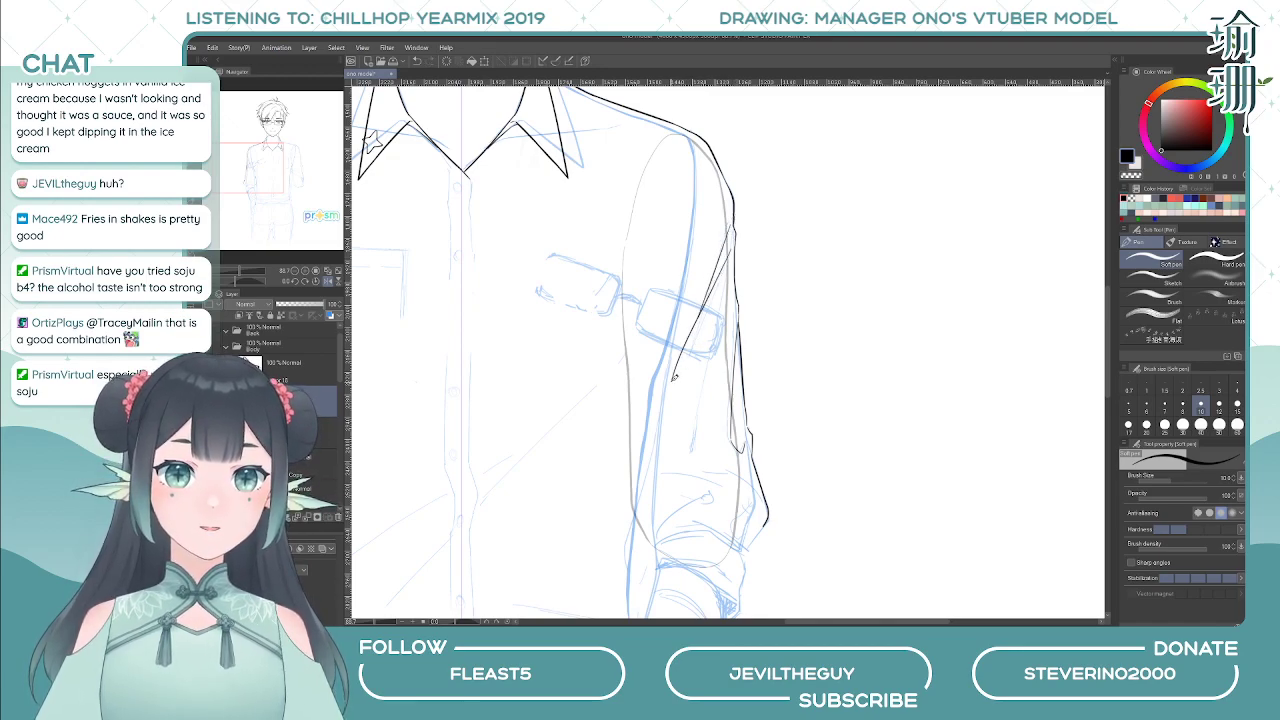
{"action": "key", "text": "ctrl+z"}
{"action": "left_click_drag", "start_coordinate": [732, 244], "coordinate": [673, 378]}
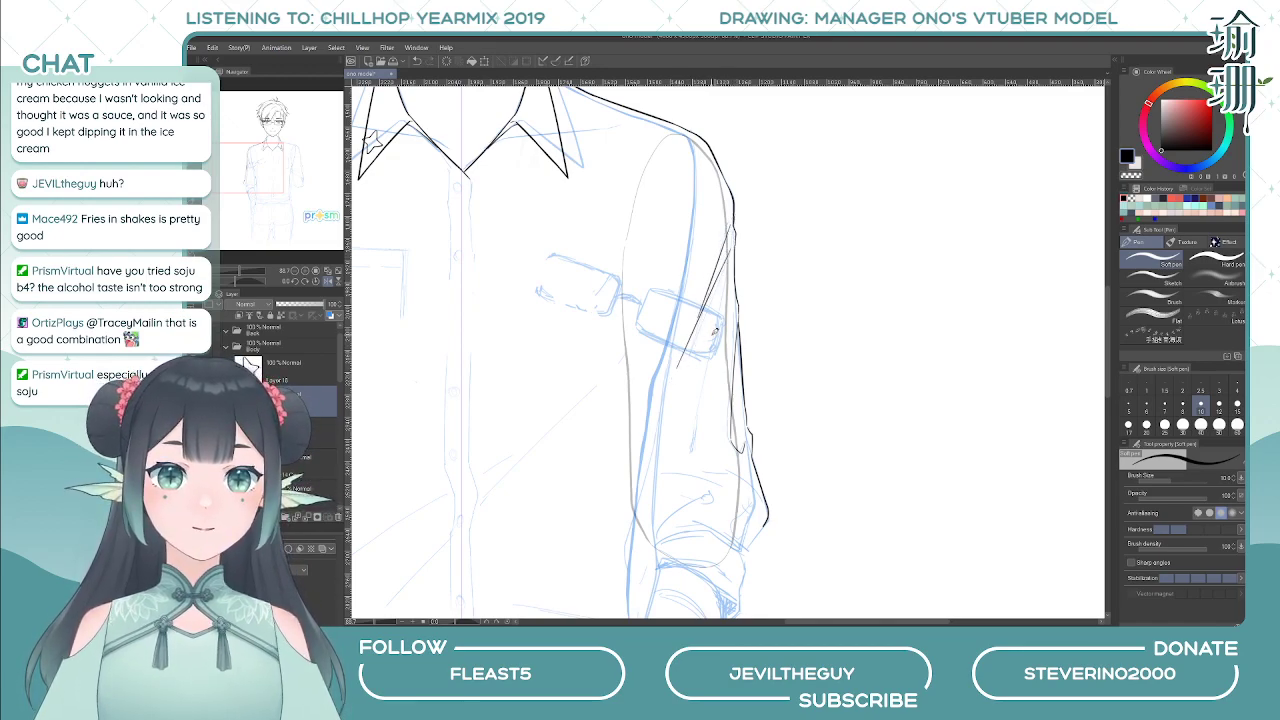
{"action": "key", "text": "ctrl+z"}
{"action": "left_click_drag", "start_coordinate": [732, 250], "coordinate": [674, 401]}
{"action": "key", "text": "h"}
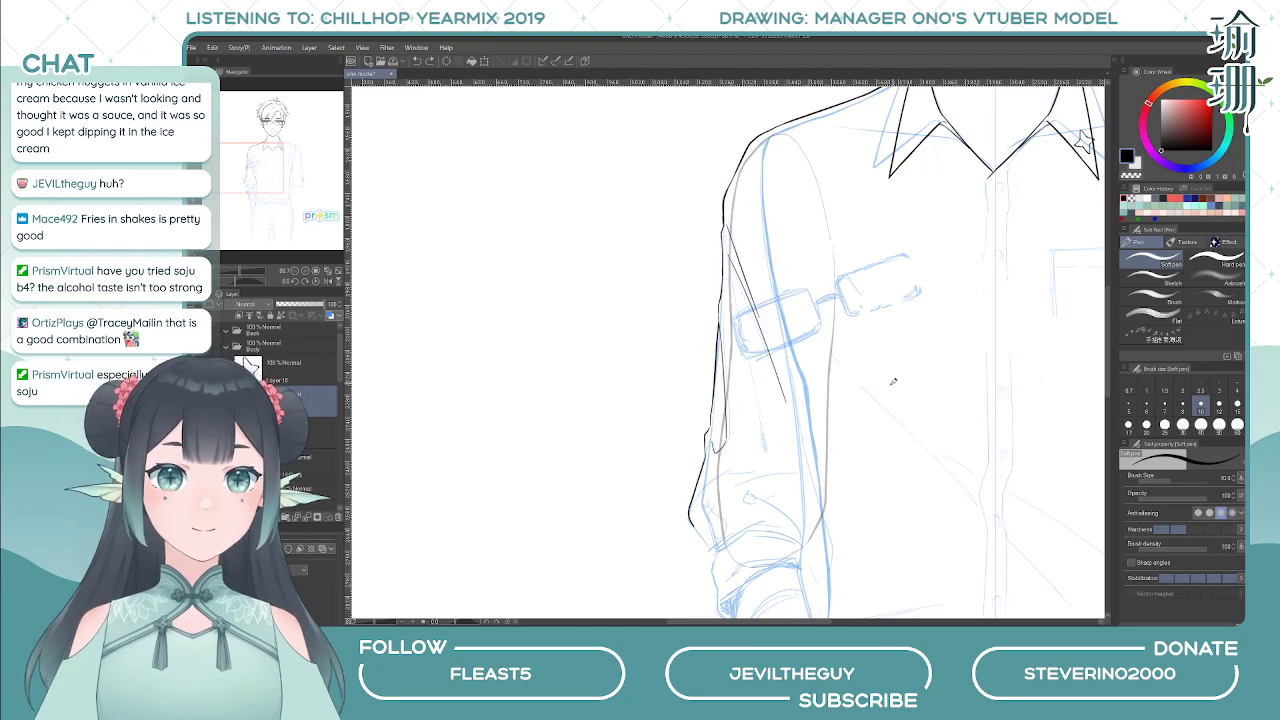
{"action": "left_click_drag", "start_coordinate": [823, 377], "coordinate": [803, 340]}
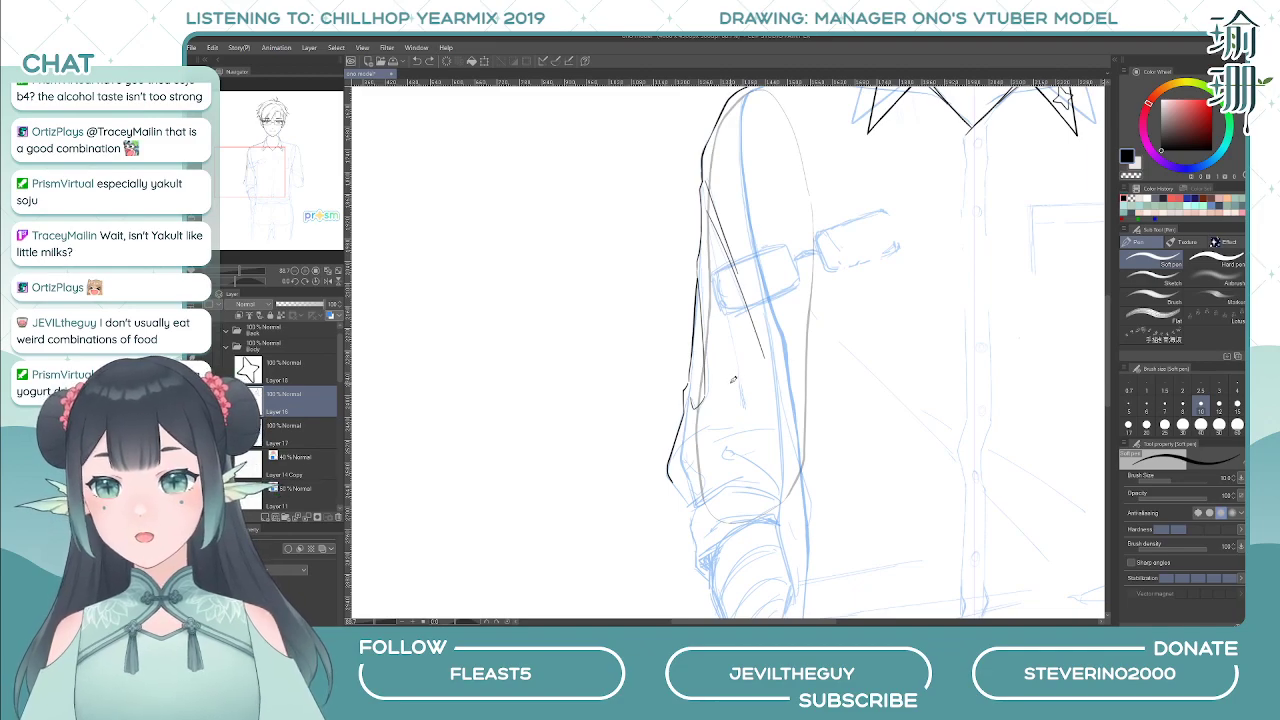
{"action": "left_click_drag", "start_coordinate": [677, 373], "coordinate": [669, 343]}
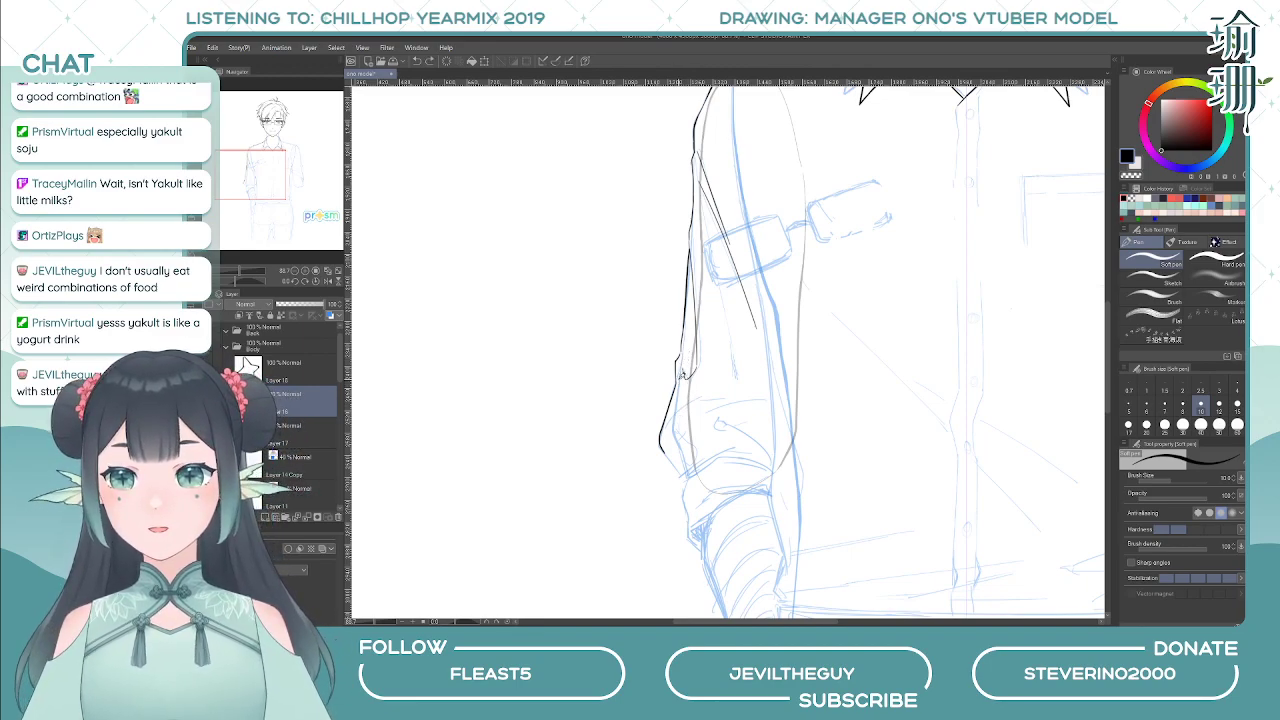
{"action": "left_click_drag", "start_coordinate": [684, 362], "coordinate": [690, 349]}
{"action": "key", "text": "ctrl+z"}
{"action": "key", "text": "ctrl+z"}
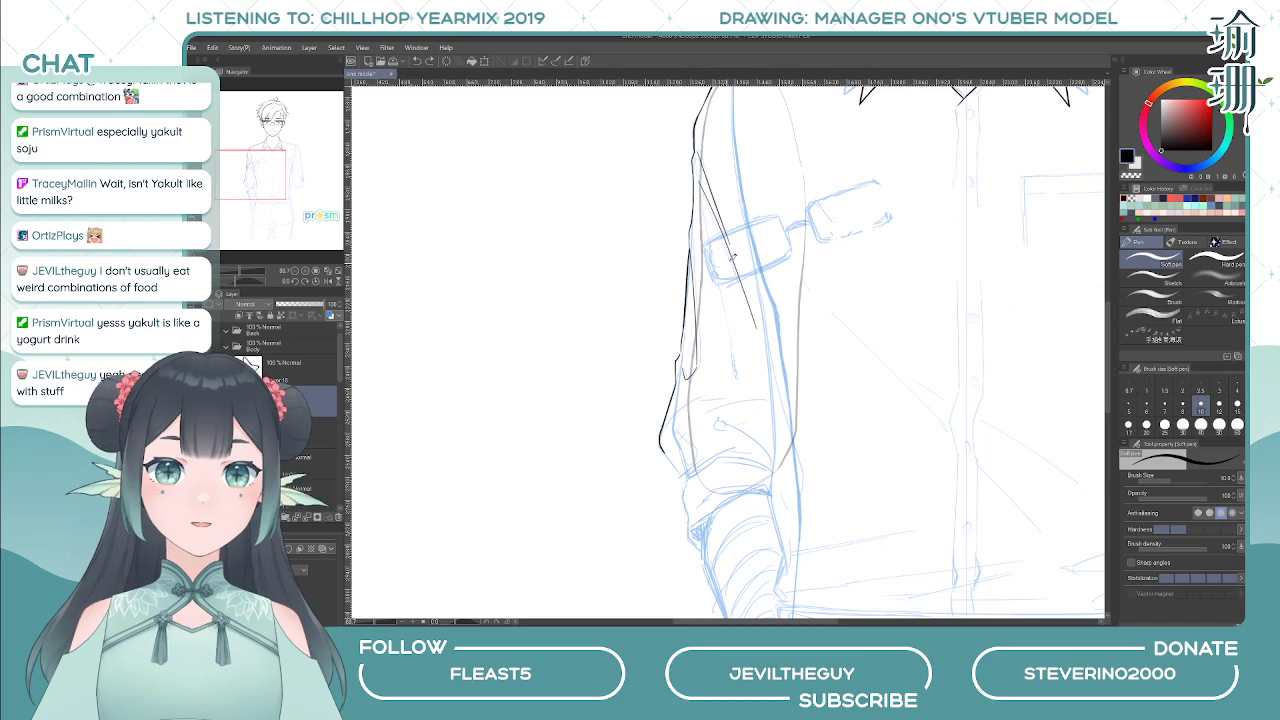
- Try to extend the inked elbow outline from its outermost point inward to the top of the cuff
{"action": "left_click_drag", "start_coordinate": [783, 153], "coordinate": [757, 135]}
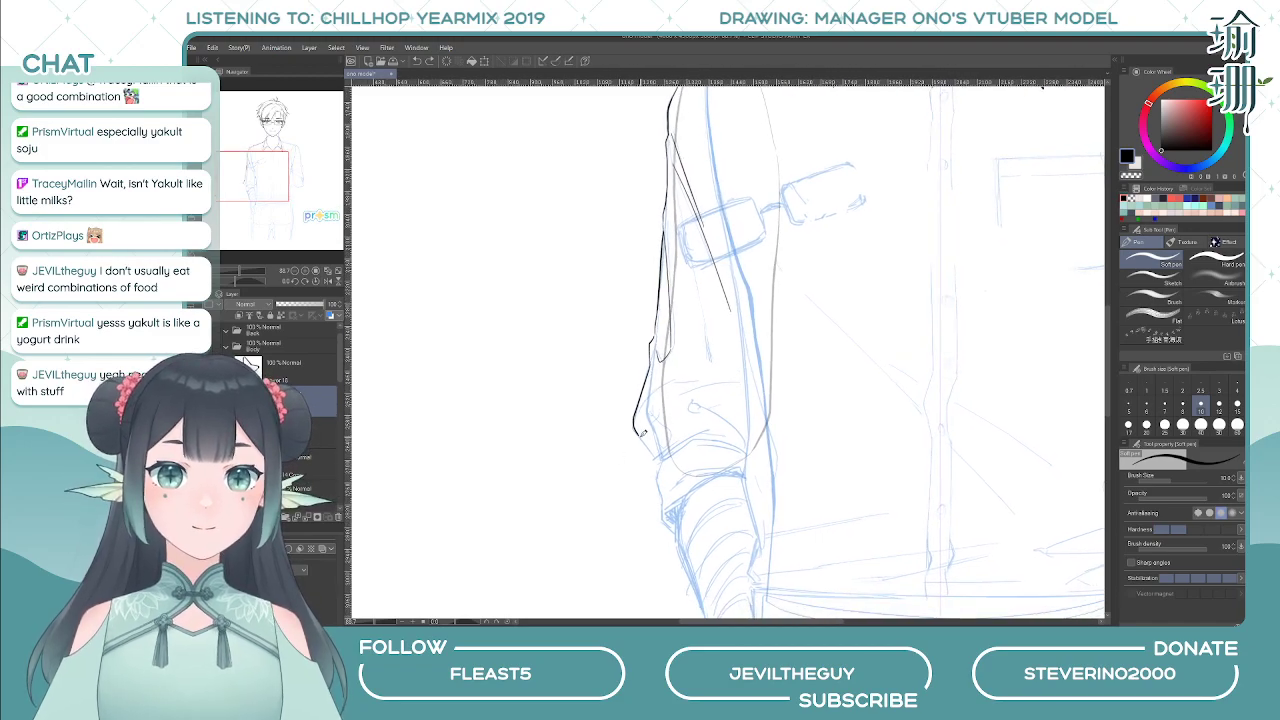
{"action": "left_click_drag", "start_coordinate": [640, 433], "coordinate": [659, 459]}
{"action": "key", "text": "ctrl+z"}
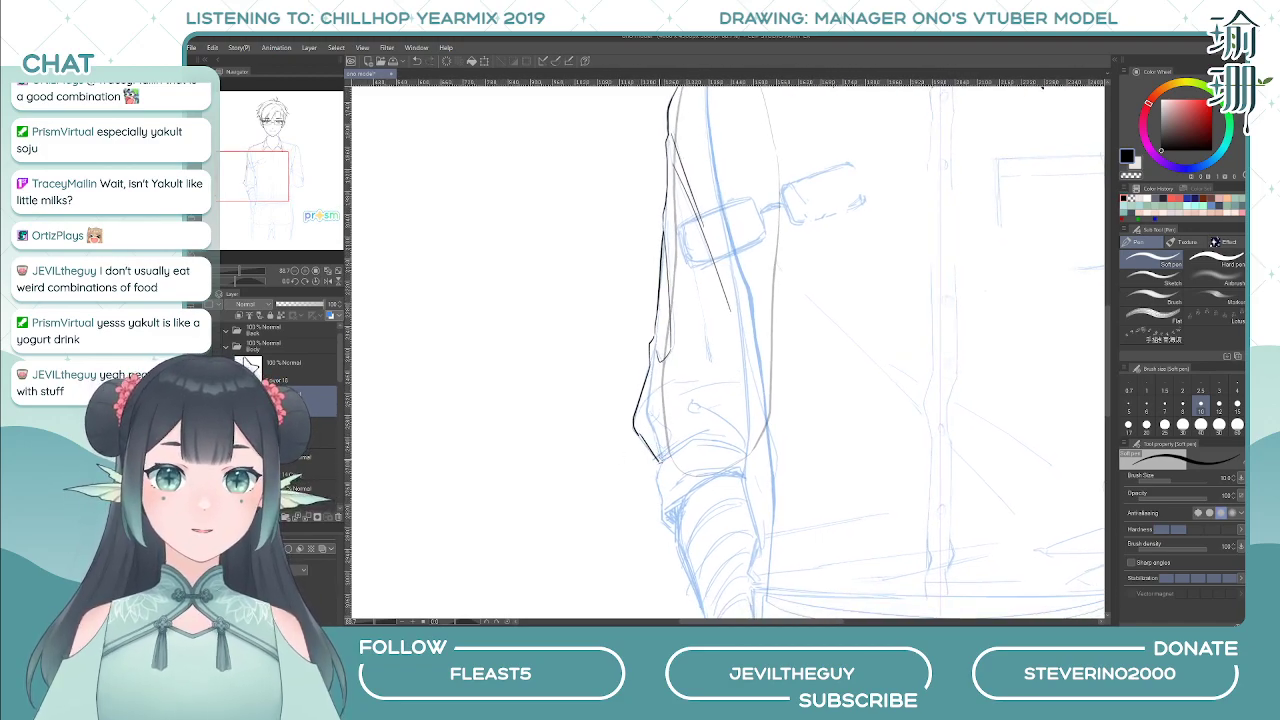
{"action": "key", "text": "ctrl+z"}
{"action": "key", "text": "h"}
{"action": "key", "text": "ctrl+z"}
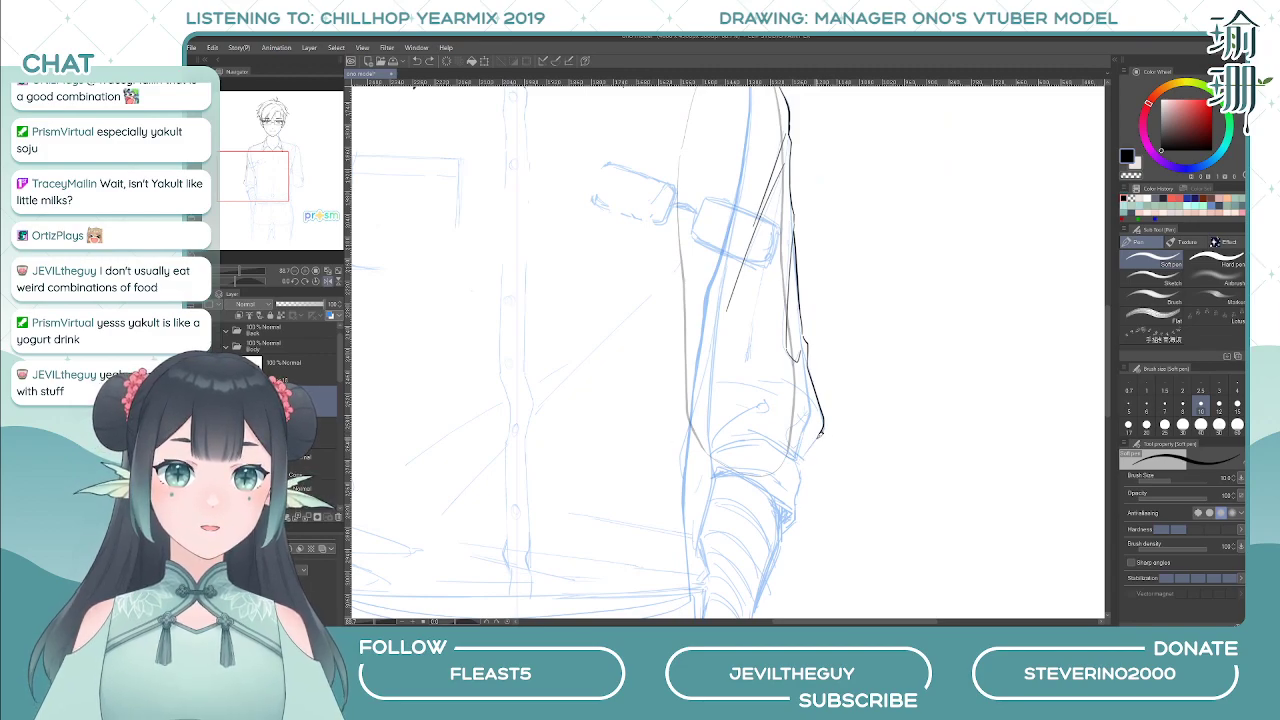
{"action": "left_click_drag", "start_coordinate": [820, 432], "coordinate": [800, 457]}
{"action": "key", "text": "ctrl+z"}
{"action": "key", "text": "ctrl+z"}
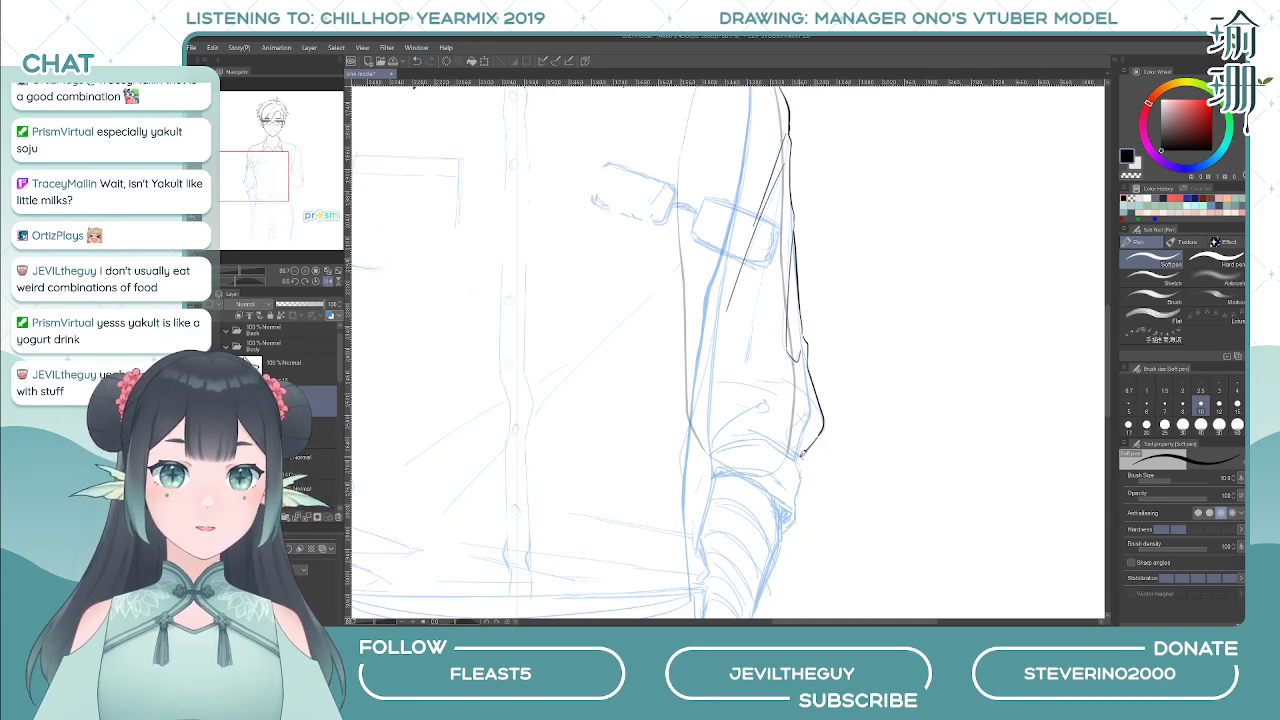
{"action": "key", "text": "ctrl+z"}
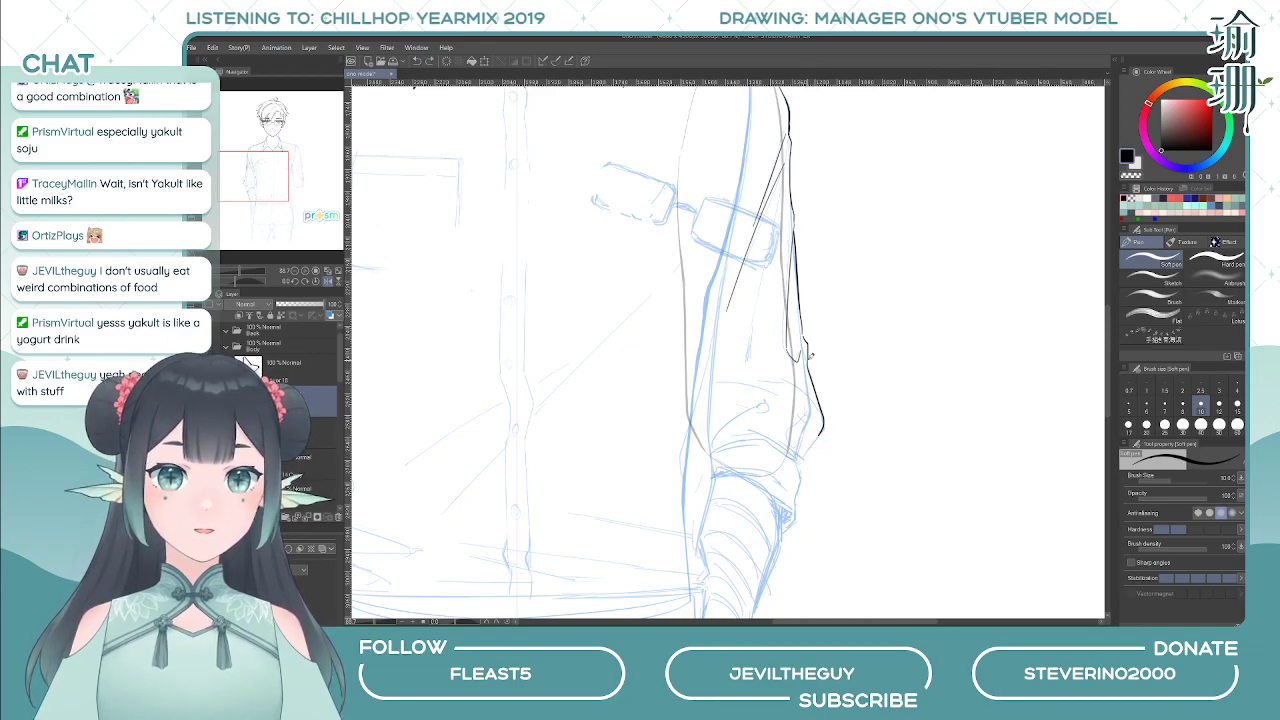
- Erase the inked elbow outline below the small notch at the end of the upper sleeve line
{"action": "key", "text": "e"}
{"action": "key", "text": "h"}
{"action": "mouse_move", "coordinate": [630, 402]}
{"action": "left_mouse_down"}
{"action": "mouse_move", "coordinate": [643, 444]}
{"action": "mouse_move", "coordinate": [640, 380]}
{"action": "left_mouse_up"}
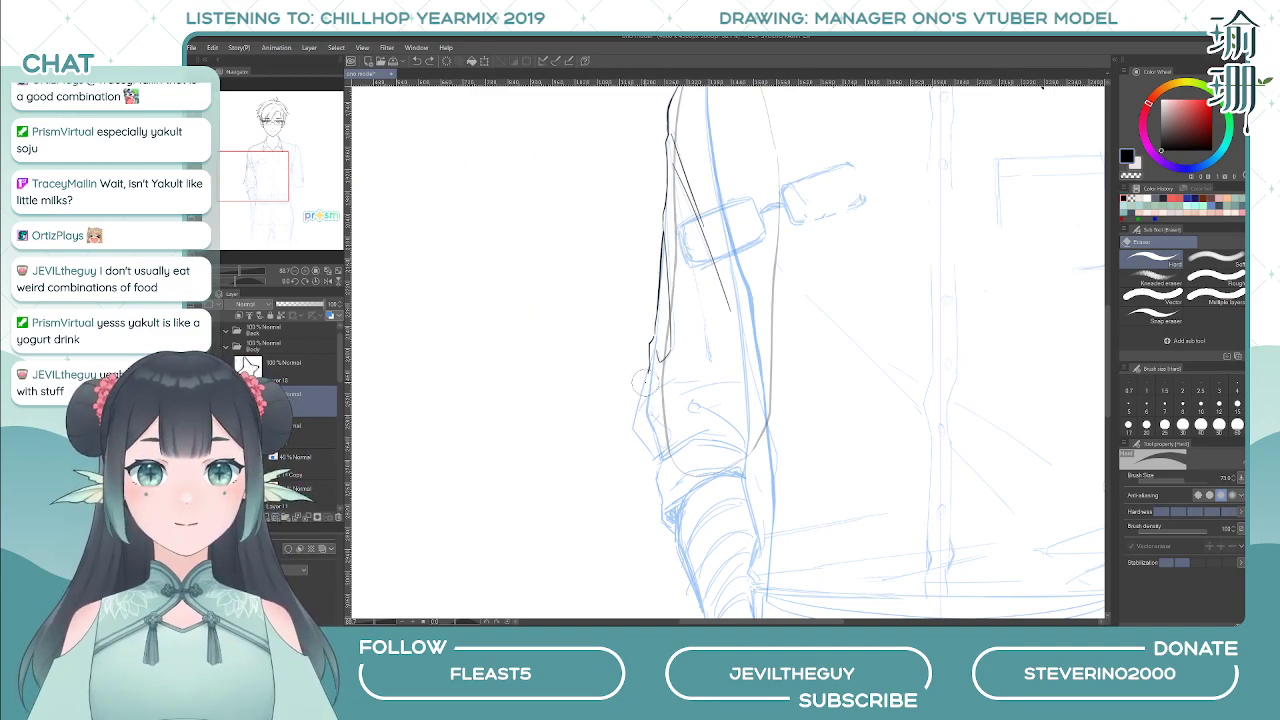
- Ink the rolled cuff's outer and top edges with the soft pen, plus the curved fold above it from the sleeve's inner side
{"action": "key", "text": "p"}
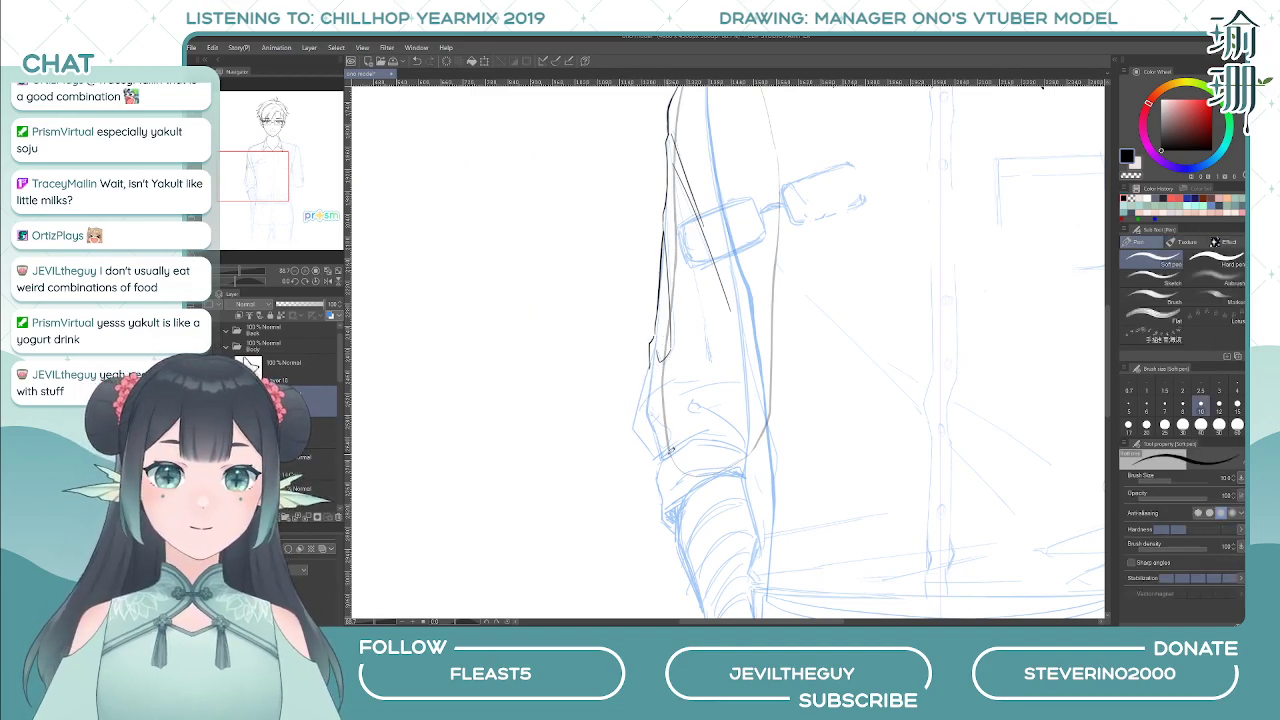
{"action": "key", "text": "h"}
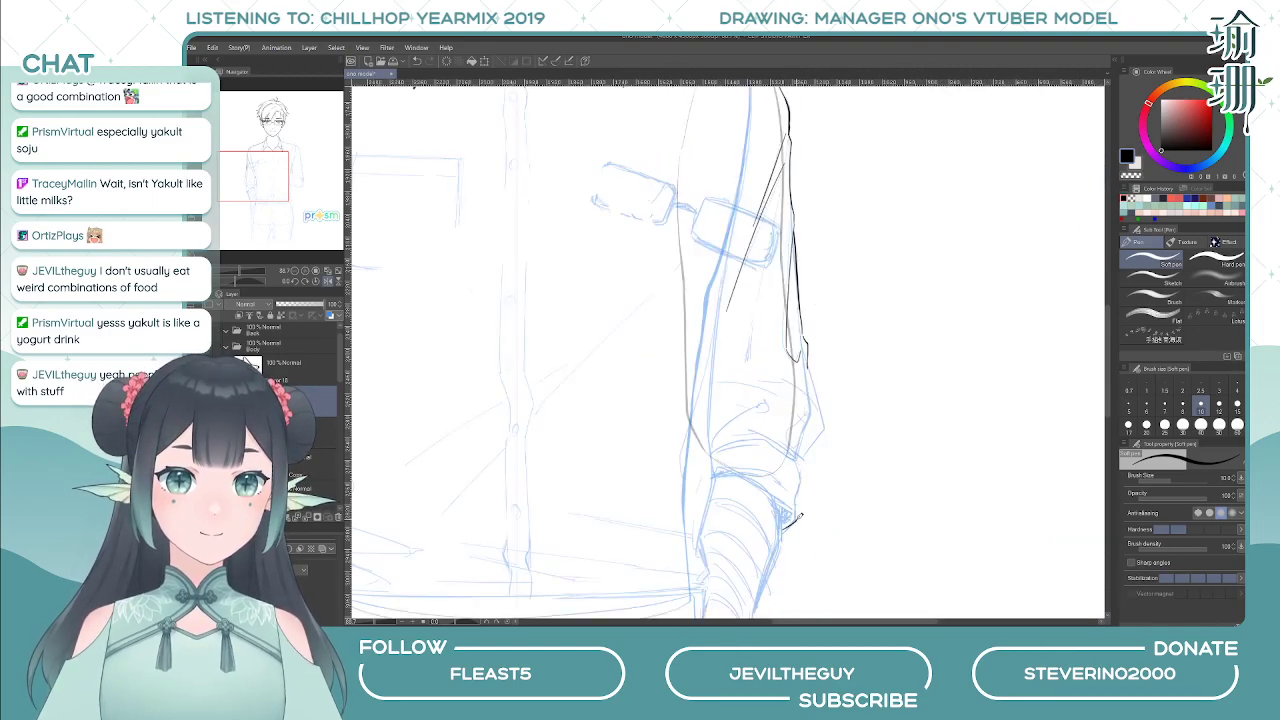
{"action": "mouse_move", "coordinate": [800, 516]}
{"action": "left_mouse_down"}
{"action": "mouse_move", "coordinate": [803, 449]}
{"action": "mouse_move", "coordinate": [750, 425]}
{"action": "mouse_move", "coordinate": [708, 451]}
{"action": "left_mouse_up"}
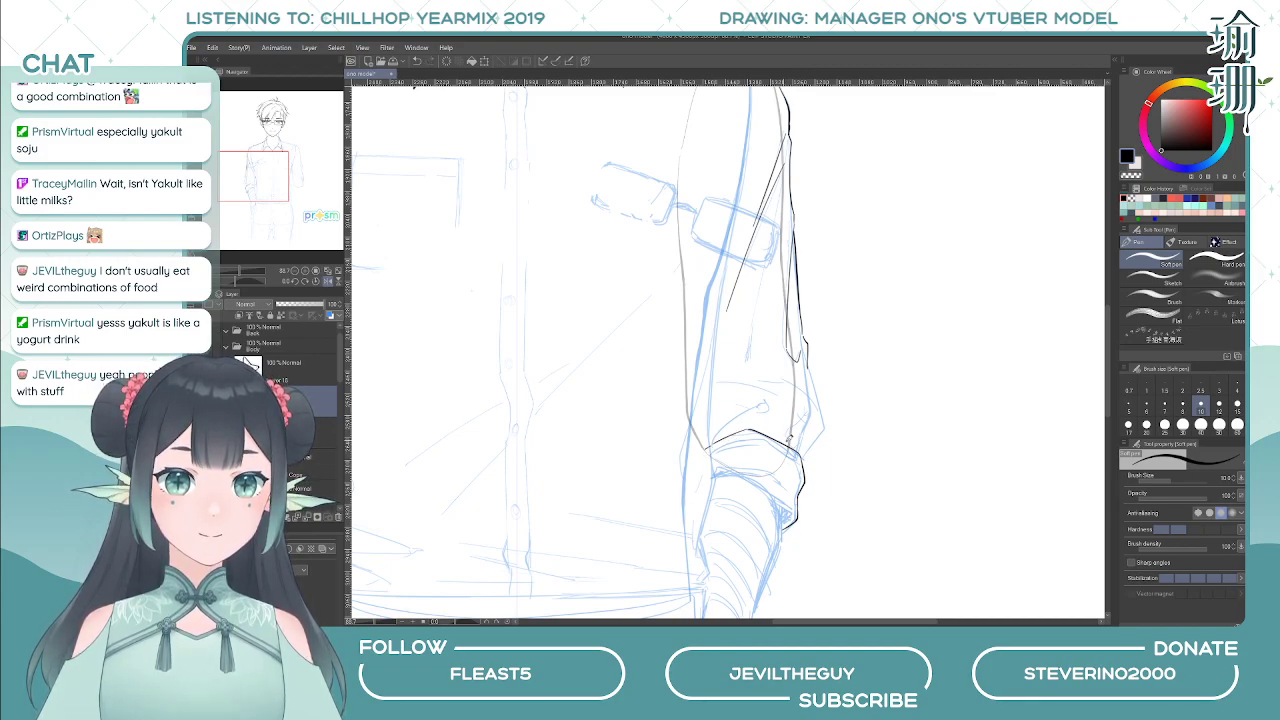
{"action": "mouse_move", "coordinate": [797, 443]}
{"action": "left_mouse_down"}
{"action": "mouse_move", "coordinate": [755, 415]}
{"action": "mouse_move", "coordinate": [693, 448]}
{"action": "mouse_move", "coordinate": [737, 424]}
{"action": "mouse_move", "coordinate": [753, 405]}
{"action": "mouse_move", "coordinate": [702, 443]}
{"action": "mouse_move", "coordinate": [741, 397]}
{"action": "left_mouse_up"}
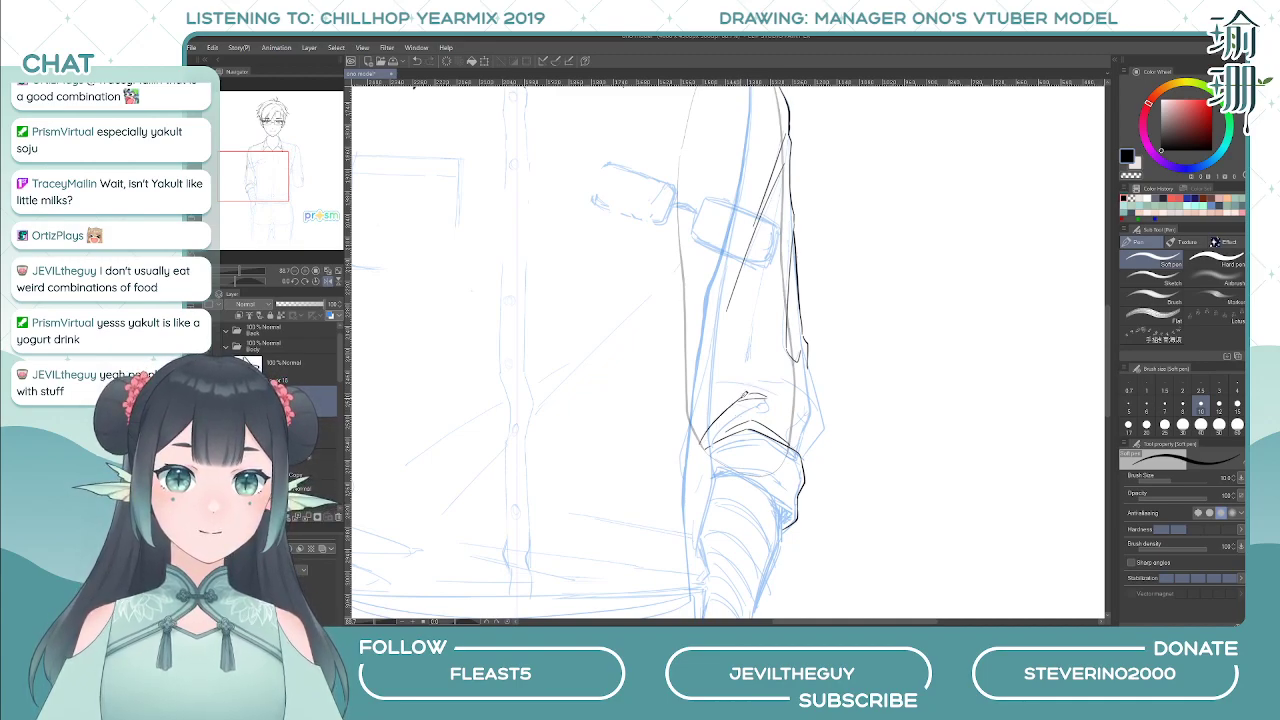
{"action": "key", "text": "h"}
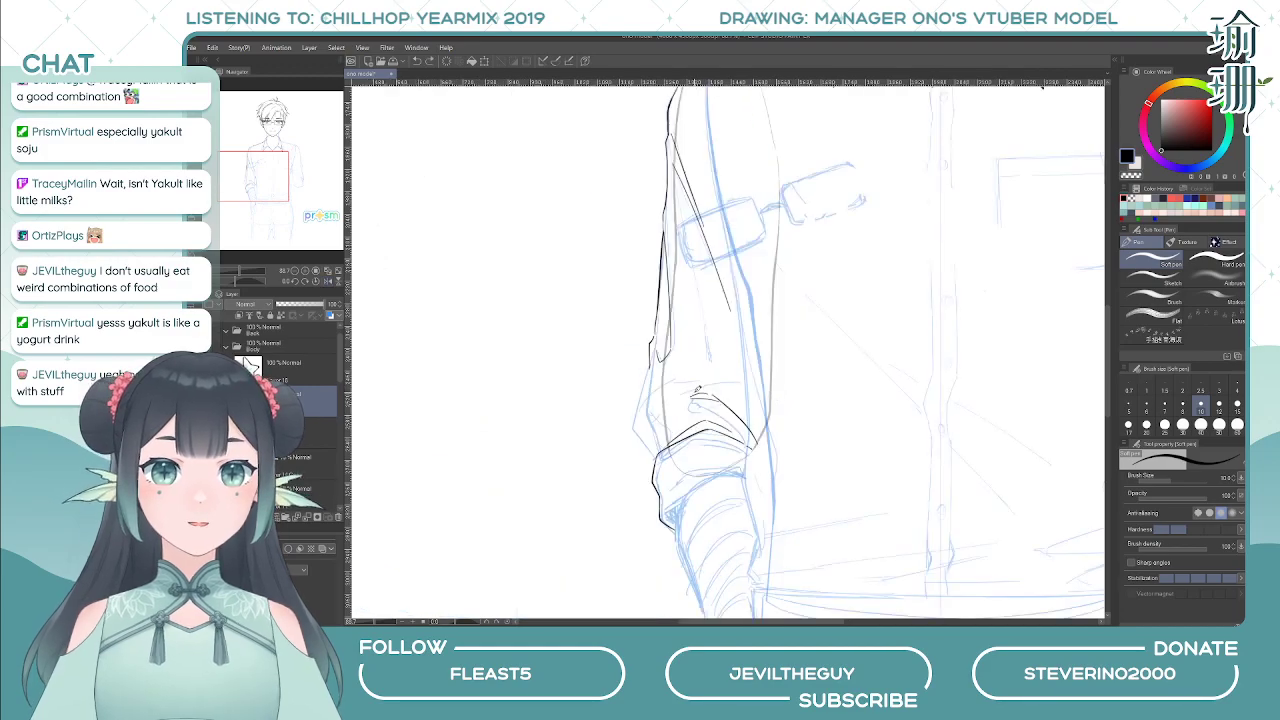
- Ink the upper elbow fold from the sleeve's middle outward, around the elbow bulge and down to the cuff's top edge
{"action": "left_click_drag", "start_coordinate": [690, 396], "coordinate": [643, 419]}
{"action": "key", "text": "ctrl+z"}
{"action": "key", "text": "ctrl+z"}
{"action": "mouse_move", "coordinate": [695, 381]}
{"action": "left_mouse_down"}
{"action": "mouse_move", "coordinate": [640, 401]}
{"action": "mouse_move", "coordinate": [655, 458]}
{"action": "left_mouse_up"}
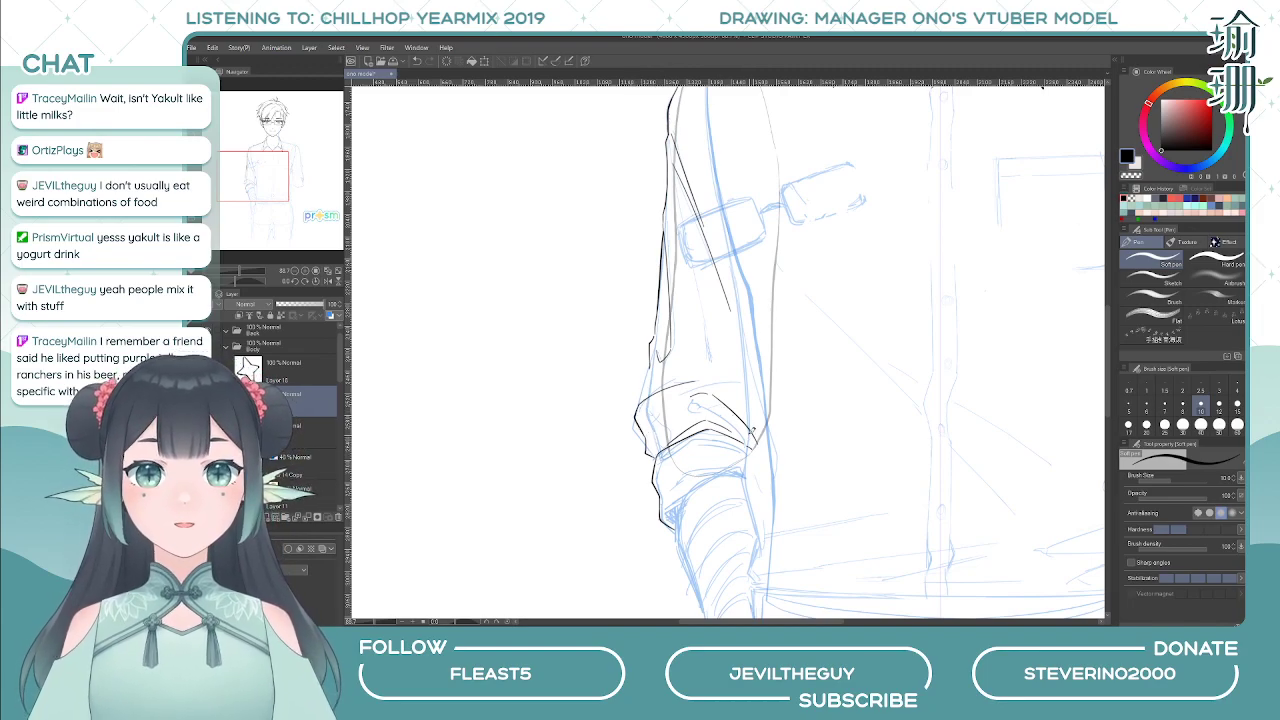
- Undo the inked upper elbow fold and the strokes around the elbow bulge, checking the sleeve in mirrored view
{"action": "key", "text": "h"}
{"action": "key", "text": "ctrl+z"}
{"action": "key", "text": "ctrl+z"}
{"action": "key", "text": "ctrl+z"}
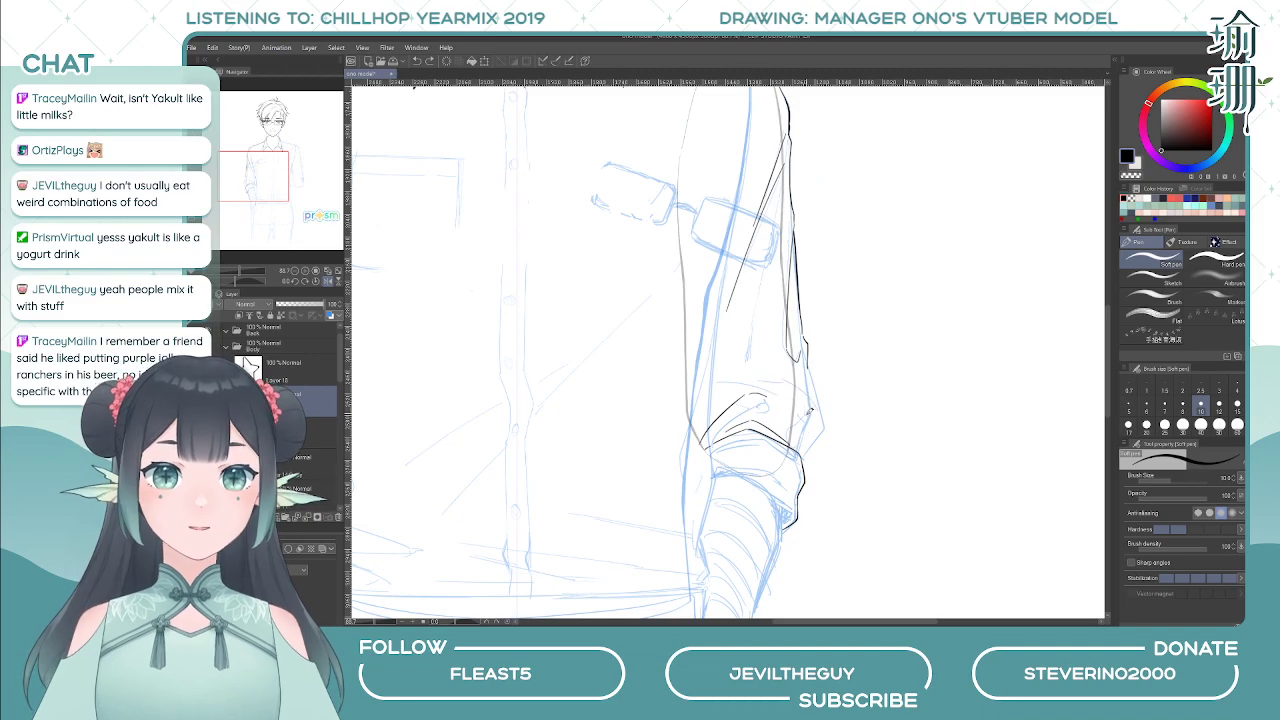
{"action": "key", "text": "h"}
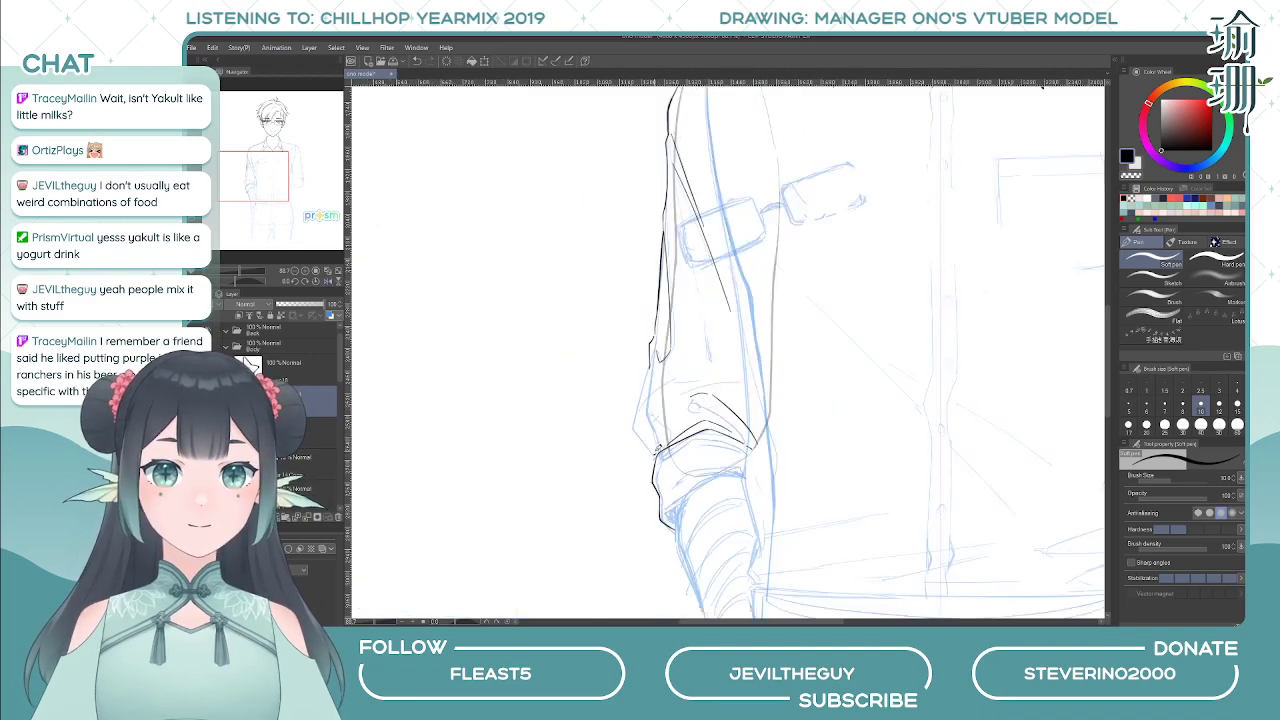
- Ink a flatter elbow outline from the cuff's outer top corner up to the notch at the end of the upper sleeve line
{"action": "key", "text": "ctrl+z"}
{"action": "mouse_move", "coordinate": [658, 456]}
{"action": "left_mouse_down"}
{"action": "mouse_move", "coordinate": [683, 399]}
{"action": "mouse_move", "coordinate": [655, 425]}
{"action": "mouse_move", "coordinate": [655, 360]}
{"action": "left_mouse_up"}
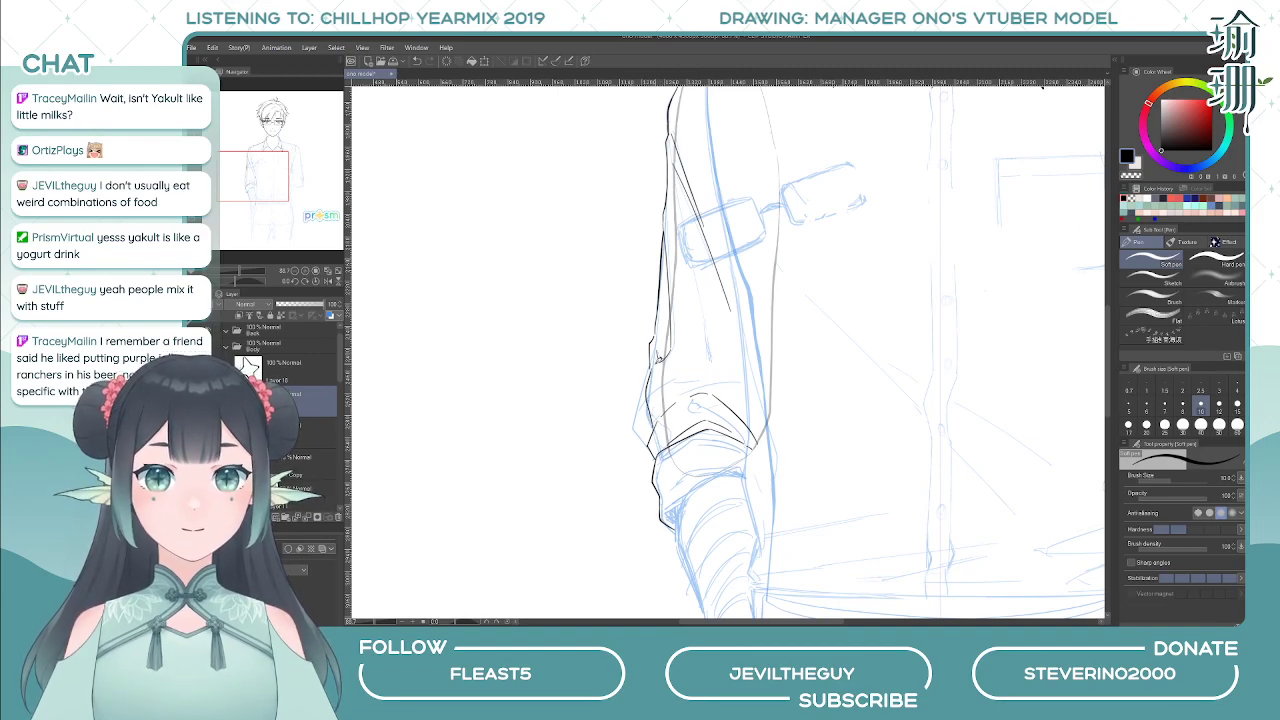
{"action": "key", "text": "ctrl+z"}
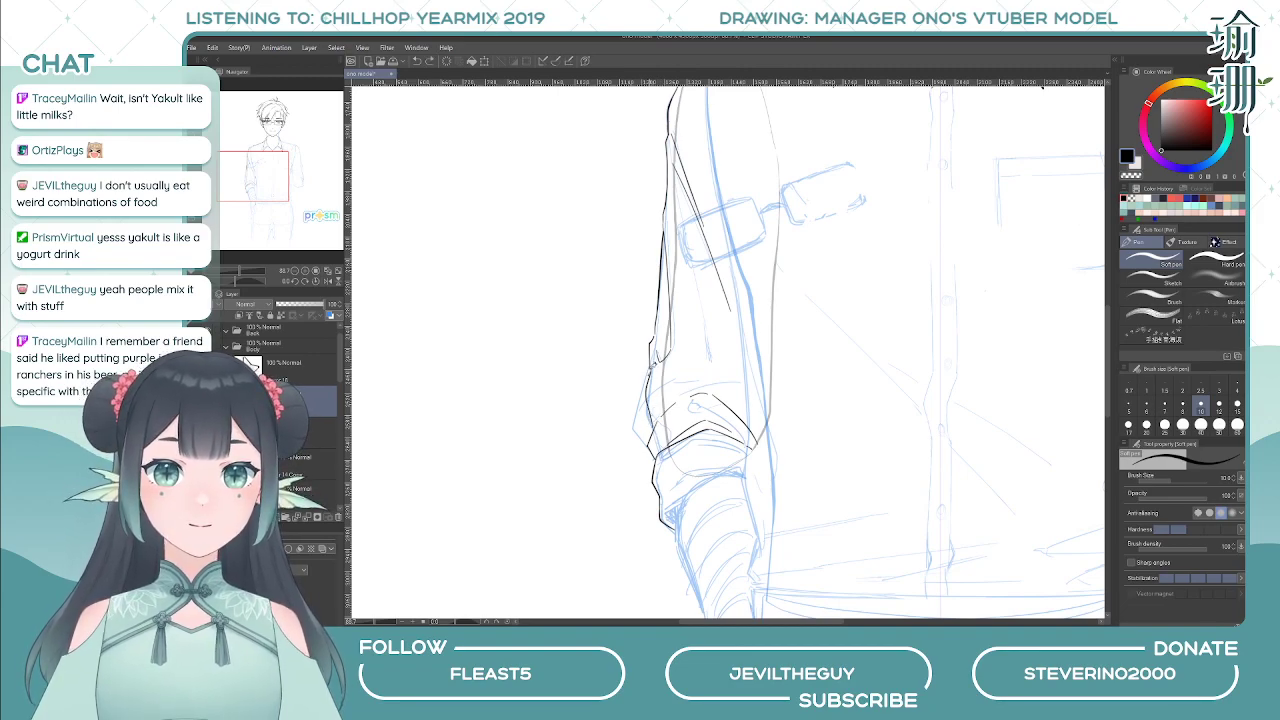
{"action": "key", "text": "h"}
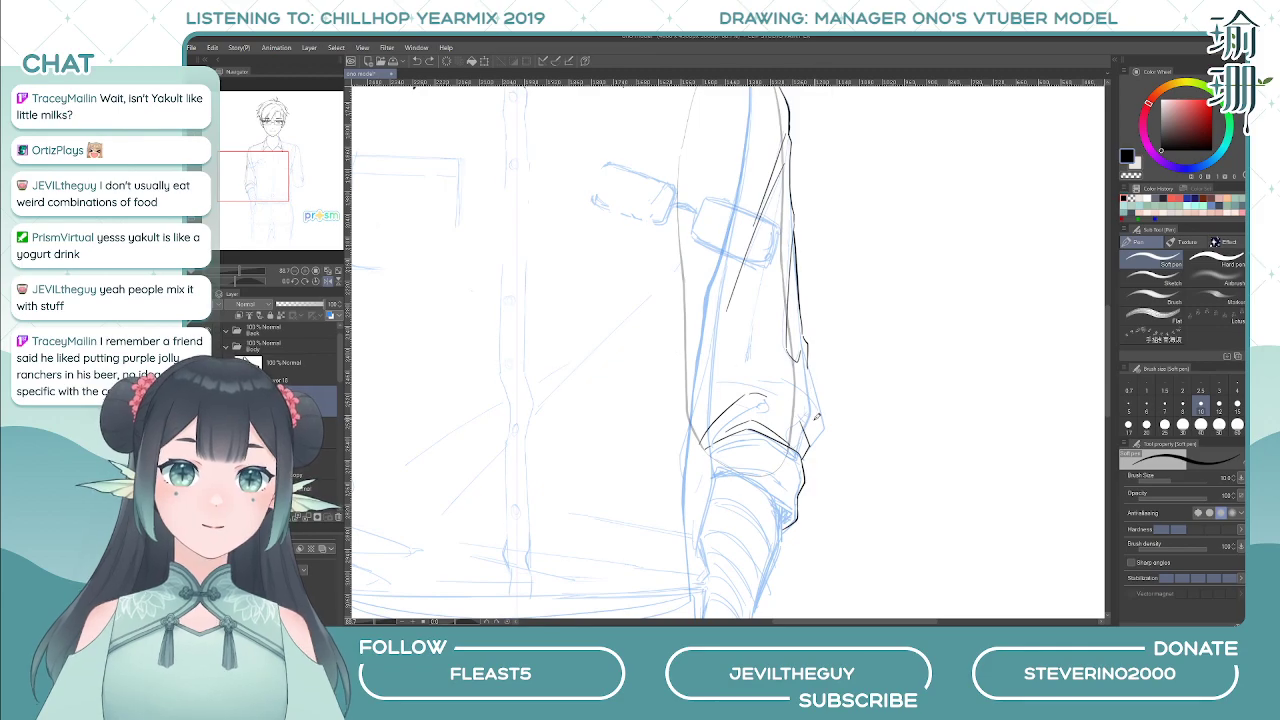
{"action": "left_click_drag", "start_coordinate": [805, 430], "coordinate": [811, 358]}
{"action": "key", "text": "h"}
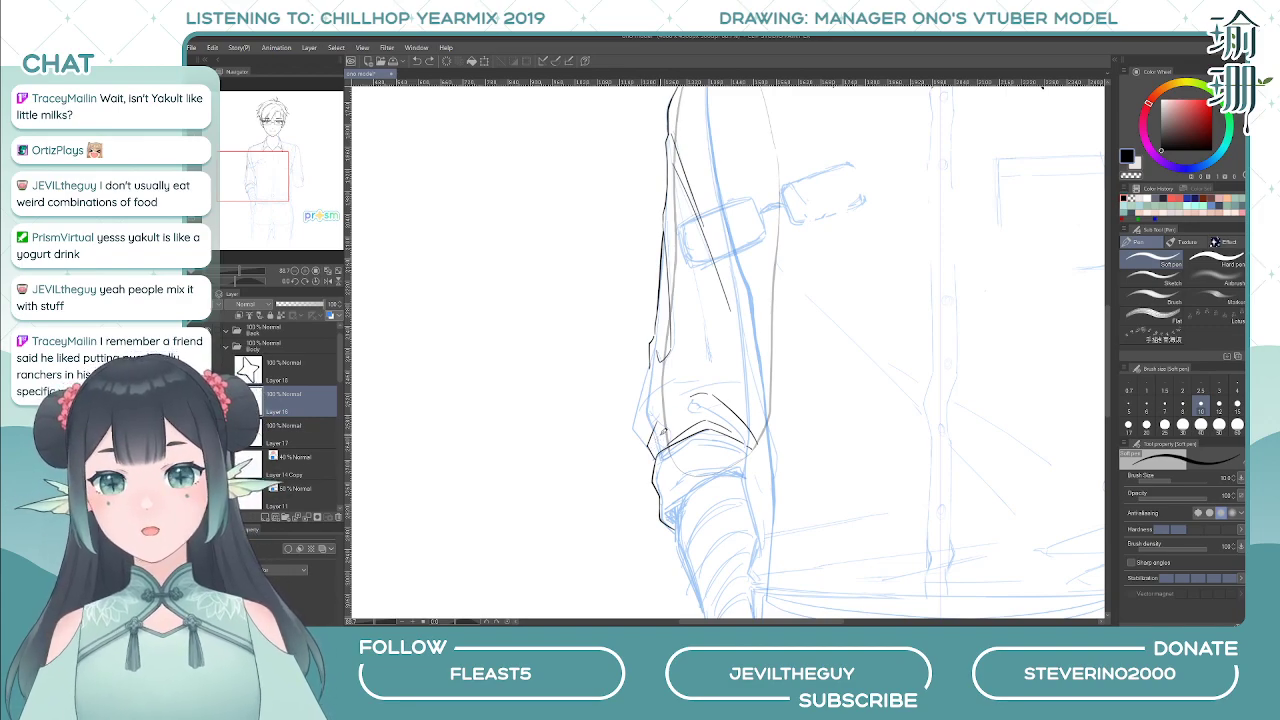
{"action": "key", "text": "h"}
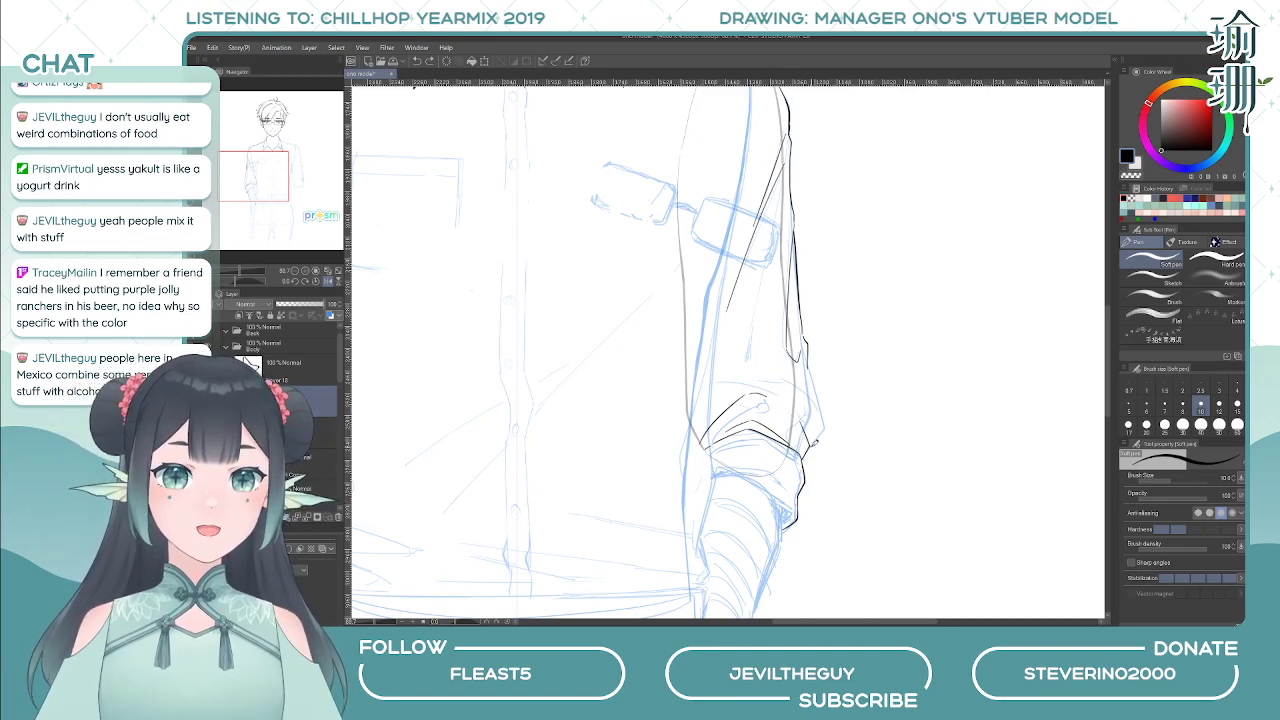
{"action": "key", "text": "c"}
{"action": "key", "text": "c"}
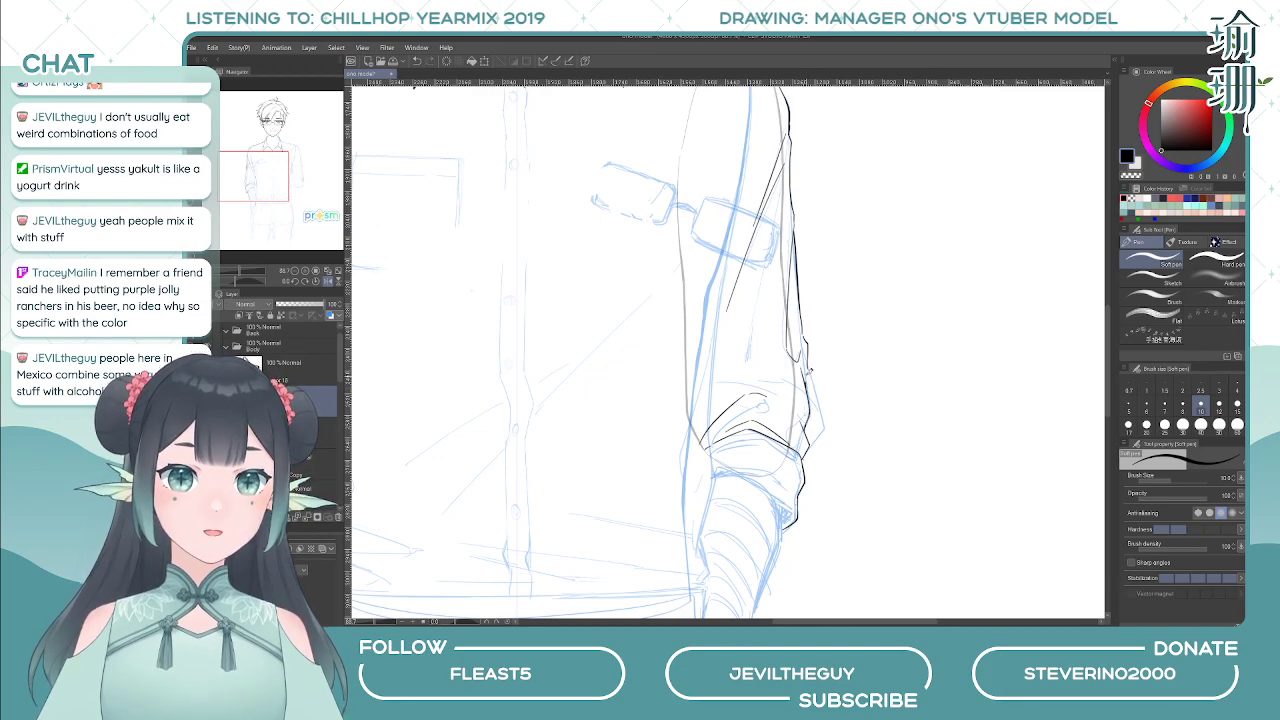
{"action": "key", "text": "h"}
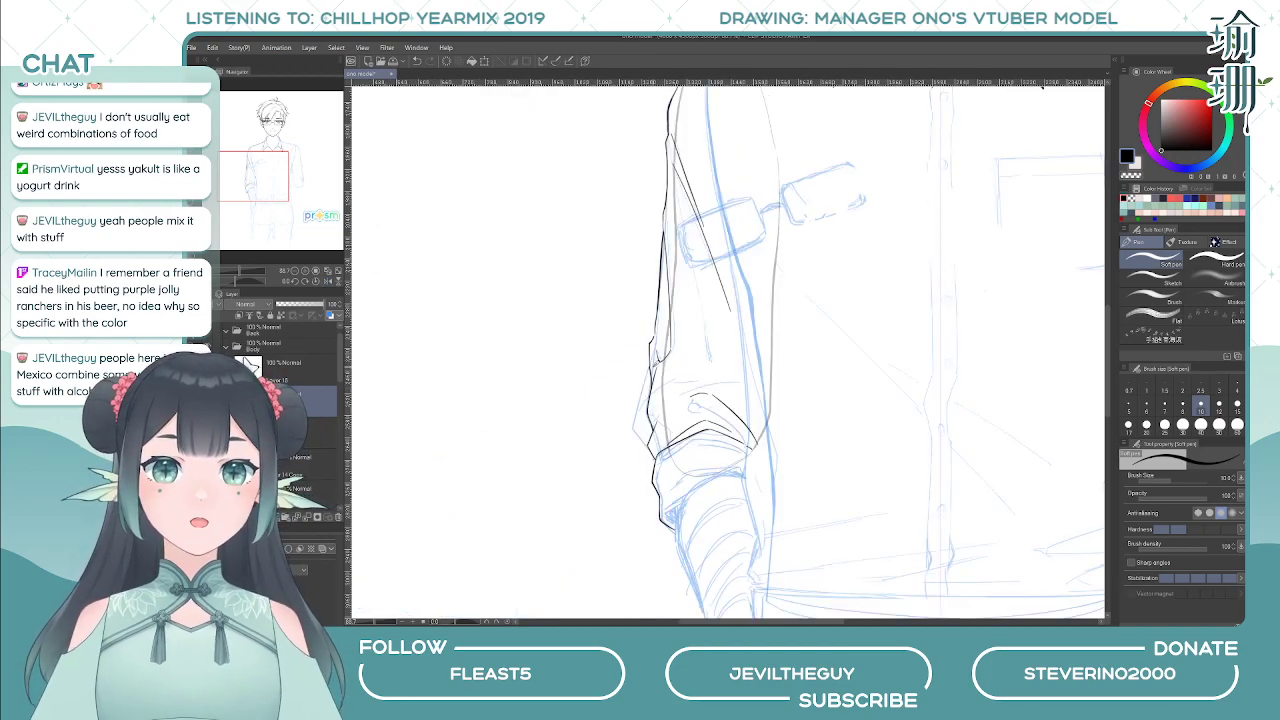
- Erase the upper end of the elbow outline below the notch and redraw the join with the soft pen
{"action": "key", "text": "e"}
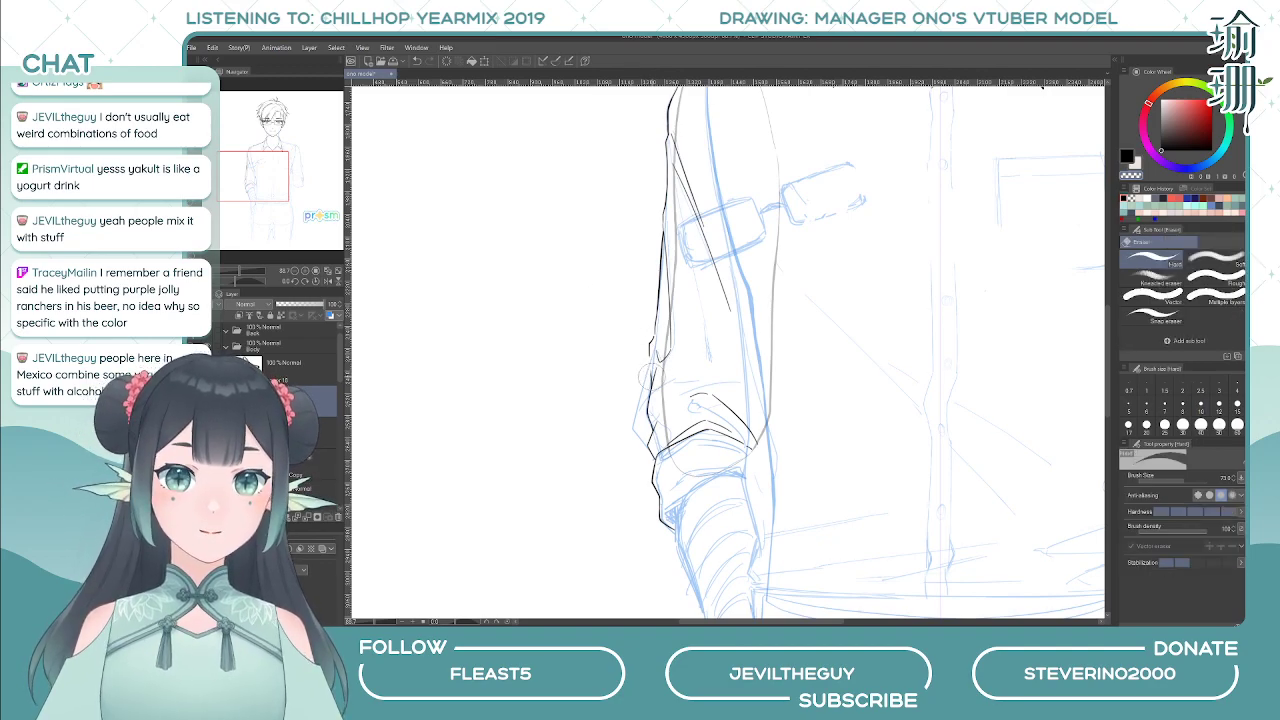
{"action": "left_click_drag", "start_coordinate": [648, 376], "coordinate": [657, 362]}
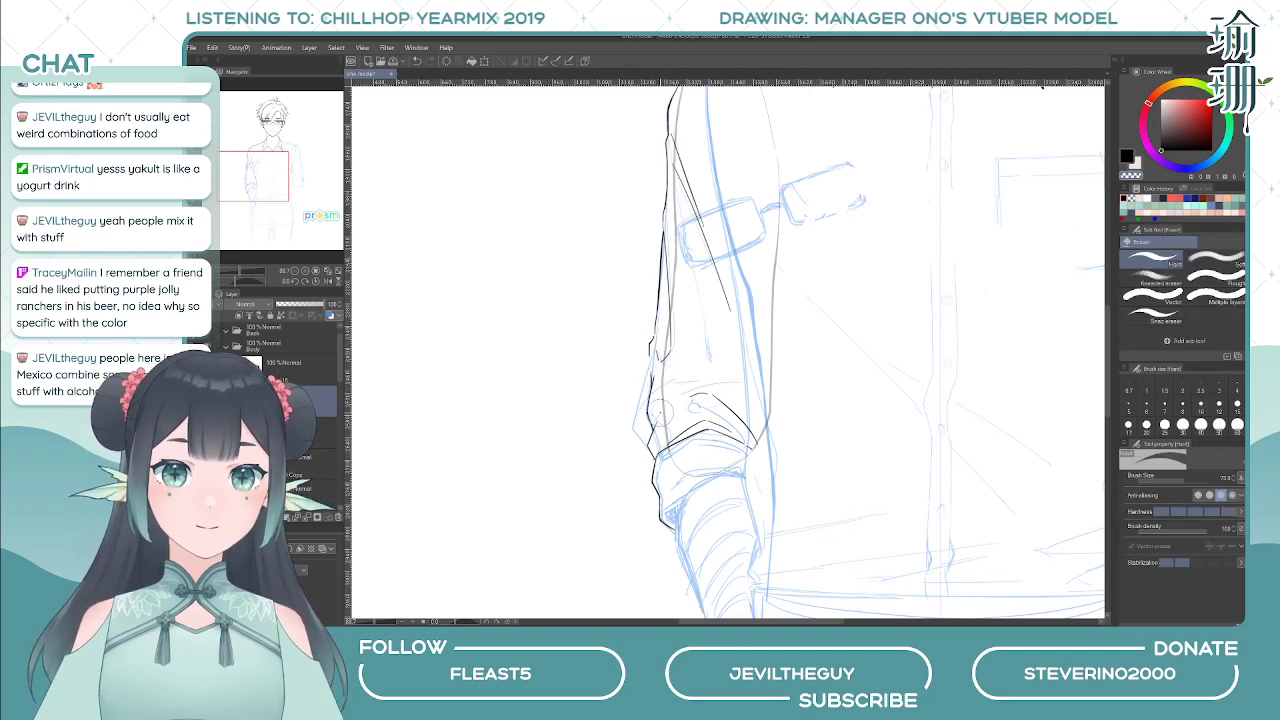
{"action": "key", "text": "p"}
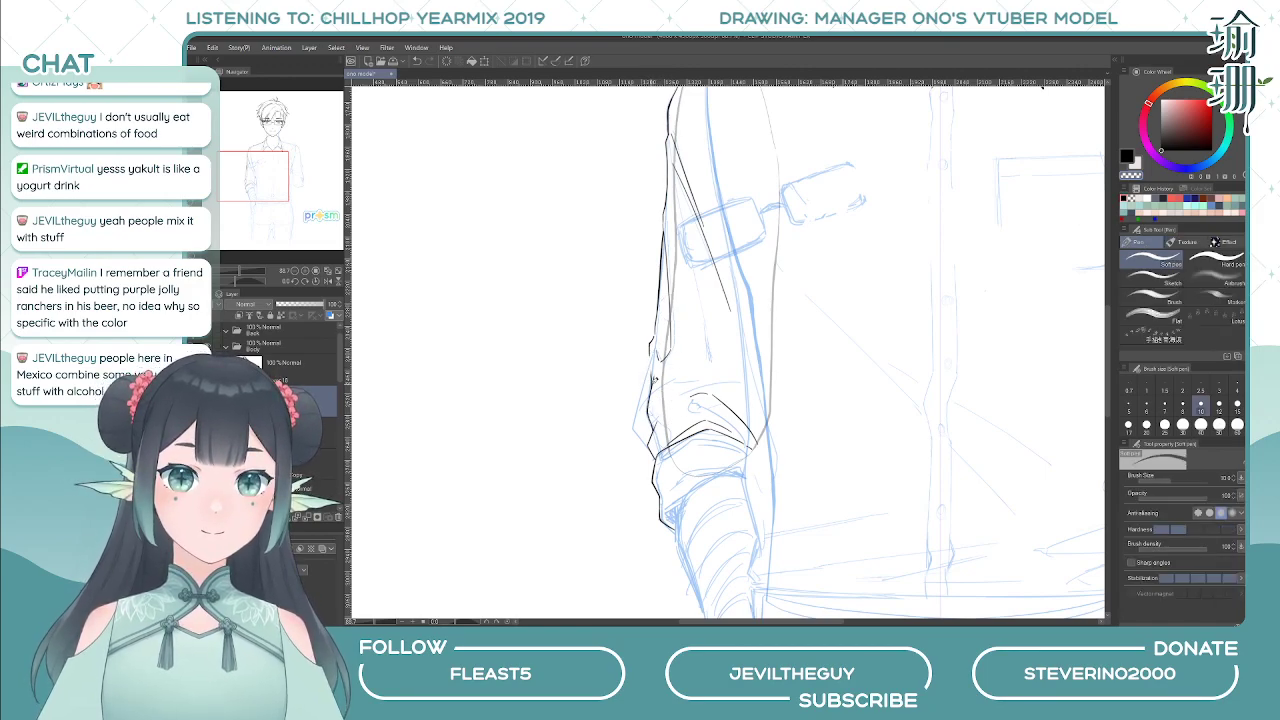
{"action": "left_click_drag", "start_coordinate": [655, 379], "coordinate": [655, 375]}
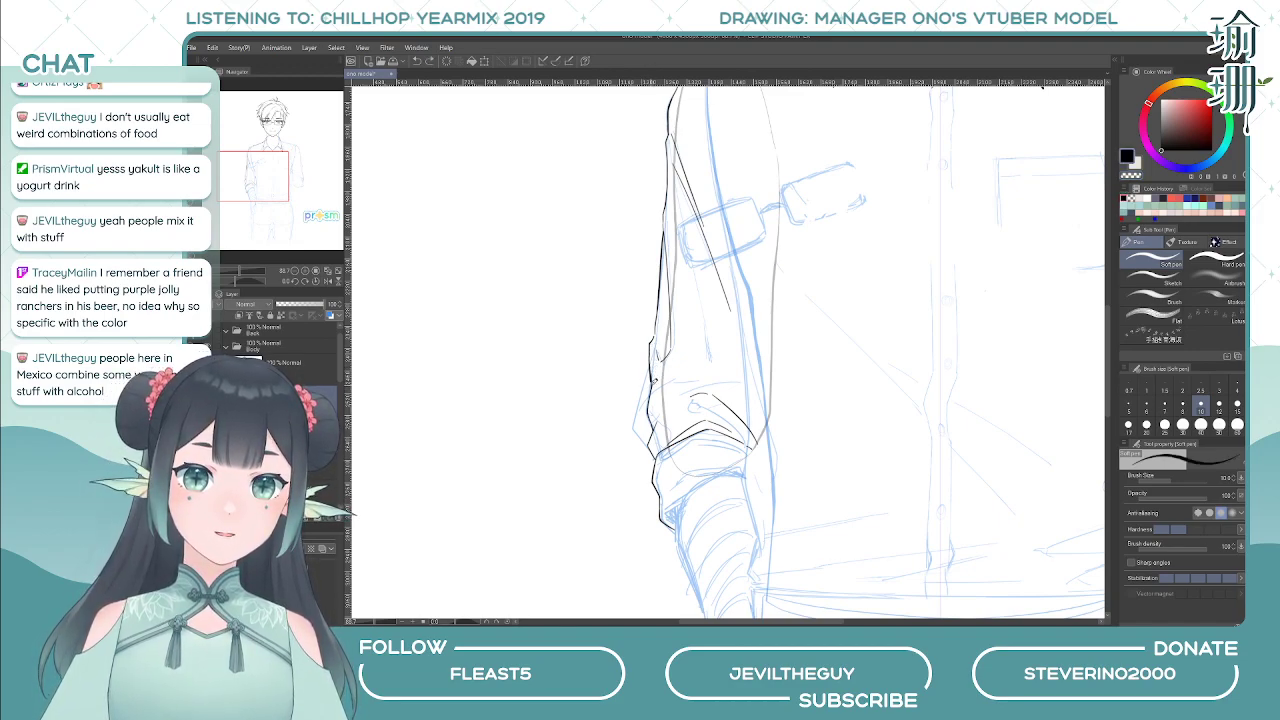
- Ink a gently curved fold from the sleeve's middle outward to the elbow outline just below the notch
{"action": "scroll", "coordinate": [657, 373], "scroll_direction": "up", "scroll_amount": 2}
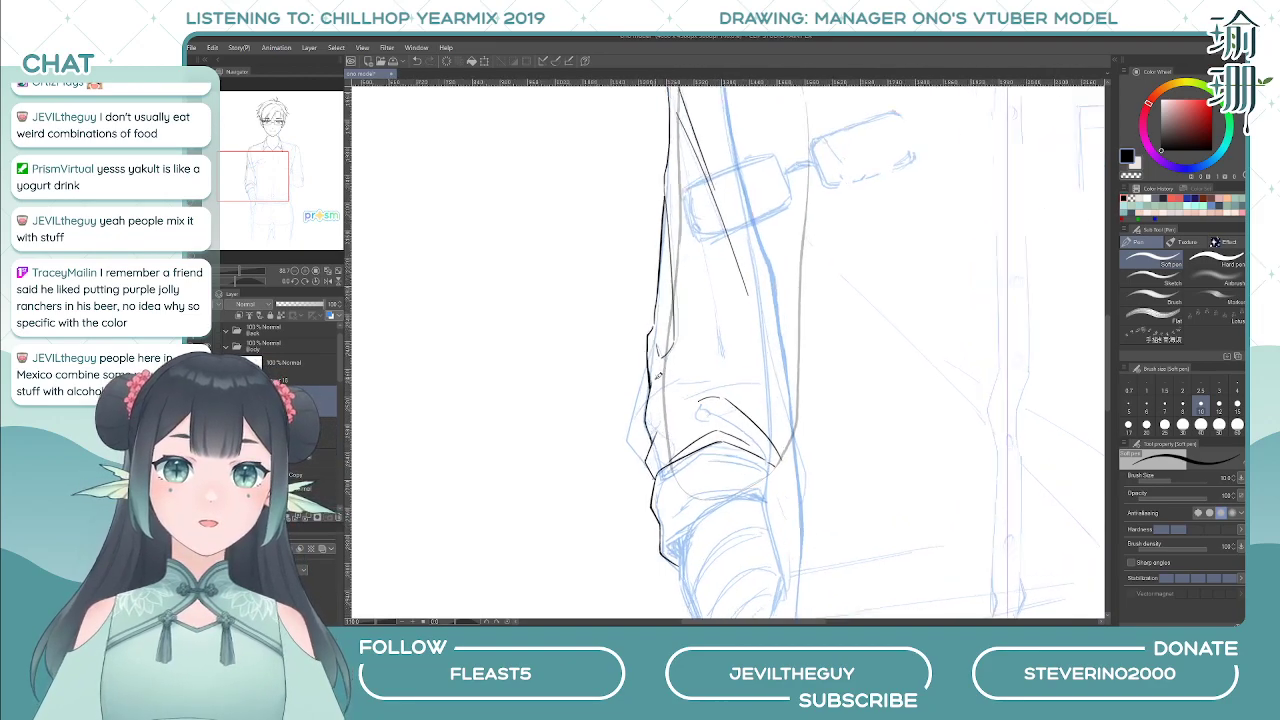
{"action": "key", "text": "c"}
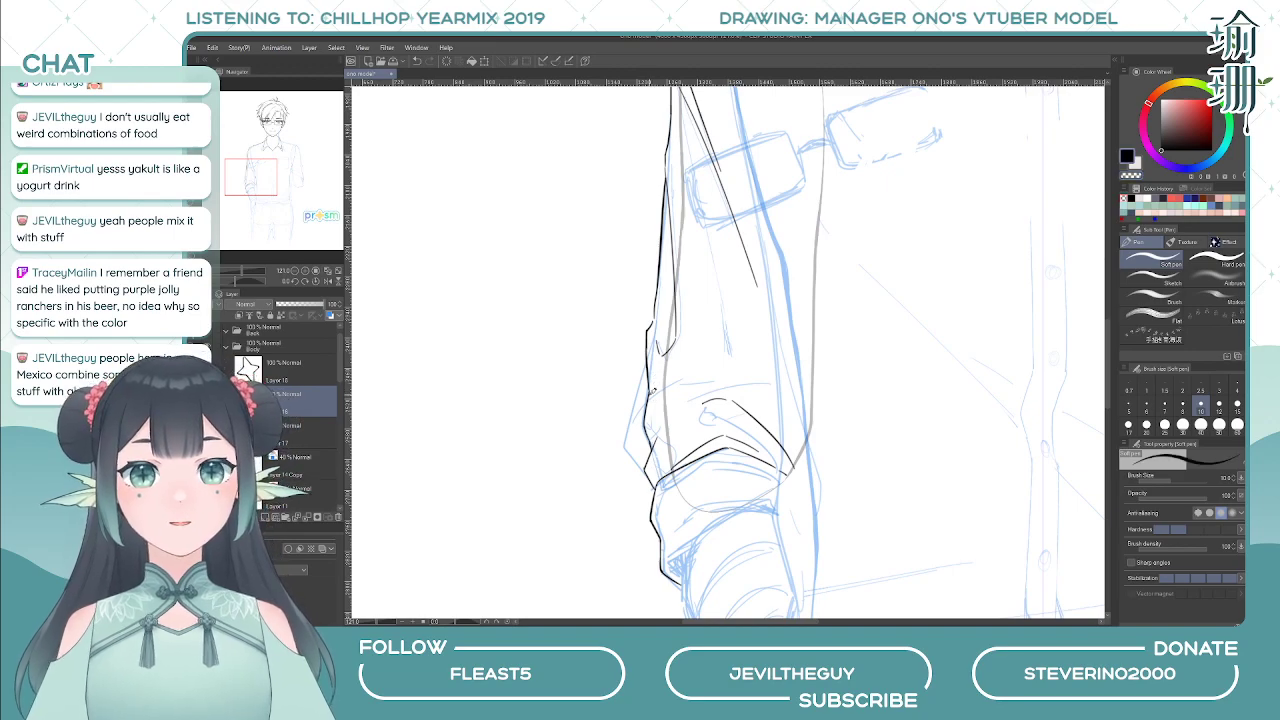
{"action": "left_click_drag", "start_coordinate": [720, 357], "coordinate": [645, 382]}
{"action": "key", "text": "ctrl+z"}
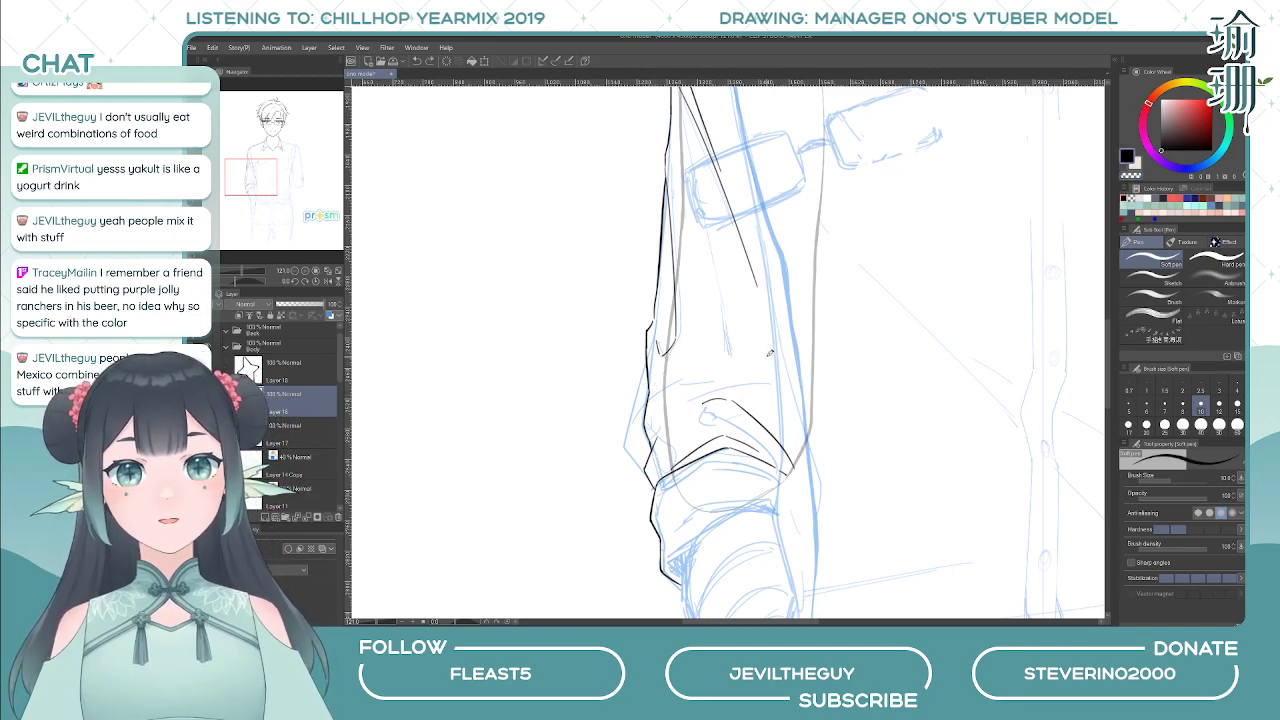
{"action": "left_click_drag", "start_coordinate": [756, 349], "coordinate": [645, 367]}
{"action": "key", "text": "ctrl+z"}
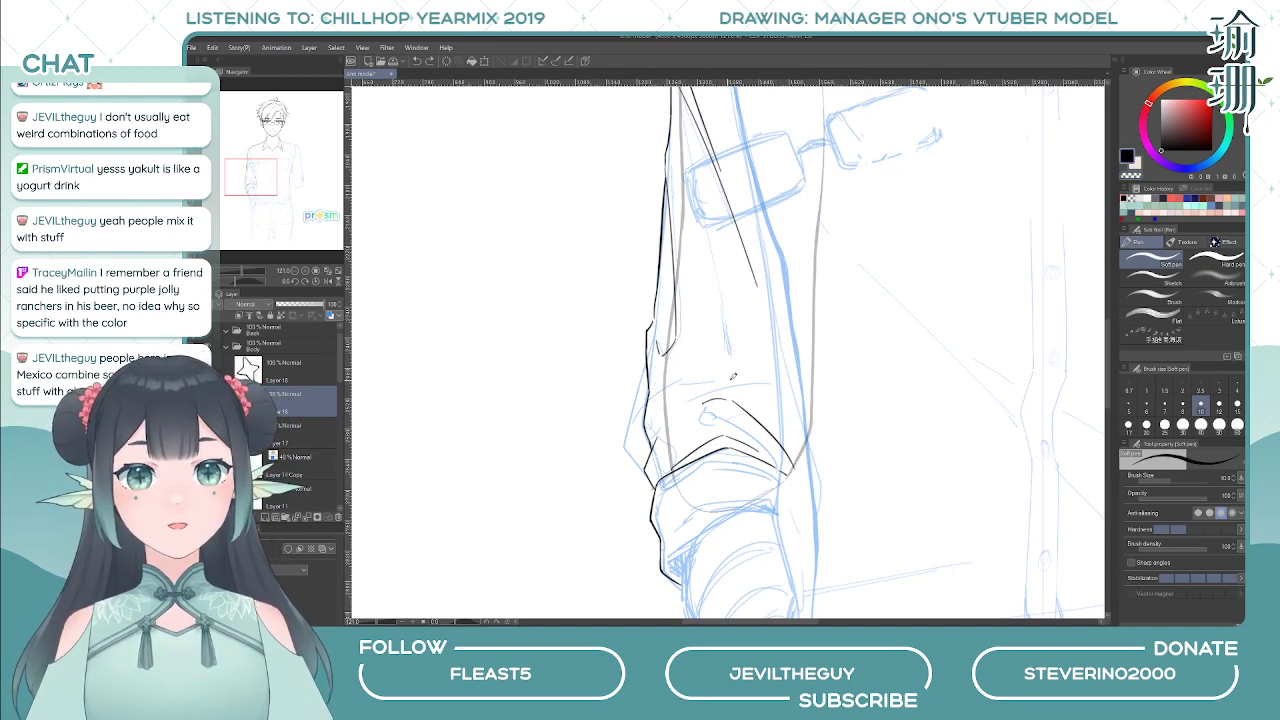
{"action": "left_click_drag", "start_coordinate": [737, 362], "coordinate": [652, 386]}
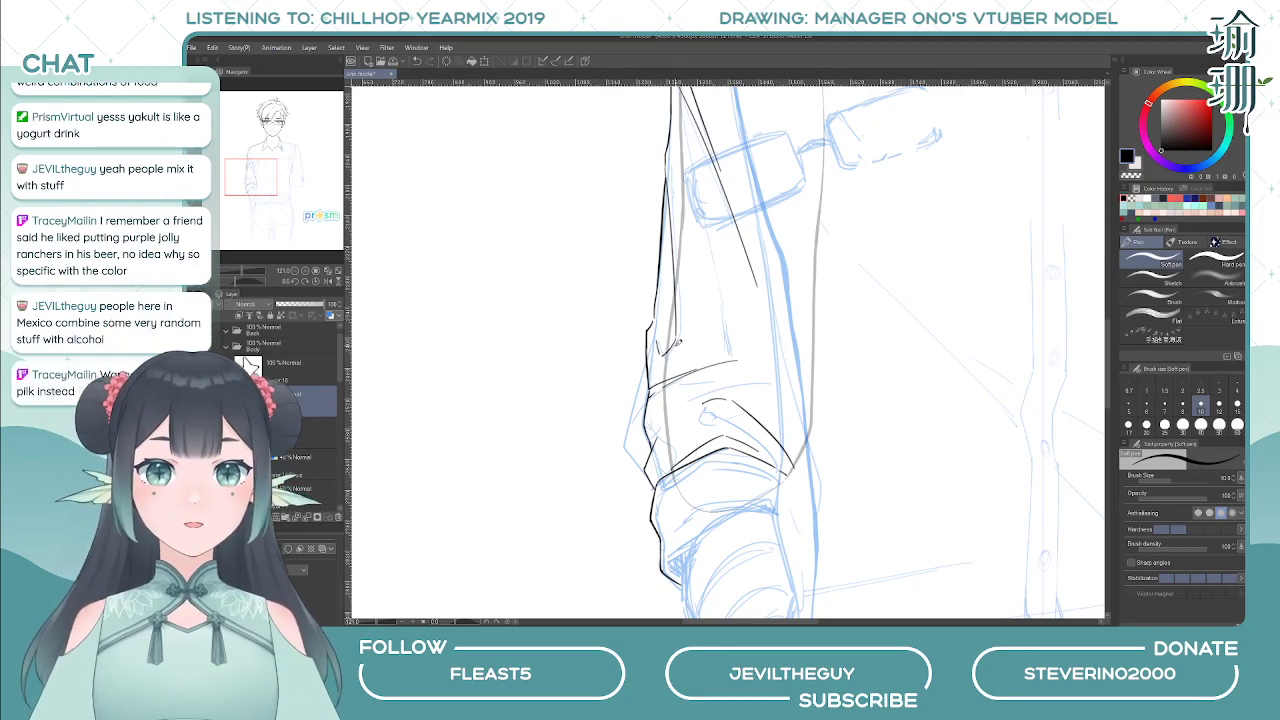
- Check the inked sleeve against the whole figure while toggling the sketch layers' visibility
{"action": "scroll", "coordinate": [684, 349], "scroll_direction": "down", "scroll_amount": 6}
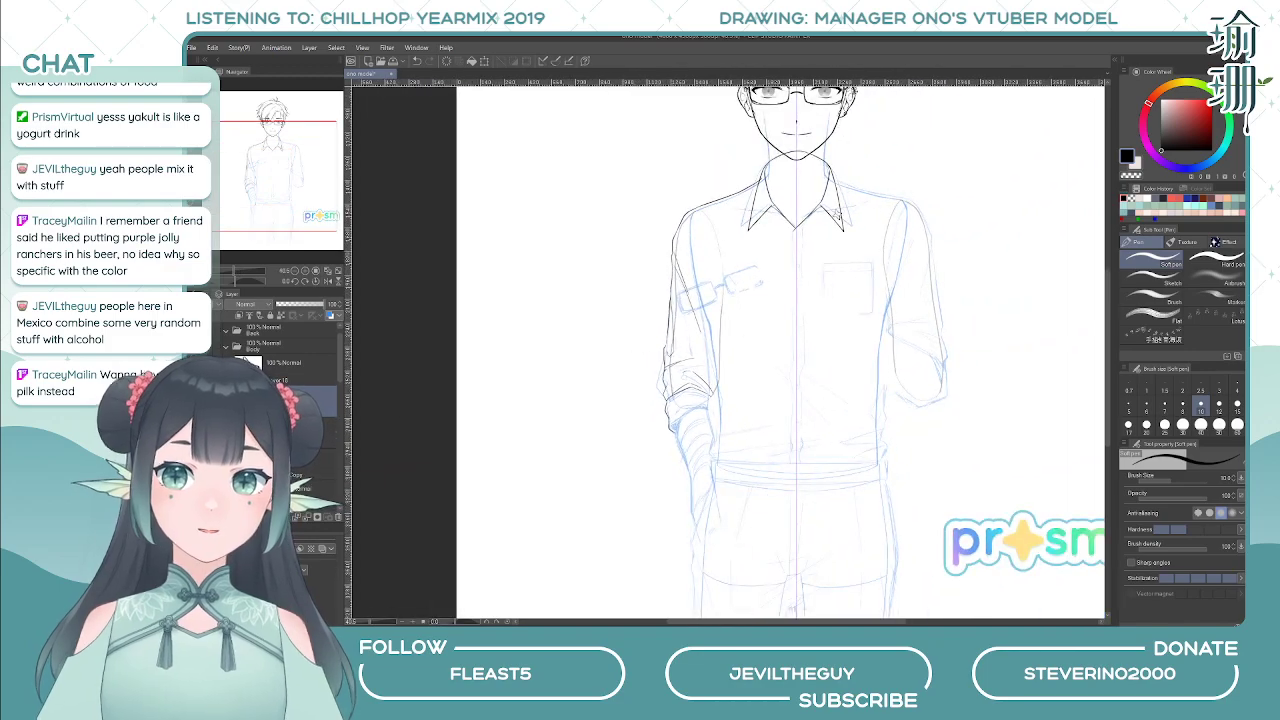
{"action": "key", "text": "ctrl+z"}
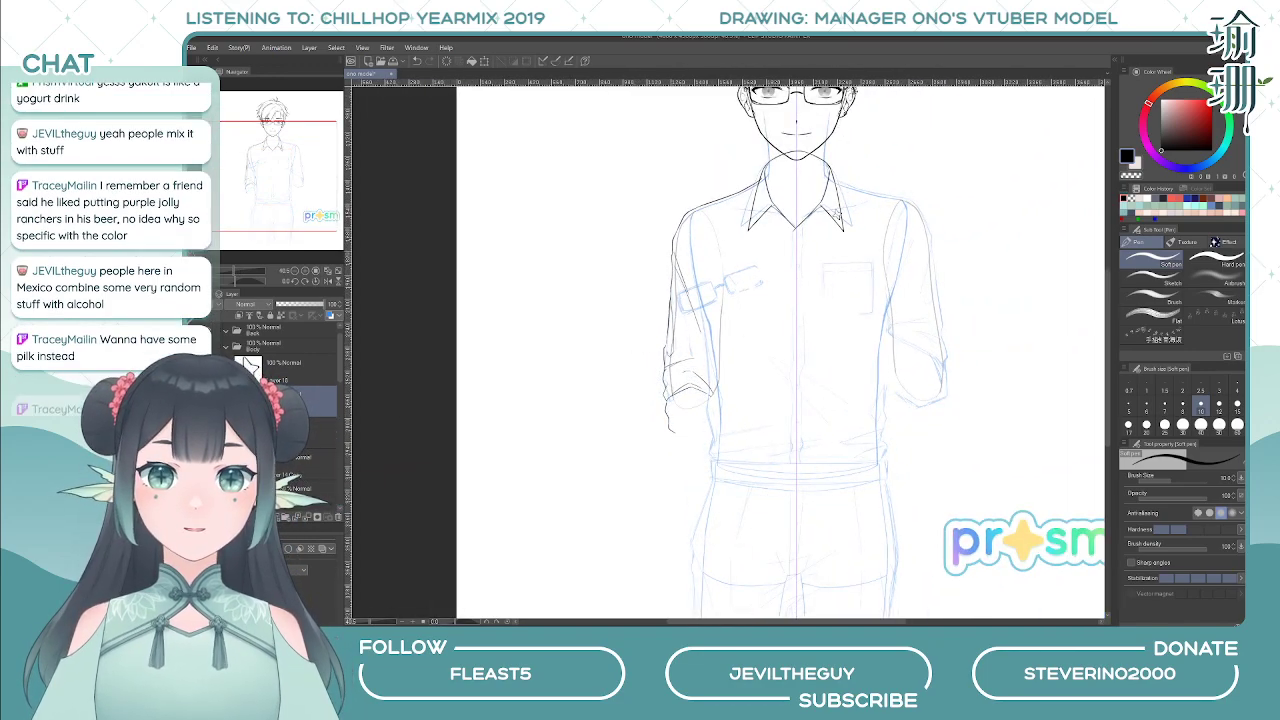
{"action": "left_click", "coordinate": [199, 466]}
{"action": "left_click", "coordinate": [199, 497]}
{"action": "left_click", "coordinate": [199, 466]}
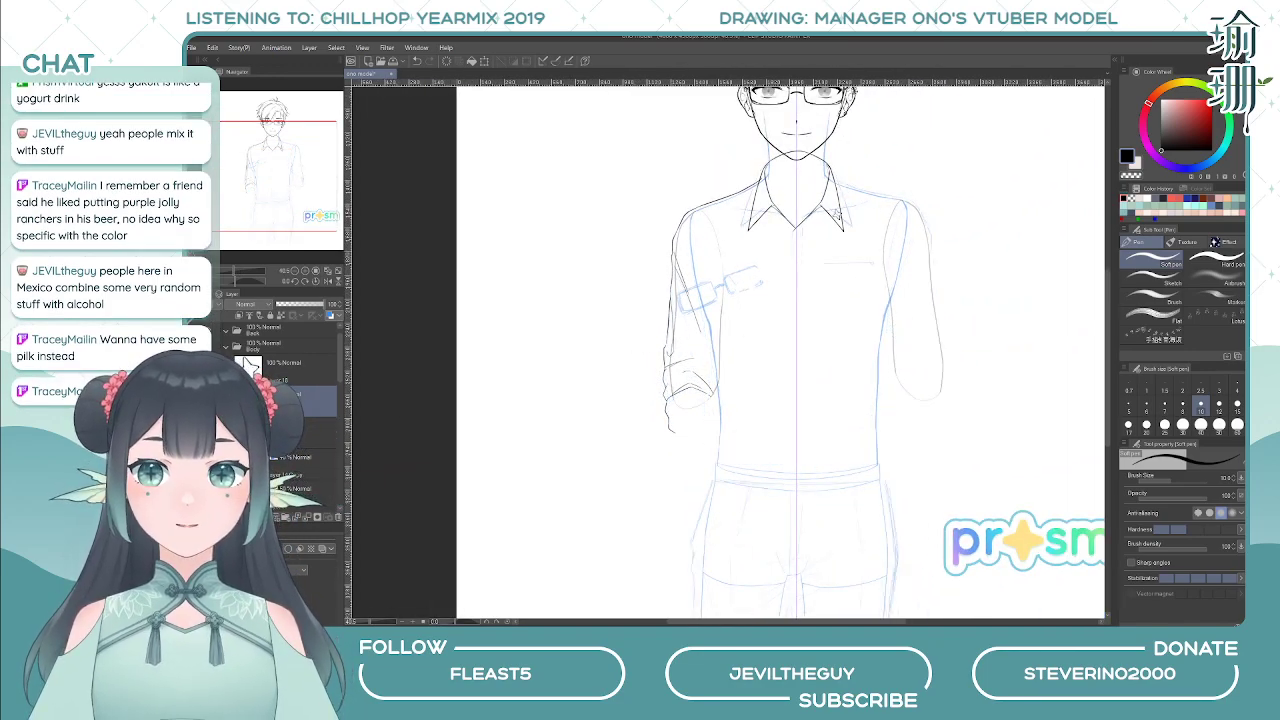
{"action": "left_click", "coordinate": [199, 497]}
{"action": "left_click", "coordinate": [199, 434]}
{"action": "left_click_drag", "start_coordinate": [734, 426], "coordinate": [726, 401]}
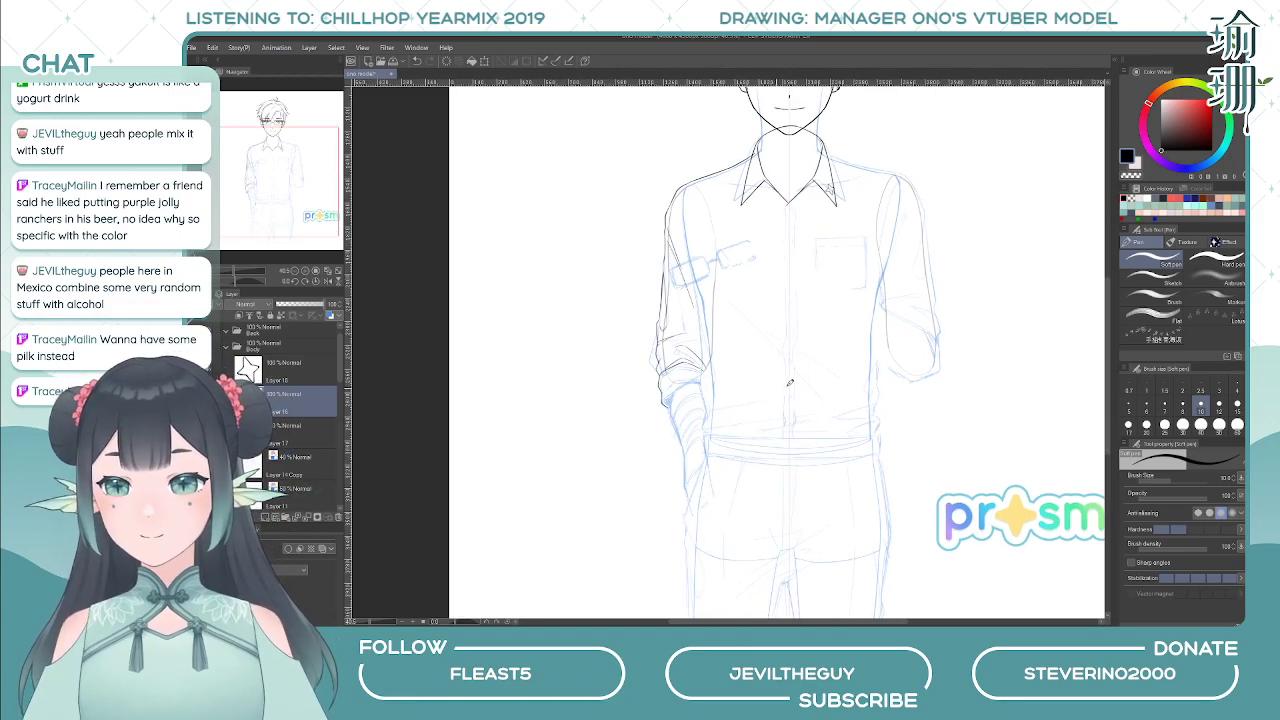
- Ink the fold line along the rolled cuff's top edge, starting from the sleeve's inner side
{"action": "scroll", "coordinate": [790, 383], "scroll_direction": "up", "scroll_amount": 2}
{"action": "scroll", "coordinate": [637, 436], "scroll_direction": "up", "scroll_amount": 2}
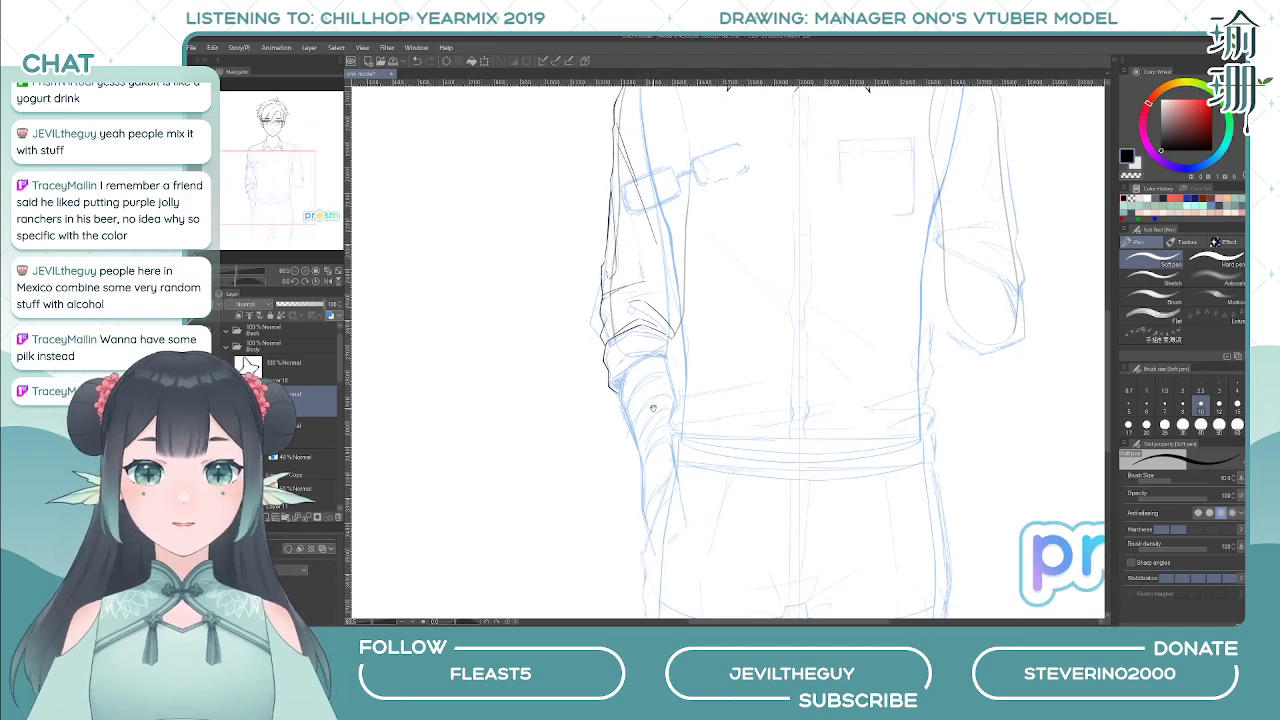
{"action": "scroll", "coordinate": [602, 310], "scroll_direction": "up", "scroll_amount": 1}
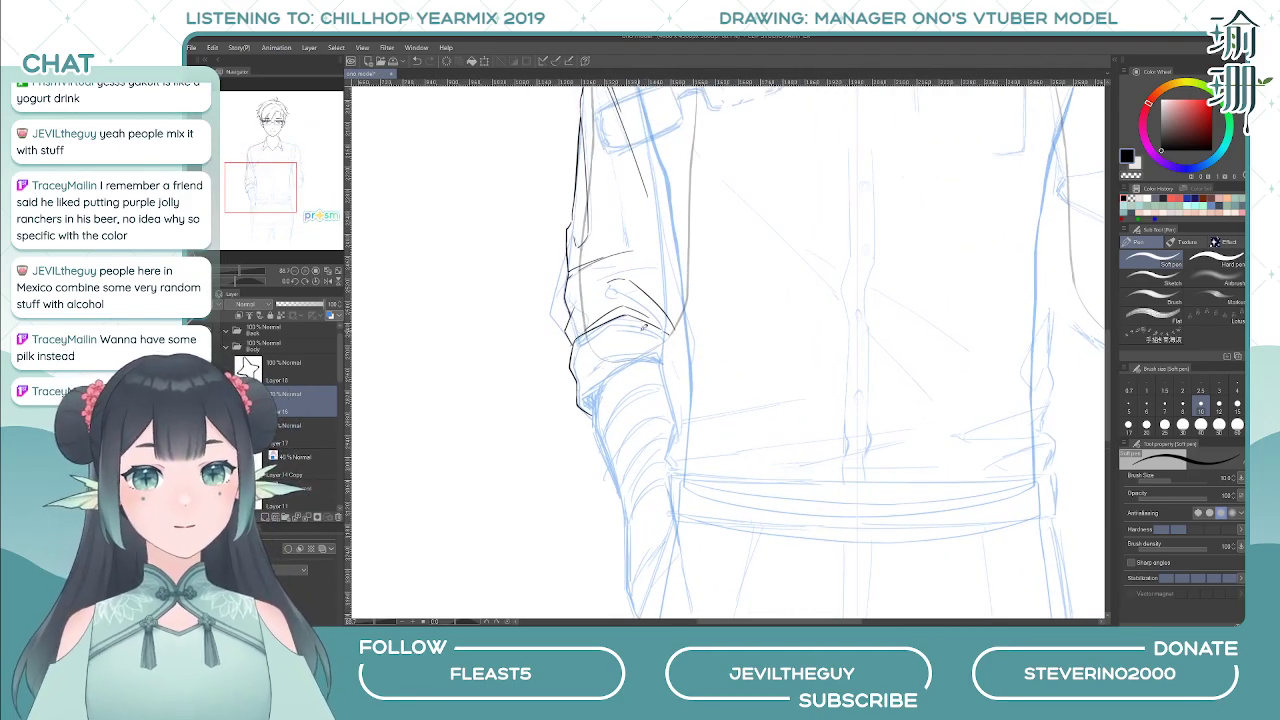
{"action": "mouse_move", "coordinate": [668, 336]}
{"action": "left_mouse_down"}
{"action": "mouse_move", "coordinate": [603, 329]}
{"action": "mouse_move", "coordinate": [671, 331]}
{"action": "mouse_move", "coordinate": [626, 323]}
{"action": "mouse_move", "coordinate": [584, 342]}
{"action": "left_mouse_up"}
{"action": "key", "text": "ctrl+z"}
{"action": "key", "text": "ctrl+z"}
{"action": "left_click_drag", "start_coordinate": [670, 338], "coordinate": [610, 323]}
{"action": "key", "text": "ctrl+z"}
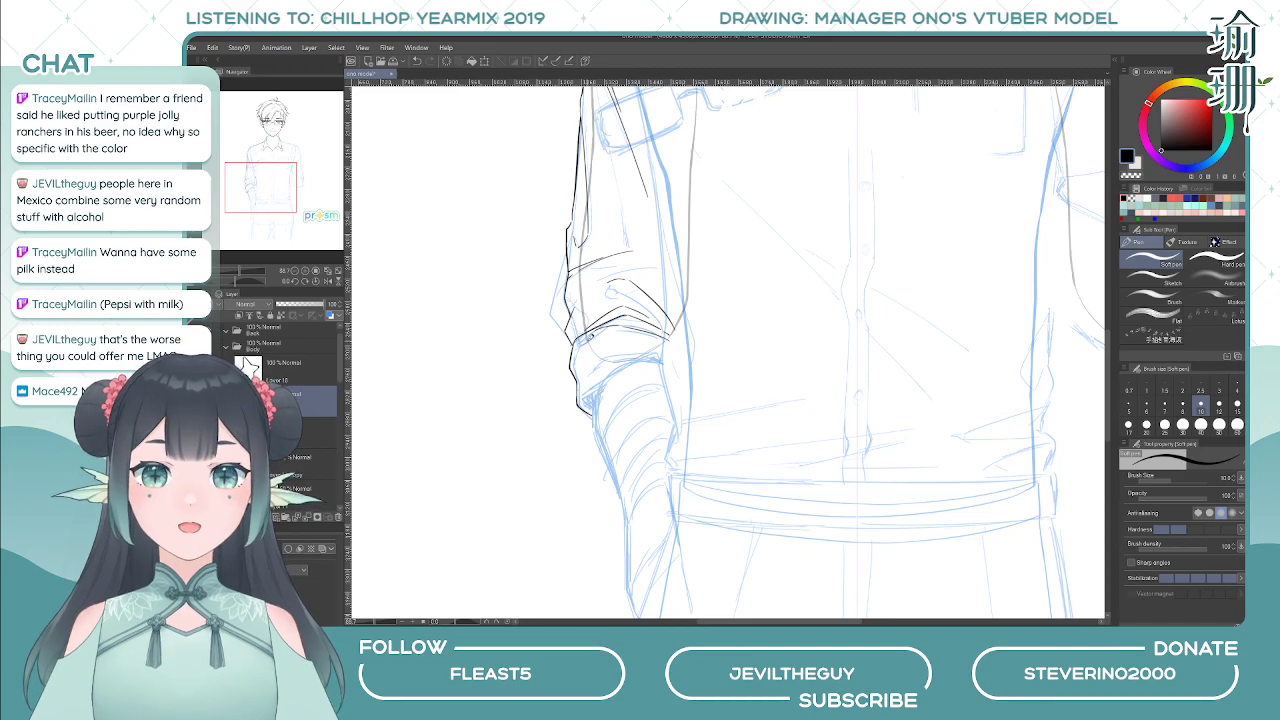
- Ink the rolled cuff's lower edge across the forearm from the inner side toward the cuff's outer edge
{"action": "mouse_move", "coordinate": [662, 358]}
{"action": "left_mouse_down"}
{"action": "mouse_move", "coordinate": [599, 362]}
{"action": "mouse_move", "coordinate": [645, 357]}
{"action": "mouse_move", "coordinate": [584, 402]}
{"action": "left_mouse_up"}
{"action": "key", "text": "ctrl+z"}
{"action": "key", "text": "ctrl+z"}
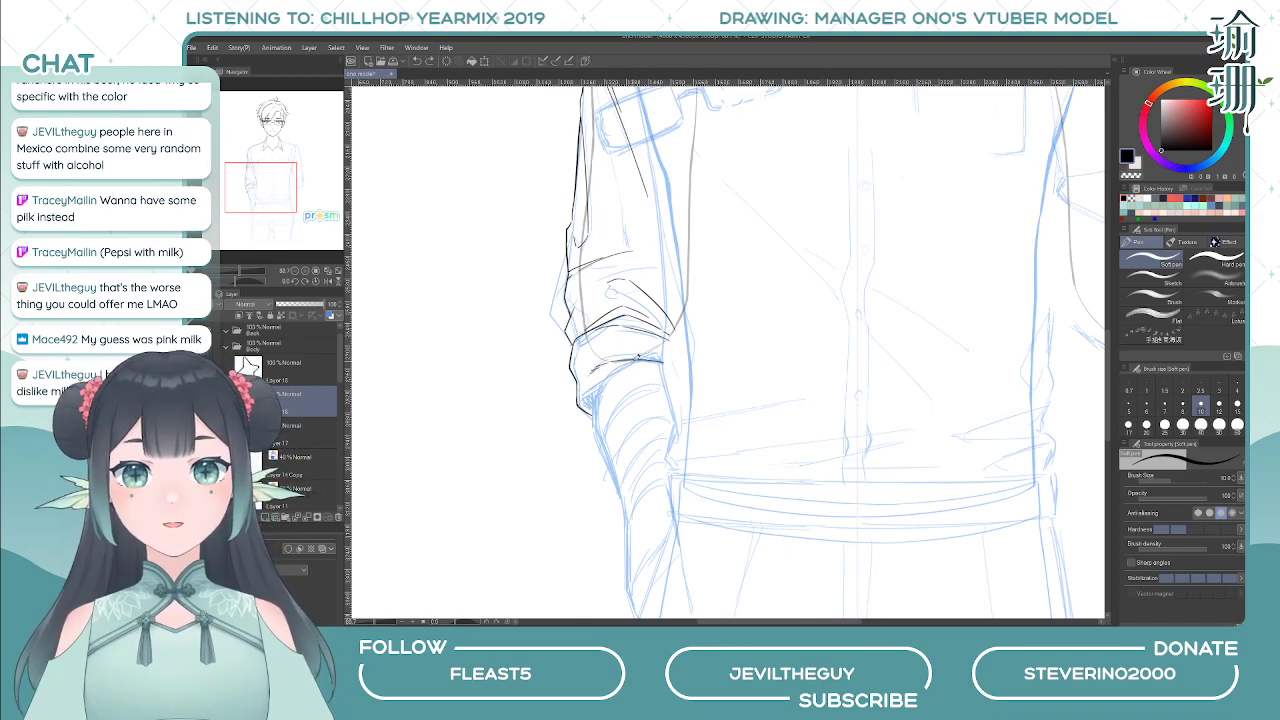
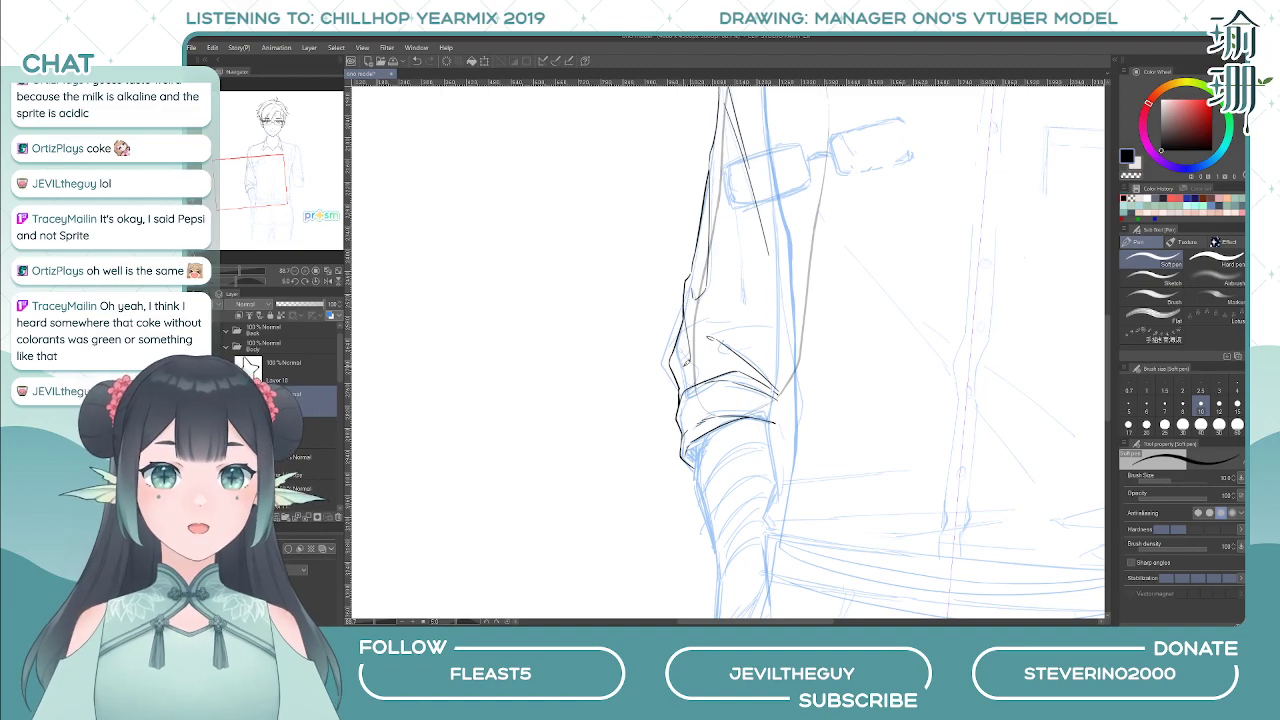
- Rework the short fold inside the elbow bulge, running down toward the cuff's top edge
{"action": "key", "text": "ctrl+z"}
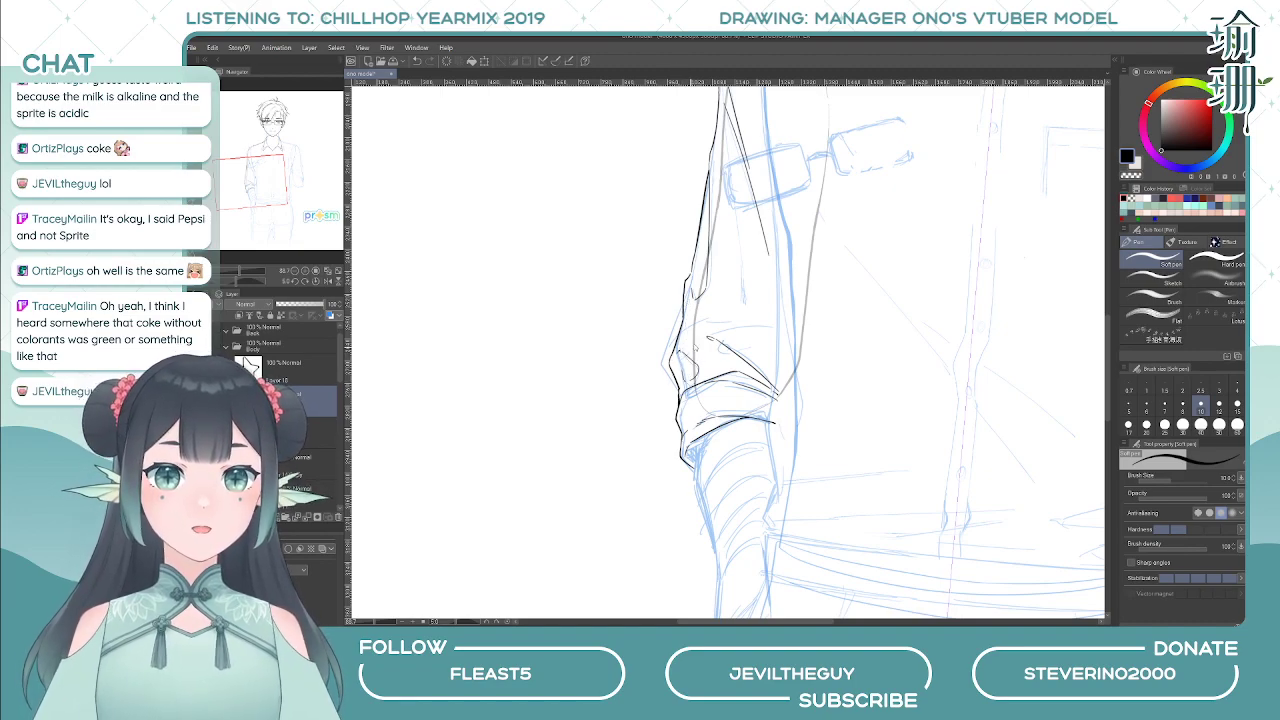
{"action": "key", "text": "ctrl+z"}
{"action": "key", "text": "h"}
{"action": "key", "text": "ctrl+z"}
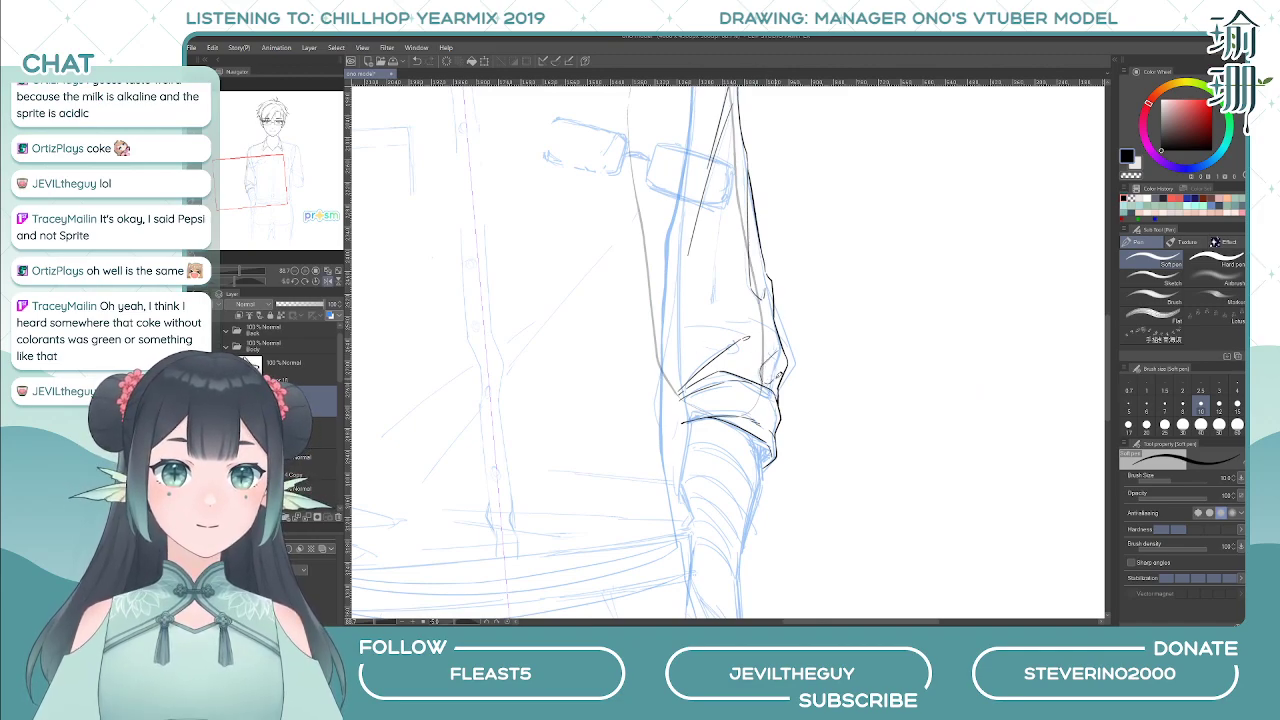
{"action": "key", "text": "h"}
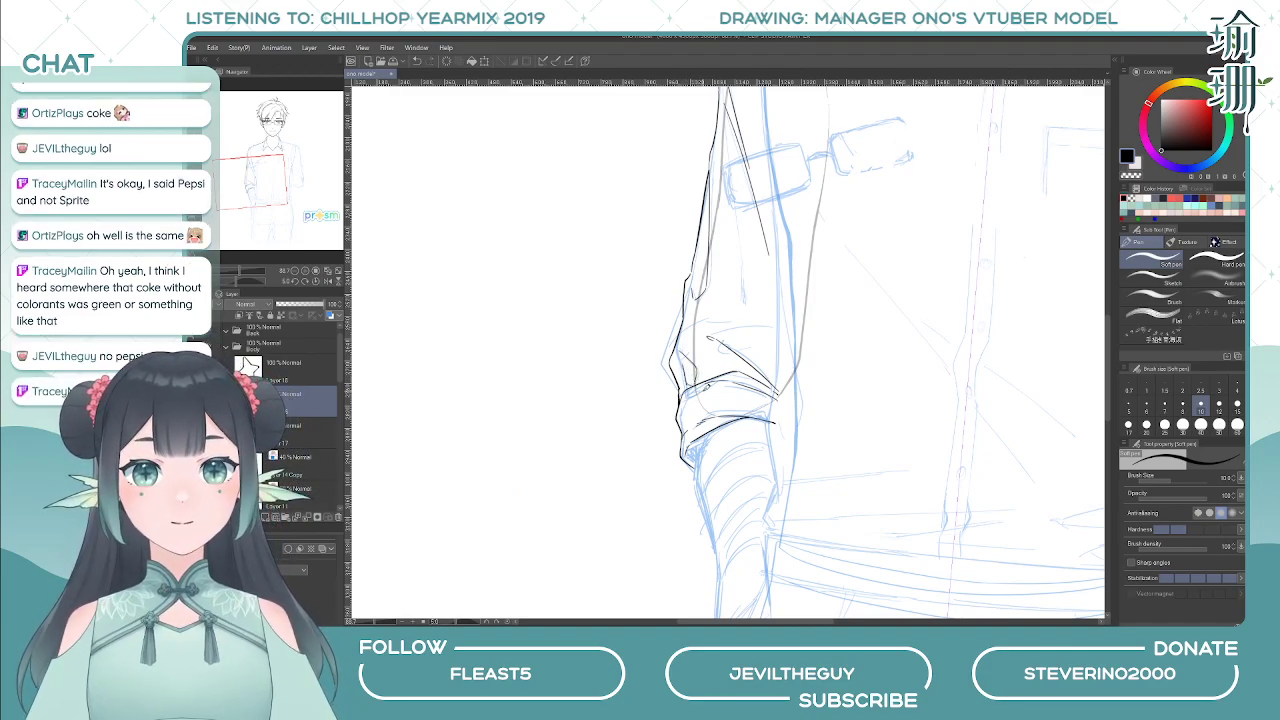
- Hide the sketch of the lowered right forearm below the rolled cuff
{"action": "scroll", "coordinate": [857, 365], "scroll_direction": "down", "scroll_amount": 5}
{"action": "left_click_drag", "start_coordinate": [824, 342], "coordinate": [716, 345]}
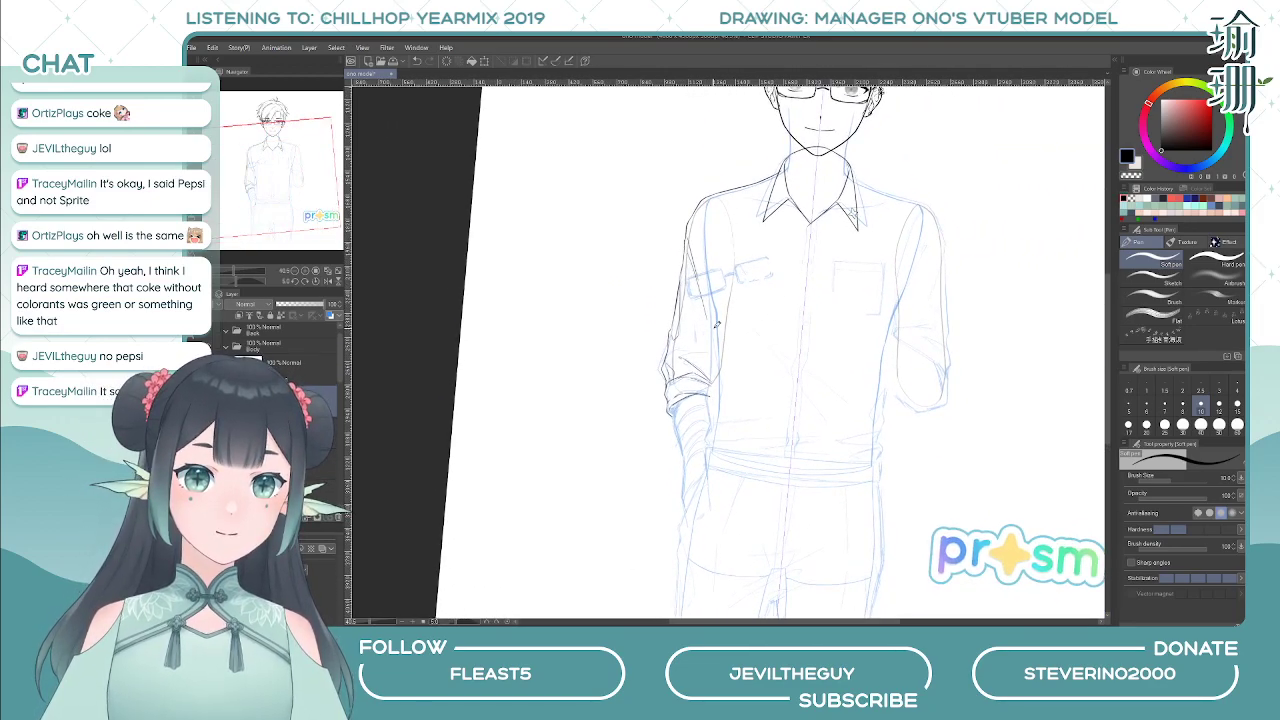
{"action": "scroll", "coordinate": [716, 323], "scroll_direction": "up", "scroll_amount": 2}
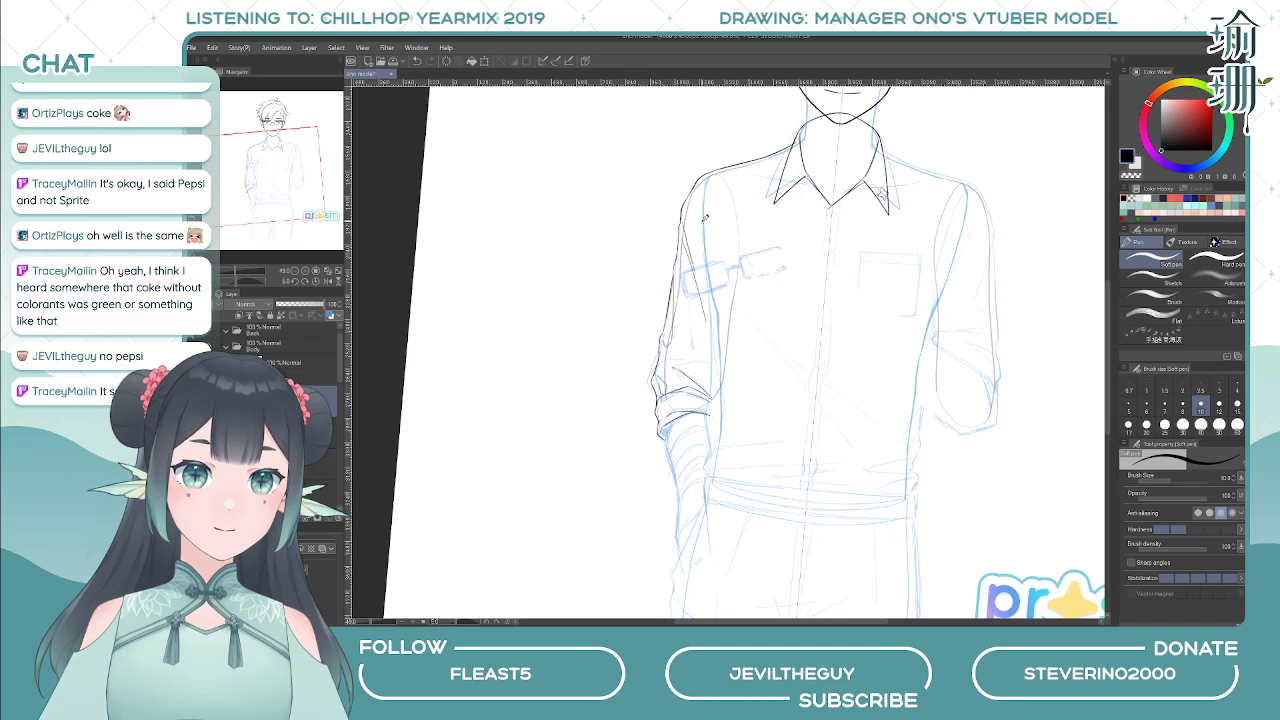
{"action": "left_click", "coordinate": [200, 466]}
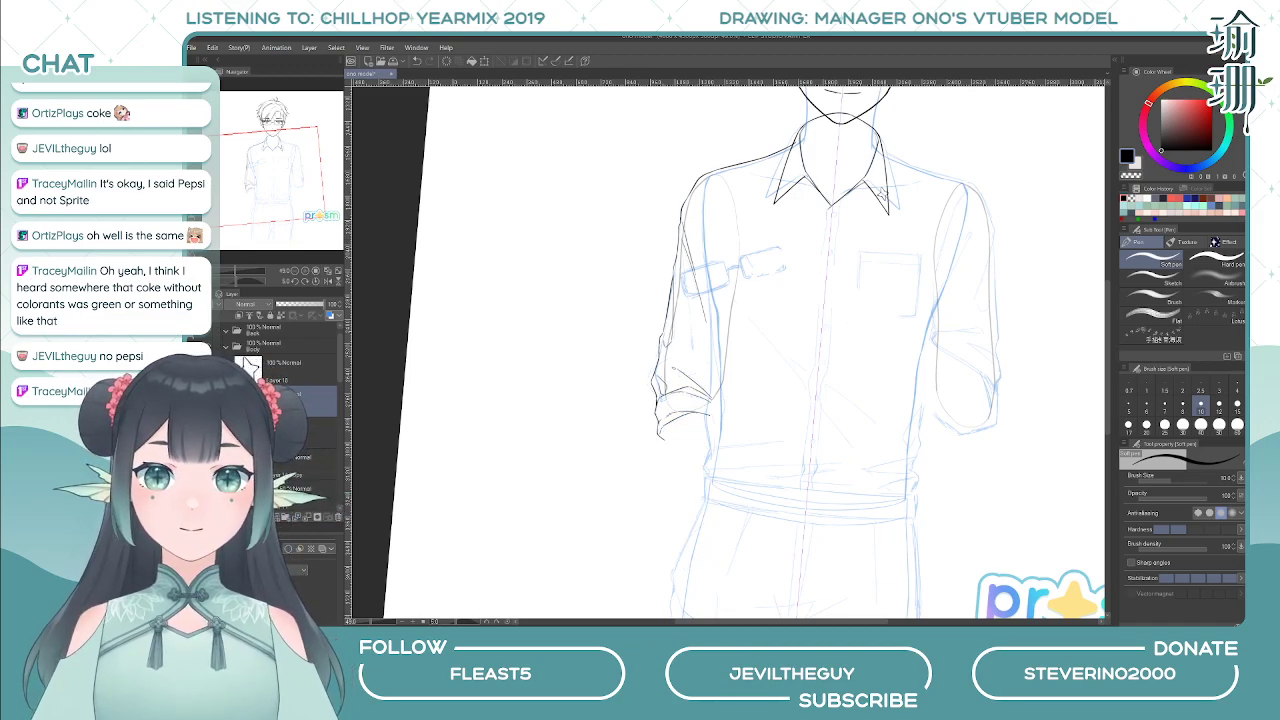
- Set the opacity of the two faint body base sketch layers to 41% and 25%
{"action": "left_click", "coordinate": [308, 466]}
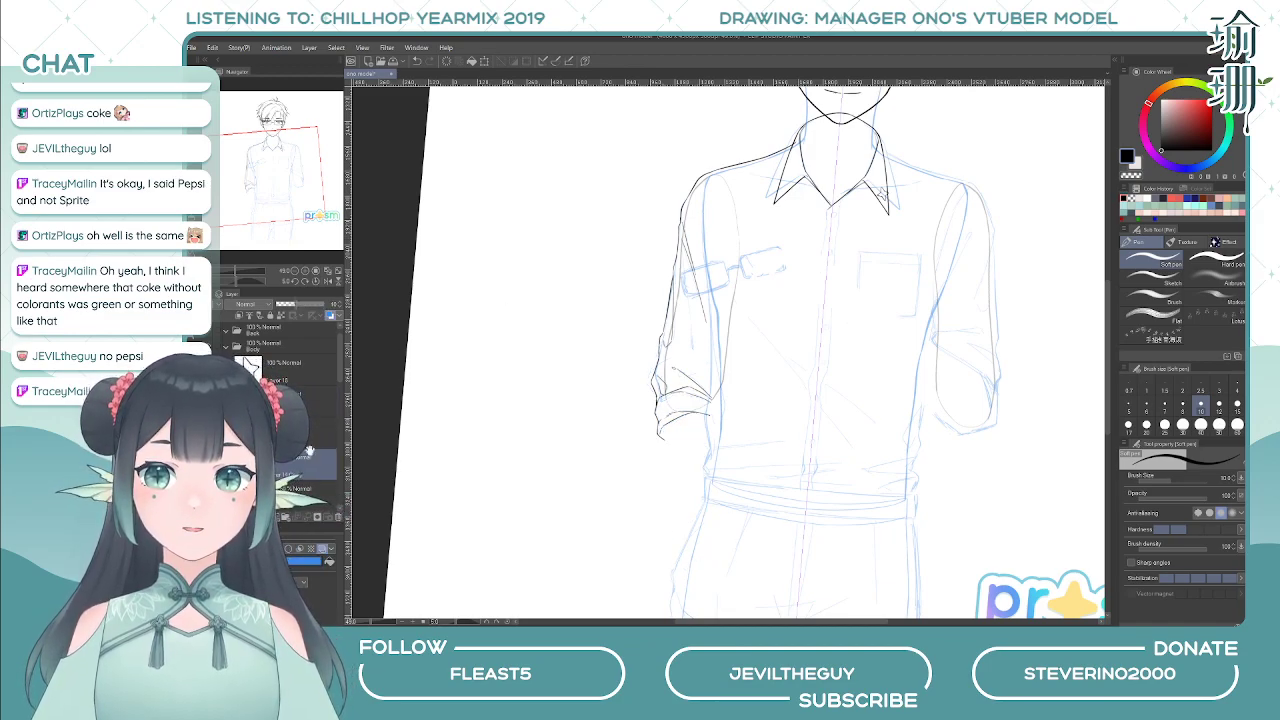
{"action": "scroll", "coordinate": [316, 456], "scroll_direction": "down", "scroll_amount": 4}
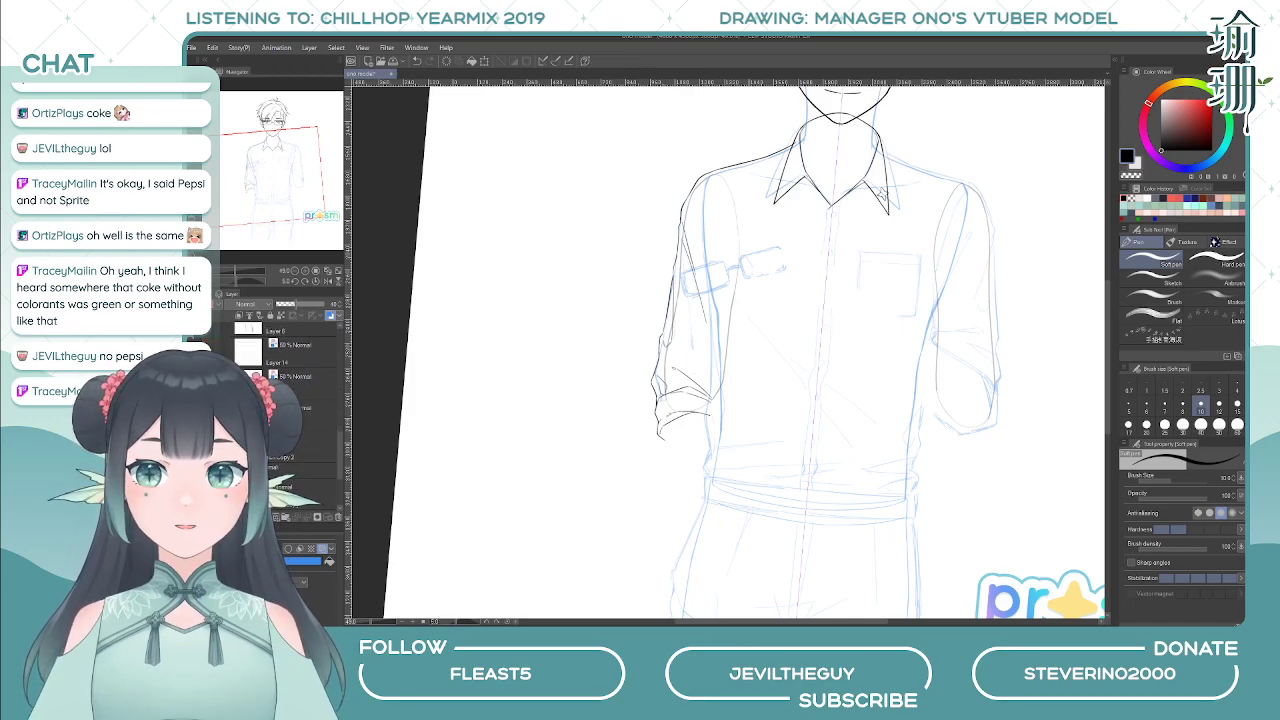
{"action": "left_click", "coordinate": [288, 344]}
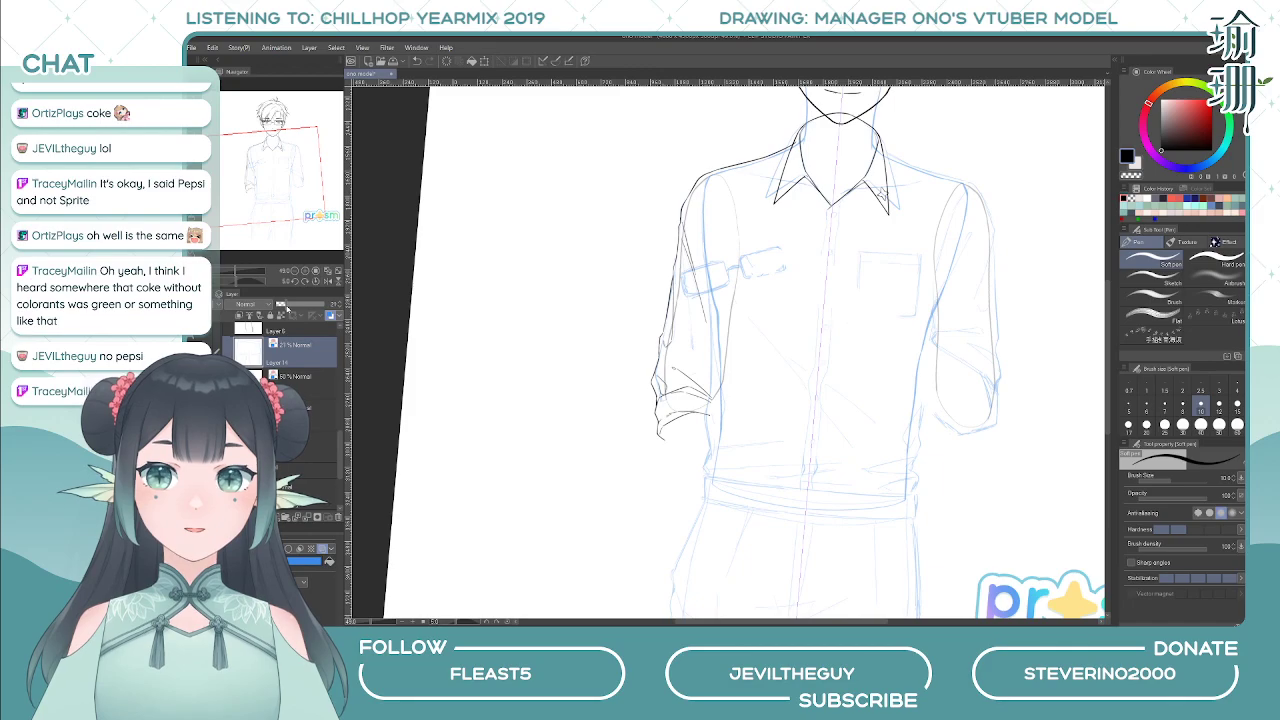
{"action": "left_click_drag", "start_coordinate": [291, 306], "coordinate": [297, 311]}
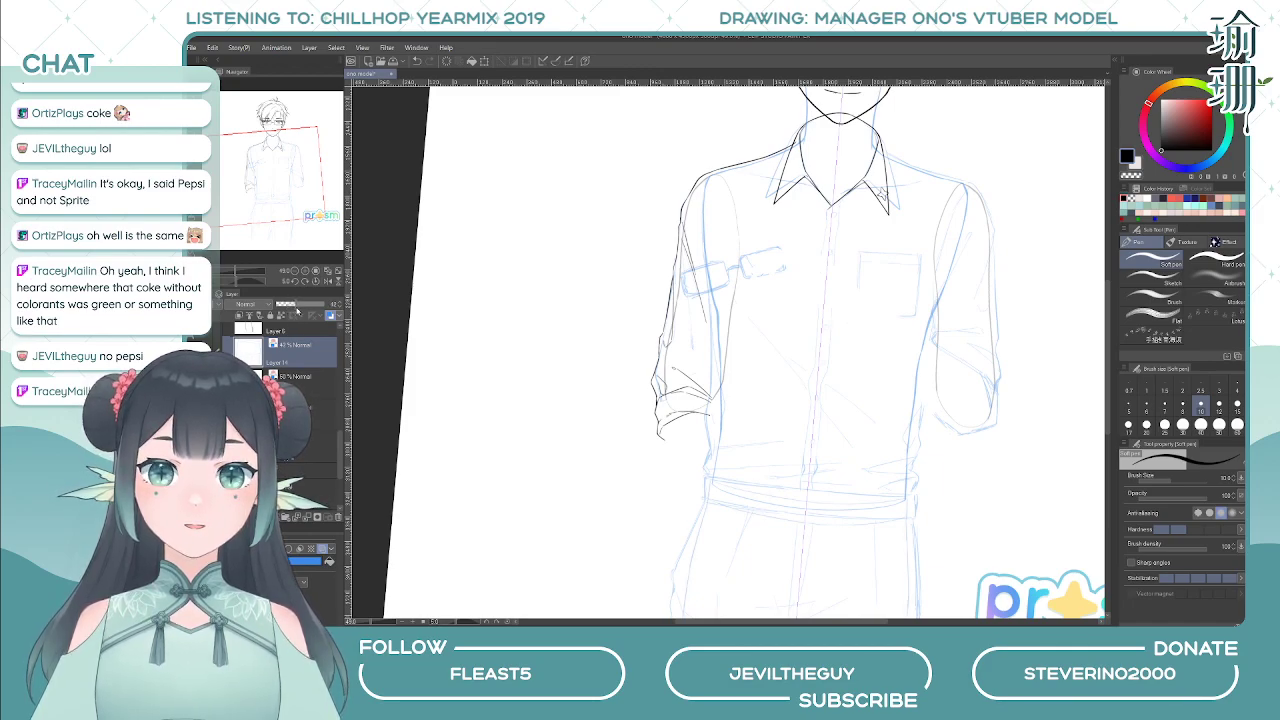
{"action": "left_click", "coordinate": [300, 380]}
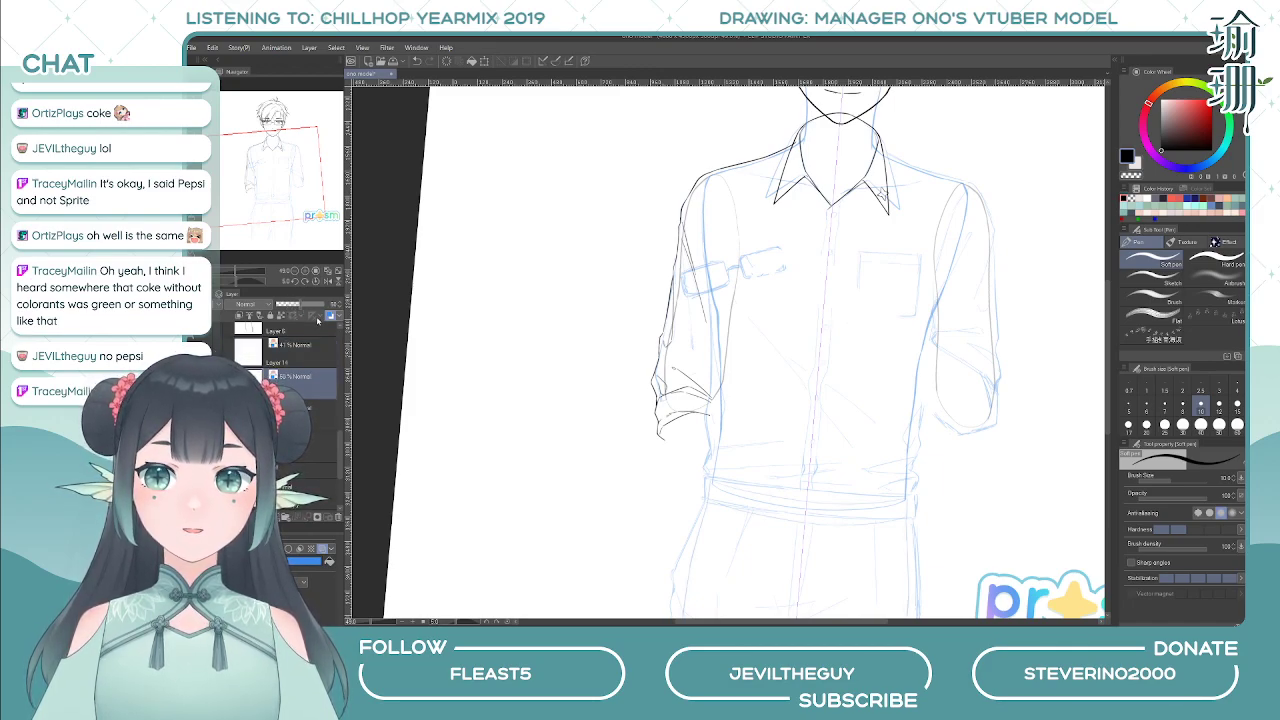
{"action": "left_click_drag", "start_coordinate": [302, 305], "coordinate": [288, 307]}
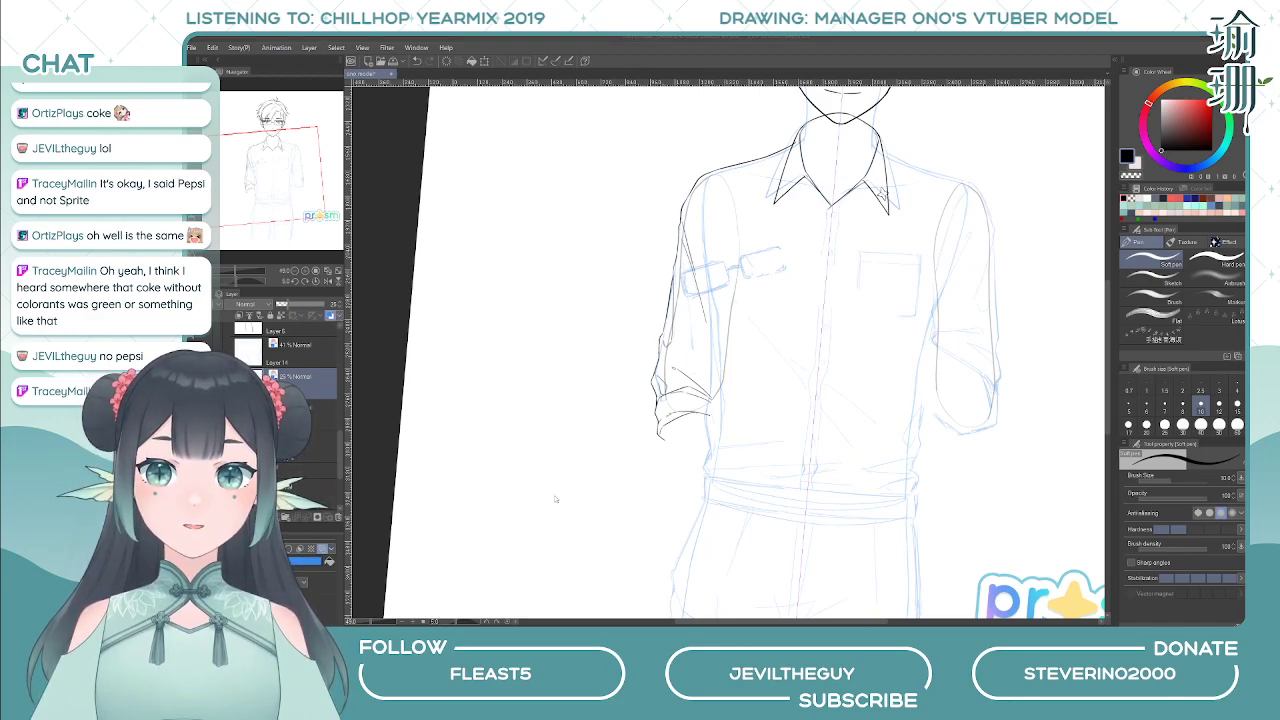
- Change the layer colour of the body base sketch to red, comparing it with a black version
{"action": "left_click", "coordinate": [824, 259]}
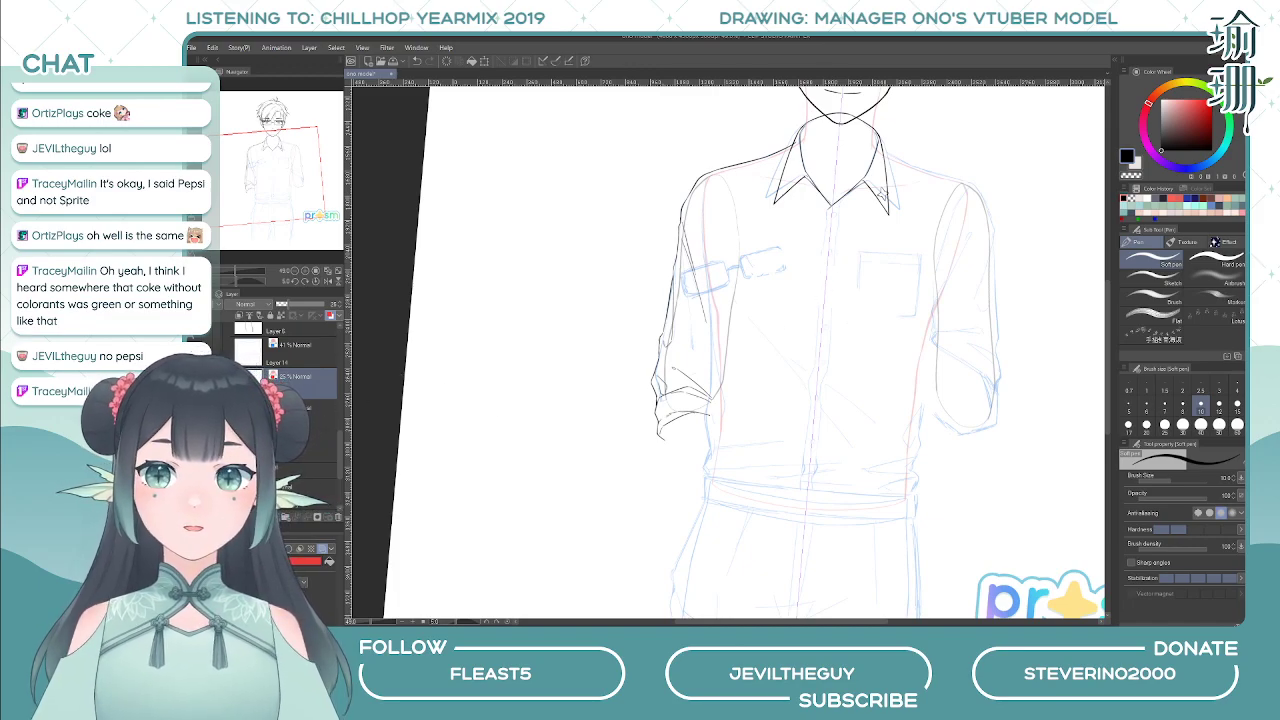
{"action": "left_click", "coordinate": [318, 344]}
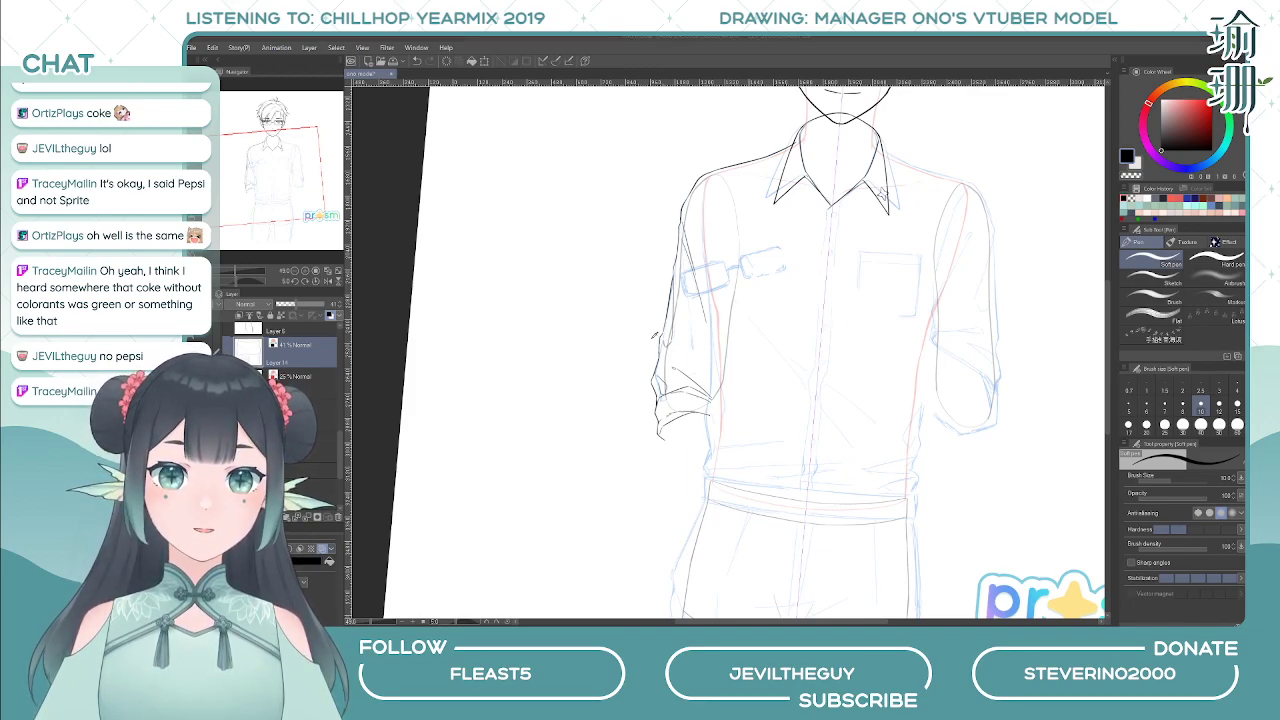
{"action": "left_click", "coordinate": [807, 278]}
{"action": "key", "text": "ctrl+z"}
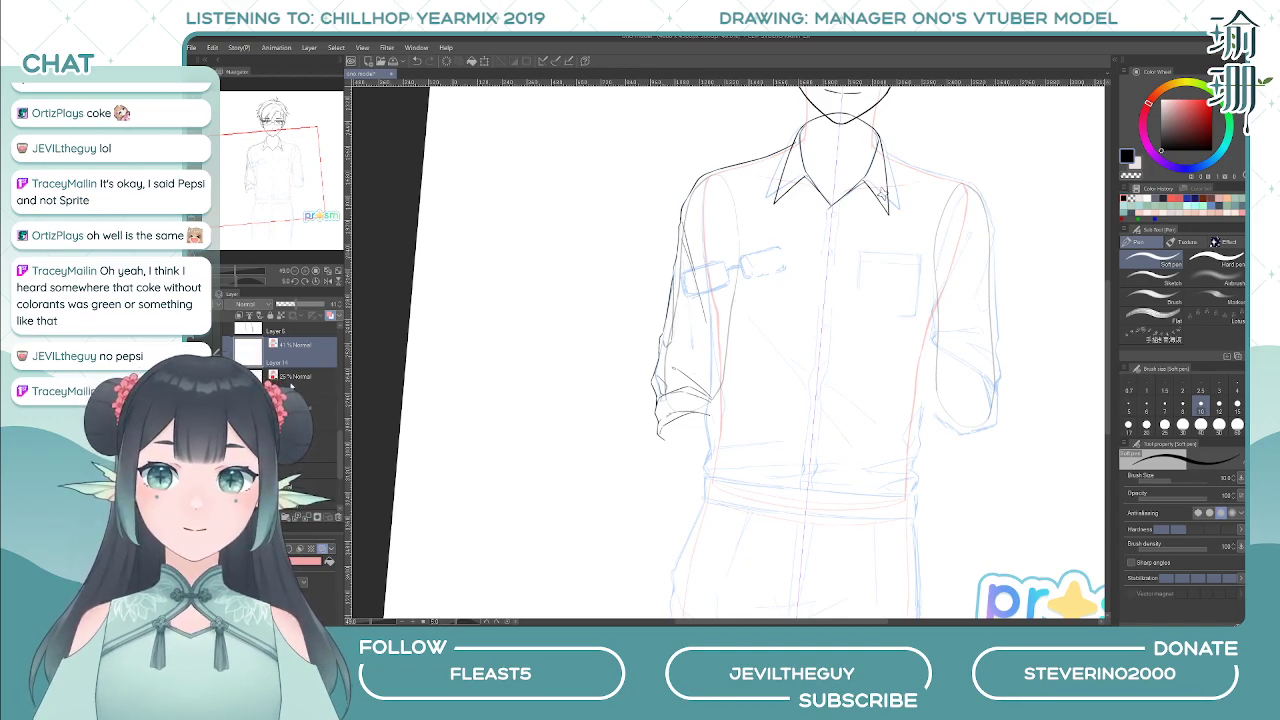
{"action": "left_click", "coordinate": [291, 382]}
{"action": "left_click", "coordinate": [328, 563]}
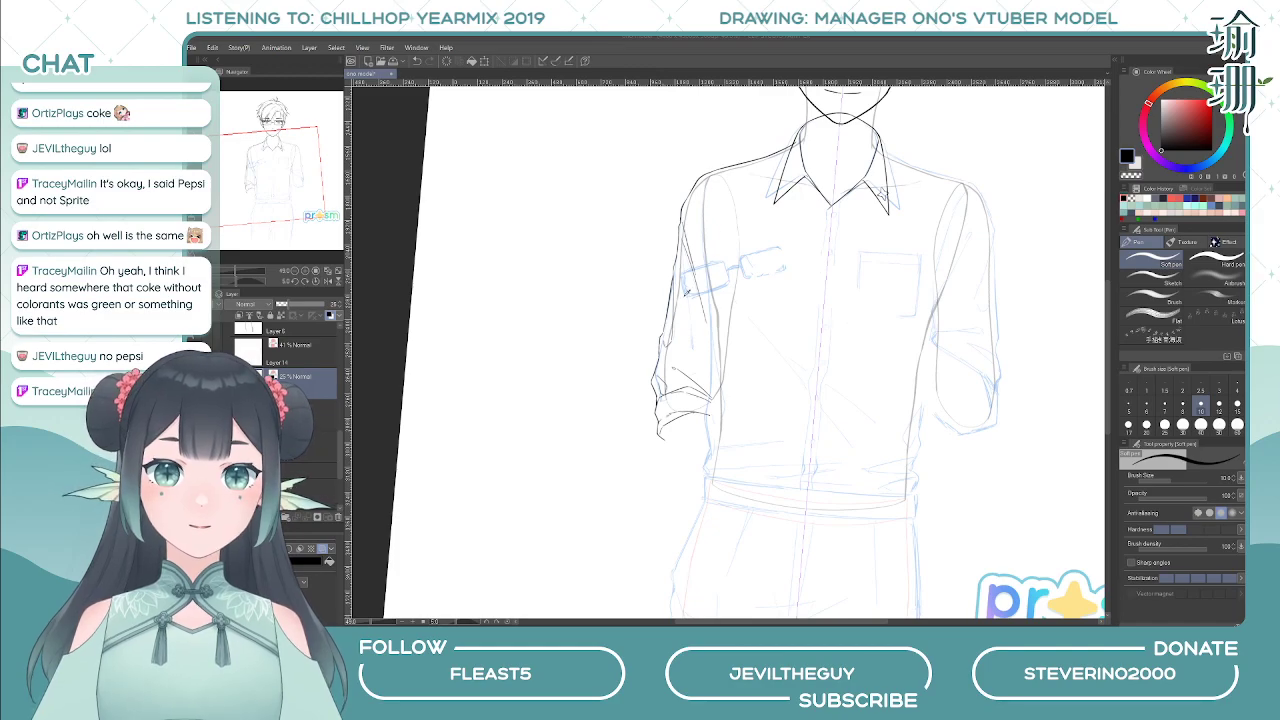
{"action": "left_click", "coordinate": [831, 260]}
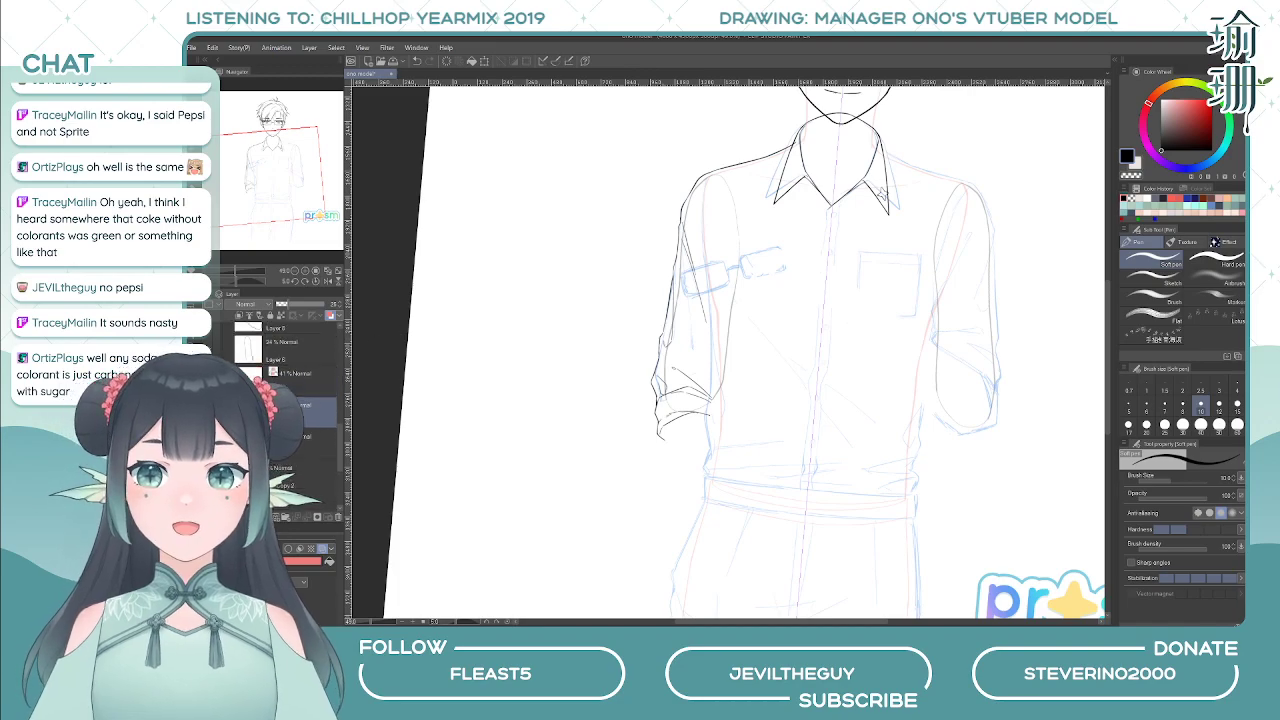
- Show the line layers of the bent arm's hand and forearm, and reselect the shirt sleeve's ink layer
{"action": "left_click", "coordinate": [882, 193], "text": "ctrl+shift"}
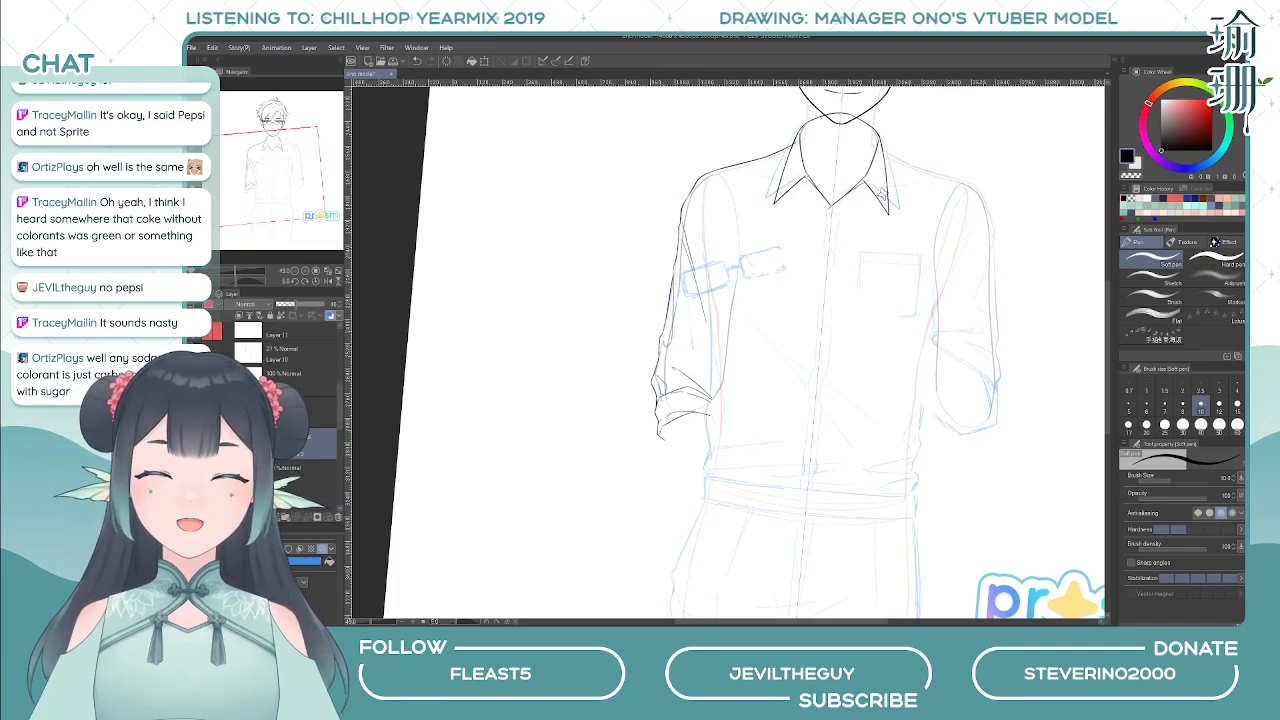
{"action": "scroll", "coordinate": [278, 372], "scroll_direction": "down", "scroll_amount": 5}
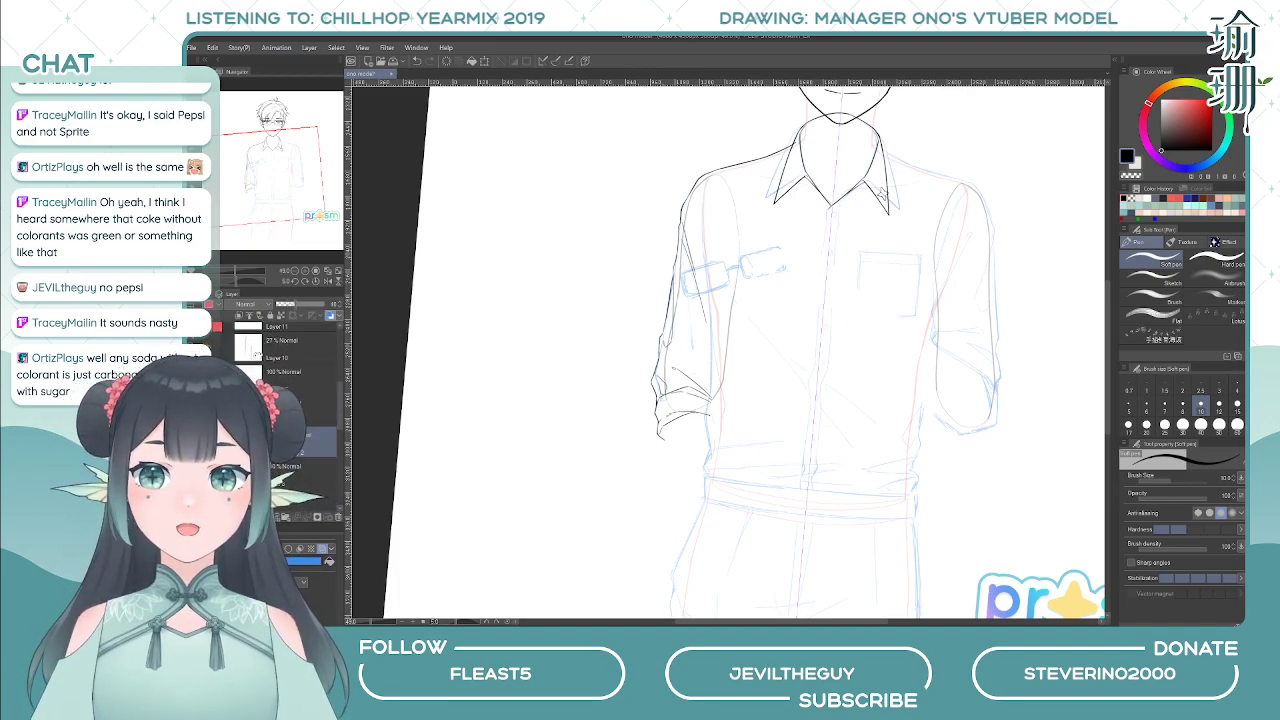
{"action": "left_click", "coordinate": [198, 410]}
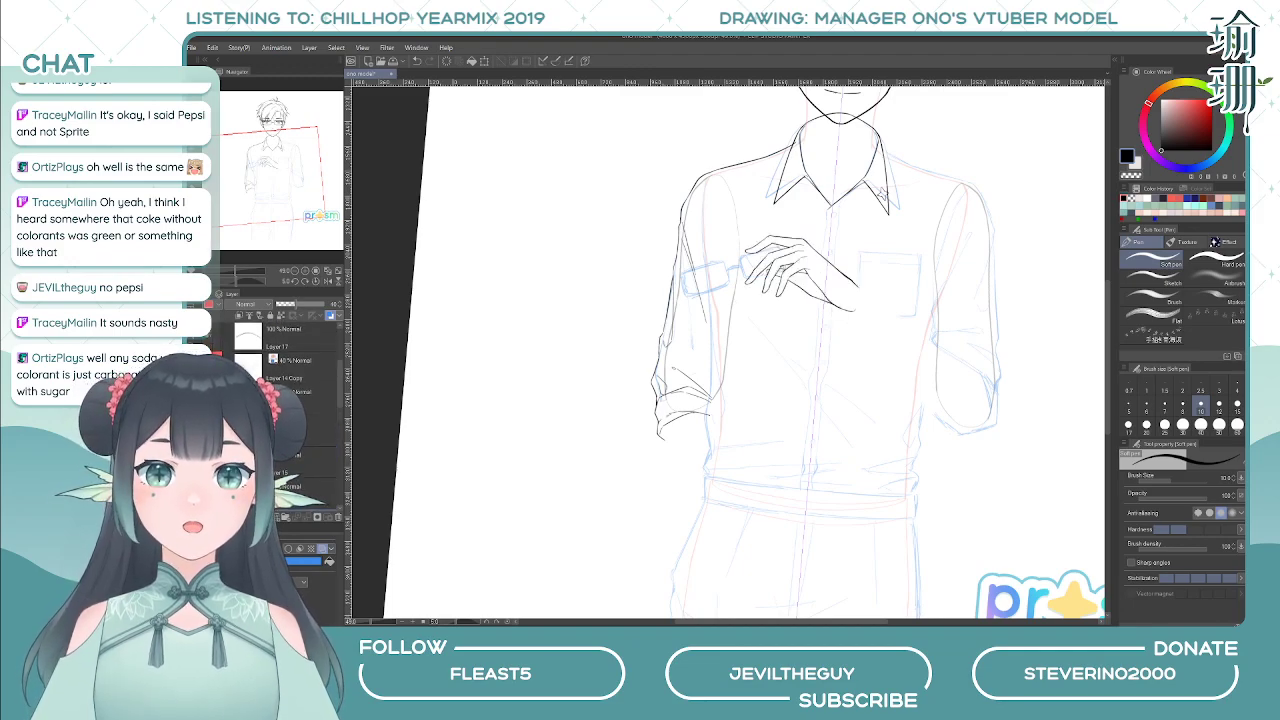
{"action": "scroll", "coordinate": [278, 400], "scroll_direction": "down", "scroll_amount": 4}
{"action": "left_click_drag", "start_coordinate": [832, 272], "coordinate": [852, 312]}
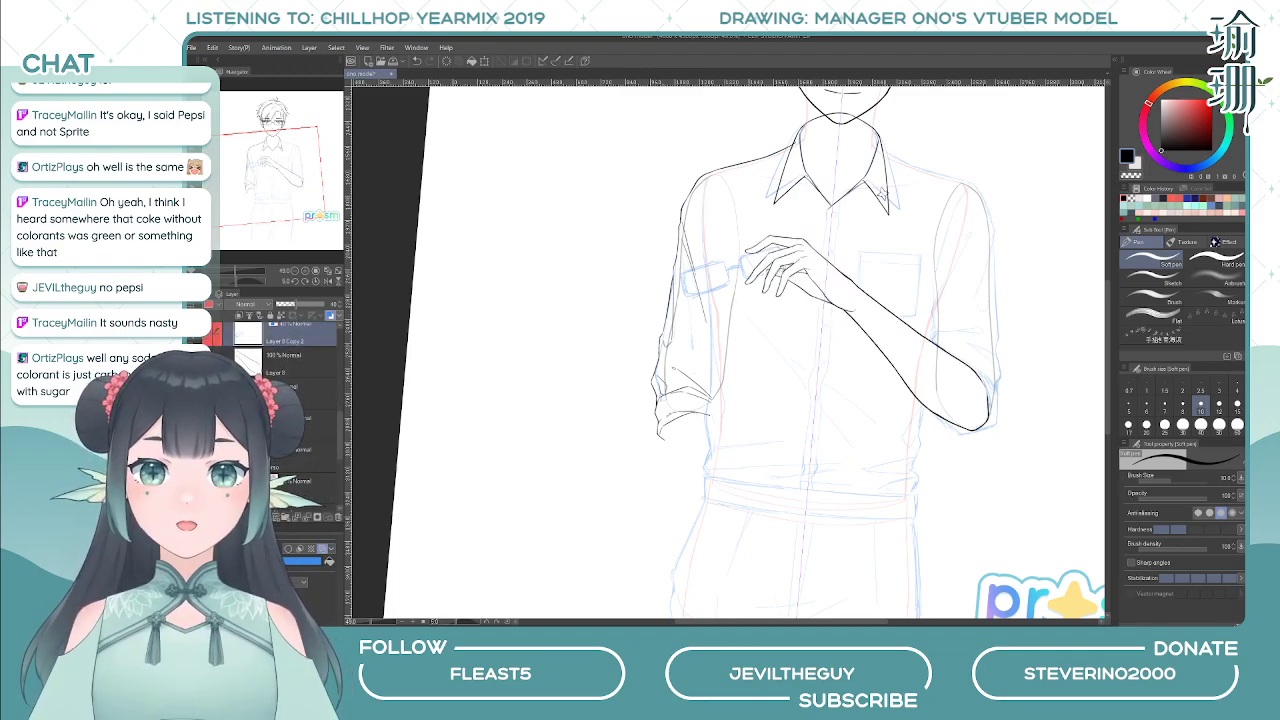
{"action": "scroll", "coordinate": [285, 400], "scroll_direction": "up", "scroll_amount": 2}
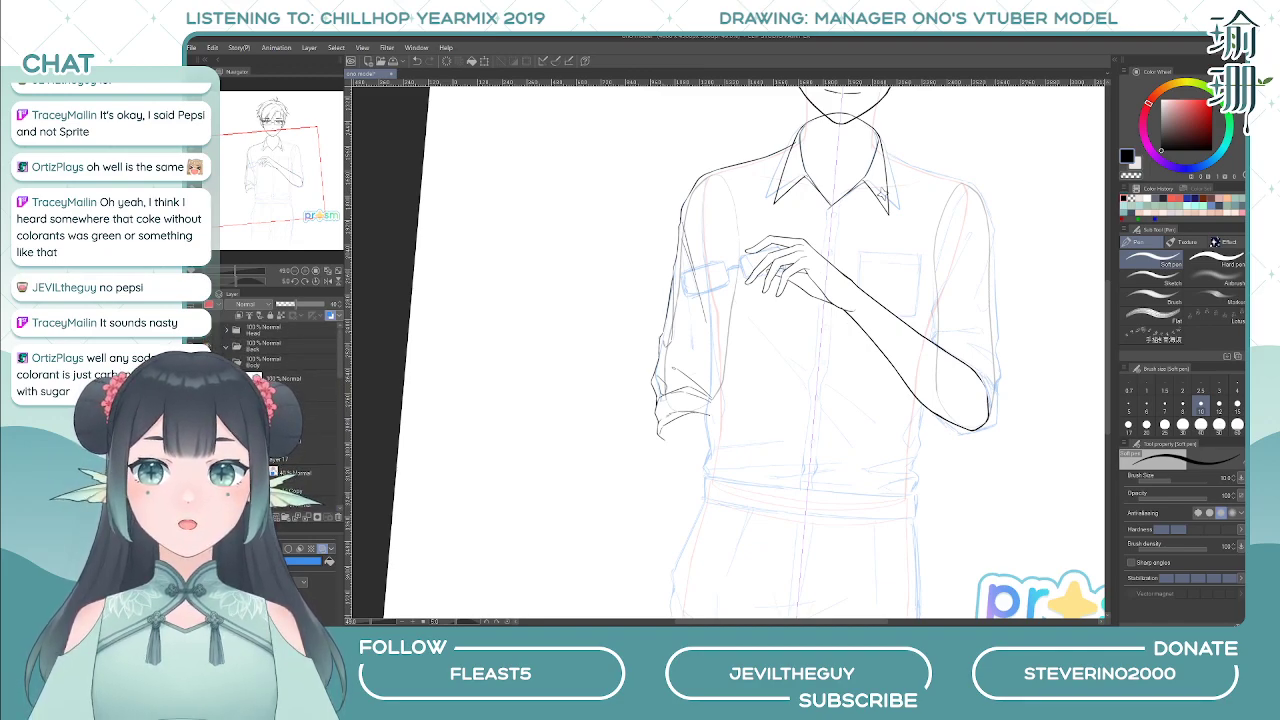
{"action": "mouse_move", "coordinate": [630, 402]}
{"action": "left_mouse_down"}
{"action": "mouse_move", "coordinate": [608, 423]}
{"action": "mouse_move", "coordinate": [669, 355]}
{"action": "left_mouse_up"}
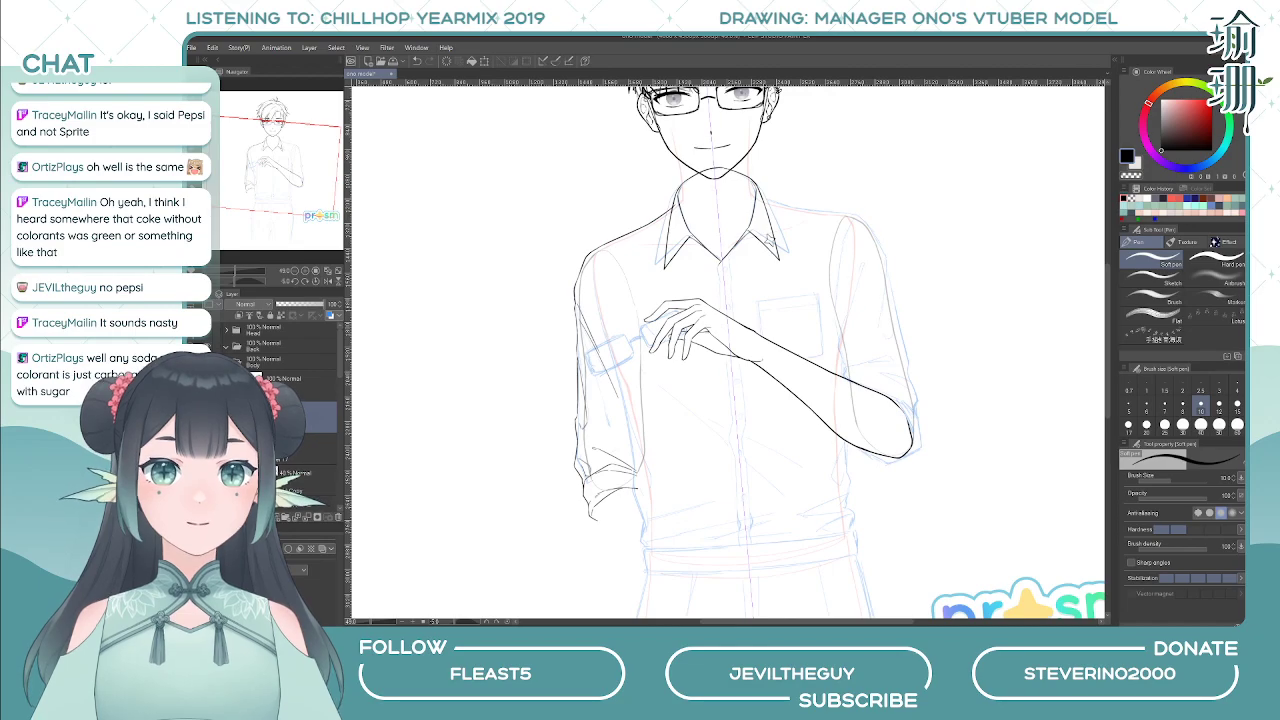
- Ink the upper part of the right sleeve's inner edge, from the armpit down to the glasses sketch
{"action": "left_click_drag", "start_coordinate": [740, 359], "coordinate": [740, 312]}
{"action": "key", "text": "asciicircum"}
{"action": "key", "text": "asciicircum"}
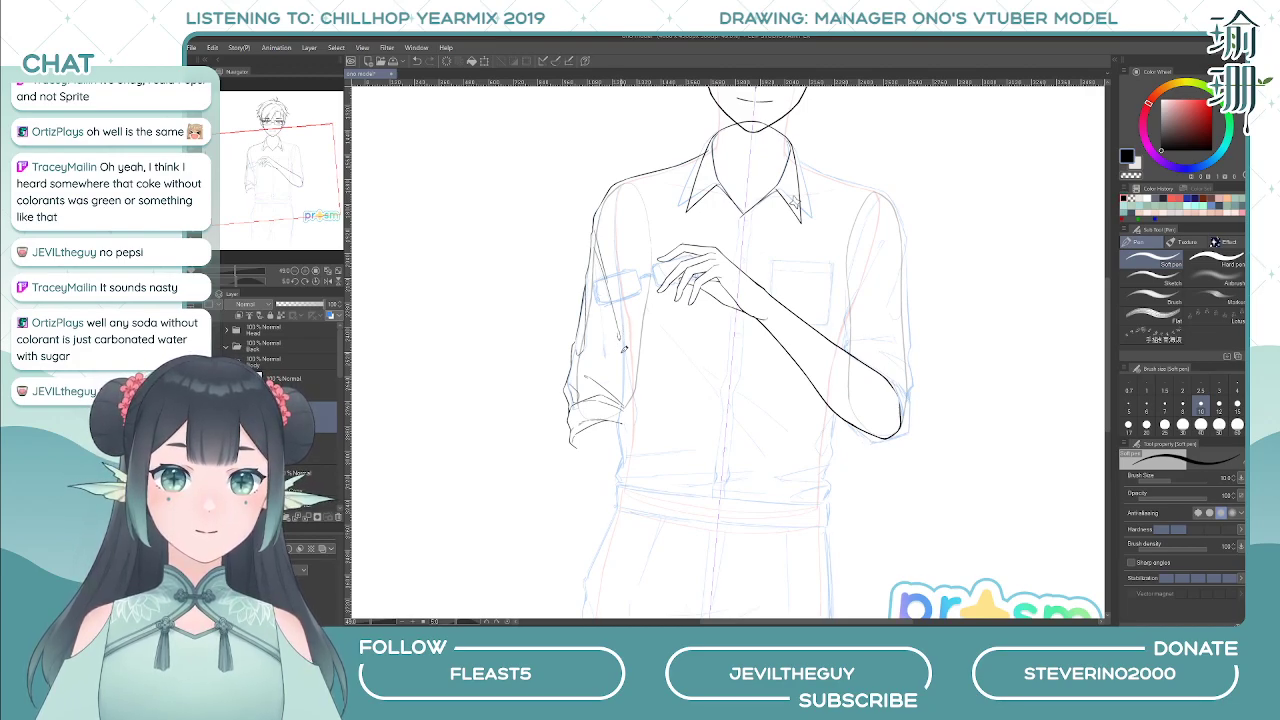
{"action": "scroll", "coordinate": [629, 334], "scroll_direction": "up", "scroll_amount": 1}
{"action": "scroll", "coordinate": [630, 332], "scroll_direction": "up", "scroll_amount": 1}
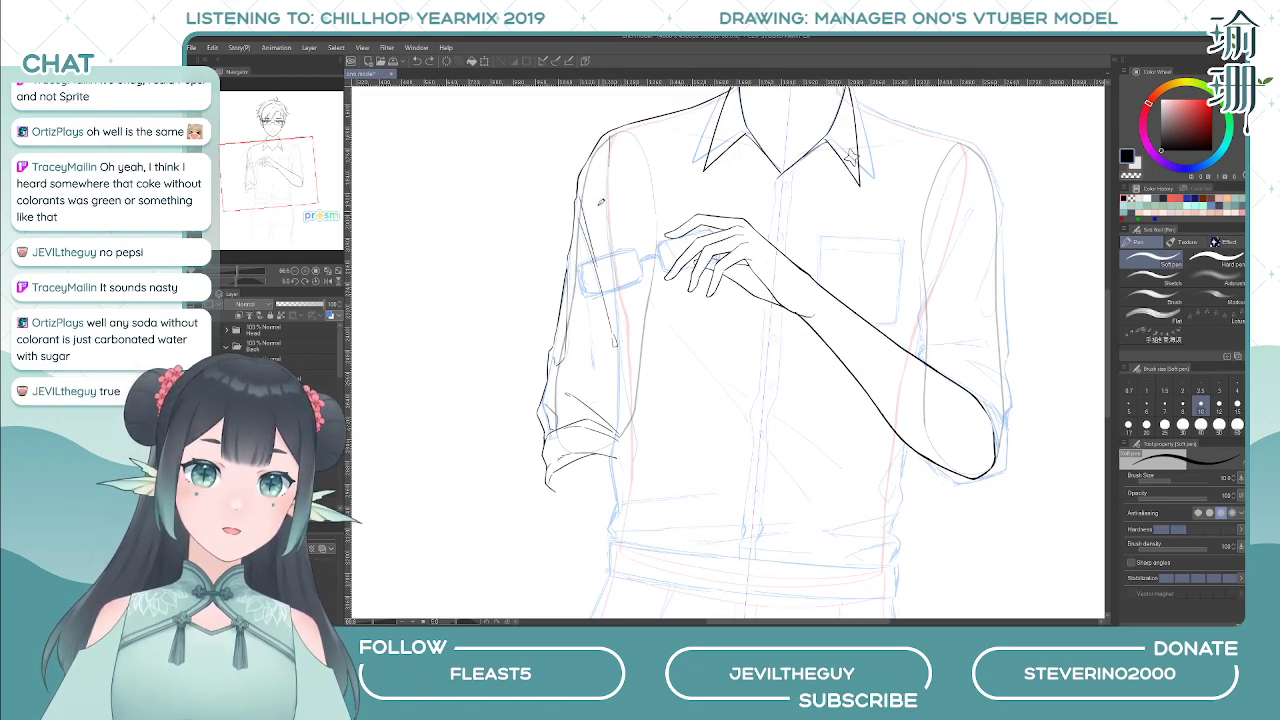
{"action": "left_click_drag", "start_coordinate": [608, 175], "coordinate": [619, 340]}
{"action": "key", "text": "ctrl+z"}
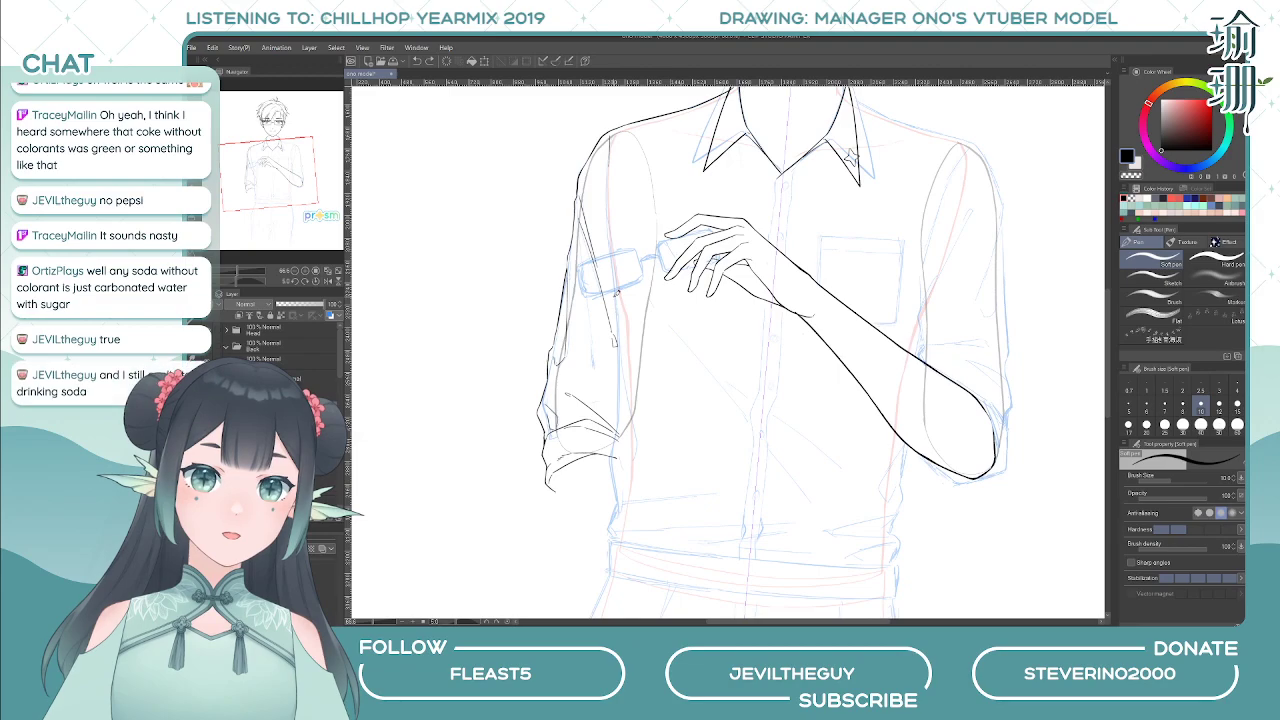
{"action": "left_click_drag", "start_coordinate": [608, 174], "coordinate": [612, 290]}
{"action": "key", "text": "ctrl+z"}
{"action": "left_click_drag", "start_coordinate": [608, 168], "coordinate": [618, 320]}
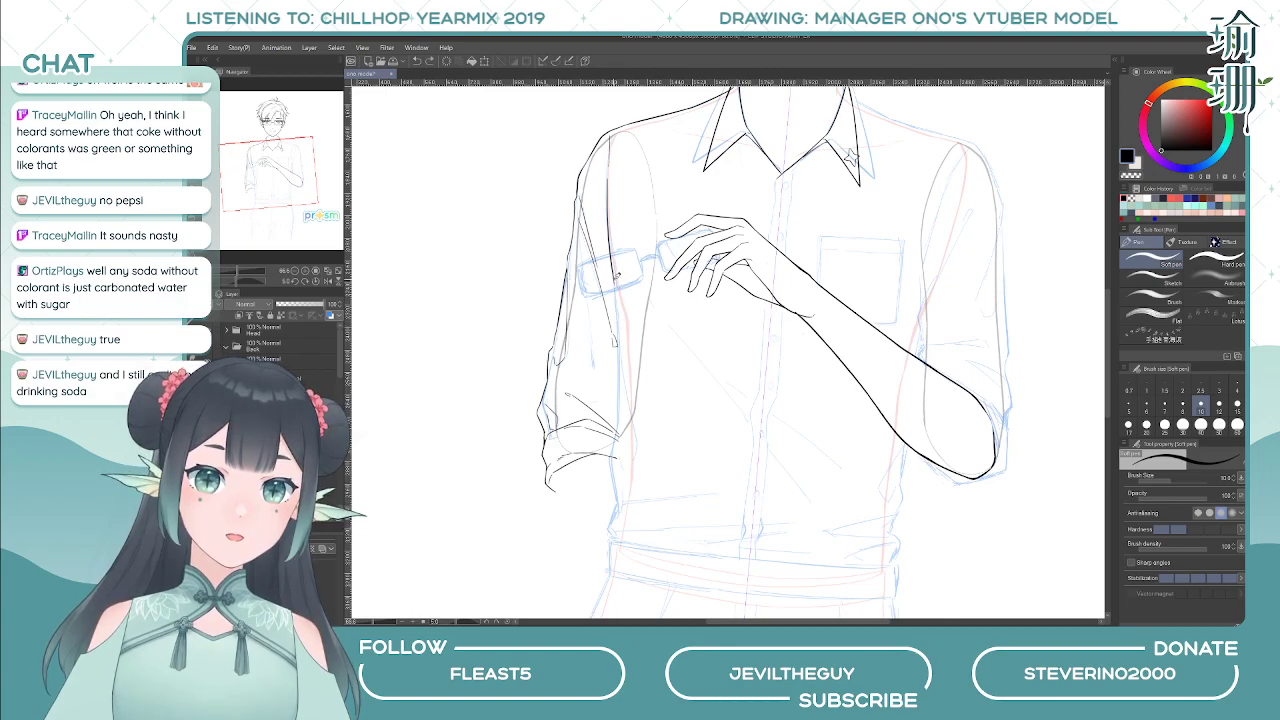
- Try extending the inner sleeve line below the glasses sketch, and trim the lower end of the long diagonal fold
{"action": "left_click_drag", "start_coordinate": [617, 279], "coordinate": [619, 333]}
{"action": "key", "text": "ctrl+z"}
{"action": "left_click_drag", "start_coordinate": [616, 279], "coordinate": [624, 371]}
{"action": "key", "text": "ctrl+z"}
{"action": "key", "text": "e"}
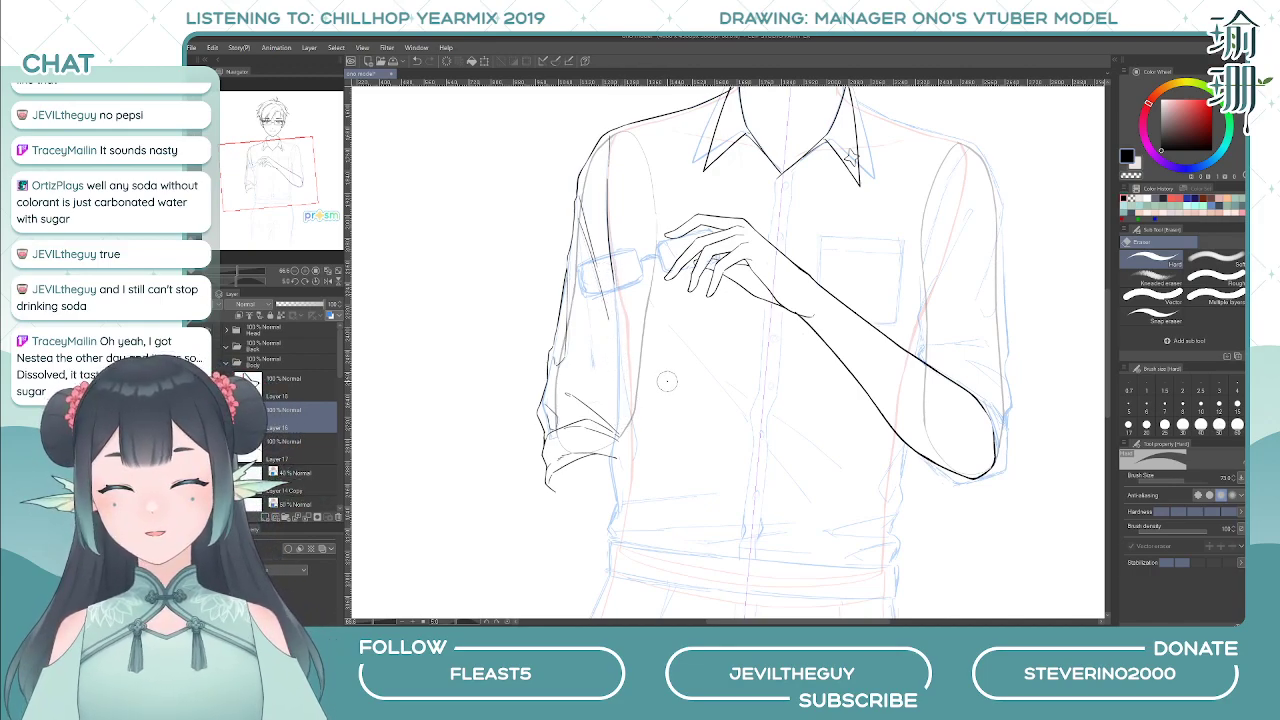
{"action": "key", "text": "b"}
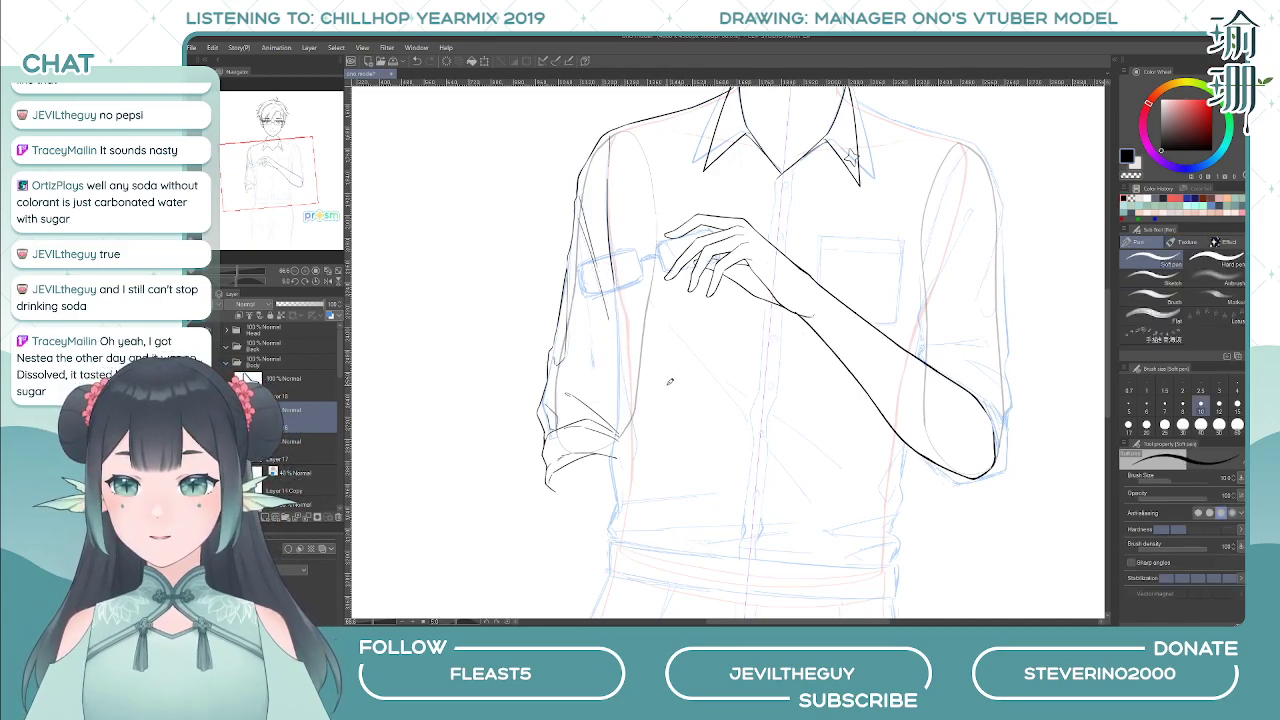
- Ink the lower part of the right sleeve's inner edge, from the glasses sketch down to the rolled cuff
{"action": "left_click_drag", "start_coordinate": [639, 311], "coordinate": [628, 347]}
{"action": "key", "text": "ctrl+z"}
{"action": "left_click_drag", "start_coordinate": [620, 284], "coordinate": [634, 431]}
{"action": "key", "text": "ctrl+z"}
{"action": "key", "text": "ctrl+z"}
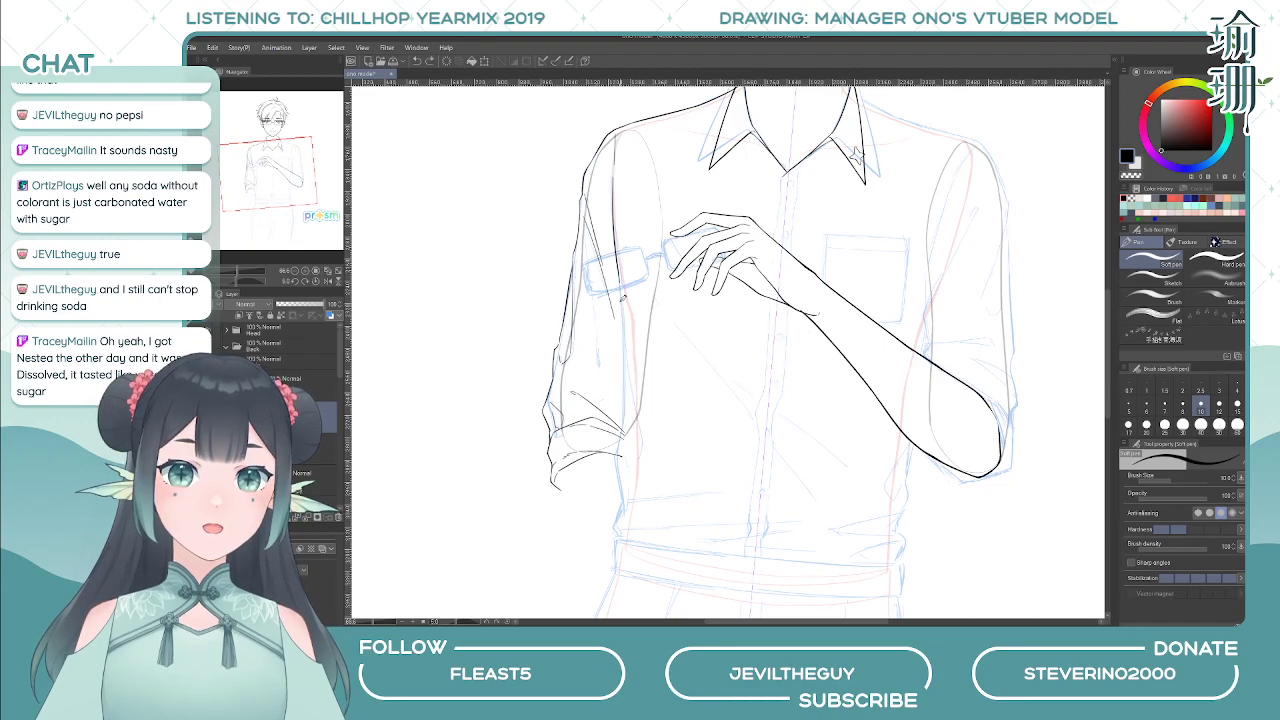
{"action": "left_click_drag", "start_coordinate": [621, 272], "coordinate": [640, 454]}
{"action": "key", "text": "ctrl+z"}
{"action": "key", "text": "ctrl+z"}
{"action": "left_click_drag", "start_coordinate": [620, 272], "coordinate": [629, 358]}
{"action": "key", "text": "ctrl+z"}
{"action": "left_click_drag", "start_coordinate": [620, 278], "coordinate": [641, 434]}
{"action": "key", "text": "ctrl+z"}
{"action": "left_click_drag", "start_coordinate": [625, 345], "coordinate": [627, 426]}
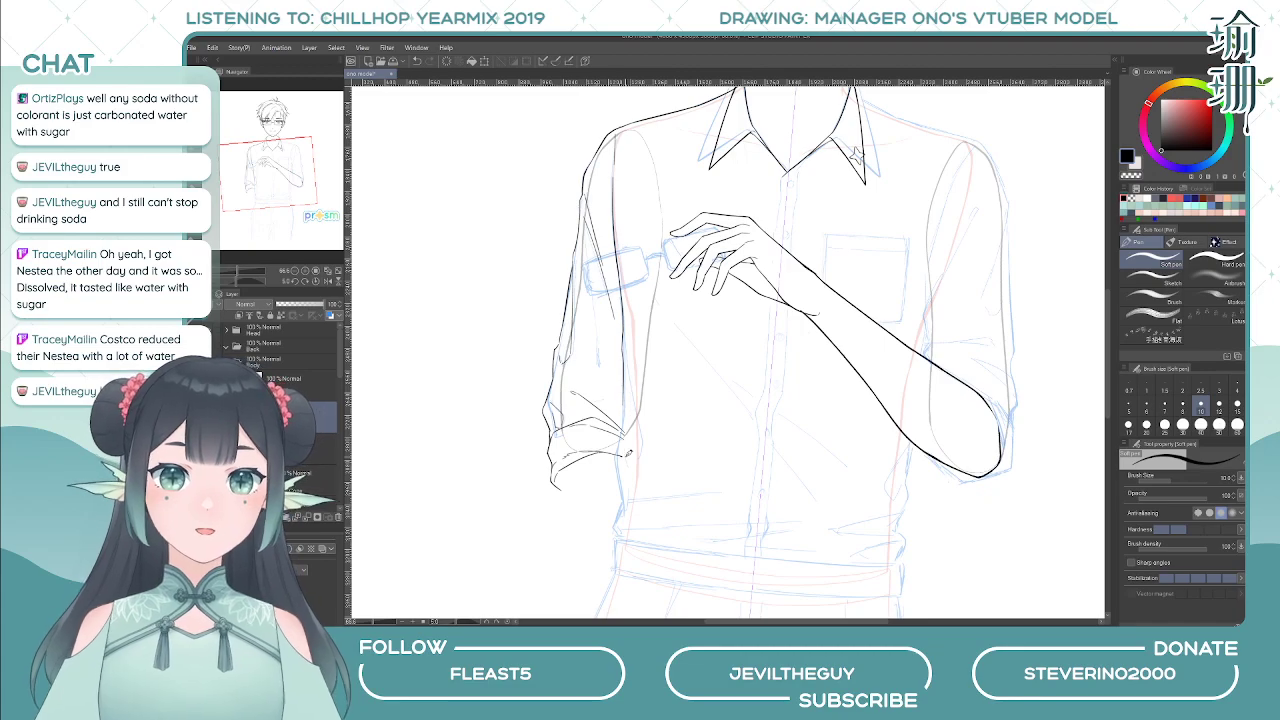
- Check the sleeve's inner edge in a mirrored, rotated view of the figure
{"action": "key", "text": "h"}
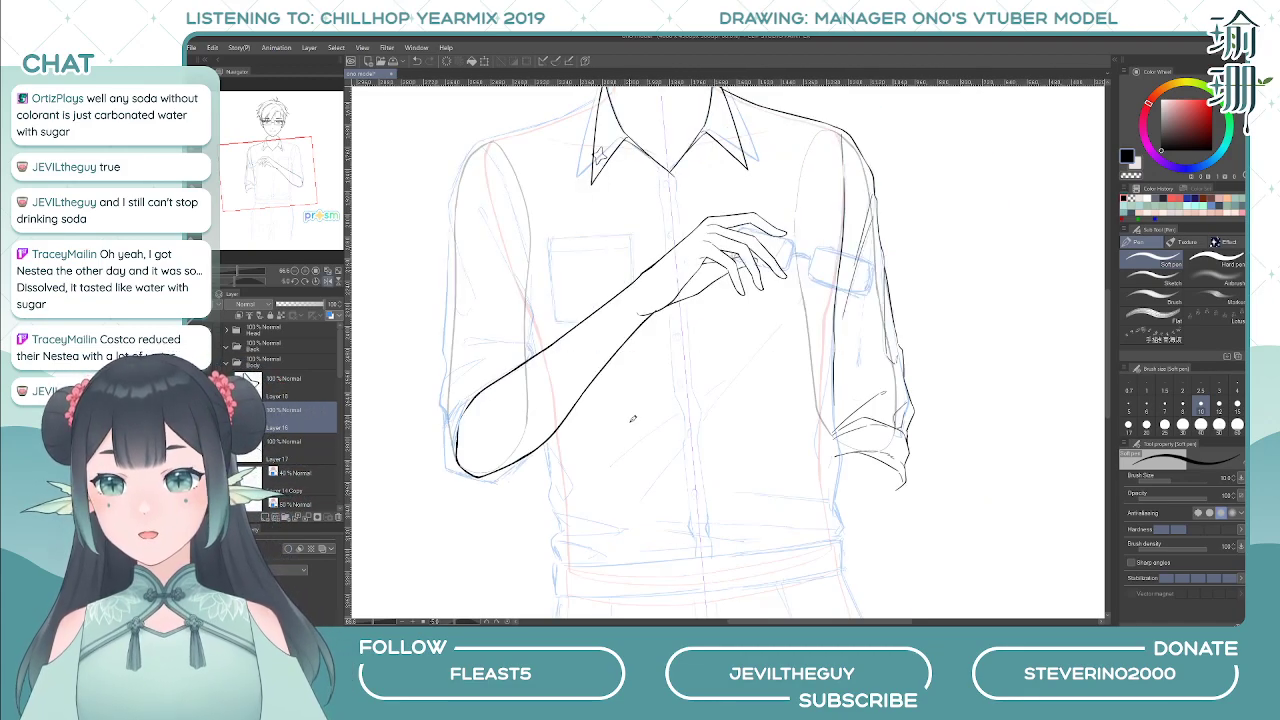
{"action": "left_click_drag", "start_coordinate": [712, 370], "coordinate": [667, 343]}
{"action": "key", "text": "asciicircum"}
{"action": "key", "text": "asciicircum"}
{"action": "key", "text": "asciicircum"}
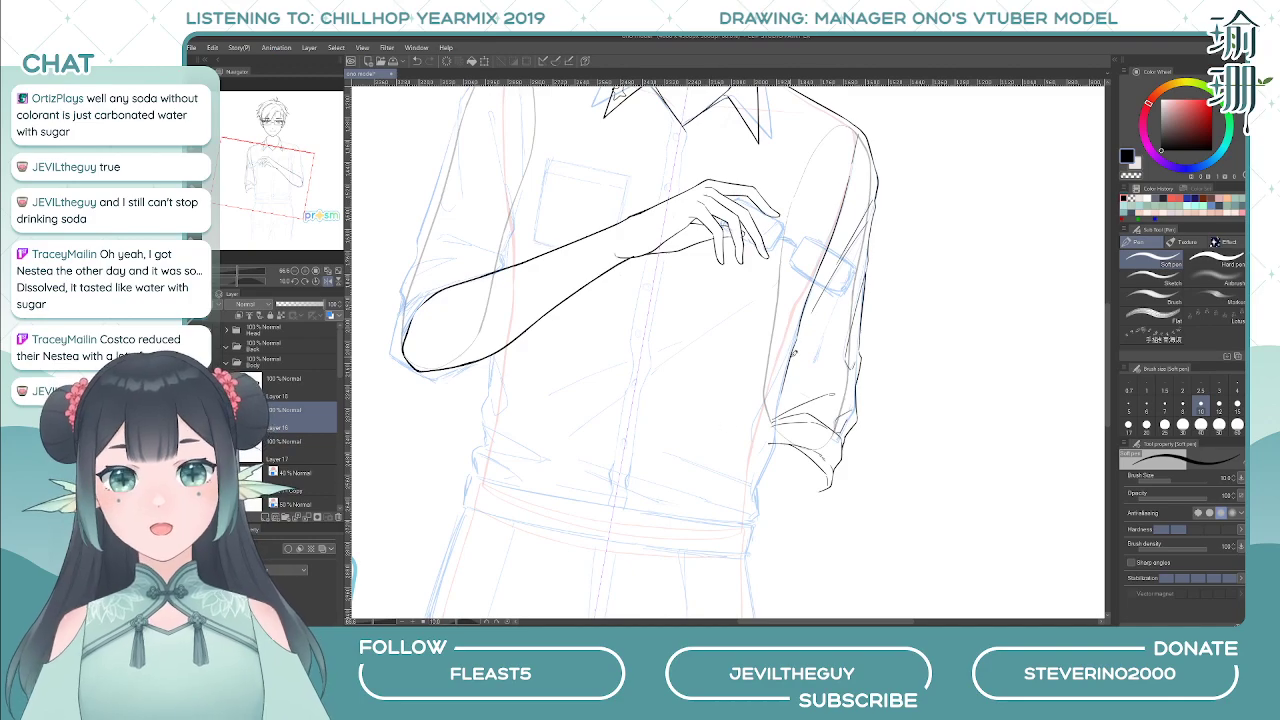
{"action": "mouse_move", "coordinate": [716, 359]}
{"action": "left_mouse_down"}
{"action": "mouse_move", "coordinate": [689, 383]}
{"action": "mouse_move", "coordinate": [700, 395]}
{"action": "left_mouse_up"}
- Clean up the upper sleeve's lines near the shoulder and compare them in the mirrored view
{"action": "key", "text": "e"}
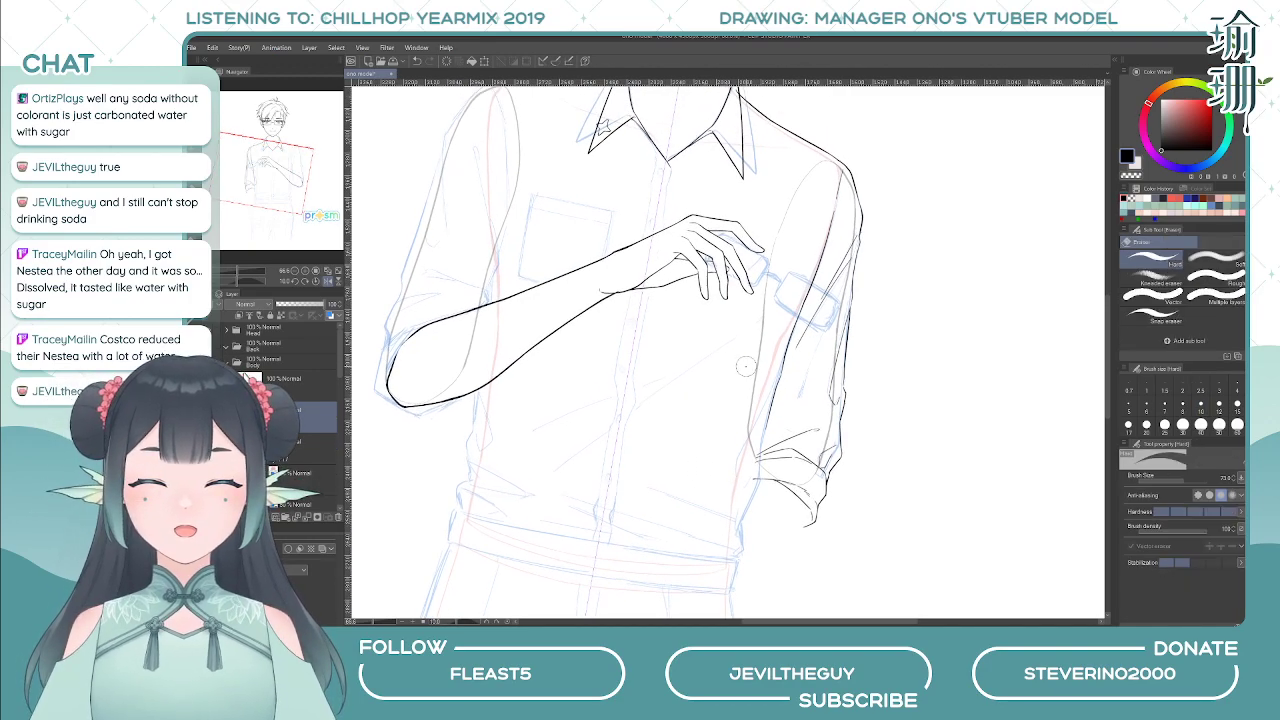
{"action": "key", "text": "h"}
{"action": "left_click_drag", "start_coordinate": [611, 287], "coordinate": [595, 312]}
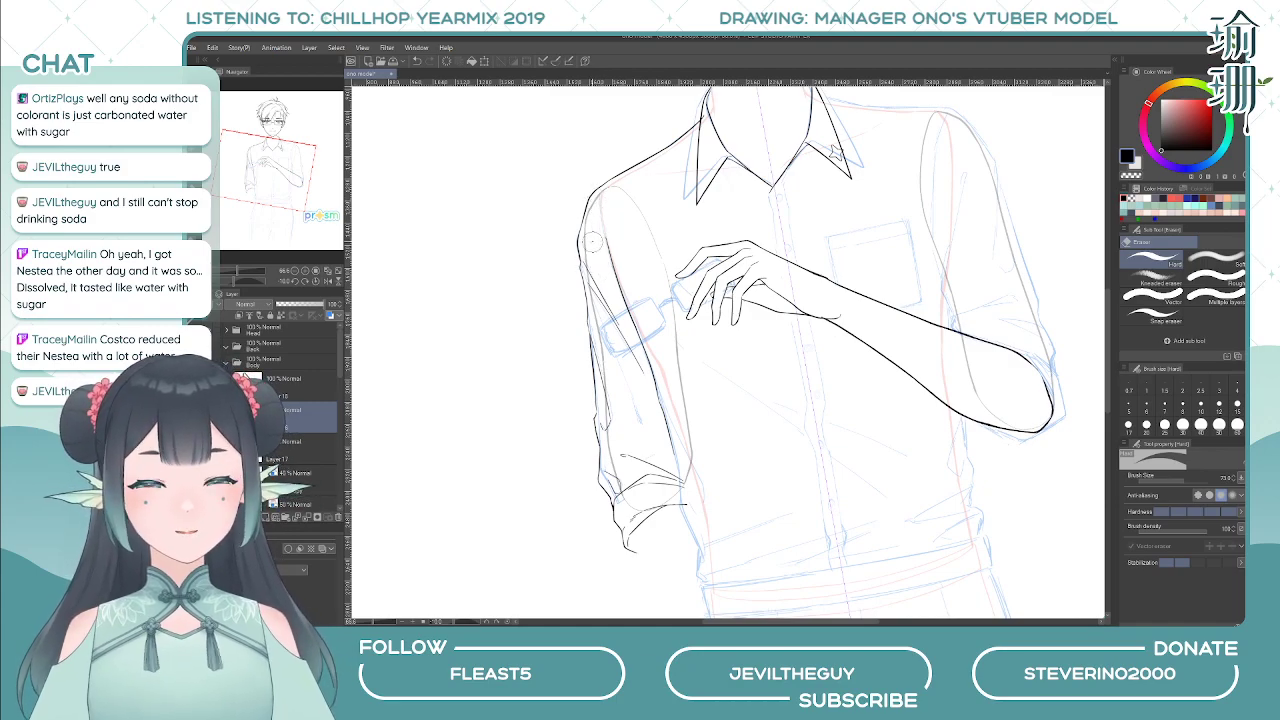
{"action": "key", "text": "p"}
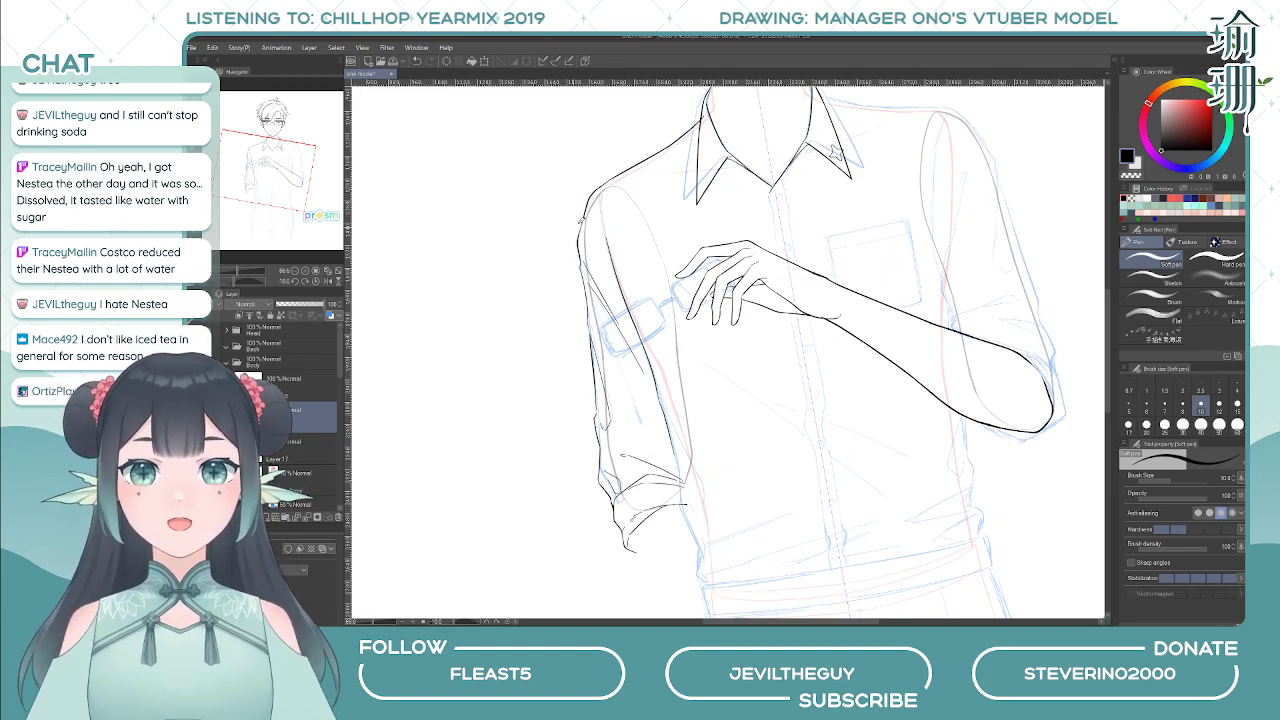
{"action": "key", "text": "h"}
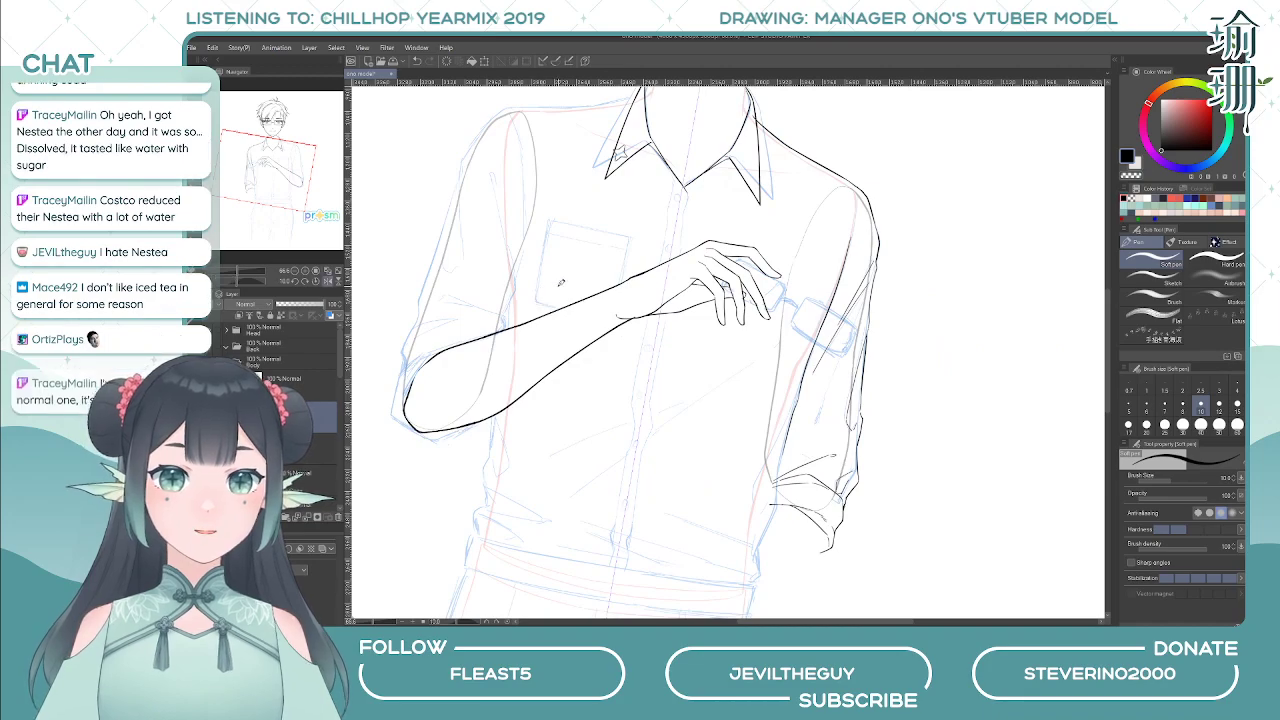
{"action": "left_click_drag", "start_coordinate": [708, 354], "coordinate": [686, 365]}
{"action": "key", "text": "minus"}
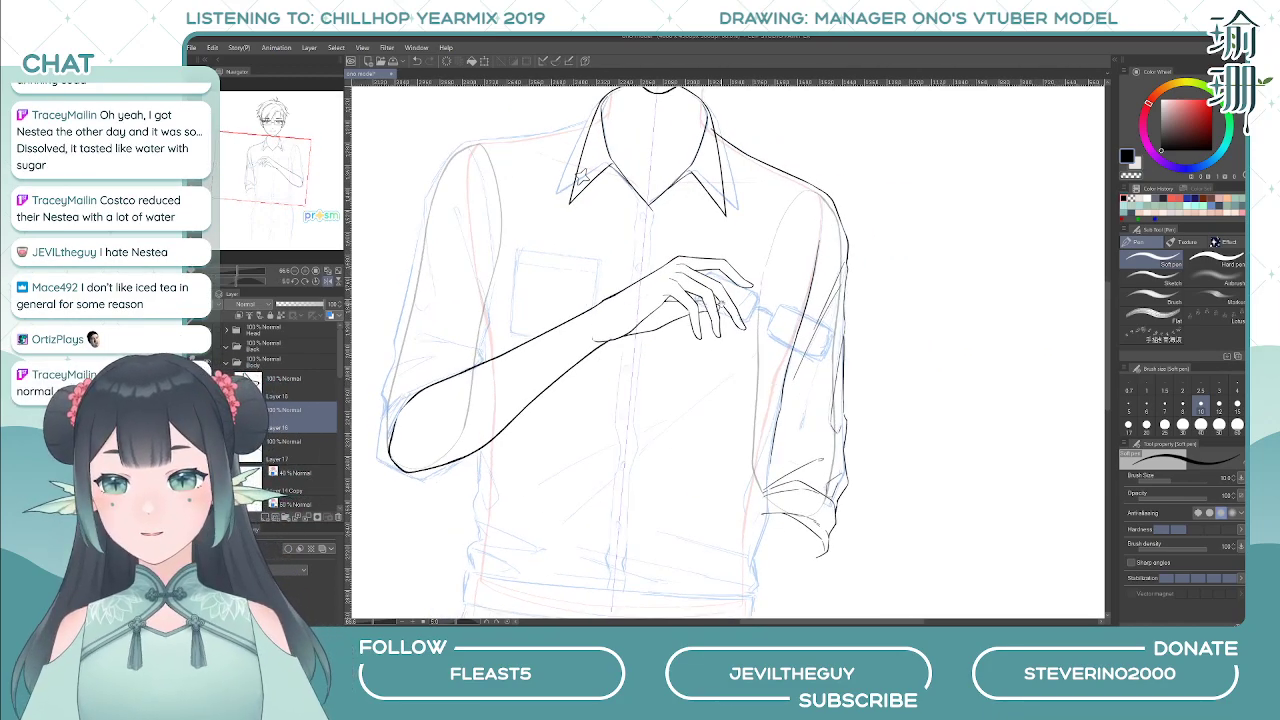
- Try inking the lower end of the loose fold line beside the right sleeve's inner edge
{"action": "left_click_drag", "start_coordinate": [810, 240], "coordinate": [757, 306]}
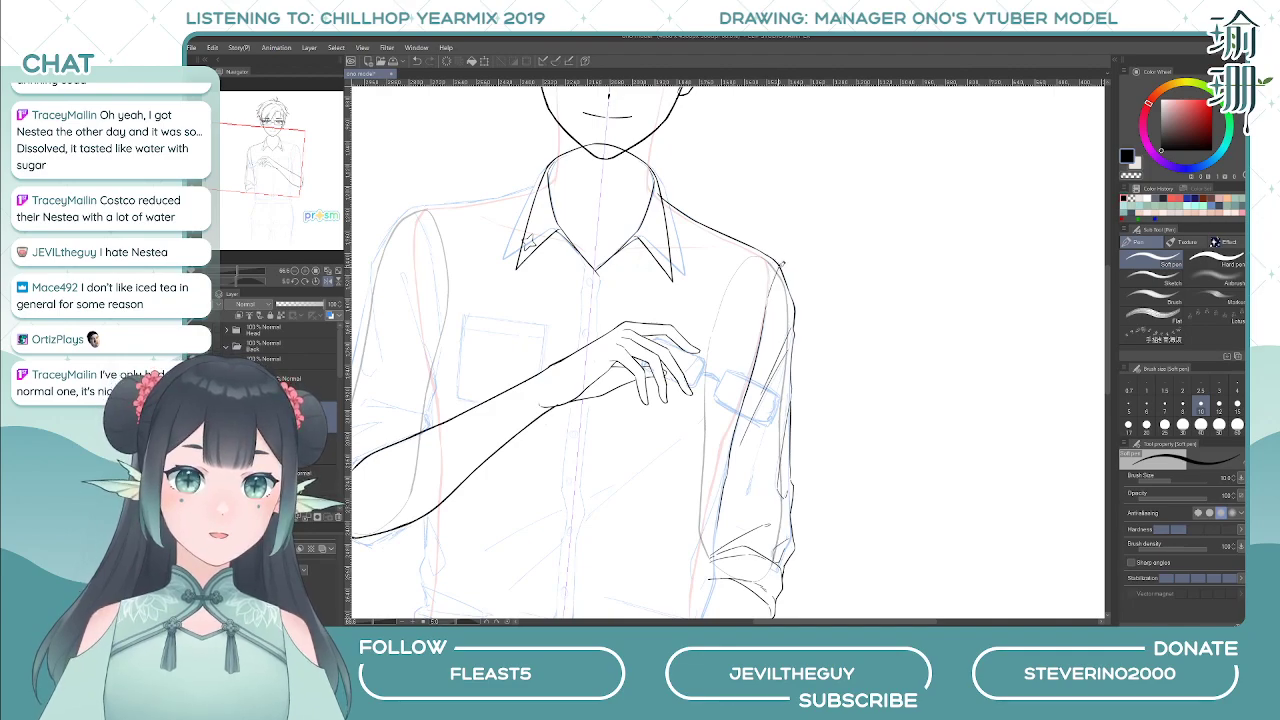
{"action": "key", "text": "h"}
{"action": "left_click_drag", "start_coordinate": [705, 323], "coordinate": [617, 228]}
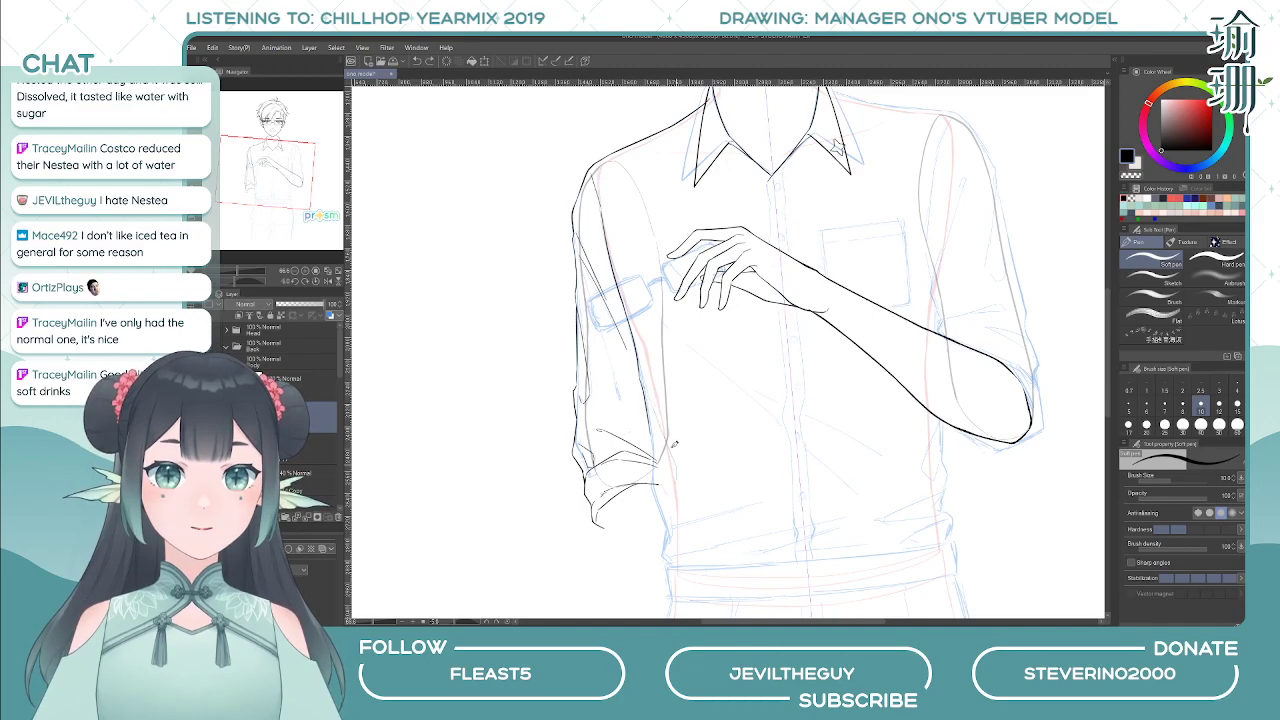
{"action": "left_click_drag", "start_coordinate": [651, 404], "coordinate": [668, 457]}
{"action": "left_click_drag", "start_coordinate": [646, 388], "coordinate": [672, 476]}
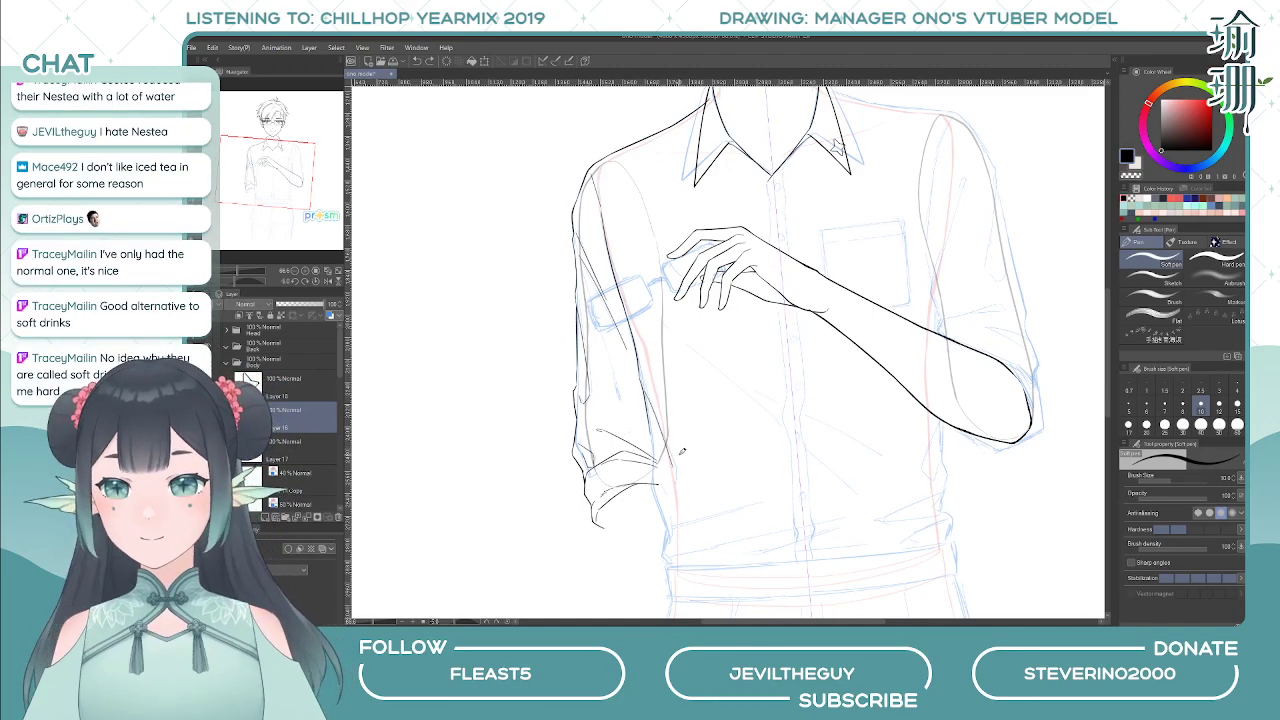
{"action": "key", "text": "h"}
{"action": "mouse_move", "coordinate": [766, 402]}
{"action": "left_mouse_down"}
{"action": "mouse_move", "coordinate": [709, 363]}
{"action": "mouse_move", "coordinate": [740, 391]}
{"action": "mouse_move", "coordinate": [680, 369]}
{"action": "mouse_move", "coordinate": [667, 324]}
{"action": "mouse_move", "coordinate": [651, 317]}
{"action": "mouse_move", "coordinate": [682, 352]}
{"action": "mouse_move", "coordinate": [662, 352]}
{"action": "left_mouse_up"}
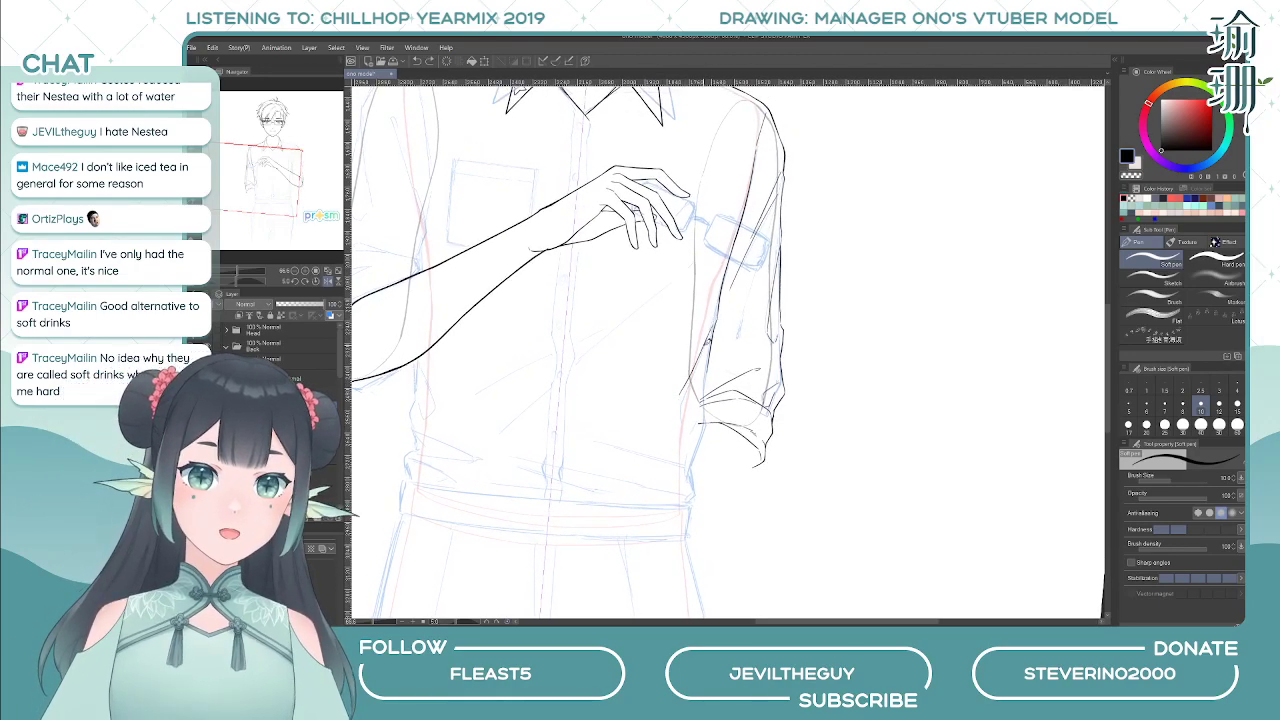
{"action": "key", "text": "ctrl+z"}
{"action": "key", "text": "ctrl+z"}
- Ink the loose fold beside the right sleeve's inner edge, tapering to a point next to the rolled cuff
{"action": "left_click_drag", "start_coordinate": [712, 328], "coordinate": [678, 406]}
{"action": "key", "text": "ctrl+z"}
{"action": "left_click_drag", "start_coordinate": [712, 328], "coordinate": [684, 406]}
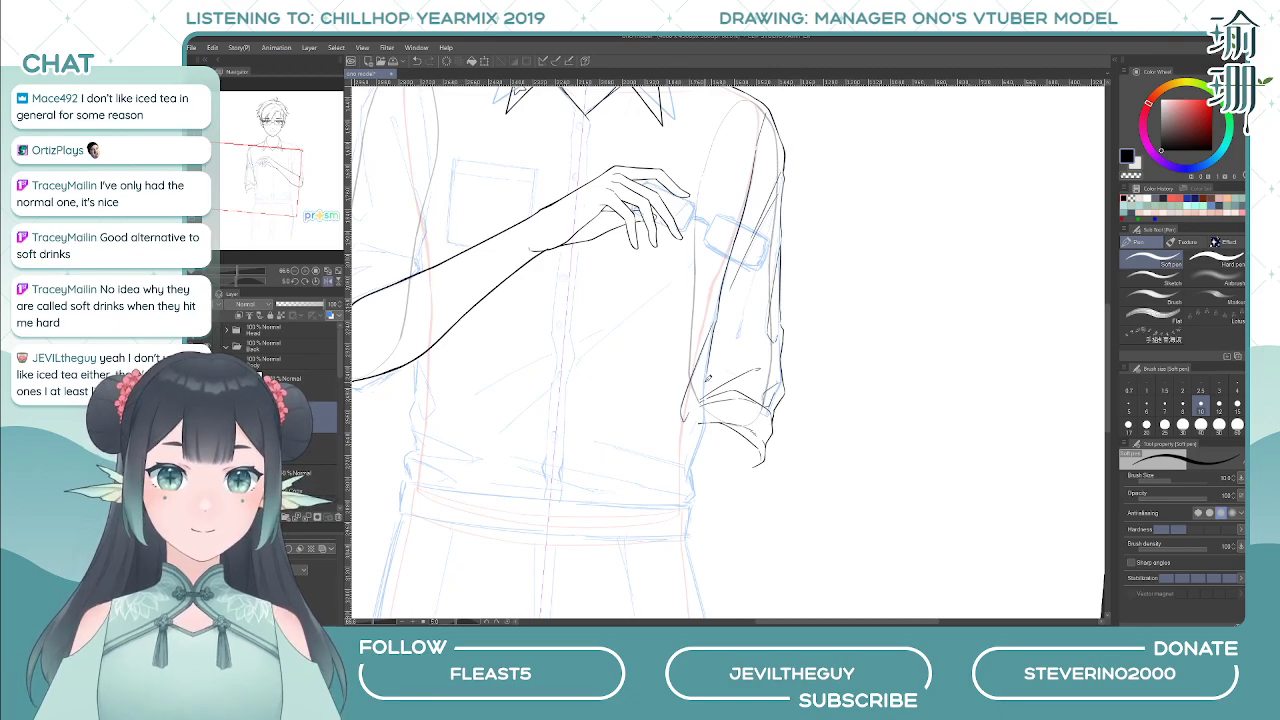
{"action": "key", "text": "h"}
{"action": "key", "text": "e"}
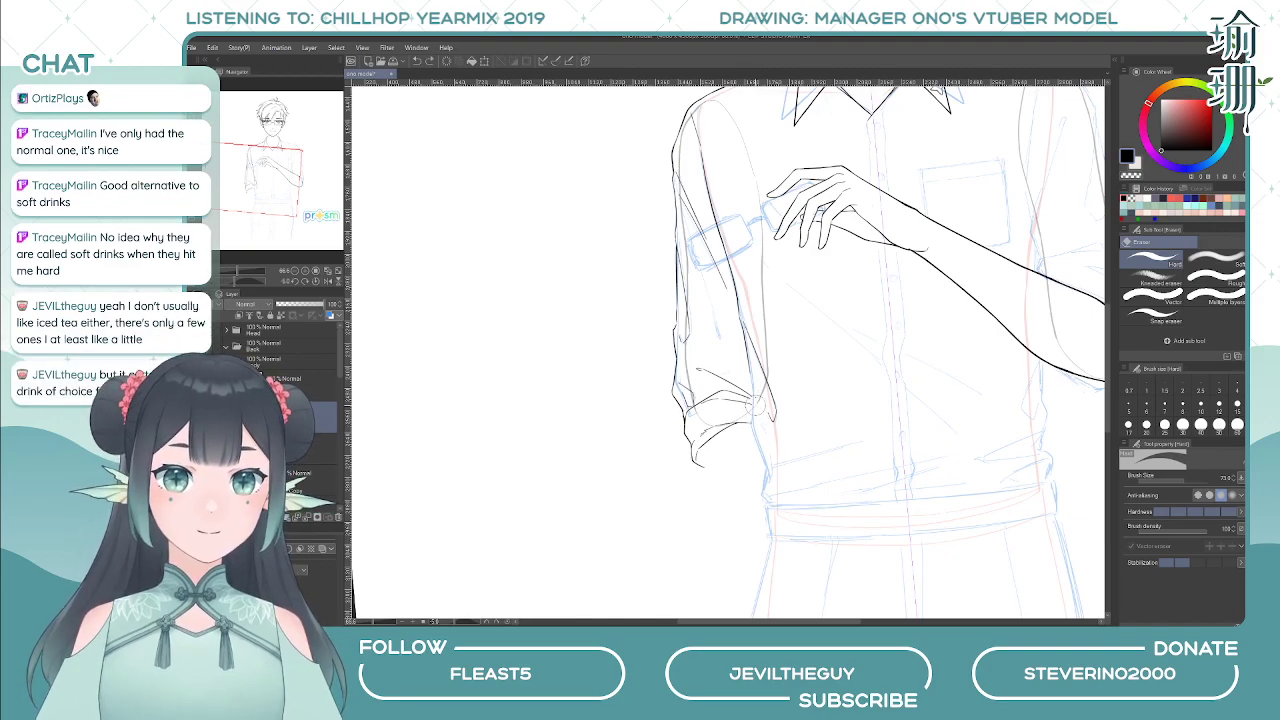
{"action": "key", "text": "p"}
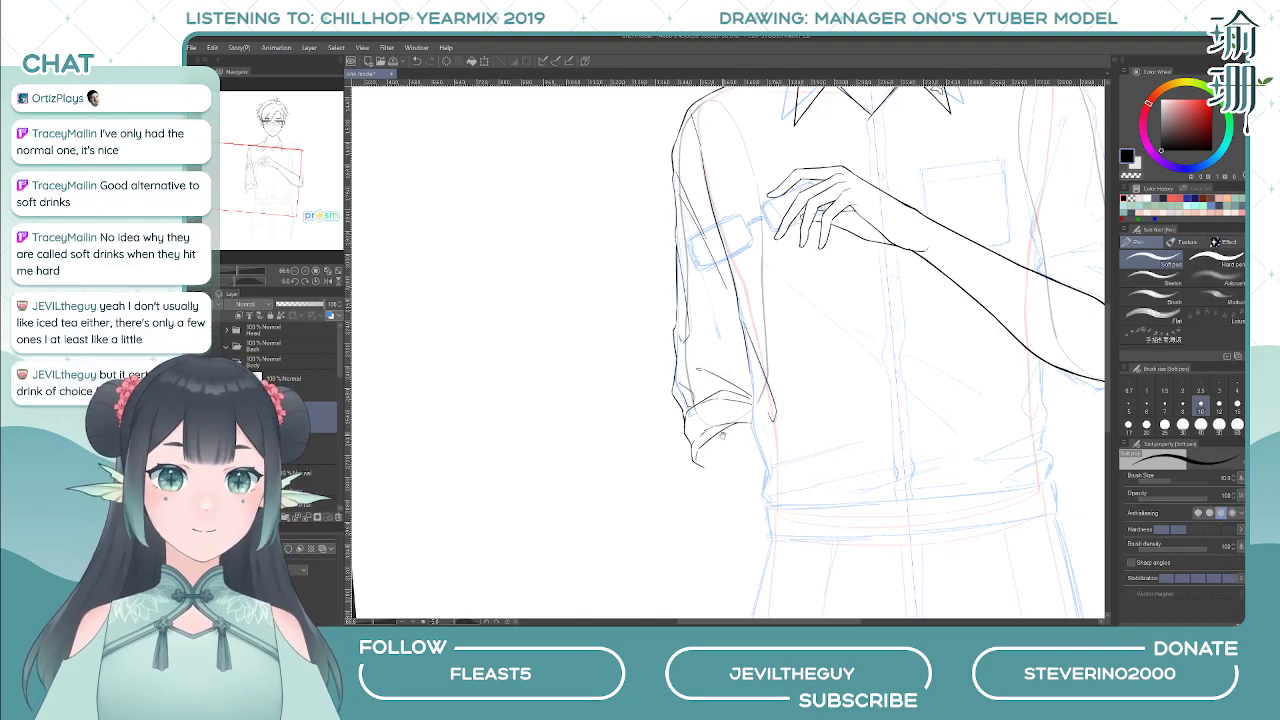
- Ink the shirt's side contour from the rolled cuff down to the waistband, with a small kink just above it
{"action": "left_click_drag", "start_coordinate": [724, 439], "coordinate": [710, 411]}
{"action": "left_click_drag", "start_coordinate": [740, 348], "coordinate": [756, 444]}
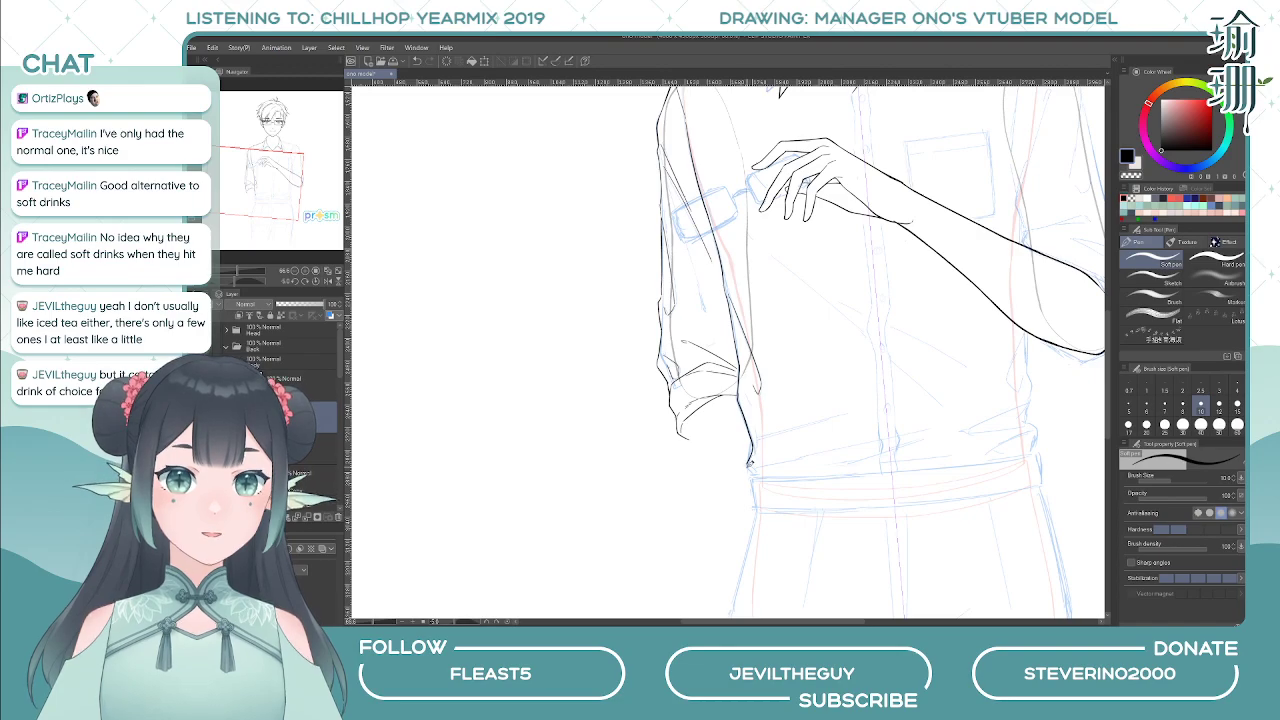
{"action": "left_click_drag", "start_coordinate": [754, 441], "coordinate": [752, 469]}
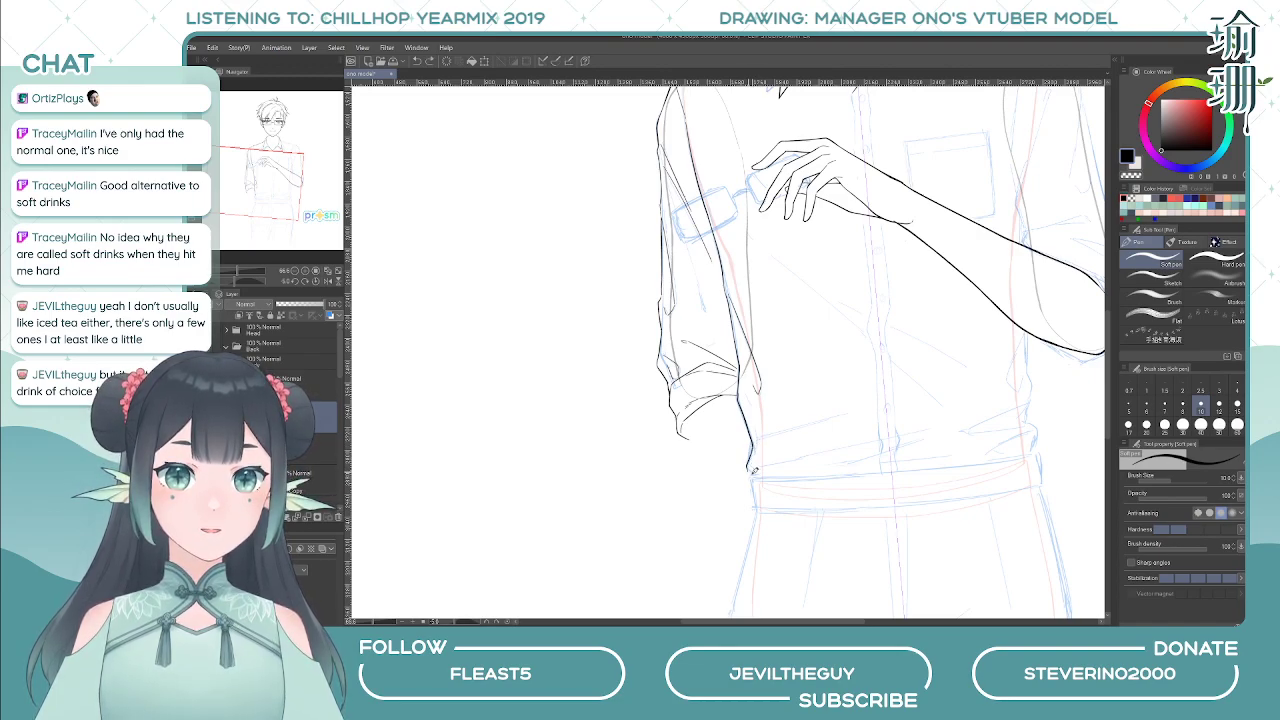
{"action": "key", "text": "ctrl+z"}
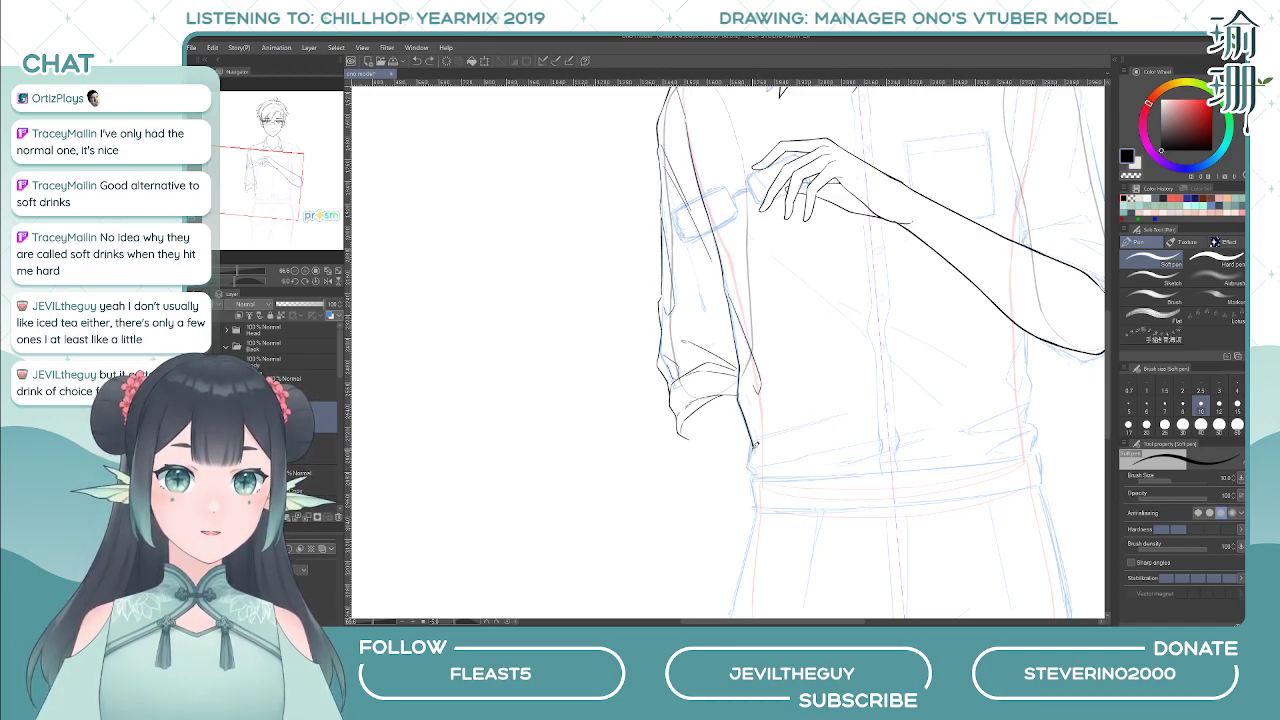
{"action": "left_click_drag", "start_coordinate": [752, 457], "coordinate": [756, 477]}
{"action": "key", "text": "ctrl+z"}
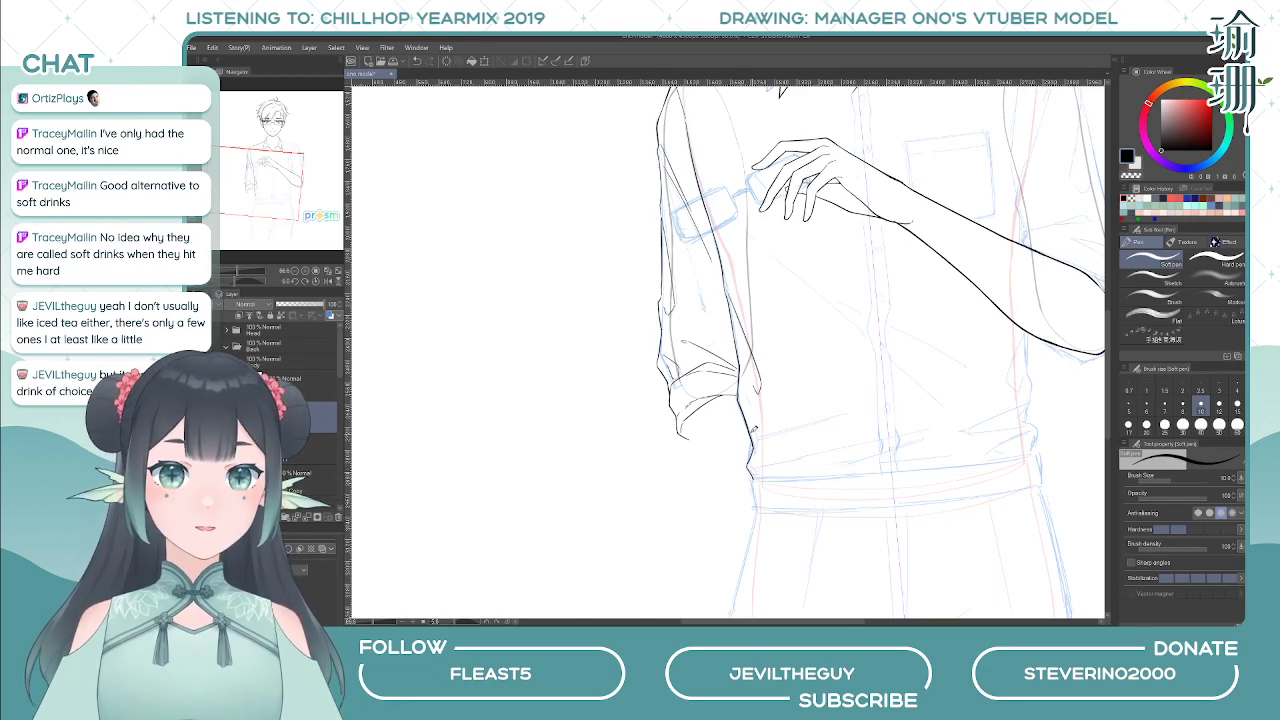
- Touch up the sleeve's inner edge where the cuff's fold lines meet it
{"action": "scroll", "coordinate": [744, 371], "scroll_direction": "up", "scroll_amount": 3}
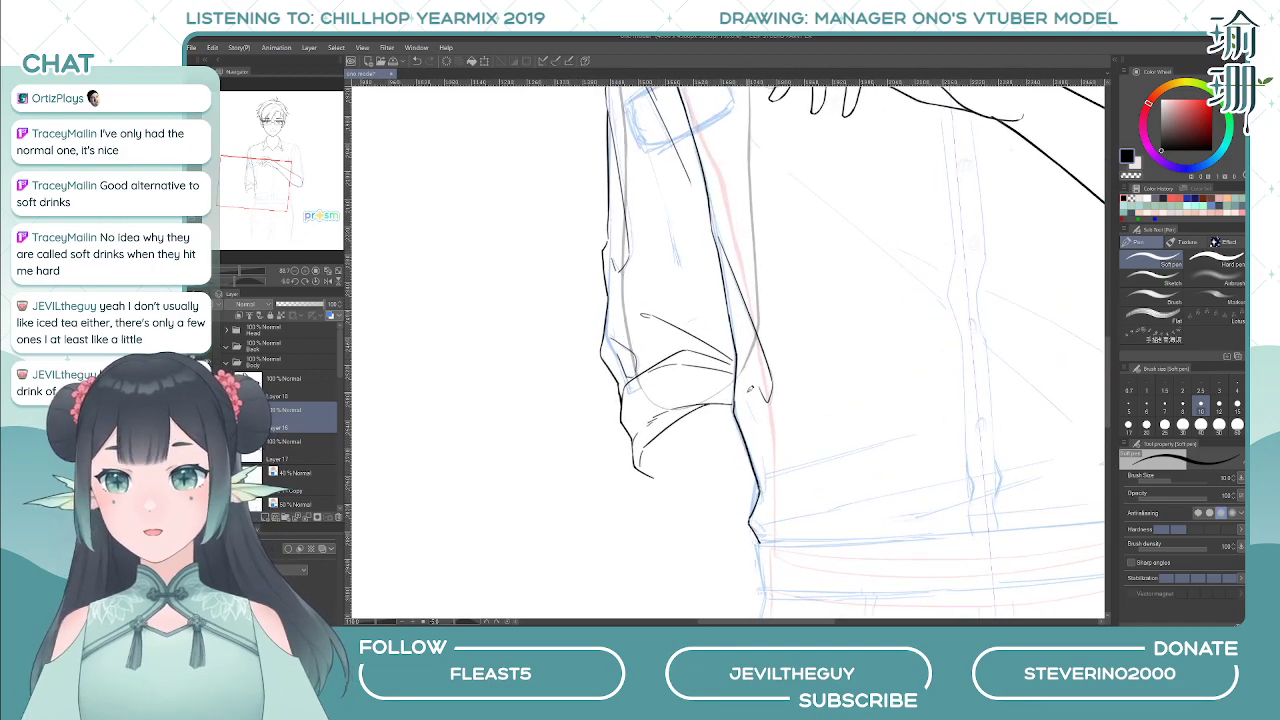
{"action": "scroll", "coordinate": [756, 396], "scroll_direction": "down", "scroll_amount": 1}
{"action": "key", "text": "c"}
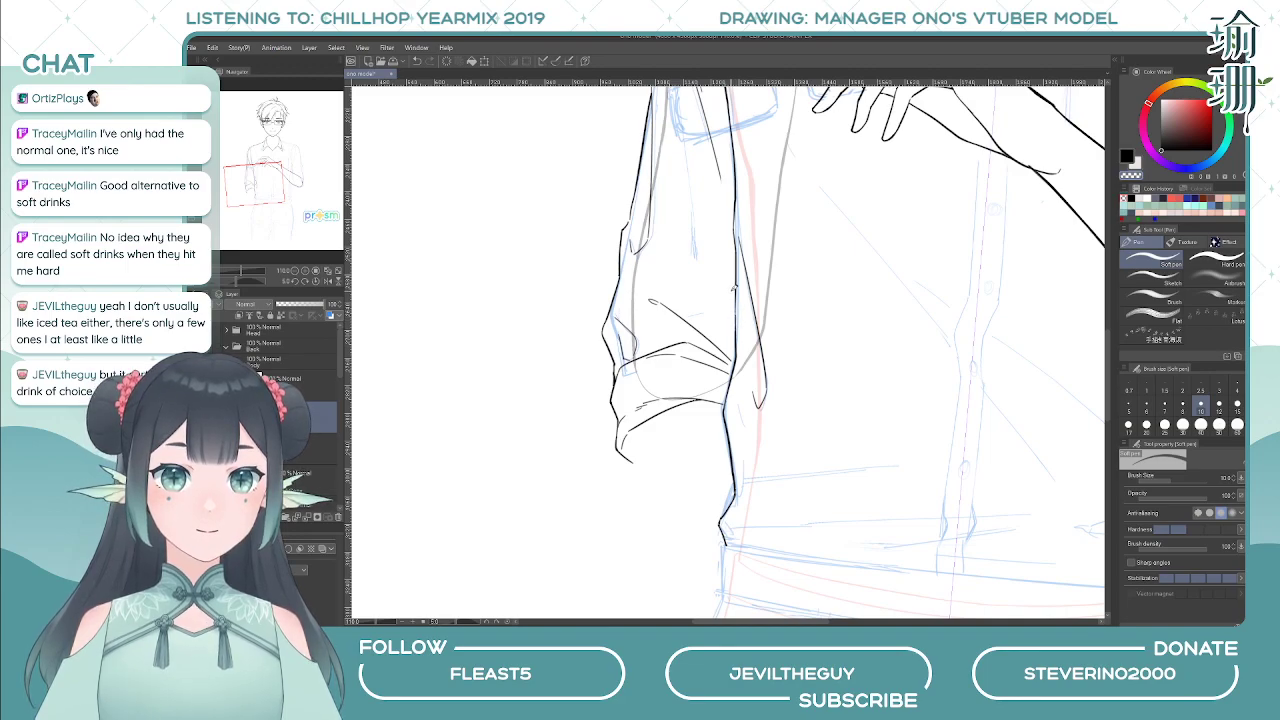
{"action": "key", "text": "c"}
{"action": "left_click_drag", "start_coordinate": [737, 304], "coordinate": [737, 335]}
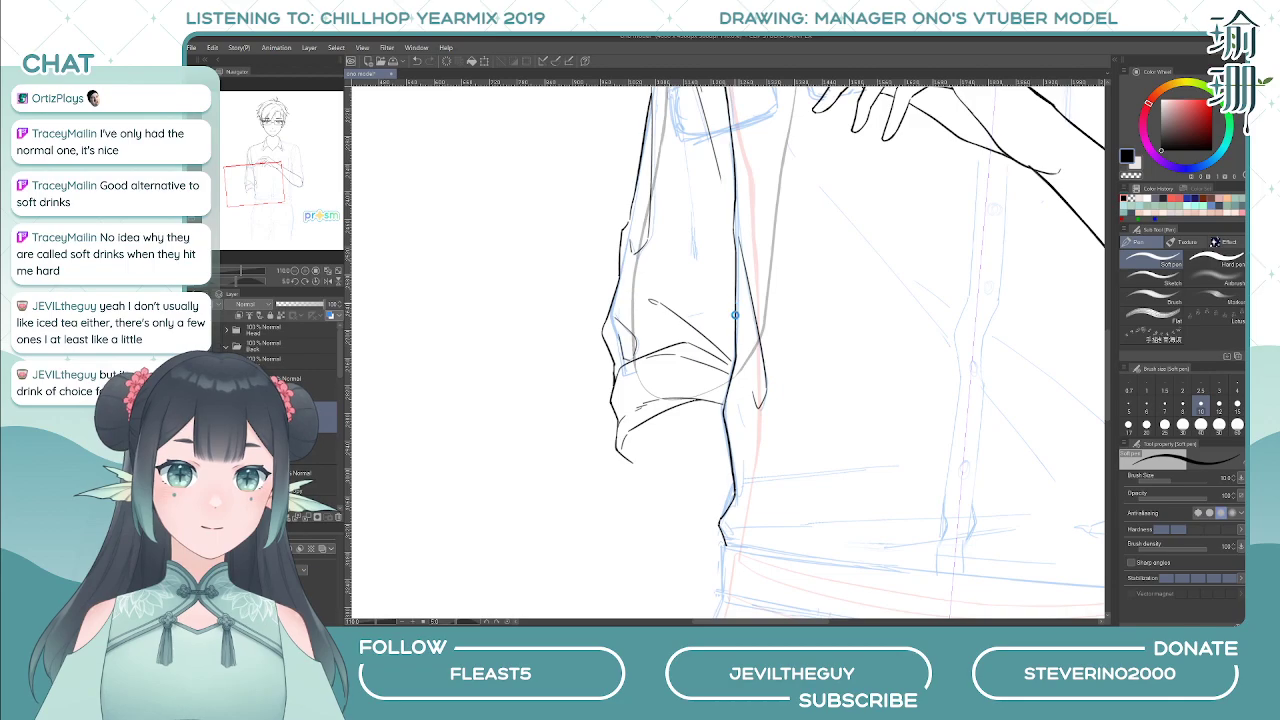
{"action": "key", "text": "h"}
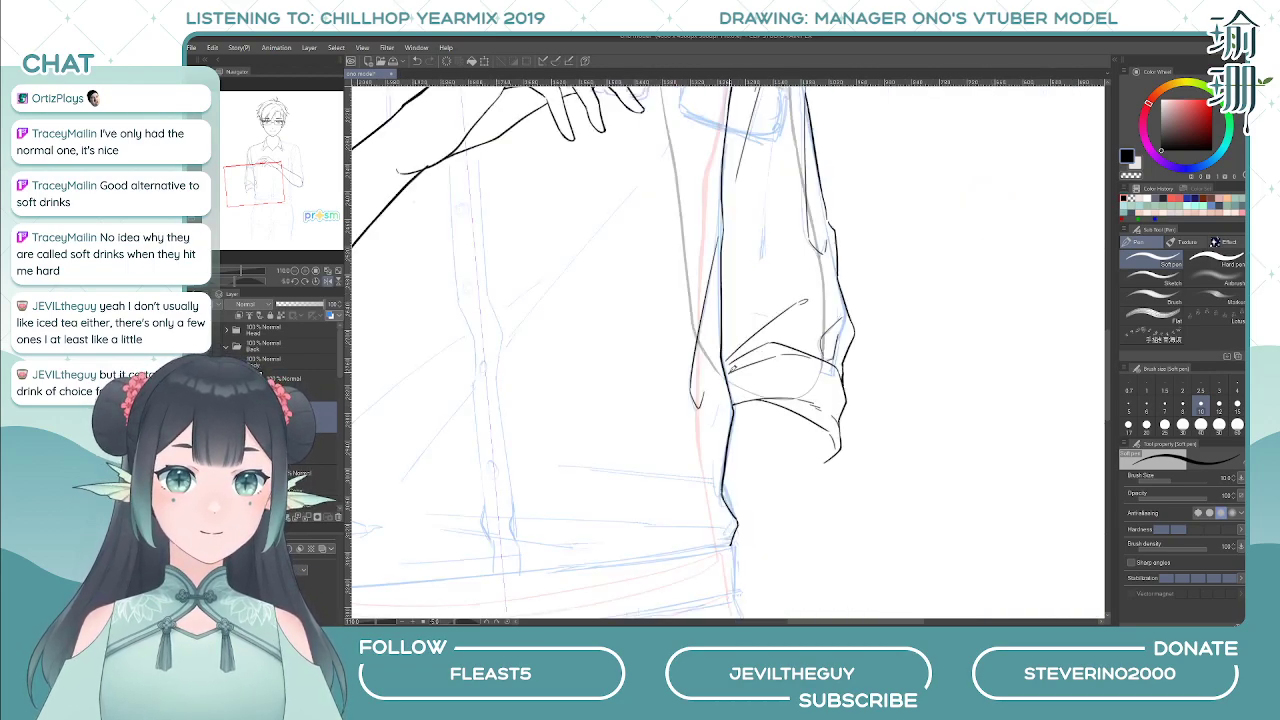
{"action": "key", "text": "ctrl+z"}
{"action": "left_click_drag", "start_coordinate": [767, 341], "coordinate": [723, 362]}
{"action": "key", "text": "ctrl+z"}
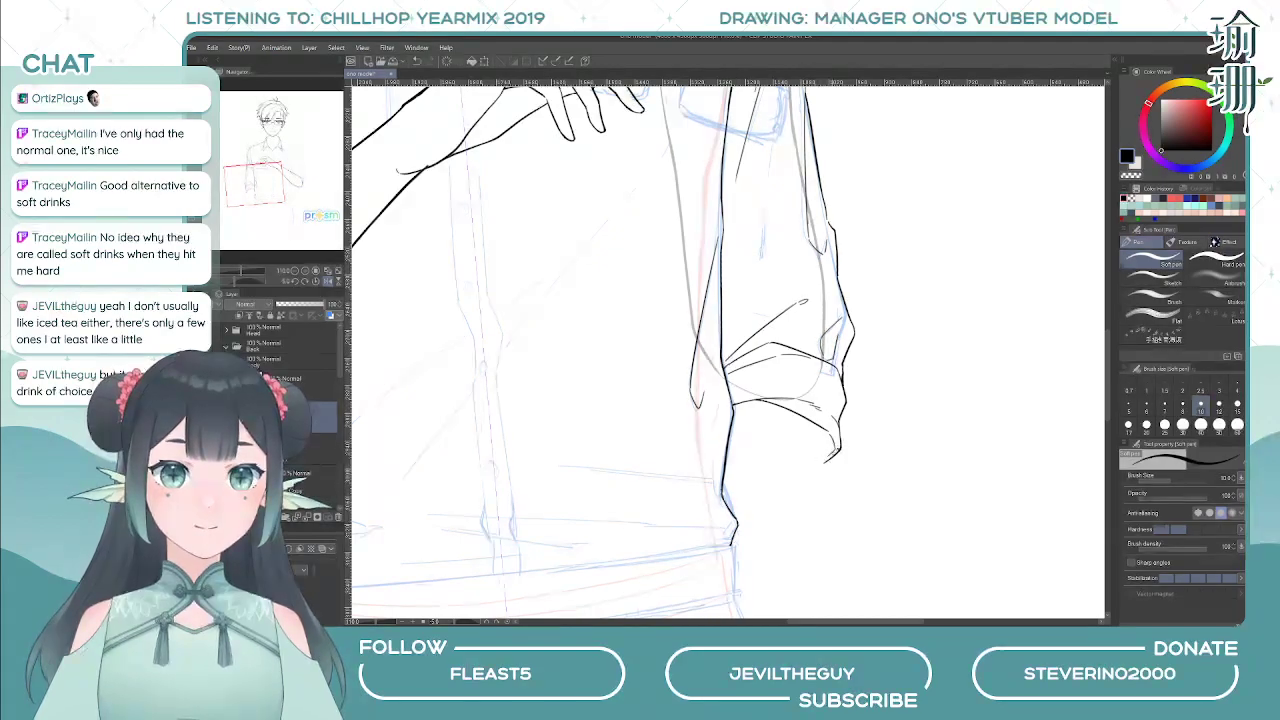
{"action": "key", "text": "ctrl+z"}
{"action": "key", "text": "h"}
- Show the blue forearm sketch and ink the start of the forearm's outer edge just below the rolled cuff
{"action": "key", "text": "c"}
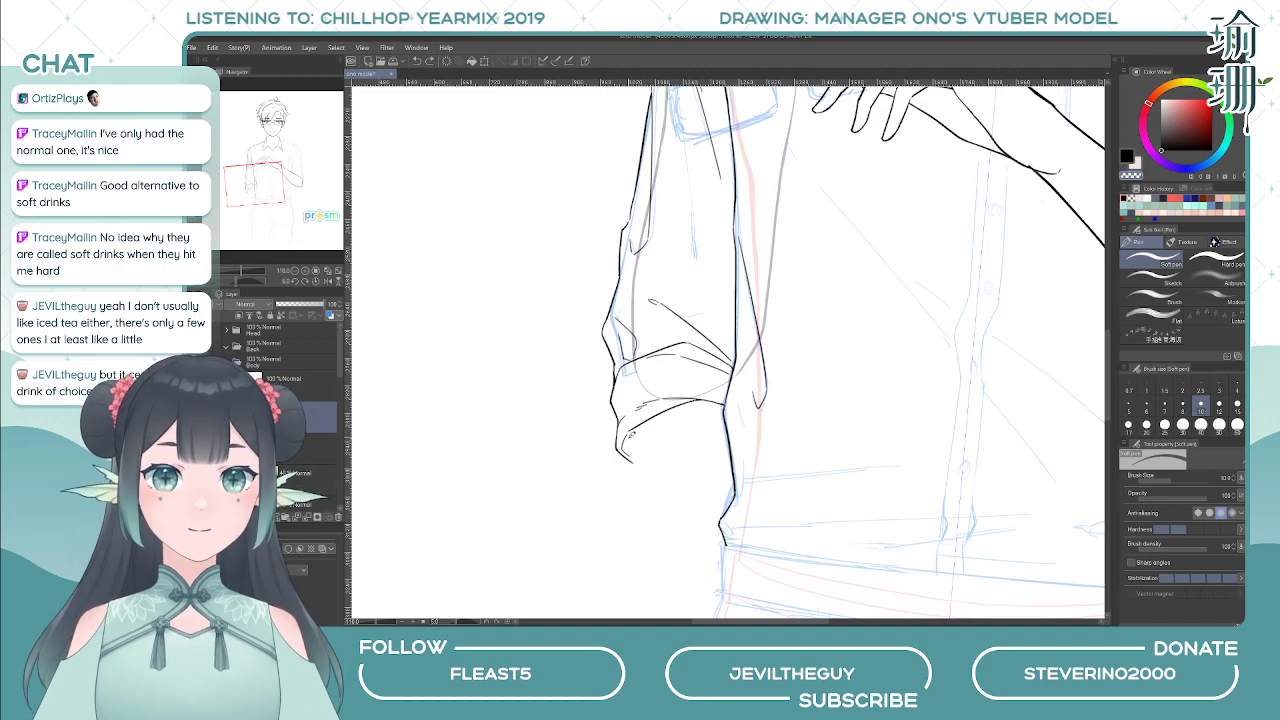
{"action": "scroll", "coordinate": [310, 461], "scroll_direction": "down", "scroll_amount": 2}
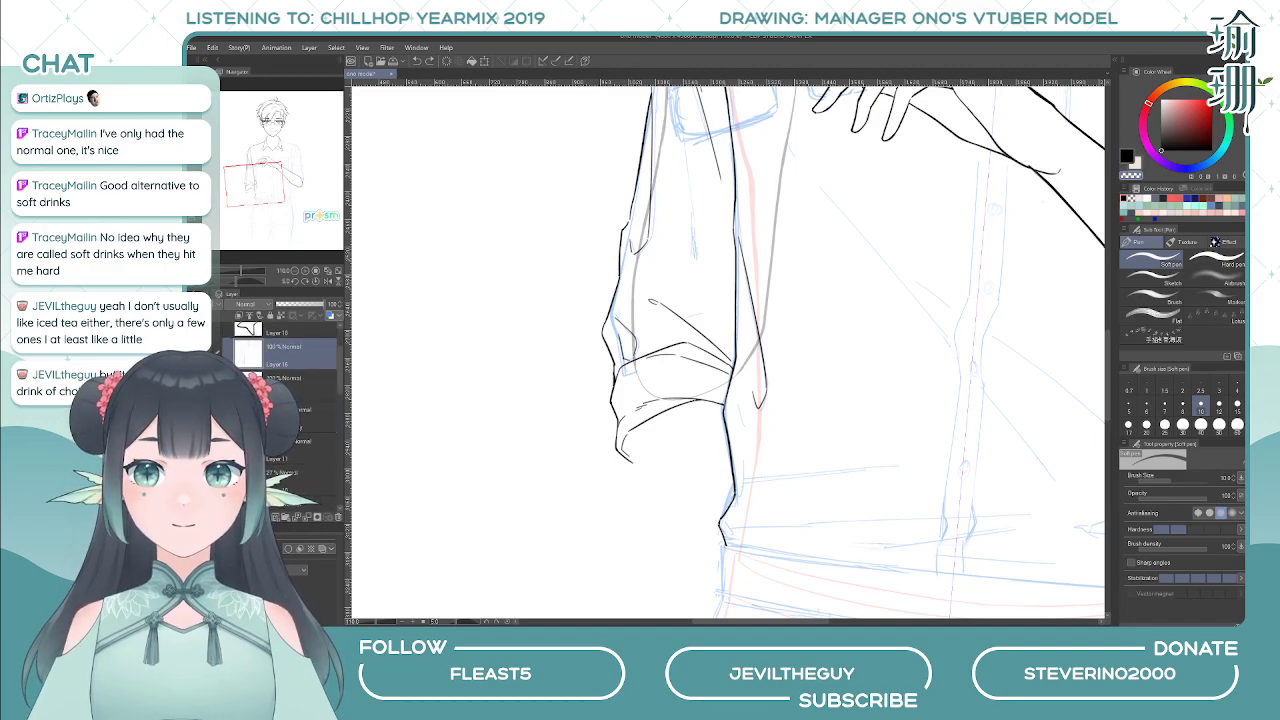
{"action": "left_click", "coordinate": [204, 481]}
{"action": "left_click_drag", "start_coordinate": [459, 476], "coordinate": [434, 393]}
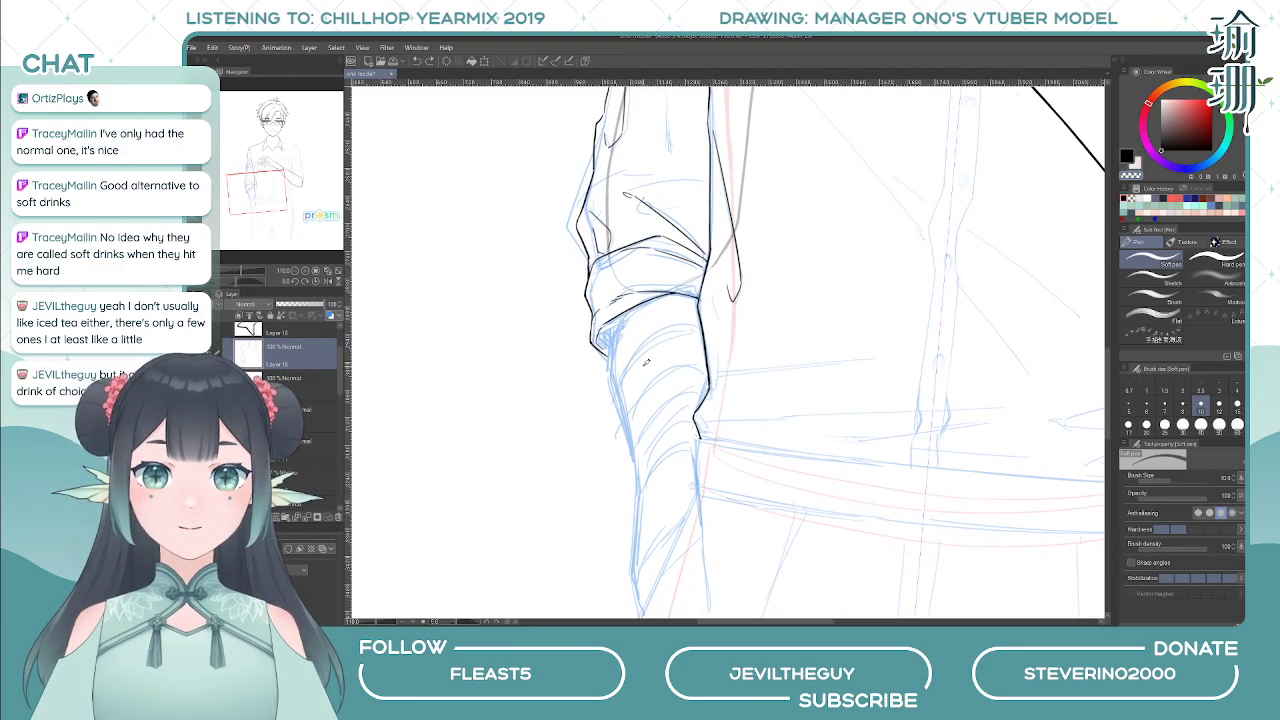
{"action": "key", "text": "c"}
{"action": "left_click_drag", "start_coordinate": [621, 319], "coordinate": [612, 377]}
{"action": "key", "text": "ctrl+z"}
{"action": "key", "text": "ctrl+z"}
{"action": "key", "text": "ctrl+z"}
{"action": "key", "text": "ctrl+z"}
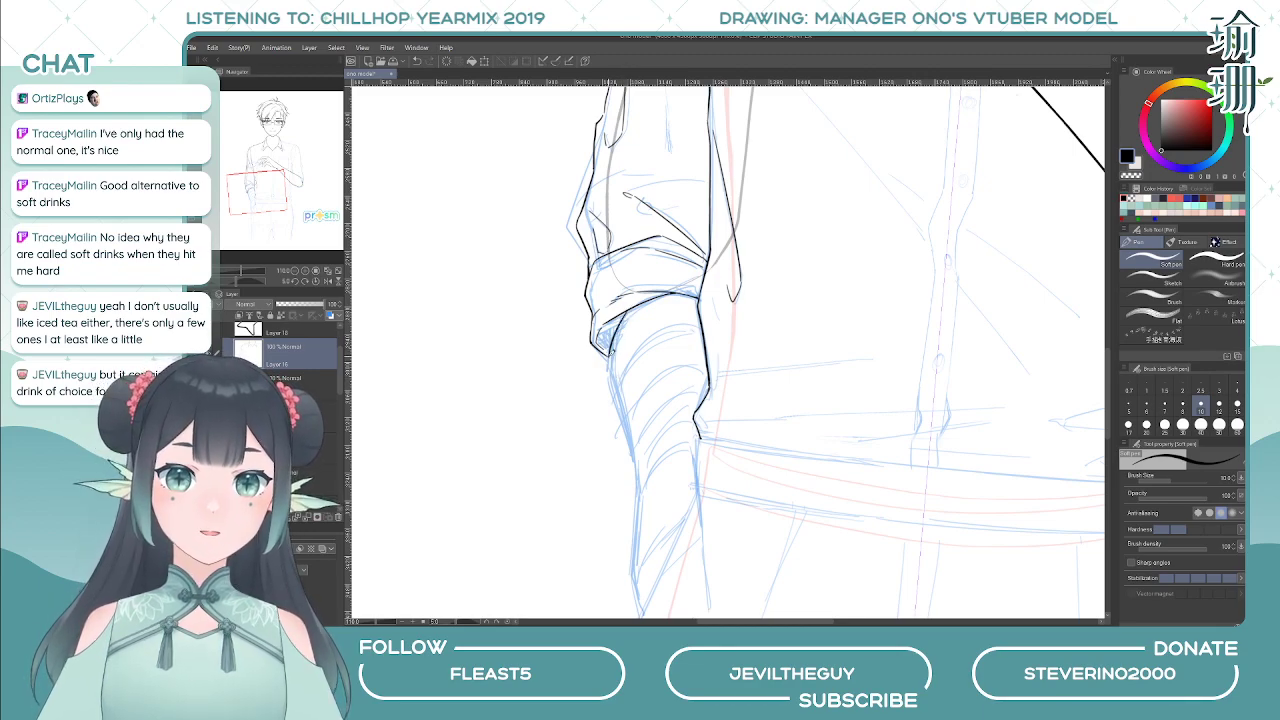
- Continue the forearm's outer edge down along the blue sketch toward the wrist
{"action": "left_click_drag", "start_coordinate": [612, 365], "coordinate": [640, 502]}
{"action": "key", "text": "ctrl+z"}
{"action": "key", "text": "ctrl+z"}
{"action": "left_click_drag", "start_coordinate": [637, 458], "coordinate": [643, 498]}
{"action": "key", "text": "ctrl+z"}
{"action": "key", "text": "ctrl+z"}
{"action": "left_click_drag", "start_coordinate": [637, 452], "coordinate": [637, 614]}
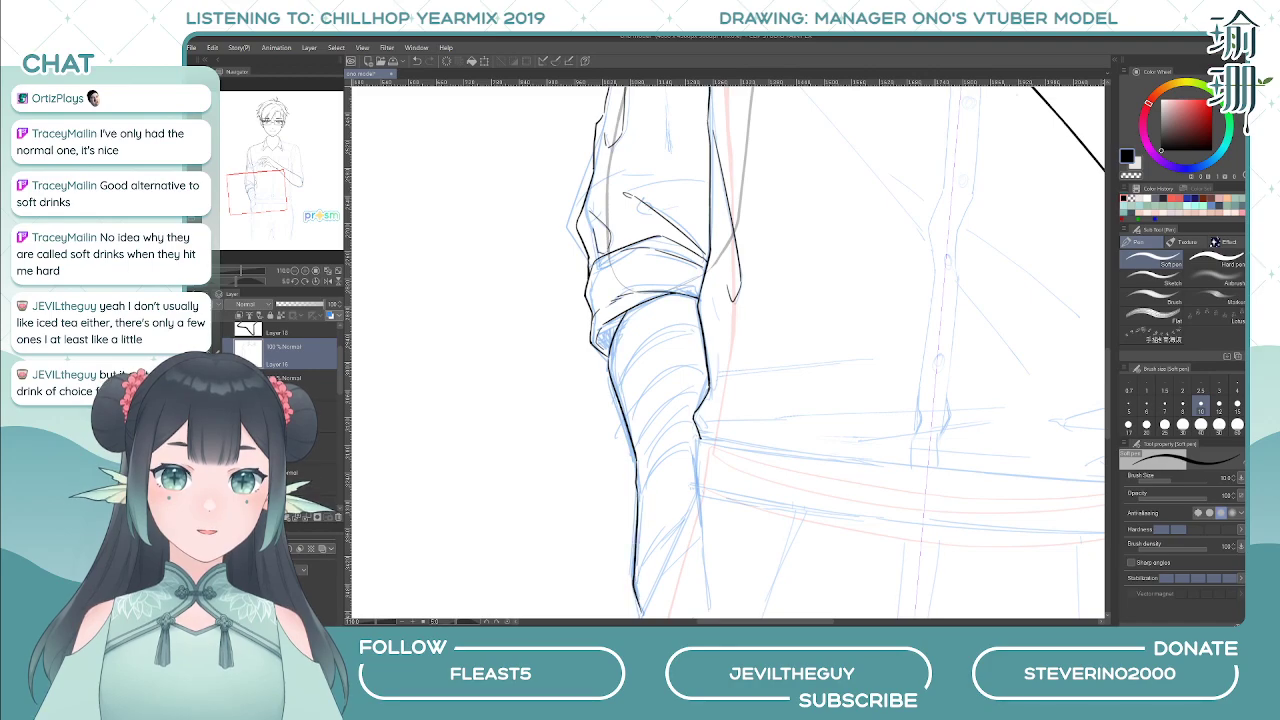
- Extend the forearm line past the wrist bend to the trouser pocket with a short tapering stroke
{"action": "left_click_drag", "start_coordinate": [718, 507], "coordinate": [699, 341]}
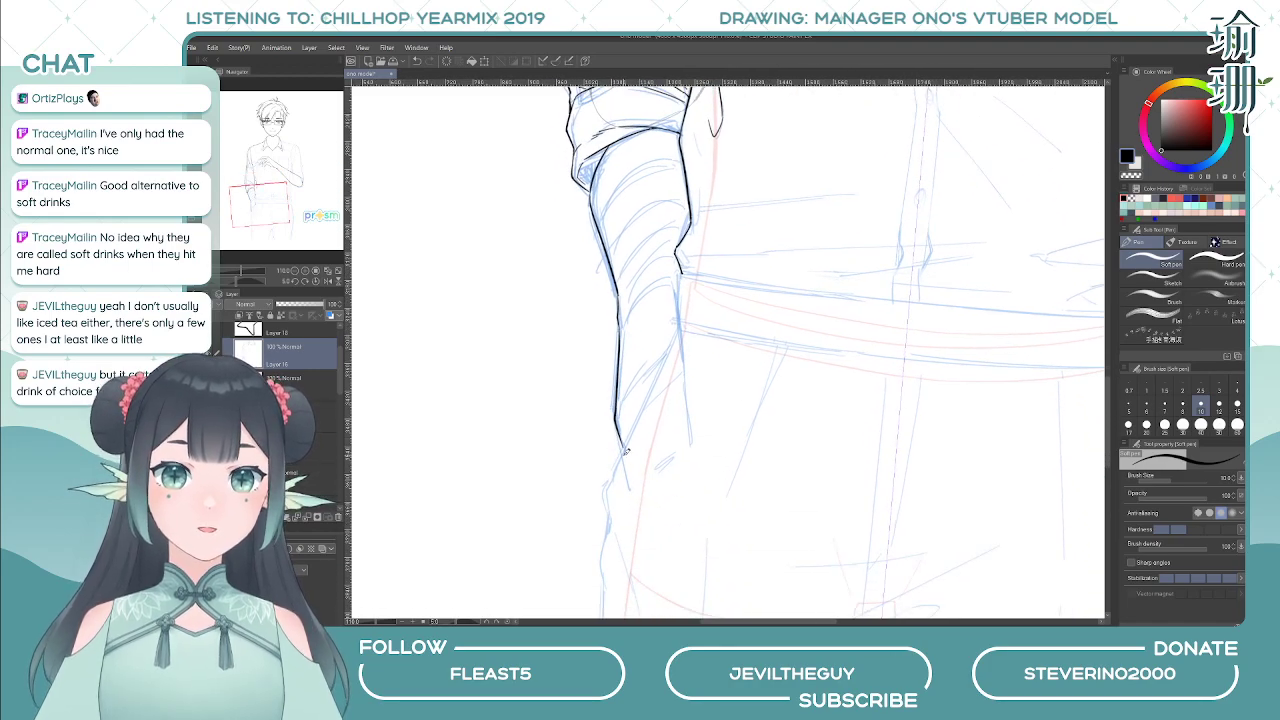
{"action": "left_click_drag", "start_coordinate": [622, 446], "coordinate": [630, 492]}
{"action": "key", "text": "ctrl+z"}
{"action": "left_click_drag", "start_coordinate": [622, 447], "coordinate": [632, 498]}
{"action": "key", "text": "ctrl+z"}
{"action": "left_click_drag", "start_coordinate": [622, 444], "coordinate": [632, 477]}
{"action": "key", "text": "ctrl+z"}
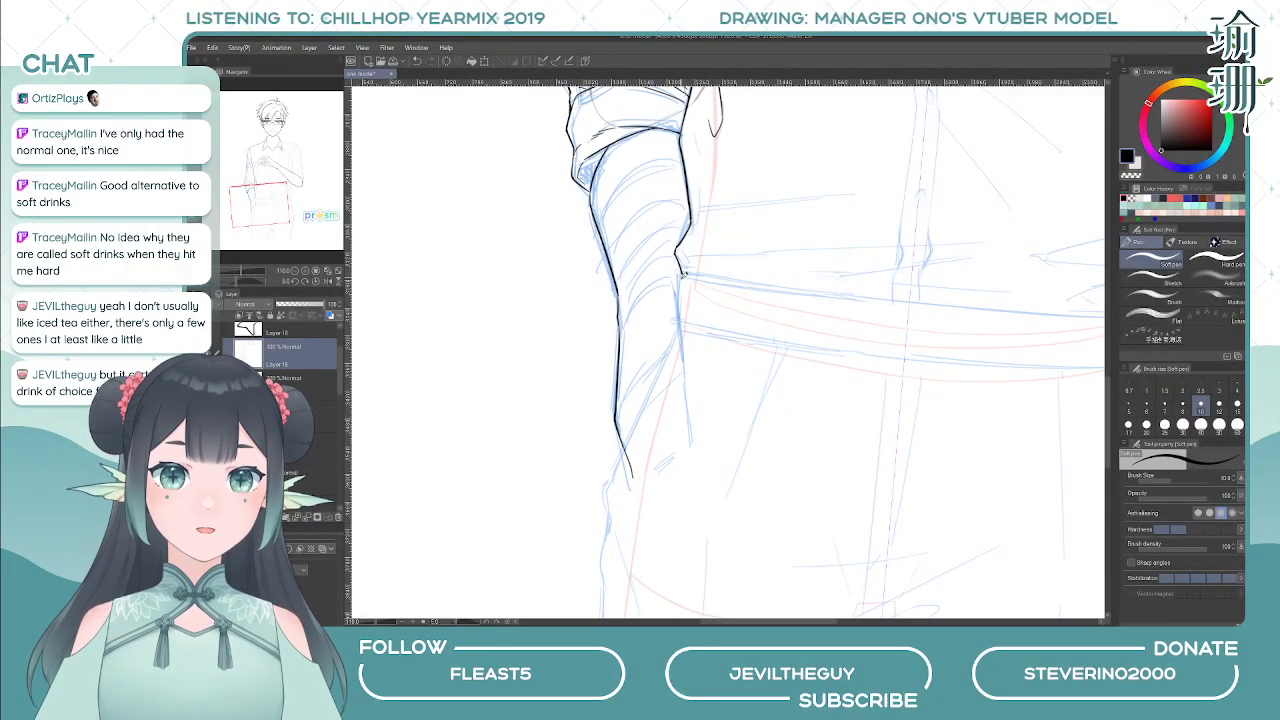
- Check the new forearm and shirt side lines on the whole figure, both normal and mirrored
{"action": "left_click_drag", "start_coordinate": [705, 277], "coordinate": [668, 351]}
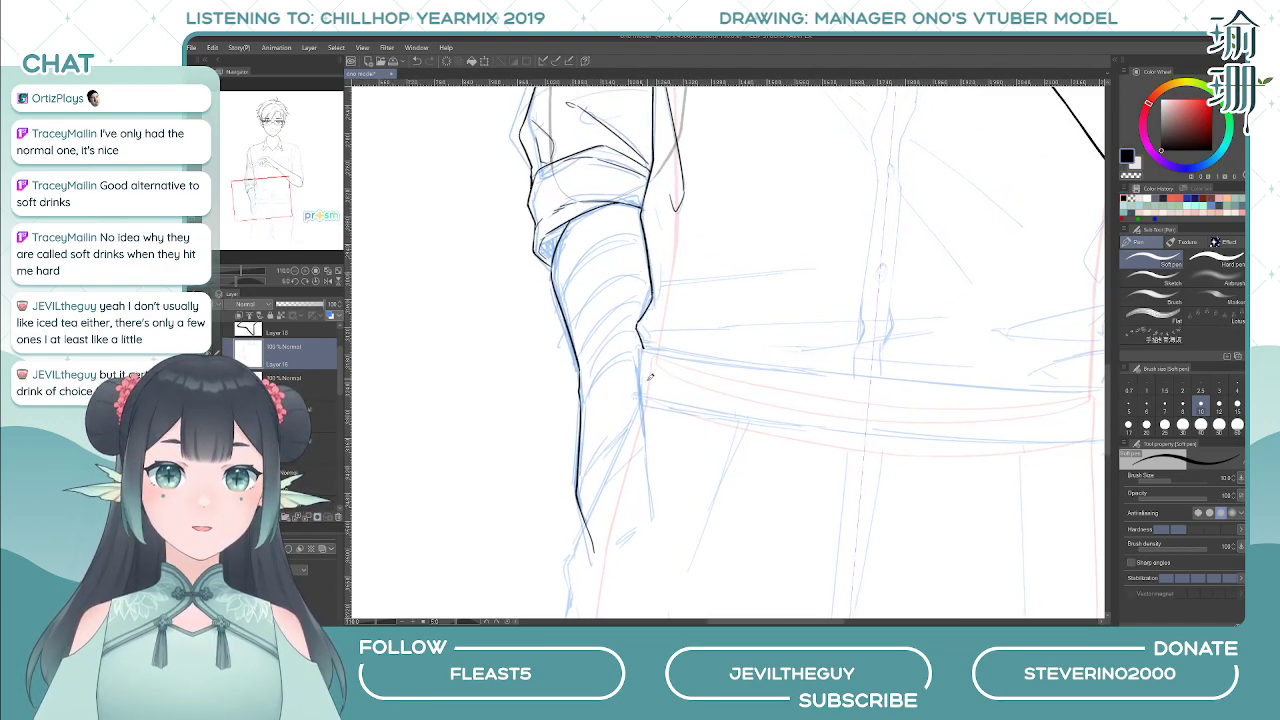
{"action": "scroll", "coordinate": [648, 374], "scroll_direction": "down", "scroll_amount": 5}
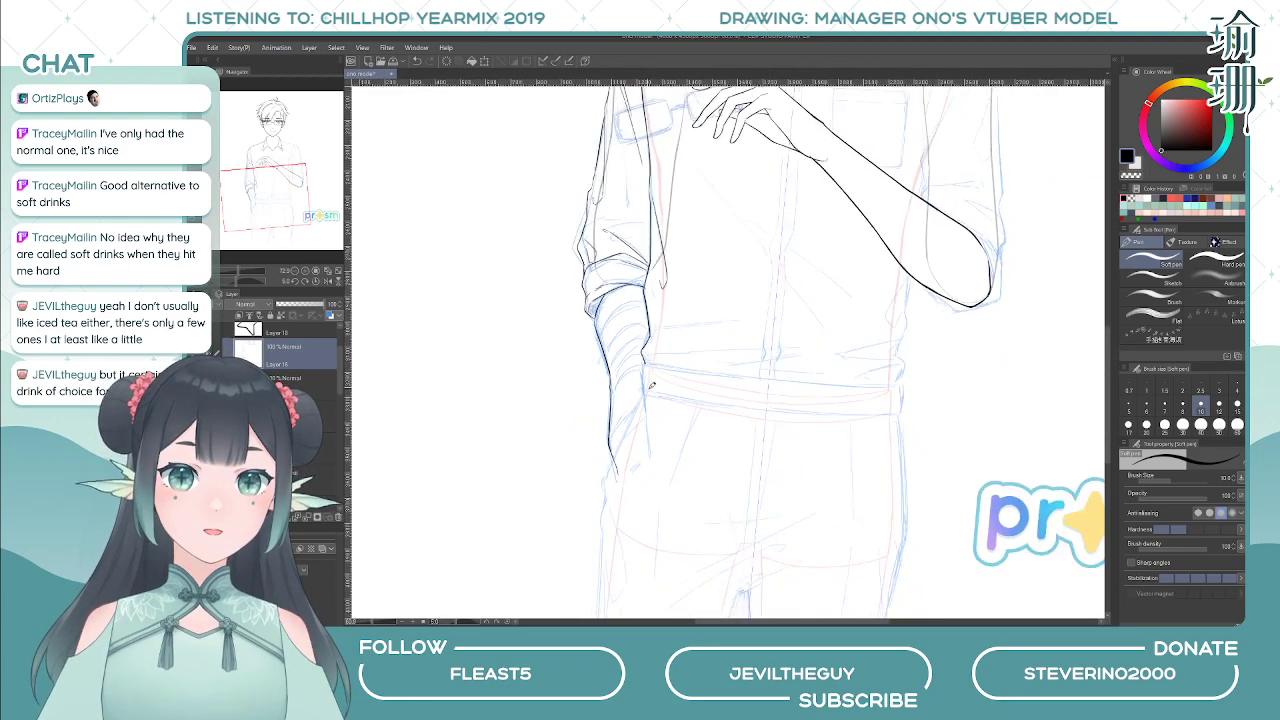
{"action": "left_click_drag", "start_coordinate": [702, 266], "coordinate": [693, 318]}
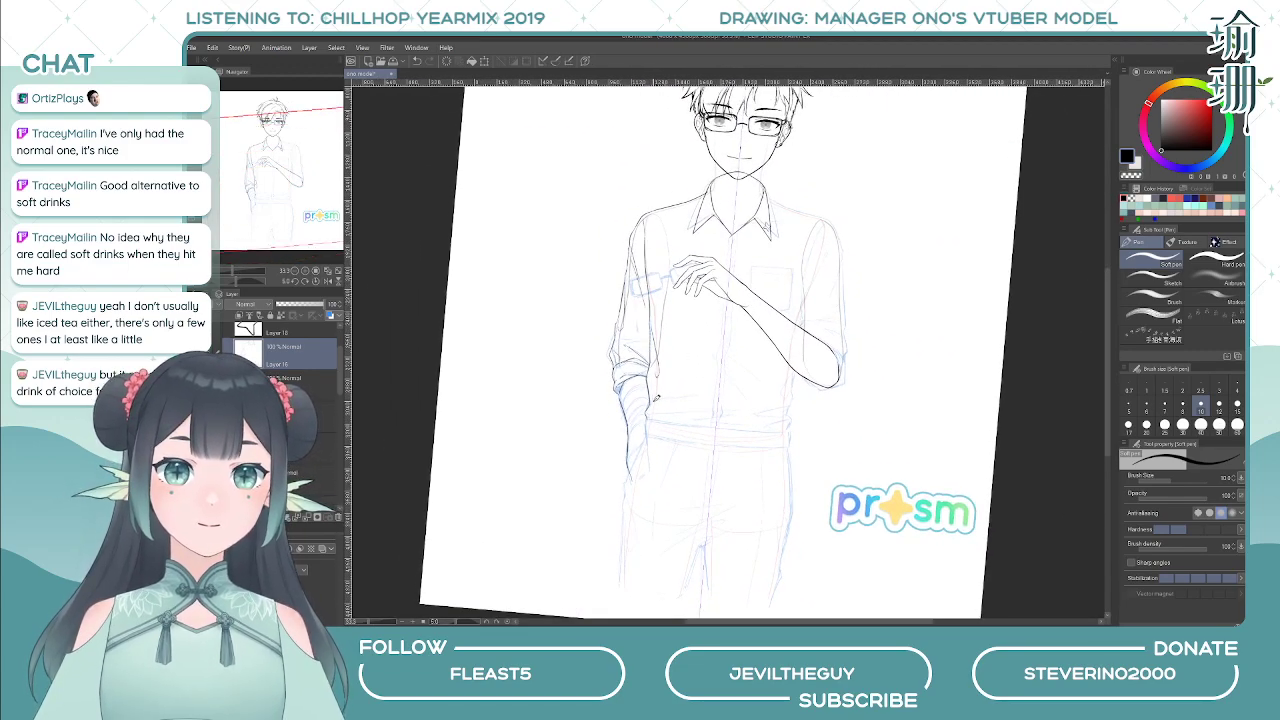
{"action": "key", "text": "minus"}
{"action": "key", "text": "h"}
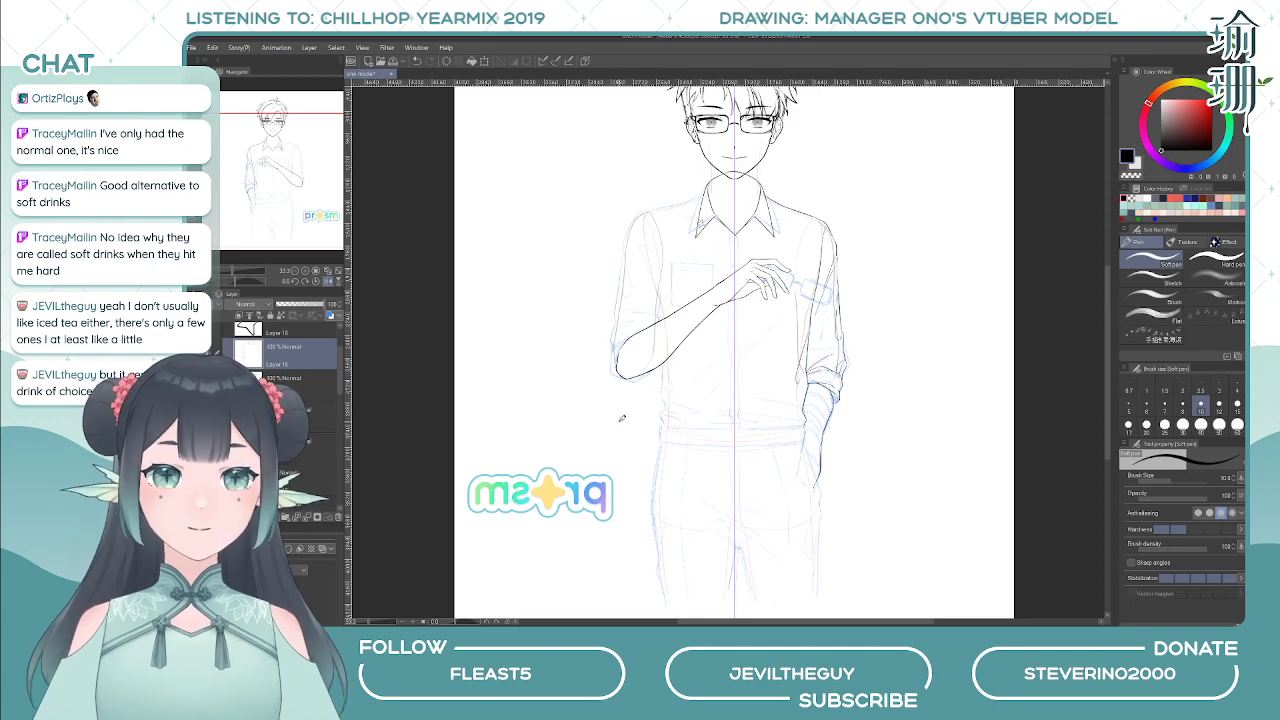
{"action": "key", "text": "h"}
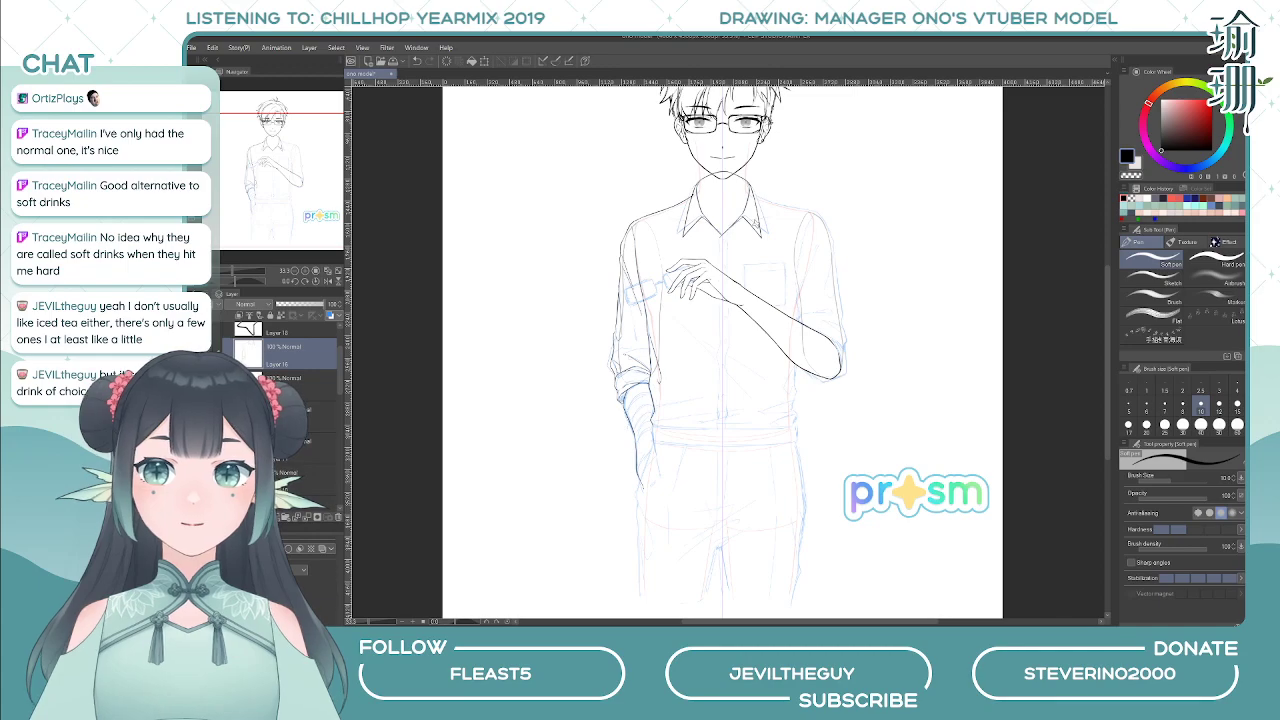
- Hide the blue forearm sketch while keeping the shirt sketch visible
{"action": "left_click_drag", "start_coordinate": [344, 385], "coordinate": [343, 385]}
{"action": "left_click", "coordinate": [208, 385]}
{"action": "left_click", "coordinate": [204, 480]}
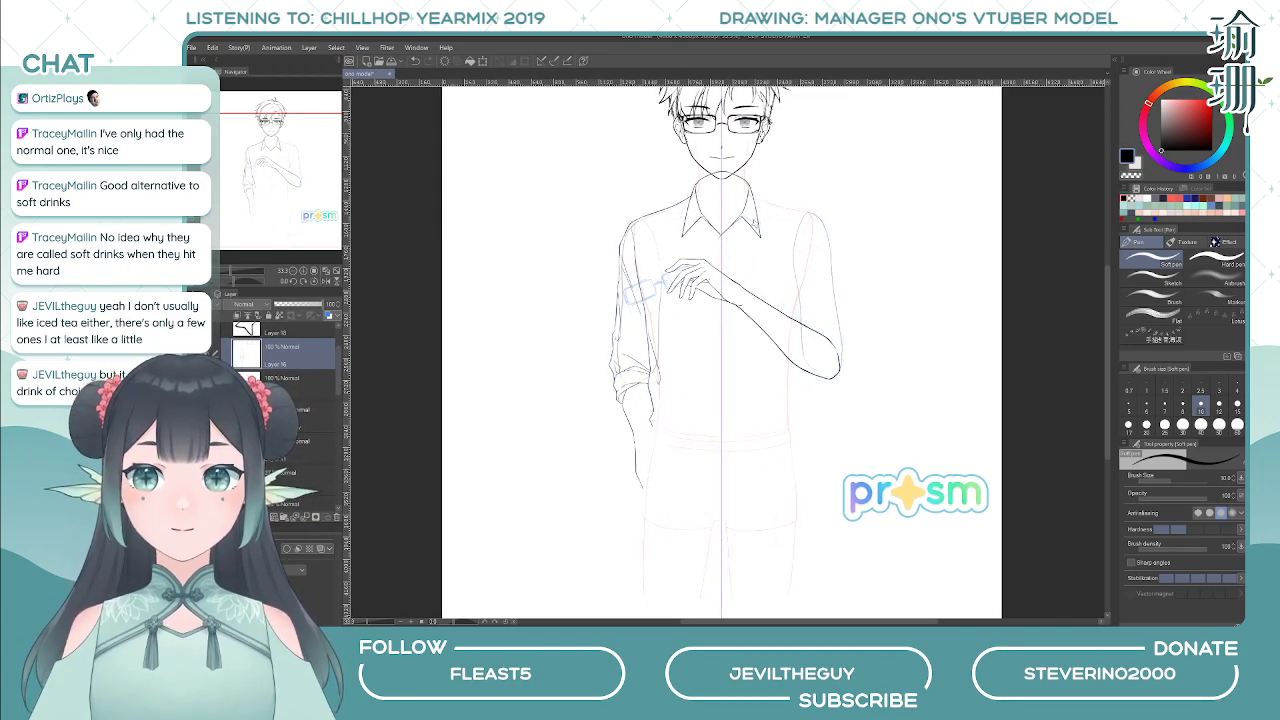
{"action": "left_click", "coordinate": [204, 480]}
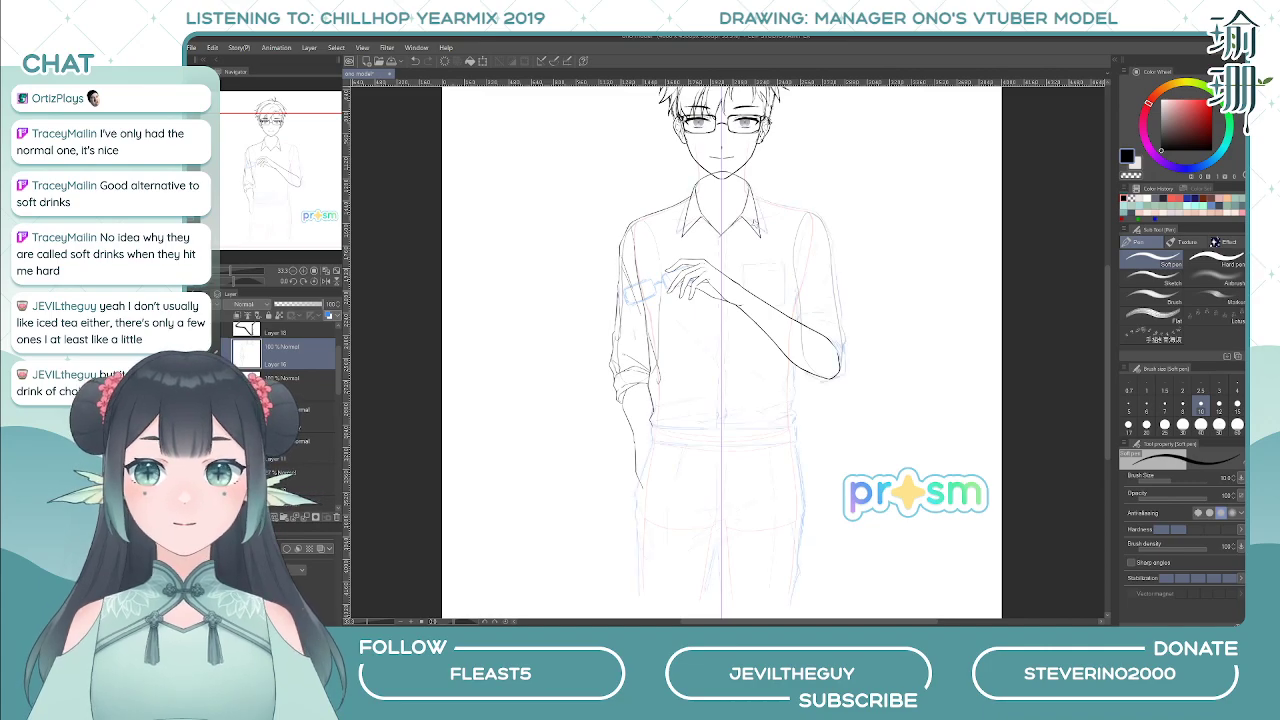
- Compare the sleeve, forearm and shirt side lines up close in the normal and mirrored views
{"action": "left_click_drag", "start_coordinate": [804, 322], "coordinate": [796, 332]}
{"action": "scroll", "coordinate": [681, 416], "scroll_direction": "up", "scroll_amount": 1}
{"action": "scroll", "coordinate": [636, 430], "scroll_direction": "up", "scroll_amount": 1}
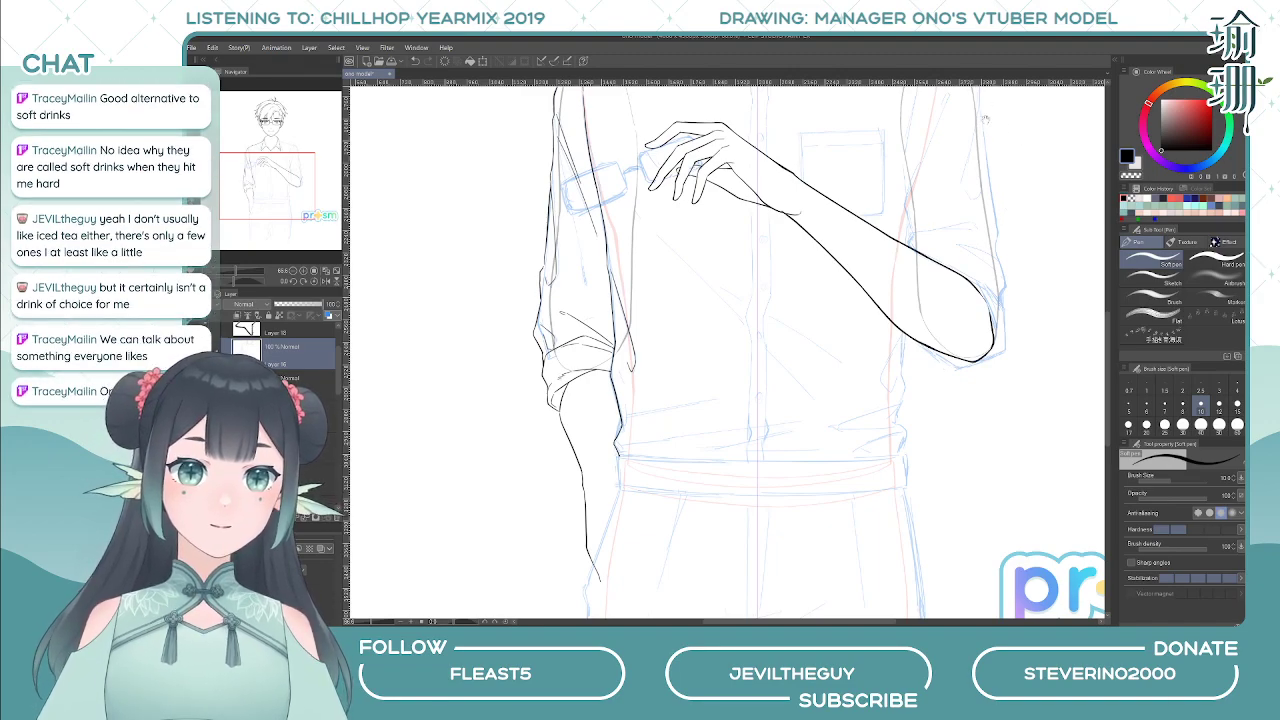
{"action": "left_click_drag", "start_coordinate": [677, 358], "coordinate": [653, 388]}
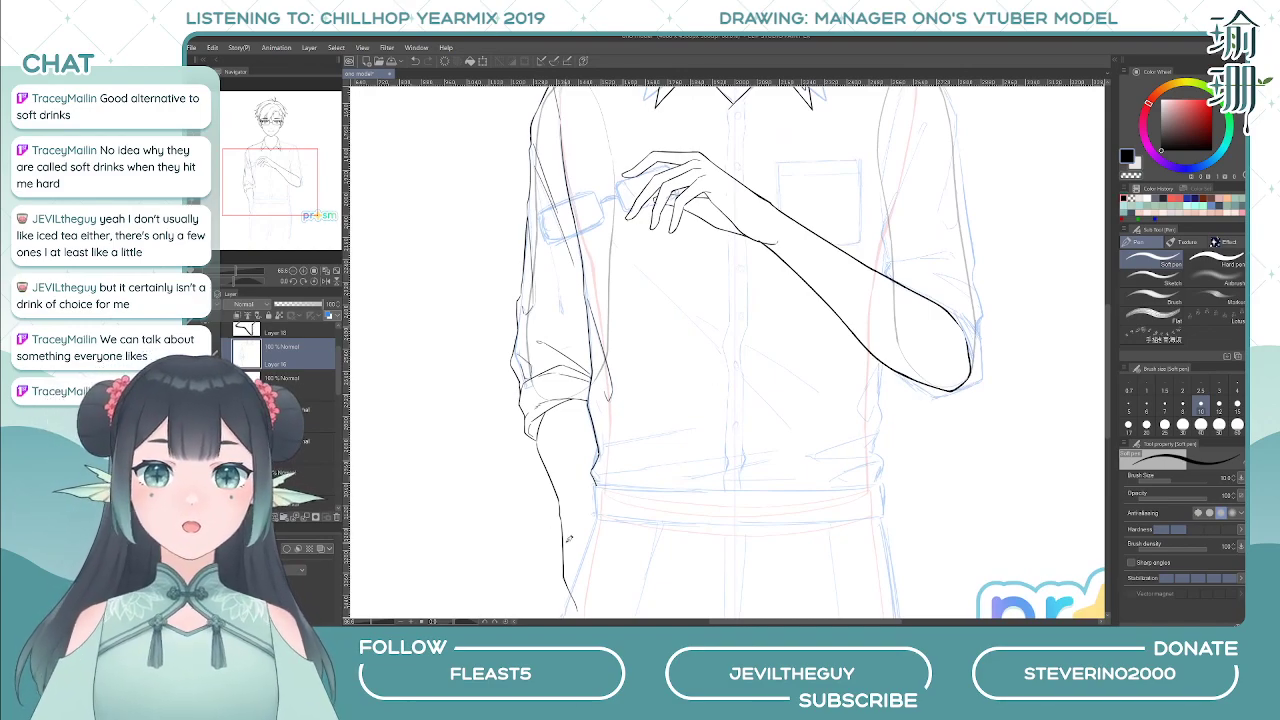
{"action": "left_click_drag", "start_coordinate": [655, 344], "coordinate": [667, 364]}
{"action": "key", "text": "h"}
{"action": "left_click_drag", "start_coordinate": [726, 400], "coordinate": [642, 476]}
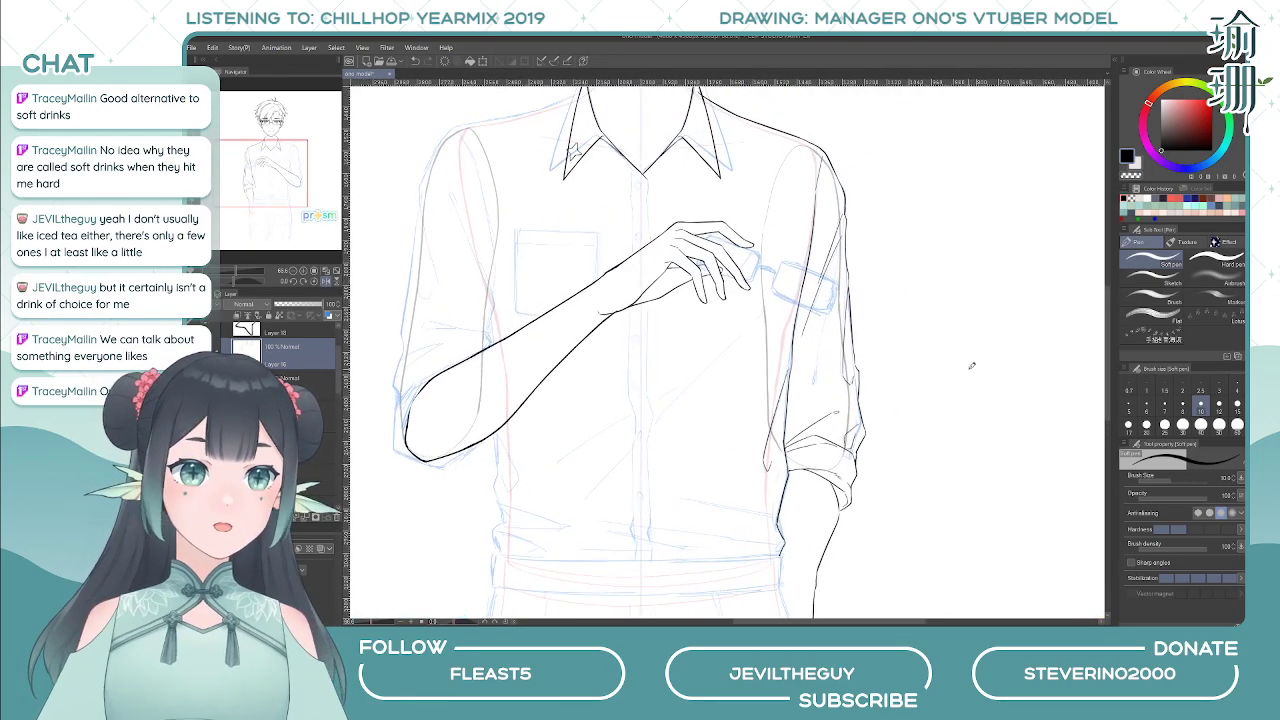
{"action": "left_click", "coordinate": [1145, 282]}
{"action": "left_click", "coordinate": [1136, 262]}
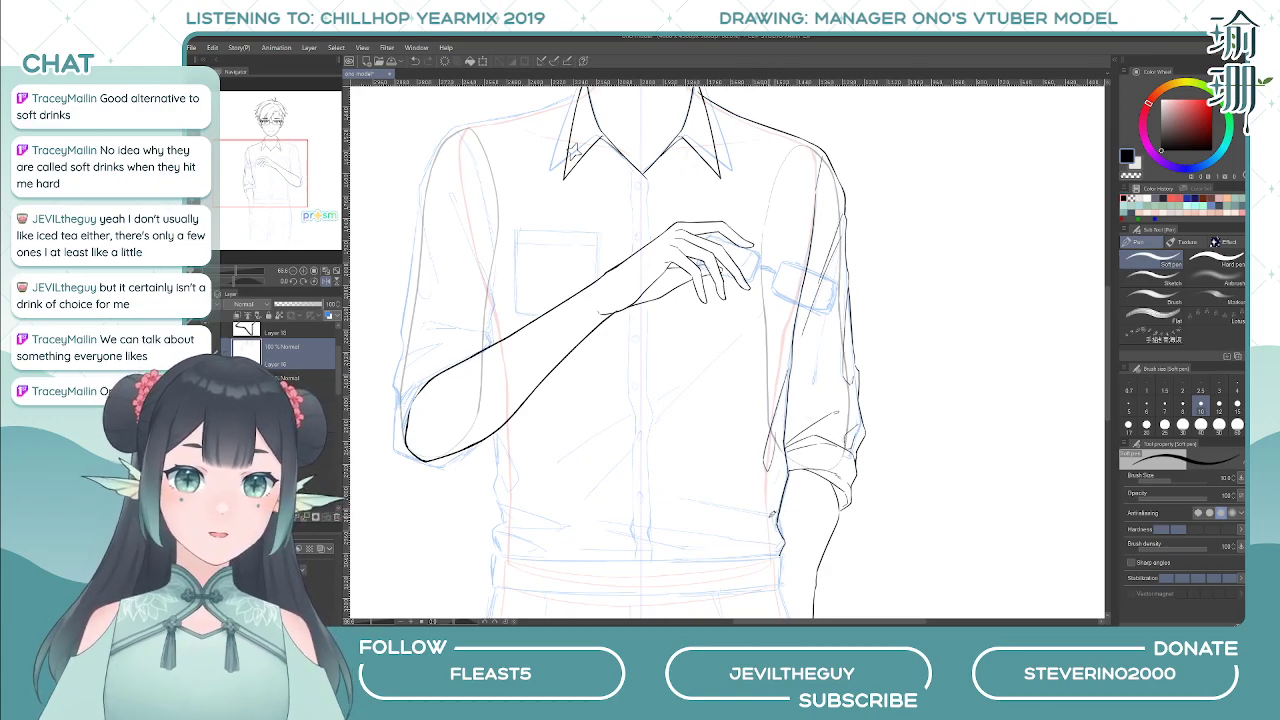
- Ink the long shallow fold running inward across the shirt from the side contour, just above the waistband
{"action": "key", "text": "h"}
{"action": "mouse_move", "coordinate": [686, 515]}
{"action": "left_mouse_down"}
{"action": "mouse_move", "coordinate": [785, 488]}
{"action": "mouse_move", "coordinate": [777, 504]}
{"action": "mouse_move", "coordinate": [764, 495]}
{"action": "mouse_move", "coordinate": [686, 515]}
{"action": "left_mouse_up"}
{"action": "key", "text": "ctrl+z"}
{"action": "key", "text": "ctrl+z"}
{"action": "mouse_move", "coordinate": [770, 499]}
{"action": "left_mouse_down"}
{"action": "mouse_move", "coordinate": [680, 515]}
{"action": "mouse_move", "coordinate": [780, 494]}
{"action": "left_mouse_up"}
{"action": "key", "text": "ctrl+z"}
{"action": "key", "text": "ctrl+z"}
{"action": "mouse_move", "coordinate": [692, 514]}
{"action": "left_mouse_down"}
{"action": "mouse_move", "coordinate": [798, 492]}
{"action": "mouse_move", "coordinate": [679, 517]}
{"action": "left_mouse_up"}
{"action": "key", "text": "ctrl+z"}
{"action": "left_click_drag", "start_coordinate": [766, 500], "coordinate": [686, 516]}
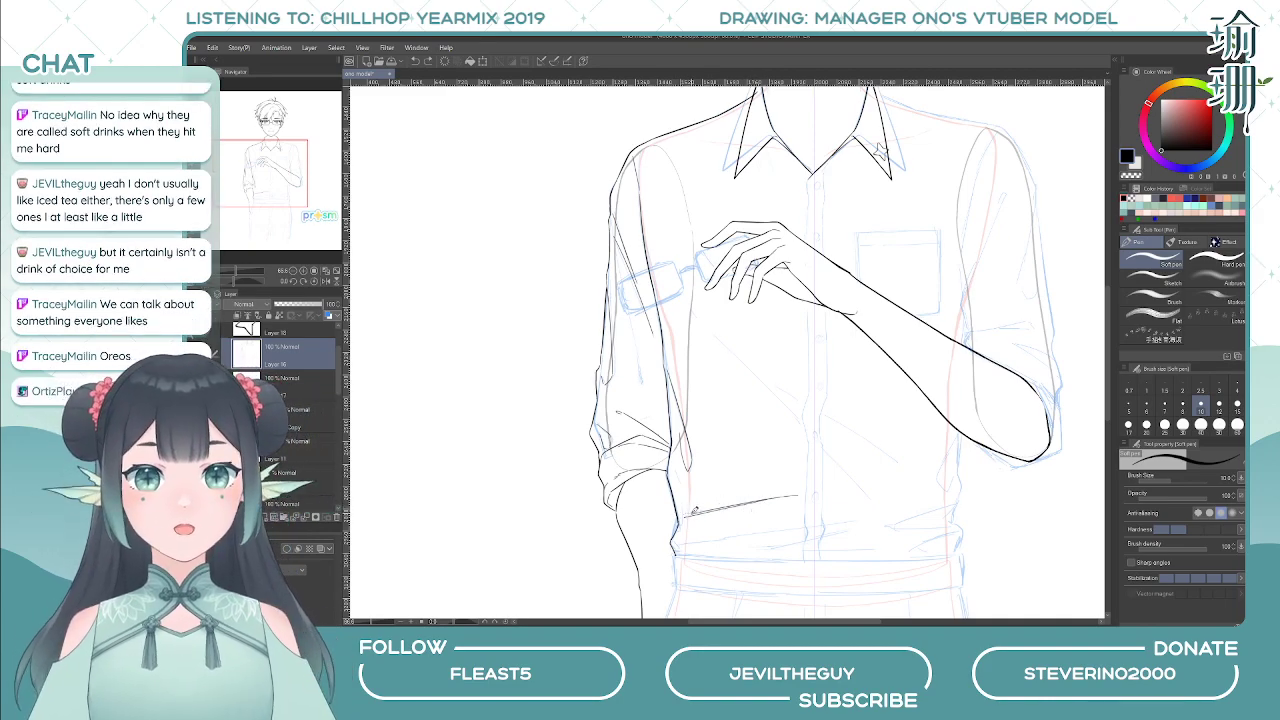
- Redraw the shallow fold above the waistband as a slightly shorter stroke and retouch its end near the shirt's side contour
{"action": "left_click_drag", "start_coordinate": [695, 513], "coordinate": [684, 517]}
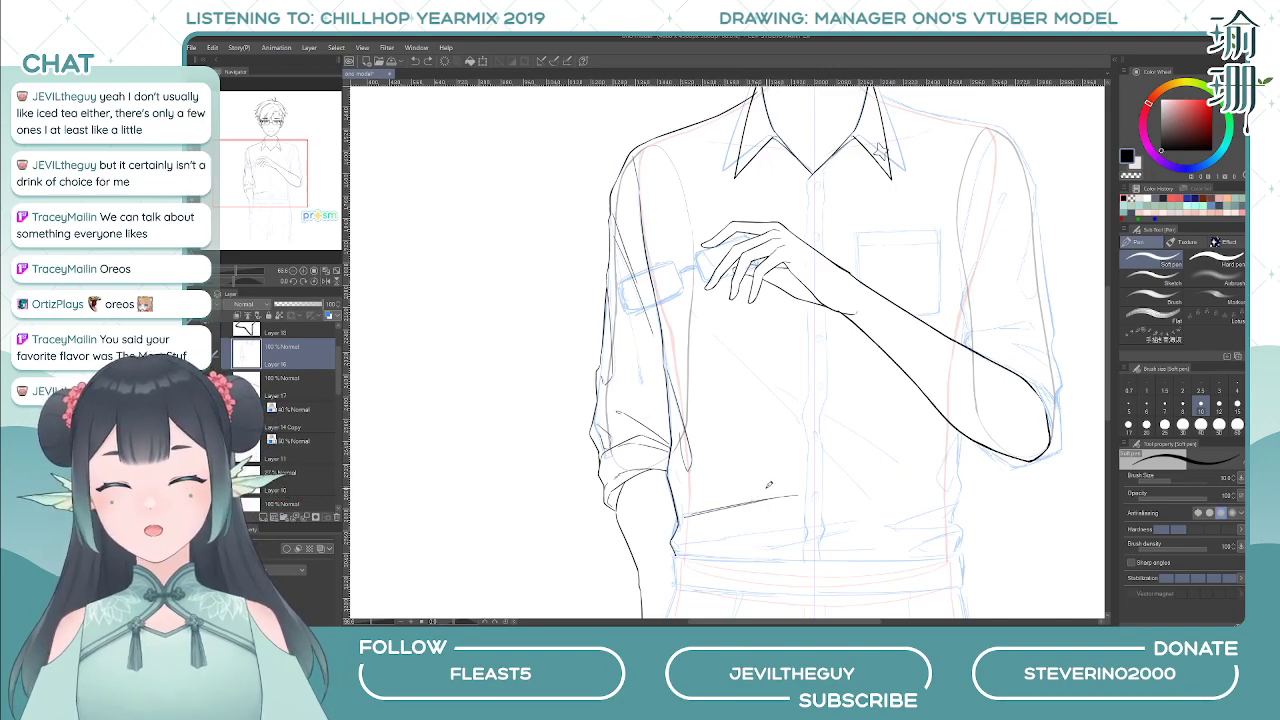
{"action": "key", "text": "ctrl+z"}
{"action": "key", "text": "ctrl+z"}
{"action": "key", "text": "ctrl+z"}
{"action": "mouse_move", "coordinate": [694, 515]}
{"action": "left_mouse_down"}
{"action": "mouse_move", "coordinate": [764, 498]}
{"action": "mouse_move", "coordinate": [692, 516]}
{"action": "left_mouse_up"}
{"action": "key", "text": "ctrl+z"}
{"action": "left_click_drag", "start_coordinate": [774, 499], "coordinate": [688, 515]}
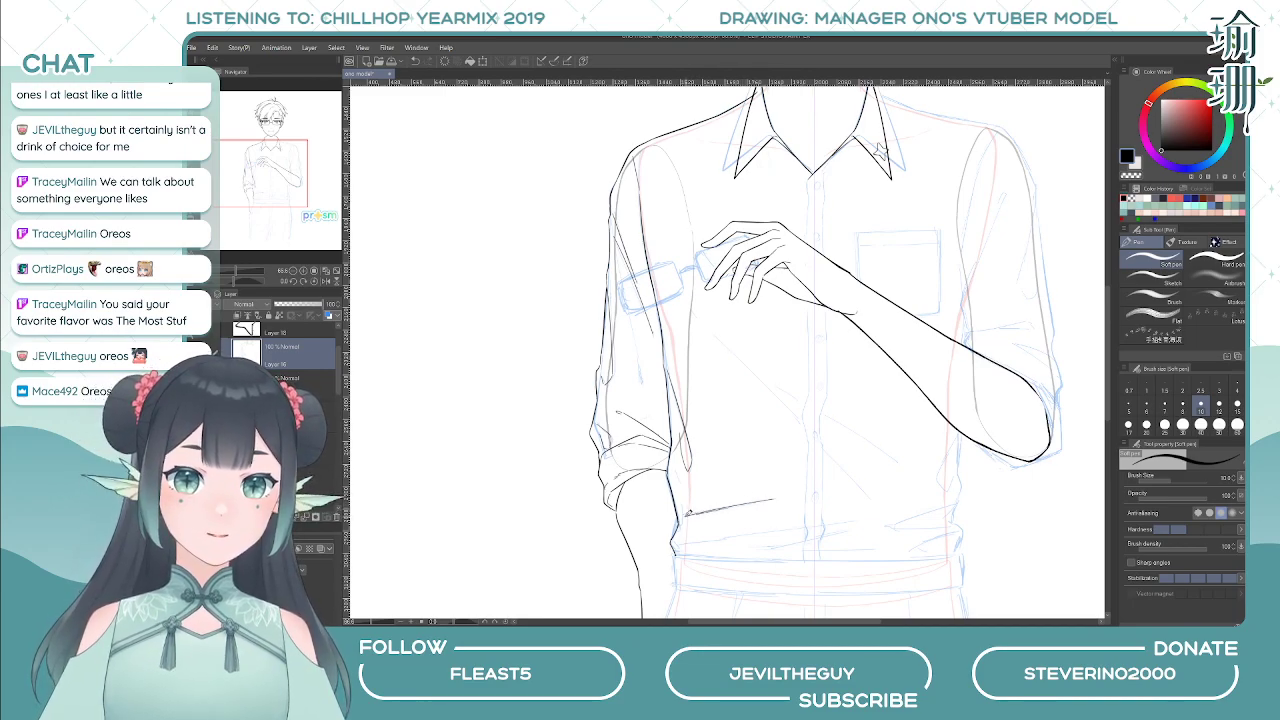
{"action": "key", "text": "ctrl+z"}
{"action": "left_click_drag", "start_coordinate": [774, 499], "coordinate": [690, 516]}
{"action": "key", "text": "ctrl+z"}
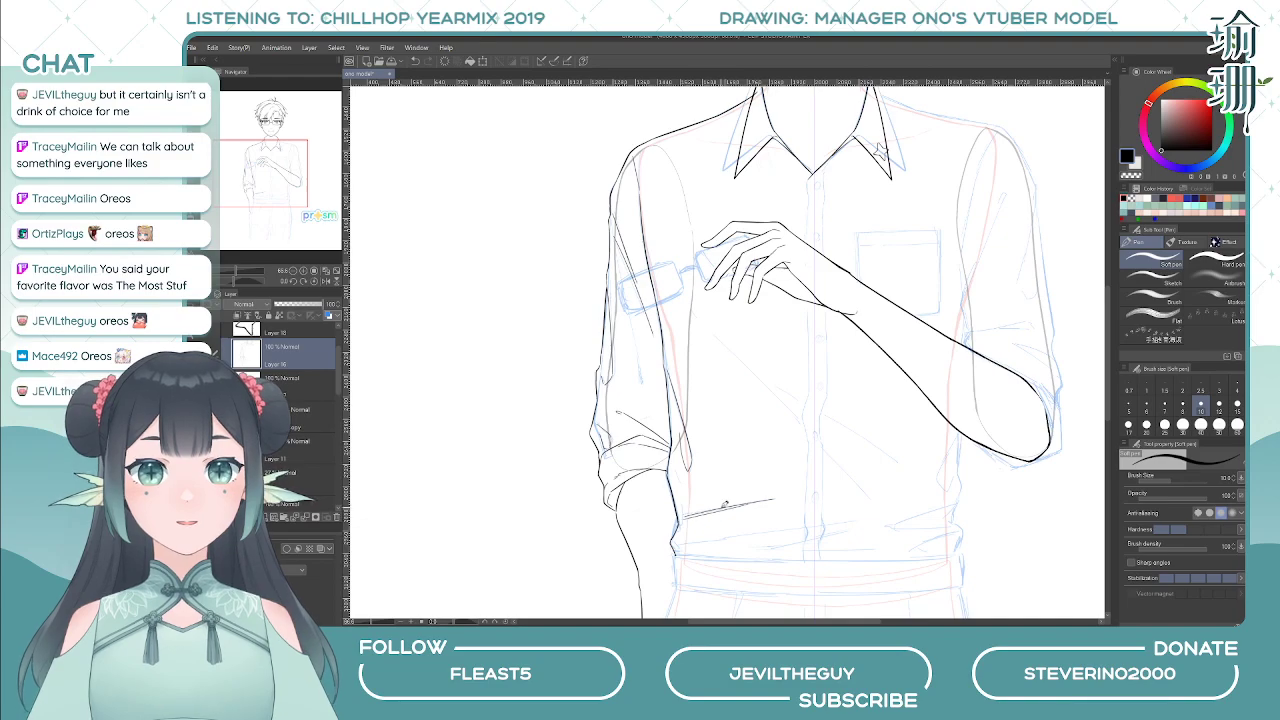
{"action": "left_click_drag", "start_coordinate": [741, 502], "coordinate": [688, 515]}
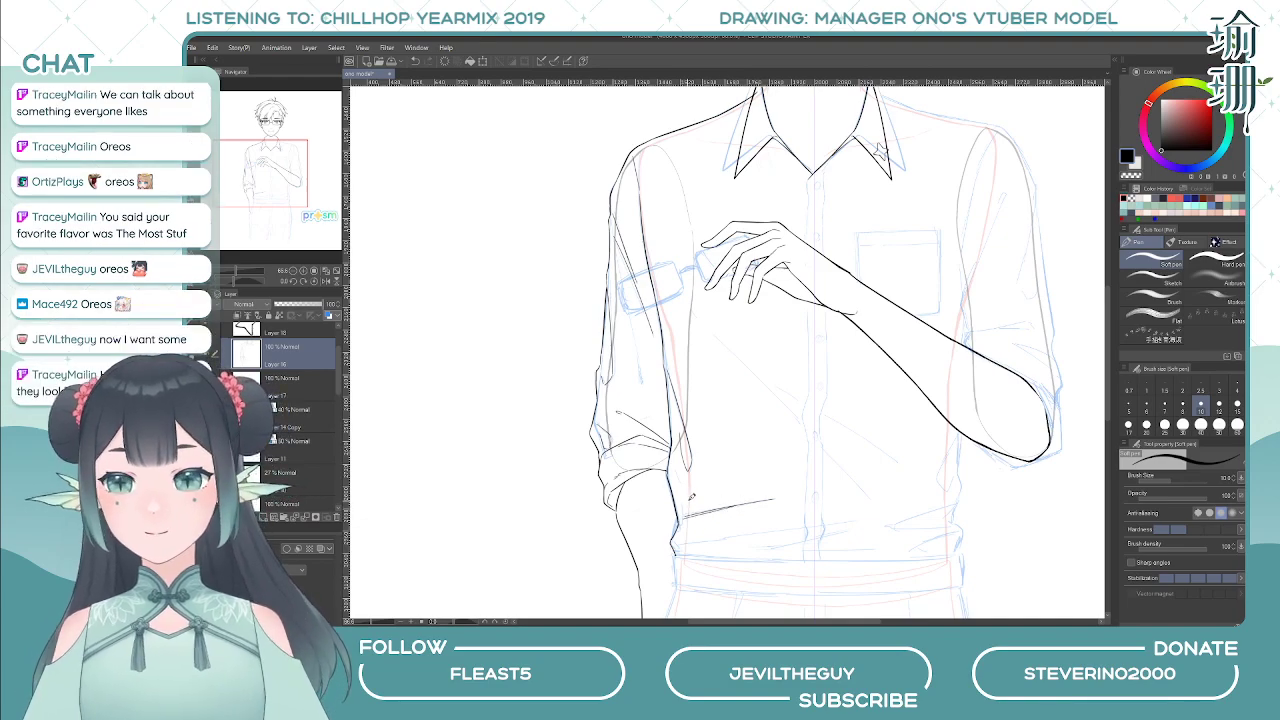
- Check the redrawn waist fold against the side contour and sleeve in mirrored and rotated views
{"action": "key", "text": "h"}
{"action": "key", "text": "^"}
{"action": "key", "text": "^"}
{"action": "key", "text": "^"}
{"action": "key", "text": "^"}
{"action": "key", "text": "^"}
{"action": "key", "text": "^"}
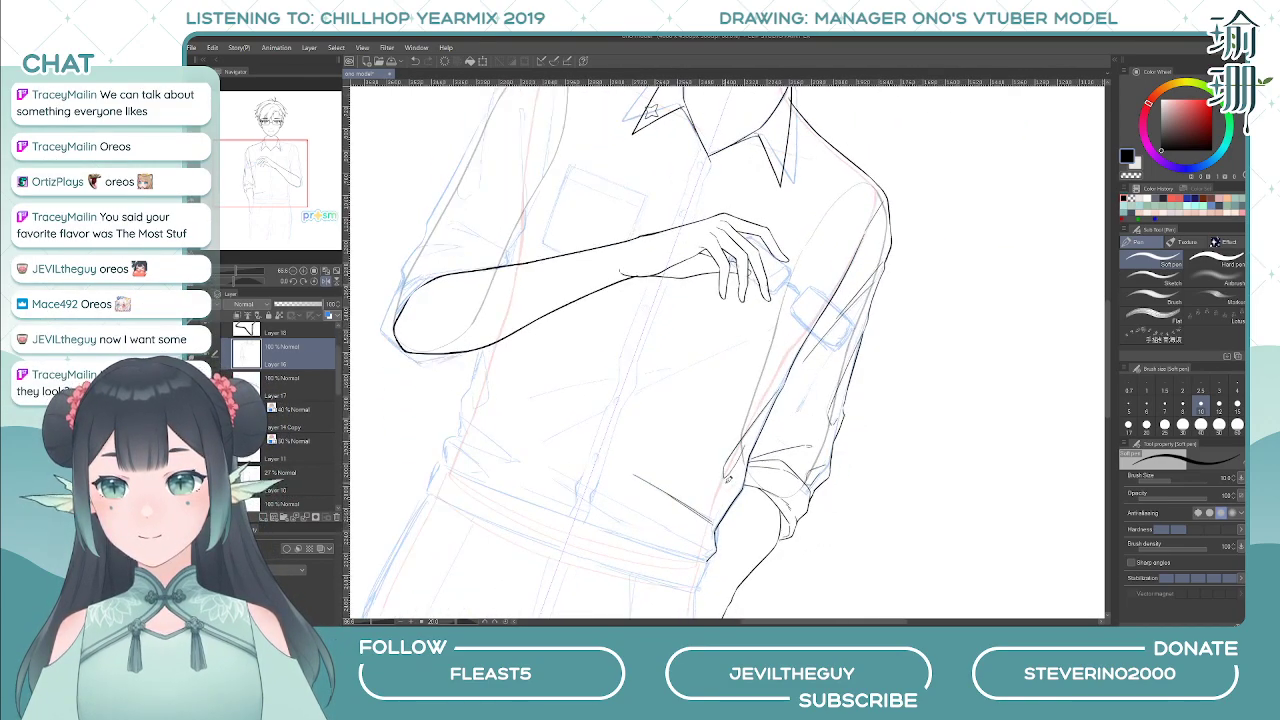
{"action": "left_click_drag", "start_coordinate": [775, 391], "coordinate": [873, 391]}
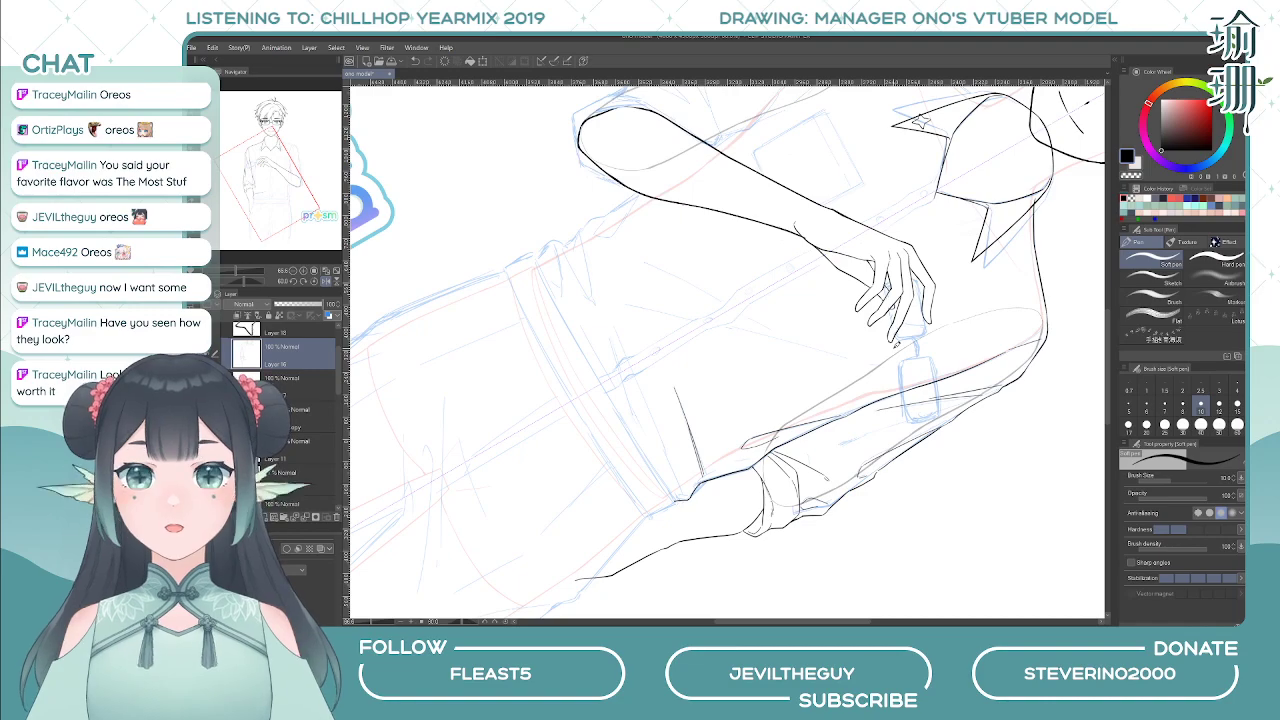
{"action": "key", "text": "asciicircum"}
{"action": "key", "text": "asciicircum"}
{"action": "left_click_drag", "start_coordinate": [642, 311], "coordinate": [640, 263]}
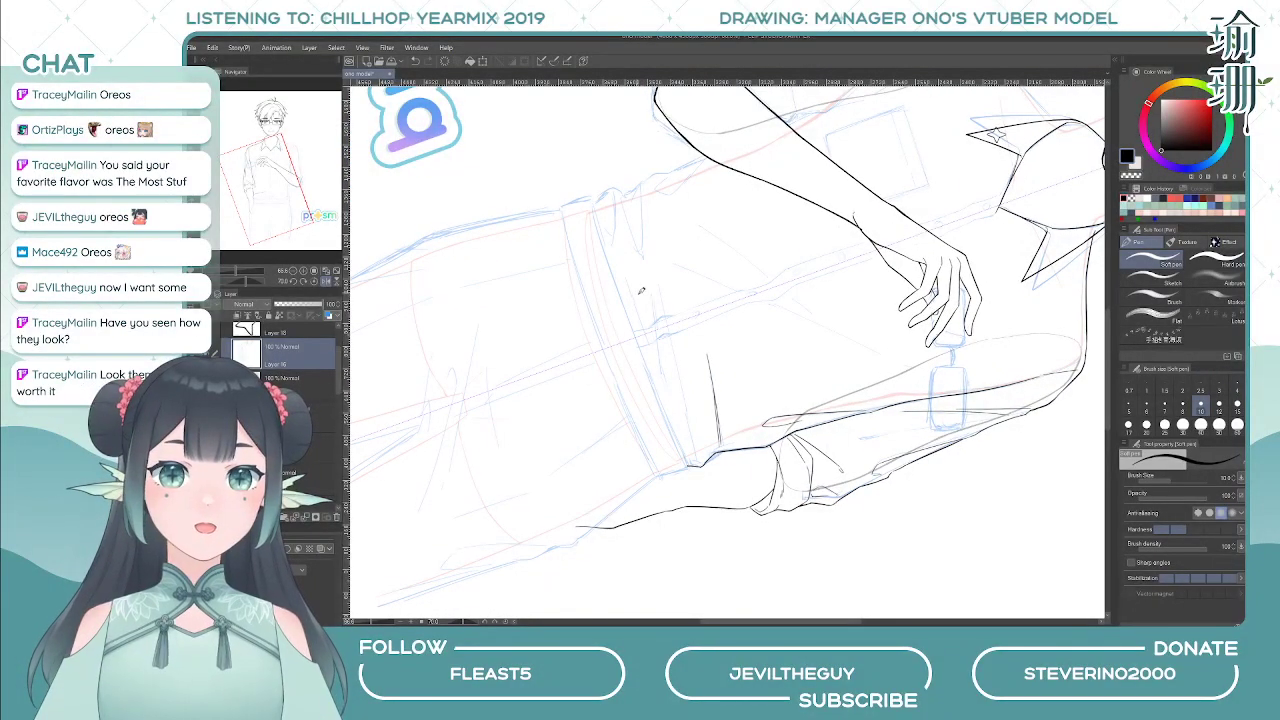
{"action": "key", "text": "h"}
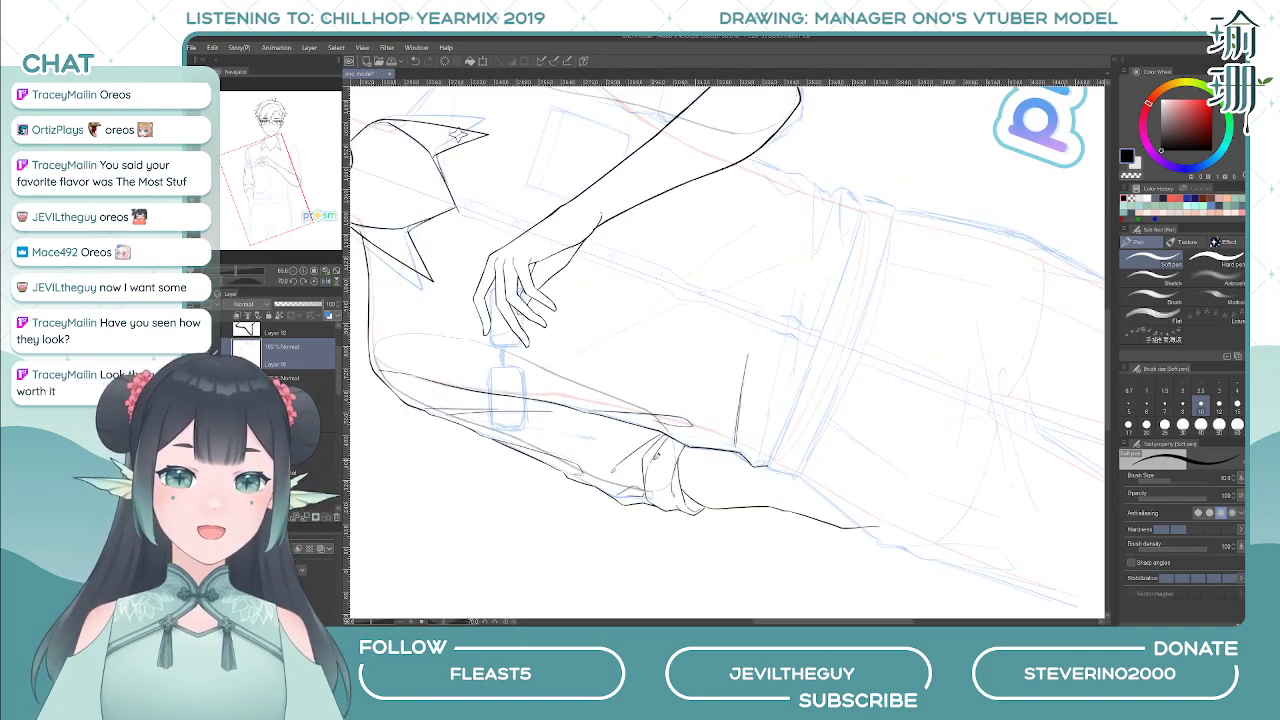
- Ink a second, longer fold below the first, running inward from the shirt's side contour just above the waistband
{"action": "key", "text": "asciicircum"}
{"action": "key", "text": "asciicircum"}
{"action": "key", "text": "asciicircum"}
{"action": "key", "text": "asciicircum"}
{"action": "key", "text": "asciicircum"}
{"action": "key", "text": "asciicircum"}
{"action": "key", "text": "asciicircum"}
{"action": "key", "text": "asciicircum"}
{"action": "key", "text": "asciicircum"}
{"action": "key", "text": "asciicircum"}
{"action": "left_click_drag", "start_coordinate": [736, 398], "coordinate": [694, 425]}
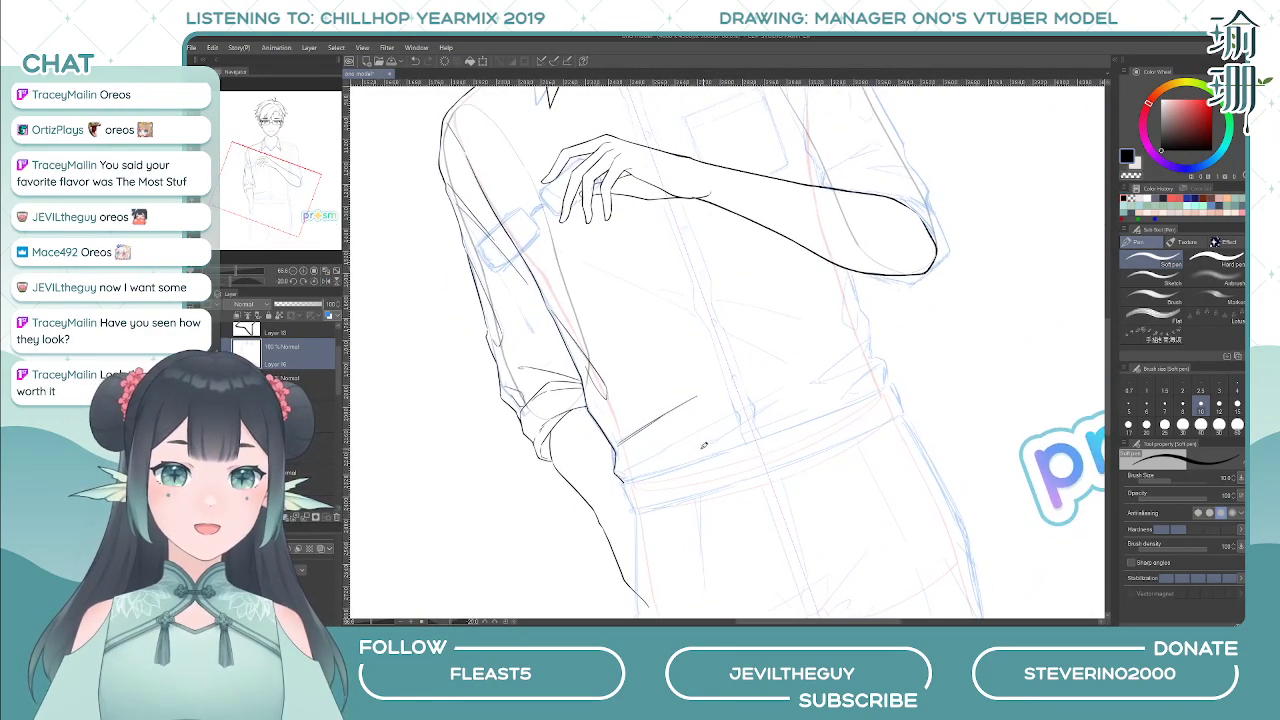
{"action": "left_click_drag", "start_coordinate": [774, 391], "coordinate": [672, 450]}
{"action": "key", "text": "ctrl+z"}
{"action": "left_click_drag", "start_coordinate": [780, 388], "coordinate": [668, 449]}
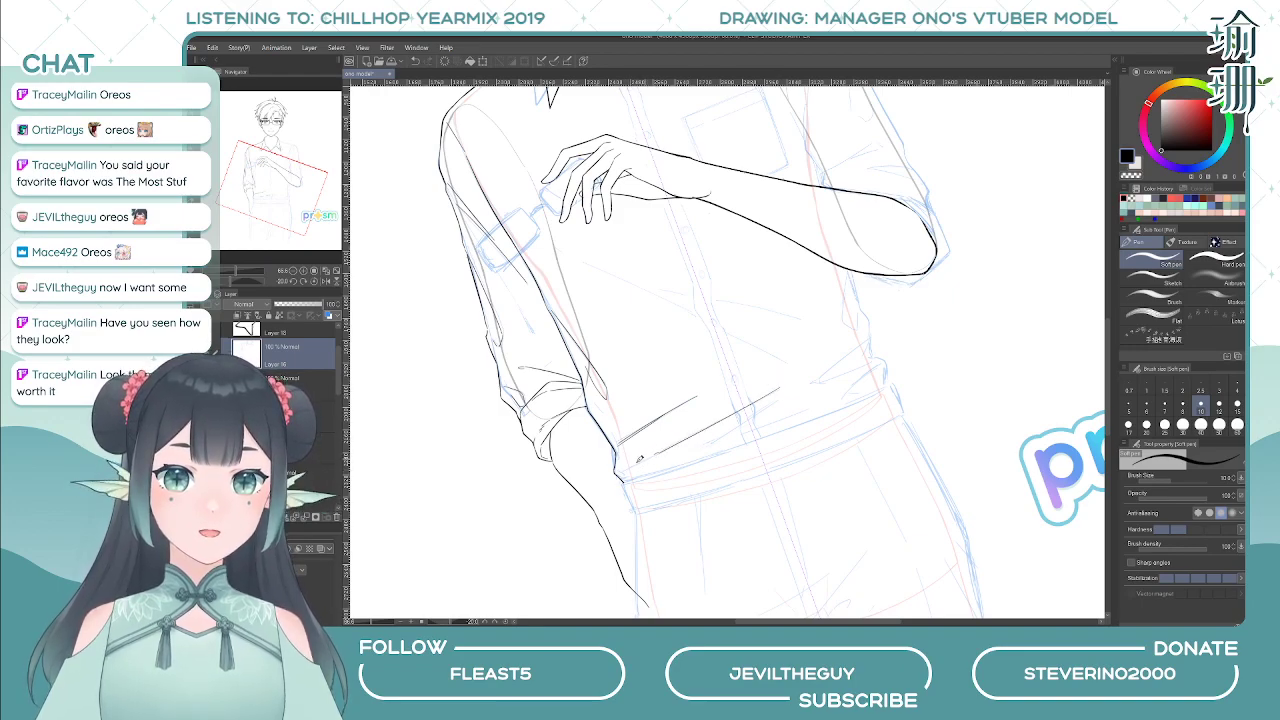
{"action": "key", "text": "ctrl+z"}
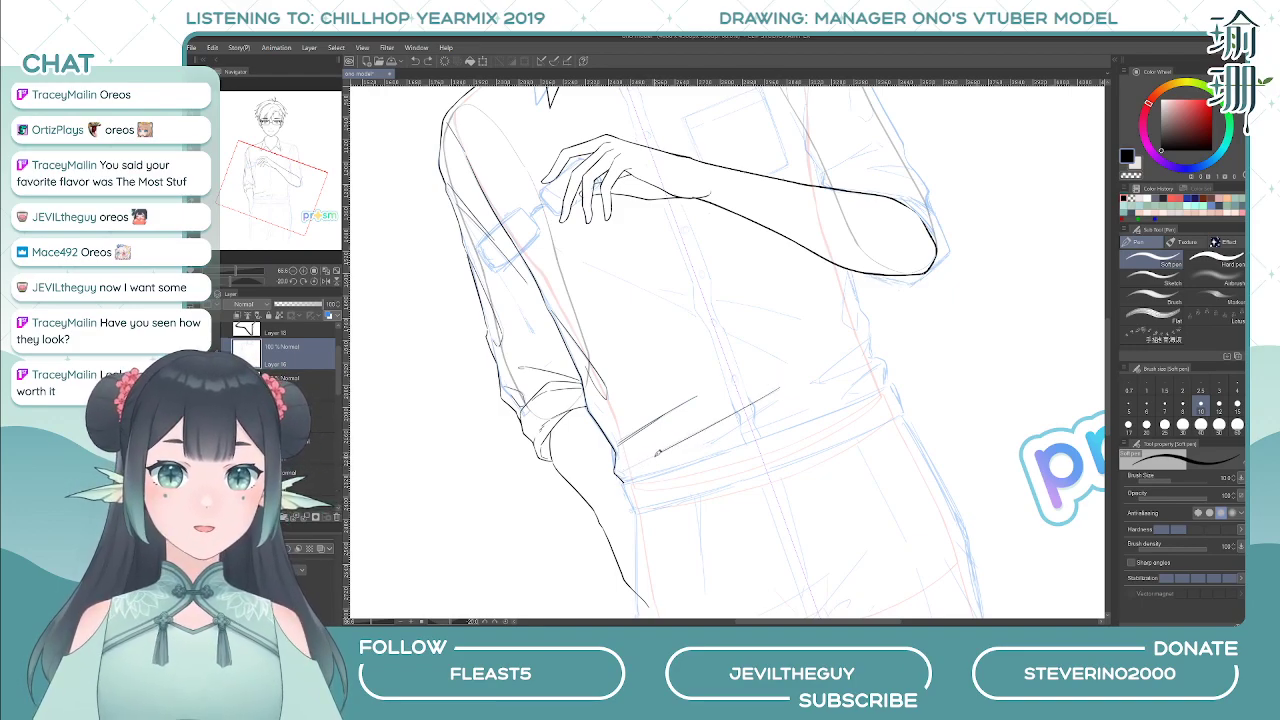
{"action": "left_click_drag", "start_coordinate": [636, 464], "coordinate": [627, 470]}
{"action": "key", "text": "ctrl+z"}
{"action": "key", "text": "ctrl+z"}
{"action": "key", "text": "ctrl+z"}
{"action": "key", "text": "ctrl+z"}
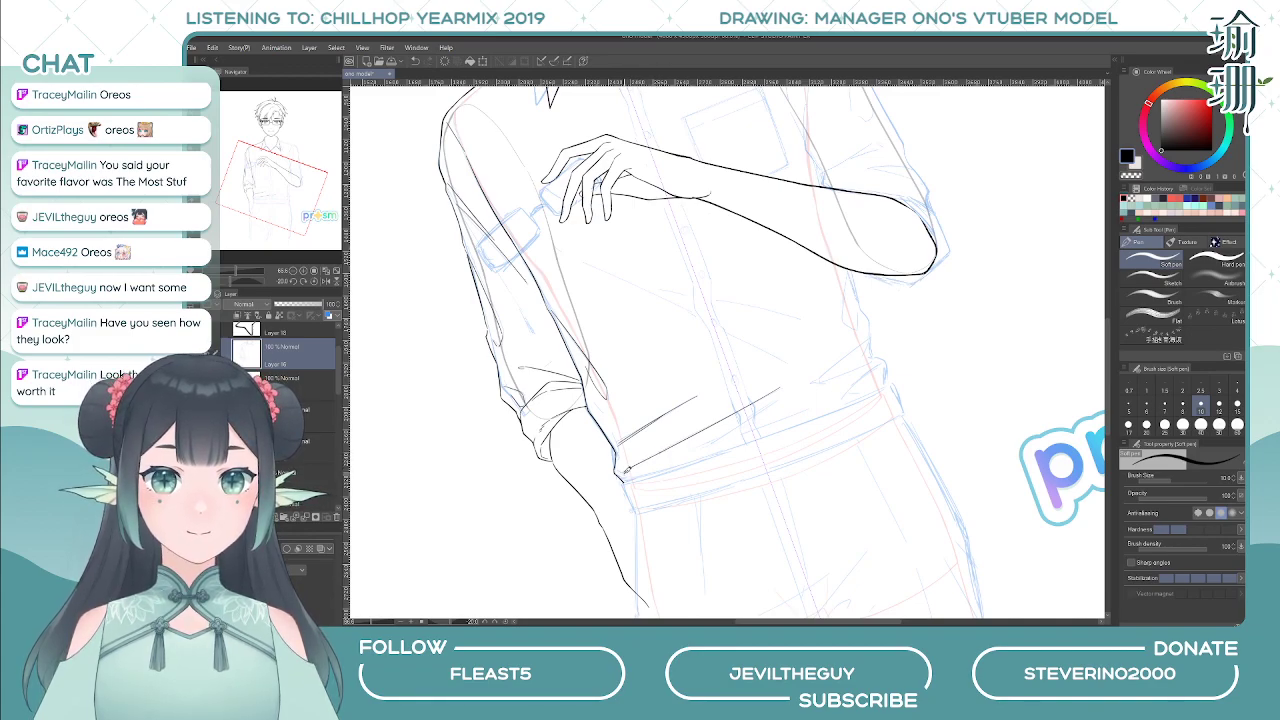
{"action": "key", "text": "ctrl+z"}
- Ink a short accent line just beneath the middle of the longer waist fold, roughly parallel to it
{"action": "left_click_drag", "start_coordinate": [760, 410], "coordinate": [714, 443]}
{"action": "key", "text": "ctrl+z"}
{"action": "left_click_drag", "start_coordinate": [776, 402], "coordinate": [713, 442]}
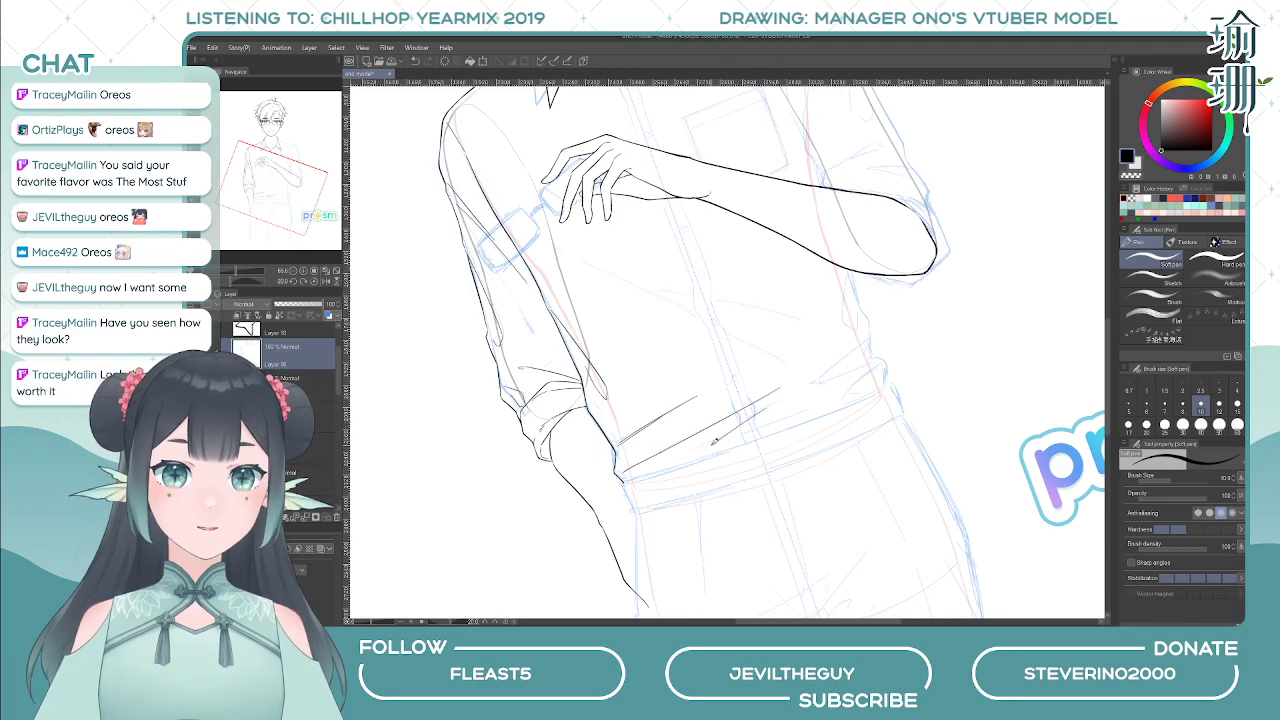
{"action": "key", "text": "ctrl+z"}
{"action": "left_click_drag", "start_coordinate": [724, 436], "coordinate": [700, 452]}
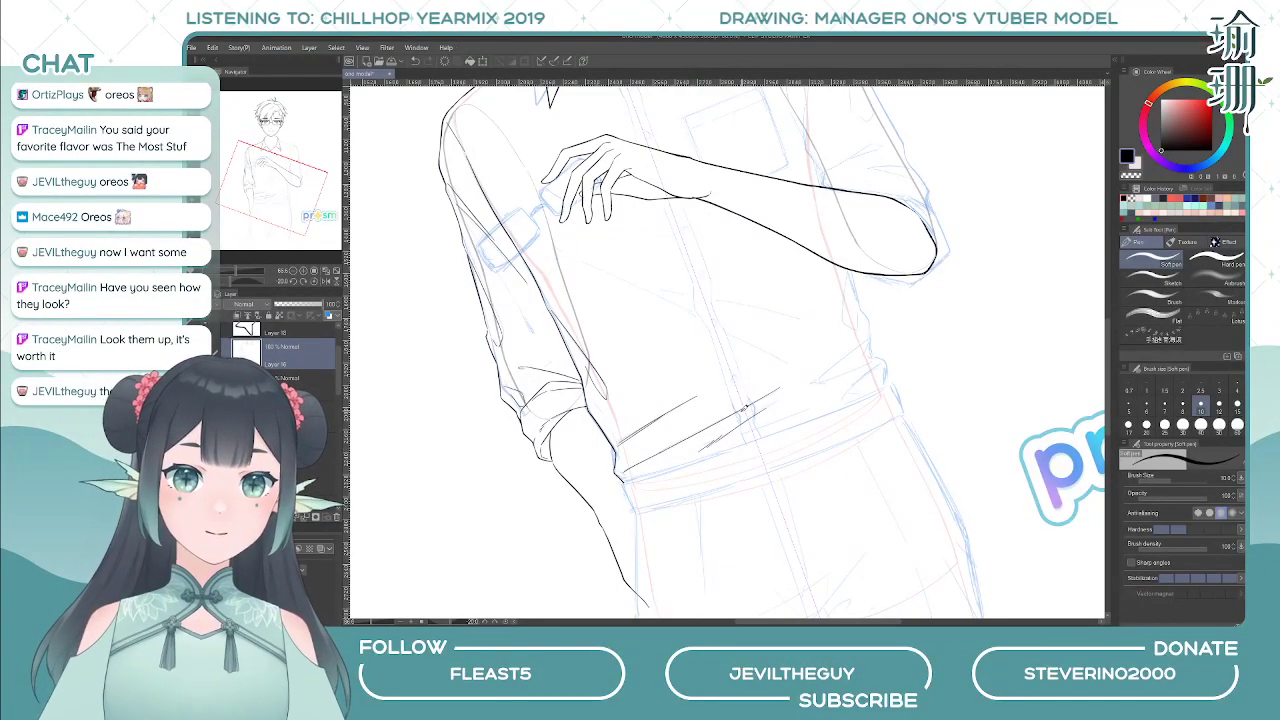
- Check the waist folds in normal and mirrored views and extend the long lower fold past the button placket
{"action": "key", "text": "asciicircum"}
{"action": "key", "text": "asciicircum"}
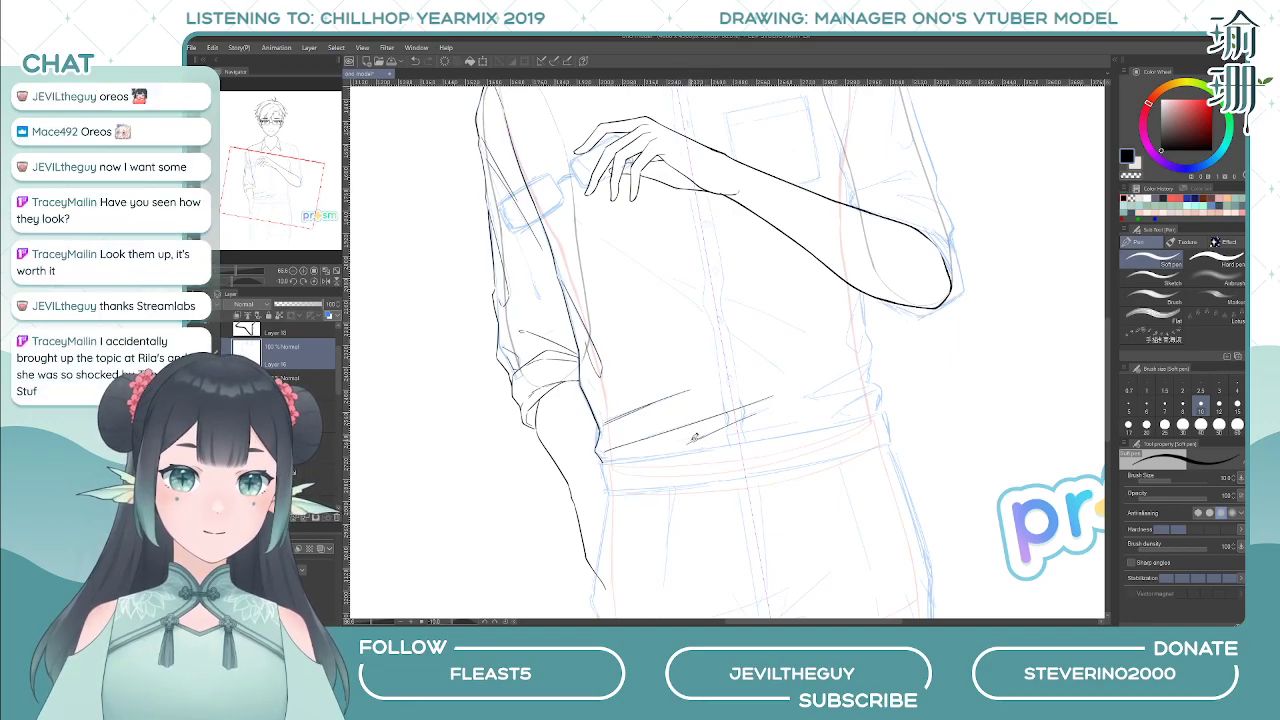
{"action": "key", "text": "h"}
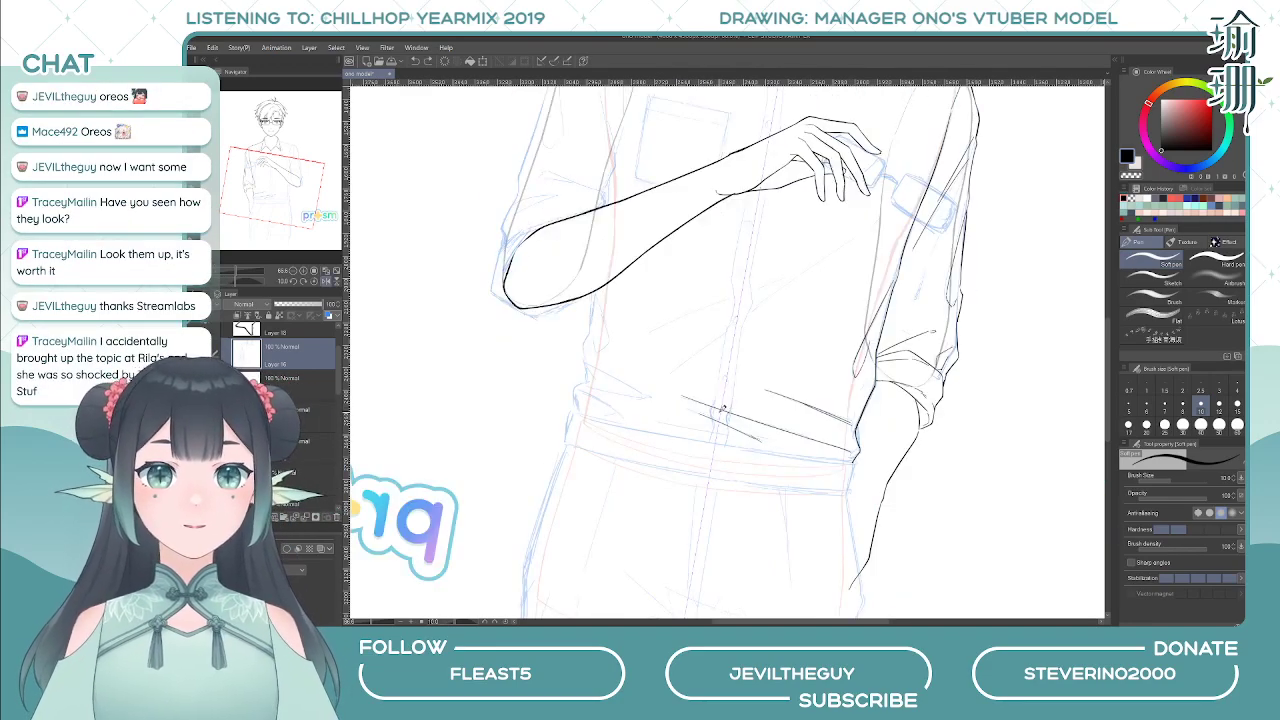
{"action": "key", "text": "h"}
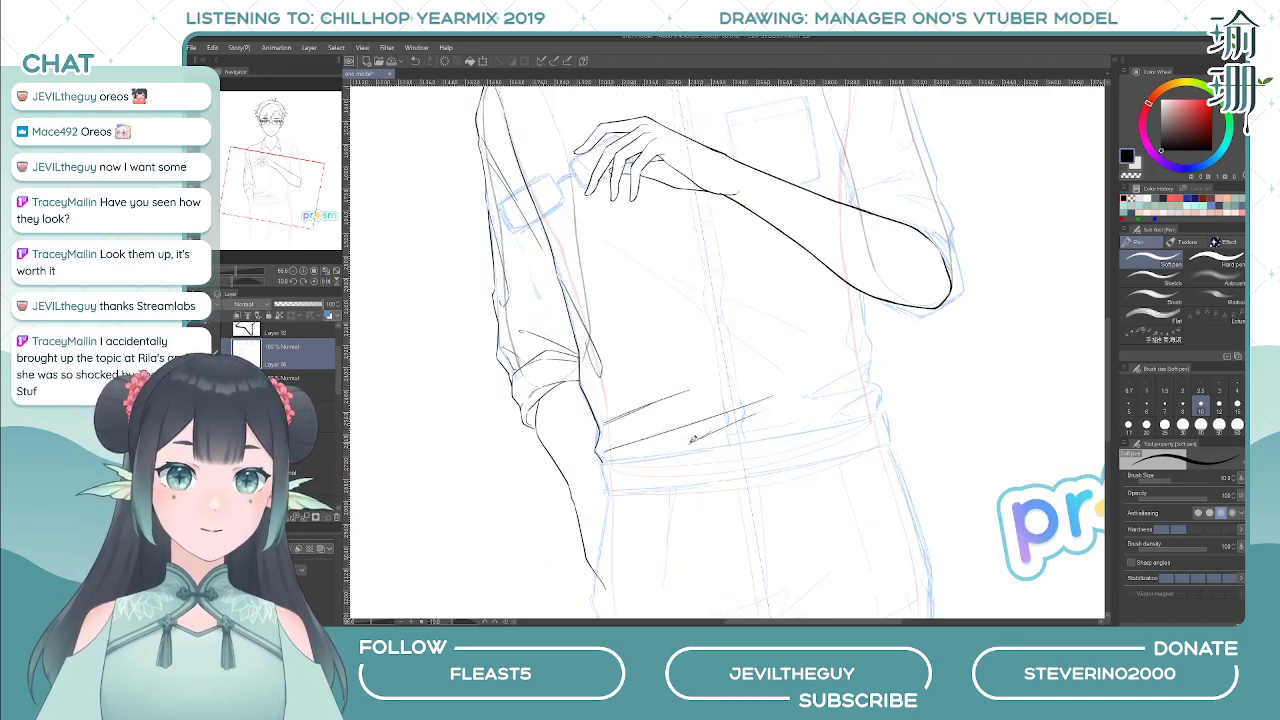
{"action": "key", "text": "h"}
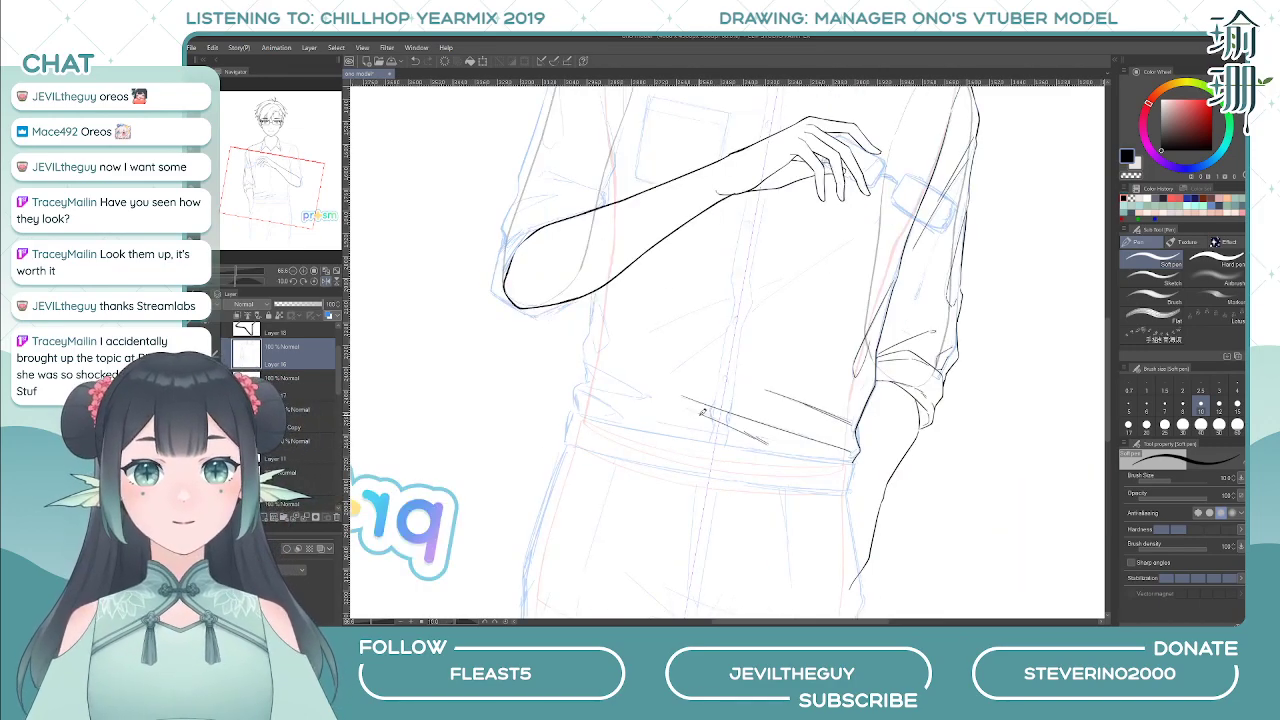
{"action": "key", "text": "h"}
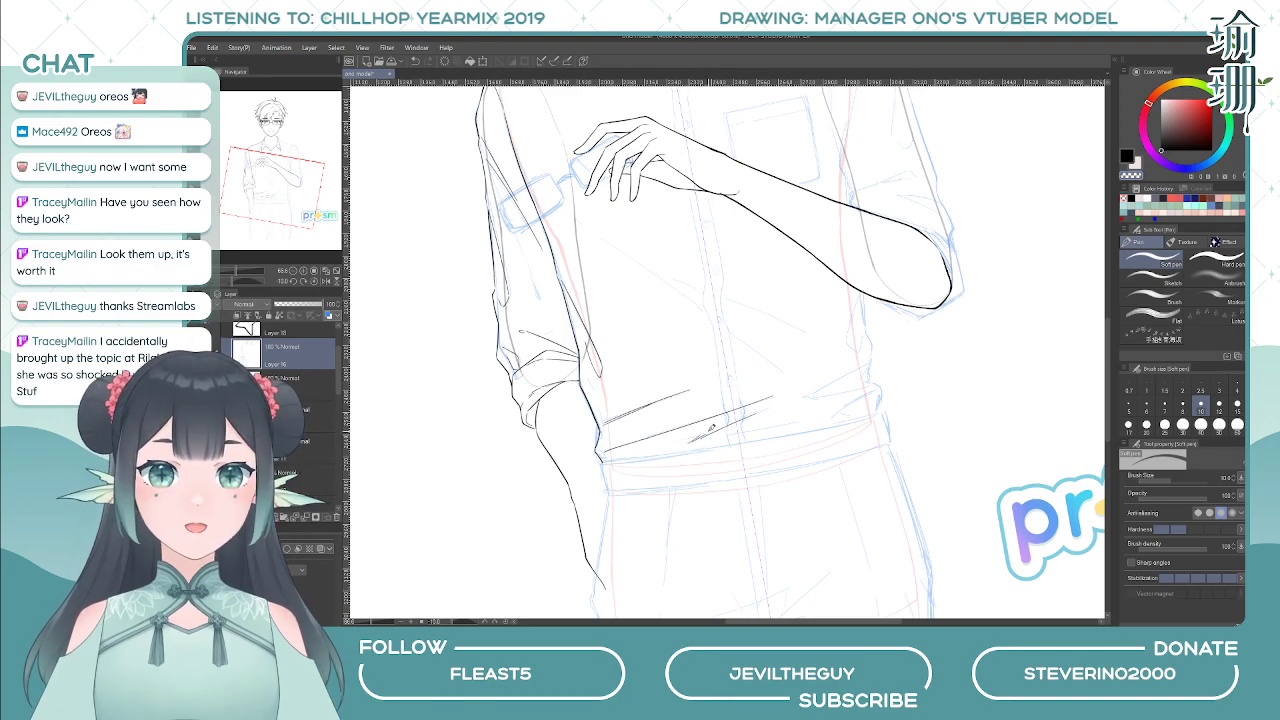
{"action": "key", "text": "h"}
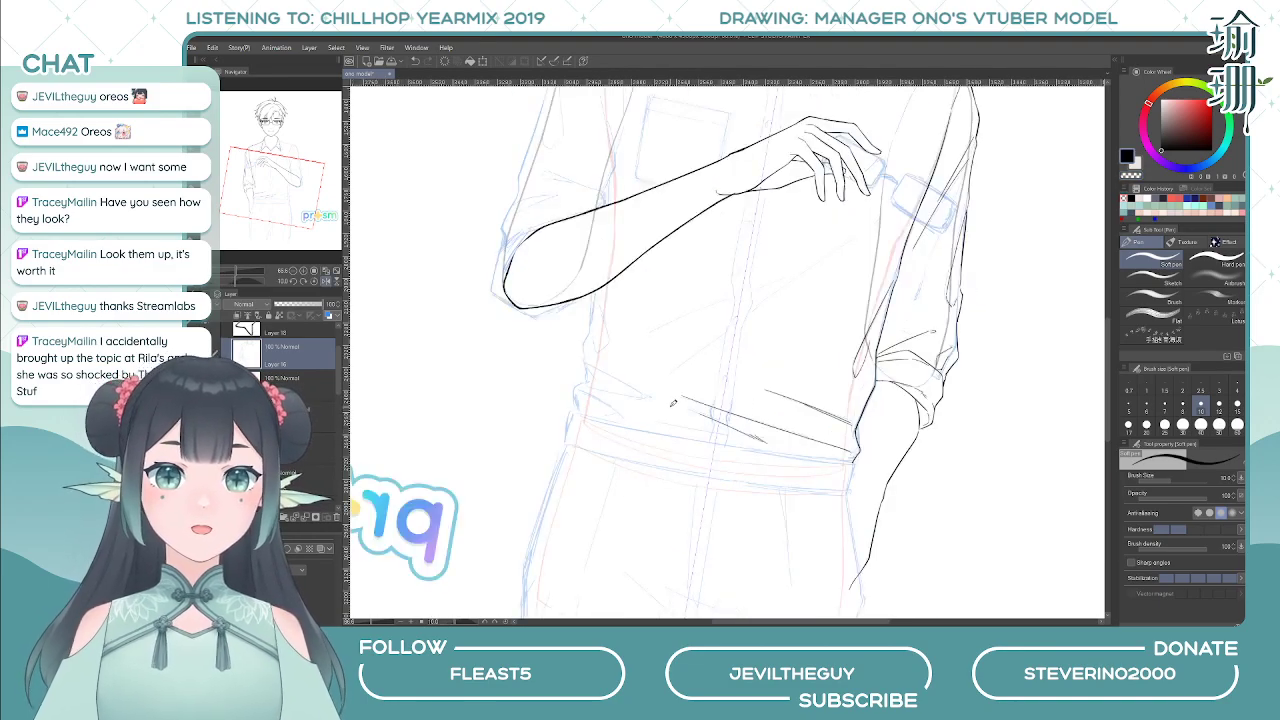
{"action": "key", "text": "h"}
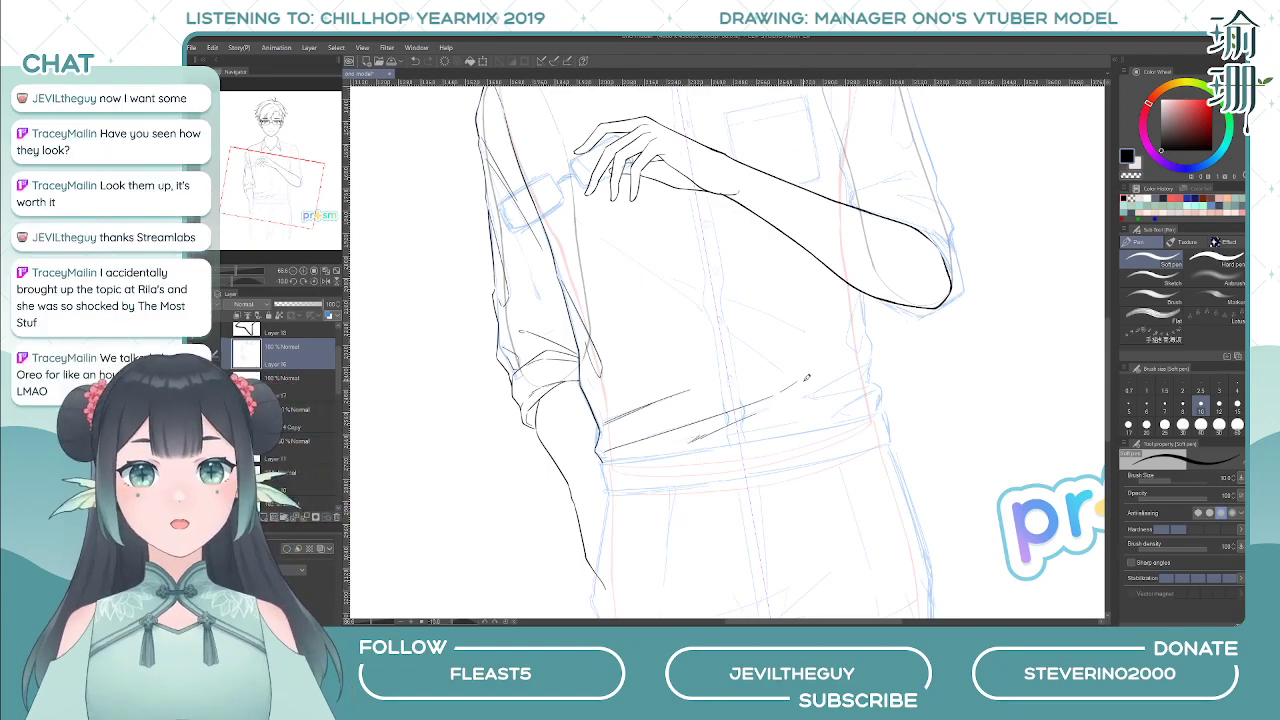
{"action": "key", "text": "h"}
{"action": "key", "text": "h"}
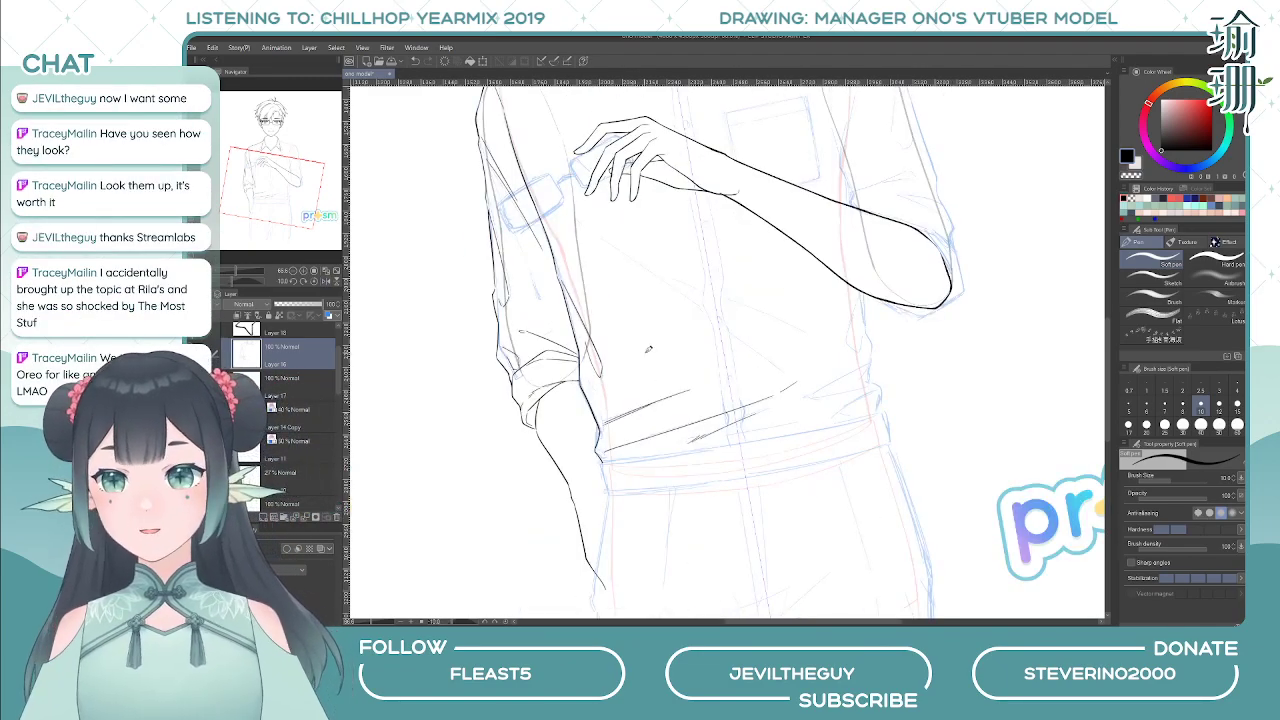
{"action": "left_click_drag", "start_coordinate": [767, 349], "coordinate": [647, 371]}
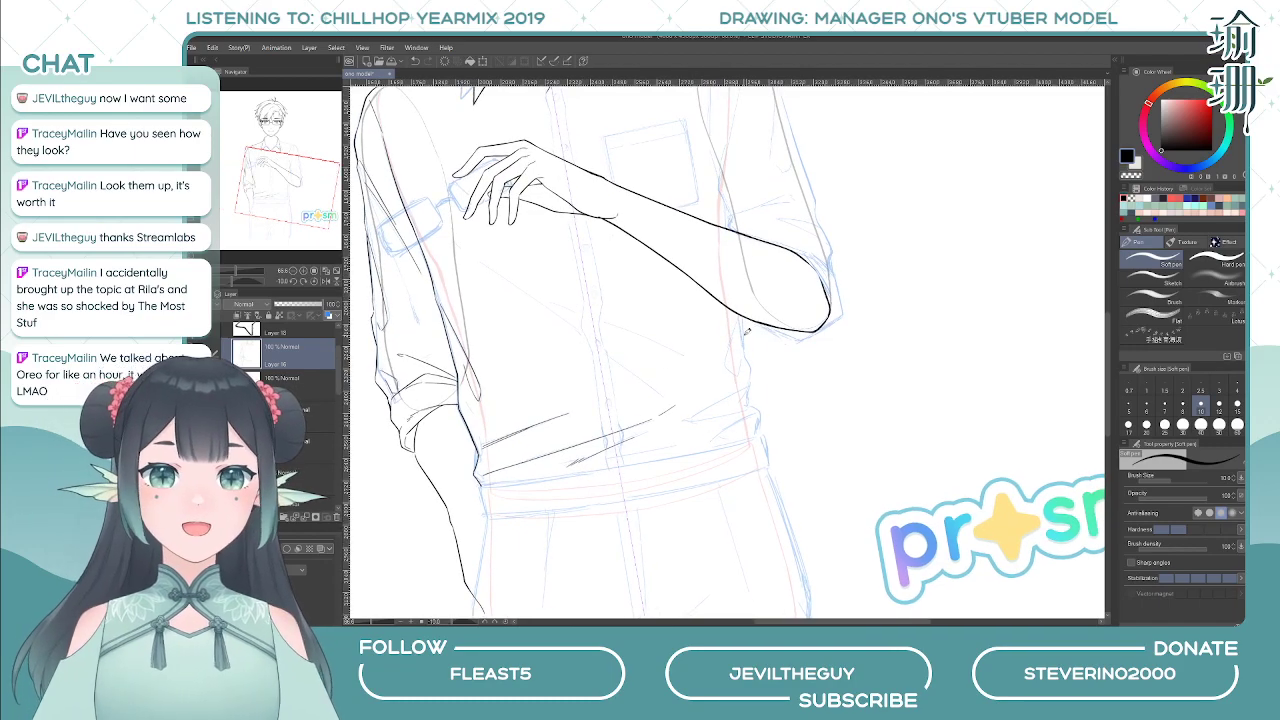
{"action": "left_click_drag", "start_coordinate": [744, 321], "coordinate": [755, 360]}
{"action": "key", "text": "ctrl+z"}
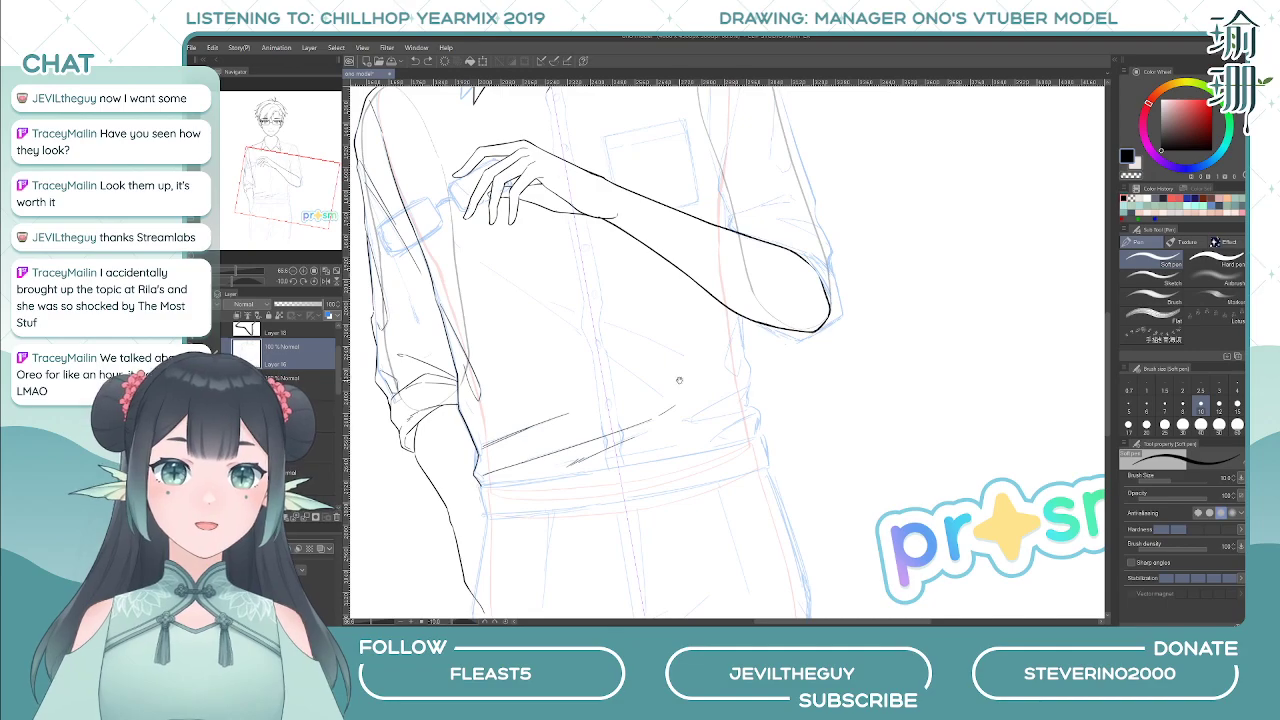
- Rework the inner end of the long lower fold into a continuous stroke crossing the button placket
{"action": "scroll", "coordinate": [545, 383], "scroll_direction": "up", "scroll_amount": 1}
{"action": "left_click_drag", "start_coordinate": [567, 280], "coordinate": [541, 324]}
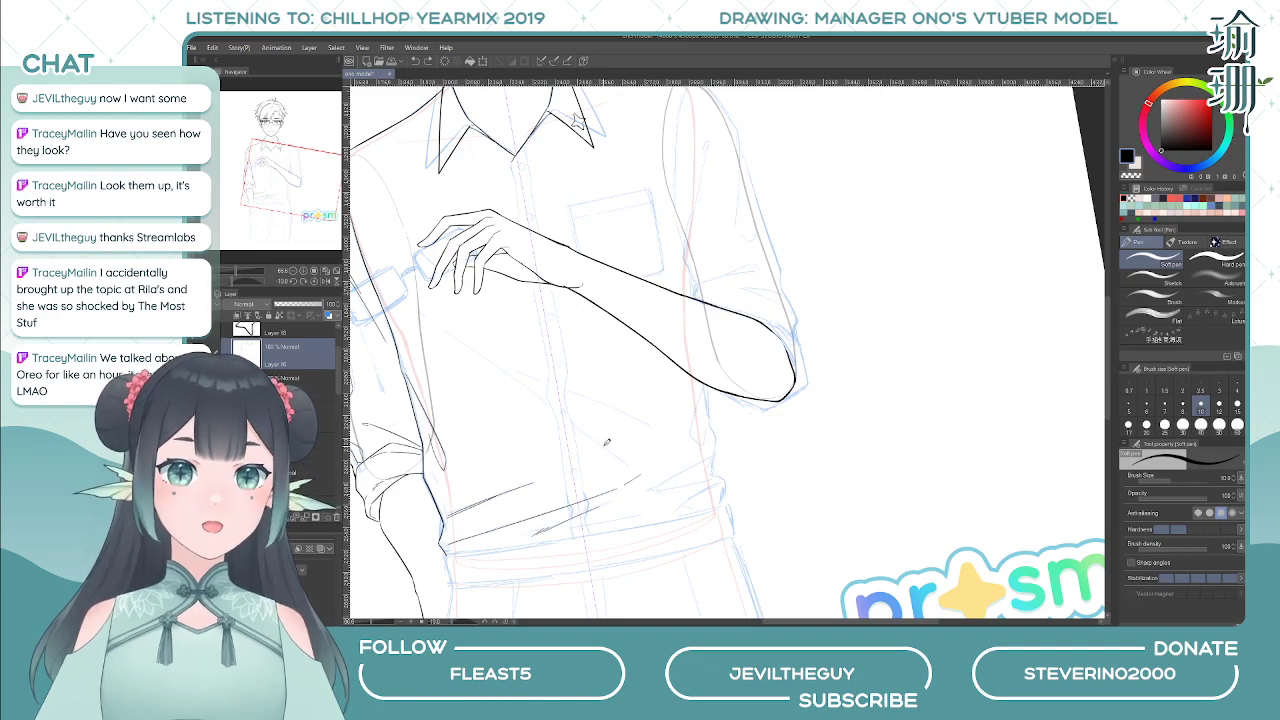
{"action": "scroll", "coordinate": [604, 443], "scroll_direction": "down", "scroll_amount": 3}
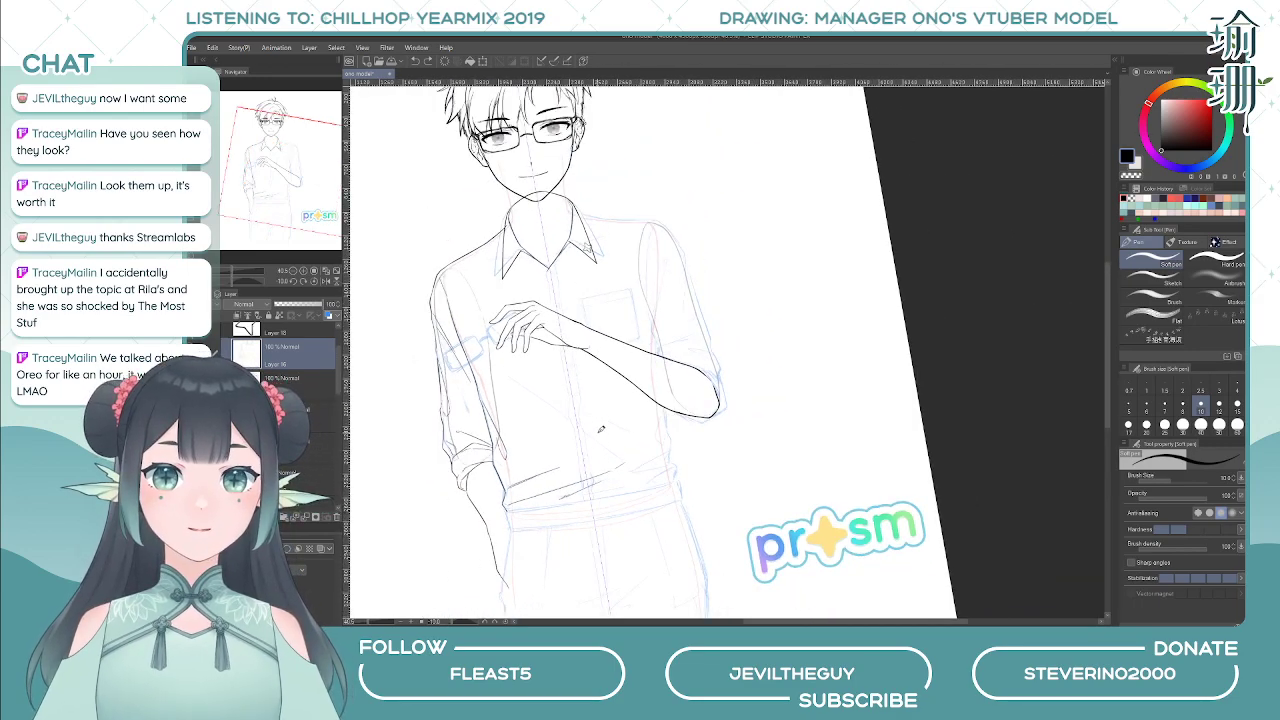
{"action": "key", "text": "^"}
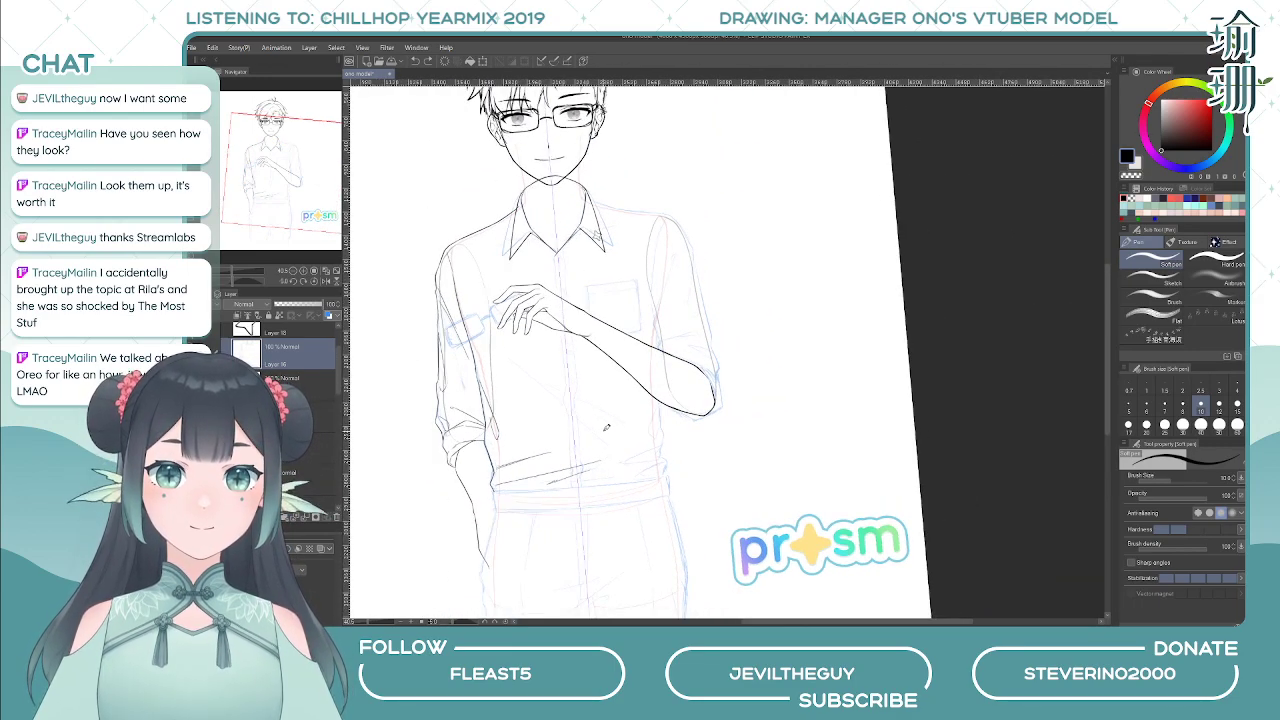
{"action": "scroll", "coordinate": [610, 450], "scroll_direction": "up", "scroll_amount": 3}
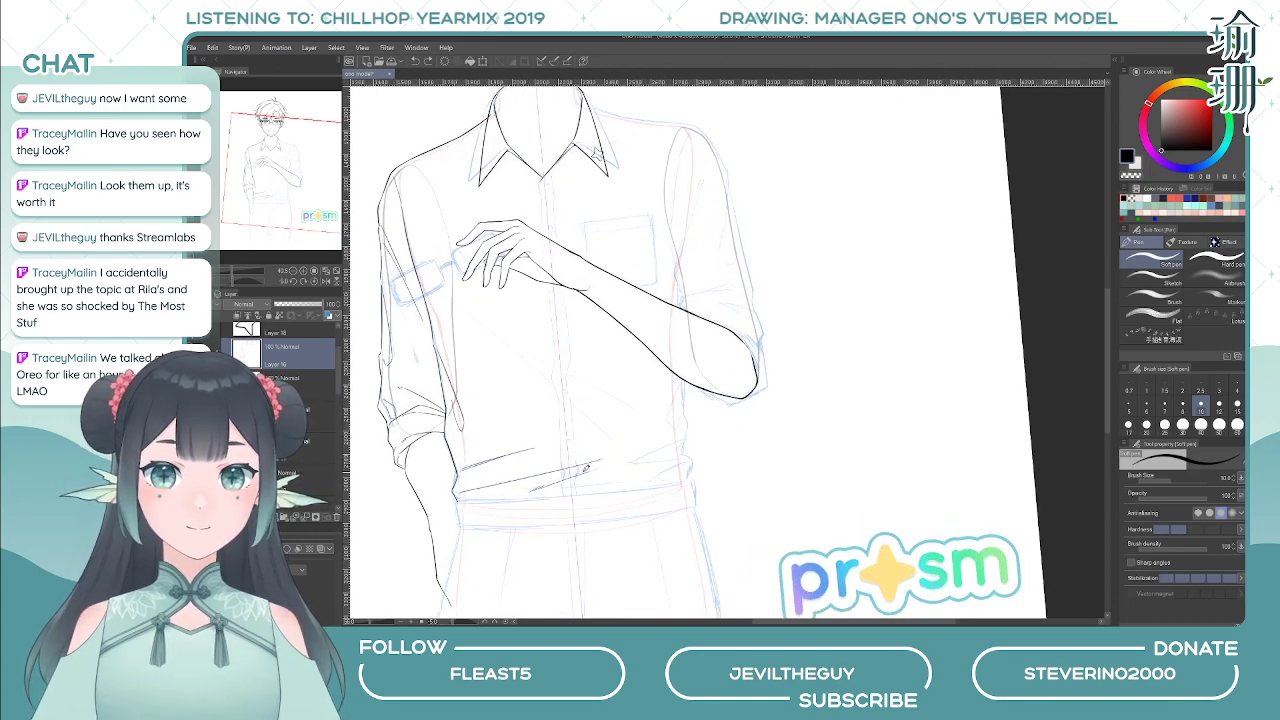
{"action": "mouse_move", "coordinate": [629, 446]}
{"action": "left_mouse_down"}
{"action": "mouse_move", "coordinate": [583, 460]}
{"action": "mouse_move", "coordinate": [602, 455]}
{"action": "left_mouse_up"}
{"action": "key", "text": "ctrl+z"}
{"action": "key", "text": "ctrl+z"}
{"action": "key", "text": "ctrl+z"}
{"action": "key", "text": "ctrl+z"}
{"action": "key", "text": "ctrl+z"}
{"action": "key", "text": "ctrl+z"}
{"action": "key", "text": "ctrl+z"}
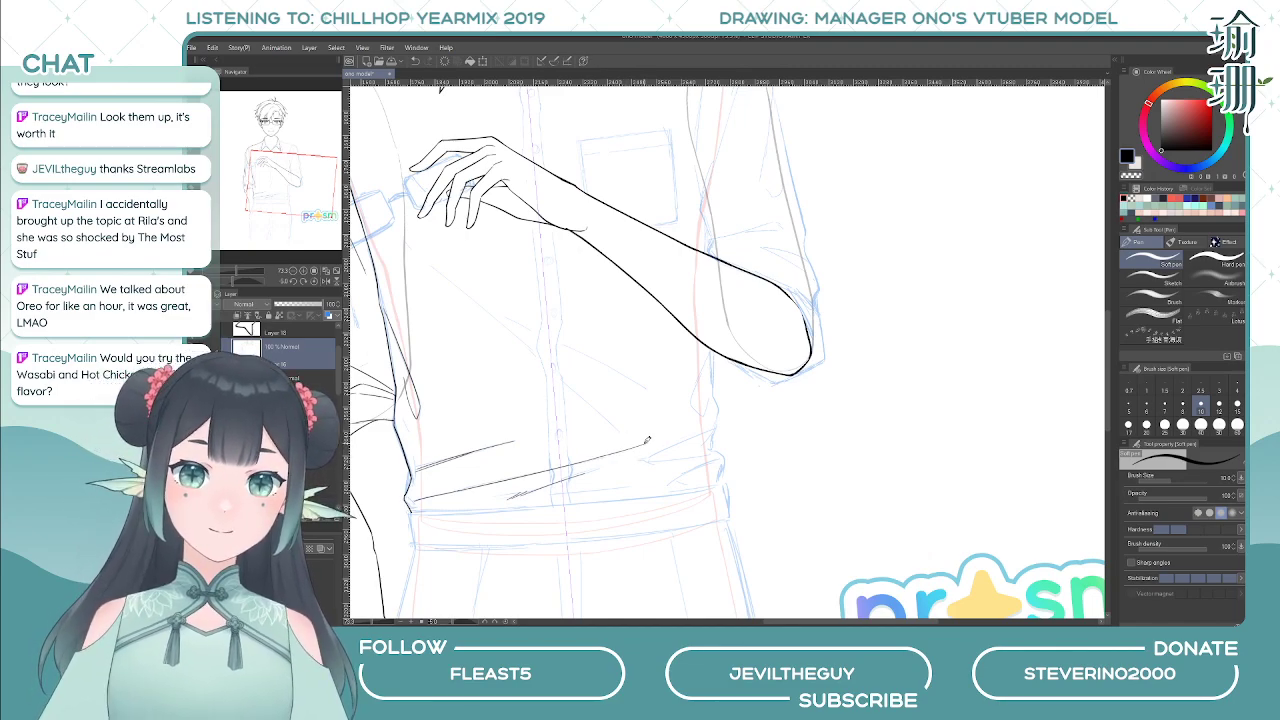
- Ink the shirt's opposite side contour from beneath the raised forearm down to its first bend in the mirrored view
{"action": "key", "text": "h"}
{"action": "left_click_drag", "start_coordinate": [723, 406], "coordinate": [607, 340]}
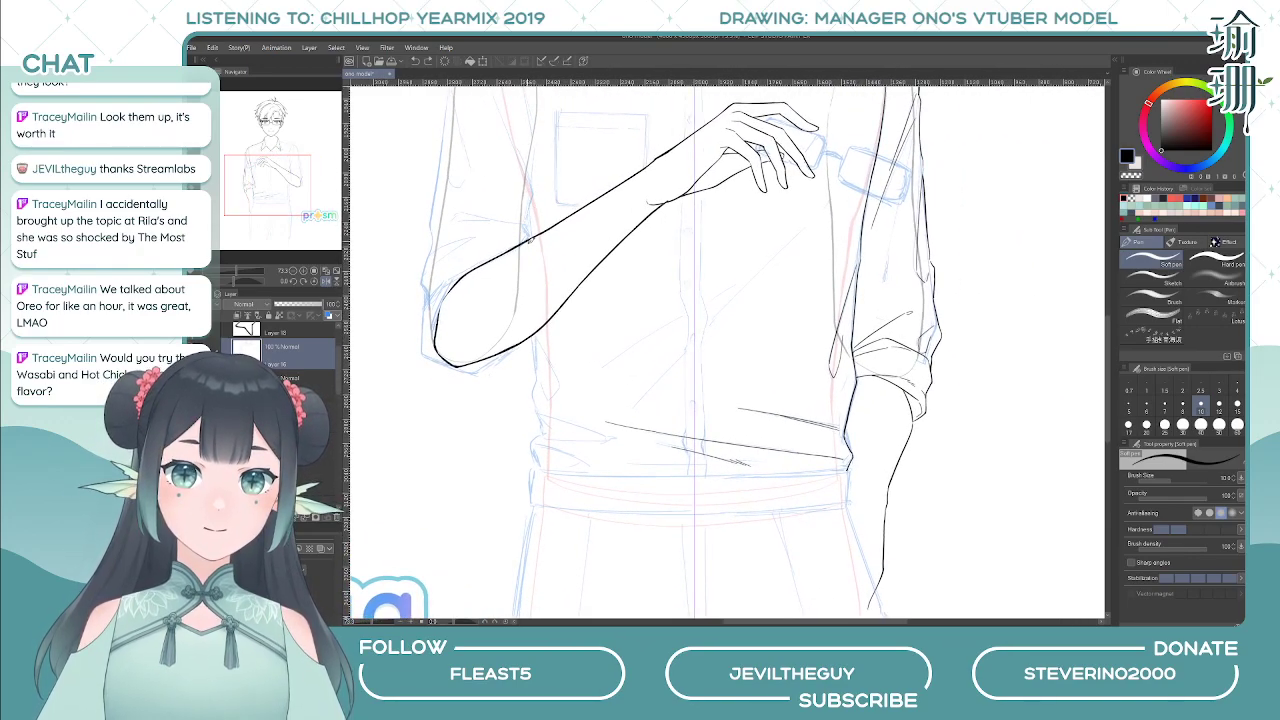
{"action": "mouse_move", "coordinate": [533, 310]}
{"action": "left_mouse_down"}
{"action": "mouse_move", "coordinate": [539, 460]}
{"action": "mouse_move", "coordinate": [535, 390]}
{"action": "mouse_move", "coordinate": [541, 429]}
{"action": "left_mouse_up"}
{"action": "key", "text": "ctrl+z"}
{"action": "key", "text": "ctrl+z"}
{"action": "key", "text": "ctrl+z"}
{"action": "key", "text": "ctrl+z"}
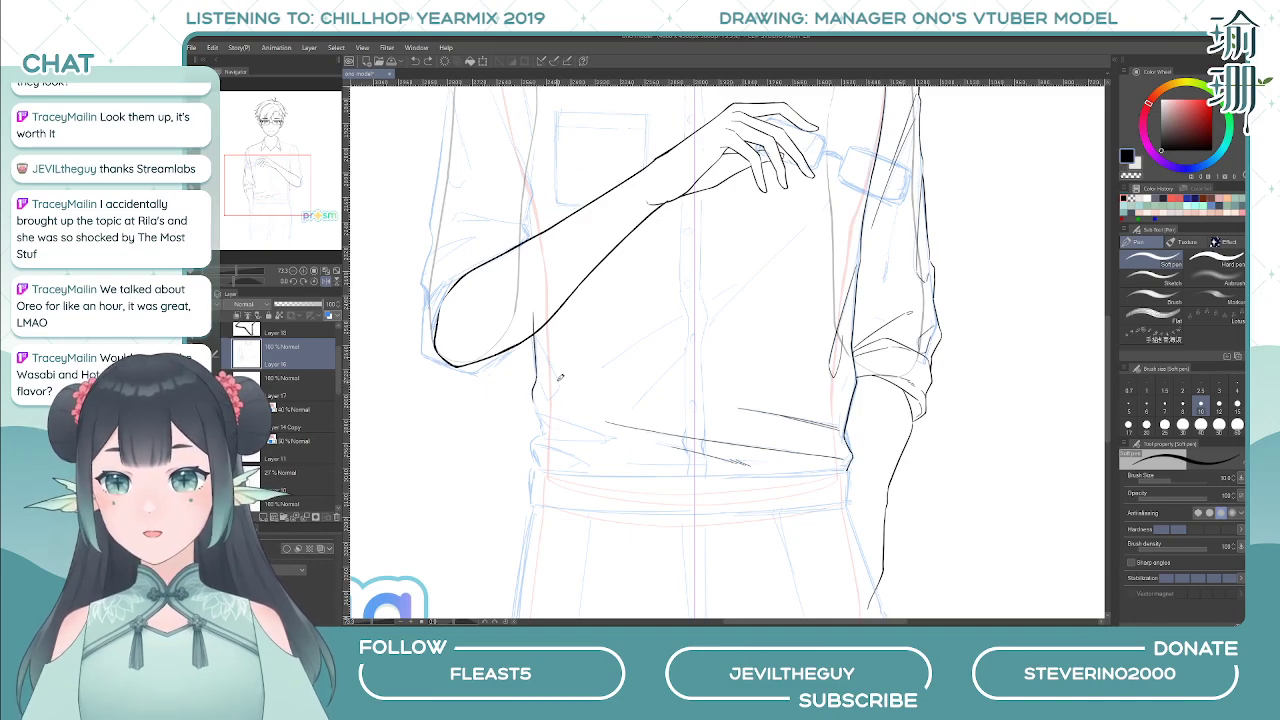
- Rework the lower end of the shirt's side contour and extend it past its first bend toward the waist
{"action": "key", "text": "asciicircum"}
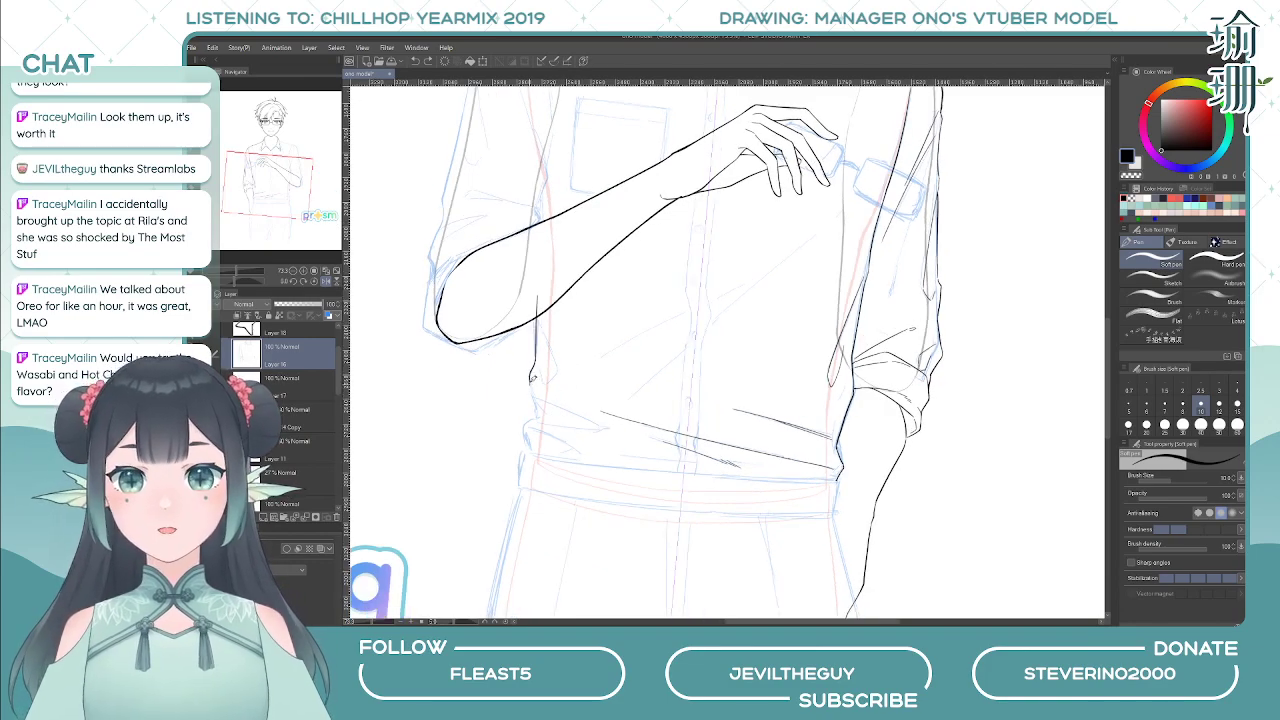
{"action": "key", "text": "ctrl+z"}
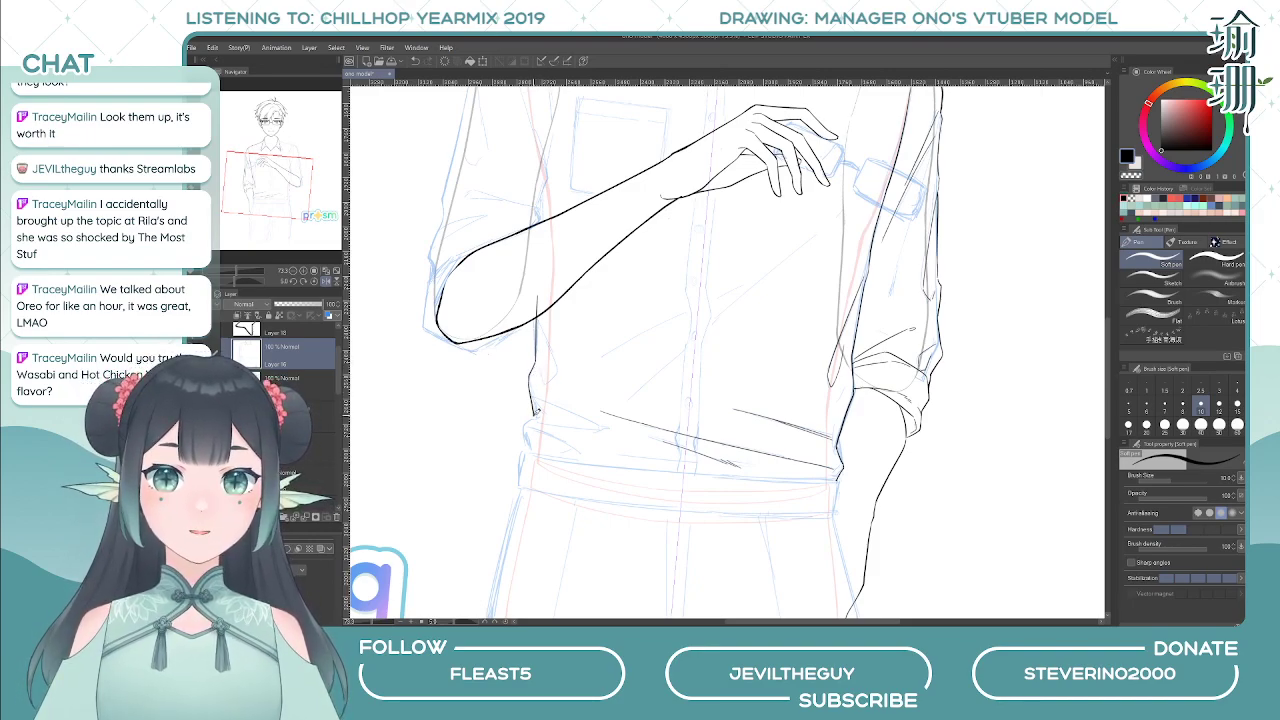
{"action": "left_click_drag", "start_coordinate": [531, 372], "coordinate": [538, 409]}
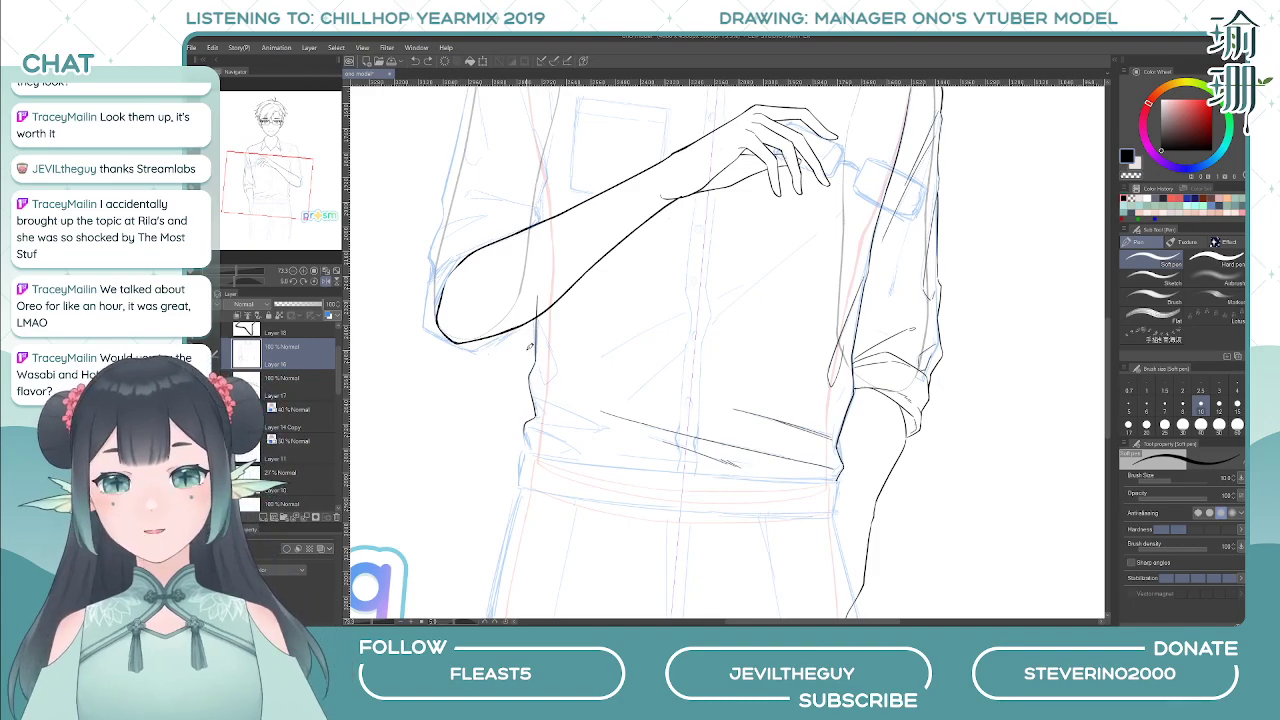
{"action": "key", "text": "^"}
{"action": "key", "text": "^"}
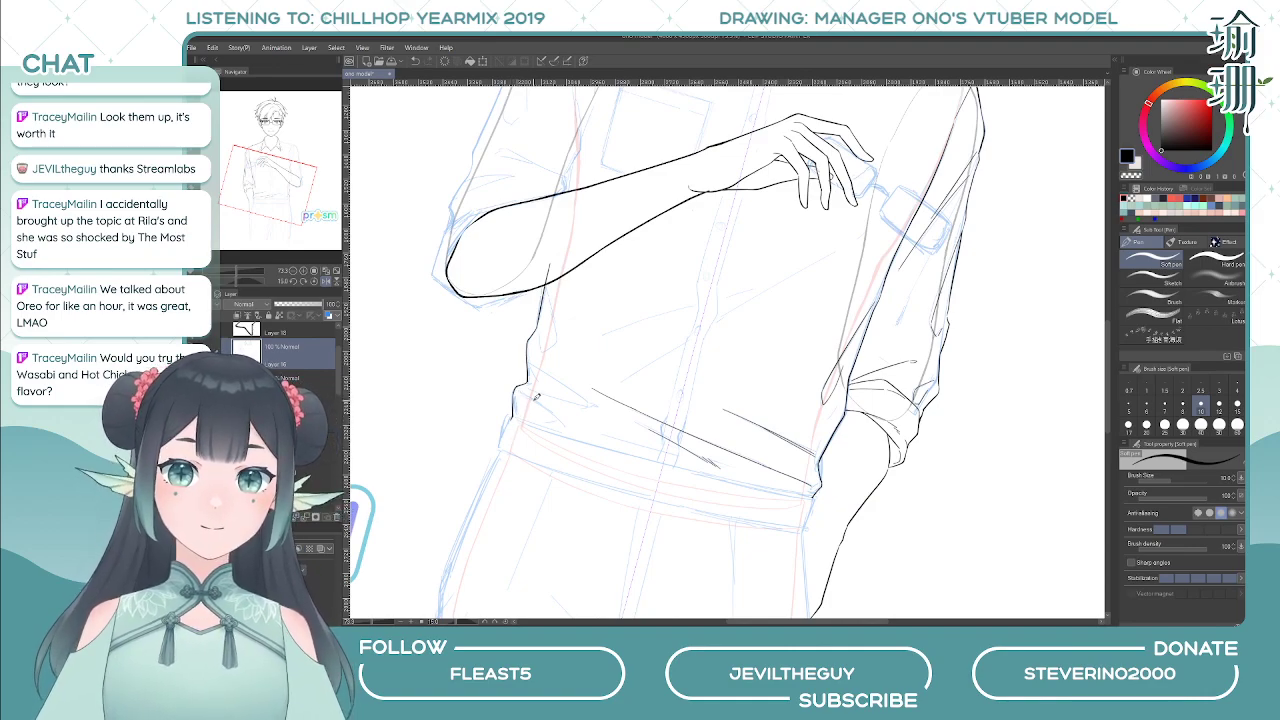
- Try to ink the small bulge of the side contour just above the waistband in the mirrored view
{"action": "key", "text": "minus"}
{"action": "key", "text": "minus"}
{"action": "key", "text": "h"}
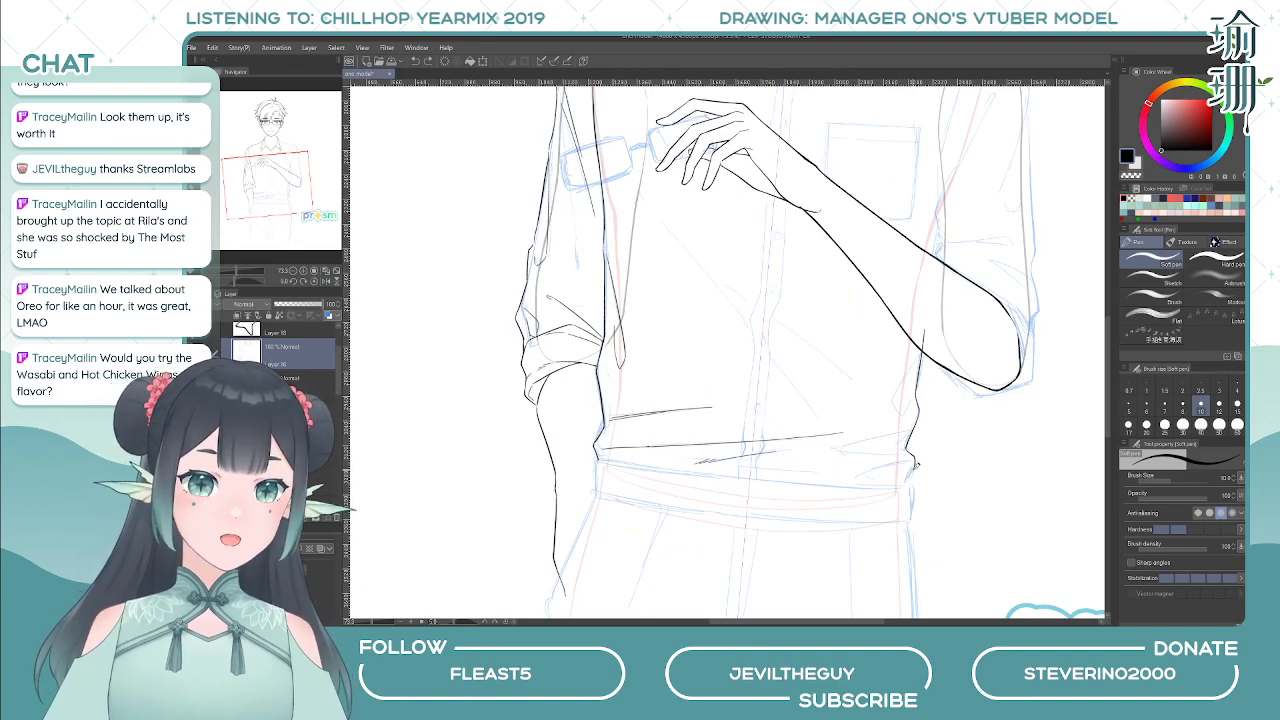
{"action": "left_click_drag", "start_coordinate": [908, 478], "coordinate": [760, 425]}
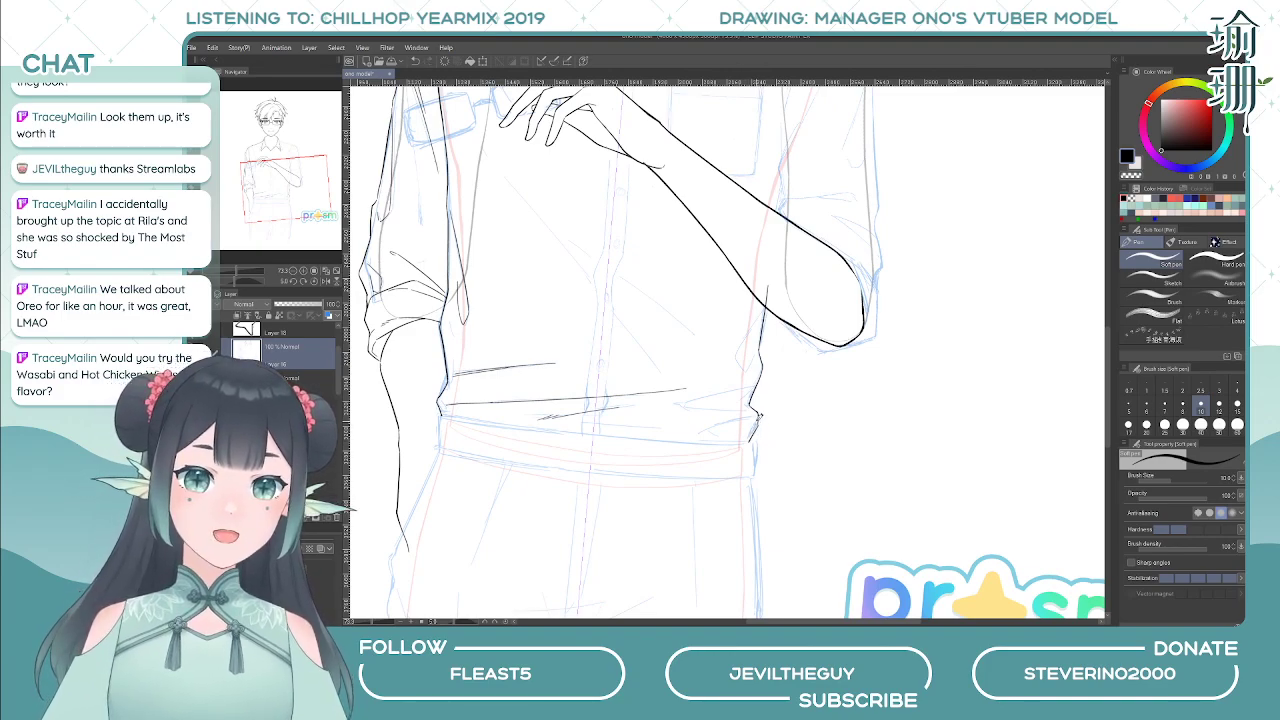
{"action": "left_click_drag", "start_coordinate": [758, 417], "coordinate": [752, 444]}
{"action": "key", "text": "ctrl+z"}
{"action": "key", "text": "ctrl+z"}
- Ink the side contour's small bulge above the waistband in a steeply rotated view and check it mirrored
{"action": "key", "text": "h"}
{"action": "key", "text": "asciicircum"}
{"action": "key", "text": "asciicircum"}
{"action": "key", "text": "asciicircum"}
{"action": "key", "text": "asciicircum"}
{"action": "key", "text": "asciicircum"}
{"action": "key", "text": "asciicircum"}
{"action": "key", "text": "asciicircum"}
{"action": "key", "text": "asciicircum"}
{"action": "left_click_drag", "start_coordinate": [659, 392], "coordinate": [654, 402]}
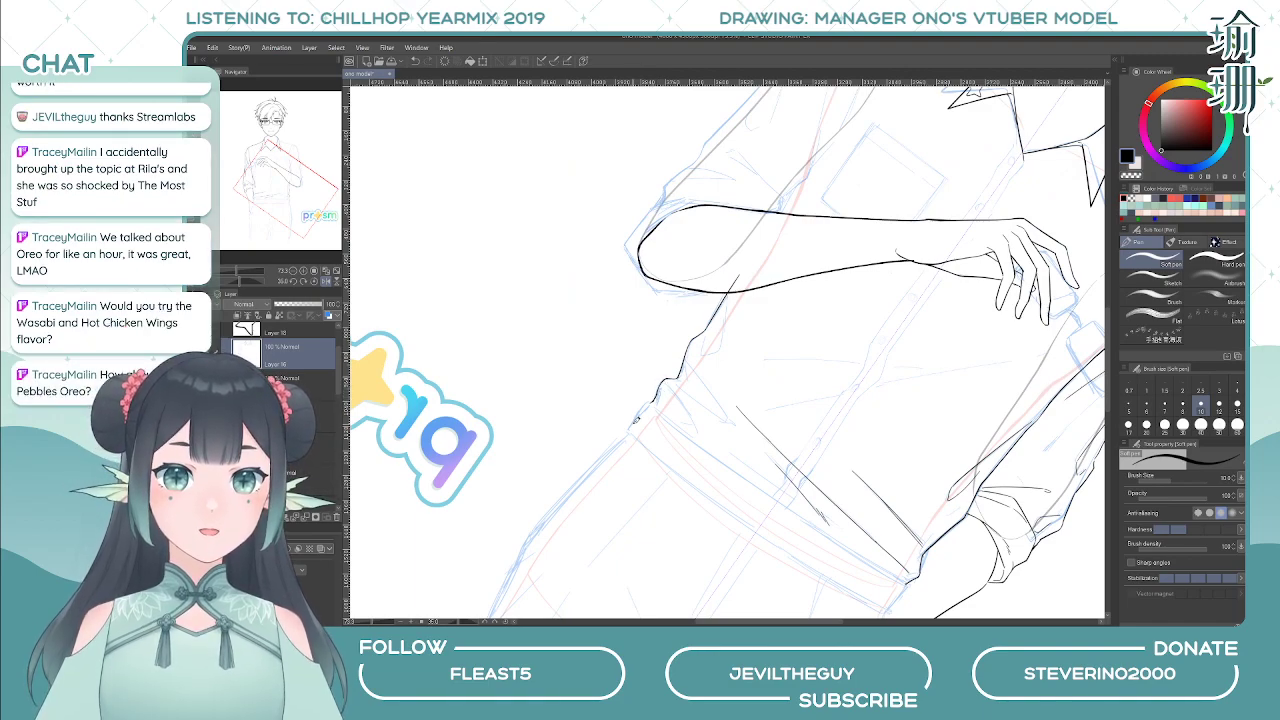
{"action": "key", "text": "h"}
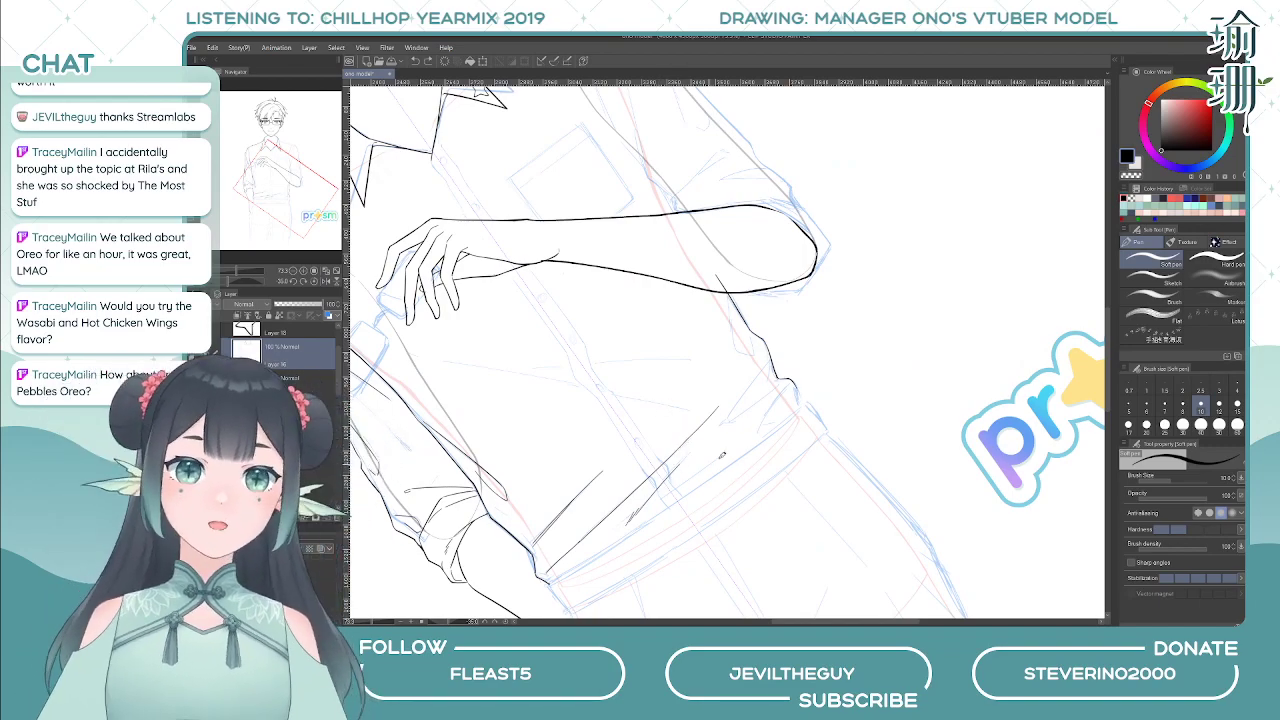
- Refine the end of the side contour's bulge and carry the line down to the waistband
{"action": "key", "text": "h"}
{"action": "key", "text": "asciicircum"}
{"action": "key", "text": "asciicircum"}
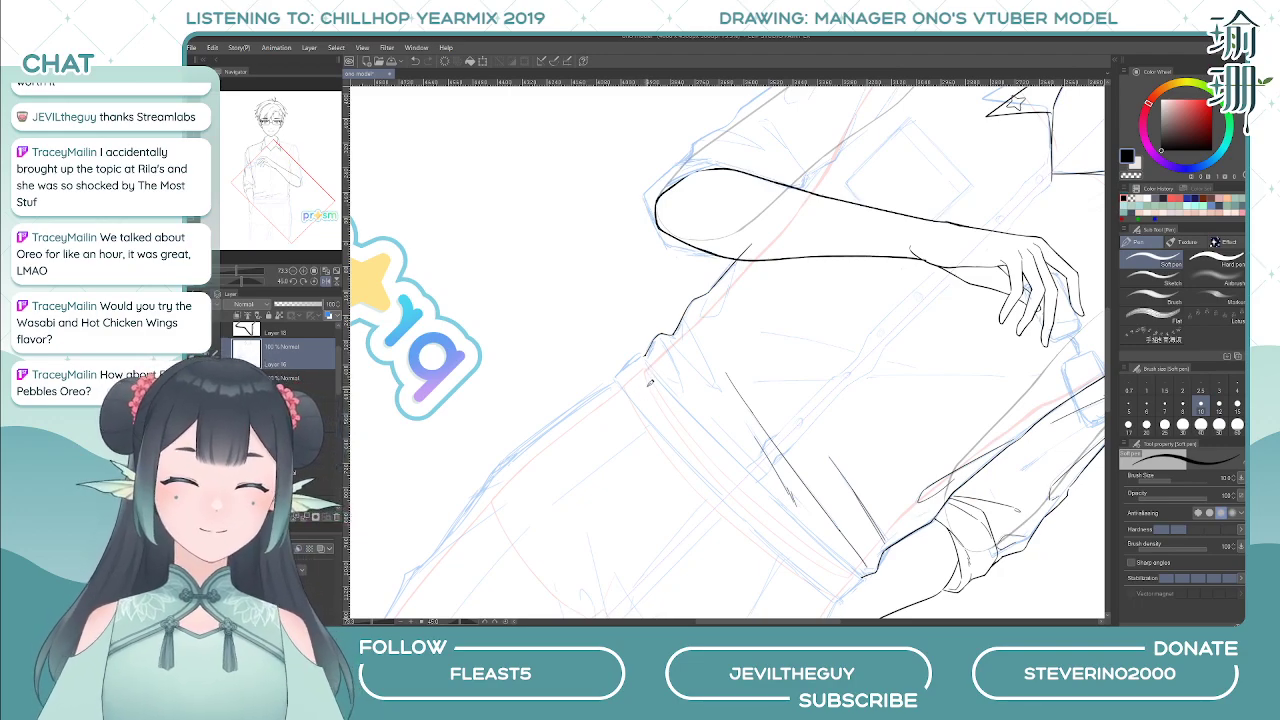
{"action": "key", "text": "minus"}
{"action": "key", "text": "minus"}
{"action": "key", "text": "minus"}
{"action": "key", "text": "minus"}
{"action": "left_click_drag", "start_coordinate": [692, 306], "coordinate": [626, 349]}
{"action": "key", "text": "minus"}
{"action": "key", "text": "minus"}
{"action": "key", "text": "minus"}
{"action": "key", "text": "minus"}
{"action": "key", "text": "minus"}
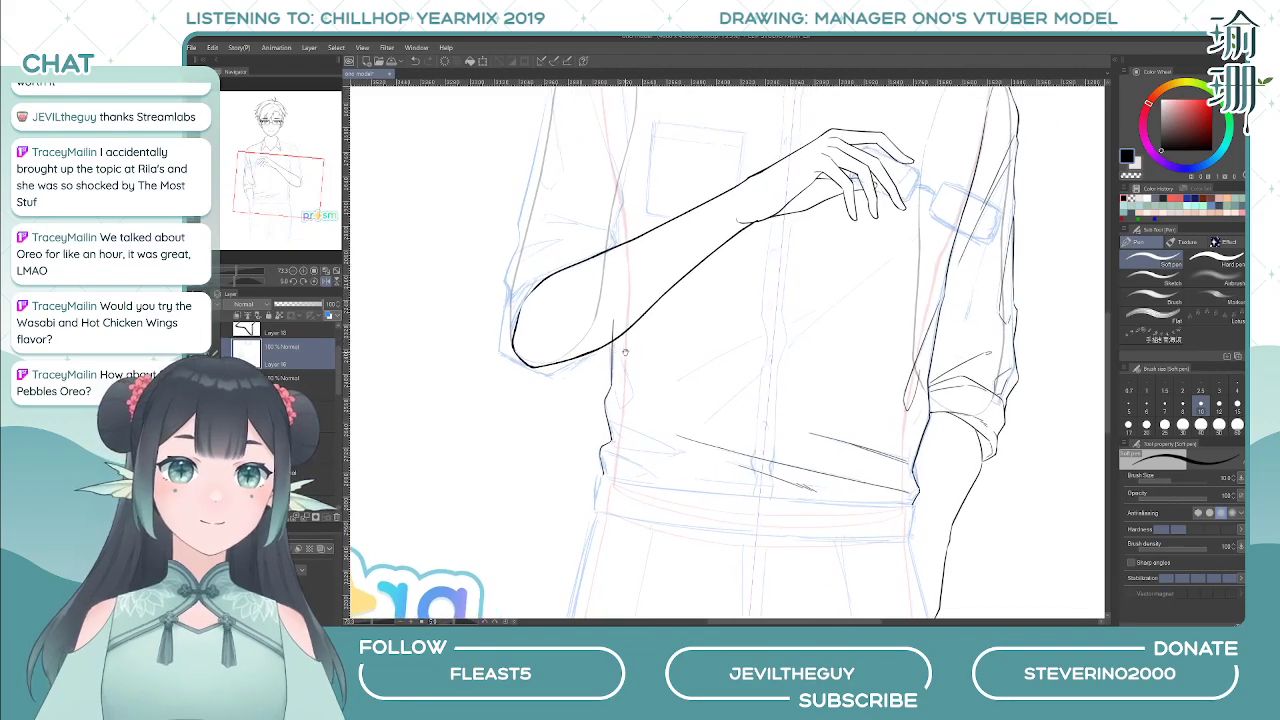
- Ink a short fold running diagonally inward from the side contour's lower bulge in the mirrored view
{"action": "key", "text": "h"}
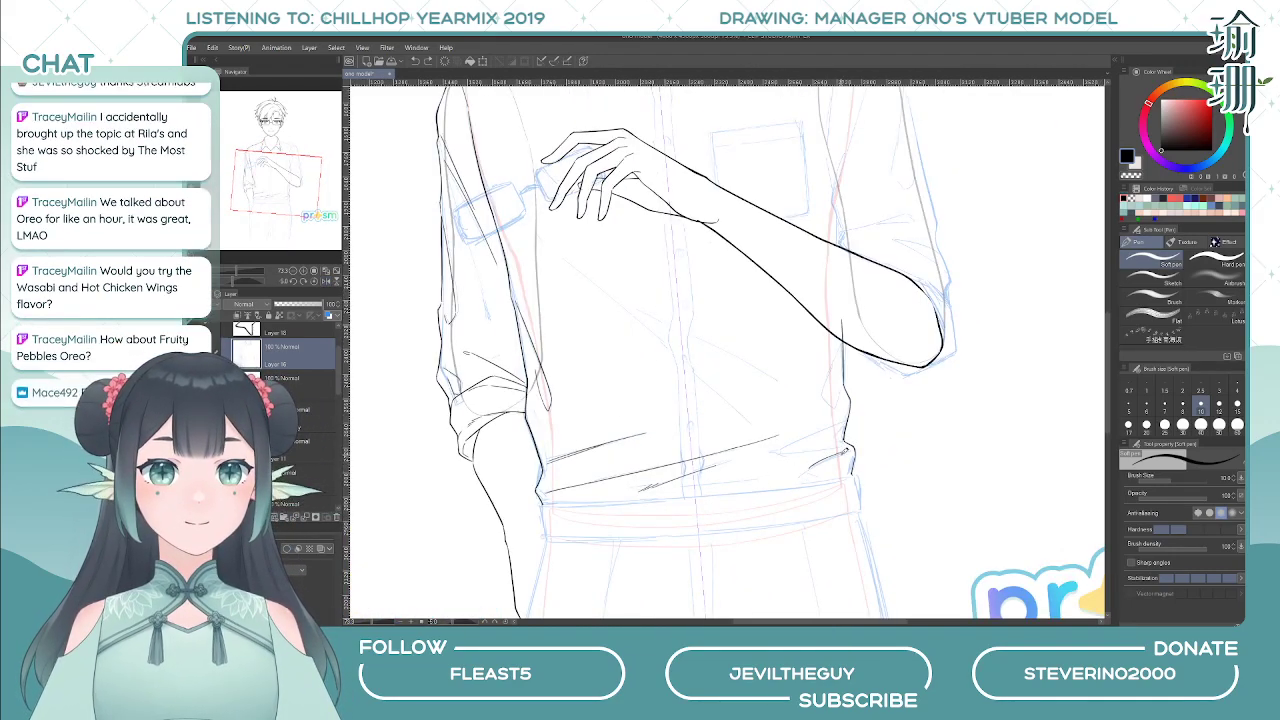
{"action": "mouse_move", "coordinate": [853, 451]}
{"action": "left_mouse_down"}
{"action": "mouse_move", "coordinate": [806, 471]}
{"action": "mouse_move", "coordinate": [820, 471]}
{"action": "left_mouse_up"}
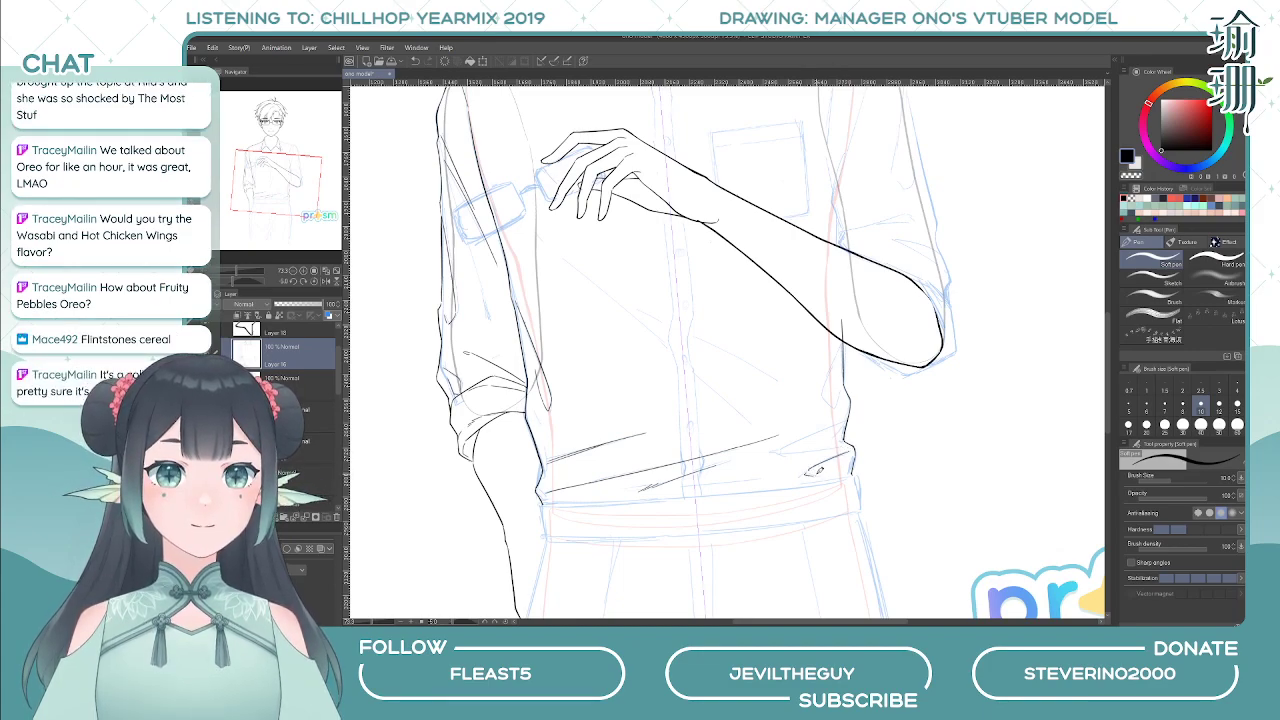
{"action": "key", "text": "ctrl+z"}
{"action": "key", "text": "ctrl+z"}
{"action": "key", "text": "ctrl+z"}
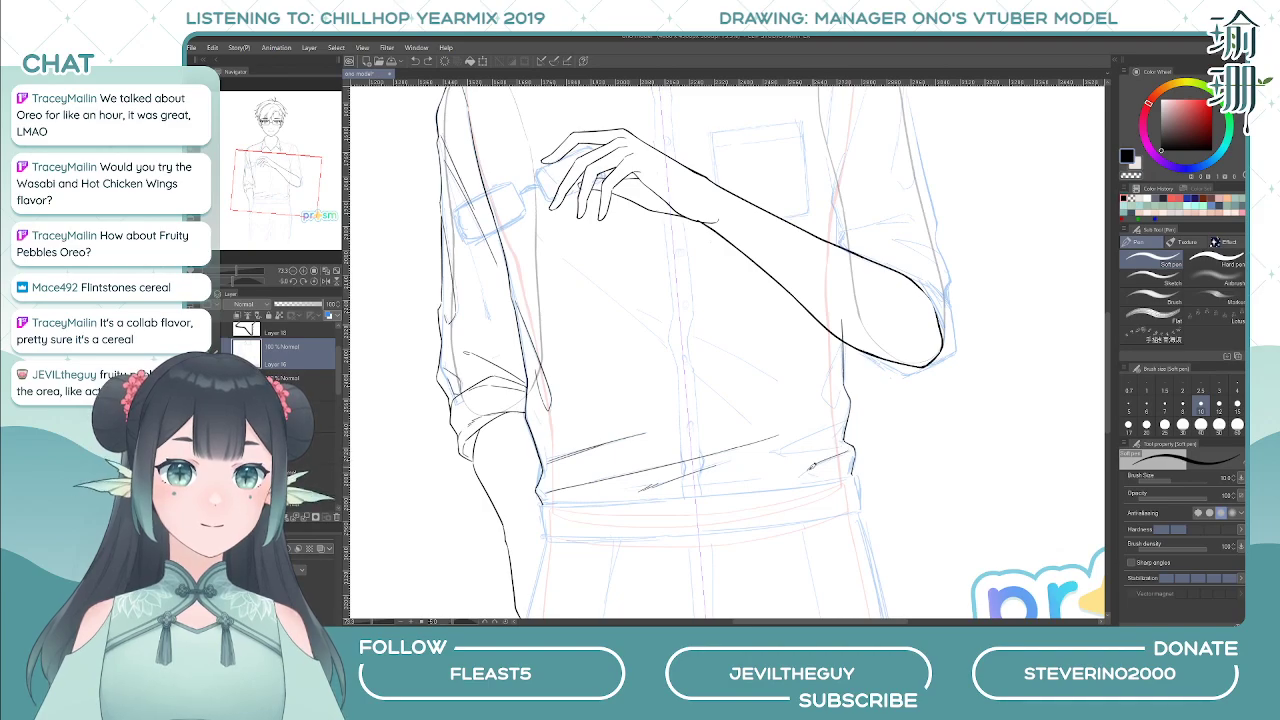
{"action": "key", "text": "ctrl+z"}
{"action": "mouse_move", "coordinate": [853, 450]}
{"action": "left_mouse_down"}
{"action": "mouse_move", "coordinate": [809, 471]}
{"action": "mouse_move", "coordinate": [824, 464]}
{"action": "left_mouse_up"}
- Try to ink a second fold running inward from the side contour above the short lower fold
{"action": "left_click_drag", "start_coordinate": [849, 414], "coordinate": [787, 449]}
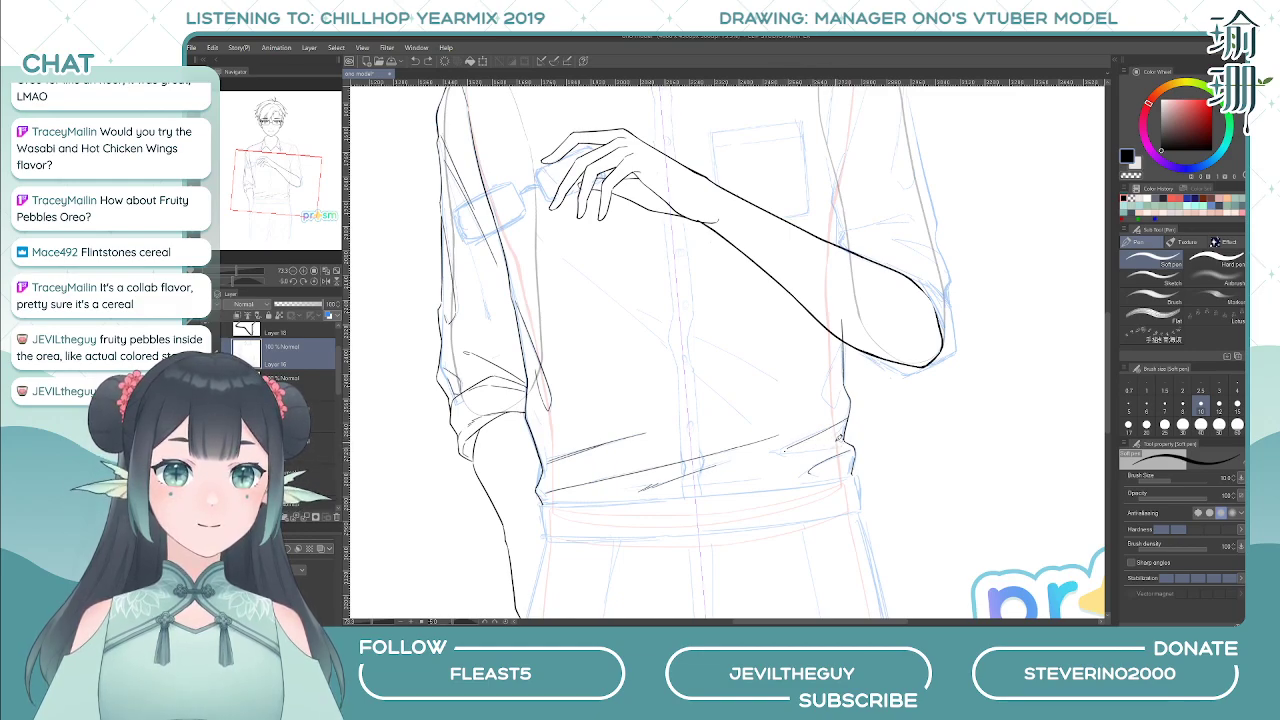
{"action": "key", "text": "ctrl+z"}
{"action": "left_click_drag", "start_coordinate": [844, 323], "coordinate": [826, 386]}
{"action": "key", "text": "ctrl+z"}
{"action": "mouse_move", "coordinate": [842, 340]}
{"action": "left_mouse_down"}
{"action": "mouse_move", "coordinate": [826, 387]}
{"action": "mouse_move", "coordinate": [838, 404]}
{"action": "mouse_move", "coordinate": [844, 388]}
{"action": "mouse_move", "coordinate": [782, 455]}
{"action": "left_mouse_up"}
{"action": "key", "text": "ctrl+z"}
{"action": "key", "text": "ctrl+z"}
{"action": "left_click_drag", "start_coordinate": [839, 422], "coordinate": [781, 453]}
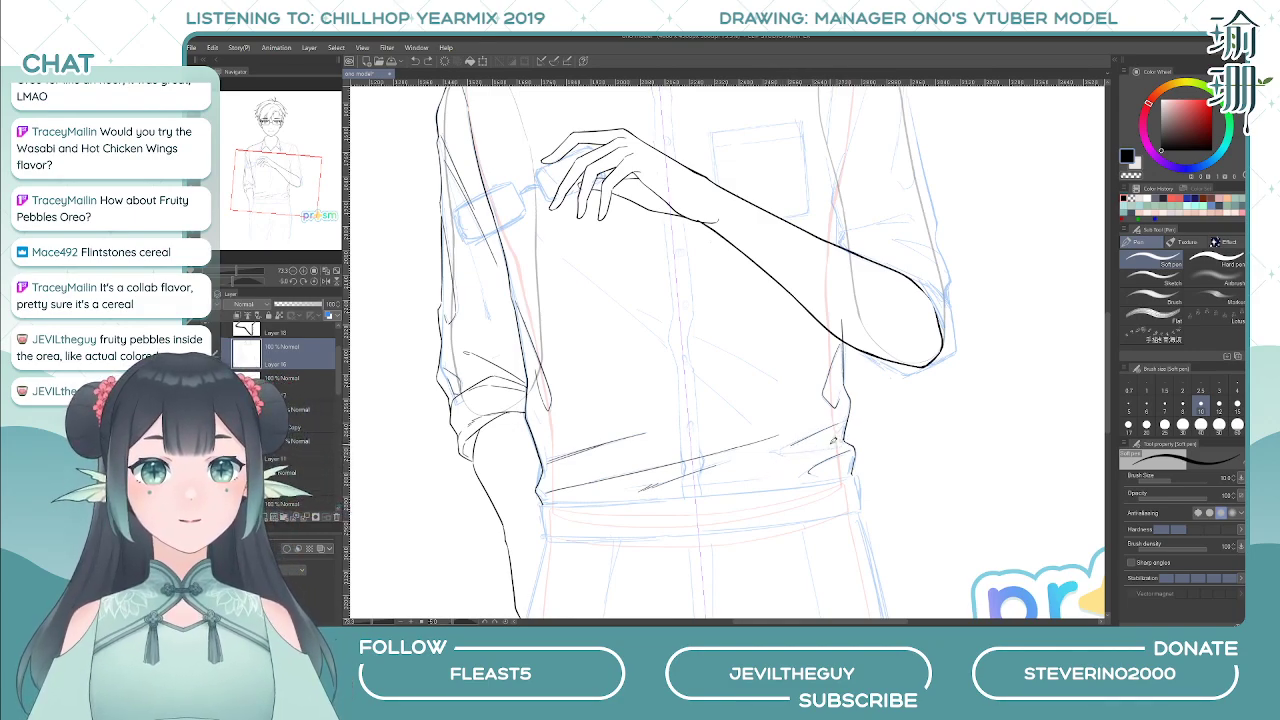
{"action": "key", "text": "ctrl+z"}
- Rework the short lower fold into a longer diagonal line and check it in normal and mirrored views
{"action": "left_click_drag", "start_coordinate": [851, 450], "coordinate": [796, 482]}
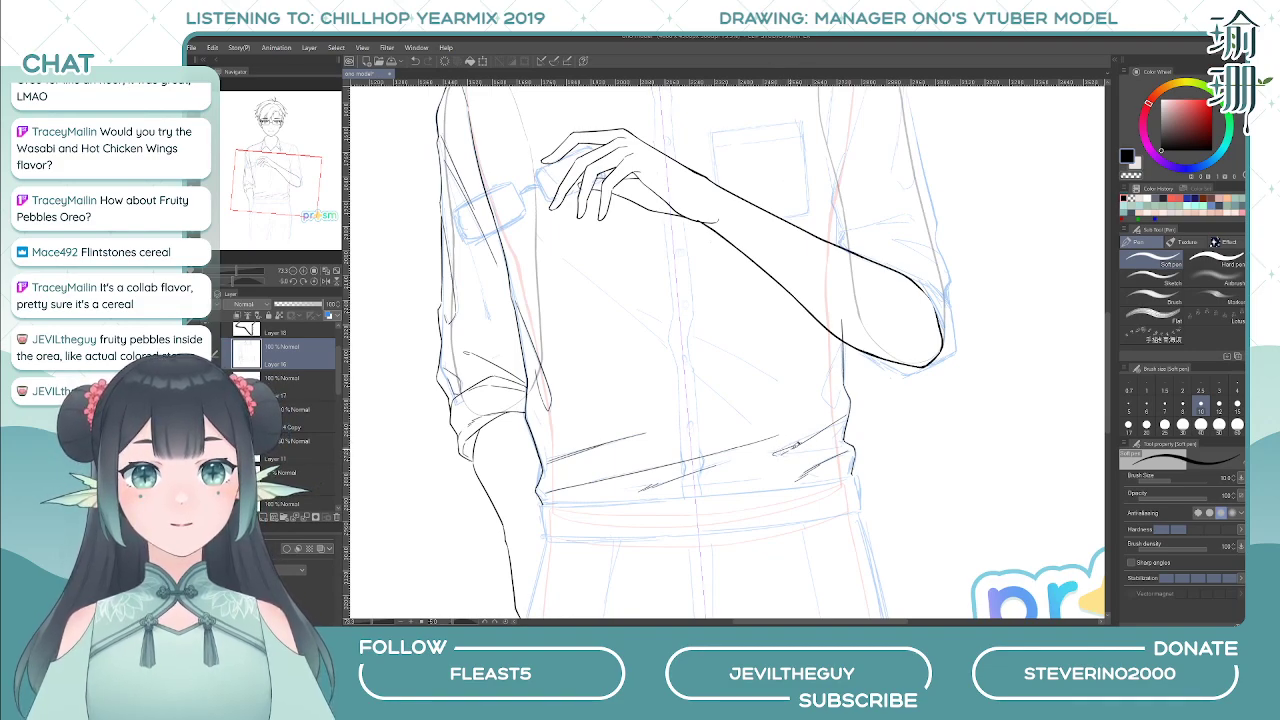
{"action": "key", "text": "ctrl+z"}
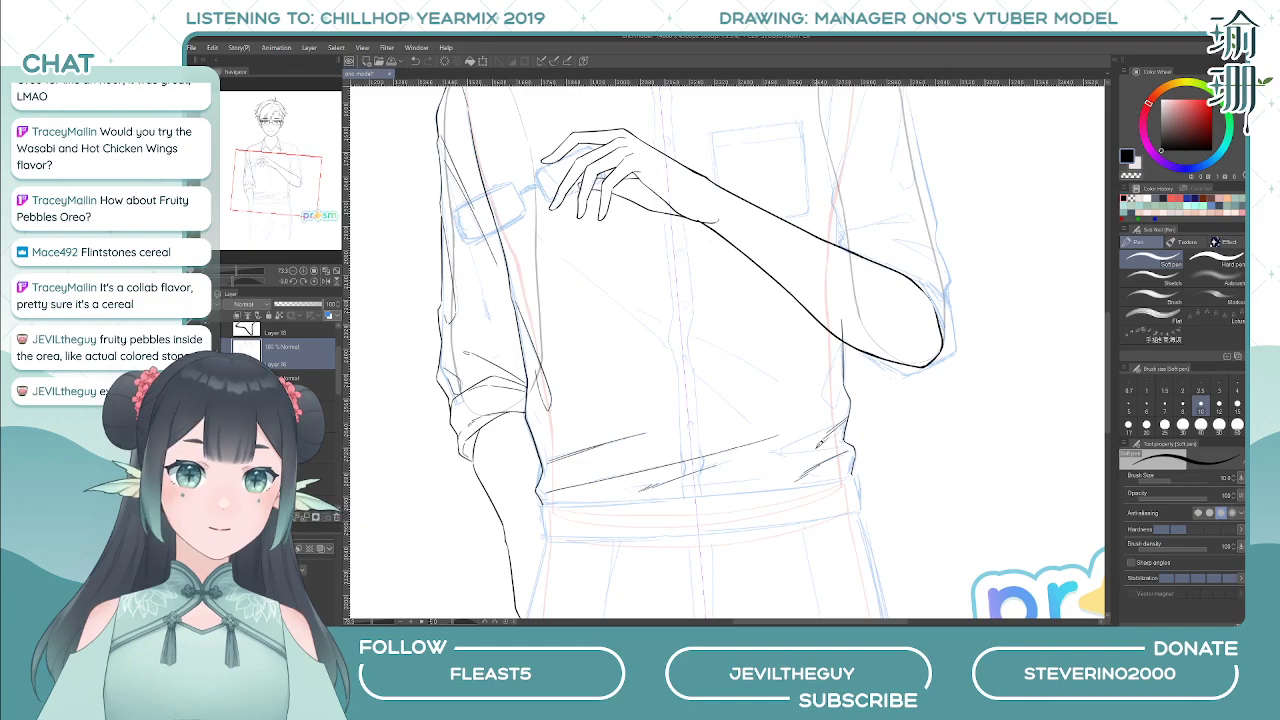
{"action": "key", "text": "h"}
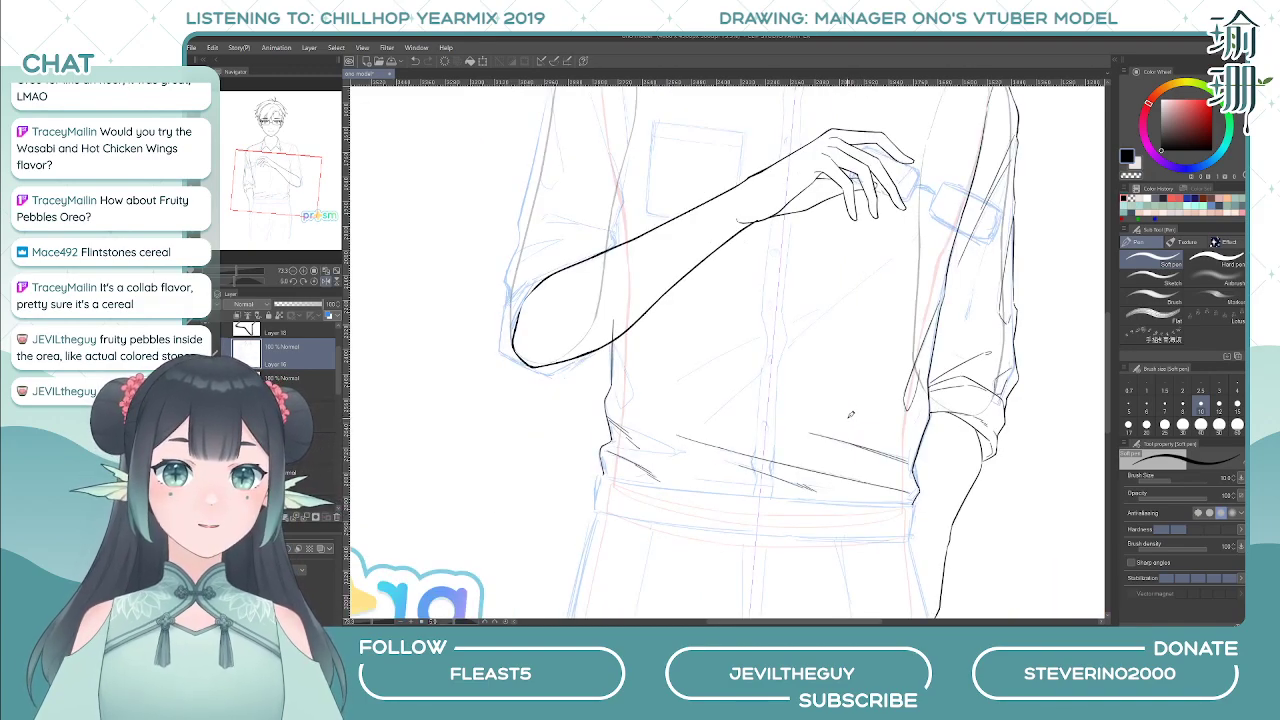
{"action": "key", "text": "h"}
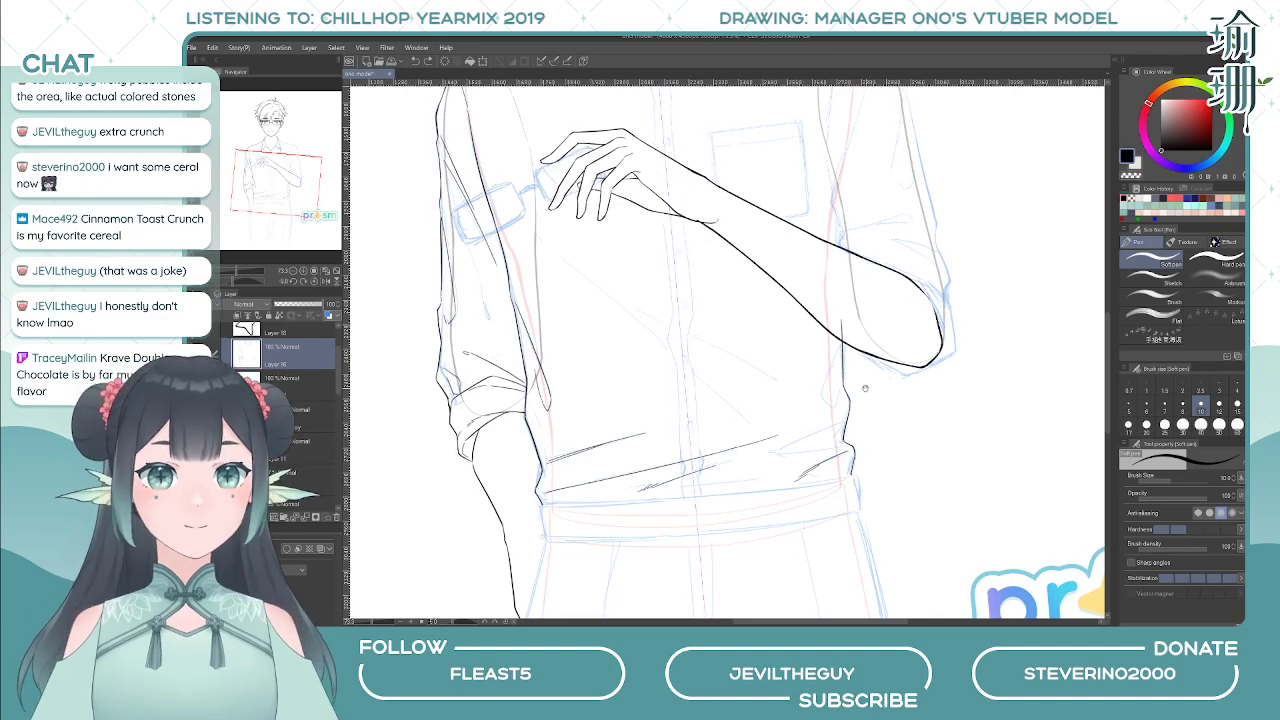
- Try to ink a zigzag pinch fold at the bend above the lower bulge, comparing mirrored and rotated views
{"action": "left_click_drag", "start_coordinate": [866, 388], "coordinate": [860, 387]}
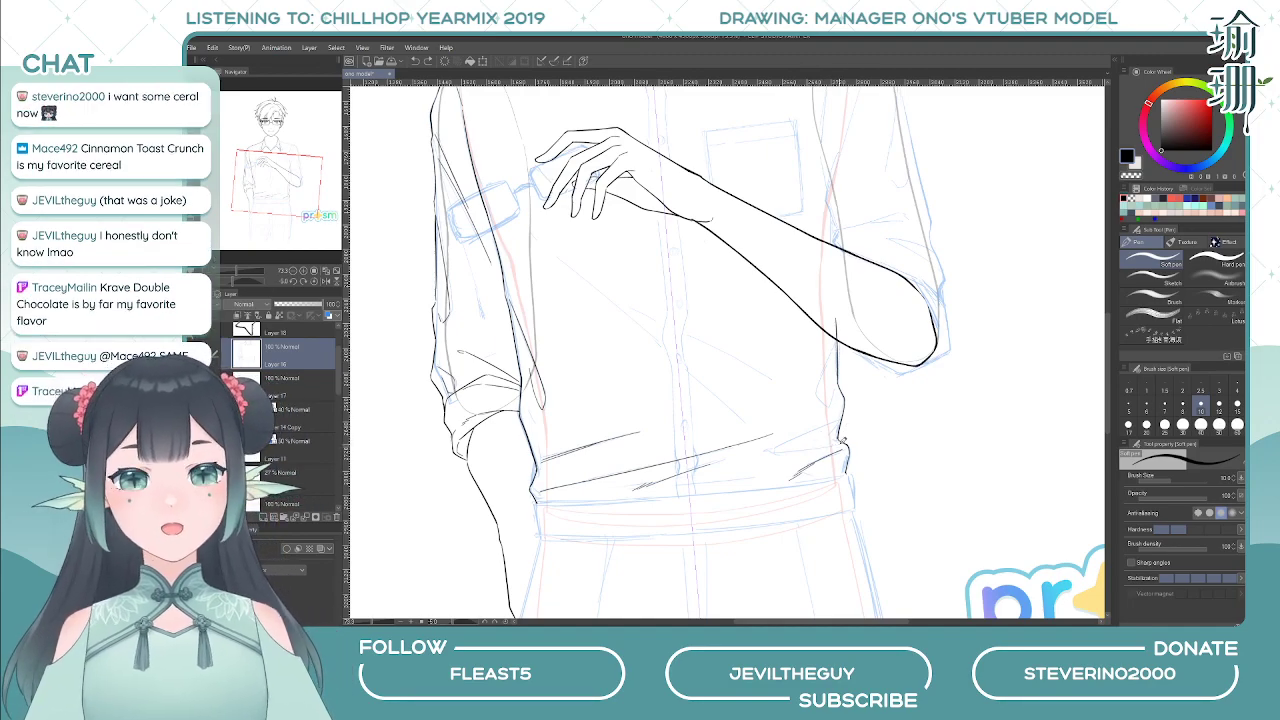
{"action": "left_click_drag", "start_coordinate": [840, 440], "coordinate": [837, 421]}
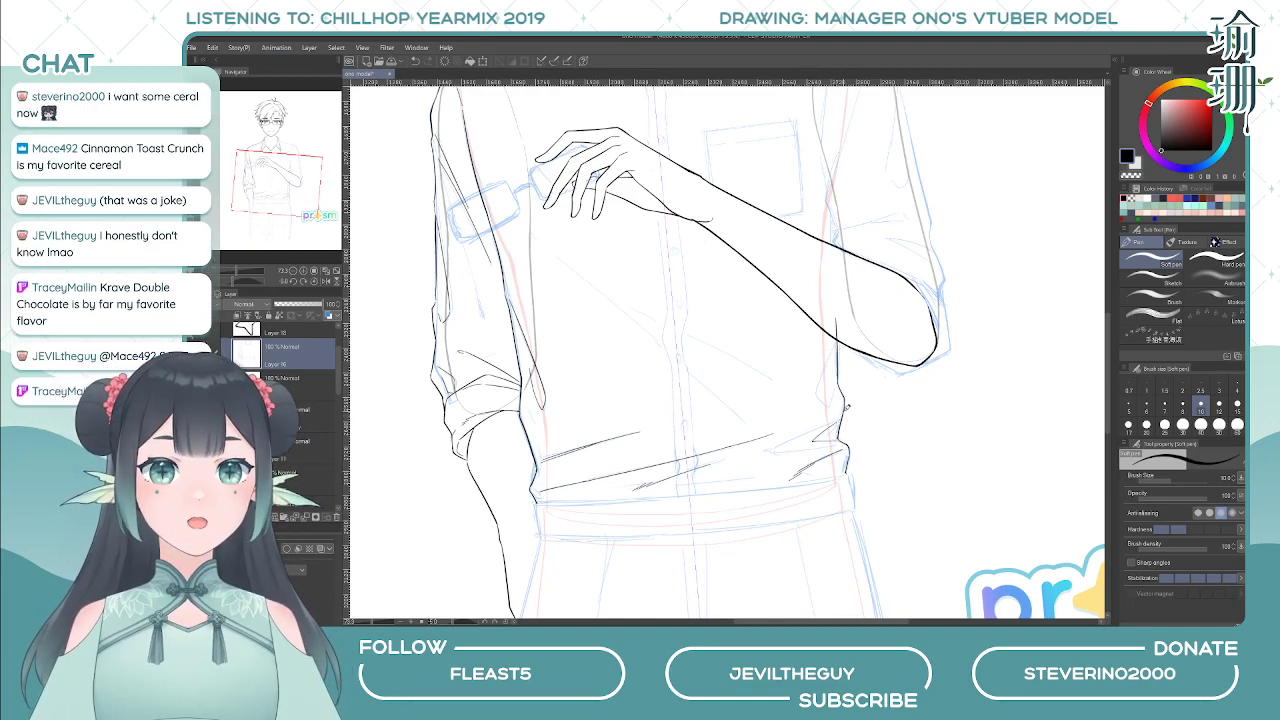
{"action": "key", "text": "h"}
{"action": "key", "text": "ctrl+z"}
{"action": "key", "text": "asciicircum"}
{"action": "key", "text": "asciicircum"}
{"action": "key", "text": "asciicircum"}
{"action": "key", "text": "asciicircum"}
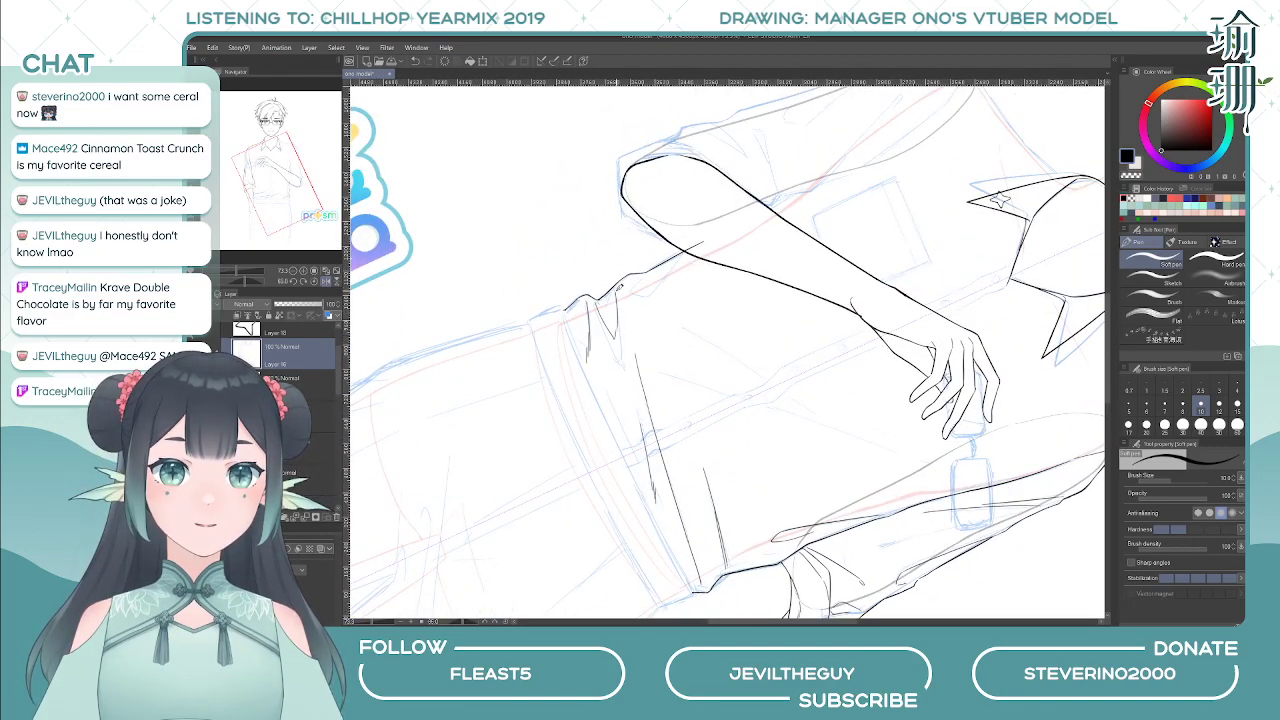
{"action": "key", "text": "minus"}
{"action": "key", "text": "minus"}
{"action": "key", "text": "minus"}
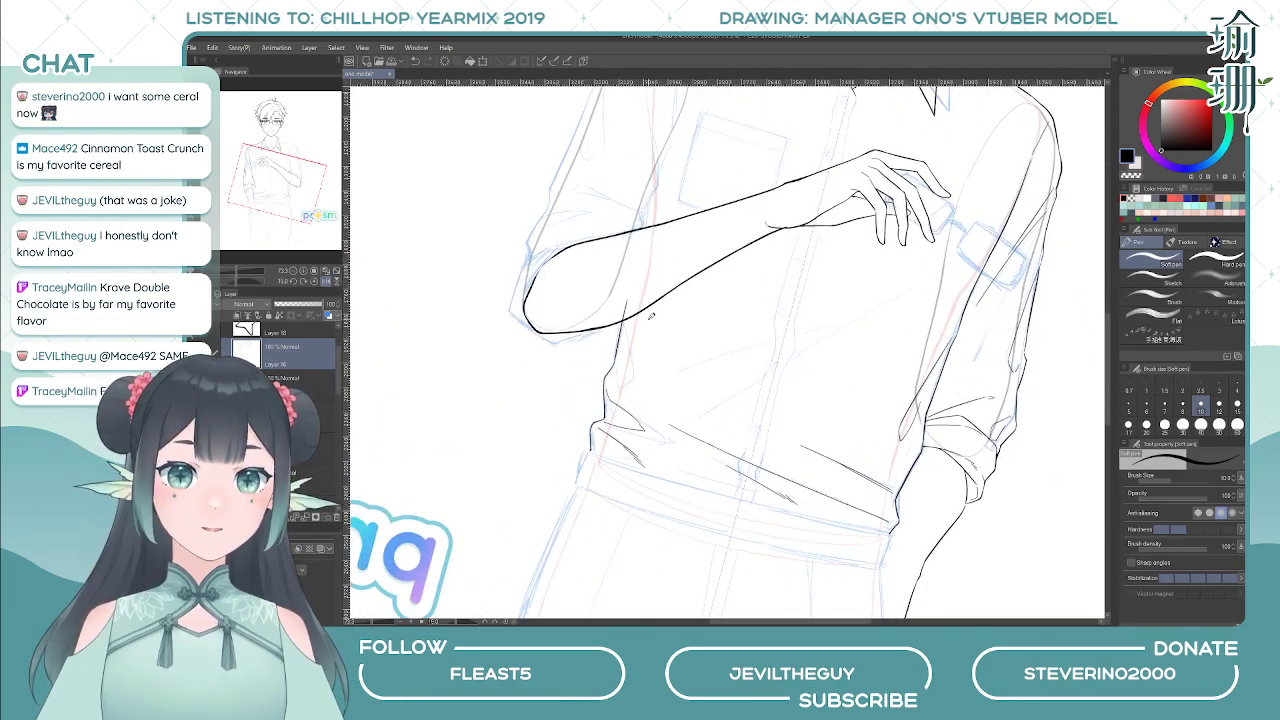
{"action": "key", "text": "h"}
{"action": "key", "text": "asciicircum"}
{"action": "key", "text": "asciicircum"}
{"action": "key", "text": "ctrl+z"}
{"action": "key", "text": "ctrl+z"}
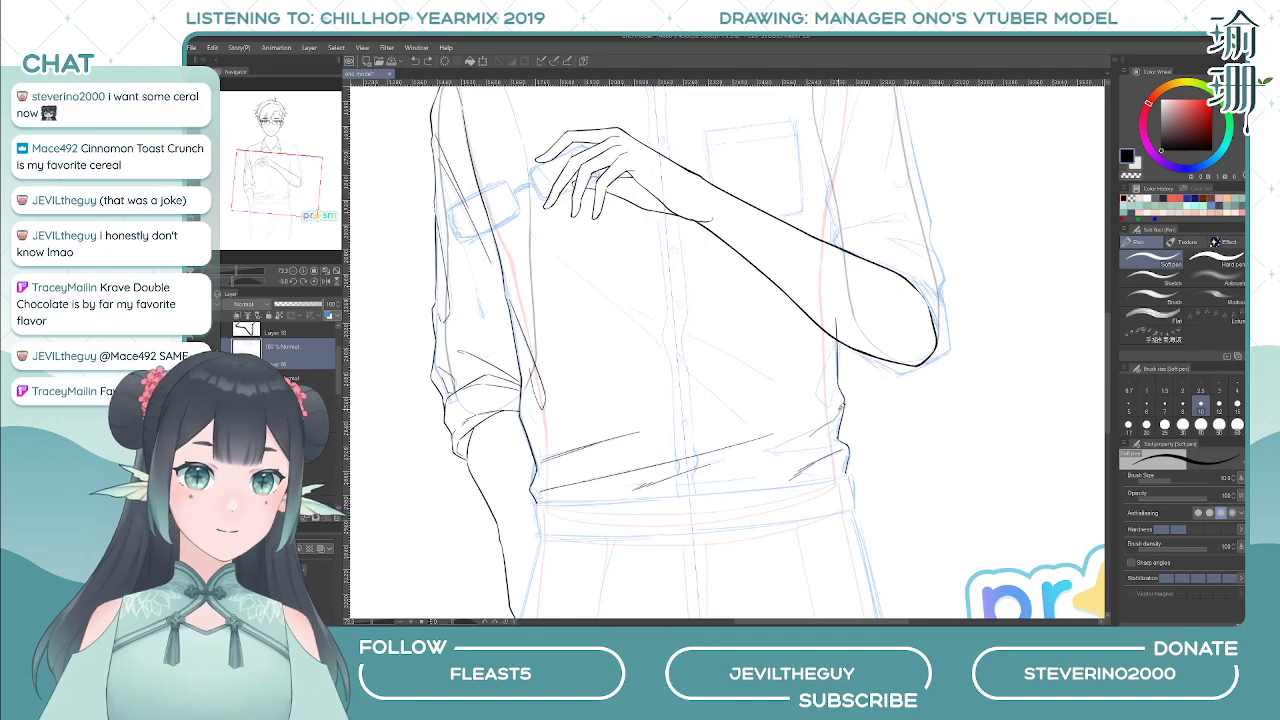
- Ink a pinched fold above the lower bulge that runs inward from the contour and hooks back toward it
{"action": "mouse_move", "coordinate": [842, 404]}
{"action": "left_mouse_down"}
{"action": "mouse_move", "coordinate": [819, 443]}
{"action": "mouse_move", "coordinate": [842, 437]}
{"action": "left_mouse_up"}
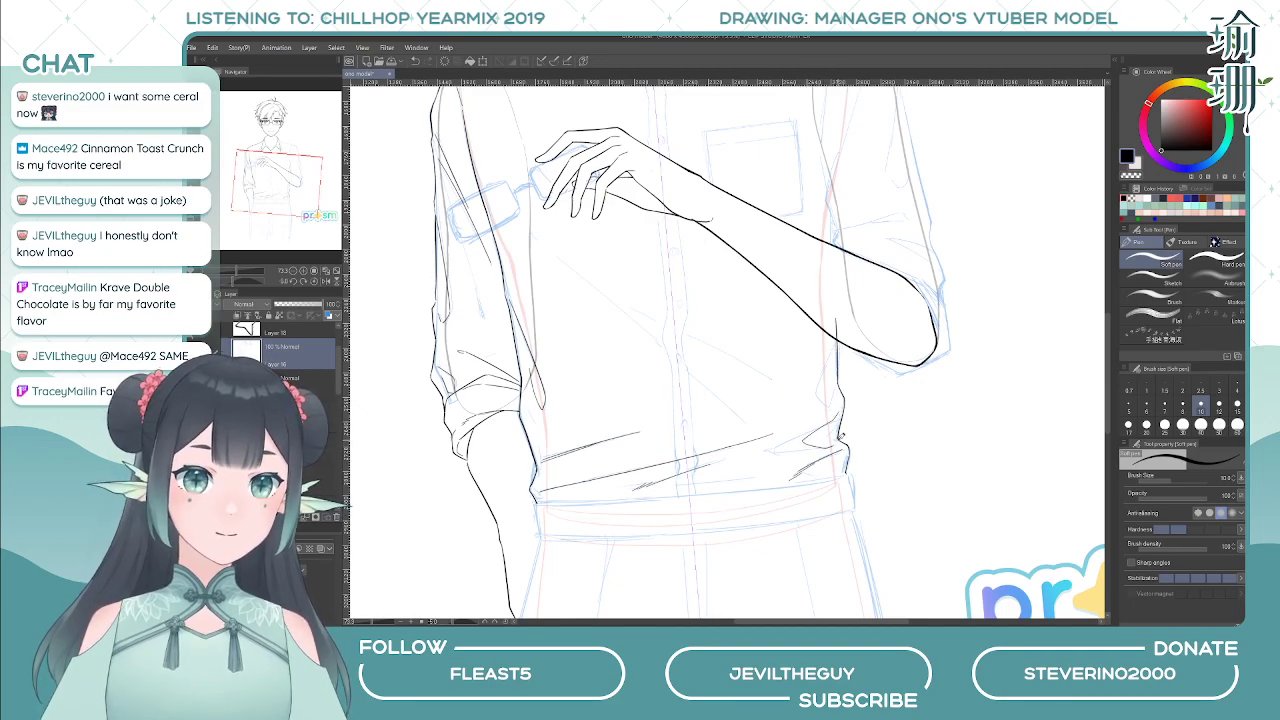
{"action": "key", "text": "h"}
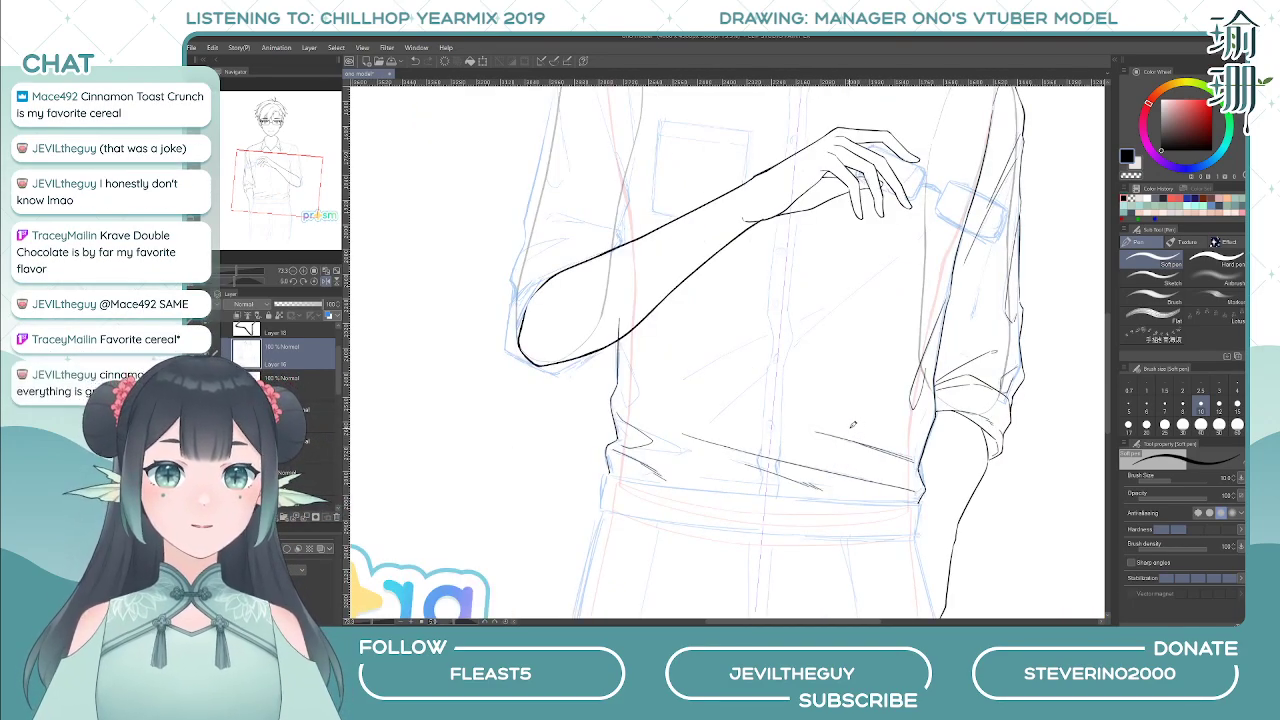
{"action": "key", "text": "h"}
{"action": "mouse_move", "coordinate": [843, 408]}
{"action": "left_mouse_down"}
{"action": "mouse_move", "coordinate": [808, 446]}
{"action": "mouse_move", "coordinate": [829, 447]}
{"action": "left_mouse_up"}
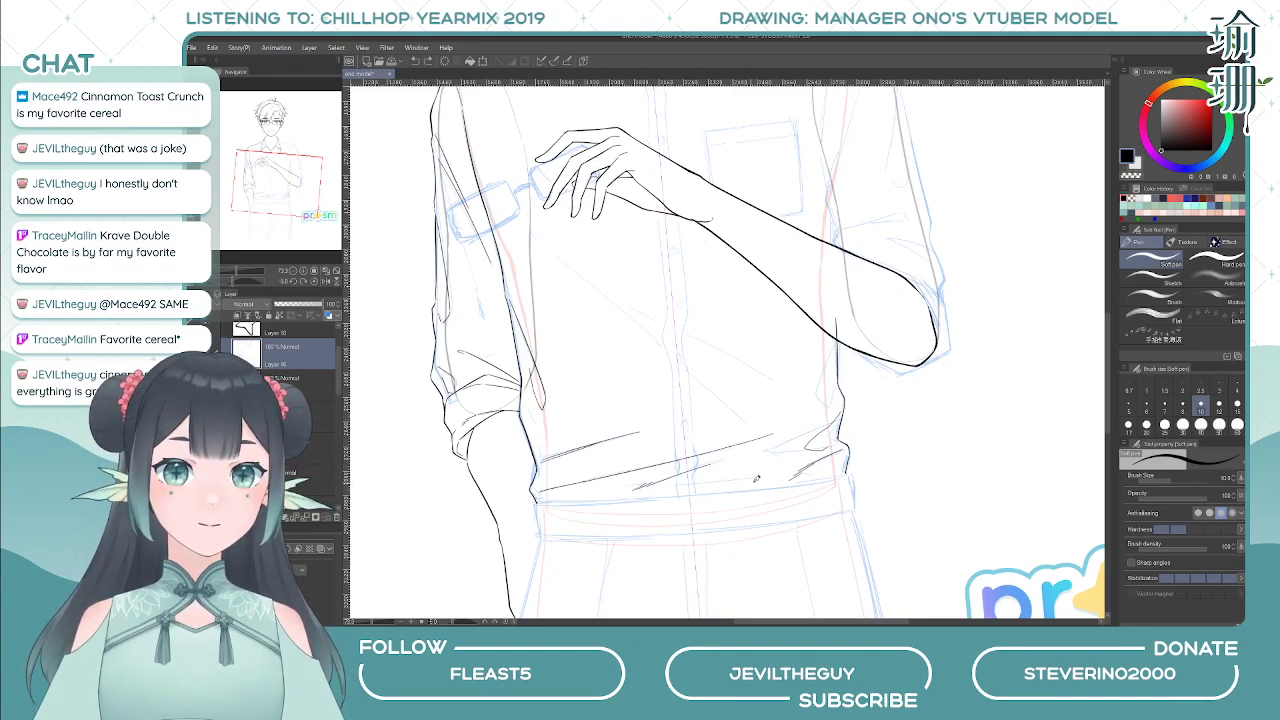
- Try to ink a shallow fold line beneath the middle accent line, running toward the button placket
{"action": "mouse_move", "coordinate": [767, 474]}
{"action": "left_mouse_down"}
{"action": "mouse_move", "coordinate": [701, 485]}
{"action": "mouse_move", "coordinate": [735, 457]}
{"action": "mouse_move", "coordinate": [672, 487]}
{"action": "left_mouse_up"}
{"action": "key", "text": "ctrl+z"}
{"action": "key", "text": "ctrl+z"}
{"action": "left_click_drag", "start_coordinate": [753, 479], "coordinate": [671, 489]}
{"action": "key", "text": "ctrl+z"}
{"action": "key", "text": "ctrl+z"}
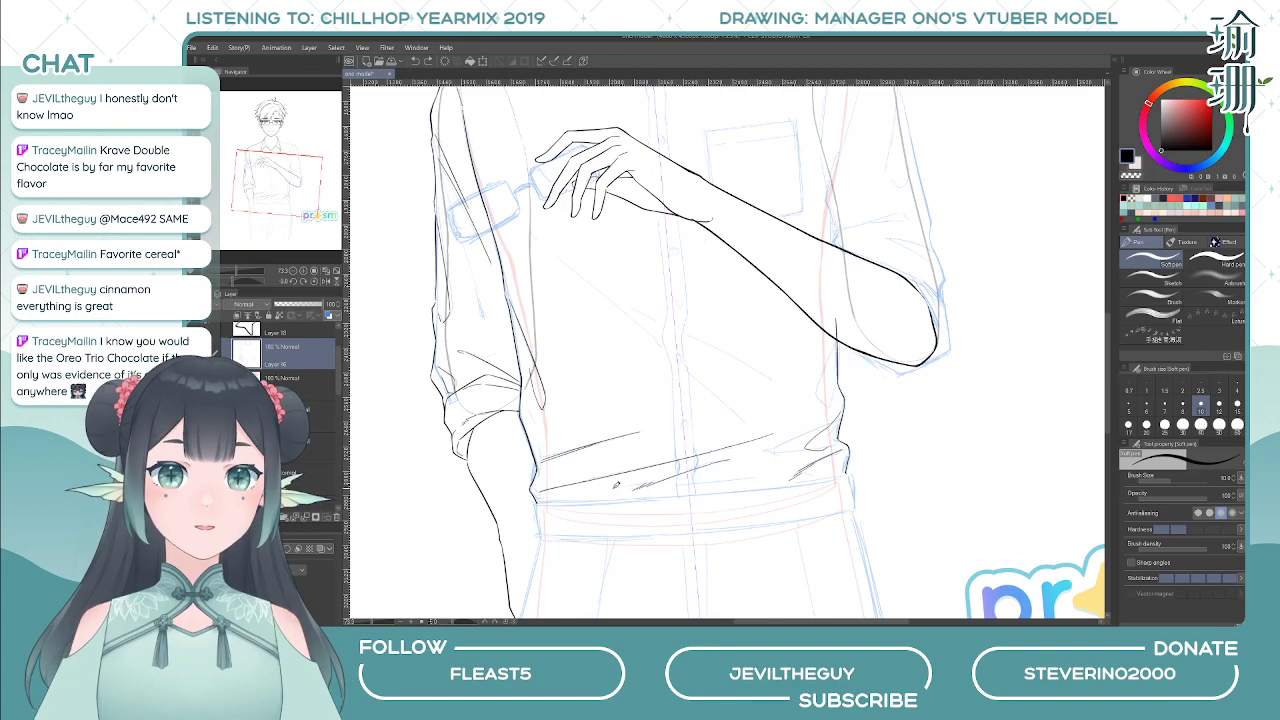
{"action": "left_click_drag", "start_coordinate": [748, 477], "coordinate": [668, 487]}
{"action": "key", "text": "ctrl+z"}
- Try to ink the shirt's lower edge along the waistband, from near the short folds to the opposite side contour
{"action": "left_click_drag", "start_coordinate": [774, 483], "coordinate": [667, 496]}
{"action": "key", "text": "ctrl+z"}
{"action": "left_click_drag", "start_coordinate": [765, 481], "coordinate": [638, 498]}
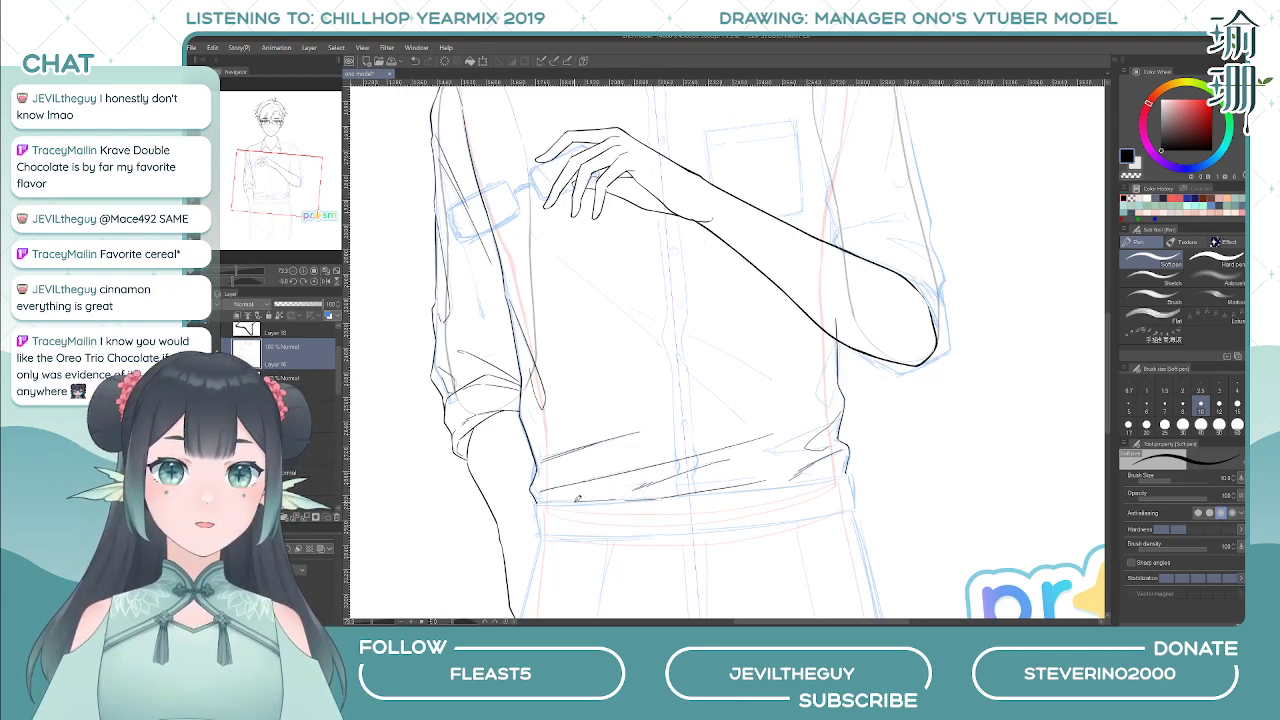
{"action": "left_click_drag", "start_coordinate": [574, 501], "coordinate": [539, 501]}
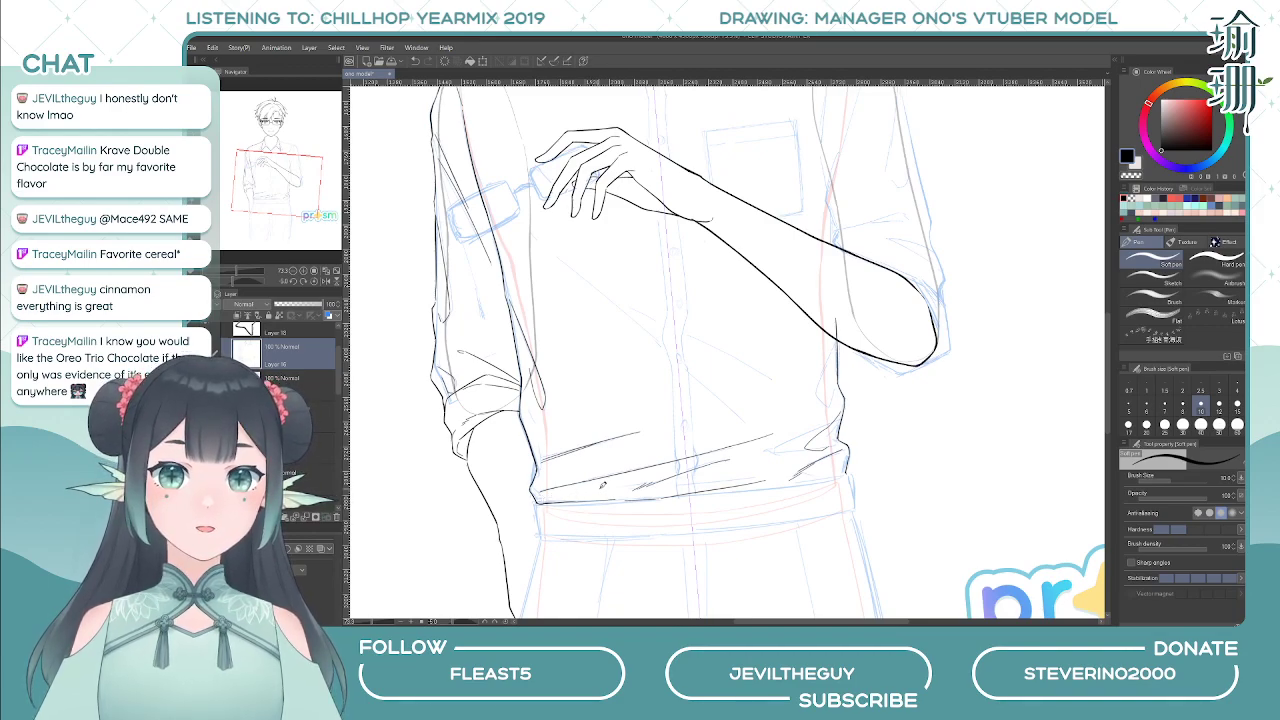
{"action": "key", "text": "ctrl+z"}
{"action": "key", "text": "ctrl+z"}
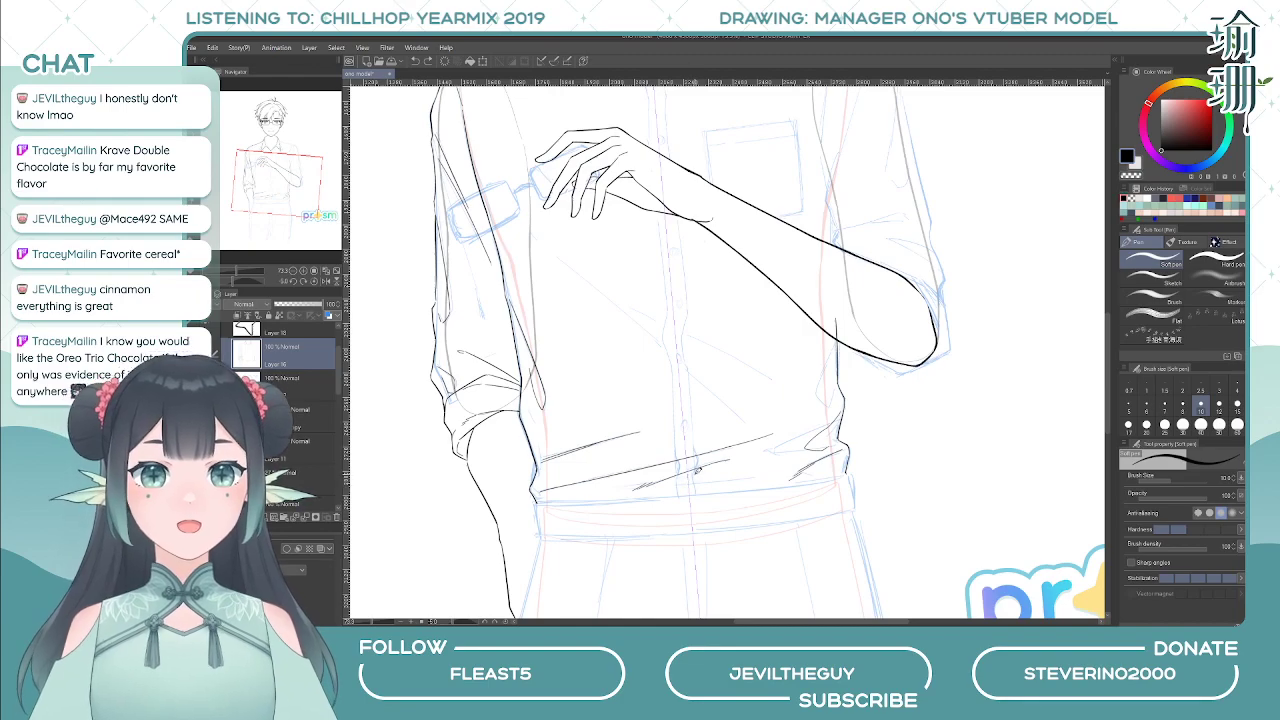
- Sketch a small side-view diagram of a layered cookie with arrows at its layers in the blank canvas beside the elbow
{"action": "key", "text": "asciicircum"}
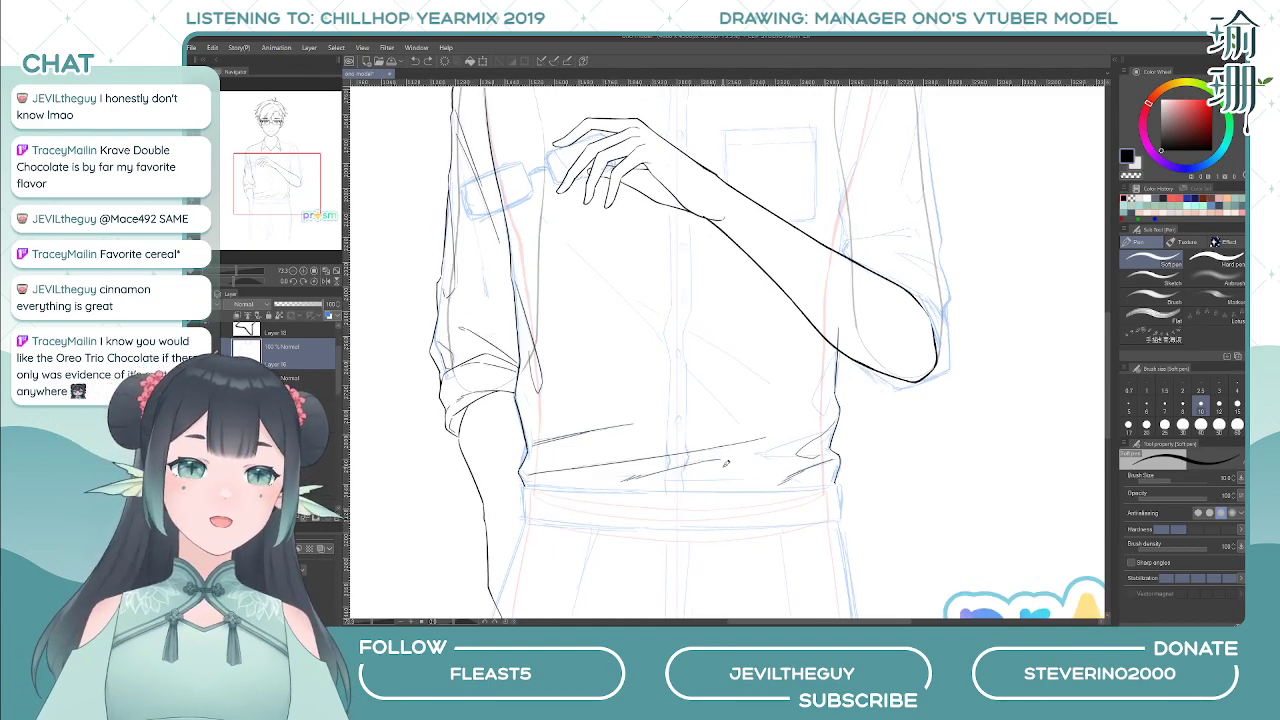
{"action": "left_click_drag", "start_coordinate": [967, 401], "coordinate": [780, 403]}
{"action": "left_click_drag", "start_coordinate": [917, 376], "coordinate": [818, 391]}
{"action": "left_click_drag", "start_coordinate": [919, 378], "coordinate": [821, 392]}
{"action": "key", "text": "ctrl+z"}
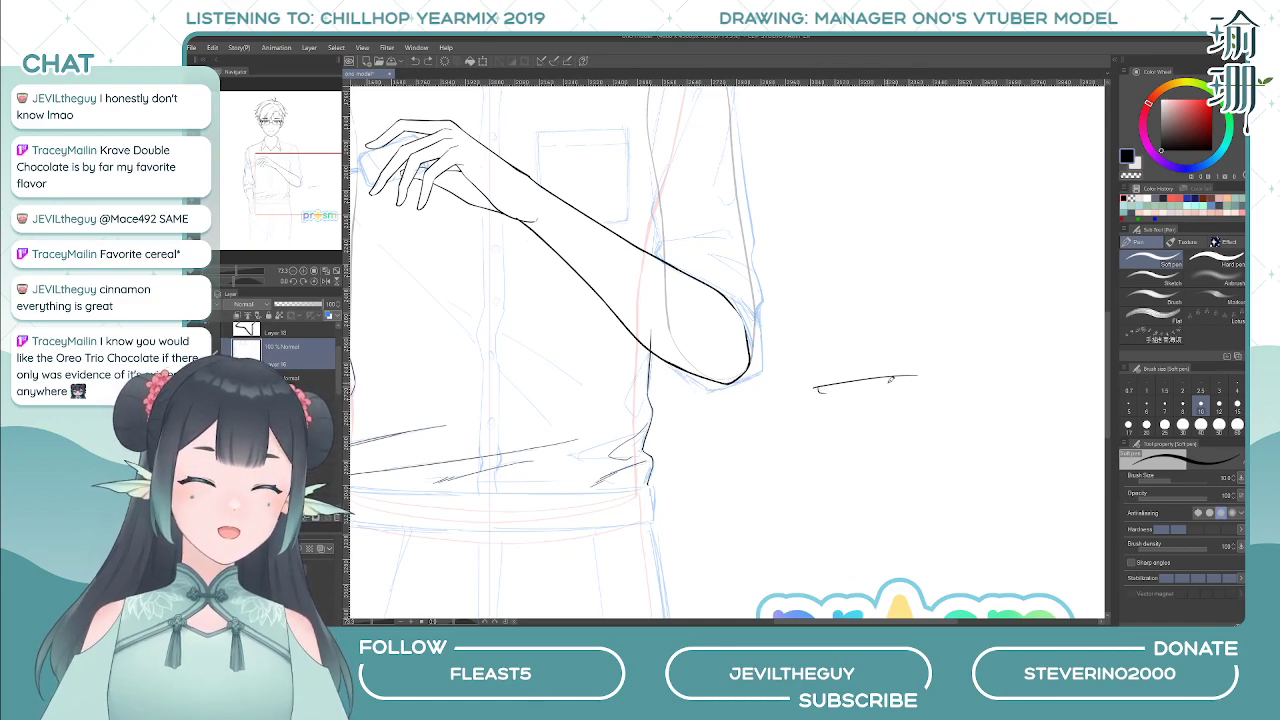
{"action": "left_click_drag", "start_coordinate": [921, 375], "coordinate": [816, 390]}
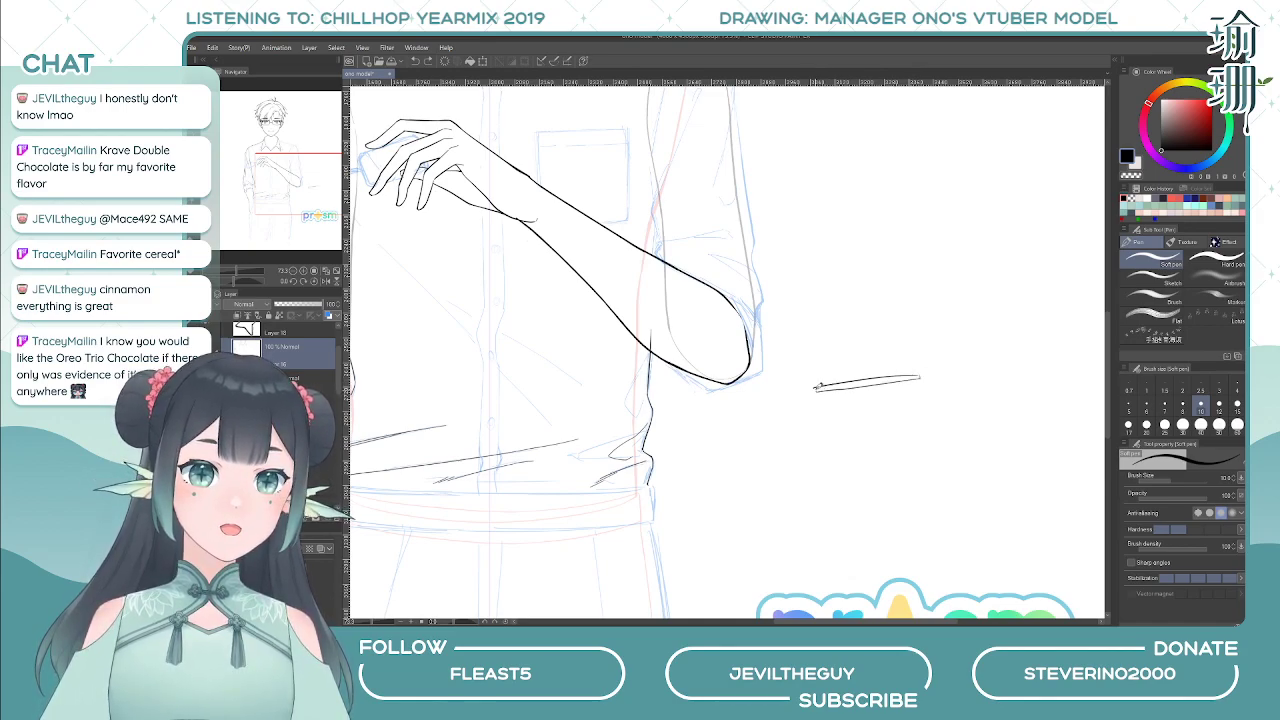
{"action": "left_click_drag", "start_coordinate": [916, 385], "coordinate": [830, 391]}
{"action": "mouse_move", "coordinate": [918, 388]}
{"action": "left_mouse_down"}
{"action": "mouse_move", "coordinate": [879, 405]}
{"action": "mouse_move", "coordinate": [829, 402]}
{"action": "mouse_move", "coordinate": [919, 395]}
{"action": "mouse_move", "coordinate": [842, 406]}
{"action": "left_mouse_up"}
{"action": "key", "text": "ctrl+z"}
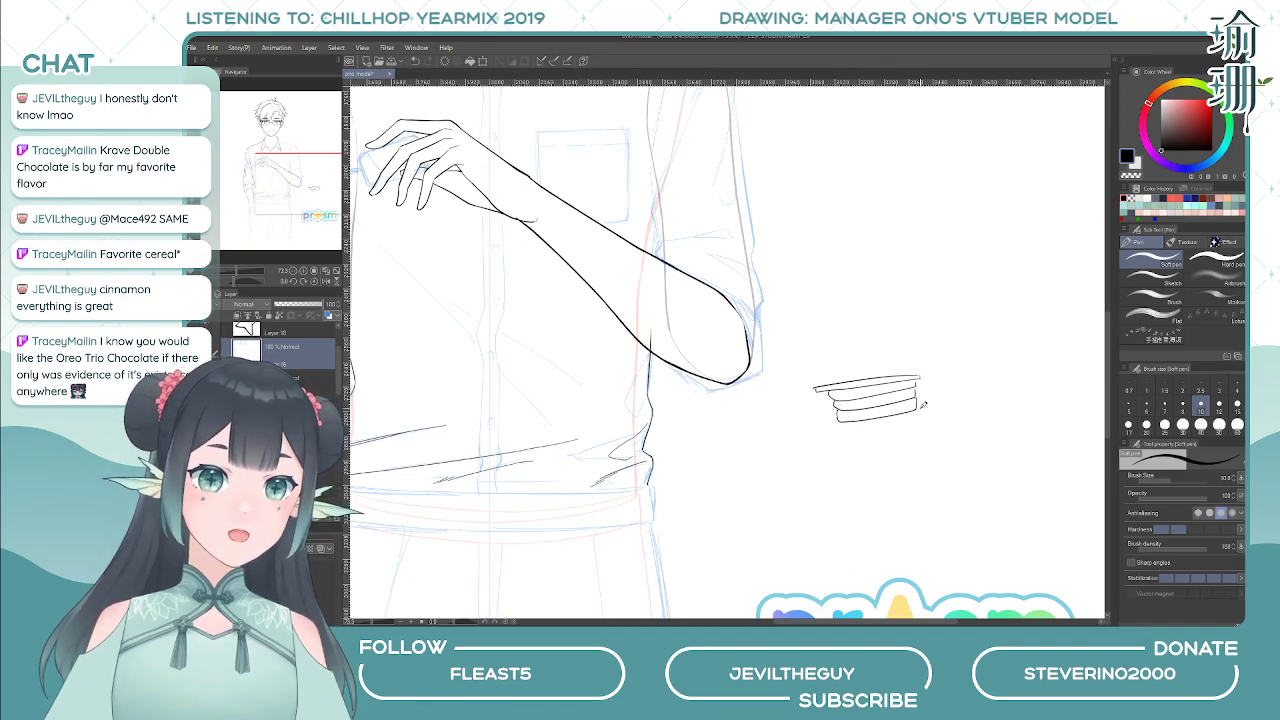
{"action": "left_click_drag", "start_coordinate": [928, 405], "coordinate": [821, 424]}
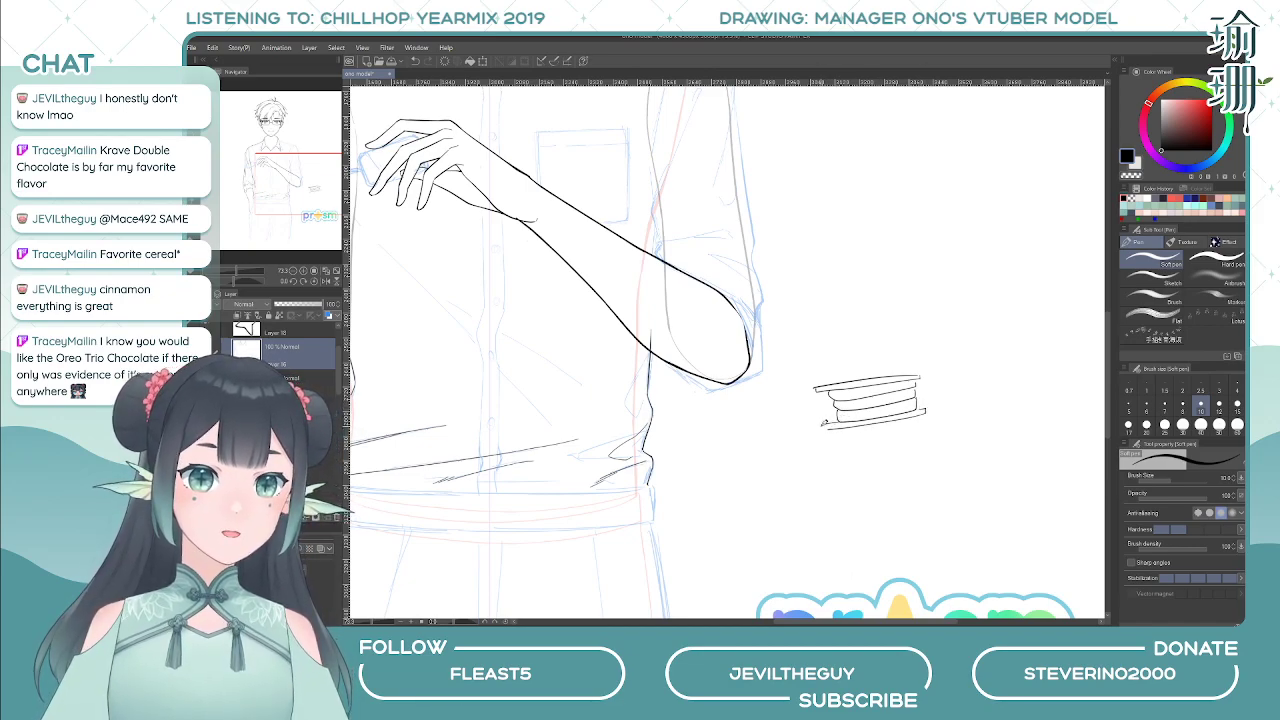
{"action": "mouse_move", "coordinate": [940, 379]}
{"action": "left_mouse_down"}
{"action": "mouse_move", "coordinate": [917, 385]}
{"action": "mouse_move", "coordinate": [924, 401]}
{"action": "mouse_move", "coordinate": [944, 382]}
{"action": "mouse_move", "coordinate": [942, 394]}
{"action": "left_mouse_up"}
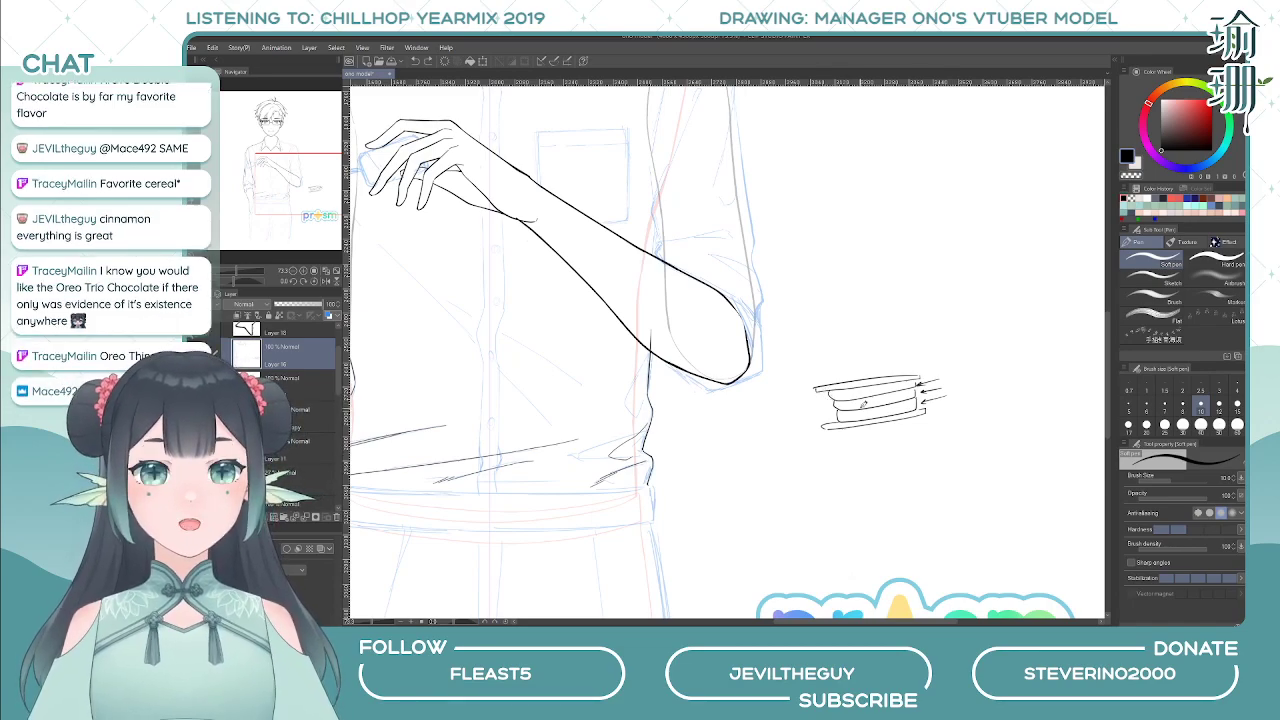
- Erase the layered cookie doodle beside the elbow
{"action": "key", "text": "e"}
{"action": "mouse_move", "coordinate": [878, 366]}
{"action": "left_mouse_down"}
{"action": "mouse_move", "coordinate": [935, 372]}
{"action": "mouse_move", "coordinate": [931, 348]}
{"action": "mouse_move", "coordinate": [939, 369]}
{"action": "mouse_move", "coordinate": [944, 405]}
{"action": "mouse_move", "coordinate": [915, 448]}
{"action": "mouse_move", "coordinate": [895, 346]}
{"action": "mouse_move", "coordinate": [878, 355]}
{"action": "mouse_move", "coordinate": [896, 464]}
{"action": "mouse_move", "coordinate": [871, 451]}
{"action": "mouse_move", "coordinate": [877, 376]}
{"action": "mouse_move", "coordinate": [857, 345]}
{"action": "mouse_move", "coordinate": [844, 359]}
{"action": "mouse_move", "coordinate": [840, 445]}
{"action": "mouse_move", "coordinate": [846, 414]}
{"action": "mouse_move", "coordinate": [817, 382]}
{"action": "left_mouse_up"}
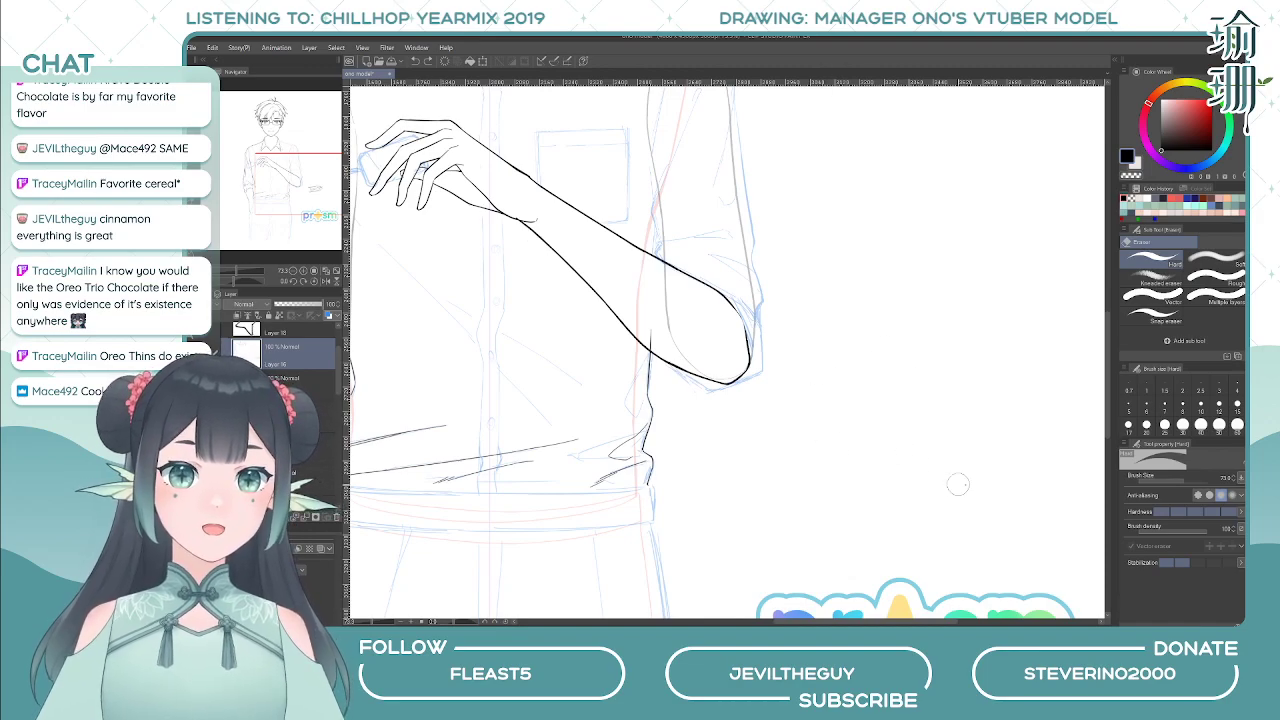
{"action": "key", "text": "p"}
- Extend the lower ends of the shirt's side contours down over the waistband, working in mirrored view
{"action": "left_click_drag", "start_coordinate": [648, 390], "coordinate": [688, 414]}
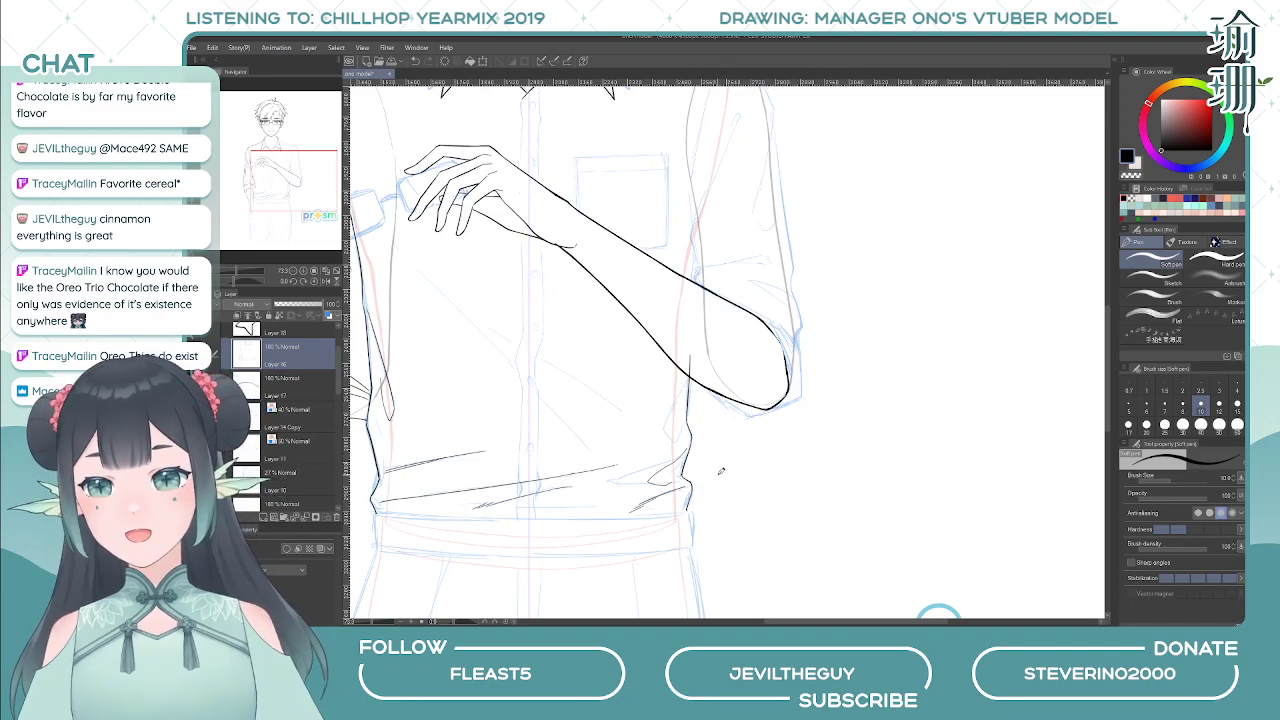
{"action": "left_click_drag", "start_coordinate": [673, 437], "coordinate": [714, 328]}
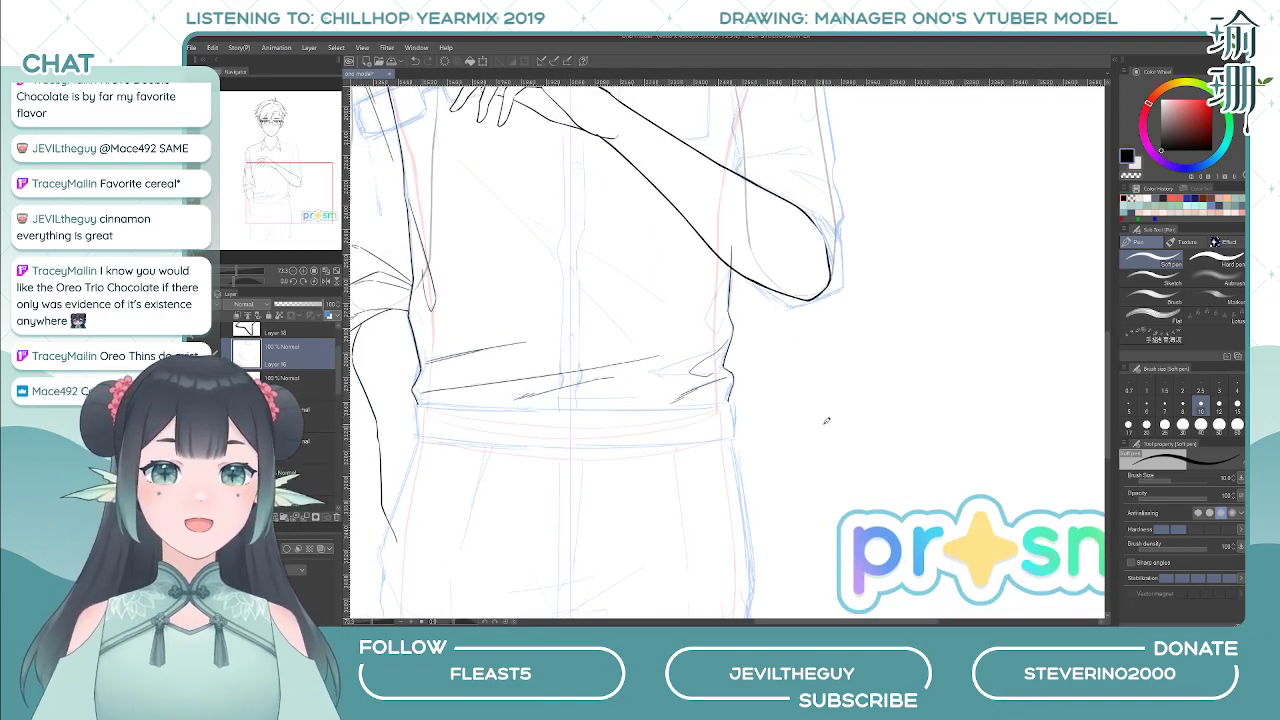
{"action": "key", "text": "h"}
{"action": "left_click_drag", "start_coordinate": [806, 403], "coordinate": [787, 390]}
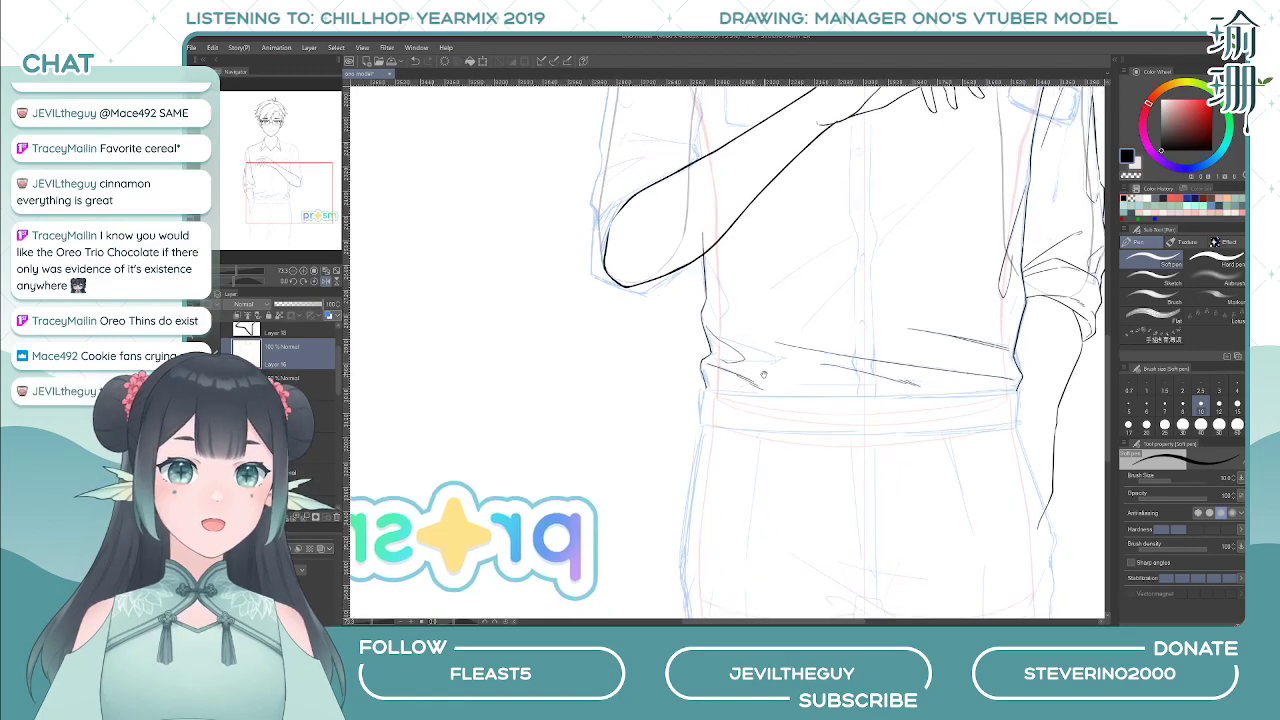
{"action": "key", "text": "e"}
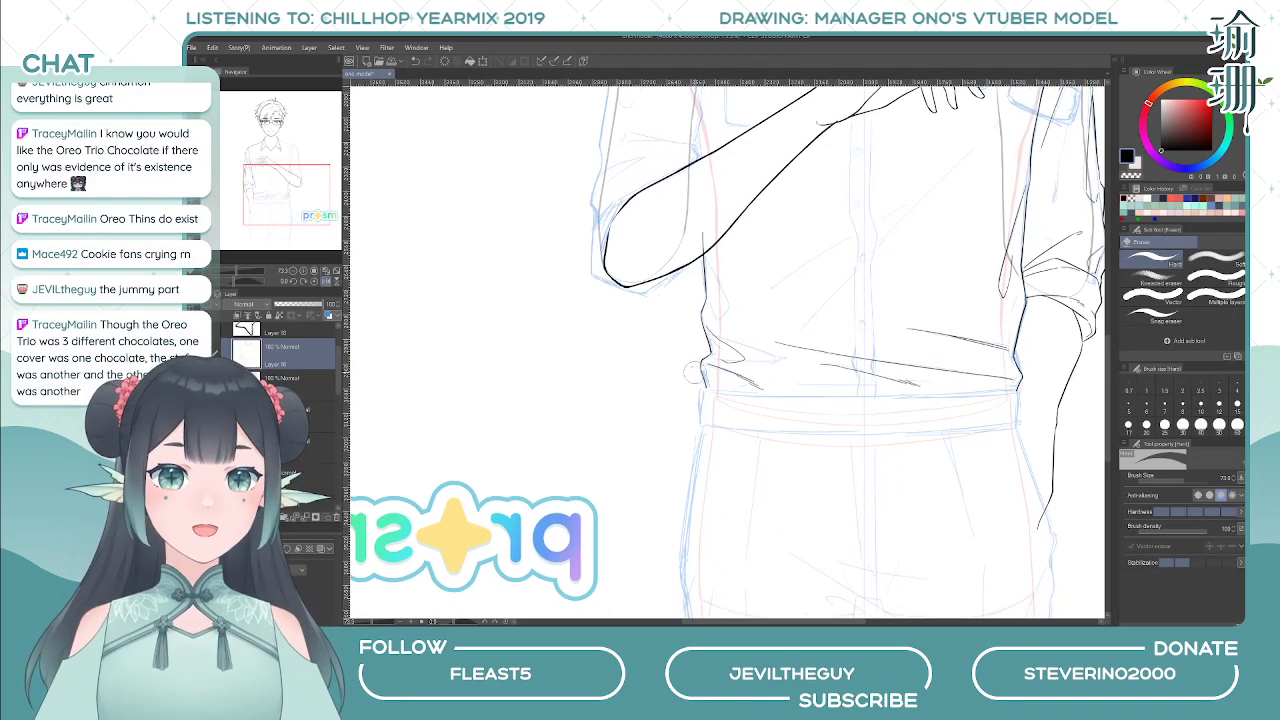
{"action": "key", "text": "p"}
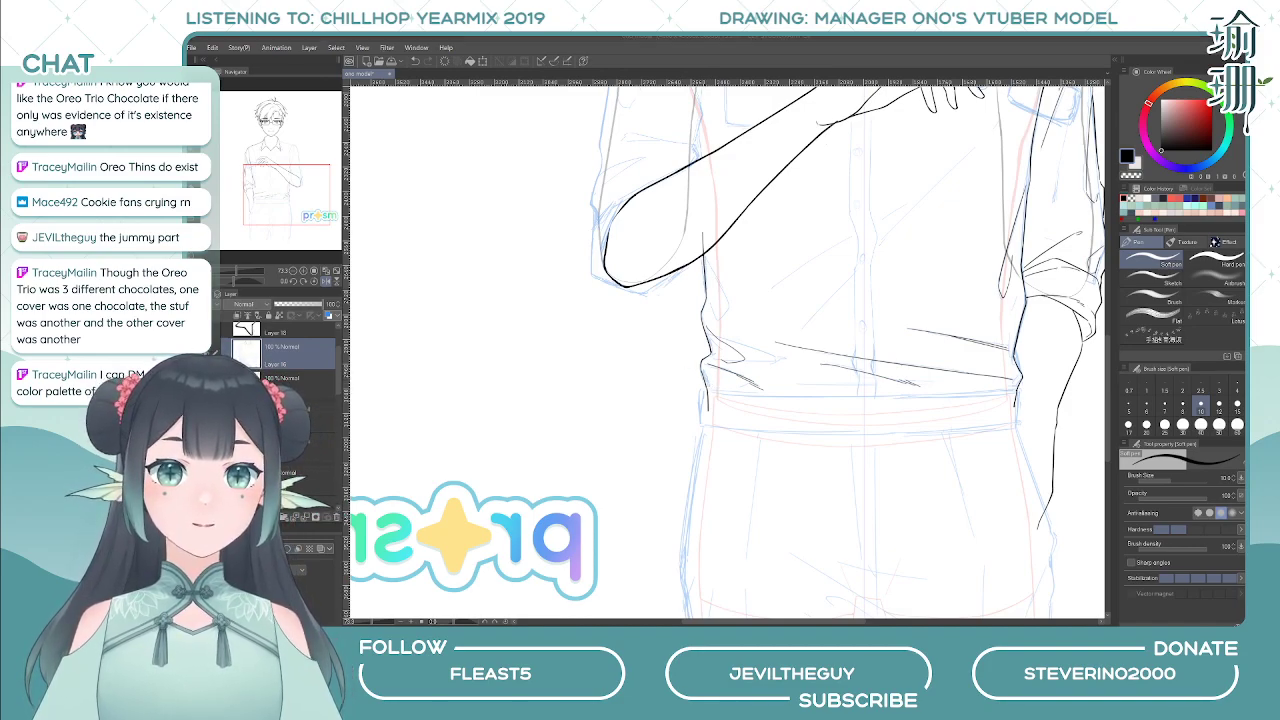
- Erase the long fold line crossing the shirt's waist and show the blue sketch again
{"action": "left_click_drag", "start_coordinate": [736, 398], "coordinate": [652, 440]}
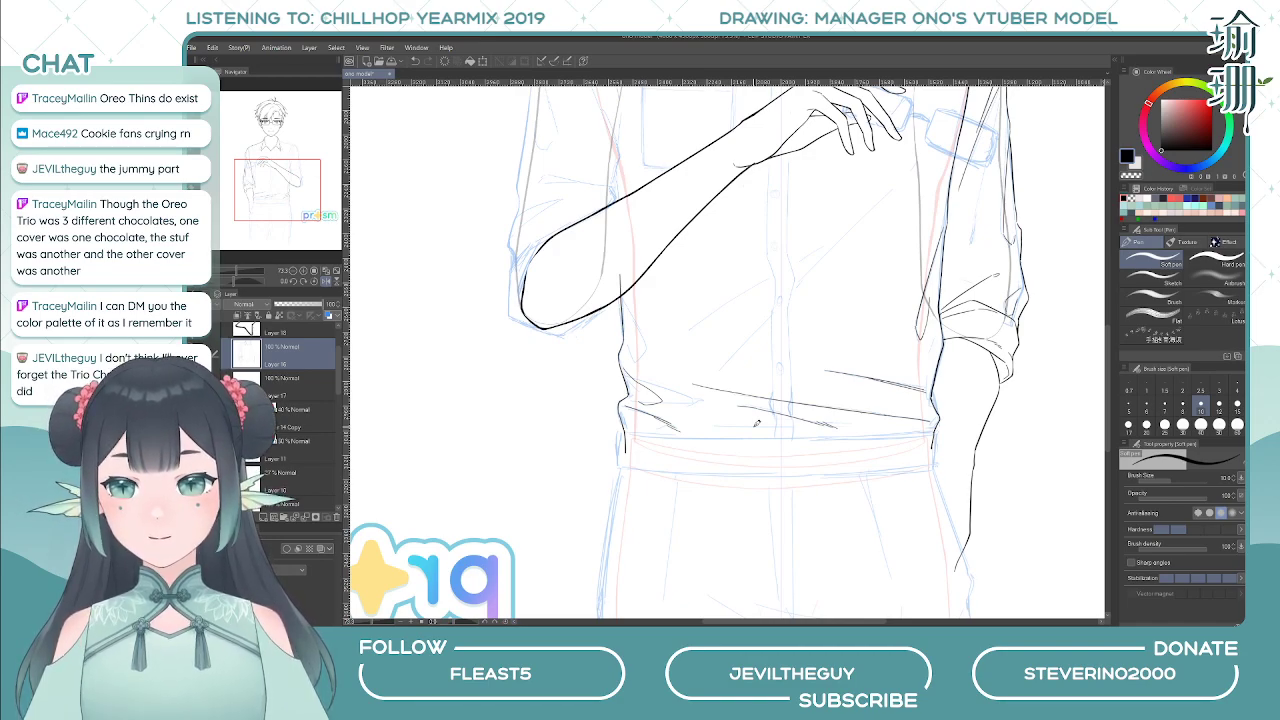
{"action": "mouse_move", "coordinate": [688, 399]}
{"action": "left_mouse_down"}
{"action": "mouse_move", "coordinate": [641, 419]}
{"action": "mouse_move", "coordinate": [742, 347]}
{"action": "left_mouse_up"}
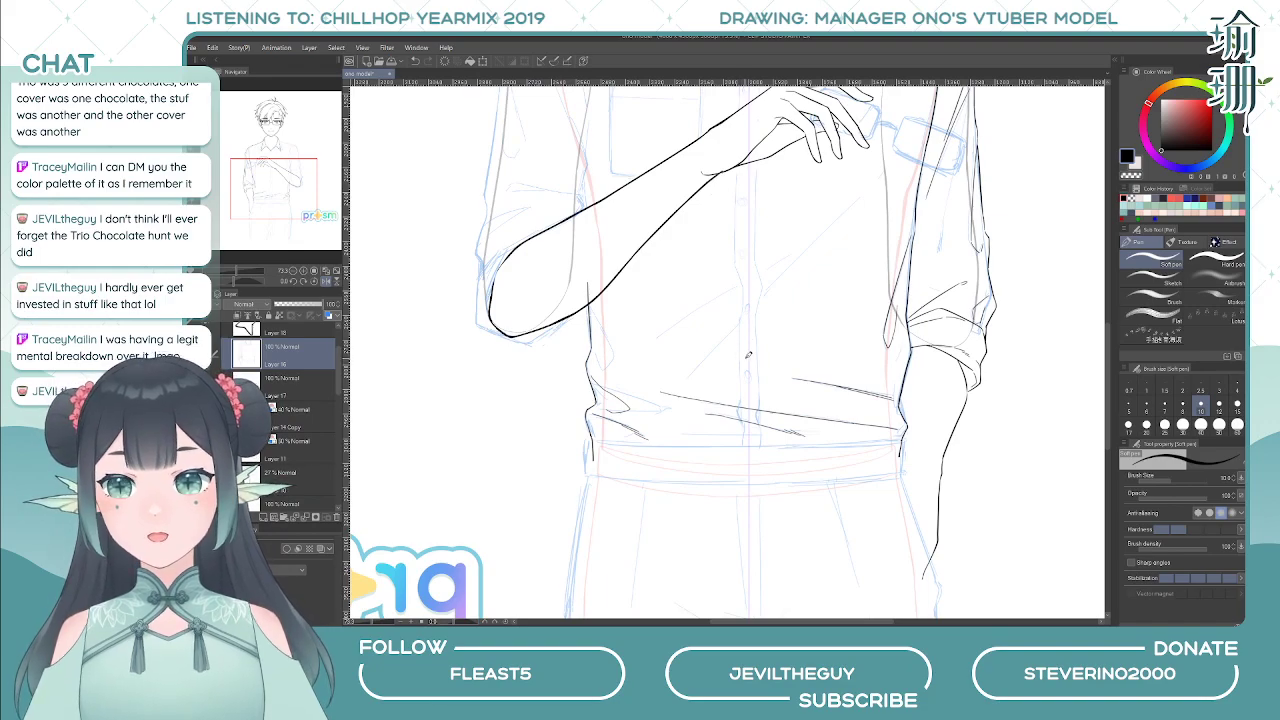
{"action": "left_click_drag", "start_coordinate": [675, 257], "coordinate": [644, 332]}
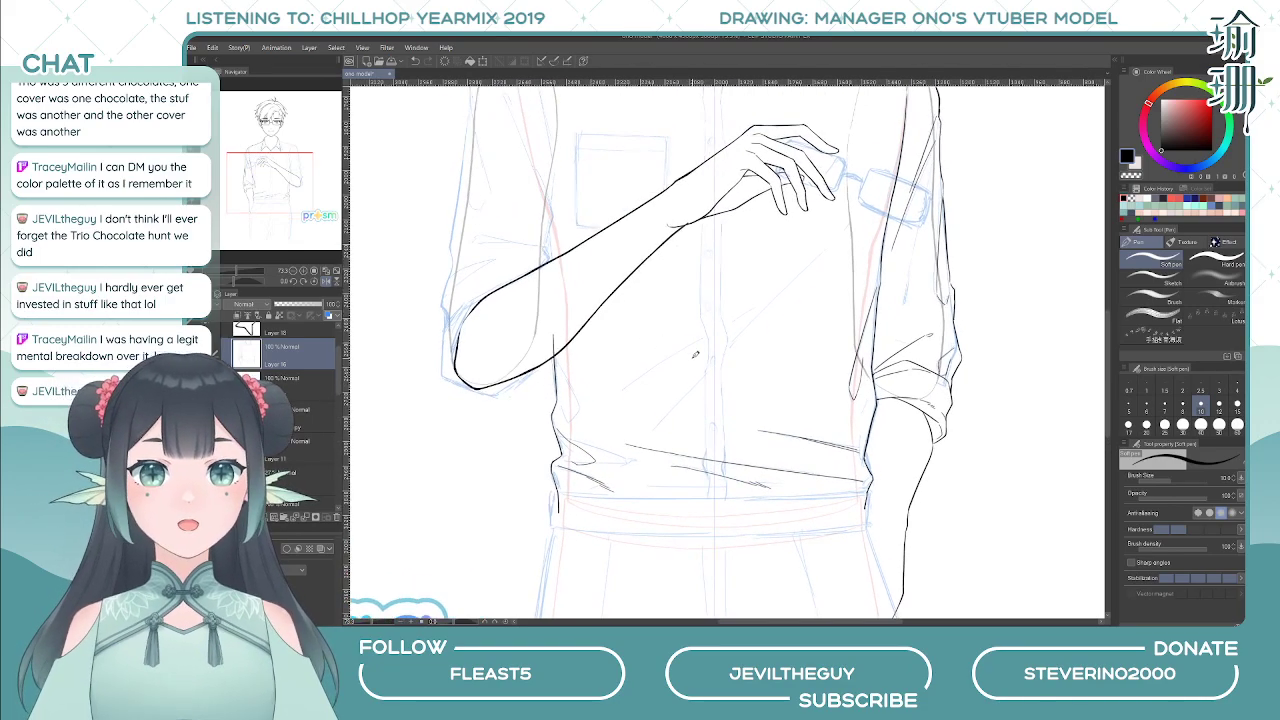
{"action": "key", "text": "h"}
{"action": "left_click_drag", "start_coordinate": [708, 352], "coordinate": [675, 390]}
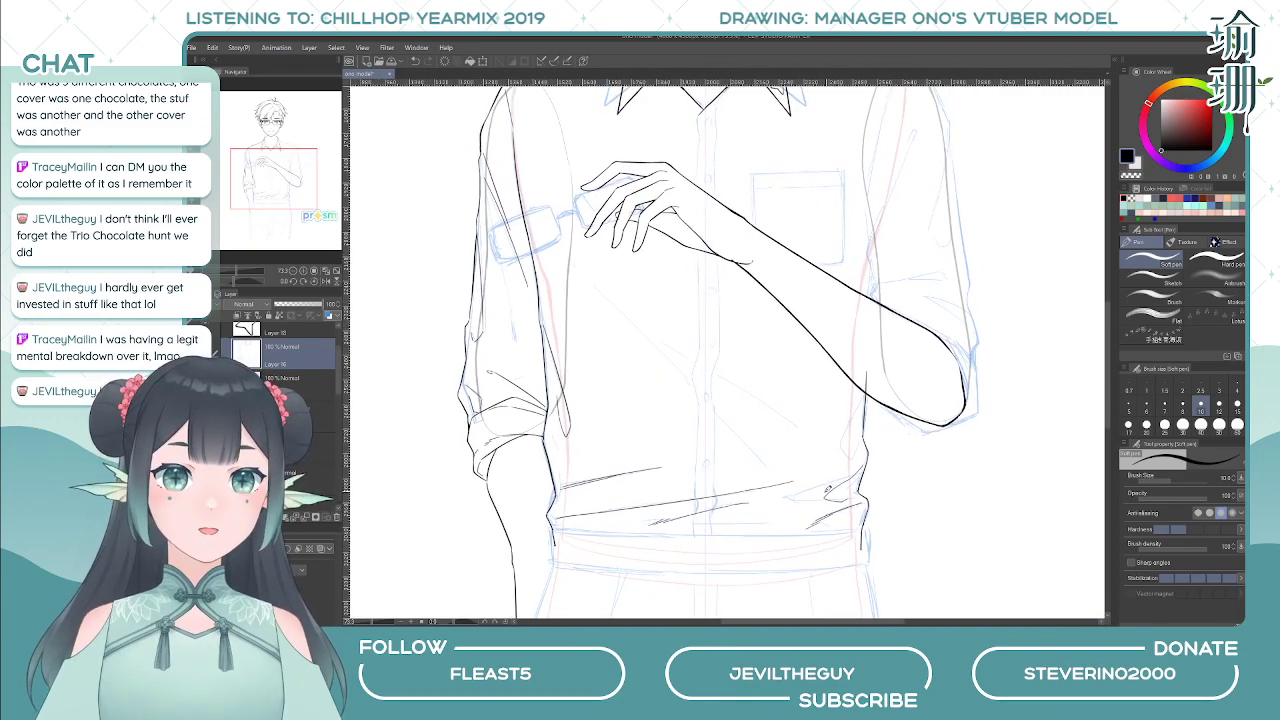
{"action": "scroll", "coordinate": [567, 427], "scroll_direction": "down", "scroll_amount": 3}
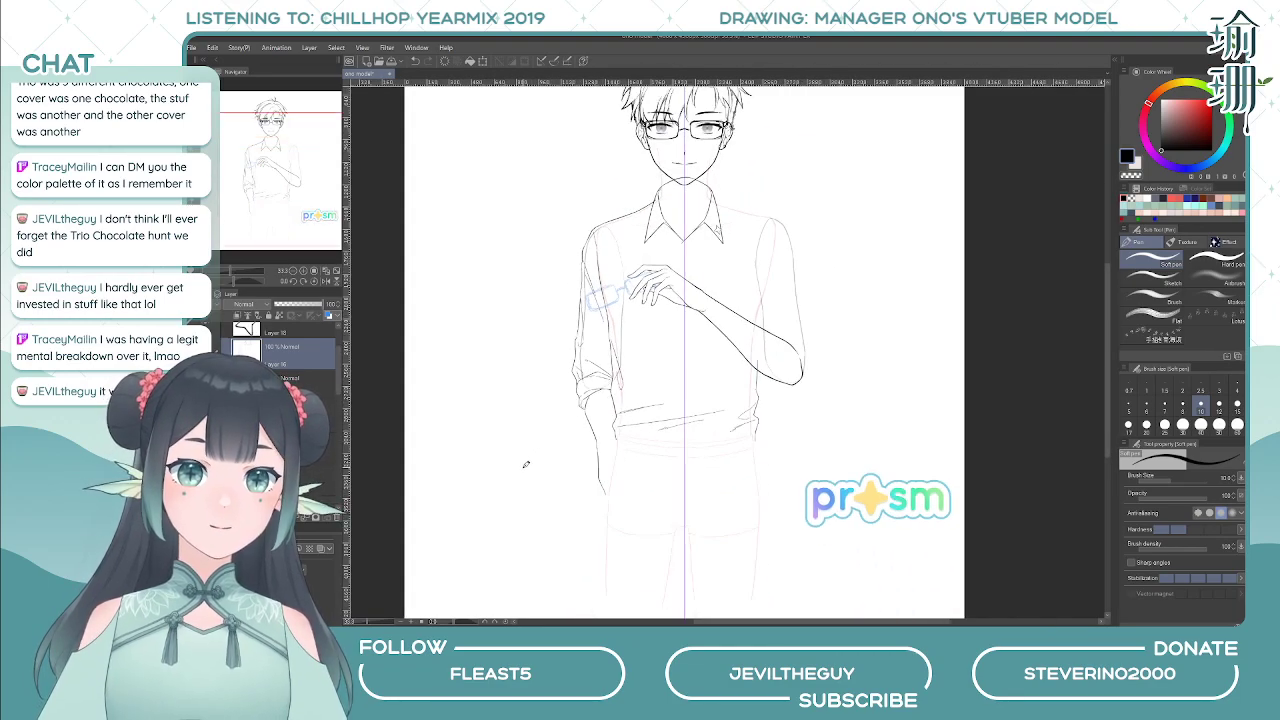
{"action": "scroll", "coordinate": [549, 449], "scroll_direction": "up", "scroll_amount": 2}
{"action": "key", "text": "e"}
{"action": "scroll", "coordinate": [537, 345], "scroll_direction": "up", "scroll_amount": 1}
{"action": "mouse_move", "coordinate": [655, 476]}
{"action": "left_mouse_down"}
{"action": "mouse_move", "coordinate": [750, 454]}
{"action": "mouse_move", "coordinate": [673, 474]}
{"action": "mouse_move", "coordinate": [754, 460]}
{"action": "left_mouse_up"}
{"action": "left_click_drag", "start_coordinate": [828, 441], "coordinate": [782, 451]}
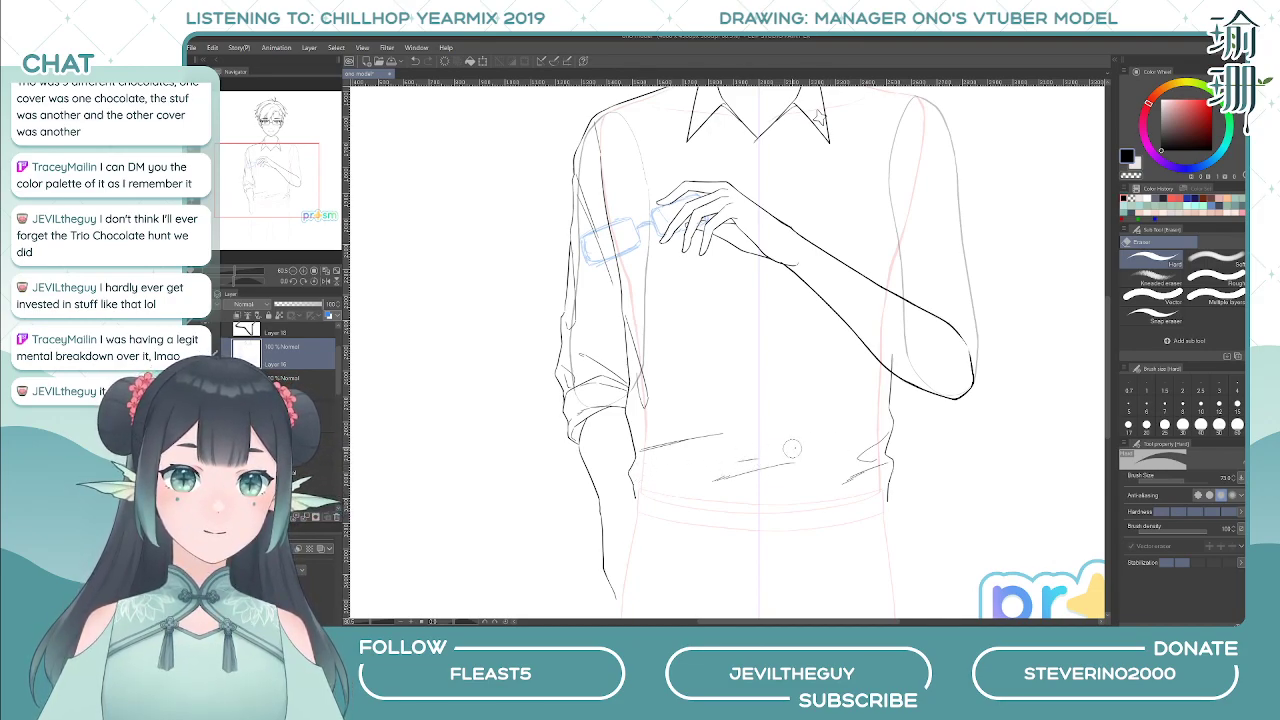
{"action": "key", "text": "p"}
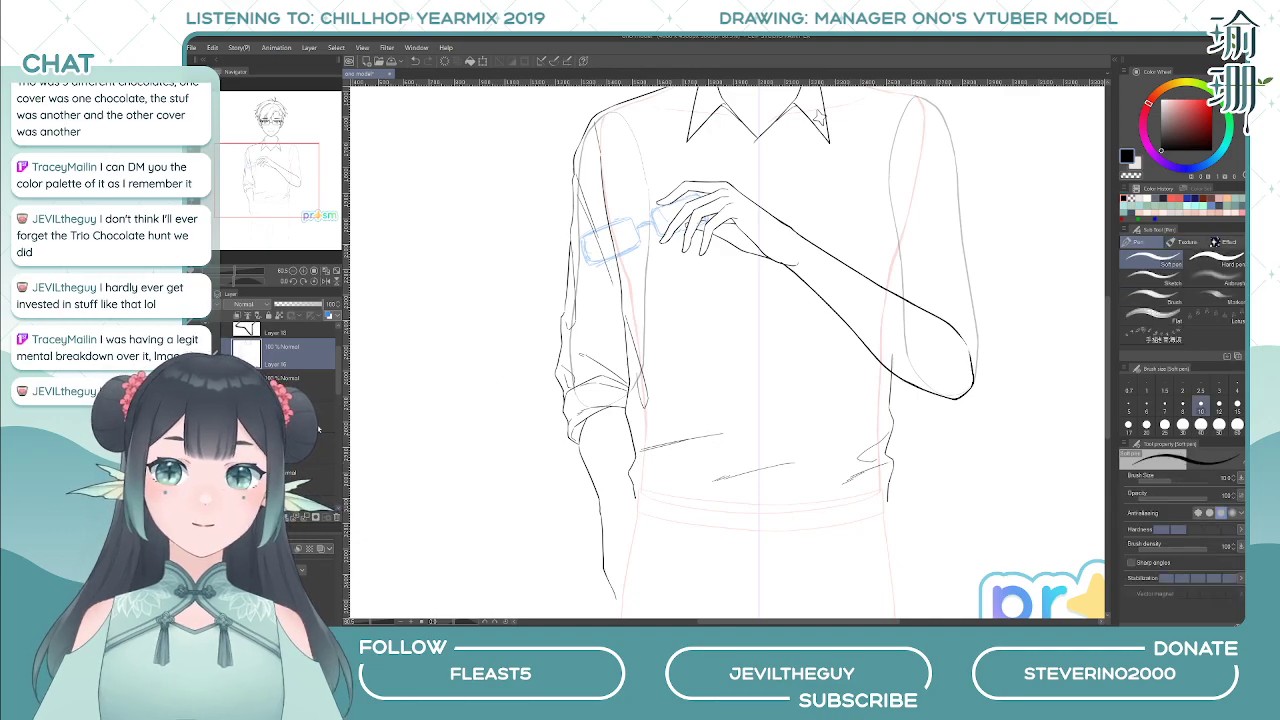
{"action": "left_click", "coordinate": [203, 441]}
- Try to ink a new long fold line above the short middle accent, running from past the button placket toward the side contour
{"action": "left_click_drag", "start_coordinate": [815, 447], "coordinate": [686, 467]}
{"action": "key", "text": "ctrl+z"}
{"action": "key", "text": "ctrl+z"}
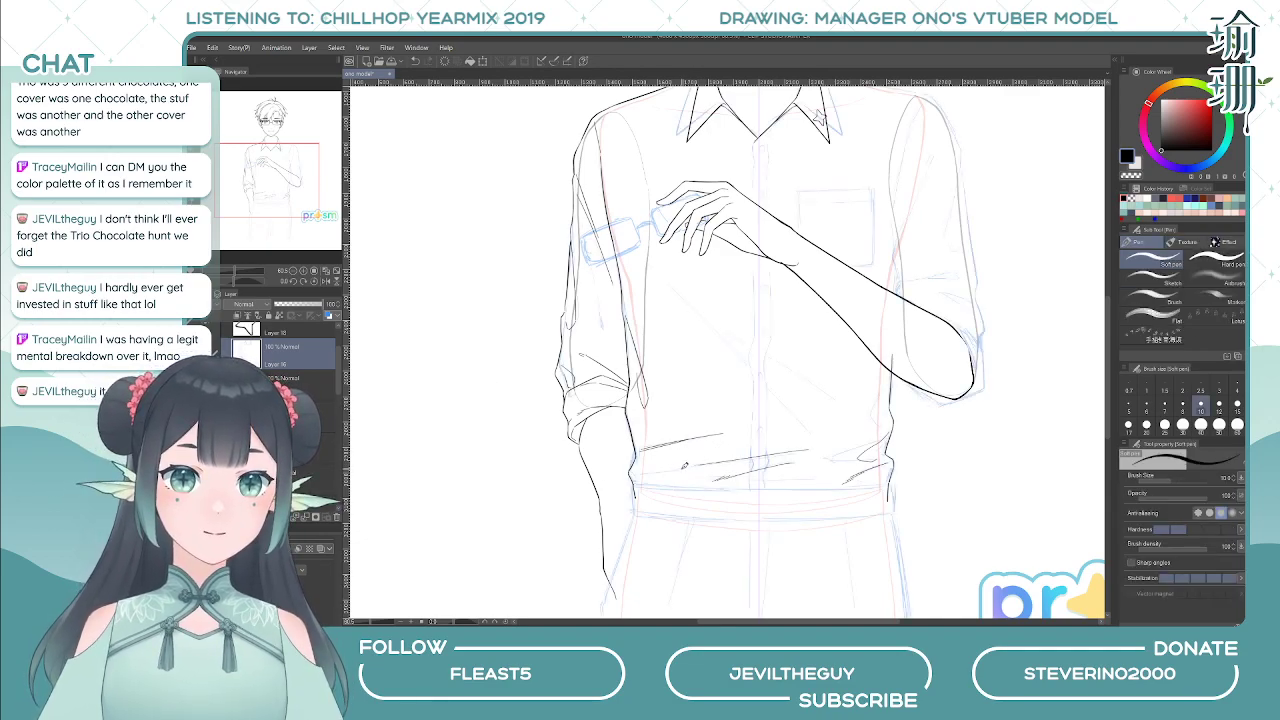
{"action": "key", "text": "ctrl+z"}
{"action": "left_click_drag", "start_coordinate": [802, 451], "coordinate": [677, 468]}
{"action": "key", "text": "ctrl+z"}
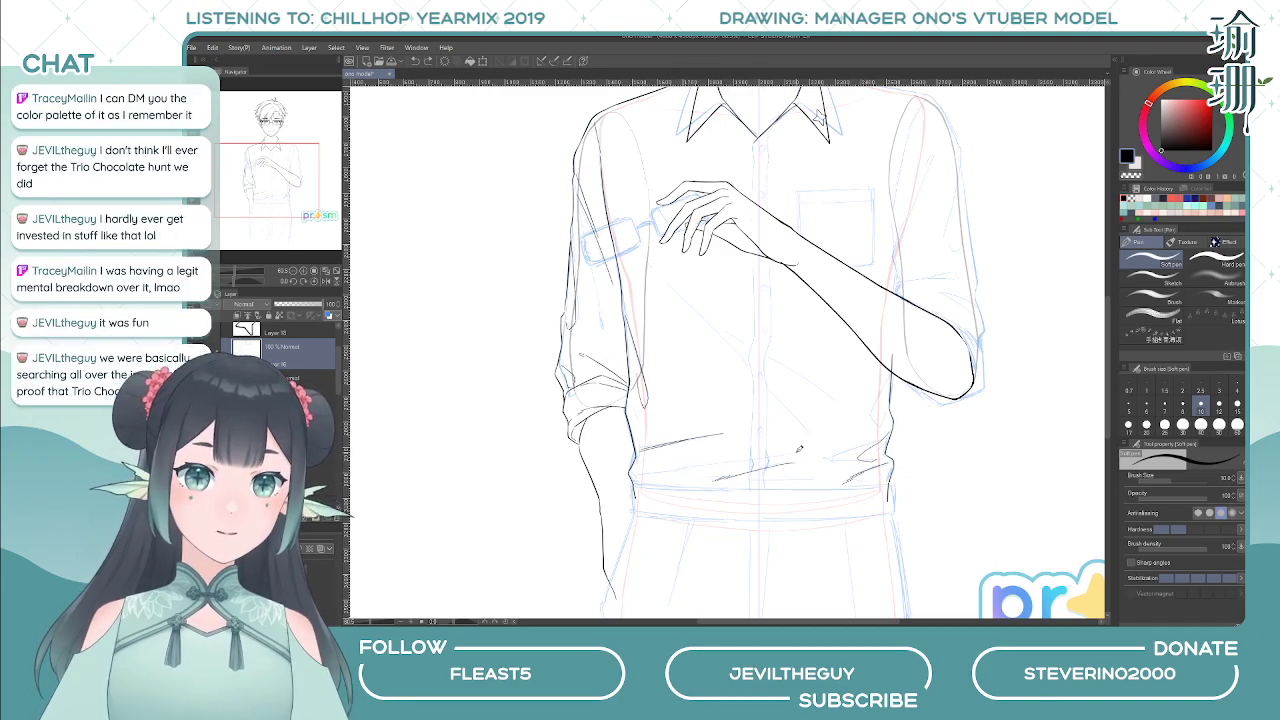
{"action": "left_click_drag", "start_coordinate": [812, 449], "coordinate": [688, 472]}
{"action": "key", "text": "ctrl+z"}
{"action": "left_click_drag", "start_coordinate": [812, 449], "coordinate": [680, 468]}
{"action": "key", "text": "ctrl+z"}
{"action": "left_click_drag", "start_coordinate": [821, 448], "coordinate": [684, 466]}
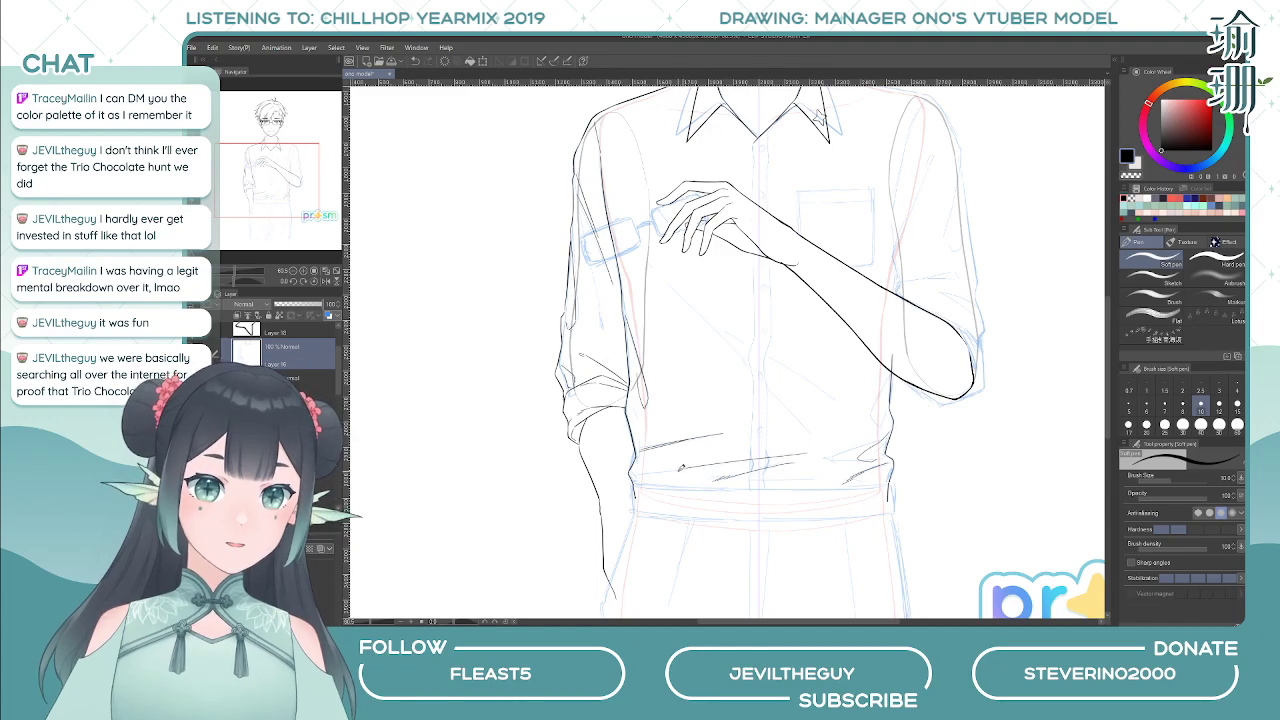
{"action": "key", "text": "ctrl+z"}
{"action": "left_click_drag", "start_coordinate": [796, 453], "coordinate": [680, 469]}
{"action": "key", "text": "ctrl+z"}
{"action": "mouse_move", "coordinate": [943, 396]}
{"action": "left_mouse_down"}
{"action": "mouse_move", "coordinate": [958, 352]}
{"action": "mouse_move", "coordinate": [875, 190]}
{"action": "left_mouse_up"}
{"action": "left_click_drag", "start_coordinate": [873, 400], "coordinate": [835, 360]}
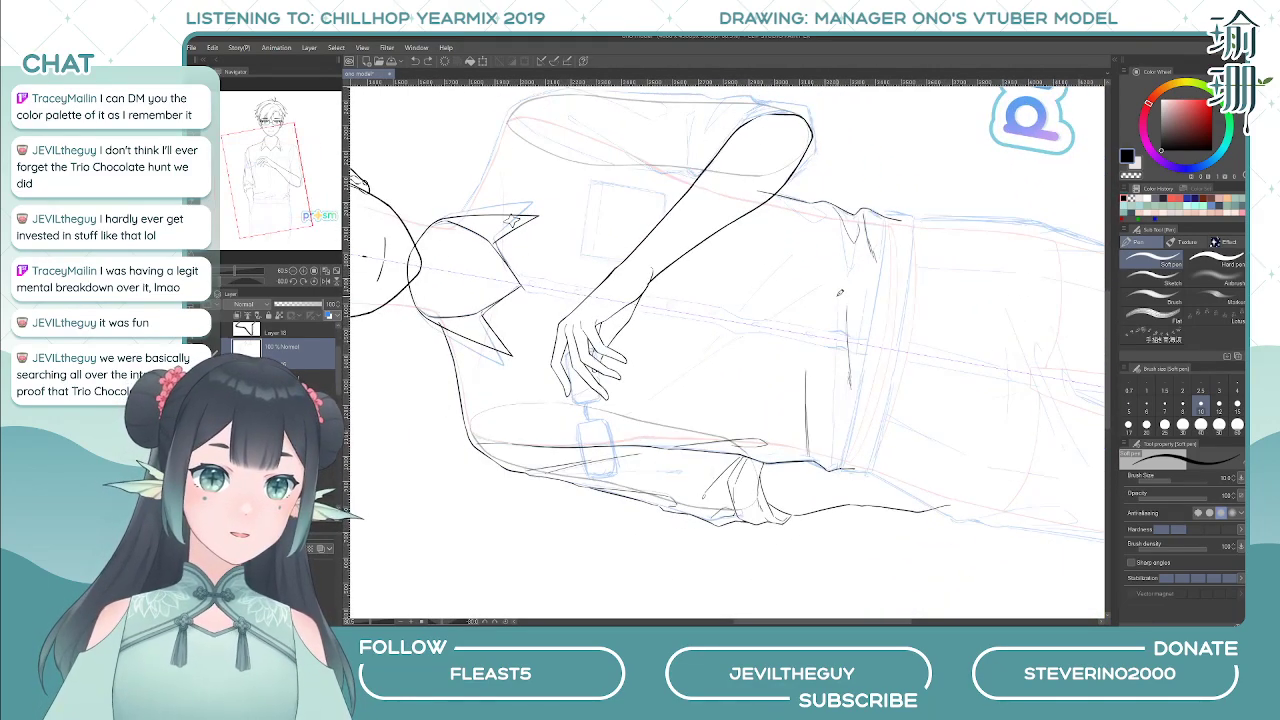
{"action": "mouse_move", "coordinate": [842, 291]}
{"action": "left_mouse_down"}
{"action": "mouse_move", "coordinate": [834, 428]}
{"action": "mouse_move", "coordinate": [768, 496]}
{"action": "mouse_move", "coordinate": [673, 498]}
{"action": "left_mouse_up"}
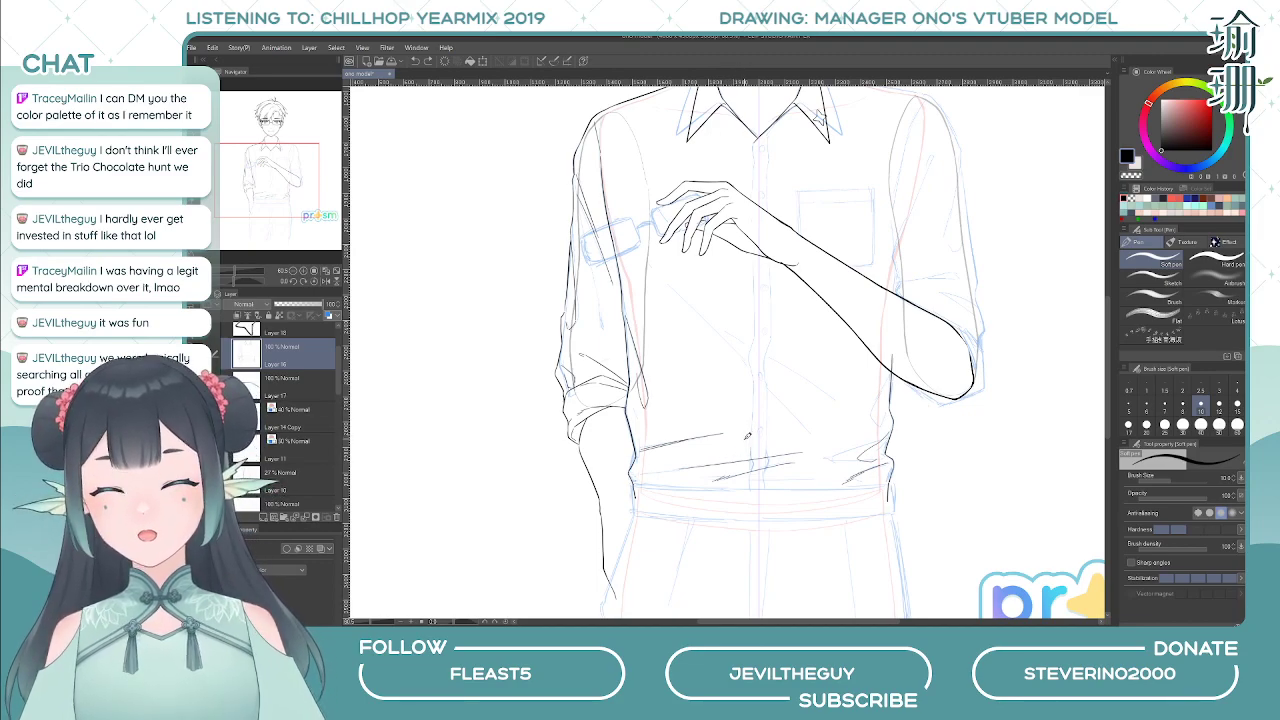
{"action": "key", "text": "ctrl+z"}
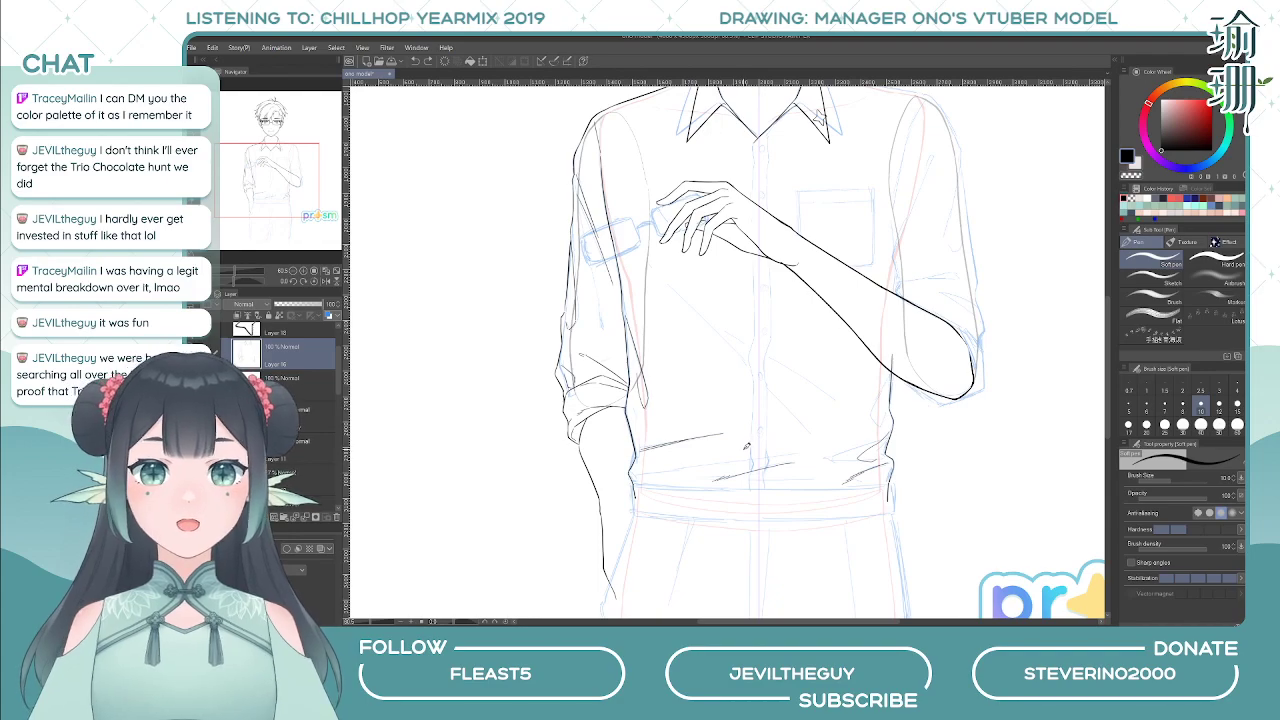
- Try to ink the long waist fold with the canvas turned sideways, sweeping across the placket down to the side contour
{"action": "key", "text": "minus"}
{"action": "key", "text": "minus"}
{"action": "key", "text": "minus"}
{"action": "key", "text": "minus"}
{"action": "key", "text": "minus"}
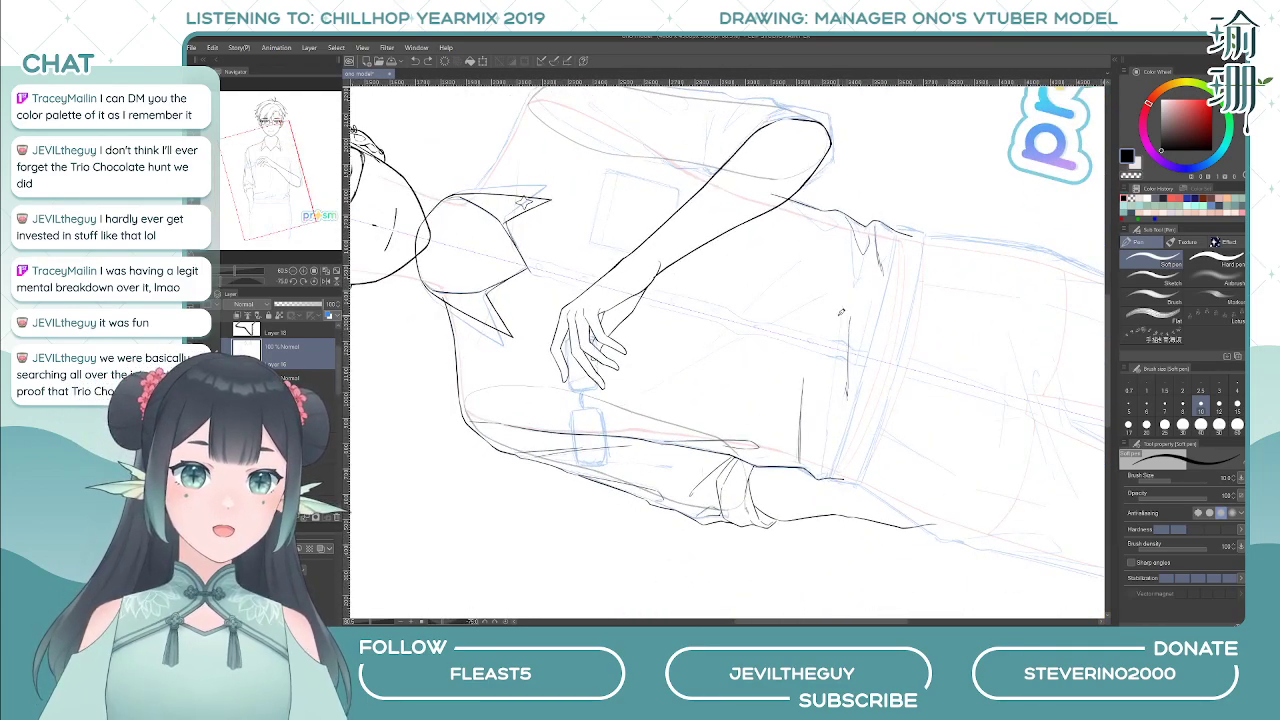
{"action": "left_click_drag", "start_coordinate": [841, 314], "coordinate": [829, 463]}
{"action": "key", "text": "ctrl+z"}
{"action": "mouse_move", "coordinate": [847, 419]}
{"action": "left_mouse_down"}
{"action": "mouse_move", "coordinate": [861, 396]}
{"action": "mouse_move", "coordinate": [797, 452]}
{"action": "left_mouse_up"}
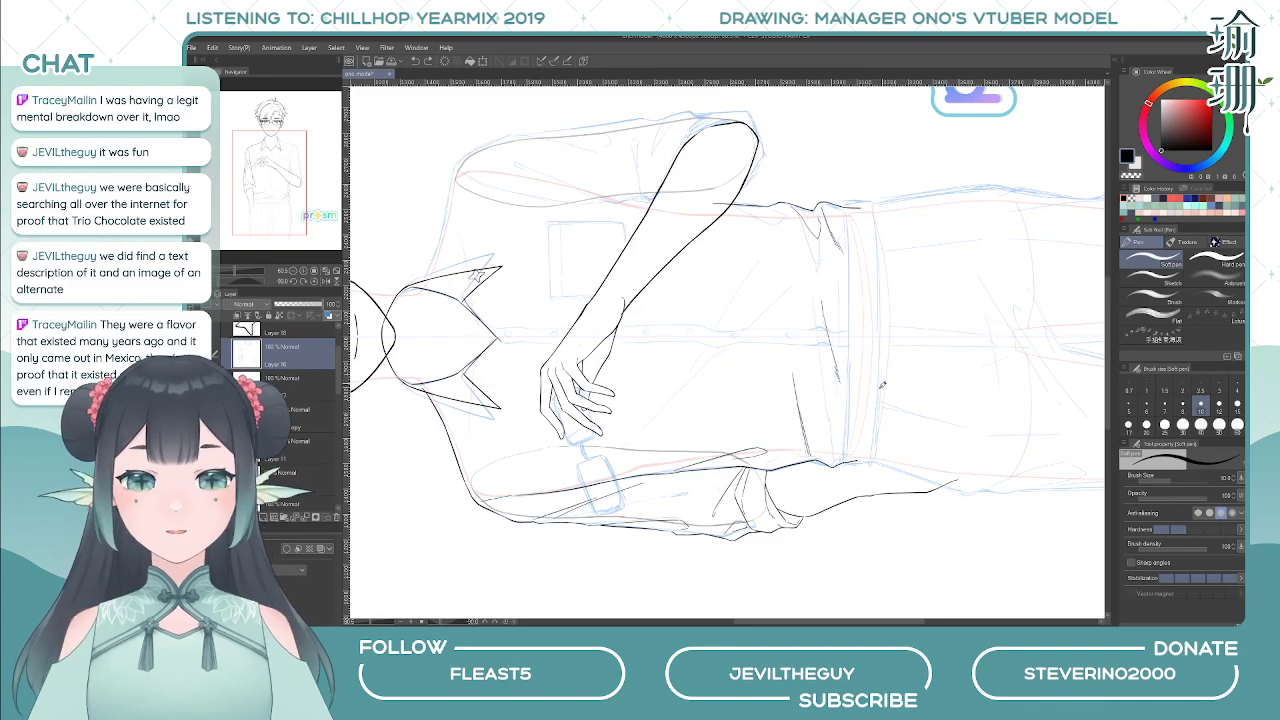
{"action": "left_click_drag", "start_coordinate": [810, 306], "coordinate": [822, 382]}
{"action": "left_click_drag", "start_coordinate": [829, 430], "coordinate": [830, 446]}
{"action": "key", "text": "ctrl+z"}
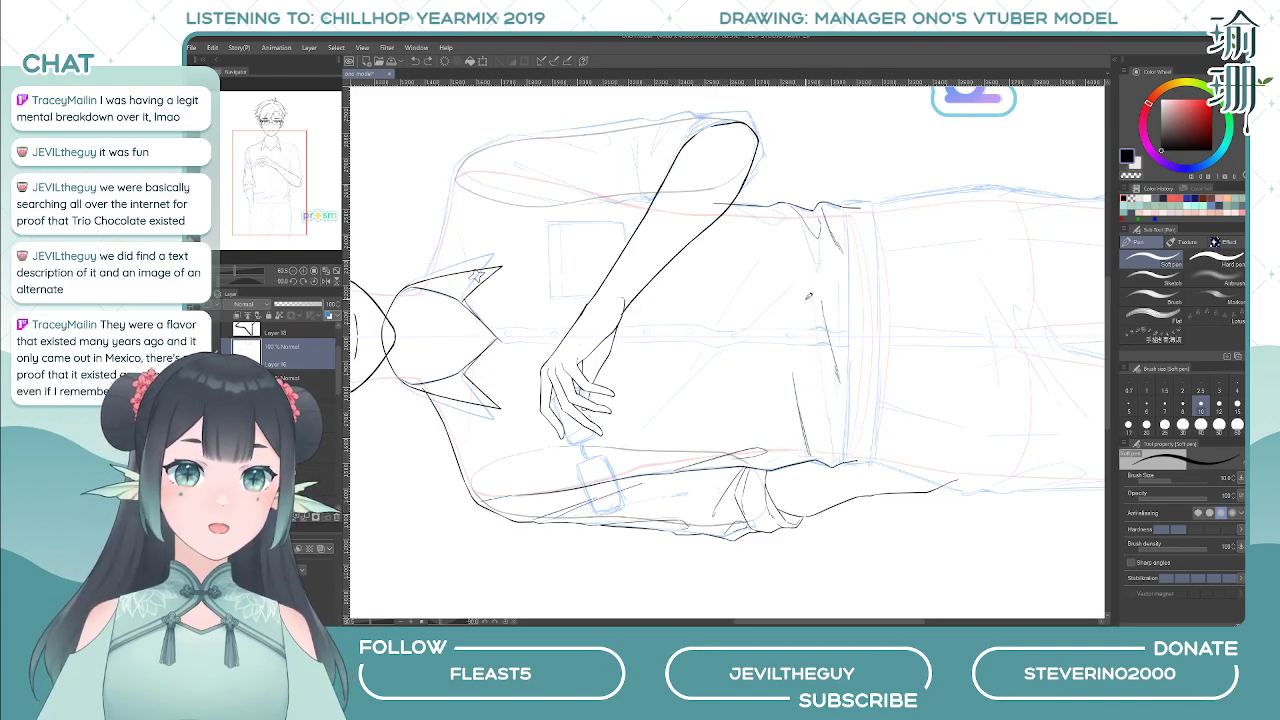
{"action": "left_click_drag", "start_coordinate": [812, 300], "coordinate": [833, 446]}
{"action": "key", "text": "ctrl+z"}
{"action": "left_click_drag", "start_coordinate": [813, 300], "coordinate": [837, 440]}
{"action": "key", "text": "ctrl+z"}
{"action": "left_click_drag", "start_coordinate": [812, 296], "coordinate": [838, 455]}
{"action": "key", "text": "ctrl+z"}
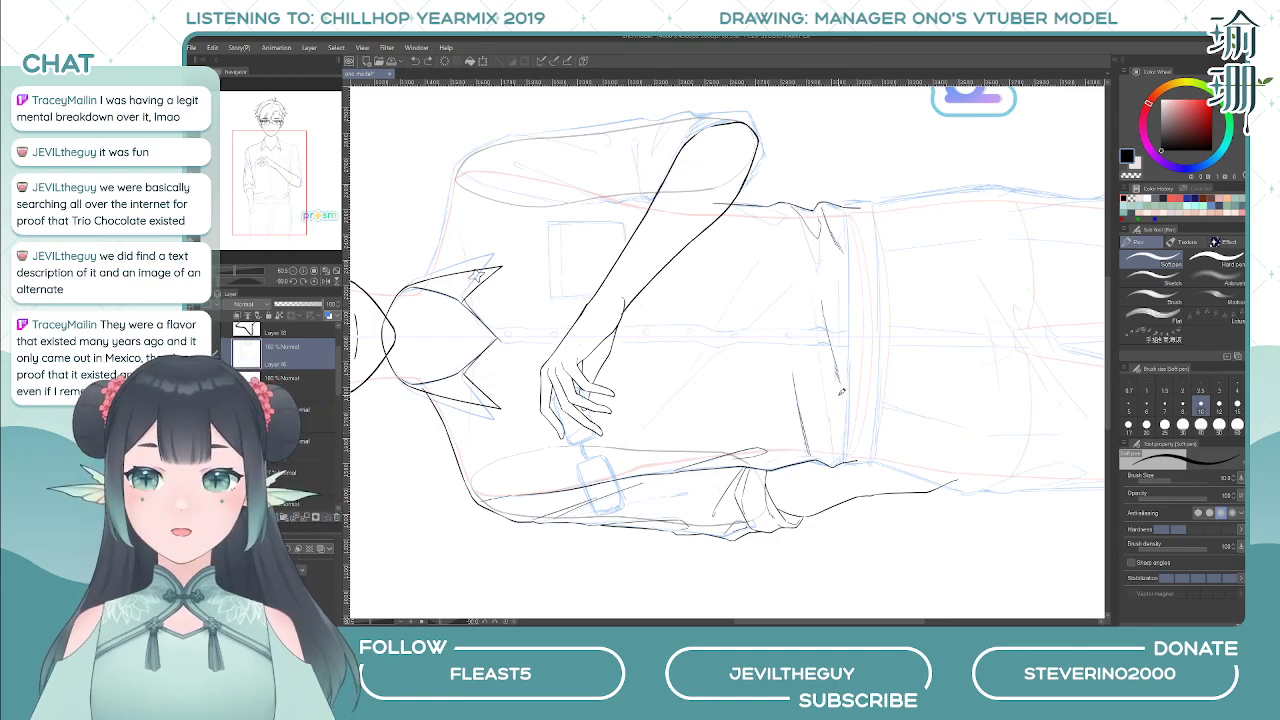
{"action": "left_click_drag", "start_coordinate": [833, 446], "coordinate": [823, 369]}
{"action": "key", "text": "ctrl+z"}
- Ink the long waist fold from past the button placket to the side contour at the waistband
{"action": "left_click_drag", "start_coordinate": [811, 297], "coordinate": [834, 455]}
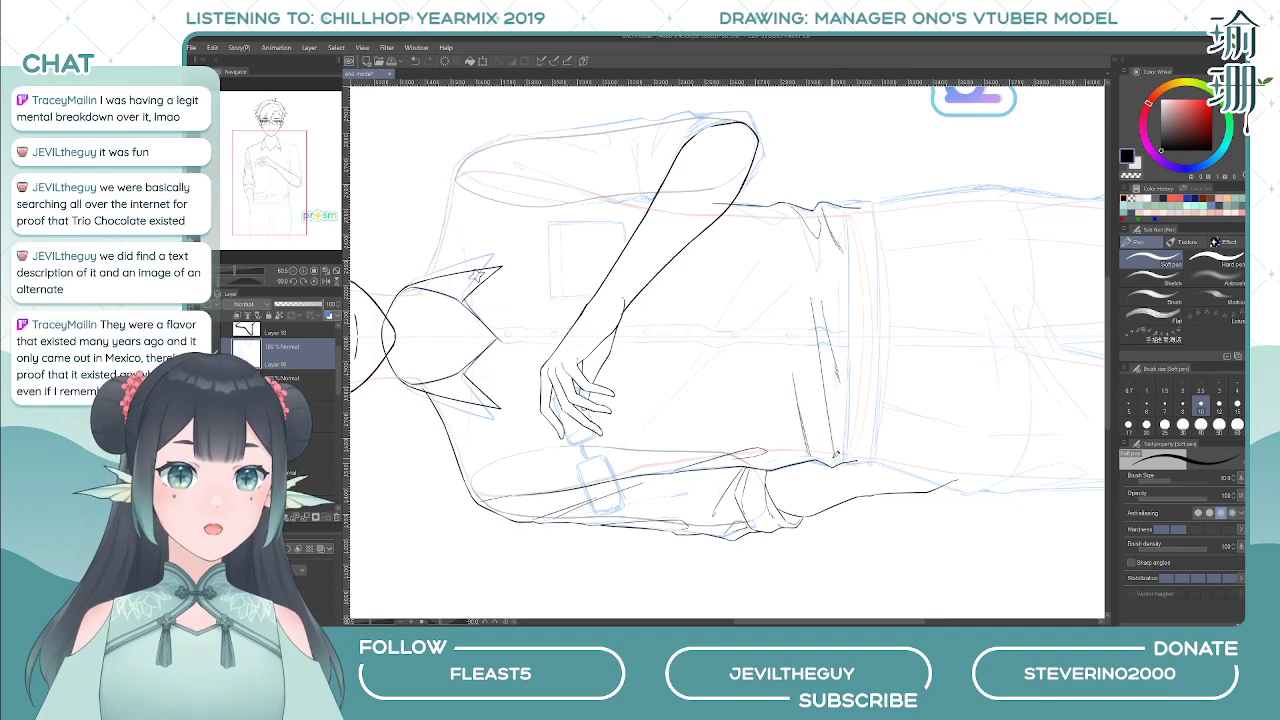
{"action": "key", "text": "ctrl+z"}
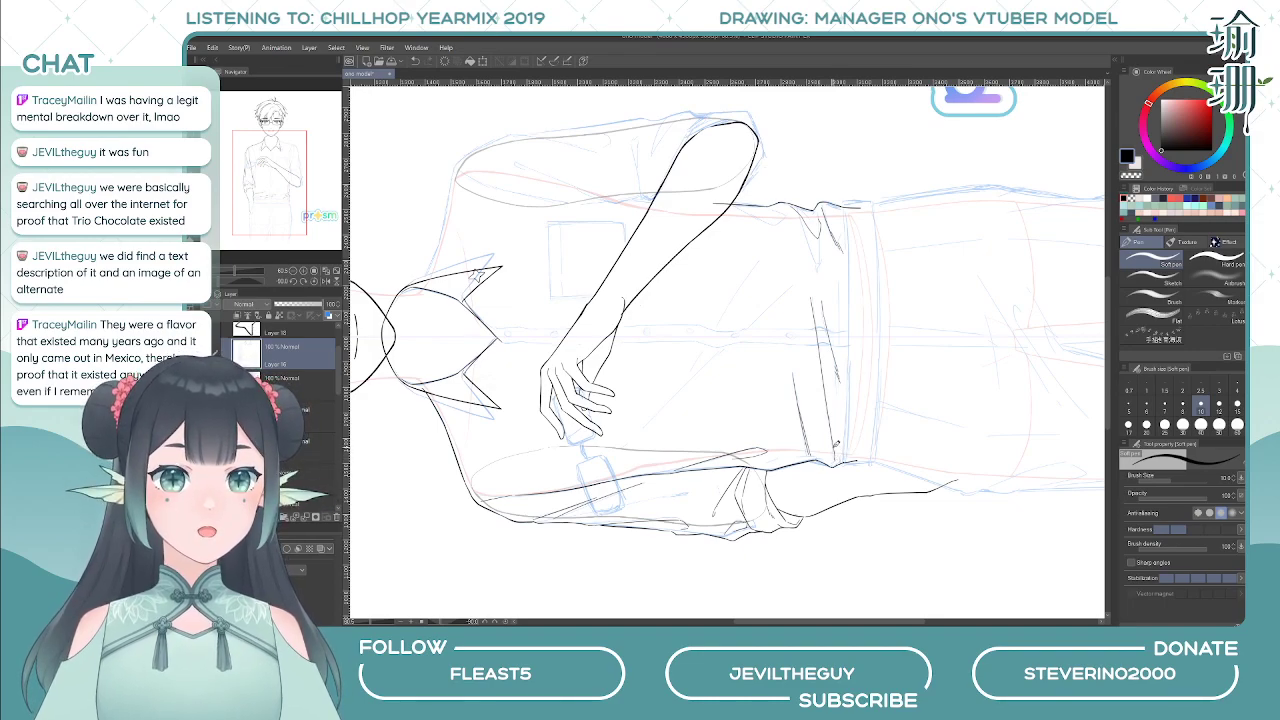
{"action": "key", "text": "asciicircum"}
{"action": "key", "text": "asciicircum"}
{"action": "key", "text": "asciicircum"}
{"action": "key", "text": "asciicircum"}
{"action": "key", "text": "asciicircum"}
{"action": "key", "text": "asciicircum"}
{"action": "key", "text": "asciicircum"}
{"action": "key", "text": "asciicircum"}
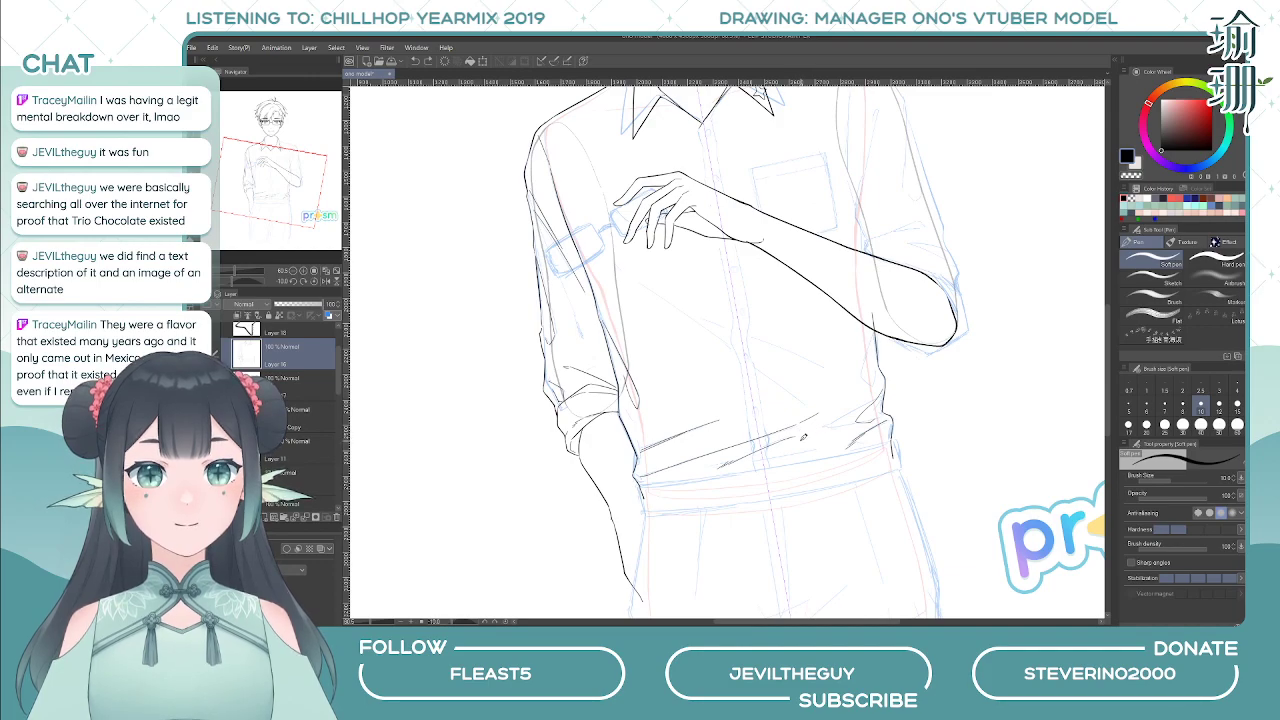
- Shape the short fold beneath the long waist fold with small added strokes, checking it in mirrored view
{"action": "key", "text": "h"}
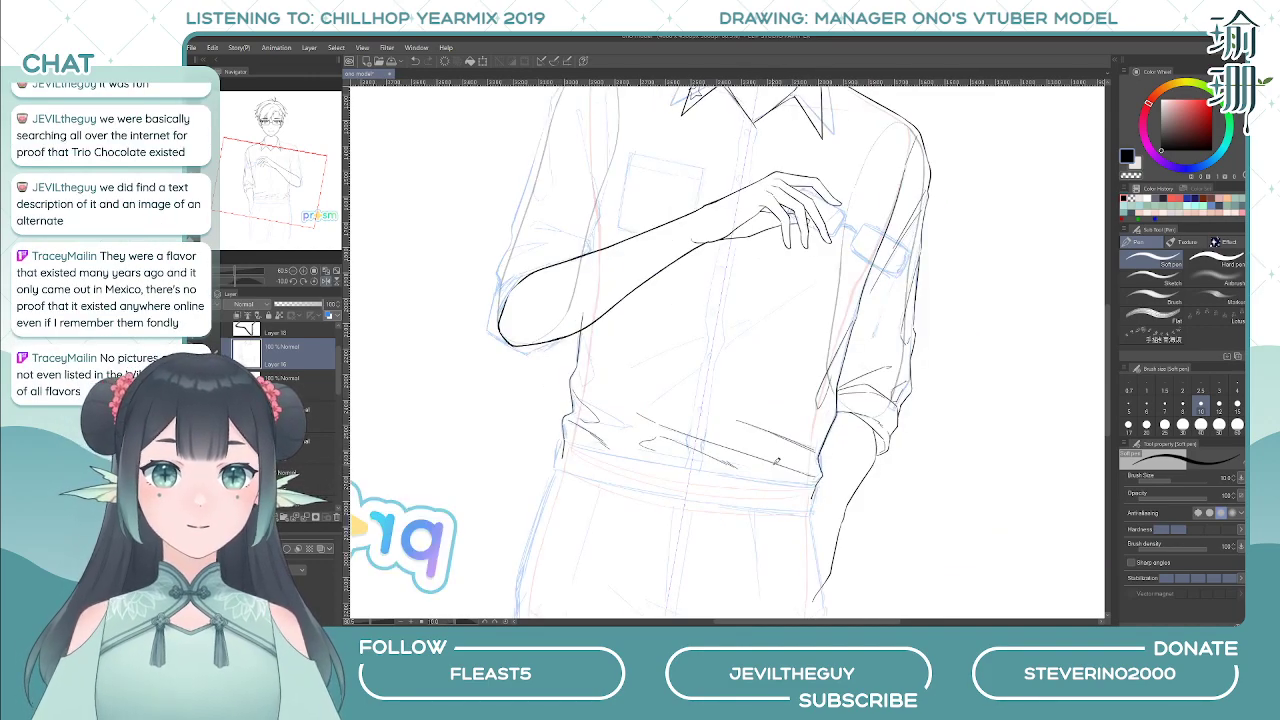
{"action": "key", "text": "minus"}
{"action": "key", "text": "minus"}
{"action": "key", "text": "minus"}
{"action": "left_click_drag", "start_coordinate": [681, 453], "coordinate": [667, 467]}
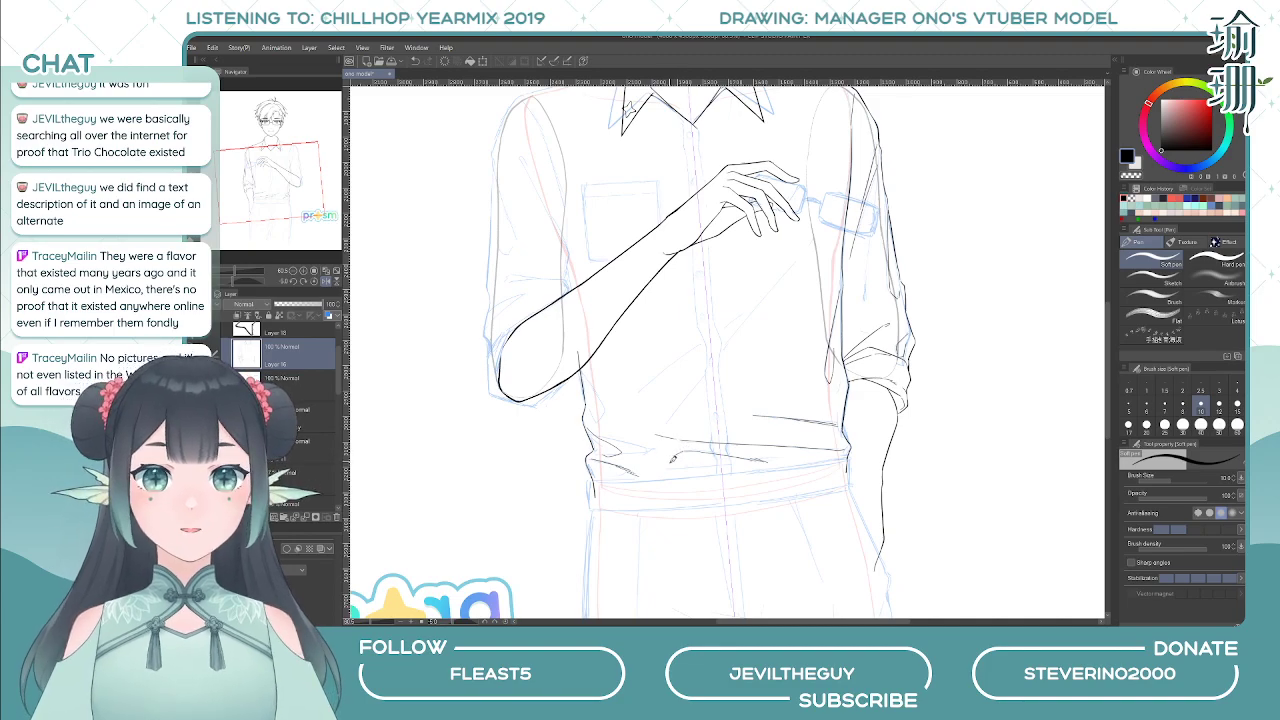
{"action": "key", "text": "h"}
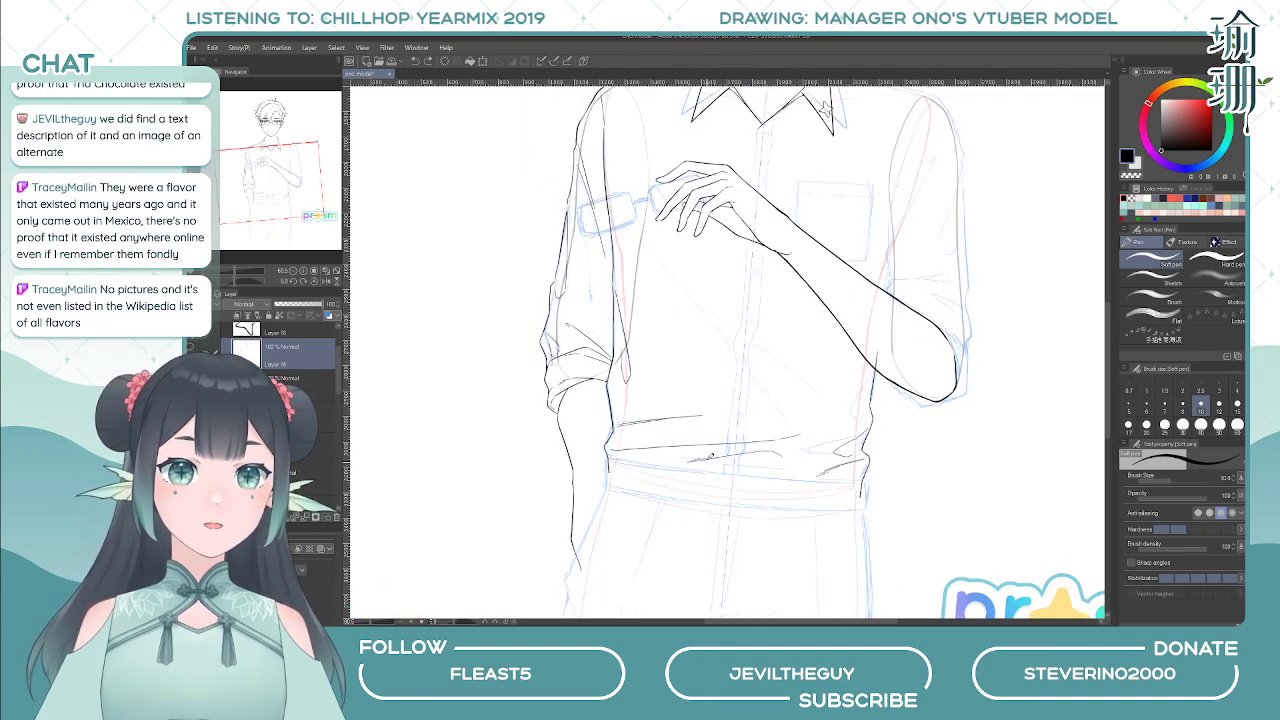
- Check the waist folds in mirrored view and undo the last added stroke
{"action": "key", "text": "h"}
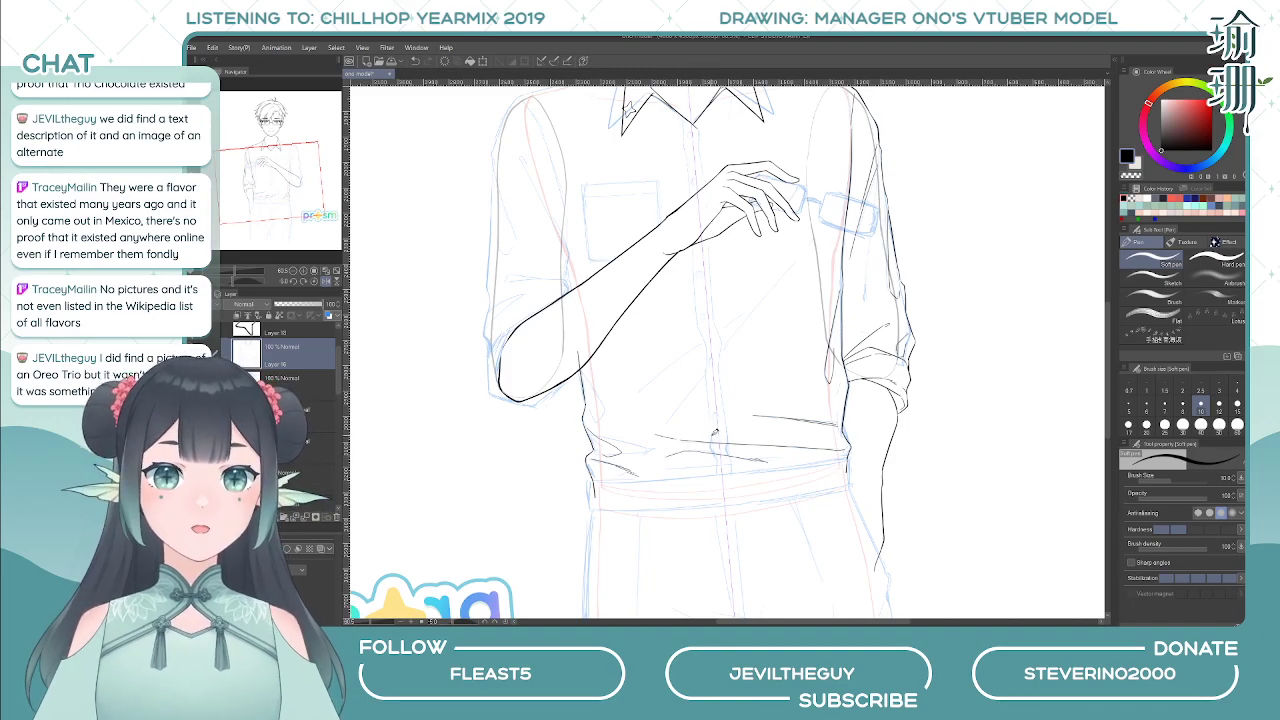
{"action": "key", "text": "h"}
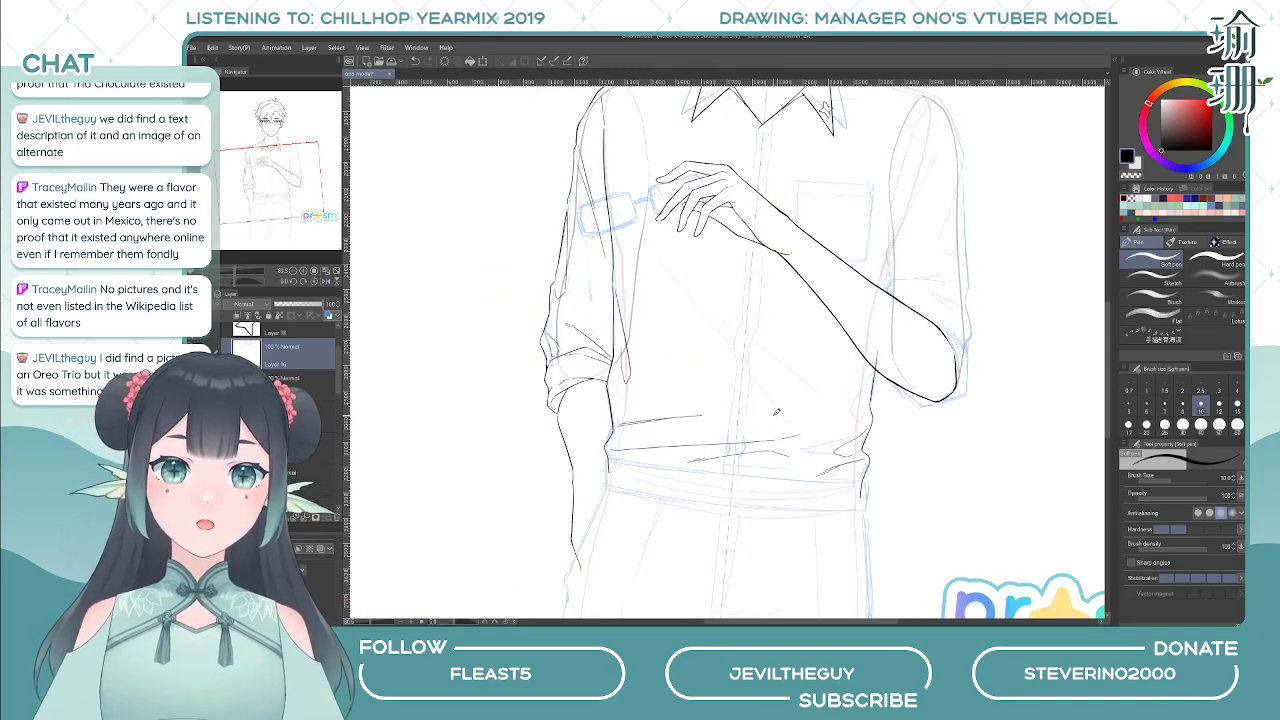
{"action": "key", "text": "ctrl+z"}
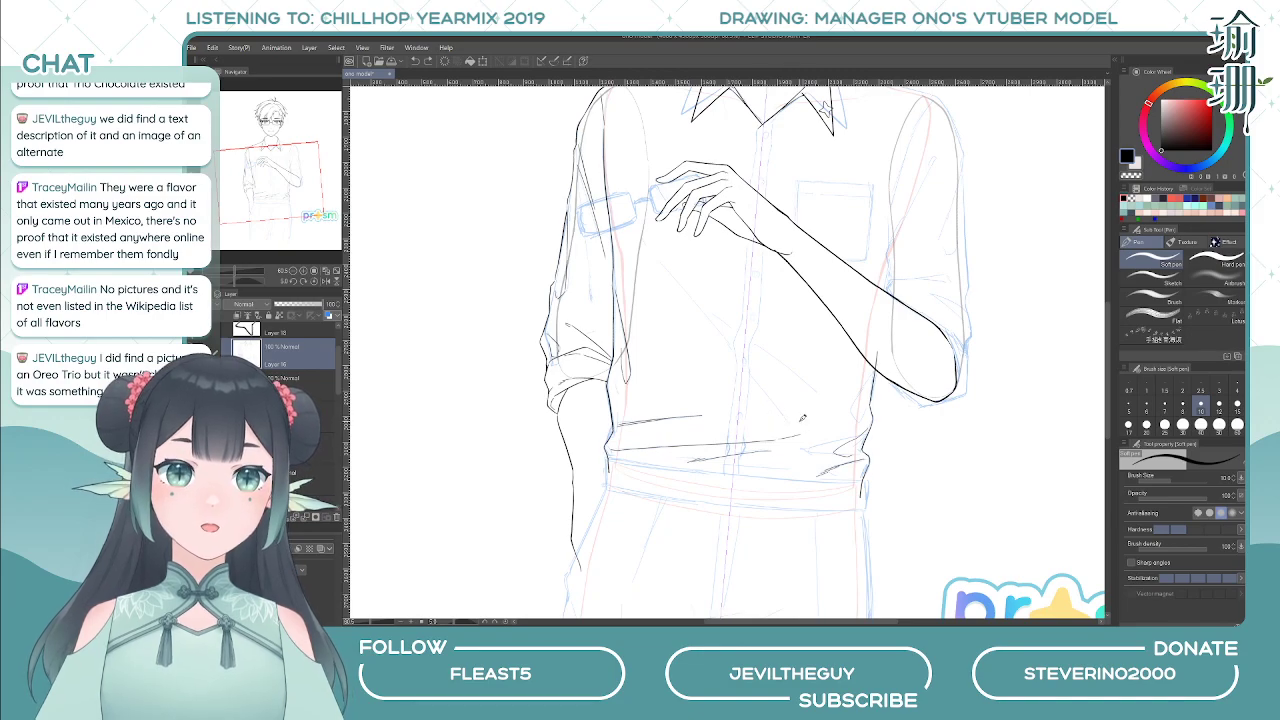
- Extend the torso's side contour upward from the waist so it continues behind the raised forearm
{"action": "scroll", "coordinate": [822, 399], "scroll_direction": "down", "scroll_amount": 3}
{"action": "key", "text": "minus"}
{"action": "key", "text": "minus"}
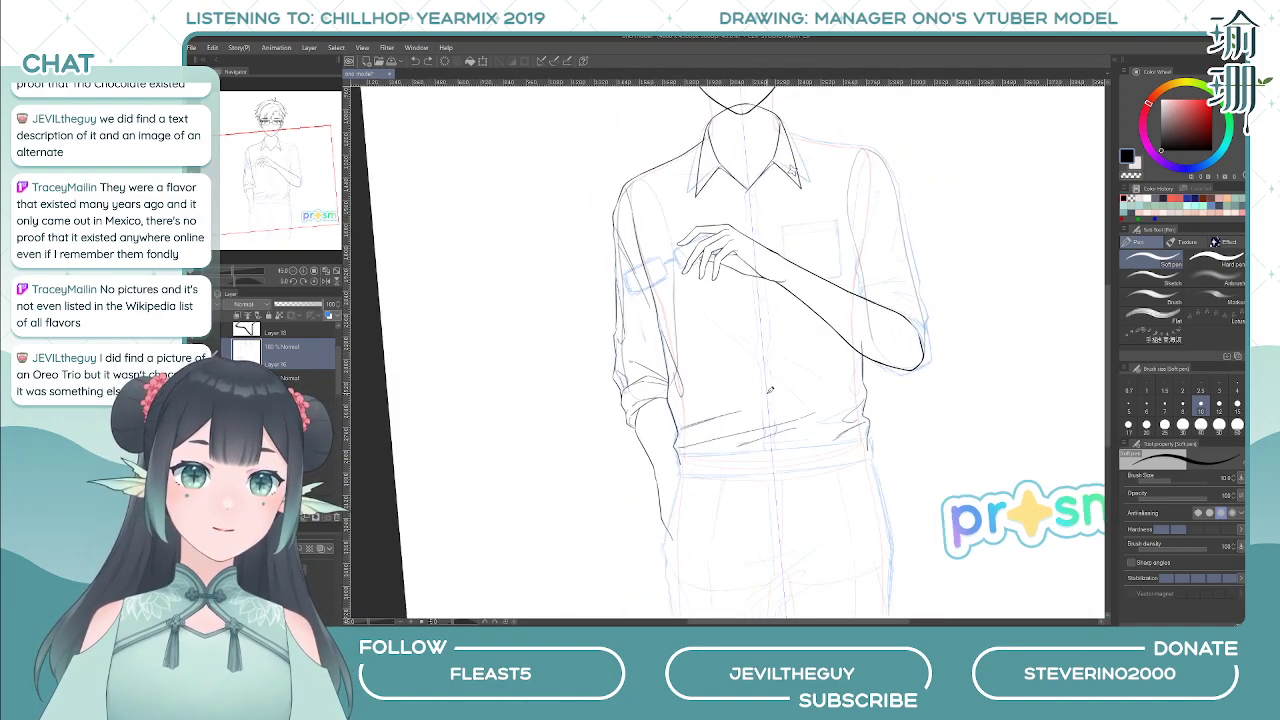
{"action": "left_click_drag", "start_coordinate": [717, 355], "coordinate": [651, 377]}
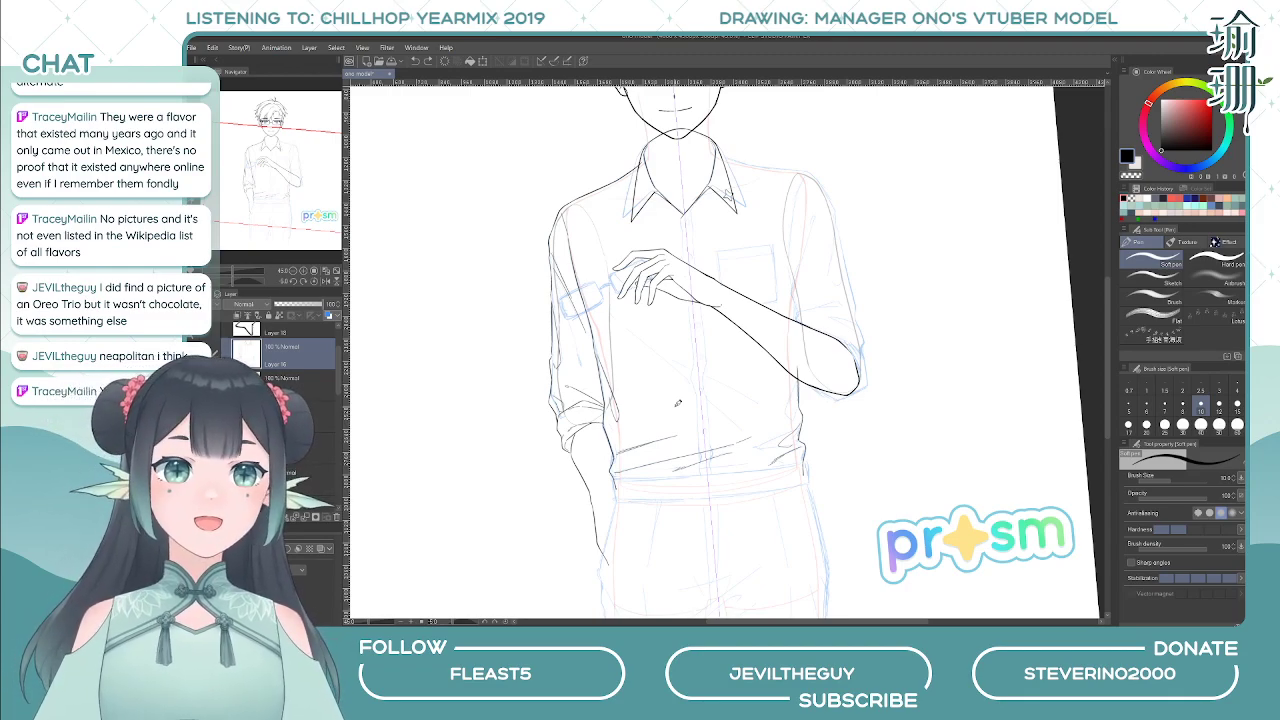
{"action": "left_click_drag", "start_coordinate": [675, 401], "coordinate": [678, 386]}
{"action": "scroll", "coordinate": [677, 385], "scroll_direction": "down", "scroll_amount": 4}
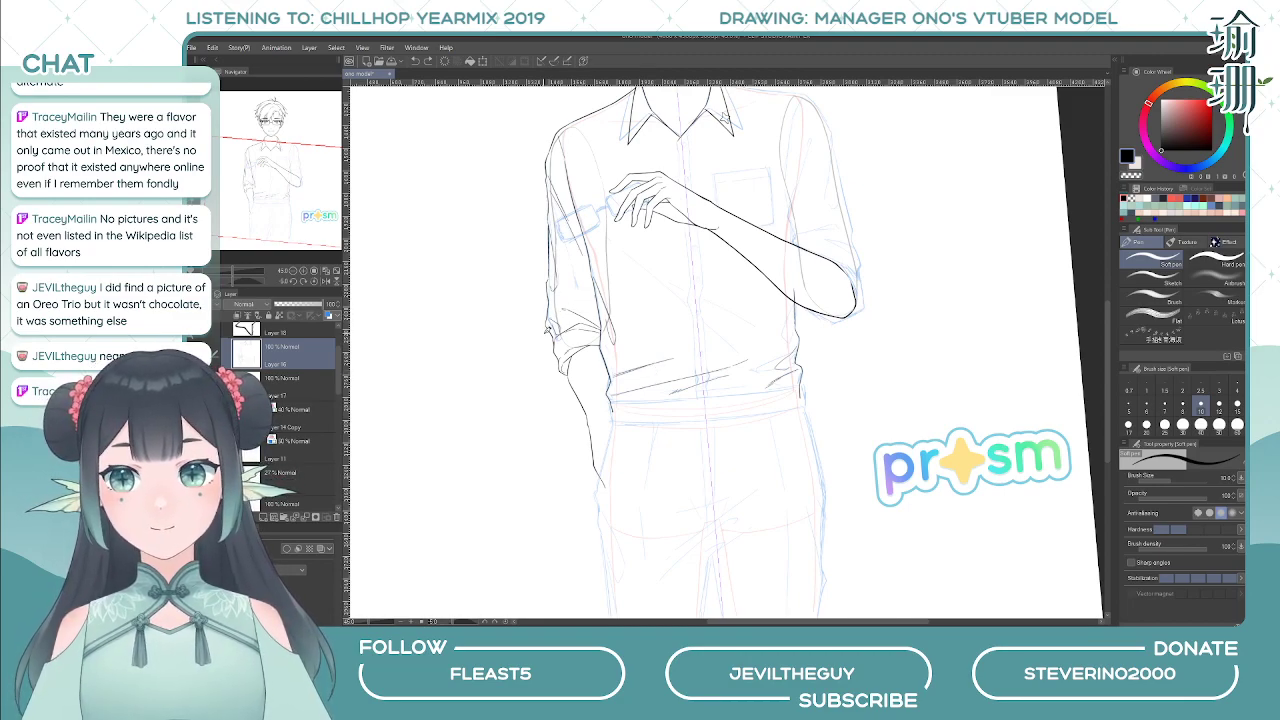
{"action": "scroll", "coordinate": [620, 385], "scroll_direction": "up", "scroll_amount": 3}
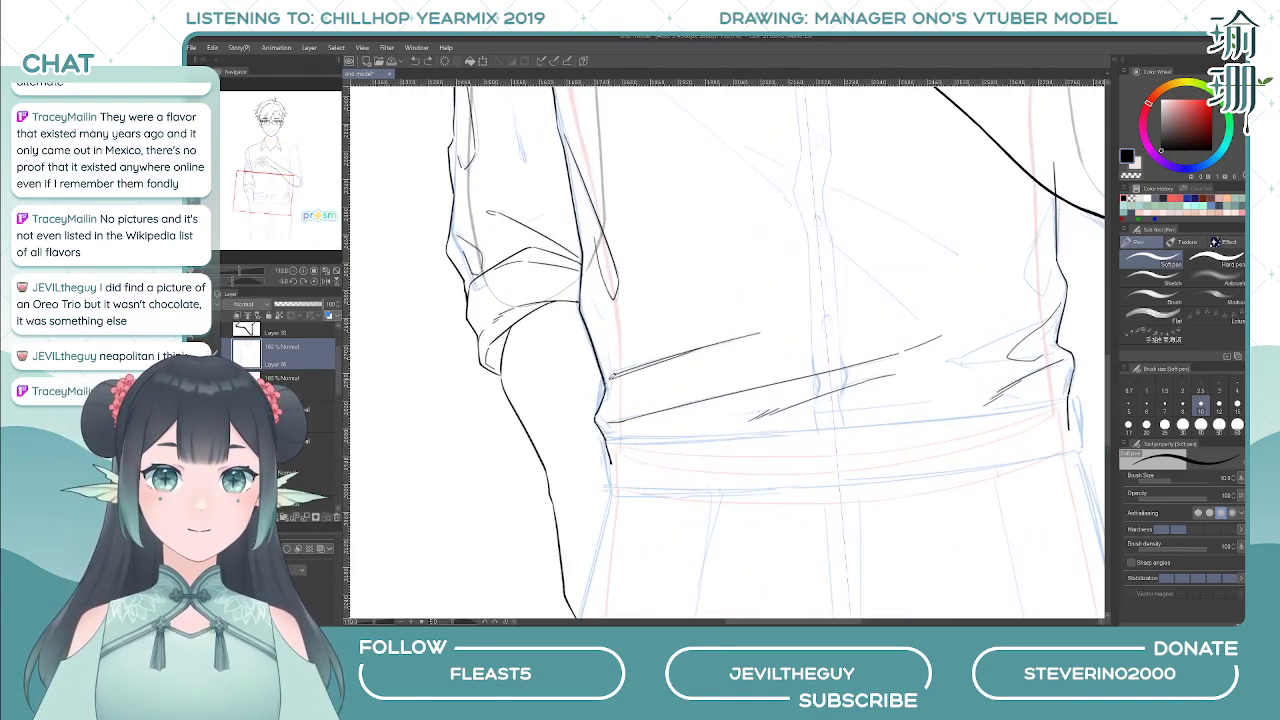
{"action": "scroll", "coordinate": [624, 366], "scroll_direction": "down", "scroll_amount": 1}
{"action": "scroll", "coordinate": [628, 366], "scroll_direction": "down", "scroll_amount": 1}
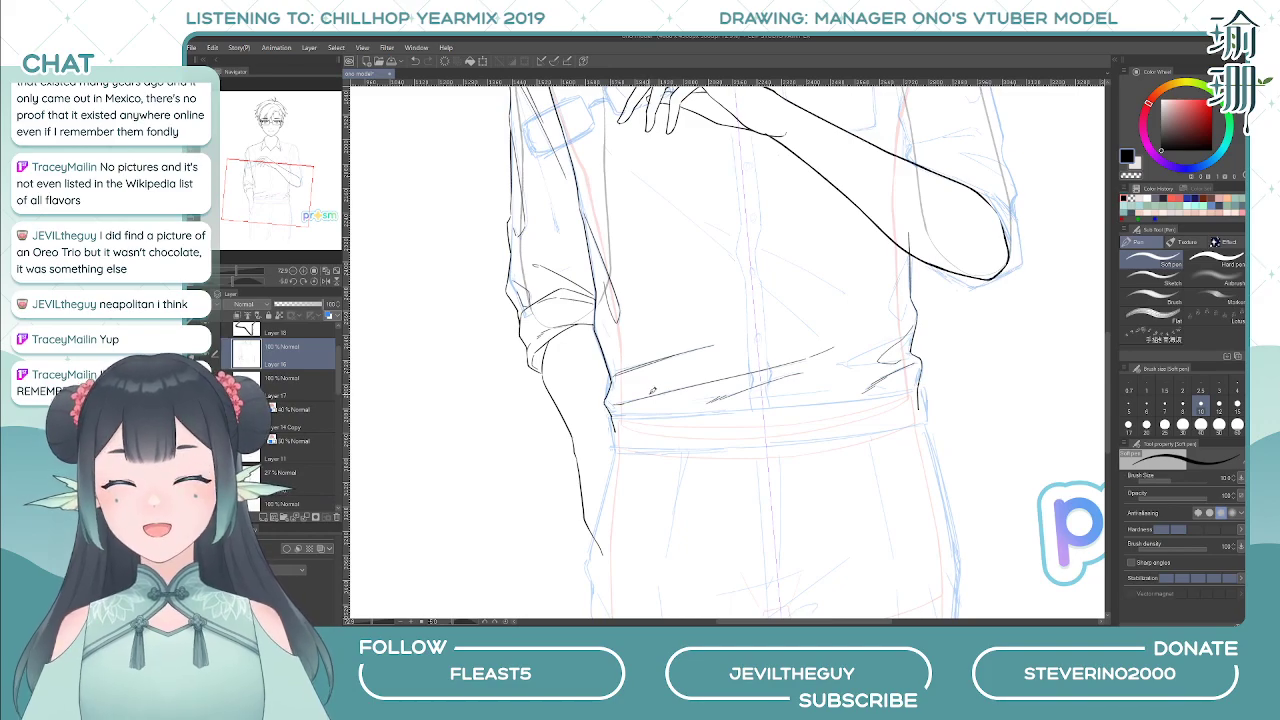
{"action": "mouse_move", "coordinate": [767, 281]}
{"action": "left_mouse_down"}
{"action": "mouse_move", "coordinate": [732, 338]}
{"action": "mouse_move", "coordinate": [728, 321]}
{"action": "left_mouse_up"}
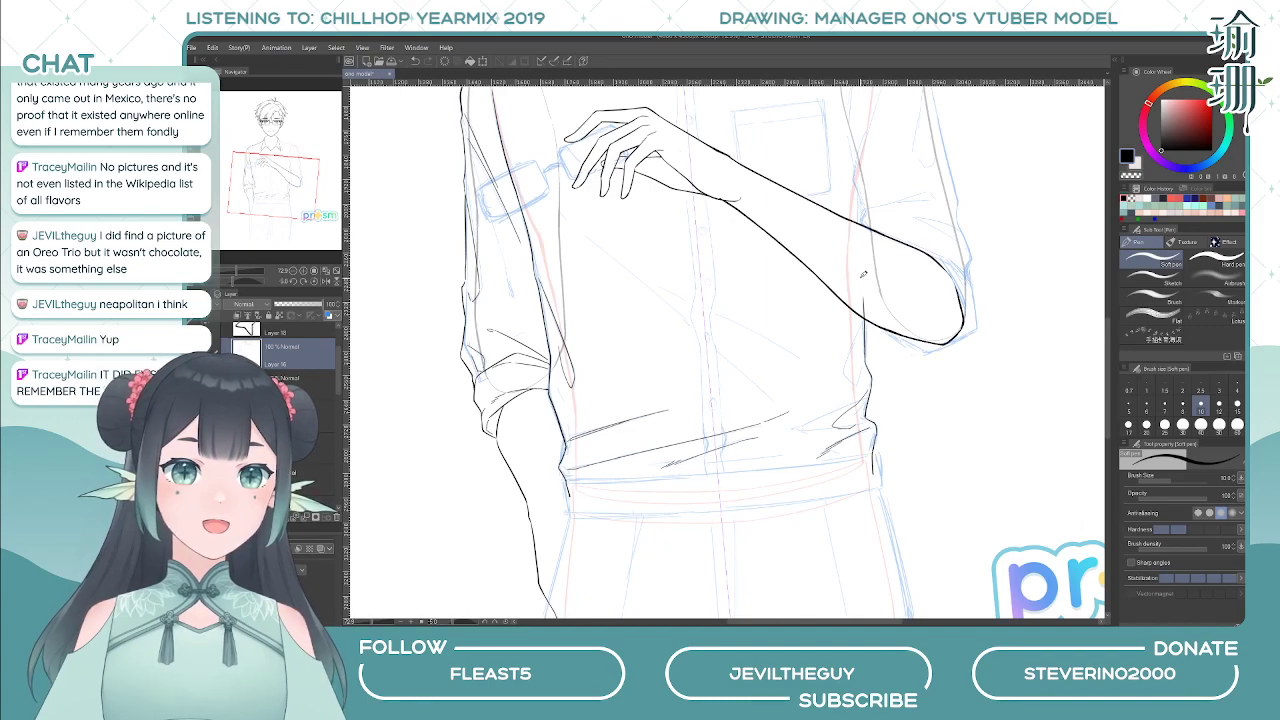
{"action": "left_click_drag", "start_coordinate": [865, 296], "coordinate": [866, 268]}
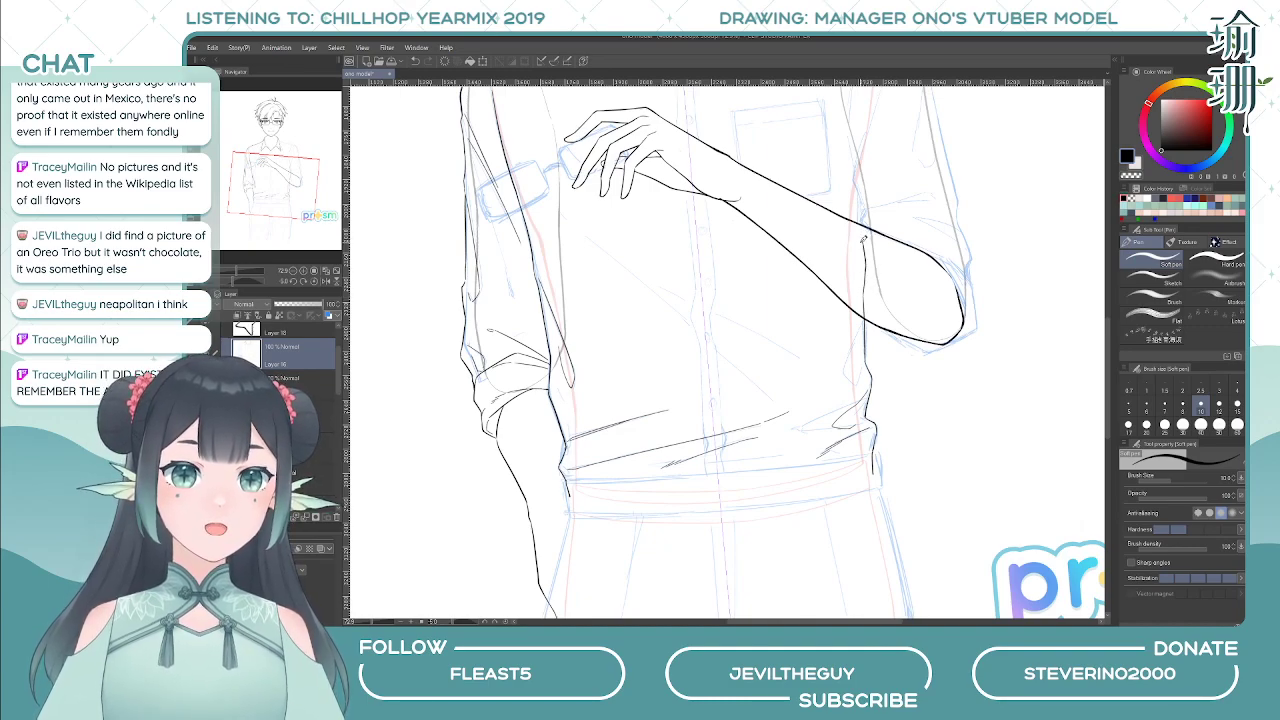
- Try to ink the shoulder line on the raised arm's side, starting beside the collar
{"action": "key", "text": "h"}
{"action": "mouse_move", "coordinate": [635, 211]}
{"action": "left_mouse_down"}
{"action": "mouse_move", "coordinate": [626, 319]}
{"action": "mouse_move", "coordinate": [585, 329]}
{"action": "mouse_move", "coordinate": [586, 310]}
{"action": "left_mouse_up"}
{"action": "key", "text": "ctrl+z"}
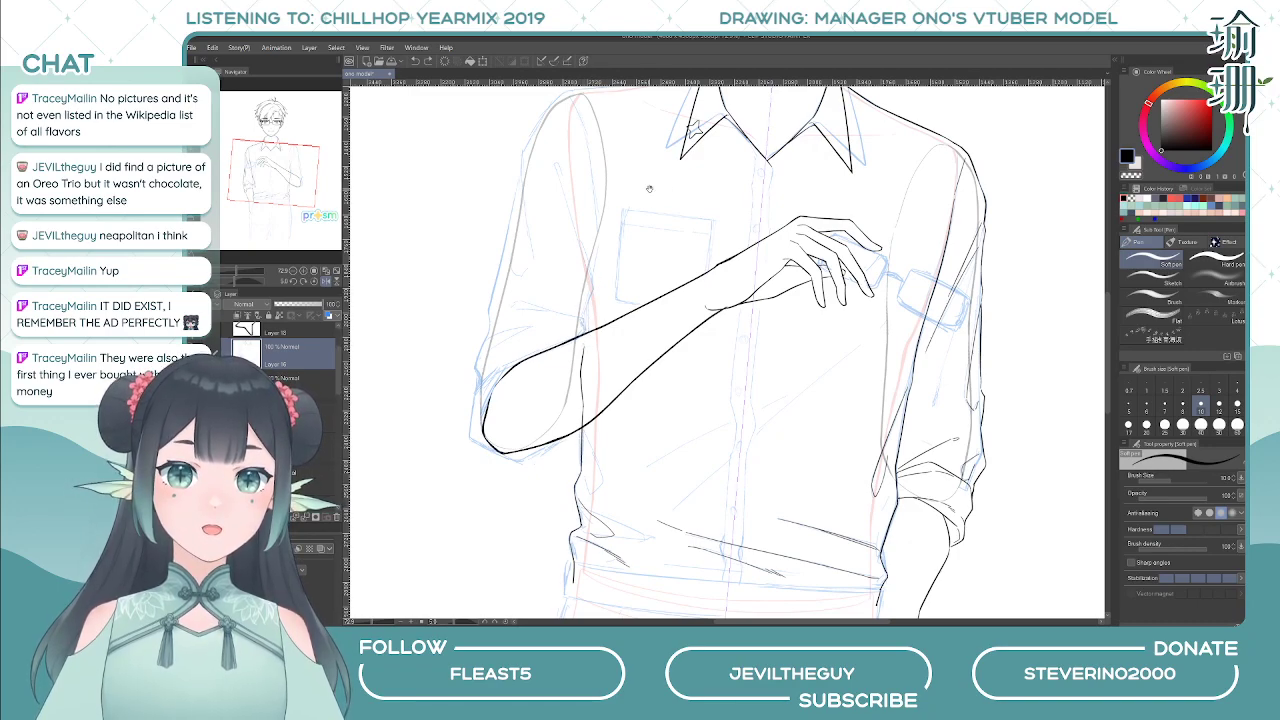
{"action": "left_click_drag", "start_coordinate": [649, 189], "coordinate": [608, 288]}
{"action": "key", "text": "minus"}
{"action": "key", "text": "minus"}
{"action": "key", "text": "minus"}
{"action": "left_click_drag", "start_coordinate": [622, 188], "coordinate": [632, 266]}
{"action": "key", "text": "asciicircum"}
{"action": "key", "text": "asciicircum"}
{"action": "key", "text": "asciicircum"}
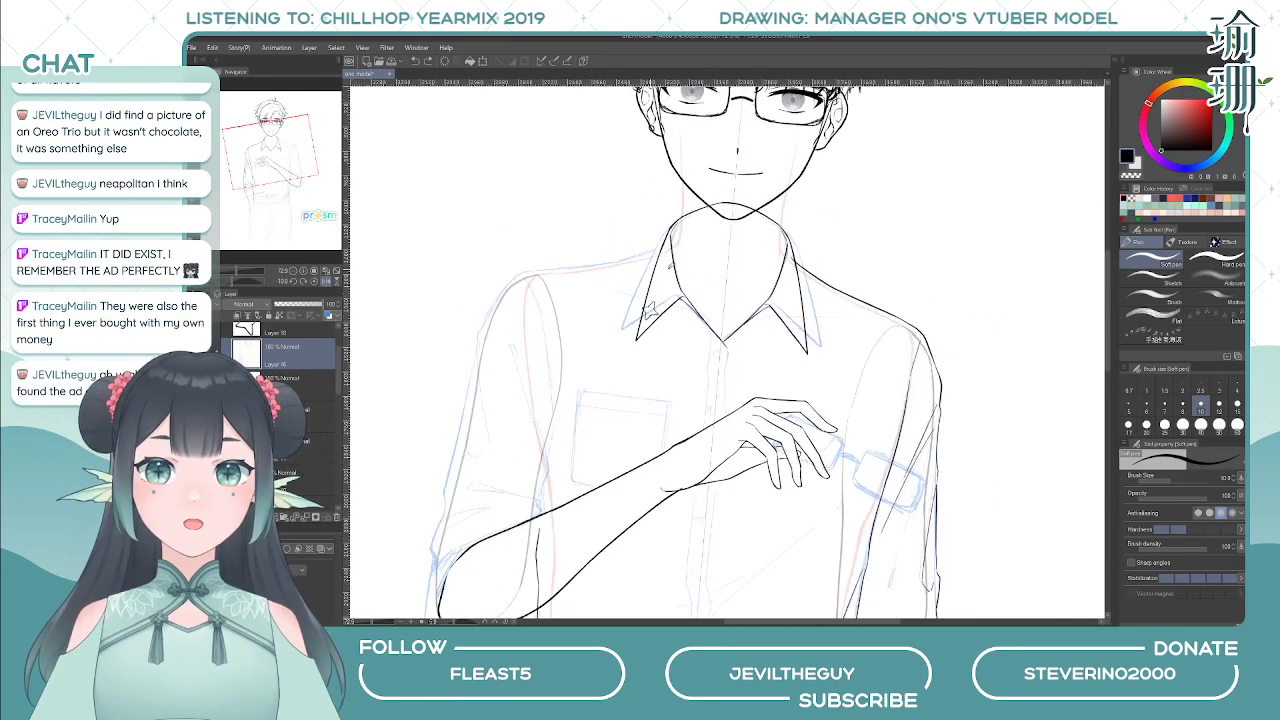
{"action": "key", "text": "c"}
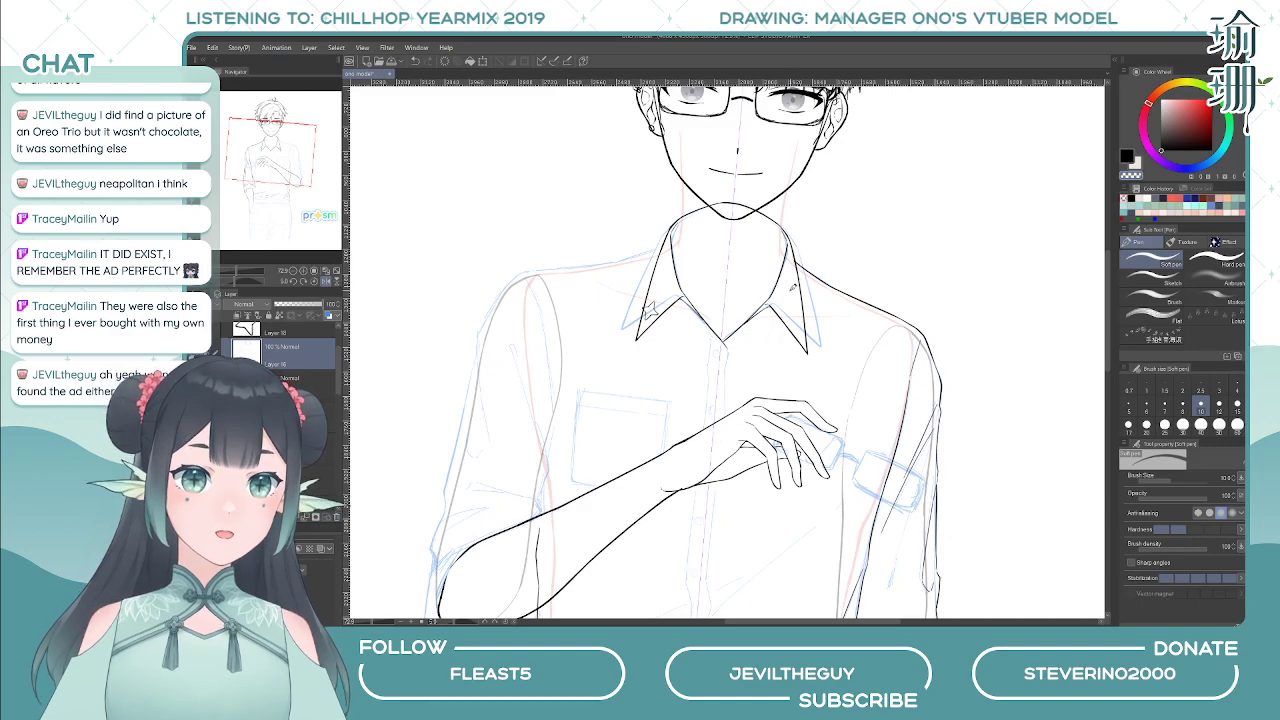
{"action": "left_click_drag", "start_coordinate": [737, 279], "coordinate": [629, 273]}
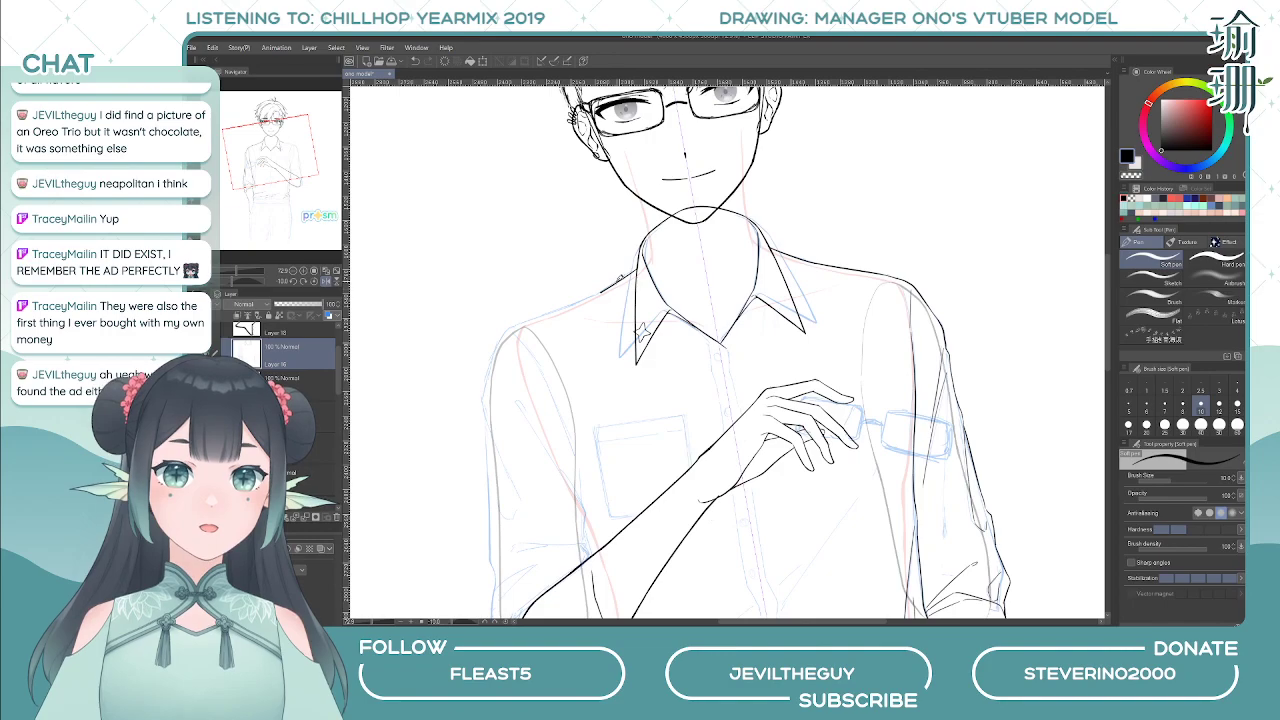
- Clean up the end of the lowered arm's shoulder line at the collar with the transparent brush colour
{"action": "key", "text": "asciicircum"}
{"action": "key", "text": "asciicircum"}
{"action": "key", "text": "asciicircum"}
{"action": "left_click_drag", "start_coordinate": [875, 350], "coordinate": [847, 326]}
{"action": "scroll", "coordinate": [800, 252], "scroll_direction": "up", "scroll_amount": 3}
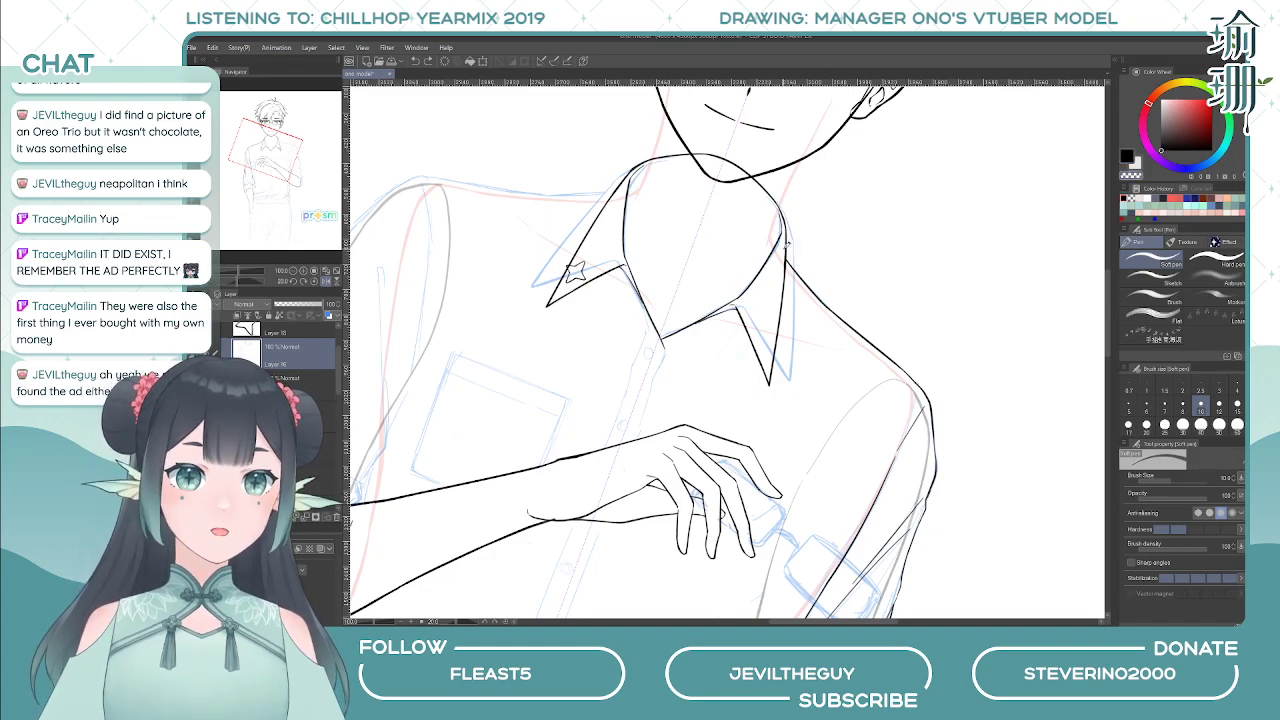
{"action": "scroll", "coordinate": [786, 250], "scroll_direction": "up", "scroll_amount": 3}
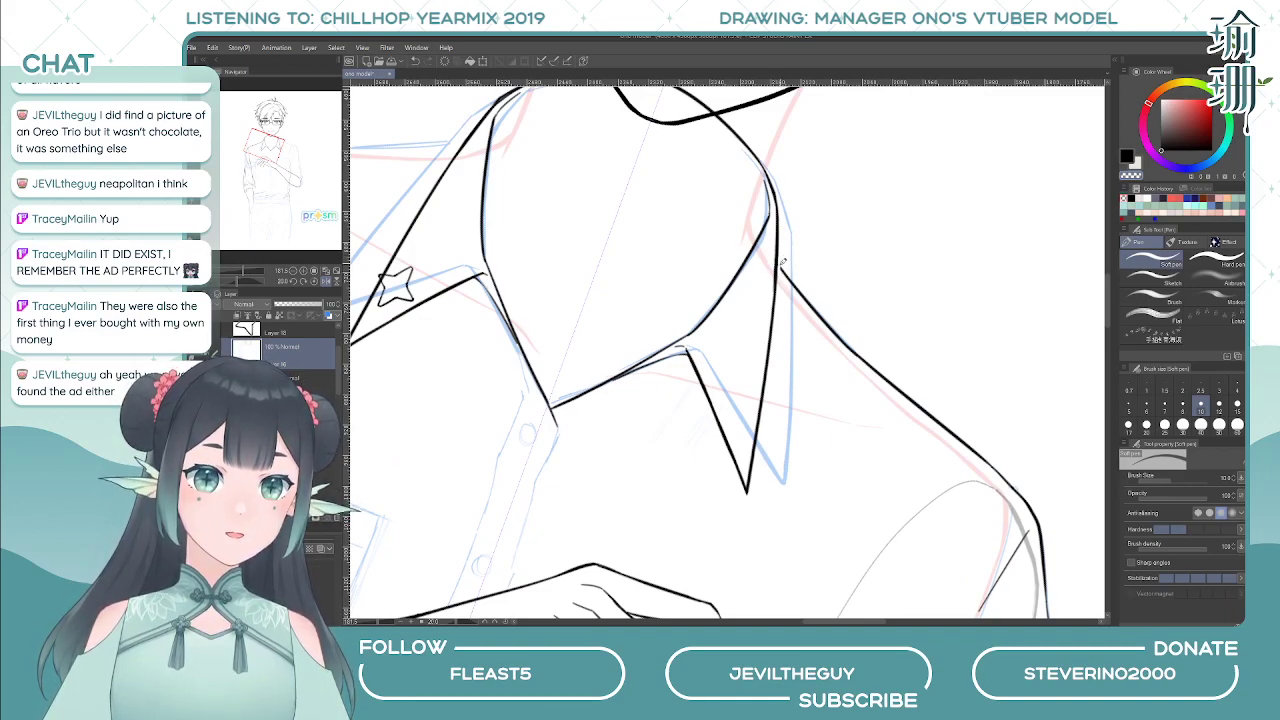
{"action": "scroll", "coordinate": [324, 341], "scroll_direction": "down", "scroll_amount": 5}
{"action": "scroll", "coordinate": [279, 381], "scroll_direction": "up", "scroll_amount": 1}
{"action": "left_click", "coordinate": [279, 381]}
{"action": "scroll", "coordinate": [460, 379], "scroll_direction": "down", "scroll_amount": 6}
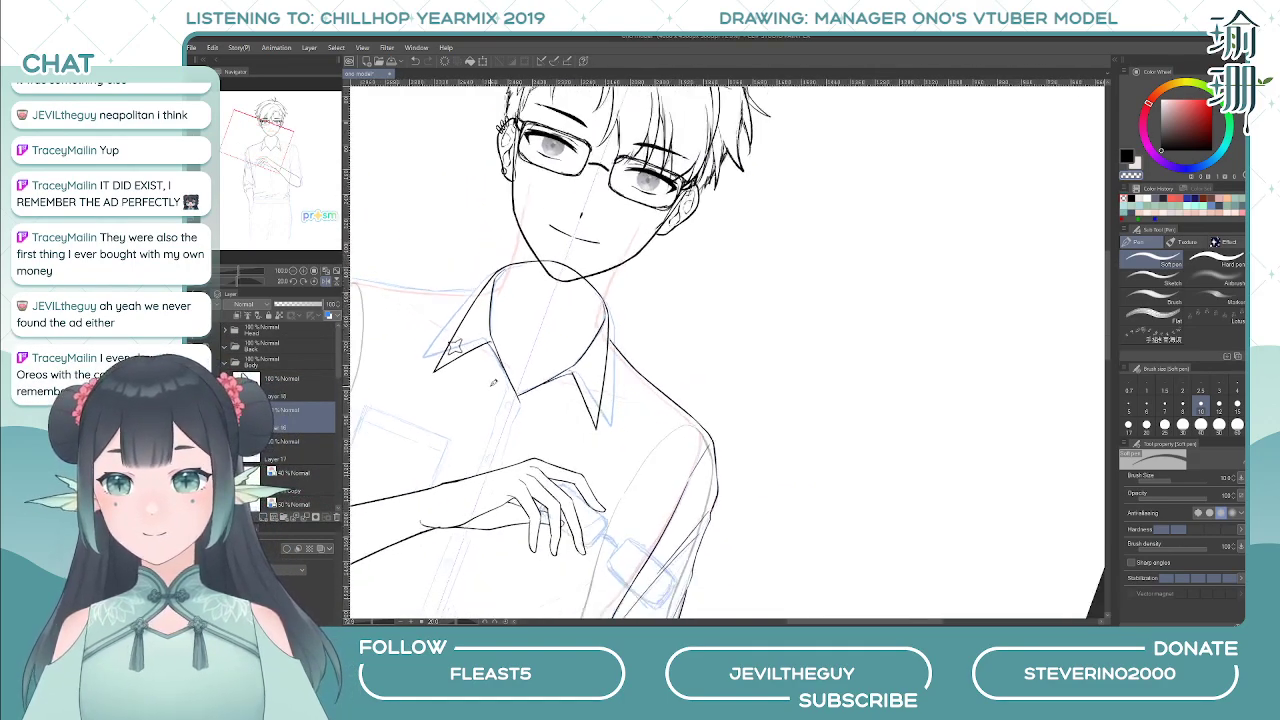
- Lasso the inked shoulder, sleeve, torso and waist lines of the shirt, leaving out the collar
{"action": "key", "text": "minus"}
{"action": "key", "text": "minus"}
{"action": "key", "text": "minus"}
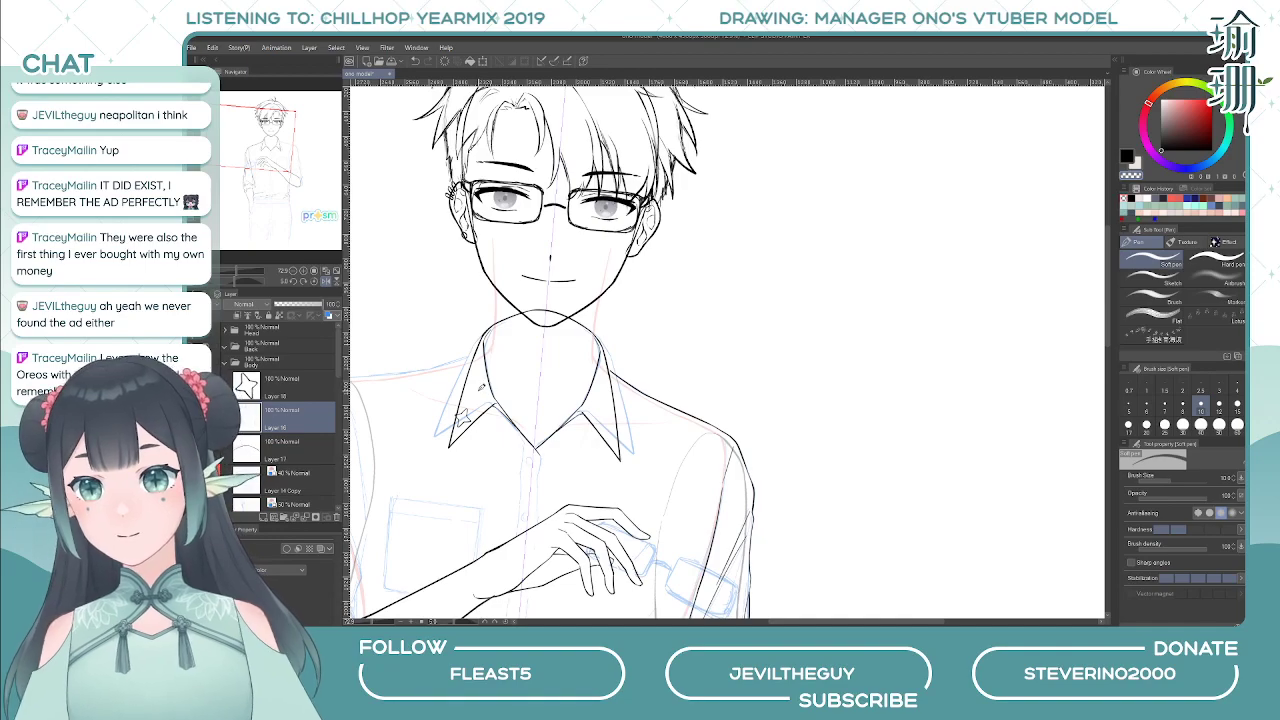
{"action": "left_click_drag", "start_coordinate": [575, 345], "coordinate": [692, 277]}
{"action": "key", "text": "m"}
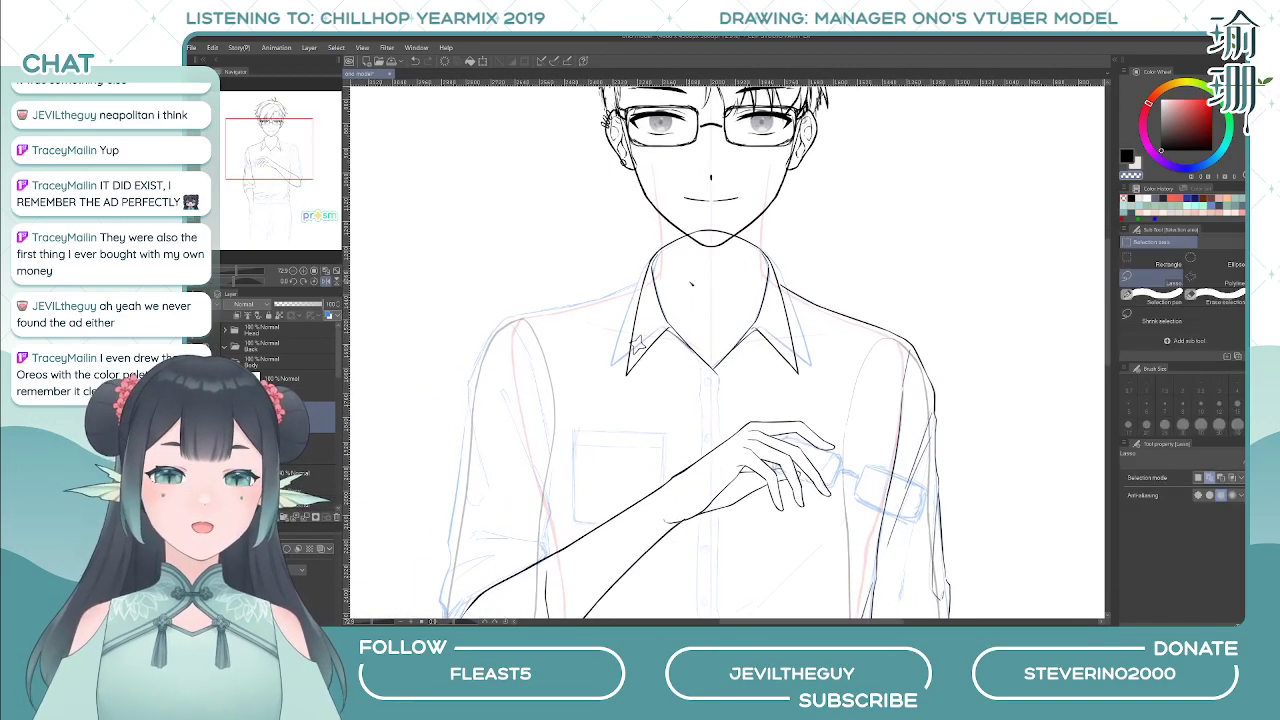
{"action": "left_click_drag", "start_coordinate": [684, 357], "coordinate": [646, 290]}
{"action": "scroll", "coordinate": [723, 326], "scroll_direction": "down", "scroll_amount": 4}
{"action": "mouse_move", "coordinate": [646, 368]}
{"action": "left_mouse_down"}
{"action": "mouse_move", "coordinate": [624, 221]}
{"action": "mouse_move", "coordinate": [562, 228]}
{"action": "mouse_move", "coordinate": [504, 532]}
{"action": "mouse_move", "coordinate": [762, 617]}
{"action": "mouse_move", "coordinate": [878, 509]}
{"action": "mouse_move", "coordinate": [904, 213]}
{"action": "mouse_move", "coordinate": [847, 86]}
{"action": "mouse_move", "coordinate": [778, 80]}
{"action": "mouse_move", "coordinate": [716, 122]}
{"action": "left_mouse_up"}
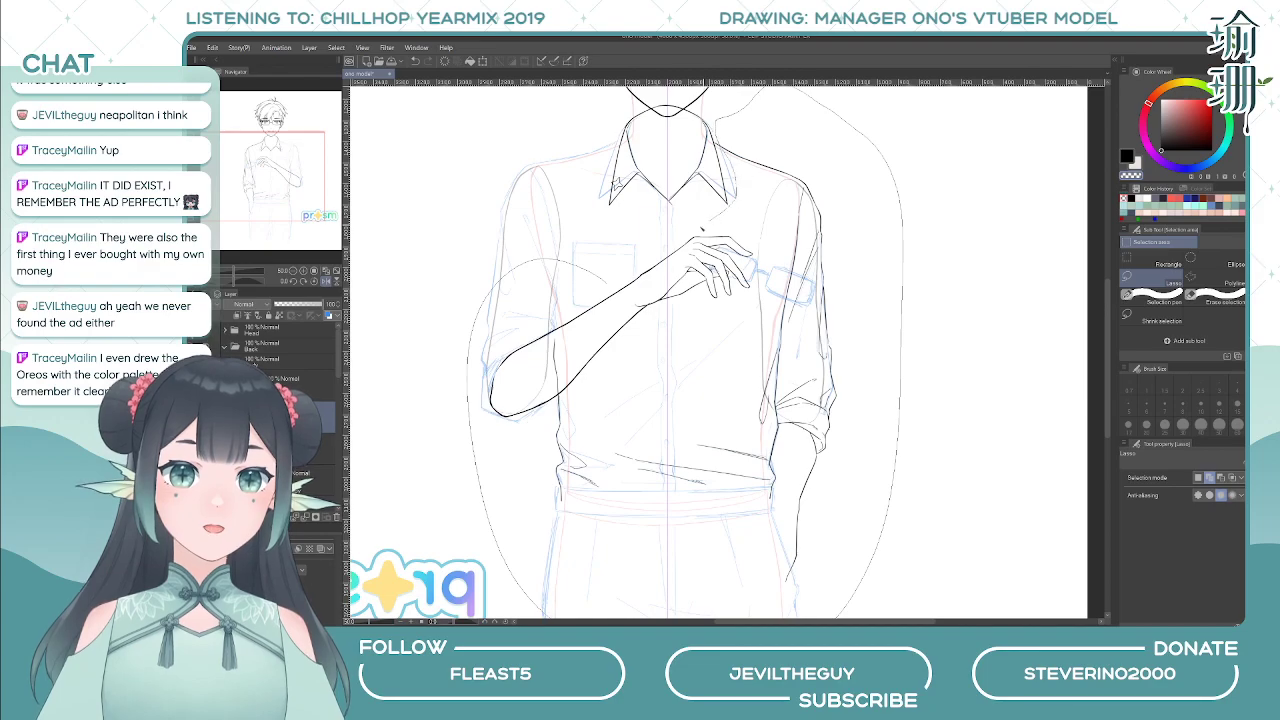
{"action": "left_click_drag", "start_coordinate": [705, 228], "coordinate": [618, 272]}
{"action": "left_click_drag", "start_coordinate": [778, 105], "coordinate": [731, 266]}
{"action": "scroll", "coordinate": [657, 275], "scroll_direction": "up", "scroll_amount": 6}
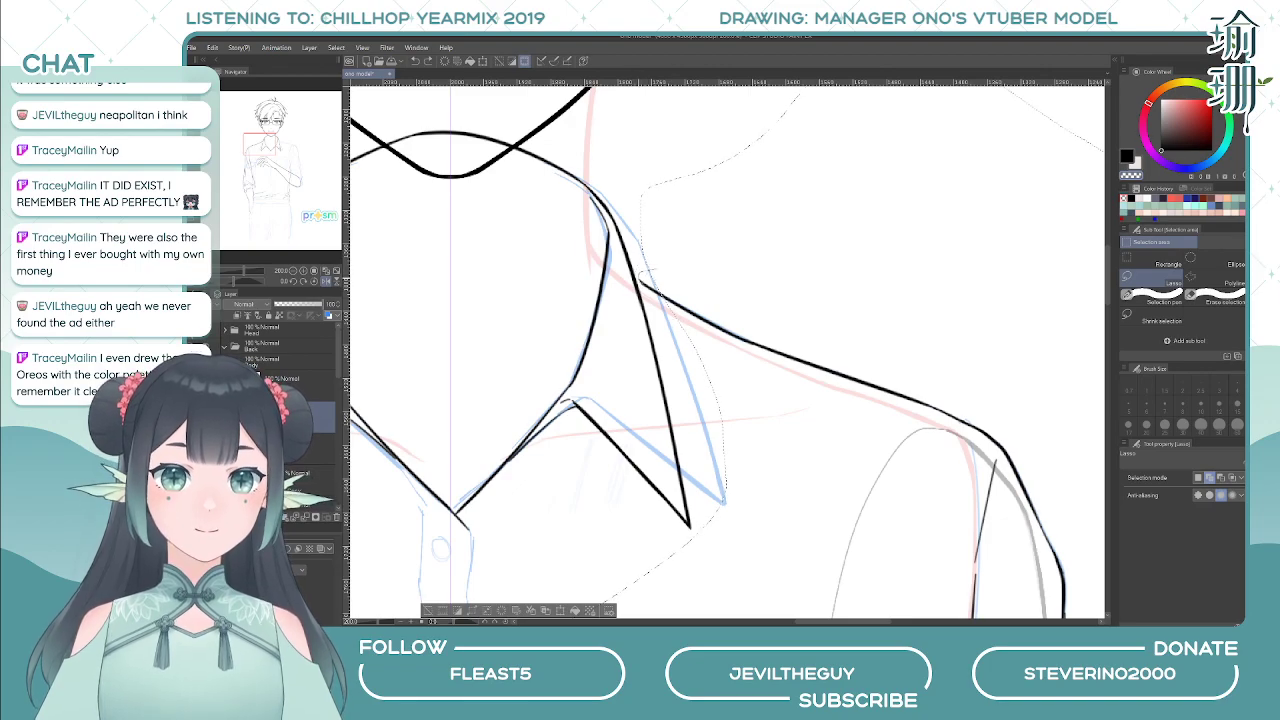
- Copy the lassoed shirt lines to their own layer beneath the original, clear the selection and keep the copy active
{"action": "scroll", "coordinate": [655, 263], "scroll_direction": "down", "scroll_amount": 5}
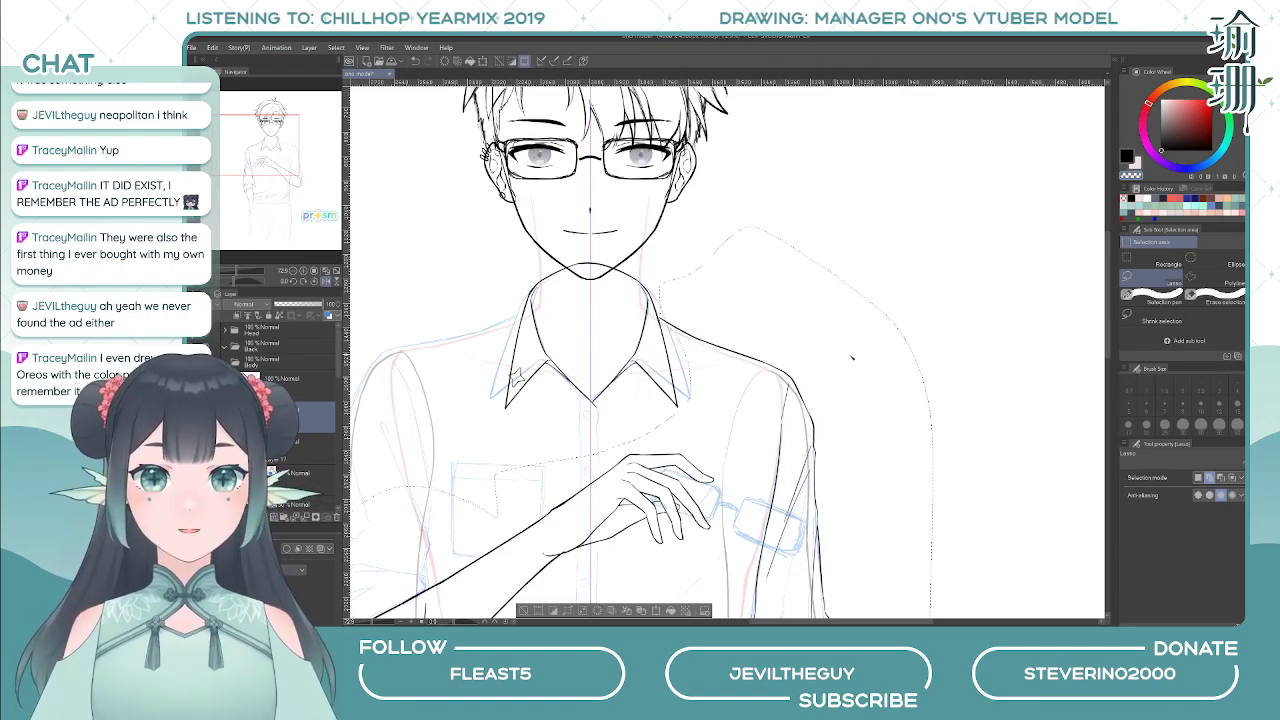
{"action": "key", "text": "Delete"}
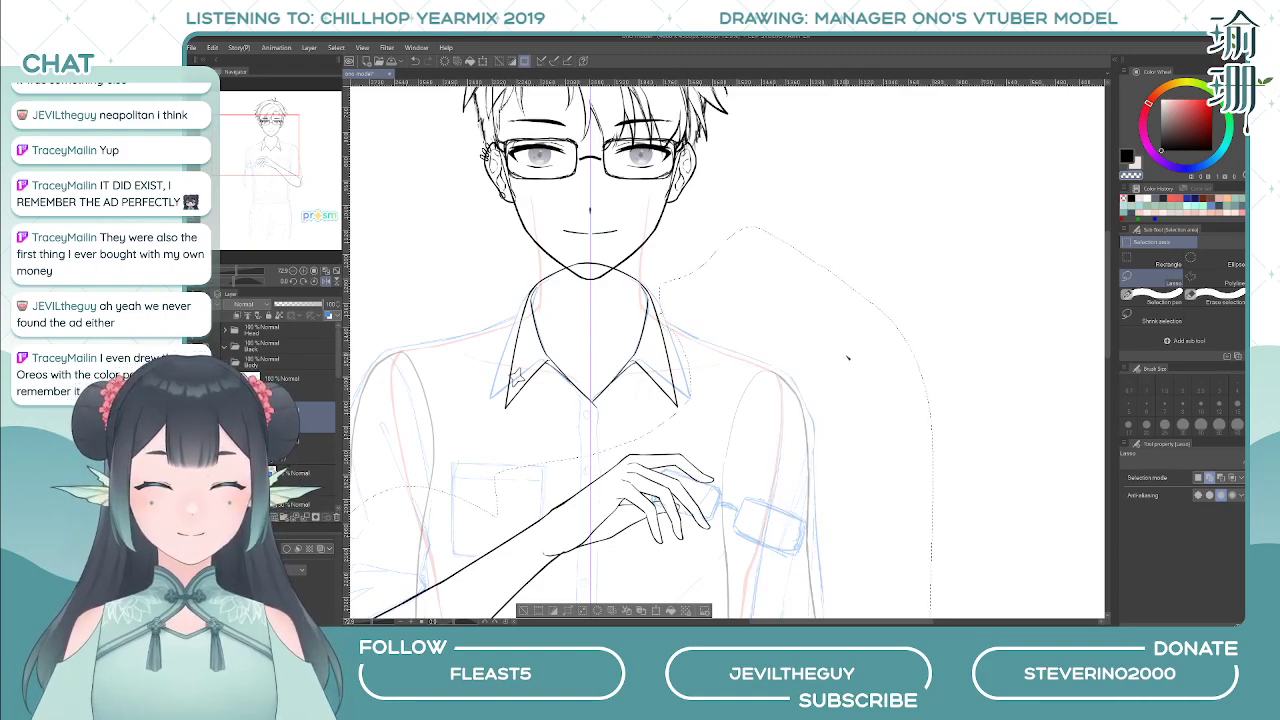
{"action": "key", "text": "ctrl+z"}
{"action": "key", "text": "ctrl+d"}
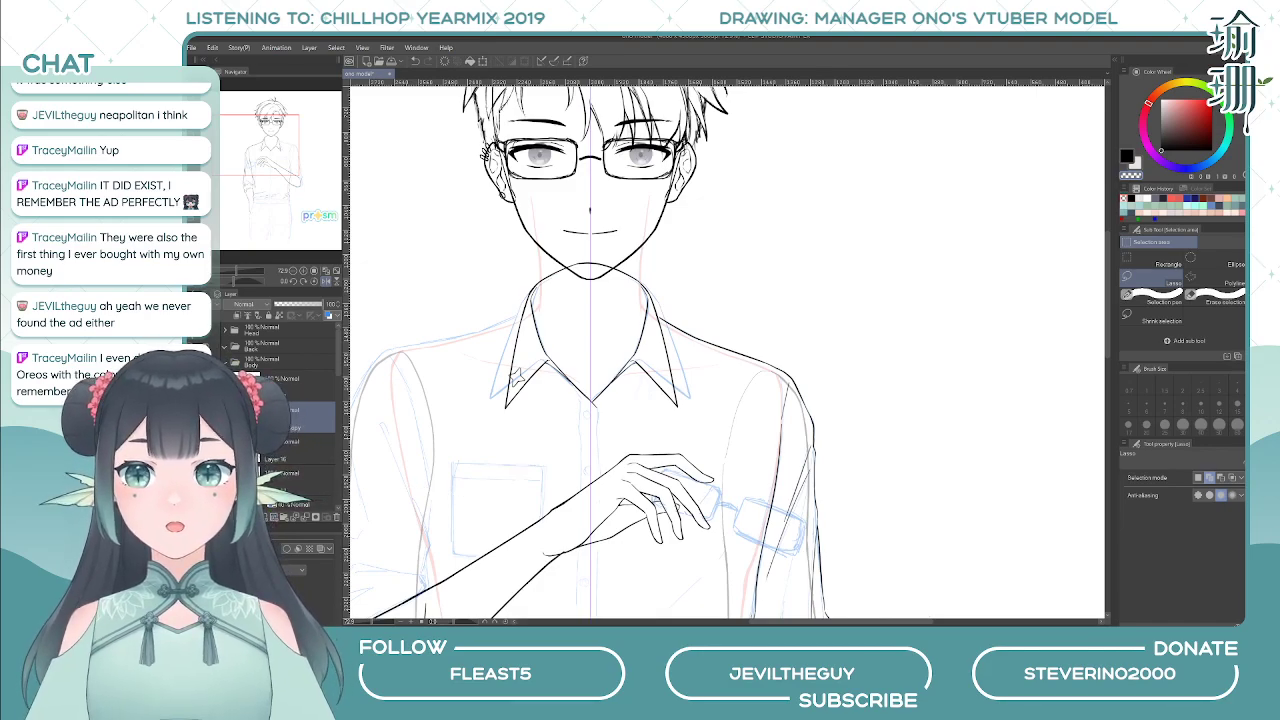
{"action": "left_click", "coordinate": [292, 450]}
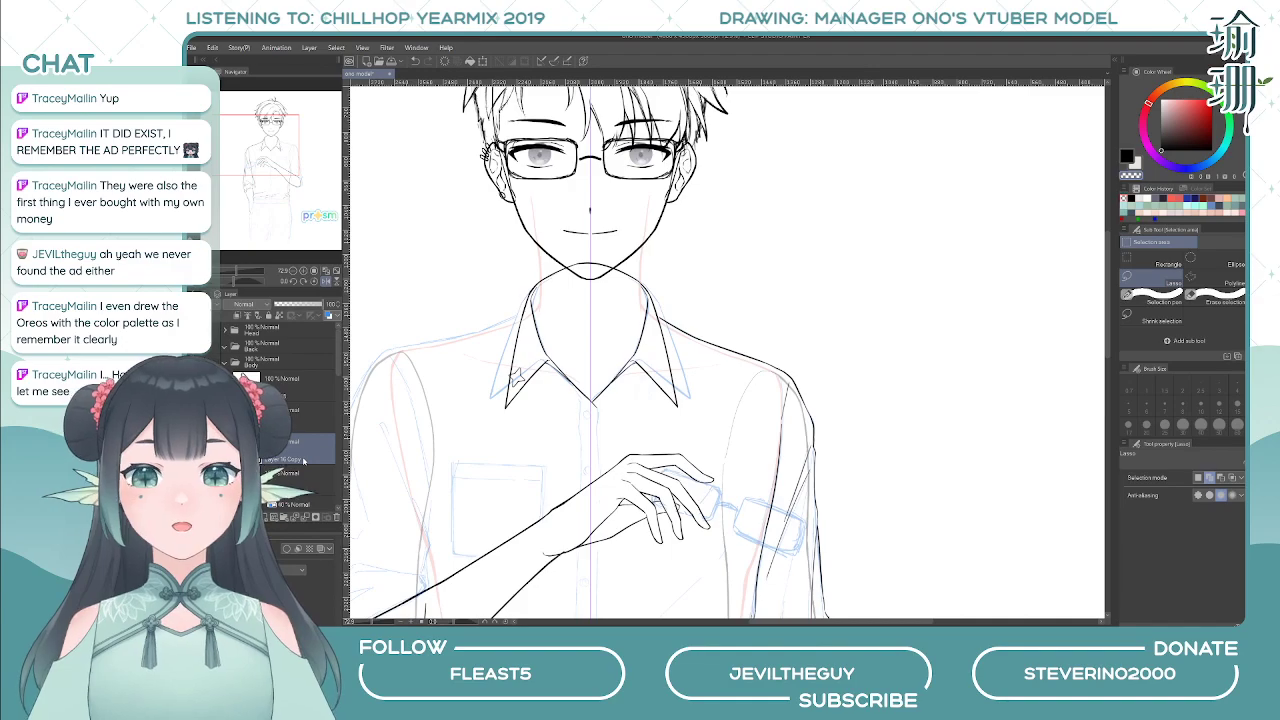
- Extend the end of the lowered arm's shoulder line with the Soft pen so it meets the collar edge
{"action": "key", "text": "p"}
{"action": "key", "text": "minus"}
{"action": "key", "text": "minus"}
{"action": "key", "text": "h"}
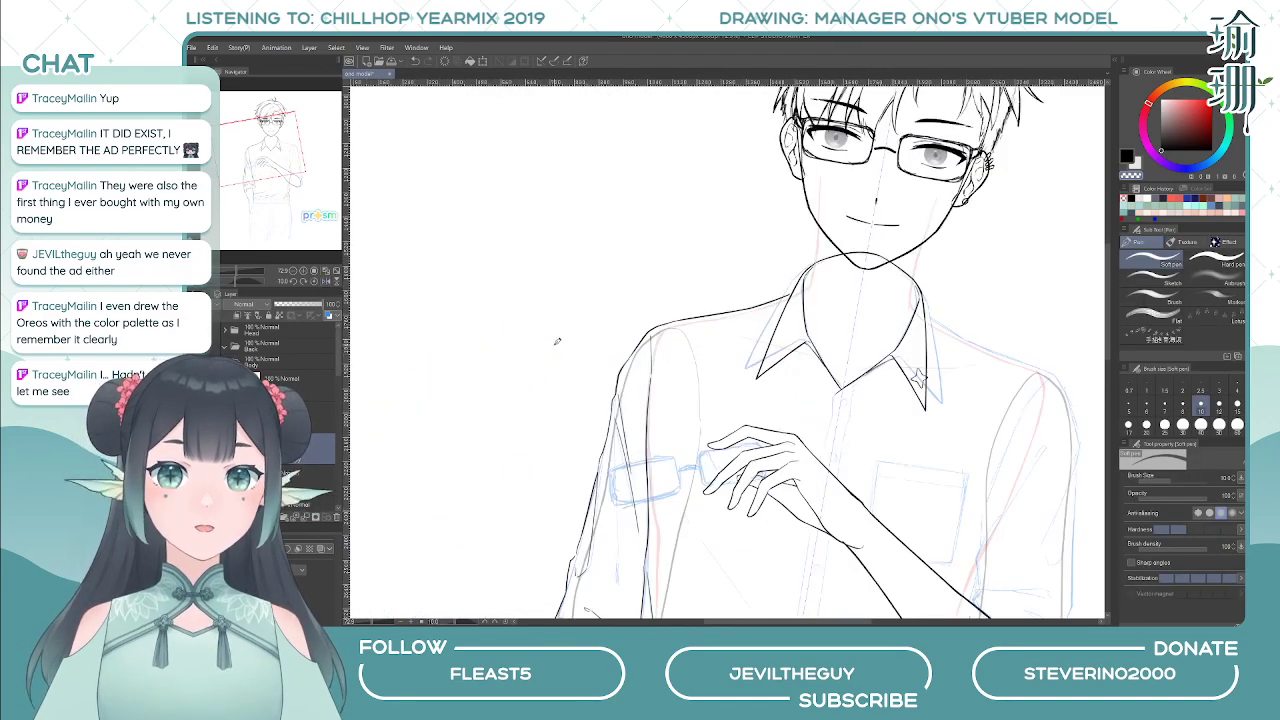
{"action": "key", "text": "minus"}
{"action": "key", "text": "minus"}
{"action": "key", "text": "minus"}
{"action": "key", "text": "minus"}
{"action": "left_click_drag", "start_coordinate": [620, 435], "coordinate": [469, 360]}
{"action": "left_click_drag", "start_coordinate": [504, 316], "coordinate": [461, 354]}
{"action": "left_click_drag", "start_coordinate": [517, 296], "coordinate": [584, 309]}
{"action": "key", "text": "ctrl+plus"}
{"action": "left_click_drag", "start_coordinate": [570, 196], "coordinate": [603, 329]}
{"action": "key", "text": "ctrl+plus"}
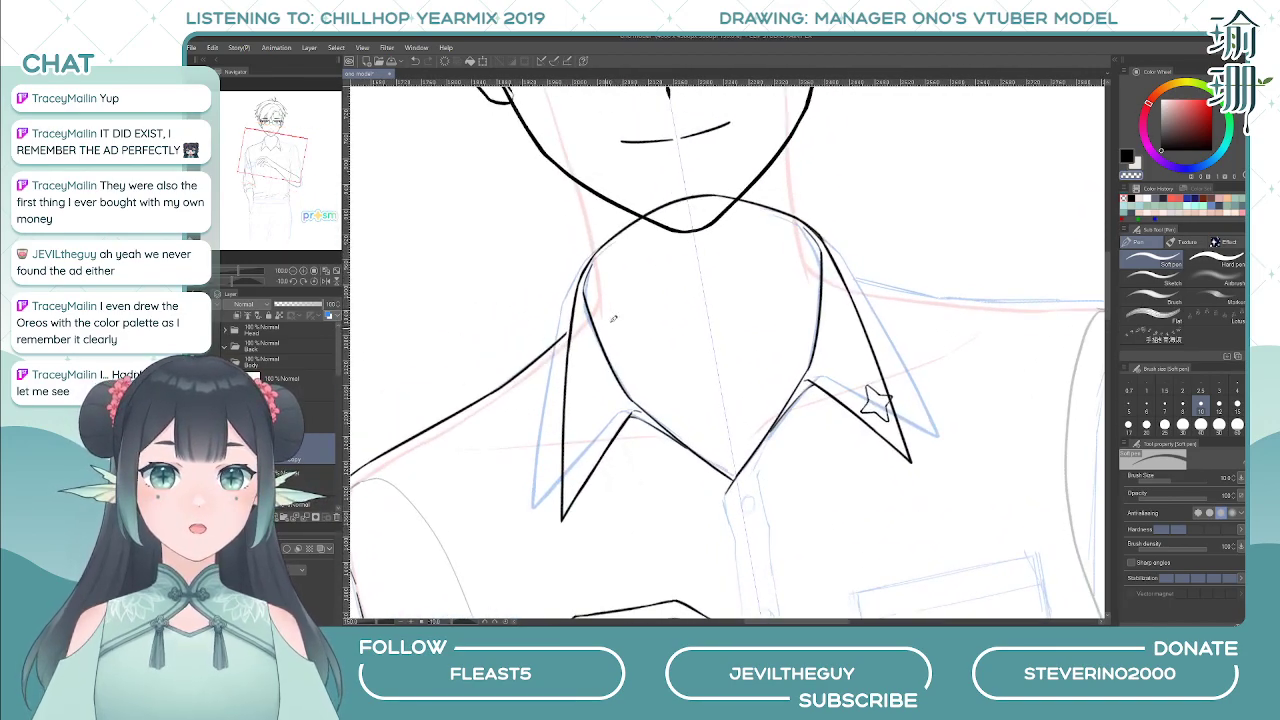
{"action": "key", "text": "c"}
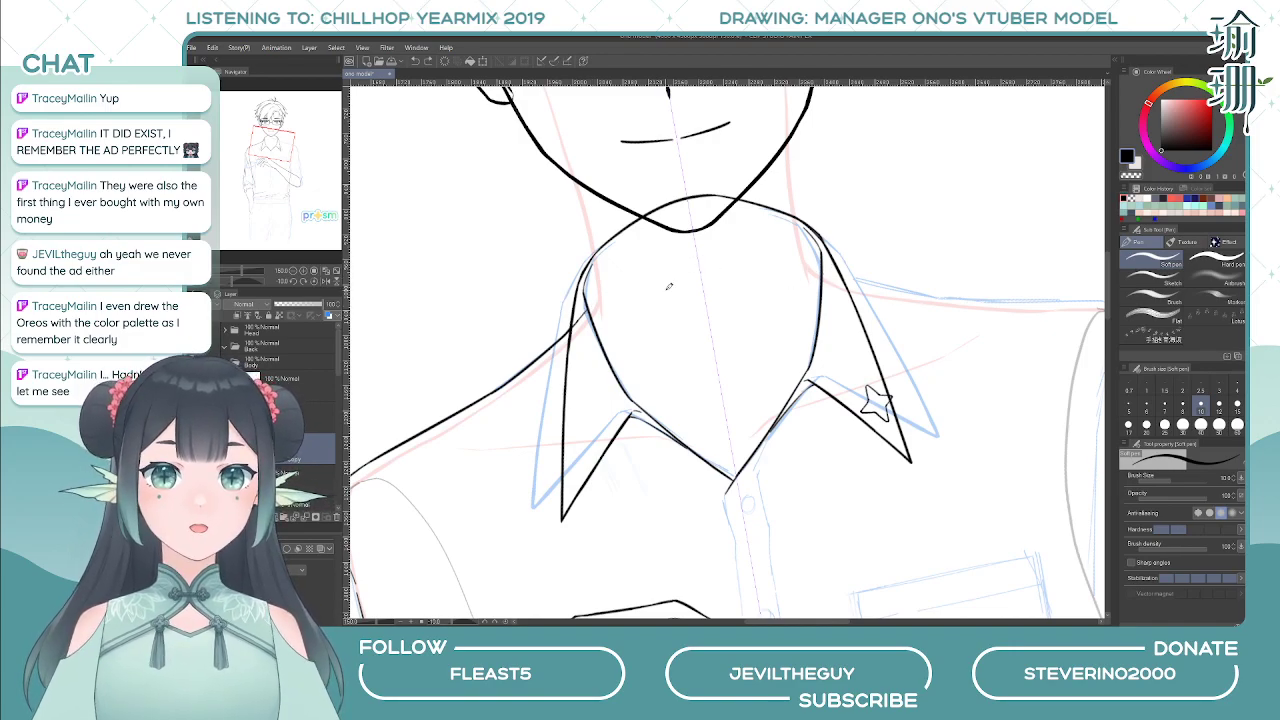
- Ink the raised arm's shoulder line from the collar out toward the top of the sleeve
{"action": "key", "text": "h"}
{"action": "mouse_move", "coordinate": [635, 277]}
{"action": "left_mouse_down"}
{"action": "mouse_move", "coordinate": [560, 360]}
{"action": "mouse_move", "coordinate": [696, 338]}
{"action": "left_mouse_up"}
{"action": "left_click_drag", "start_coordinate": [745, 287], "coordinate": [690, 336]}
{"action": "key", "text": "ctrl+z"}
{"action": "mouse_move", "coordinate": [748, 284]}
{"action": "left_mouse_down"}
{"action": "mouse_move", "coordinate": [655, 357]}
{"action": "mouse_move", "coordinate": [557, 402]}
{"action": "left_mouse_up"}
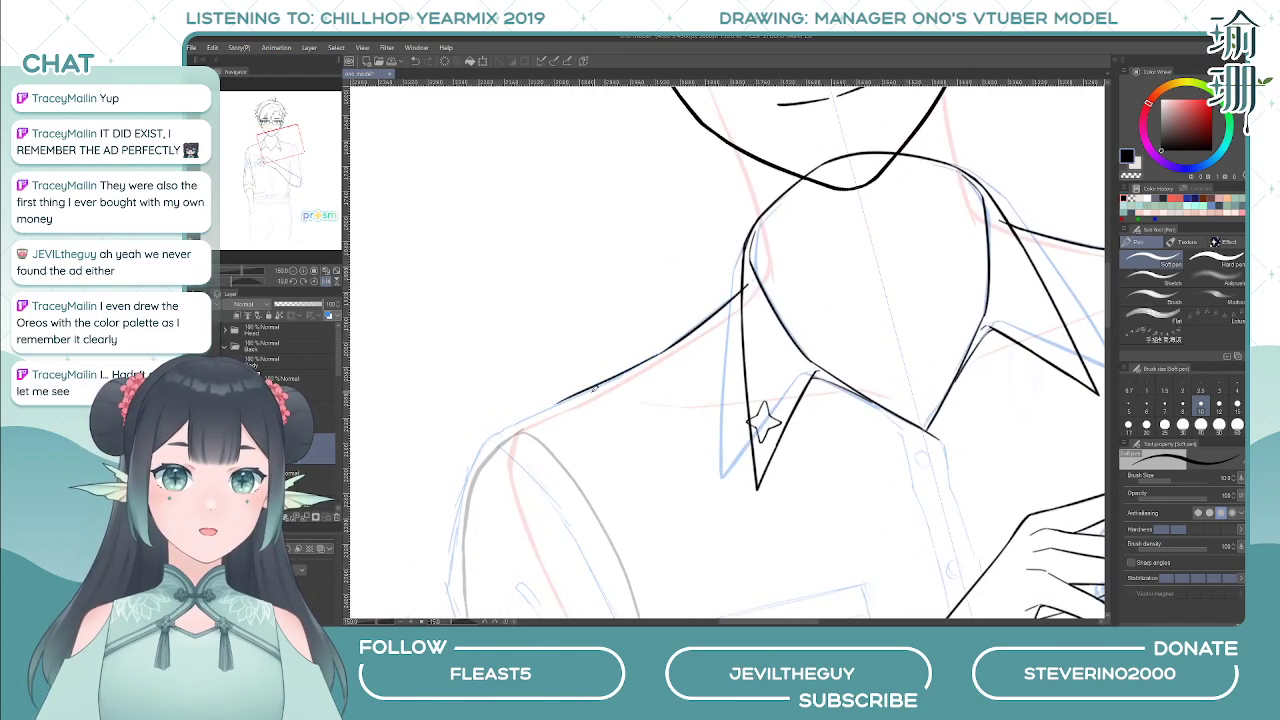
- Redo the outer half of the raised arm's shoulder line with repeated strokes toward the shoulder tip
{"action": "key", "text": "ctrl+z"}
{"action": "scroll", "coordinate": [595, 389], "scroll_direction": "down", "scroll_amount": 3}
{"action": "mouse_move", "coordinate": [638, 405]}
{"action": "left_mouse_down"}
{"action": "mouse_move", "coordinate": [700, 349]}
{"action": "mouse_move", "coordinate": [624, 344]}
{"action": "left_mouse_up"}
{"action": "key", "text": "ctrl+z"}
{"action": "left_click_drag", "start_coordinate": [704, 307], "coordinate": [601, 358]}
{"action": "key", "text": "ctrl+z"}
{"action": "left_click_drag", "start_coordinate": [704, 307], "coordinate": [601, 360]}
{"action": "key", "text": "ctrl+z"}
{"action": "left_click_drag", "start_coordinate": [706, 307], "coordinate": [610, 356]}
{"action": "key", "text": "ctrl+z"}
{"action": "left_click_drag", "start_coordinate": [706, 307], "coordinate": [612, 356]}
{"action": "key", "text": "ctrl+z"}
{"action": "mouse_move", "coordinate": [704, 306]}
{"action": "left_mouse_down"}
{"action": "mouse_move", "coordinate": [612, 352]}
{"action": "mouse_move", "coordinate": [588, 380]}
{"action": "left_mouse_up"}
{"action": "key", "text": "ctrl+z"}
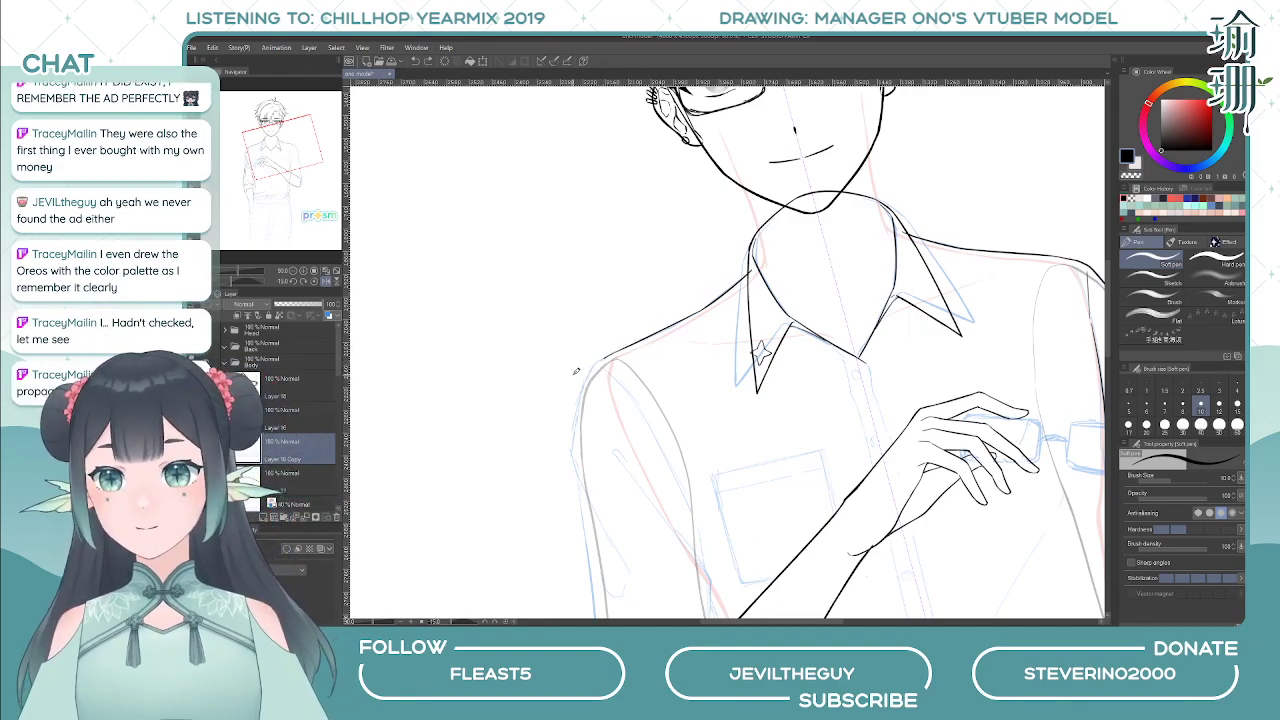
- Try to extend the shoulder line's outer end over the top of the sleeve with short strokes
{"action": "left_click_drag", "start_coordinate": [504, 432], "coordinate": [478, 387]}
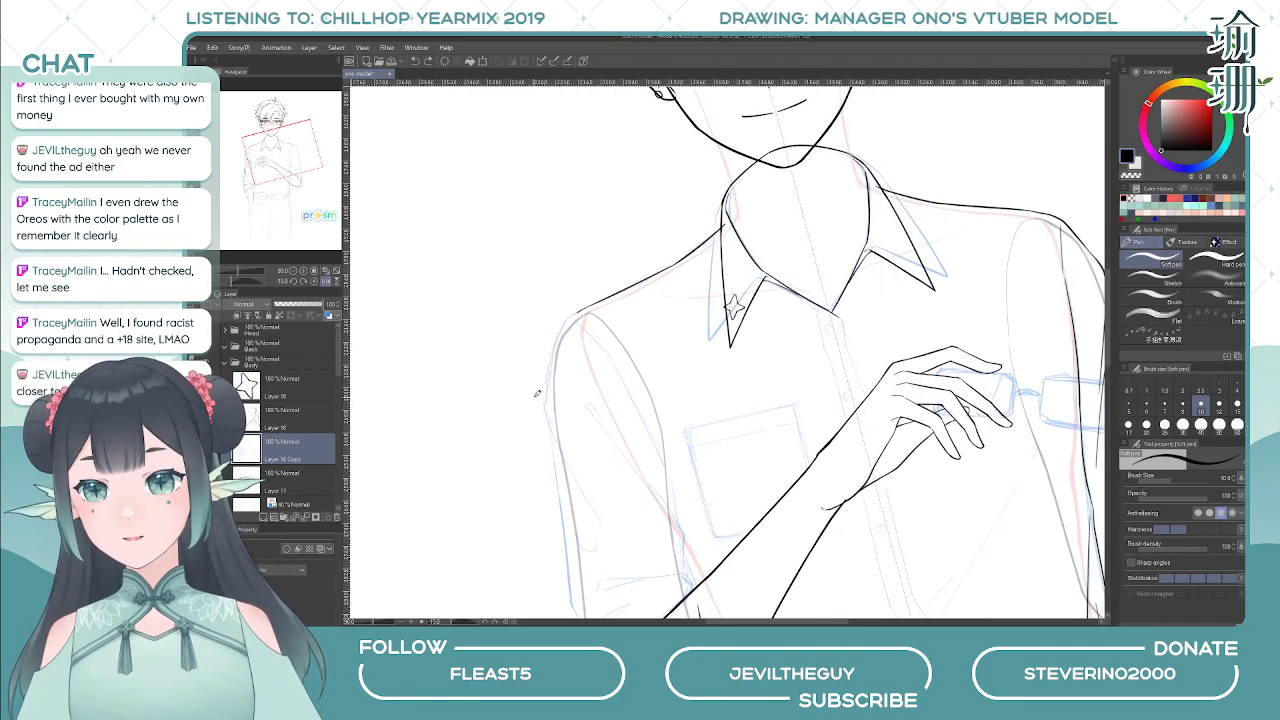
{"action": "scroll", "coordinate": [532, 419], "scroll_direction": "up", "scroll_amount": 3}
{"action": "scroll", "coordinate": [531, 382], "scroll_direction": "up", "scroll_amount": 1}
{"action": "scroll", "coordinate": [551, 373], "scroll_direction": "up", "scroll_amount": 1}
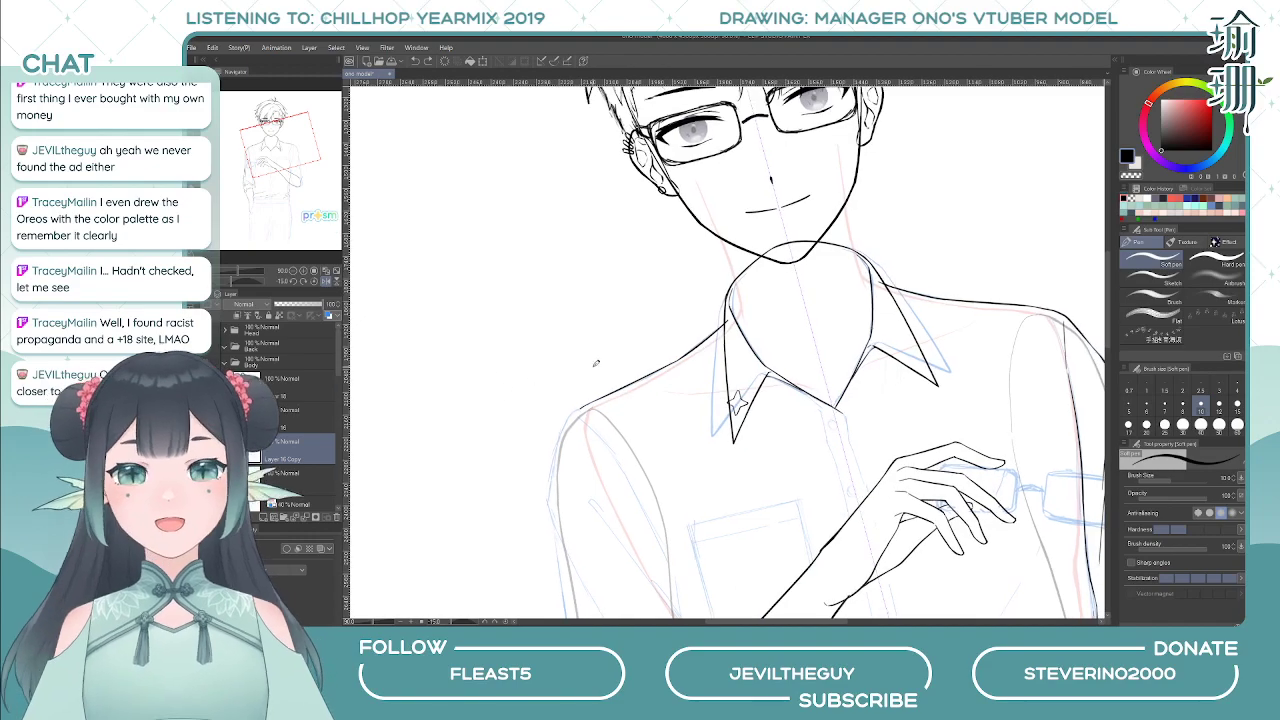
{"action": "left_click_drag", "start_coordinate": [597, 397], "coordinate": [578, 409]}
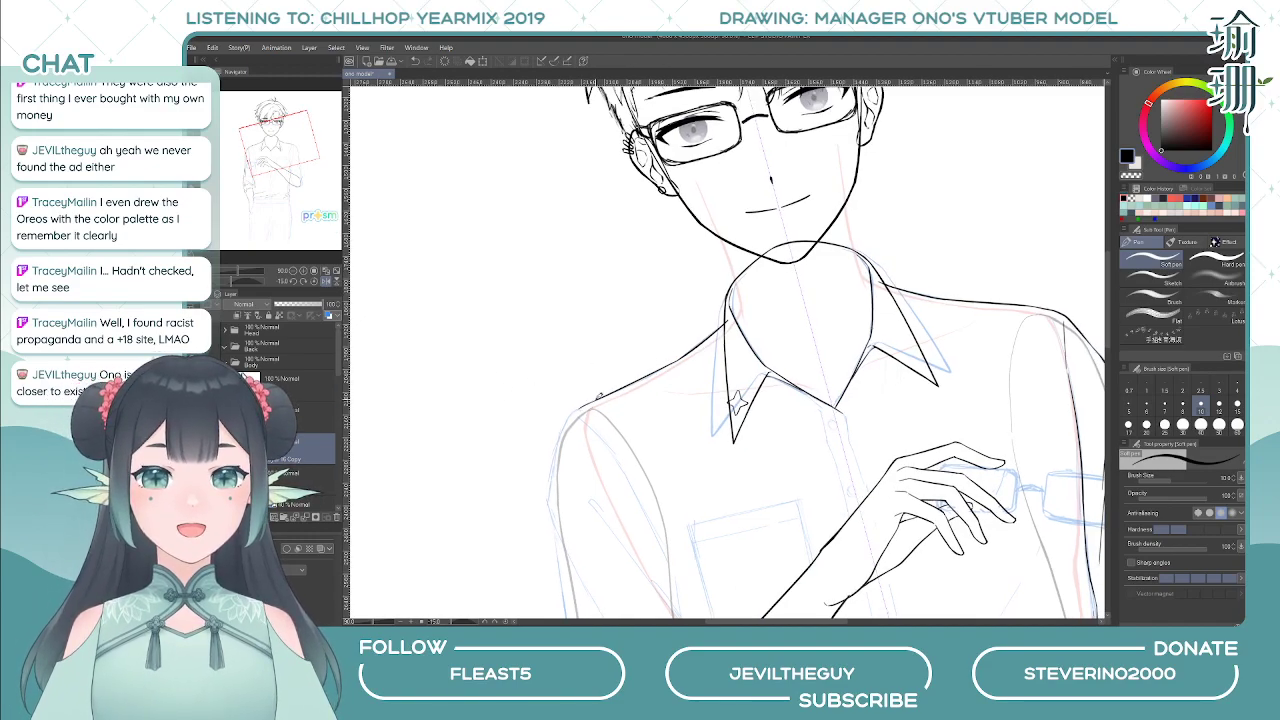
{"action": "scroll", "coordinate": [640, 315], "scroll_direction": "up", "scroll_amount": 2}
{"action": "left_click_drag", "start_coordinate": [567, 357], "coordinate": [672, 307]}
{"action": "left_click_drag", "start_coordinate": [646, 304], "coordinate": [660, 330]}
{"action": "scroll", "coordinate": [724, 405], "scroll_direction": "down", "scroll_amount": 2}
{"action": "key", "text": "ctrl+z"}
{"action": "key", "text": "ctrl+z"}
{"action": "scroll", "coordinate": [731, 412], "scroll_direction": "down", "scroll_amount": 2}
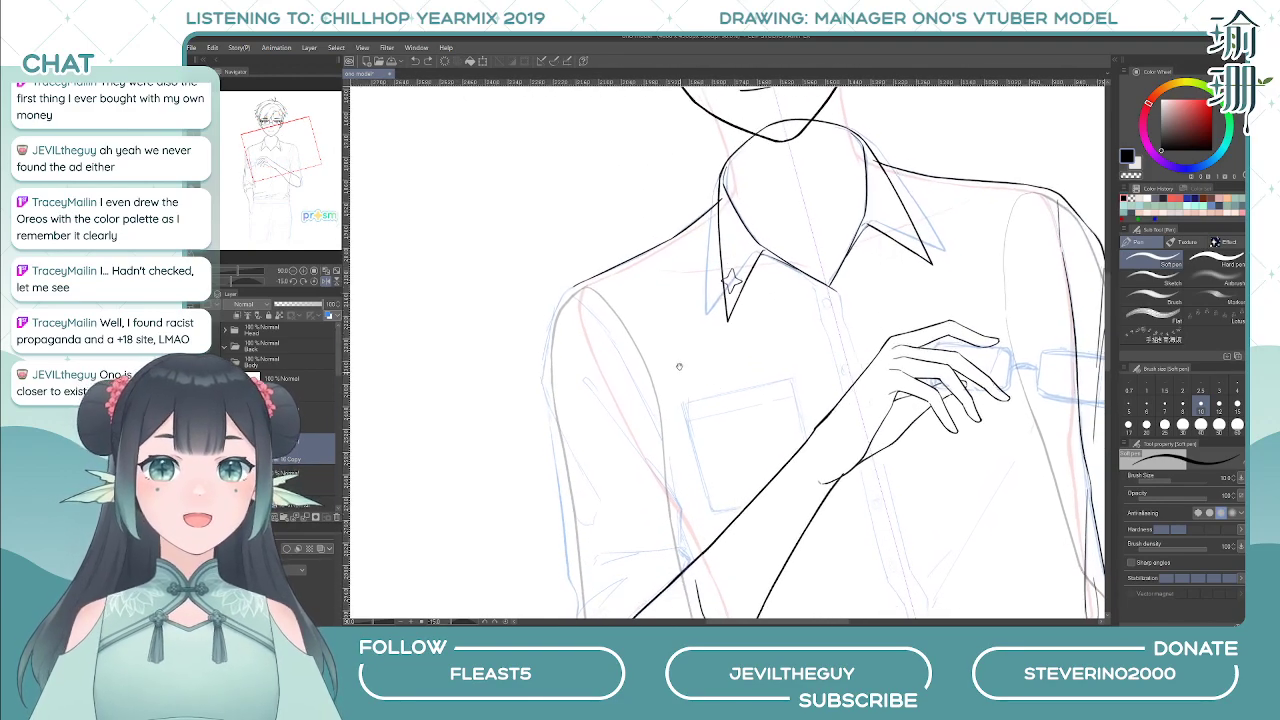
{"action": "key", "text": "asciicircum"}
{"action": "key", "text": "asciicircum"}
{"action": "scroll", "coordinate": [660, 360], "scroll_direction": "down", "scroll_amount": 4}
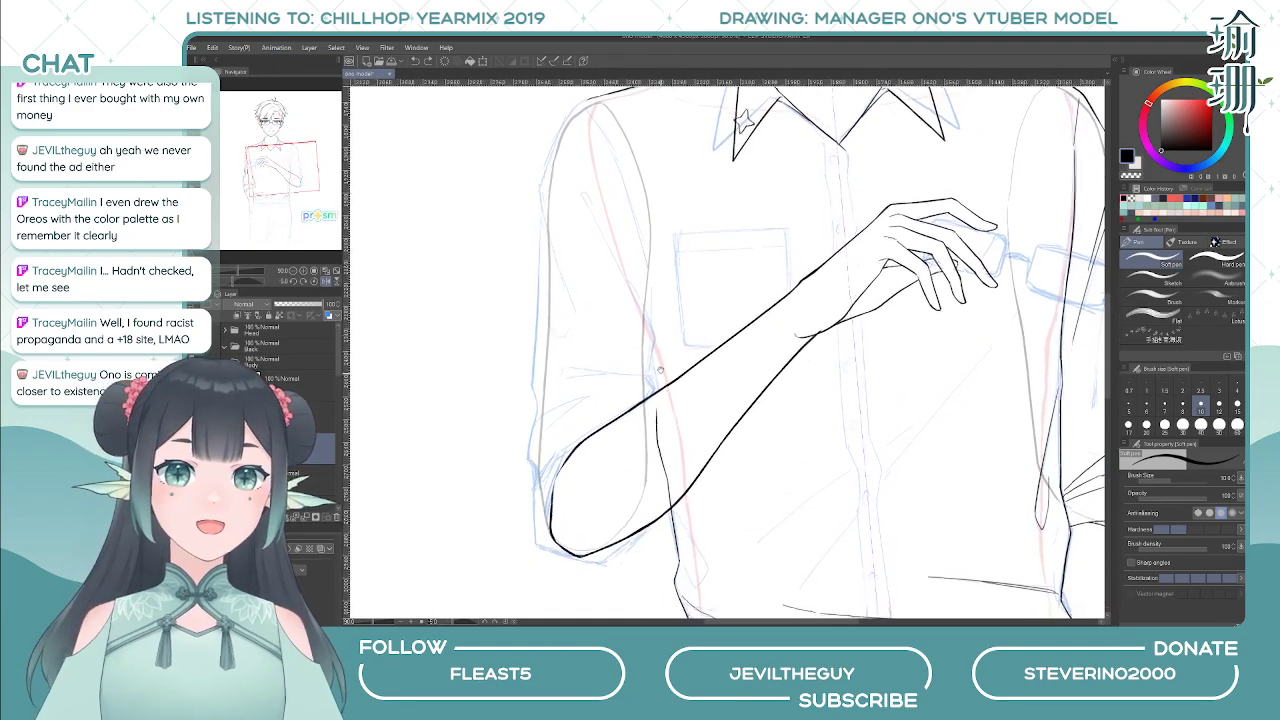
- Ink the raised arm's inner sleeve line from below the shoulder down across the forearm to the torso's side line
{"action": "left_click_drag", "start_coordinate": [660, 397], "coordinate": [654, 368]}
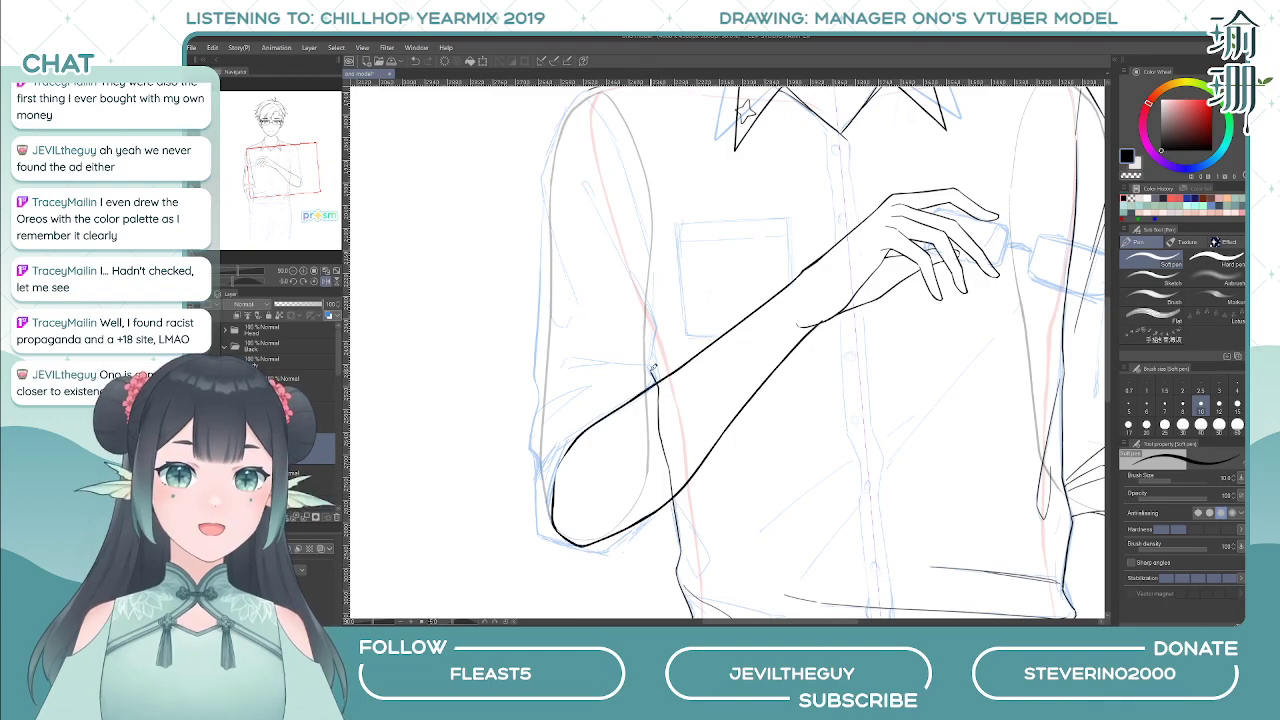
{"action": "key", "text": "ctrl+z"}
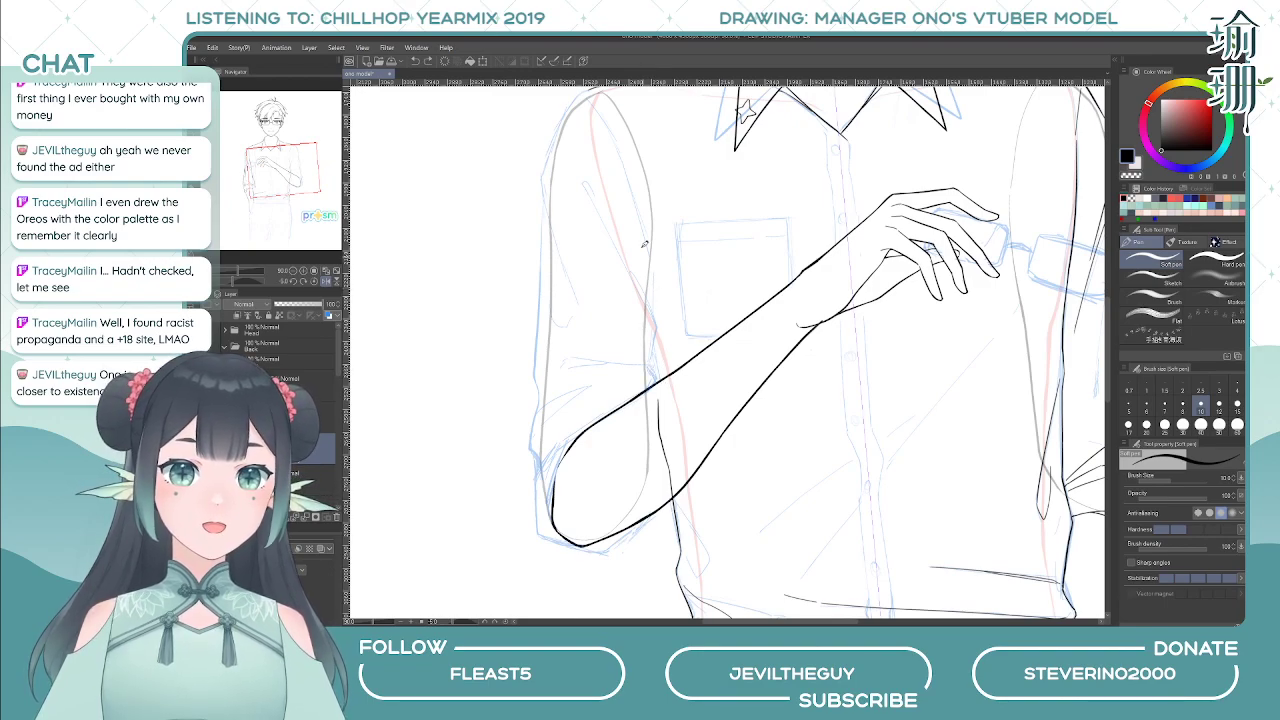
{"action": "left_click_drag", "start_coordinate": [699, 299], "coordinate": [705, 416]}
{"action": "scroll", "coordinate": [624, 388], "scroll_direction": "down", "scroll_amount": 1}
{"action": "left_click_drag", "start_coordinate": [622, 240], "coordinate": [670, 393]}
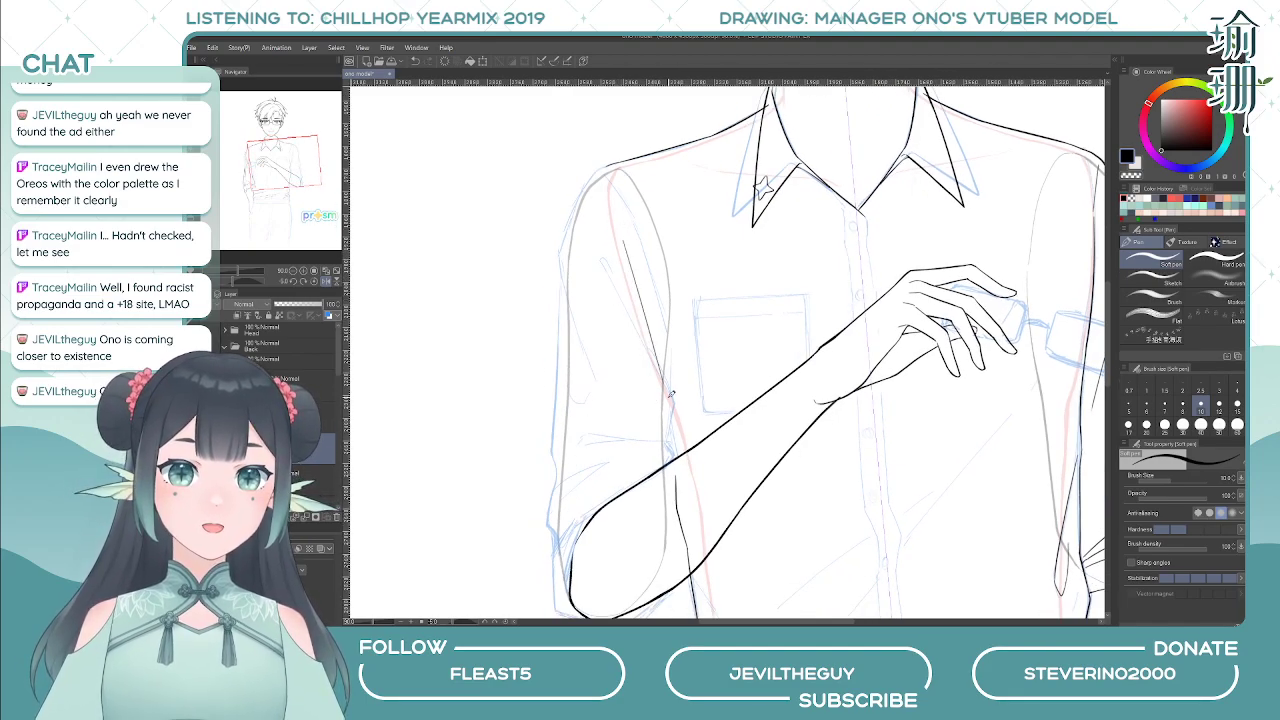
{"action": "key", "text": "ctrl+z"}
{"action": "left_click_drag", "start_coordinate": [616, 243], "coordinate": [657, 364]}
{"action": "key", "text": "ctrl+z"}
{"action": "left_click_drag", "start_coordinate": [620, 268], "coordinate": [671, 443]}
{"action": "key", "text": "ctrl+z"}
{"action": "left_click_drag", "start_coordinate": [618, 262], "coordinate": [679, 486]}
{"action": "key", "text": "ctrl+z"}
{"action": "left_click_drag", "start_coordinate": [672, 438], "coordinate": [680, 487]}
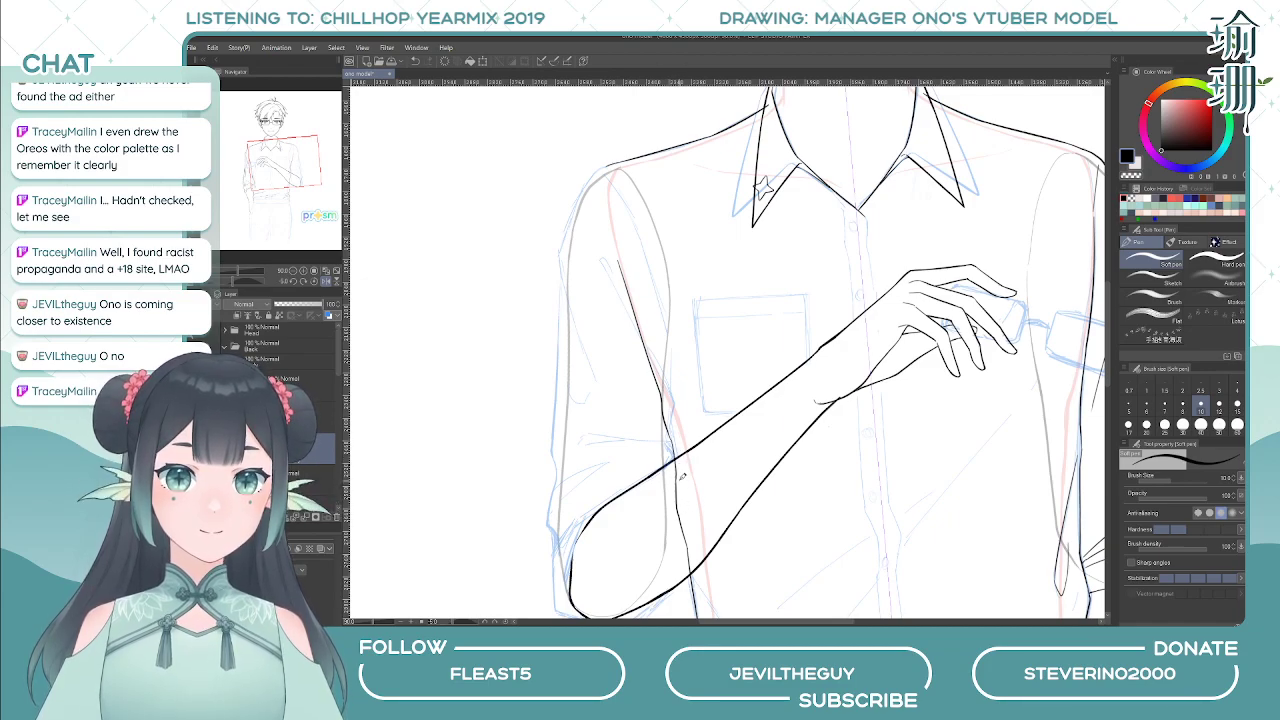
- Try to ink a diagonal line from the armpit across the raised forearm toward the shirt front
{"action": "key", "text": "h"}
{"action": "mouse_move", "coordinate": [797, 430]}
{"action": "left_mouse_down"}
{"action": "mouse_move", "coordinate": [805, 283]}
{"action": "mouse_move", "coordinate": [743, 342]}
{"action": "left_mouse_up"}
{"action": "key", "text": "ctrl+z"}
{"action": "key", "text": "ctrl+z"}
{"action": "mouse_move", "coordinate": [790, 292]}
{"action": "left_mouse_down"}
{"action": "mouse_move", "coordinate": [787, 334]}
{"action": "mouse_move", "coordinate": [788, 316]}
{"action": "mouse_move", "coordinate": [725, 390]}
{"action": "left_mouse_up"}
{"action": "key", "text": "c"}
{"action": "key", "text": "c"}
{"action": "key", "text": "ctrl+z"}
{"action": "left_click_drag", "start_coordinate": [786, 298], "coordinate": [736, 395]}
{"action": "key", "text": "ctrl+z"}
{"action": "left_click_drag", "start_coordinate": [798, 282], "coordinate": [724, 404]}
{"action": "key", "text": "ctrl+z"}
{"action": "mouse_move", "coordinate": [786, 289]}
{"action": "left_mouse_down"}
{"action": "mouse_move", "coordinate": [747, 363]}
{"action": "mouse_move", "coordinate": [777, 307]}
{"action": "mouse_move", "coordinate": [759, 333]}
{"action": "left_mouse_up"}
{"action": "key", "text": "ctrl+z"}
{"action": "key", "text": "ctrl+z"}
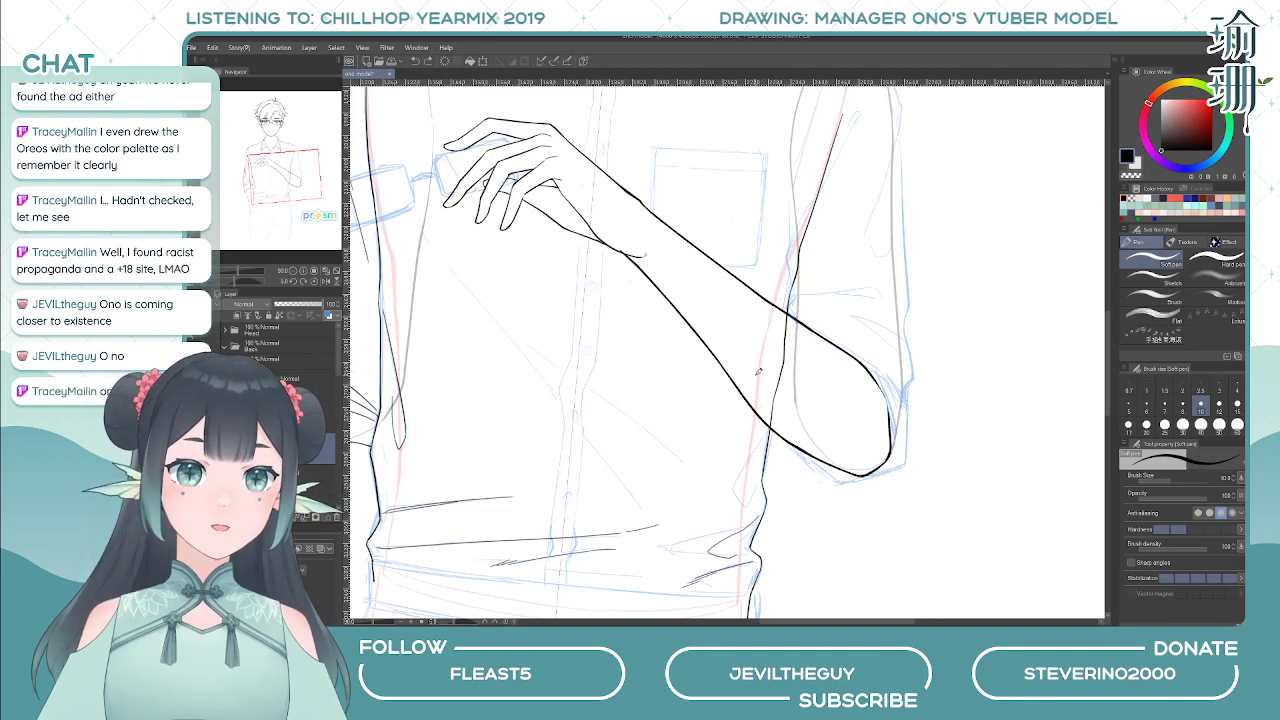
- Try to ink a curved fold line on the shirt's side just below the raised elbow
{"action": "left_click_drag", "start_coordinate": [769, 415], "coordinate": [734, 480]}
{"action": "key", "text": "ctrl+z"}
{"action": "left_click_drag", "start_coordinate": [773, 383], "coordinate": [732, 474]}
{"action": "key", "text": "ctrl+z"}
{"action": "mouse_move", "coordinate": [770, 400]}
{"action": "left_mouse_down"}
{"action": "mouse_move", "coordinate": [728, 467]}
{"action": "mouse_move", "coordinate": [736, 498]}
{"action": "left_mouse_up"}
{"action": "left_click_drag", "start_coordinate": [769, 444], "coordinate": [748, 487]}
{"action": "key", "text": "h"}
{"action": "key", "text": "ctrl+z"}
- Check the whole upper body's line art in normal and mirrored view with the blue clothing sketch hidden
{"action": "scroll", "coordinate": [855, 372], "scroll_direction": "down", "scroll_amount": 2}
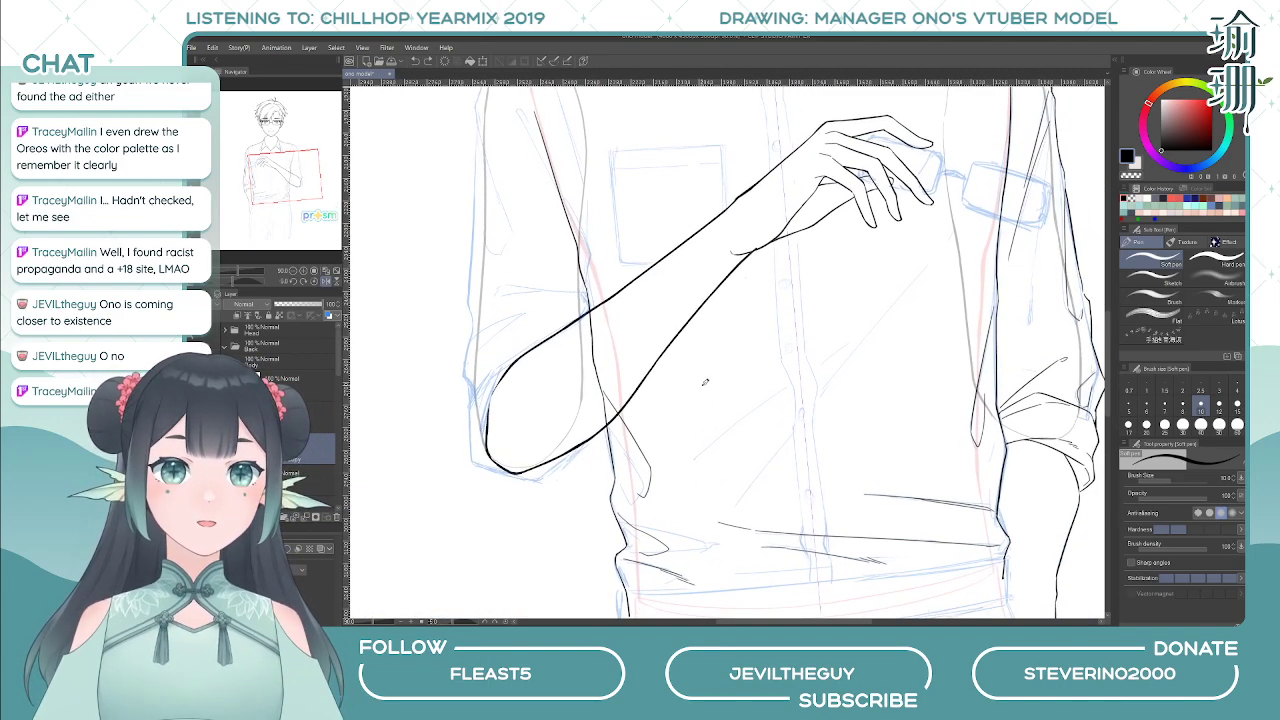
{"action": "scroll", "coordinate": [687, 380], "scroll_direction": "down", "scroll_amount": 3}
{"action": "scroll", "coordinate": [785, 338], "scroll_direction": "down", "scroll_amount": 1}
{"action": "left_click_drag", "start_coordinate": [773, 326], "coordinate": [761, 359]}
{"action": "key", "text": "h"}
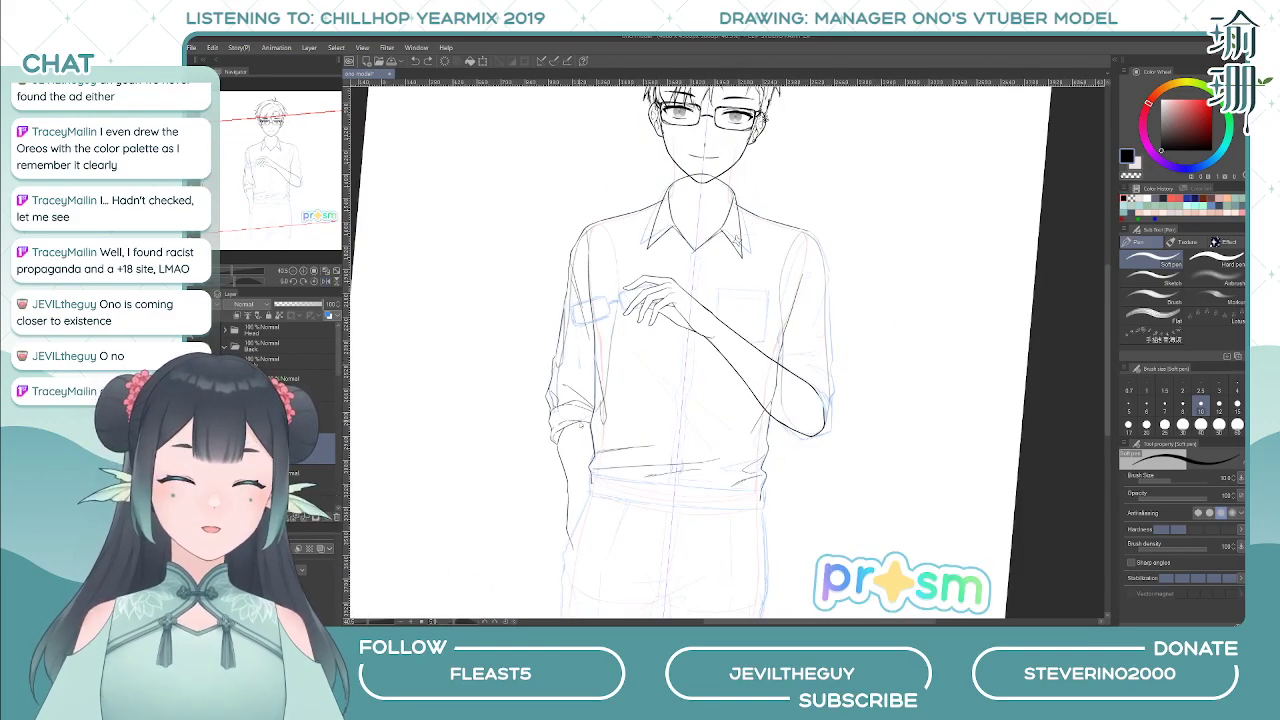
{"action": "key", "text": "minus"}
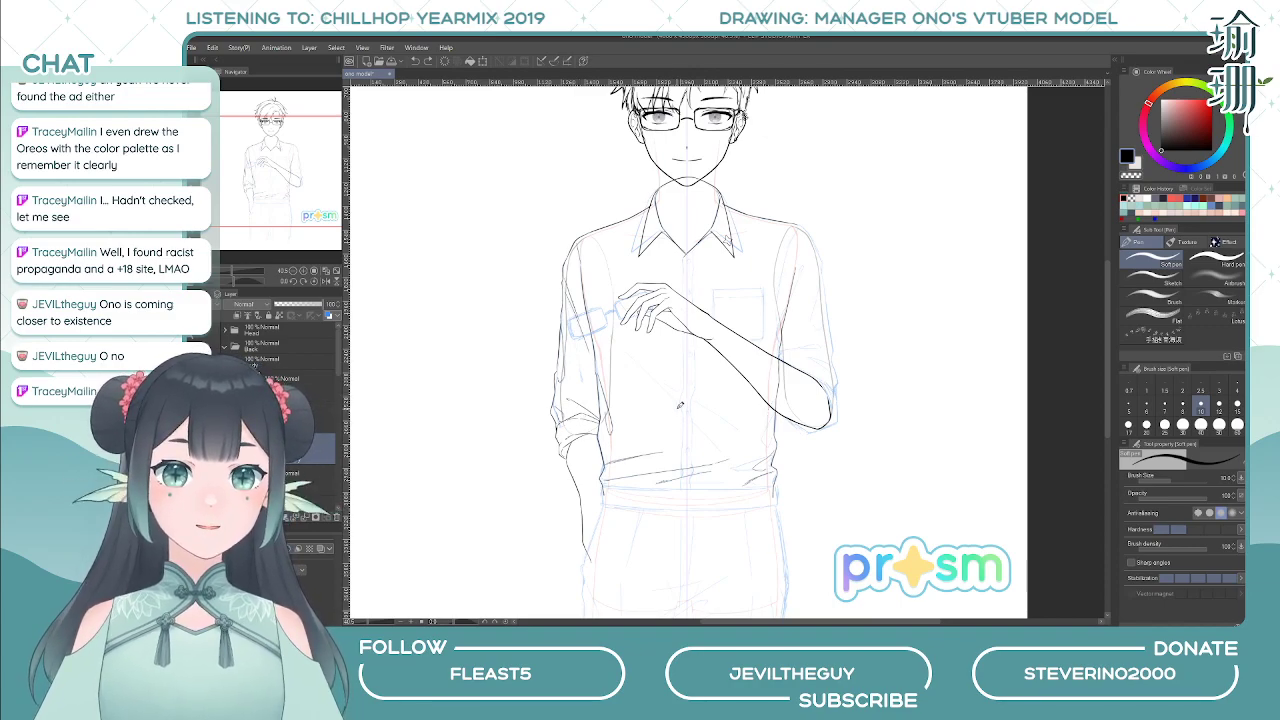
{"action": "key", "text": "h"}
{"action": "key", "text": "e"}
{"action": "left_click_drag", "start_coordinate": [723, 374], "coordinate": [659, 362]}
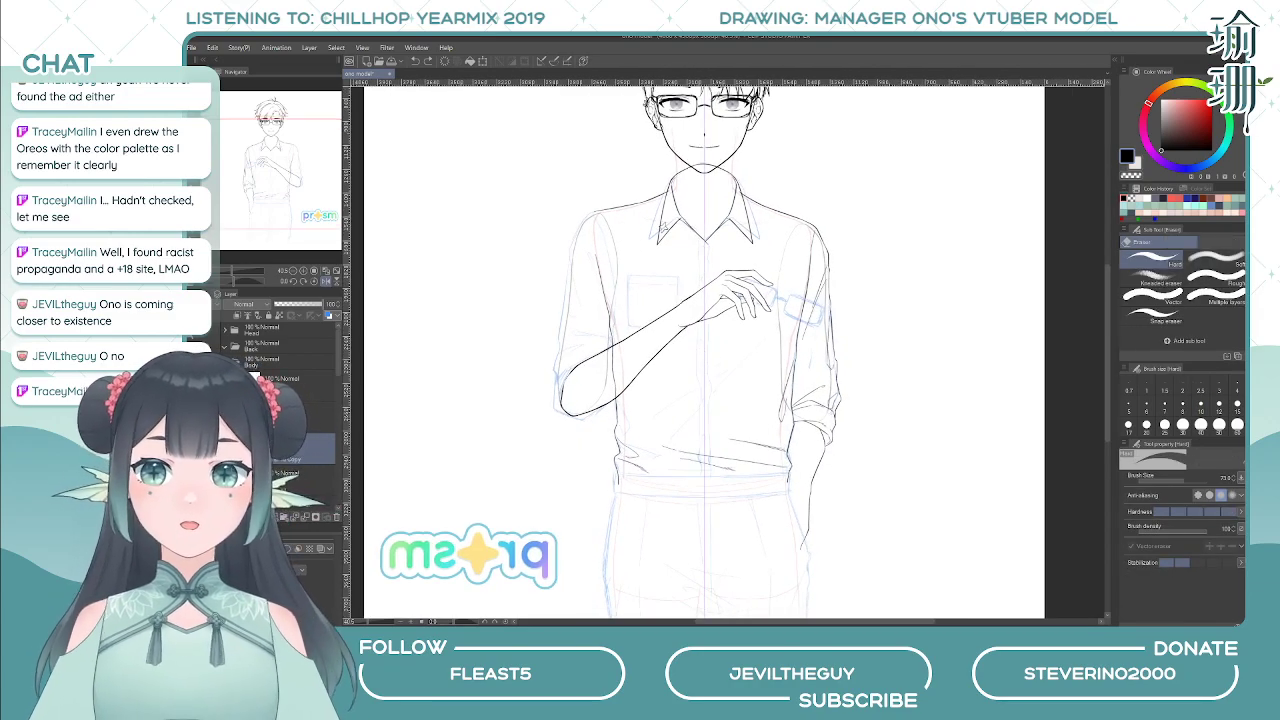
{"action": "scroll", "coordinate": [290, 406], "scroll_direction": "down", "scroll_amount": 3}
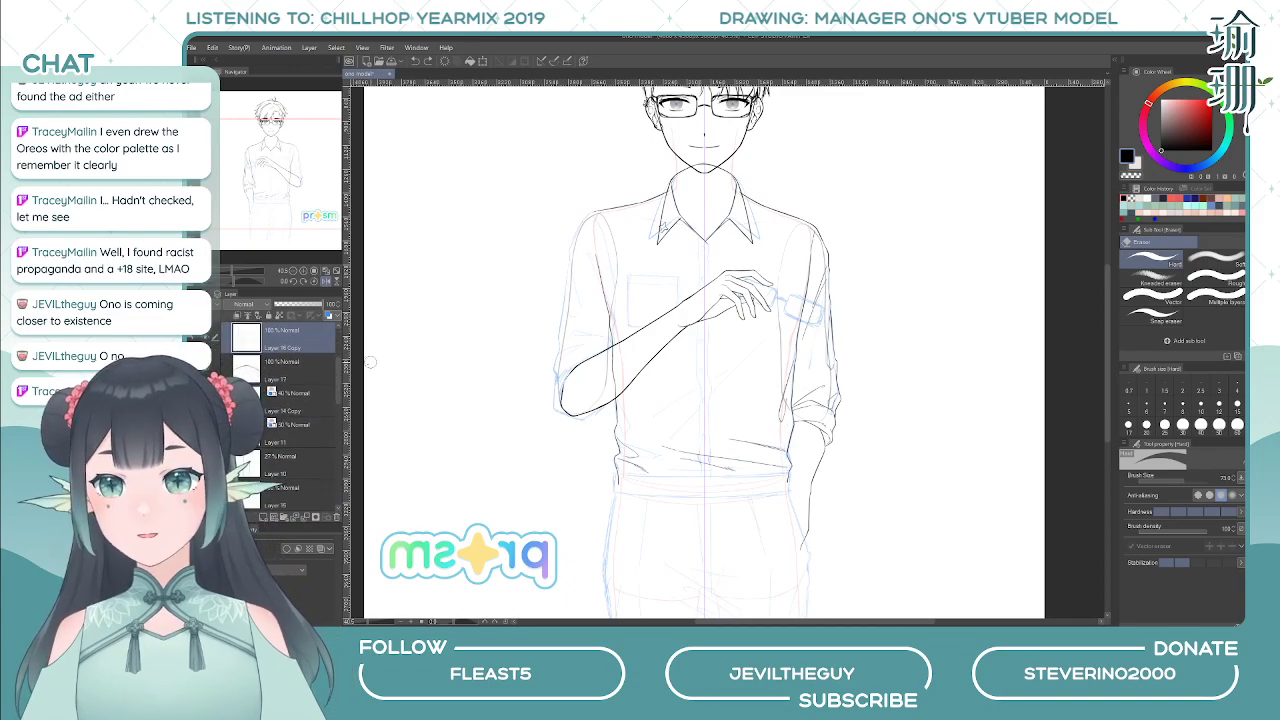
{"action": "left_click", "coordinate": [205, 433]}
{"action": "left_click_drag", "start_coordinate": [686, 404], "coordinate": [655, 415]}
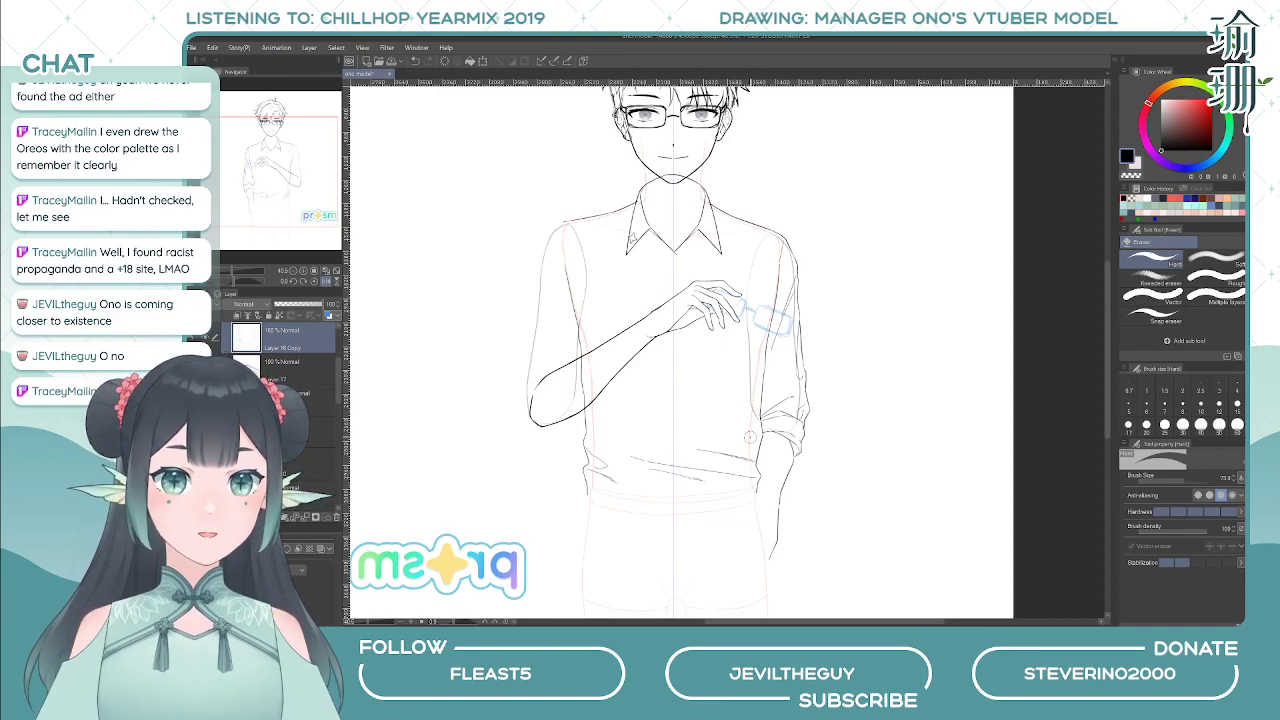
- Try a Soft pen stroke on the shirt beside the lowered arm
{"action": "key", "text": "p"}
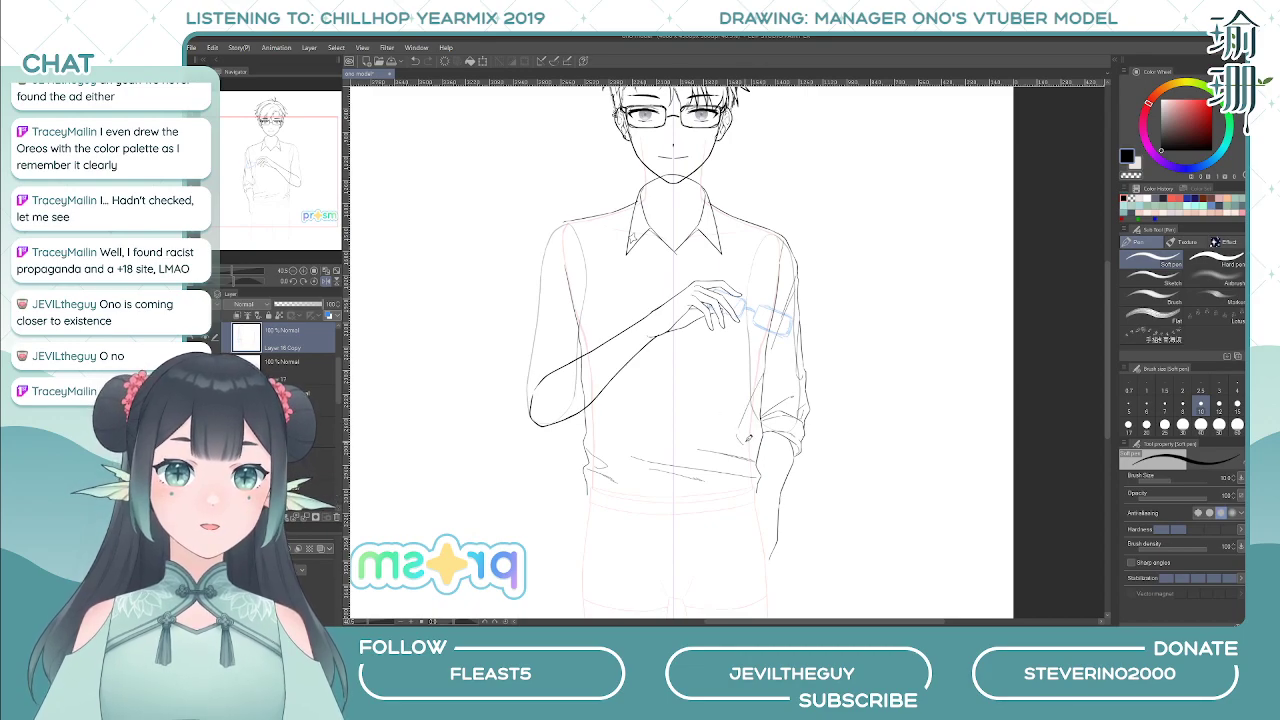
{"action": "key", "text": "ctrl+z"}
{"action": "key", "text": "h"}
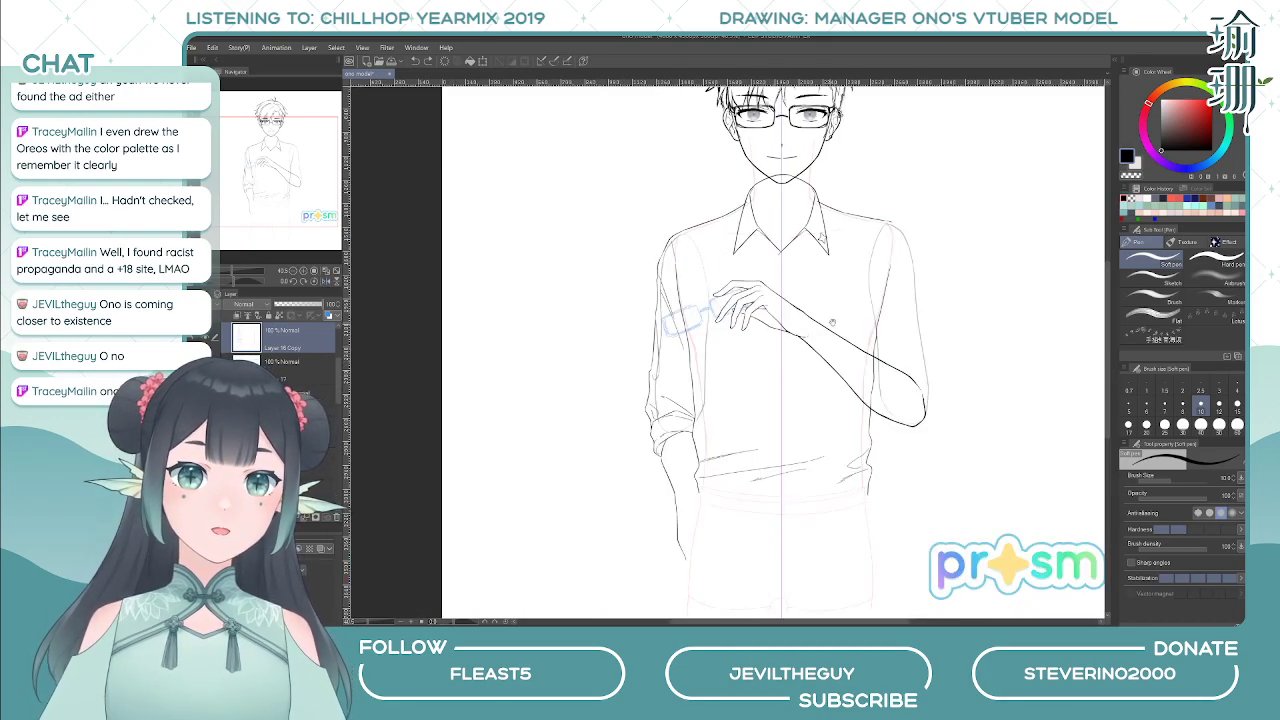
{"action": "left_click_drag", "start_coordinate": [836, 318], "coordinate": [764, 314]}
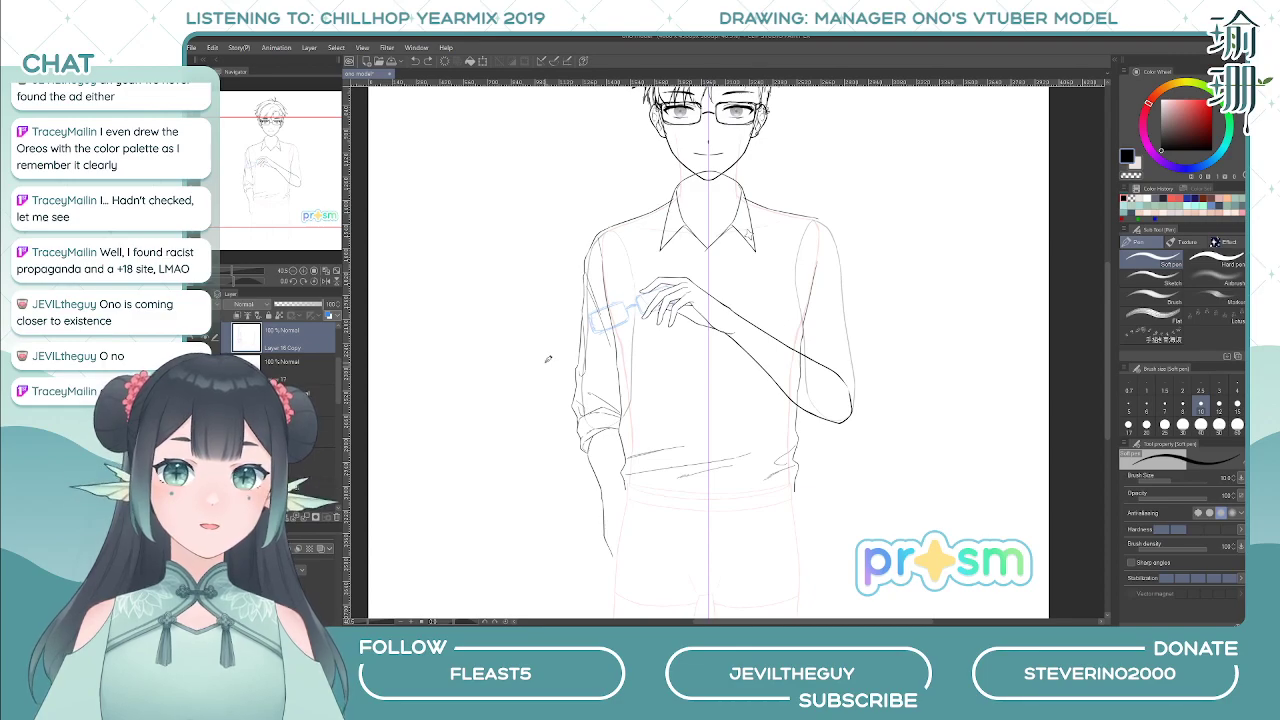
- Hide the grey upper-arm guide of the raised arm and reselect the shirt's line art layer
{"action": "scroll", "coordinate": [300, 400], "scroll_direction": "down", "scroll_amount": 1}
{"action": "scroll", "coordinate": [280, 400], "scroll_direction": "up", "scroll_amount": 2}
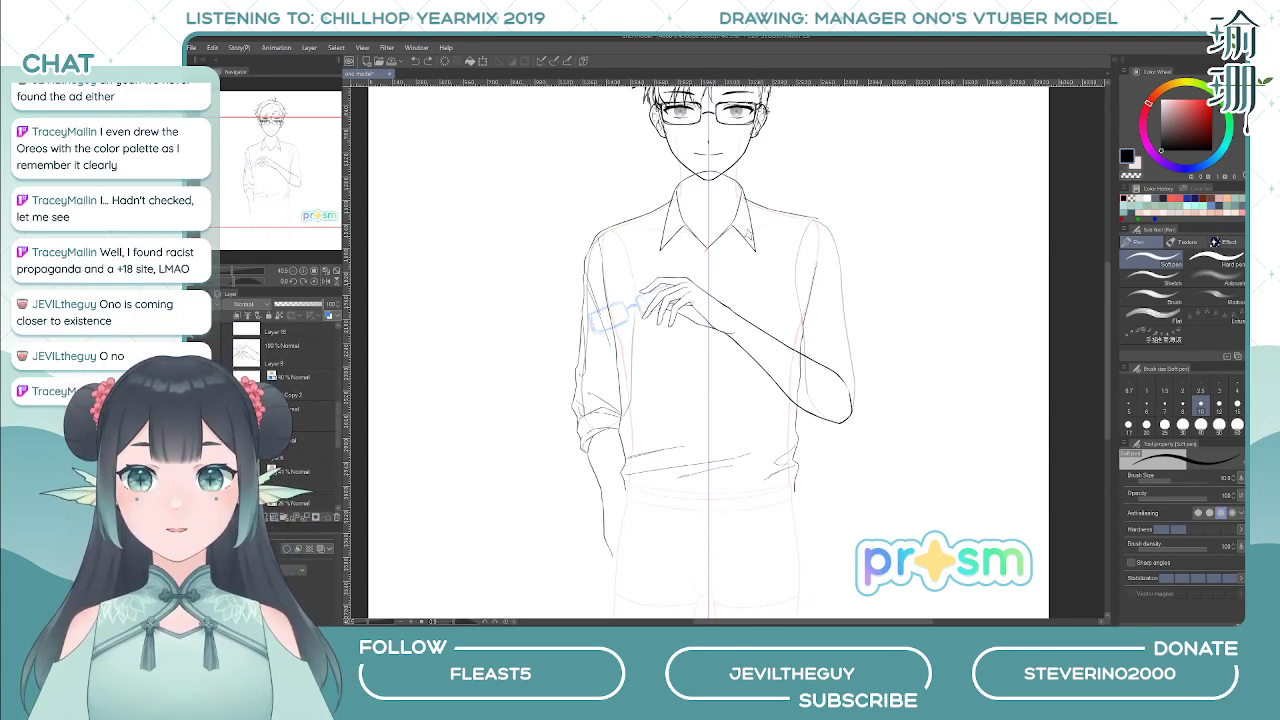
{"action": "key", "text": "ctrl+z"}
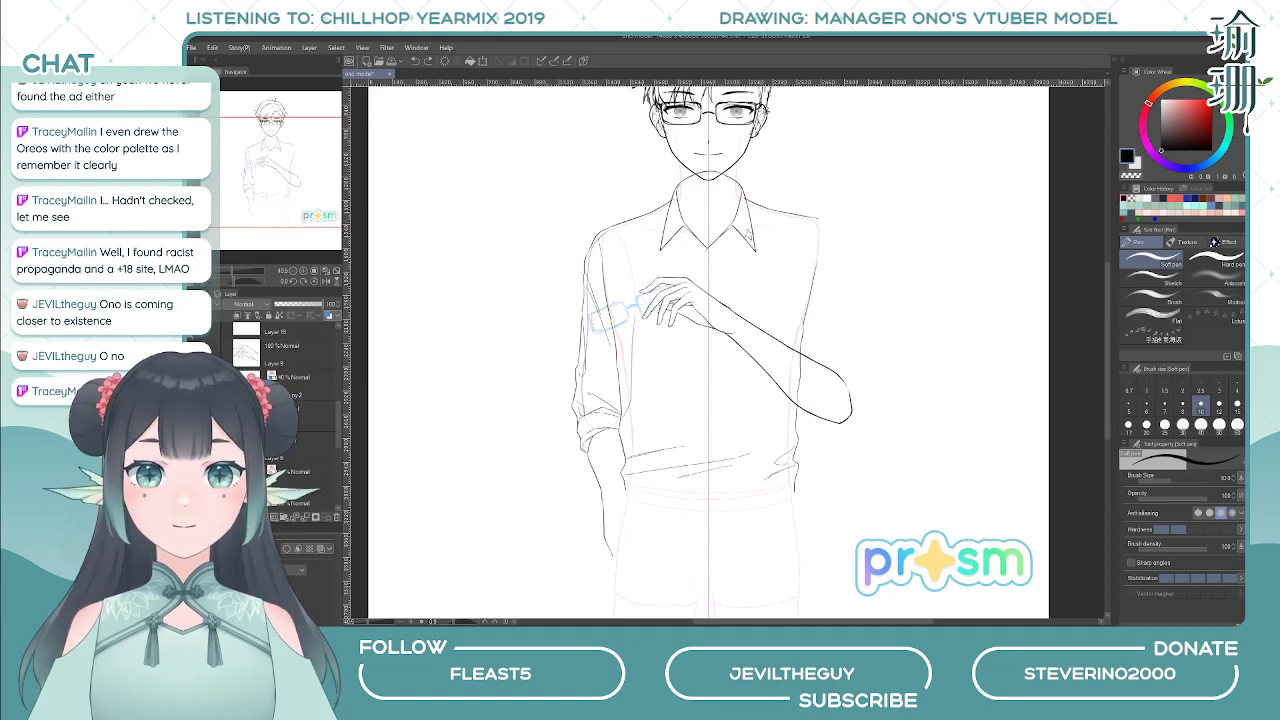
{"action": "scroll", "coordinate": [280, 400], "scroll_direction": "down", "scroll_amount": 1}
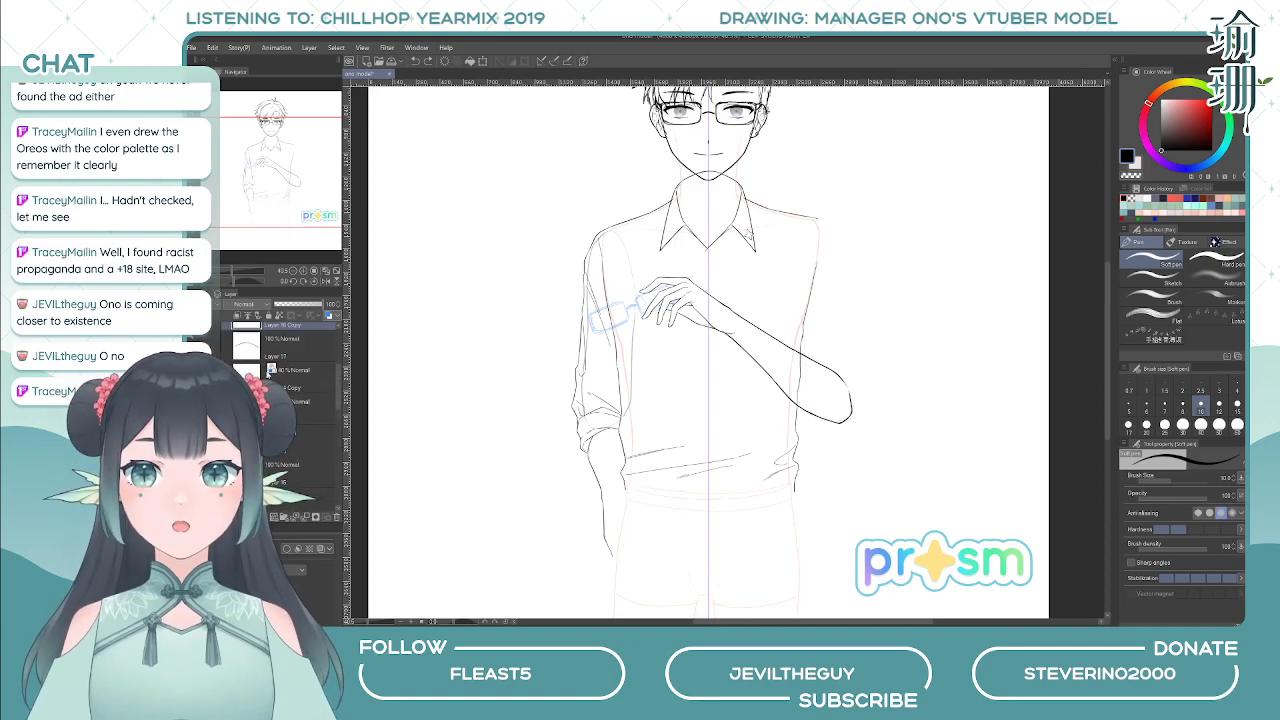
{"action": "left_click", "coordinate": [270, 372]}
{"action": "scroll", "coordinate": [296, 421], "scroll_direction": "up", "scroll_amount": 2}
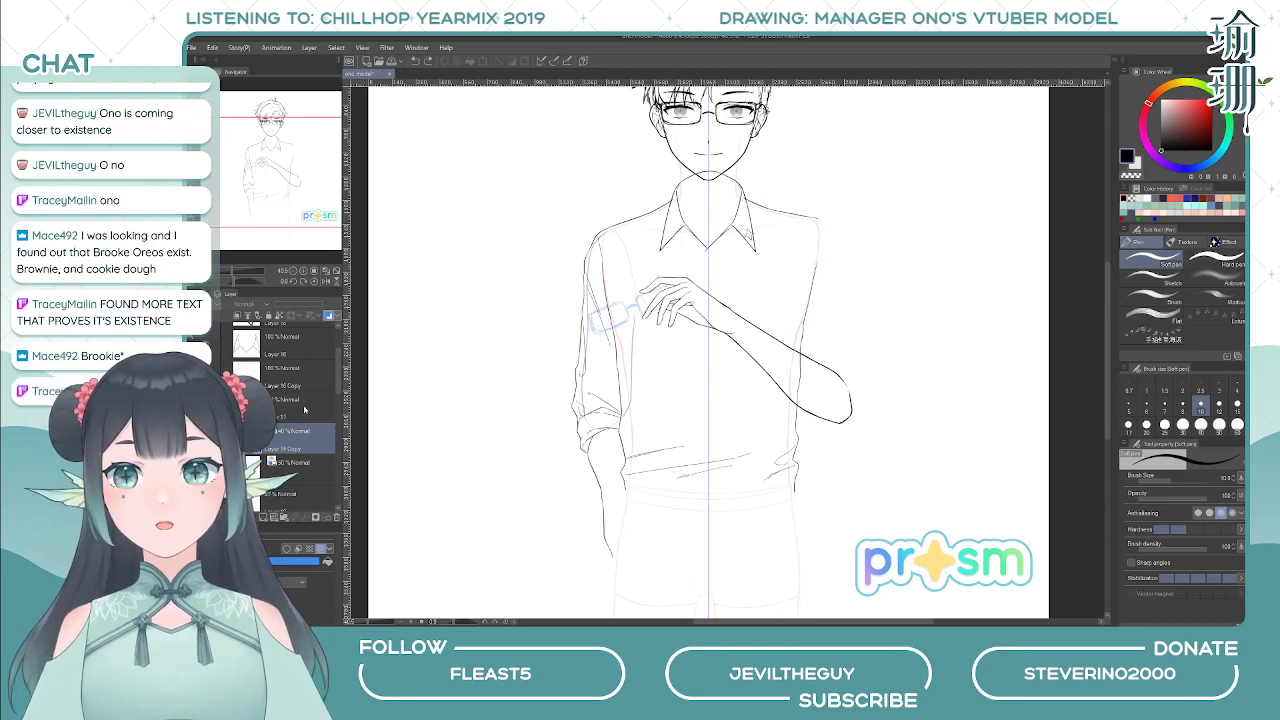
{"action": "left_click", "coordinate": [283, 386]}
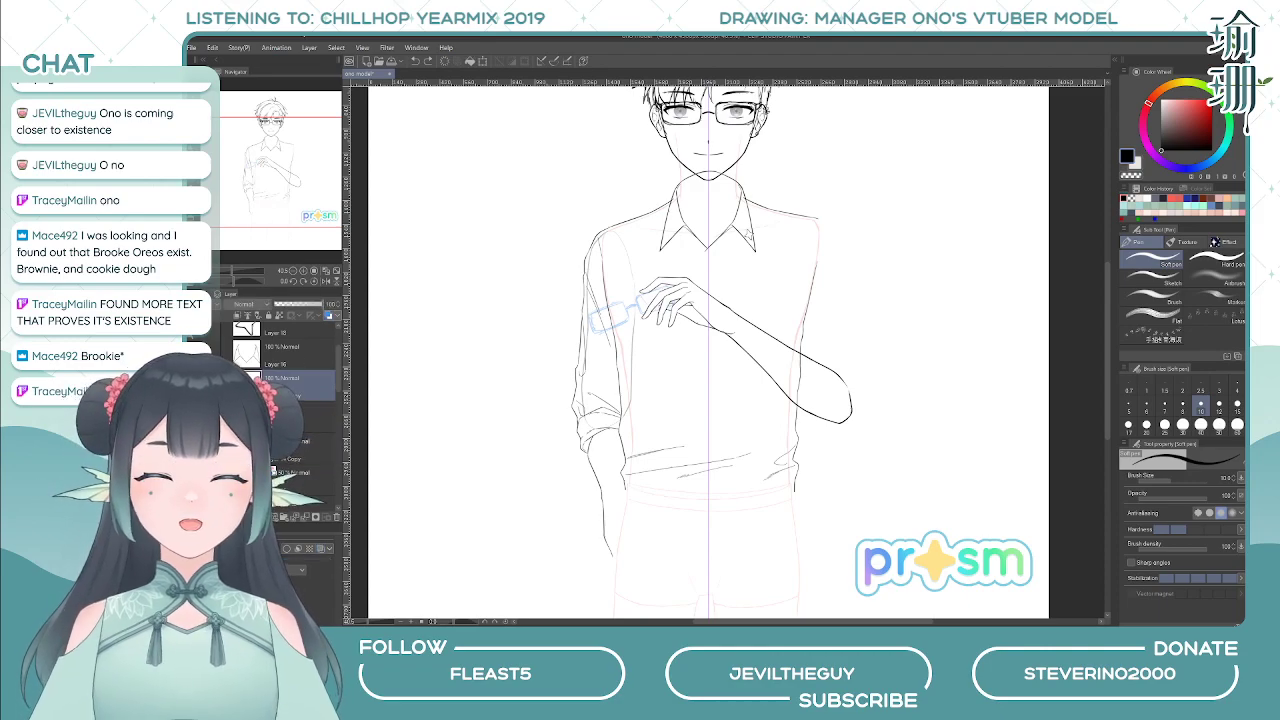
{"action": "left_click_drag", "start_coordinate": [620, 380], "coordinate": [588, 424]}
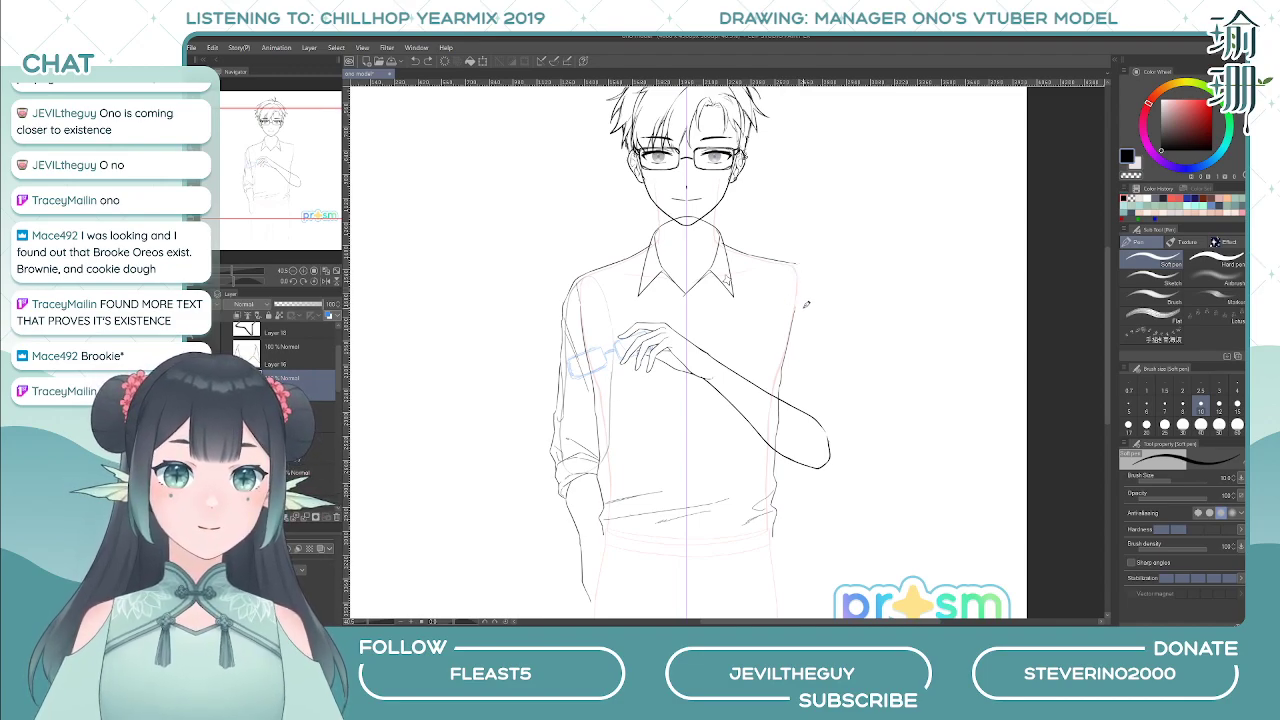
- Try to ink a fold line running down from the raised forearm along the shirt's side
{"action": "left_click_drag", "start_coordinate": [769, 397], "coordinate": [740, 462]}
{"action": "key", "text": "ctrl+z"}
{"action": "left_click_drag", "start_coordinate": [778, 377], "coordinate": [741, 457]}
{"action": "key", "text": "ctrl+z"}
- Show the blue clothing sketch again and compare the figure in mirrored view
{"action": "left_click", "coordinate": [212, 478]}
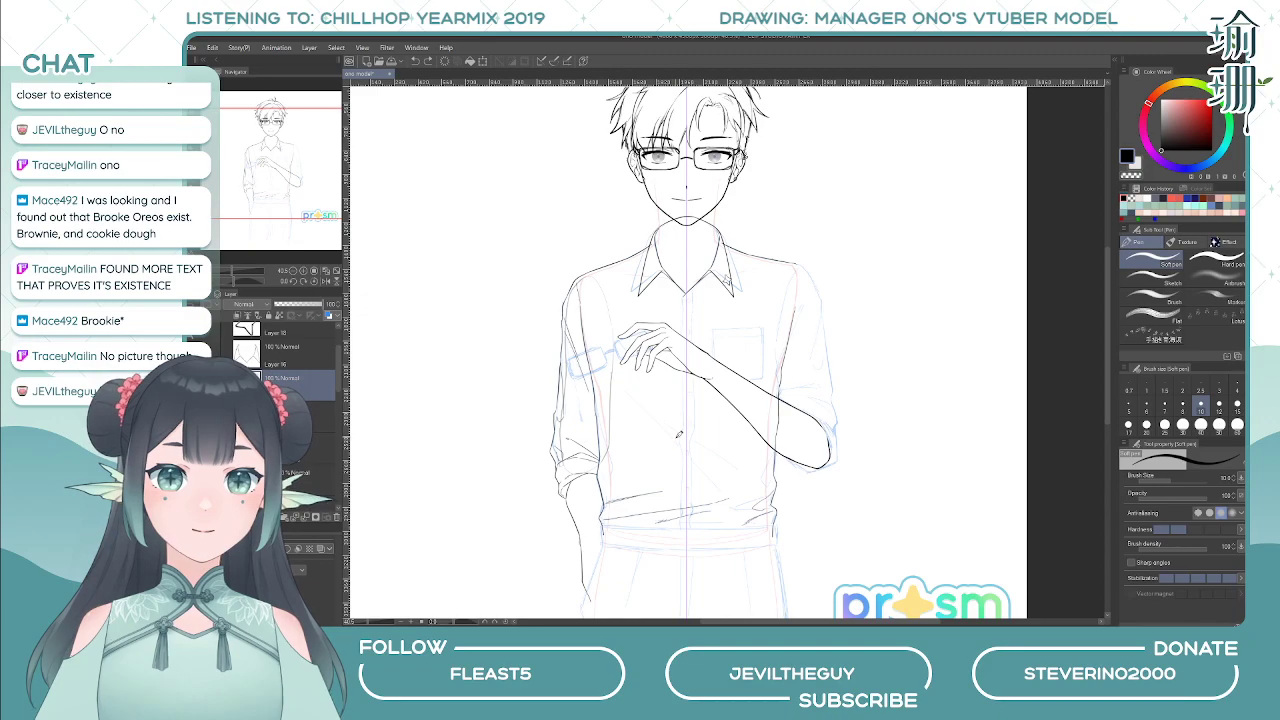
{"action": "key", "text": "h"}
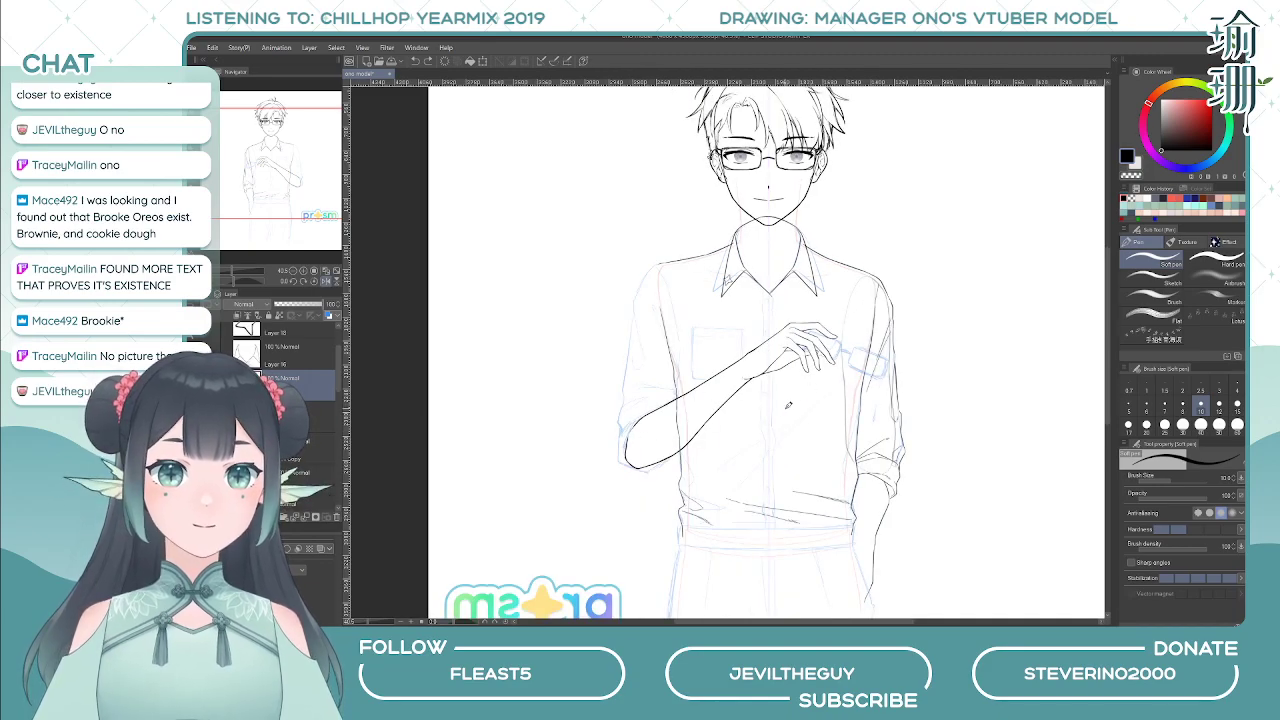
{"action": "key", "text": "h"}
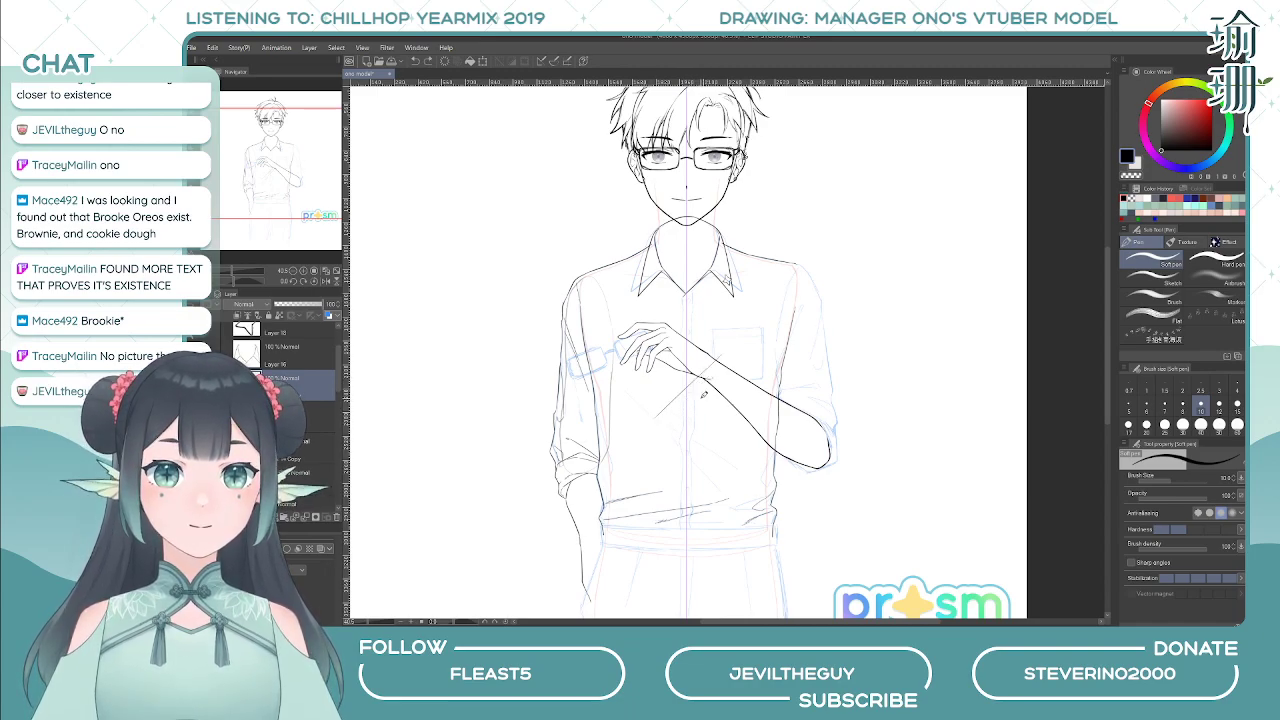
- Try to ink the diagonal chest fold below the raised wrist with repeated strokes toward the shirt front
{"action": "left_click_drag", "start_coordinate": [708, 376], "coordinate": [660, 411]}
{"action": "key", "text": "ctrl+z"}
{"action": "mouse_move", "coordinate": [707, 375]}
{"action": "left_mouse_down"}
{"action": "mouse_move", "coordinate": [645, 417]}
{"action": "mouse_move", "coordinate": [645, 447]}
{"action": "left_mouse_up"}
{"action": "key", "text": "ctrl+z"}
{"action": "key", "text": "ctrl+z"}
{"action": "left_click_drag", "start_coordinate": [711, 373], "coordinate": [643, 446]}
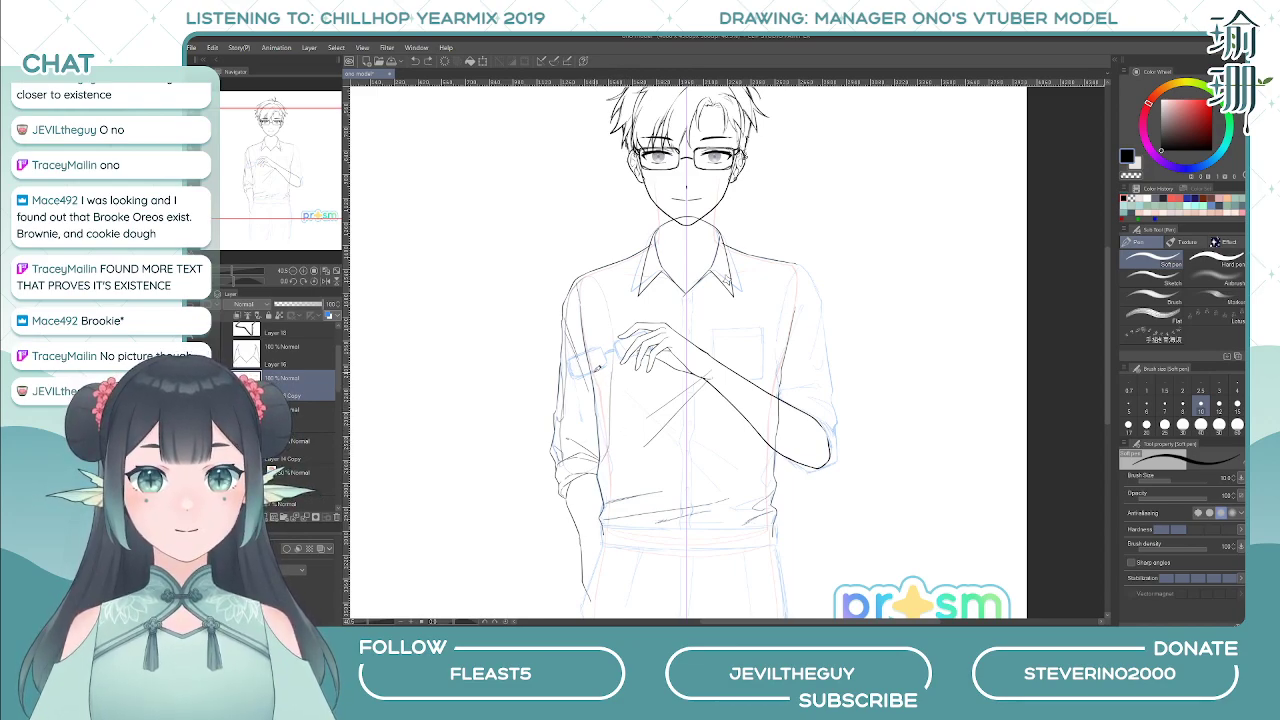
{"action": "key", "text": "ctrl+z"}
{"action": "left_click_drag", "start_coordinate": [698, 395], "coordinate": [645, 442]}
{"action": "key", "text": "ctrl+z"}
{"action": "key", "text": "ctrl+z"}
{"action": "left_click_drag", "start_coordinate": [695, 398], "coordinate": [657, 443]}
{"action": "key", "text": "ctrl+z"}
{"action": "left_click_drag", "start_coordinate": [701, 387], "coordinate": [654, 441]}
{"action": "key", "text": "ctrl+z"}
{"action": "left_click_drag", "start_coordinate": [700, 389], "coordinate": [655, 442]}
{"action": "left_click_drag", "start_coordinate": [742, 345], "coordinate": [702, 377]}
{"action": "key", "text": "ctrl+z"}
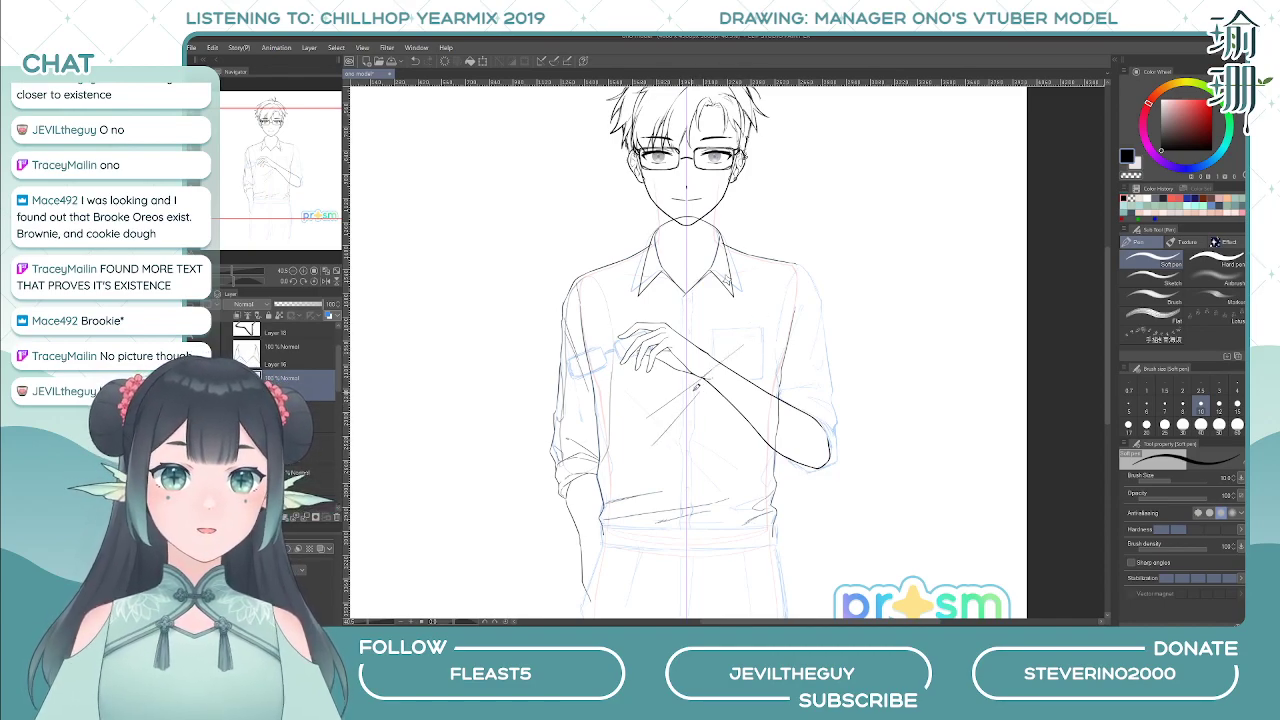
{"action": "key", "text": "ctrl+z"}
{"action": "key", "text": "ctrl+z"}
{"action": "key", "text": "ctrl+z"}
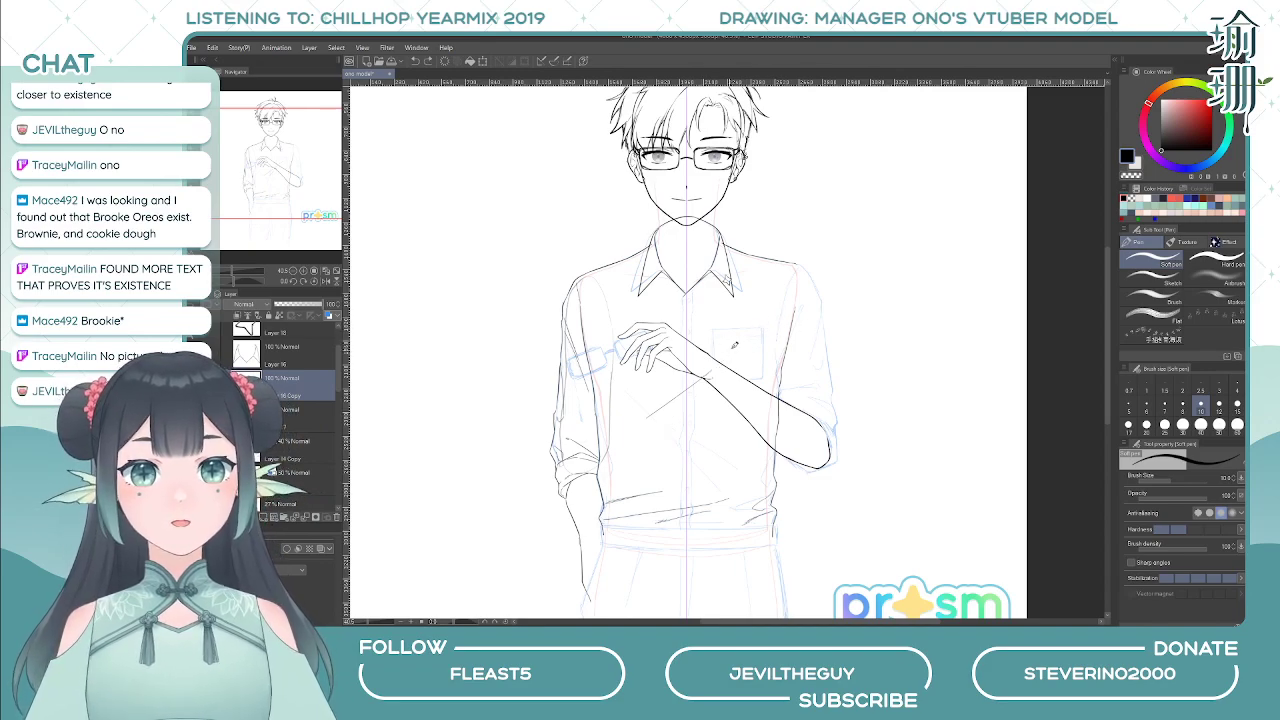
- Ink the diagonal shirt fold from the chest pocket past the raised wrist down across the shirt front
{"action": "left_click_drag", "start_coordinate": [743, 342], "coordinate": [636, 430]}
{"action": "key", "text": "ctrl+z"}
{"action": "mouse_move", "coordinate": [719, 363]}
{"action": "left_mouse_down"}
{"action": "mouse_move", "coordinate": [660, 409]}
{"action": "mouse_move", "coordinate": [653, 440]}
{"action": "left_mouse_up"}
{"action": "key", "text": "ctrl+z"}
{"action": "key", "text": "h"}
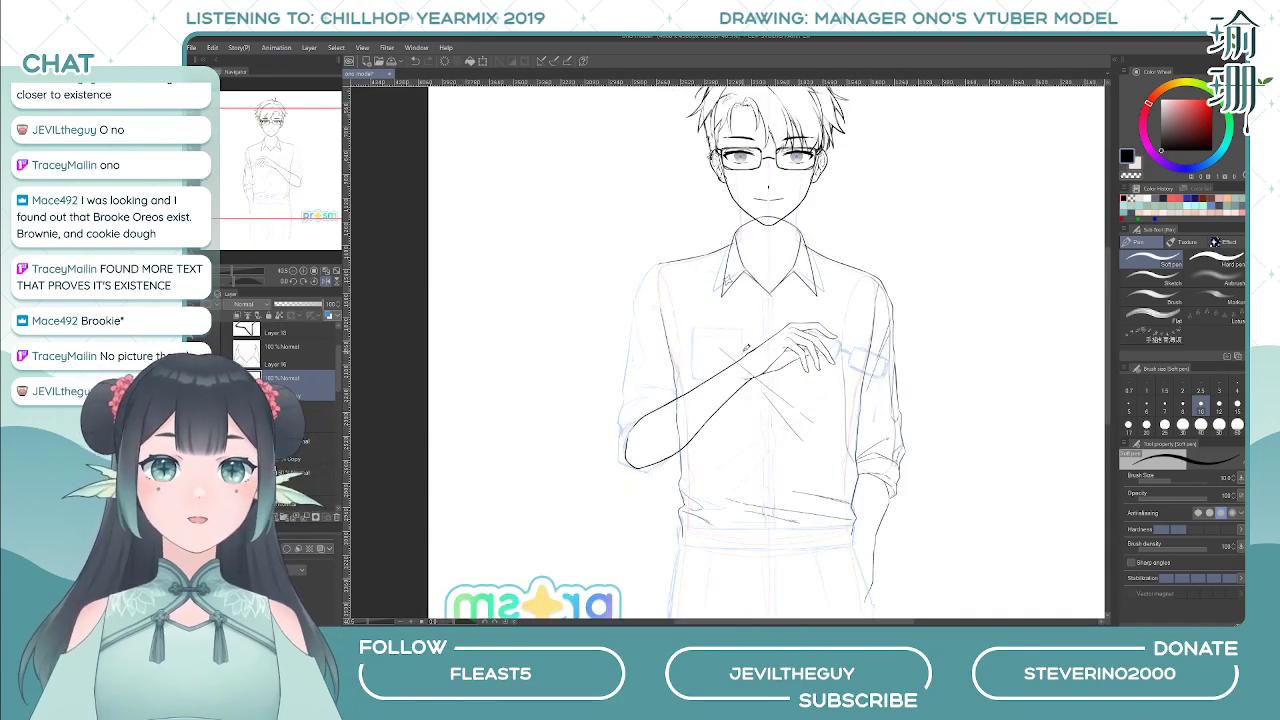
{"action": "key", "text": "h"}
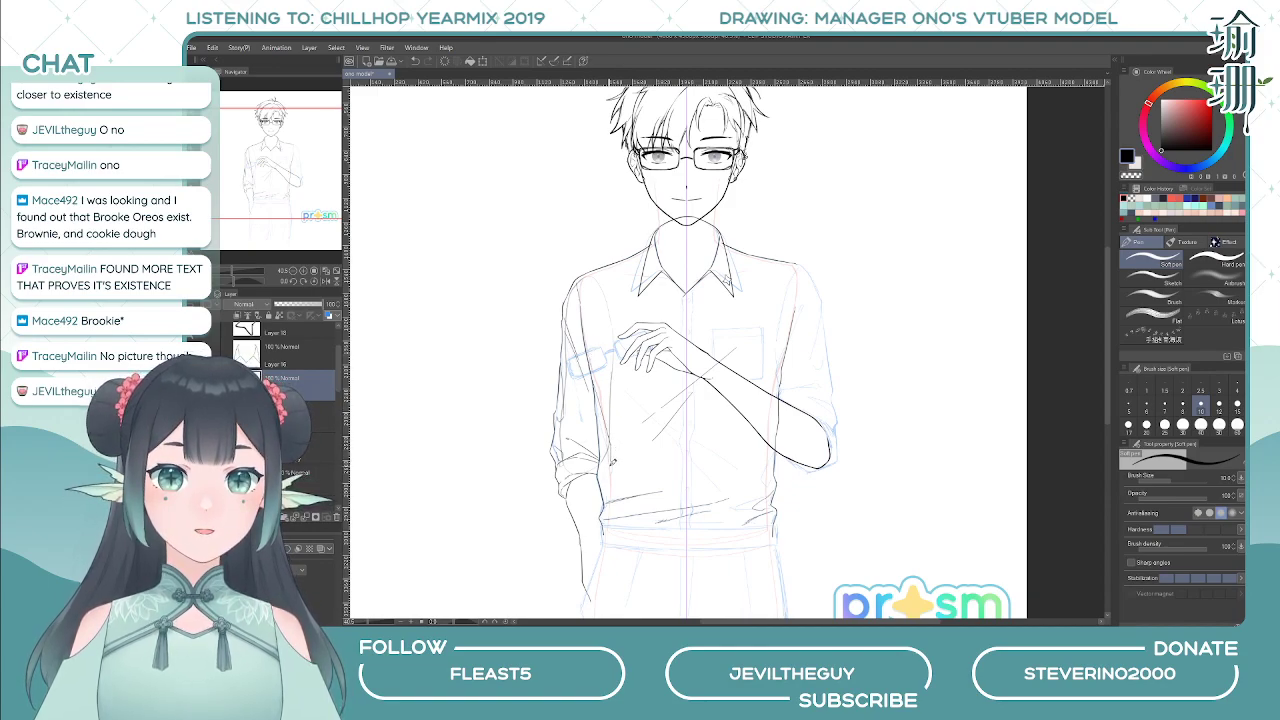
{"action": "key", "text": "ctrl+z"}
{"action": "key", "text": "ctrl+y"}
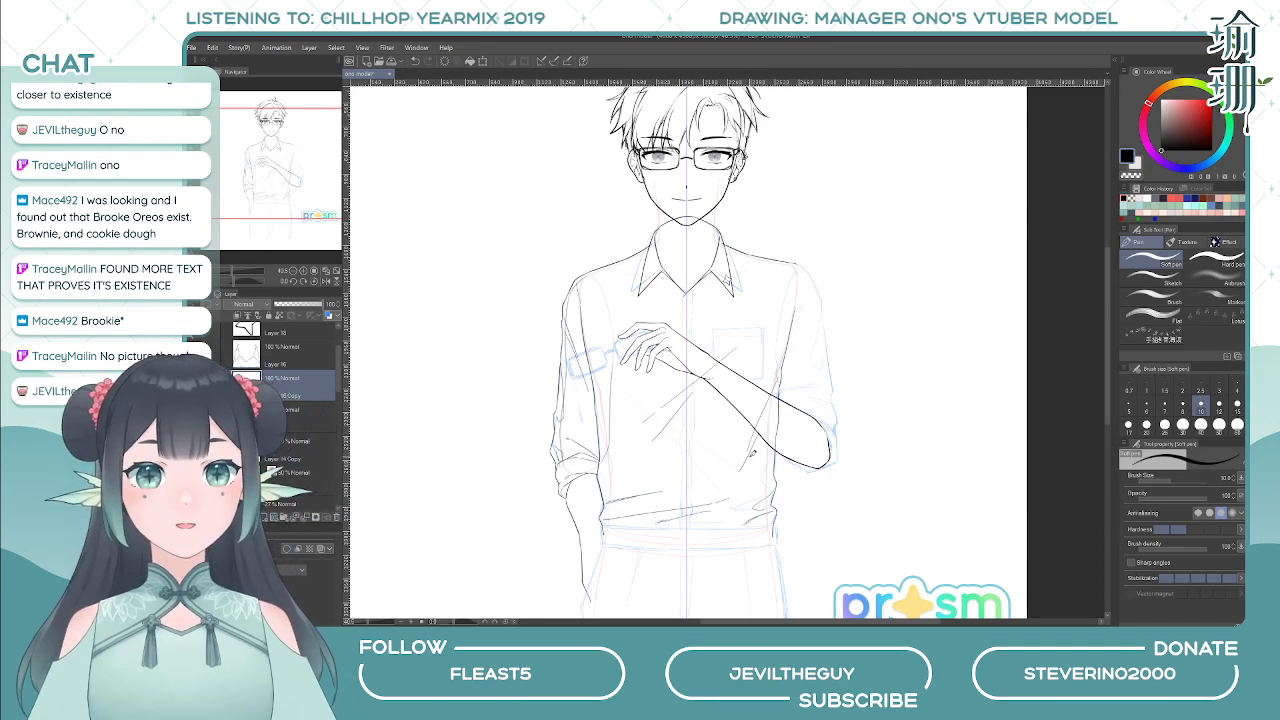
- Try to ink a short fold on the shirt's side below the raised forearm, comparing it in mirrored view
{"action": "key", "text": "h"}
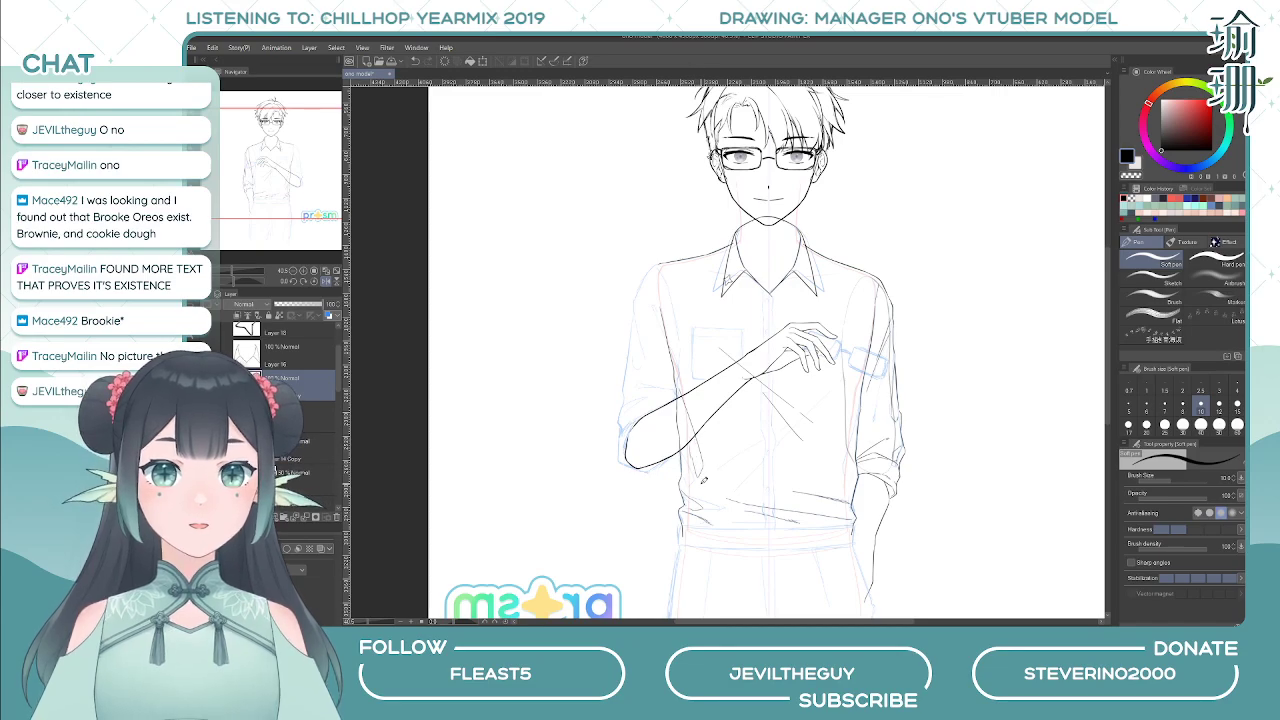
{"action": "key", "text": "ctrl+z"}
{"action": "key", "text": "h"}
{"action": "key", "text": "ctrl+z"}
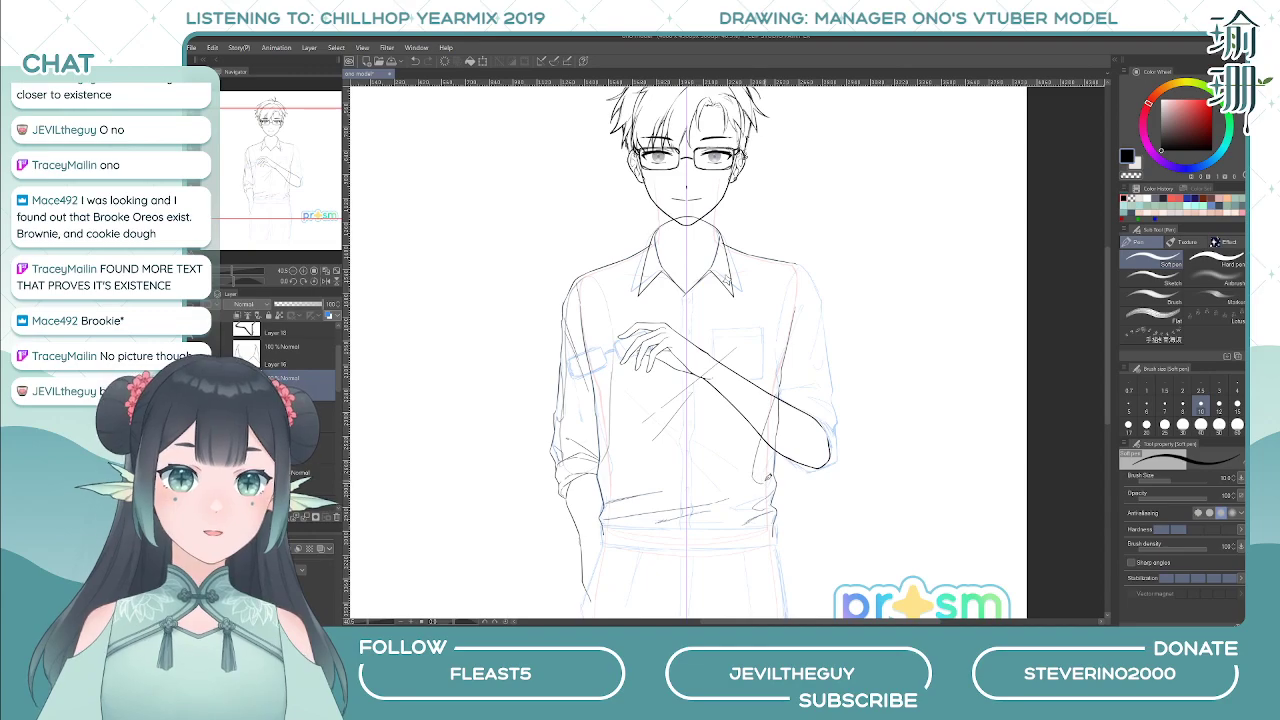
{"action": "key", "text": "h"}
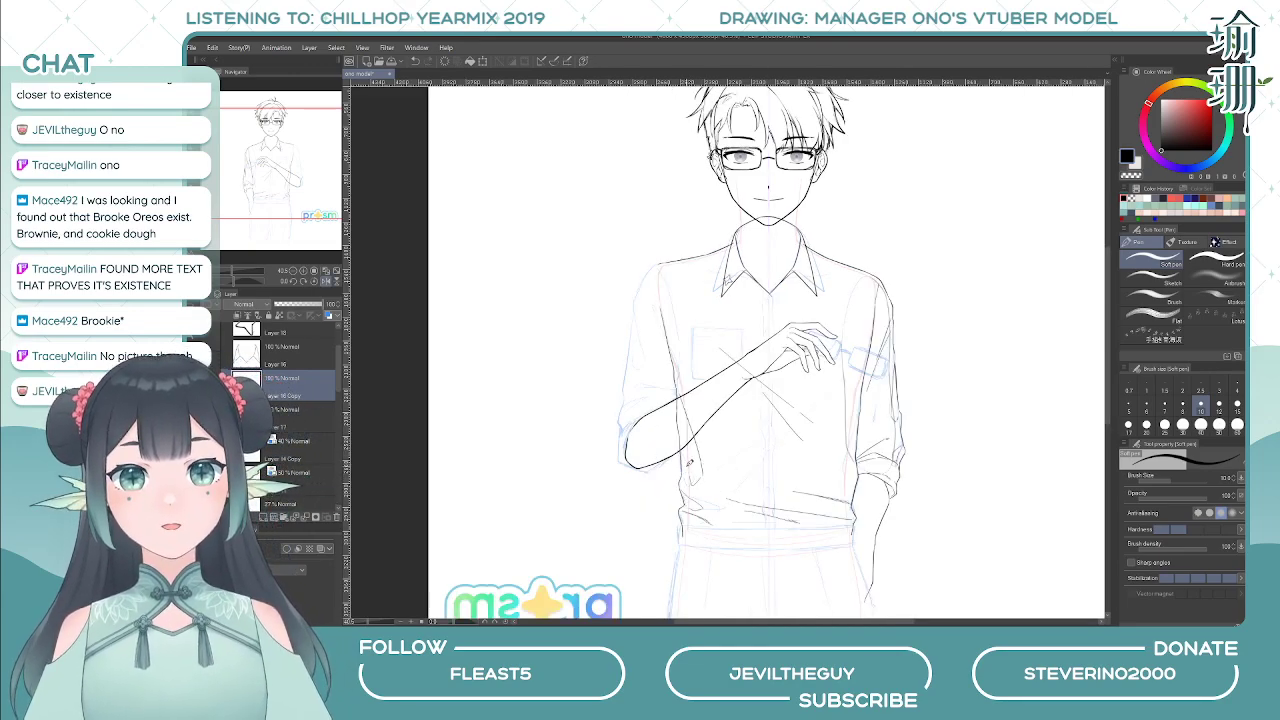
{"action": "key", "text": "h"}
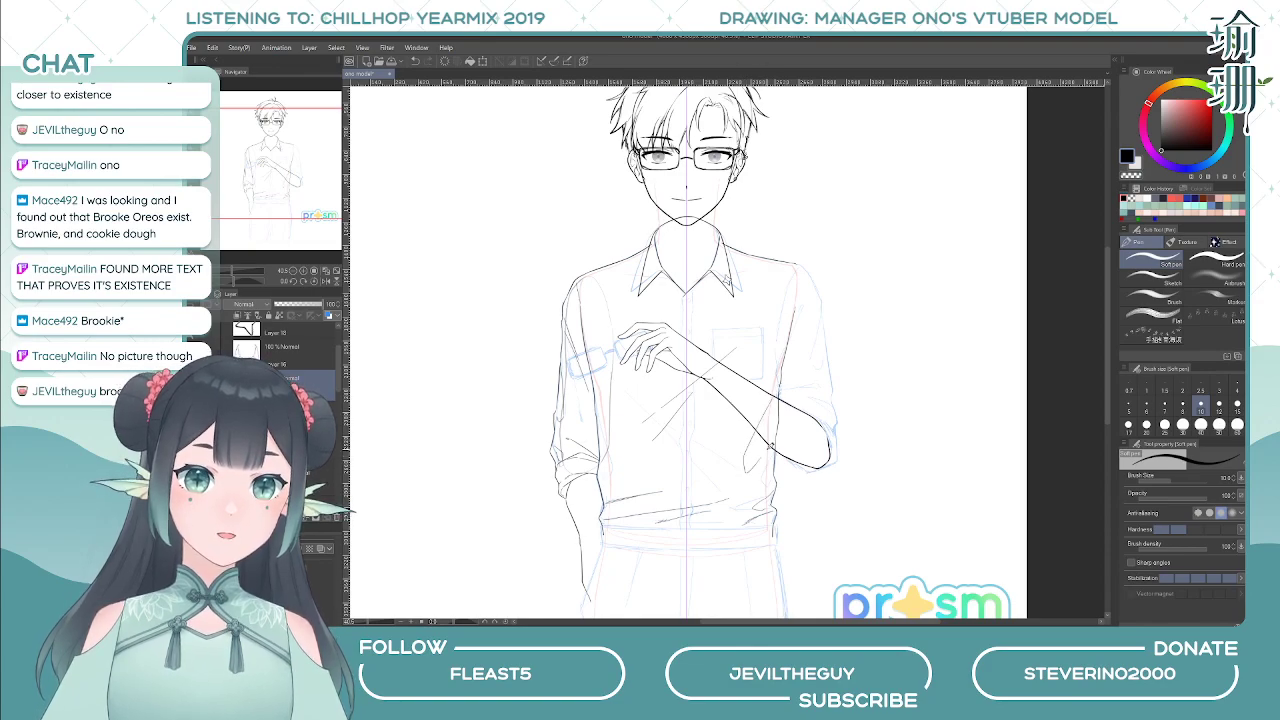
{"action": "key", "text": "h"}
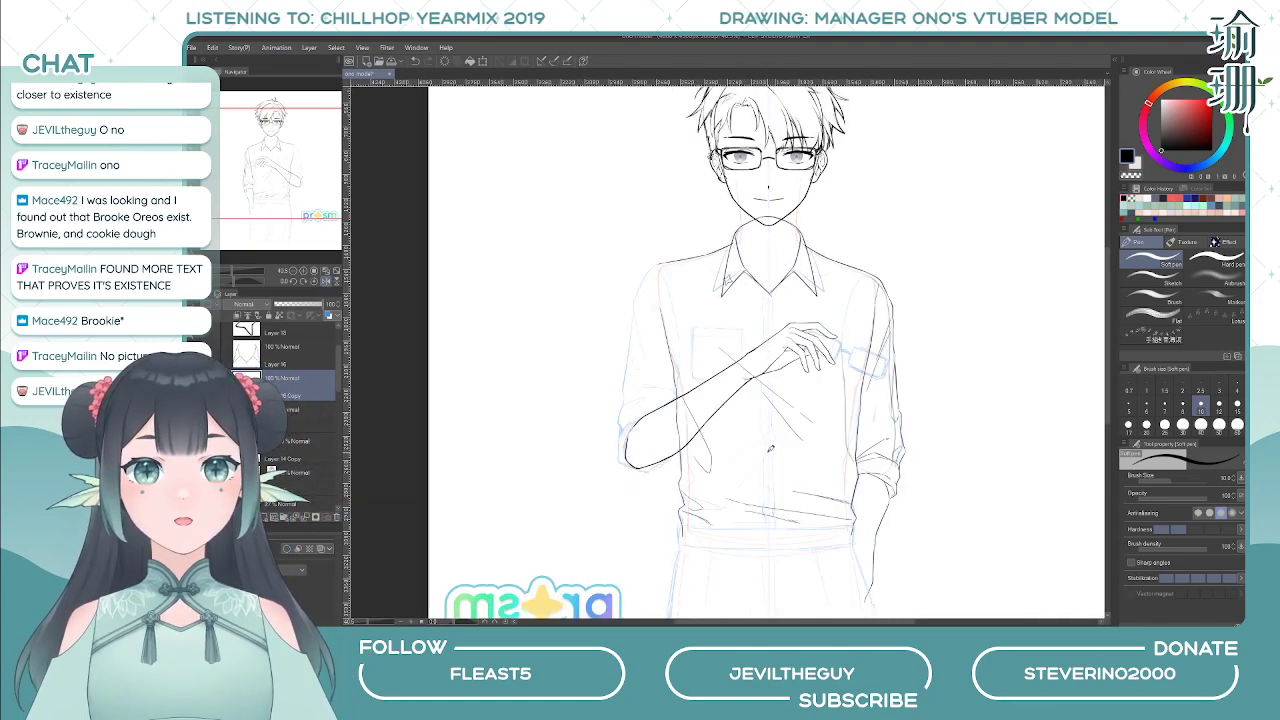
{"action": "key", "text": "h"}
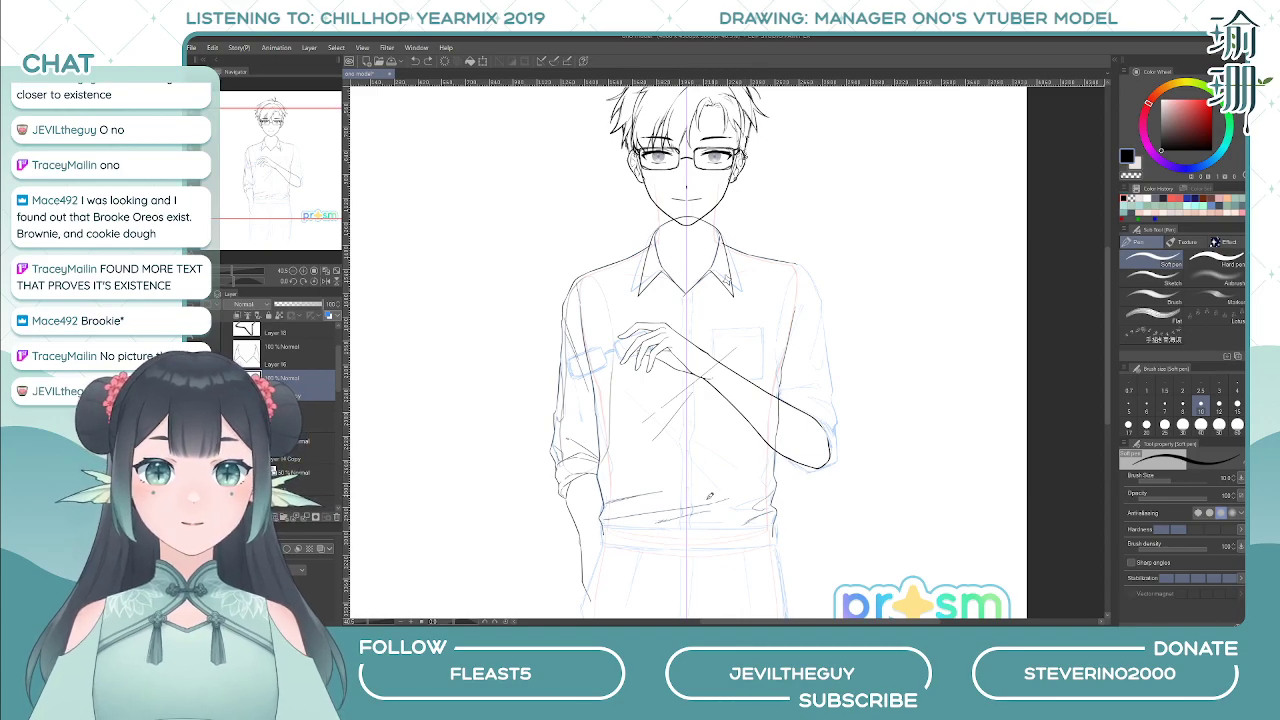
- Extend the long waist fold across the shirt front toward the side seam below the raised elbow
{"action": "key", "text": "e"}
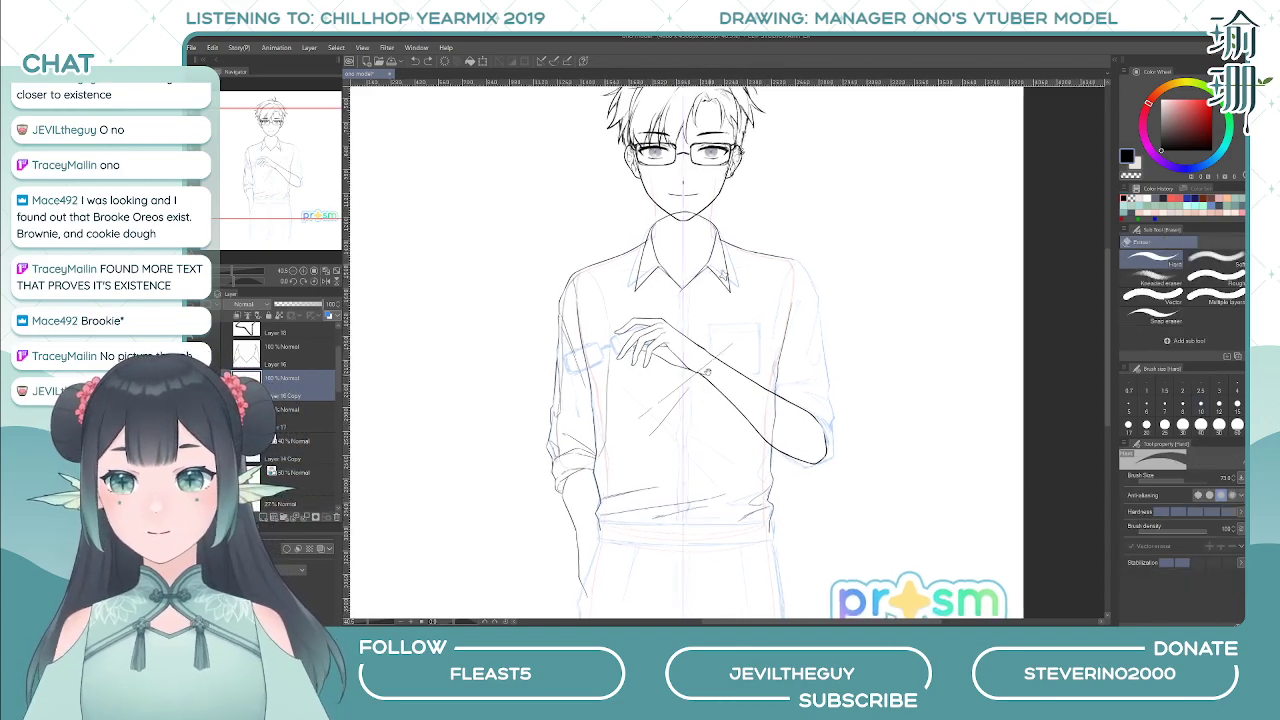
{"action": "left_click_drag", "start_coordinate": [709, 375], "coordinate": [703, 341]}
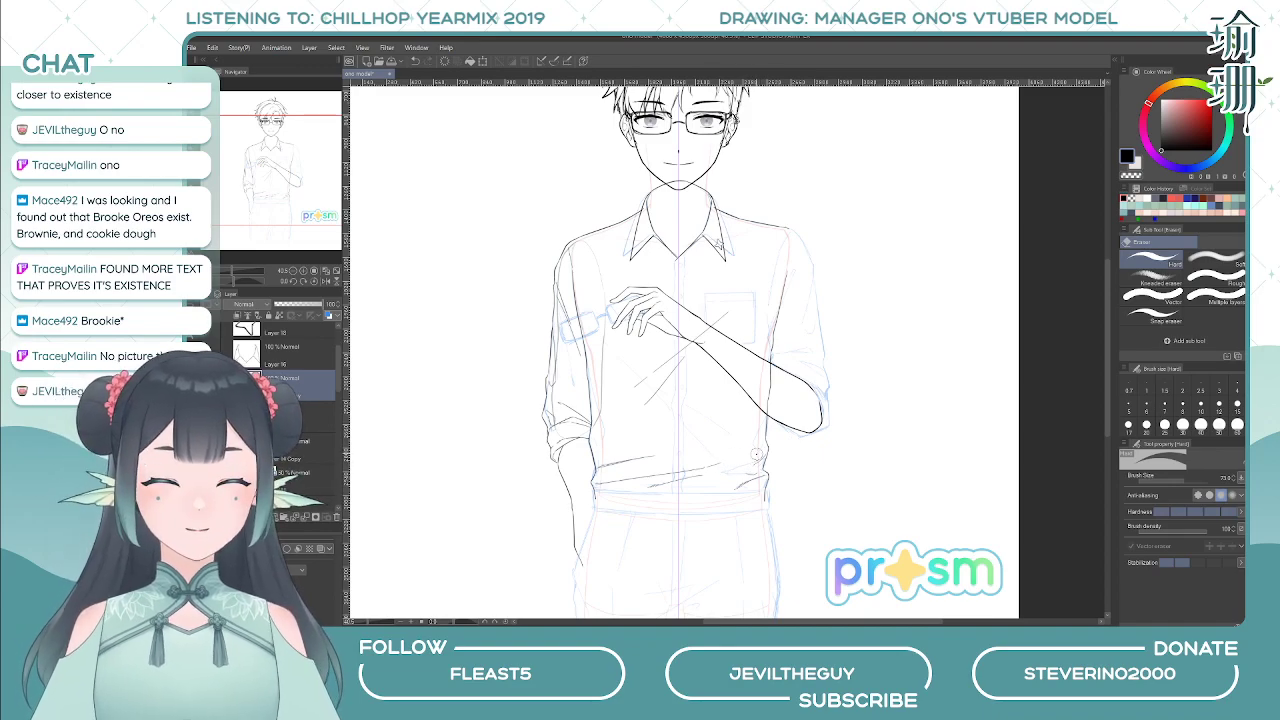
{"action": "scroll", "coordinate": [757, 453], "scroll_direction": "up", "scroll_amount": 3}
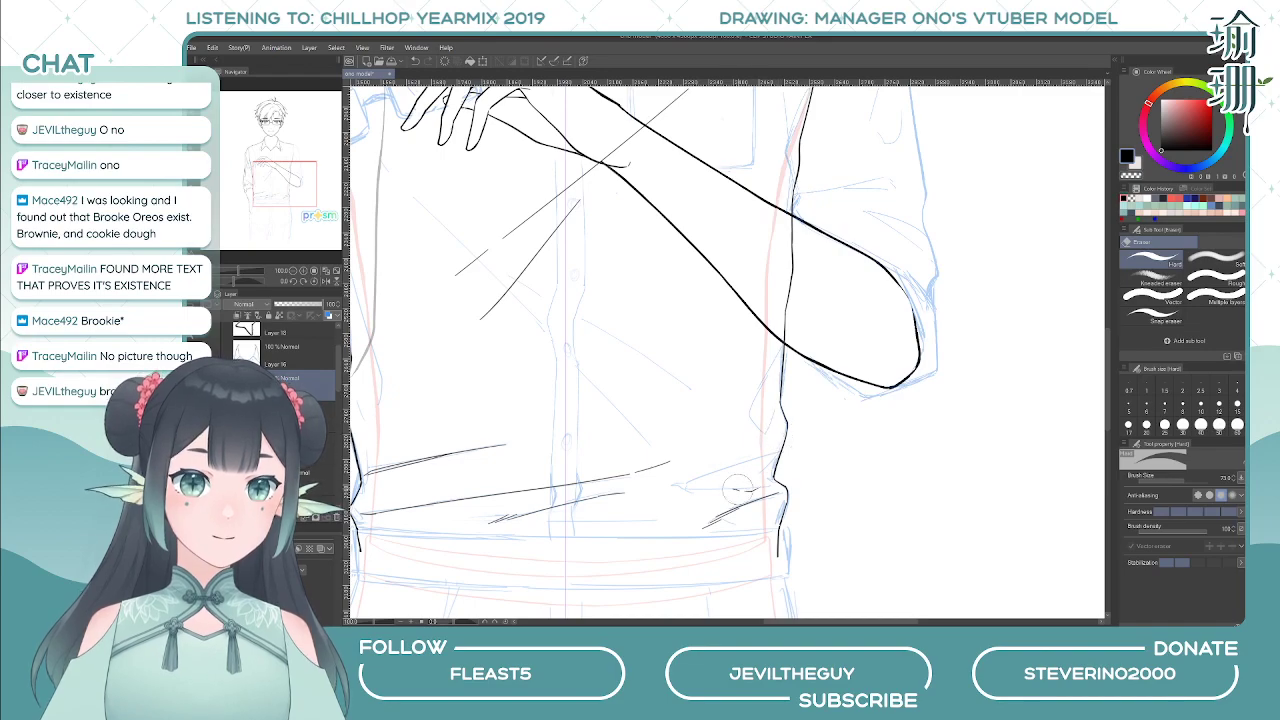
{"action": "key", "text": "p"}
{"action": "scroll", "coordinate": [751, 381], "scroll_direction": "down", "scroll_amount": 2}
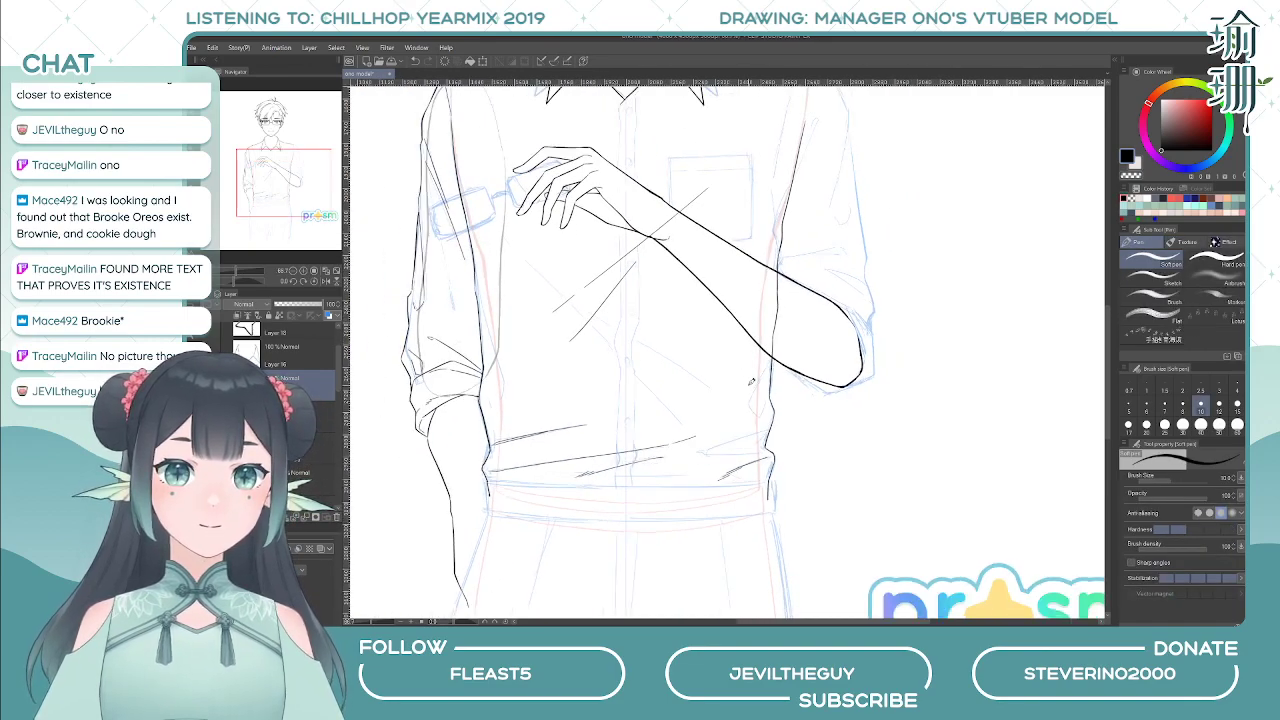
{"action": "scroll", "coordinate": [751, 382], "scroll_direction": "down", "scroll_amount": 2}
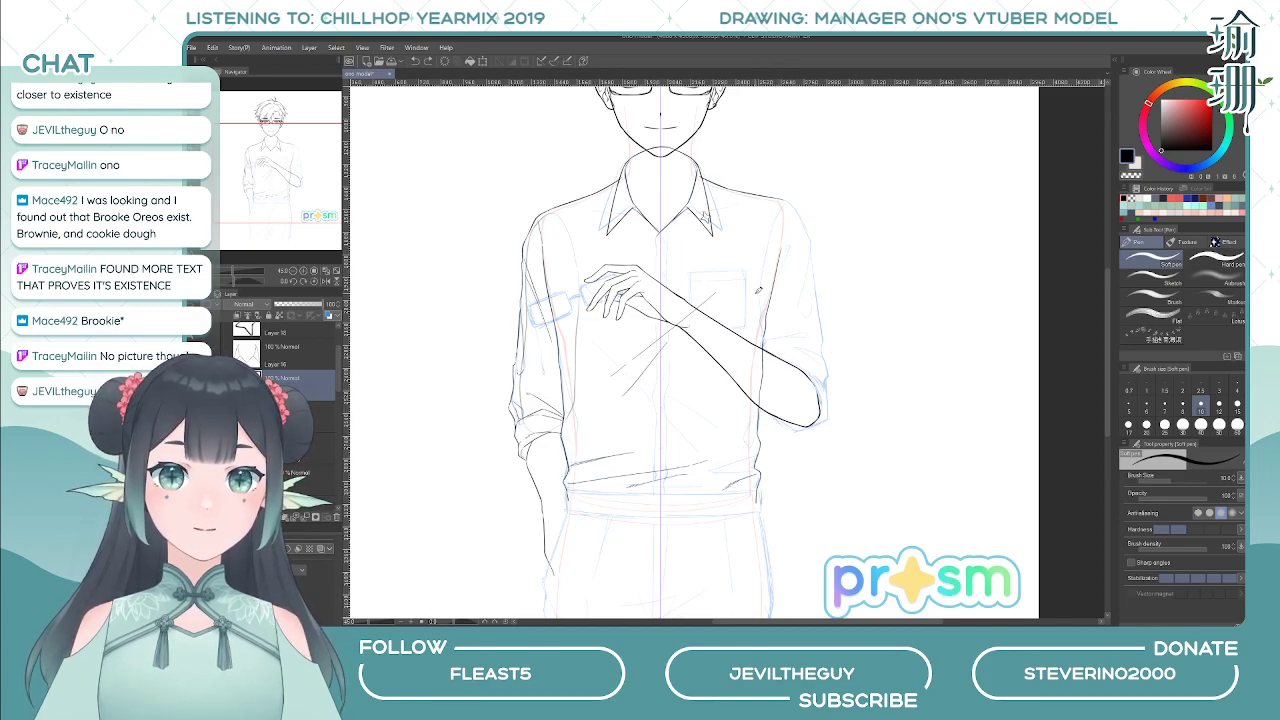
{"action": "key", "text": "e"}
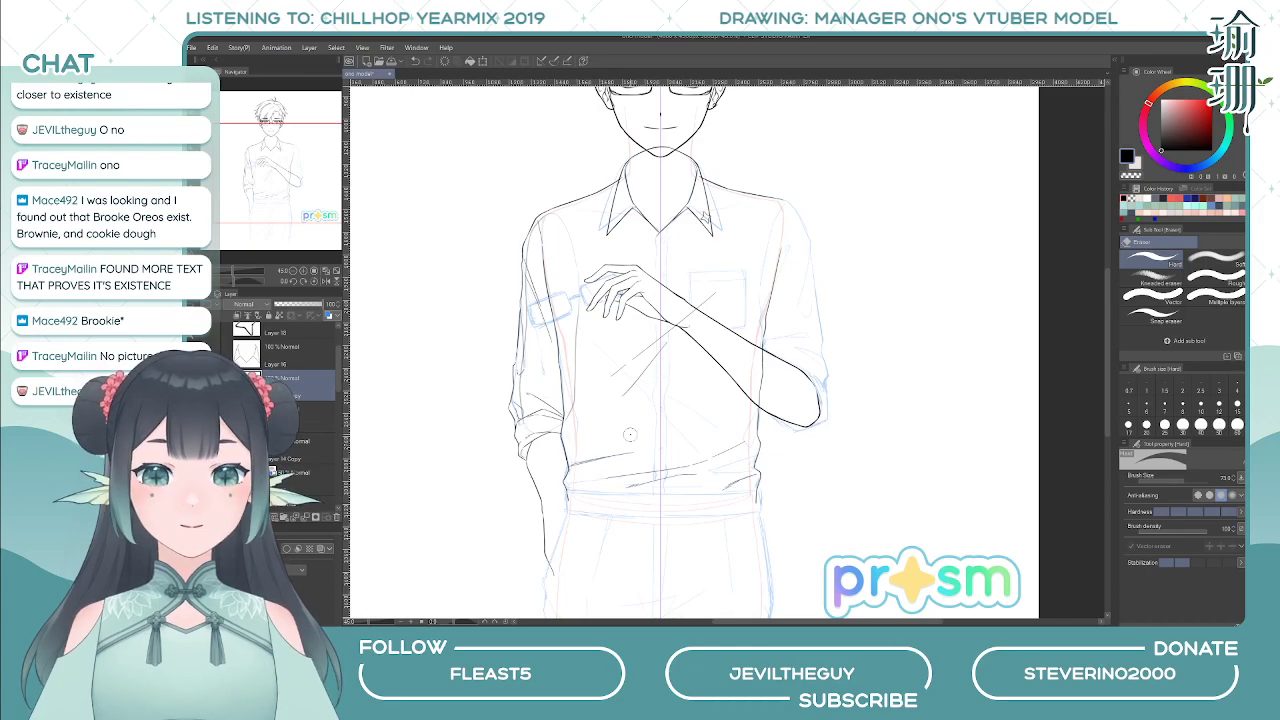
{"action": "key", "text": "p"}
{"action": "scroll", "coordinate": [630, 434], "scroll_direction": "up", "scroll_amount": 3}
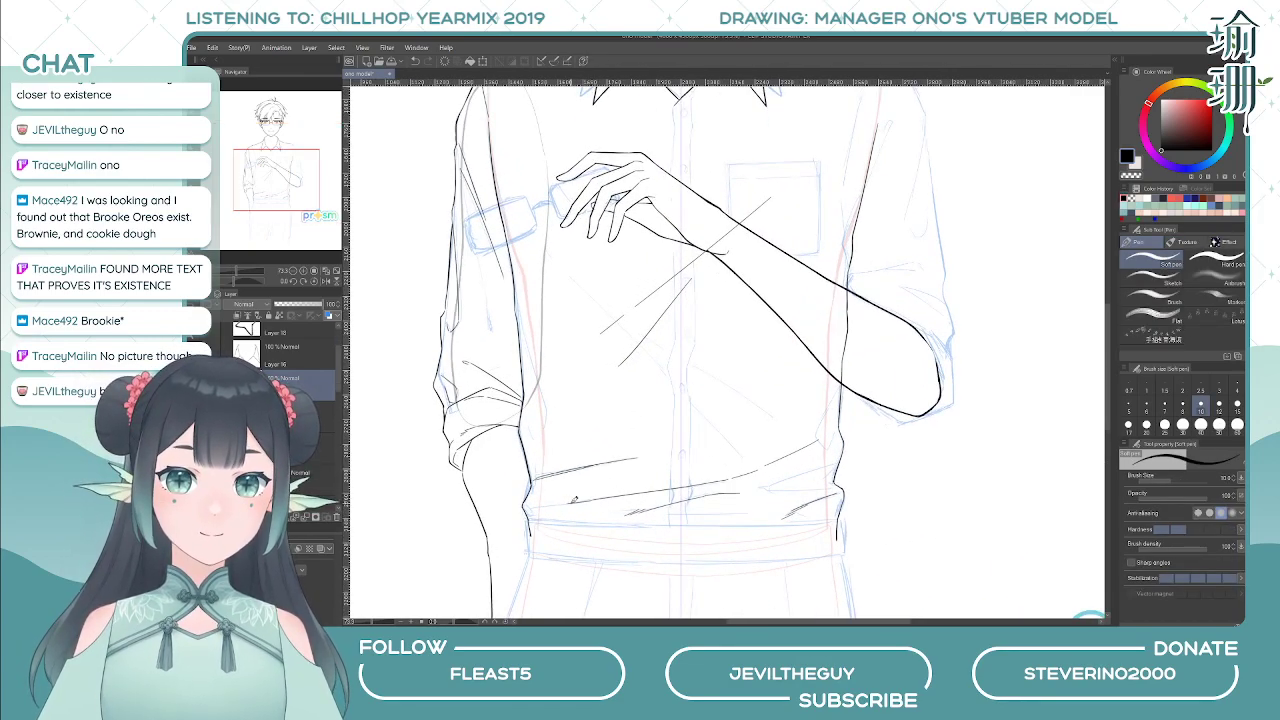
- Try to ink a short angled crease at the waist near the lowered arm and compare the folds in mirrored view
{"action": "left_click_drag", "start_coordinate": [584, 497], "coordinate": [550, 503]}
{"action": "key", "text": "ctrl+z"}
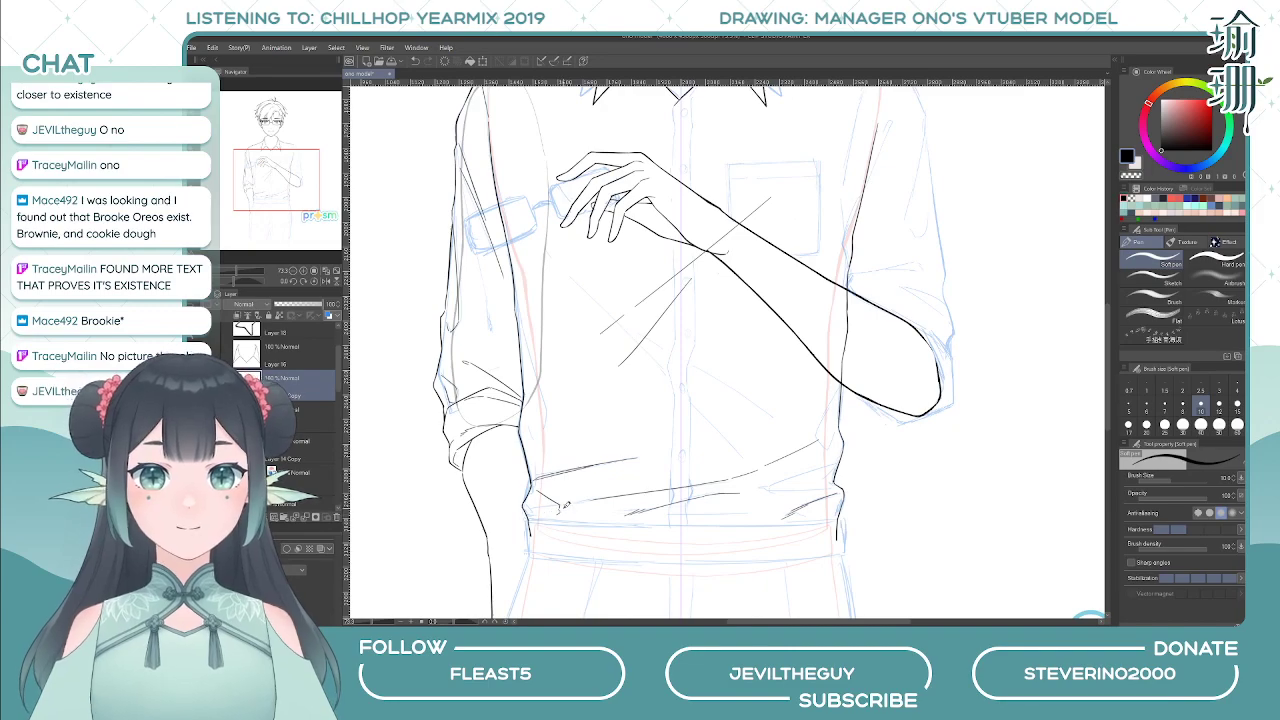
{"action": "key", "text": "h"}
{"action": "left_click_drag", "start_coordinate": [799, 390], "coordinate": [733, 375]}
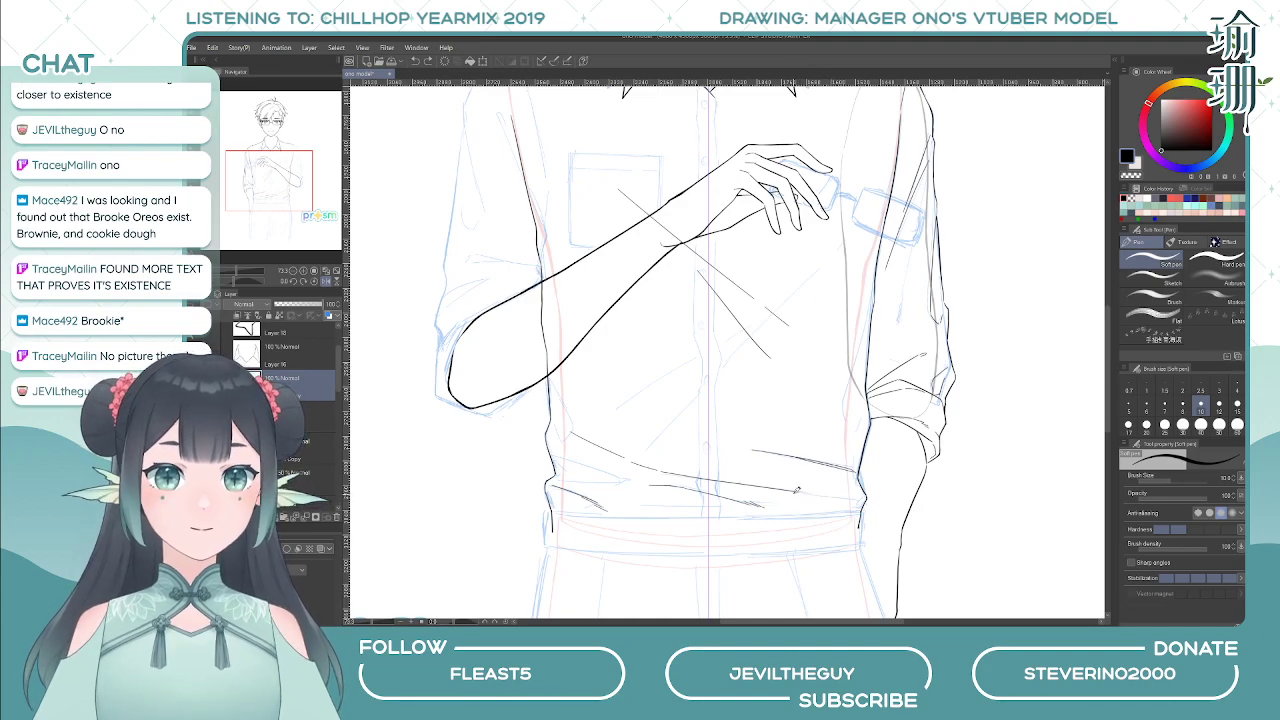
{"action": "key", "text": "h"}
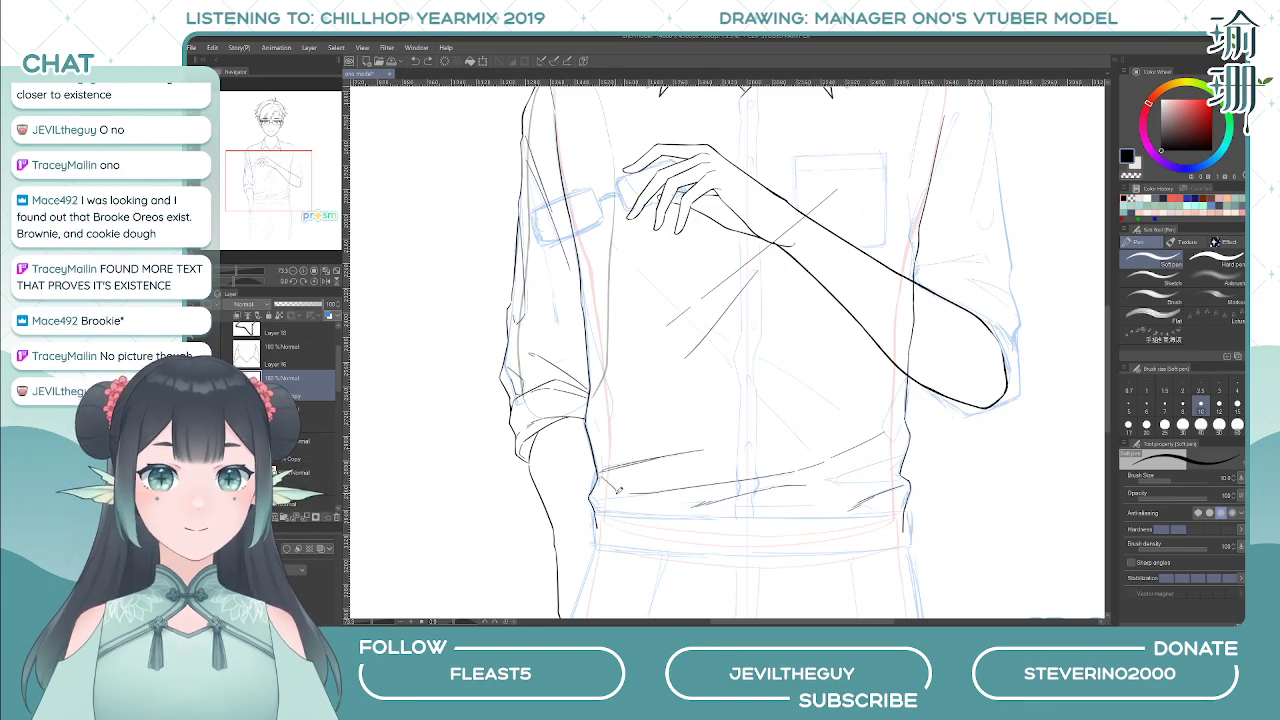
{"action": "key", "text": "h"}
{"action": "scroll", "coordinate": [698, 443], "scroll_direction": "down", "scroll_amount": 1}
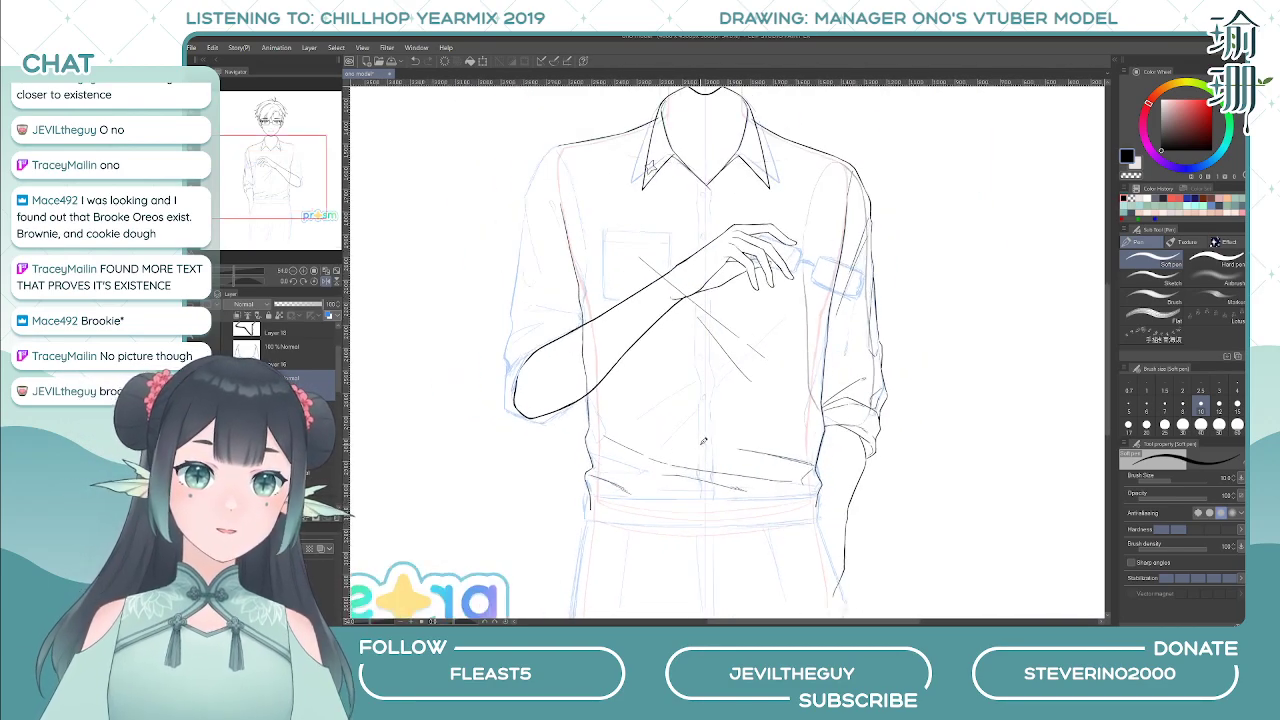
{"action": "scroll", "coordinate": [735, 428], "scroll_direction": "down", "scroll_amount": 1}
{"action": "left_click_drag", "start_coordinate": [777, 394], "coordinate": [770, 423]}
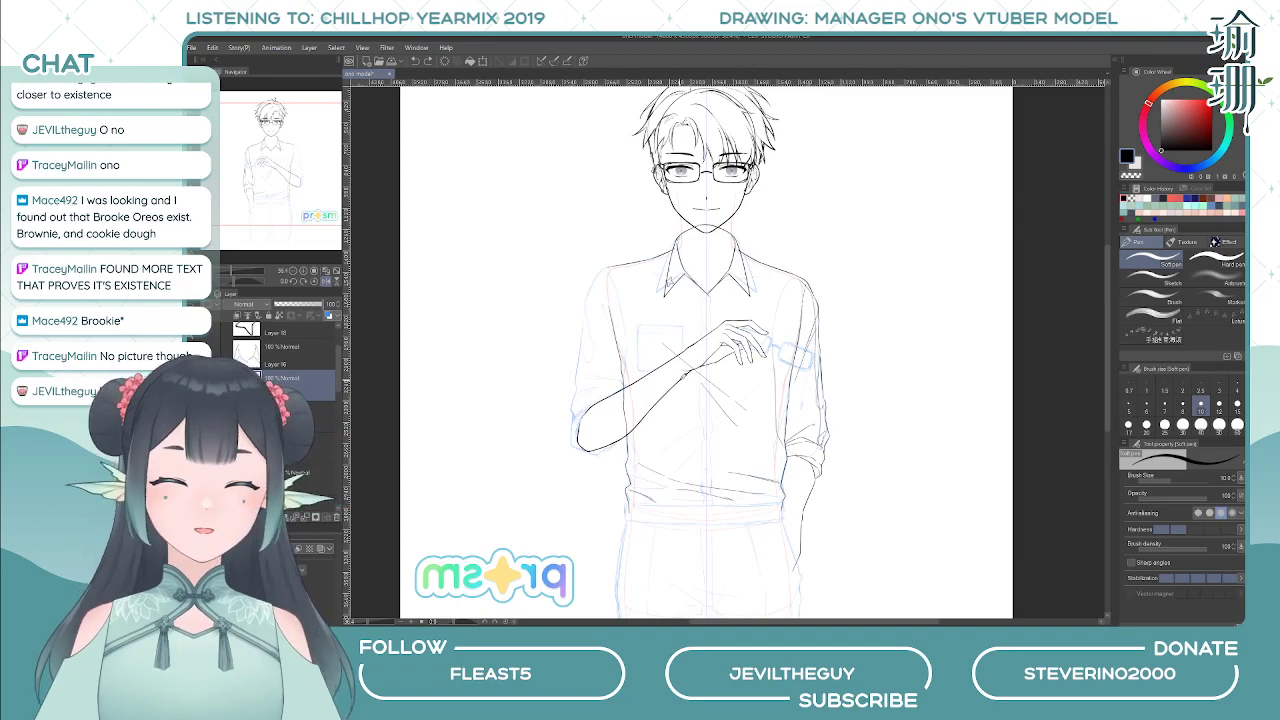
{"action": "scroll", "coordinate": [675, 430], "scroll_direction": "up", "scroll_amount": 1}
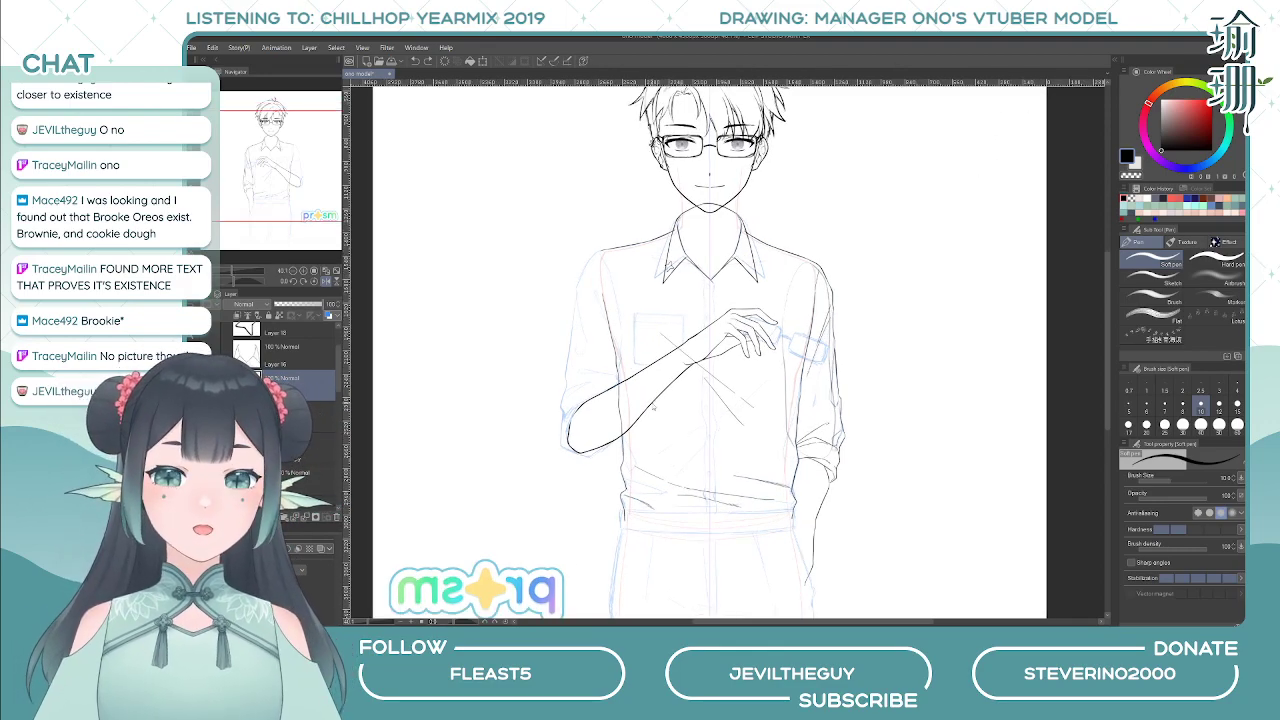
{"action": "key", "text": "h"}
{"action": "left_click_drag", "start_coordinate": [706, 366], "coordinate": [664, 368]}
- Erase the inked fold lines across the shirt's waist, including the short creases at the side seam below the elbow
{"action": "key", "text": "e"}
{"action": "scroll", "coordinate": [742, 476], "scroll_direction": "up", "scroll_amount": 3}
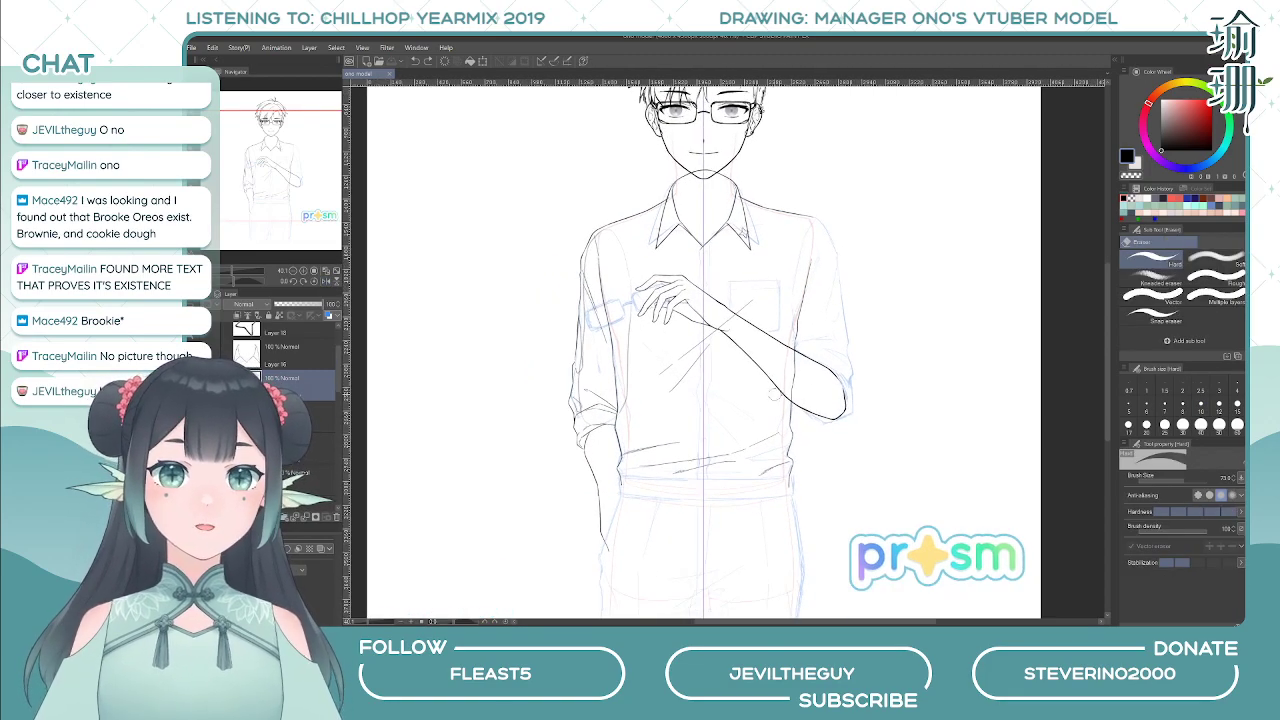
{"action": "scroll", "coordinate": [738, 474], "scroll_direction": "down", "scroll_amount": 1}
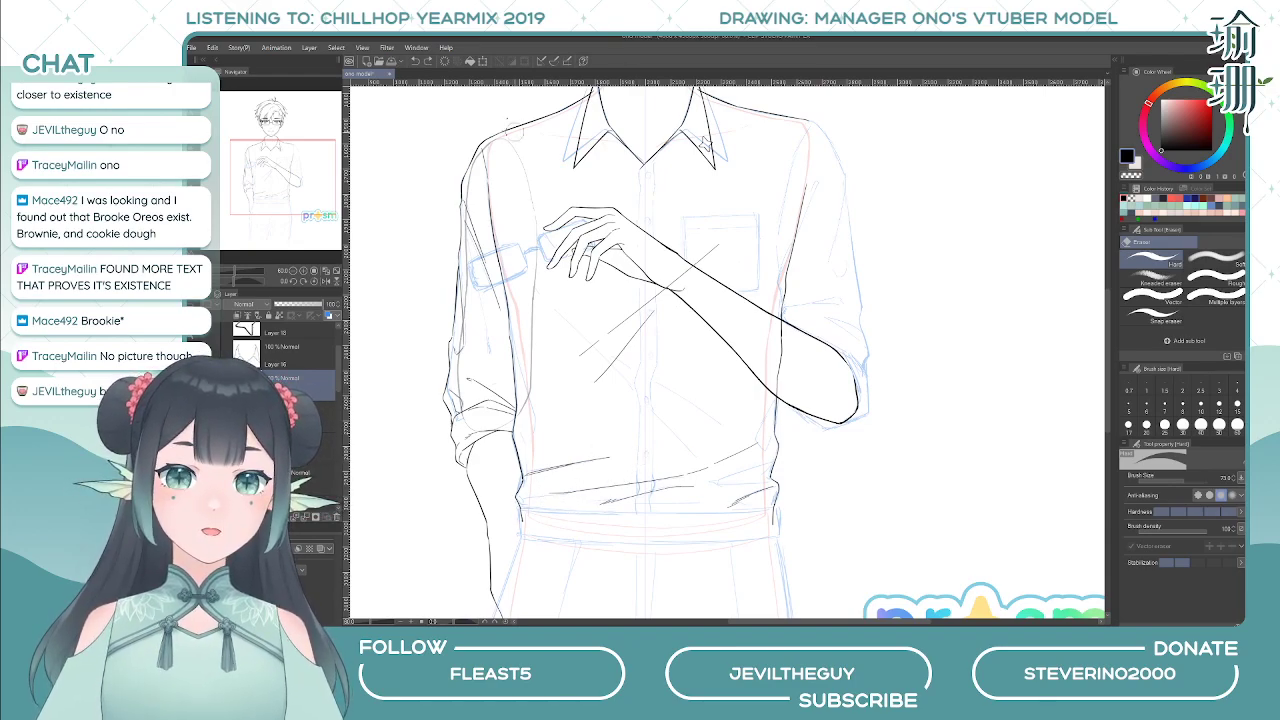
{"action": "key", "text": "p"}
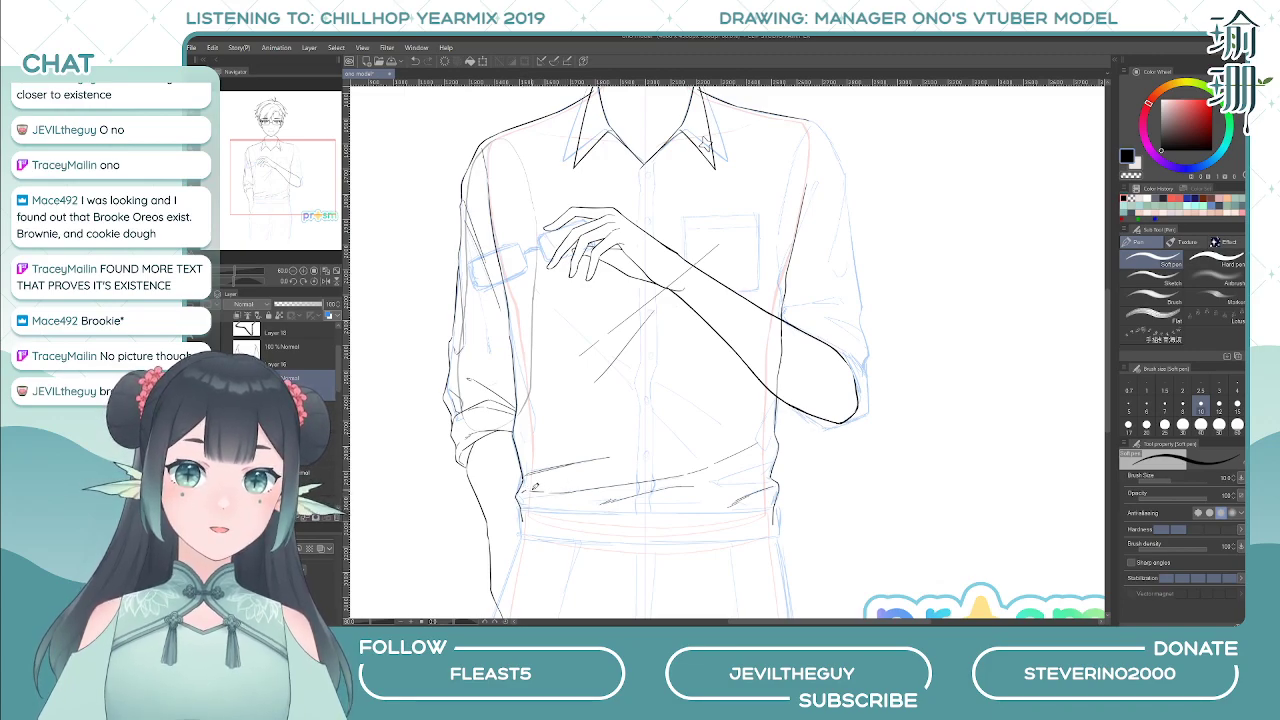
{"action": "scroll", "coordinate": [593, 490], "scroll_direction": "down", "scroll_amount": 2}
{"action": "key", "text": "e"}
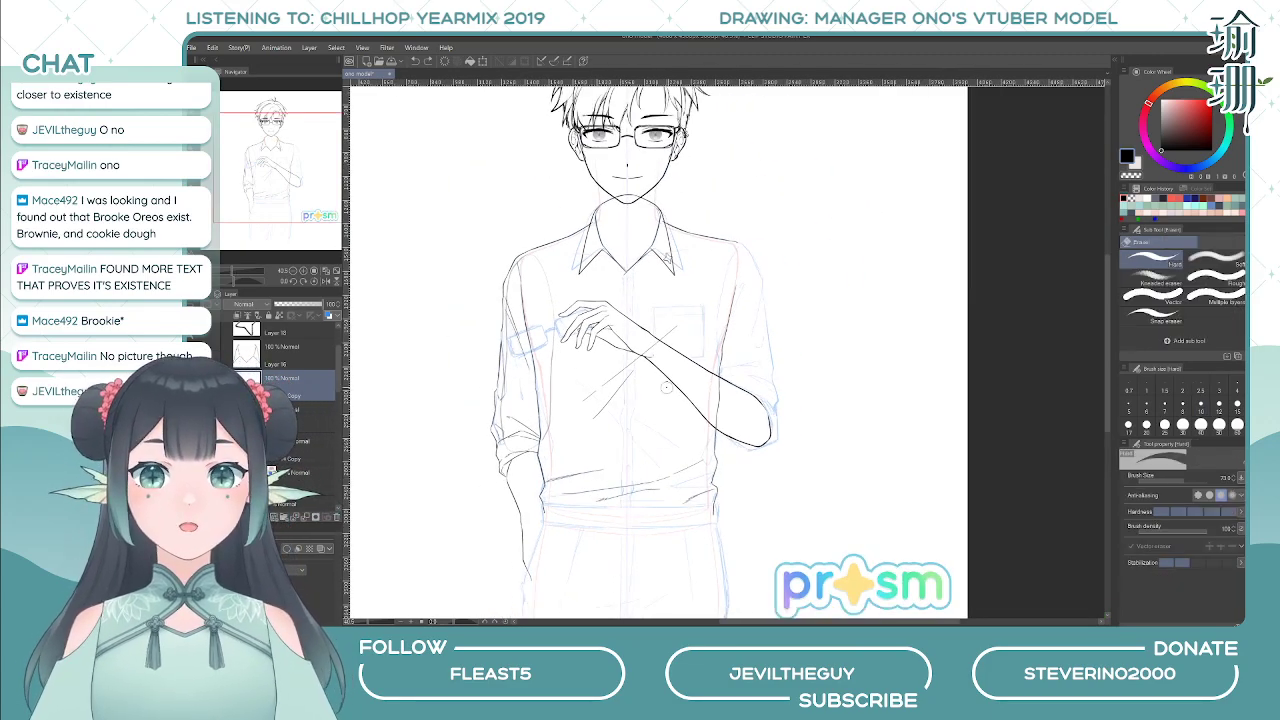
{"action": "left_click_drag", "start_coordinate": [641, 383], "coordinate": [700, 349]}
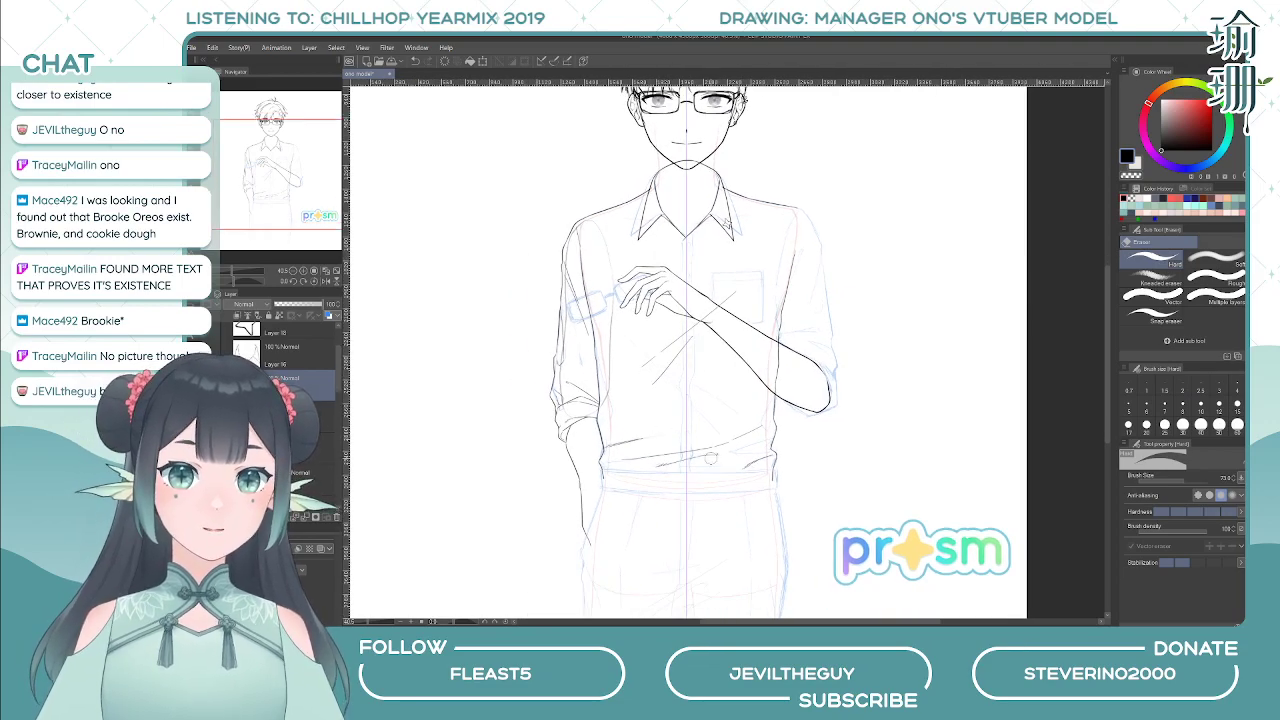
{"action": "scroll", "coordinate": [710, 458], "scroll_direction": "up", "scroll_amount": 2}
{"action": "mouse_move", "coordinate": [690, 465]}
{"action": "left_mouse_down"}
{"action": "mouse_move", "coordinate": [607, 483]}
{"action": "mouse_move", "coordinate": [640, 450]}
{"action": "mouse_move", "coordinate": [569, 467]}
{"action": "mouse_move", "coordinate": [662, 436]}
{"action": "left_mouse_up"}
{"action": "scroll", "coordinate": [546, 462], "scroll_direction": "up", "scroll_amount": 2}
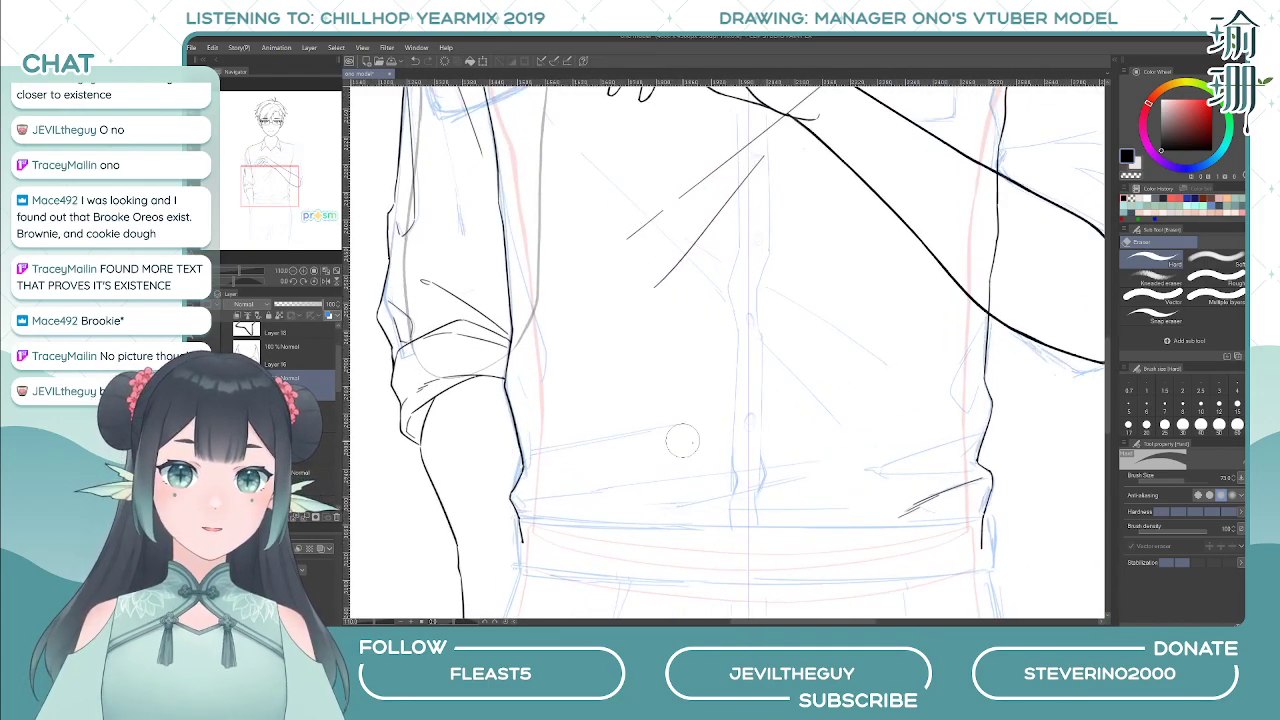
{"action": "mouse_move", "coordinate": [905, 510]}
{"action": "left_mouse_down"}
{"action": "mouse_move", "coordinate": [880, 528]}
{"action": "mouse_move", "coordinate": [975, 485]}
{"action": "left_mouse_up"}
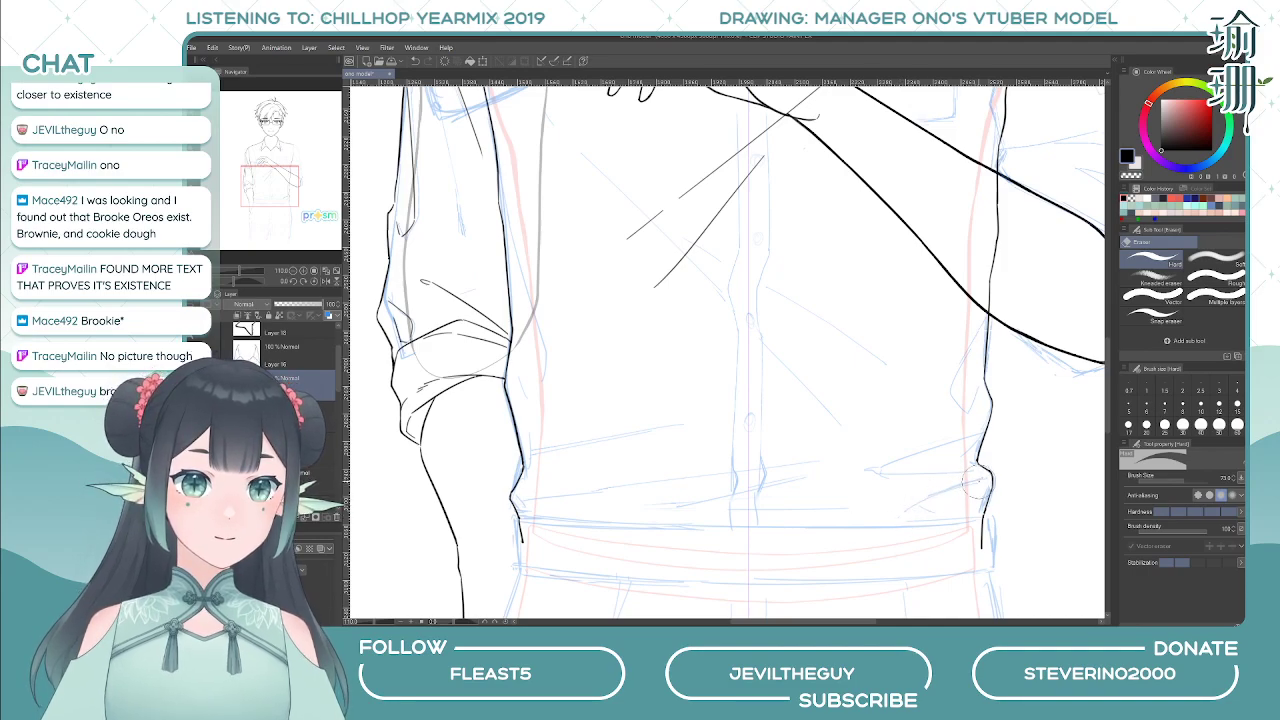
- Erase the diagonal chest folds that cross the raised wrist and run down the shirt front
{"action": "key", "text": "p"}
{"action": "scroll", "coordinate": [862, 495], "scroll_direction": "down", "scroll_amount": 3}
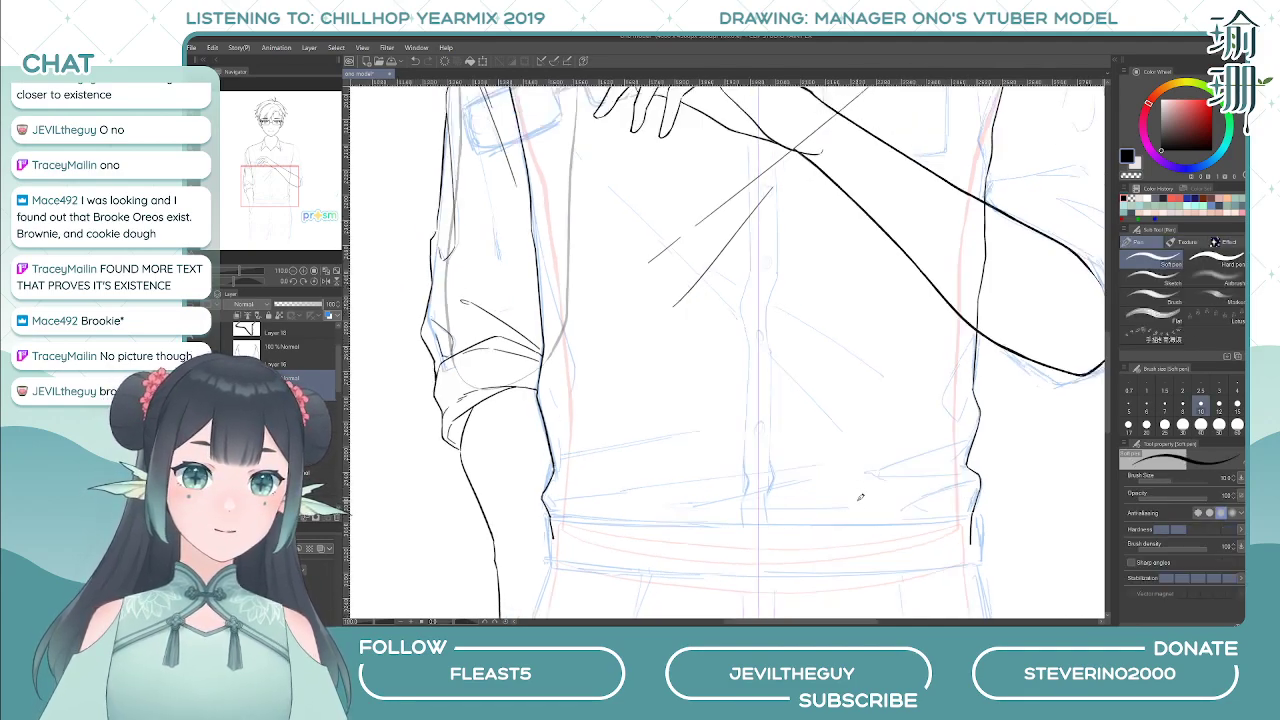
{"action": "mouse_move", "coordinate": [798, 326]}
{"action": "left_mouse_down"}
{"action": "mouse_move", "coordinate": [752, 392]}
{"action": "mouse_move", "coordinate": [791, 347]}
{"action": "mouse_move", "coordinate": [773, 328]}
{"action": "mouse_move", "coordinate": [823, 277]}
{"action": "mouse_move", "coordinate": [651, 418]}
{"action": "mouse_move", "coordinate": [727, 387]}
{"action": "mouse_move", "coordinate": [765, 335]}
{"action": "left_mouse_up"}
{"action": "key", "text": "e"}
{"action": "key", "text": "p"}
{"action": "scroll", "coordinate": [713, 452], "scroll_direction": "down", "scroll_amount": 1}
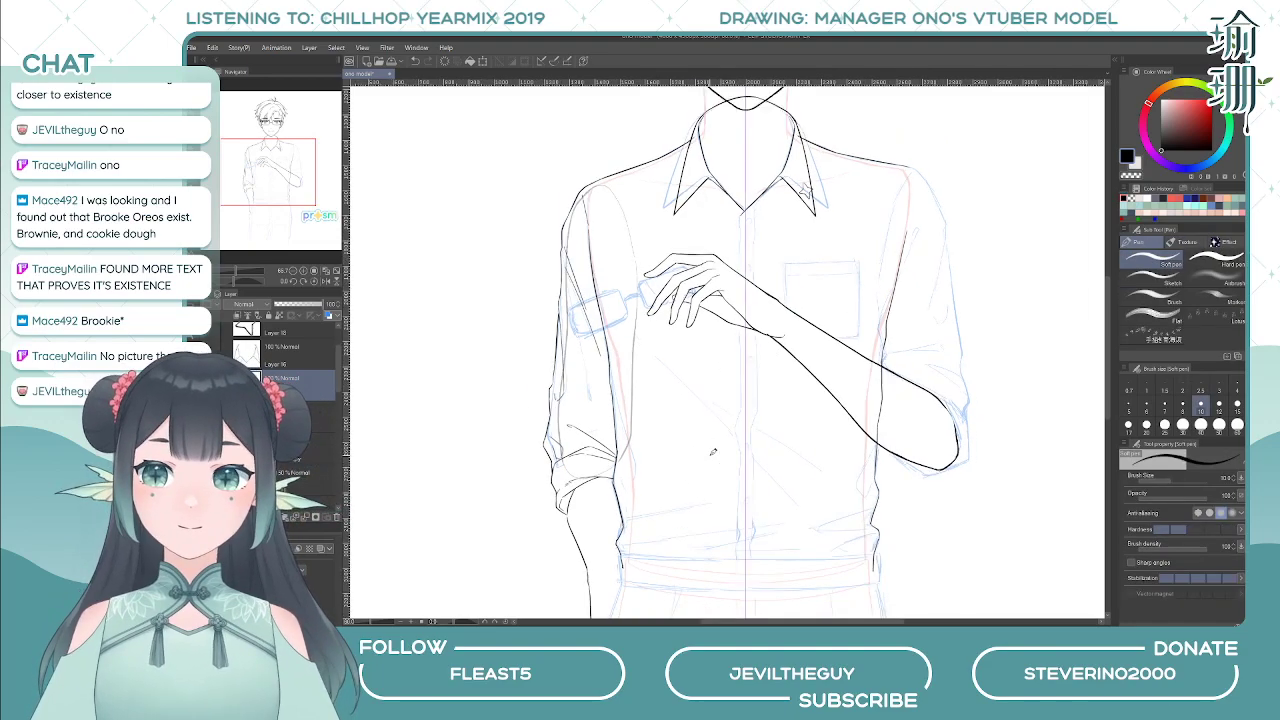
{"action": "scroll", "coordinate": [713, 452], "scroll_direction": "down", "scroll_amount": 3}
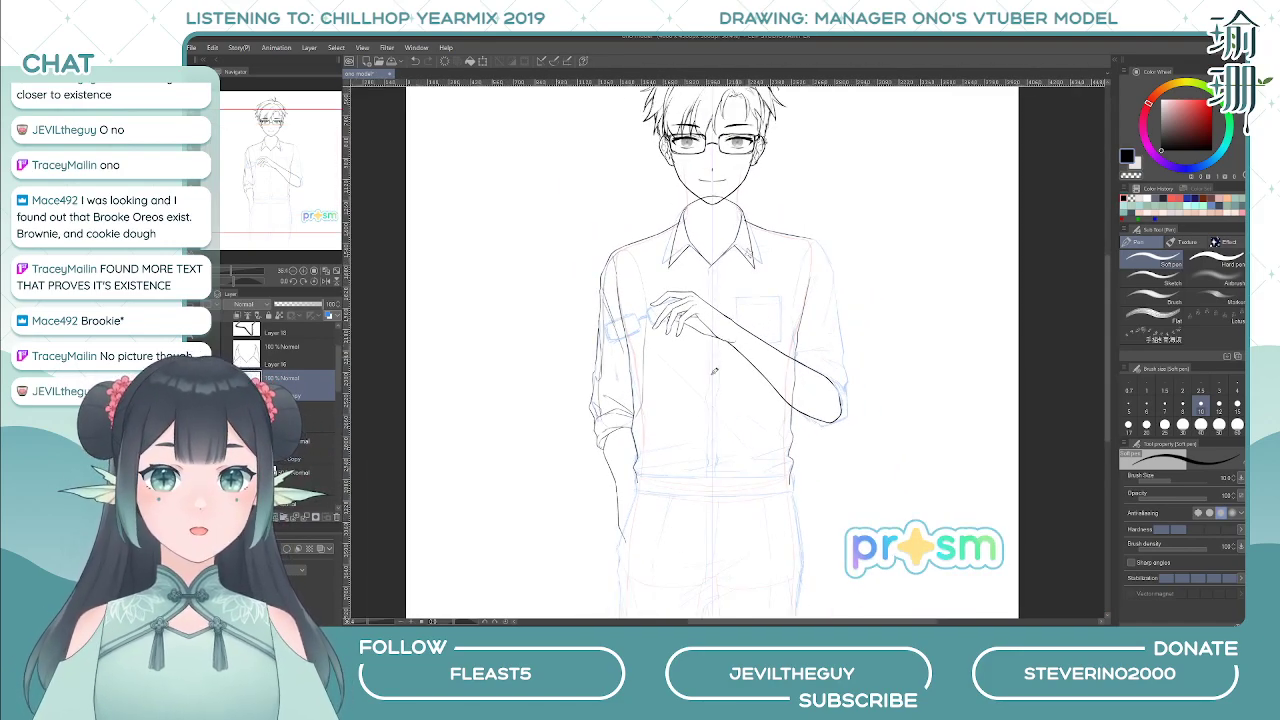
- Turn off the layer color of the lower-body sketch layer and raise its opacity to full
{"action": "scroll", "coordinate": [631, 499], "scroll_direction": "up", "scroll_amount": 2}
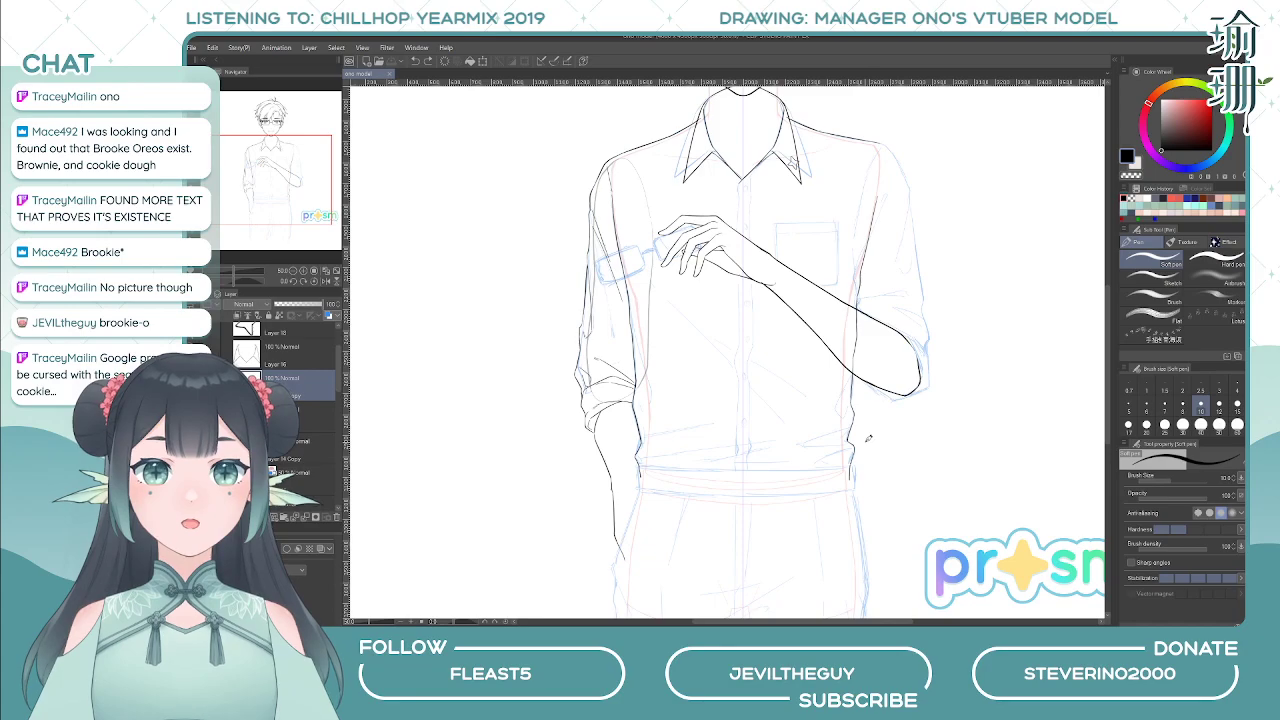
{"action": "scroll", "coordinate": [841, 400], "scroll_direction": "down", "scroll_amount": 1}
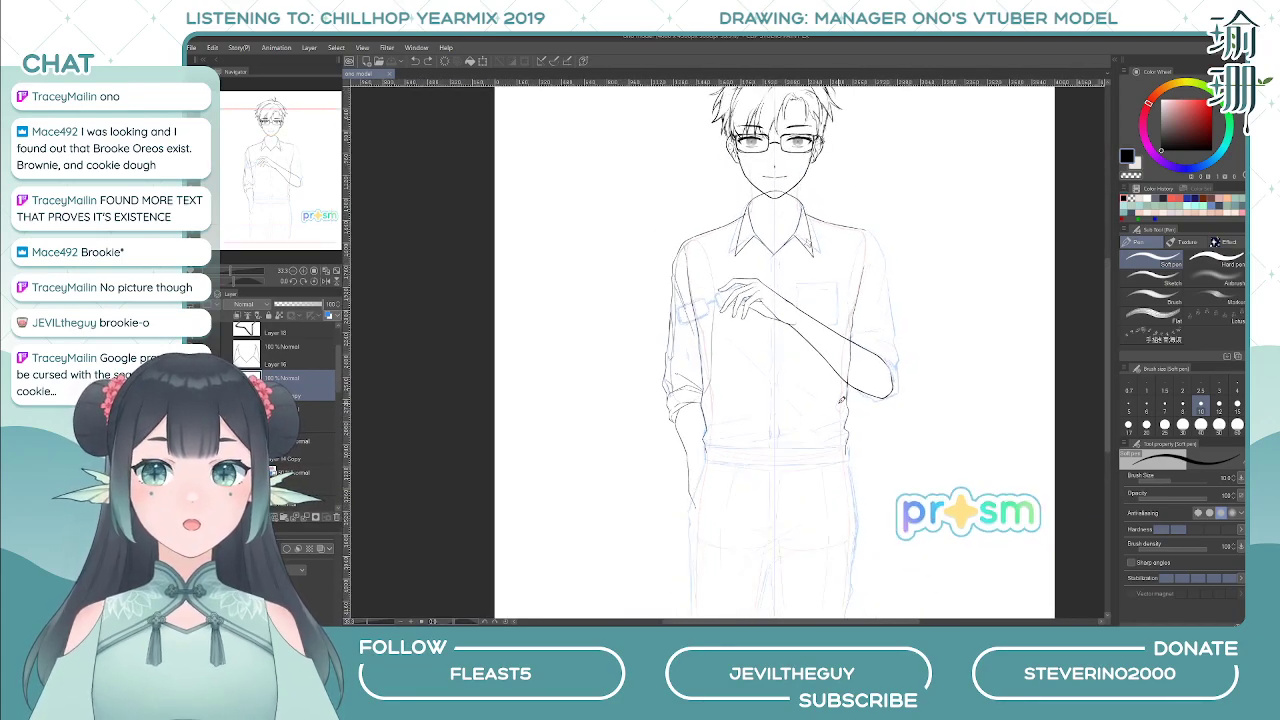
{"action": "scroll", "coordinate": [791, 364], "scroll_direction": "down", "scroll_amount": 1}
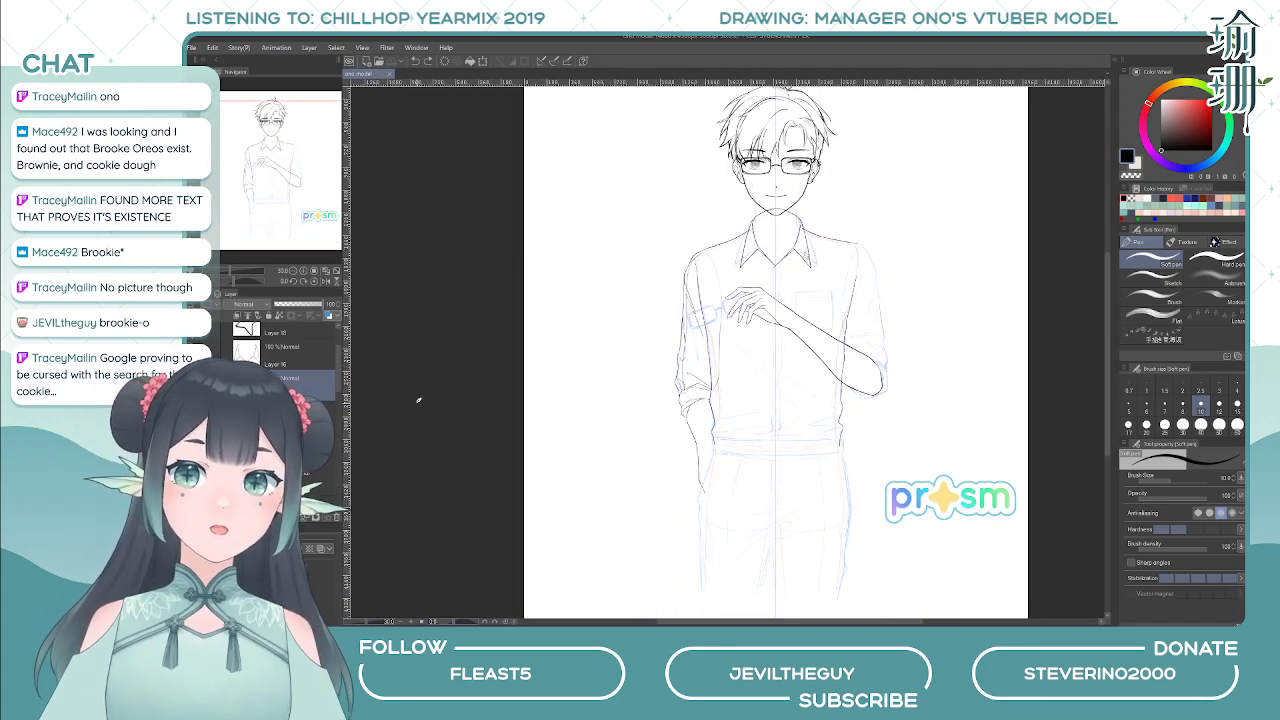
{"action": "scroll", "coordinate": [297, 447], "scroll_direction": "down", "scroll_amount": 5}
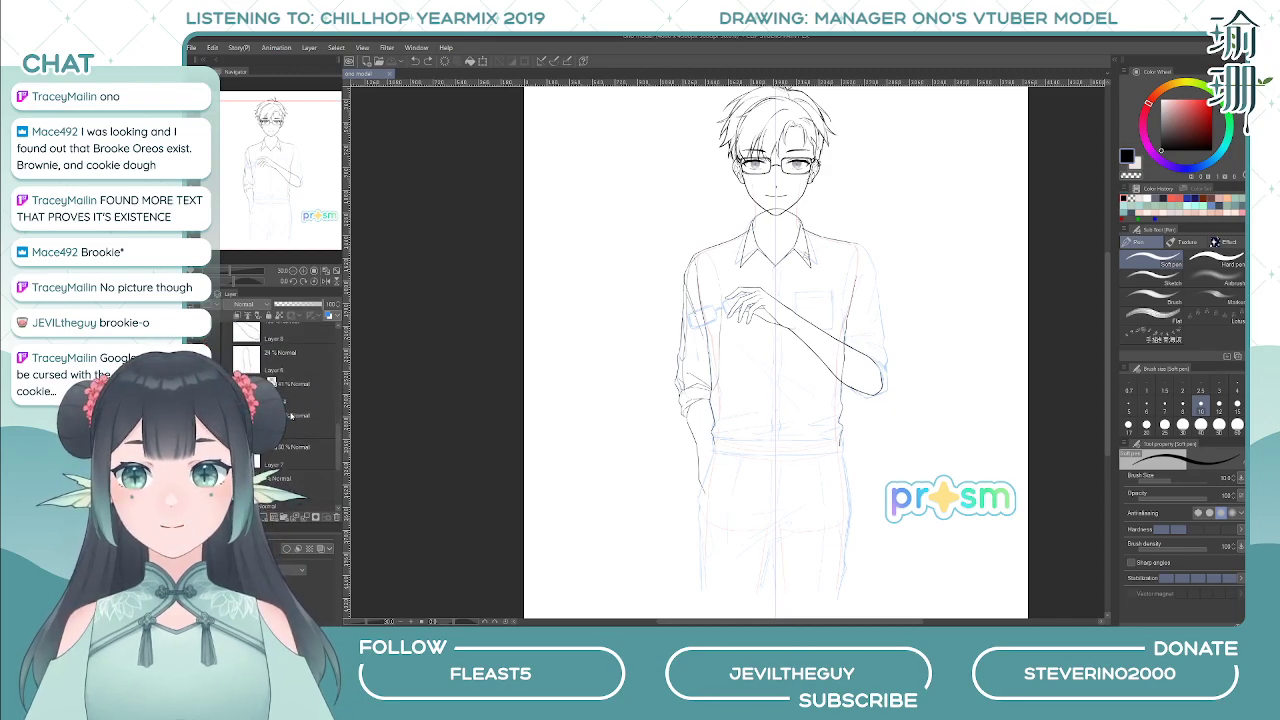
{"action": "left_click", "coordinate": [305, 395]}
{"action": "left_click", "coordinate": [328, 315]}
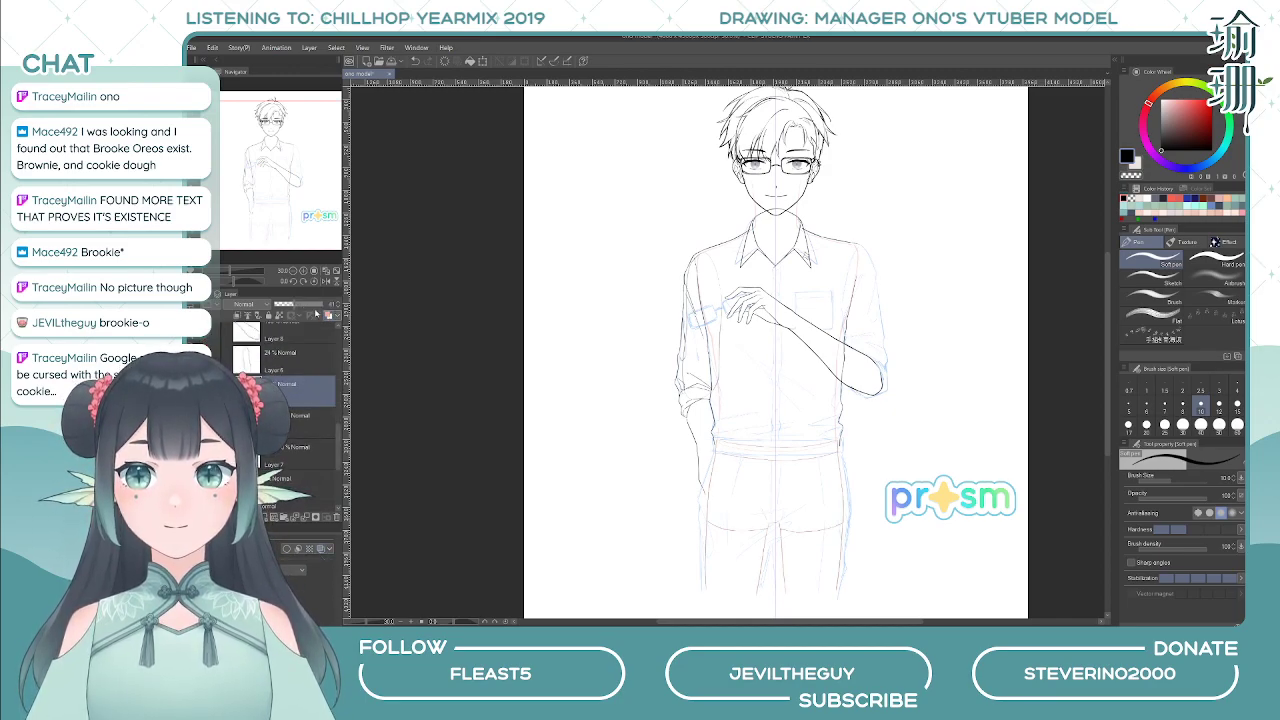
{"action": "left_click_drag", "start_coordinate": [296, 304], "coordinate": [326, 308]}
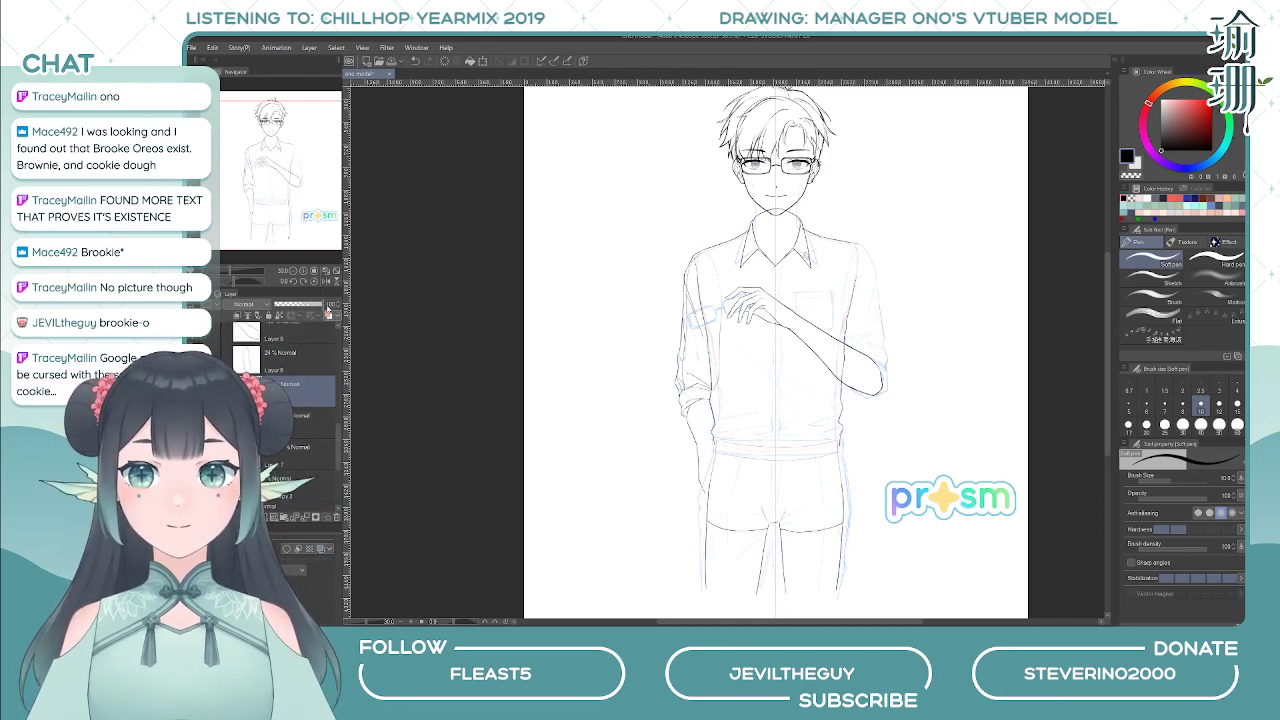
- Turn off the layer color of the layer holding the shirt's torso outline and raise its opacity to full
{"action": "left_click", "coordinate": [313, 427]}
{"action": "left_click", "coordinate": [328, 315]}
{"action": "left_click_drag", "start_coordinate": [284, 304], "coordinate": [354, 309]}
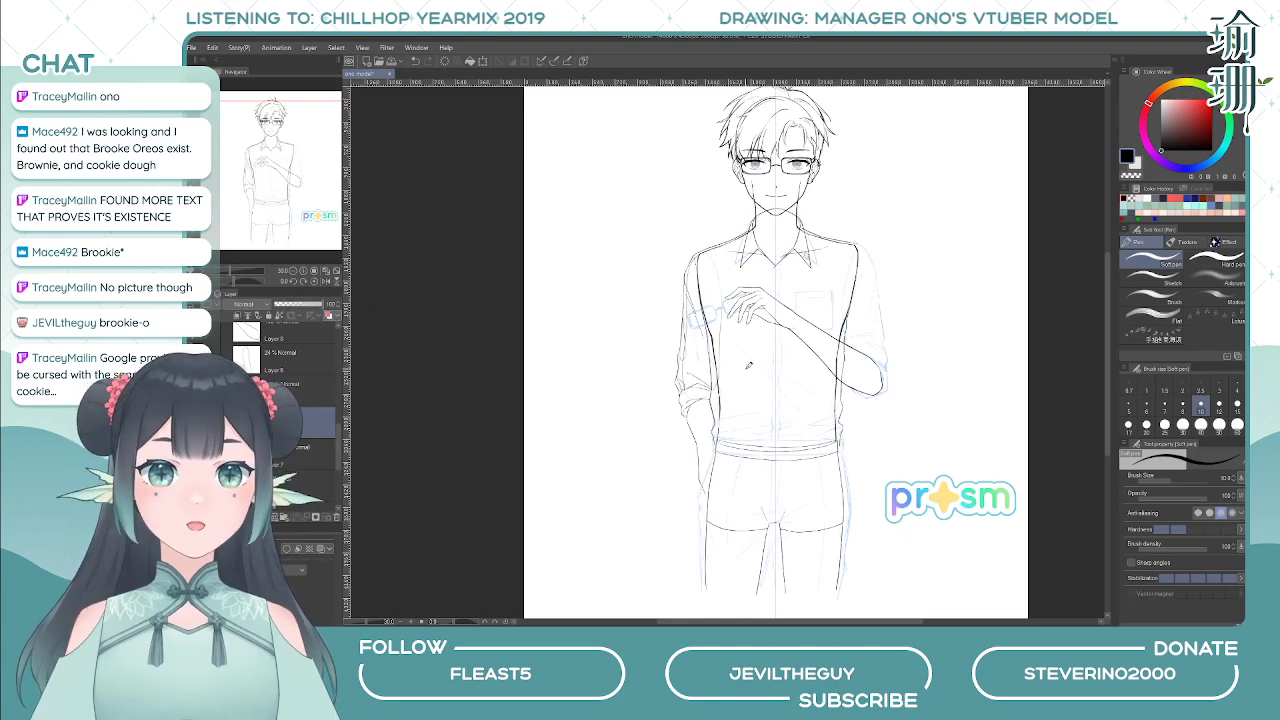
- Examine the darkened torso outline against the collar, raised arm and waistband from several zoom levels
{"action": "scroll", "coordinate": [746, 364], "scroll_direction": "up", "scroll_amount": 2}
{"action": "left_click_drag", "start_coordinate": [829, 305], "coordinate": [731, 360]}
{"action": "left_click_drag", "start_coordinate": [784, 406], "coordinate": [848, 256]}
{"action": "left_click_drag", "start_coordinate": [866, 384], "coordinate": [844, 382]}
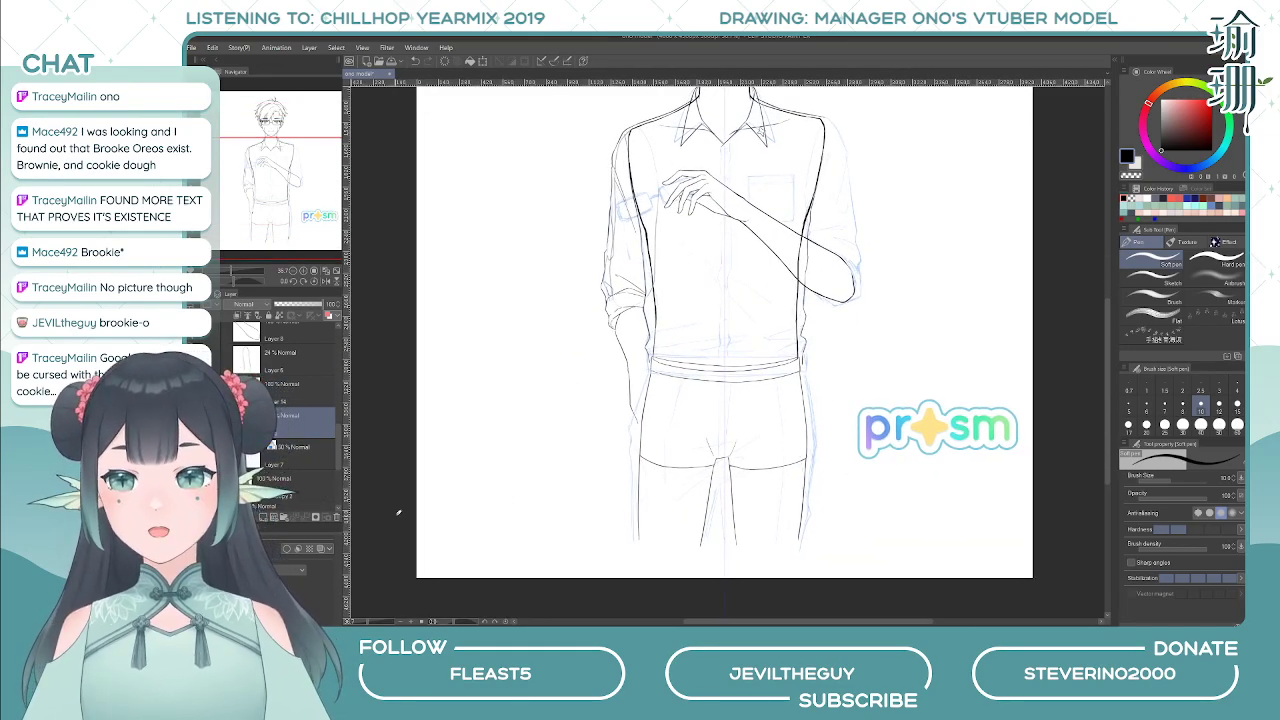
{"action": "scroll", "coordinate": [620, 185], "scroll_direction": "up", "scroll_amount": 2}
{"action": "scroll", "coordinate": [620, 185], "scroll_direction": "right", "scroll_amount": 1}
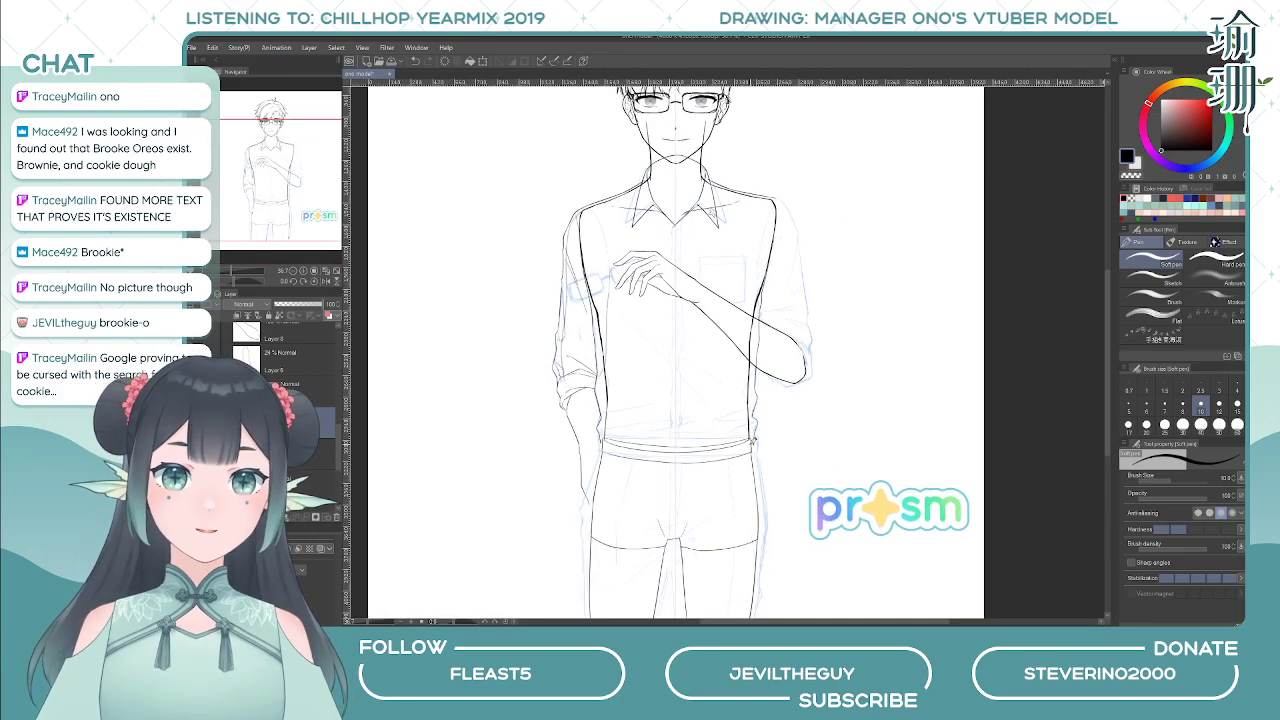
{"action": "scroll", "coordinate": [781, 211], "scroll_direction": "up", "scroll_amount": 1}
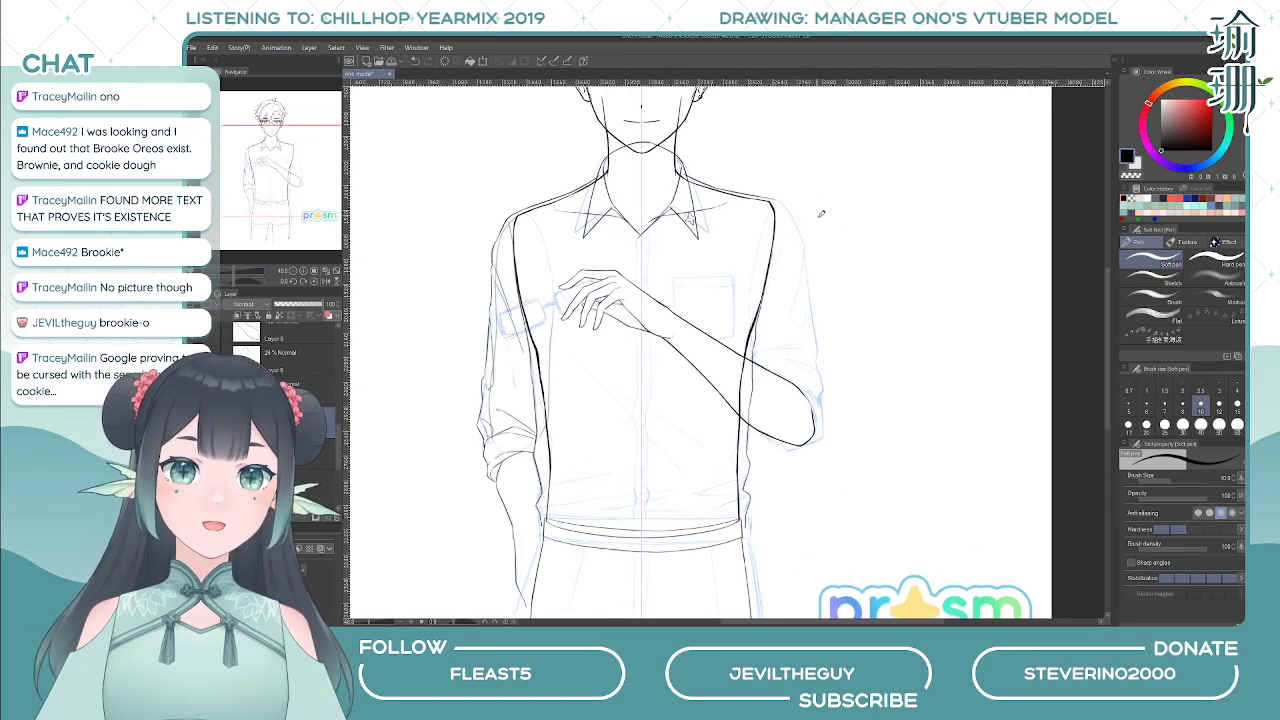
{"action": "left_click_drag", "start_coordinate": [568, 332], "coordinate": [592, 355]}
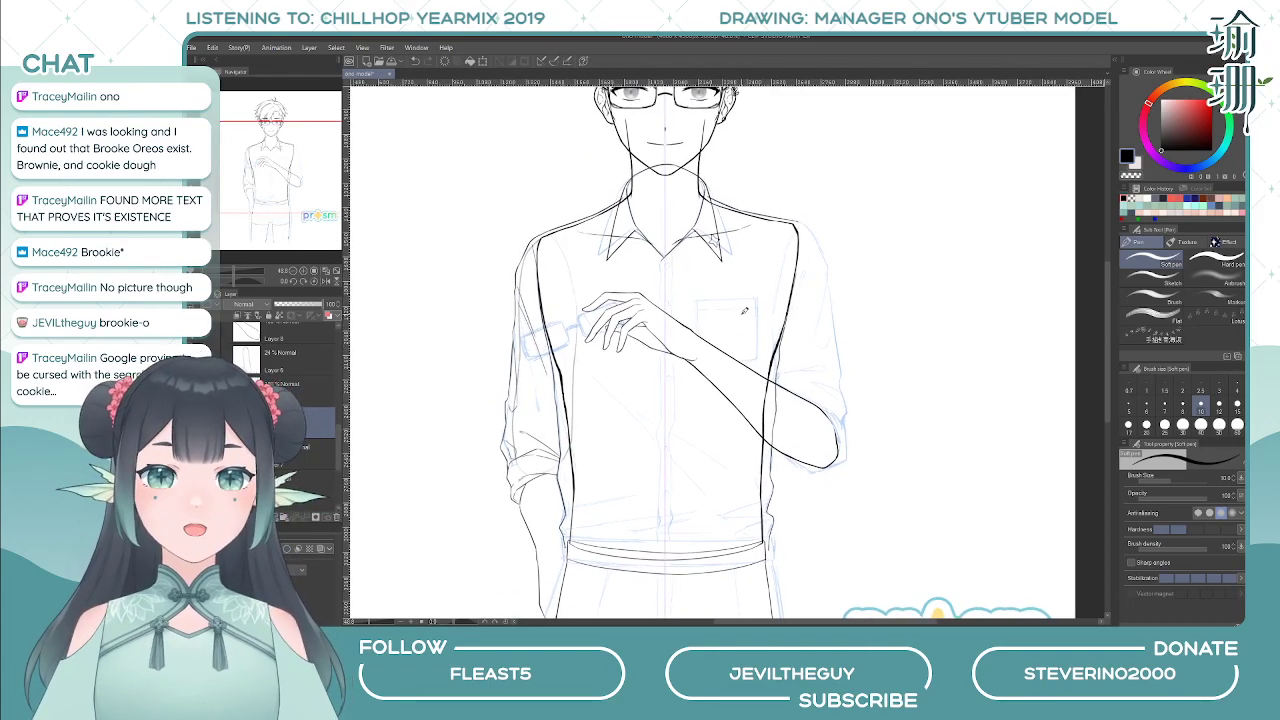
{"action": "left_click_drag", "start_coordinate": [678, 246], "coordinate": [709, 292]}
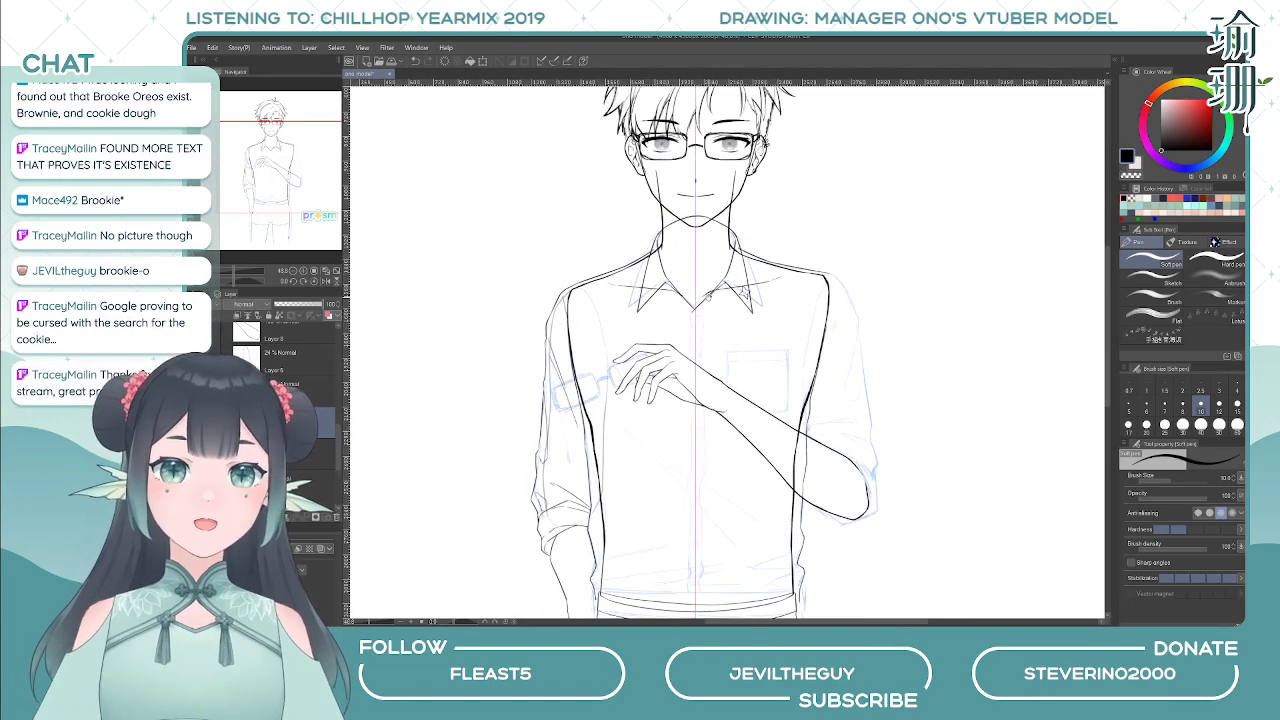